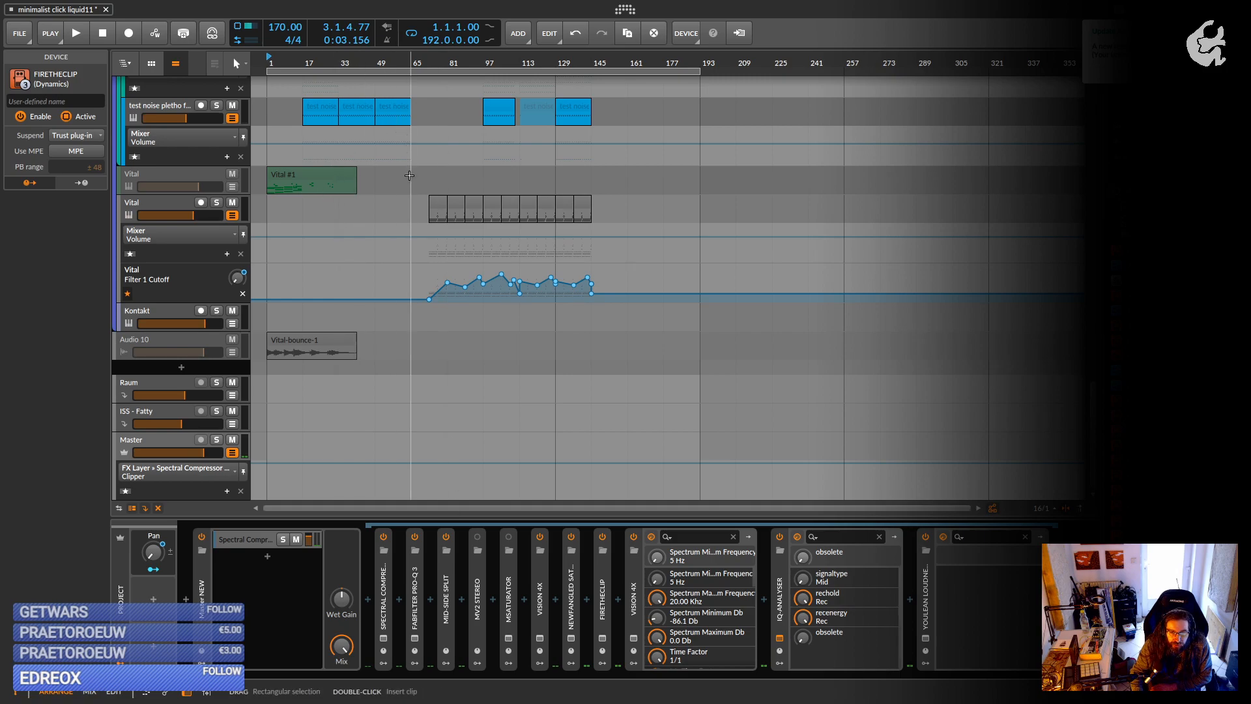
# Collapse the Group 8 and Group 9 tracks in the arranger's track list.
pyautogui.moveTo(396, 238); pyautogui.dragTo(395, 244)
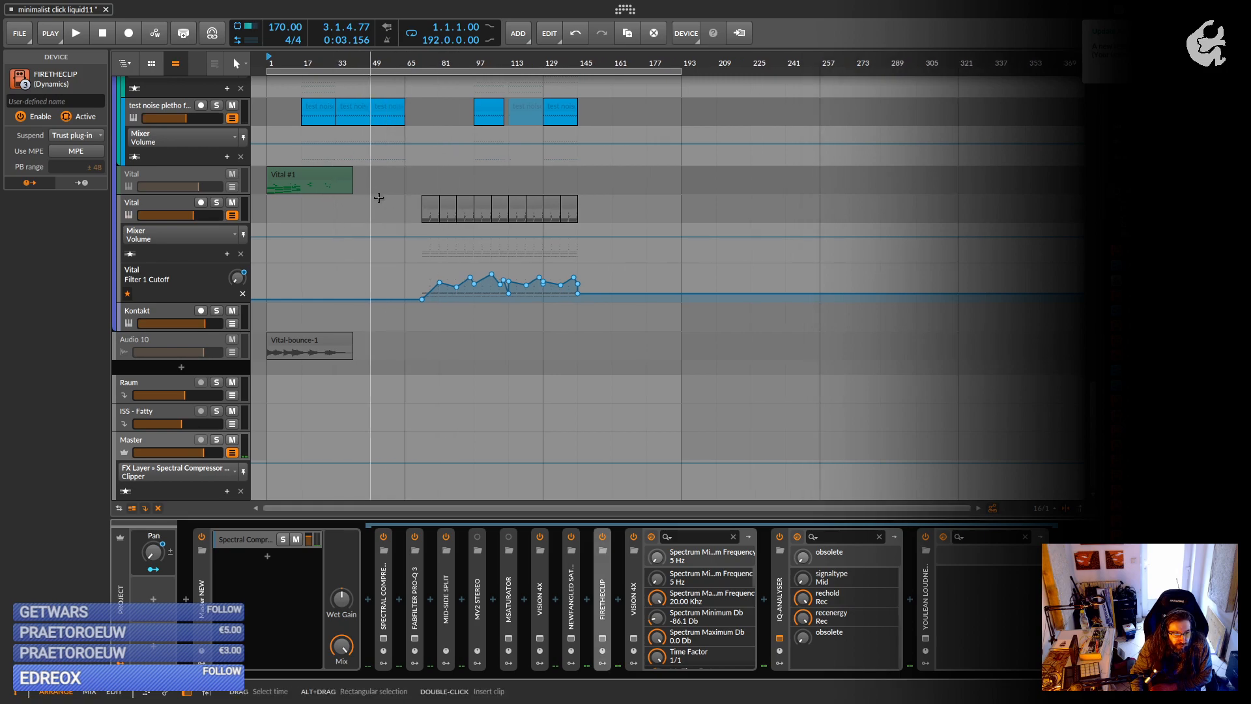
pyautogui.moveTo(376, 198)
pyautogui.mouseDown()
pyautogui.moveTo(375, 228)
pyautogui.moveTo(376, 194)
pyautogui.mouseUp()
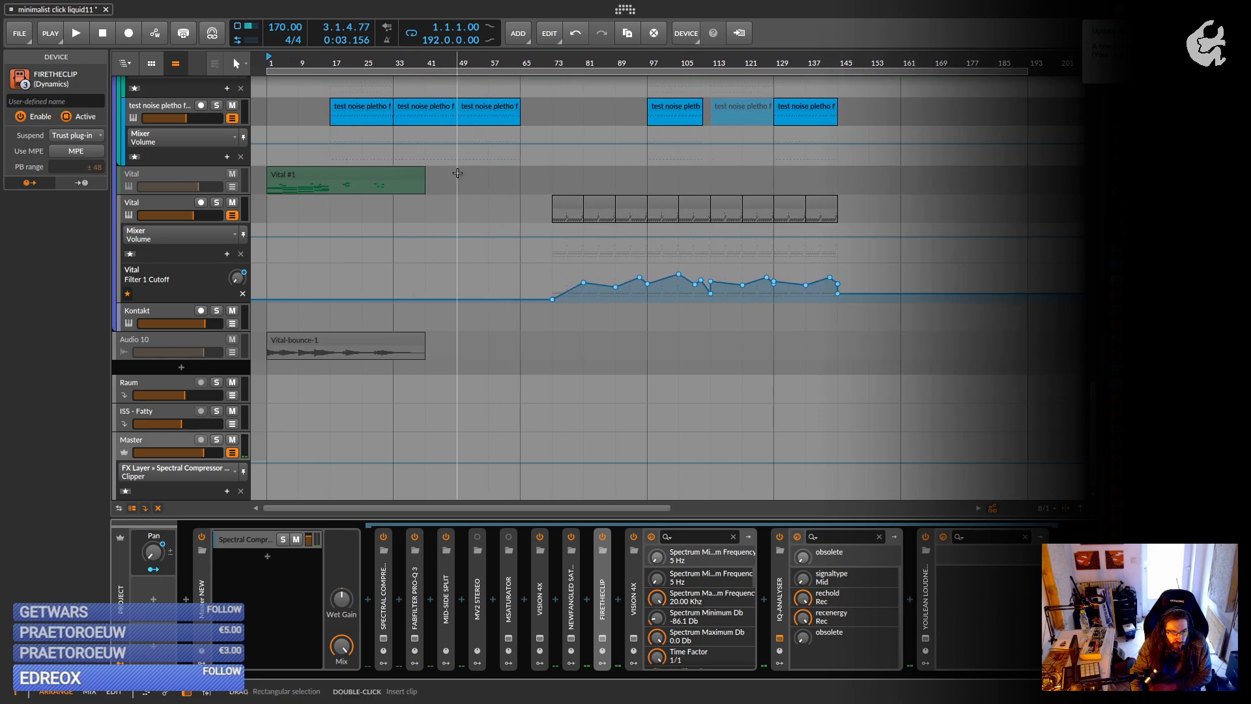
pyautogui.scroll(15, 420, 219)
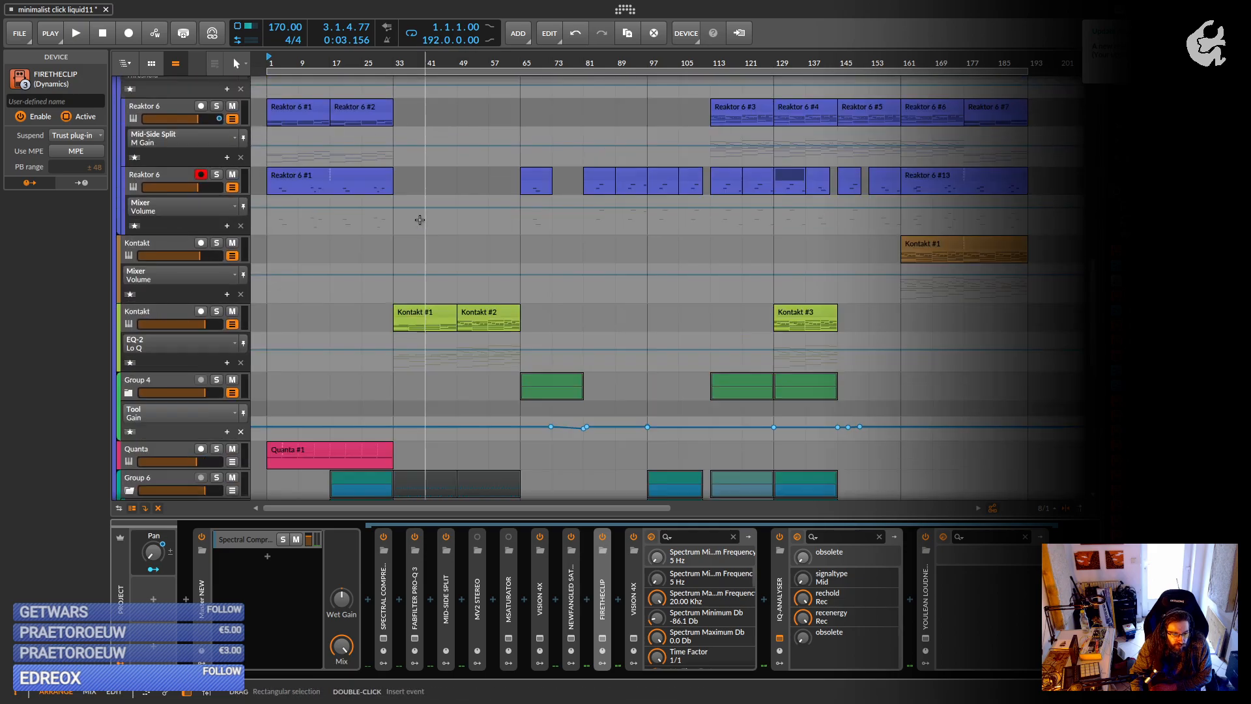
pyautogui.scroll(10, 420, 219)
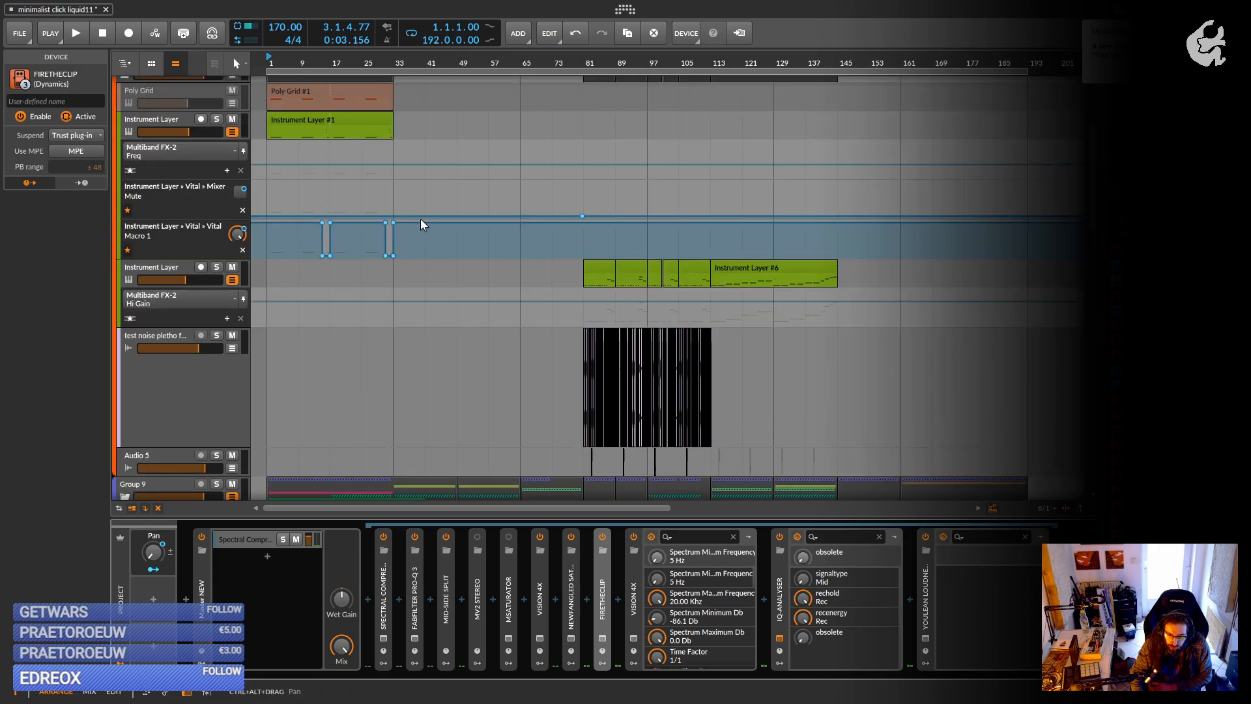
pyautogui.scroll(5, 421, 219)
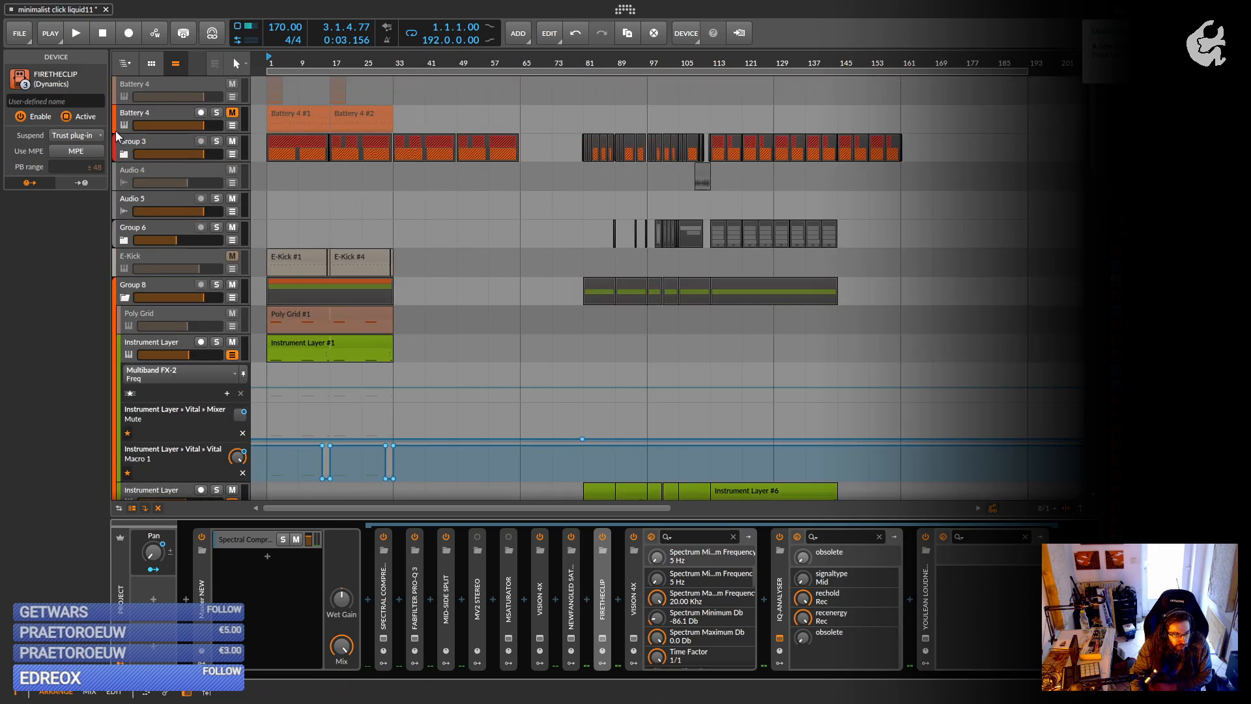
pyautogui.click(124, 297)
pyautogui.scroll(-1, 127, 293)
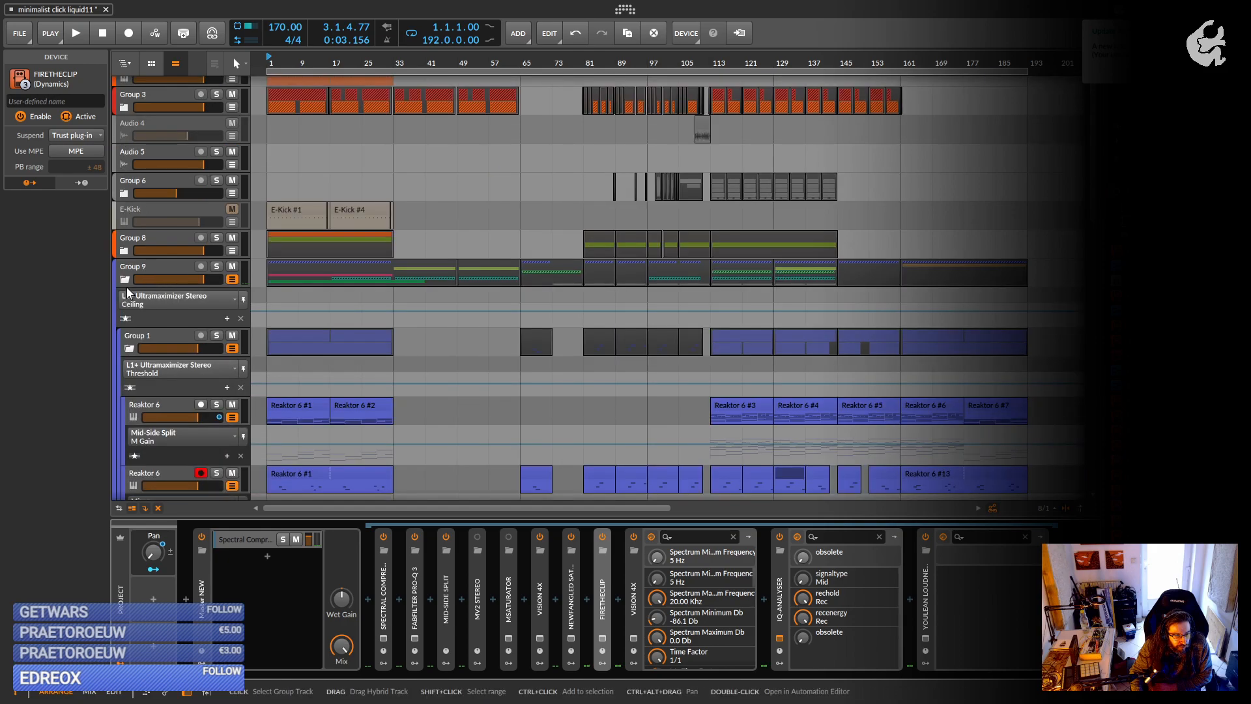
pyautogui.click(125, 283)
pyautogui.scroll(1, 140, 221)
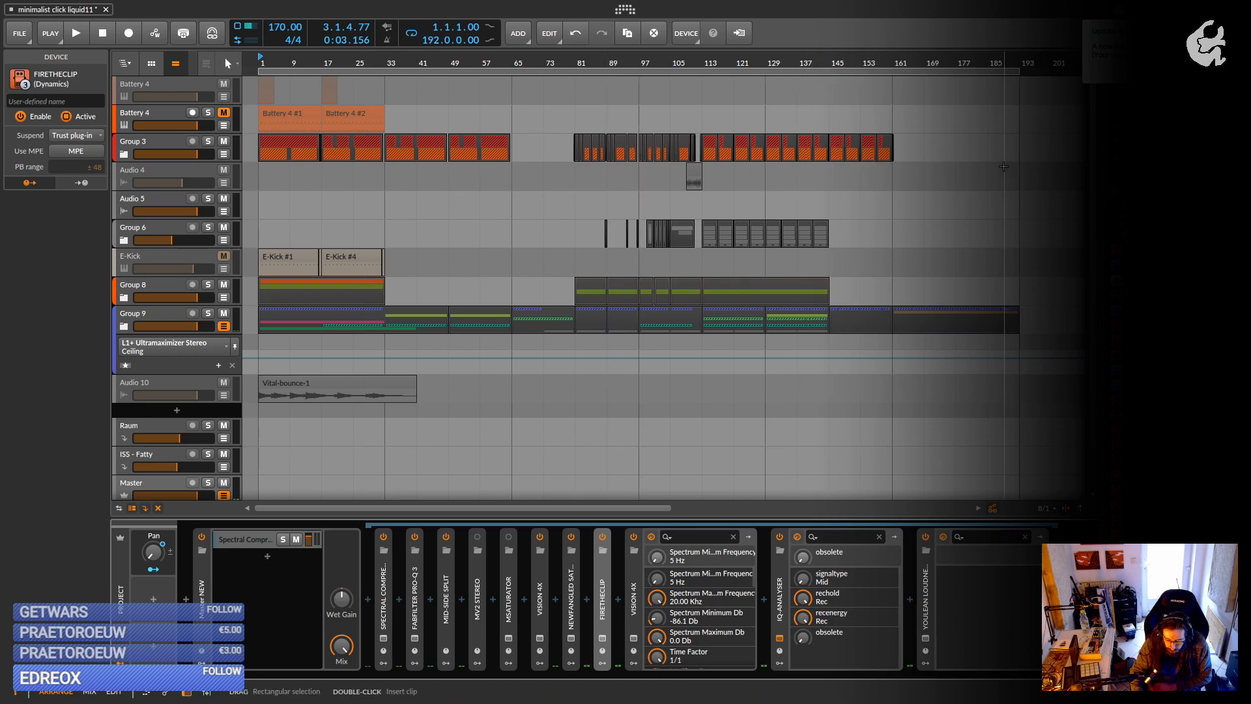
# Expand Group 3 and collapse its nested Group 1 and Group 2.
pyautogui.click(124, 155)
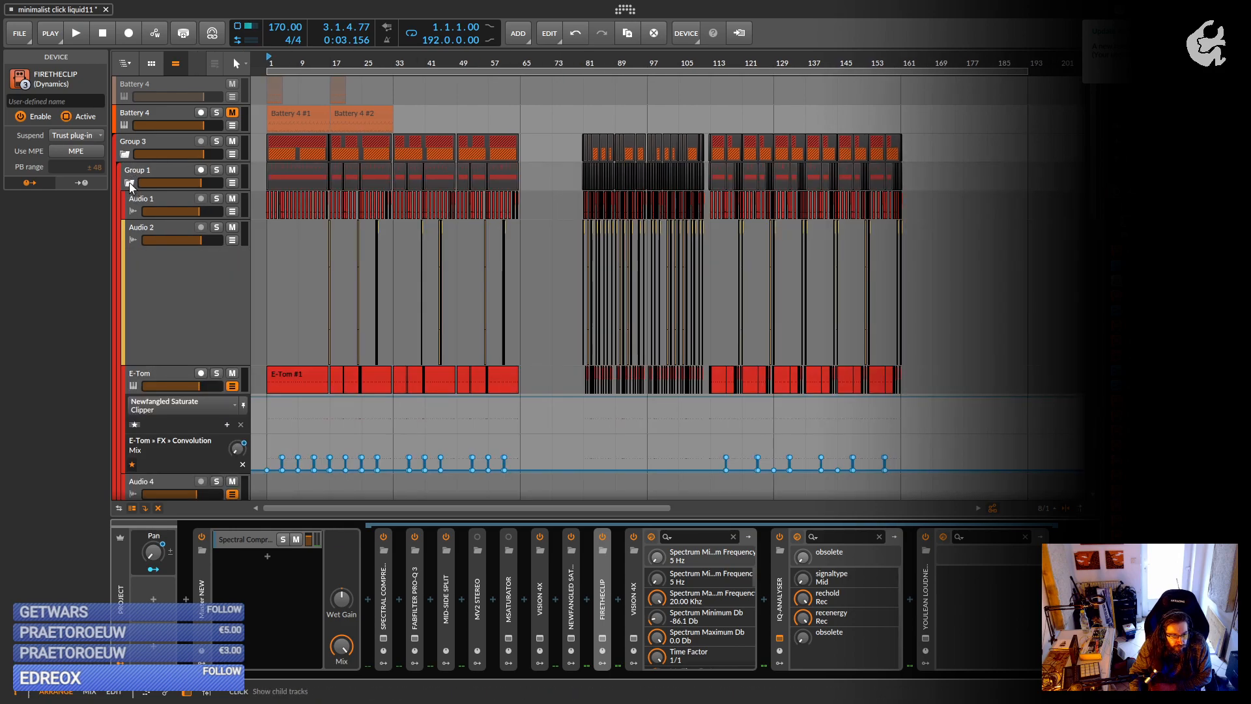
pyautogui.click(129, 182)
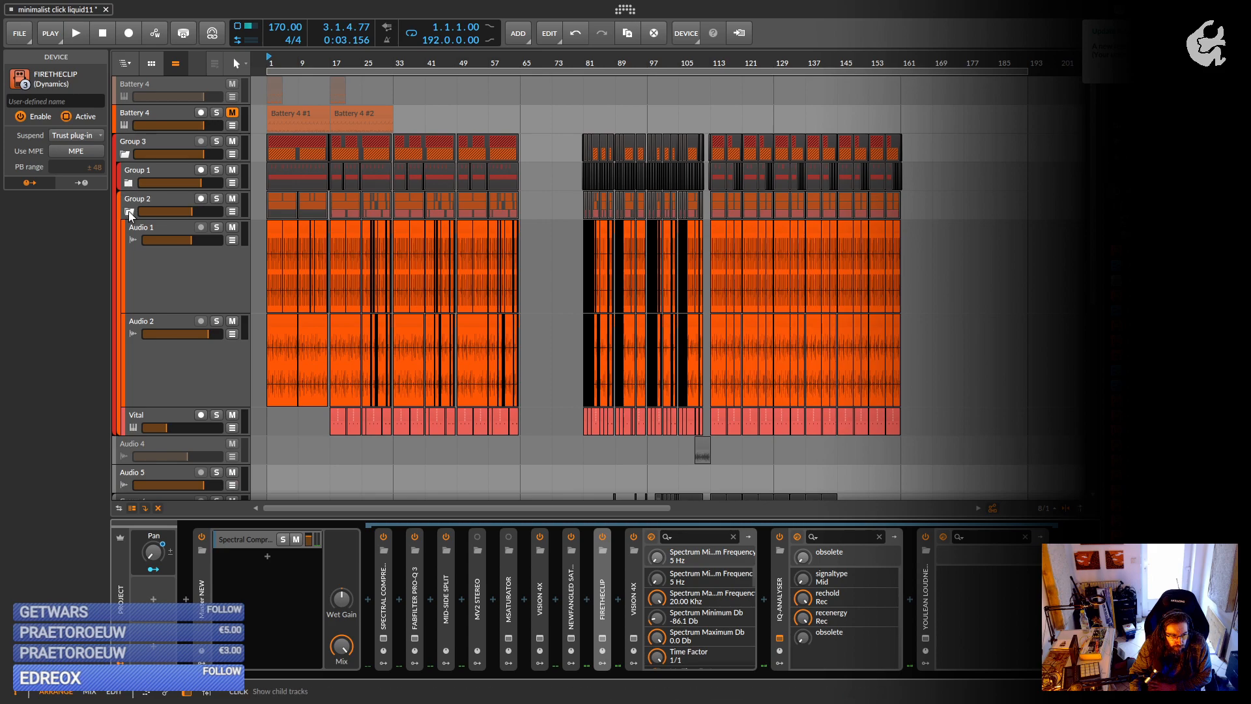
pyautogui.click(129, 212)
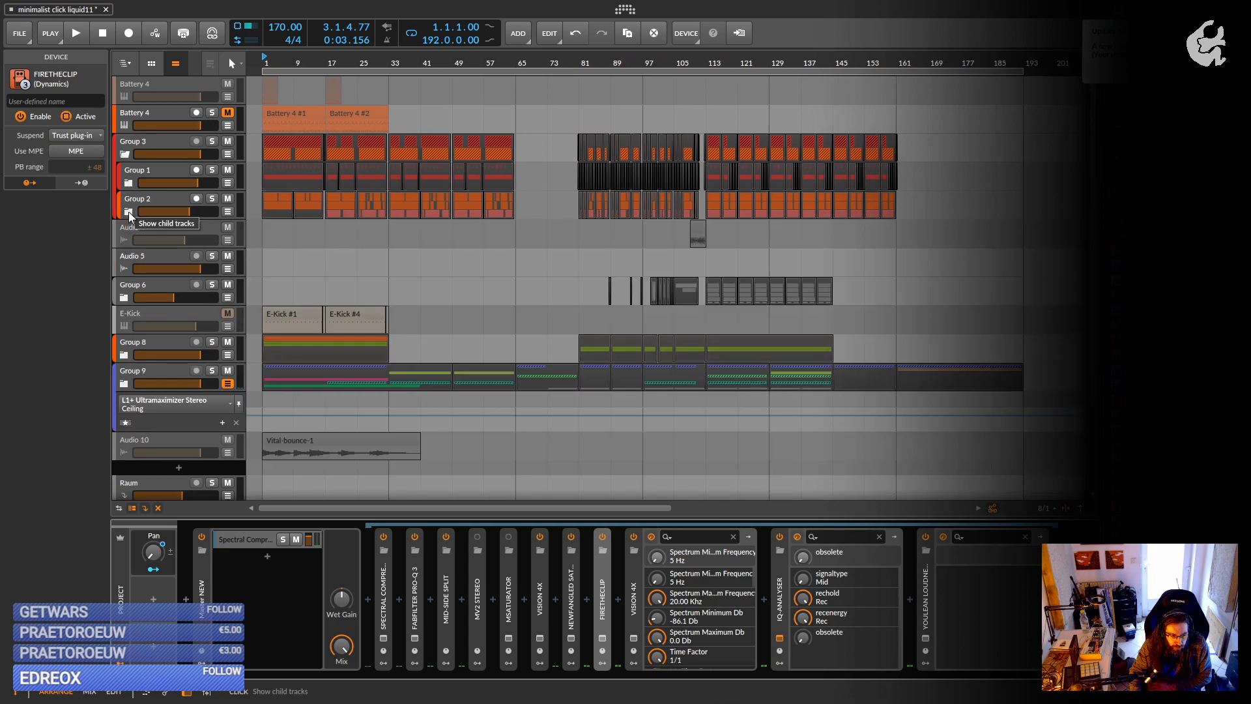
pyautogui.click(129, 212)
pyautogui.click(129, 212)
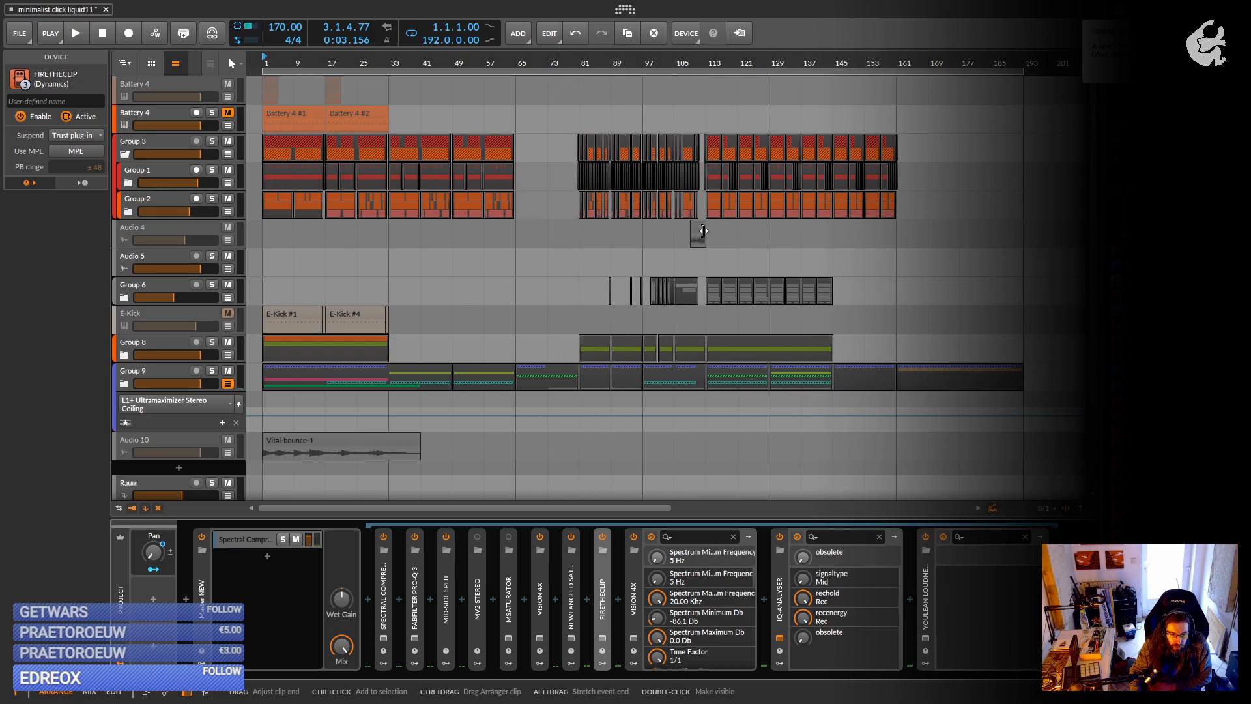
# Expand Group 6 and play the arrangement from bar 113 with Group 6 and its Audio 1 track soloed.
pyautogui.click(124, 298)
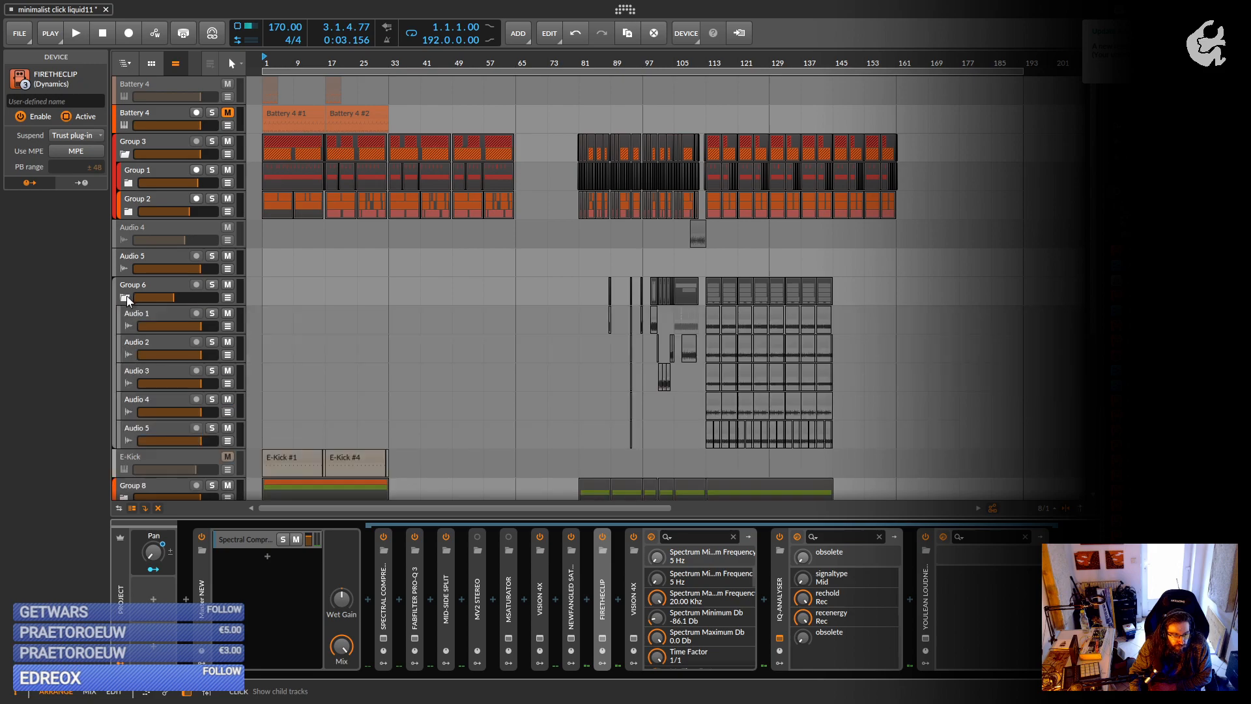
pyautogui.scroll(-2, 529, 271)
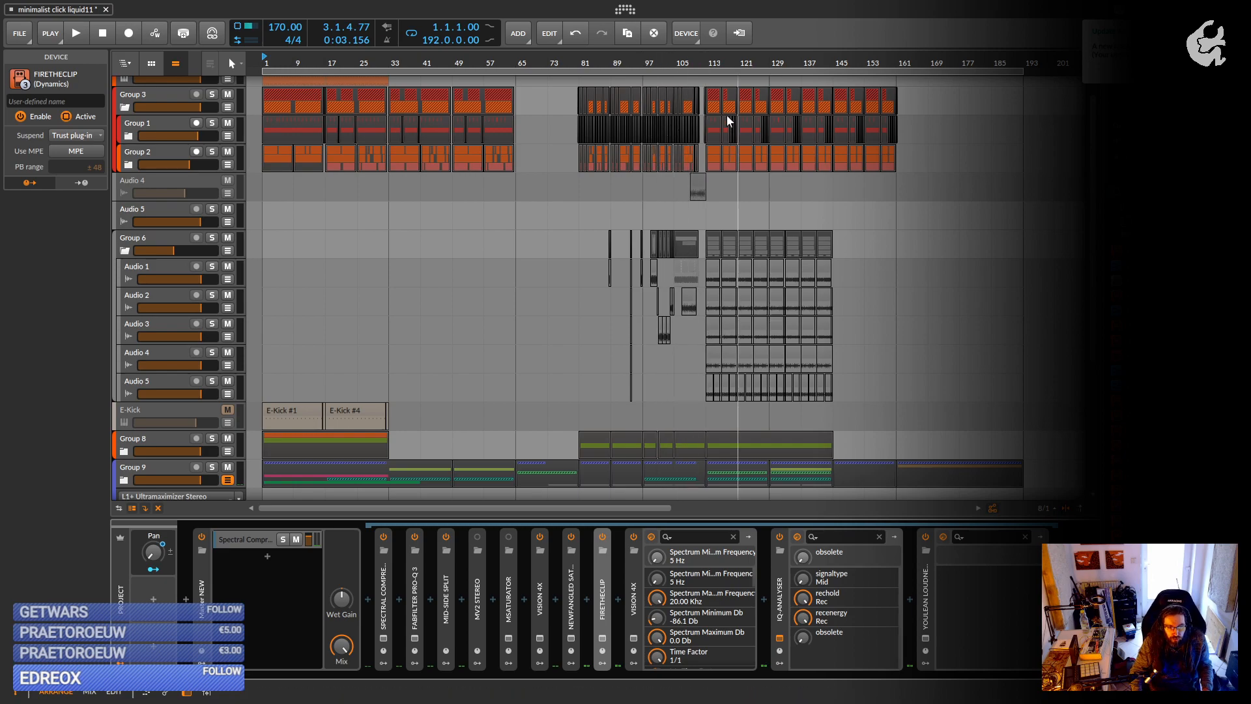
pyautogui.click(708, 61)
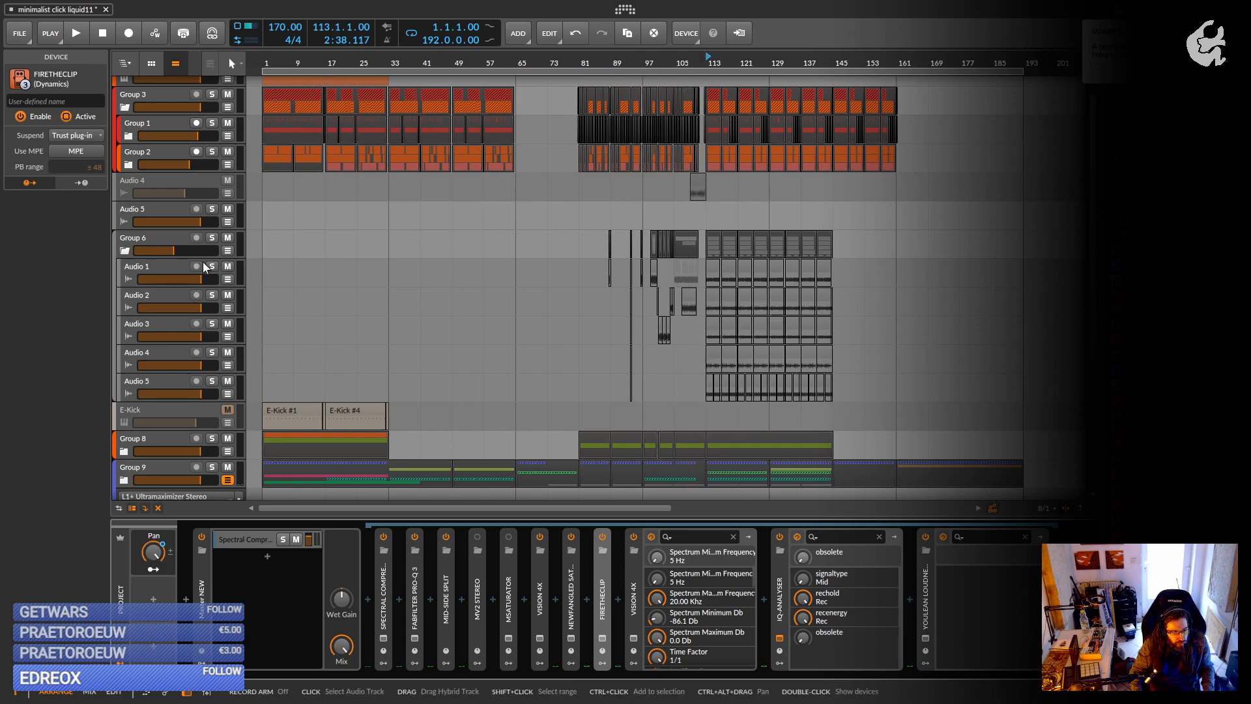
pyautogui.click(212, 239)
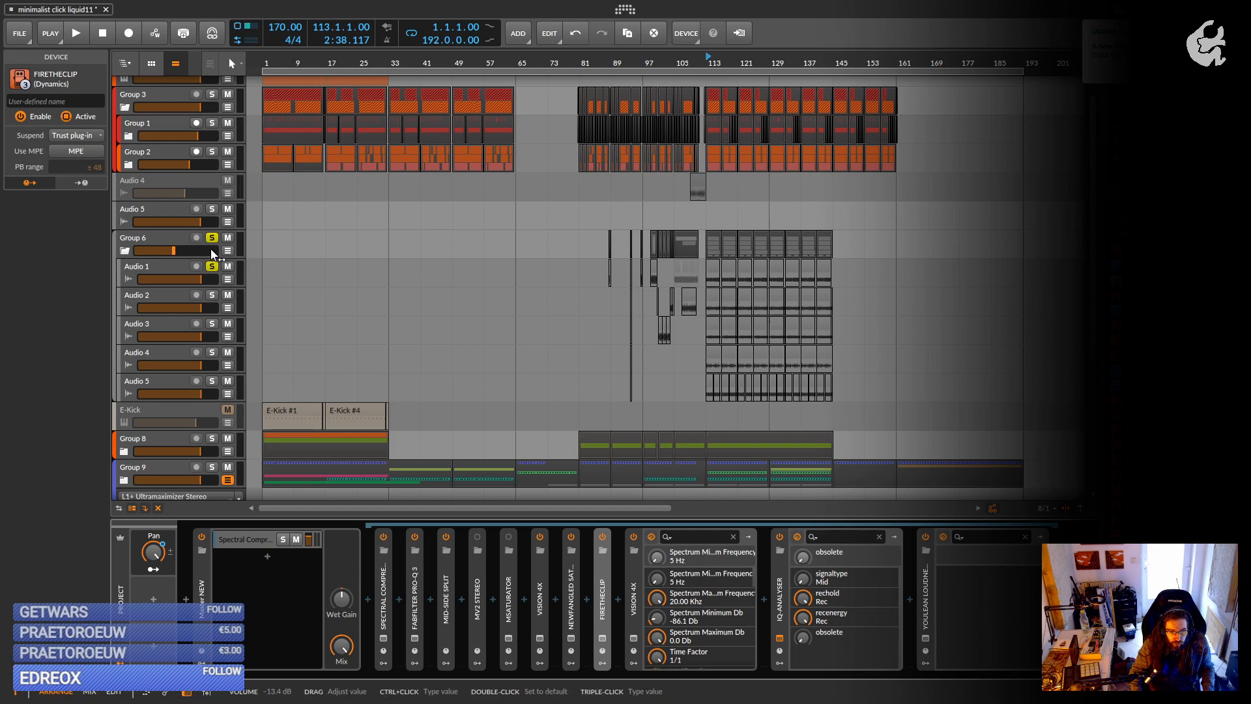
pyautogui.press('space')
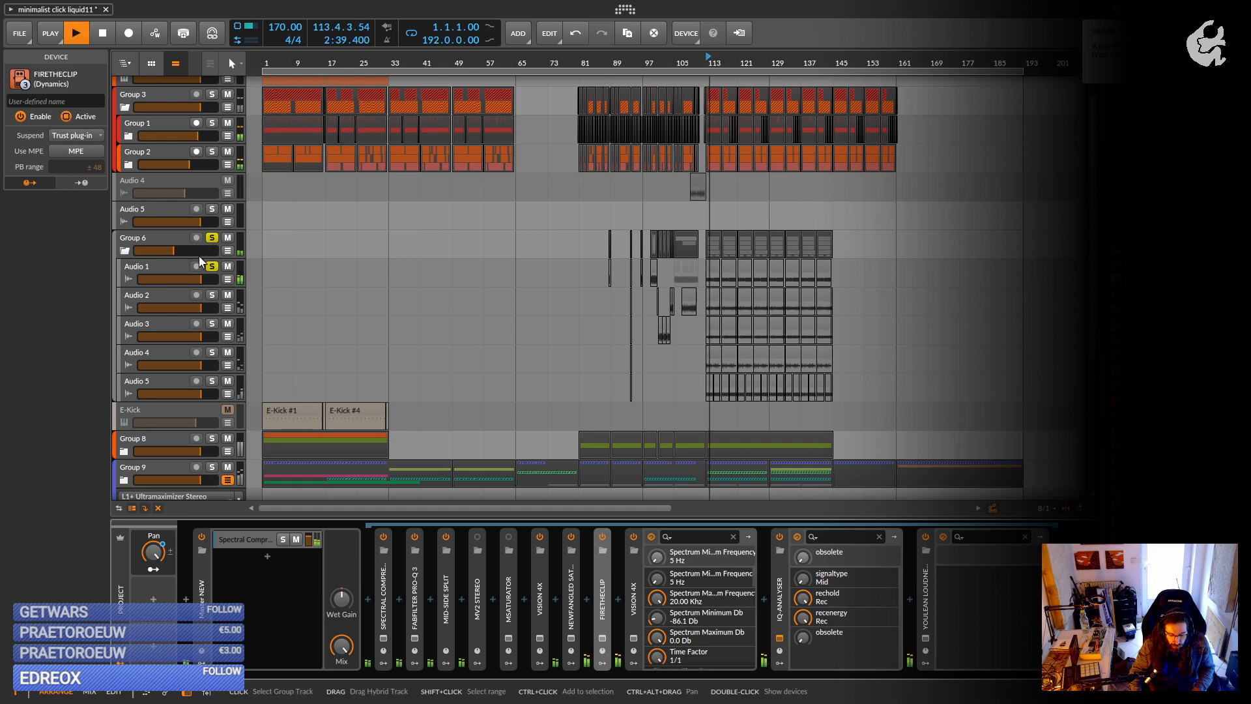
# Audition Audio 2, Audio 3, Audio 4 and Audio 5 of Group 6 soloed one by one, clear the last track's solo and stop playback.
pyautogui.keyDown('shift'); pyautogui.click(213, 296); pyautogui.keyUp('shift')
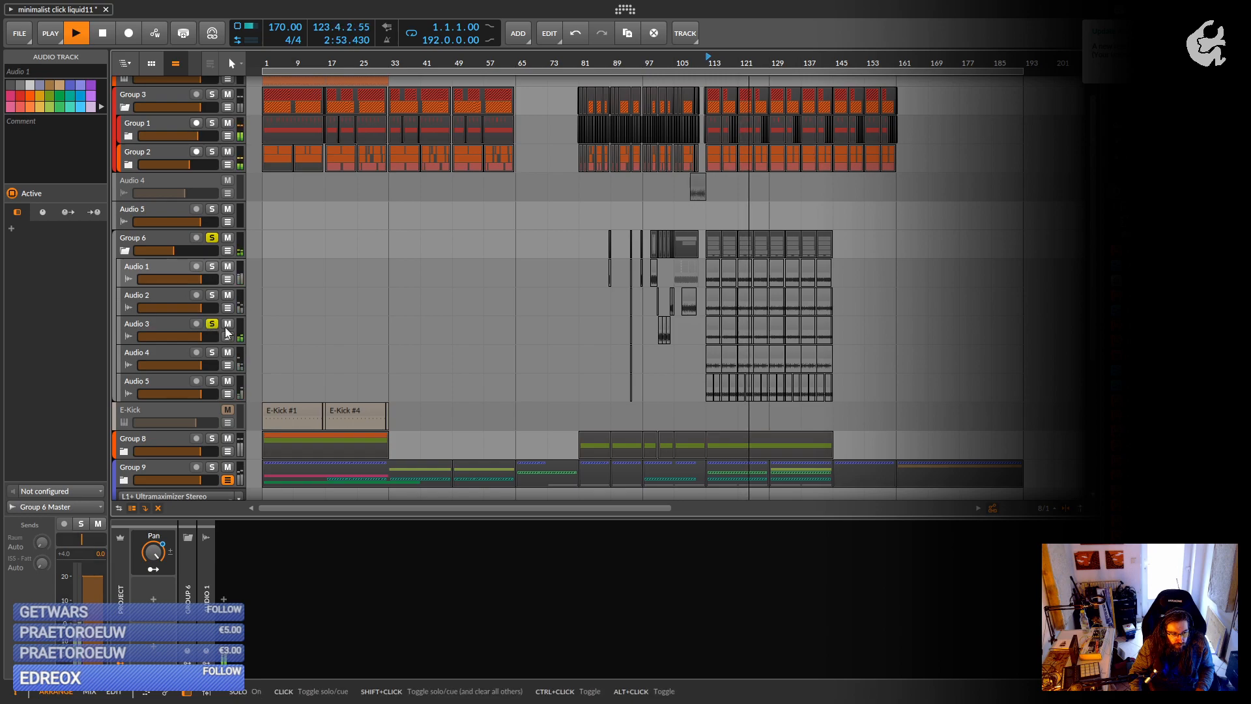
pyautogui.keyDown('shift'); pyautogui.click(211, 329); pyautogui.keyUp('shift')
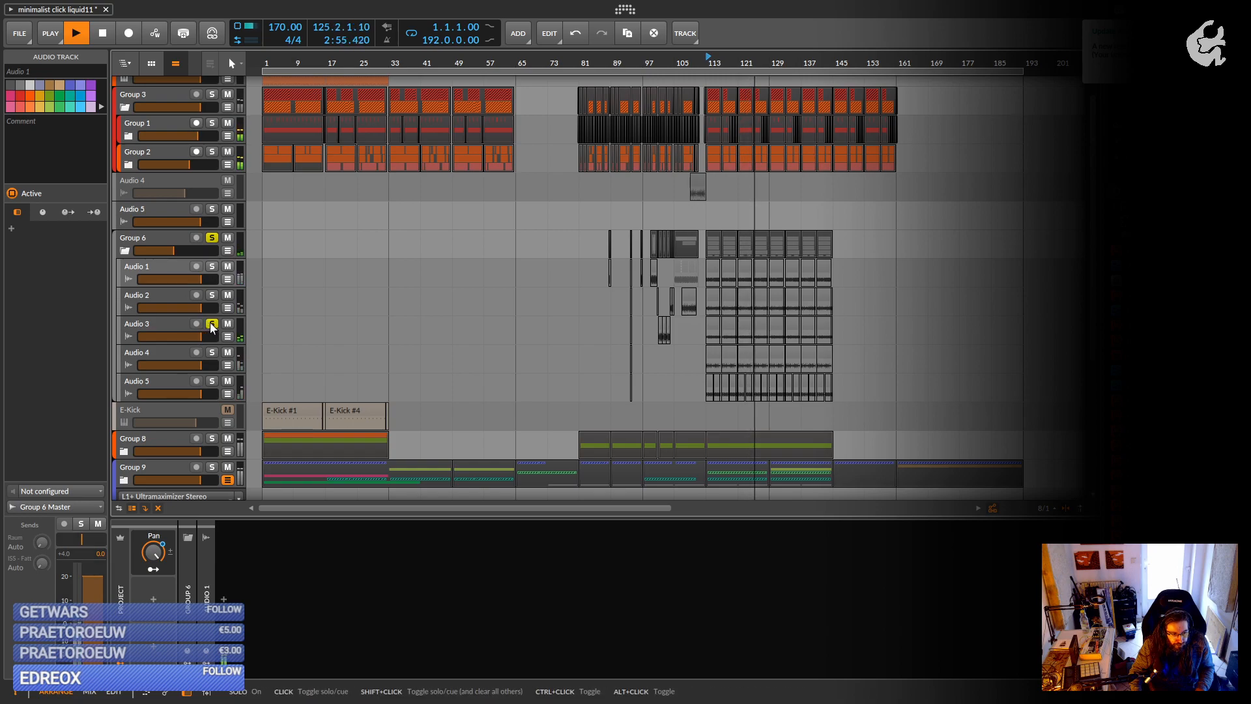
pyautogui.keyDown('shift'); pyautogui.click(211, 354); pyautogui.keyUp('shift')
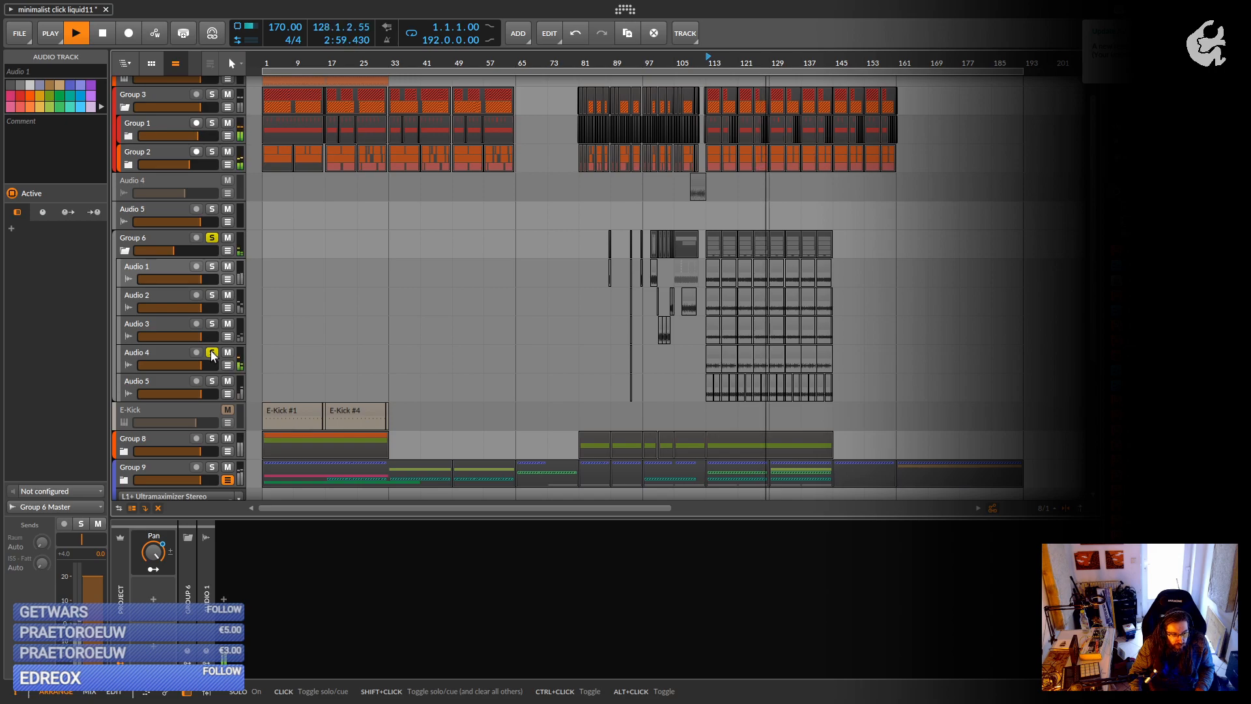
pyautogui.keyDown('shift'); pyautogui.click(211, 383); pyautogui.keyUp('shift')
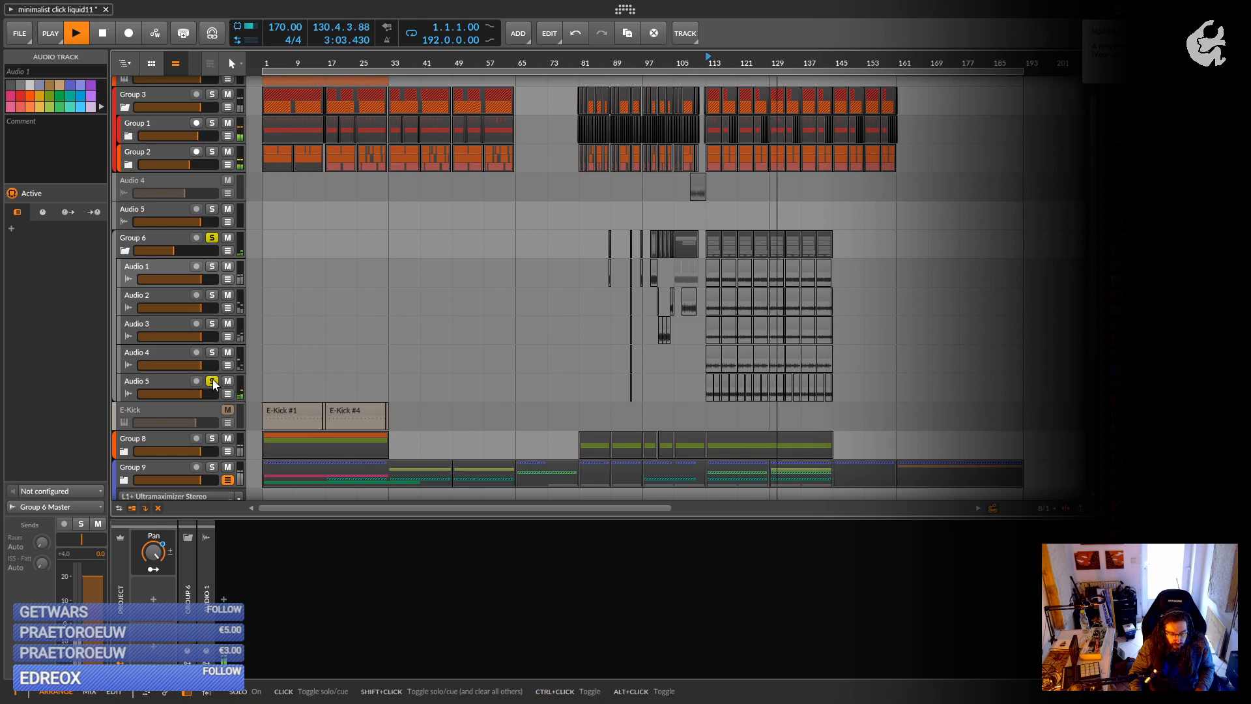
pyautogui.click(211, 382)
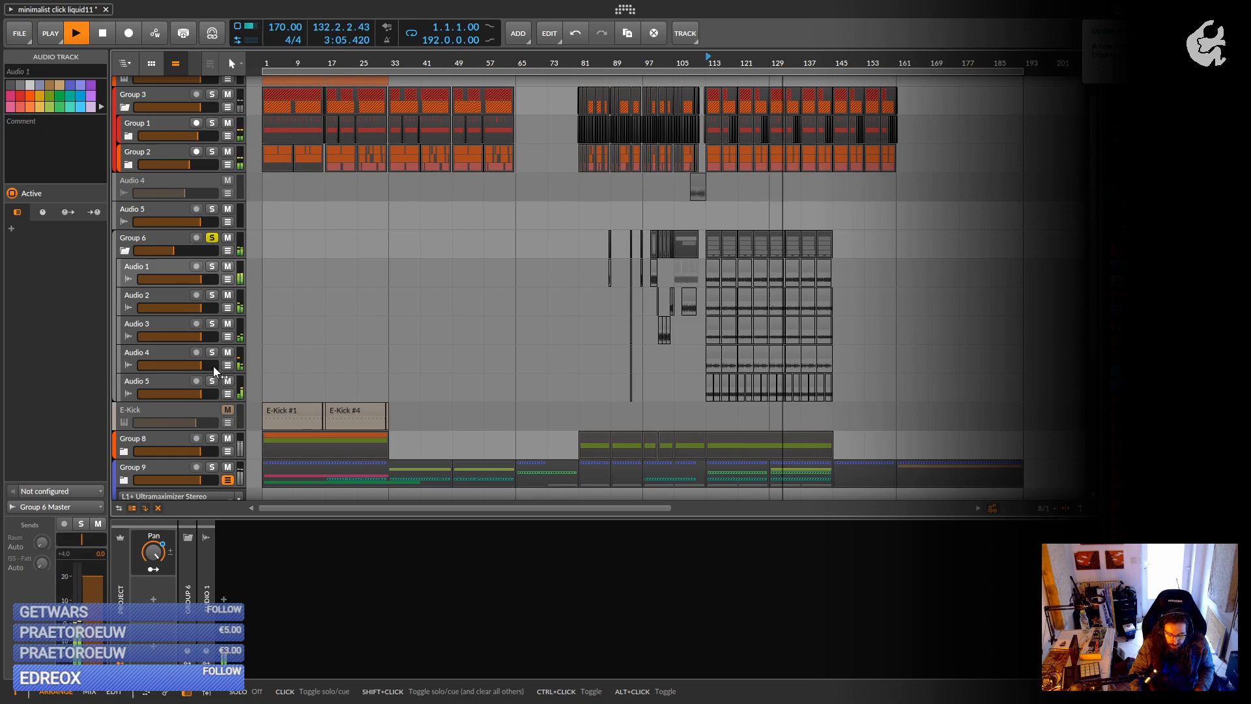
pyautogui.press('space')
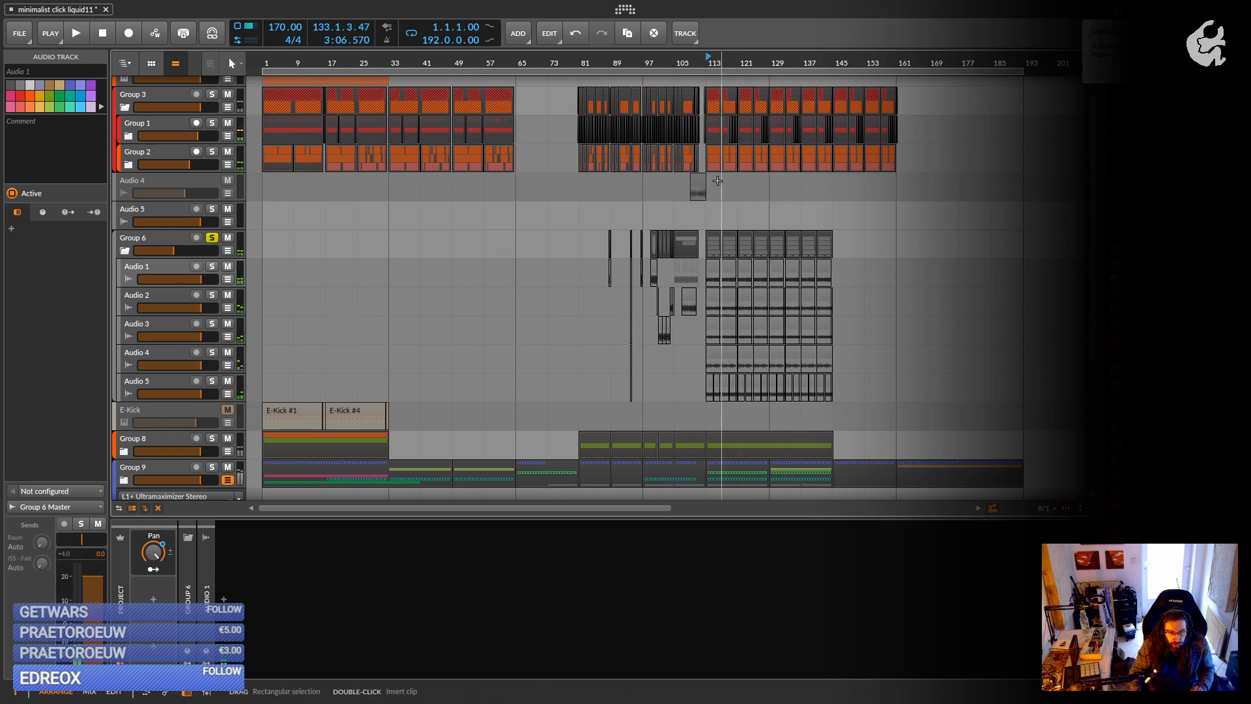
# Inspect the Group 6 clips around bars 93 to 136 and the device chains of Group 6 and tracks Audio 1 to Audio 5.
pyautogui.scroll(5, 679, 245)
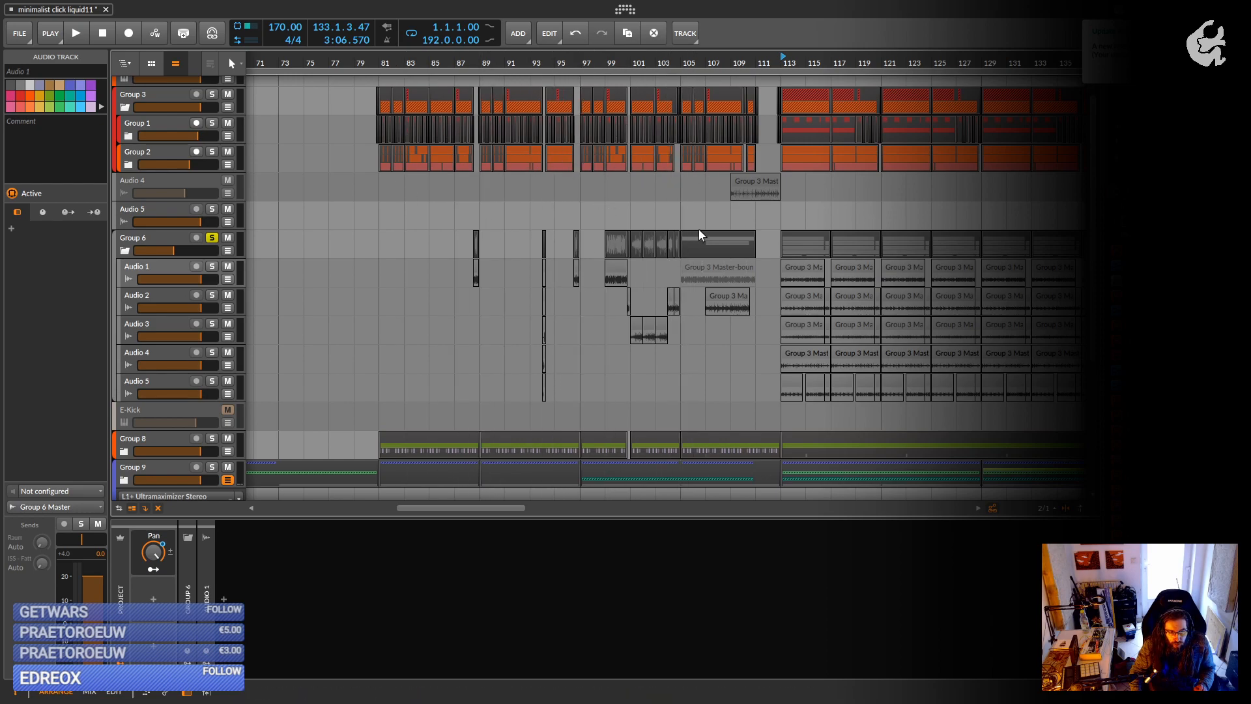
pyautogui.scroll(2, 703, 254)
pyautogui.moveTo(703, 254); pyautogui.dragTo(705, 270)
pyautogui.moveTo(810, 300); pyautogui.dragTo(553, 287)
pyautogui.click(154, 243)
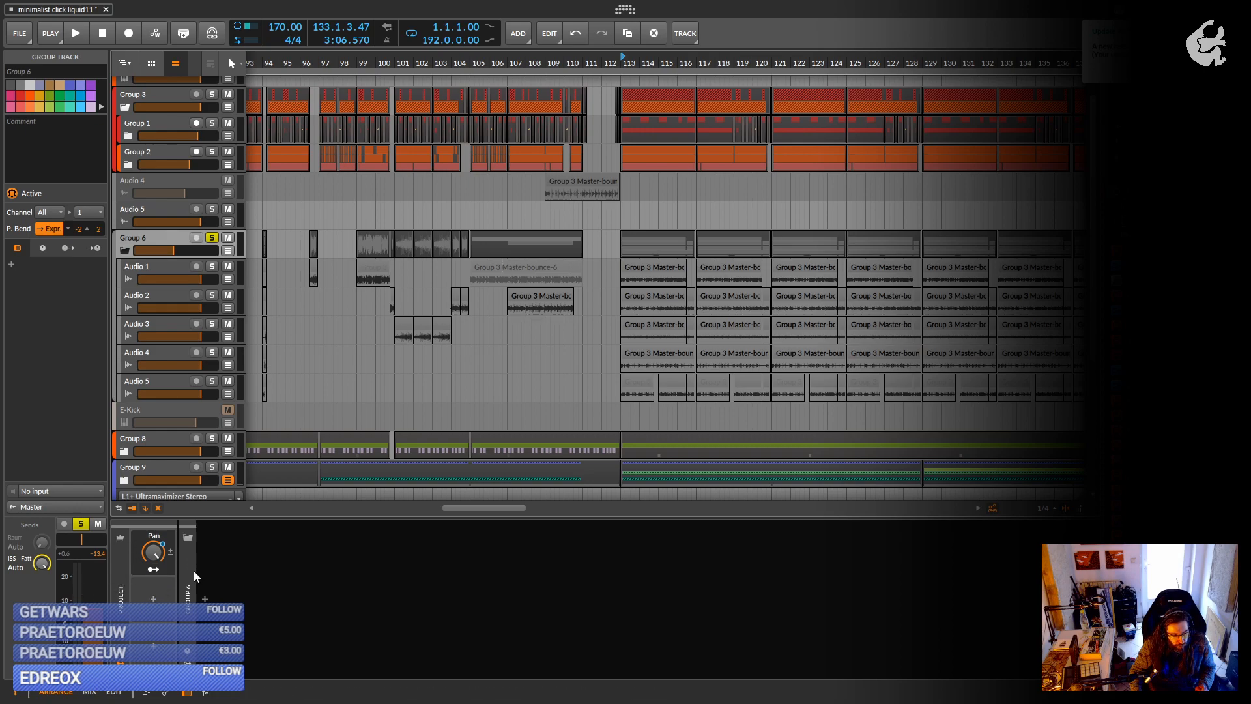
pyautogui.click(169, 269)
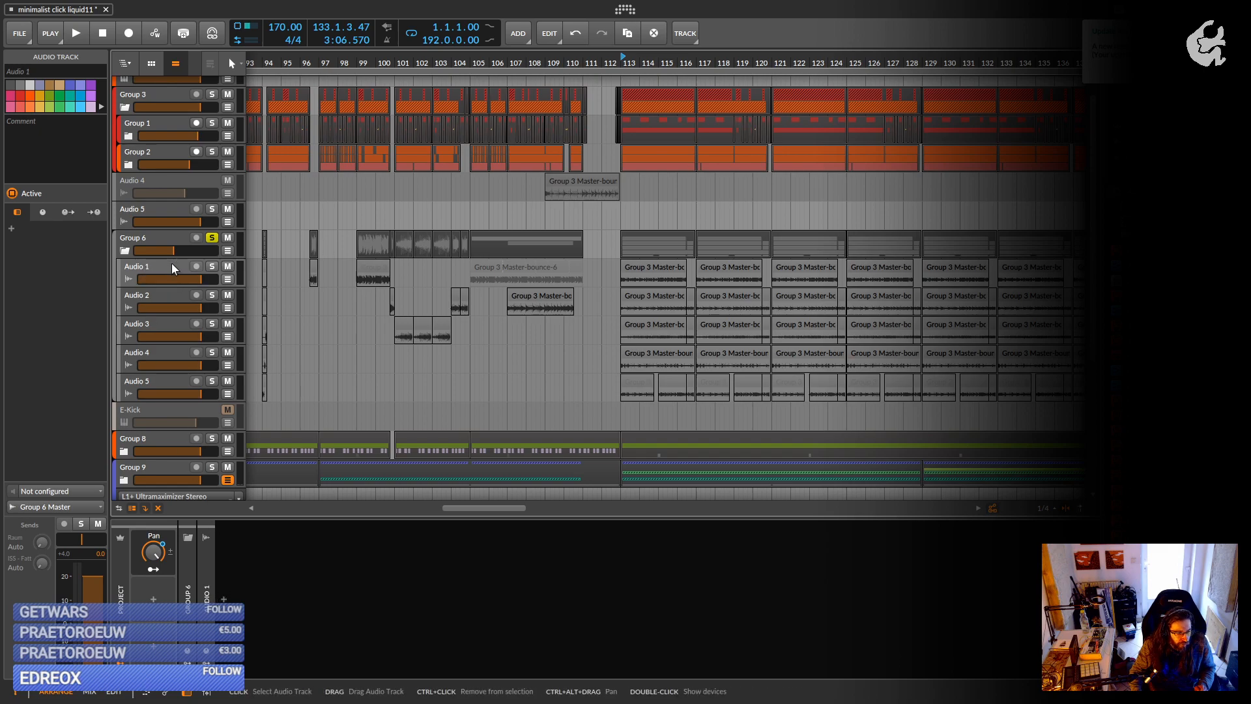
pyautogui.click(168, 301)
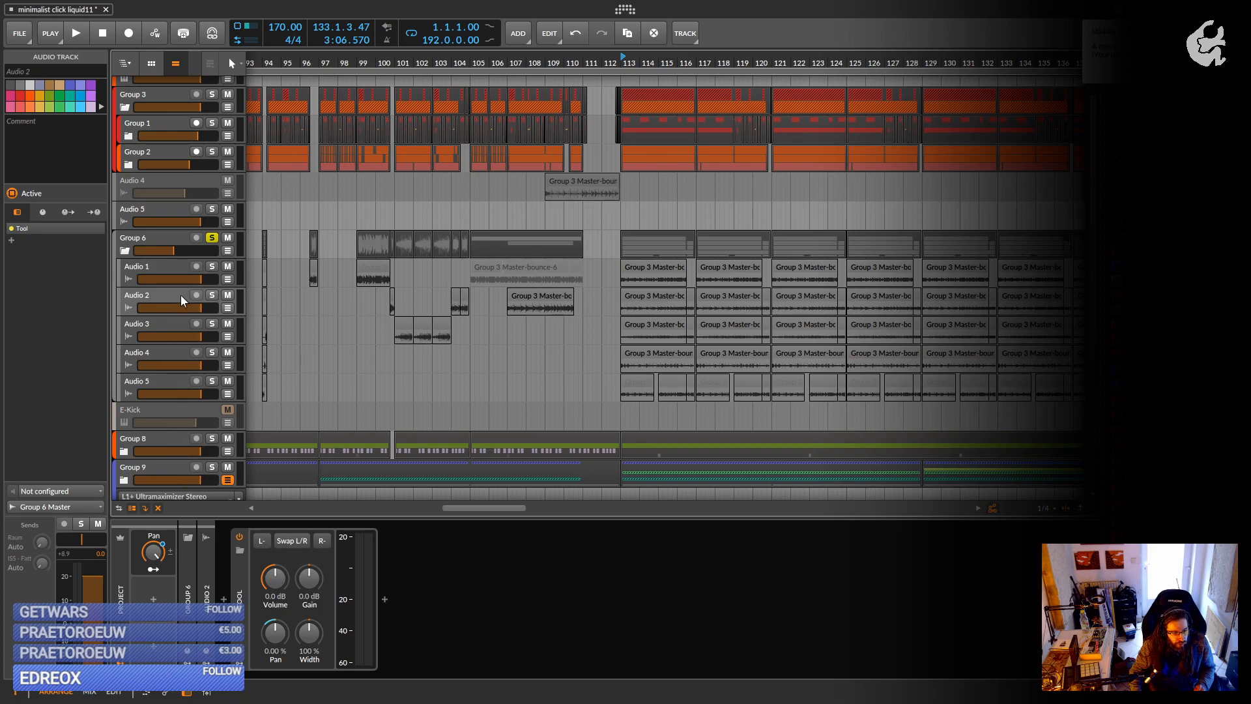
pyautogui.click(159, 327)
pyautogui.click(159, 352)
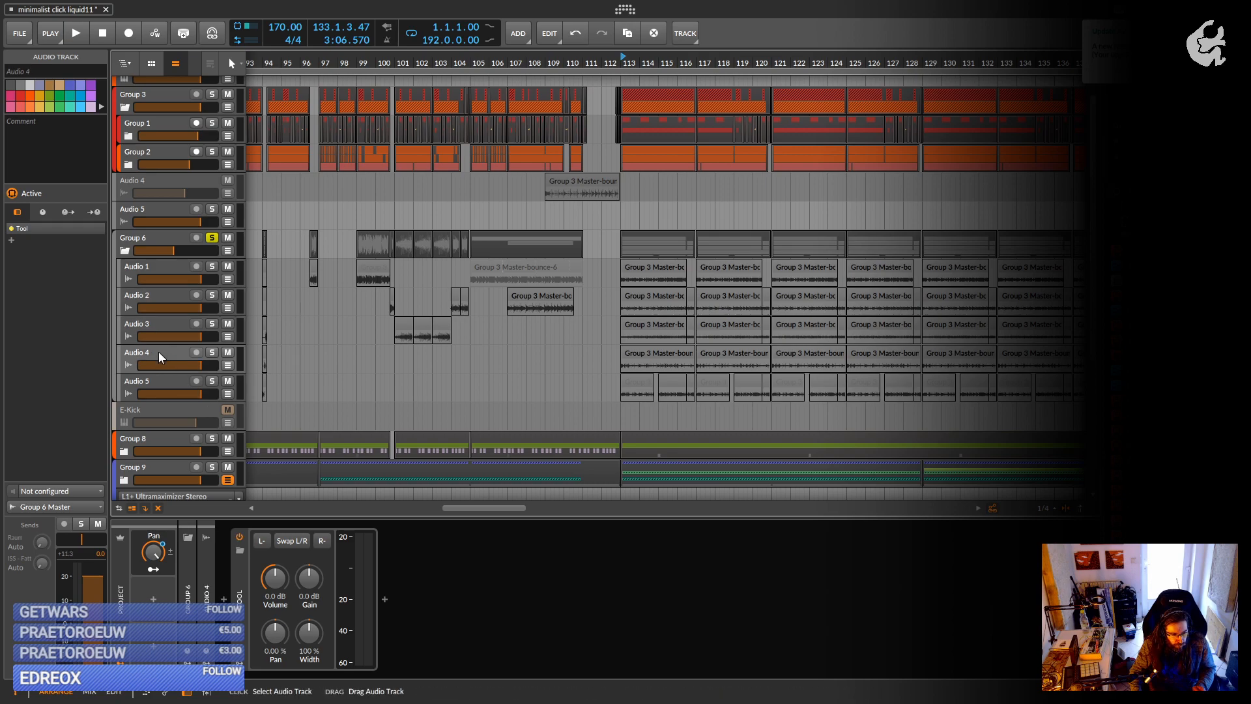
pyautogui.click(162, 386)
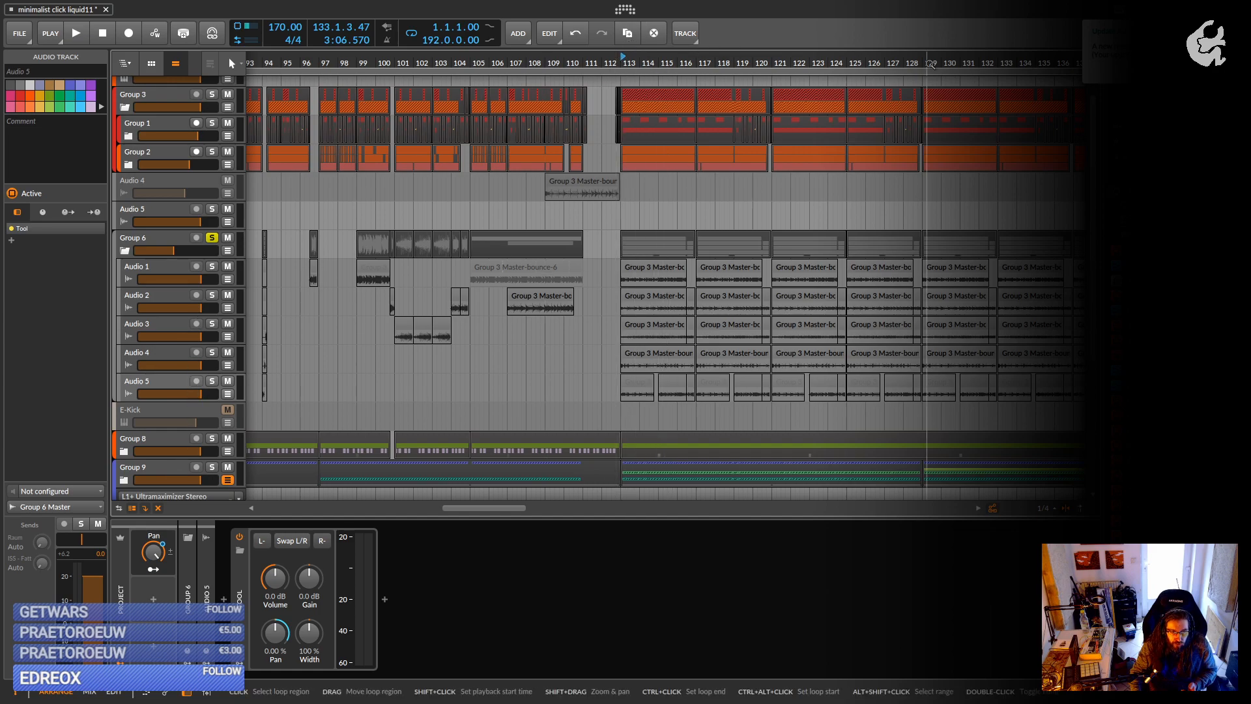
# Demonstrate the project's Pan control, put it back and turn off the solo on Group 6.
pyautogui.moveTo(150, 558); pyautogui.dragTo(151, 563)
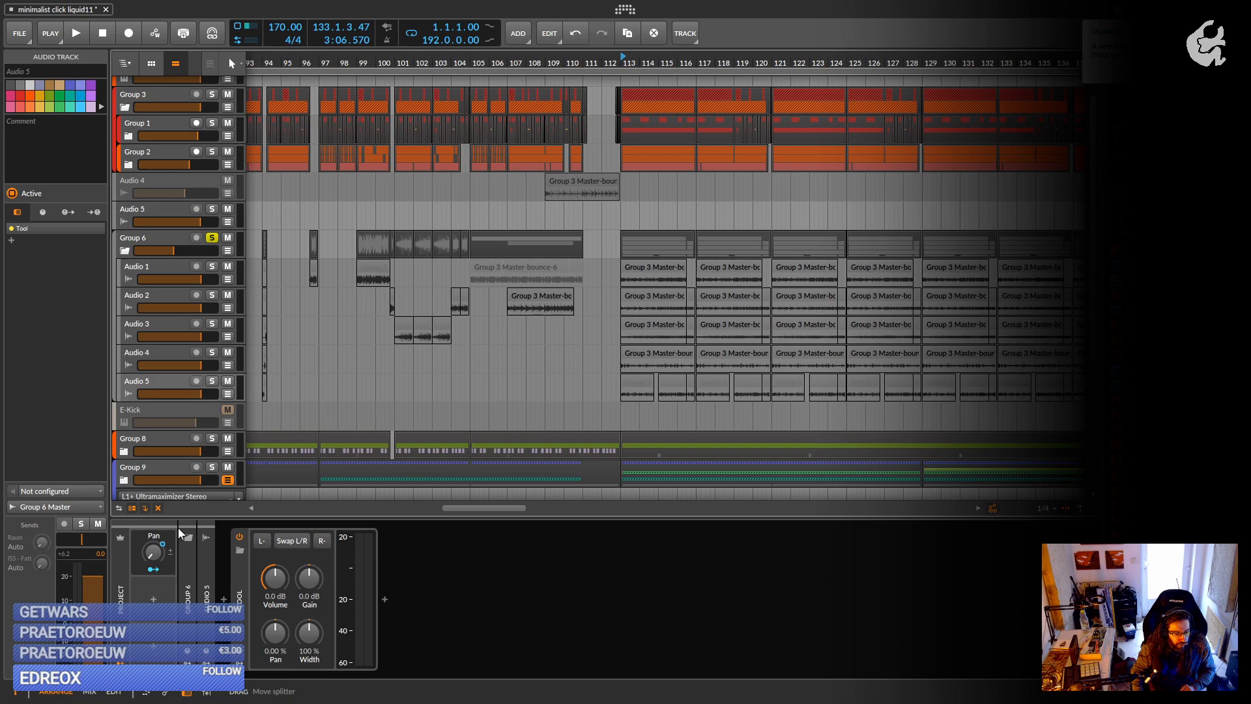
pyautogui.moveTo(152, 553); pyautogui.dragTo(152, 553)
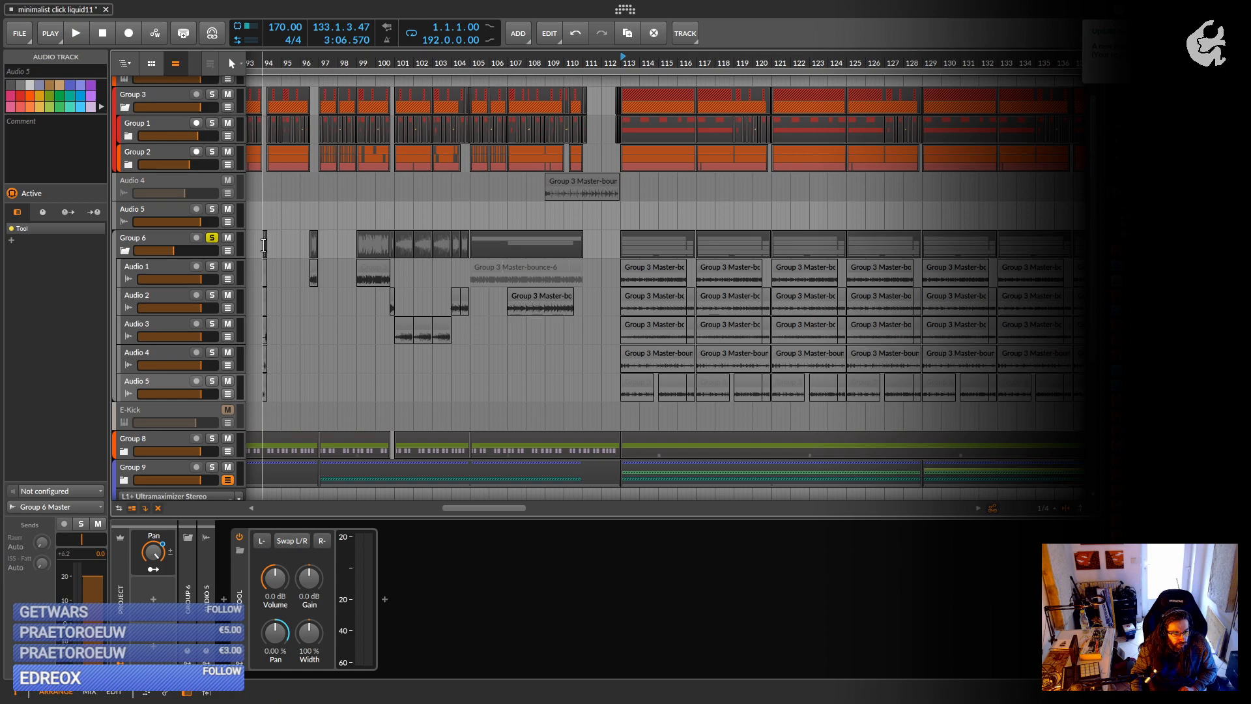
pyautogui.click(212, 237)
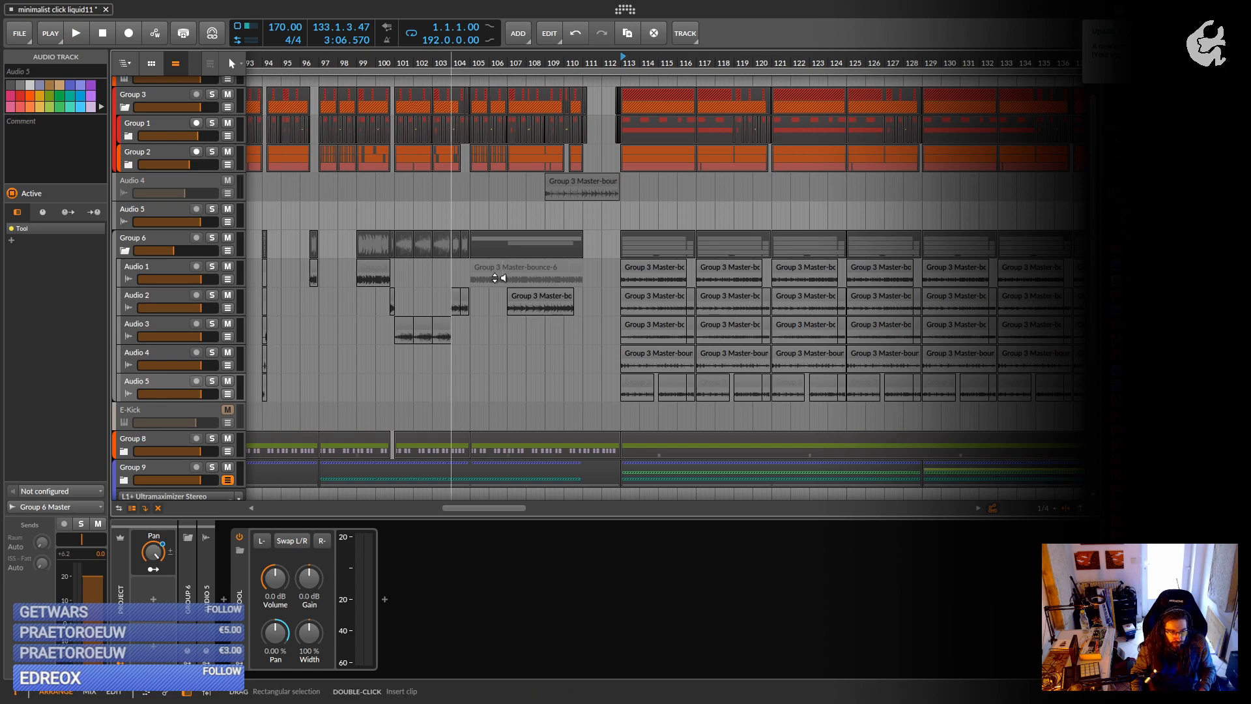
# Expand Group 9 and bring its Reaktor 6, Kontakt and Group 4 tracks around bar 113 into view.
pyautogui.scroll(-3, 569, 272)
pyautogui.scroll(-3, 610, 273)
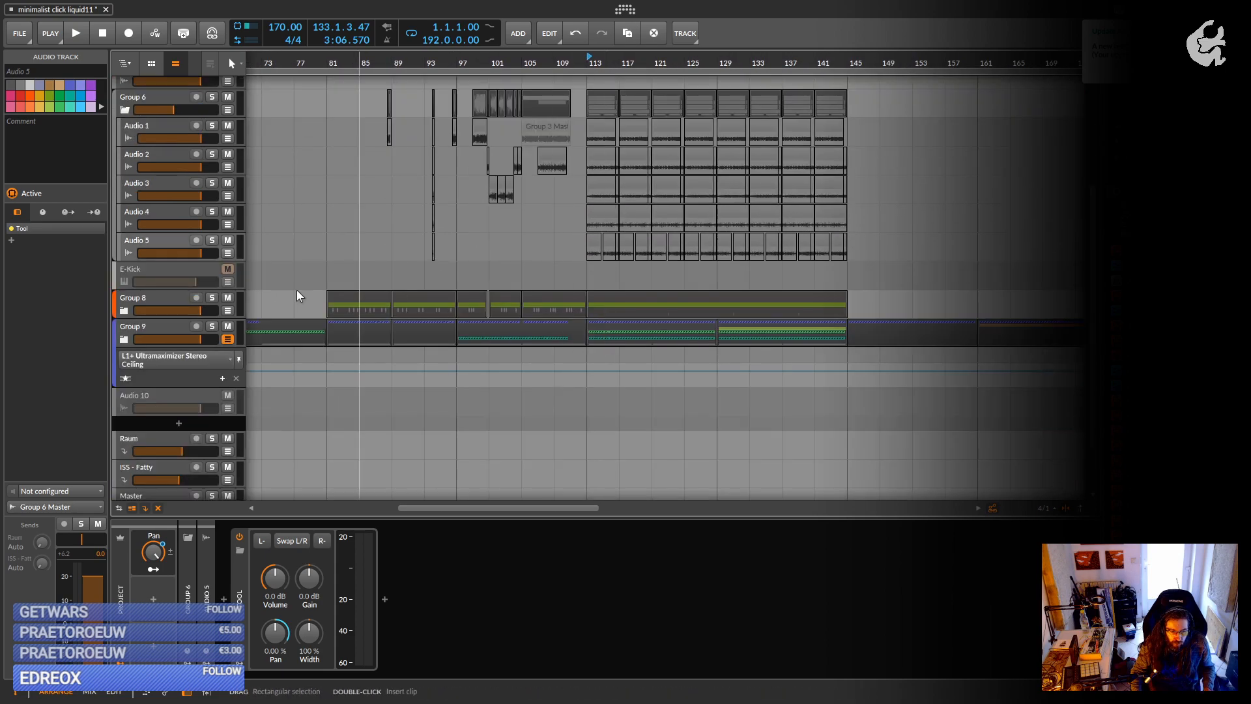
pyautogui.click(124, 340)
pyautogui.scroll(-3, 430, 337)
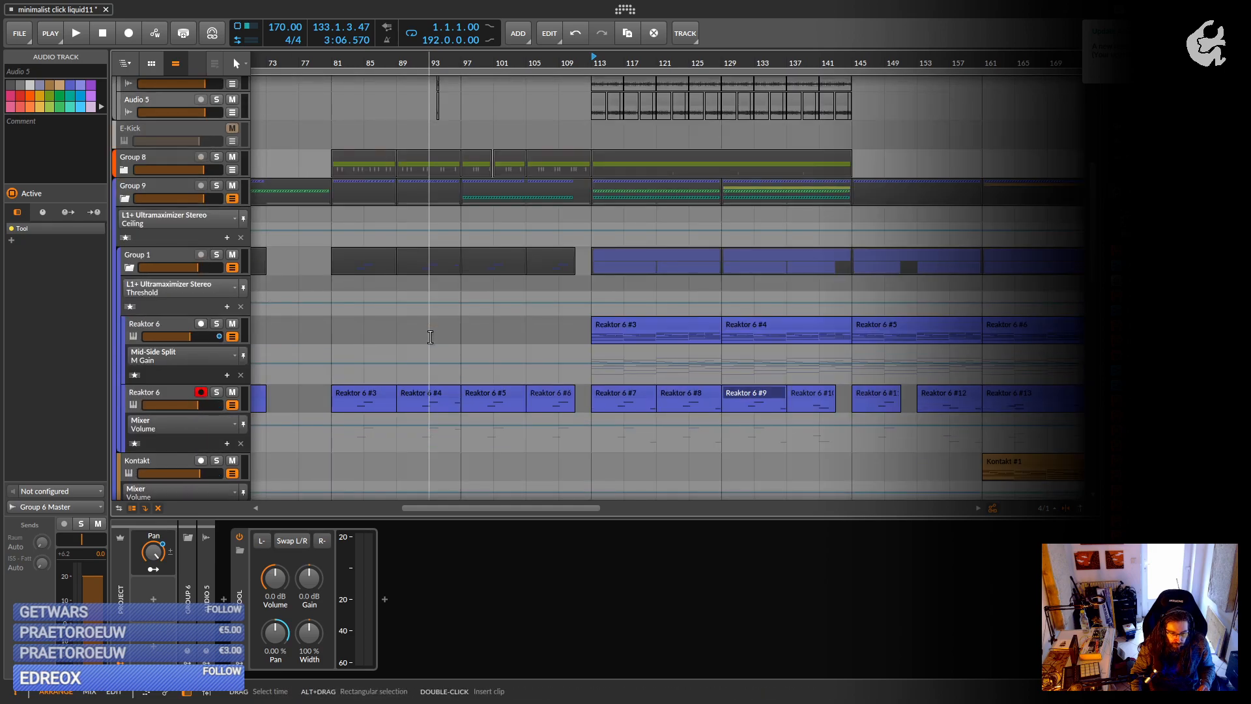
pyautogui.scroll(-2, 430, 337)
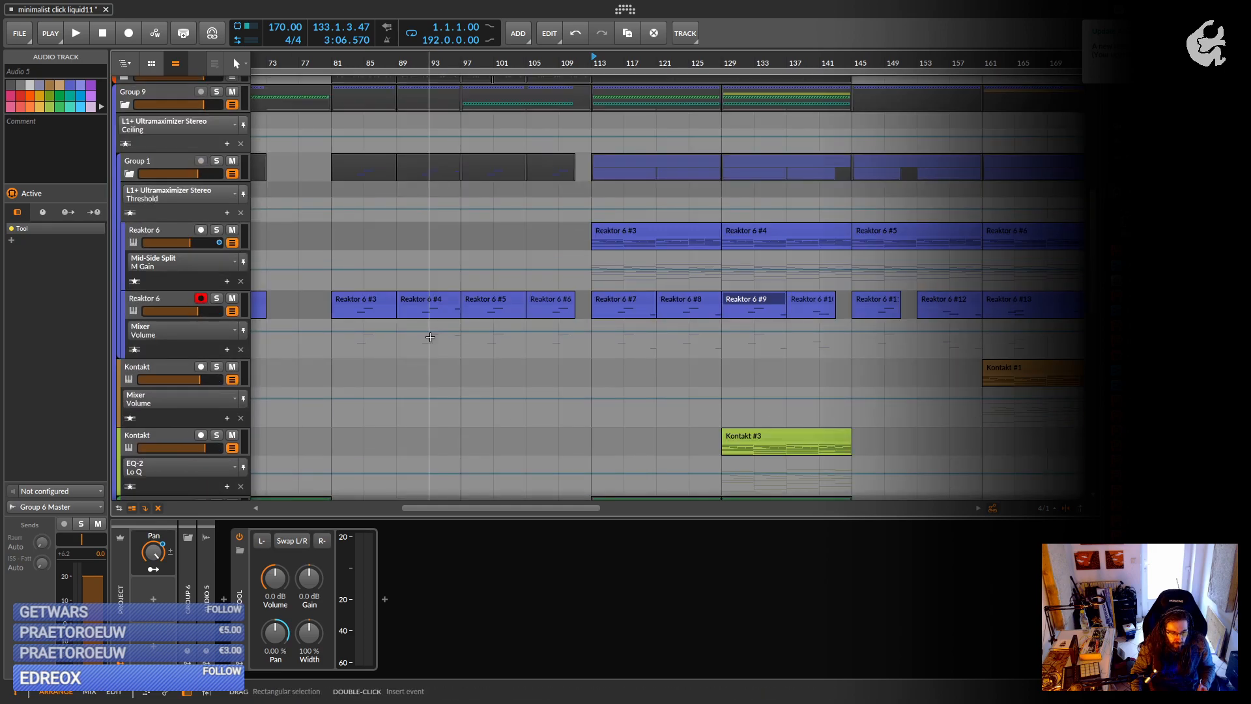
pyautogui.scroll(-2, 430, 336)
pyautogui.hscroll(1, 775, 324)
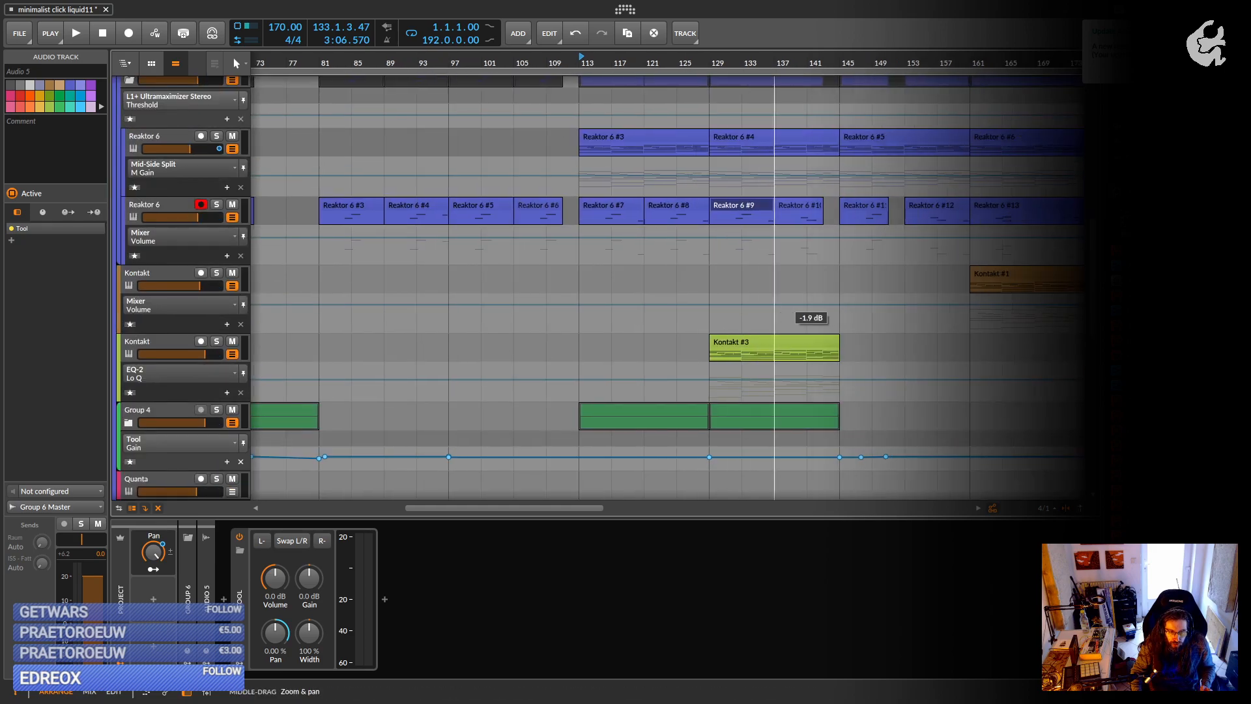
# Look over Group 9's tracks from Group 1 down to Vital and view the device chain of the green Kontakt track.
pyautogui.moveTo(774, 305); pyautogui.dragTo(647, 294)
pyautogui.scroll(1, 628, 333)
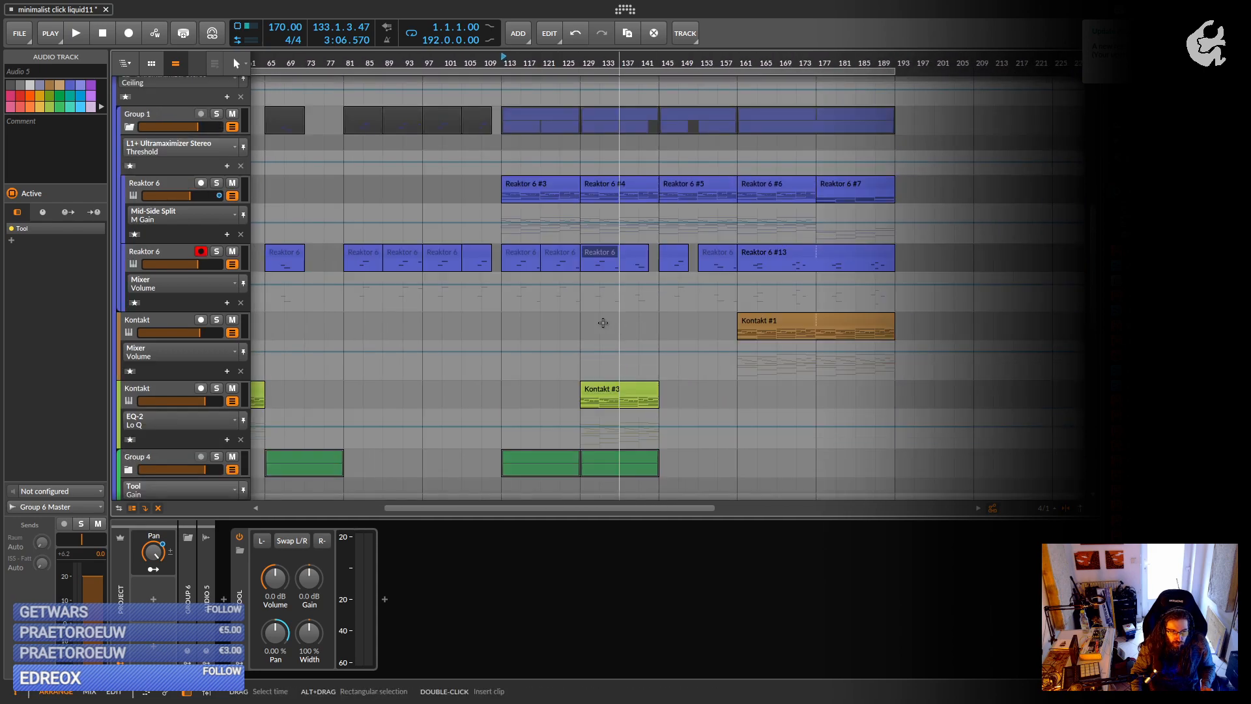
pyautogui.click(154, 391)
pyautogui.scroll(-4, 596, 401)
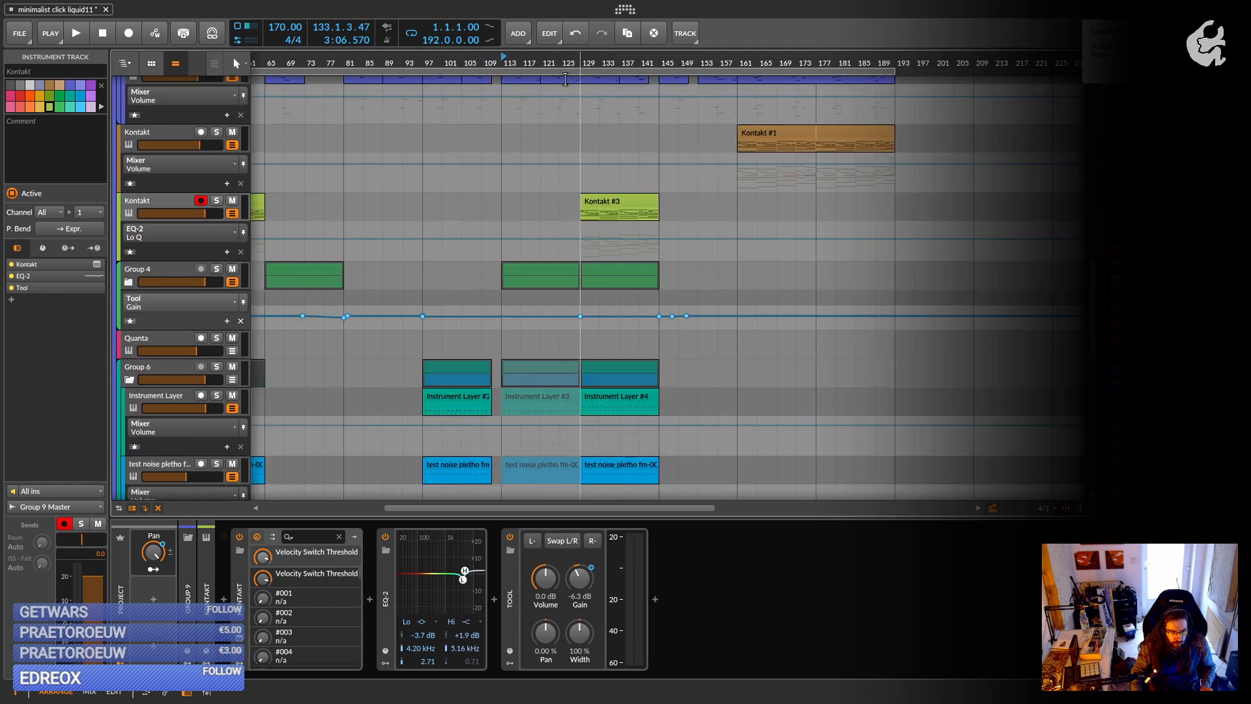
pyautogui.scroll(-5, 526, 394)
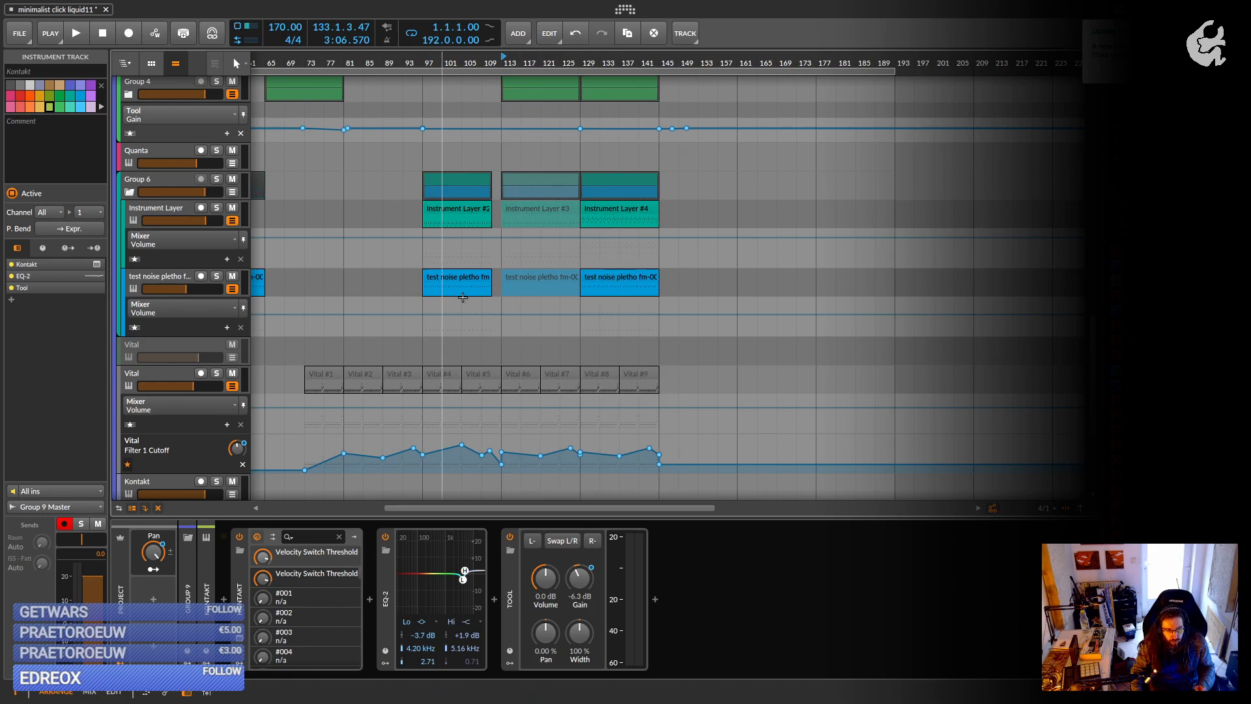
pyautogui.scroll(5, 601, 260)
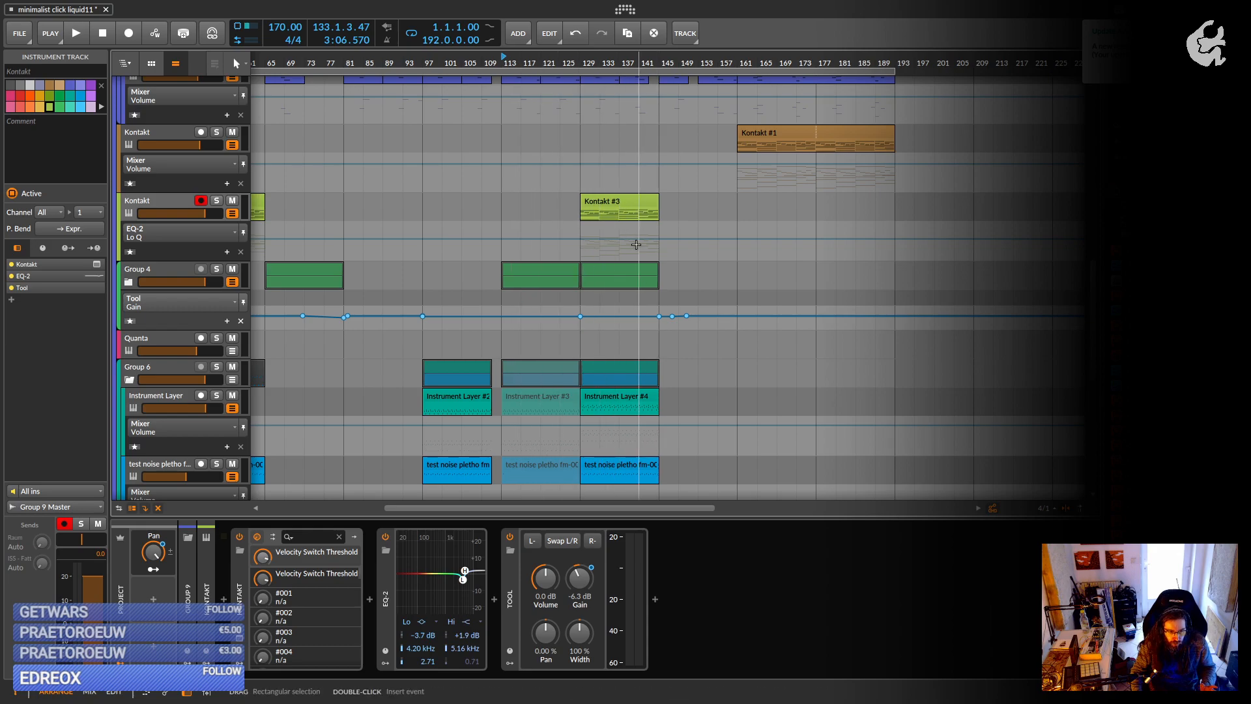
pyautogui.scroll(5, 632, 241)
pyautogui.scroll(-3, 491, 390)
pyautogui.scroll(-3, 490, 389)
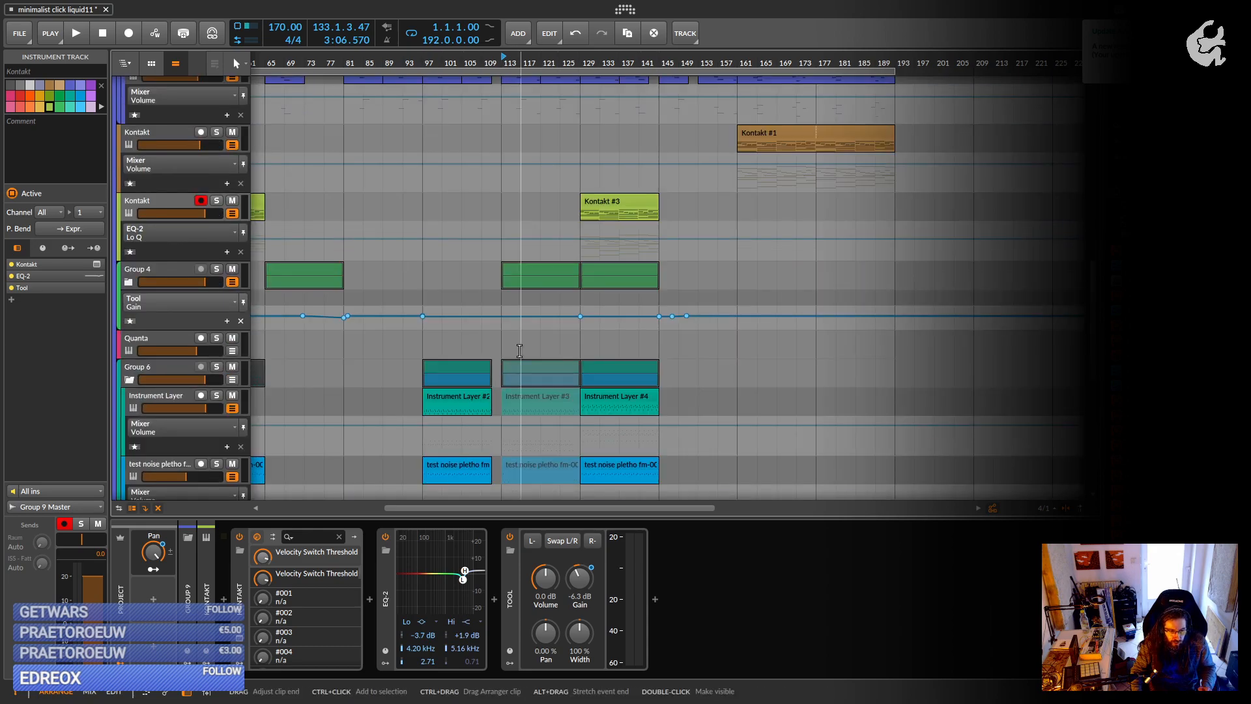
pyautogui.scroll(6, 595, 342)
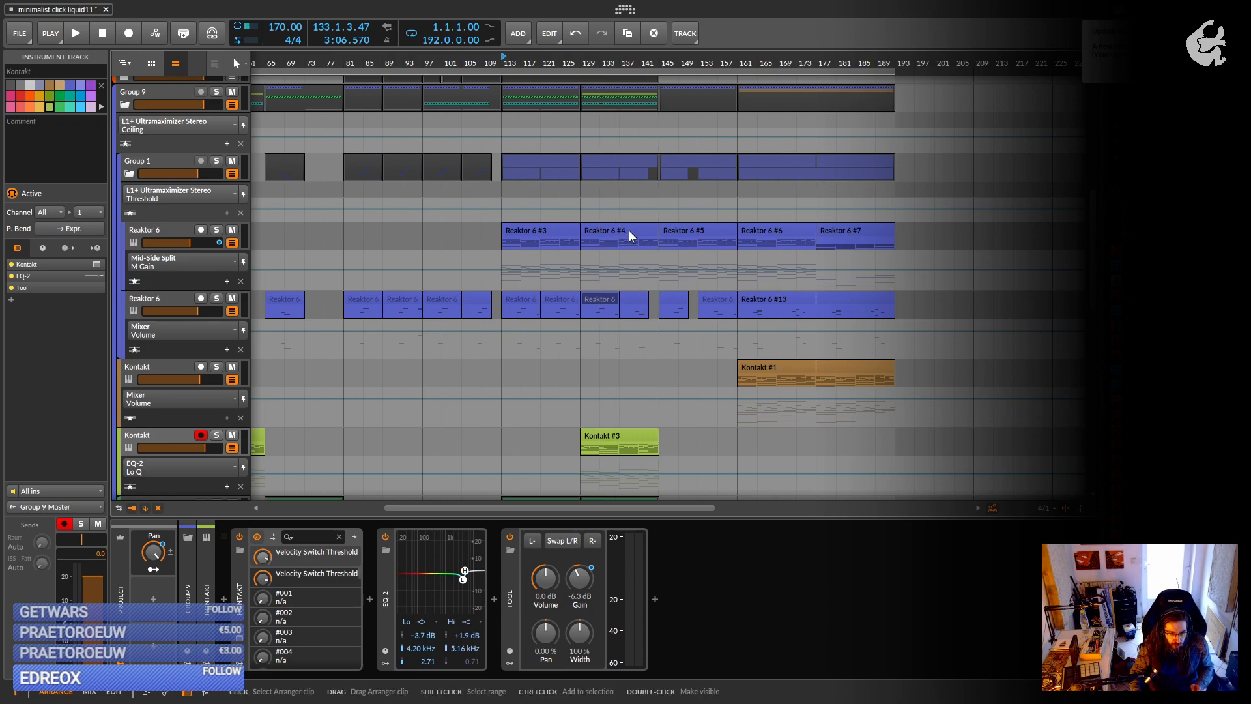
pyautogui.scroll(1, 658, 339)
pyautogui.scroll(-2, 658, 339)
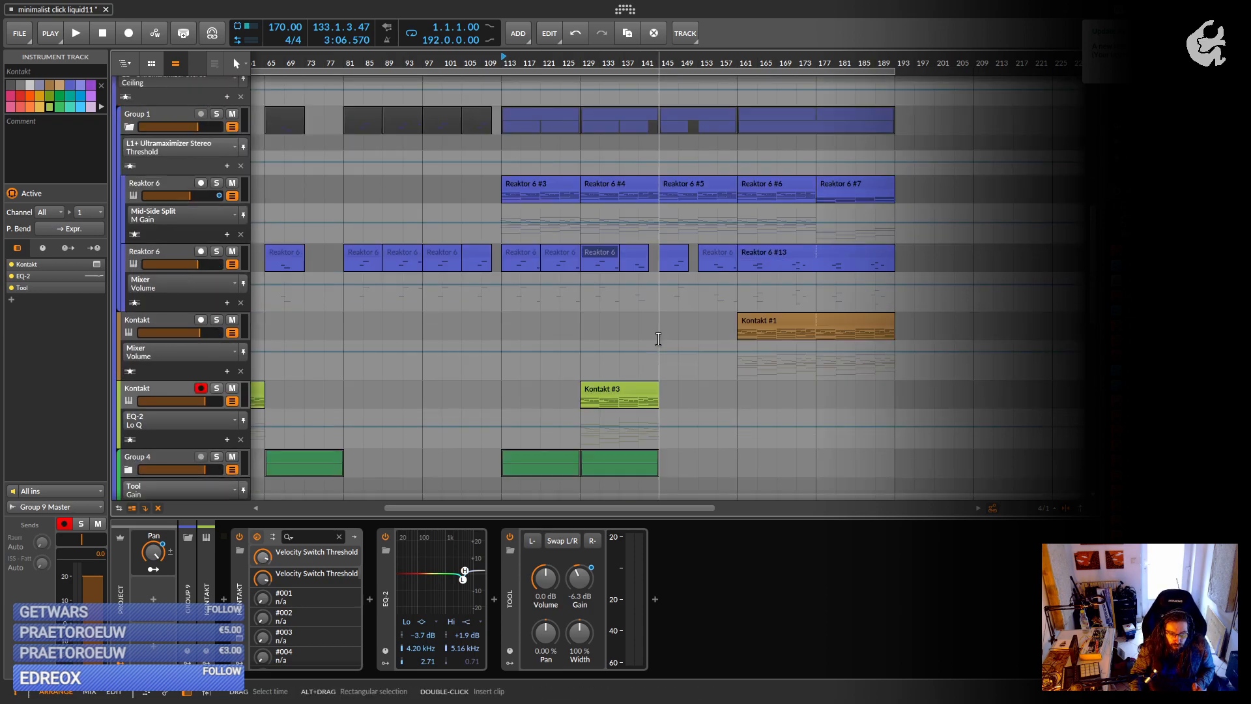
# Audition the Kontakt #1 clip from bar 161 with its track soloed, clear the solo and stop playback.
pyautogui.click(765, 319)
pyautogui.moveTo(765, 318); pyautogui.dragTo(709, 314)
pyautogui.moveTo(537, 286); pyautogui.dragTo(471, 332)
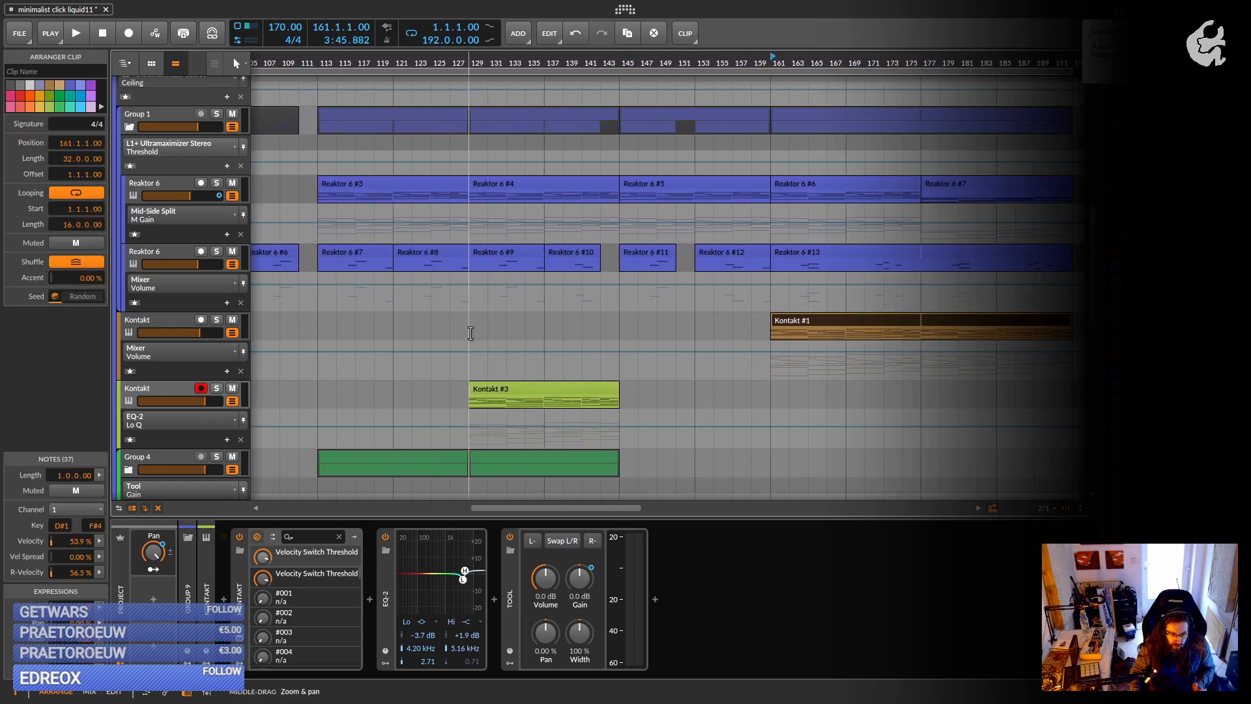
pyautogui.click(216, 319)
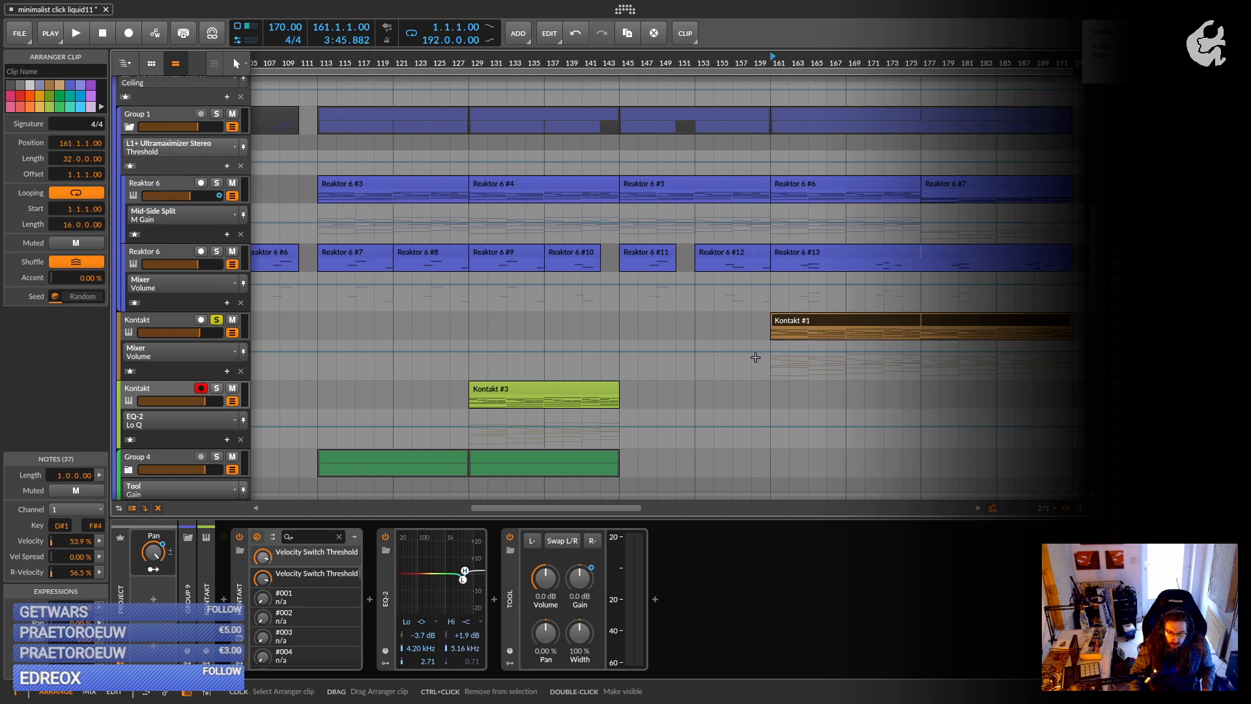
pyautogui.press('space')
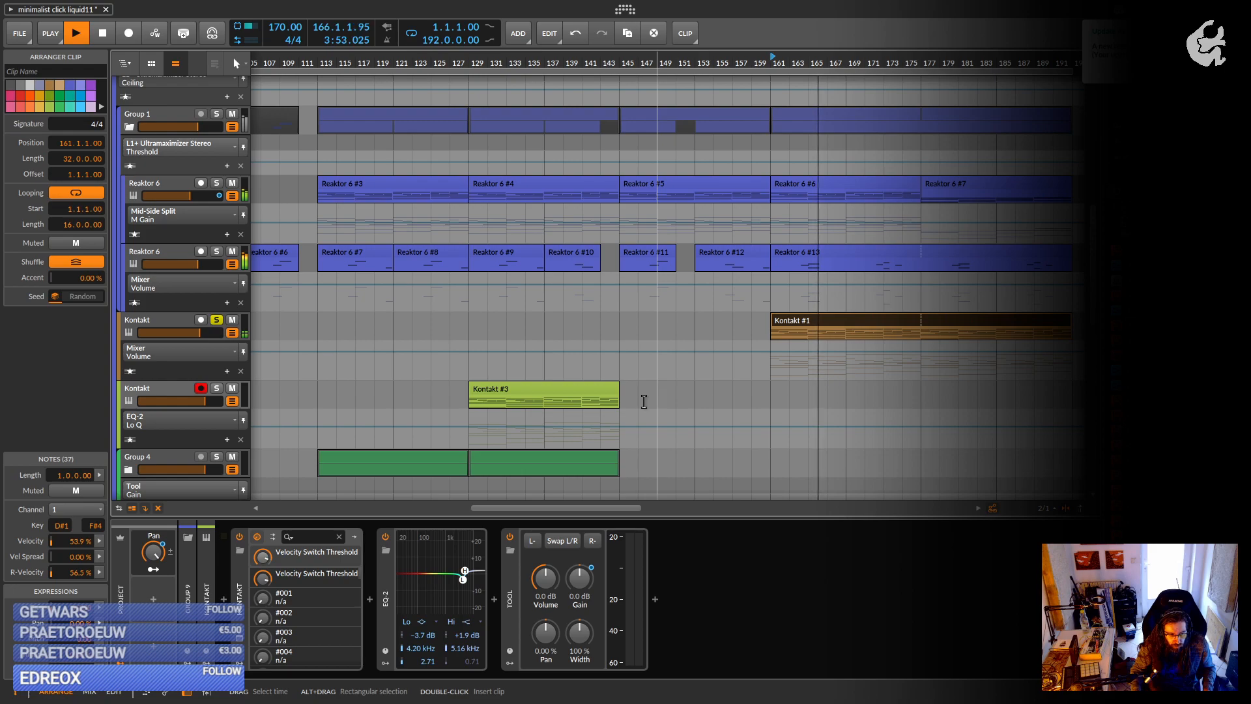
pyautogui.click(217, 319)
pyautogui.click(544, 326)
pyautogui.press('space')
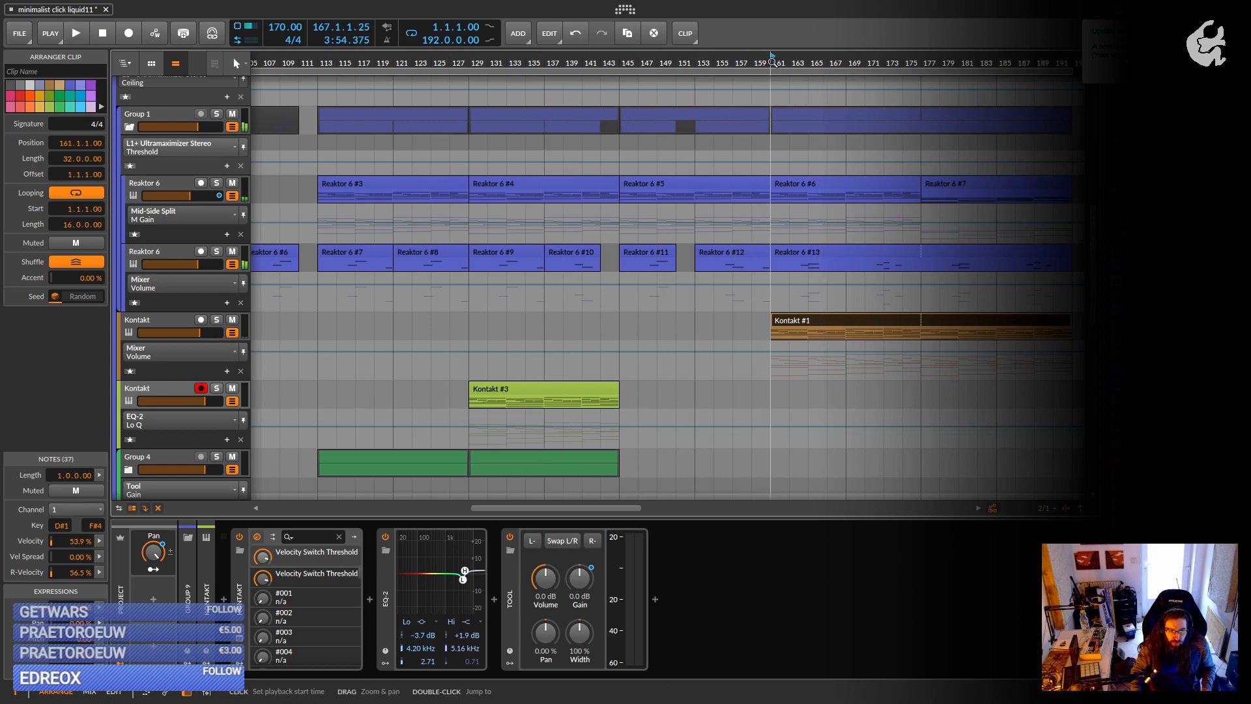
# Audition Group 1 and the orange Kontakt track soloed together from bar 161, ending around bar 176.
pyautogui.click(217, 114)
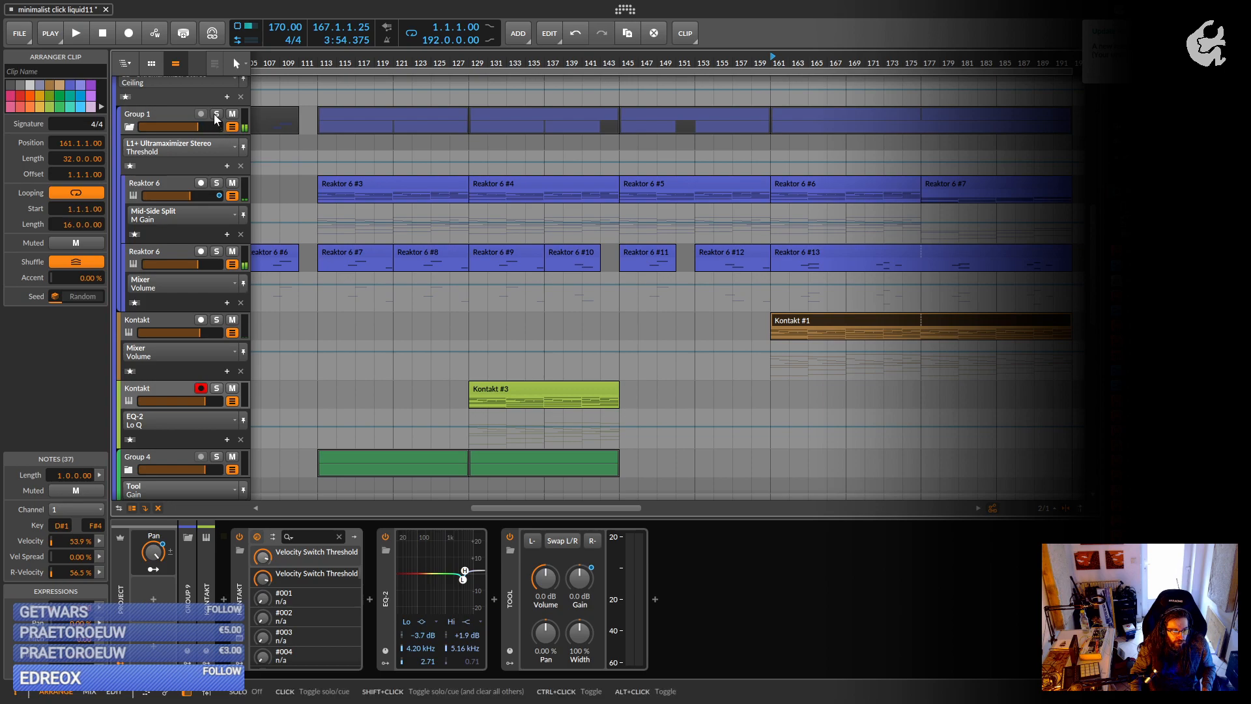
pyautogui.click(217, 322)
pyautogui.press('space')
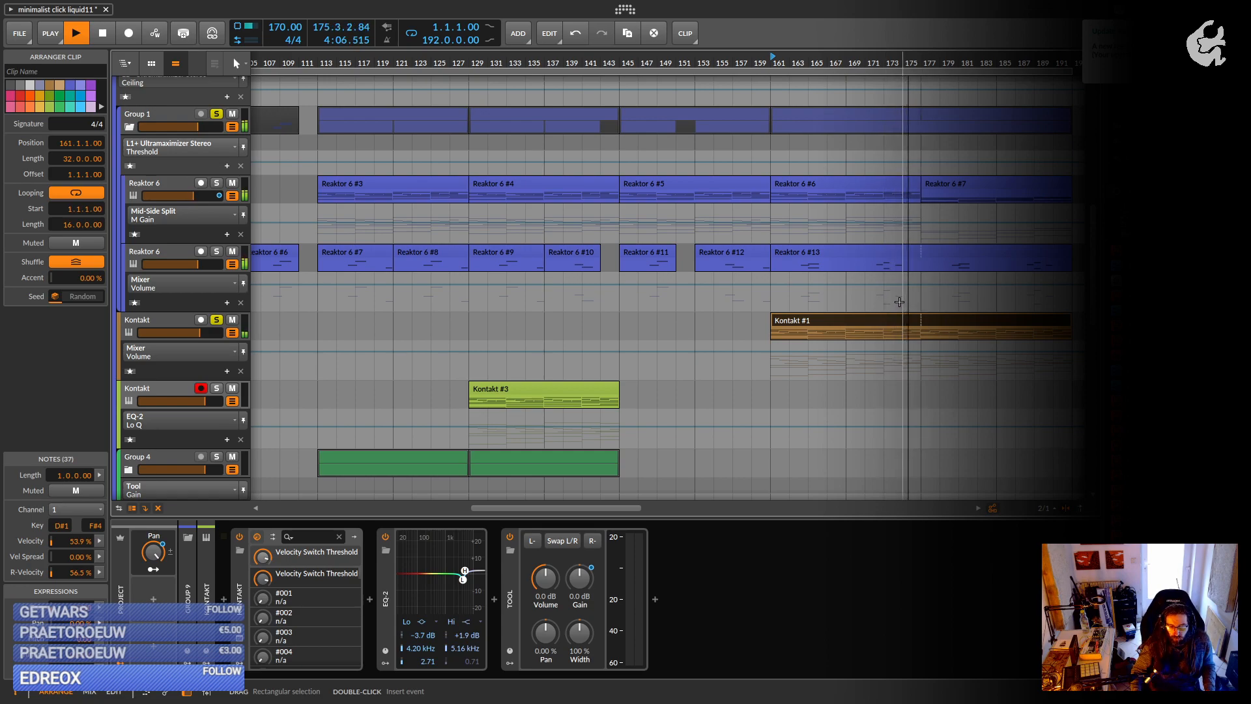
pyautogui.press('space')
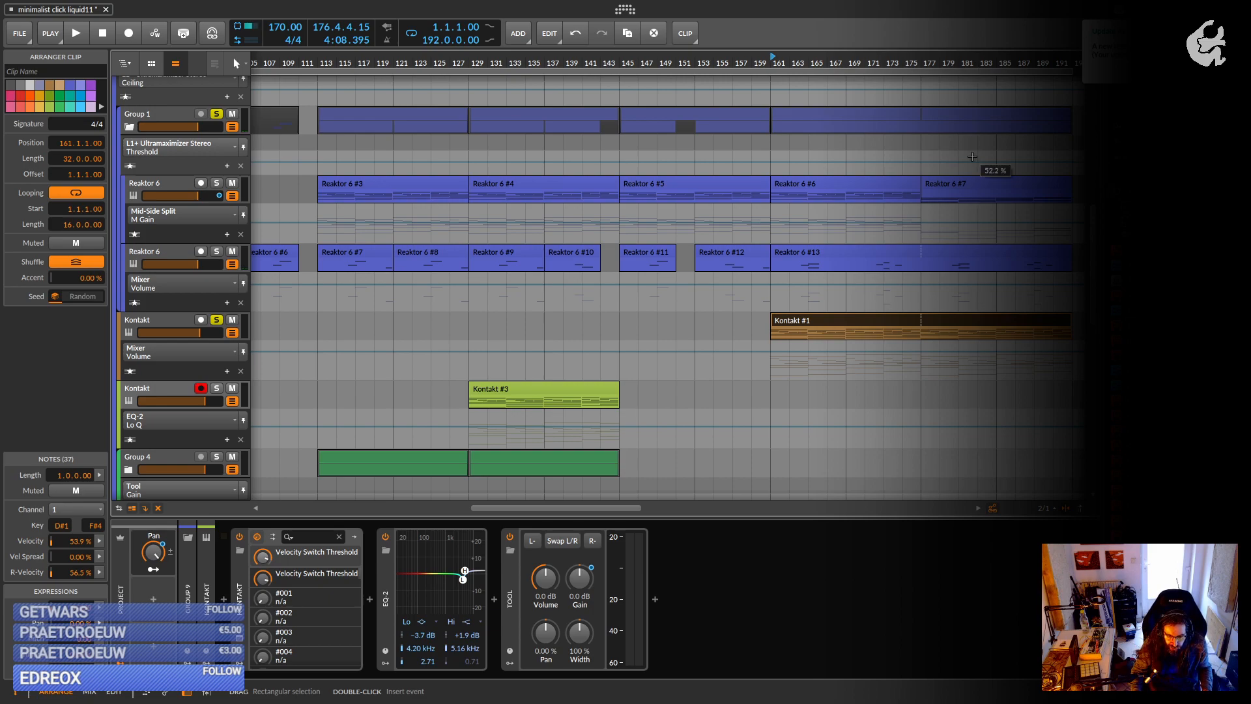
# Replace the Kontakt solo with the upper Reaktor 6 track and audition its Reaktor 6 #6 clip from bar 169.
pyautogui.click(823, 183)
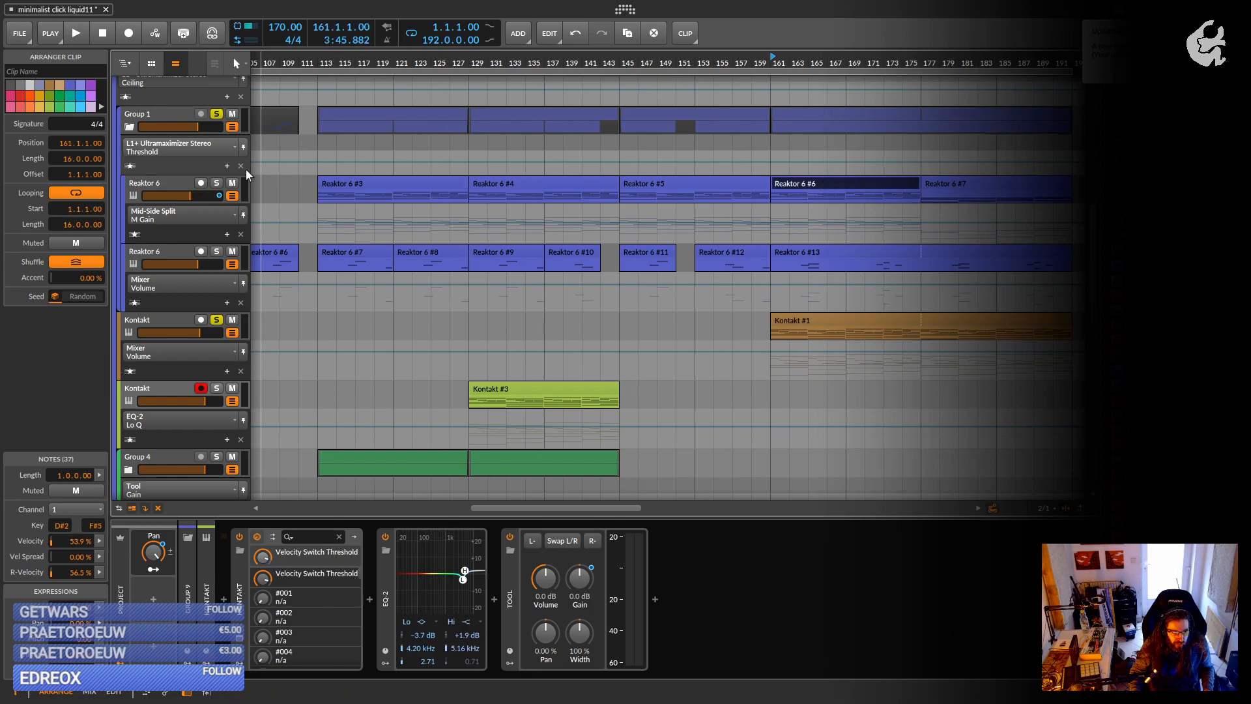
pyautogui.click(216, 319)
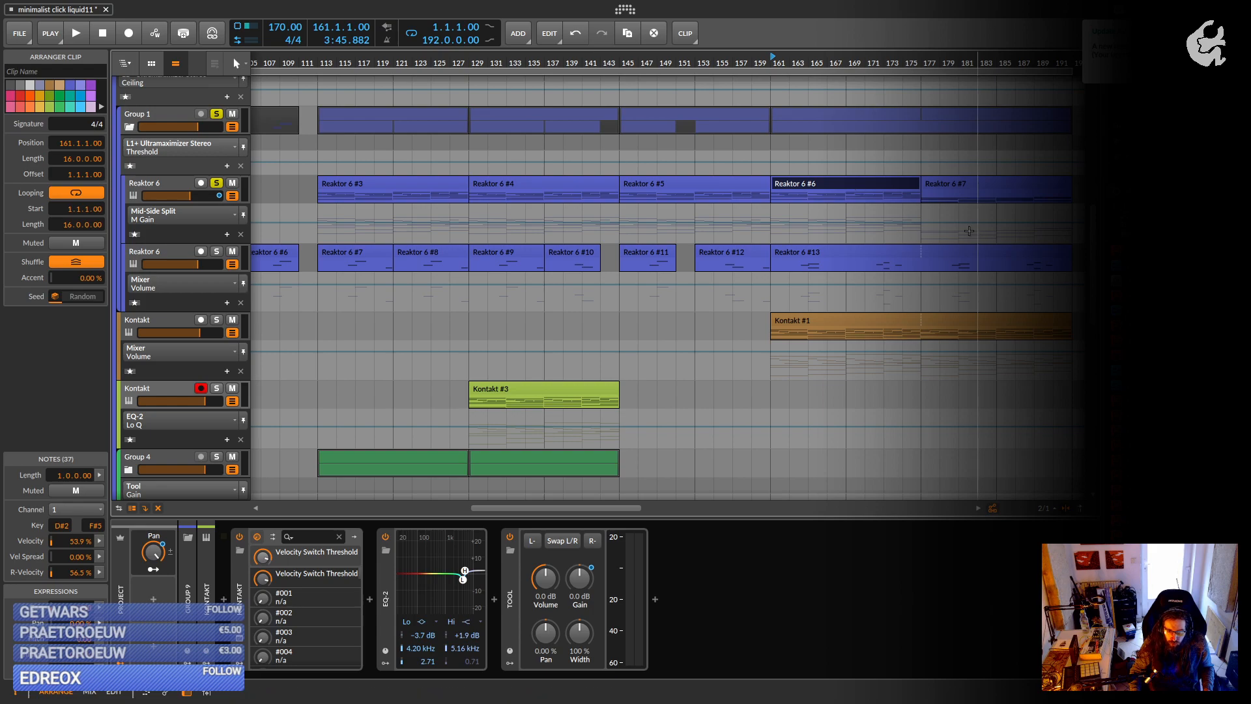
pyautogui.moveTo(374, 280); pyautogui.dragTo(974, 278)
pyautogui.moveTo(527, 279); pyautogui.dragTo(867, 279)
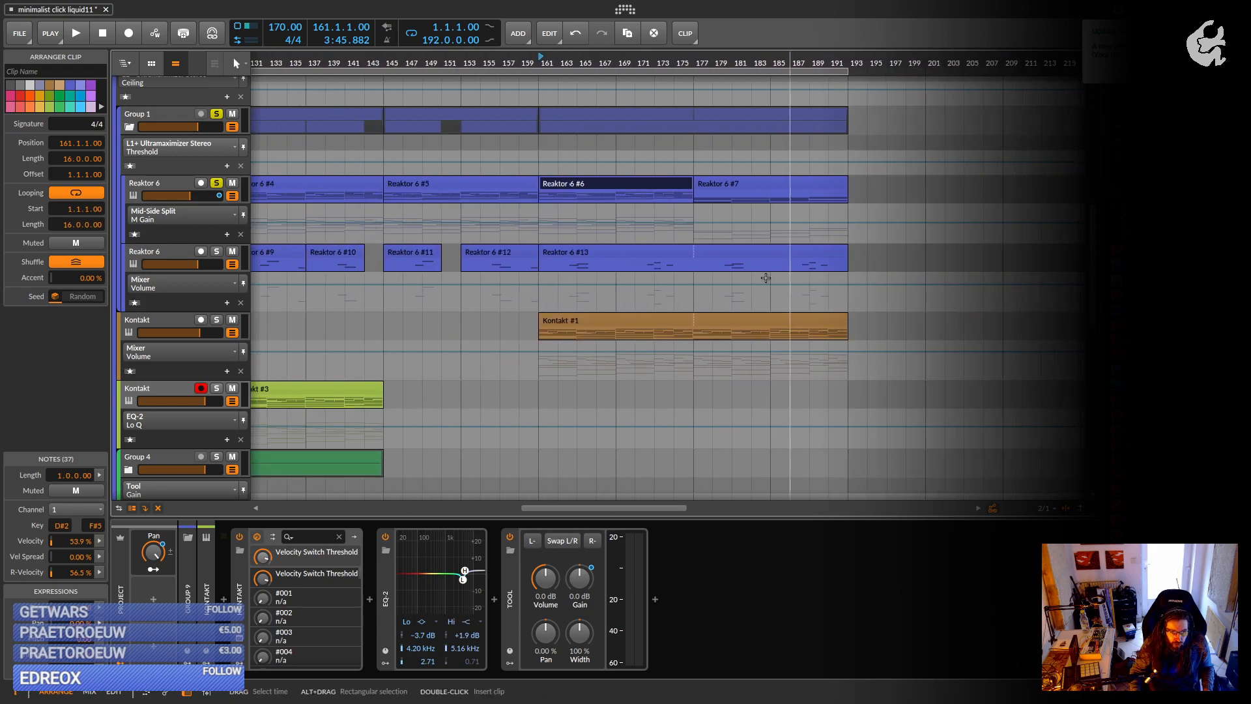
pyautogui.click(616, 196)
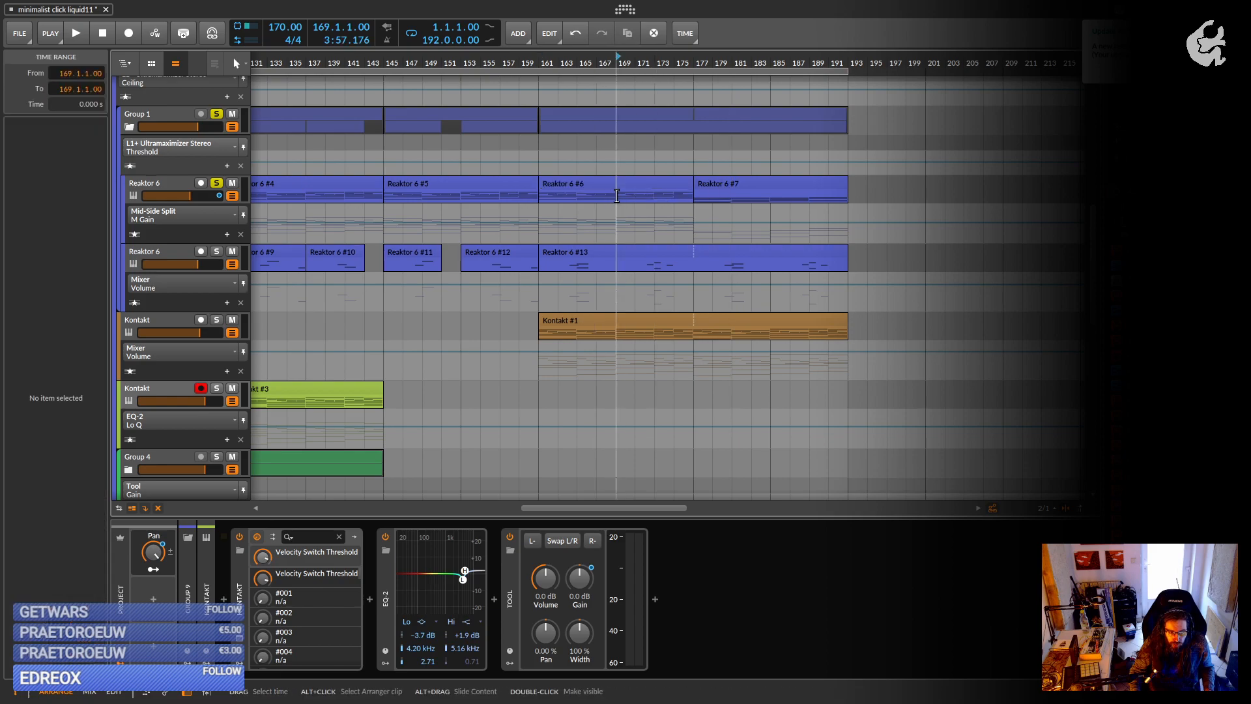
pyautogui.press('space')
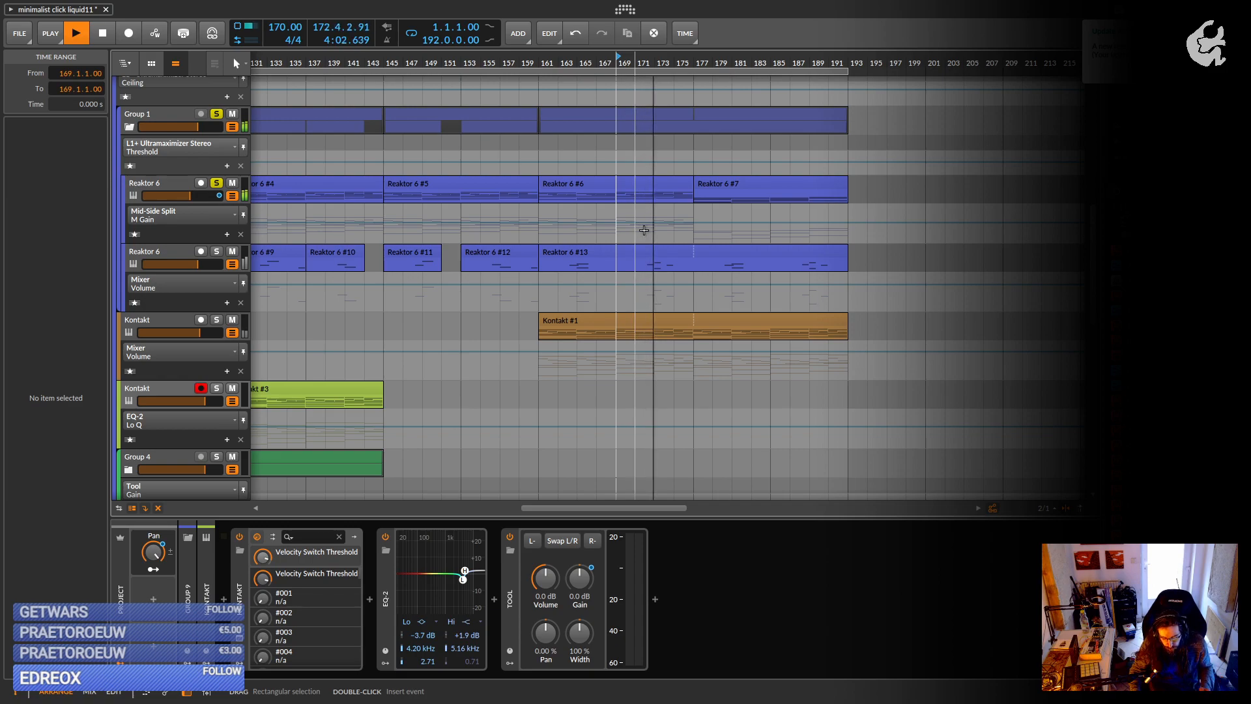
pyautogui.click(733, 183)
pyautogui.press('space')
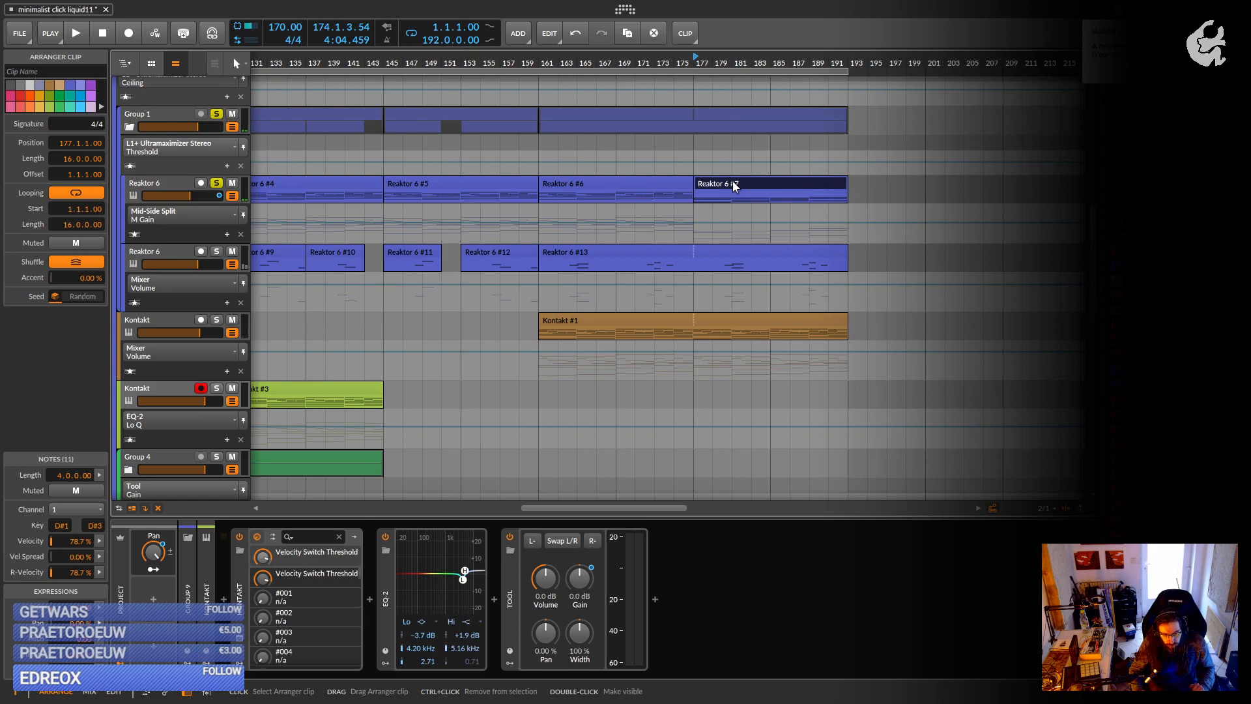
# Audition the upper Reaktor 6 track's #7 clip from bar 177 and its #6 clip from bar 161.
pyautogui.press('space')
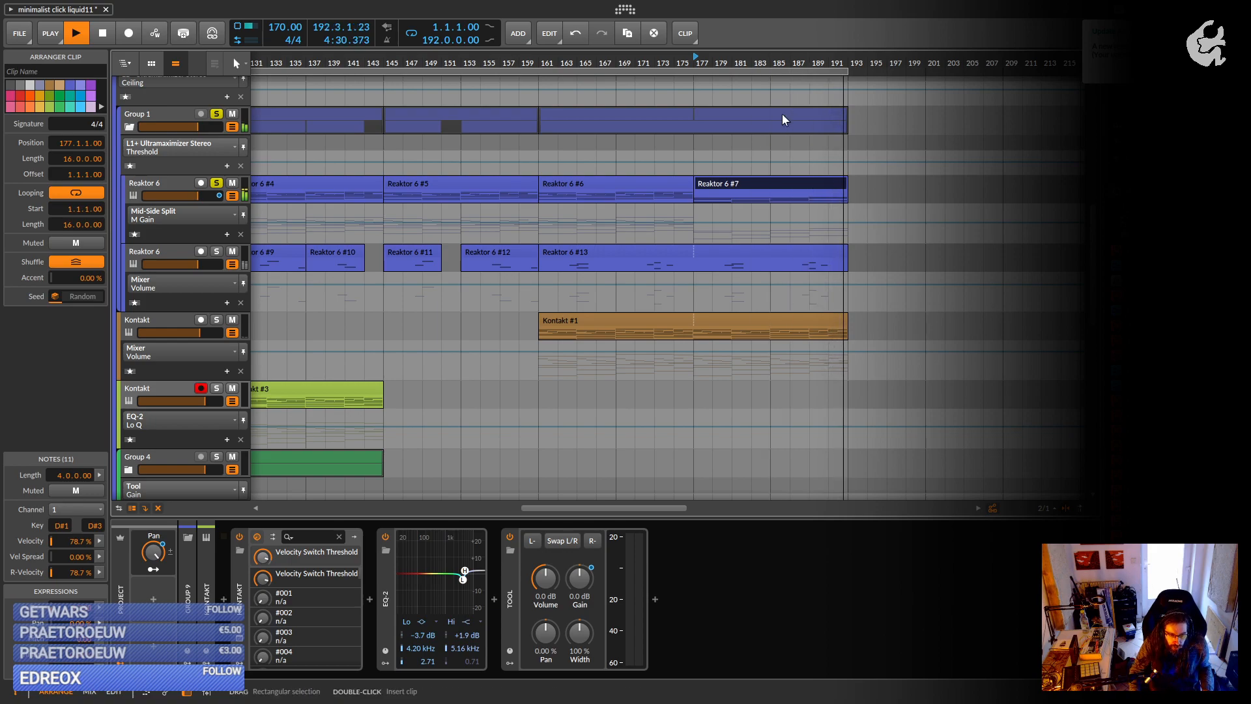
pyautogui.click(648, 195)
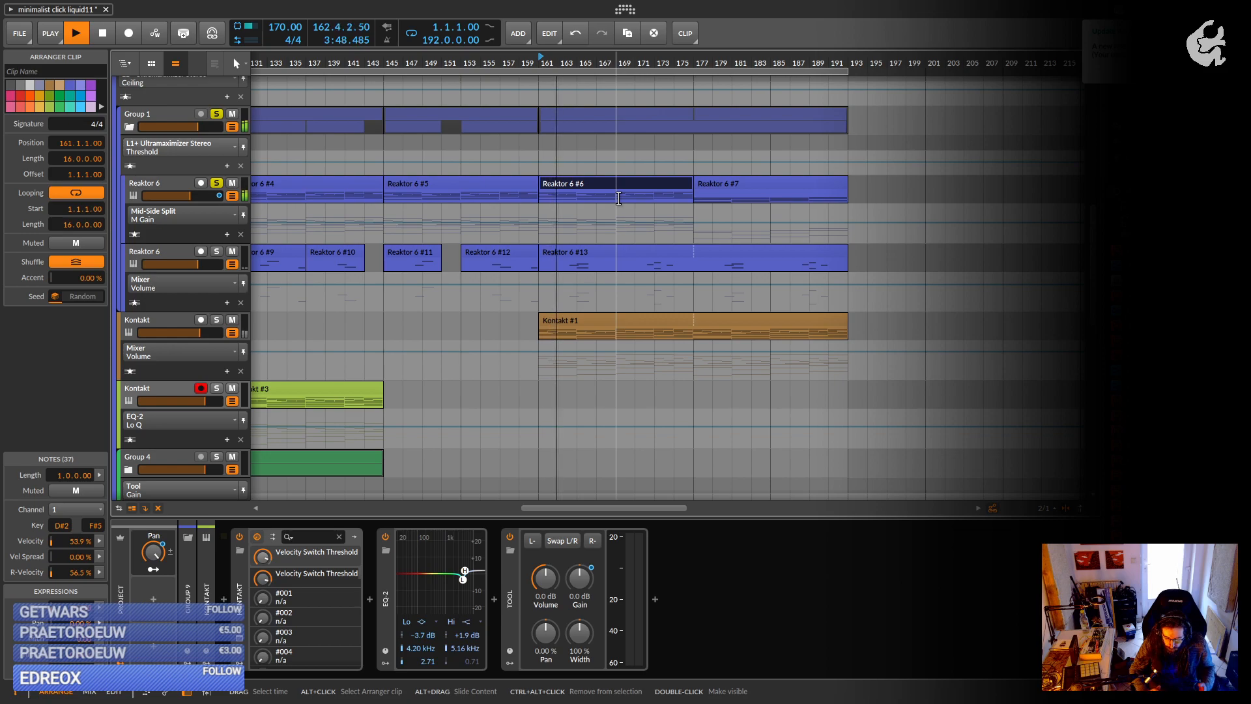
pyautogui.press('space')
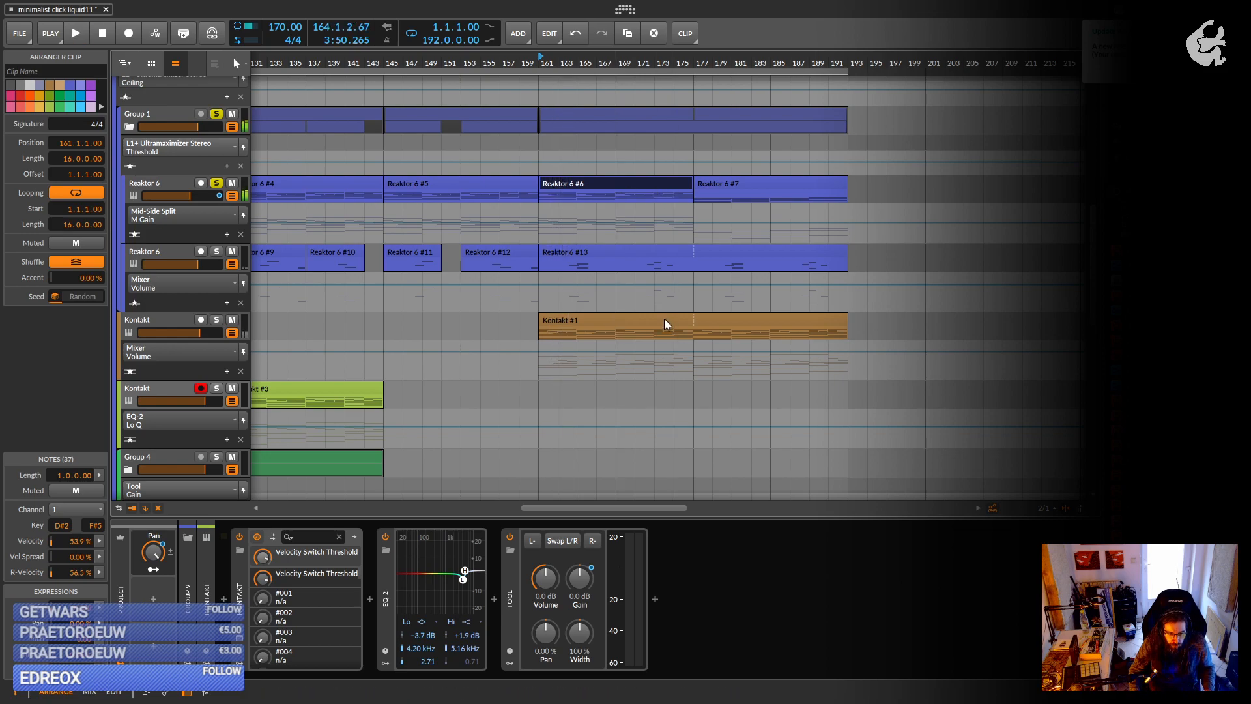
# Switch the solo from the upper Reaktor 6 track to the orange Kontakt track, cue bar 173 and view its device chain.
pyautogui.click(662, 321)
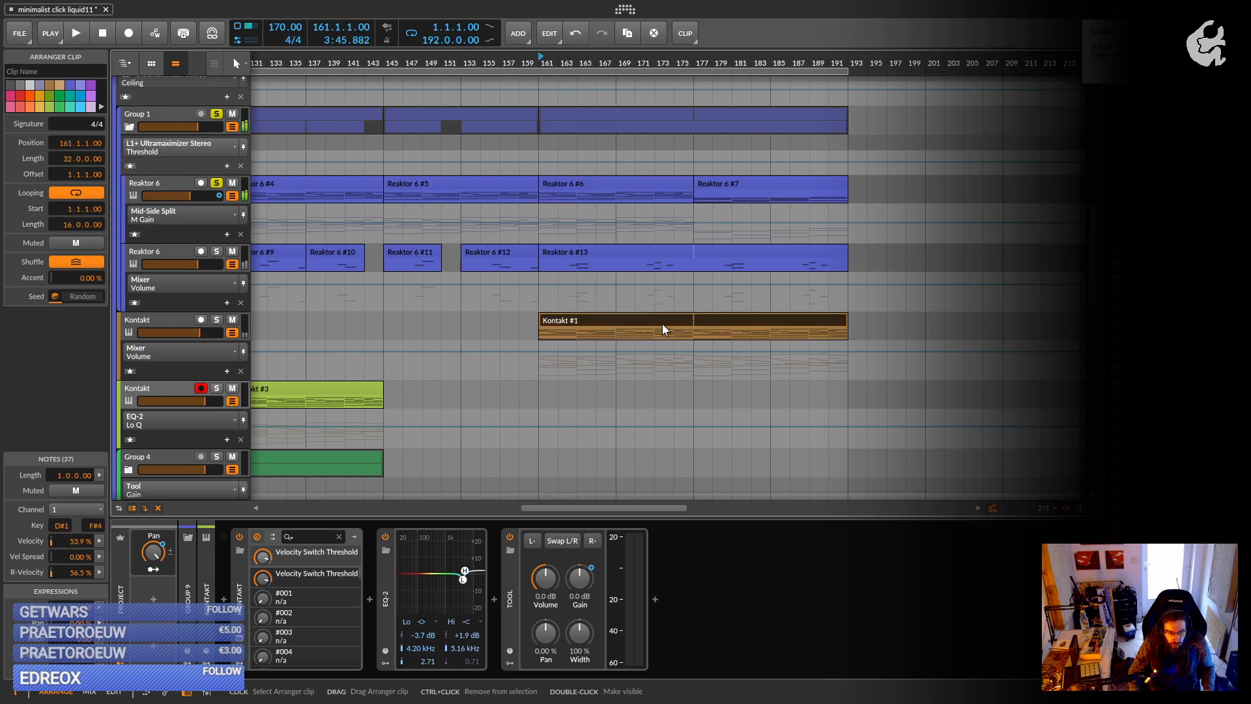
pyautogui.click(216, 184)
pyautogui.click(655, 357)
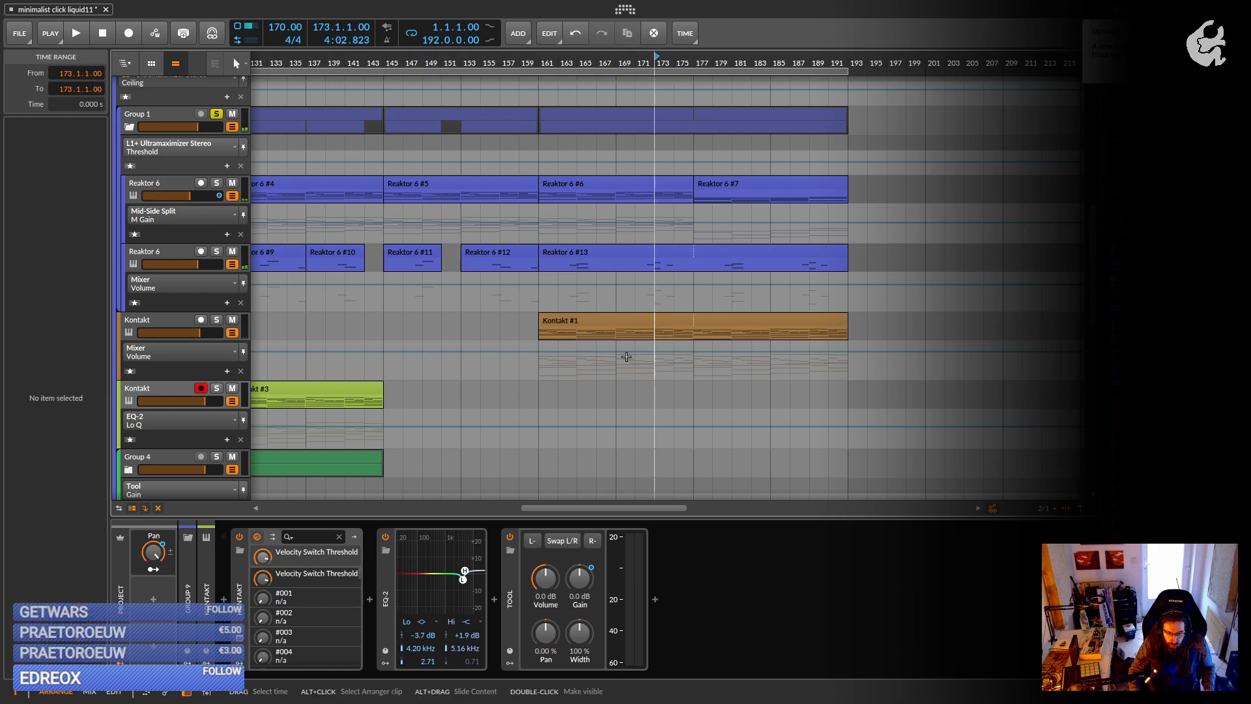
pyautogui.click(196, 332)
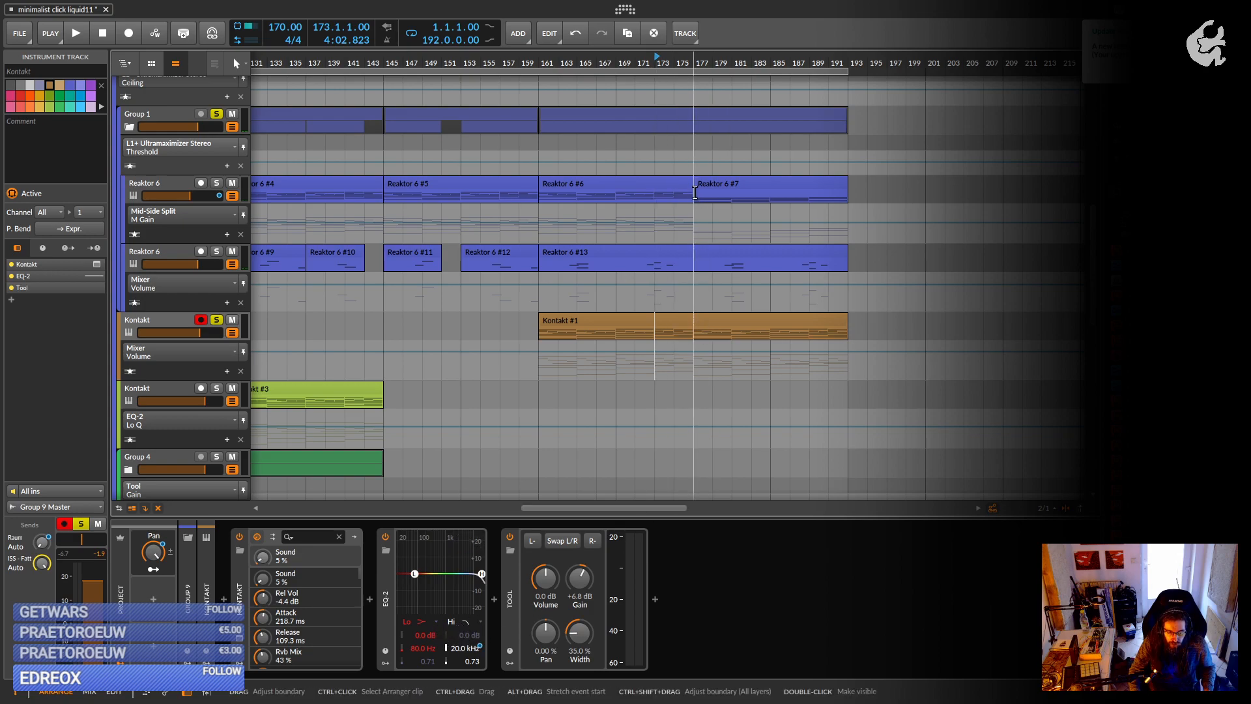
# Check how the Kontakt track's EQ-2 high cut is set at bars 177 and 179.
pyautogui.click(717, 186)
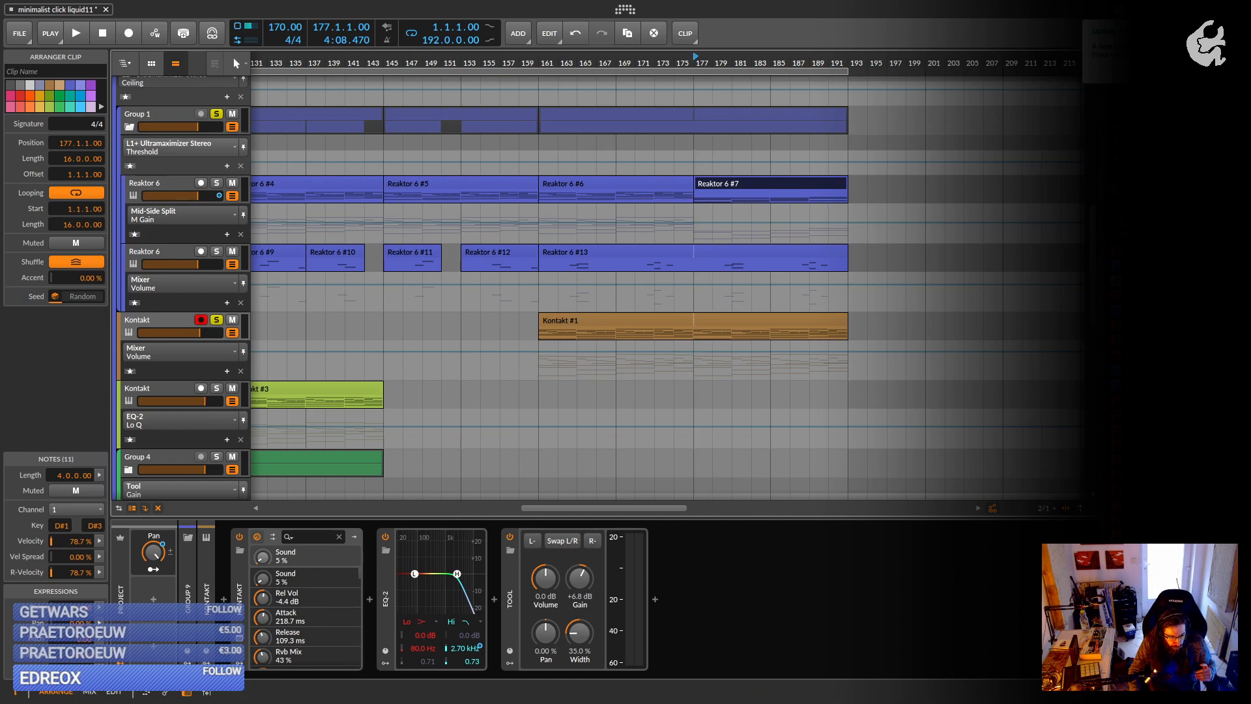
pyautogui.click(694, 332)
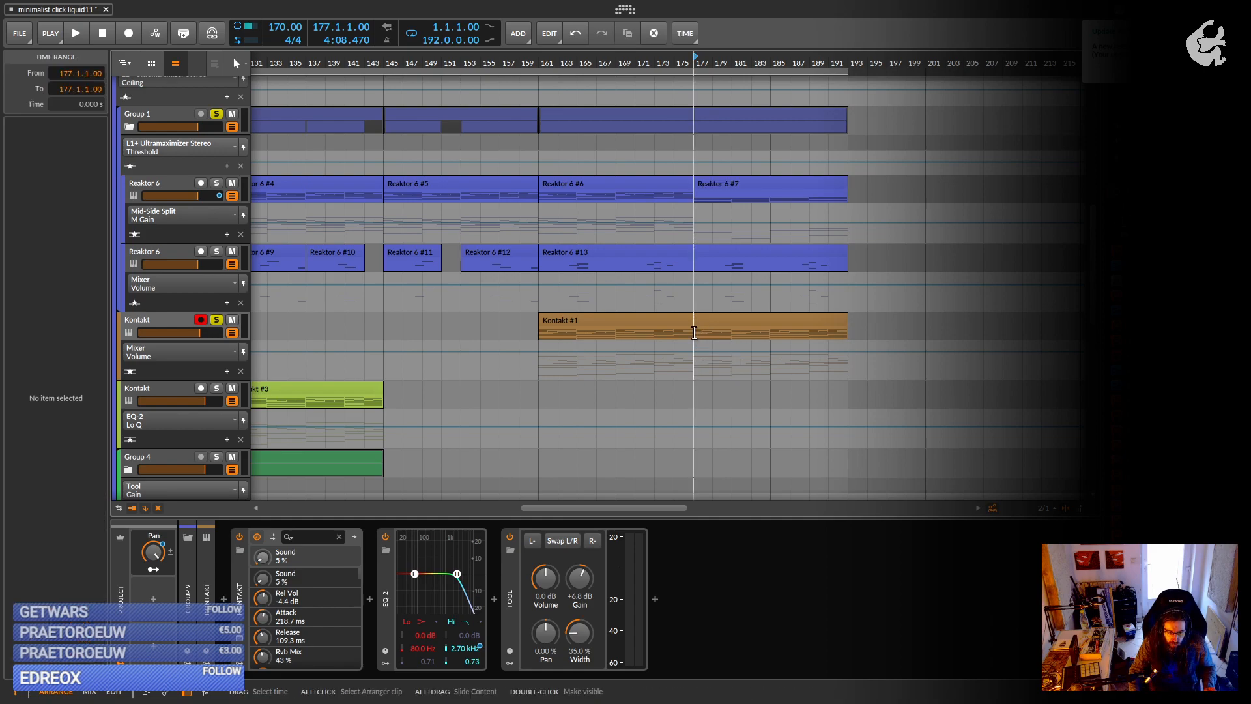
pyautogui.moveTo(694, 332); pyautogui.dragTo(731, 337)
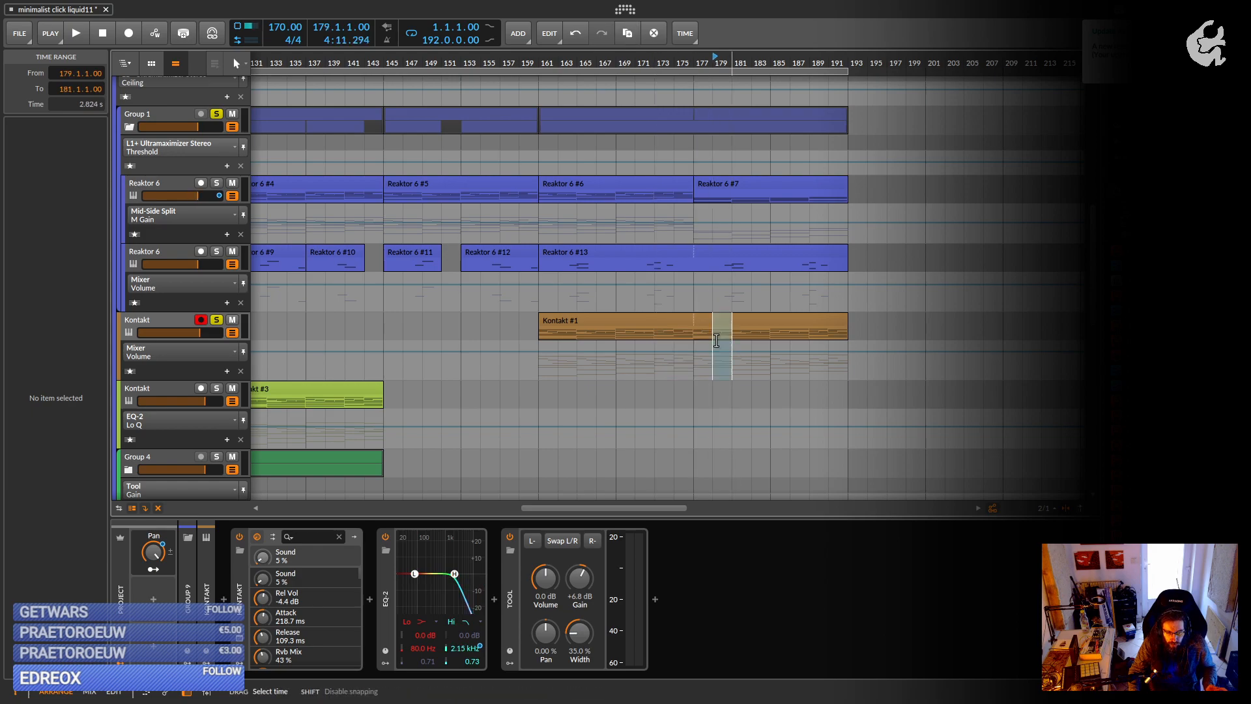
# Audition Group 1 and the orange Kontakt track from bar 173 past the arrangement's end and stop playback.
pyautogui.click(655, 362)
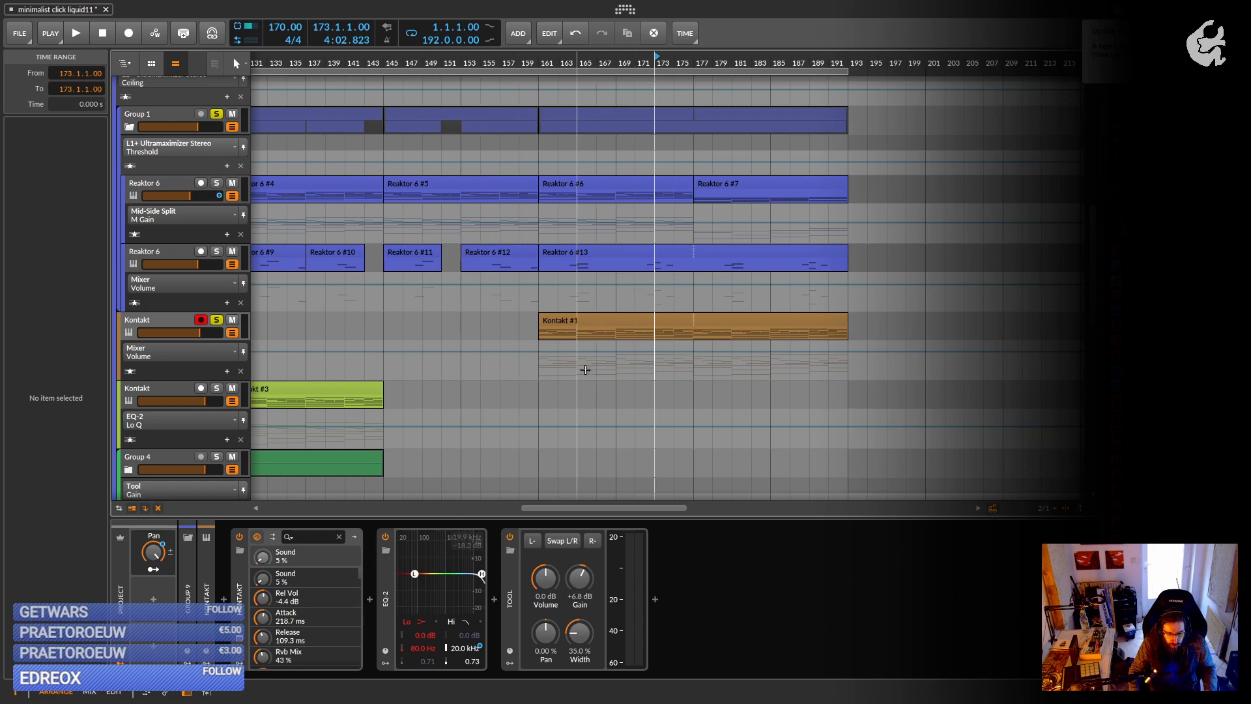
pyautogui.press('space')
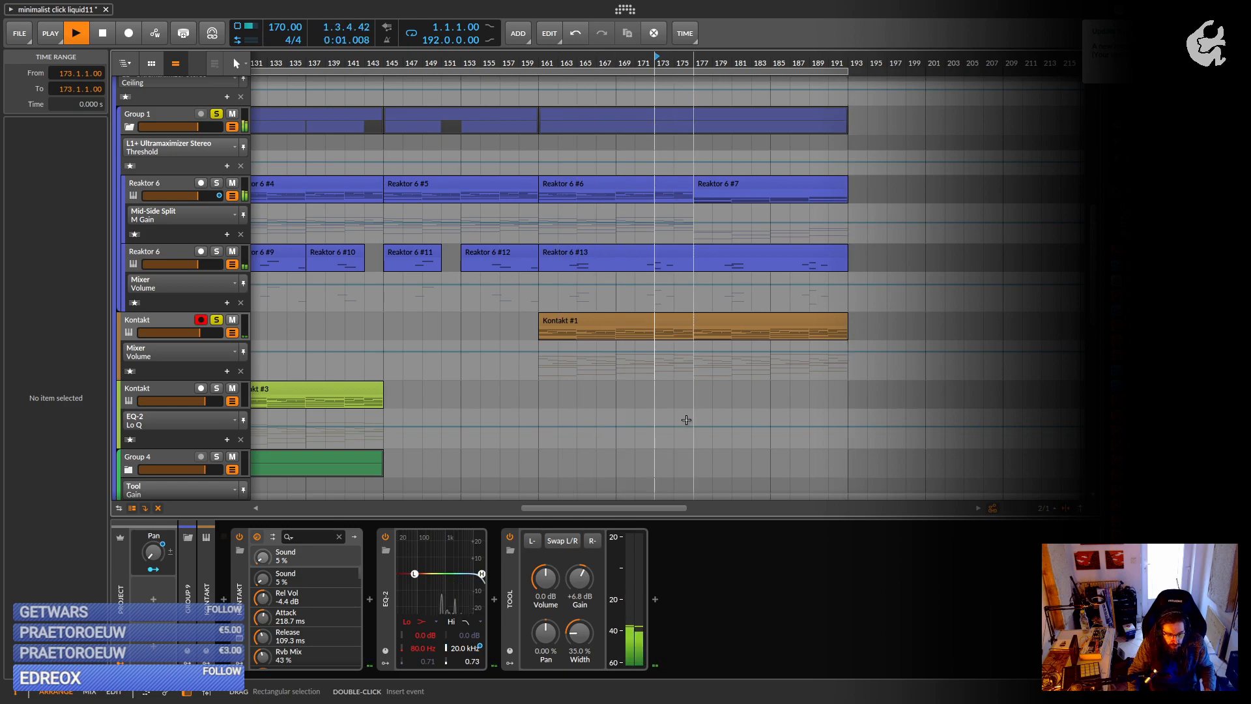
pyautogui.press('space')
# Insert silence from bar 1 to bar 65 across the tracks from Battery 4 down to Master.
pyautogui.moveTo(452, 355); pyautogui.dragTo(757, 356)
pyautogui.scroll(10, 757, 356)
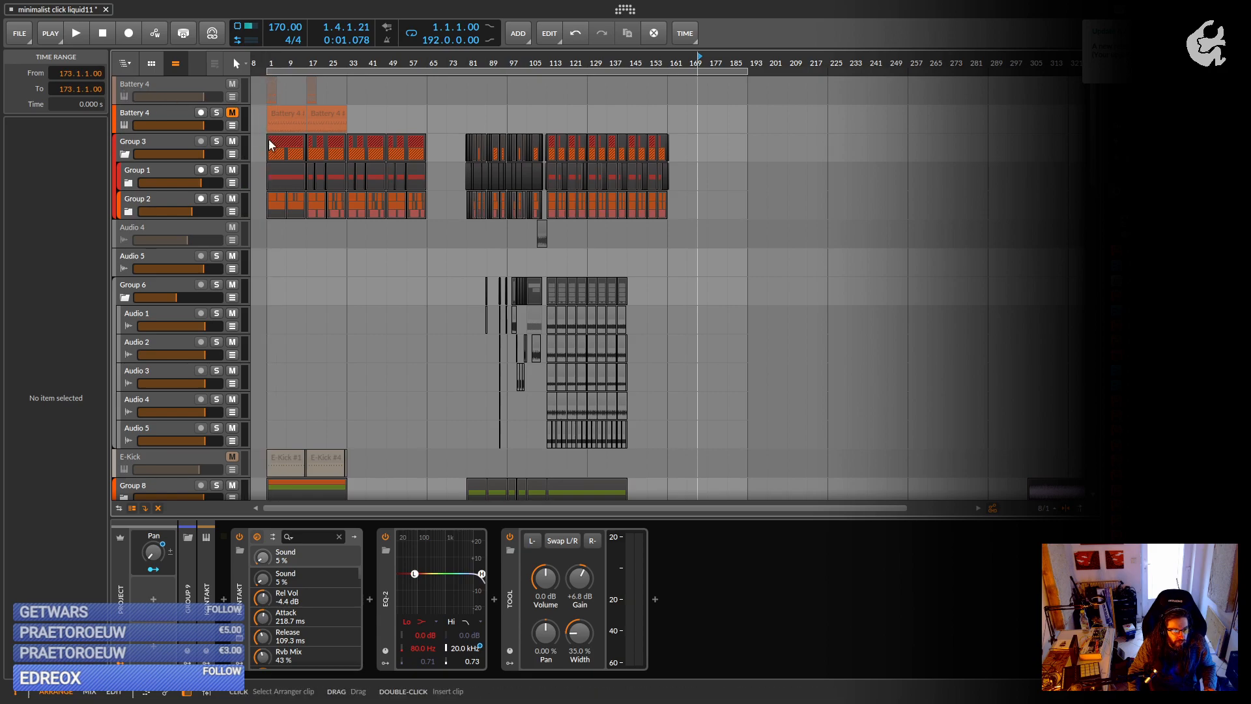
pyautogui.click(265, 97)
pyautogui.moveTo(266, 96)
pyautogui.mouseDown()
pyautogui.moveTo(427, 326)
pyautogui.moveTo(750, 540)
pyautogui.moveTo(356, 553)
pyautogui.moveTo(430, 560)
pyautogui.mouseUp()
pyautogui.rightClick(345, 443)
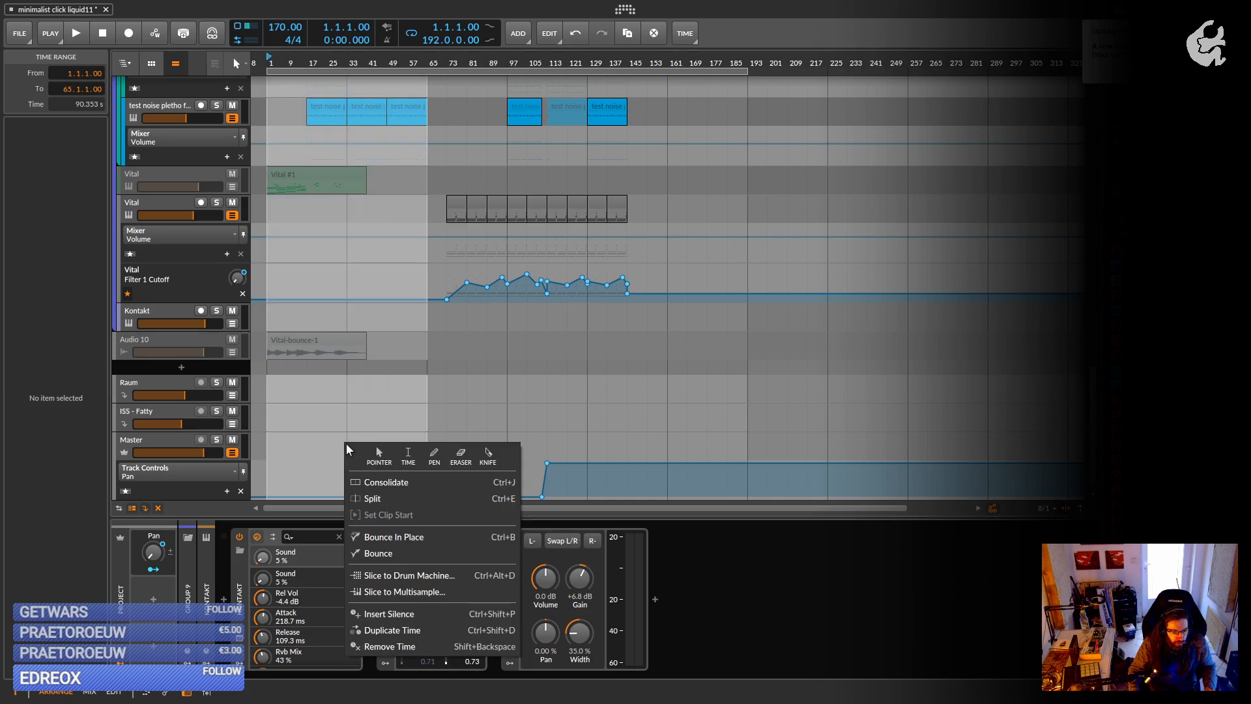
pyautogui.click(410, 622)
pyautogui.scroll(10, 353, 407)
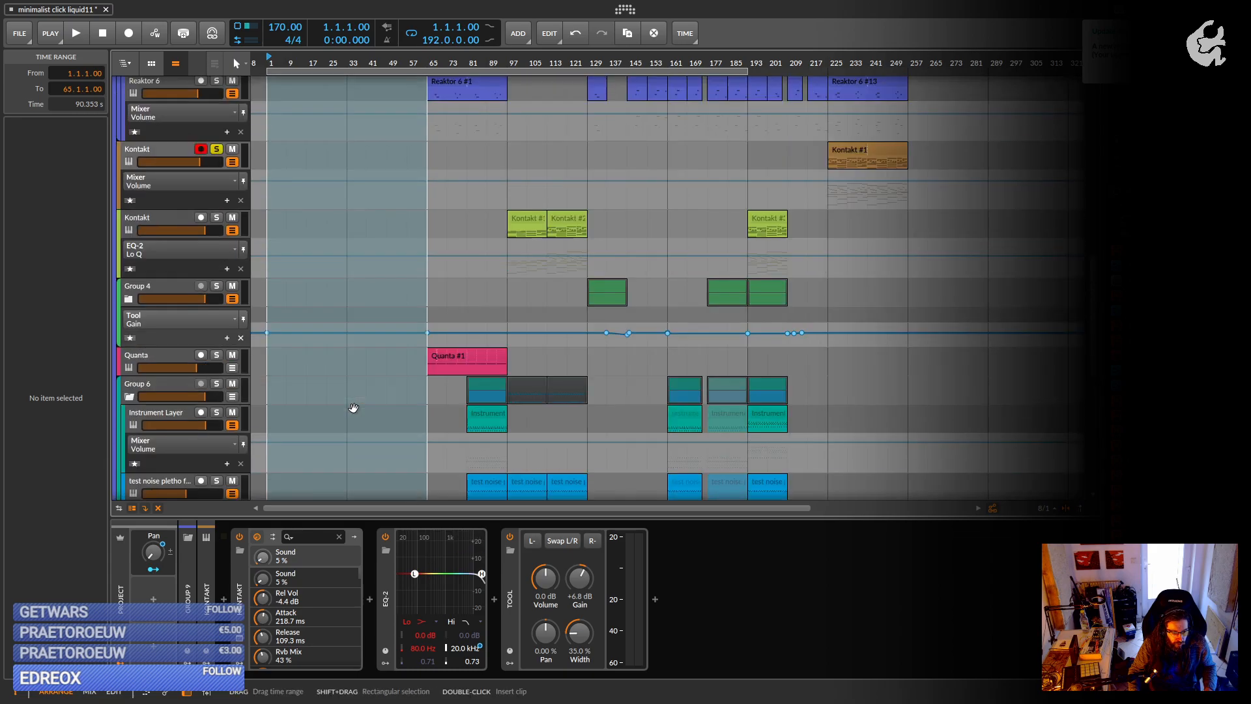
pyautogui.scroll(1, 350, 412)
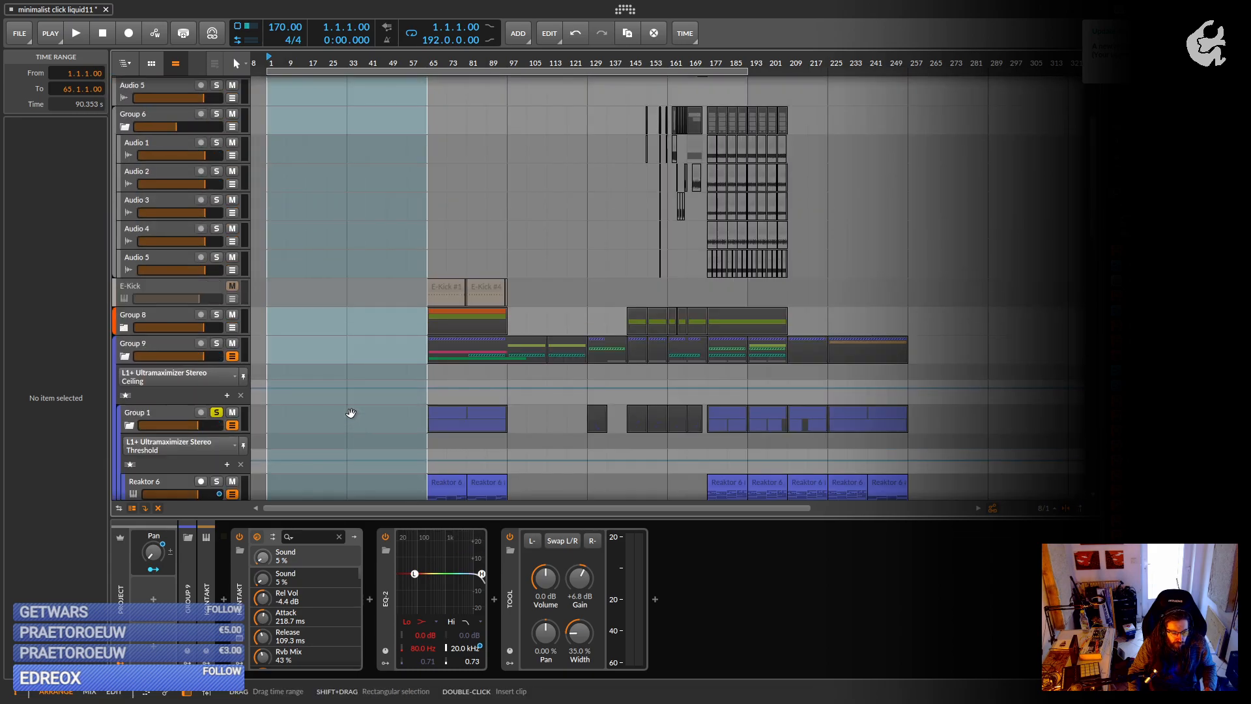
# Copy the upper Reaktor 6 track's bar 65 clip into the empty intro, audition it, and place copies at bars 17 and 33.
pyautogui.scroll(3, 355, 409)
pyautogui.scroll(-3, 357, 407)
pyautogui.scroll(-5, 357, 407)
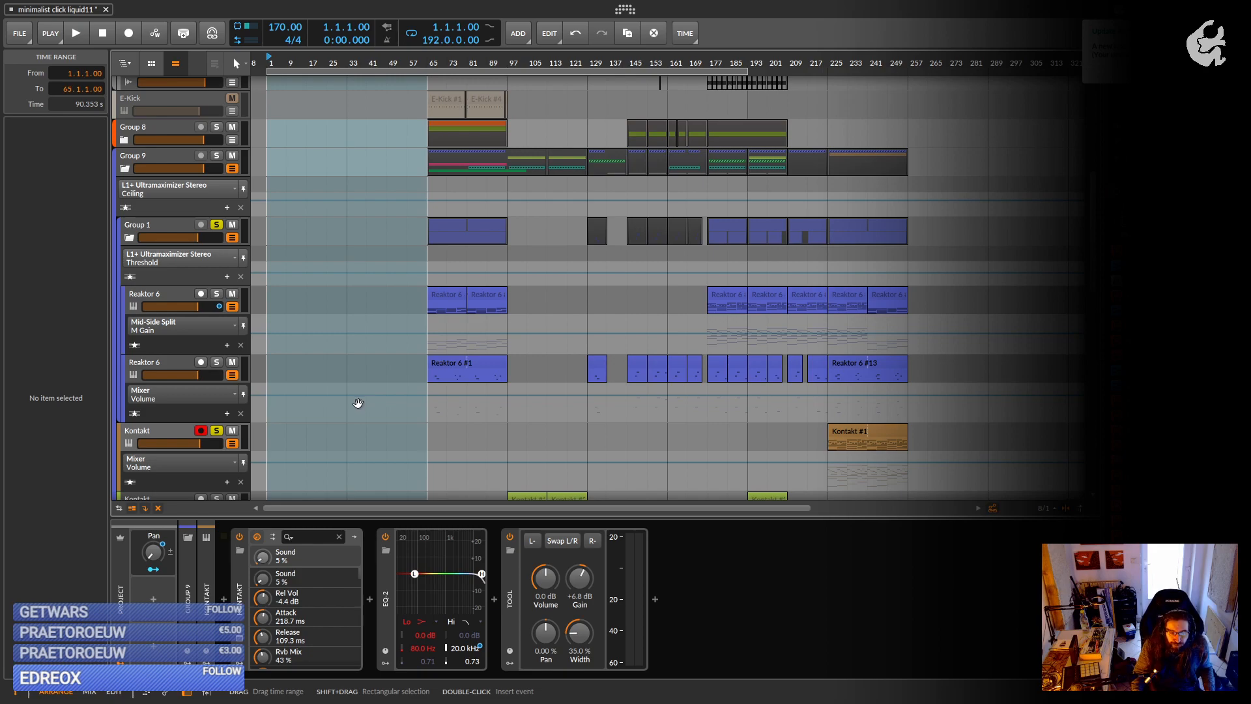
pyautogui.click(441, 363)
pyautogui.click(446, 298)
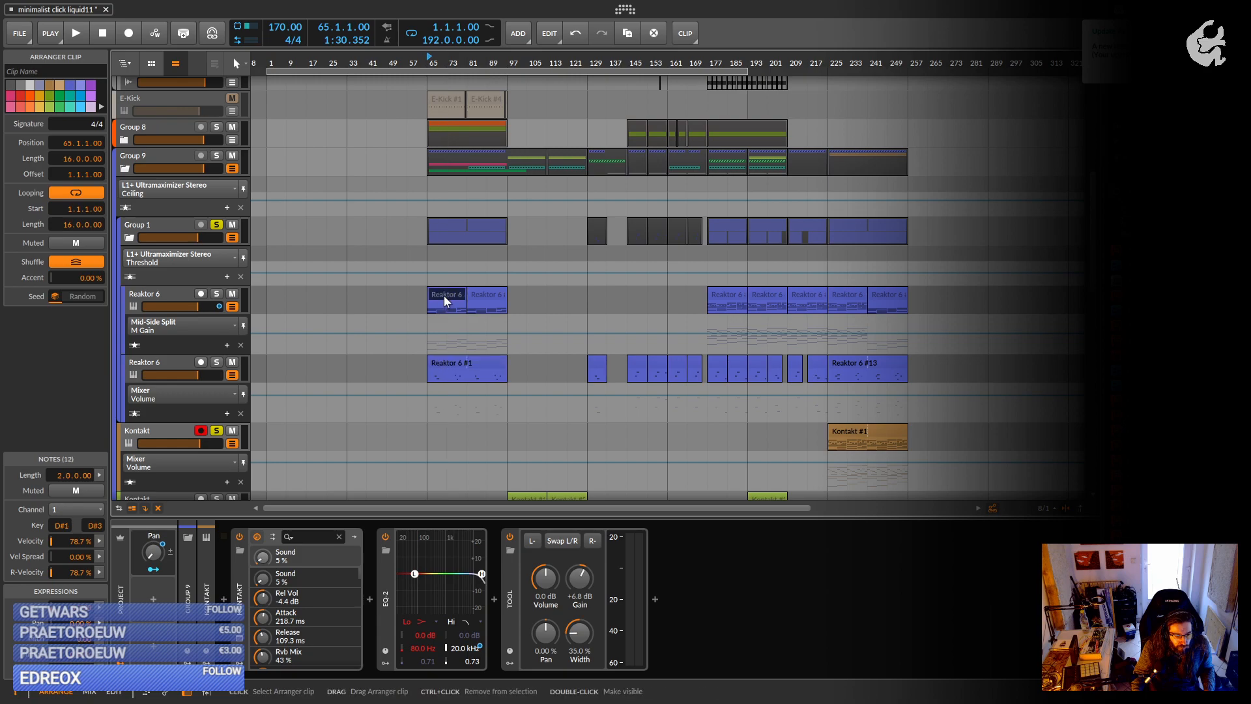
pyautogui.moveTo(446, 300); pyautogui.dragTo(287, 298)
pyautogui.press('space')
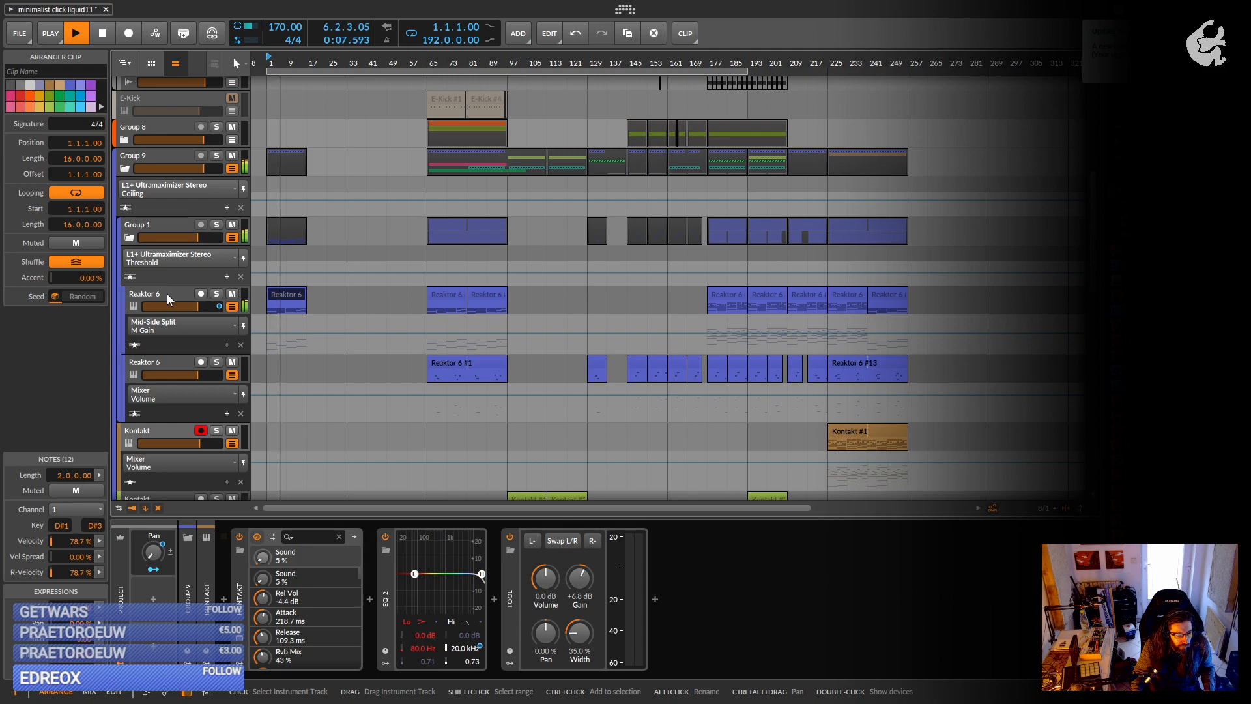
pyautogui.press('space')
pyautogui.moveTo(292, 295); pyautogui.dragTo(369, 301)
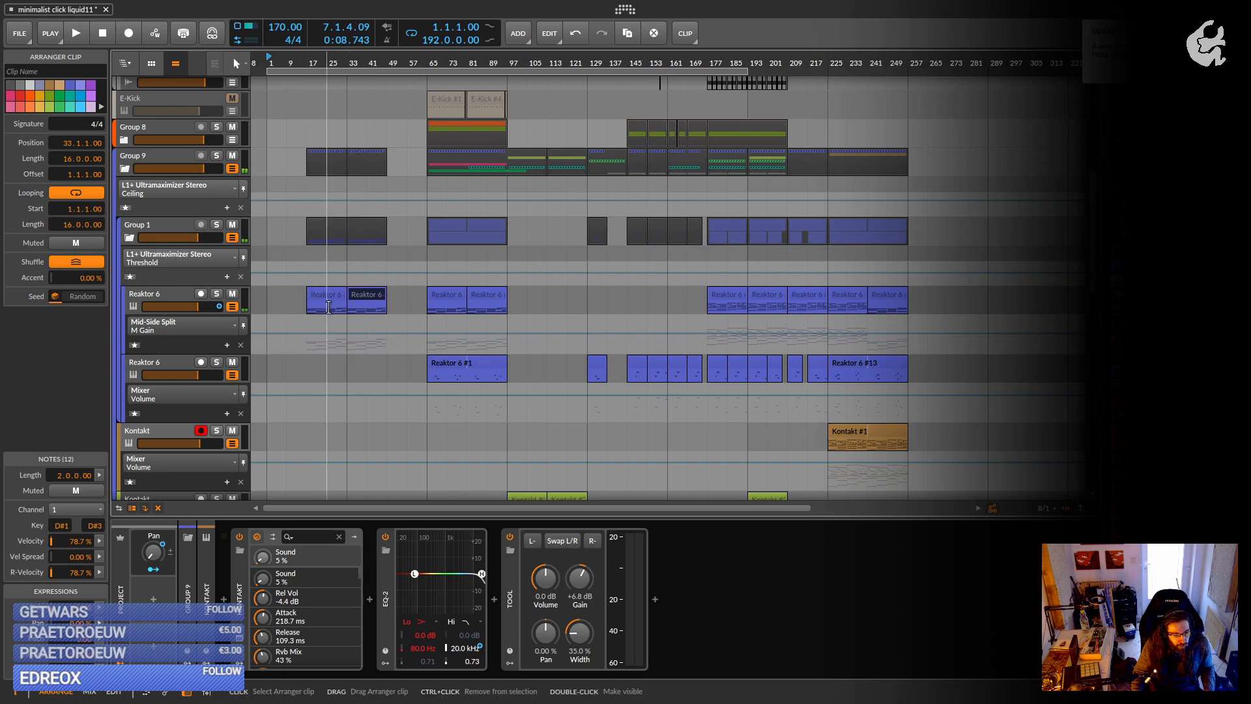
# Show Group 1's Filter+ Cutoff automation and add an extra lane for it beneath.
pyautogui.click(157, 156)
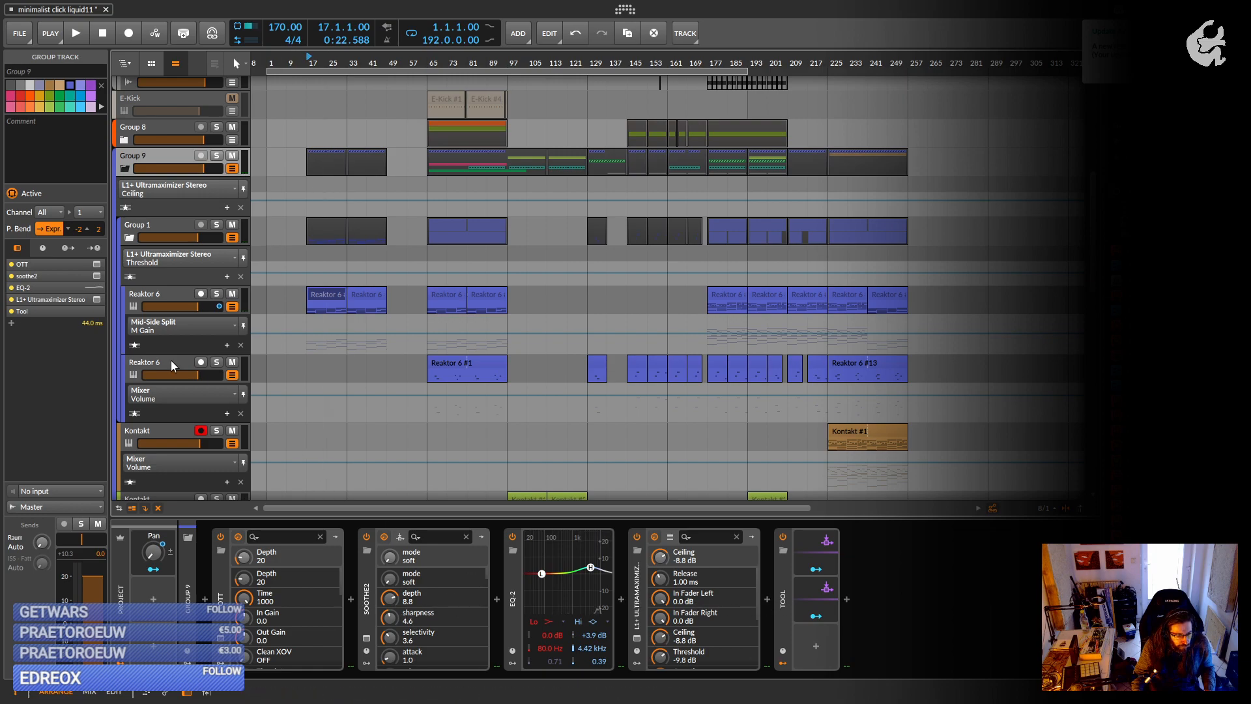
pyautogui.click(160, 223)
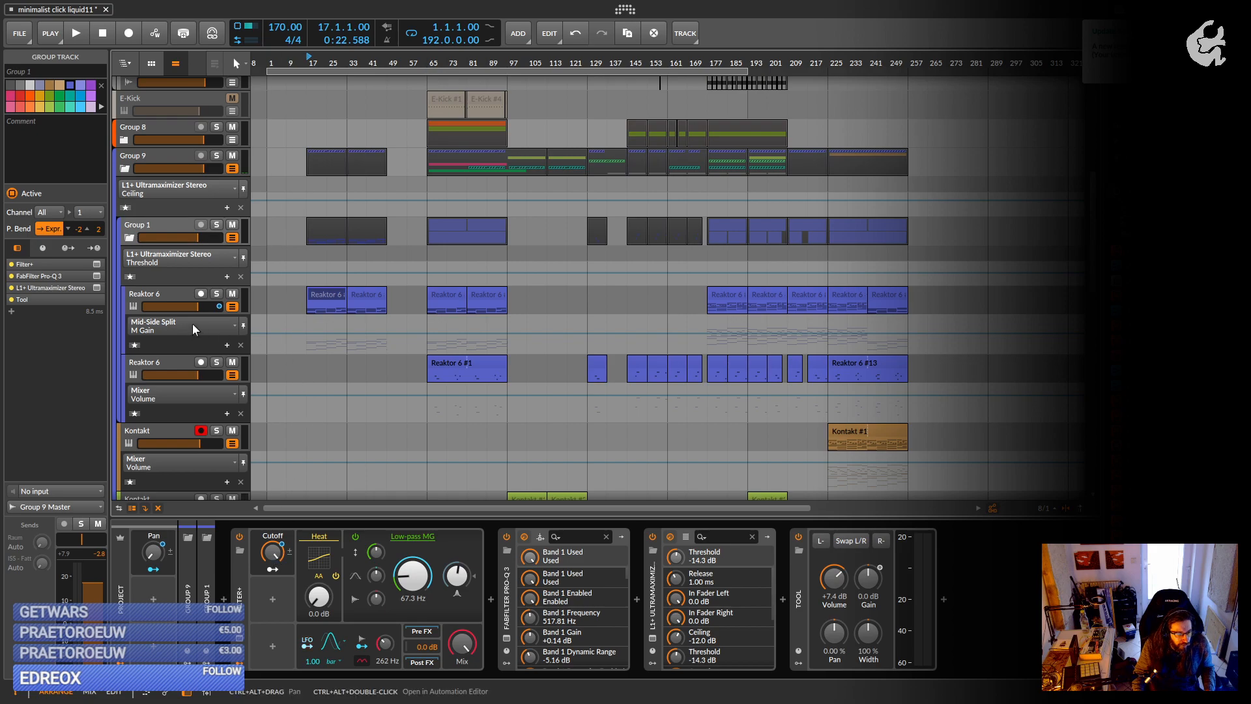
pyautogui.click(197, 252)
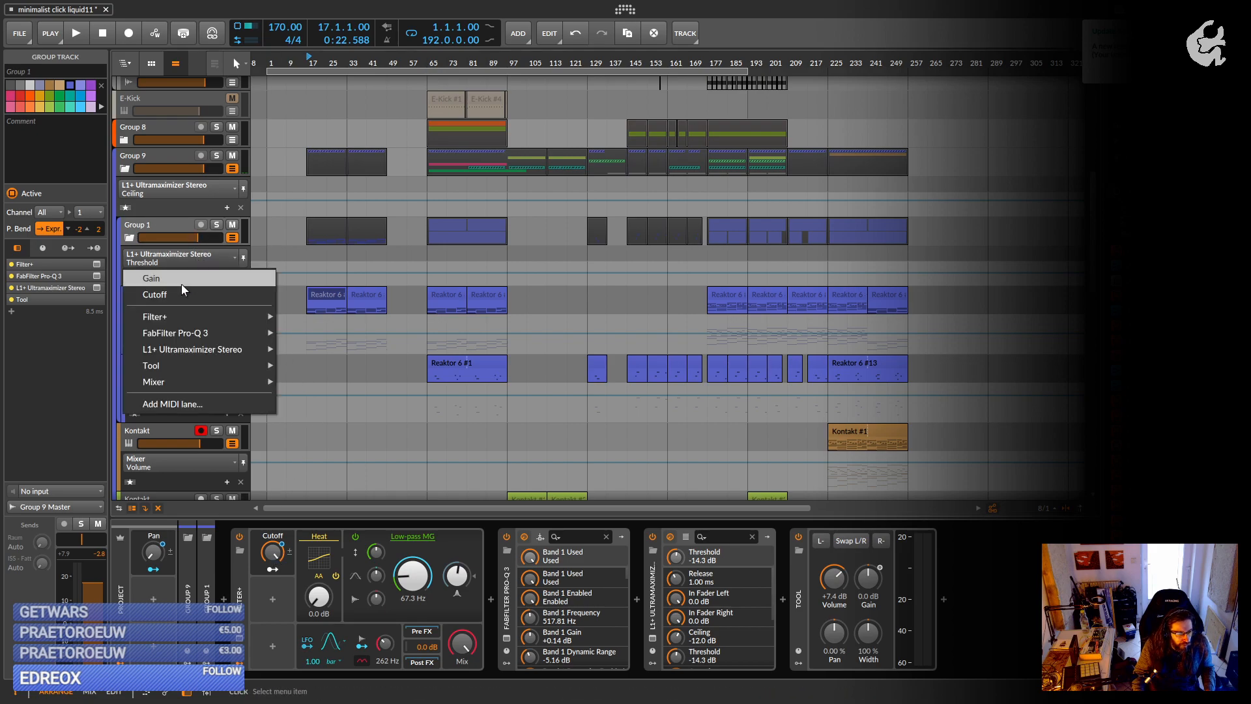
pyautogui.click(181, 284)
pyautogui.click(179, 259)
pyautogui.click(172, 295)
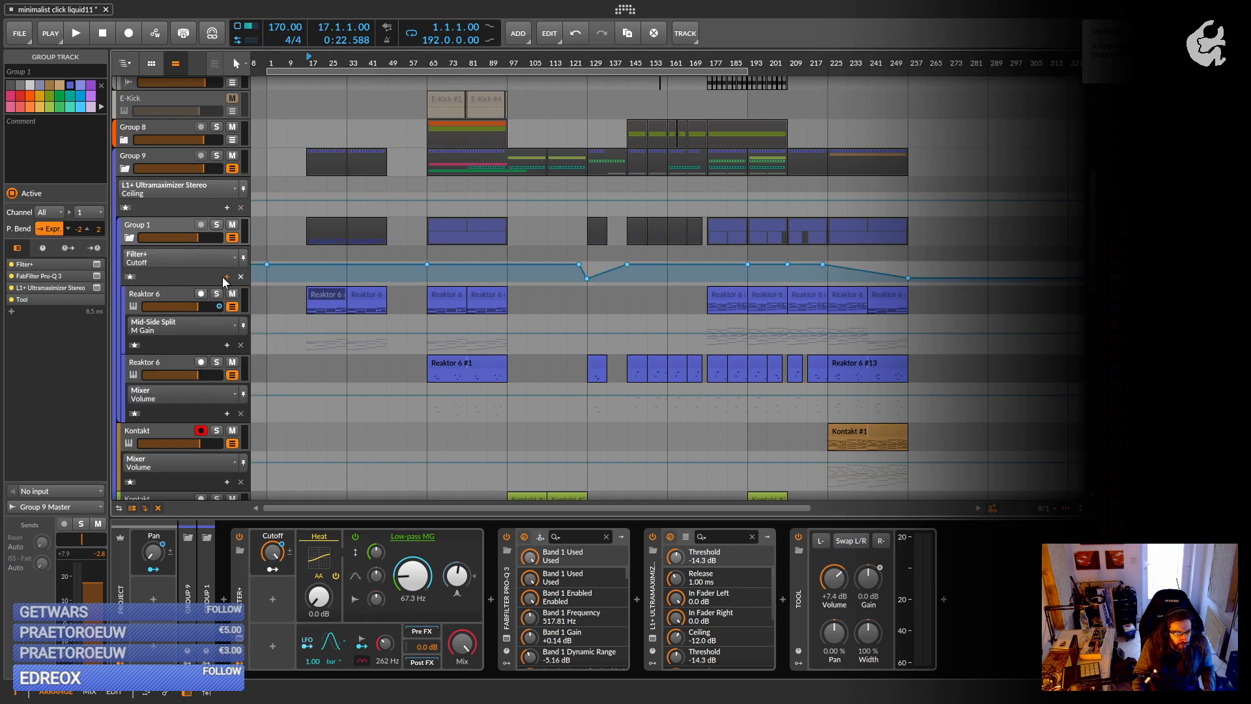
pyautogui.click(227, 276)
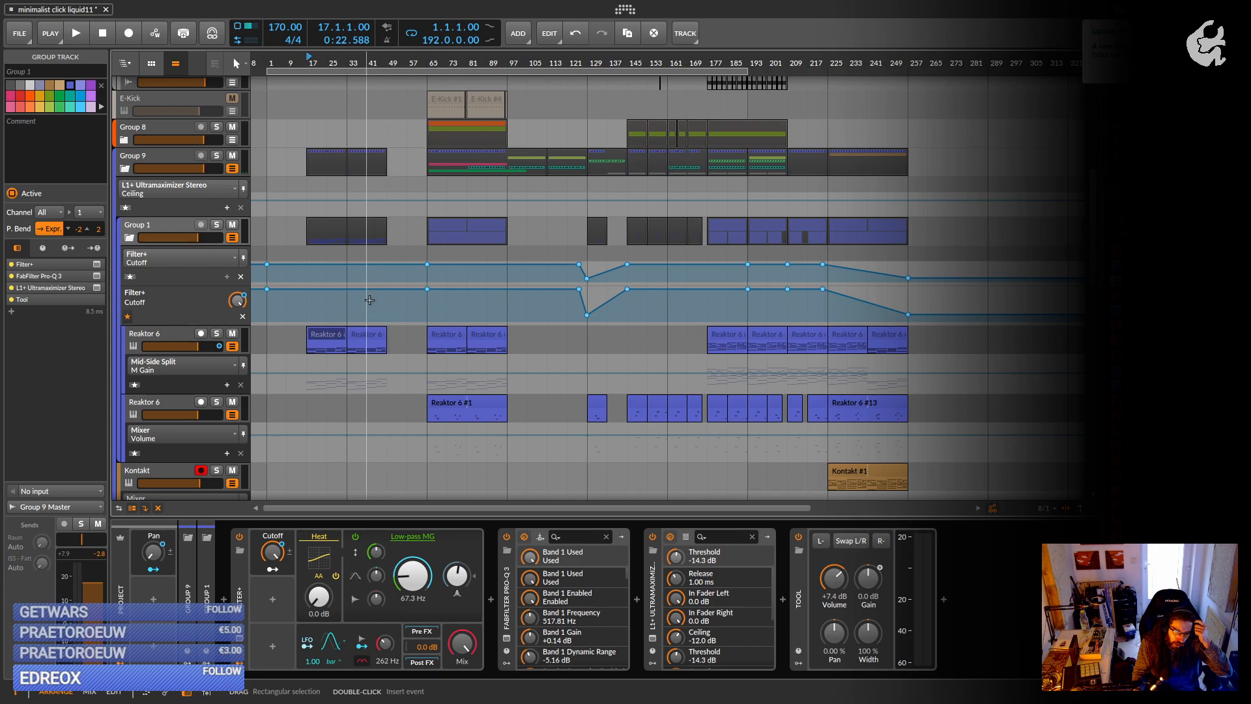
# Shape Group 1's cutoff automation to stay at 0 % from bar 1 to 17, rising through bar 33 to 100 % at about bar 41.
pyautogui.moveTo(307, 289); pyautogui.dragTo(346, 301)
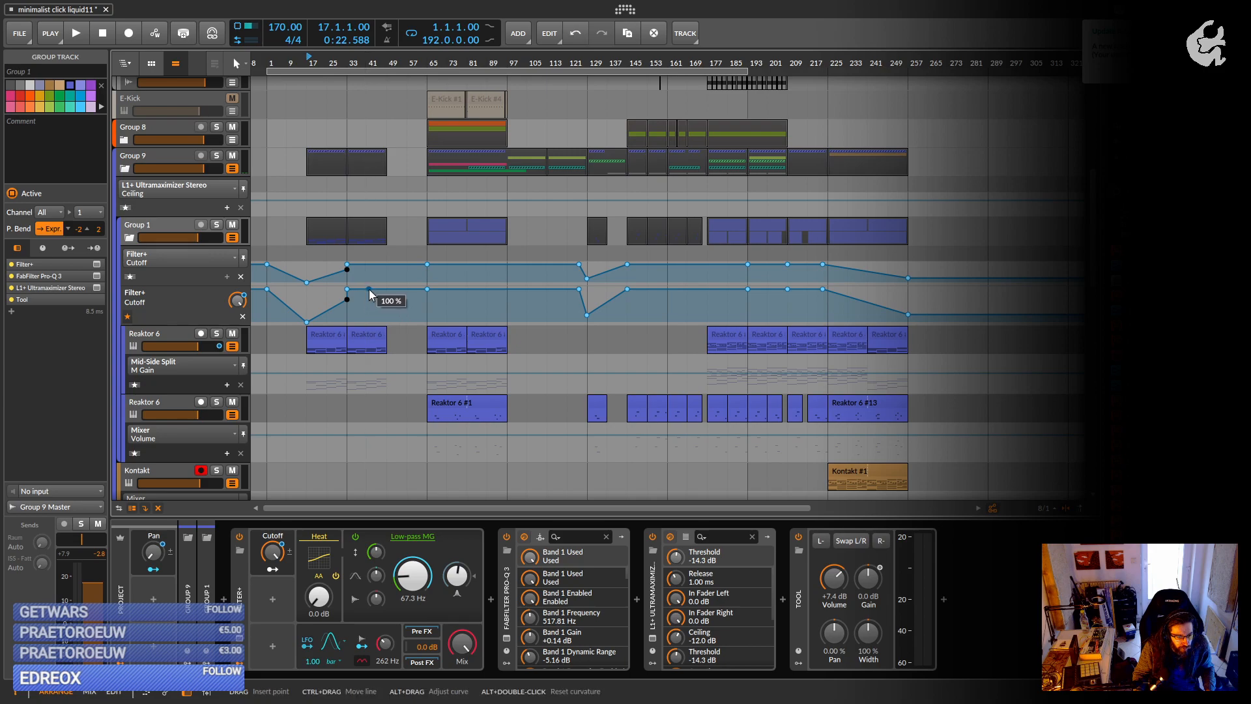
pyautogui.click(369, 289)
pyautogui.doubleClick(346, 289)
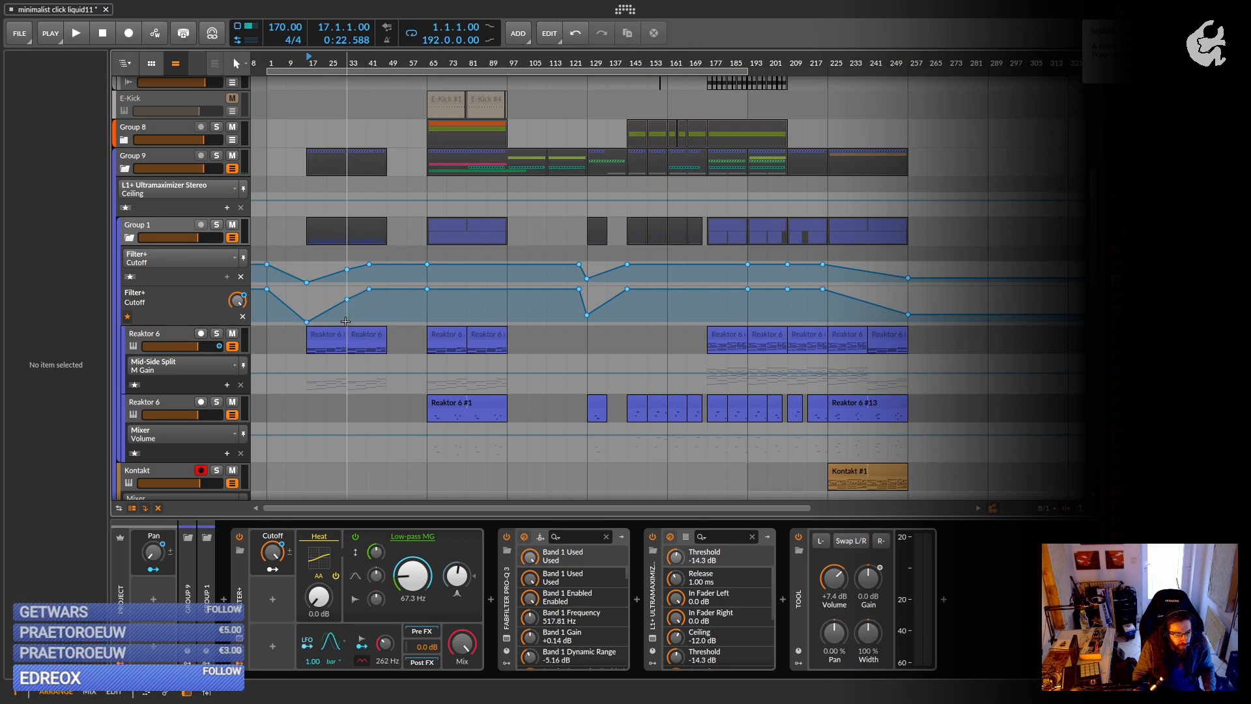
pyautogui.moveTo(267, 289); pyautogui.dragTo(267, 322)
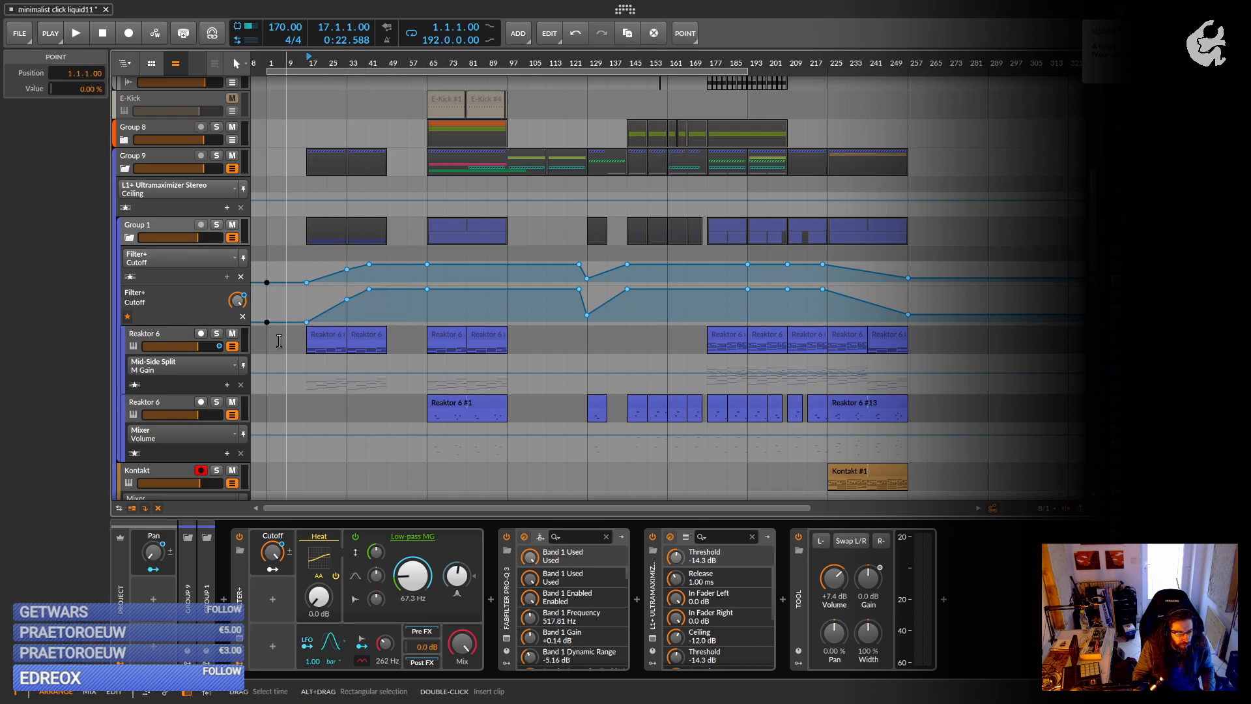
pyautogui.click(322, 335)
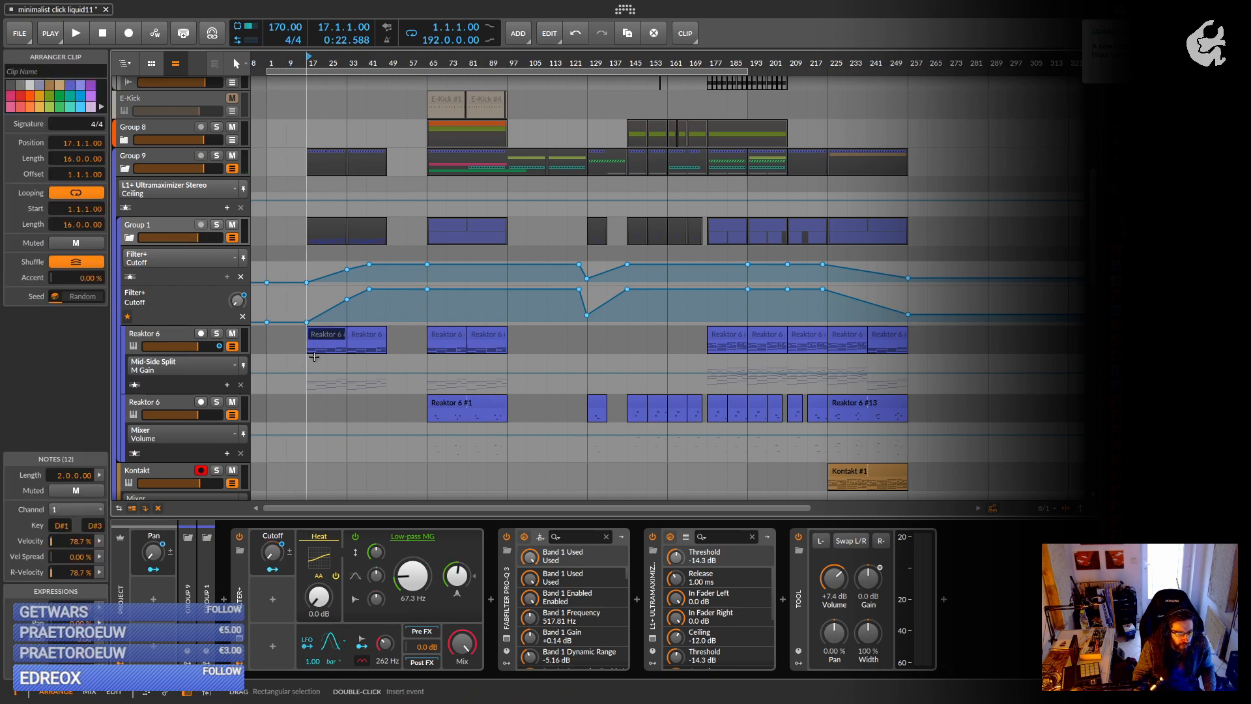
# Audition the Quanta clip soloed from bar 65, clear the solo and stop playback.
pyautogui.scroll(-3, 332, 350)
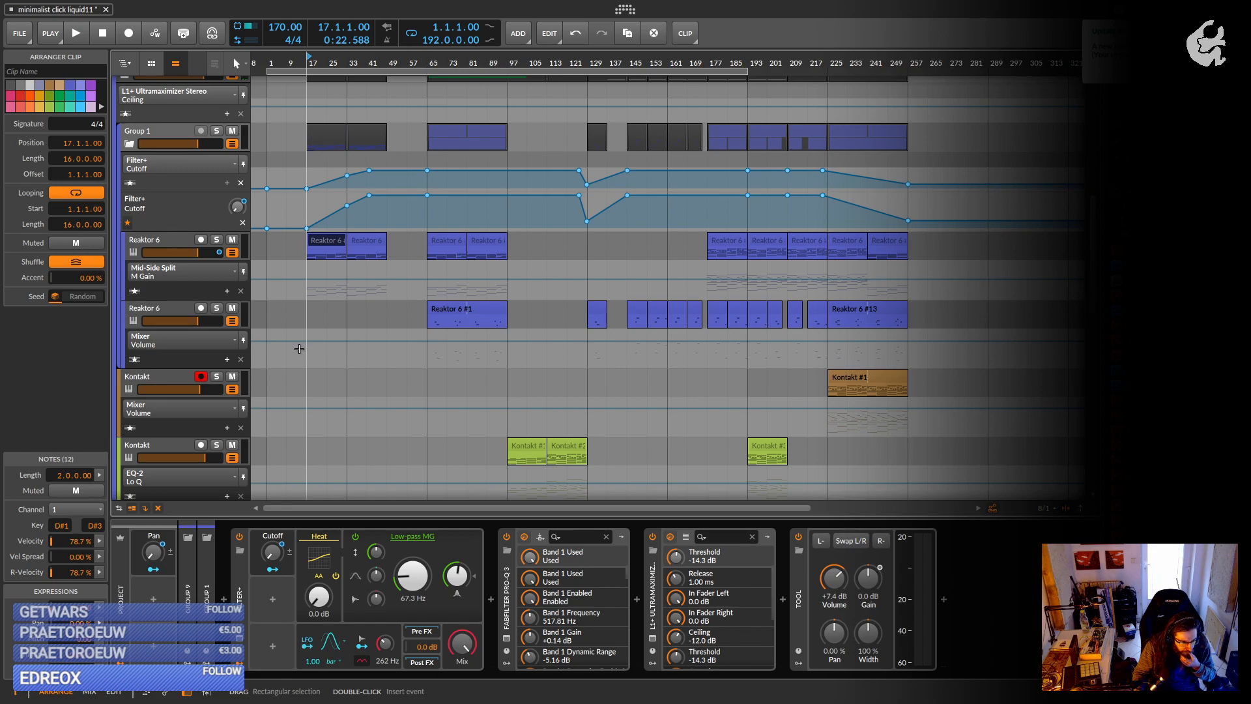
pyautogui.scroll(-4, 284, 344)
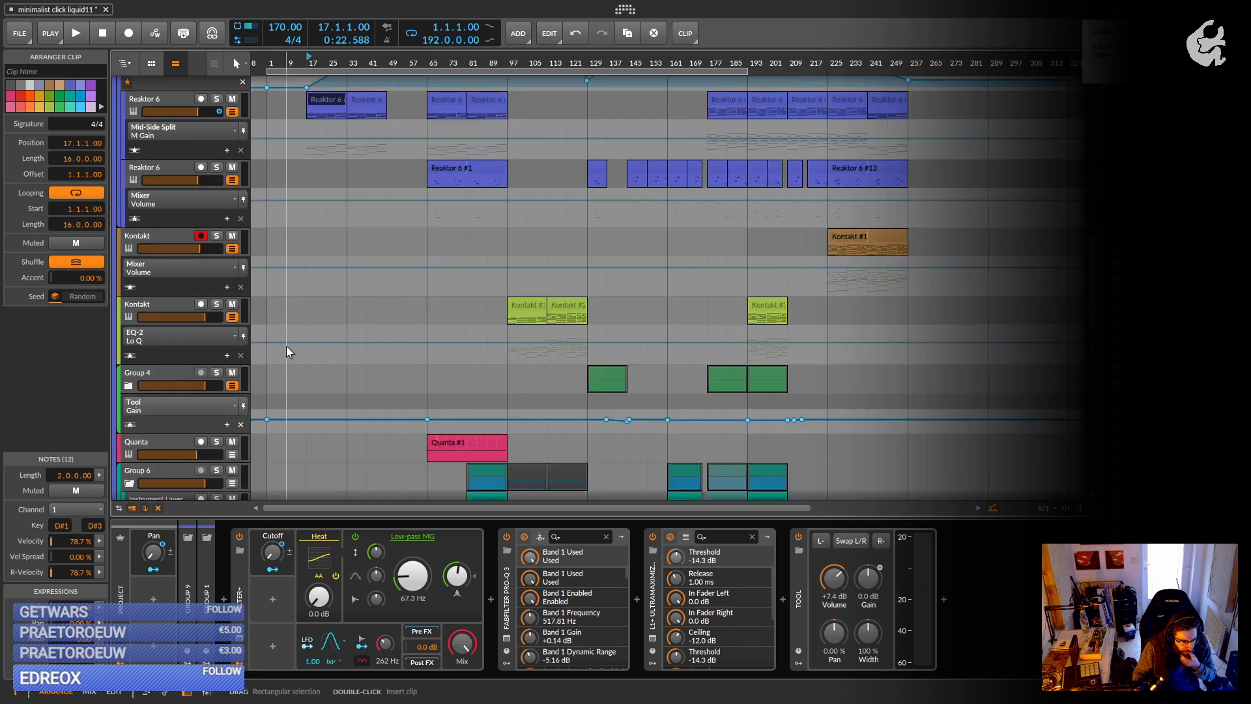
pyautogui.scroll(5, 287, 345)
pyautogui.scroll(-6, 288, 346)
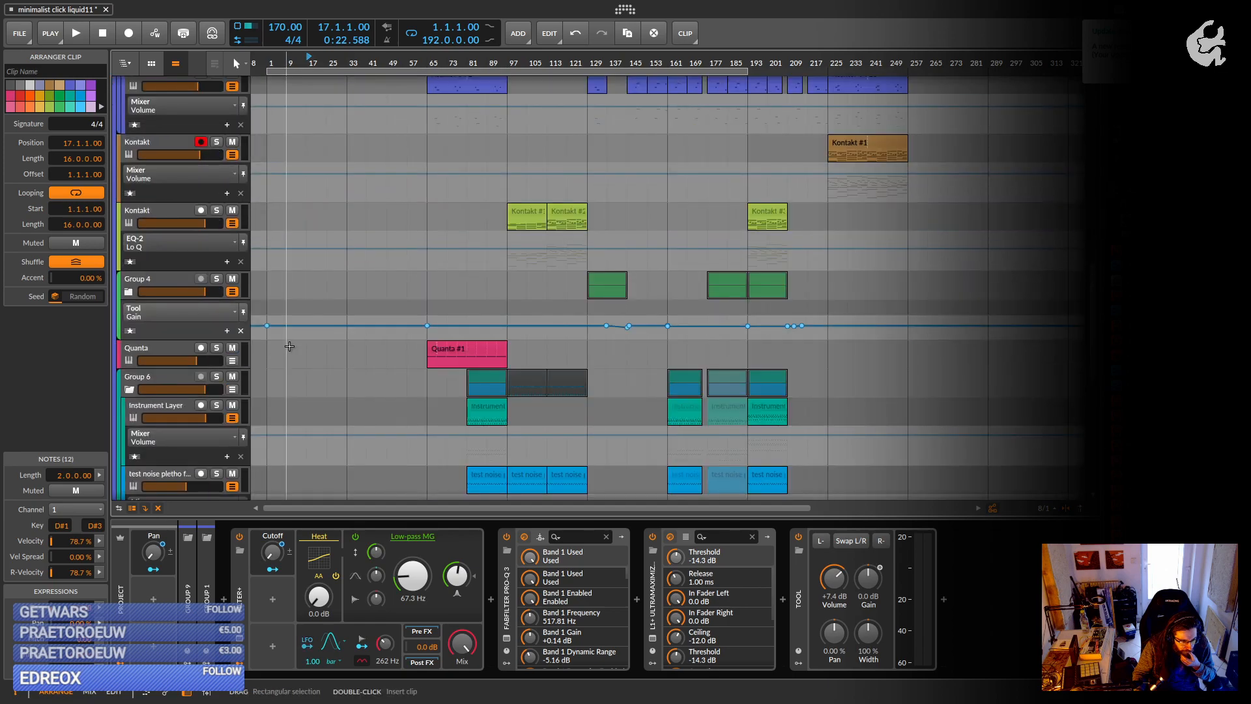
pyautogui.click(439, 347)
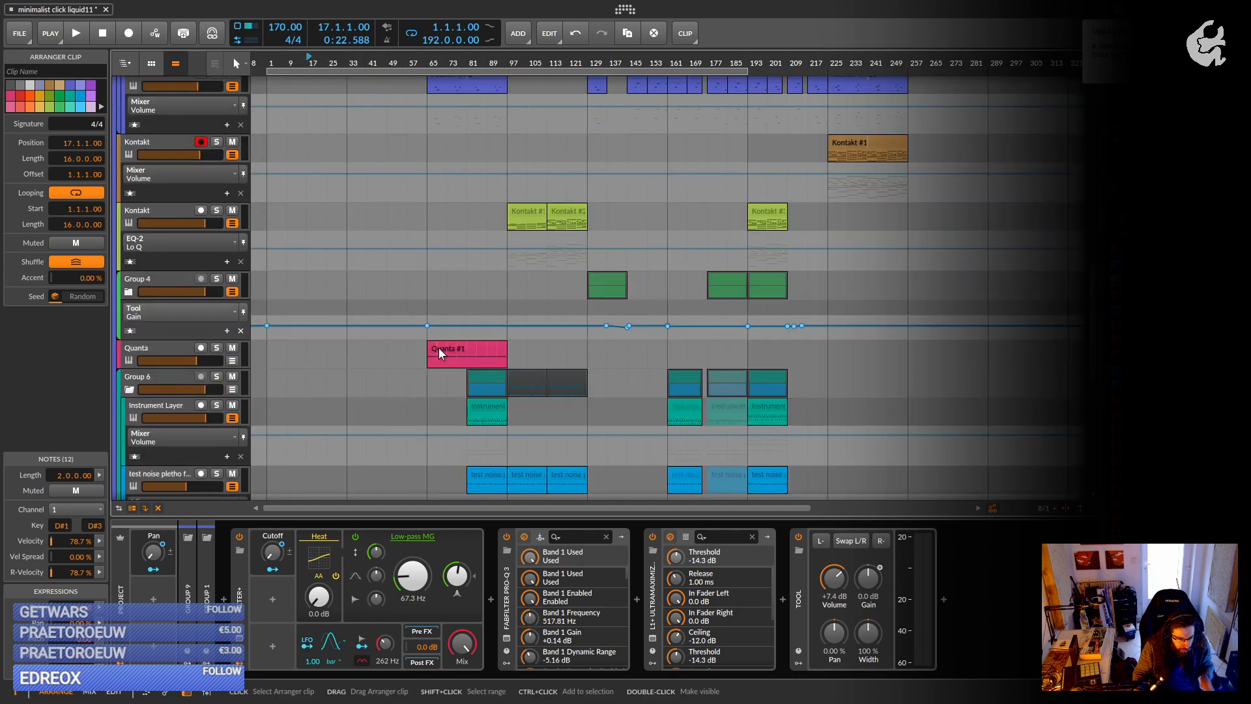
pyautogui.click(217, 349)
pyautogui.press('space')
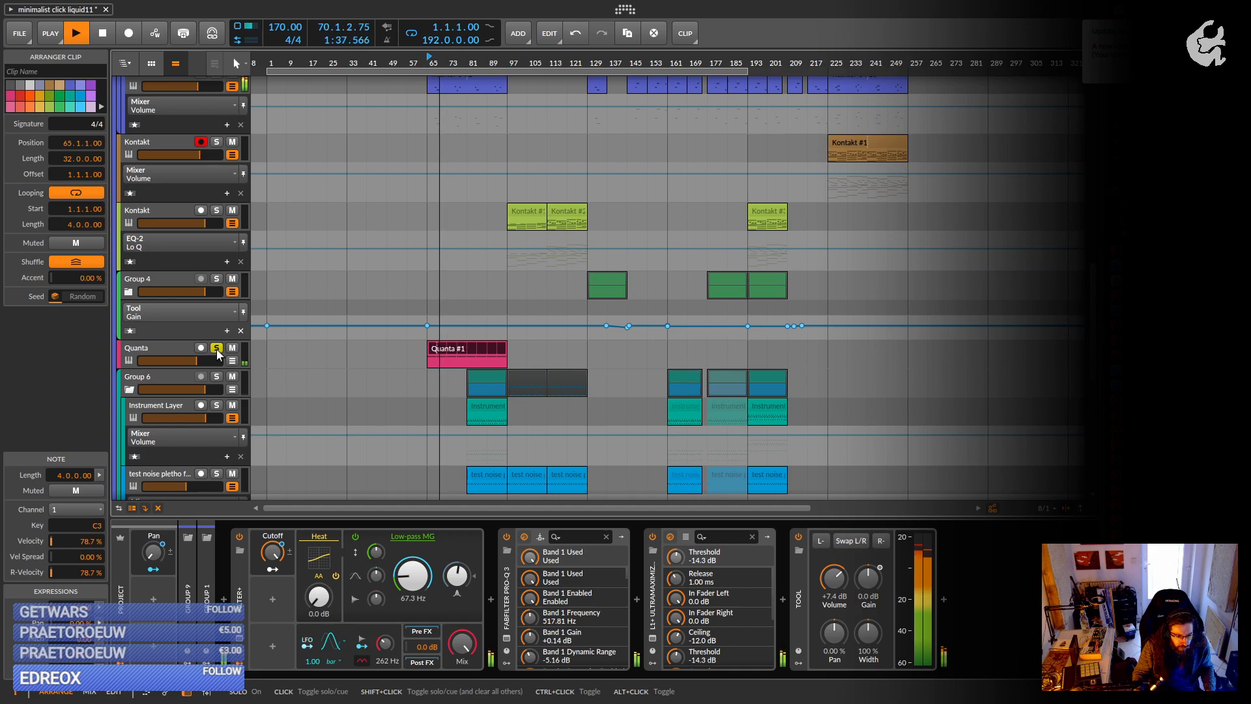
pyautogui.click(217, 348)
pyautogui.press('space')
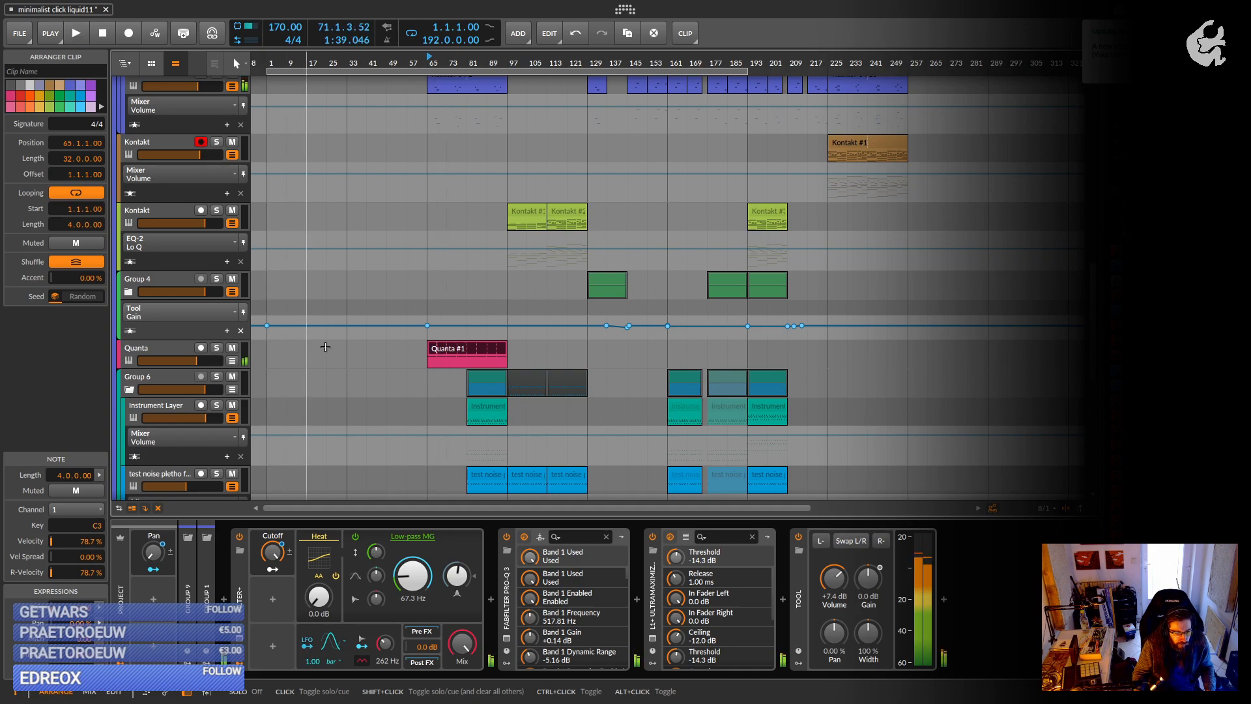
# Copy the Quanta clip from bar 65 to bar 1 and transpose its note down two octaves to C1.
pyautogui.moveTo(446, 352); pyautogui.dragTo(284, 349)
pyautogui.doubleClick(284, 350)
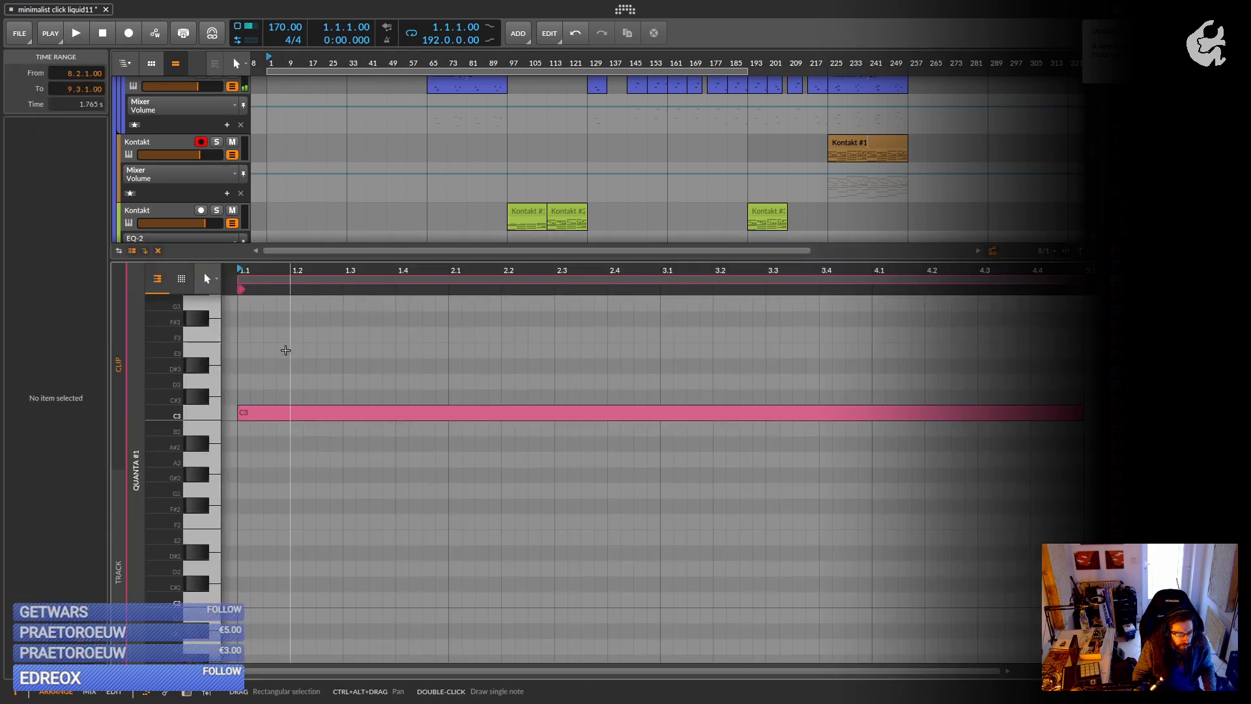
pyautogui.hotkey('shift', 'Down')
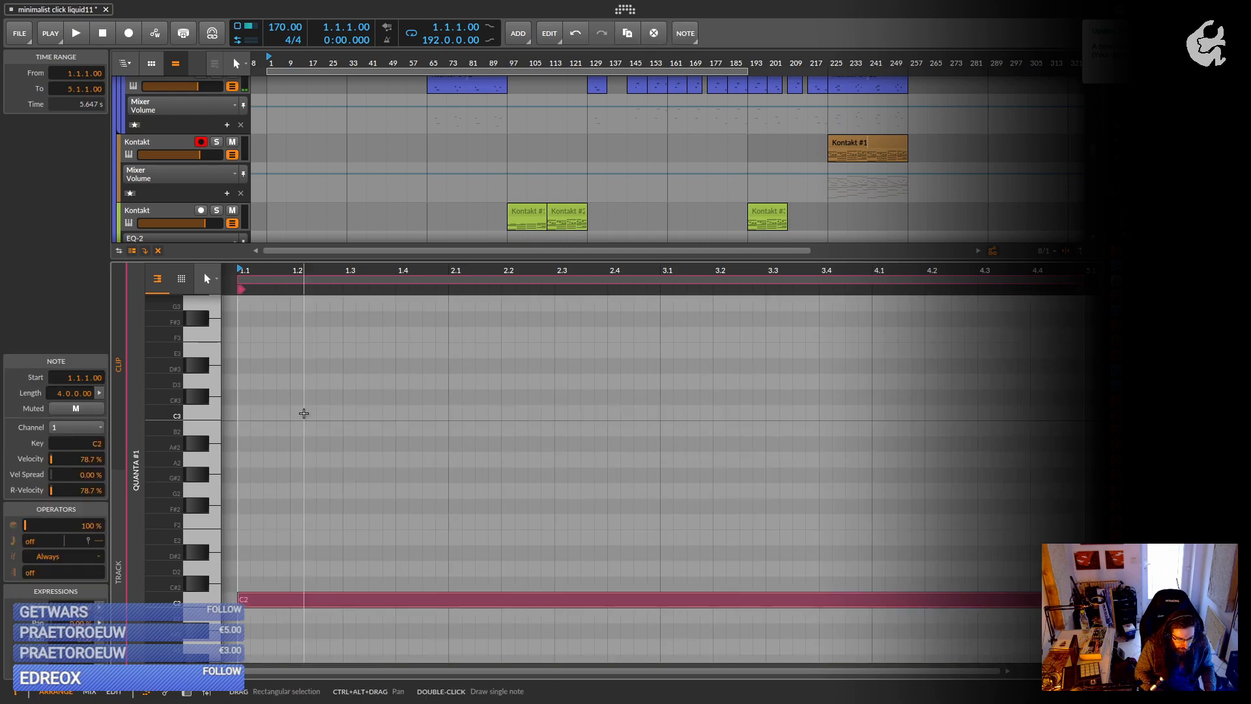
pyautogui.hotkey('shift', 'Down')
# Audition the Quanta copy from bar 1 with the note editor shrunk and the Quanta track selected, then stop playback.
pyautogui.press('space')
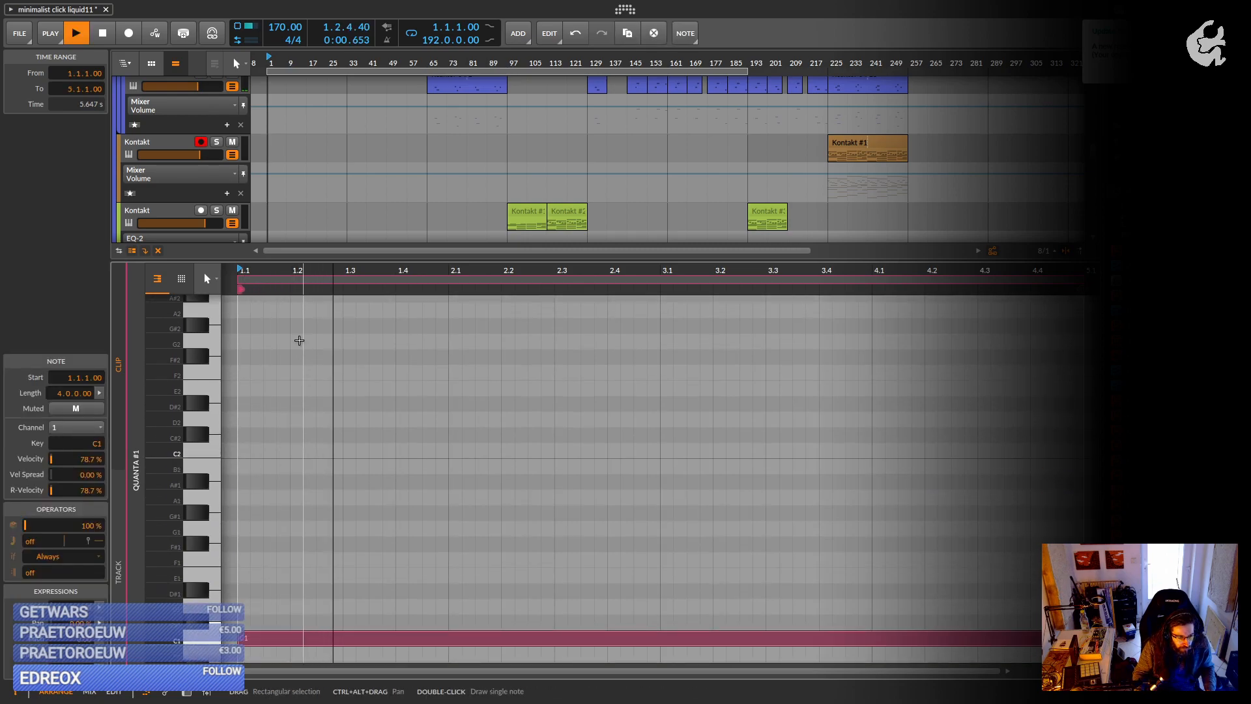
pyautogui.moveTo(287, 262); pyautogui.dragTo(288, 584)
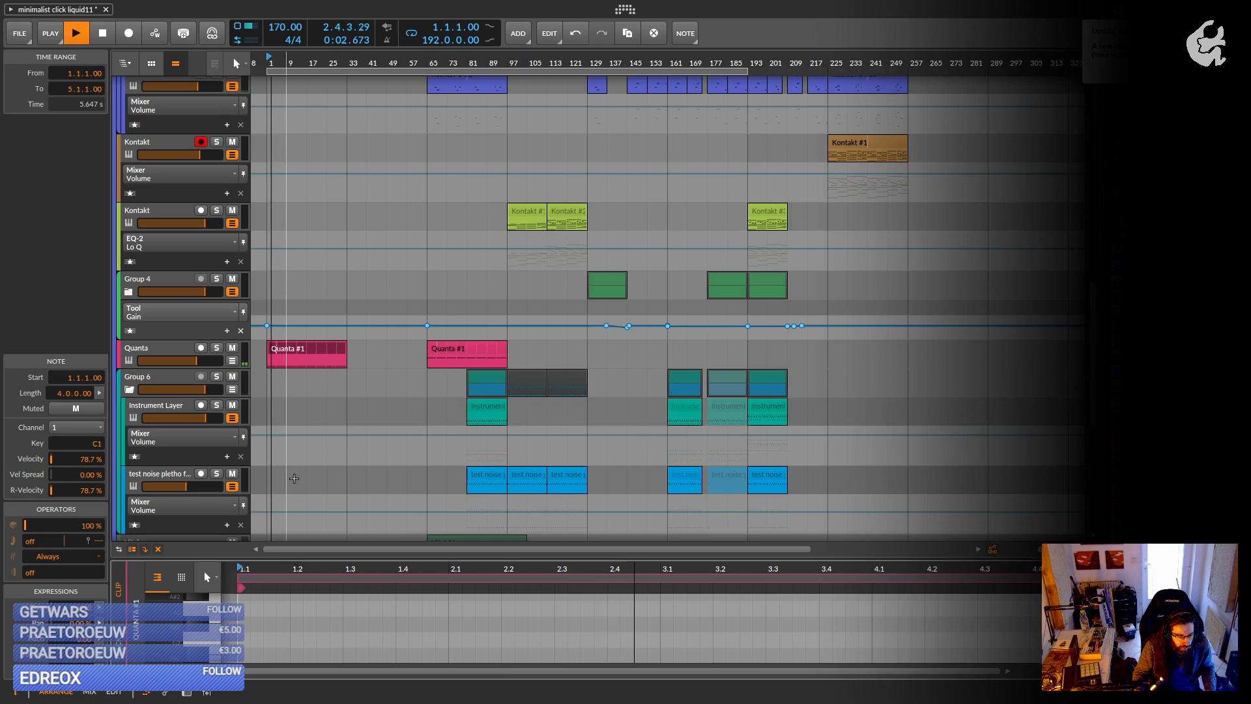
pyautogui.click(169, 352)
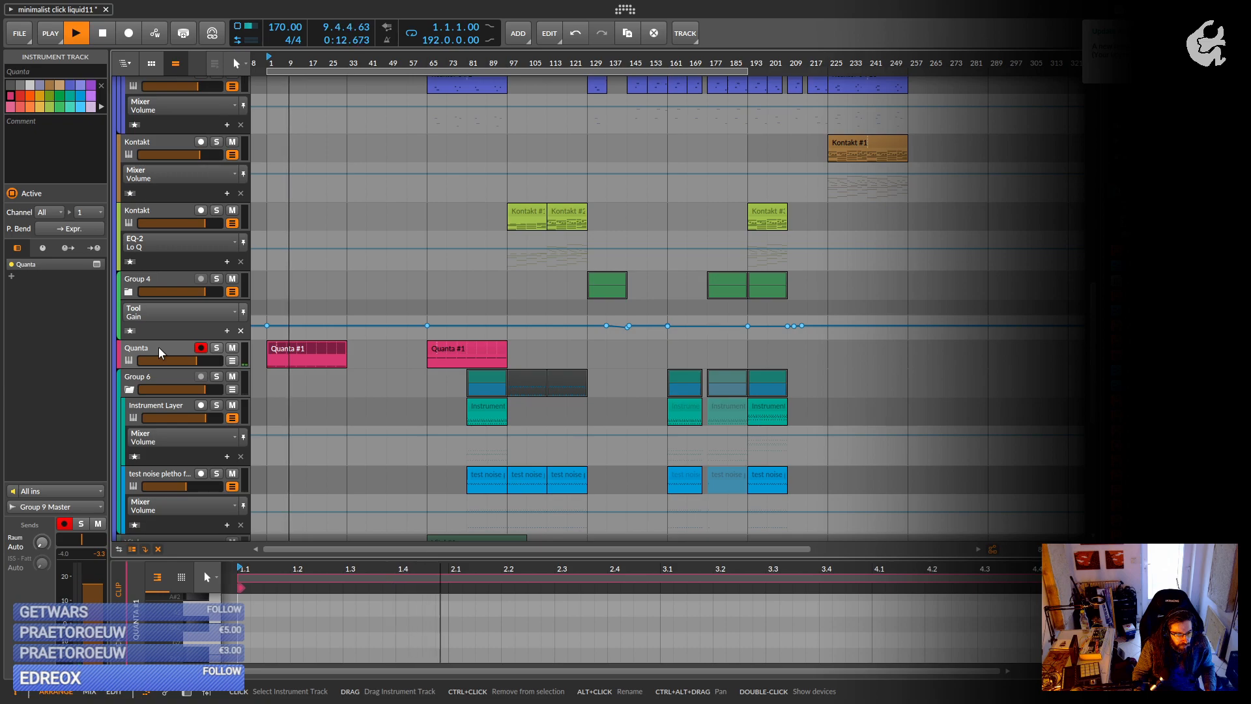
pyautogui.press('space')
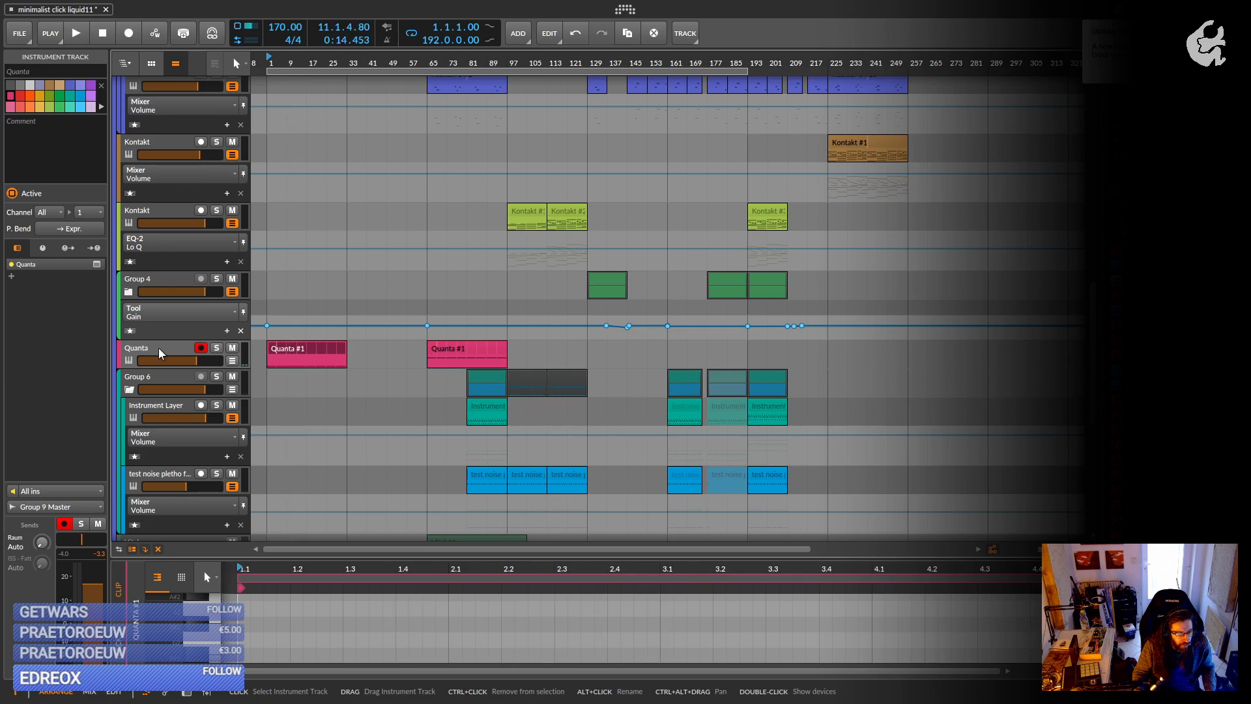
# Add the Raum reverb after Quanta in its device chain and set its mode to Grounded.
pyautogui.doubleClick(158, 346)
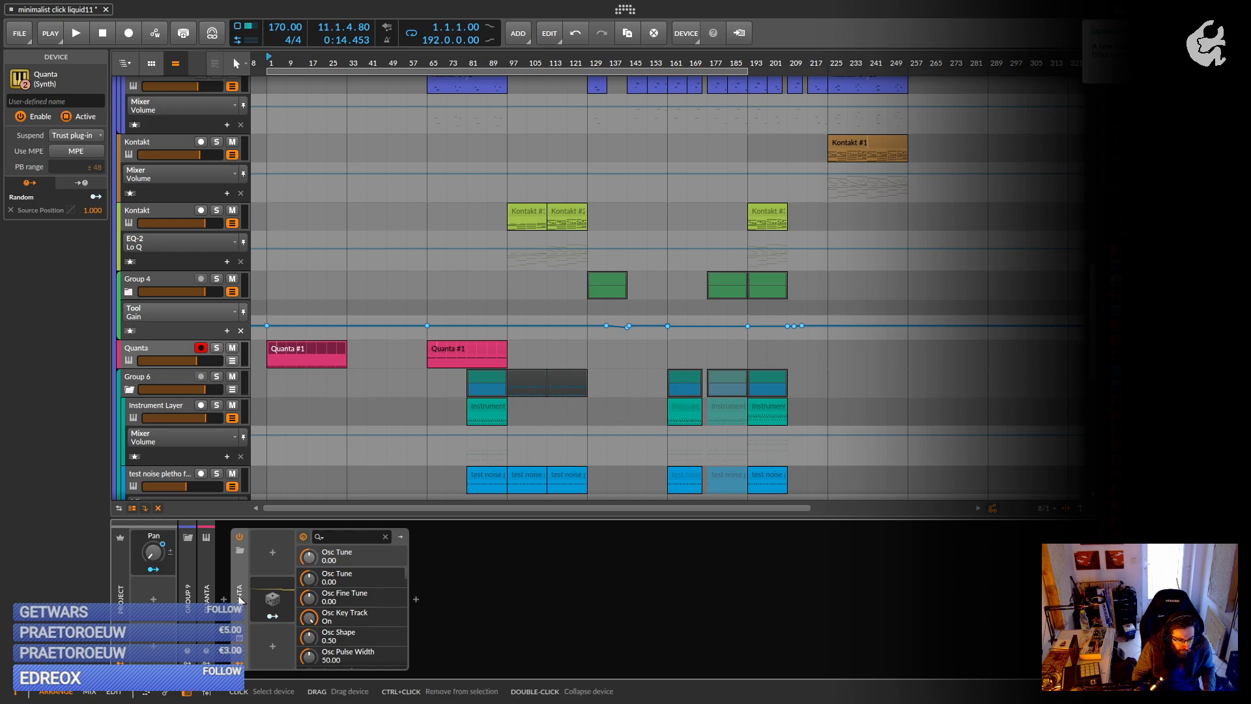
pyautogui.click(416, 599)
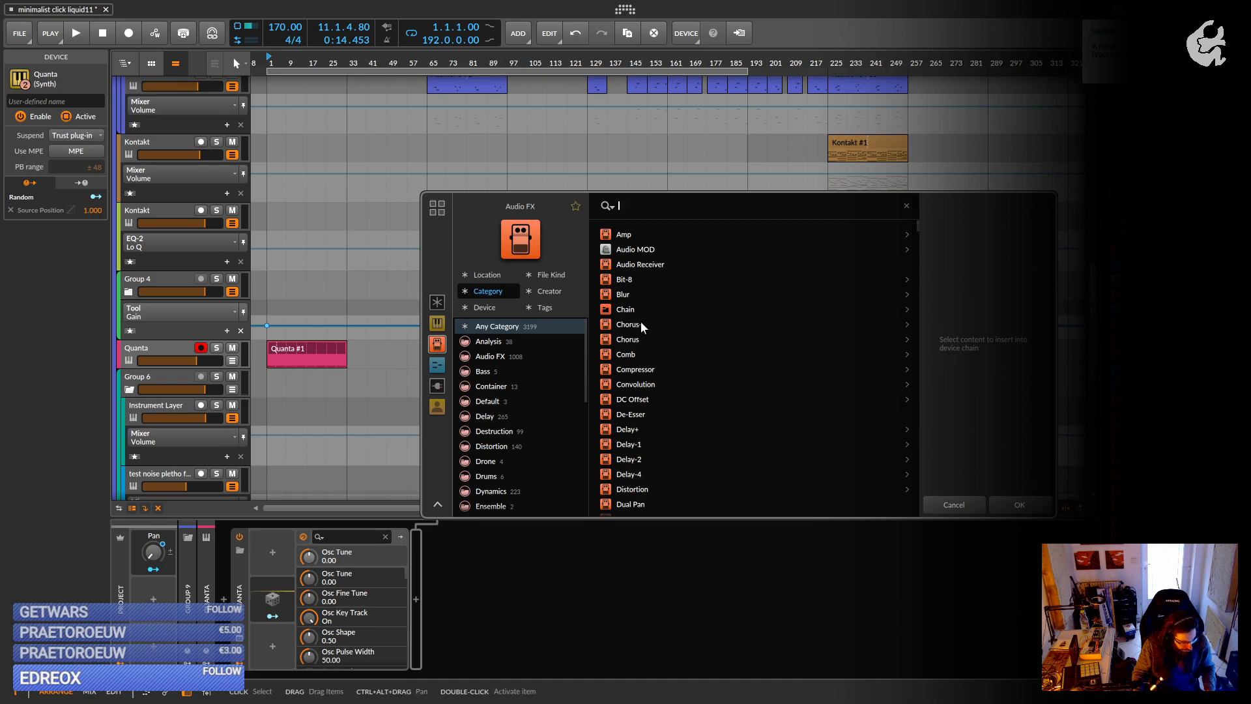
pyautogui.write('raum')
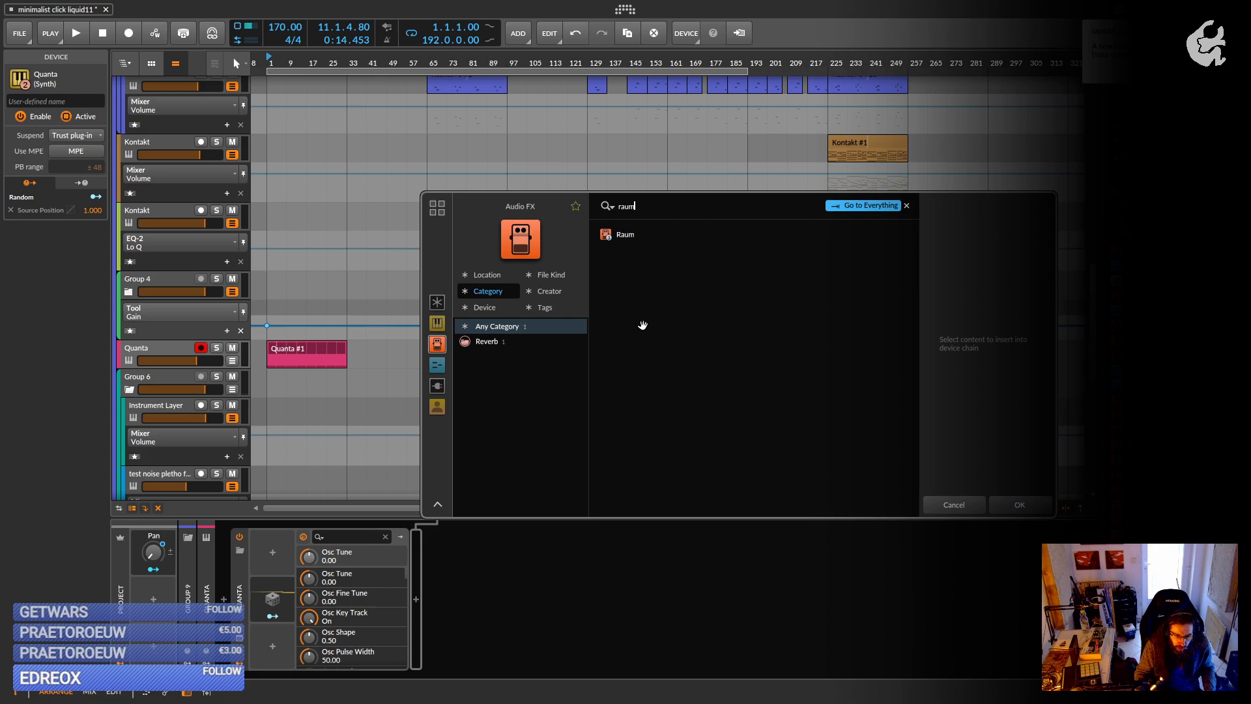
pyautogui.press('Return')
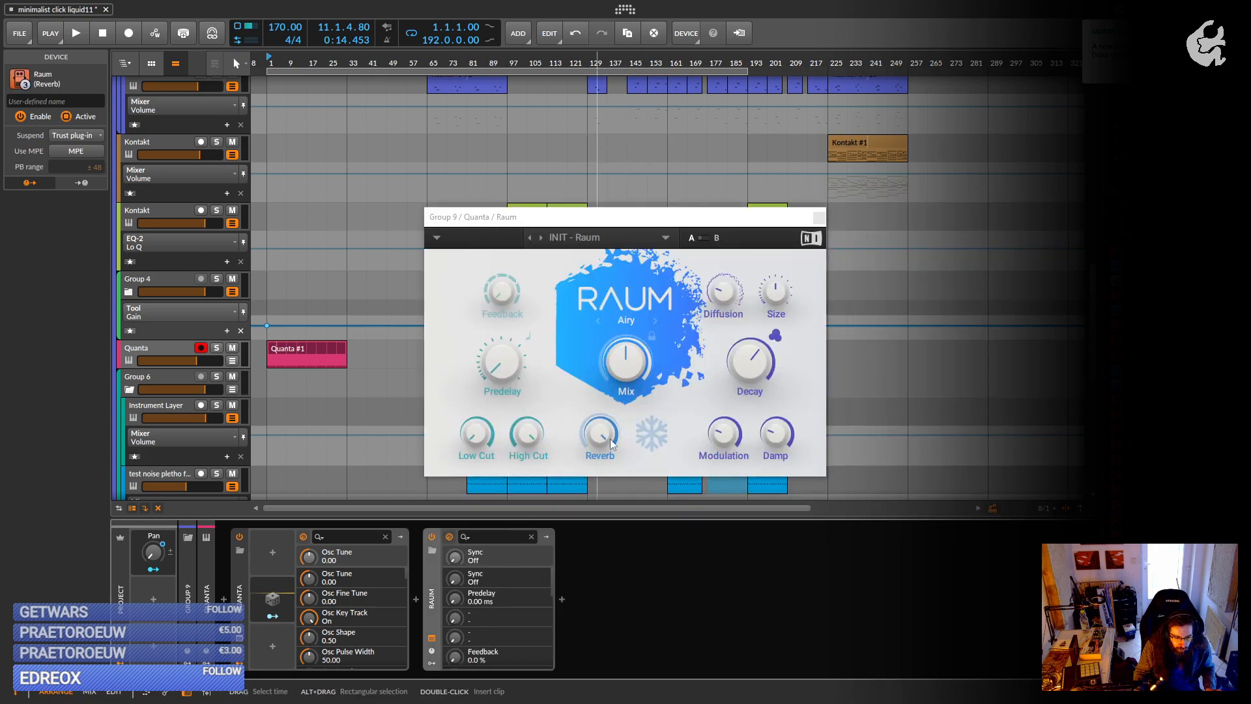
pyautogui.click(657, 320)
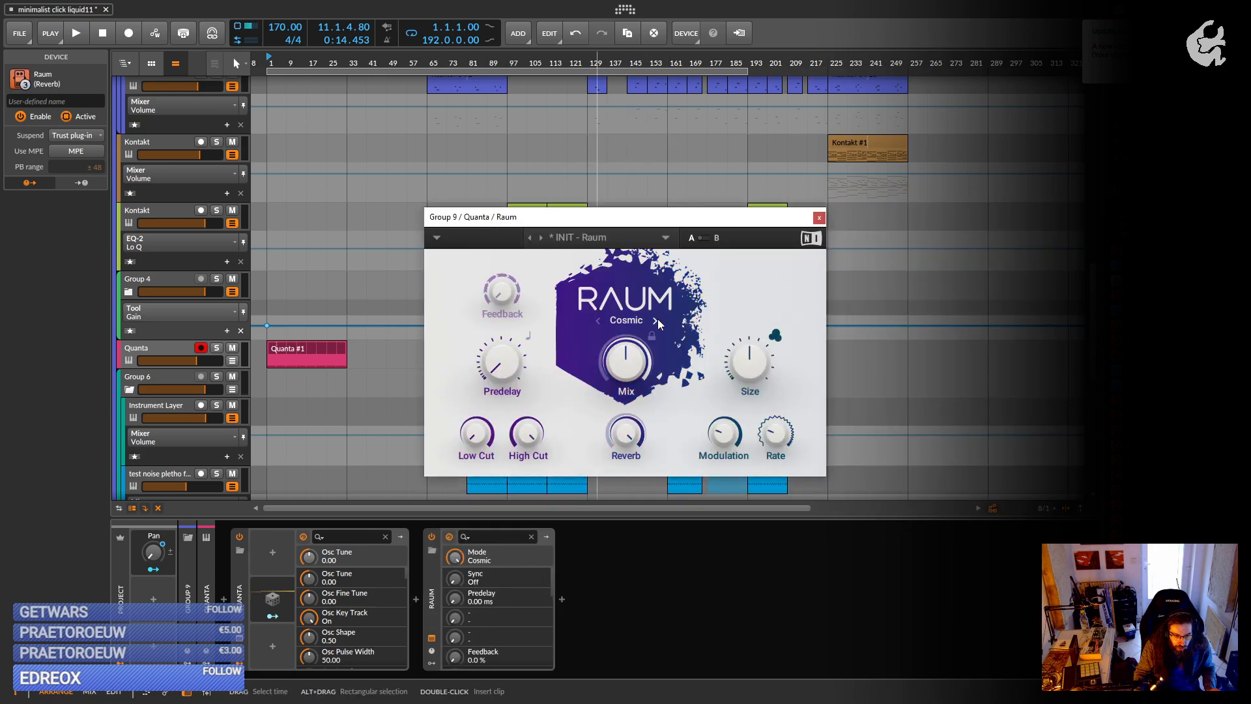
pyautogui.click(656, 321)
# Solo Quanta during playback from bar 1, set Raum's Mix to 100 %, close the plug-in window, stop, and select the bar 1 clip.
pyautogui.press('space')
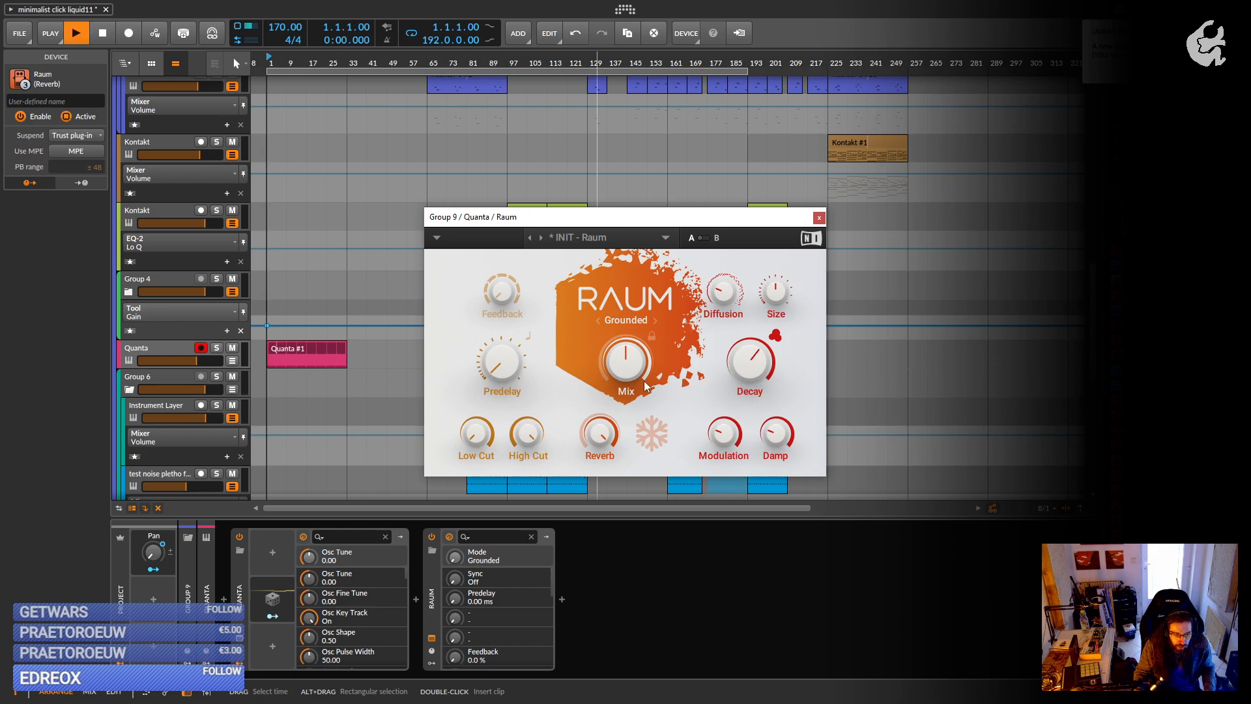
pyautogui.click(216, 347)
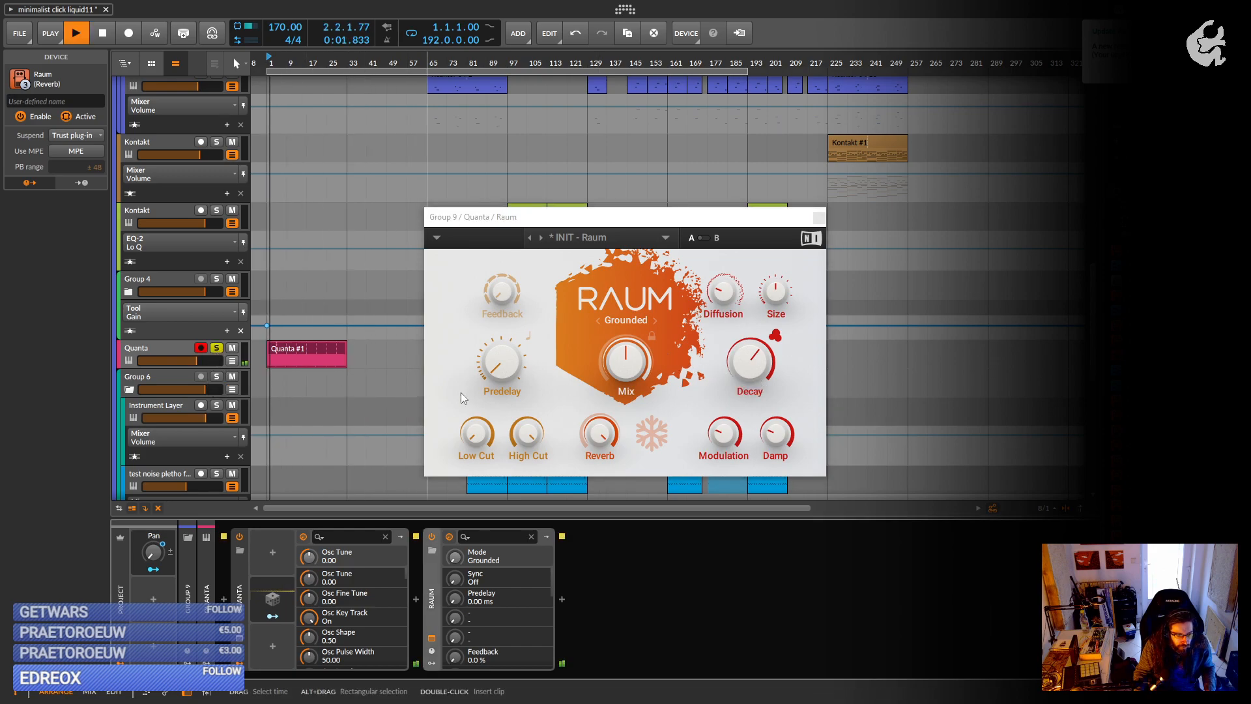
pyautogui.moveTo(625, 369); pyautogui.dragTo(625, 296)
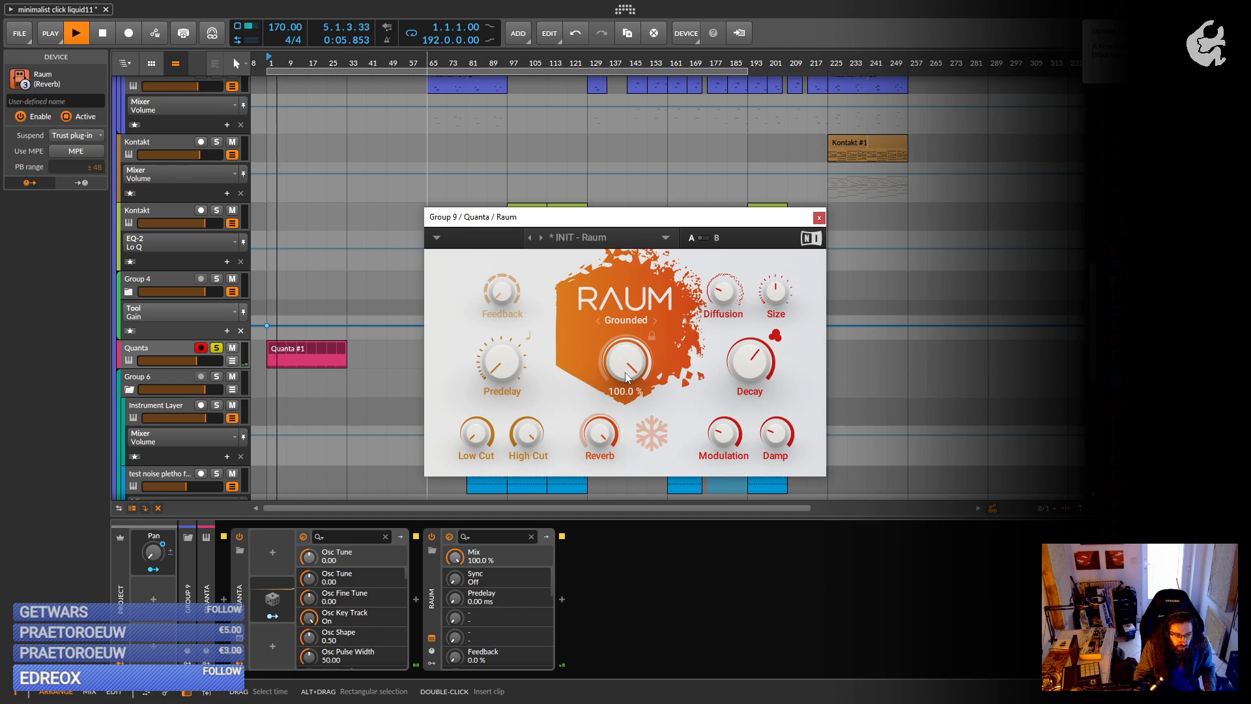
pyautogui.click(819, 217)
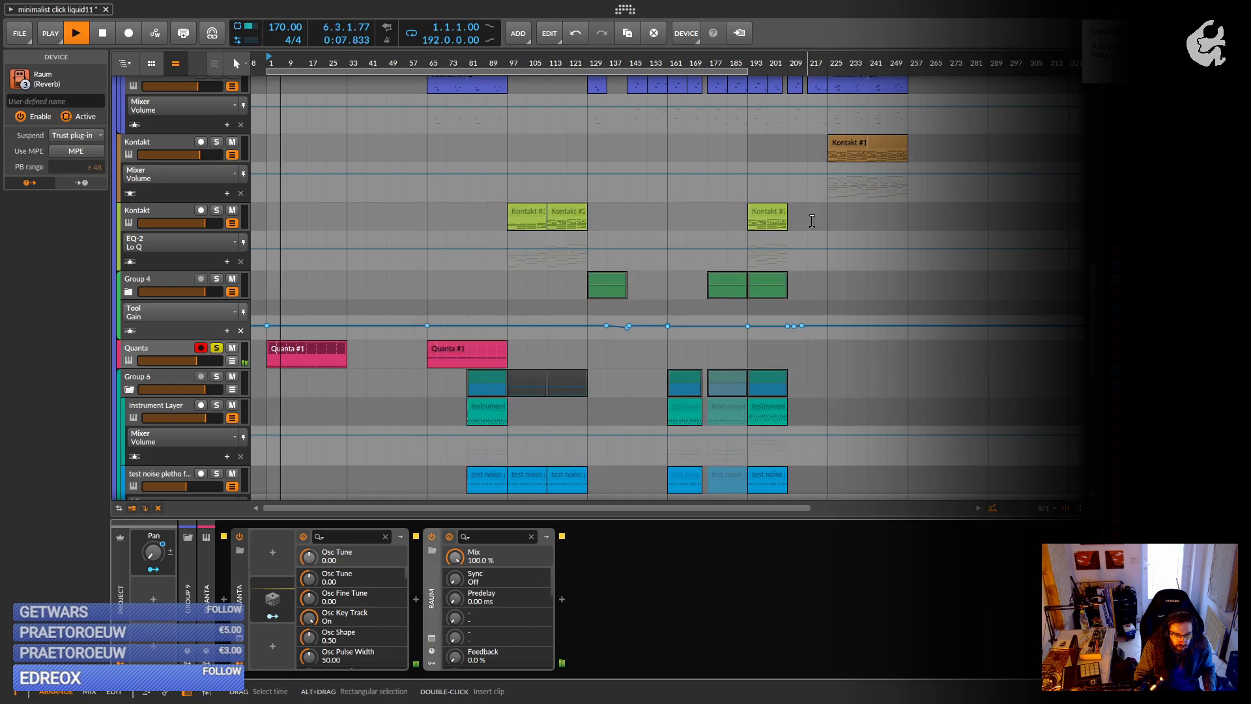
pyautogui.press('space')
pyautogui.click(274, 352)
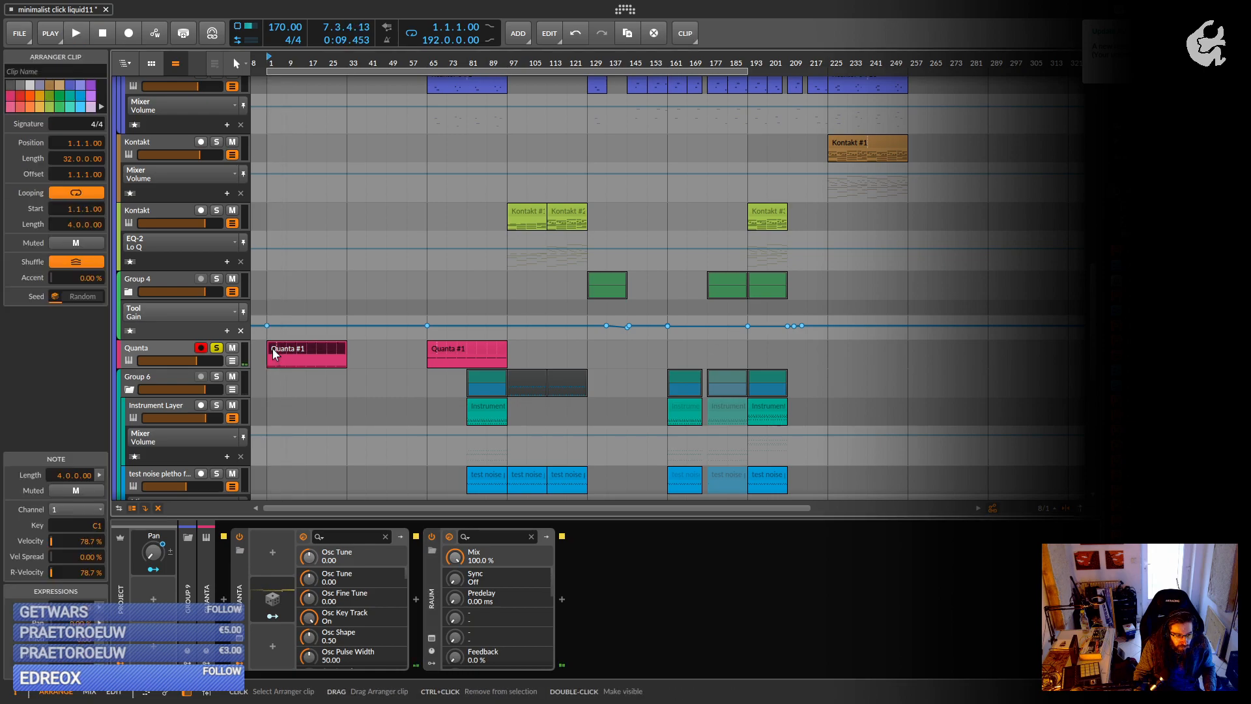
# Shorten the C1 note in the bar 1 Quanta clip to two bars, unsolo the Quanta track and audition the result.
pyautogui.doubleClick(273, 353)
pyautogui.click(901, 606)
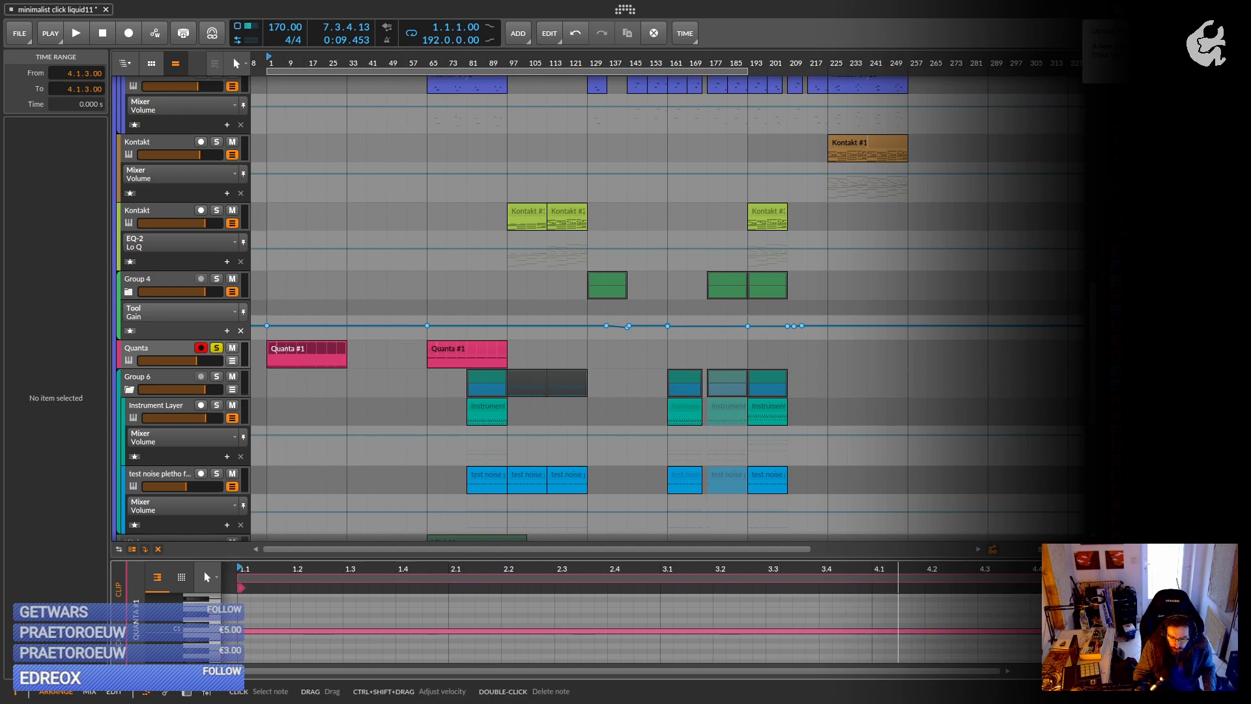
pyautogui.moveTo(1081, 631); pyautogui.dragTo(660, 649)
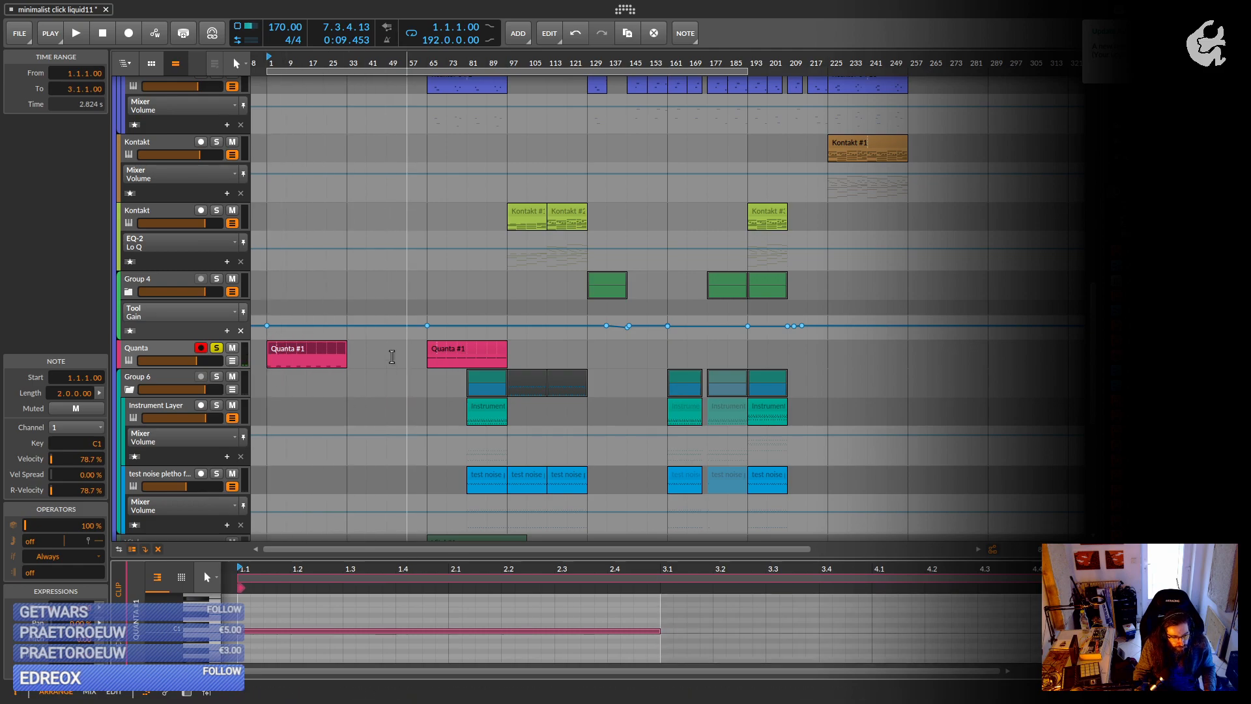
pyautogui.click(217, 348)
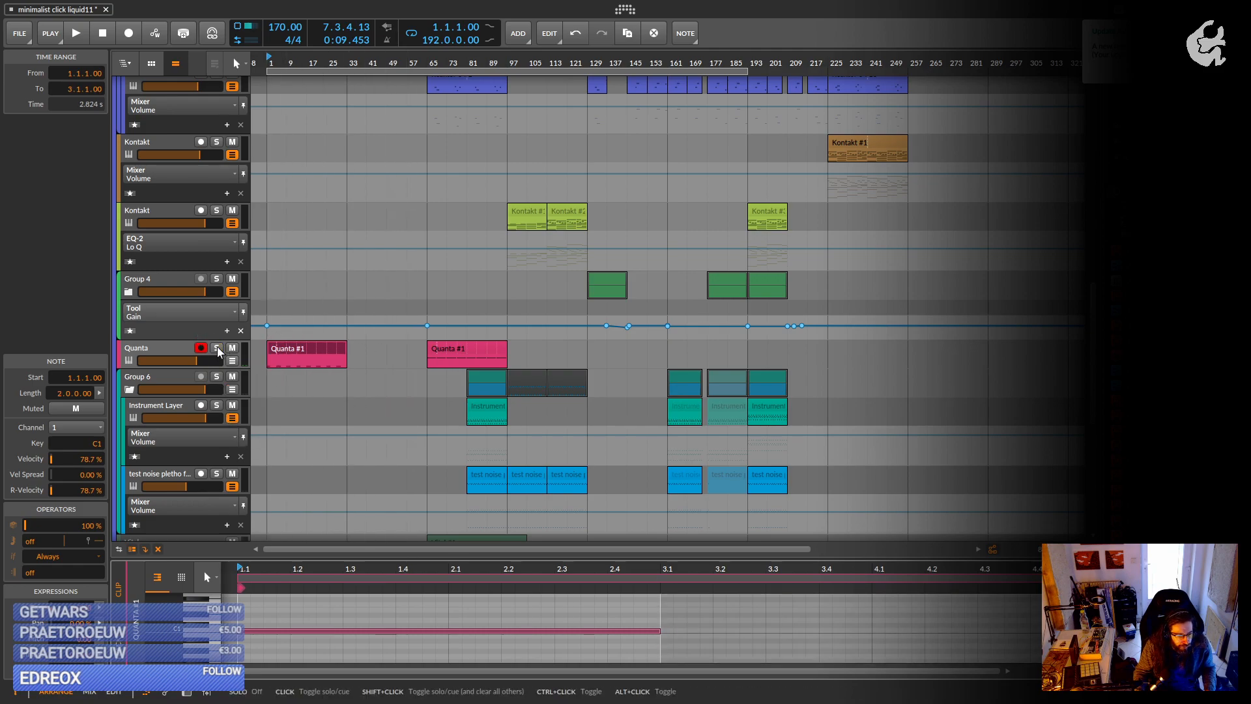
pyautogui.press('space')
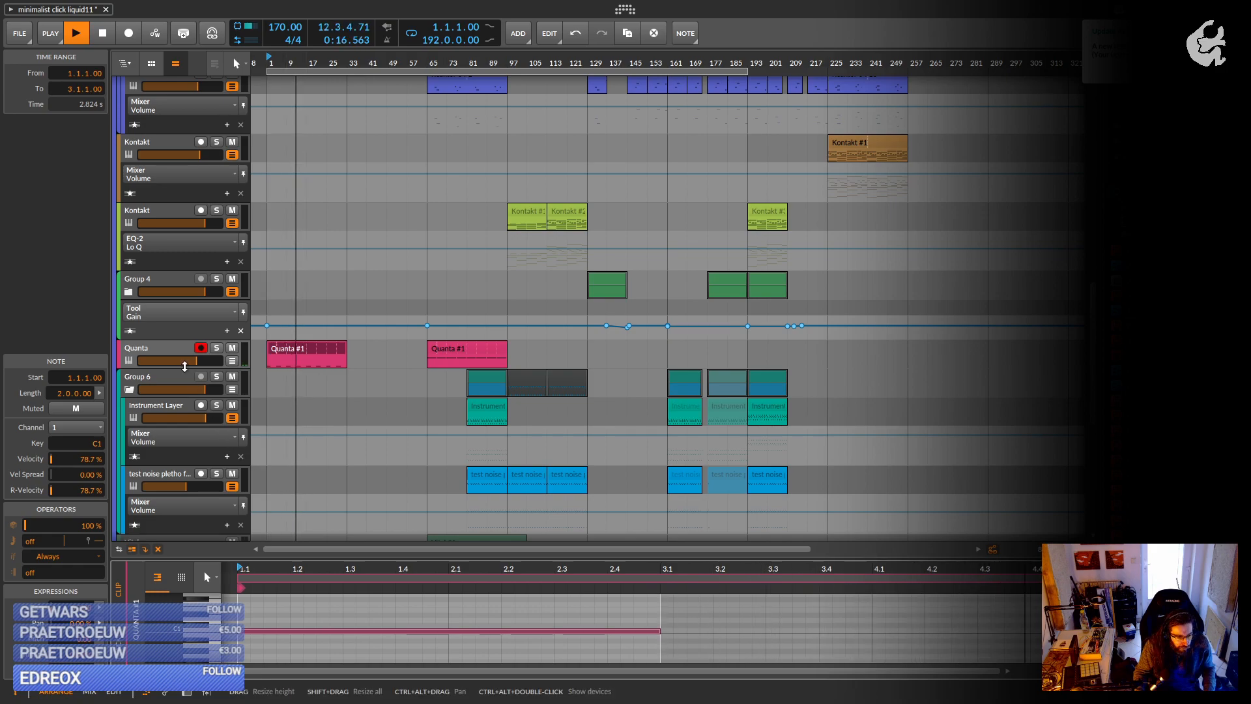
pyautogui.press('space')
# Insert the VC 2A compressor after Raum in the Quanta device chain and set its Detector HP to 317 Hz.
pyautogui.doubleClick(168, 354)
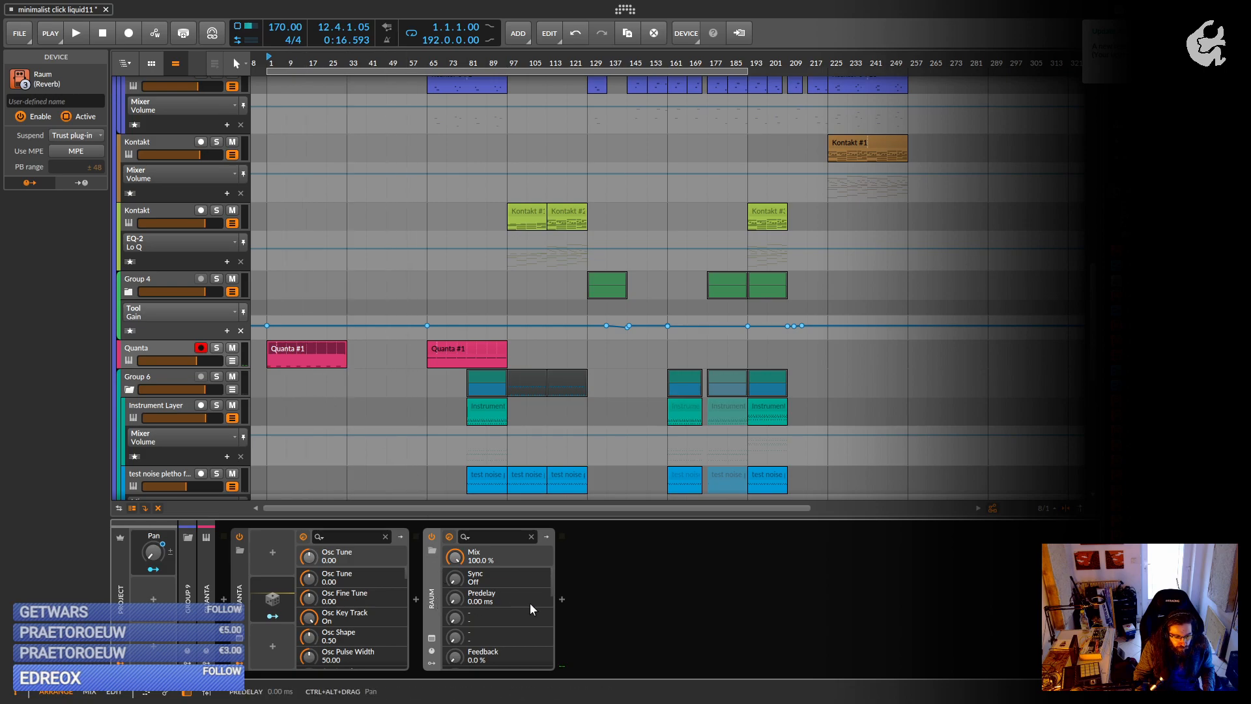
pyautogui.click(562, 599)
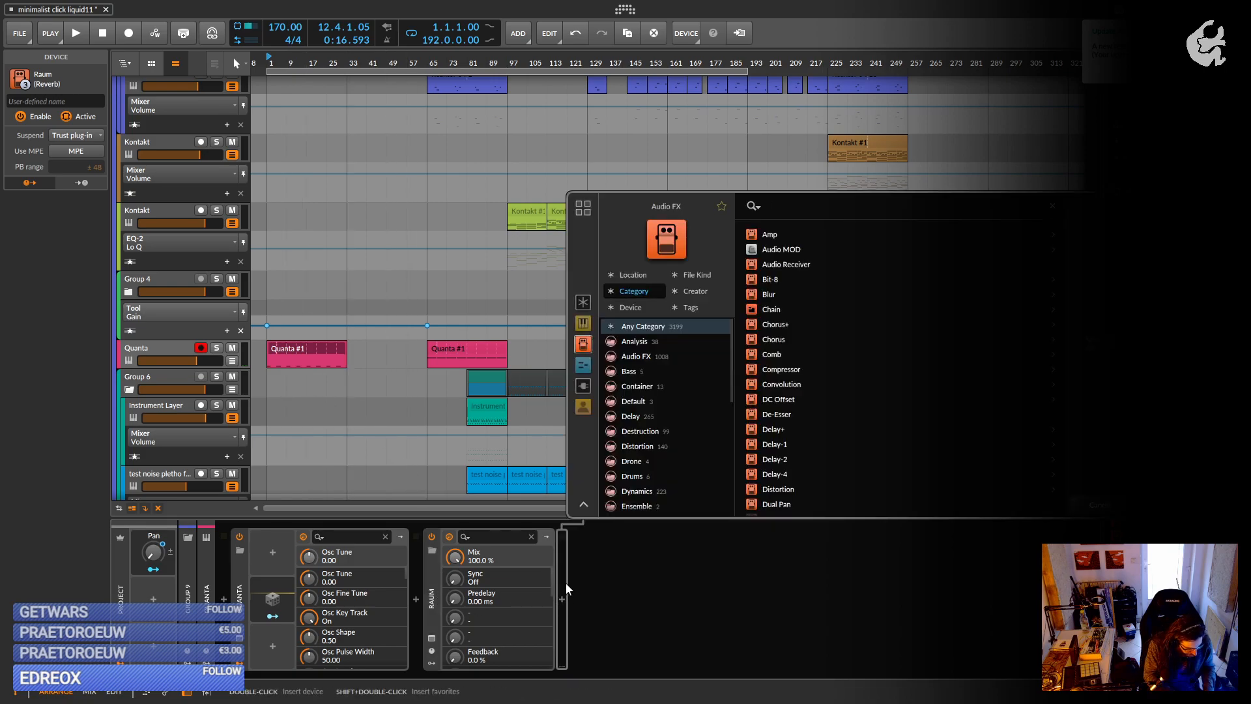
pyautogui.write('vc2')
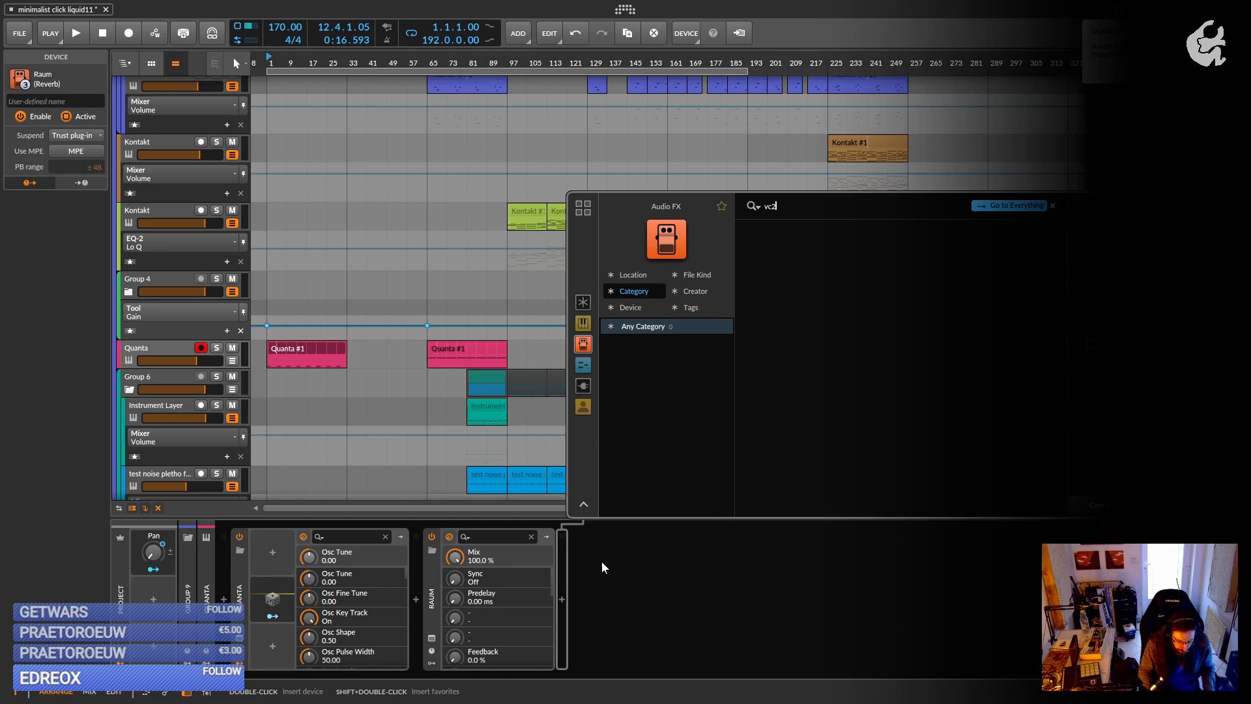
pyautogui.press('BackSpace')
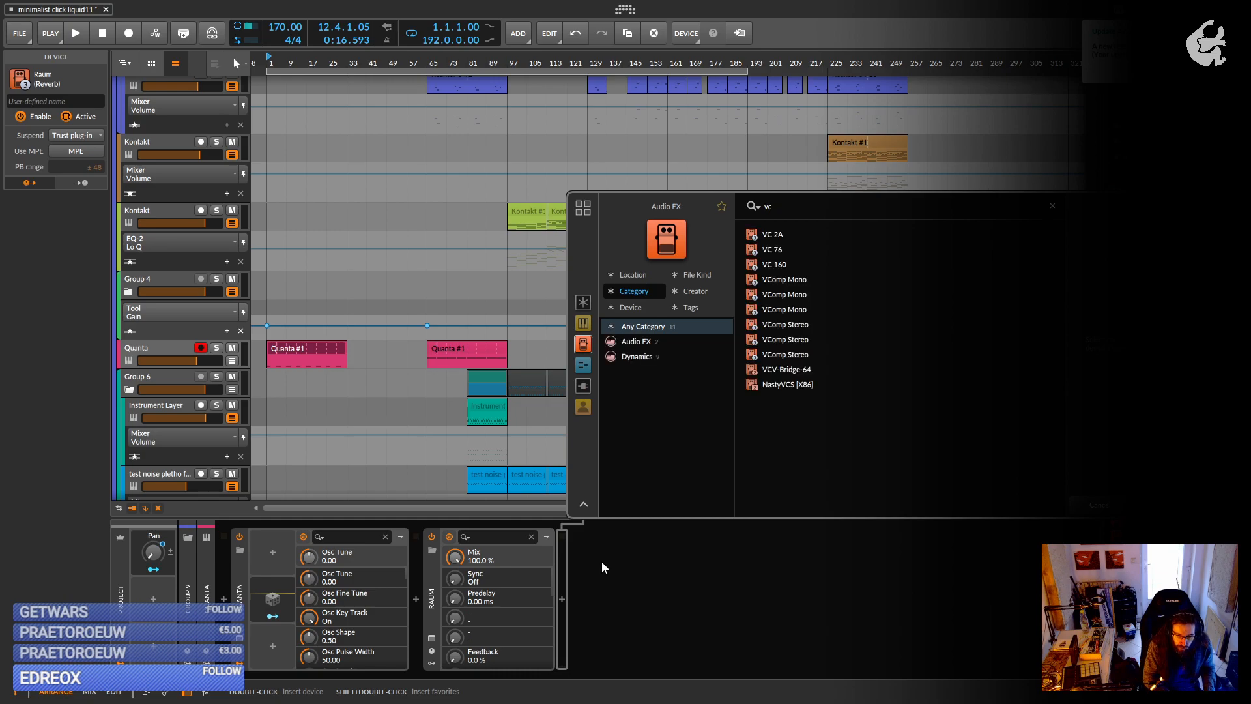
pyautogui.doubleClick(785, 232)
pyautogui.moveTo(743, 356); pyautogui.dragTo(804, 305)
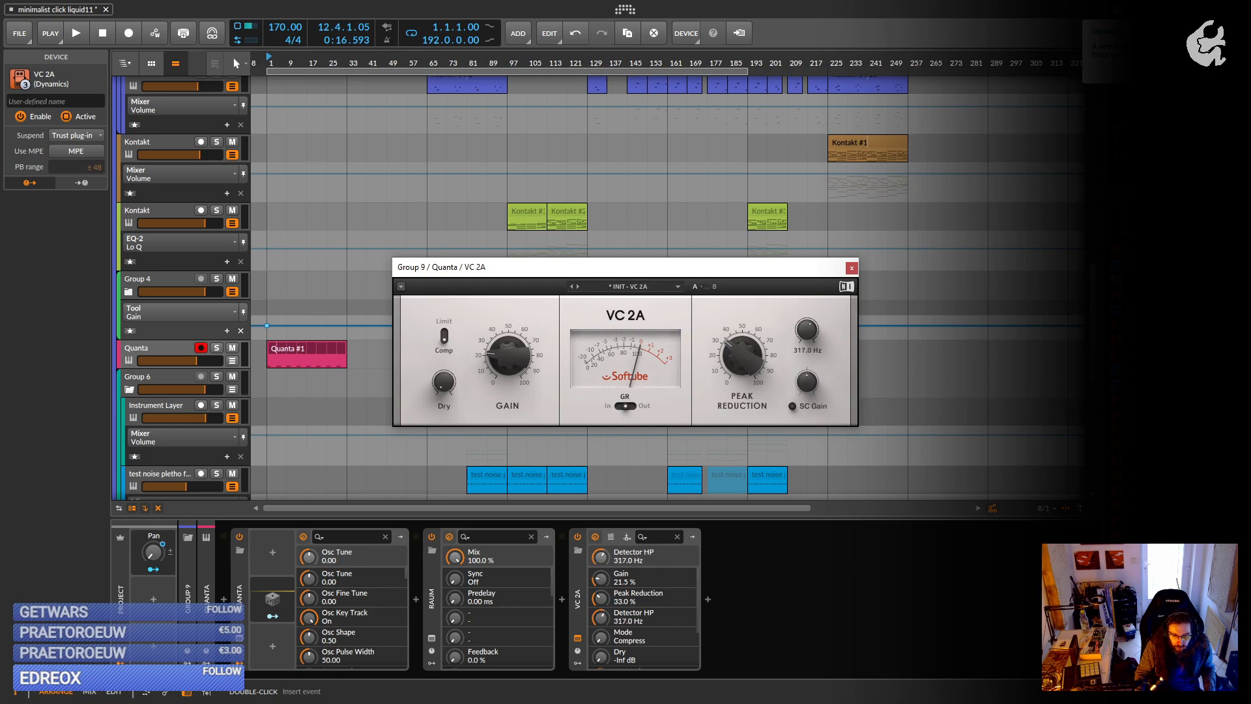
# During playback, set VC 2A's Peak Reduction to 100 % and its Detector HP to 214.3 Hz.
pyautogui.press('space')
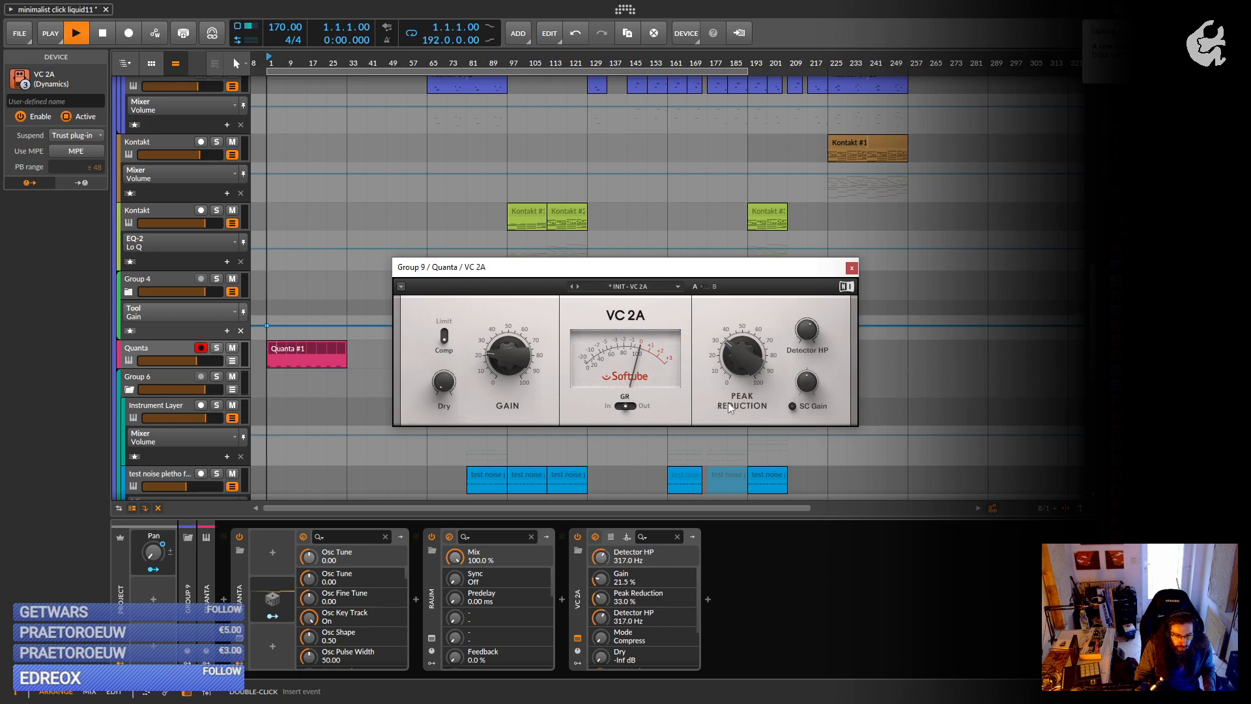
pyautogui.moveTo(747, 354)
pyautogui.moveTo(746, 354); pyautogui.dragTo(746, 277)
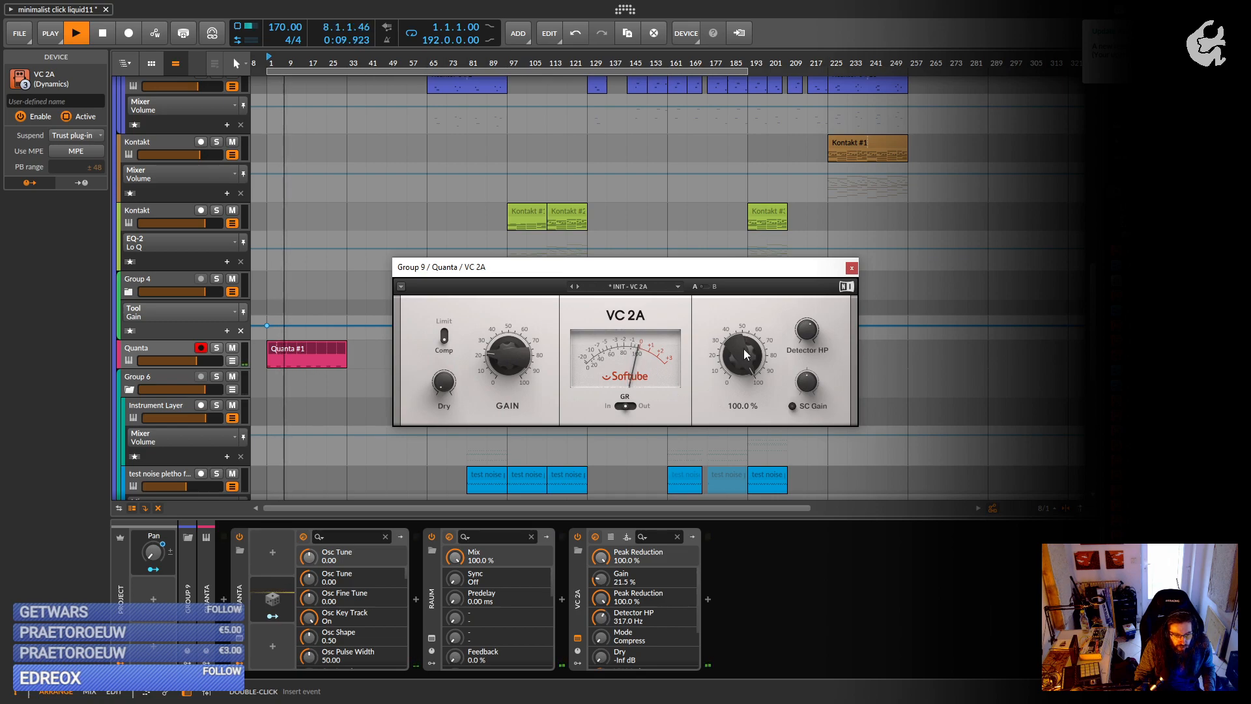
pyautogui.moveTo(806, 329); pyautogui.dragTo(806, 364)
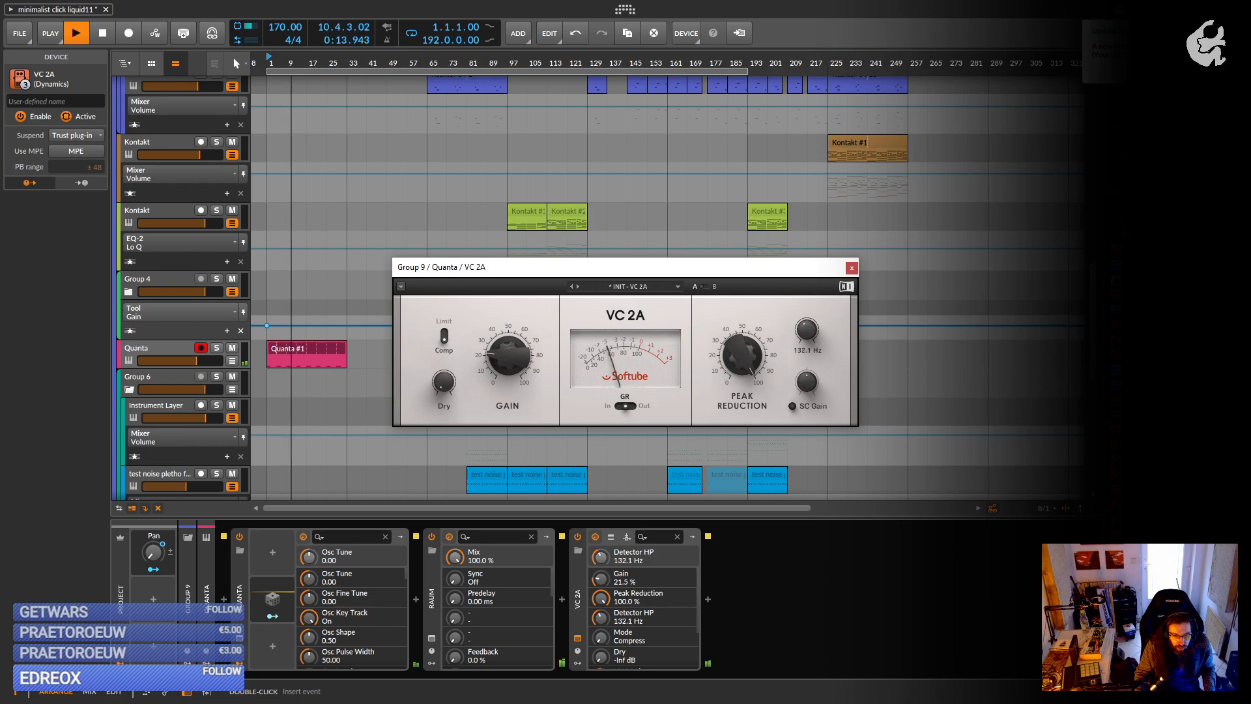
pyautogui.moveTo(807, 365); pyautogui.dragTo(807, 346)
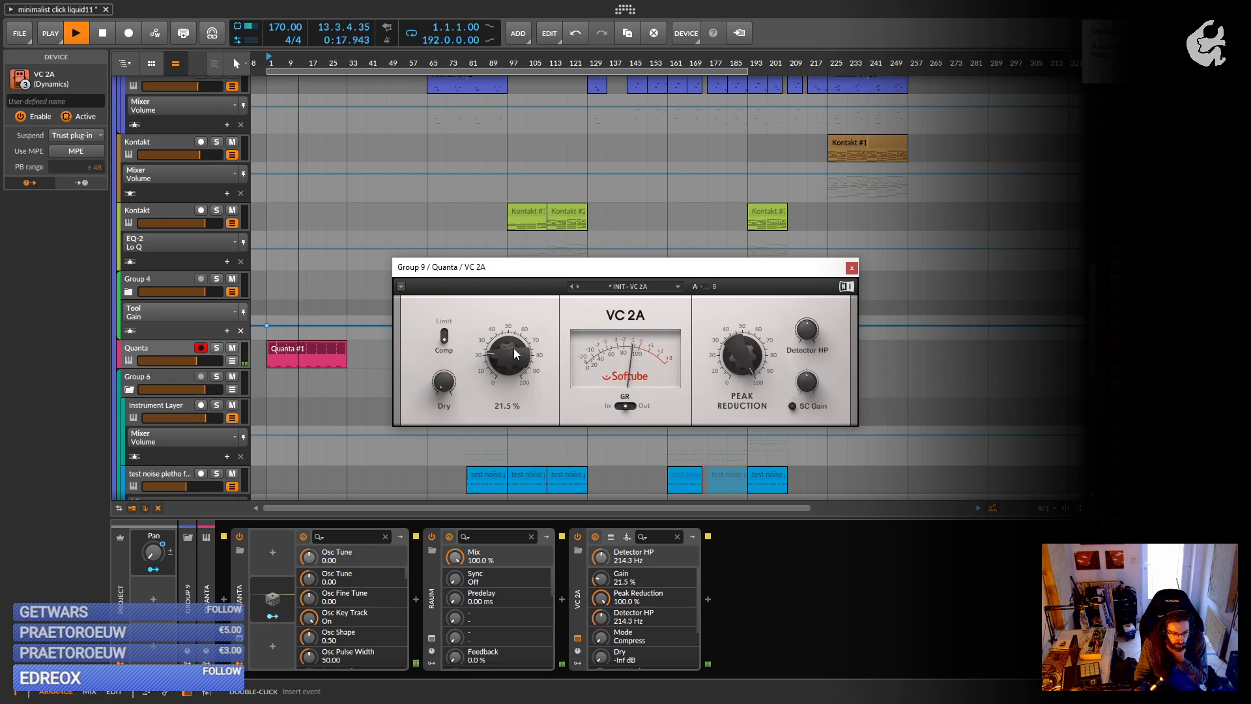
# Set VC 2A's Gain to 30.5 % and Peak Reduction to 80 %, close the plug-in window and stop playback.
pyautogui.moveTo(513, 347); pyautogui.dragTo(517, 354)
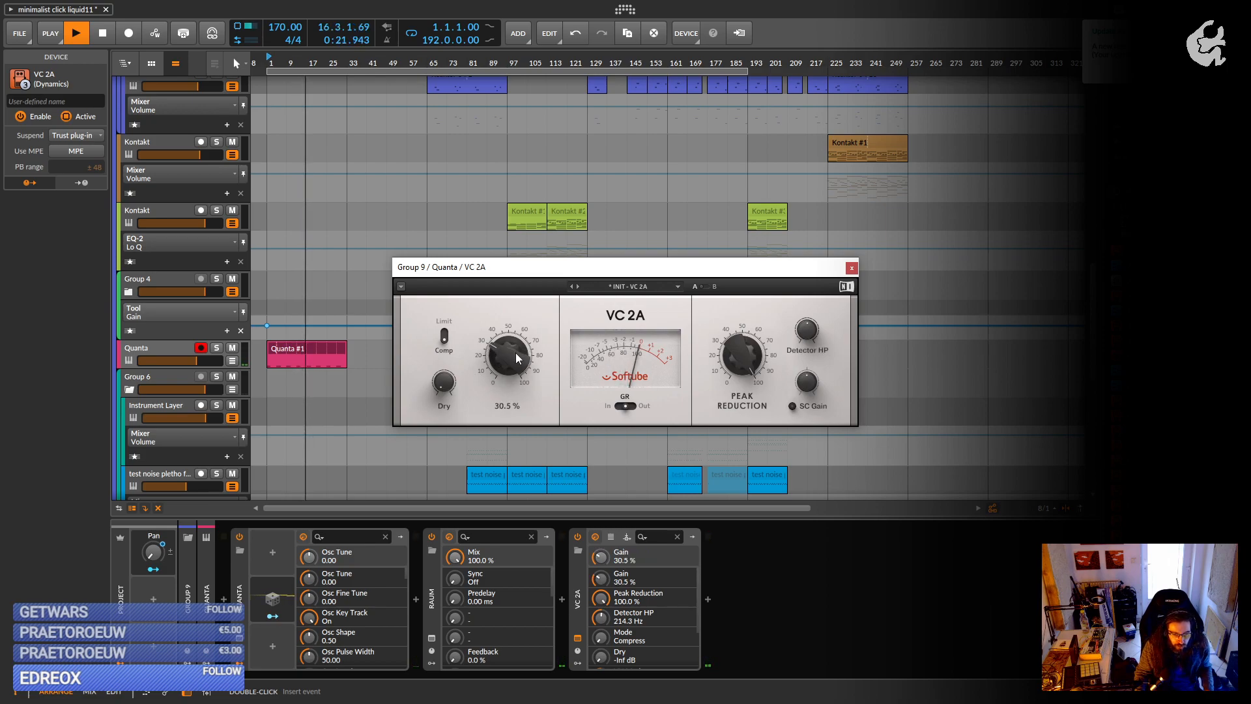
pyautogui.moveTo(741, 353)
pyautogui.mouseDown()
pyautogui.moveTo(741, 396)
pyautogui.moveTo(740, 378)
pyautogui.mouseUp()
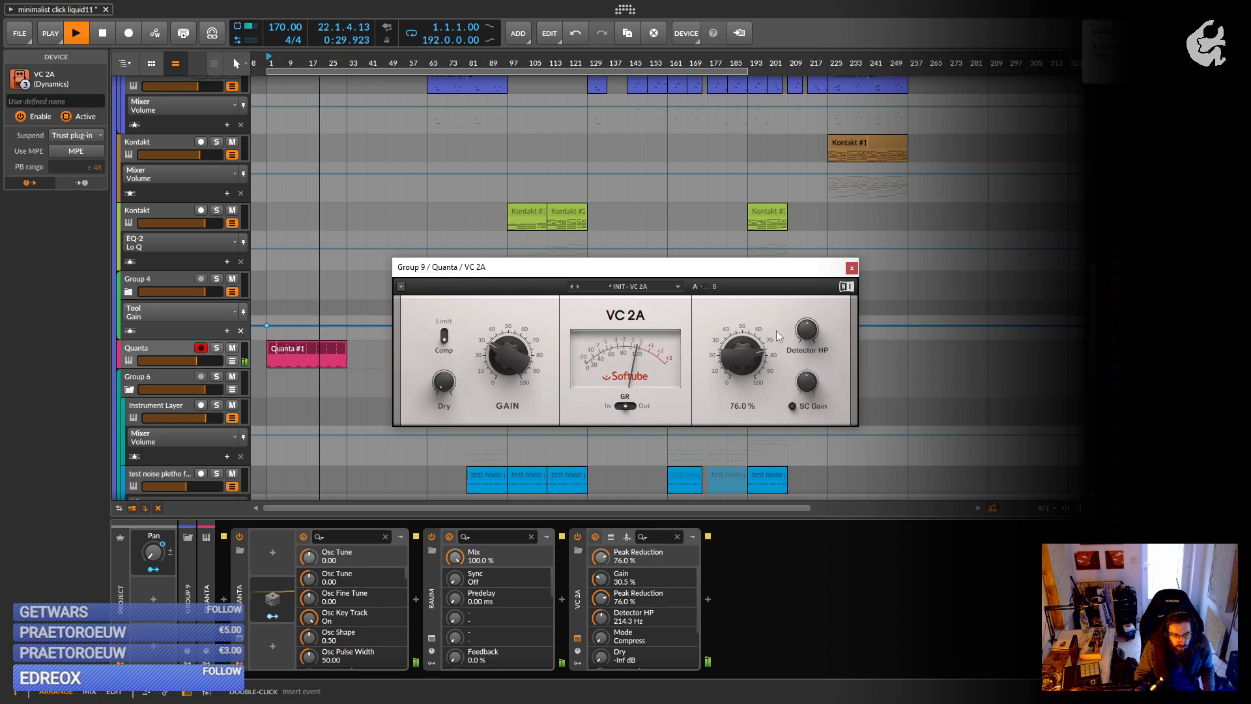
pyautogui.moveTo(756, 342); pyautogui.dragTo(756, 335)
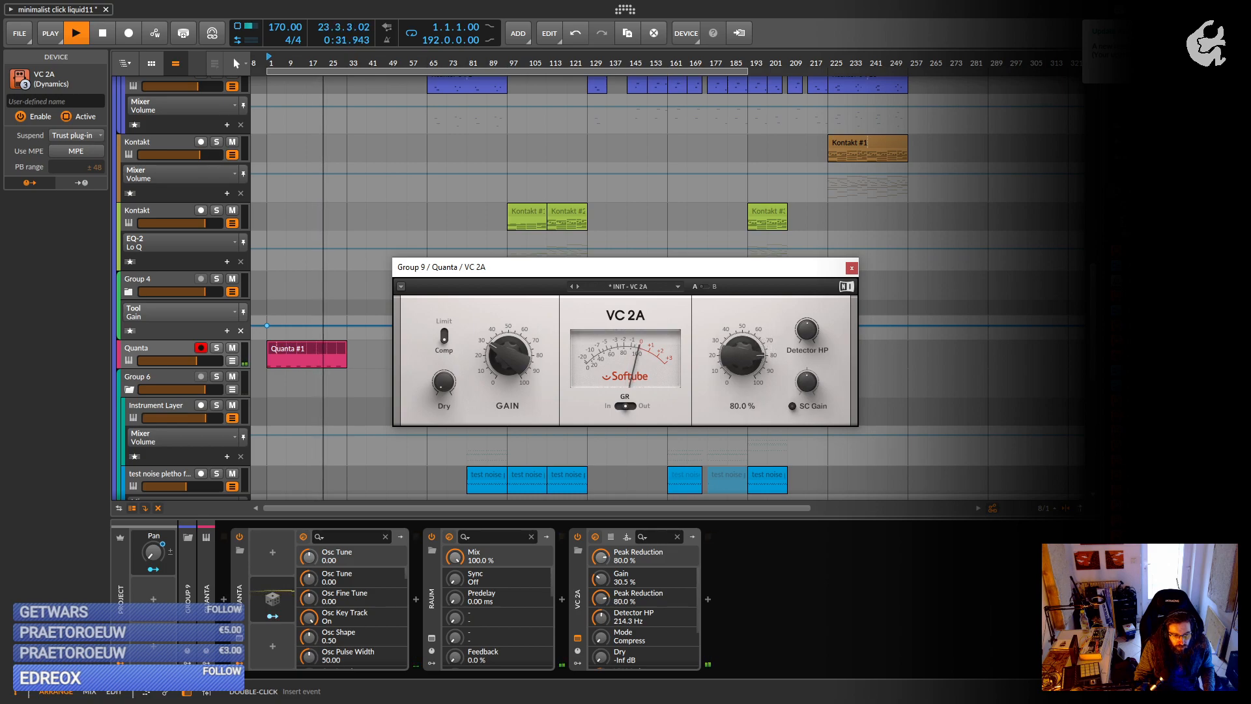
pyautogui.click(852, 269)
pyautogui.press('space')
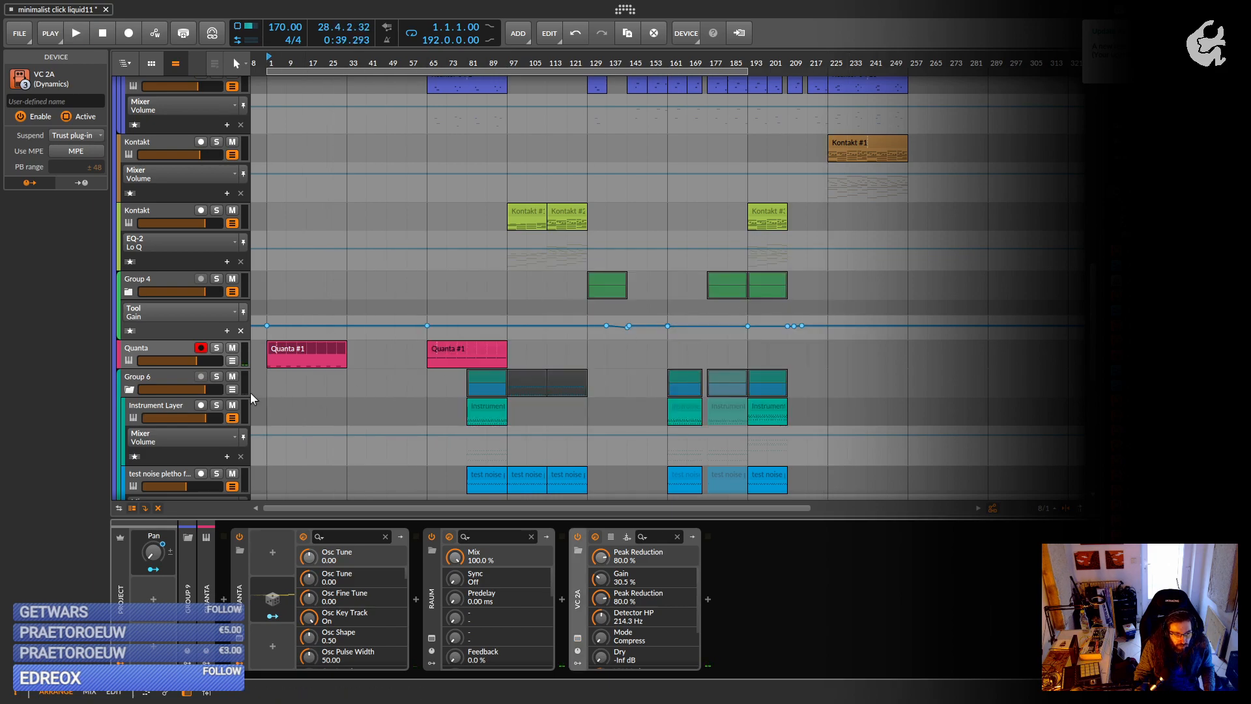
# Add an instrument track below Quanta with a Sampler device and load the sample Ocean 4.wav into it.
pyautogui.click(147, 355)
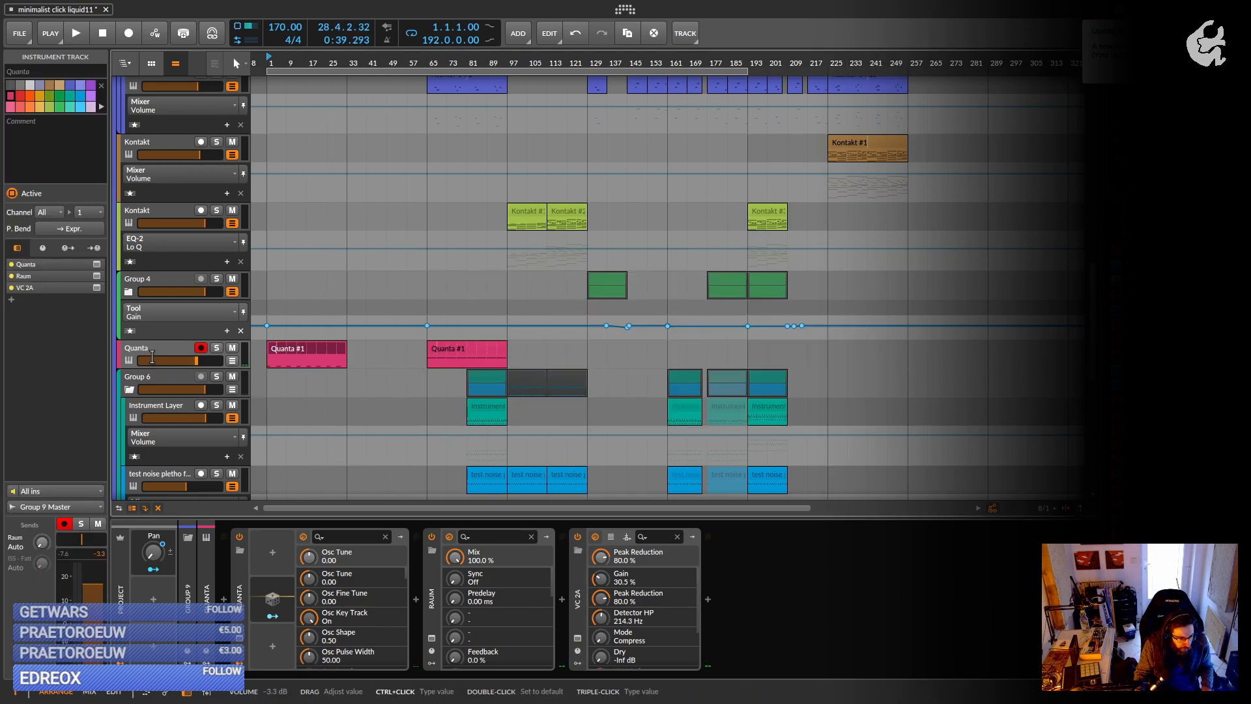
pyautogui.hotkey('ctrl', 't')
pyautogui.click(233, 599)
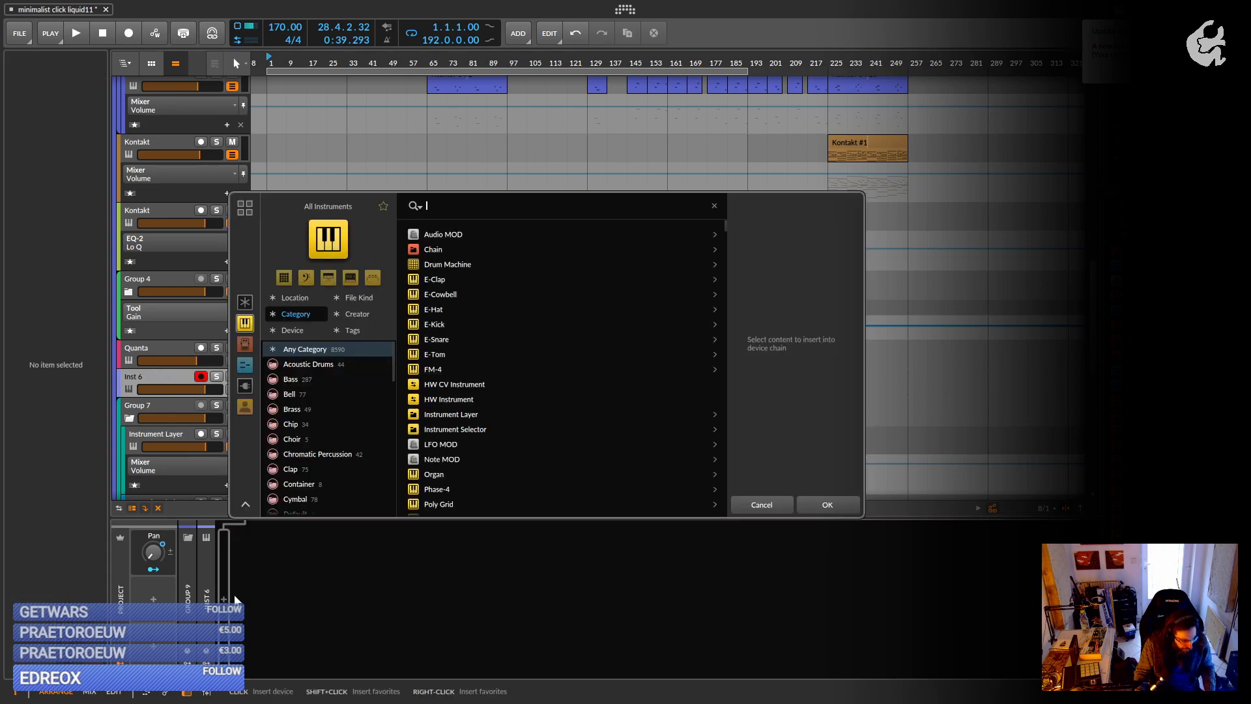
pyautogui.write('sampler')
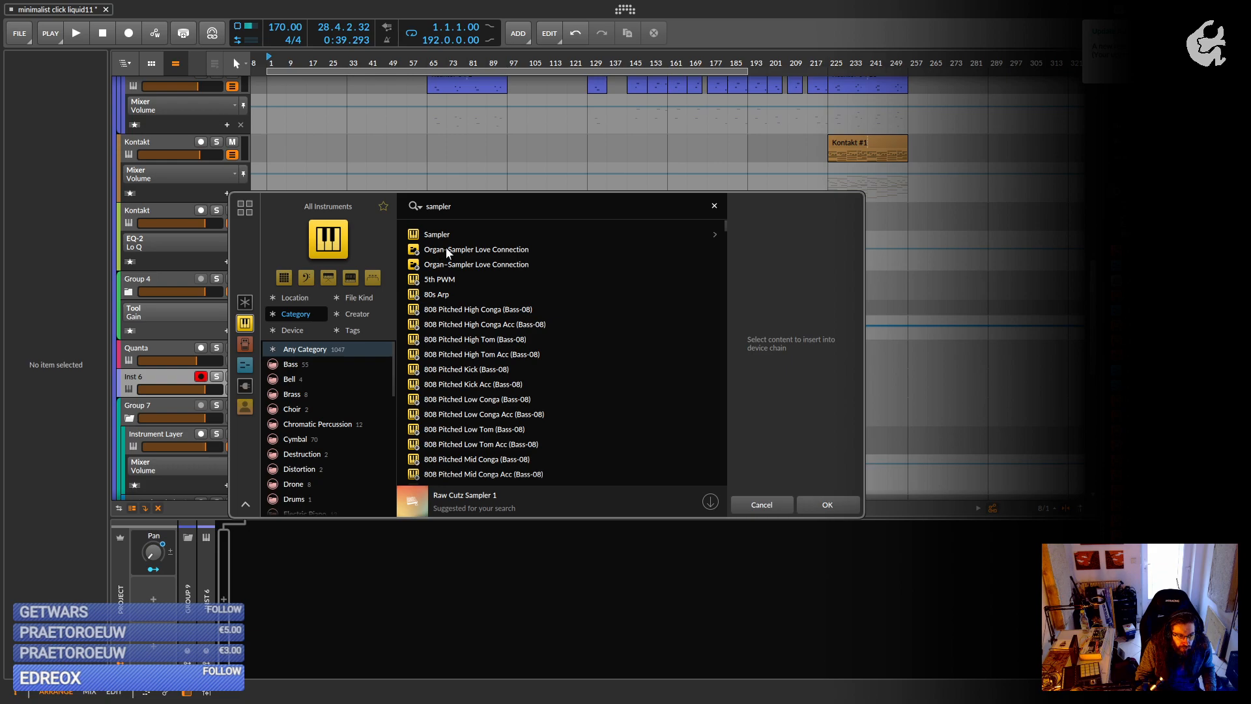
pyautogui.press('Down')
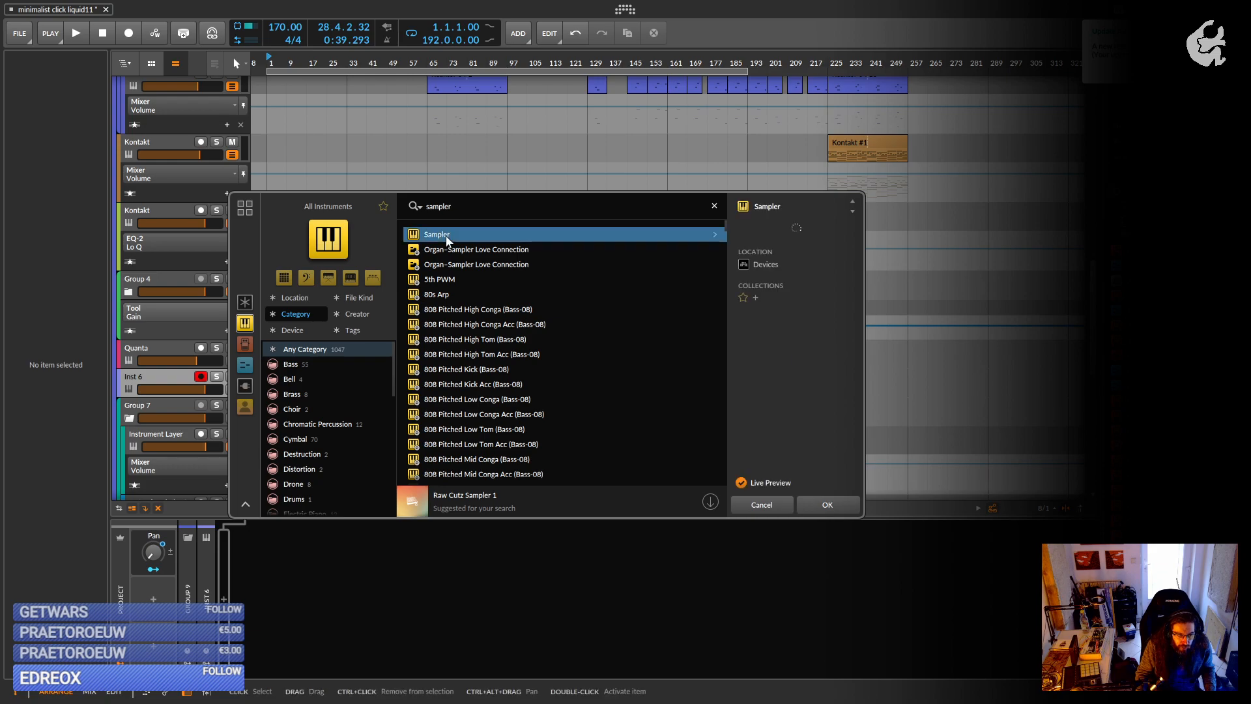
pyautogui.press('Return')
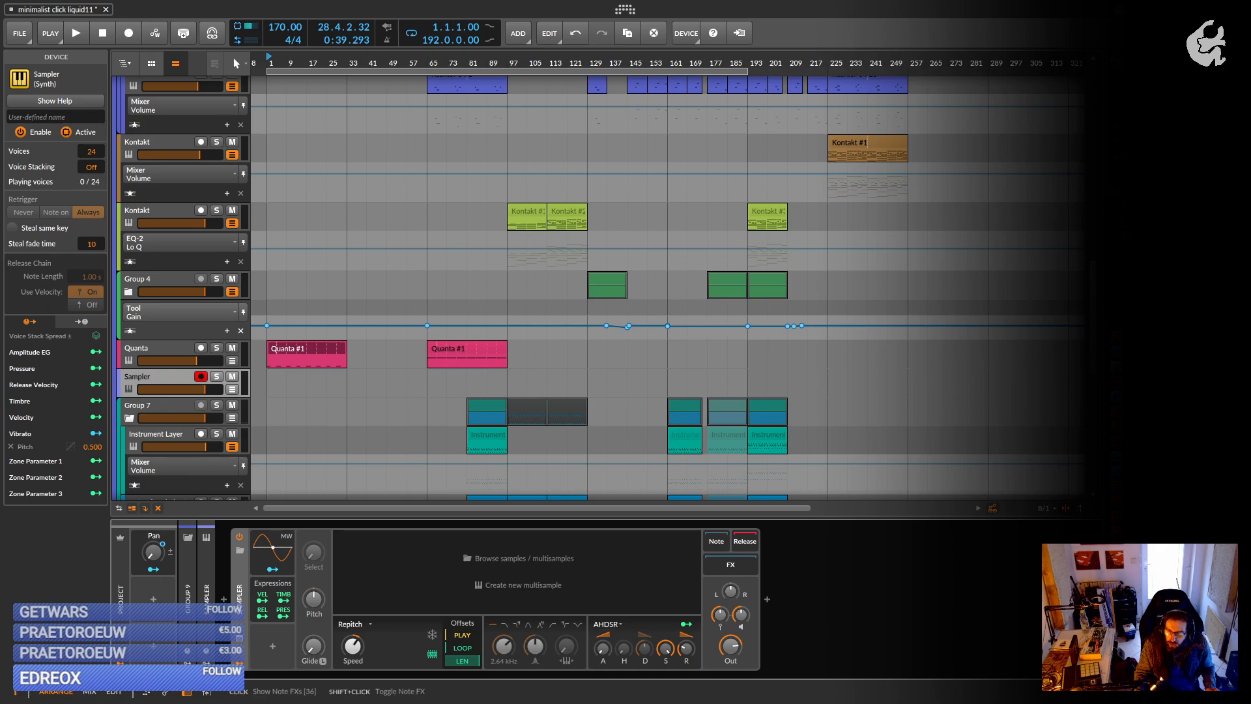
pyautogui.click(1147, 274)
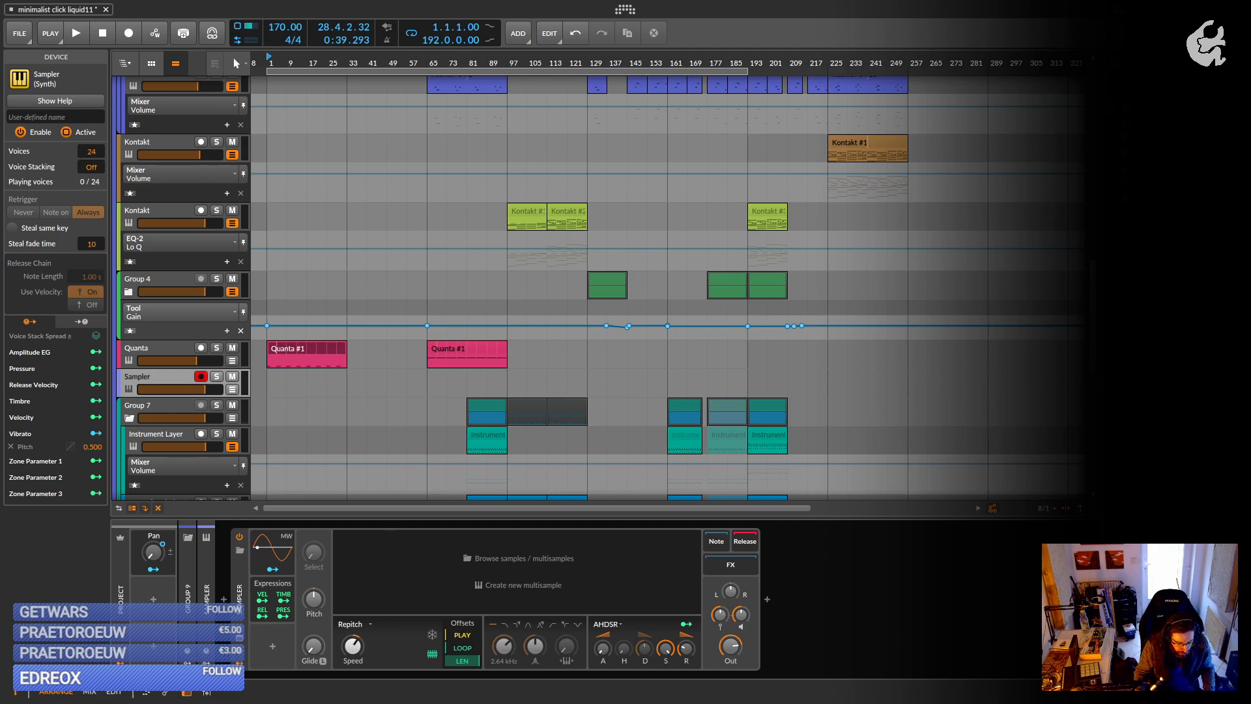
pyautogui.moveTo(374, 565); pyautogui.dragTo(368, 565)
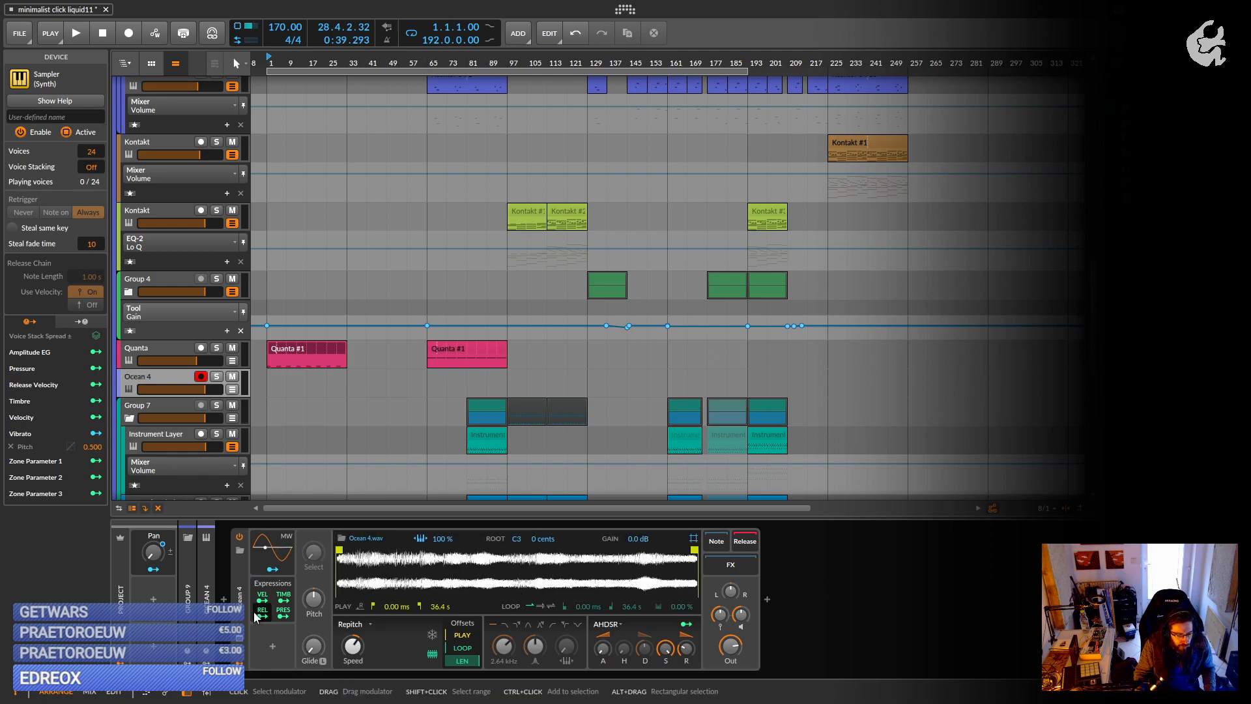
# Add a bipolar Random modulator to the Sampler with maximum smoothing and Feedback / Correlation at 29 %.
pyautogui.click(273, 648)
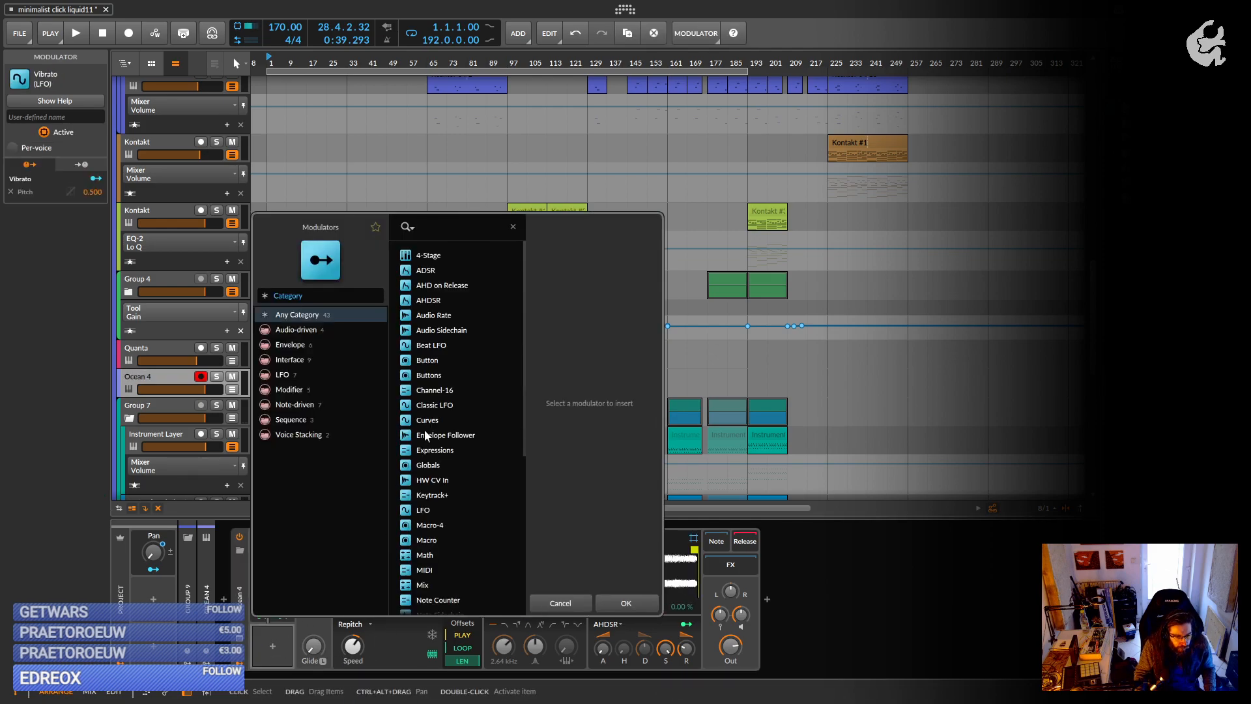
pyautogui.write('ra')
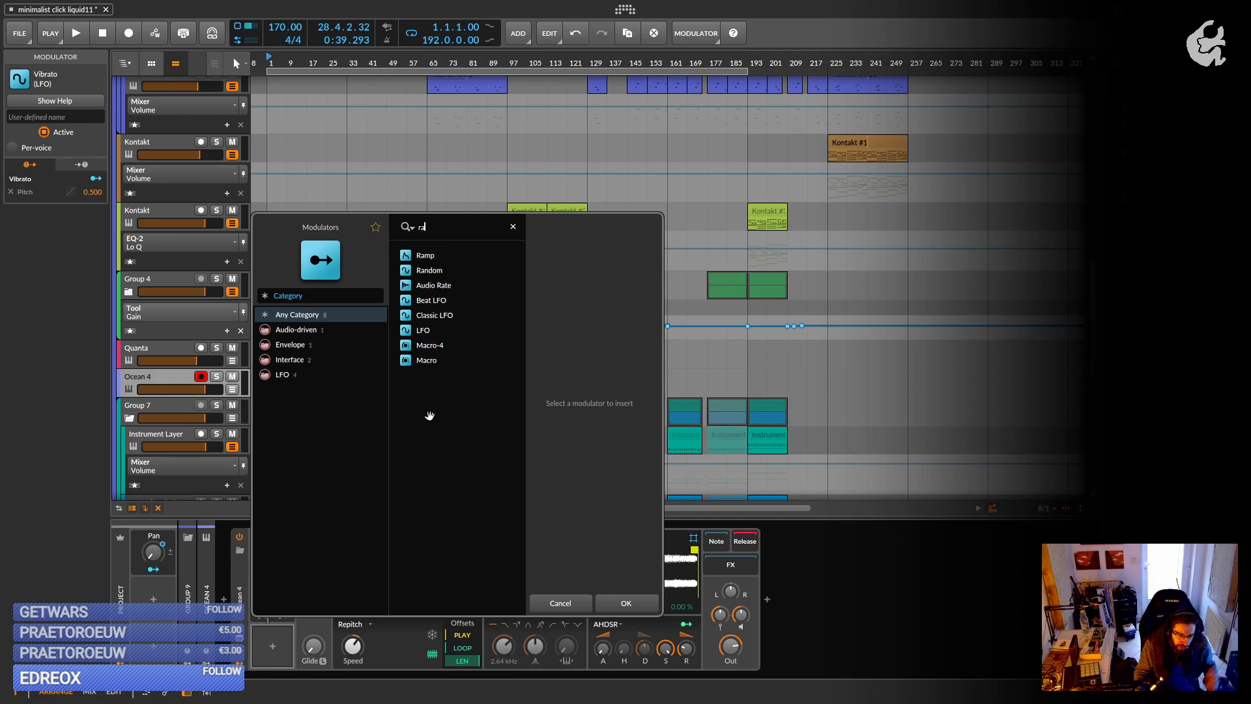
pyautogui.click(422, 271)
pyautogui.press('Return')
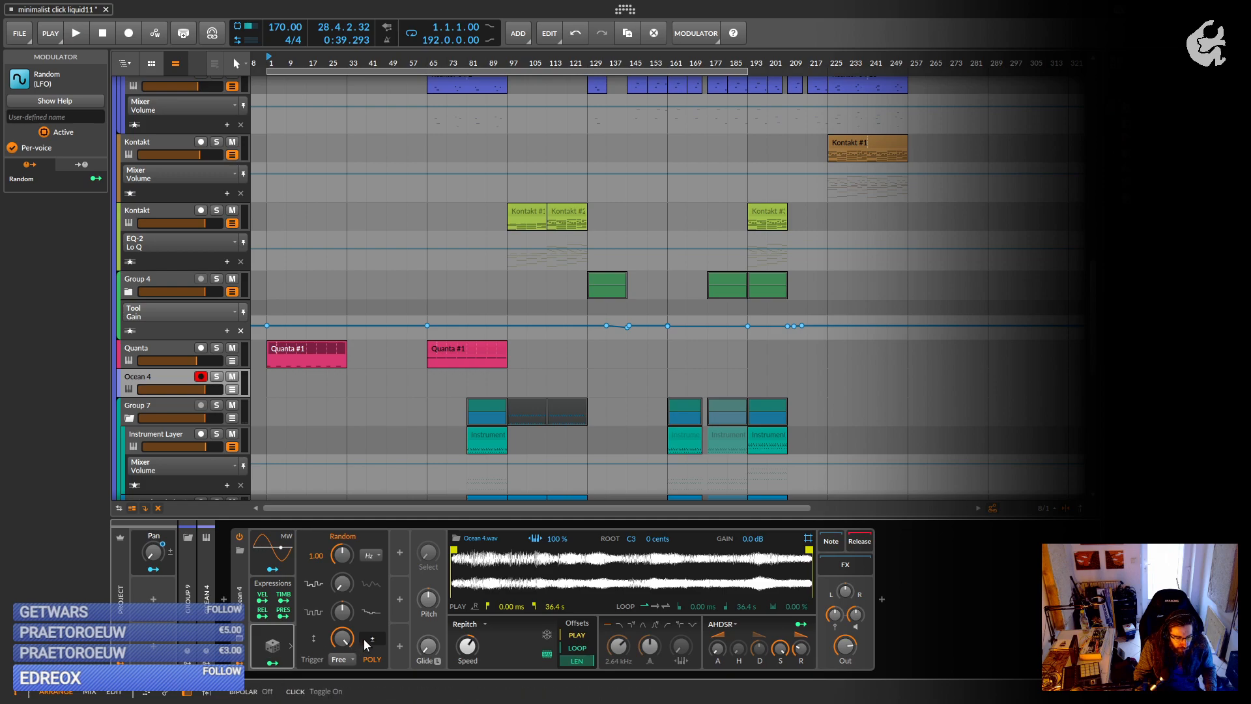
pyautogui.click(373, 643)
pyautogui.moveTo(339, 589)
pyautogui.mouseDown()
pyautogui.moveTo(339, 574)
pyautogui.moveTo(344, 607)
pyautogui.mouseUp()
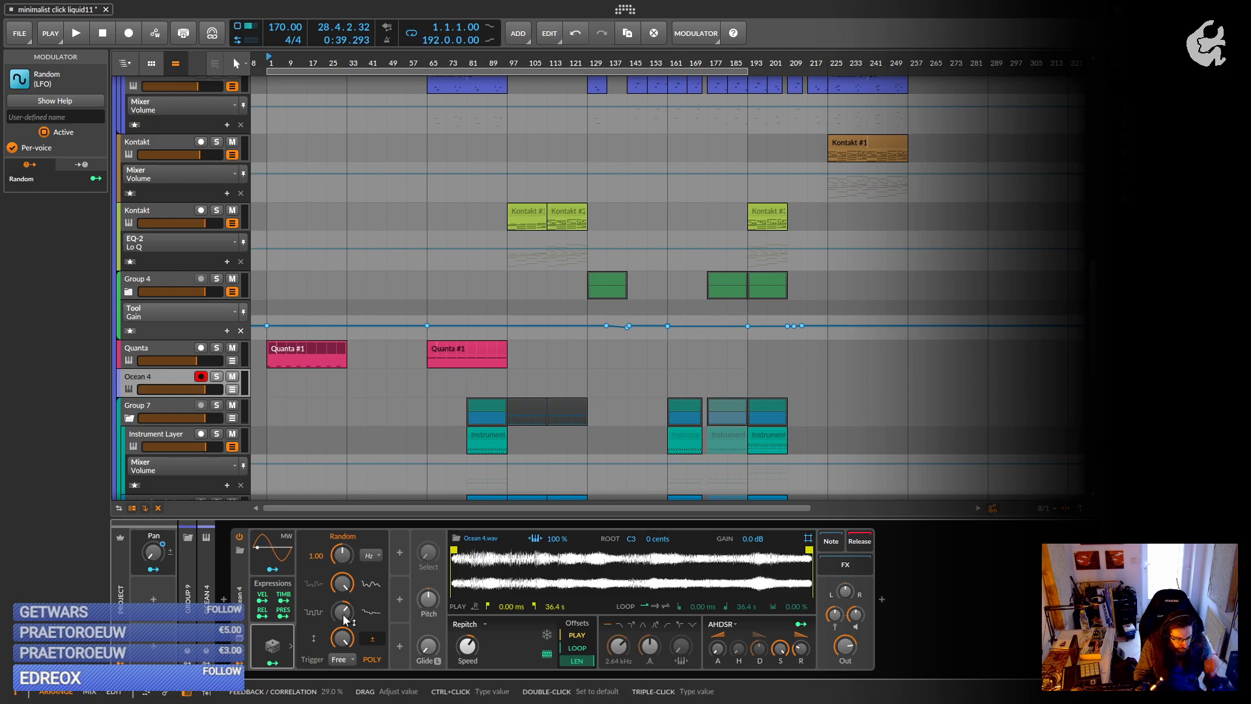
# Set the Random modulator's trigger to Sync and map it to the Sampler's Play position offset with an amount of 0.655.
pyautogui.click(273, 663)
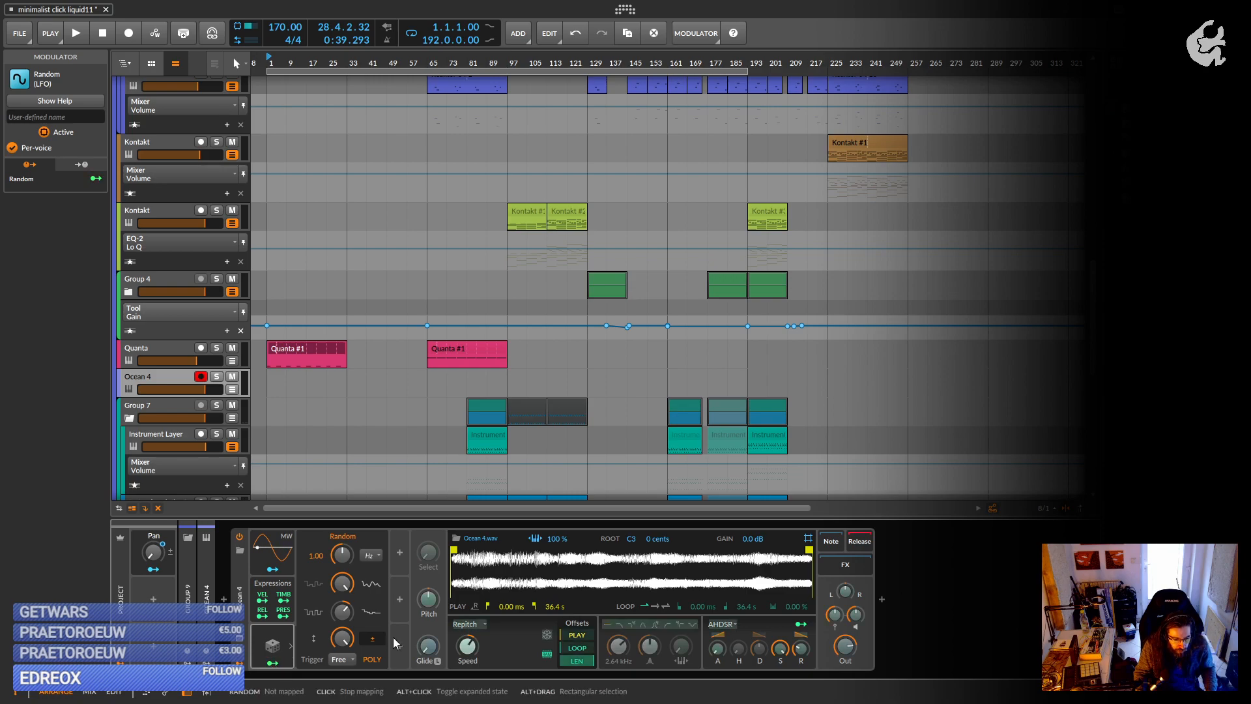
pyautogui.click(342, 657)
pyautogui.click(344, 644)
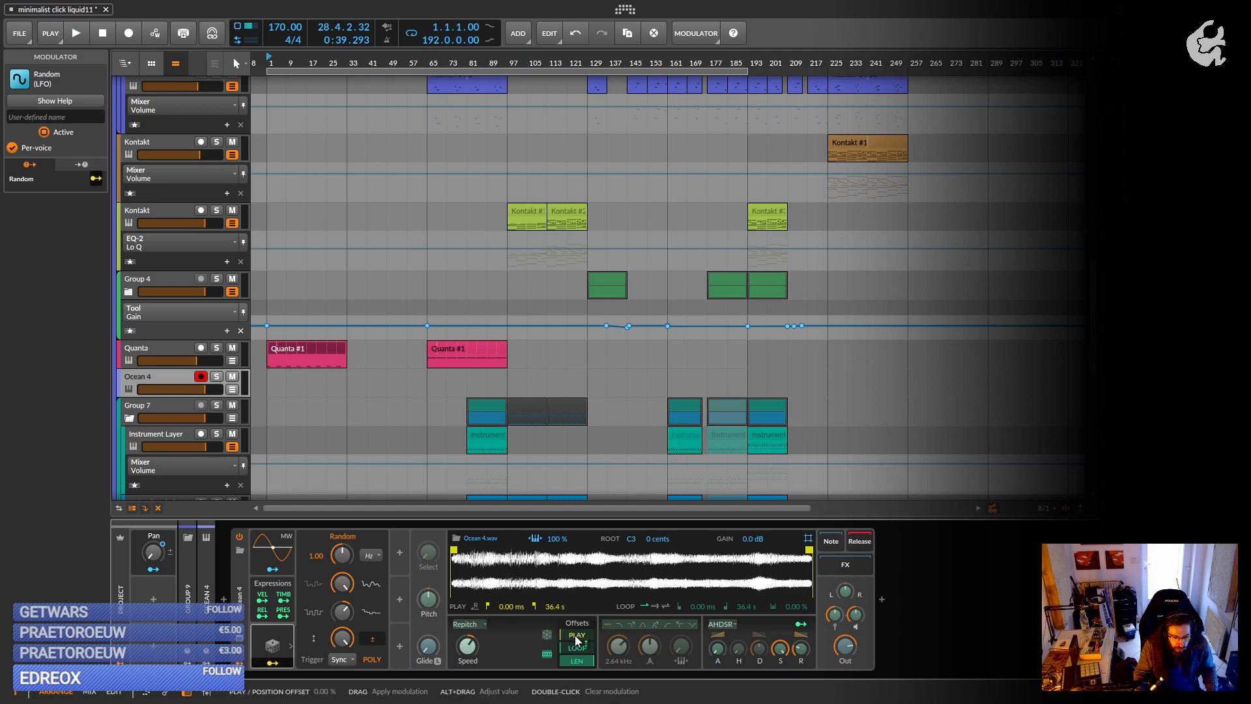
pyautogui.moveTo(577, 634); pyautogui.dragTo(577, 634)
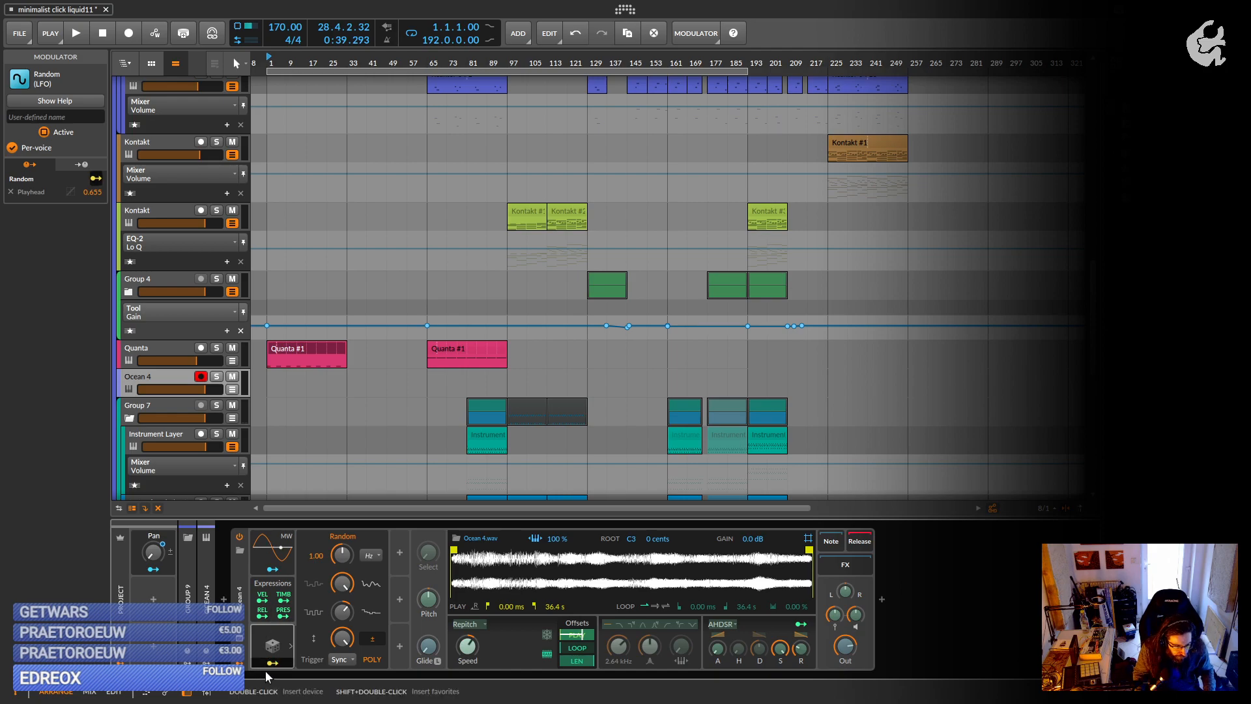
pyautogui.click(269, 664)
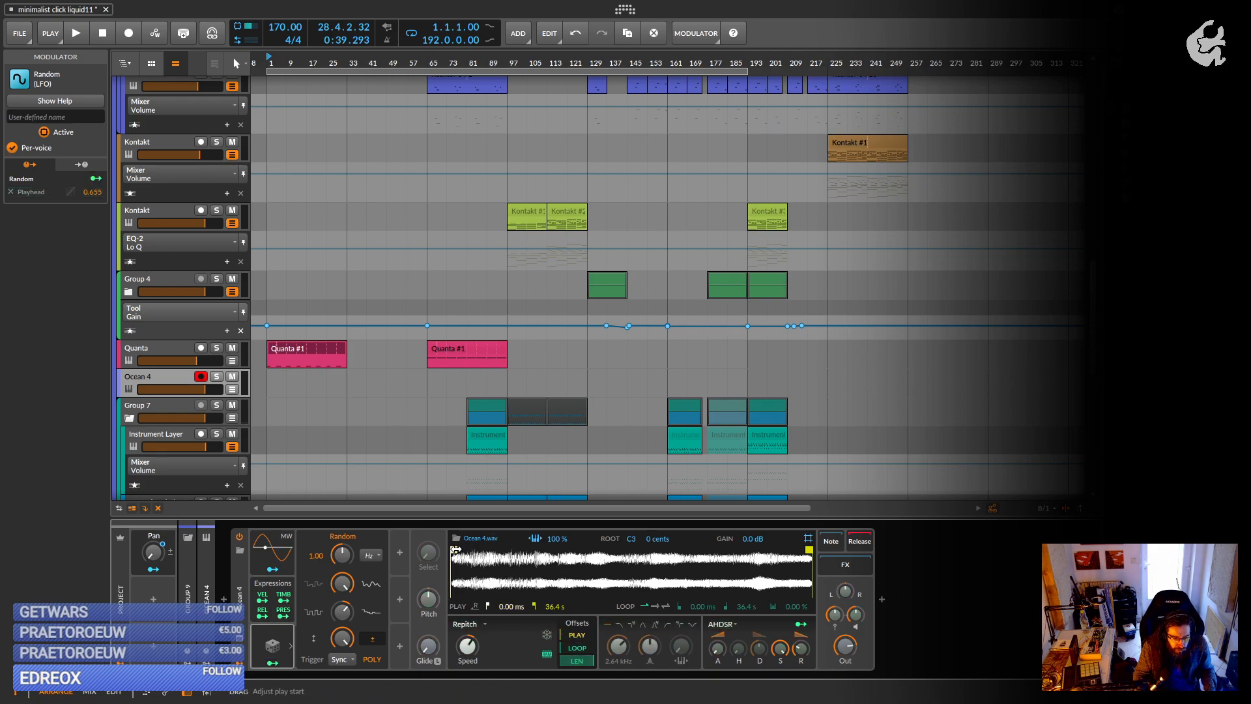
# Raise the Sampler's Play position offset so playback starts a little way into the sample, and select the Ocean 4 track.
pyautogui.moveTo(454, 551)
pyautogui.mouseDown()
pyautogui.moveTo(480, 552)
pyautogui.moveTo(432, 562)
pyautogui.mouseUp()
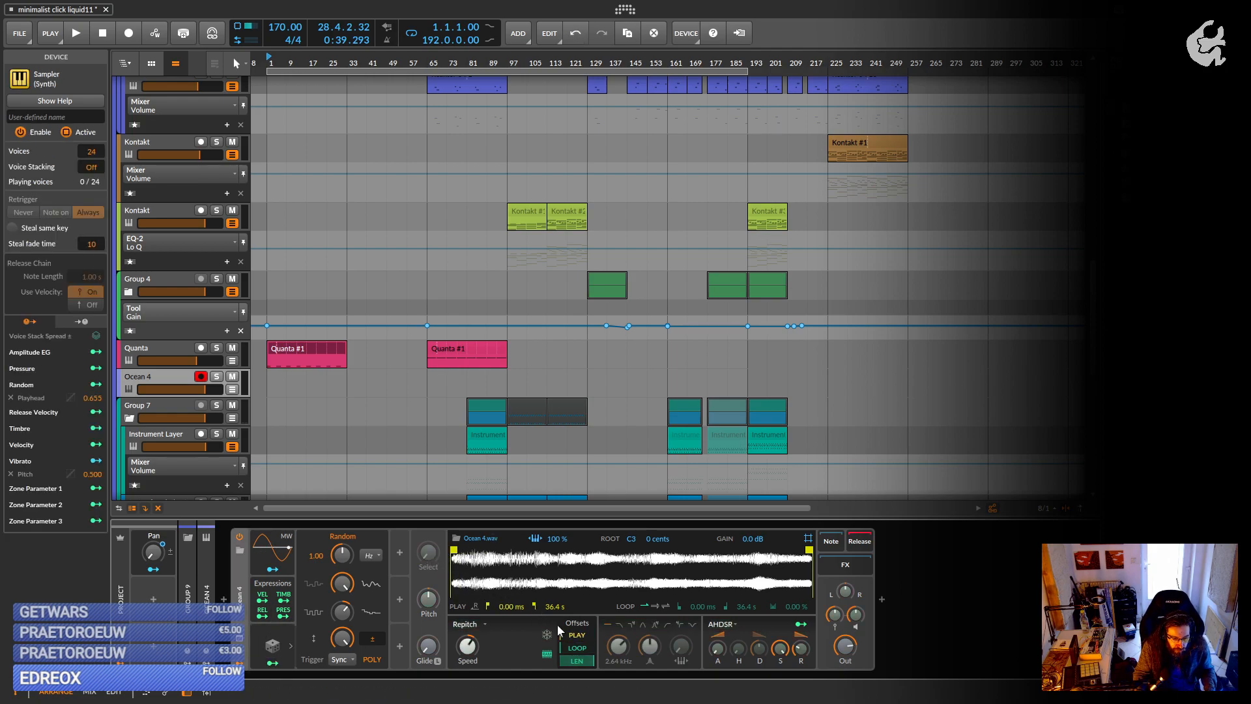
pyautogui.moveTo(573, 632)
pyautogui.mouseDown()
pyautogui.moveTo(573, 609)
pyautogui.moveTo(574, 621)
pyautogui.mouseUp()
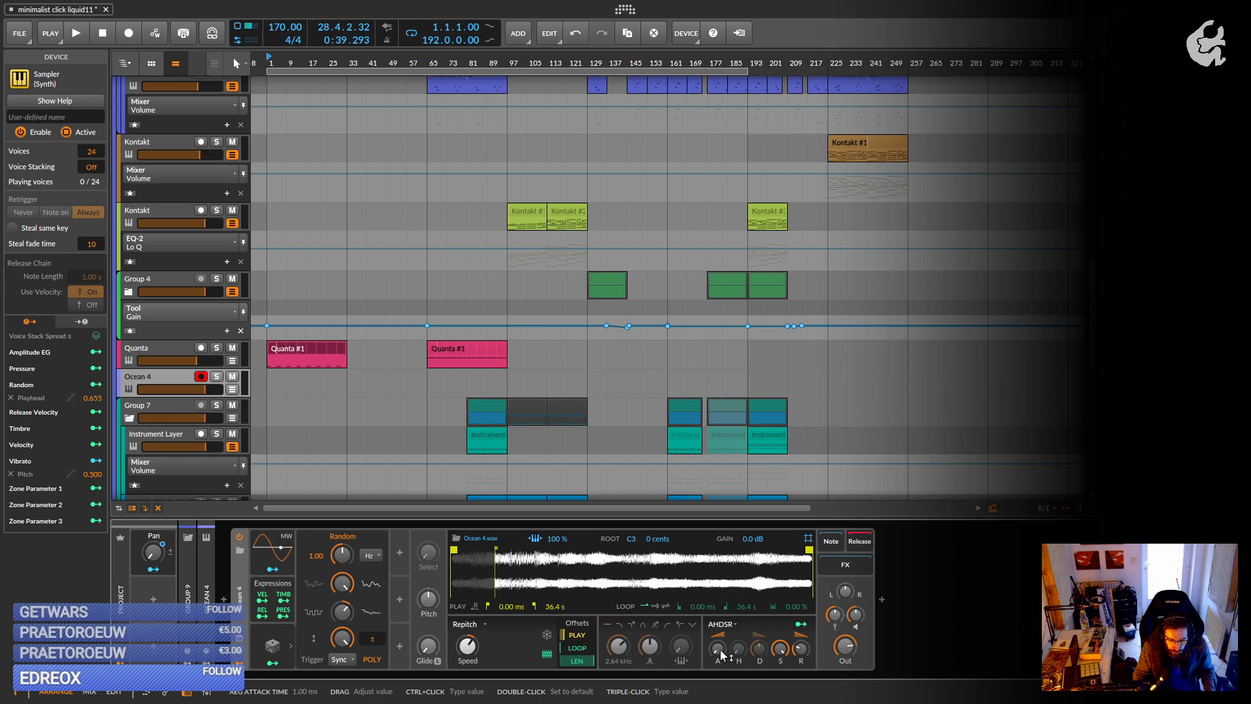
pyautogui.click(166, 376)
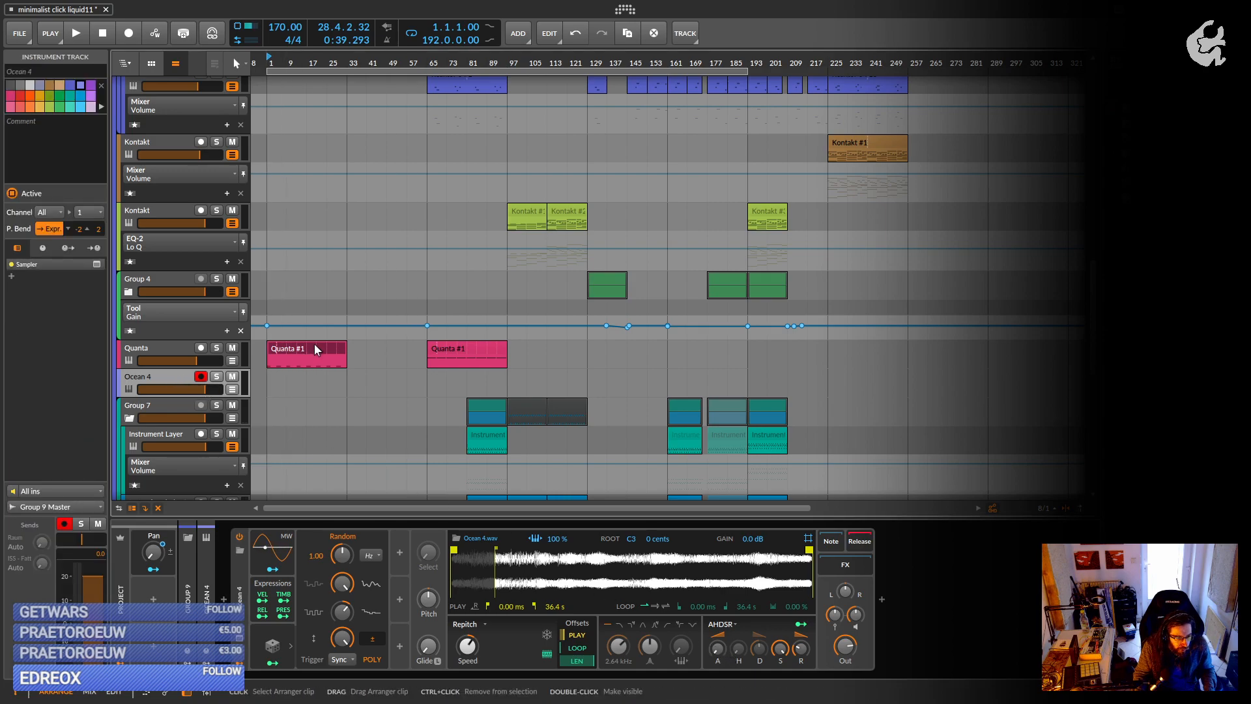
# Copy the 32-bar Quanta clip from bar 65 to bar 1 of Ocean 4, solo that track and lower its volume to -9.0 dB.
pyautogui.moveTo(436, 350); pyautogui.dragTo(286, 391)
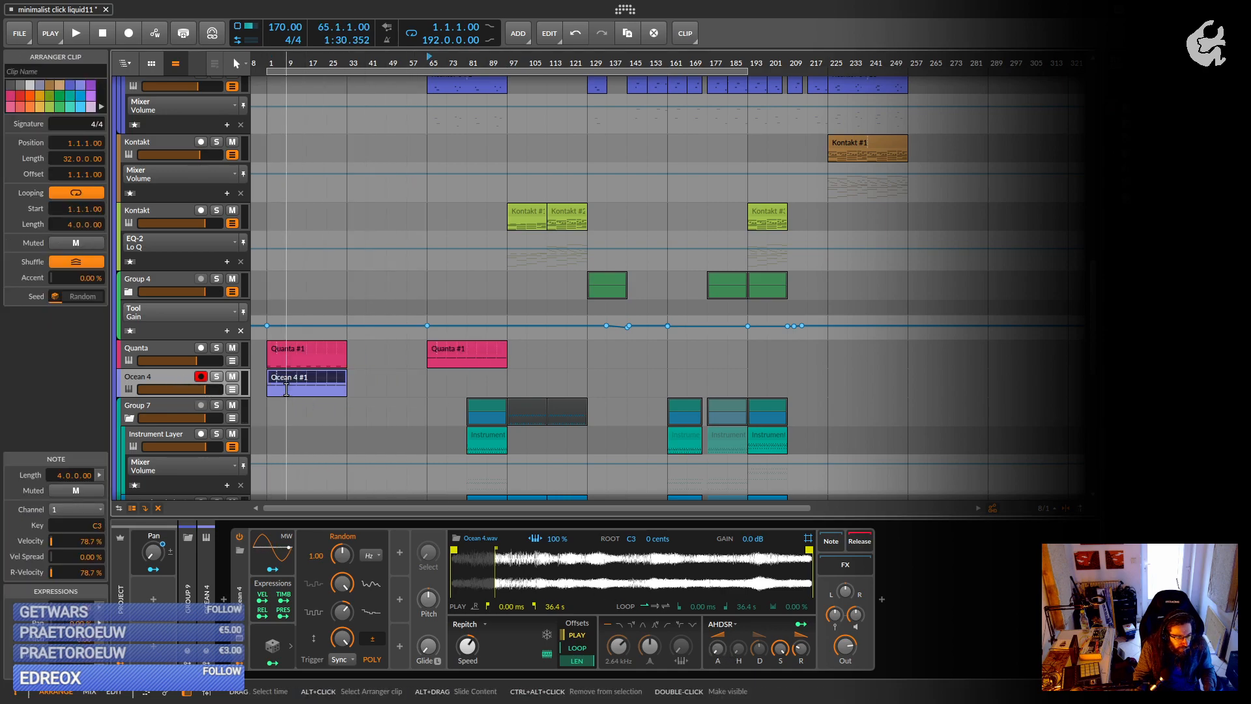
pyautogui.click(216, 376)
pyautogui.press('space')
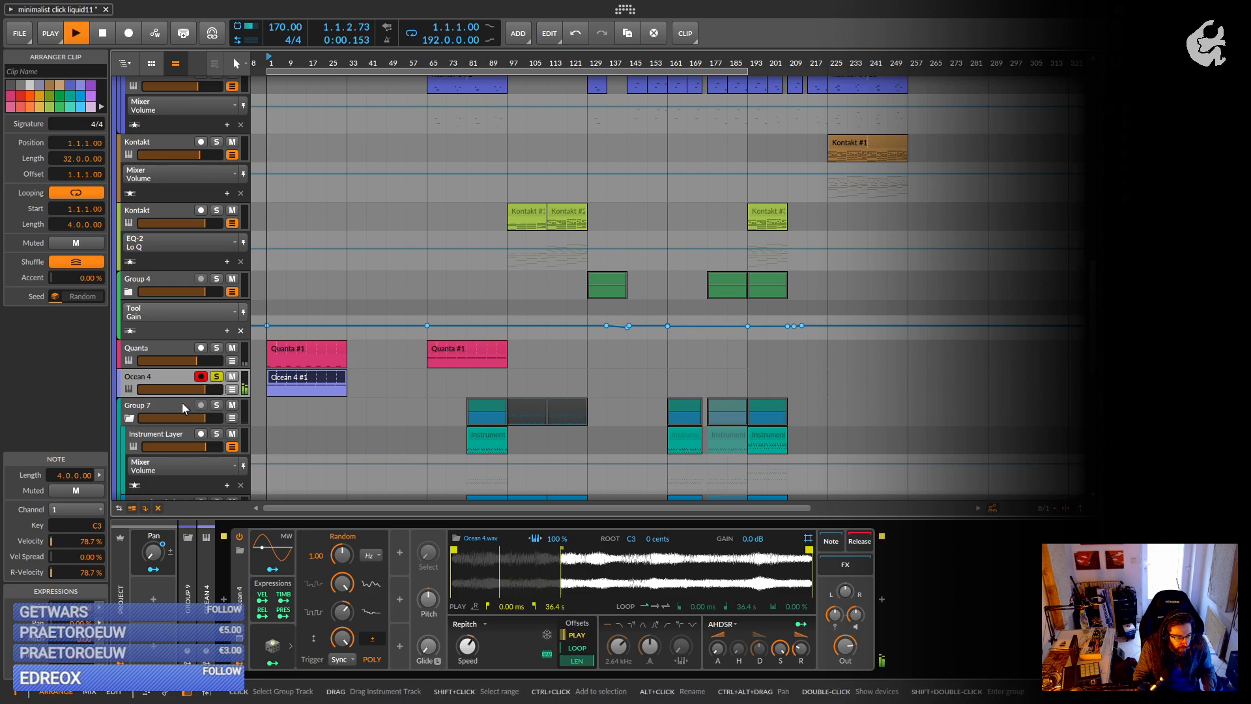
pyautogui.moveTo(204, 389); pyautogui.dragTo(185, 389)
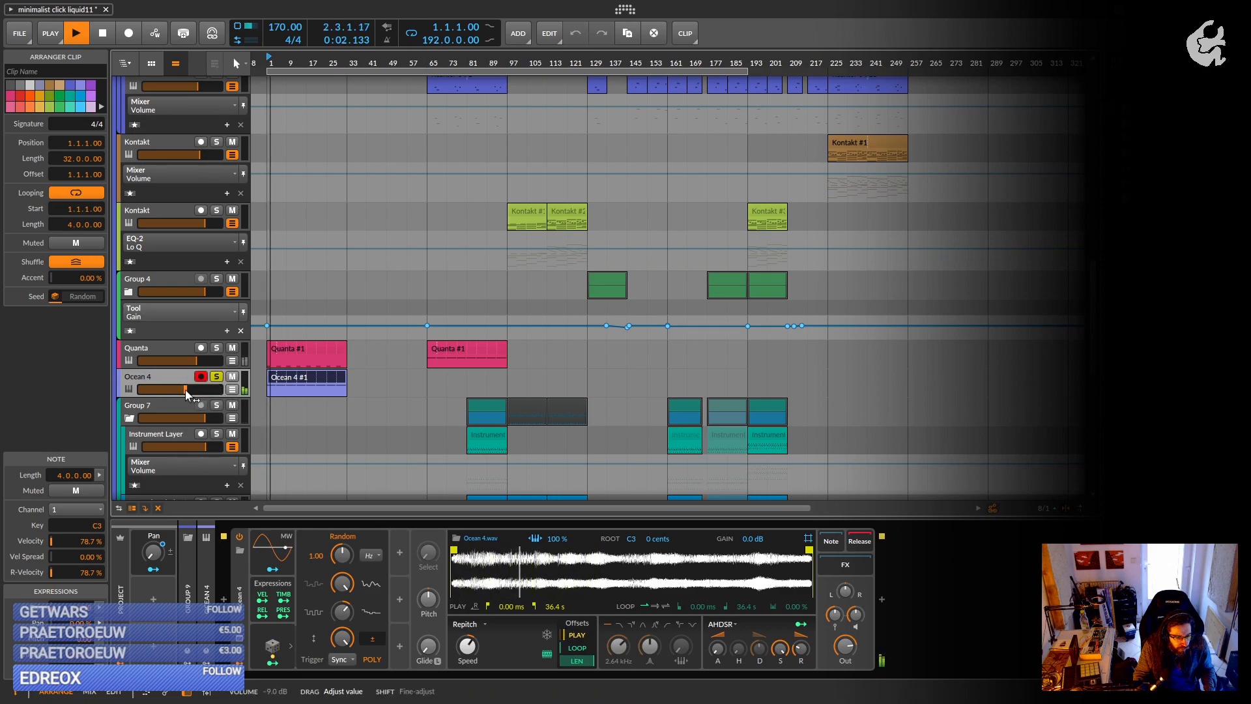
pyautogui.press('space')
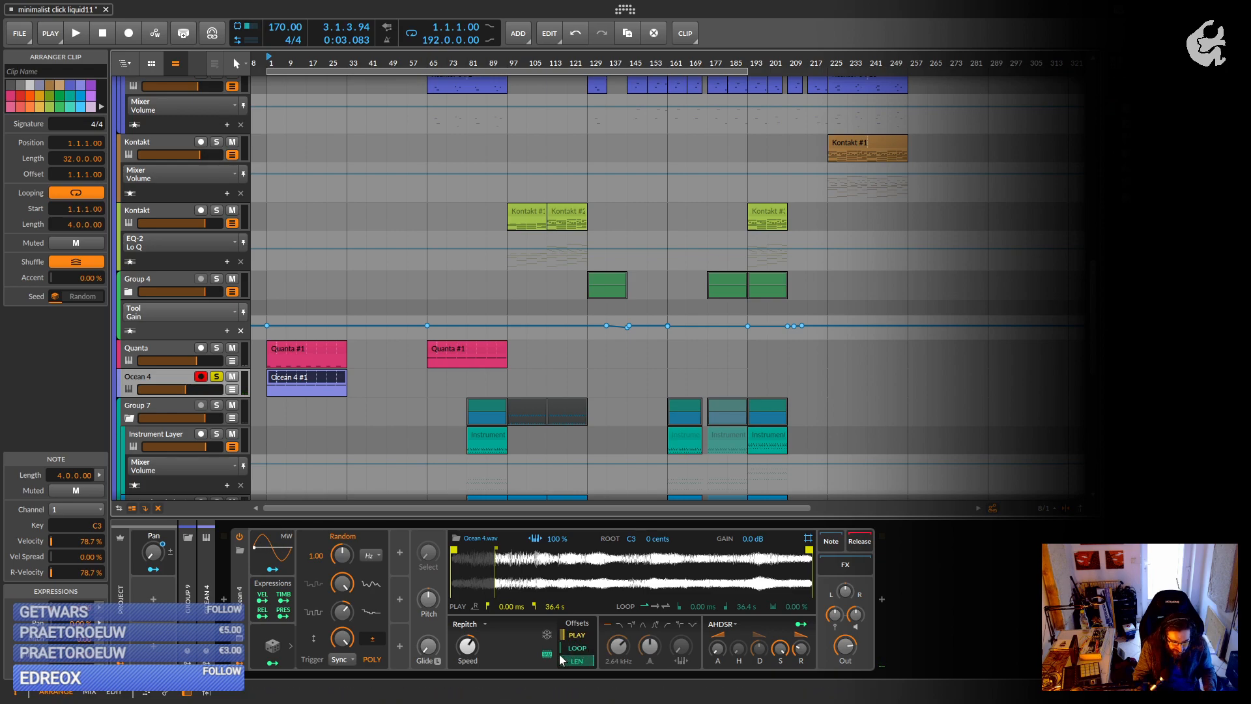
# Switch the Sampler's play mode from Repitch to Textures and set the grain size to about 37.5 ms during playback.
pyautogui.click(543, 634)
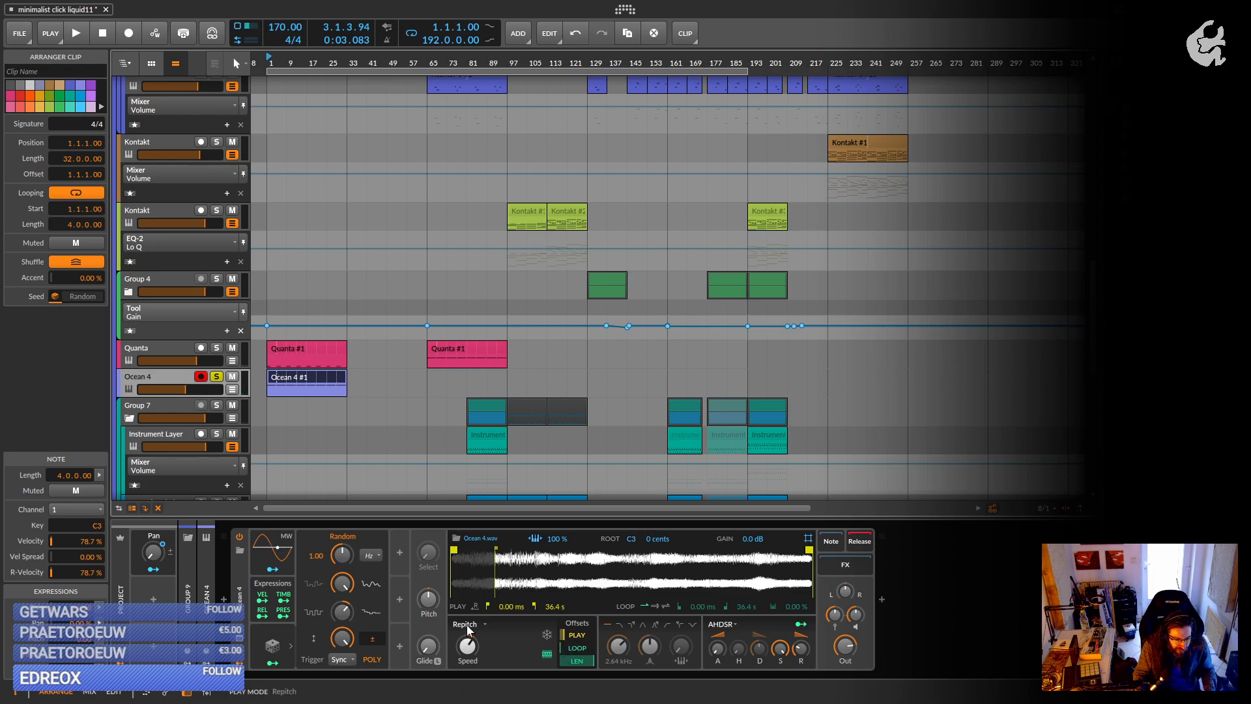
pyautogui.moveTo(496, 645); pyautogui.dragTo(495, 643)
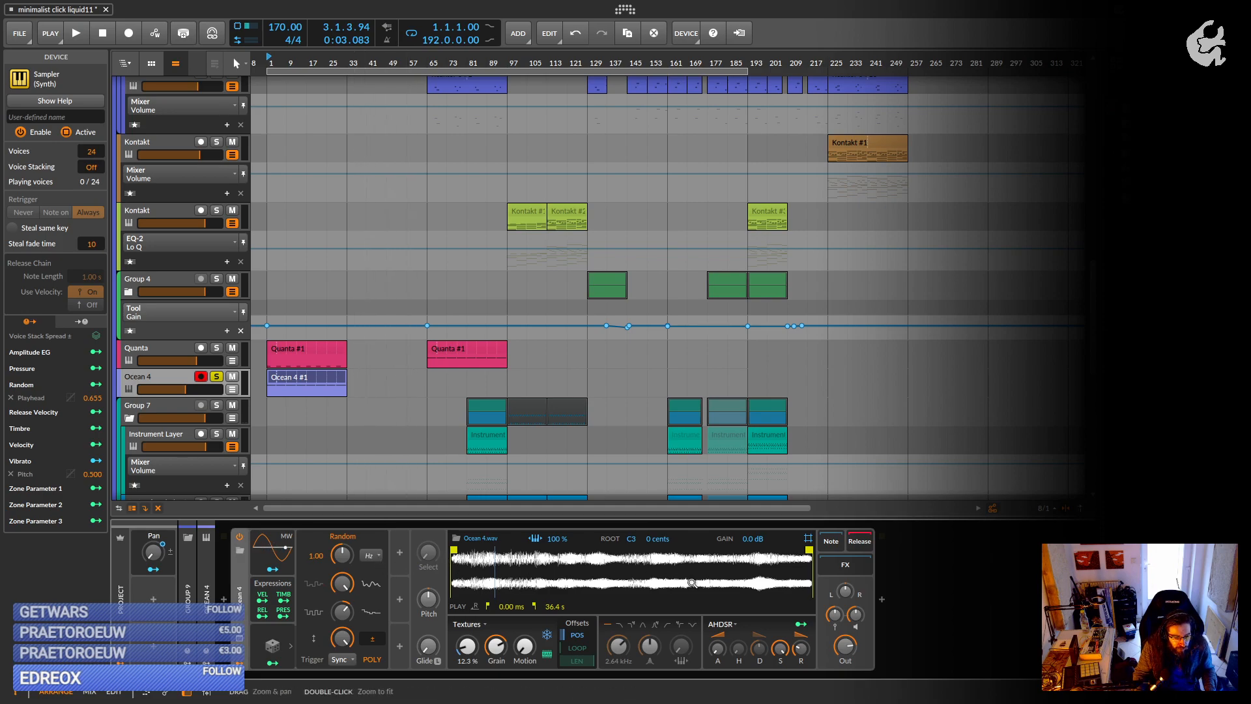
pyautogui.press('space')
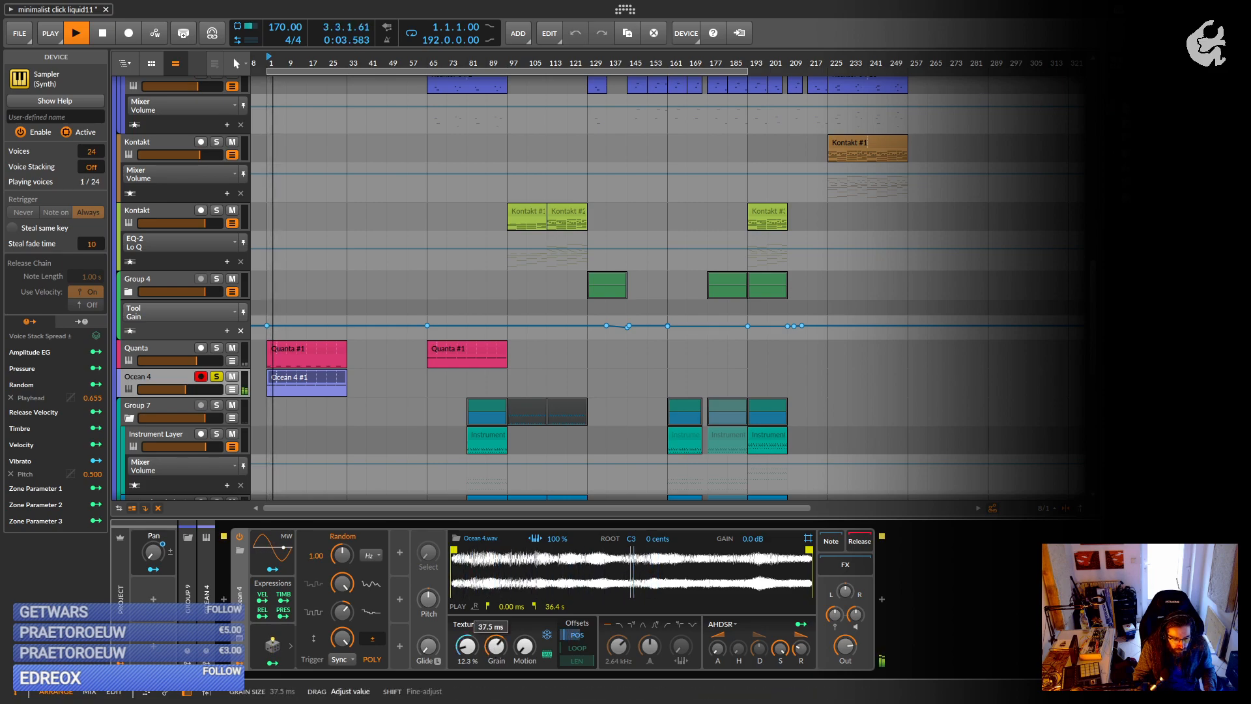
# Slow the Random modulator's rate to 0.20 Hz and fine-tune the Sampler's Motion amount.
pyautogui.moveTo(341, 556); pyautogui.dragTo(341, 585)
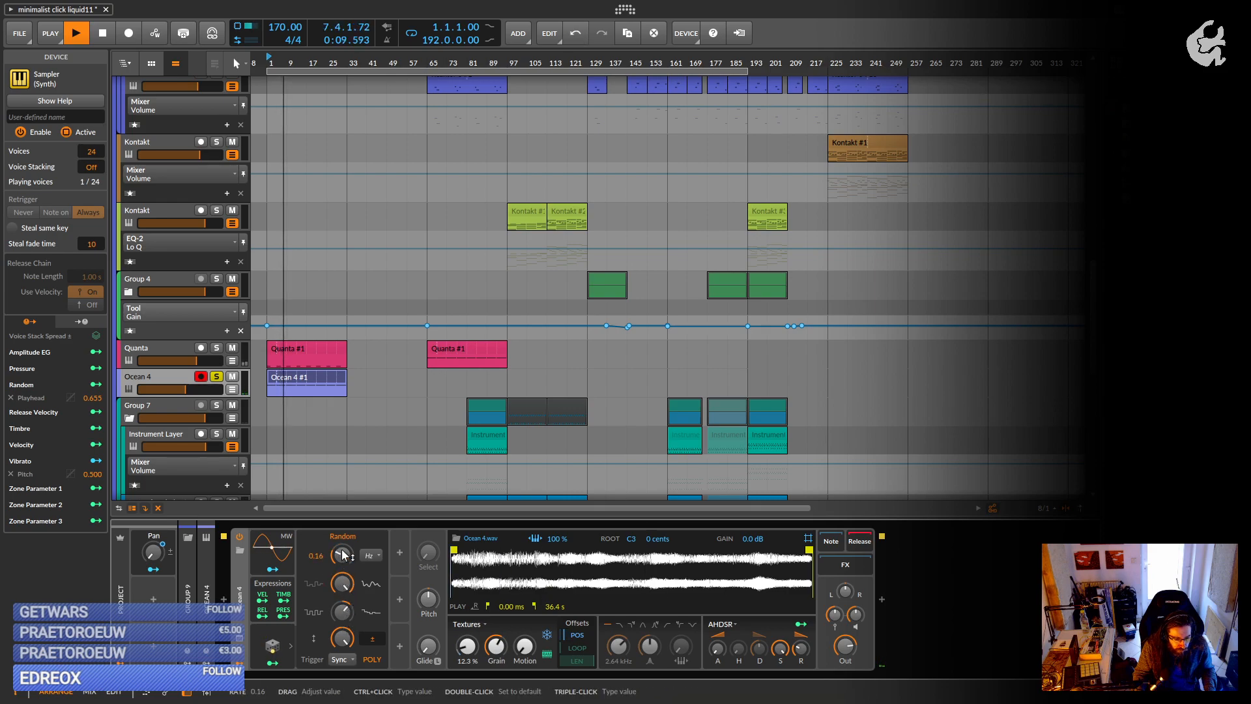
pyautogui.moveTo(342, 558); pyautogui.dragTo(342, 551)
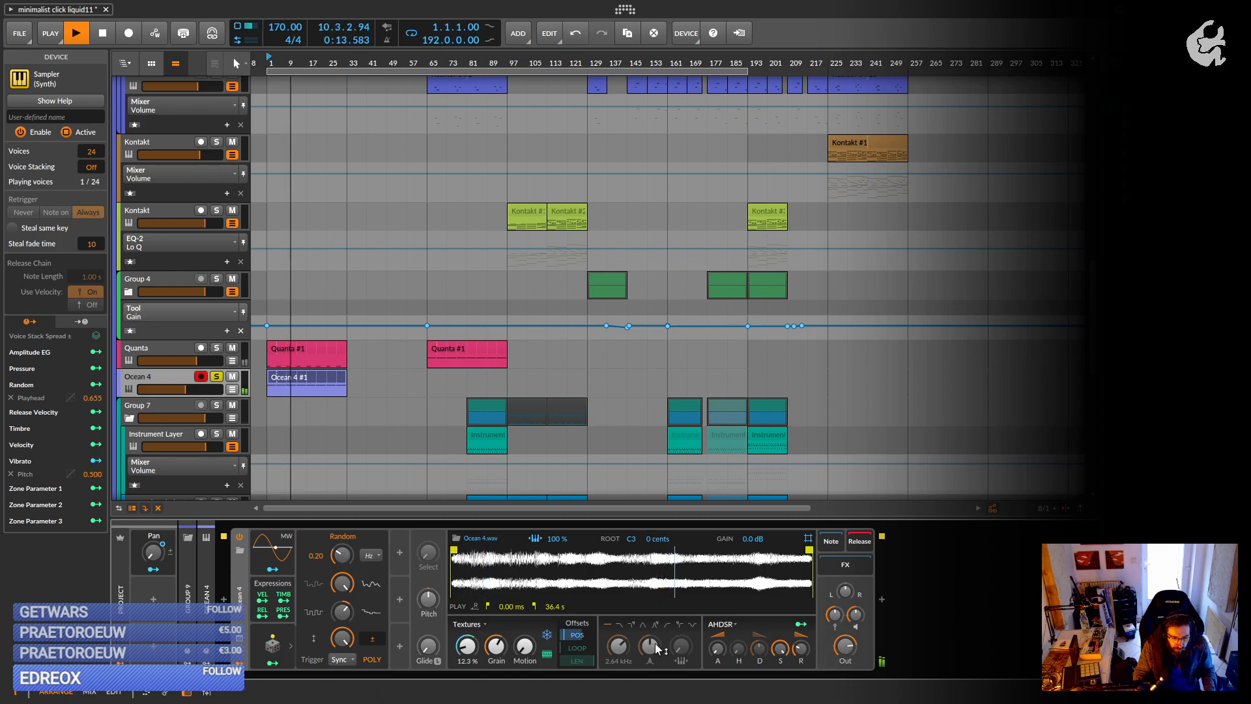
pyautogui.moveTo(528, 653); pyautogui.dragTo(527, 642)
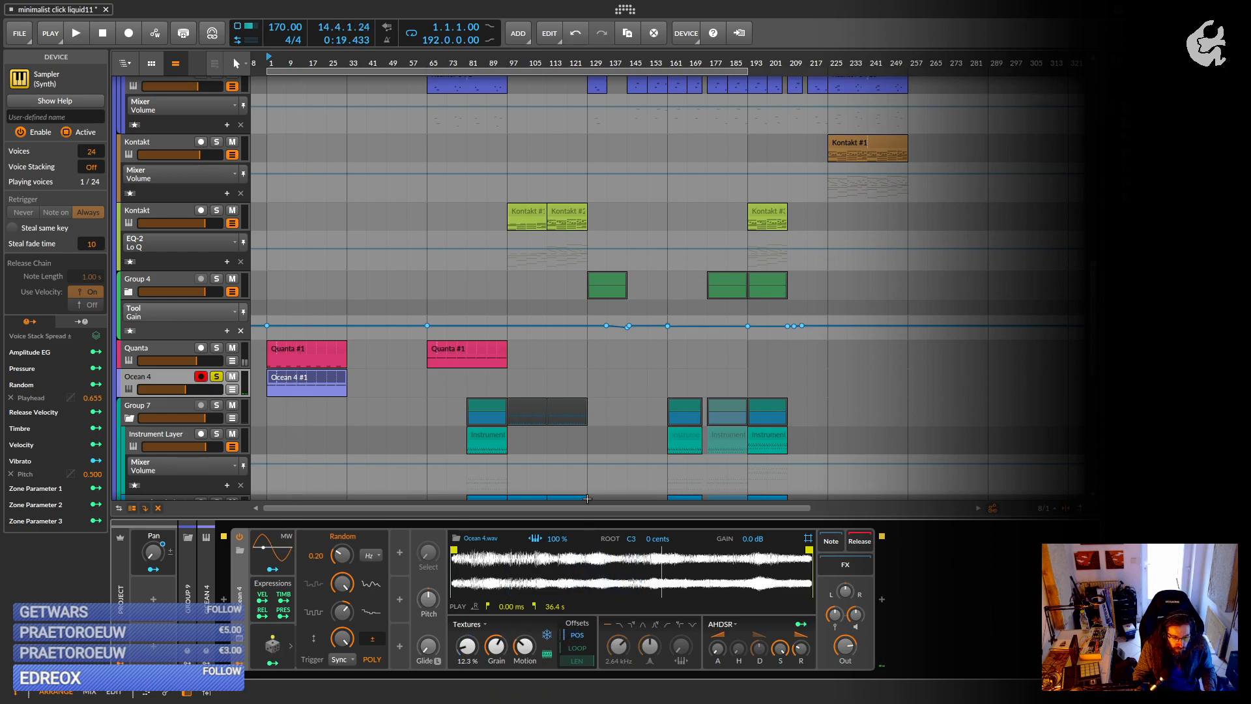
pyautogui.press('space')
# Transpose the four-bar C3 note in the Ocean 4 clip down two octaves to C1 and audition it.
pyautogui.press('e')
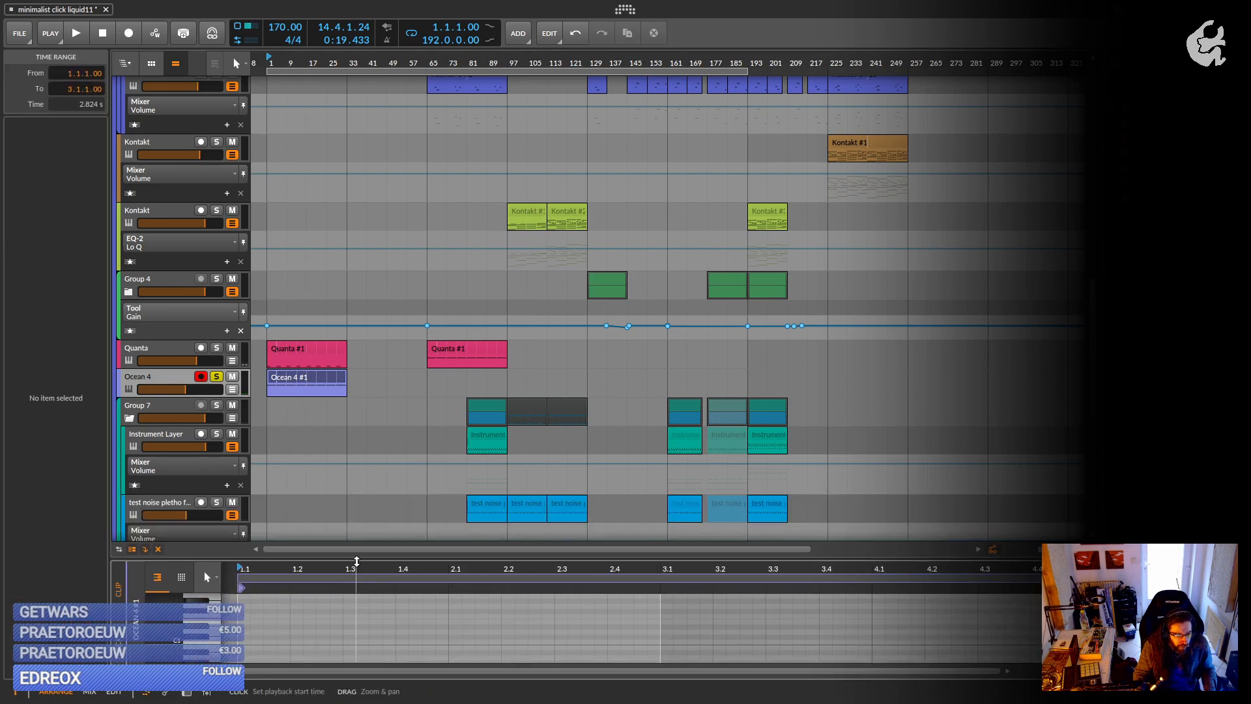
pyautogui.moveTo(339, 552); pyautogui.dragTo(341, 186)
pyautogui.doubleClick(356, 301)
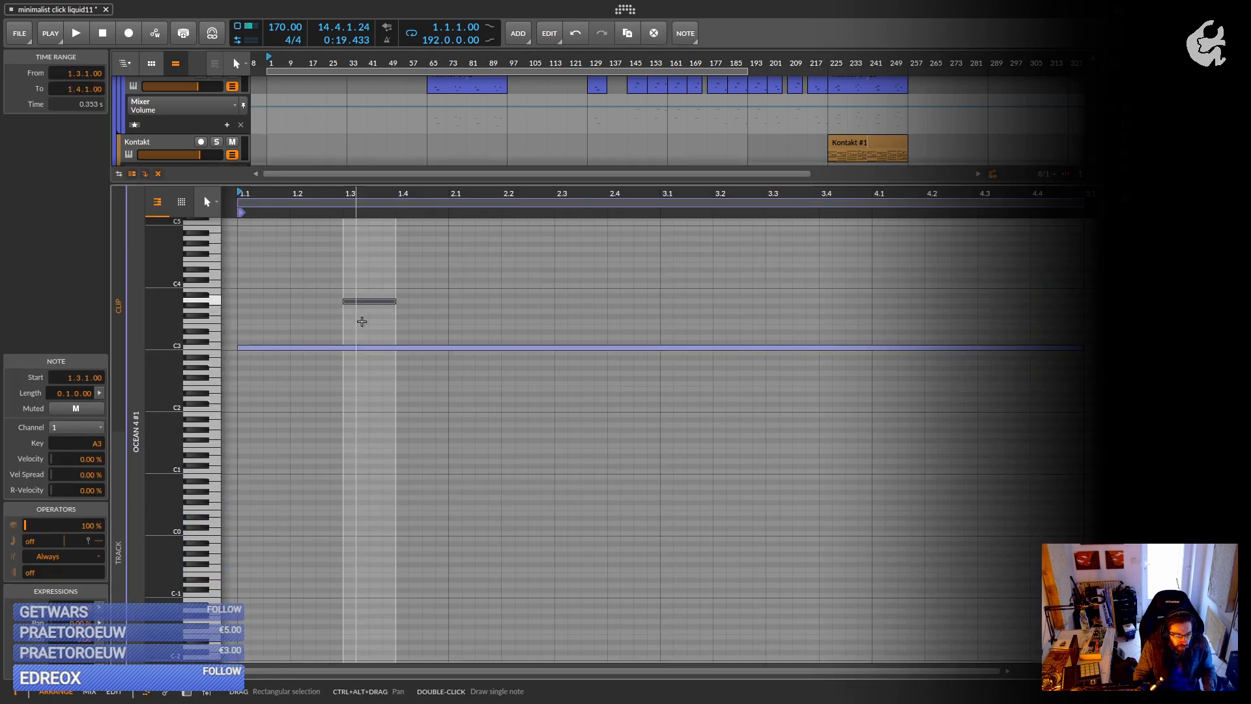
pyautogui.doubleClick(372, 301)
pyautogui.moveTo(413, 285); pyautogui.dragTo(423, 460)
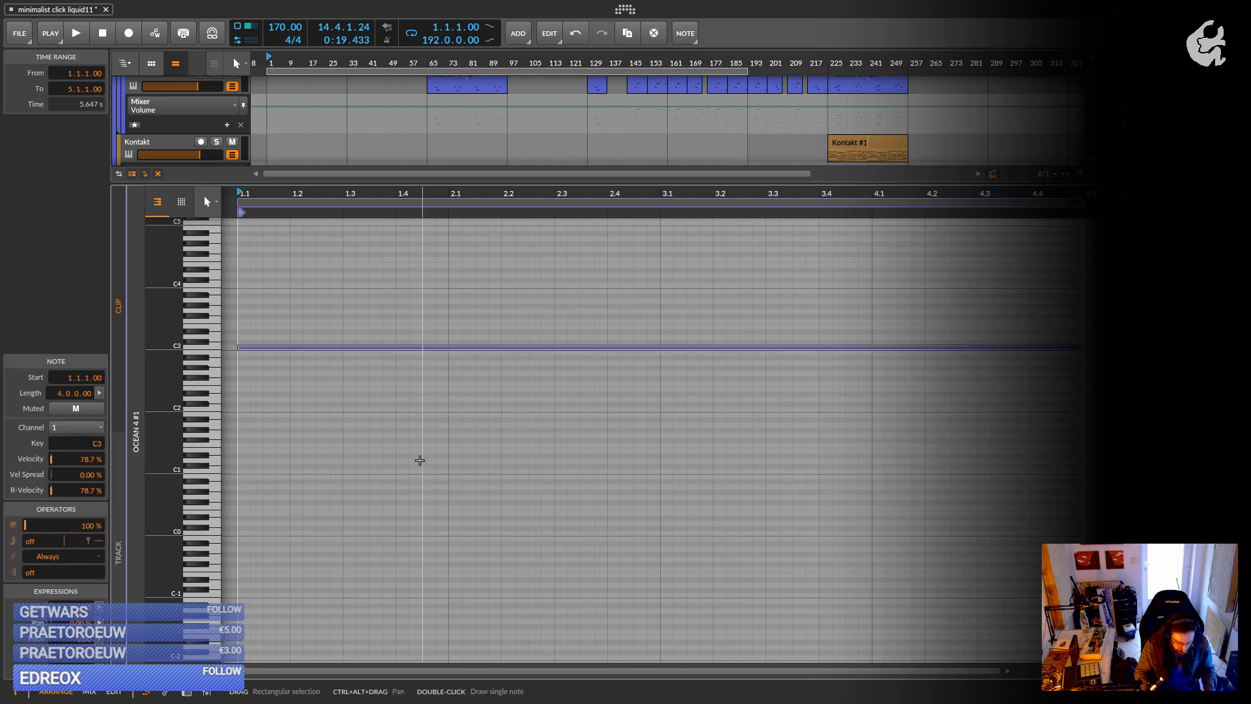
pyautogui.hotkey('shift', 'Down')
pyautogui.hotkey('shift', 'Down')
pyautogui.press('space')
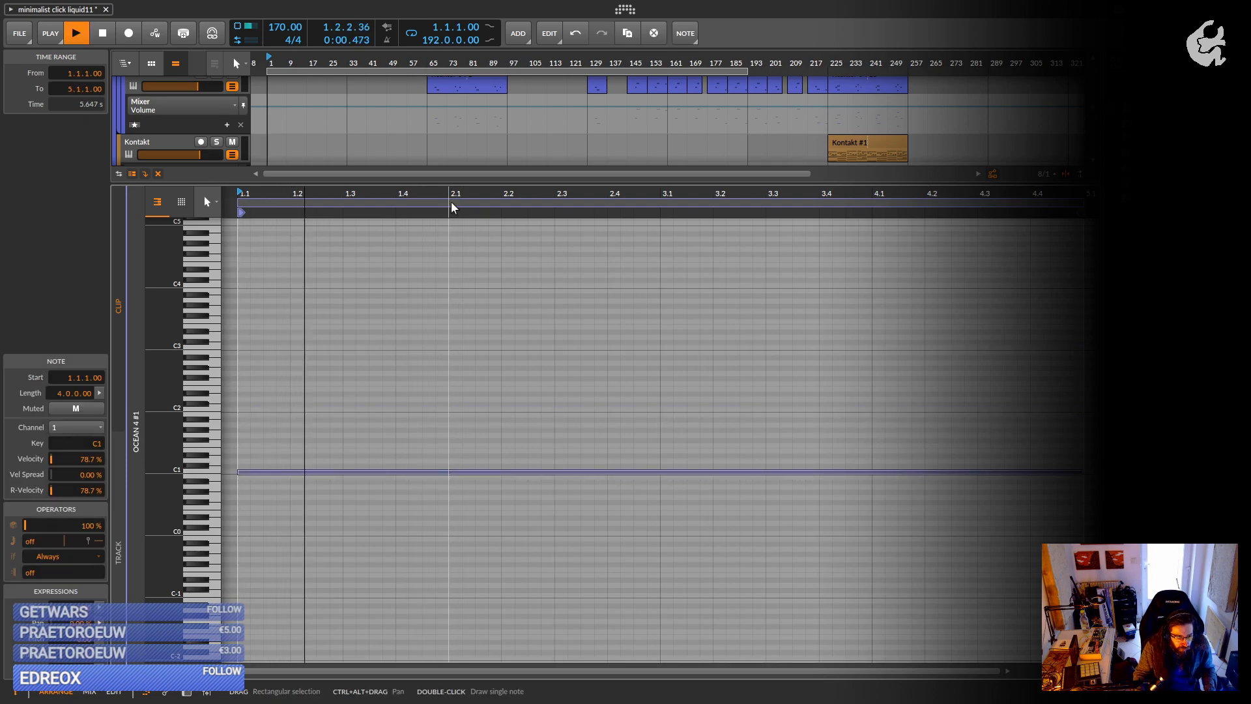
pyautogui.moveTo(444, 183); pyautogui.dragTo(444, 544)
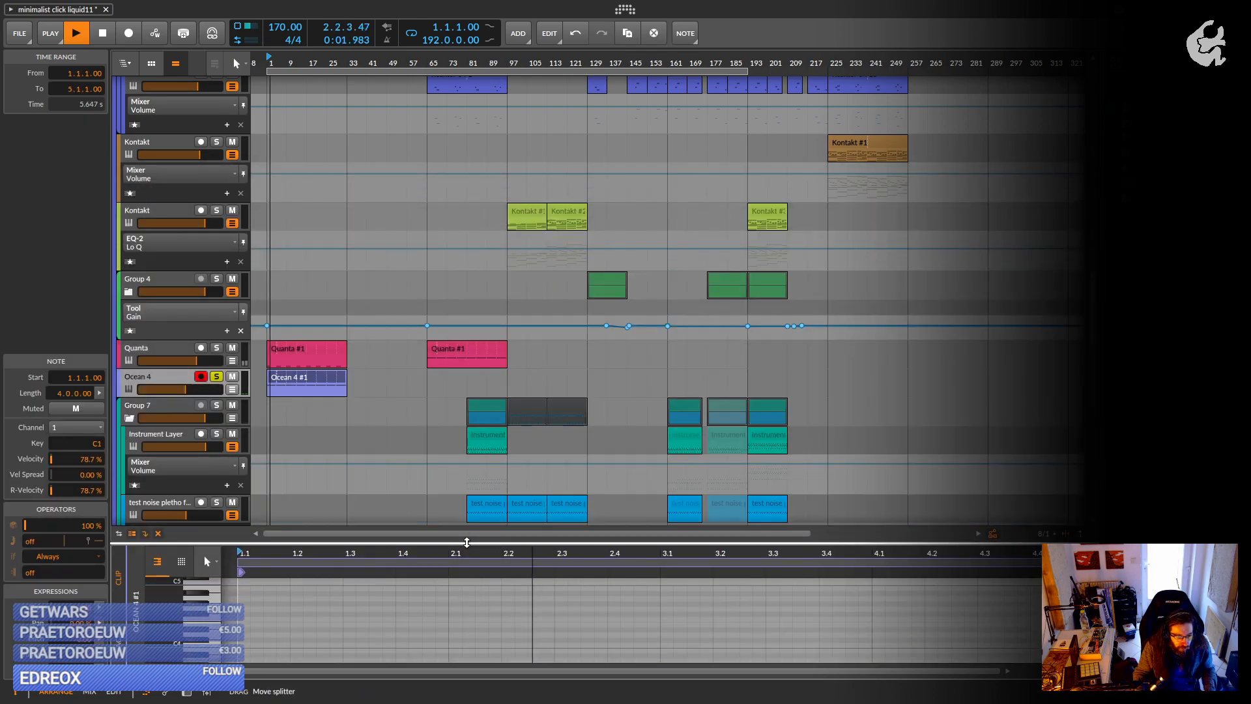
# Reopen the Ocean 4 track's Sampler and move the sample's play start to 1.27 s.
pyautogui.doubleClick(140, 379)
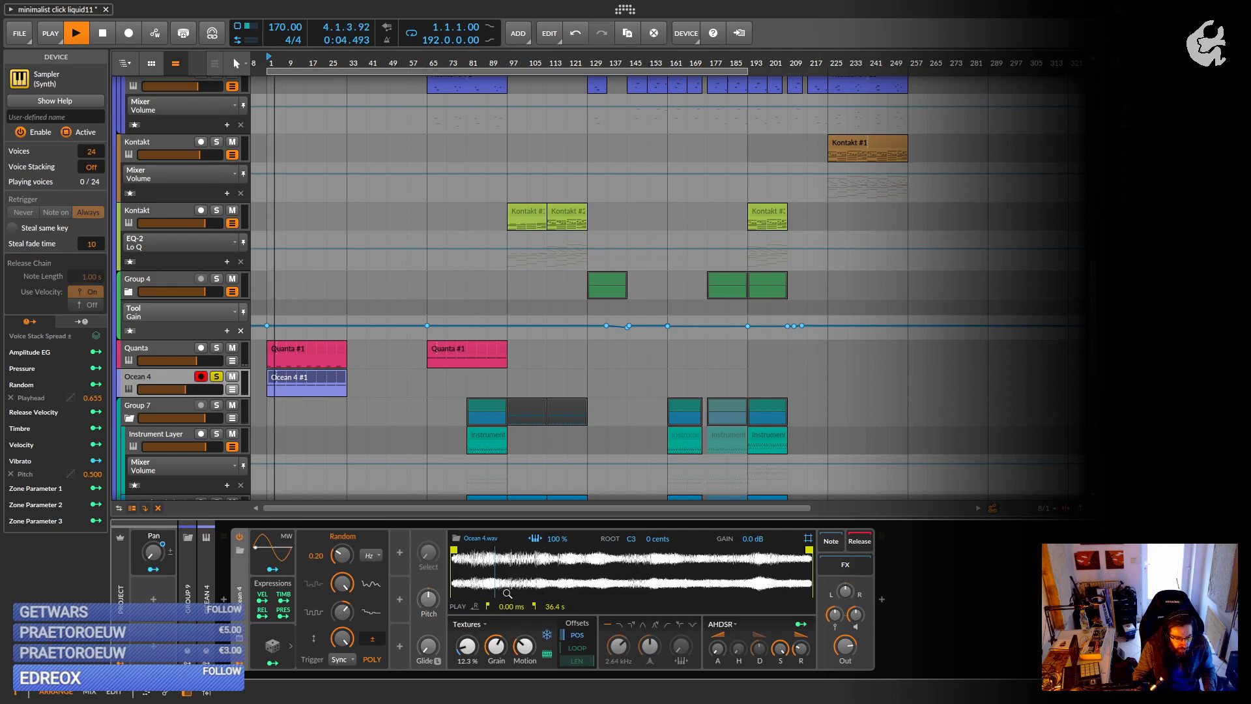
pyautogui.press('space')
pyautogui.click(274, 645)
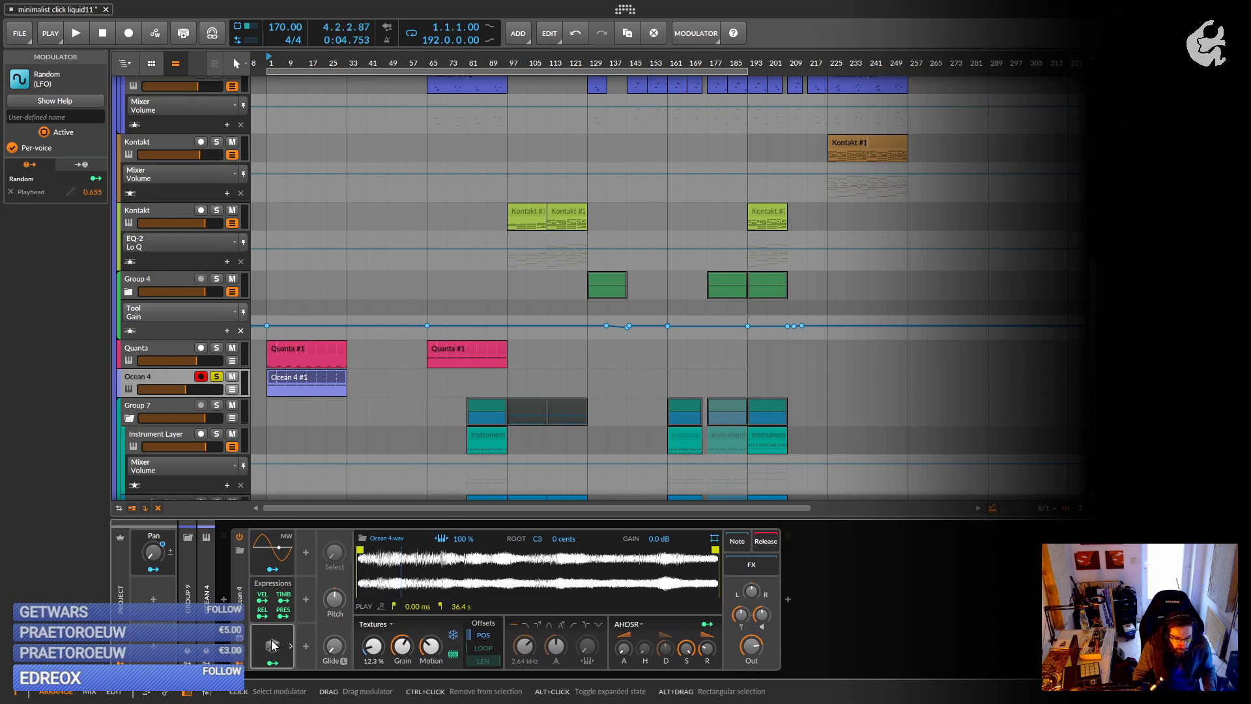
pyautogui.press('space')
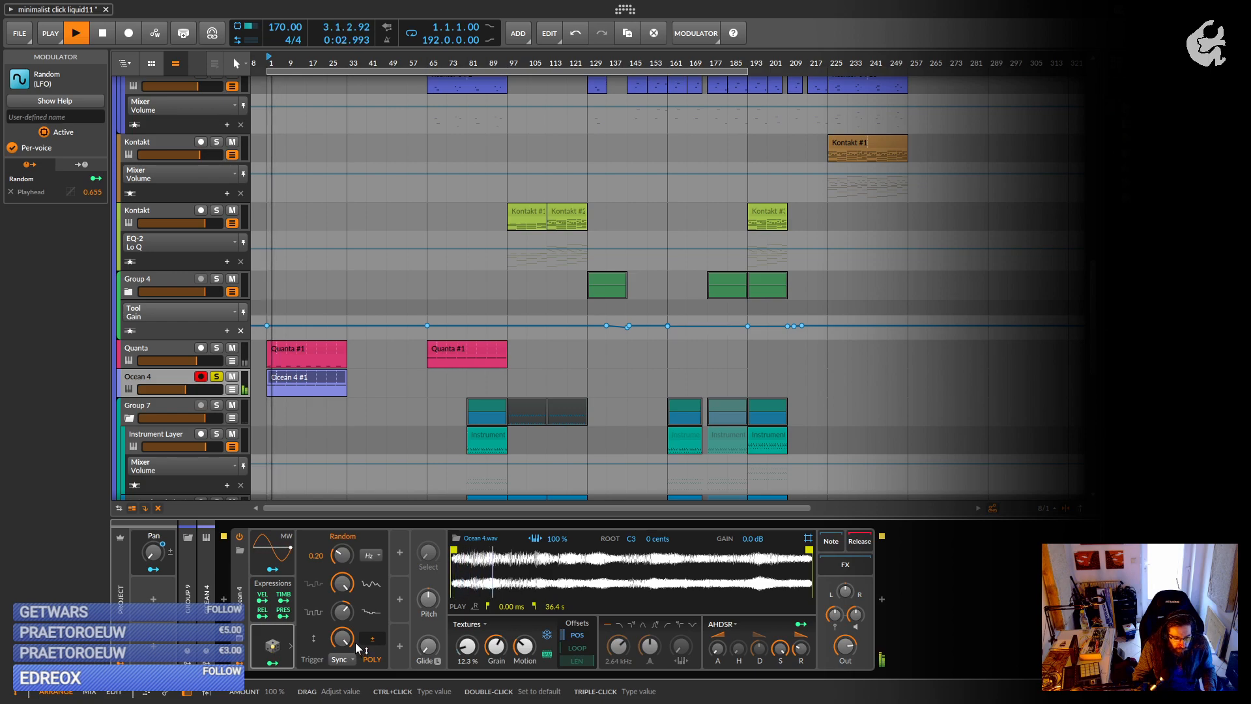
pyautogui.moveTo(454, 549); pyautogui.dragTo(462, 549)
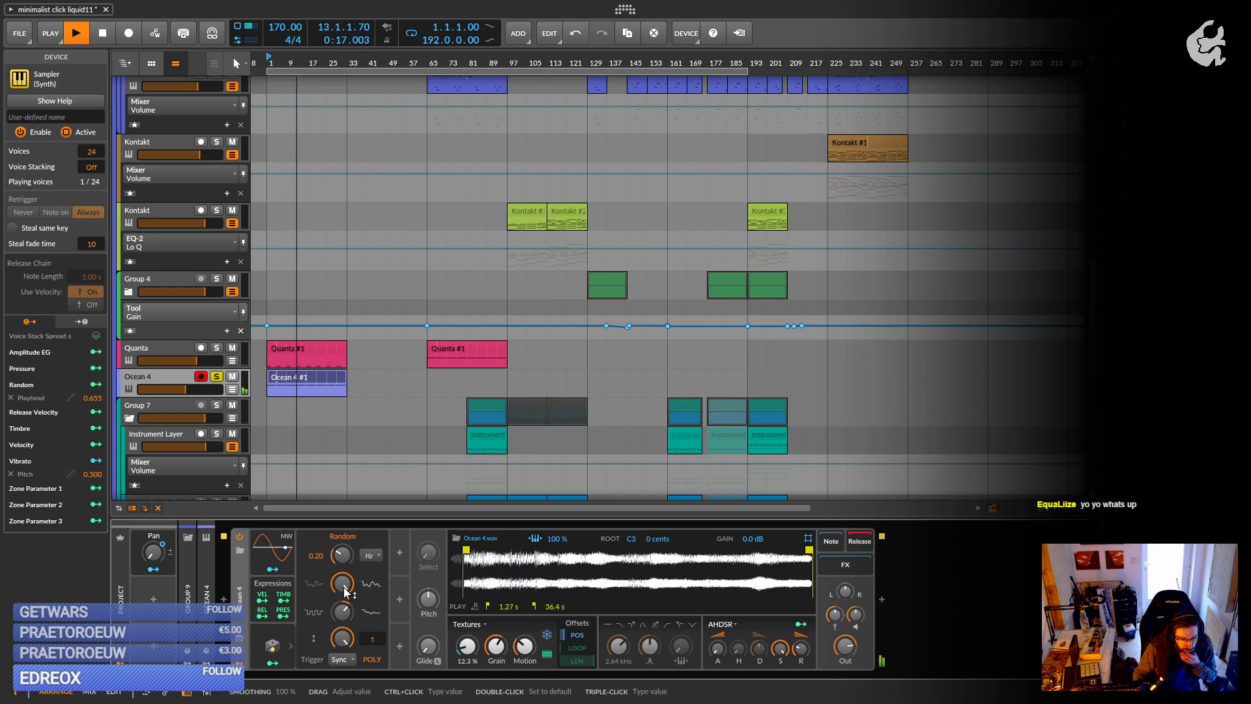
# Reduce the Random modulator's smoothing to about 18 % and set the Sampler's grain size to about 152 ms.
pyautogui.moveTo(344, 585); pyautogui.dragTo(344, 633)
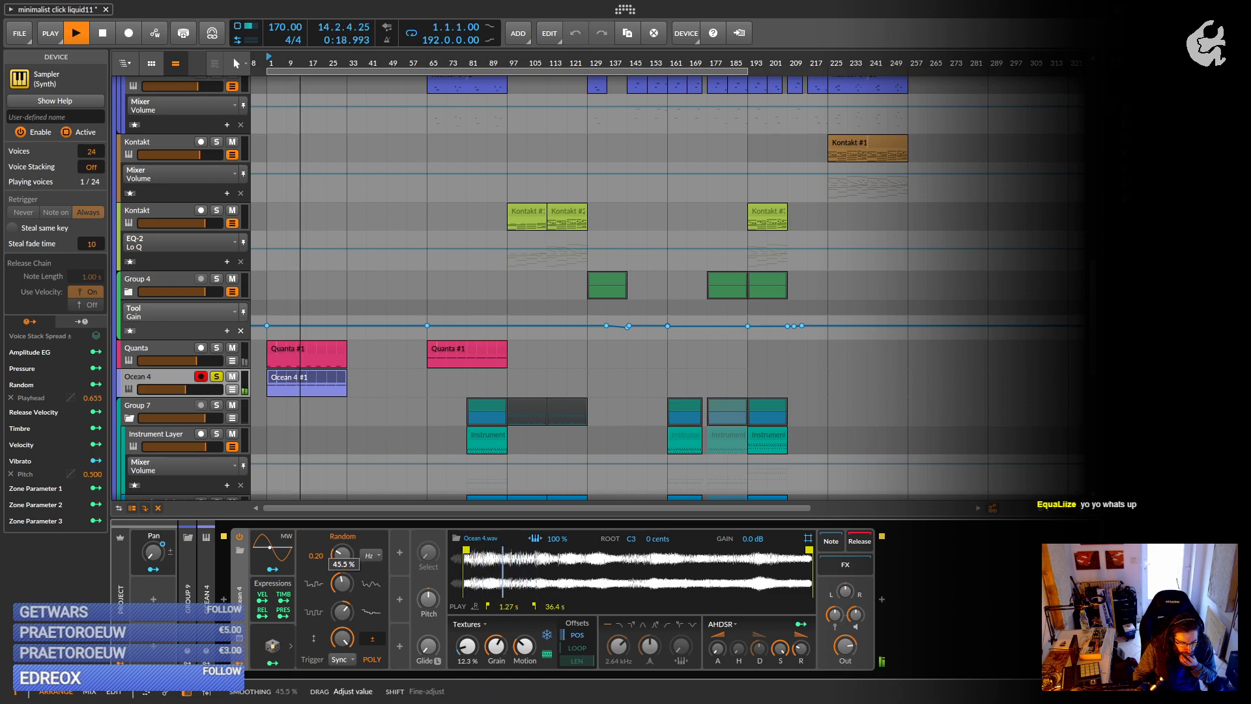
pyautogui.moveTo(342, 583); pyautogui.dragTo(342, 582)
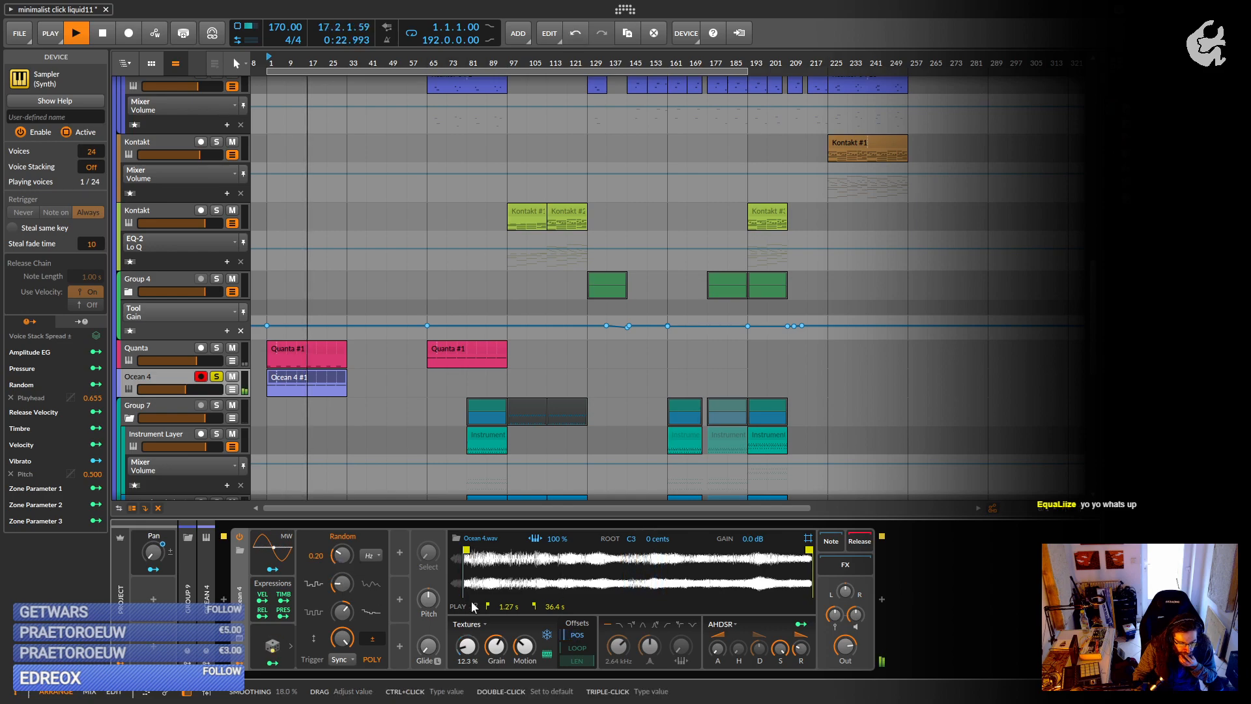
pyautogui.moveTo(519, 653); pyautogui.dragTo(495, 632)
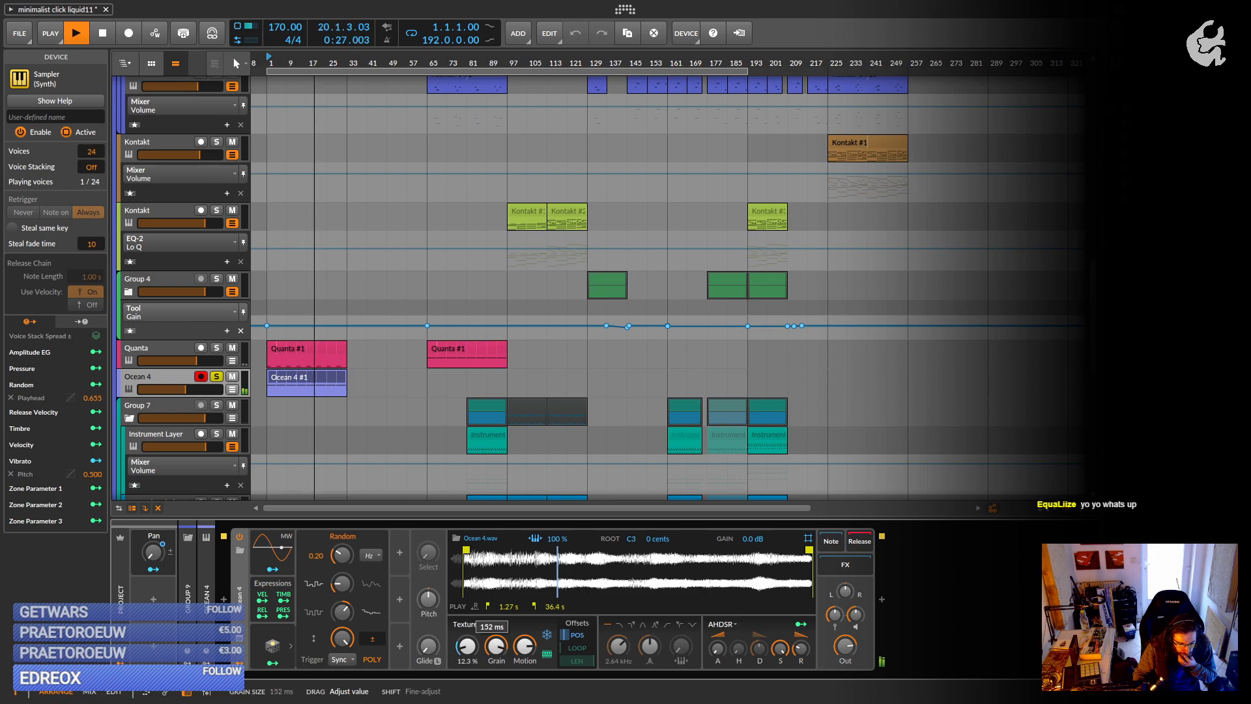
pyautogui.moveTo(342, 582); pyautogui.dragTo(342, 582)
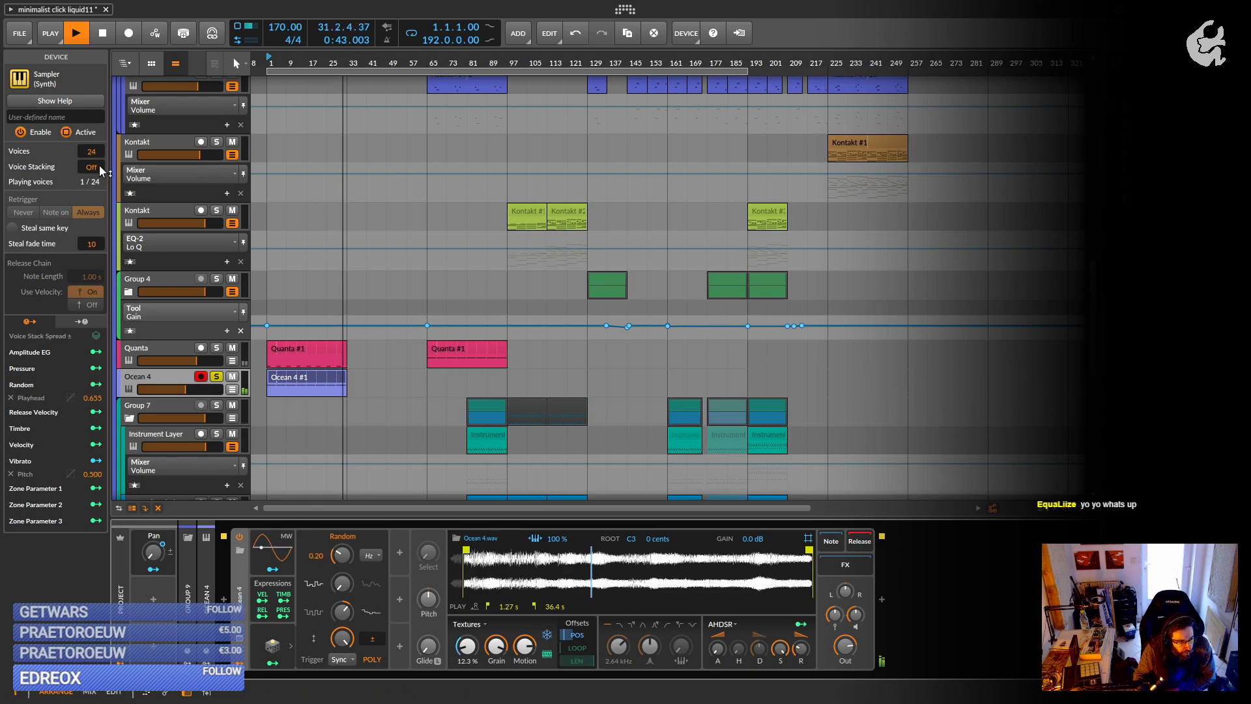
# Make the Sampler mono with a voice stack of 5 and add a Stack Spread modulator ranging from -1 to +1.
pyautogui.moveTo(92, 151); pyautogui.dragTo(92, 222)
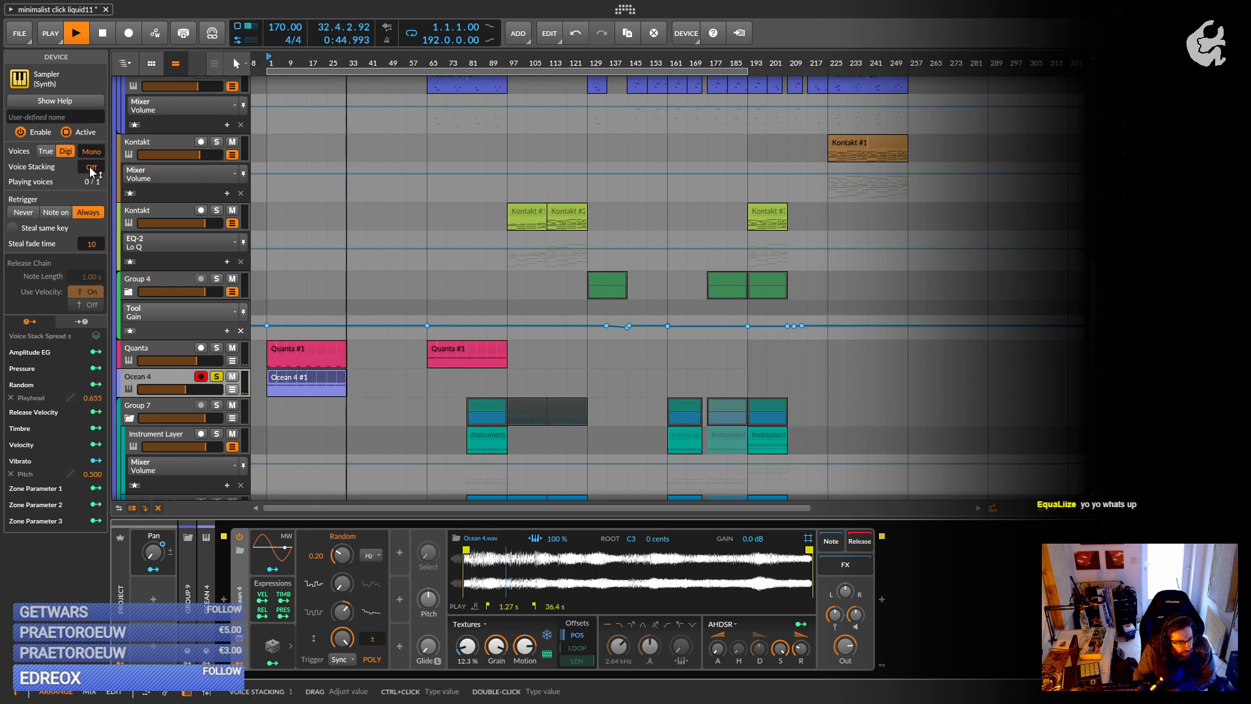
pyautogui.moveTo(93, 168); pyautogui.dragTo(93, 145)
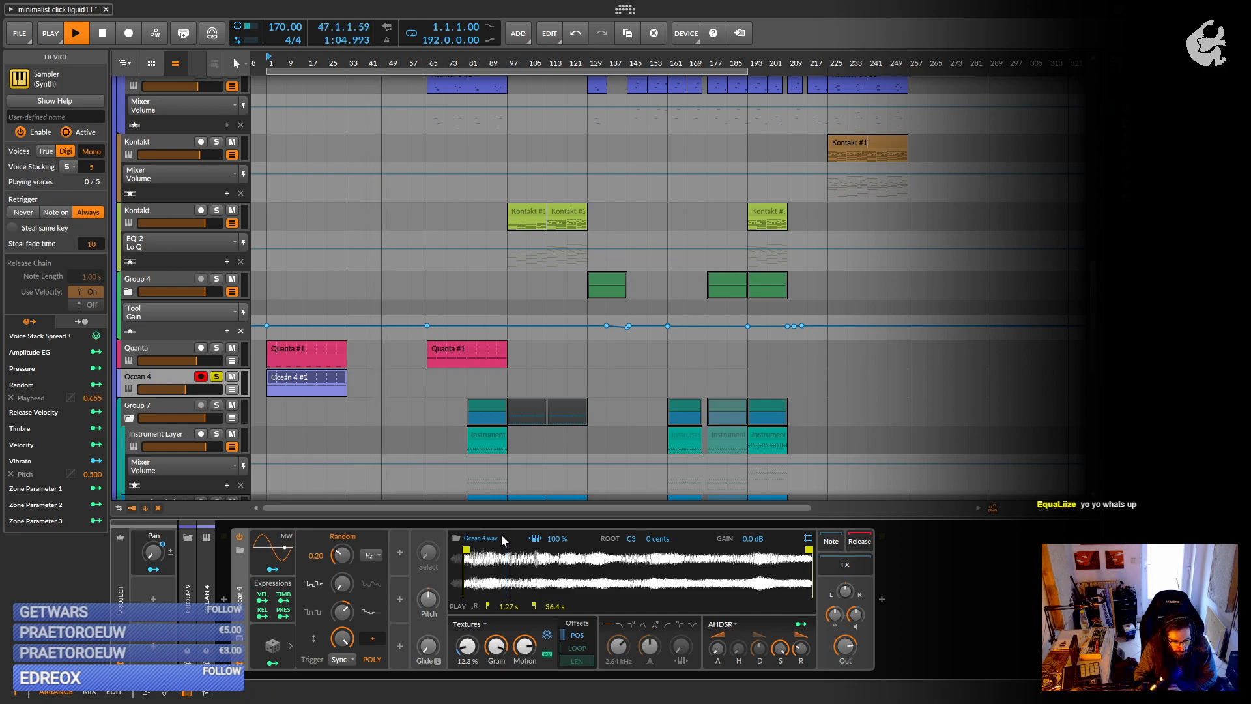
pyautogui.click(399, 552)
pyautogui.scroll(-6, 590, 362)
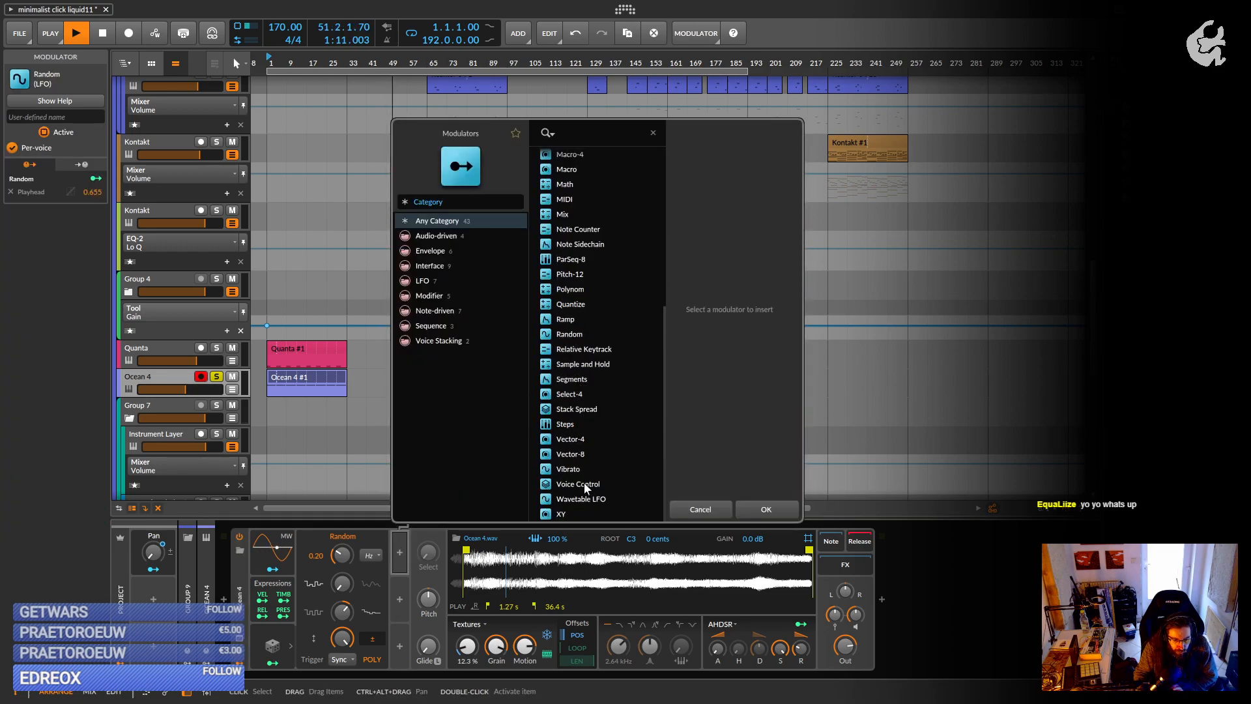
pyautogui.click(581, 409)
pyautogui.click(744, 509)
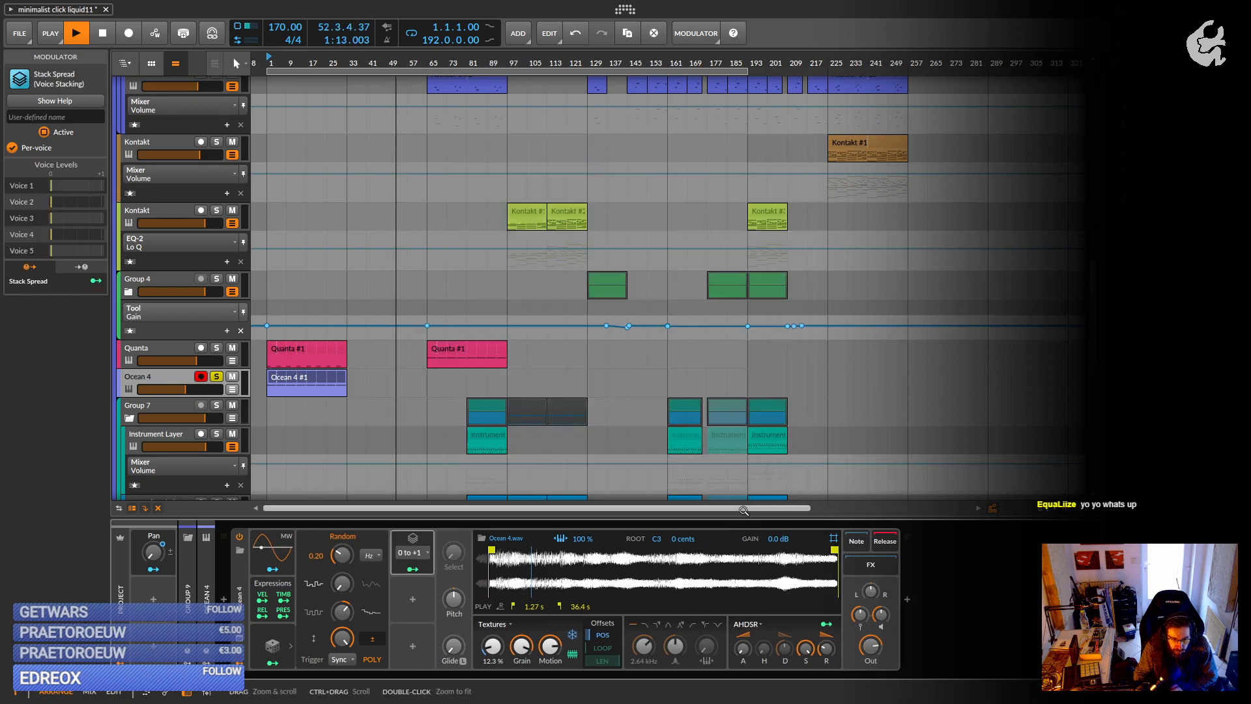
pyautogui.click(413, 555)
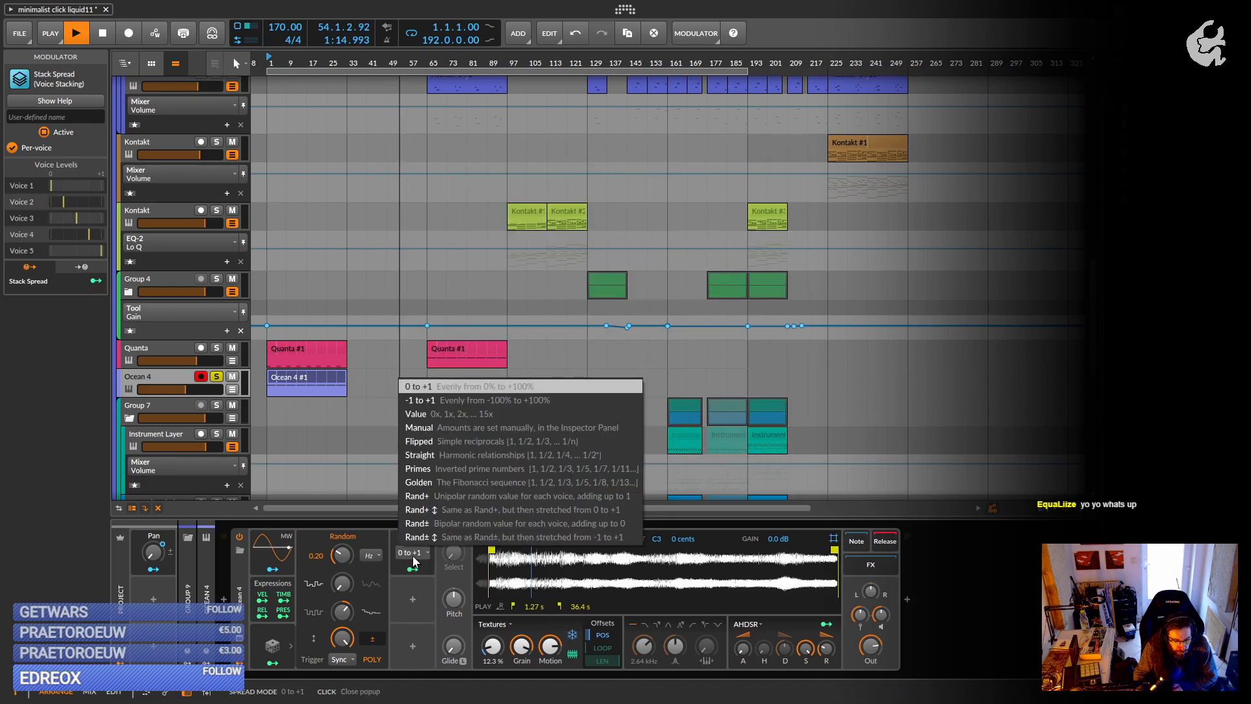
pyautogui.click(423, 400)
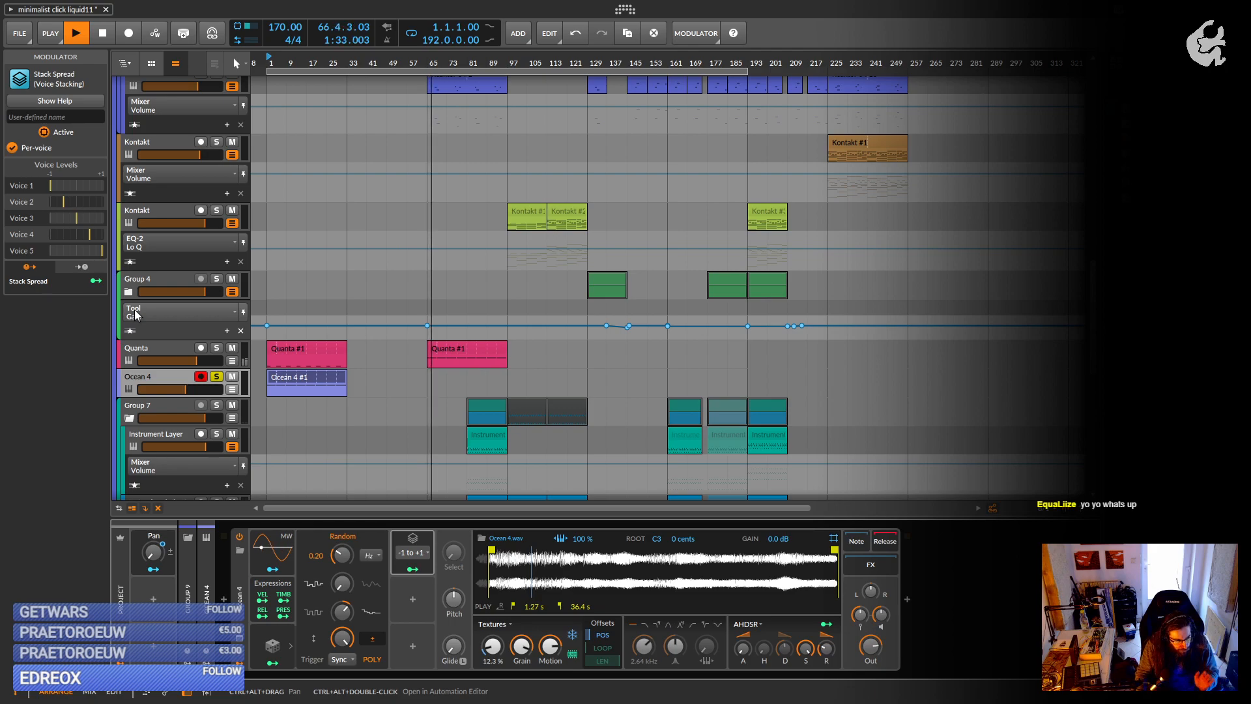
# Map the Stack Spread modulator to the Sampler's Play position offset with an amount of 0.210.
pyautogui.click(417, 568)
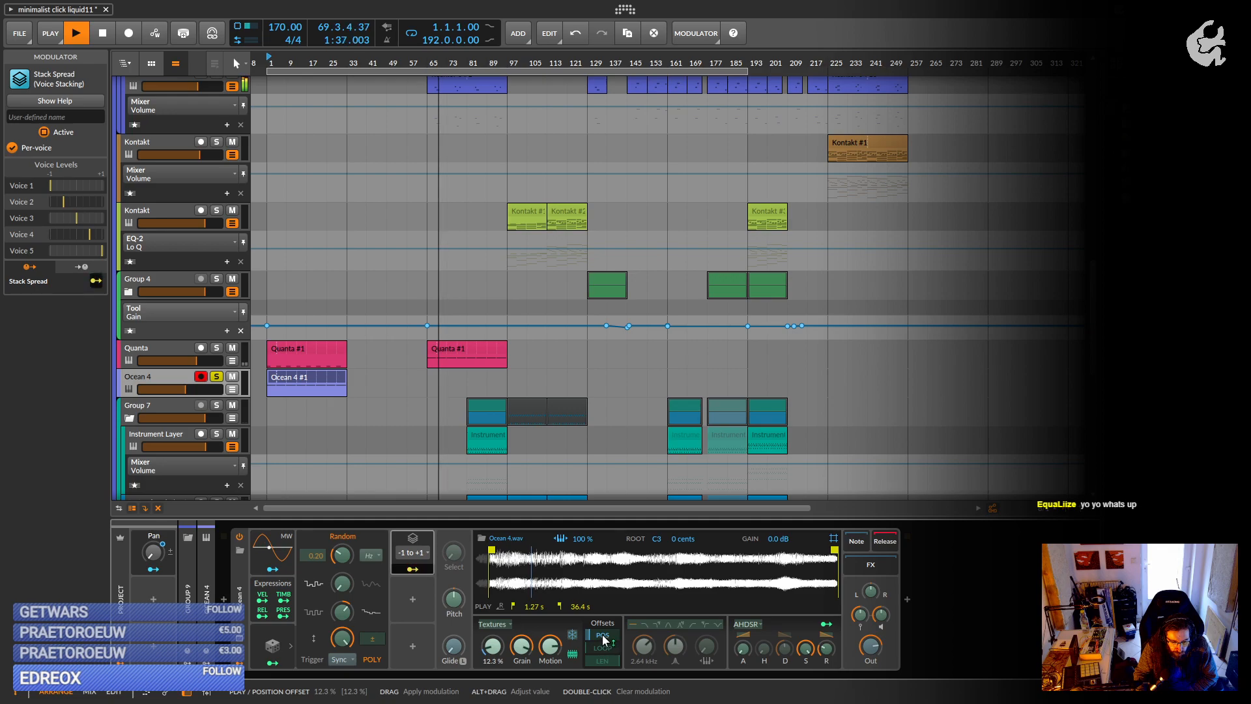
pyautogui.moveTo(604, 640); pyautogui.dragTo(602, 625)
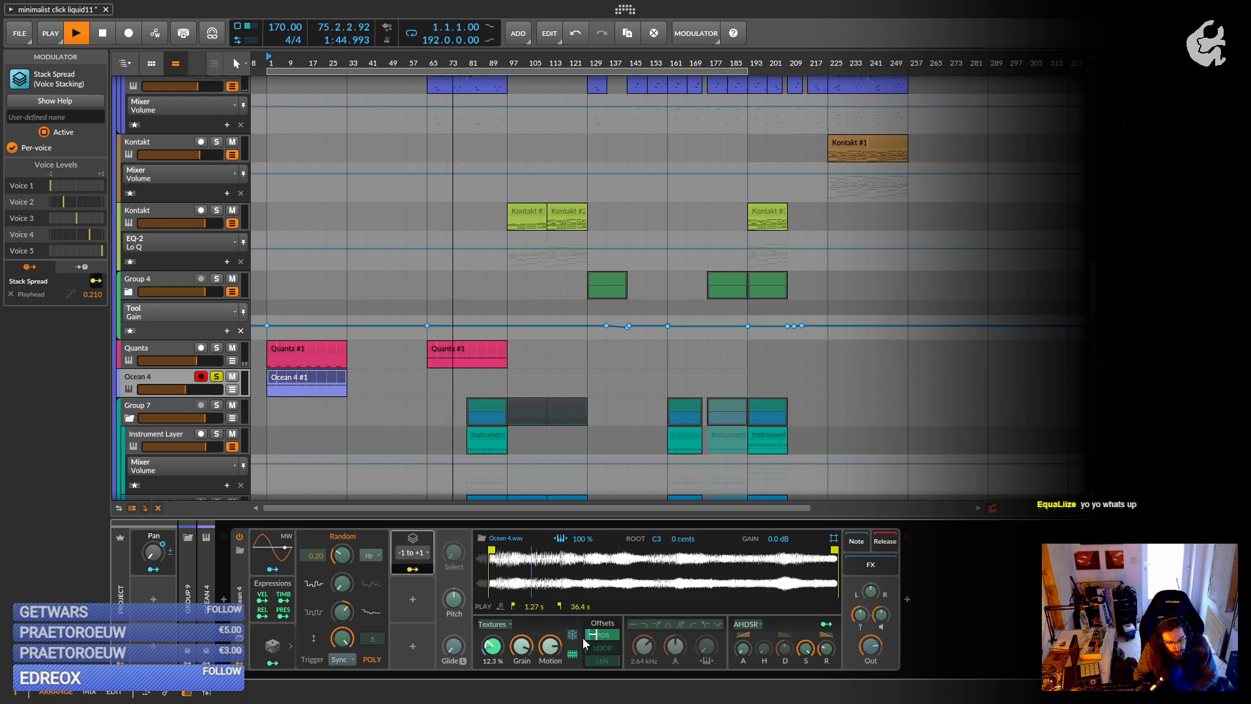
pyautogui.click(411, 570)
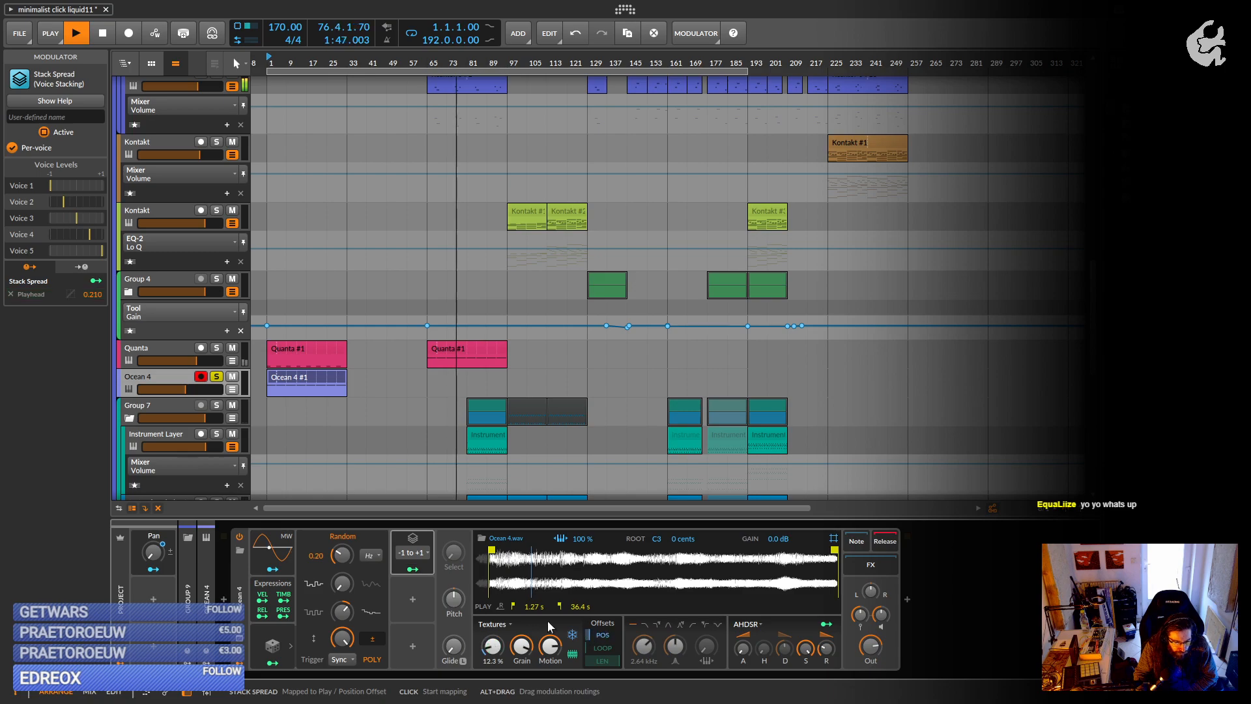
# Raise the Sampler's Play position offset to 33.5 % and replay the Ocean 4 layer from bar 1.
pyautogui.moveTo(591, 633); pyautogui.dragTo(592, 606)
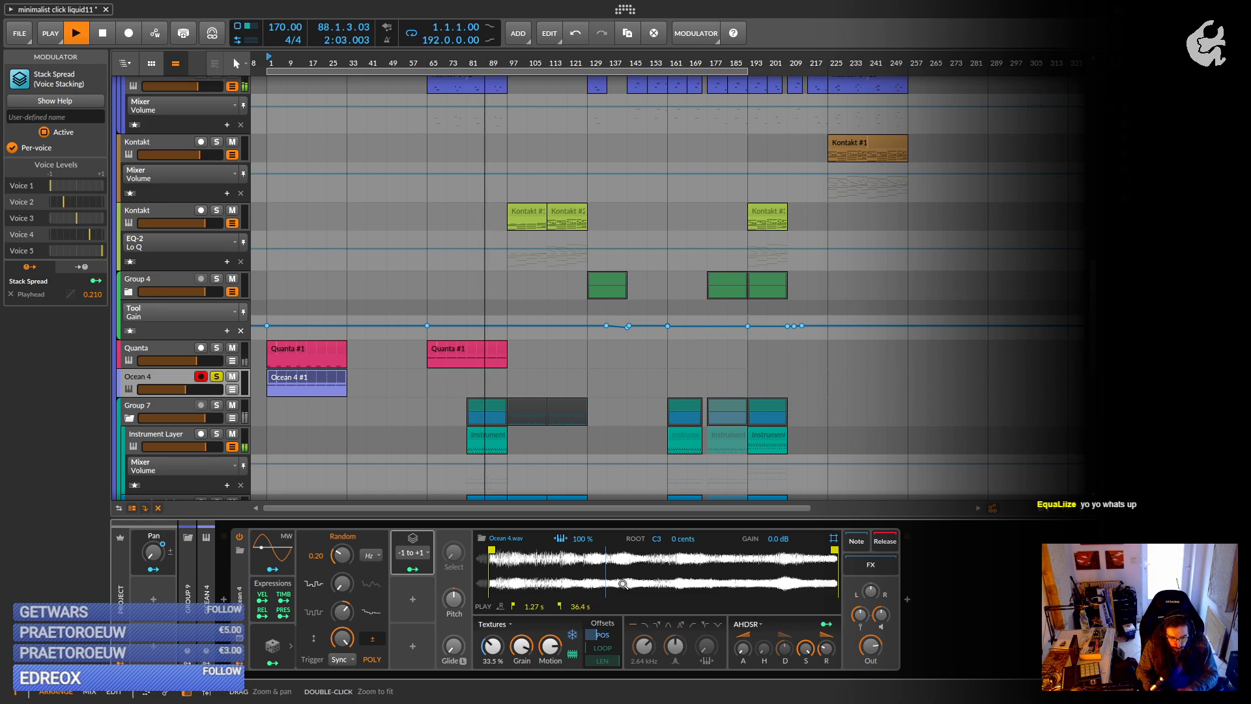
pyautogui.moveTo(873, 646); pyautogui.dragTo(873, 664)
pyautogui.press('space')
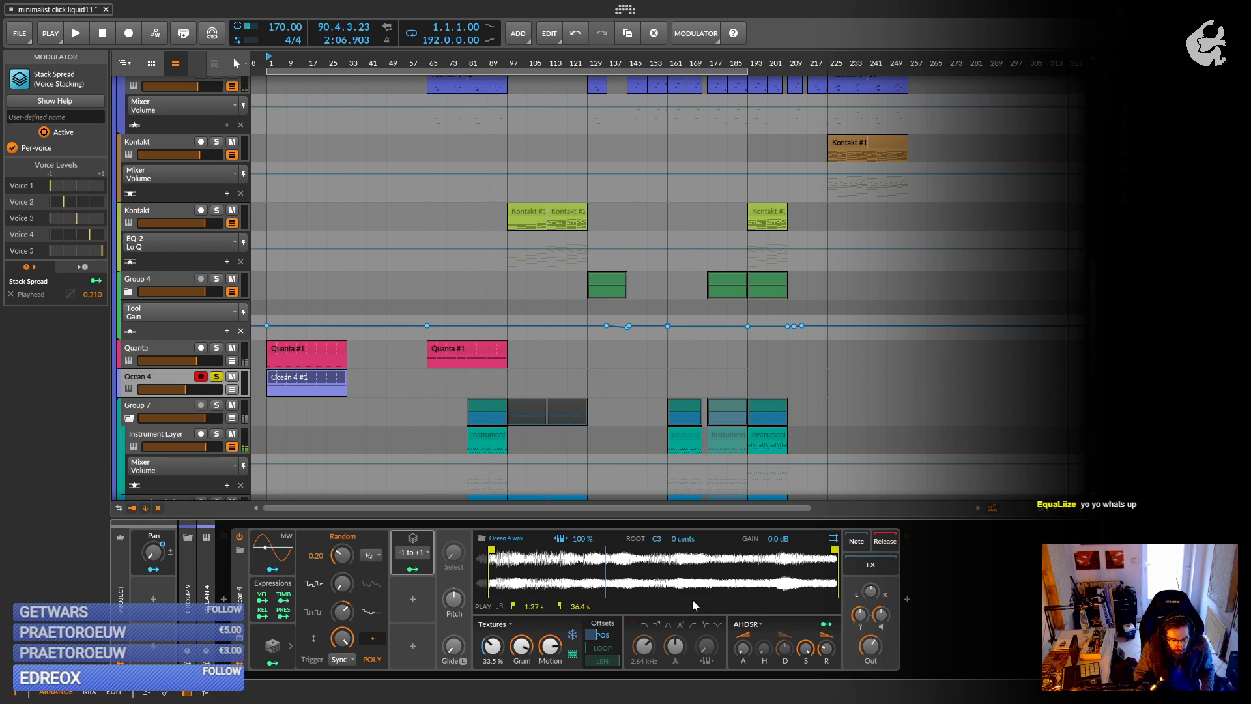
pyautogui.press('space')
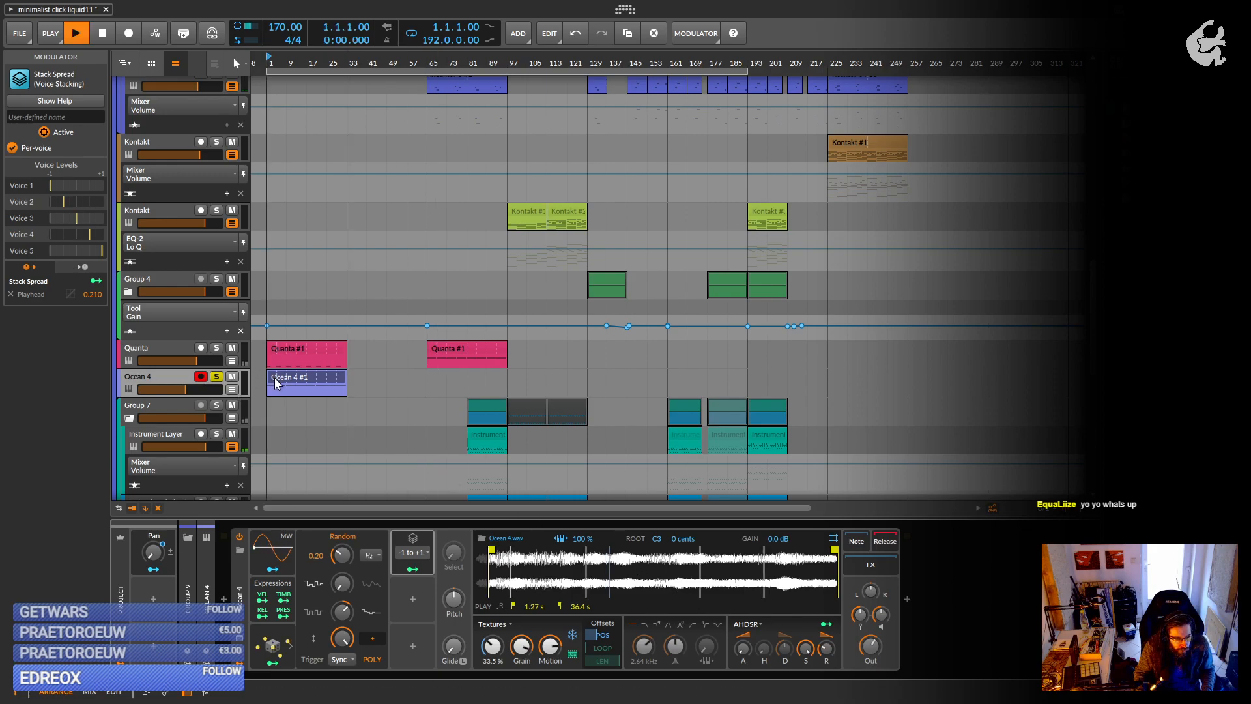
# Replay the Ocean 4 clip from bar 1 and set the Sampler's root key to C6.
pyautogui.click(275, 378)
pyautogui.press('space')
pyautogui.press('space')
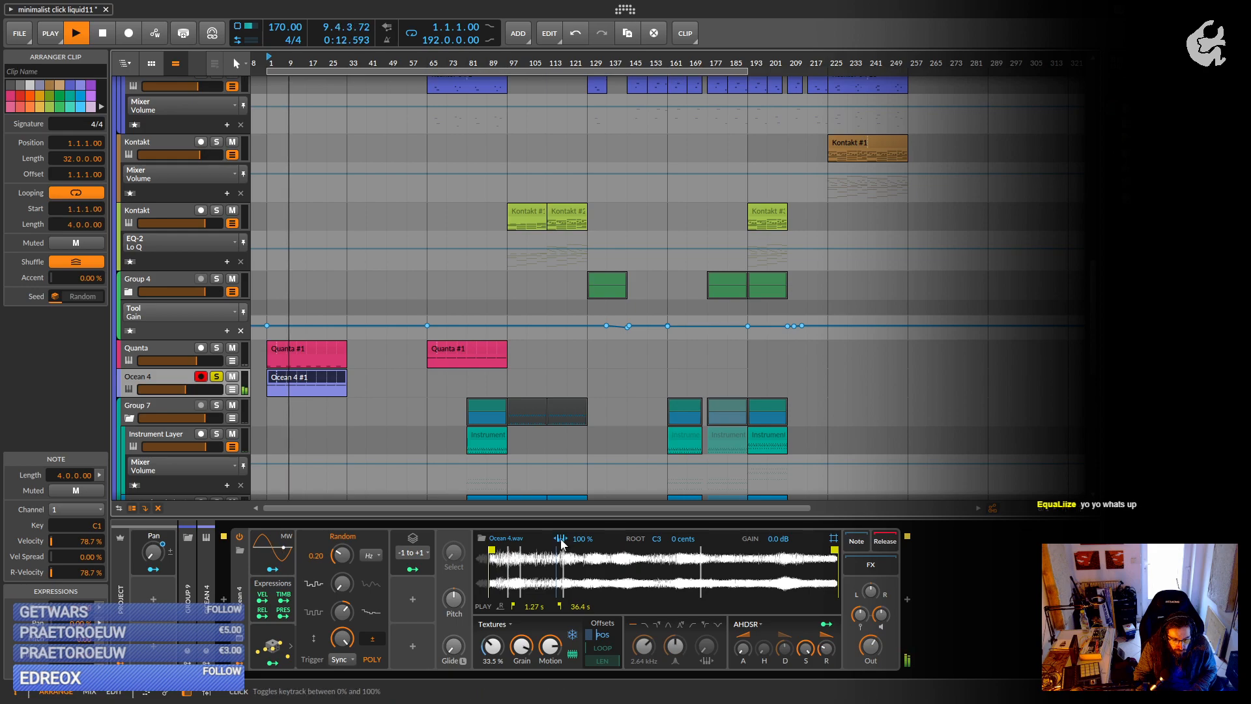
pyautogui.press('space')
pyautogui.press('space')
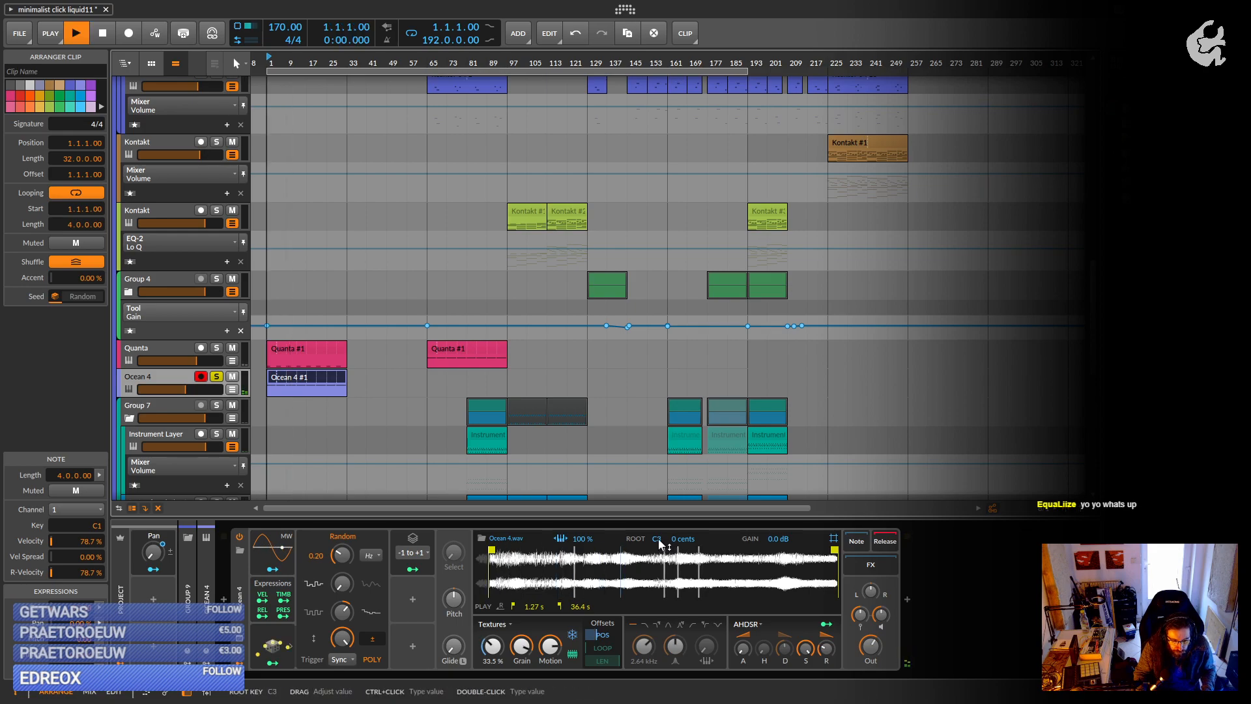
pyautogui.moveTo(658, 539); pyautogui.dragTo(658, 507)
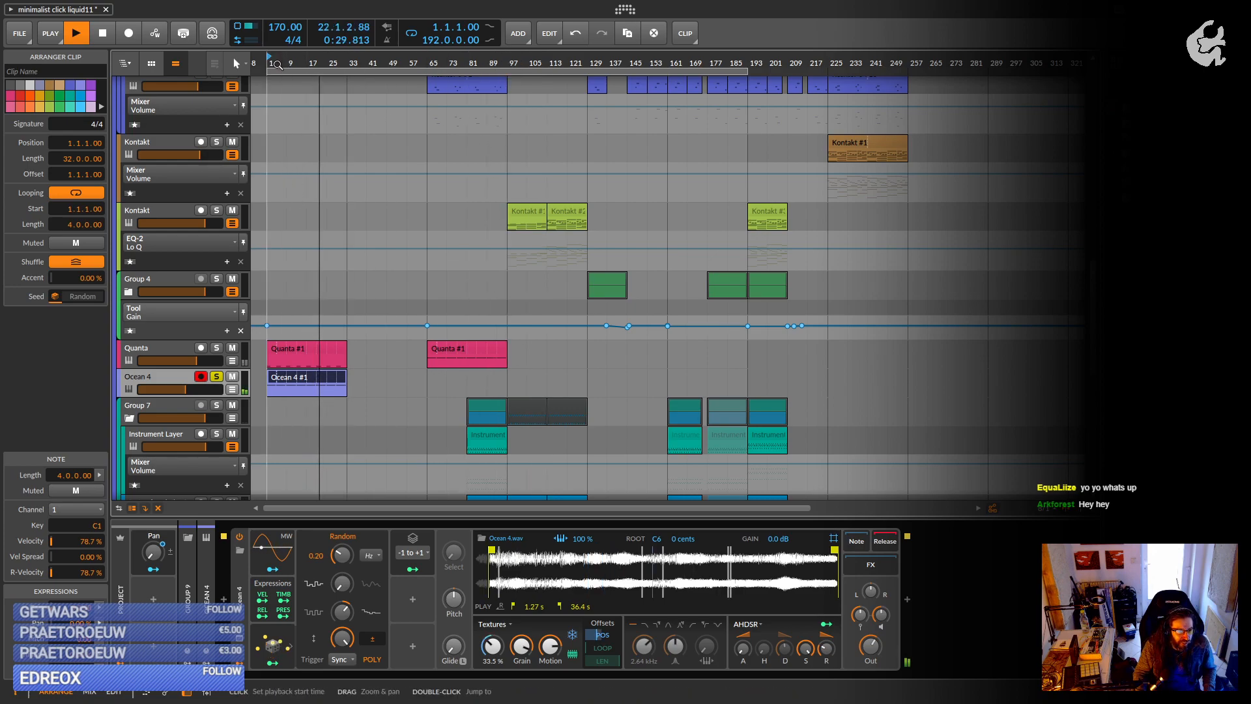
# Set the Ocean 4 track volume to -4.7 dB and solo the Quanta track alongside it during playback.
pyautogui.moveTo(214, 389); pyautogui.dragTo(194, 389)
pyautogui.click(215, 348)
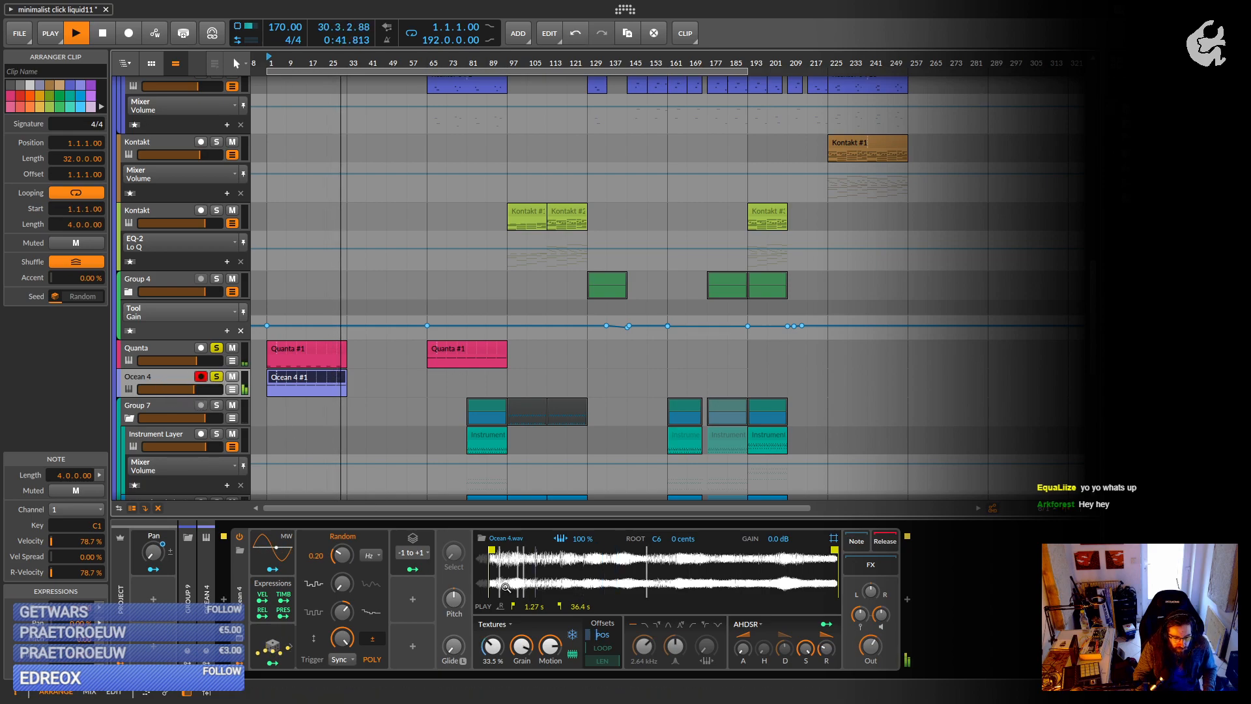
pyautogui.moveTo(743, 647)
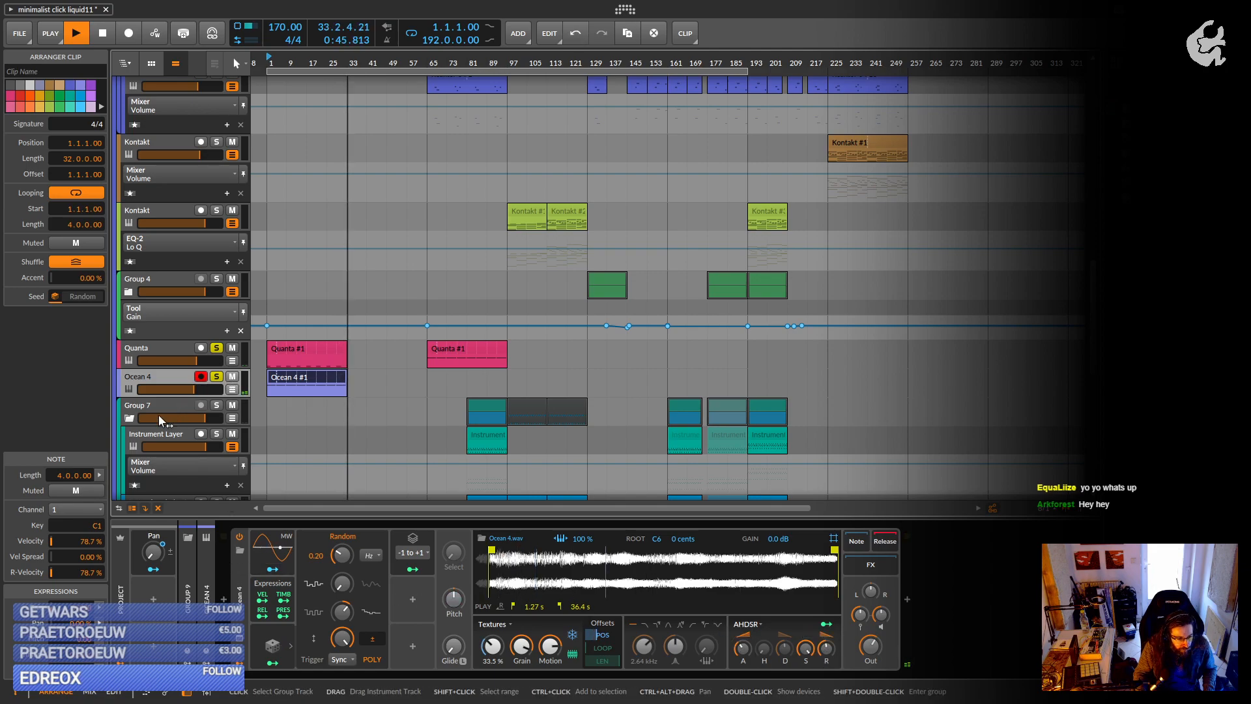
pyautogui.press('space')
# Insert a Convolution reverb after the Sampler on the Ocean 4 track.
pyautogui.click(161, 376)
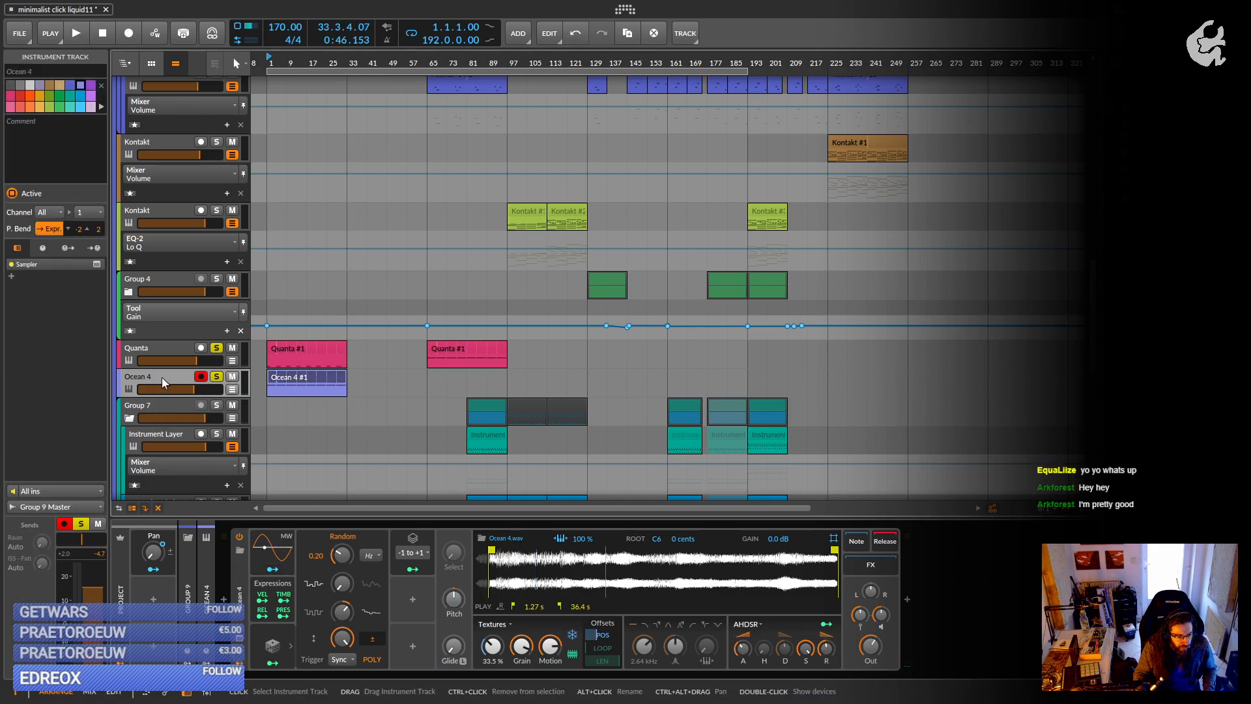
pyautogui.doubleClick(161, 376)
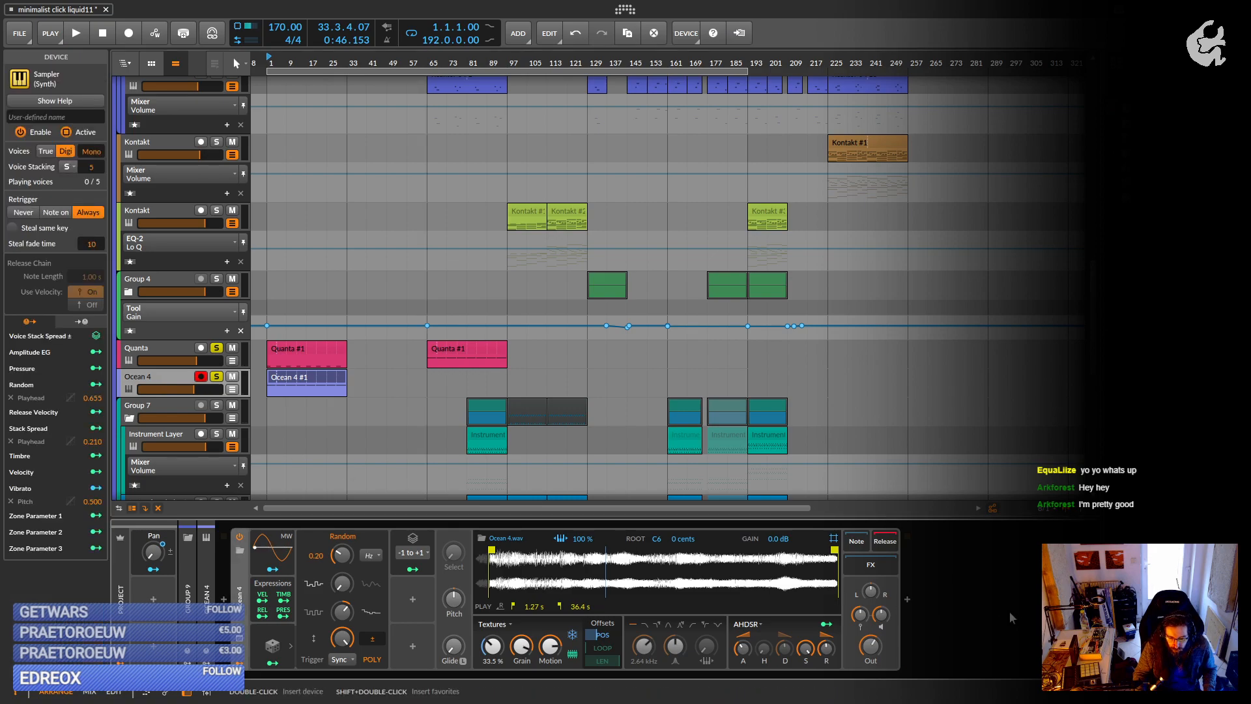
pyautogui.doubleClick(902, 600)
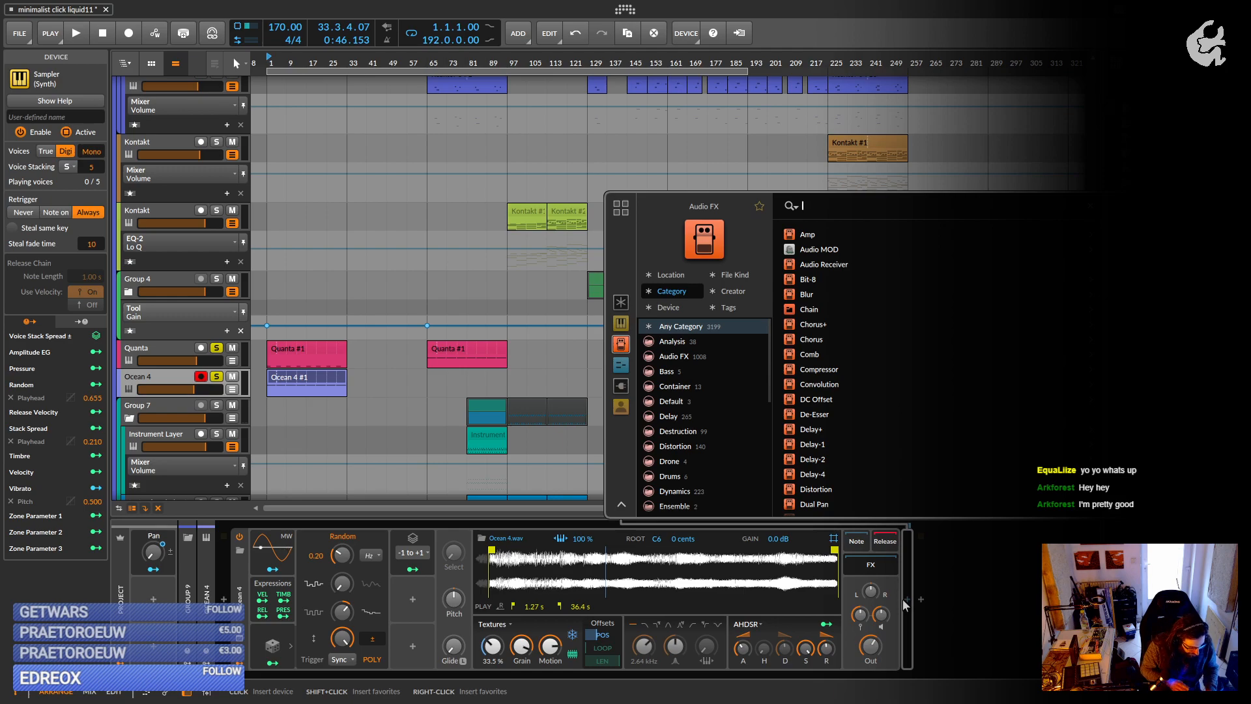
pyautogui.write('c')
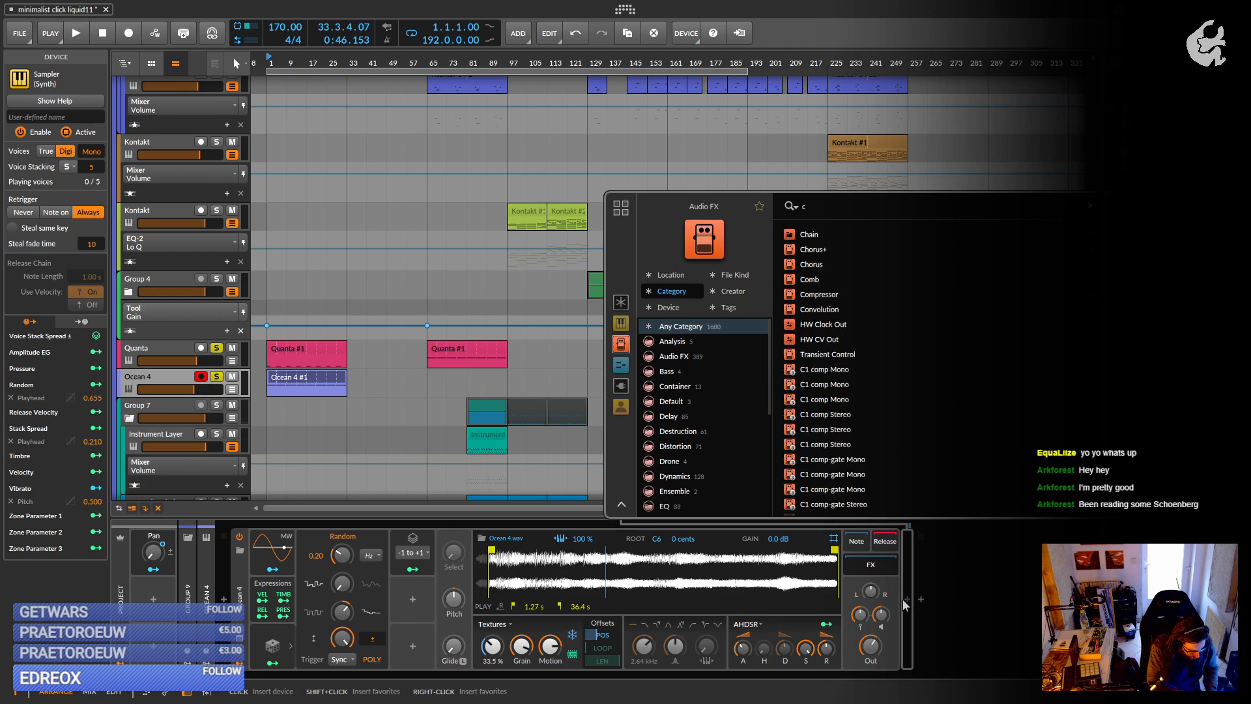
pyautogui.write('onvolution')
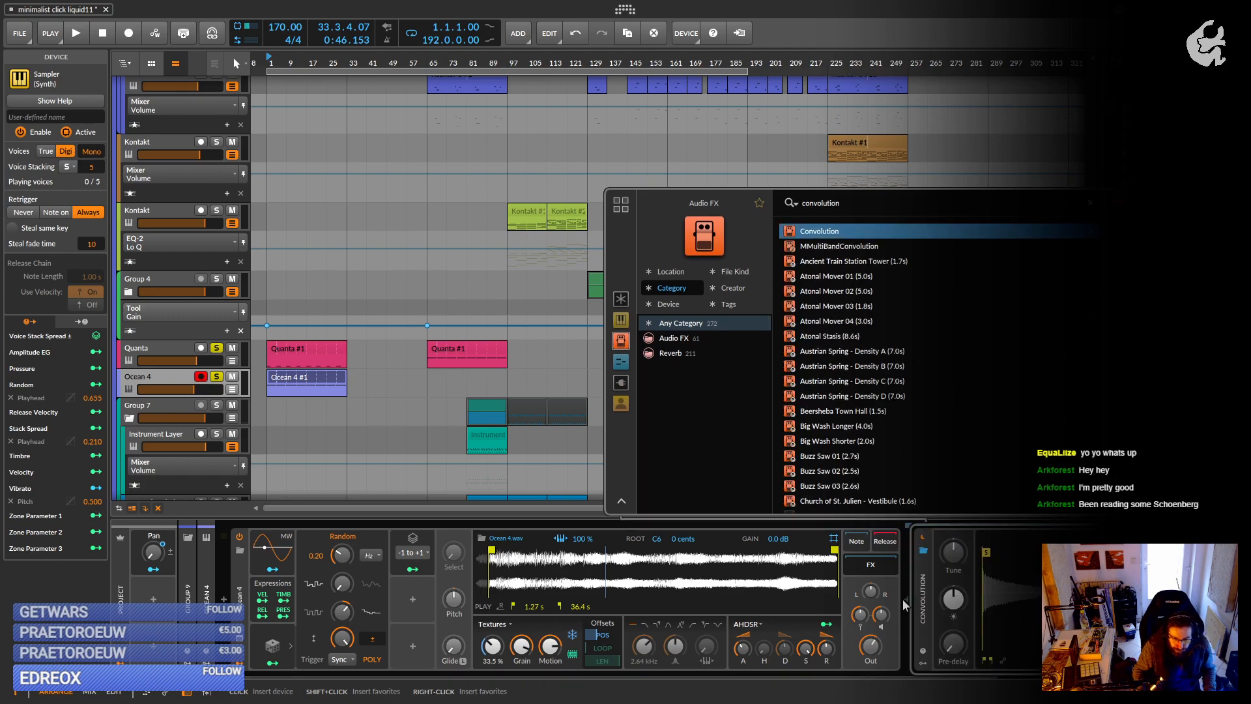
pyautogui.doubleClick(913, 230)
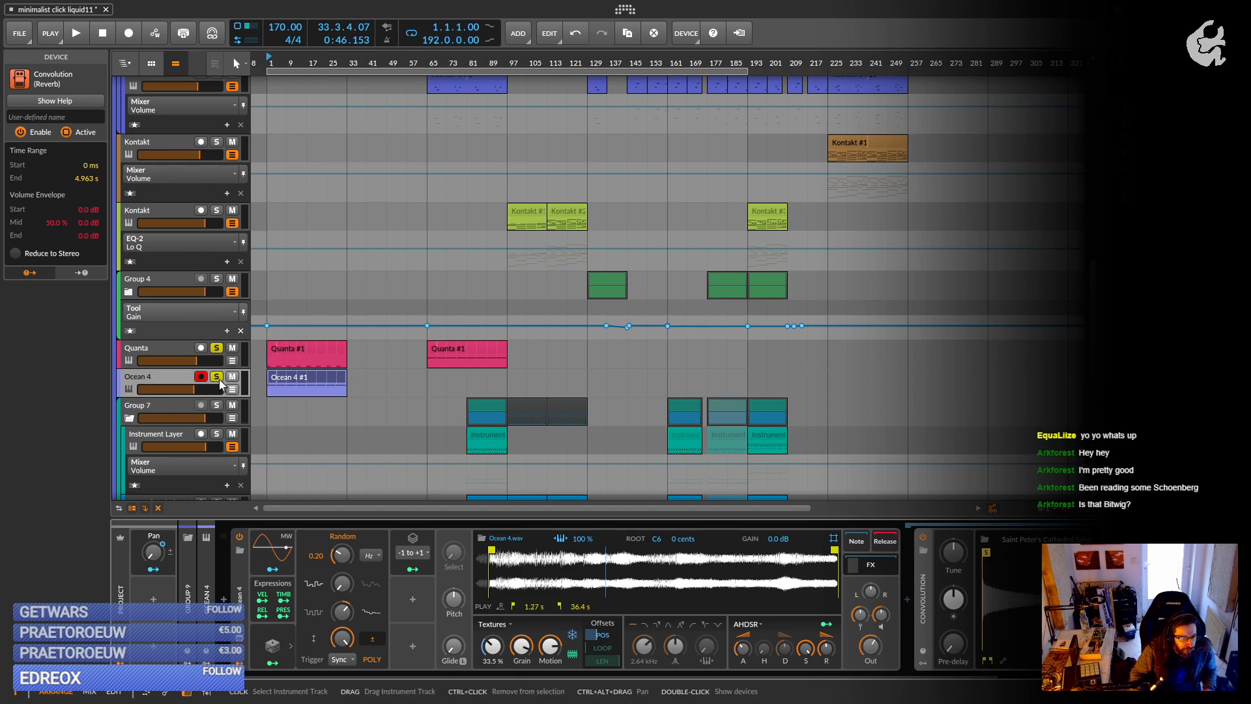
# Lower the Ocean 4 track volume to -12.0 dB and set the Sampler's filter cutoff to 226 Hz during playback.
pyautogui.press('space')
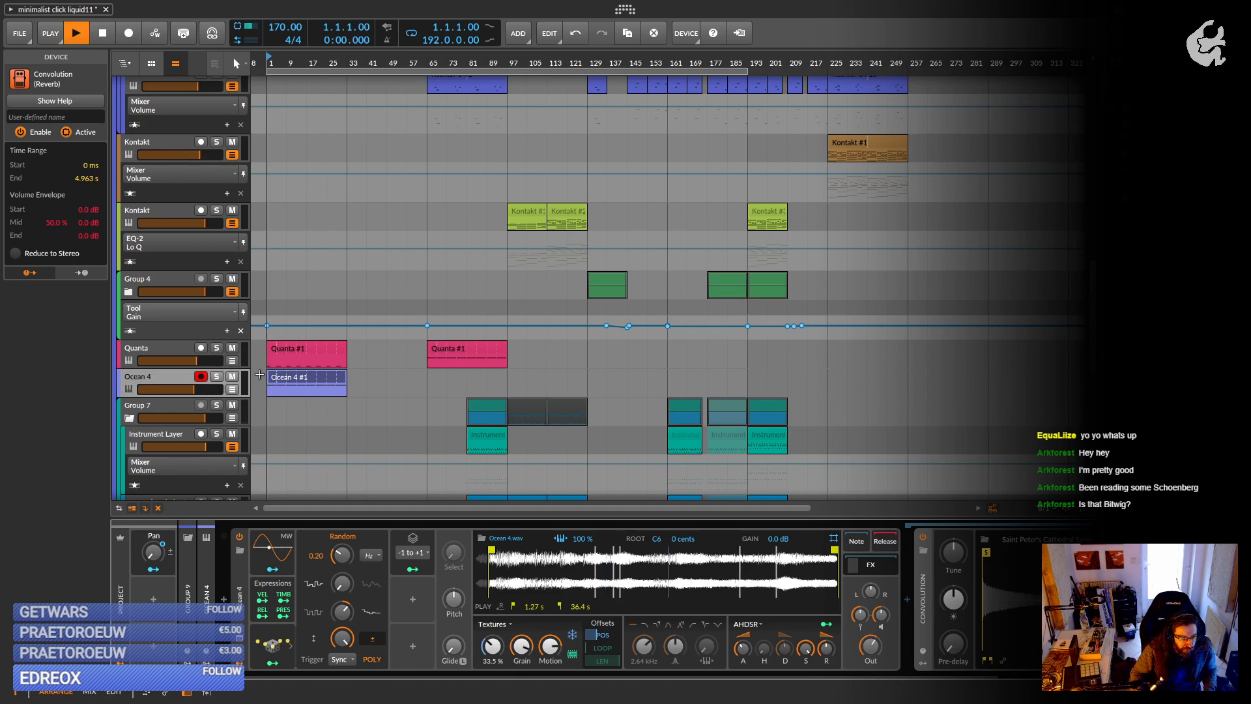
pyautogui.moveTo(173, 389)
pyautogui.mouseDown()
pyautogui.moveTo(160, 389)
pyautogui.moveTo(180, 388)
pyautogui.mouseUp()
pyautogui.click(162, 378)
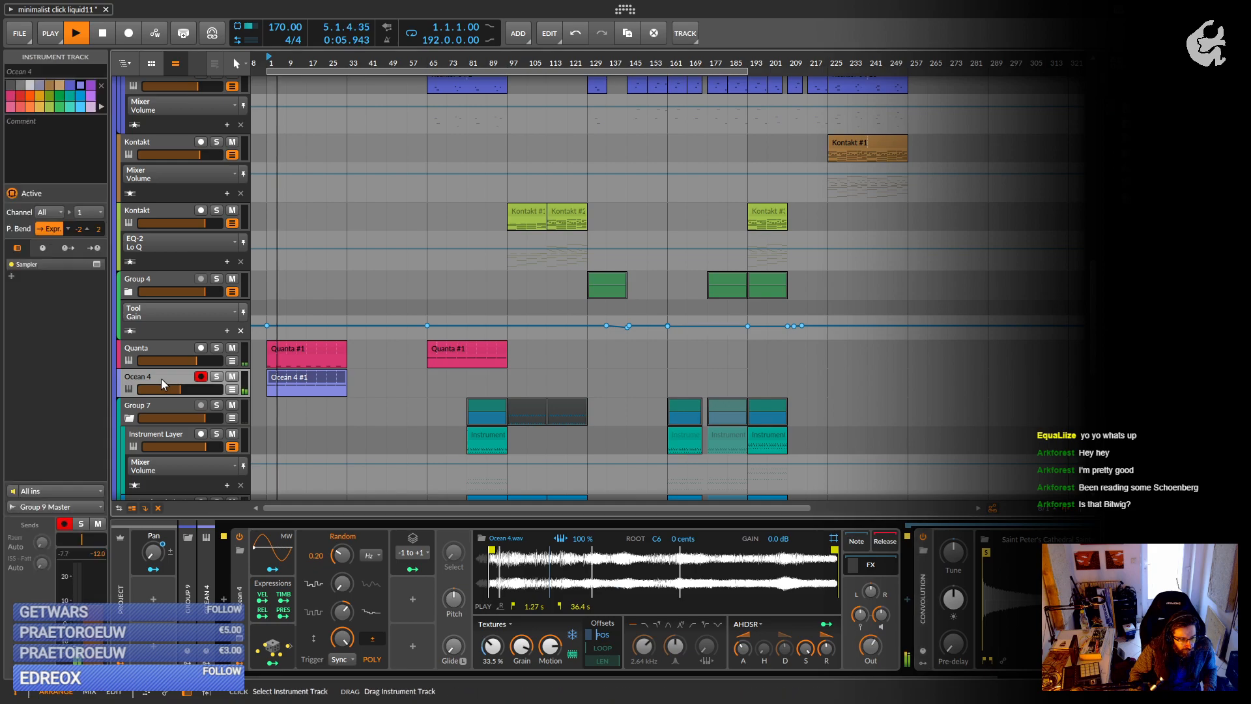
pyautogui.moveTo(675, 638); pyautogui.dragTo(643, 649)
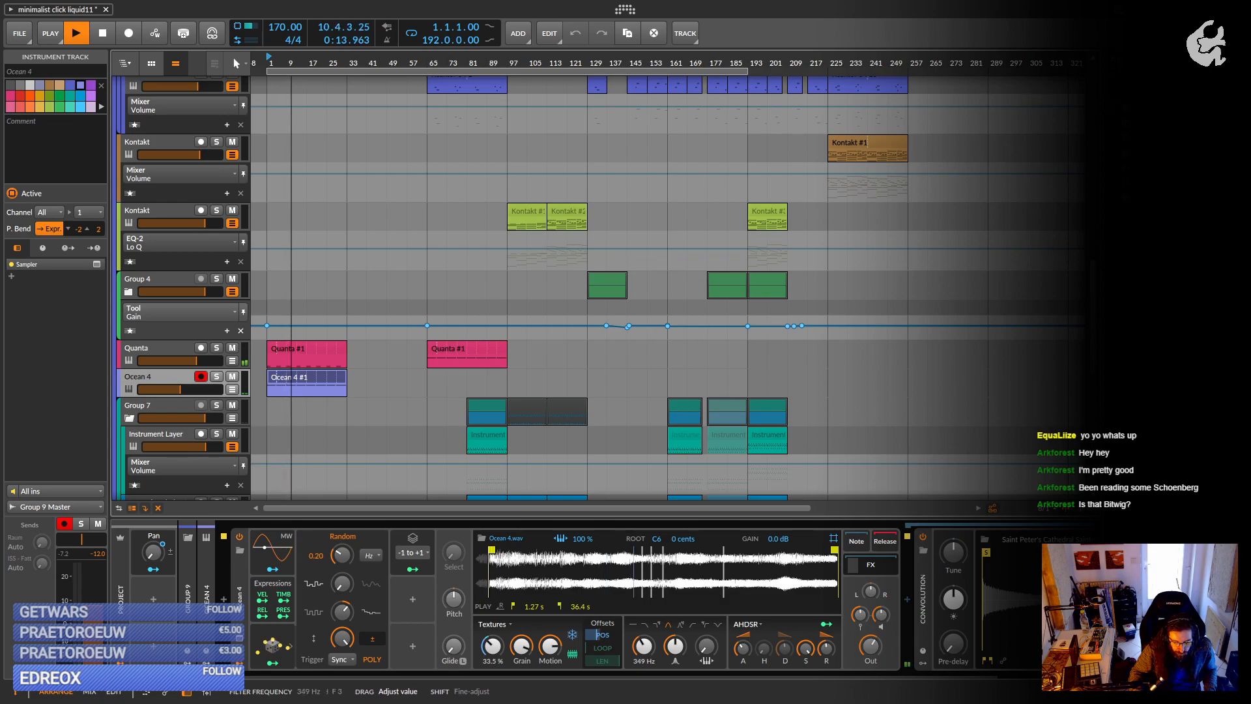
pyautogui.moveTo(643, 645); pyautogui.dragTo(643, 654)
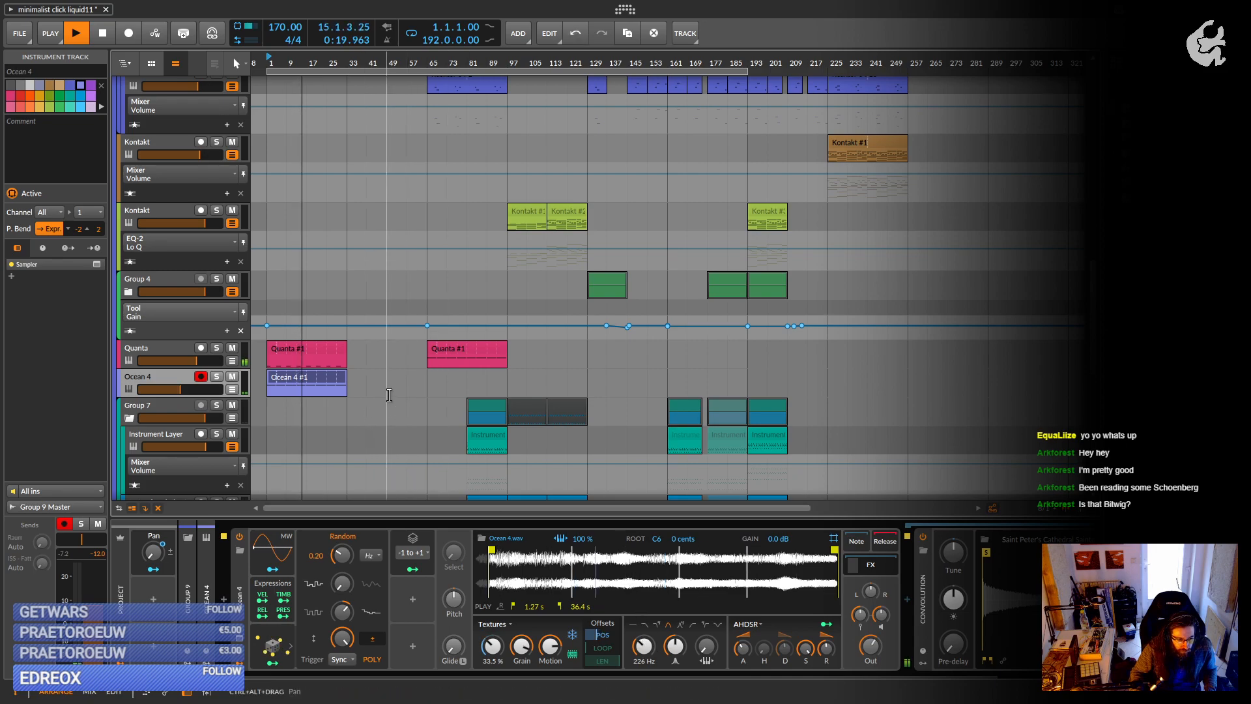
# Stop playback and duplicate the Quanta track.
pyautogui.click(157, 348)
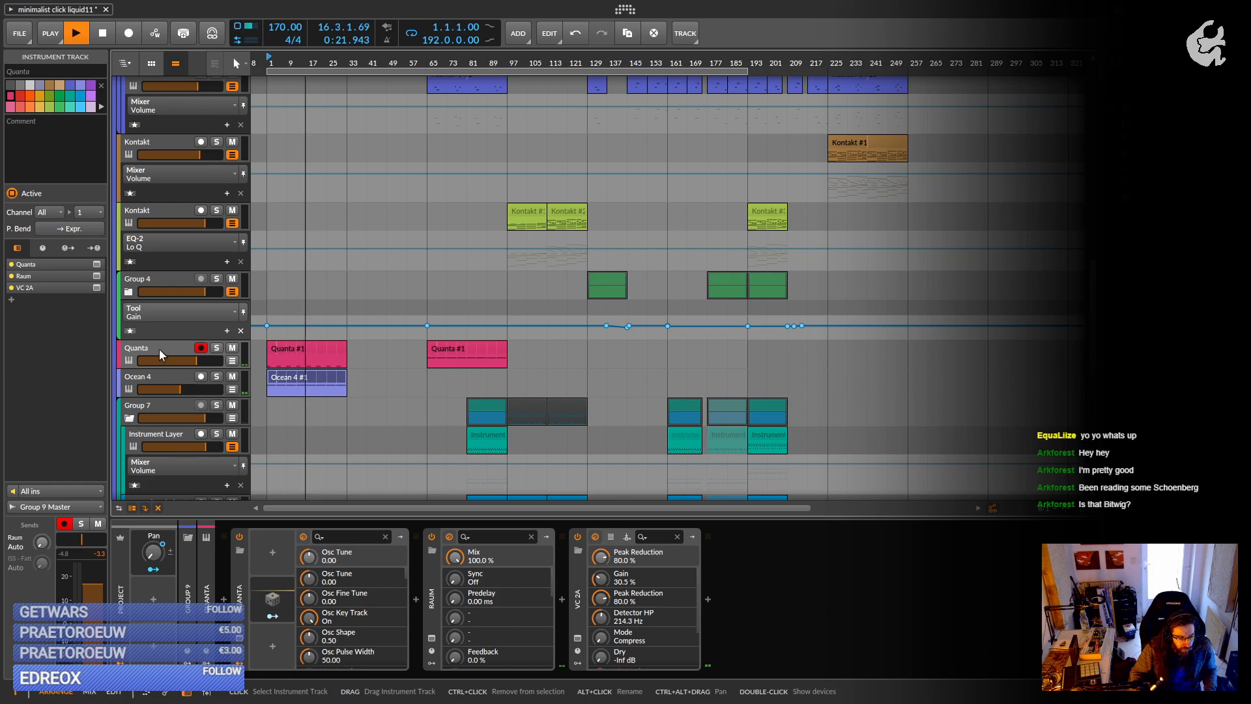
pyautogui.press('space')
pyautogui.hotkey('ctrl', 'd')
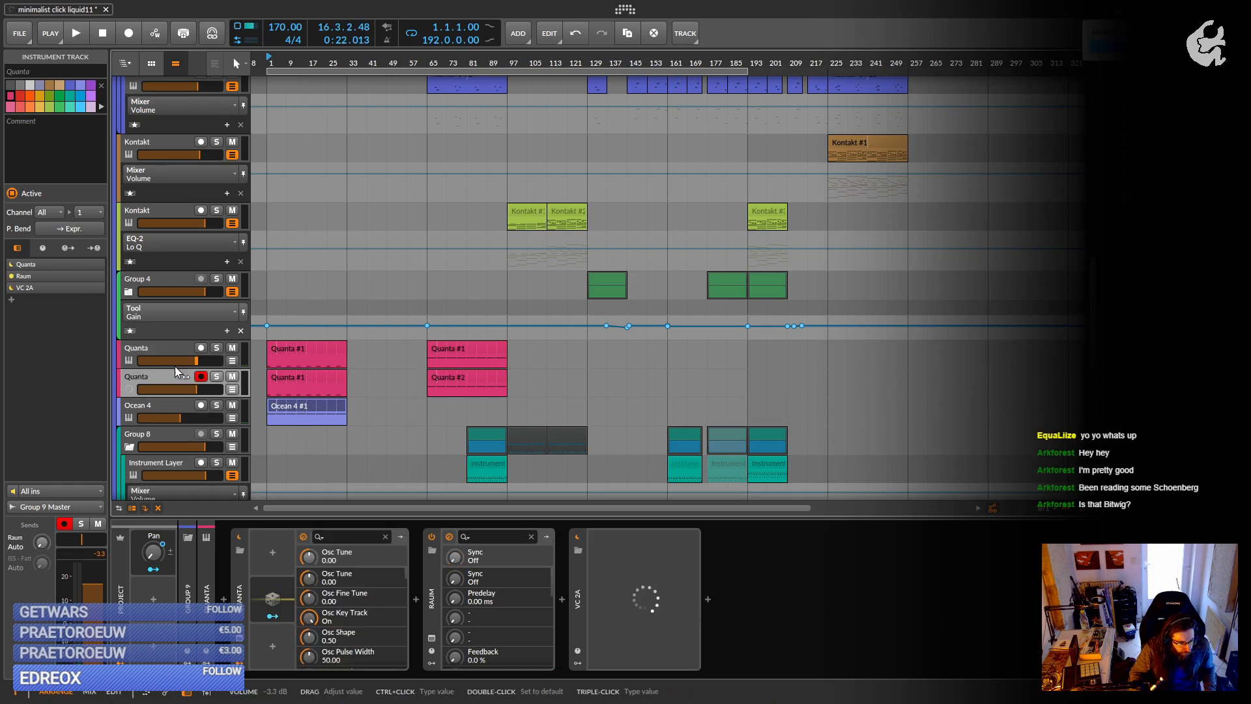
# Delete the bar 1 clip from the original Quanta track and the bar 65 clip from its duplicate.
pyautogui.click(158, 347)
pyautogui.click(278, 351)
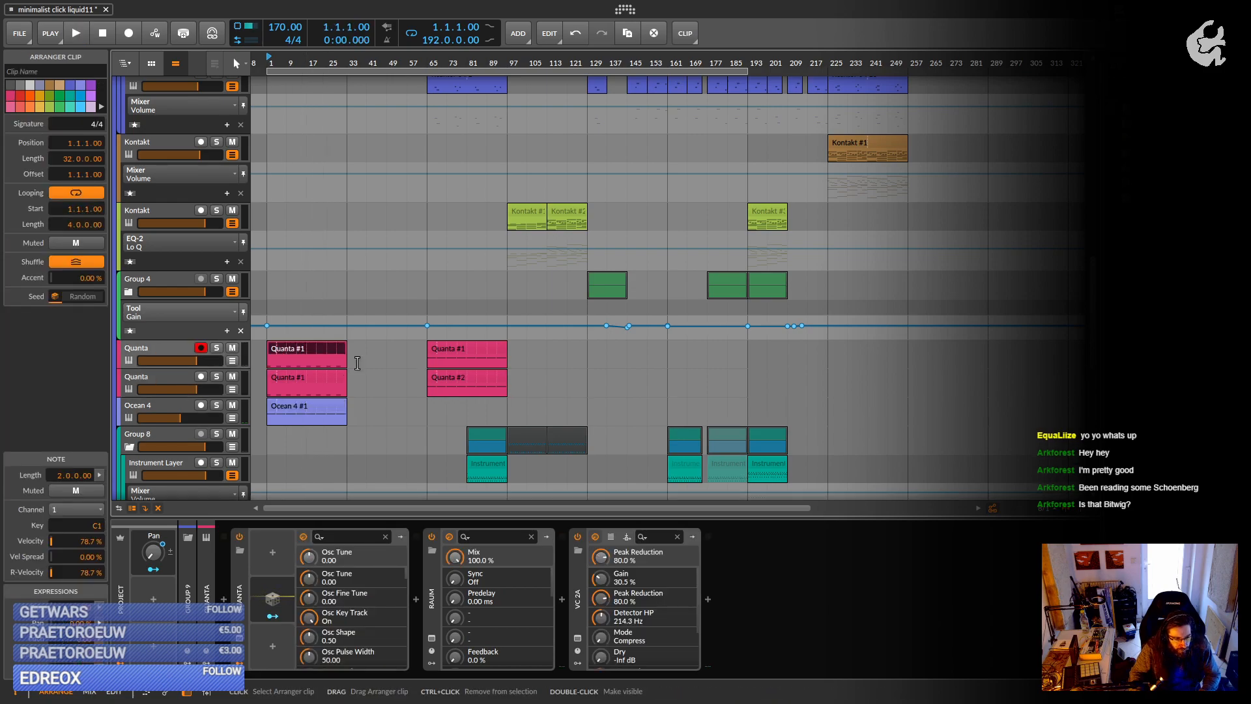
pyautogui.press('Delete')
pyautogui.click(502, 377)
pyautogui.press('Delete')
# Insert Guitar Rig 6 between Quanta and Raum on the duplicated Quanta track.
pyautogui.click(173, 382)
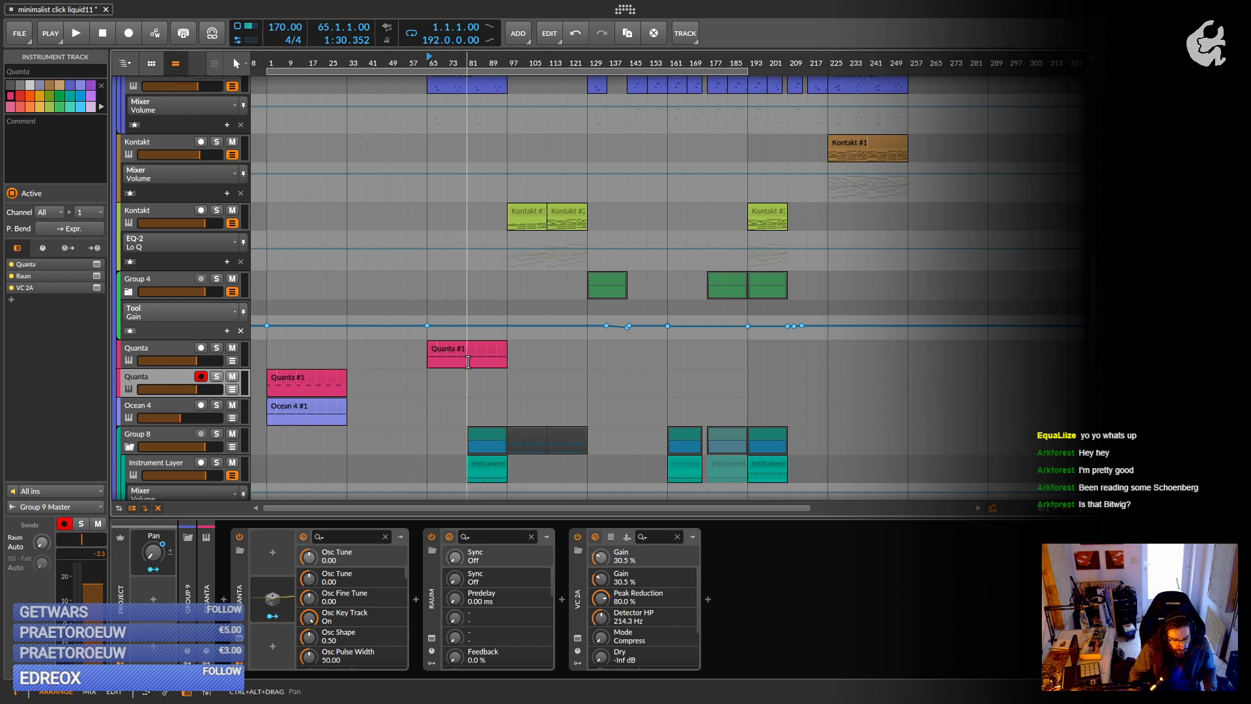
pyautogui.doubleClick(179, 379)
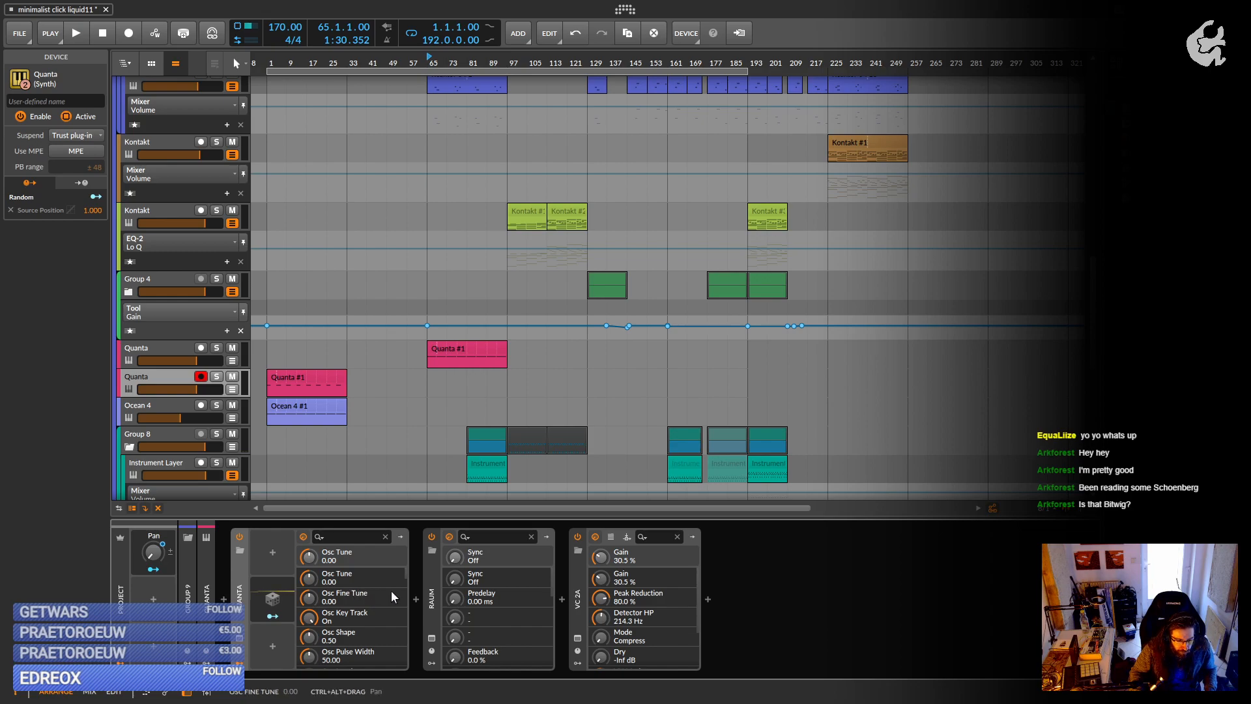
pyautogui.click(431, 596)
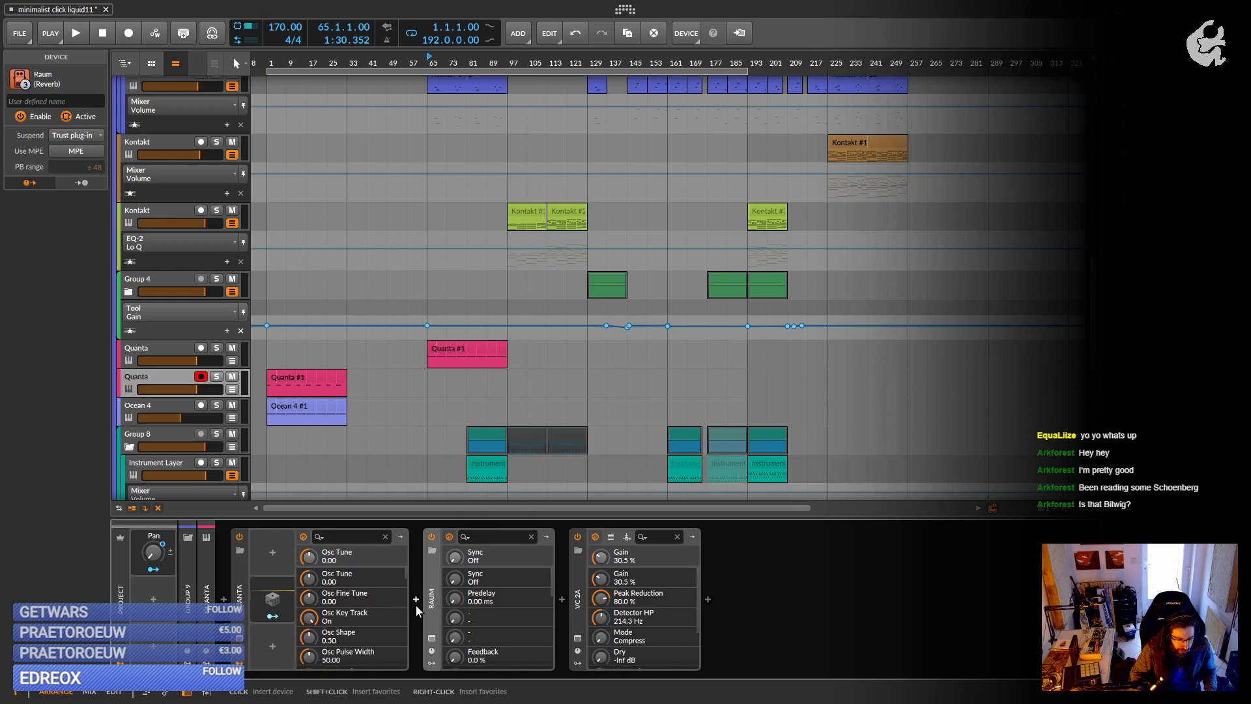
pyautogui.click(413, 599)
pyautogui.write('guitar')
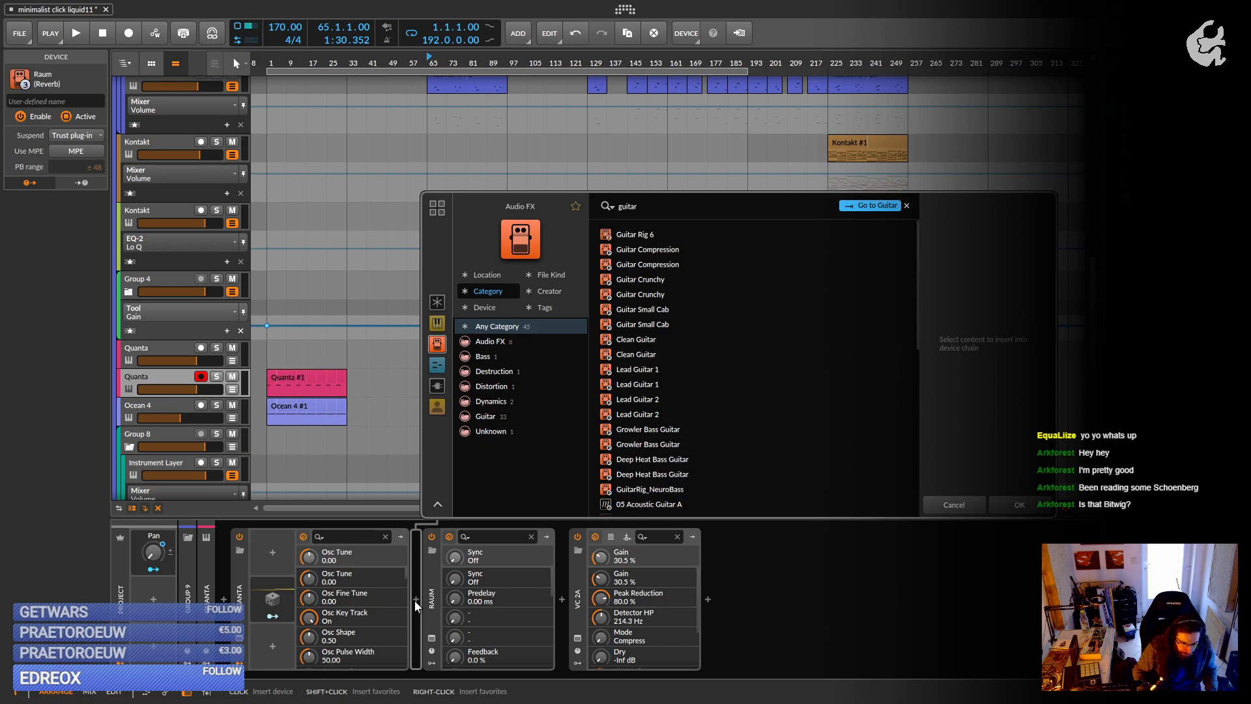
pyautogui.doubleClick(623, 236)
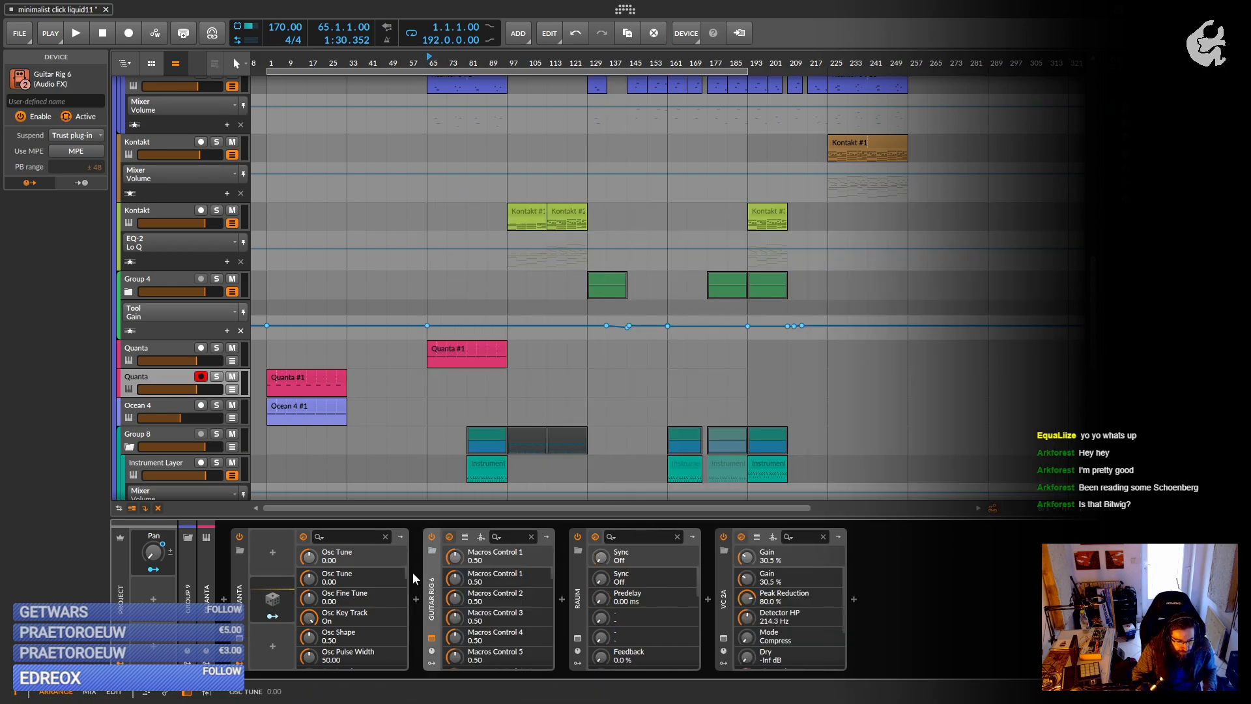
# Try to add the Twin Delay component to Guitar Rig 6's rack, then reload all plug-ins.
pyautogui.click(432, 637)
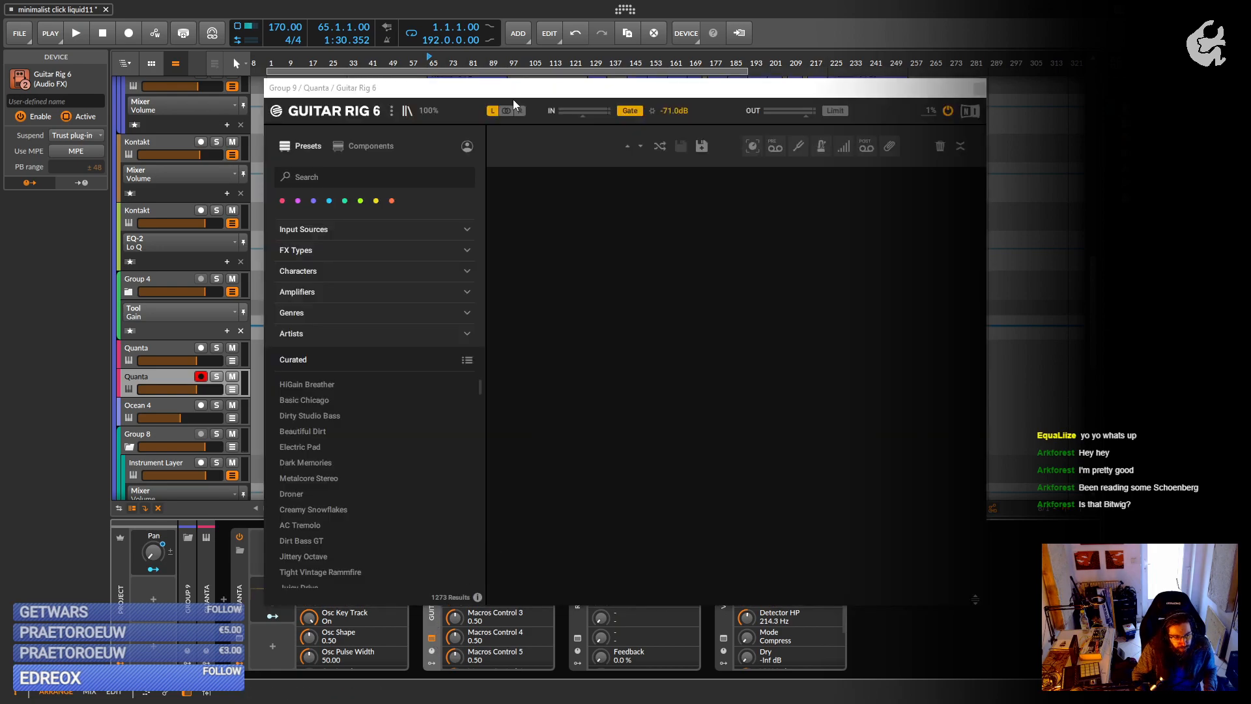
pyautogui.click(359, 145)
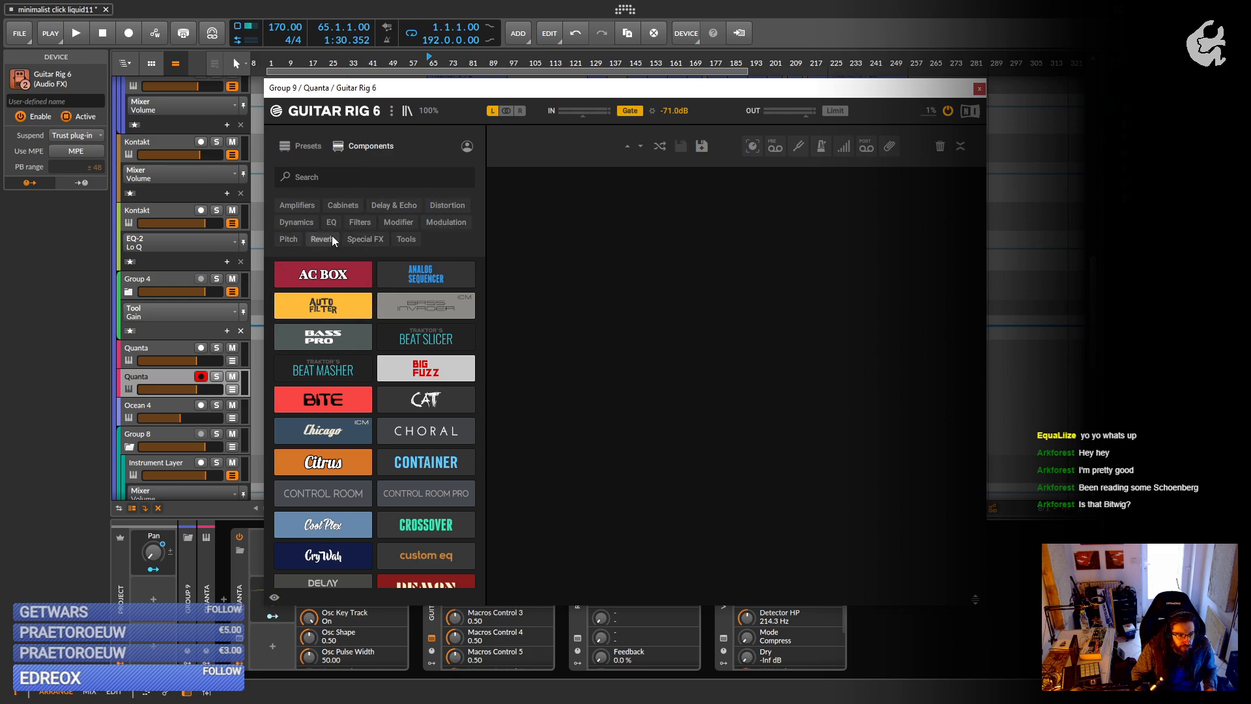
pyautogui.click(383, 206)
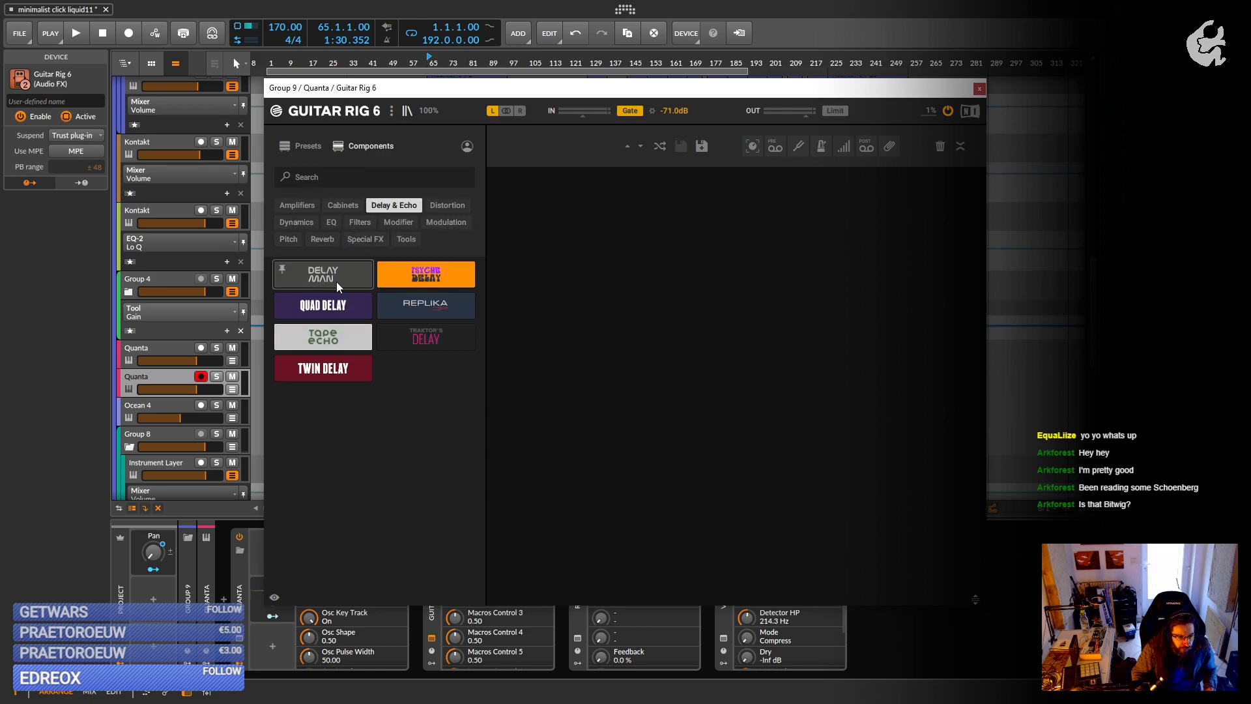
pyautogui.moveTo(354, 369); pyautogui.dragTo(622, 313)
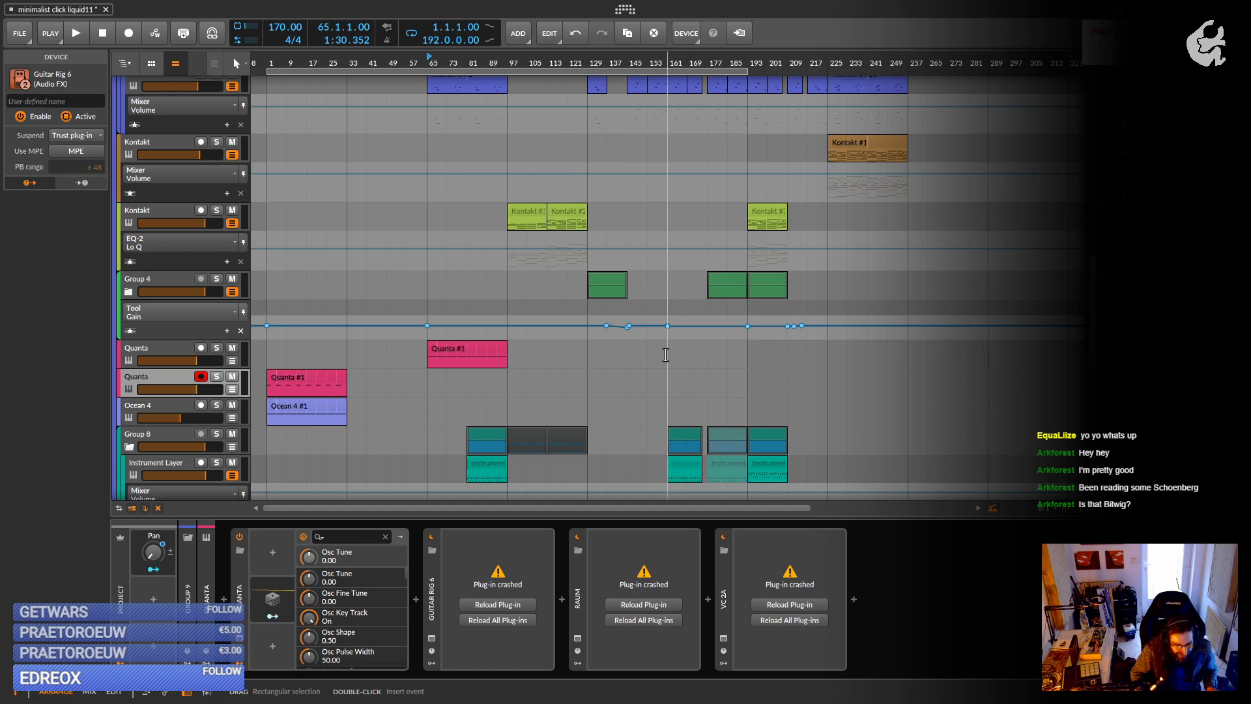
pyautogui.click(511, 620)
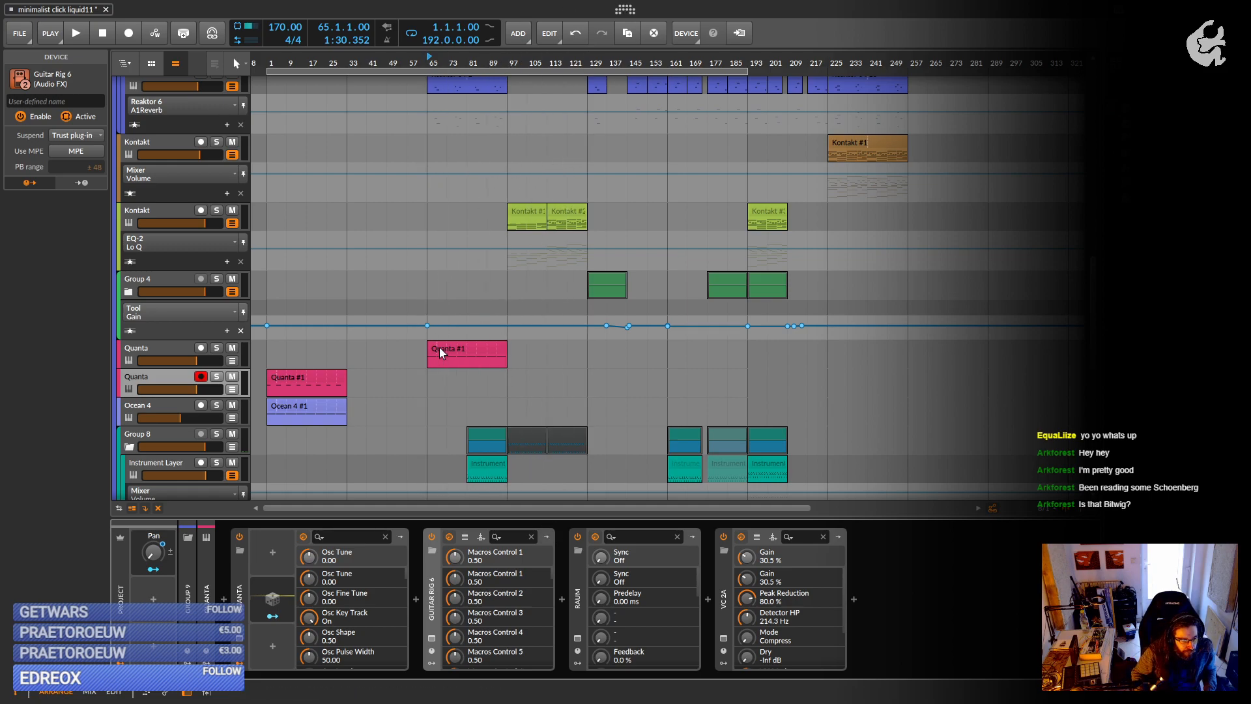
# Solo the duplicated Quanta track and add the Psyche Delay component to Guitar Rig 6's rack.
pyautogui.click(278, 374)
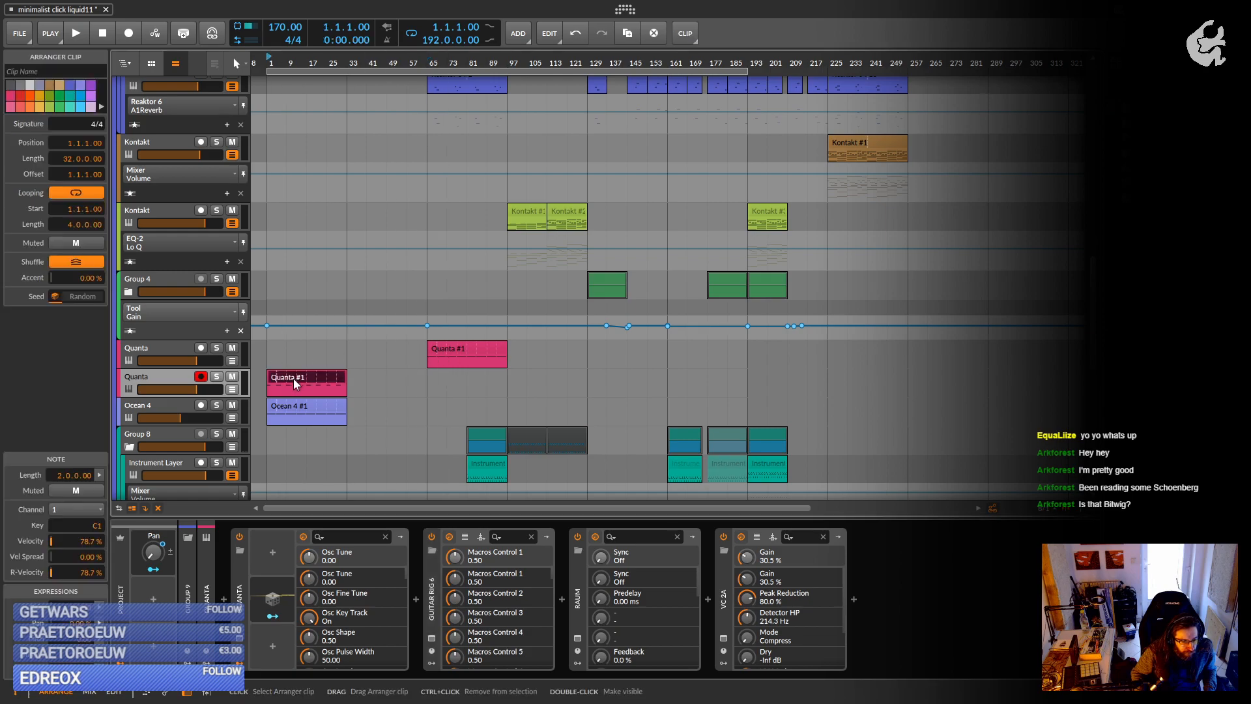
pyautogui.click(217, 376)
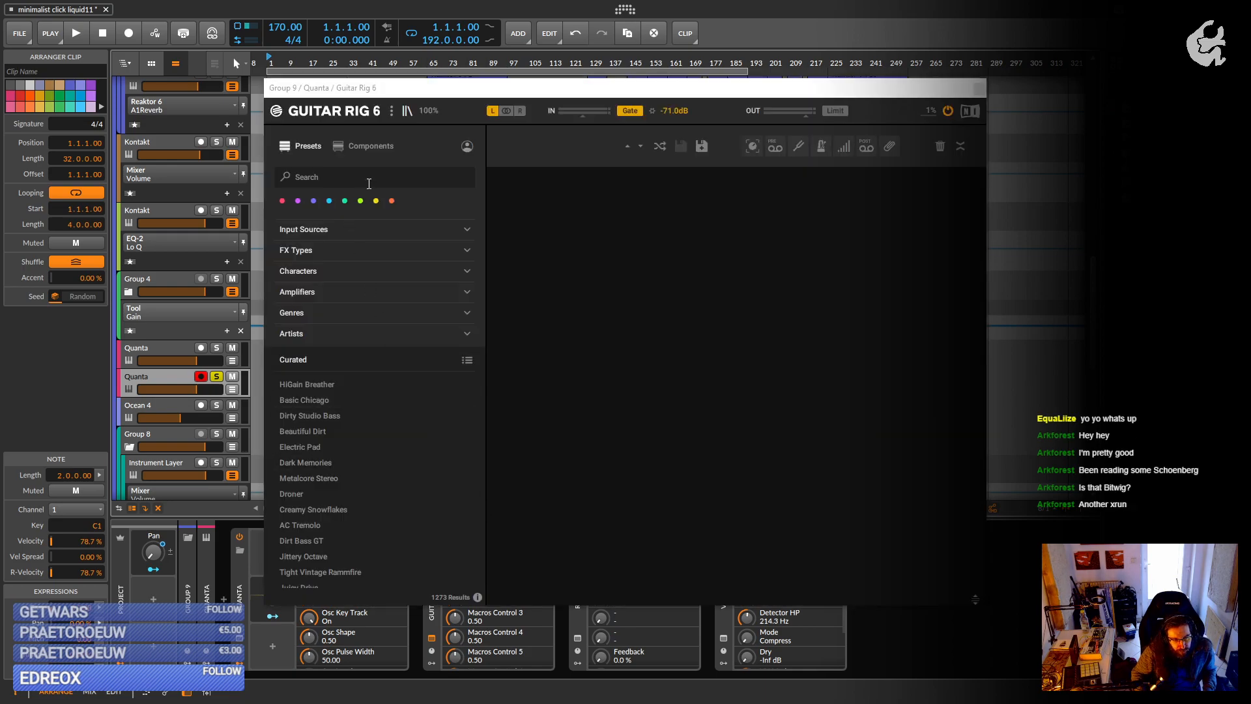
pyautogui.click(364, 148)
pyautogui.click(393, 205)
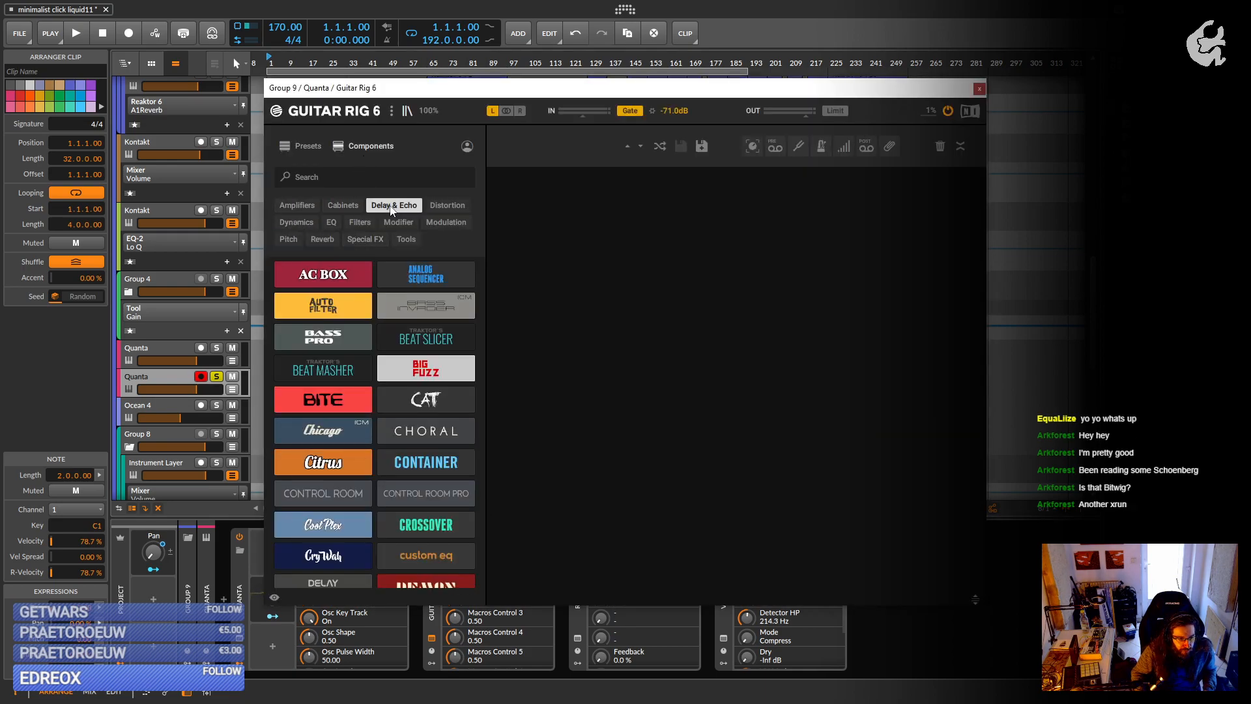
pyautogui.moveTo(400, 265); pyautogui.dragTo(682, 291)
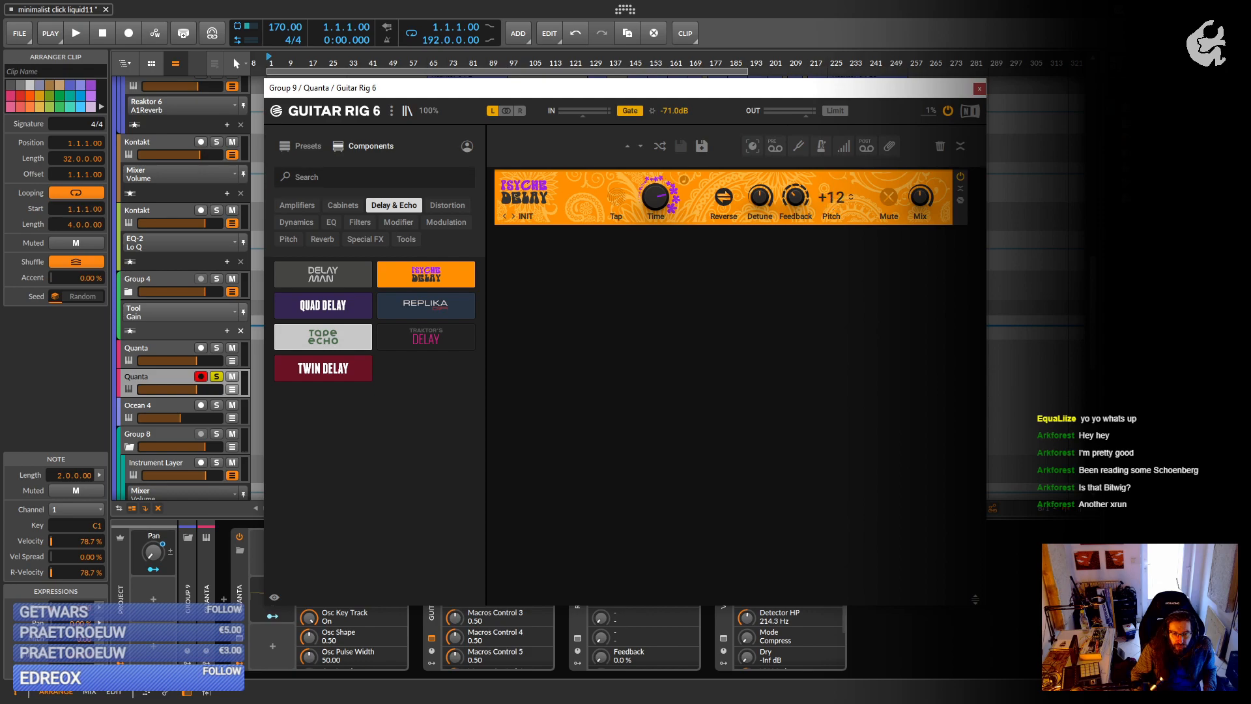
# Enable tempo sync for the Psyche Delay's time and raise its Mix while playing the bass from bar 1.
pyautogui.click(684, 181)
pyautogui.moveTo(936, 92); pyautogui.dragTo(1151, 250)
pyautogui.press('space')
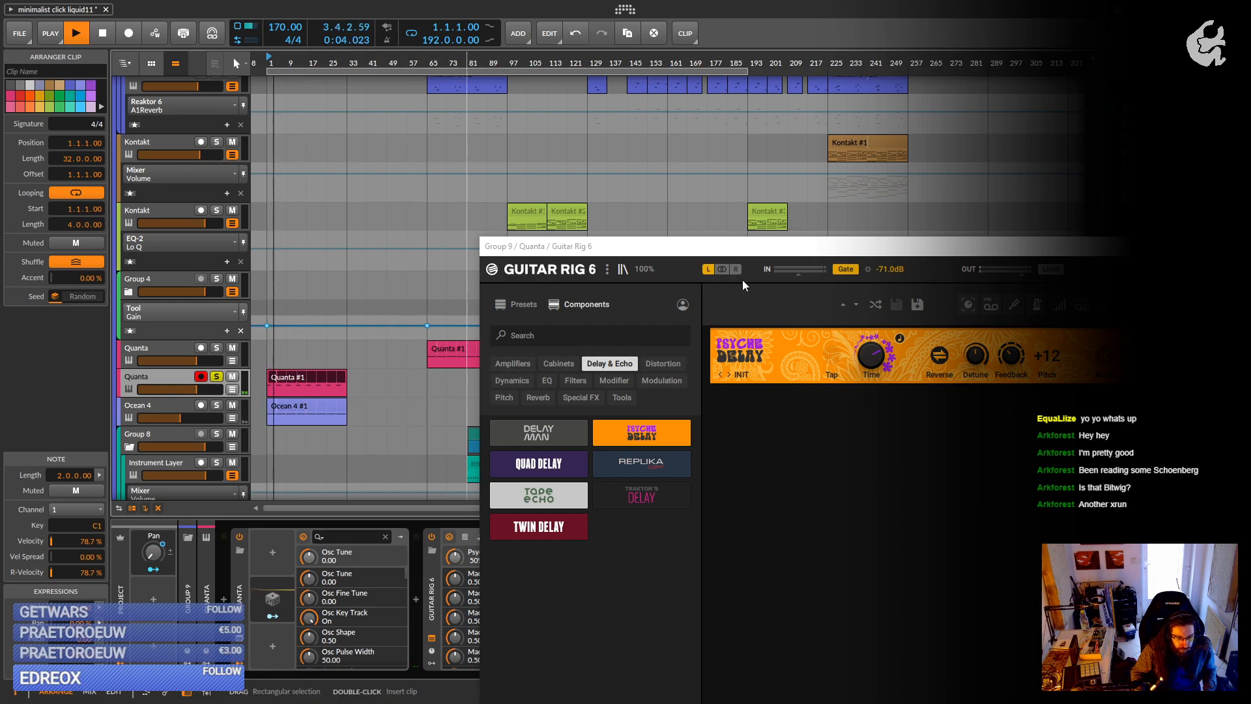
pyautogui.moveTo(759, 301); pyautogui.dragTo(531, 140)
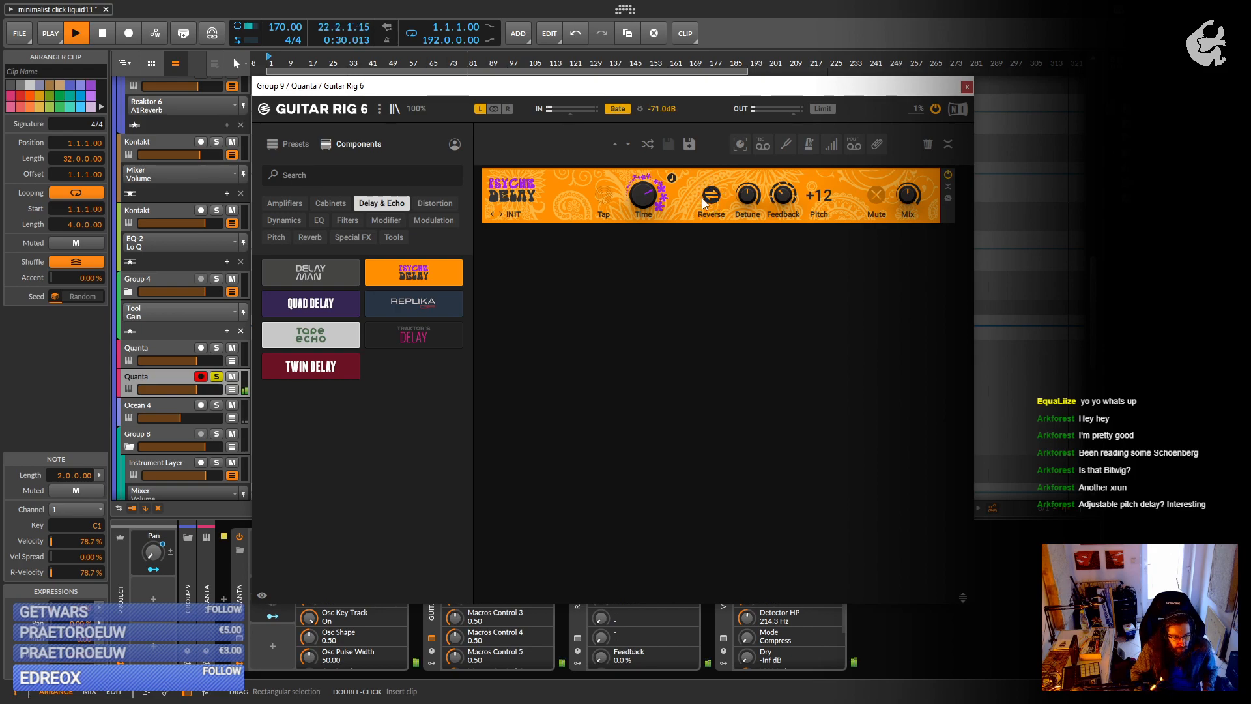
pyautogui.moveTo(907, 196); pyautogui.dragTo(908, 174)
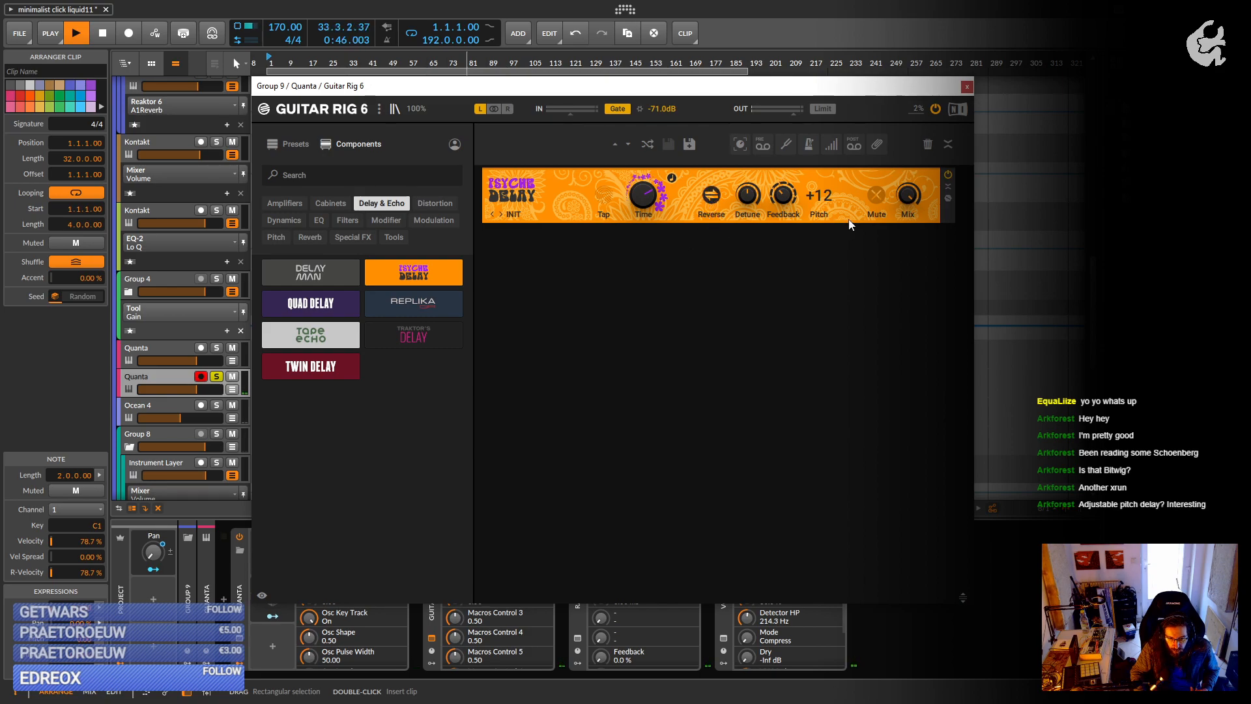
# Duplicate the Psyche Delay component below the existing one in the Guitar Rig 6 rack and restart playback.
pyautogui.rightClick(576, 198)
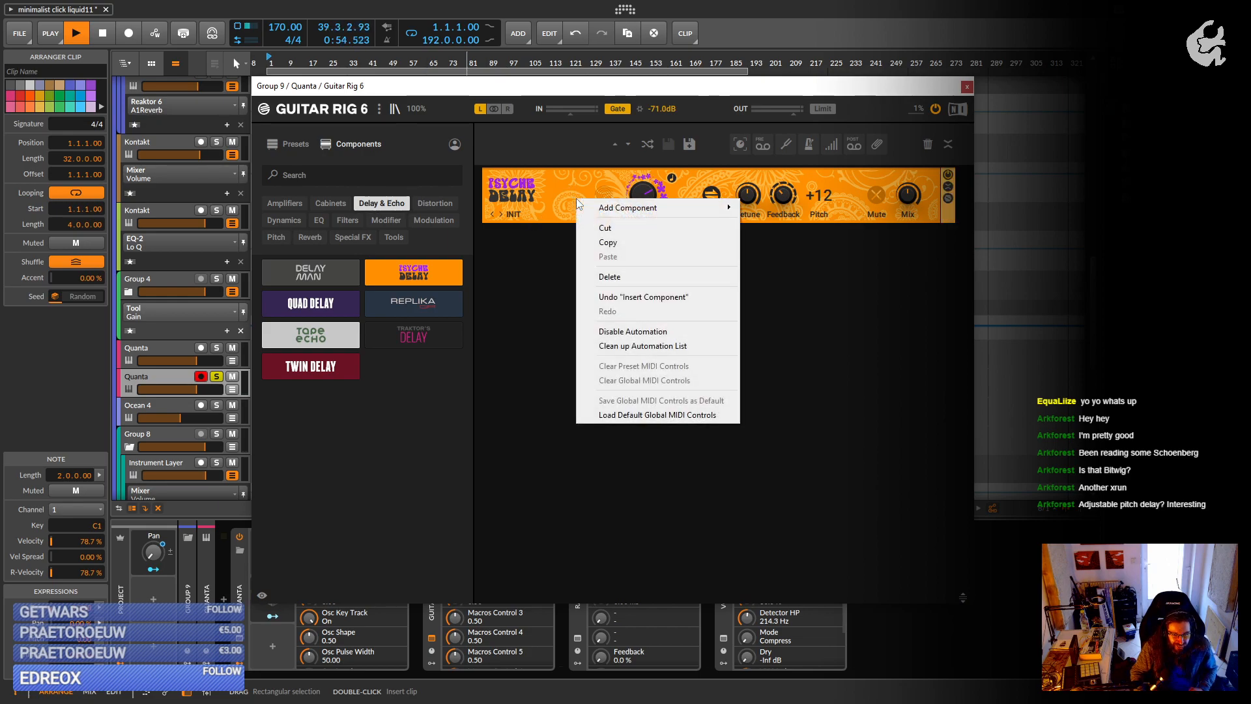
pyautogui.click(631, 242)
pyautogui.rightClick(611, 316)
pyautogui.click(673, 373)
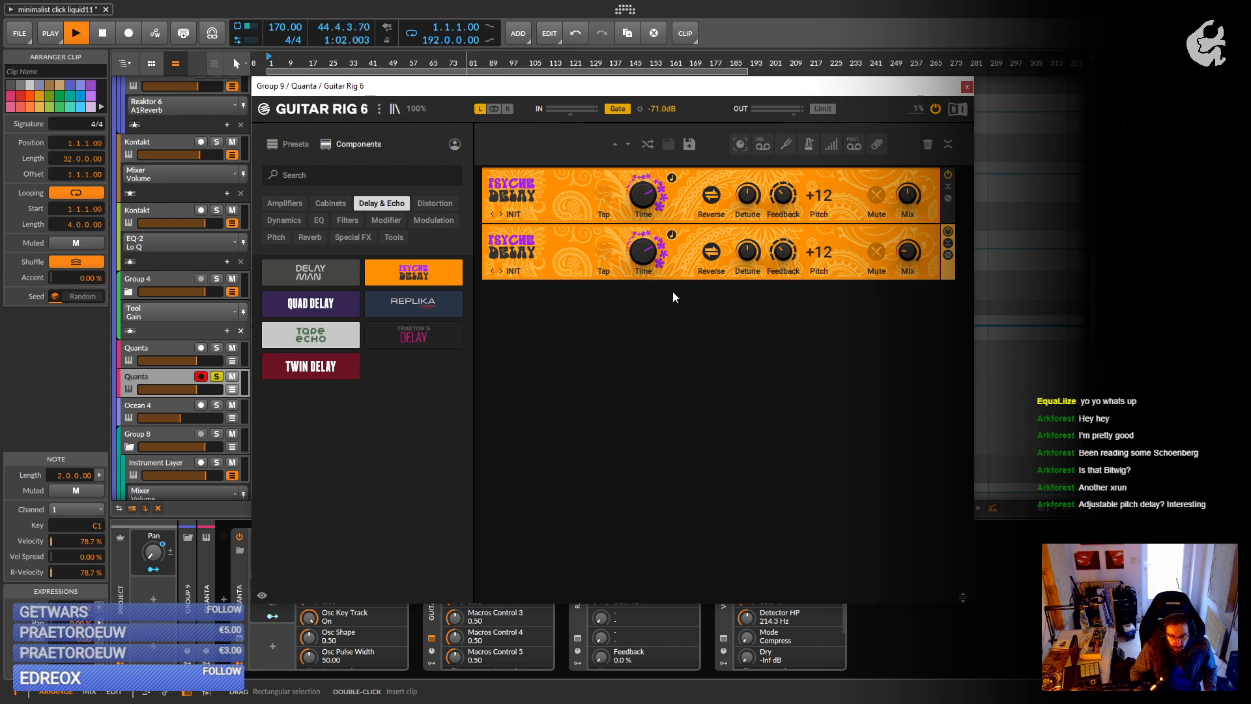
pyautogui.press('space')
pyautogui.press('space')
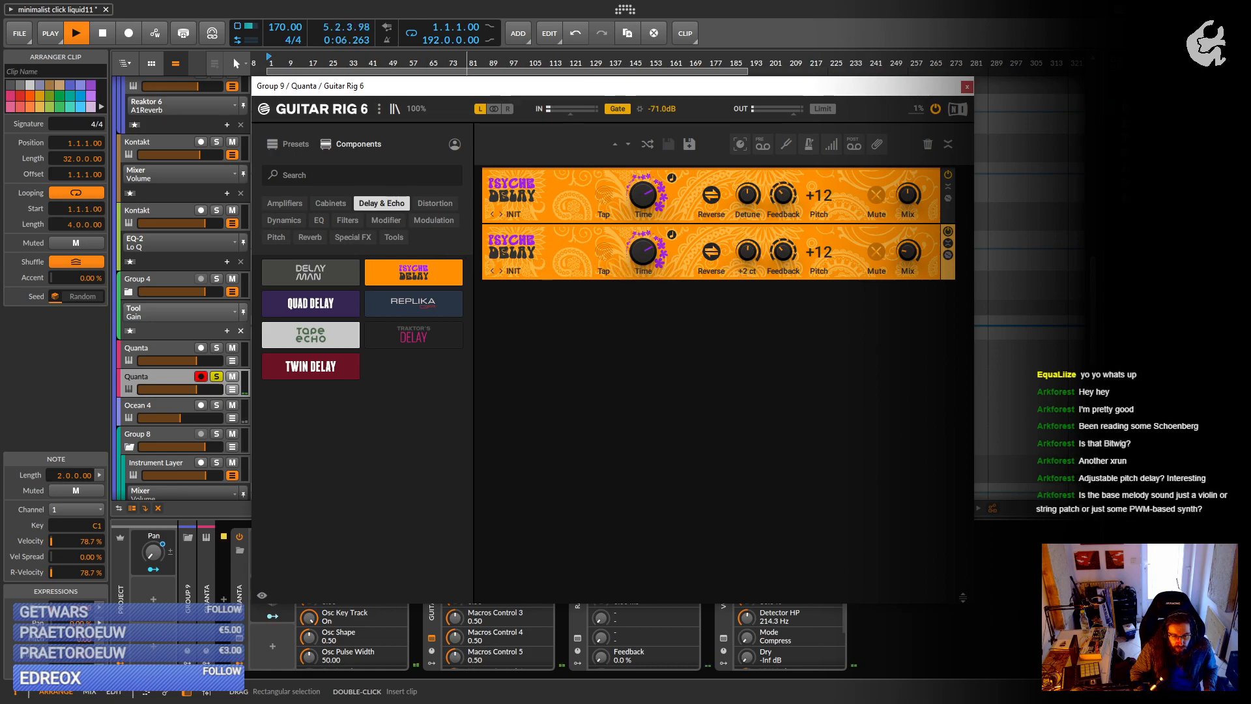
# Fine-tune the Detune and Feedback of the two Psyche Delays, setting the second one's Feedback to 53.6 %, and close Guitar Rig.
pyautogui.moveTo(747, 194); pyautogui.dragTo(747, 198)
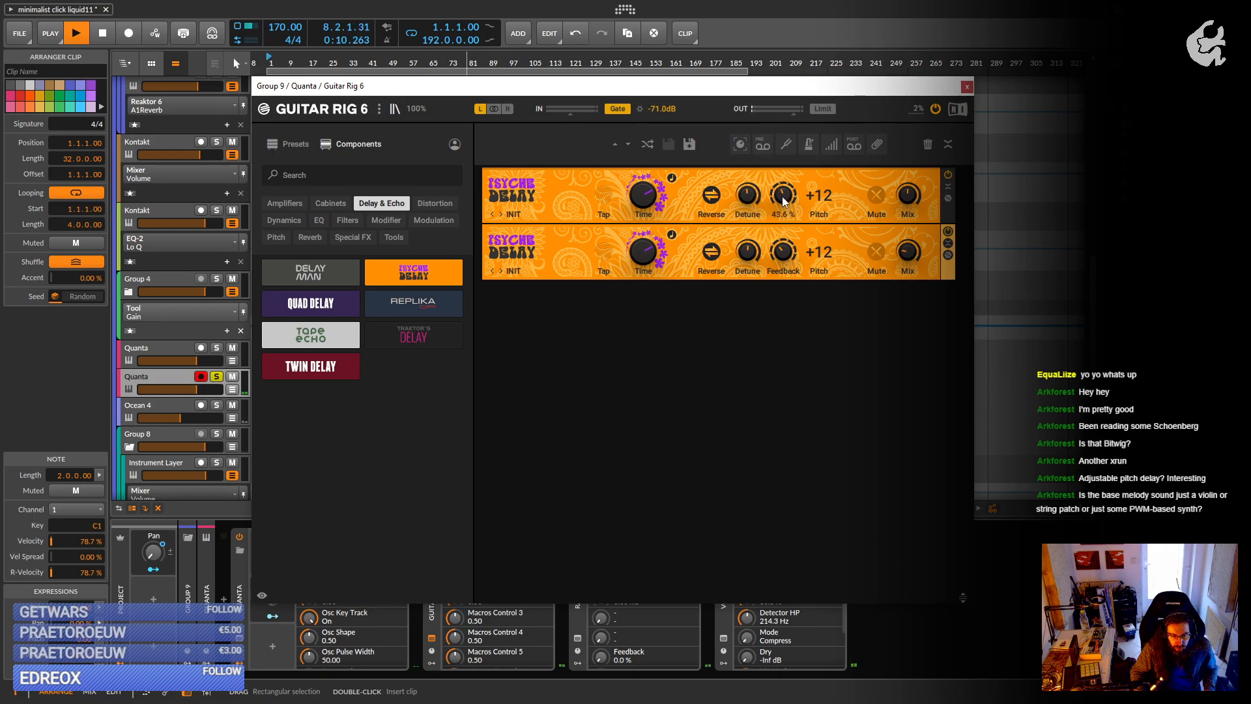
pyautogui.moveTo(783, 251); pyautogui.dragTo(782, 256)
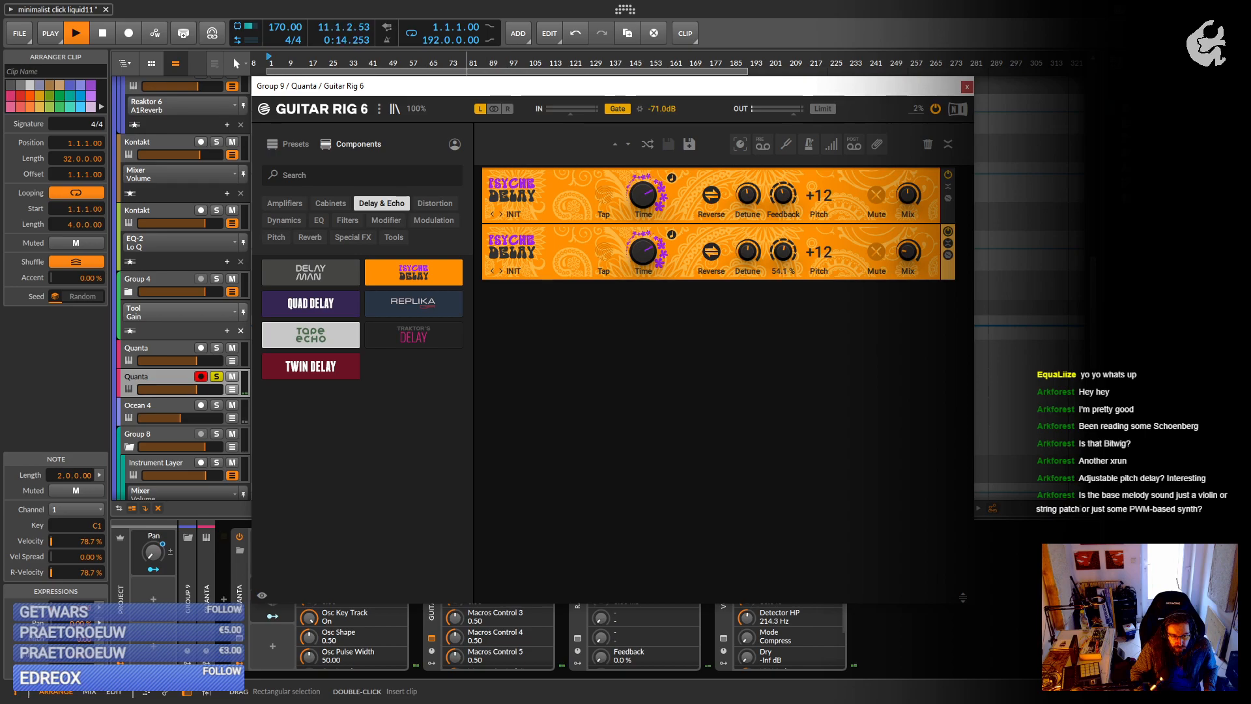
pyautogui.moveTo(782, 251); pyautogui.dragTo(782, 253)
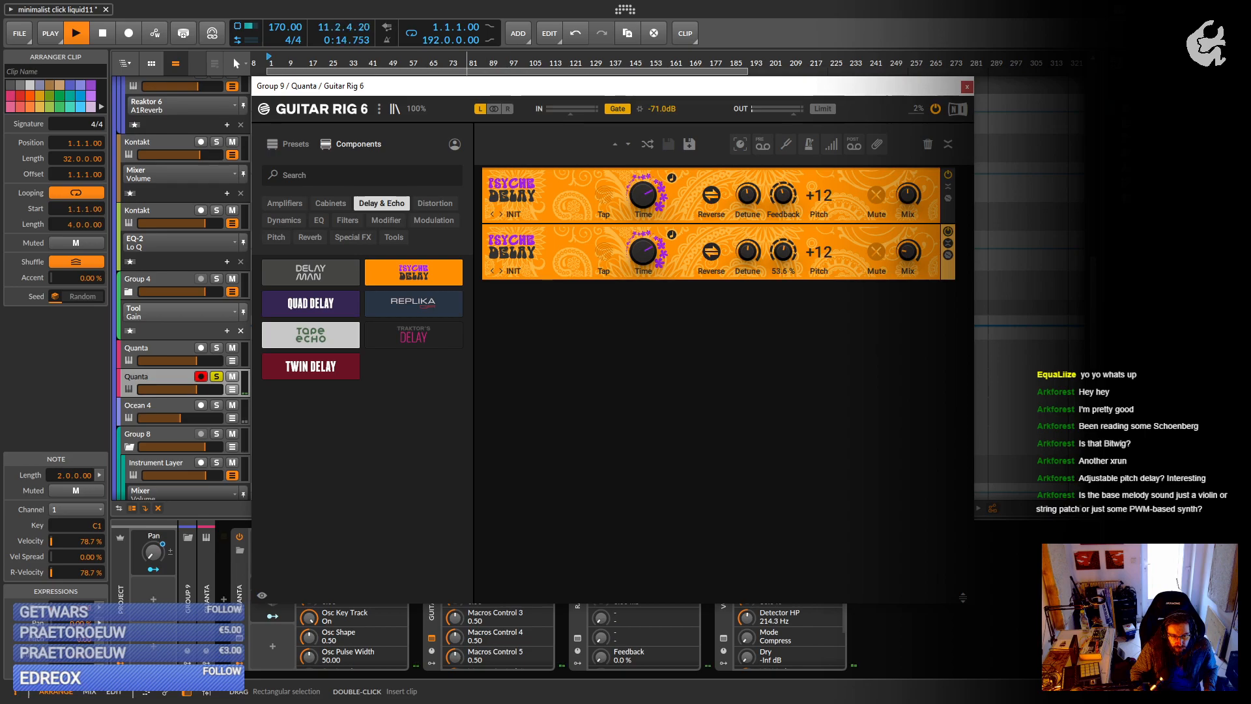
pyautogui.click(967, 87)
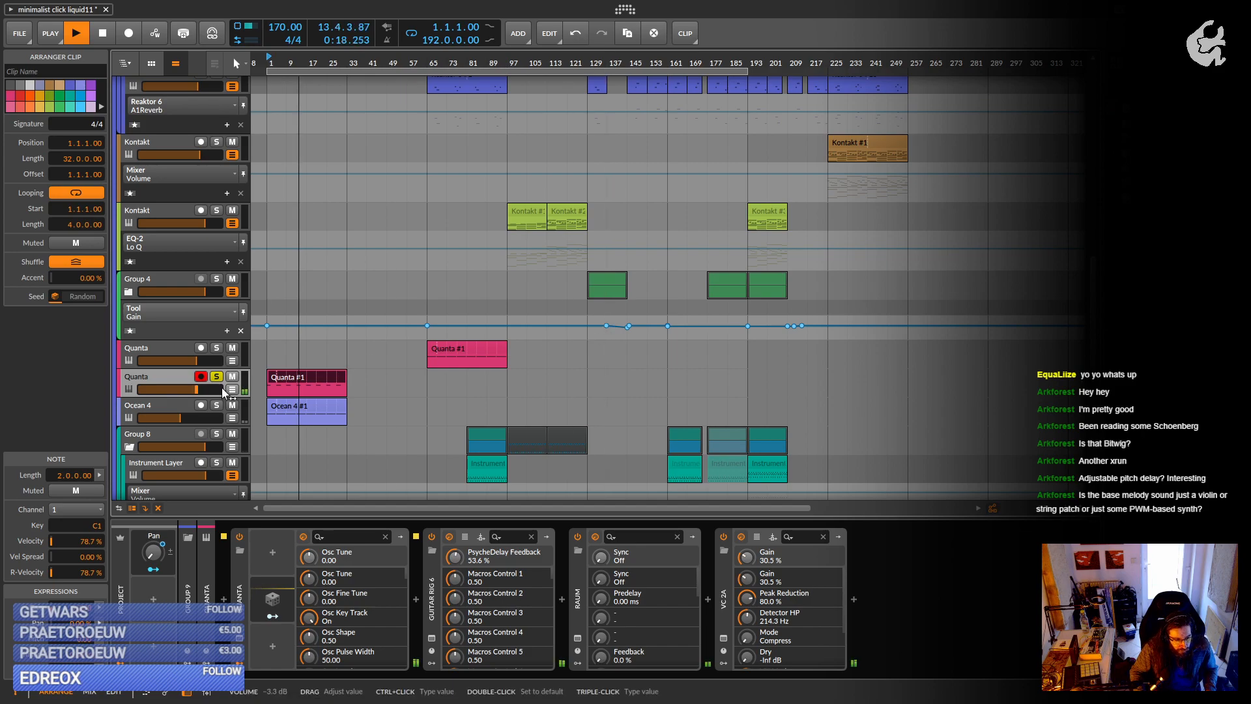
pyautogui.press('space')
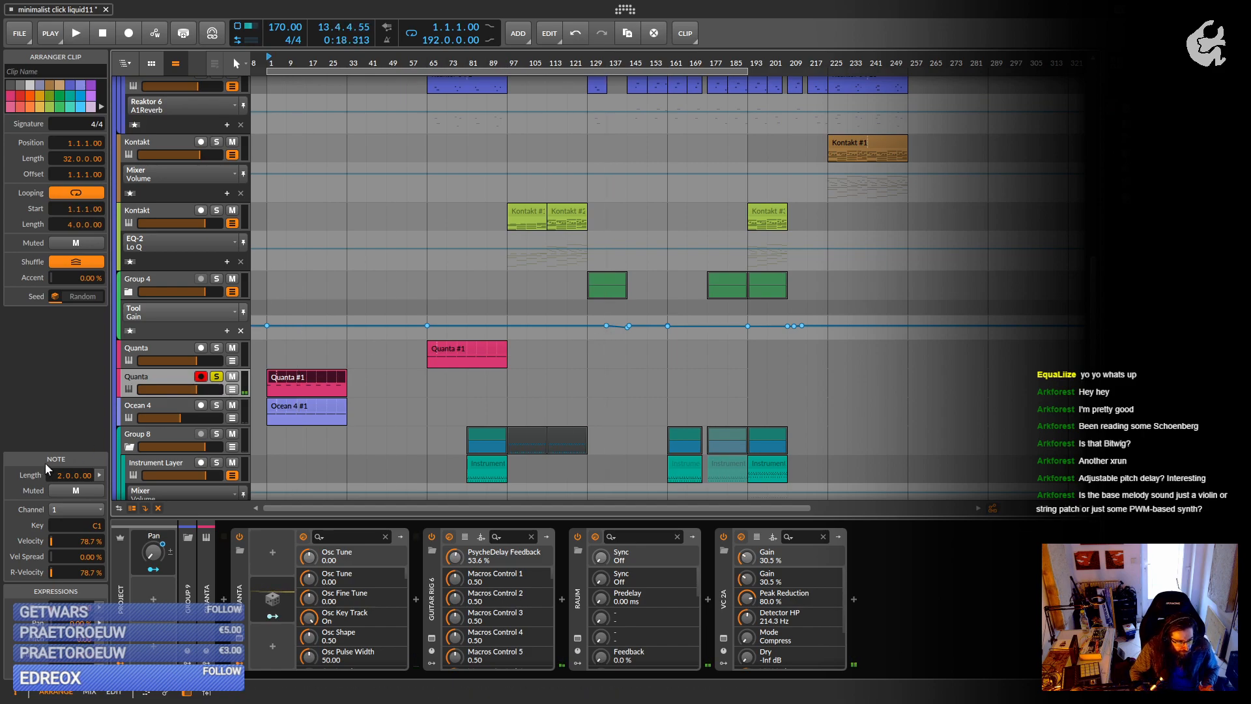
# Play the intro from bar 1 and raise the Ocean 4 track's volume to -6.5 dB.
pyautogui.click(158, 408)
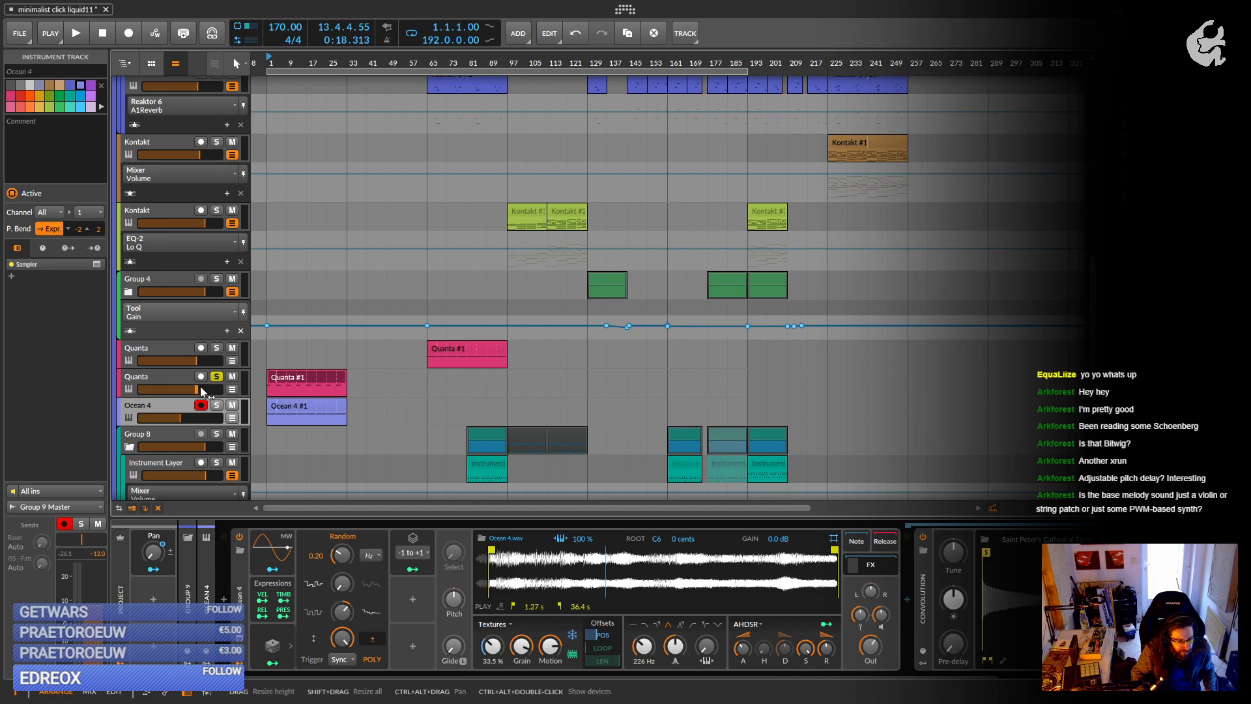
pyautogui.click(175, 382)
pyautogui.press('space')
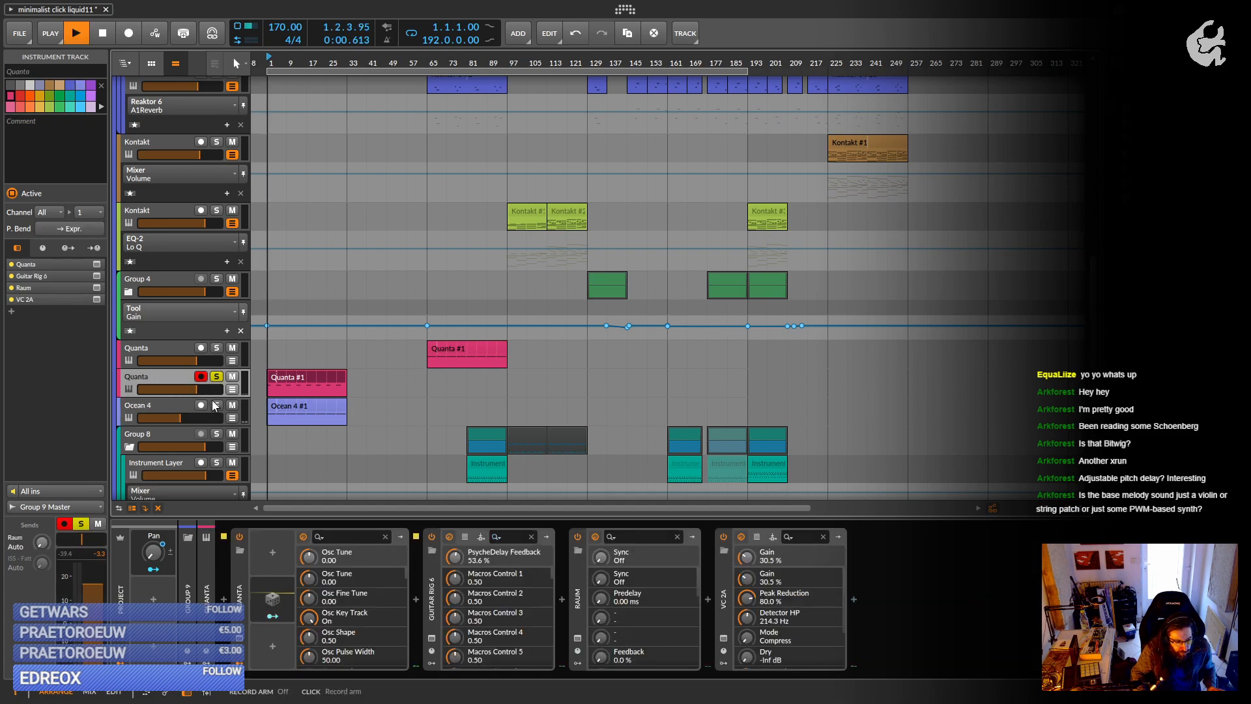
pyautogui.click(216, 405)
pyautogui.moveTo(180, 417); pyautogui.dragTo(189, 417)
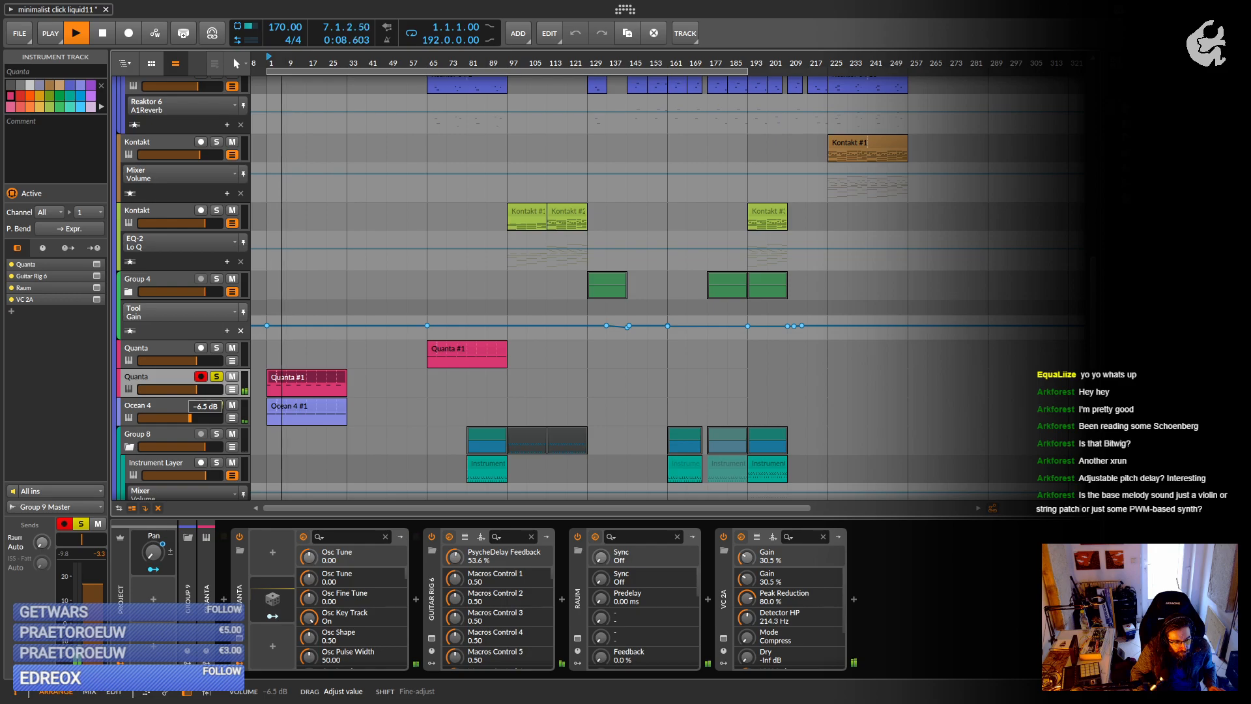
# Copy the Group 3 Master-bounce-12 clip on Audio 4 from bar 177 to bar 17 and stop playback.
pyautogui.scroll(10, 404, 270)
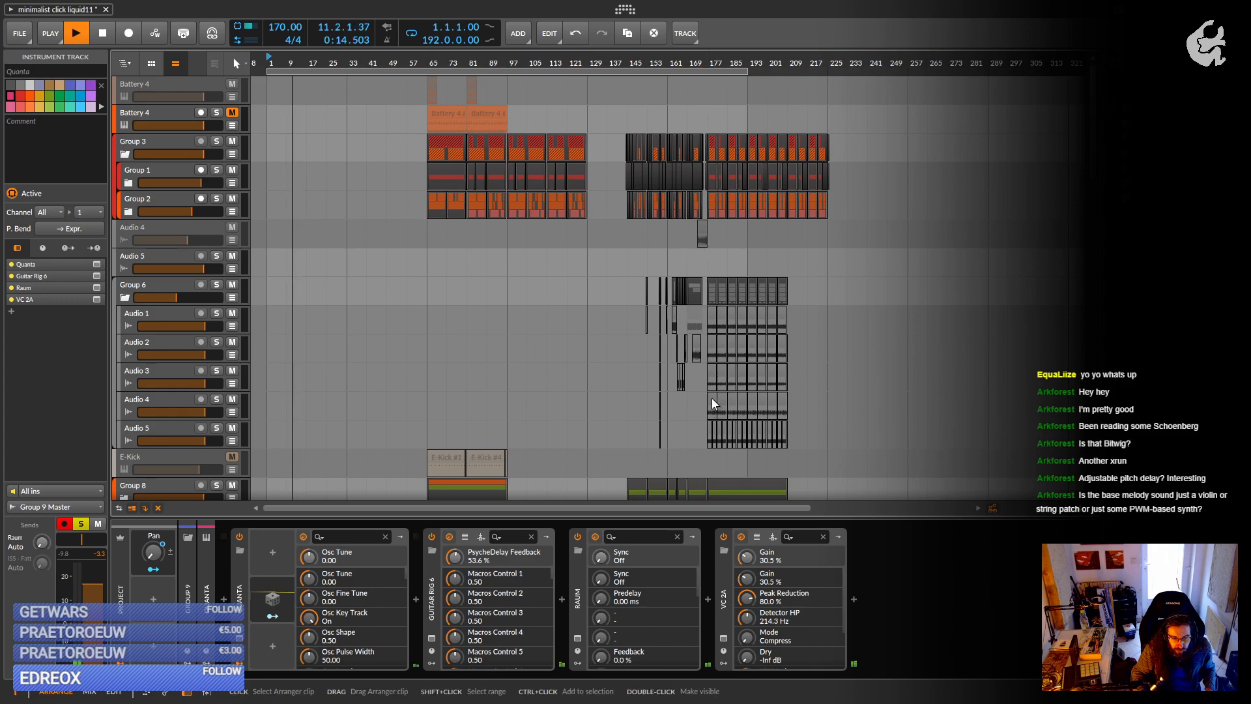
pyautogui.moveTo(711, 397); pyautogui.dragTo(314, 418)
pyautogui.press('space')
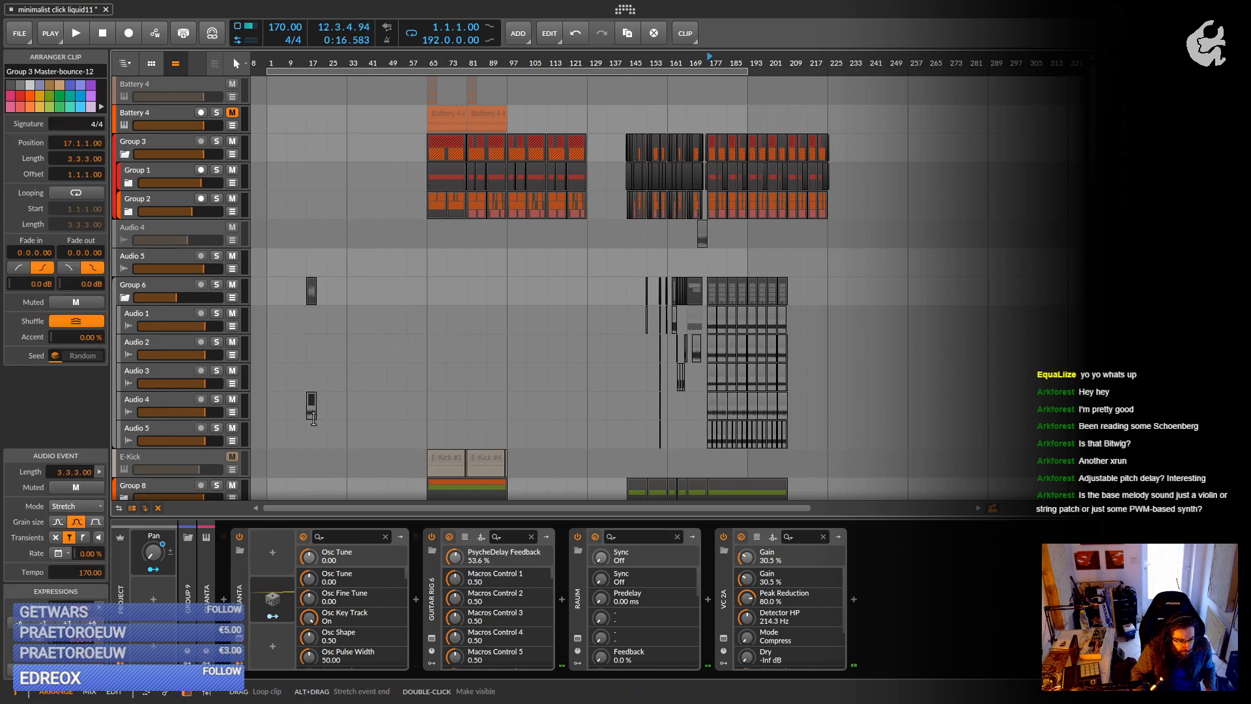
# Move the copied bounce clip at bar 17 onto a new grey audio track directly below Audio 4.
pyautogui.scroll(5, 313, 418)
pyautogui.rightClick(173, 401)
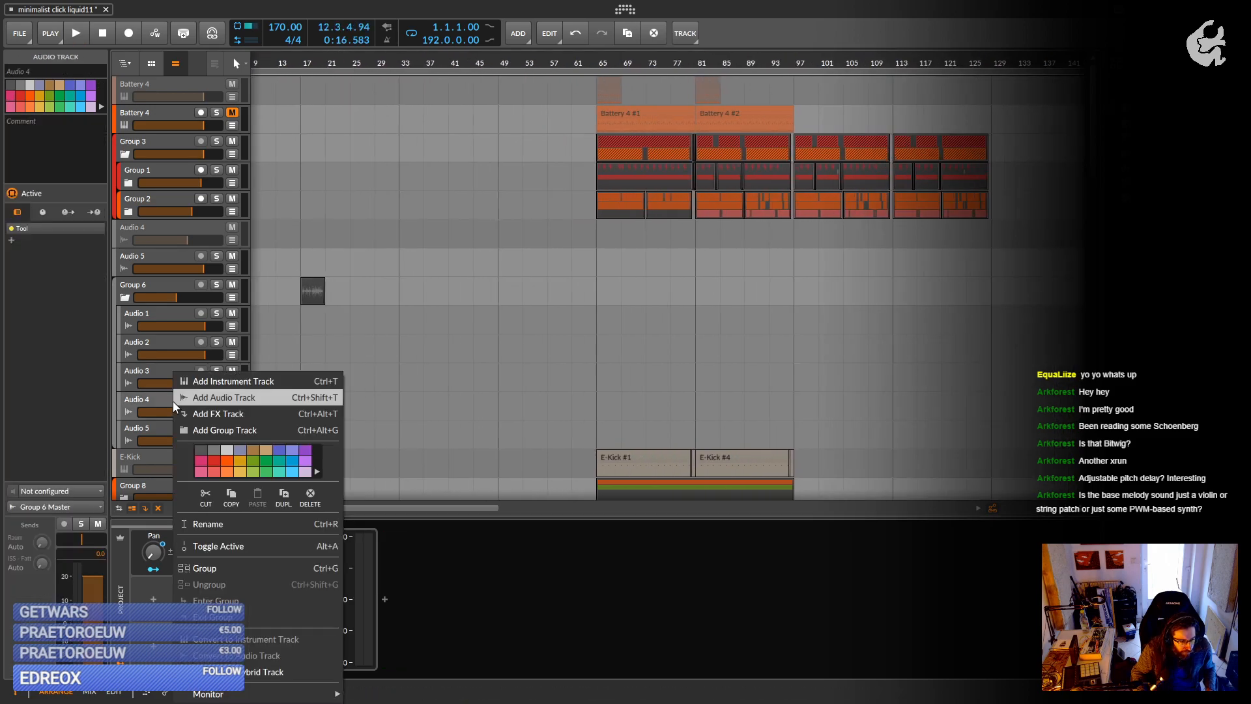
pyautogui.click(234, 395)
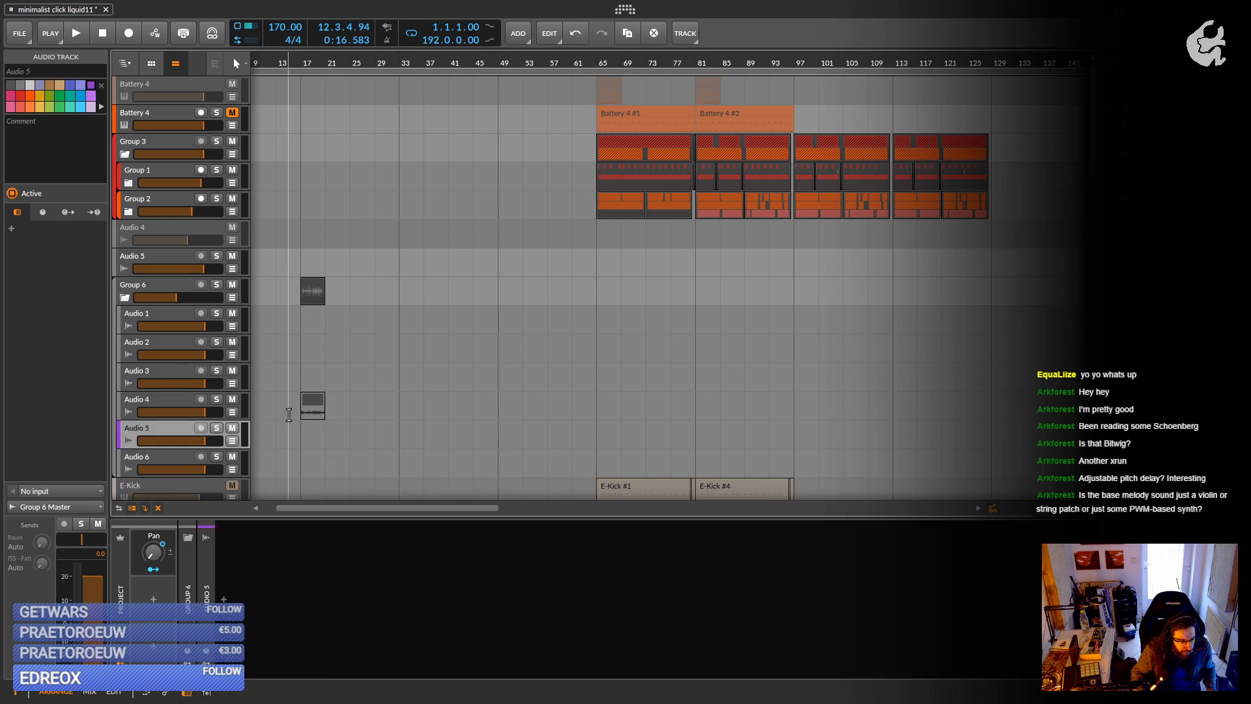
pyautogui.moveTo(311, 399); pyautogui.dragTo(311, 426)
pyautogui.rightClick(159, 430)
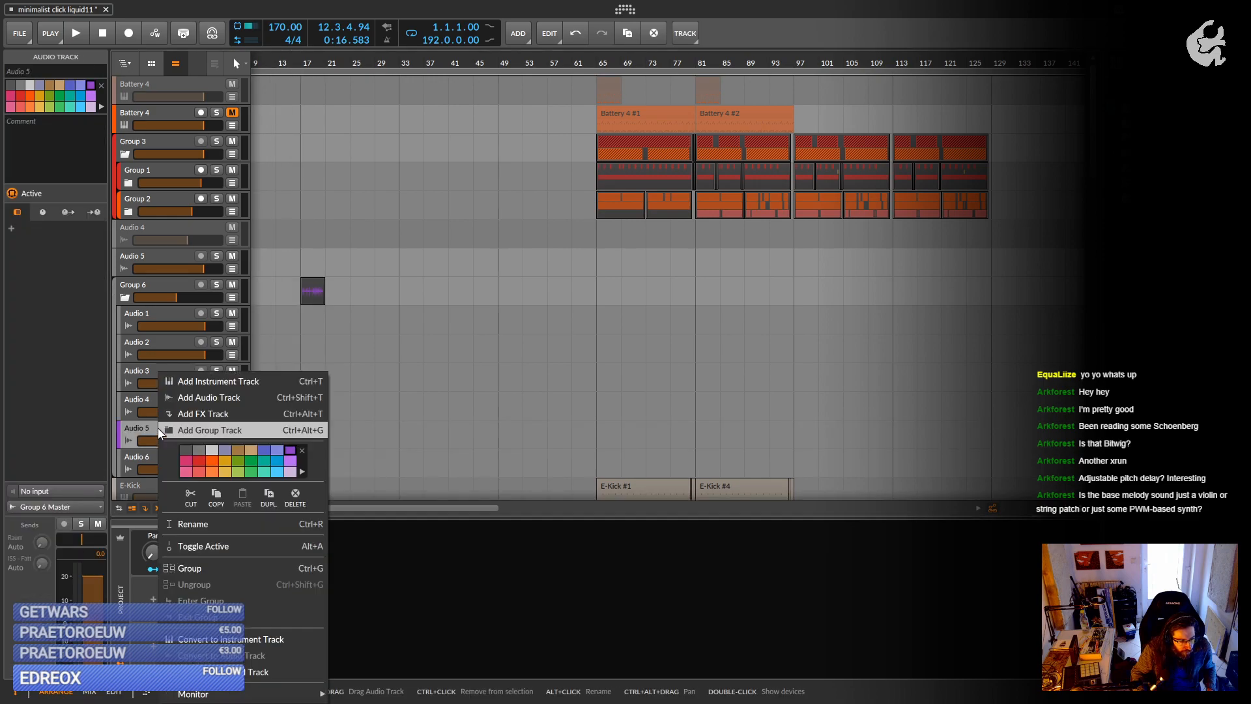
pyautogui.click(198, 452)
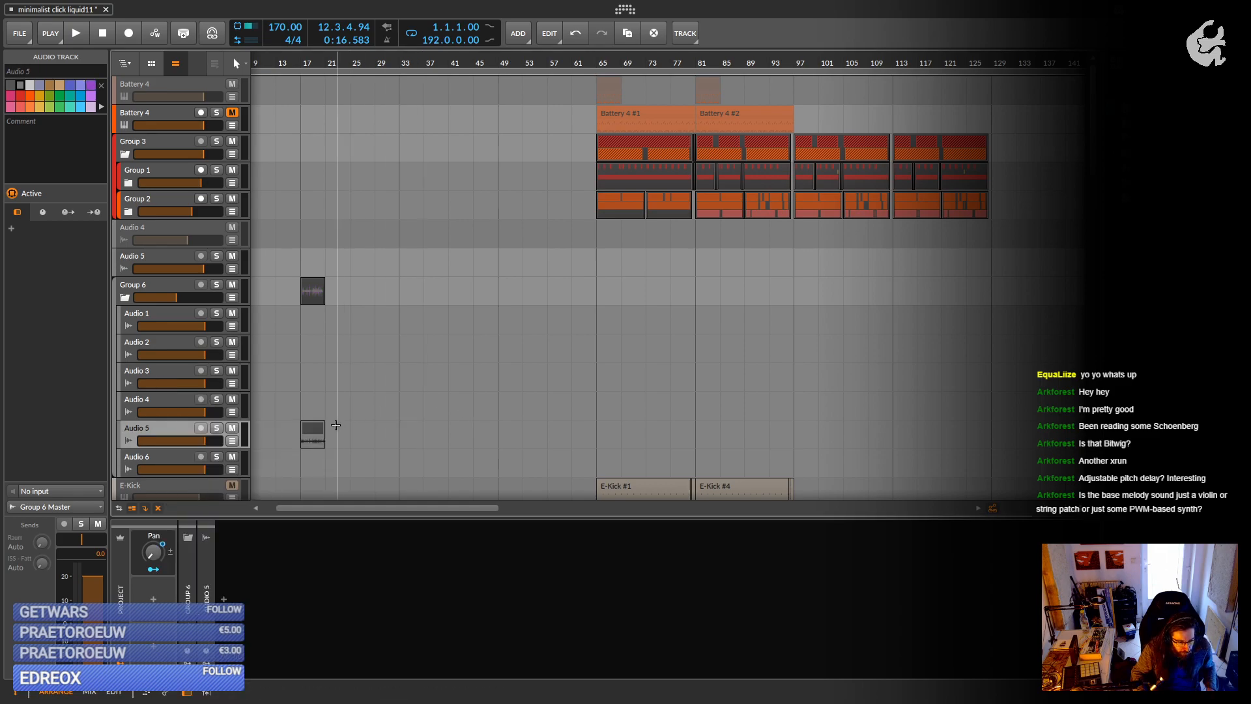
# Solo the new Audio 5 track and play its bounce clip from bar 17.
pyautogui.click(311, 430)
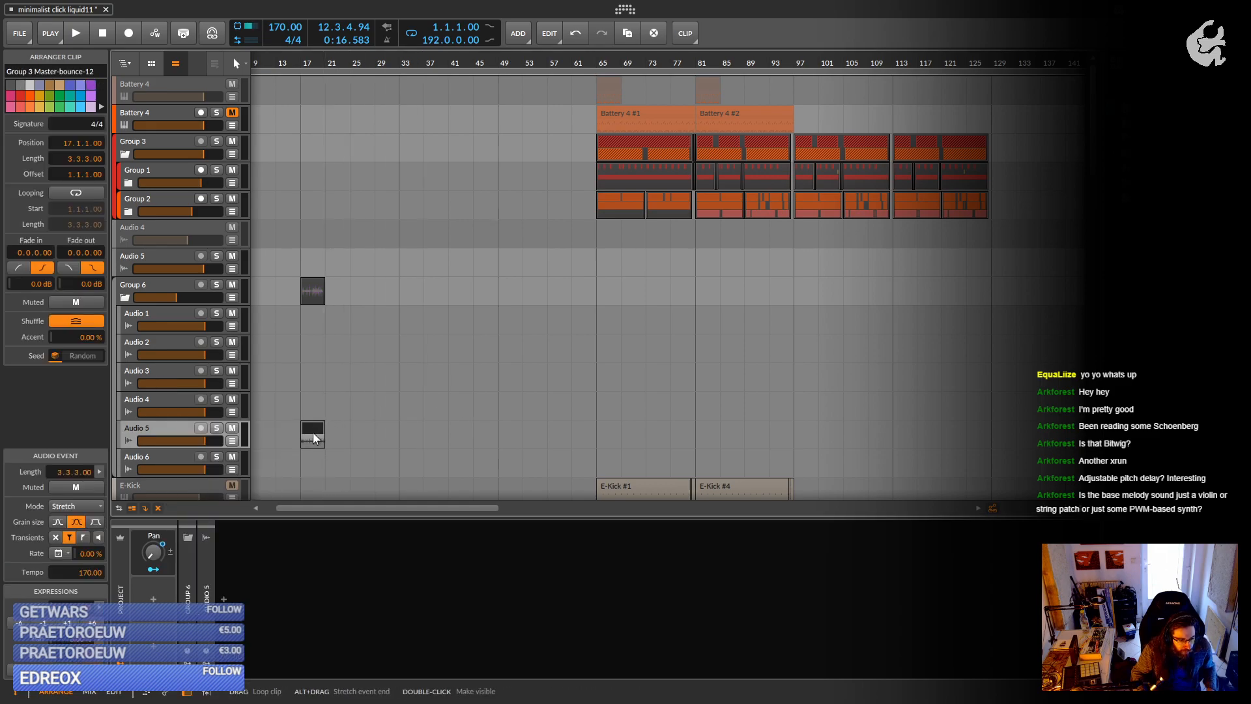
pyautogui.press('s')
pyautogui.press('space')
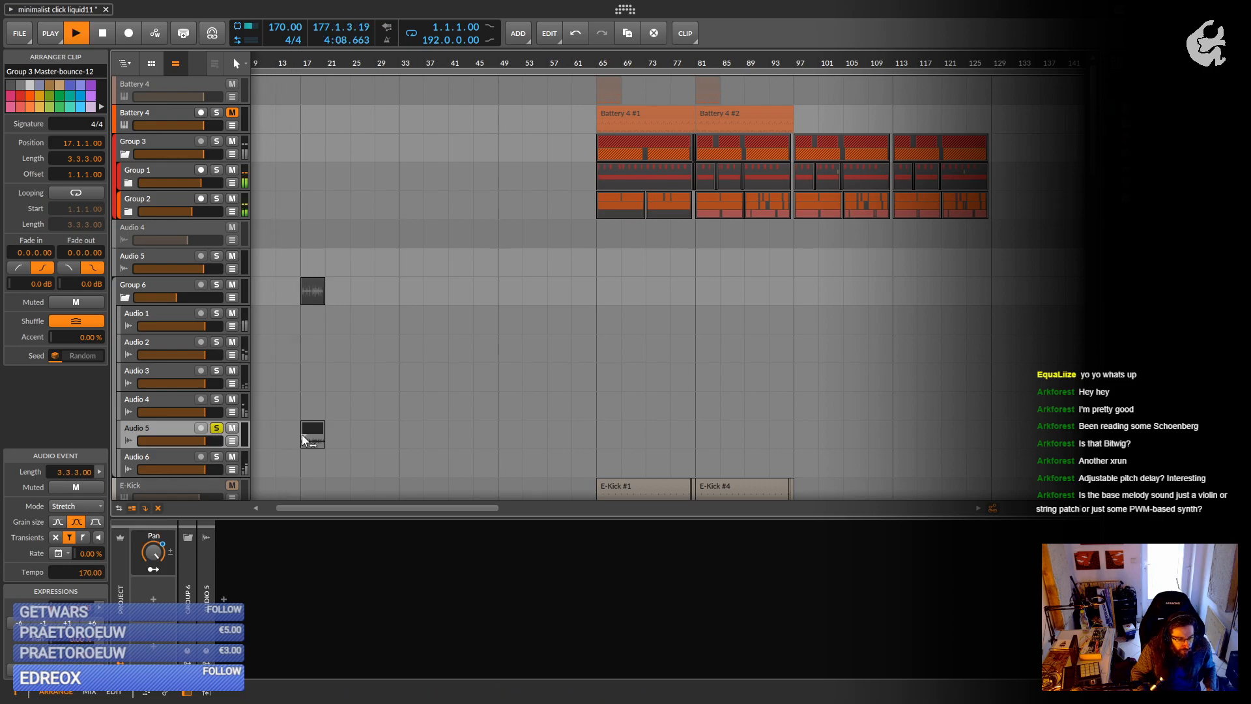
pyautogui.press('space')
pyautogui.hotkey('shift', 'space')
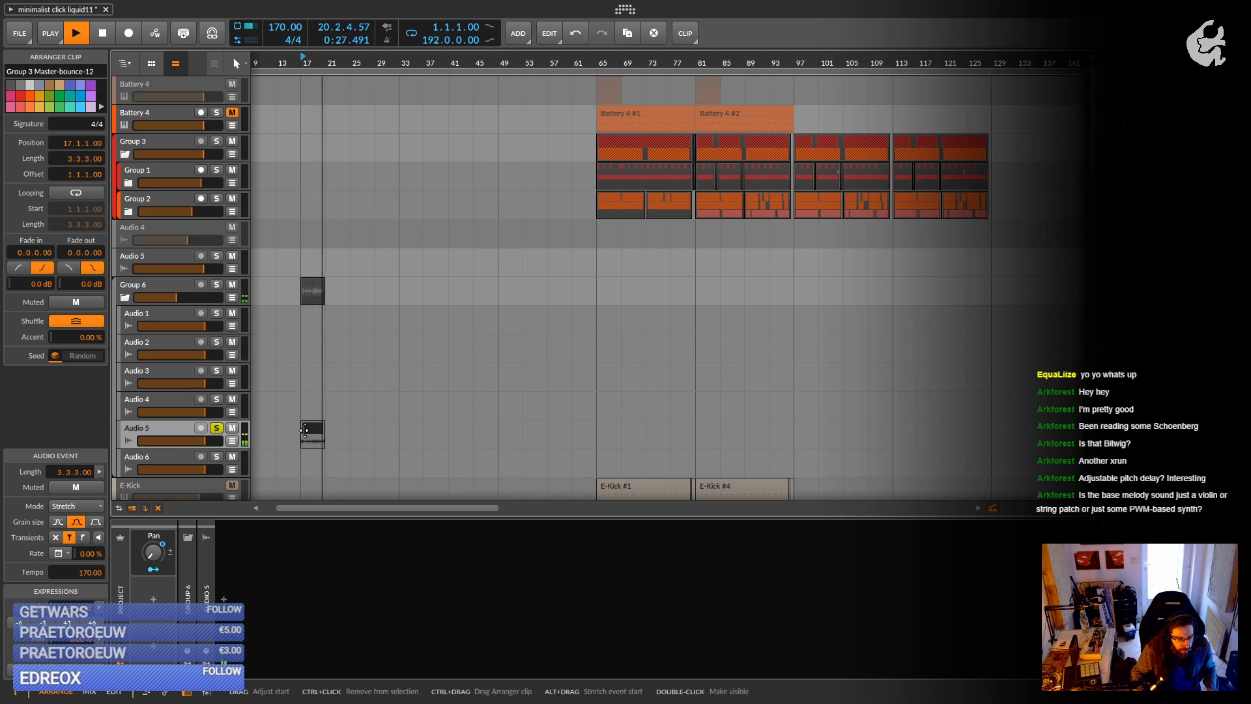
pyautogui.press('space')
# Shorten the bounce clip at bar 17 to two bars and duplicate it three times.
pyautogui.moveTo(335, 444); pyautogui.dragTo(469, 492)
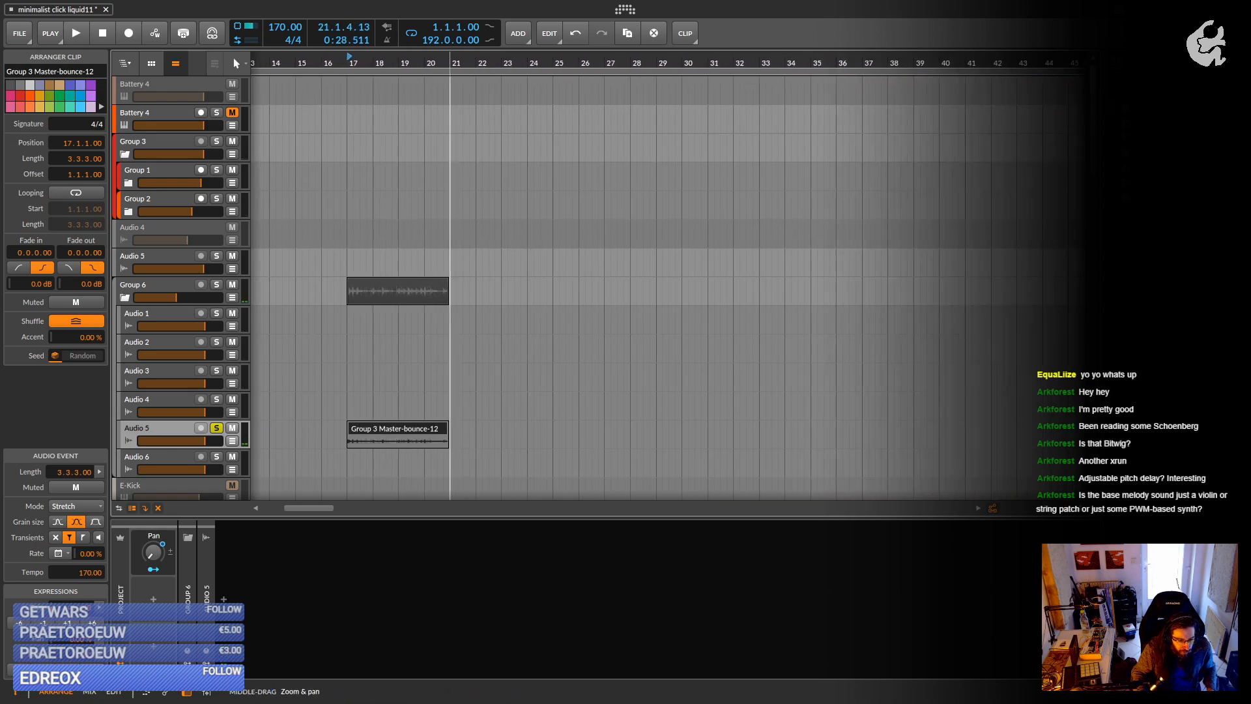
pyautogui.moveTo(451, 435); pyautogui.dragTo(385, 436)
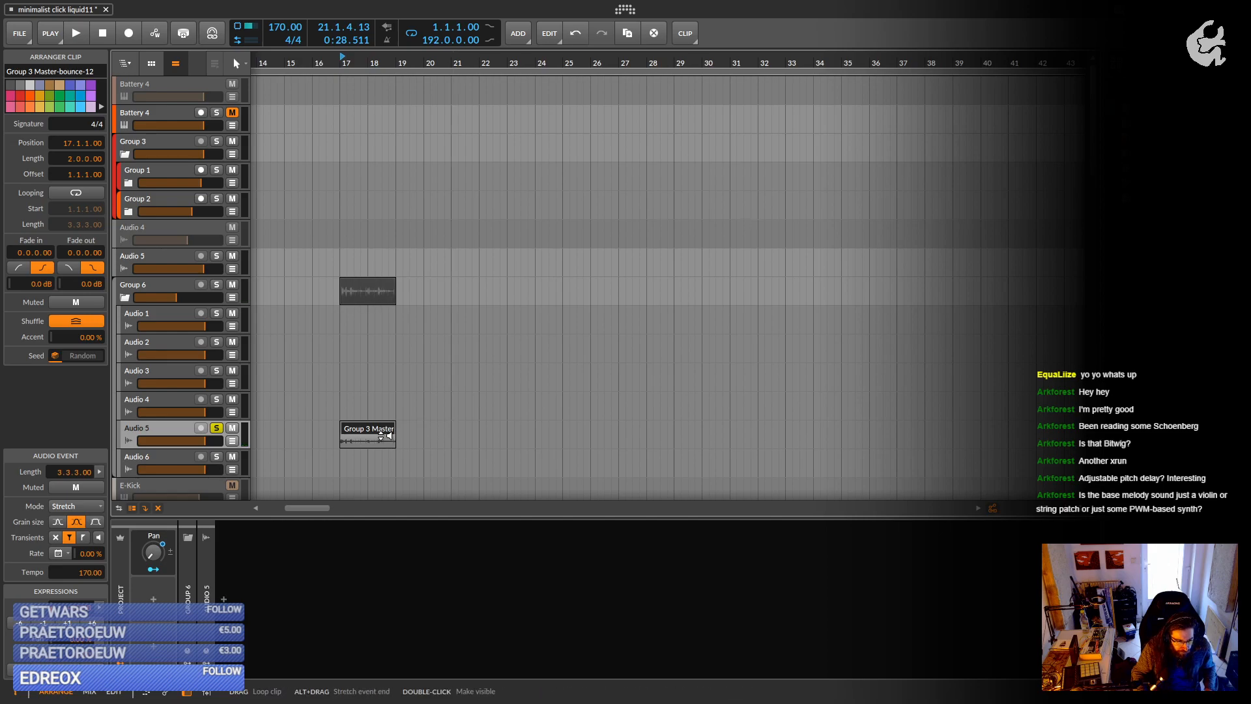
pyautogui.hotkey('ctrl', 'd')
pyautogui.hotkey('ctrl', 'd')
pyautogui.hotkey('ctrl', 'd')
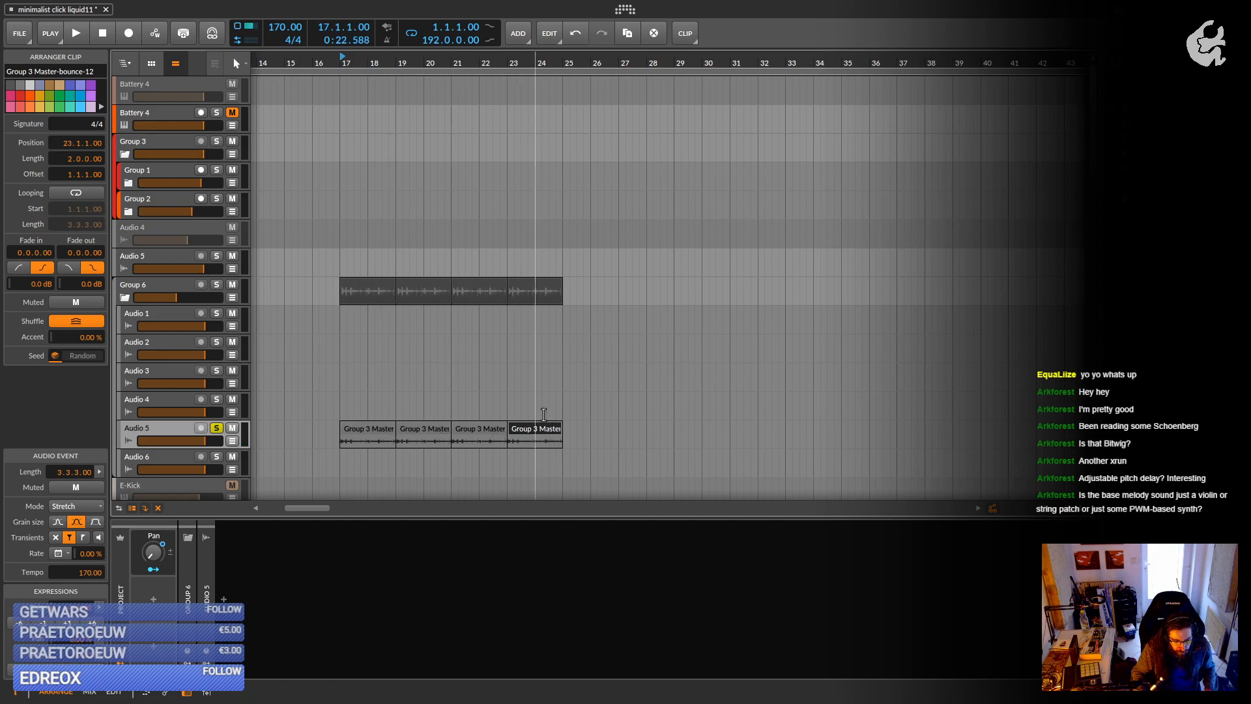
# Extend the last copy to four bars, trim off its first half and keep the remaining two bars at bar 23.
pyautogui.click(545, 431)
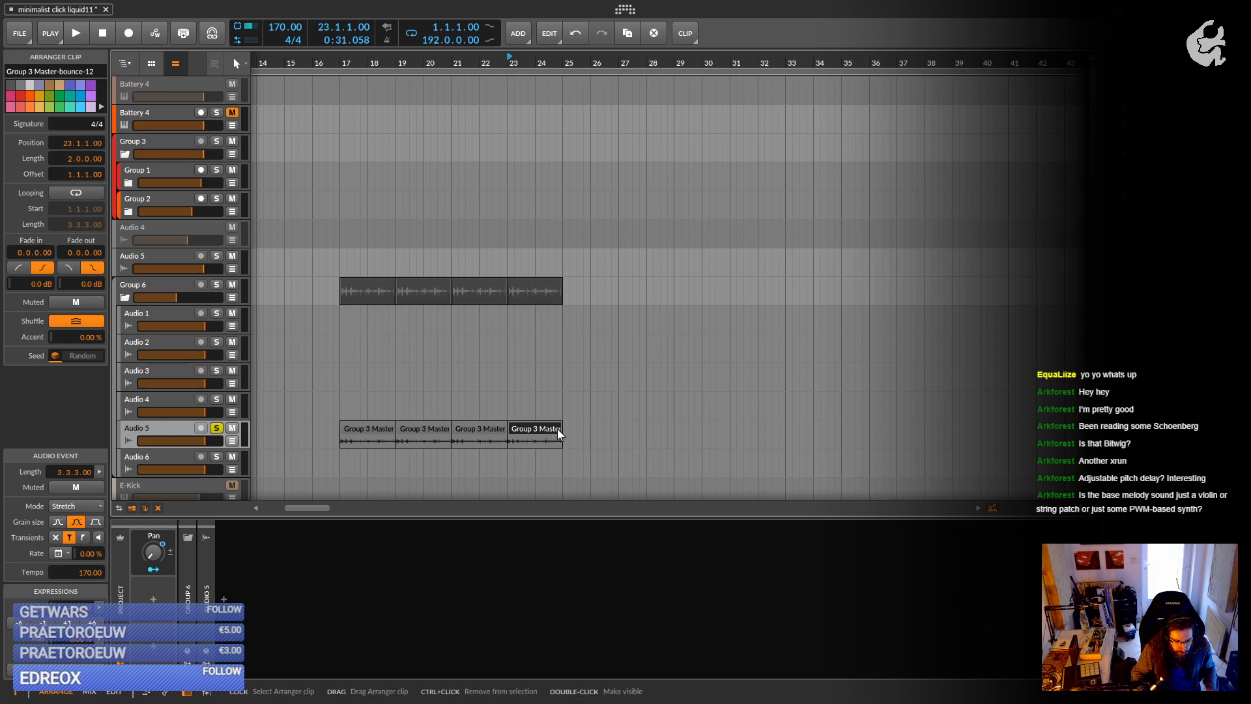
pyautogui.moveTo(561, 433); pyautogui.dragTo(617, 433)
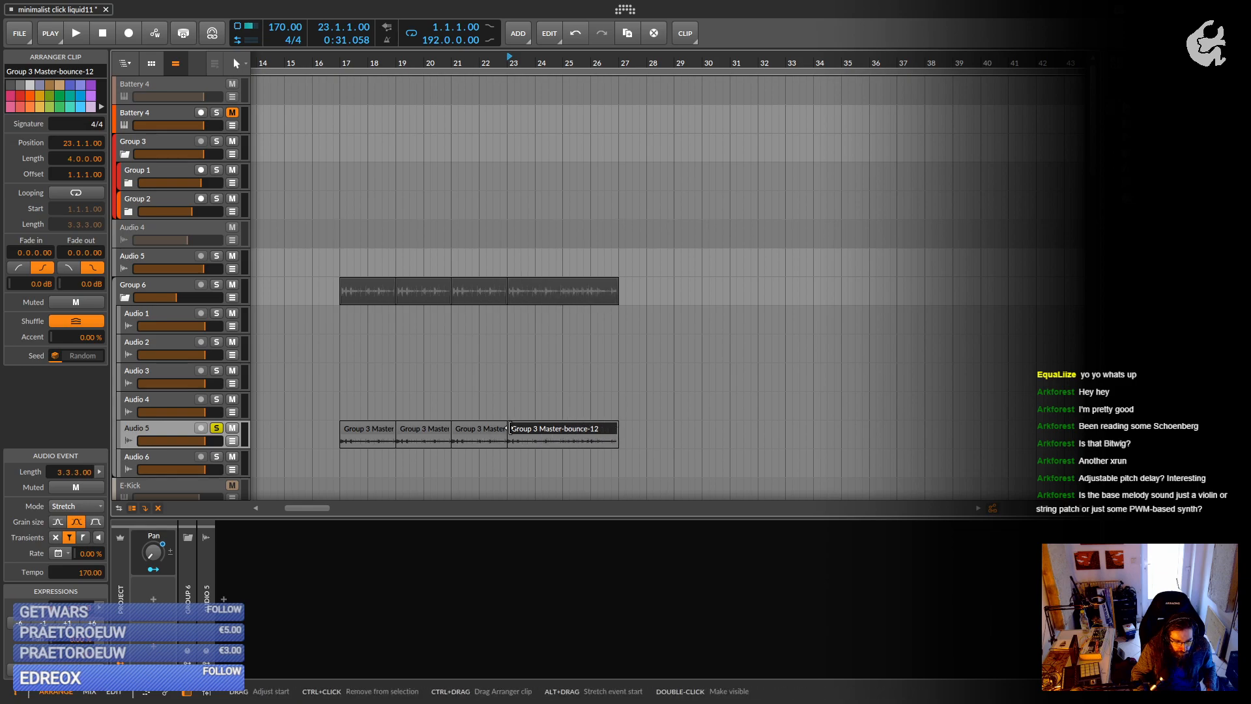
pyautogui.moveTo(510, 429)
pyautogui.mouseDown()
pyautogui.moveTo(571, 431)
pyautogui.moveTo(517, 432)
pyautogui.mouseUp()
# Add an EQ-2 to Audio 5 with the low band at -16.4 dB, 164 Hz and the high band at -12.3 dB, 9.09 kHz.
pyautogui.click(147, 434)
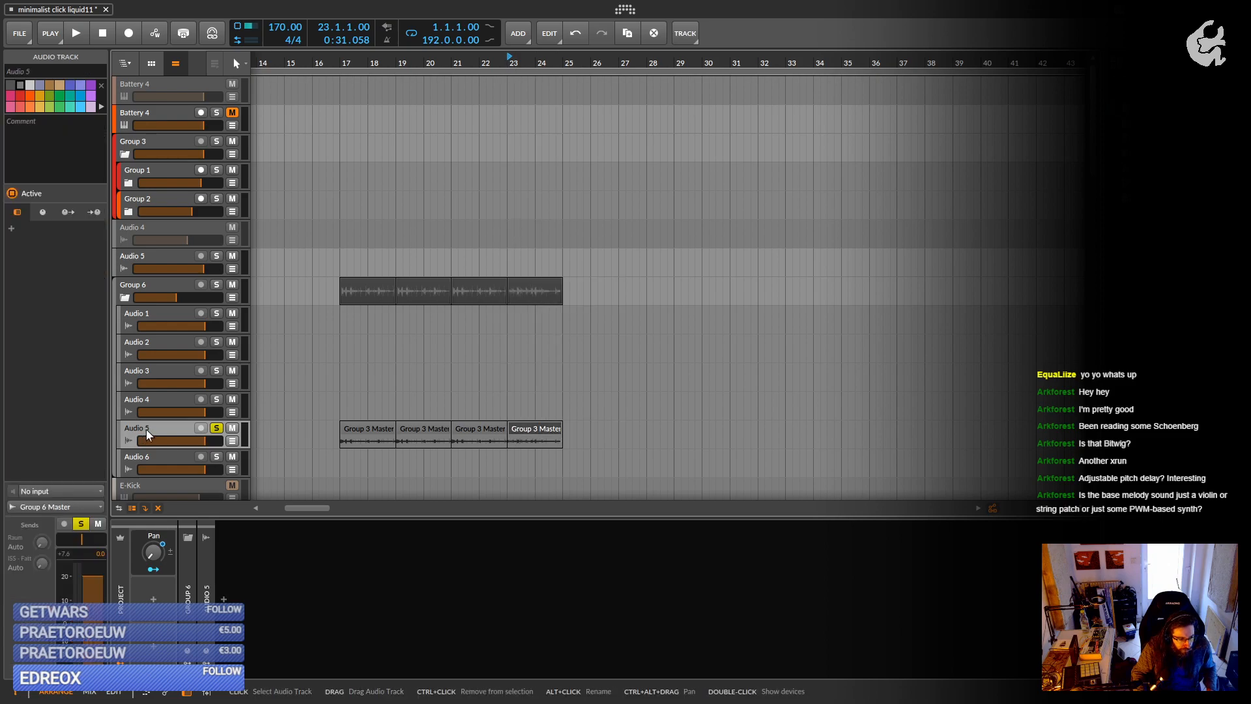
pyautogui.write('b')
pyautogui.write('eq')
pyautogui.click(443, 250)
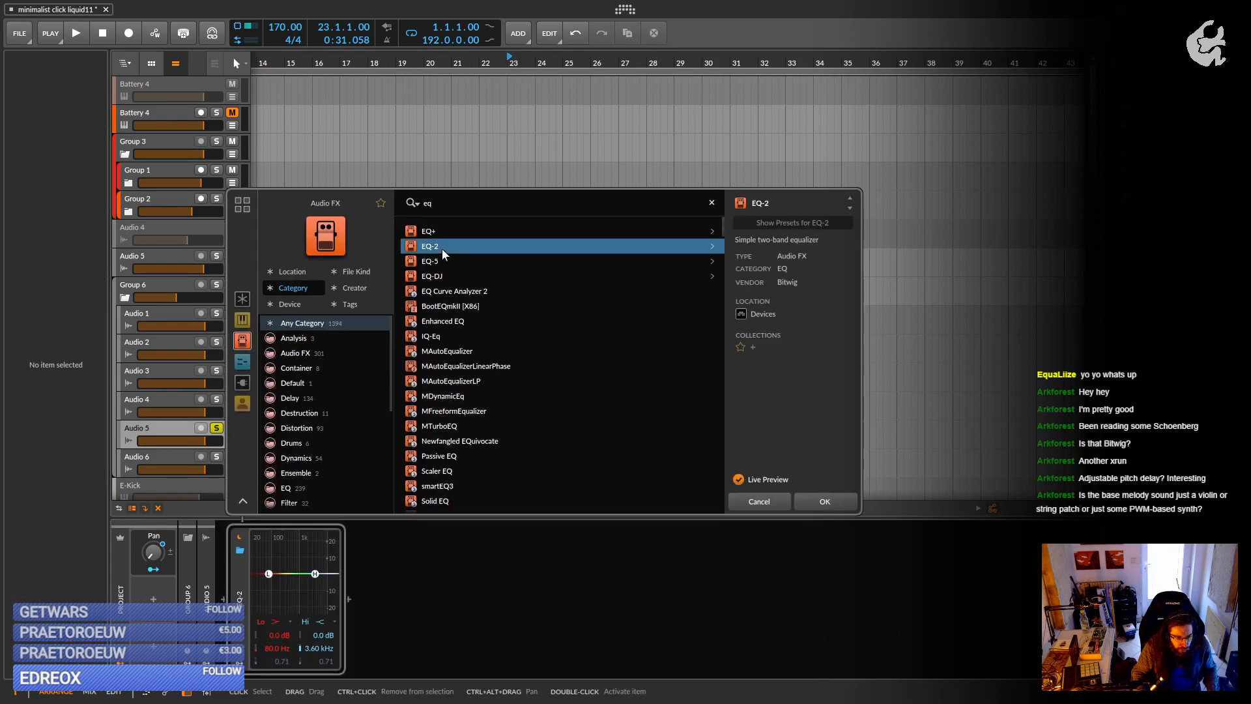
pyautogui.doubleClick(442, 249)
pyautogui.moveTo(268, 574); pyautogui.dragTo(326, 593)
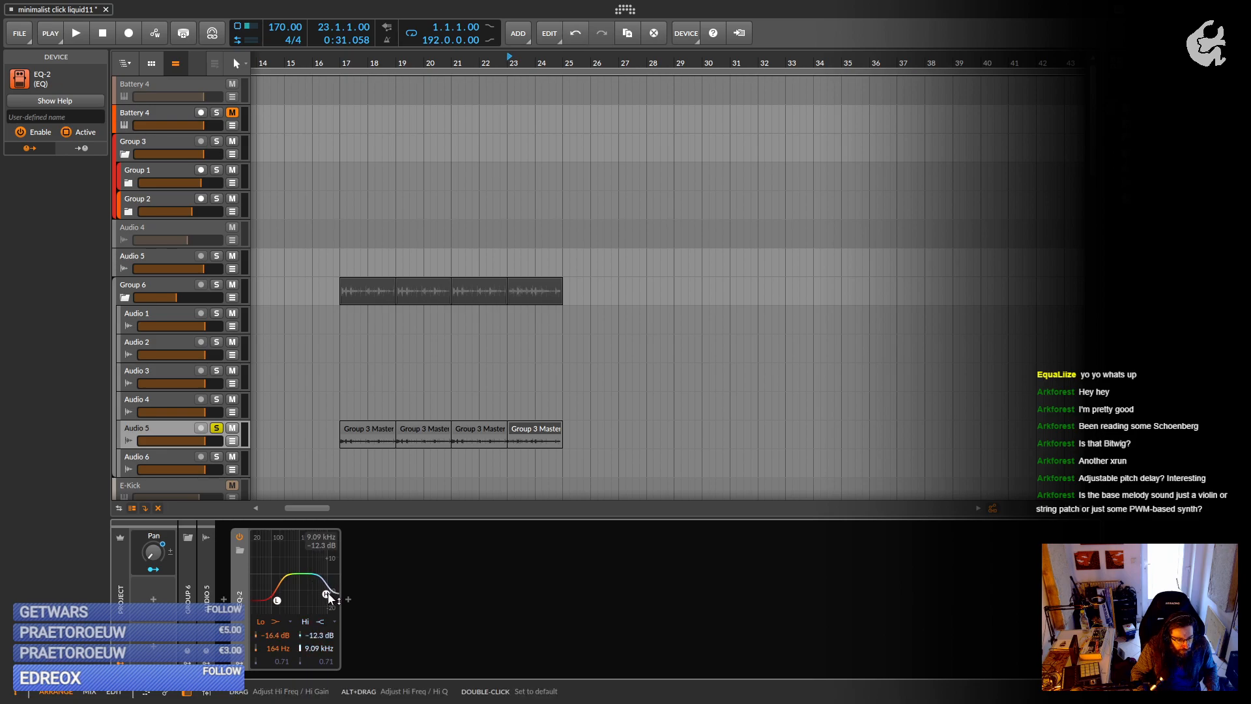
# Play the equalized clips from bar 17 and check how they line up with the Group 1 clips and filter automation.
pyautogui.click(353, 424)
pyautogui.press('space')
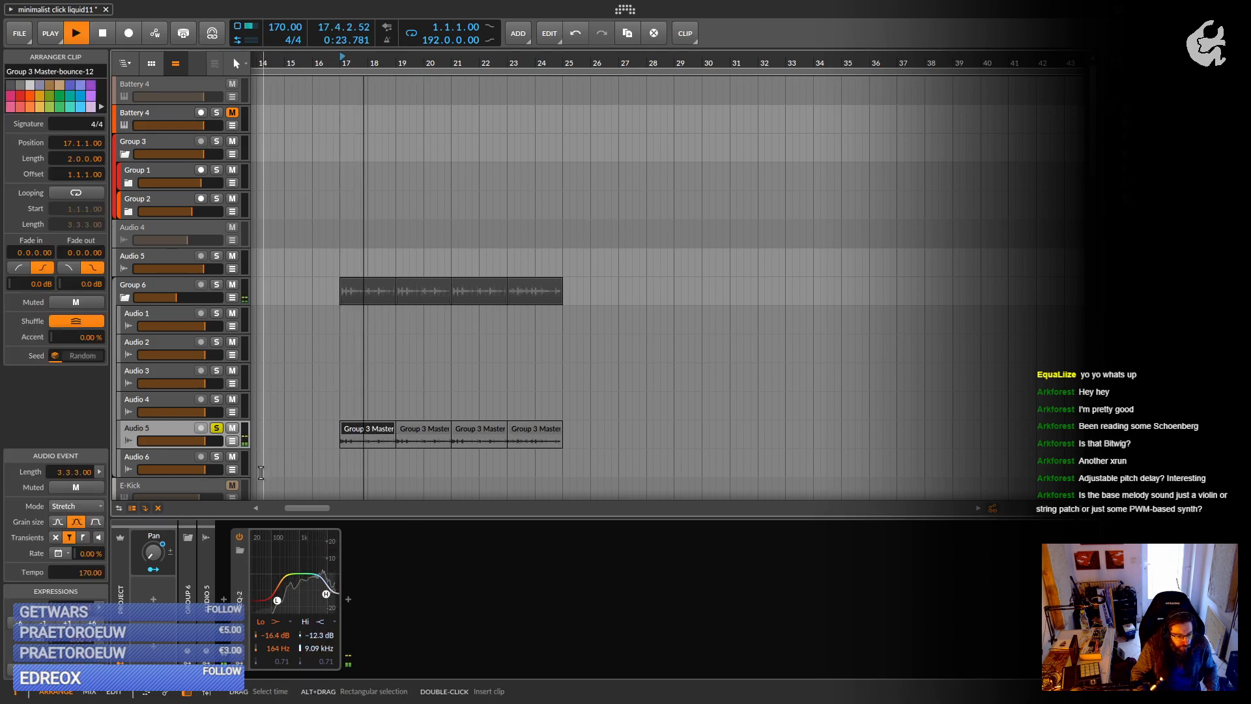
pyautogui.click(178, 432)
pyautogui.scroll(-3, 361, 433)
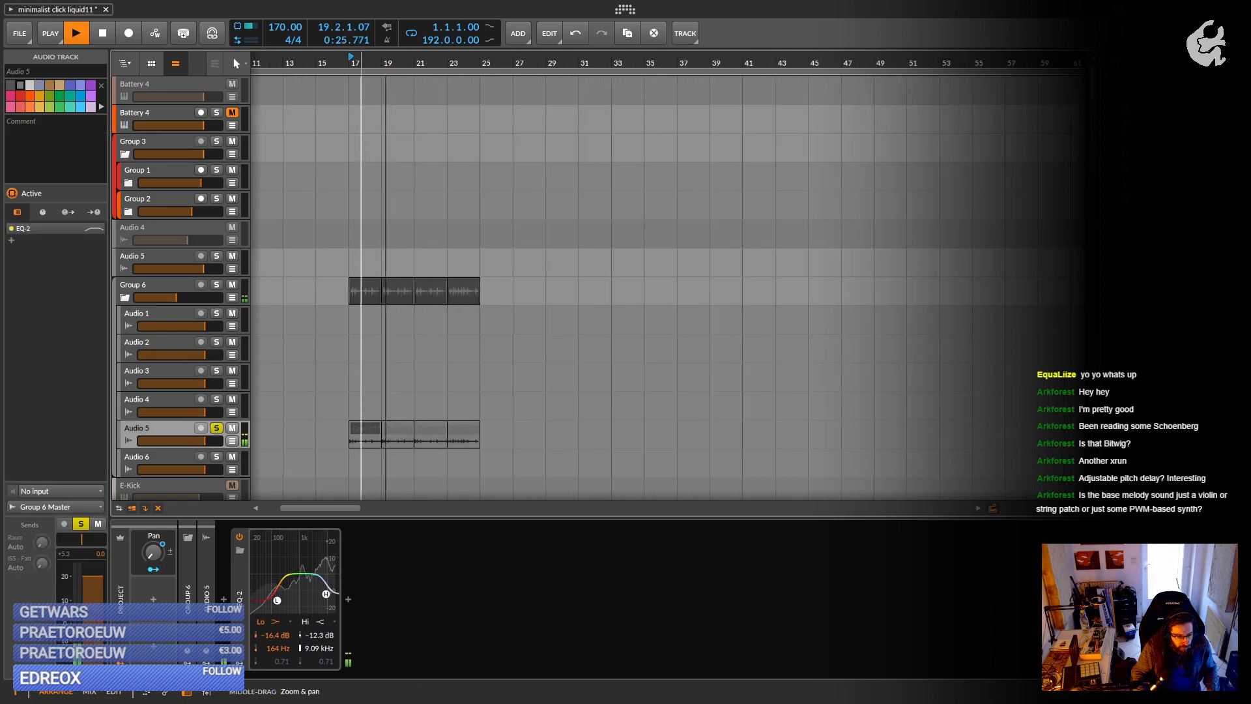
pyautogui.scroll(-3, 355, 346)
pyautogui.scroll(-5, 355, 346)
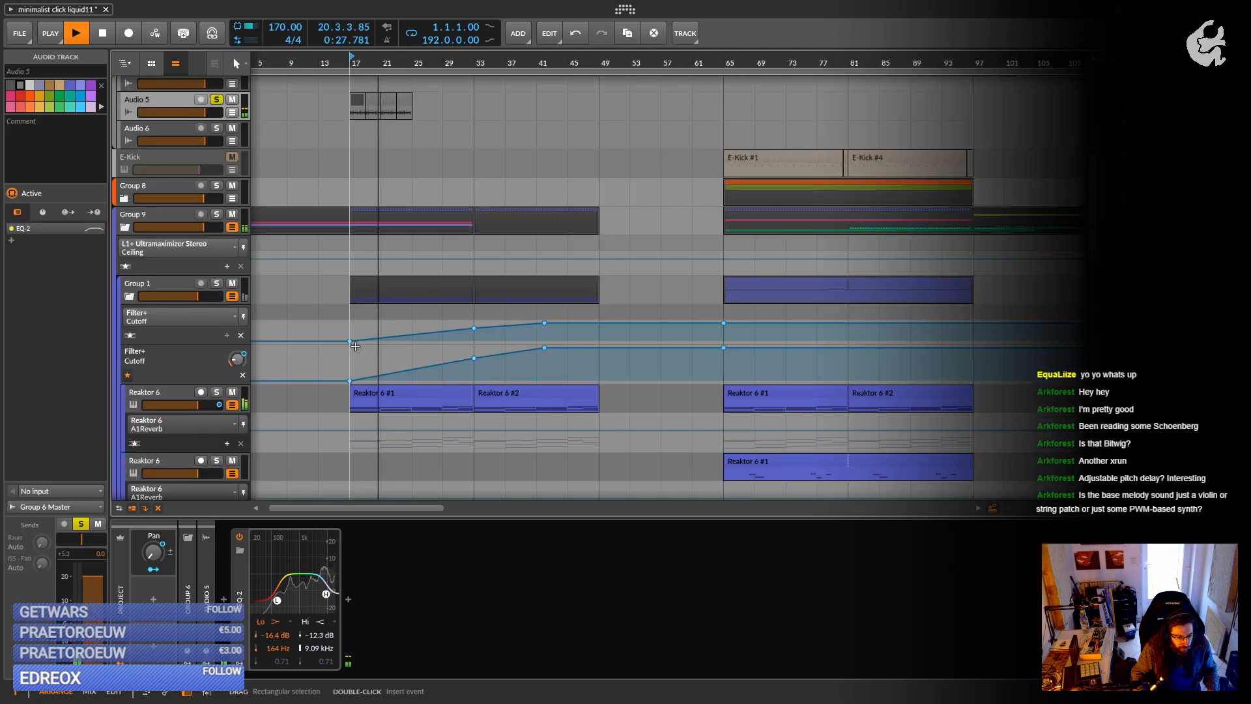
pyautogui.scroll(3, 356, 345)
pyautogui.scroll(-2, 356, 345)
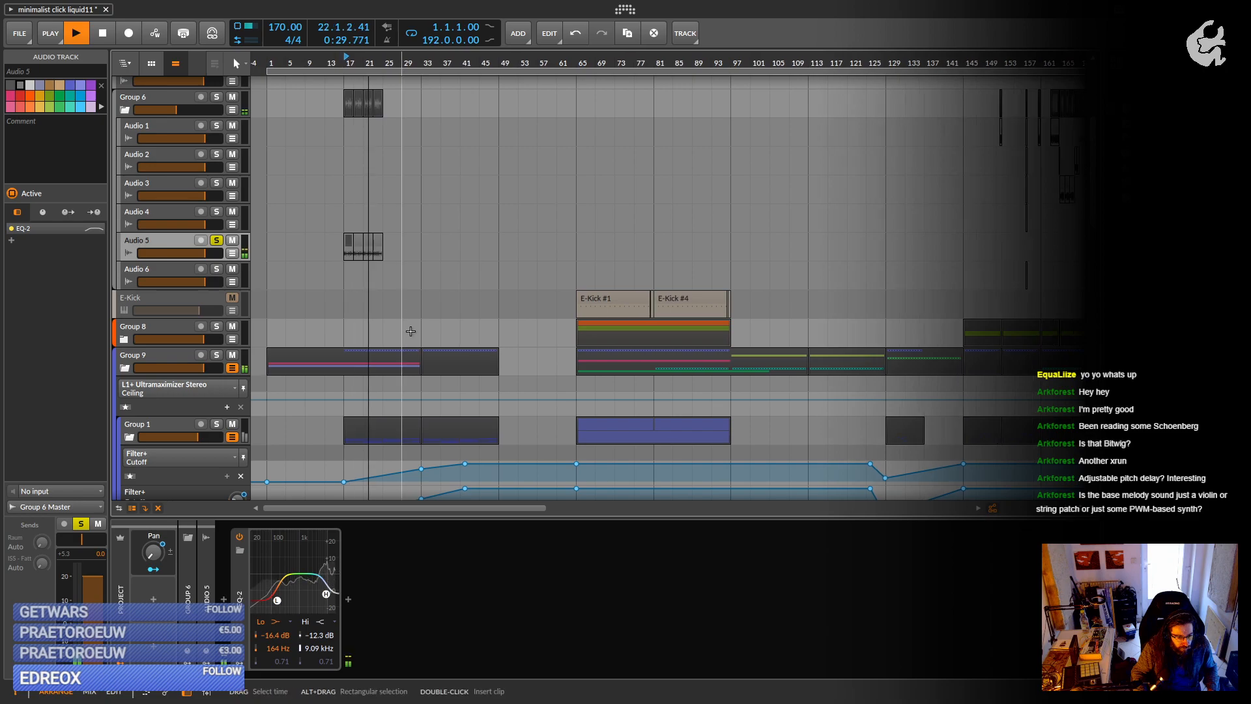
# Move the four Audio 5 clips to bar 33 and duplicate them once so they run up to bar 49.
pyautogui.moveTo(395, 238); pyautogui.dragTo(434, 255)
pyautogui.scroll(-3, 439, 312)
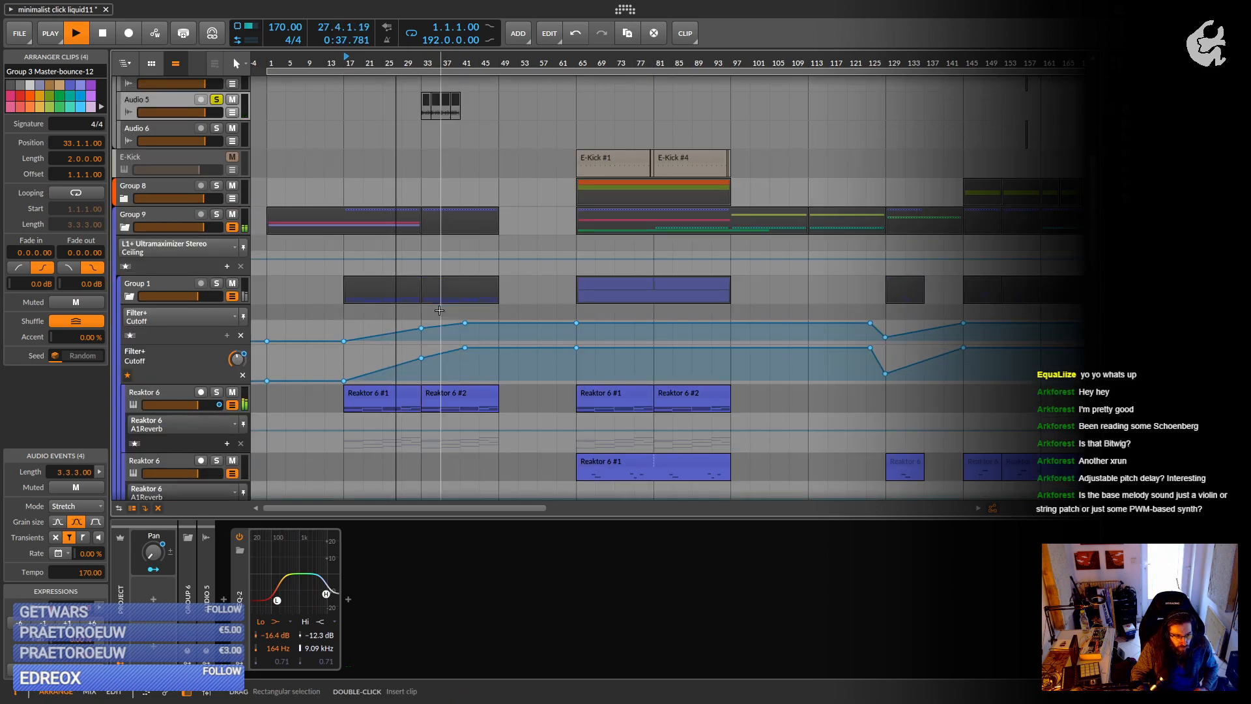
pyautogui.scroll(3, 439, 310)
pyautogui.hotkey('ctrl', 'd')
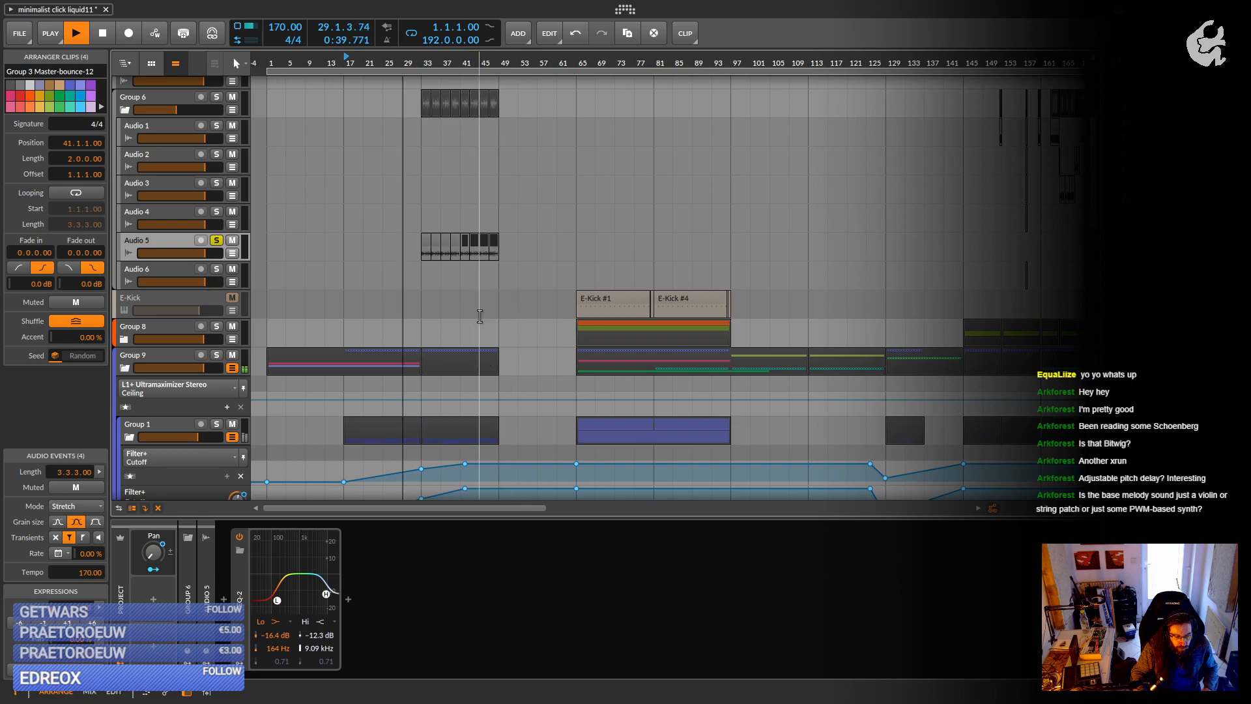
pyautogui.scroll(-1, 443, 417)
pyautogui.scroll(-2, 440, 433)
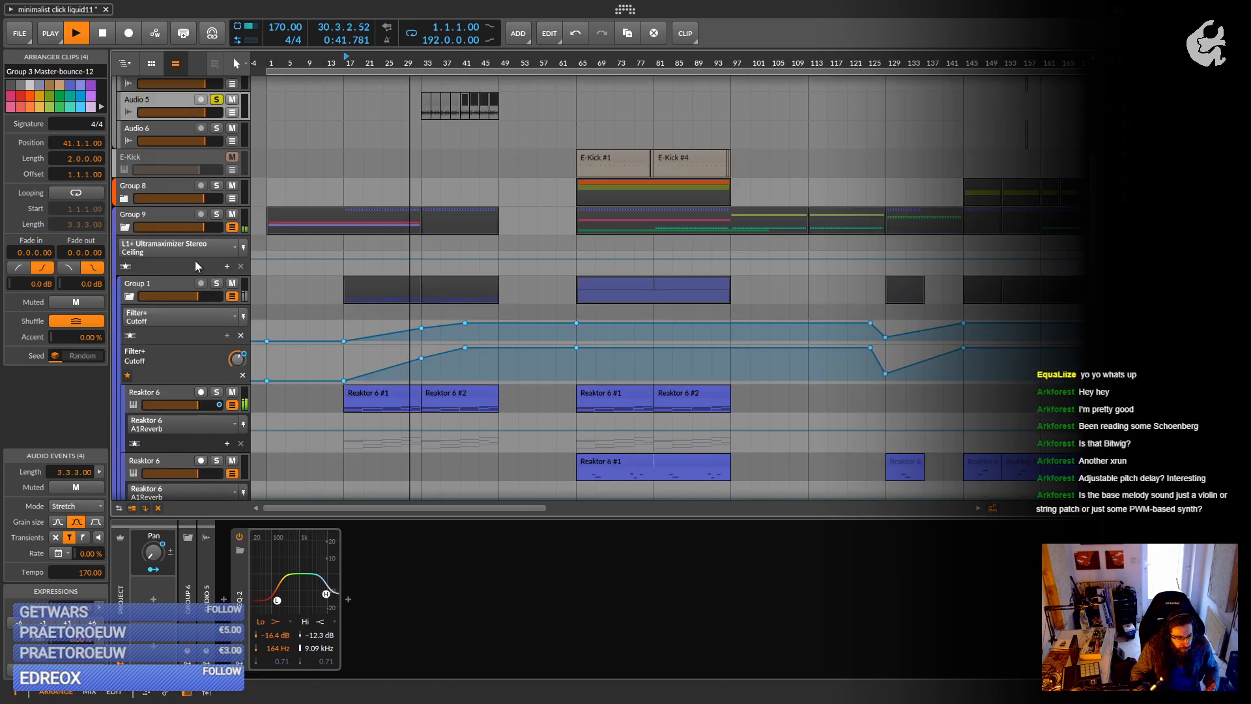
# Stop playback and set the playback start to bar 1.
pyautogui.scroll(-2, 216, 385)
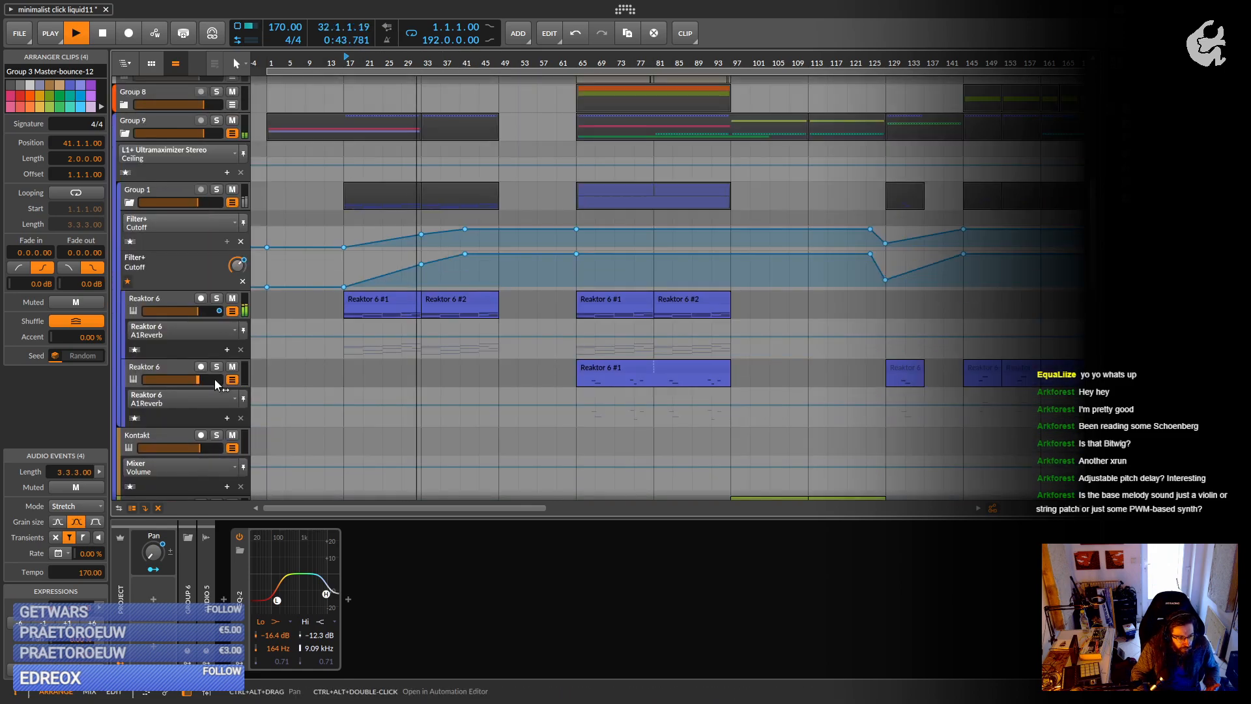
pyautogui.scroll(-3, 215, 384)
pyautogui.press('space')
pyautogui.scroll(-3, 218, 398)
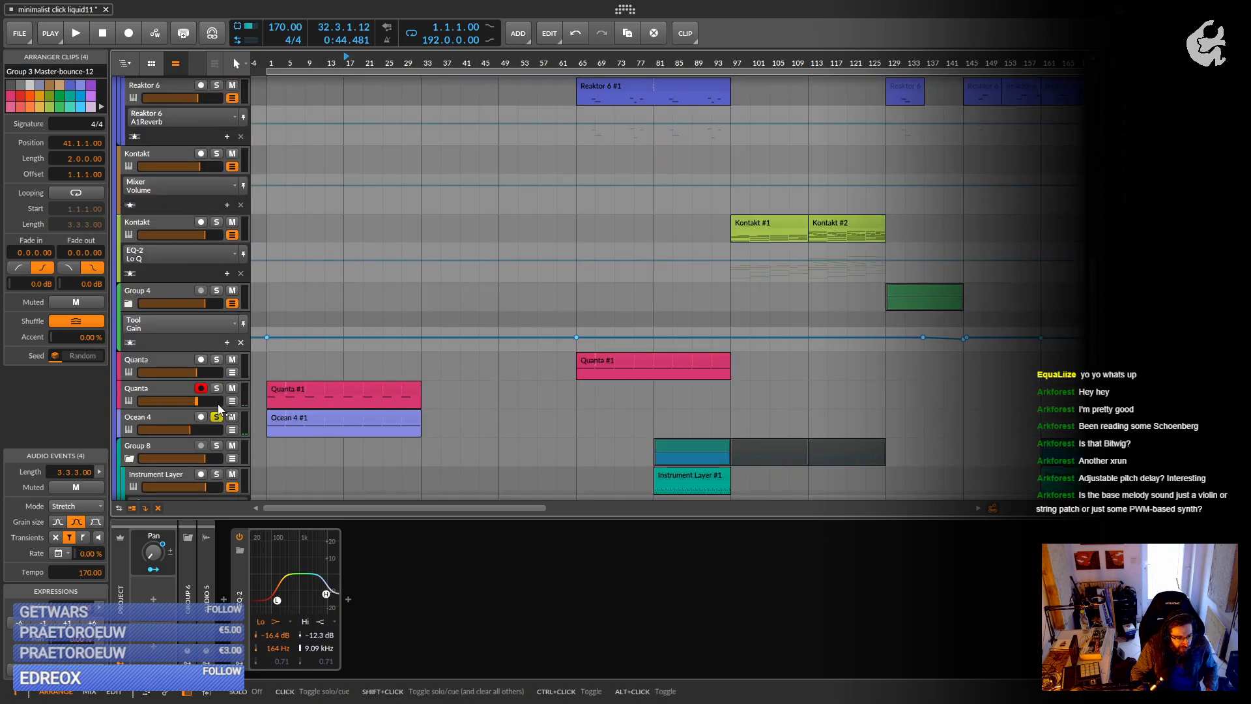
pyautogui.scroll(7, 219, 409)
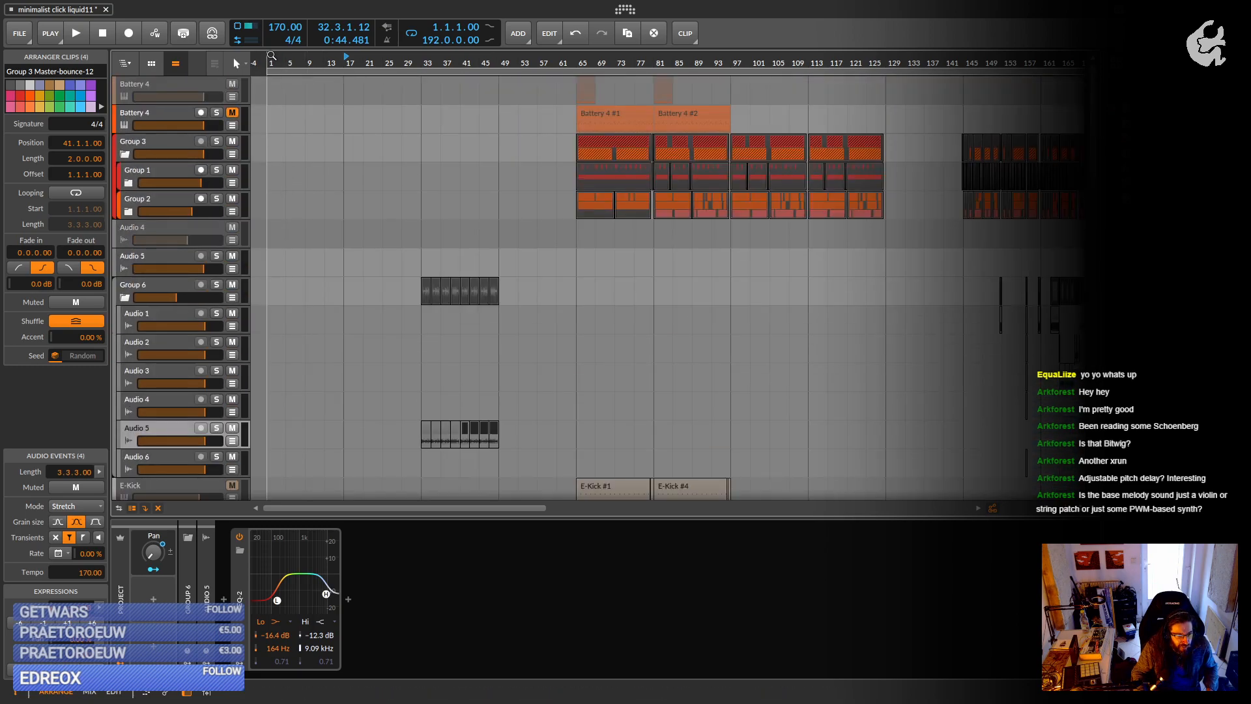
pyautogui.click(270, 55)
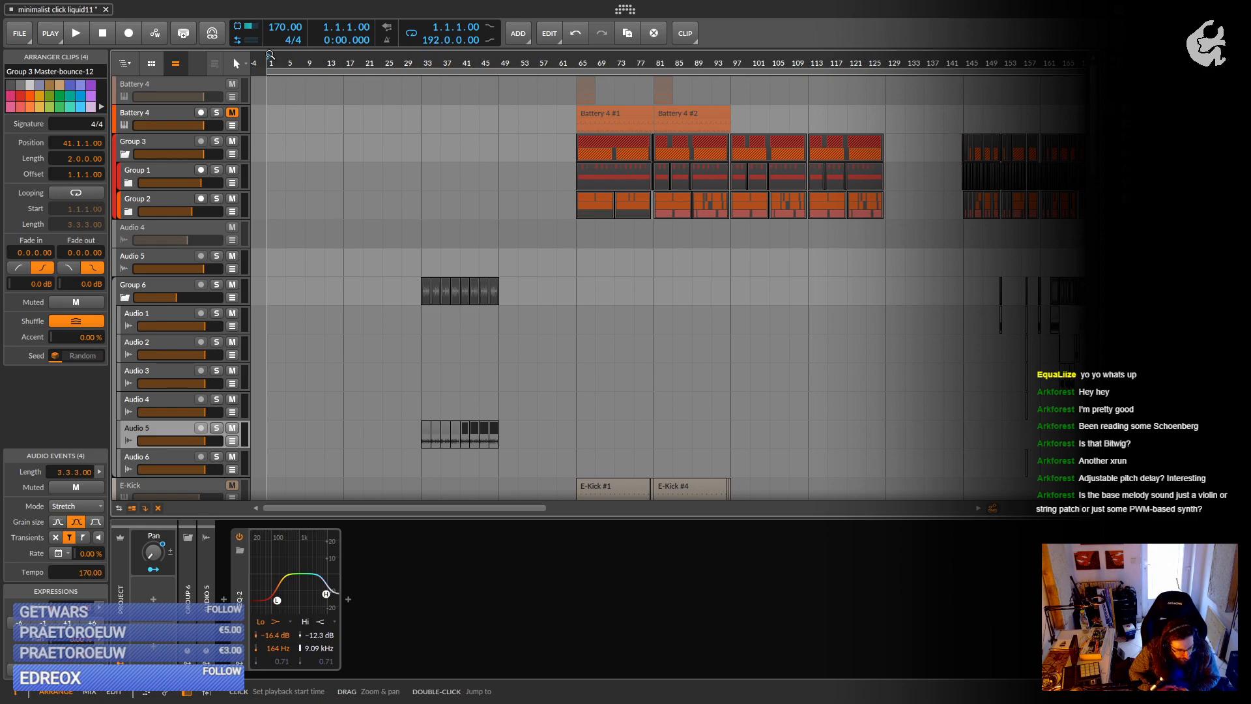
# Solo the Quanta track whose clip starts at bar 1, play it from bar 1 and show its device chain.
pyautogui.scroll(-15, 319, 312)
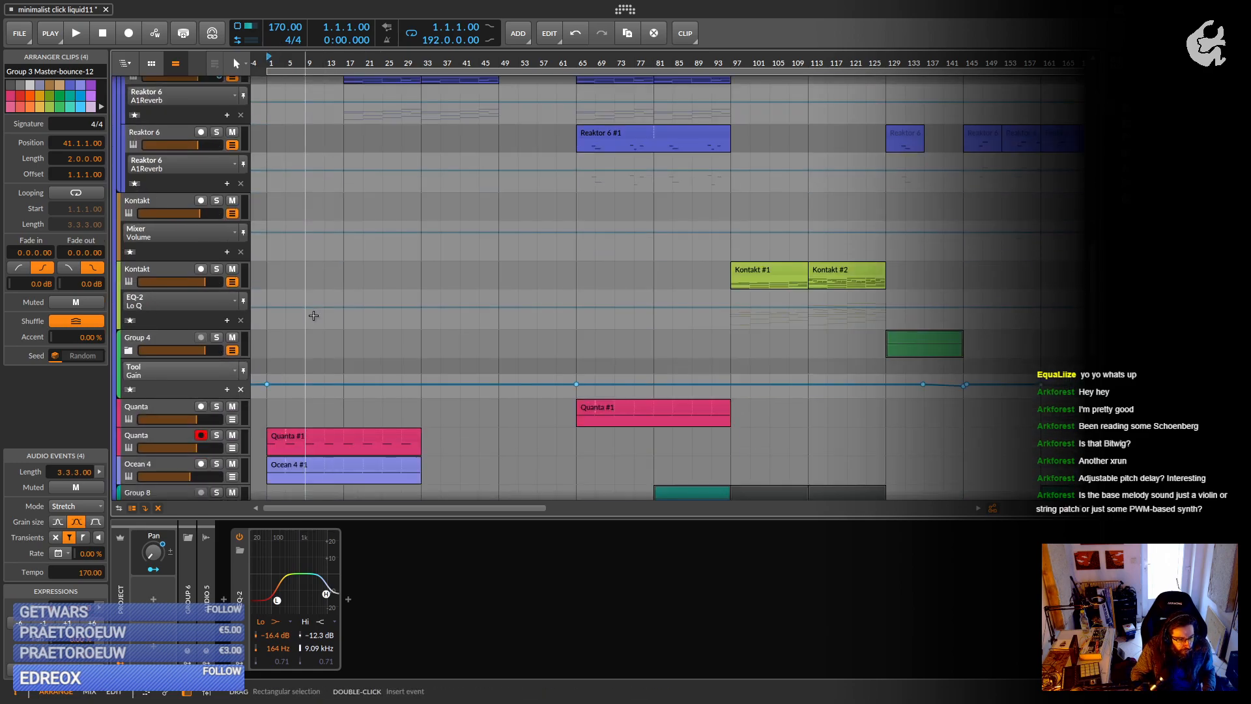
pyautogui.scroll(-3, 313, 315)
pyautogui.click(217, 341)
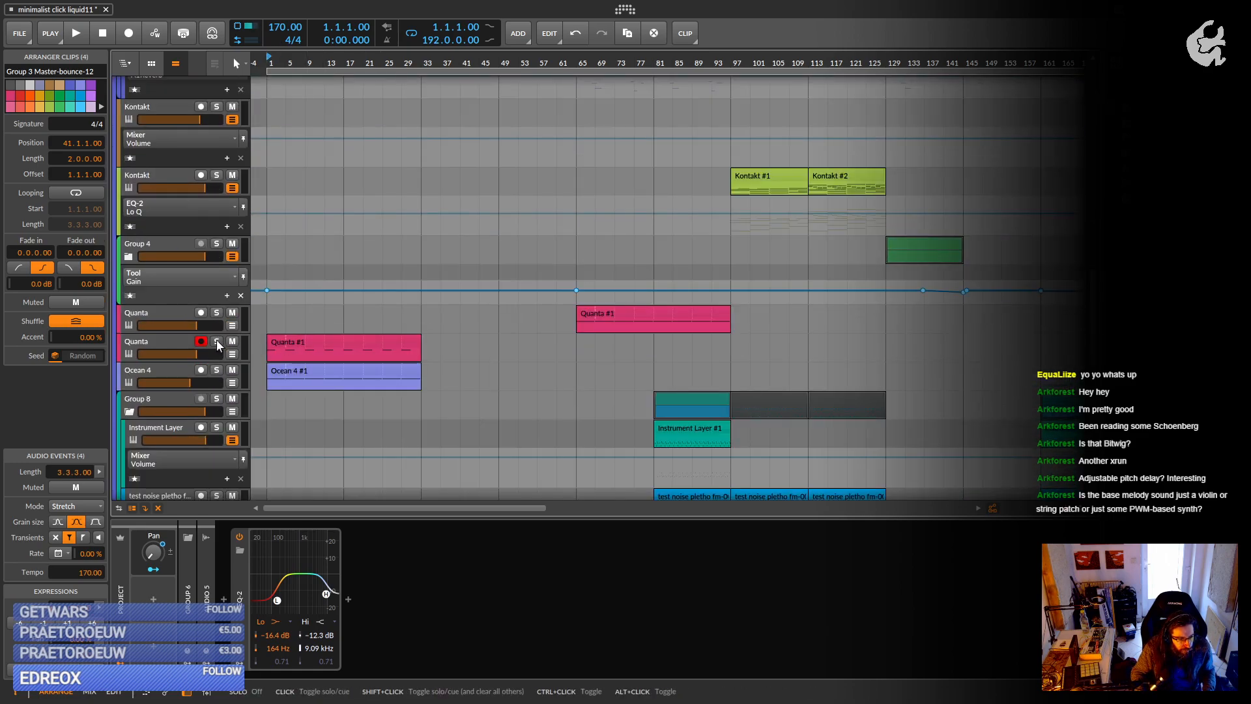
pyautogui.press('space')
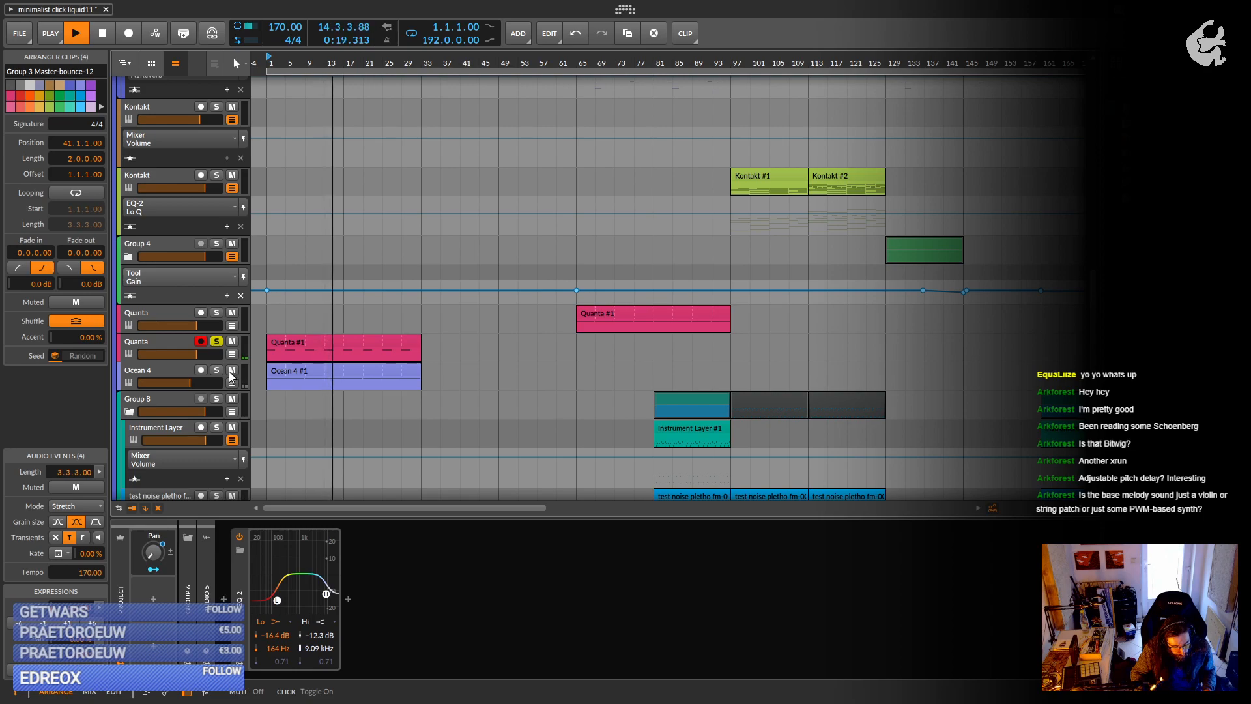
pyautogui.click(160, 342)
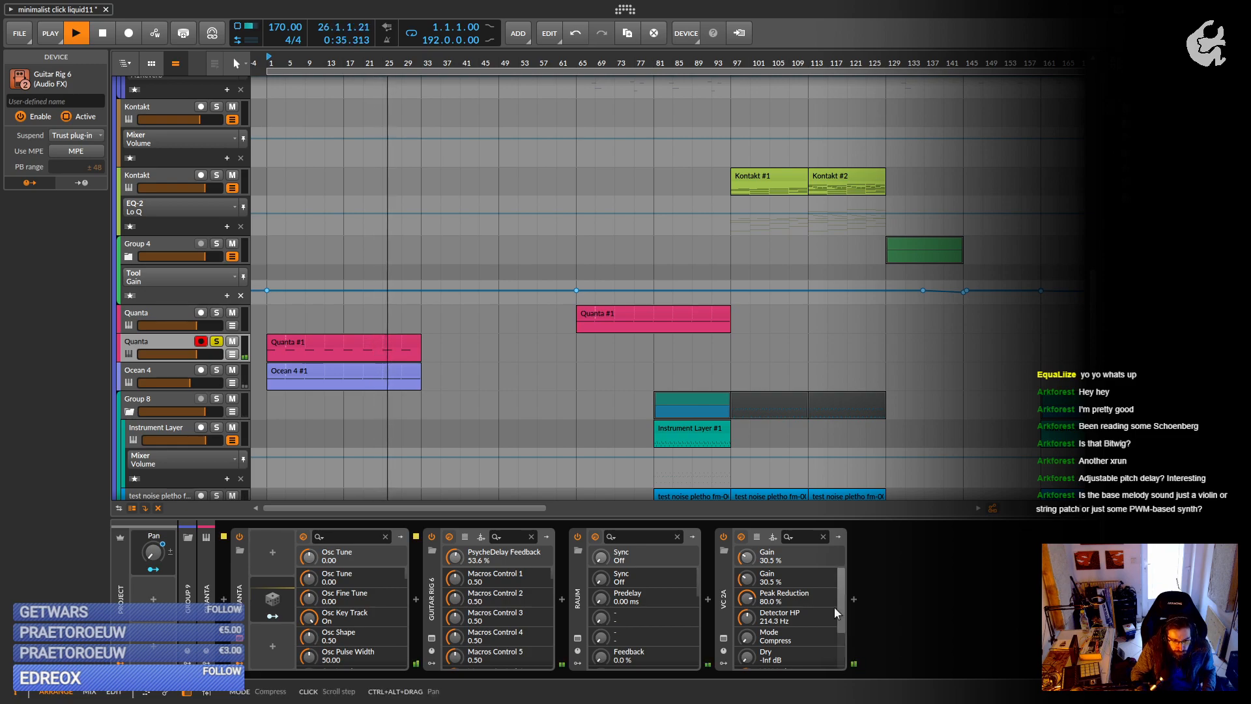
# Play the Instrument Layer clip in Group 8 soloed from bar 81, stop playback and clear that track's solo.
pyautogui.scroll(-2, 671, 428)
pyautogui.click(675, 389)
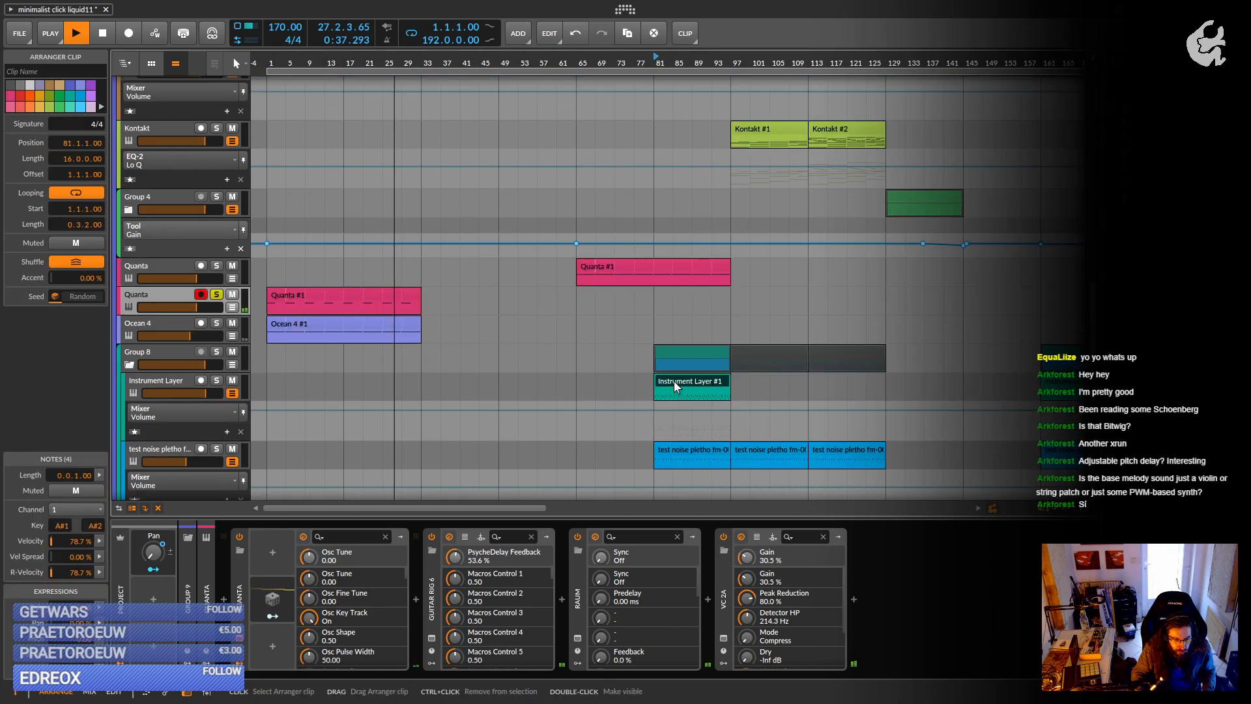
pyautogui.click(178, 380)
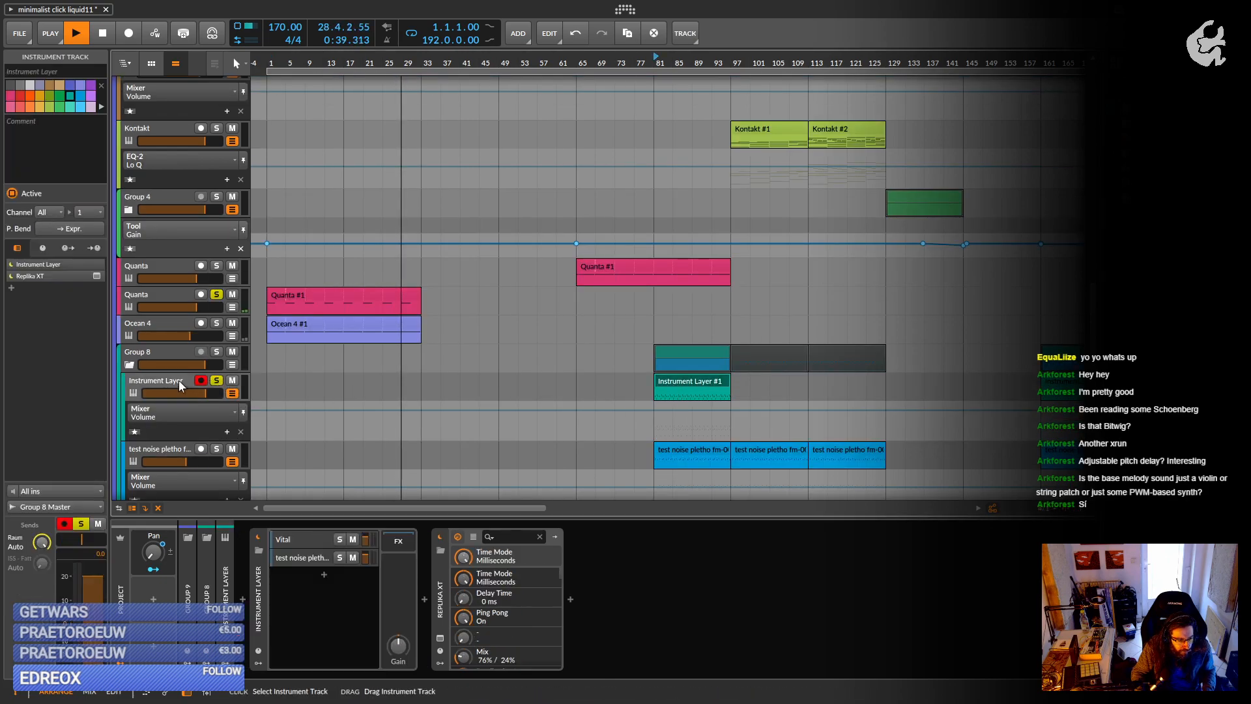
pyautogui.press('space')
pyautogui.press('space')
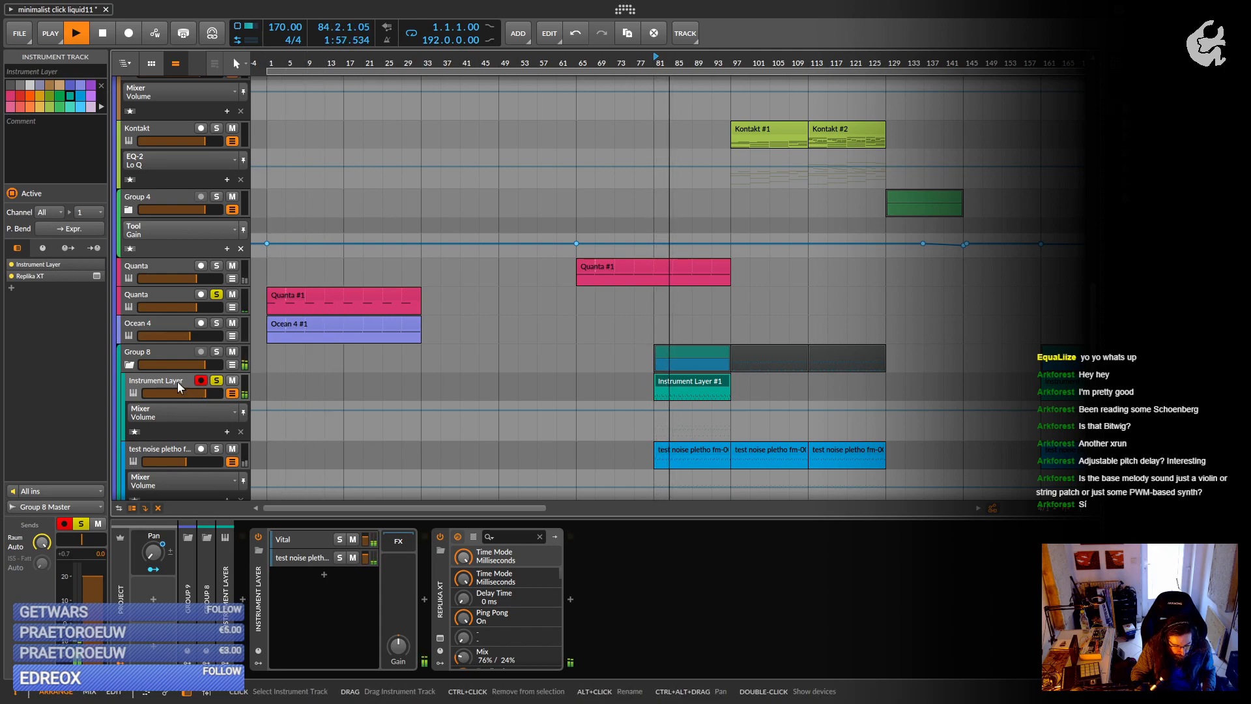
pyautogui.press('space')
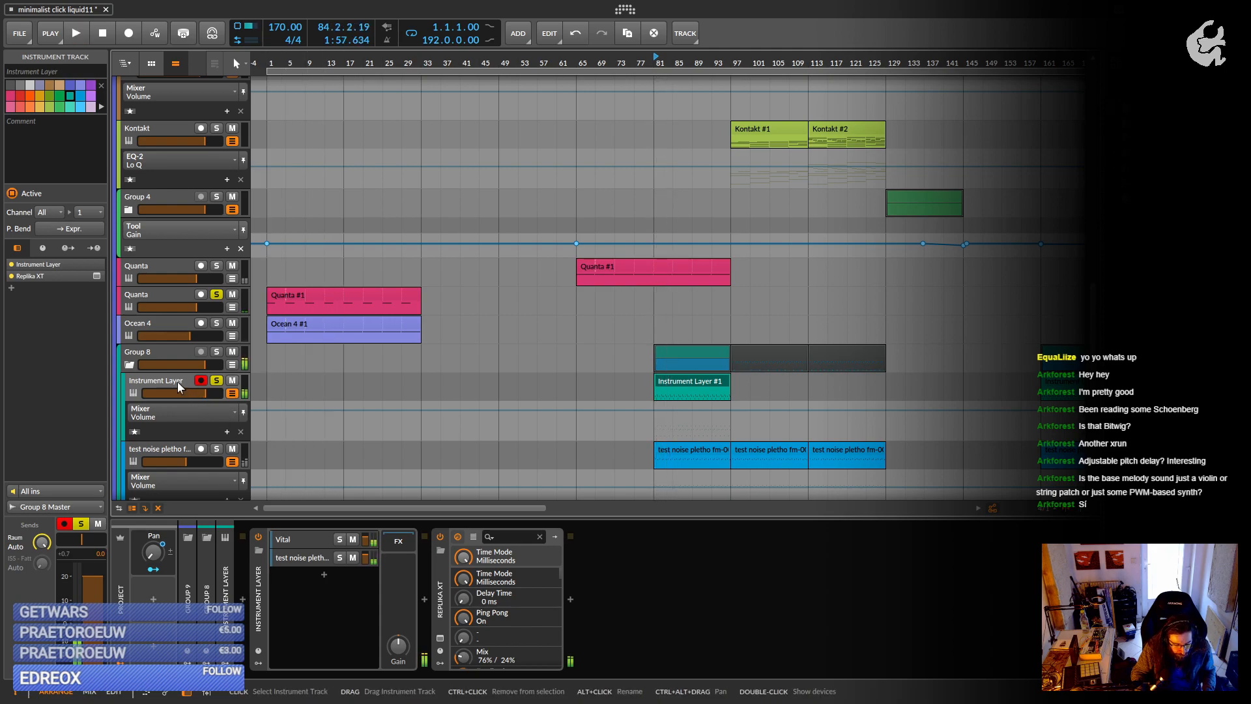
pyautogui.click(217, 381)
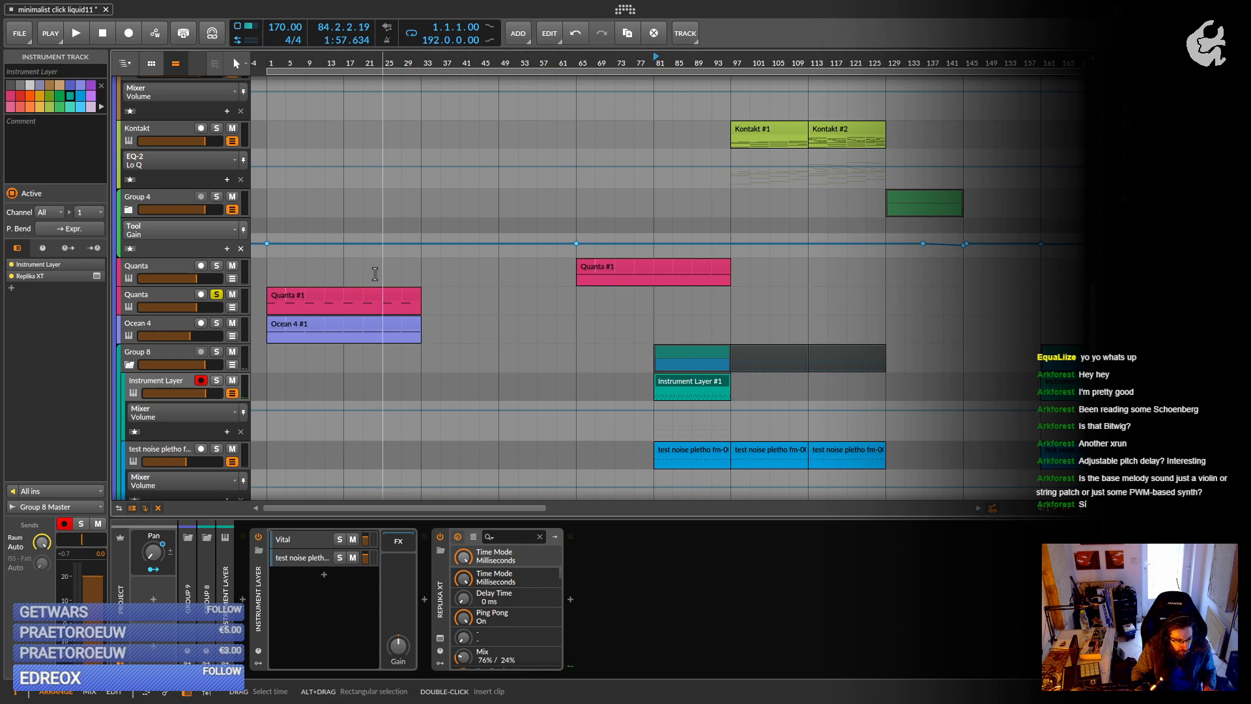
# Bypass Guitar Rig 6, Raum and VC 2A on the soloed Quanta track and play its clip dry from bar 1.
pyautogui.click(150, 326)
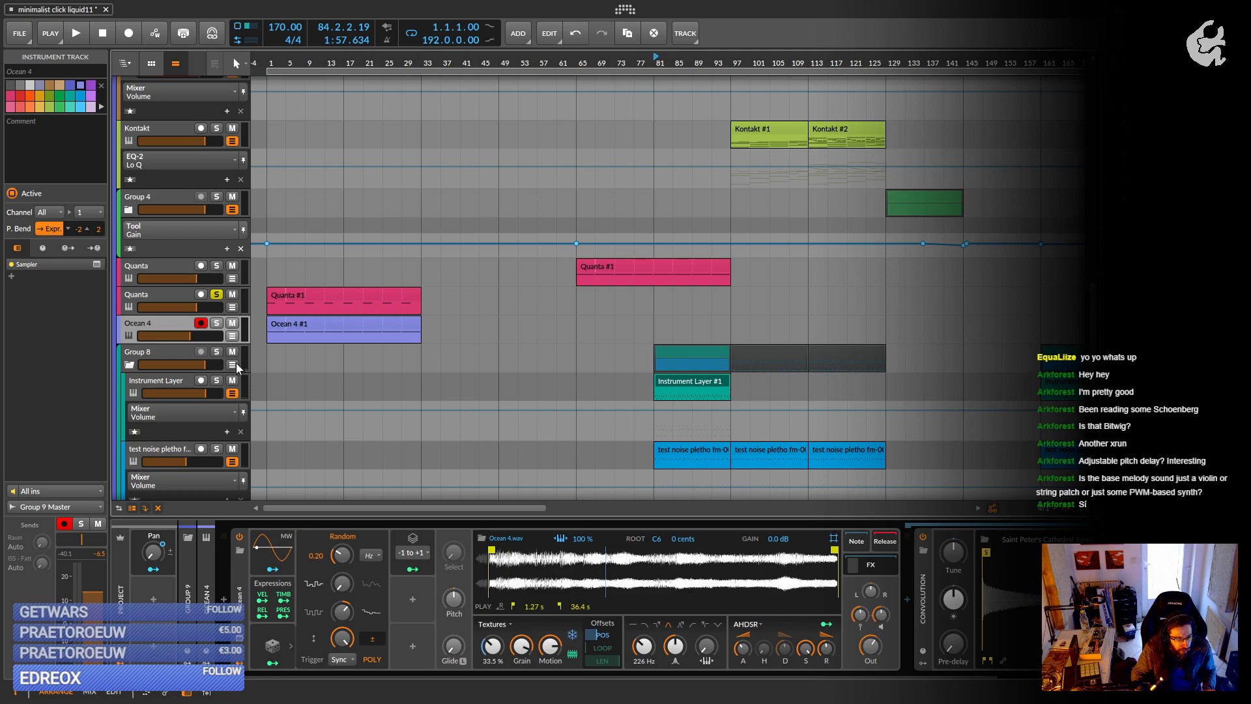
pyautogui.click(150, 298)
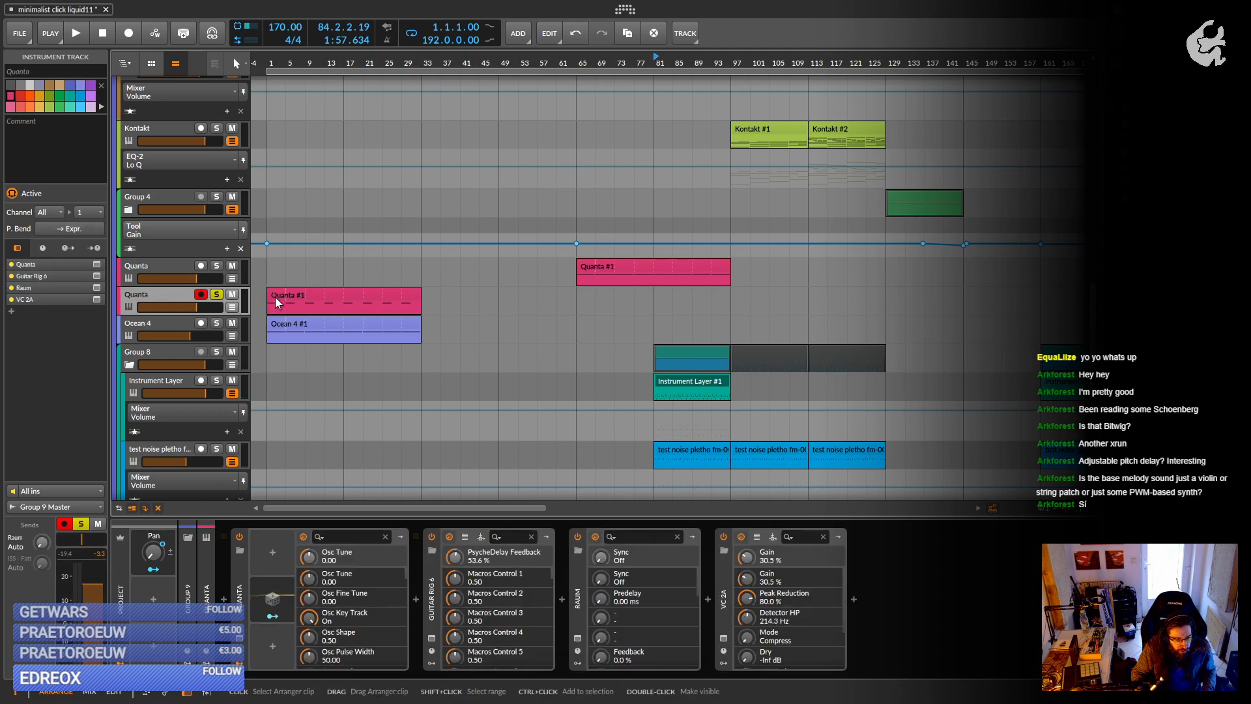
pyautogui.click(274, 298)
pyautogui.click(431, 536)
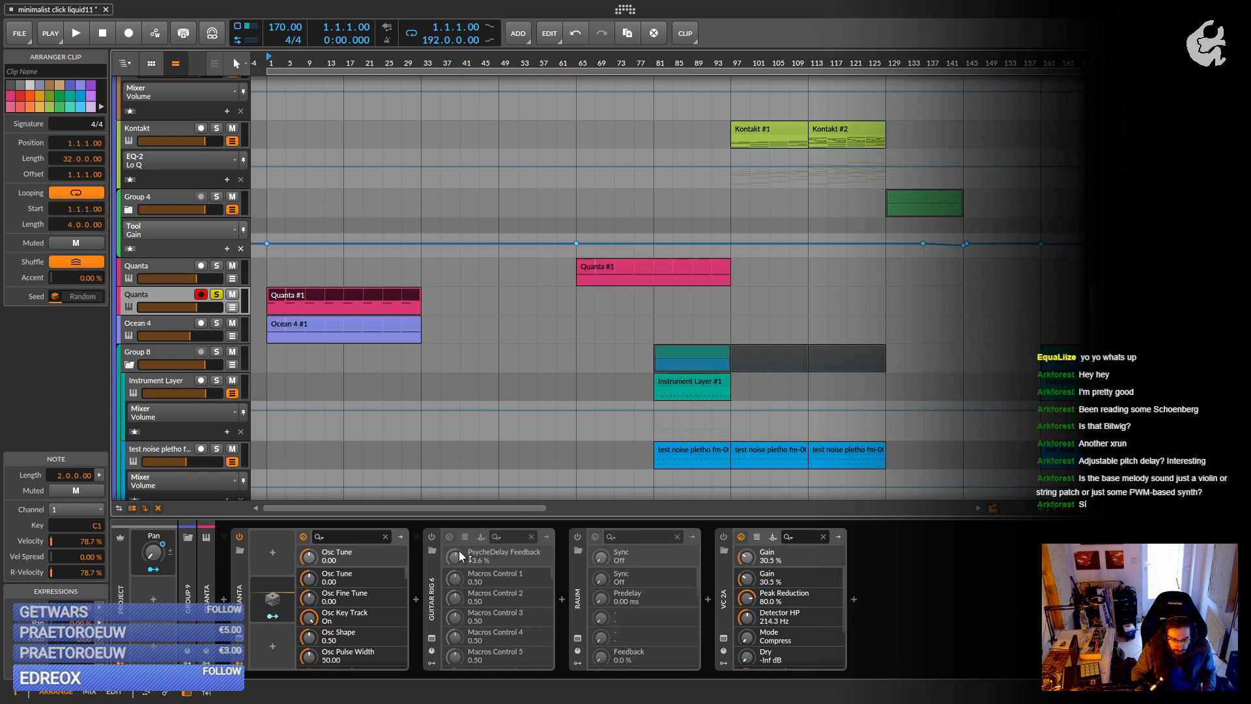
pyautogui.press('space')
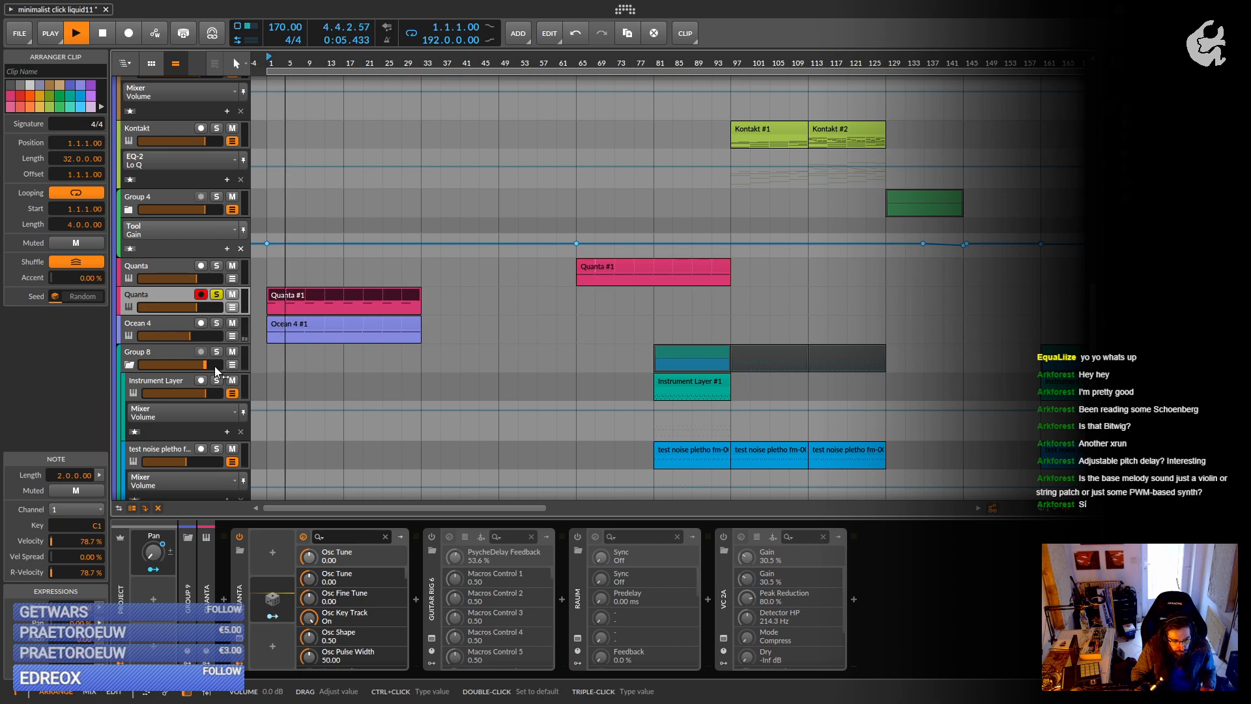
# Re-enable Guitar Rig 6, Raum and VC 2A on the Quanta track during playback, stop and clear its solo.
pyautogui.click(162, 293)
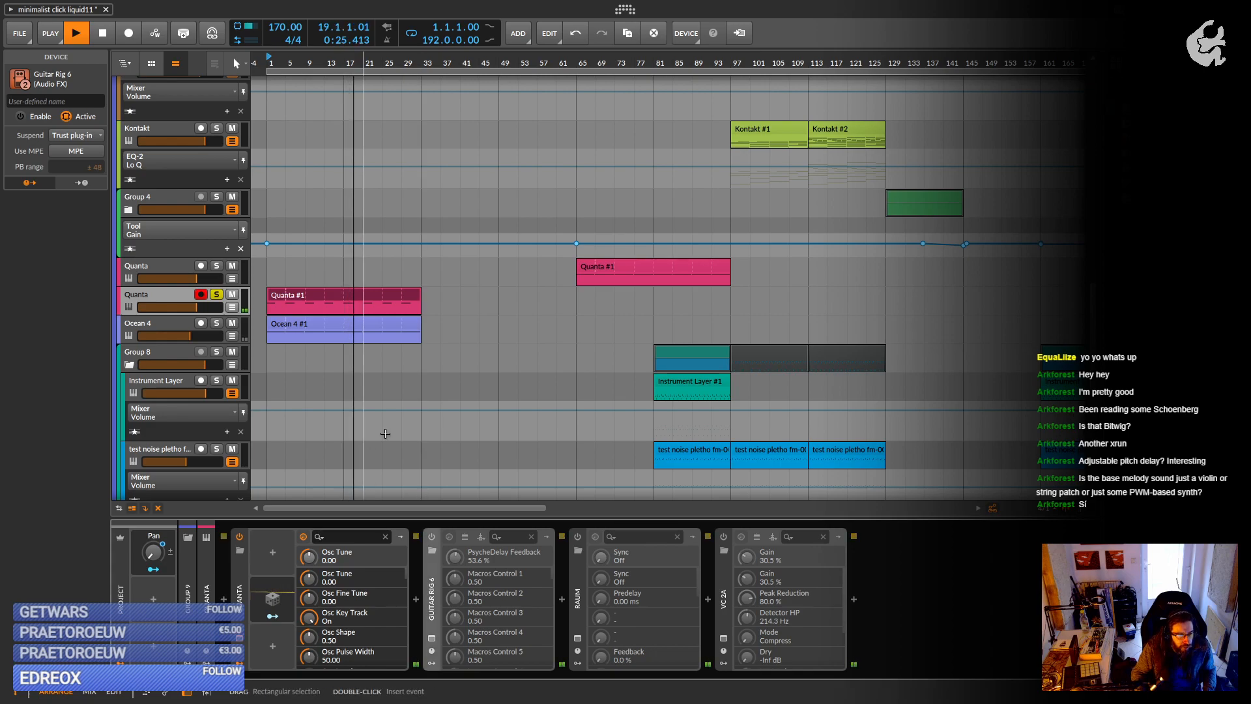
pyautogui.click(170, 297)
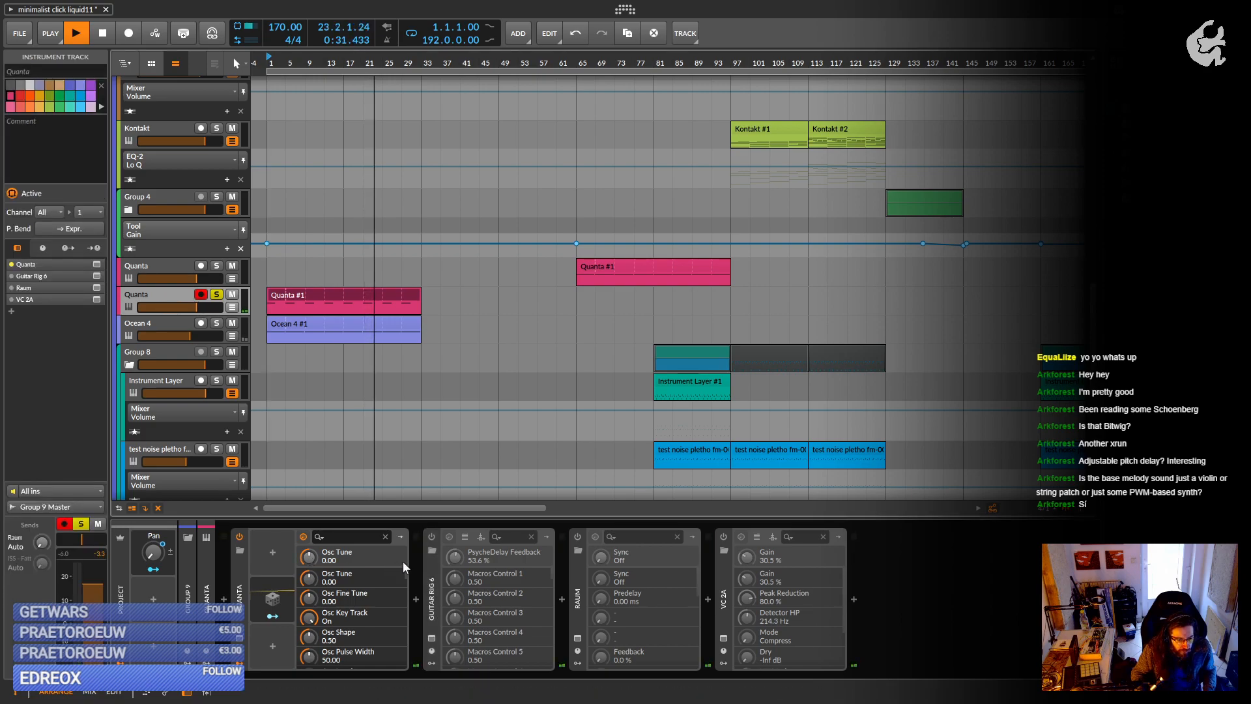
pyautogui.click(431, 536)
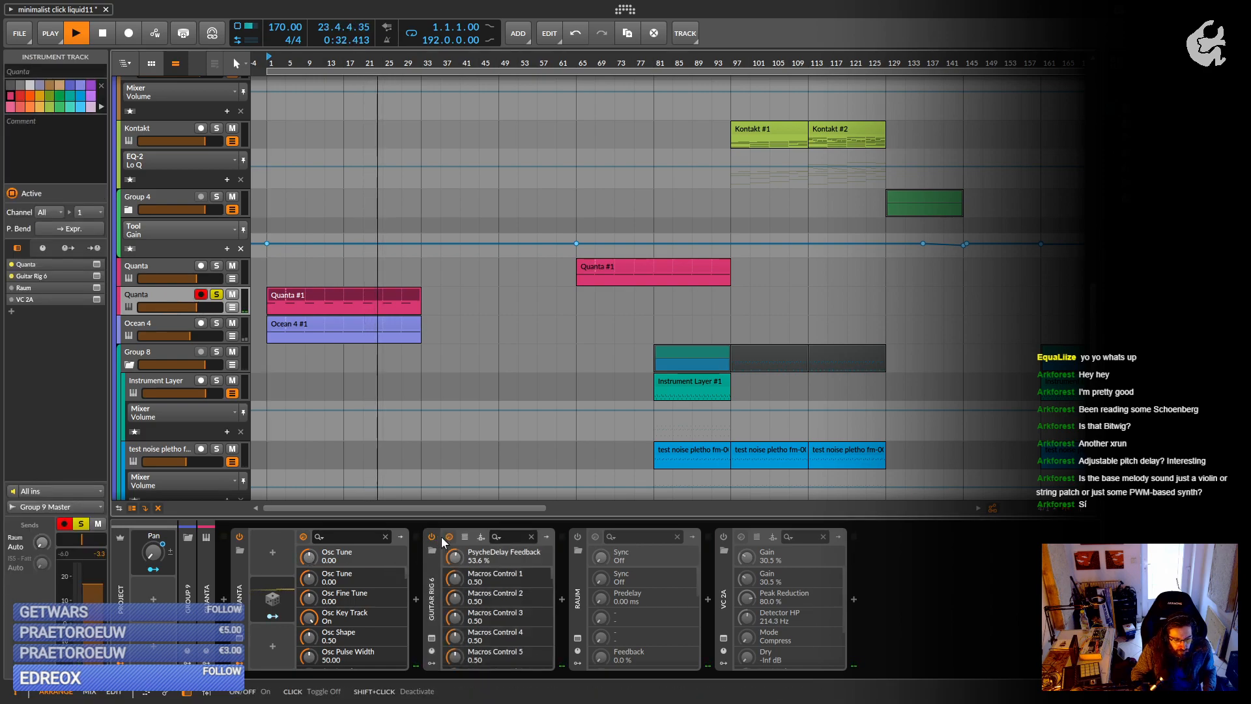
pyautogui.click(577, 537)
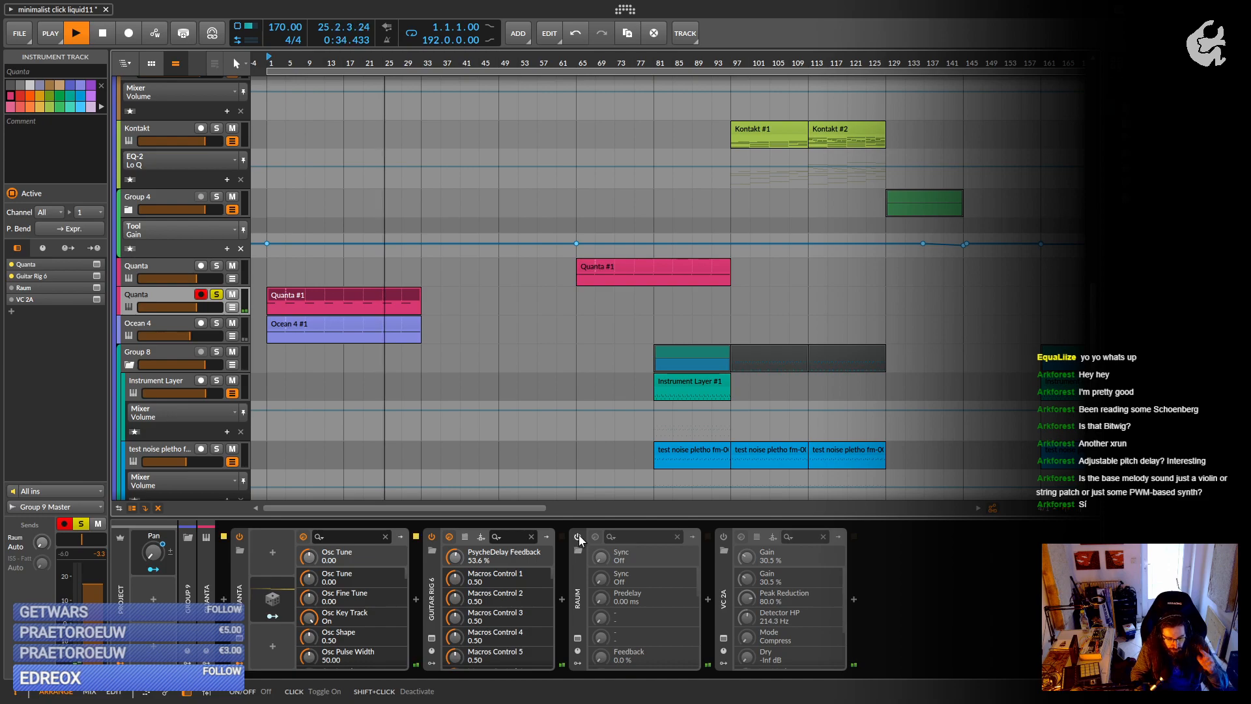
pyautogui.click(723, 537)
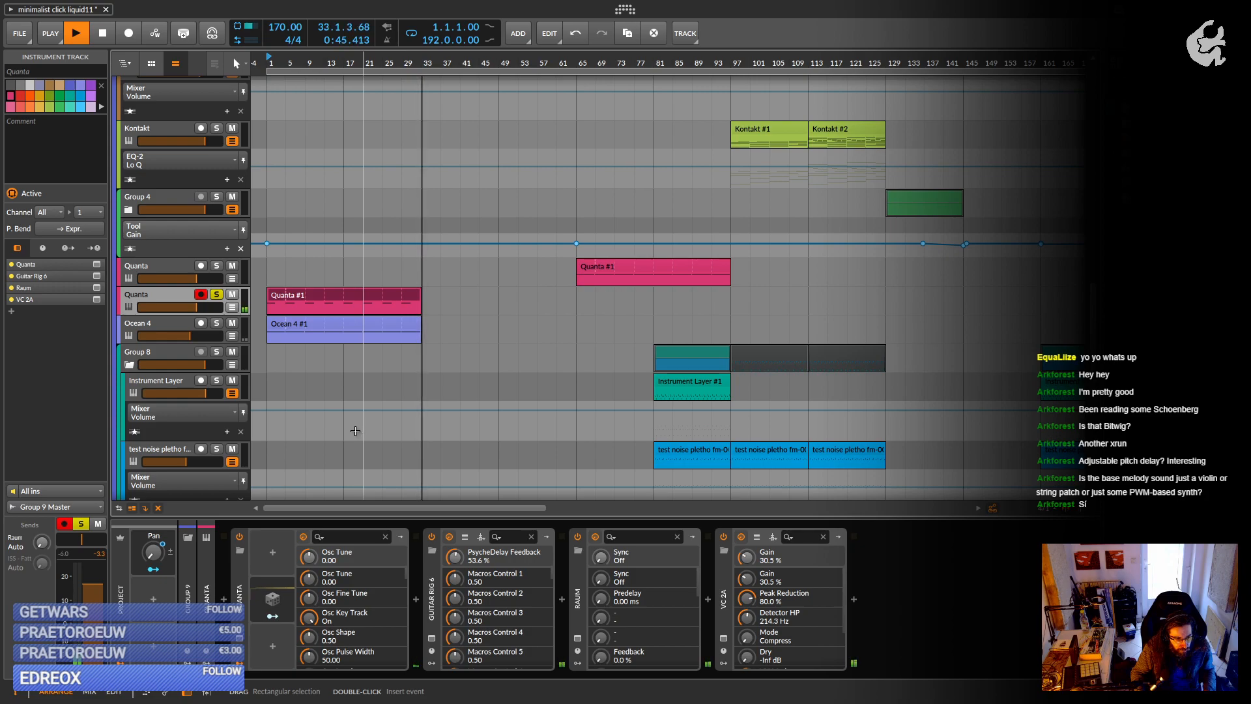
pyautogui.press('space')
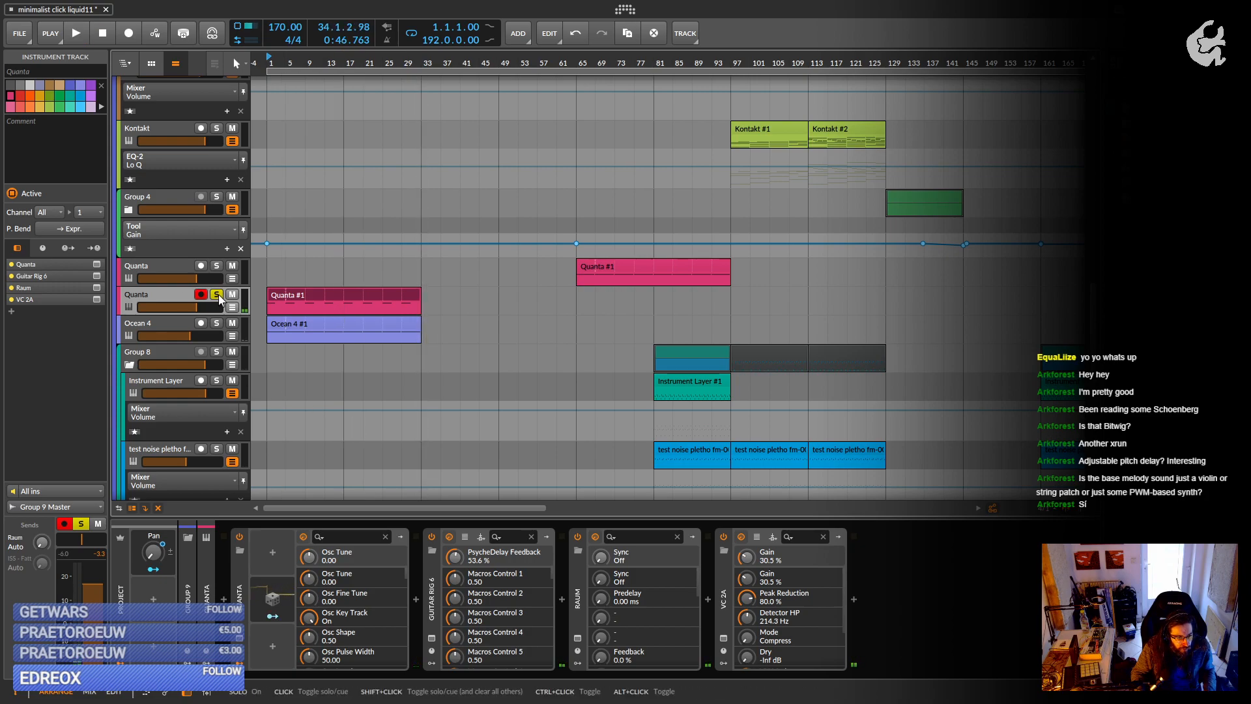
pyautogui.click(218, 297)
# Move the 192-bar arranger loop region so it starts at bar 65.
pyautogui.click(154, 329)
pyautogui.moveTo(434, 375); pyautogui.dragTo(391, 379)
pyautogui.scroll(11, 435, 396)
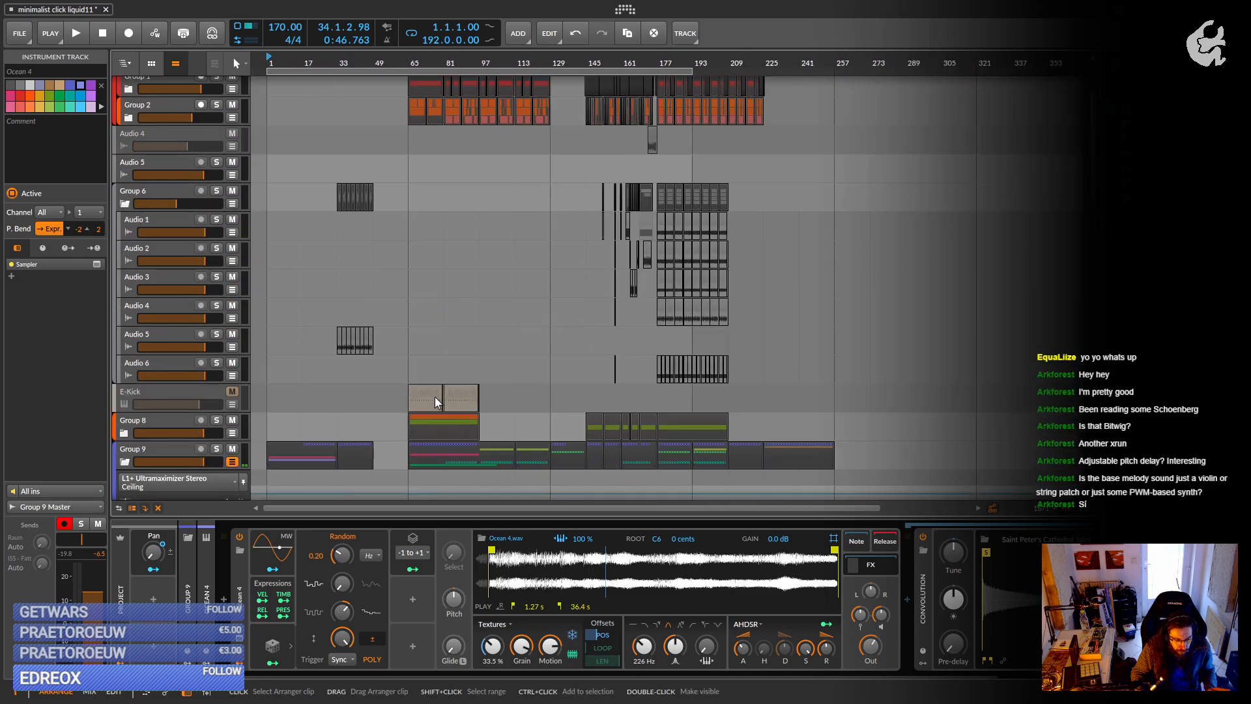
pyautogui.scroll(3, 435, 397)
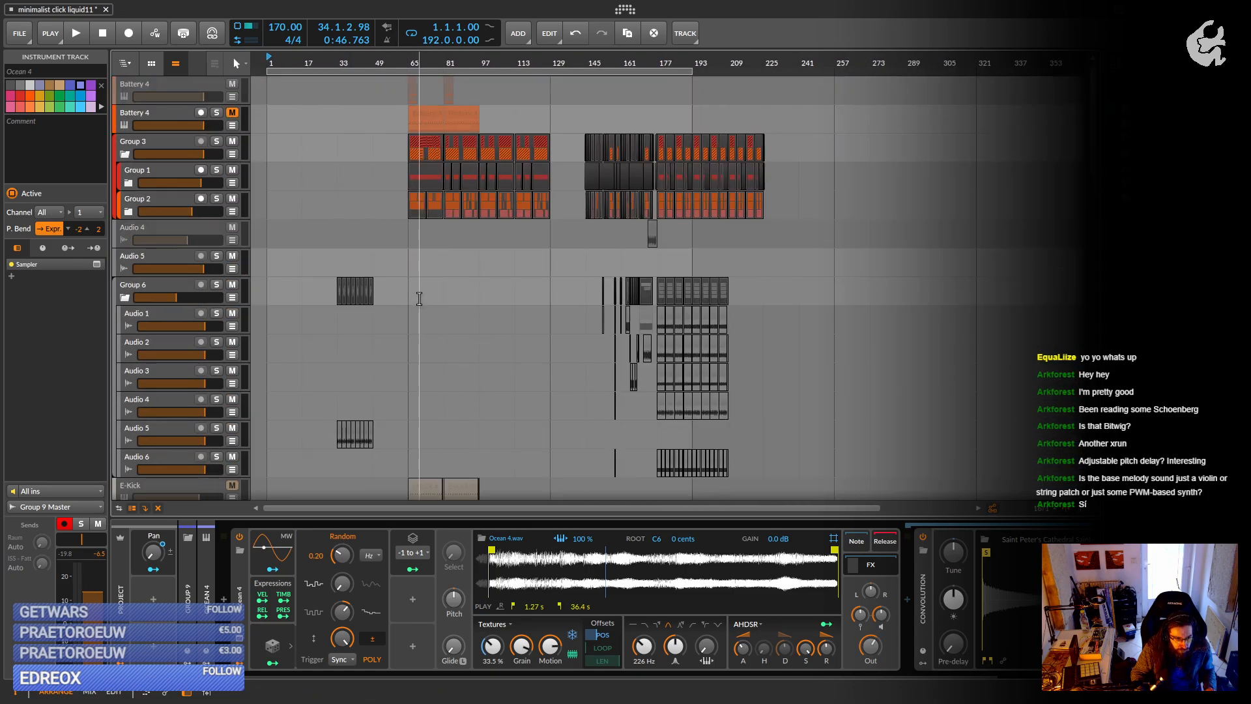
pyautogui.scroll(-3, 435, 303)
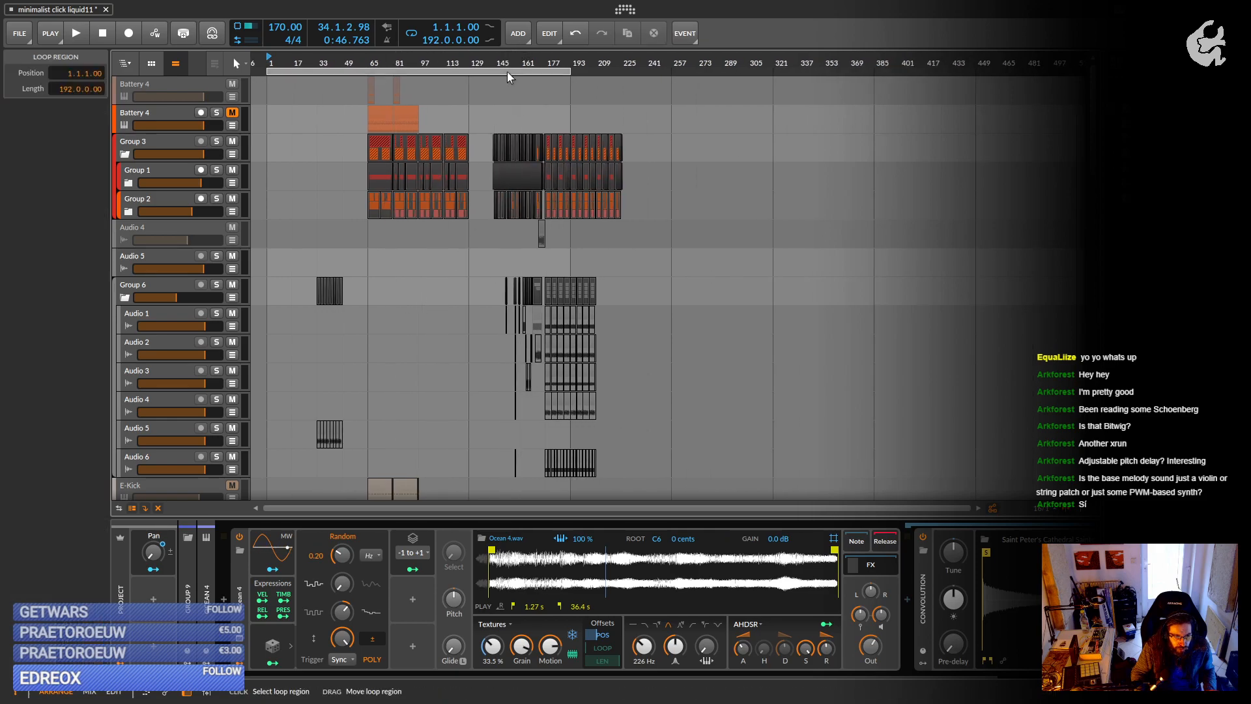
pyautogui.moveTo(507, 72); pyautogui.dragTo(602, 96)
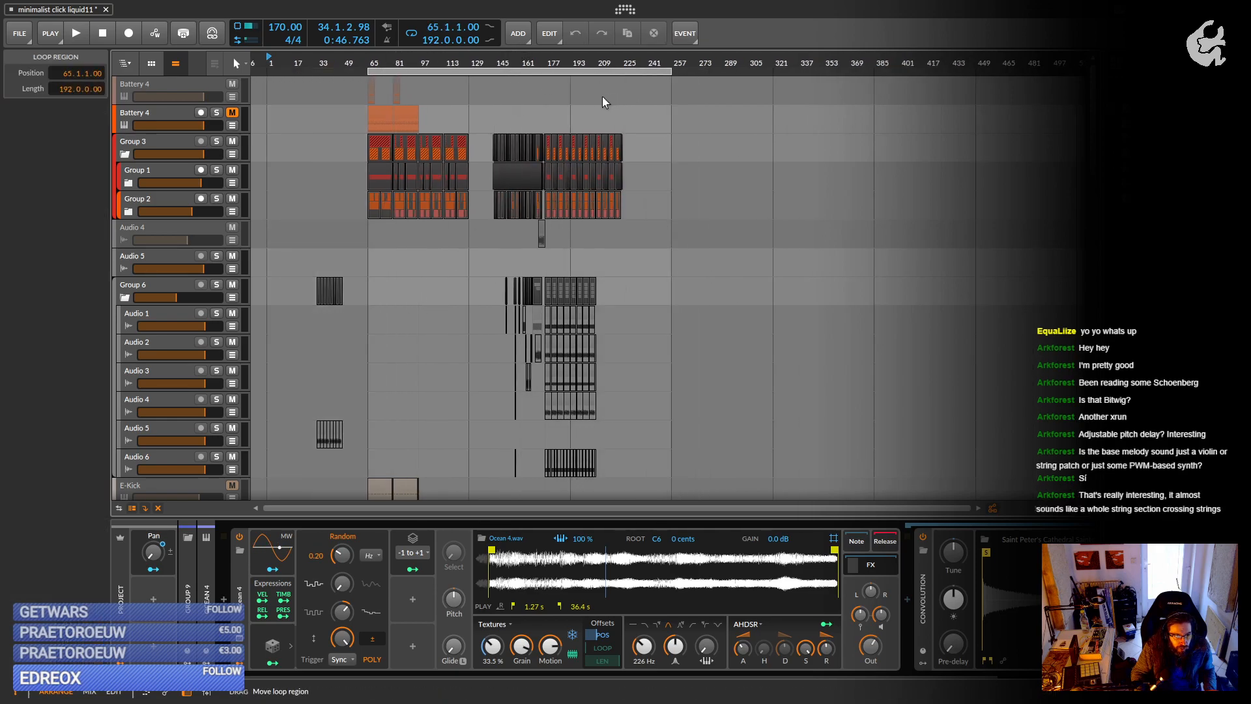
pyautogui.click(675, 71)
pyautogui.click(370, 68)
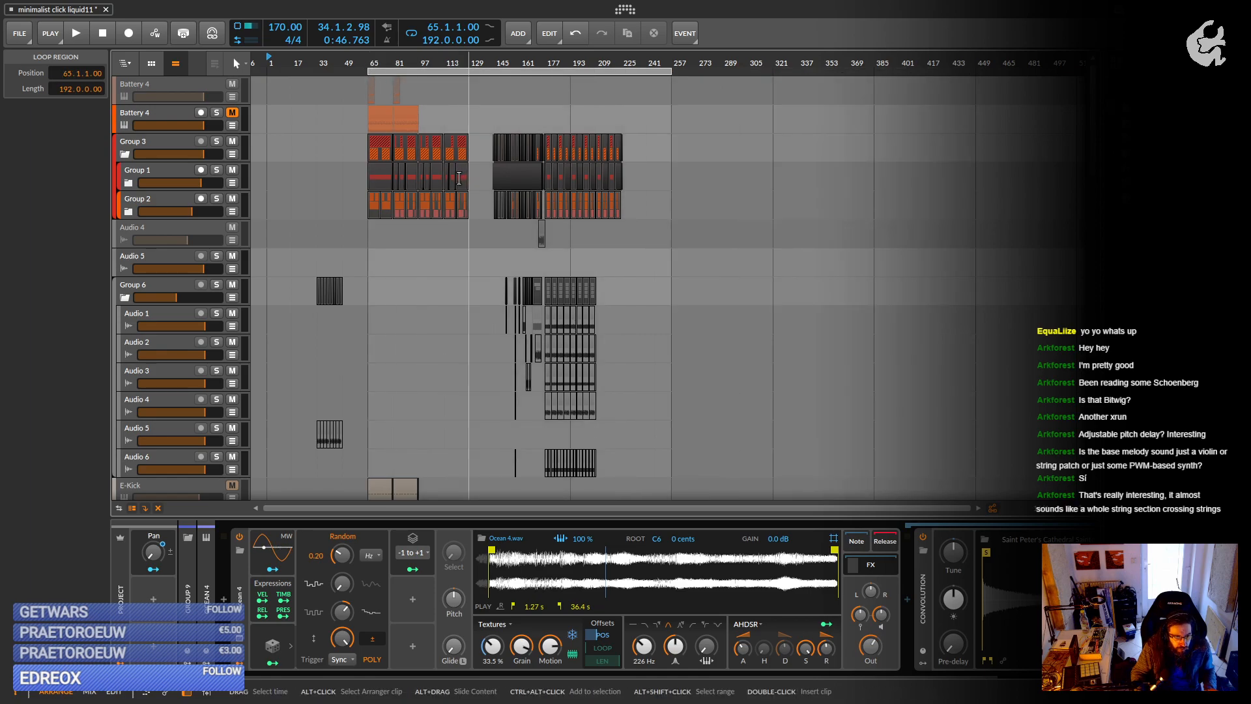
# Play the arrangement from the new loop start at bar 65.
pyautogui.scroll(-6, 449, 184)
pyautogui.scroll(-3, 450, 183)
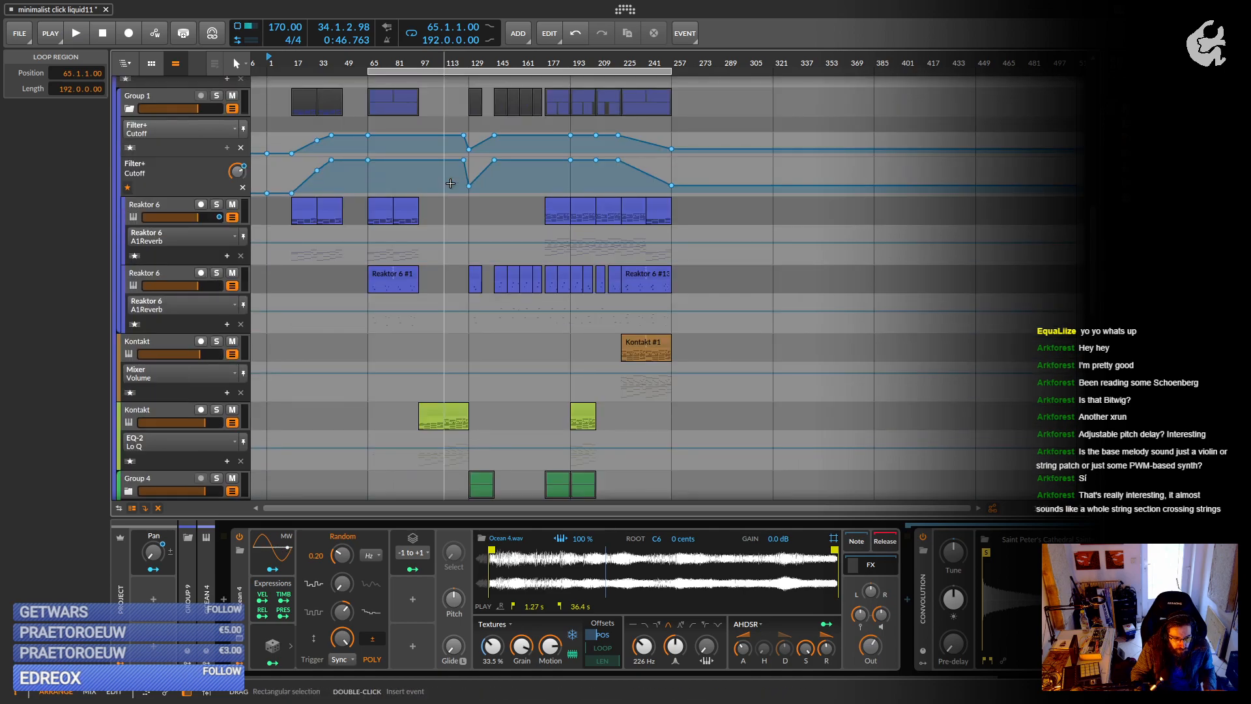
pyautogui.scroll(1, 450, 183)
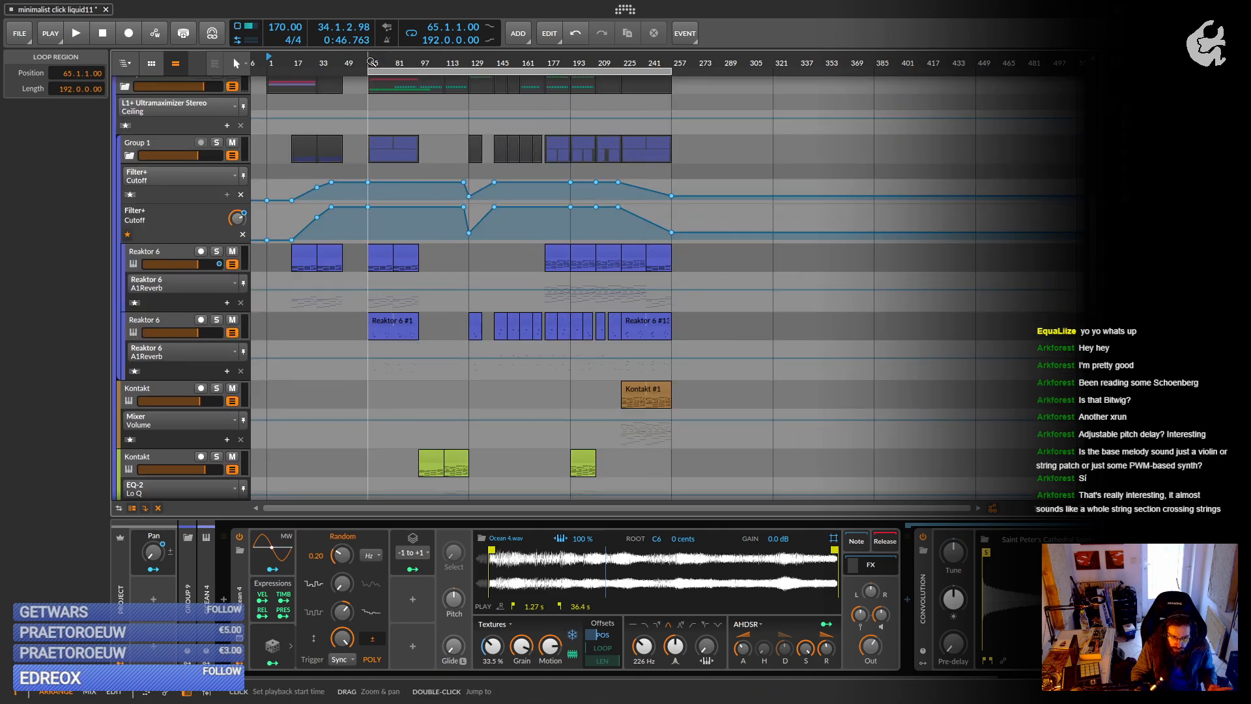
pyautogui.doubleClick(371, 62)
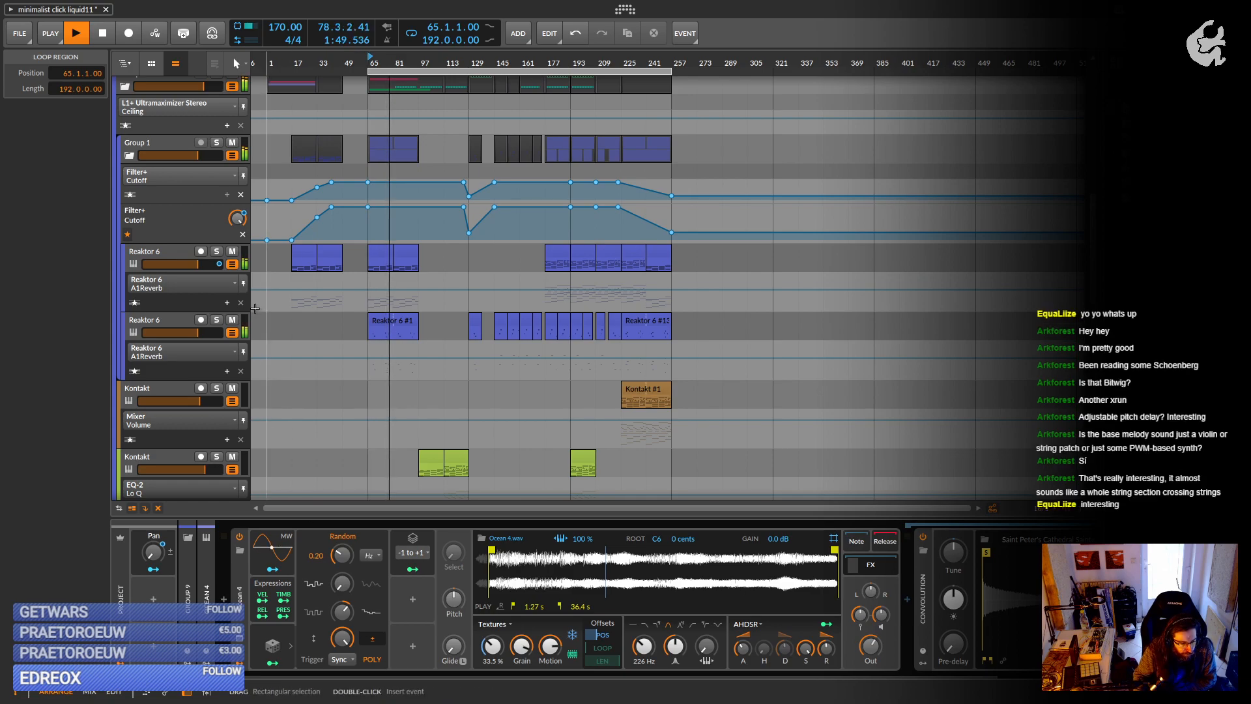
# Collapse Group 9 and show the device chain of Group 8 while the arrangement plays.
pyautogui.scroll(5, 206, 367)
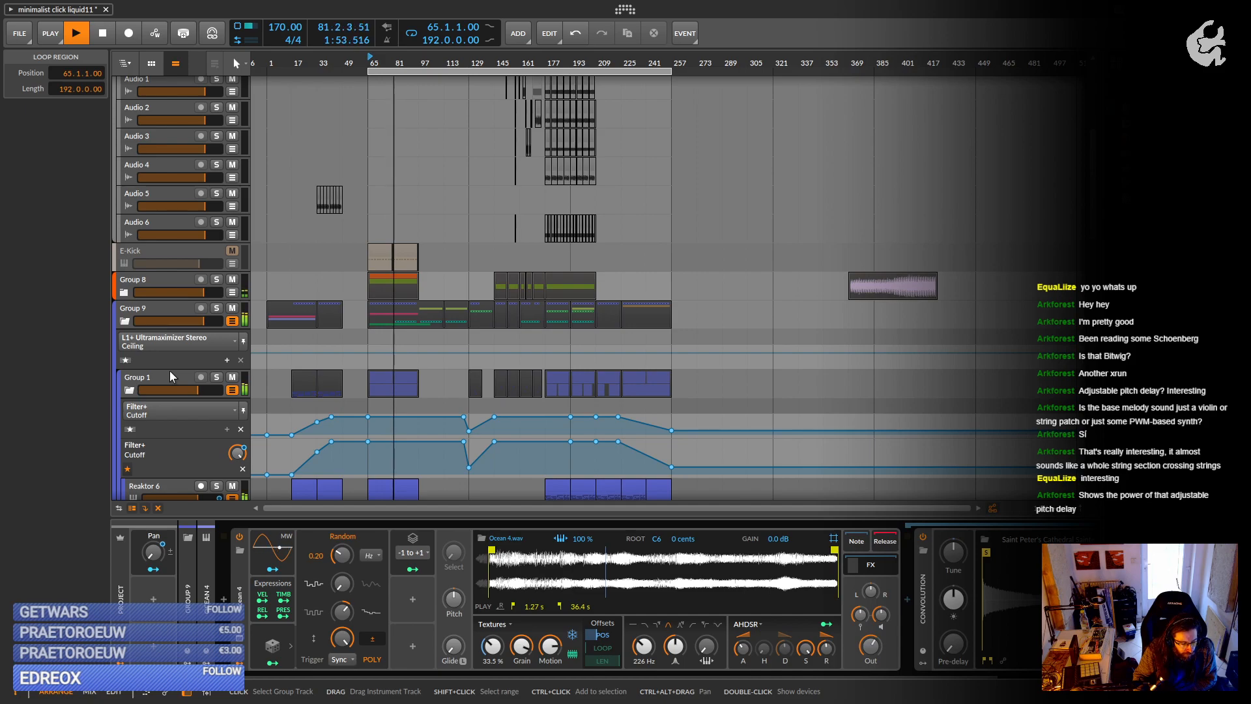
pyautogui.scroll(-2, 170, 370)
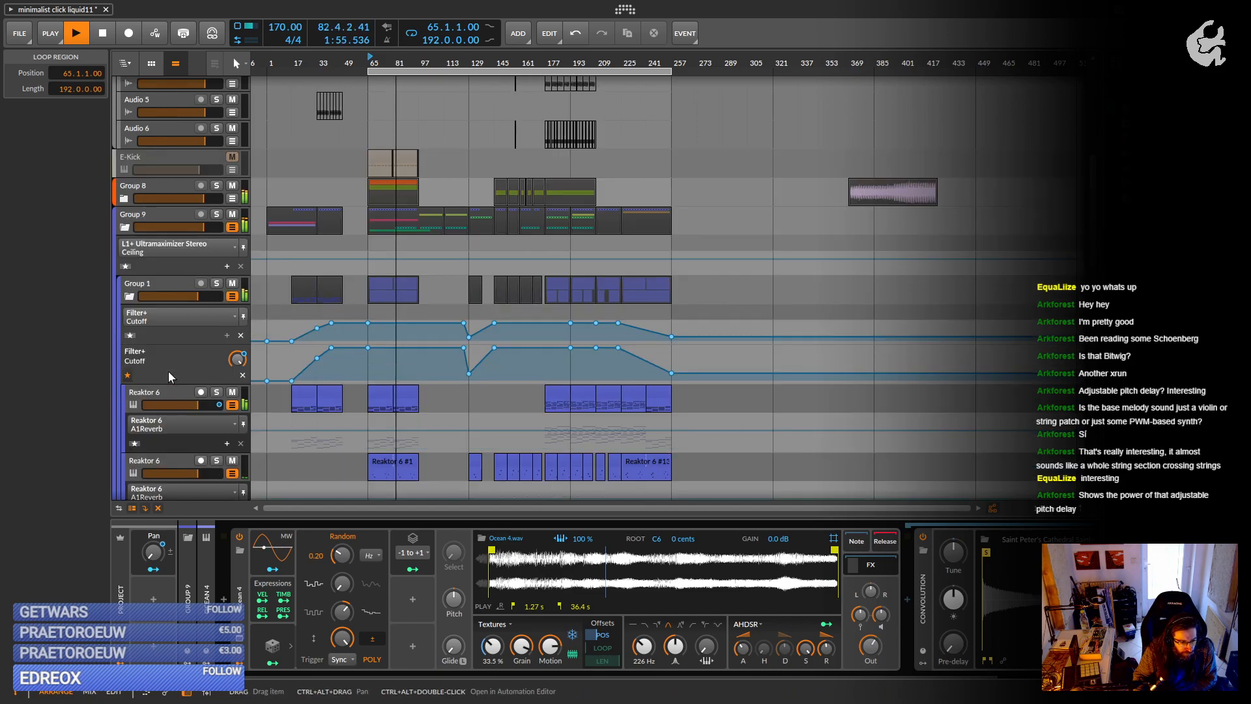
pyautogui.click(123, 227)
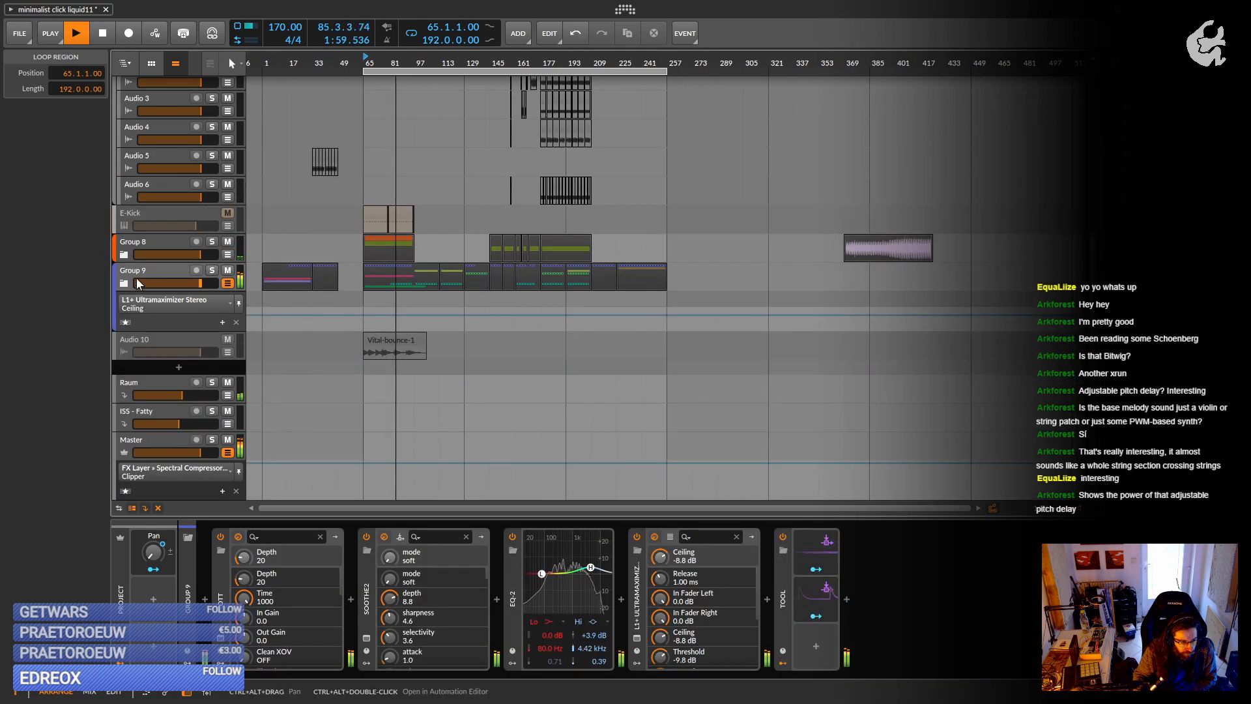
pyautogui.click(138, 243)
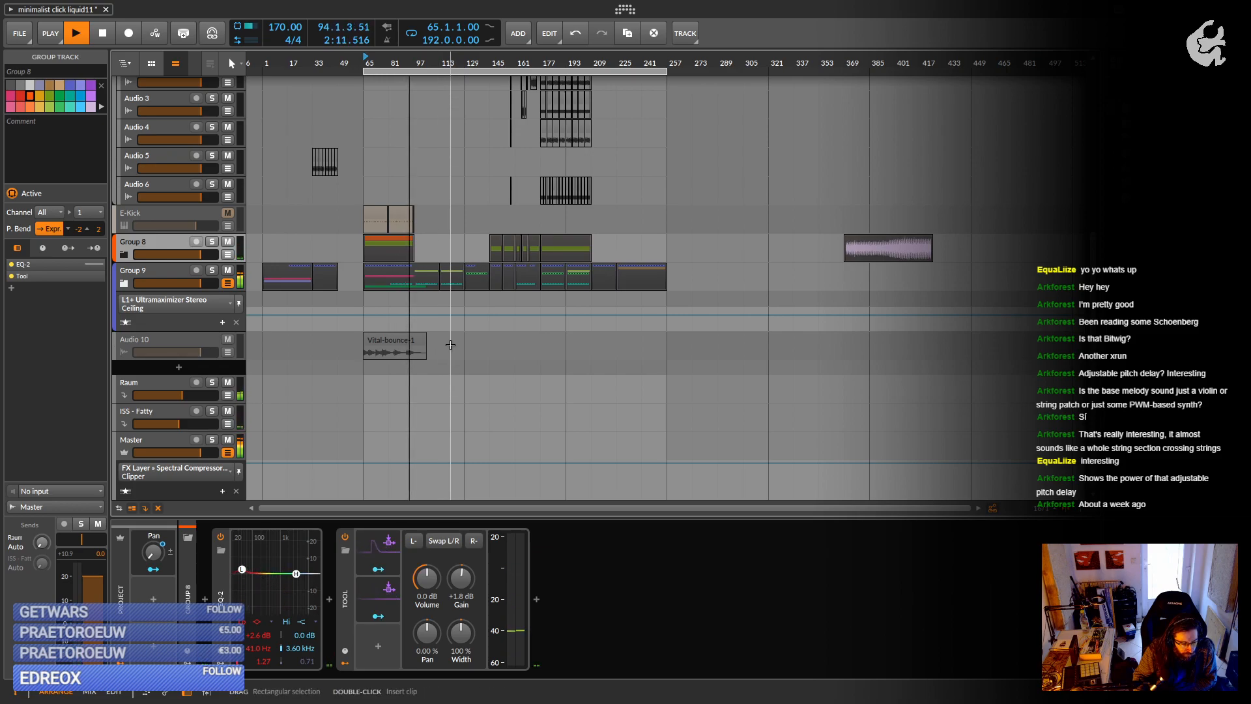
# Collapse Group 6 in the arranger while the arrangement plays and stop playback.
pyautogui.scroll(3, 450, 344)
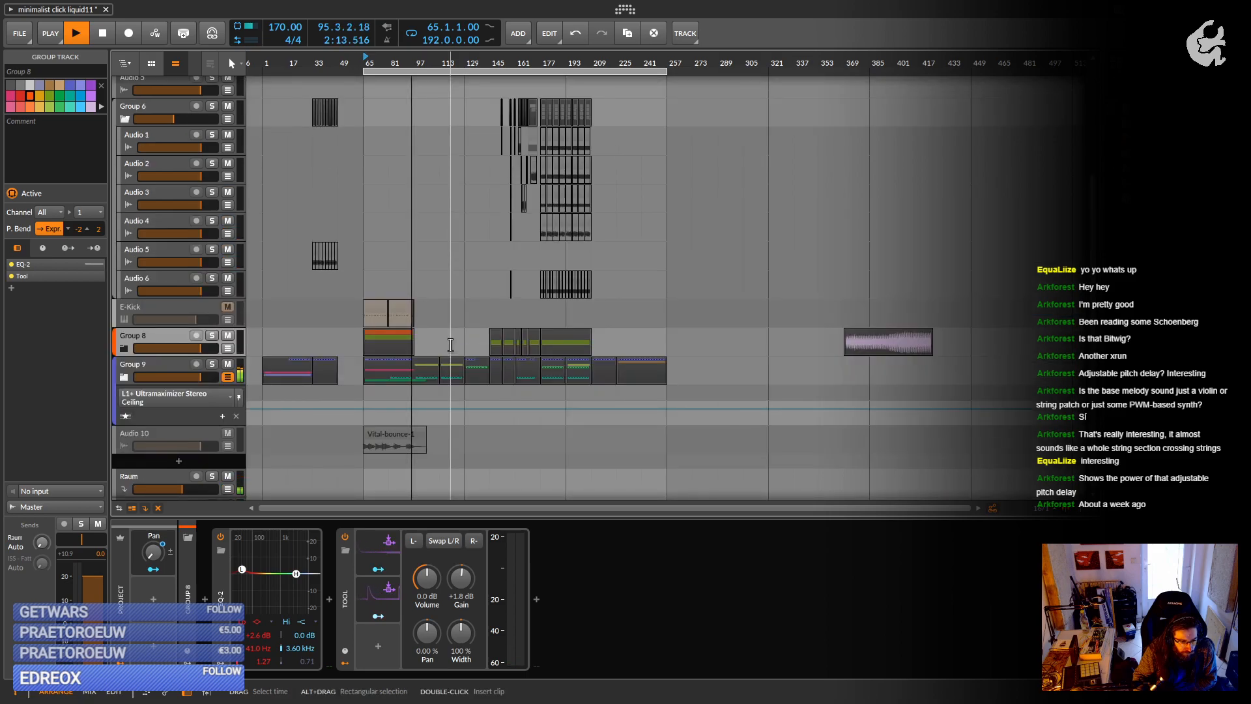
pyautogui.scroll(4, 451, 345)
pyautogui.click(124, 260)
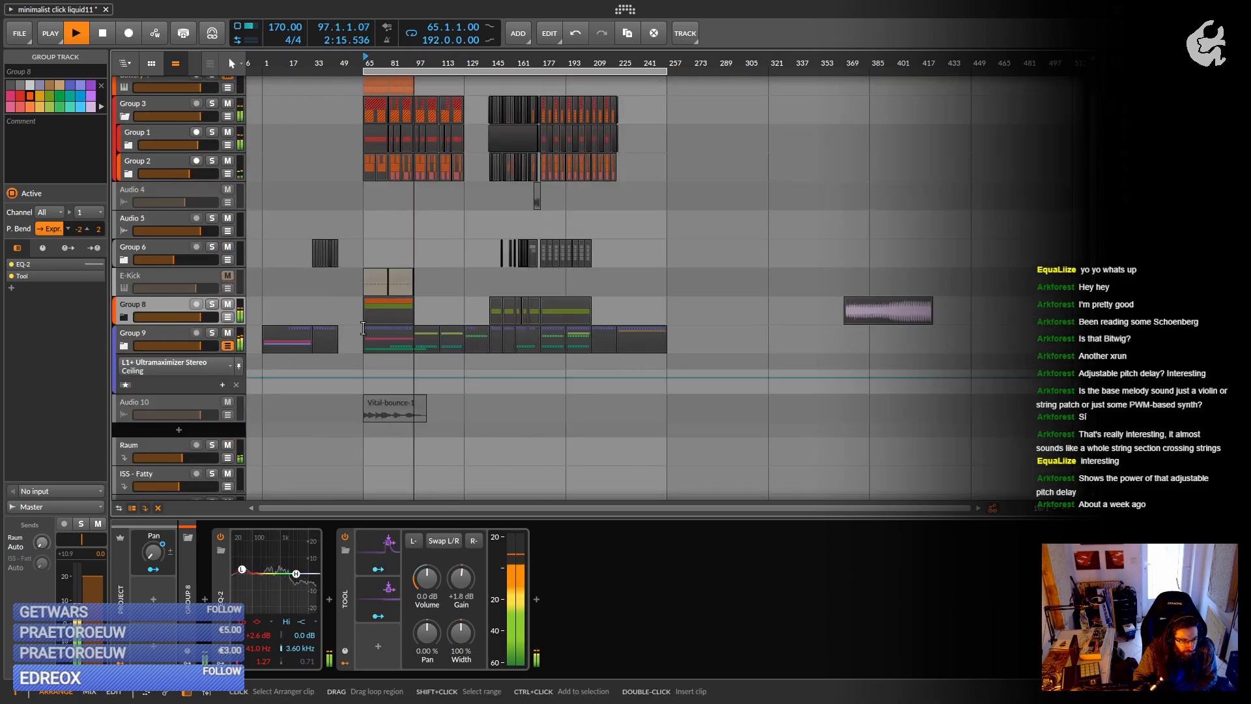
pyautogui.scroll(1, 363, 328)
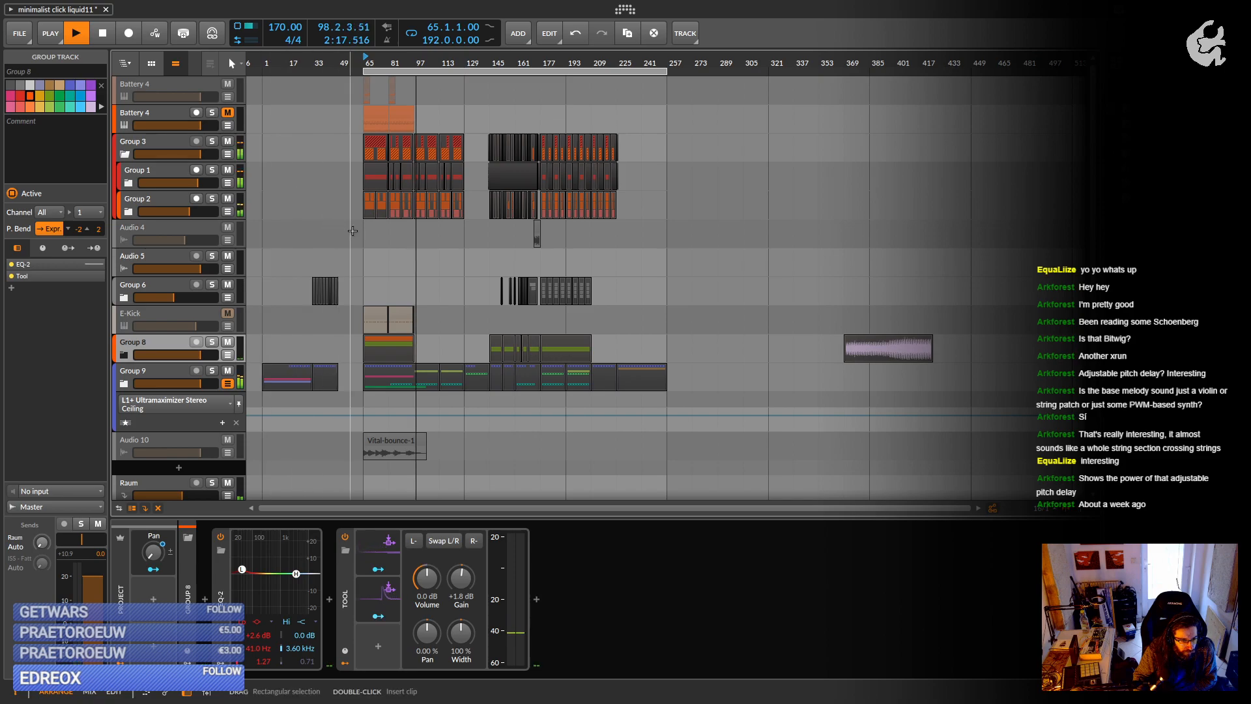
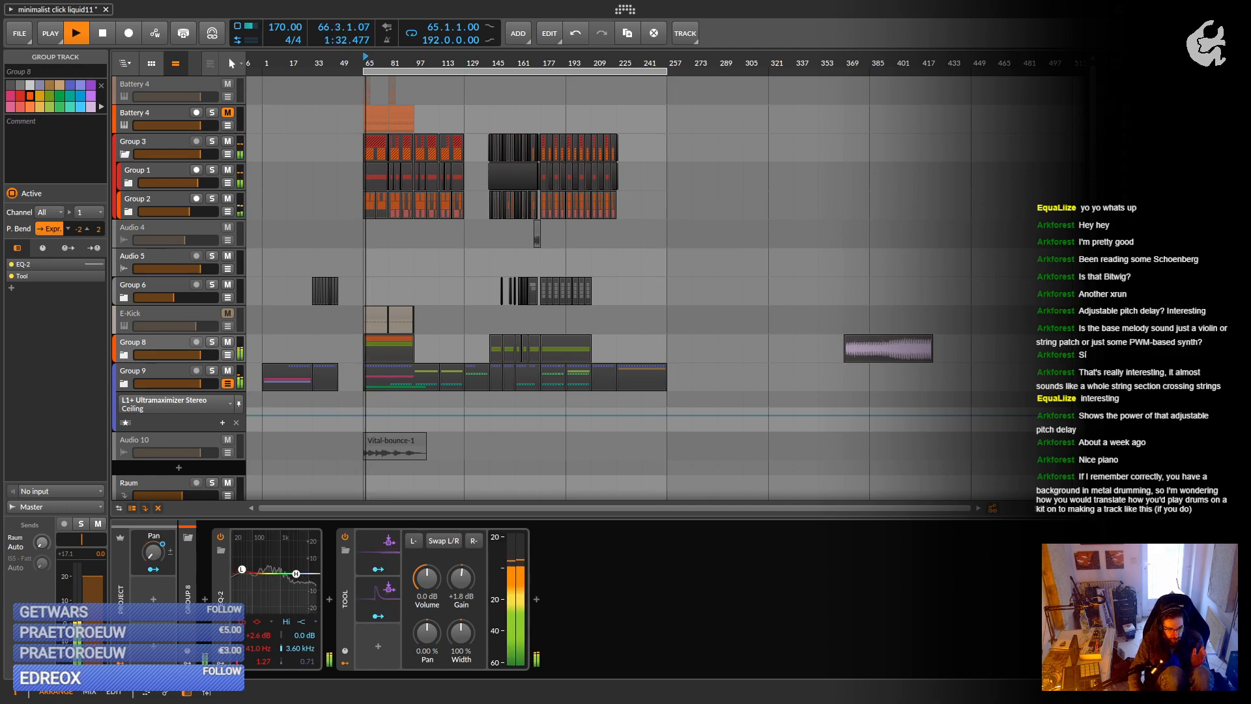
pyautogui.click(103, 36)
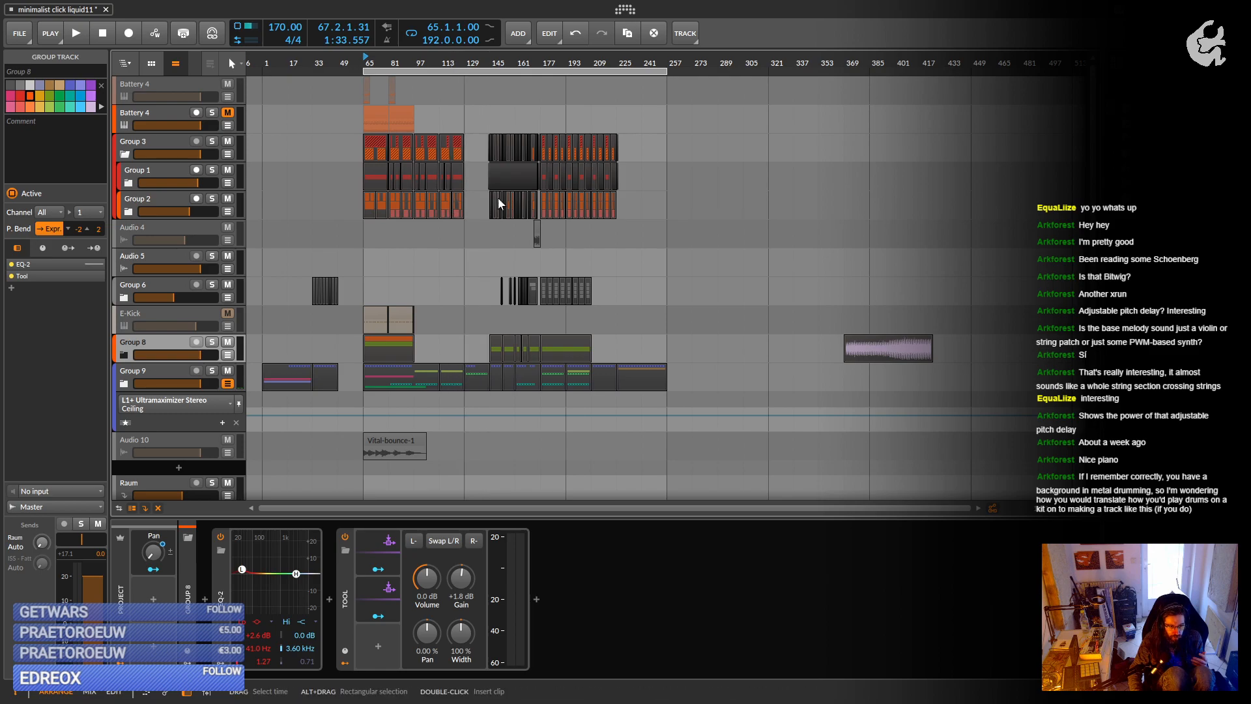
# Solo Group 3, play its drums from bar 145 and stop playback.
pyautogui.moveTo(515, 196); pyautogui.dragTo(540, 258)
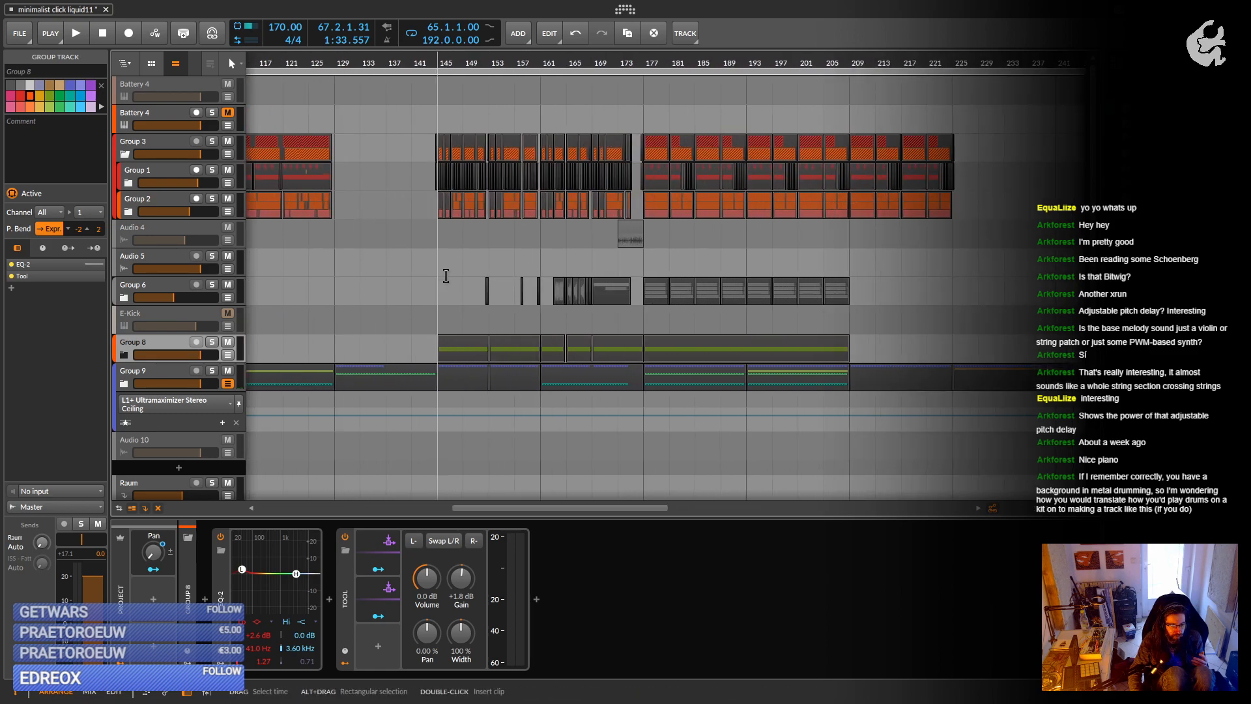
pyautogui.moveTo(382, 272); pyautogui.dragTo(671, 279)
pyautogui.moveTo(430, 258); pyautogui.dragTo(545, 258)
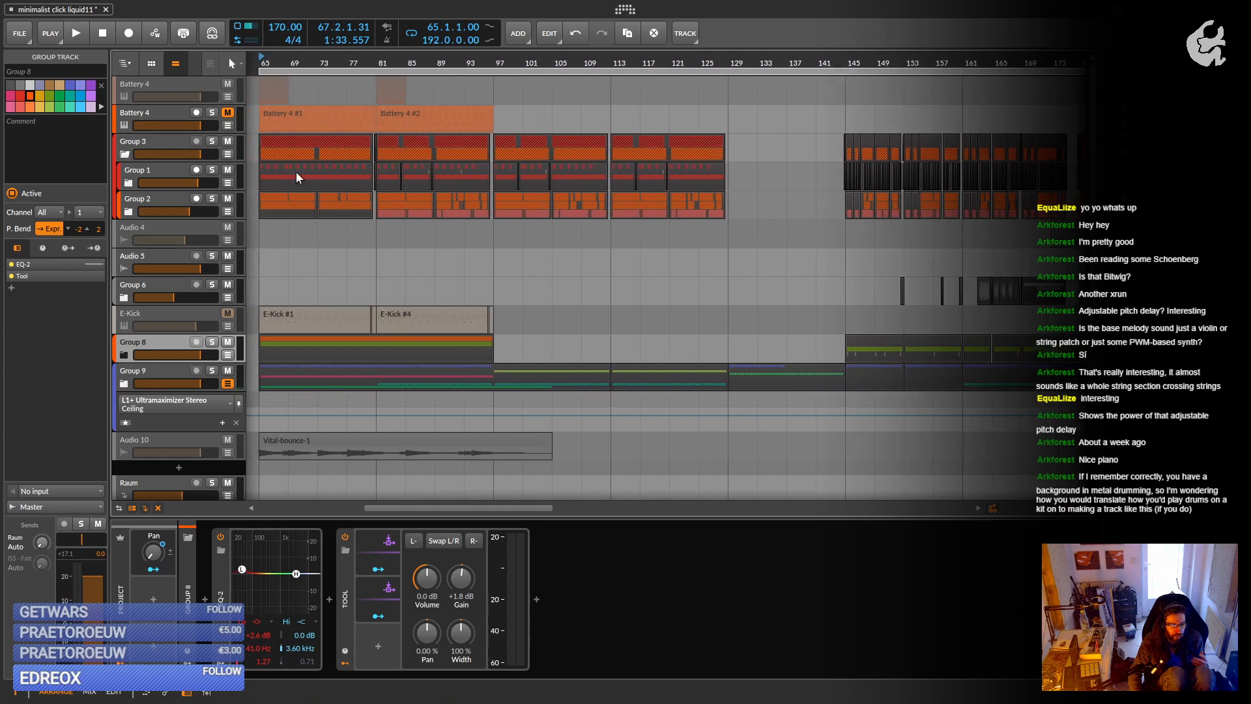
pyautogui.click(212, 141)
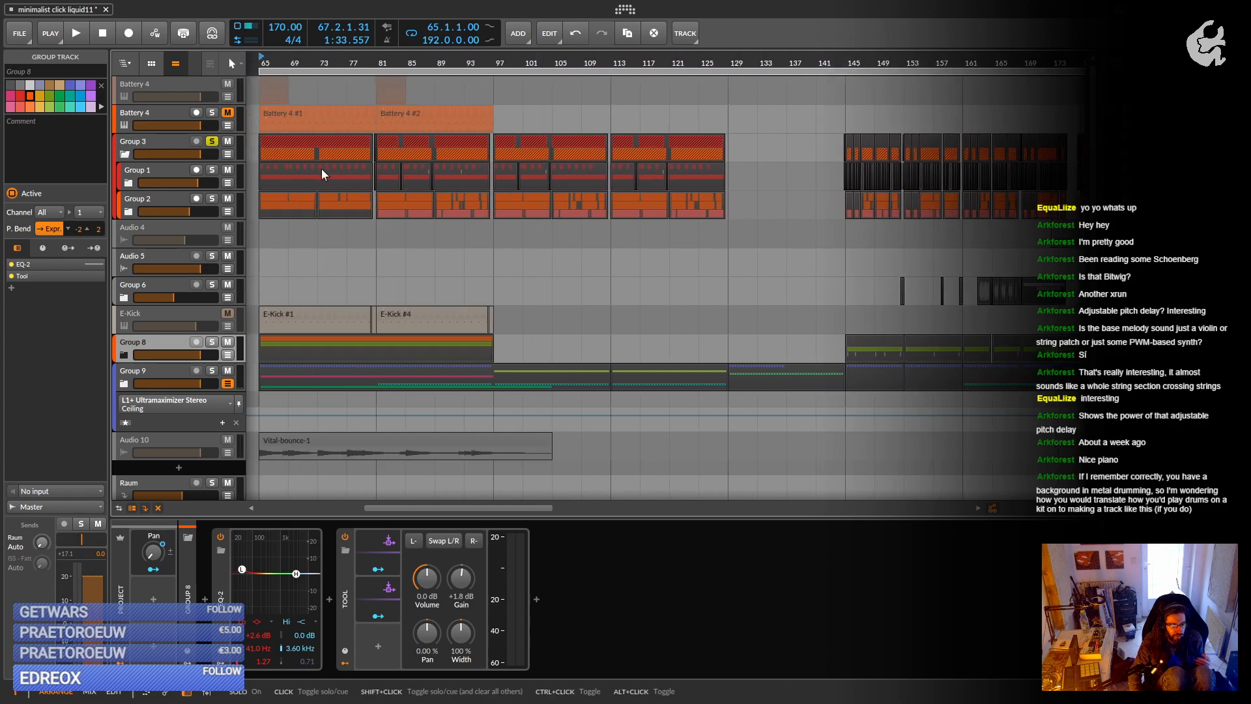
pyautogui.click(844, 153)
pyautogui.press('space')
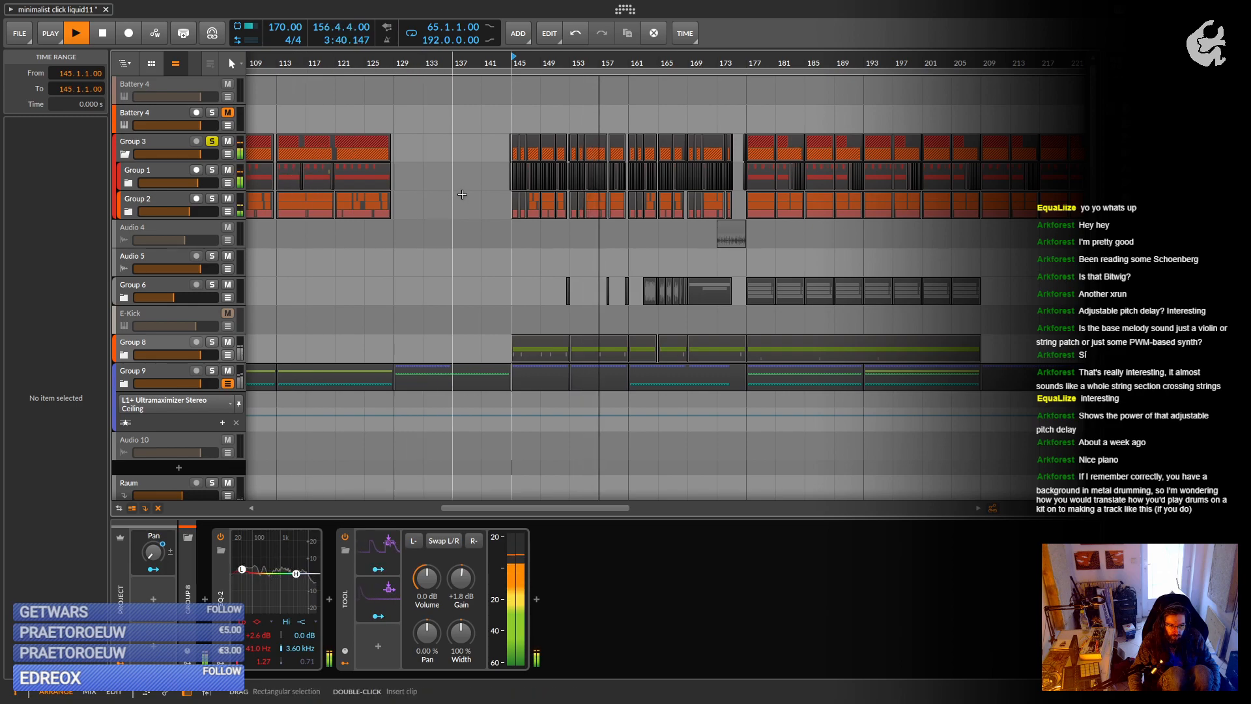
pyautogui.press('space')
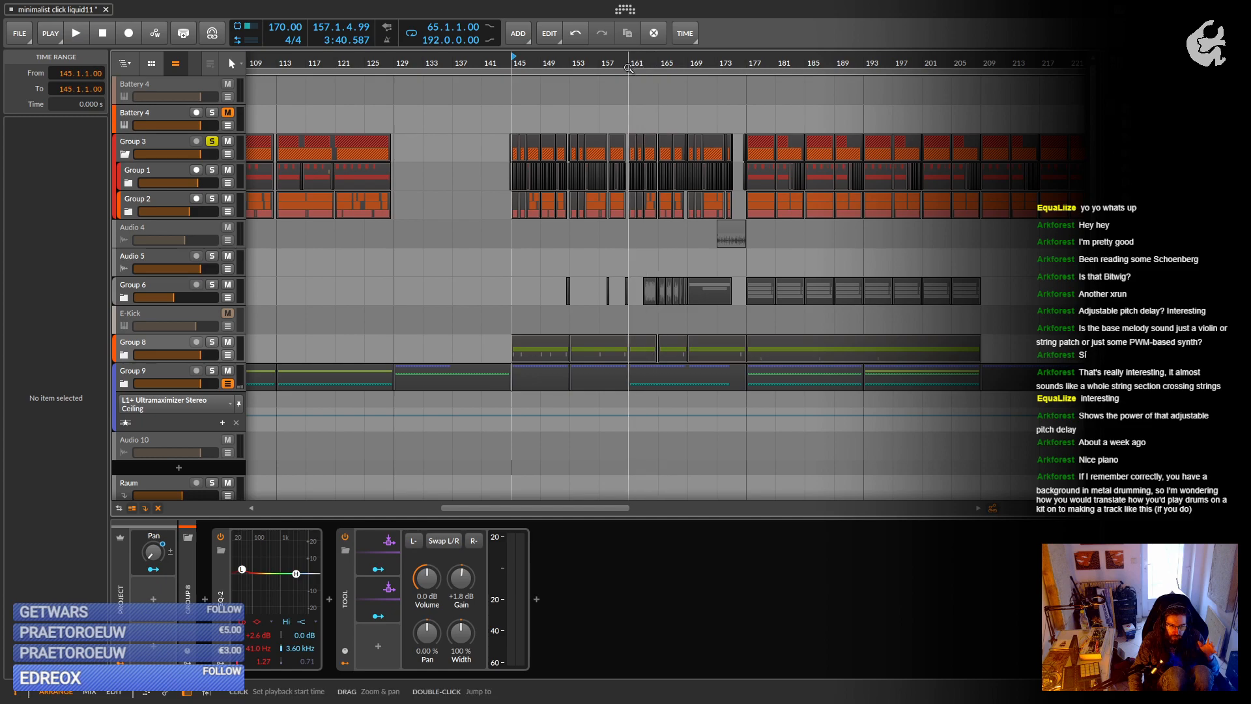
# Play the soloed Group 3 drums from bar 161 and stop playback.
pyautogui.click(628, 68)
pyautogui.press('space')
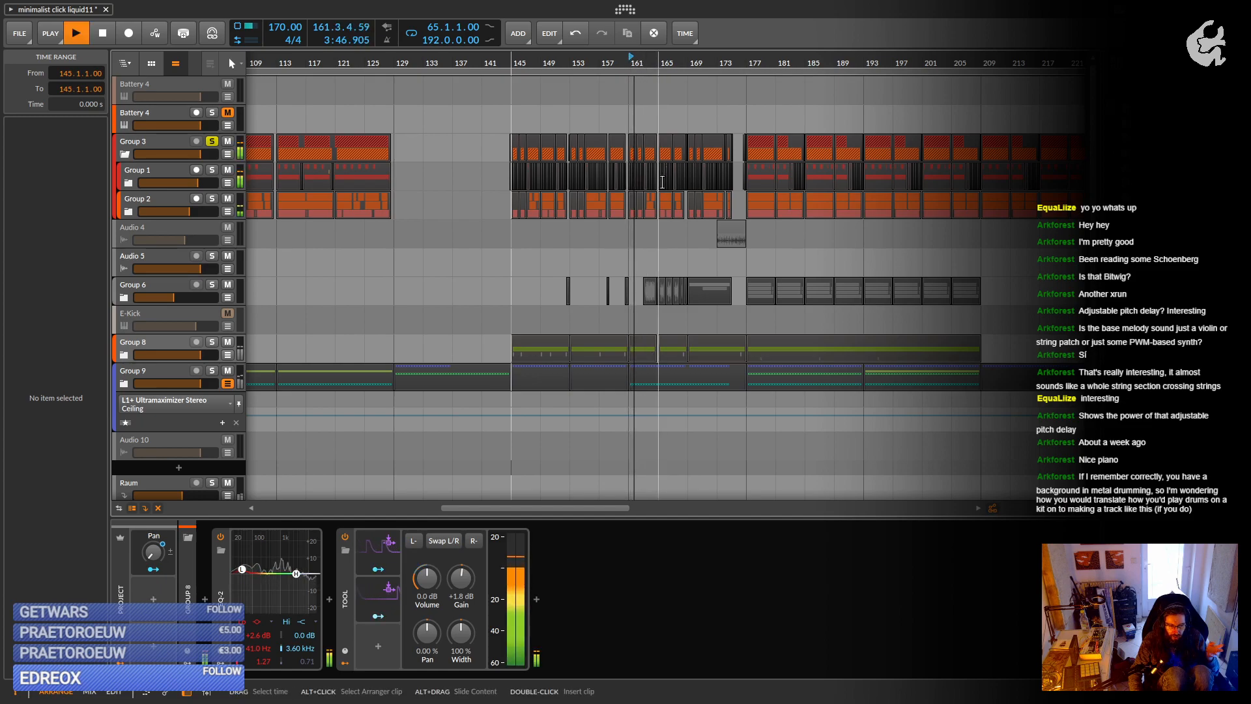
pyautogui.moveTo(645, 260); pyautogui.dragTo(577, 260)
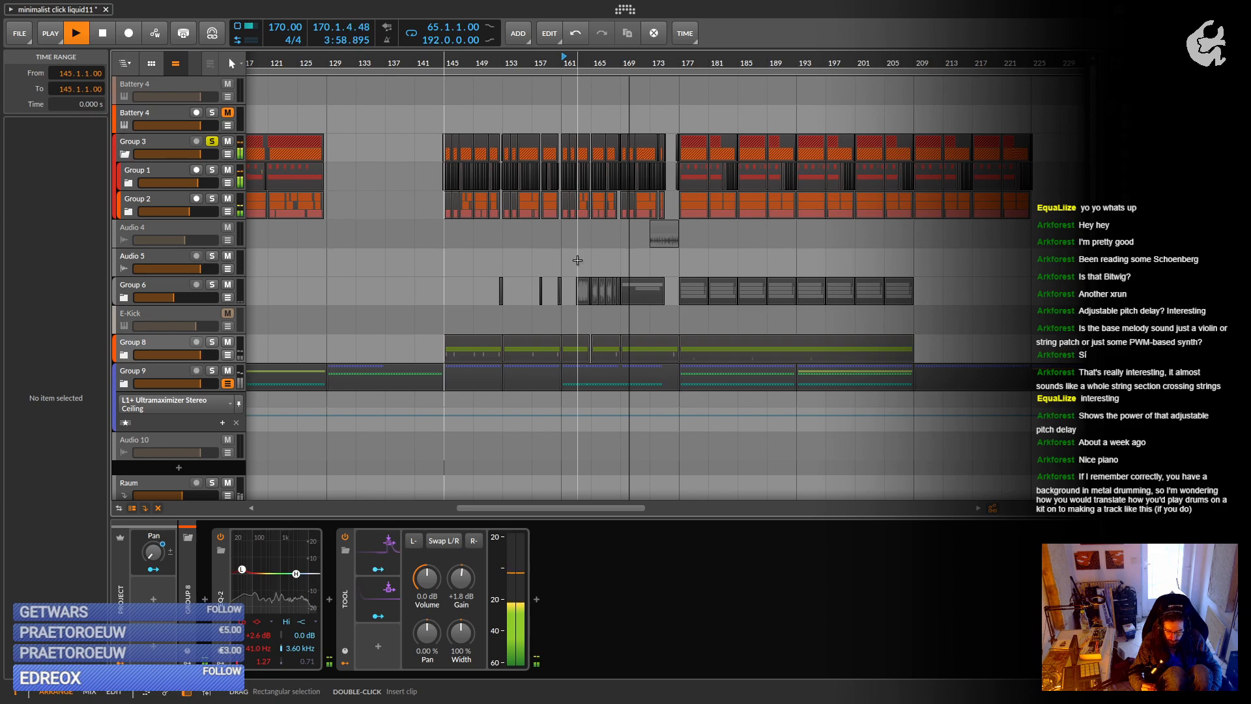
pyautogui.press('space')
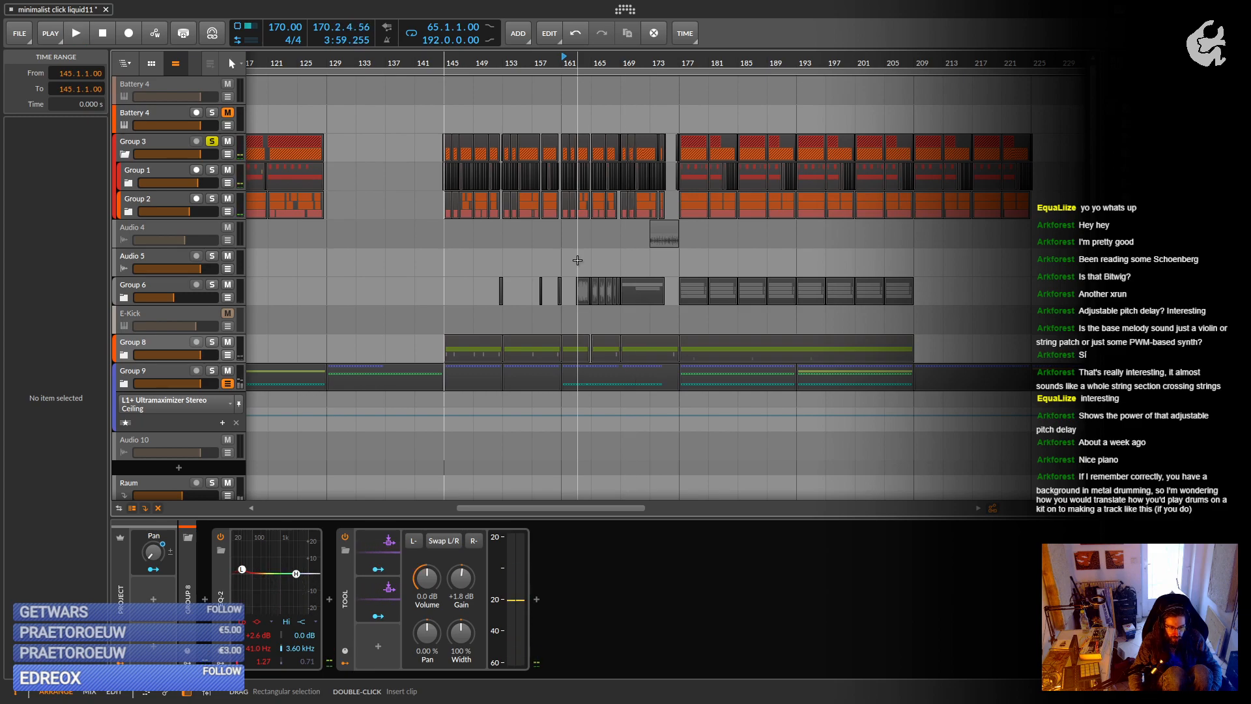
# Move the playback start to bar 163 and play the soloed Group 3 from there.
pyautogui.scroll(6, 578, 260)
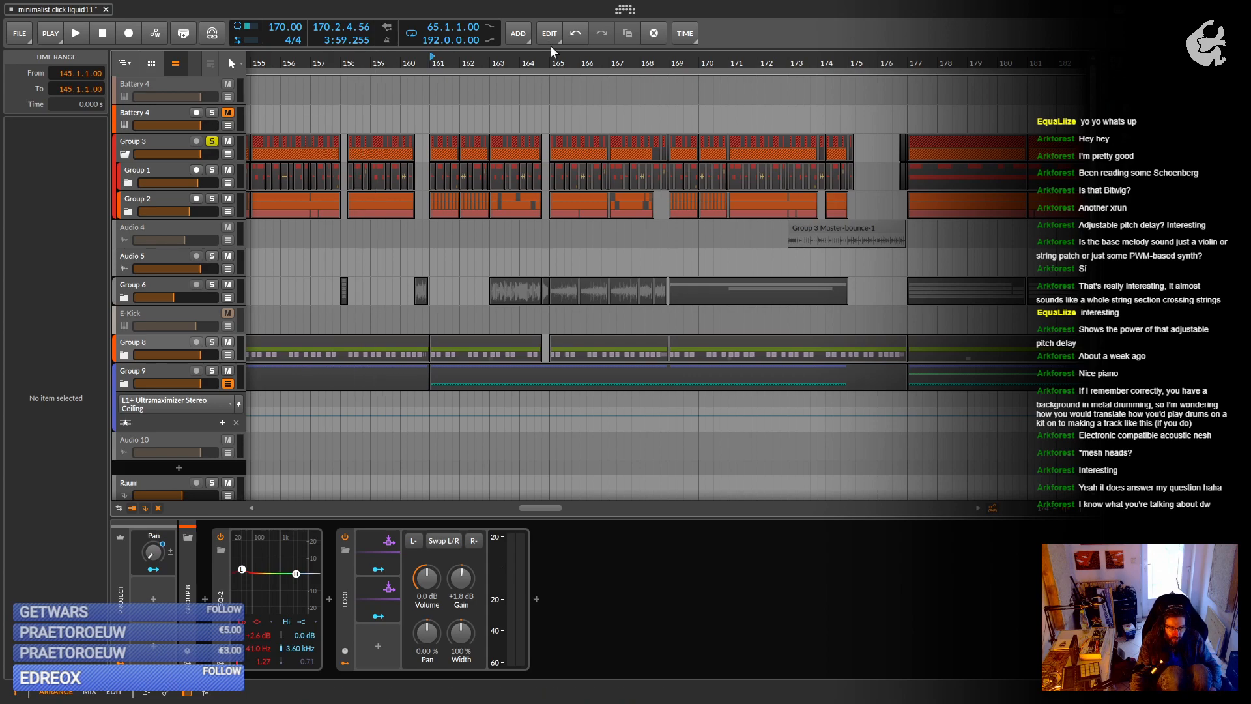
pyautogui.hscroll(-3, 555, 287)
pyautogui.moveTo(555, 130); pyautogui.dragTo(500, 124)
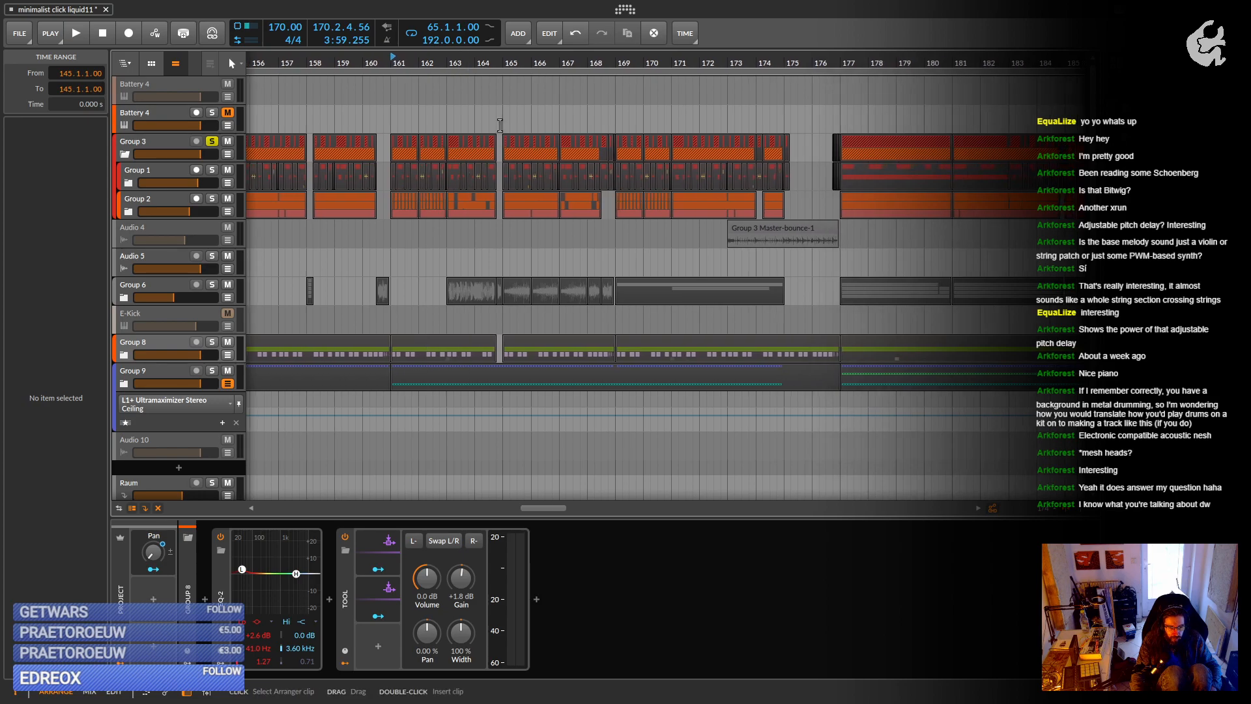
pyautogui.click(450, 57)
pyautogui.press('space')
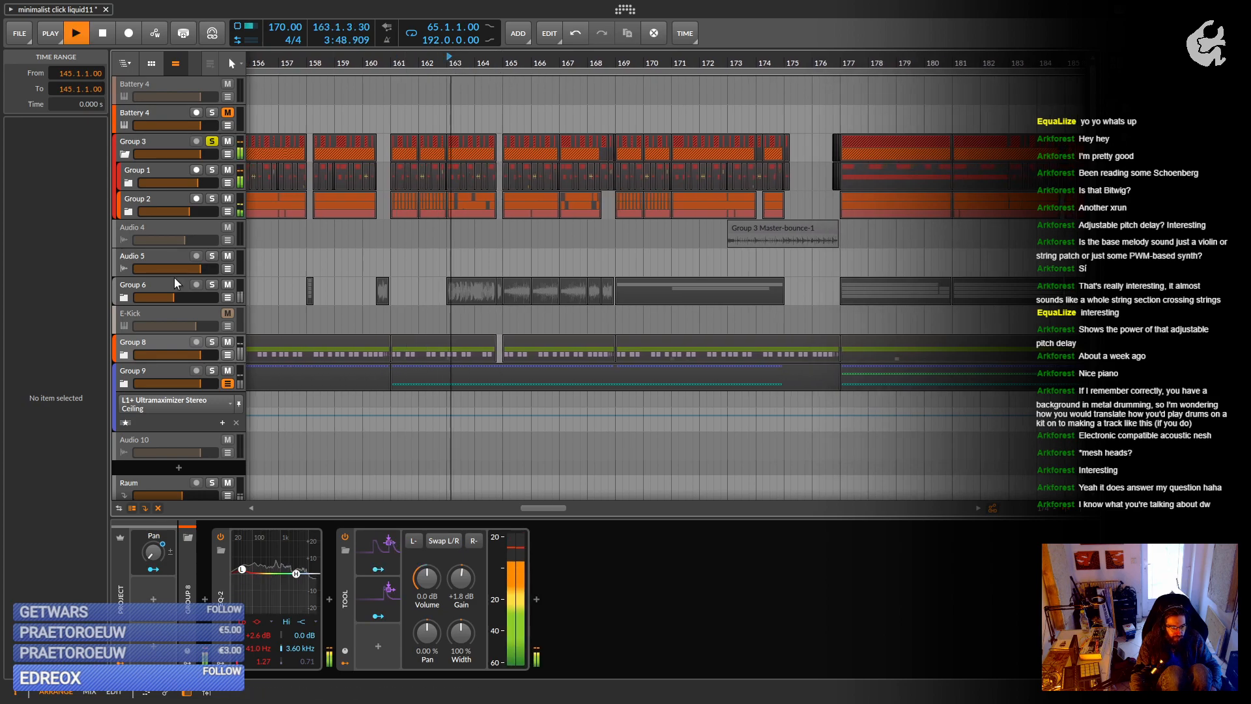
# Expand Group 6, audition it soloed together with Group 3 from bar 163, and clear Group 6's solo.
pyautogui.click(125, 297)
pyautogui.click(212, 285)
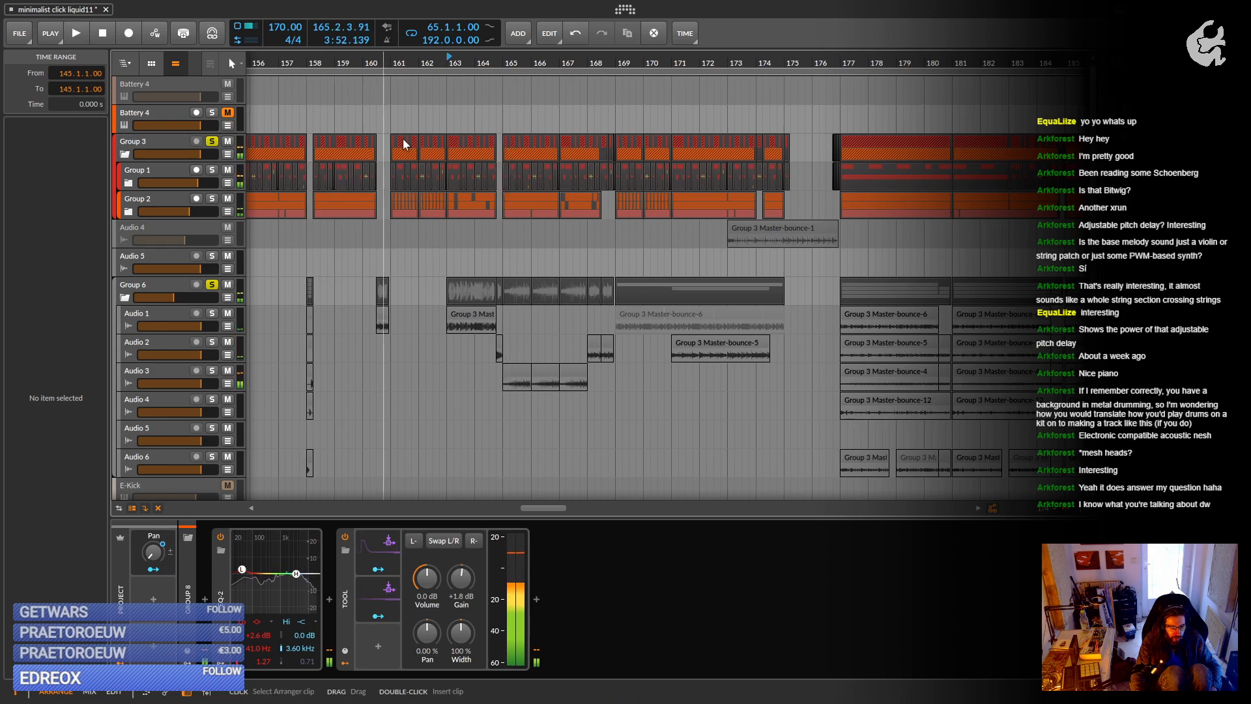
pyautogui.press('space')
pyautogui.press('space')
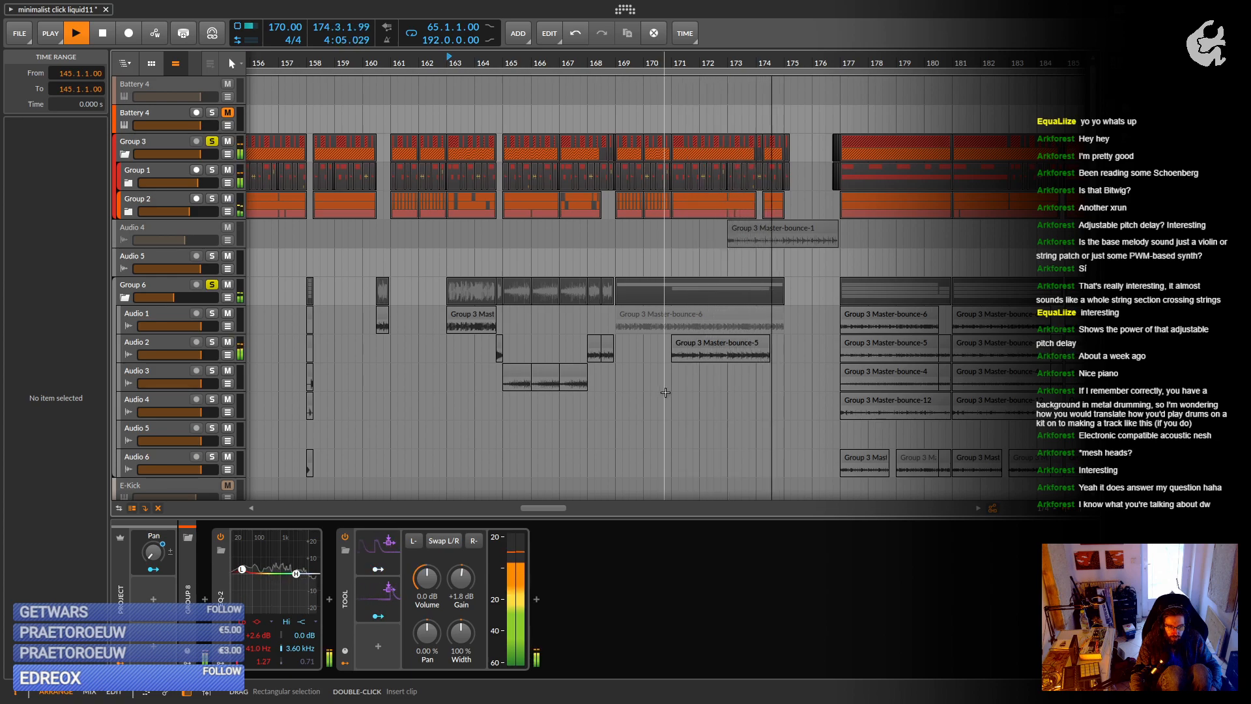
pyautogui.press('space')
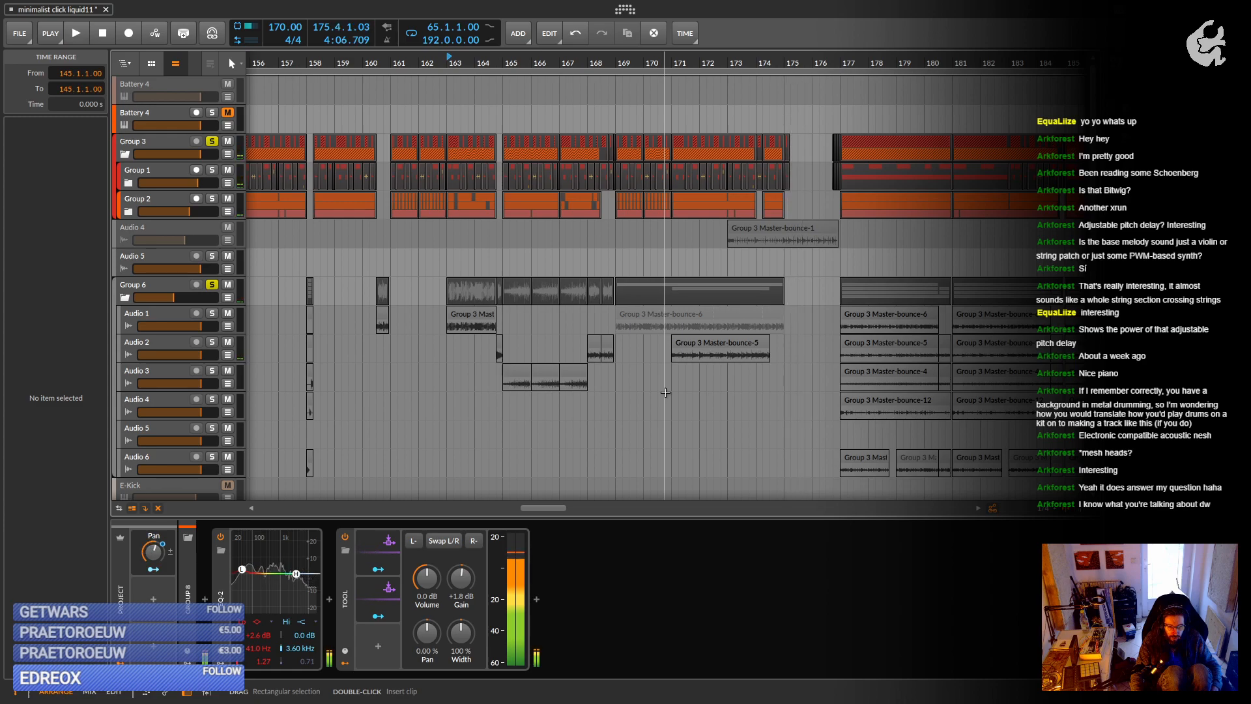
pyautogui.click(212, 291)
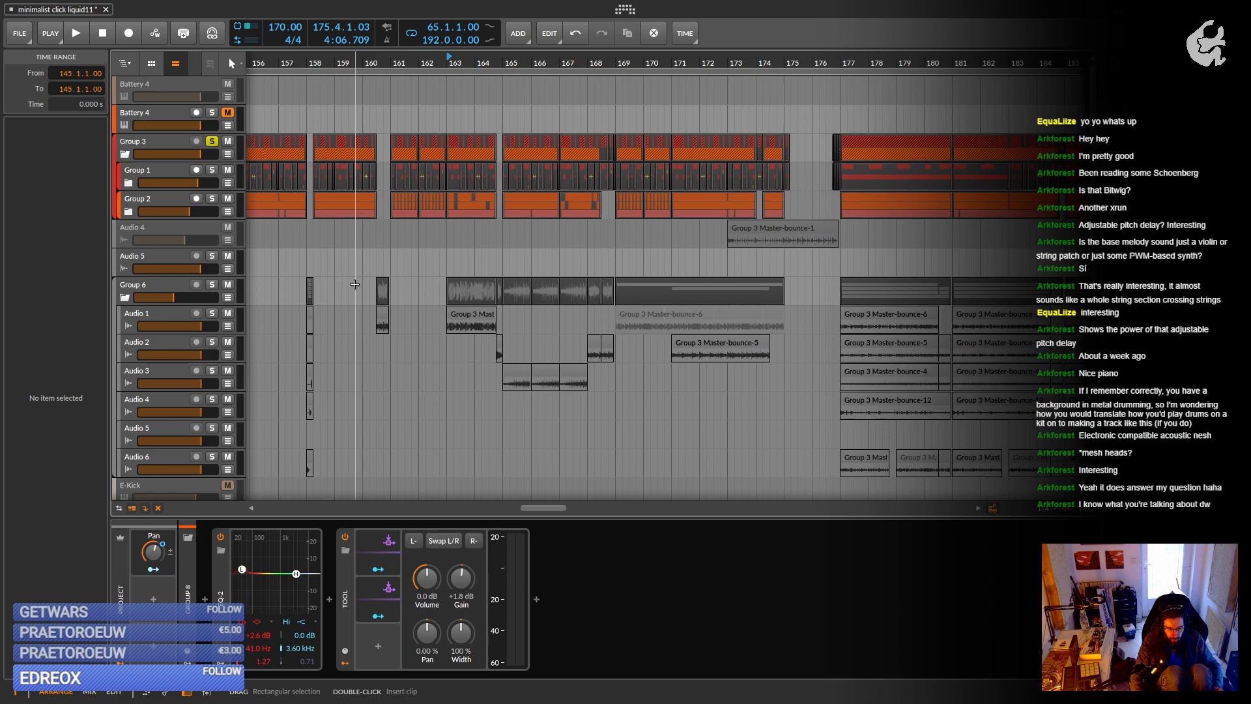
# Examine the Group 3 Master-bounce-5 clip on Audio 2 at bar 171 and the area around its start.
pyautogui.click(709, 342)
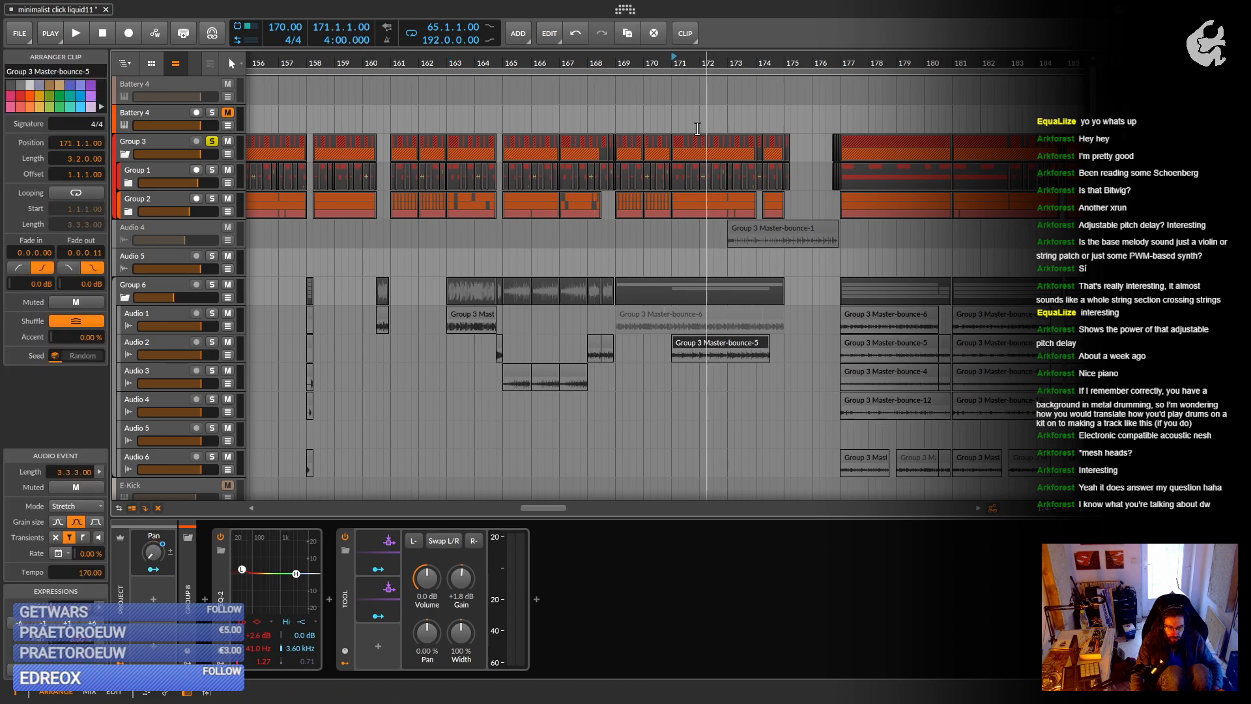
pyautogui.scroll(8, 734, 304)
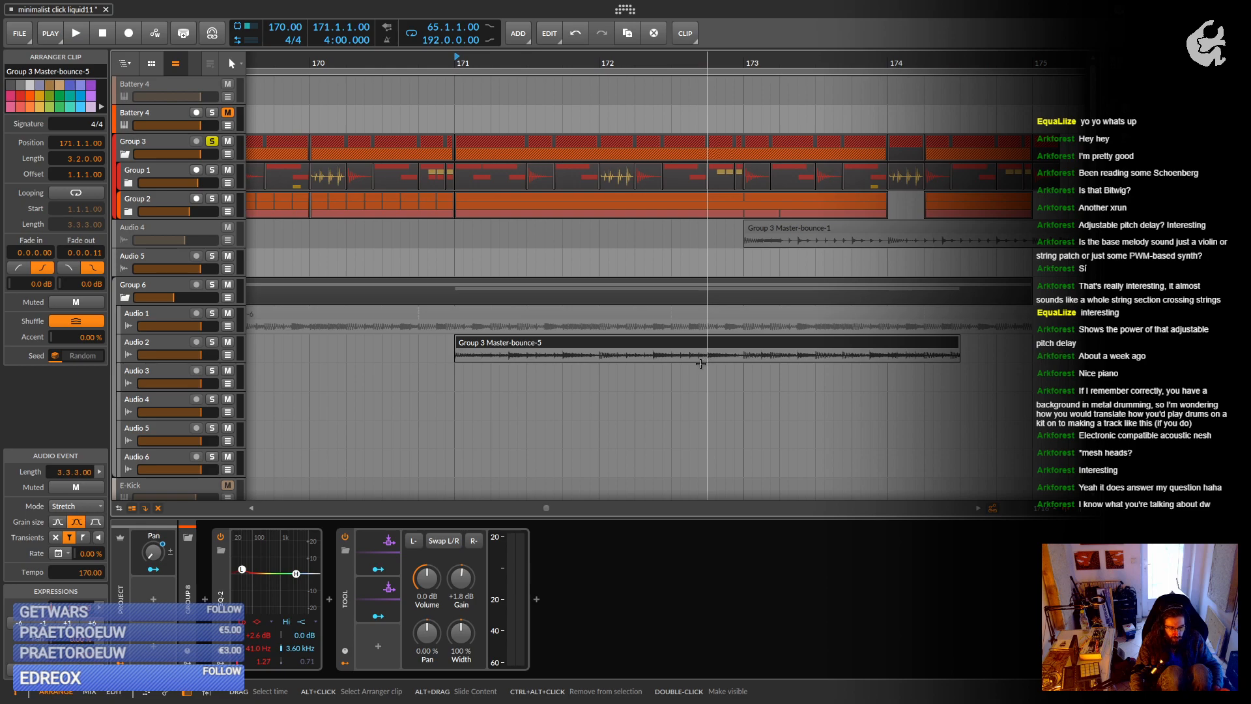
pyautogui.scroll(4, 521, 360)
pyautogui.scroll(-6, 531, 362)
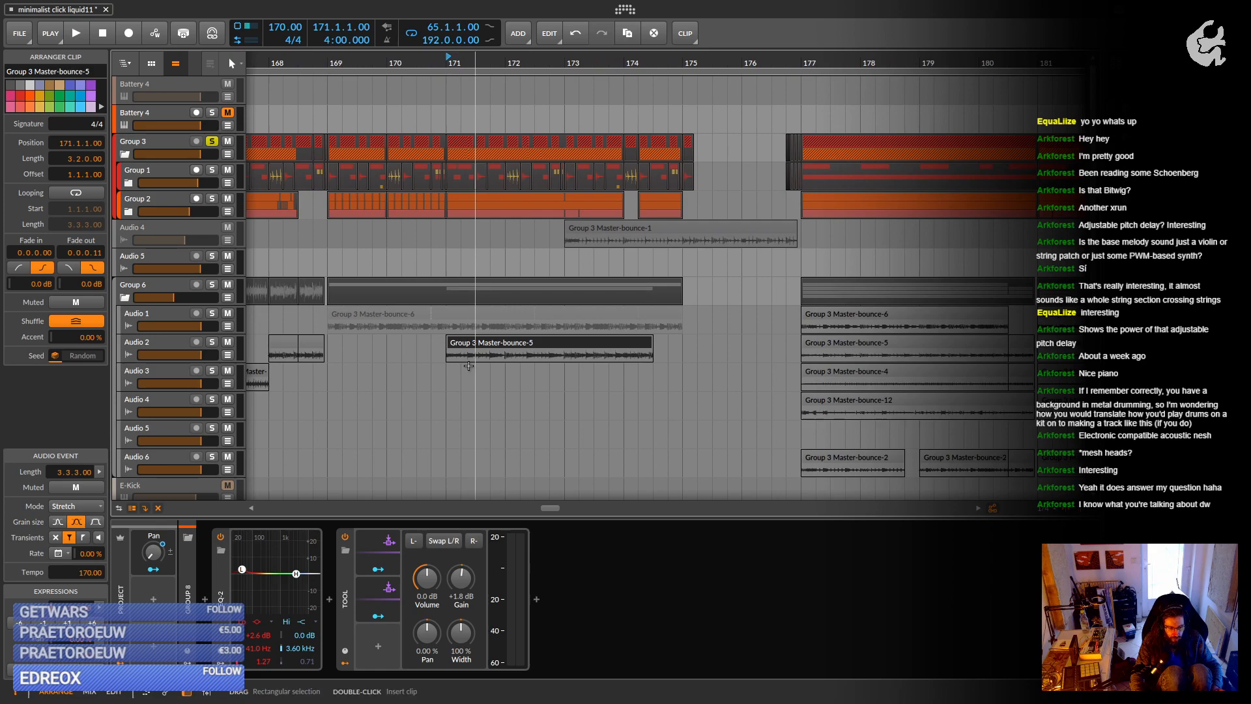
pyautogui.scroll(-2, 468, 366)
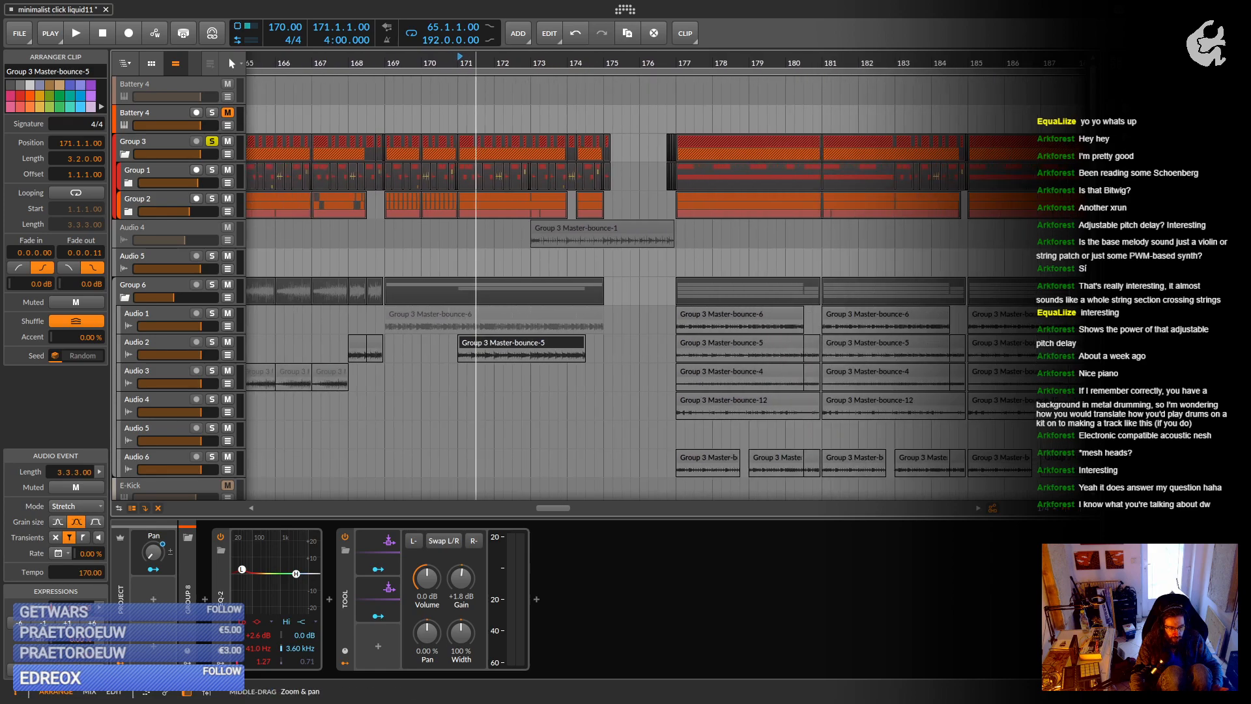
pyautogui.click(462, 382)
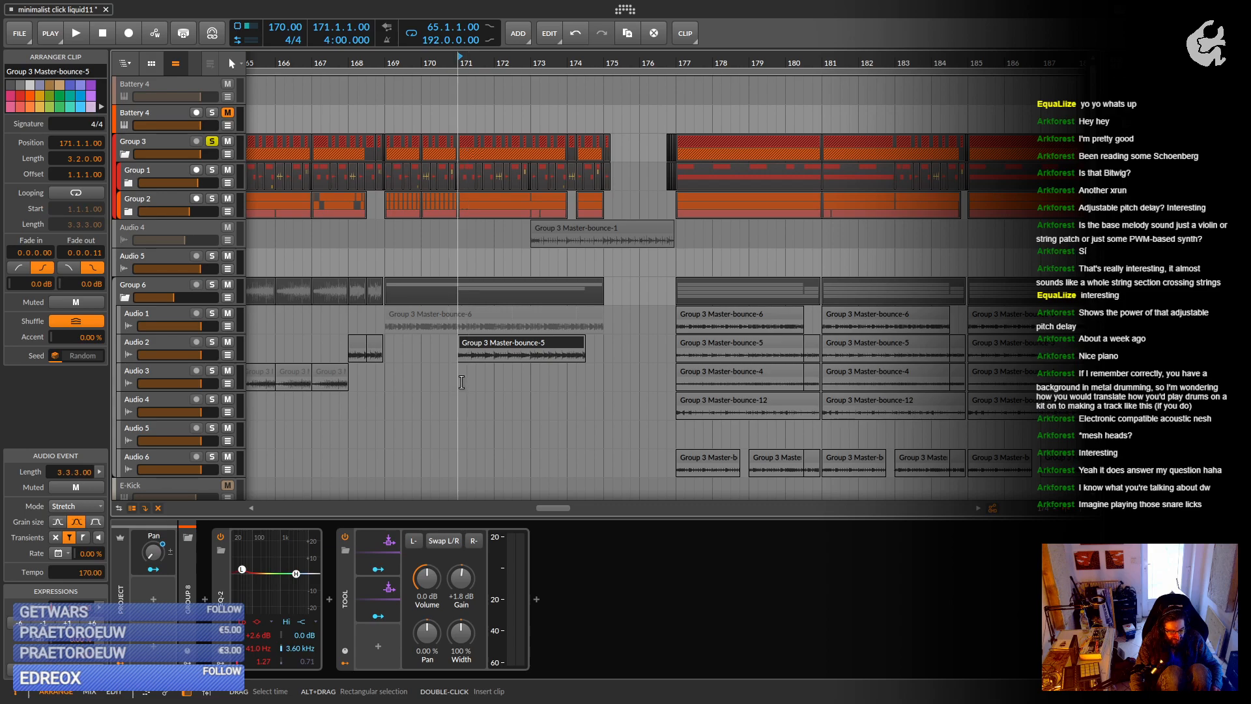
pyautogui.click(506, 385)
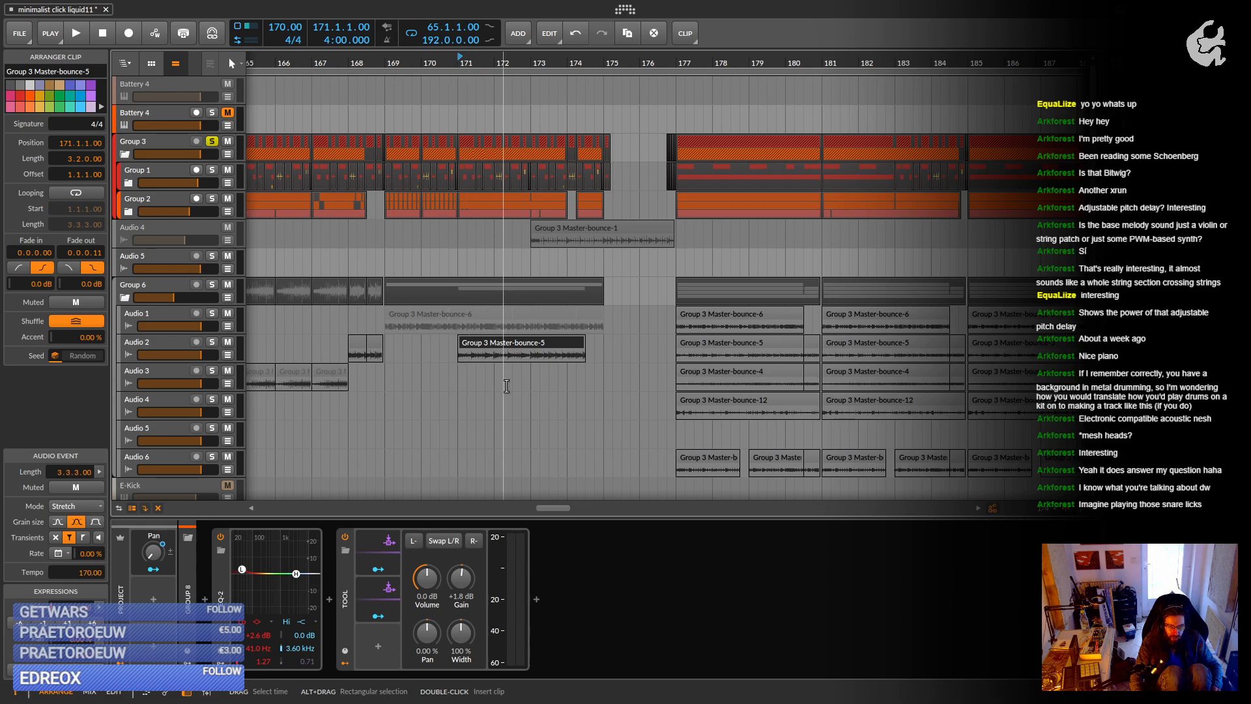
pyautogui.click(483, 381)
pyautogui.click(468, 378)
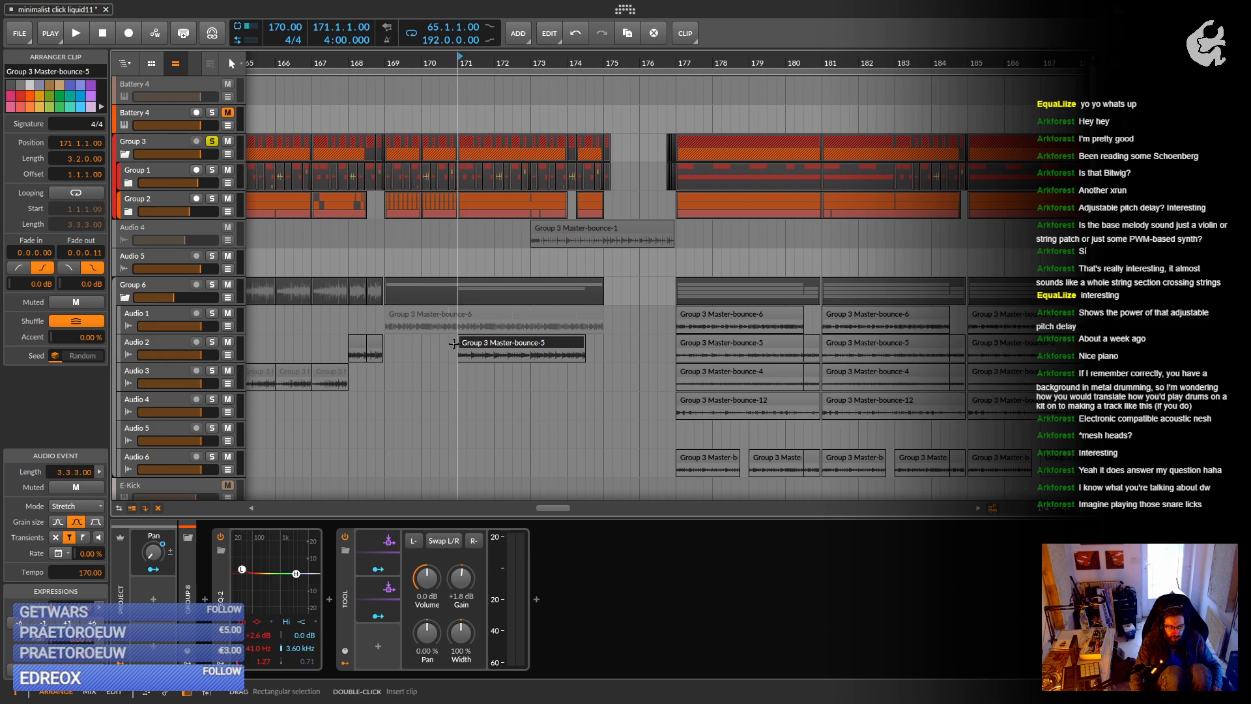
pyautogui.click(448, 346)
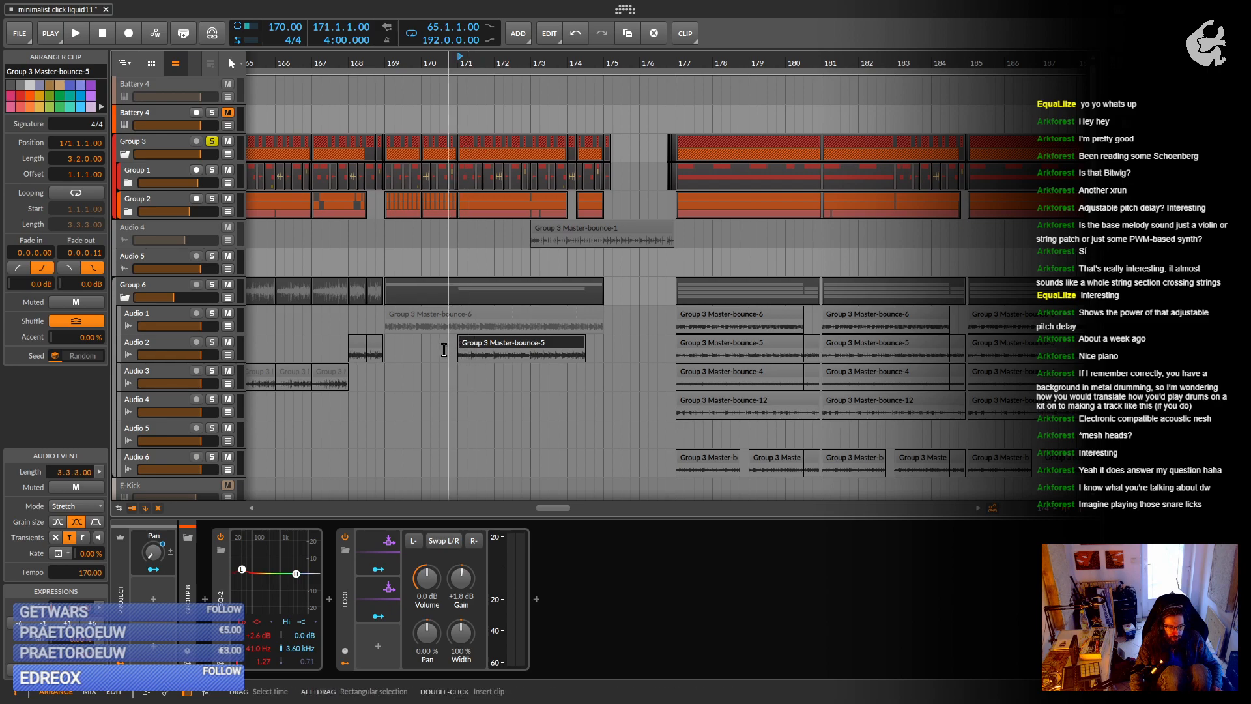
# Select Group 1 inside Group 3 to show its device chain and expand its child tracks.
pyautogui.hscroll(-2, 515, 294)
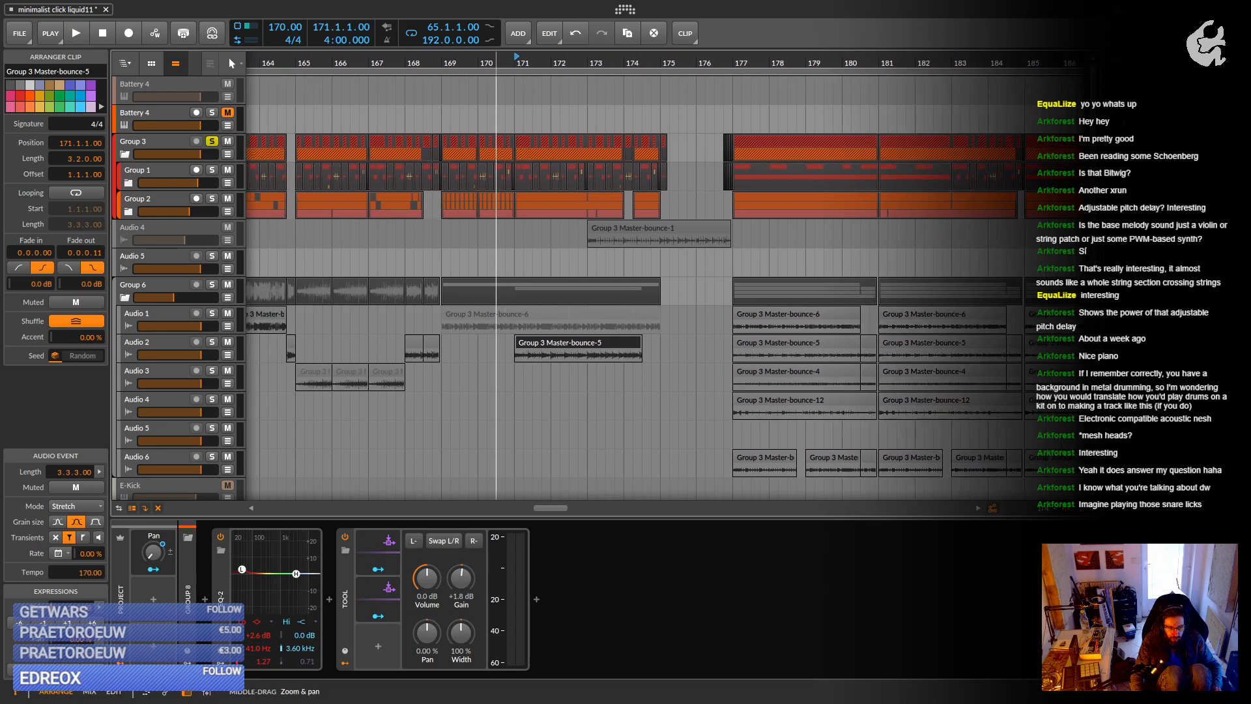
pyautogui.scroll(-8, 515, 293)
pyautogui.scroll(-6, 515, 293)
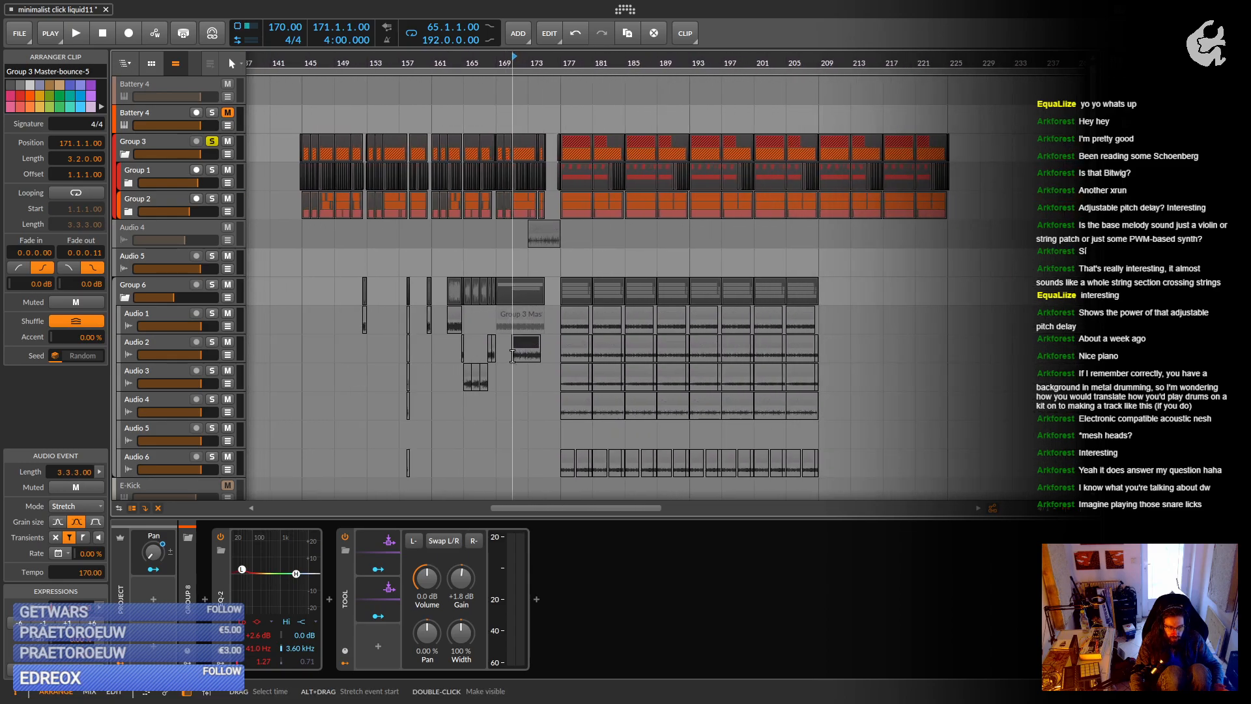
pyautogui.hscroll(-1, 621, 341)
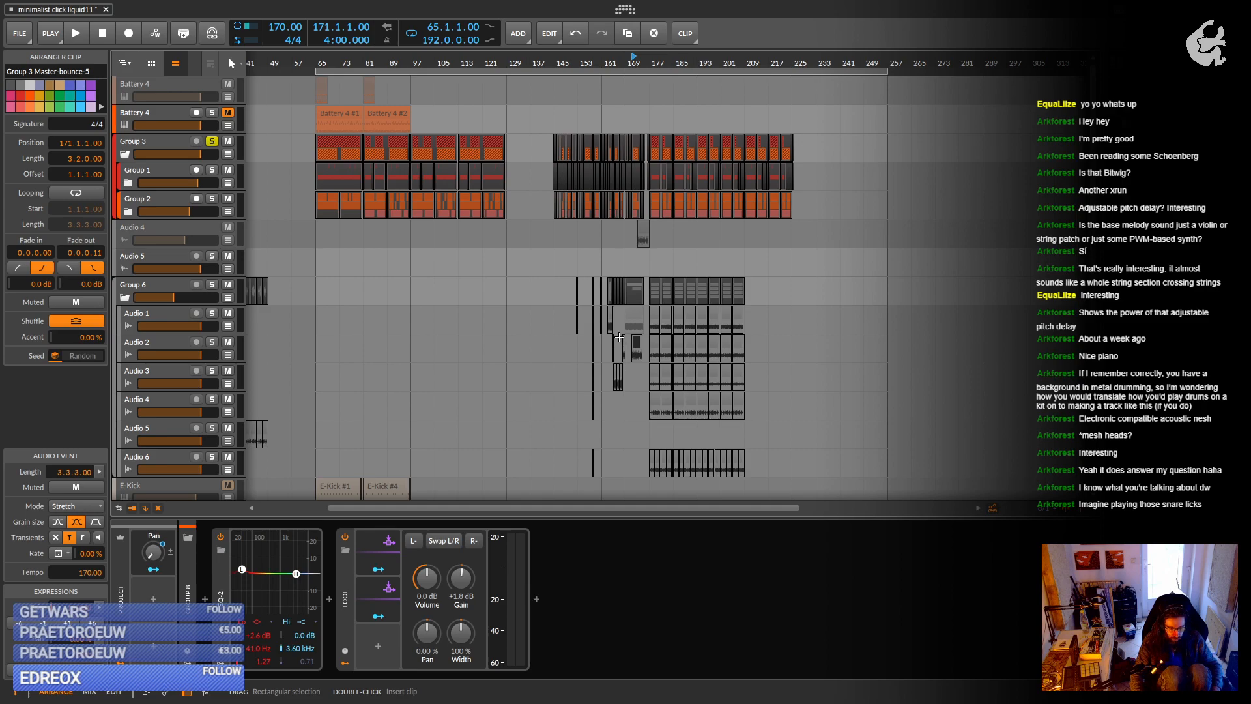
pyautogui.scroll(5, 643, 257)
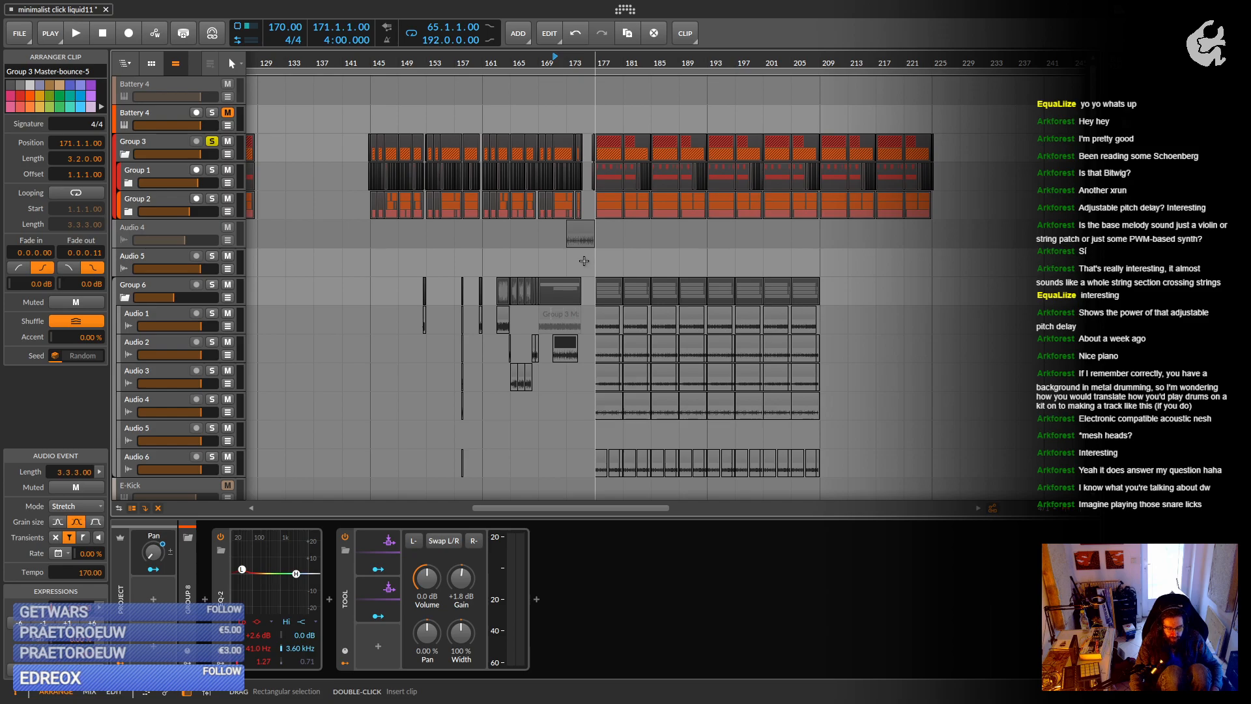
pyautogui.moveTo(427, 257); pyautogui.dragTo(655, 256)
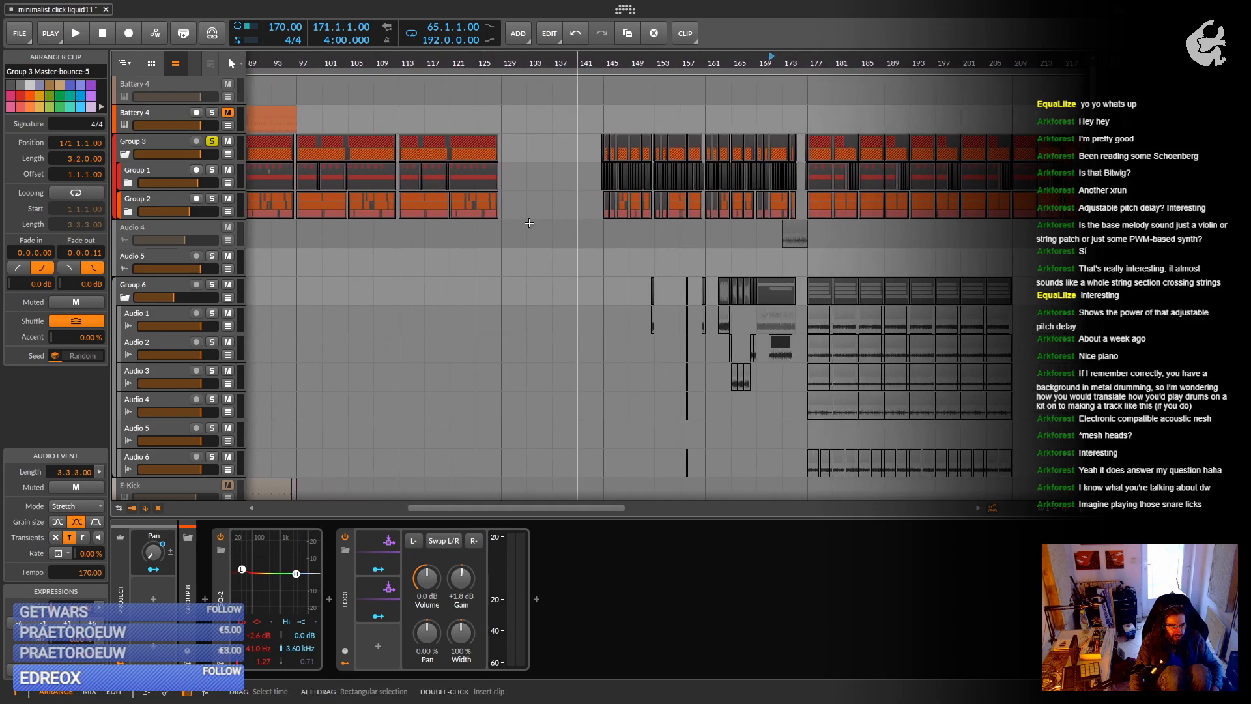
pyautogui.click(162, 145)
pyautogui.click(142, 172)
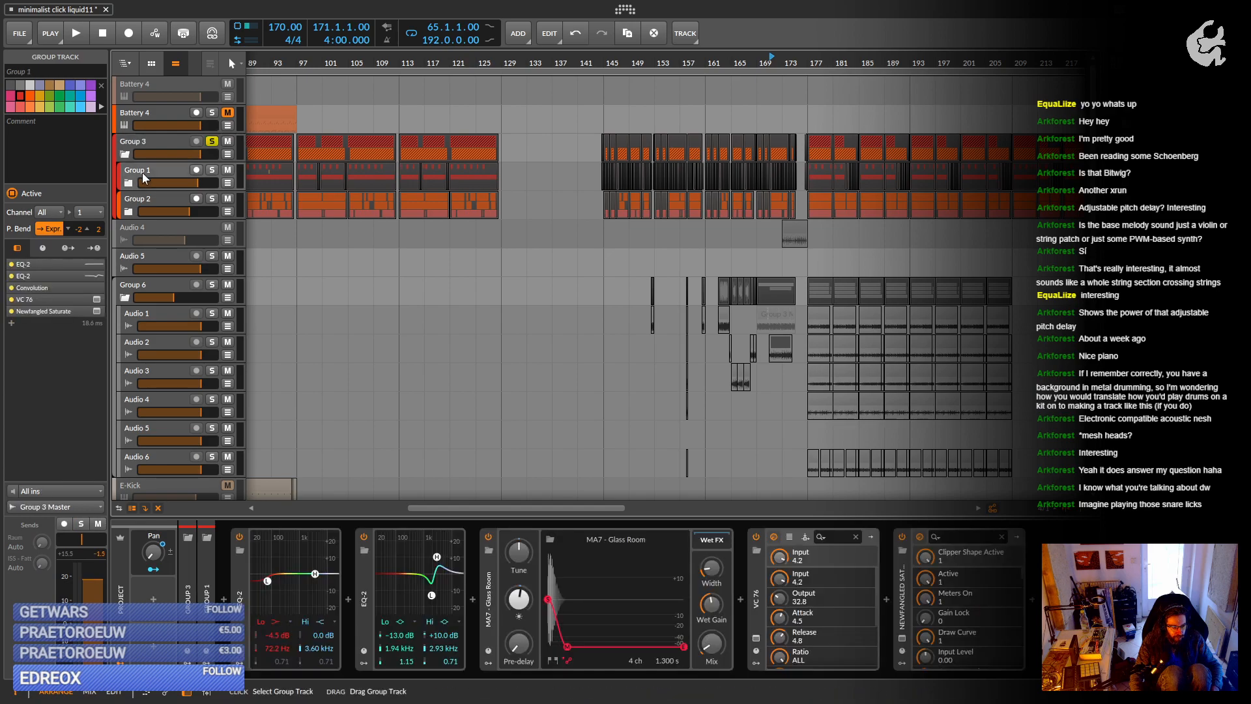
pyautogui.click(128, 184)
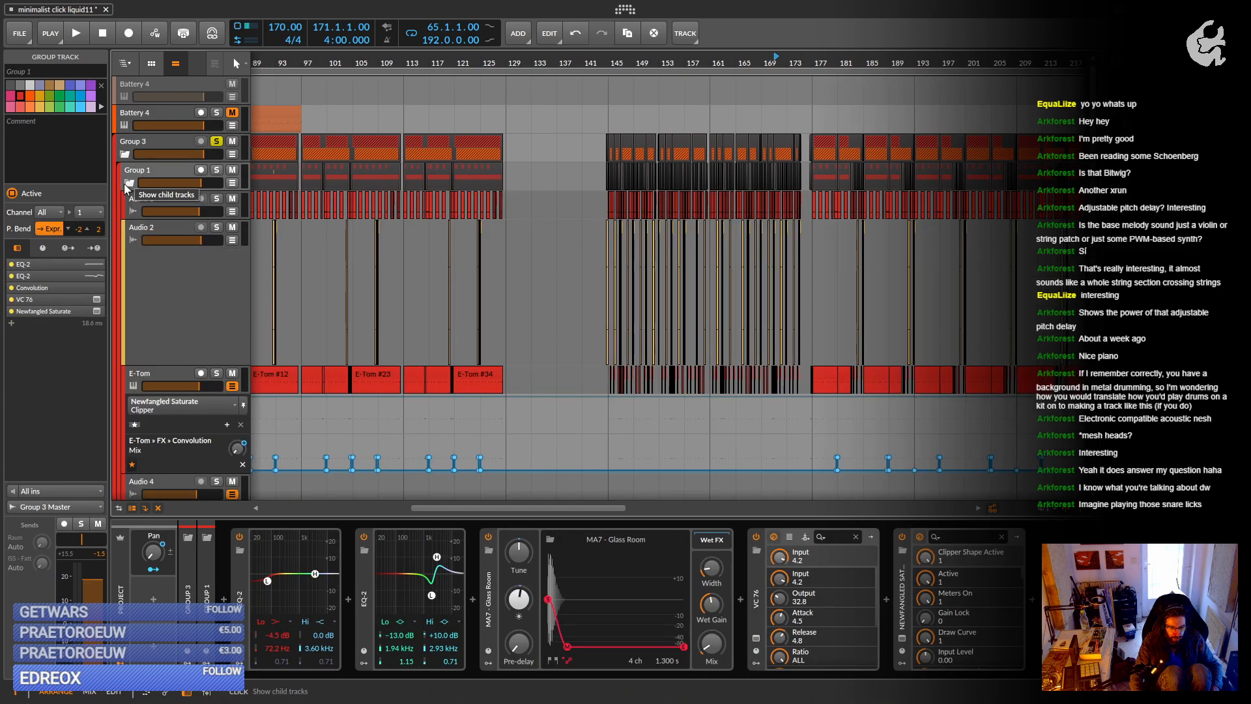
# Collapse Group 1's child tracks and add an Audio Sidechain modulator to its MA7 - Glass Room convolution device.
pyautogui.click(128, 184)
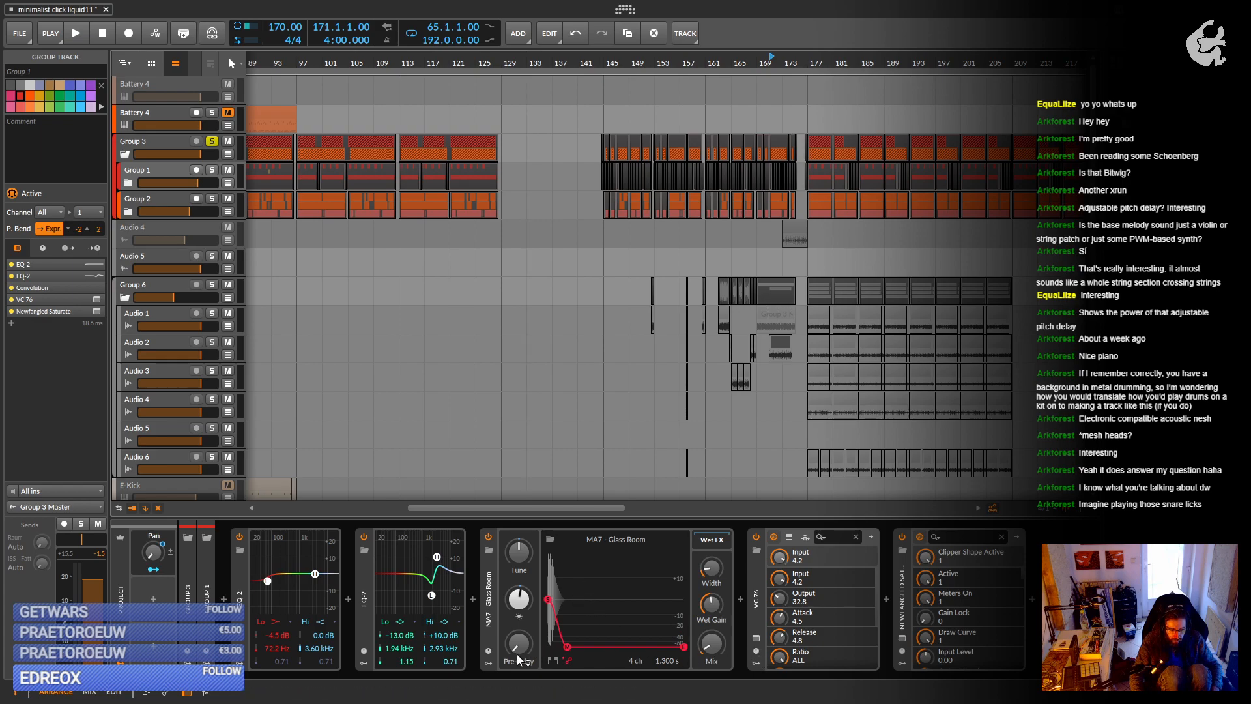
pyautogui.click(486, 663)
pyautogui.click(507, 552)
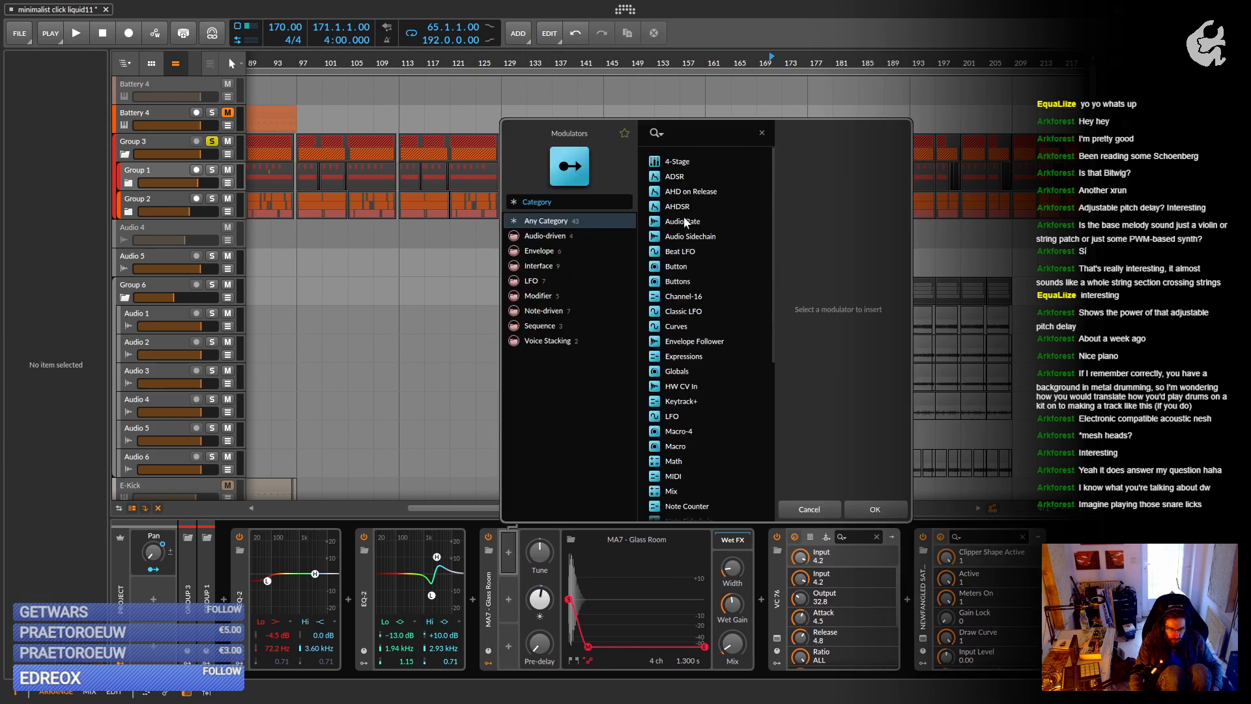
pyautogui.click(670, 234)
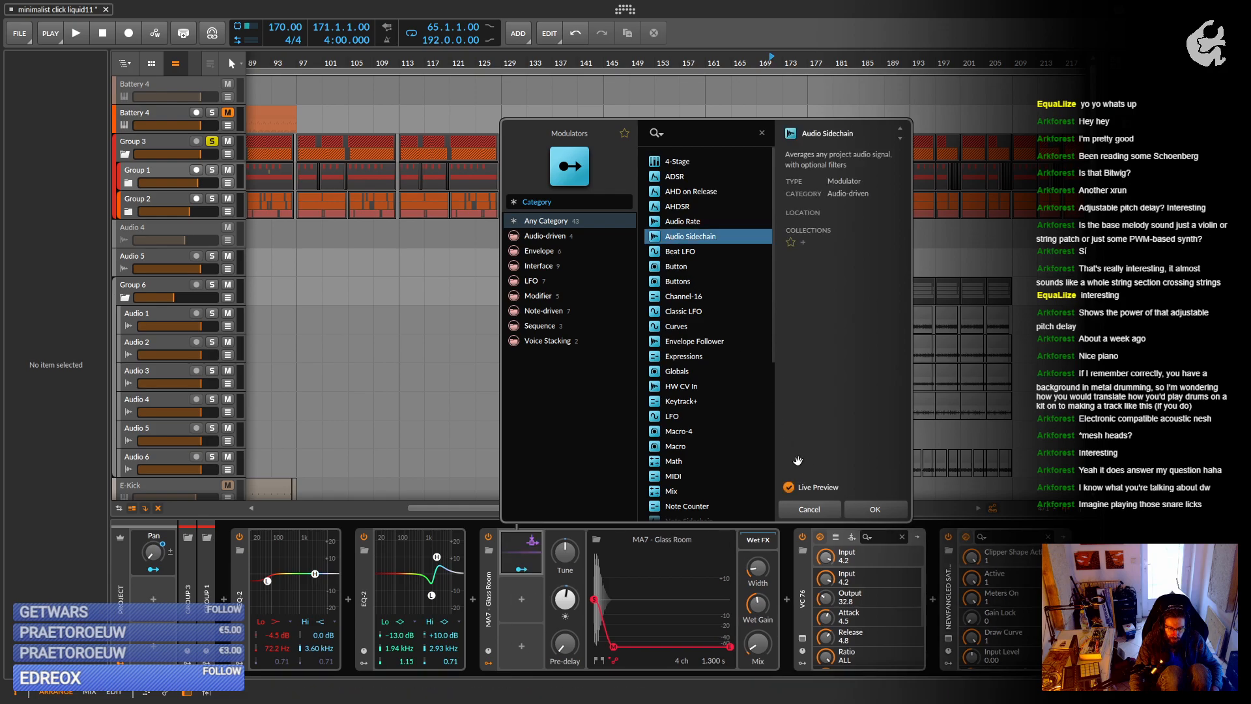
pyautogui.click(865, 509)
pyautogui.click(518, 559)
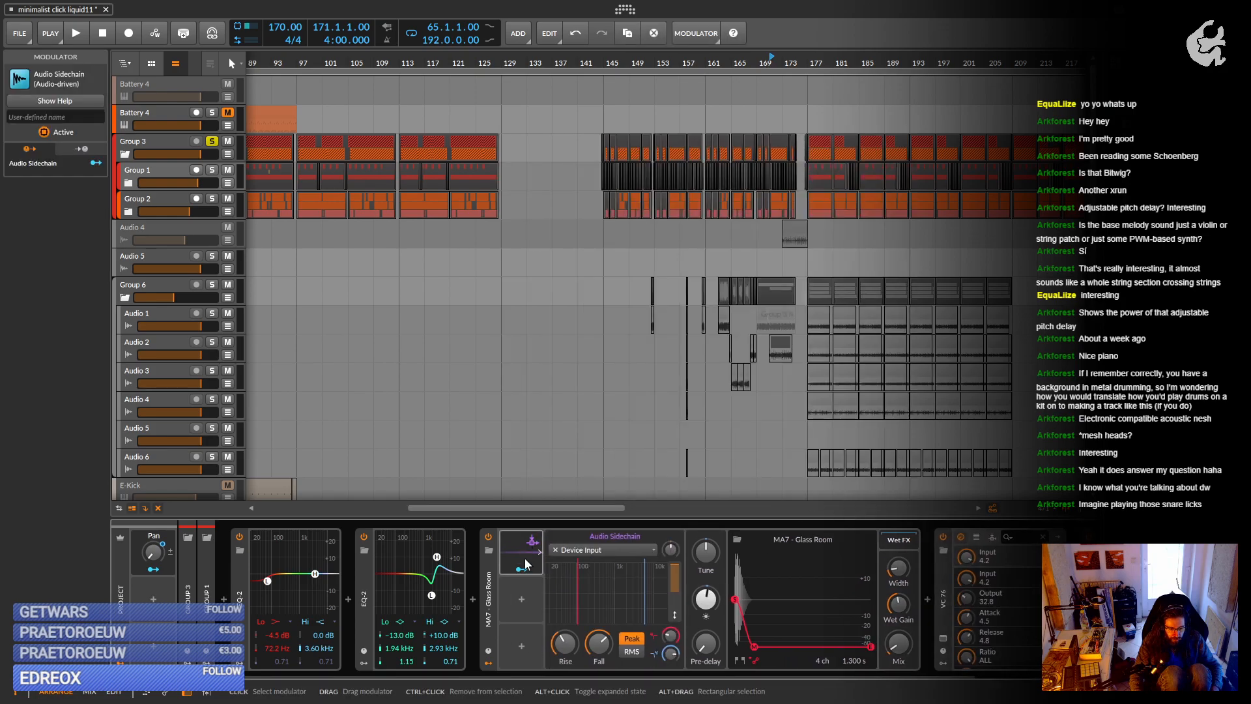
# Set the Audio Sidechain's source to Audio 1 (PRE) from Group 1 inside Group 3.
pyautogui.click(592, 549)
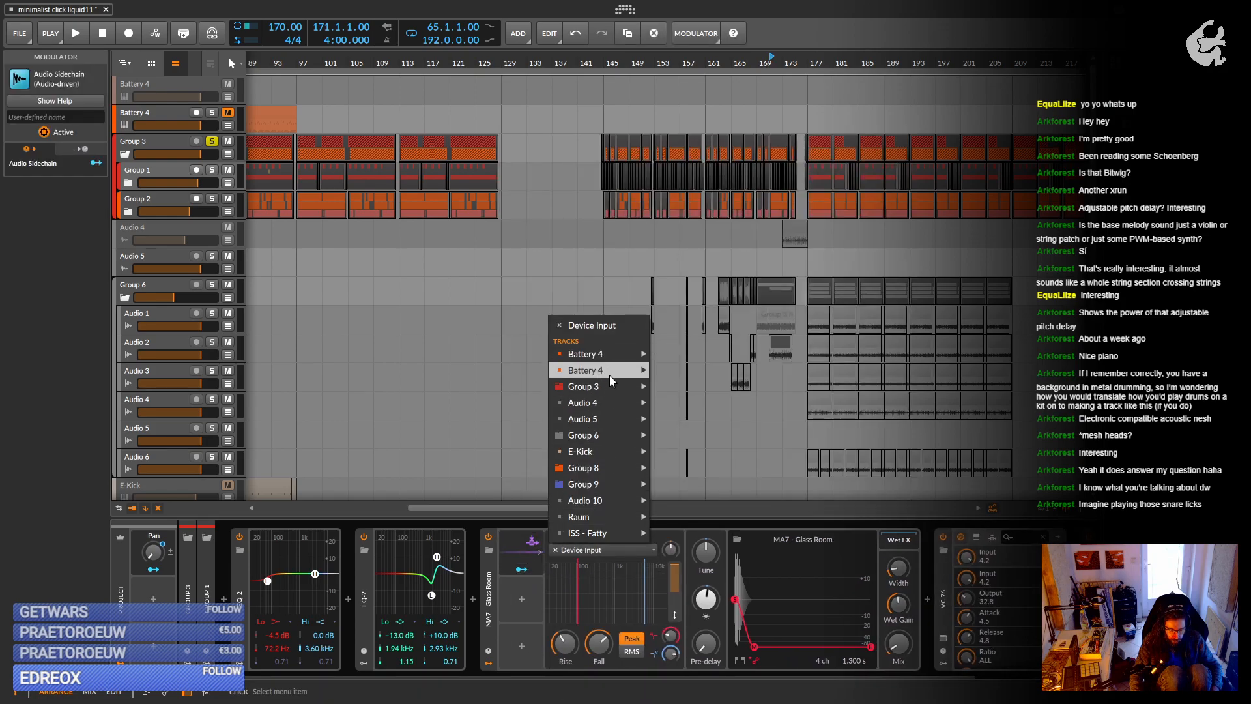
pyautogui.moveTo(627, 392)
pyautogui.moveTo(717, 392)
pyautogui.moveTo(782, 387)
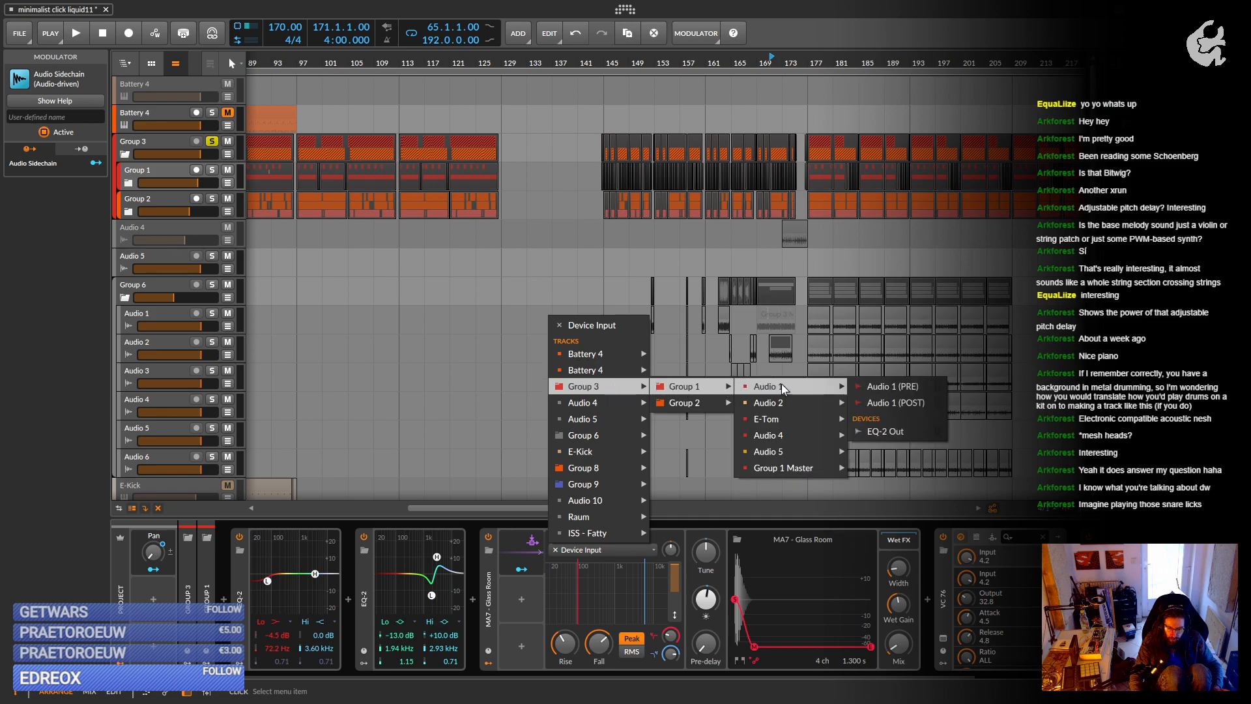
pyautogui.click(891, 388)
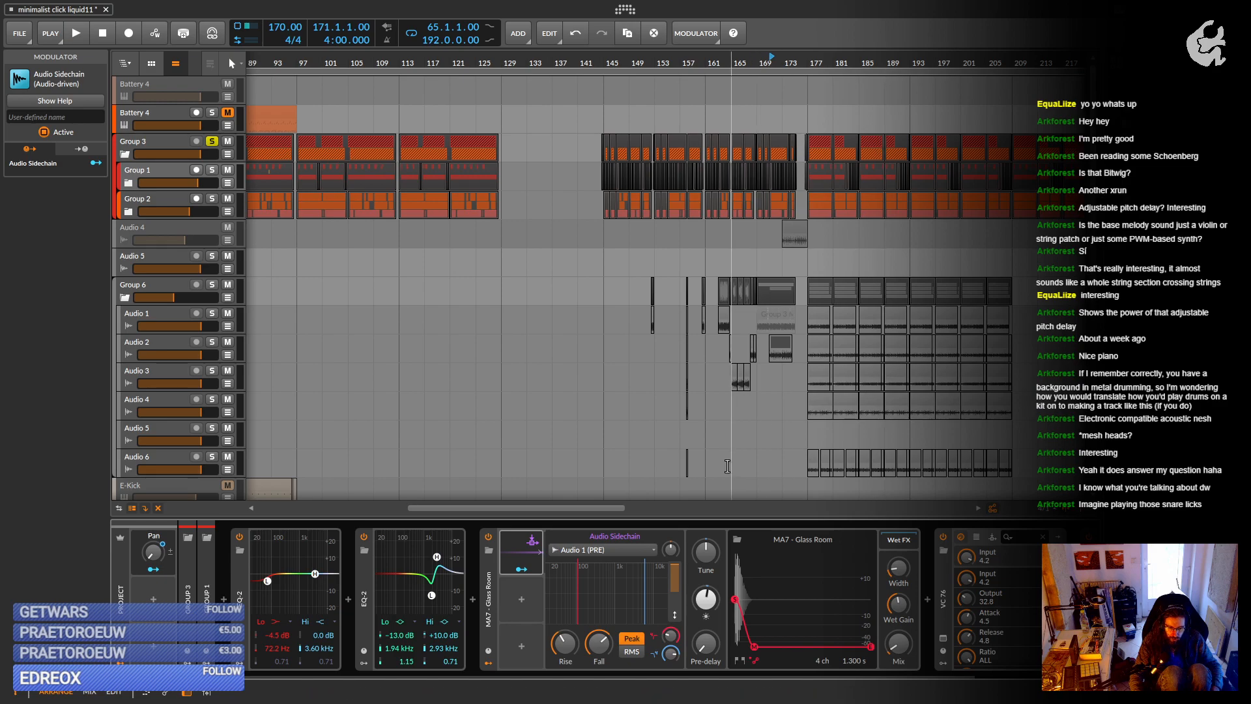
# Map the Audio Sidechain to the convolution's Mix with a modulation amount of -0.12.
pyautogui.click(520, 569)
pyautogui.click(898, 643)
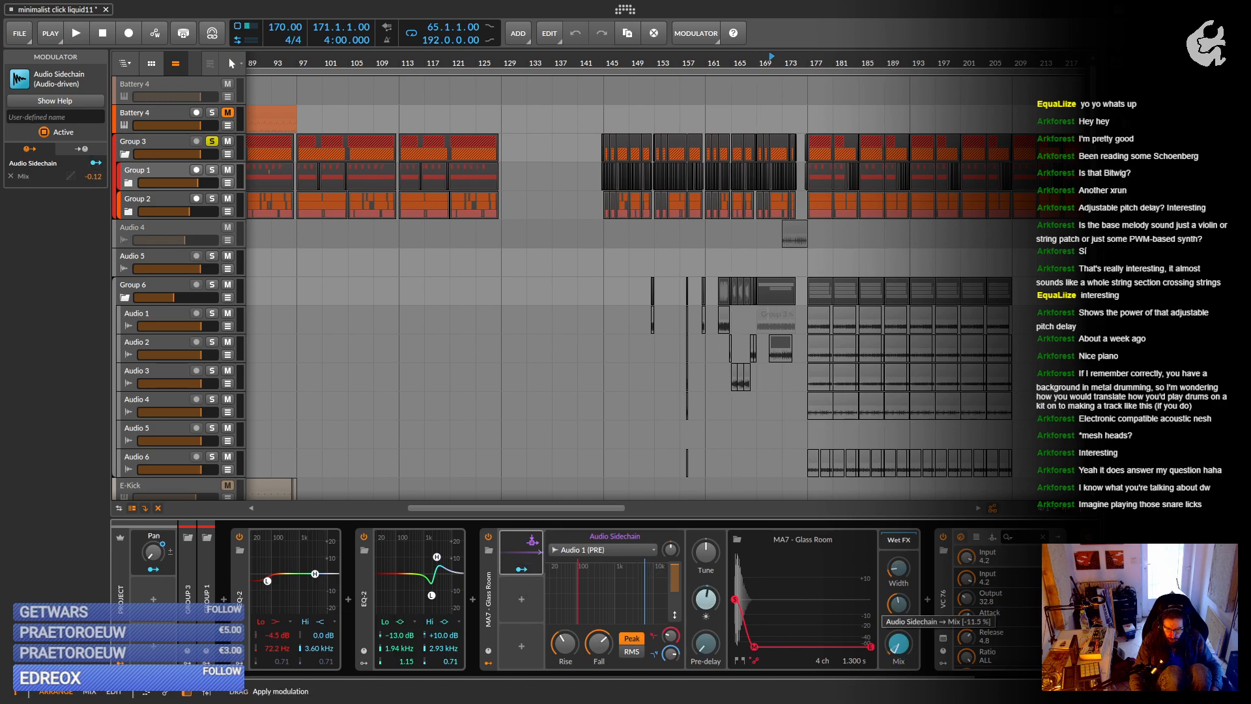
pyautogui.moveTo(898, 644); pyautogui.dragTo(898, 656)
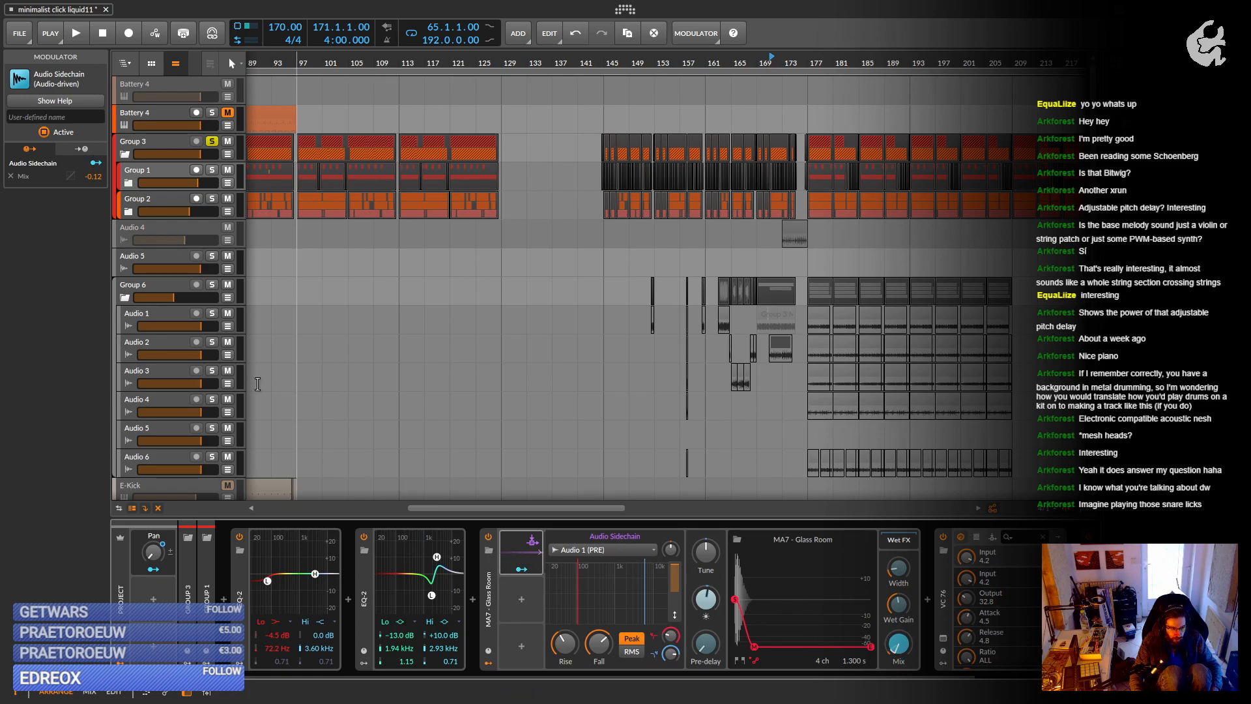
# Play the soloed drums from bar 171 and raise the Audio Sidechain's input gain while listening.
pyautogui.press('space')
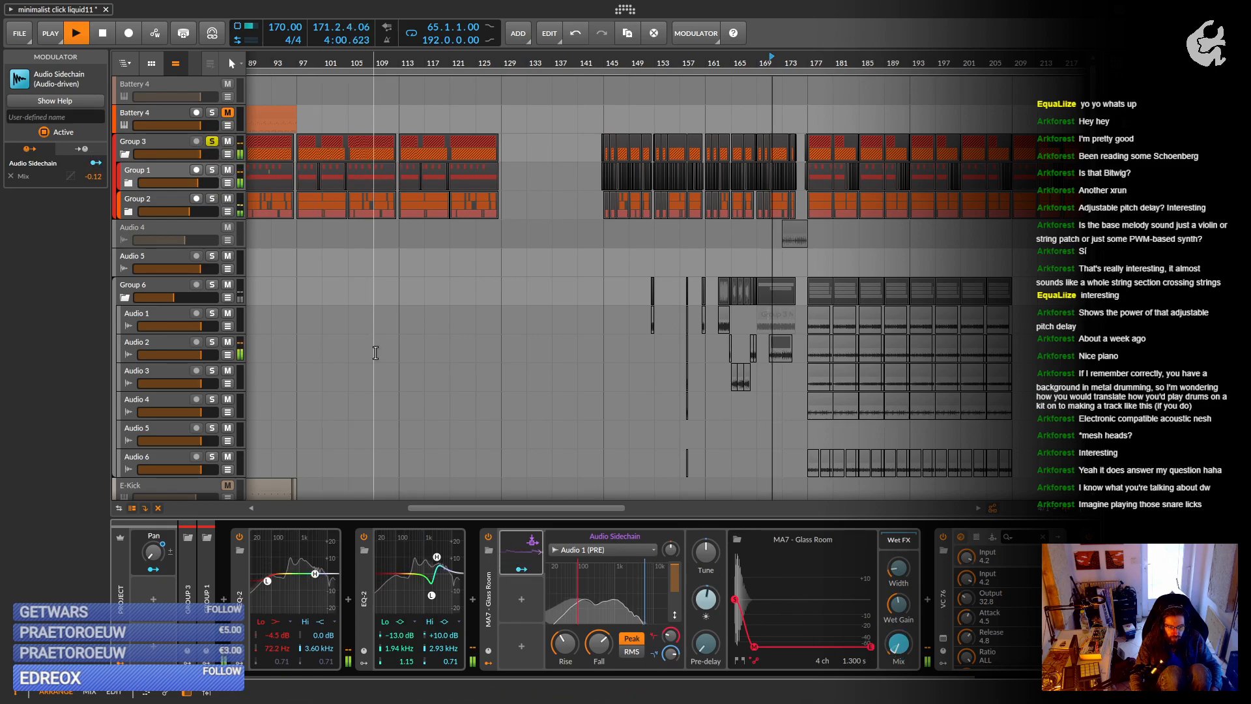
pyautogui.click(519, 553)
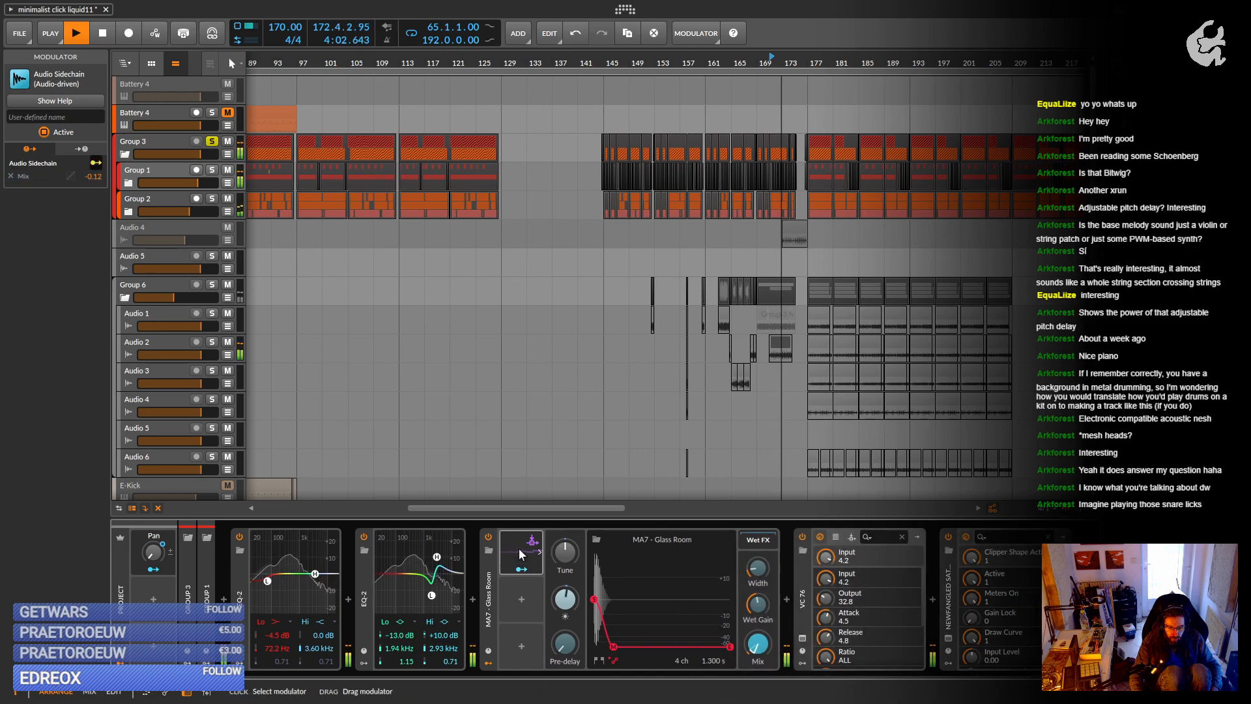
pyautogui.click(526, 560)
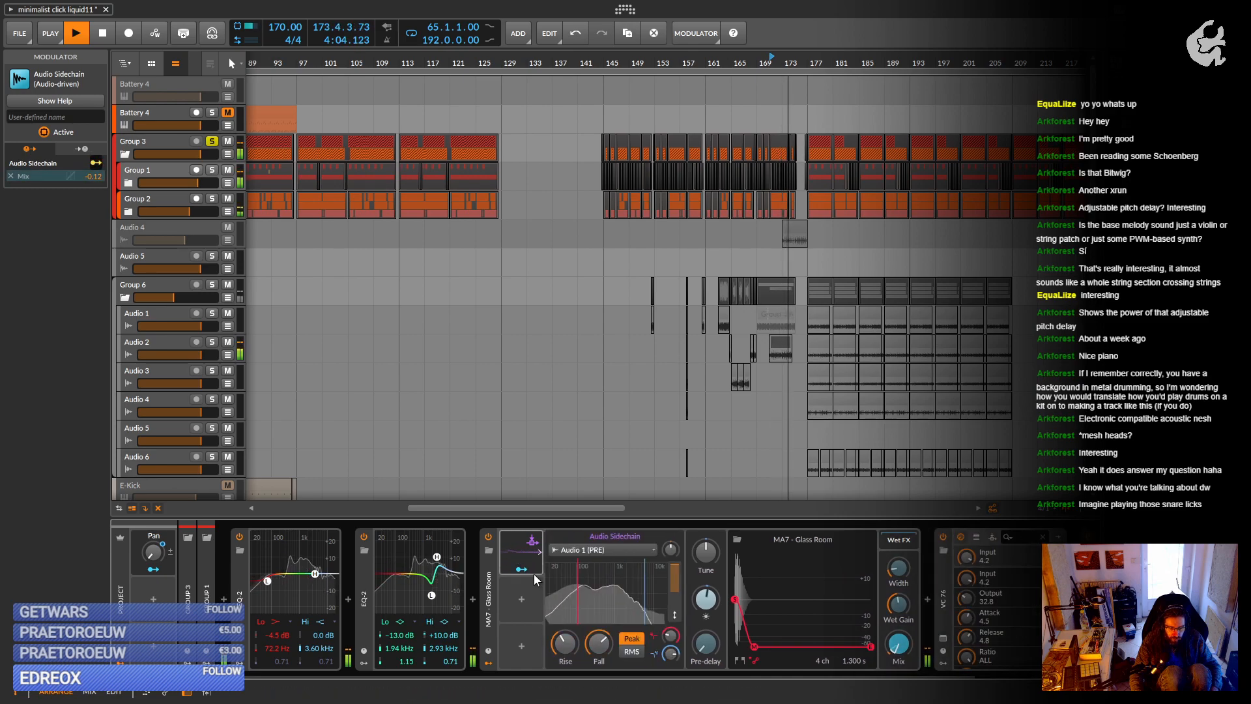
pyautogui.click(577, 551)
pyautogui.click(670, 557)
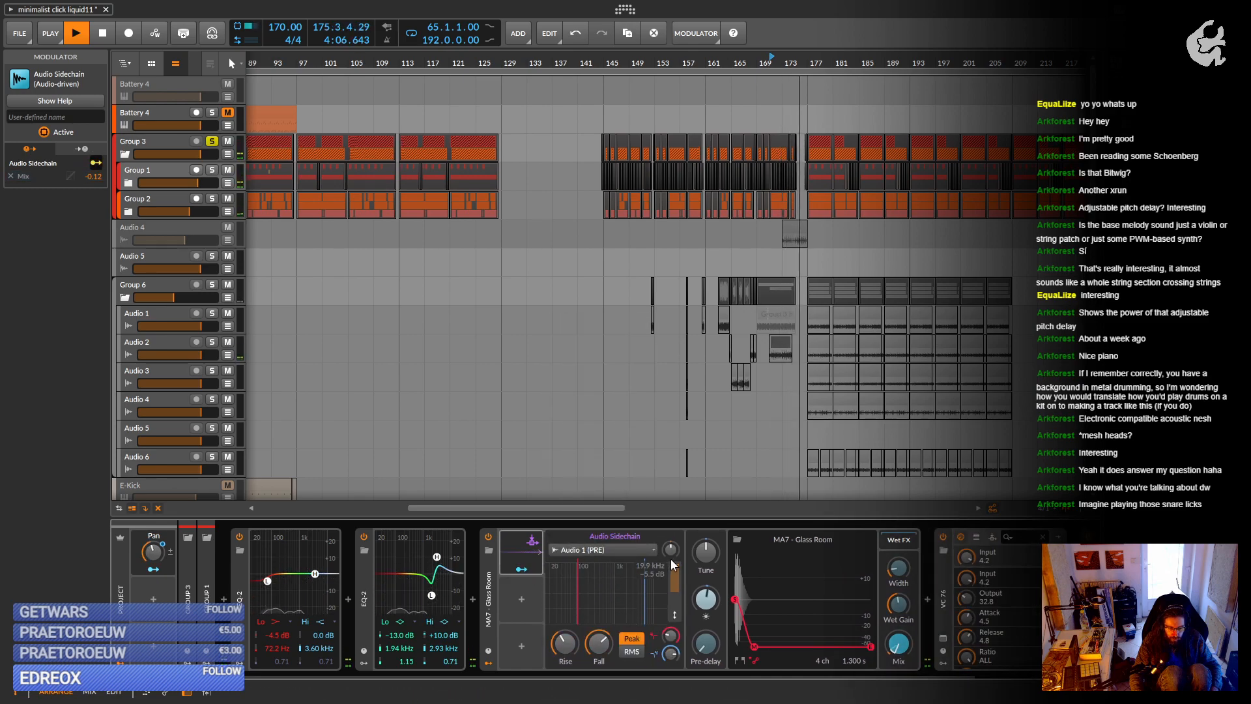
pyautogui.moveTo(671, 551); pyautogui.dragTo(670, 533)
pyautogui.press('space')
pyautogui.press('space')
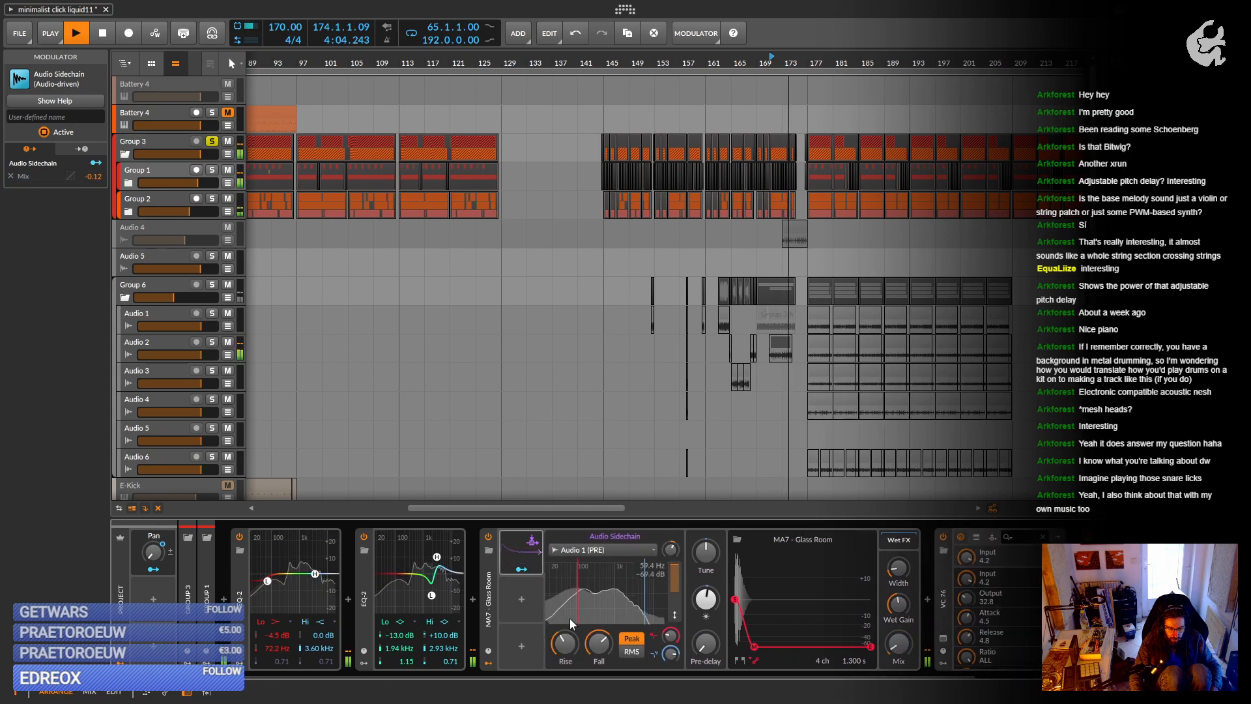
# Set the Audio Sidechain's Fall time to 56.9 ms while auditioning the drums from bar 171.
pyautogui.moveTo(566, 641); pyautogui.dragTo(599, 677)
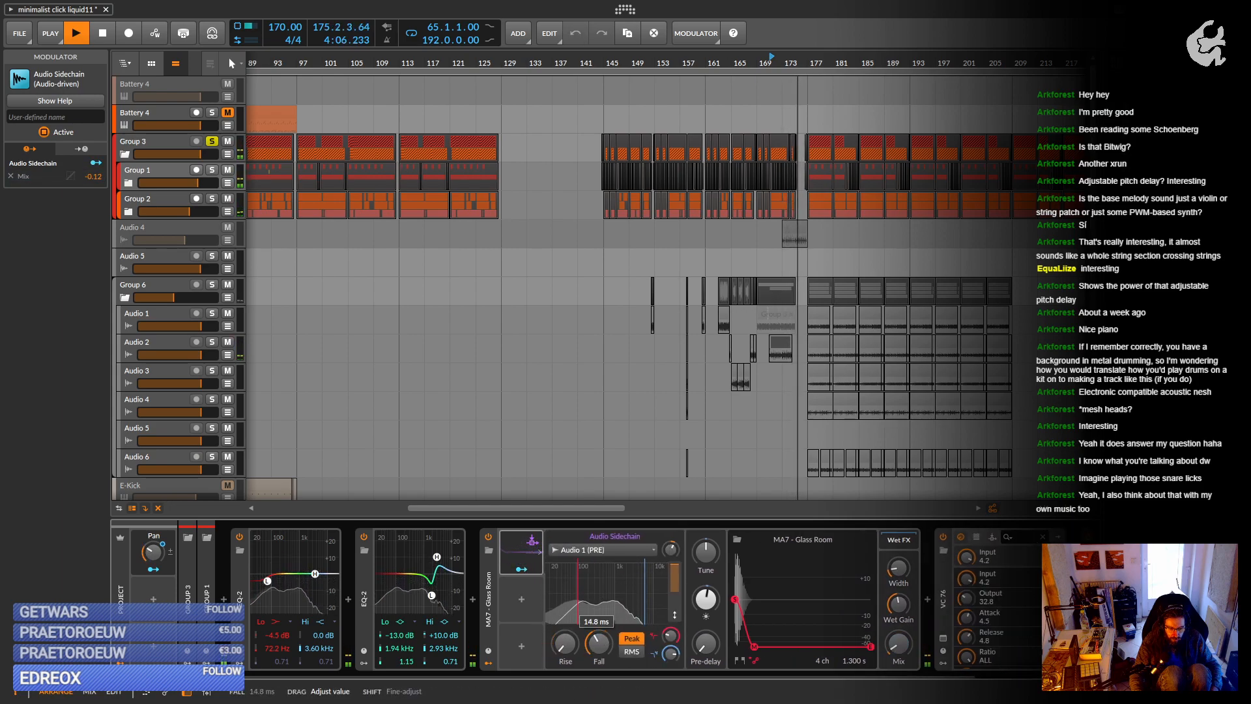
pyautogui.press('space')
pyautogui.press('space')
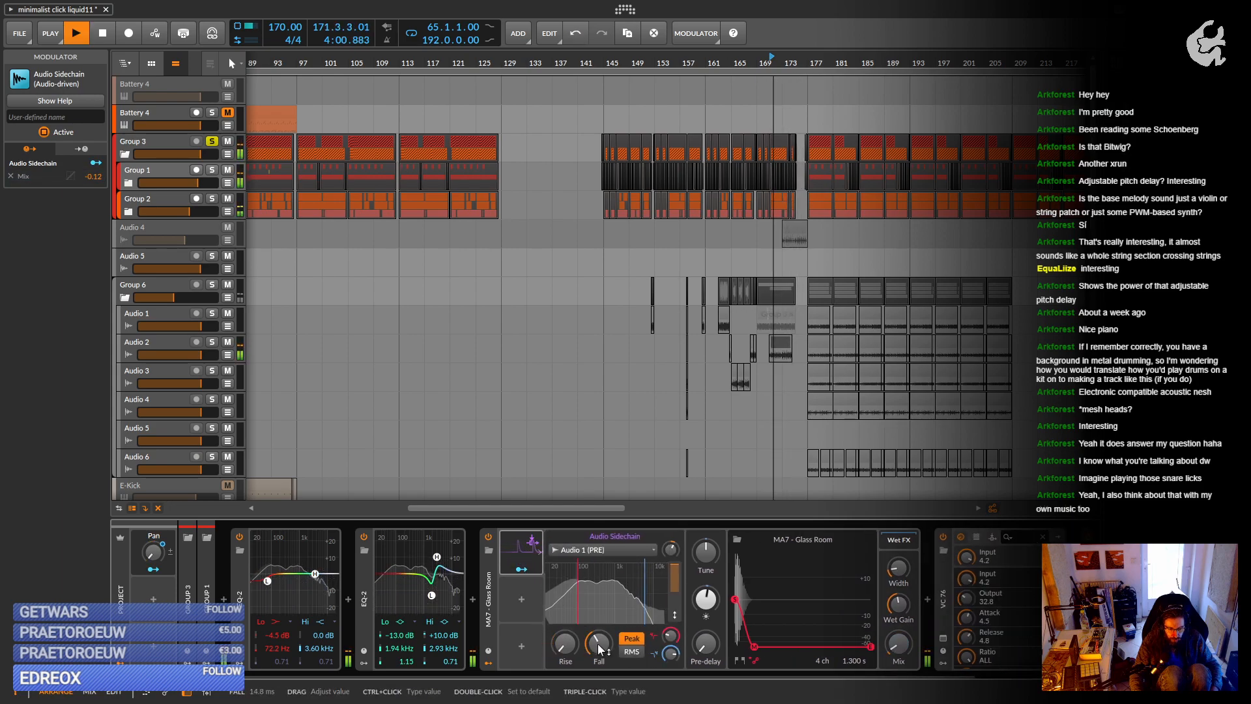
pyautogui.moveTo(599, 646); pyautogui.dragTo(599, 635)
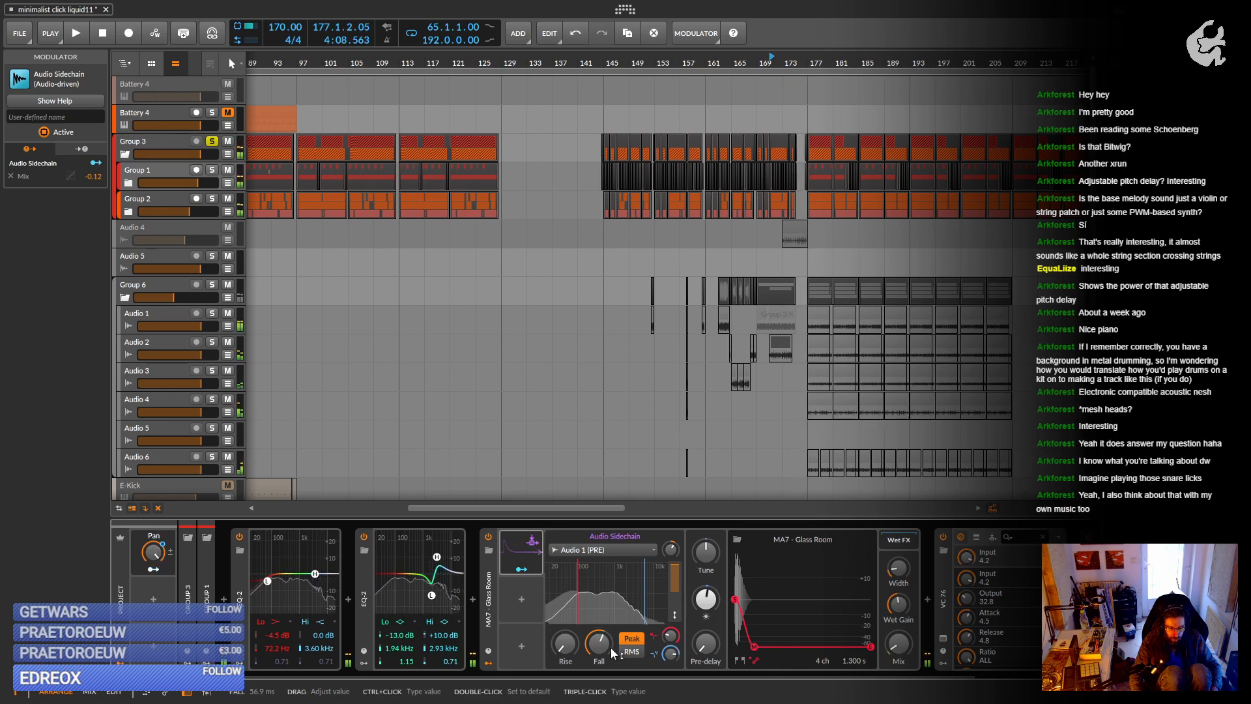
pyautogui.press('space')
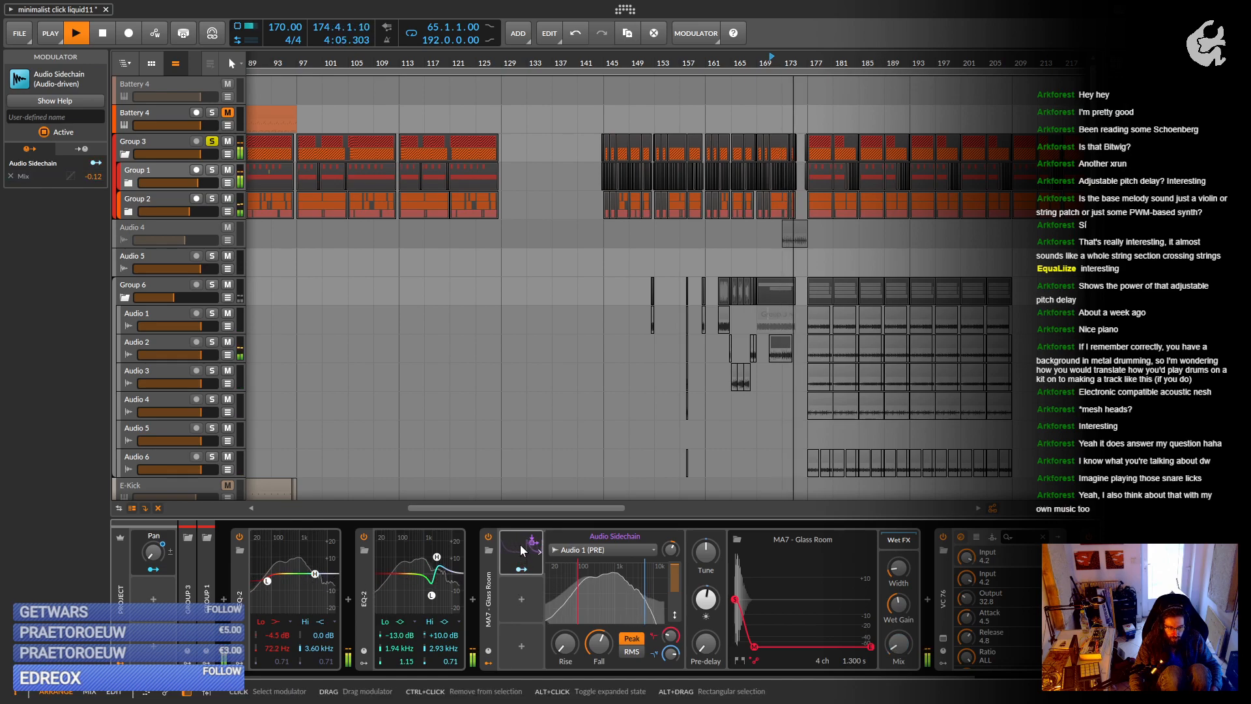
pyautogui.press('space')
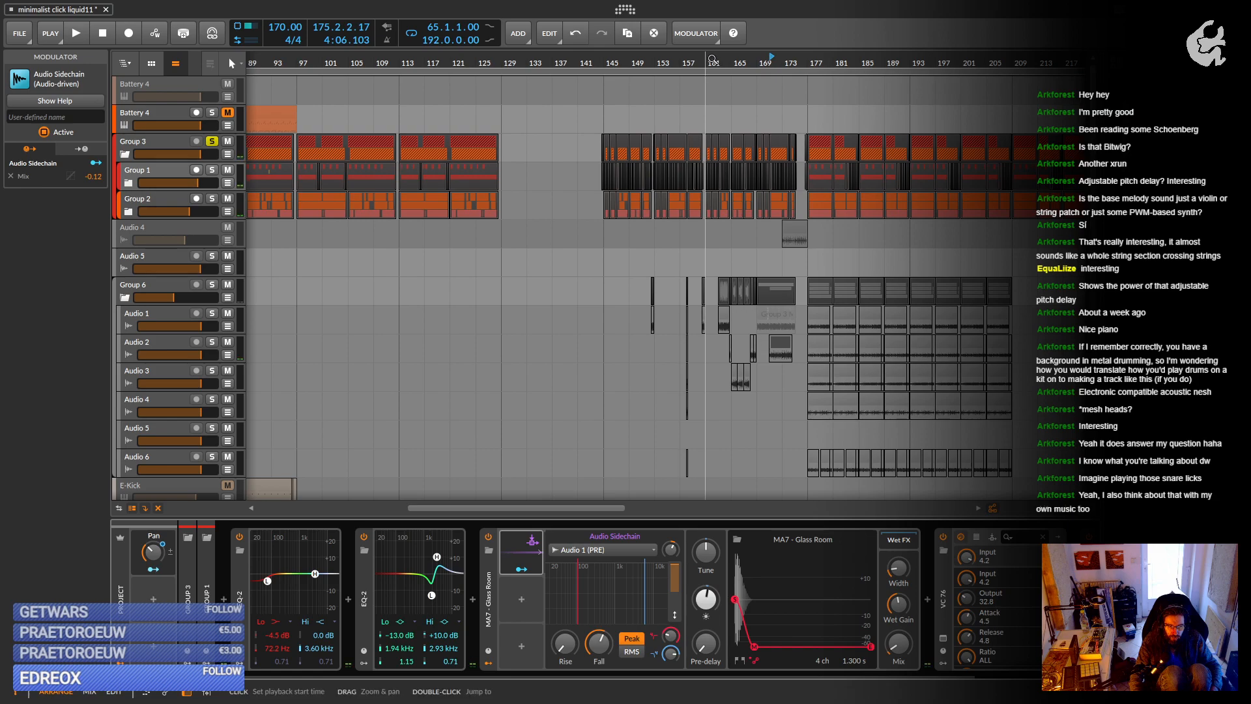
# Play from bar 161 and compare the drums with the Audio Sidechain deactivated and reactivated.
pyautogui.click(712, 58)
pyautogui.press('space')
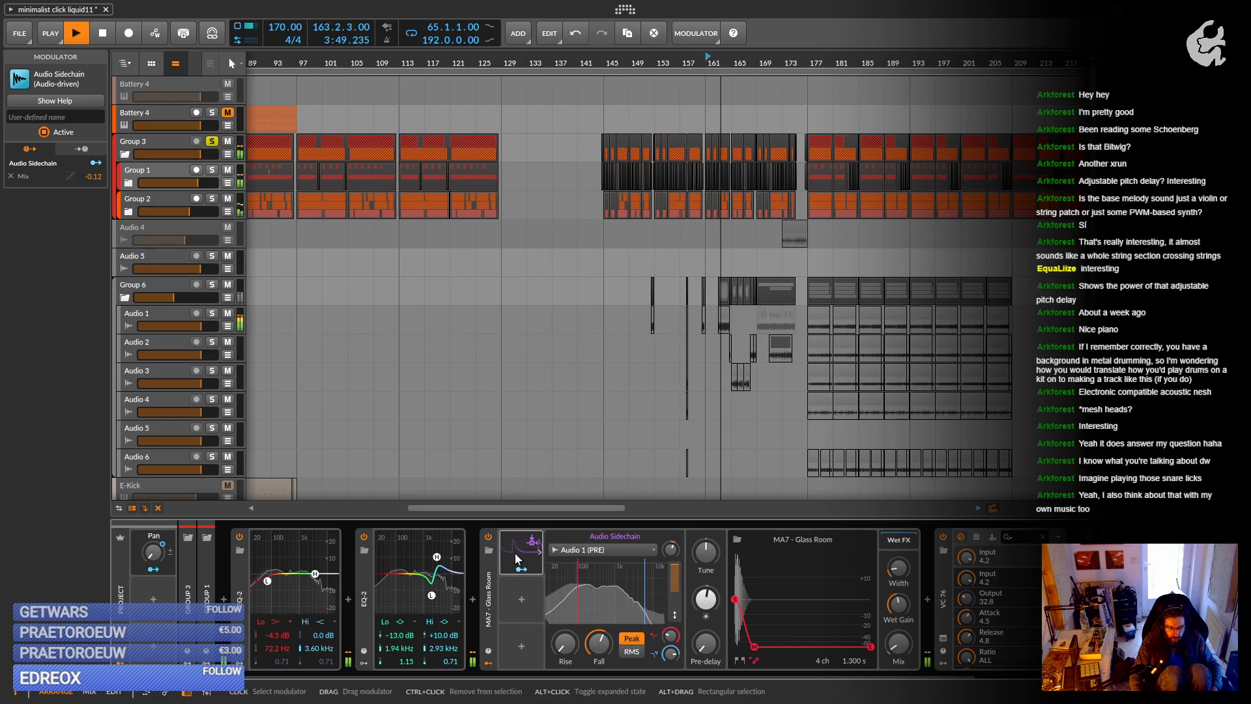
pyautogui.rightClick(514, 554)
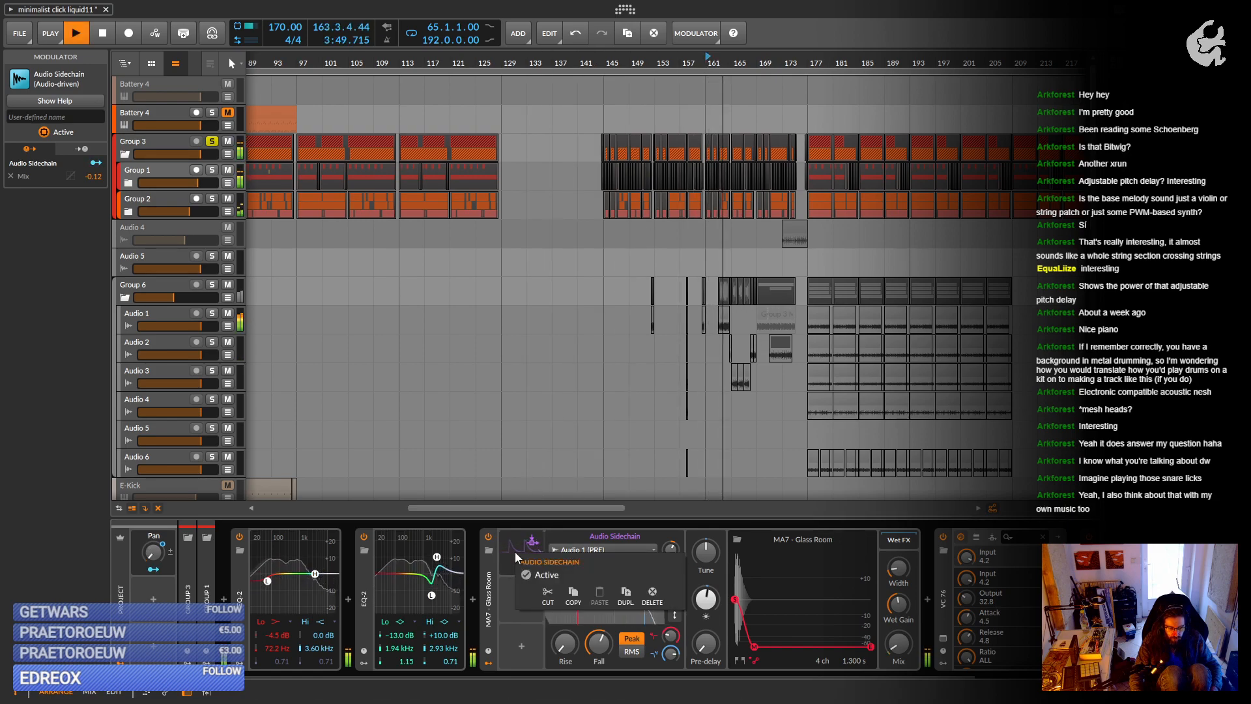
pyautogui.click(538, 576)
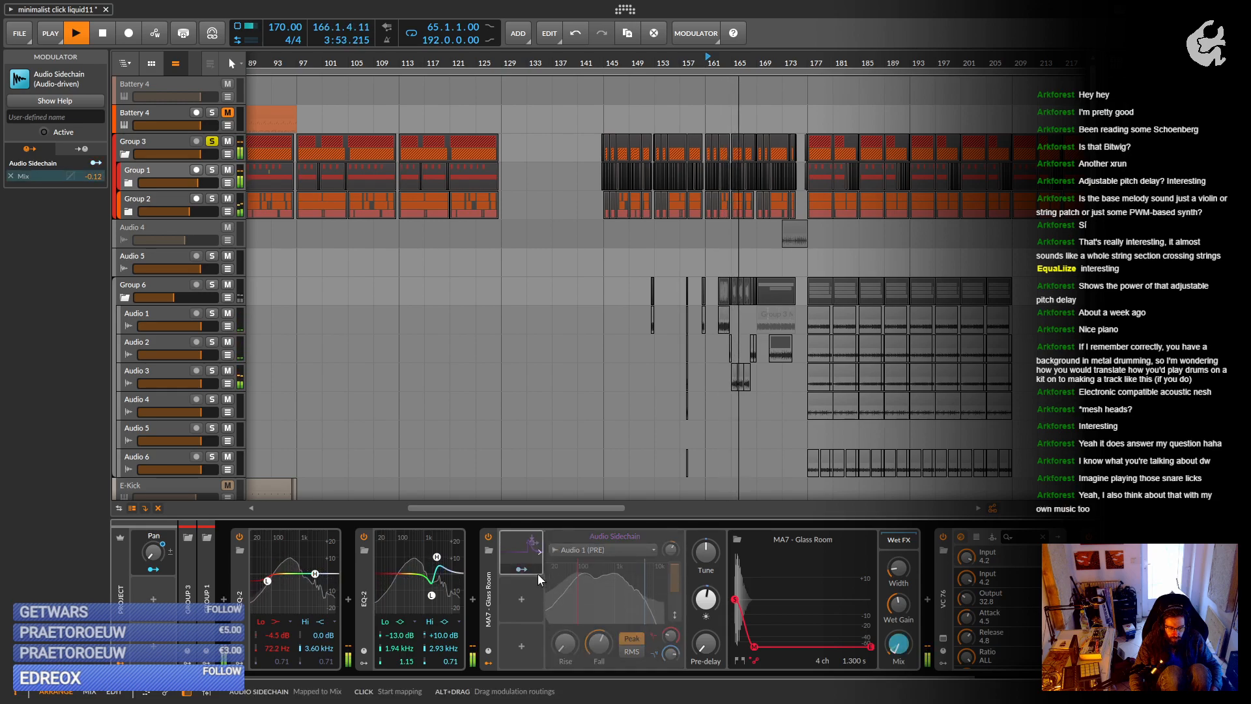
pyautogui.rightClick(517, 546)
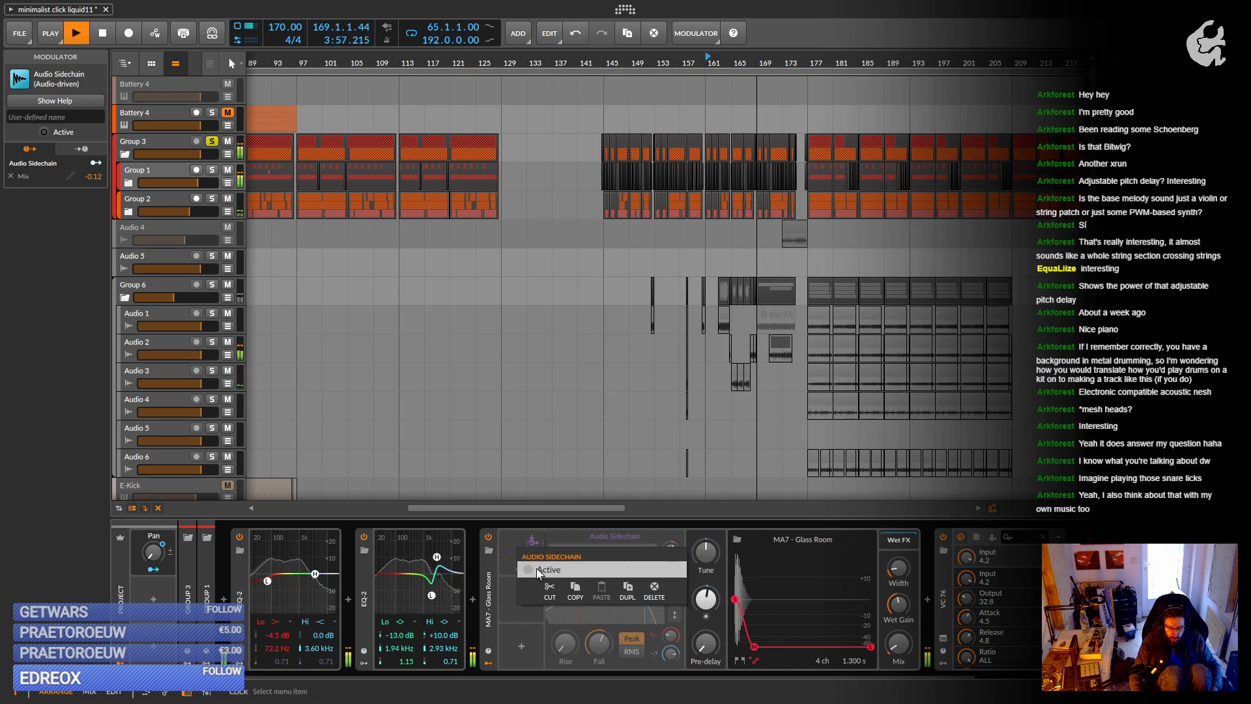
pyautogui.click(537, 570)
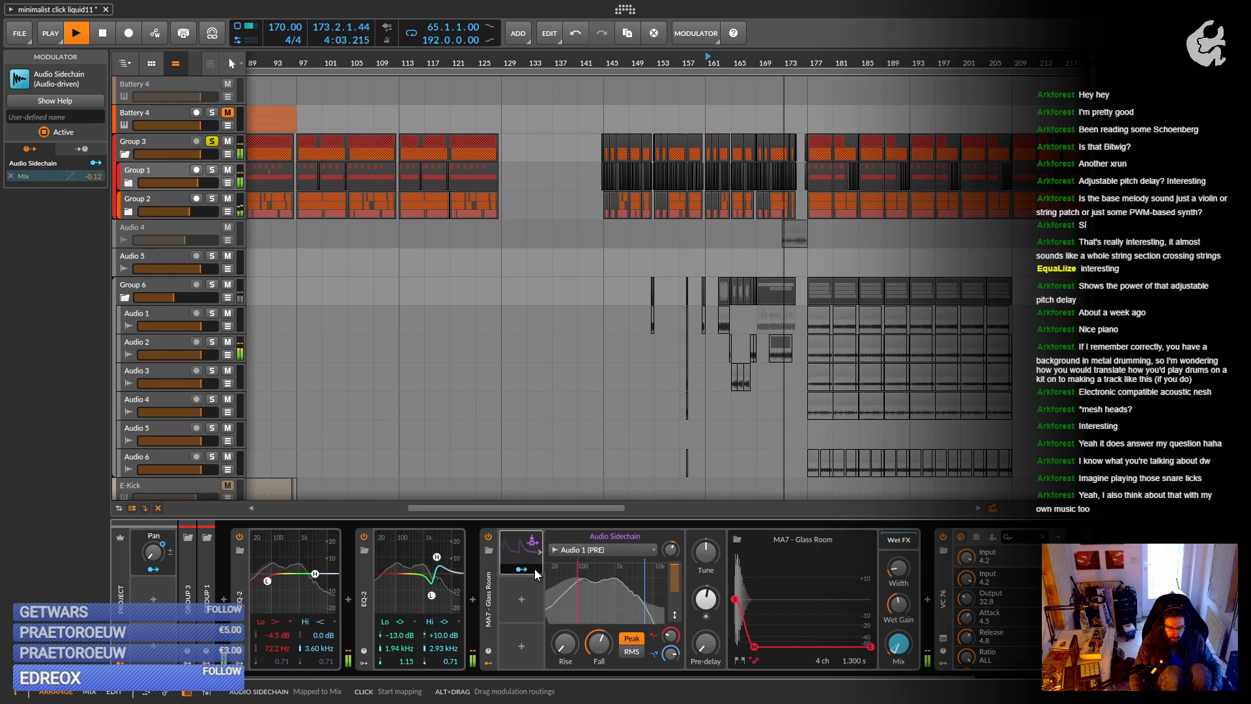
pyautogui.press('space')
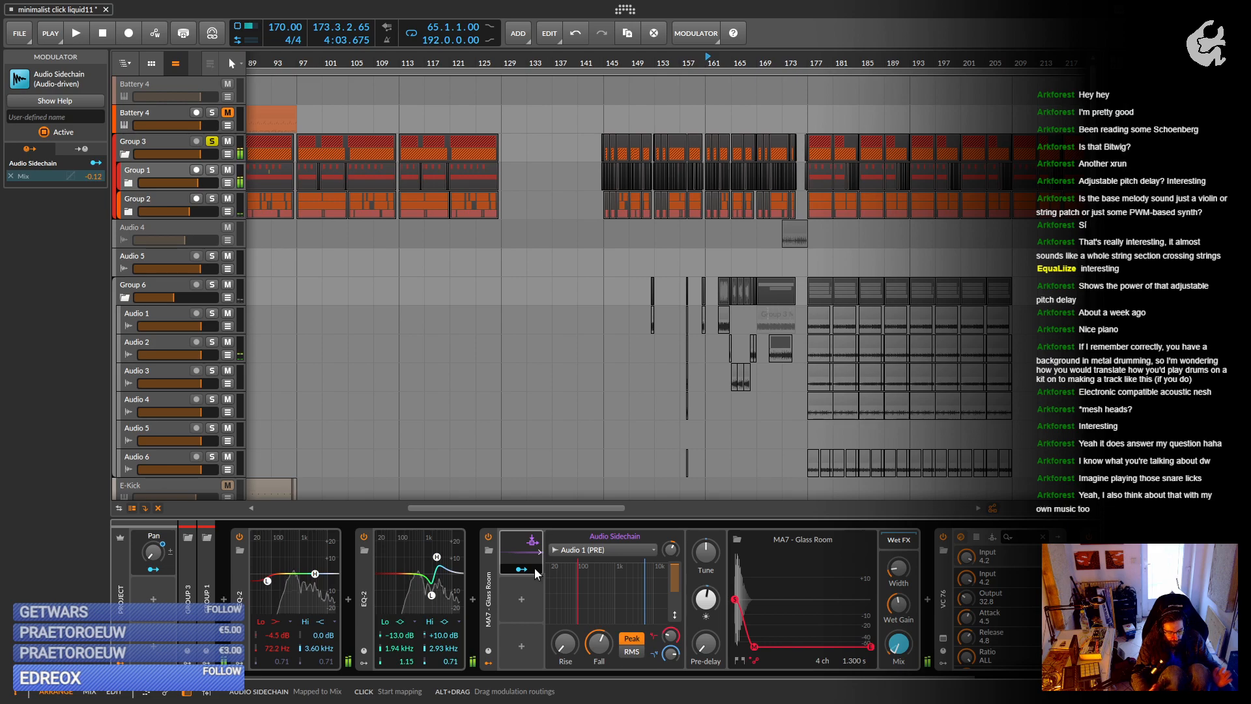
pyautogui.click(526, 570)
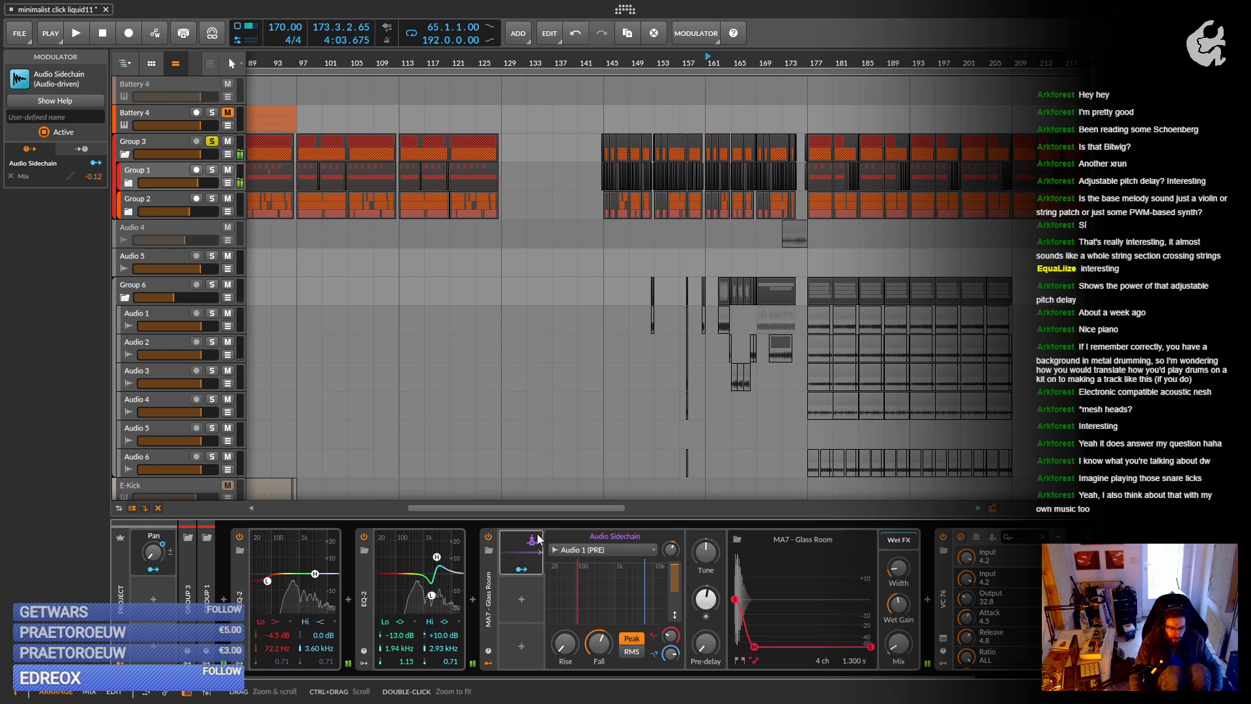
pyautogui.click(528, 566)
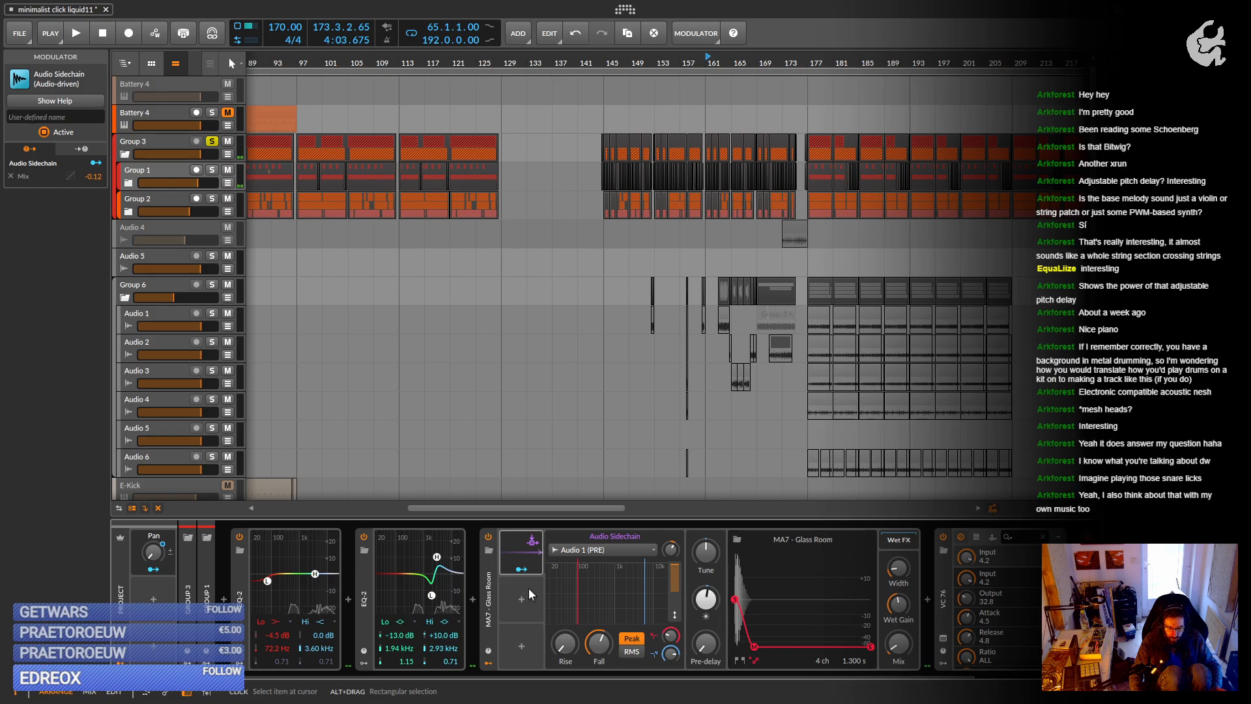
# Clear Group 3's solo and play the full arrangement from bar 65.
pyautogui.click(212, 142)
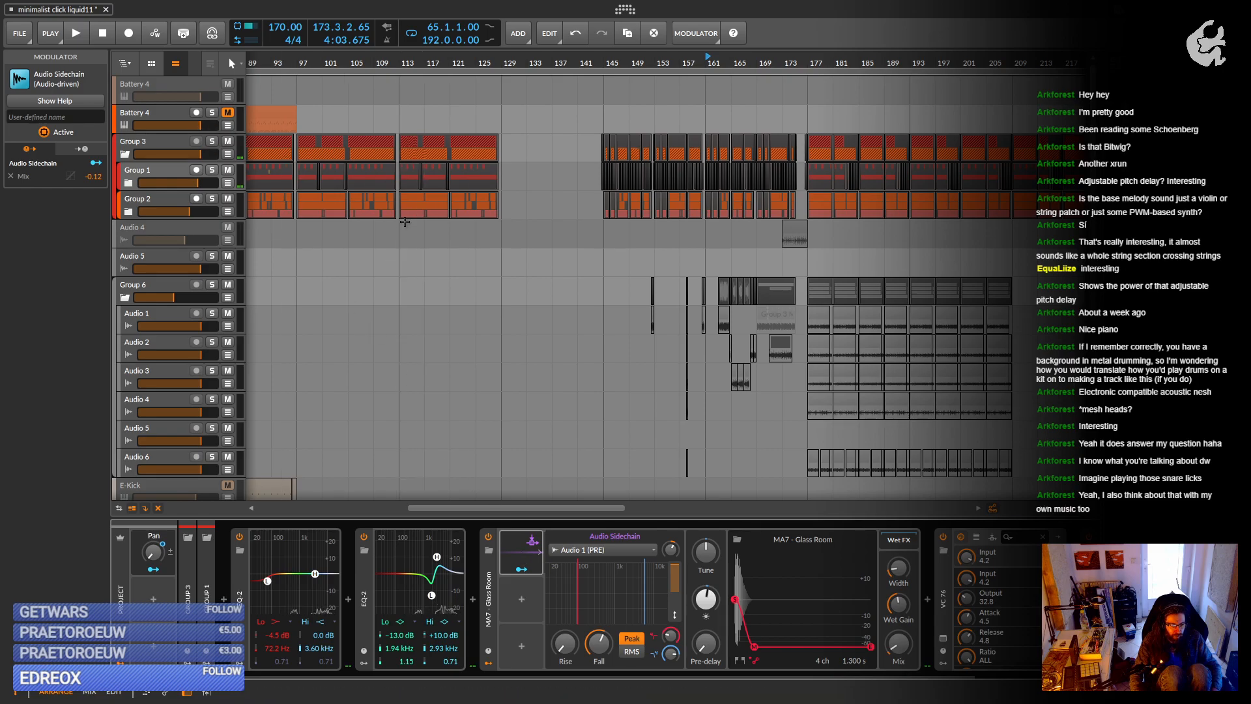
pyautogui.moveTo(405, 222); pyautogui.dragTo(539, 175)
pyautogui.click(378, 59)
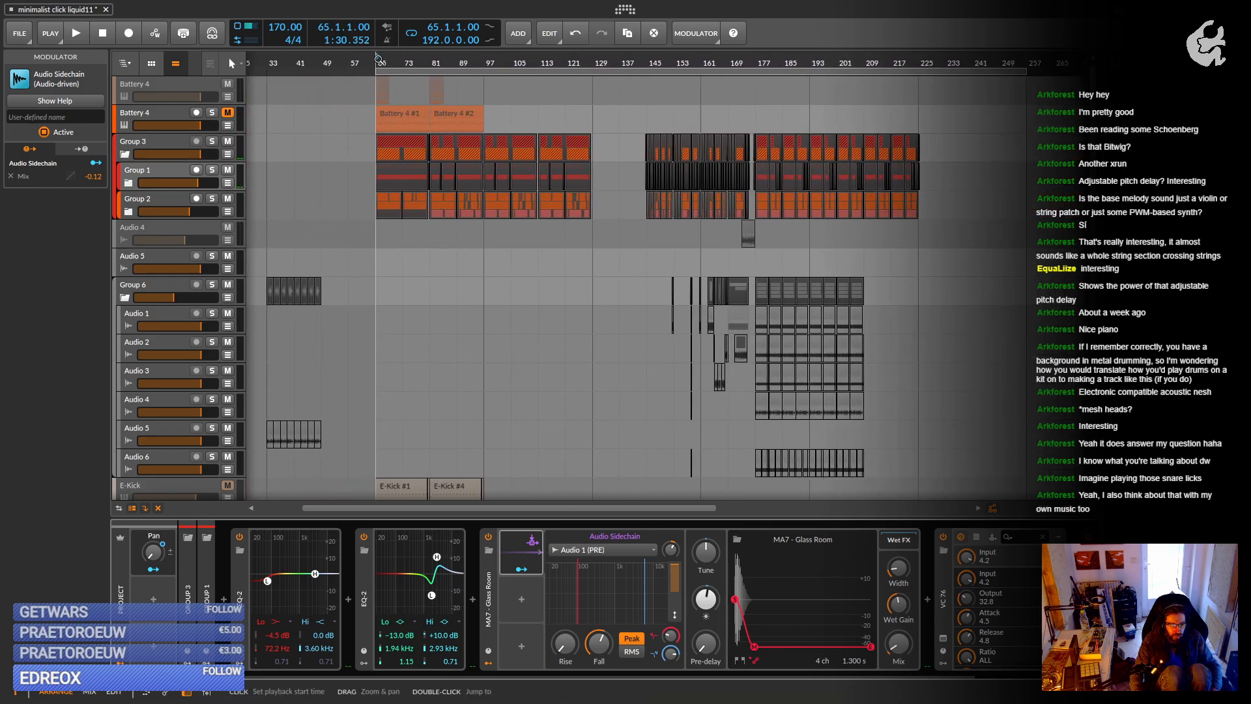
pyautogui.press('space')
# Listen to the full mix while briefly expanding Group 9 to examine its child tracks and automation.
pyautogui.scroll(-3, 187, 174)
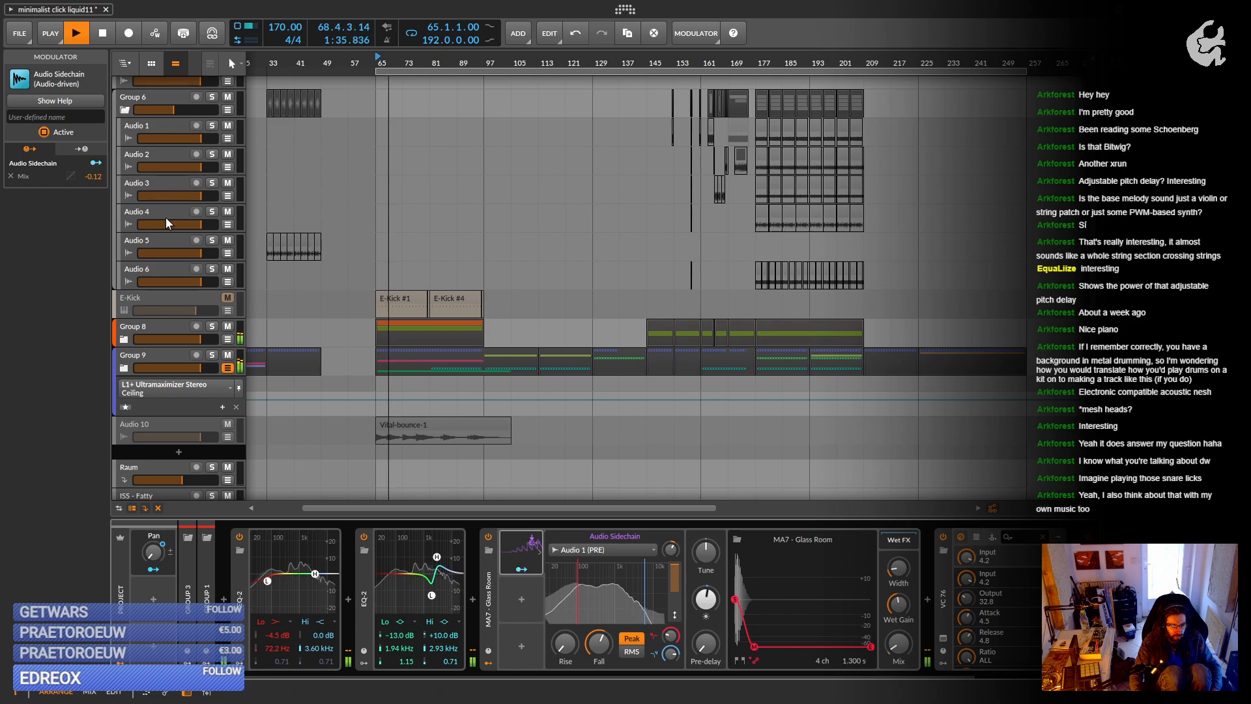
pyautogui.scroll(-1, 163, 228)
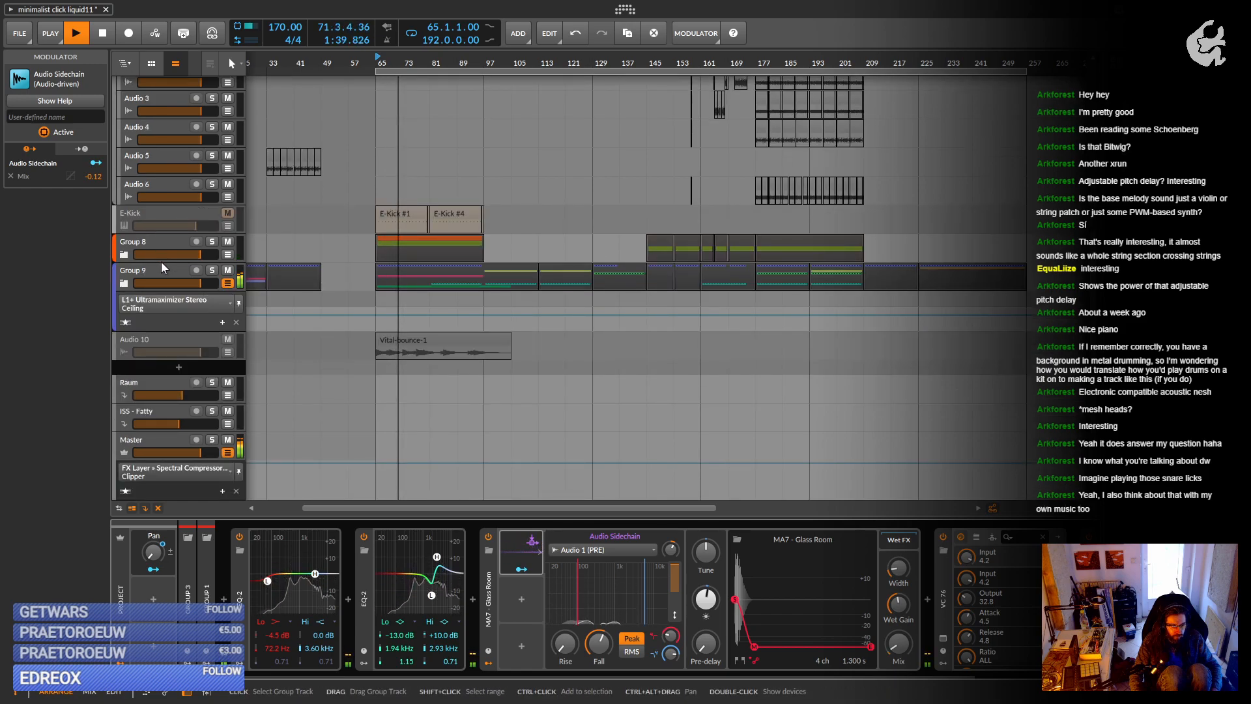
pyautogui.click(124, 283)
pyautogui.scroll(-2, 173, 277)
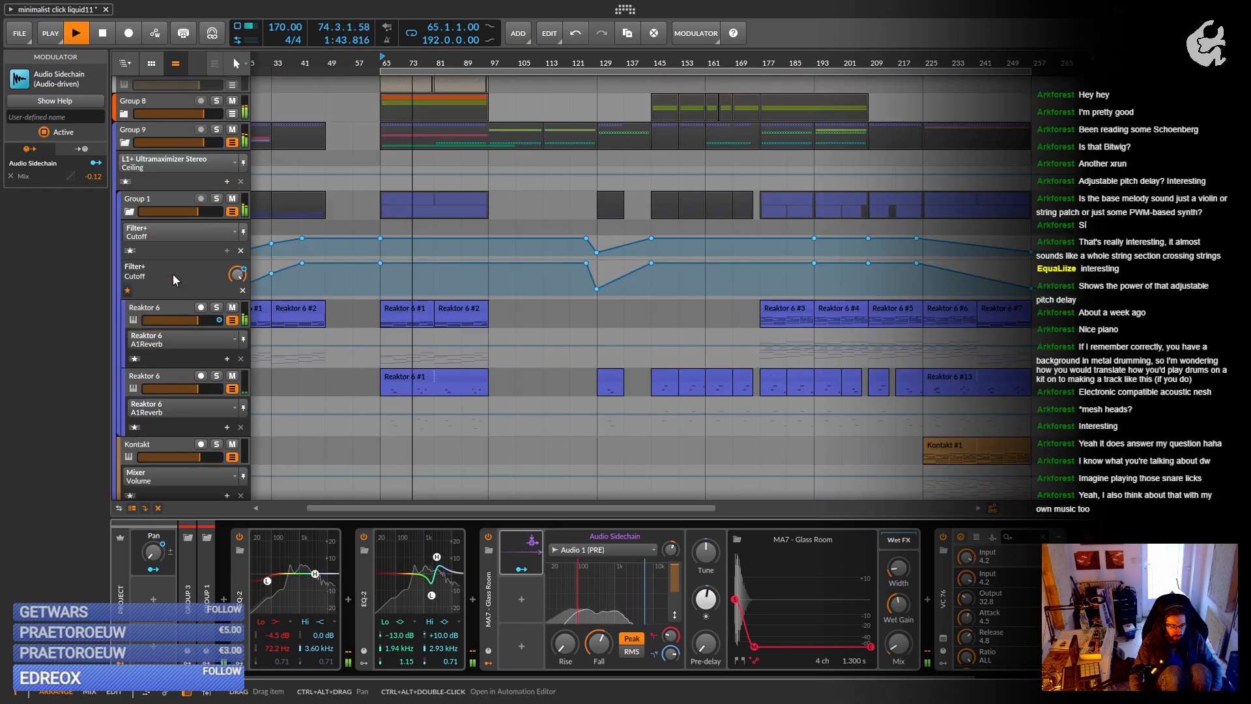
pyautogui.scroll(2, 170, 274)
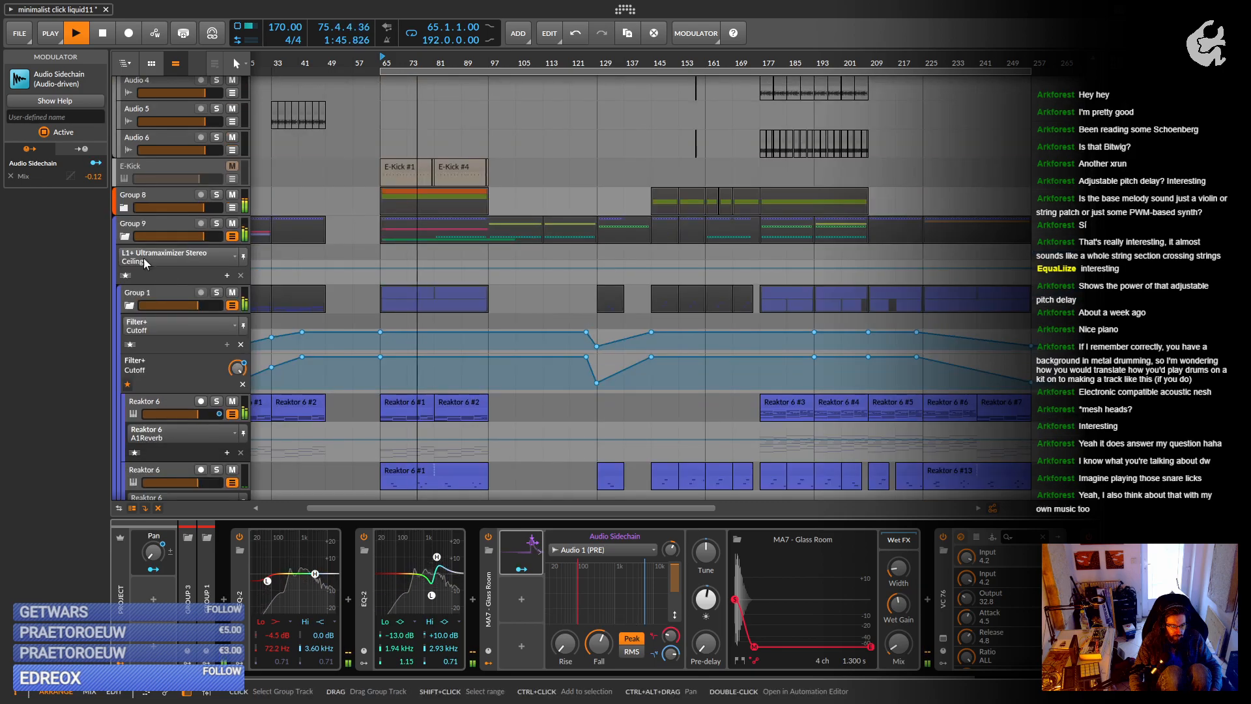
pyautogui.click(124, 237)
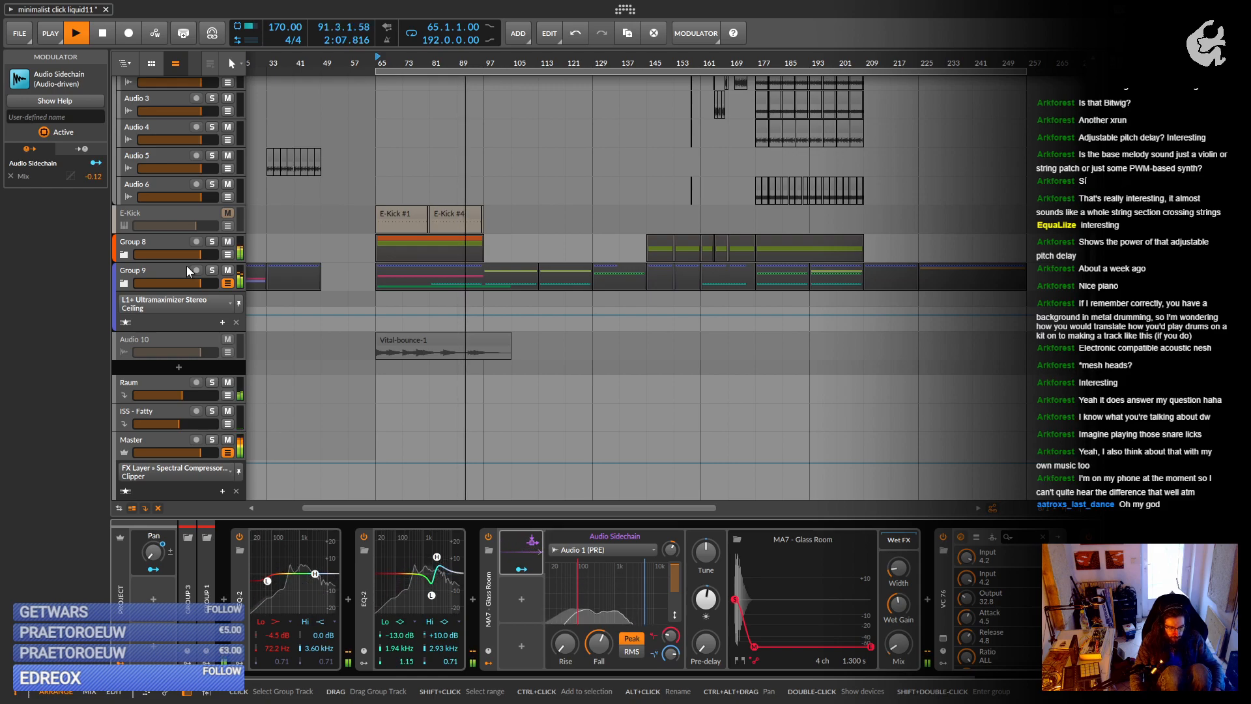
pyautogui.scroll(5, 201, 290)
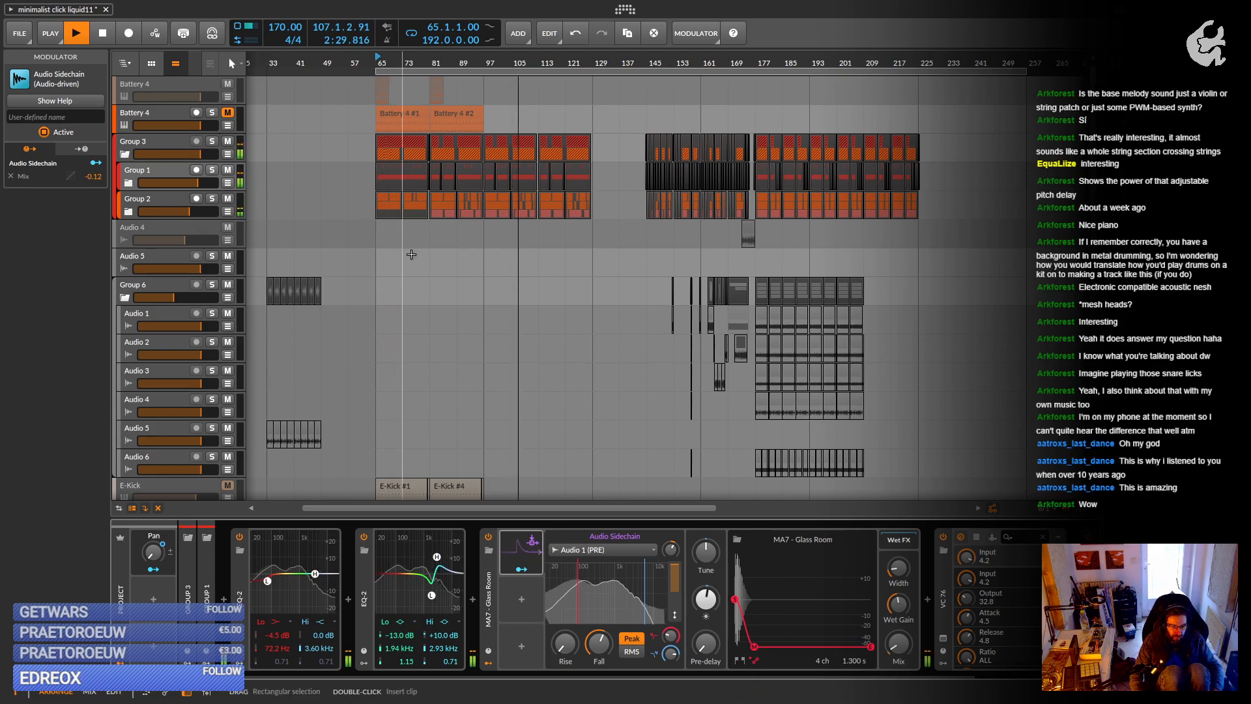
# Listen to the full mix while looking over the lower tracks, and stop playback around bar 133.
pyautogui.scroll(-3, 412, 258)
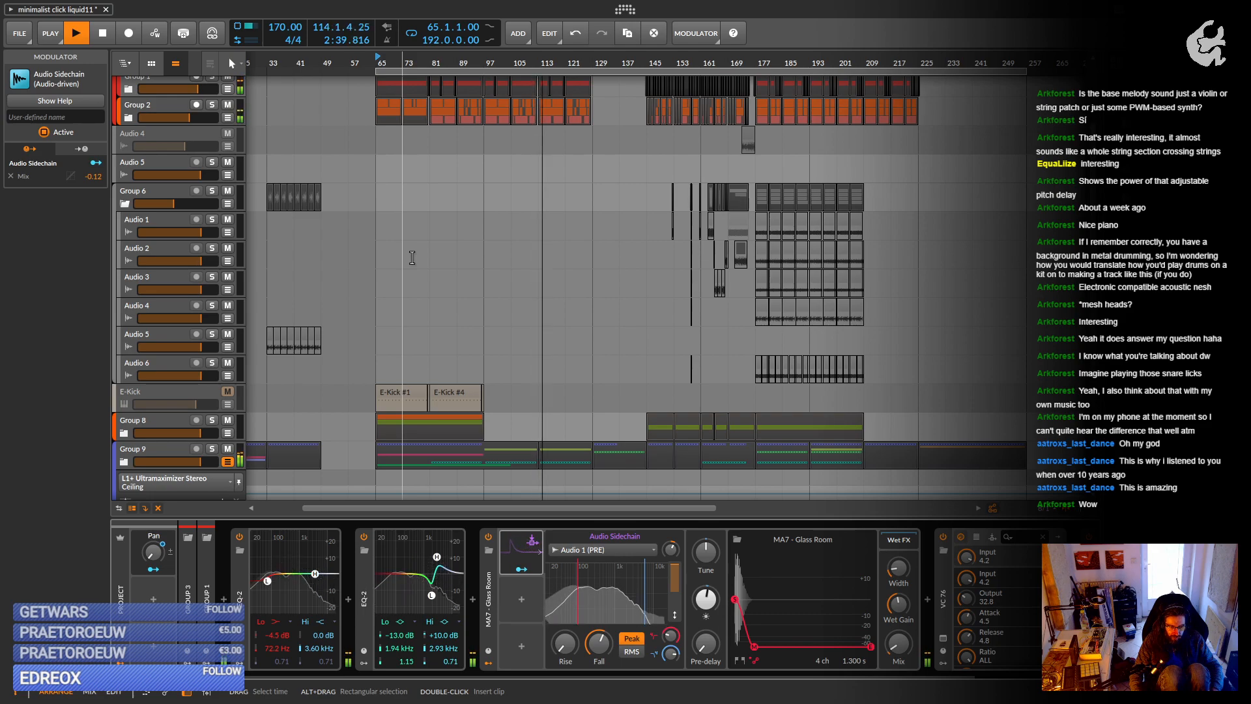
pyautogui.scroll(-2, 412, 258)
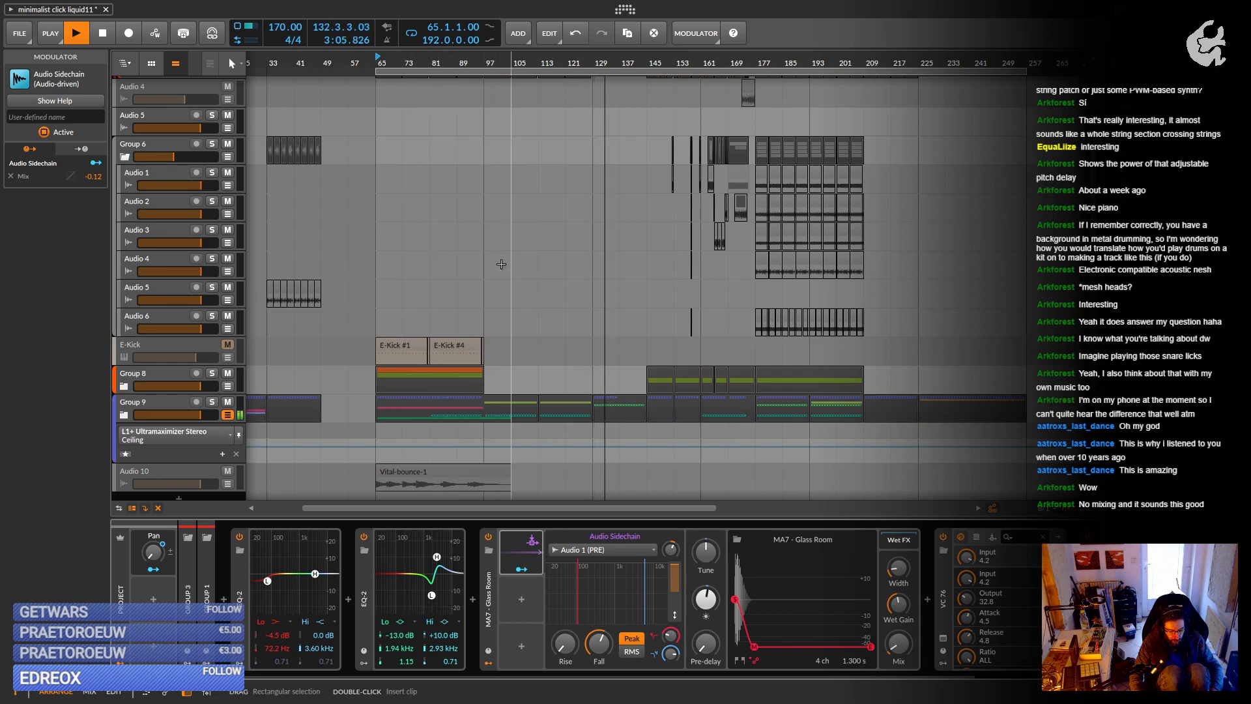
pyautogui.press('space')
# Expand Group 8 to examine its child tracks and automation lanes, and collapse it again.
pyautogui.scroll(5, 535, 289)
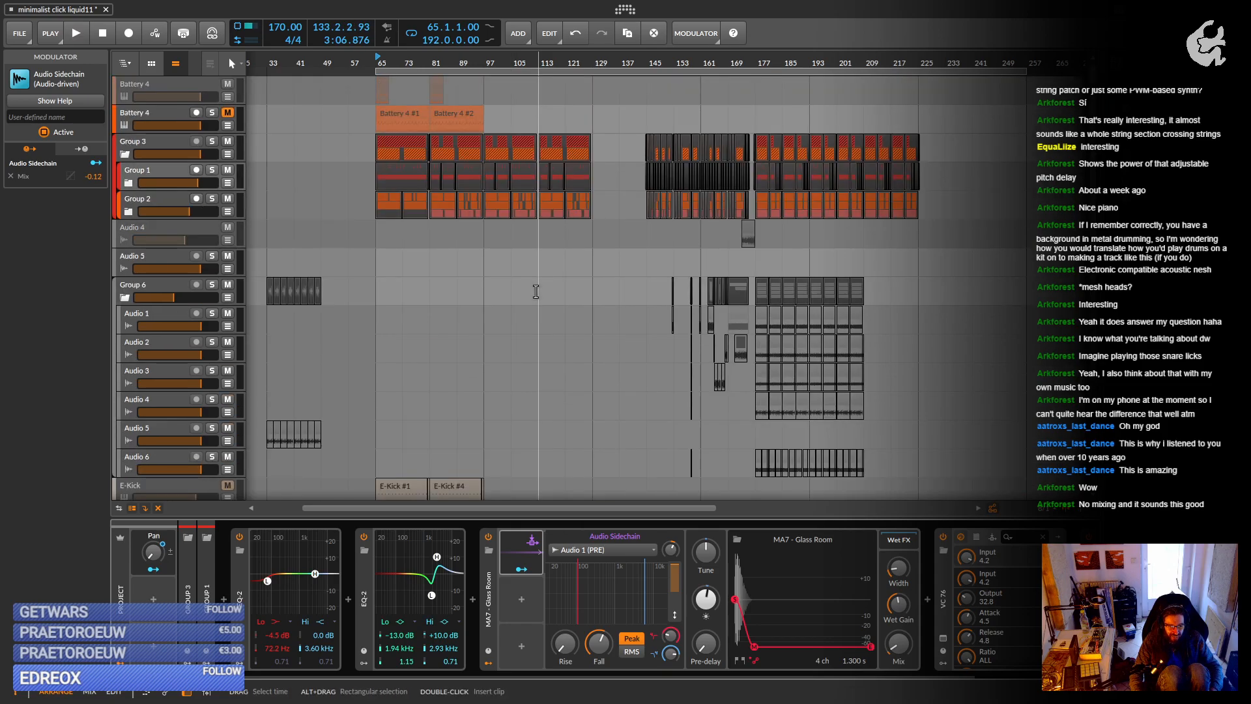
pyautogui.scroll(-8, 266, 262)
pyautogui.scroll(-3, 263, 262)
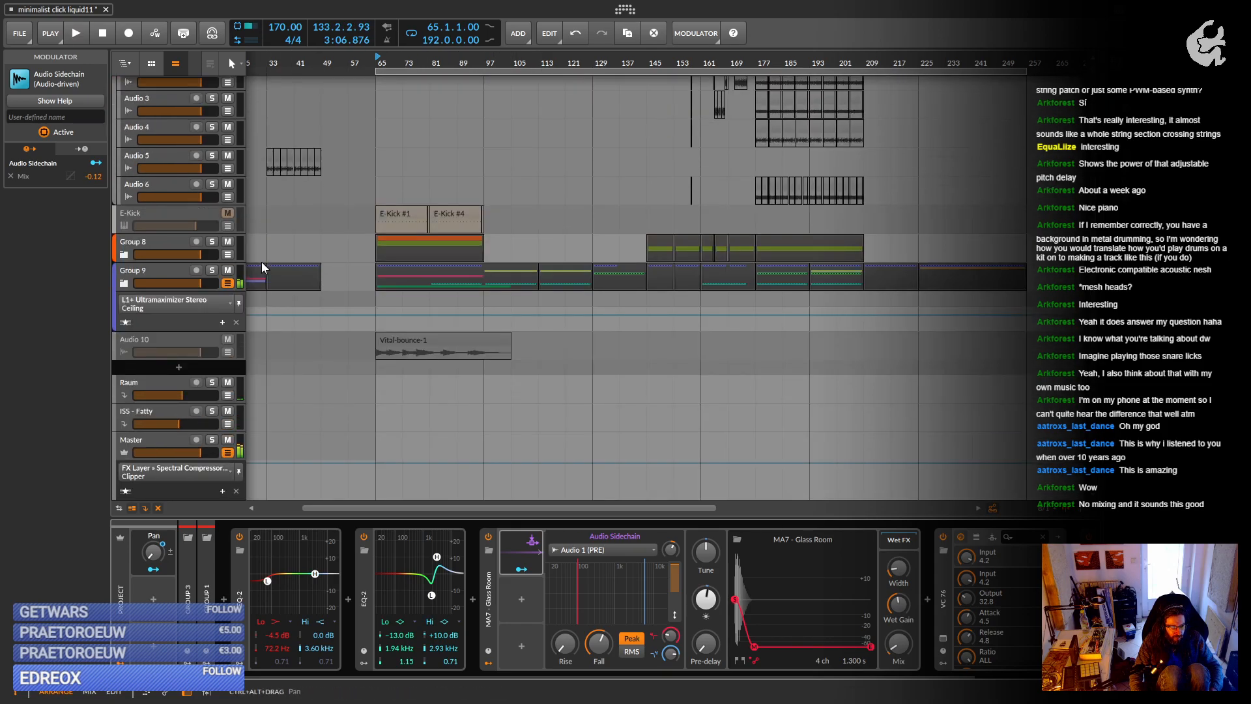
pyautogui.click(123, 255)
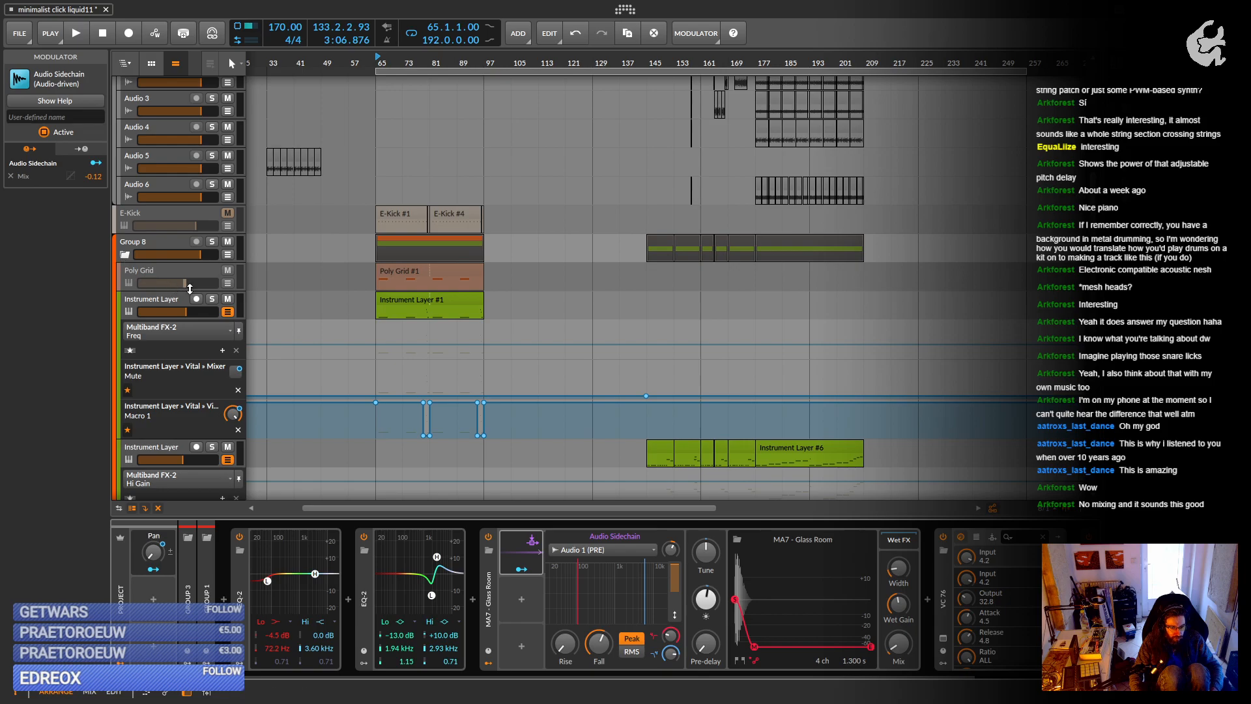
pyautogui.scroll(-3, 401, 302)
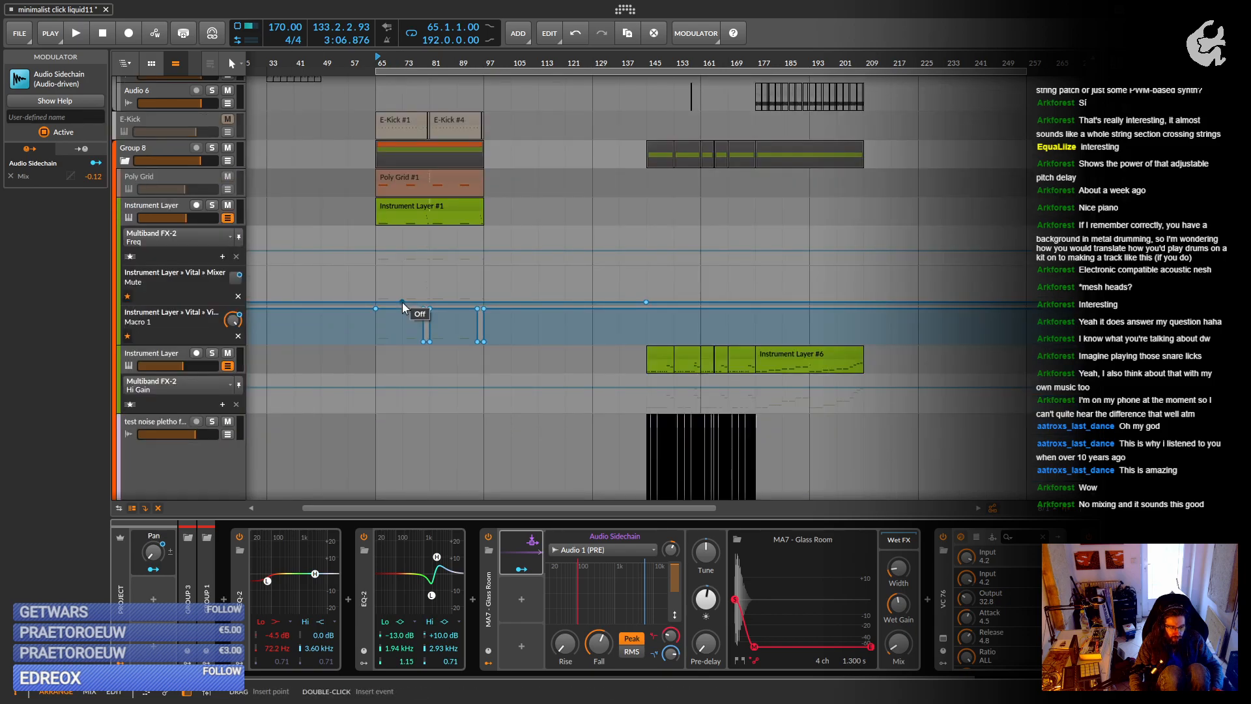
pyautogui.scroll(-4, 401, 302)
pyautogui.scroll(1, 240, 279)
pyautogui.scroll(4, 240, 280)
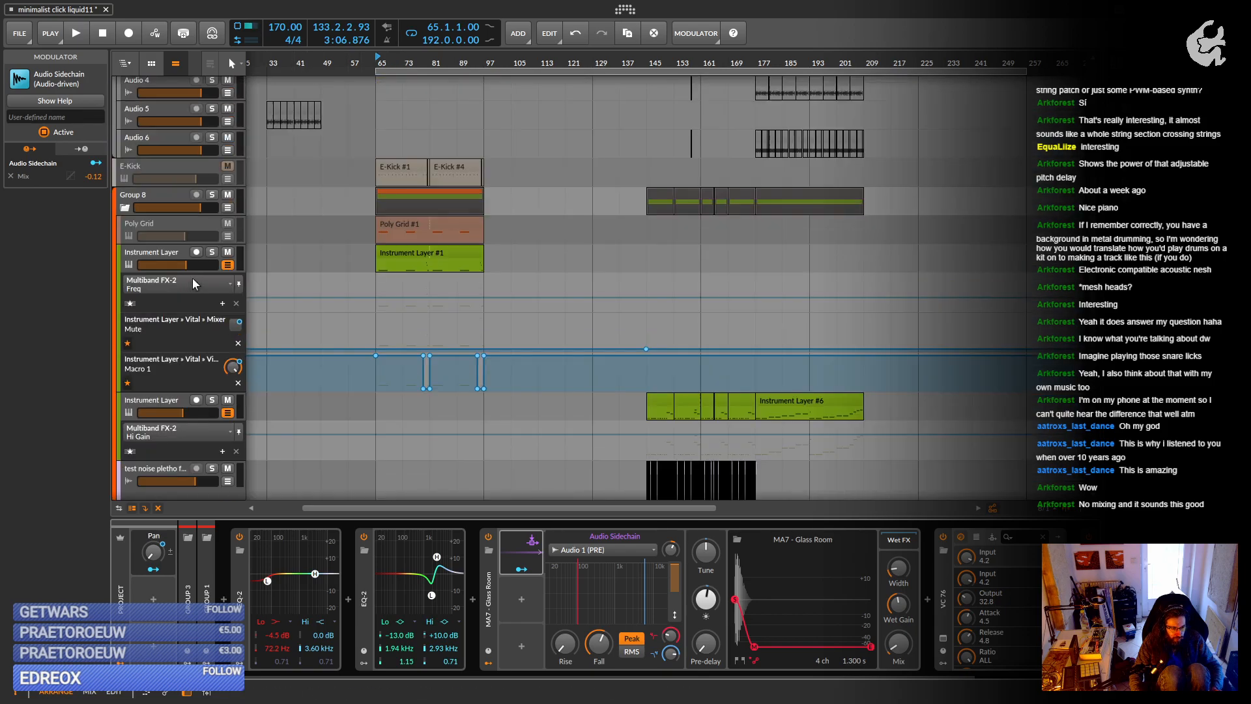
pyautogui.click(124, 209)
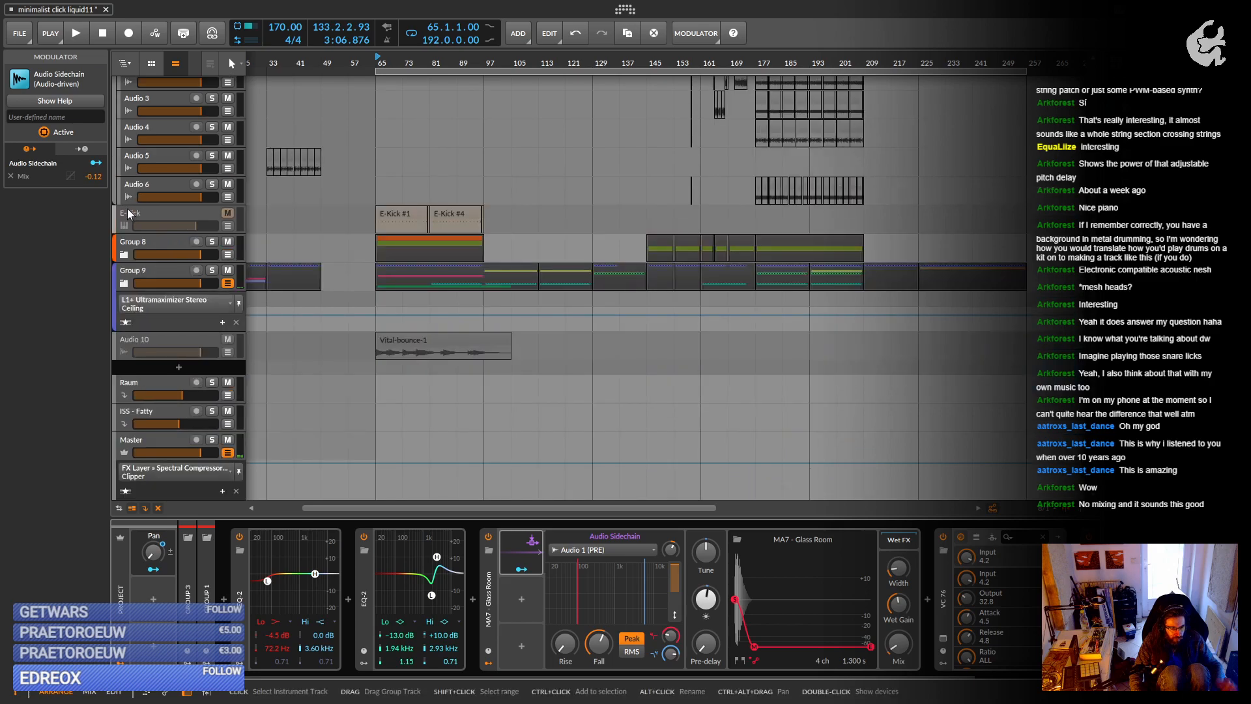
# Expand Group 9 and examine its Reaktor 6 and Kontakt tracks and the Filter+ cutoff automation back to the intro.
pyautogui.click(123, 284)
pyautogui.scroll(-3, 419, 328)
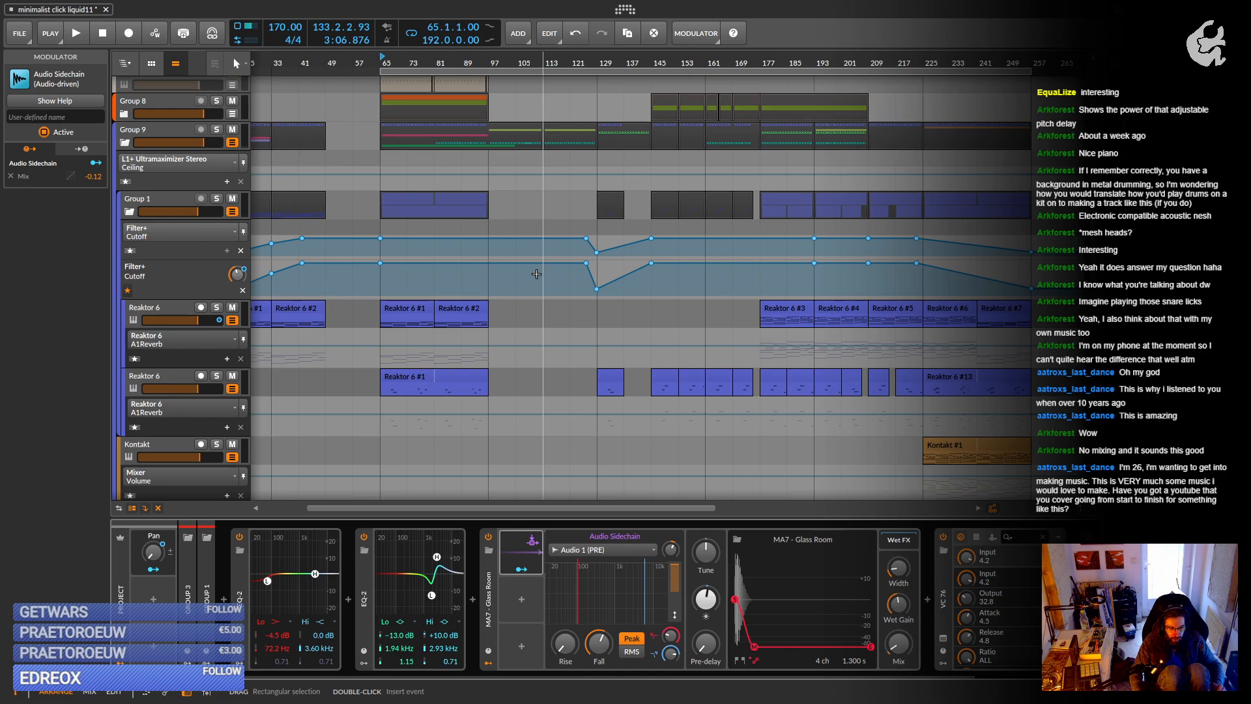
pyautogui.scroll(10, 443, 297)
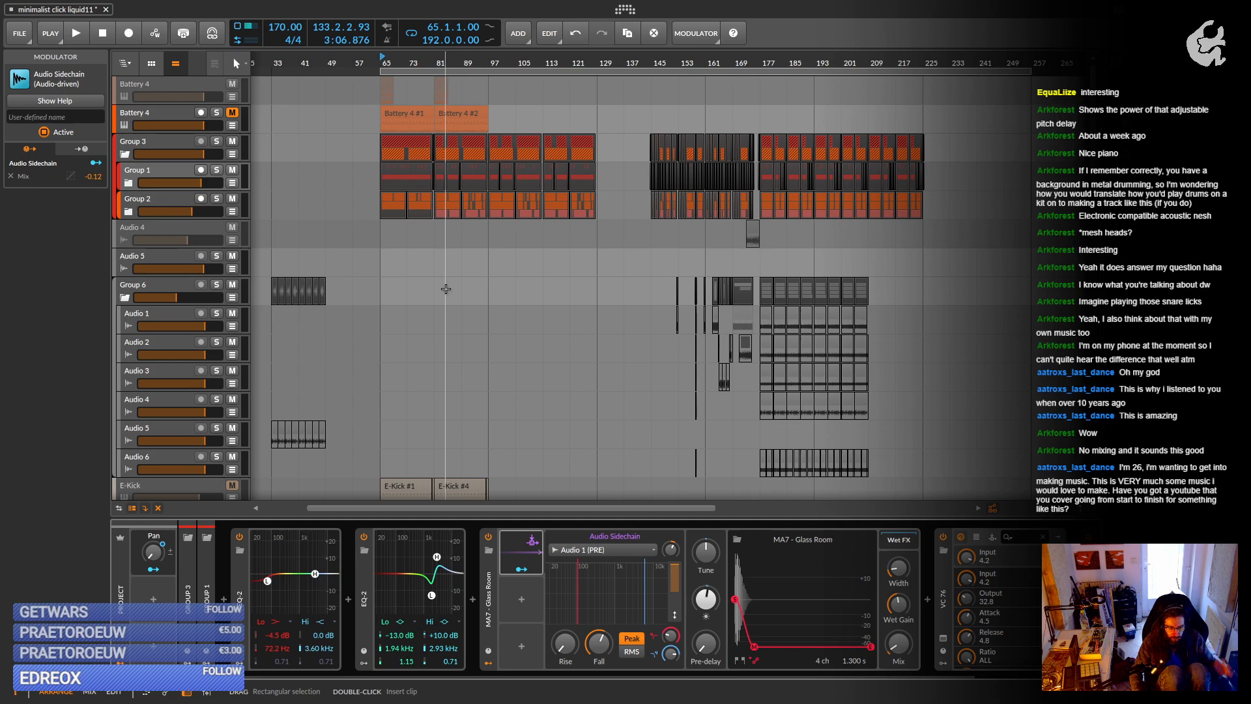
pyautogui.press('space')
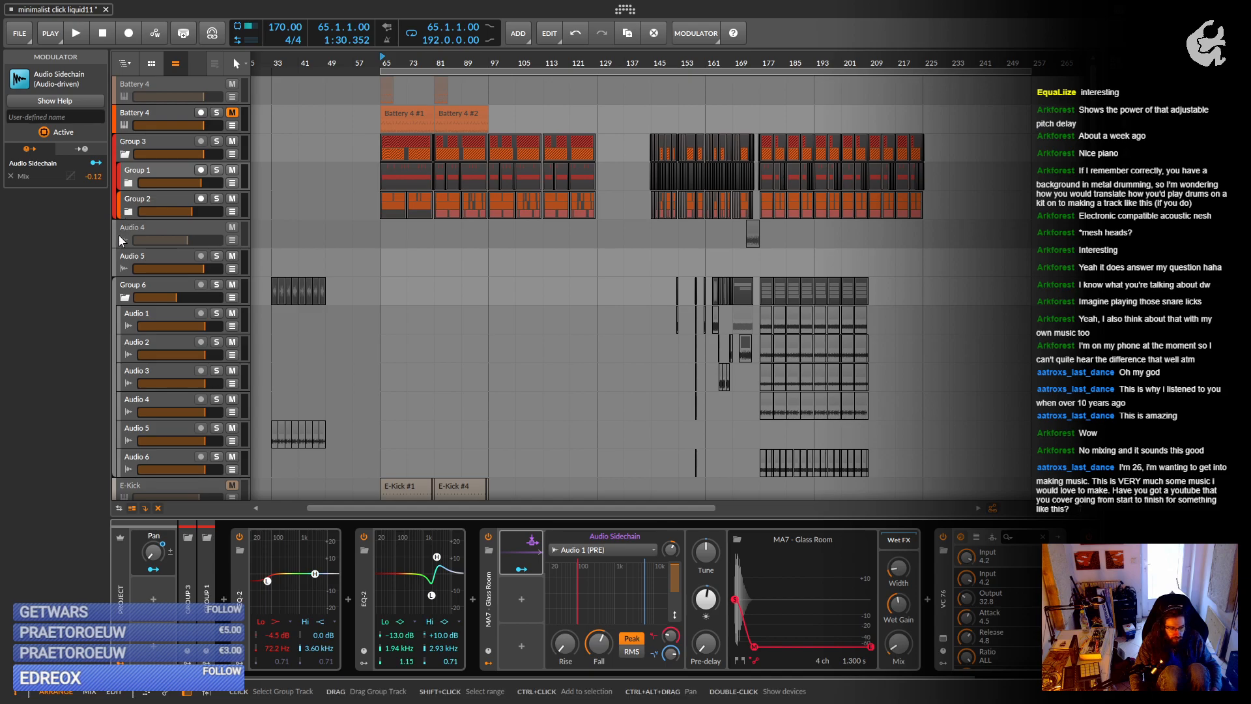
pyautogui.scroll(-6, 119, 234)
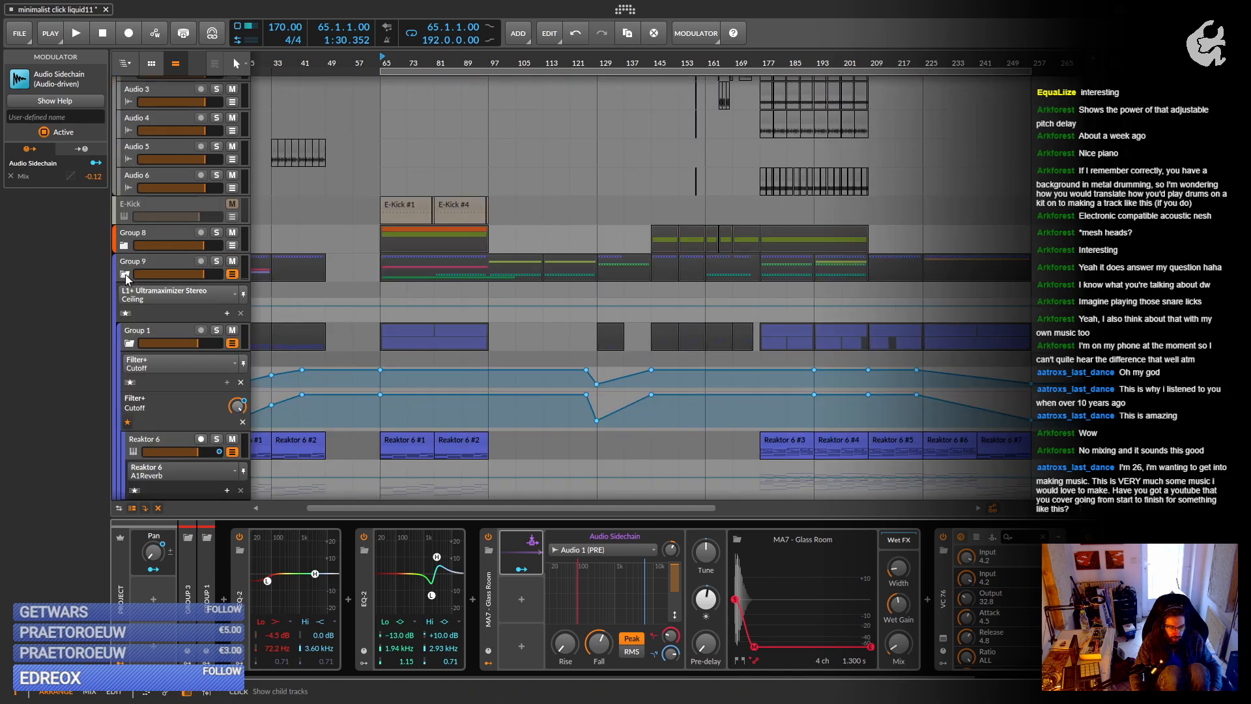
pyautogui.scroll(-5, 390, 320)
pyautogui.hscroll(-3, 389, 323)
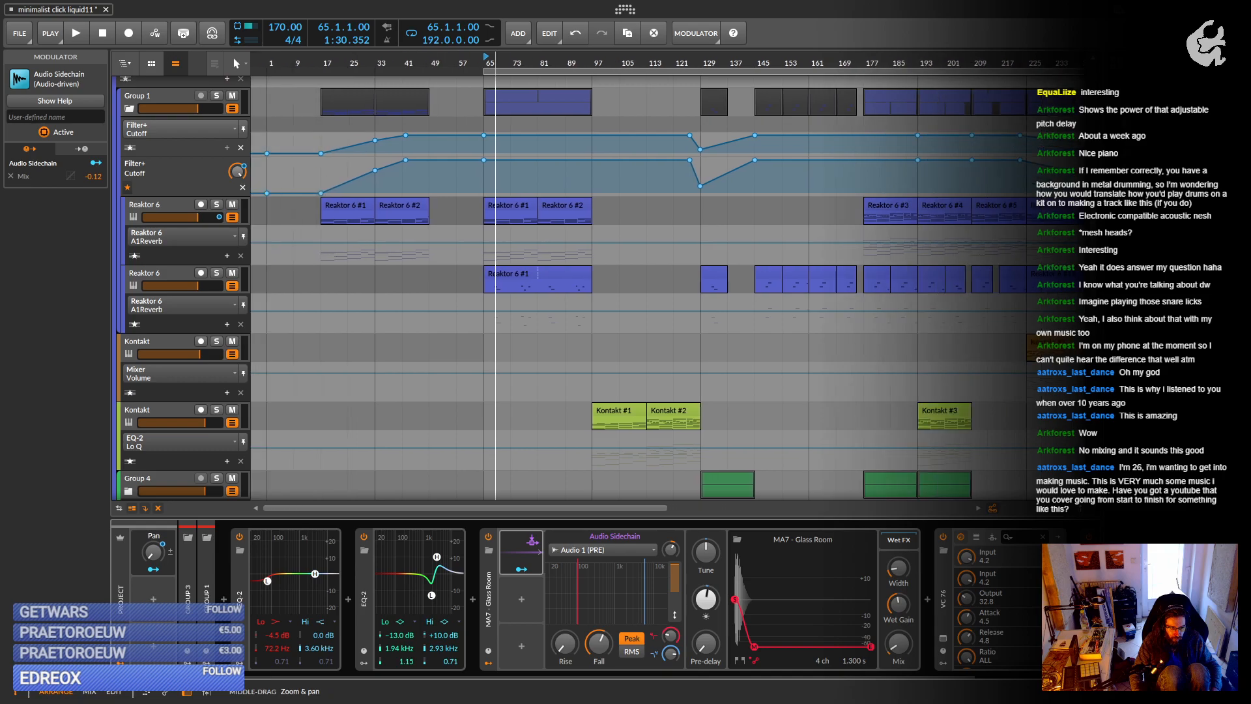
# Set the playback start to bar 1 and briefly audition the opening of the intro up to bar 3.
pyautogui.scroll(8, 313, 293)
pyautogui.click(279, 69)
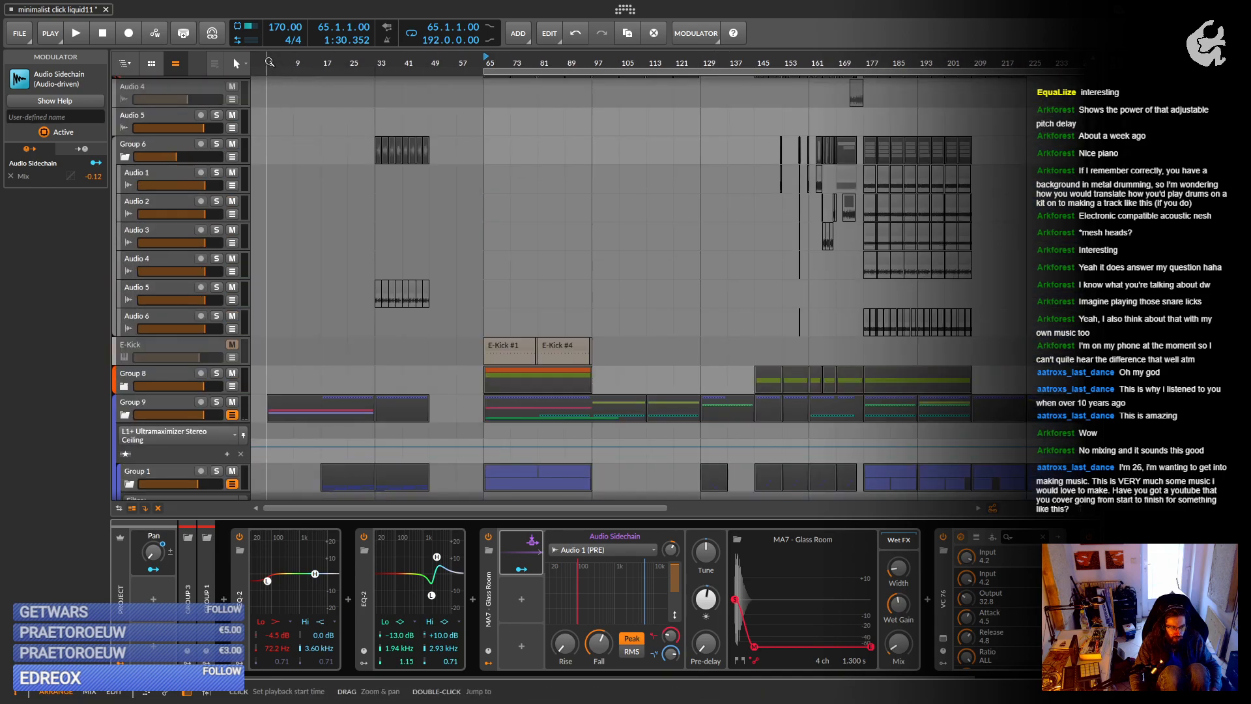
pyautogui.press('space')
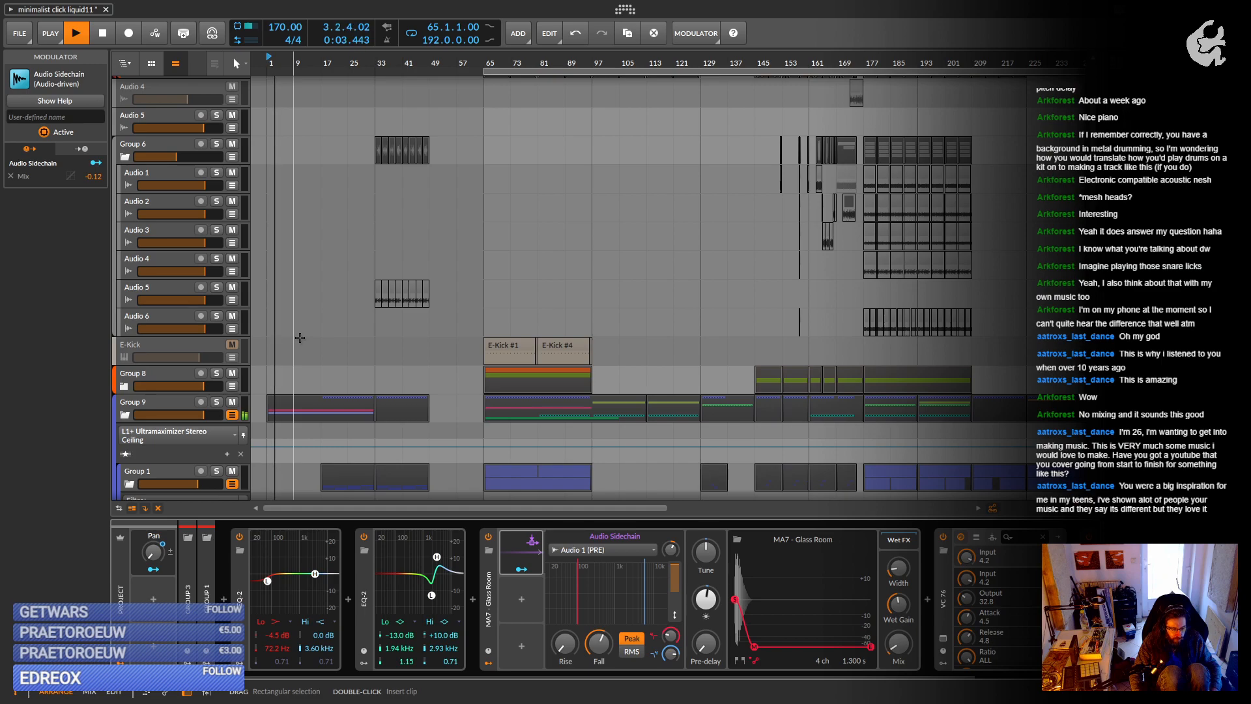
pyautogui.press('space')
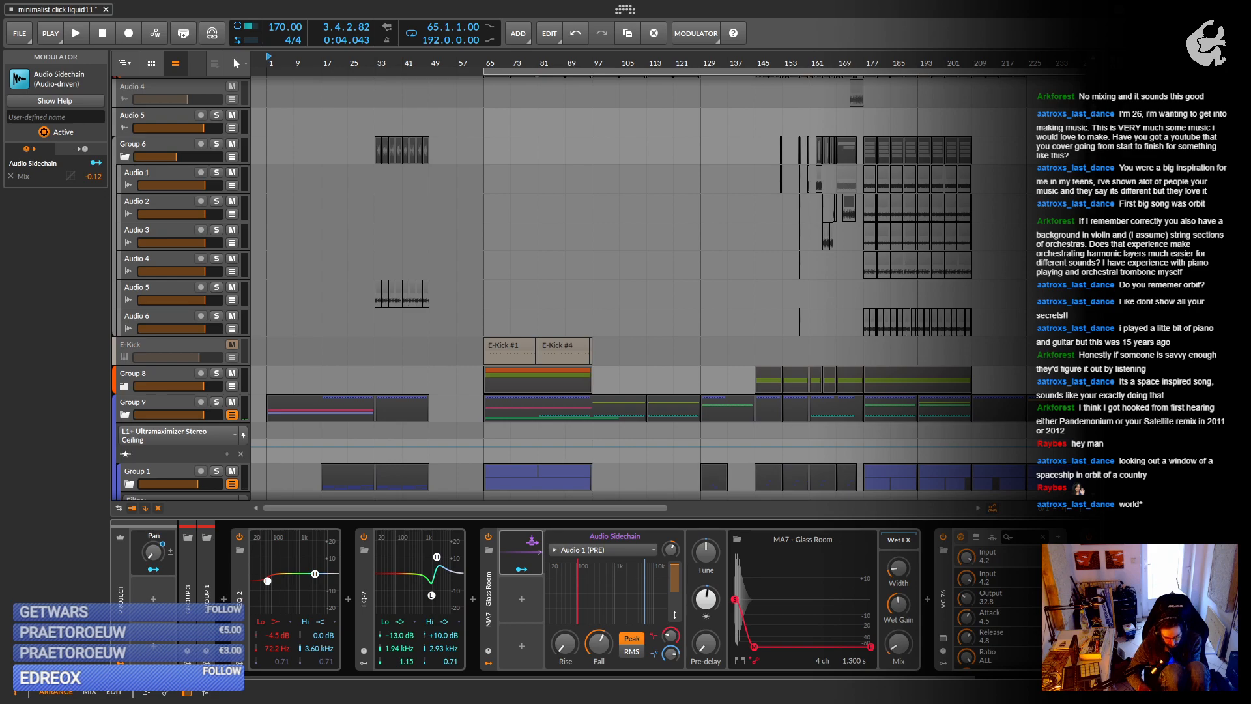
pyautogui.scroll(-10, 440, 482)
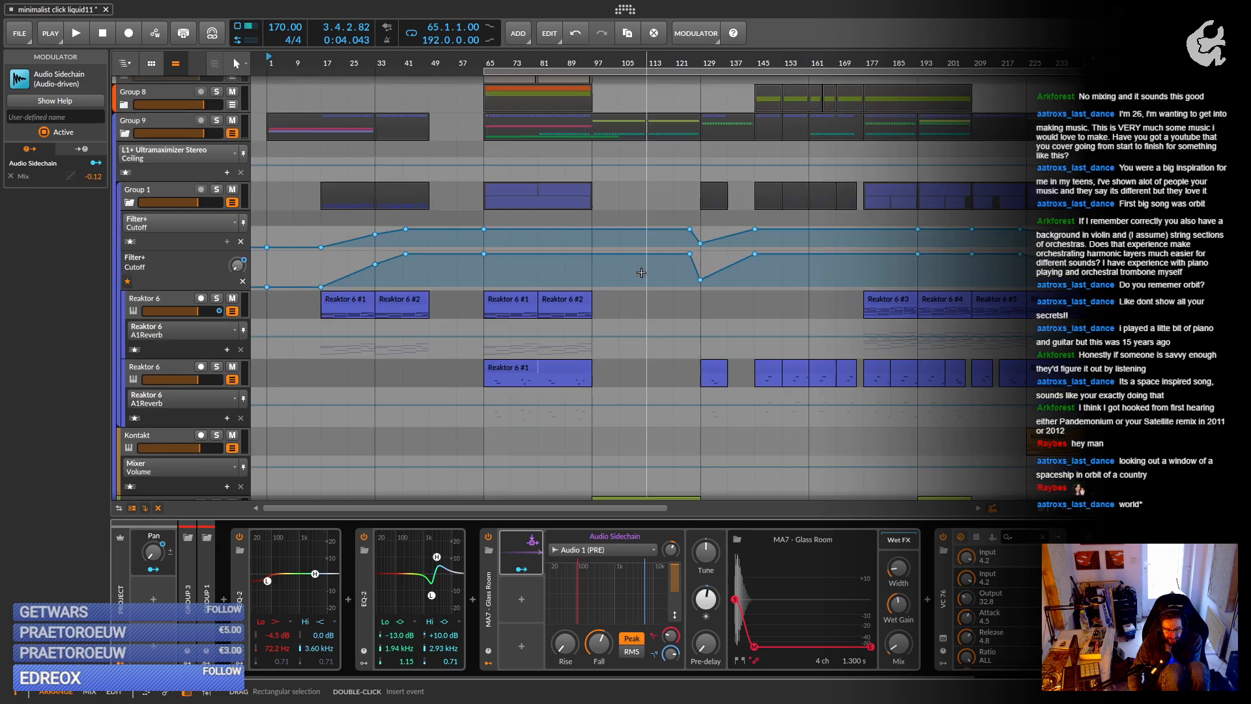
pyautogui.scroll(2, 640, 273)
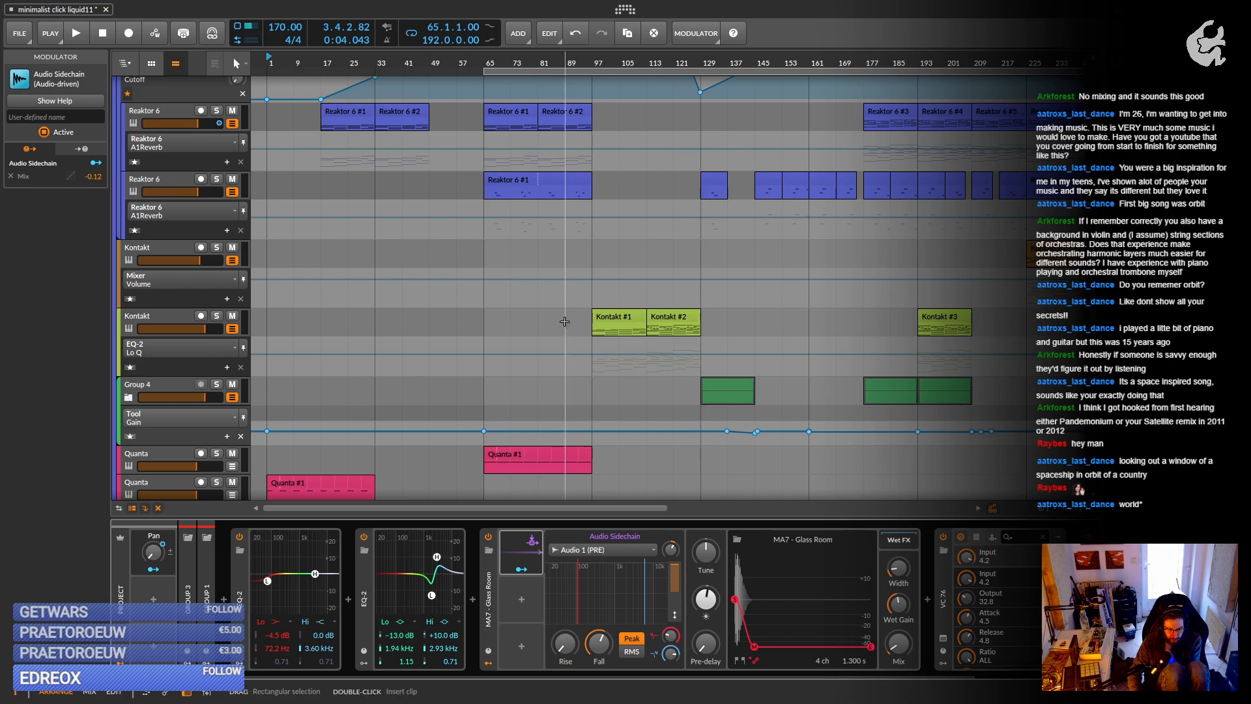
pyautogui.scroll(8, 449, 352)
pyautogui.scroll(-5, 450, 352)
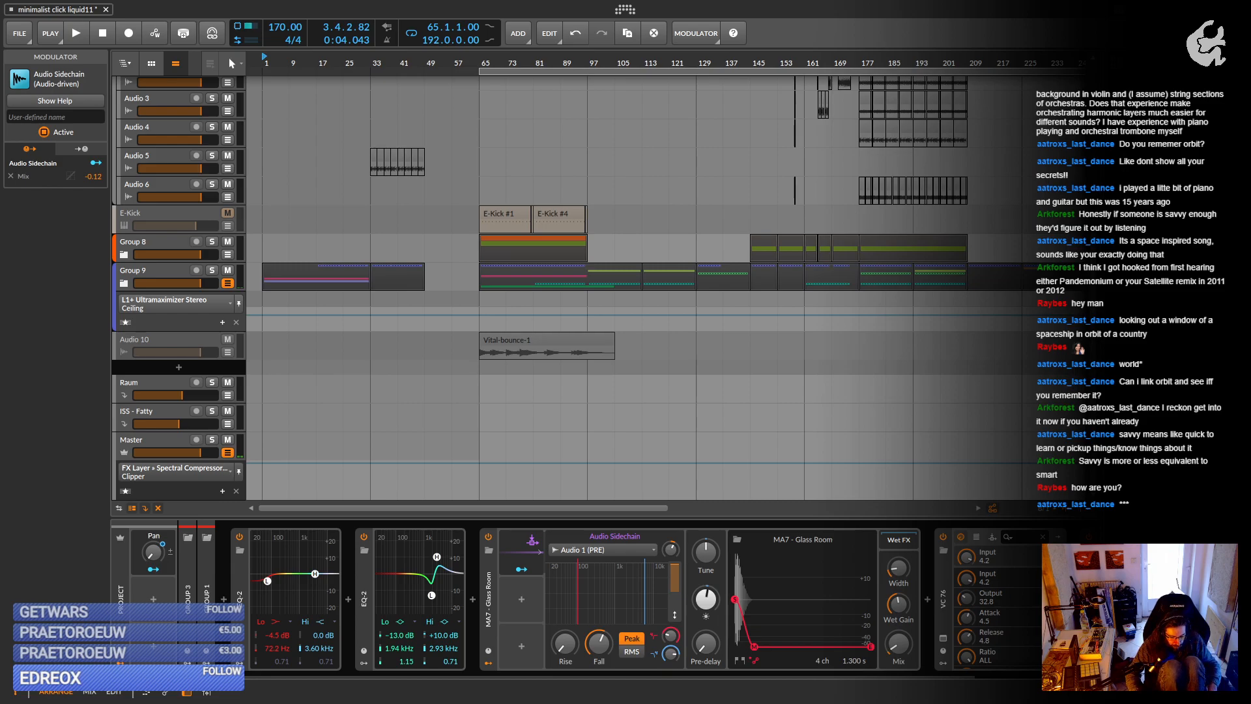
# Switch to the browser window showing the symphony orchestra PDF, view its seating diagram, and move the window off the arrangement.
pyautogui.hotkey('alt', 'Tab')
pyautogui.hotkey('alt', 'Tab')
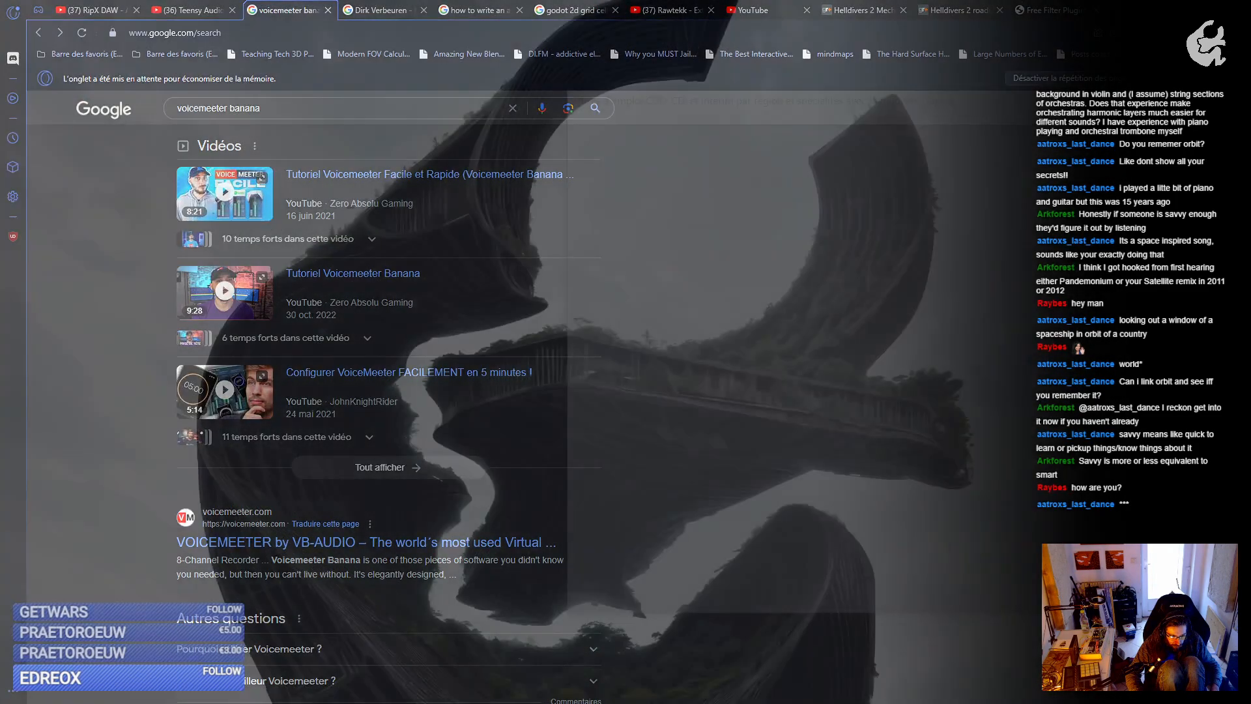
pyautogui.hotkey('alt', 'Tab')
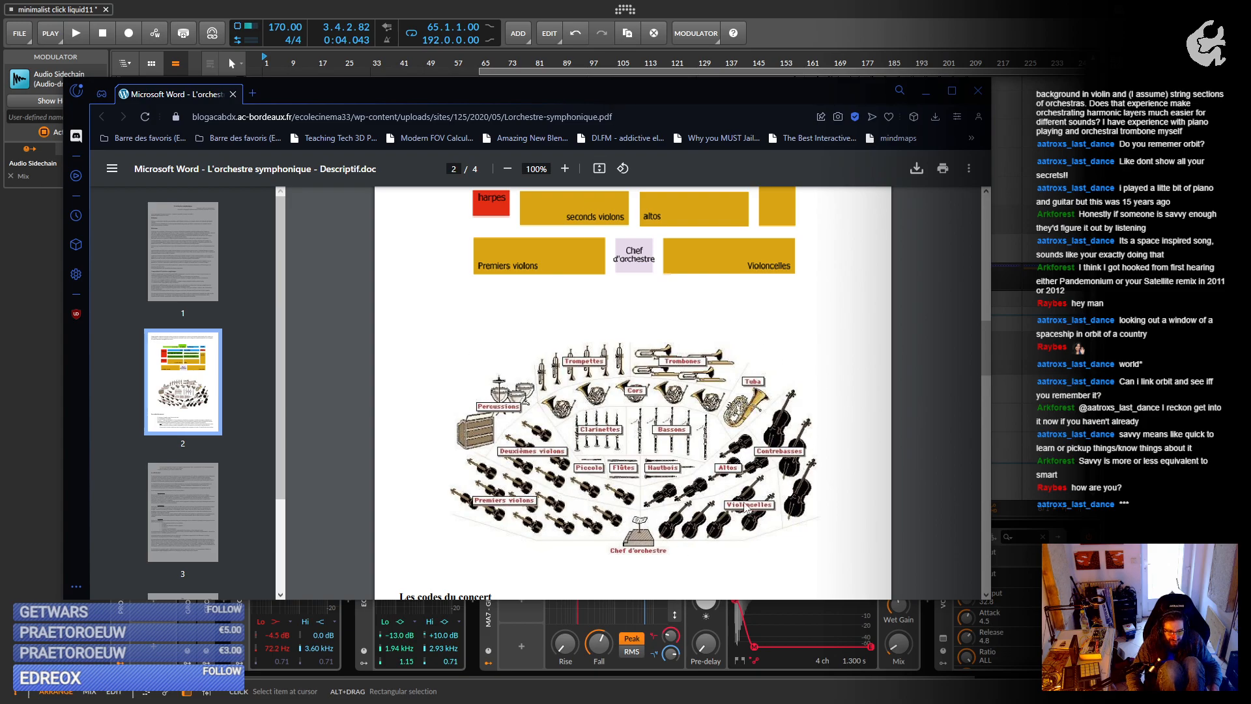
pyautogui.moveTo(813, 98); pyautogui.dragTo(876, 703)
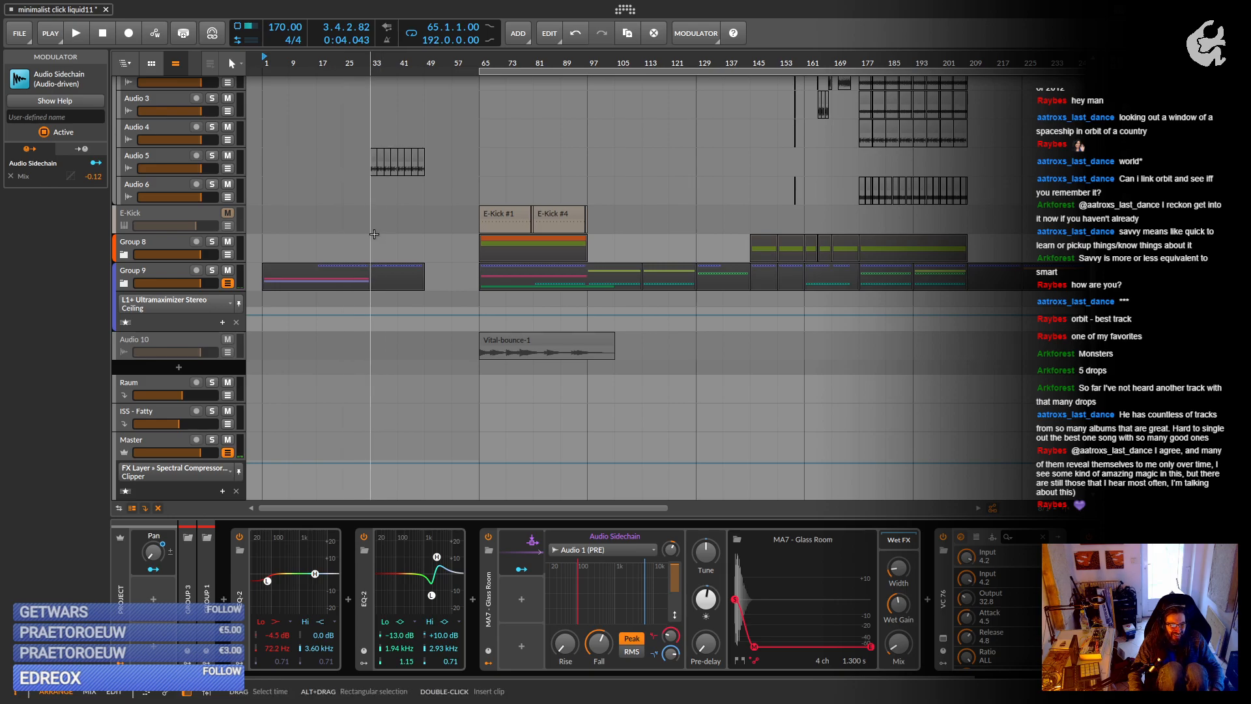
# Play the arrangement from the beginning and look over the drum, audio and group tracks while it runs.
pyautogui.scroll(2, 357, 247)
pyautogui.scroll(5, 357, 247)
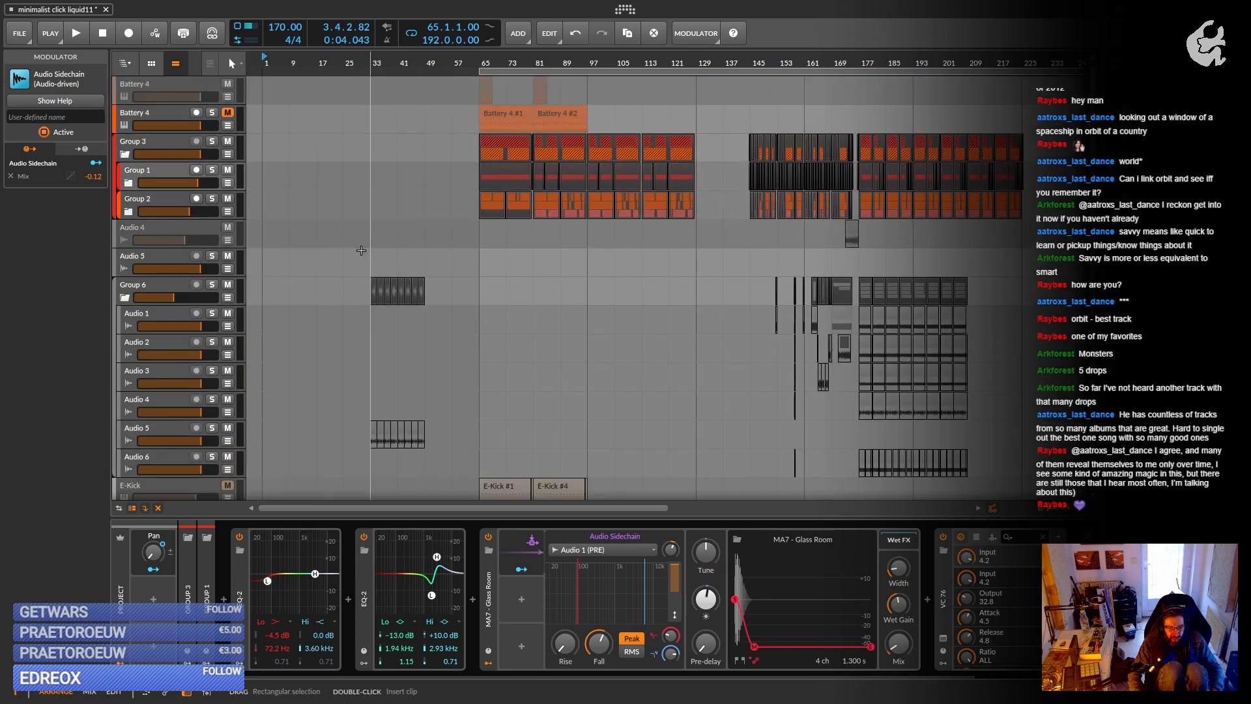
pyautogui.scroll(-7, 362, 251)
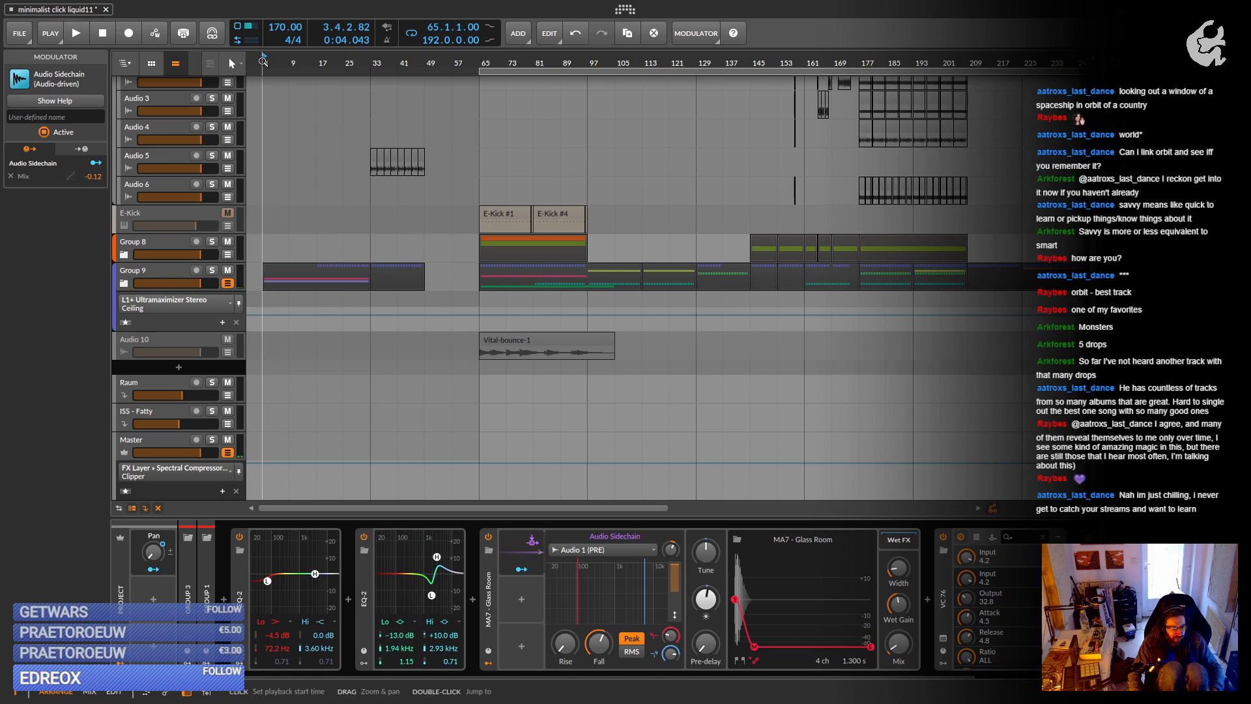
pyautogui.press('space')
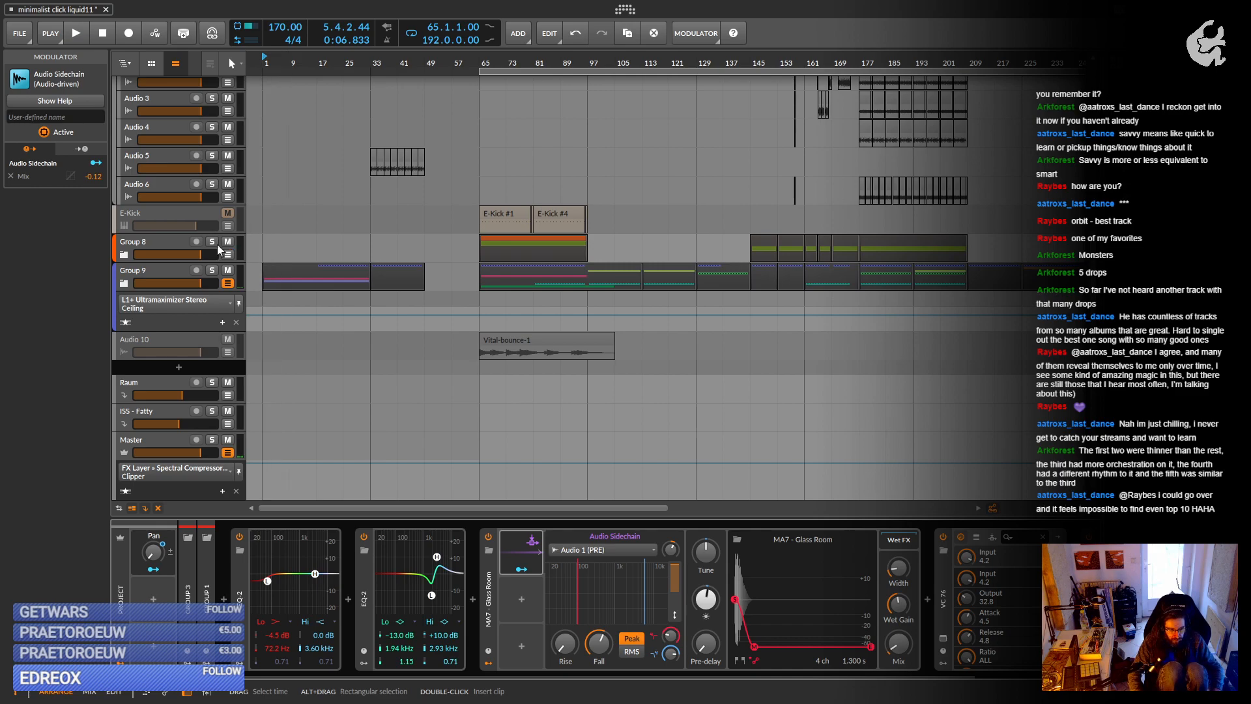
pyautogui.scroll(8, 278, 262)
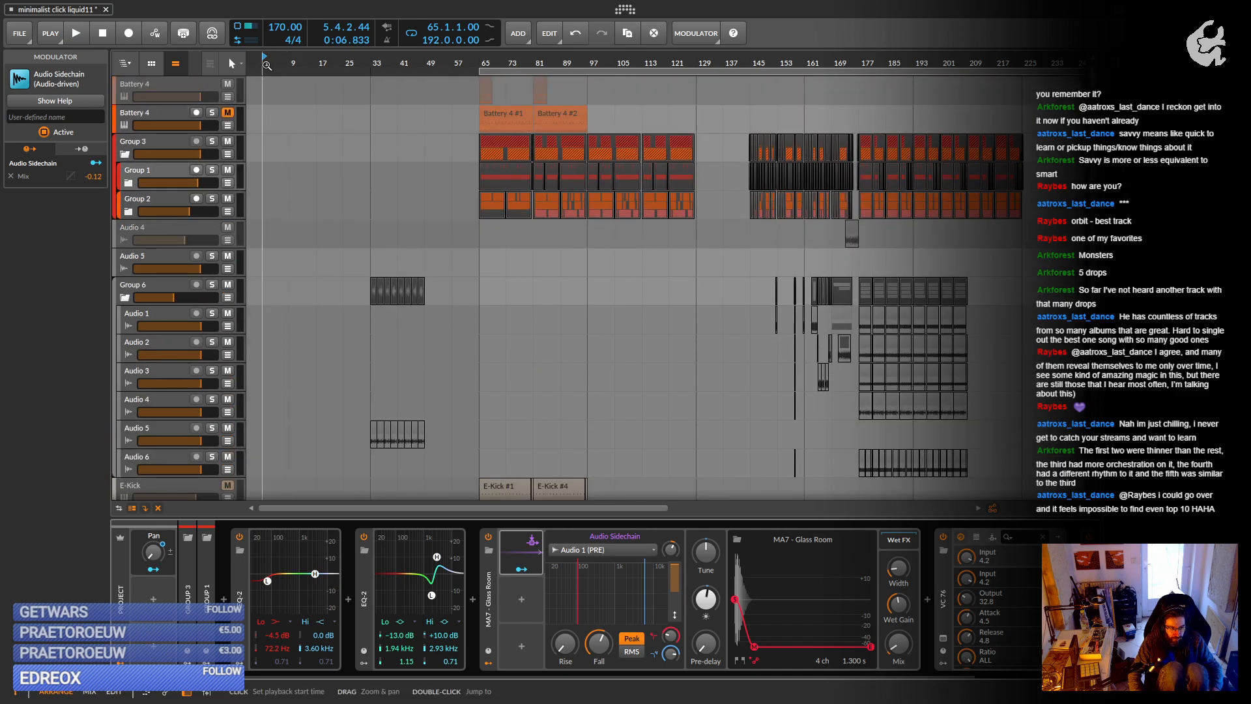
pyautogui.press('space')
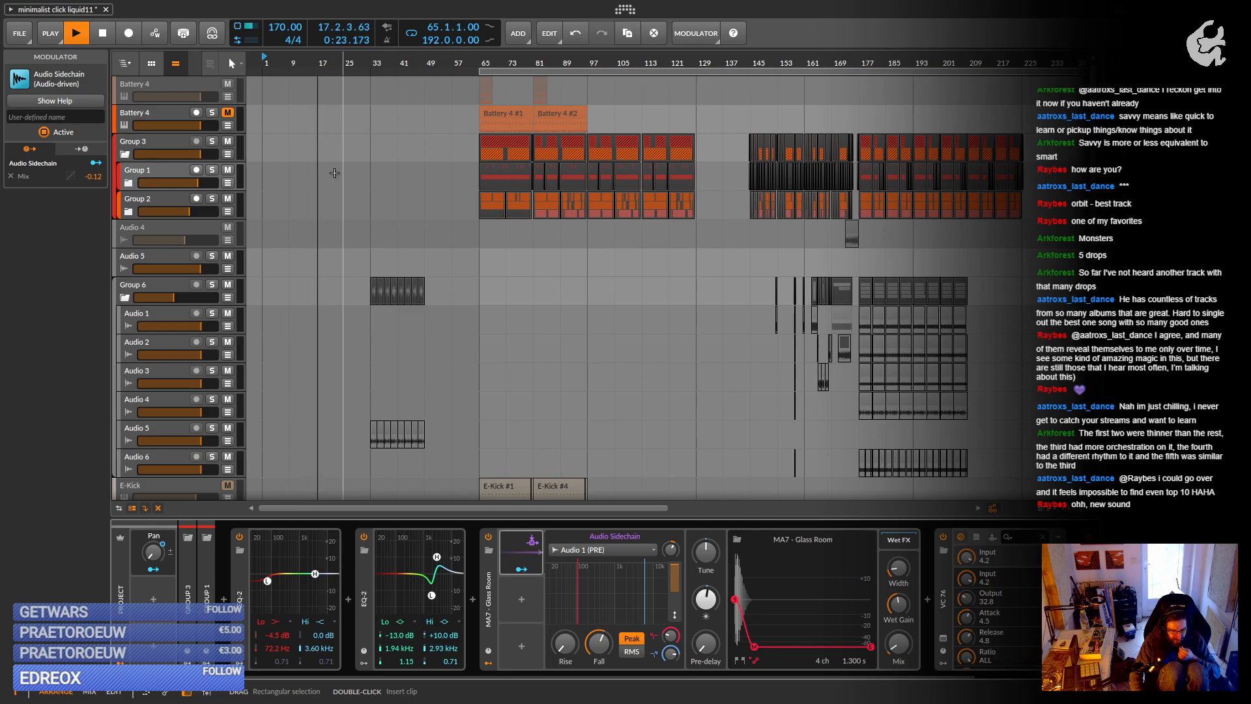
pyautogui.scroll(-6, 335, 172)
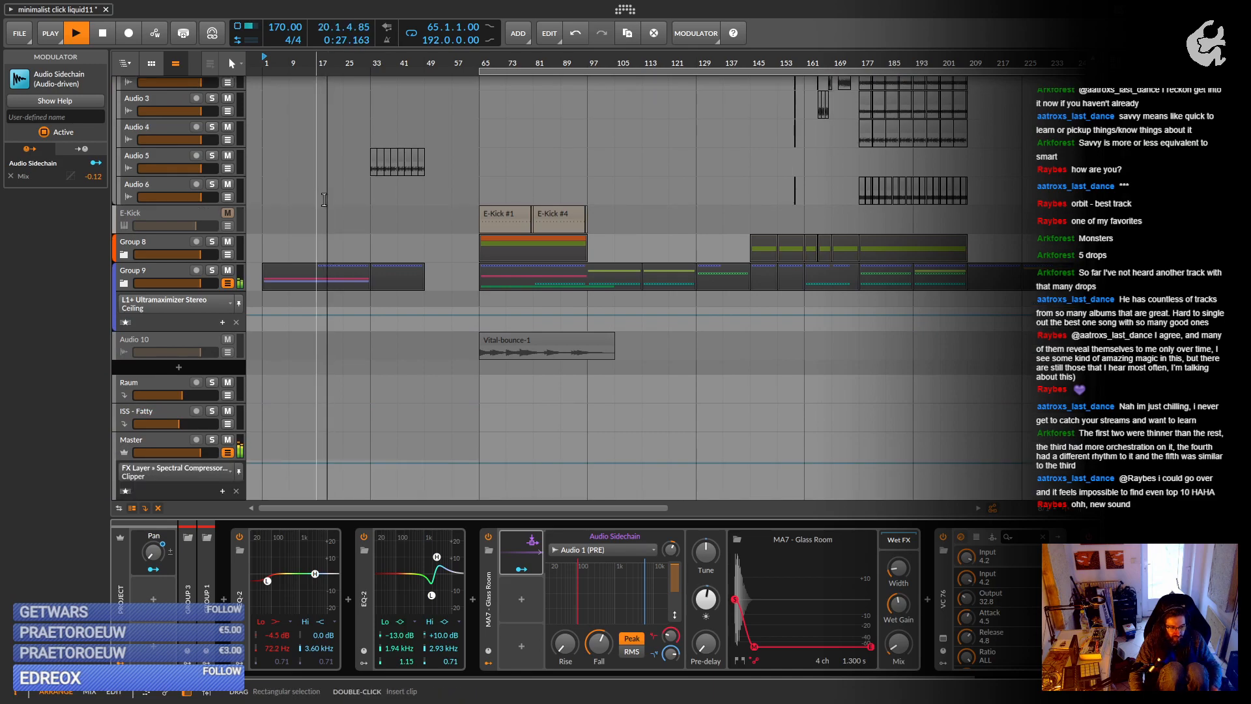
pyautogui.scroll(2, 326, 195)
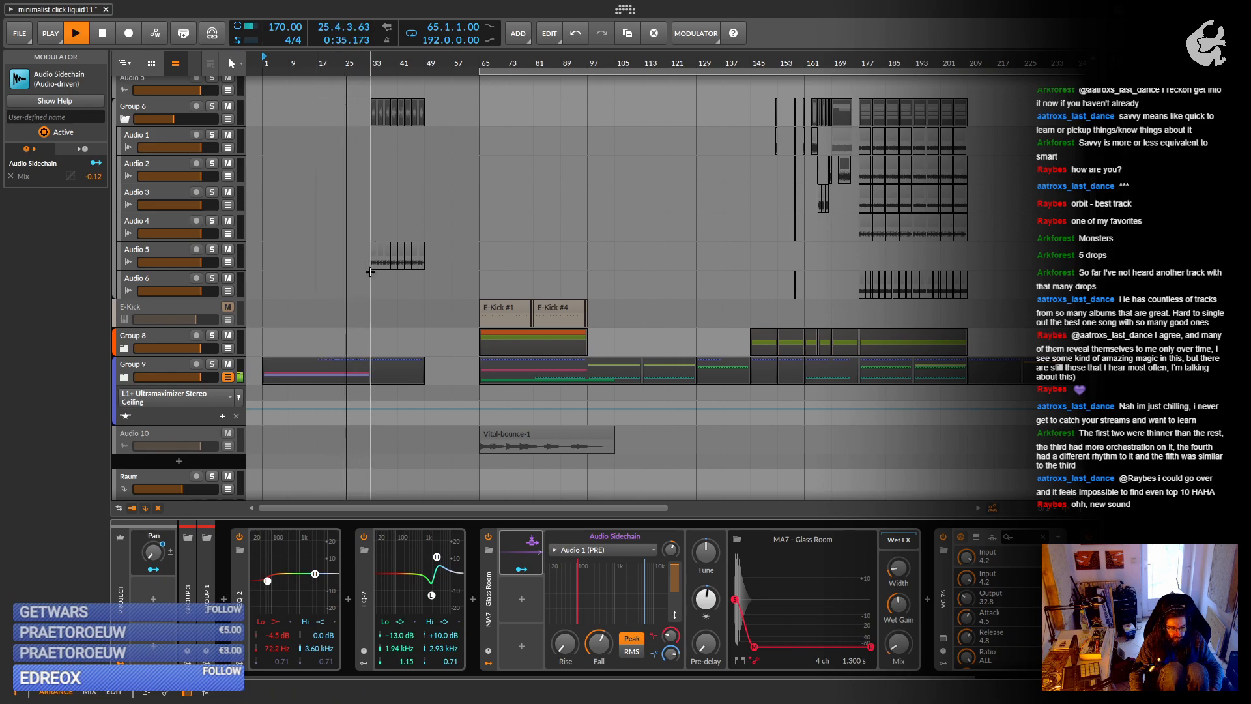
pyautogui.scroll(2, 434, 304)
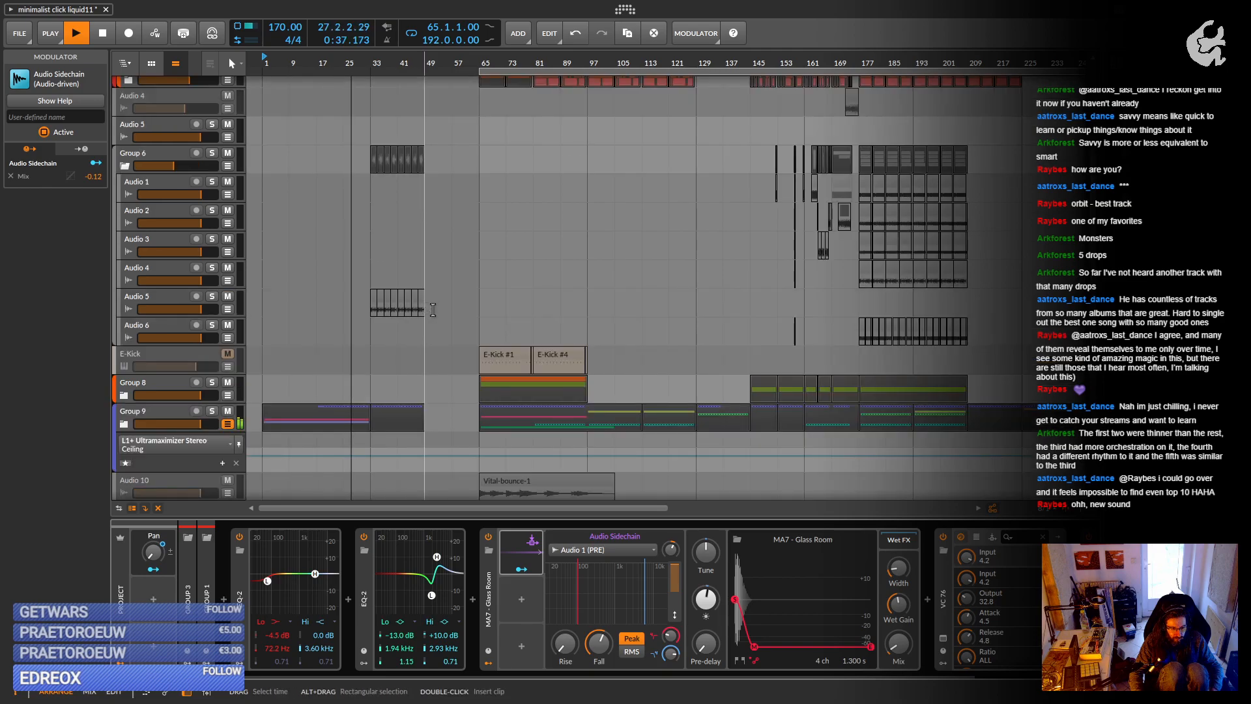
# Show the child tracks of Group 9 and look through the intro clips during playback.
pyautogui.click(159, 407)
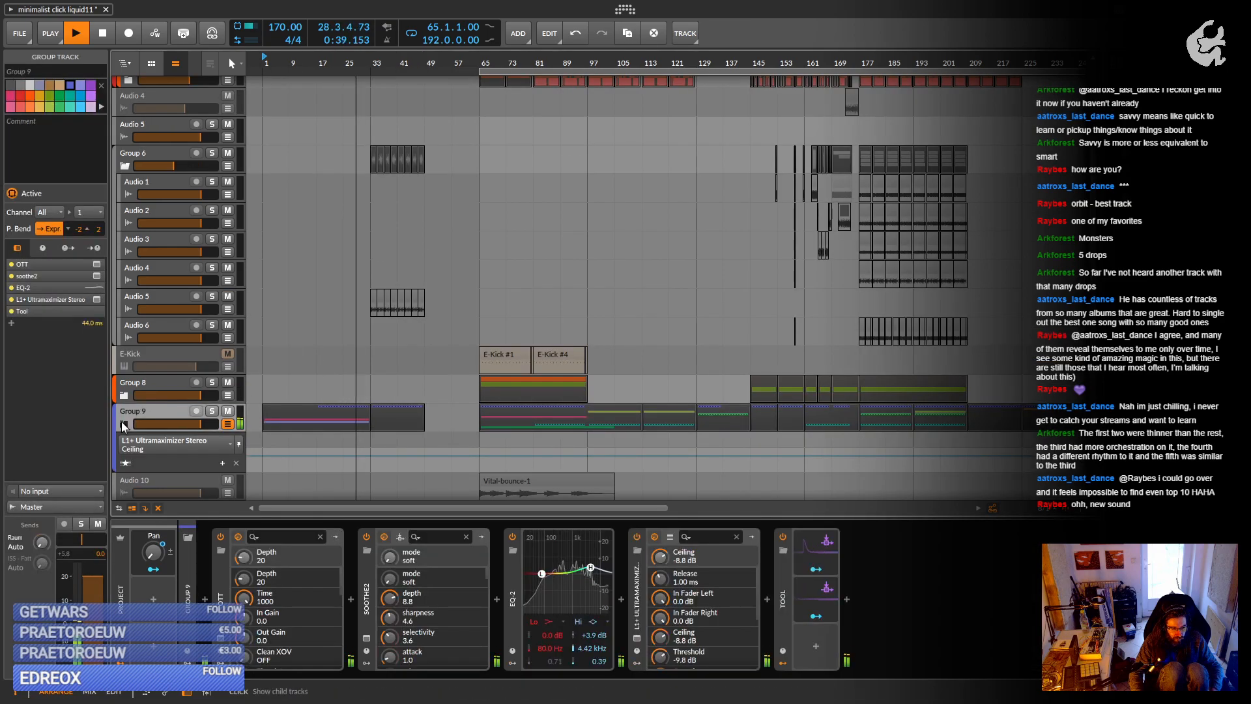
pyautogui.click(123, 424)
pyautogui.scroll(-5, 174, 410)
pyautogui.scroll(-8, 176, 398)
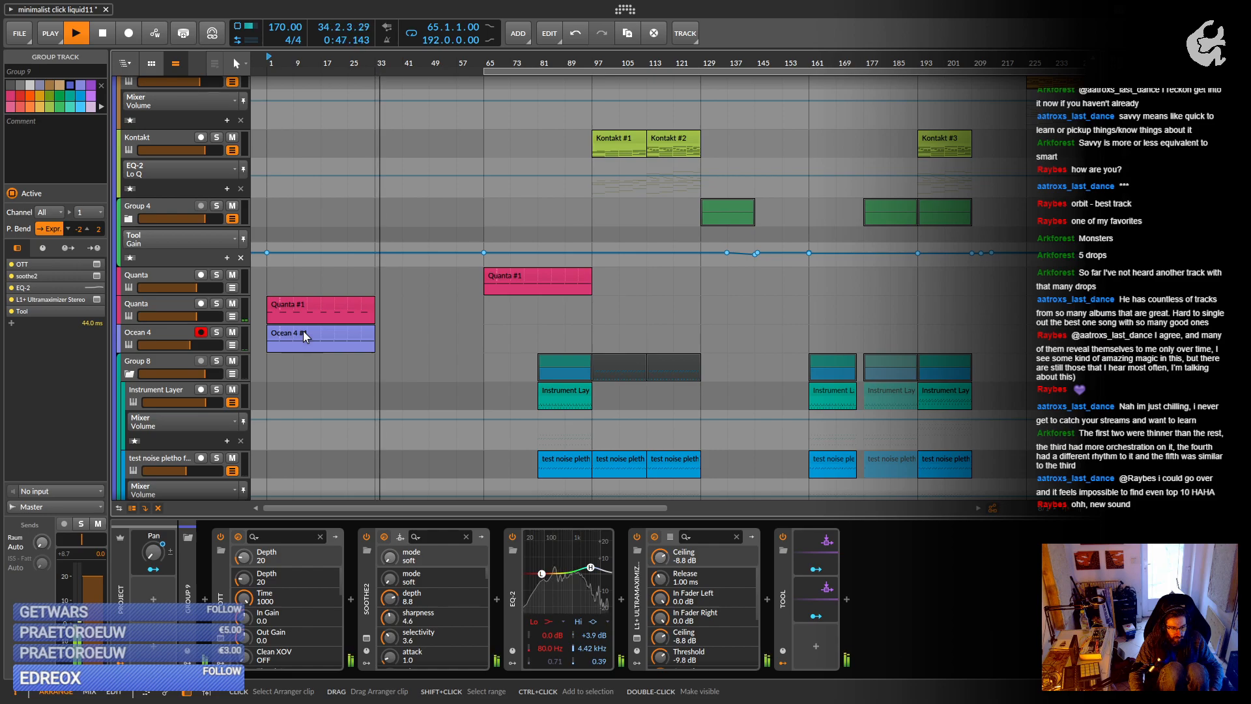
pyautogui.scroll(10, 303, 335)
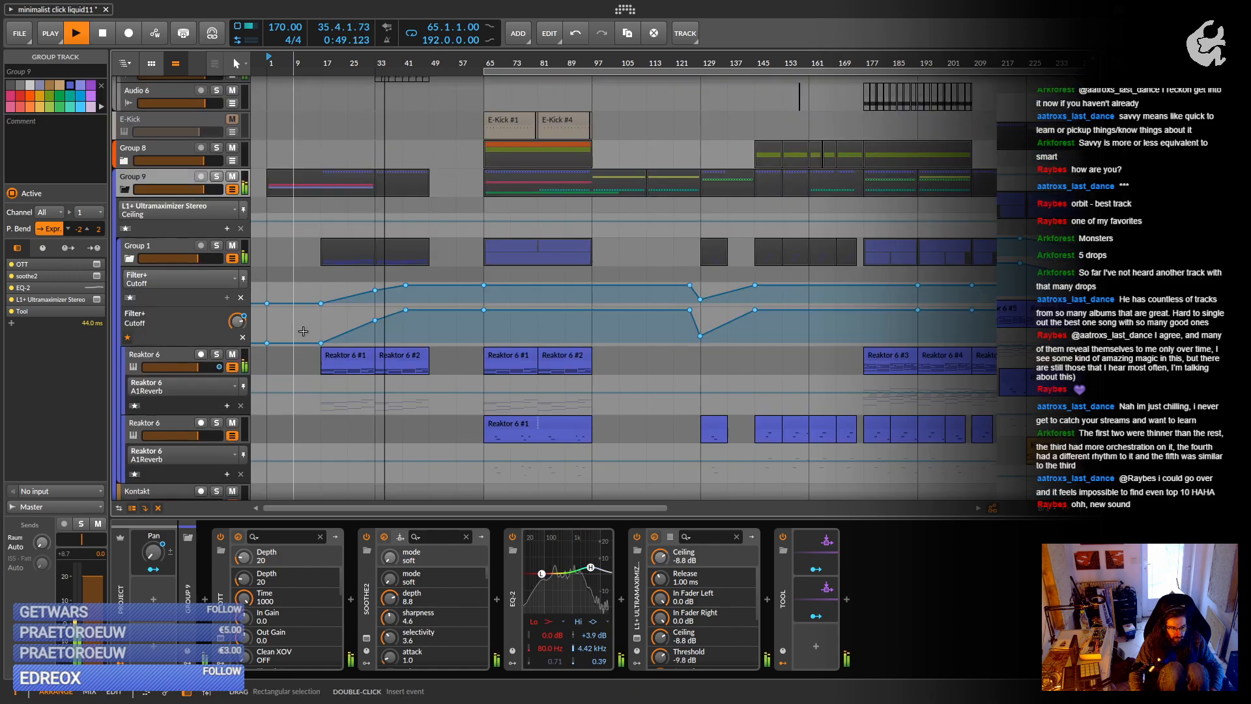
pyautogui.scroll(5, 303, 331)
# Solo the Audio 5 track inside Group 6 and audition its Group 3 Master-bounce-12 clips from bar 33.
pyautogui.moveTo(392, 303); pyautogui.dragTo(444, 420)
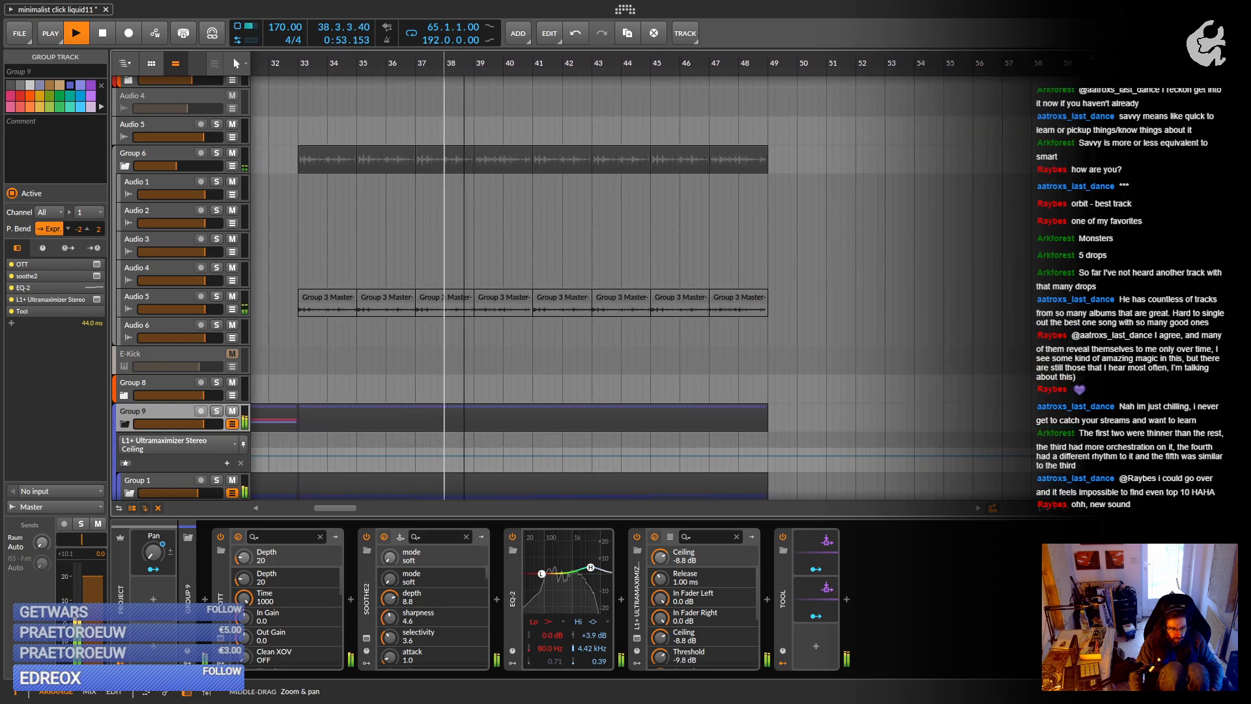
pyautogui.press('space')
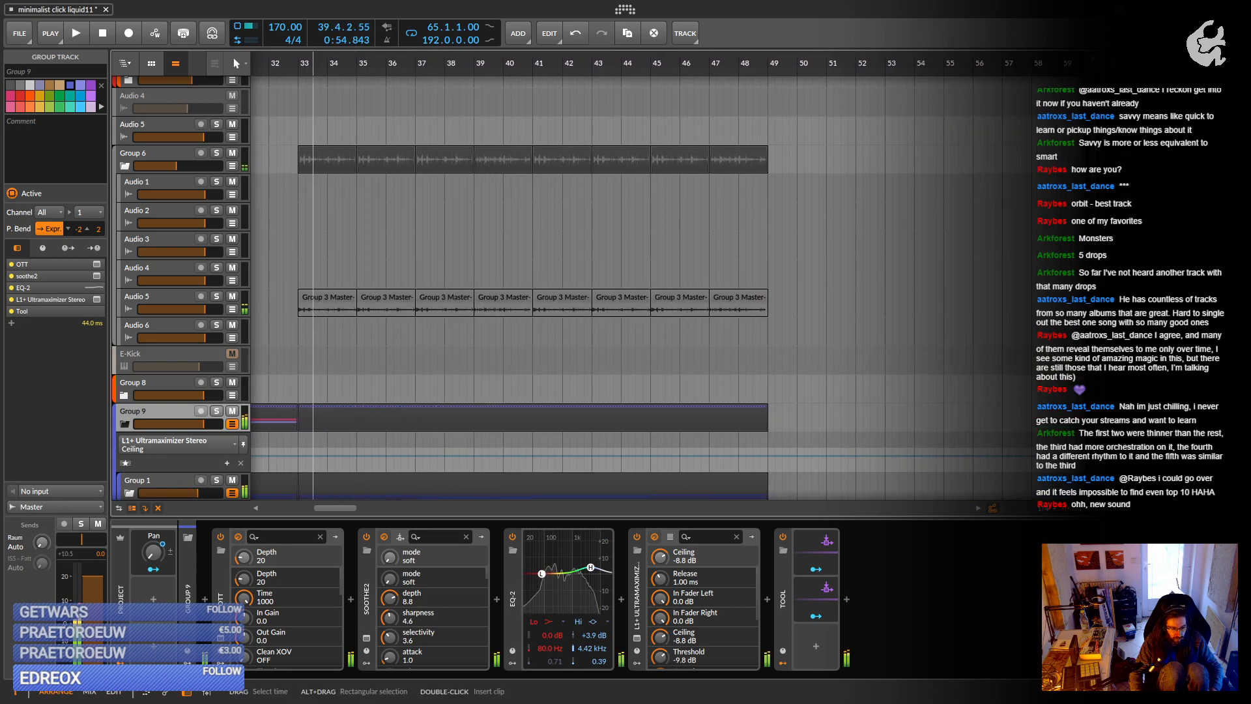
pyautogui.moveTo(319, 277); pyautogui.dragTo(388, 322)
pyautogui.click(387, 322)
pyautogui.press('space')
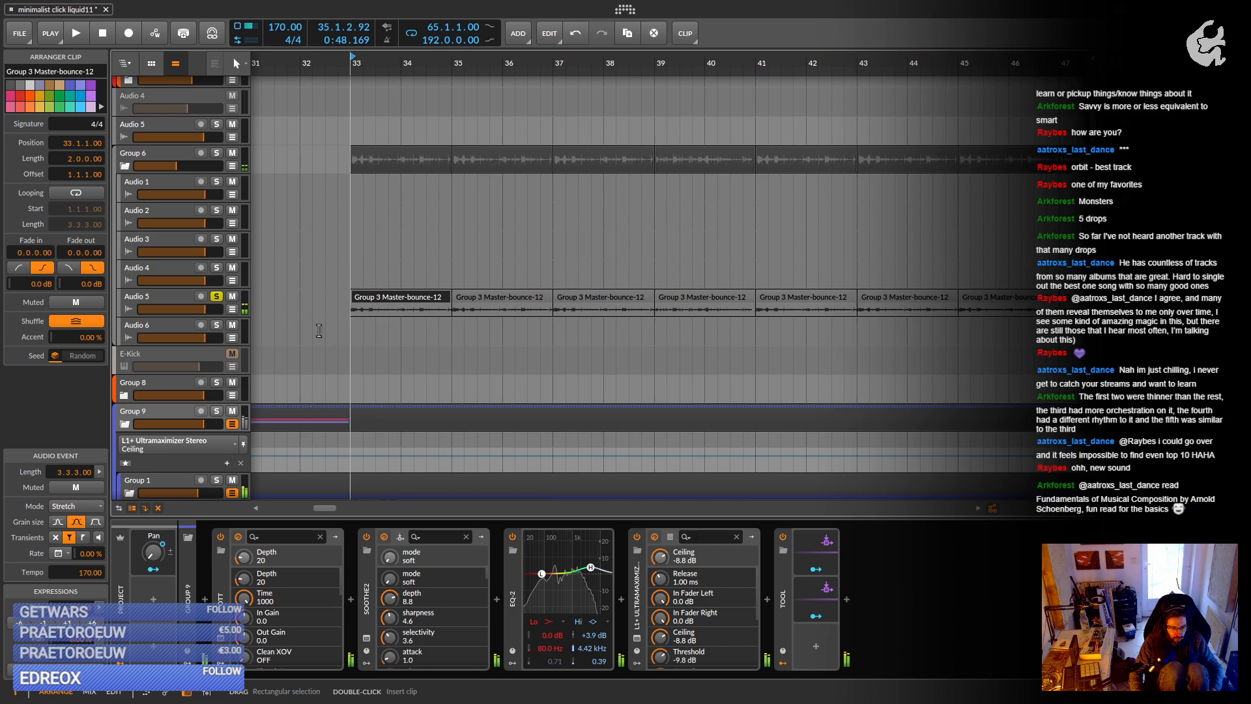
pyautogui.click(167, 296)
pyautogui.moveTo(655, 357); pyautogui.dragTo(474, 331)
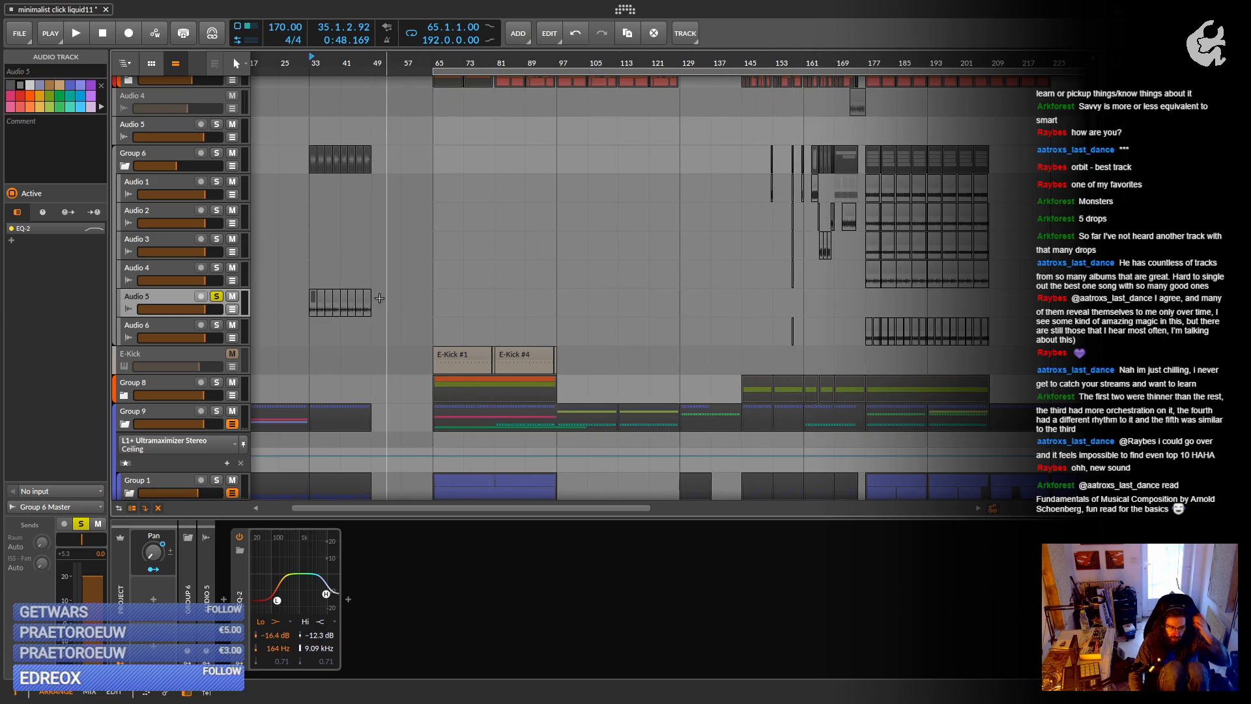
# Copy the Group 3 Master-bounce-12 clip from bar 33 to bar 177 on Audio 5, with a length of 4 bars.
pyautogui.click(312, 297)
pyautogui.hotkey('ctrl', 'c')
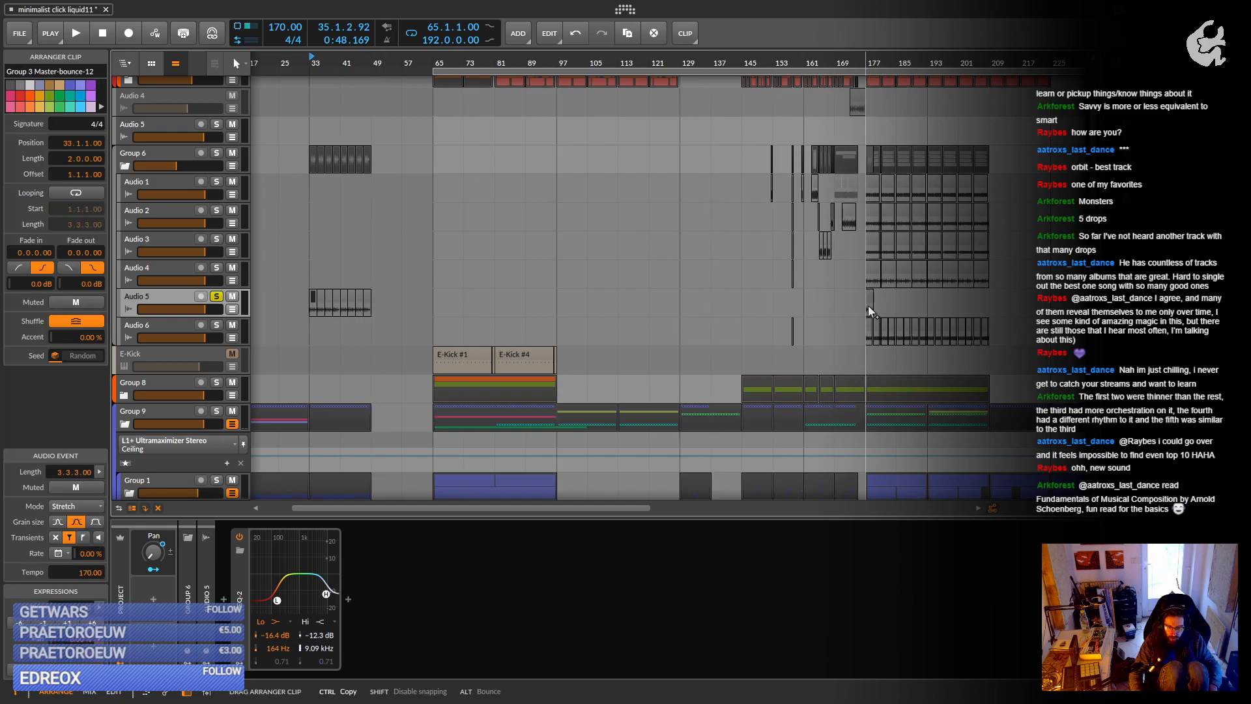
pyautogui.click(868, 306)
pyautogui.hotkey('ctrl', 'v')
pyautogui.scroll(5, 871, 307)
pyautogui.moveTo(904, 298); pyautogui.dragTo(667, 347)
pyautogui.click(628, 346)
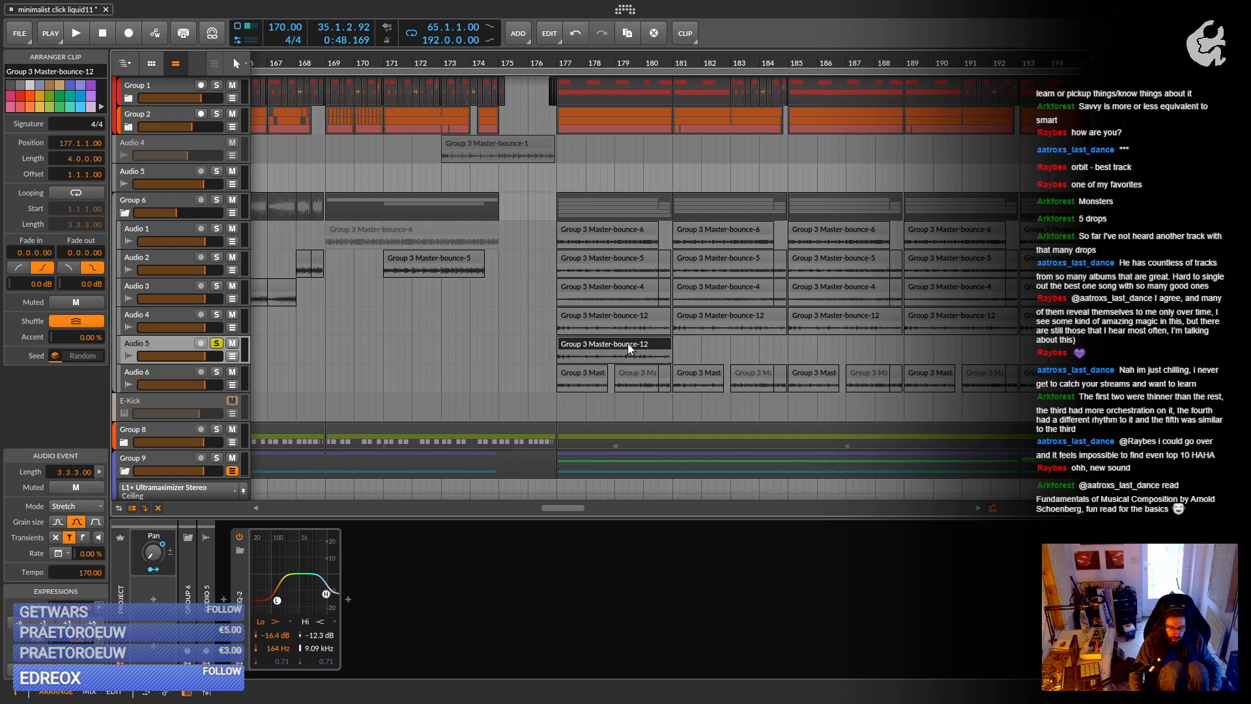
# Duplicate the 4-bar clip seven times along Audio 5, from bar 181 through bar 205.
pyautogui.hotkey('ctrl', 'd')
pyautogui.hotkey('ctrl', 'd')
pyautogui.hotkey('ctrl', 'd')
pyautogui.moveTo(823, 287); pyautogui.dragTo(612, 268)
pyautogui.hotkey('ctrl', 'd')
pyautogui.hotkey('ctrl', 'd')
pyautogui.hotkey('ctrl', 'd')
pyautogui.hotkey('ctrl', 'd')
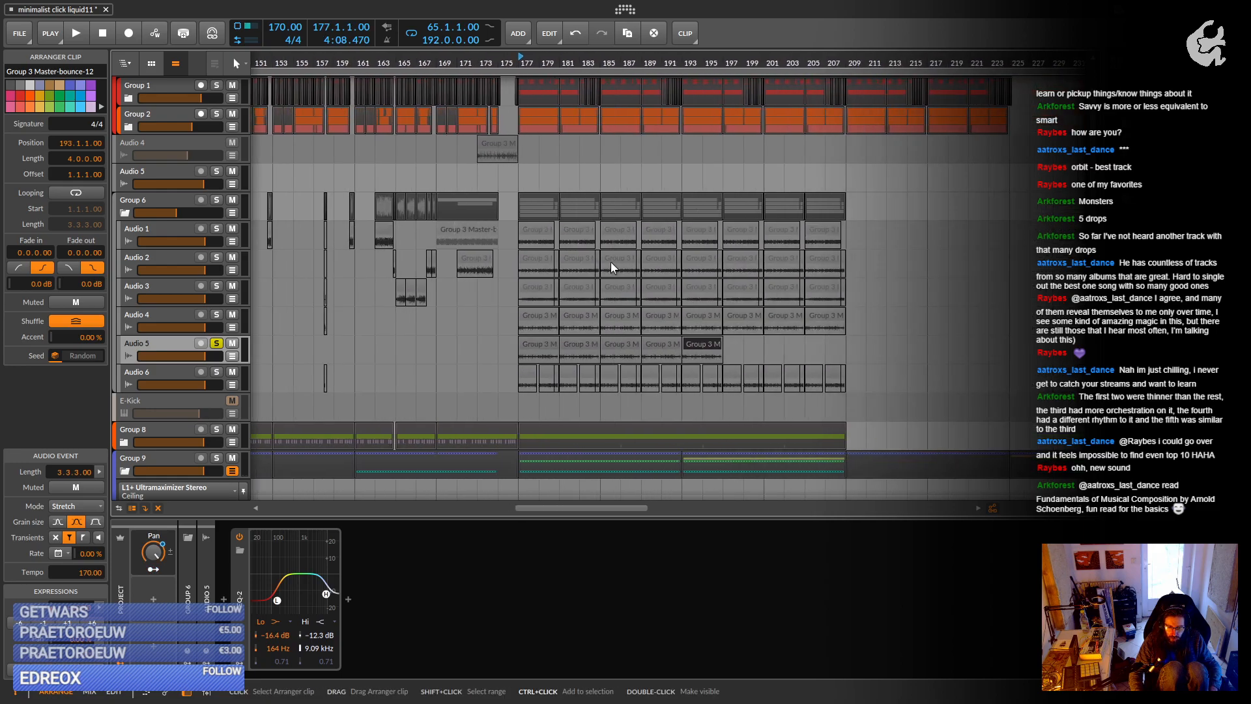
# Return to the intro and cue playback at the first Audio 5 clip at bar 33.
pyautogui.moveTo(480, 310); pyautogui.dragTo(708, 332)
pyautogui.moveTo(502, 352); pyautogui.dragTo(709, 334)
pyautogui.moveTo(296, 335); pyautogui.dragTo(691, 348)
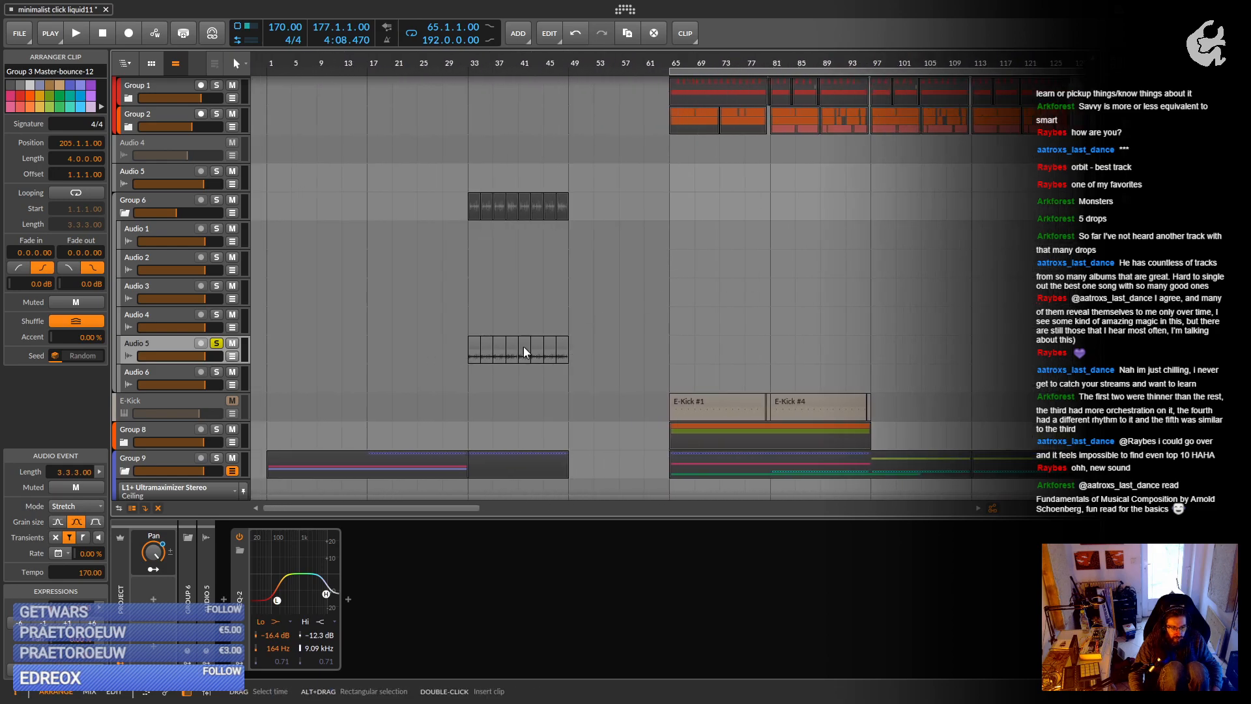
pyautogui.click(475, 342)
pyautogui.moveTo(606, 342); pyautogui.dragTo(521, 275)
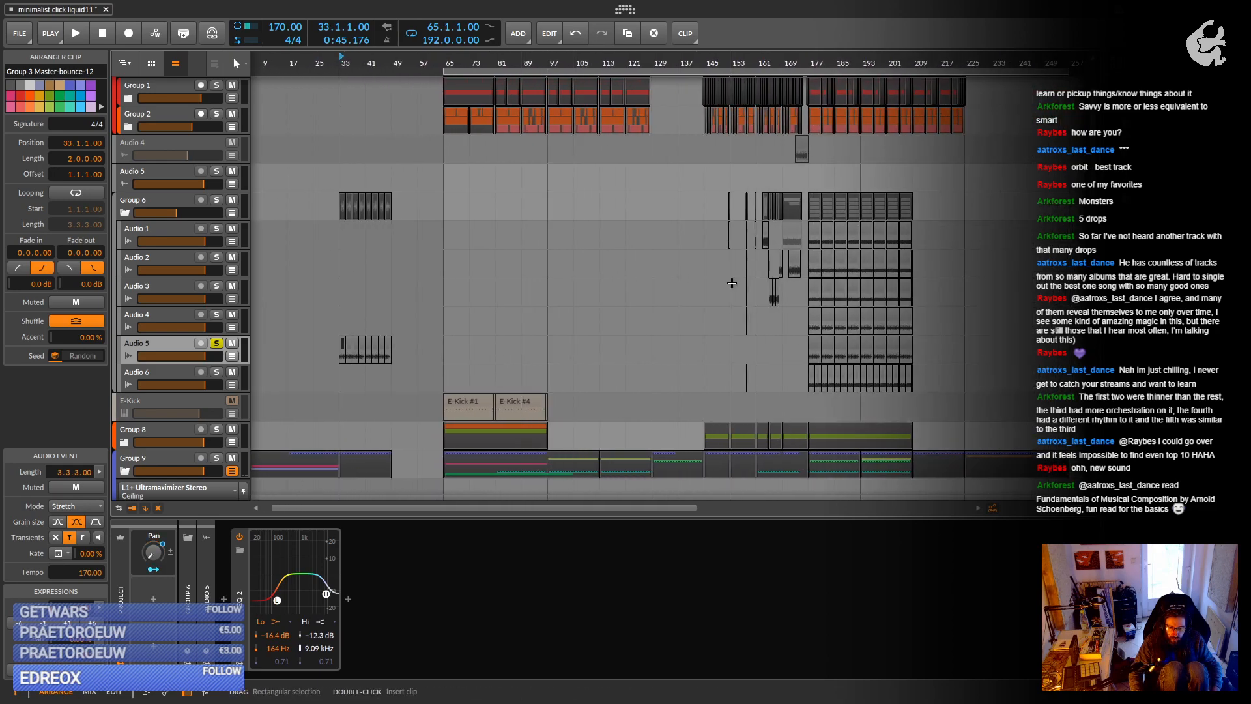
# Audition the Group 3 Master-bounce-4 clip at bar 177 with Audio 3 temporarily soloed alongside Audio 5.
pyautogui.click(815, 289)
pyautogui.click(220, 287)
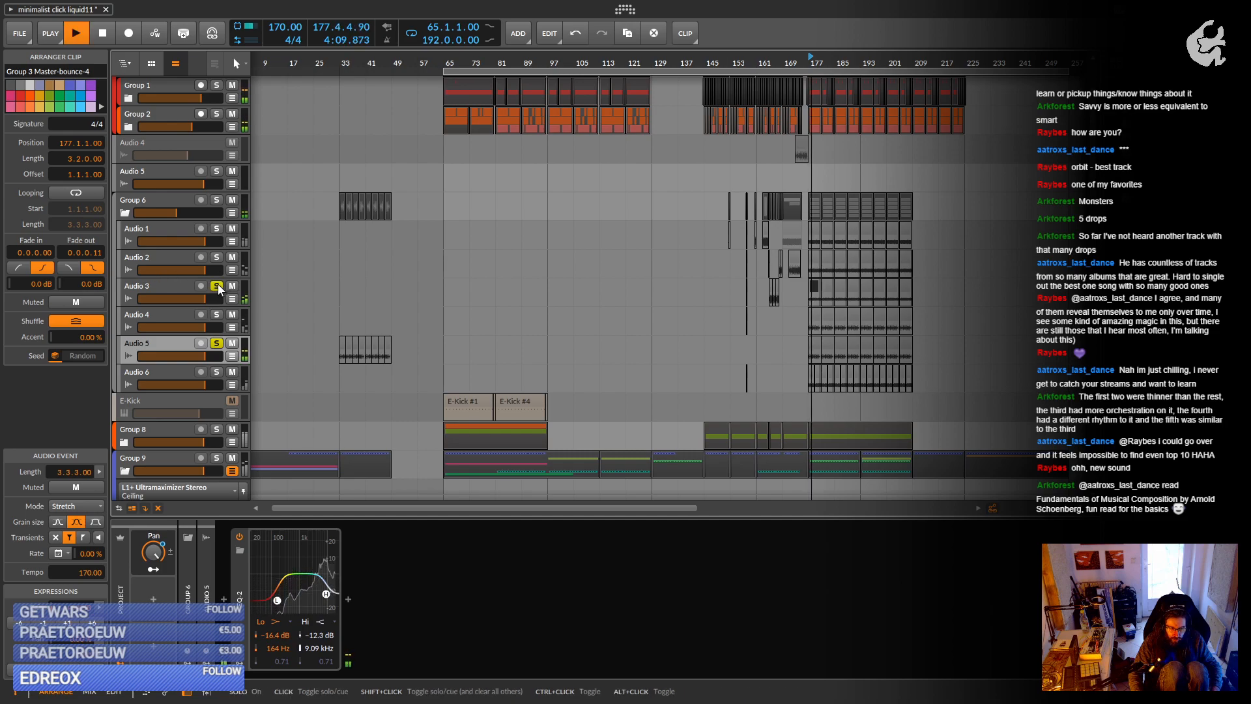
pyautogui.press('space')
pyautogui.click(217, 287)
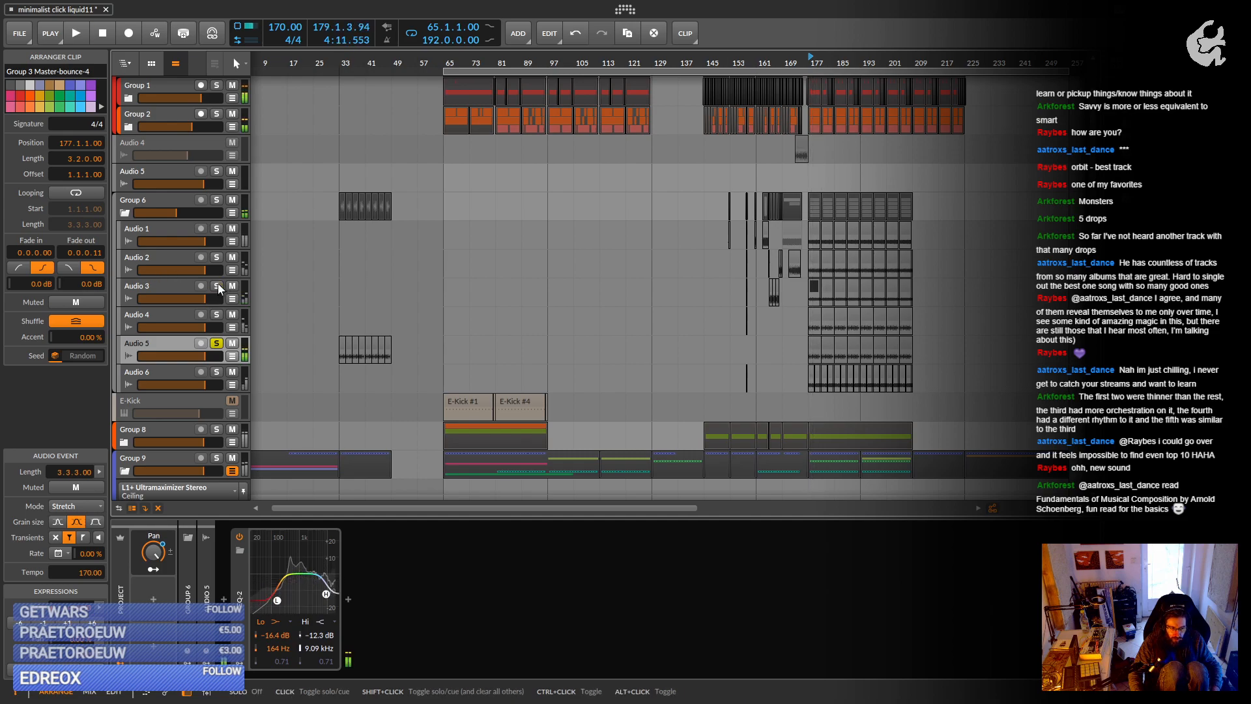
# Audition Audio 2 from bar 177 by temporarily soloing it alongside Audio 5.
pyautogui.click(215, 258)
pyautogui.press('space')
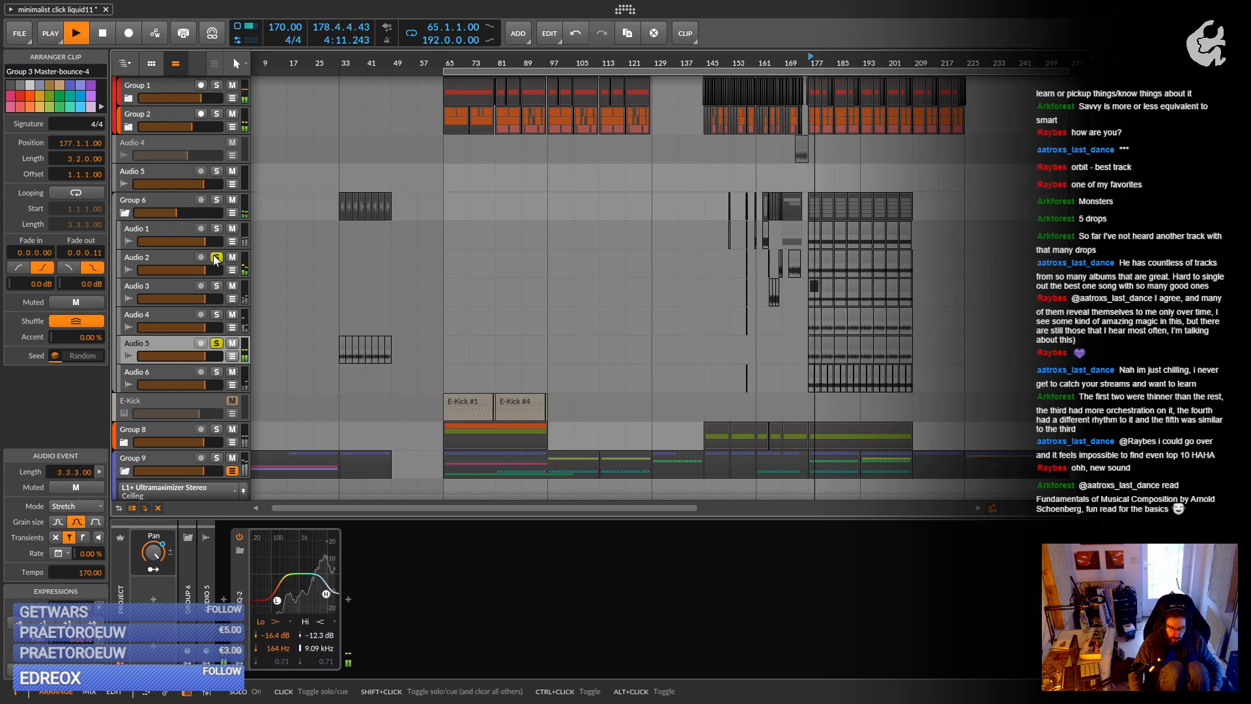
pyautogui.press('space')
pyautogui.click(216, 258)
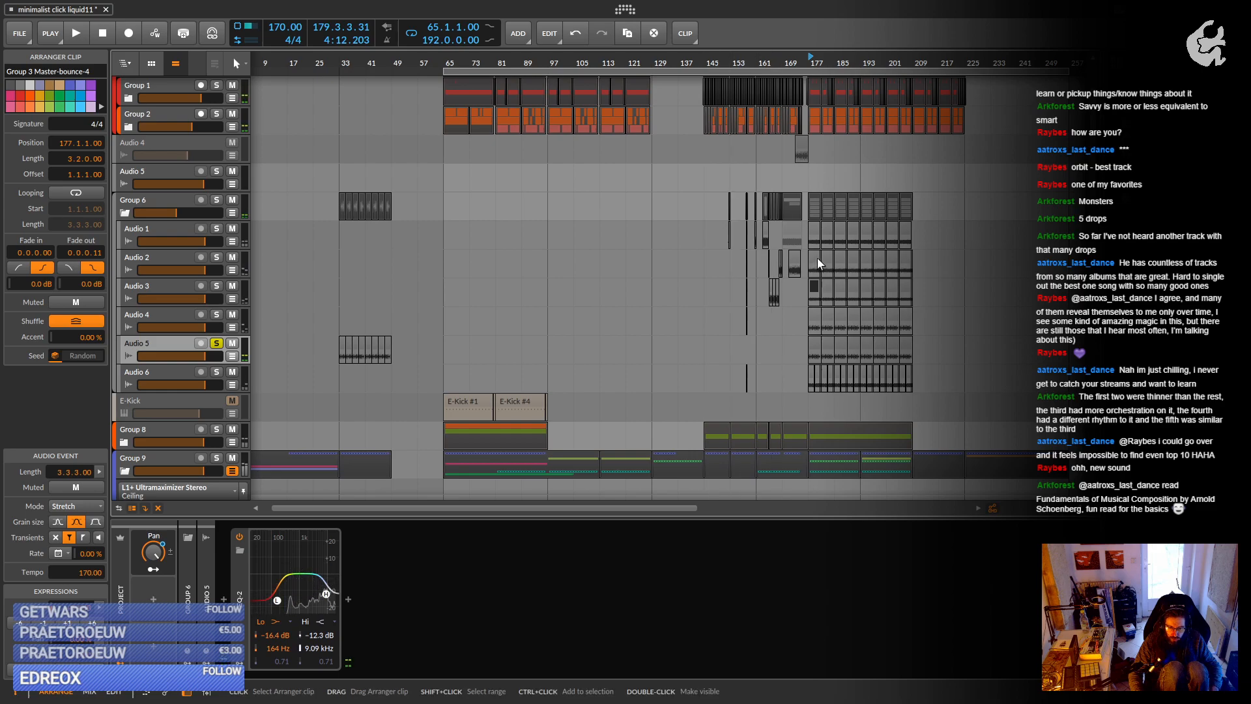
# Copy the Group 3 Master-bounce-5 clip from bar 177 to bar 33 on Audio 2 and shorten it to 2 bars.
pyautogui.moveTo(816, 258); pyautogui.dragTo(347, 272)
pyautogui.scroll(6, 357, 287)
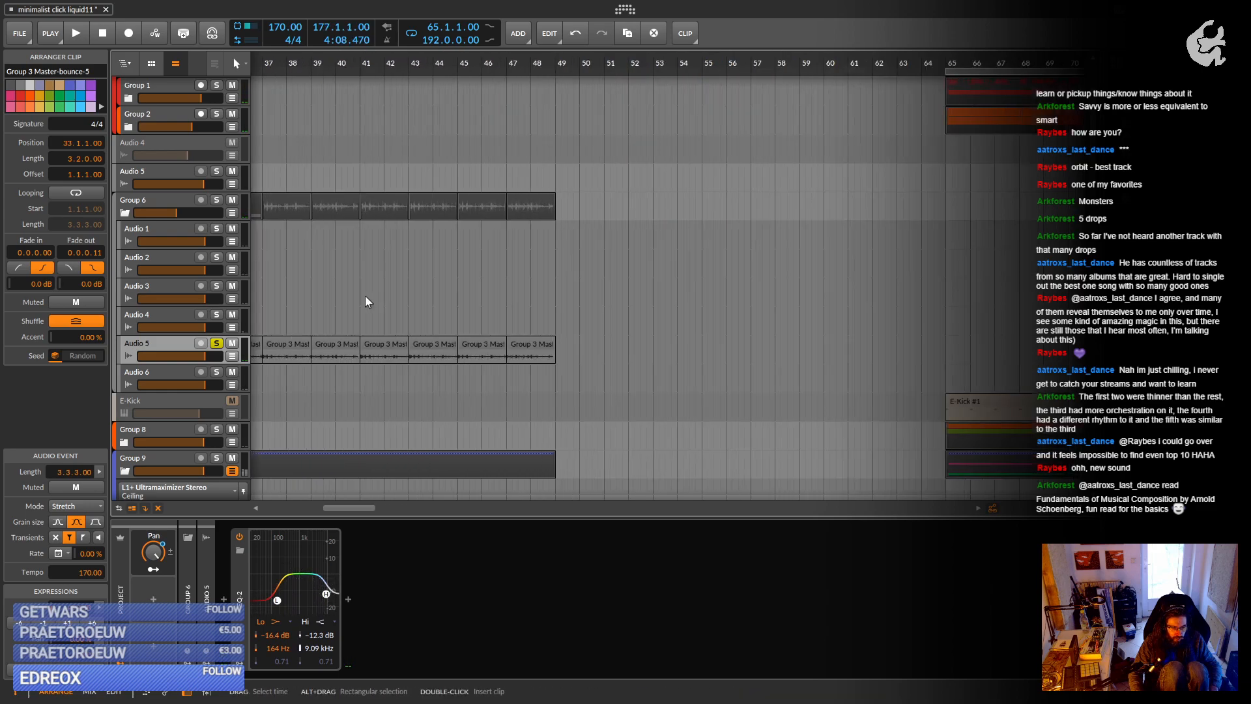
pyautogui.scroll(4, 558, 303)
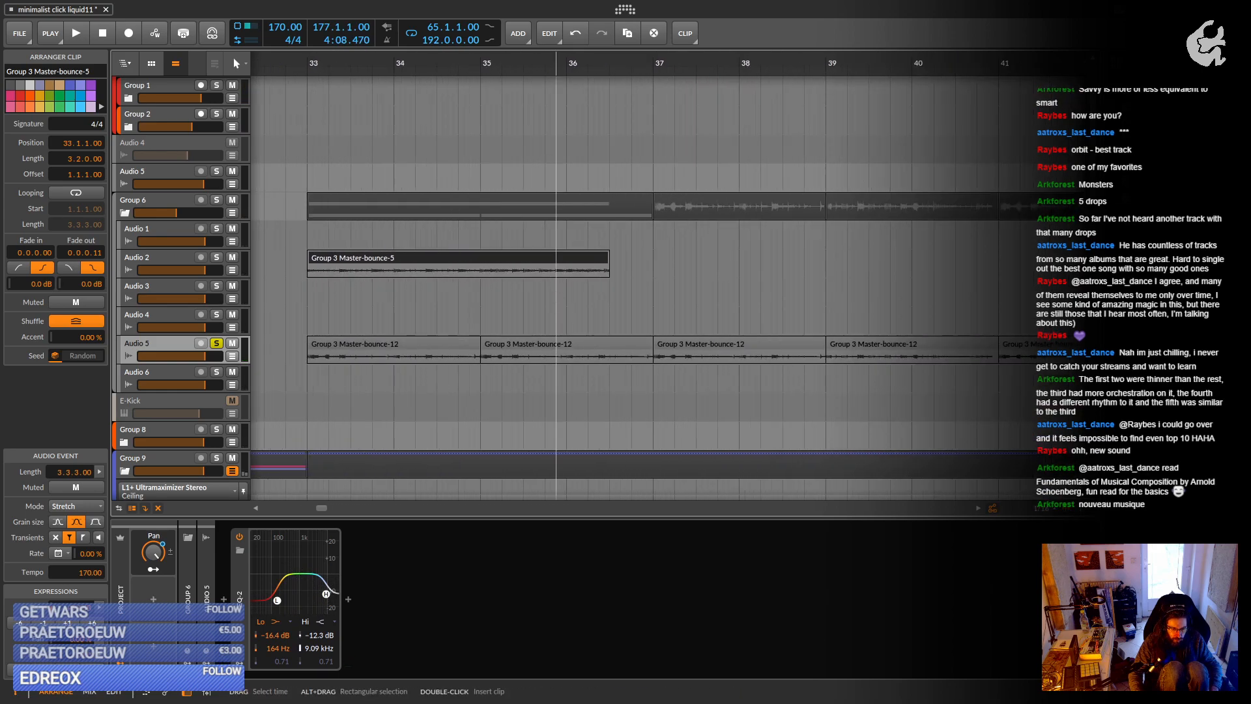
pyautogui.hscroll(-2, 679, 263)
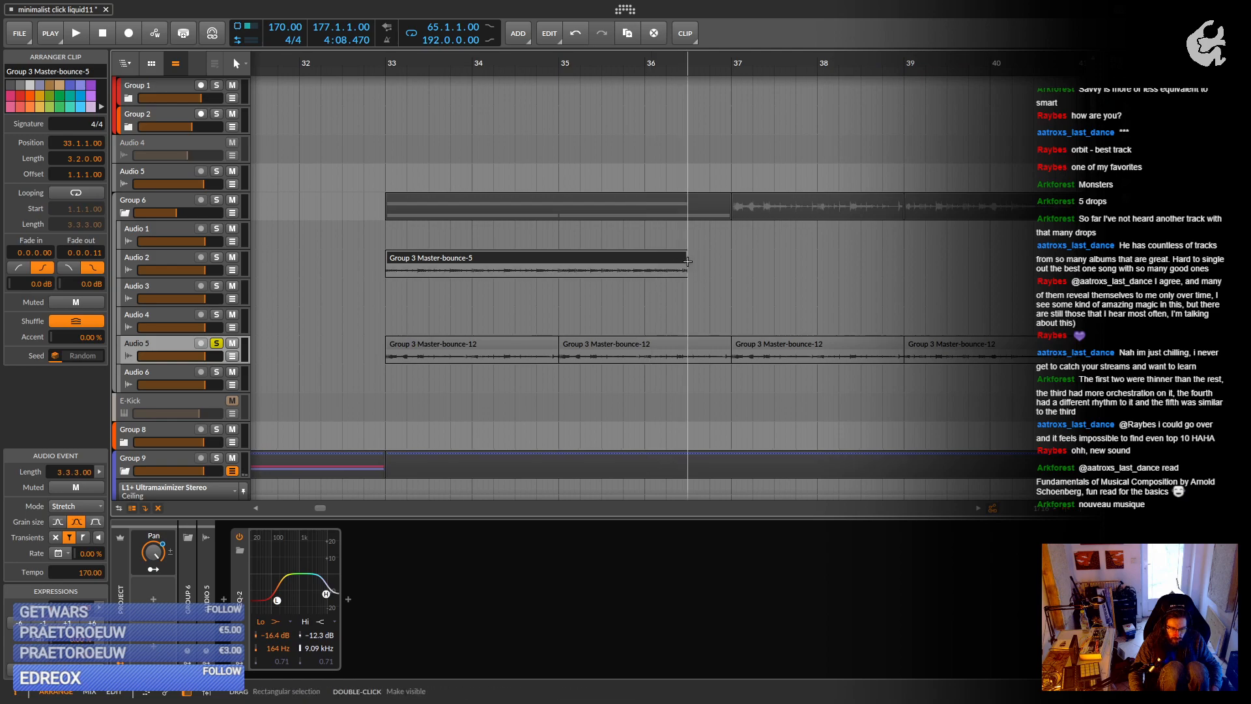
pyautogui.moveTo(684, 269); pyautogui.dragTo(558, 269)
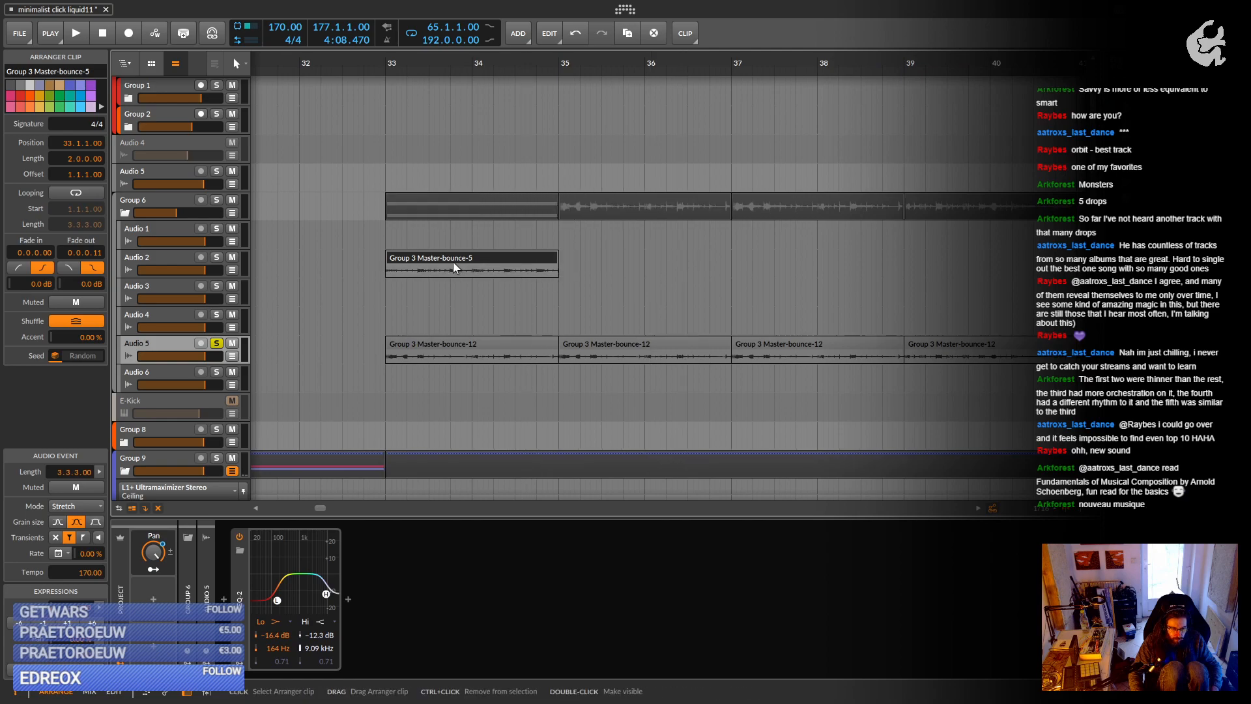
# Solo Audio 2 alongside Audio 5 and play the layered clips from bar 33.
pyautogui.click(216, 256)
pyautogui.press('space')
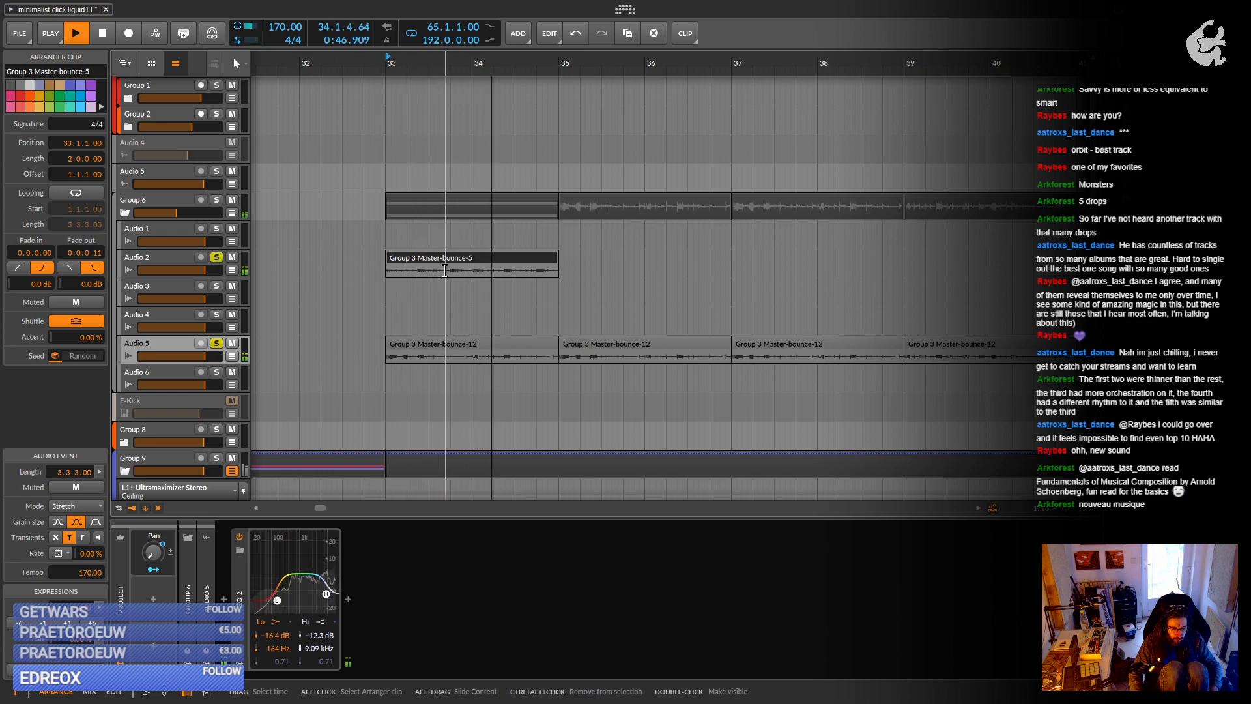
# Enlarge the Audio 2 and Audio 5 lanes and compare the alignment of their waveforms around bar 34.
pyautogui.moveTo(514, 271); pyautogui.dragTo(781, 342)
pyautogui.moveTo(184, 277); pyautogui.dragTo(187, 456)
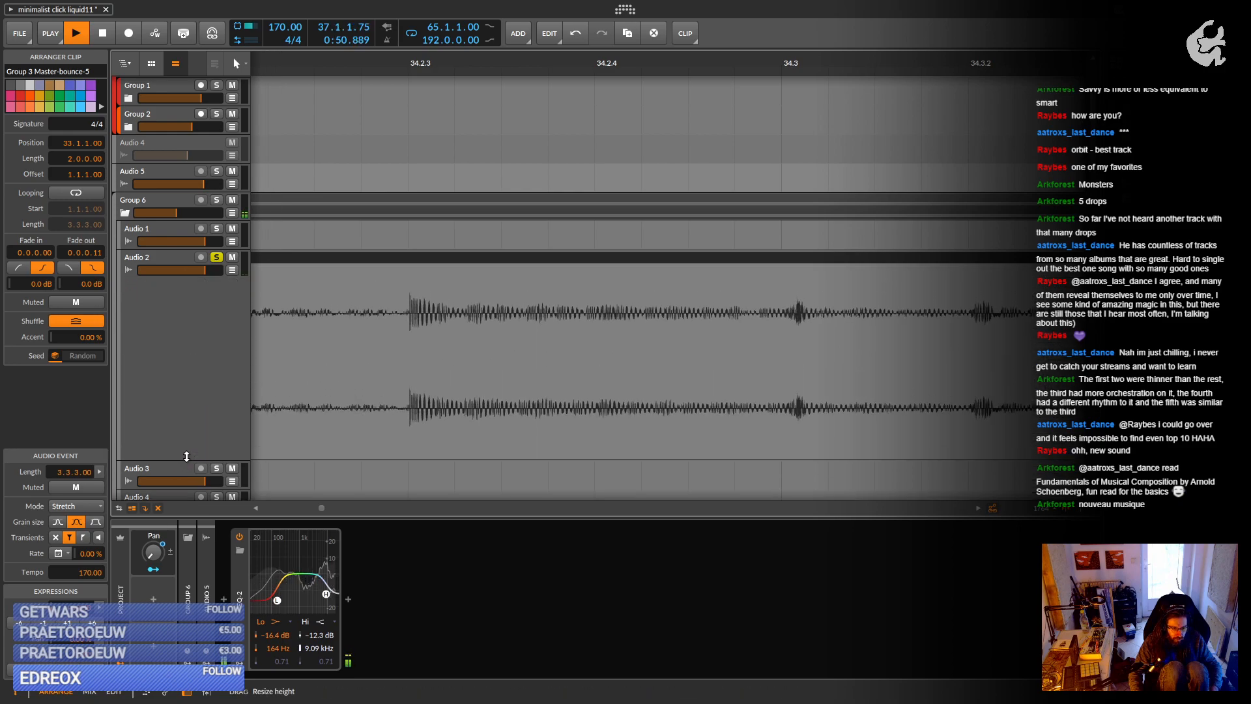
pyautogui.scroll(-3, 352, 381)
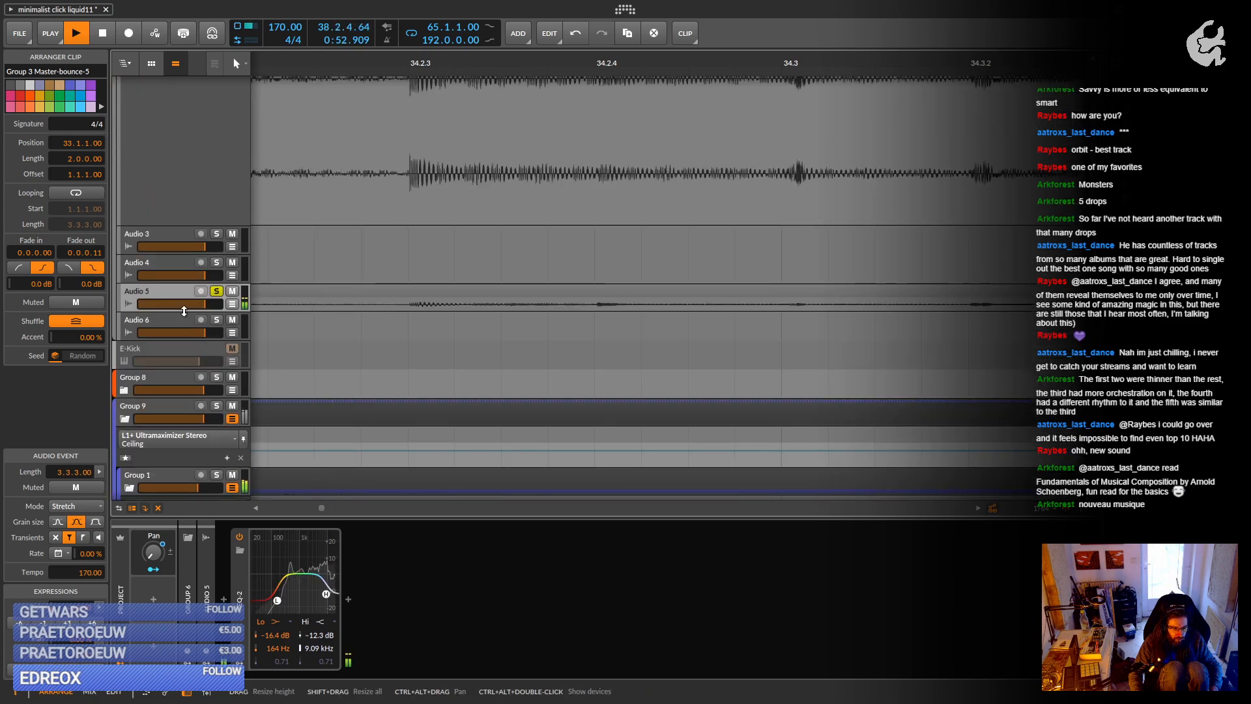
pyautogui.moveTo(183, 311); pyautogui.dragTo(198, 516)
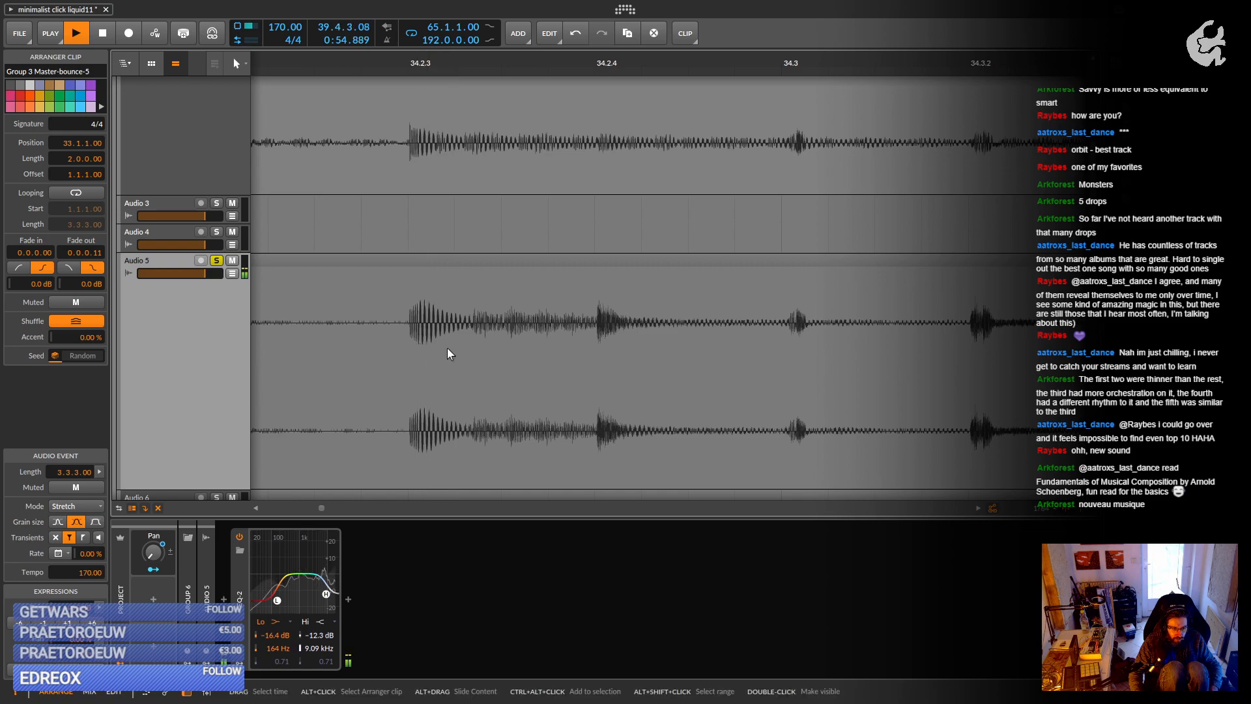
pyautogui.scroll(4, 447, 348)
pyautogui.scroll(3, 446, 353)
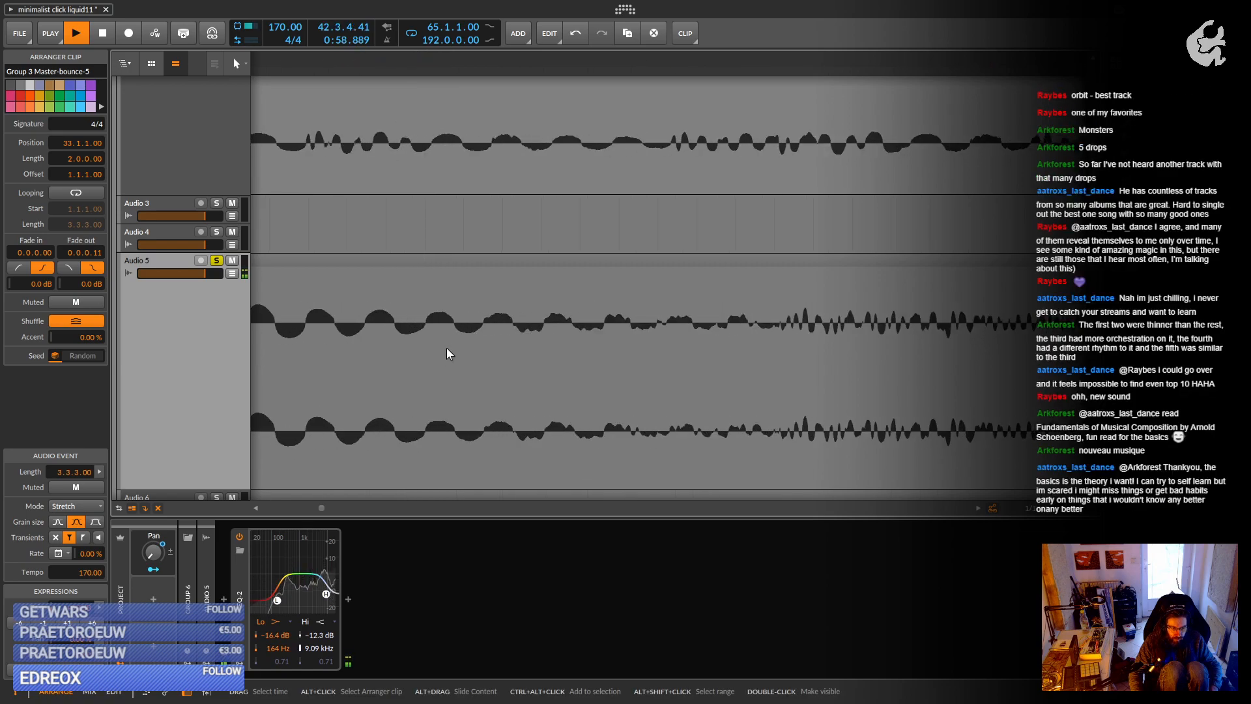
pyautogui.moveTo(391, 339); pyautogui.dragTo(736, 340)
pyautogui.scroll(-5, 616, 329)
pyautogui.scroll(-5, 713, 359)
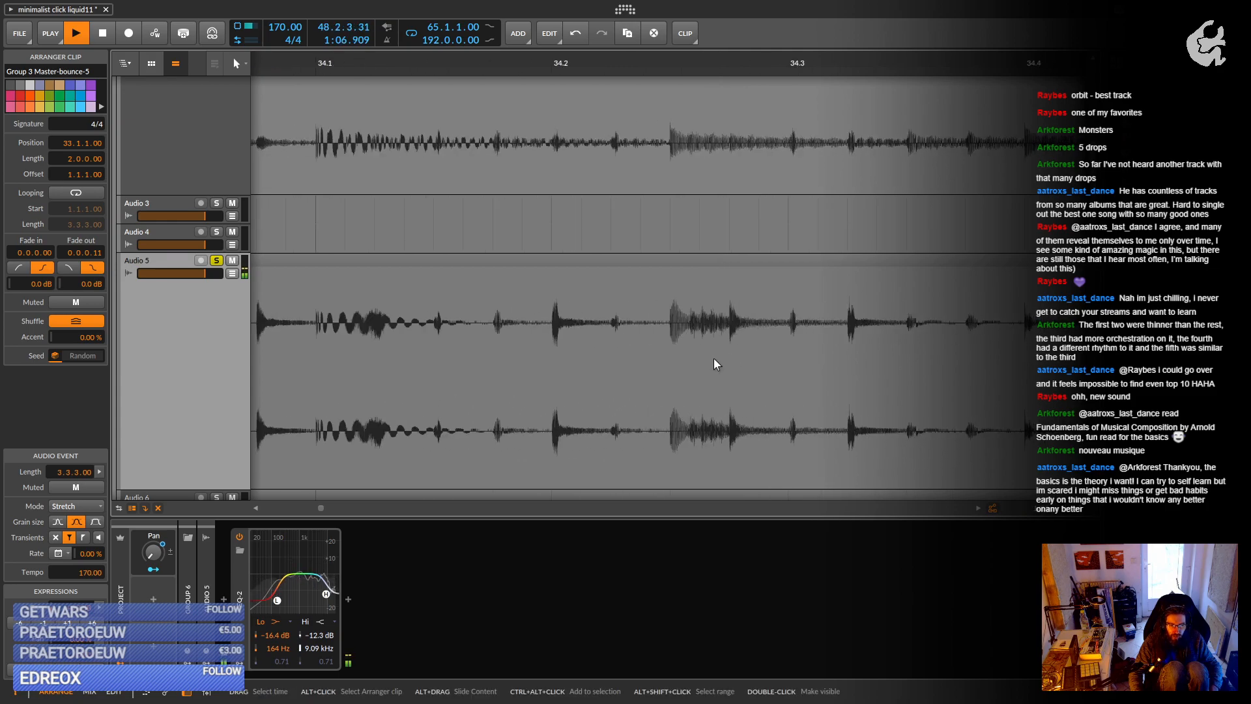
# Play from bar 33 and duplicate the Group 3 Master-bounce-5 clip on Audio 2 three times, to bars 35, 37 and 39.
pyautogui.scroll(-5, 724, 367)
pyautogui.scroll(-4, 727, 364)
pyautogui.scroll(5, 688, 316)
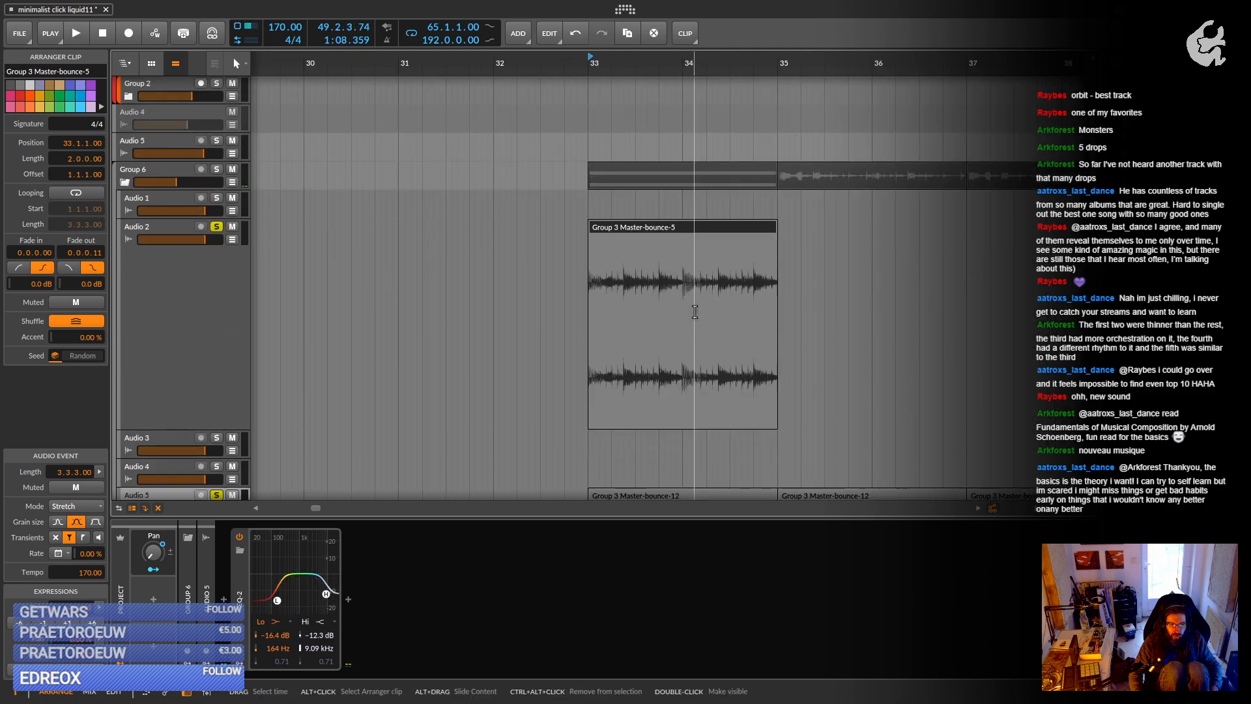
pyautogui.click(599, 55)
pyautogui.moveTo(559, 238); pyautogui.dragTo(371, 240)
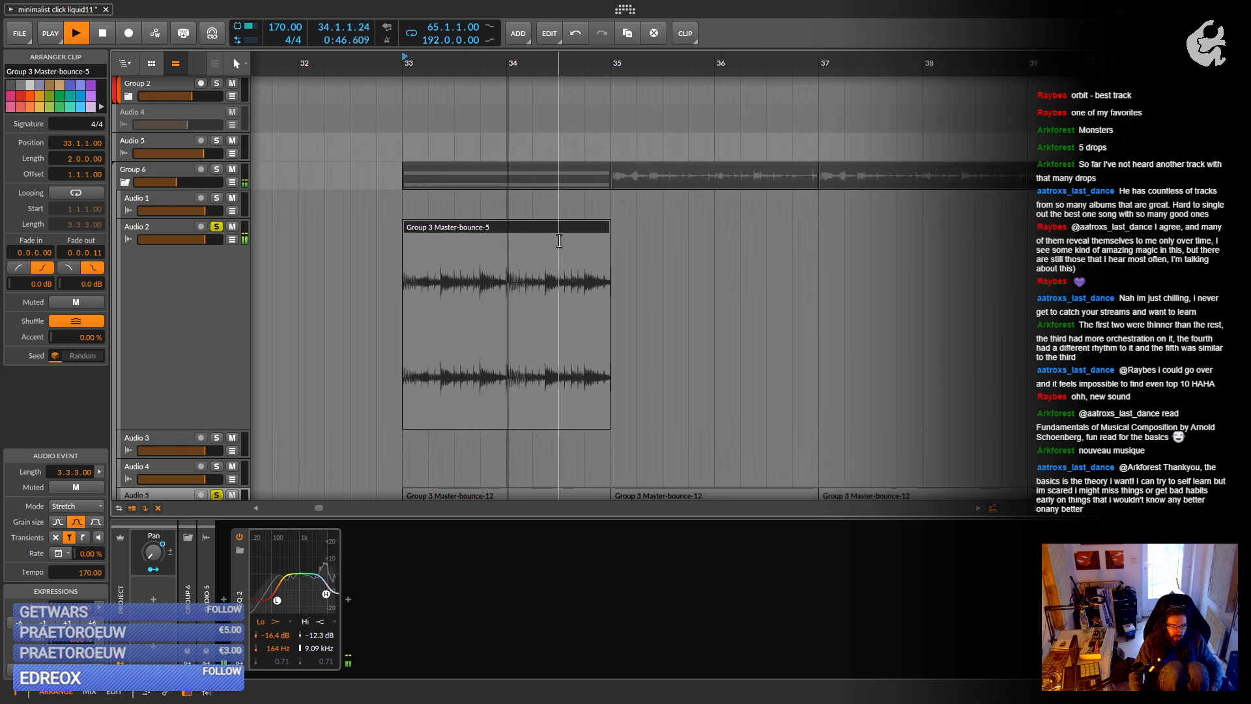
pyautogui.hotkey('ctrl', 'd')
pyautogui.hotkey('ctrl', 'd')
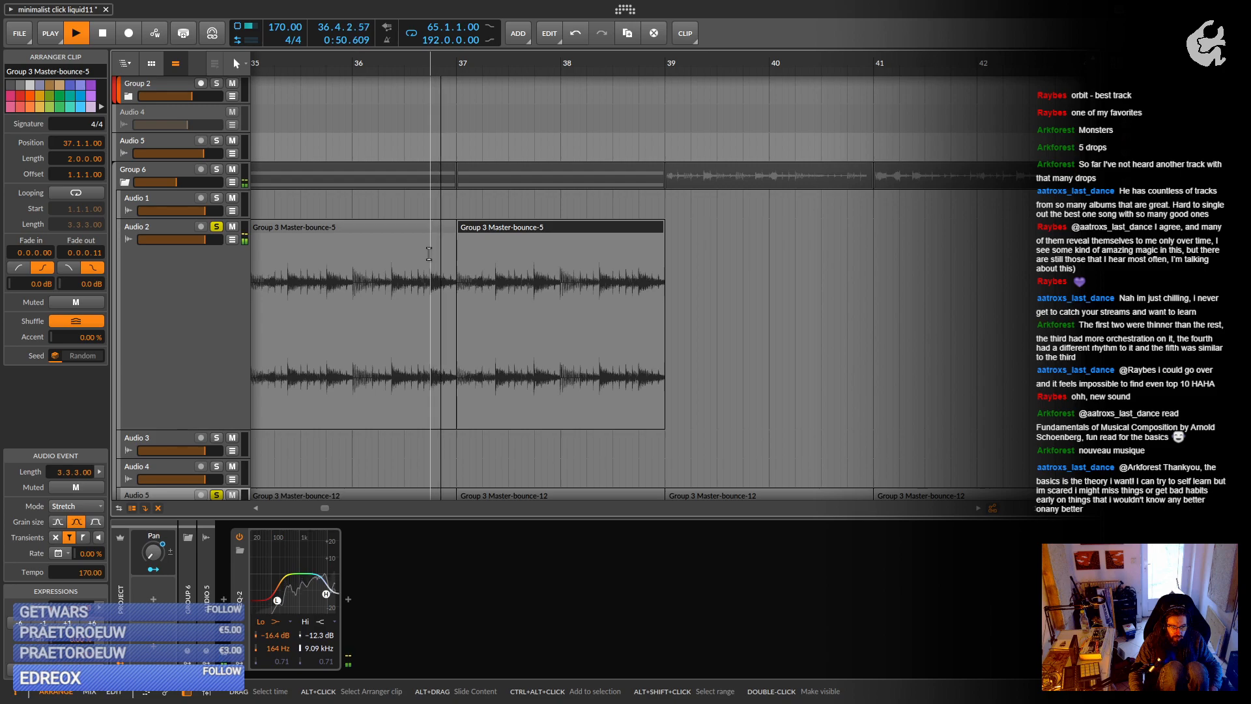
pyautogui.hotkey('ctrl', 'd')
pyautogui.moveTo(788, 287); pyautogui.dragTo(499, 274)
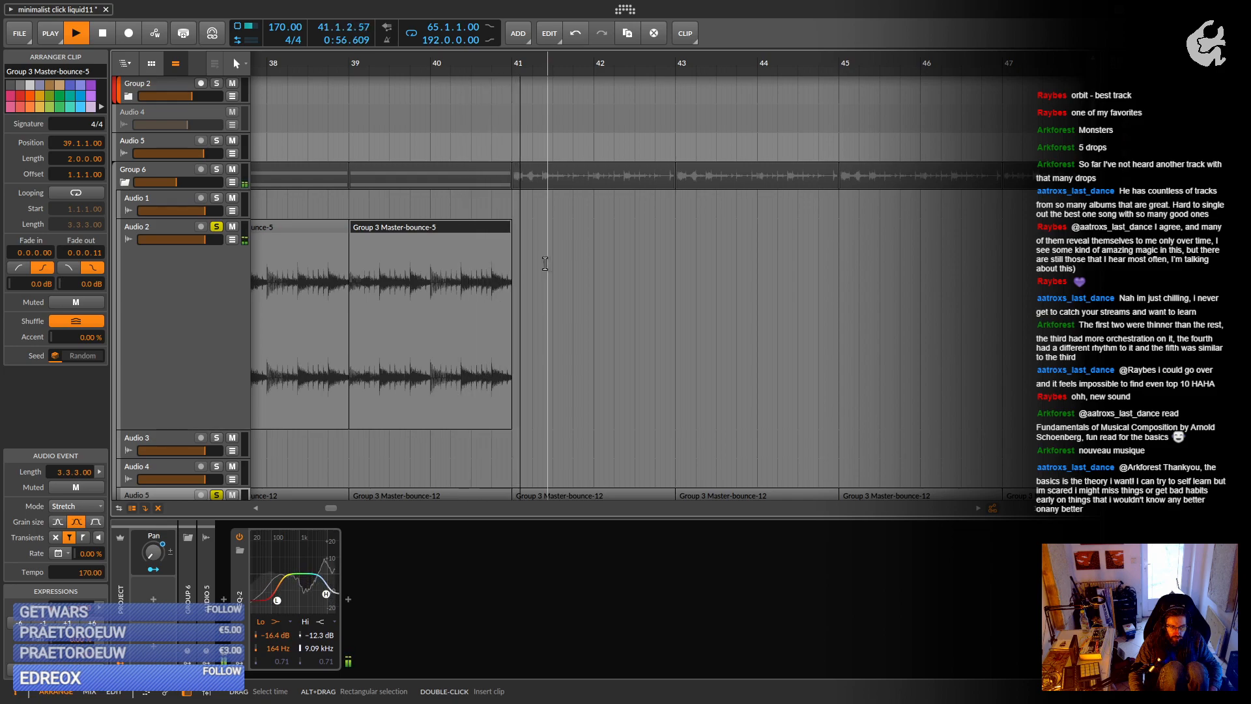
pyautogui.press('space')
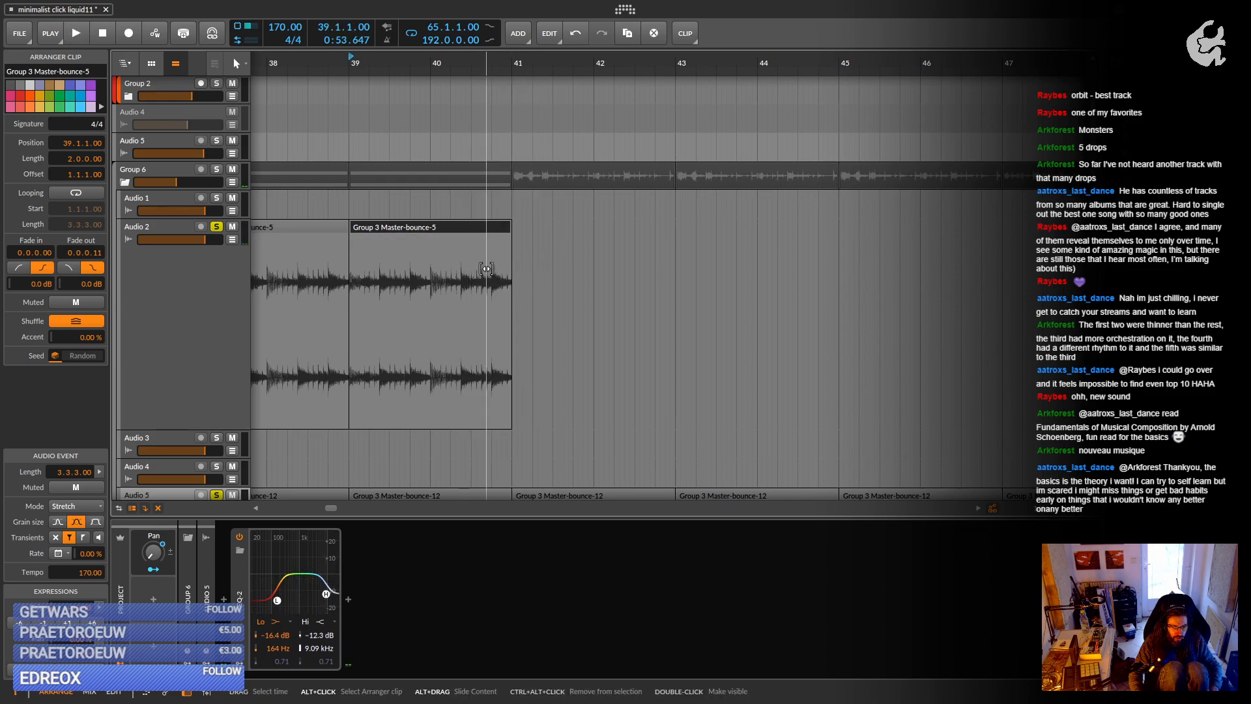
# Switch the bar 39 clip to the bounce's following 2 bars and duplicate the four Audio 2 clips to fill bars 41 to 49.
pyautogui.moveTo(511, 230); pyautogui.dragTo(675, 257)
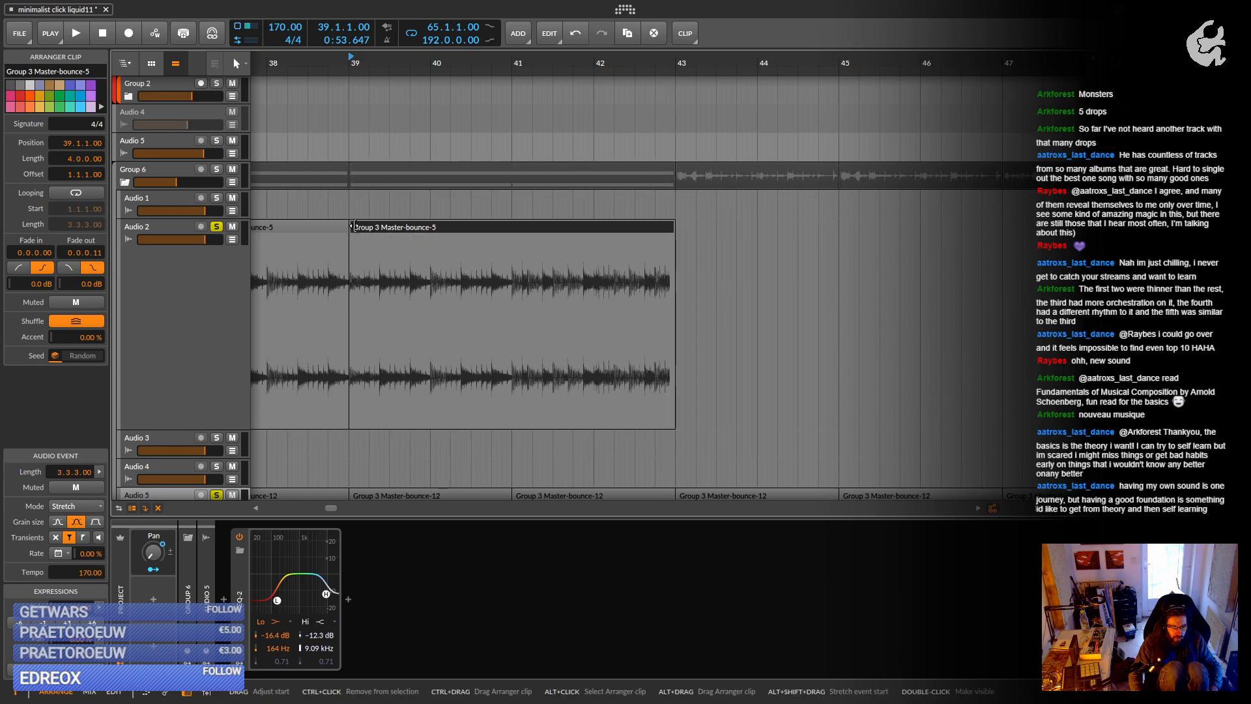
pyautogui.moveTo(350, 235)
pyautogui.mouseDown()
pyautogui.moveTo(515, 229)
pyautogui.moveTo(343, 238)
pyautogui.moveTo(377, 236)
pyautogui.moveTo(366, 238)
pyautogui.mouseUp()
pyautogui.moveTo(485, 64); pyautogui.dragTo(669, 33)
pyautogui.keyDown('shift'); pyautogui.click(582, 229); pyautogui.keyUp('shift')
pyautogui.hotkey('ctrl', 'd')
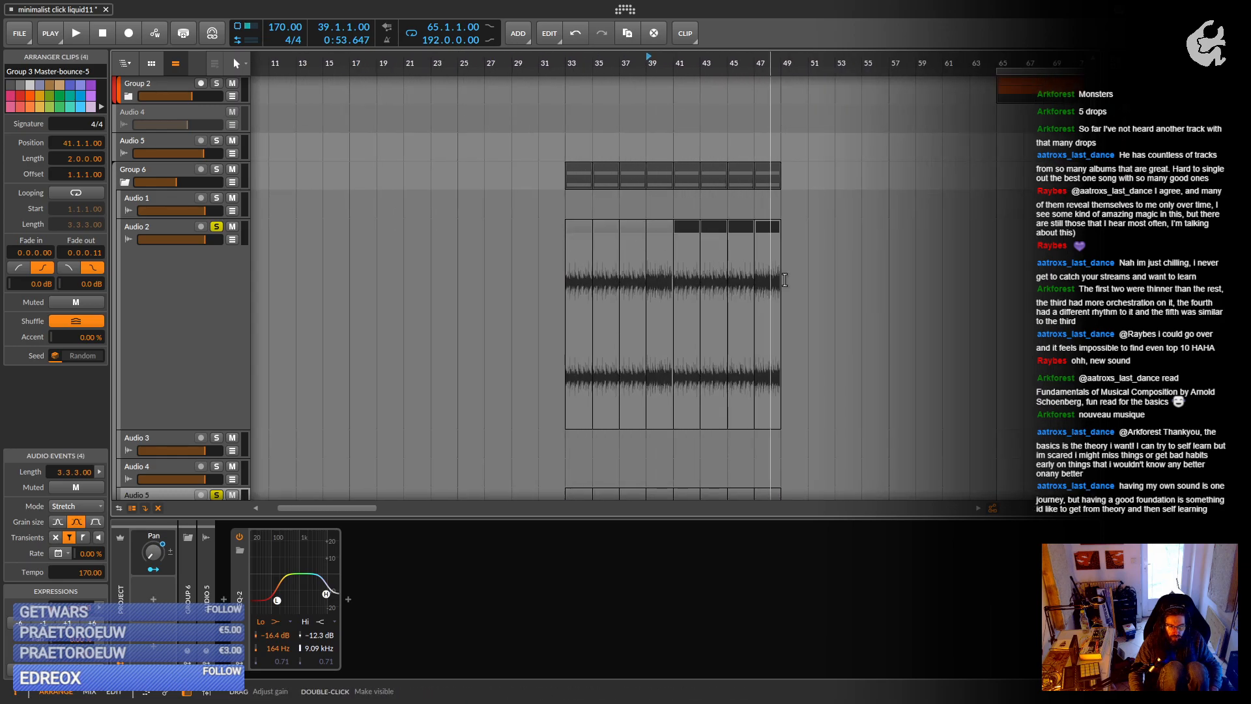
# Duplicate the Reaktor 6 #2 clip to bar 49 and extend the start of the second Reaktor 6 track's clip back to bar 49.
pyautogui.scroll(2, 832, 274)
pyautogui.moveTo(846, 63); pyautogui.dragTo(710, 68)
pyautogui.scroll(-9, 710, 291)
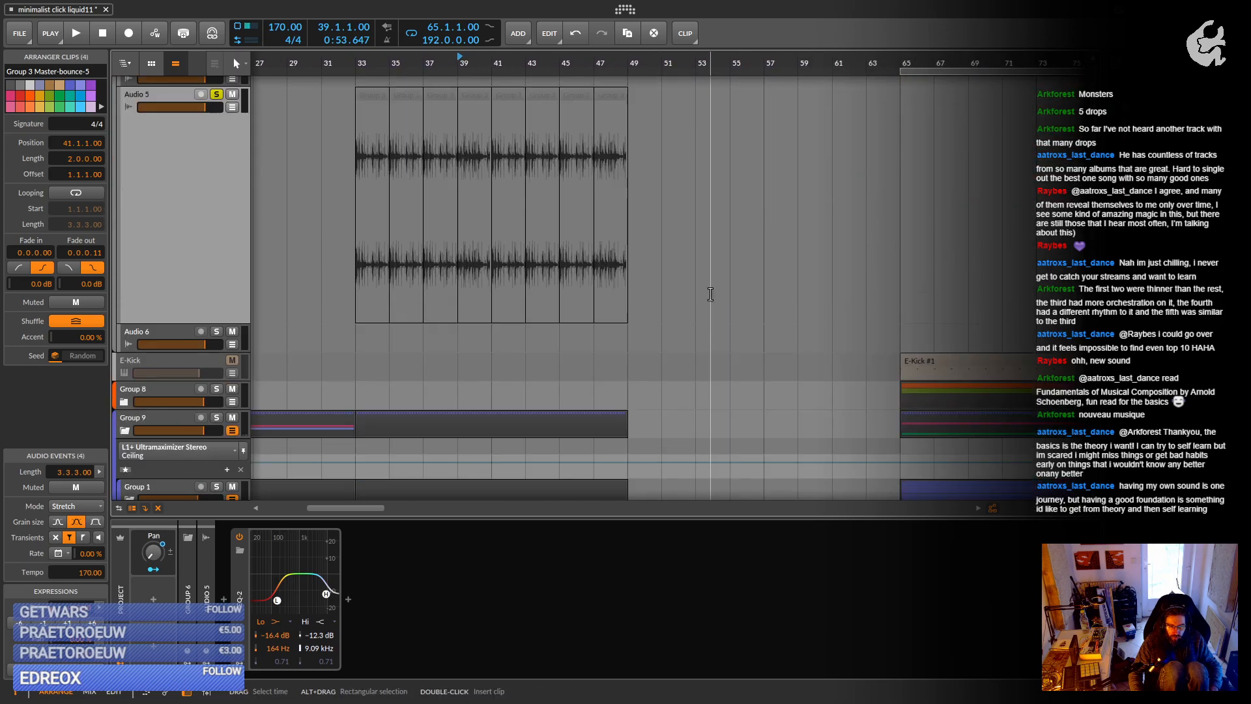
pyautogui.scroll(-3, 710, 293)
pyautogui.scroll(-3, 710, 292)
pyautogui.scroll(-1, 636, 359)
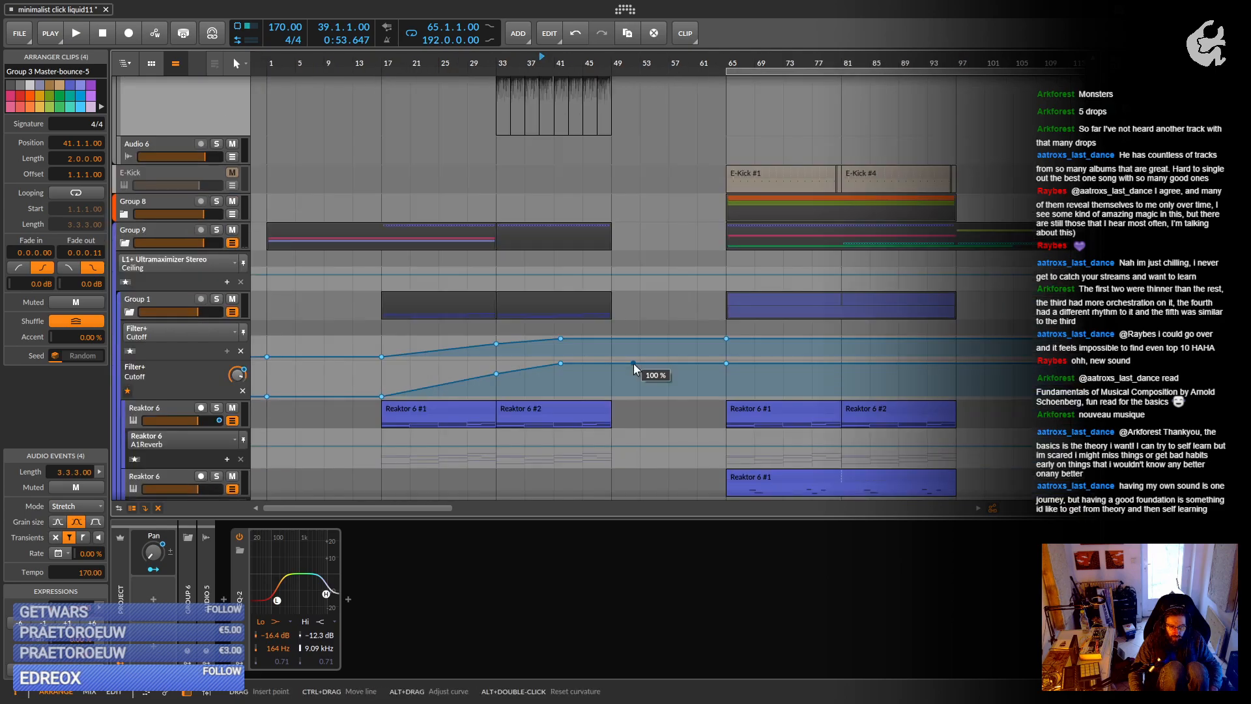
pyautogui.scroll(-3, 634, 368)
pyautogui.click(171, 209)
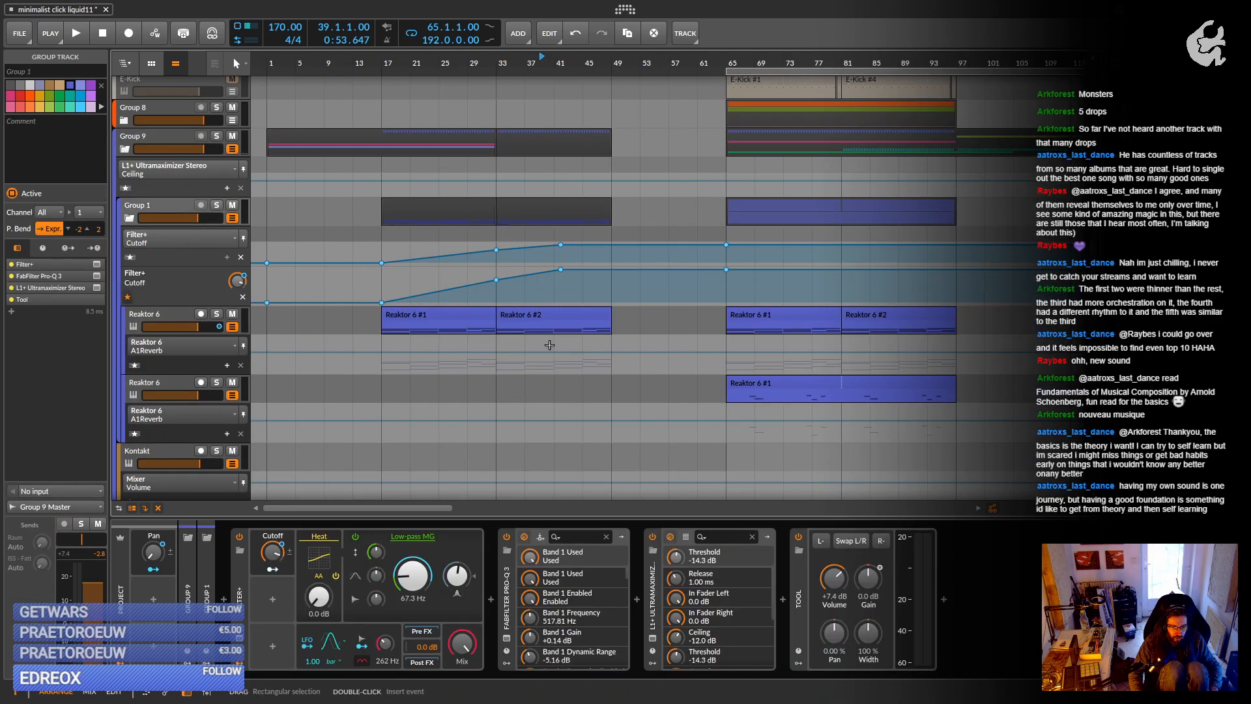
pyautogui.click(553, 318)
pyautogui.hotkey('ctrl', 'd')
pyautogui.click(766, 388)
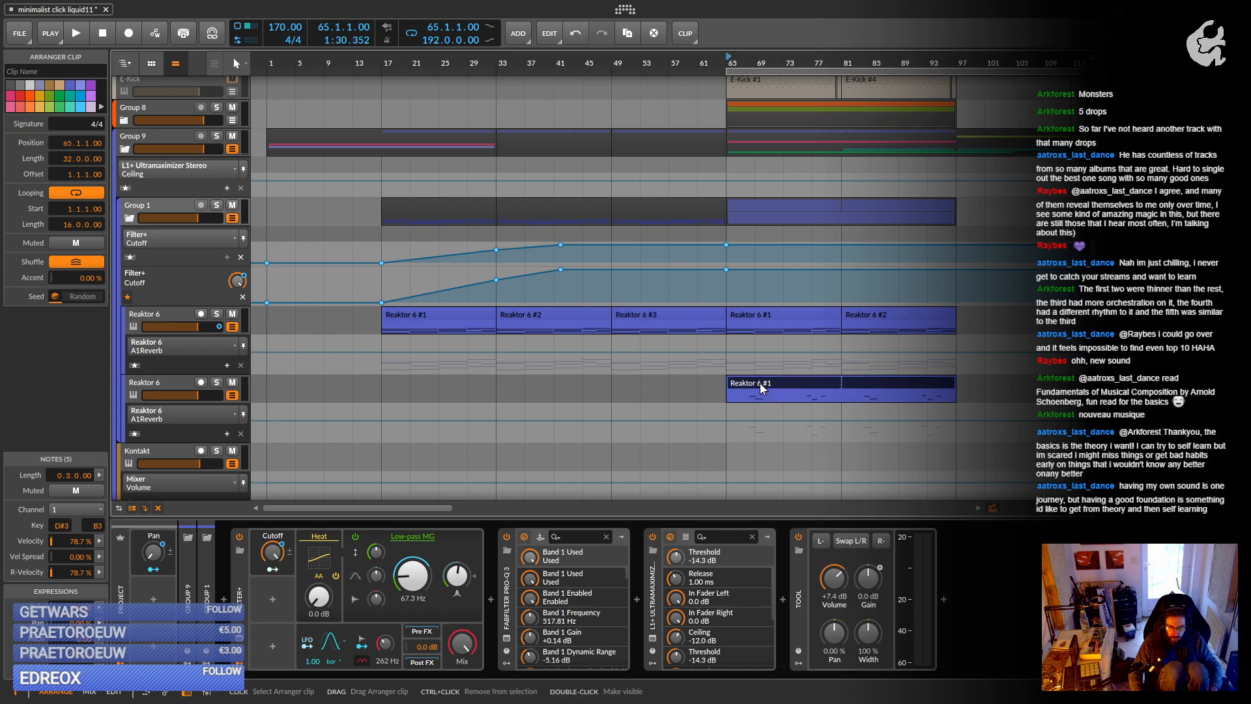
pyautogui.moveTo(728, 382); pyautogui.dragTo(612, 382)
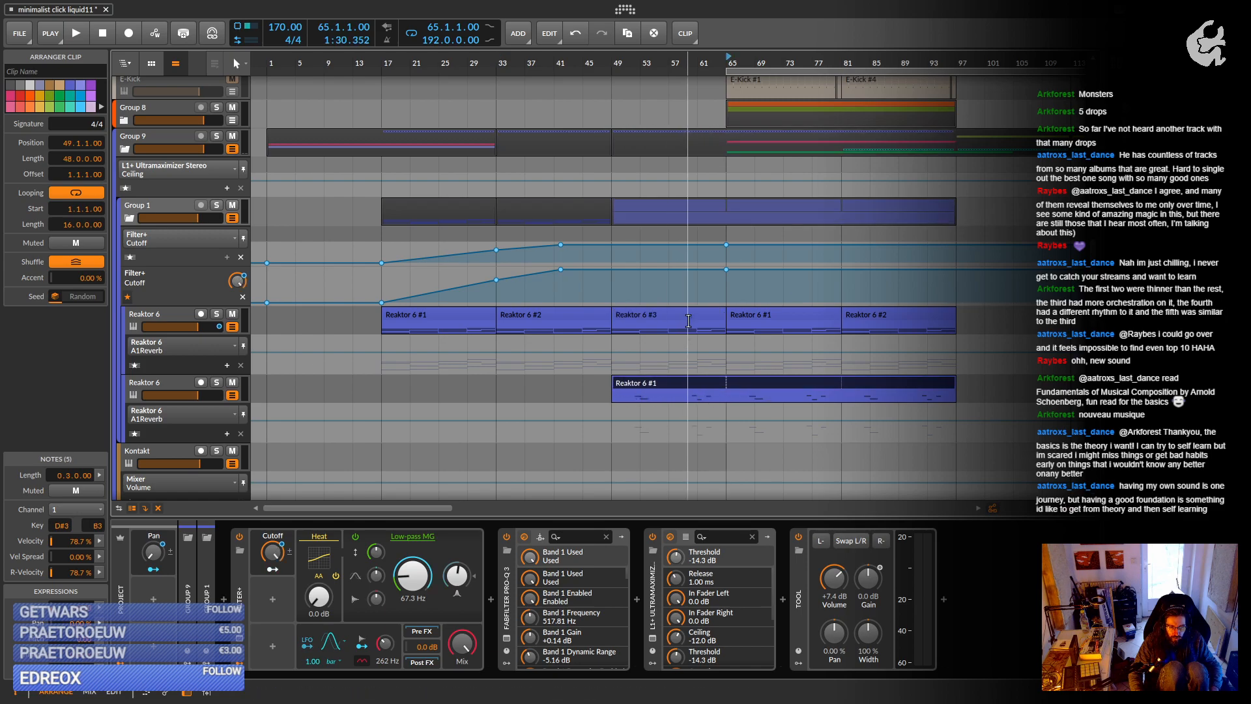
# Automate Group 1's Filter+ cutoff to fall to 0% at bar 65 and rise from about 53% there to 100% at about bar 86.
pyautogui.click(692, 269)
pyautogui.moveTo(710, 269); pyautogui.dragTo(727, 304)
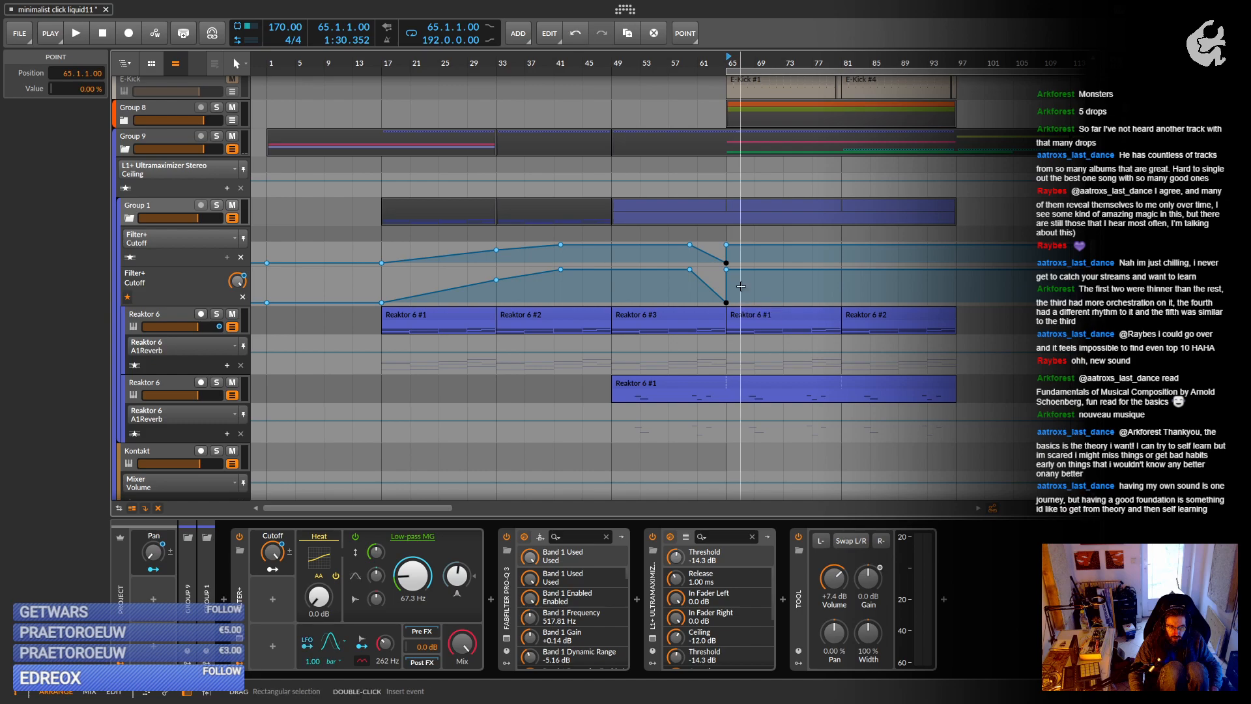
pyautogui.click(936, 269)
pyautogui.moveTo(726, 269); pyautogui.dragTo(727, 285)
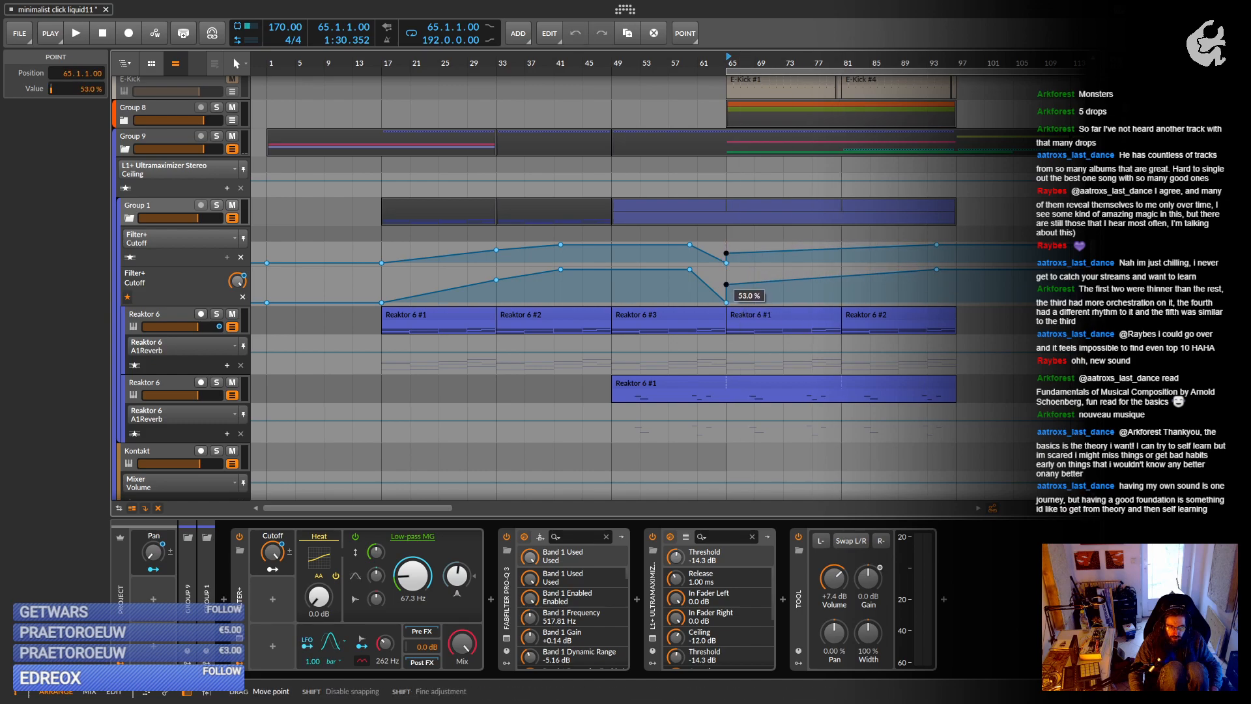
pyautogui.click(841, 270)
pyautogui.moveTo(870, 269); pyautogui.dragTo(880, 269)
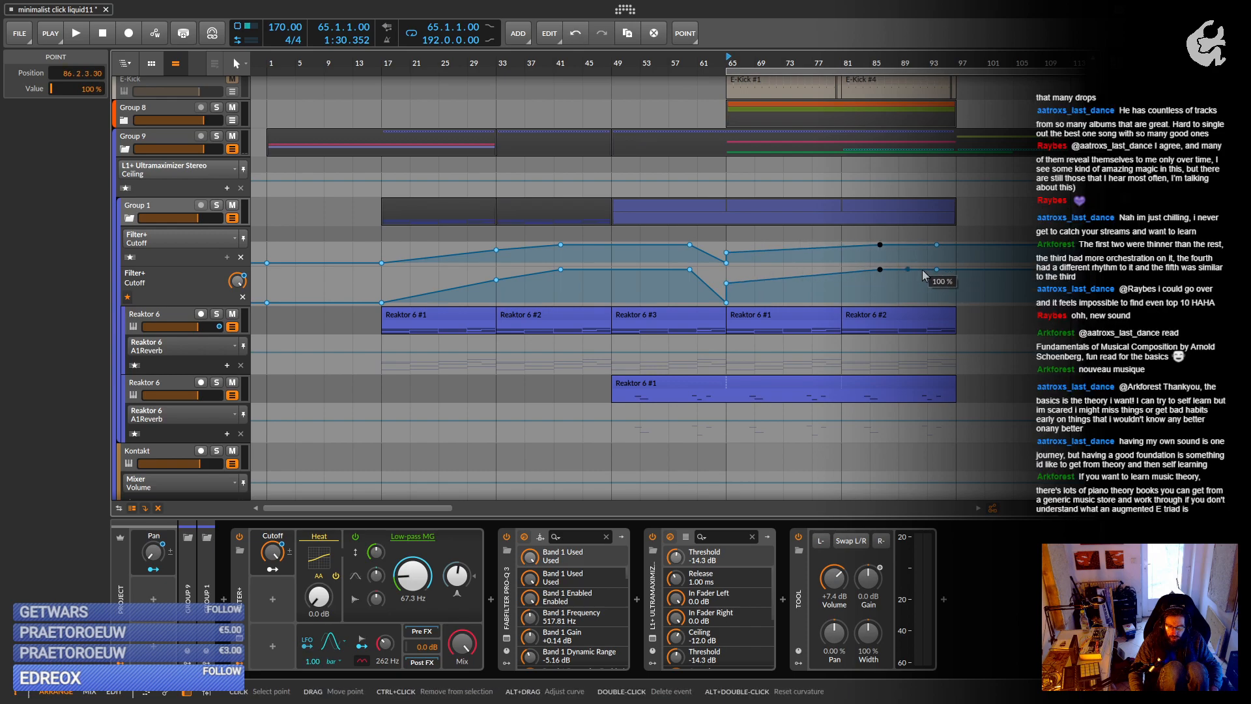
pyautogui.doubleClick(936, 269)
# Unfold Group 1 inside Group 3 and copy Audio 2's E-Kick-bounce-1 clip from 80.4.1 to 64.4.1, just before the drop.
pyautogui.scroll(-5, 839, 287)
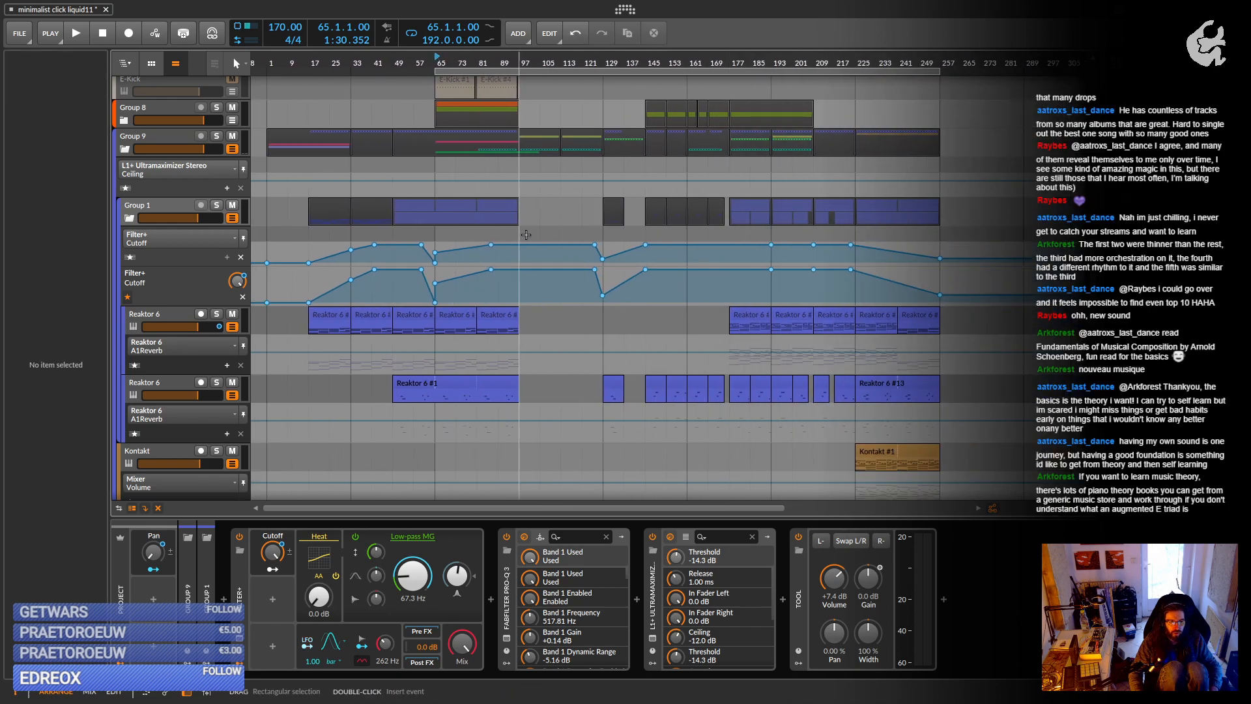
pyautogui.scroll(10, 410, 130)
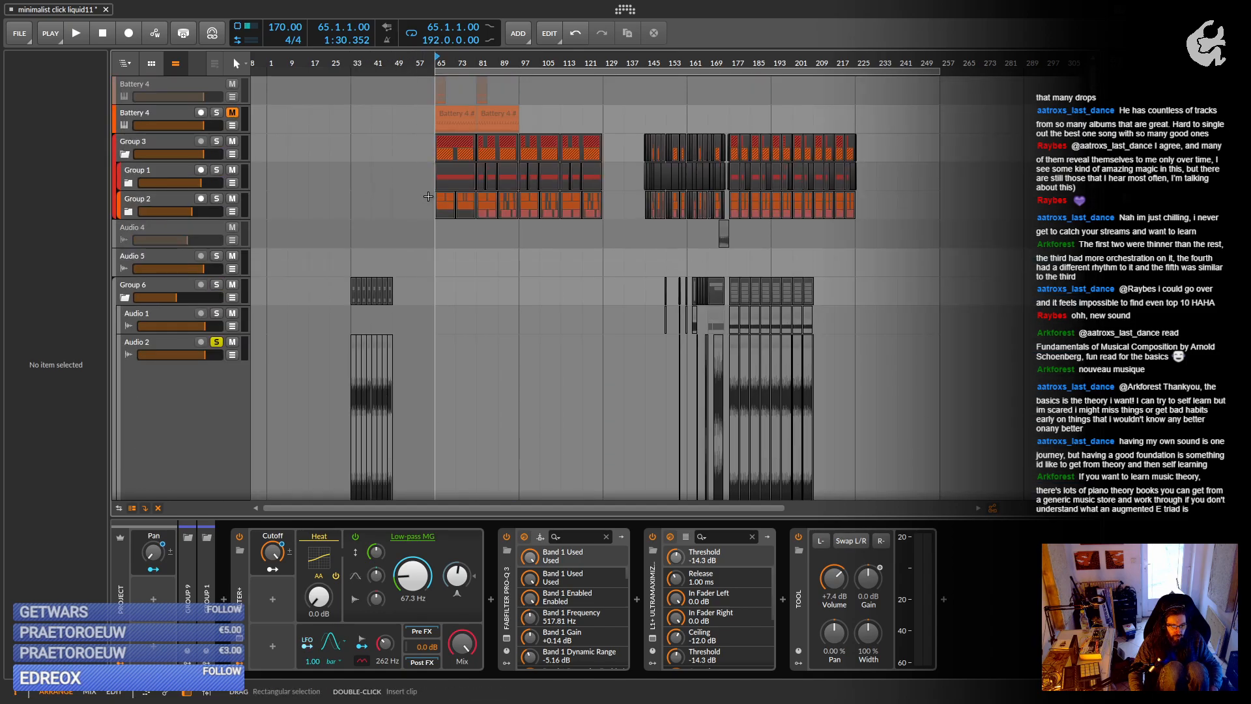
pyautogui.scroll(5, 428, 196)
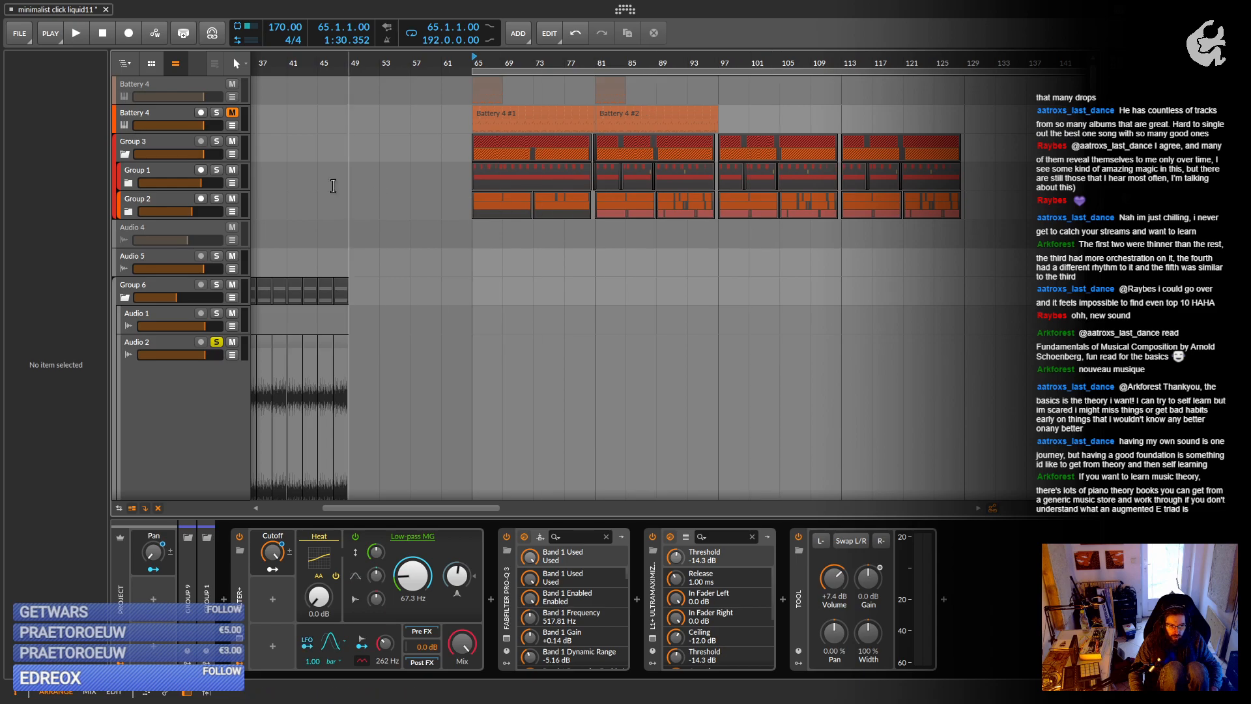
pyautogui.click(128, 183)
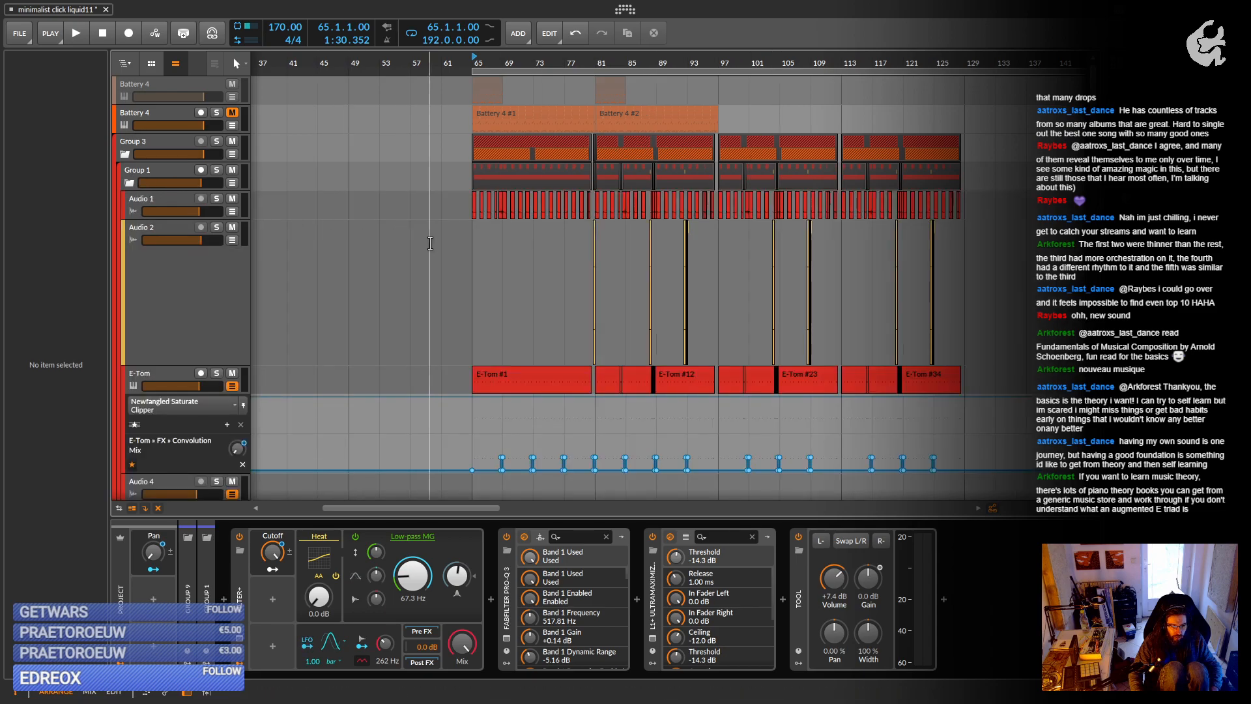
pyautogui.moveTo(505, 261); pyautogui.dragTo(545, 280)
pyautogui.moveTo(790, 273); pyautogui.dragTo(670, 283)
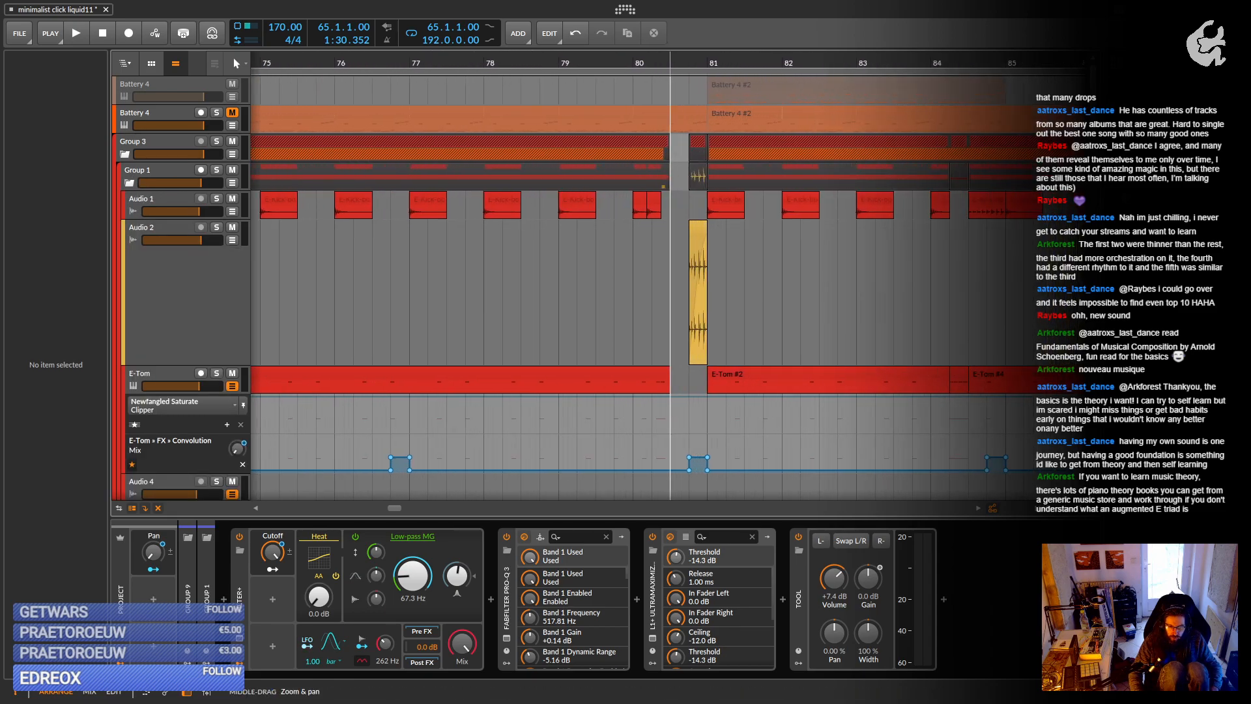
pyautogui.click(696, 233)
pyautogui.moveTo(577, 280); pyautogui.dragTo(799, 245)
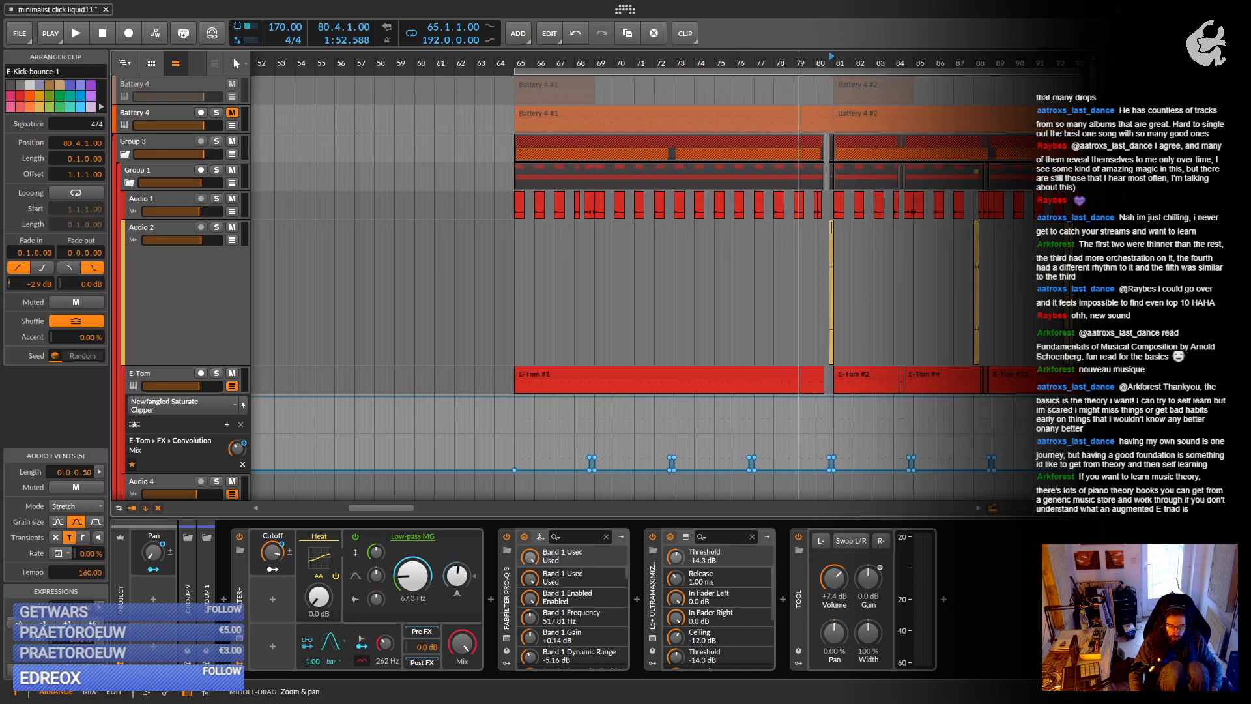
pyautogui.moveTo(564, 297); pyautogui.dragTo(583, 316)
pyautogui.click(426, 267)
pyautogui.hotkey('ctrl', 'v')
# Try a copy of Audio 1's E-Kick-bounce-1 clip from 84.3.1 on Audio 2 at bar 71, and delete it.
pyautogui.moveTo(754, 296); pyautogui.dragTo(586, 285)
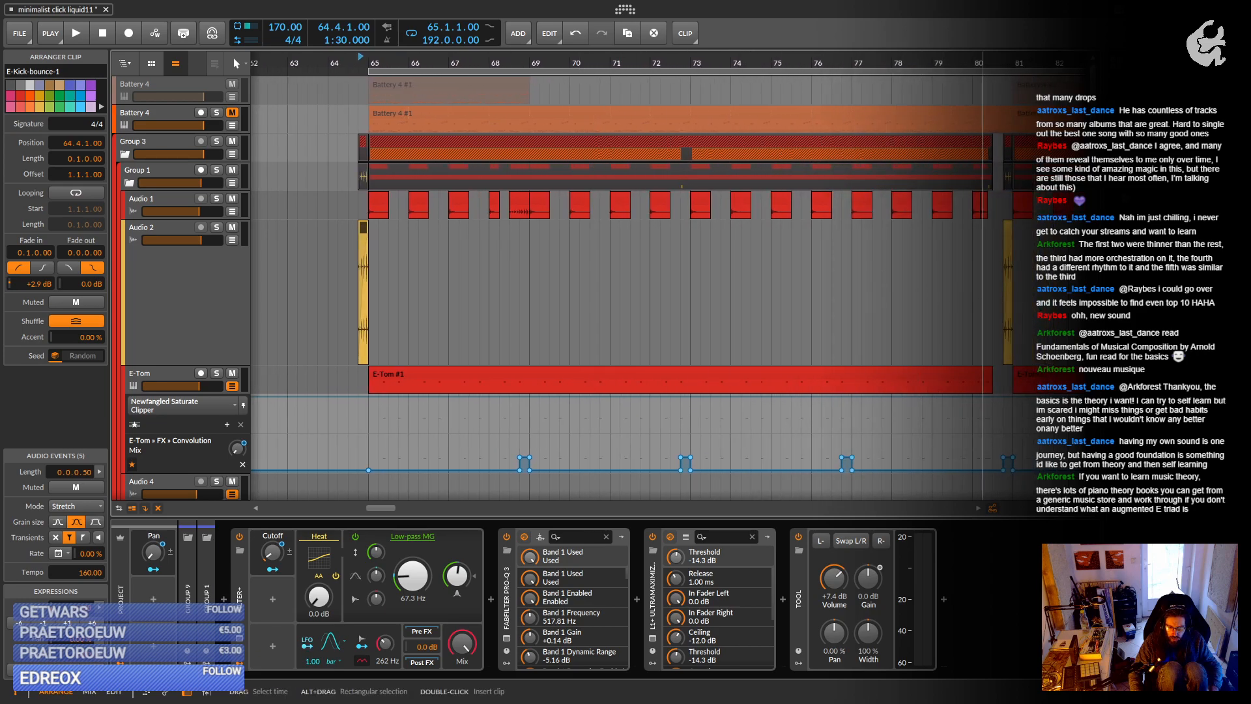
pyautogui.moveTo(982, 294); pyautogui.dragTo(646, 307)
pyautogui.moveTo(820, 305); pyautogui.dragTo(739, 305)
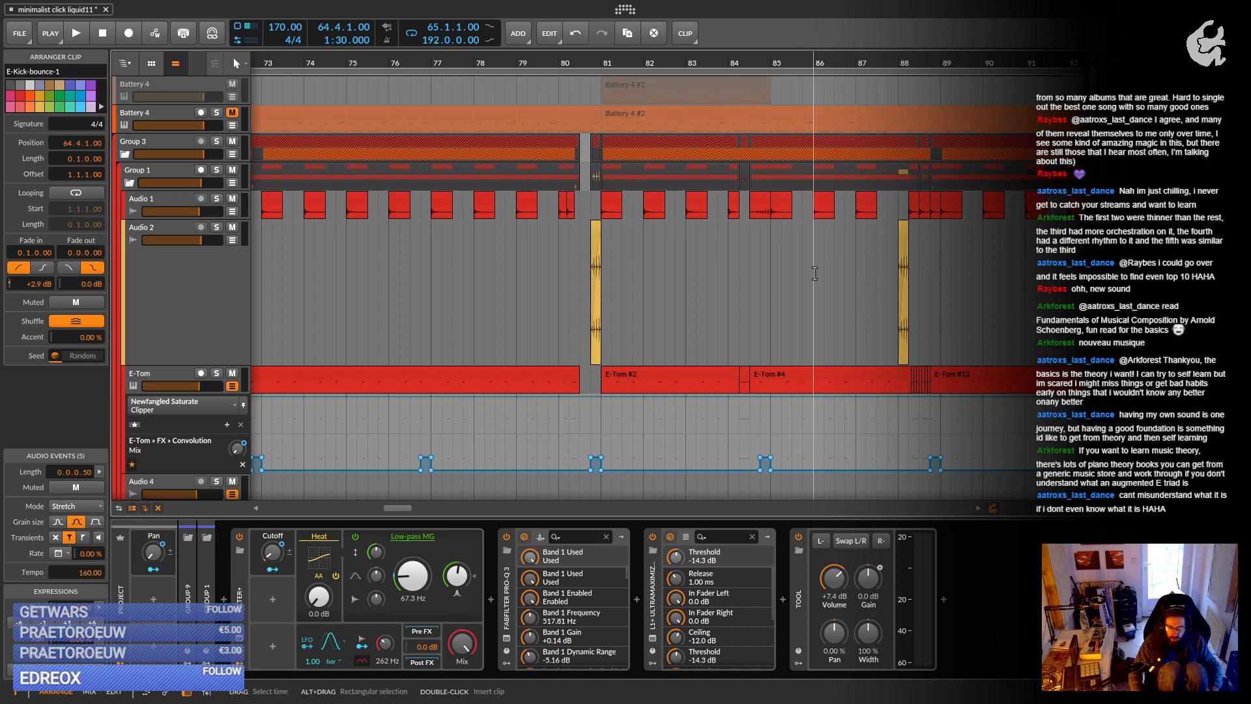
pyautogui.click(759, 202)
pyautogui.moveTo(696, 274); pyautogui.dragTo(940, 279)
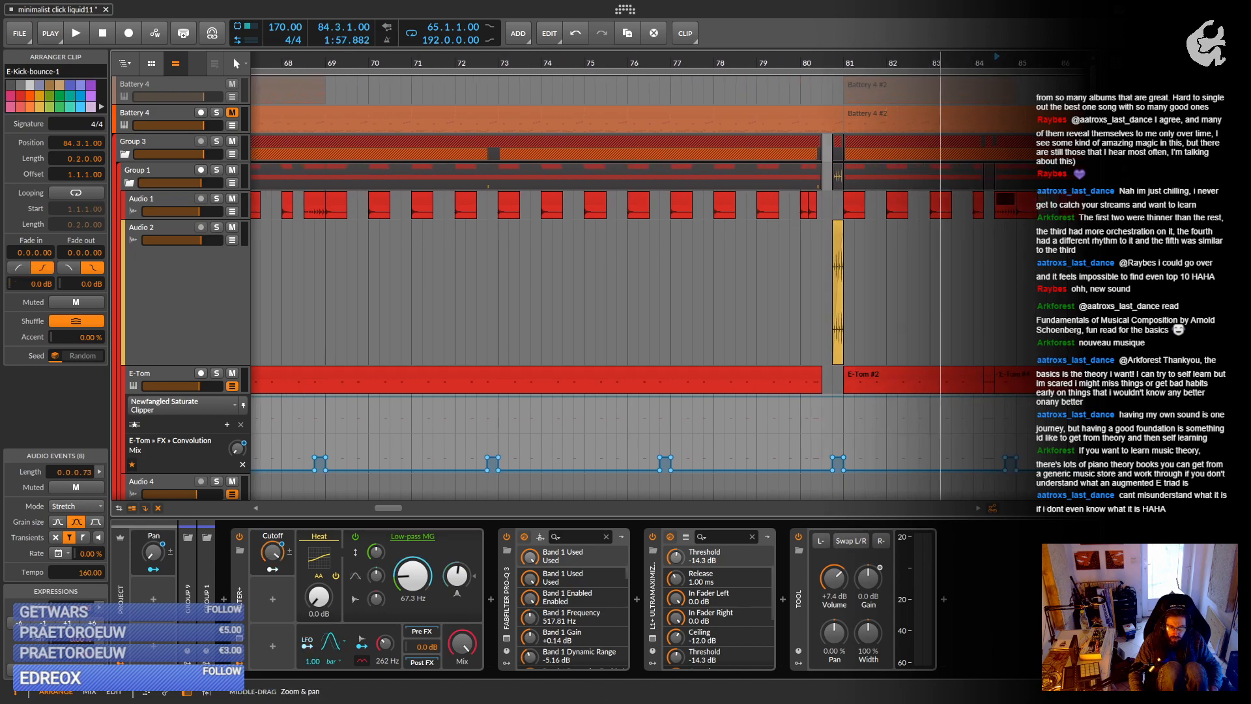
pyautogui.moveTo(1004, 203); pyautogui.dragTo(420, 270)
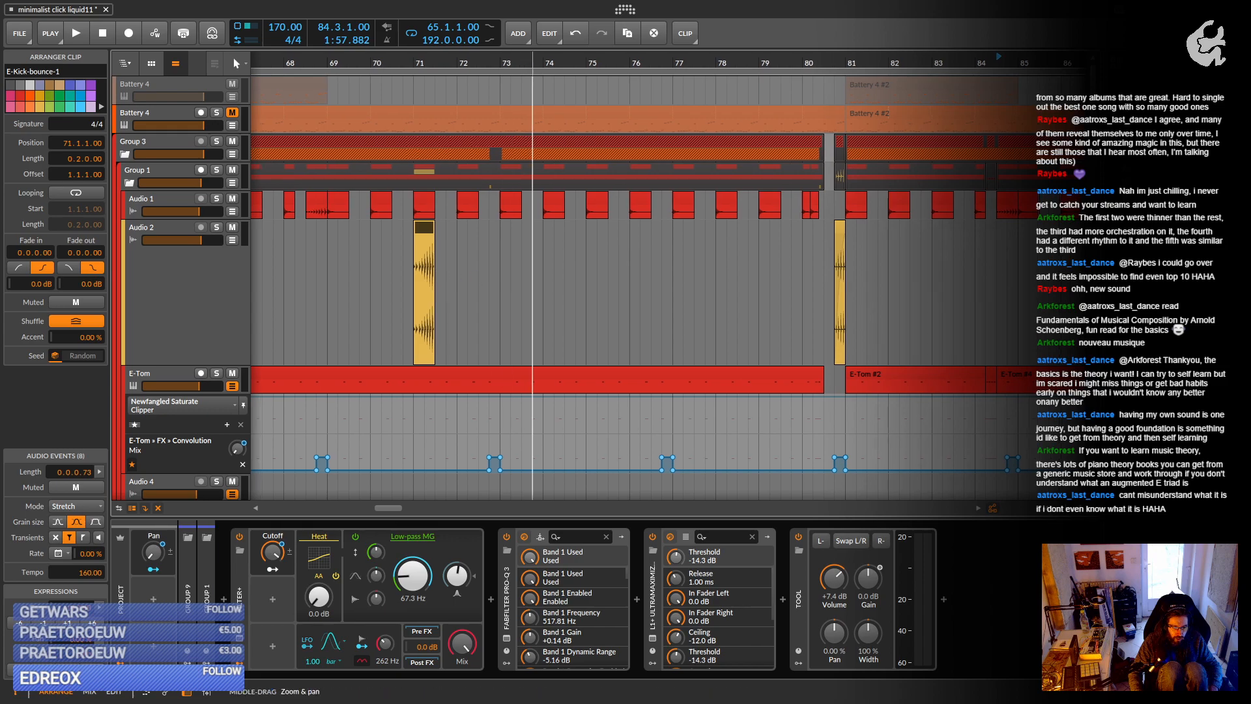
pyautogui.moveTo(531, 260); pyautogui.dragTo(949, 257)
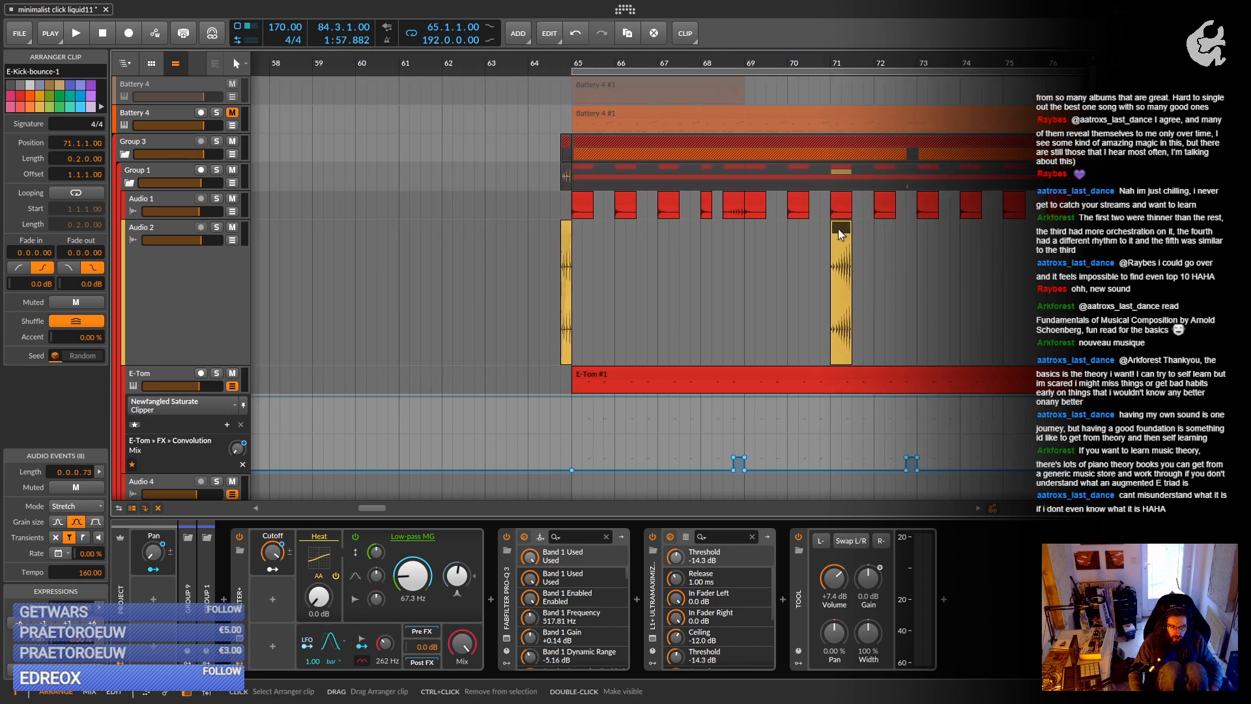
pyautogui.press('Delete')
# Audition the short E-Tom clip at 84.2.1, first in the mix and again with E-Tom soloed.
pyautogui.moveTo(875, 280); pyautogui.dragTo(606, 312)
pyautogui.moveTo(840, 313); pyautogui.dragTo(615, 314)
pyautogui.hscroll(5, 775, 316)
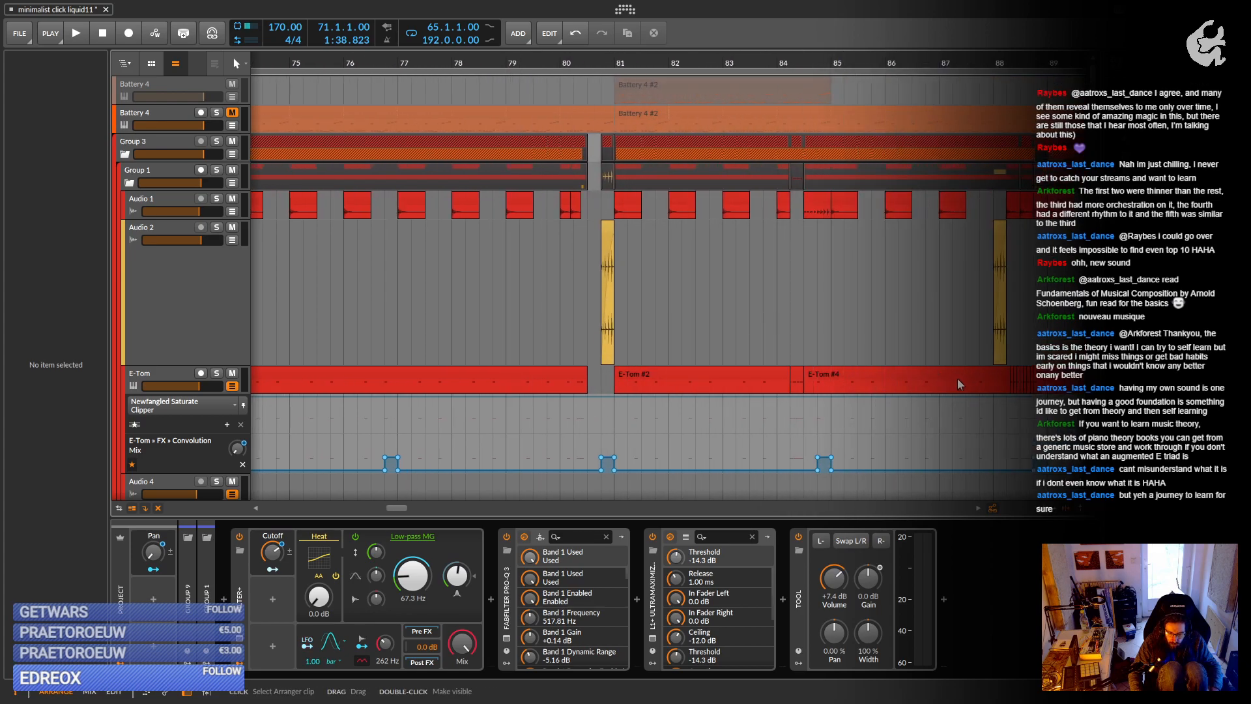
pyautogui.click(795, 372)
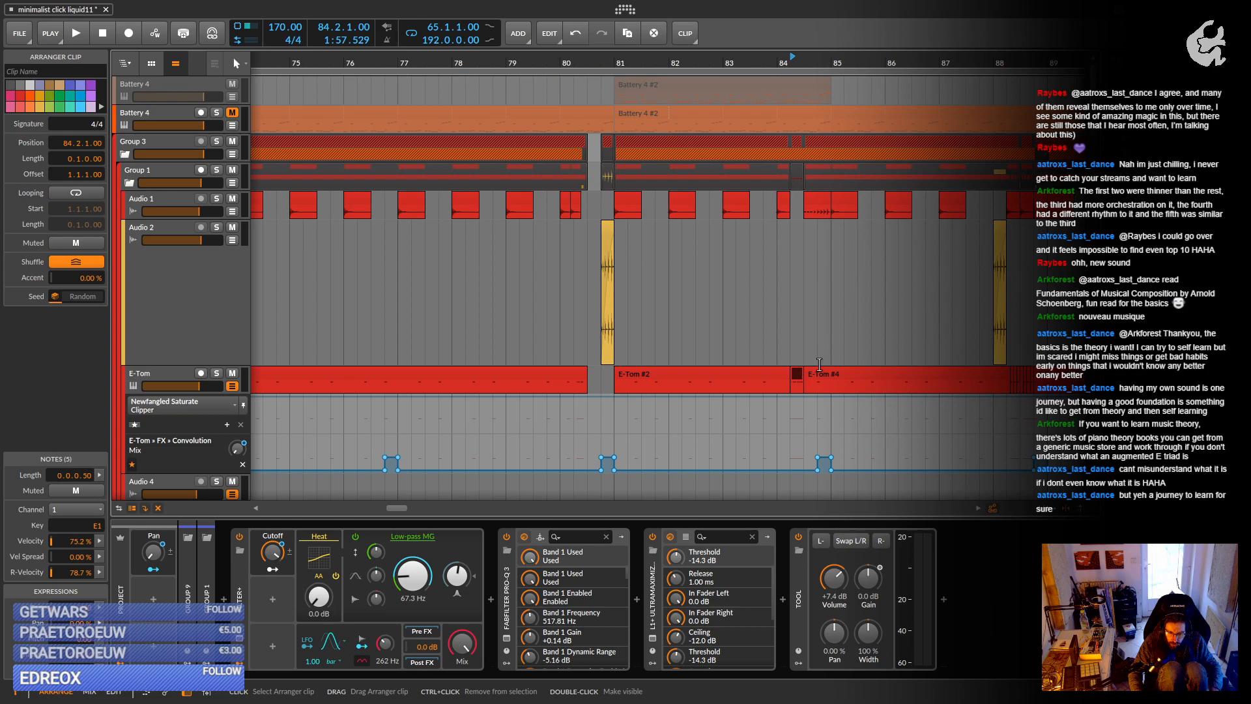
pyautogui.press('space')
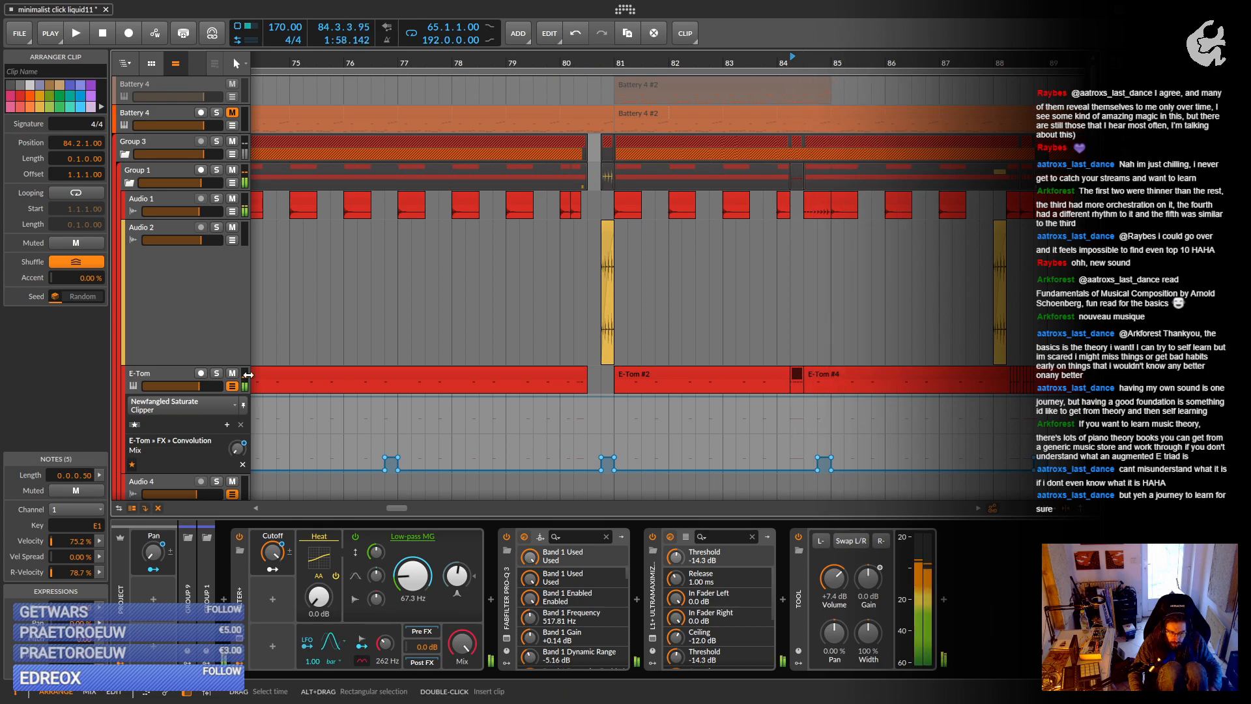
pyautogui.click(216, 372)
pyautogui.press('space')
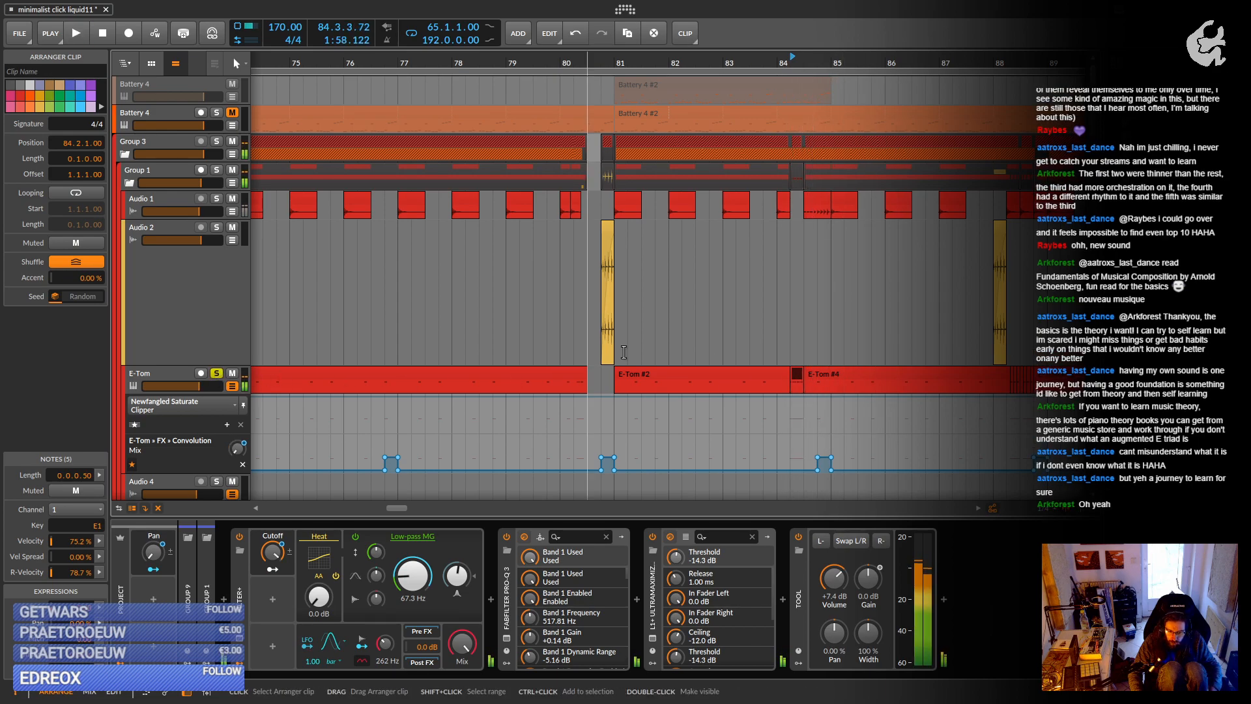
# Copy the short E-Tom clip from 84.2.1 to 64.3.1, just before the kick-bounce clip ahead of the drop.
pyautogui.hscroll(-3, 979, 368)
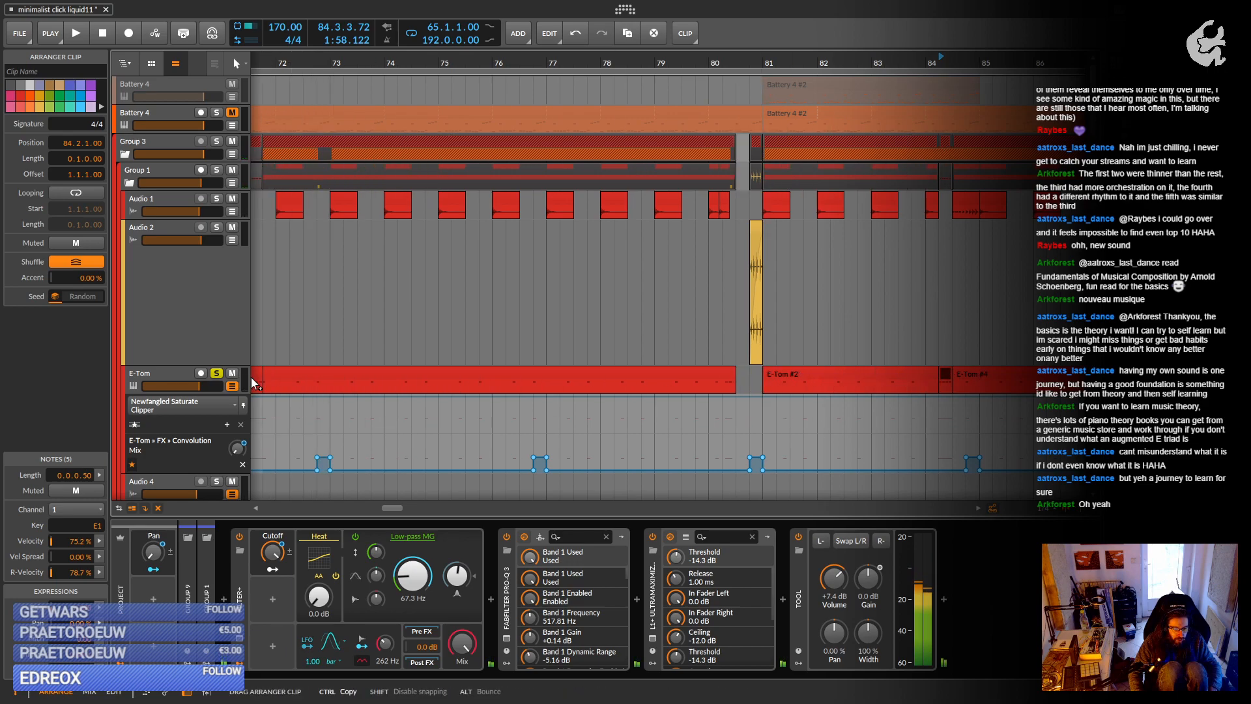
pyautogui.hscroll(-8, 252, 377)
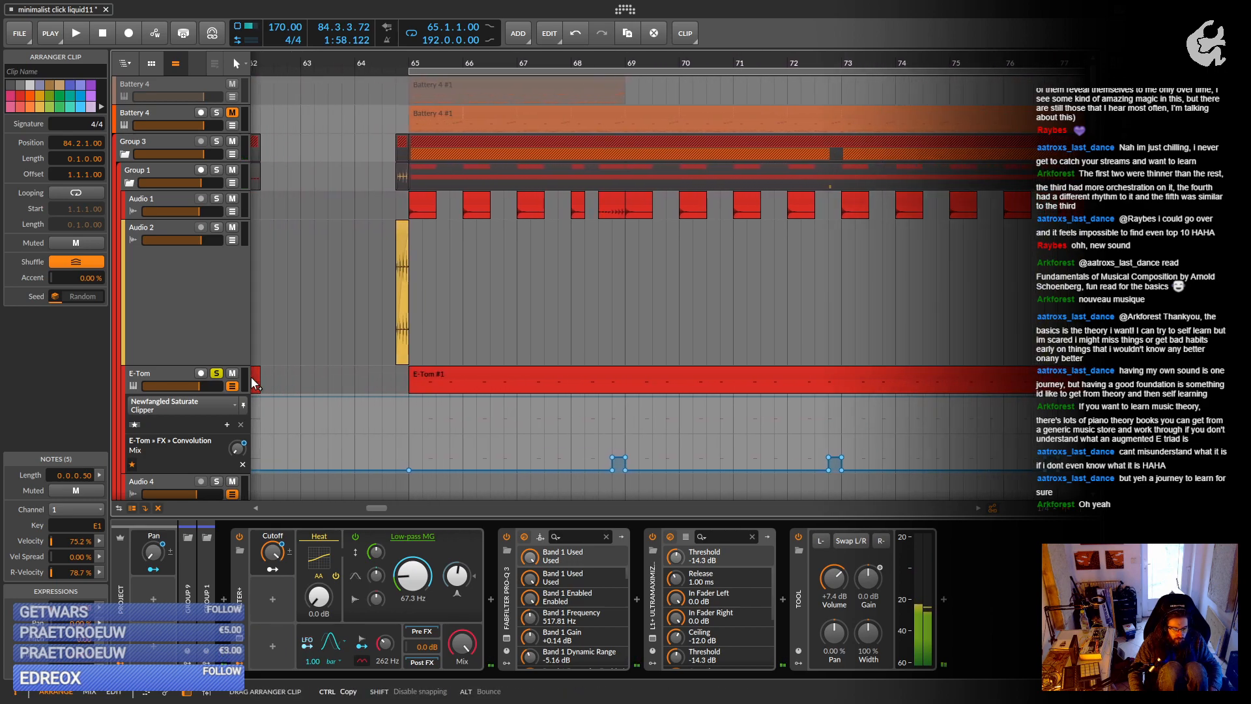
pyautogui.moveTo(251, 377); pyautogui.dragTo(459, 388)
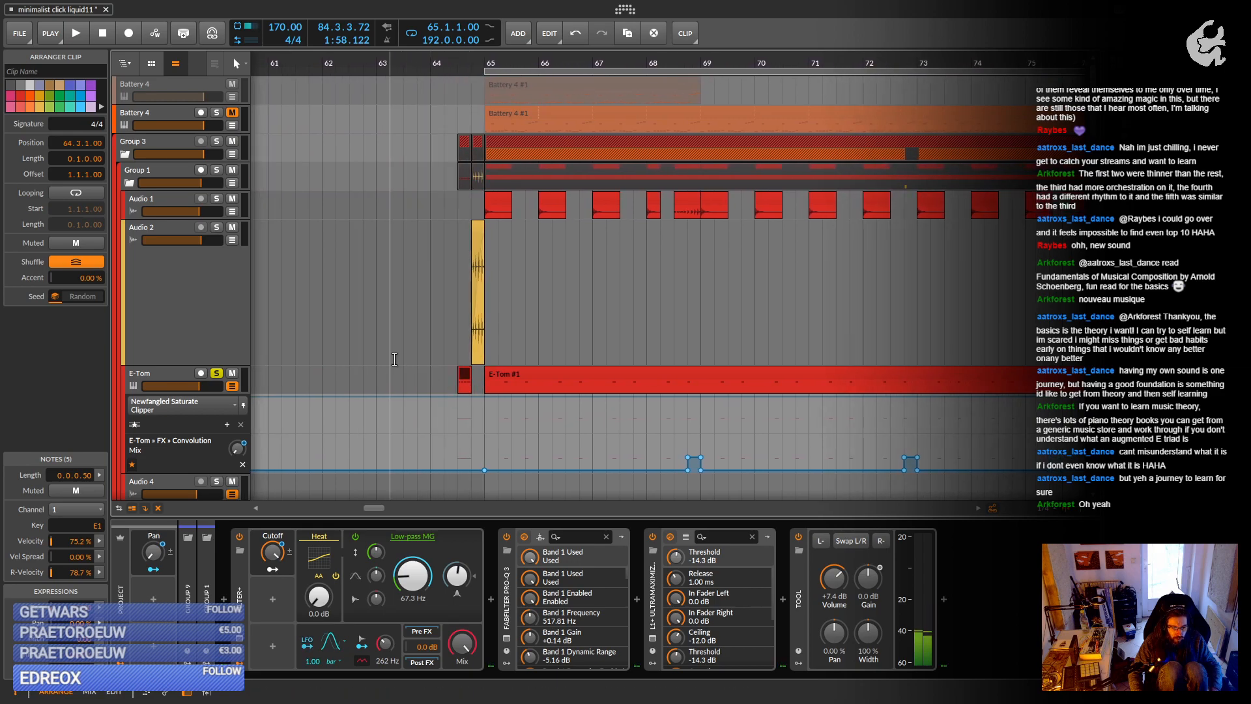
# Clear the remaining track solos, including those on Audio 2 and Audio 5 inside Group 6.
pyautogui.scroll(-5, 442, 360)
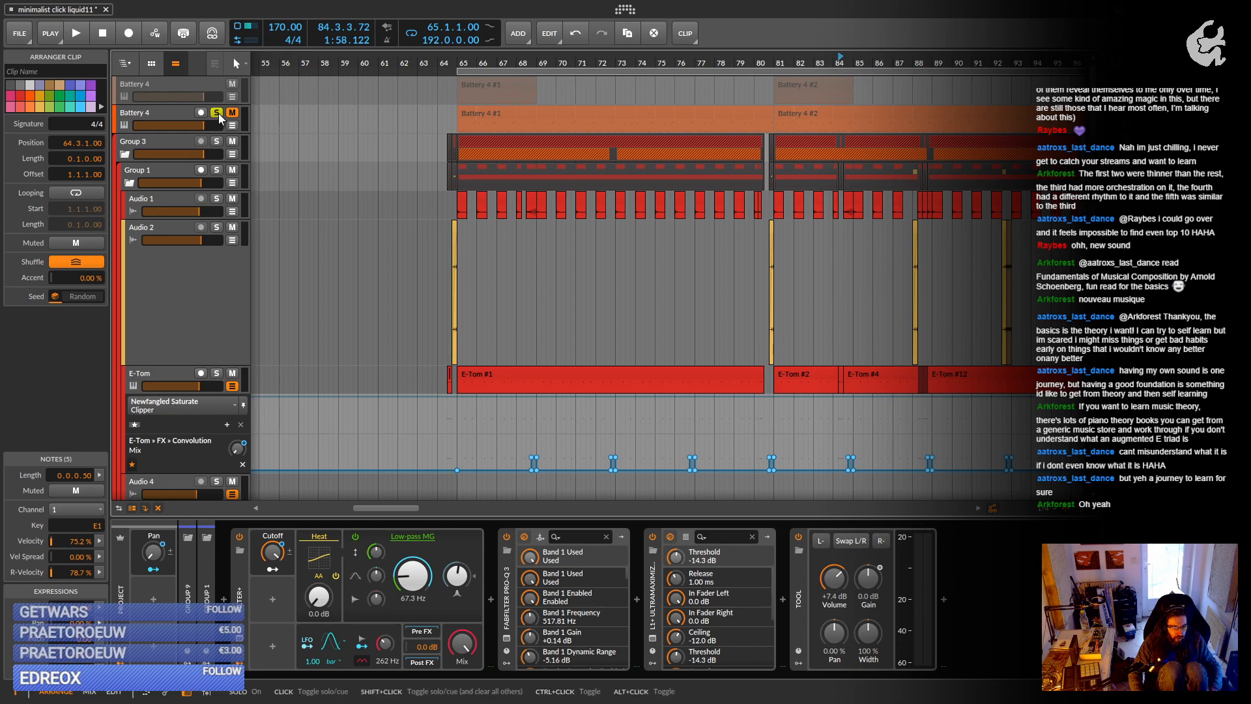
pyautogui.scroll(-5, 213, 176)
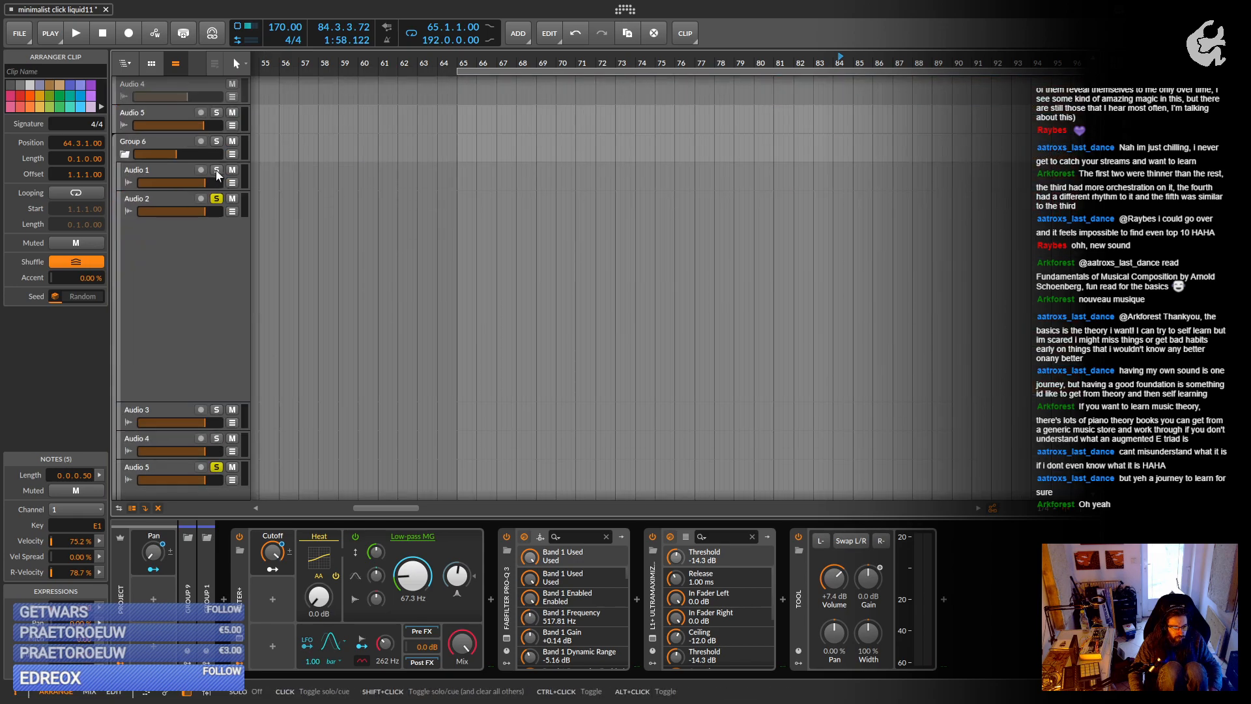
pyautogui.scroll(-6, 216, 215)
pyautogui.click(216, 185)
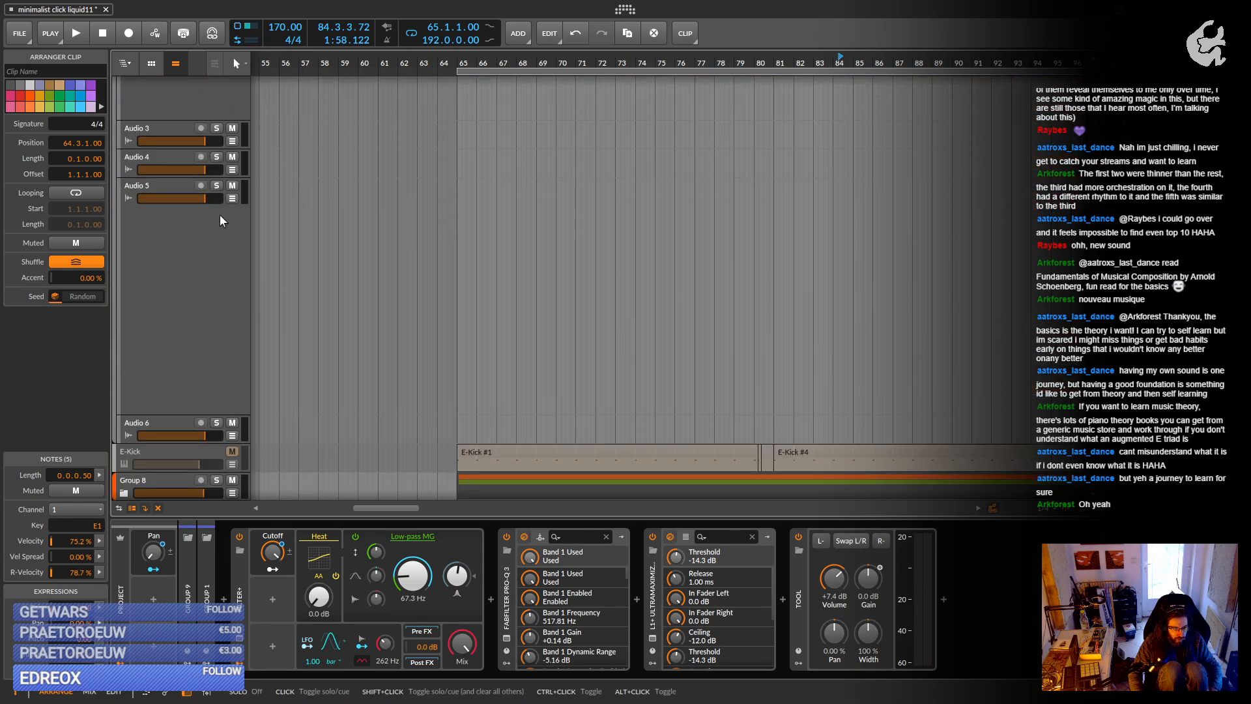
pyautogui.scroll(-5, 220, 228)
# Fold Group 6, Group 3 and Group 9 for a compact view of the arrangement.
pyautogui.scroll(6, 143, 232)
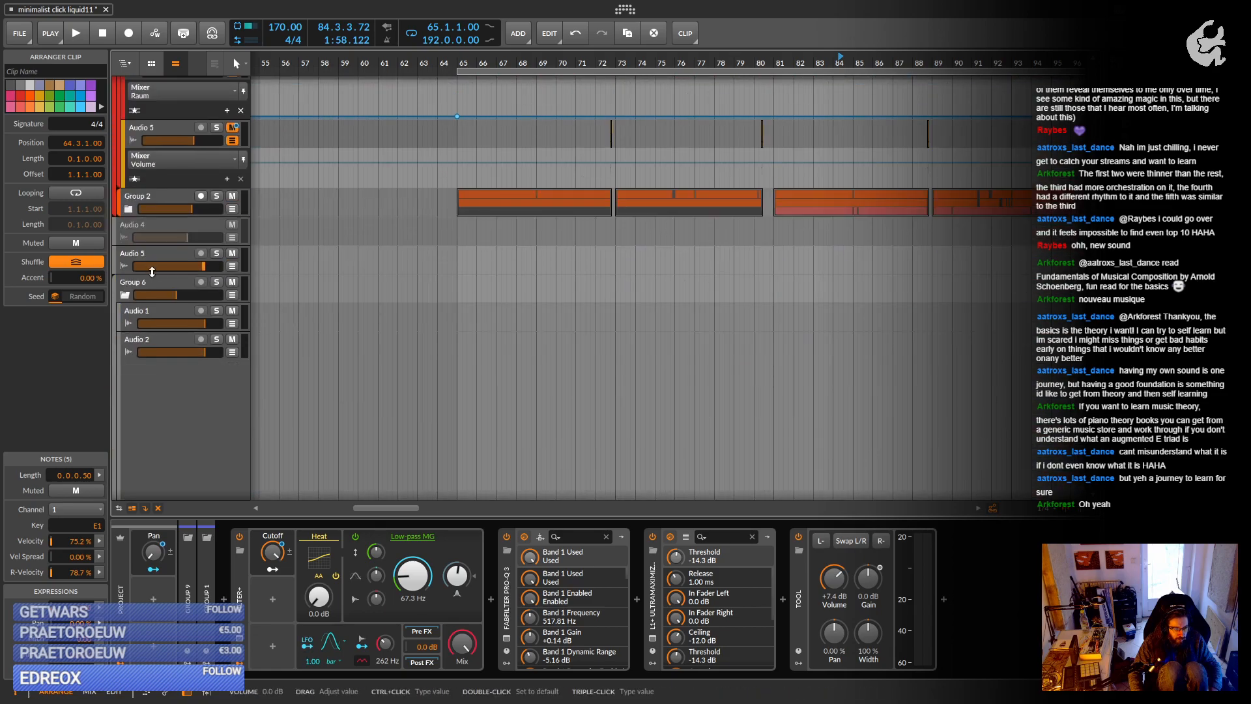
pyautogui.click(126, 292)
pyautogui.scroll(8, 149, 259)
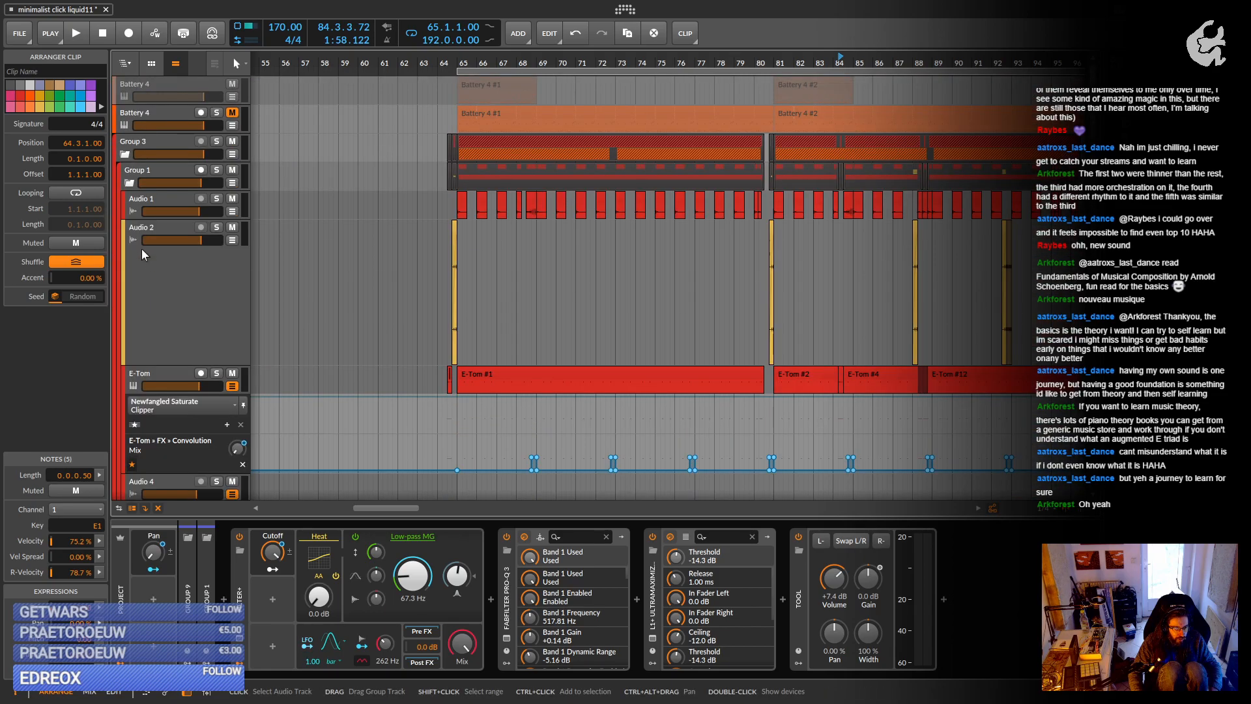
pyautogui.click(123, 155)
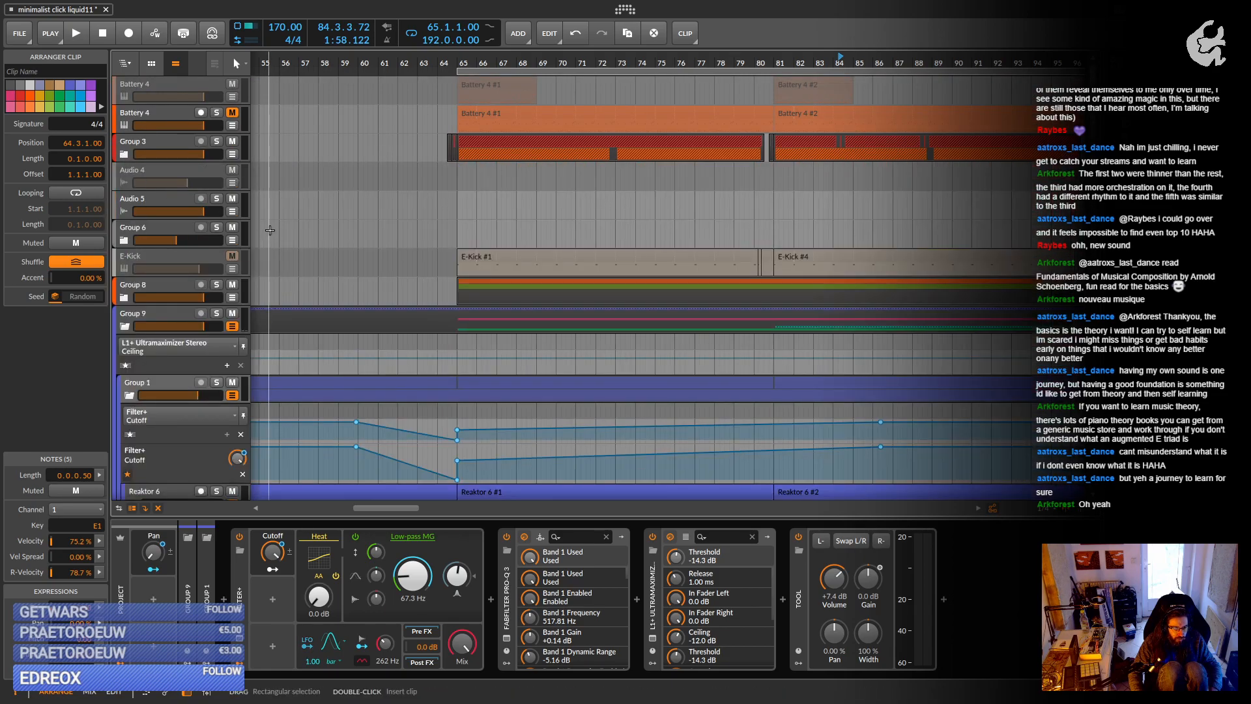
pyautogui.click(125, 327)
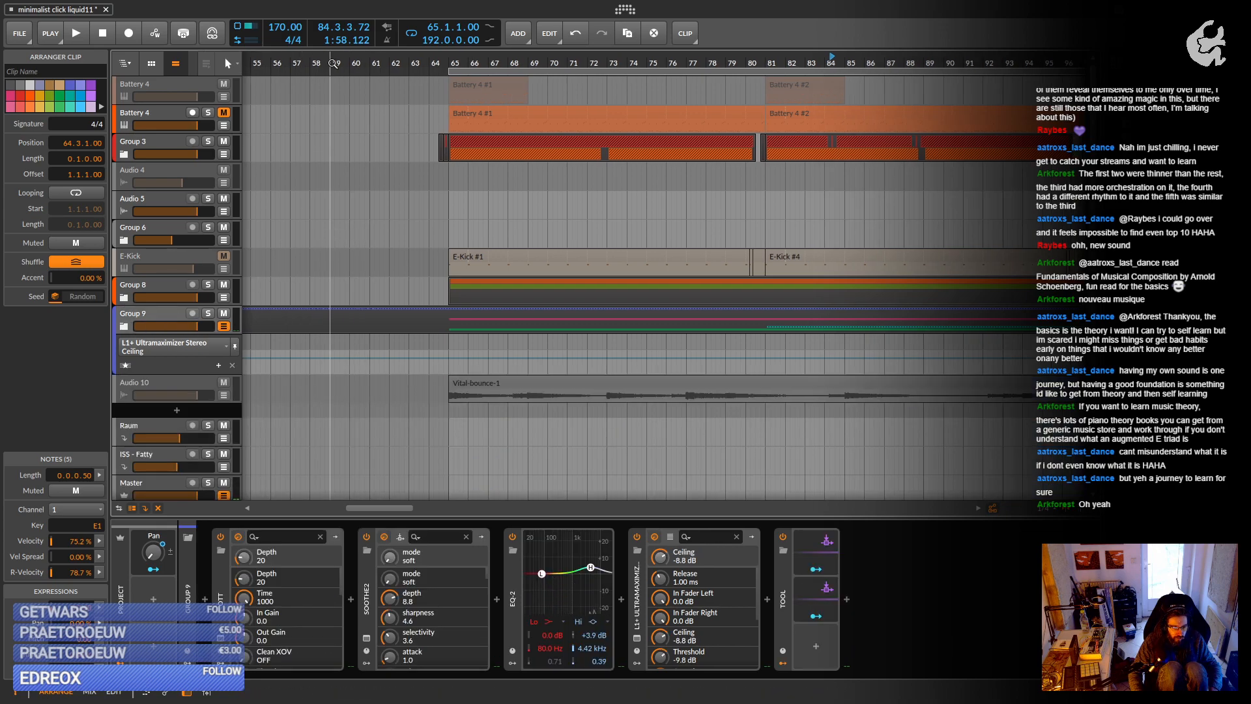
# Play the arrangement from bar 33.
pyautogui.moveTo(278, 64); pyautogui.dragTo(529, 106)
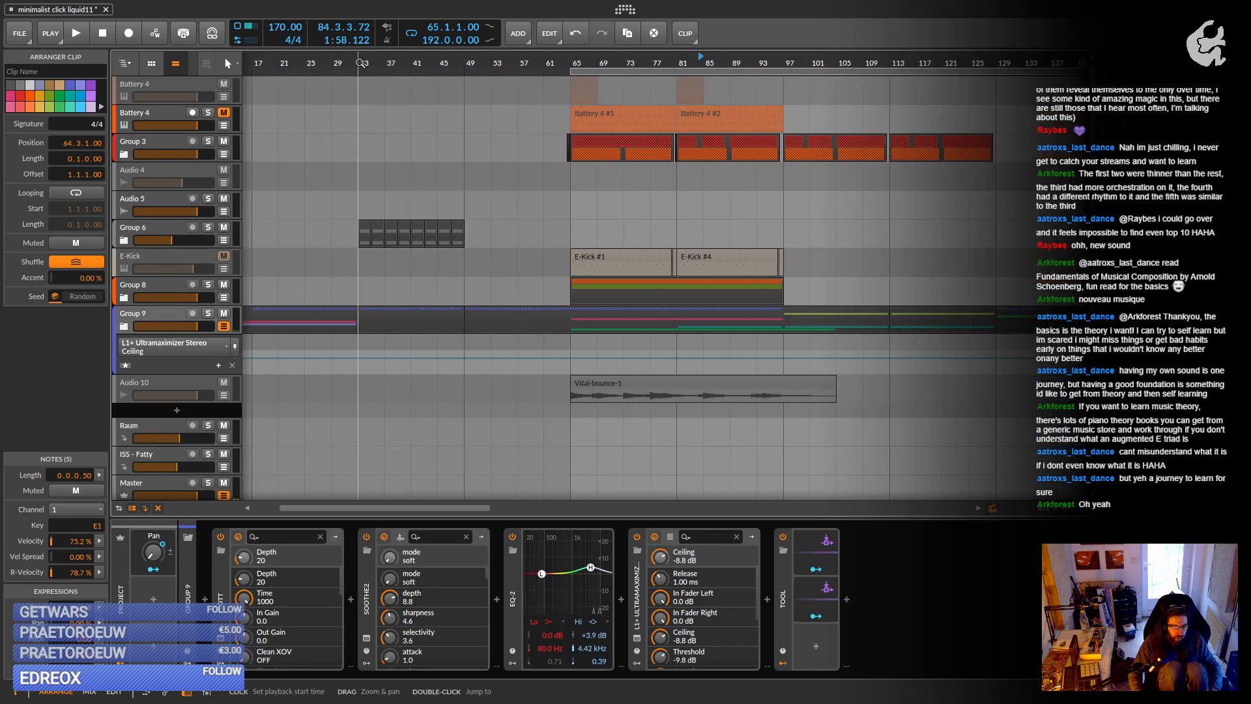
pyautogui.click(360, 63)
pyautogui.press('space')
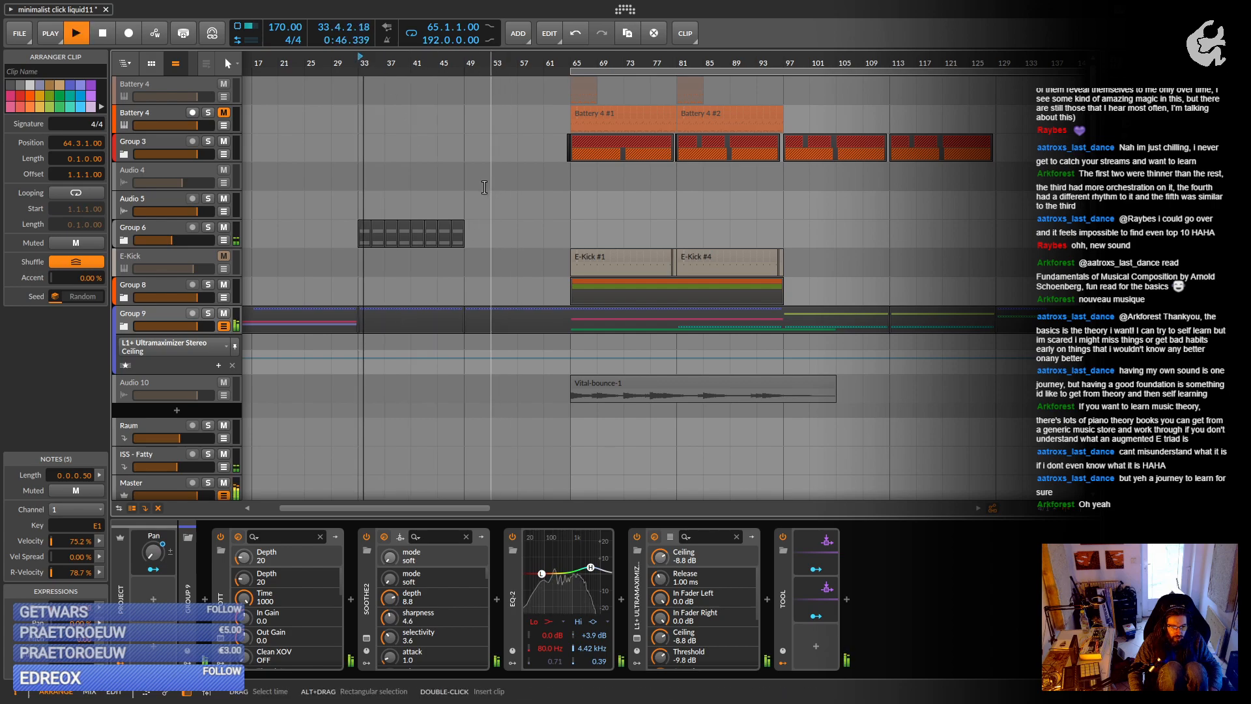
# Unfold Group 3 and copy Audio 1's first E-Kick-bounce-1 clip from 65.1.1 to 49.1.1.
pyautogui.click(124, 154)
pyautogui.scroll(4, 525, 233)
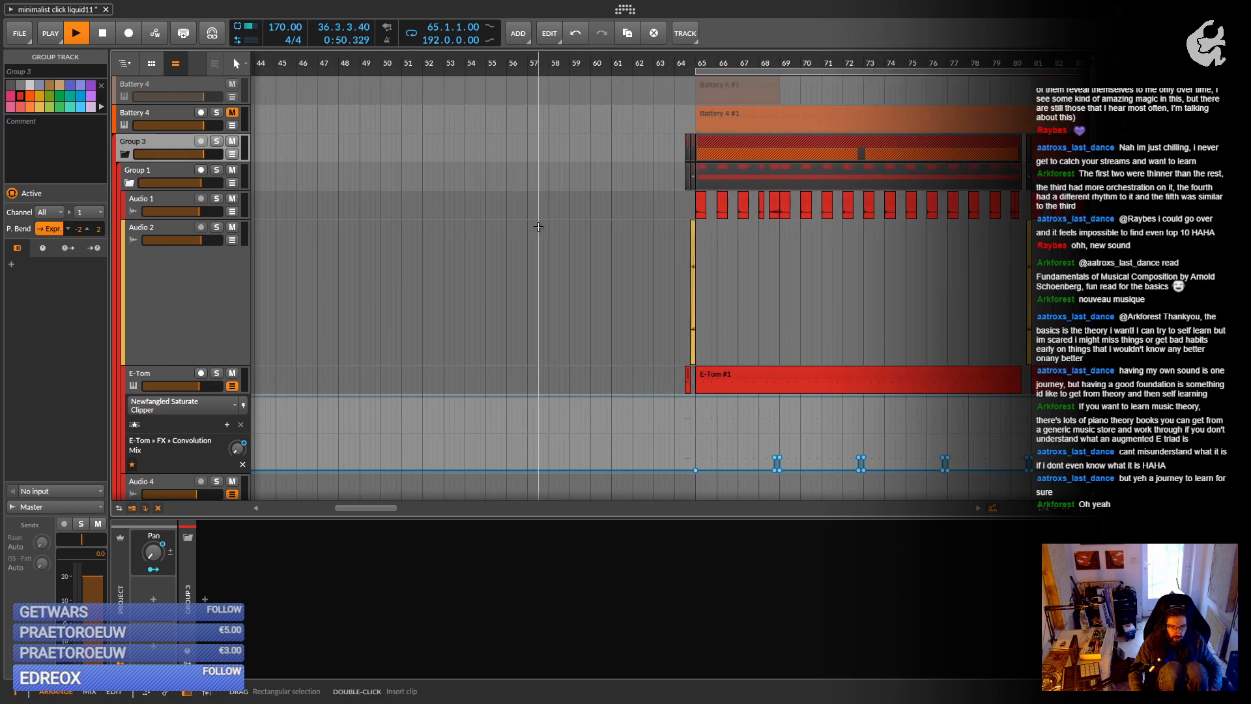
pyautogui.scroll(-3, 538, 227)
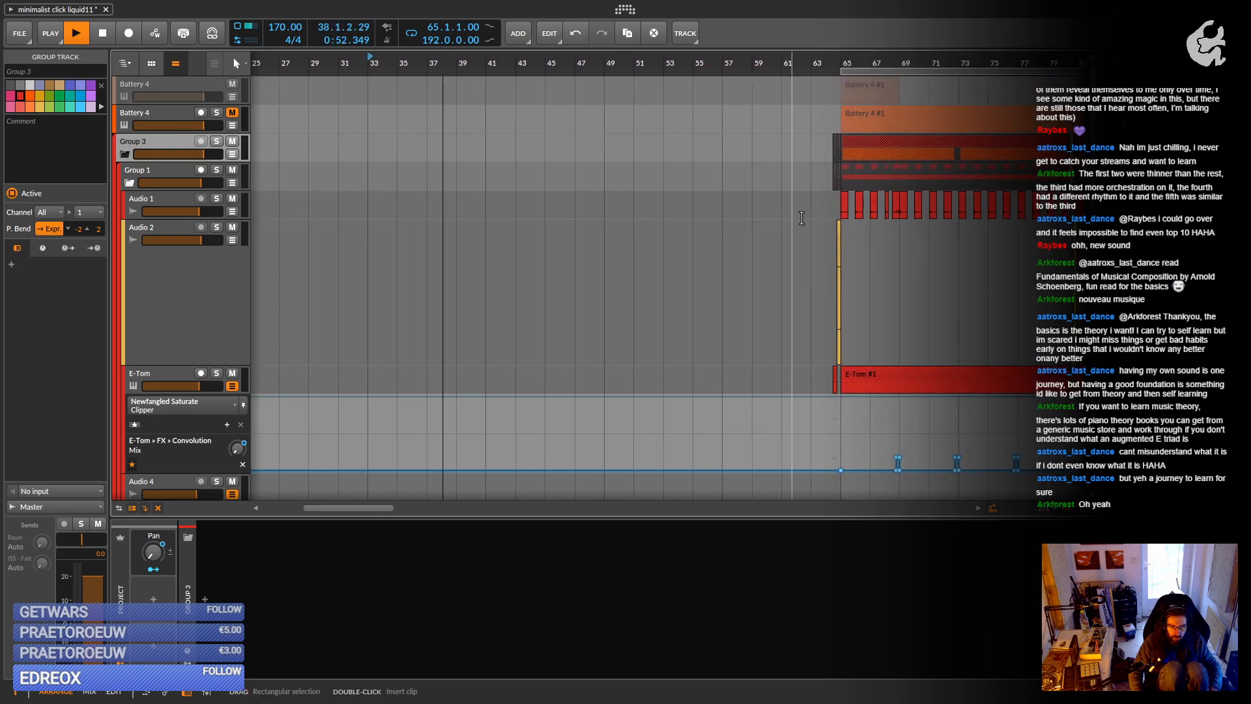
pyautogui.moveTo(843, 197); pyautogui.dragTo(610, 206)
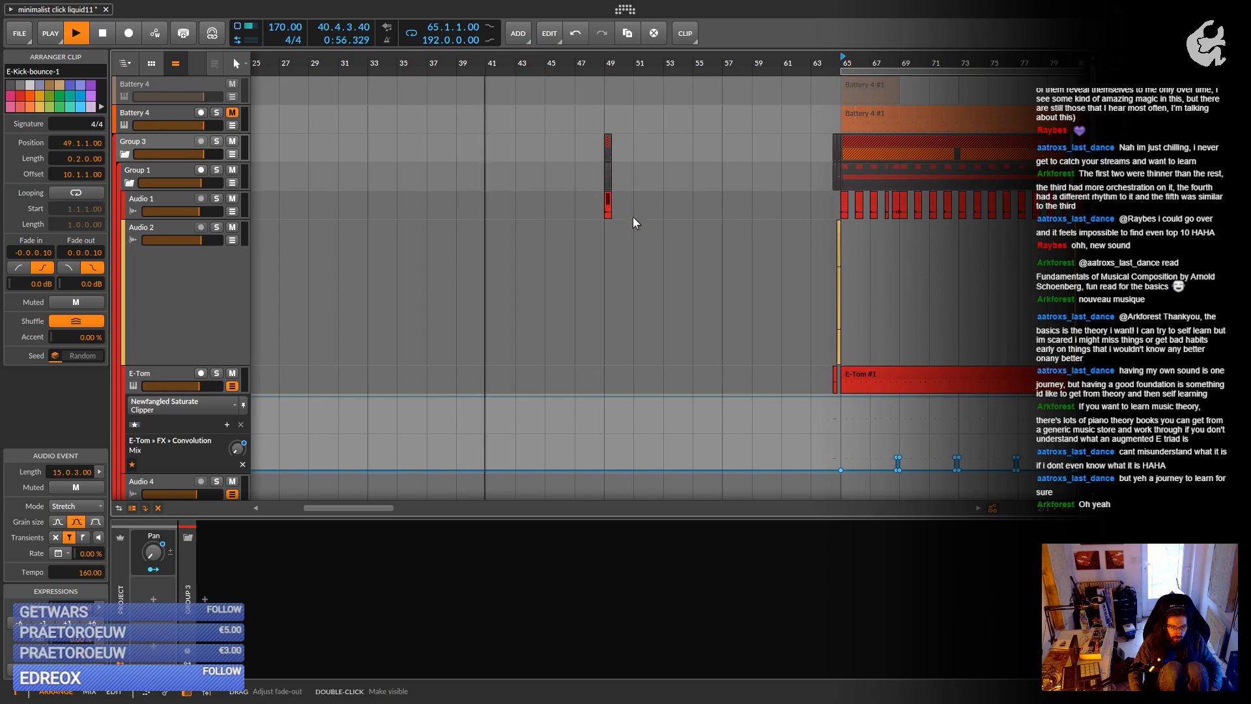
# Copy Audio 2's E-Kick-bounce-1 clip from 64.4.1 to 48.4.1, leading into bar 49.
pyautogui.moveTo(679, 226); pyautogui.dragTo(562, 243)
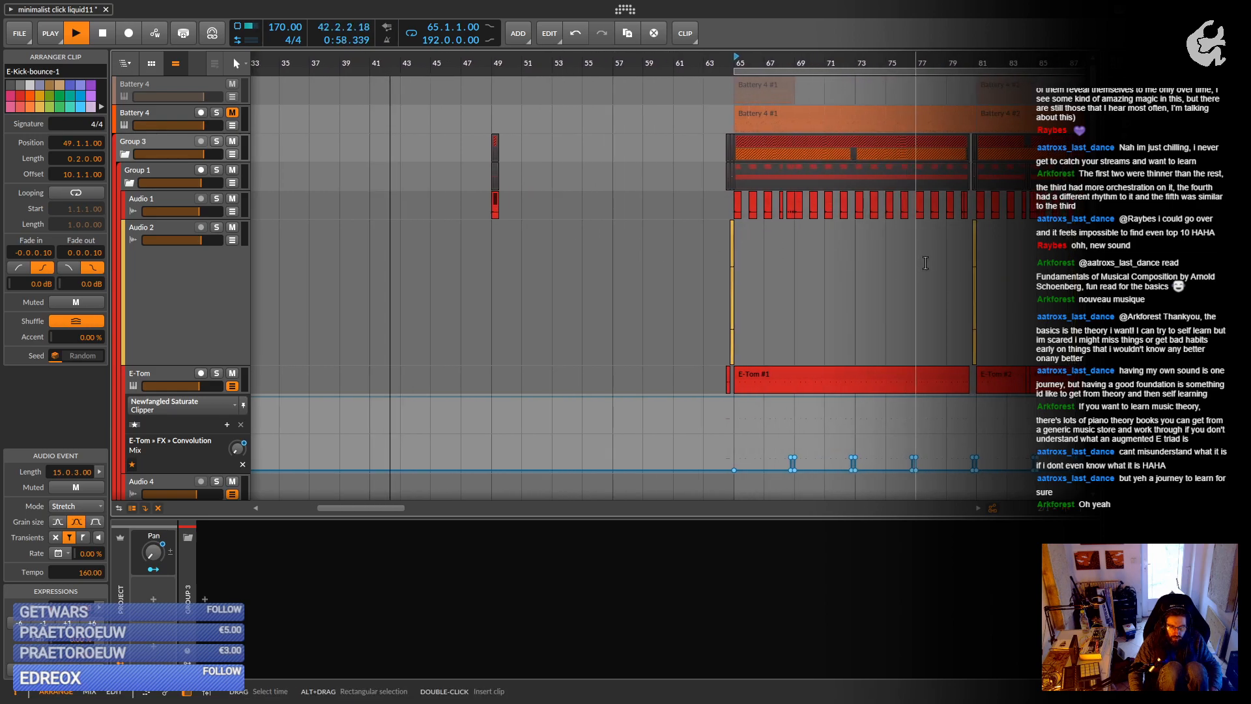
pyautogui.scroll(3, 703, 372)
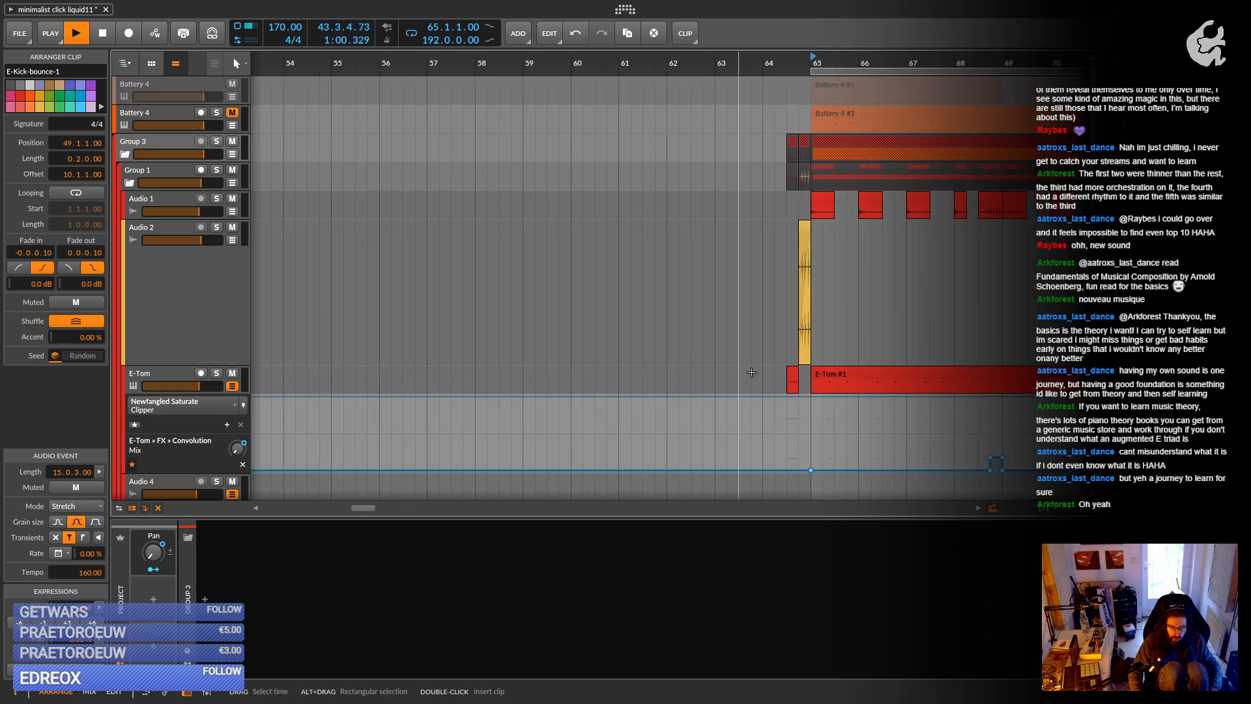
pyautogui.scroll(-3, 756, 365)
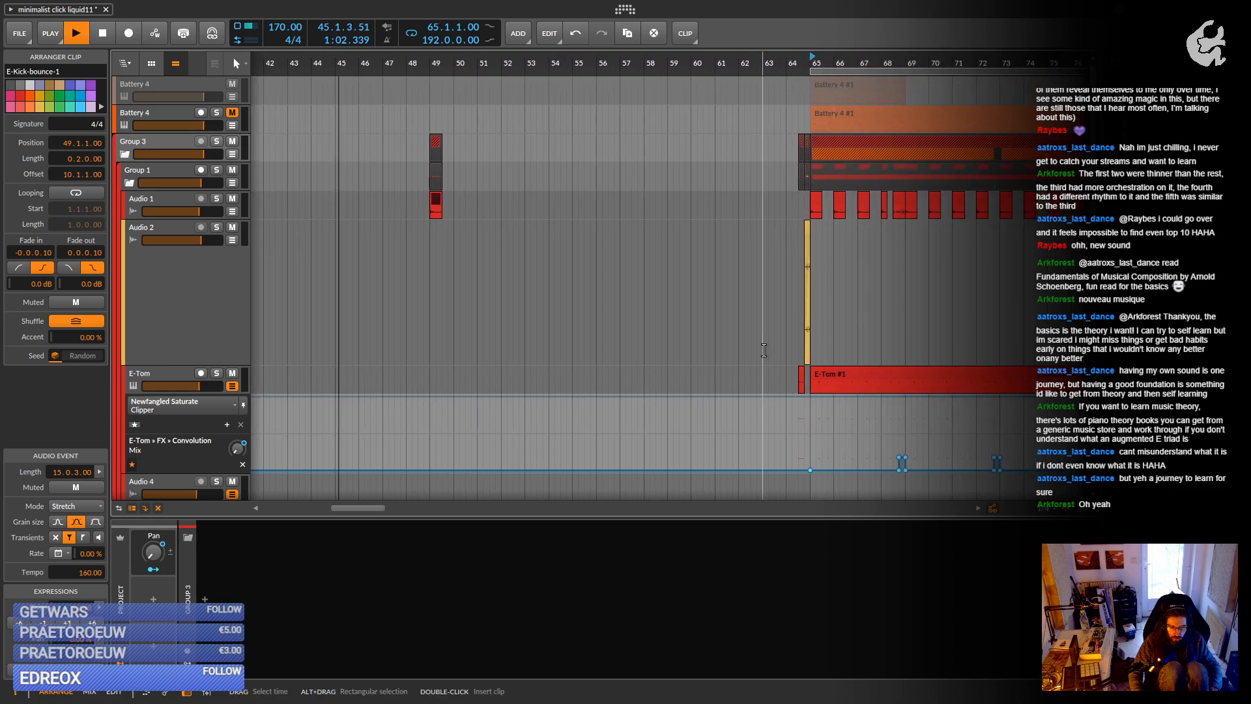
pyautogui.moveTo(809, 243); pyautogui.dragTo(429, 243)
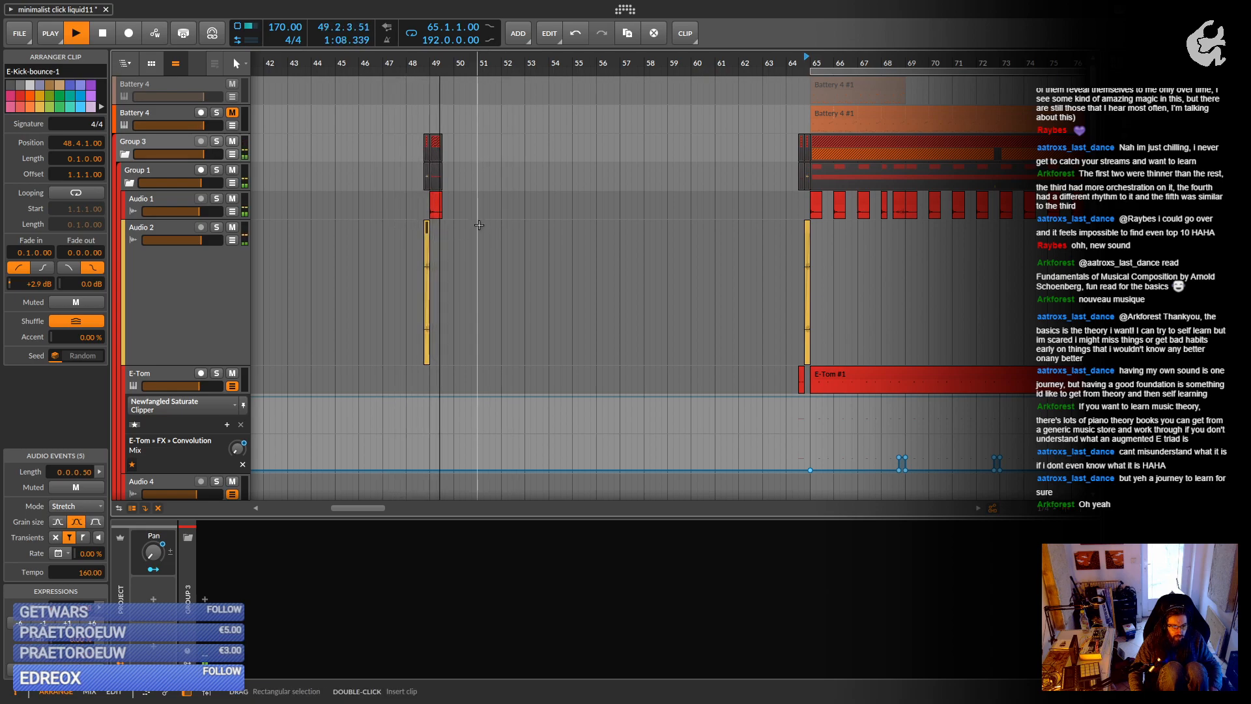
# Unfold Group 9 and reshape Group 1's Filter+ cutoff automation into a curved fall from about bar 56 to bar 65, removing the point near bar 59.
pyautogui.scroll(-5, 479, 225)
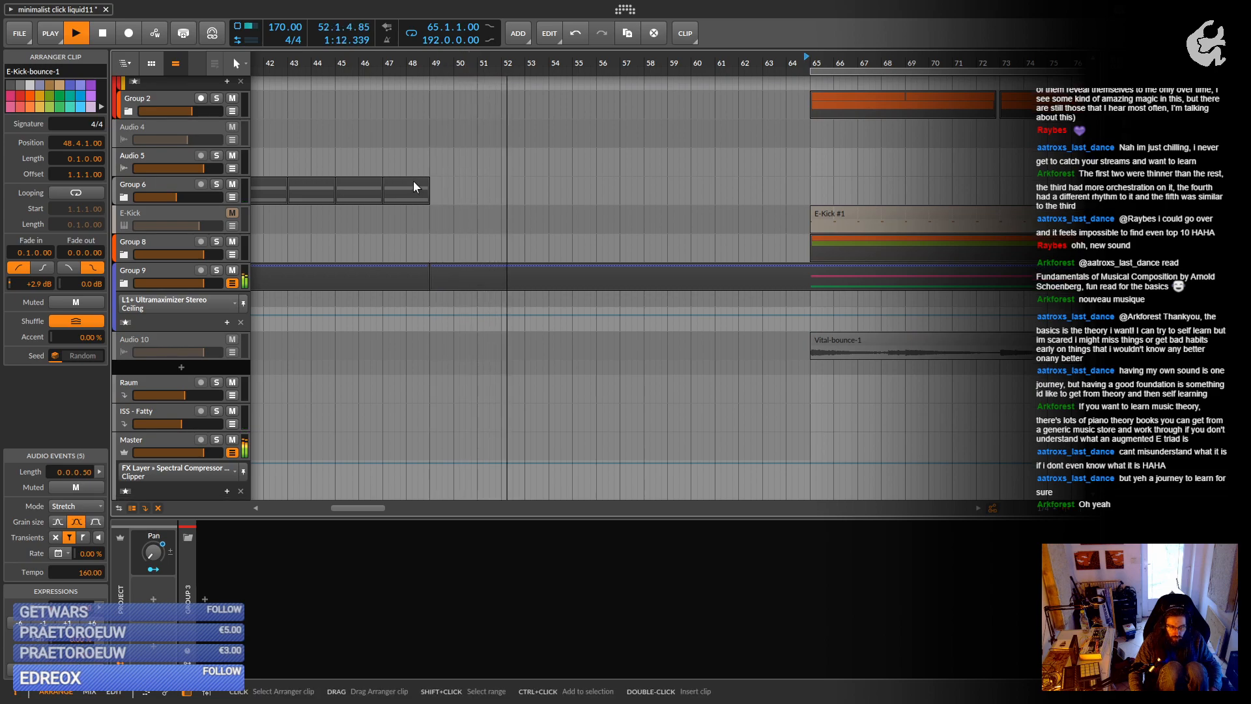
pyautogui.scroll(-4, 547, 205)
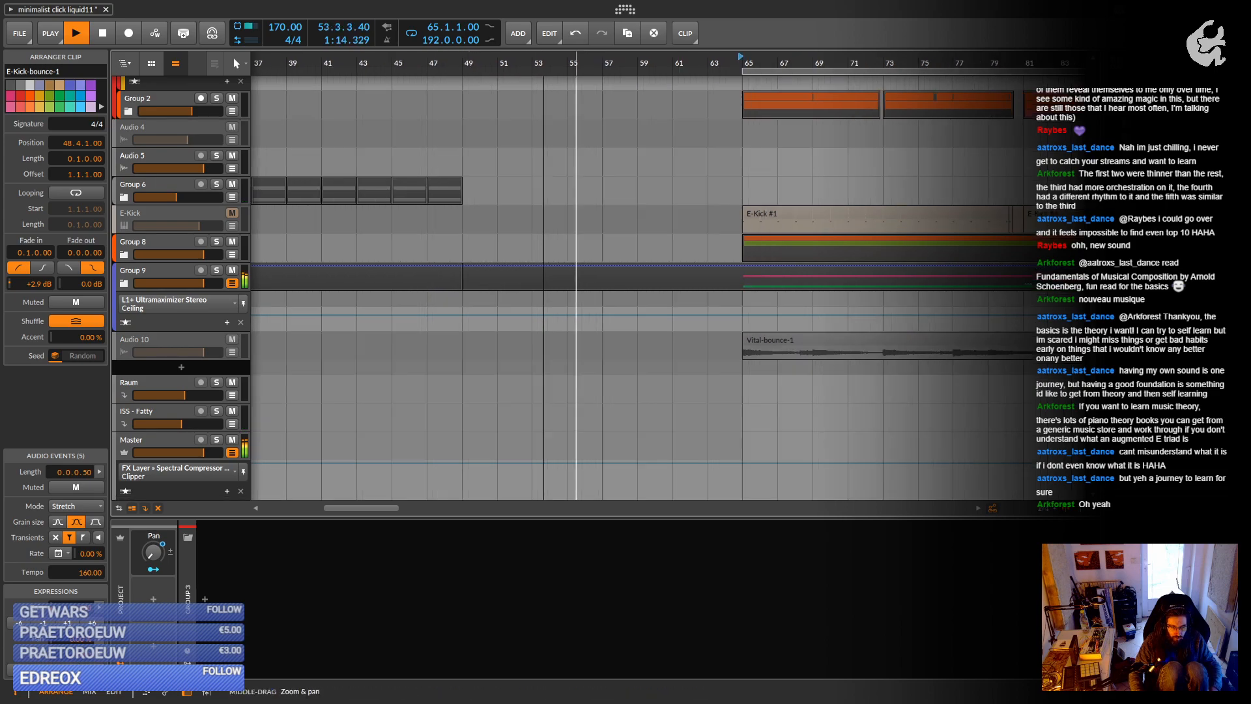
pyautogui.click(125, 284)
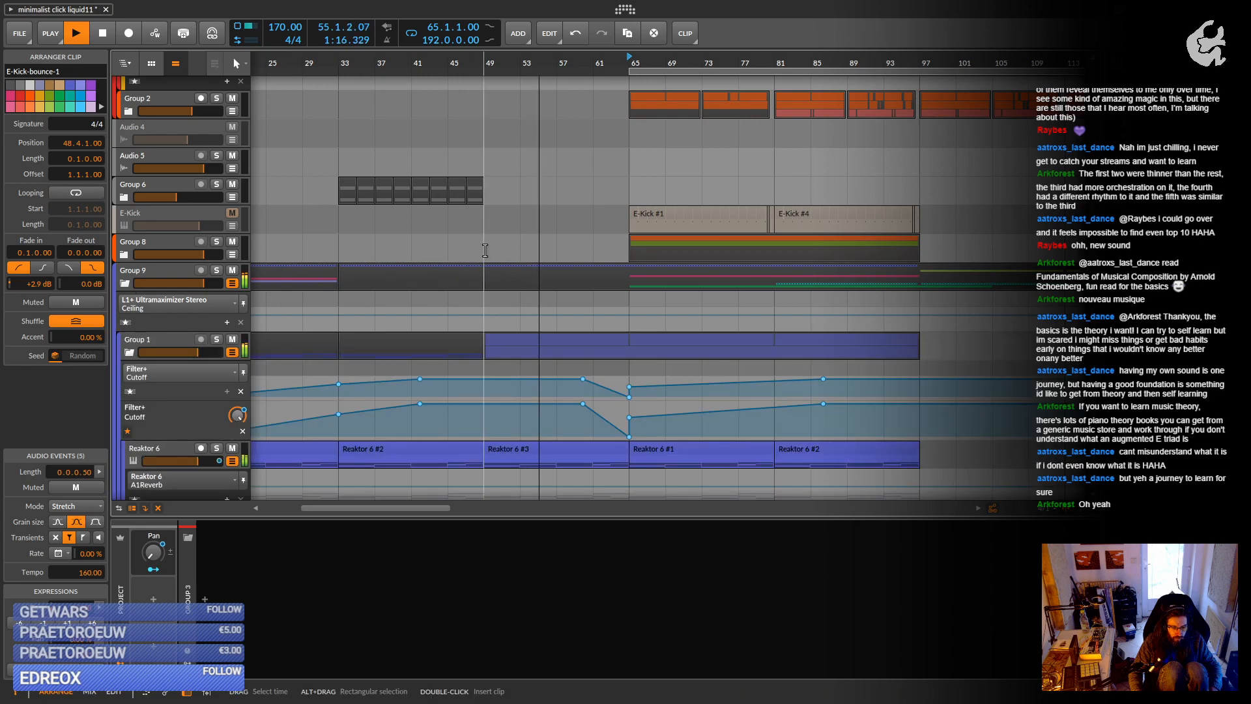
pyautogui.click(550, 379)
pyautogui.doubleClick(582, 379)
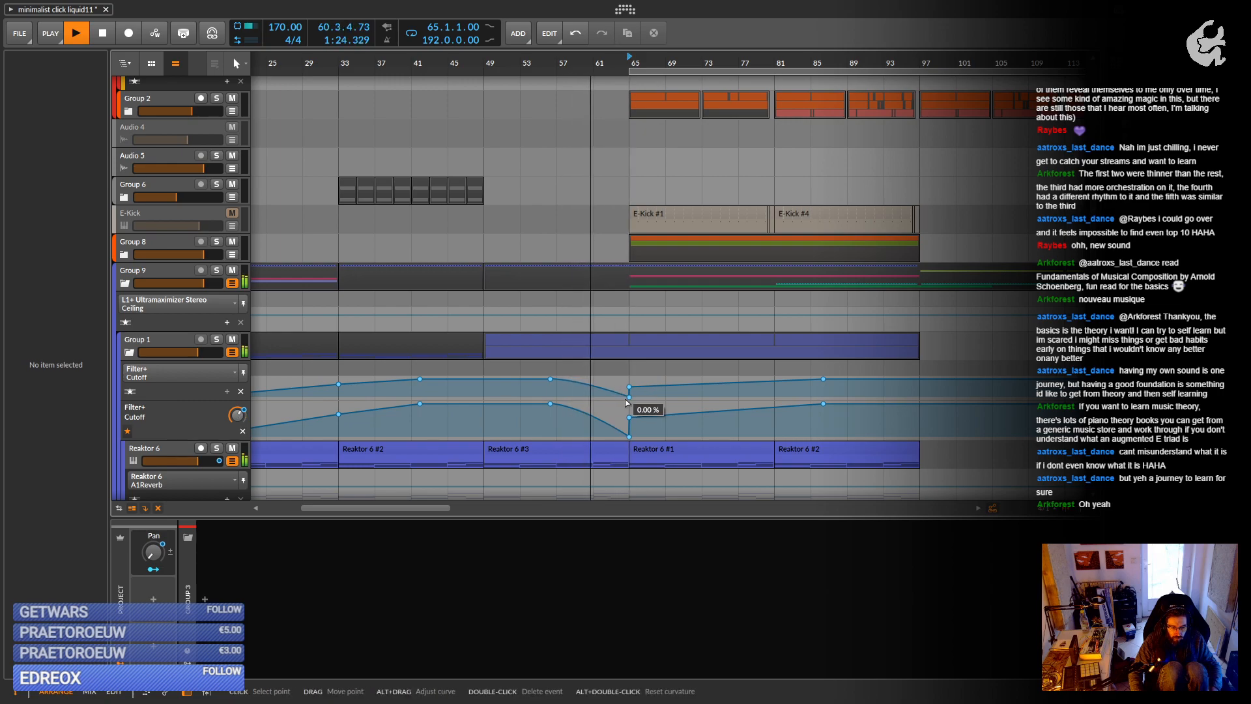
# Delete the section from 65.1.1 to 81.1.1 of the second Reaktor 6 track's clip.
pyautogui.scroll(-5, 625, 403)
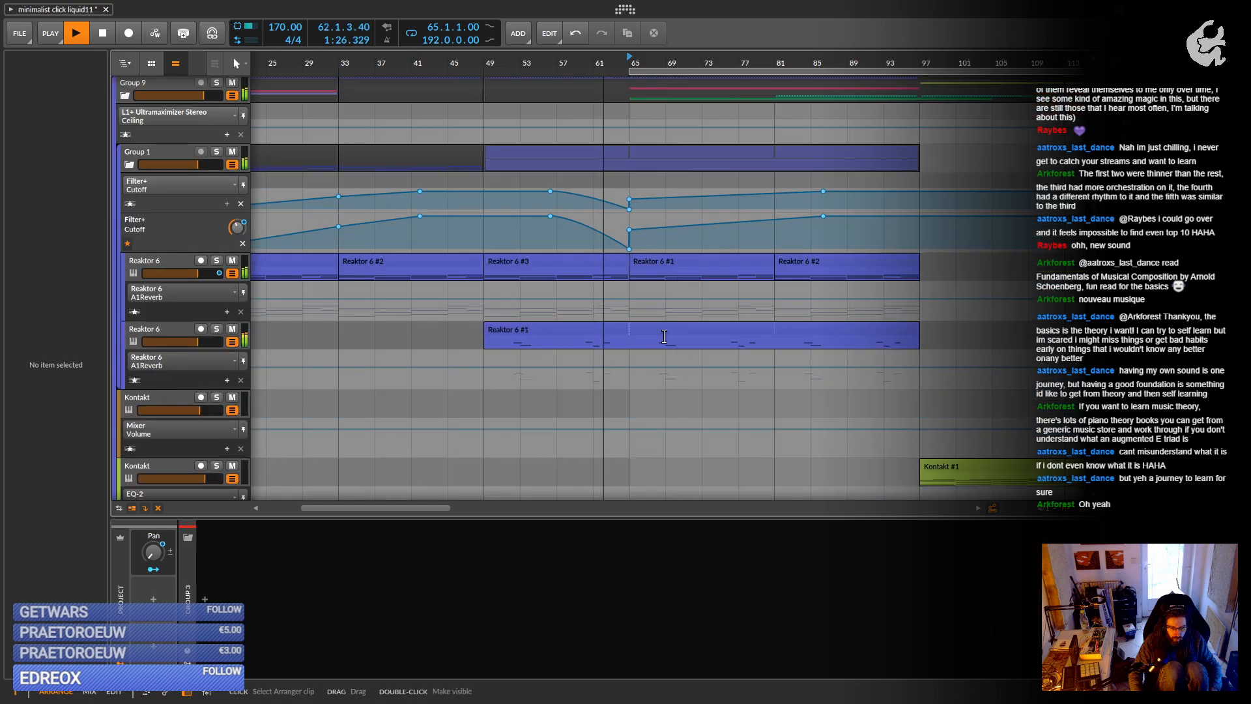
pyautogui.moveTo(630, 346); pyautogui.dragTo(774, 387)
pyautogui.press('Delete')
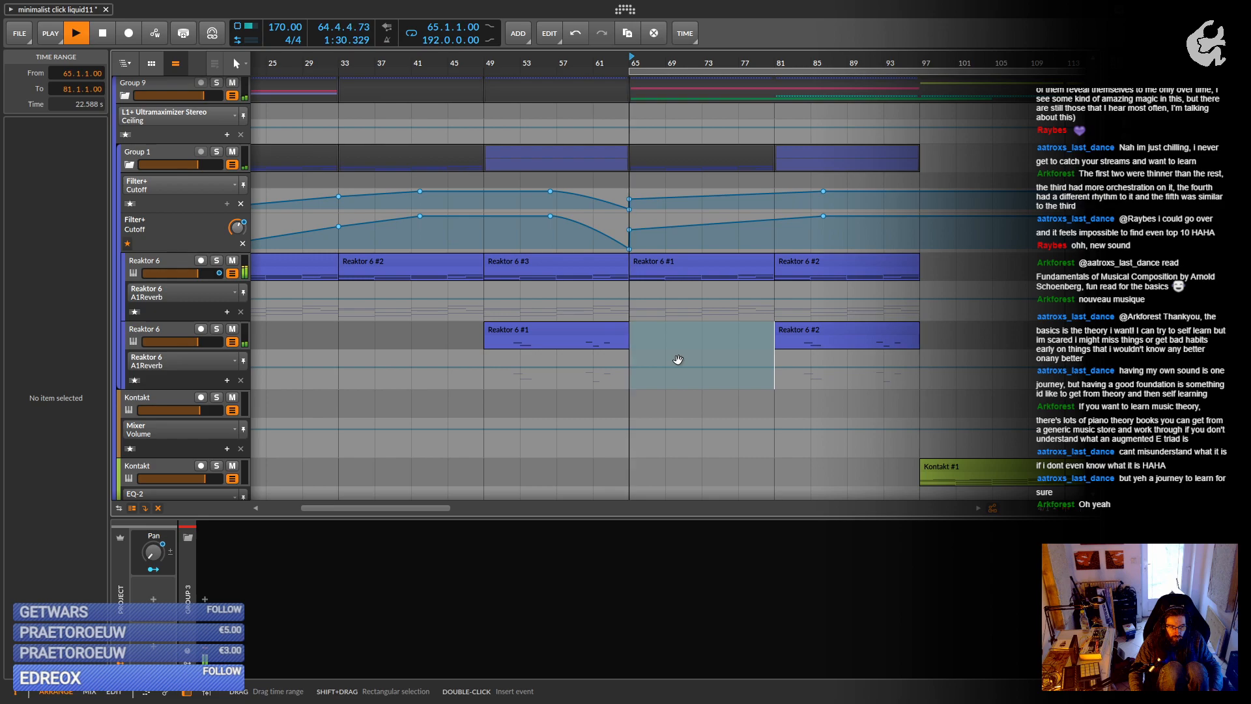
# Move the Quanta clip from bar 65 to 81.1.1.
pyautogui.scroll(5, 678, 359)
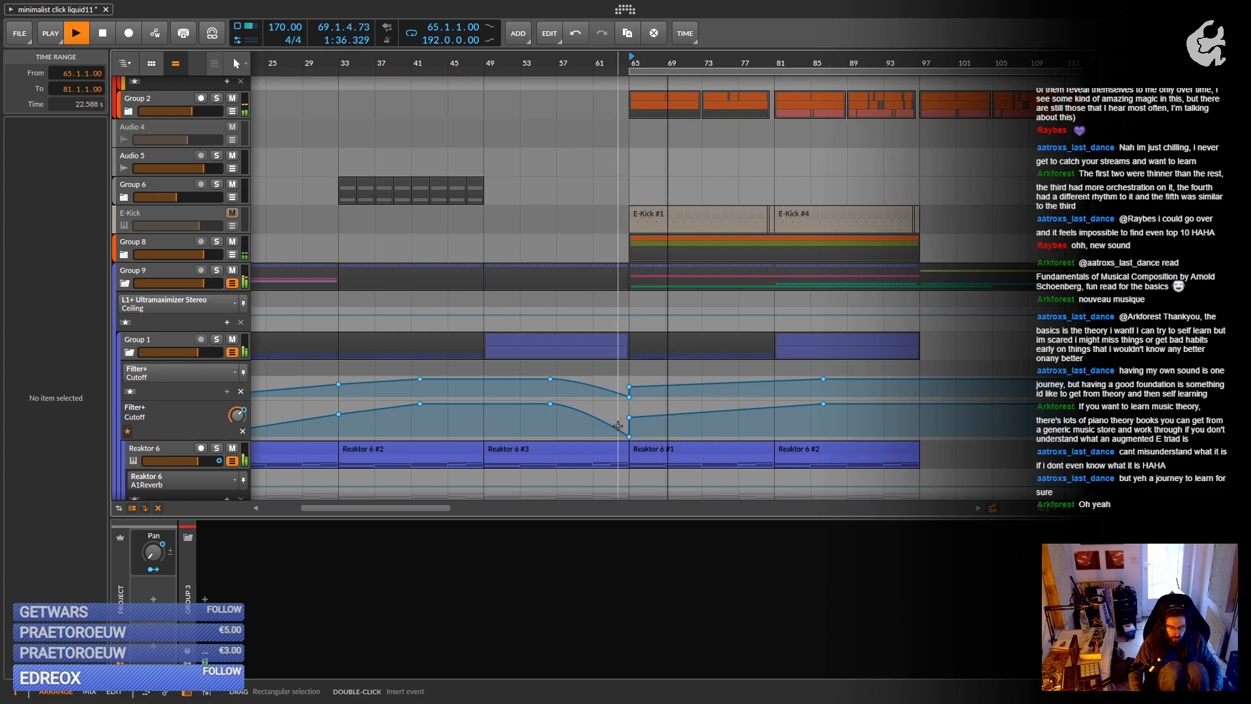
pyautogui.scroll(-7, 635, 397)
pyautogui.scroll(-6, 634, 397)
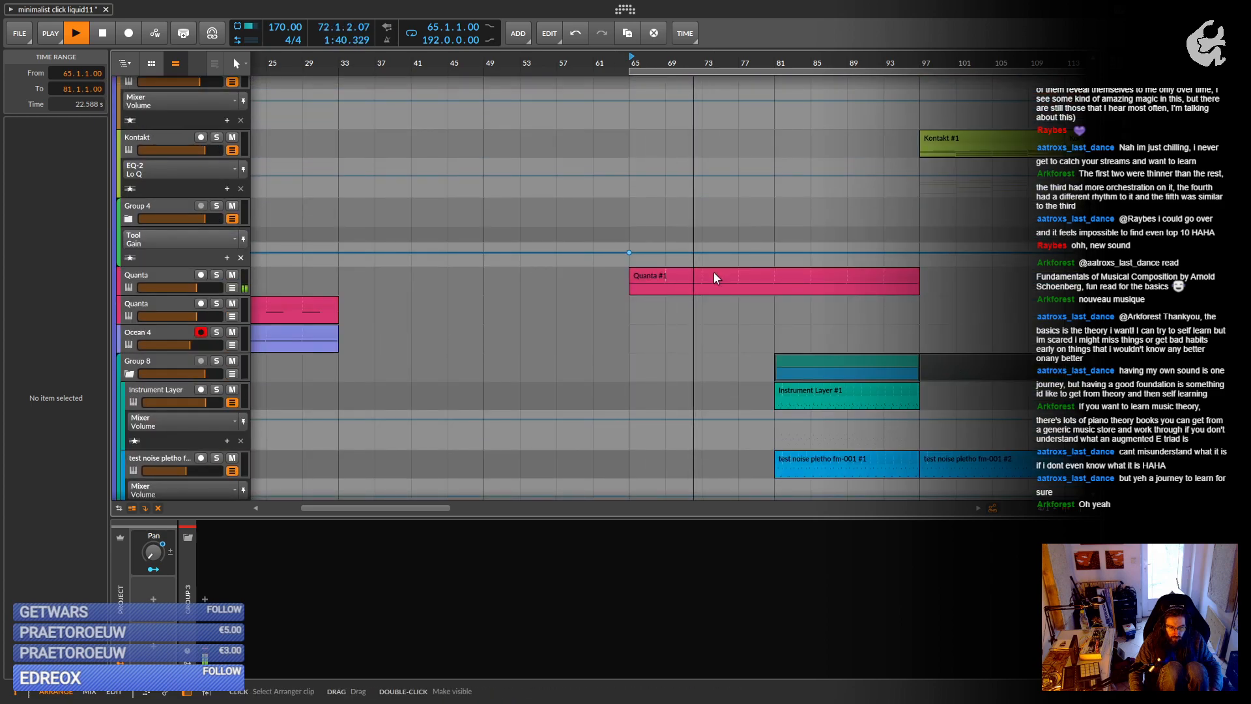
pyautogui.moveTo(716, 276); pyautogui.dragTo(864, 280)
# Copy the Quanta clip from bar 81 to 49.1.1 and shorten the copy to 16 bars.
pyautogui.scroll(5, 831, 462)
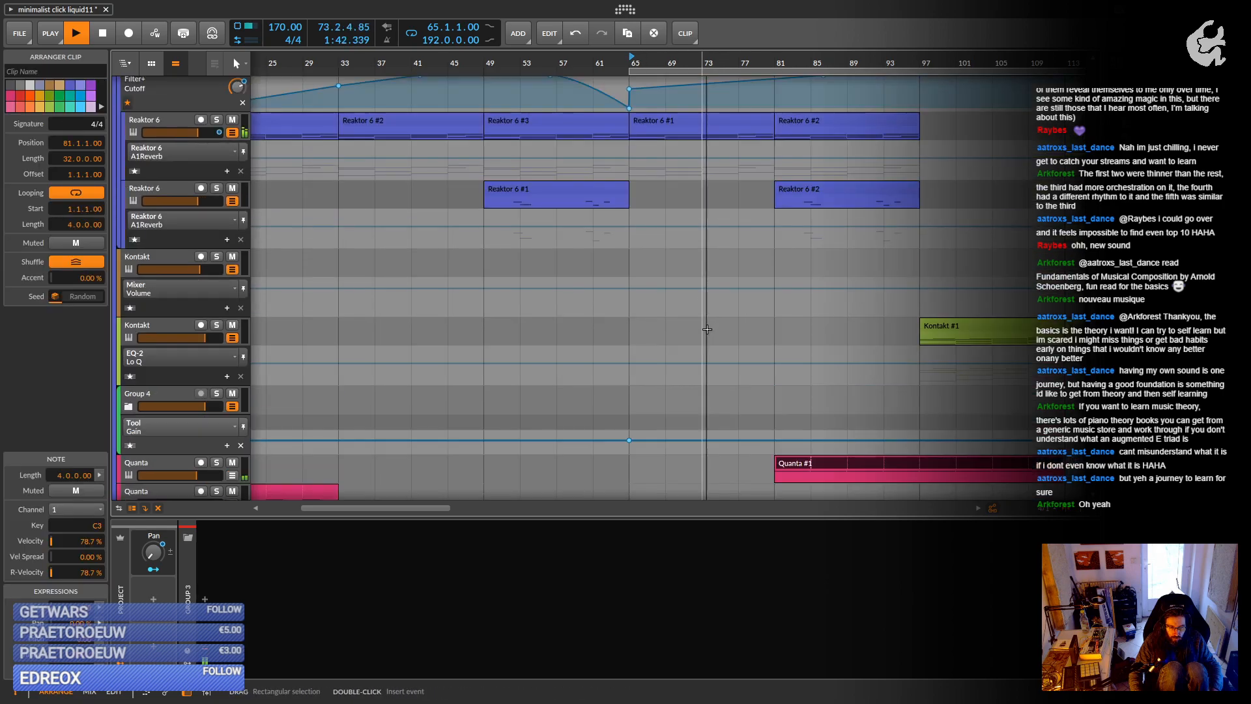
pyautogui.moveTo(833, 462); pyautogui.dragTo(538, 460)
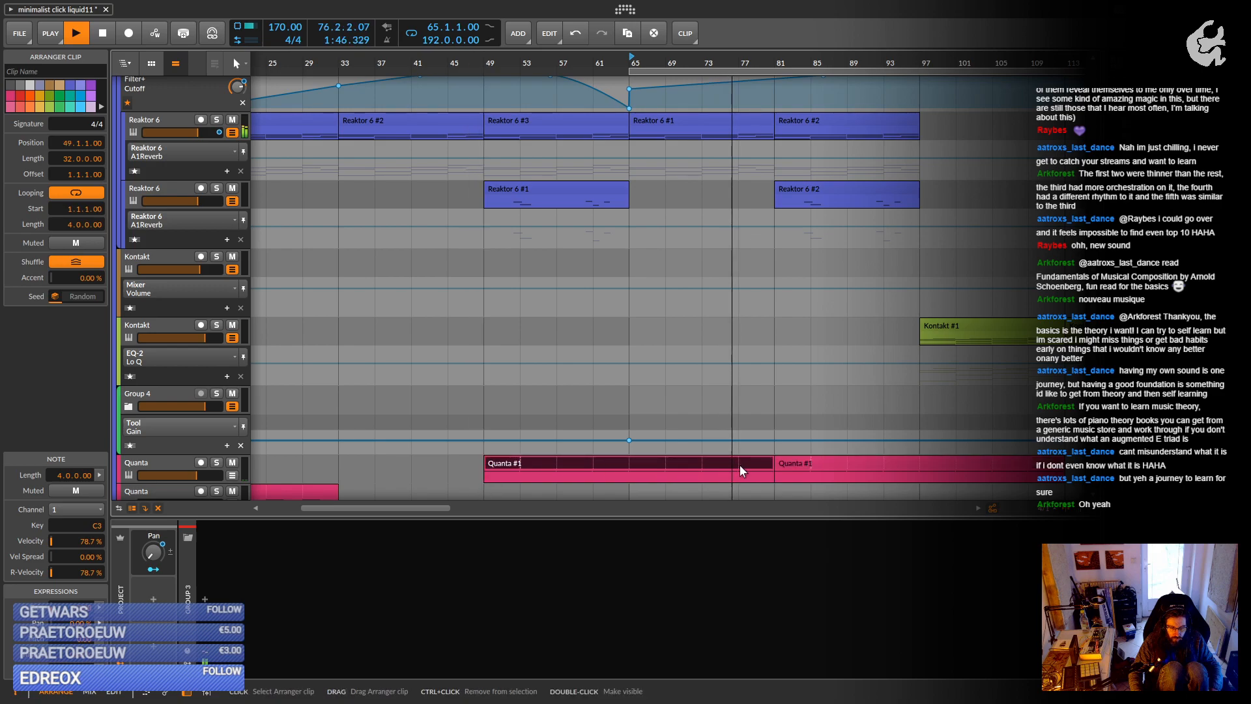
pyautogui.moveTo(771, 470); pyautogui.dragTo(616, 472)
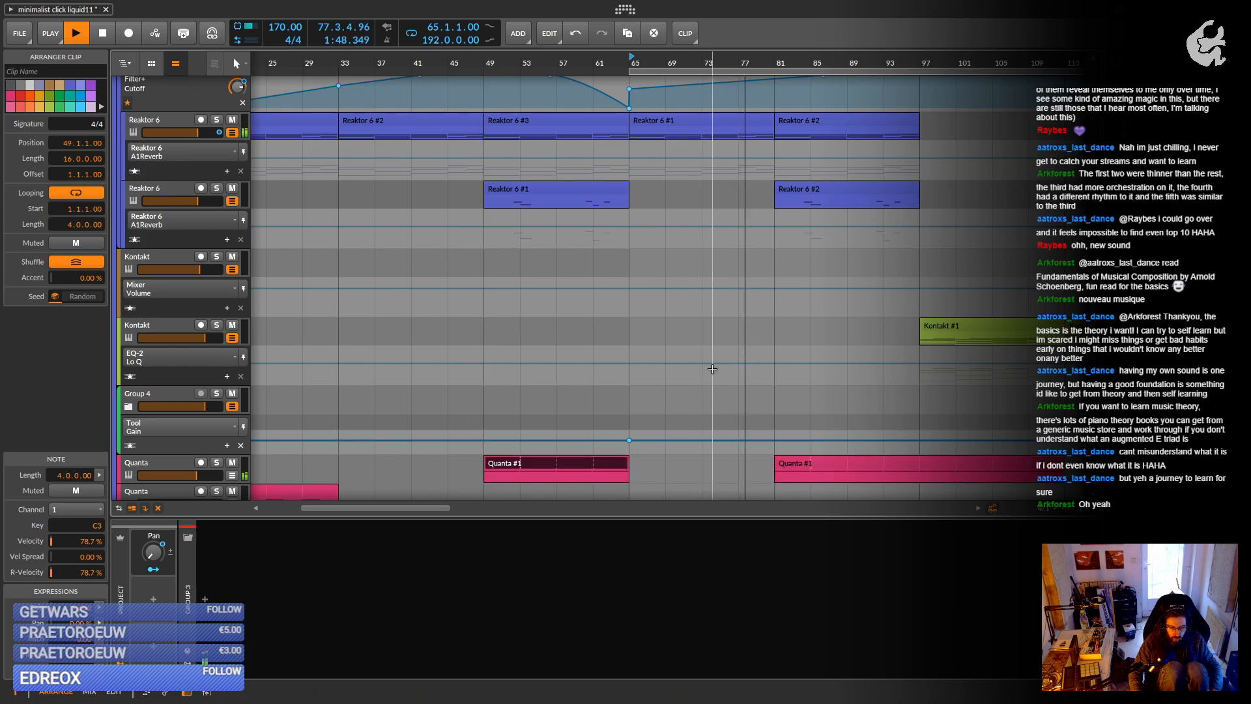
# Extend the Quanta clip at 81.1.1 to a length of 48 bars, ending level with the second Kontakt clip.
pyautogui.scroll(5, 714, 373)
pyautogui.scroll(2, 714, 372)
pyautogui.scroll(-3, 684, 395)
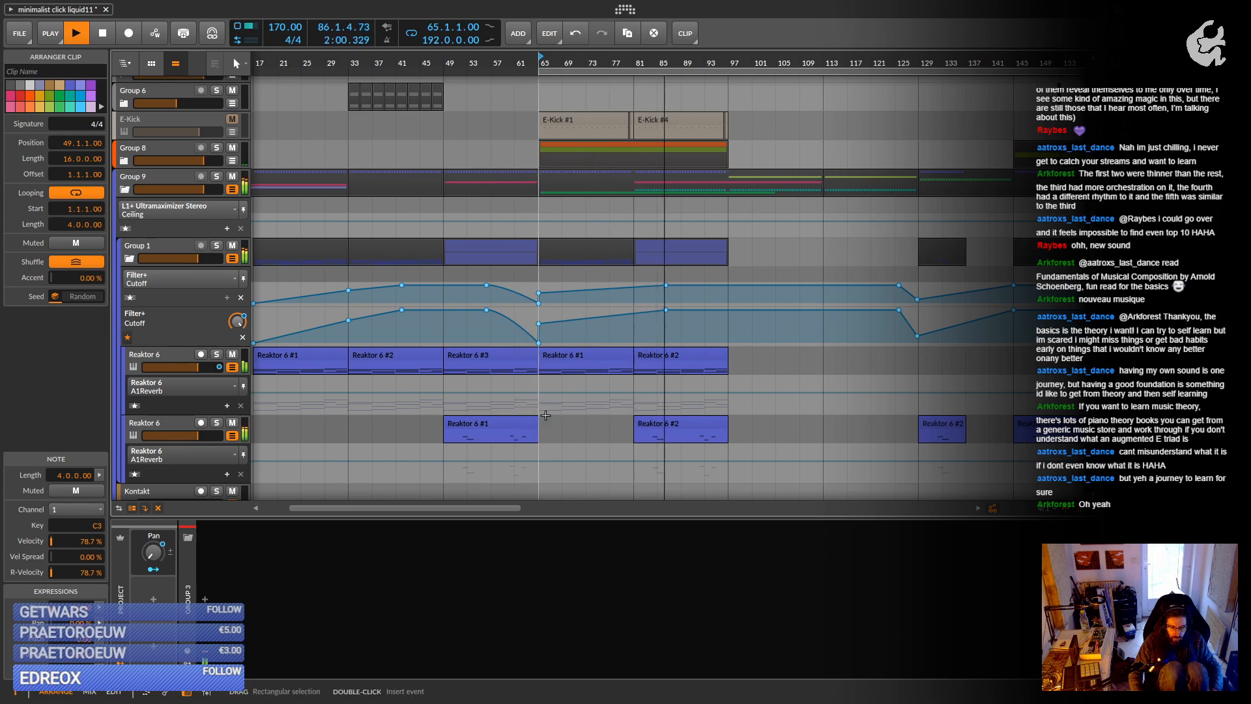
pyautogui.moveTo(604, 393); pyautogui.dragTo(546, 392)
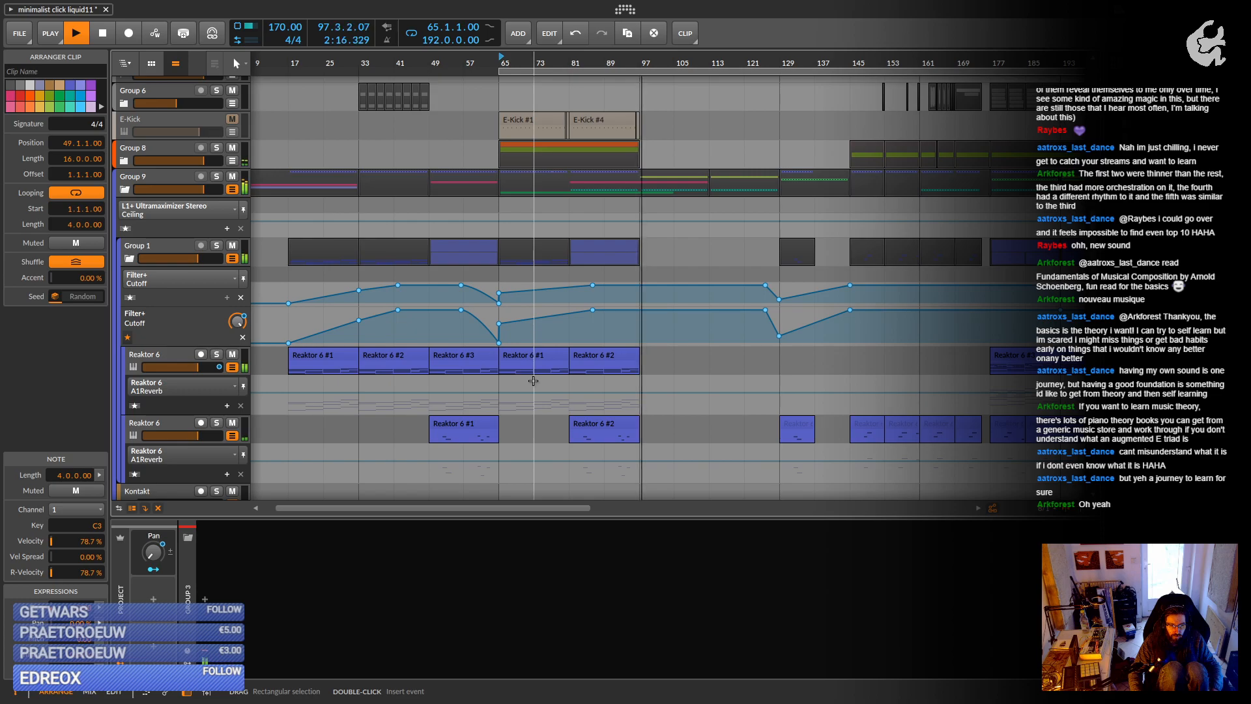
pyautogui.scroll(-10, 533, 380)
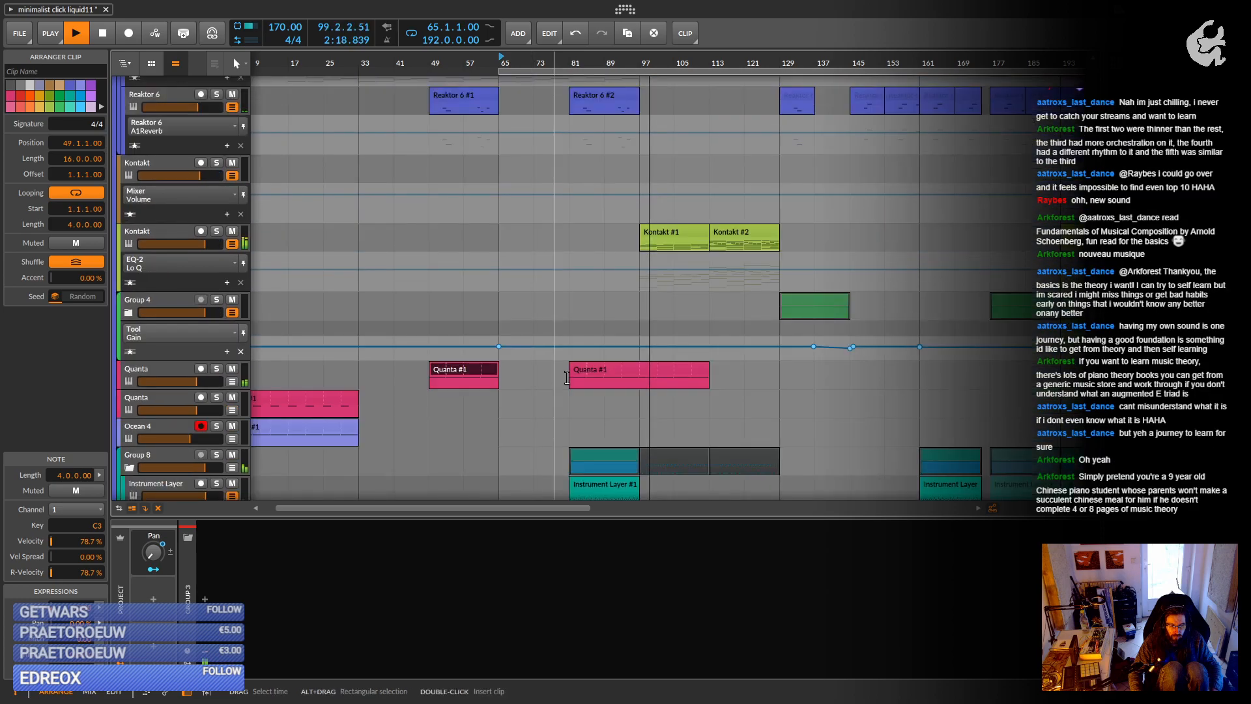
pyautogui.click(658, 370)
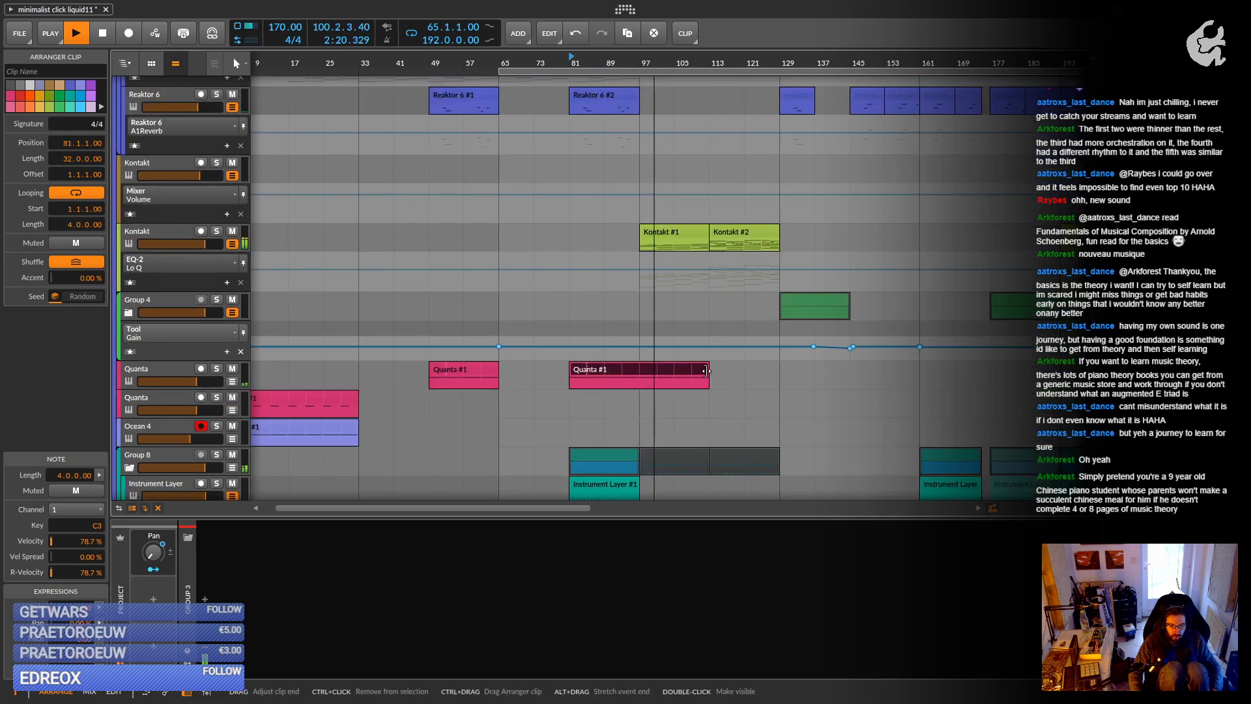
pyautogui.moveTo(706, 371); pyautogui.dragTo(770, 371)
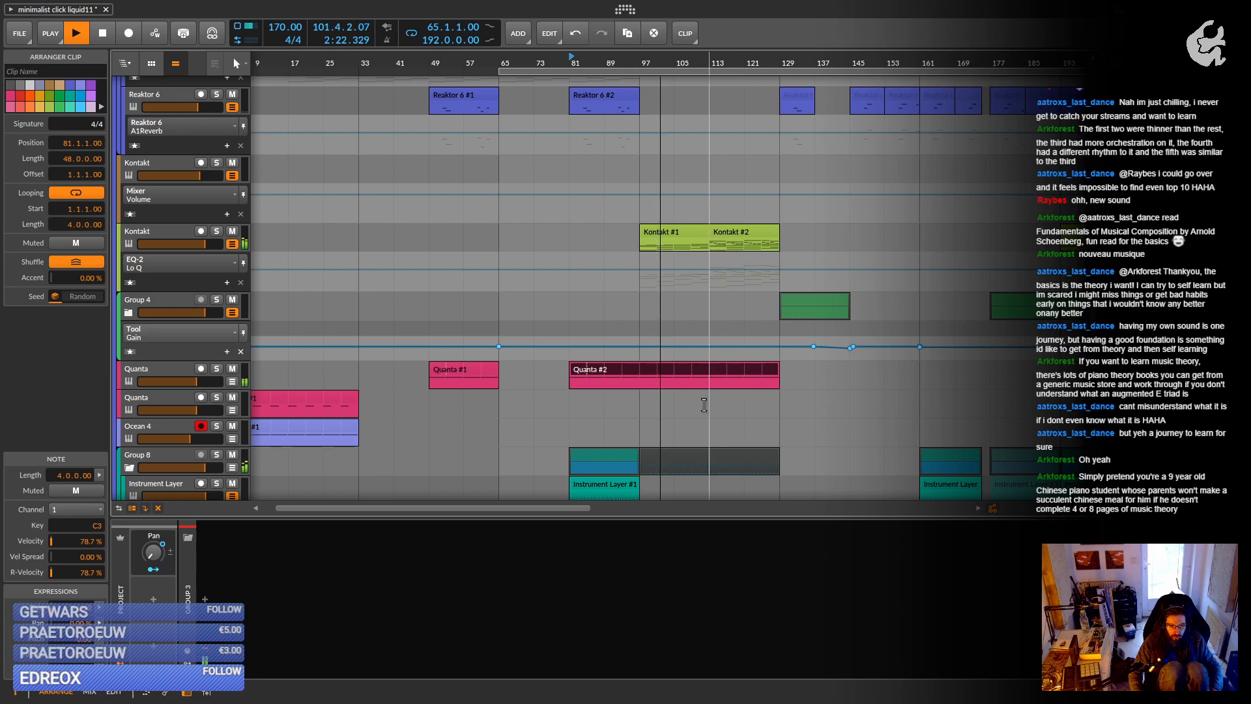
# Lower the test noise pletho fm track's volume to -13.7 dB and fold its parent group, Group 8.
pyautogui.scroll(-8, 704, 405)
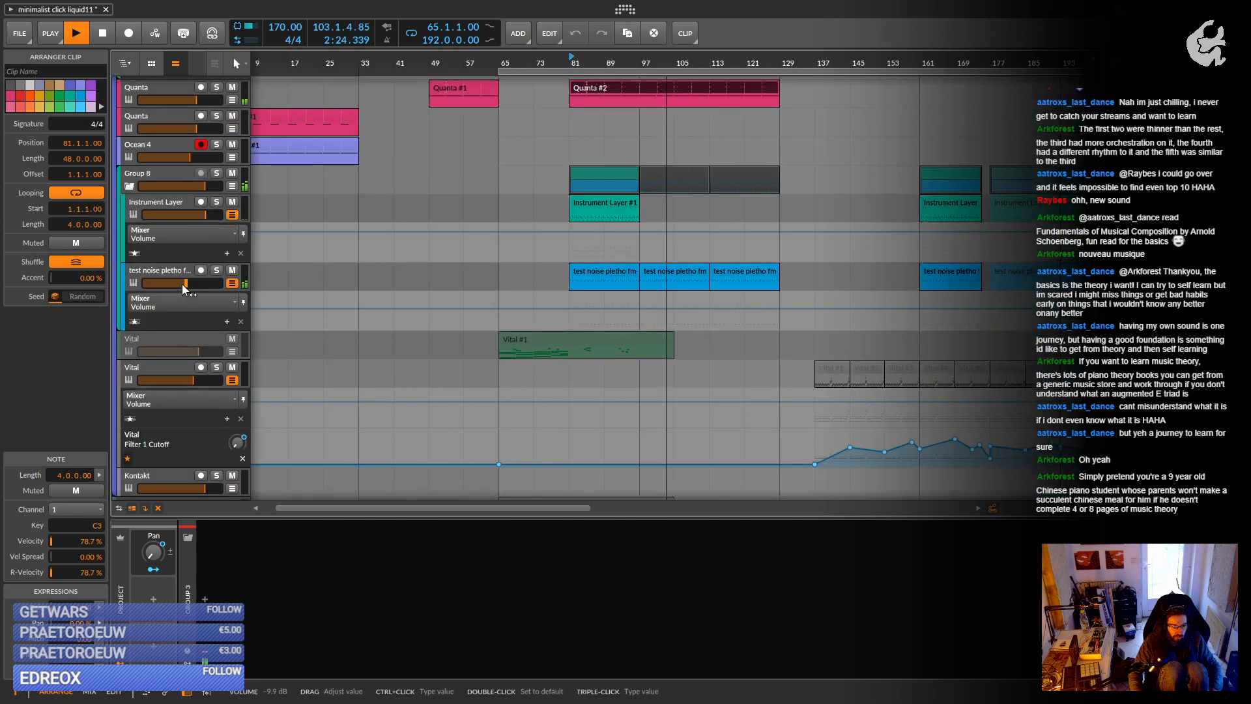
pyautogui.moveTo(183, 285); pyautogui.dragTo(180, 283)
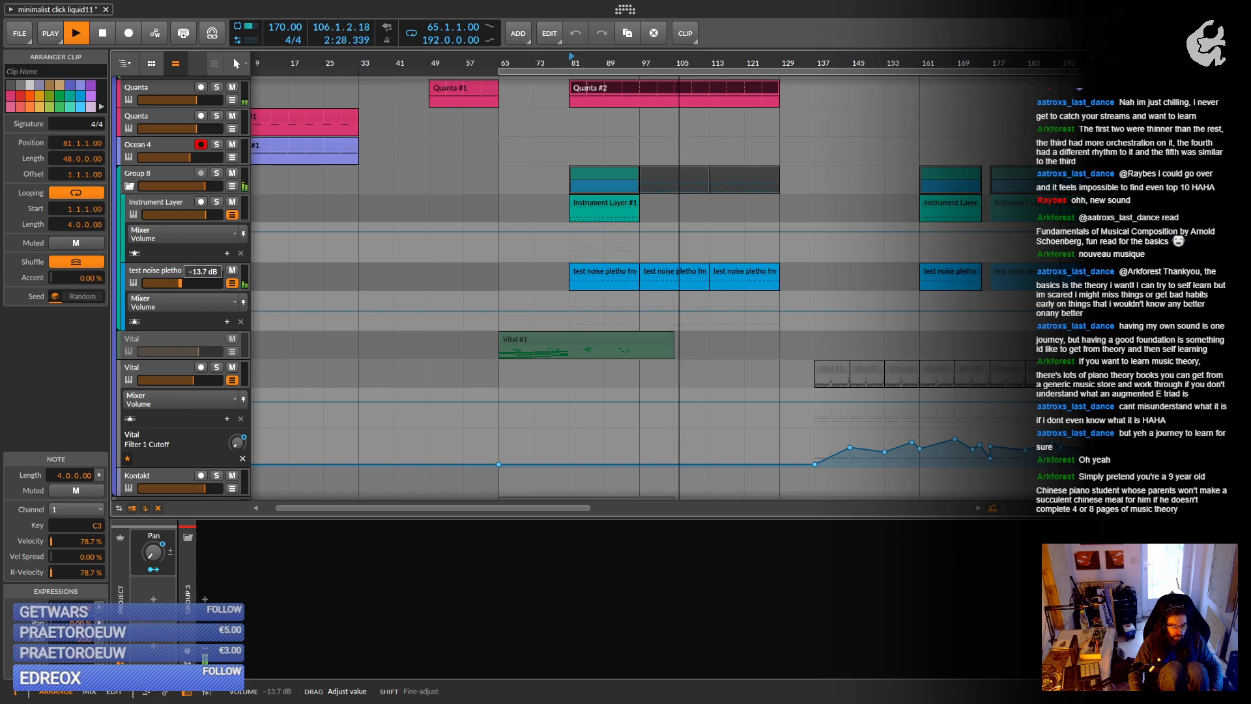
pyautogui.click(166, 271)
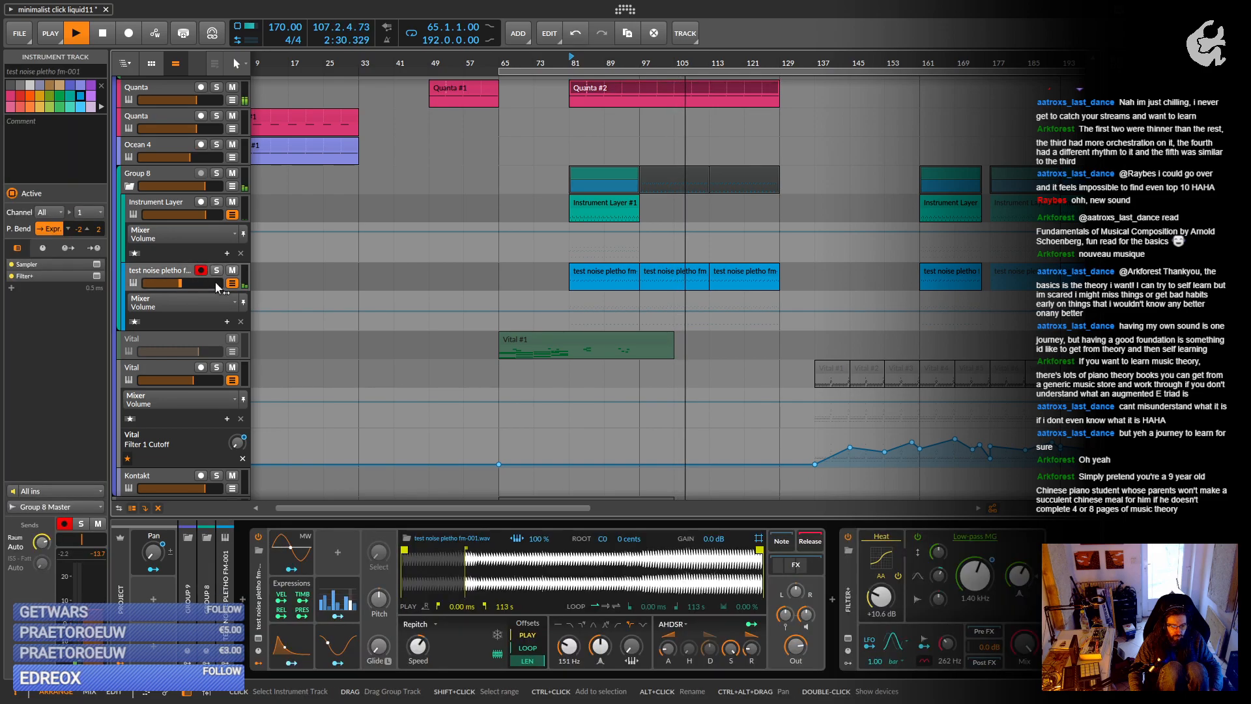
pyautogui.click(134, 187)
pyautogui.click(129, 187)
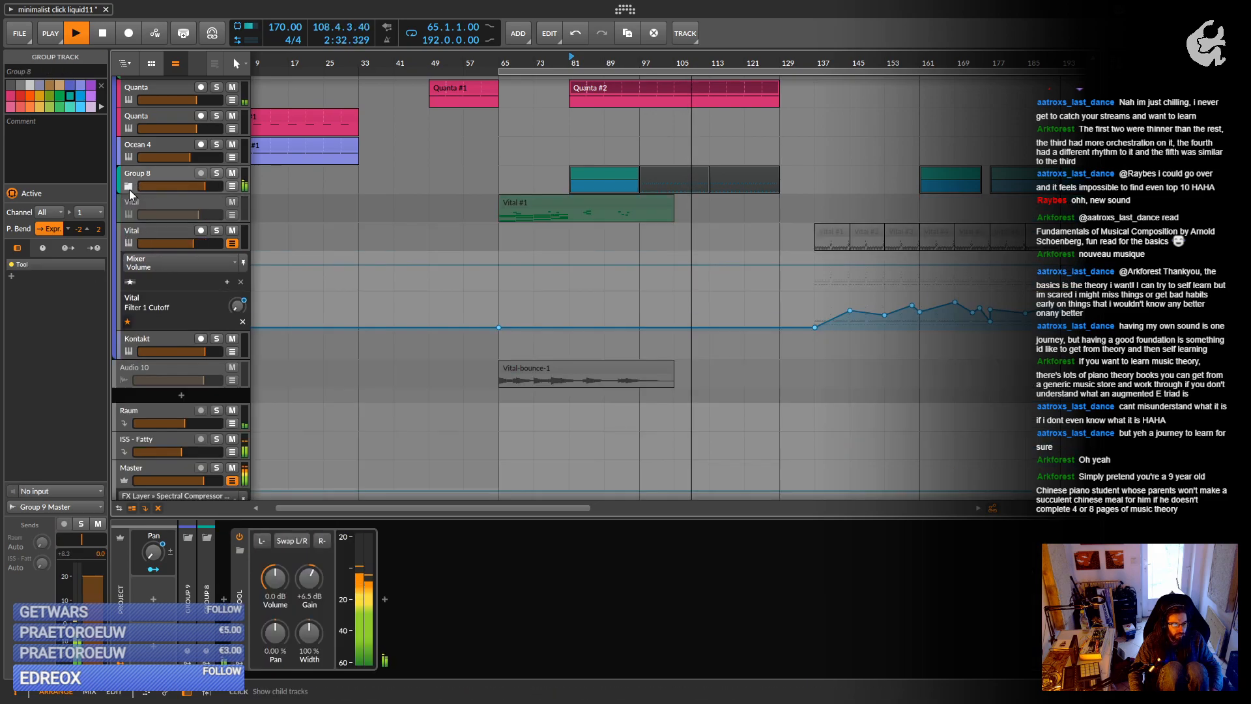
# Look over the whole arrangement from the synth groups to the return tracks, and show the Master track's device chain.
pyautogui.scroll(5, 397, 306)
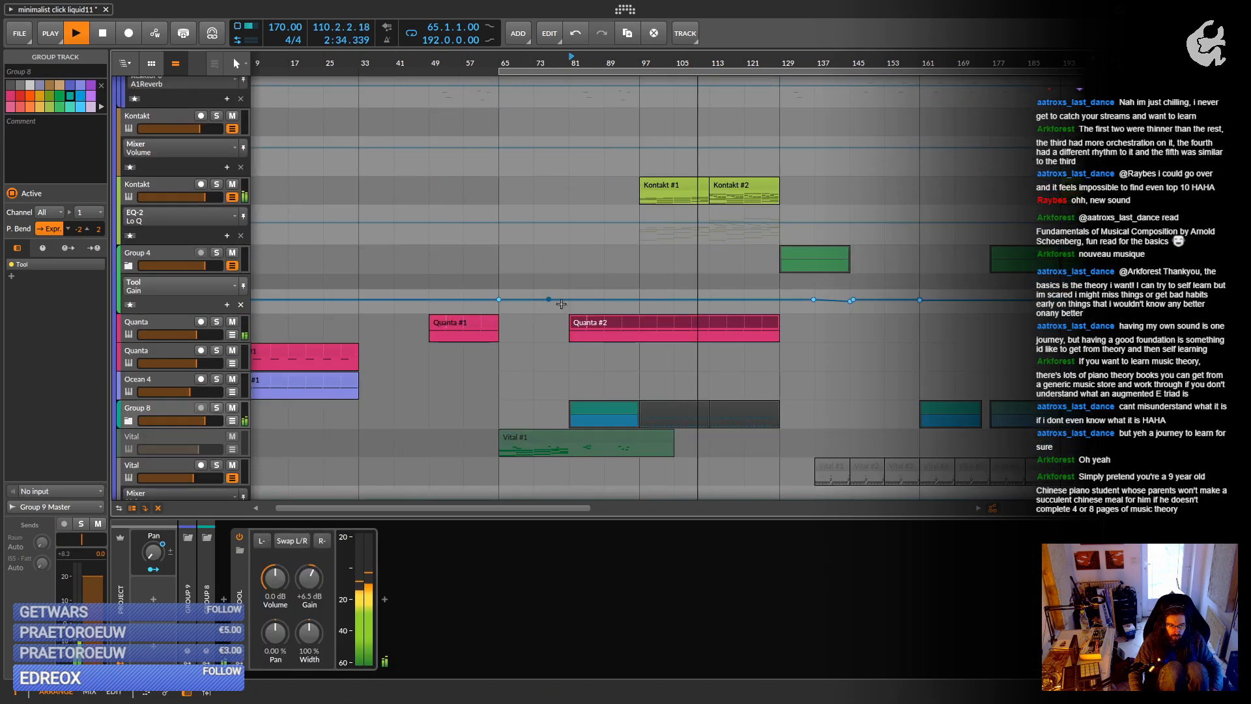
pyautogui.scroll(1, 619, 304)
pyautogui.scroll(1, 620, 304)
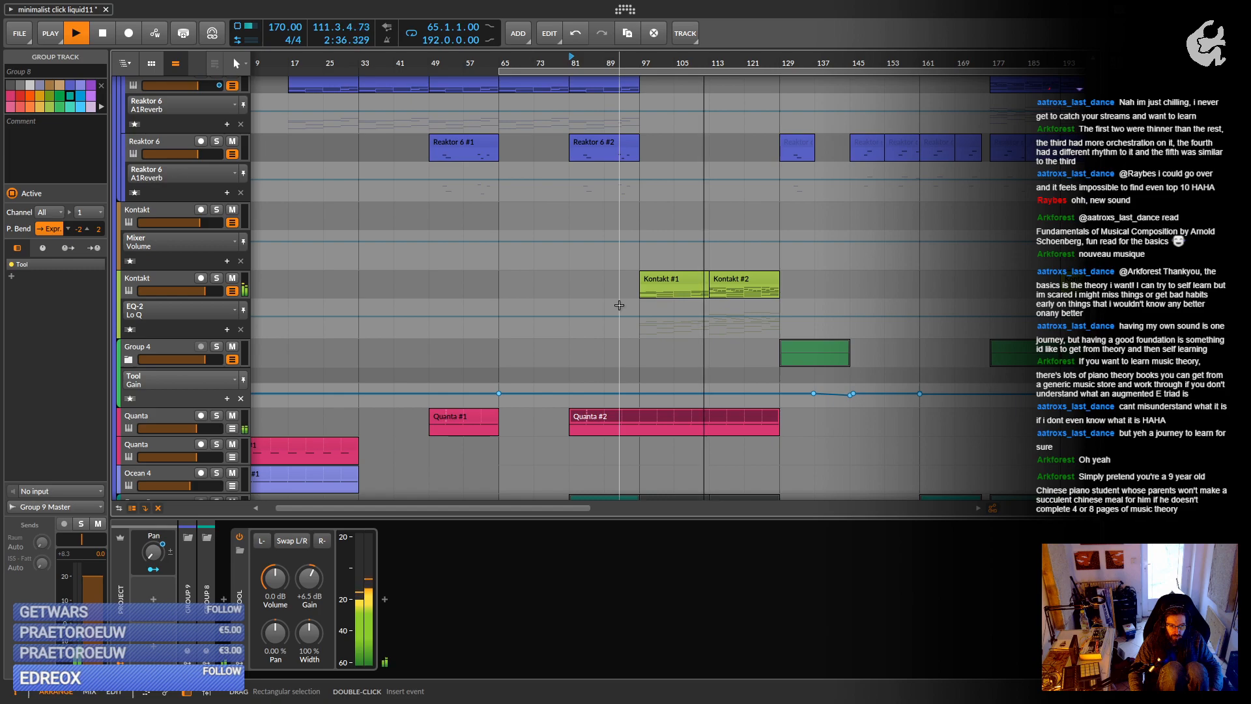
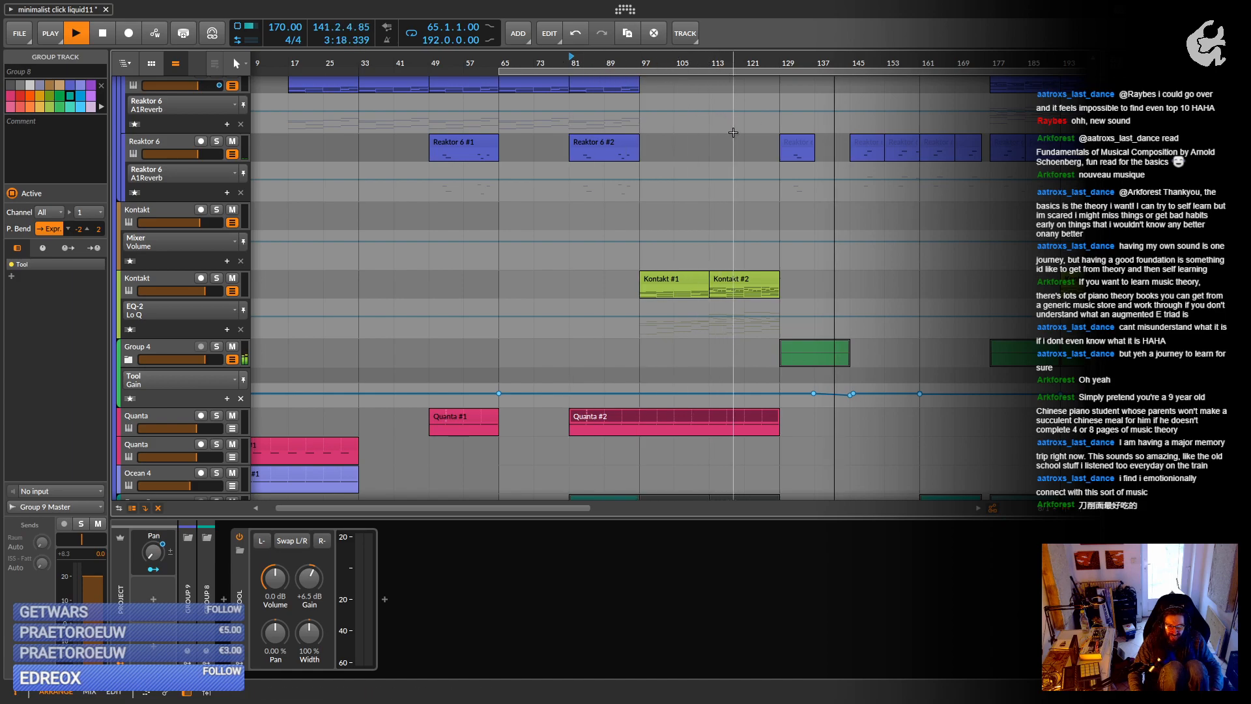
pyautogui.moveTo(733, 132); pyautogui.dragTo(627, 129)
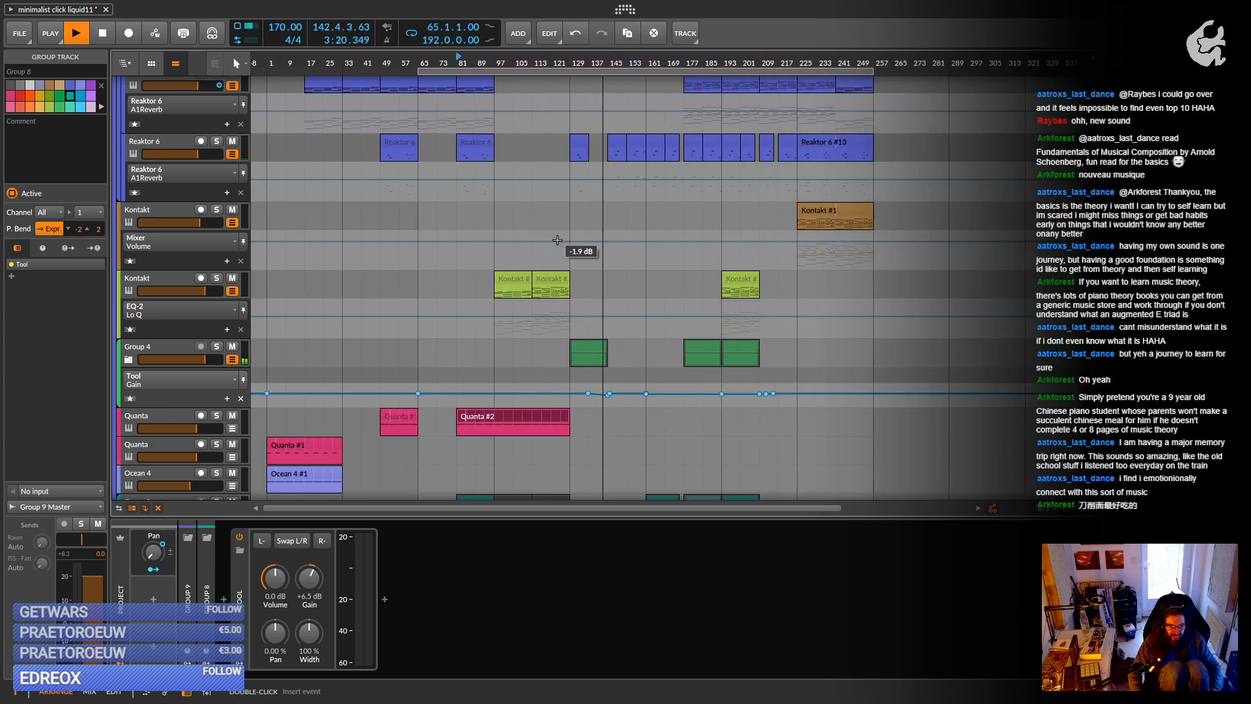
pyautogui.scroll(3, 520, 249)
pyautogui.scroll(3, 520, 249)
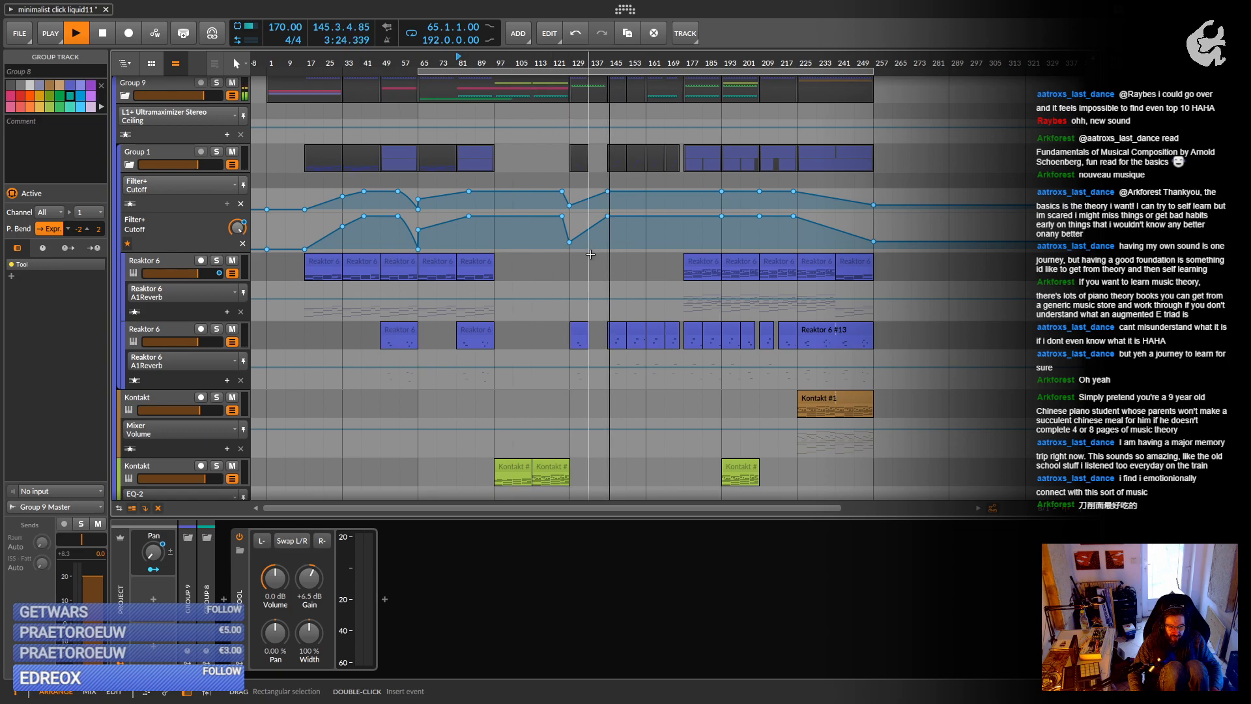
pyautogui.scroll(-3, 604, 263)
pyautogui.scroll(-2, 603, 263)
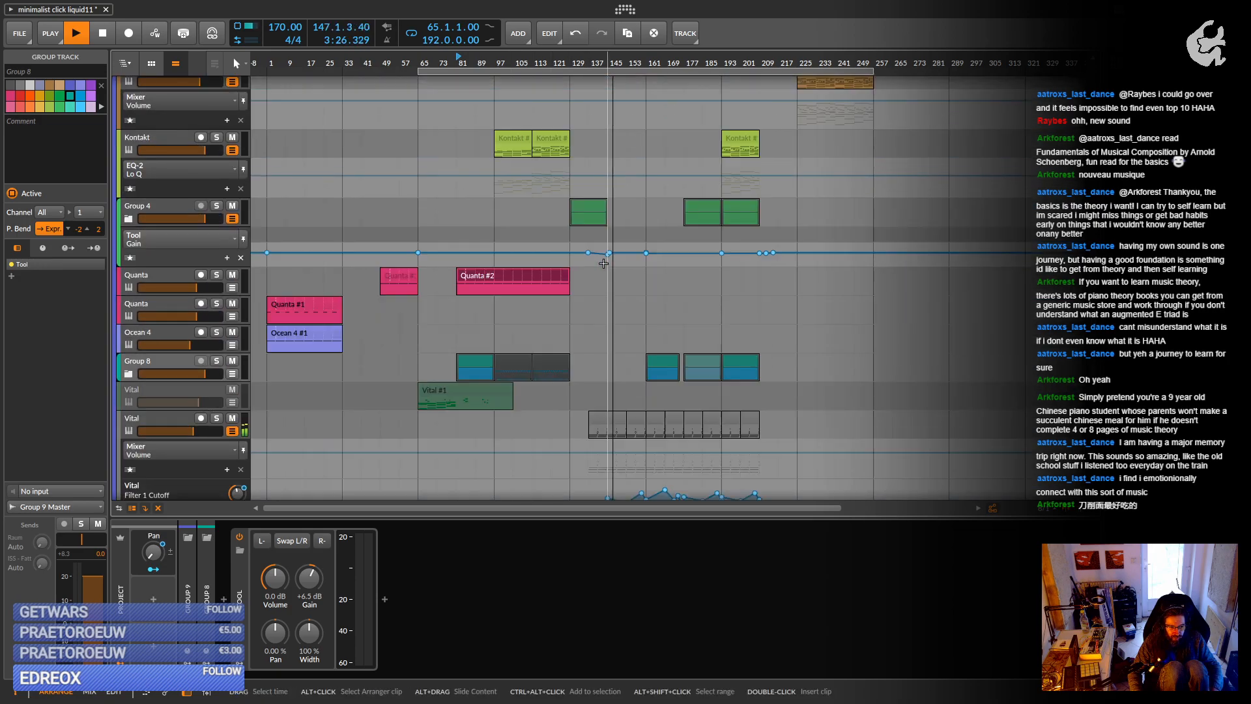
pyautogui.scroll(-2, 604, 263)
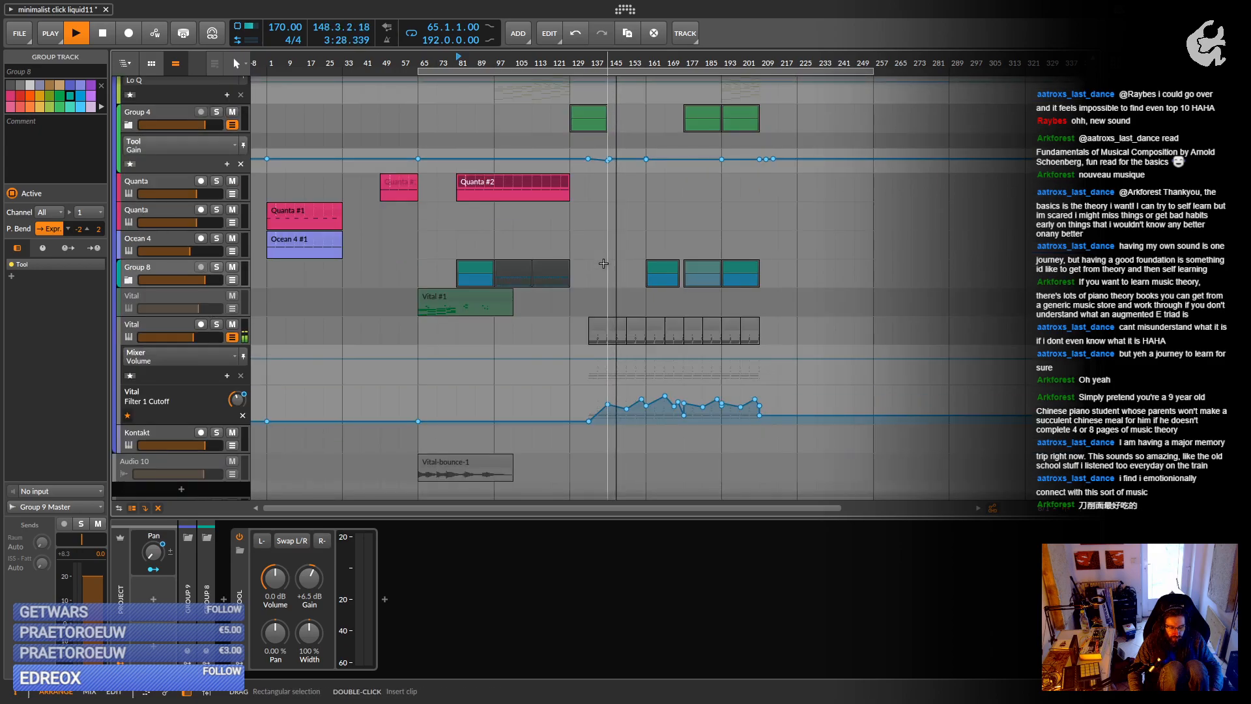
pyautogui.scroll(-2, 168, 347)
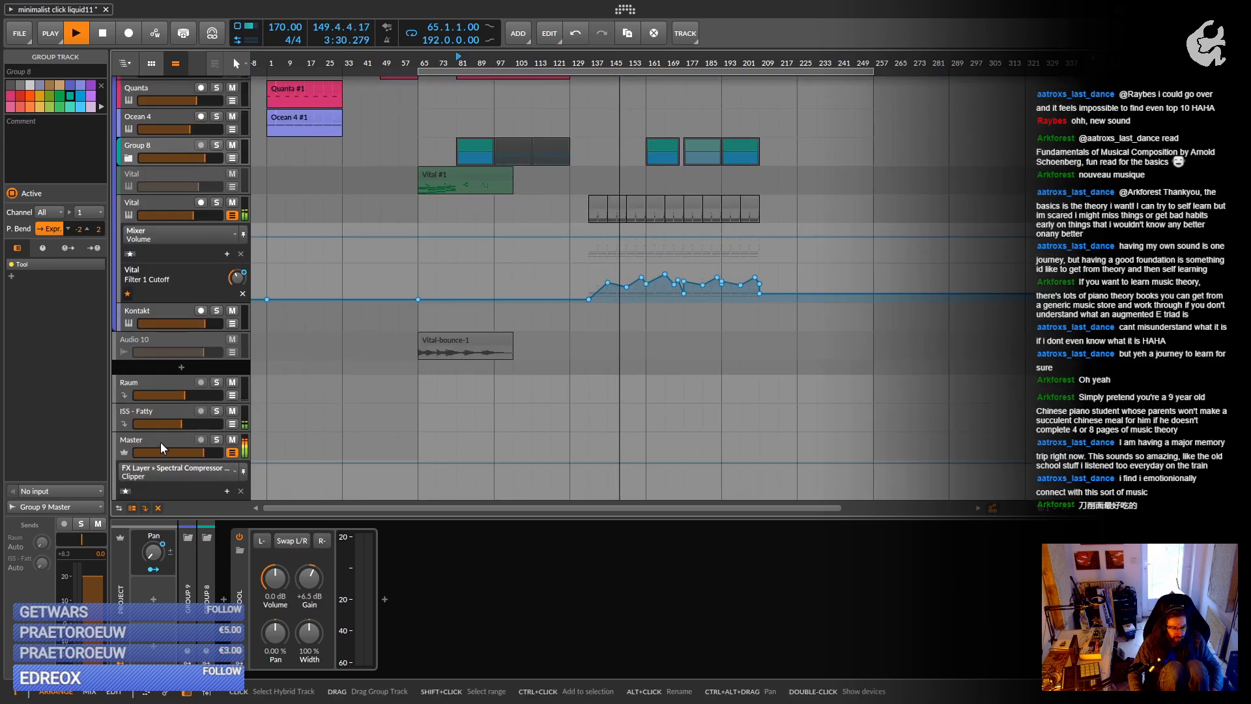
pyautogui.click(160, 440)
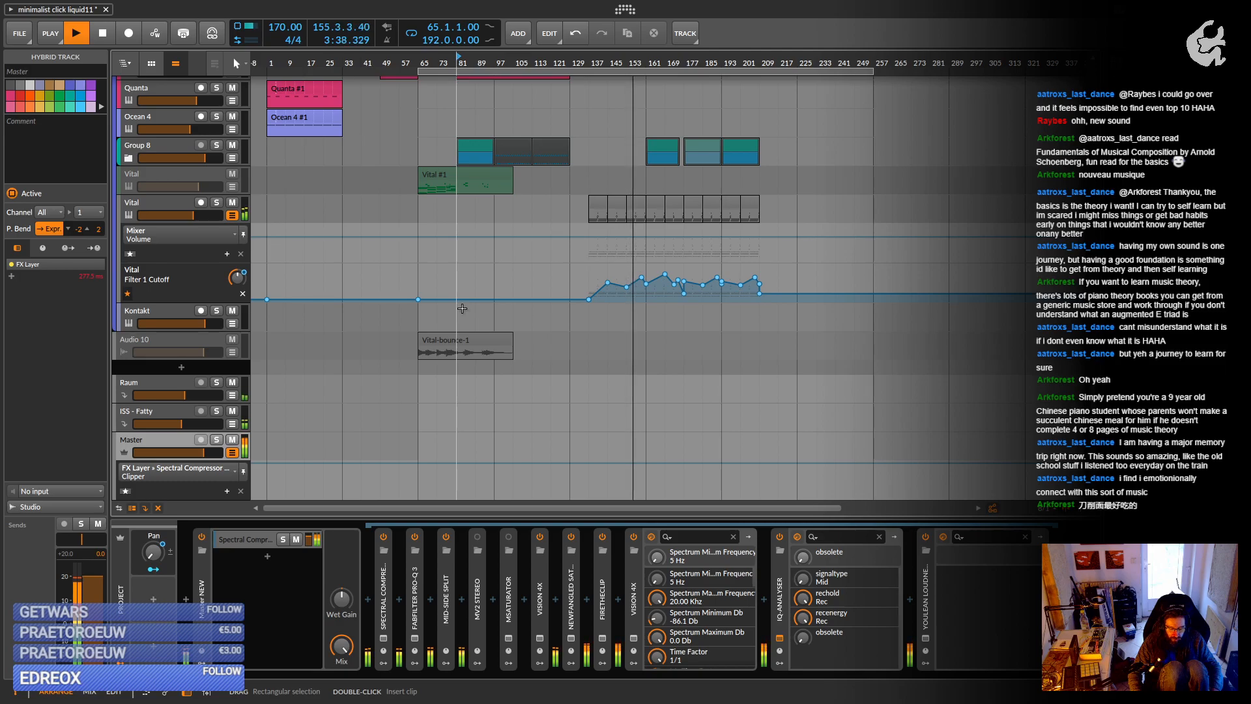
# Insert an EQ-2 after iZotope Trash 2 on Group 2 and set its low band to -15.6 dB at 192 Hz.
pyautogui.scroll(5, 505, 332)
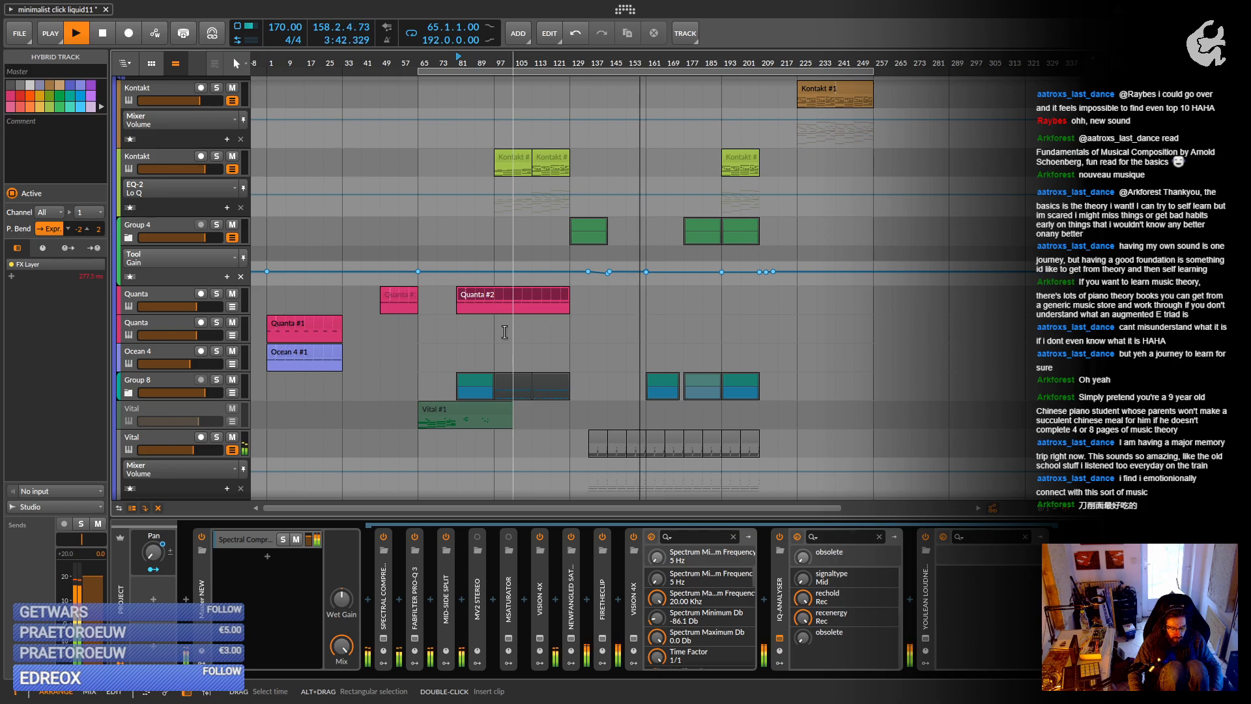
pyautogui.scroll(8, 504, 333)
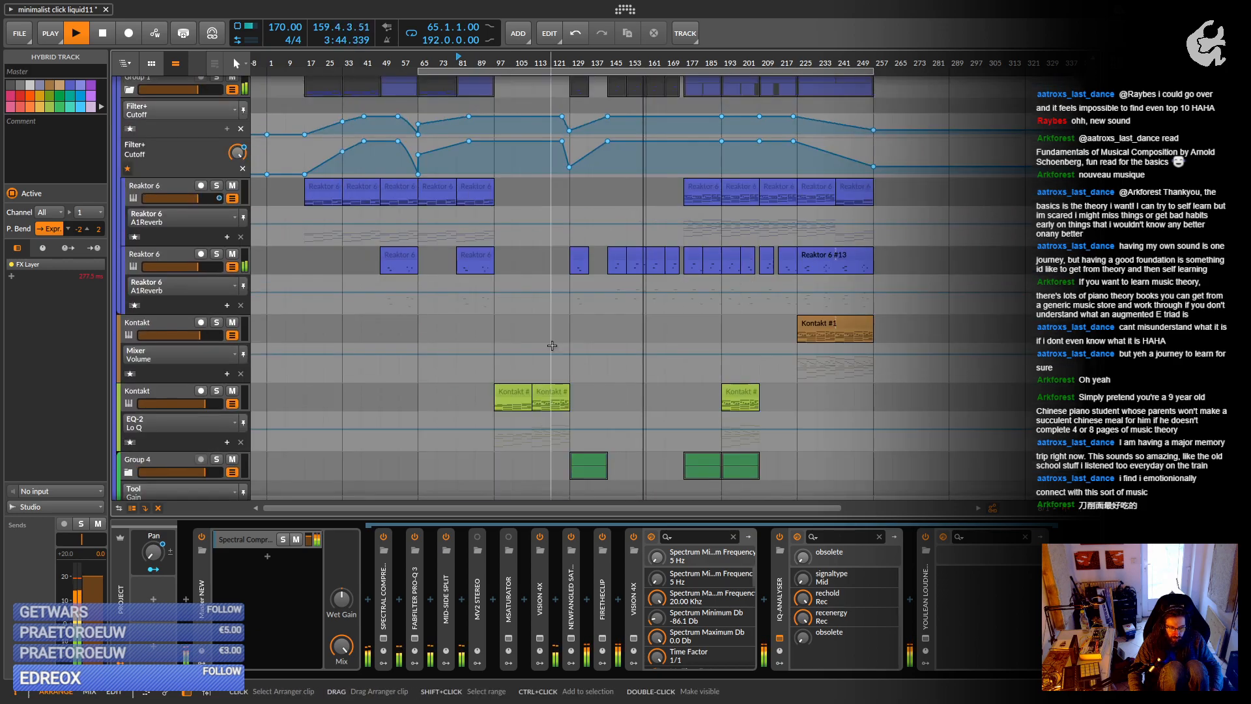
pyautogui.scroll(7, 552, 345)
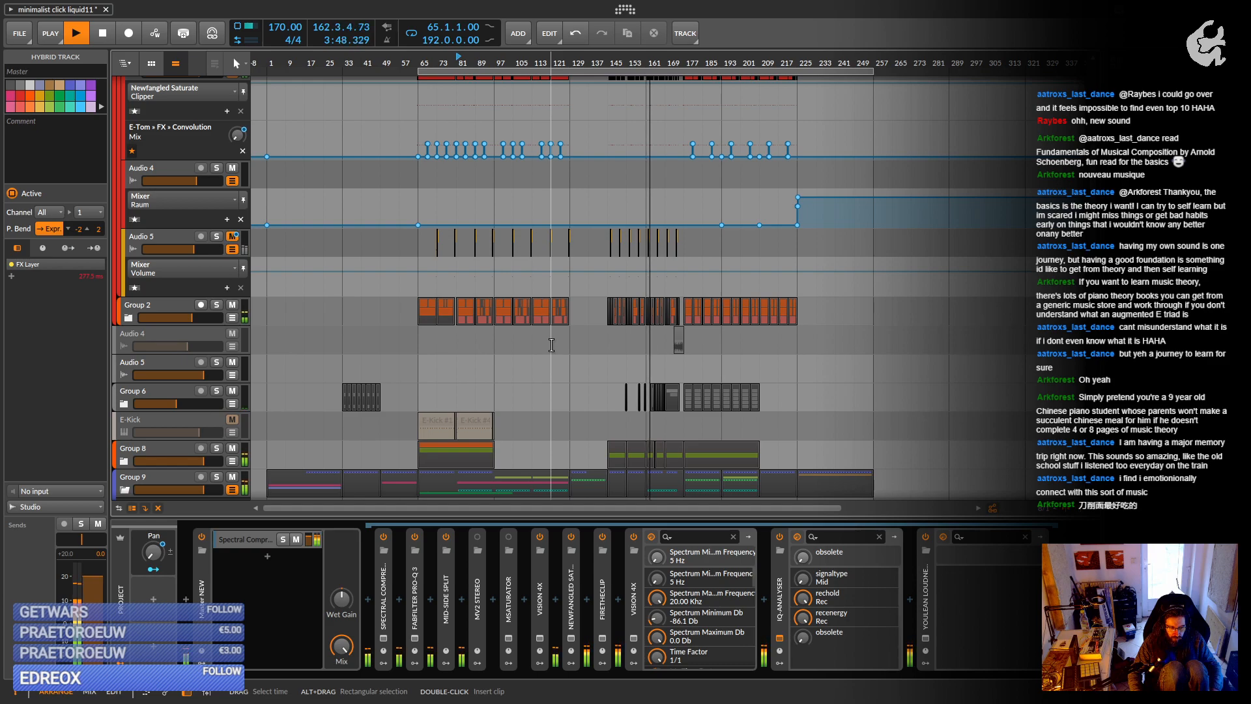
pyautogui.click(216, 307)
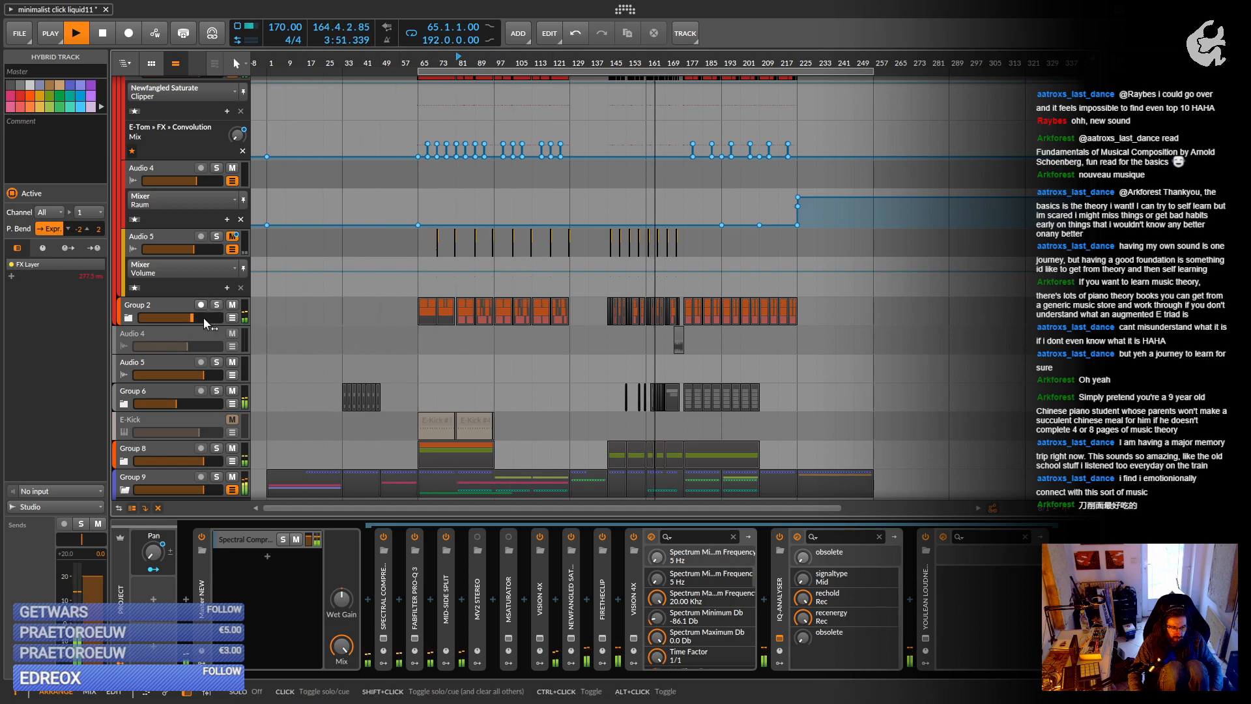
pyautogui.click(137, 321)
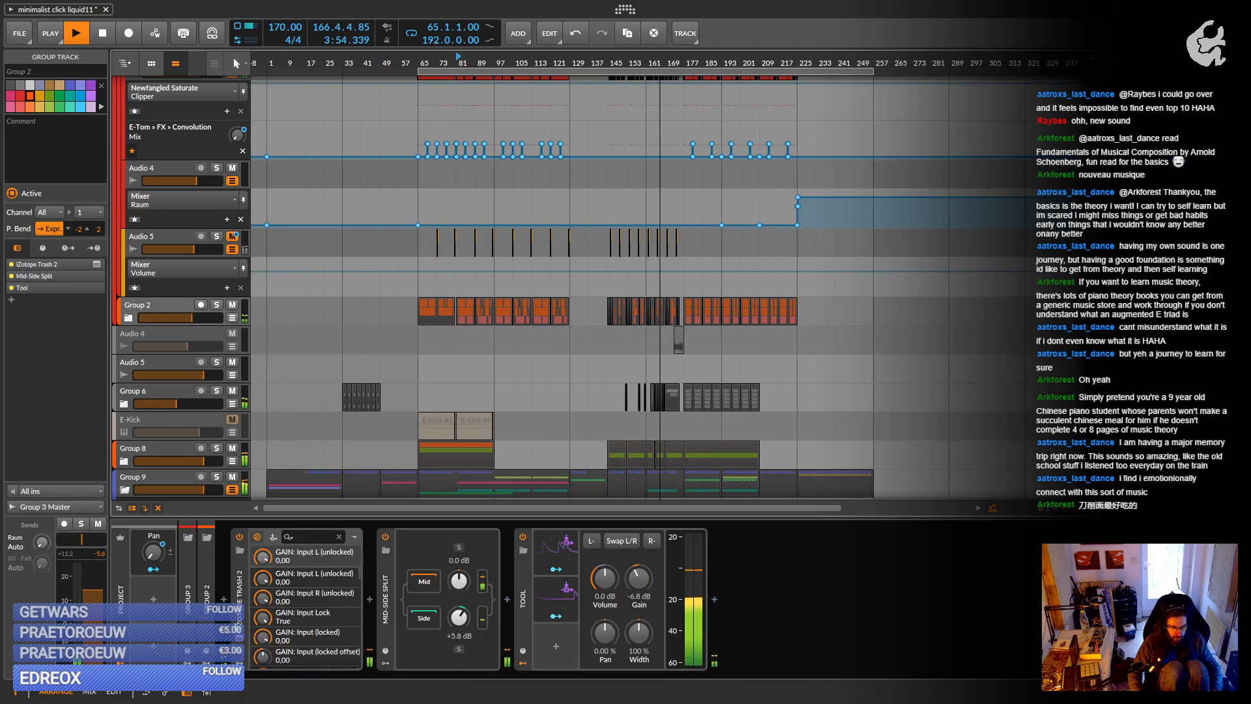
pyautogui.click(370, 598)
pyautogui.write('eq')
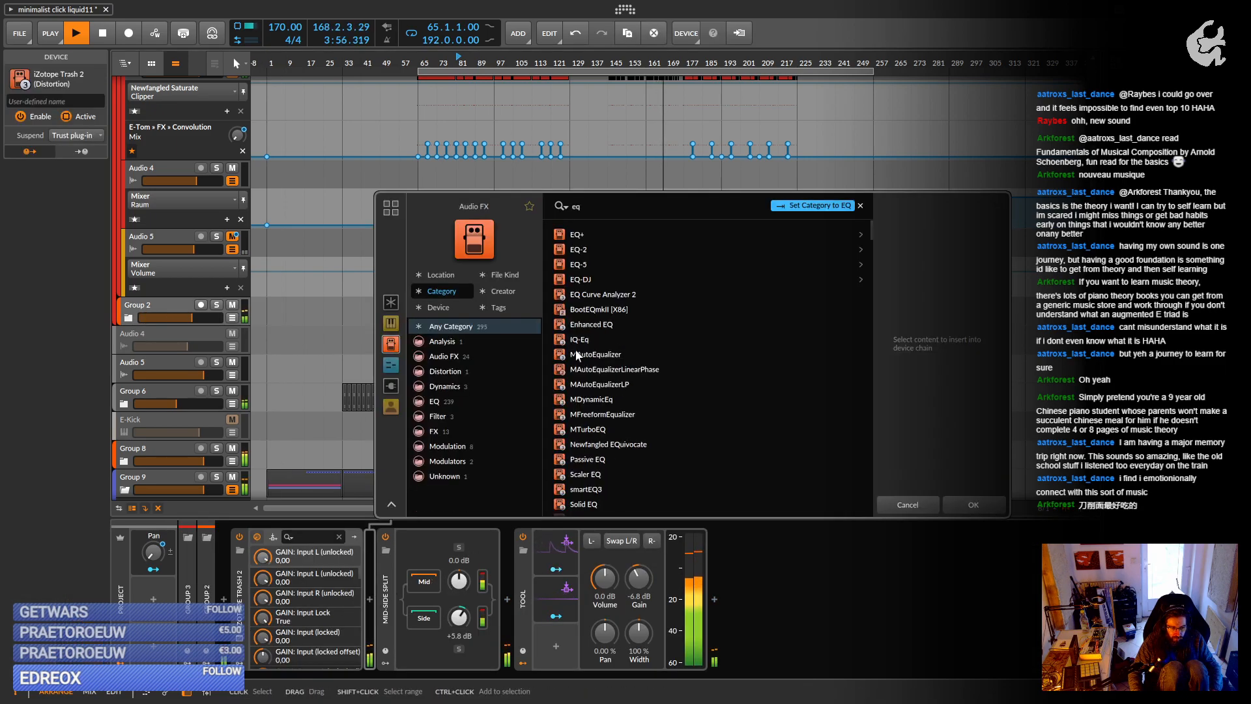
pyautogui.click(576, 248)
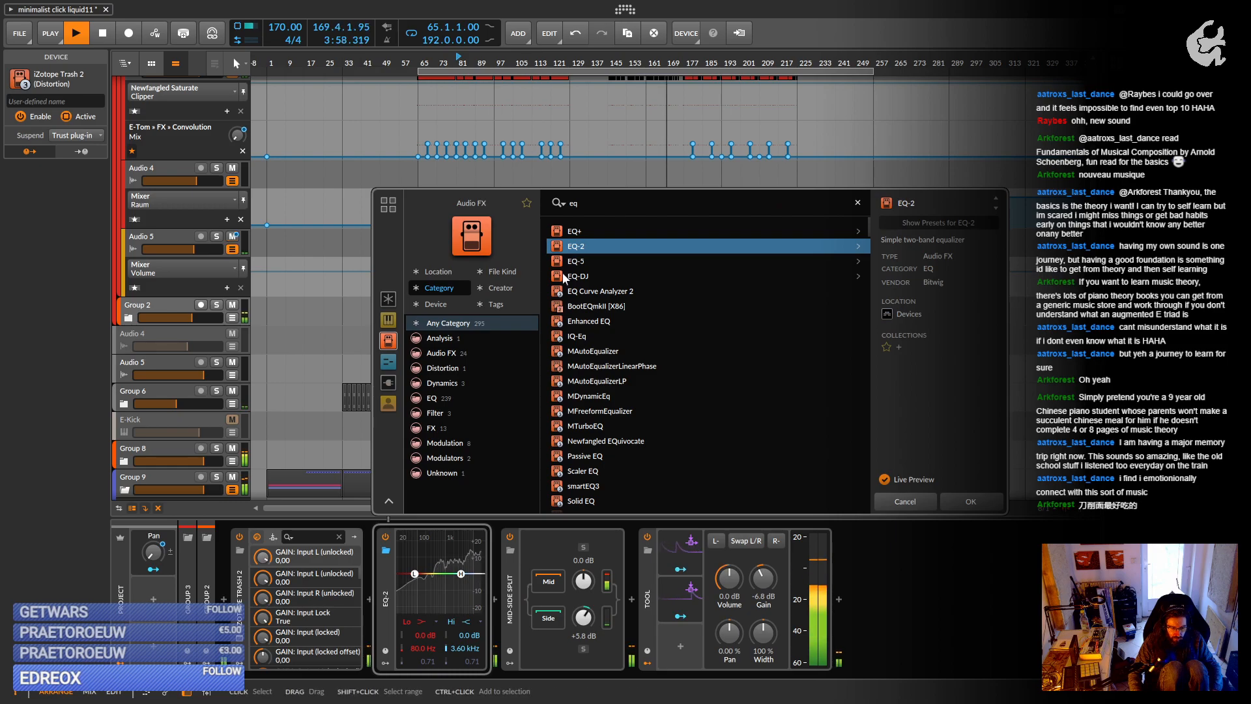
pyautogui.doubleClick(577, 247)
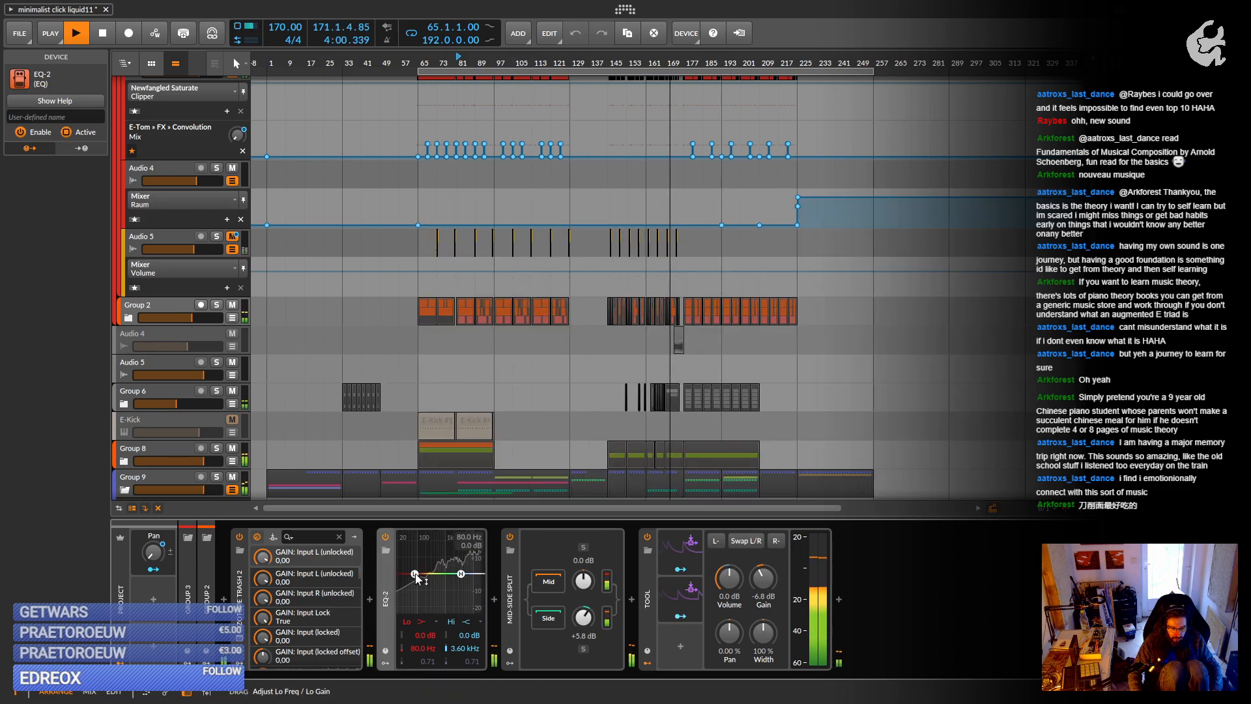
pyautogui.moveTo(416, 574); pyautogui.dragTo(427, 603)
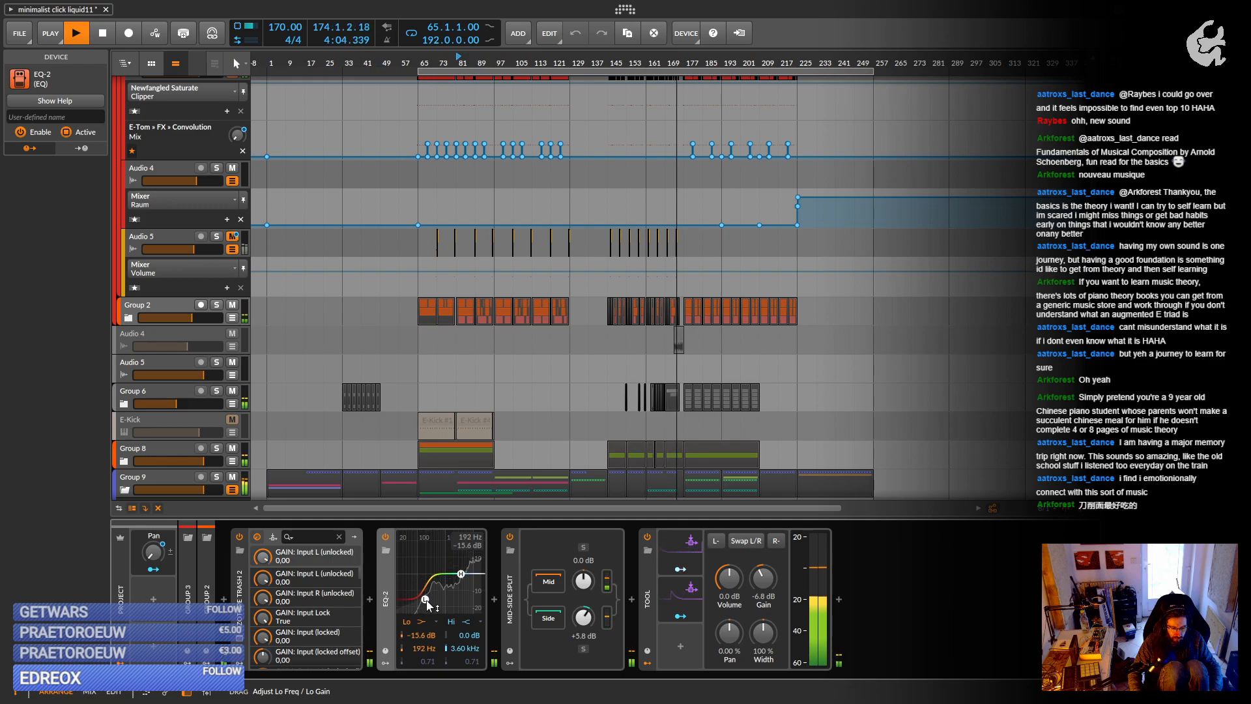
# Unfold Group 2 and fine-tune the volume of its Vital track.
pyautogui.click(128, 318)
pyautogui.scroll(-3, 160, 396)
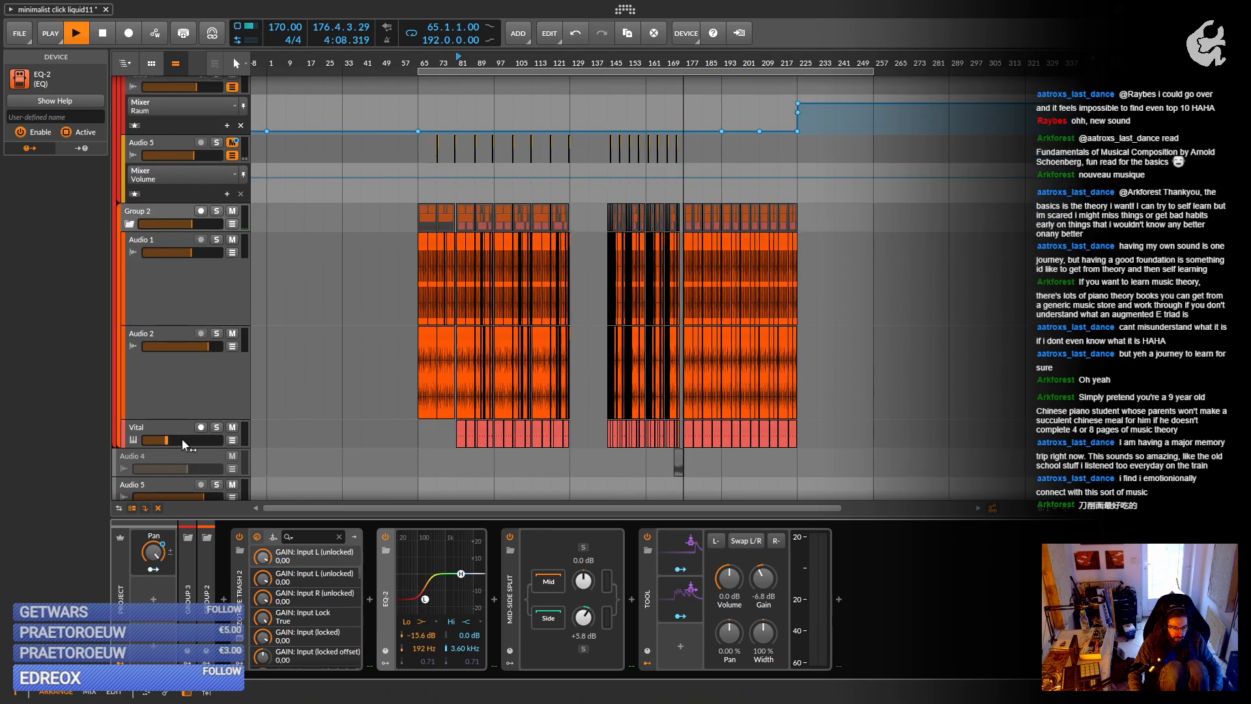
pyautogui.moveTo(168, 441); pyautogui.dragTo(169, 441)
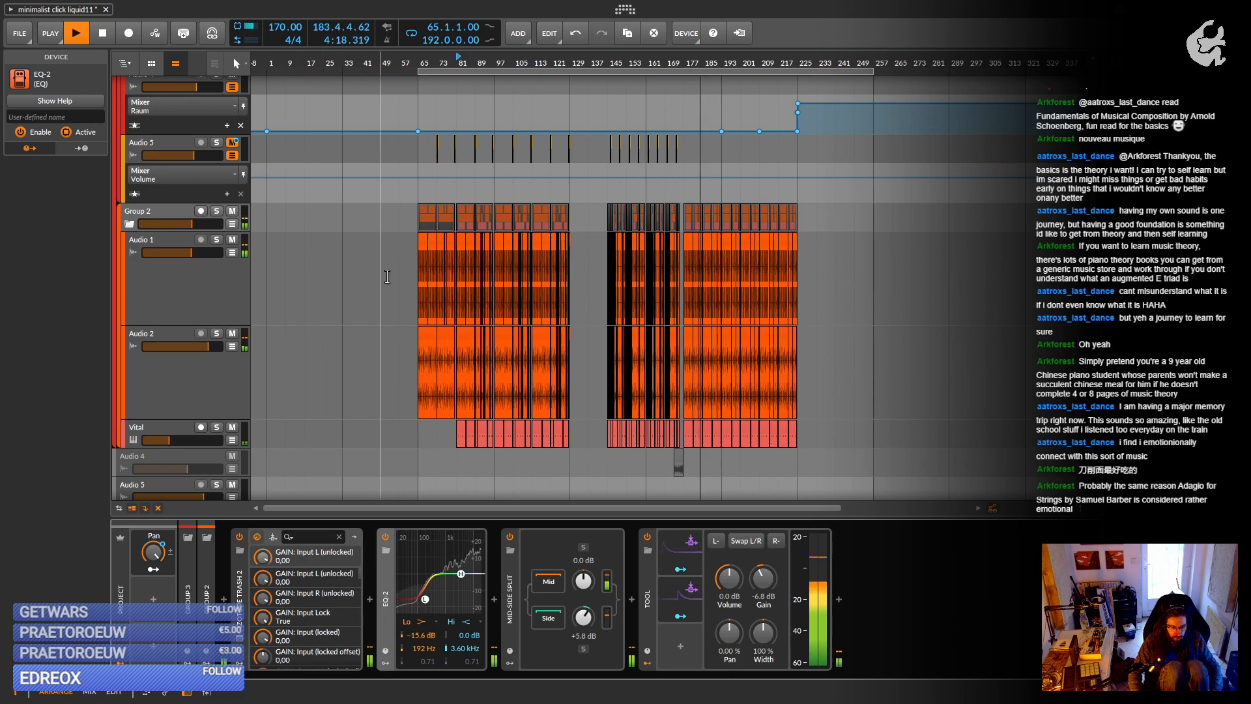
# Fold Group 3 to check the arrangement as a whole, and unfold it again.
pyautogui.scroll(-3, 395, 274)
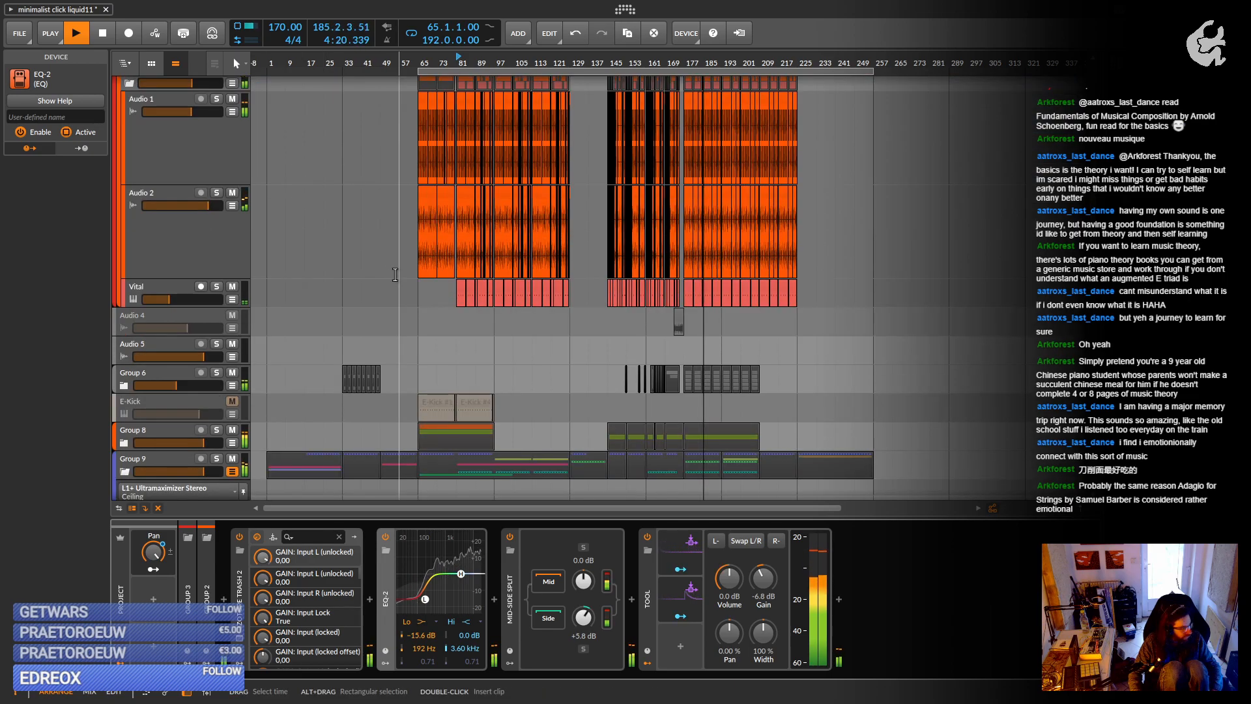
pyautogui.scroll(-3, 493, 279)
pyautogui.scroll(9, 186, 302)
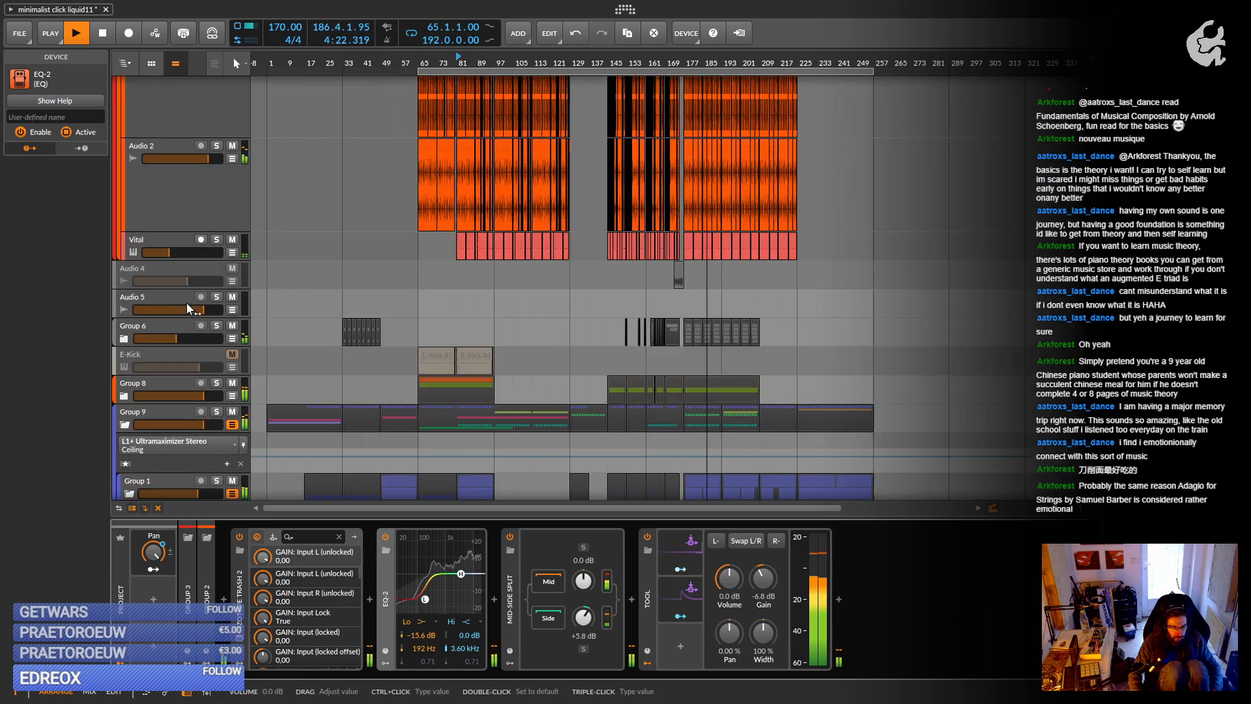
pyautogui.scroll(4, 172, 292)
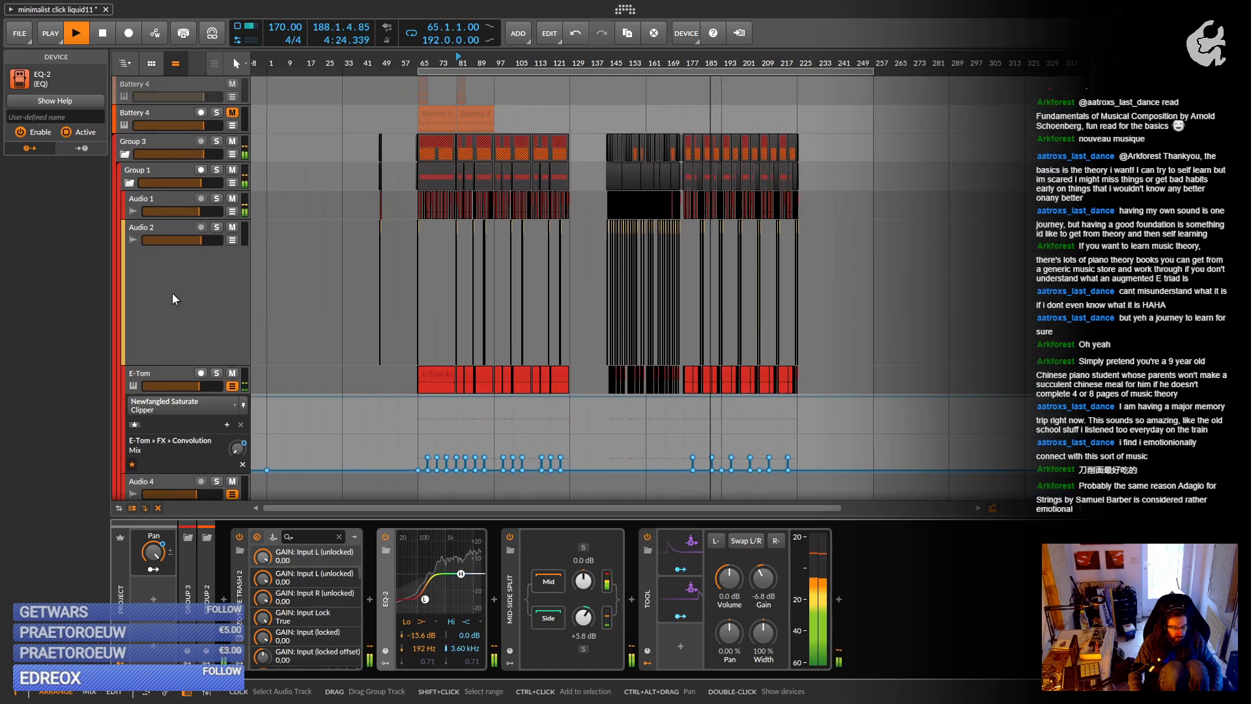
pyautogui.click(124, 155)
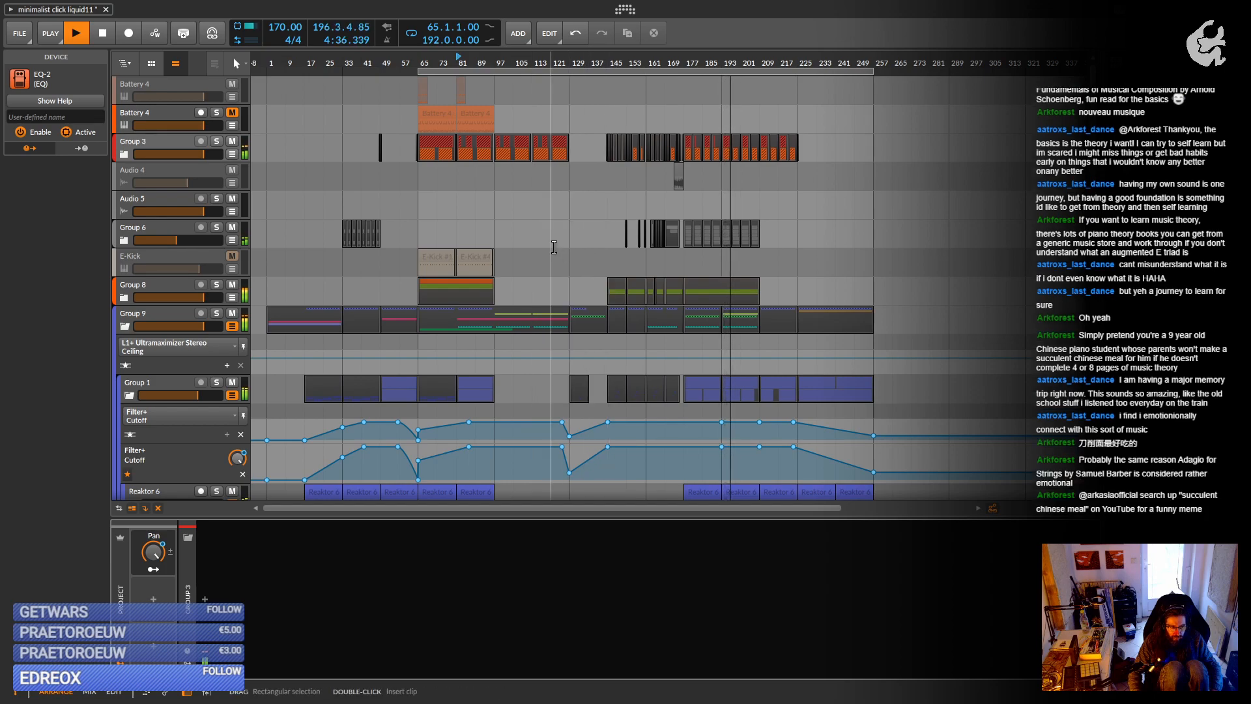
pyautogui.click(125, 157)
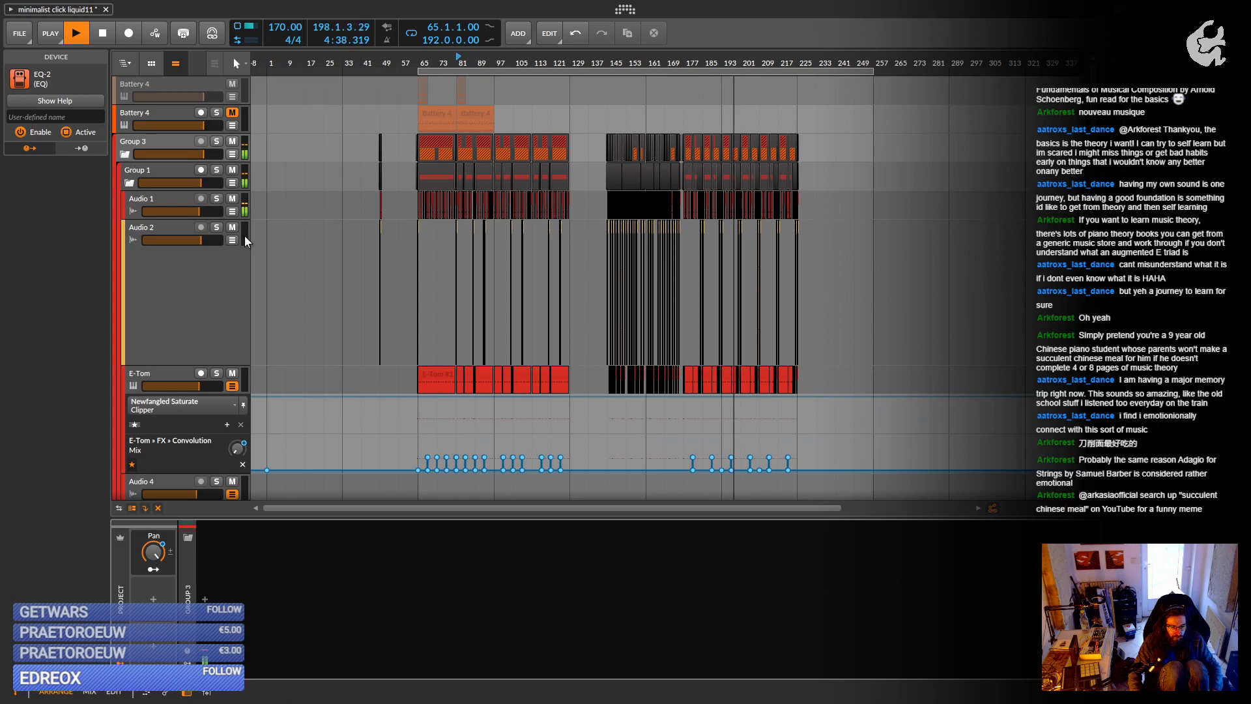
# Fold Group 2 inside Group 3 to hide its audio and Vital tracks.
pyautogui.scroll(-5, 461, 286)
pyautogui.scroll(-3, 460, 284)
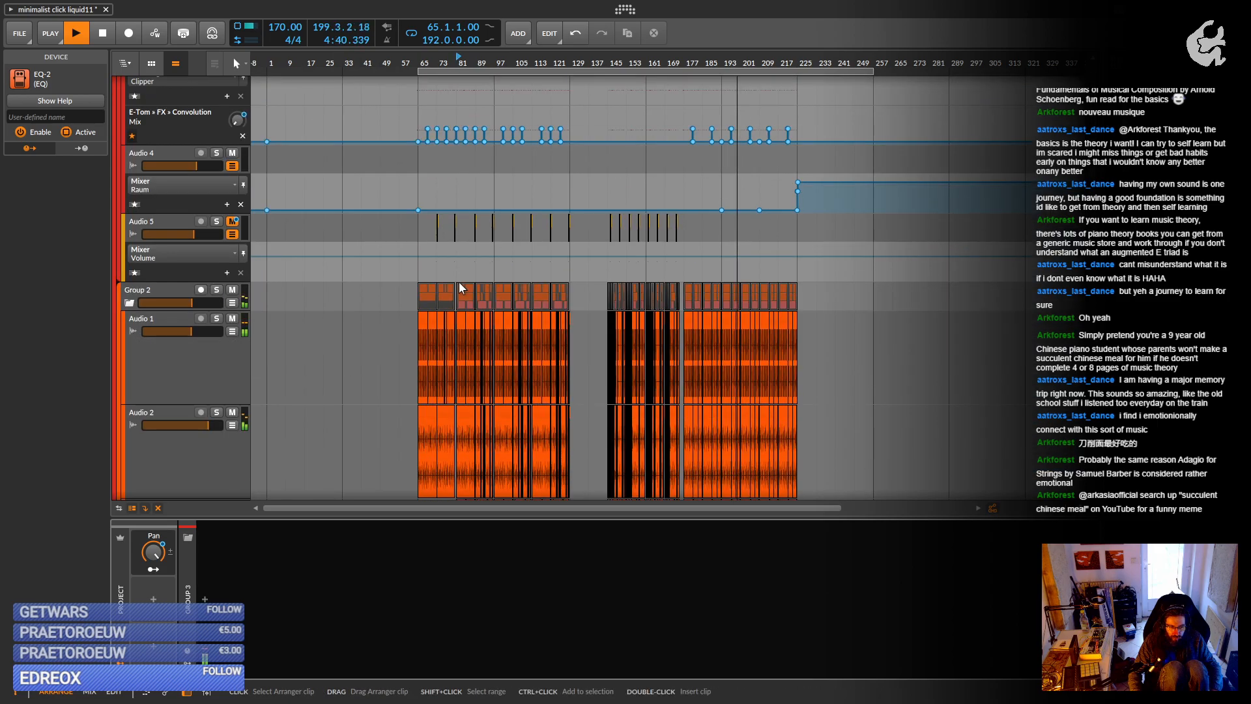
pyautogui.click(130, 304)
pyautogui.scroll(-3, 381, 304)
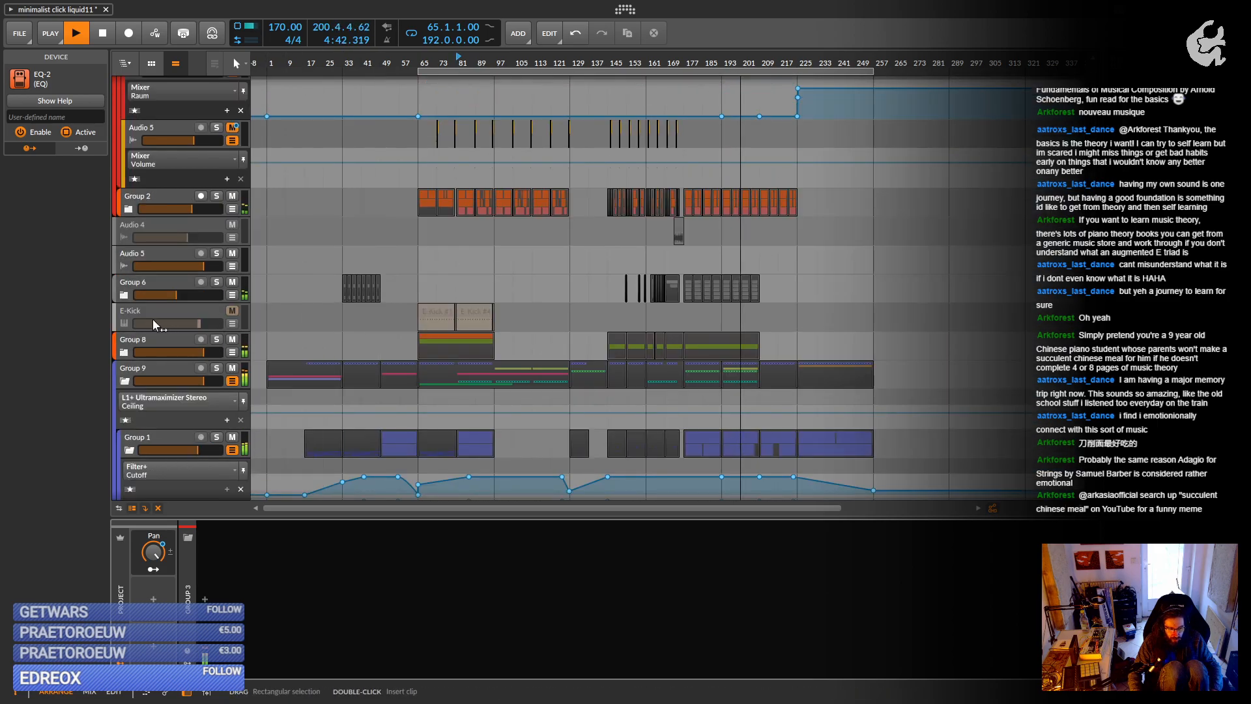
# Unfold Group 8 and insert a Tool device at the end of its second Instrument Layer track's device chain.
pyautogui.click(125, 352)
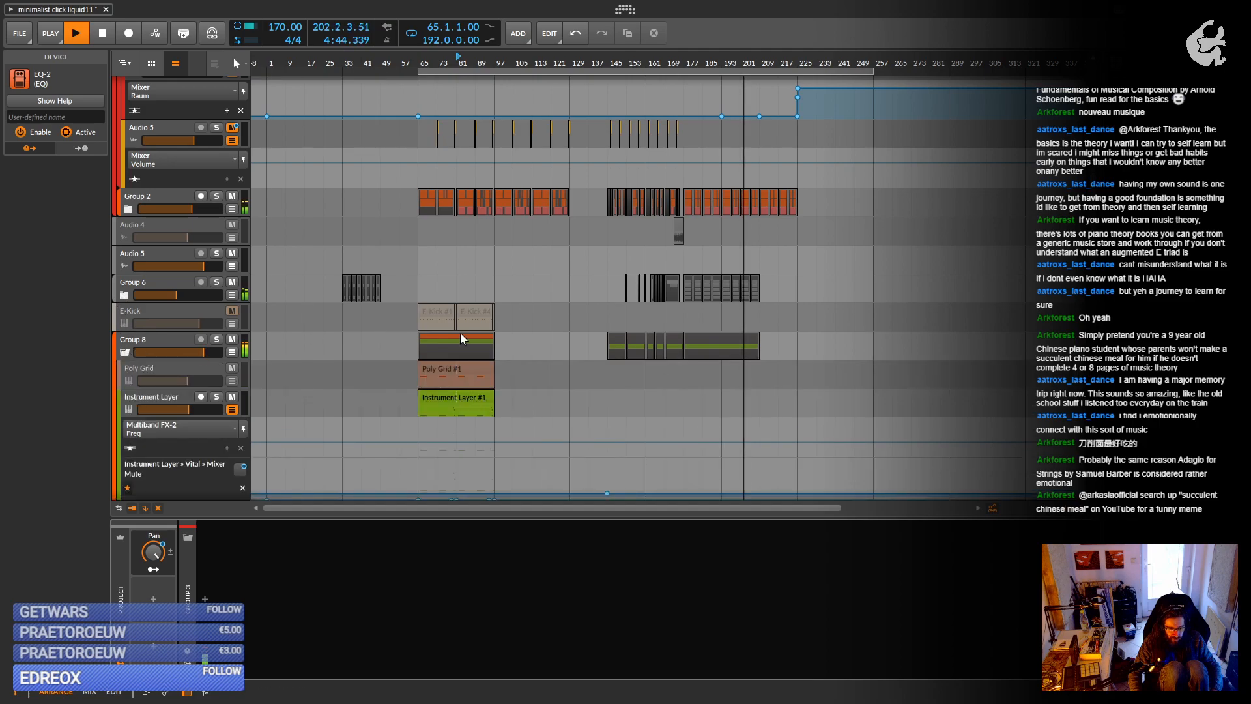
pyautogui.scroll(-9, 460, 332)
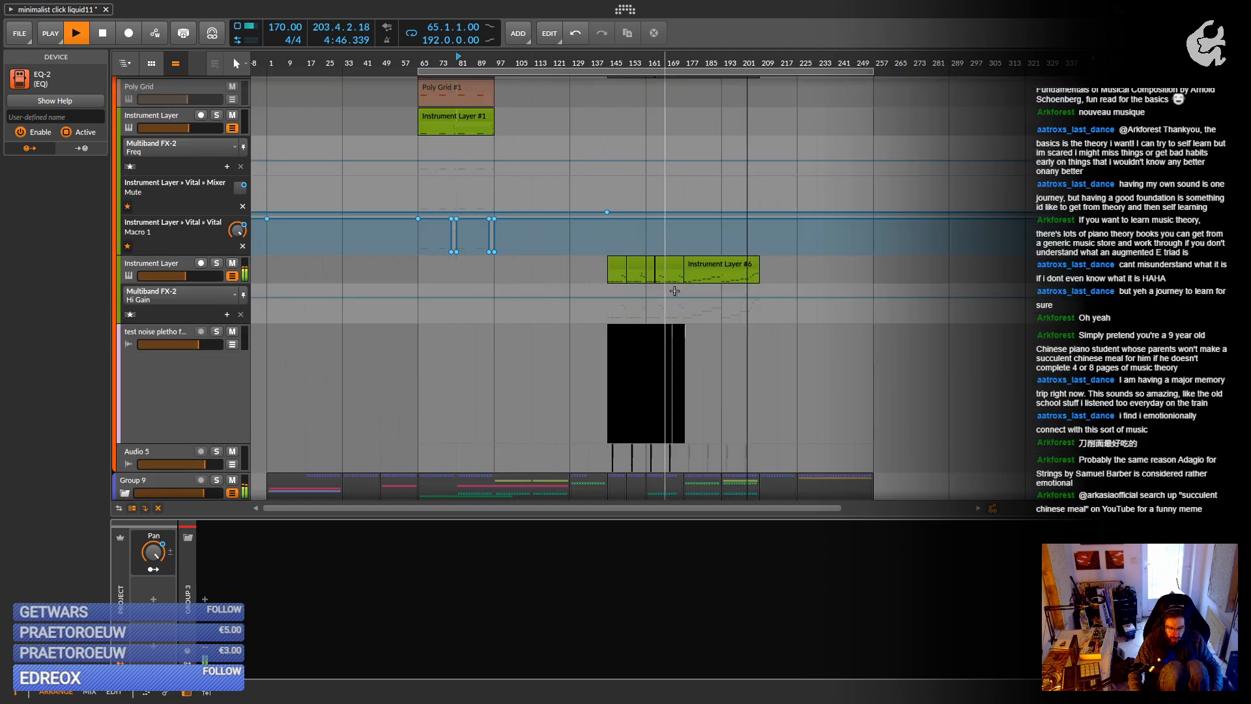
pyautogui.click(165, 274)
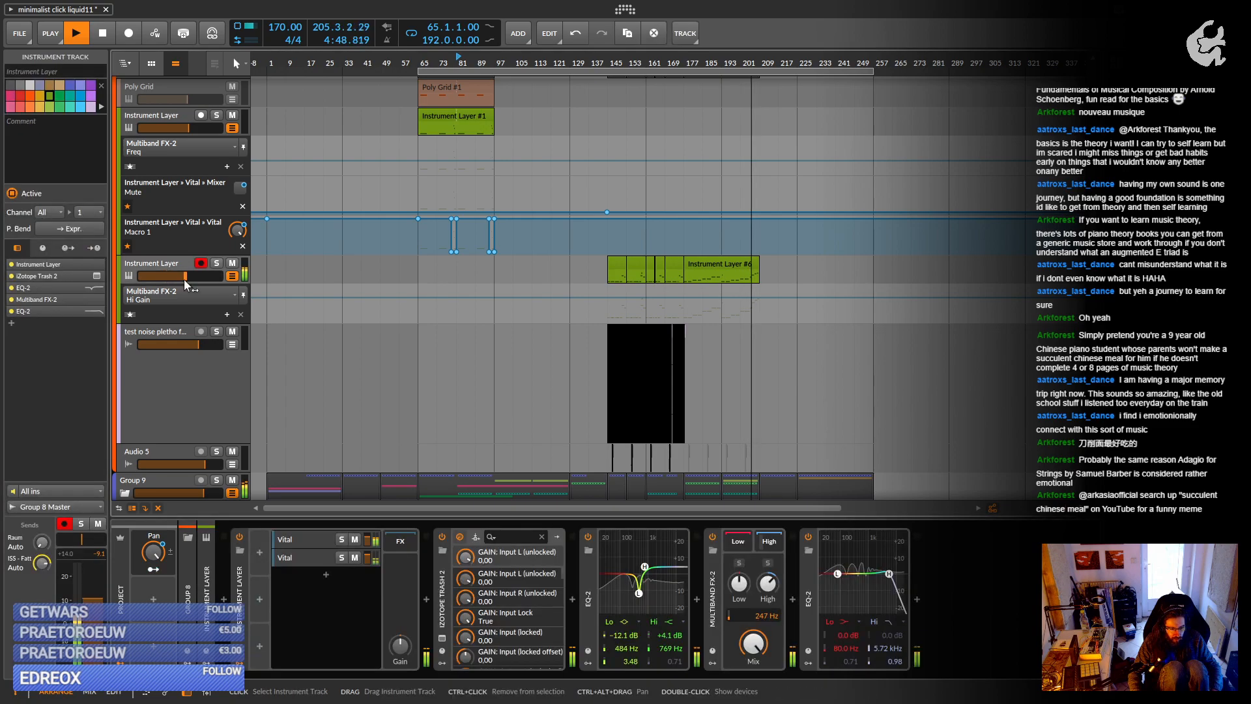
pyautogui.click(916, 603)
pyautogui.write('t')
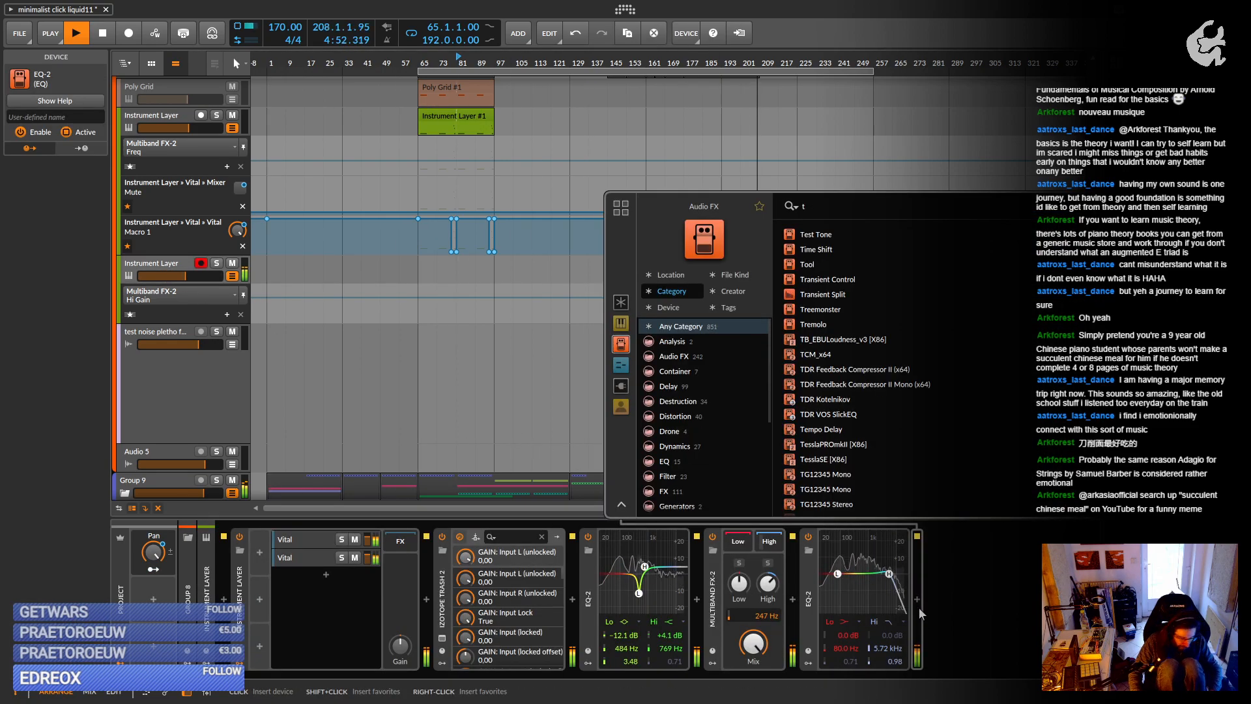
pyautogui.write('ool')
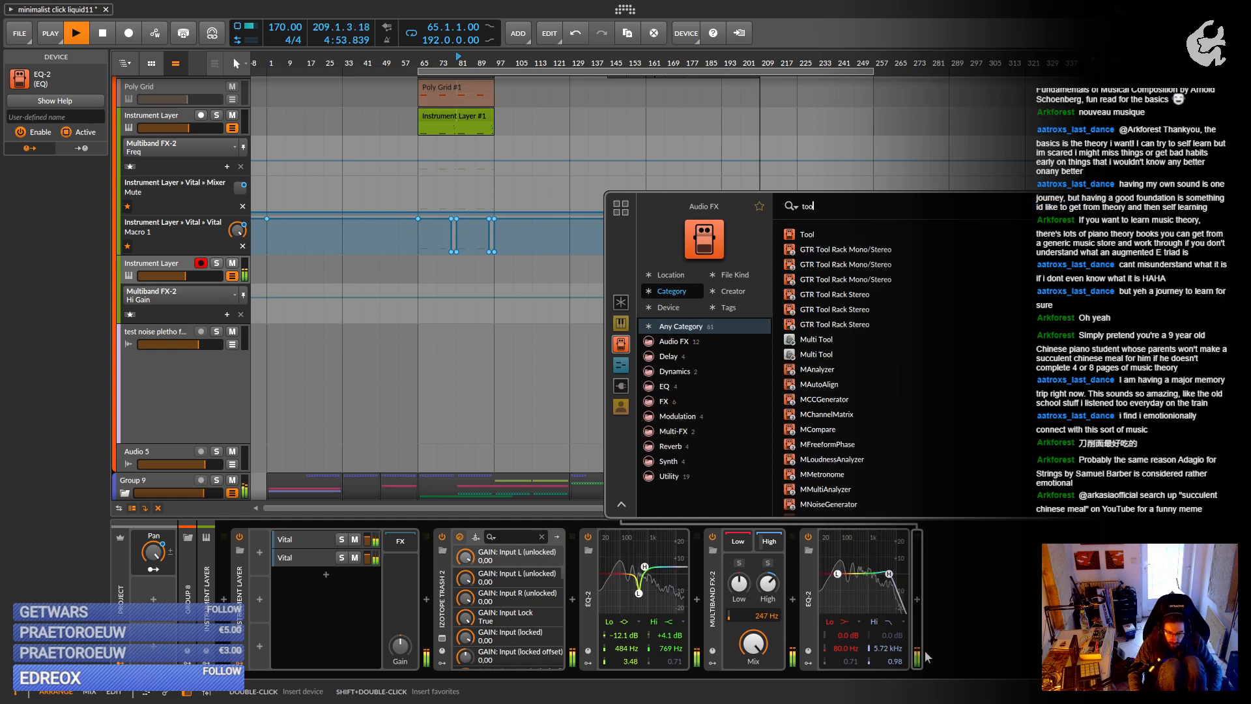
pyautogui.doubleClick(850, 232)
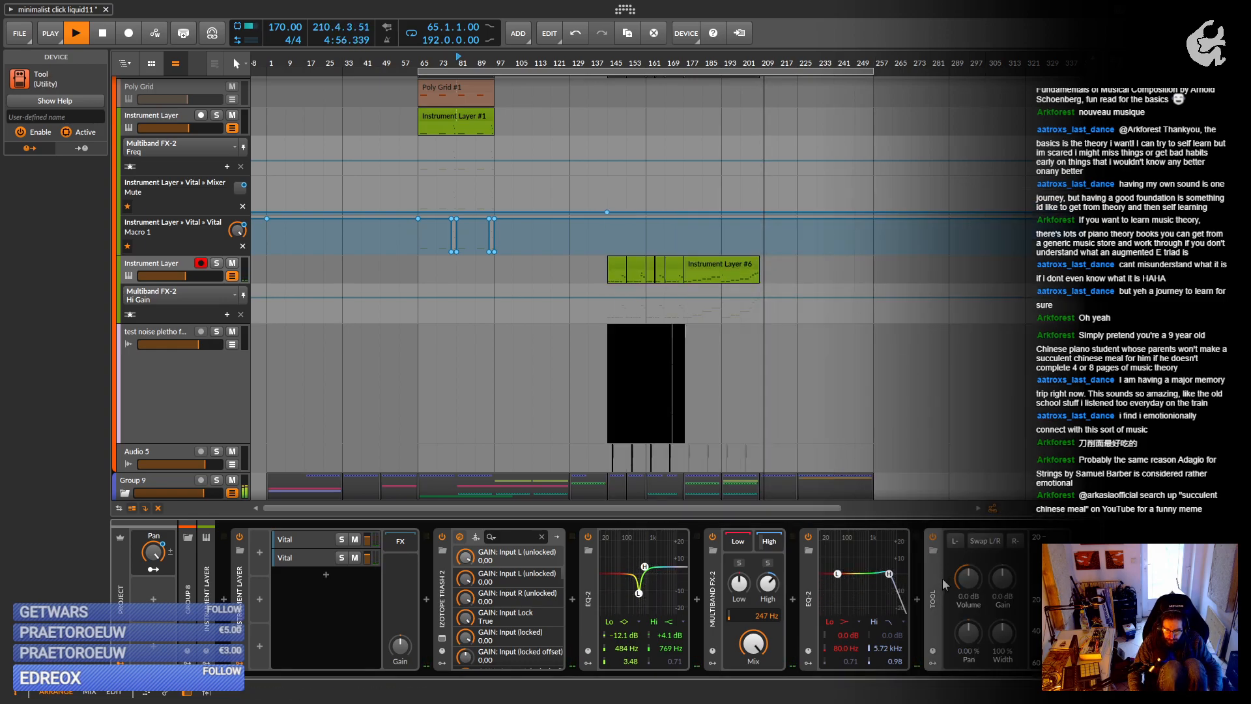
# Reset the Tool's volume to its default and add a Tool Volume automation lane to the Instrument Layer track.
pyautogui.rightClick(970, 578)
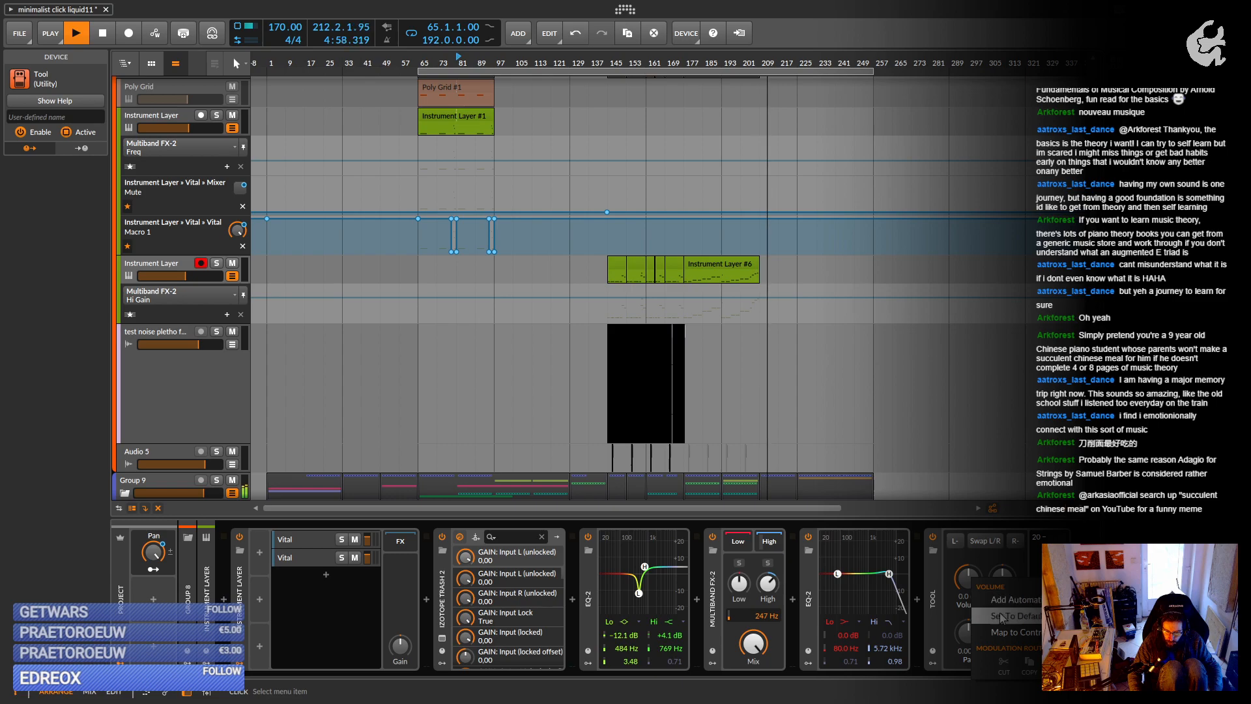
pyautogui.click(1001, 617)
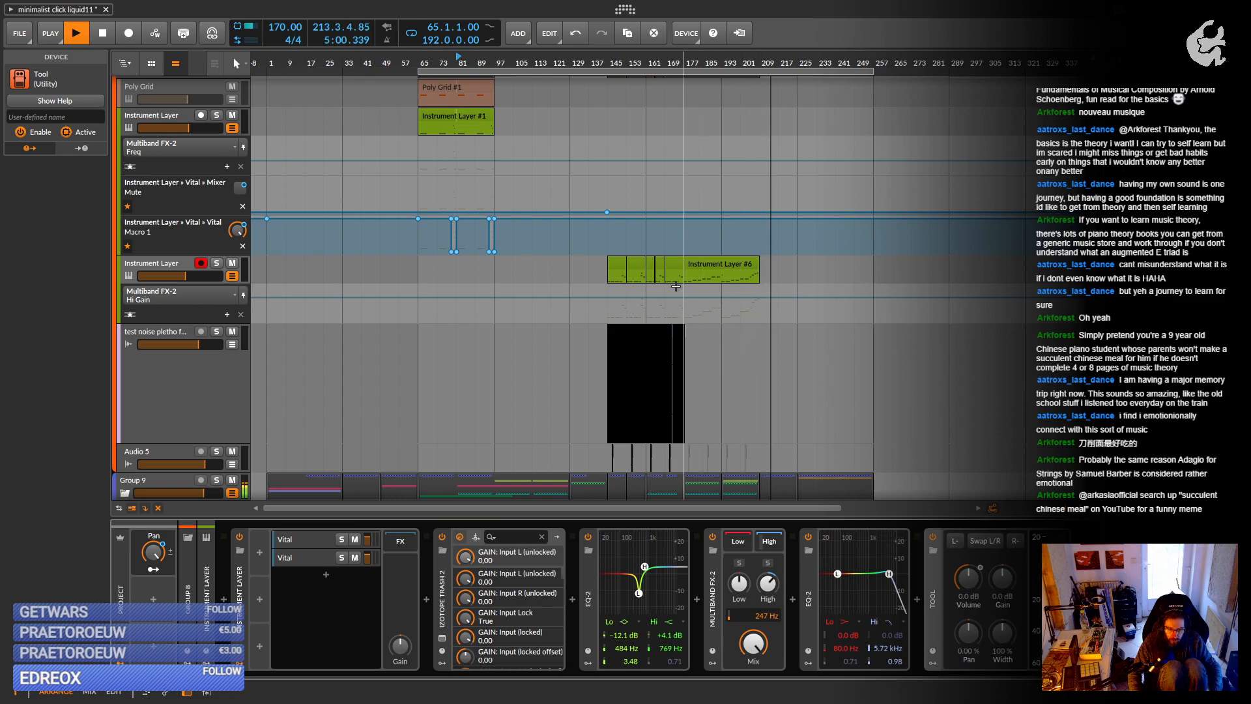
pyautogui.click(179, 296)
pyautogui.click(185, 316)
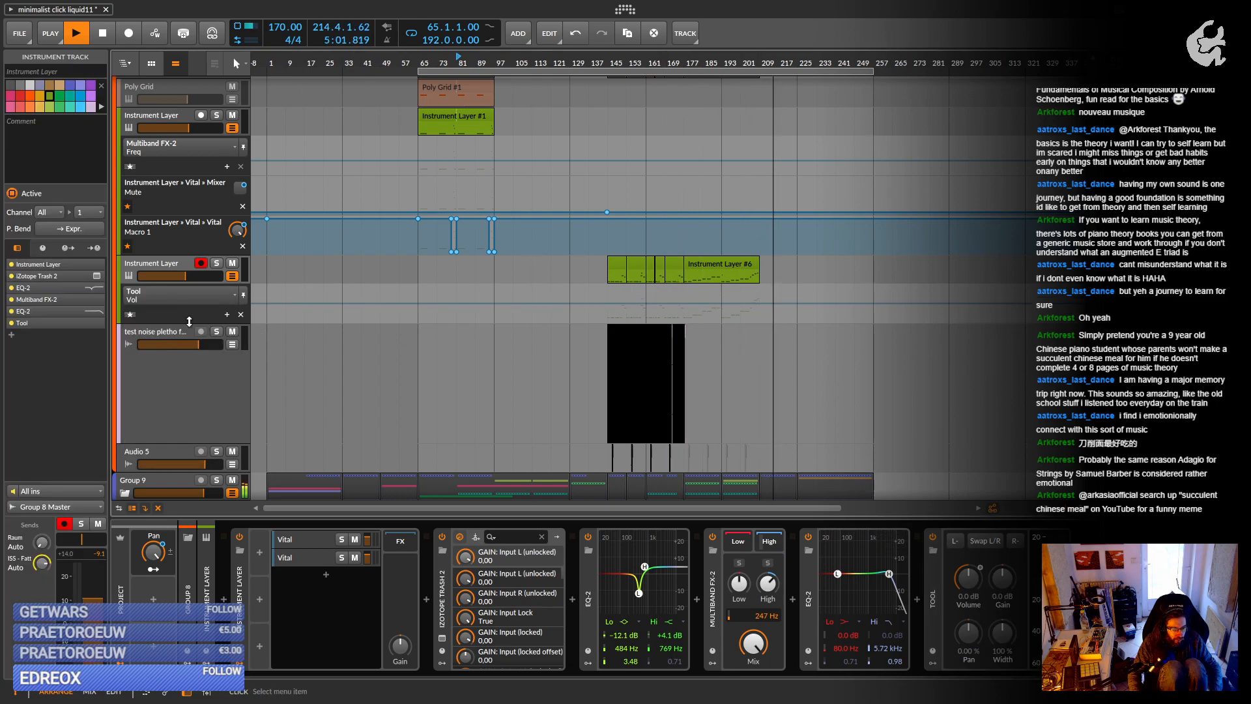
pyautogui.click(226, 316)
# Place an automation point on the Tool Volume lane at bar 177, at -1.5 dB.
pyautogui.scroll(4, 685, 349)
pyautogui.press('space')
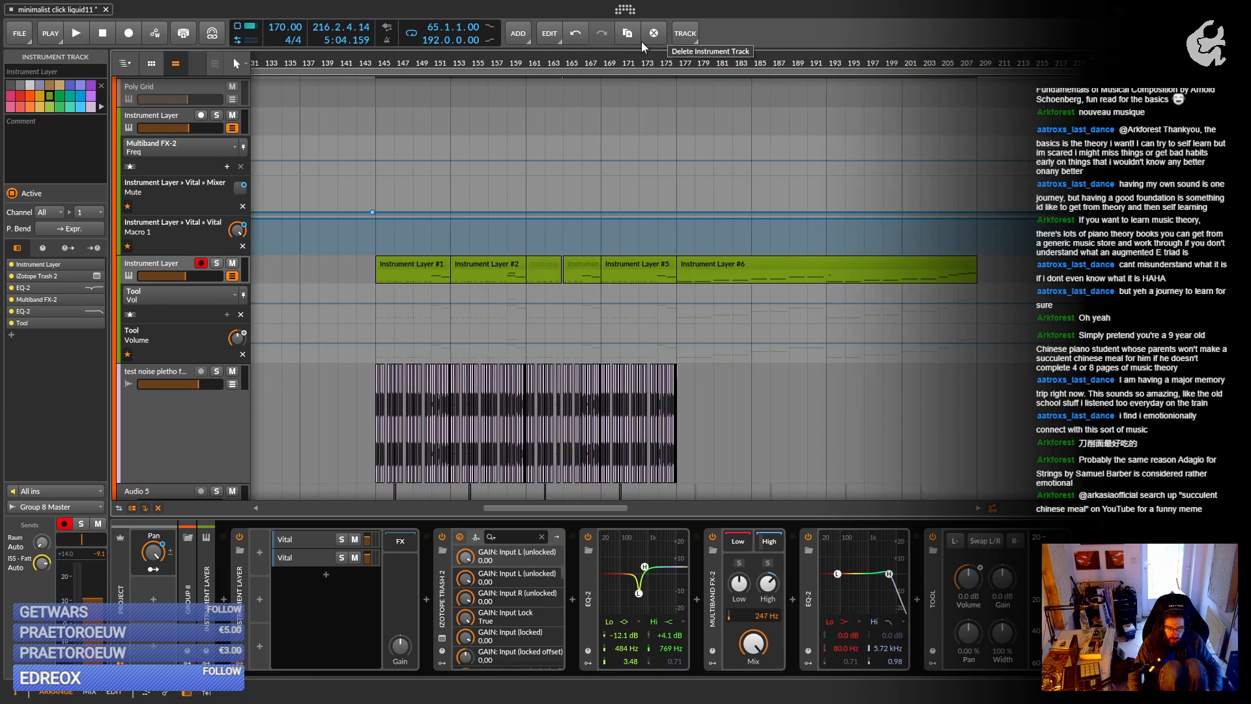
pyautogui.press('space')
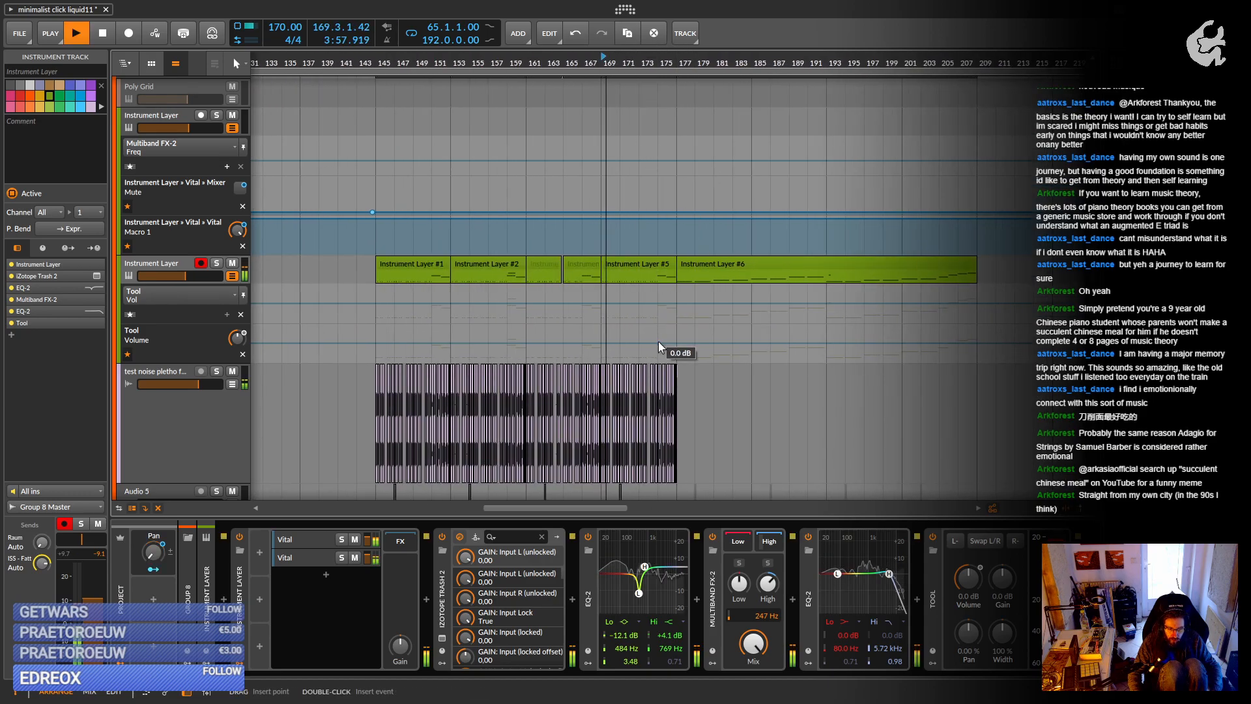
pyautogui.click(677, 342)
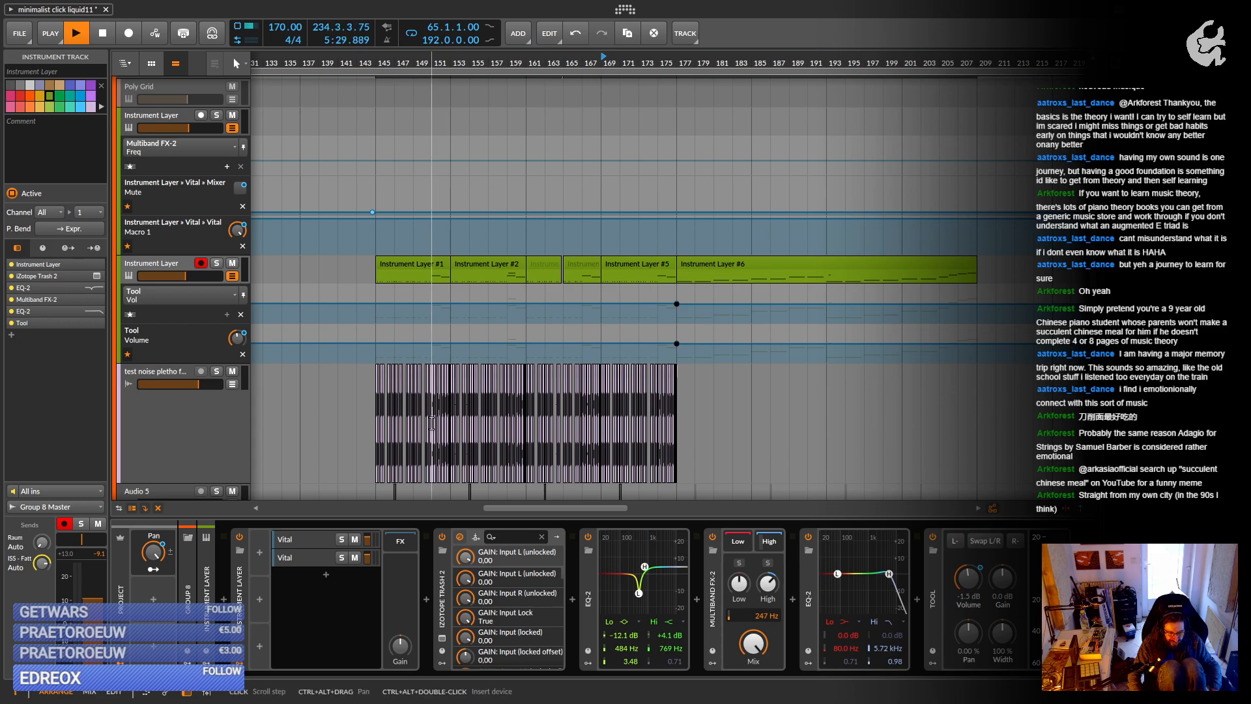
pyautogui.press('space')
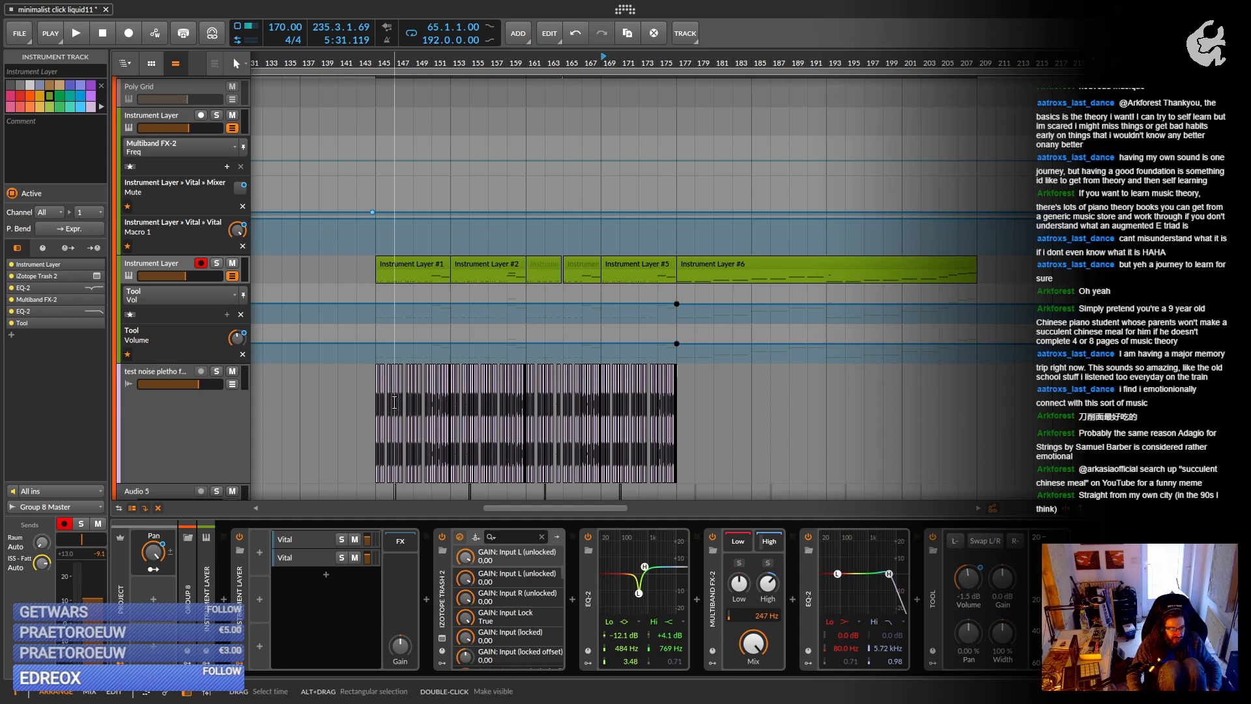
# Move back to the beginning of the arrangement and start playback from bar 1.
pyautogui.moveTo(419, 225); pyautogui.dragTo(819, 229)
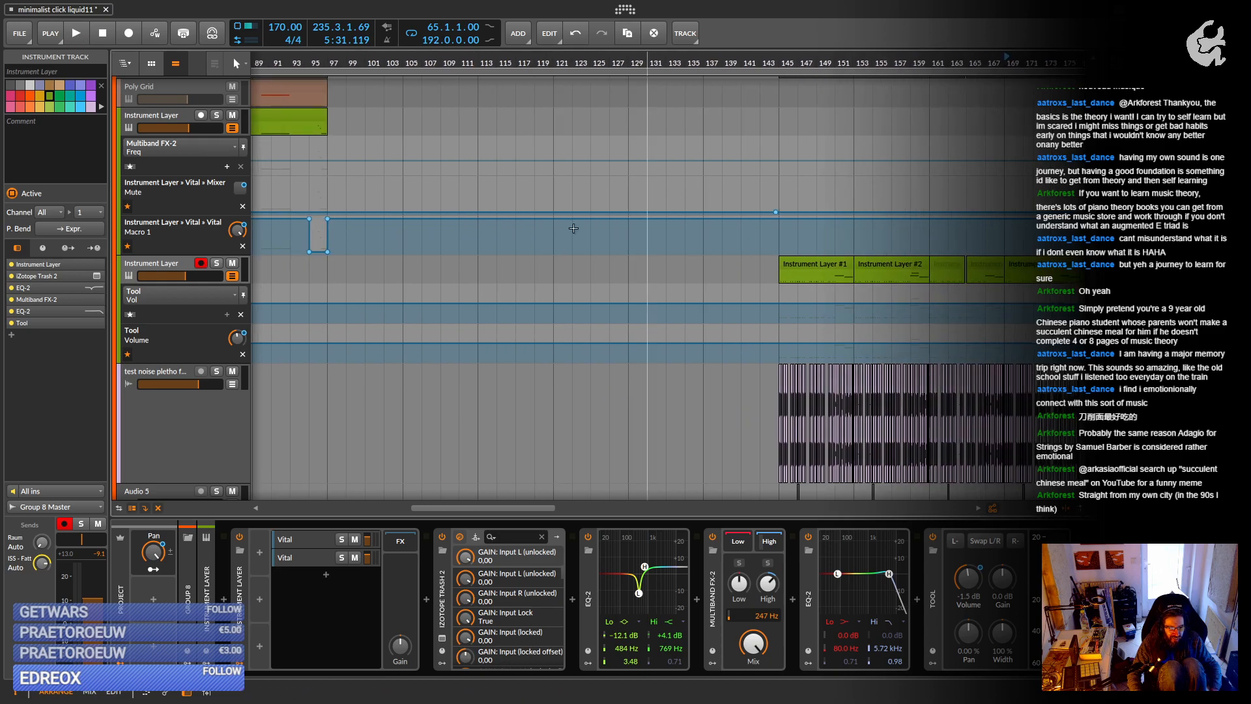
pyautogui.moveTo(572, 229); pyautogui.dragTo(346, 173)
pyautogui.moveTo(458, 157); pyautogui.dragTo(724, 174)
pyautogui.moveTo(518, 174); pyautogui.dragTo(656, 177)
pyautogui.click(271, 66)
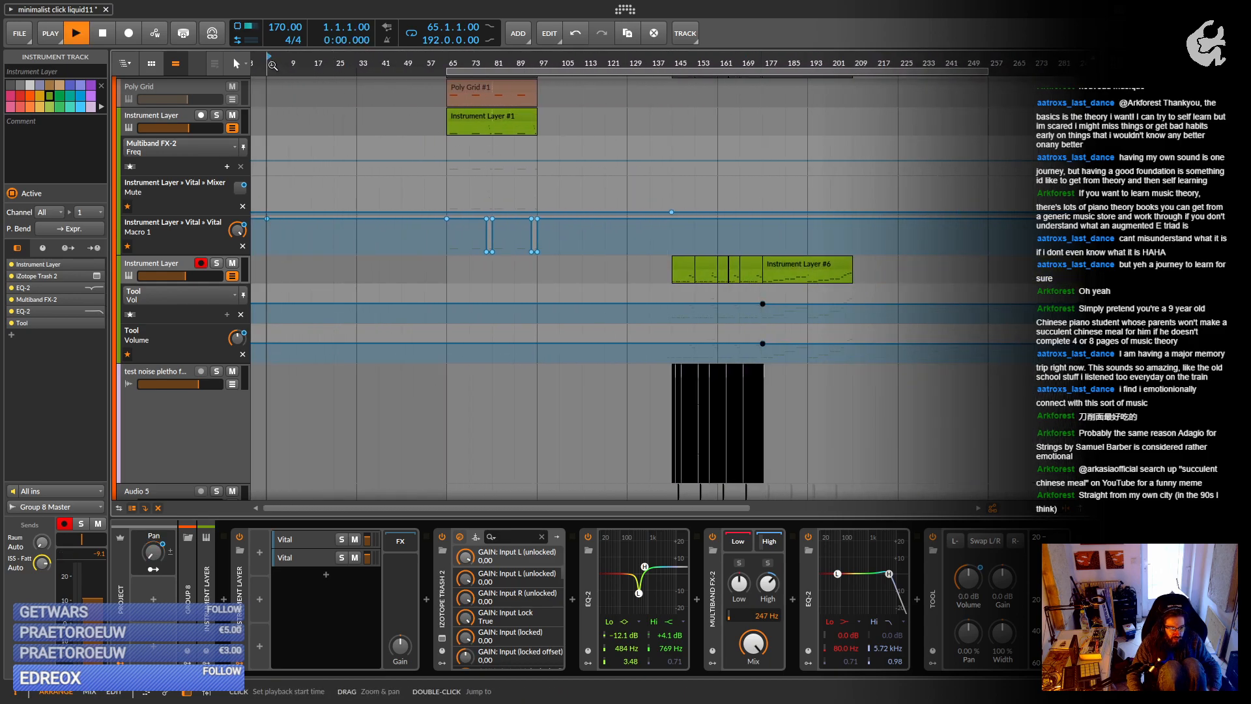
# Play the arrangement from bar 49 and review its drum and synth tracks around that section.
pyautogui.scroll(10, 385, 153)
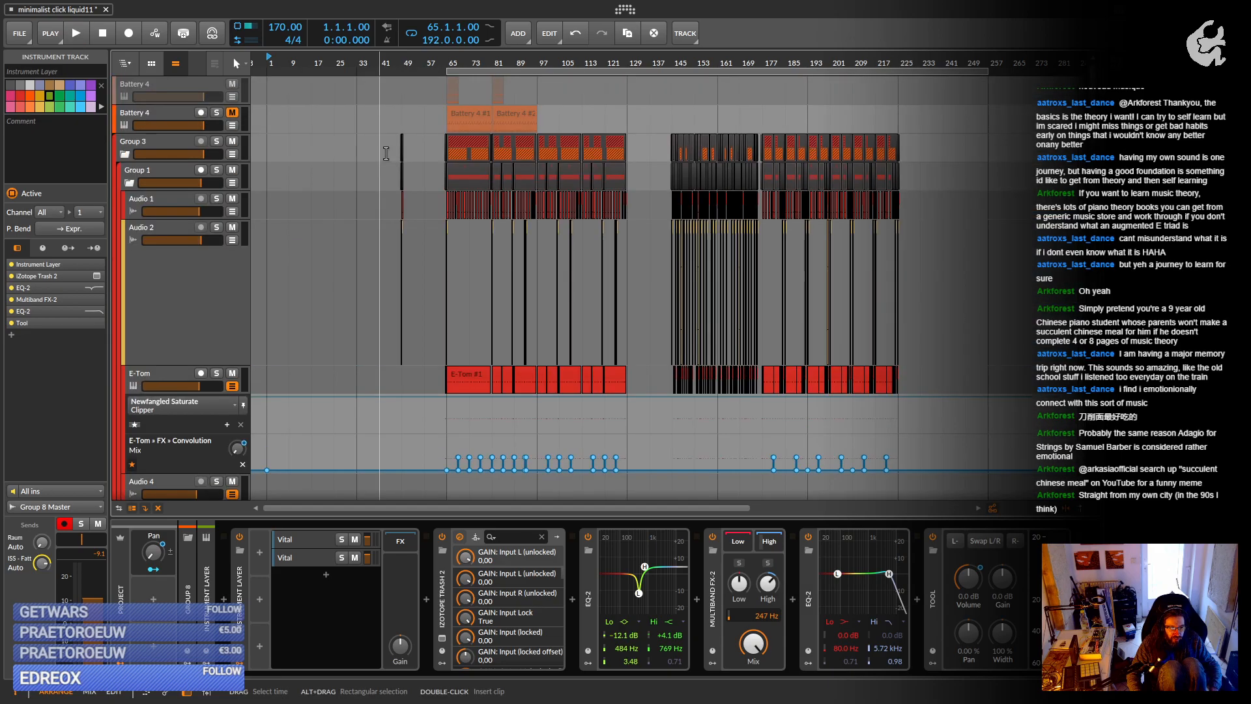
pyautogui.moveTo(386, 154); pyautogui.dragTo(554, 223)
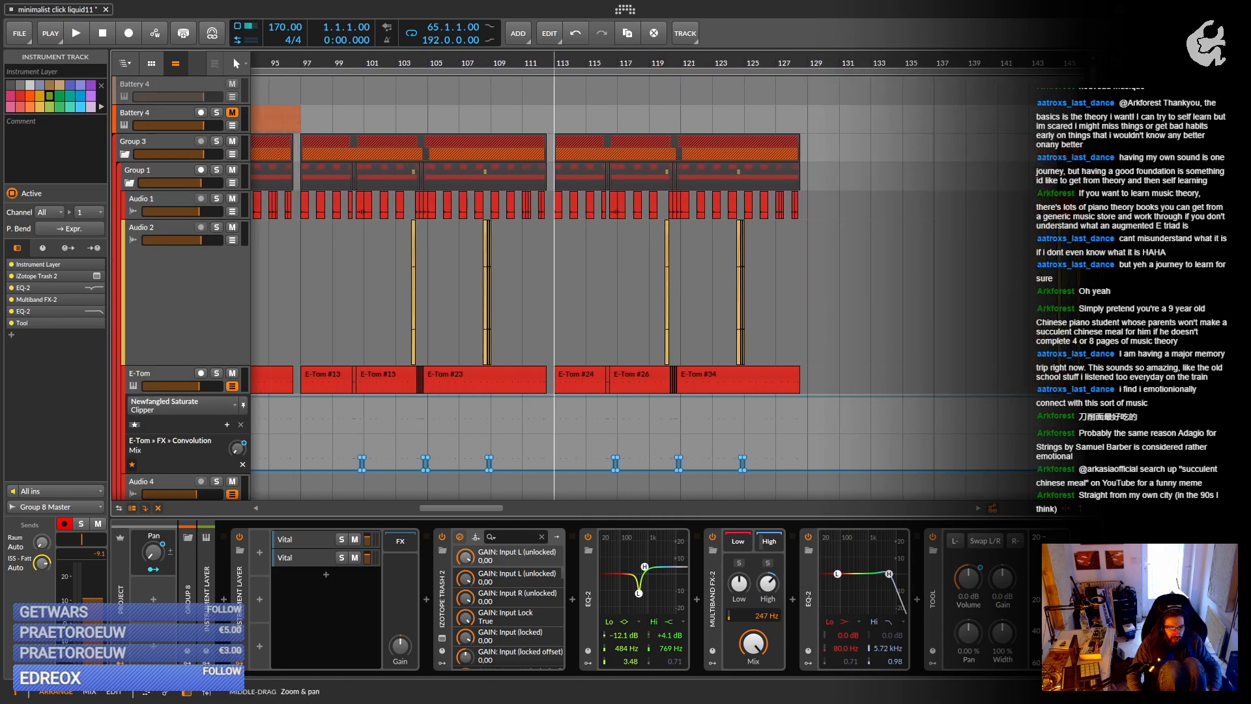
pyautogui.moveTo(554, 138); pyautogui.dragTo(992, 137)
pyautogui.moveTo(274, 137); pyautogui.dragTo(671, 137)
pyautogui.scroll(-5, 672, 137)
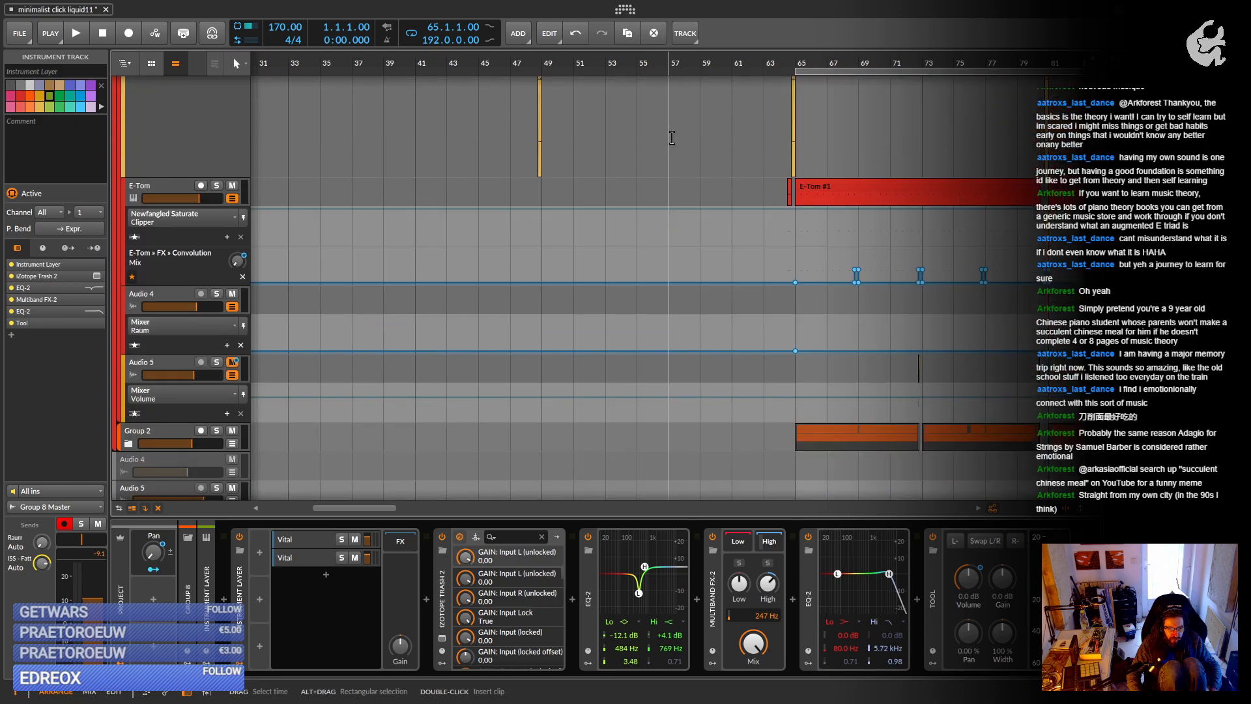
pyautogui.press('space')
pyautogui.click(544, 59)
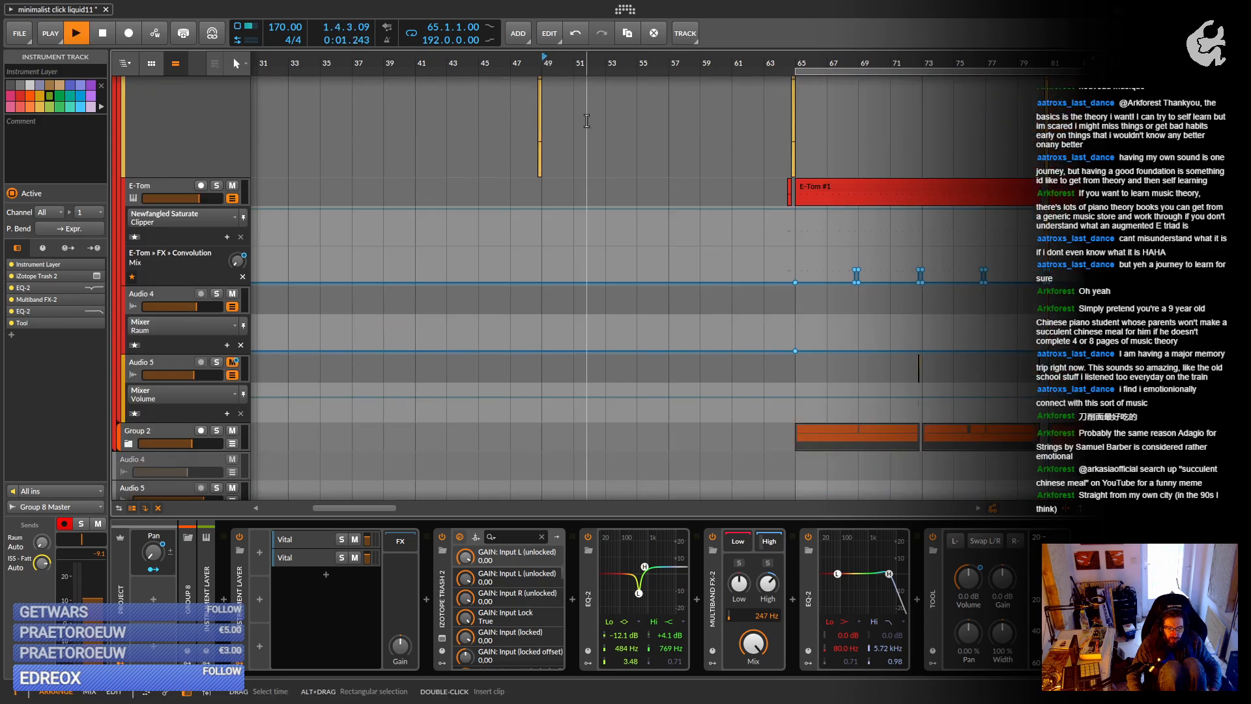
pyautogui.scroll(6, 586, 121)
pyautogui.scroll(-10, 586, 121)
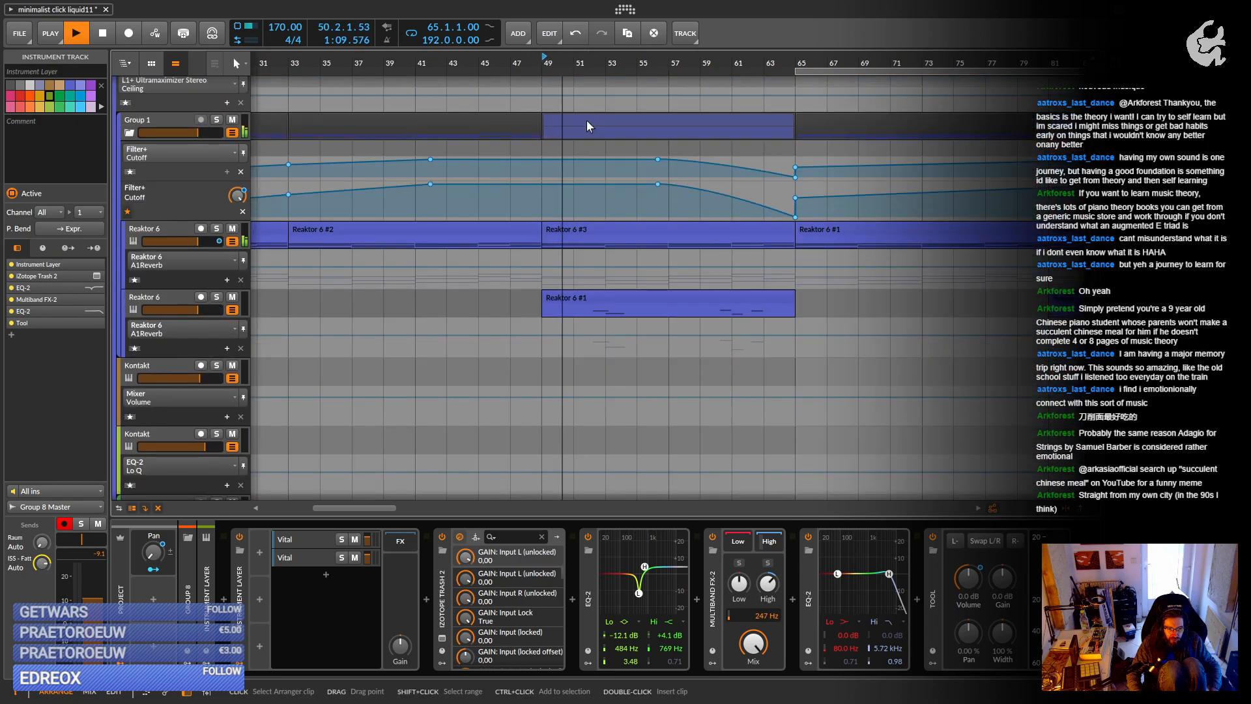
pyautogui.scroll(3, 630, 139)
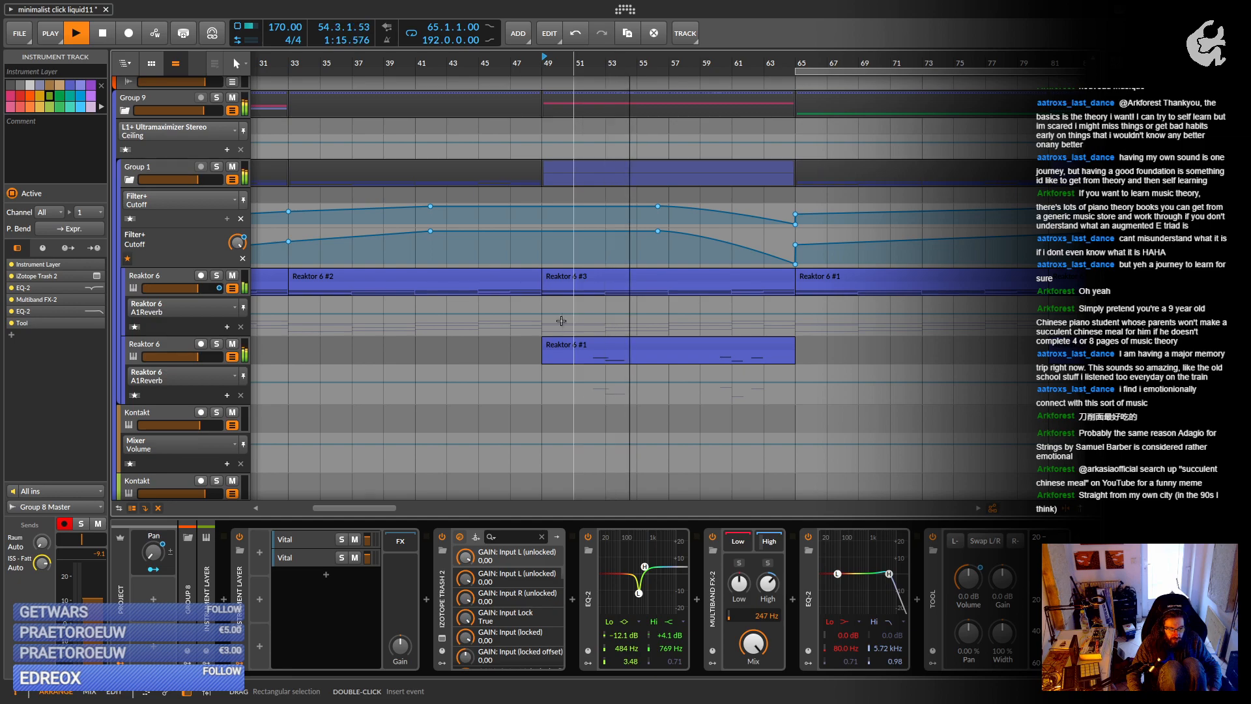
# Select the upper Reaktor 6 track in Group 1 and play the arrangement from bar 65.
pyautogui.click(171, 276)
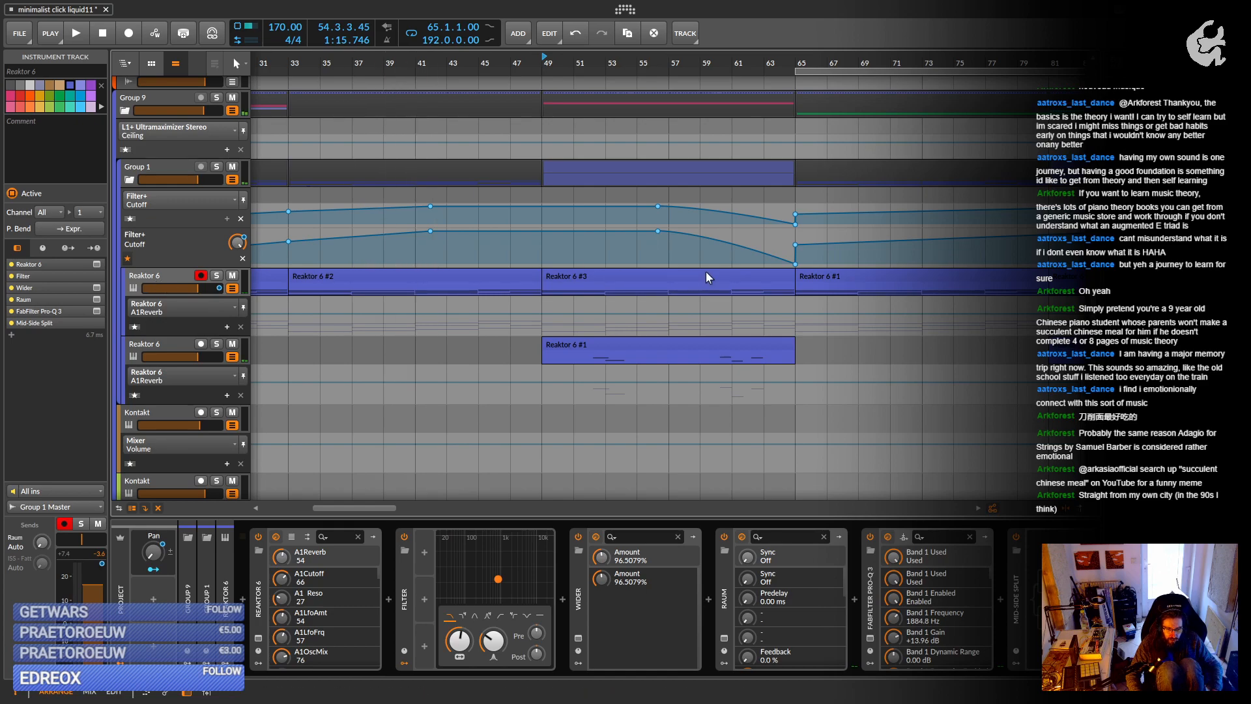
pyautogui.click(794, 288)
pyautogui.press('space')
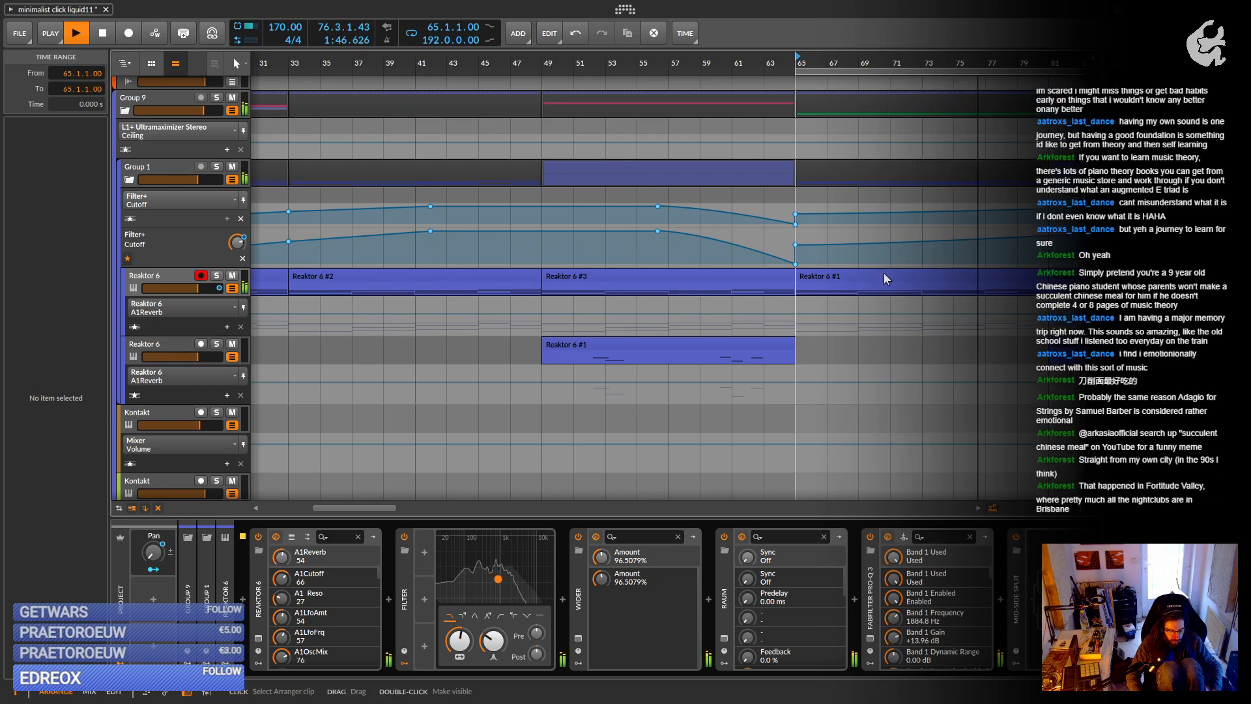
pyautogui.moveTo(900, 279); pyautogui.dragTo(690, 347)
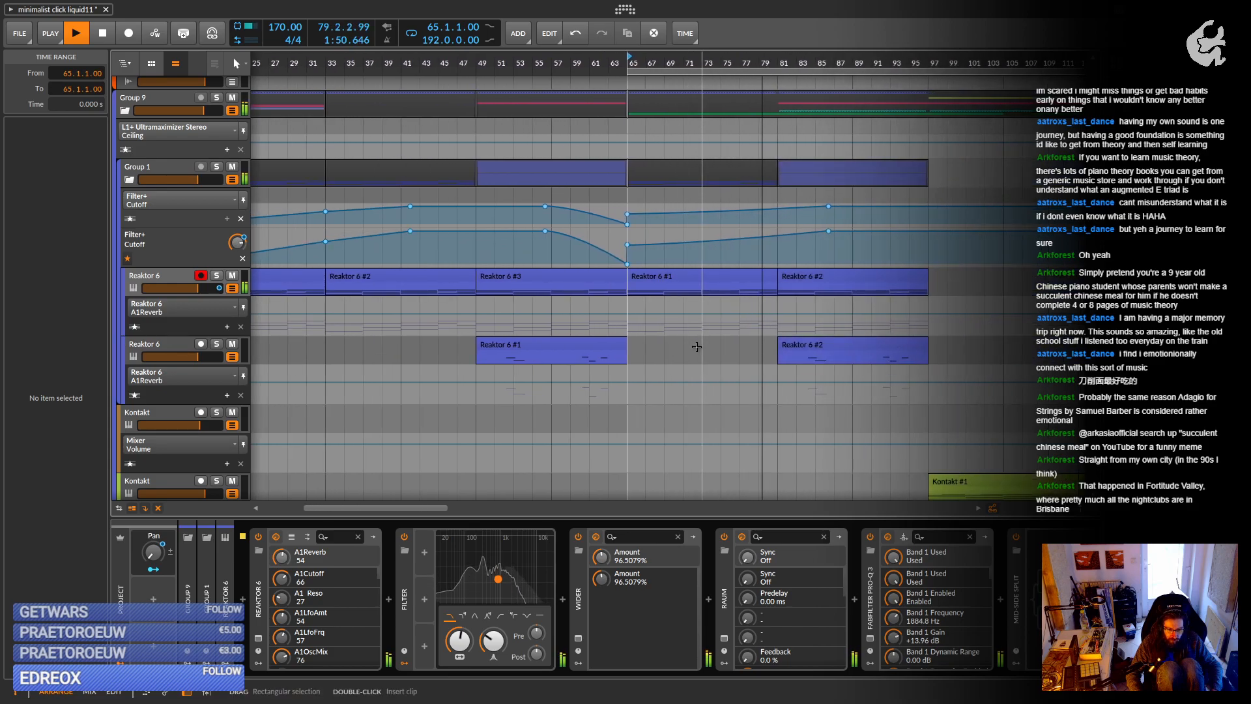
# Raise the high band gain of Group 9's EQ-2 to +4.6 dB.
pyautogui.scroll(-5, 696, 347)
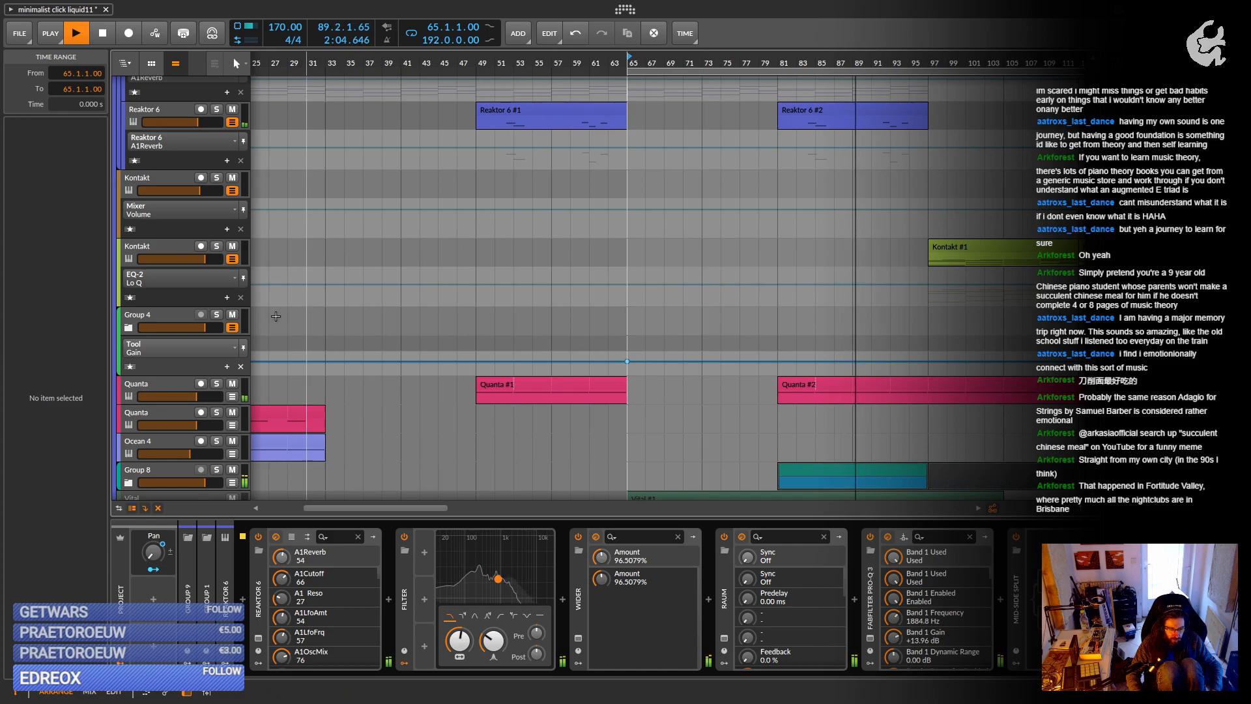
pyautogui.scroll(-5, 168, 260)
pyautogui.scroll(-2, 163, 261)
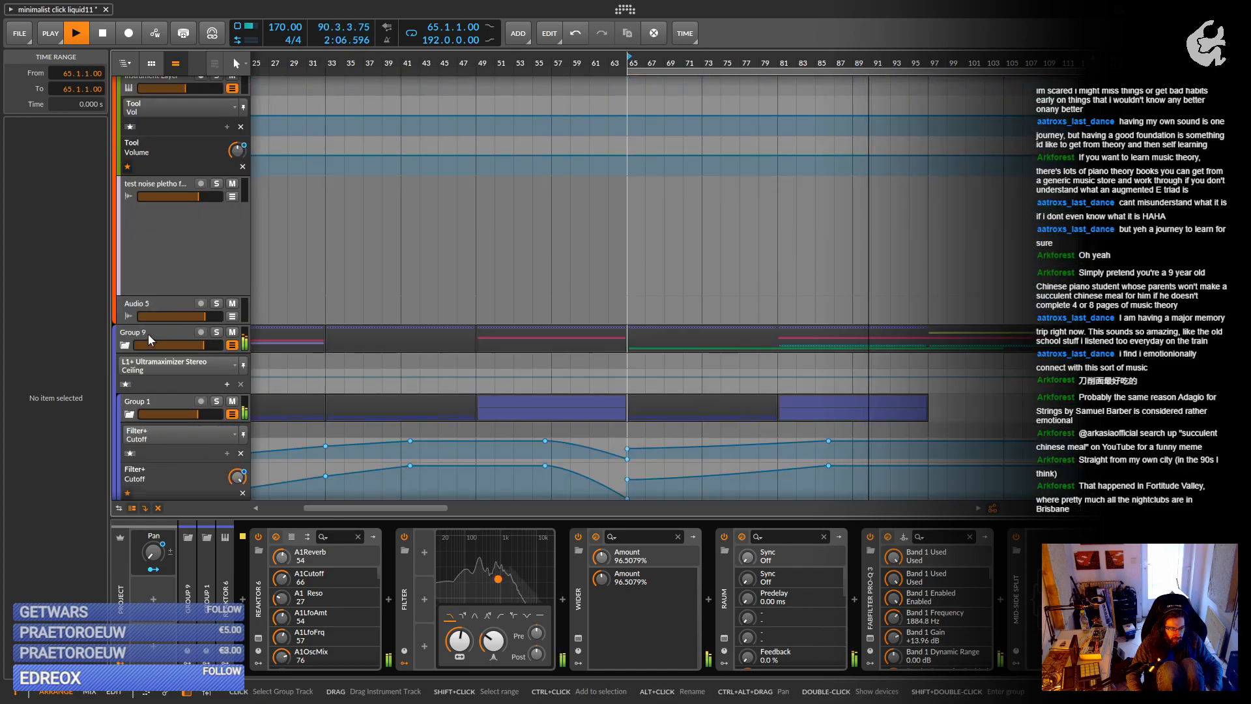
pyautogui.click(147, 334)
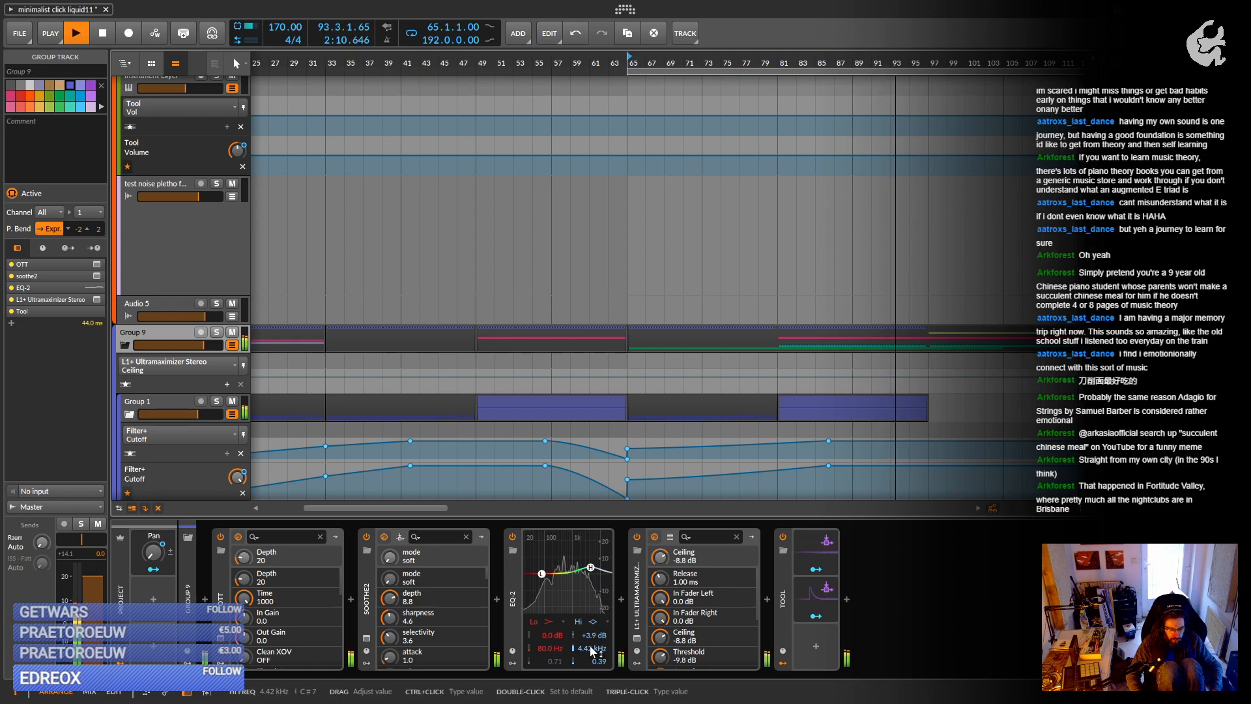
pyautogui.moveTo(591, 638); pyautogui.dragTo(591, 632)
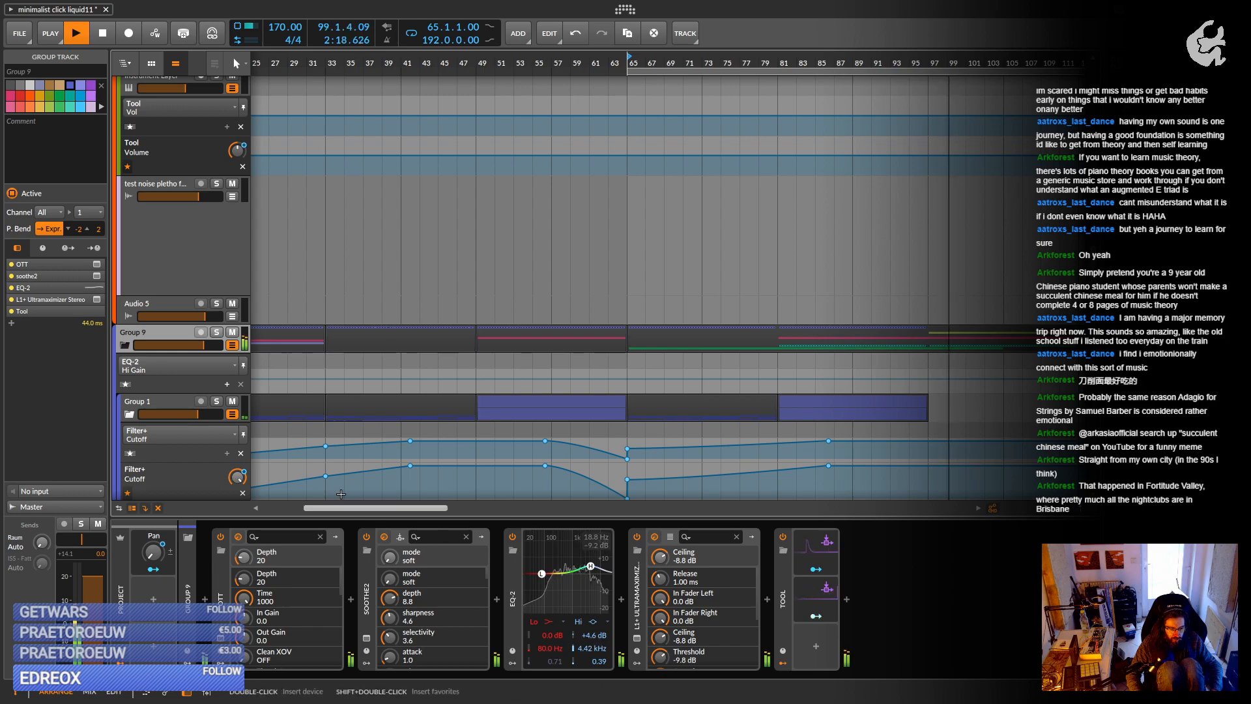
# Fold Group 9 to hide its synth tracks.
pyautogui.scroll(-5, 185, 374)
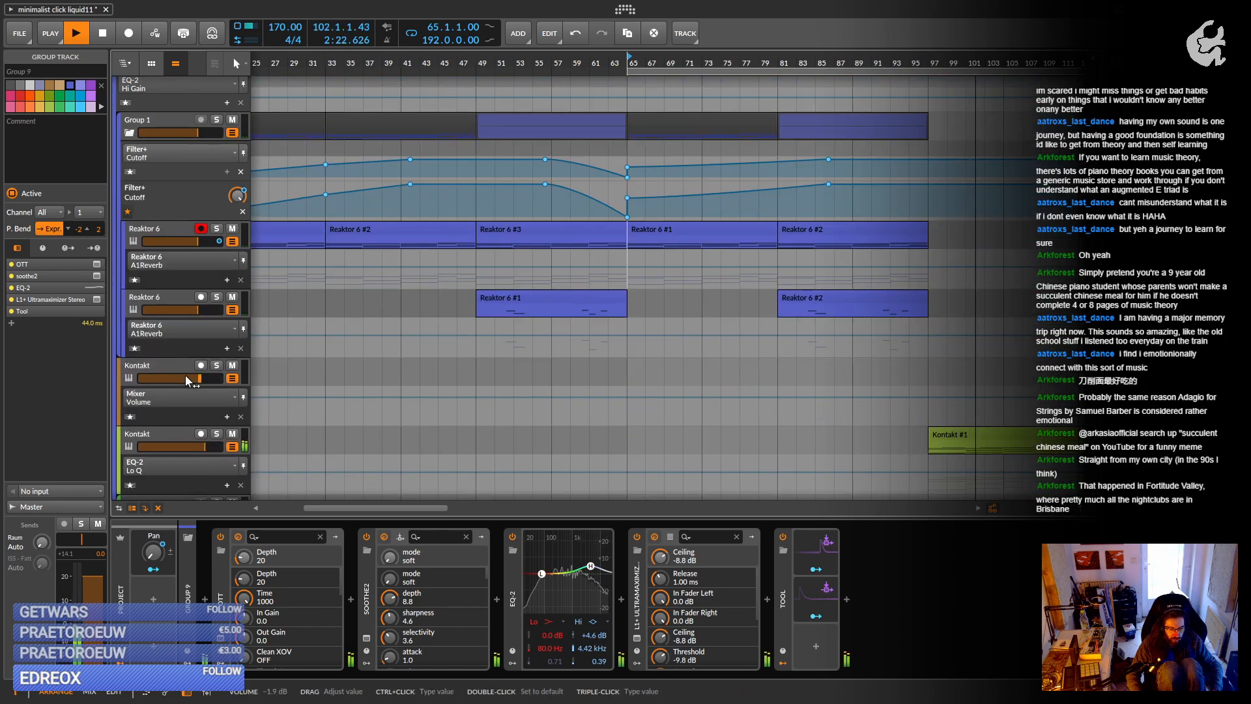
pyautogui.scroll(2, 158, 225)
pyautogui.scroll(2, 158, 225)
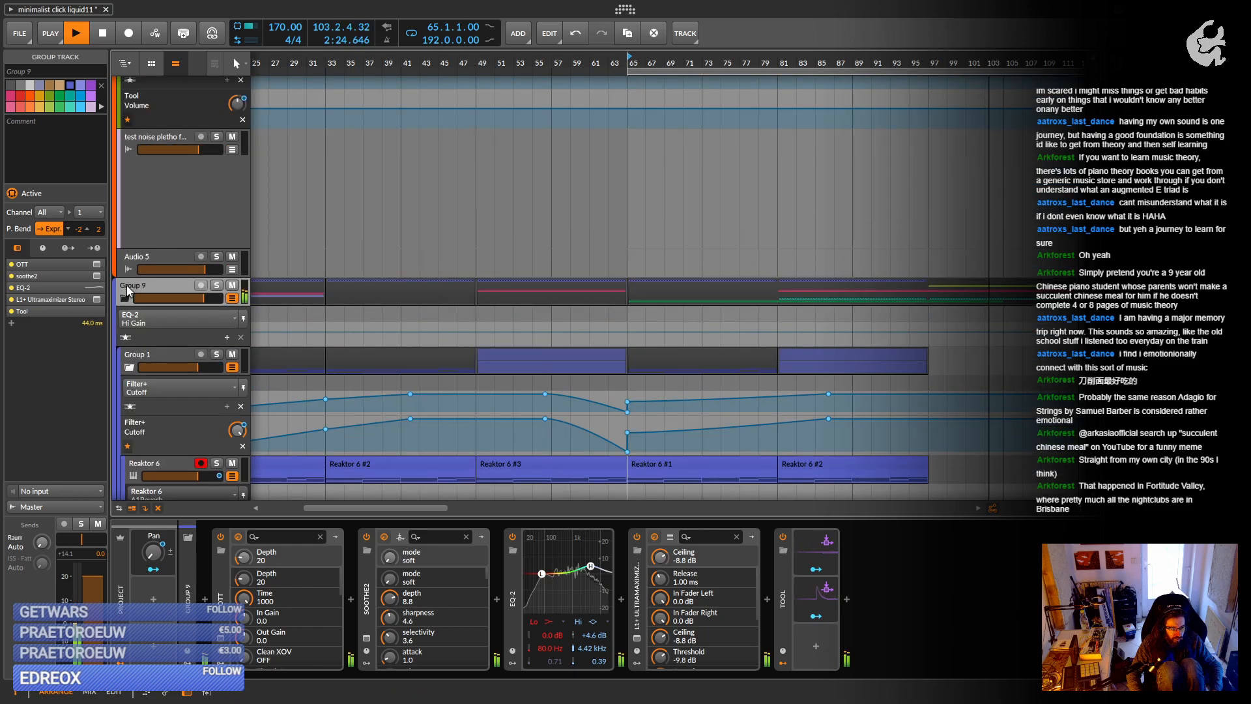
pyautogui.click(127, 299)
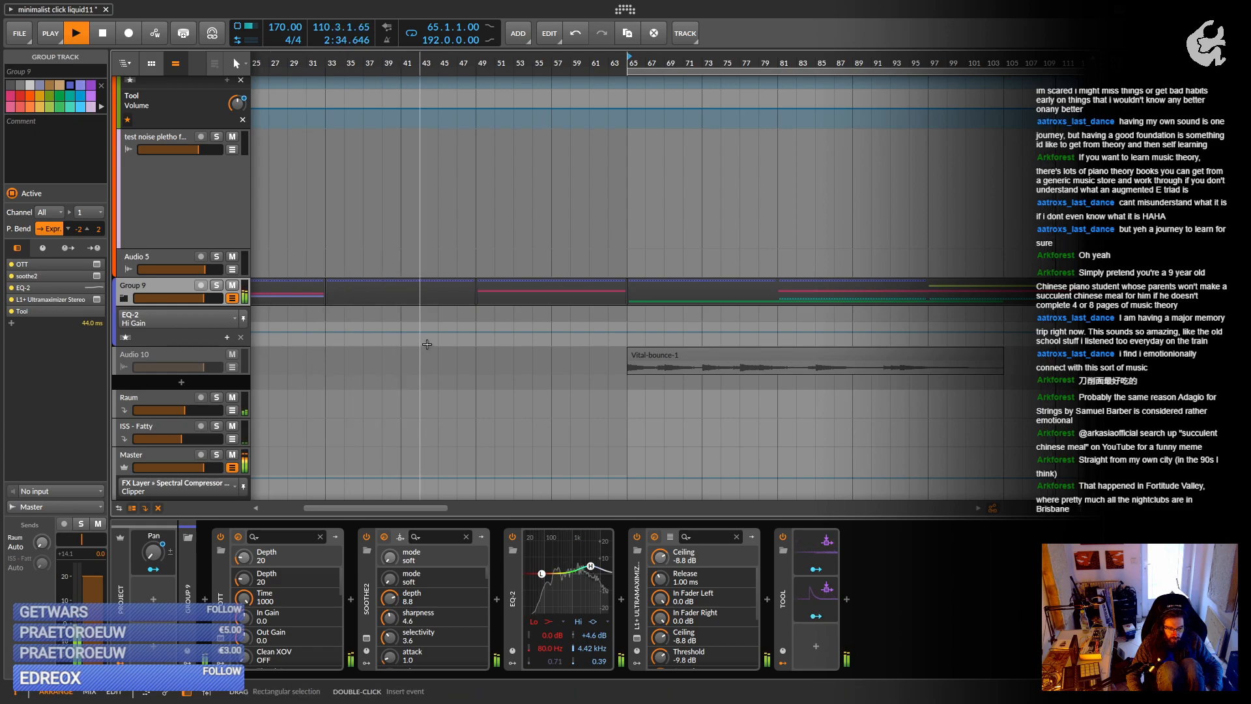
# Collapse the EQ-2, L1+ Ultramaximizer, soothe2 and OTT devices in Group 9's chain.
pyautogui.click(515, 587)
pyautogui.doubleClick(515, 585)
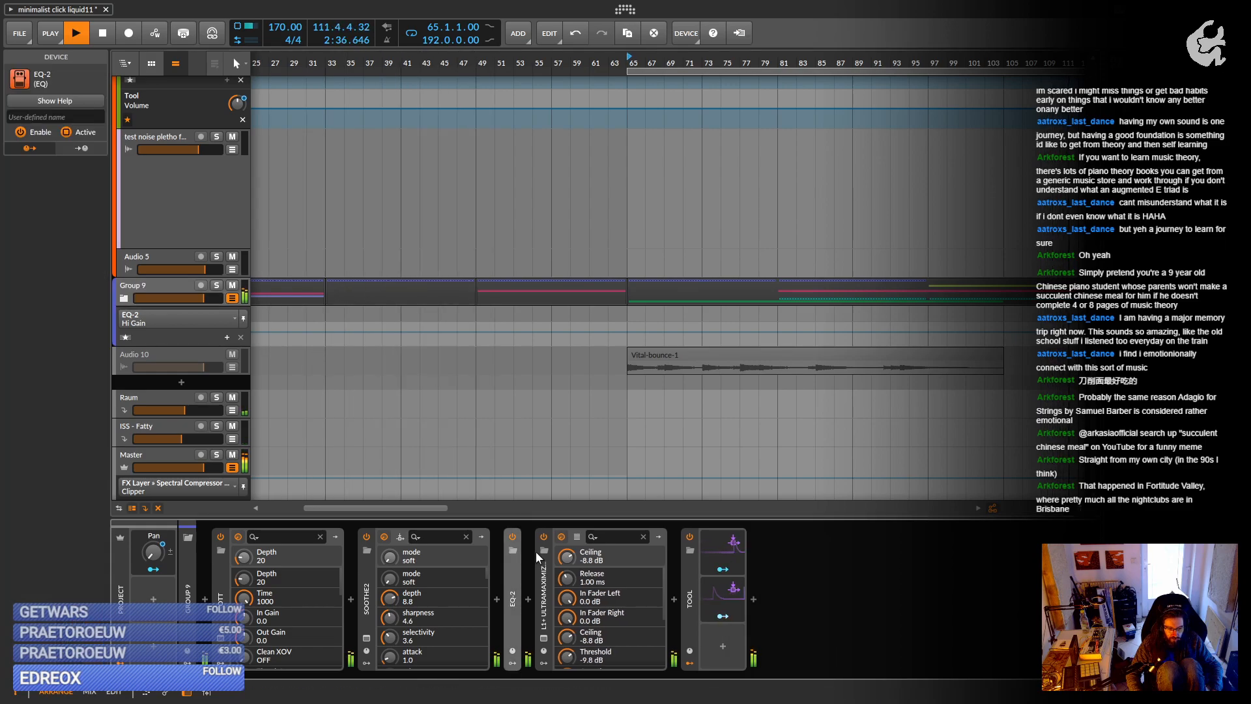
pyautogui.doubleClick(539, 578)
pyautogui.doubleClick(367, 593)
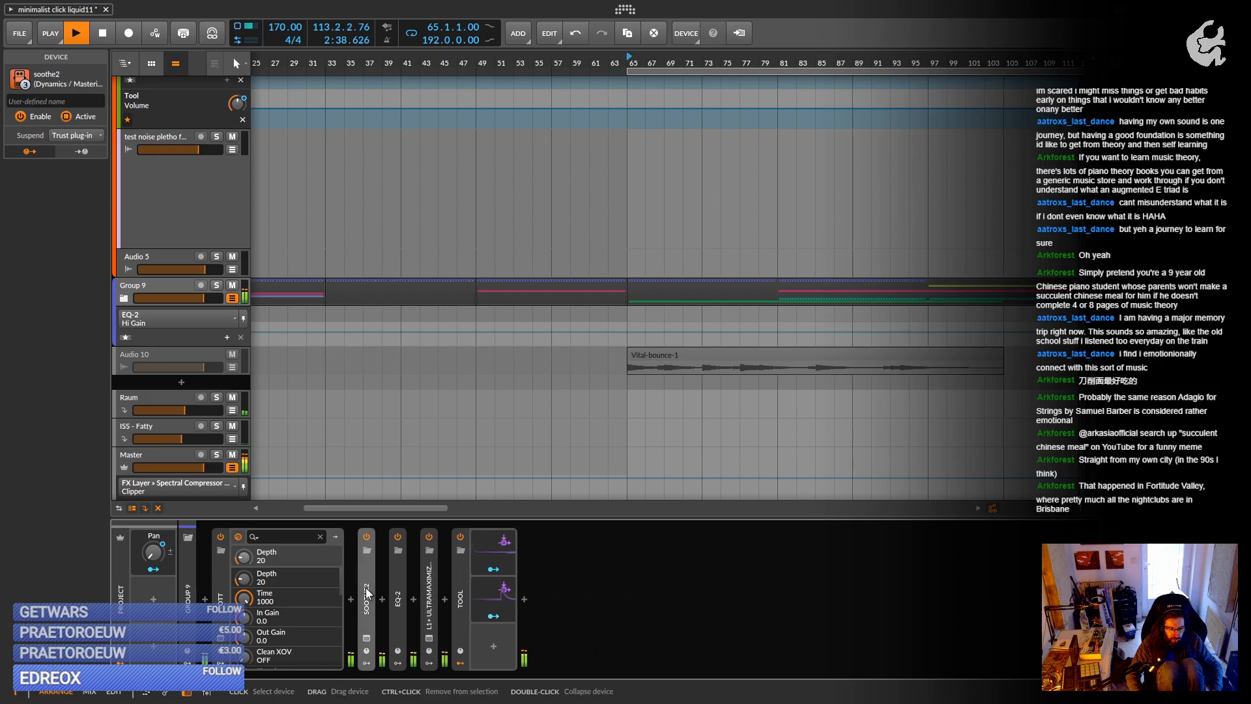
pyautogui.doubleClick(221, 593)
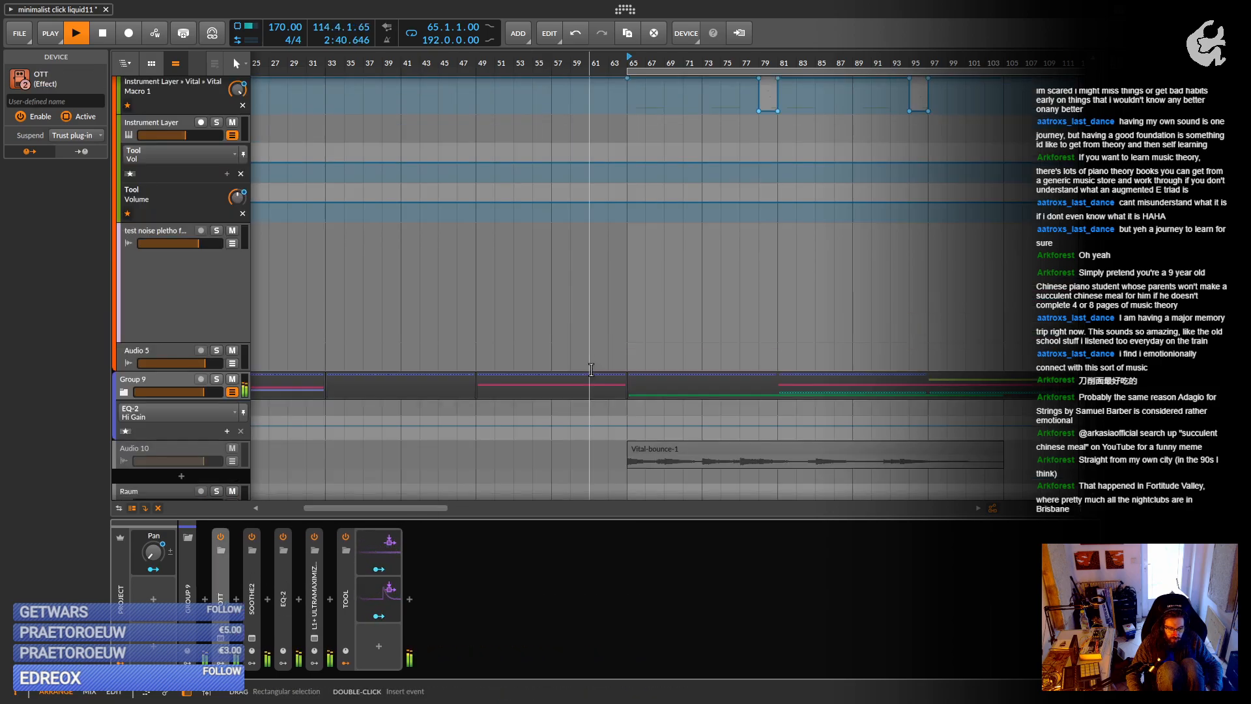
pyautogui.scroll(10, 538, 253)
pyautogui.scroll(10, 538, 252)
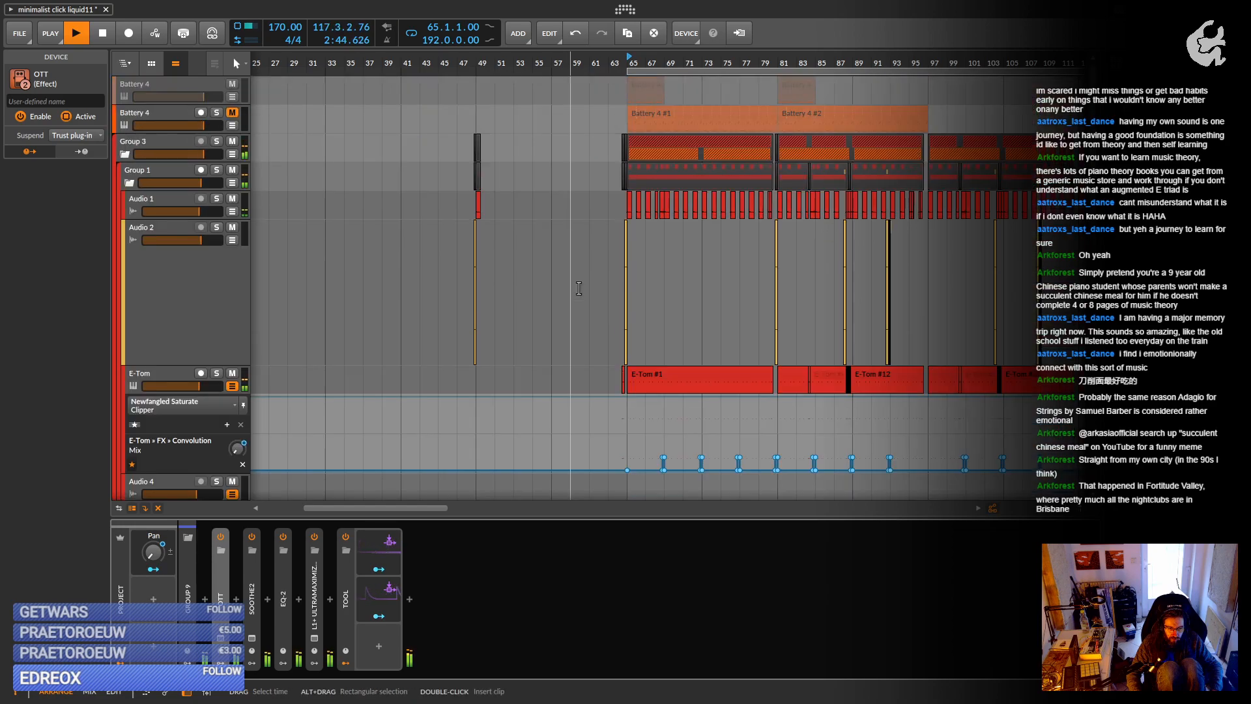
# Fold Group 3 to hide its percussion tracks and select the group track.
pyautogui.scroll(-5, 470, 238)
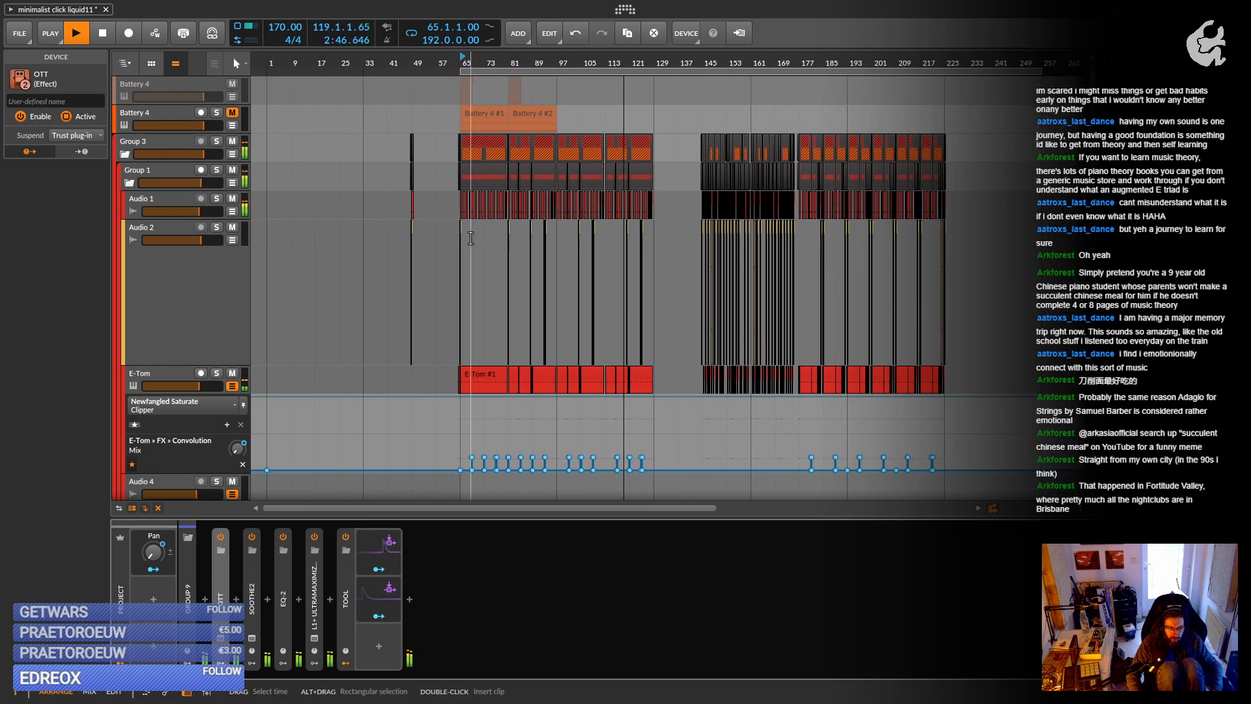
pyautogui.click(124, 154)
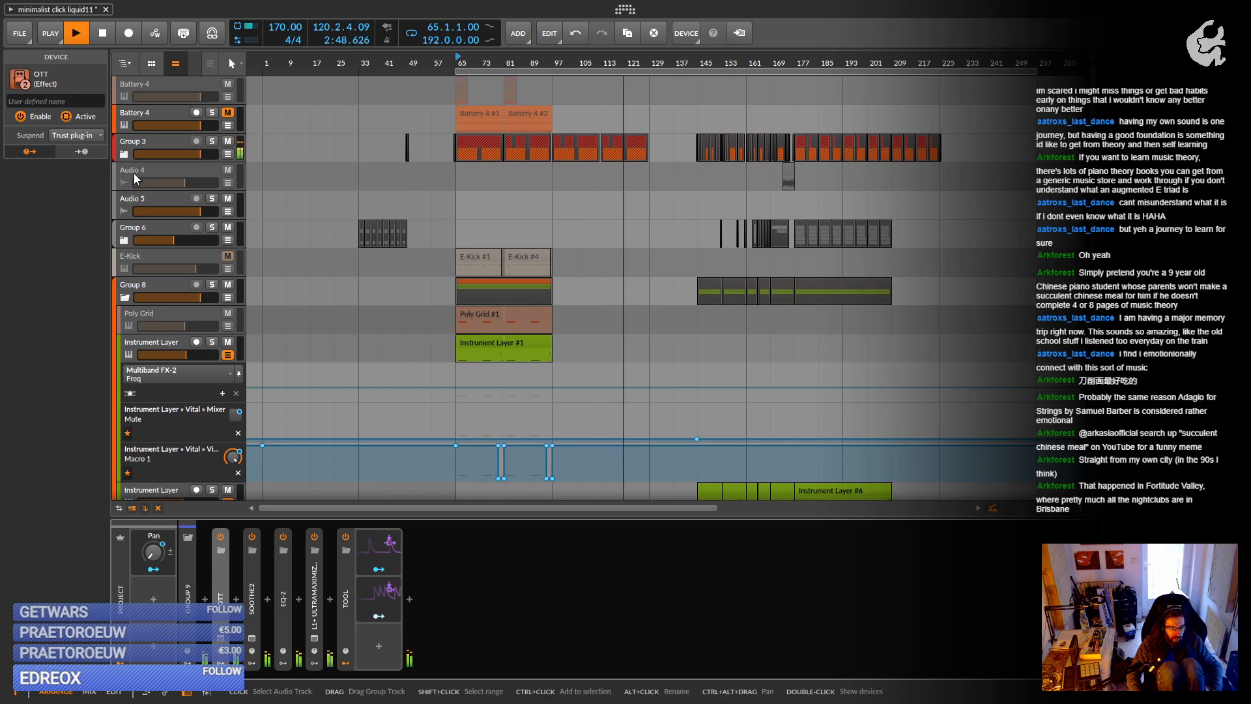
pyautogui.click(150, 141)
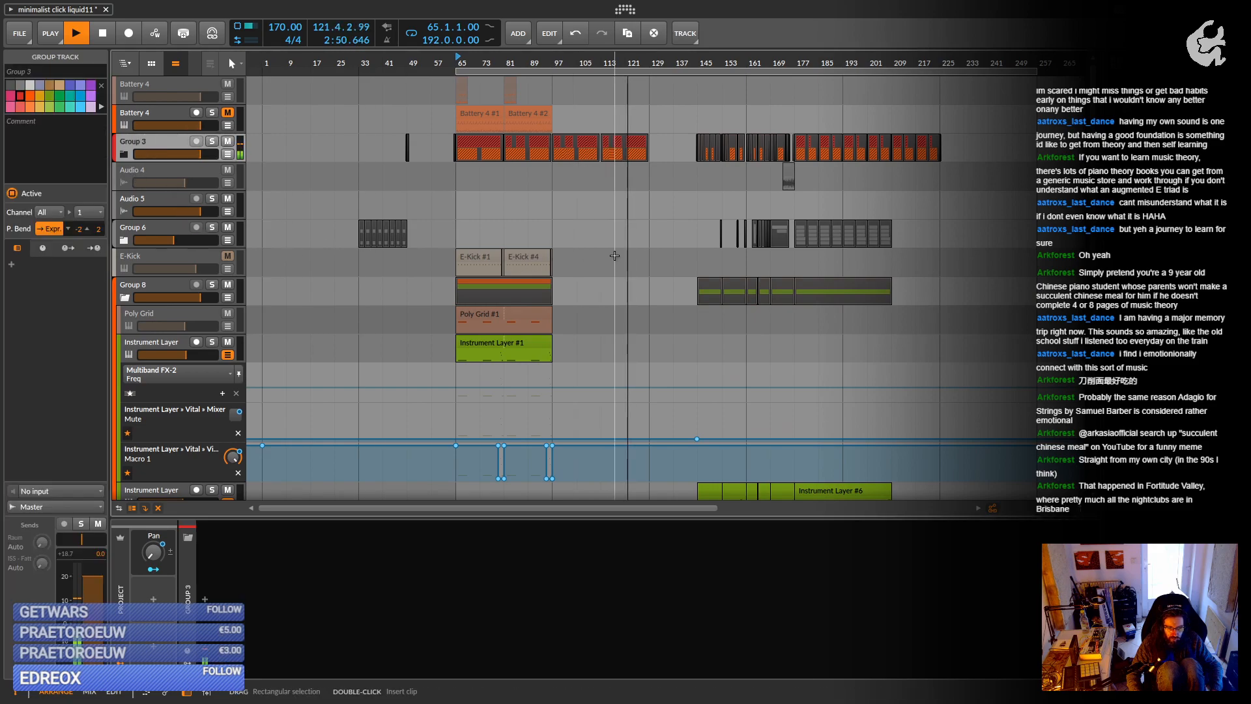
pyautogui.scroll(-3, 615, 256)
pyautogui.scroll(3, 614, 255)
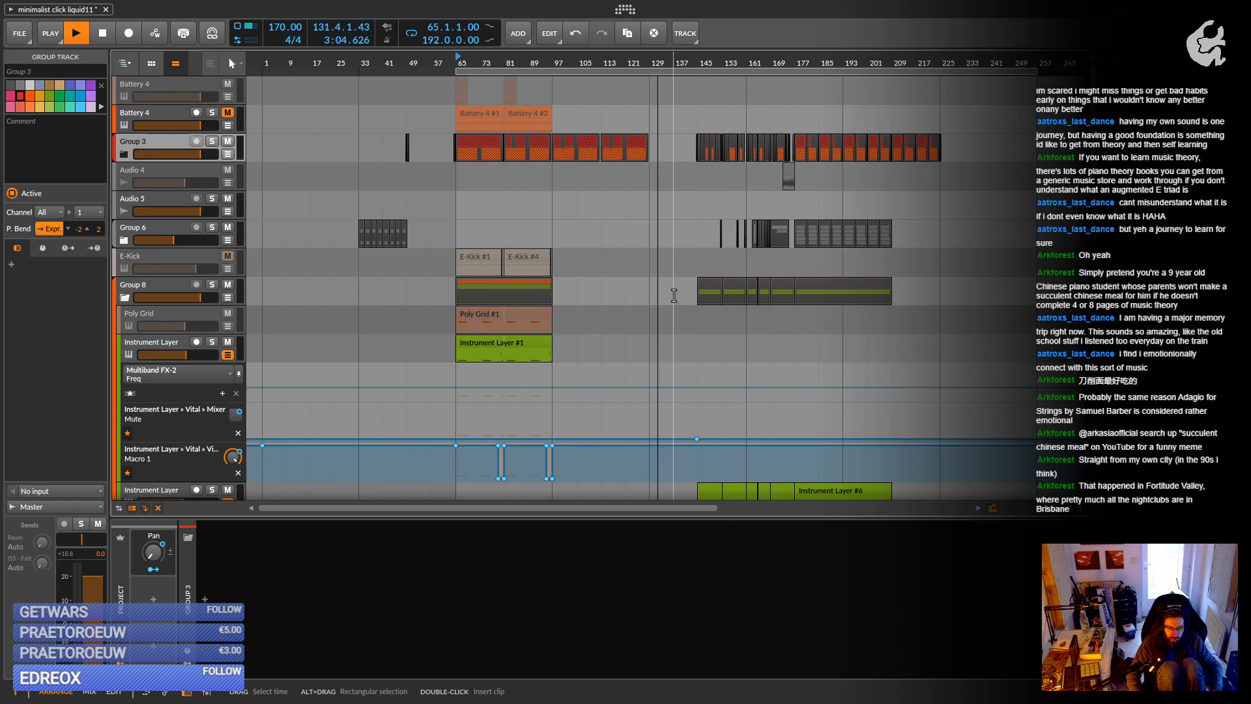
# Stop playback and add a new instrument track directly below Group 9.
pyautogui.scroll(-5, 674, 295)
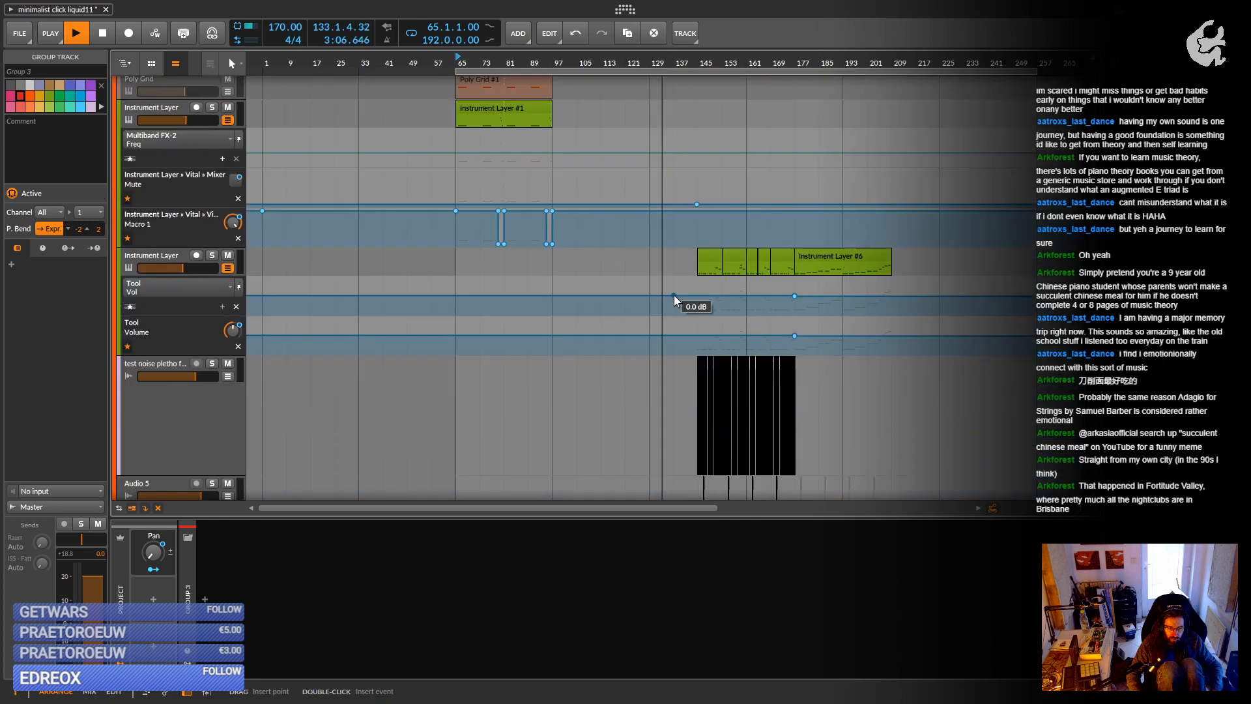
pyautogui.scroll(-4, 674, 295)
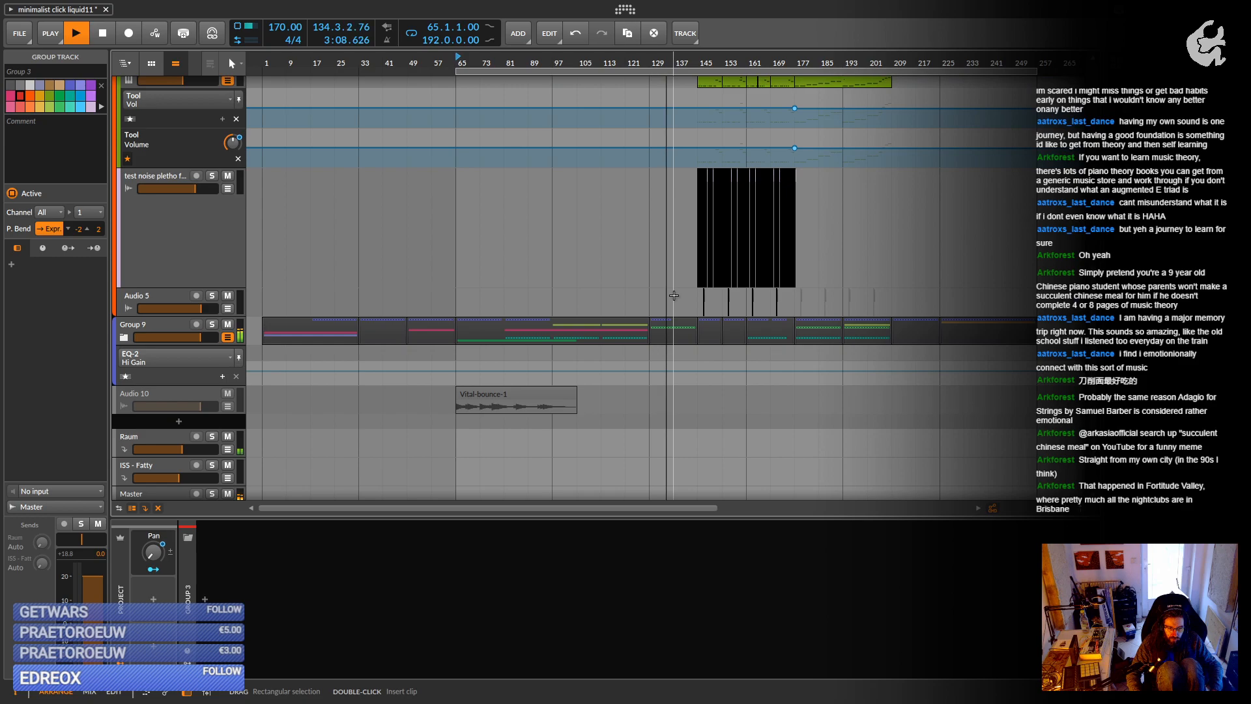
pyautogui.scroll(-2, 674, 295)
pyautogui.press('space')
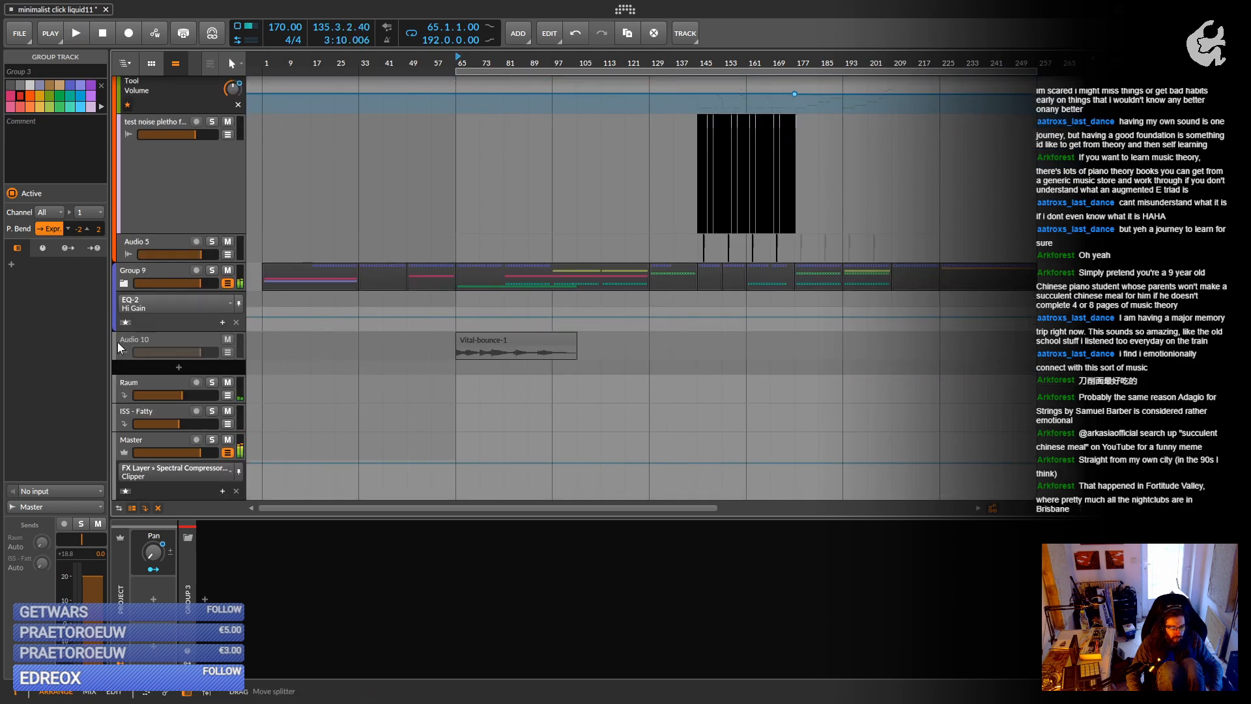
pyautogui.click(158, 276)
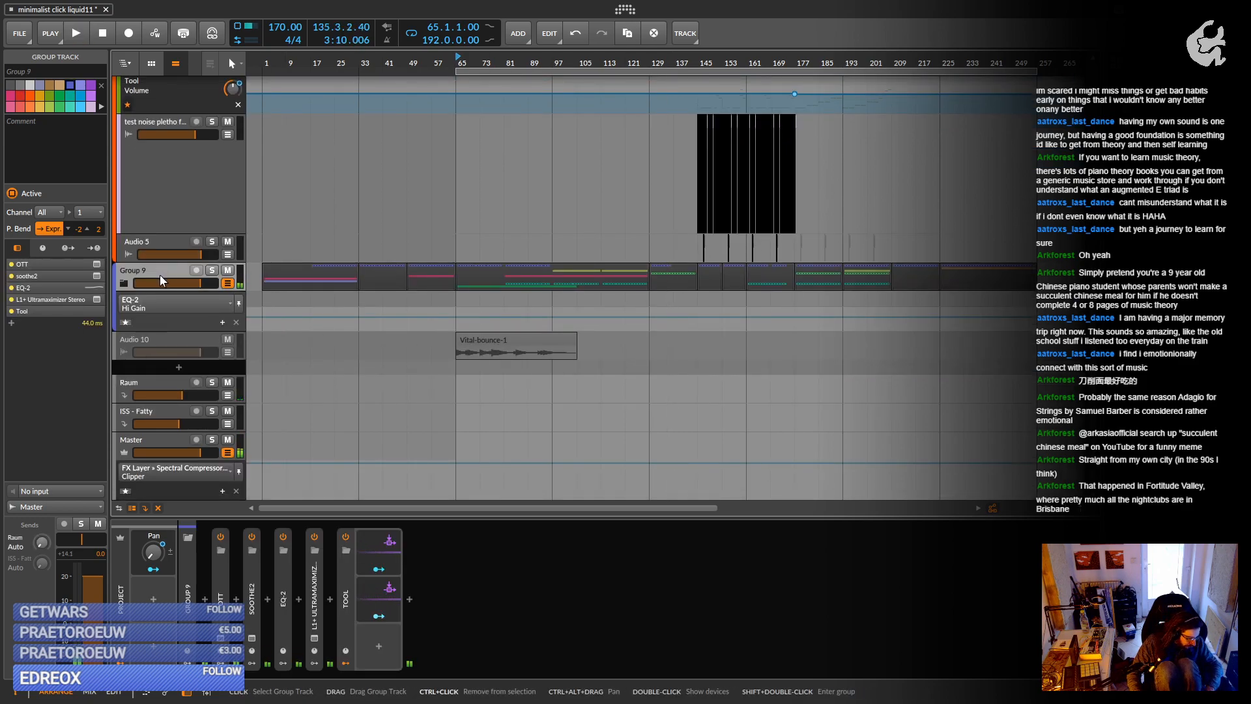
pyautogui.hotkey('ctrl', 't')
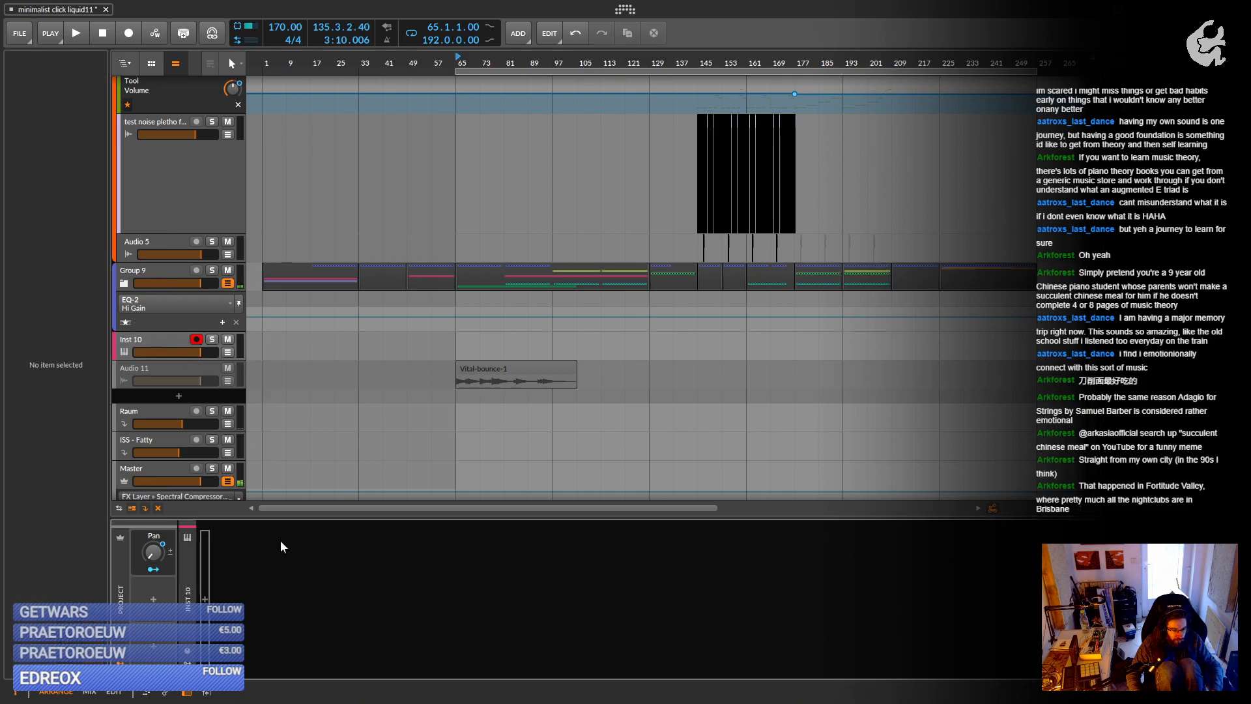
# Find the Vital synth in the instrument browser and load it onto the new track.
pyautogui.click(205, 599)
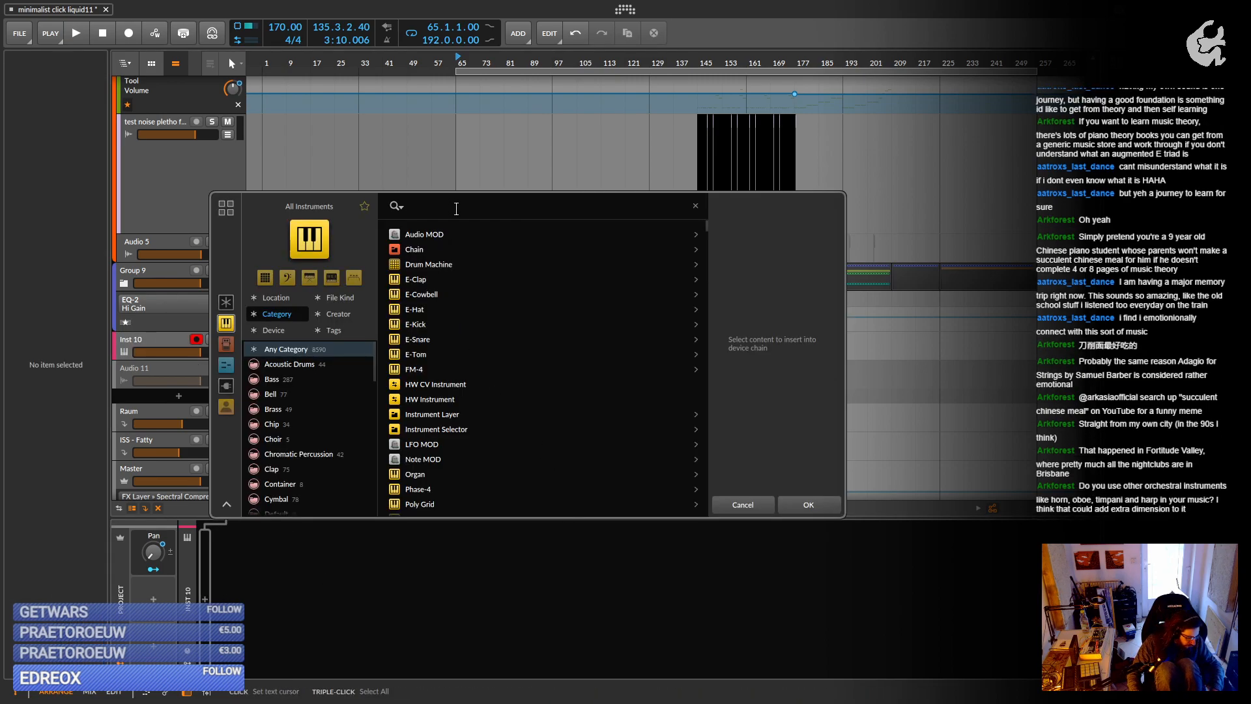
pyautogui.write('vita')
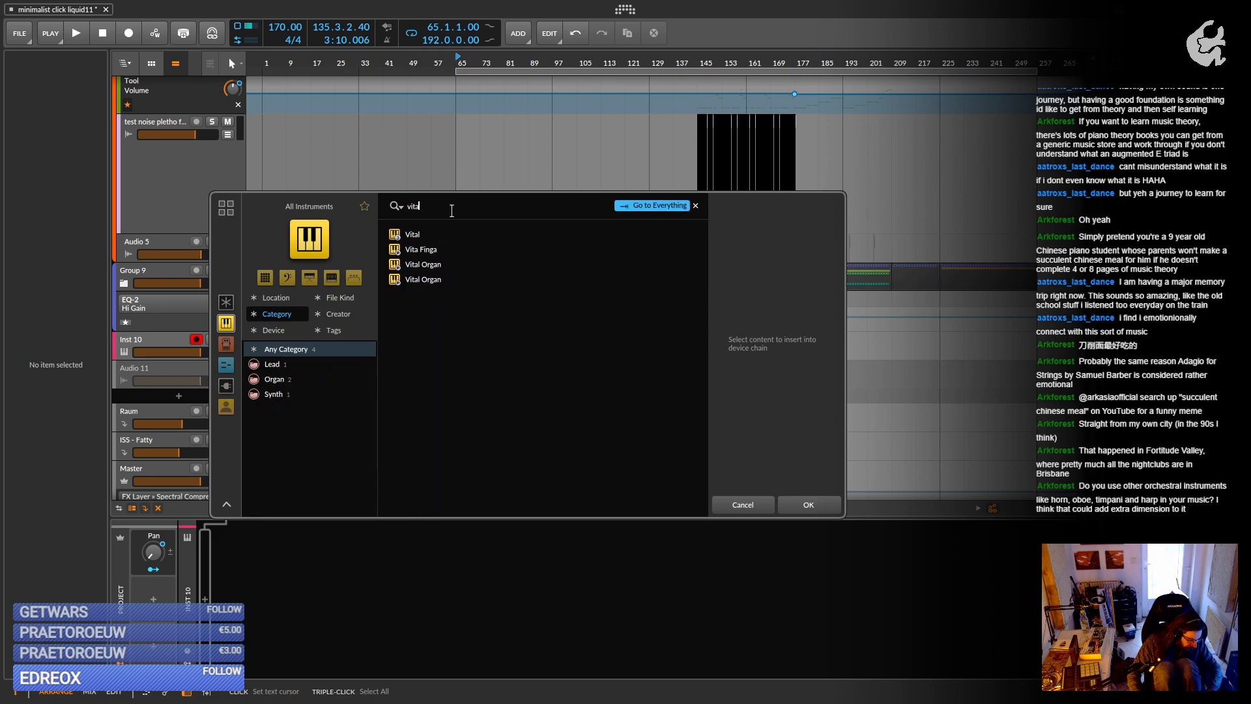
pyautogui.write('ll')
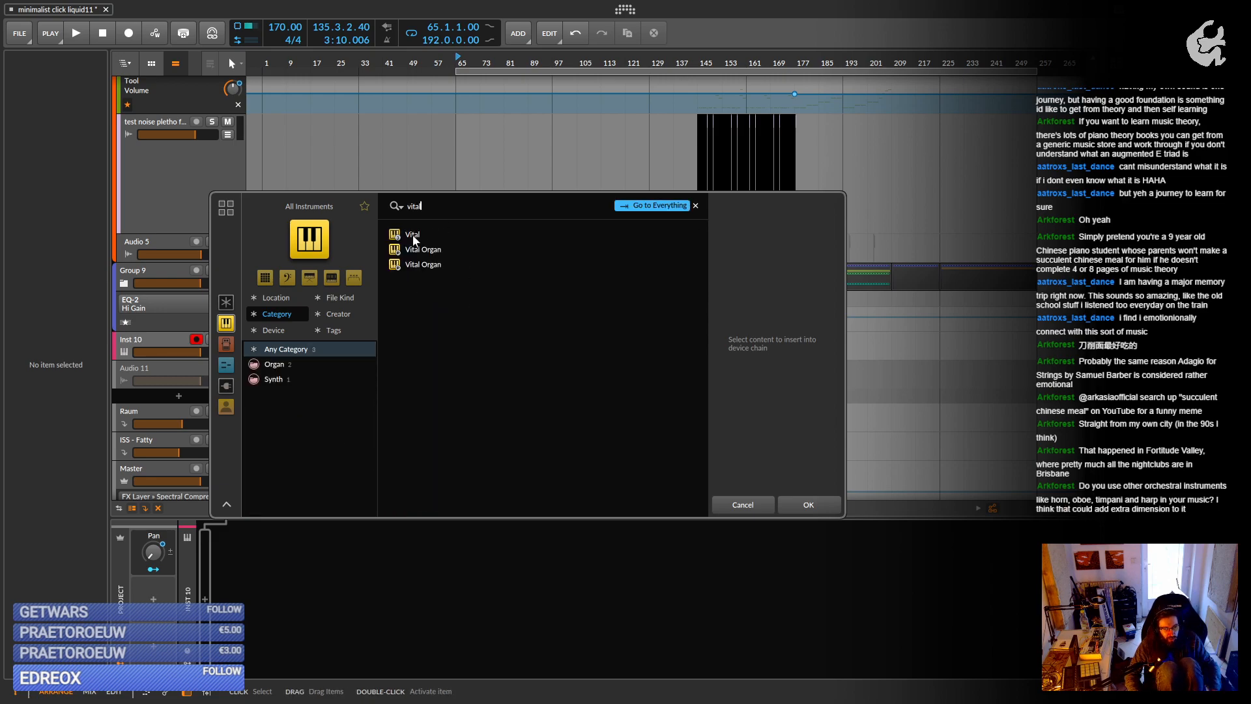
pyautogui.doubleClick(414, 236)
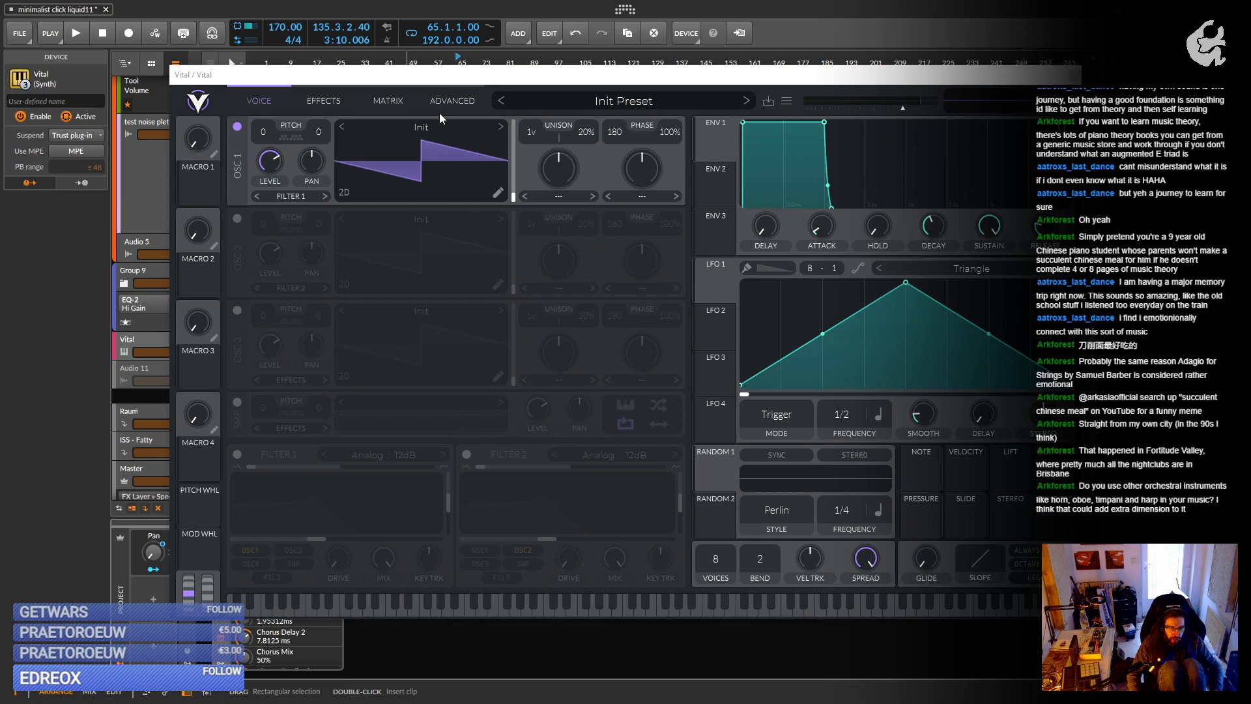
# Load the Factory wavetable Basic Shapes into Vital's oscillator 1.
pyautogui.click(451, 128)
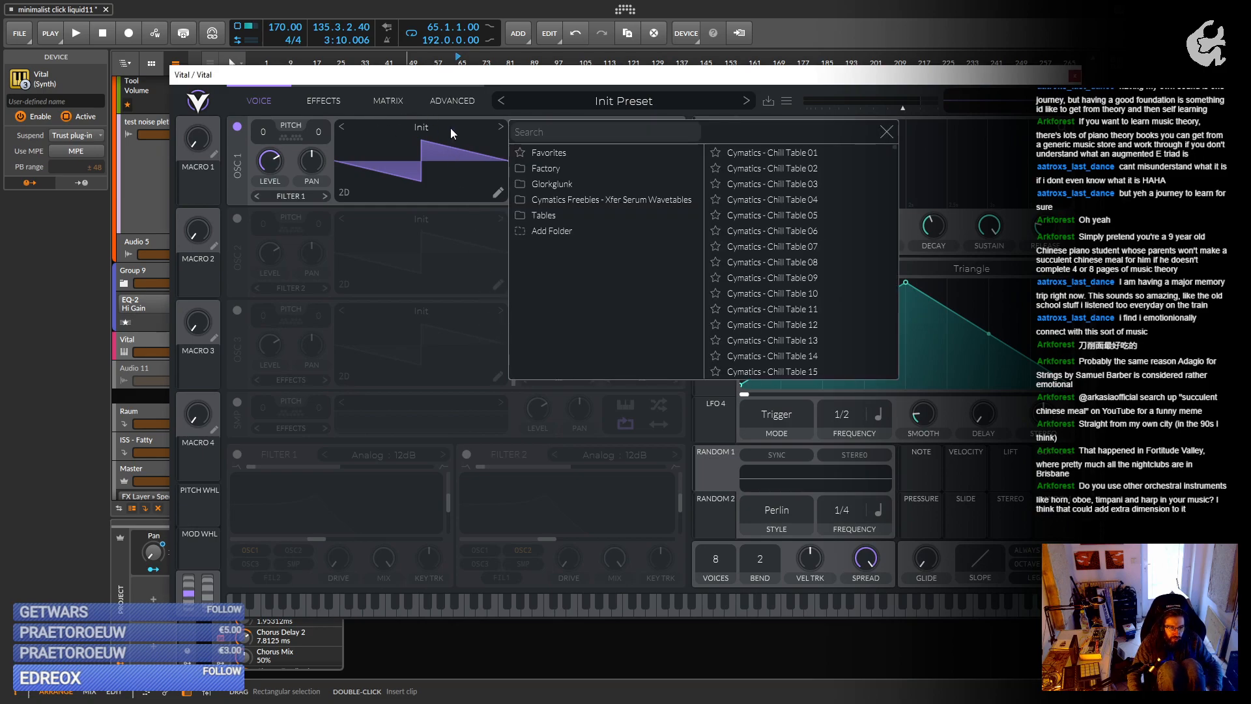
pyautogui.click(573, 167)
pyautogui.click(752, 154)
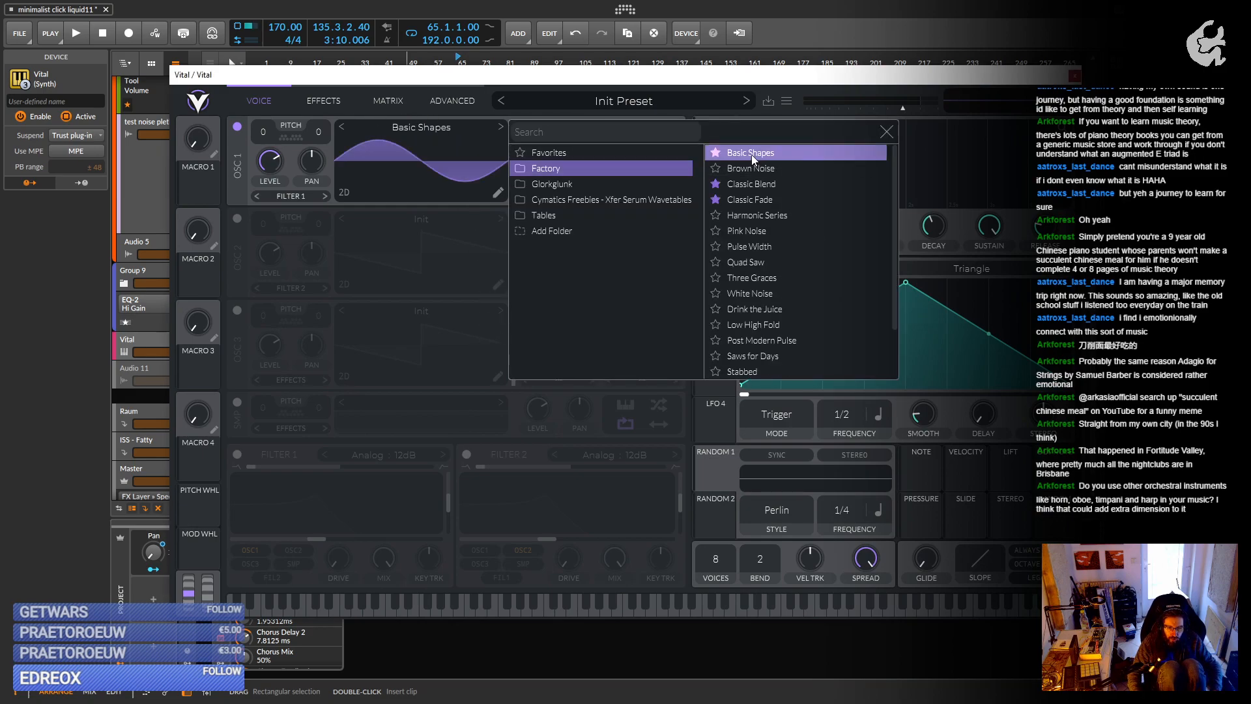
pyautogui.click(503, 193)
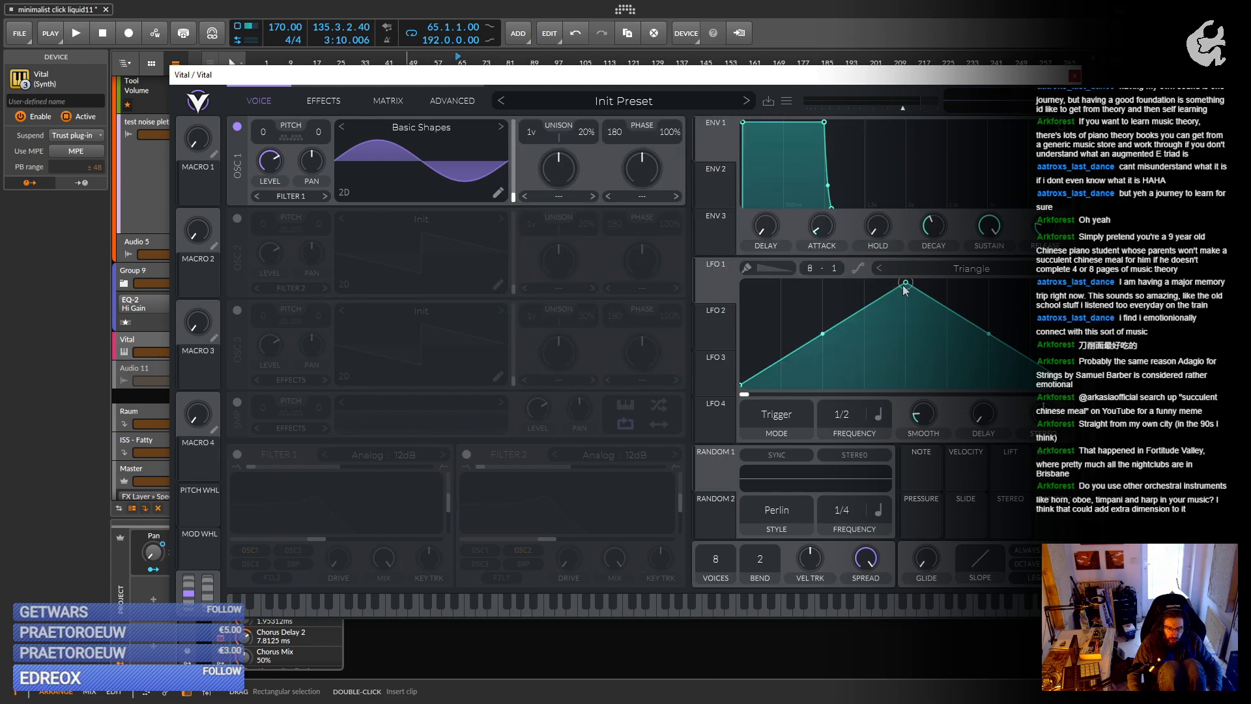
# Reshape LFO 1 into an early peak with a steep curved decay at 1/8, and assign it to oscillator 1's transpose.
pyautogui.moveTo(905, 284); pyautogui.dragTo(752, 272)
pyautogui.moveTo(909, 340); pyautogui.dragTo(869, 559)
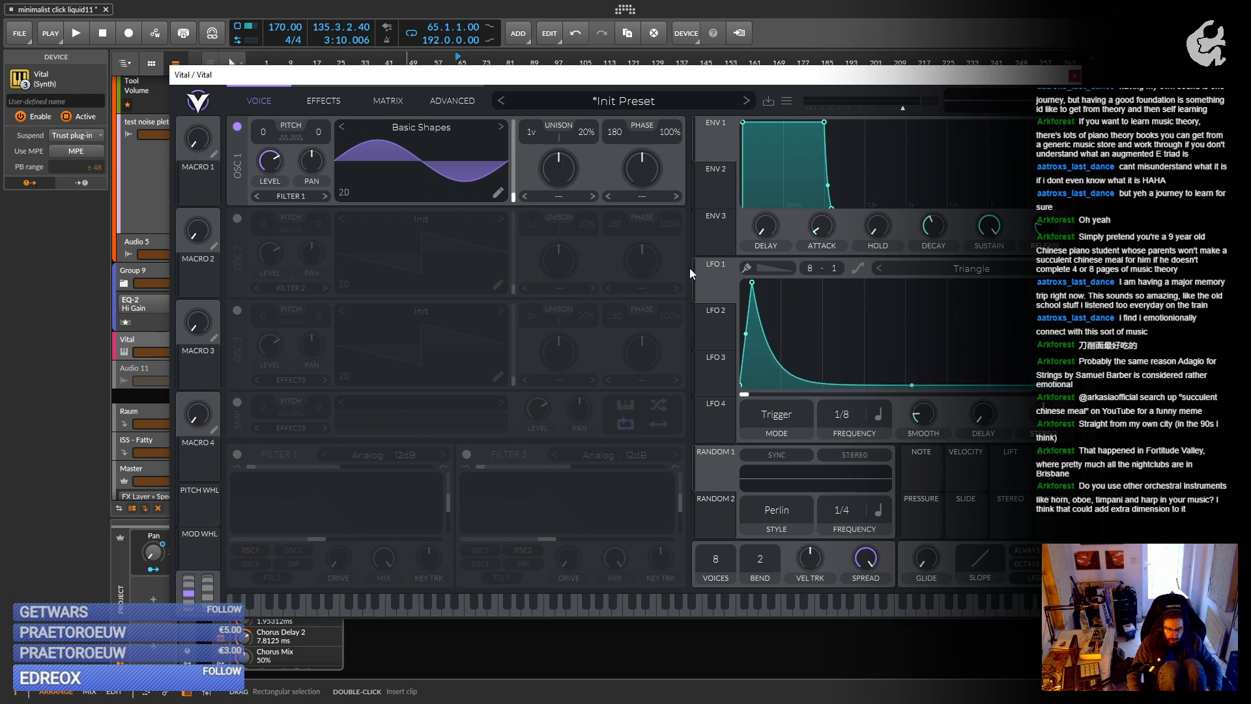
pyautogui.moveTo(715, 286); pyautogui.dragTo(328, 207)
pyautogui.moveTo(258, 135); pyautogui.dragTo(262, 155)
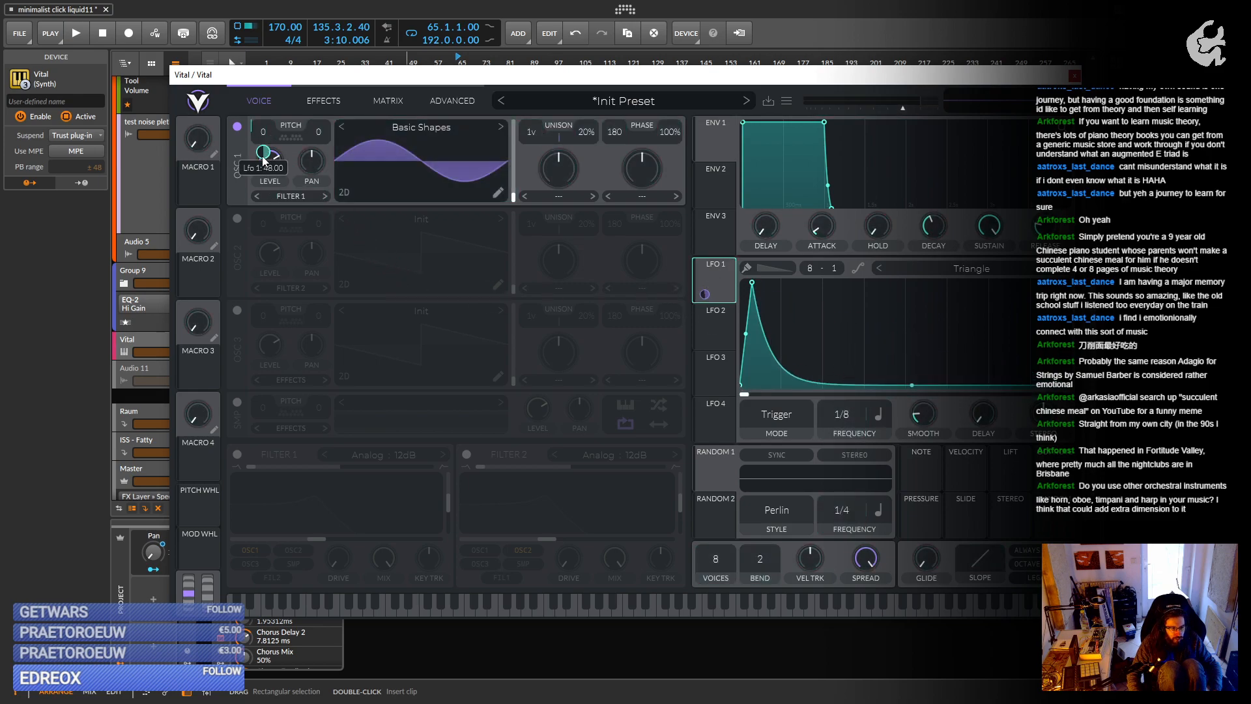
pyautogui.rightClick(262, 155)
pyautogui.click(259, 158)
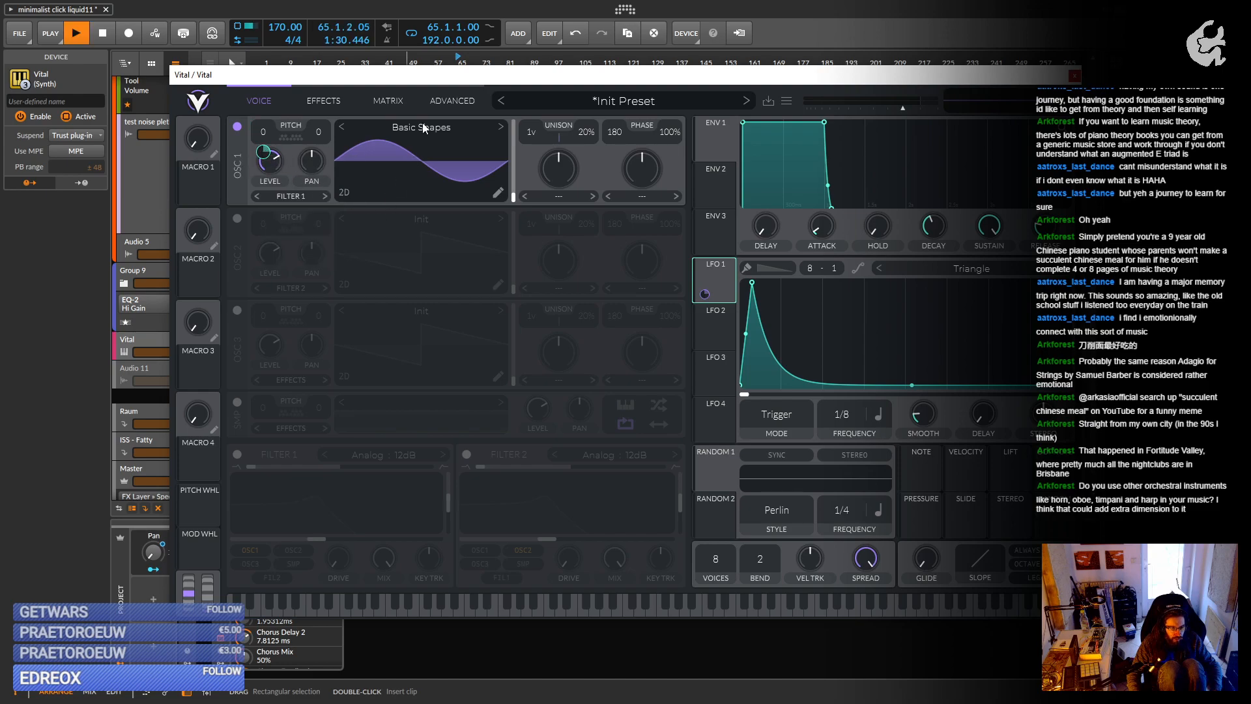
# Create an empty clip on the Vital track from bar 49 to bar 65 and open it in the note editor.
pyautogui.press('space')
pyautogui.moveTo(422, 75); pyautogui.dragTo(506, 438)
pyautogui.moveTo(450, 320); pyautogui.dragTo(638, 320)
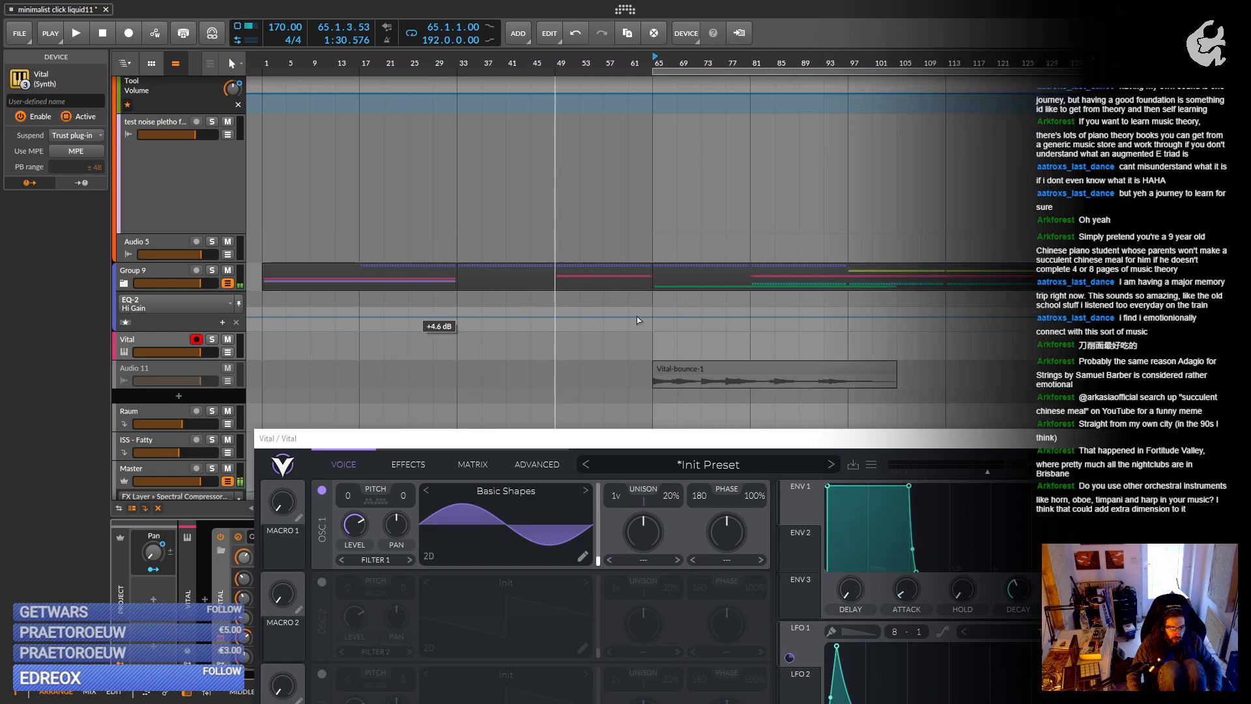
pyautogui.scroll(5, 605, 316)
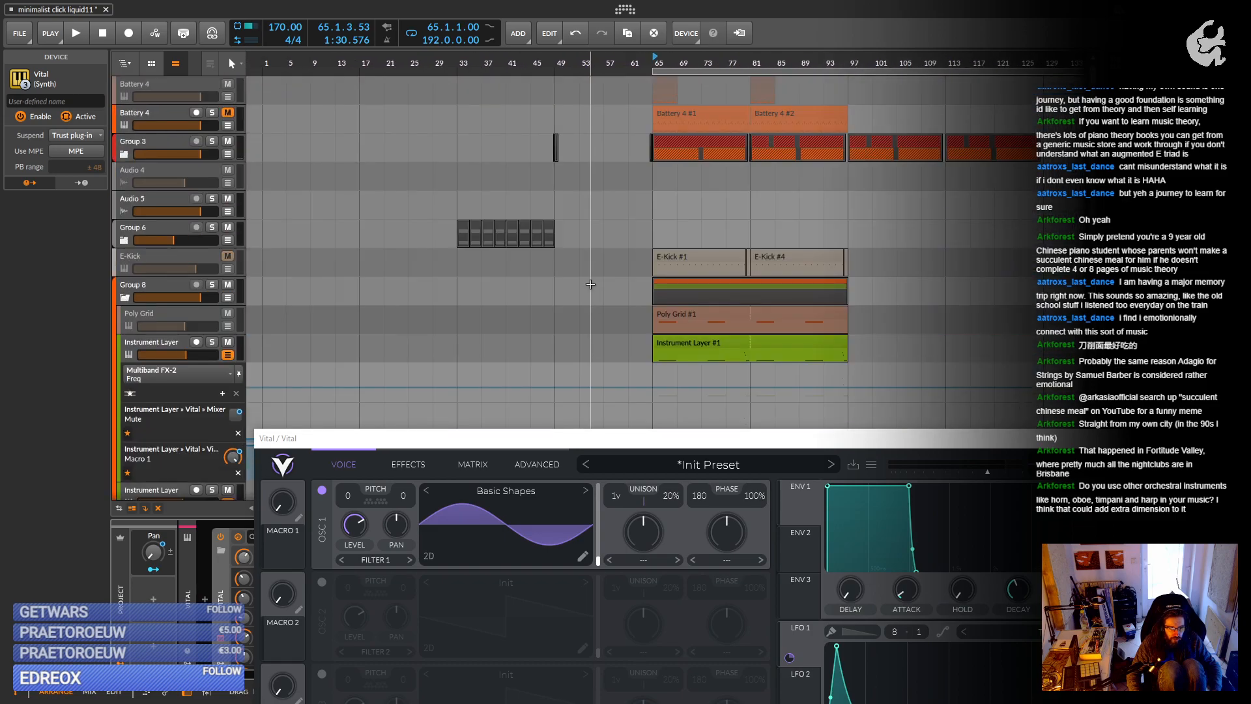
pyautogui.scroll(-5, 591, 284)
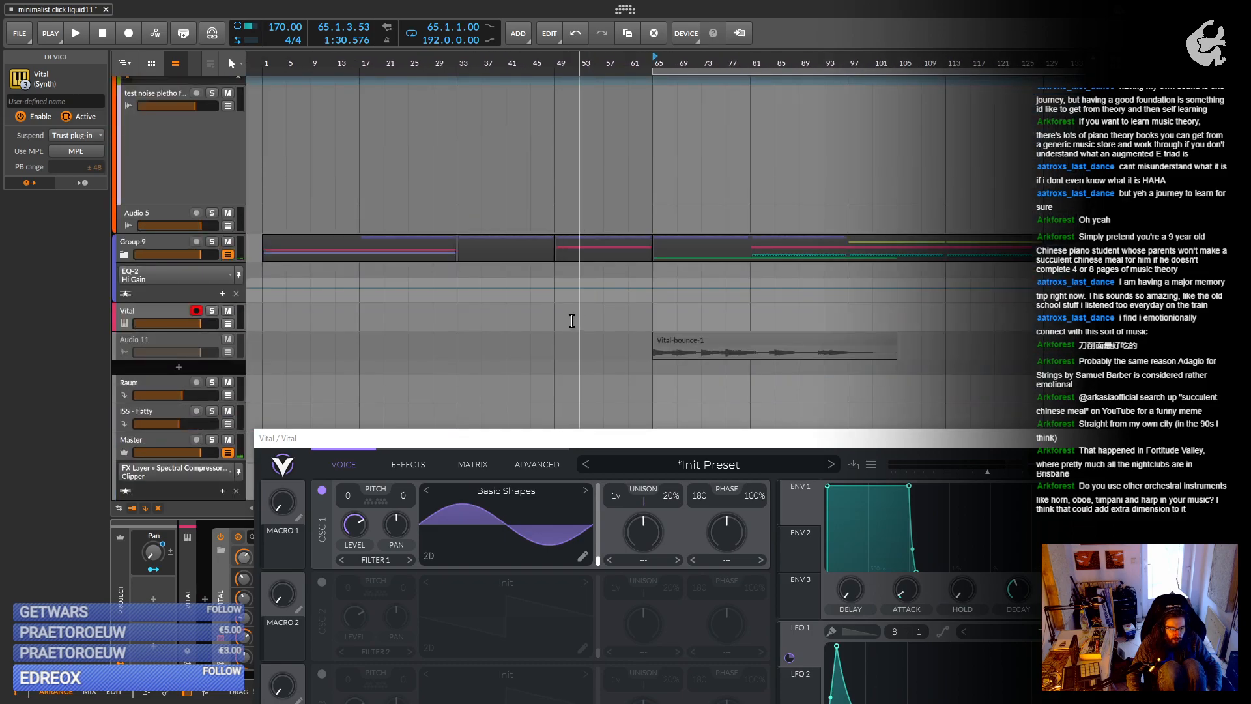
pyautogui.moveTo(572, 320); pyautogui.dragTo(650, 323)
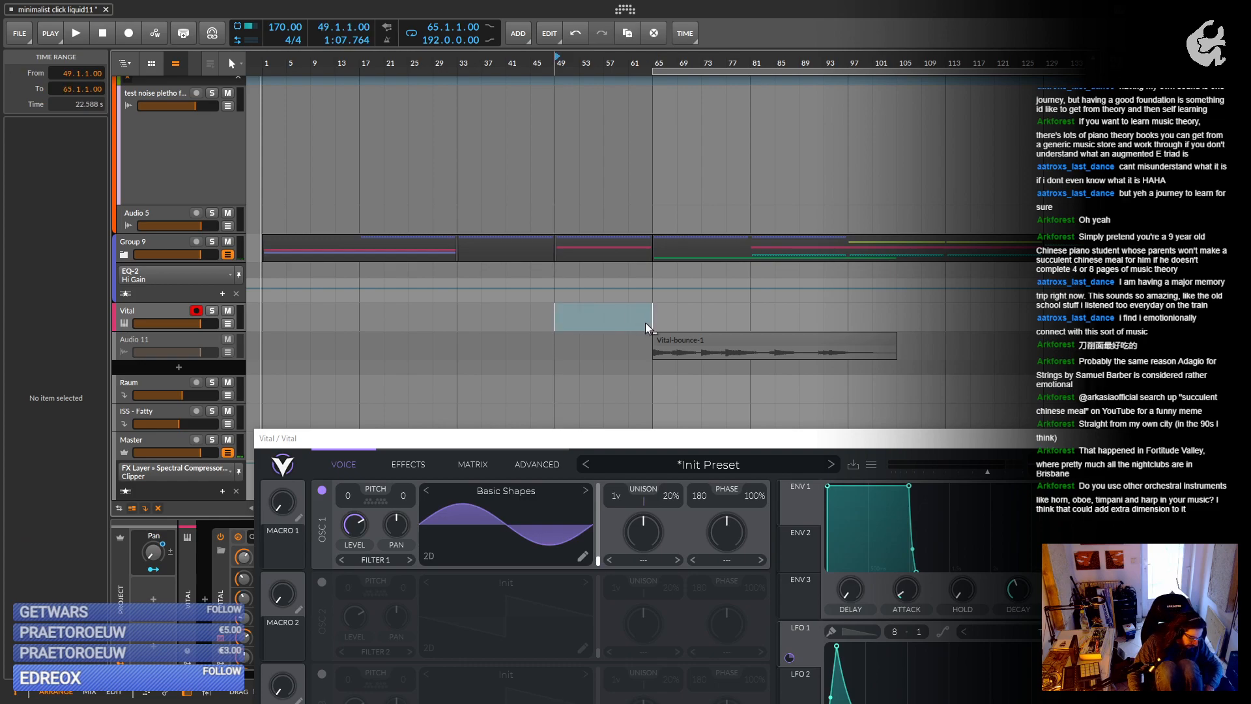
pyautogui.doubleClick(586, 319)
pyautogui.doubleClick(588, 310)
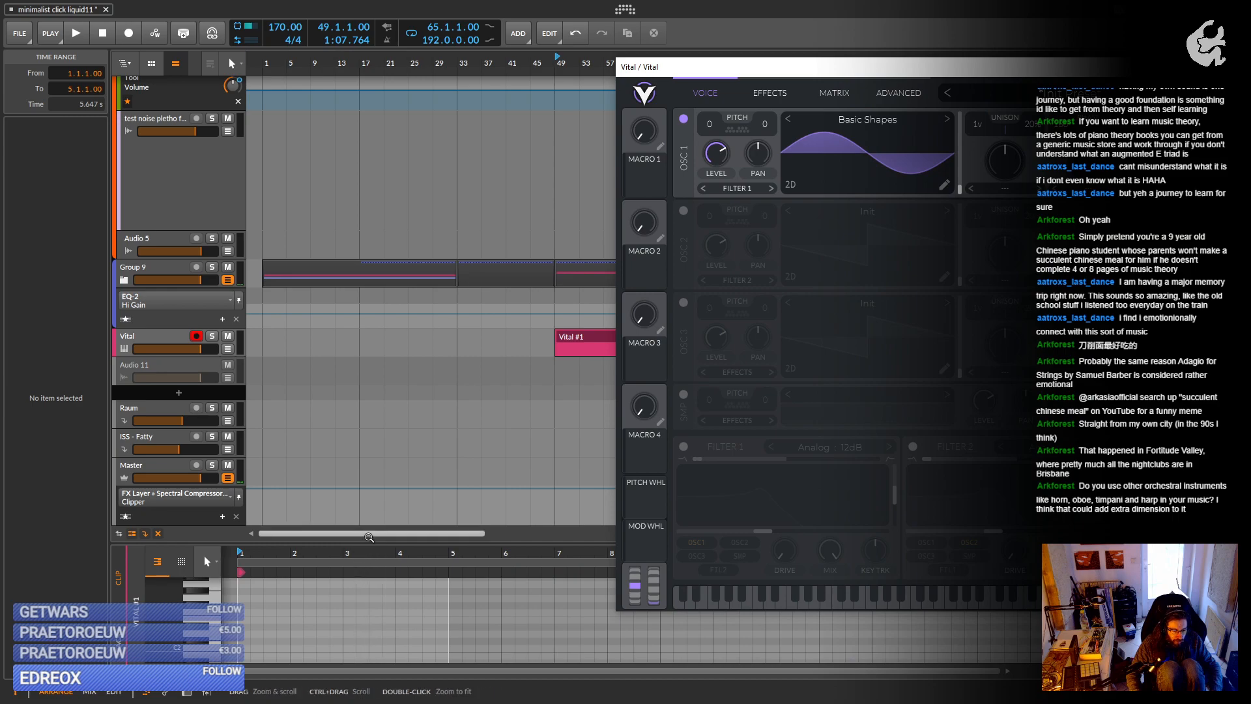
# Enlarge the note editor and place a single C1 note at the start of the Vital clip.
pyautogui.moveTo(371, 546); pyautogui.dragTo(365, 238)
pyautogui.scroll(4, 288, 441)
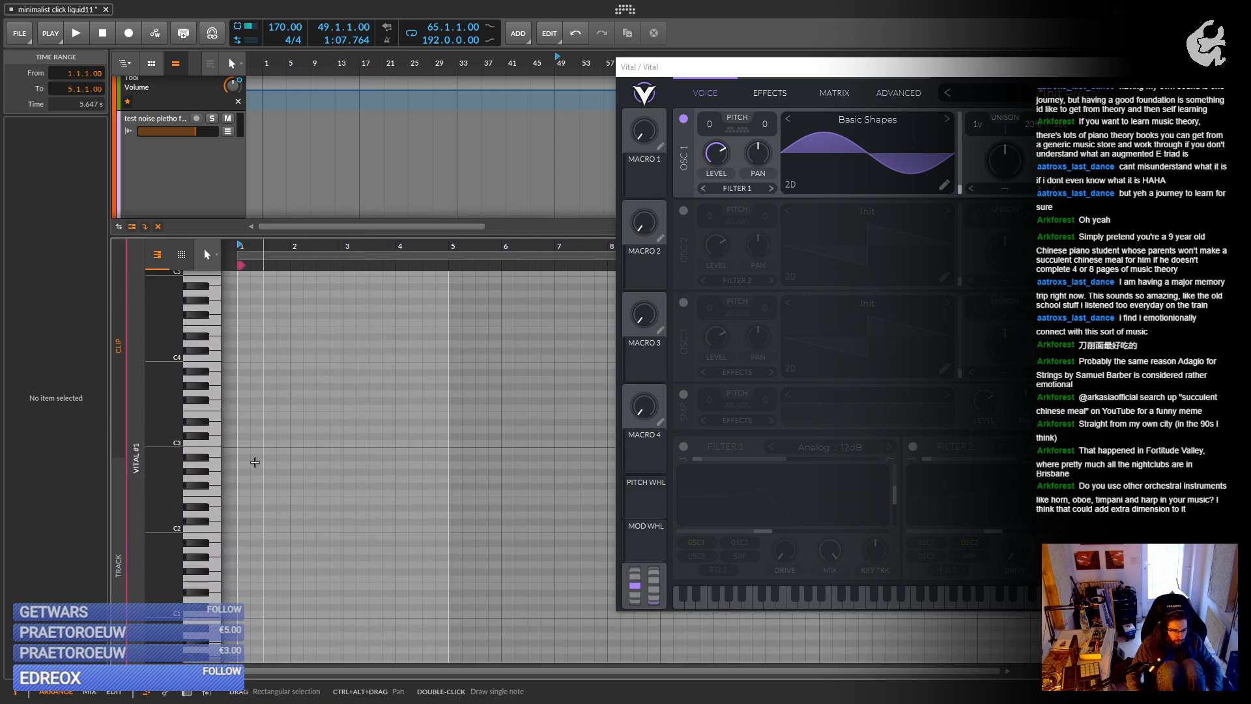
pyautogui.doubleClick(245, 445)
pyautogui.doubleClick(245, 486)
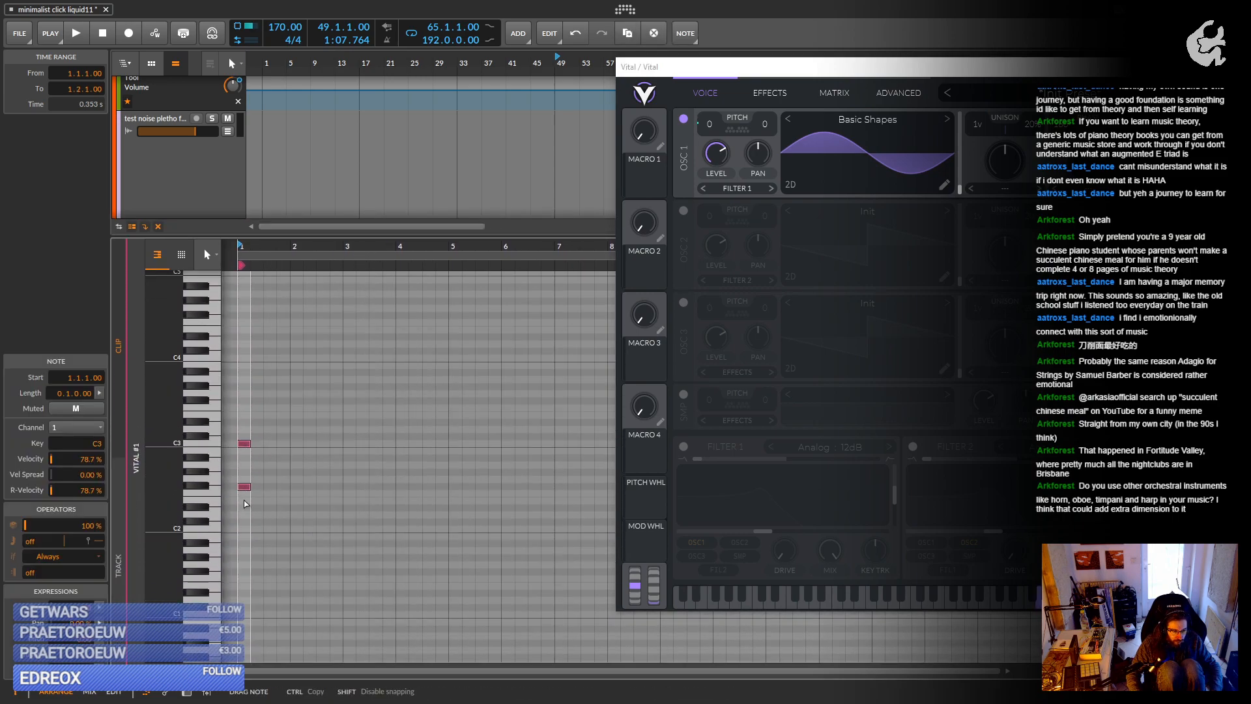
pyautogui.moveTo(242, 632); pyautogui.dragTo(245, 615)
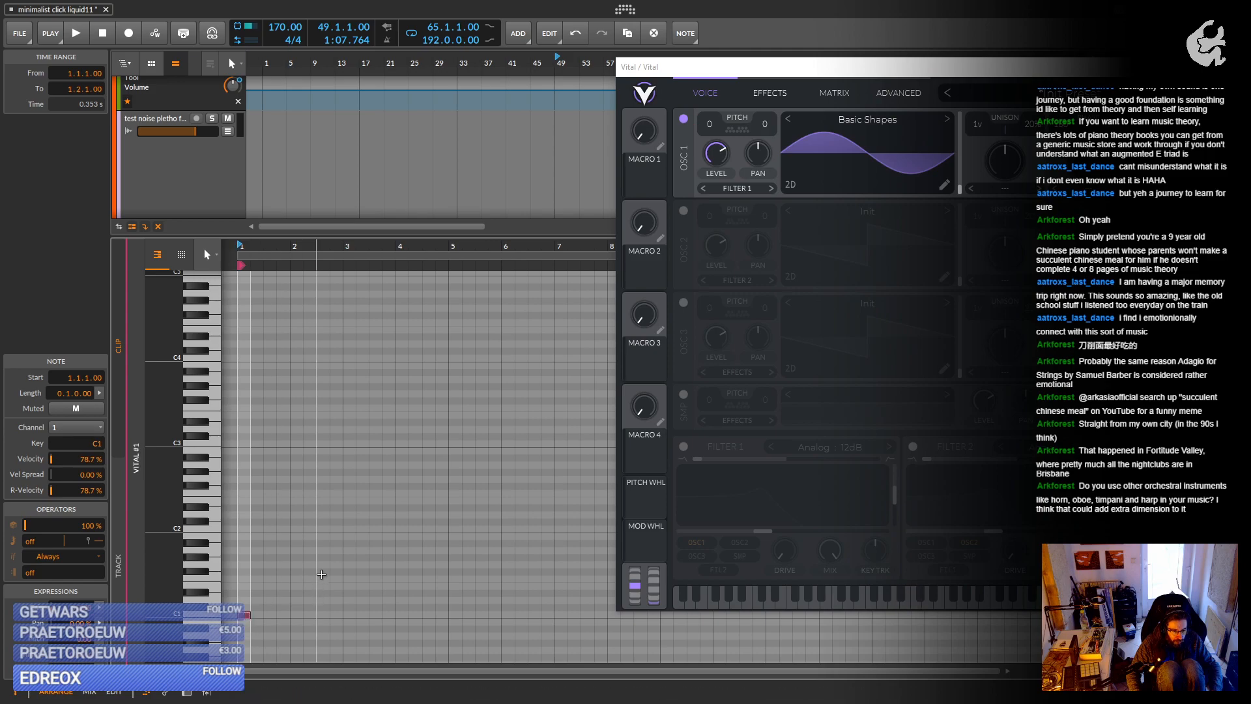
# Lengthen the C1 note to 16 bars so it fills the whole clip.
pyautogui.moveTo(322, 572); pyautogui.dragTo(629, 619)
pyautogui.moveTo(536, 524); pyautogui.dragTo(347, 371)
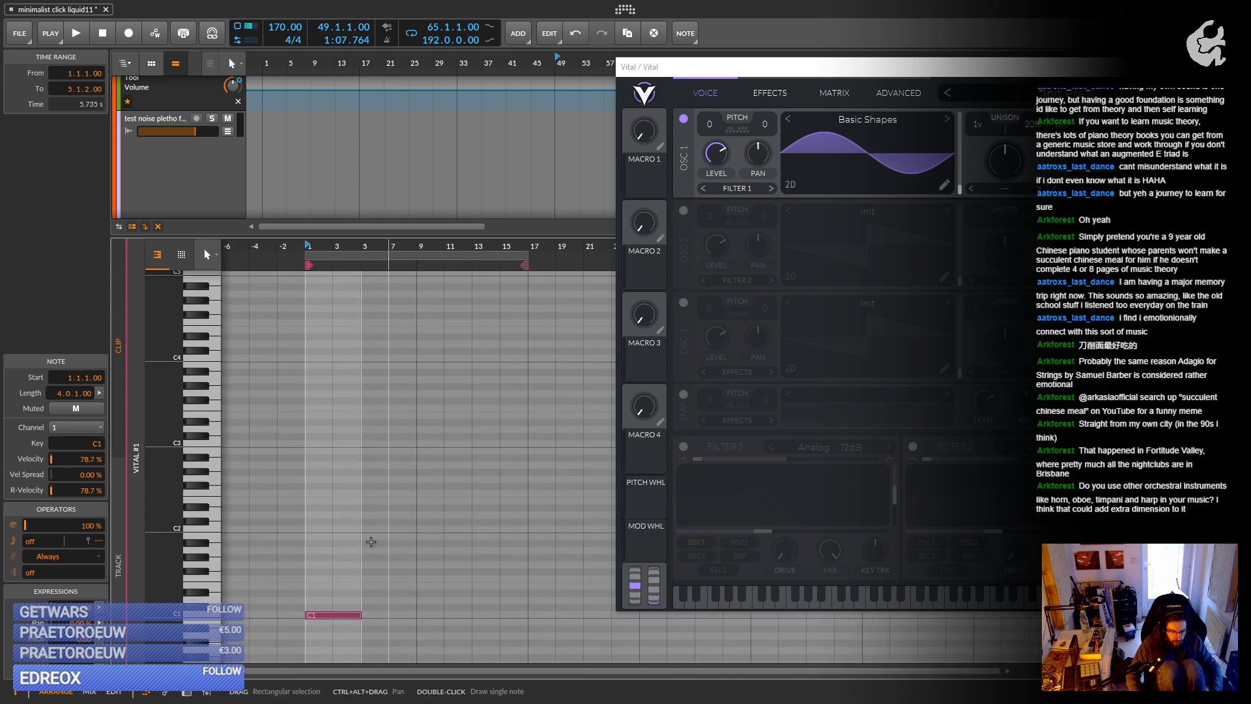
pyautogui.moveTo(358, 614); pyautogui.dragTo(527, 615)
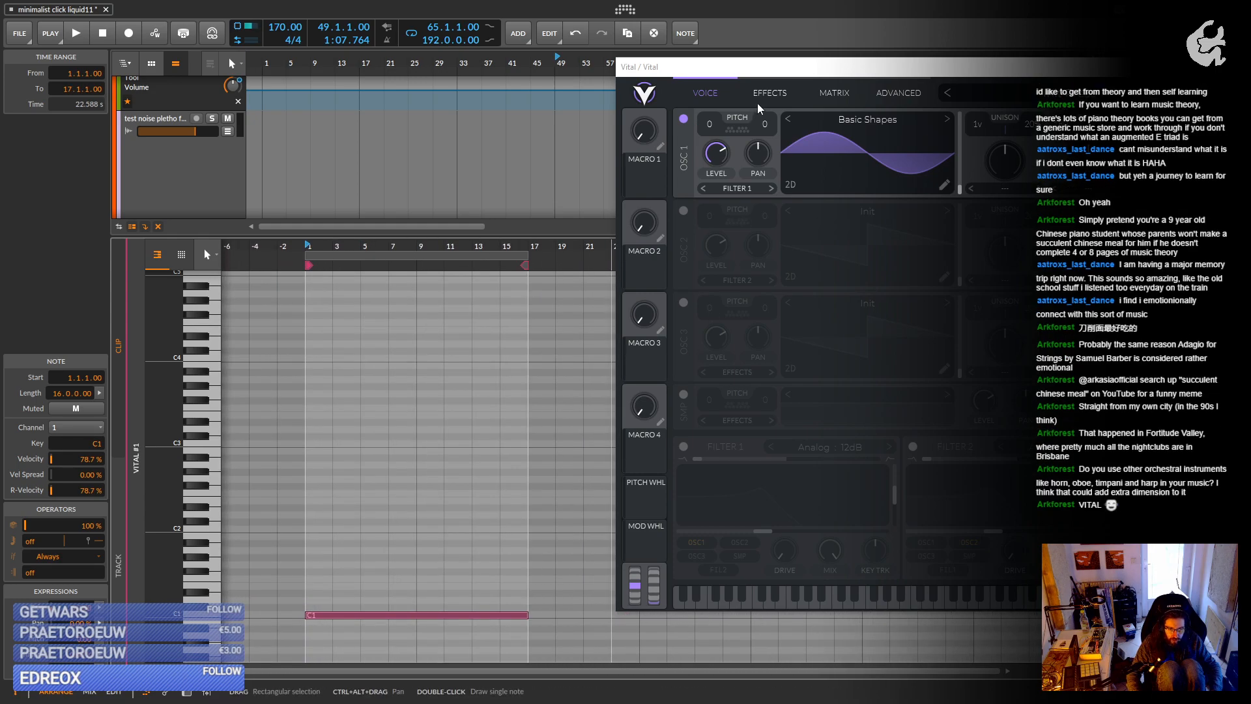
# Set Vital's LFO 1 mode to Envelope and audition the sound from bar 49.
pyautogui.moveTo(774, 73); pyautogui.dragTo(443, 124)
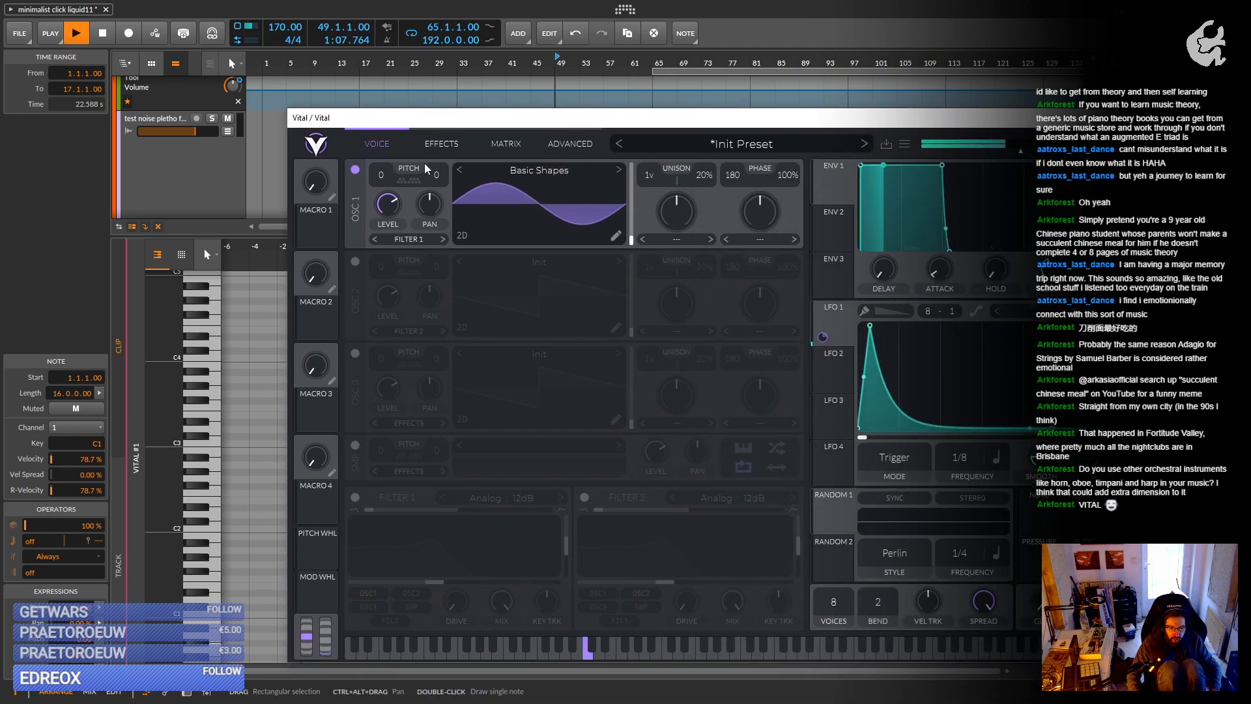
pyautogui.click(902, 464)
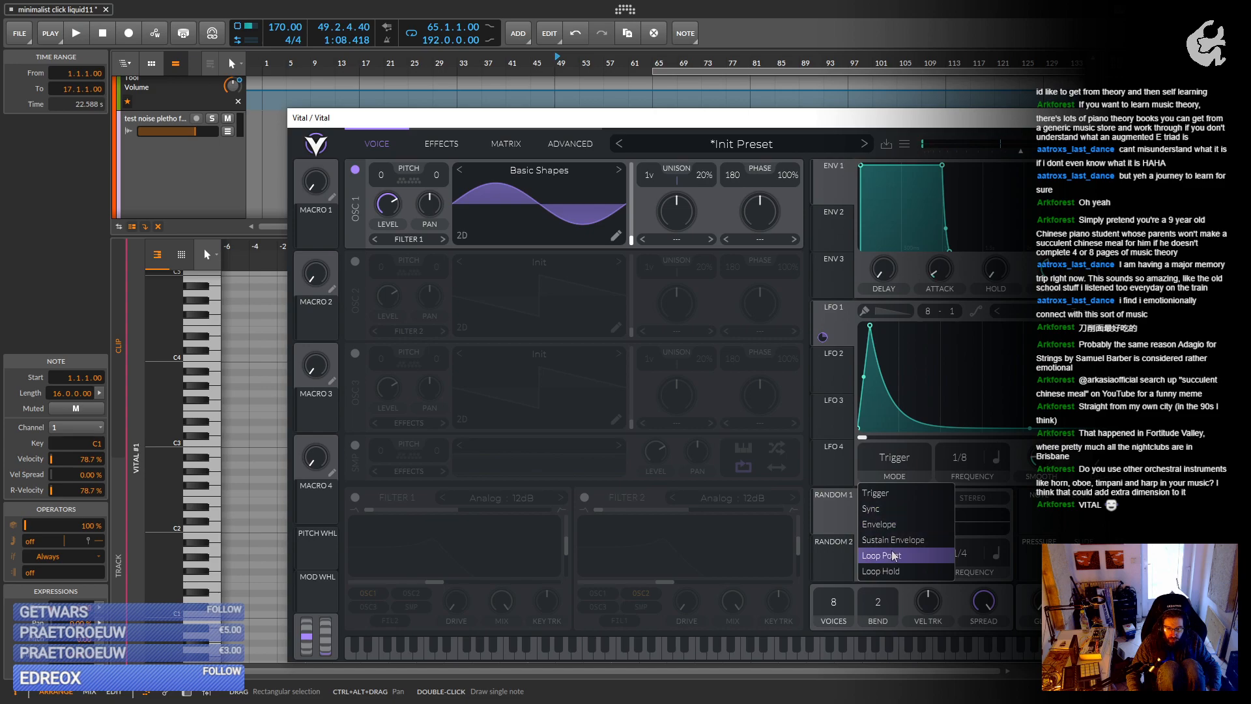
pyautogui.click(895, 509)
pyautogui.click(895, 464)
pyautogui.click(895, 525)
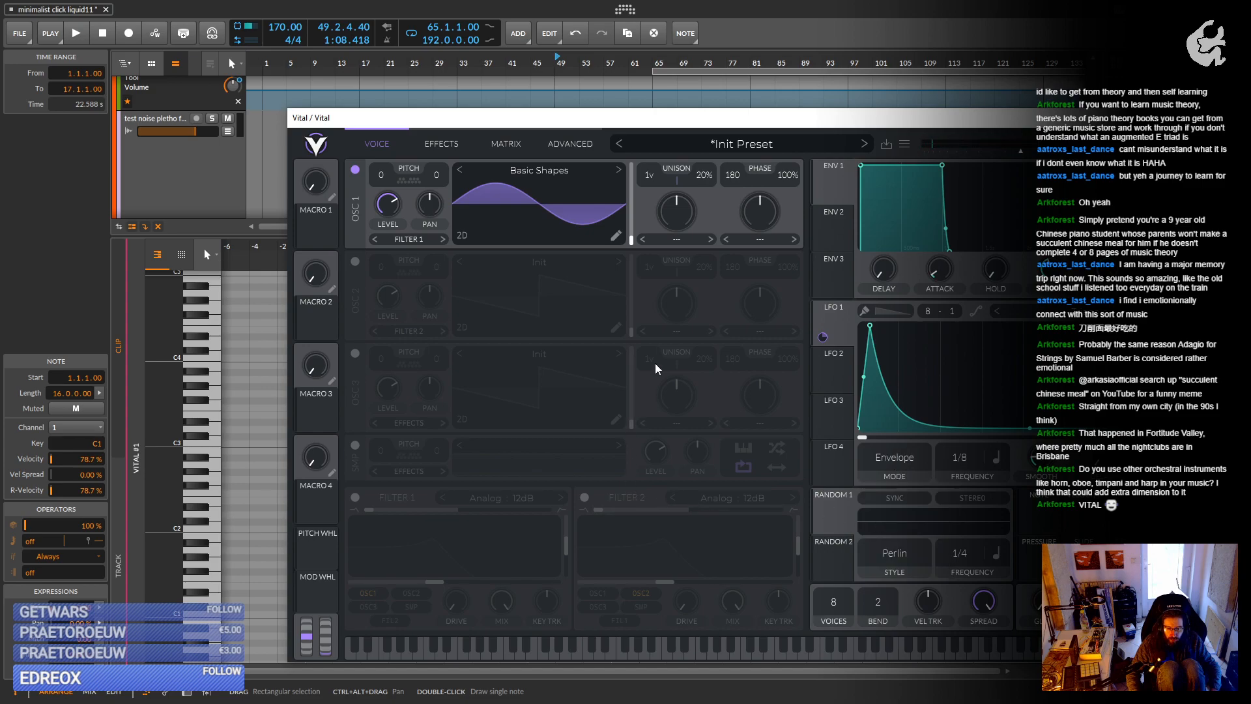
pyautogui.press('space')
pyautogui.press('space')
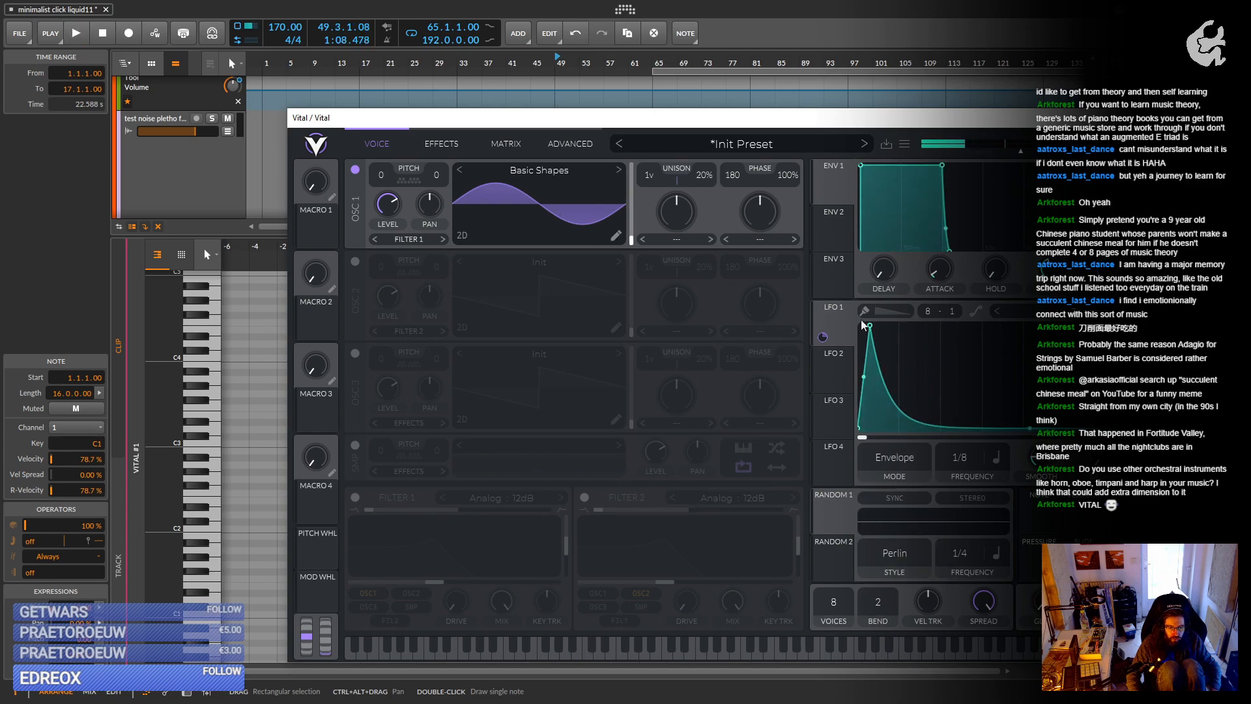
# Move the Vital window off the note editor and transpose the 16-bar note down to D#0.
pyautogui.moveTo(456, 118); pyautogui.dragTo(891, 142)
pyautogui.scroll(-3, 304, 480)
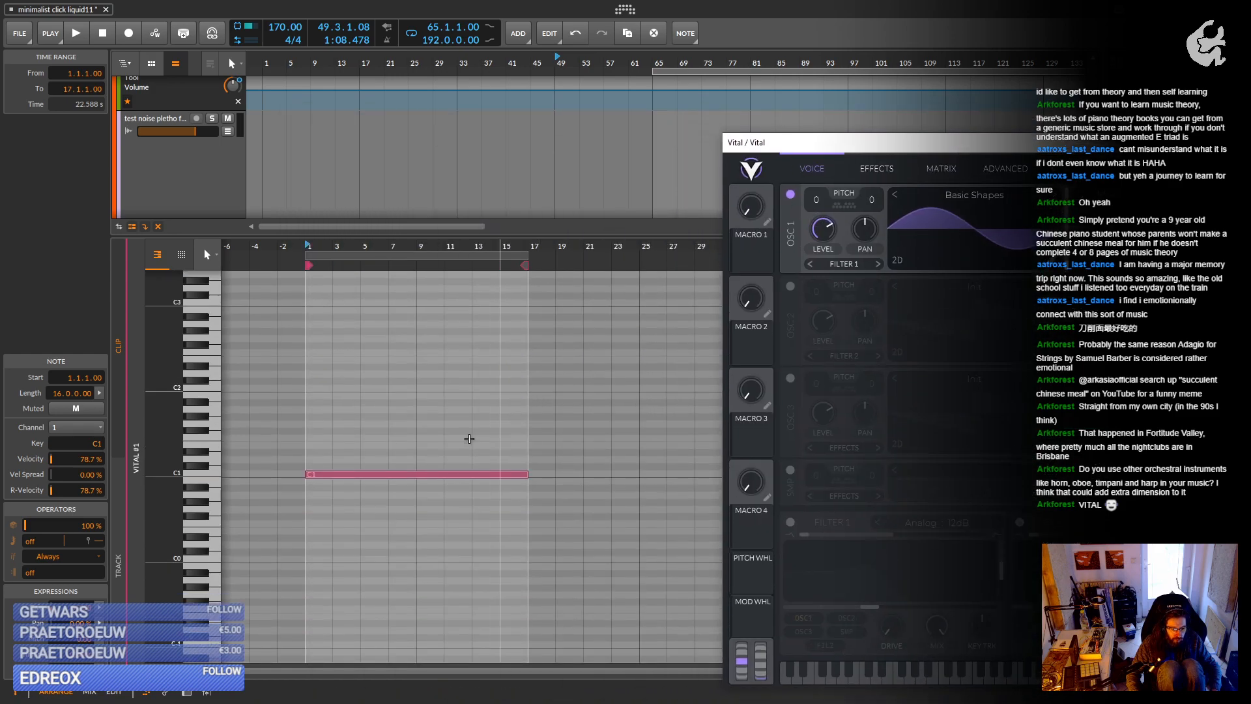
pyautogui.moveTo(349, 475); pyautogui.dragTo(344, 541)
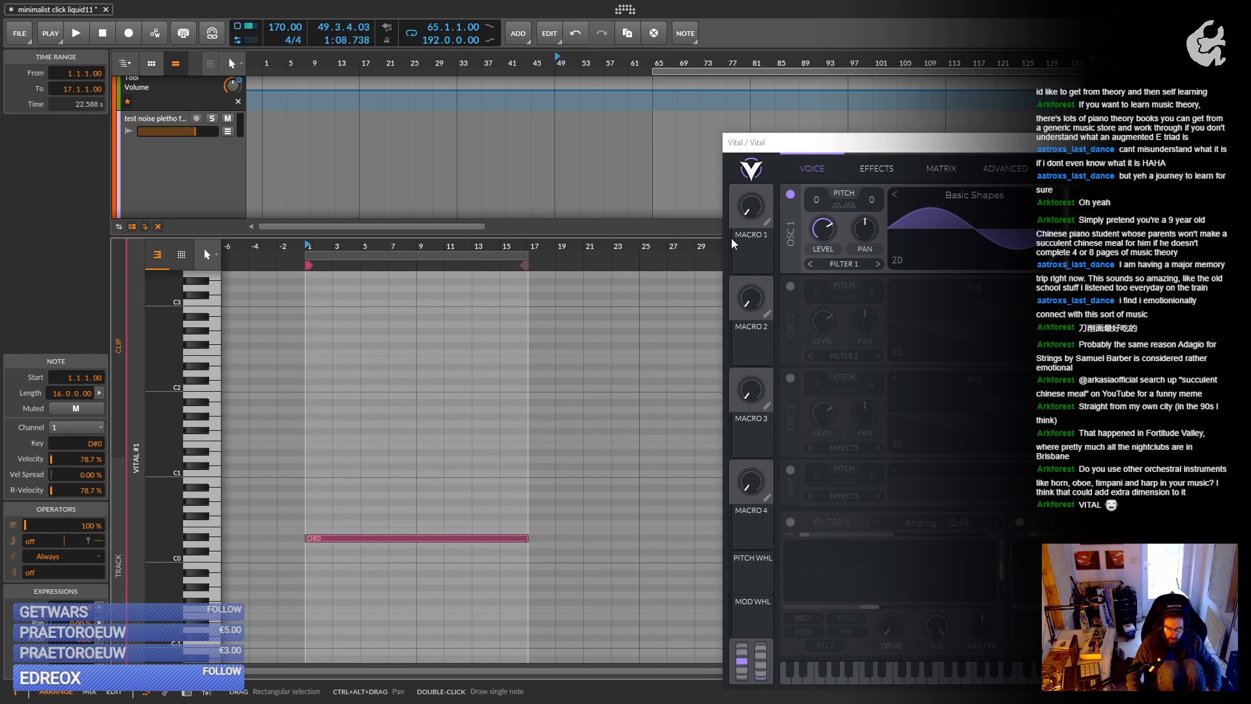
# Bring the Vital window fully into view and load the Harmonic Series wavetable into oscillator 1.
pyautogui.moveTo(864, 144); pyautogui.dragTo(328, 95)
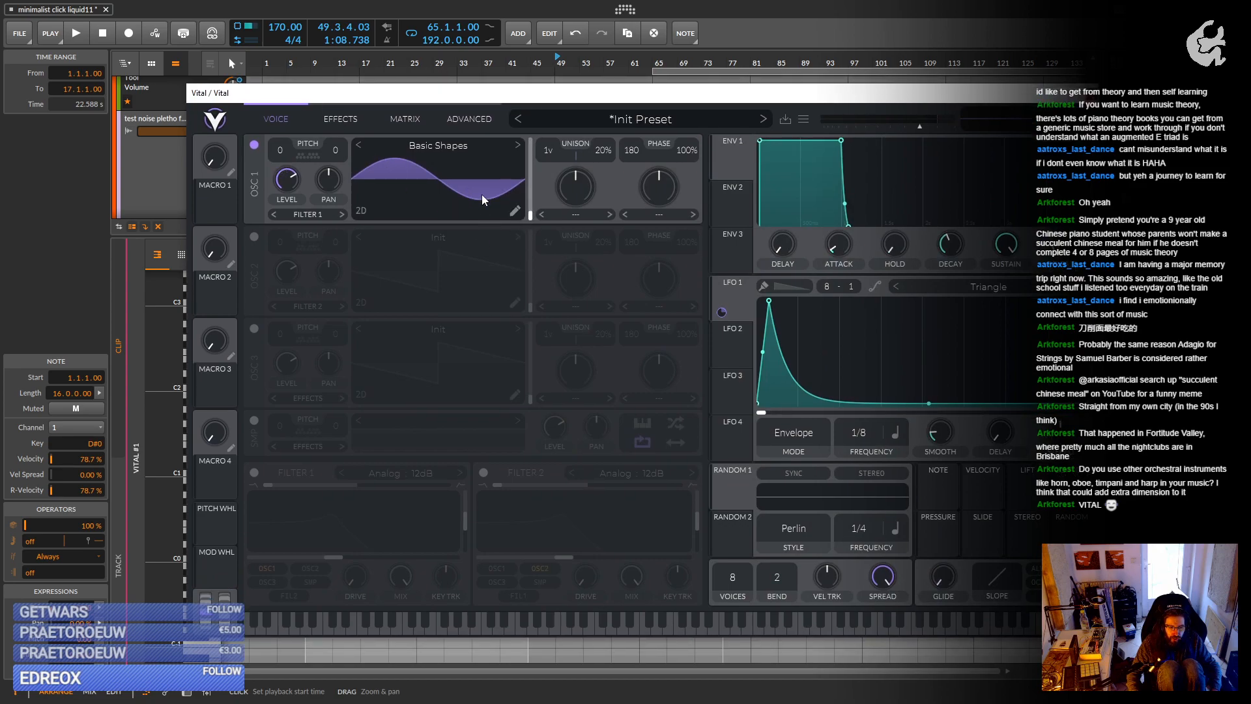
pyautogui.click(468, 147)
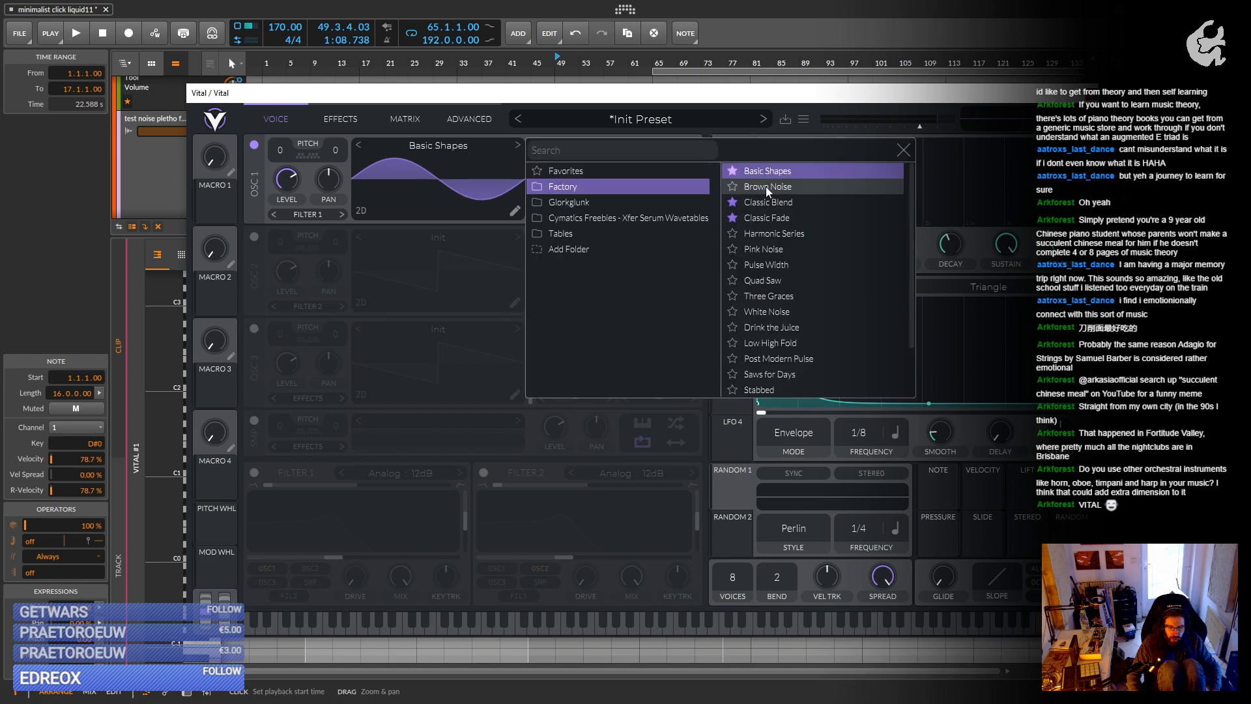
pyautogui.click(799, 233)
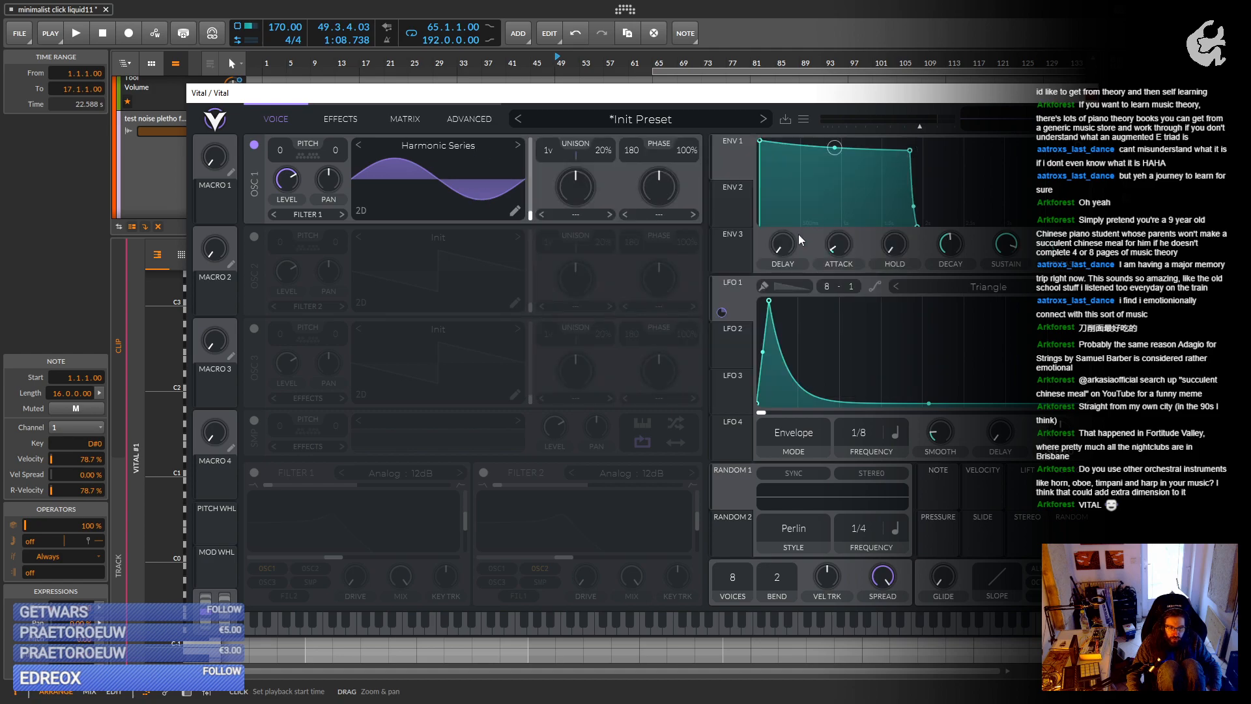
# Modulate oscillator 1's wavetable position with LFO 1 at an amount of about 53.76, auditioning the result from bar 49.
pyautogui.moveTo(718, 304); pyautogui.dragTo(516, 184)
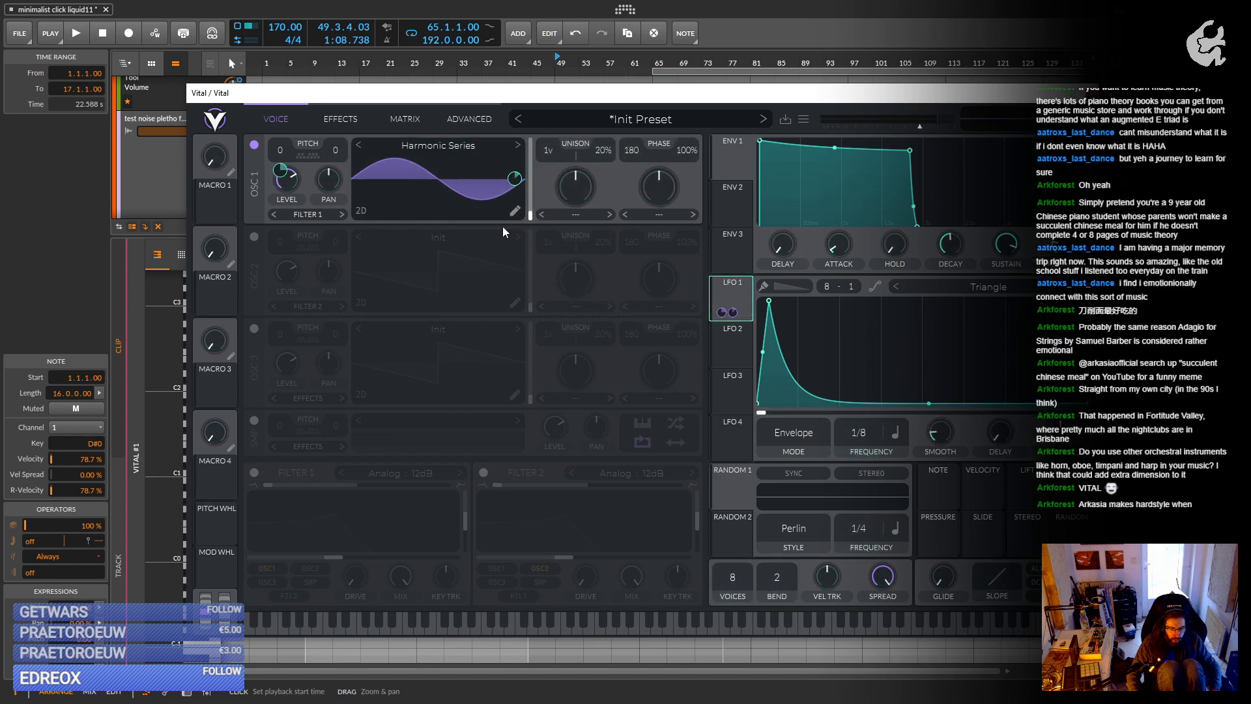
pyautogui.press('space')
pyautogui.press('space')
pyautogui.press('space')
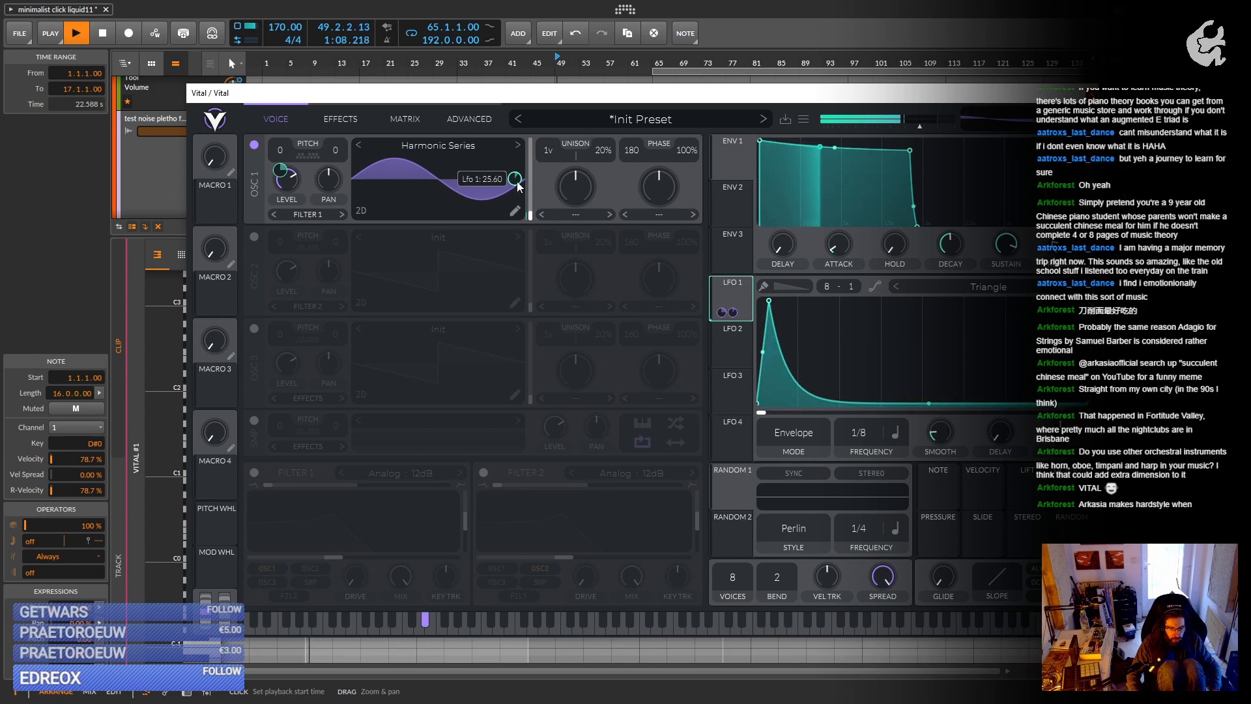
pyautogui.press('space')
pyautogui.moveTo(518, 184); pyautogui.dragTo(517, 182)
pyautogui.press('space')
pyautogui.press('space')
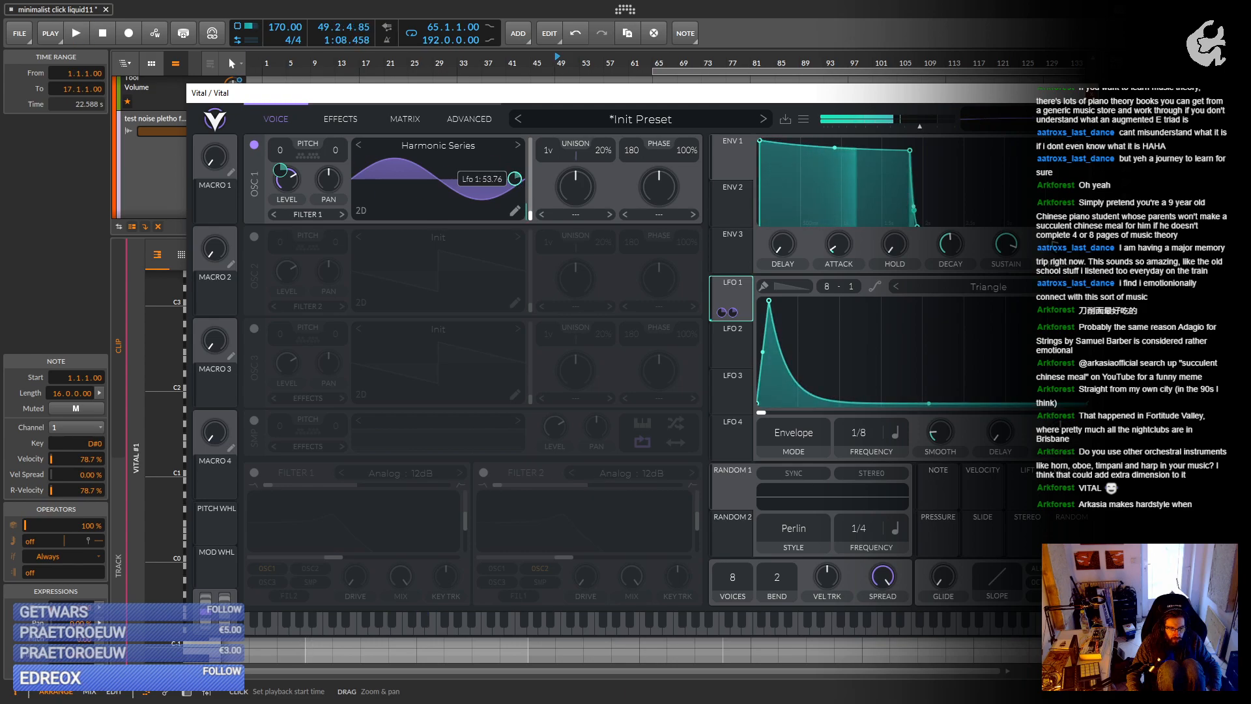
pyautogui.press('space')
pyautogui.press('space')
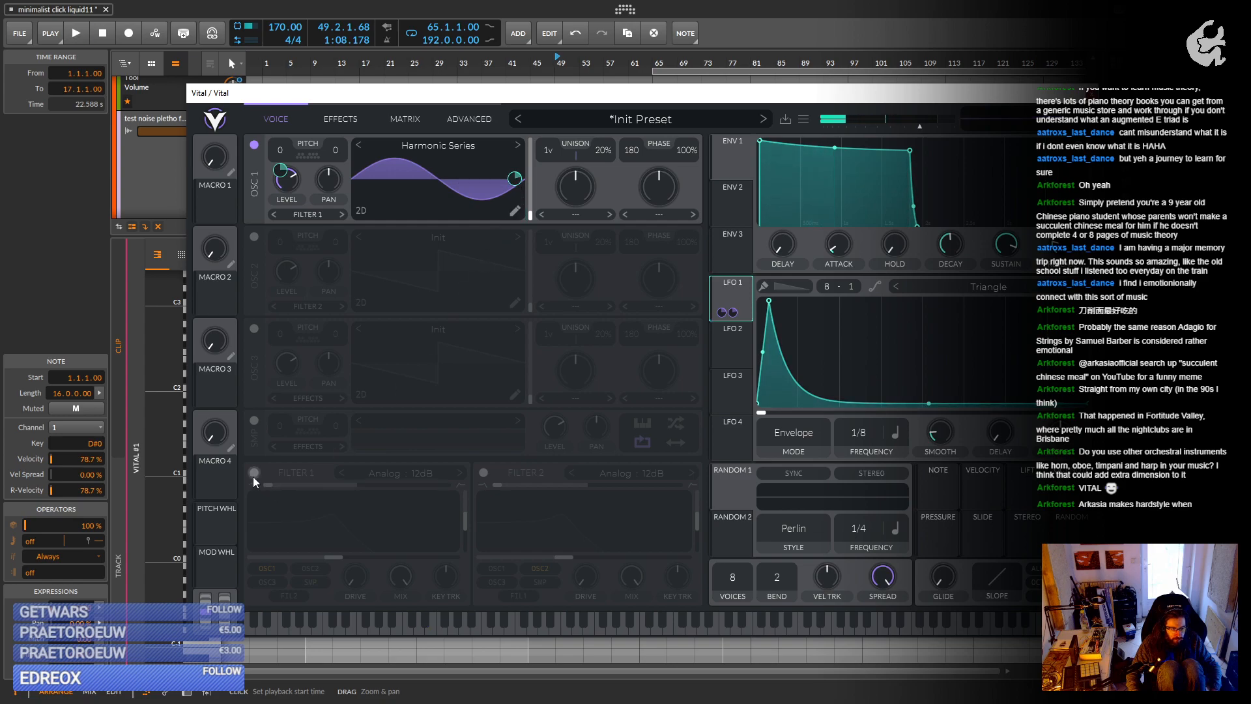
# Enable Filter 1 on oscillator 1 and lower its cutoff slightly while auditioning from bar 49.
pyautogui.click(254, 472)
pyautogui.press('space')
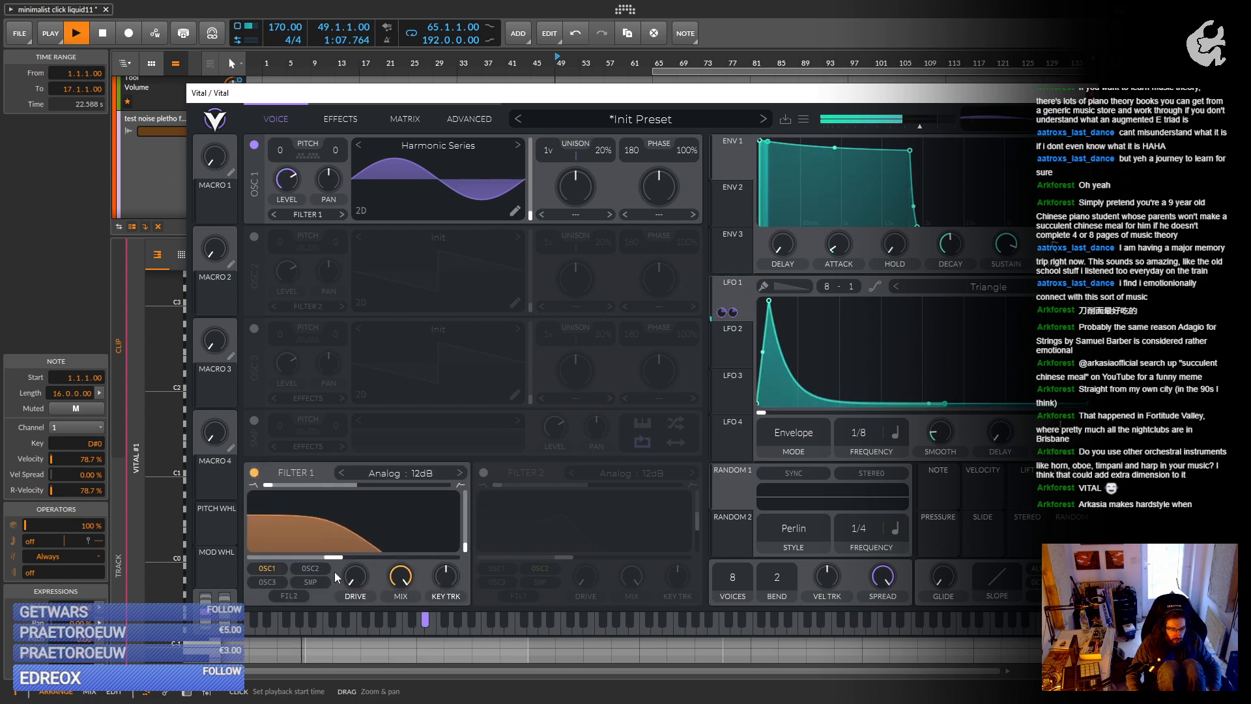
pyautogui.moveTo(333, 558); pyautogui.dragTo(329, 558)
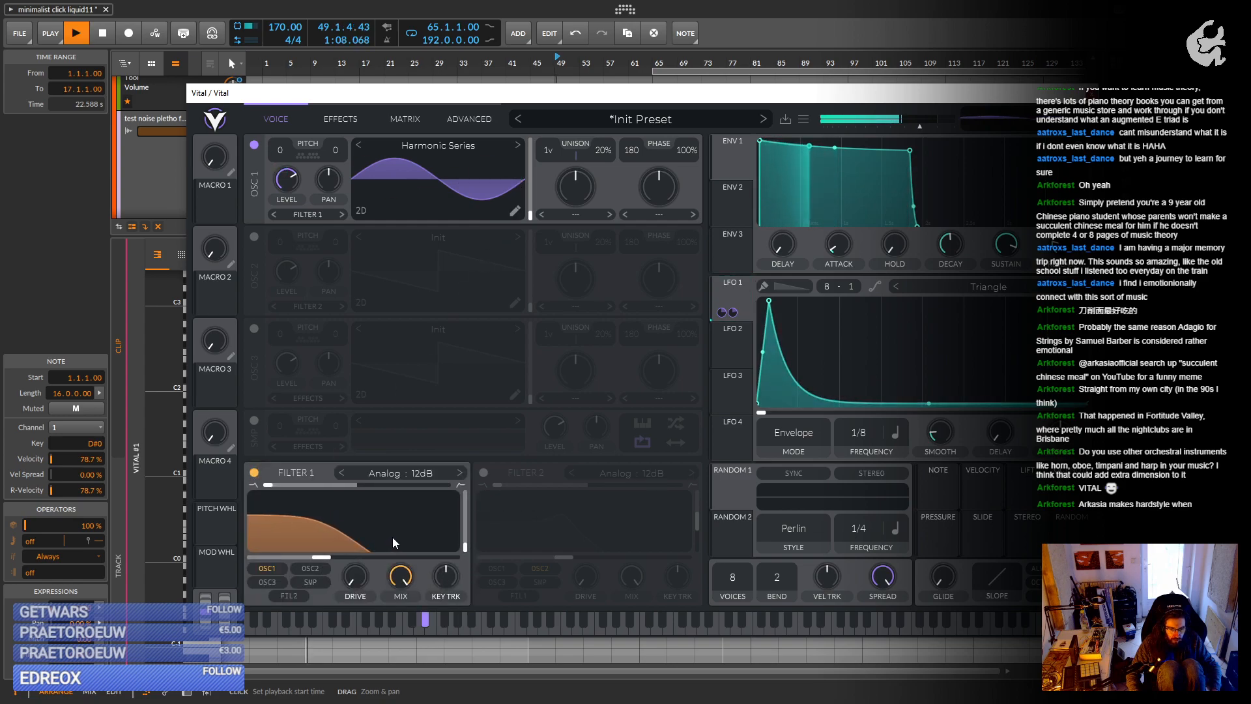
pyautogui.press('space')
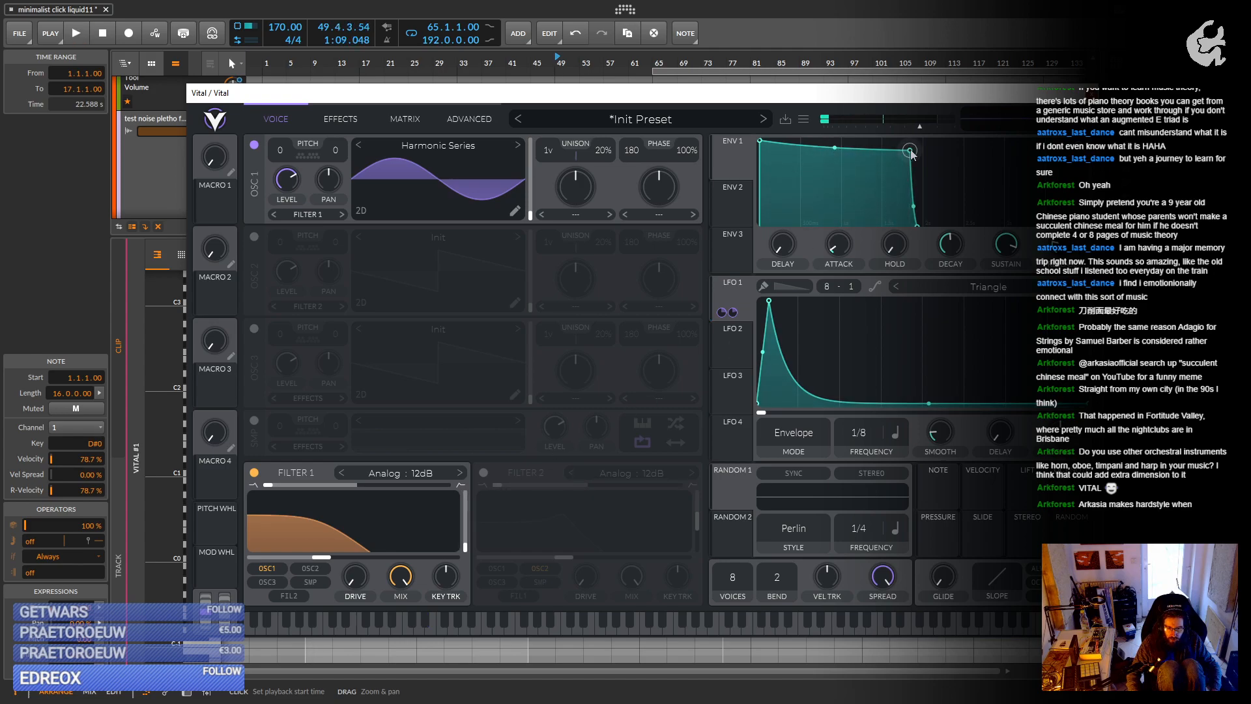
# Reshape Envelope 1 into a long decay with low sustain and a steeper curved fall while auditioning.
pyautogui.moveTo(910, 151); pyautogui.dragTo(923, 222)
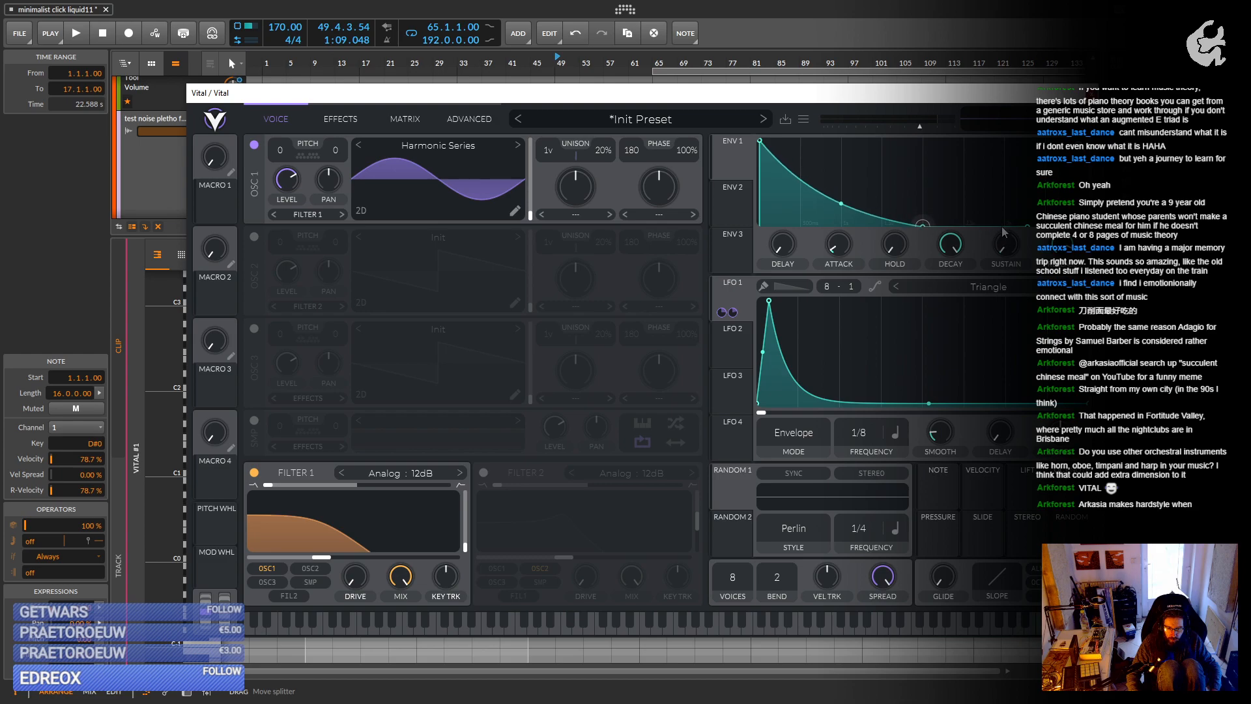
pyautogui.moveTo(1002, 229); pyautogui.dragTo(1001, 219)
pyautogui.press('space')
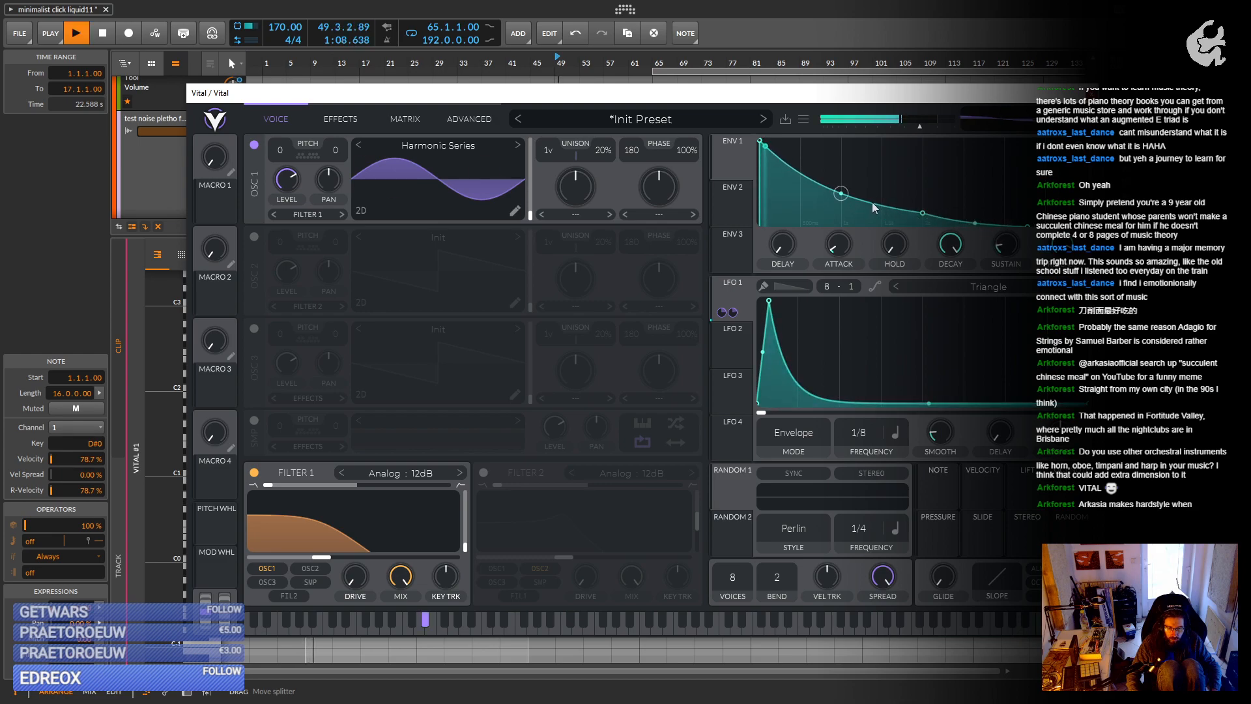
pyautogui.moveTo(843, 196); pyautogui.dragTo(840, 226)
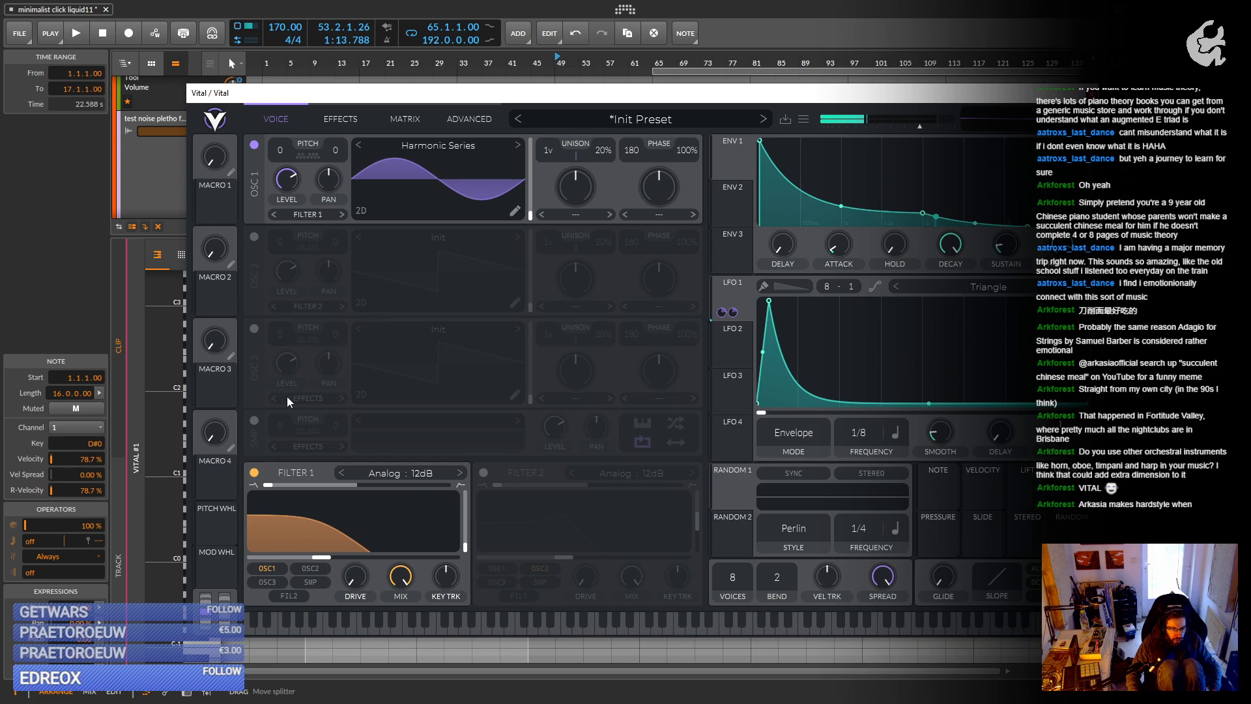
# Turn on the sample oscillator and lengthen Envelope 2's attack.
pyautogui.click(252, 420)
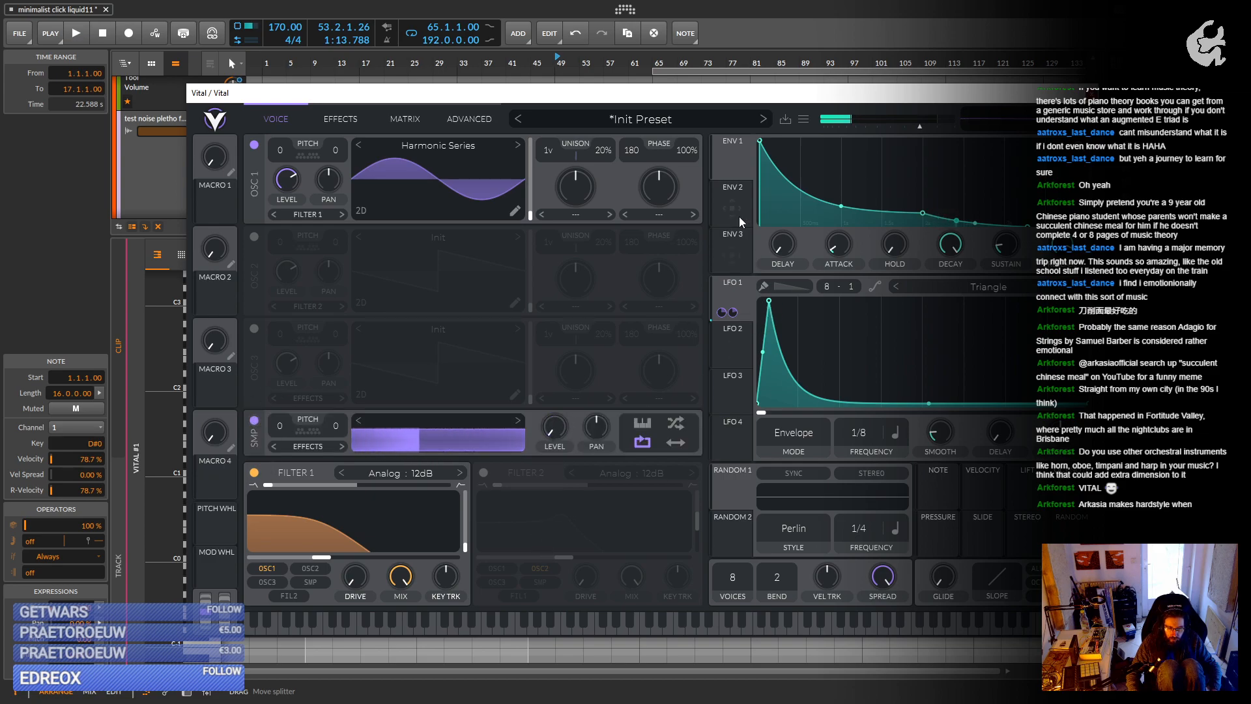
pyautogui.click(726, 187)
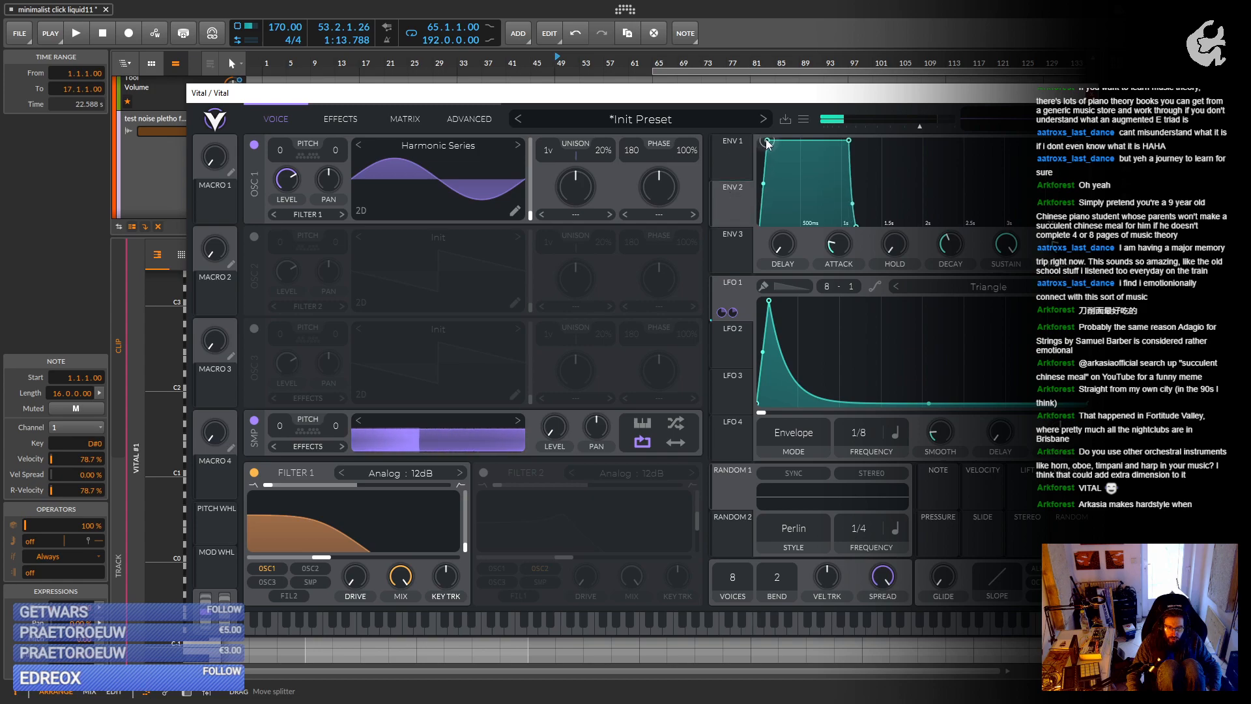
pyautogui.moveTo(767, 143); pyautogui.dragTo(814, 140)
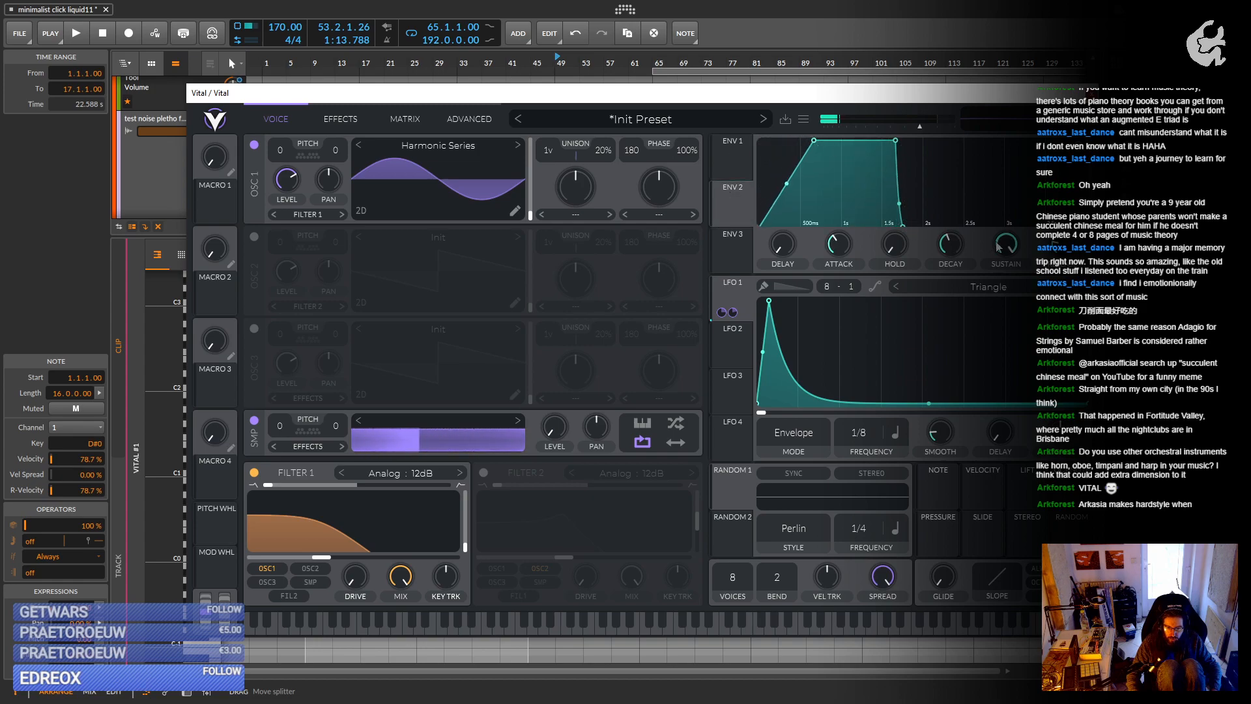
pyautogui.click(736, 158)
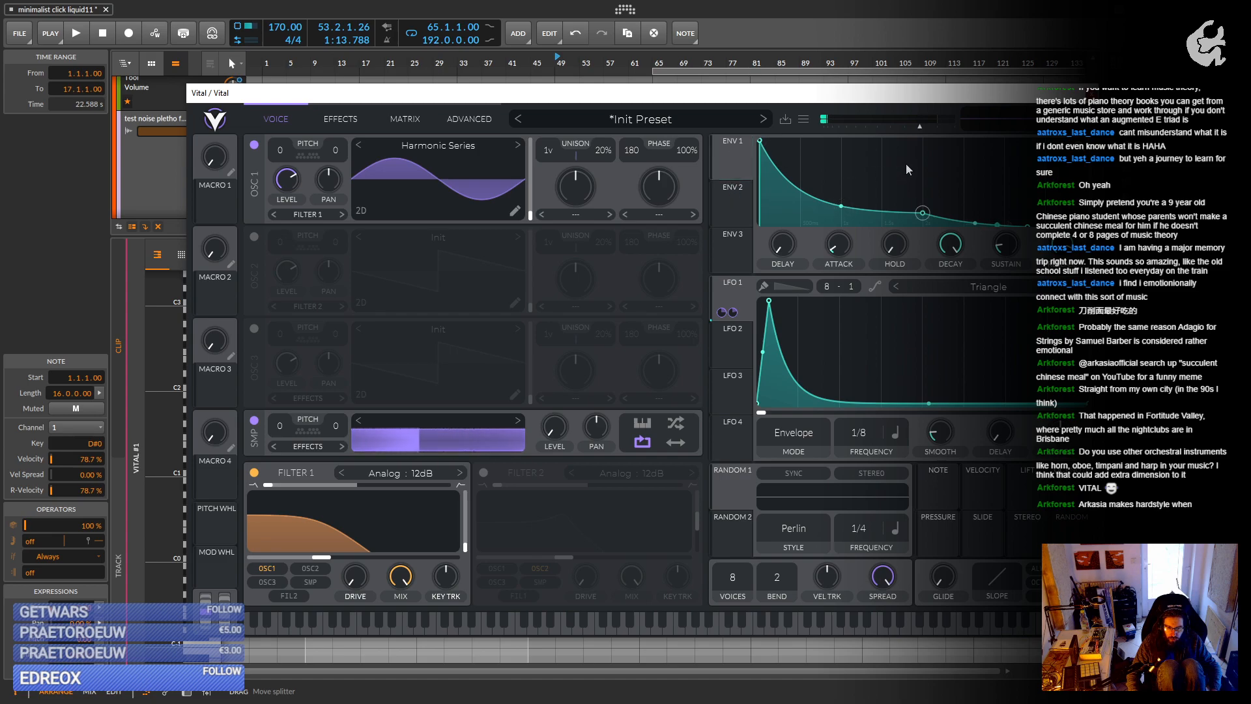
pyautogui.rightClick(980, 243)
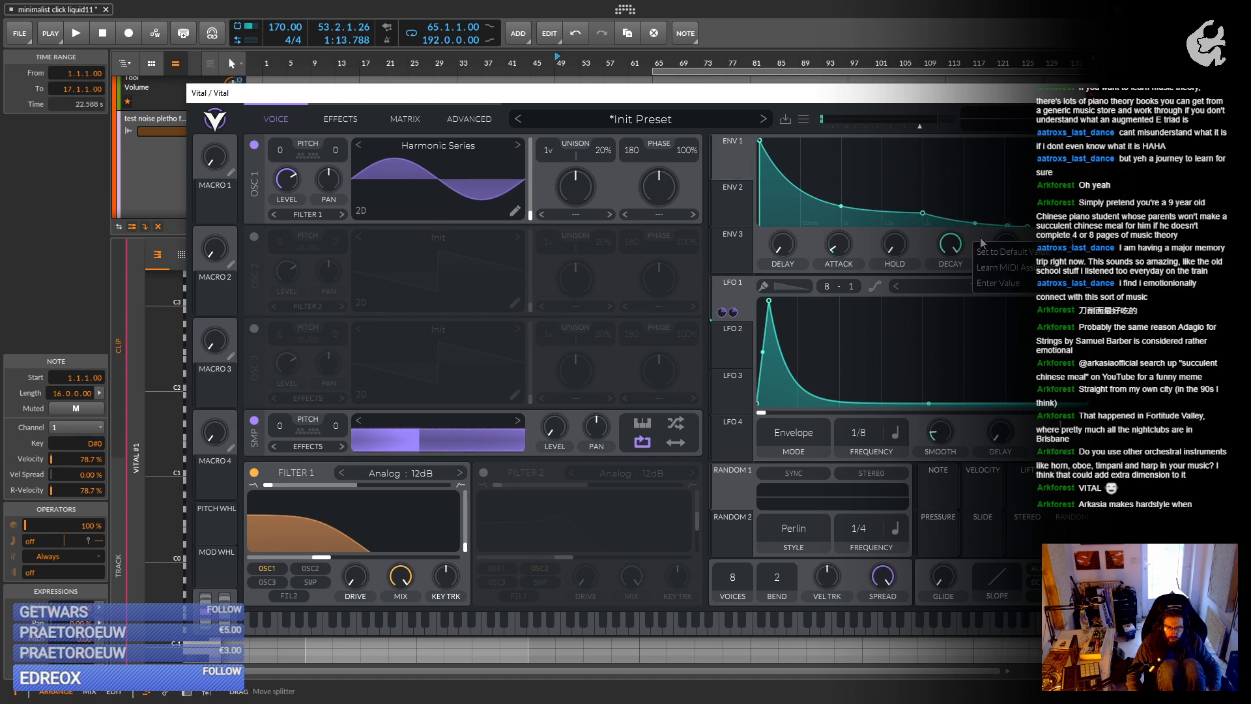
pyautogui.click(977, 178)
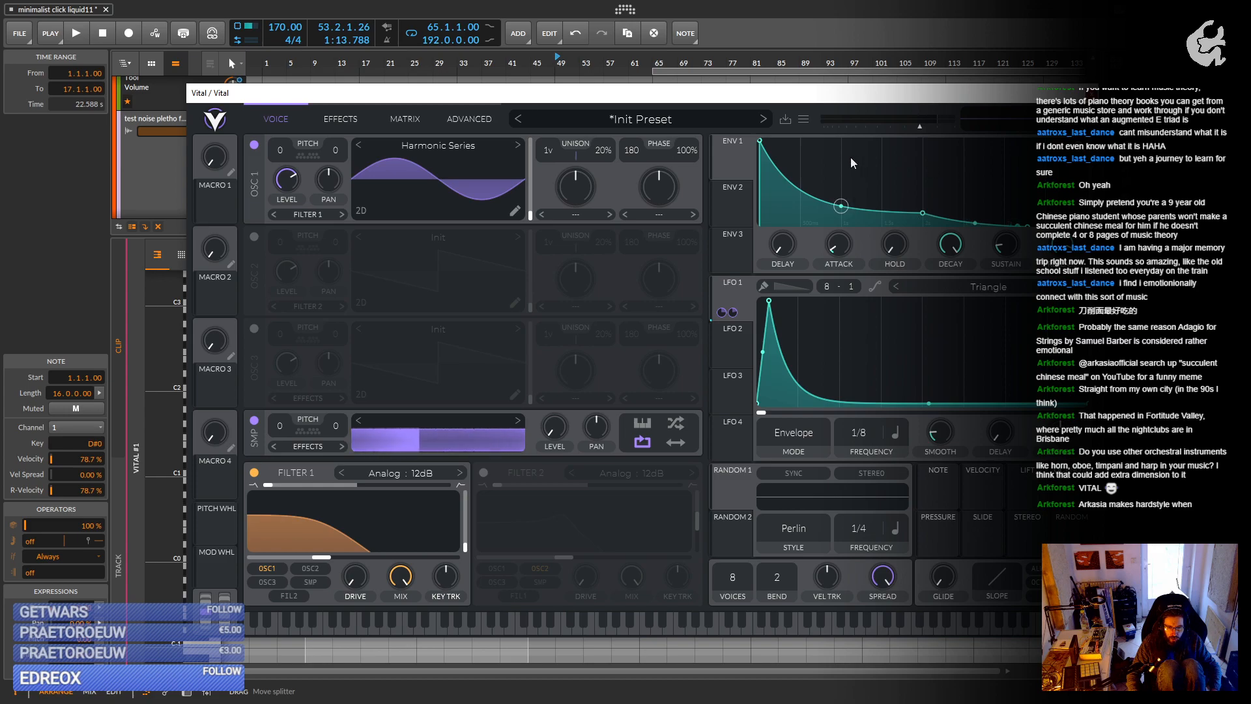
pyautogui.click(724, 160)
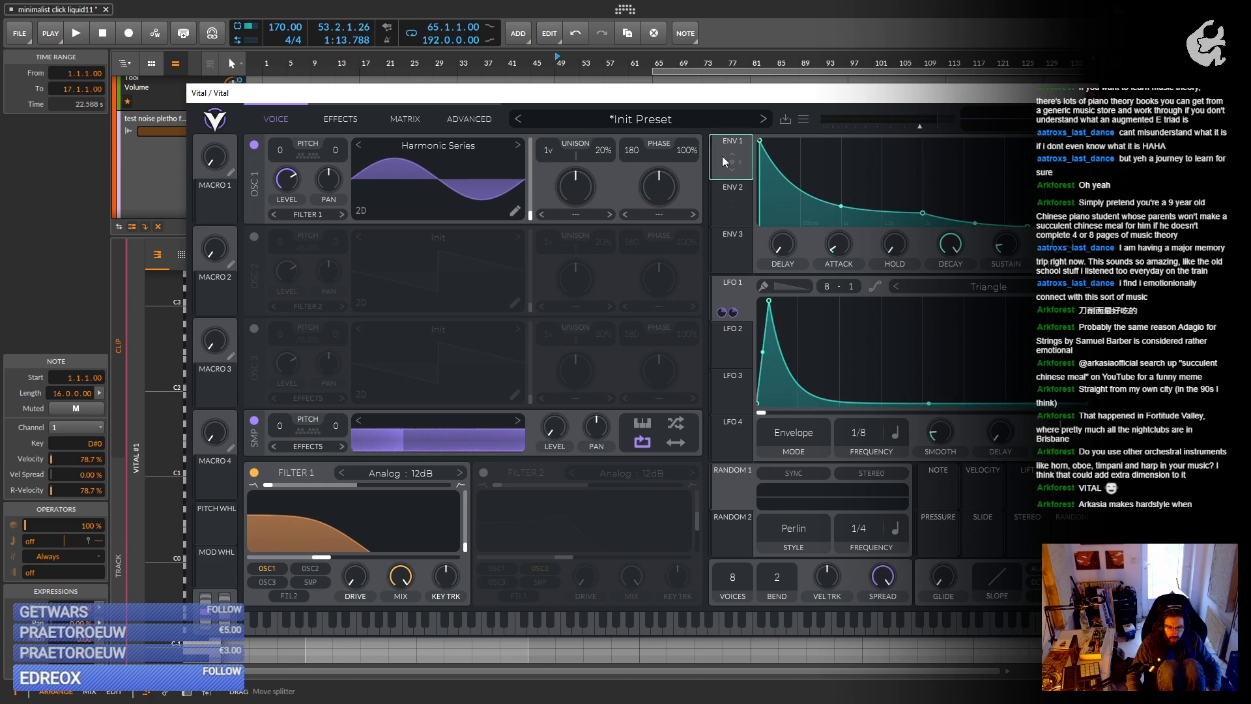
pyautogui.click(731, 206)
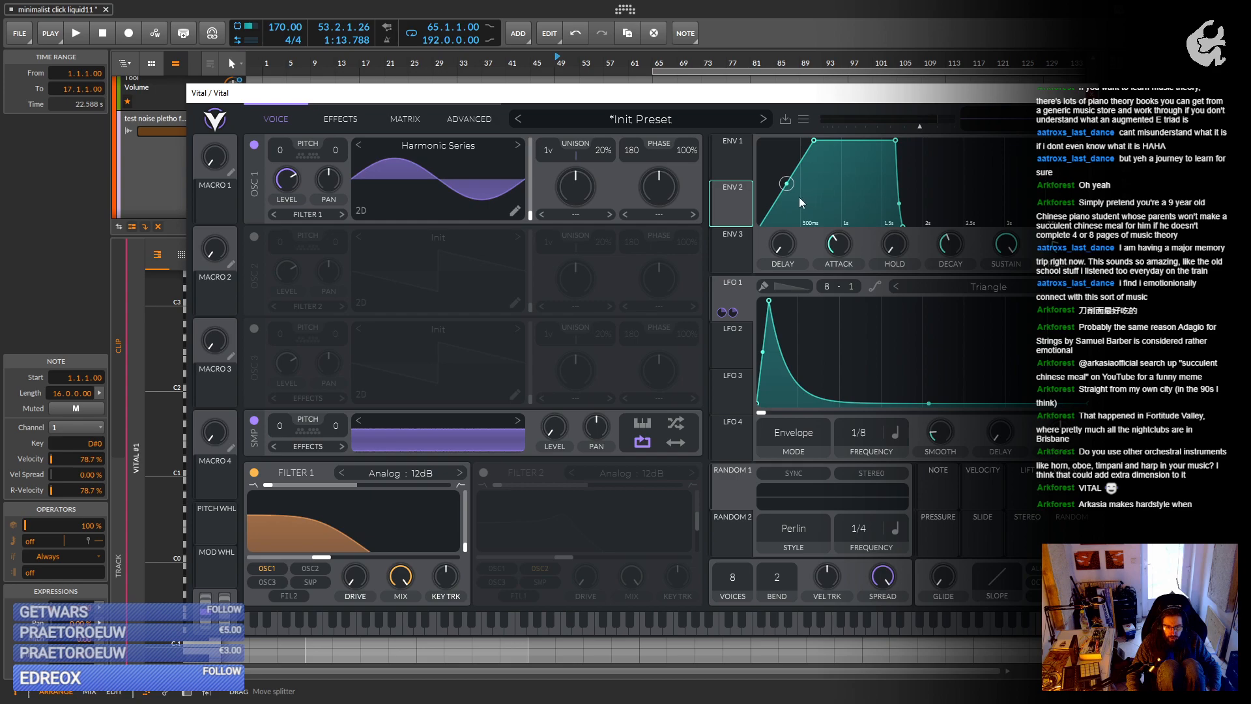
pyautogui.rightClick(829, 346)
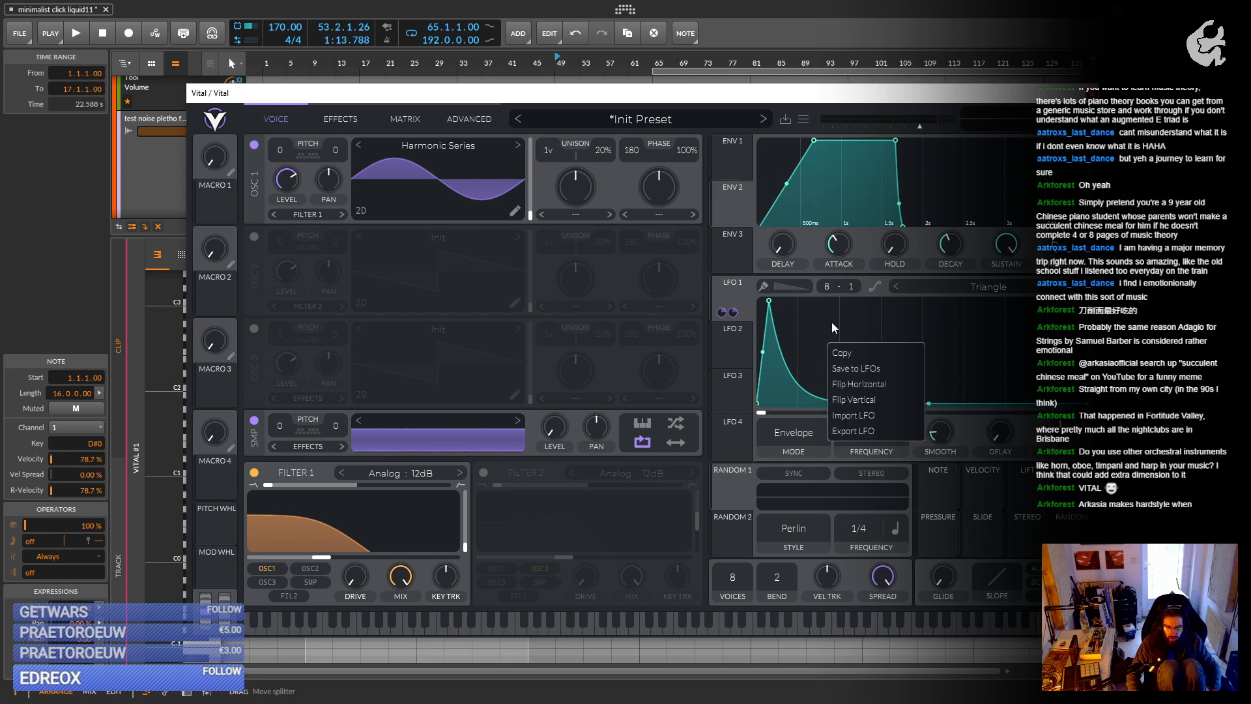
pyautogui.click(820, 320)
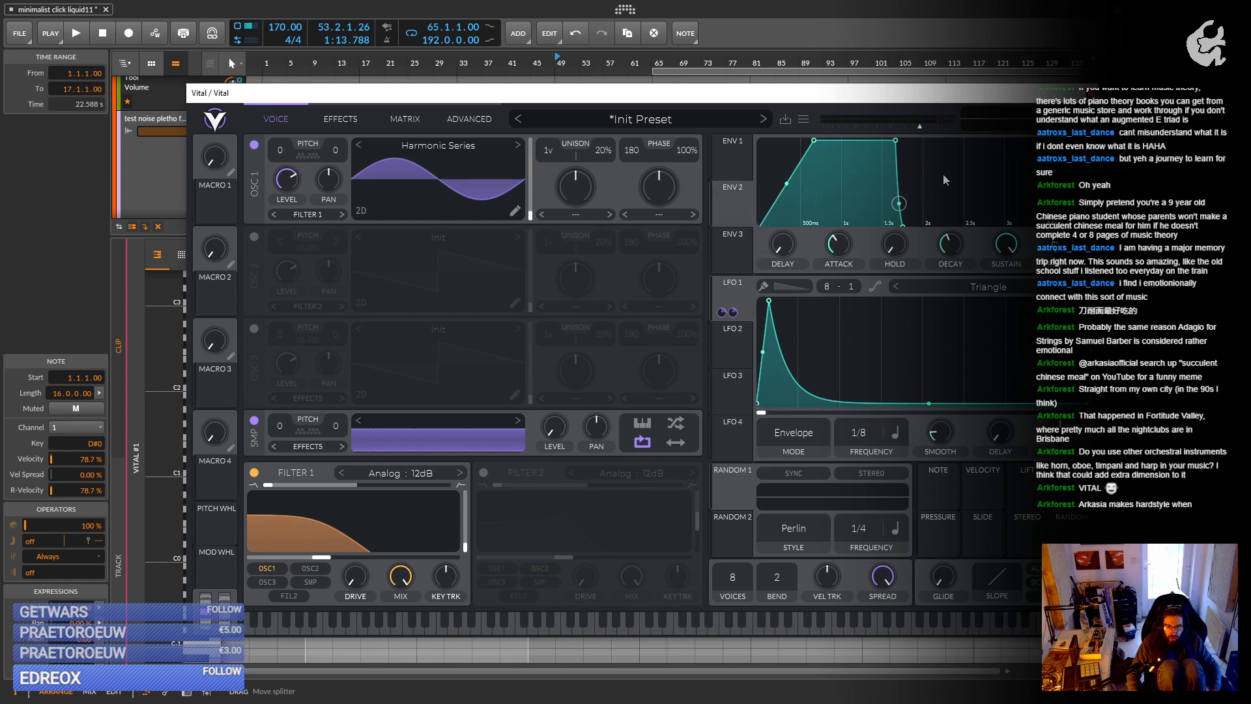
# Reshape LFO 2 so its peak sits near the start and falls away in a convex curve.
pyautogui.click(737, 345)
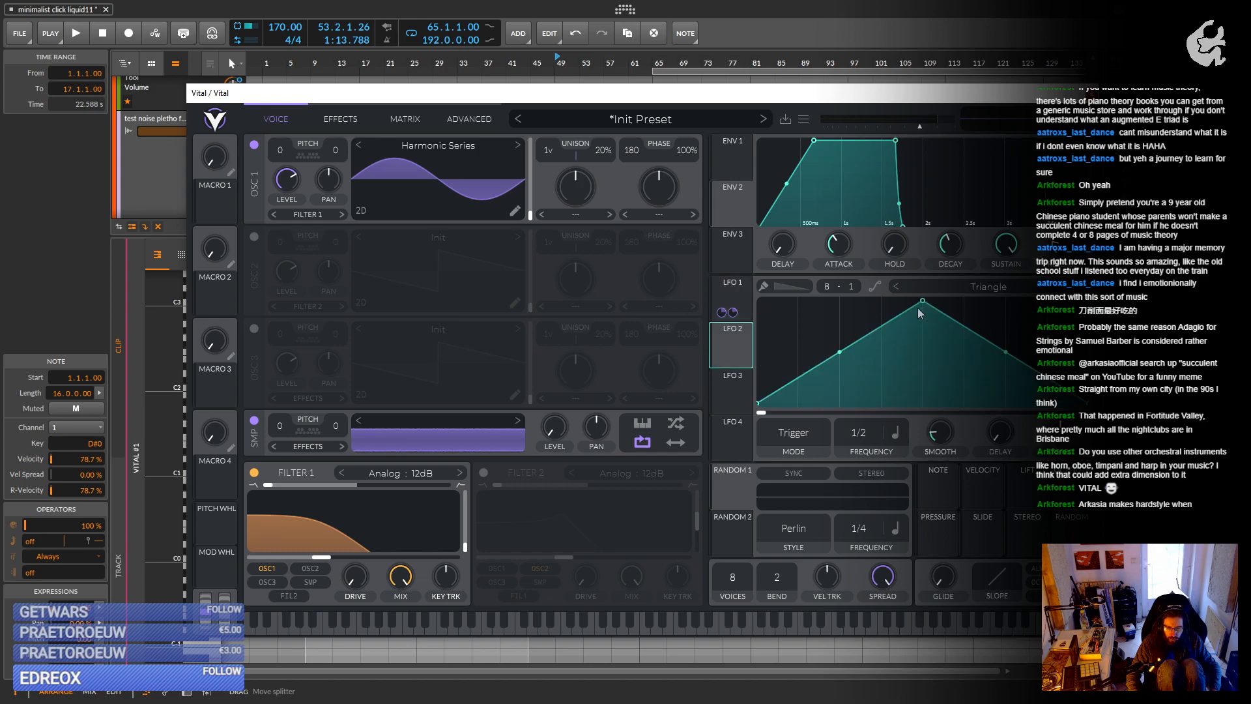
pyautogui.moveTo(919, 314); pyautogui.dragTo(773, 301)
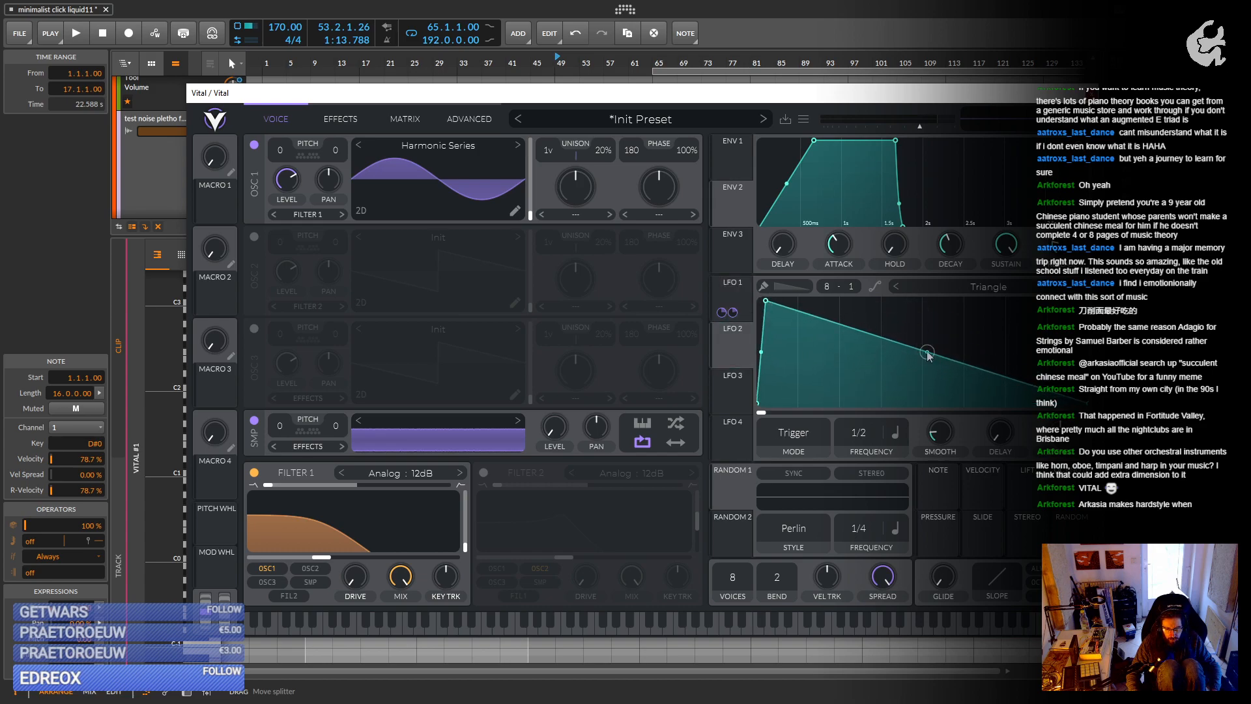
pyautogui.moveTo(928, 356); pyautogui.dragTo(931, 416)
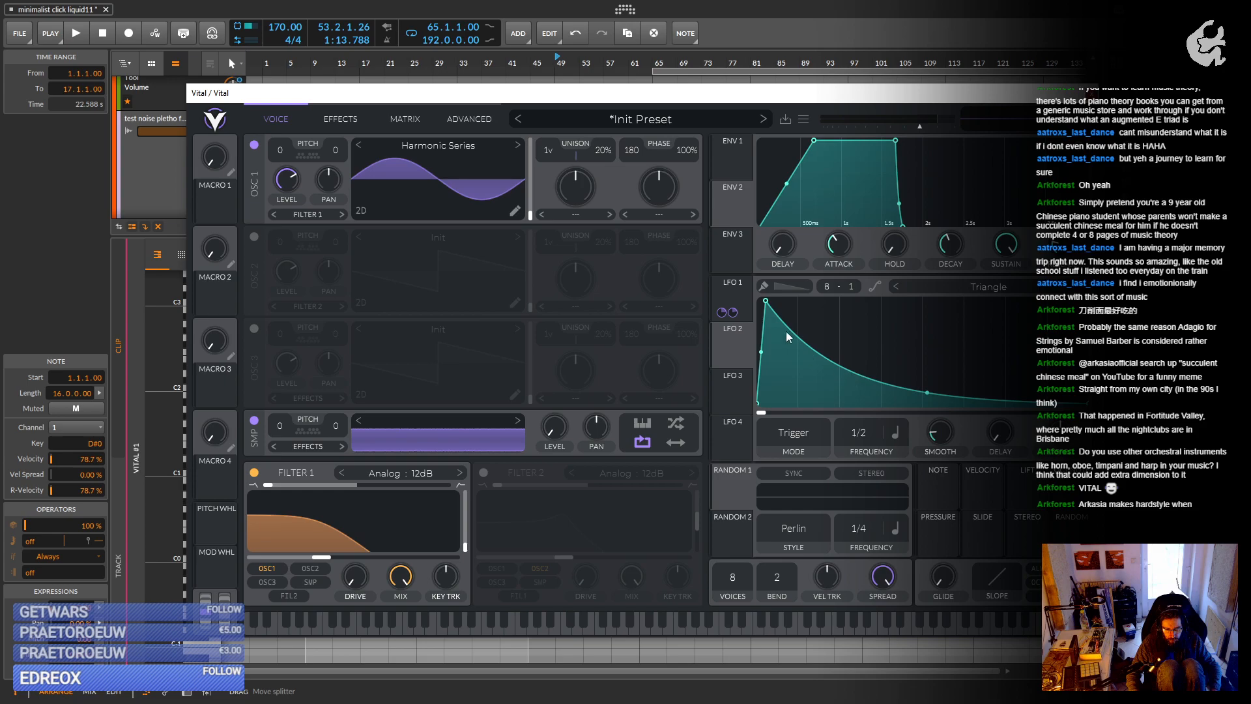
pyautogui.moveTo(926, 394); pyautogui.dragTo(948, 303)
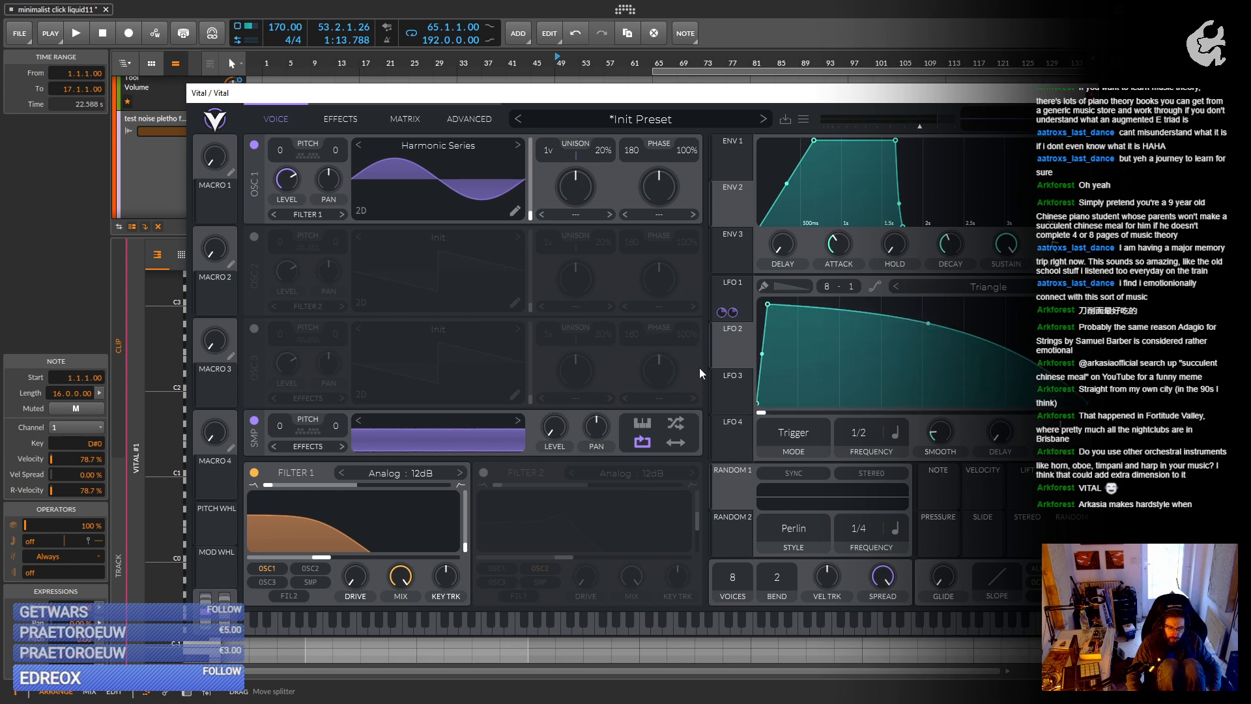
# Assign LFO 2 to the sample oscillator's level and set its frequency to 16/1, auditioning from bar 49.
pyautogui.moveTo(721, 359); pyautogui.dragTo(554, 460)
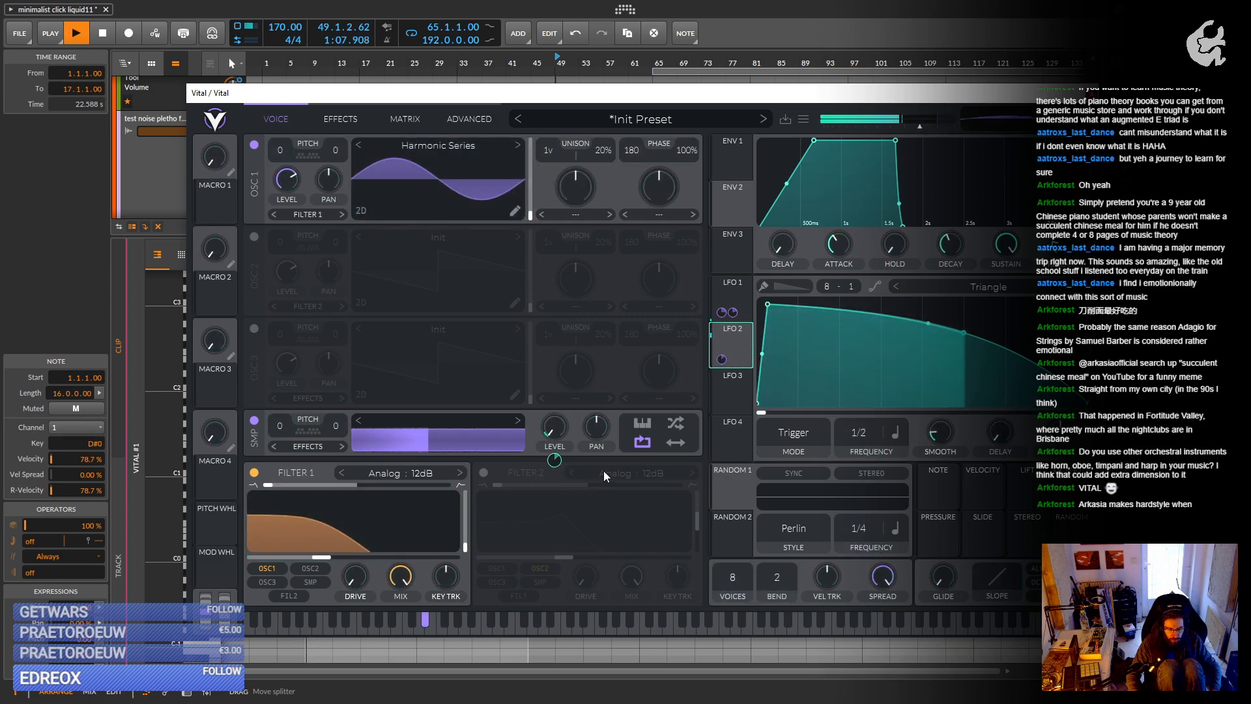
pyautogui.press('space')
pyautogui.moveTo(873, 436); pyautogui.dragTo(869, 640)
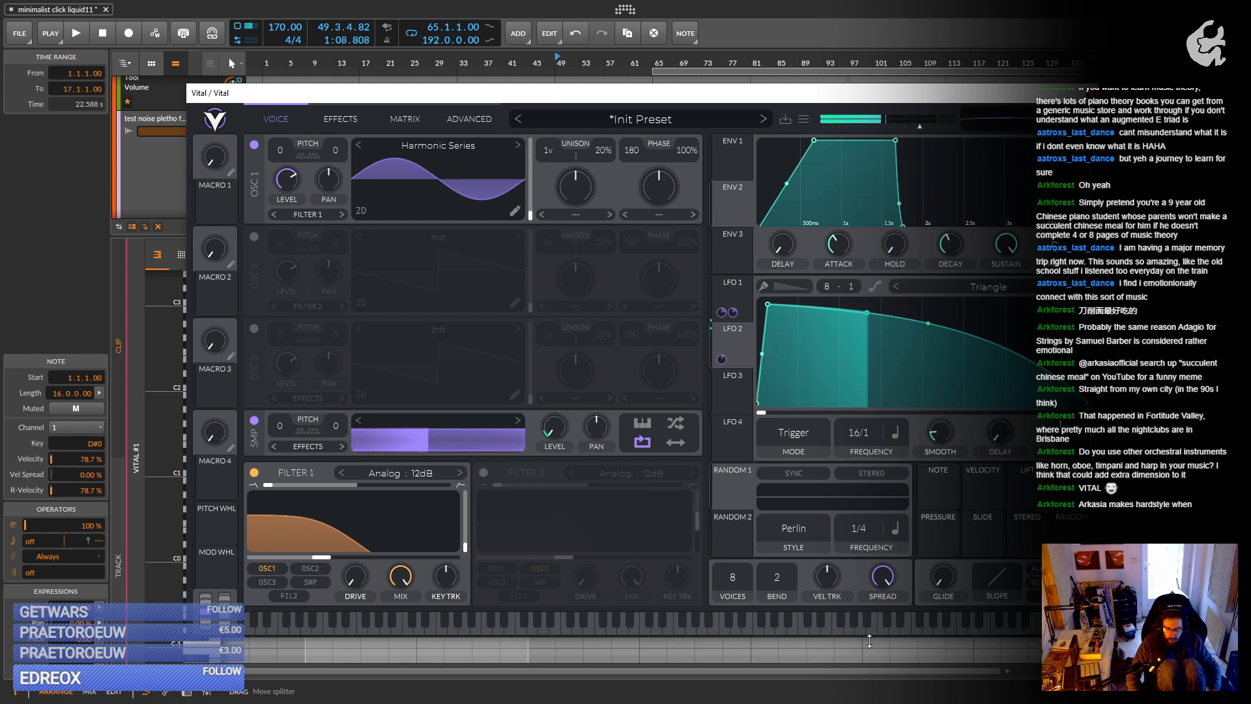
pyautogui.press('space')
pyautogui.press('space')
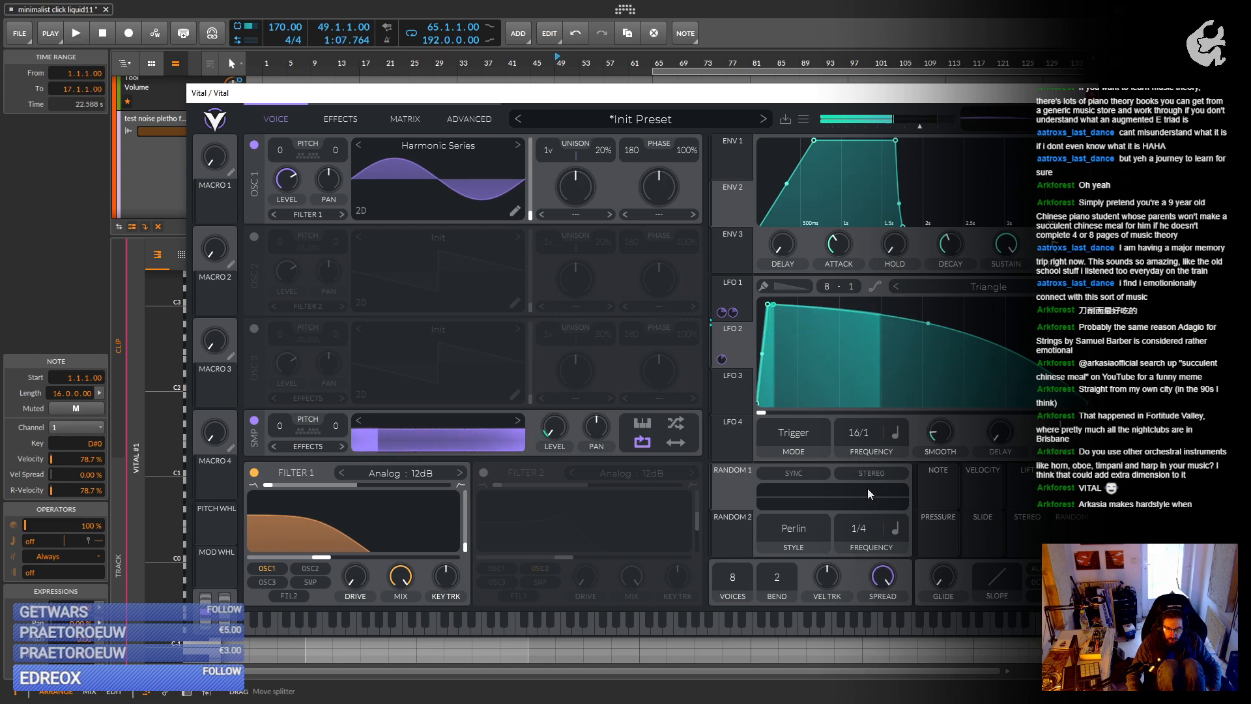
pyautogui.press('space')
pyautogui.press('space')
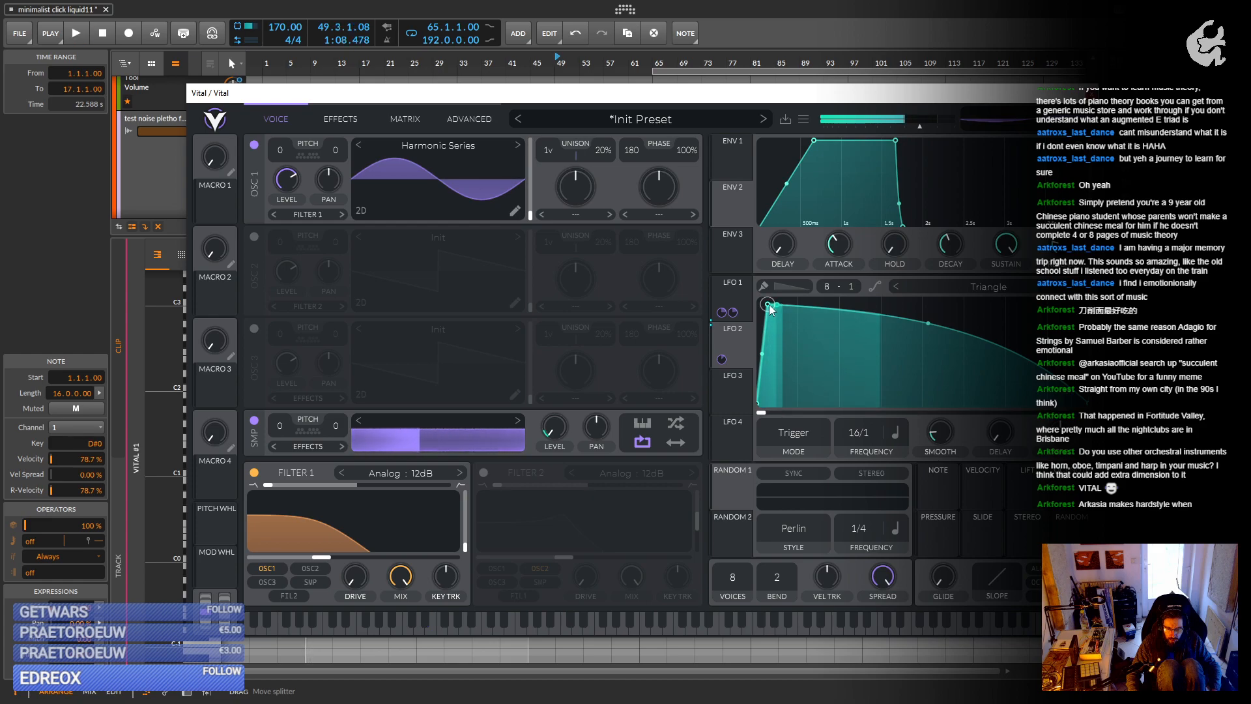
# Shift LFO 2's peak slightly closer to the start and set its mode to Envelope during playback.
pyautogui.moveTo(767, 304); pyautogui.dragTo(763, 301)
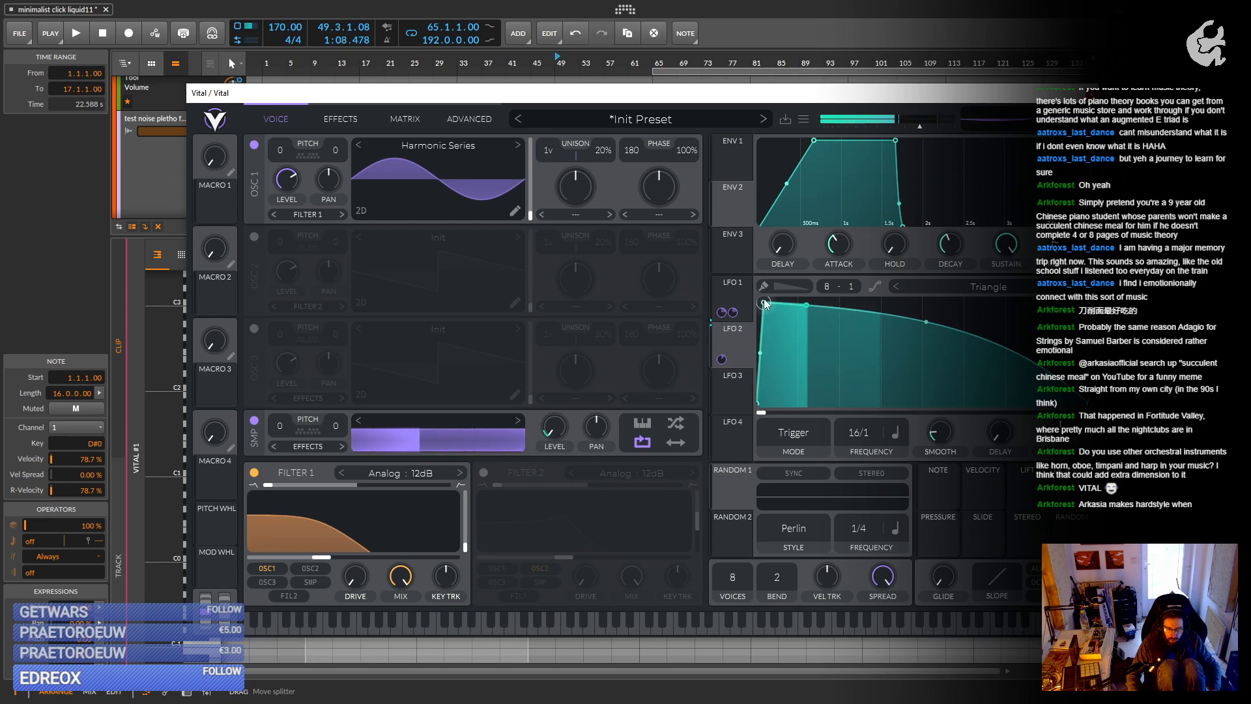
pyautogui.press('space')
pyautogui.click(796, 429)
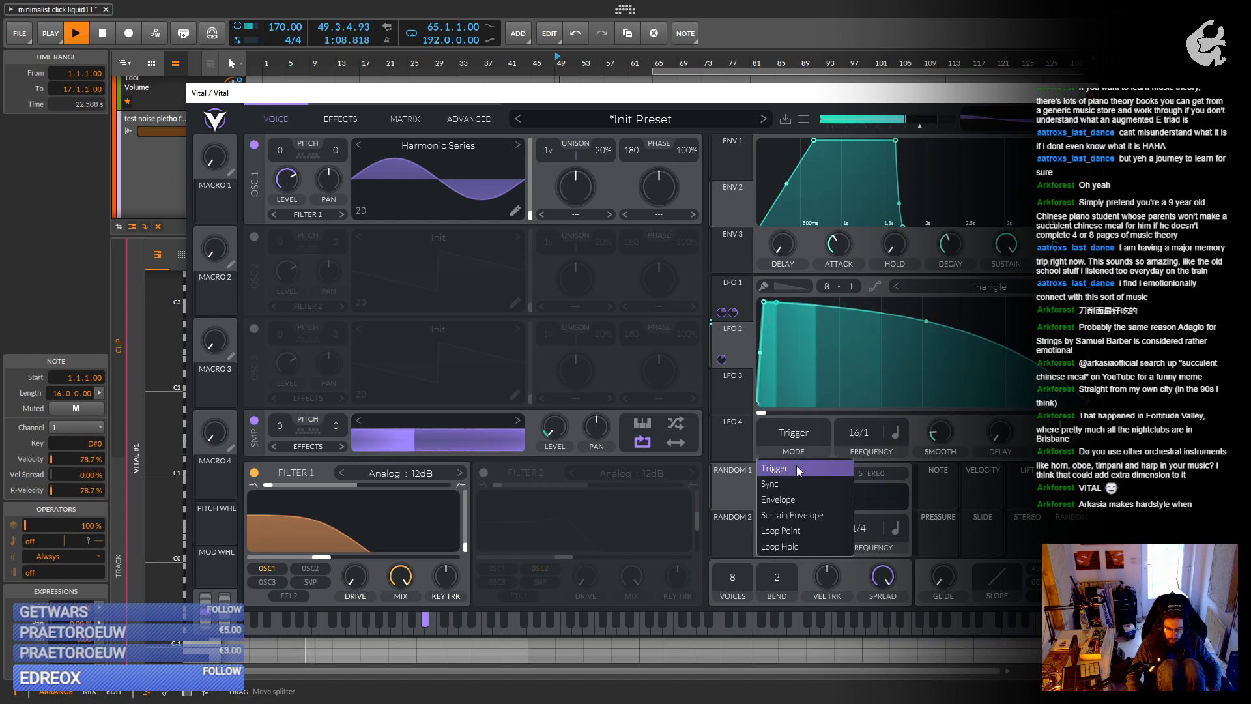
pyautogui.click(802, 492)
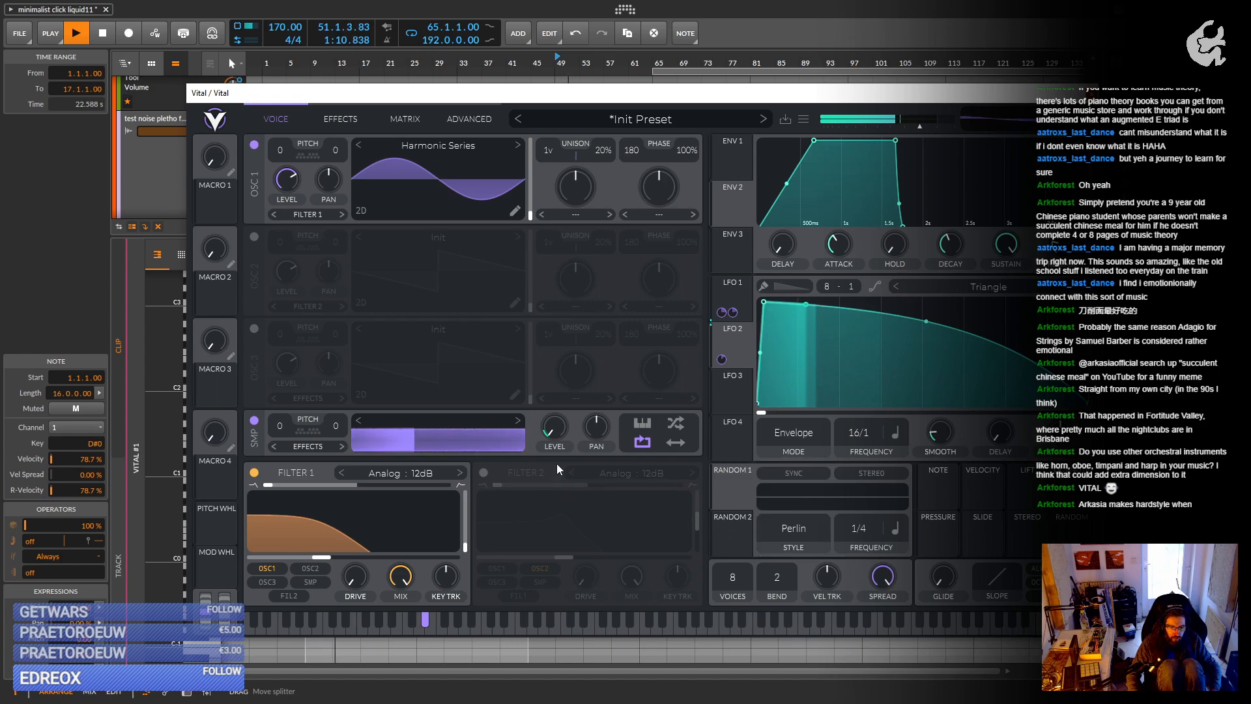
# Lower oscillator 1's level to about 0.247 and audition the sound again from bar 49.
pyautogui.moveTo(286, 175); pyautogui.dragTo(286, 203)
pyautogui.press('space')
pyautogui.press('space')
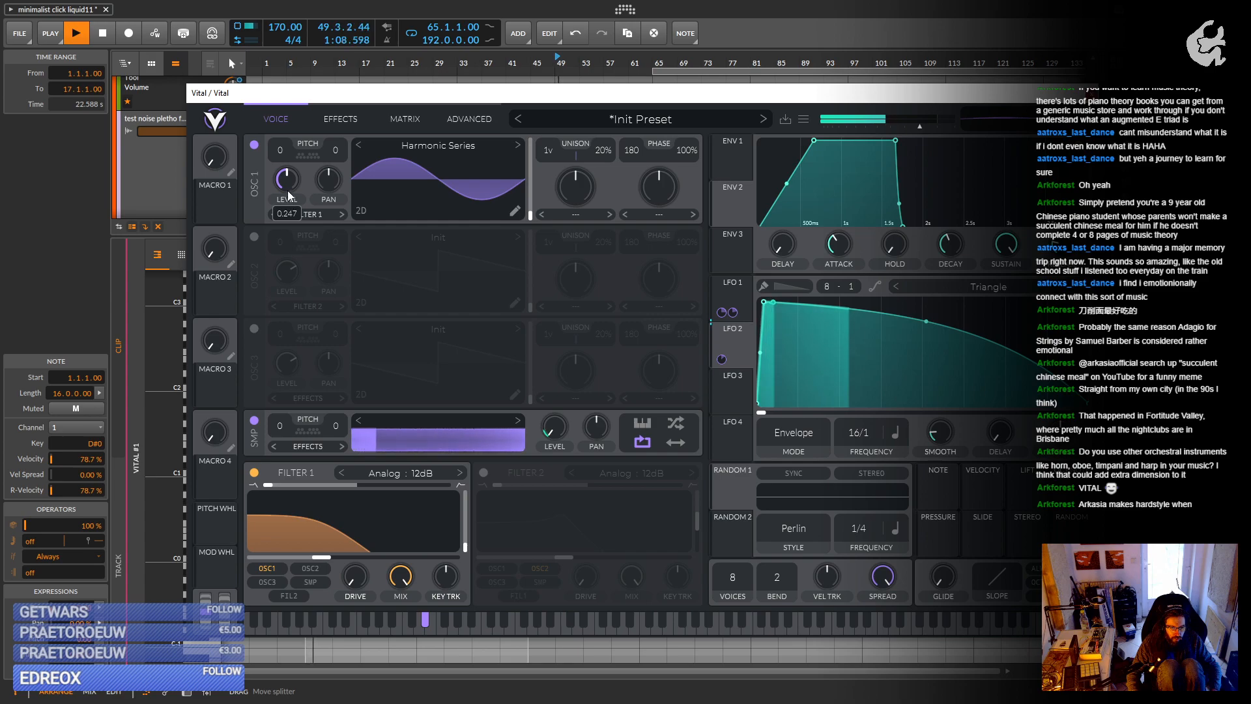
# Lower filter 1's cutoff slightly, set its resonance to about 20.95%, and audition the sound from bar 49.
pyautogui.press('space')
pyautogui.click(340, 119)
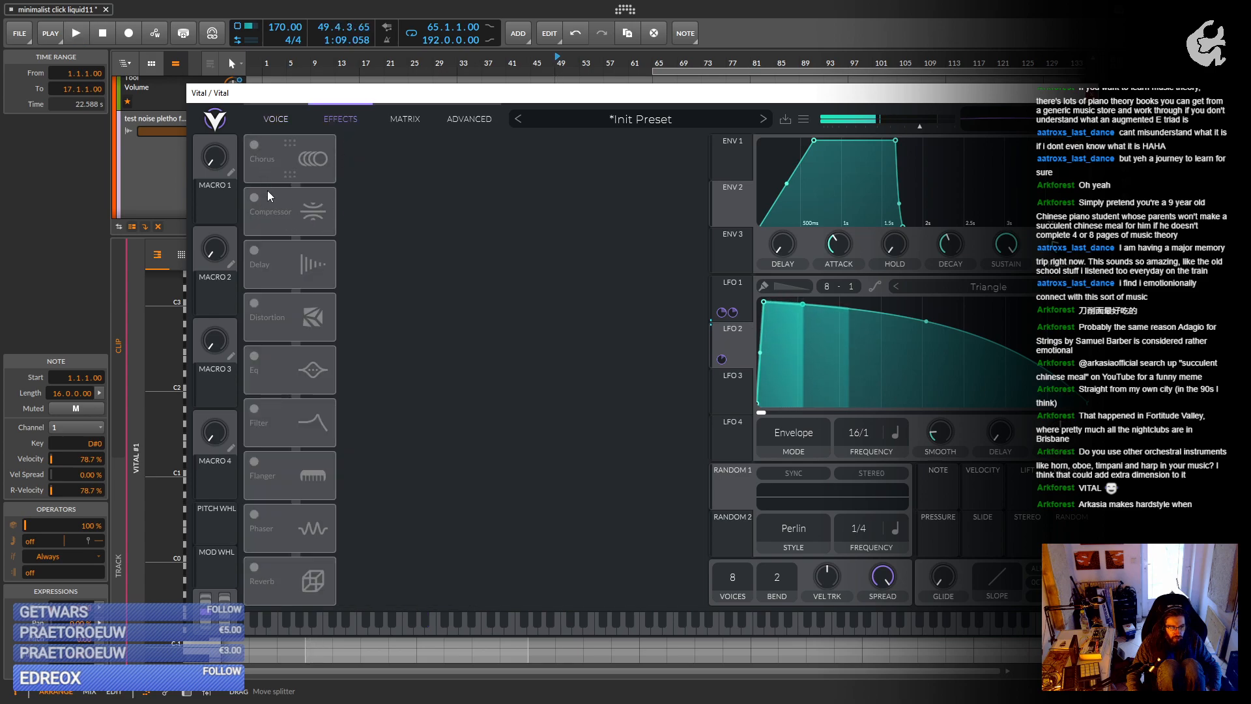
pyautogui.click(273, 119)
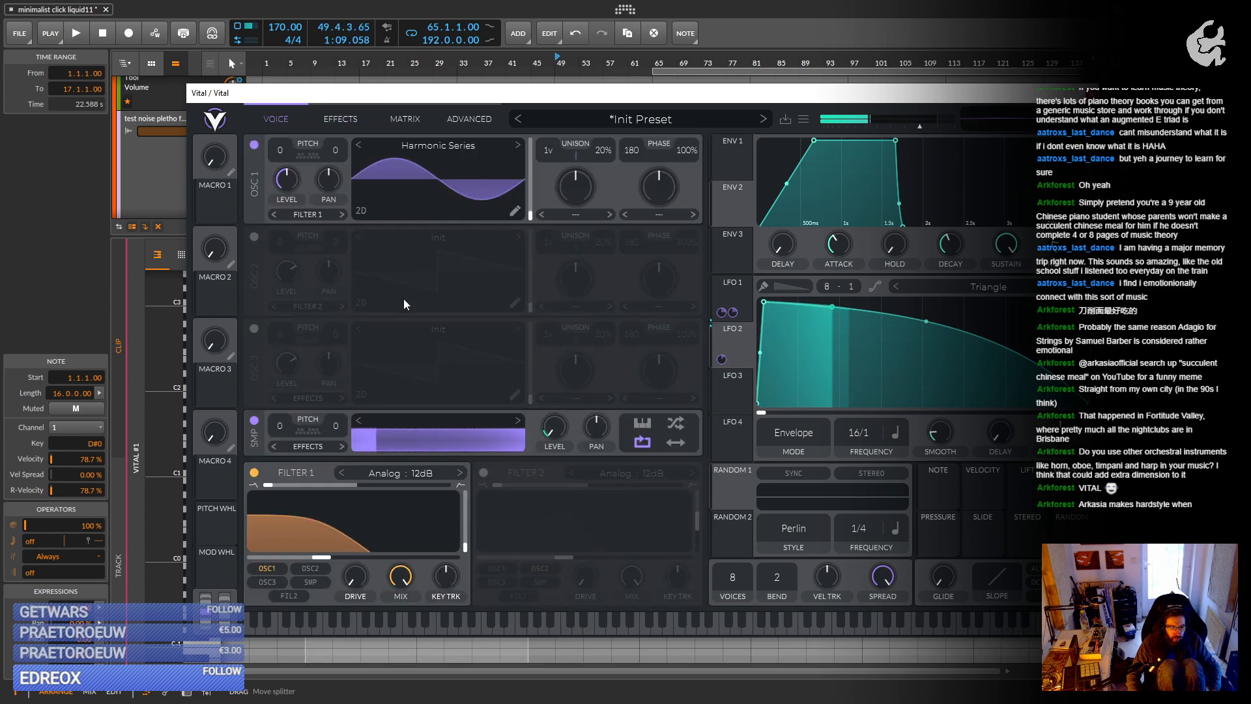
pyautogui.moveTo(328, 558); pyautogui.dragTo(313, 557)
pyautogui.press('space')
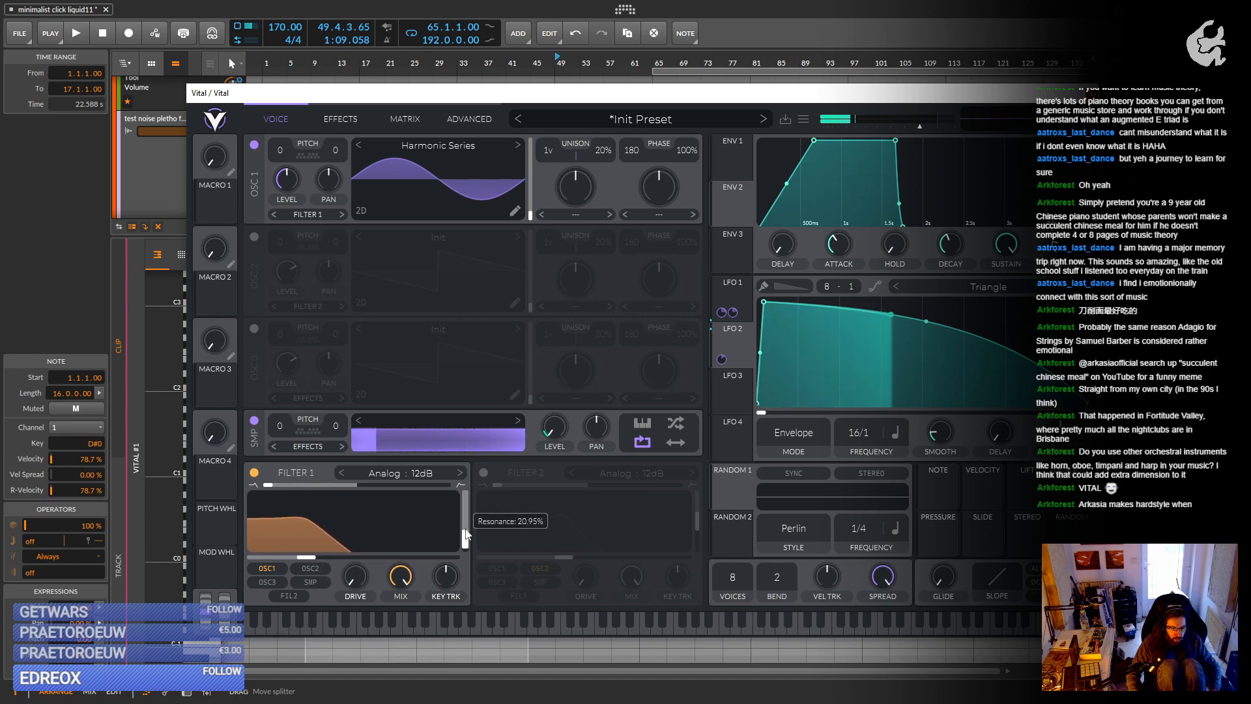
pyautogui.press('space')
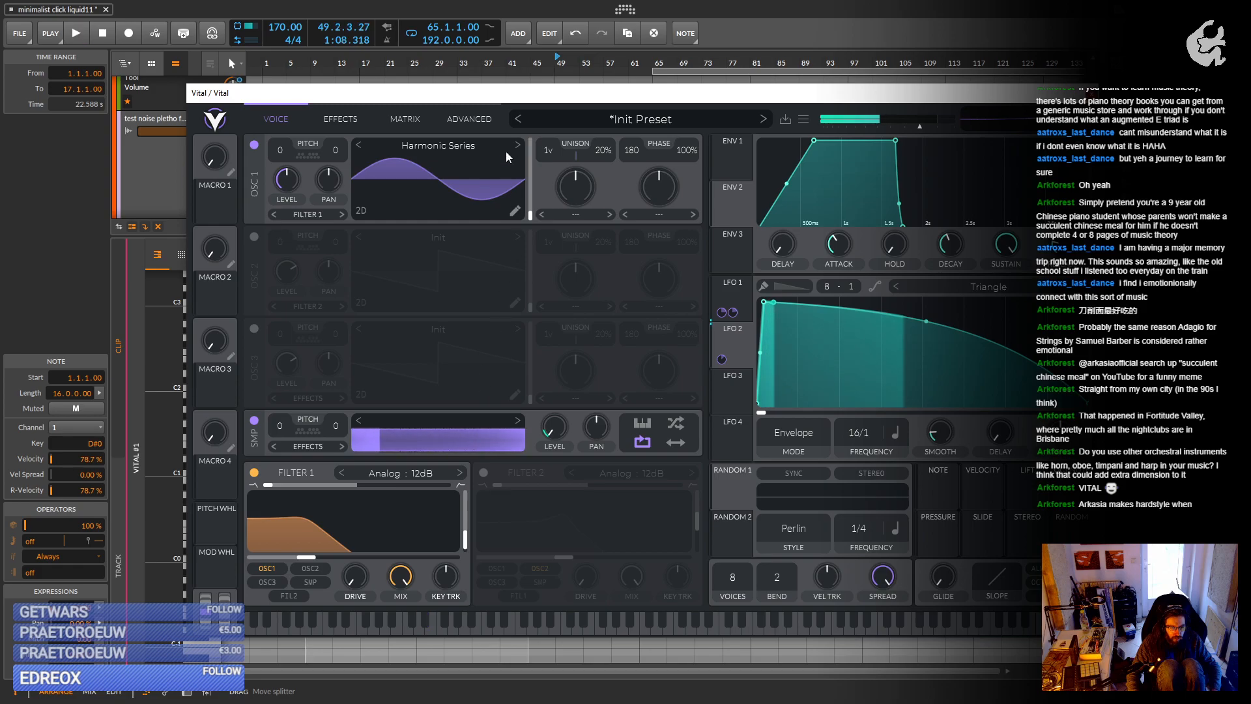
# Clear the Vital window from the arrangement, enlarge the arrangement view and show the Vital track's device chain.
pyautogui.moveTo(505, 95); pyautogui.dragTo(531, 436)
pyautogui.scroll(10, 446, 160)
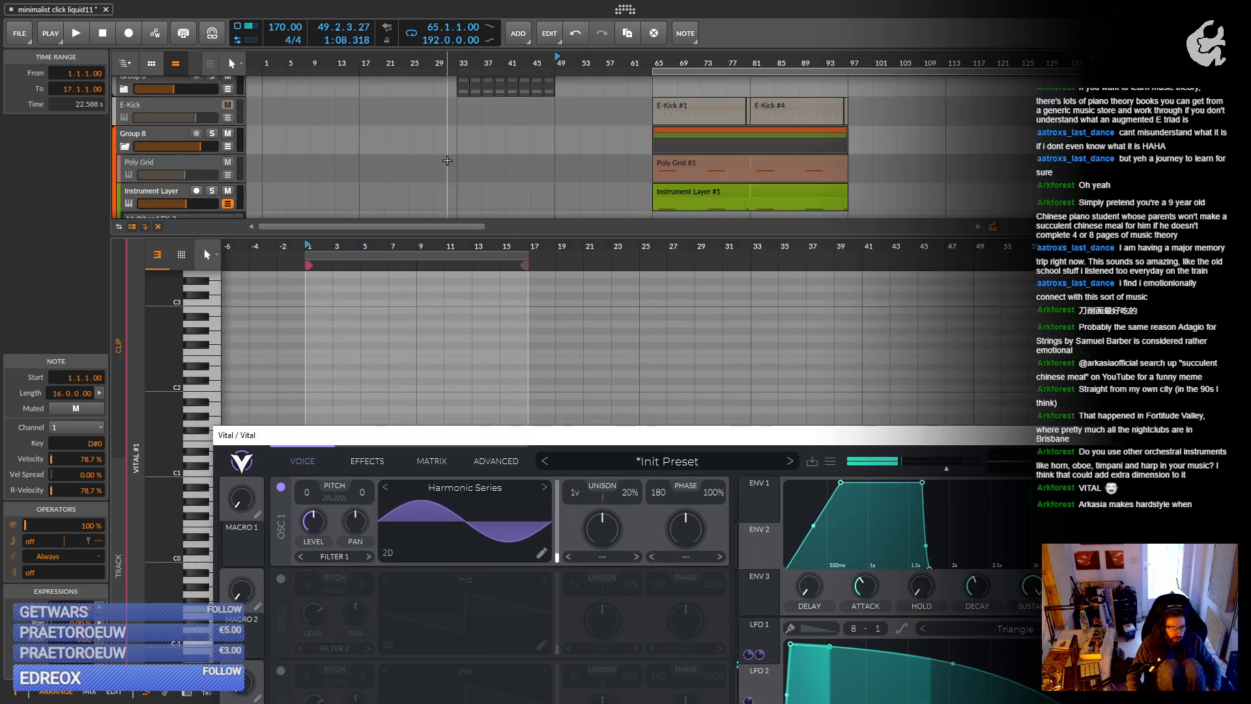
pyautogui.moveTo(271, 235); pyautogui.dragTo(281, 637)
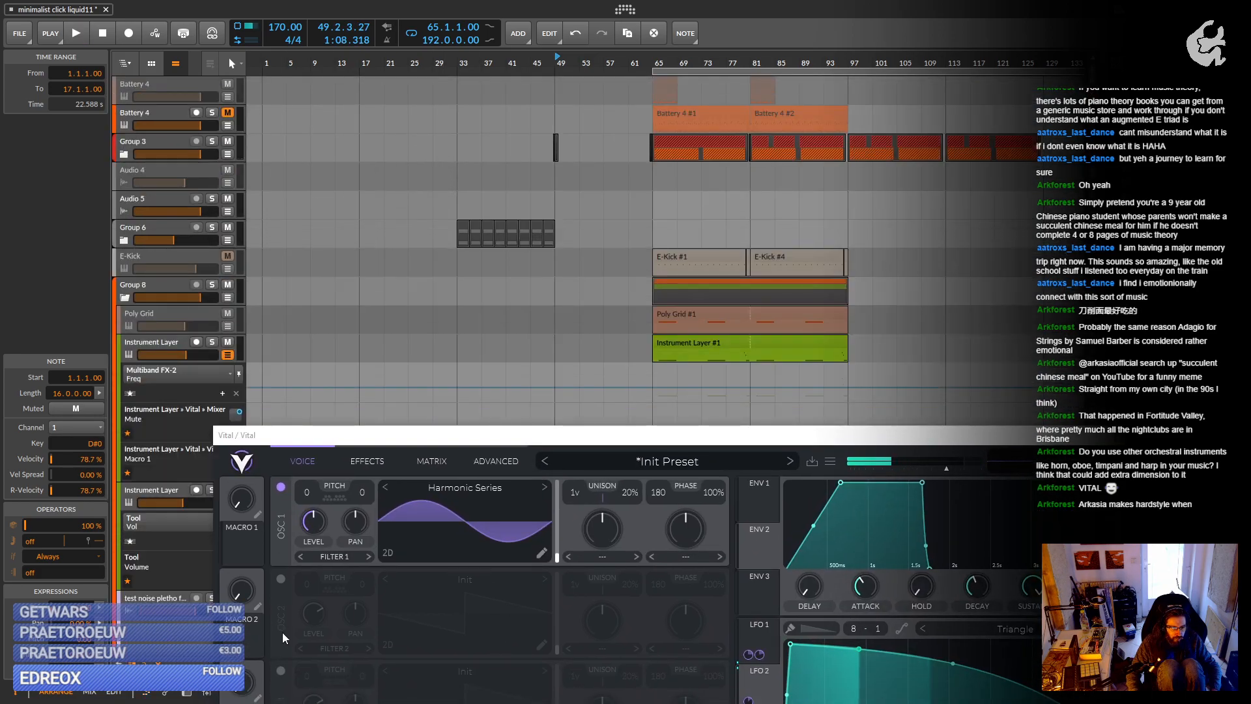
pyautogui.scroll(-10, 197, 288)
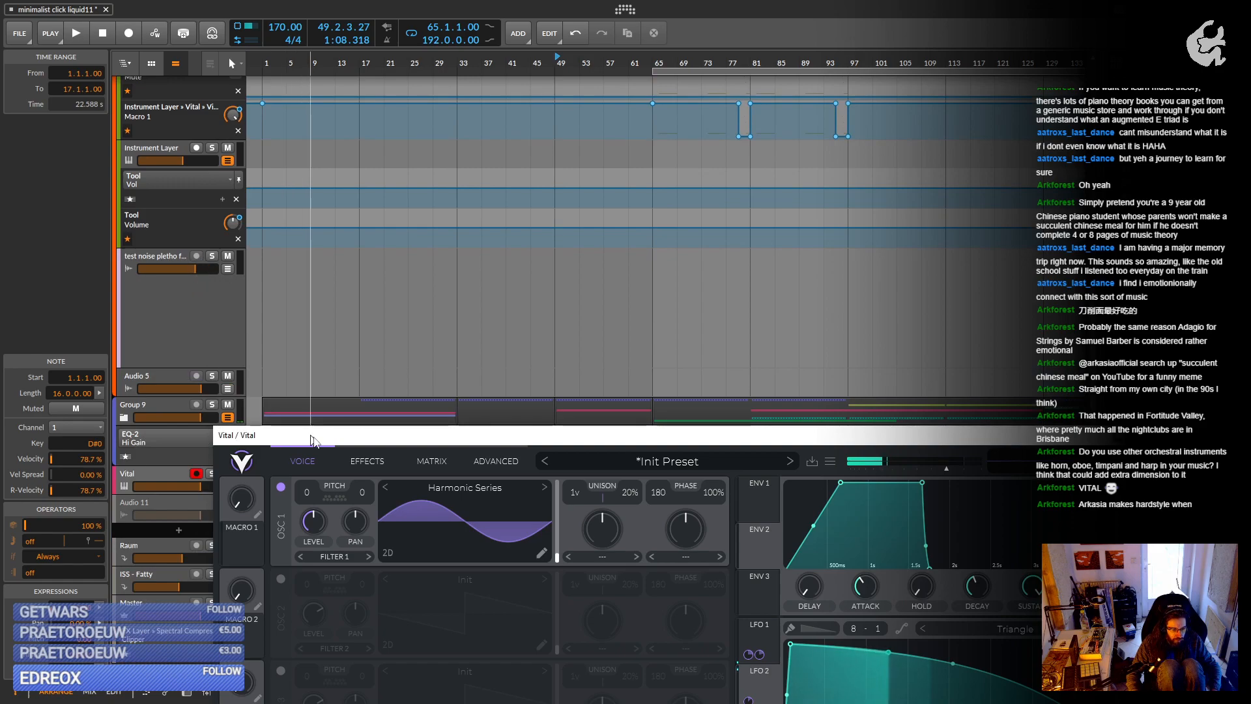
pyautogui.moveTo(274, 435); pyautogui.dragTo(750, 561)
pyautogui.doubleClick(152, 478)
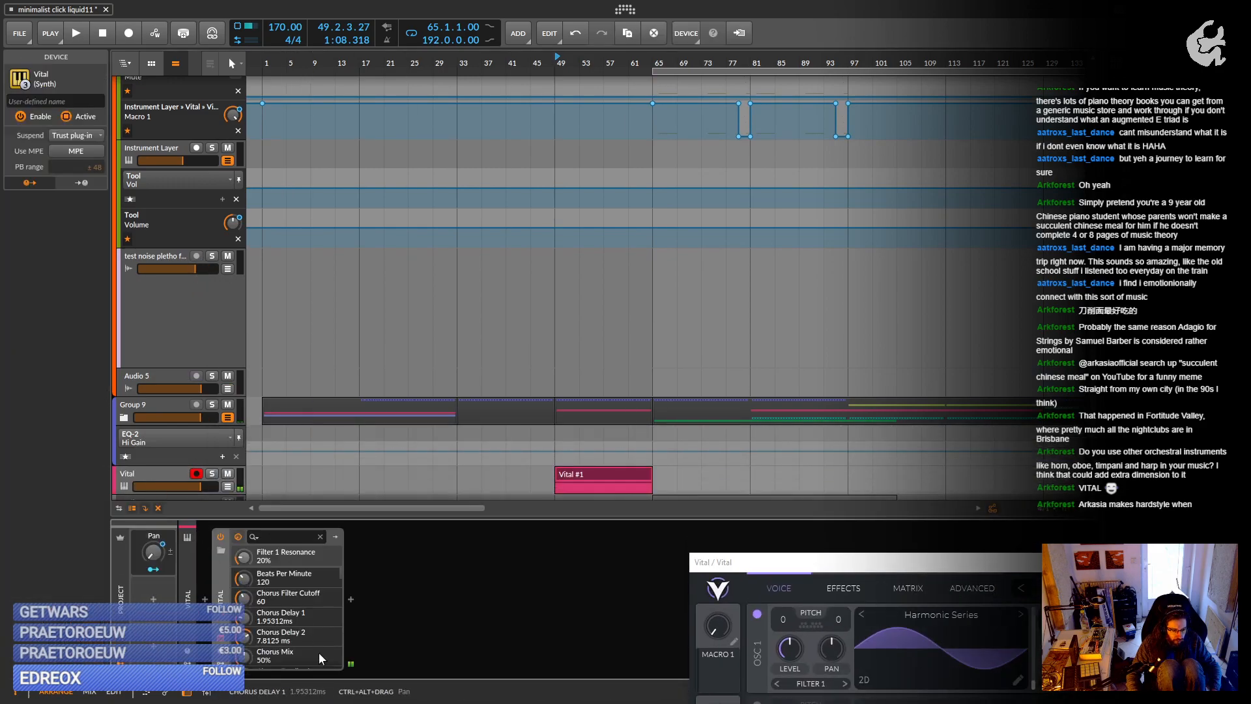
# Insert a Tool device after Vital and add an Audio Sidechain modulator to it.
pyautogui.click(348, 602)
pyautogui.write('t')
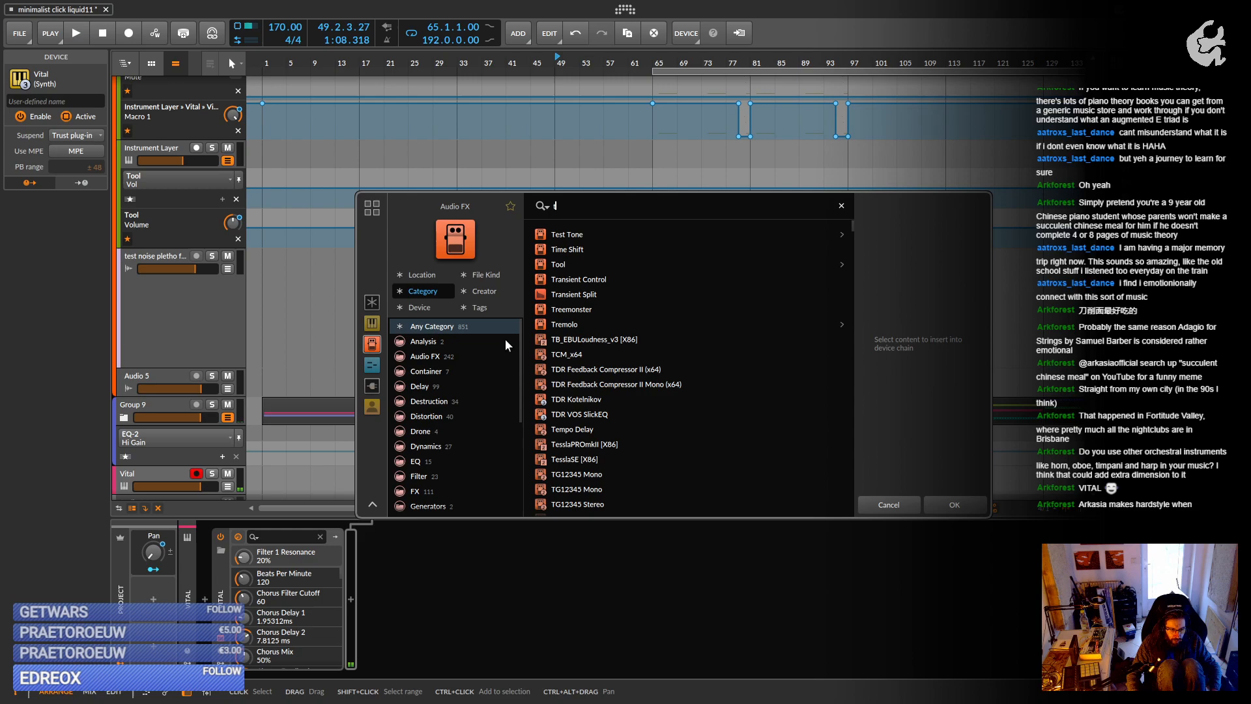
pyautogui.doubleClick(566, 266)
pyautogui.click(366, 663)
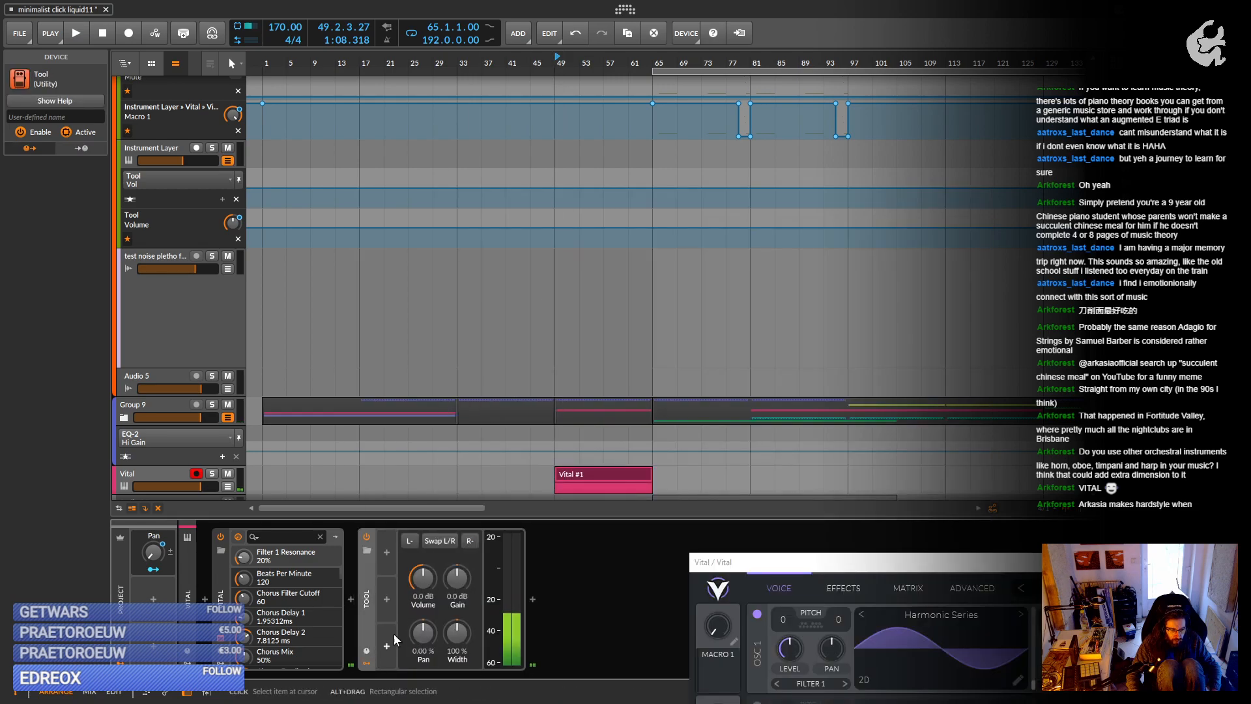
pyautogui.click(387, 553)
pyautogui.click(568, 236)
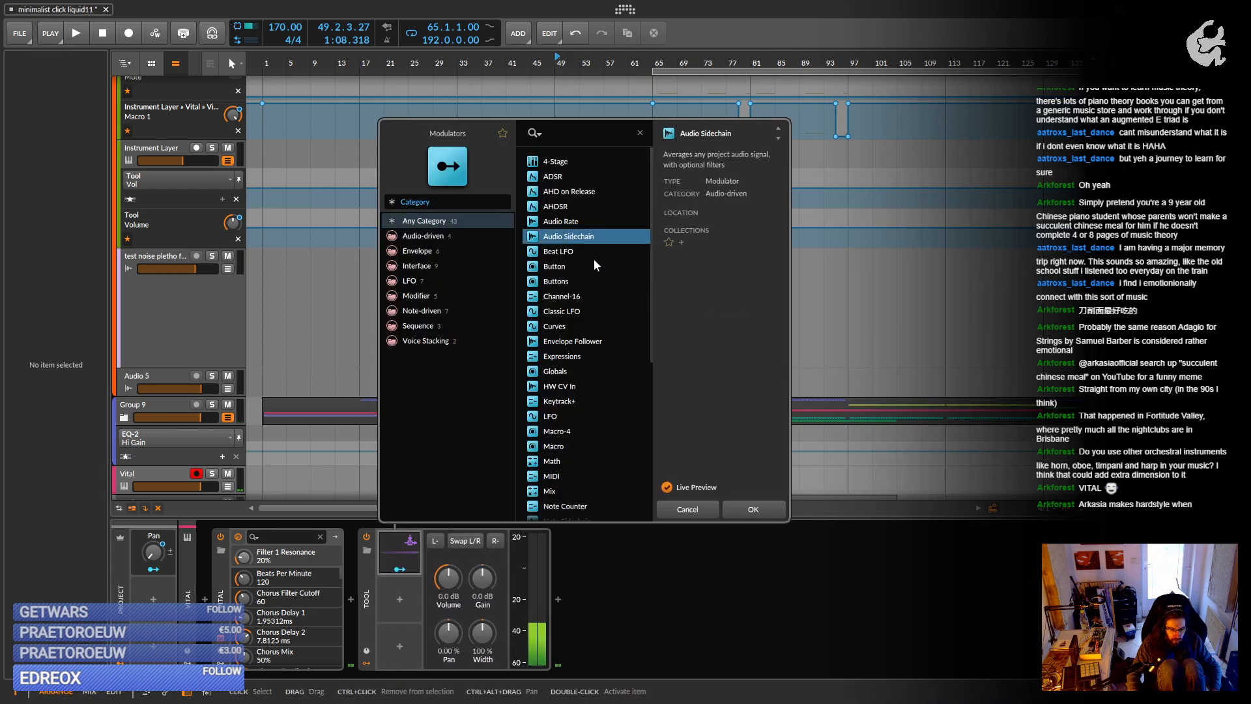
pyautogui.click(753, 509)
# Set the sidechain source to Audio 1 (PRE) from Group 1 and modulate the Tool's volume by -0.39.
pyautogui.click(494, 549)
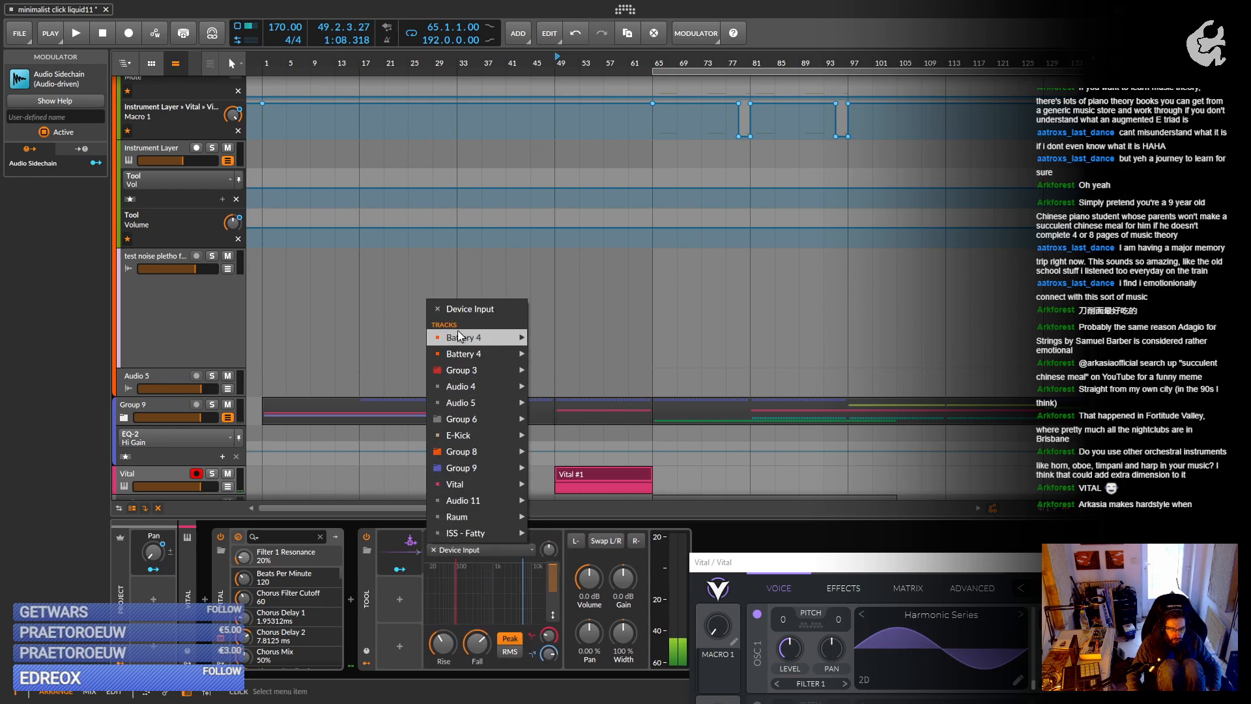
pyautogui.moveTo(476, 370)
pyautogui.moveTo(594, 371)
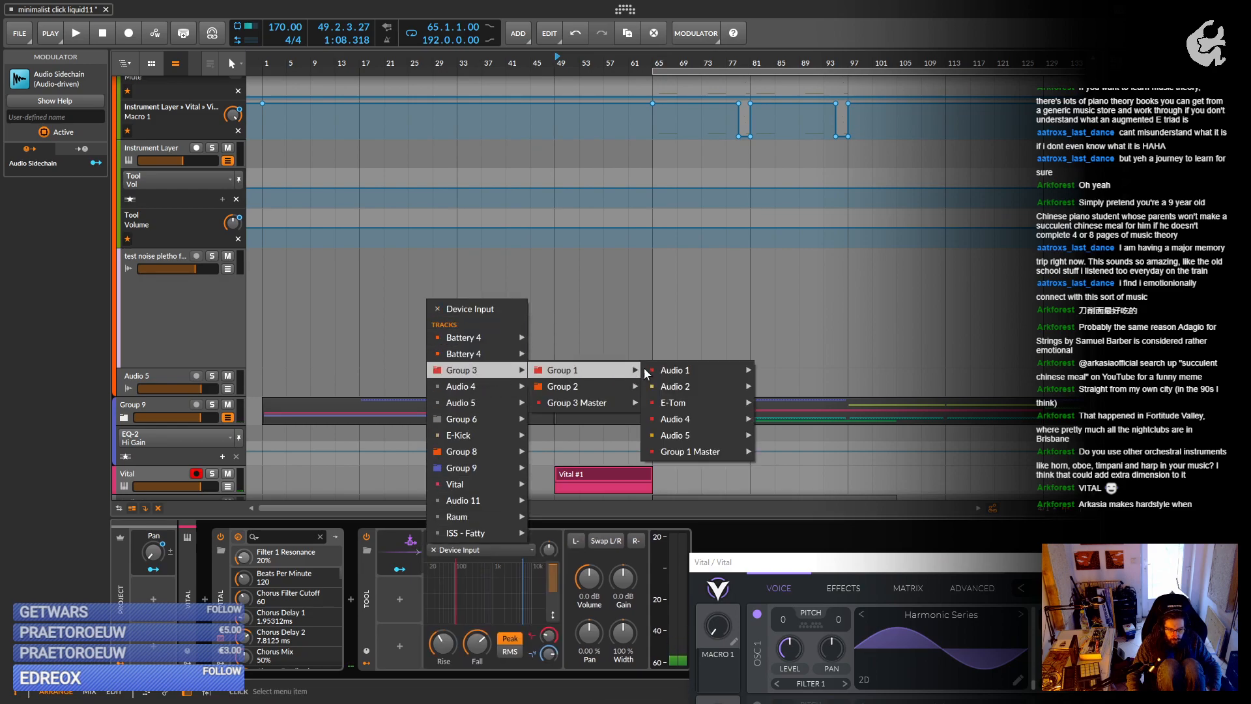
pyautogui.moveTo(684, 371)
pyautogui.click(789, 370)
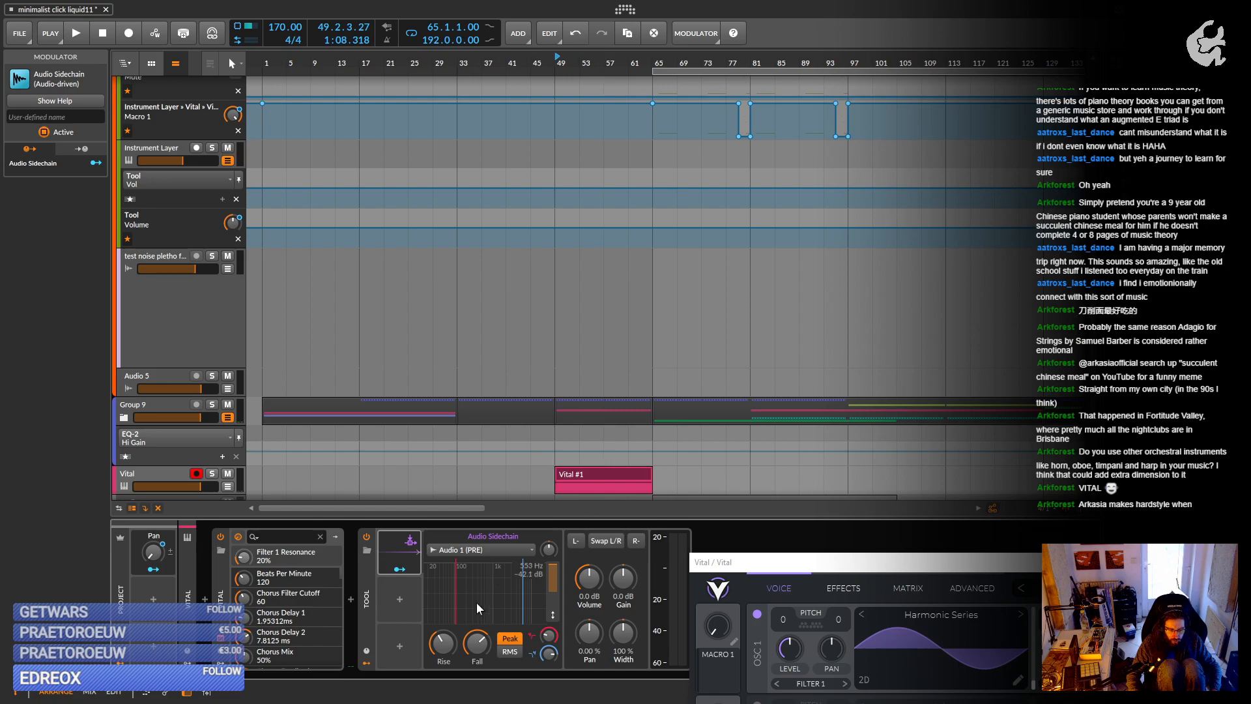
pyautogui.click(399, 569)
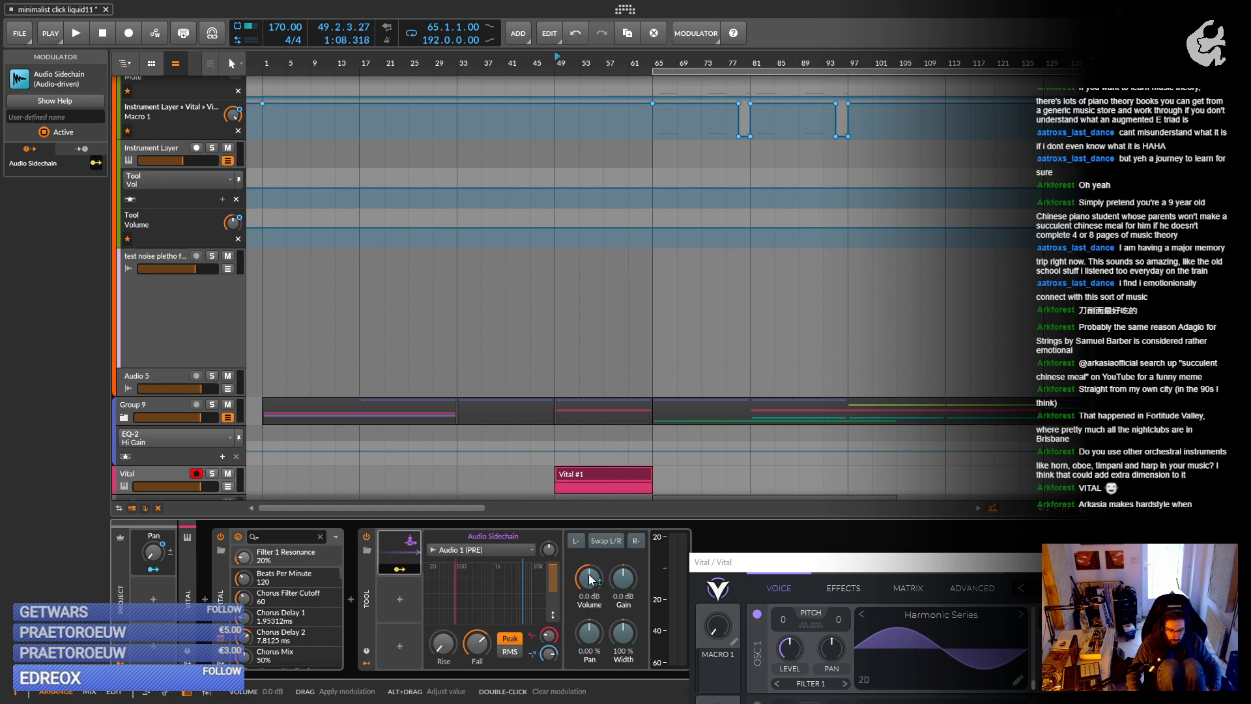
pyautogui.moveTo(590, 578); pyautogui.dragTo(589, 580)
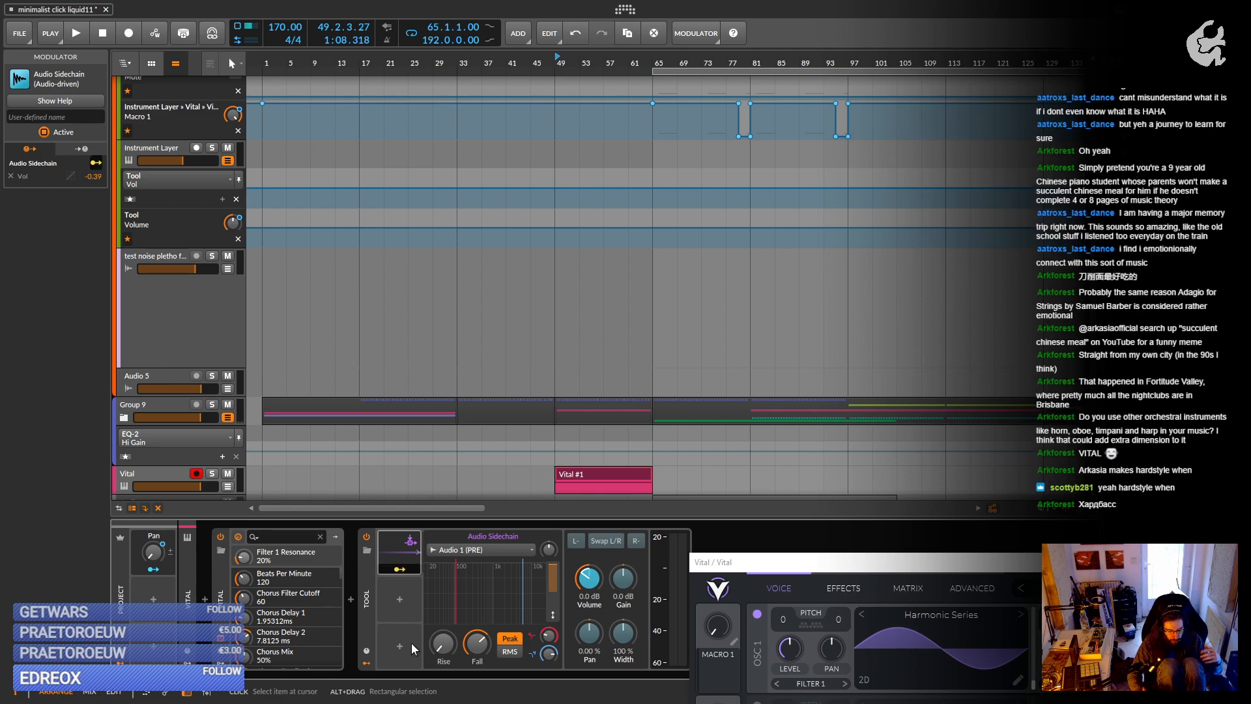
# Raise the Audio Sidechain's input gain, set its fall time to about 92.3 ms, and audition the ducking from bar 49.
pyautogui.click(584, 473)
pyautogui.scroll(-3, 577, 469)
pyautogui.click(164, 338)
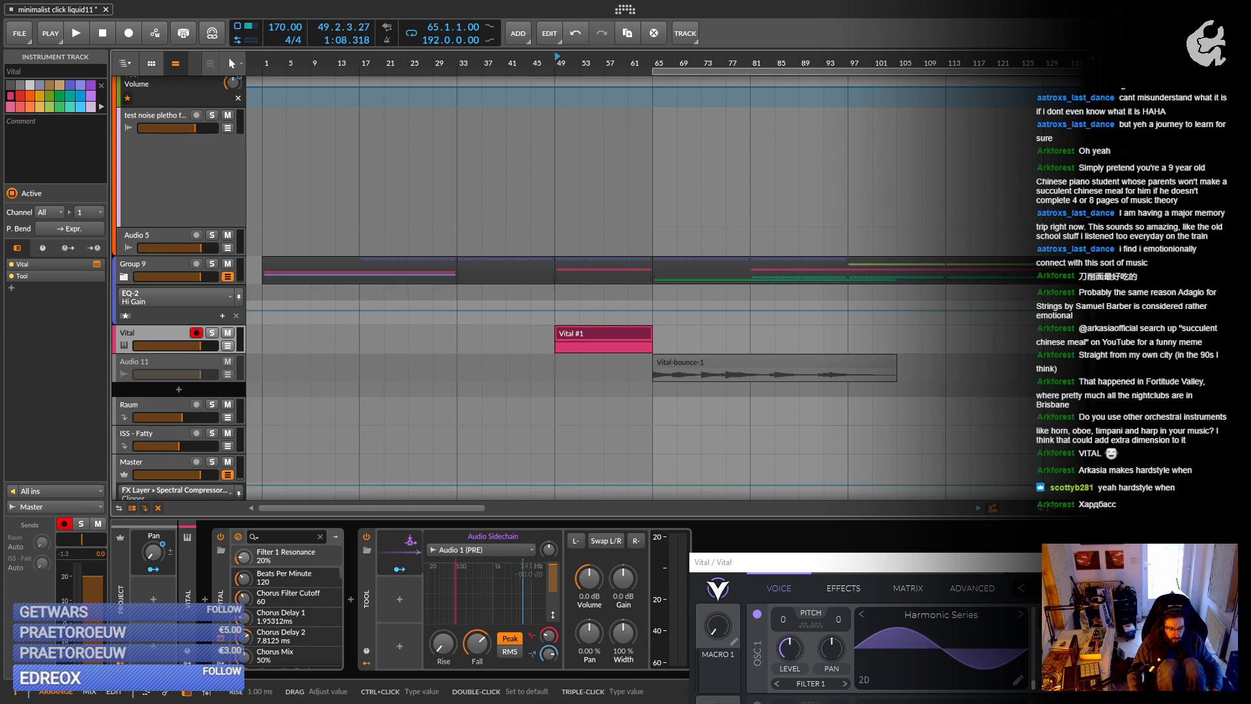
pyautogui.moveTo(473, 650); pyautogui.dragTo(474, 661)
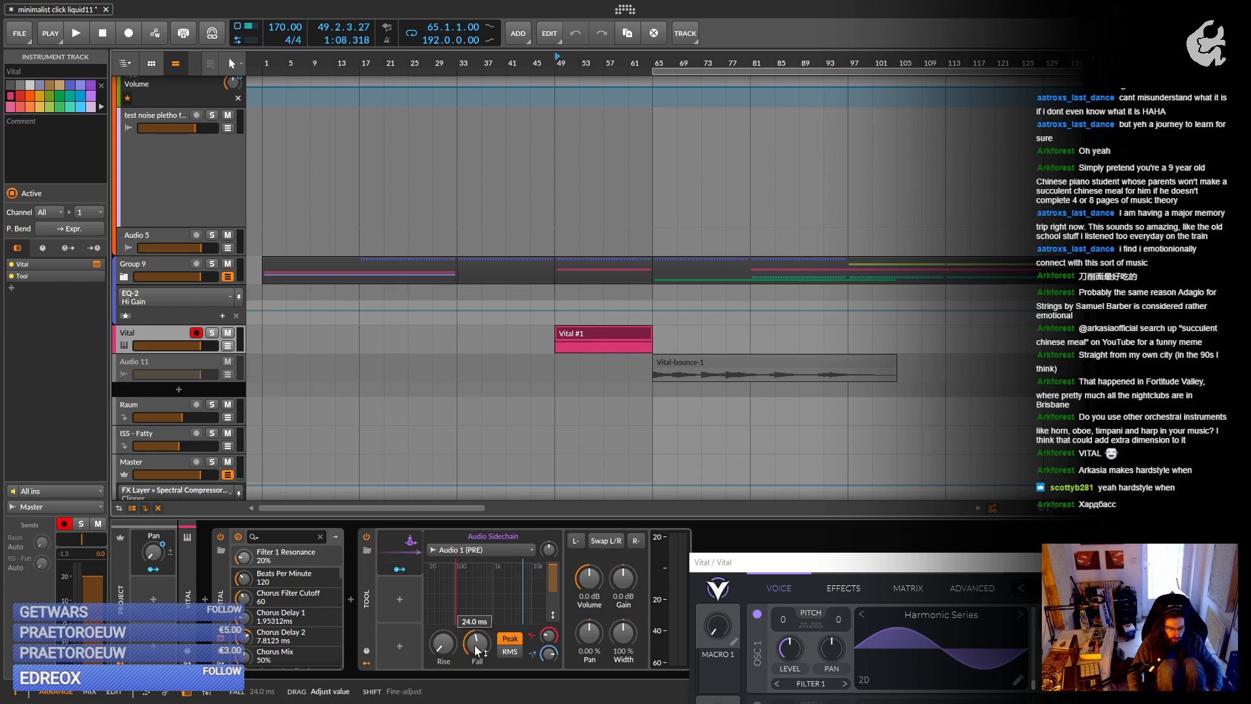
pyautogui.moveTo(548, 549); pyautogui.dragTo(548, 530)
pyautogui.moveTo(476, 644); pyautogui.dragTo(476, 624)
pyautogui.press('space')
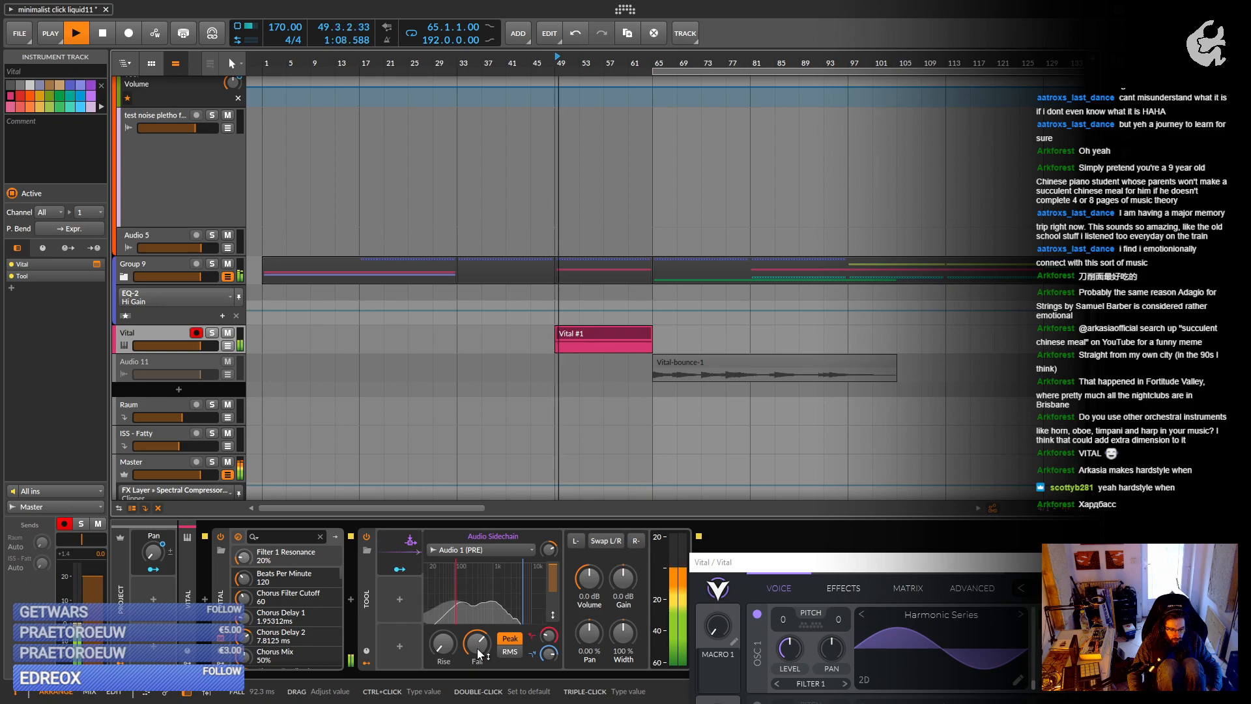
pyautogui.press('space')
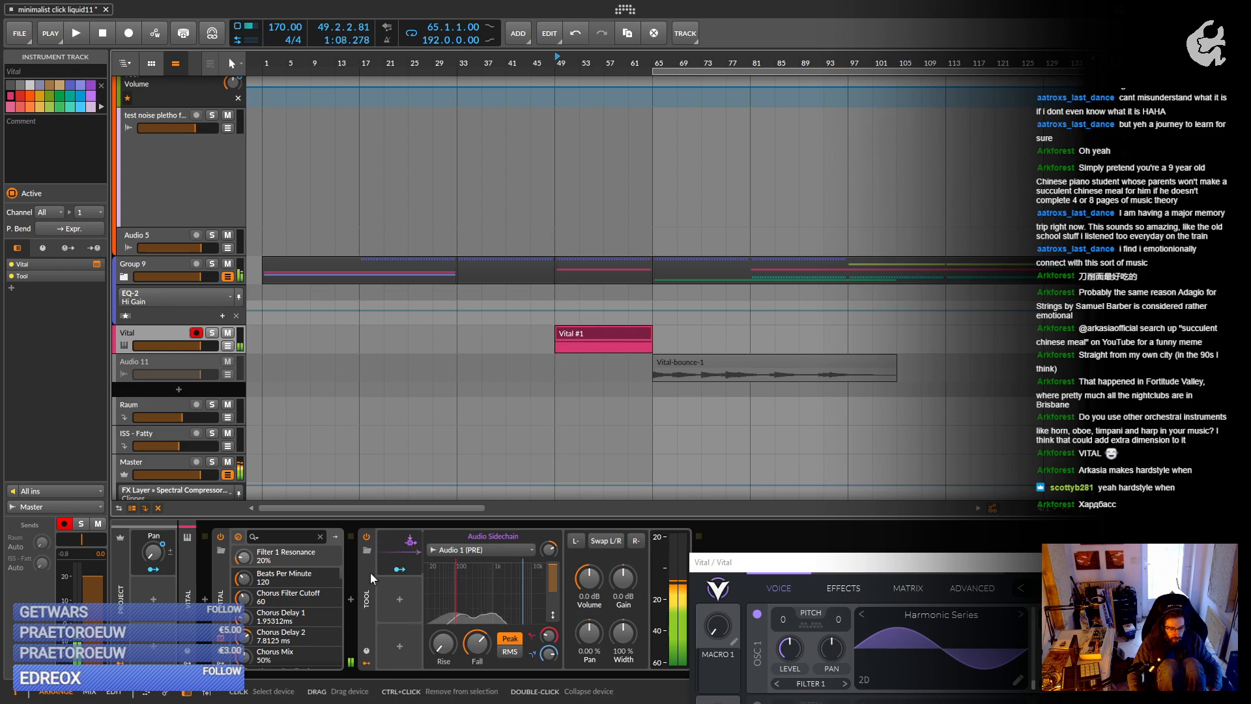
# Collapse the Tool device in the Vital track's chain, keeping the Audio Sidechain settings in view.
pyautogui.click(370, 579)
pyautogui.doubleClick(370, 579)
pyautogui.doubleClick(171, 333)
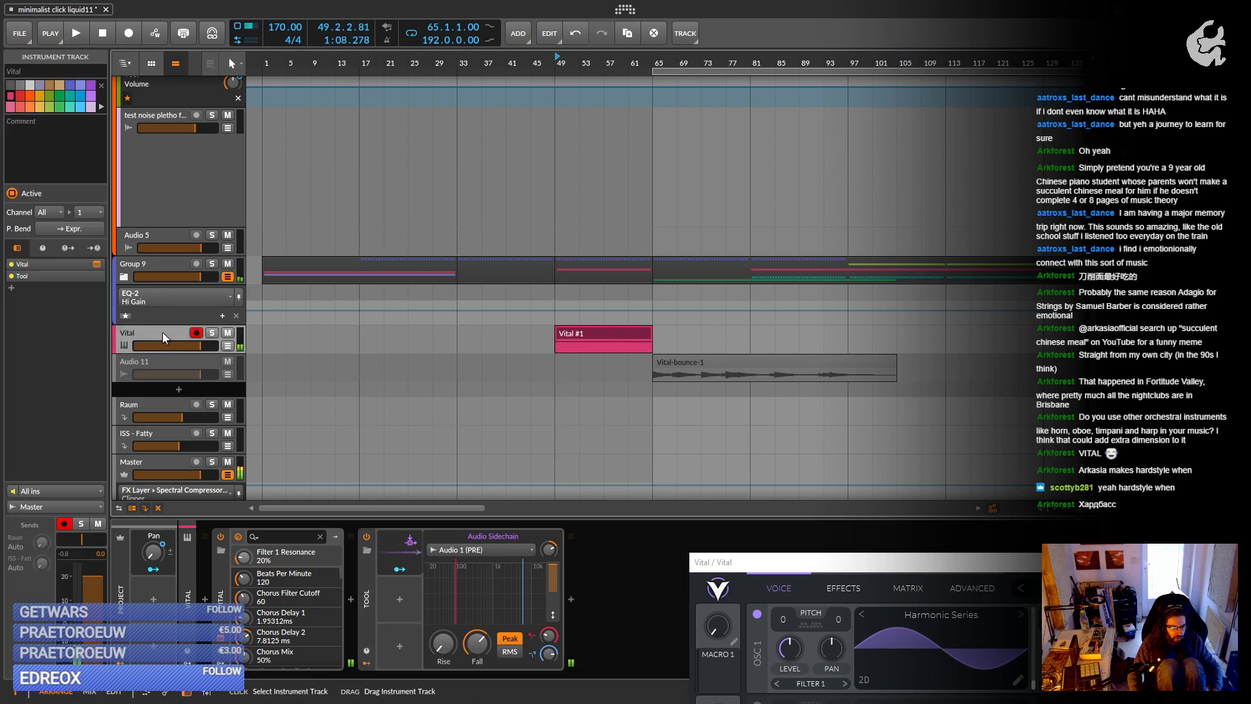
# Reopen Vital's plug-in window over the arrangement and lower the sample oscillator's level slightly.
pyautogui.click(222, 641)
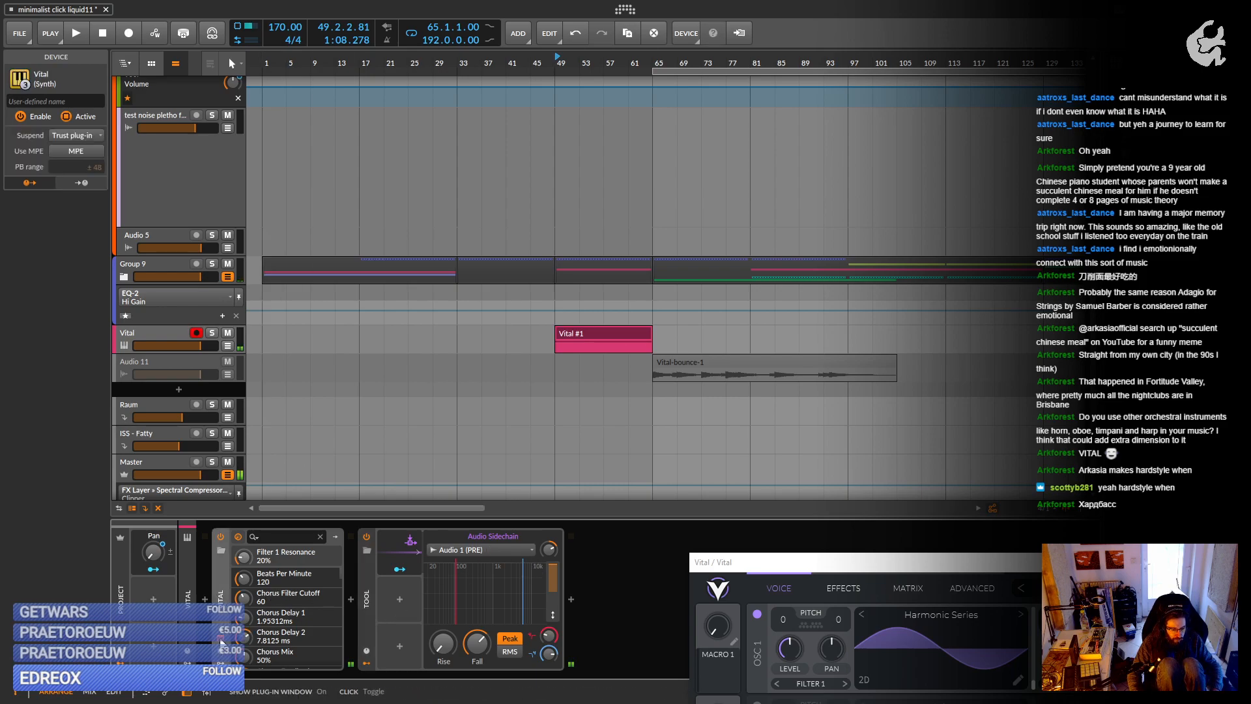
pyautogui.click(222, 642)
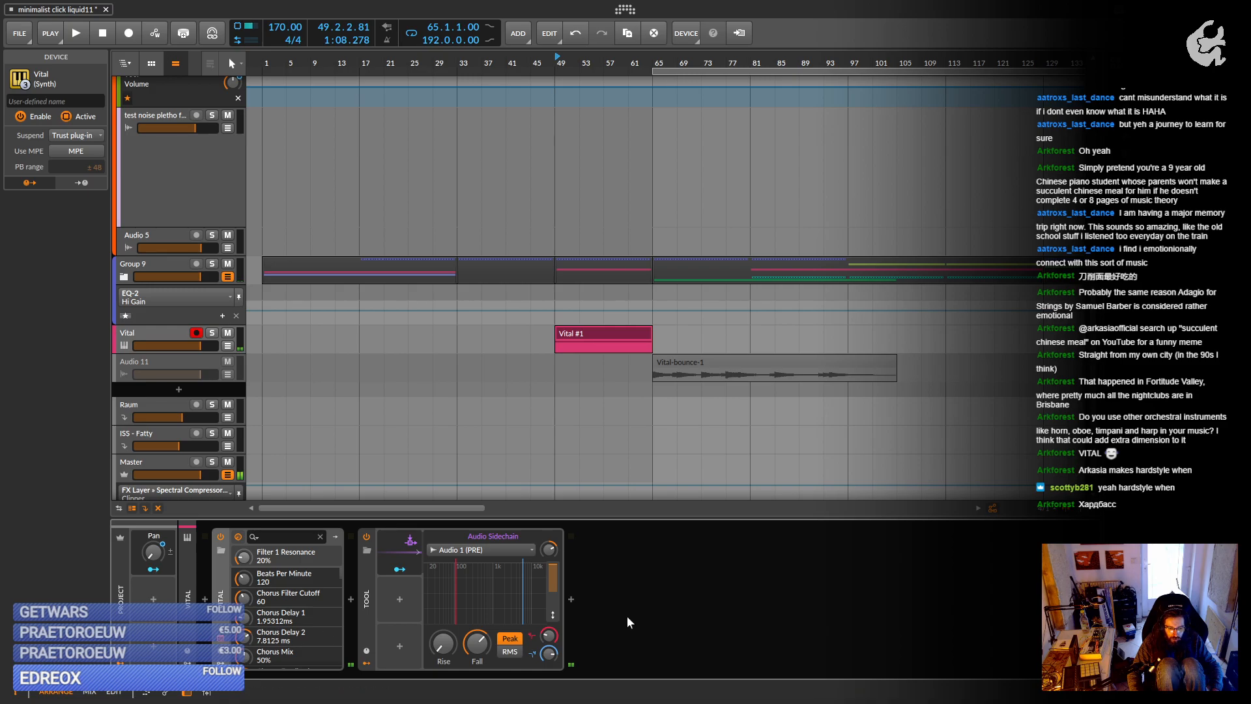
pyautogui.click(223, 642)
pyautogui.moveTo(480, 39); pyautogui.dragTo(506, 108)
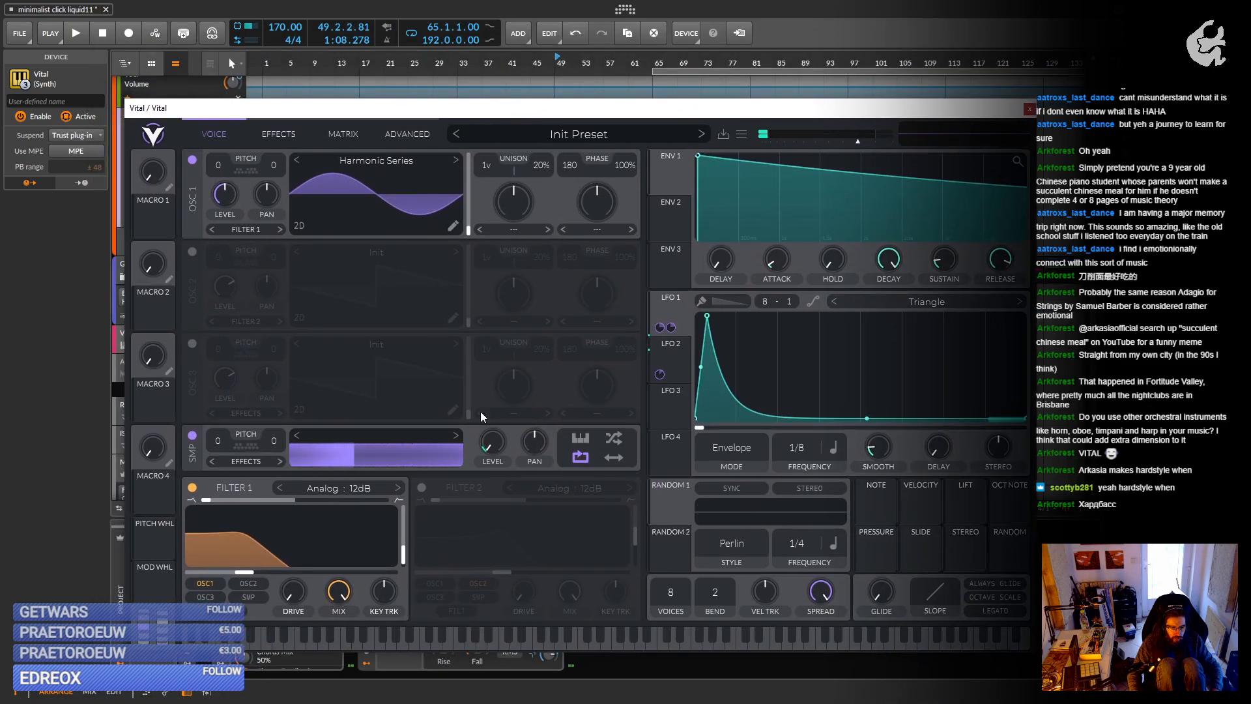
pyautogui.moveTo(494, 443); pyautogui.dragTo(495, 456)
# Enable Vital's Delay in Ping Pong mode at 1/2 and set its second frequency to Tempo Dotted.
pyautogui.click(280, 136)
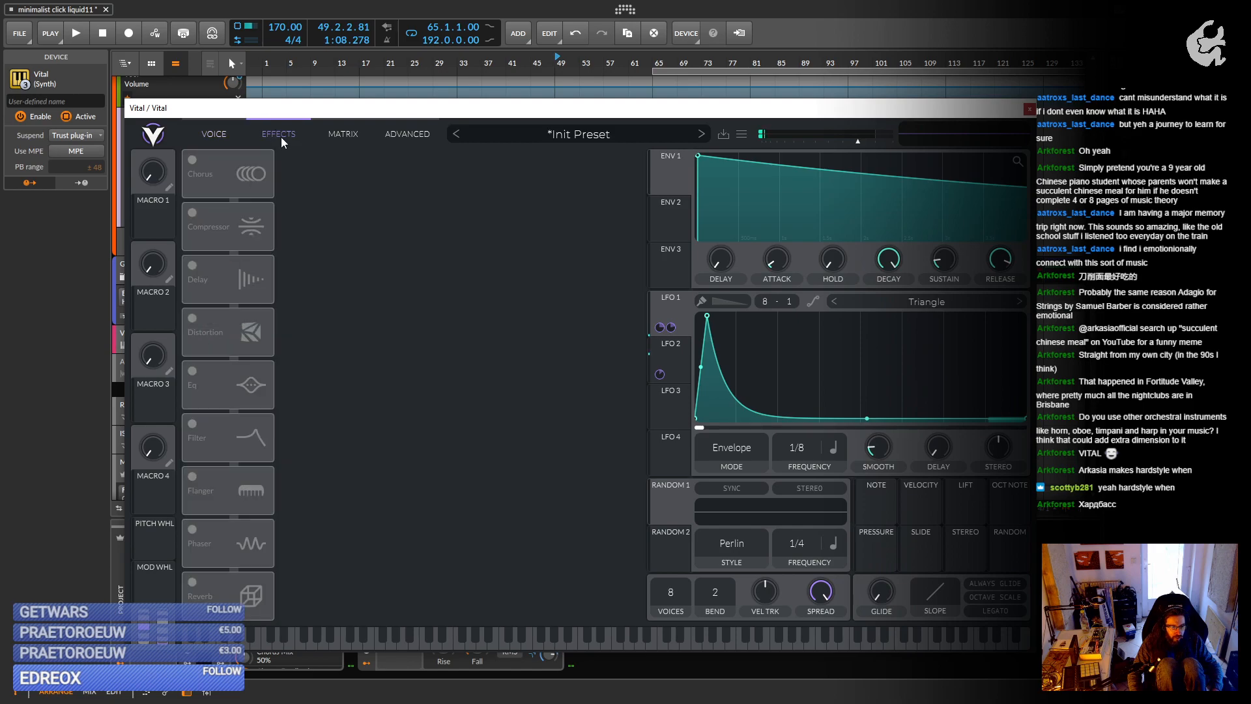
pyautogui.click(193, 265)
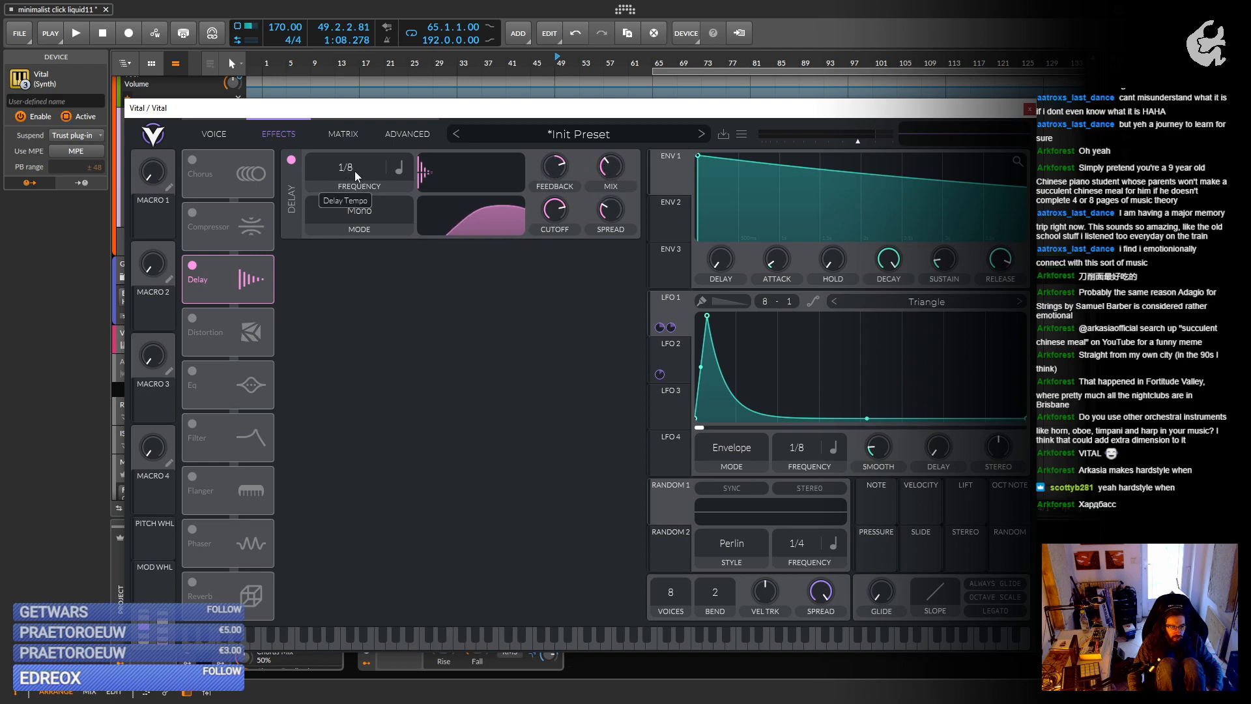
pyautogui.moveTo(354, 171); pyautogui.dragTo(352, 217)
pyautogui.click(361, 220)
pyautogui.click(351, 278)
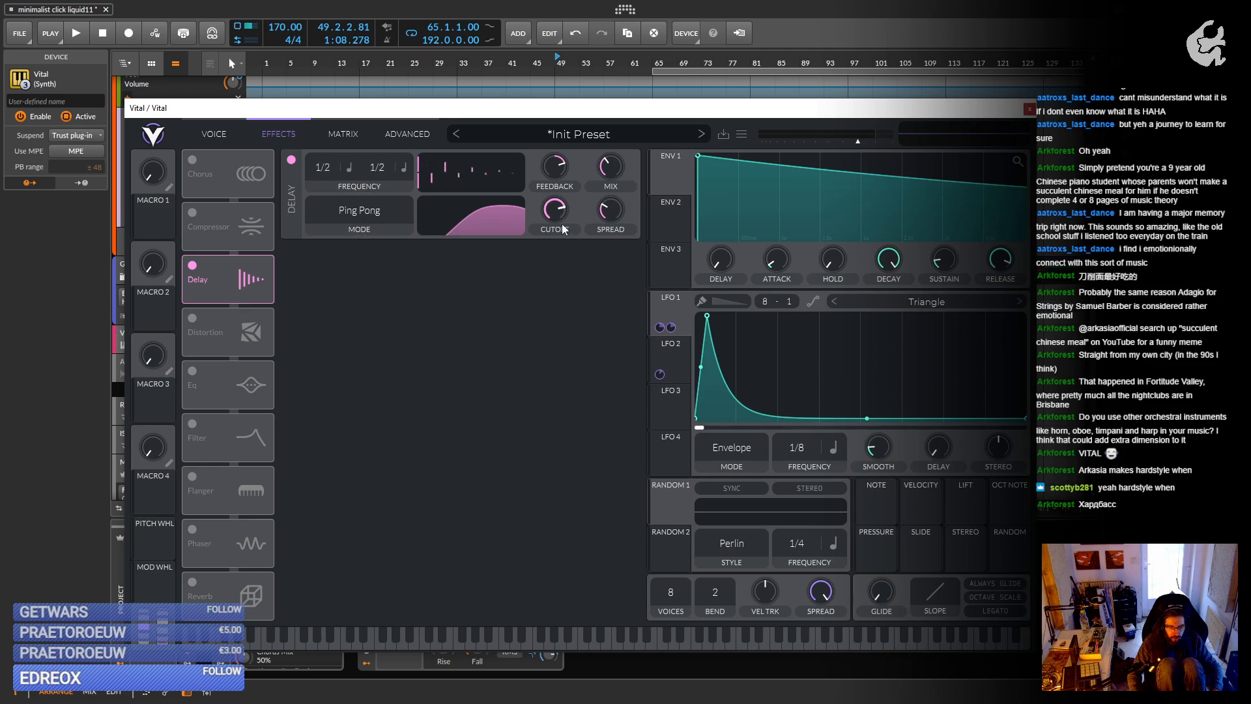
pyautogui.click(404, 166)
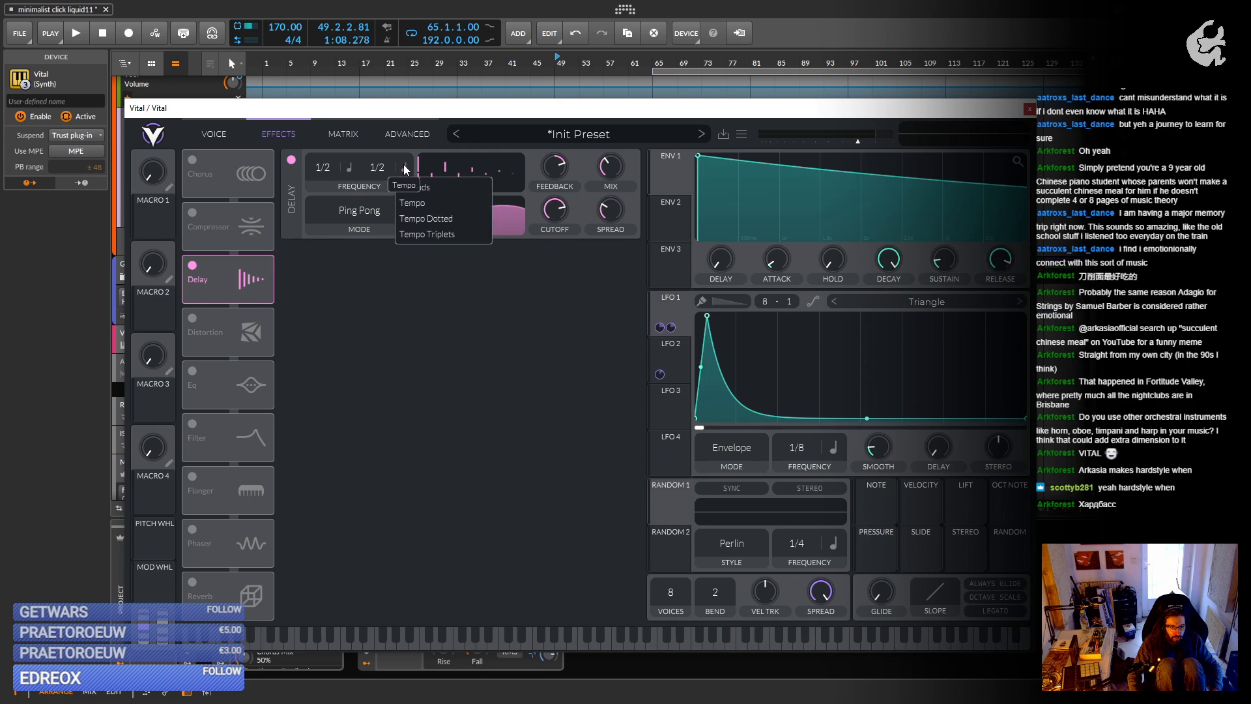
pyautogui.click(413, 214)
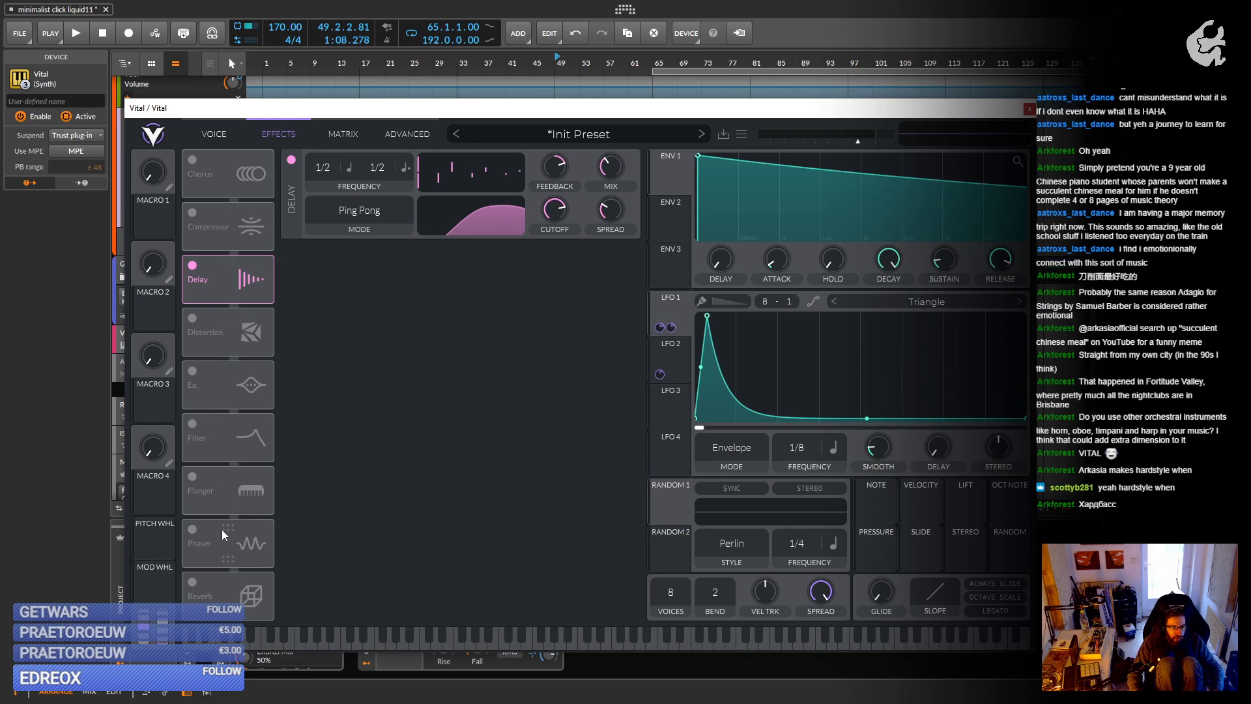
# Place Reverb directly after Delay and Phaser directly after Chorus in the effects order, and enable both.
pyautogui.moveTo(224, 609); pyautogui.dragTo(232, 378)
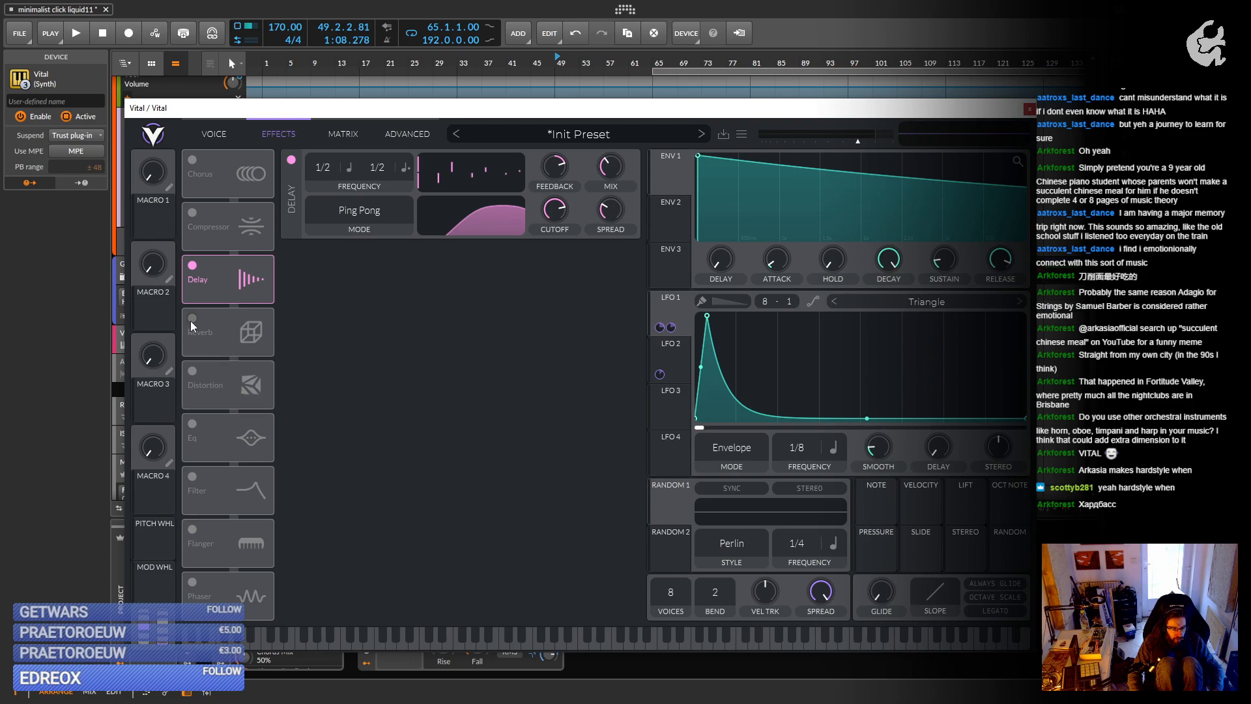
pyautogui.click(192, 320)
pyautogui.moveTo(244, 610); pyautogui.dragTo(232, 239)
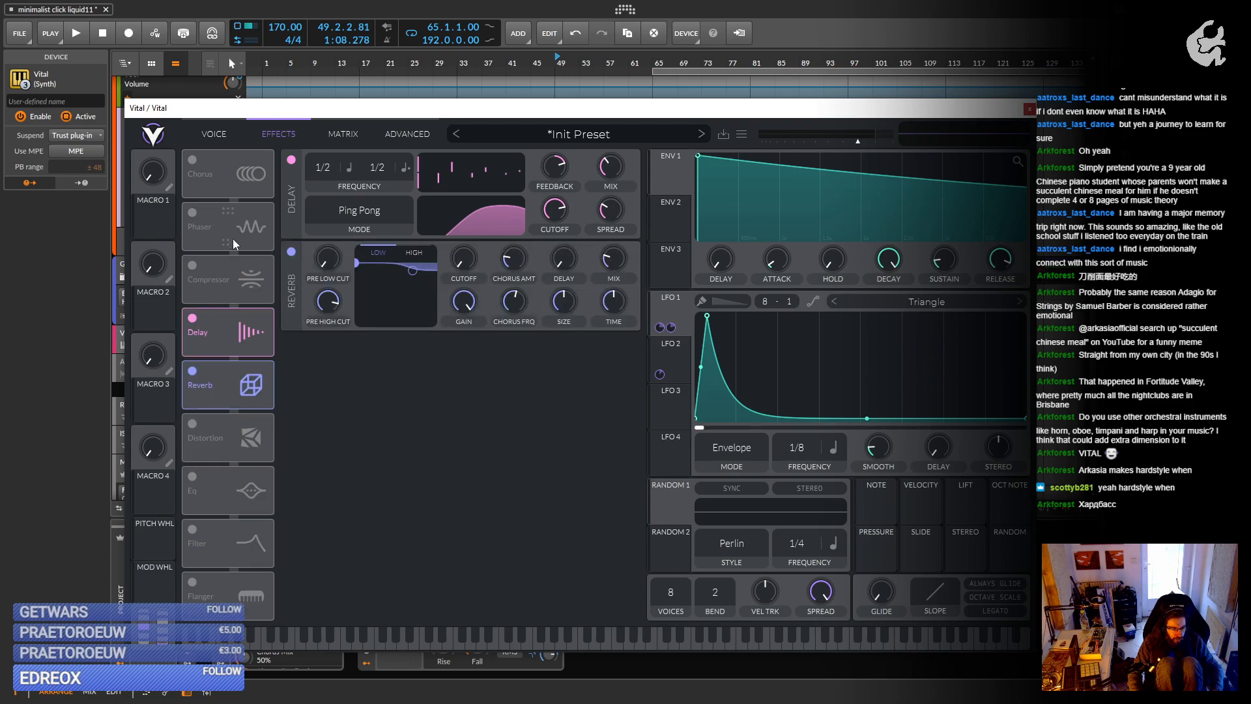
pyautogui.click(192, 213)
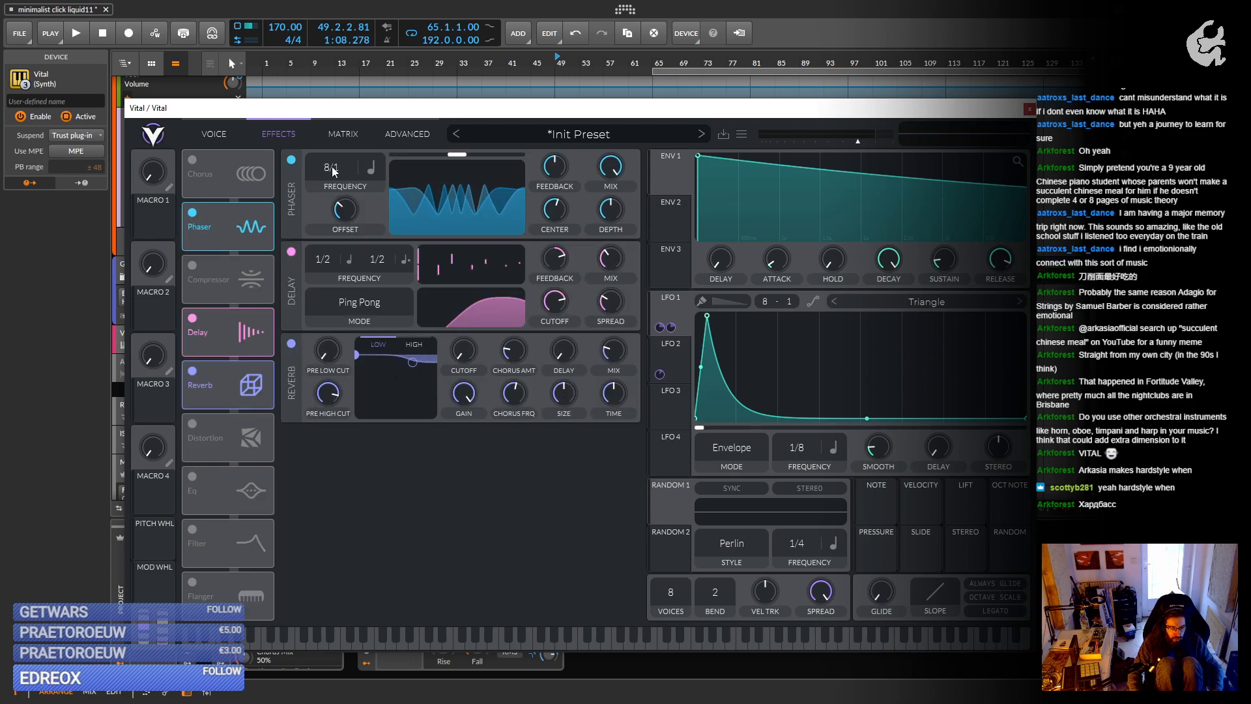
# Set the phaser's frequency to 16/1 and raise its center slightly.
pyautogui.moveTo(331, 167); pyautogui.dragTo(333, 206)
pyautogui.moveTo(558, 210)
pyautogui.scroll(2, 559, 210)
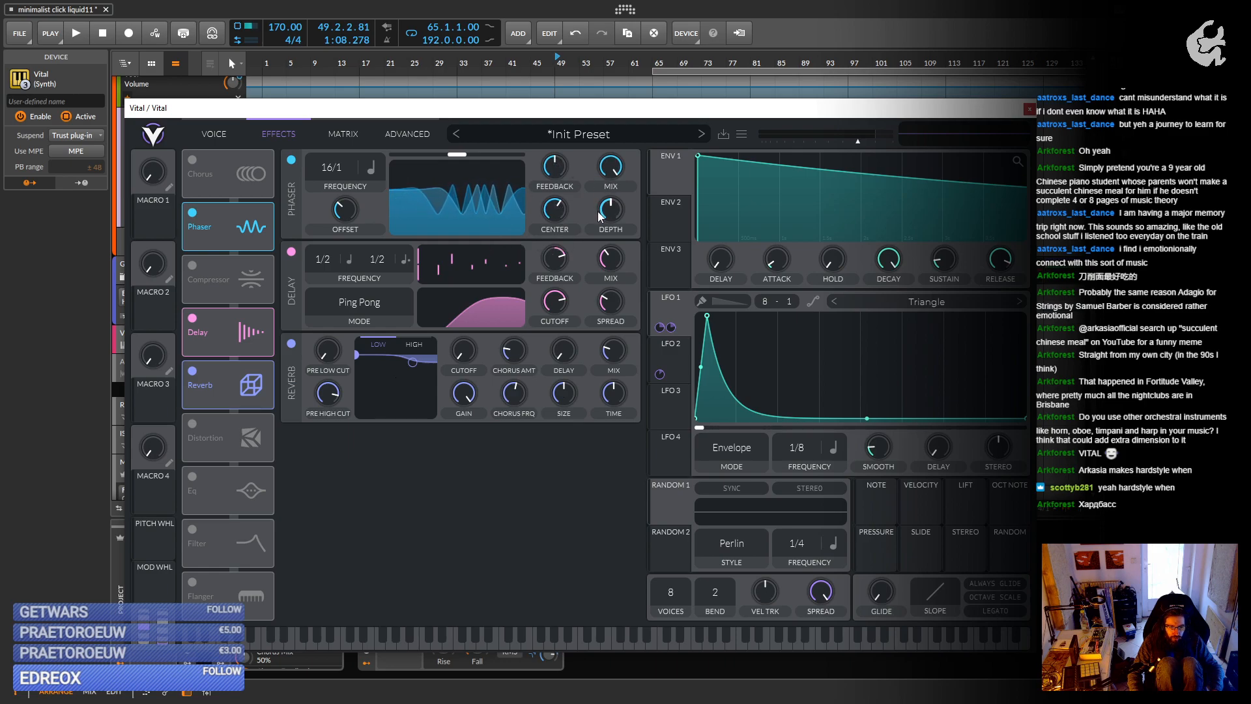
# Enable the Chorus effect and set its mix to 14.5%.
pyautogui.click(193, 160)
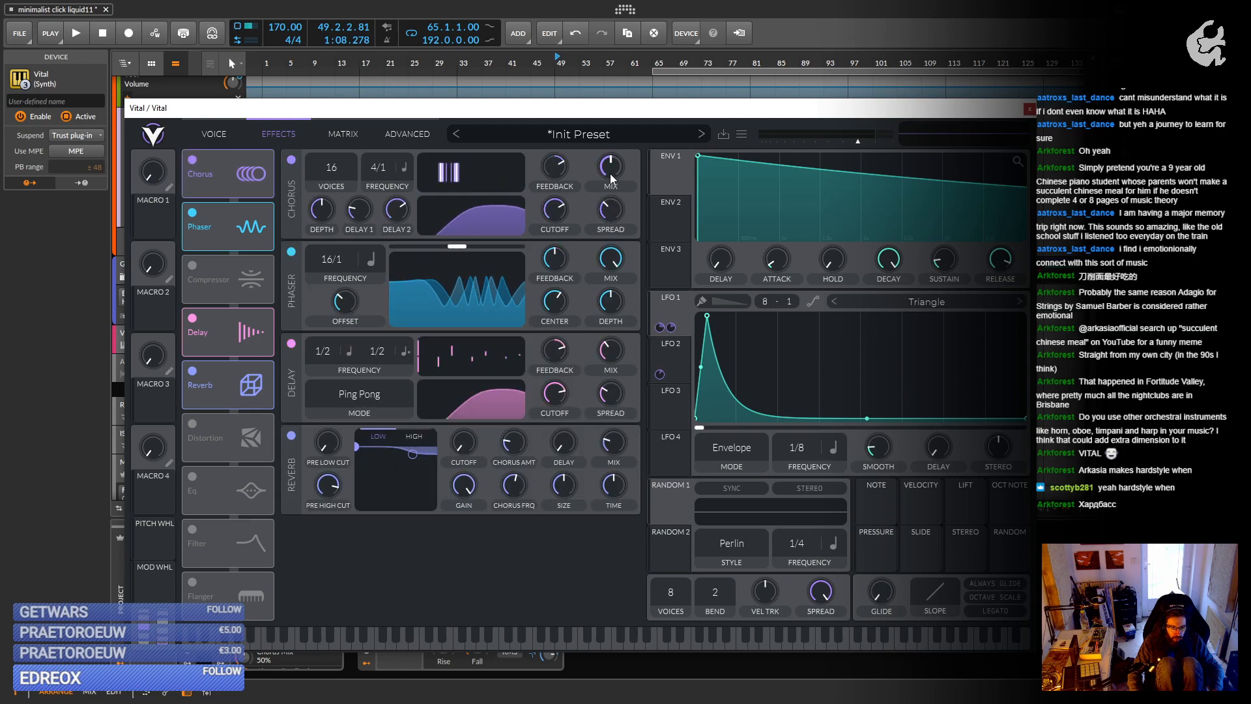
pyautogui.moveTo(610, 172); pyautogui.dragTo(610, 207)
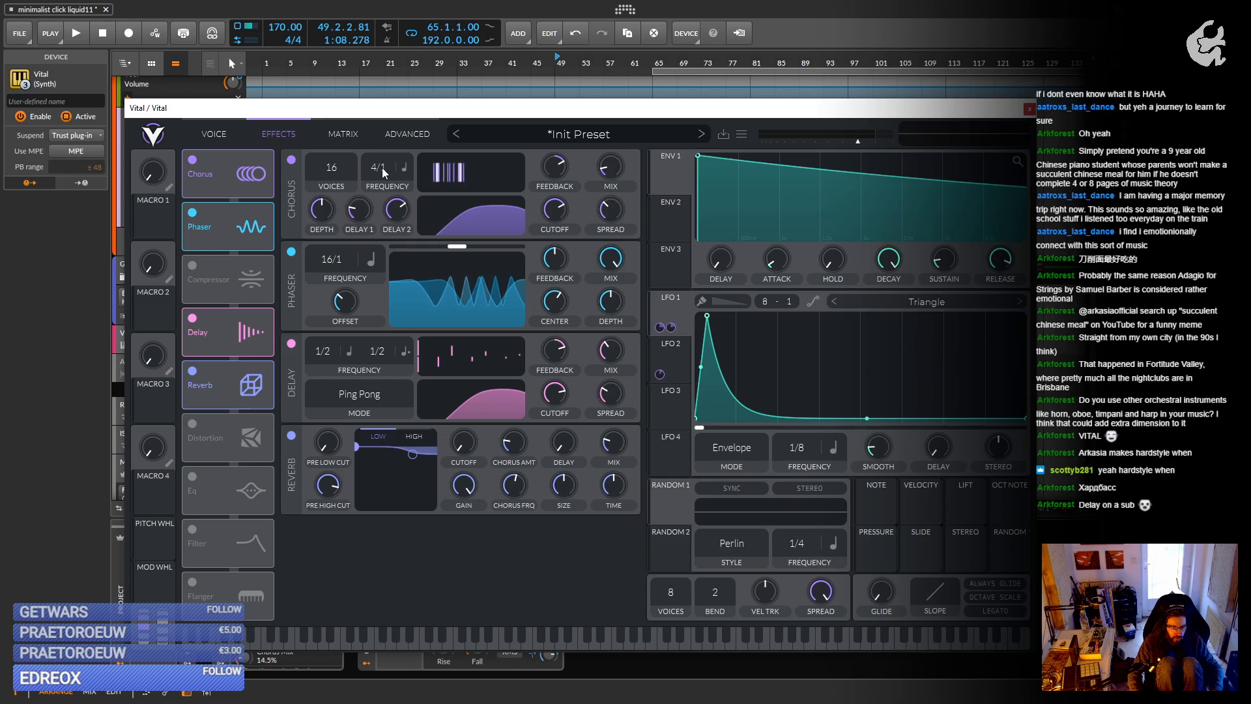
# Set the chorus frequency to 16/1 and solo the Vital track to audition the sound.
pyautogui.moveTo(382, 168); pyautogui.dragTo(384, 215)
pyautogui.moveTo(460, 108); pyautogui.dragTo(818, 258)
pyautogui.press('space')
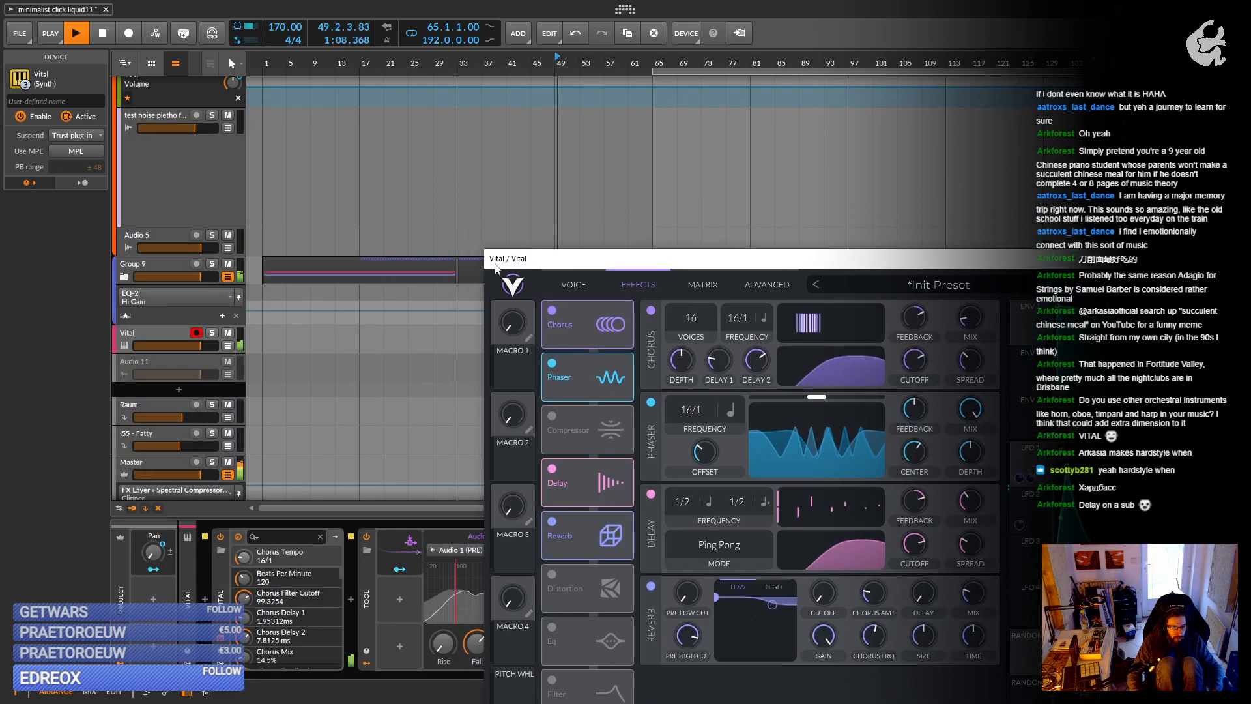
pyautogui.click(212, 333)
pyautogui.moveTo(622, 262); pyautogui.dragTo(279, 96)
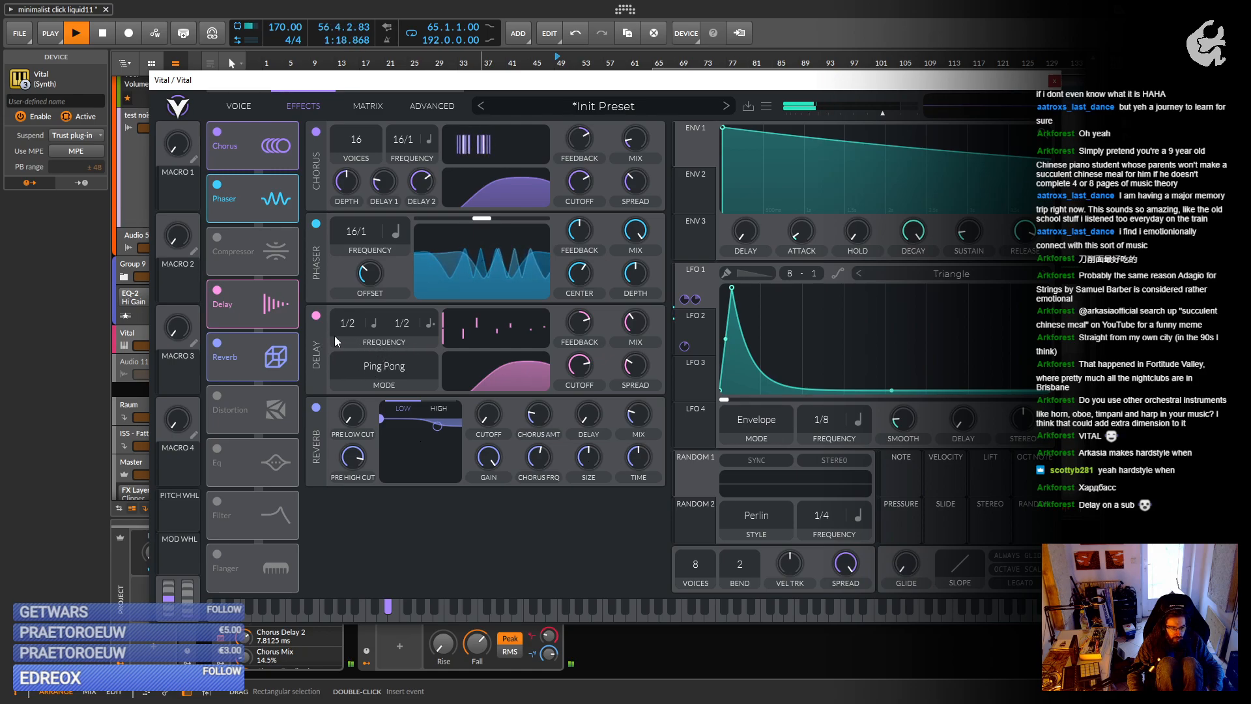
pyautogui.press('space')
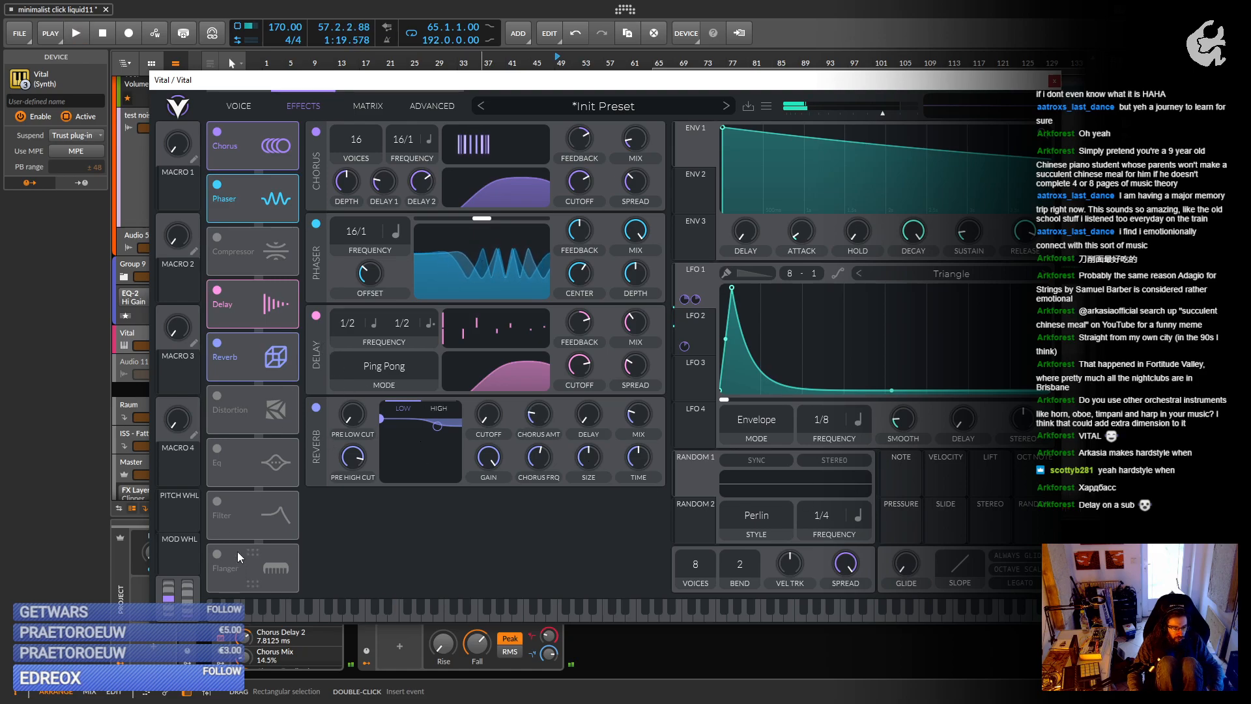
# Enable Vital's EQ, boost its middle band in the high frequencies and assign LFO 3 to modulate that band's cutoff.
pyautogui.click(216, 449)
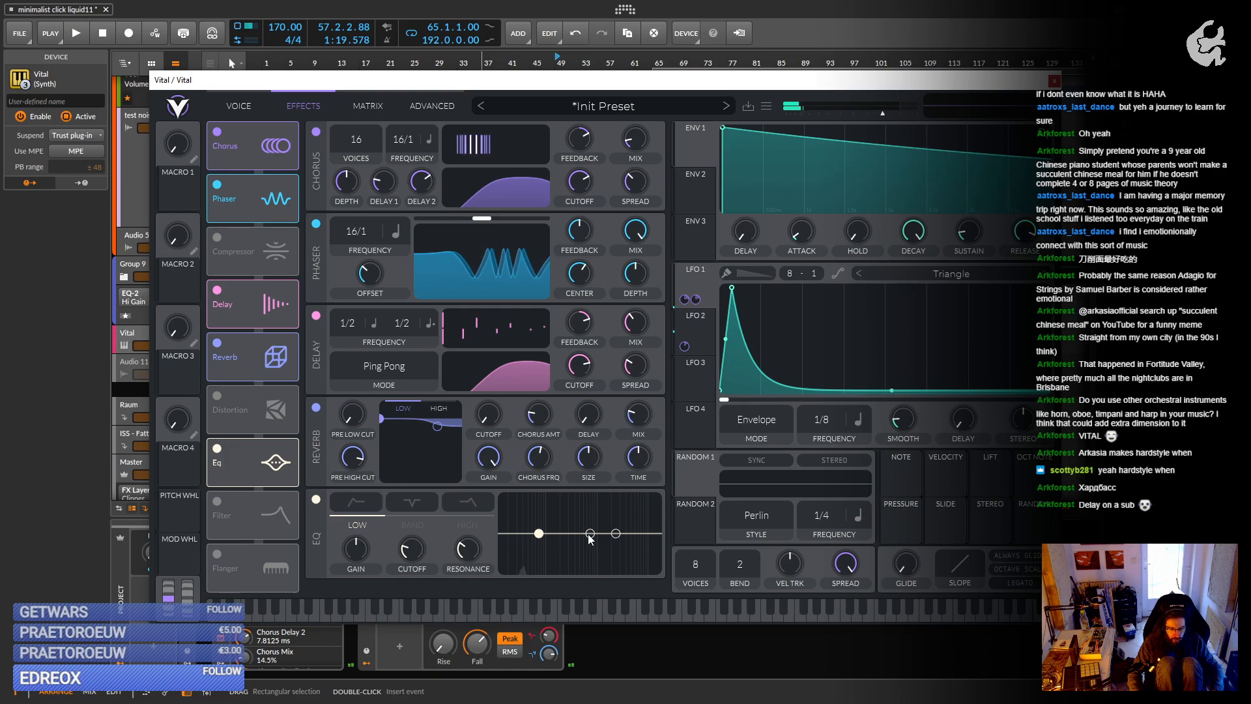
pyautogui.moveTo(616, 533)
pyautogui.mouseDown()
pyautogui.moveTo(606, 521)
pyautogui.moveTo(630, 519)
pyautogui.mouseUp()
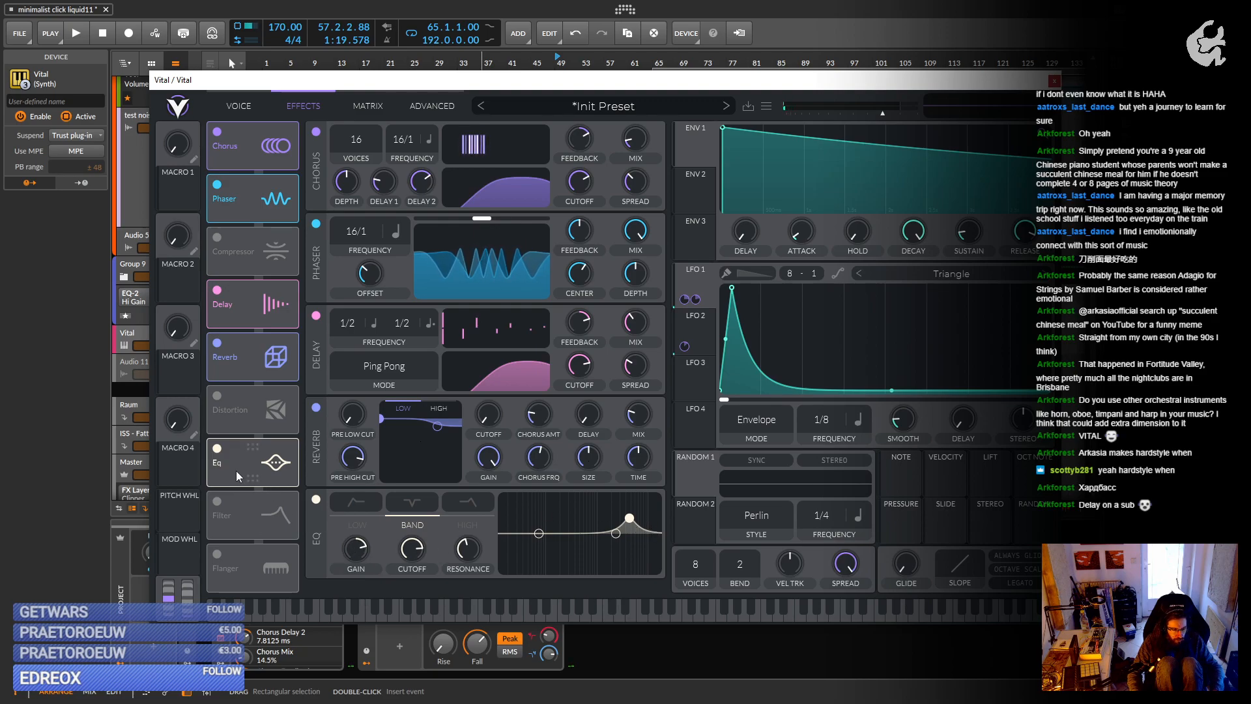
pyautogui.moveTo(686, 375); pyautogui.dragTo(560, 535)
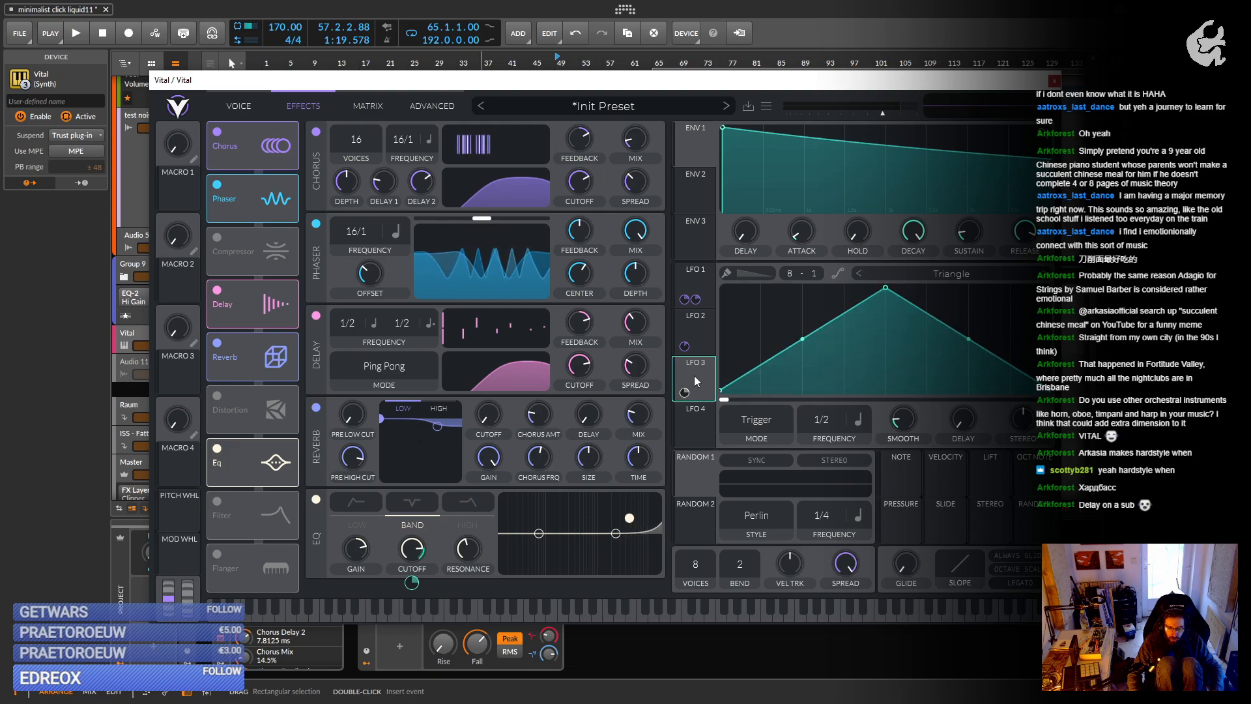
# Lower the EQ band's cutoff and set its LFO 3 modulation amount to about 48.64.
pyautogui.rightClick(413, 583)
pyautogui.click(440, 555)
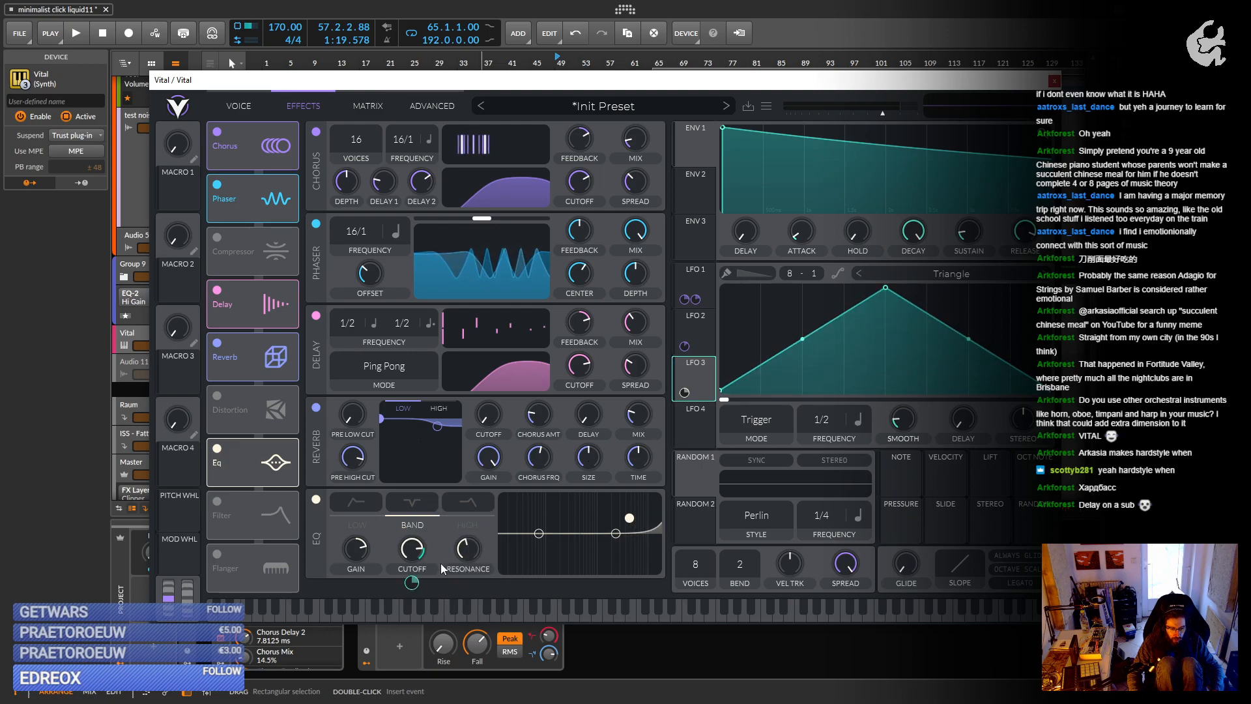
pyautogui.moveTo(411, 552); pyautogui.dragTo(407, 583)
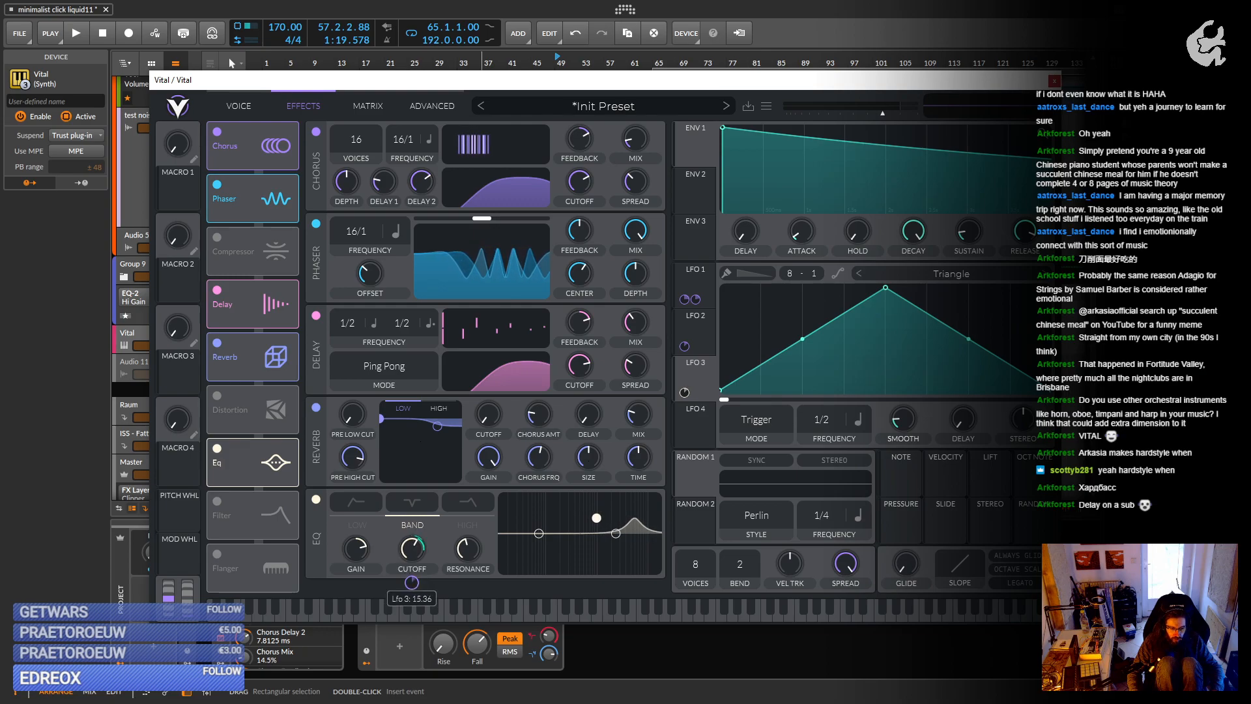
pyautogui.press('space')
pyautogui.moveTo(412, 583); pyautogui.dragTo(414, 579)
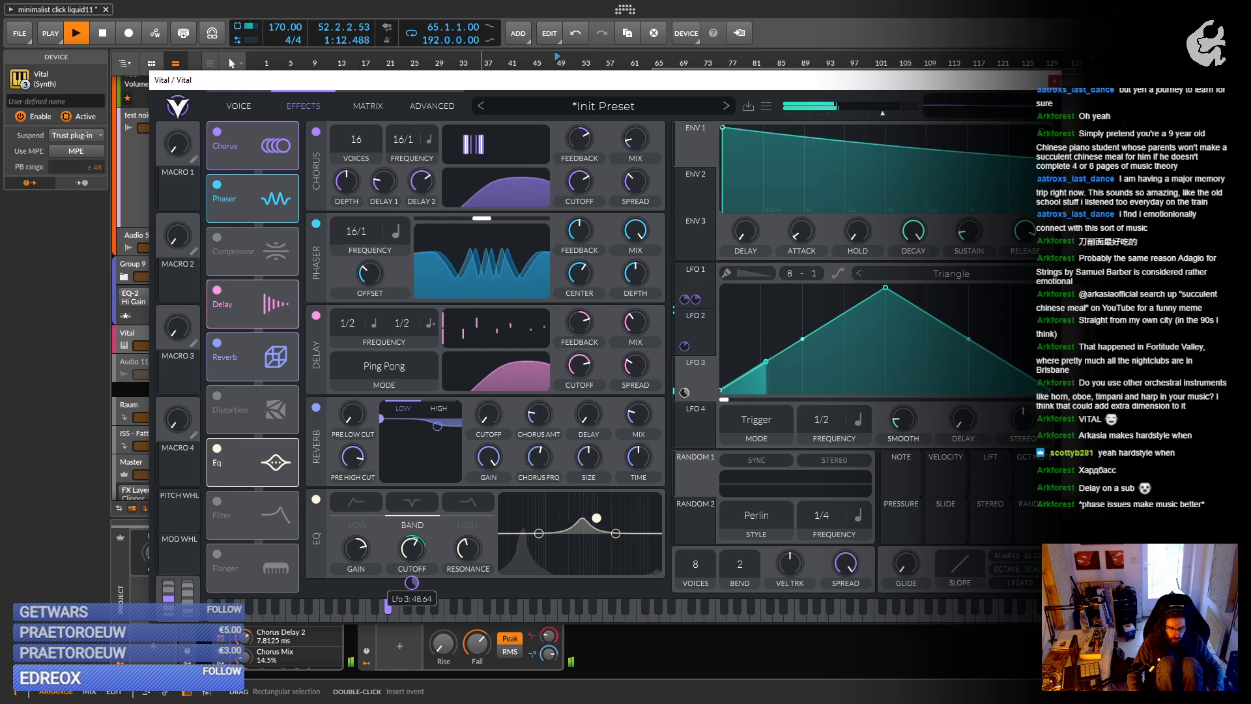
# Set LFO 3's frequency to 4/1, raise its stereo offset slightly and play the result.
pyautogui.press('space')
pyautogui.moveTo(829, 423); pyautogui.dragTo(821, 474)
pyautogui.press('space')
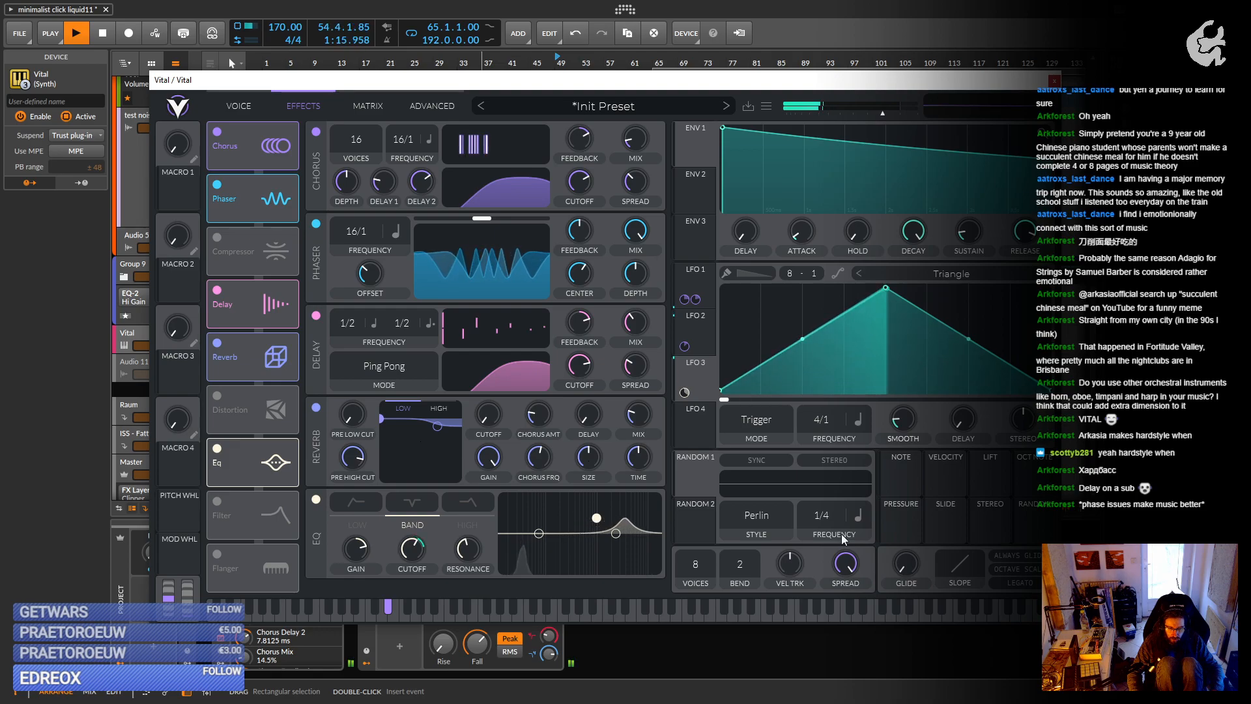
pyautogui.press('space')
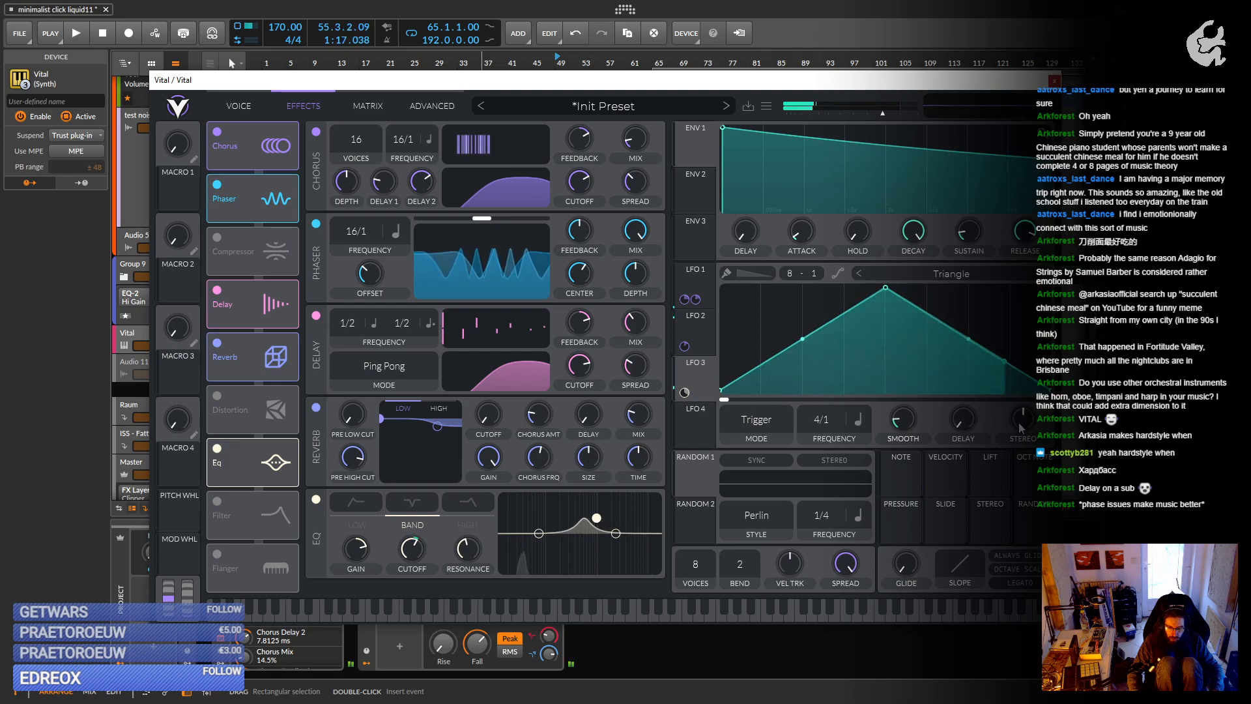
pyautogui.moveTo(1027, 414); pyautogui.dragTo(1031, 406)
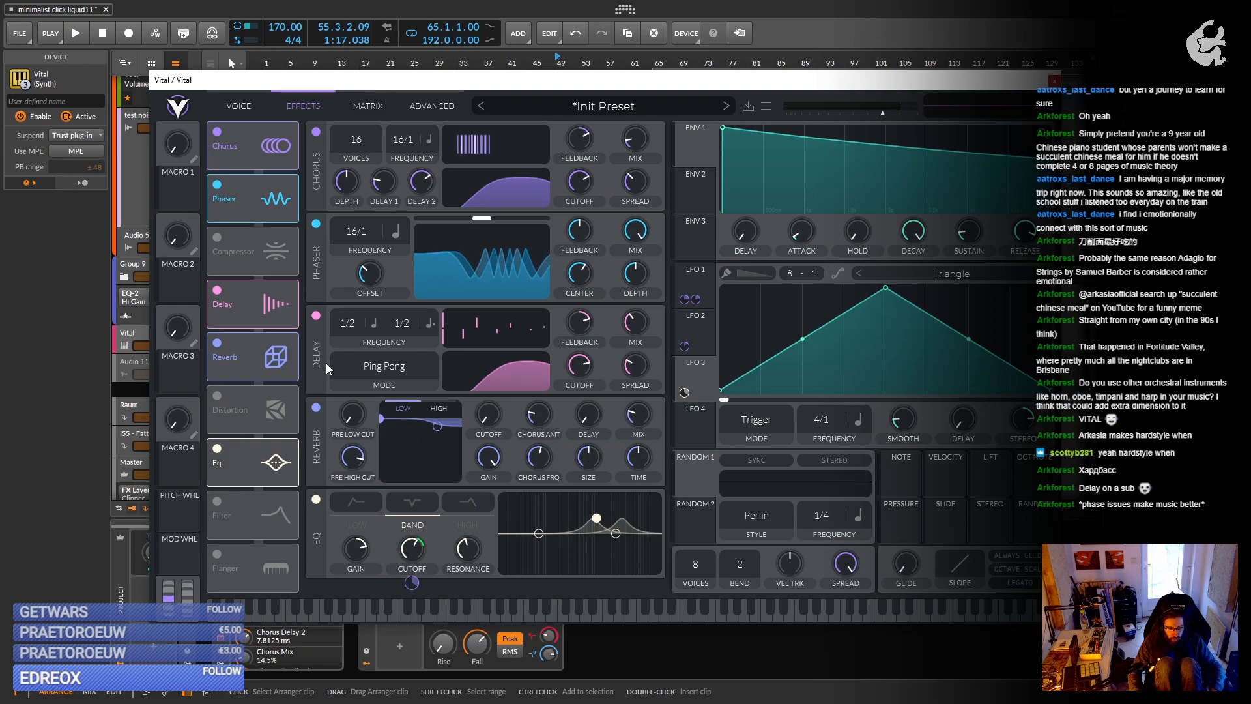
pyautogui.press('space')
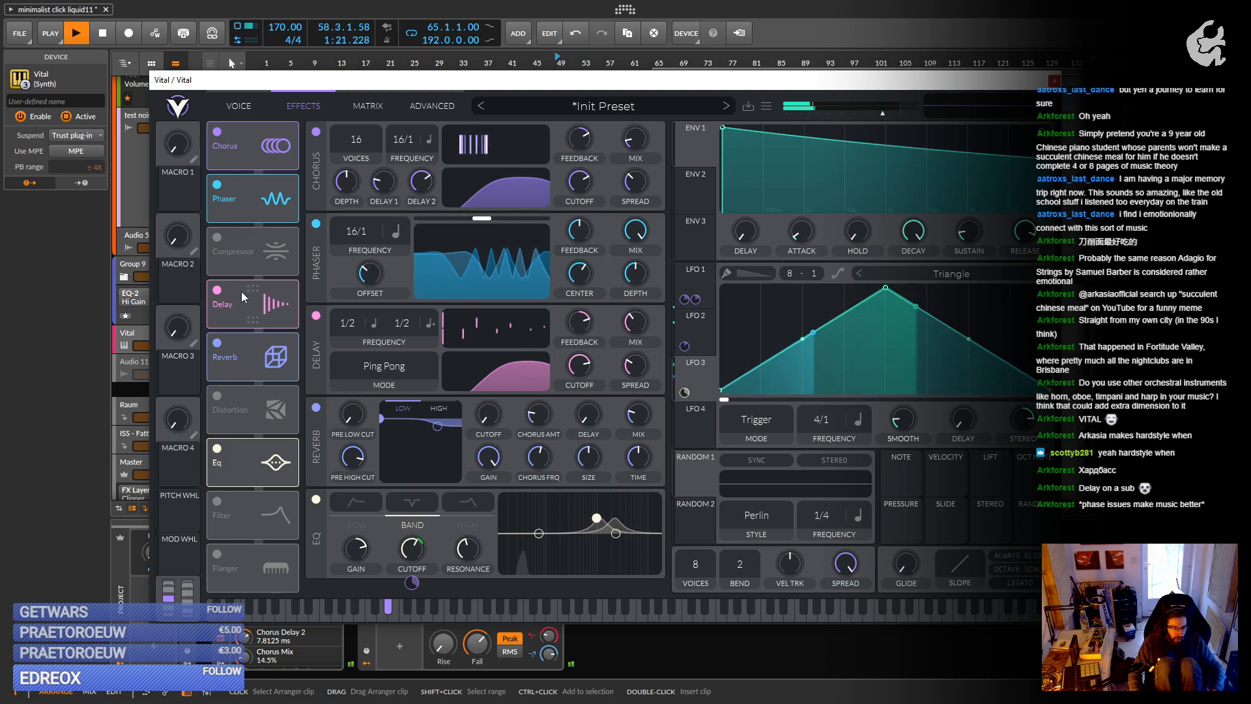
# Place Distortion directly after EQ in the effects order, enable it and set its drive to 6 dB.
pyautogui.moveTo(261, 401); pyautogui.dragTo(261, 483)
pyautogui.click(218, 451)
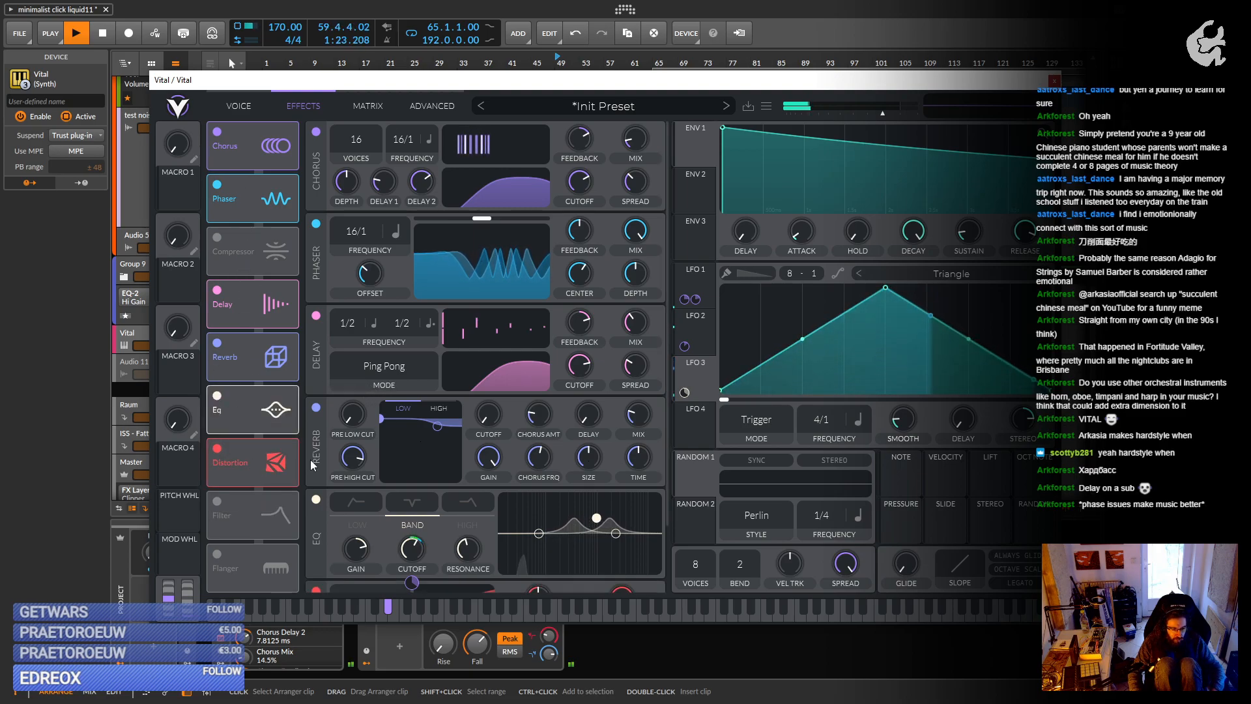
pyautogui.press('space')
pyautogui.press('space')
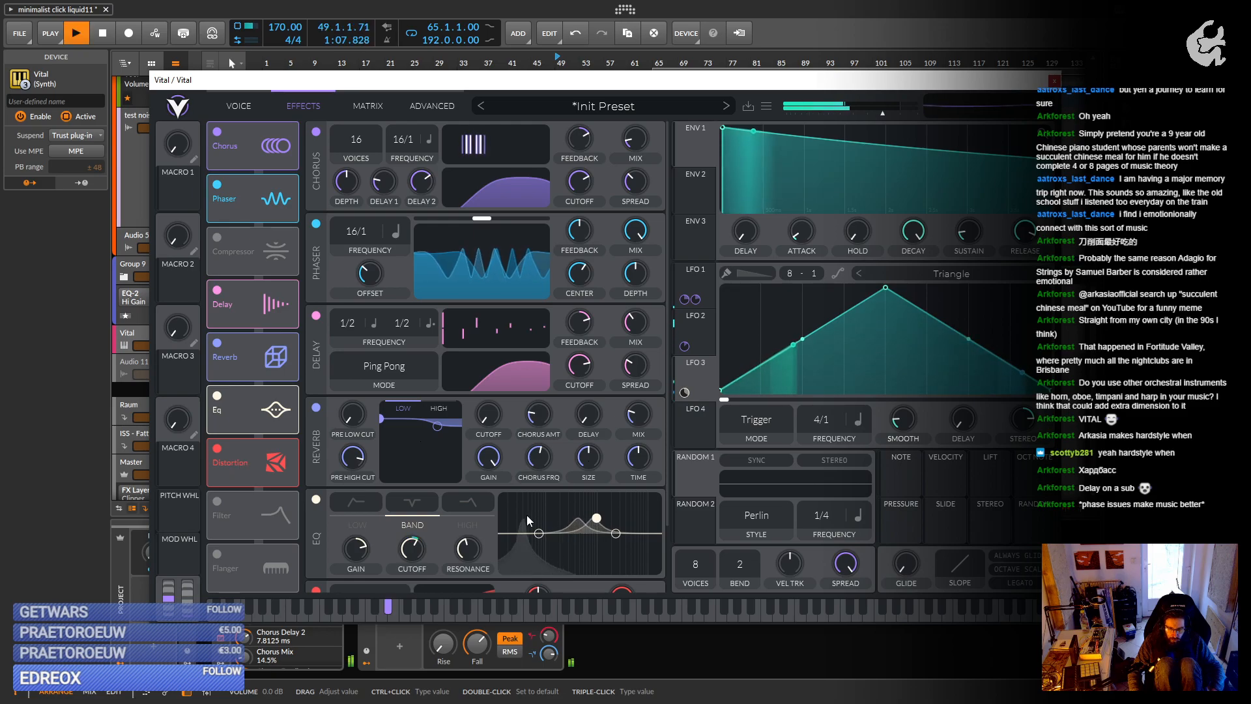
pyautogui.scroll(-2, 567, 551)
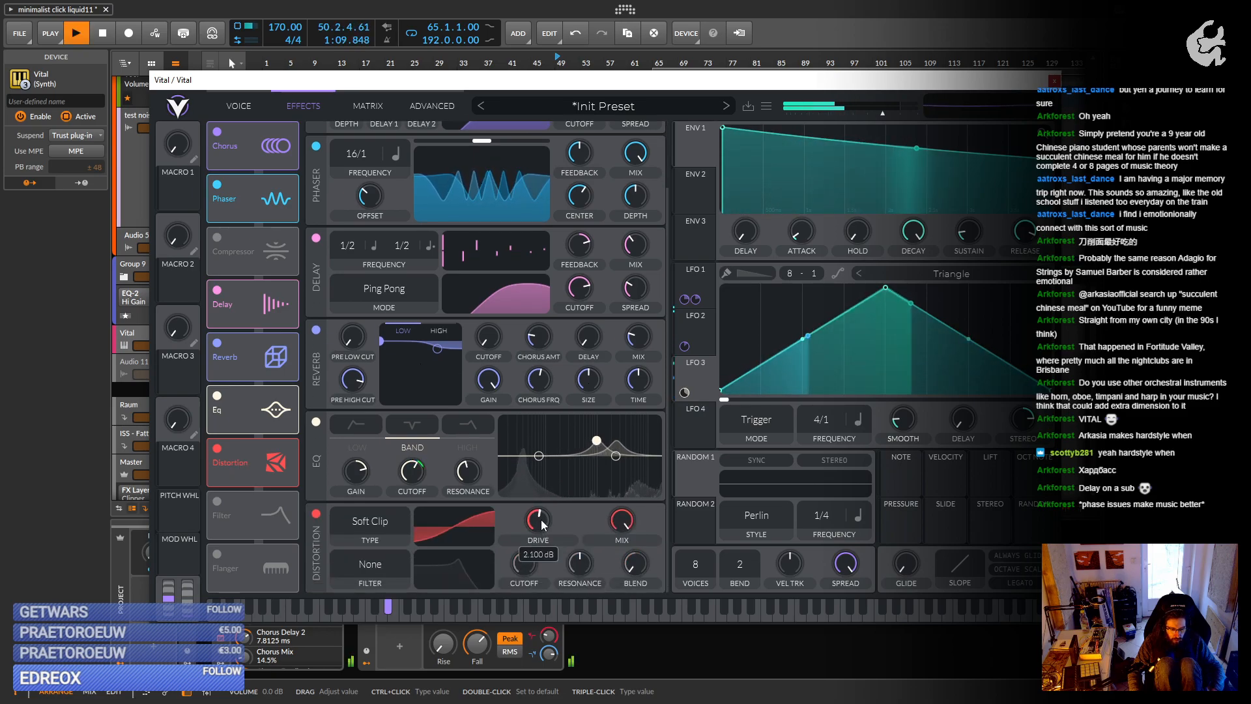
pyautogui.moveTo(539, 529); pyautogui.dragTo(543, 514)
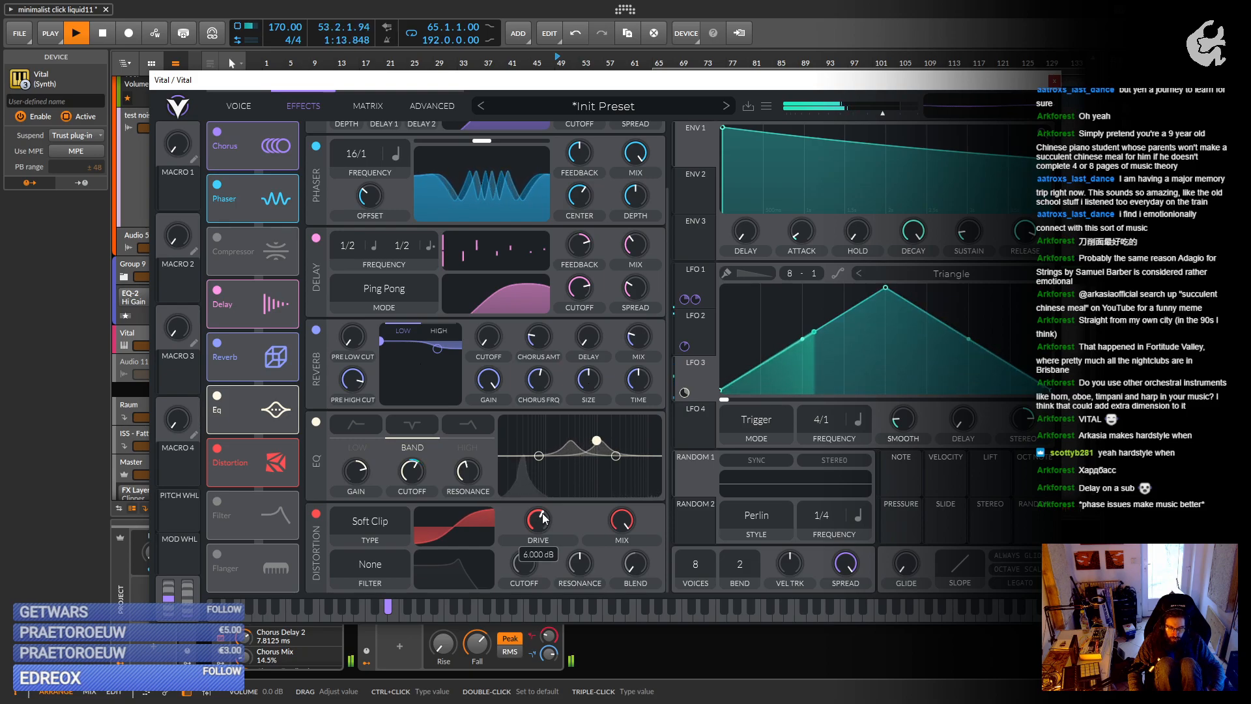
pyautogui.click(1054, 82)
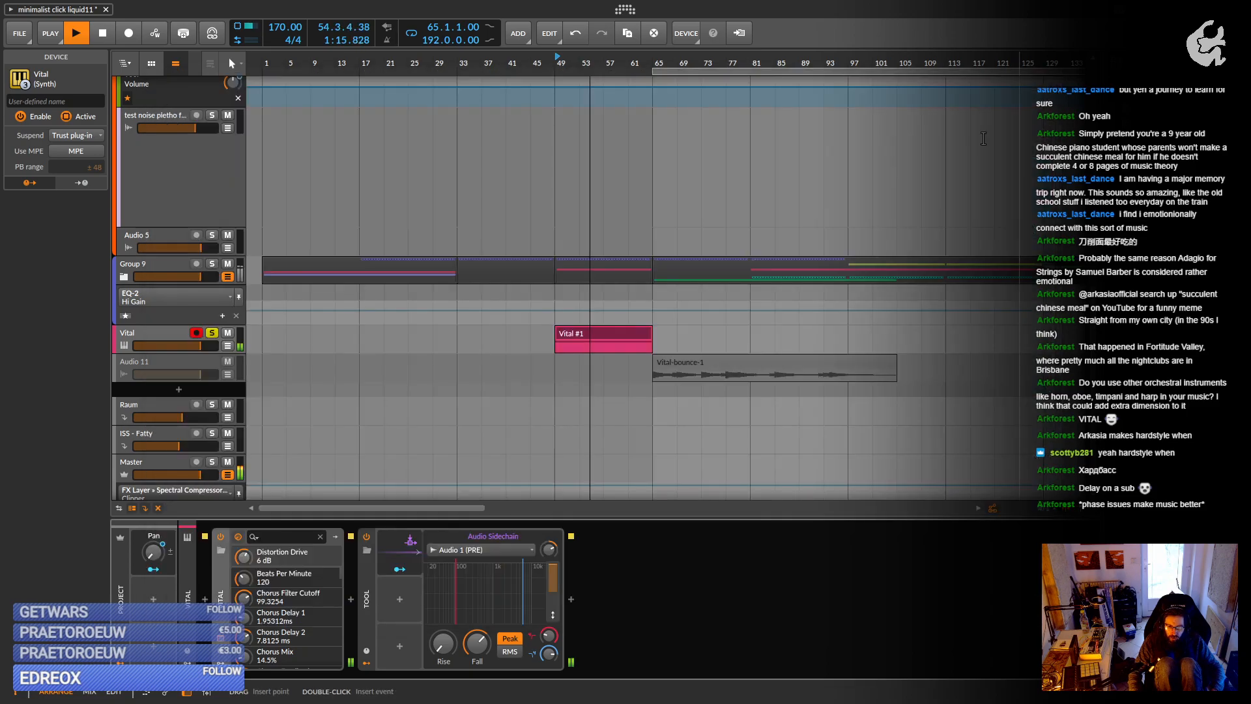
# Audition the soloed Vital part from bar 49 and review the synth's effects chain and voice settings.
pyautogui.press('space')
pyautogui.press('space')
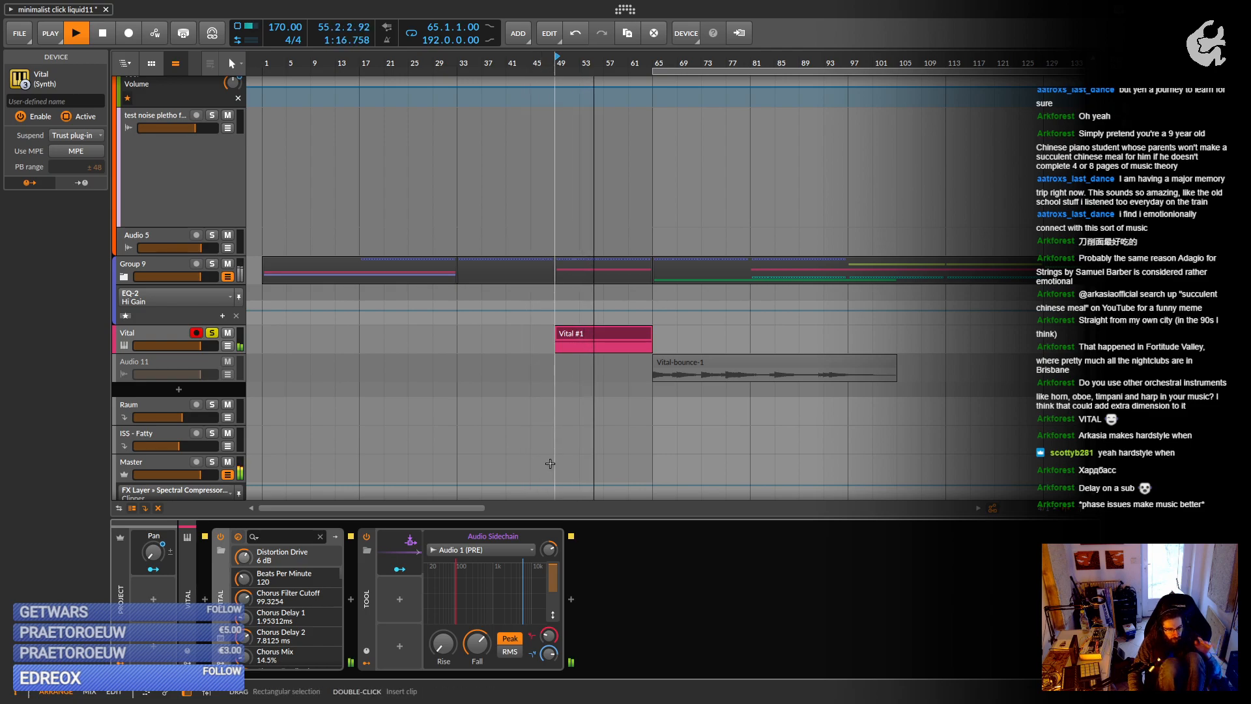
pyautogui.click(150, 334)
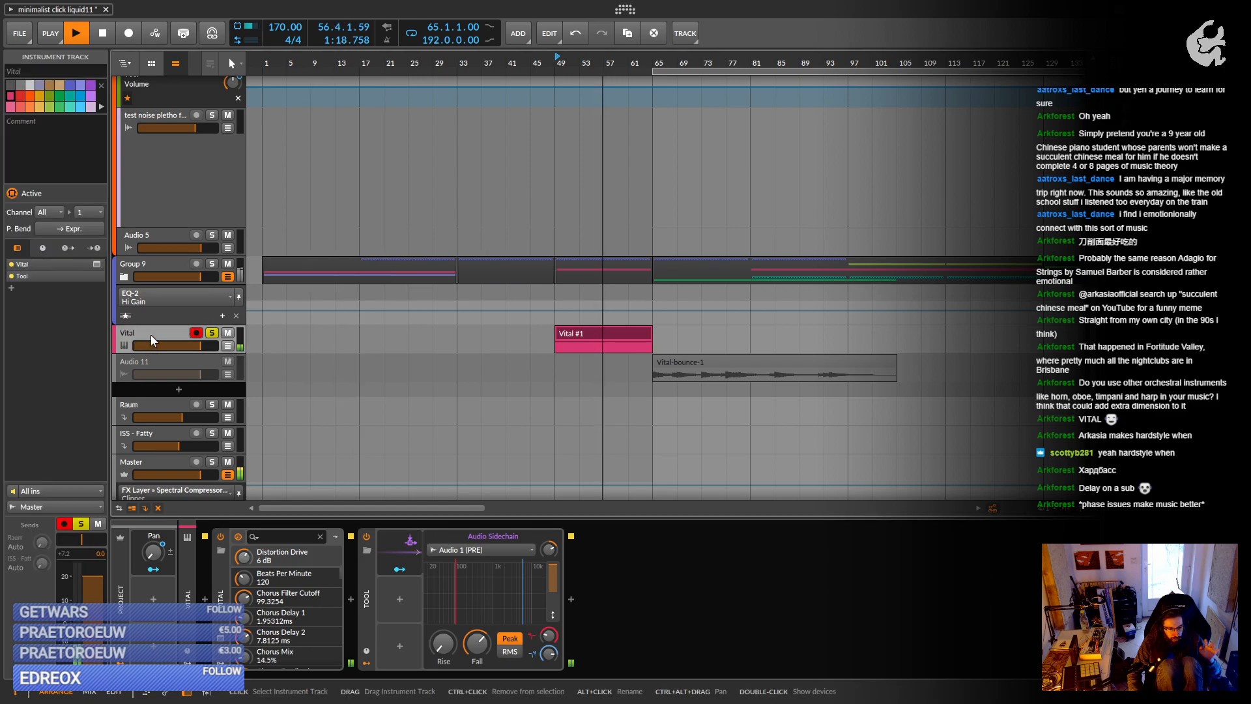
pyautogui.click(222, 643)
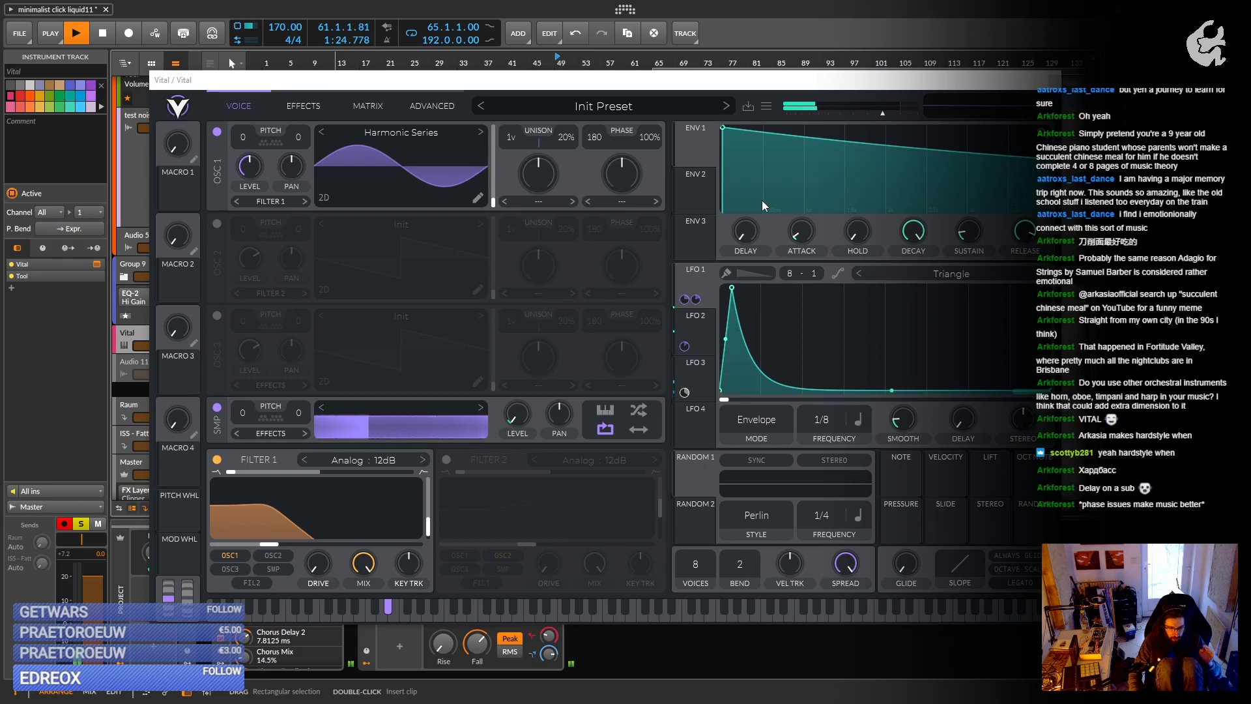
pyautogui.click(302, 107)
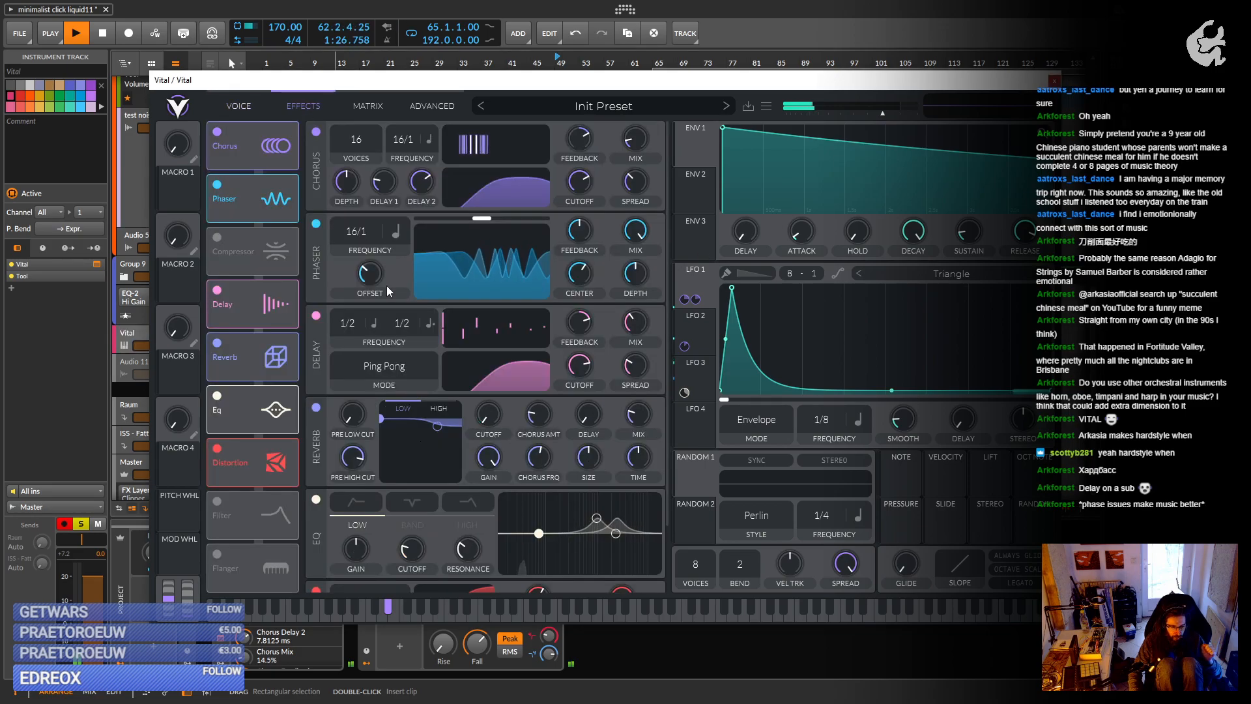
pyautogui.scroll(-2, 521, 482)
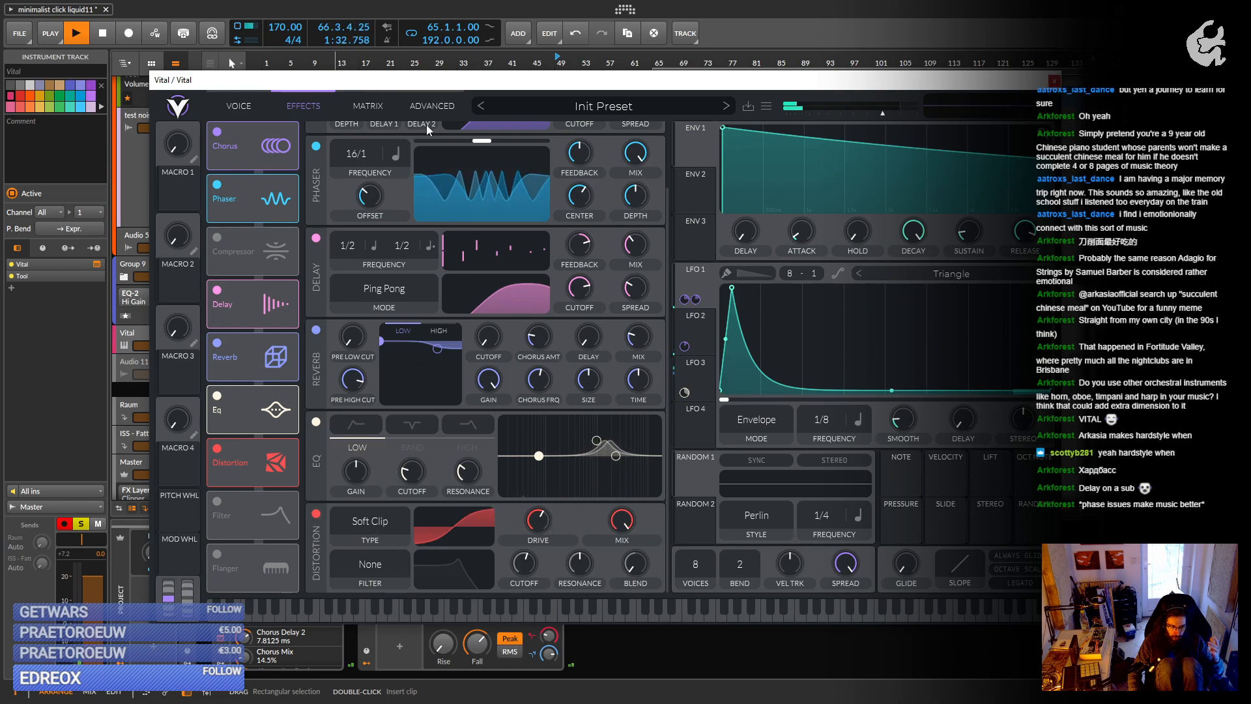
pyautogui.click(253, 107)
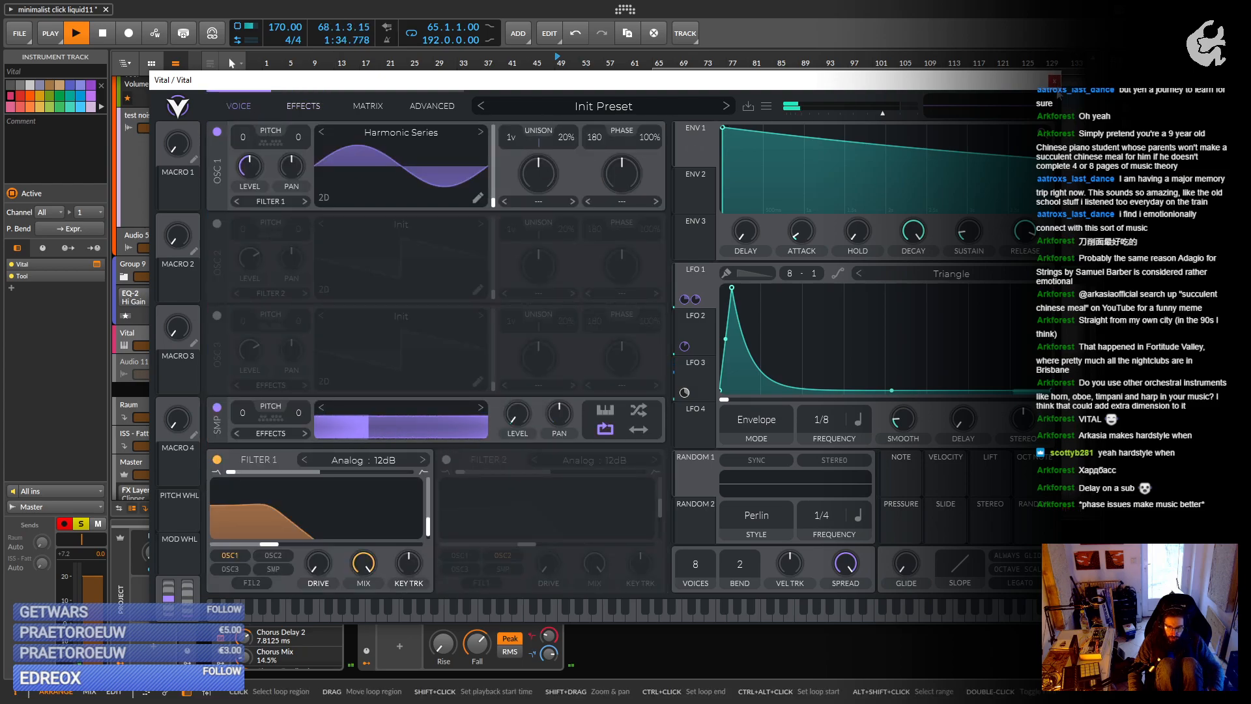
pyautogui.click(1053, 80)
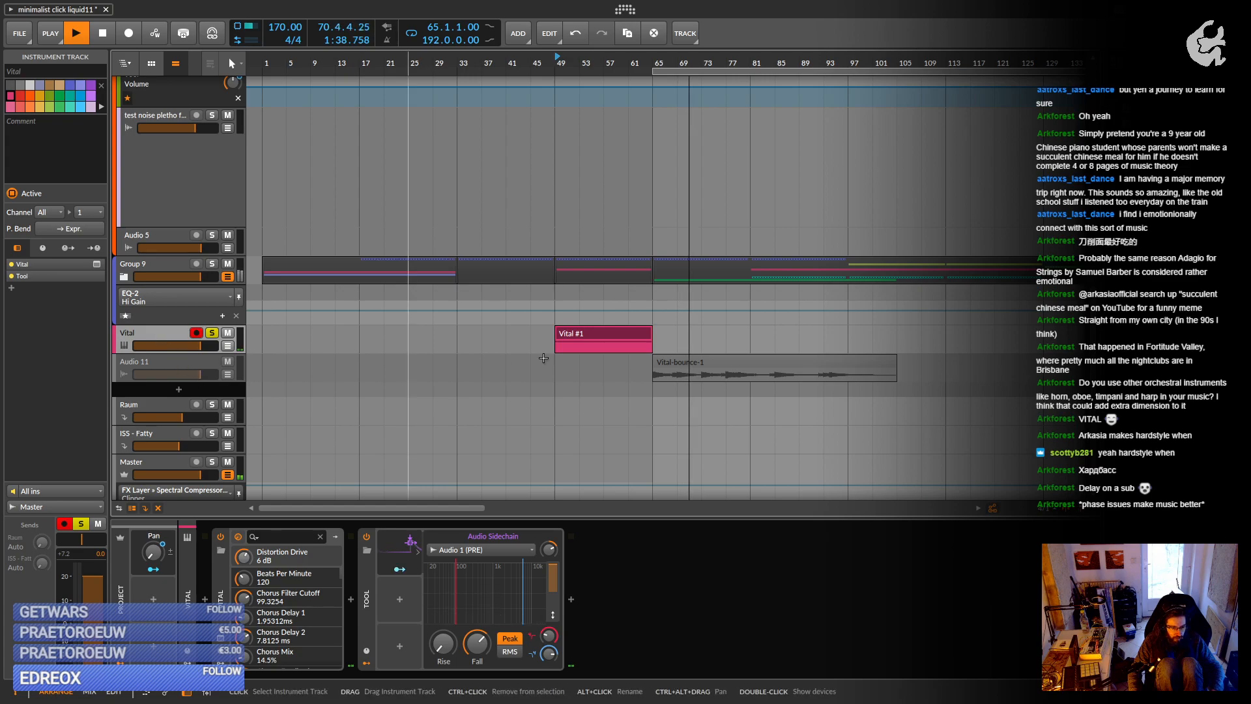
# Unsolo the Vital track and lower its volume to -4.2 dB against the full mix.
pyautogui.click(620, 336)
pyautogui.click(211, 333)
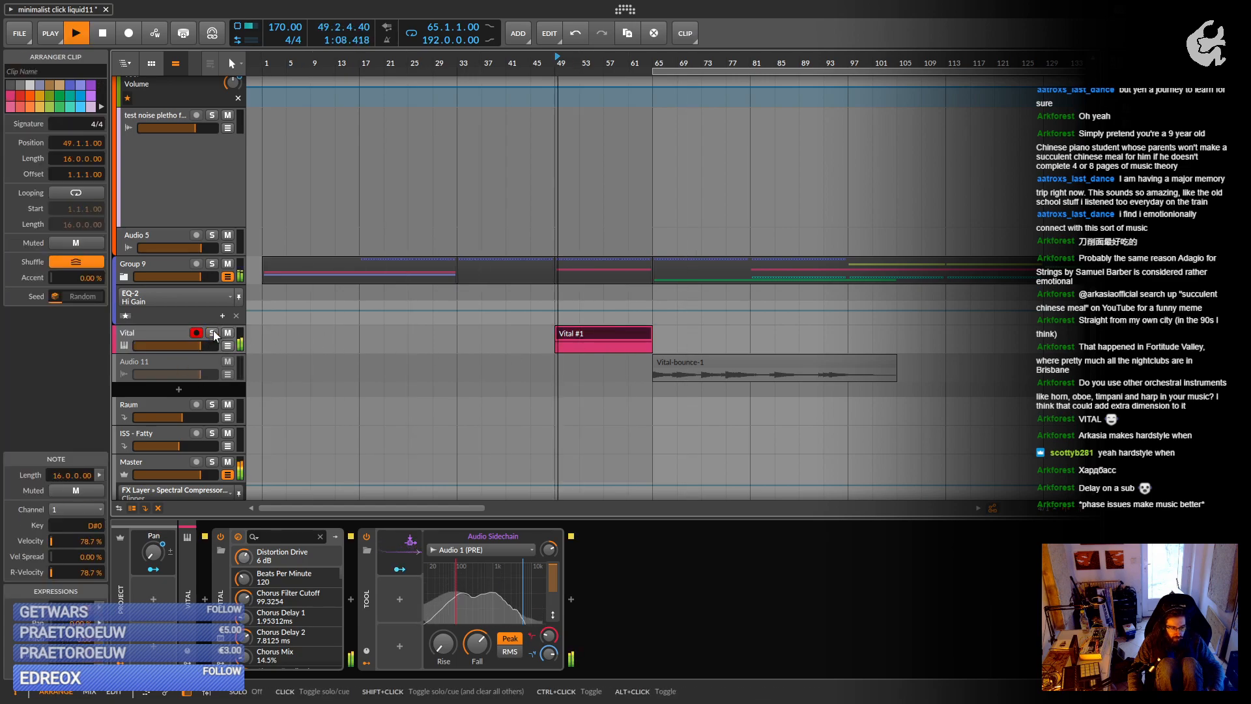
pyautogui.moveTo(199, 345); pyautogui.dragTo(190, 346)
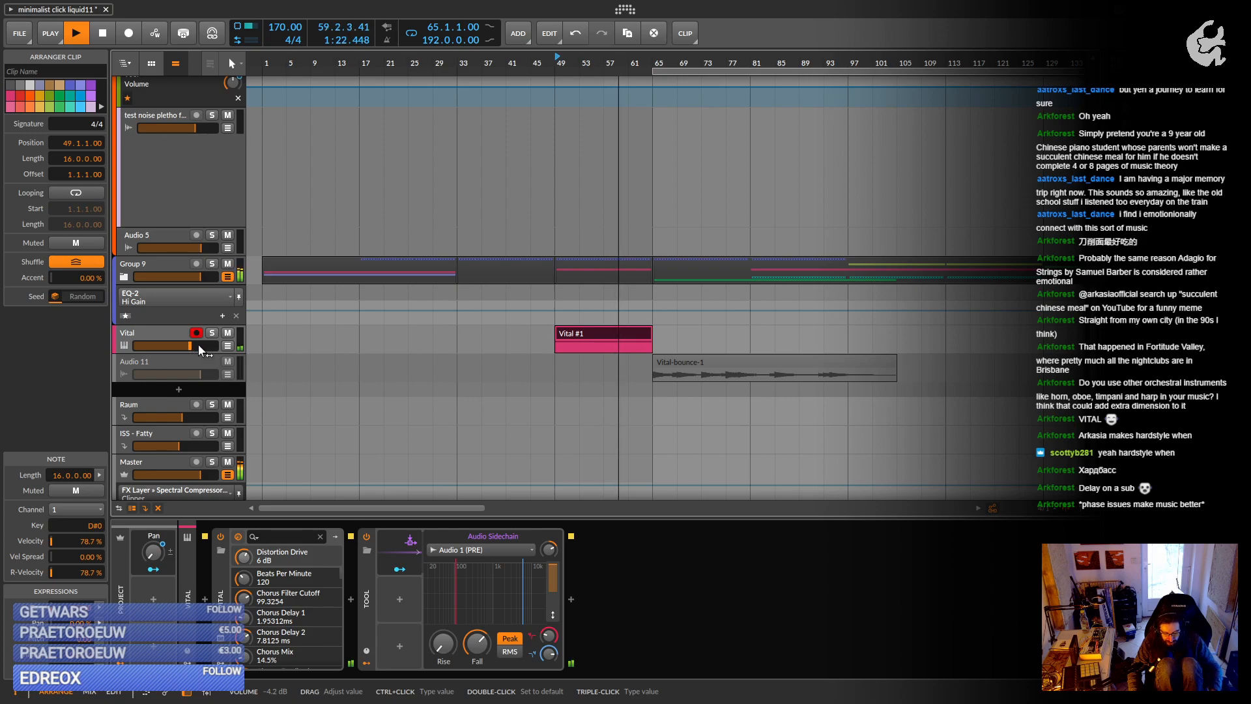
pyautogui.click(98, 35)
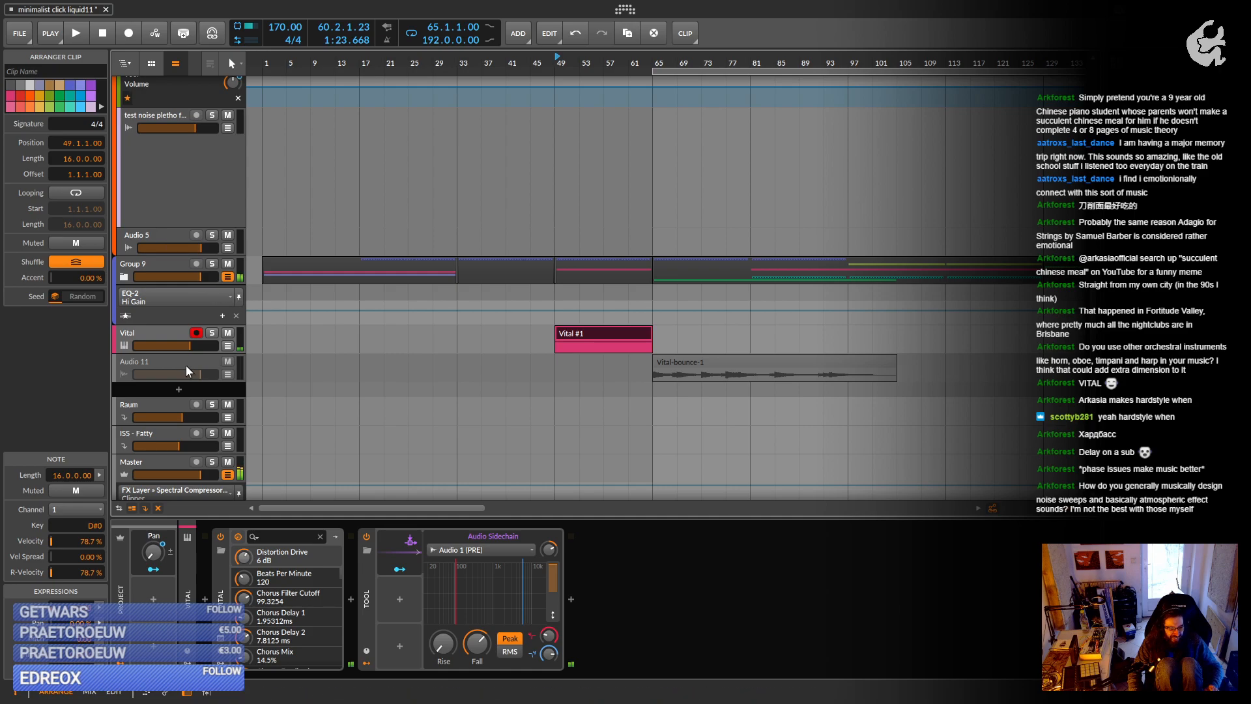
# Reopen Vital's effects and raise the delay mix to 100%.
pyautogui.click(155, 331)
pyautogui.click(221, 639)
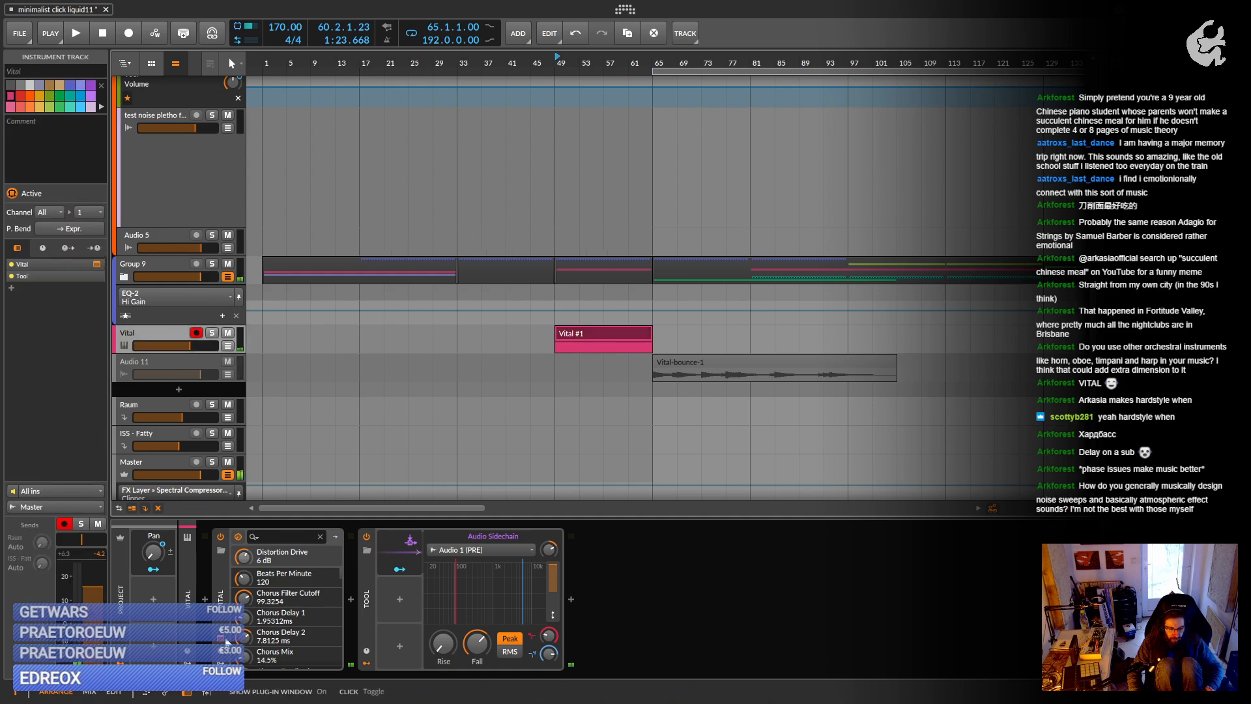
pyautogui.click(303, 106)
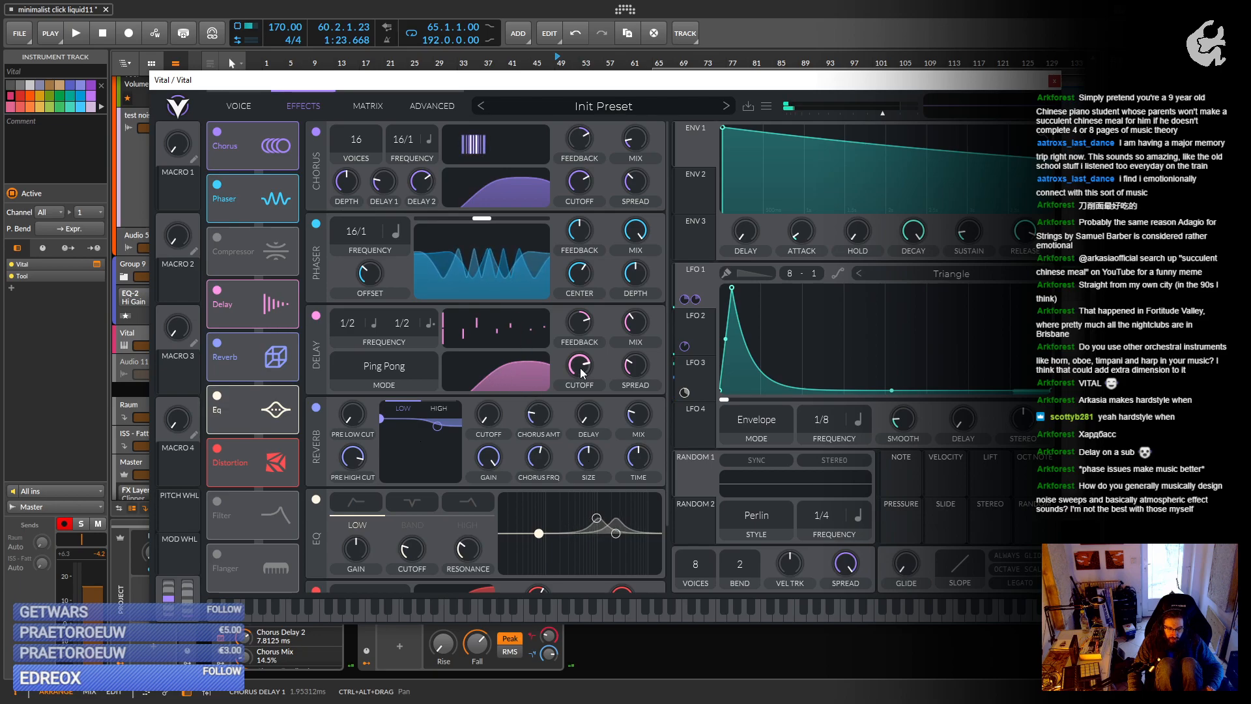
pyautogui.moveTo(582, 373); pyautogui.dragTo(582, 373)
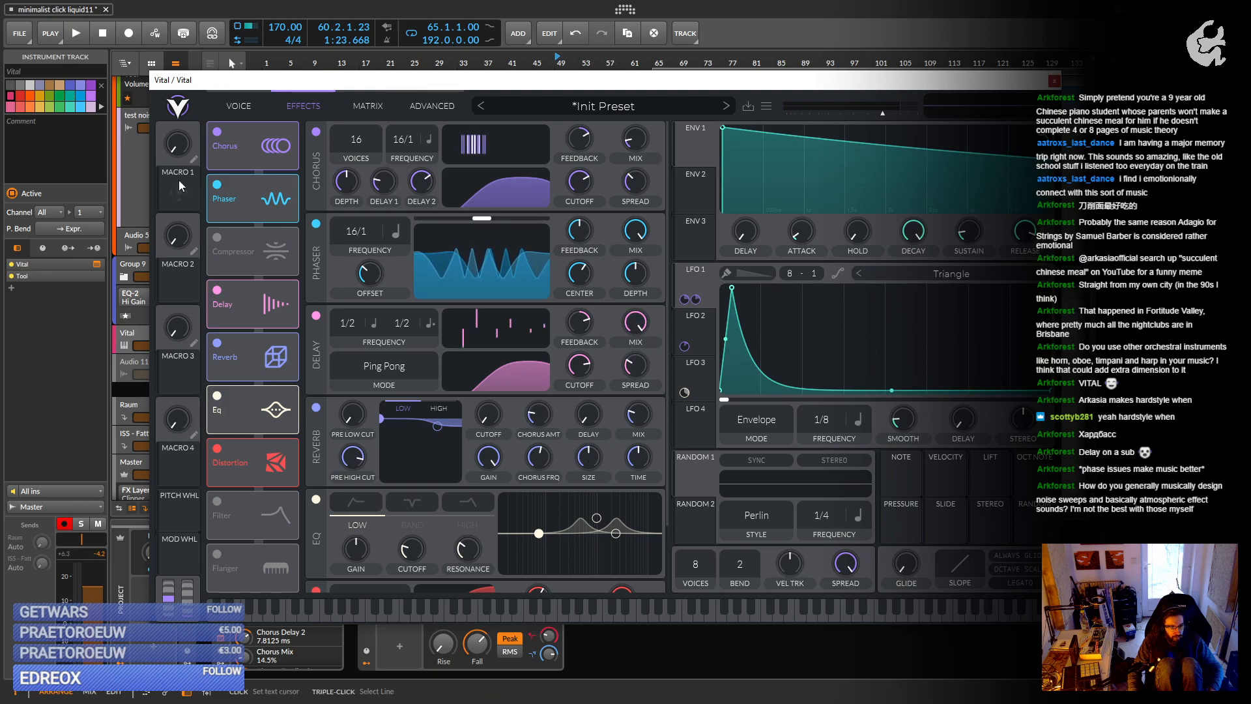
# Solo the Vital track, play it from bar 49 and examine its spectrum in the master's IQ-Analyser.
pyautogui.press('space')
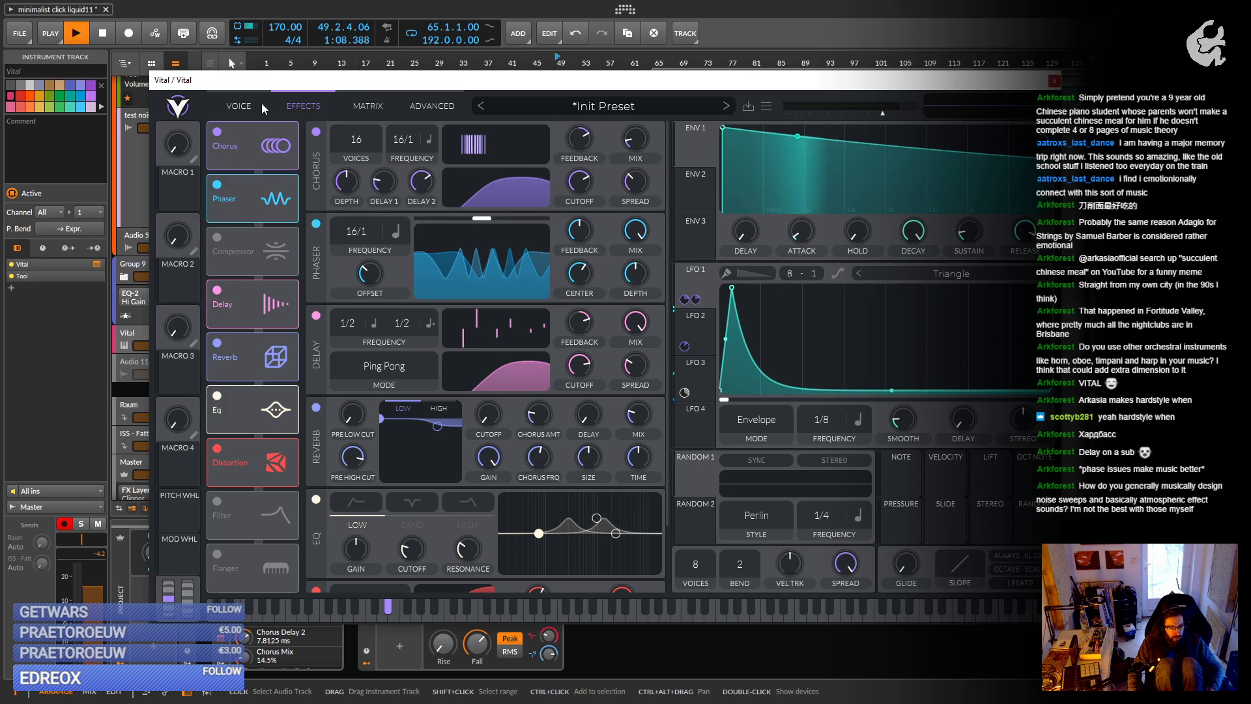
pyautogui.moveTo(291, 83); pyautogui.dragTo(476, 134)
pyautogui.press('space')
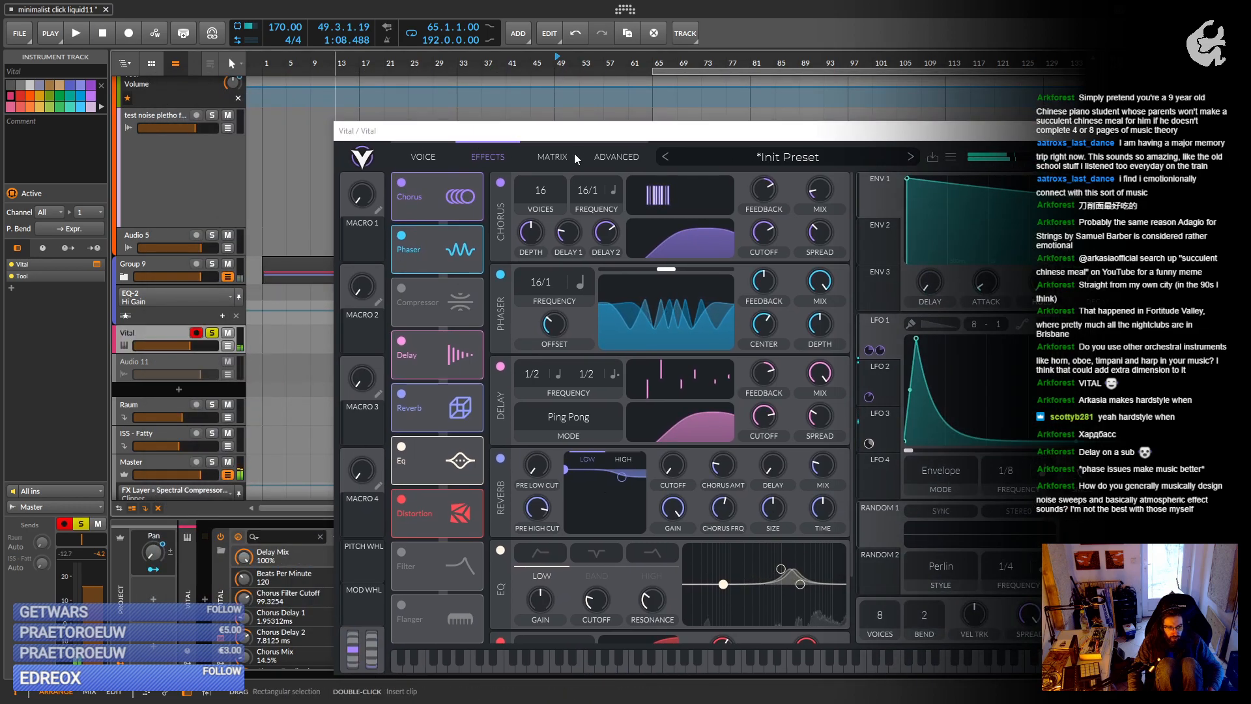
pyautogui.moveTo(573, 133); pyautogui.dragTo(315, 88)
pyautogui.press('space')
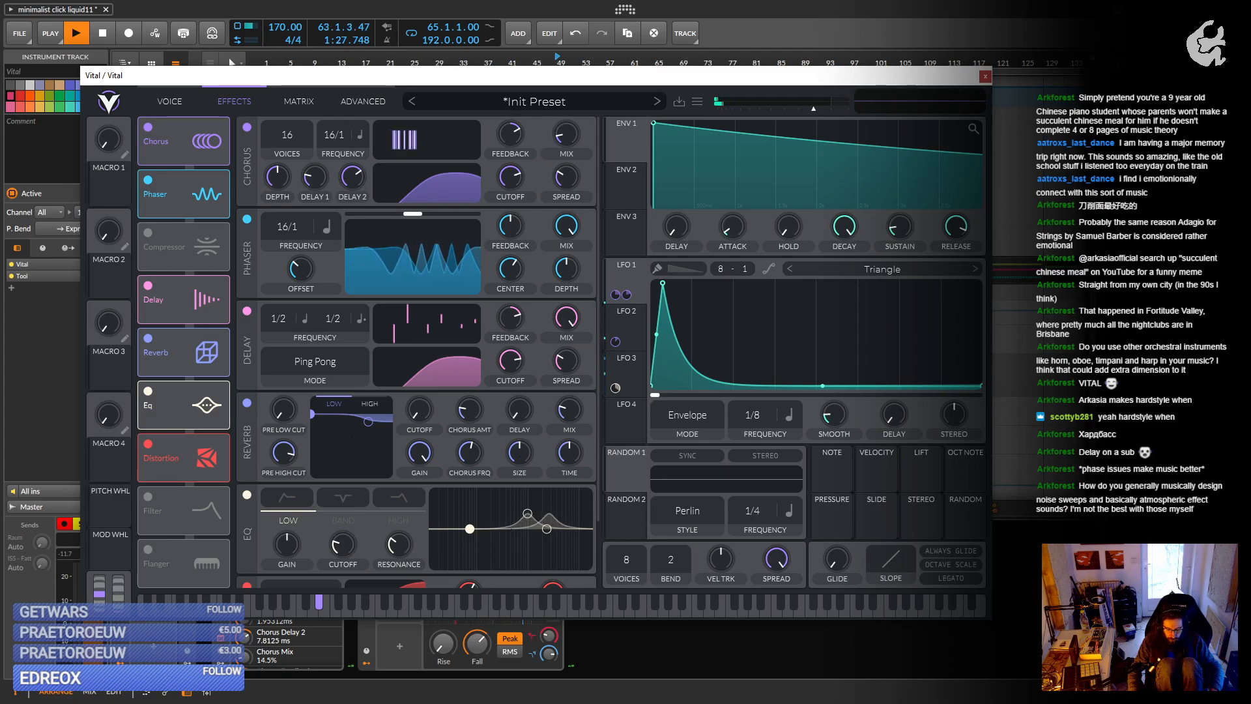
pyautogui.moveTo(558, 703); pyautogui.dragTo(551, 135)
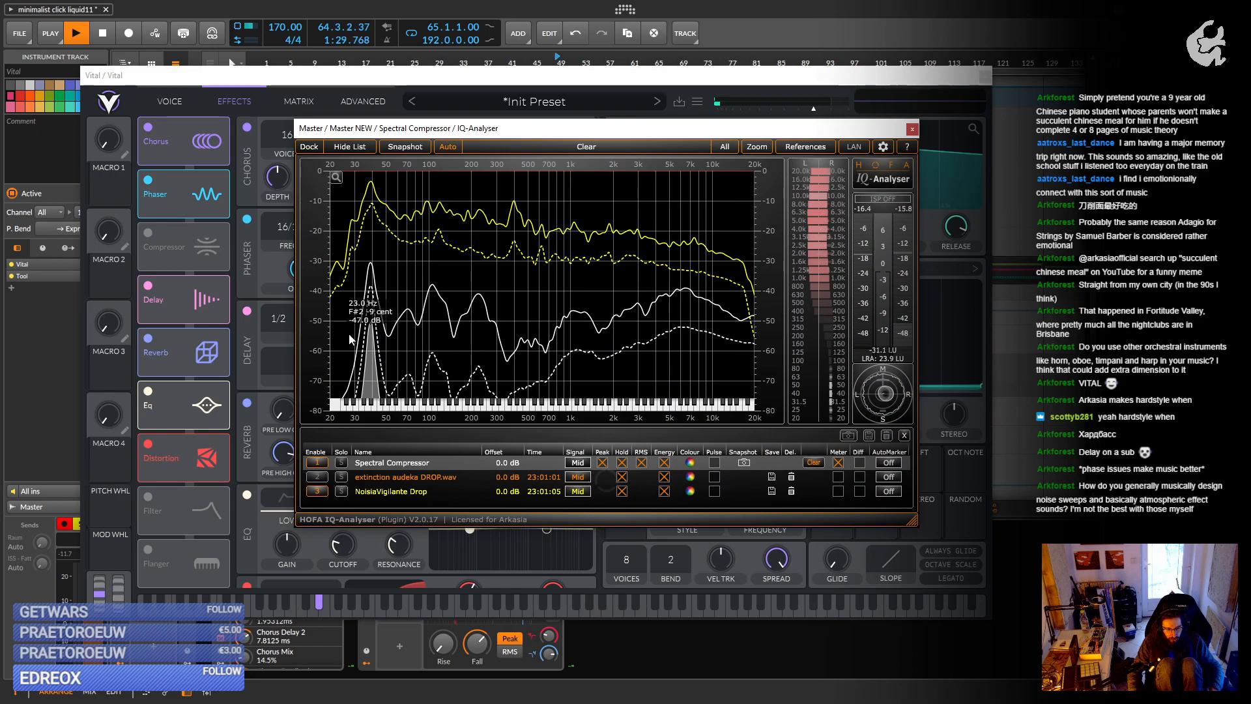
# Replay the soloed Vital part from bar 49, examine its spectrum in the analyser and check the synth's voice and effects settings.
pyautogui.press('space')
pyautogui.press('space')
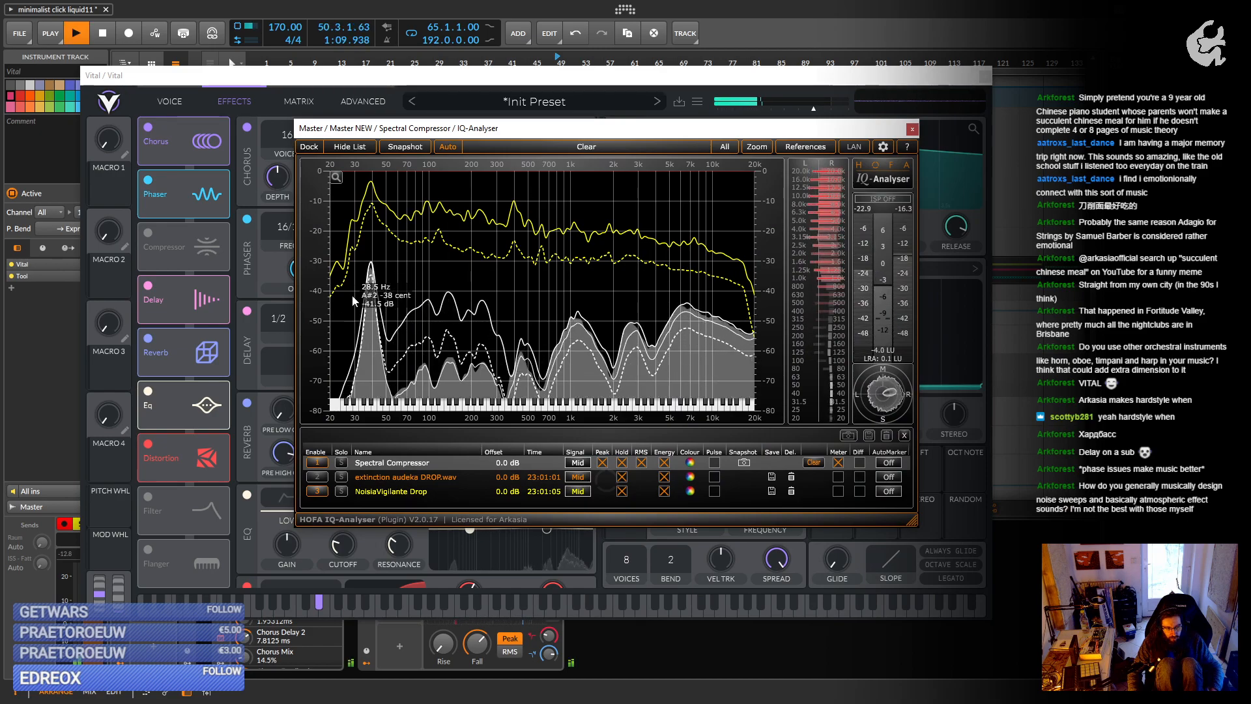
pyautogui.press('space')
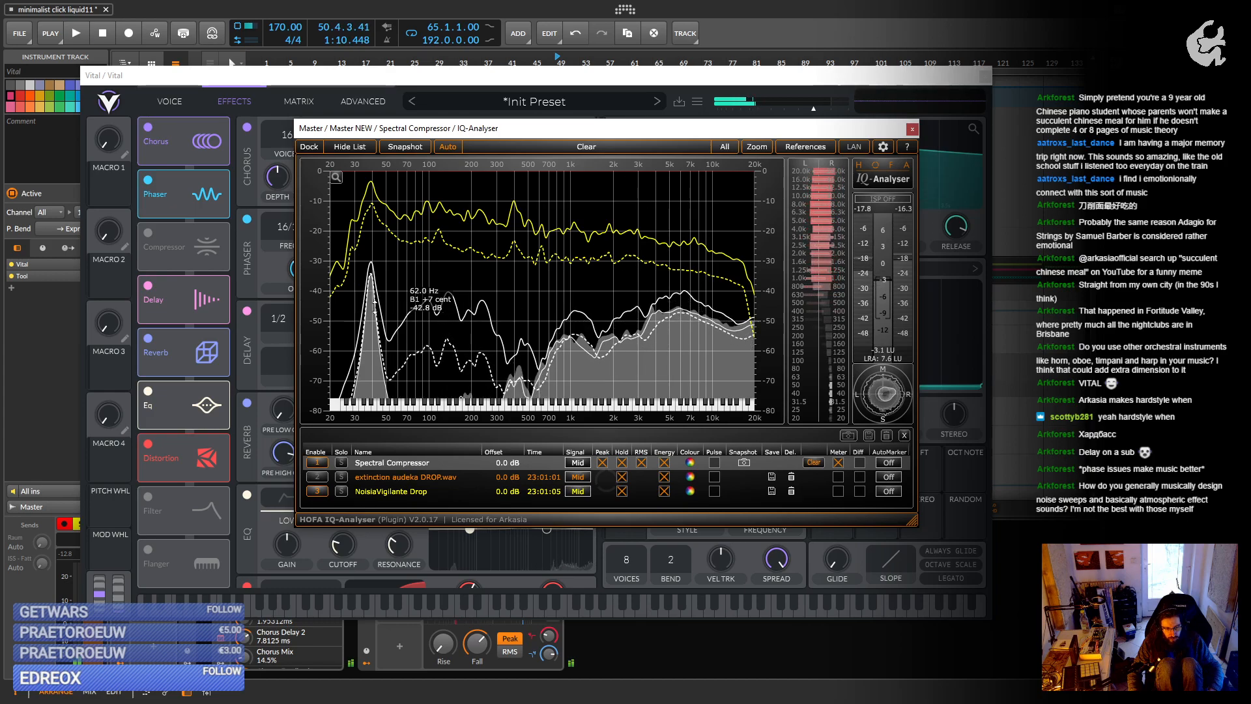
pyautogui.click(180, 99)
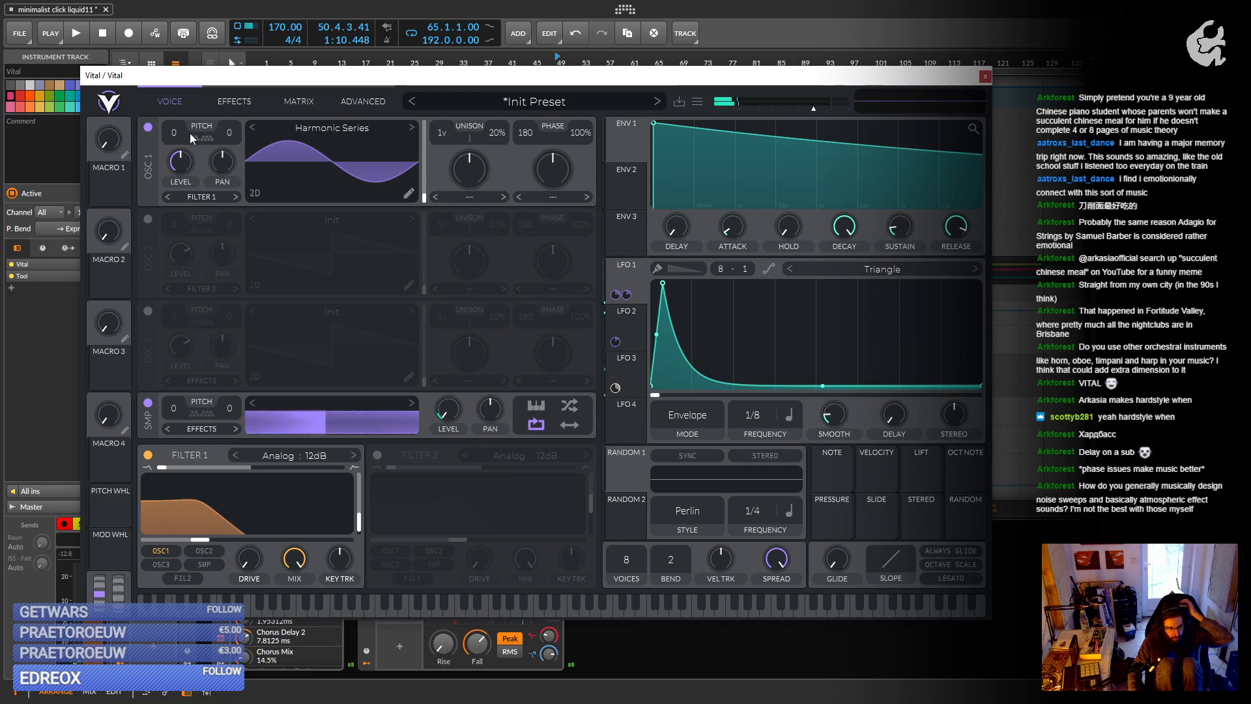
pyautogui.click(232, 103)
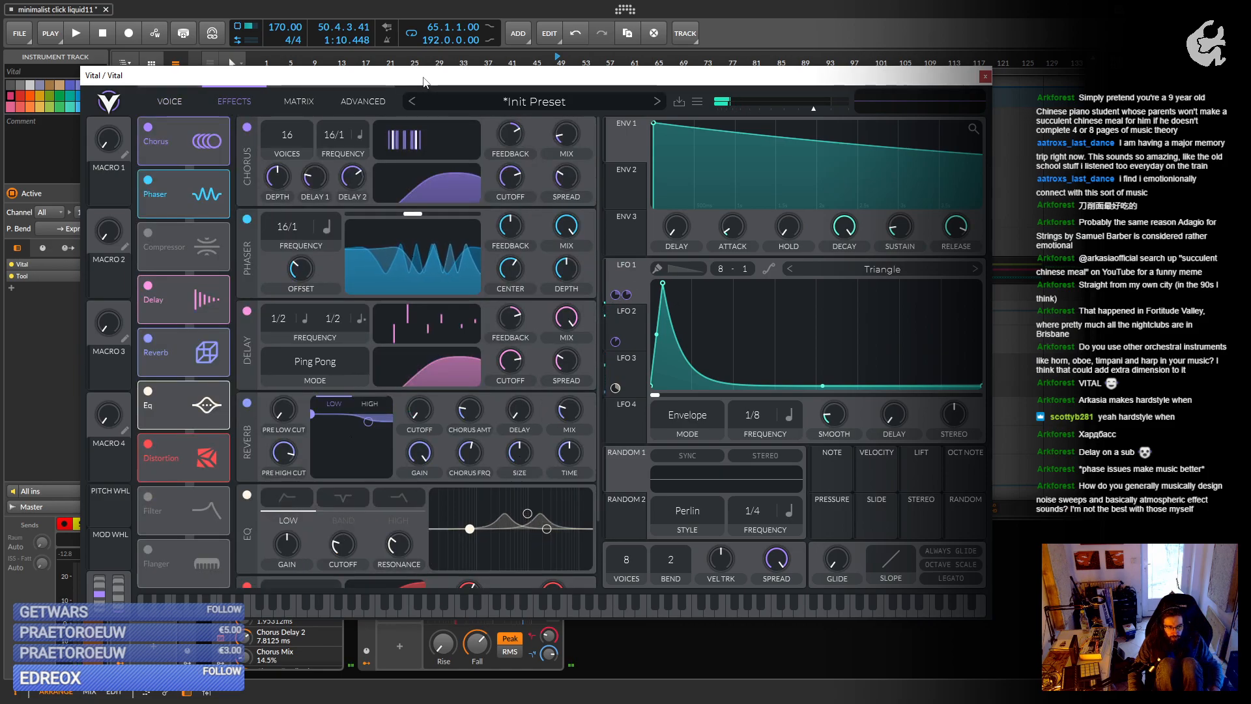
# Place the Vital and IQ-Analyser windows side by side, inspect the low-frequency peak, and close the analyser.
pyautogui.moveTo(423, 75); pyautogui.dragTo(421, 52)
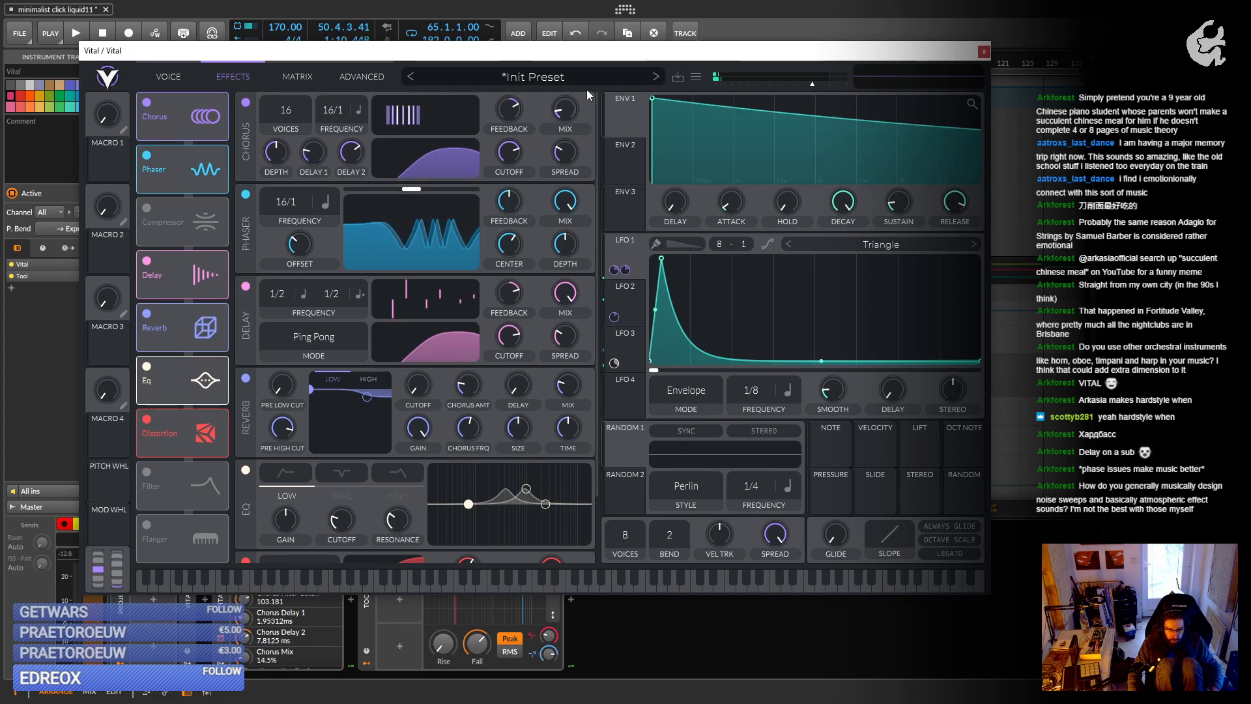
pyautogui.moveTo(593, 52); pyautogui.dragTo(666, 237)
pyautogui.moveTo(651, 128); pyautogui.dragTo(452, 101)
pyautogui.moveTo(824, 242); pyautogui.dragTo(946, 83)
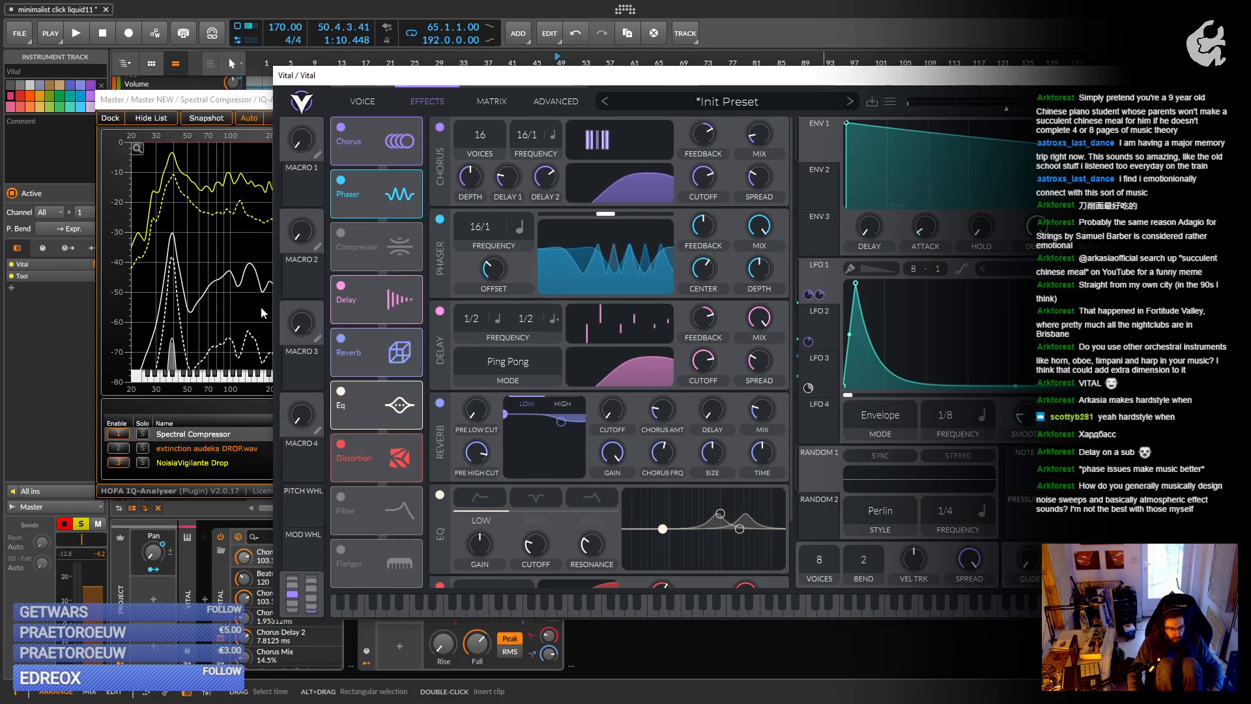
pyautogui.click(181, 221)
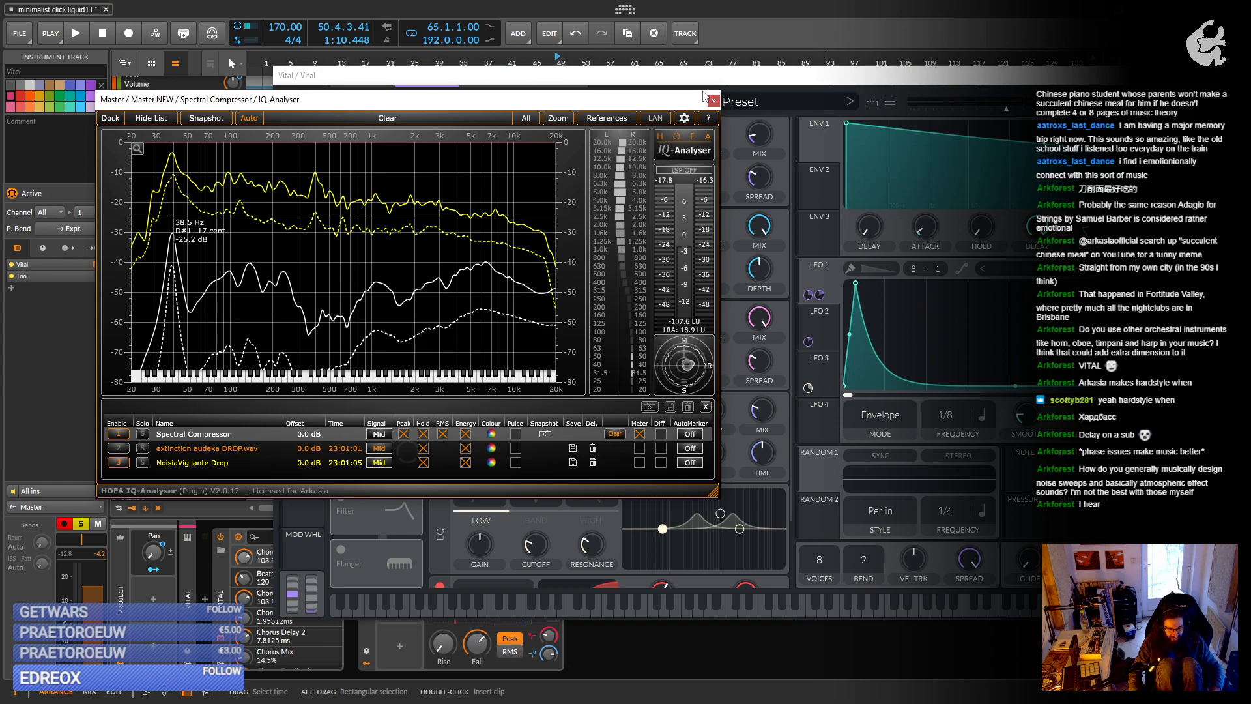
pyautogui.moveTo(696, 105); pyautogui.dragTo(791, 703)
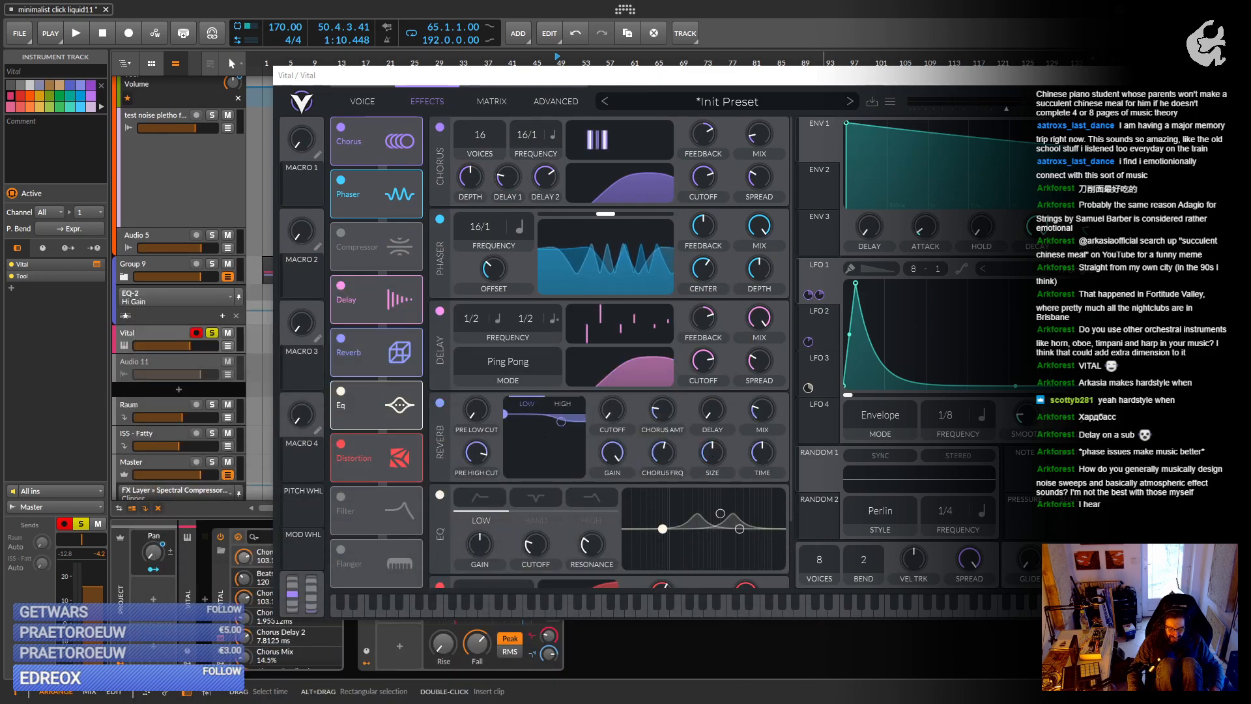
pyautogui.moveTo(746, 82); pyautogui.dragTo(645, 96)
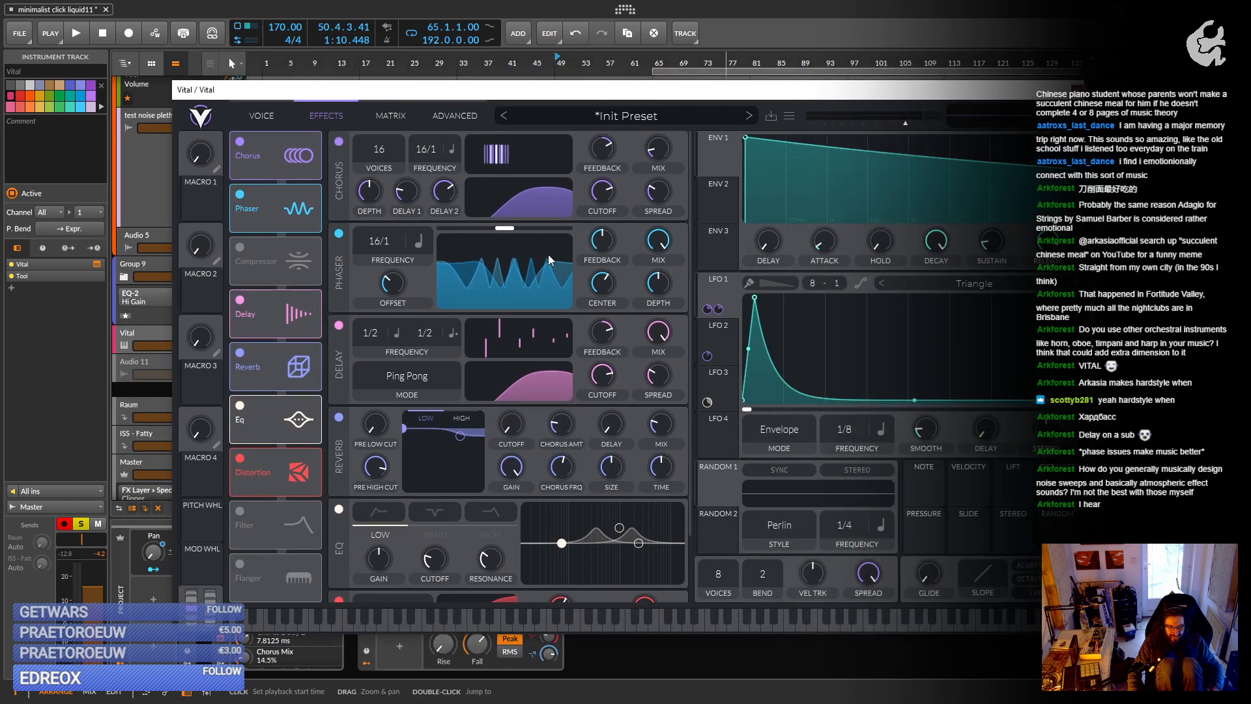
# Set Vital's reverb mix to 39% during playback, close the synth window and unsolo the track to hear it in the mix.
pyautogui.press('space')
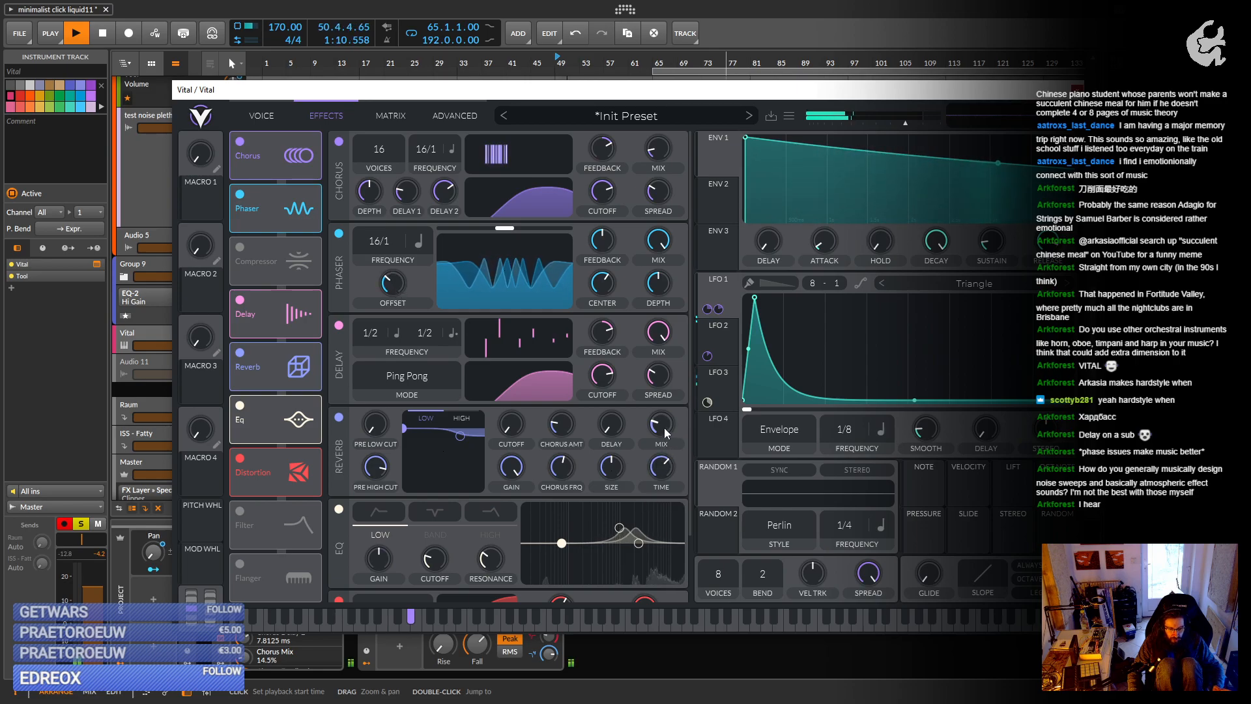
pyautogui.moveTo(665, 425)
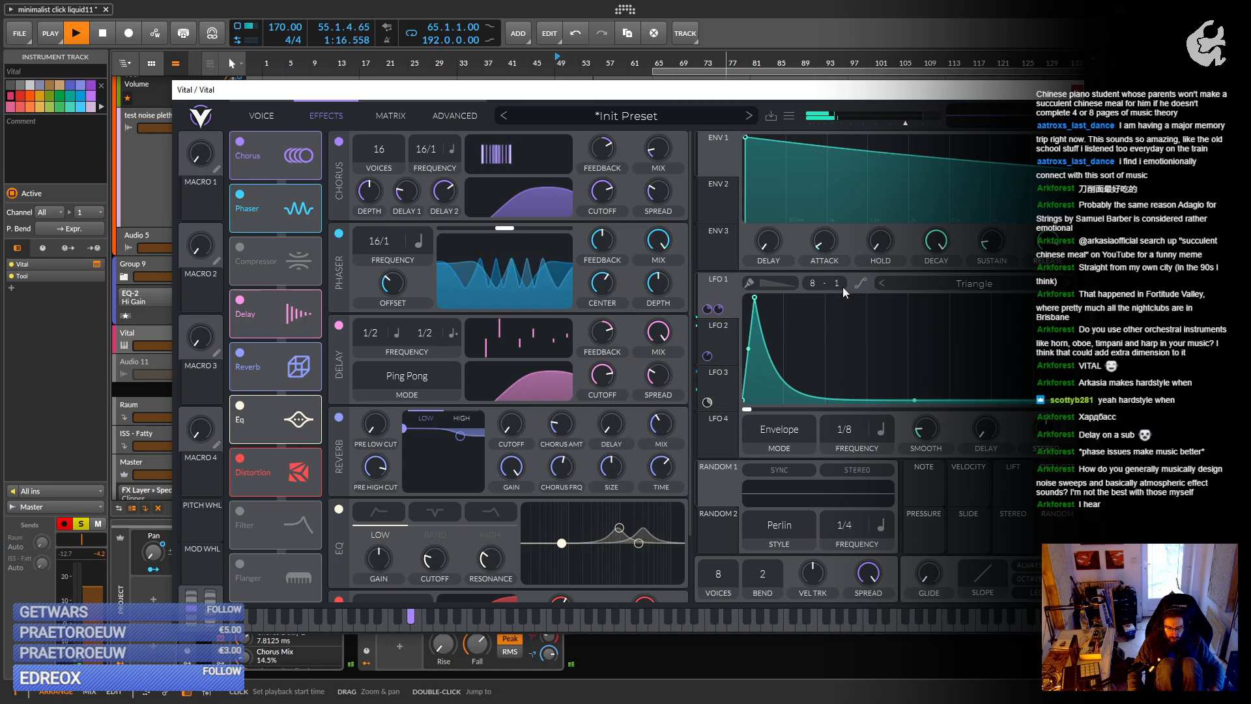
pyautogui.click(1077, 90)
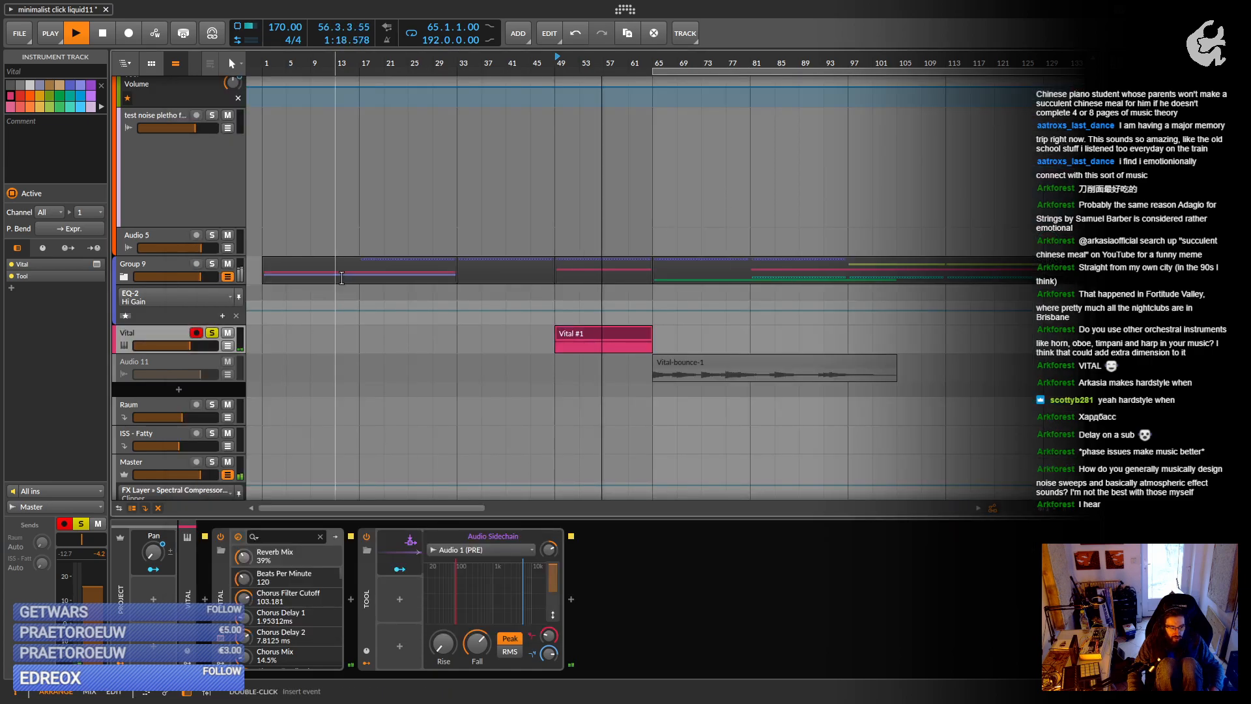
pyautogui.click(212, 333)
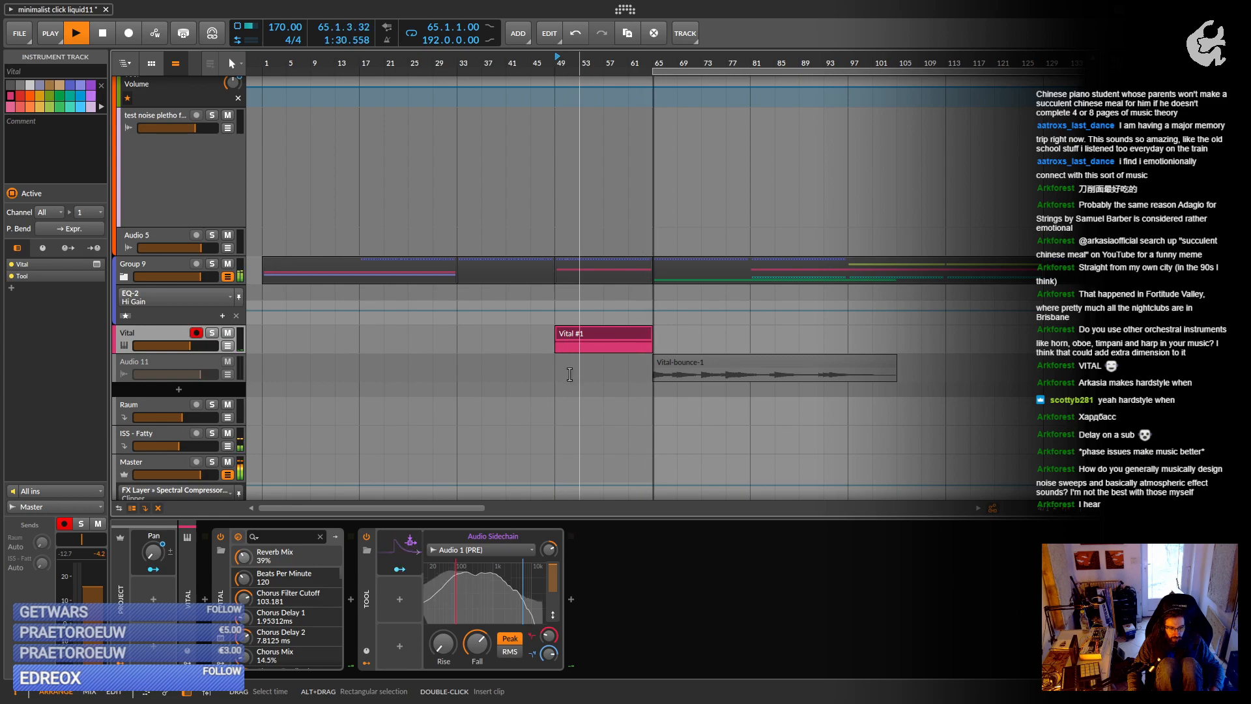
pyautogui.press('space')
# Bounce the Vital #1 clip at bar 49 to a new audio track.
pyautogui.click(570, 339)
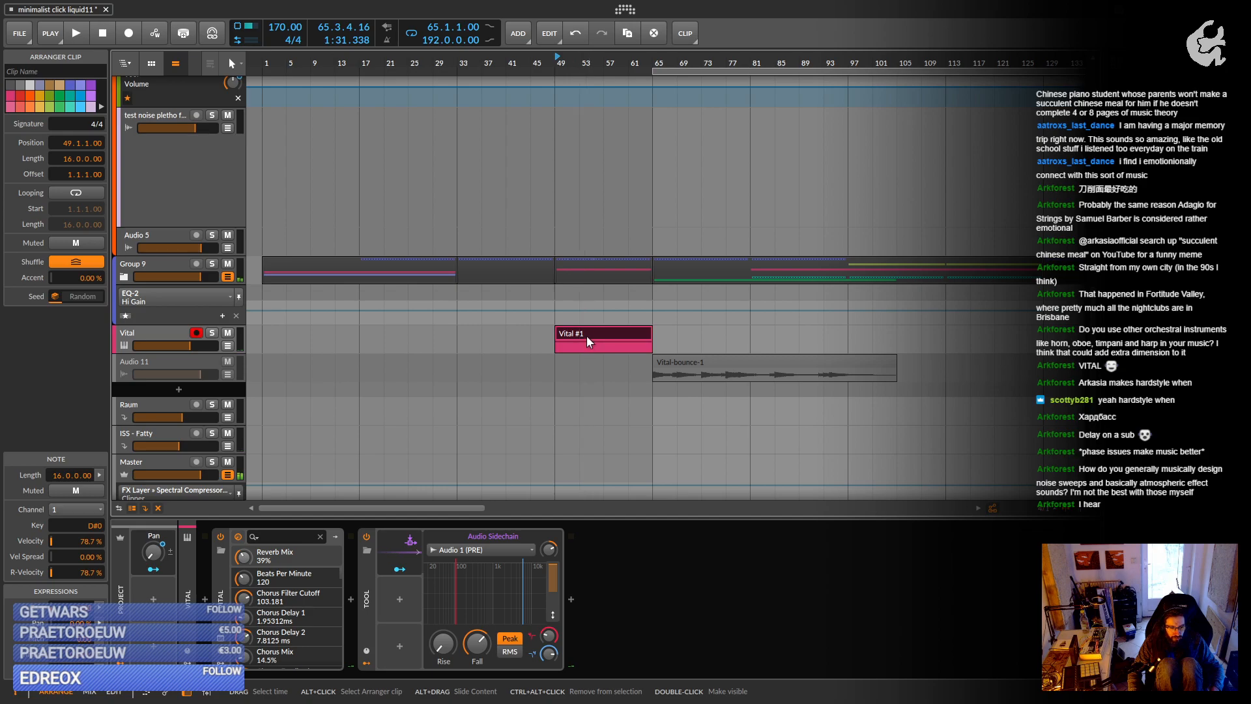
pyautogui.rightClick(586, 341)
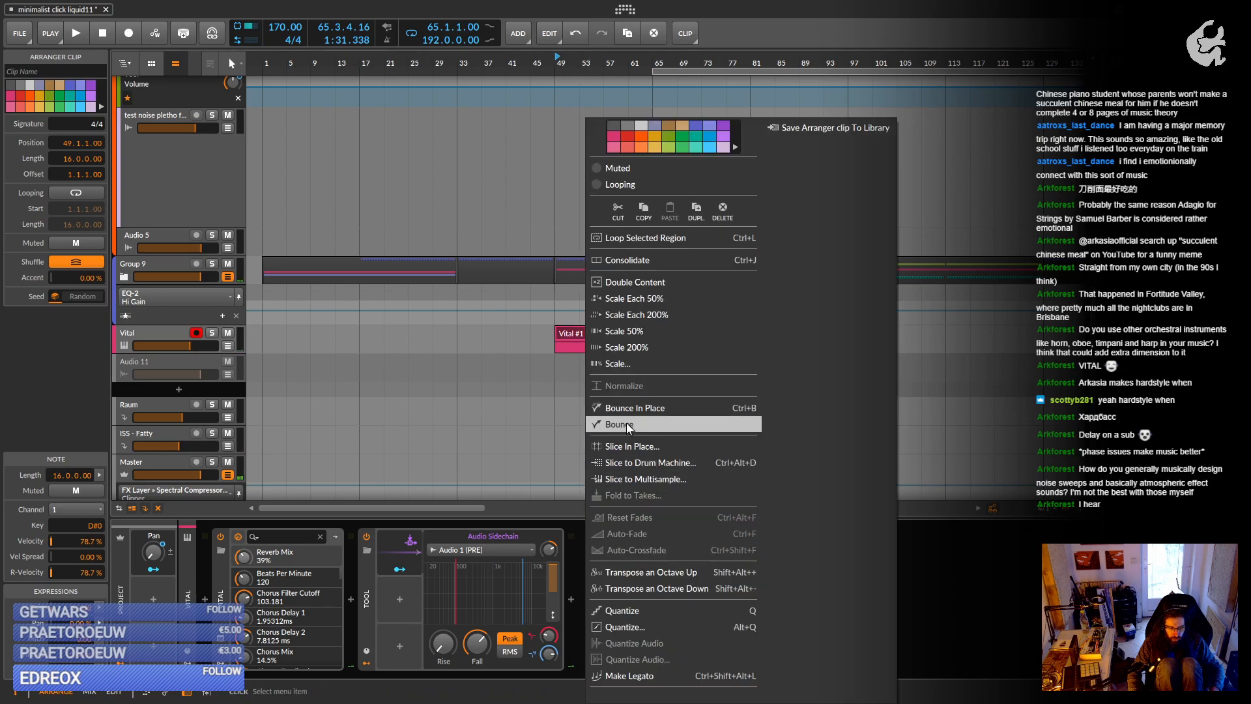
pyautogui.click(619, 425)
pyautogui.click(663, 488)
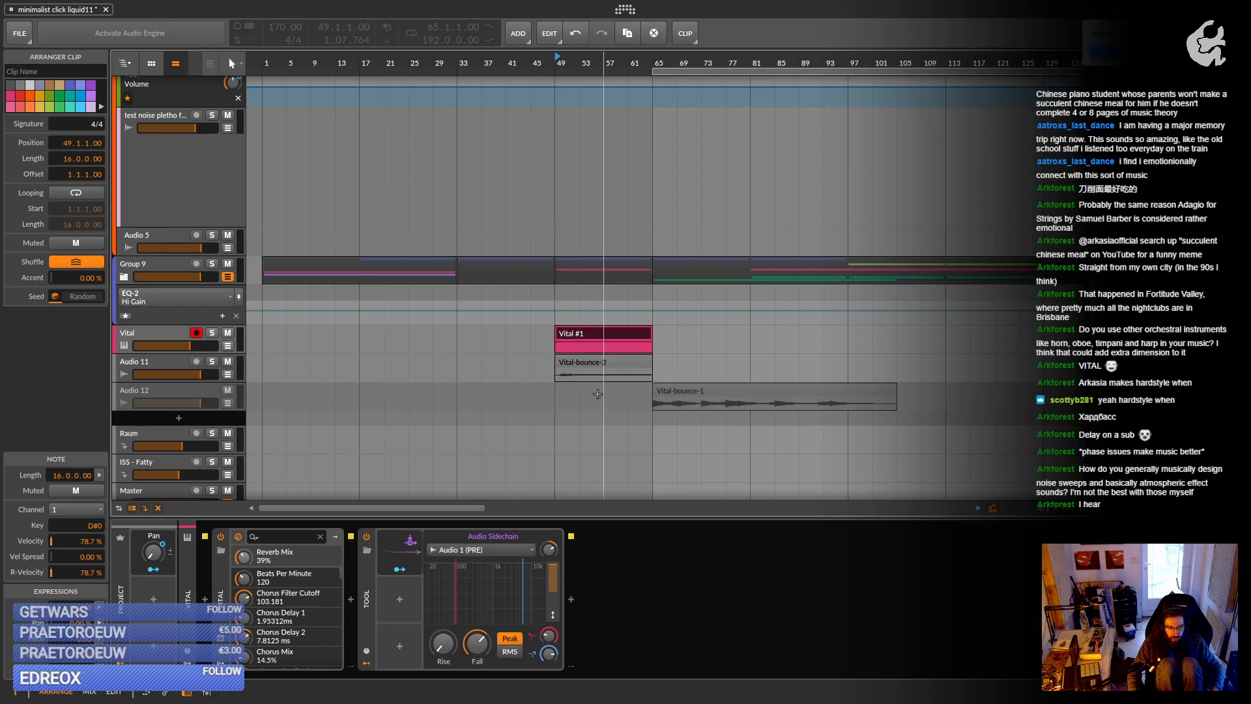
# Normalize the Vital-bounce-2 clip and audition it with the Audio 11 track soloed.
pyautogui.rightClick(593, 362)
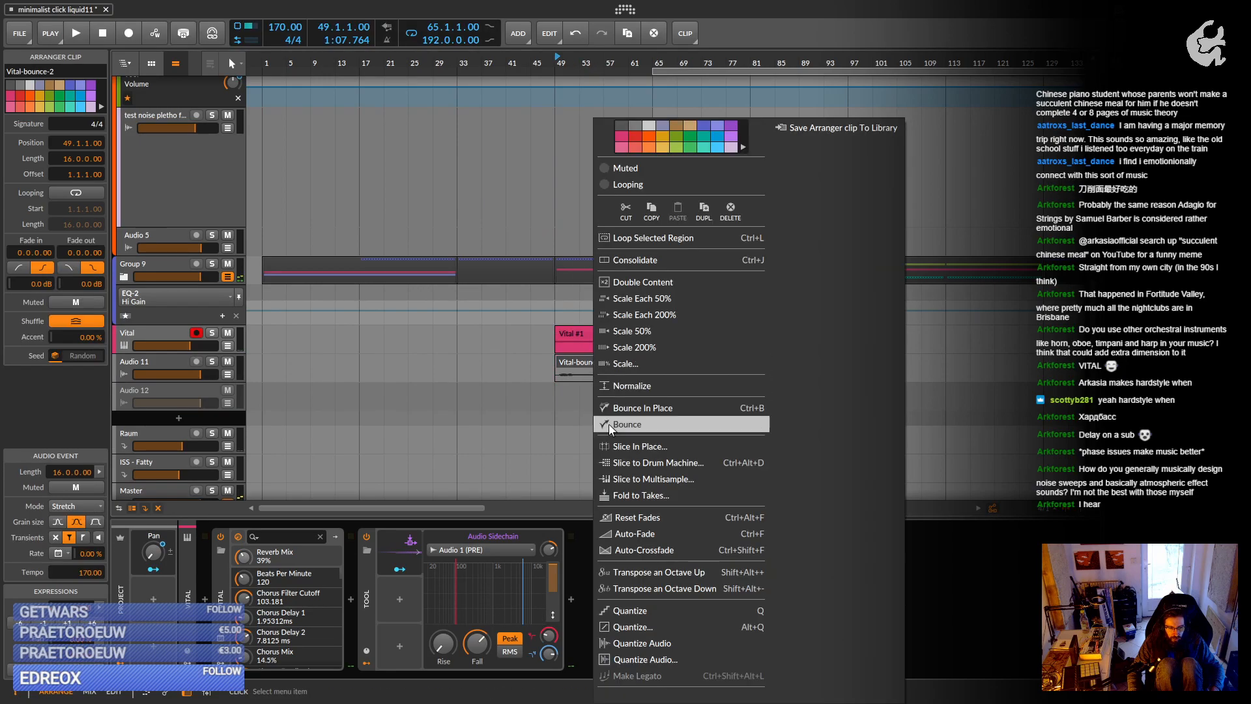
pyautogui.click(643, 390)
pyautogui.scroll(10, 576, 365)
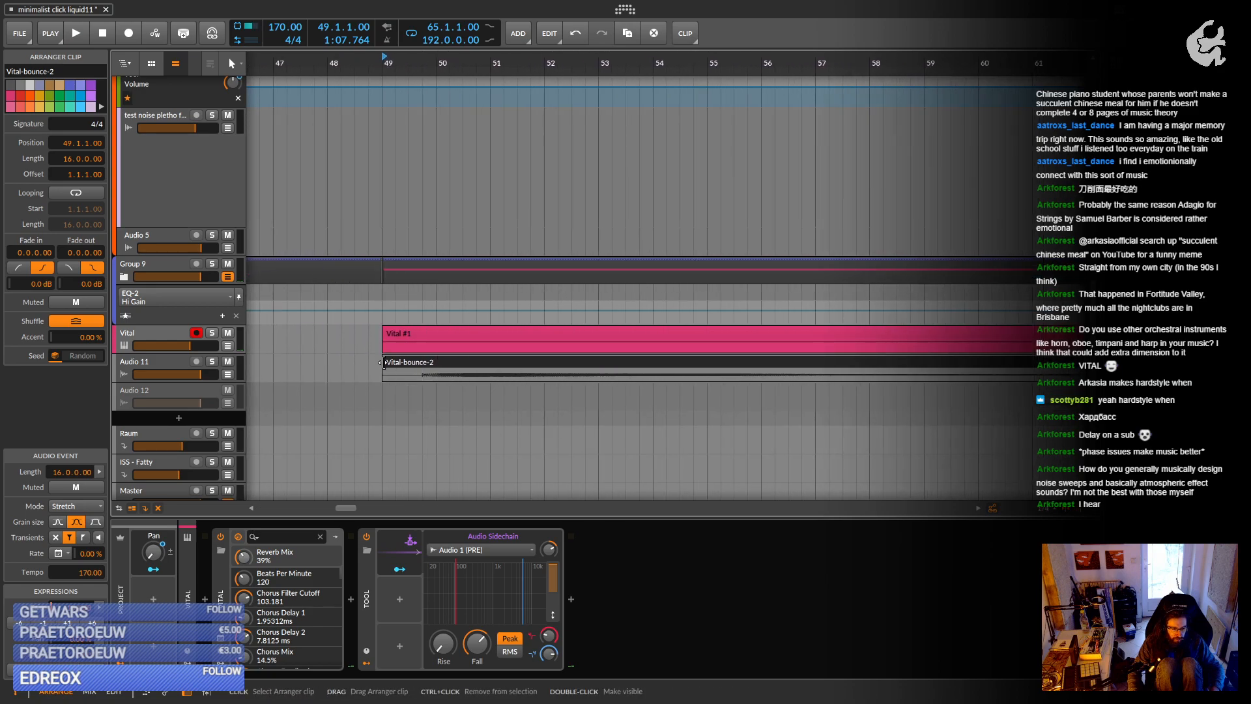
pyautogui.click(212, 361)
pyautogui.press('space')
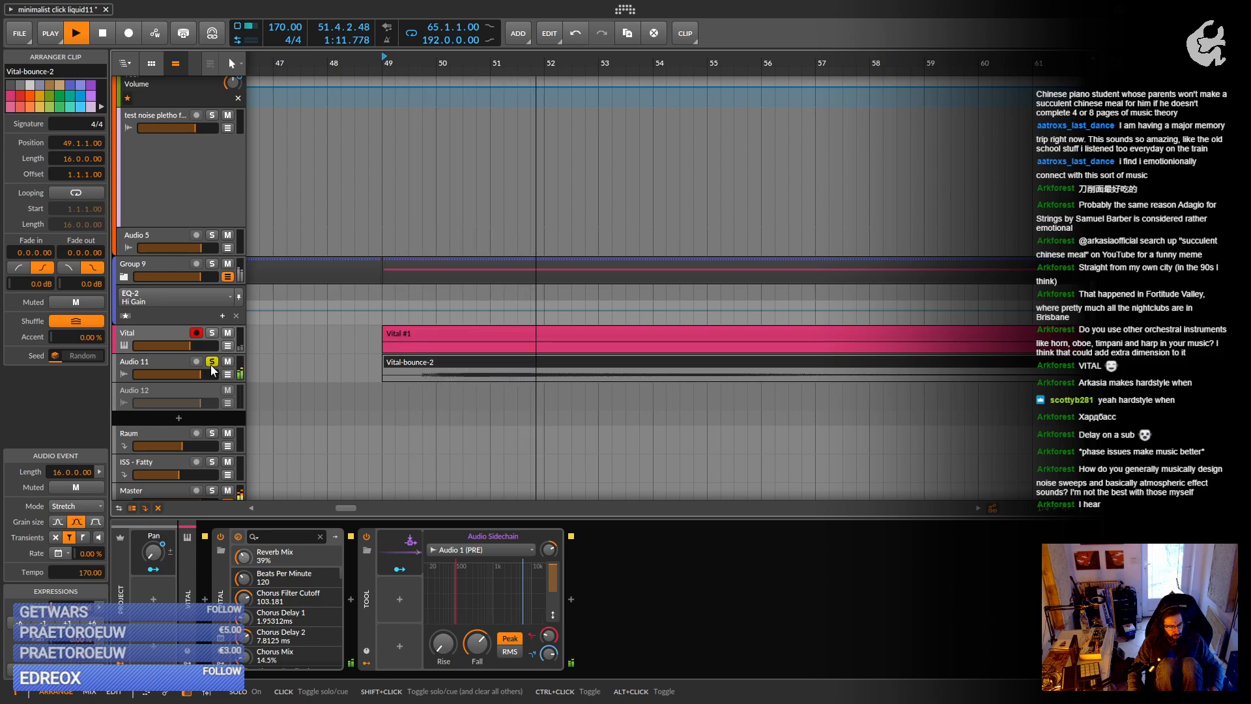
pyautogui.press('space')
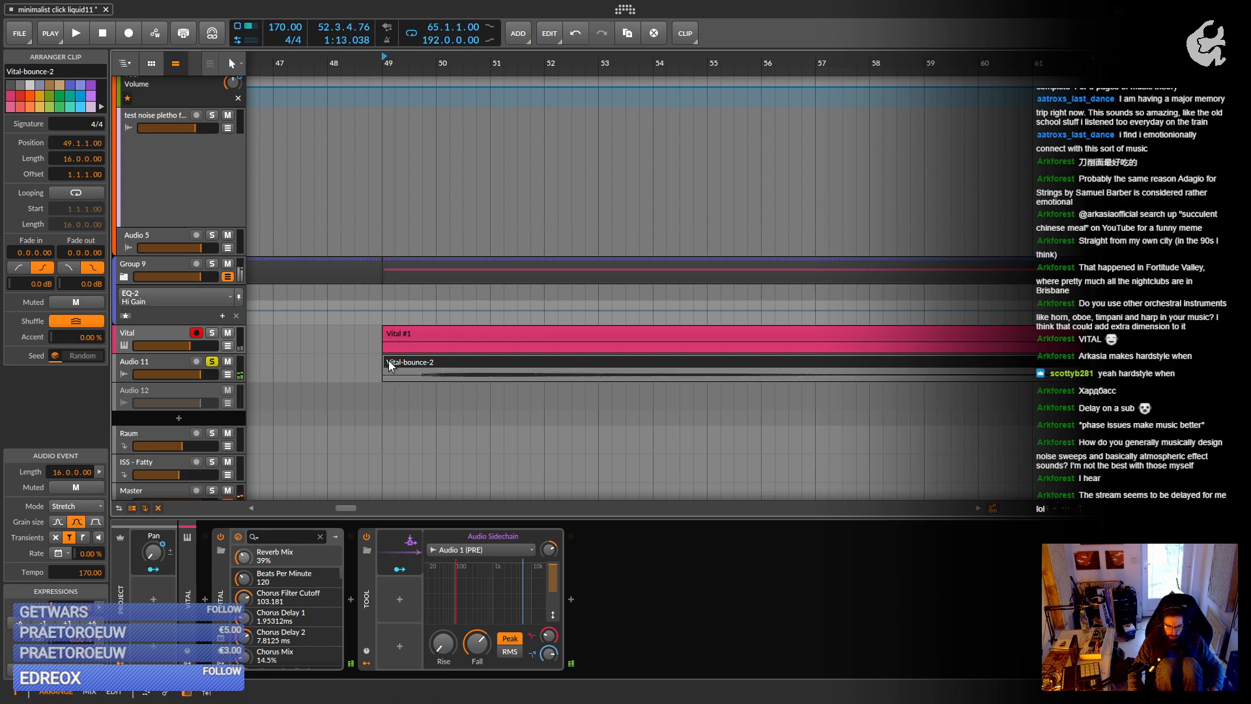
# Trim the start of Vital-bounce-2 to a 14.1.0.00 length, place it at 49.4.1.00 and reverse the clip.
pyautogui.moveTo(388, 361)
pyautogui.mouseDown()
pyautogui.moveTo(459, 365)
pyautogui.moveTo(392, 362)
pyautogui.mouseUp()
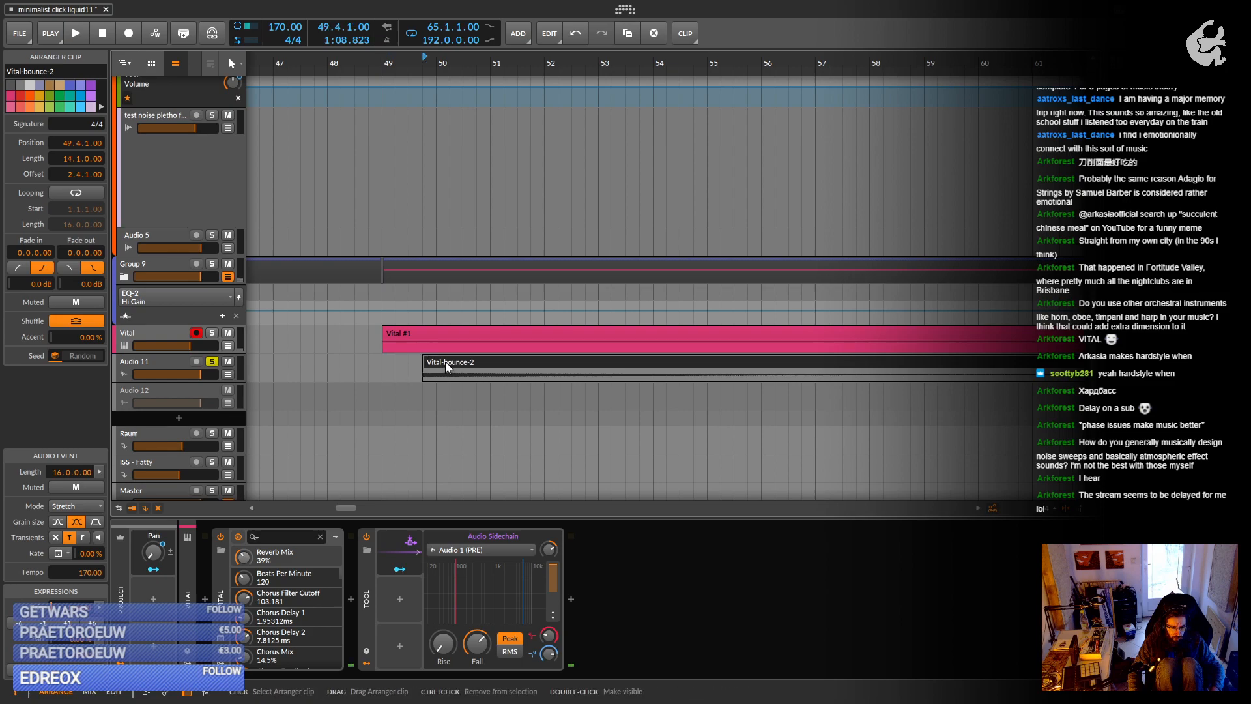
pyautogui.rightClick(447, 366)
pyautogui.click(436, 490)
pyautogui.click(683, 33)
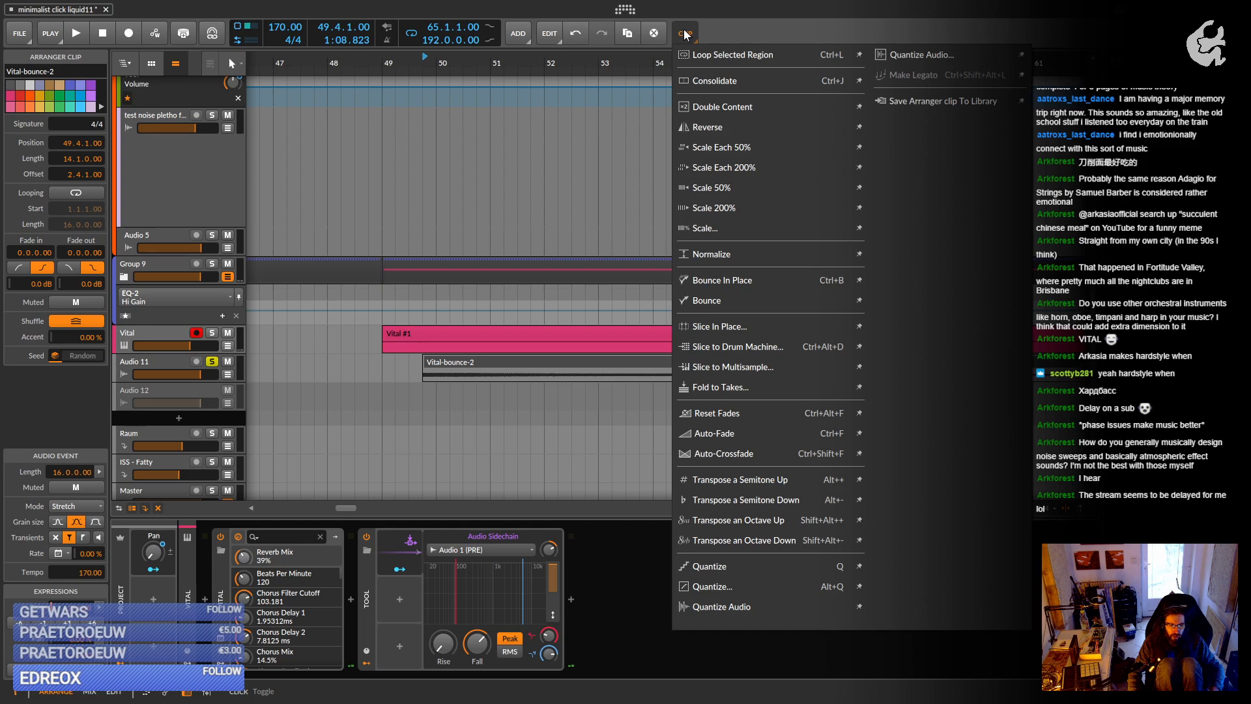
pyautogui.click(715, 127)
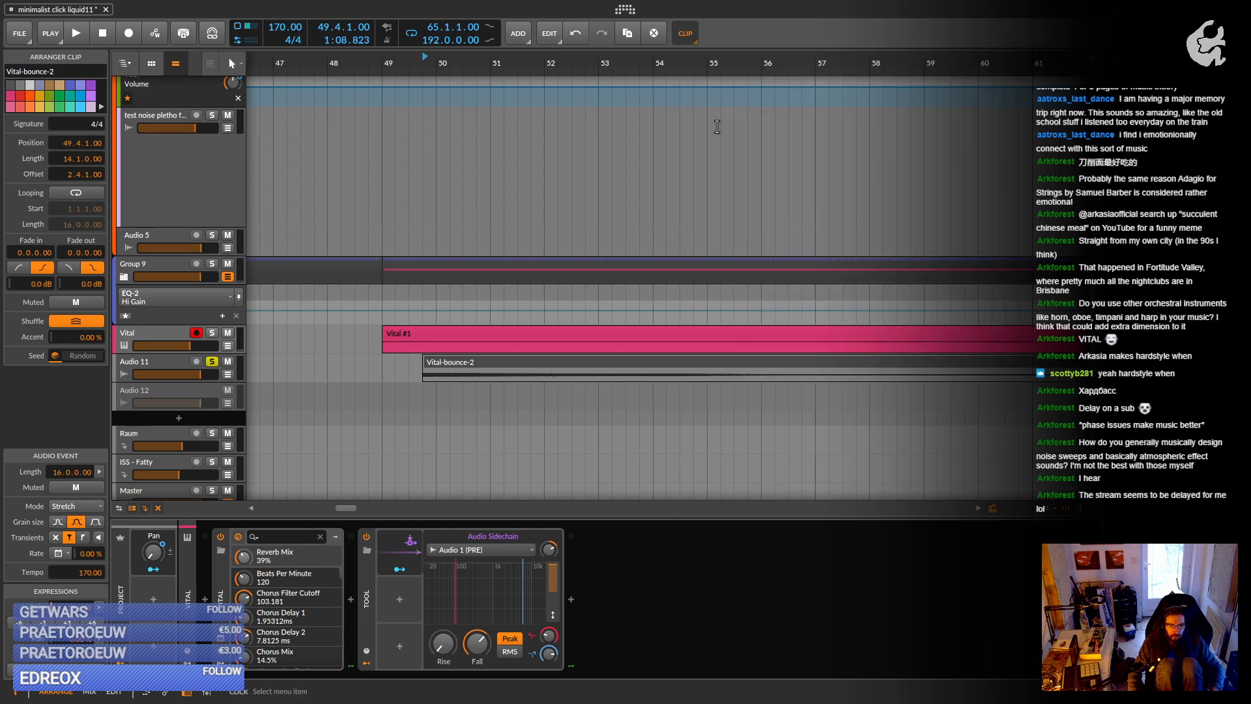
# Move the reversed bounce to start at 51.1.1.00 and trim its end to bar 65, making it 14.0.0.00 long.
pyautogui.moveTo(623, 306); pyautogui.dragTo(471, 362)
pyautogui.scroll(5, 565, 387)
pyautogui.scroll(4, 475, 367)
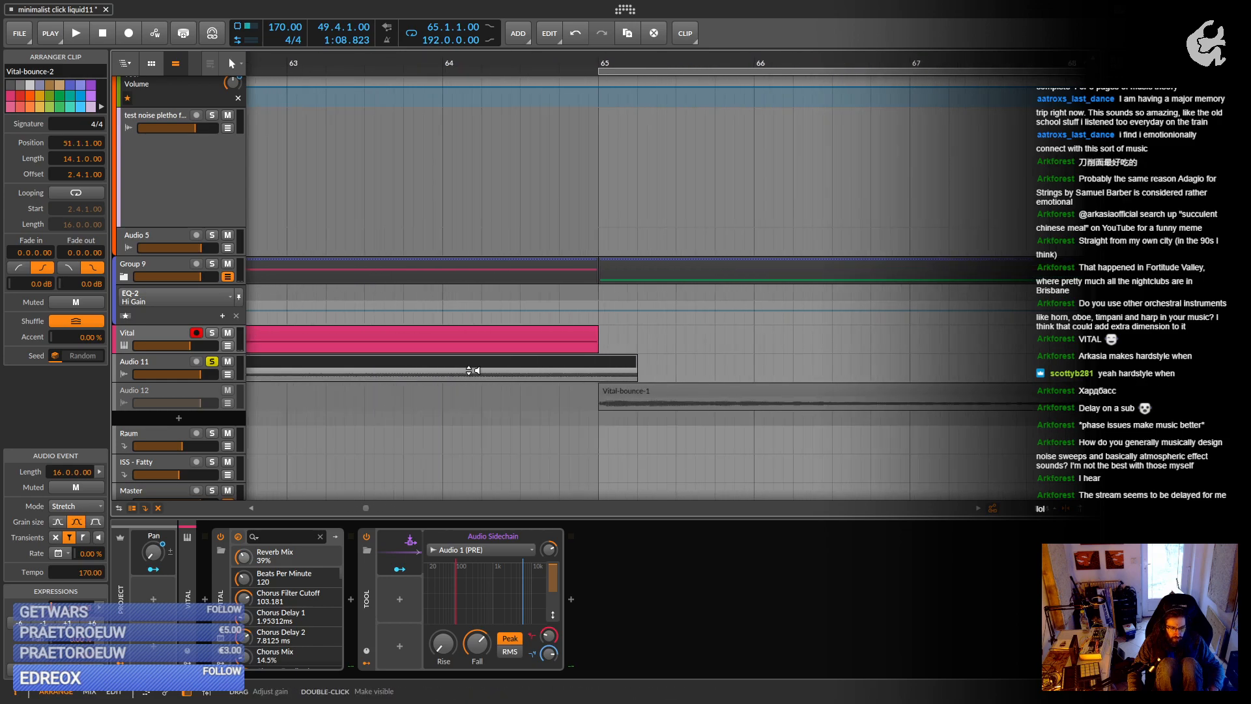
pyautogui.moveTo(691, 360); pyautogui.dragTo(641, 360)
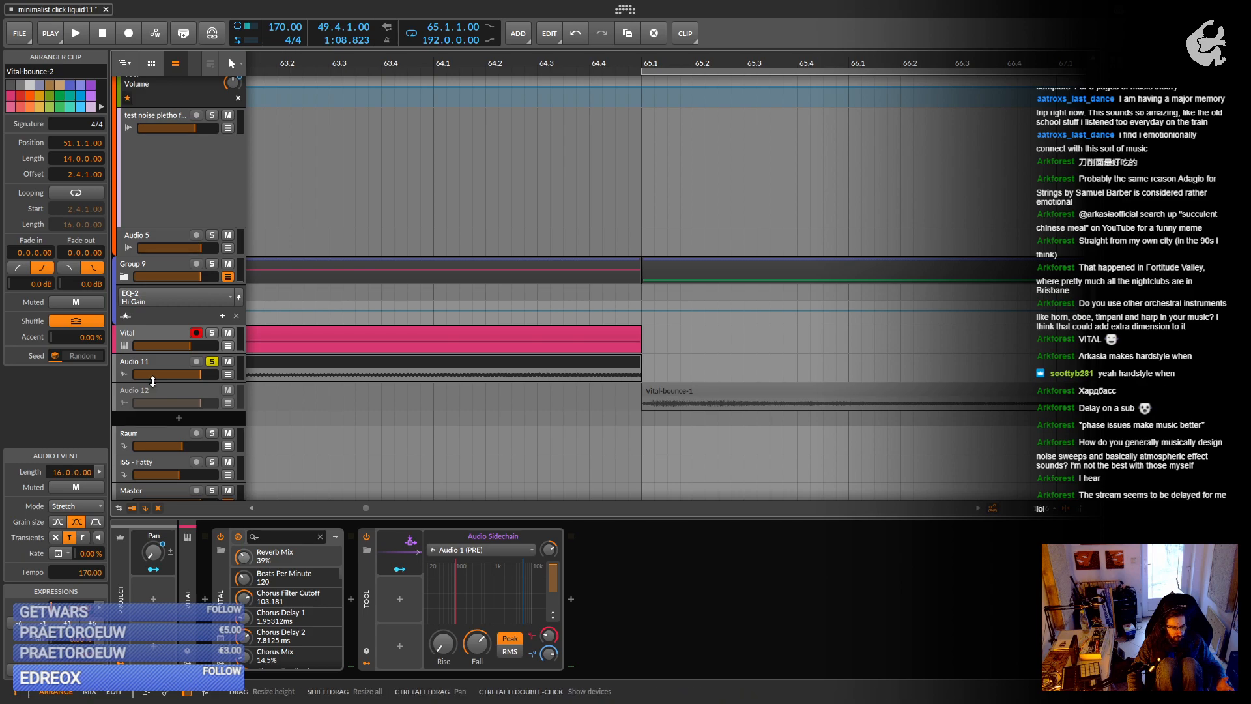
# Enlarge the height of the Audio 11 track to show the reversed bounce's waveform up to bar 65.
pyautogui.click(156, 337)
pyautogui.moveTo(159, 384); pyautogui.dragTo(158, 486)
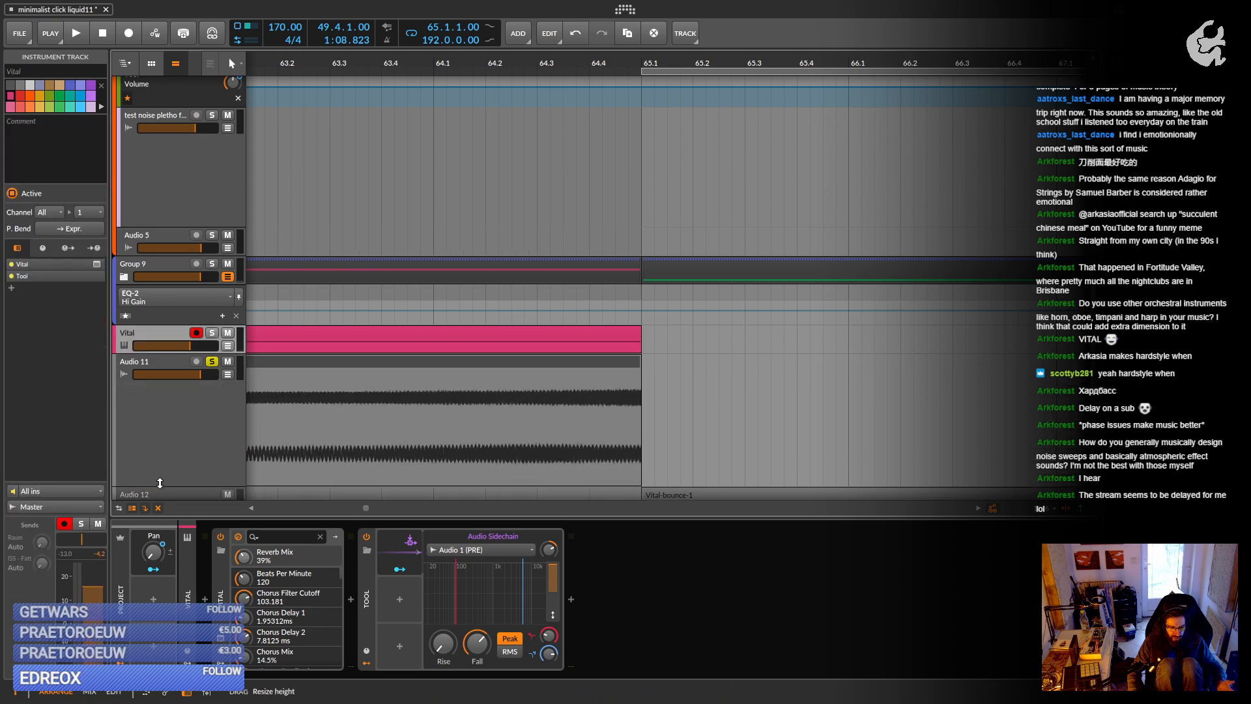
pyautogui.scroll(-4, 424, 423)
pyautogui.scroll(-3, 574, 412)
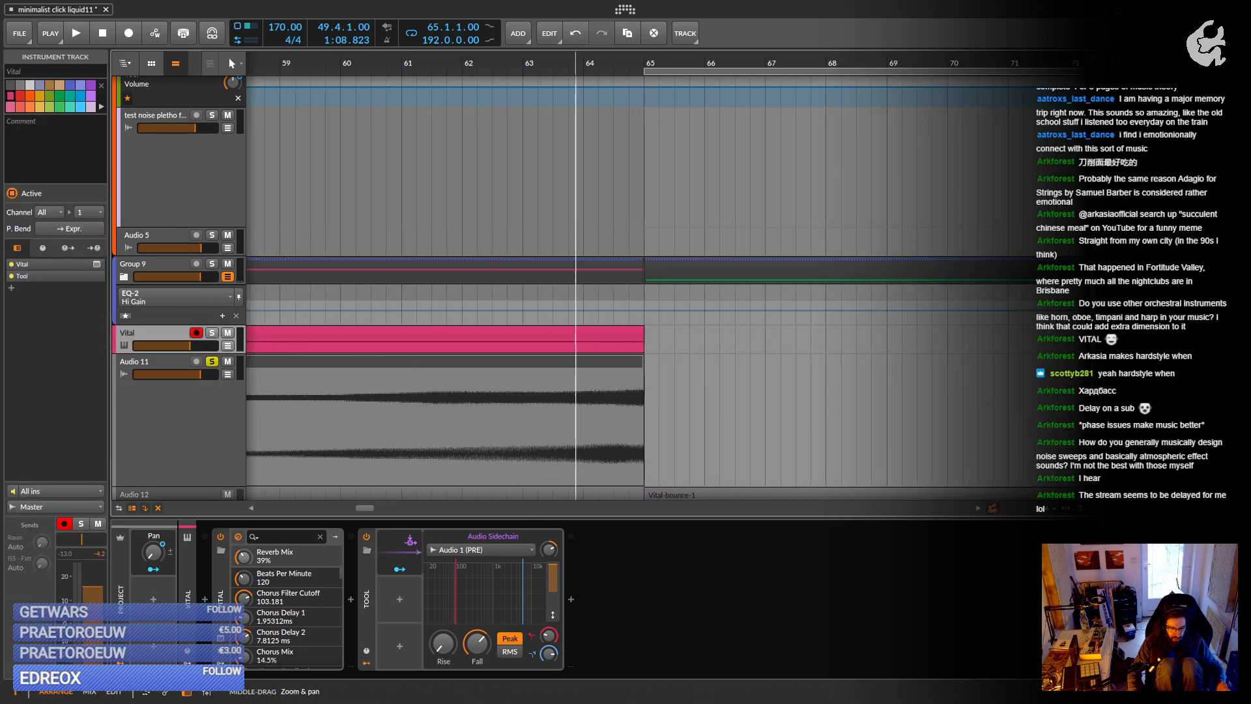
# Insert FabFilter Pro-Q 3 into the Audio 11 track's device chain.
pyautogui.click(158, 362)
pyautogui.click(205, 599)
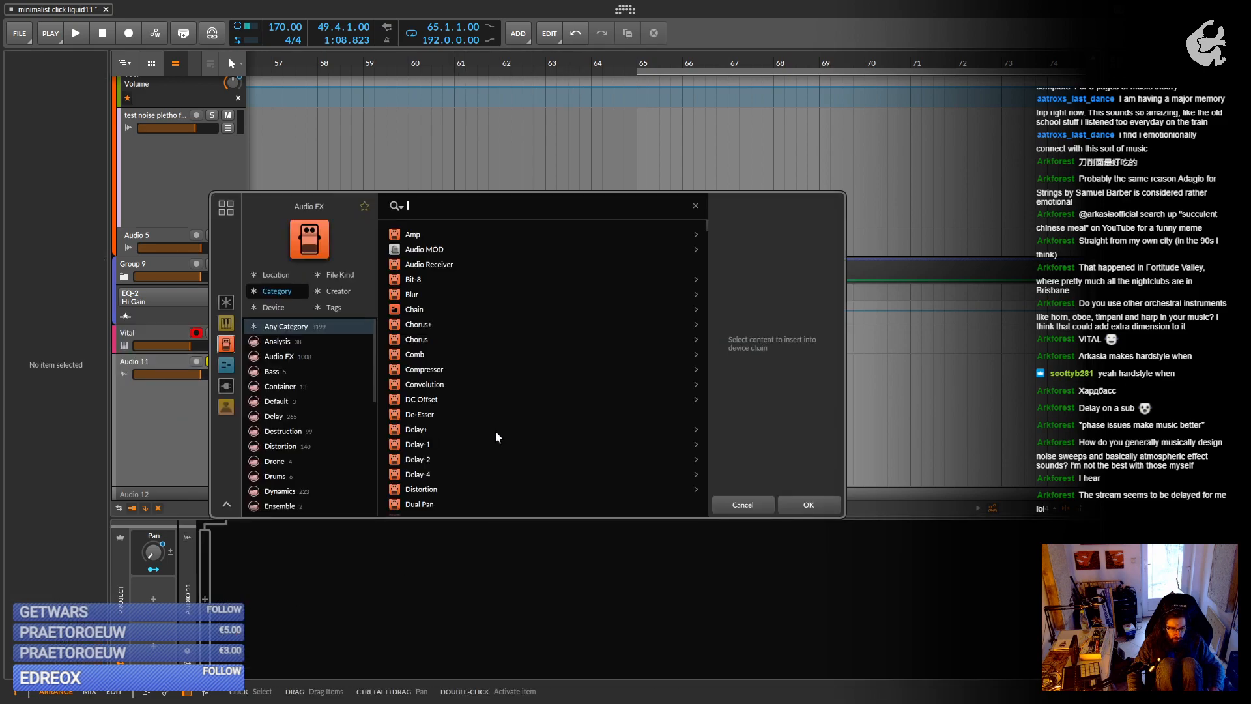
pyautogui.write('eq')
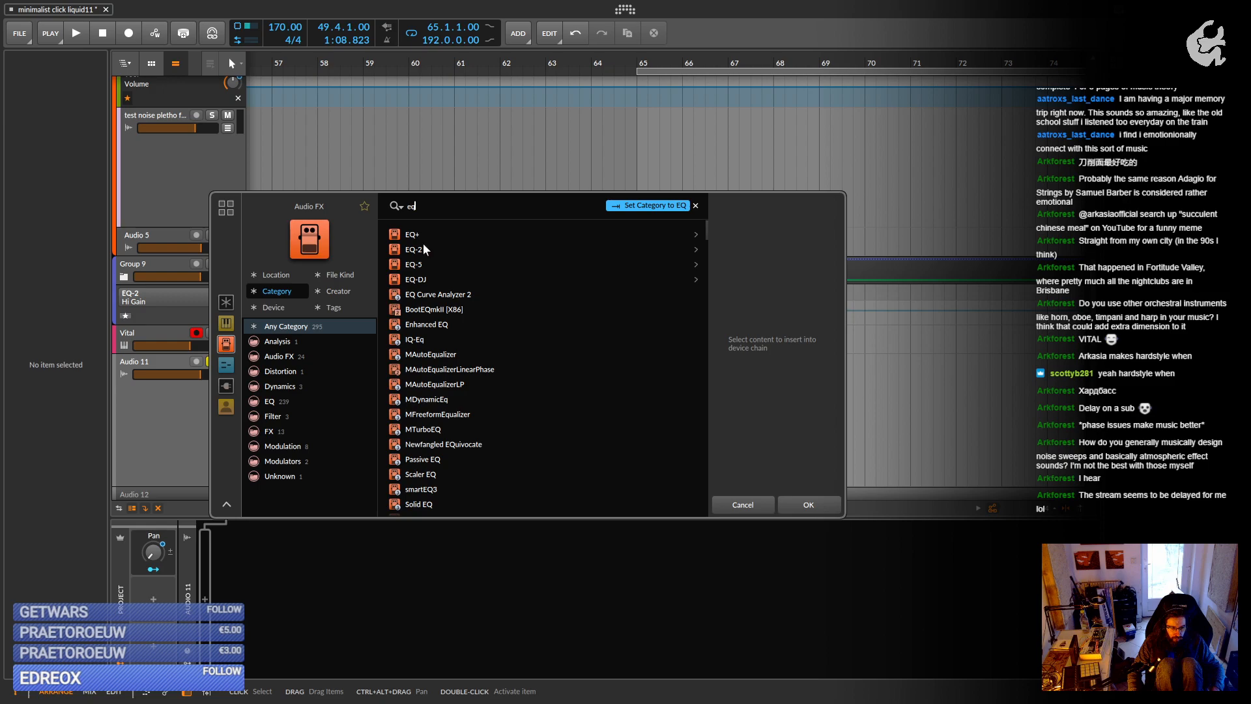
pyautogui.doubleClick(415, 206)
pyautogui.write('fa')
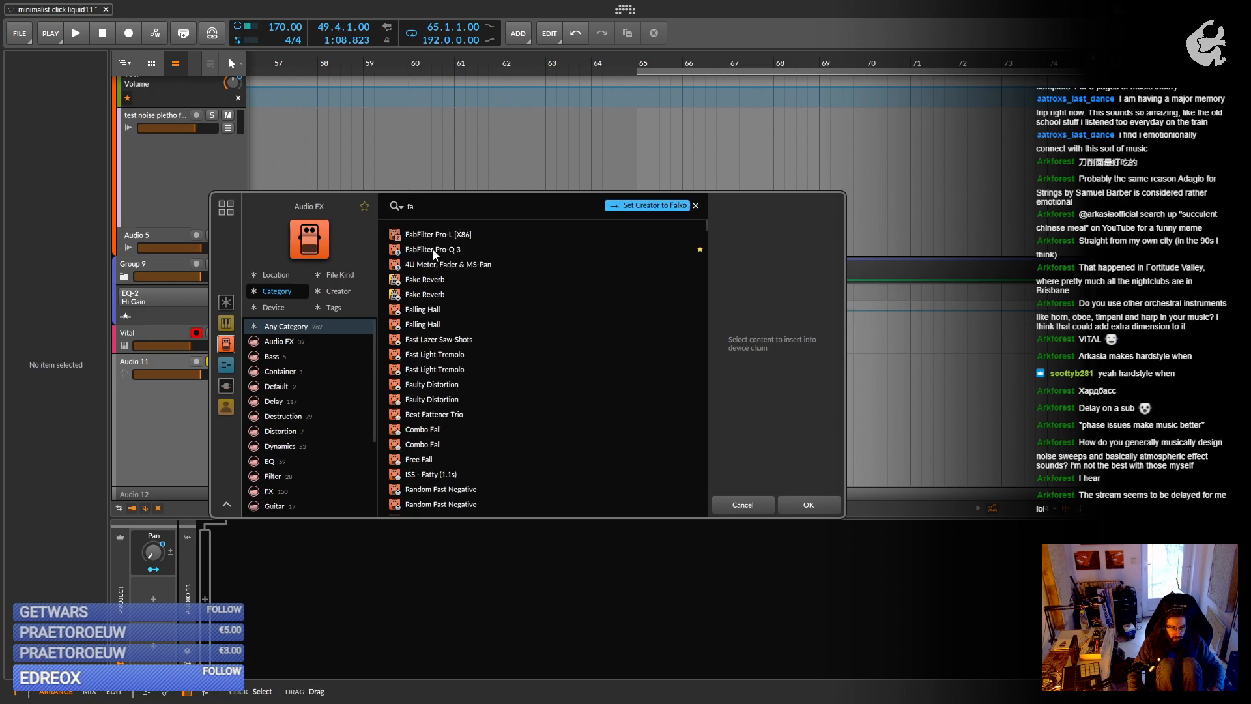
pyautogui.doubleClick(432, 249)
# Switch Pro-Q 3 to Linear Phase, add a 12 dB/oct low cut at 283.70 Hz and close the plug-in.
pyautogui.click(531, 538)
pyautogui.click(559, 579)
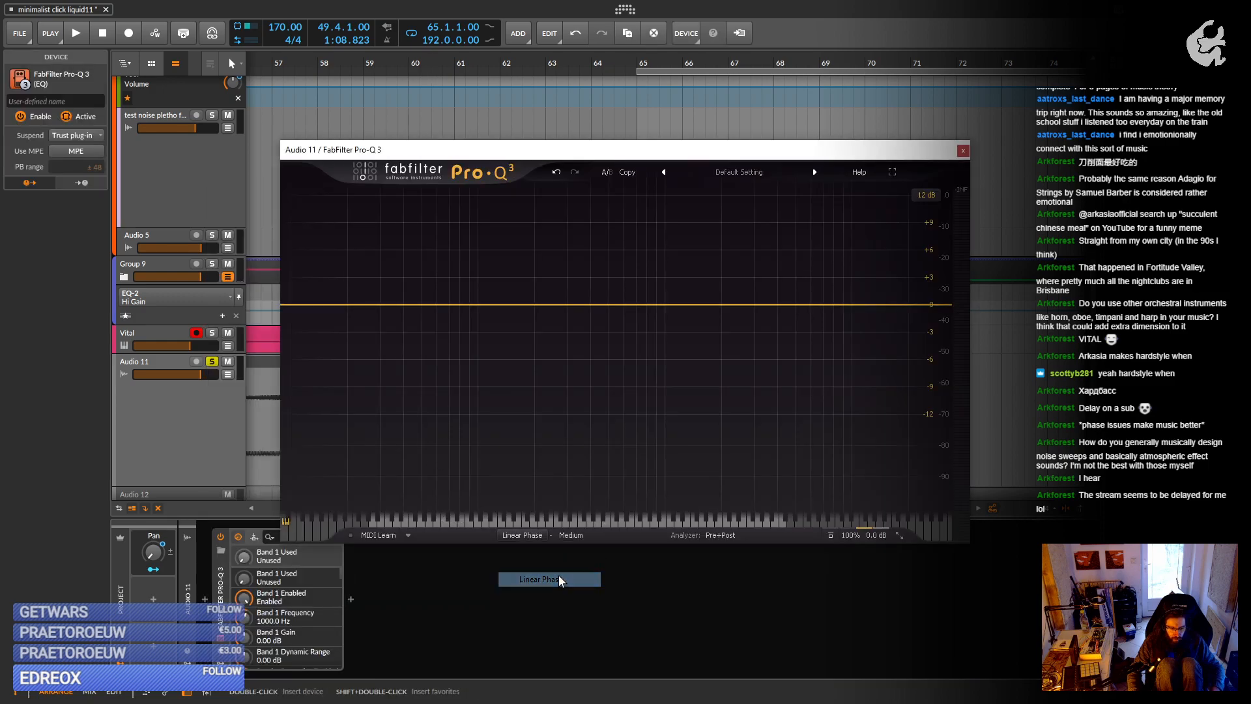
pyautogui.moveTo(316, 304); pyautogui.dragTo(564, 305)
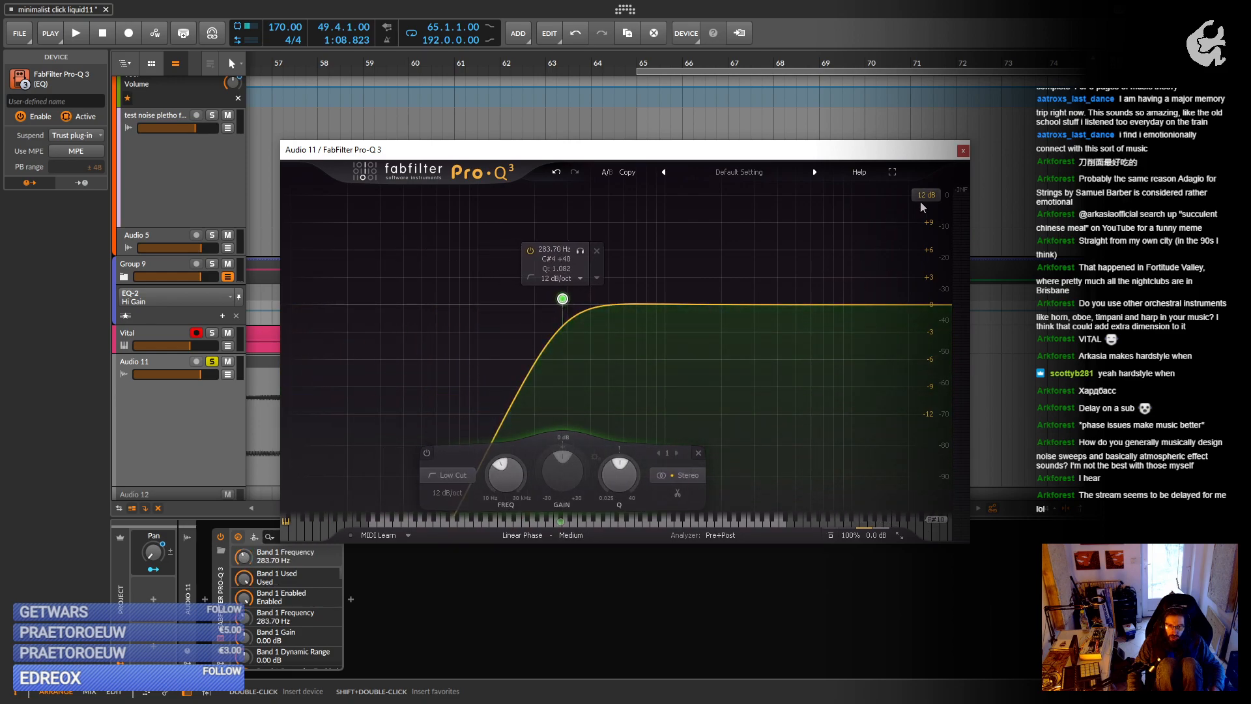
pyautogui.click(964, 151)
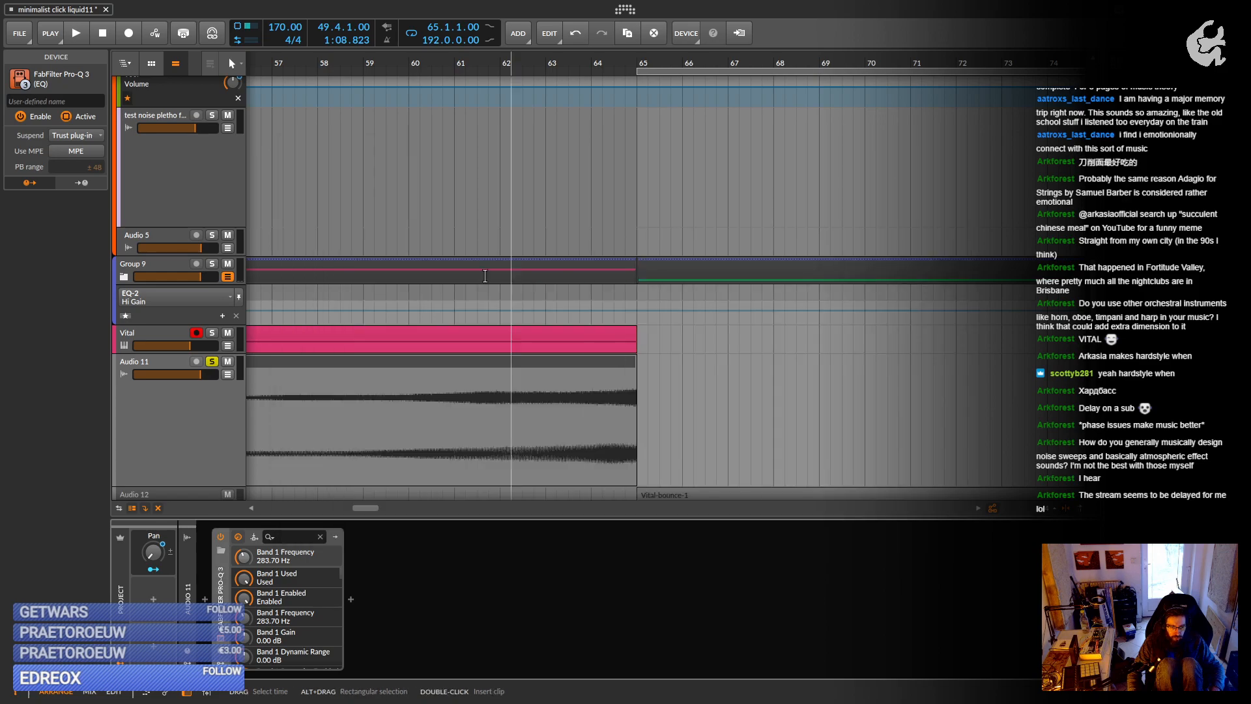
# Play the reversed Vital-bounce-2 clip from bar 51 and add a fade-in across its whole length.
pyautogui.click(398, 363)
pyautogui.moveTo(398, 362); pyautogui.dragTo(555, 306)
pyautogui.press('space')
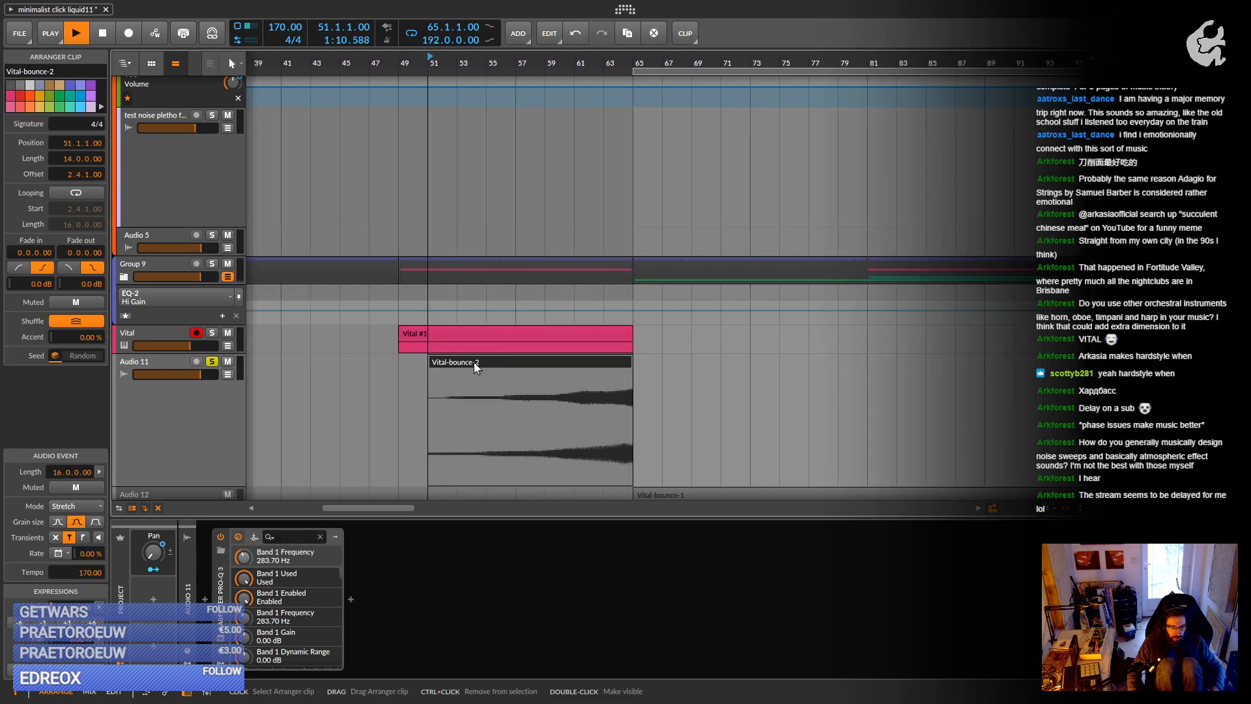
pyautogui.moveTo(434, 373); pyautogui.dragTo(643, 372)
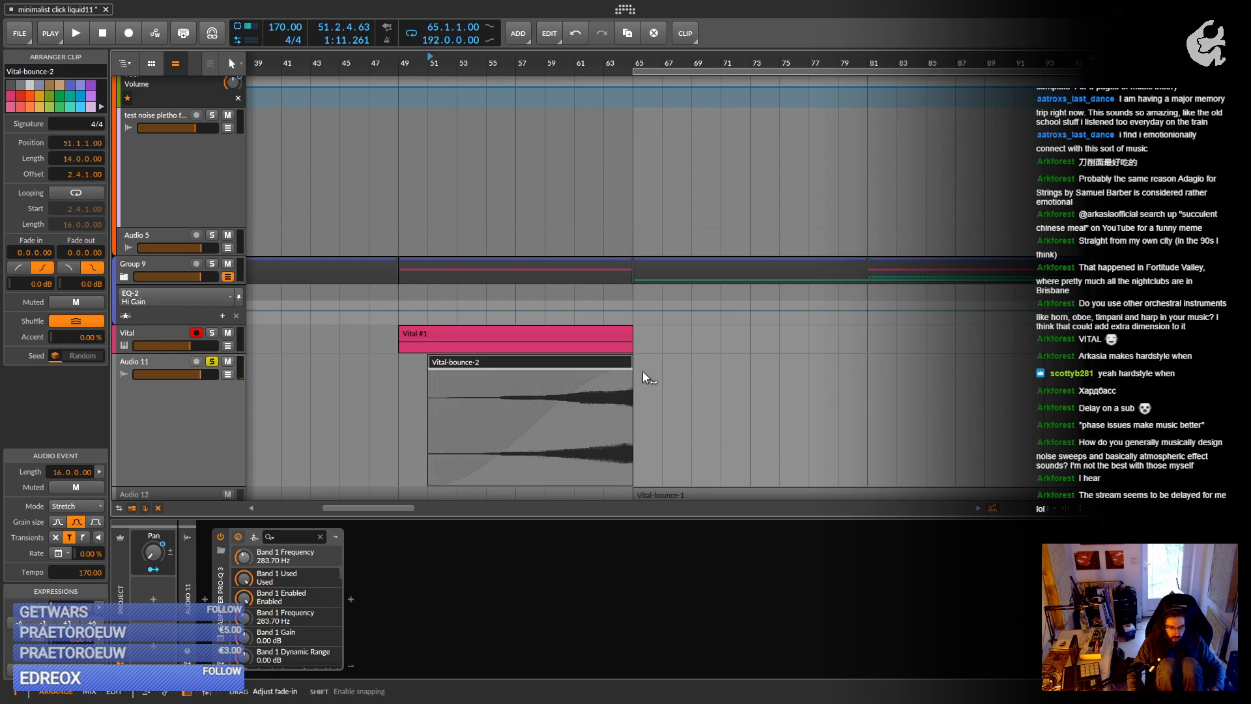
# Bend the fade-in curve of the reversed Vital-bounce-2 clip to -18.4 dB and take Audio 11 out of solo.
pyautogui.keyDown('alt'); pyautogui.moveTo(564, 407); pyautogui.dragTo(565, 450); pyautogui.keyUp('alt')
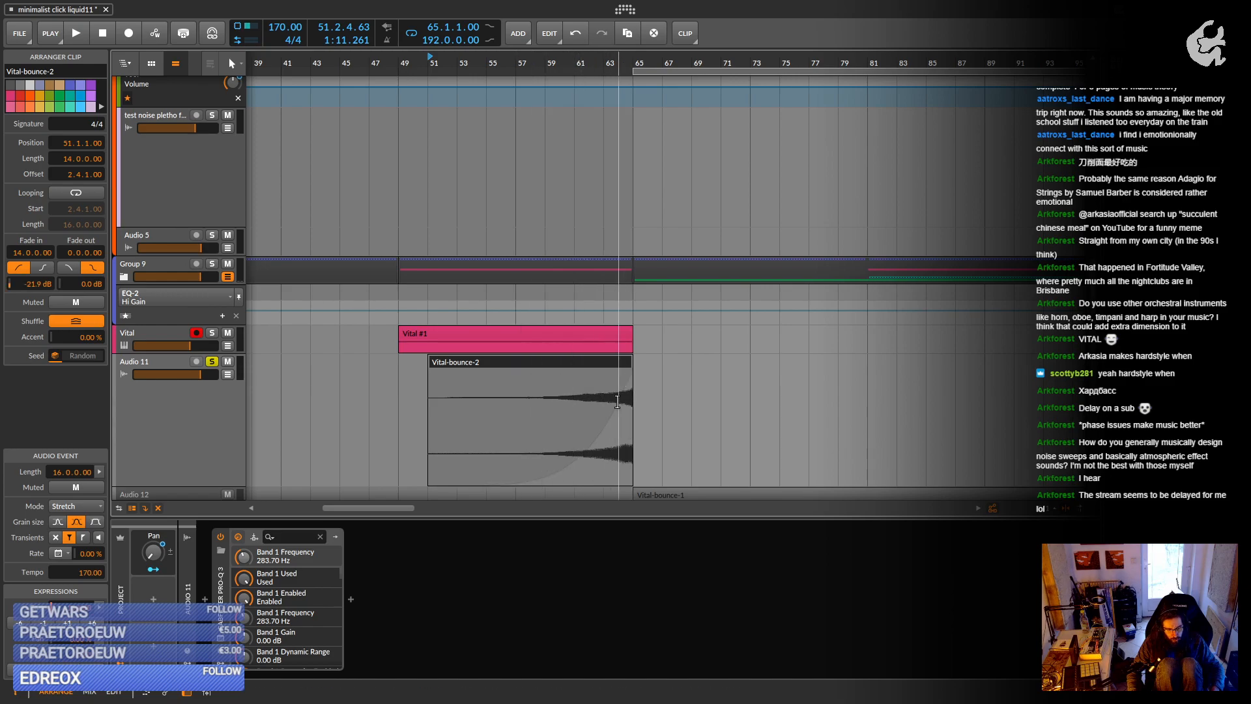
pyautogui.click(212, 362)
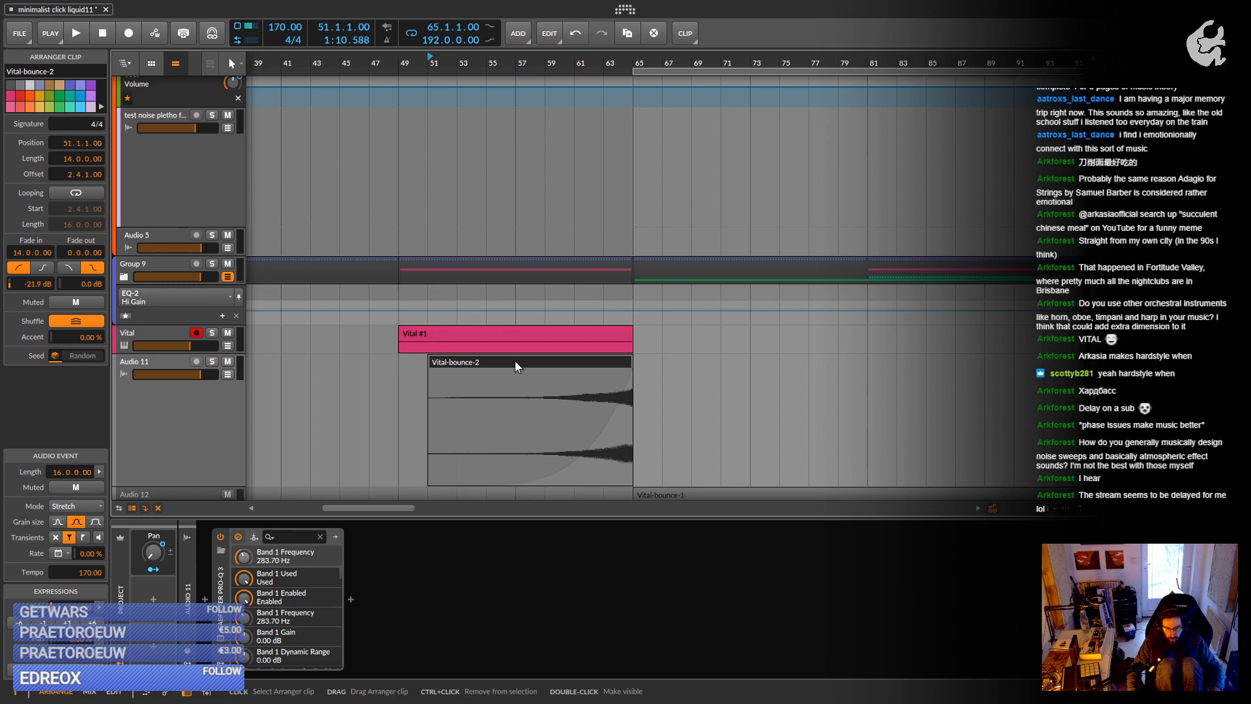
pyautogui.moveTo(605, 390); pyautogui.dragTo(605, 422)
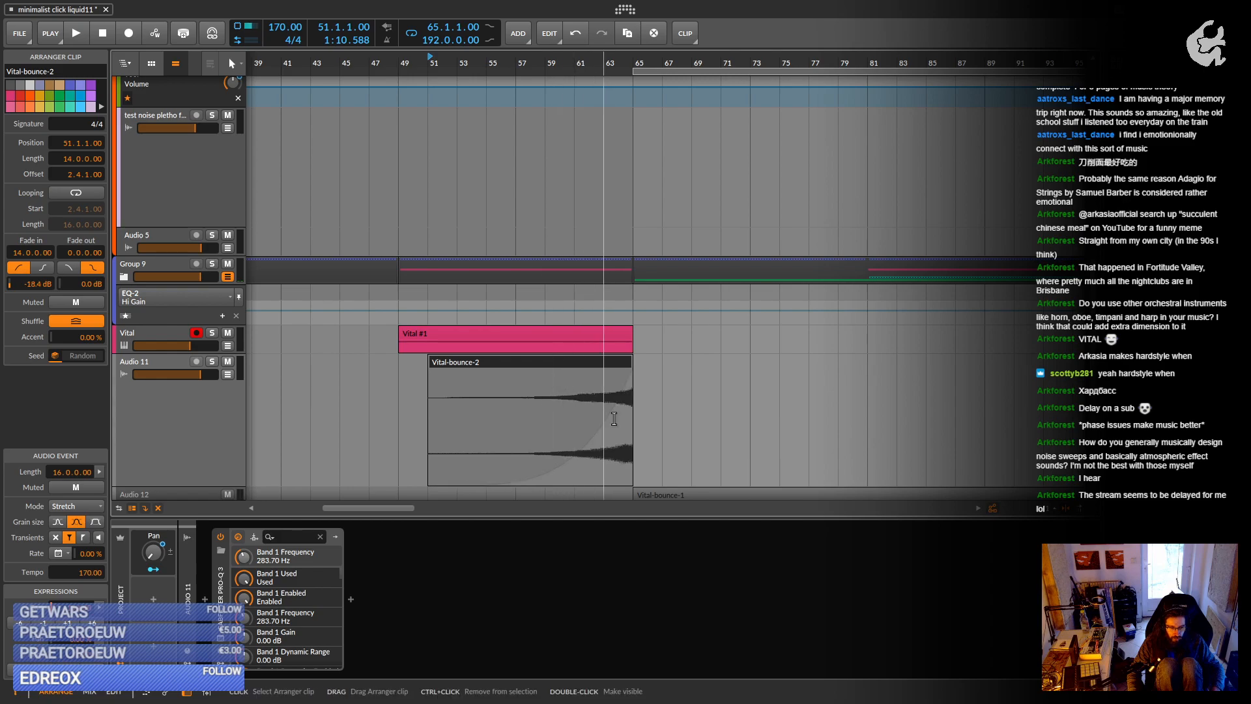
pyautogui.click(213, 363)
# Group the Vital and Audio 11 tracks together and fold the new group.
pyautogui.click(424, 334)
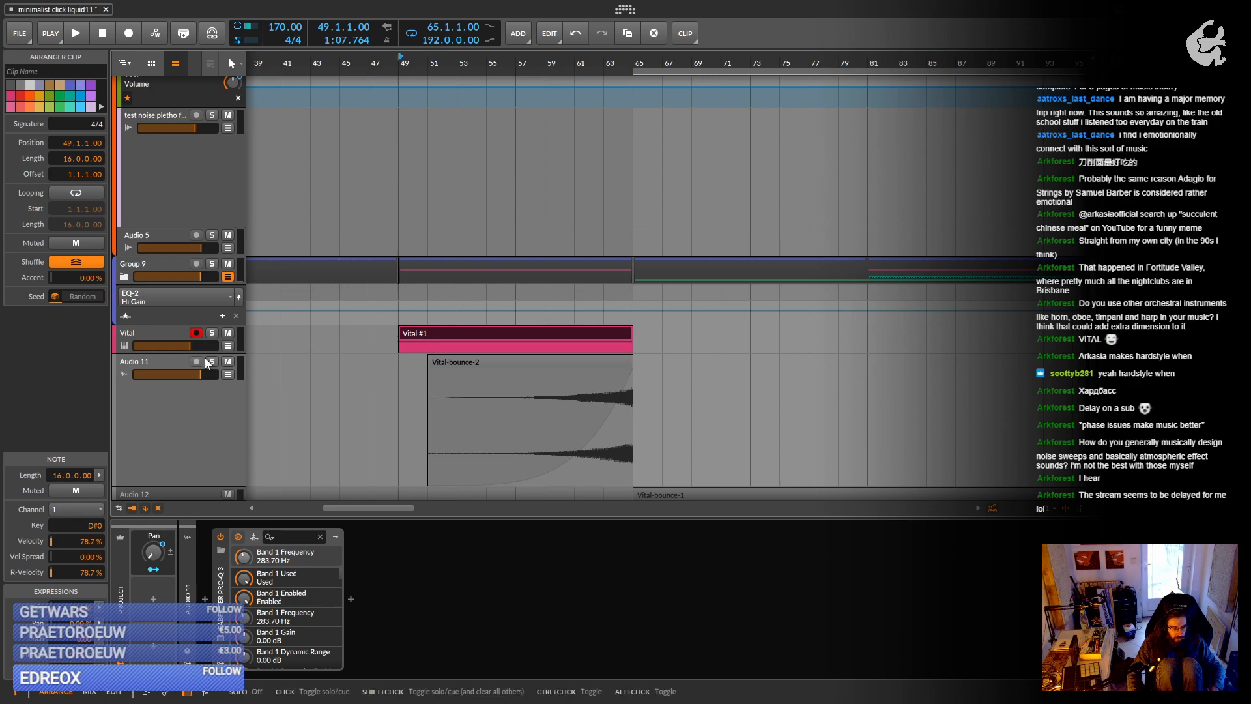
pyautogui.click(155, 338)
pyautogui.keyDown('shift'); pyautogui.click(146, 362); pyautogui.keyUp('shift')
pyautogui.rightClick(147, 362)
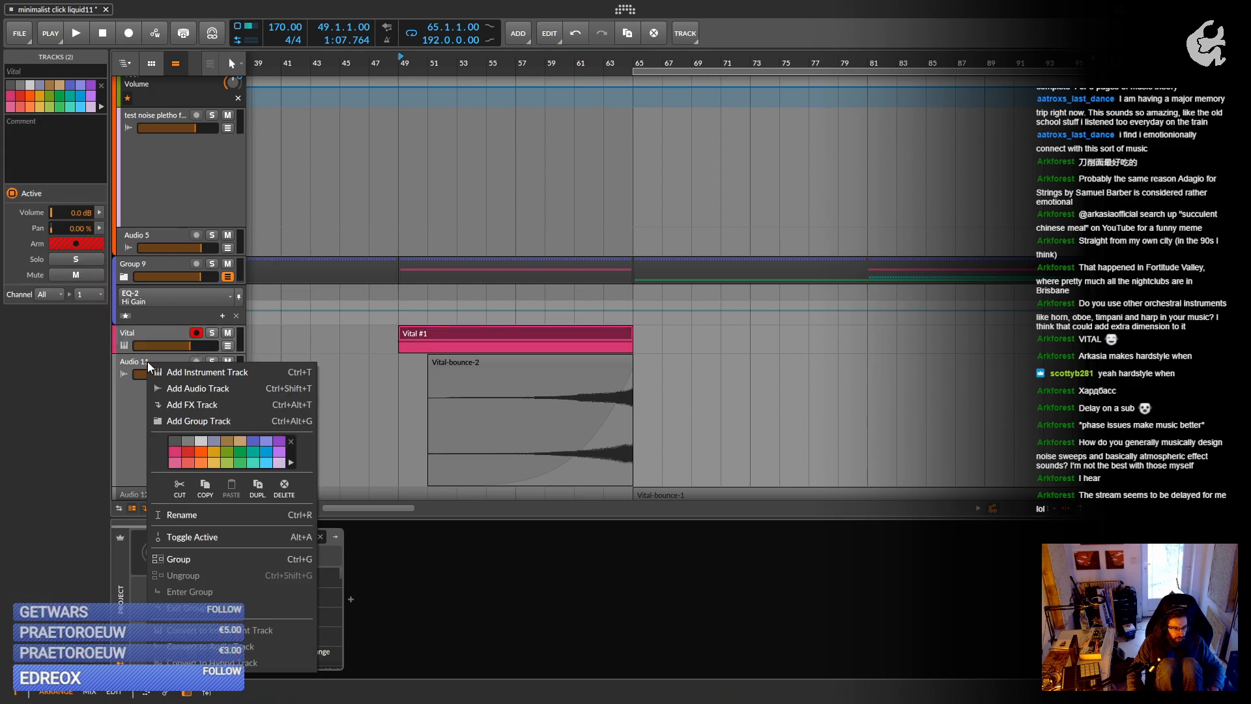
pyautogui.click(214, 557)
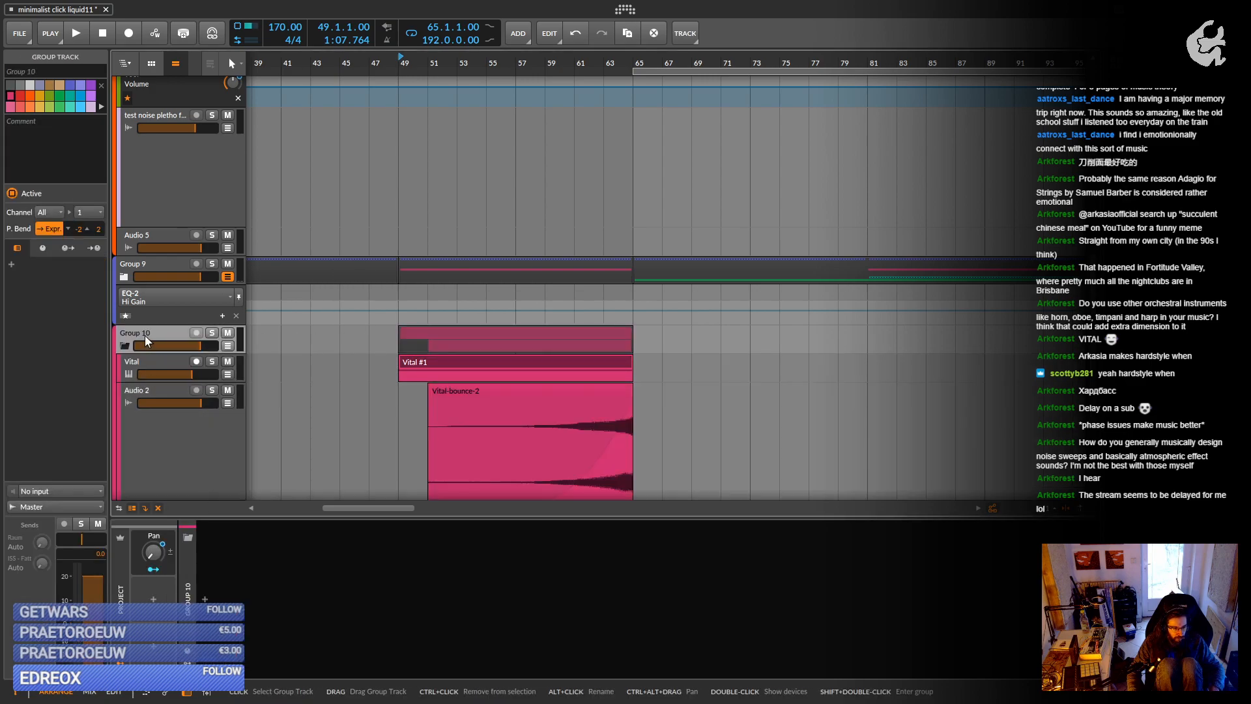
pyautogui.click(124, 346)
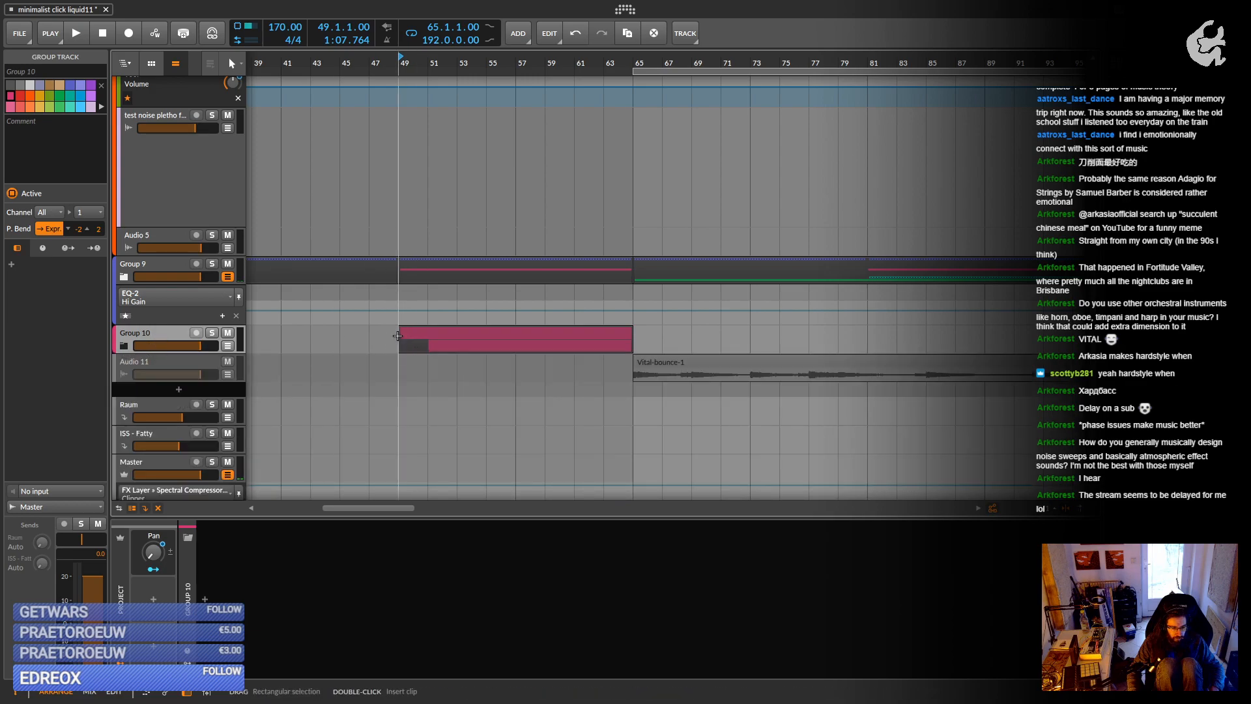
# Play the grouped low hit and reversed riser in the mix from bar 49, stopping after bar 51.
pyautogui.click(430, 342)
pyautogui.press('space')
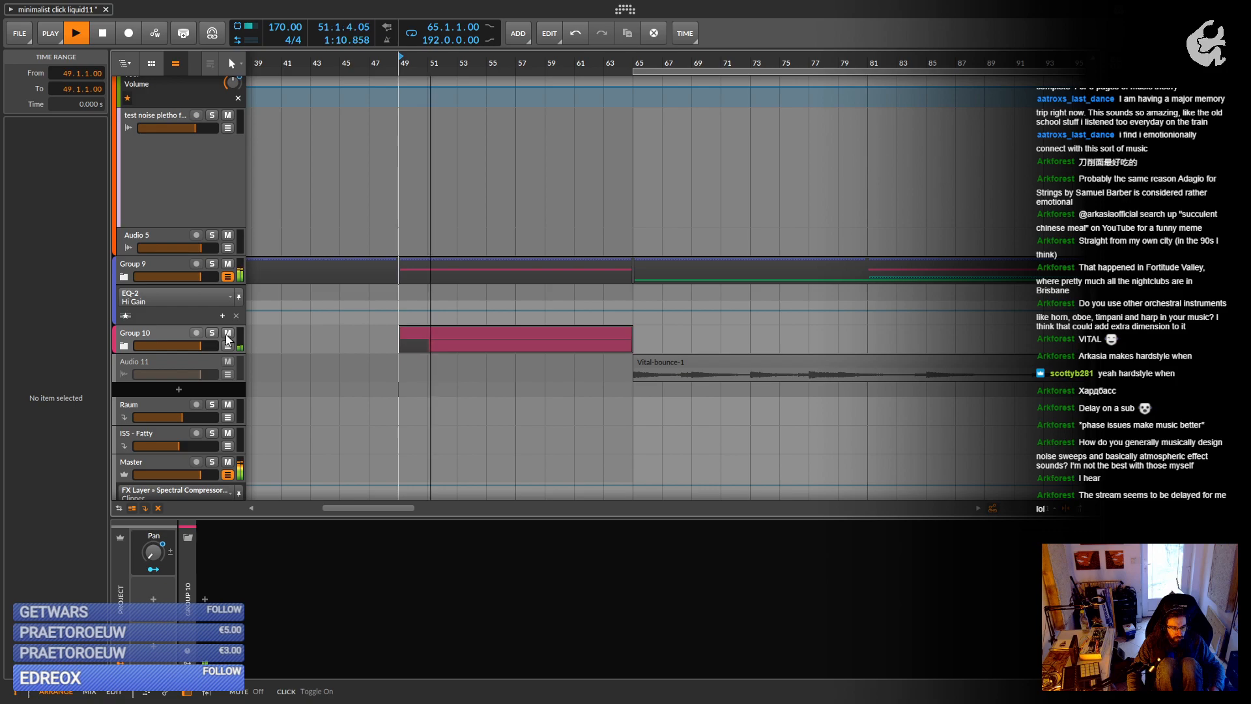
pyautogui.press('space')
# Unfold the new group and lower the Delay mix in the Vital synth's effects to 36%.
pyautogui.click(123, 346)
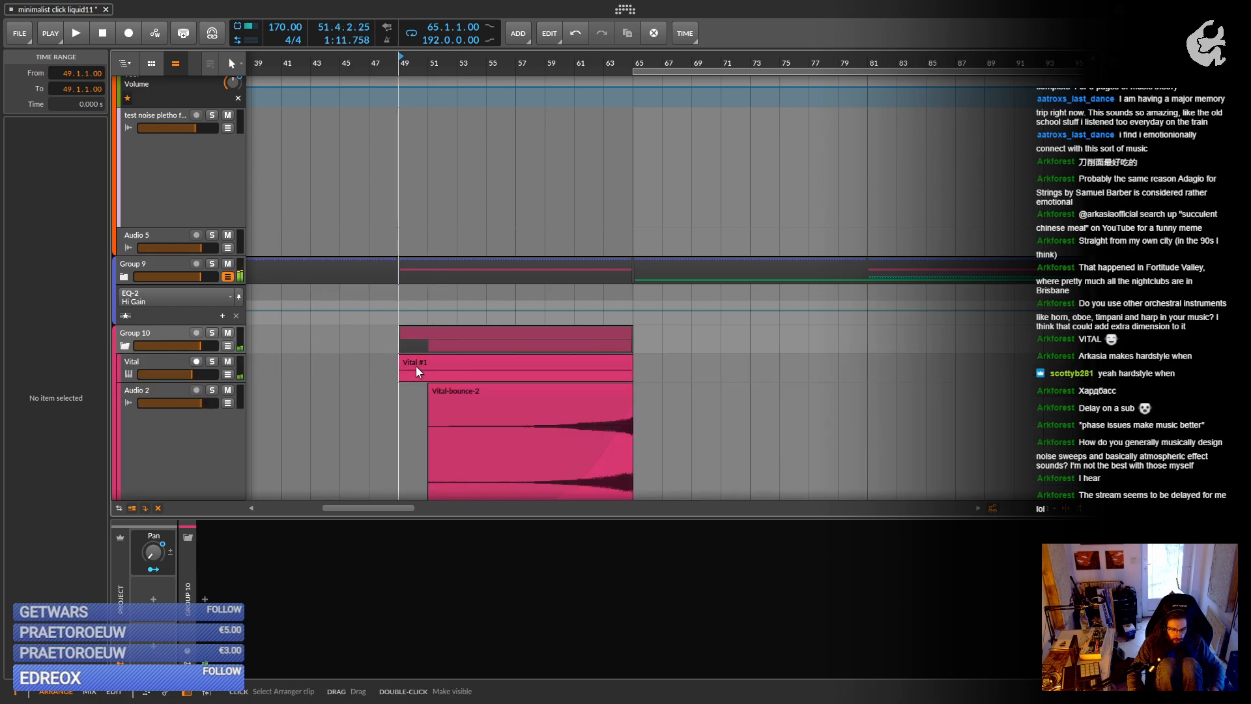
pyautogui.click(417, 361)
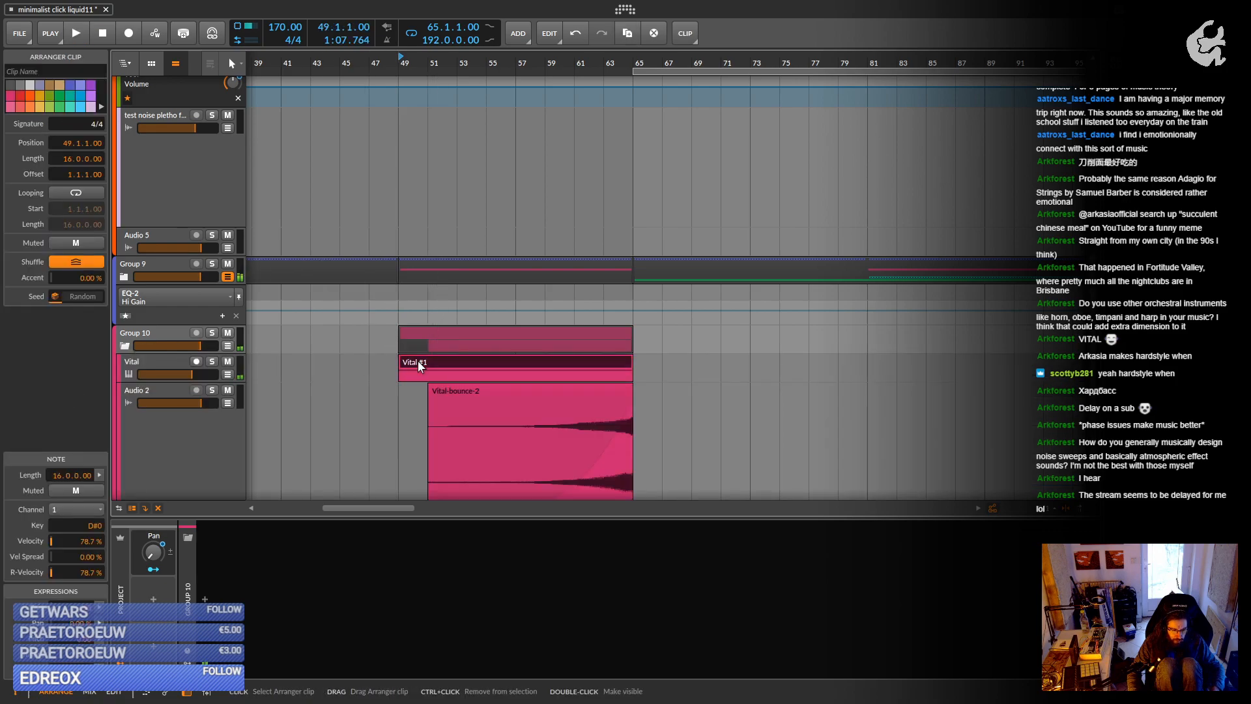
pyautogui.doubleClick(166, 333)
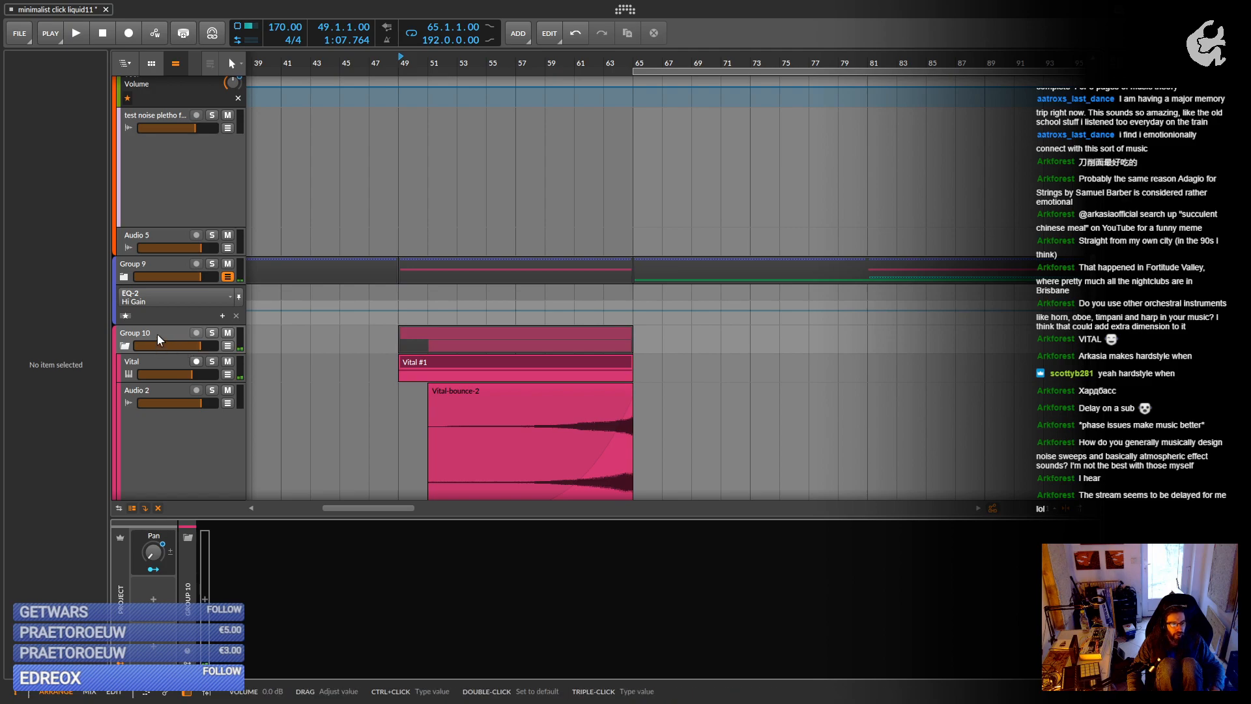
pyautogui.click(155, 358)
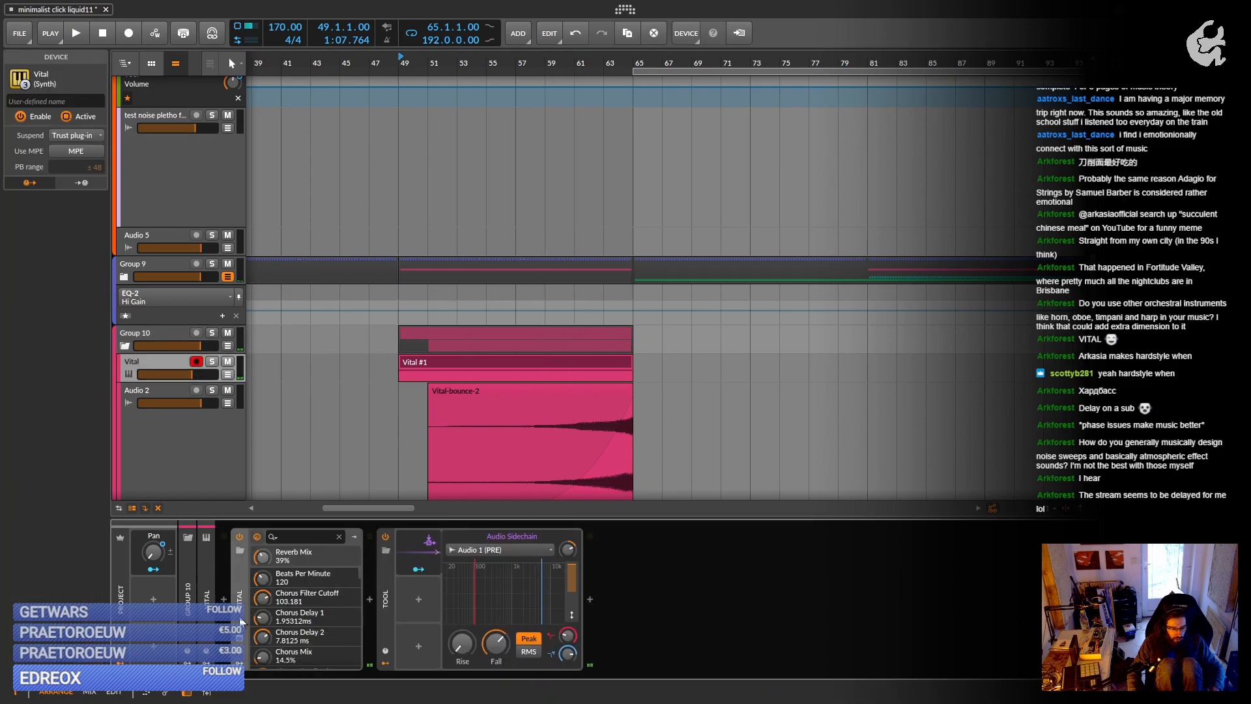
pyautogui.click(241, 638)
pyautogui.click(333, 122)
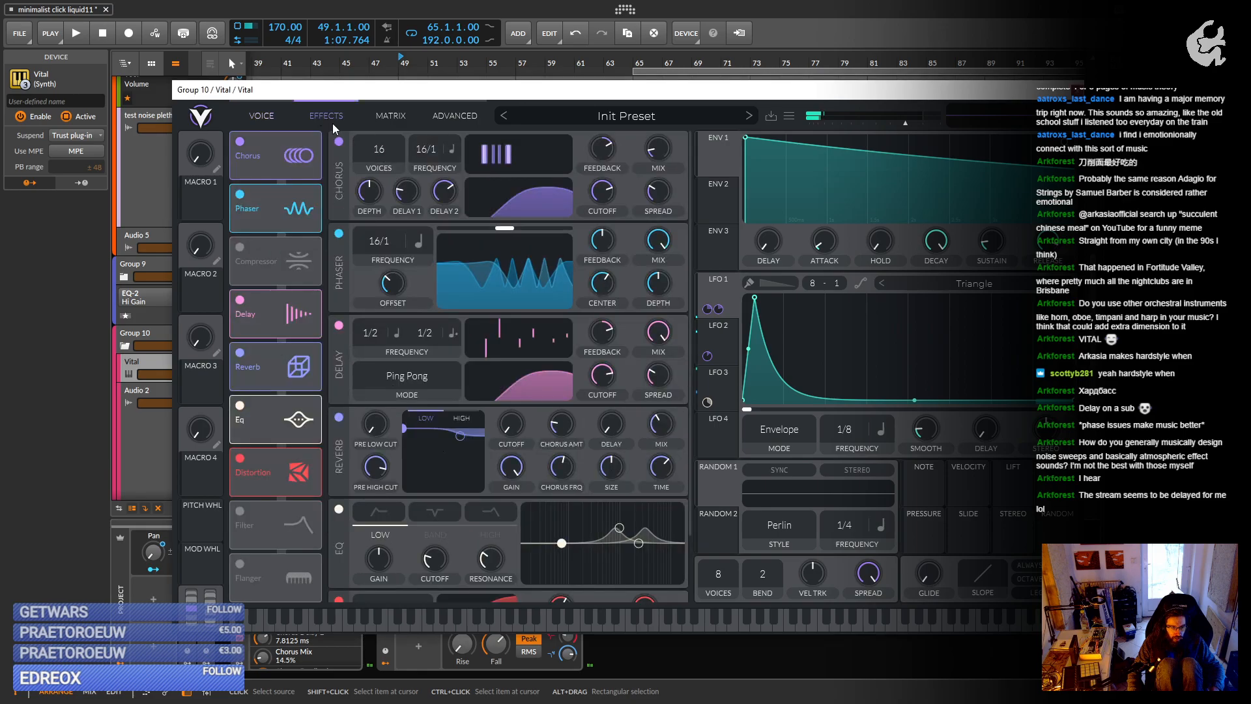
pyautogui.moveTo(658, 331); pyautogui.dragTo(660, 418)
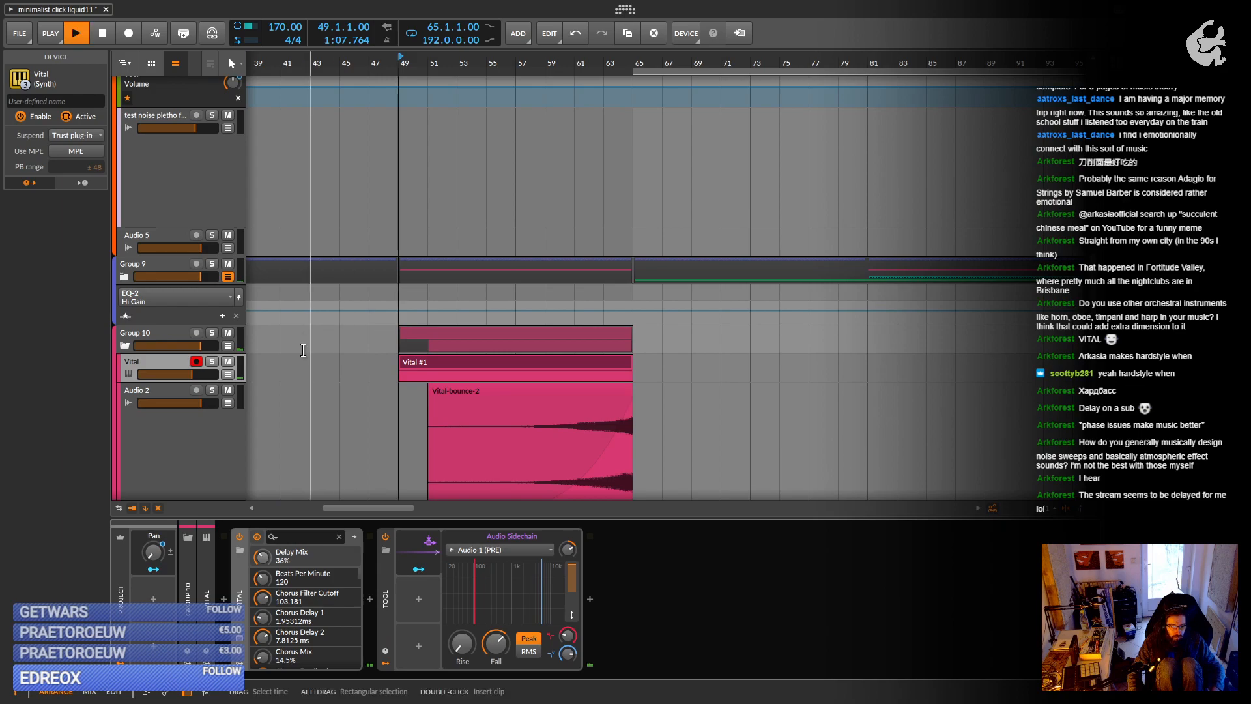
# Play the mix from bar 49 to hear the hit and riser while reviewing the other tracks and the unfolded group.
pyautogui.press('space')
pyautogui.click(197, 361)
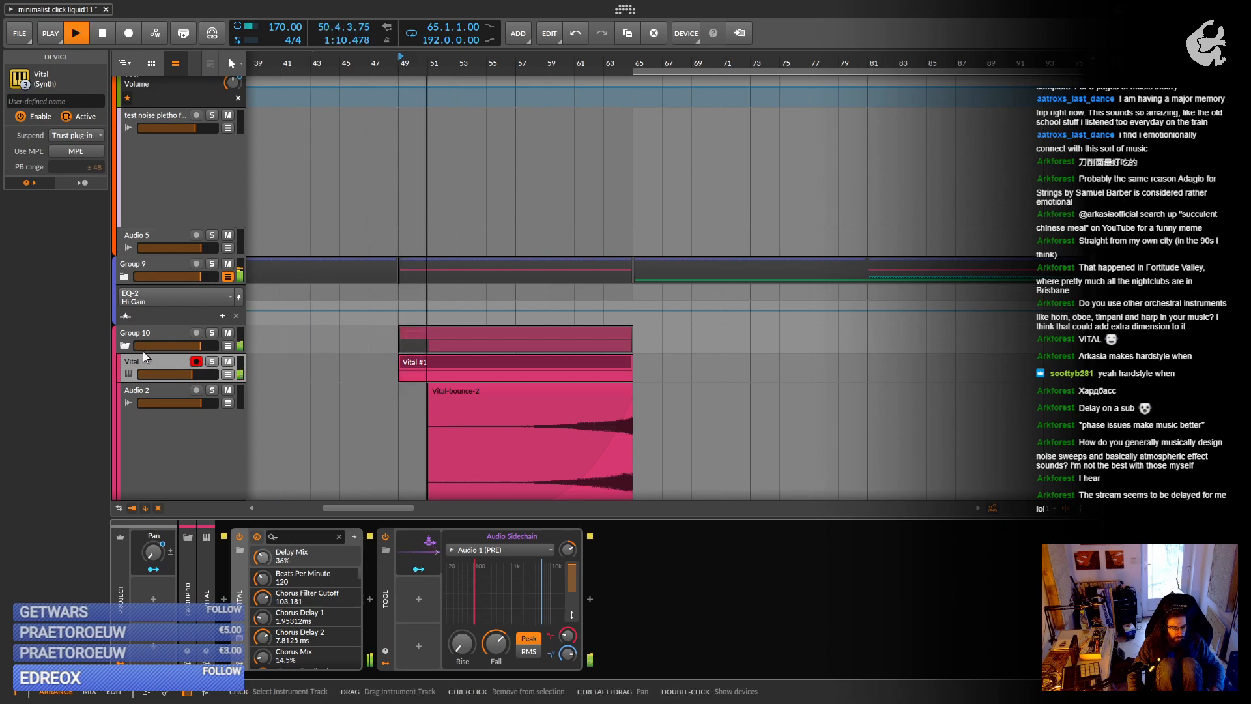
pyautogui.click(124, 346)
pyautogui.scroll(3, 392, 385)
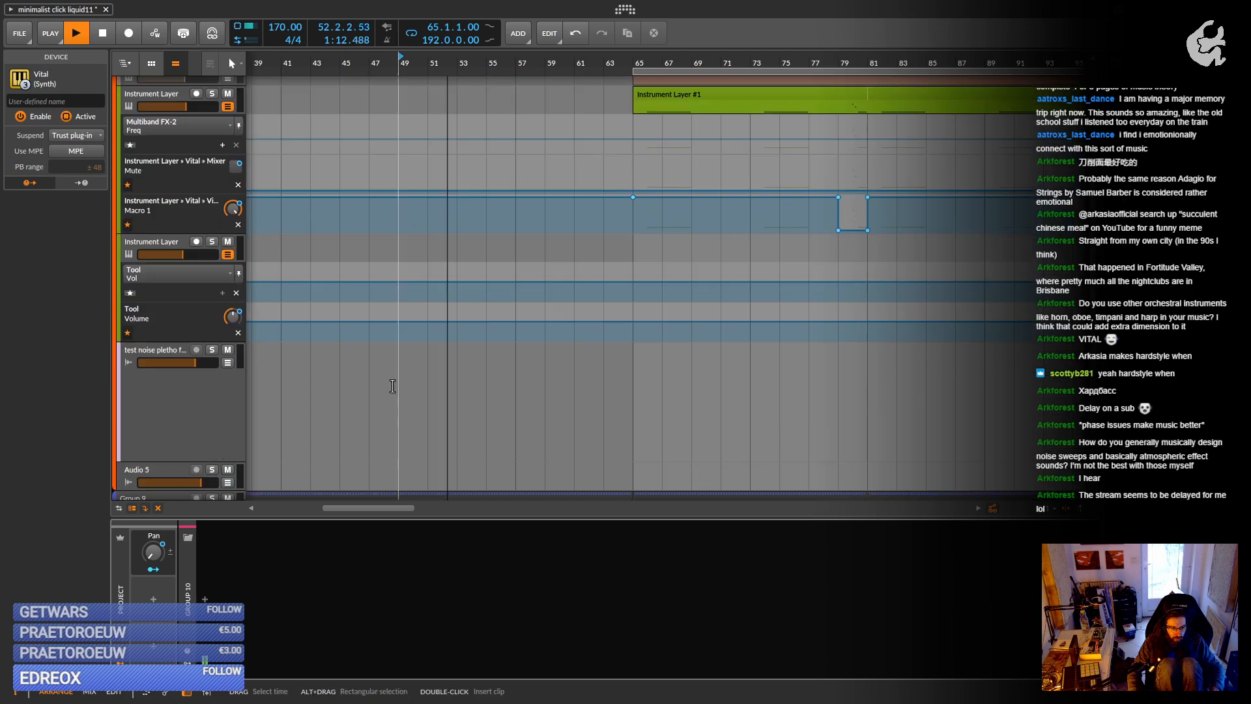
pyautogui.scroll(6, 393, 386)
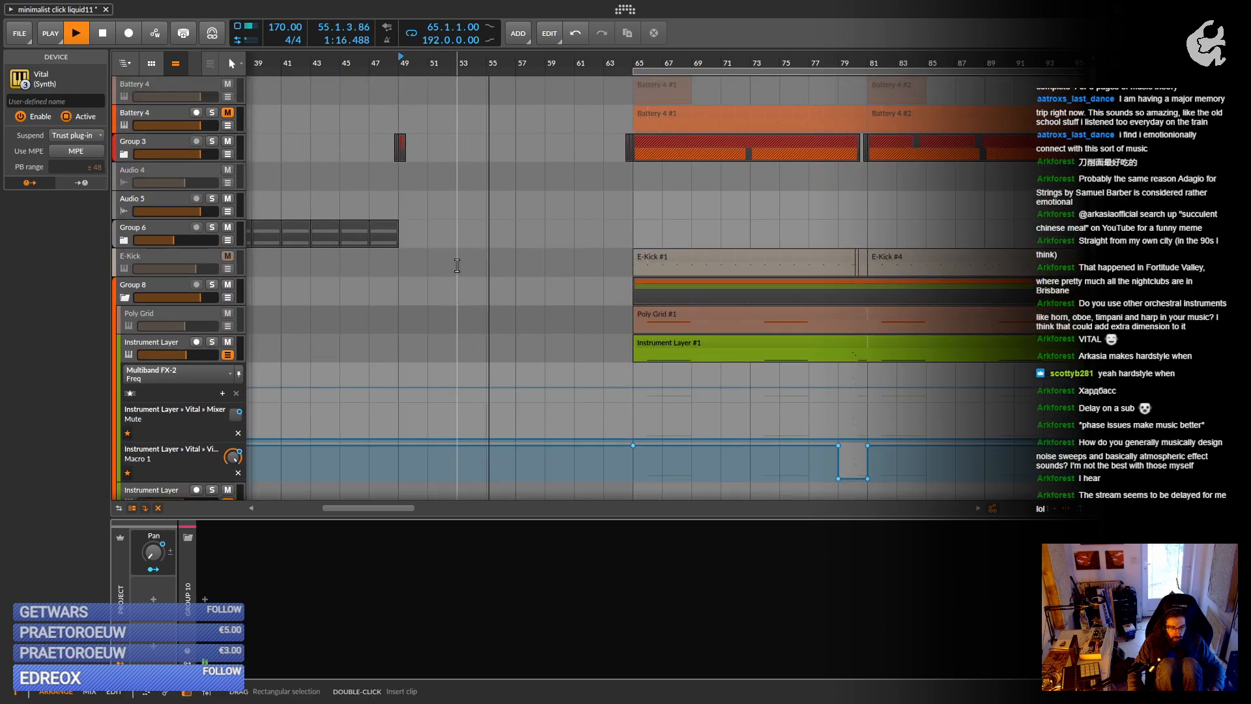
pyautogui.scroll(-10, 462, 262)
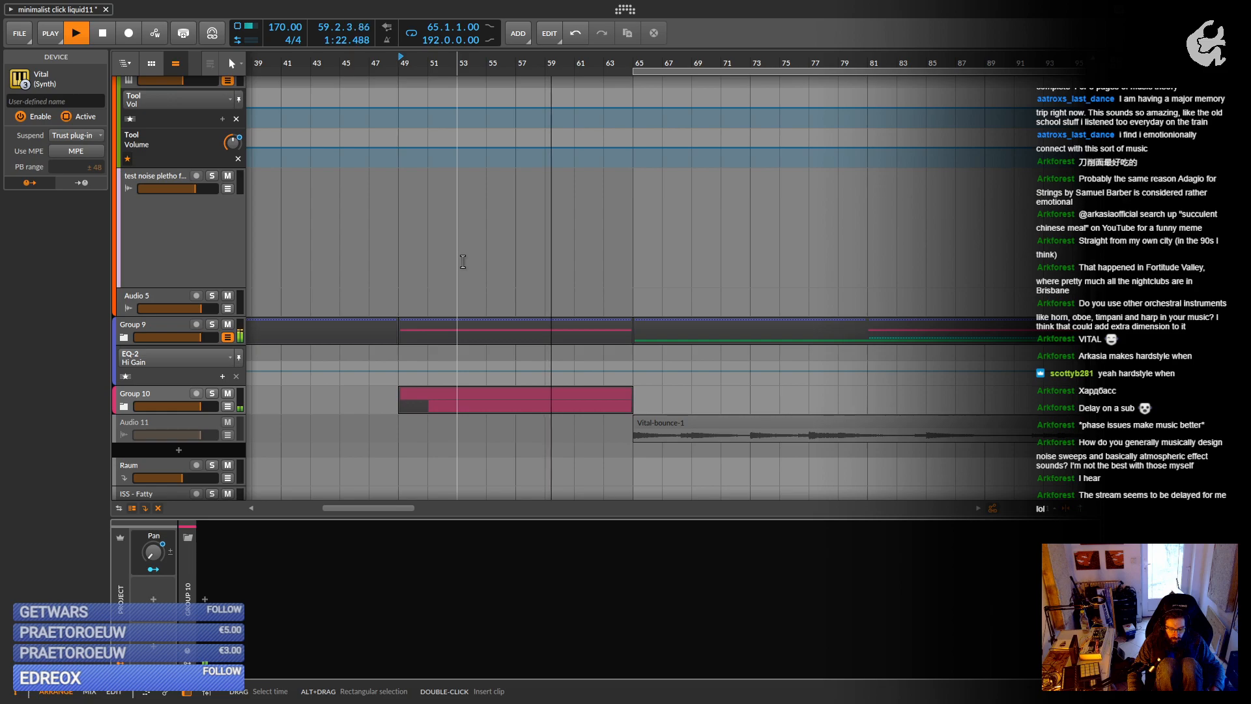
pyautogui.click(150, 392)
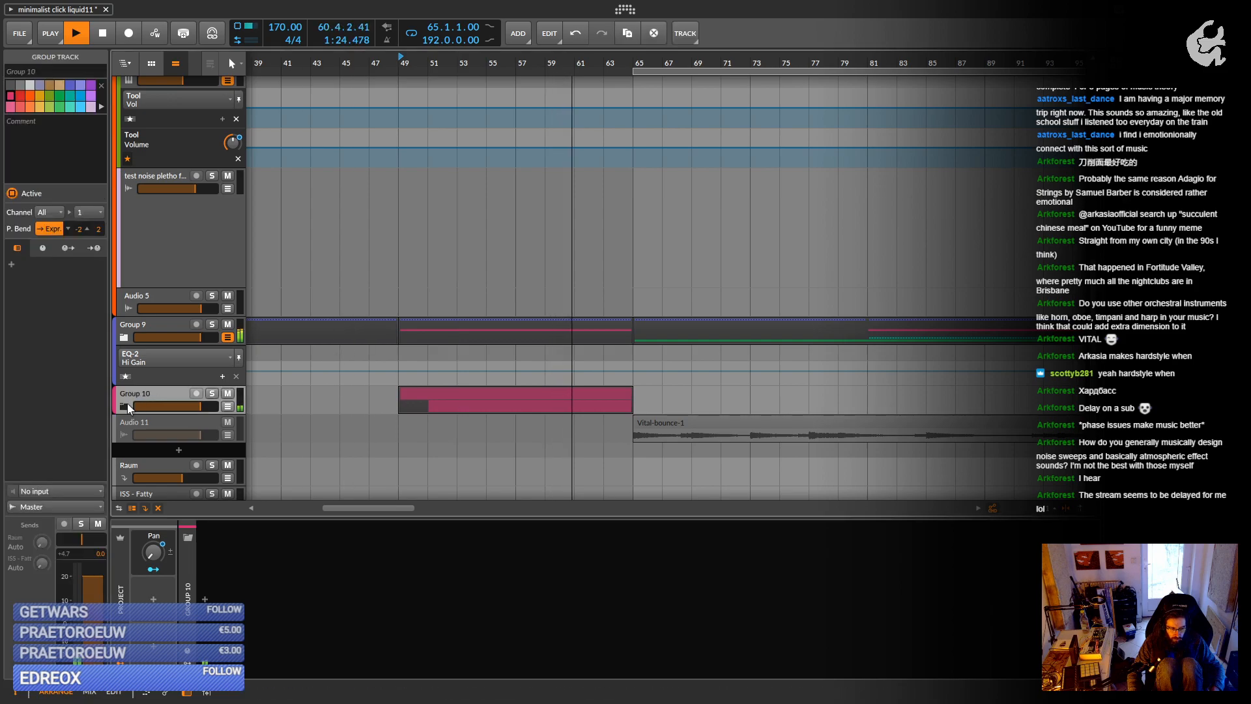
pyautogui.click(124, 406)
pyautogui.scroll(-3, 197, 401)
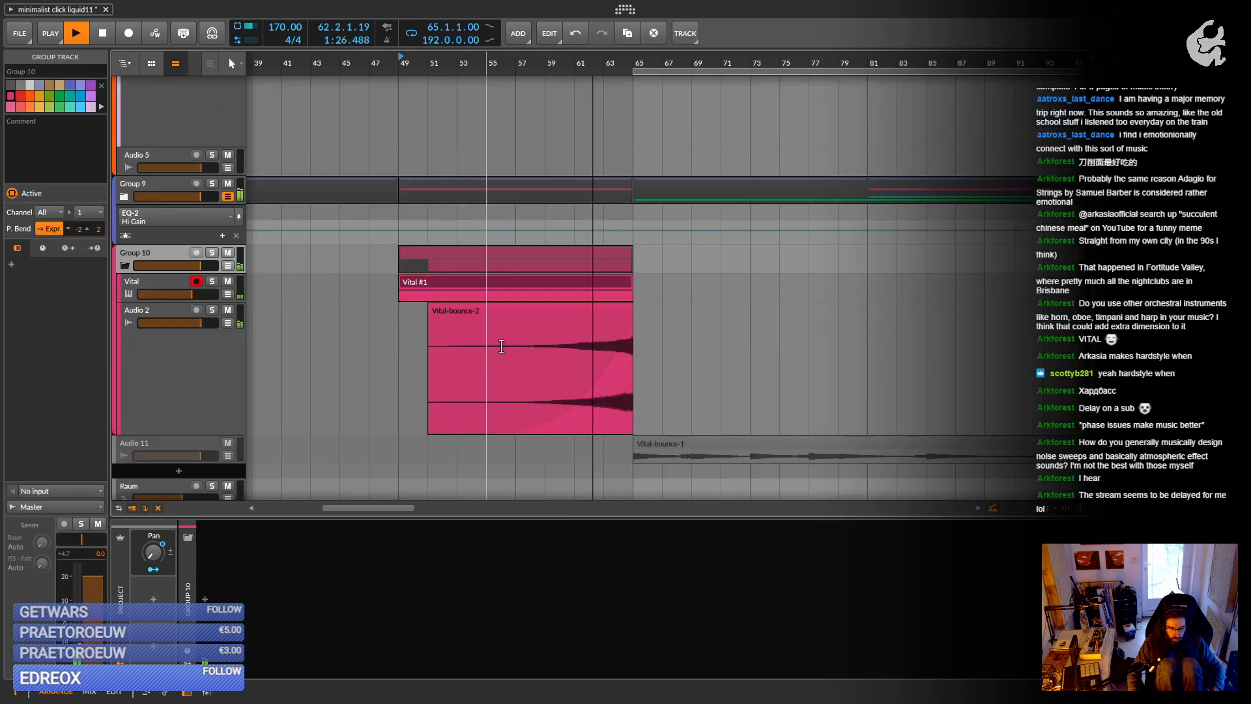
# Trim the start of the Vital-bounce-2 clip to bar 61 and bend its fade-in curve to about -20 dB.
pyautogui.click(503, 311)
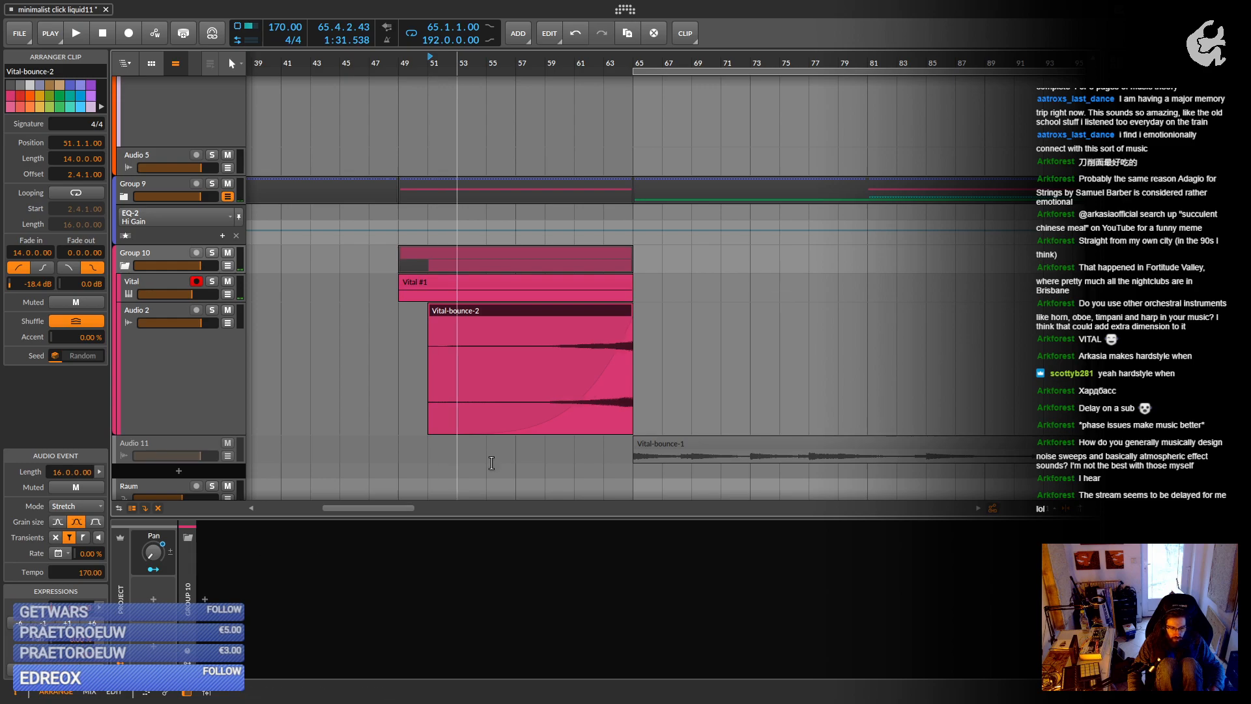
pyautogui.moveTo(596, 396); pyautogui.dragTo(595, 415)
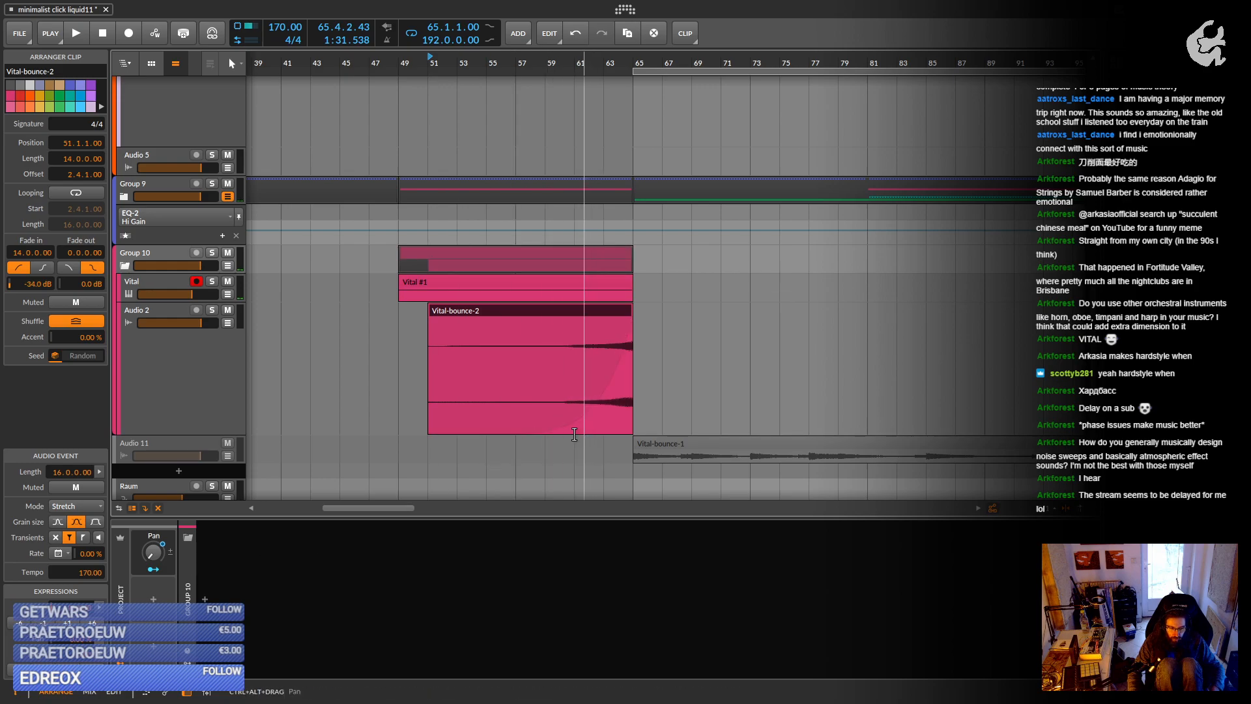
pyautogui.moveTo(428, 309); pyautogui.dragTo(574, 309)
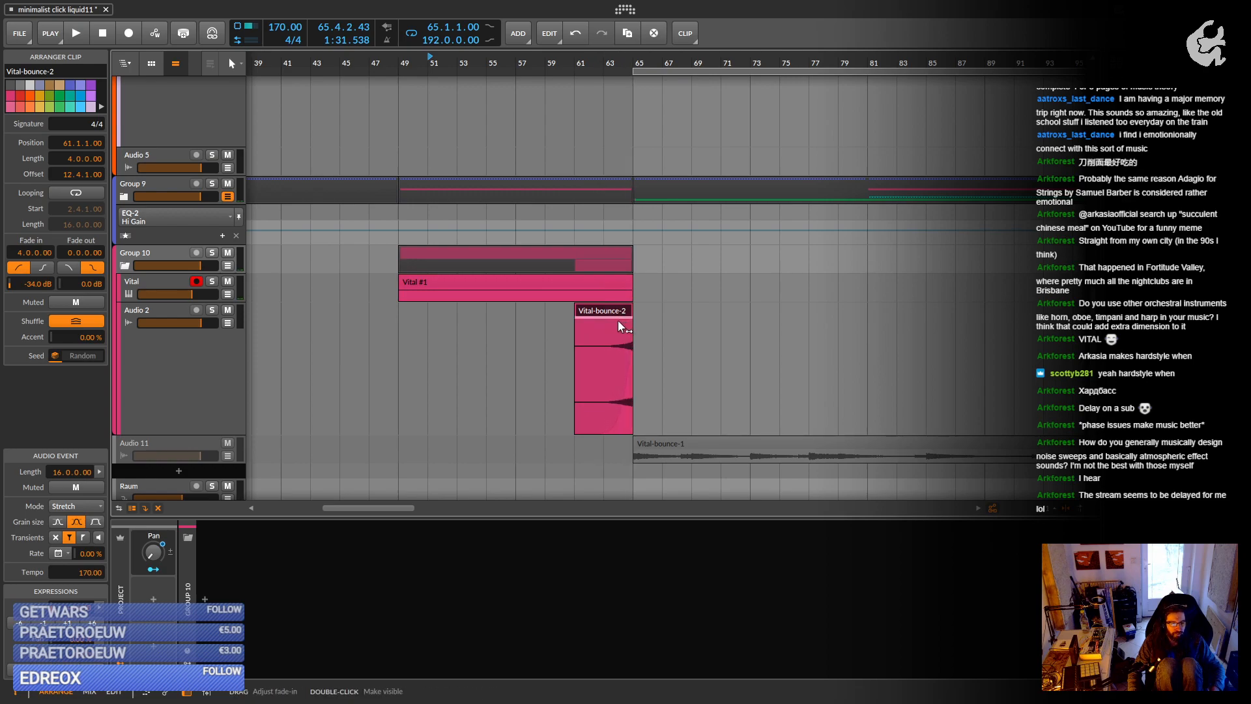
pyautogui.moveTo(618, 319)
pyautogui.mouseDown()
pyautogui.moveTo(596, 319)
pyautogui.moveTo(616, 318)
pyautogui.mouseUp()
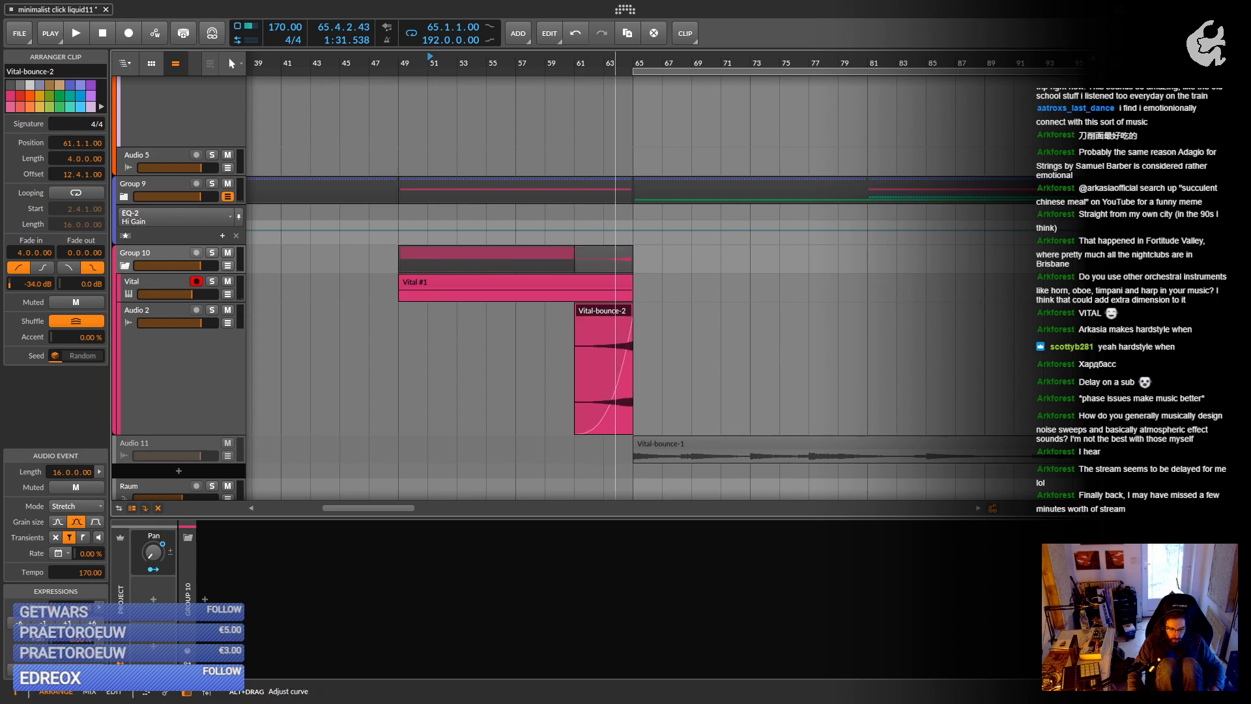
pyautogui.moveTo(616, 408); pyautogui.dragTo(615, 384)
# Set the play position to bar 61 and bounce the Vital-bounce-2 clip in place.
pyautogui.press('space')
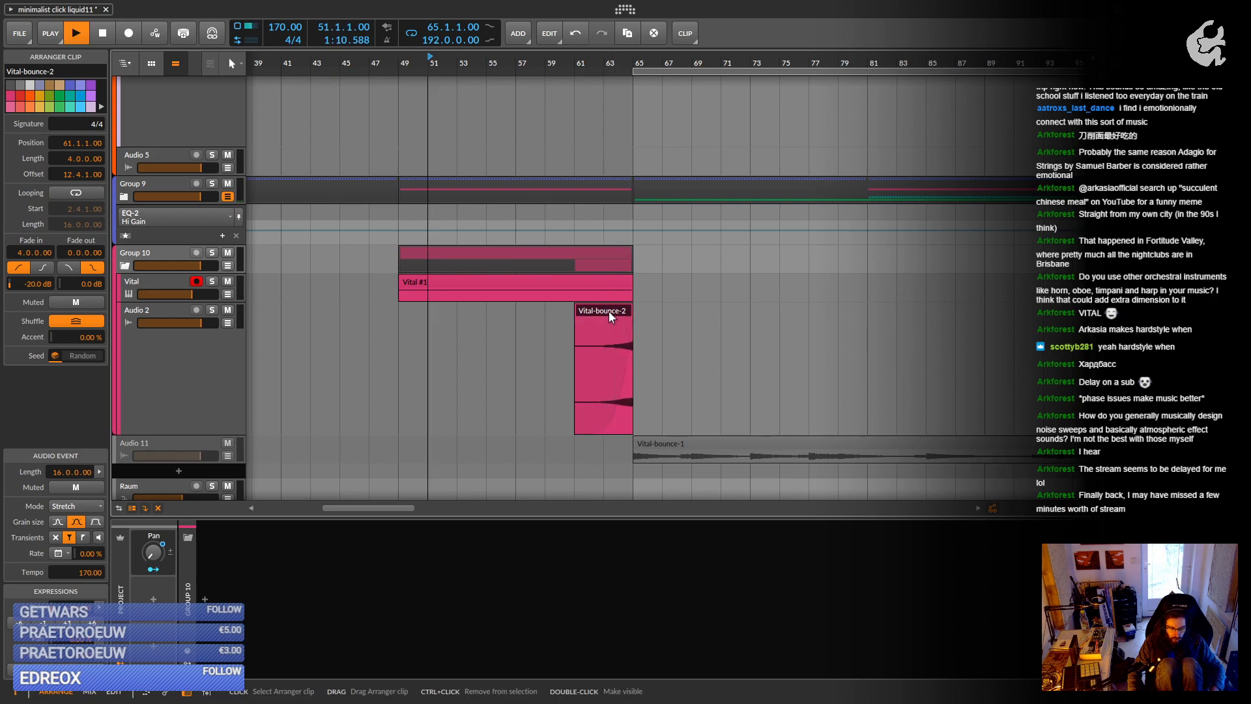
pyautogui.press('space')
pyautogui.click(581, 63)
pyautogui.rightClick(602, 322)
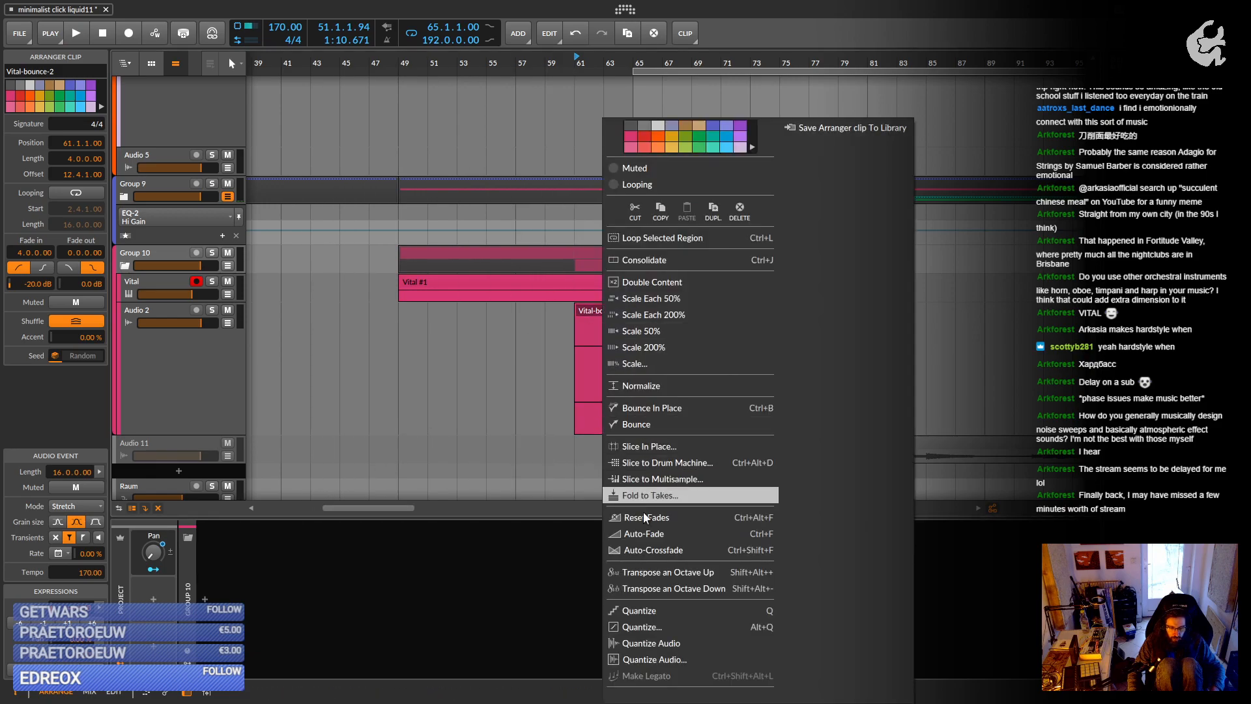
pyautogui.click(663, 408)
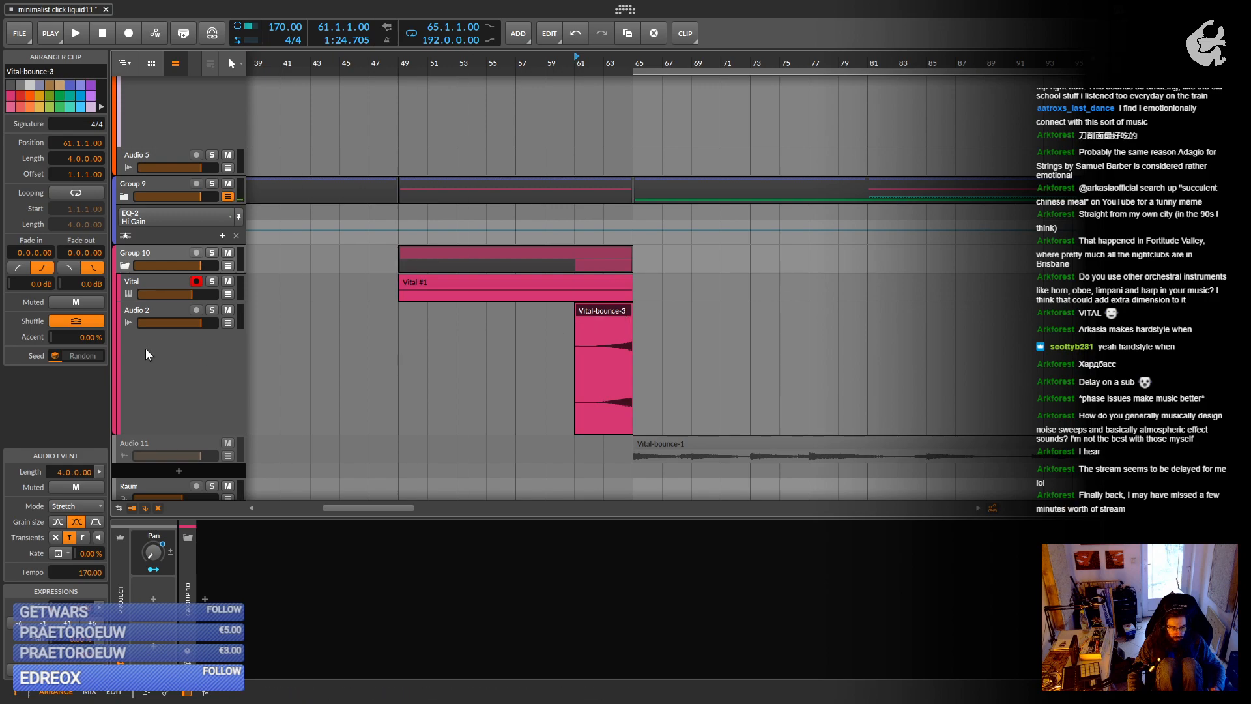
# Remove FabFilter Pro-Q 3 from the Audio 2 track and set the Vital-bounce-3 clip's stretch mode to Elastique Pro.
pyautogui.click(155, 308)
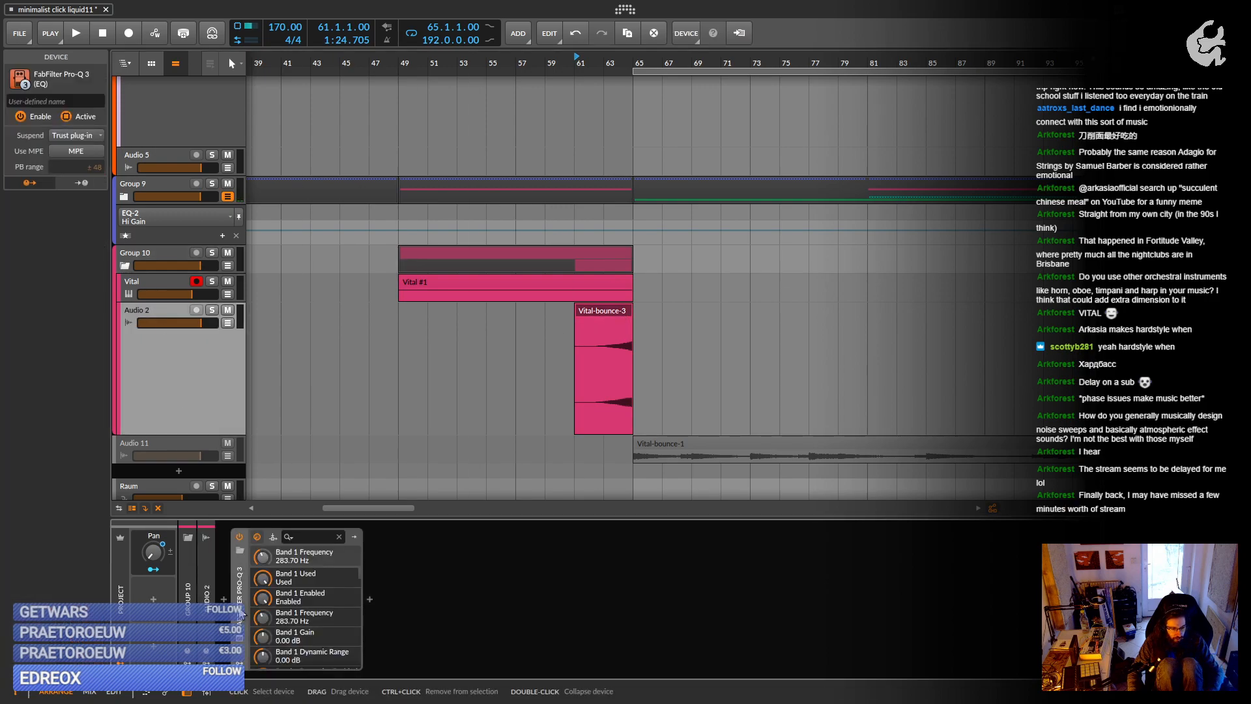
pyautogui.press('Delete')
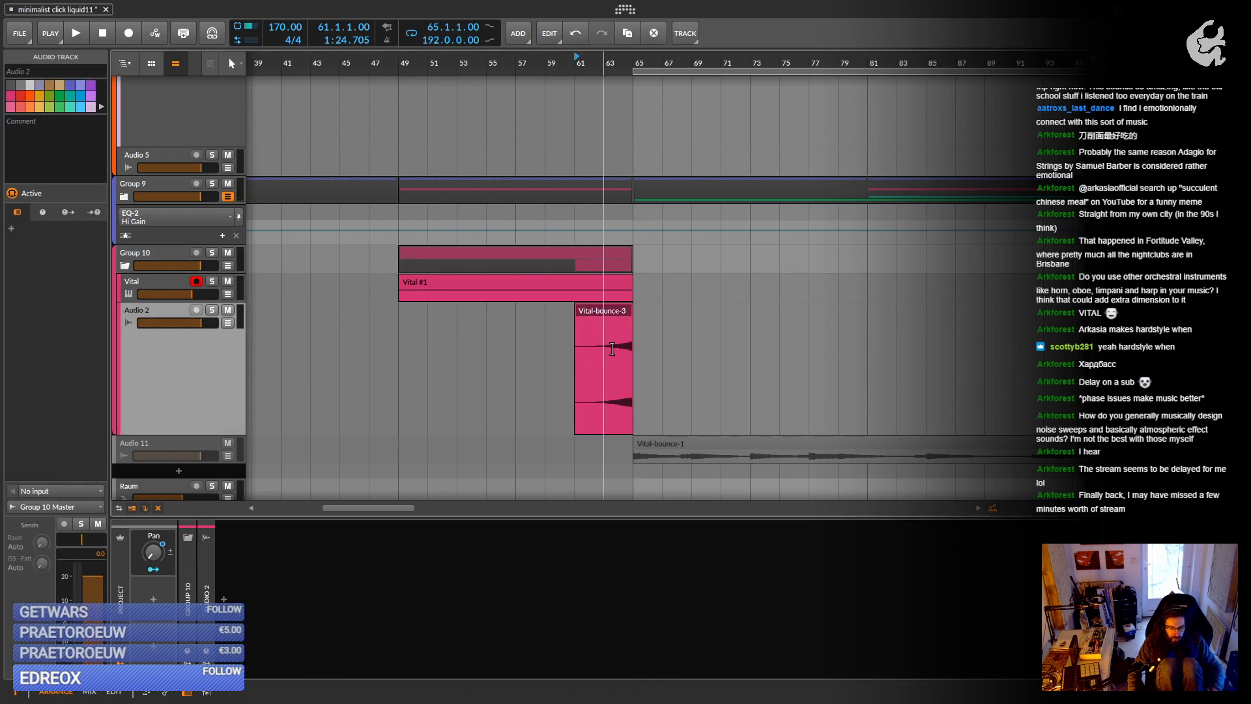
pyautogui.click(610, 313)
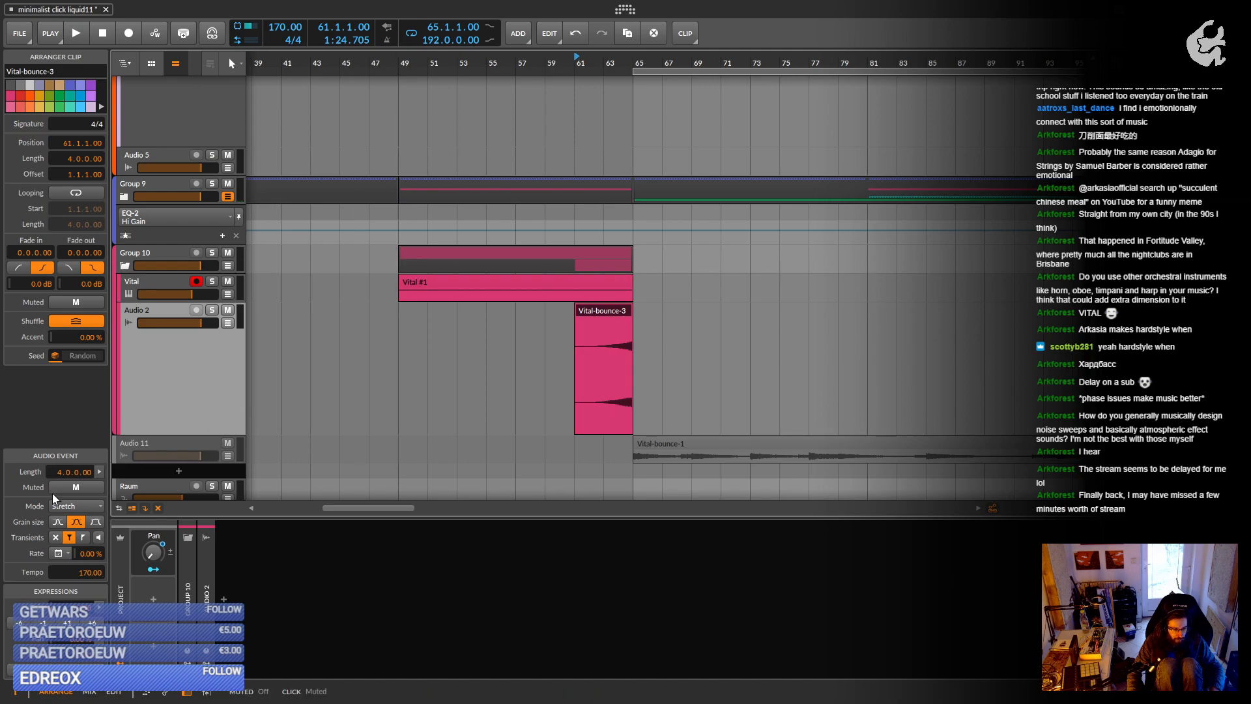
pyautogui.click(72, 506)
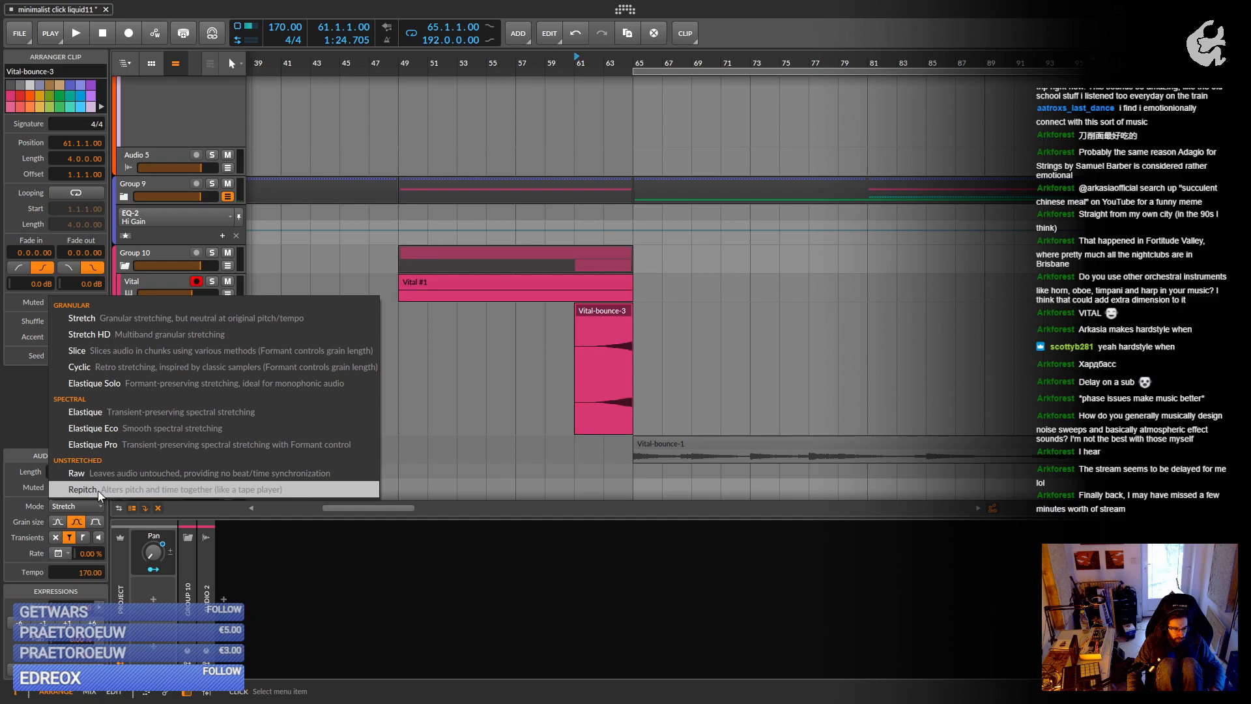
pyautogui.click(92, 444)
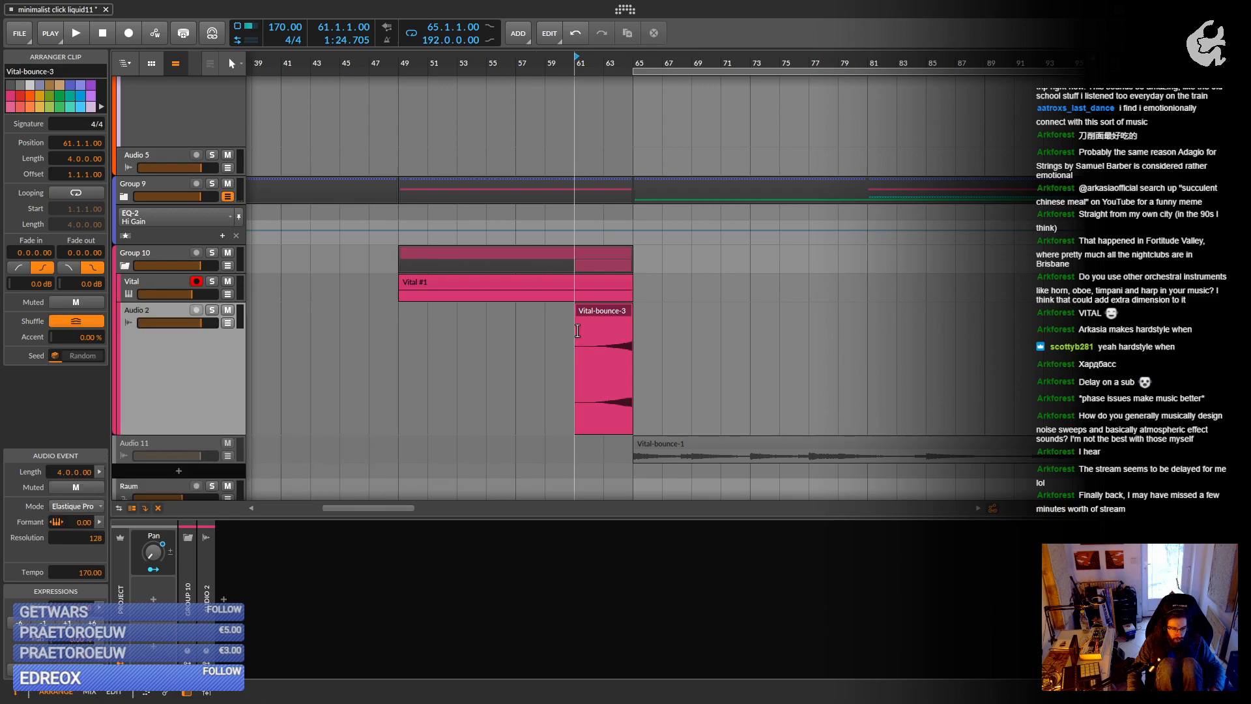
# Play the arrangement from bar 61 to audition the Vital-bounce-3 clip.
pyautogui.click(605, 309)
pyautogui.press('space')
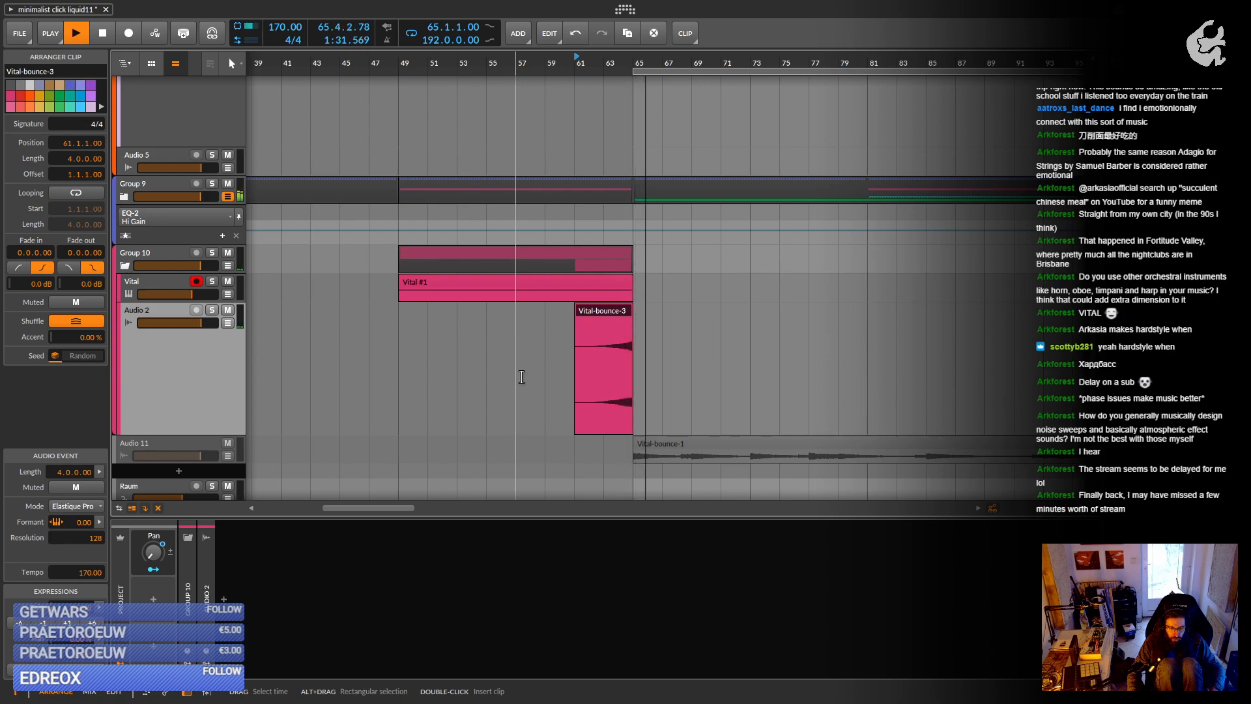
pyautogui.press('space')
# Bounce the Vital #1 clip post-fader at 32-bit floating-point and move the resulting audio clip to bar 65.
pyautogui.rightClick(480, 285)
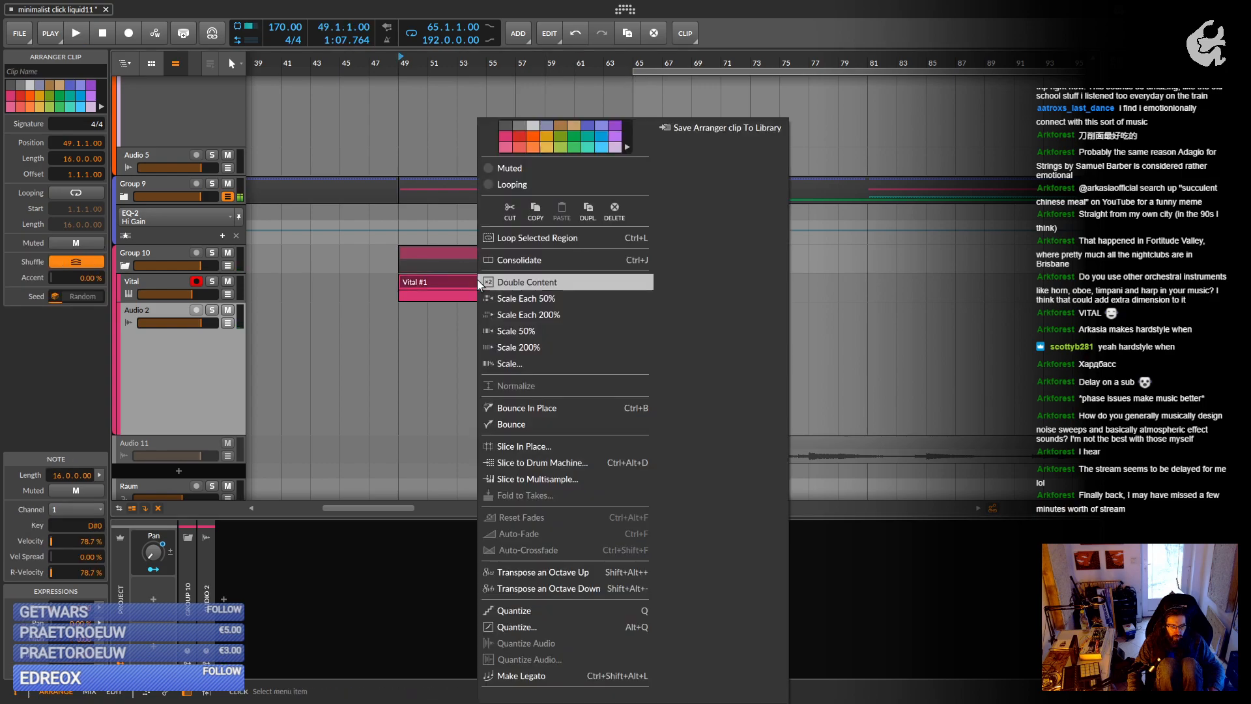
pyautogui.click(549, 425)
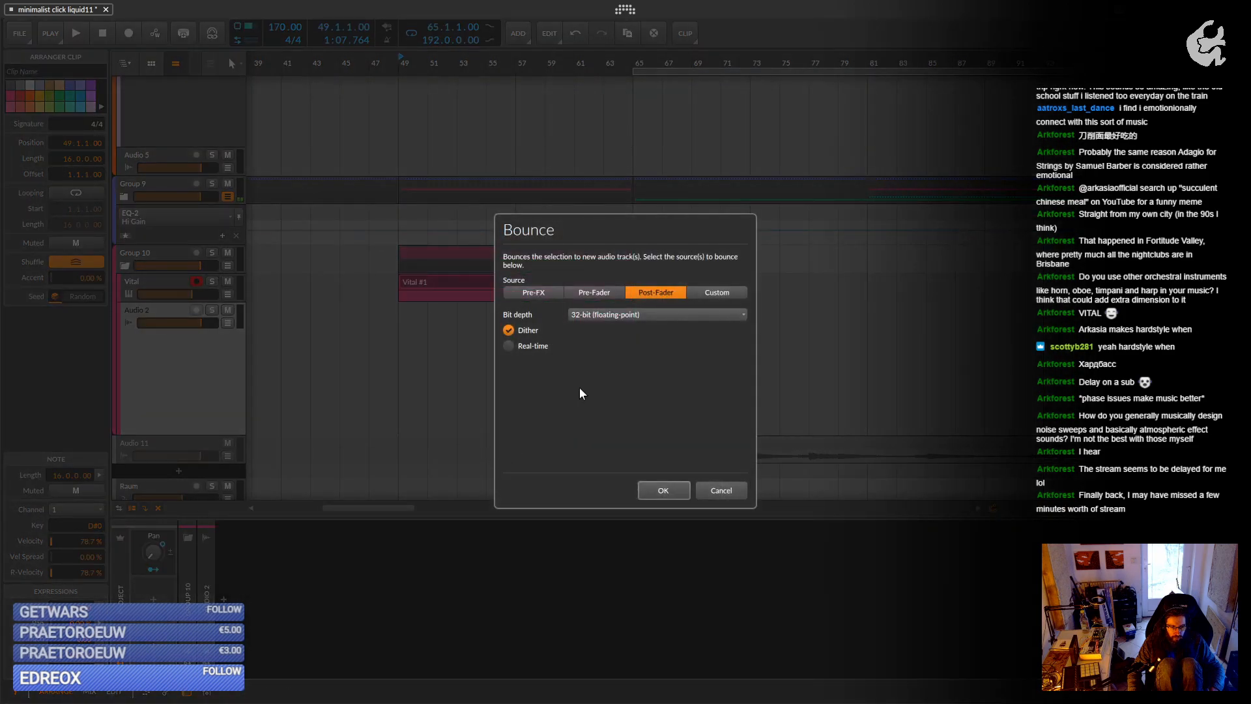
pyautogui.click(660, 491)
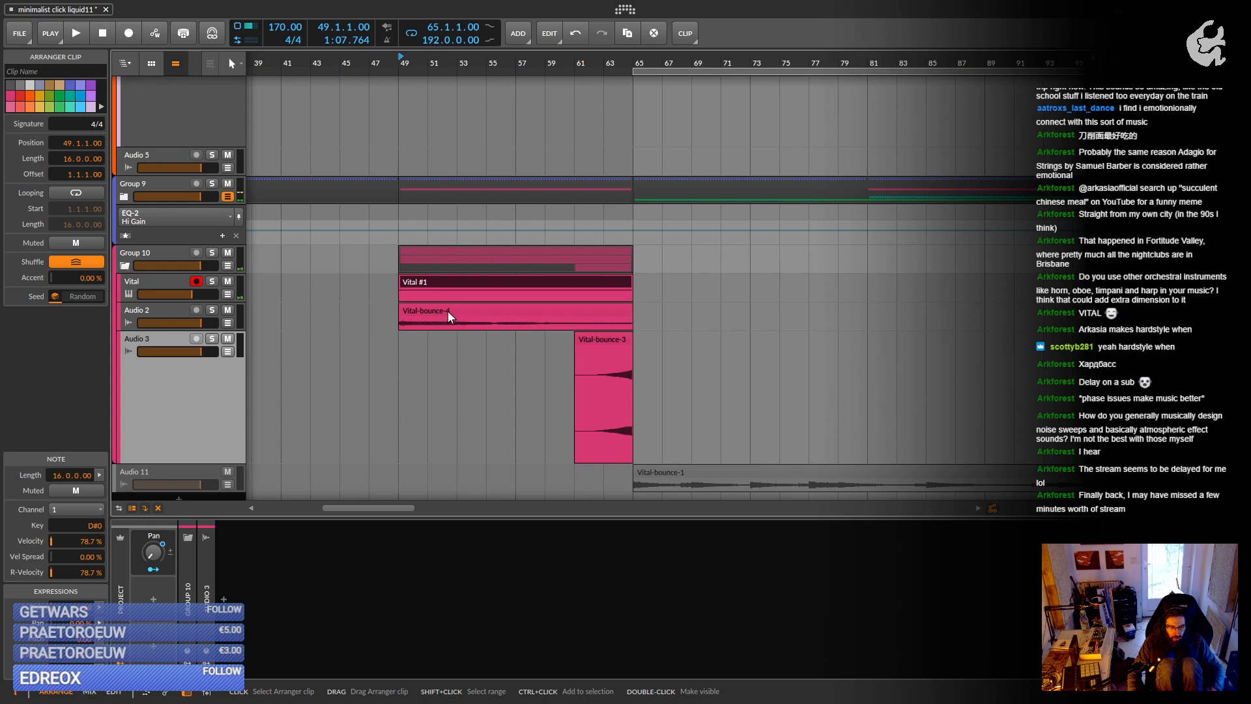
pyautogui.moveTo(447, 311); pyautogui.dragTo(675, 308)
pyautogui.doubleClick(672, 308)
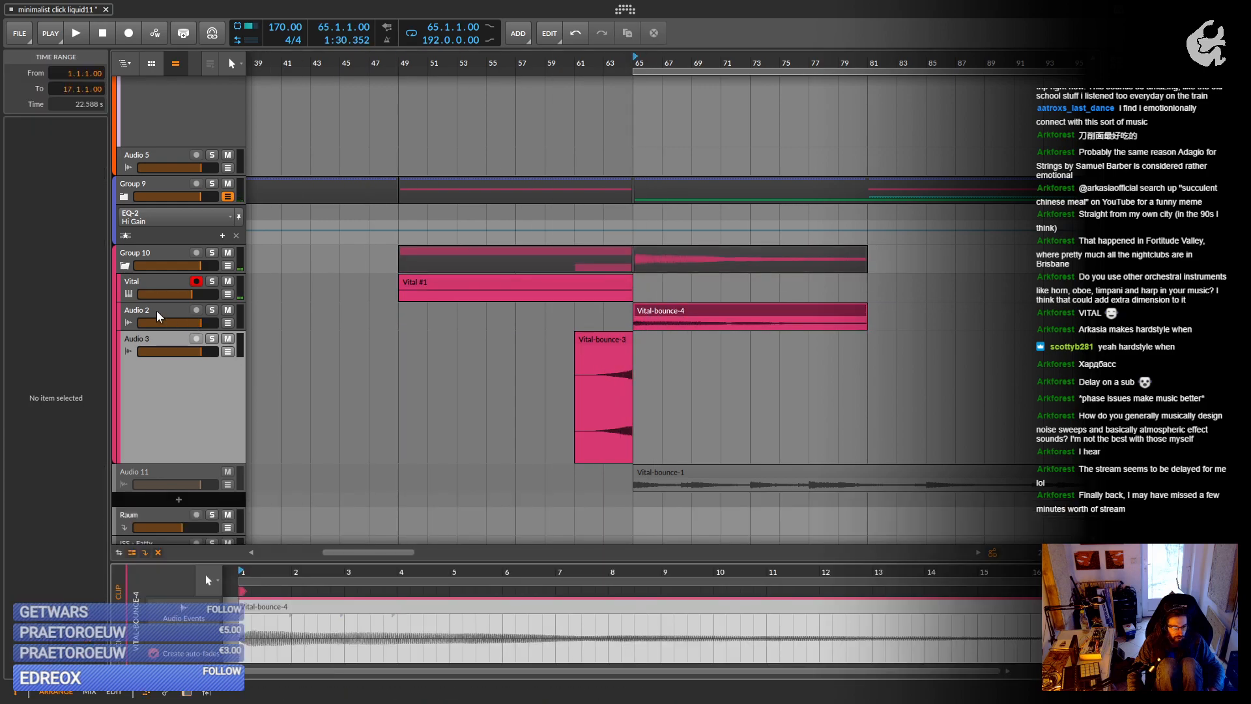
# Insert FabFilter Pro-Q 3 on the Audio 2 track that holds the new bounce.
pyautogui.click(156, 310)
pyautogui.press('m')
pyautogui.click(222, 600)
pyautogui.write('fa')
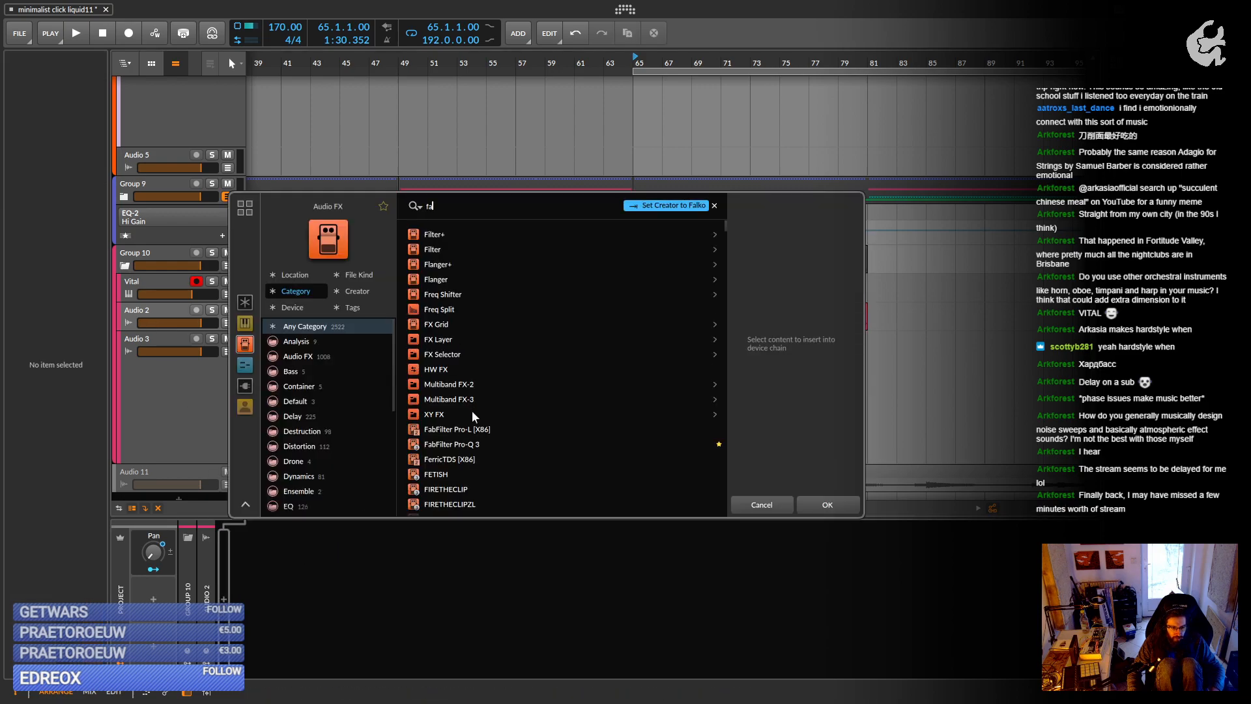
pyautogui.doubleClick(454, 249)
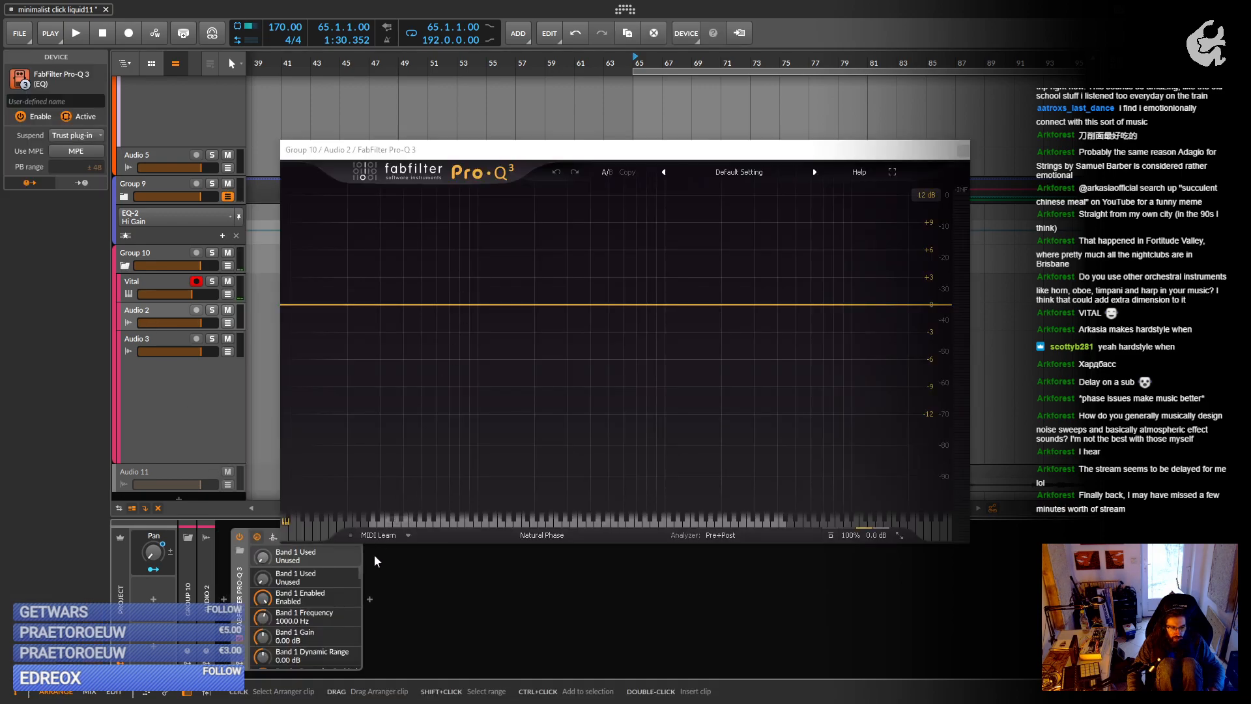
# Switch the Pro-Q 3 to Linear Phase and add a 12 dB/oct low cut at about 240 Hz.
pyautogui.click(539, 535)
pyautogui.click(564, 578)
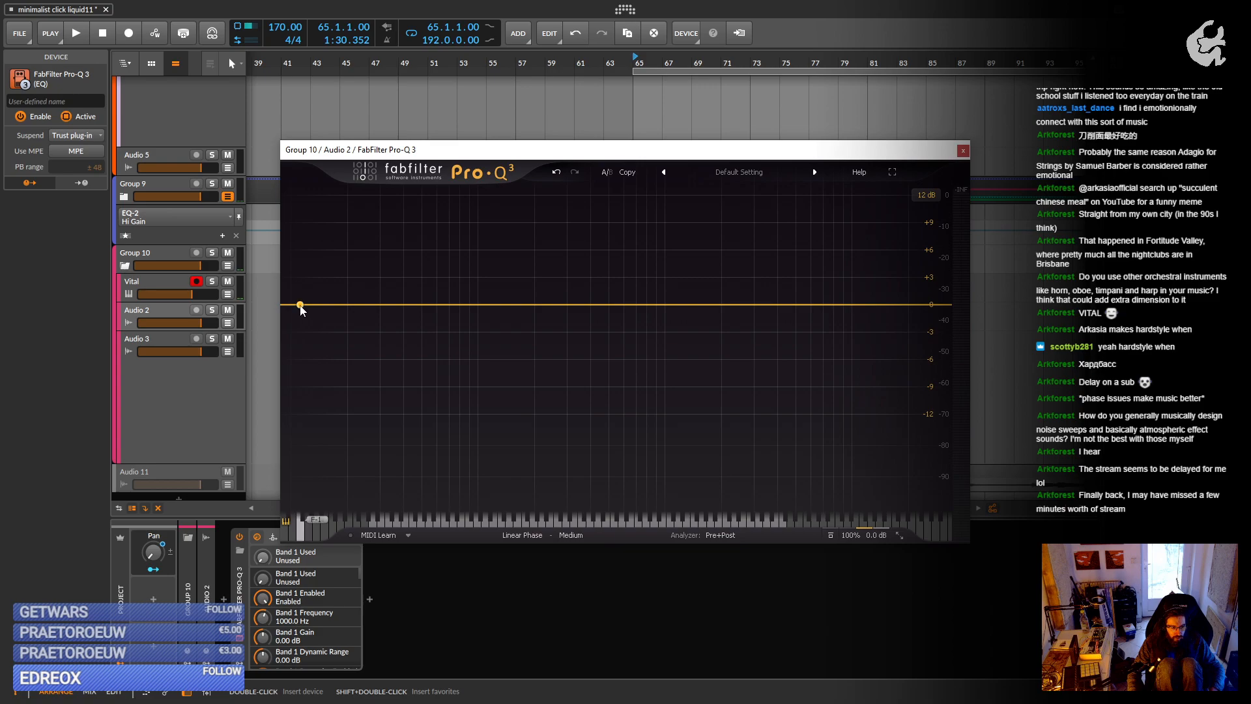
pyautogui.moveTo(298, 305); pyautogui.dragTo(548, 276)
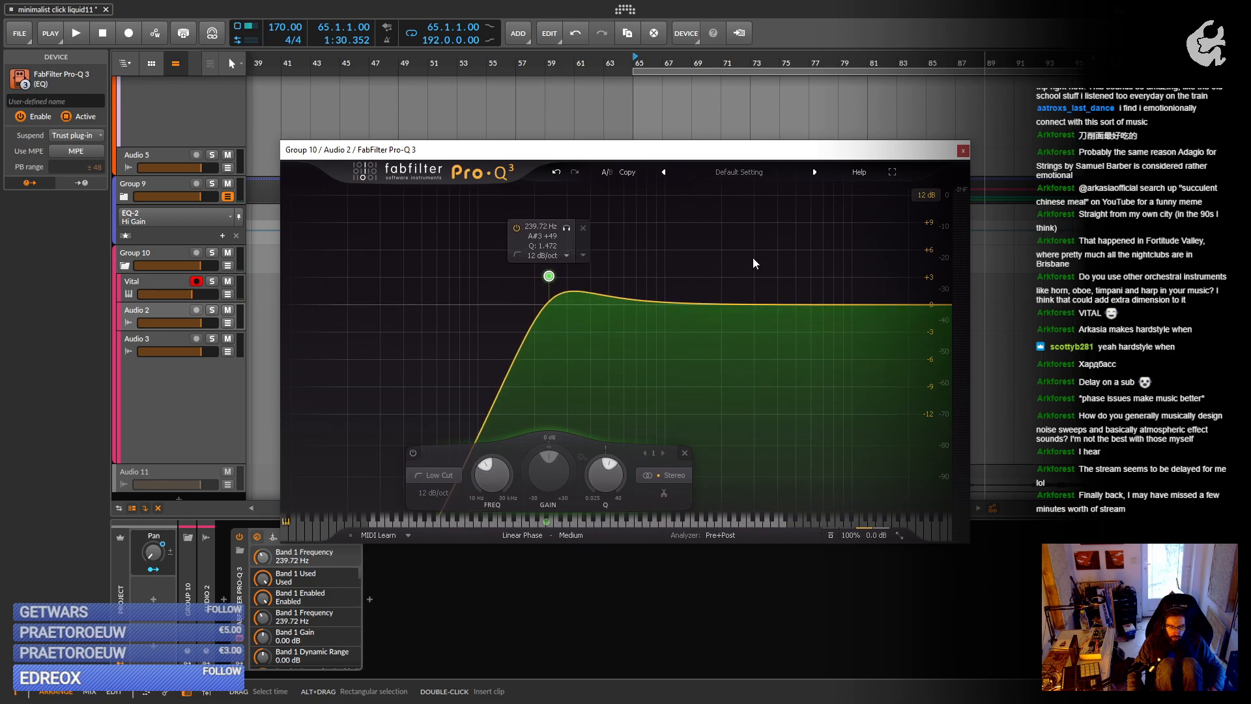
pyautogui.click(963, 150)
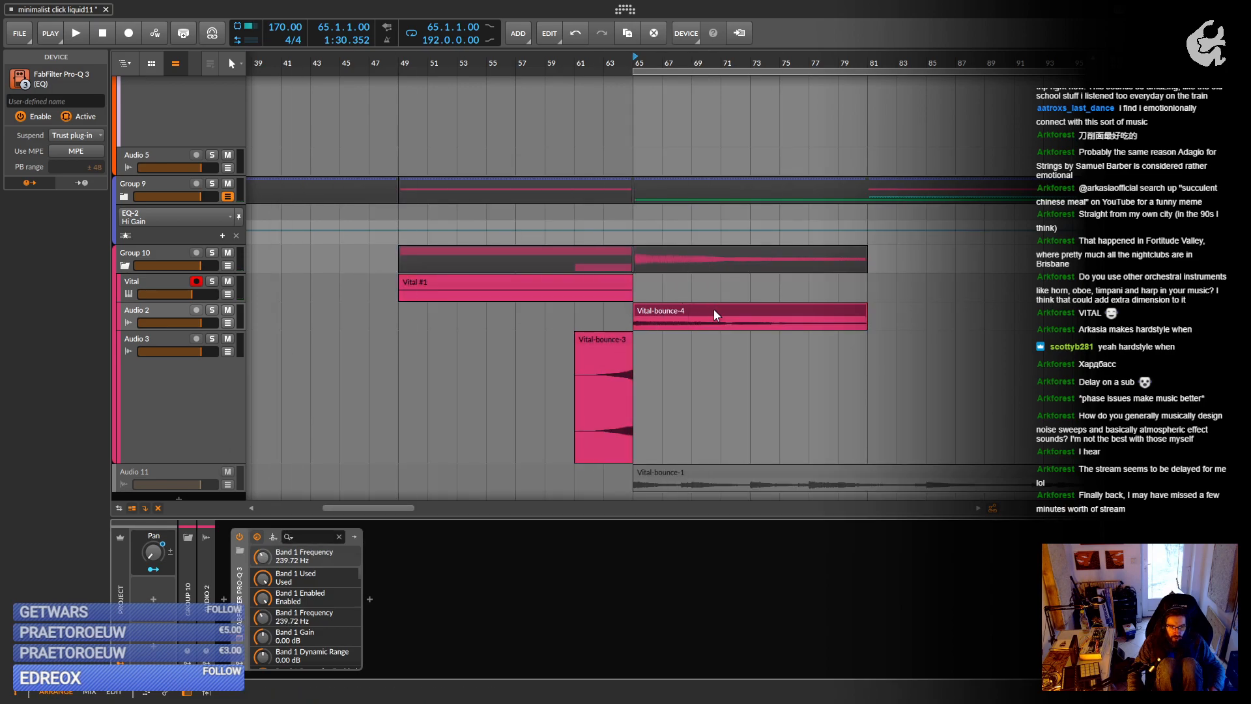
# Bounce the Vital-bounce-4 clip in place and remove the Pro-Q 3 from Audio 2.
pyautogui.click(689, 309)
pyautogui.rightClick(689, 309)
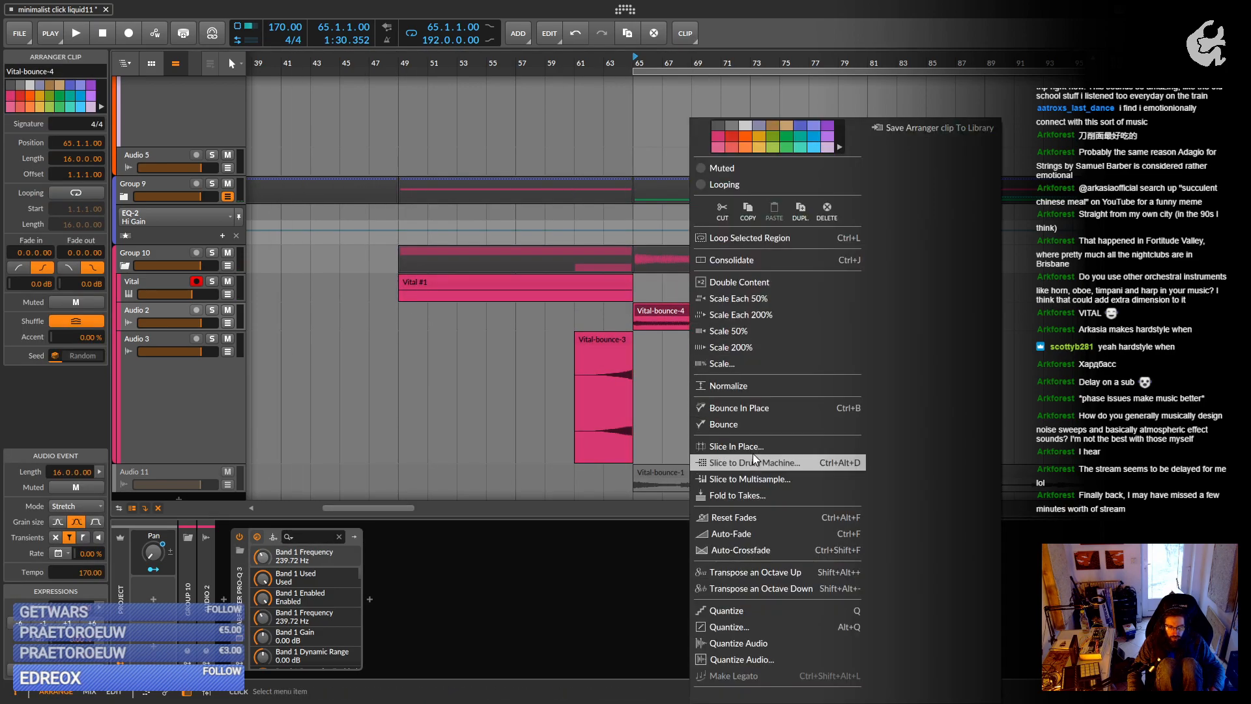
pyautogui.click(780, 409)
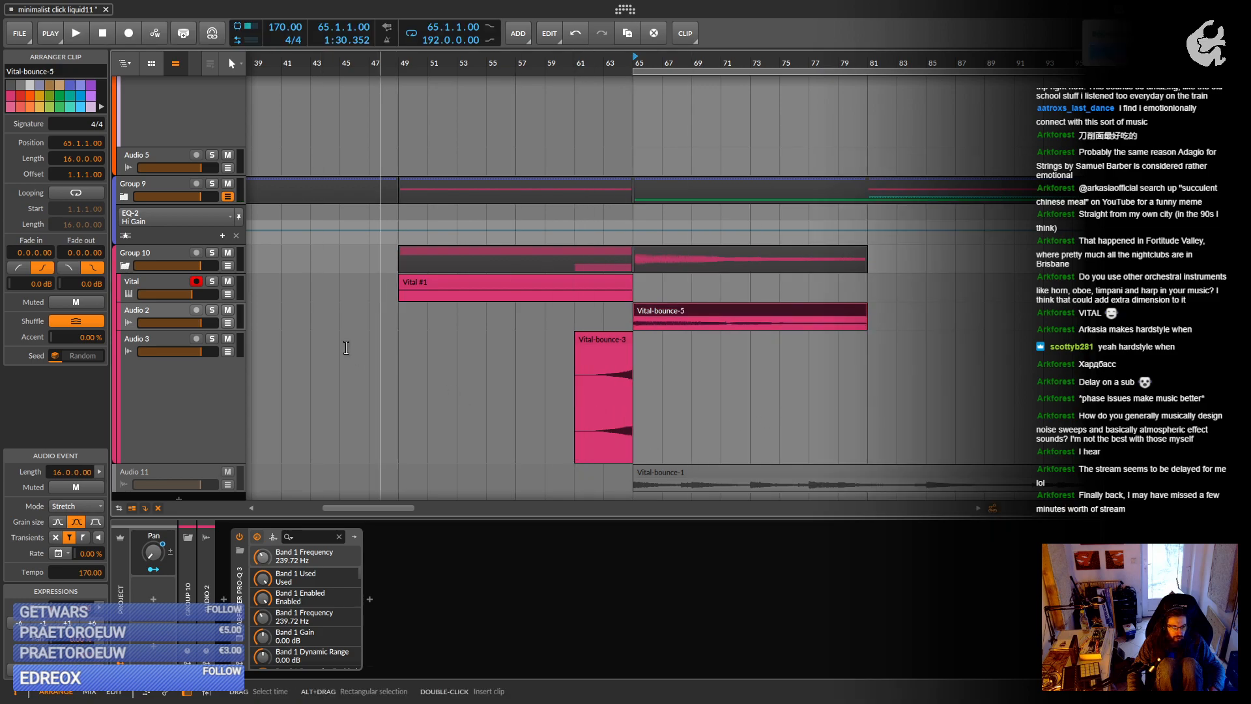
pyautogui.click(148, 314)
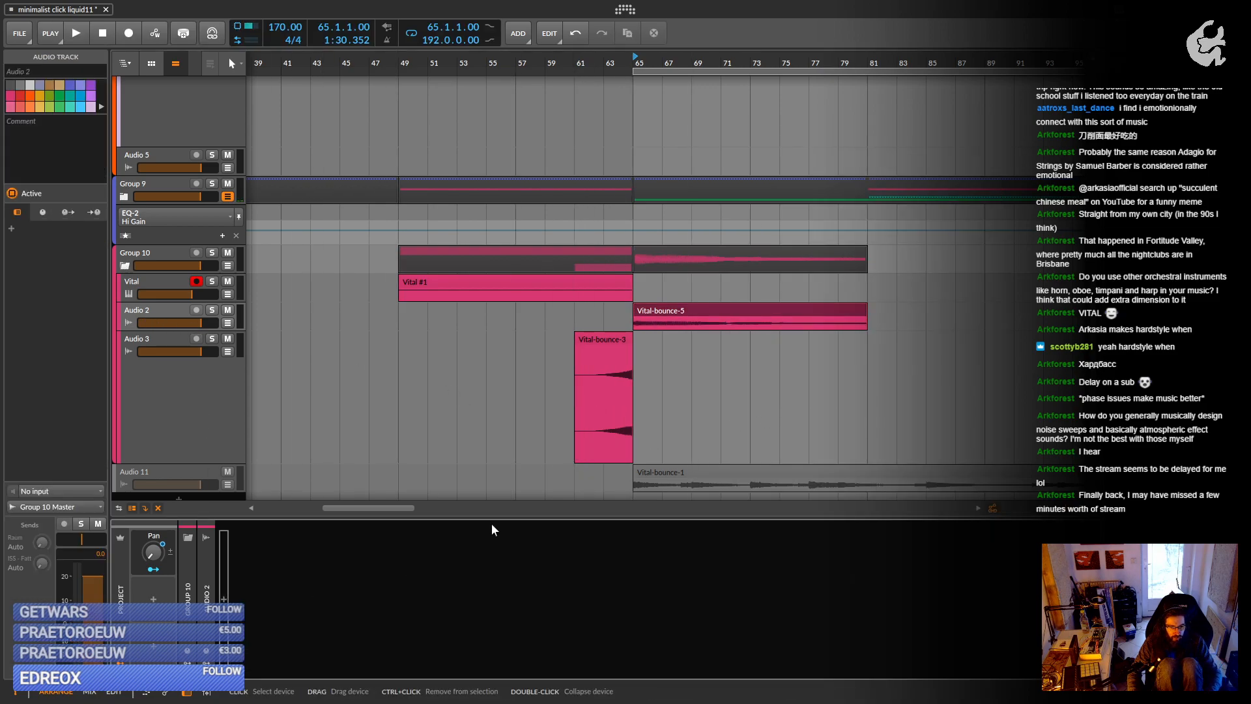
# Add a fade-out of about 14 bars and 3 beats to the Vital-bounce-5 clip and enlarge the Audio 2 track.
pyautogui.click(690, 309)
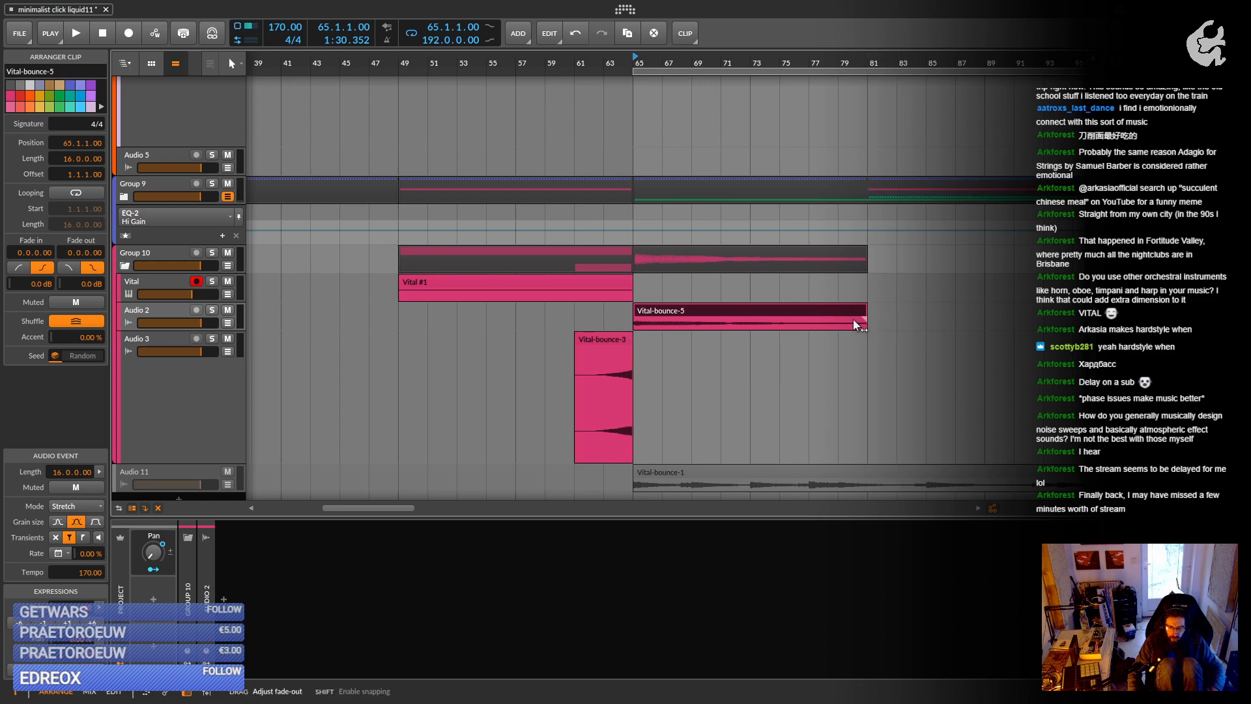
pyautogui.moveTo(855, 324); pyautogui.dragTo(654, 319)
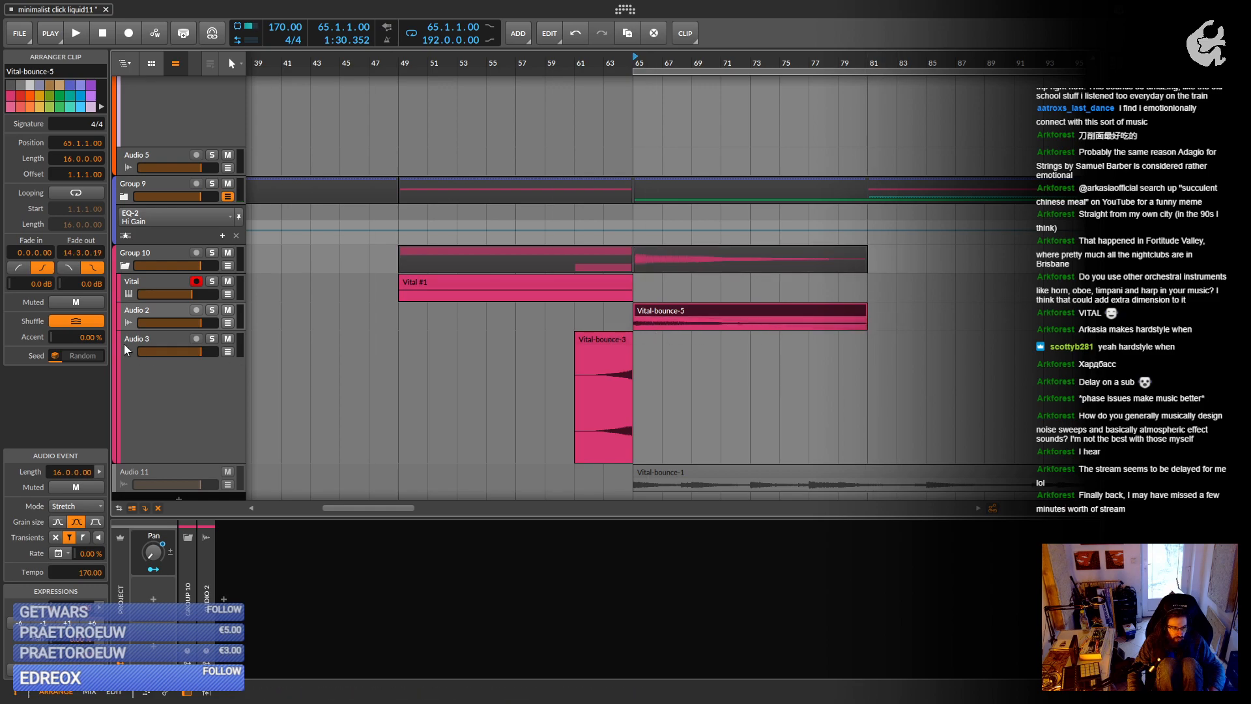
pyautogui.moveTo(153, 328); pyautogui.dragTo(152, 419)
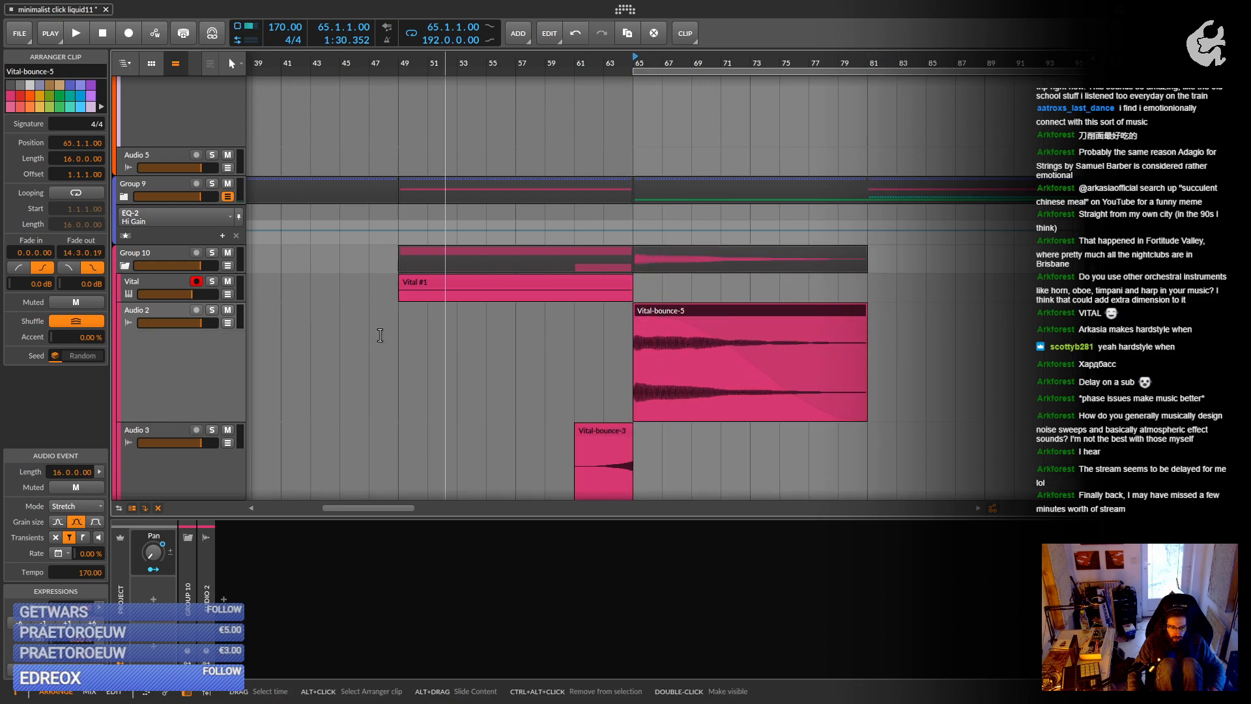
# Lower the gain of the Vital-bounce-5 clip by 6 dB and play it from bar 65.
pyautogui.click(147, 310)
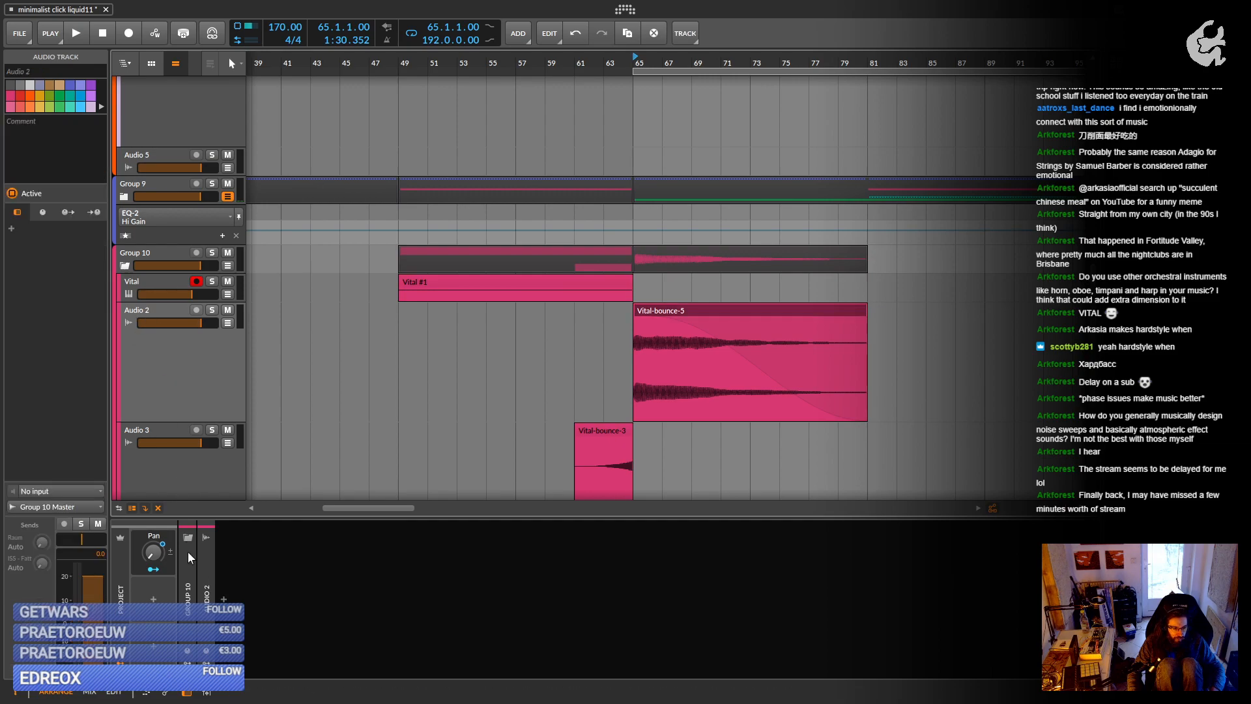
pyautogui.click(689, 307)
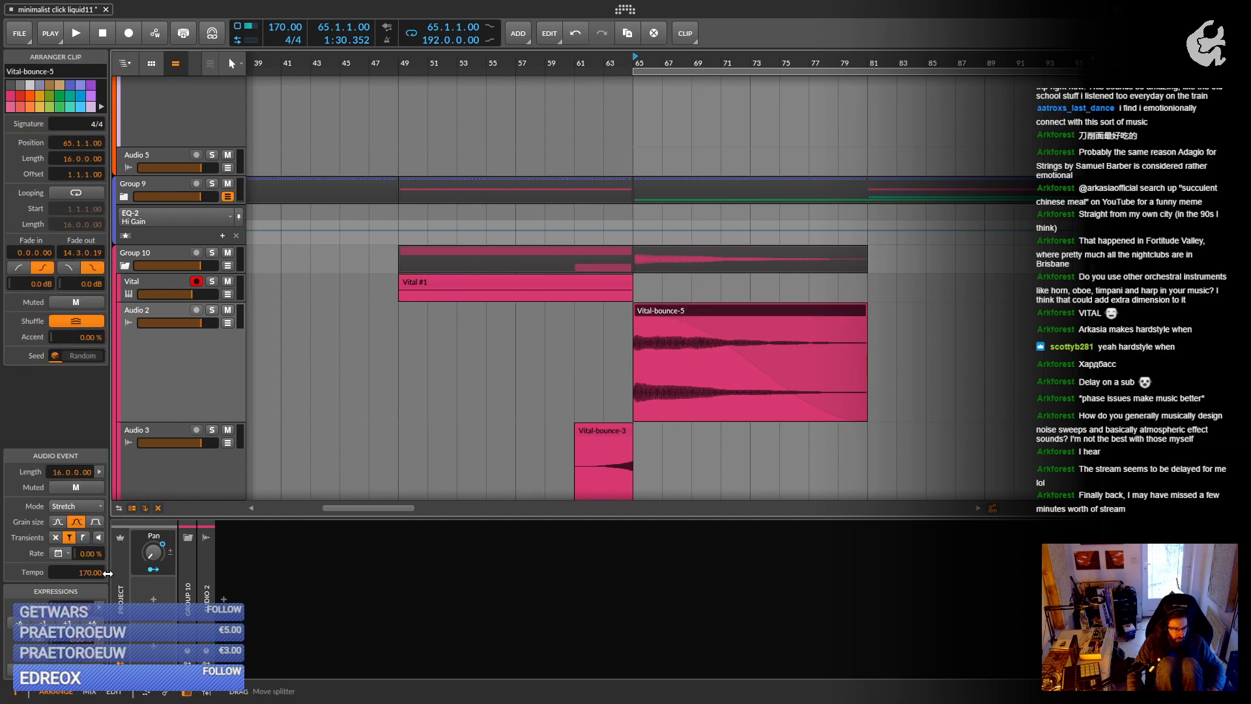
pyautogui.click(15, 626)
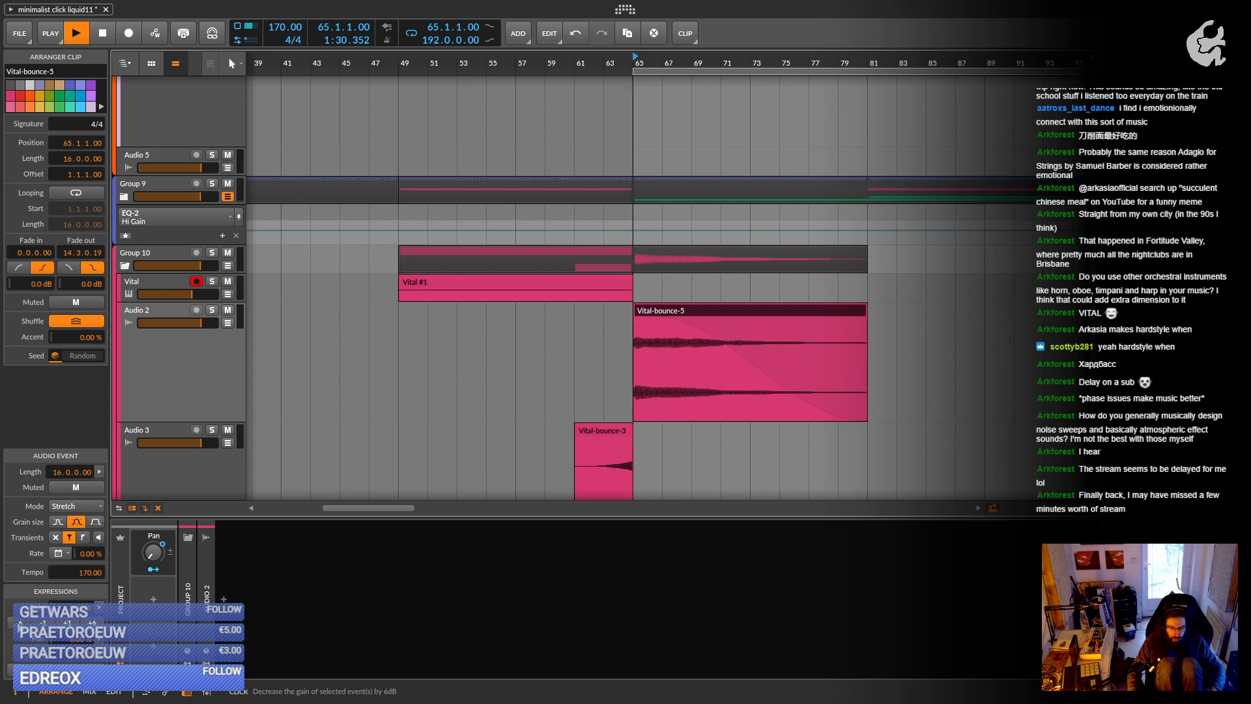
pyautogui.press('space')
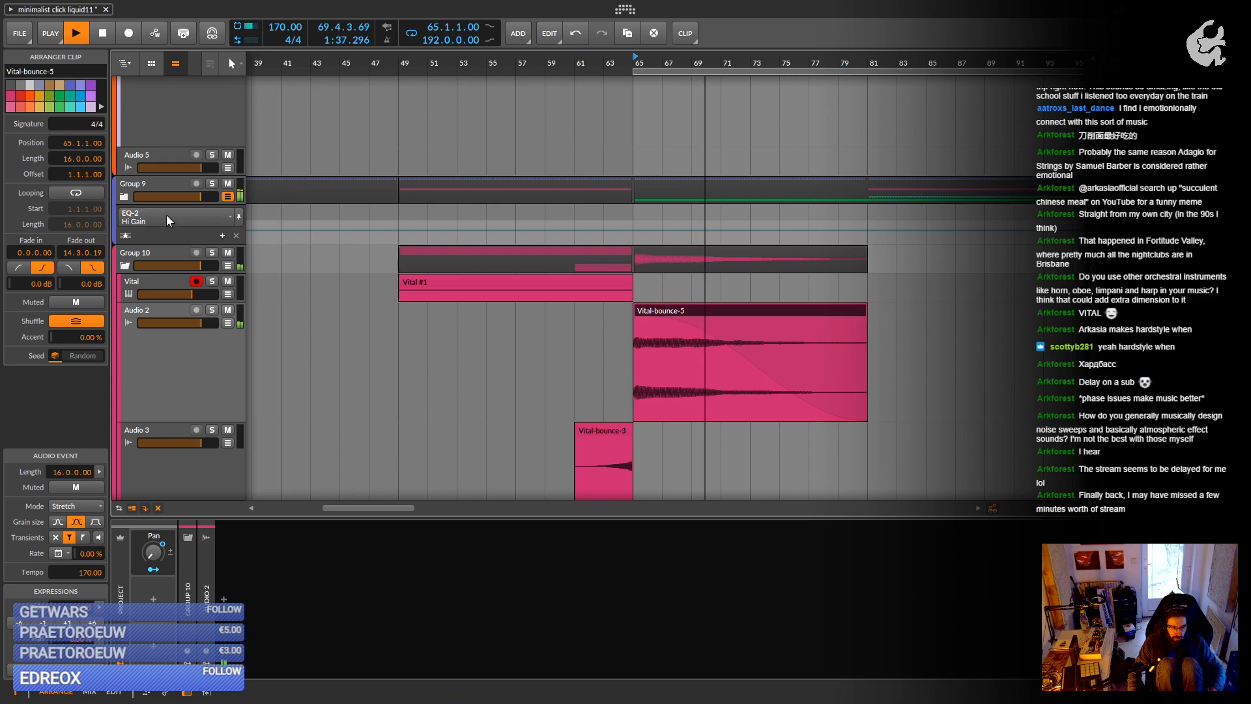
# Unfold Group 9 and copy the two Reaktor 6 clips at bar 49 to bar 481.
pyautogui.click(124, 197)
pyautogui.press('space')
pyautogui.scroll(-3, 521, 318)
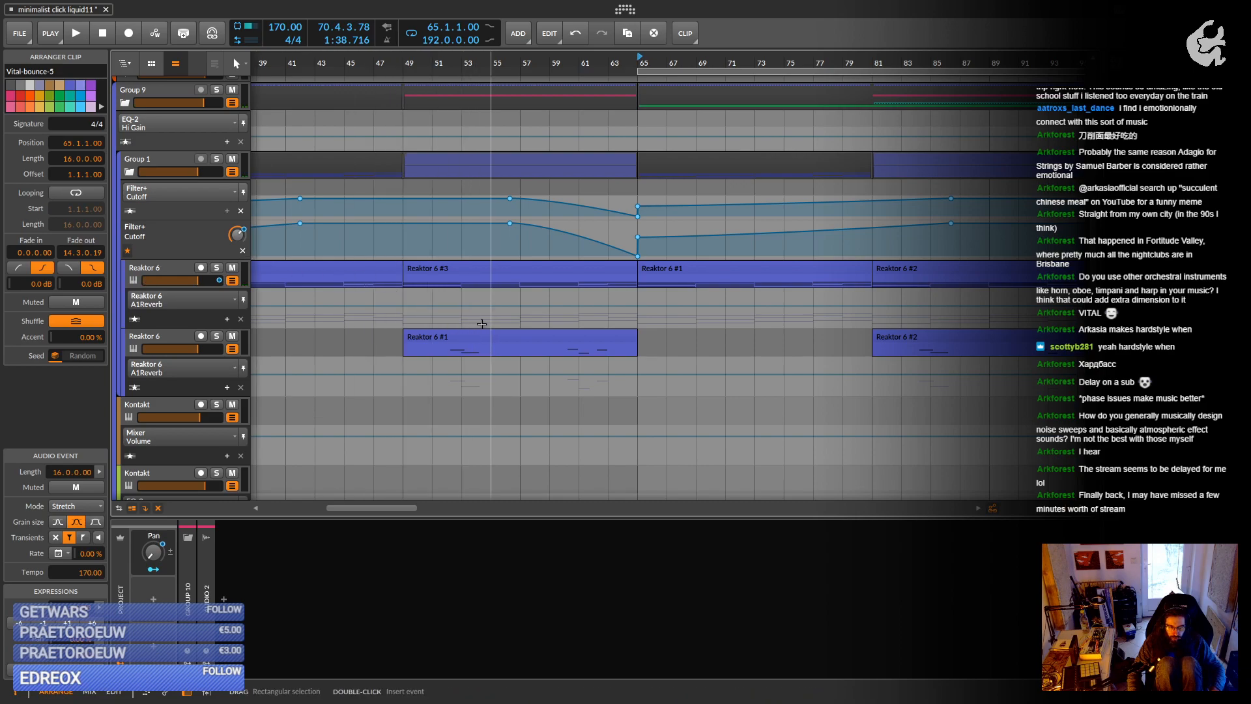
pyautogui.moveTo(508, 322); pyautogui.dragTo(394, 336)
pyautogui.click(392, 337)
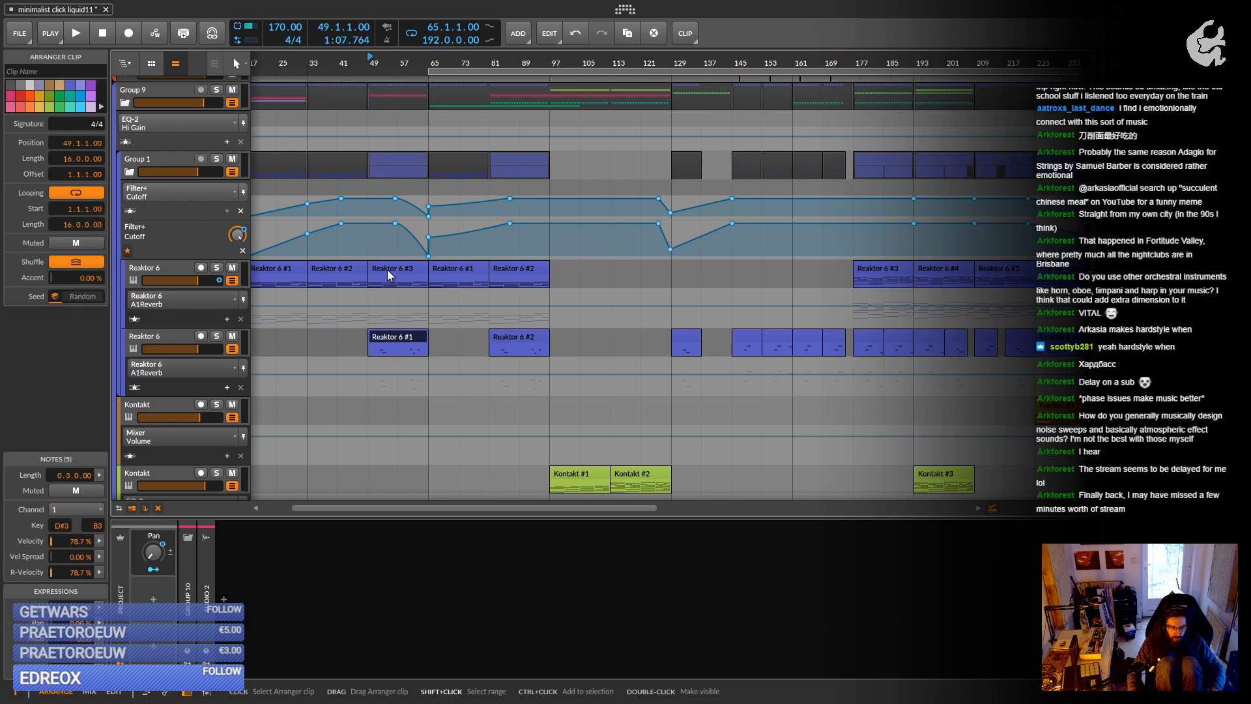
pyautogui.keyDown('shift'); pyautogui.click(392, 269); pyautogui.keyUp('shift')
pyautogui.moveTo(405, 268); pyautogui.dragTo(931, 285)
pyautogui.moveTo(916, 339); pyautogui.dragTo(571, 346)
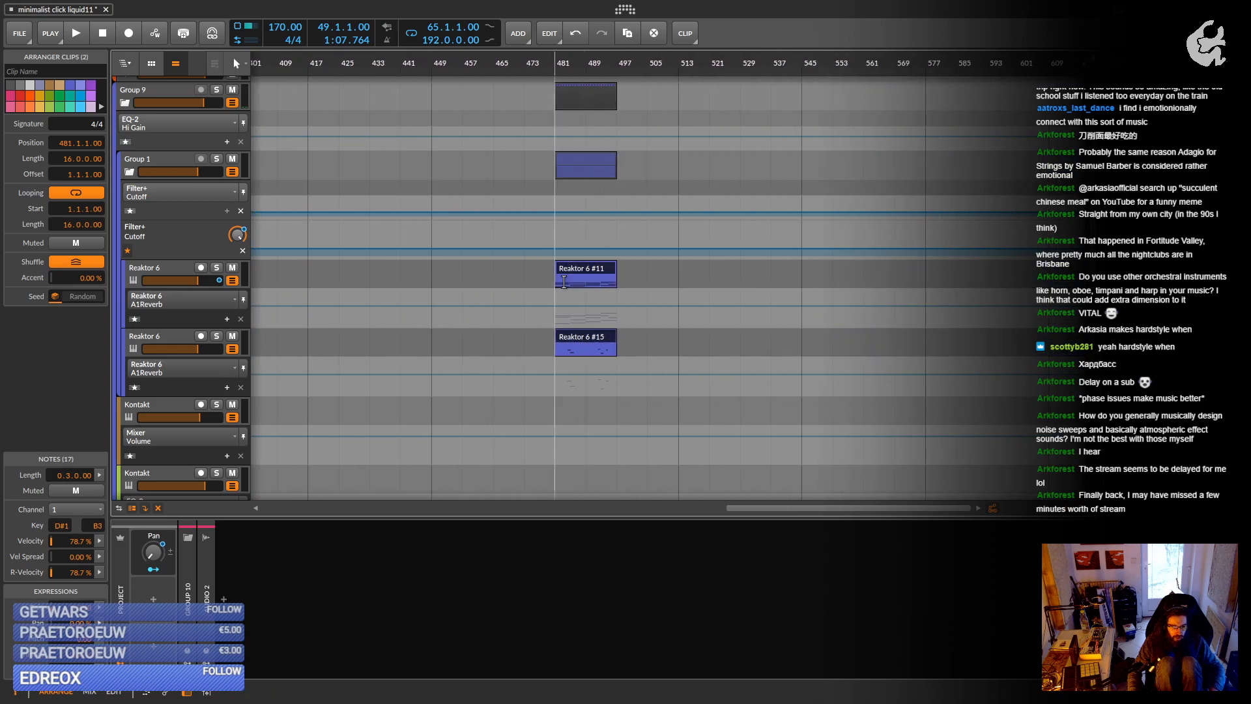
# Automate Group 1's Filter+ Cutoff from 0% at bar 473 up to a higher value at bar 481, and set the playback start to bar 481.
pyautogui.click(431, 248)
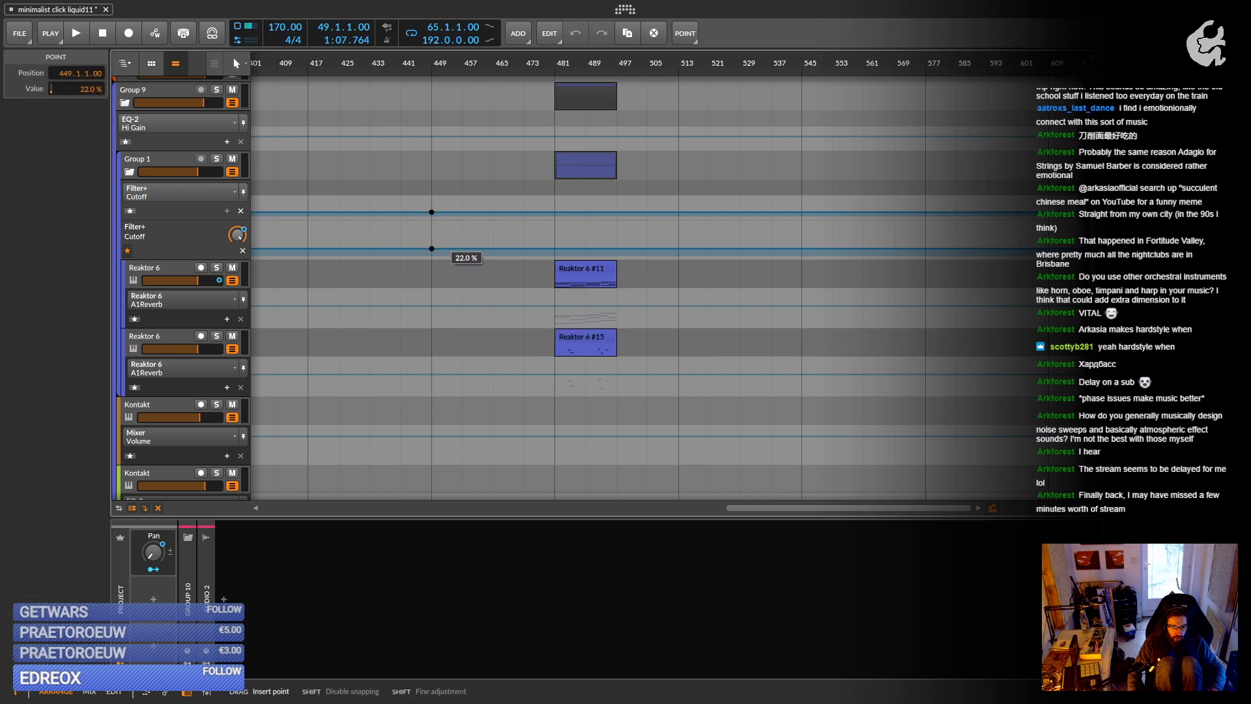
pyautogui.moveTo(431, 248); pyautogui.dragTo(524, 256)
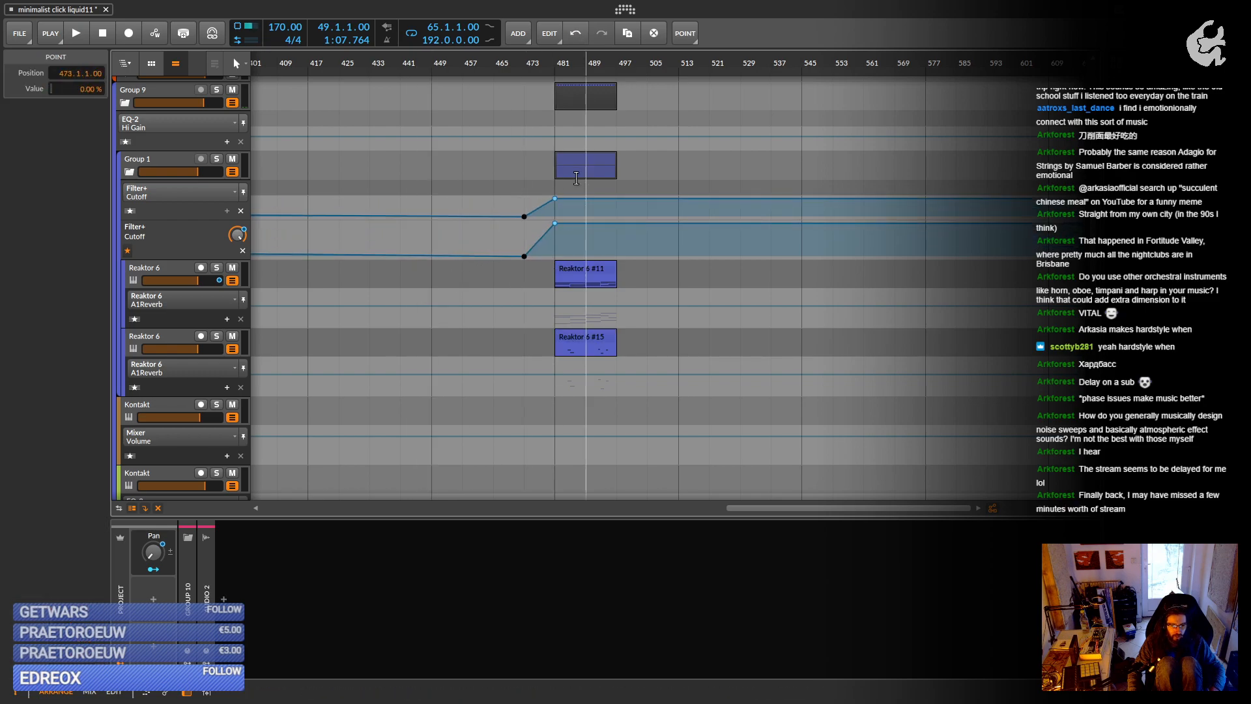
pyautogui.click(563, 68)
# Bounce the Group 1 clips at bar 481 post-fader at 32-bit floating-point with dither, and mute the source clips.
pyautogui.click(593, 155)
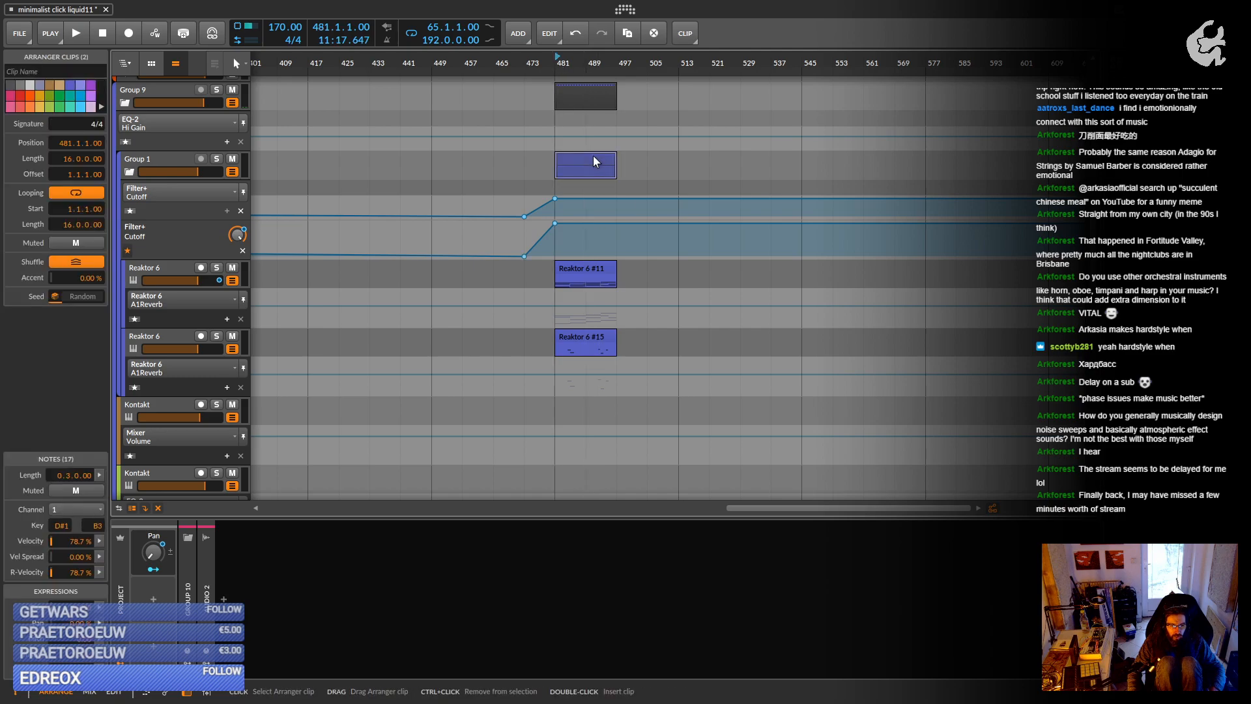
pyautogui.rightClick(593, 158)
pyautogui.click(630, 463)
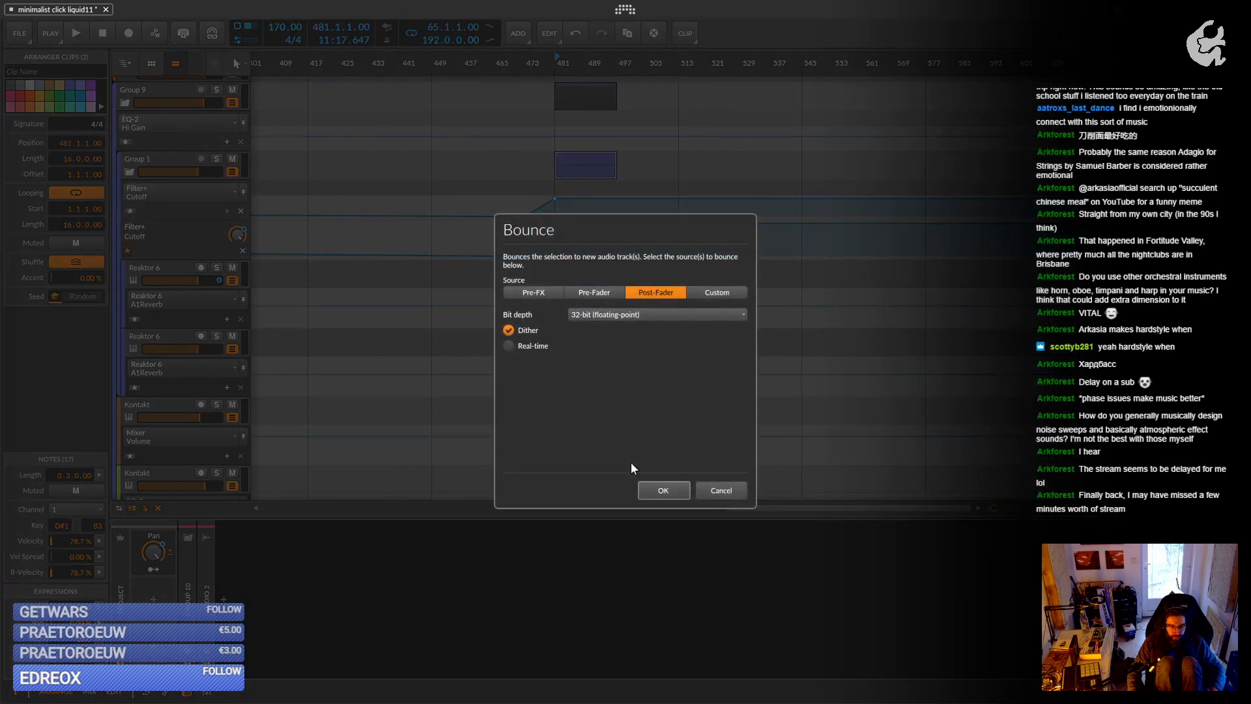
pyautogui.click(663, 483)
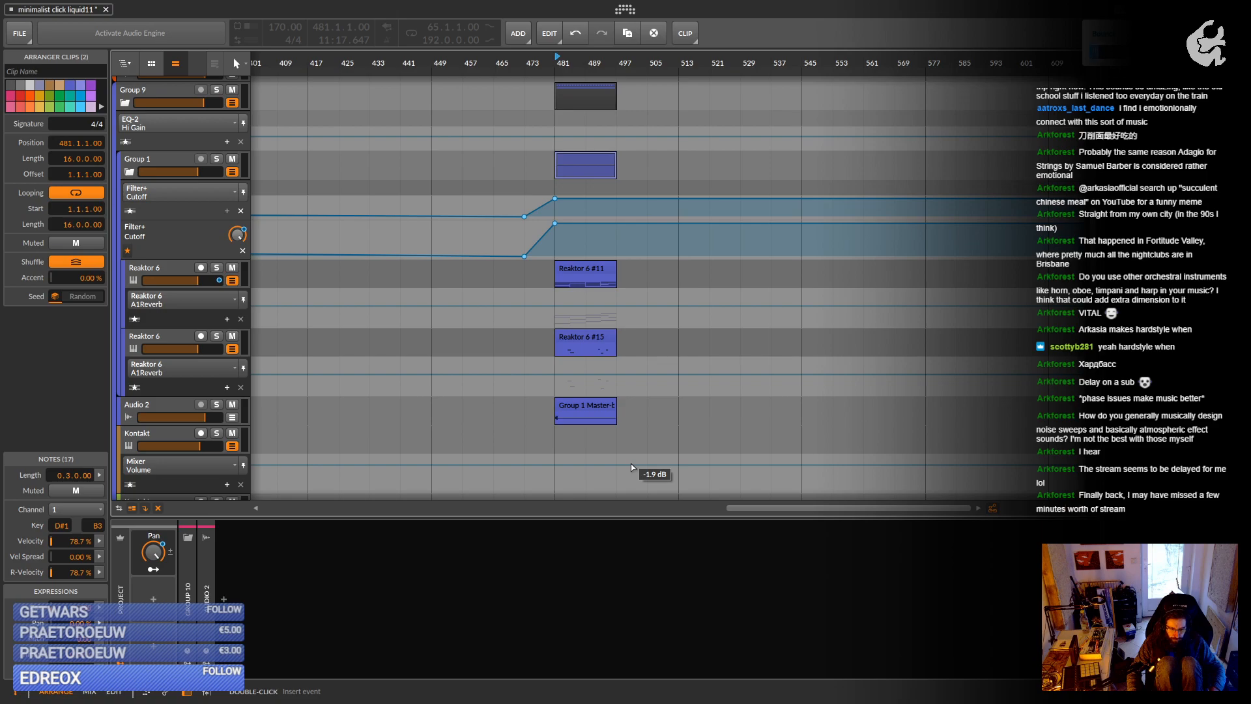
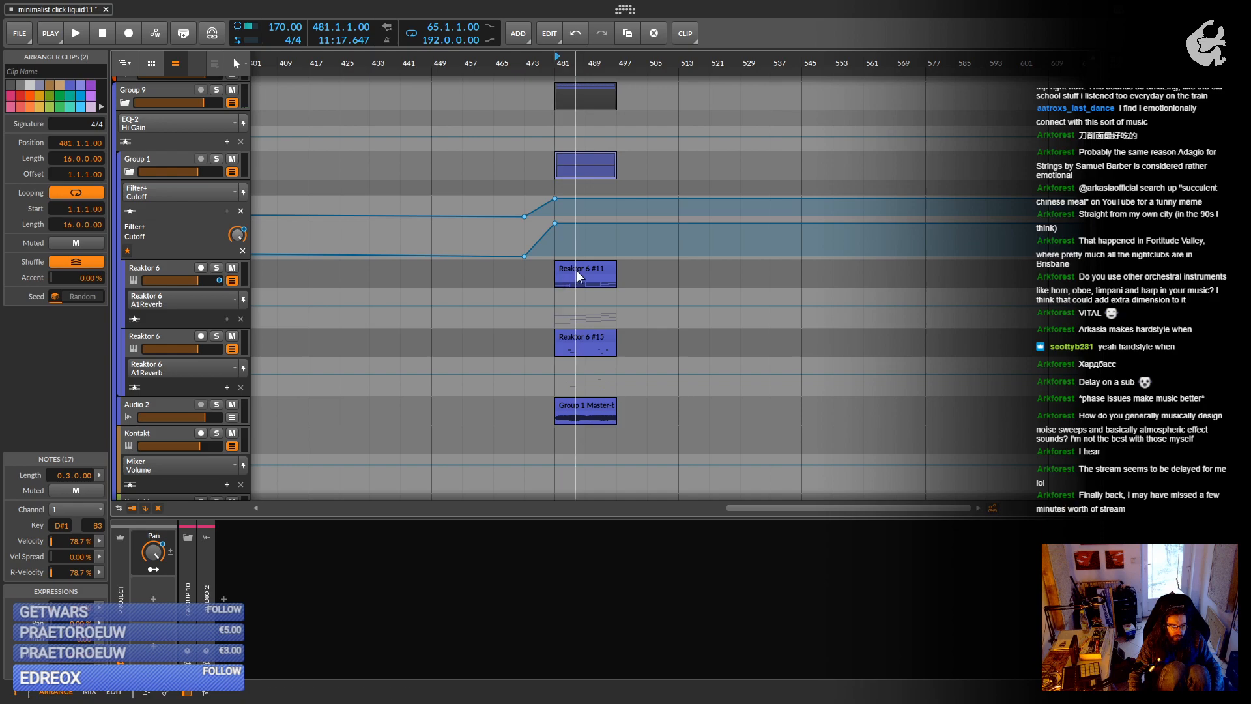
pyautogui.rightClick(605, 163)
pyautogui.click(629, 208)
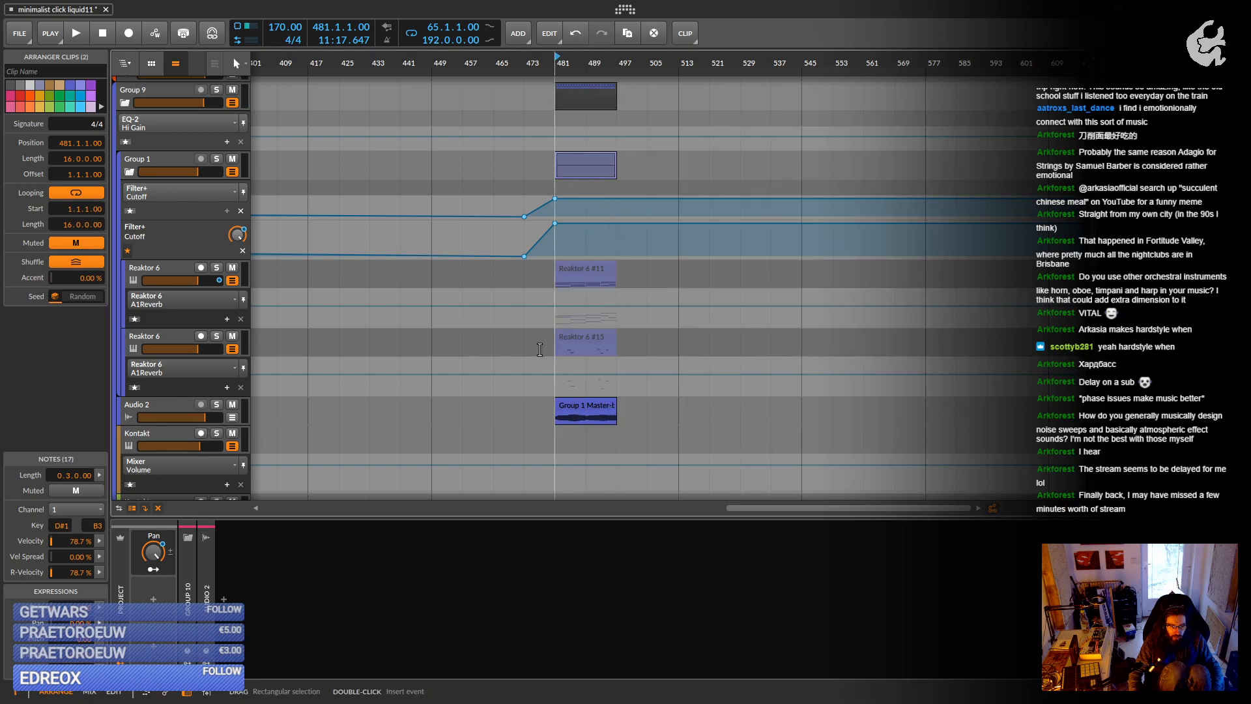
# Add an instrument track below the new Audio 2 track and insert a Sampler on it.
pyautogui.click(583, 406)
pyautogui.click(170, 398)
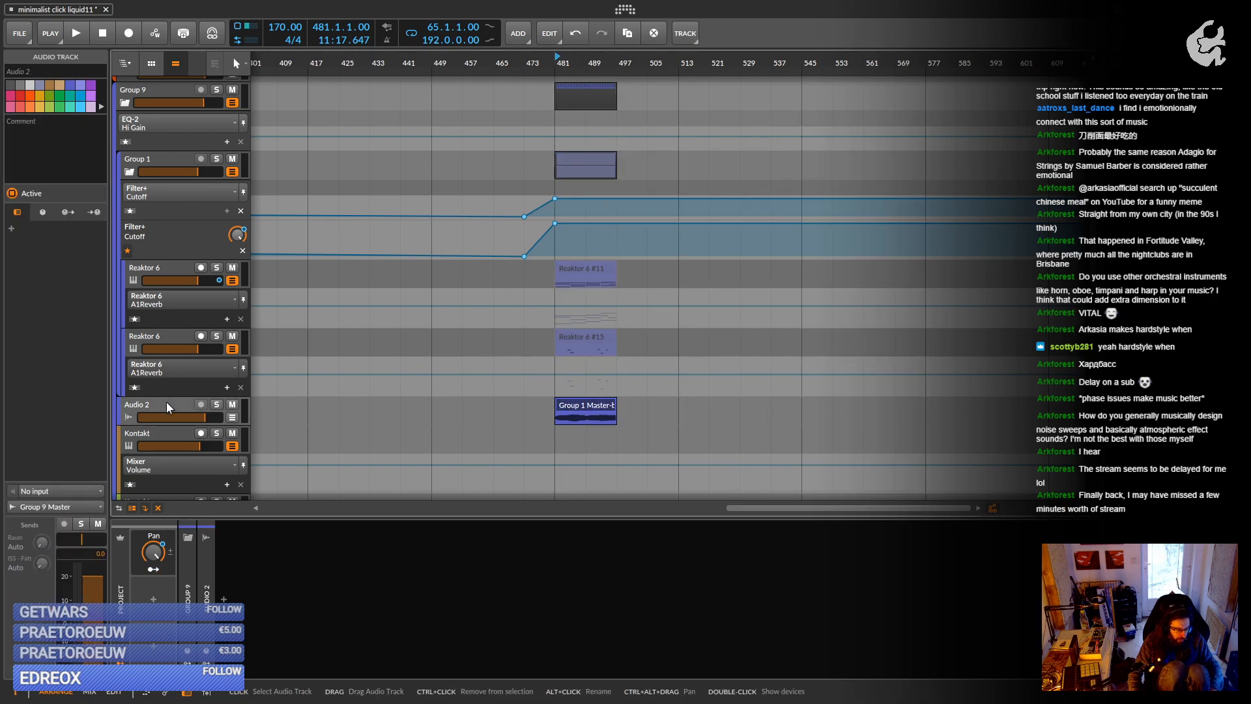
pyautogui.hotkey('ctrl', 't')
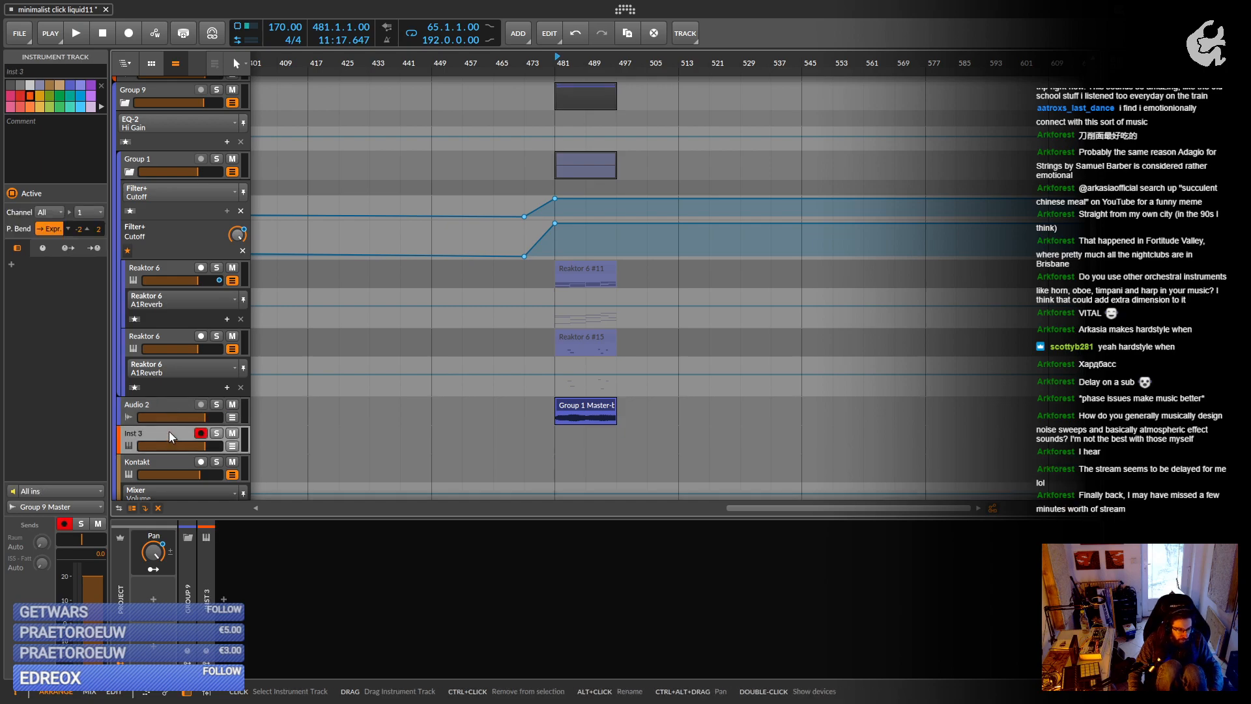
pyautogui.doubleClick(269, 590)
pyautogui.write('sa')
pyautogui.doubleClick(444, 233)
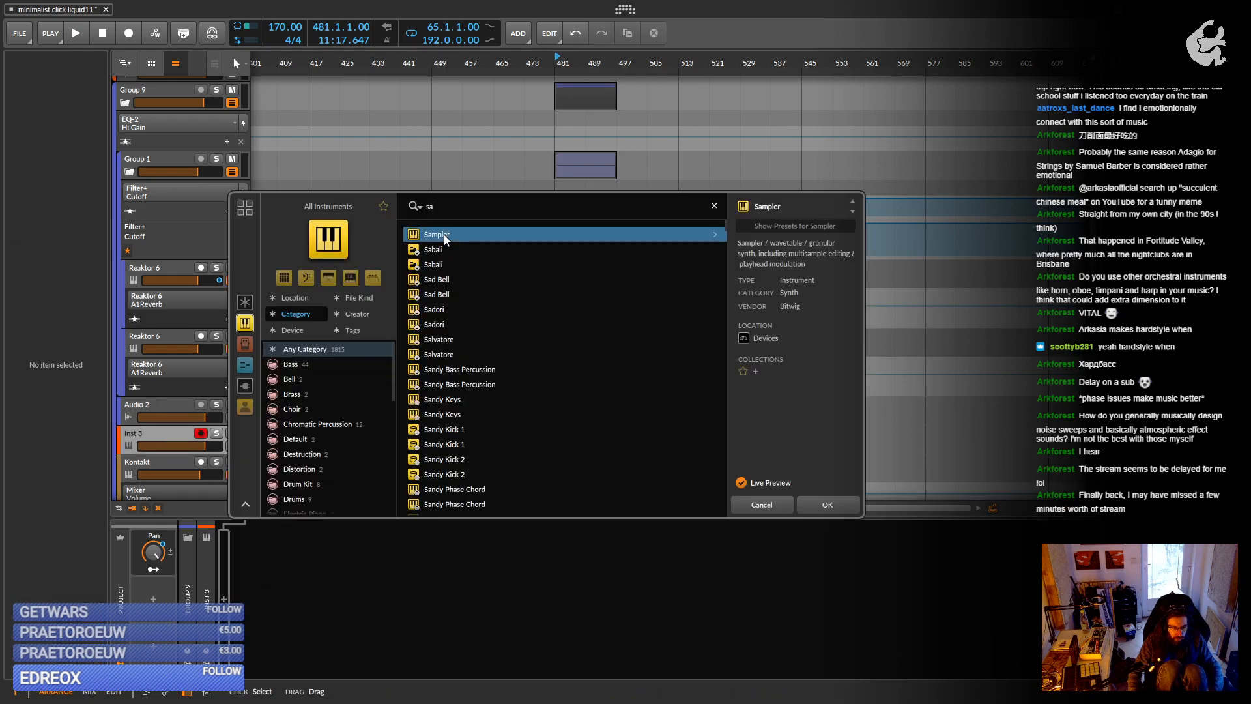
# Load the Group 1 Master-bounce-1 audio into the Sampler and mute its clip on Audio 2.
pyautogui.moveTo(587, 404); pyautogui.dragTo(522, 567)
pyautogui.click(582, 400)
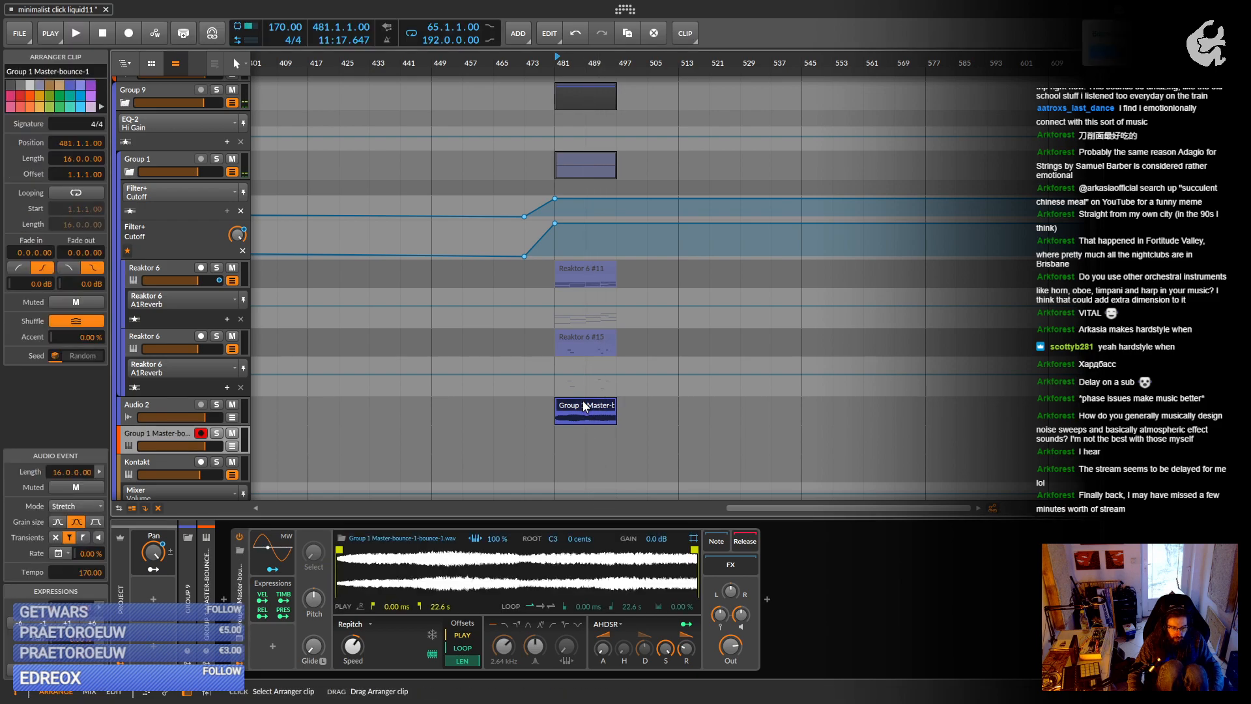
pyautogui.rightClick(583, 400)
pyautogui.click(626, 168)
# Set the playback start to bar 1 and play briefly from there.
pyautogui.scroll(-5, 422, 313)
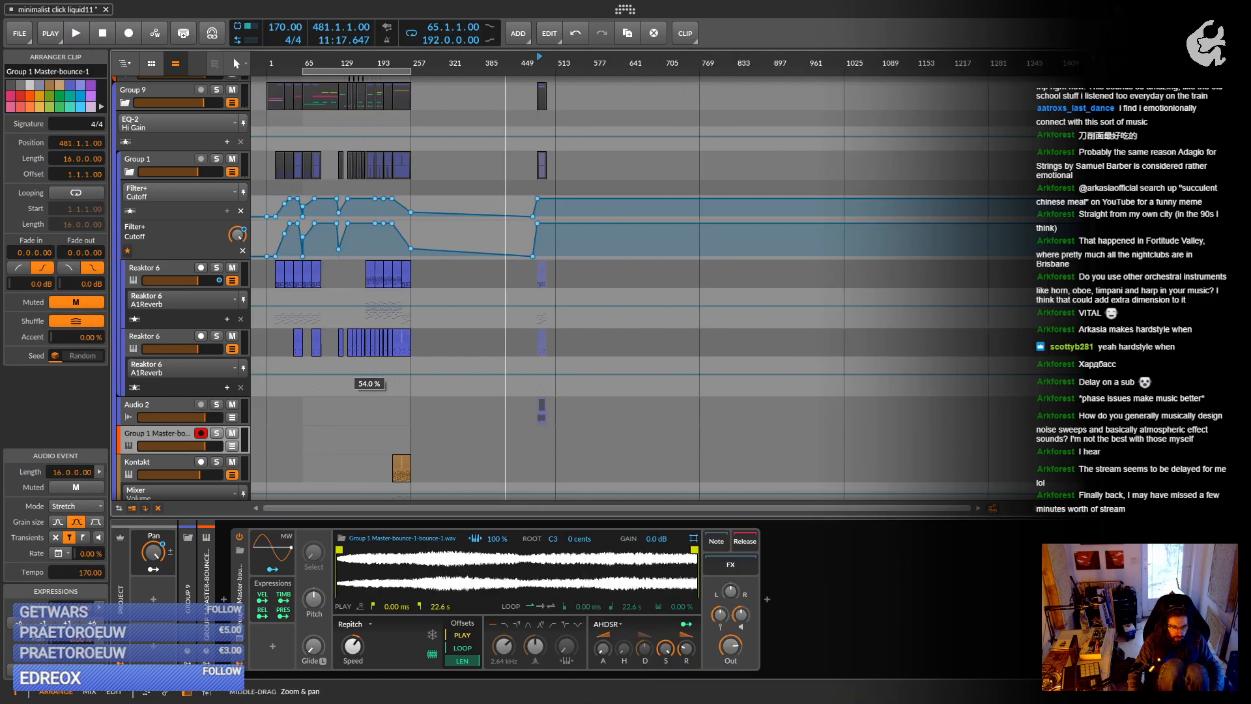
pyautogui.scroll(8, 321, 354)
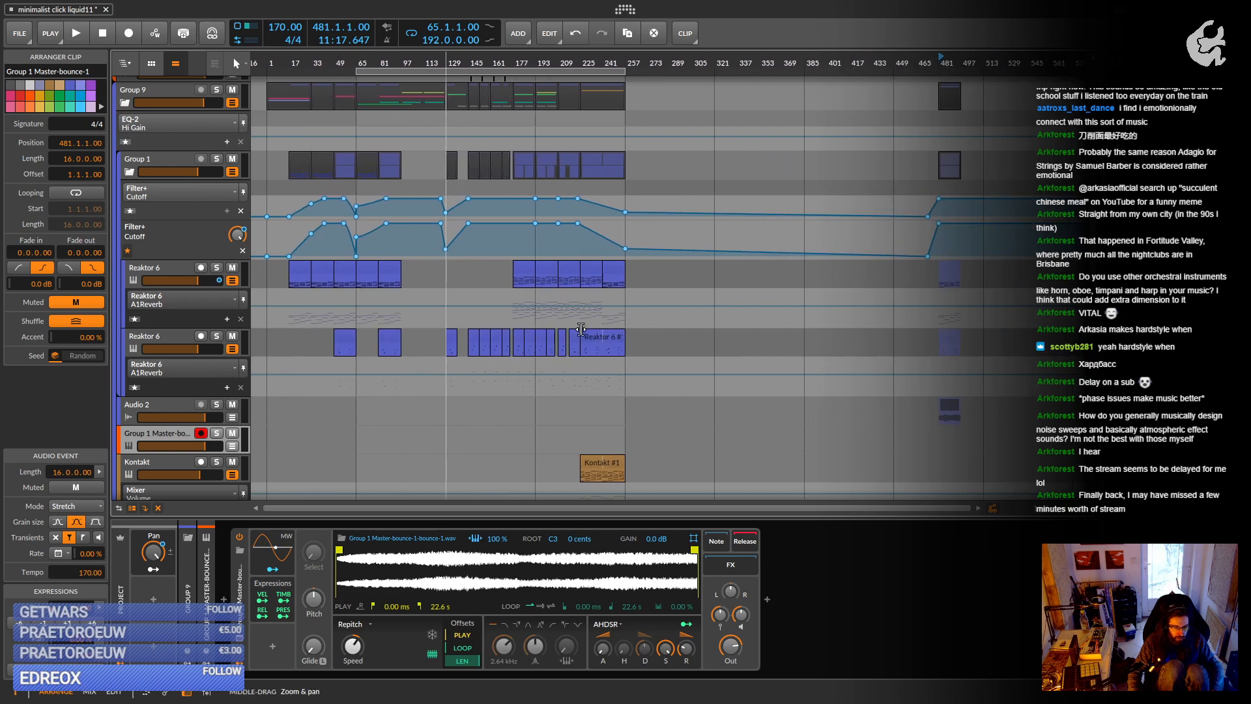
pyautogui.hscroll(-3, 404, 287)
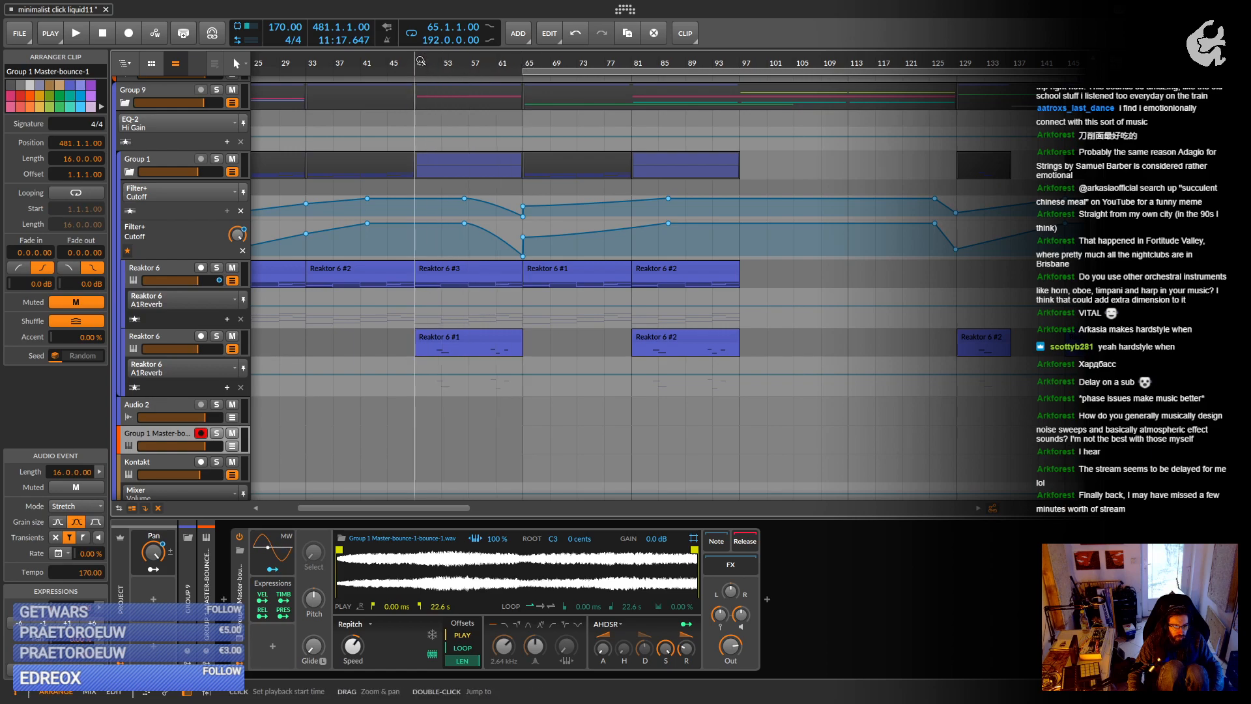
pyautogui.moveTo(362, 62); pyautogui.dragTo(542, 202)
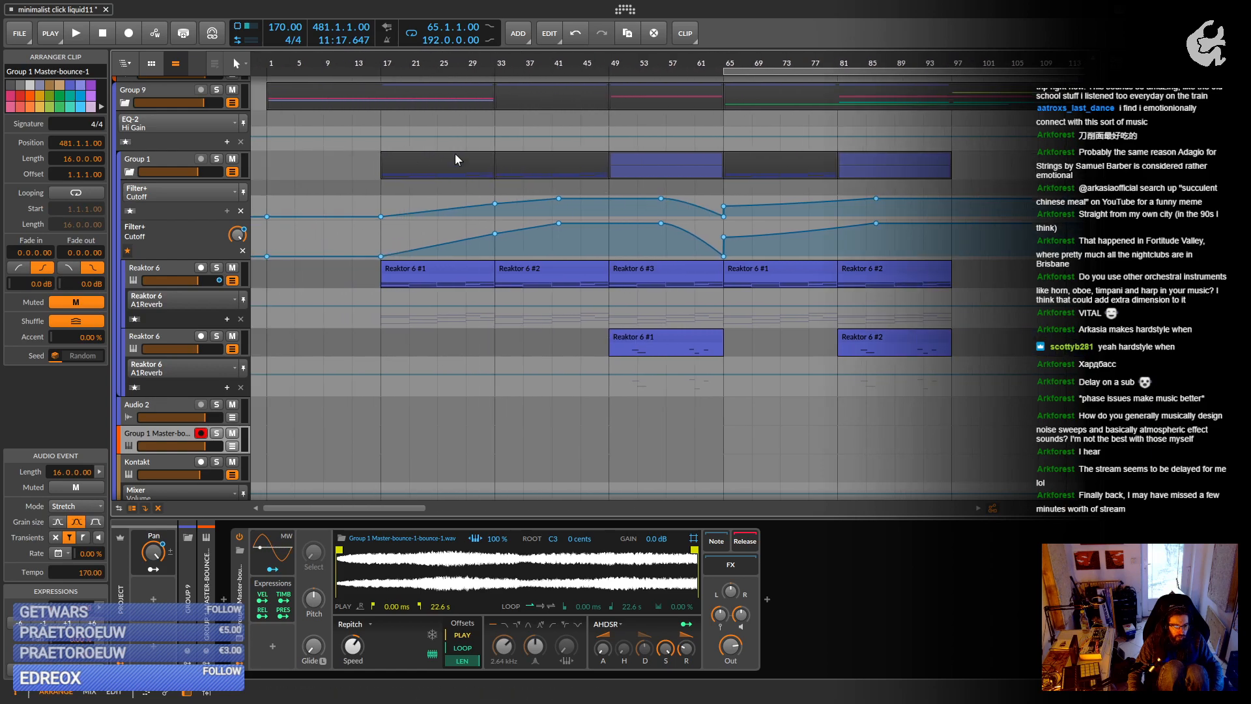
pyautogui.click(269, 63)
pyautogui.press('space')
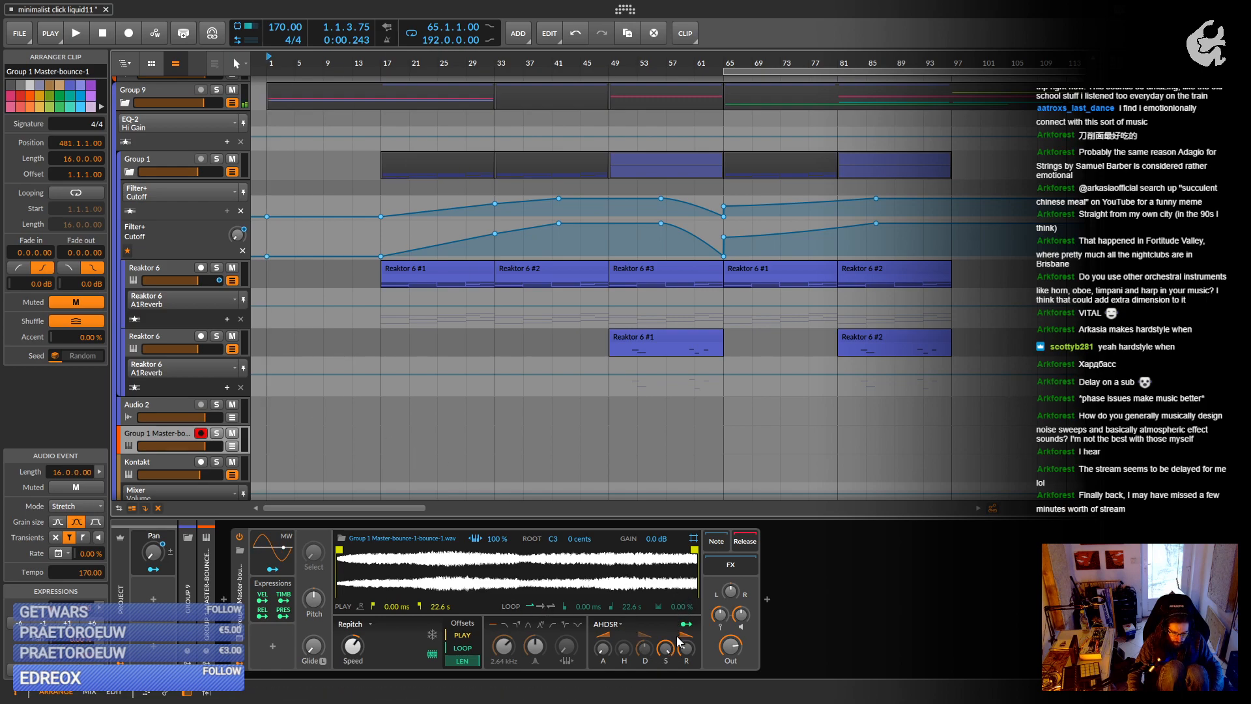
# Adjust the attack and sustain of the Sampler's AHDSR envelope and add a Random modulator to the Sampler.
pyautogui.moveTo(603, 649); pyautogui.dragTo(603, 624)
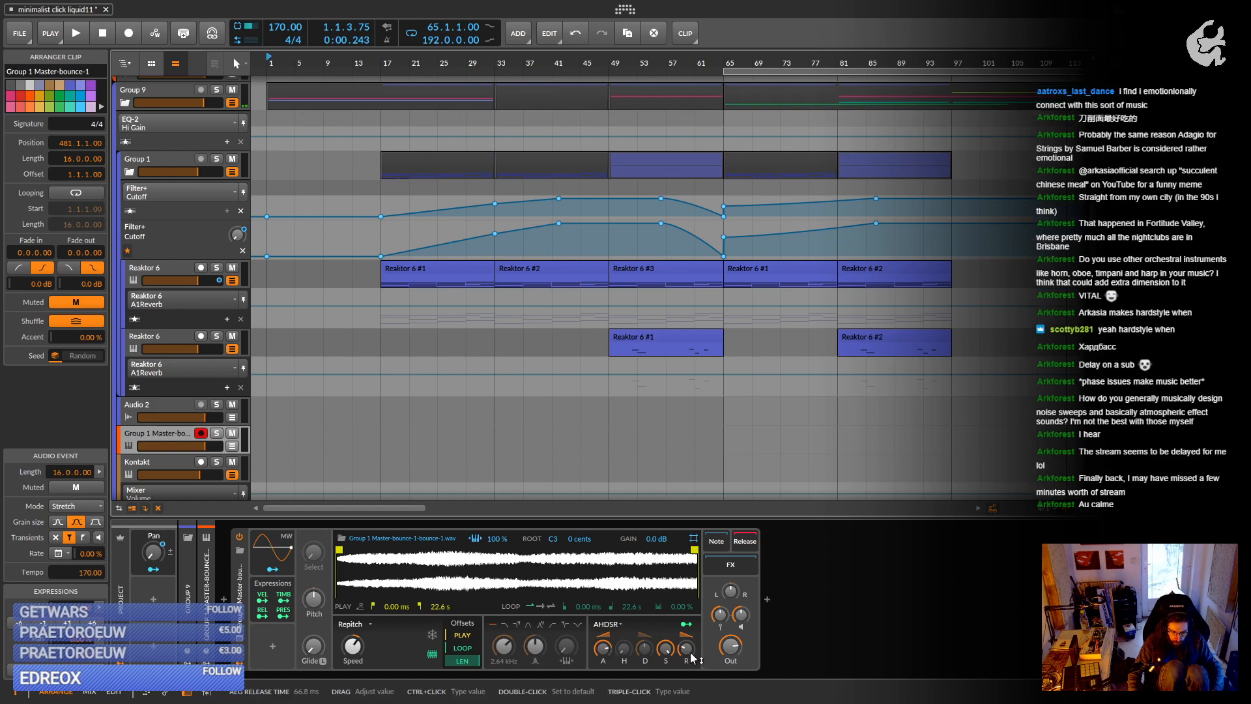
pyautogui.moveTo(666, 649)
pyautogui.mouseDown()
pyautogui.moveTo(666, 678)
pyautogui.moveTo(645, 636)
pyautogui.mouseUp()
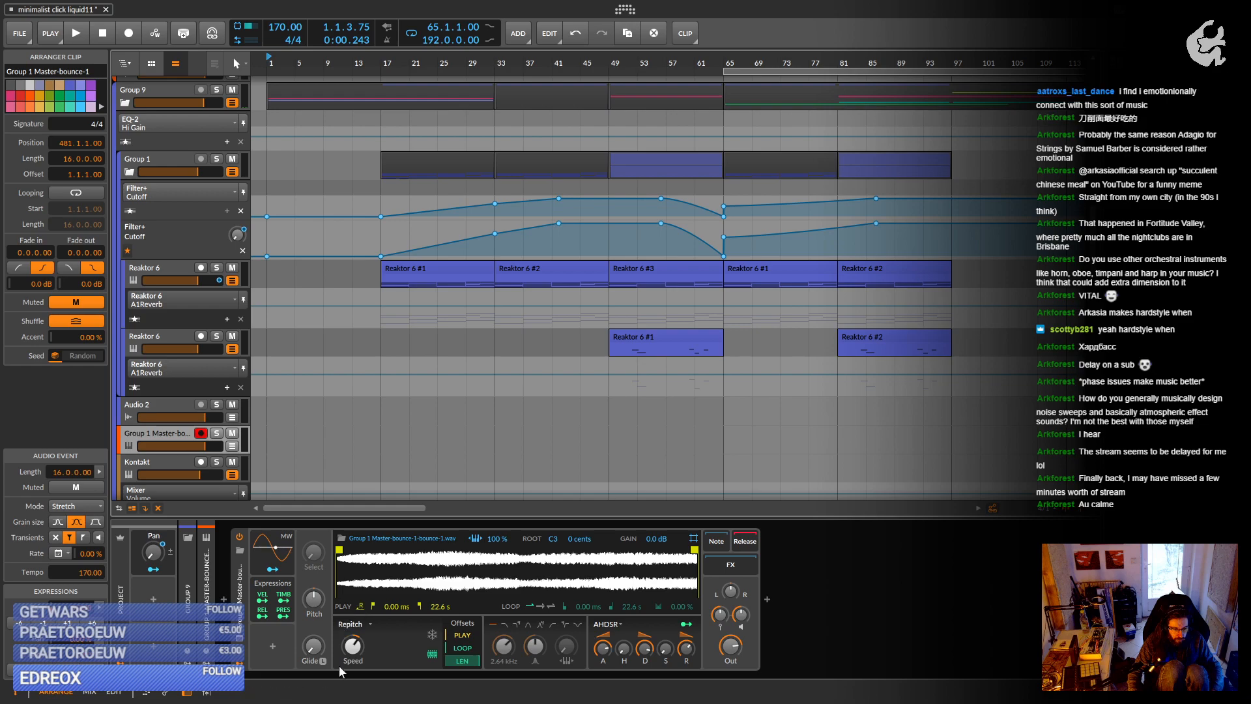
pyautogui.click(273, 646)
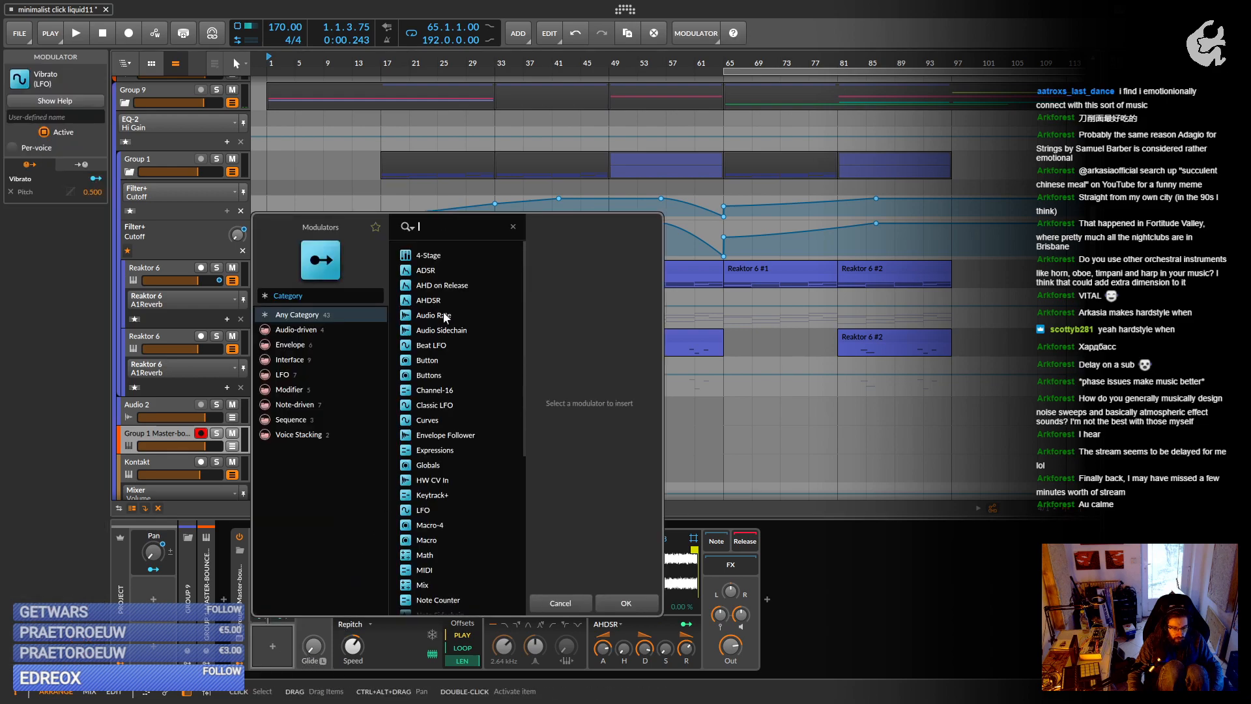
pyautogui.scroll(-6, 441, 306)
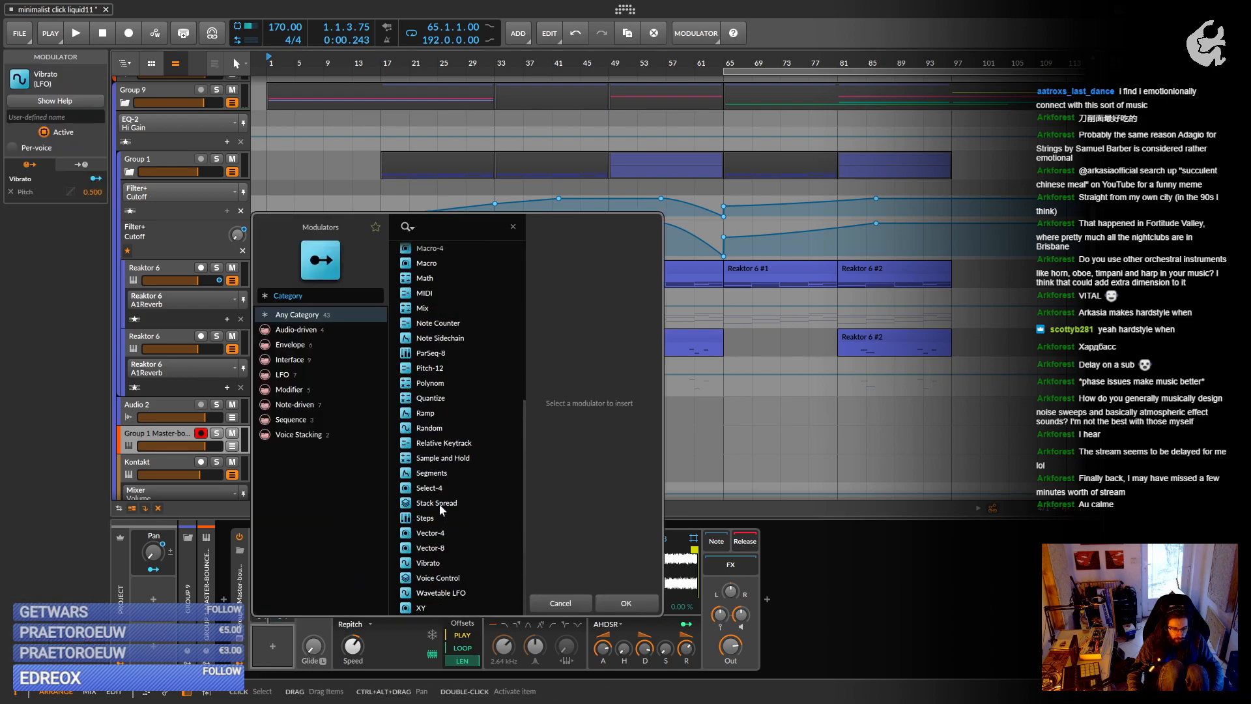
pyautogui.doubleClick(428, 425)
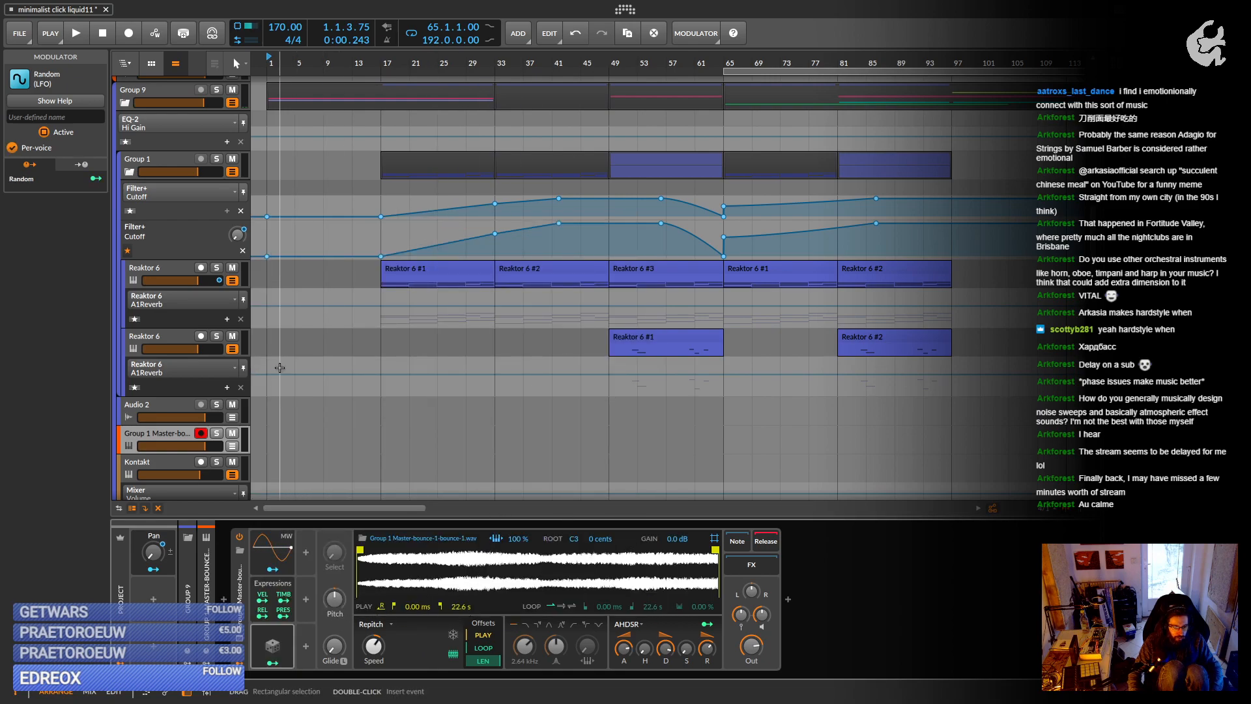
# Create an empty note clip from bar 1 to bar 17 on the Sampler track and show the track's devices.
pyautogui.scroll(-2, 153, 391)
pyautogui.click(154, 386)
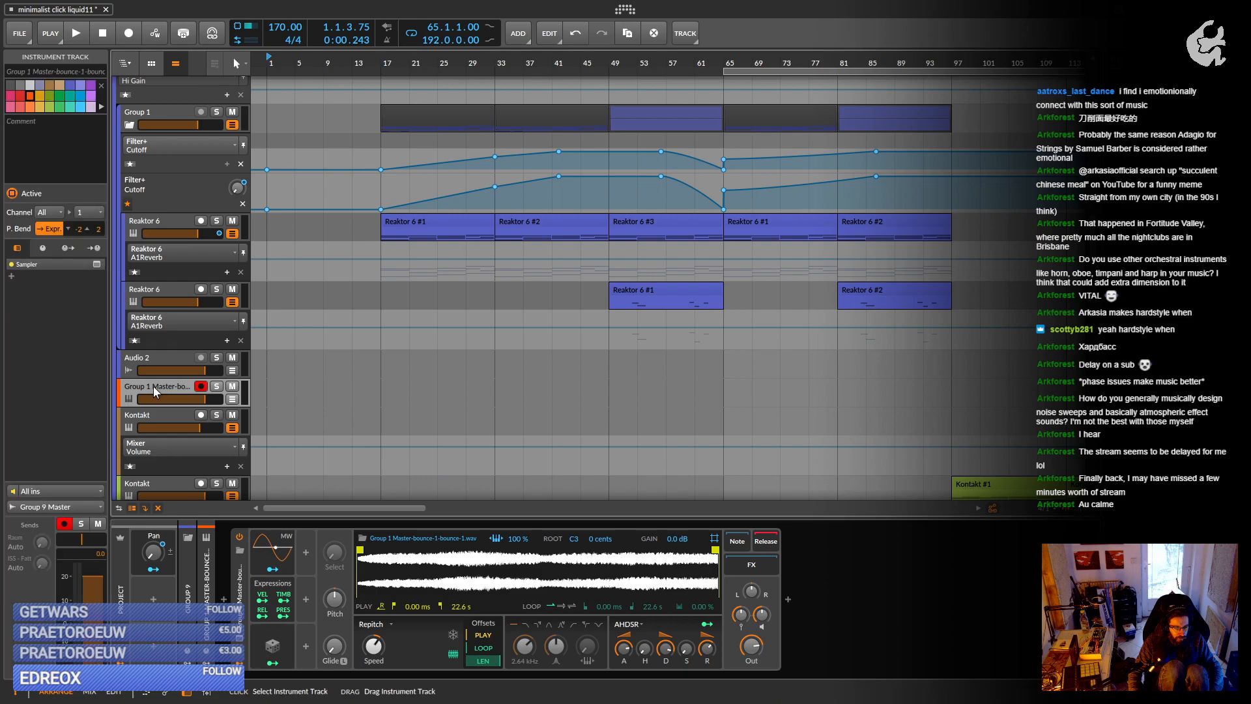
pyautogui.moveTo(267, 394); pyautogui.dragTo(385, 398)
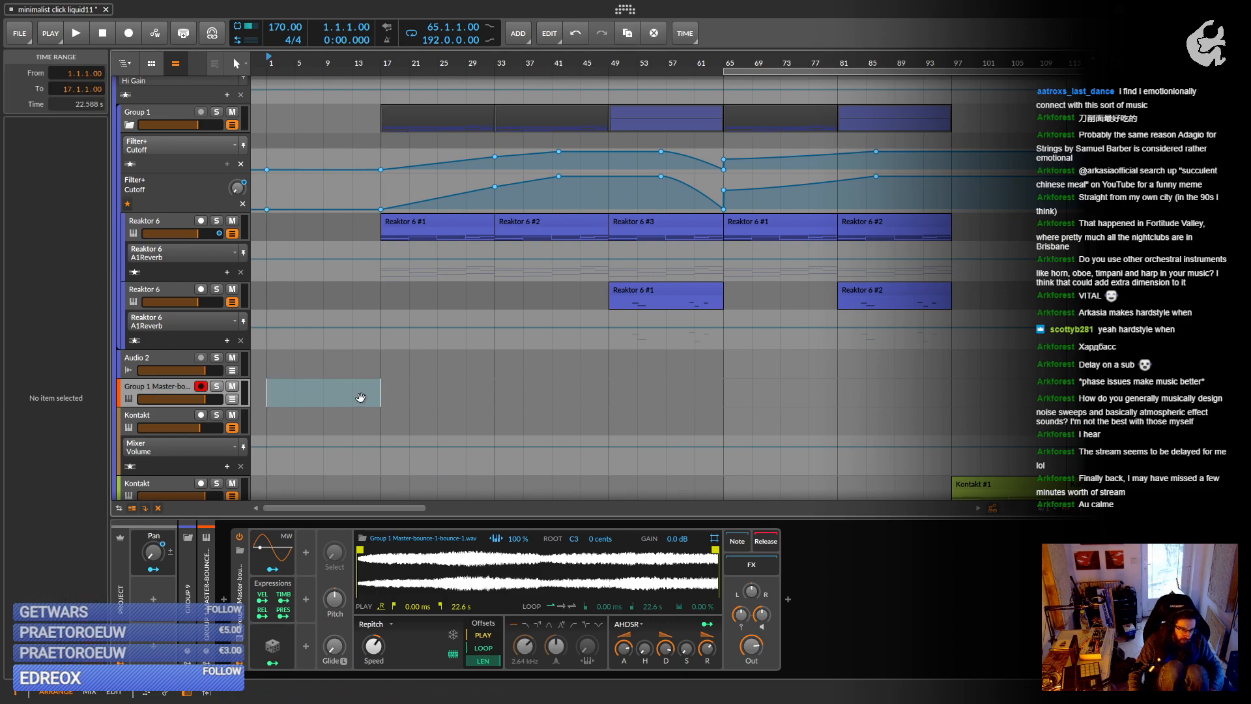
pyautogui.click(359, 396)
pyautogui.moveTo(269, 397); pyautogui.dragTo(410, 400)
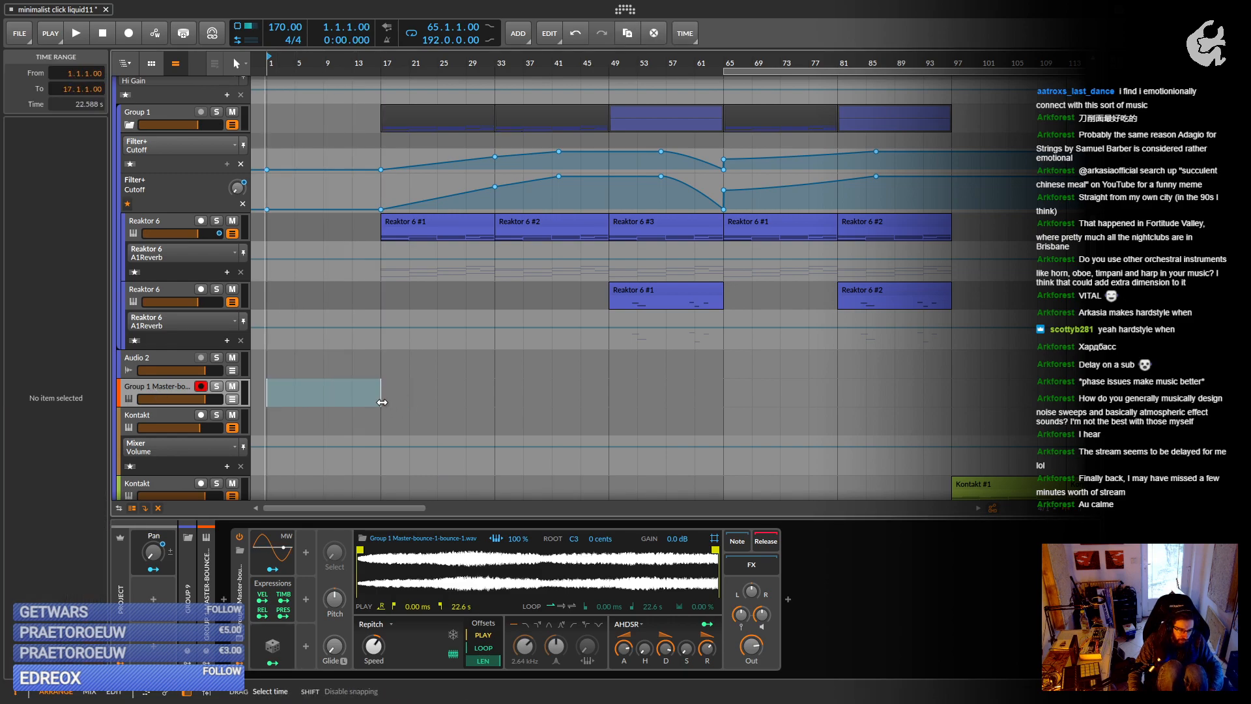
pyautogui.doubleClick(331, 394)
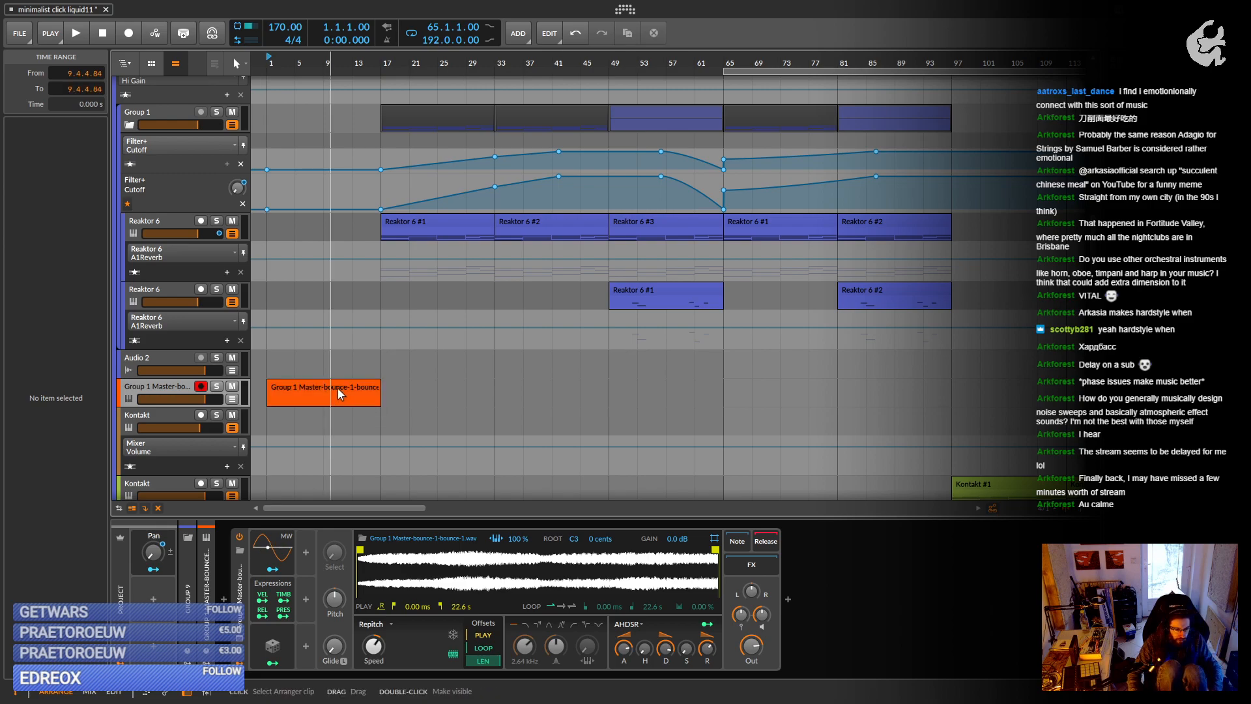
pyautogui.doubleClick(339, 391)
pyautogui.doubleClick(172, 387)
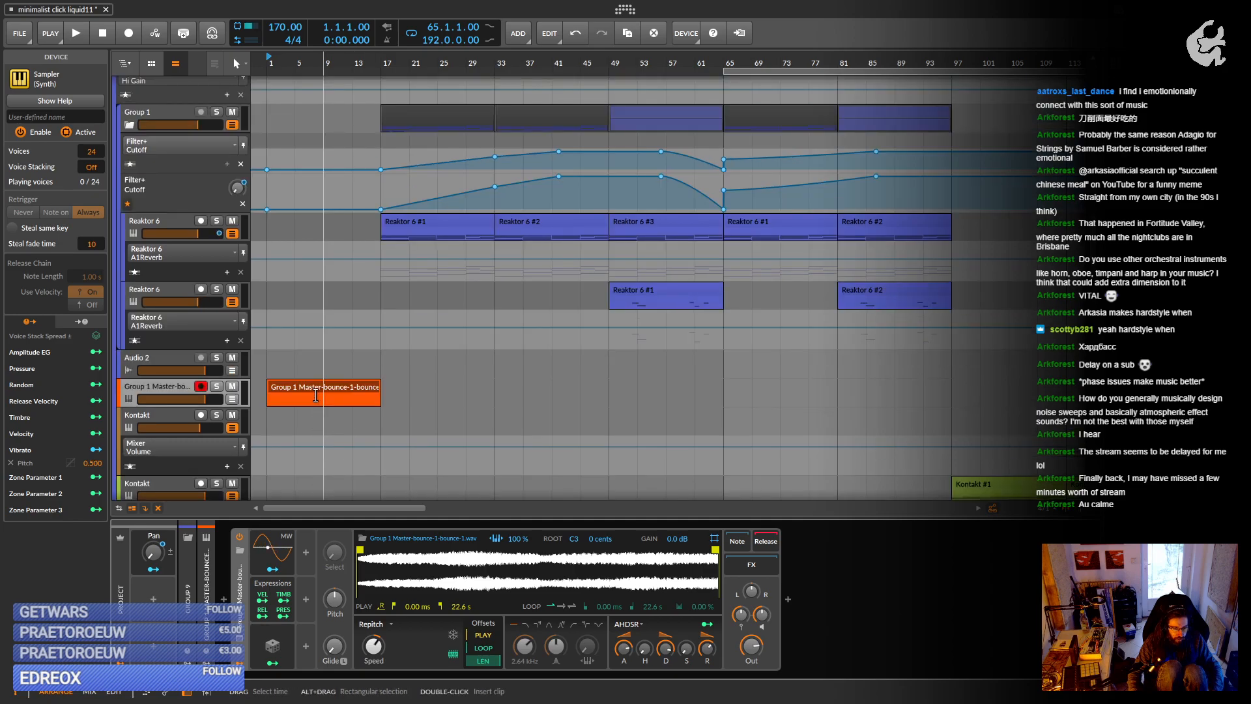
# Open the new clip in the note editor and audition the C3 and C4 keys.
pyautogui.doubleClick(314, 387)
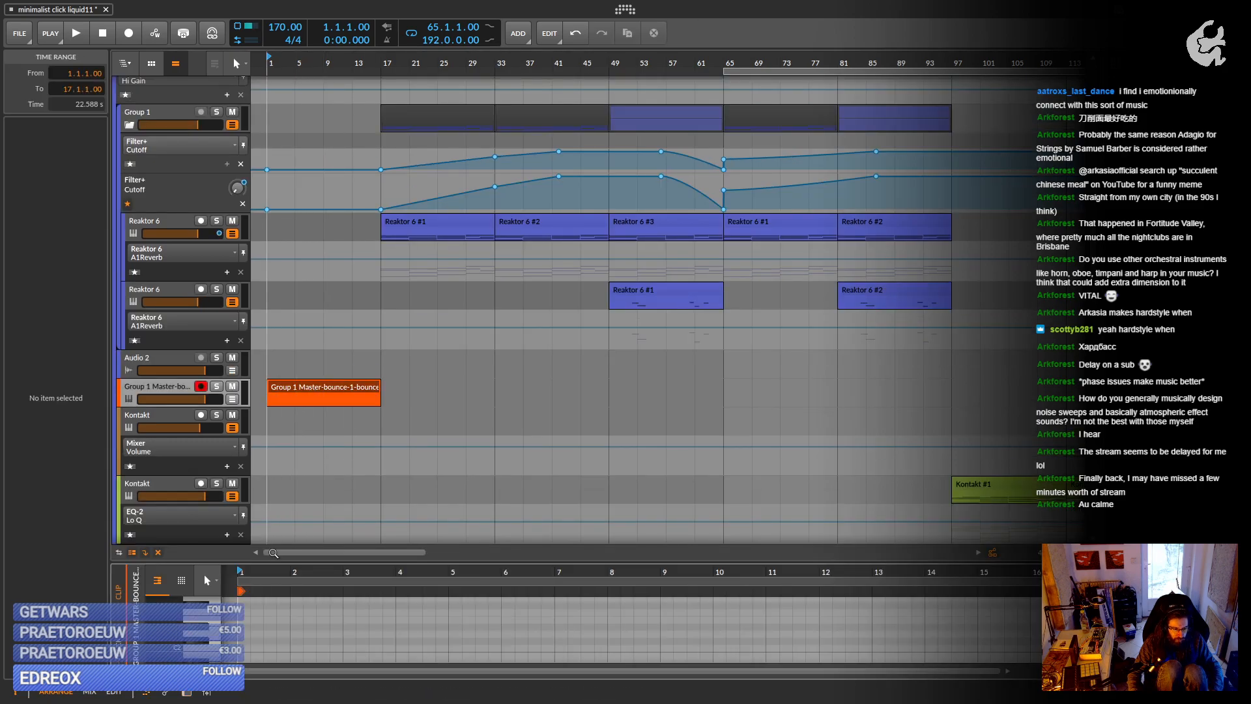
pyautogui.moveTo(287, 566); pyautogui.dragTo(290, 314)
pyautogui.scroll(-1, 285, 445)
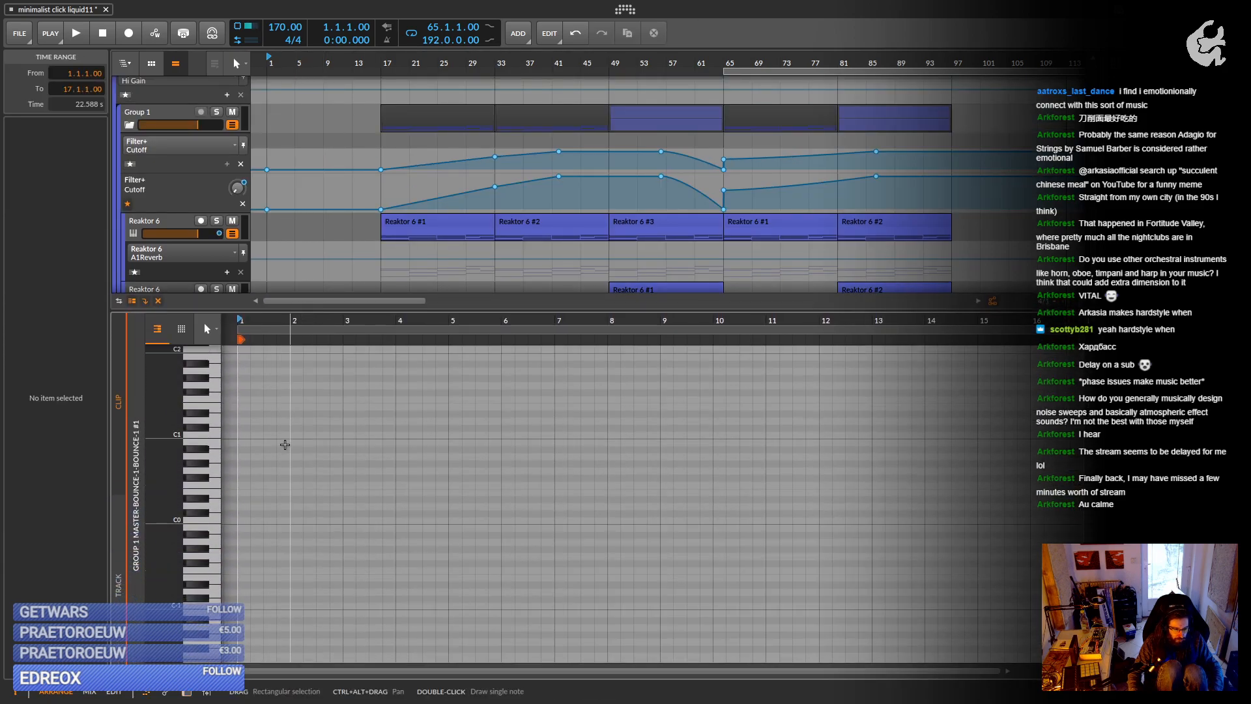
pyautogui.scroll(3, 285, 444)
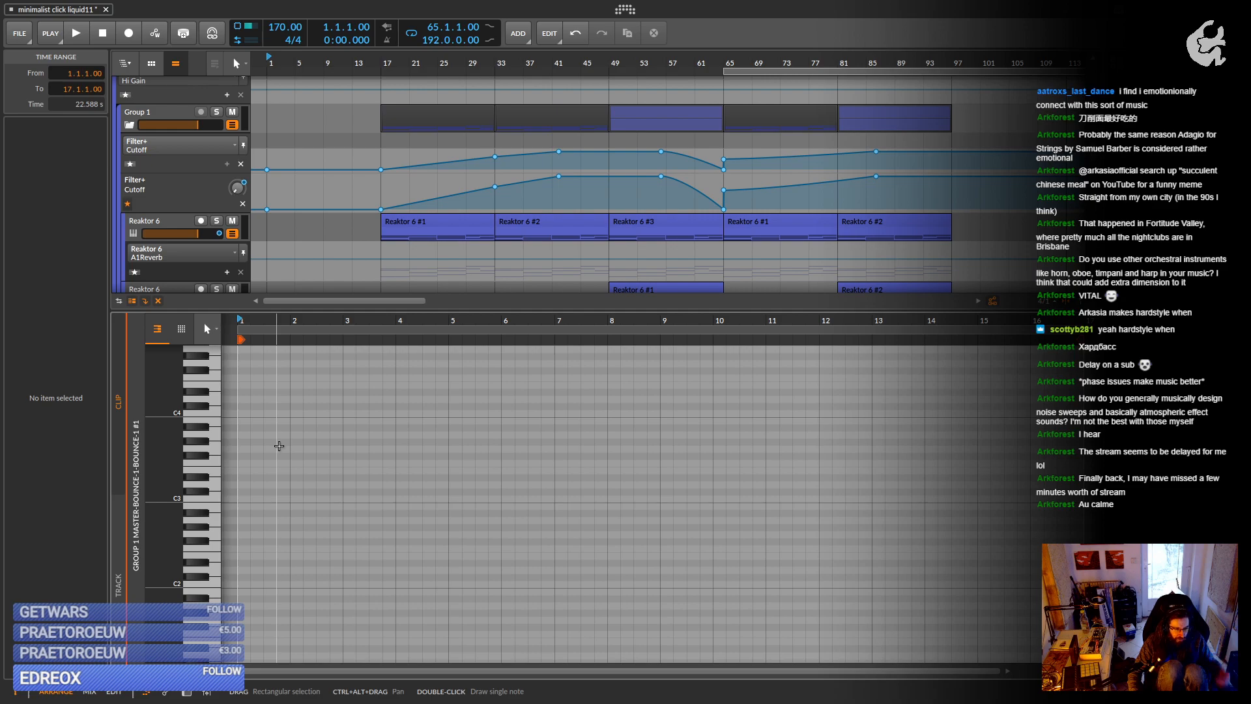
pyautogui.click(218, 500)
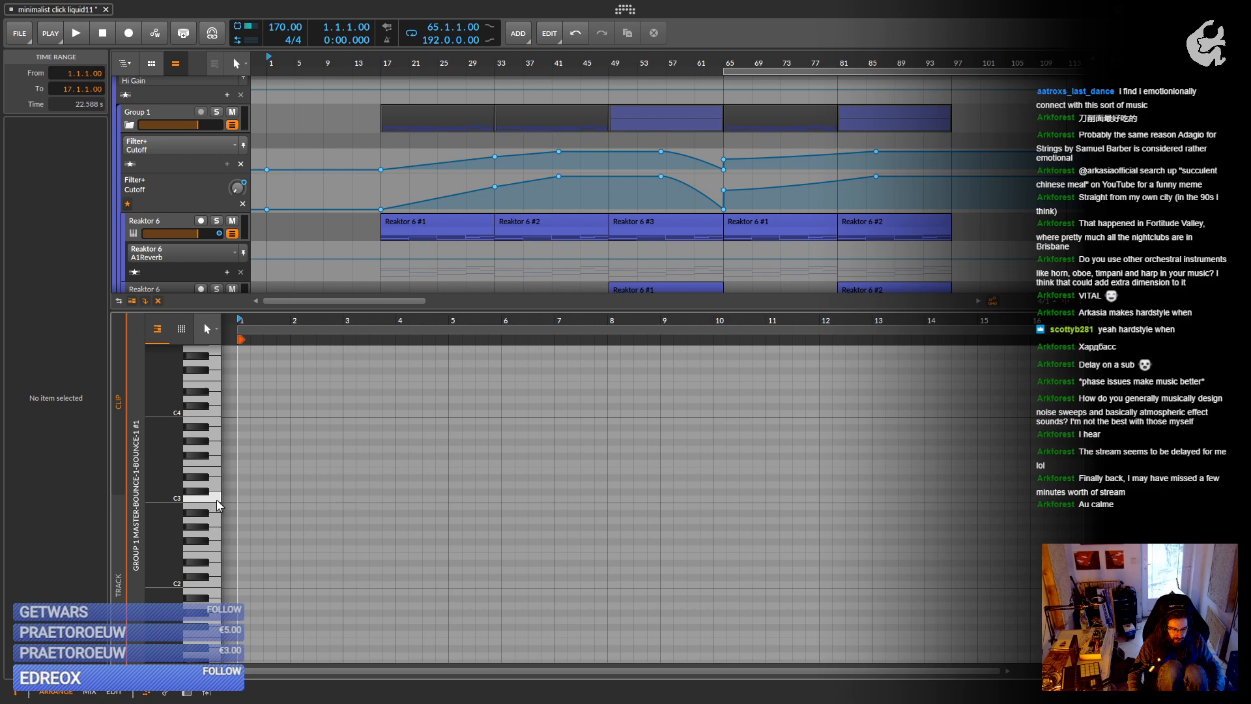
pyautogui.click(212, 412)
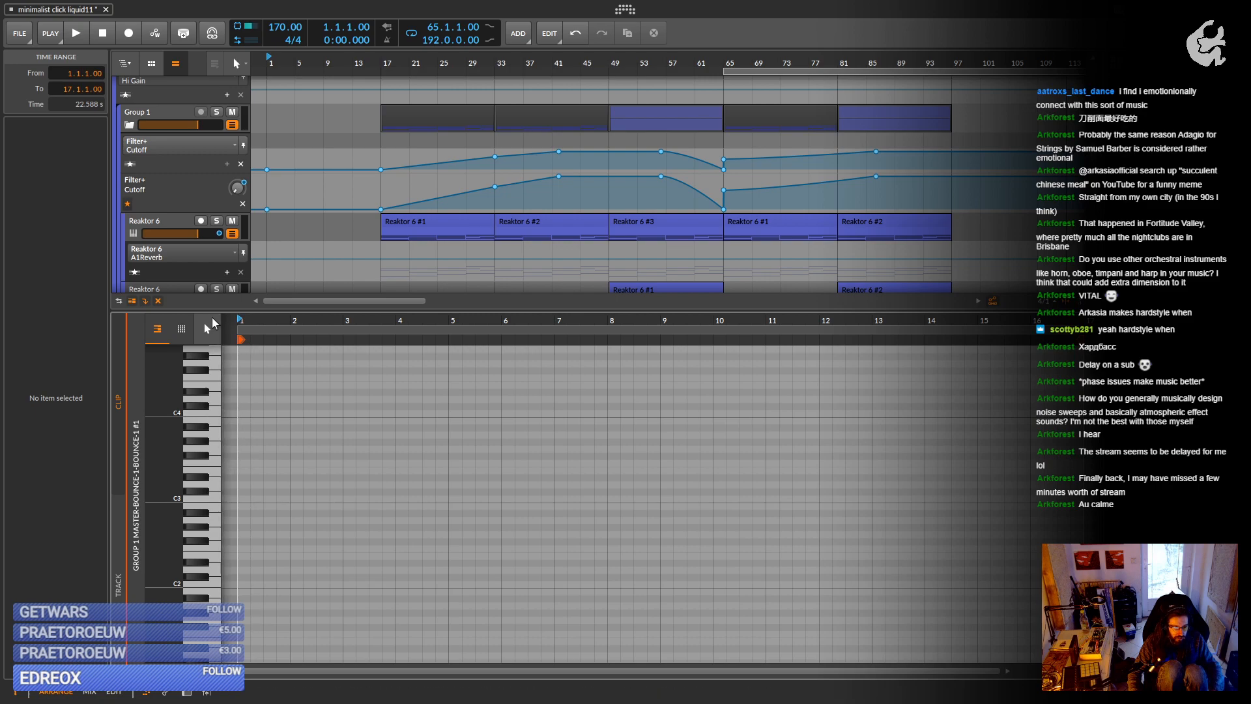
pyautogui.moveTo(213, 317); pyautogui.dragTo(212, 518)
# Draw a four-bar C4 note at bar 1 and duplicate it three times to fill the 16-bar clip.
pyautogui.click(315, 392)
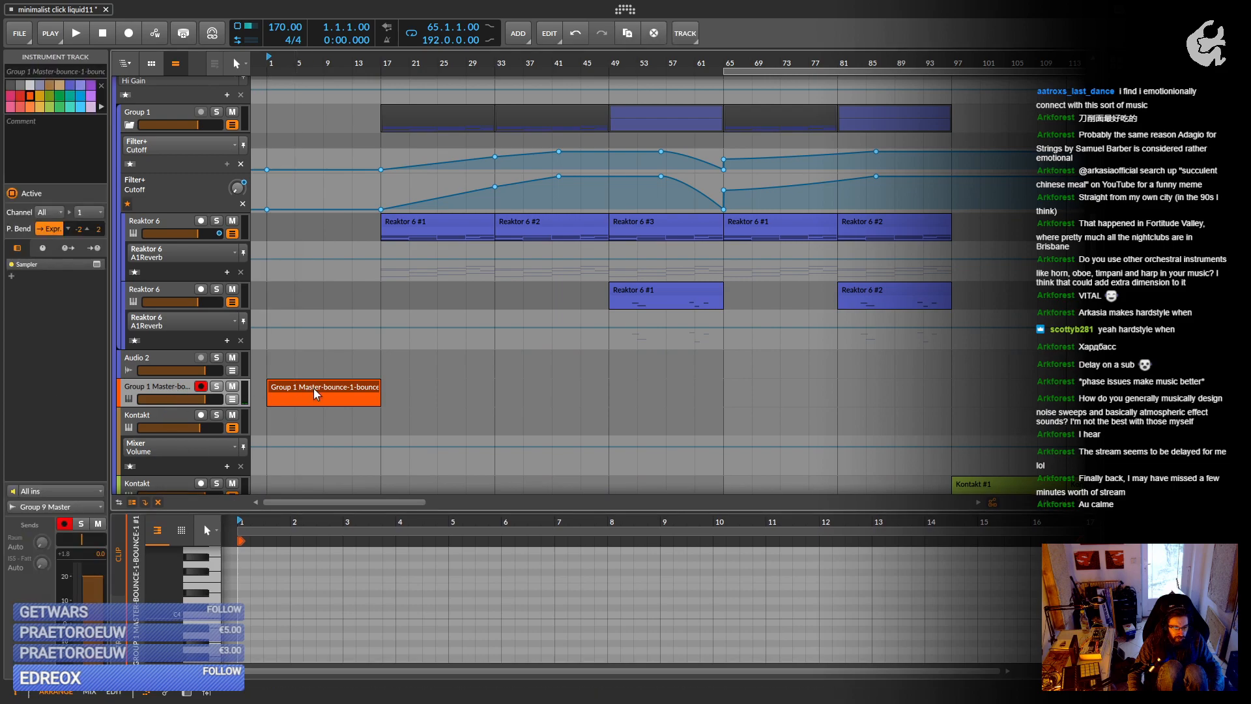
pyautogui.doubleClick(245, 615)
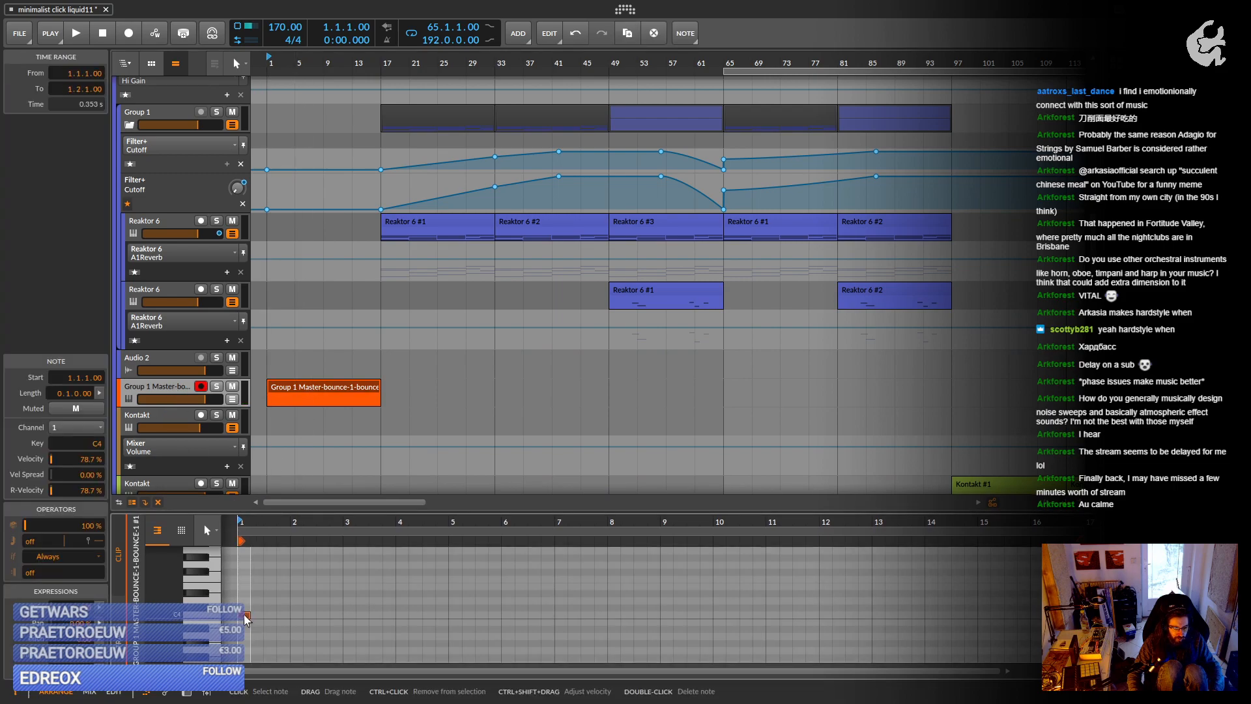
pyautogui.moveTo(247, 616); pyautogui.dragTo(449, 623)
pyautogui.hotkey('ctrl', 'd')
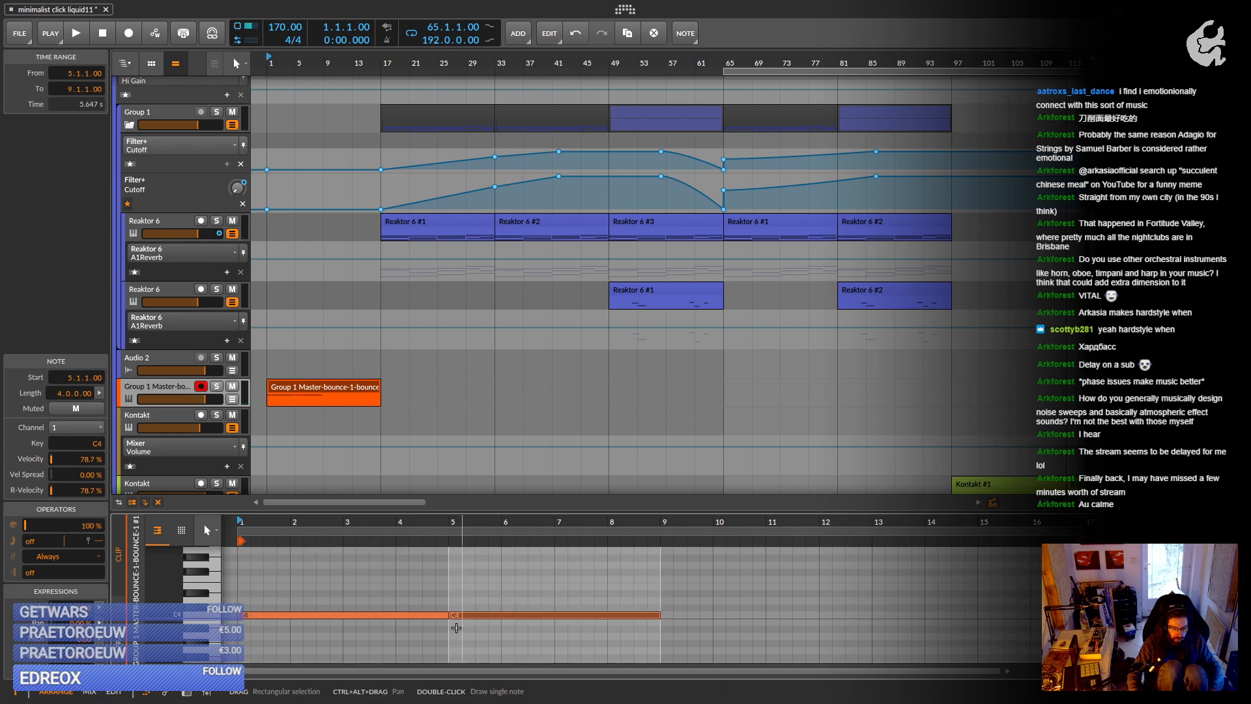
pyautogui.hotkey('ctrl', 'd')
pyautogui.hotkey('ctrl', 'd')
pyautogui.click(195, 401)
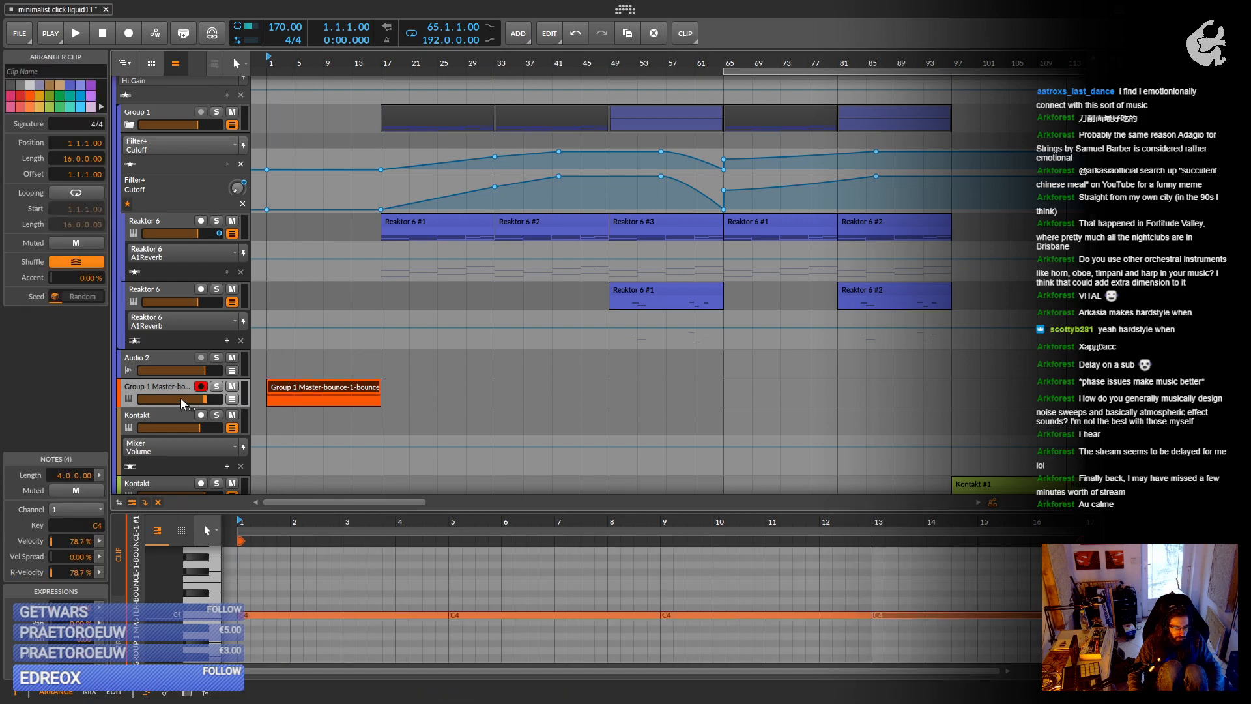
# Lower the Sampler track's volume to about -15.9 dB while auditioning the new clip.
pyautogui.moveTo(196, 400); pyautogui.dragTo(172, 391)
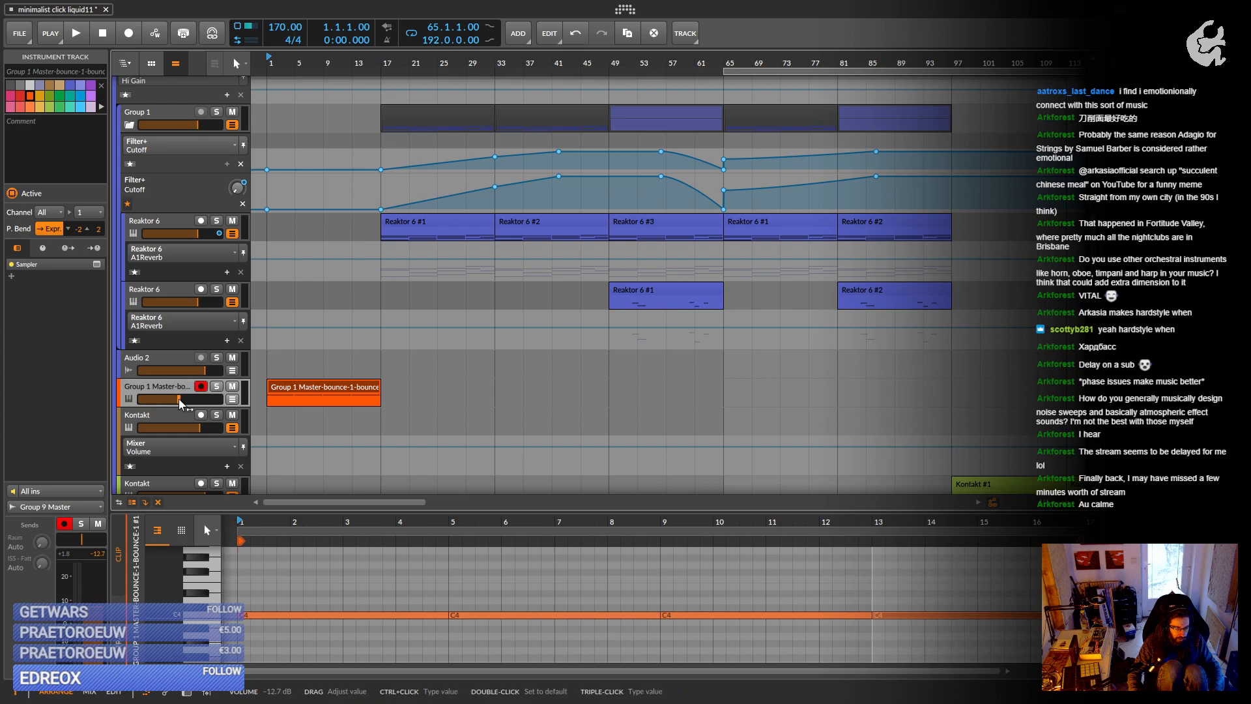
pyautogui.press('space')
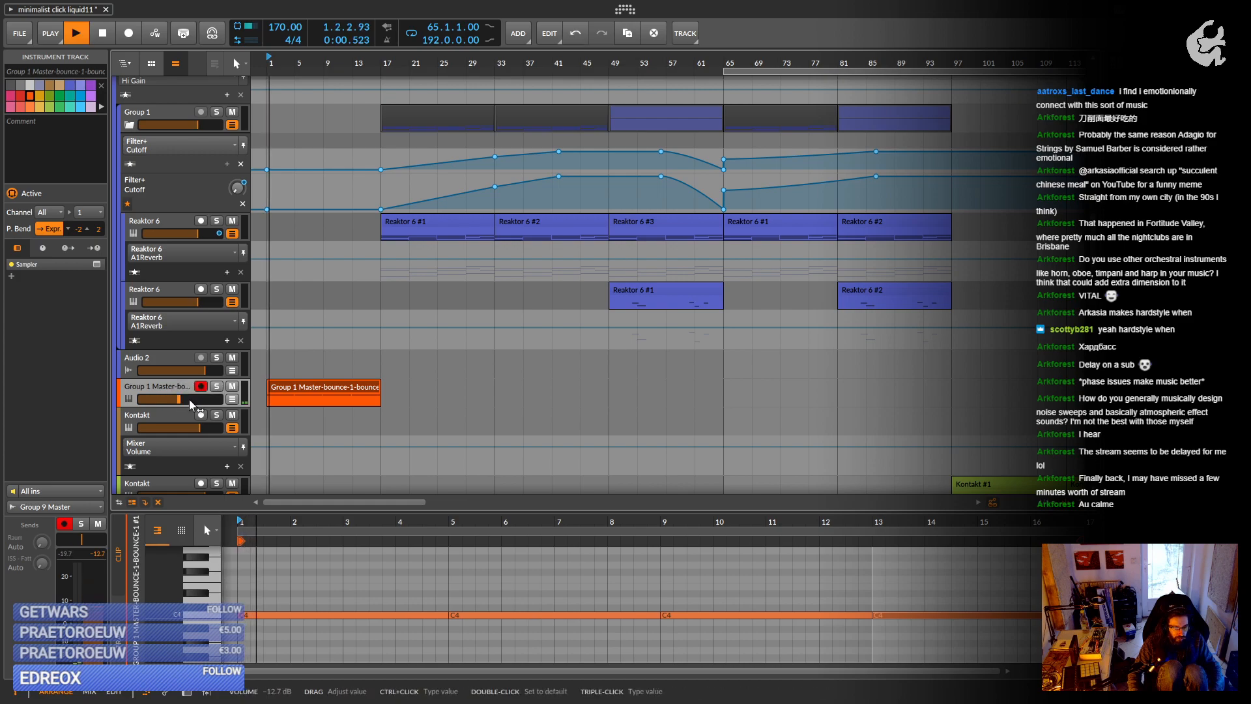
pyautogui.moveTo(186, 399); pyautogui.dragTo(174, 399)
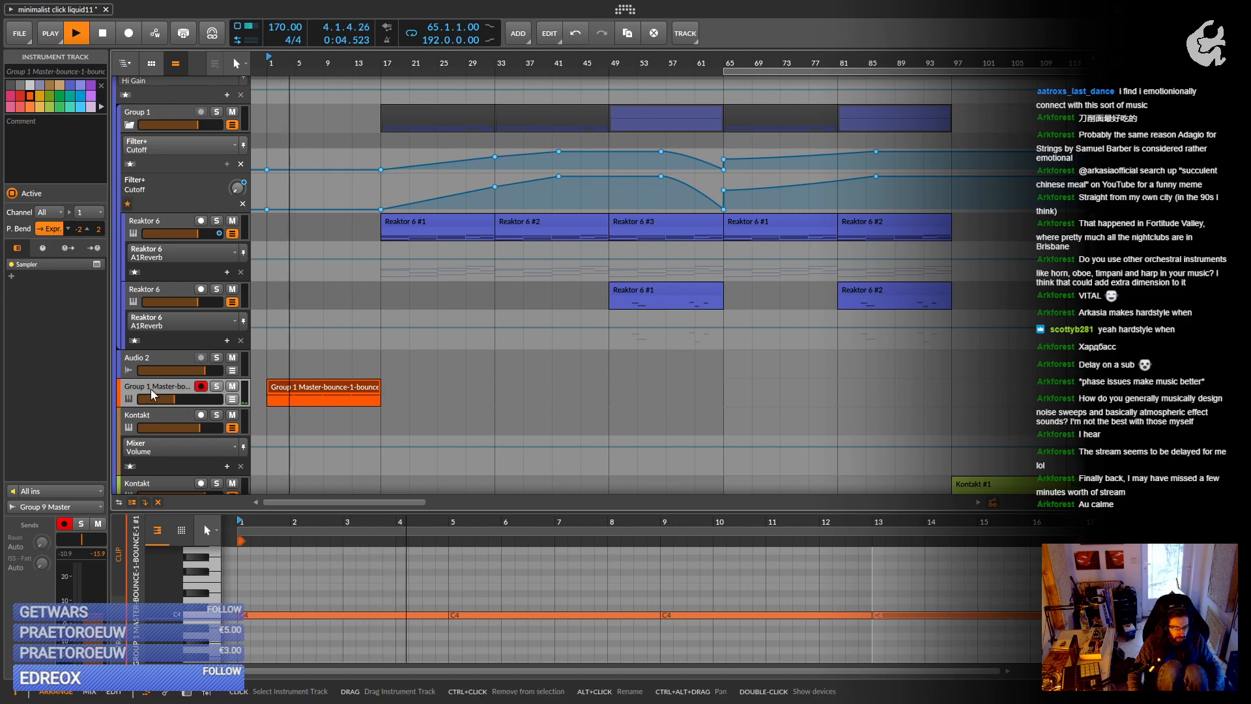
# Switch the track's Sampler to Textures mode, set its speed to 50 %, and raise the grain size and motion.
pyautogui.doubleClick(156, 389)
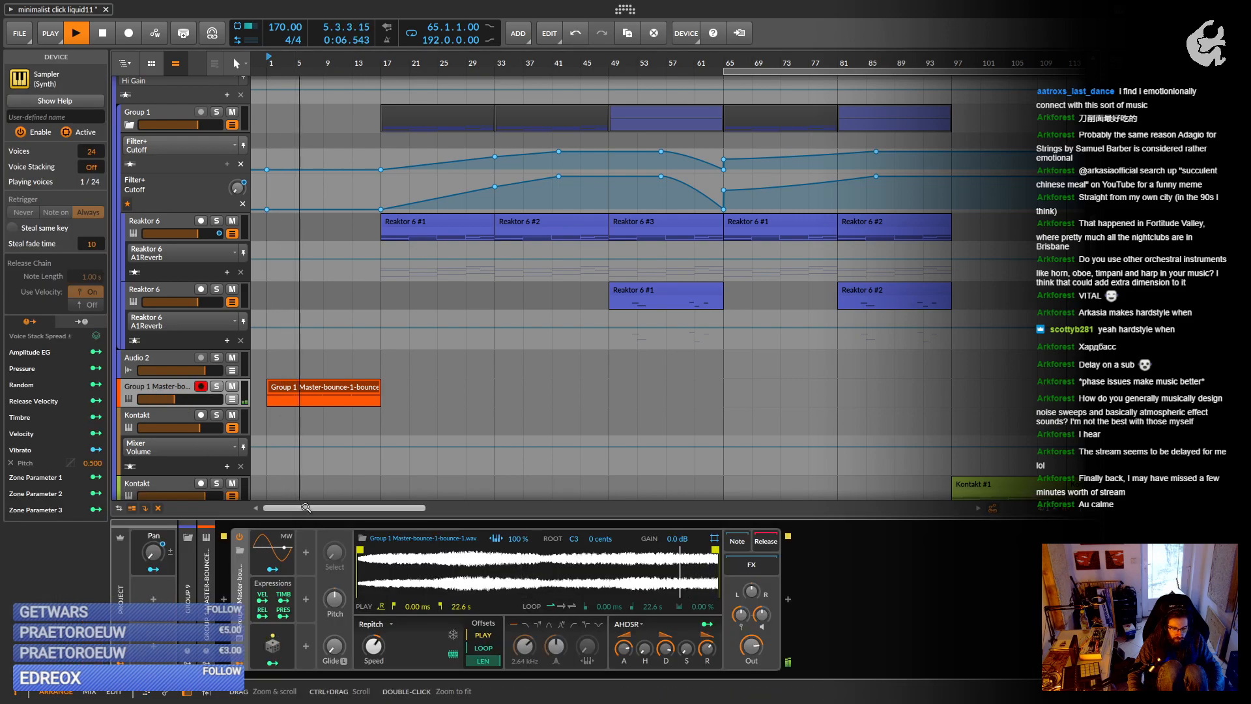
pyautogui.press('space')
pyautogui.click(375, 624)
pyautogui.click(381, 652)
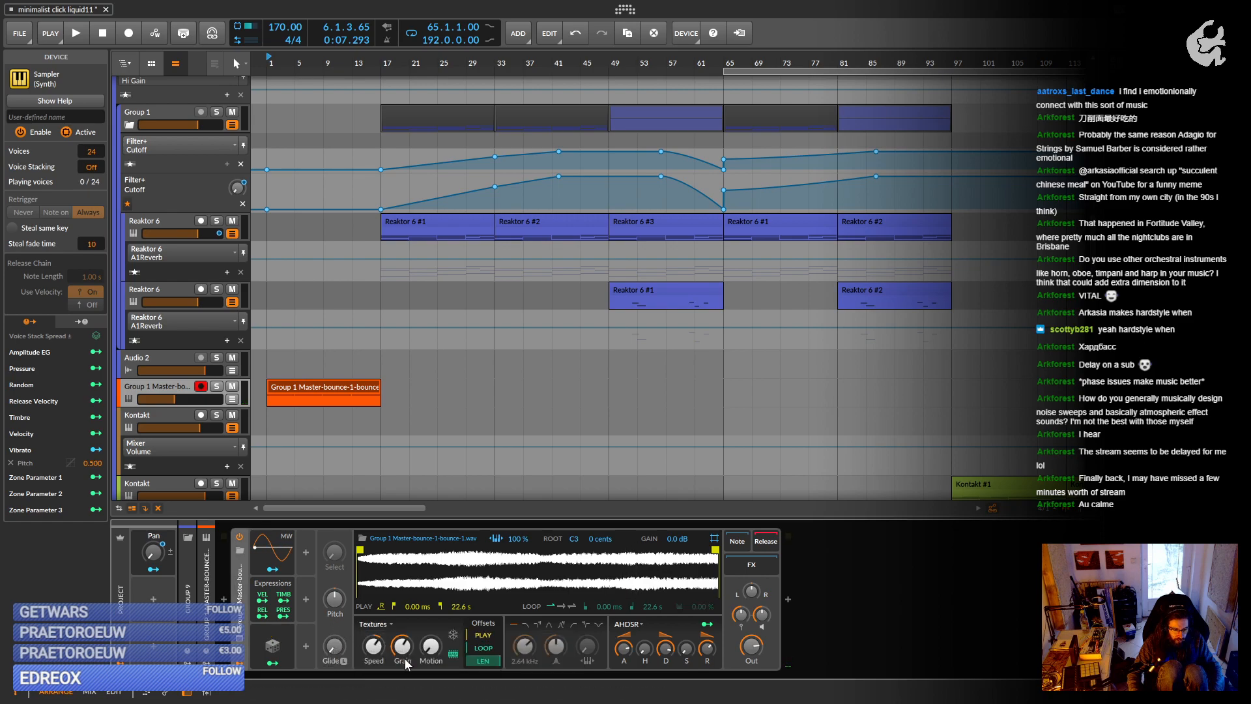
pyautogui.keyDown('ctrl'); pyautogui.click(374, 646); pyautogui.keyUp('ctrl')
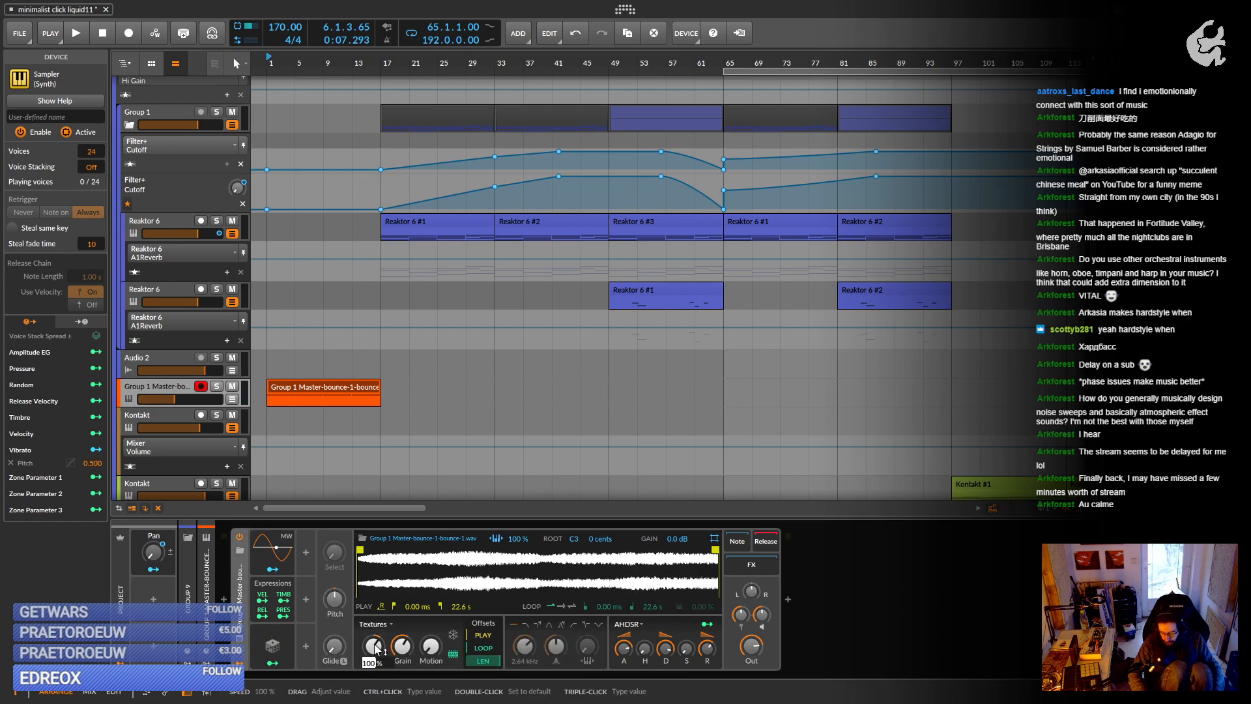
pyautogui.write('50')
pyautogui.press('Return')
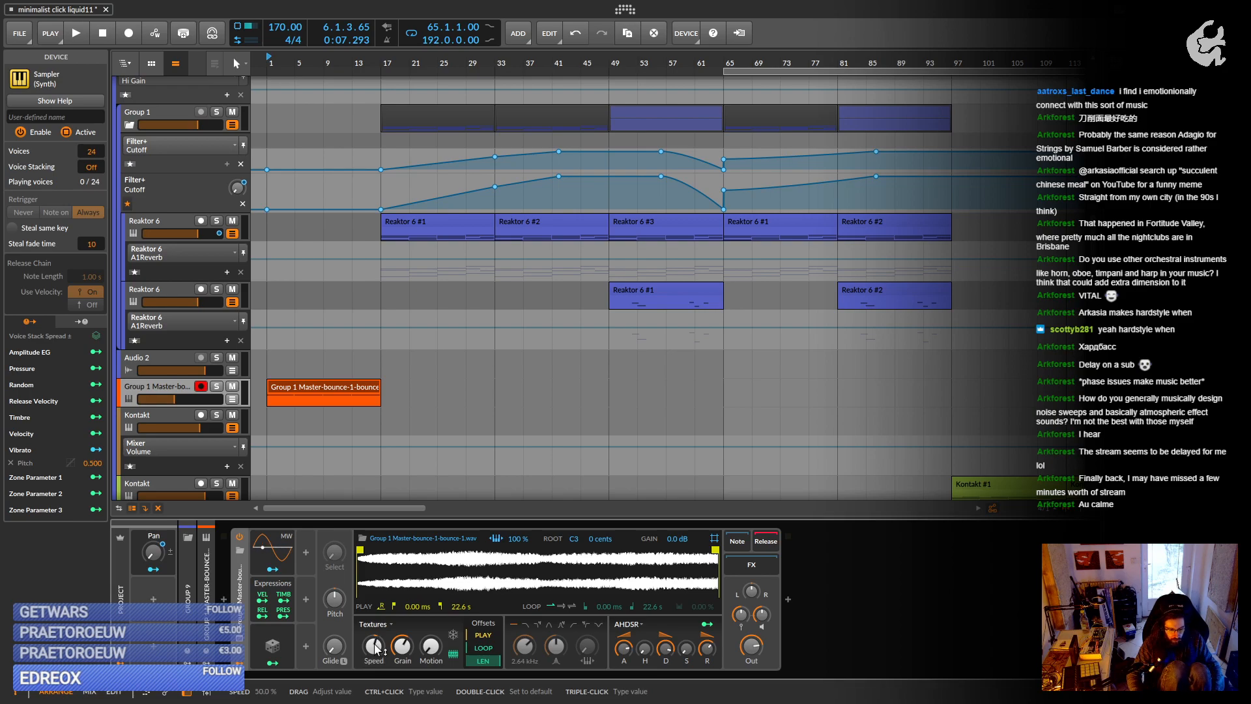
pyautogui.moveTo(402, 647); pyautogui.dragTo(402, 638)
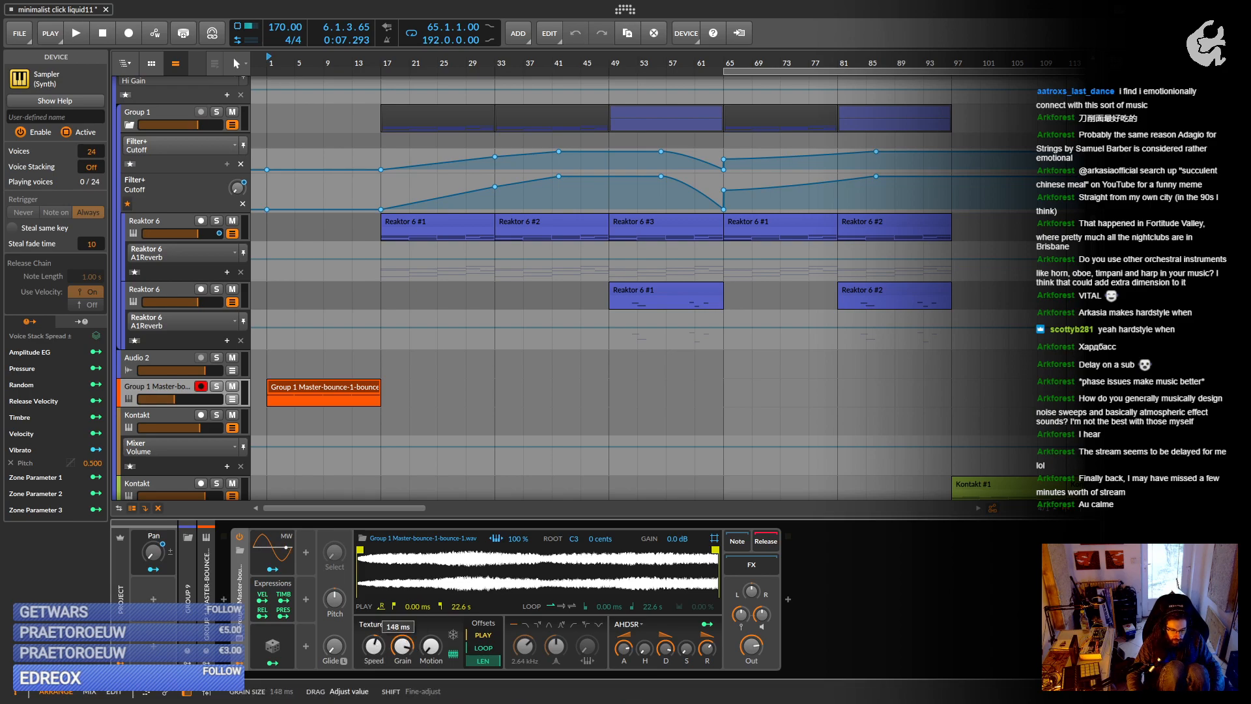
pyautogui.moveTo(431, 645); pyautogui.dragTo(430, 643)
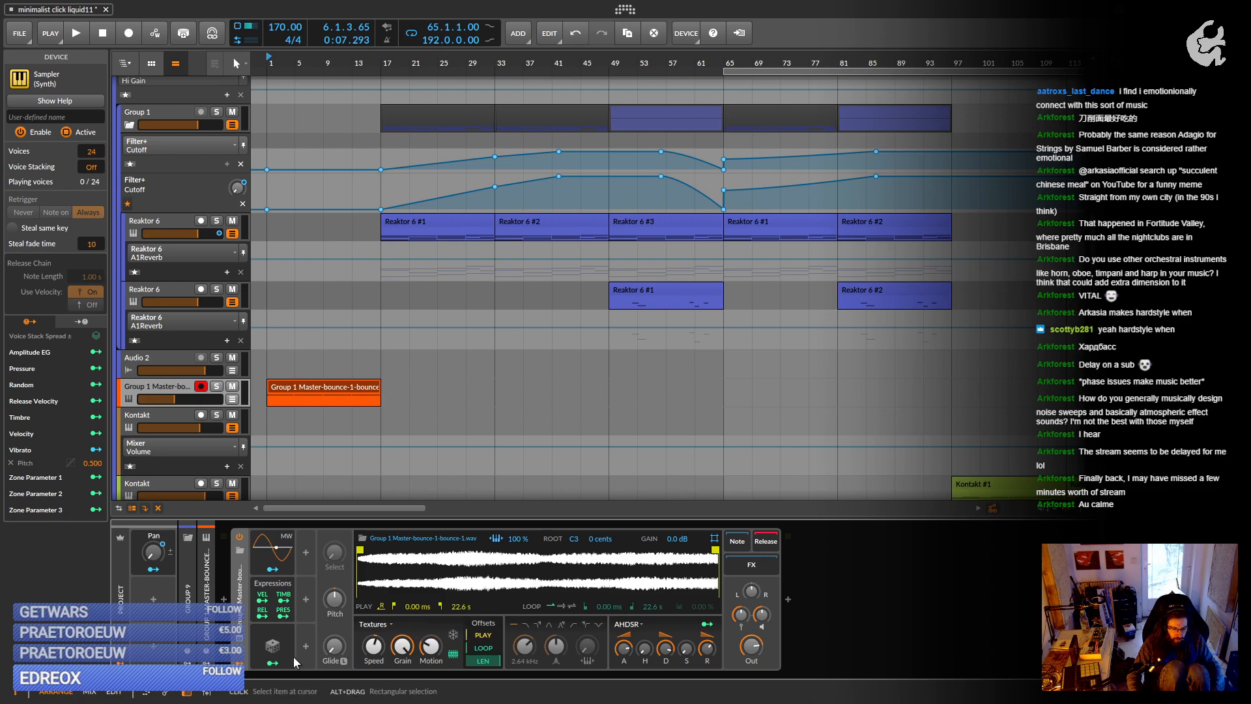
# Map the Random modulator to the Sampler's play position offset at about 0.475 and enable sample looping with reversed playback.
pyautogui.click(272, 662)
pyautogui.moveTo(483, 634); pyautogui.dragTo(477, 632)
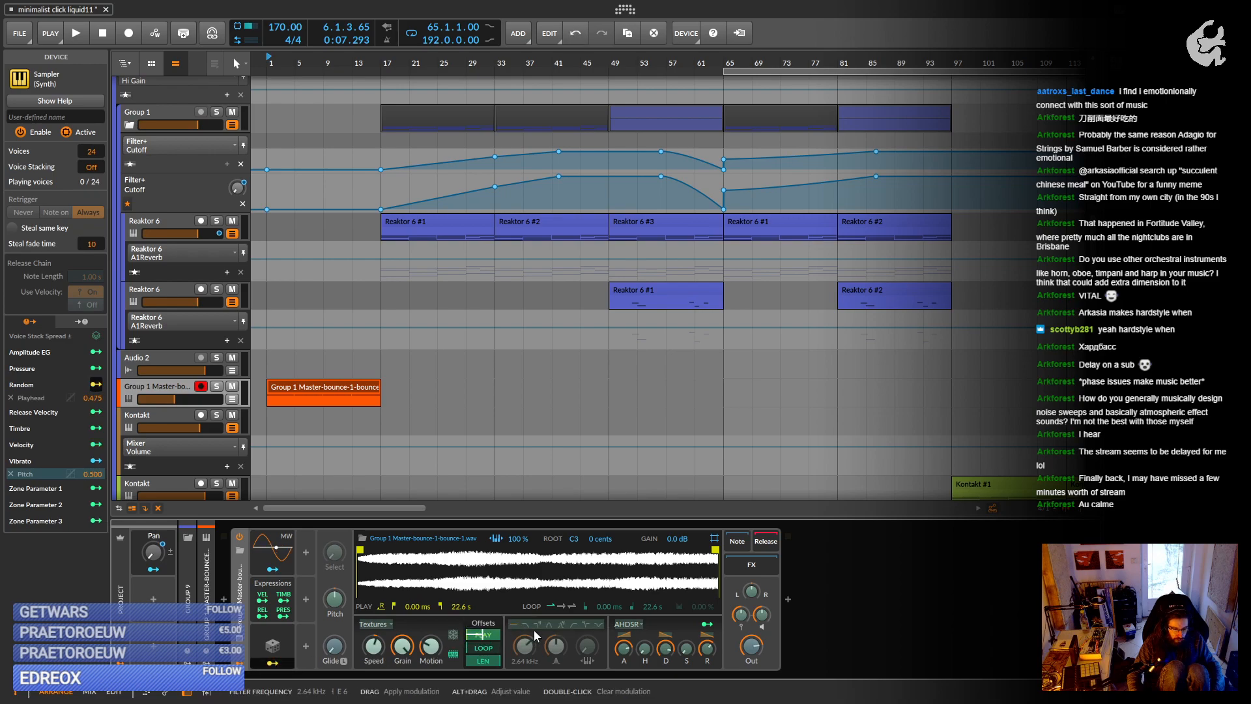
pyautogui.click(561, 606)
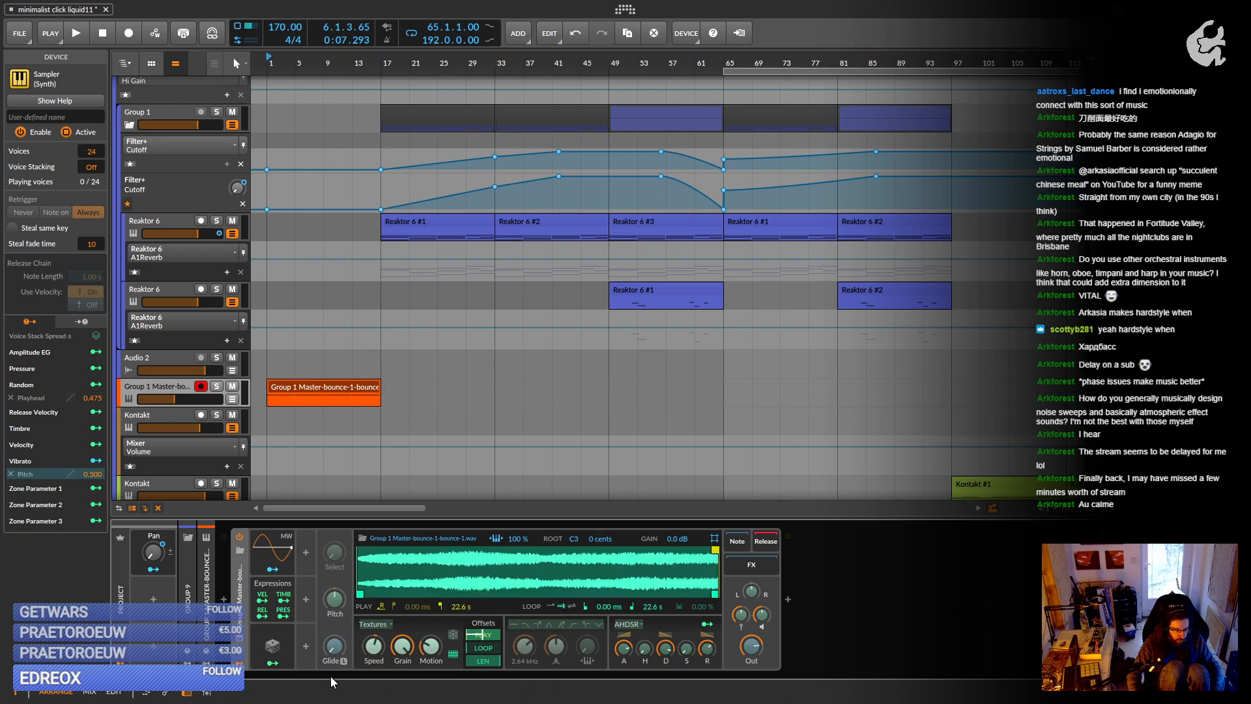
pyautogui.click(268, 658)
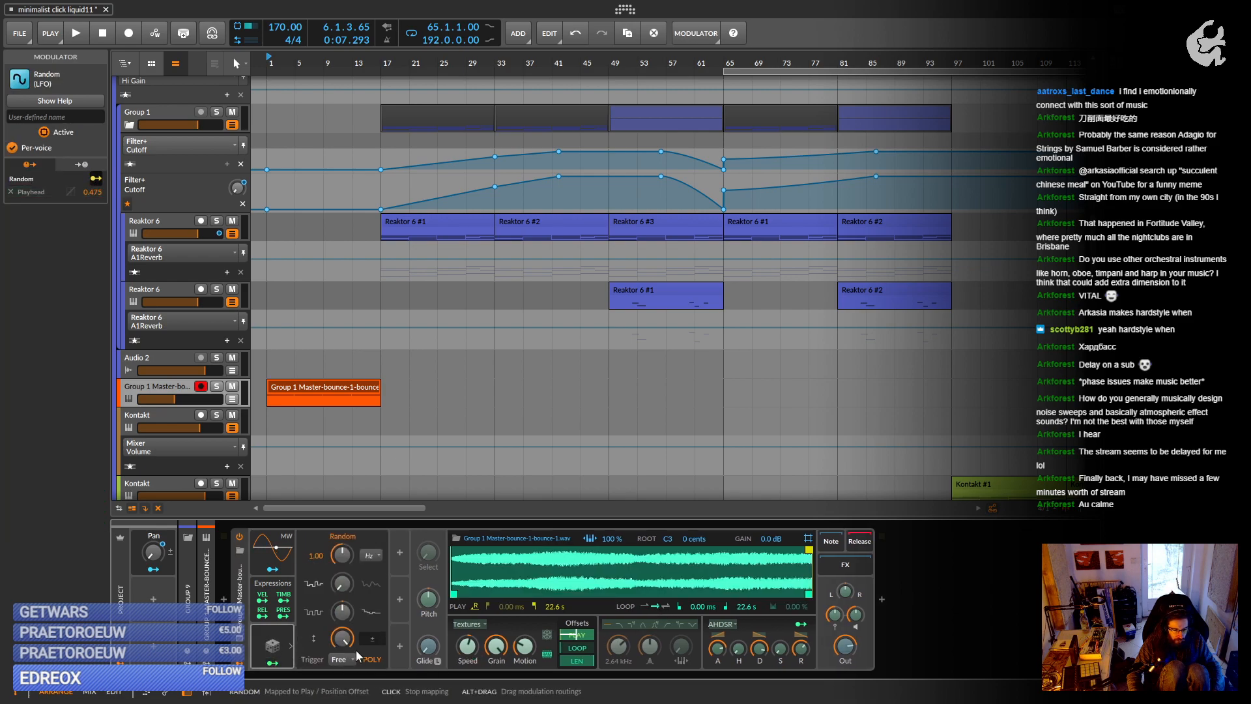
# Set the Sampler's loop region from about 3.96 s to 18.2 s, with a loop crossfade of about 61 %.
pyautogui.moveTo(453, 595); pyautogui.dragTo(510, 594)
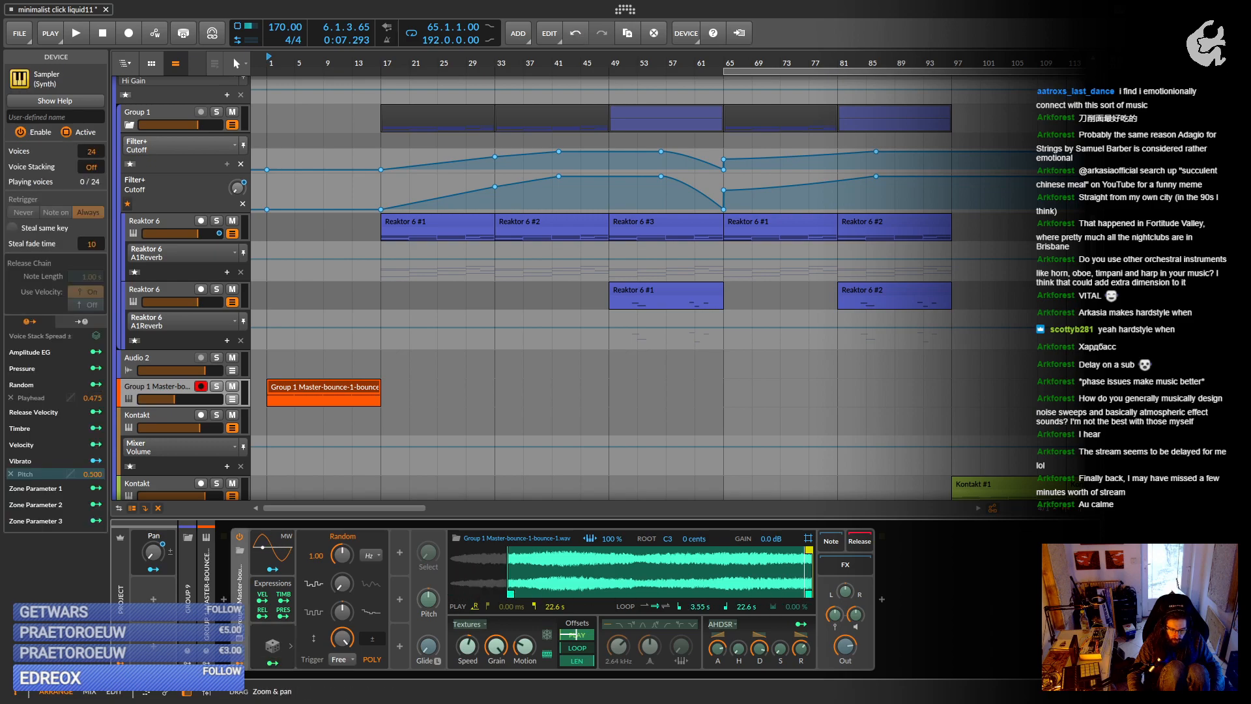
pyautogui.moveTo(809, 595); pyautogui.dragTo(764, 594)
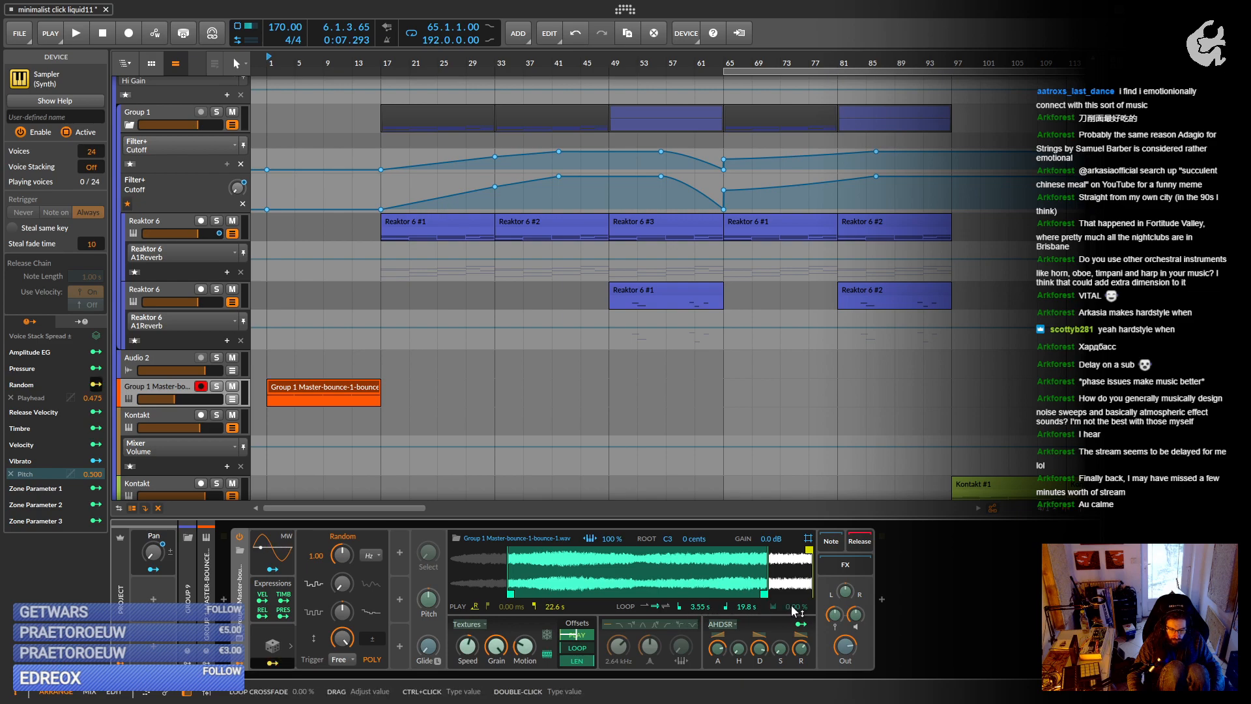
pyautogui.moveTo(794, 611)
pyautogui.mouseDown()
pyautogui.moveTo(795, 596)
pyautogui.moveTo(779, 608)
pyautogui.mouseUp()
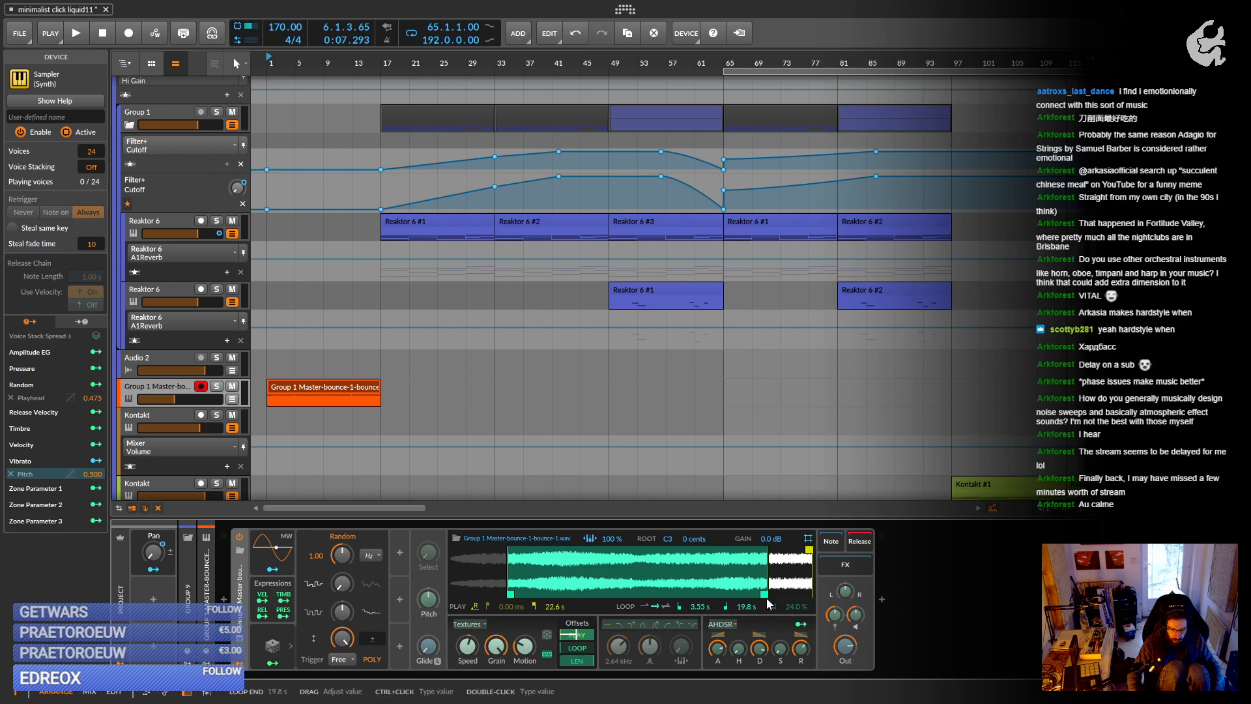
pyautogui.moveTo(509, 594); pyautogui.dragTo(507, 595)
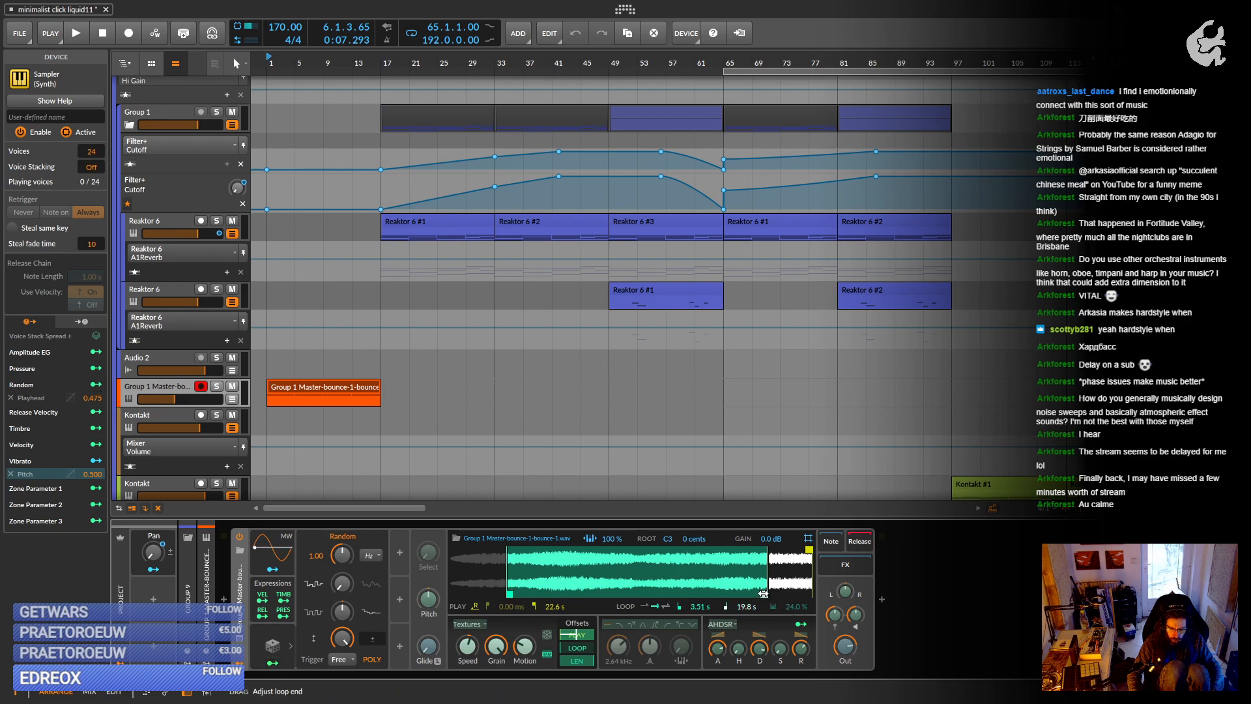
pyautogui.moveTo(765, 594); pyautogui.dragTo(754, 593)
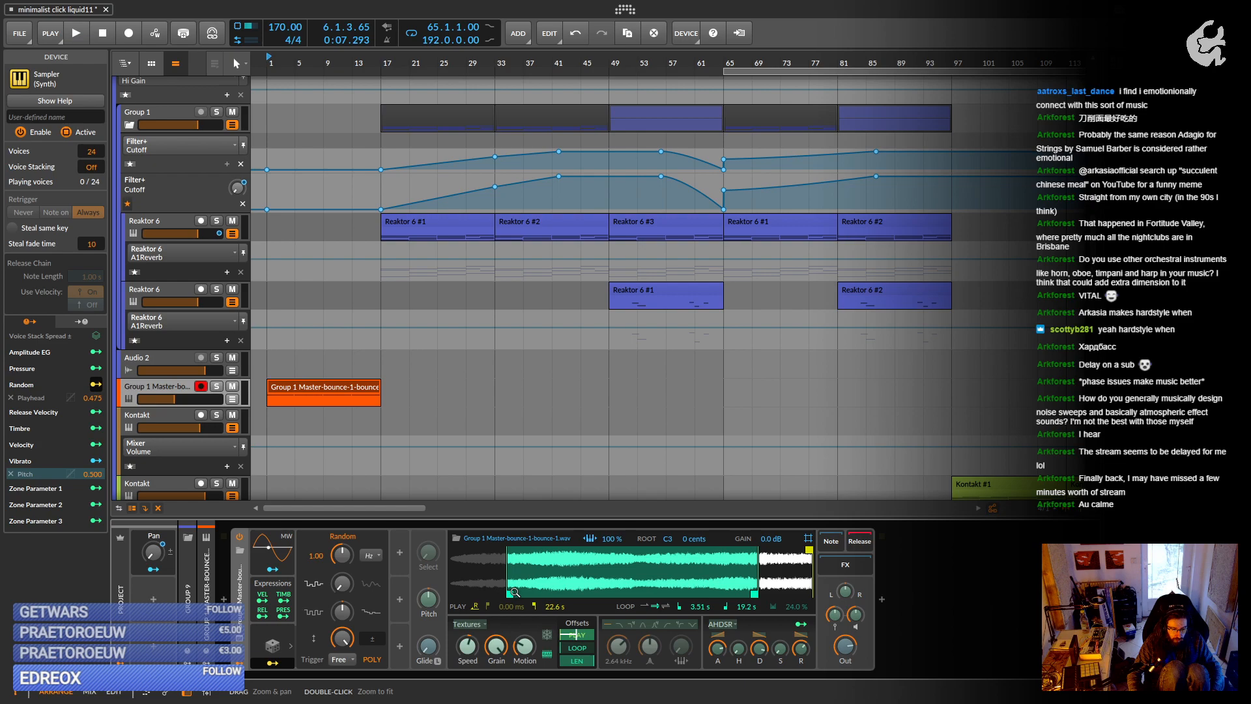
pyautogui.moveTo(508, 594)
pyautogui.mouseDown()
pyautogui.moveTo(518, 594)
pyautogui.moveTo(506, 594)
pyautogui.mouseUp()
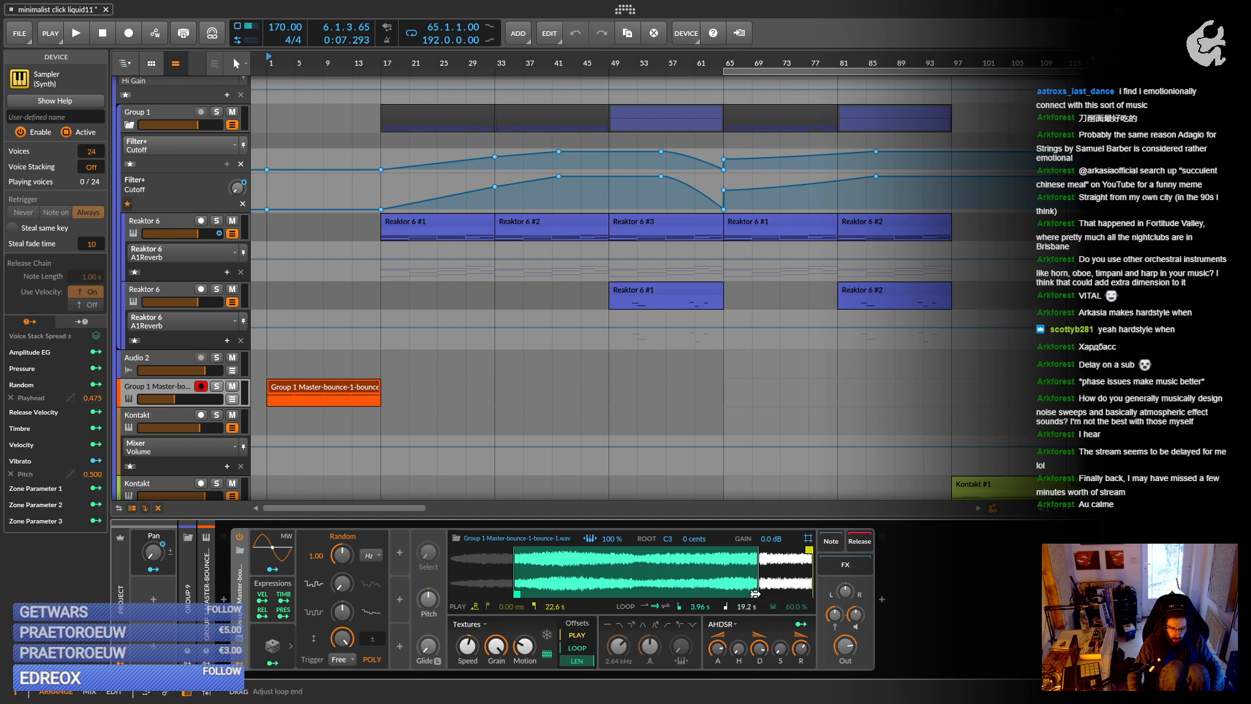
pyautogui.moveTo(755, 594)
pyautogui.mouseDown()
pyautogui.moveTo(767, 595)
pyautogui.moveTo(749, 594)
pyautogui.mouseUp()
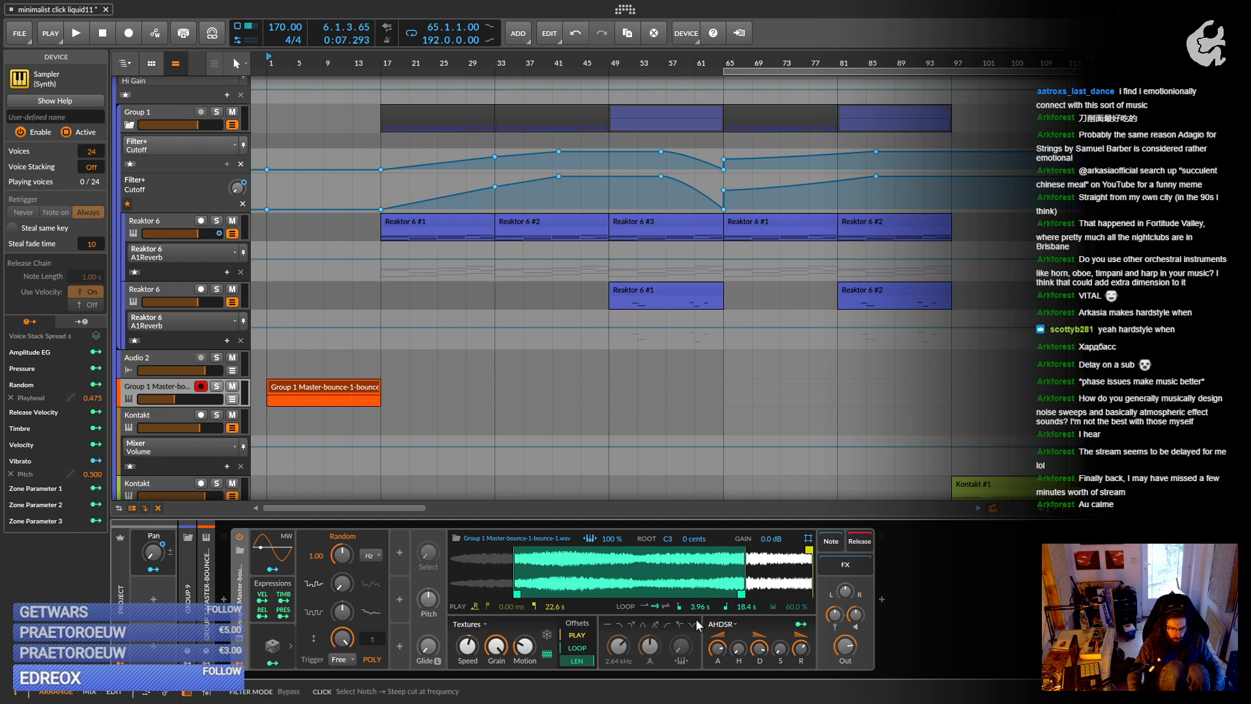
pyautogui.moveTo(725, 610); pyautogui.dragTo(725, 616)
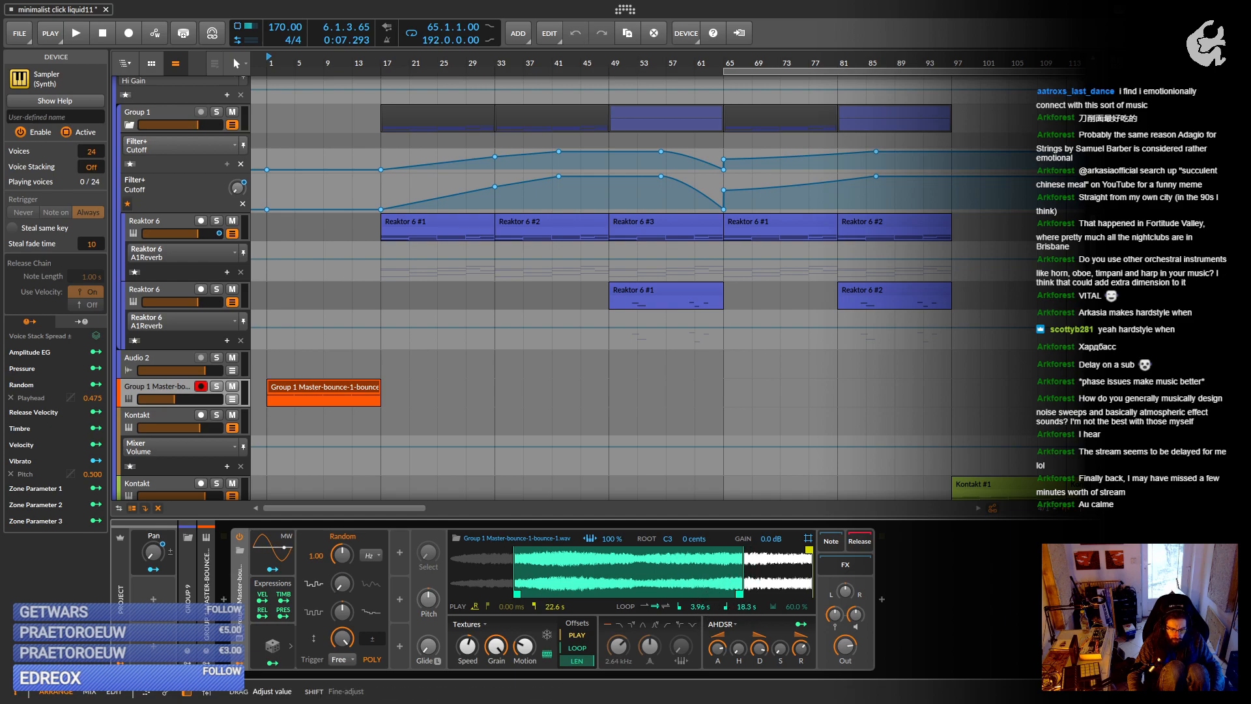
pyautogui.rightClick(787, 606)
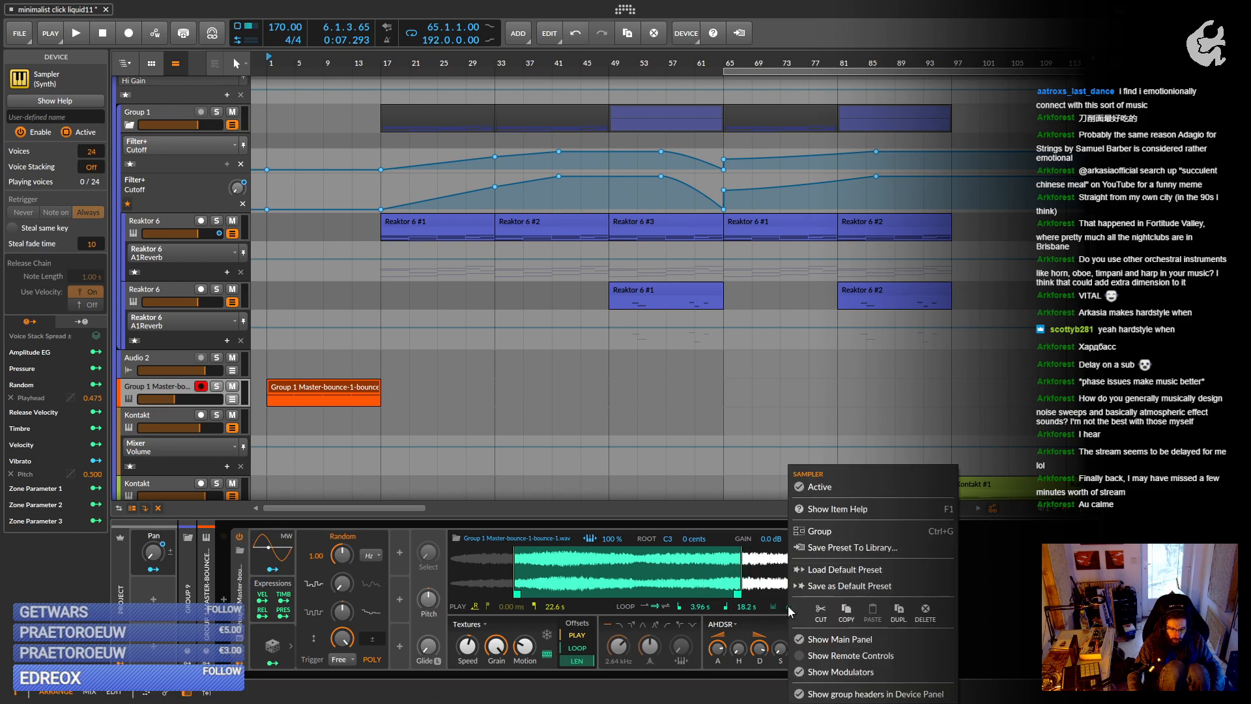
pyautogui.click(768, 609)
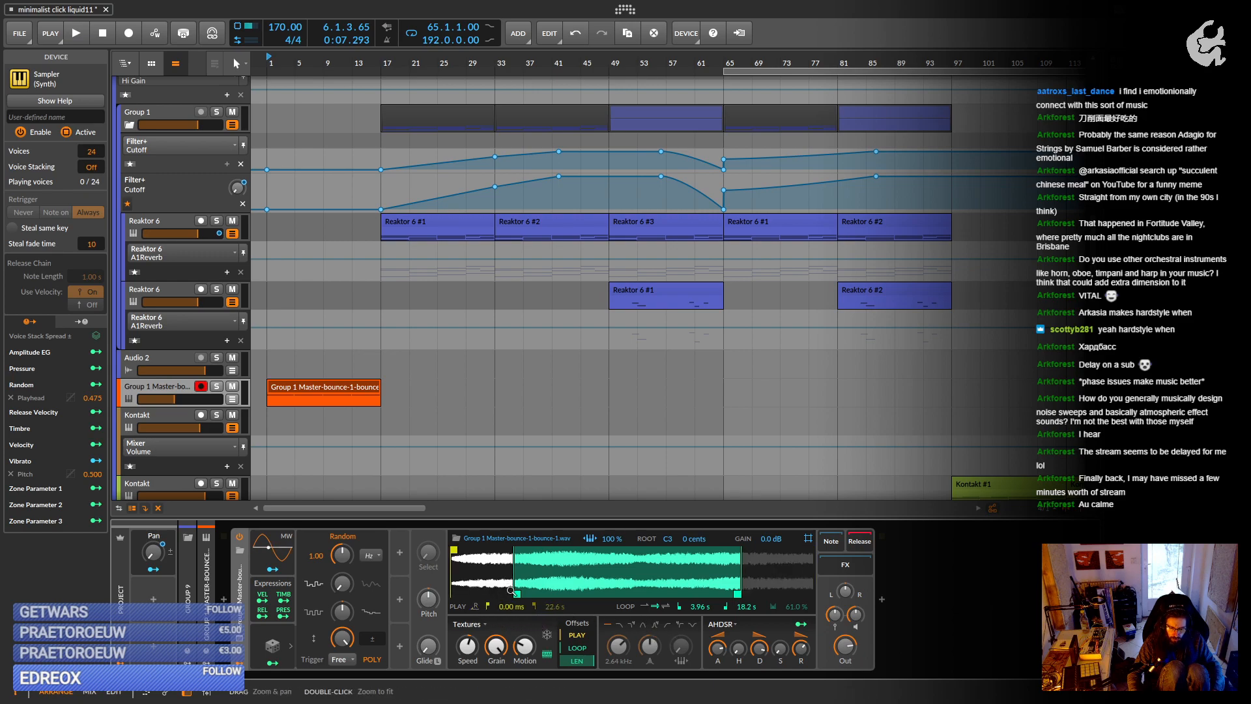
# Move the loop start to about 4.86 s, audition reversed playback, and set the play end to about 22.1 s.
pyautogui.moveTo(517, 593); pyautogui.dragTo(521, 594)
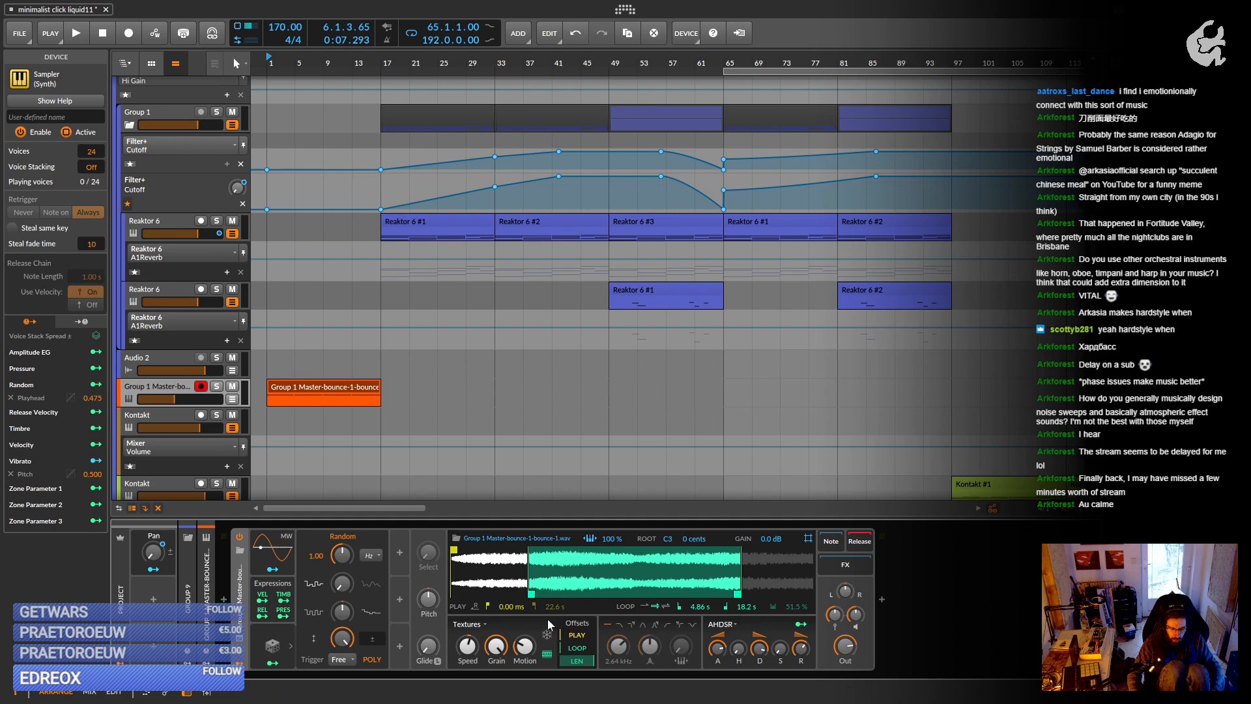
pyautogui.click(476, 606)
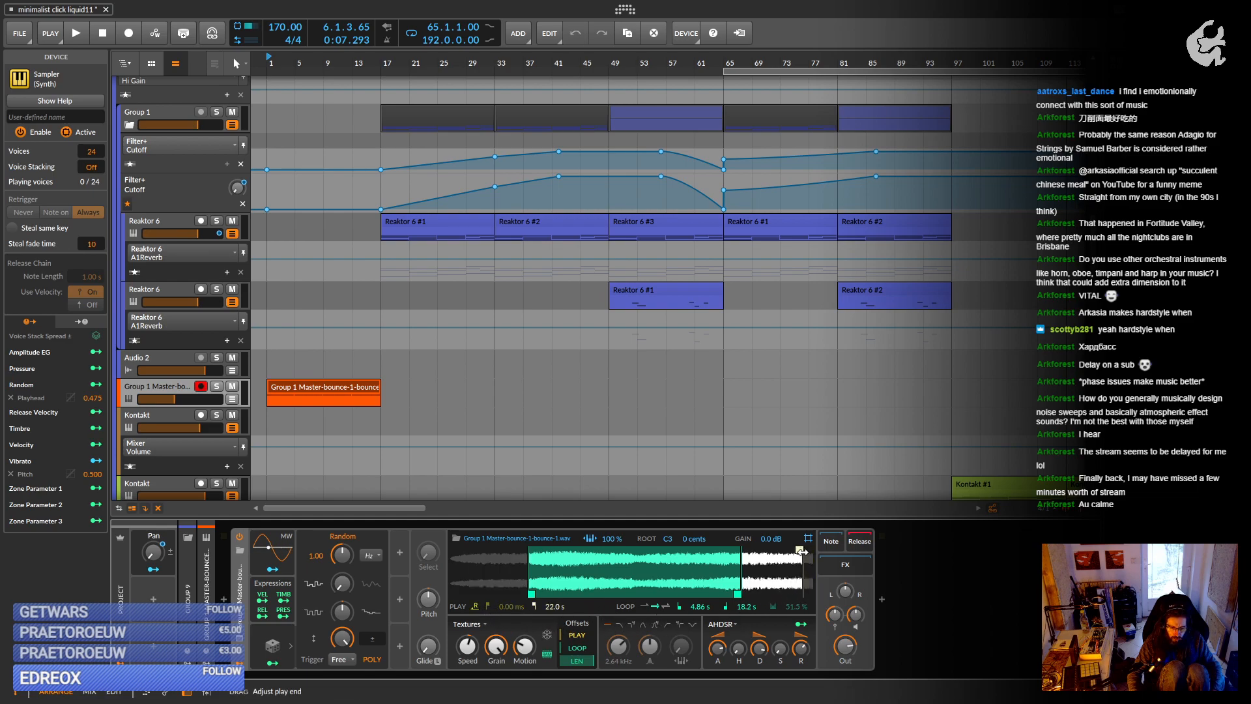
pyautogui.moveTo(809, 553); pyautogui.dragTo(803, 550)
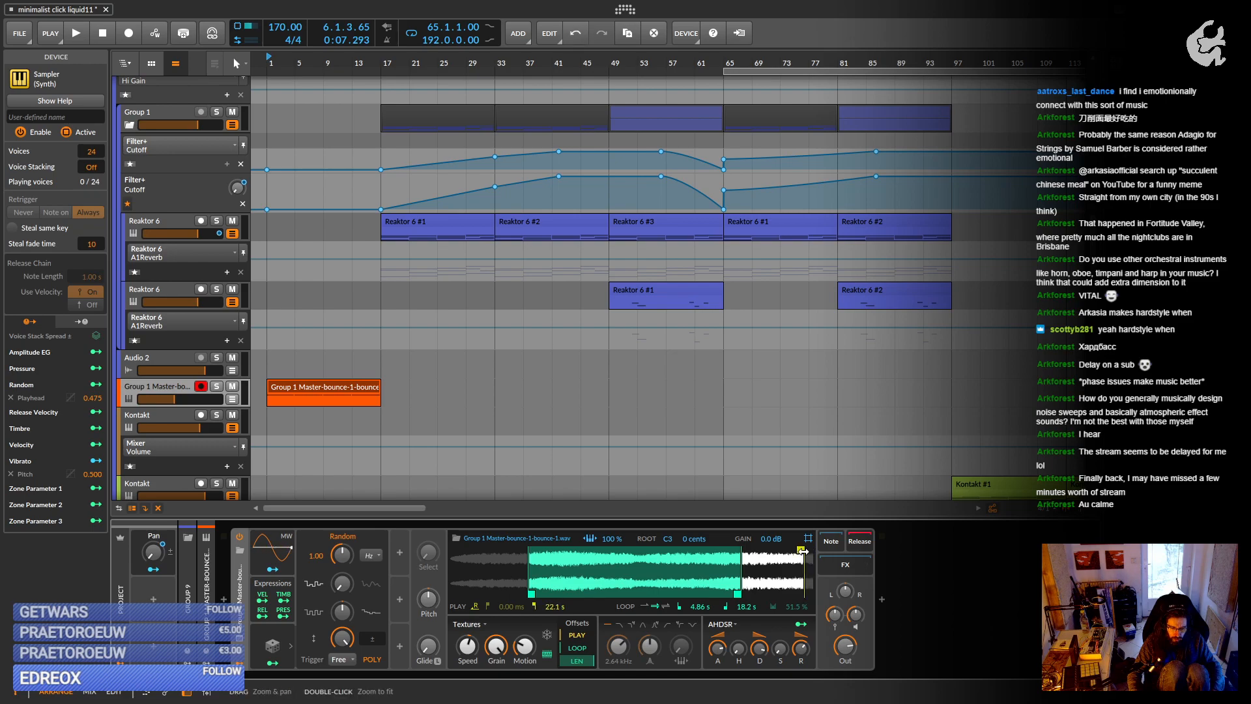
pyautogui.press('space')
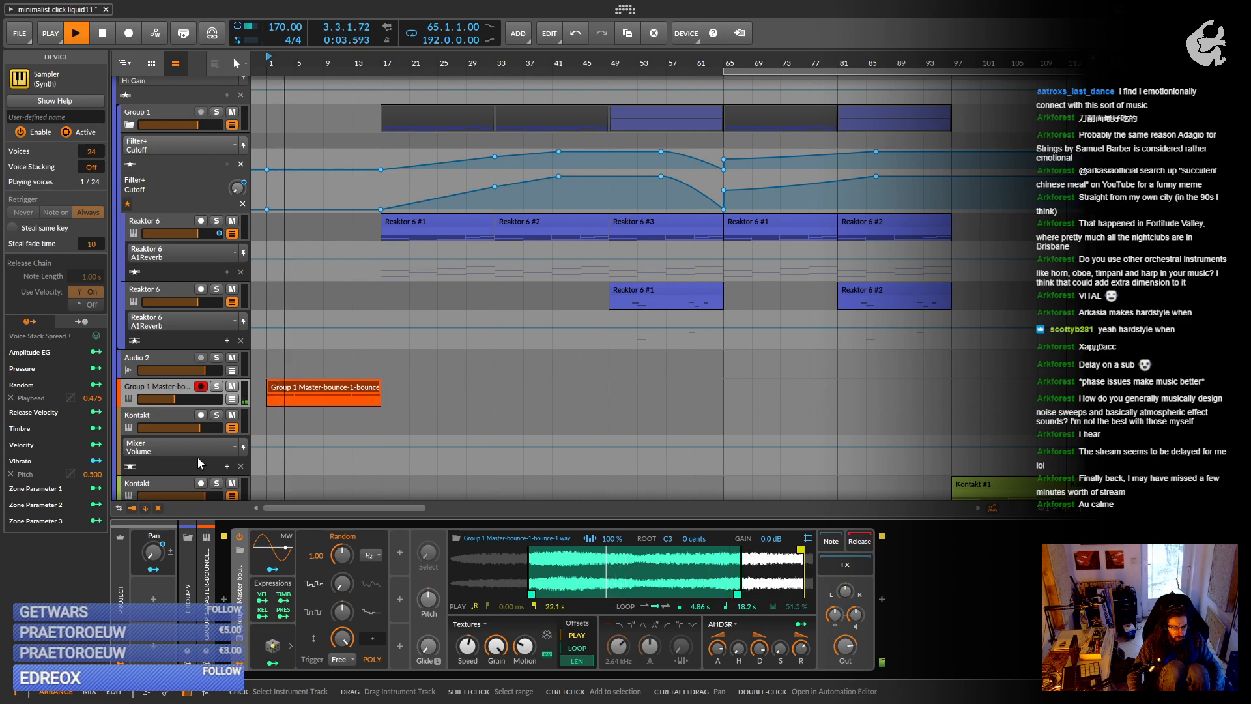
pyautogui.press('space')
# Set the Random modulator's trigger to Note and its rate to 0.02 Hz, and play the Sampler clip.
pyautogui.click(339, 658)
pyautogui.click(342, 645)
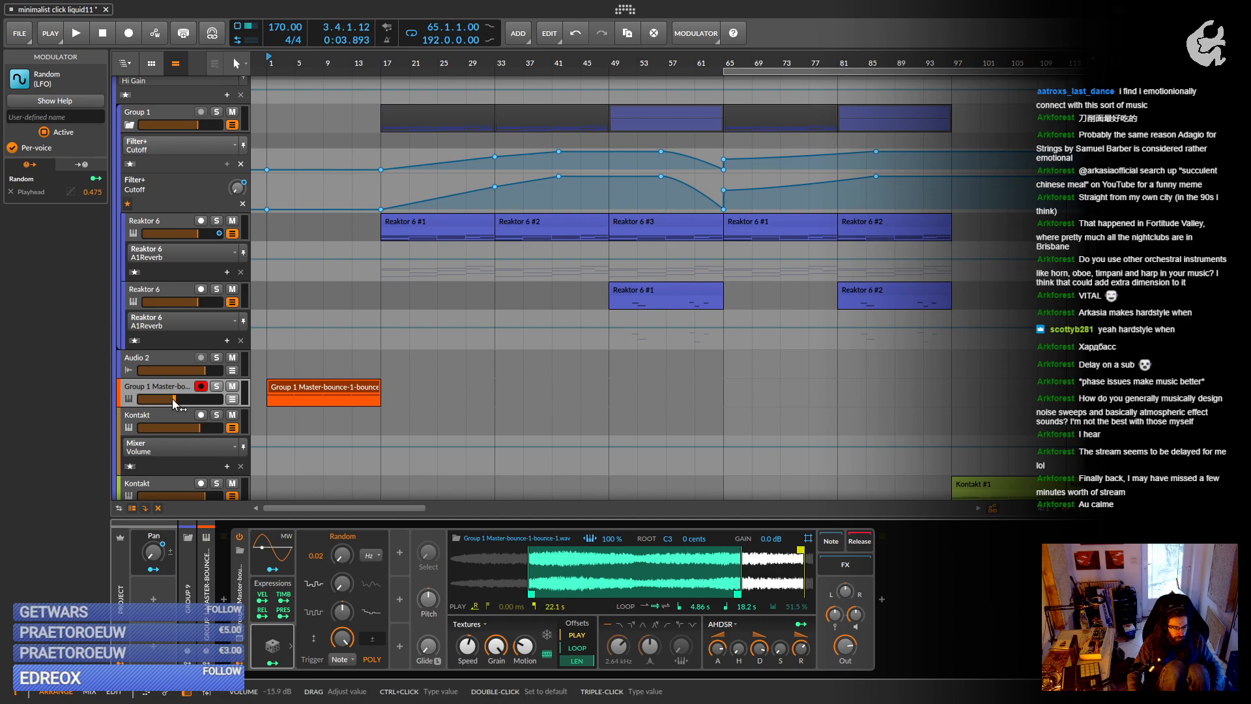
pyautogui.click(284, 389)
pyautogui.press('space')
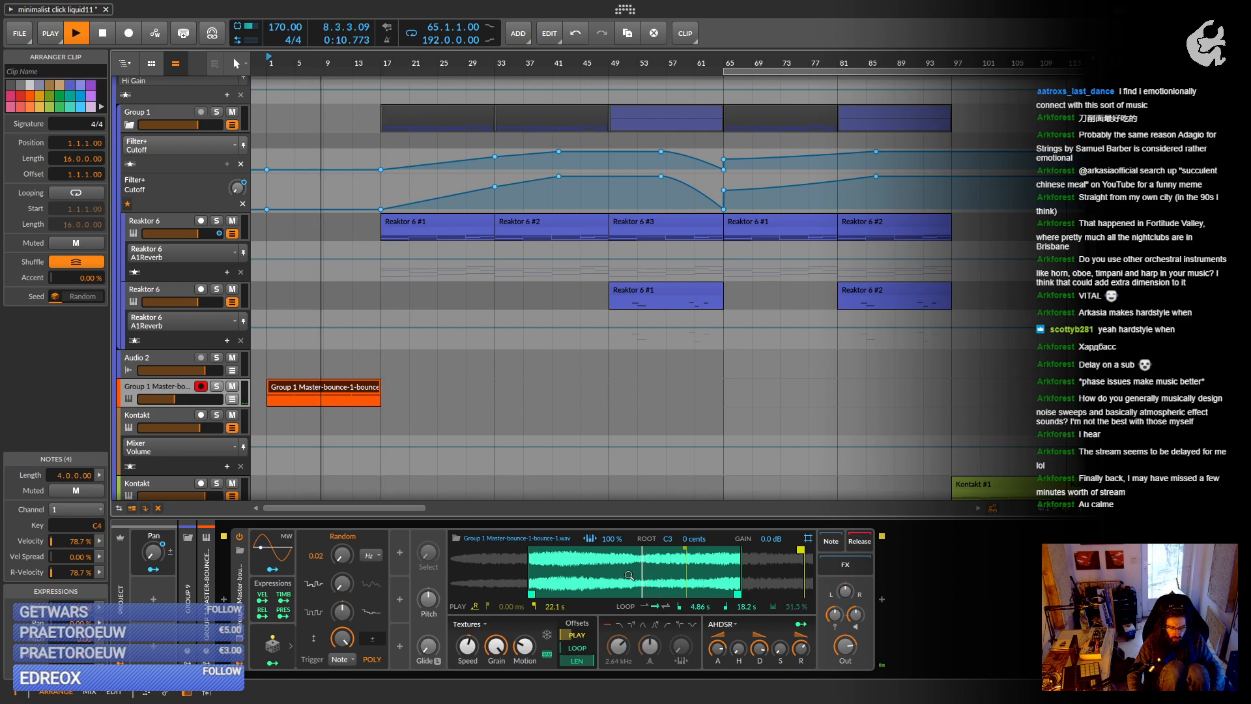
# Widen the Sampler's loop to about 4.08–19.4 s and reduce the grain size to about 72.1 ms during playback.
pyautogui.moveTo(738, 594); pyautogui.dragTo(758, 593)
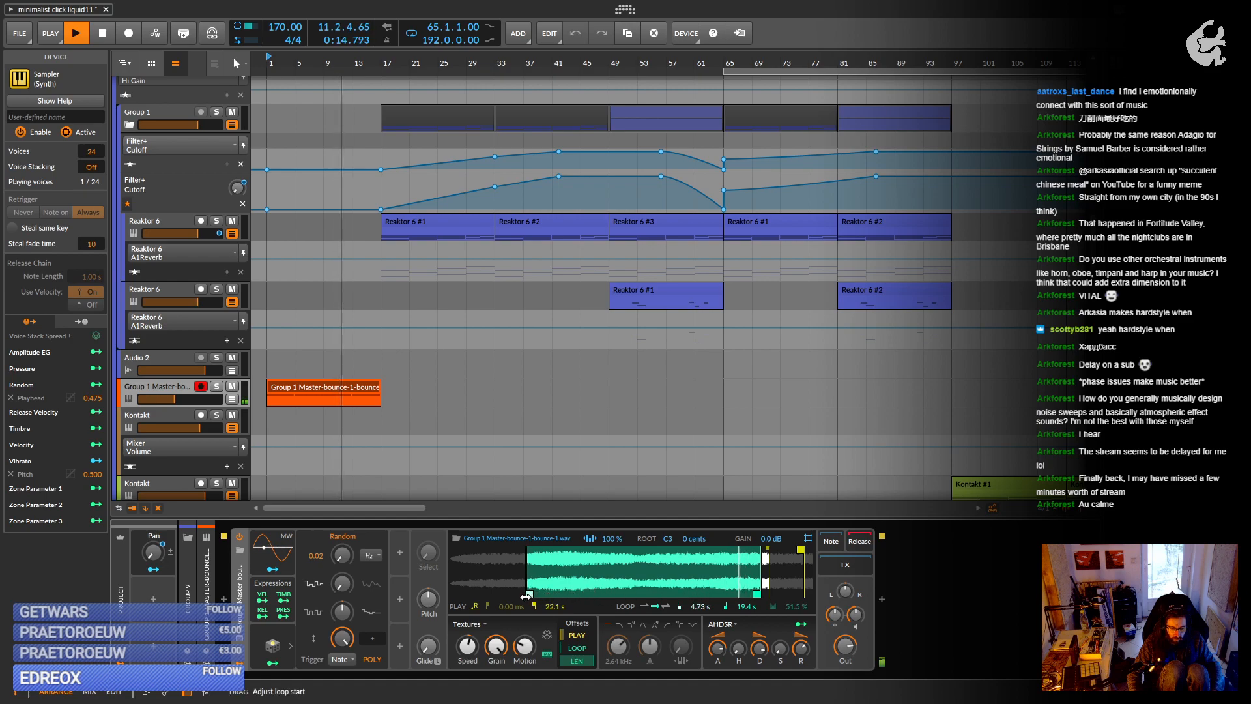
pyautogui.moveTo(534, 594); pyautogui.dragTo(518, 593)
pyautogui.moveTo(496, 646)
pyautogui.mouseDown()
pyautogui.moveTo(496, 666)
pyautogui.moveTo(495, 657)
pyautogui.mouseUp()
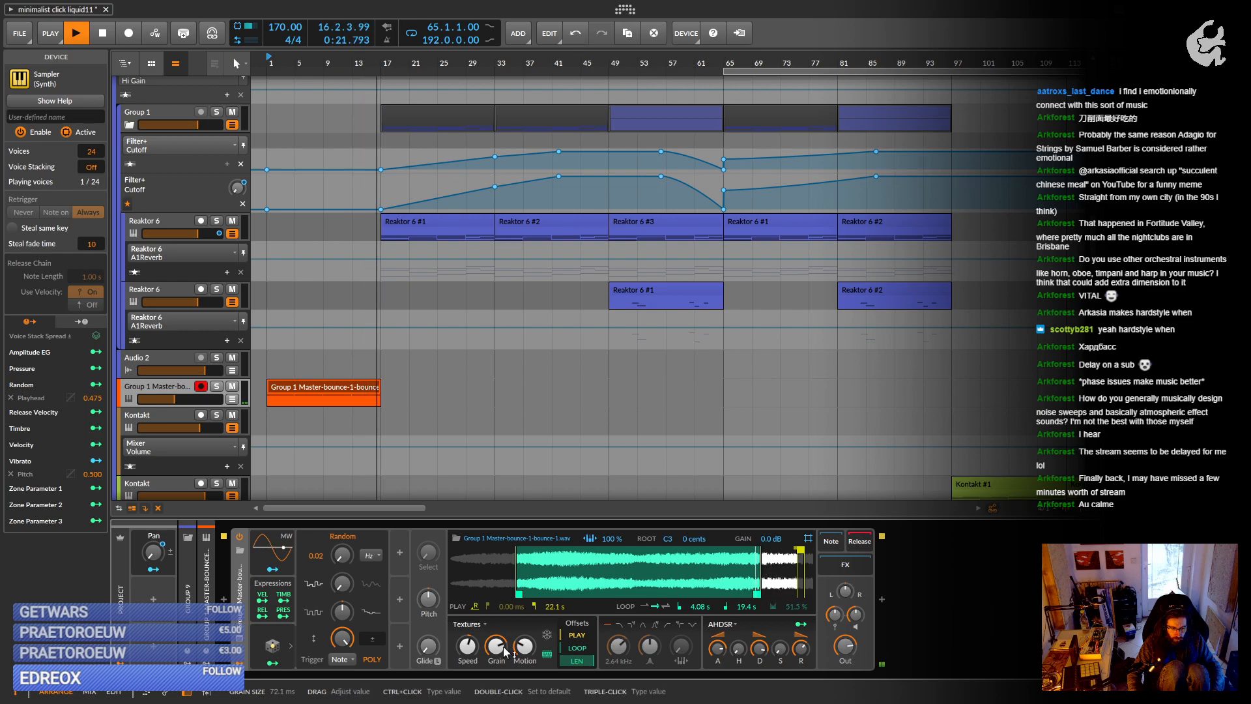
# Duplicate the 16-bar Sampler clip three times to fill the track up to bar 65, and stop playback.
pyautogui.click(339, 386)
pyautogui.hotkey('ctrl', 'd')
pyautogui.hotkey('ctrl', 'd')
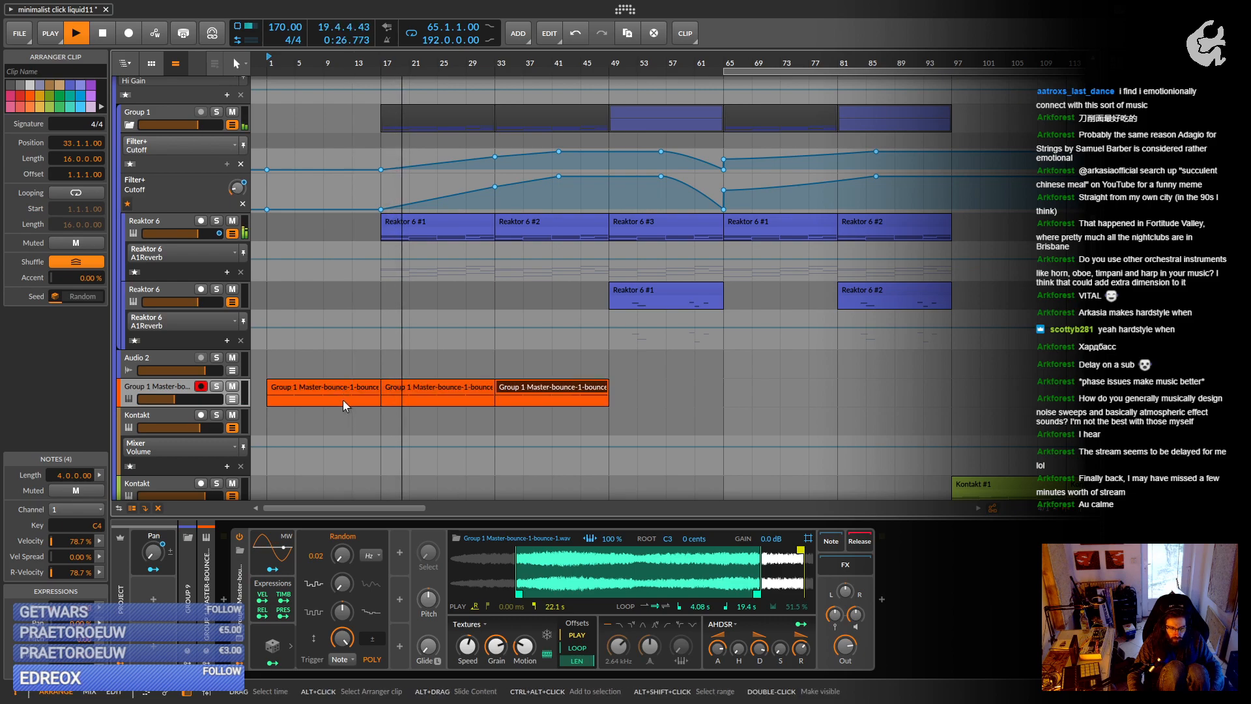
pyautogui.hotkey('ctrl', 'd')
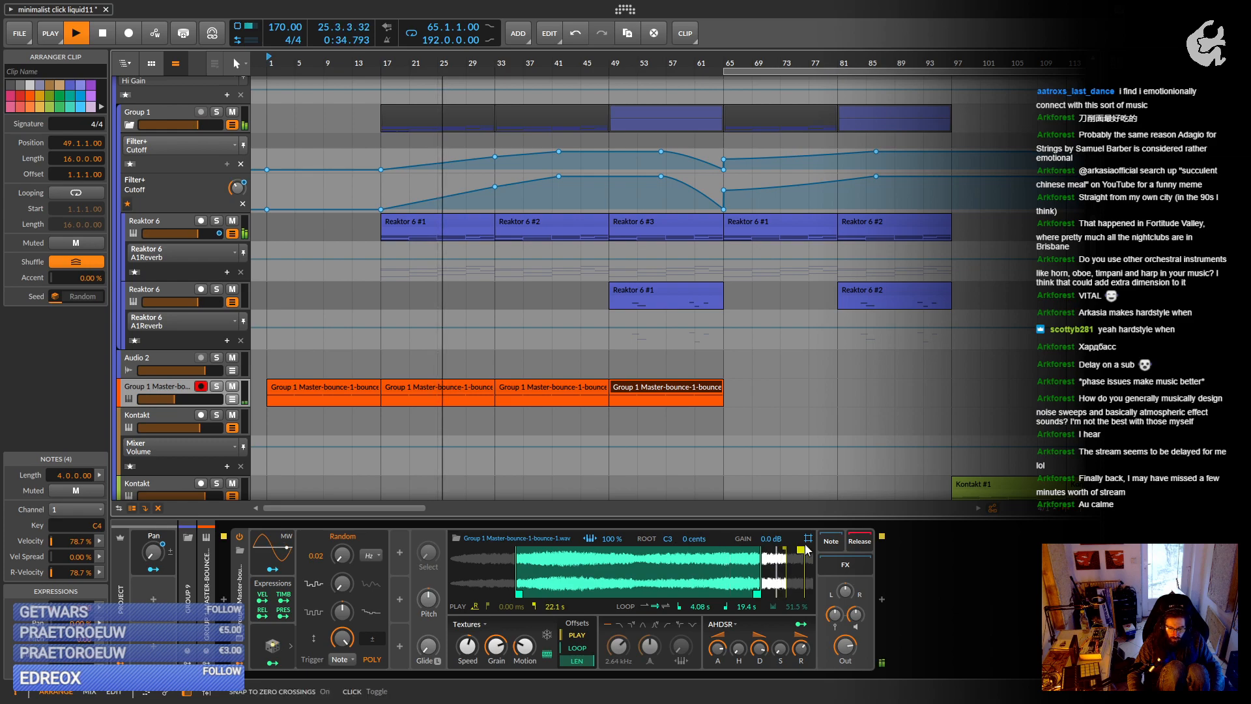
pyautogui.press('space')
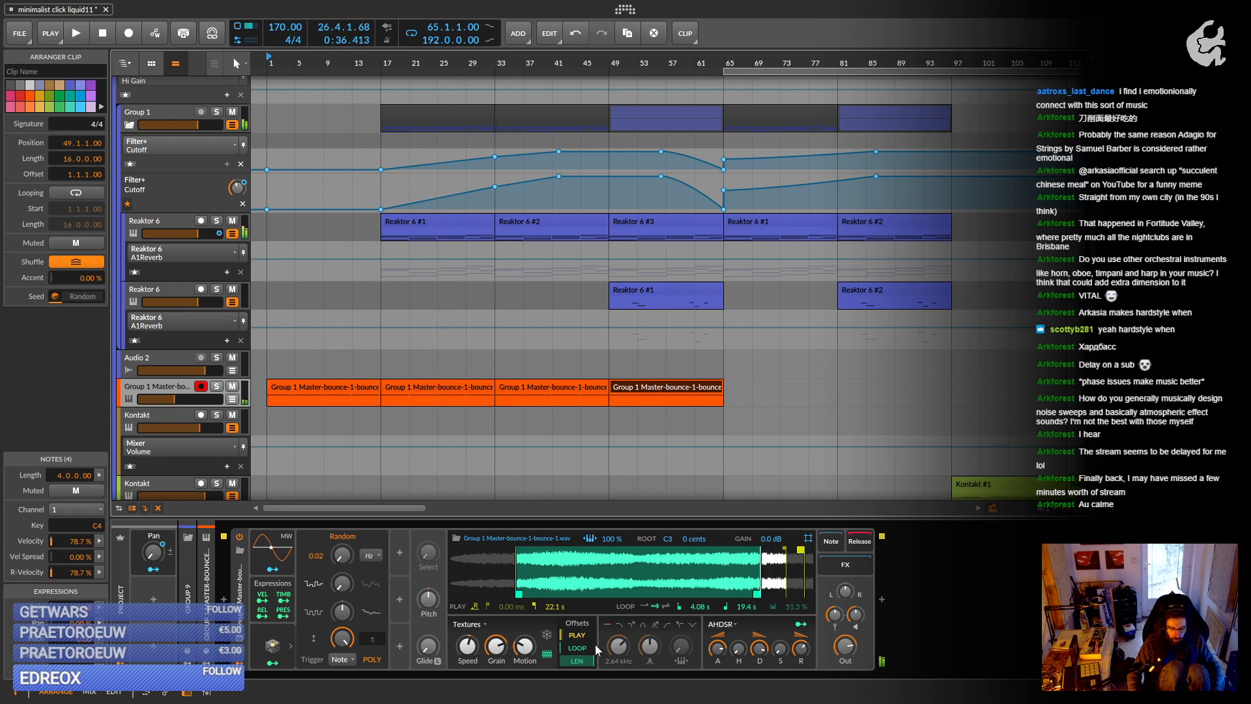
# Select the Sampler's Random modulator and adjust its smoothing and the setting directly below it.
pyautogui.click(274, 647)
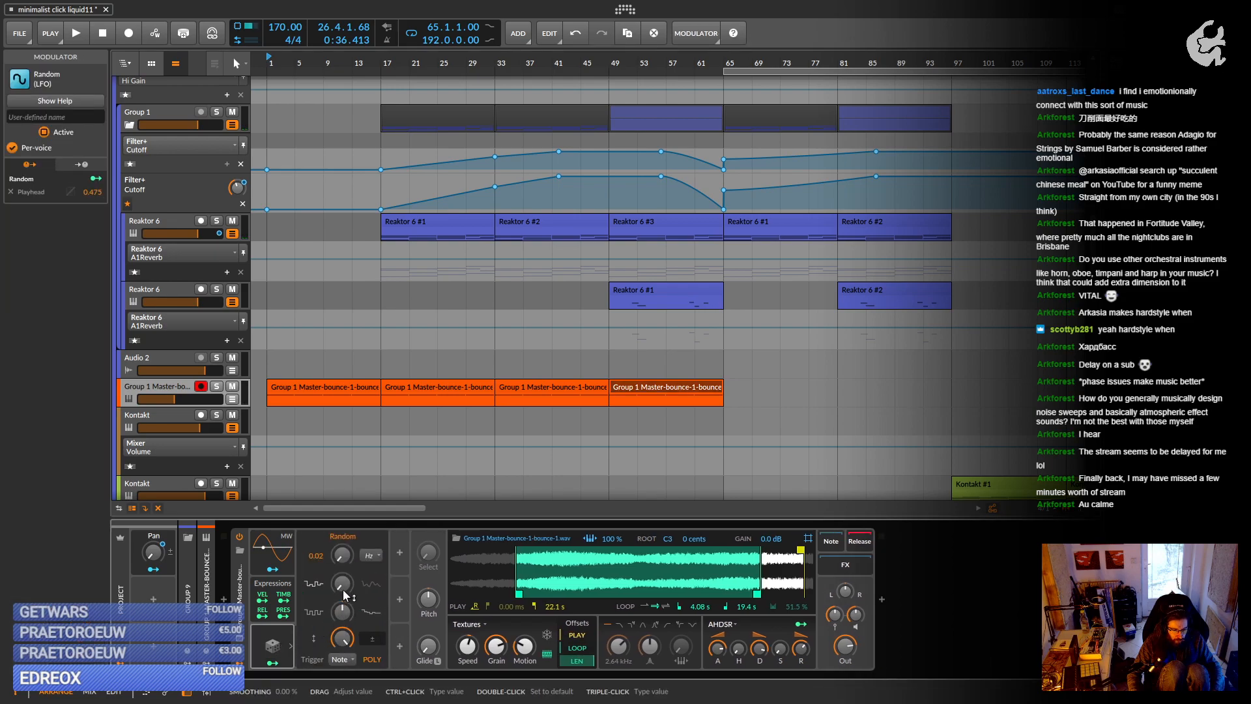
pyautogui.moveTo(339, 590)
pyautogui.mouseDown()
pyautogui.moveTo(339, 619)
pyautogui.moveTo(342, 585)
pyautogui.mouseUp()
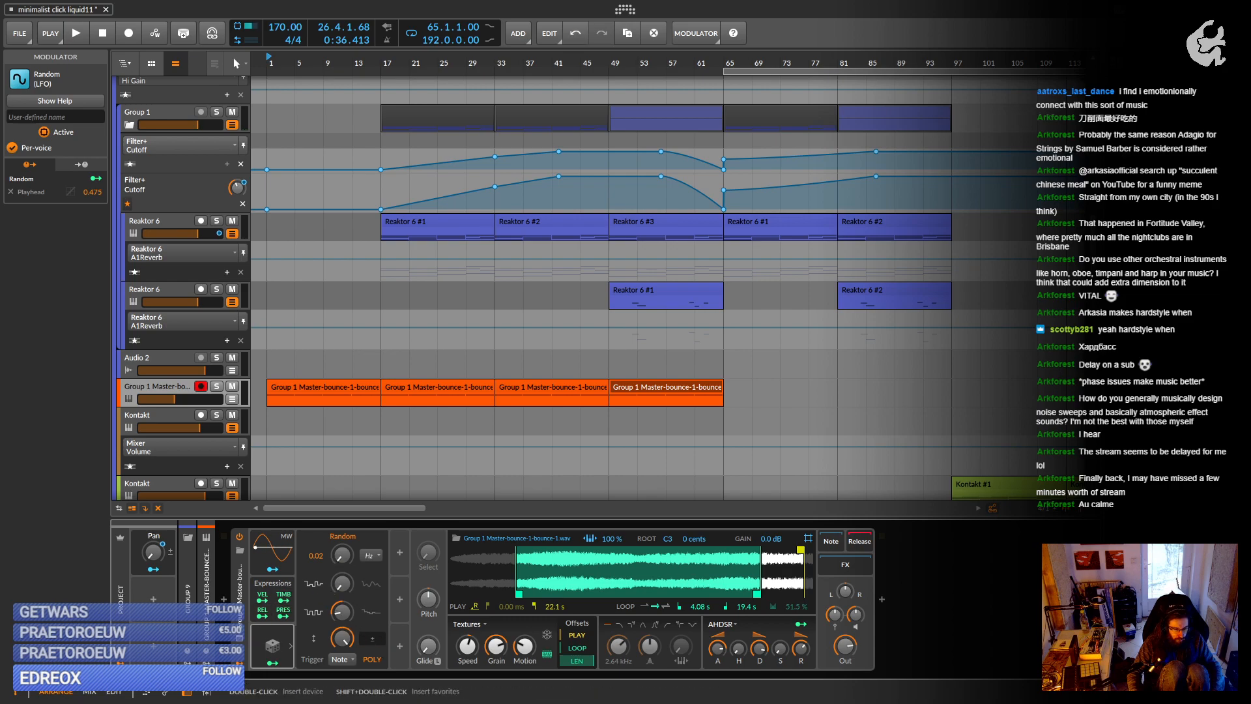
# Play the track and lower the Sampler's root key to C2 during playback.
pyautogui.click(272, 645)
pyautogui.press('space')
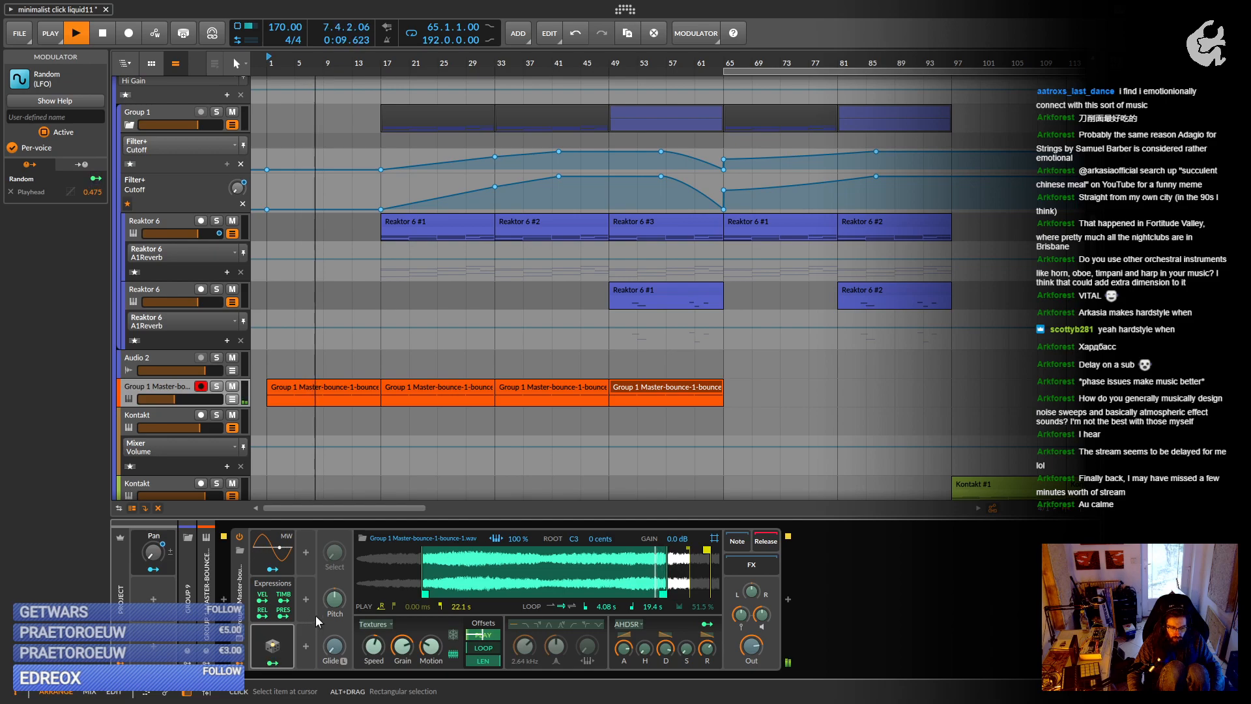
pyautogui.moveTo(574, 538); pyautogui.dragTo(574, 559)
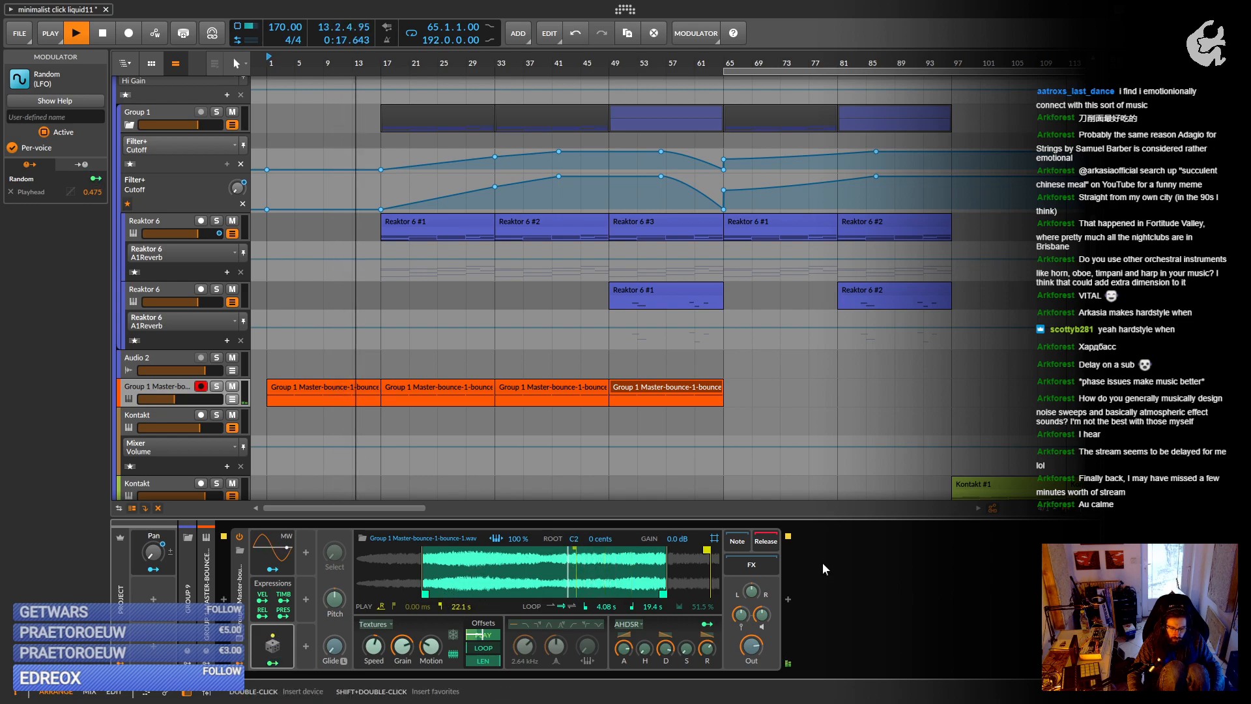
# Insert an EQ-2 after the Sampler, stop playback, and set its low band to a 2-pole high-pass at about 1.66 kHz.
pyautogui.click(787, 598)
pyautogui.doubleClick(809, 251)
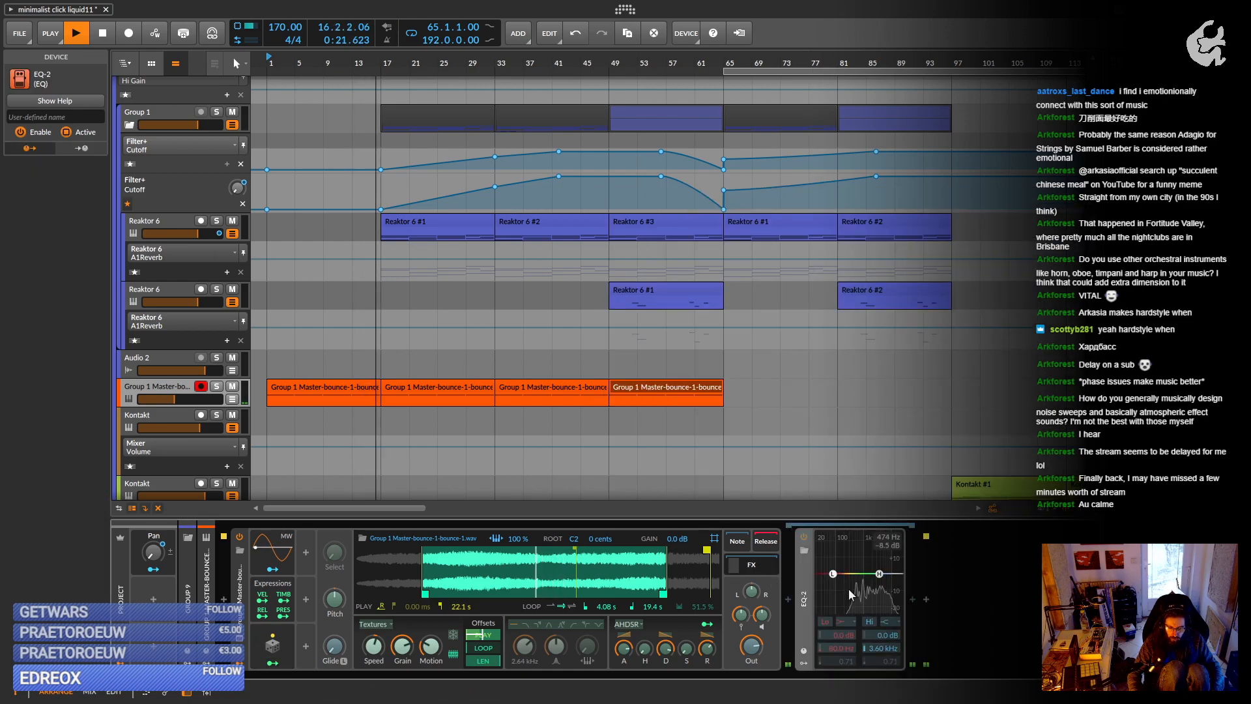
pyautogui.click(279, 662)
pyautogui.press('space')
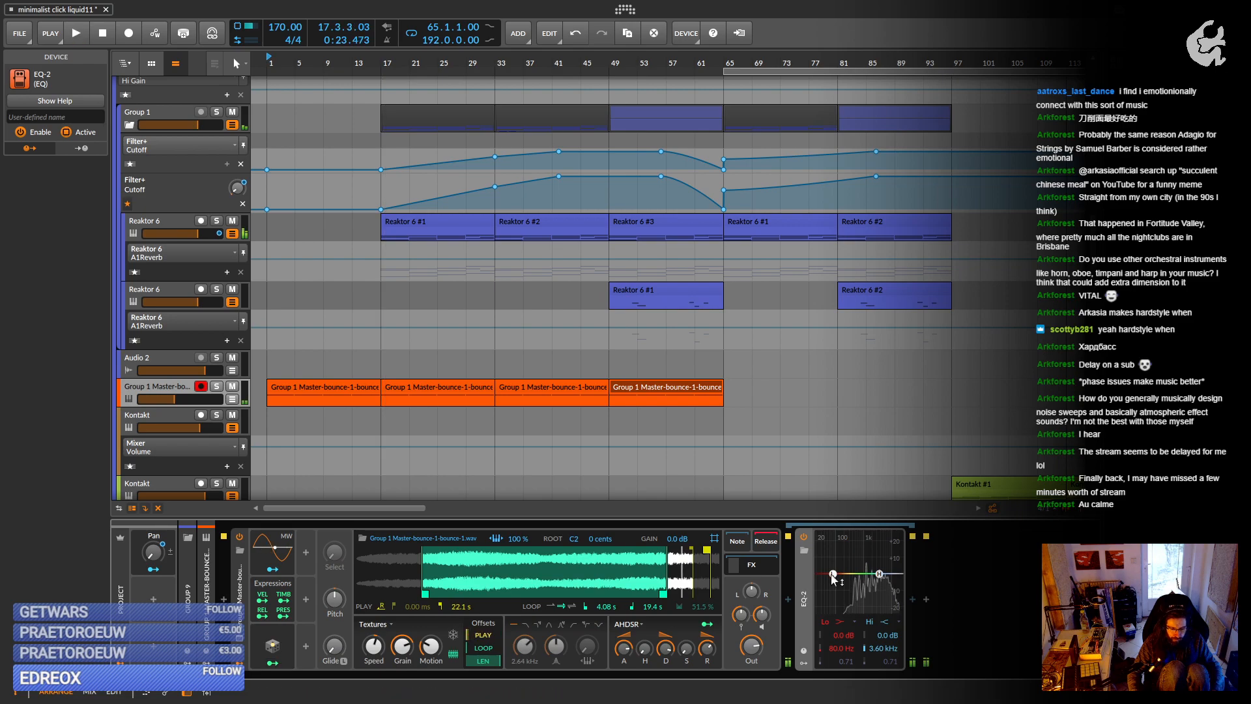
pyautogui.click(841, 621)
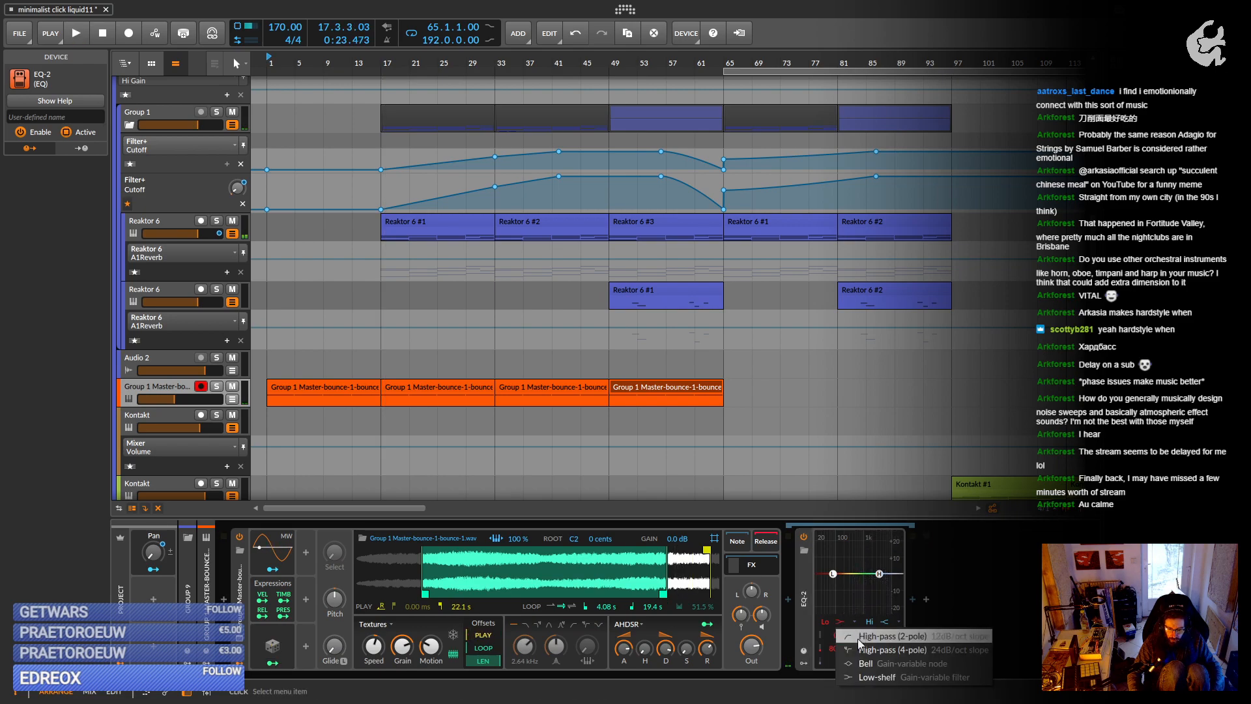
pyautogui.click(855, 637)
pyautogui.moveTo(833, 589); pyautogui.dragTo(874, 622)
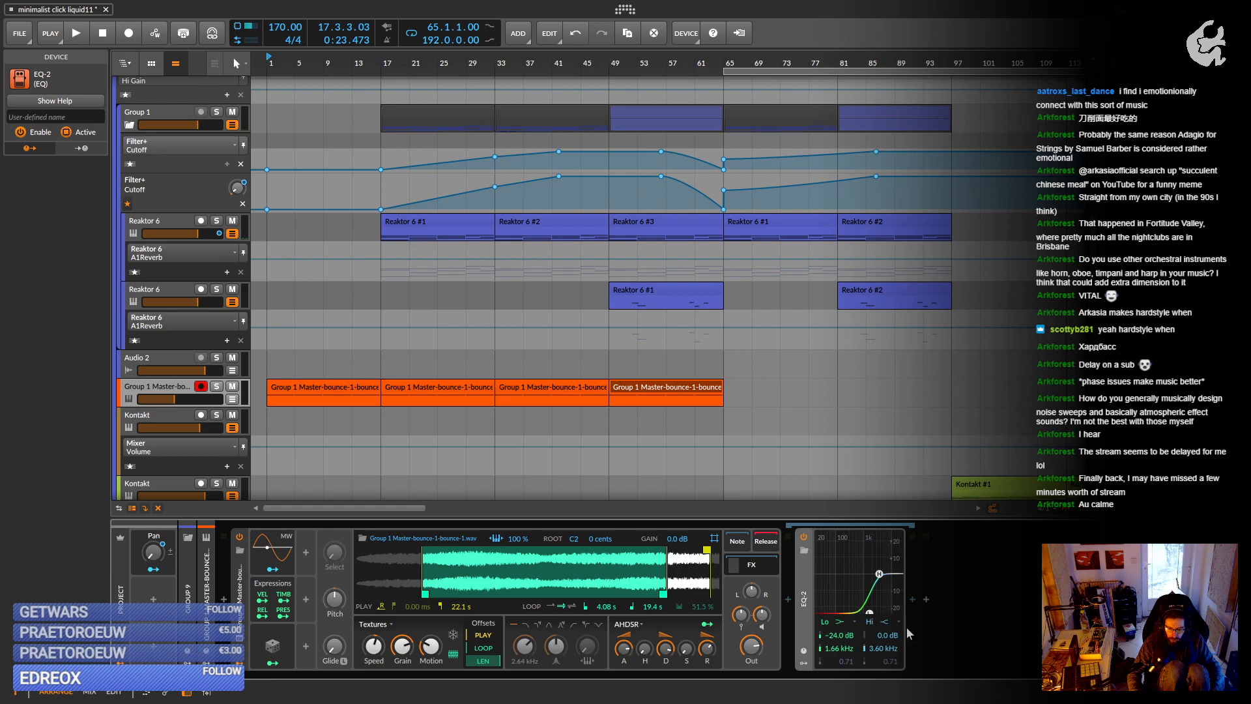
# Add a Delay+ to the end of the Sampler track's device chain and delete the EQ-2 before it.
pyautogui.click(915, 605)
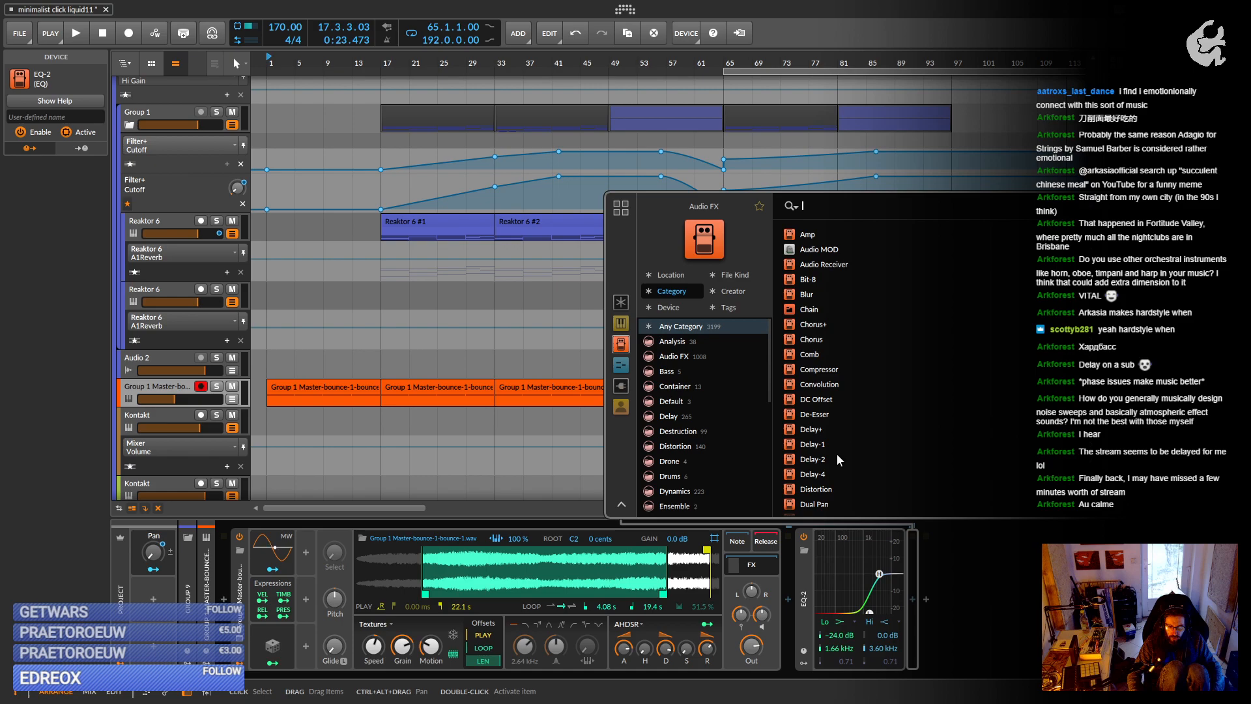
pyautogui.doubleClick(823, 430)
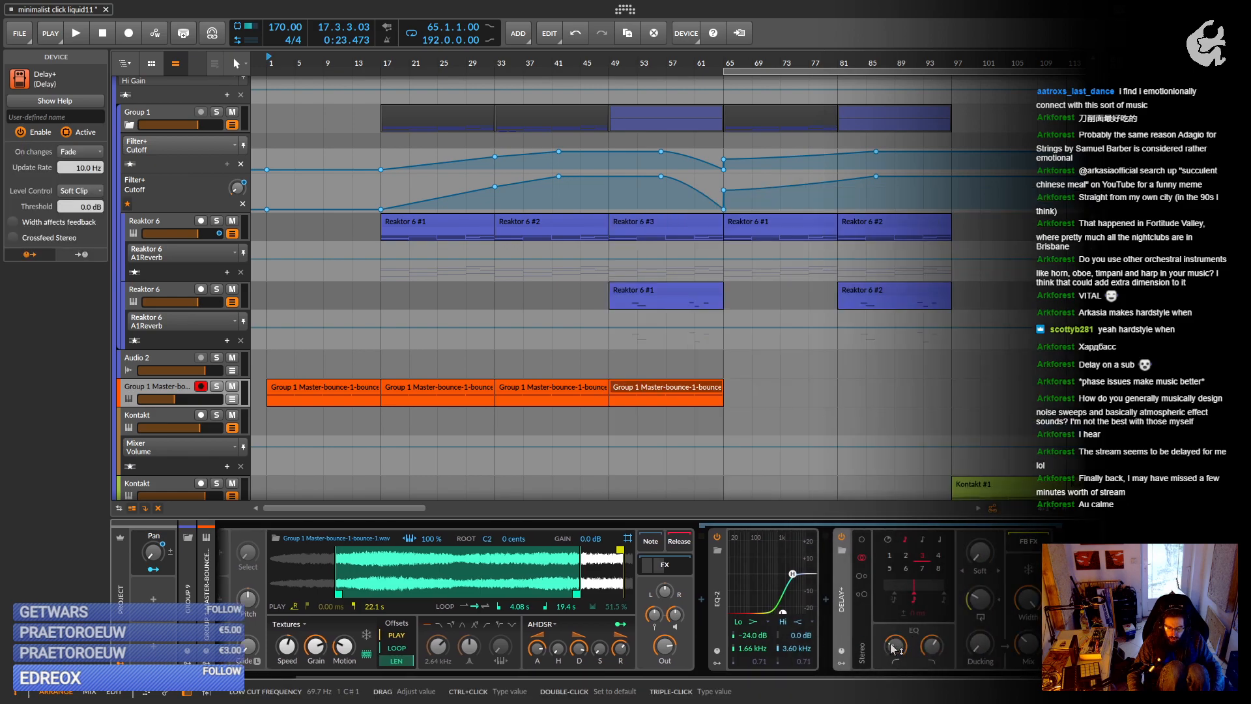
pyautogui.rightClick(713, 581)
pyautogui.click(846, 620)
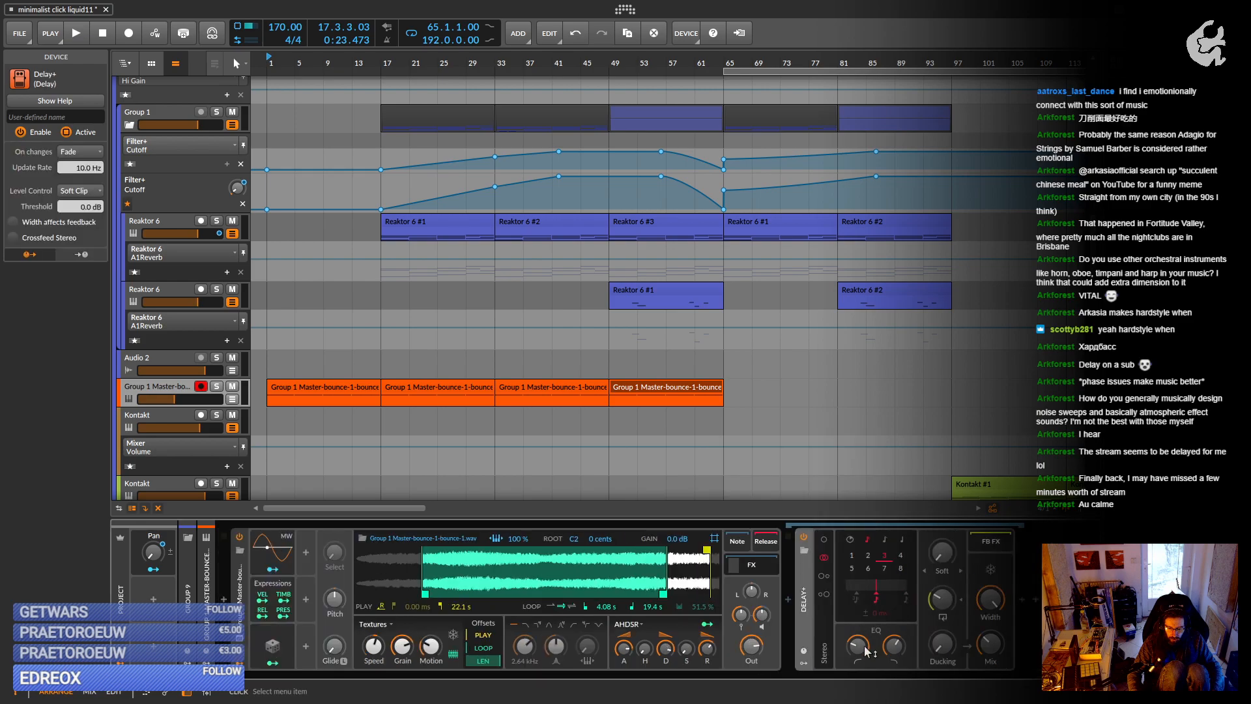
# Set the Delay+ mix to 100 % and adjust its low cut, feedback and ducking.
pyautogui.moveTo(865, 651); pyautogui.dragTo(864, 641)
pyautogui.moveTo(865, 594); pyautogui.dragTo(864, 591)
pyautogui.moveTo(990, 644); pyautogui.dragTo(990, 549)
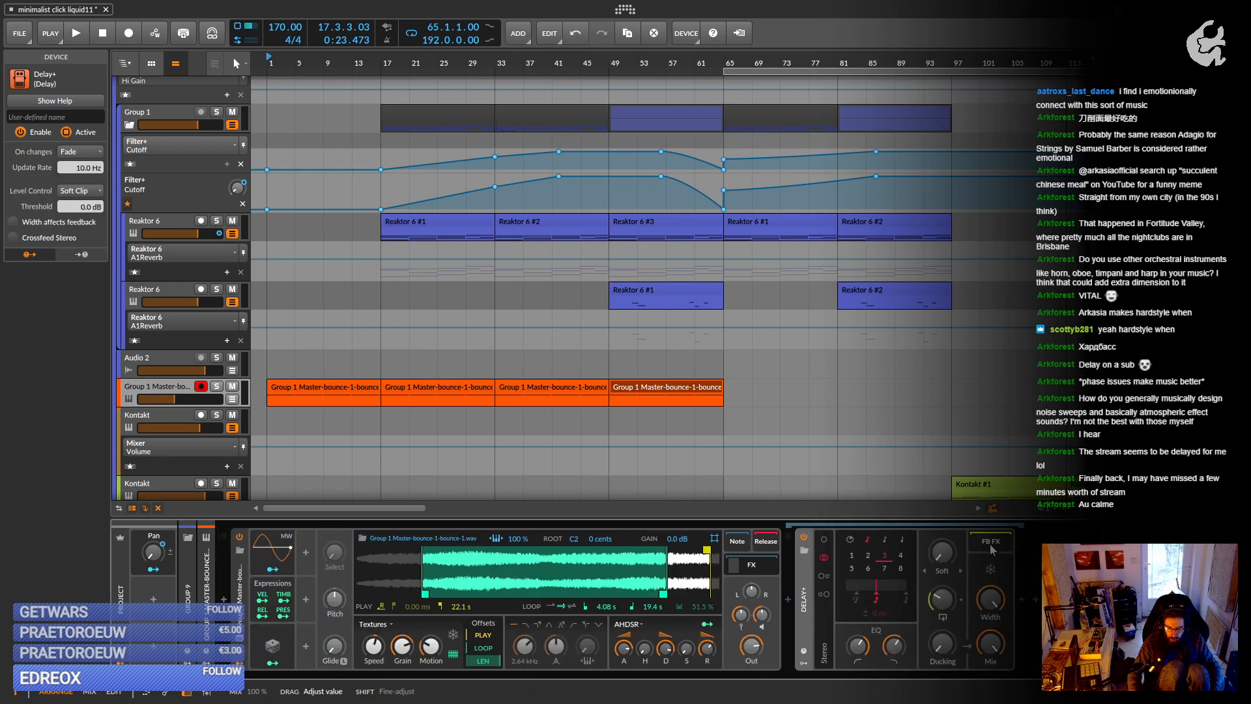
pyautogui.moveTo(857, 645); pyautogui.dragTo(858, 640)
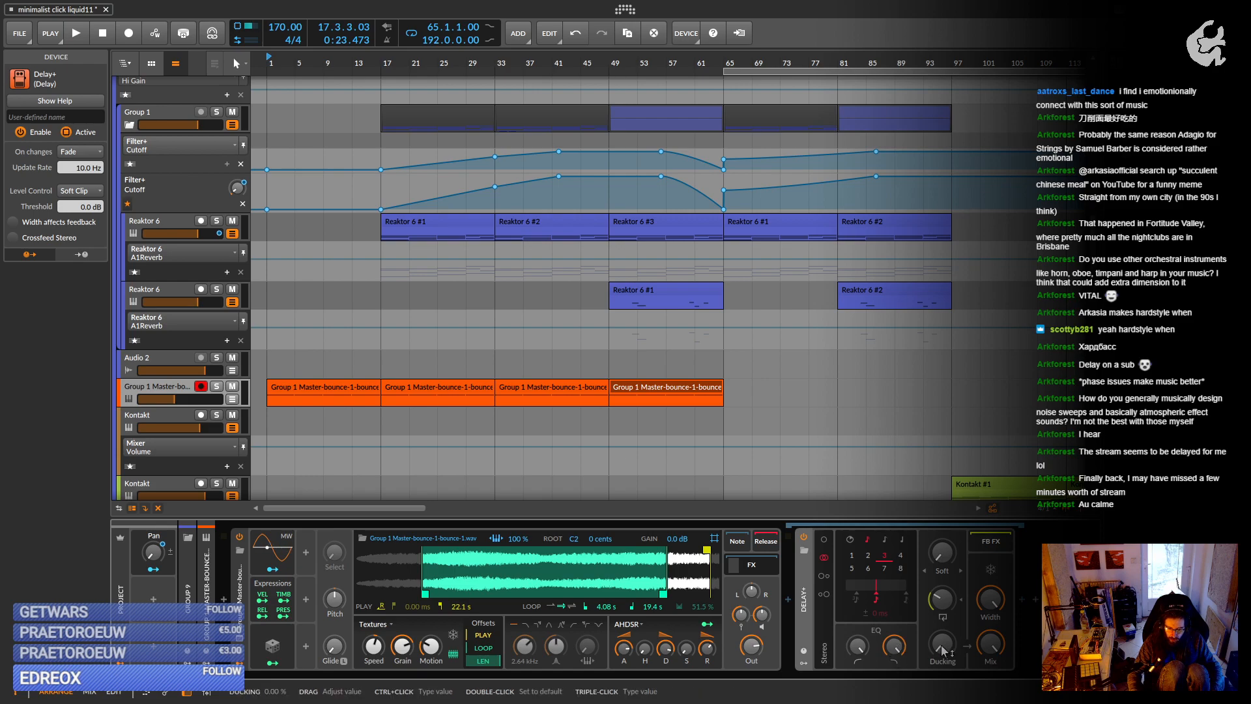
pyautogui.moveTo(941, 650); pyautogui.dragTo(941, 630)
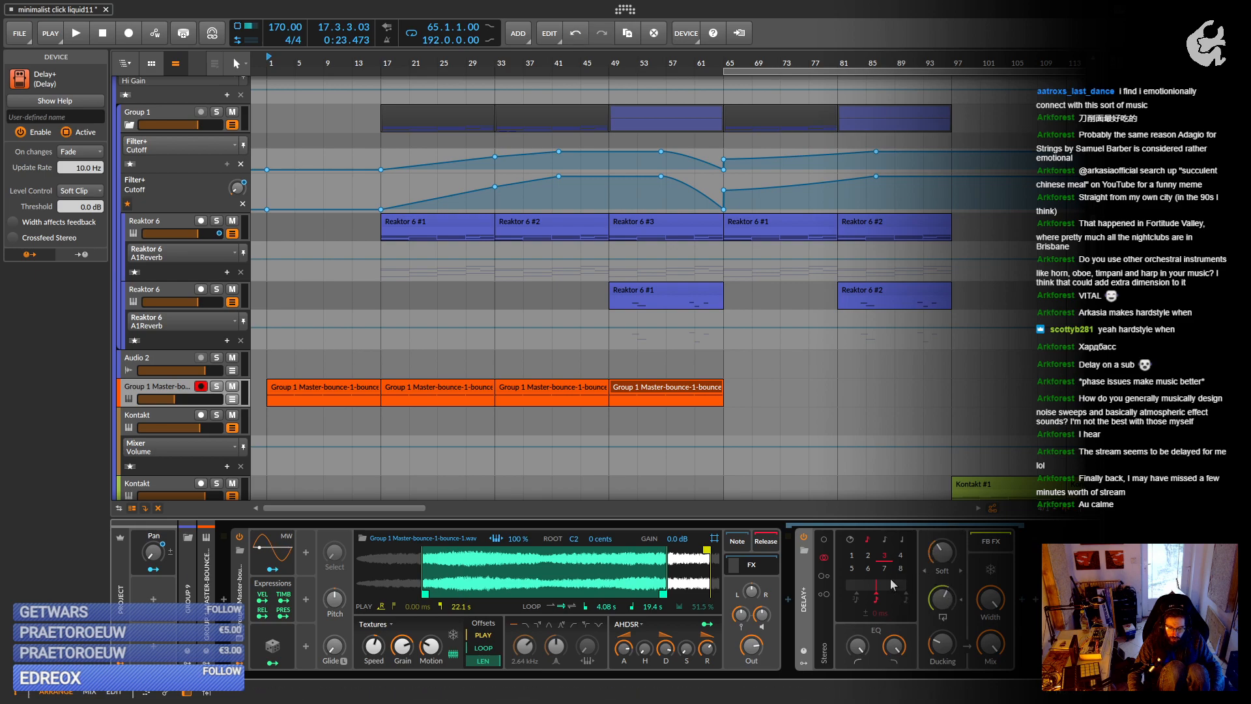
# Lengthen the attack of the Sampler's AHDSR envelope while listening to the track, and stop playback.
pyautogui.press('space')
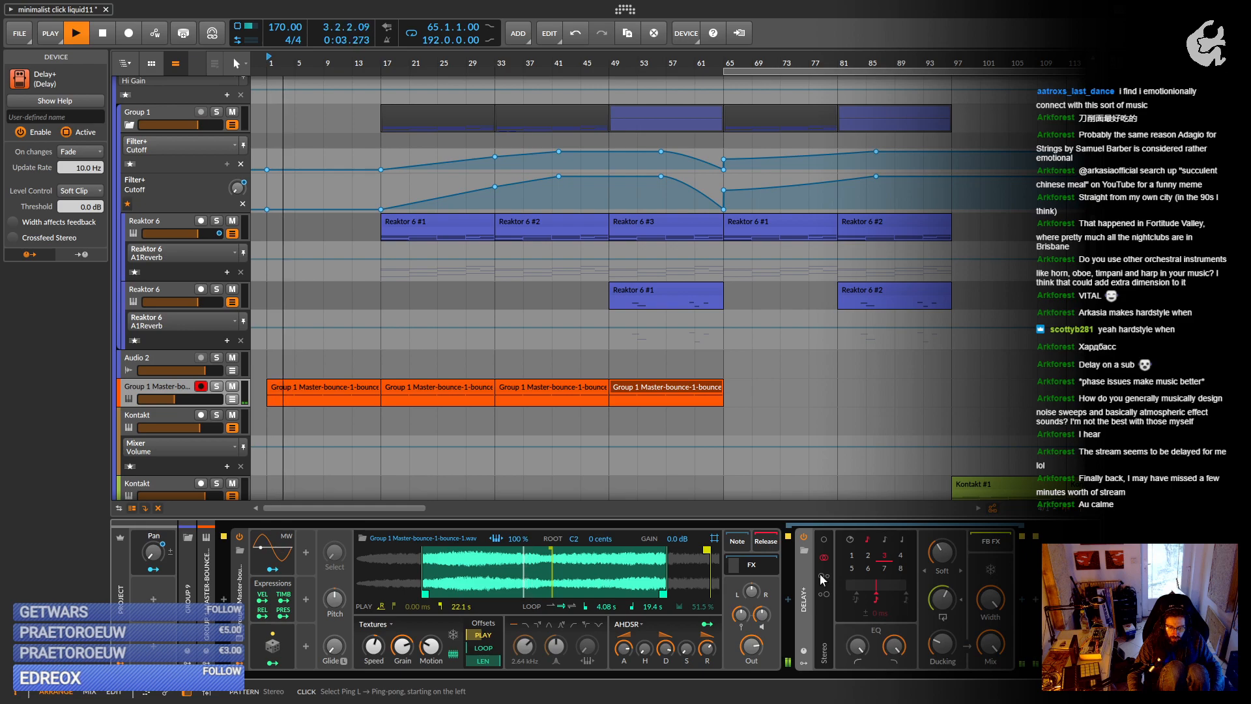
pyautogui.moveTo(623, 648)
pyautogui.mouseDown()
pyautogui.moveTo(624, 616)
pyautogui.moveTo(624, 627)
pyautogui.mouseUp()
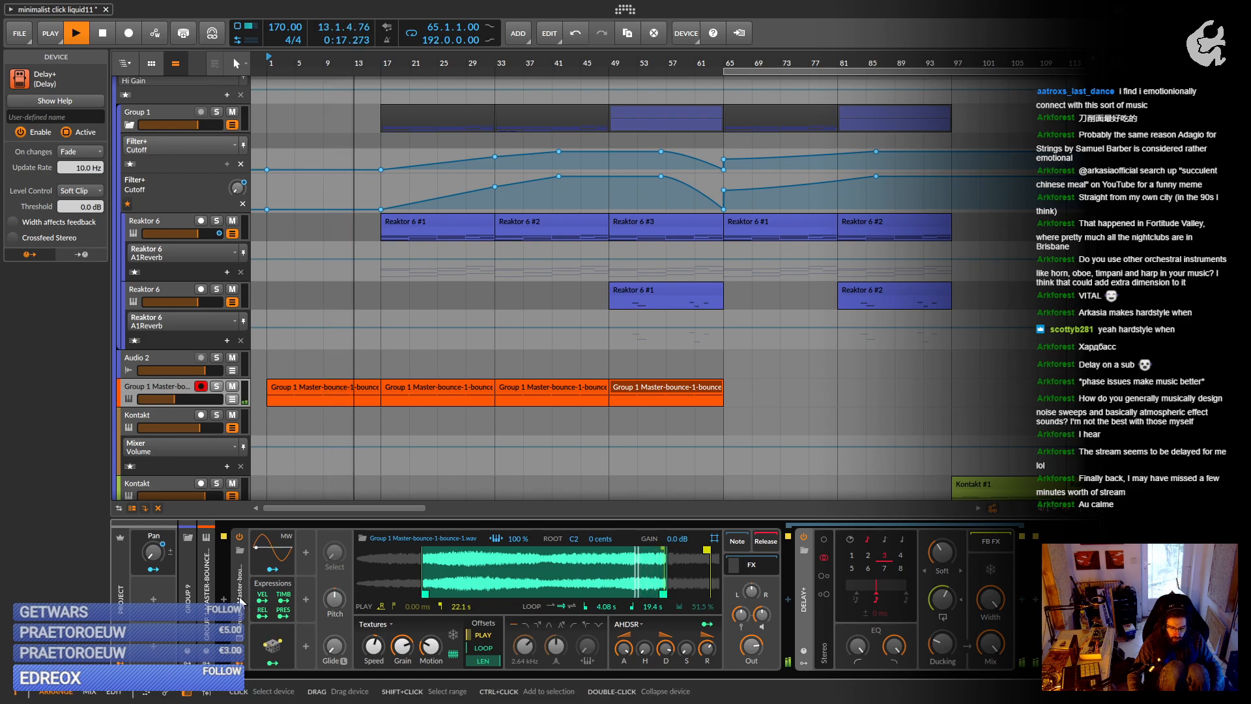
pyautogui.press('space')
# Insert a Tool device after the Delay+.
pyautogui.click(1022, 600)
pyautogui.write('t')
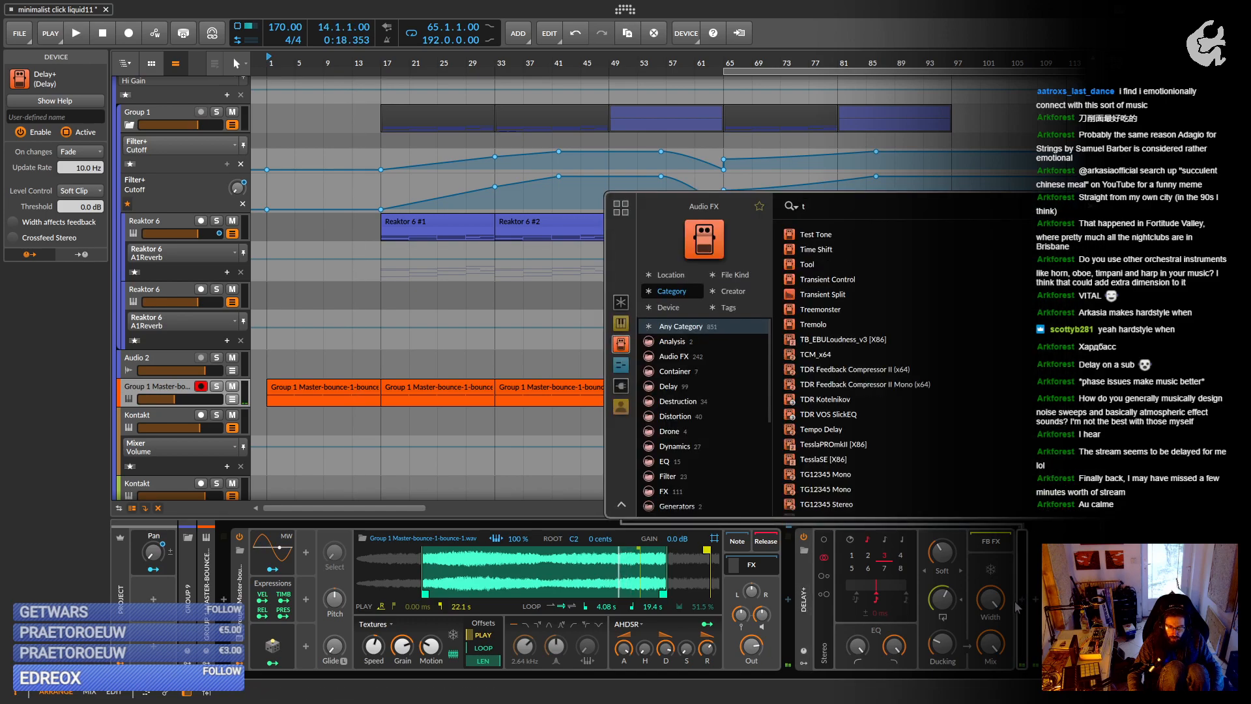
pyautogui.doubleClick(819, 266)
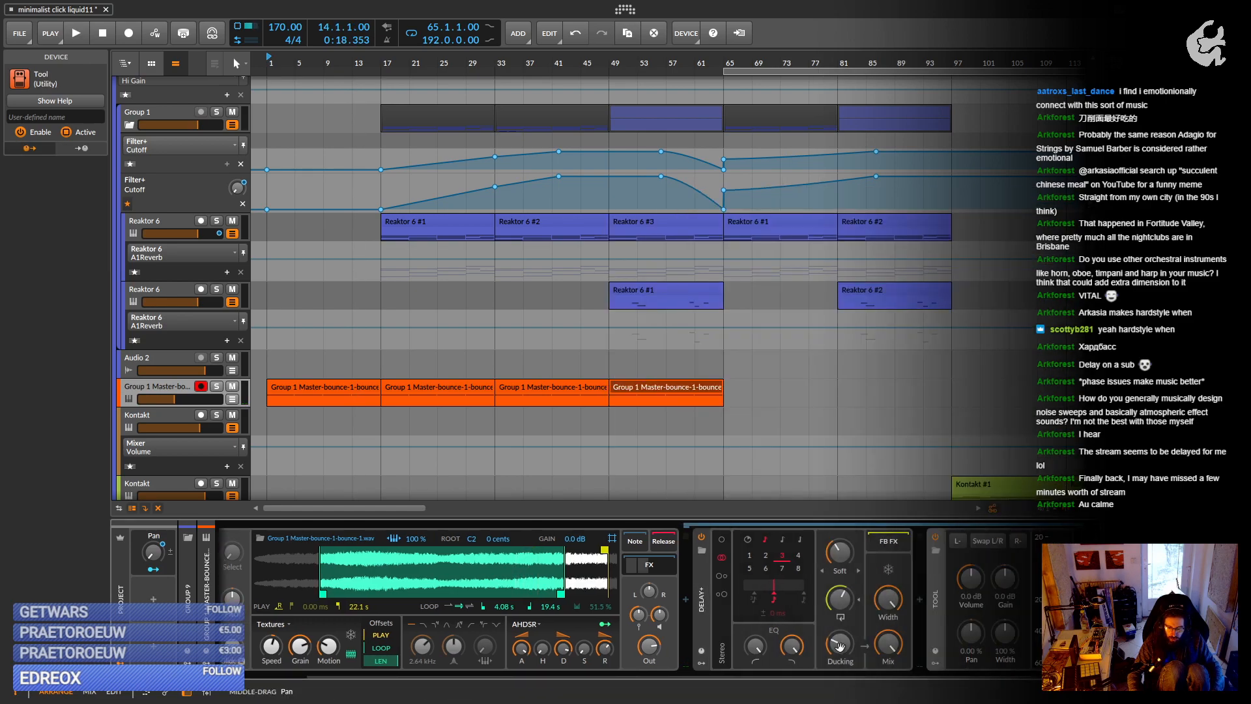
# Add an LFO modulator at a rate of 0.21 Hz to the Tool and map it to the pan with an amount of 0.260.
pyautogui.click(916, 665)
pyautogui.click(934, 552)
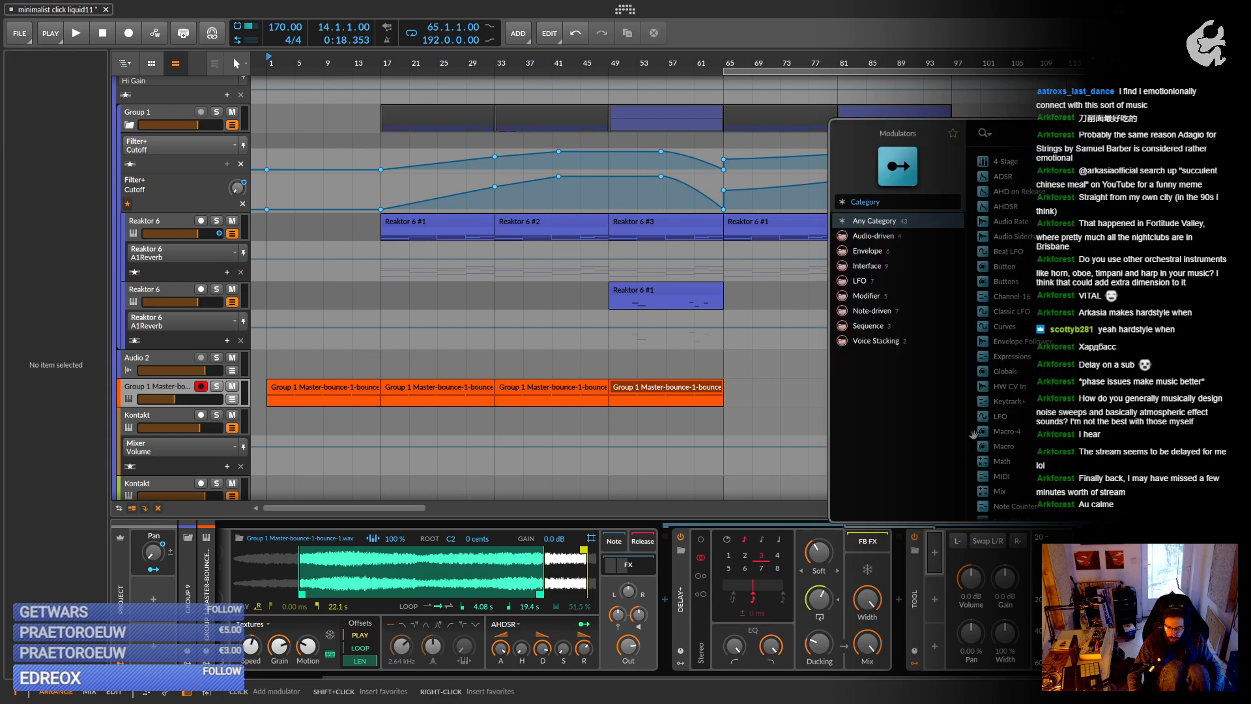
pyautogui.doubleClick(1013, 420)
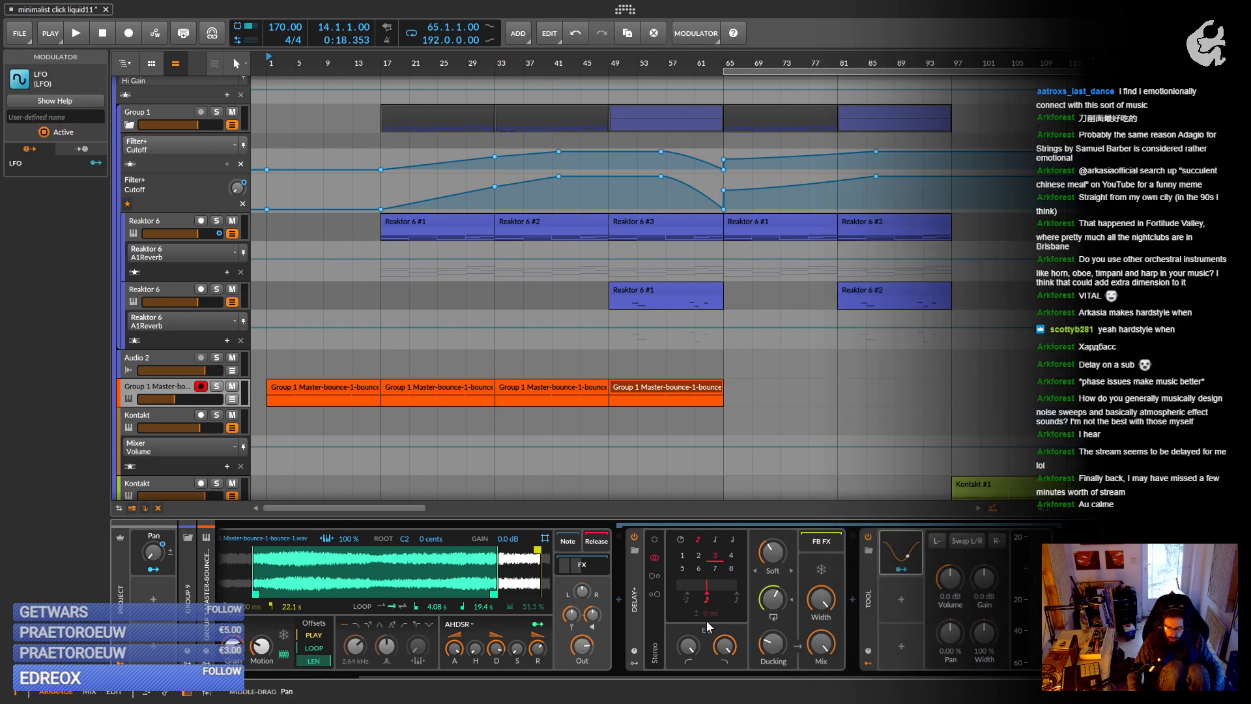
pyautogui.click(895, 555)
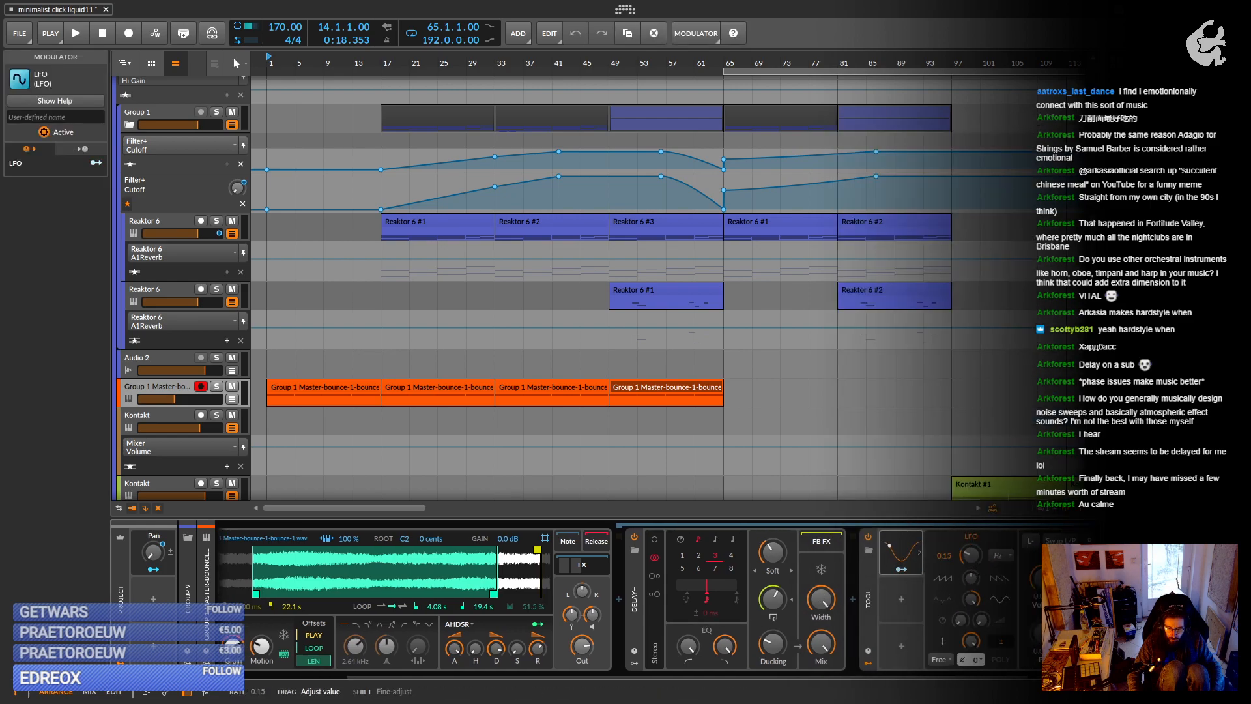
pyautogui.hscroll(3, 690, 615)
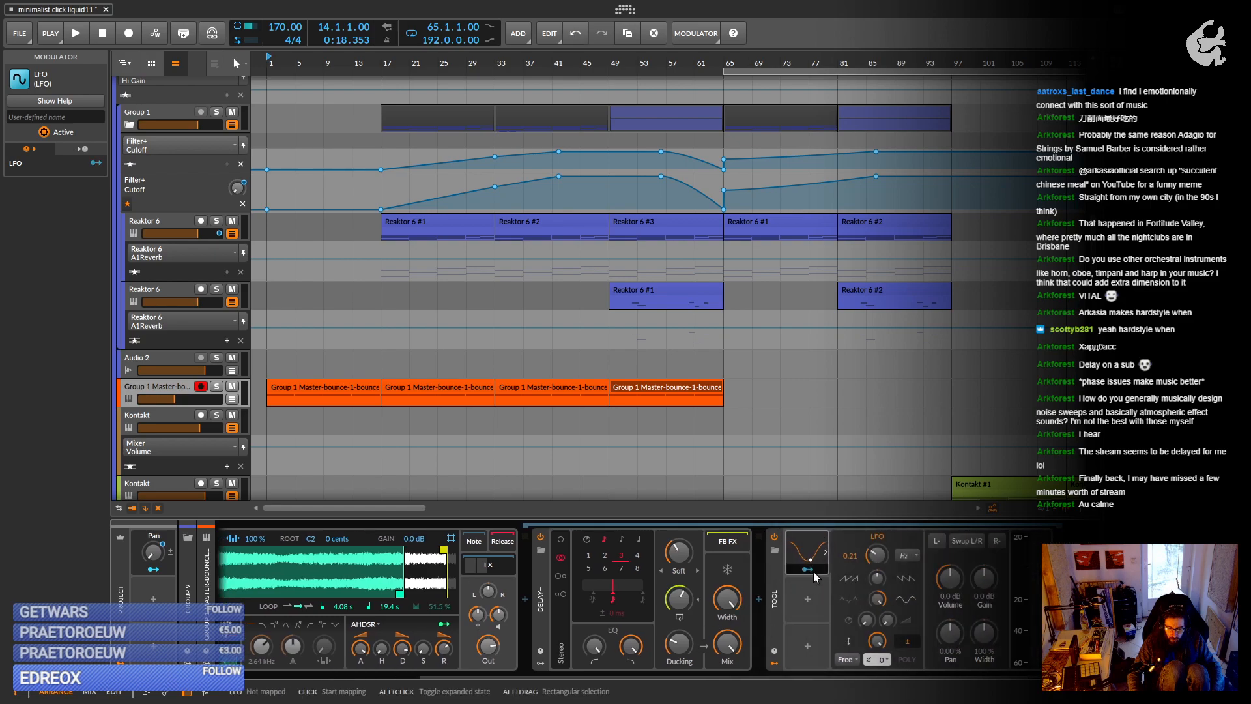
pyautogui.moveTo(950, 631); pyautogui.dragTo(950, 616)
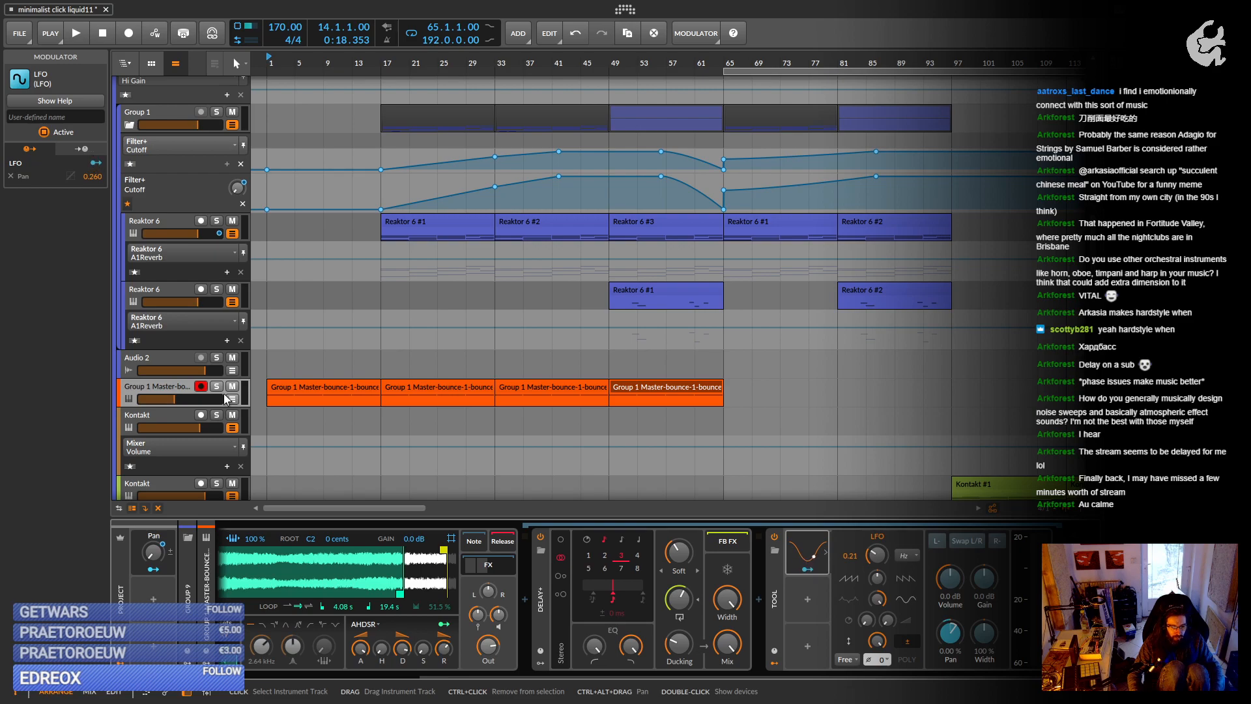
# Play the track from the first Sampler clip and examine the arrangement's other tracks with Group 1 collapsed.
pyautogui.click(286, 387)
pyautogui.press('space')
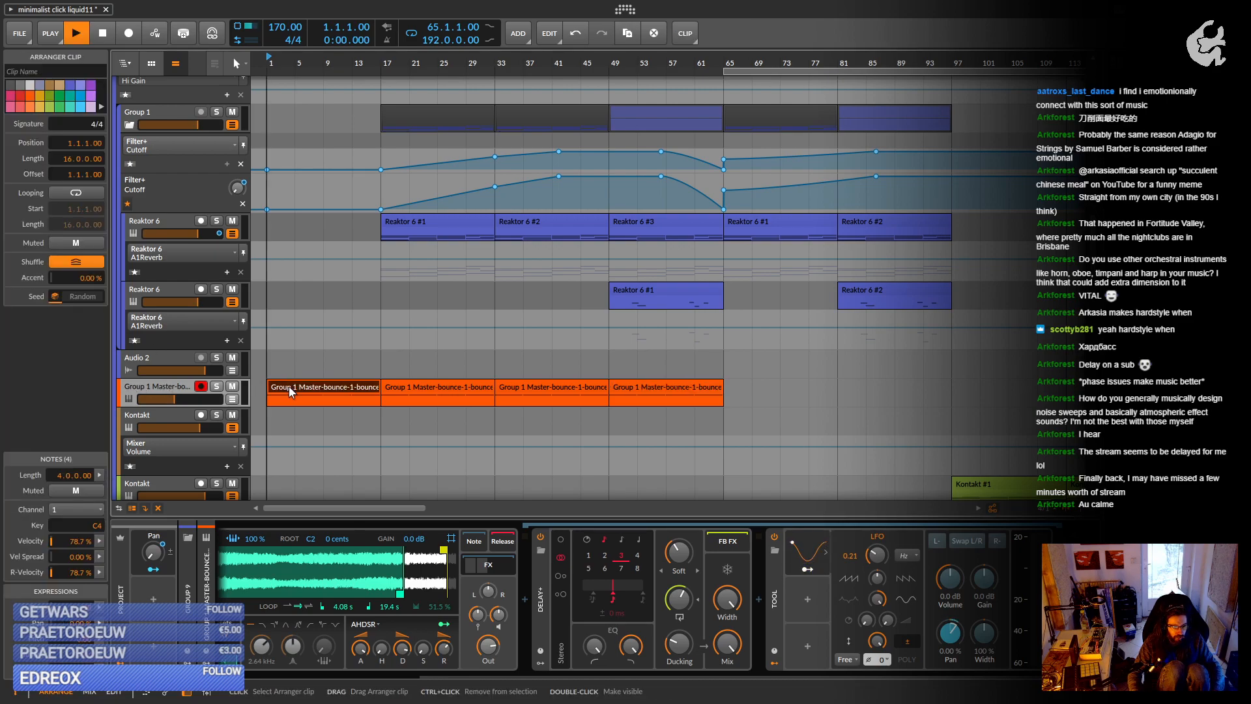
pyautogui.scroll(5, 167, 398)
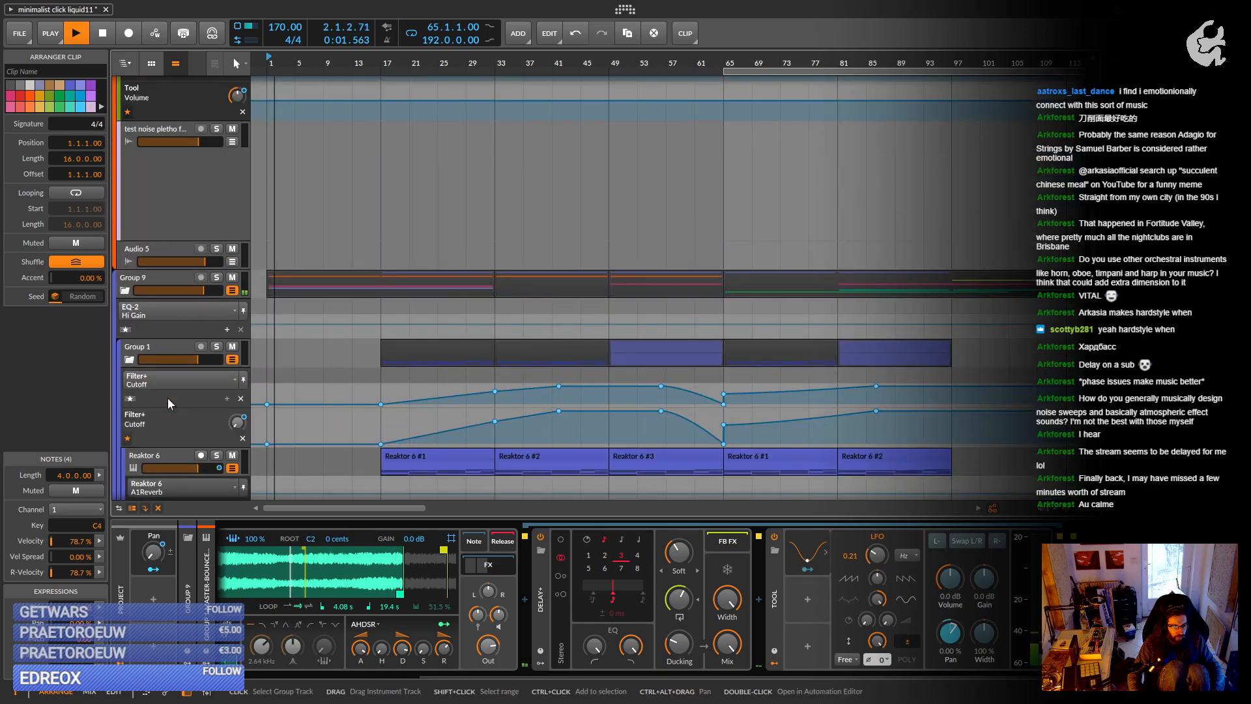
pyautogui.scroll(2, 166, 398)
pyautogui.click(116, 384)
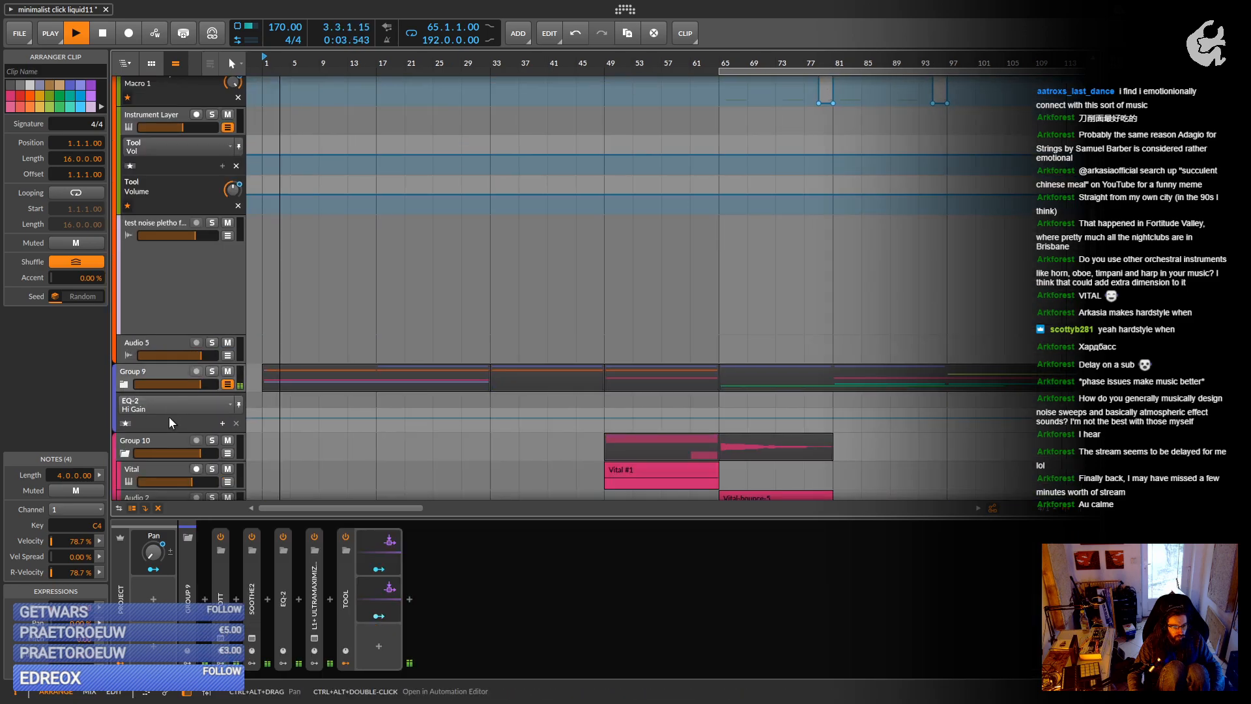
pyautogui.scroll(-9, 169, 418)
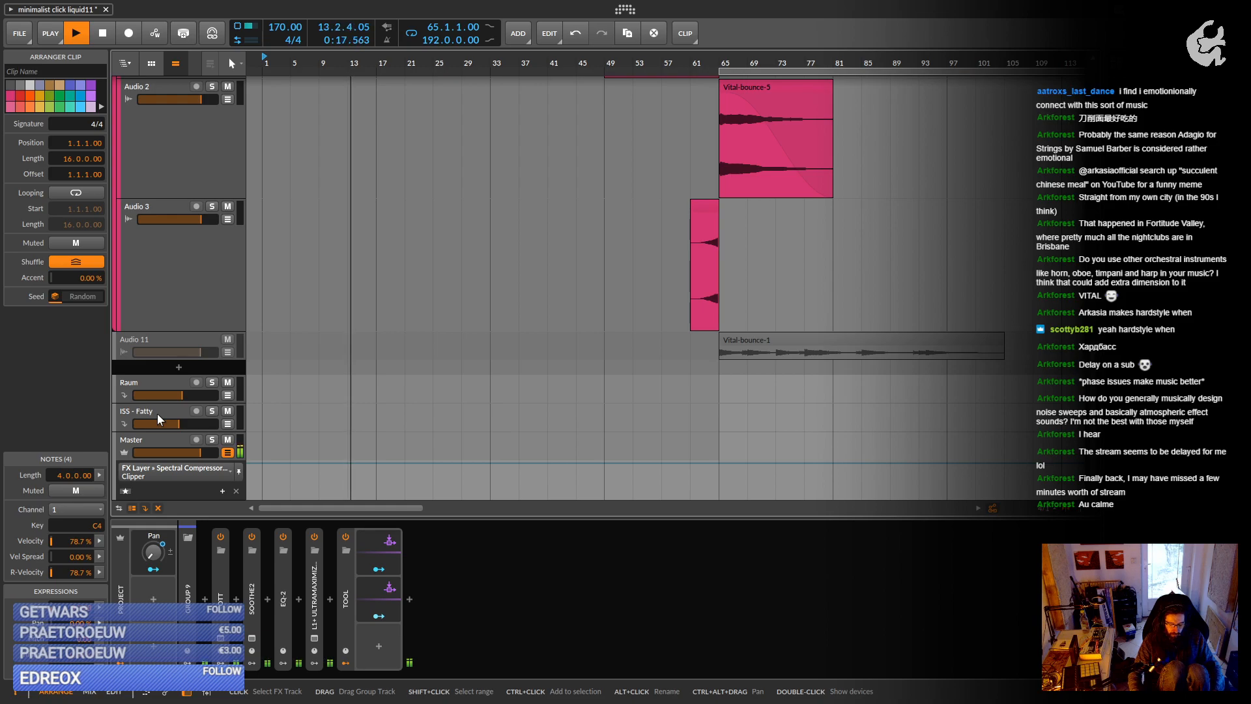
pyautogui.scroll(1, 293, 372)
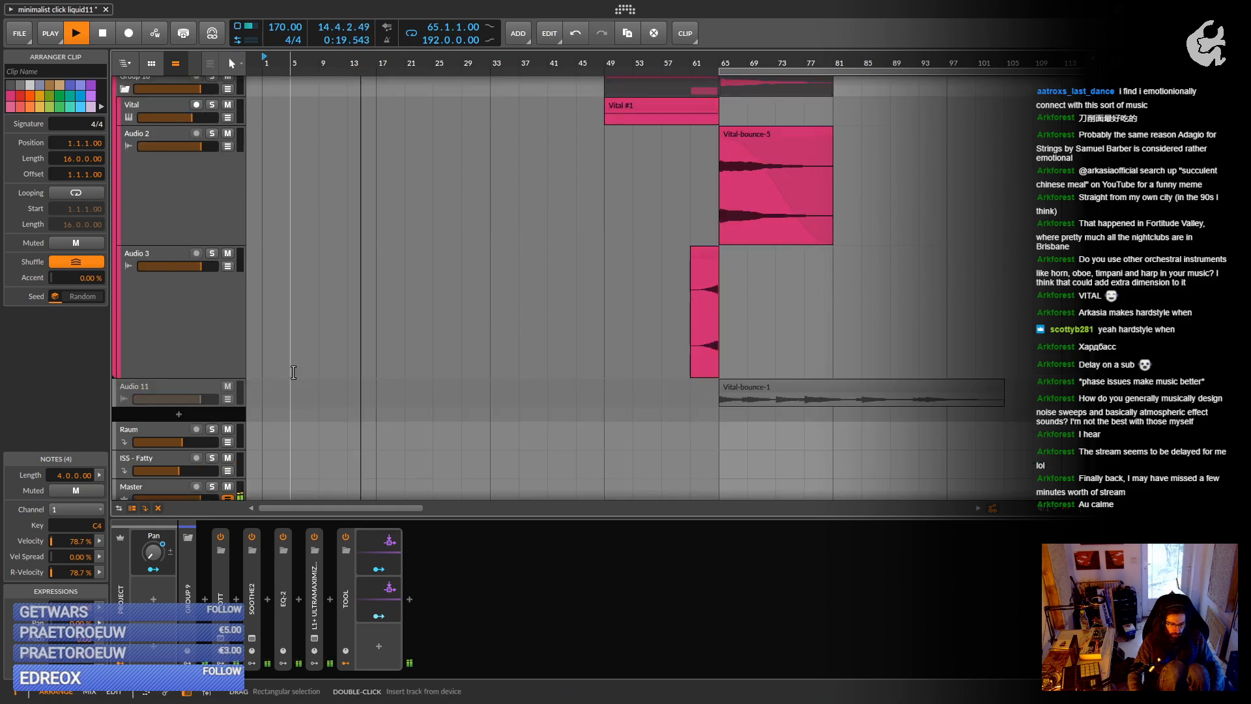
pyautogui.scroll(10, 293, 372)
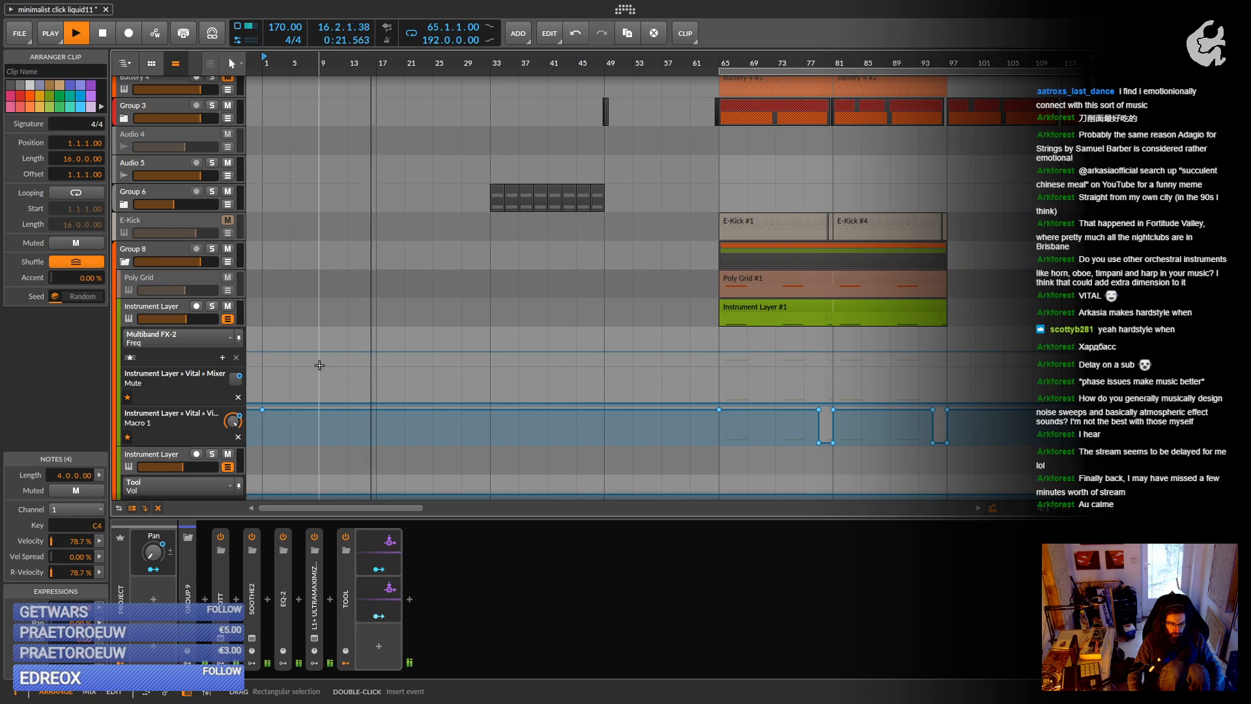
pyautogui.scroll(1, 320, 365)
pyautogui.scroll(-6, 319, 365)
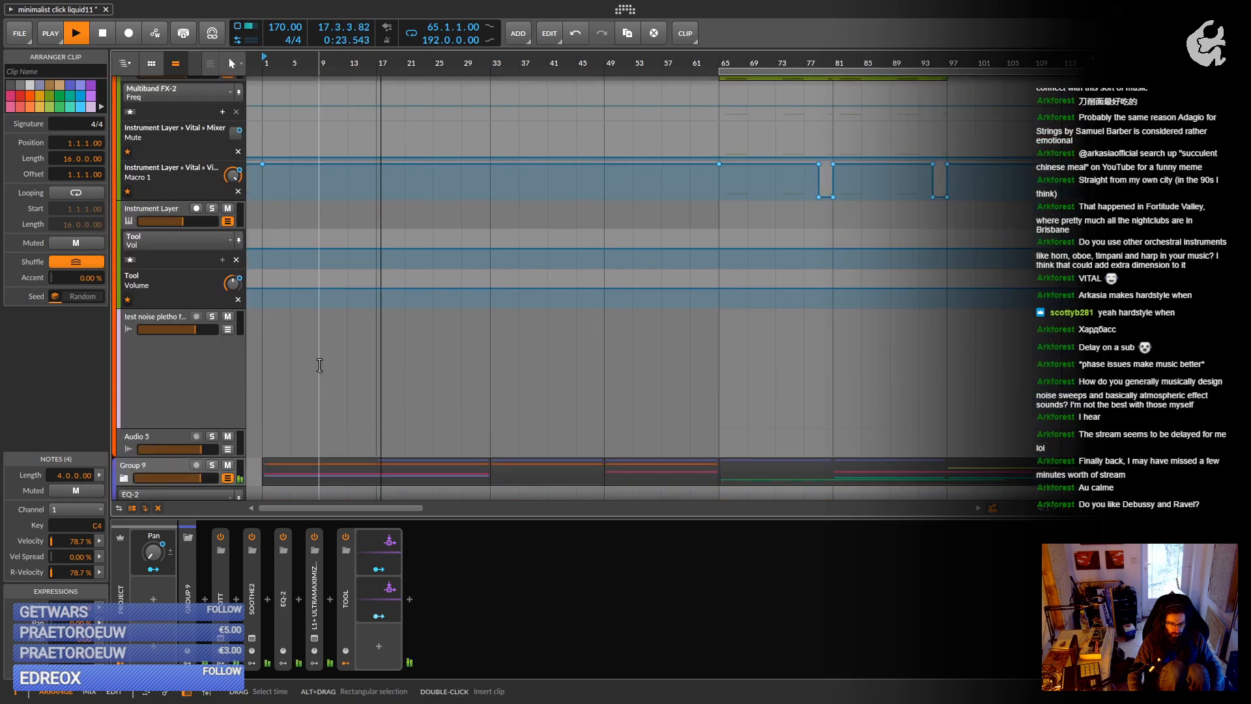
pyautogui.moveTo(376, 357); pyautogui.dragTo(375, 319)
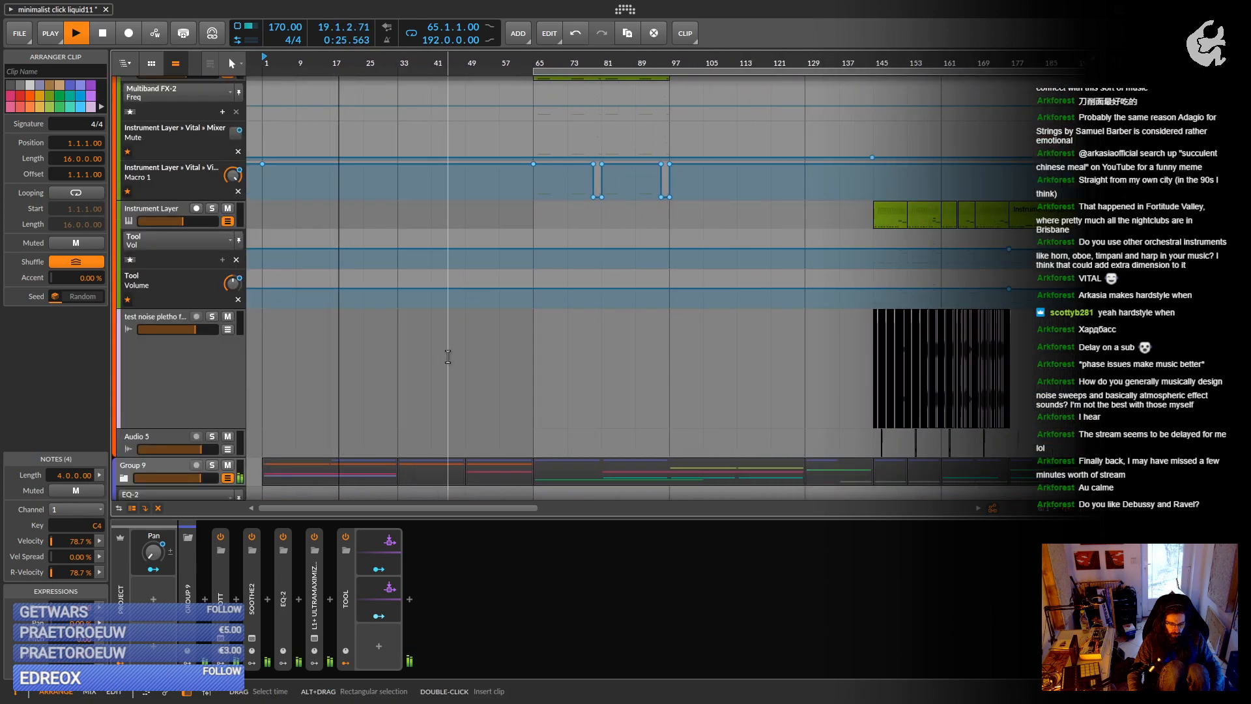
pyautogui.scroll(-4, 796, 313)
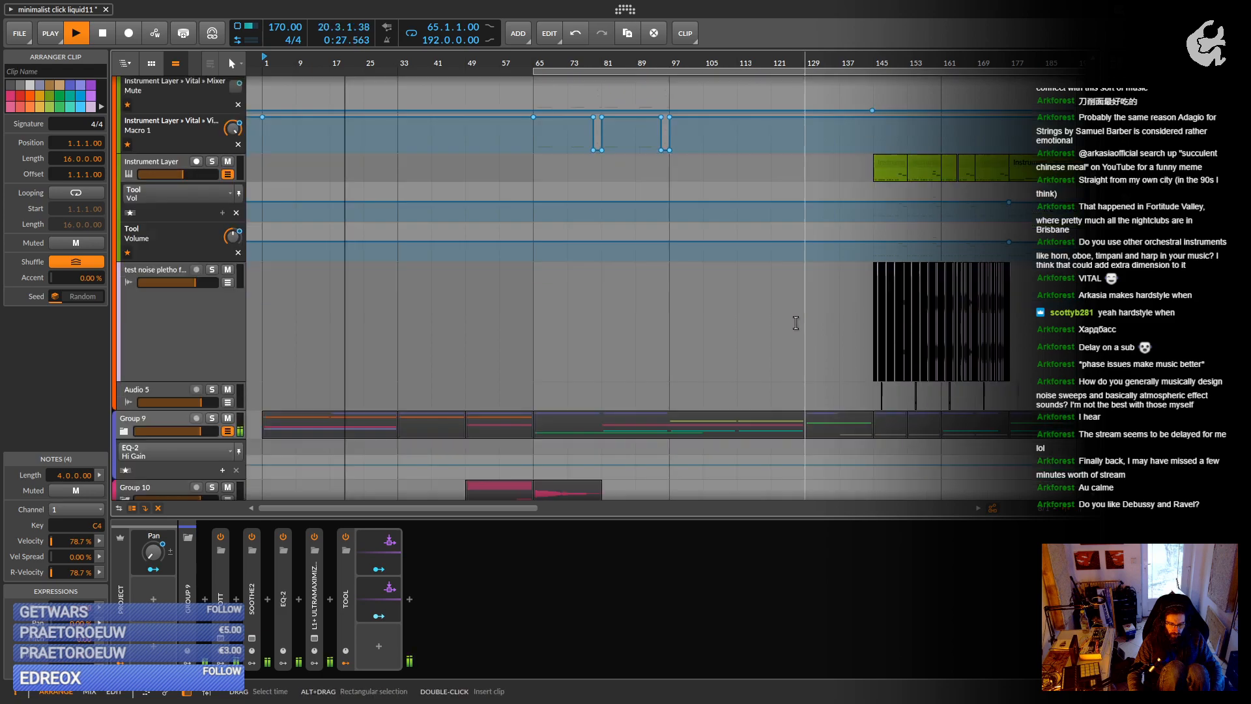
pyautogui.scroll(-1, 795, 323)
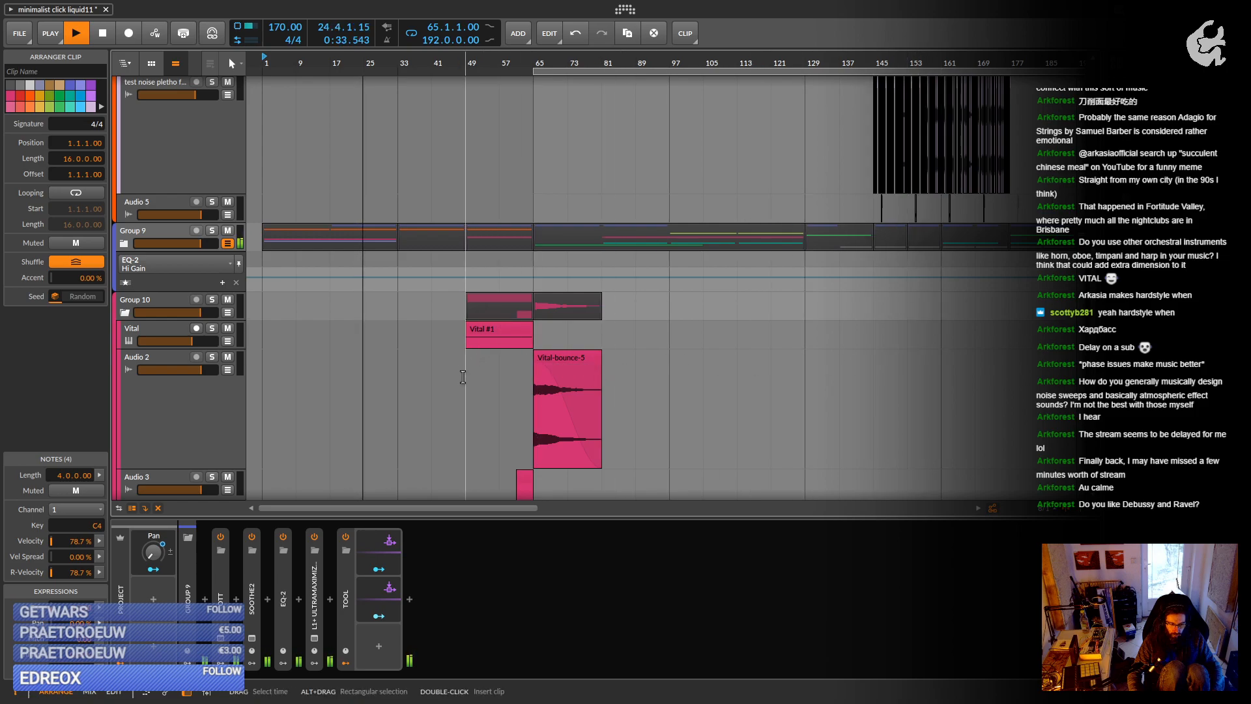
pyautogui.scroll(-6, 462, 377)
pyautogui.scroll(6, 465, 376)
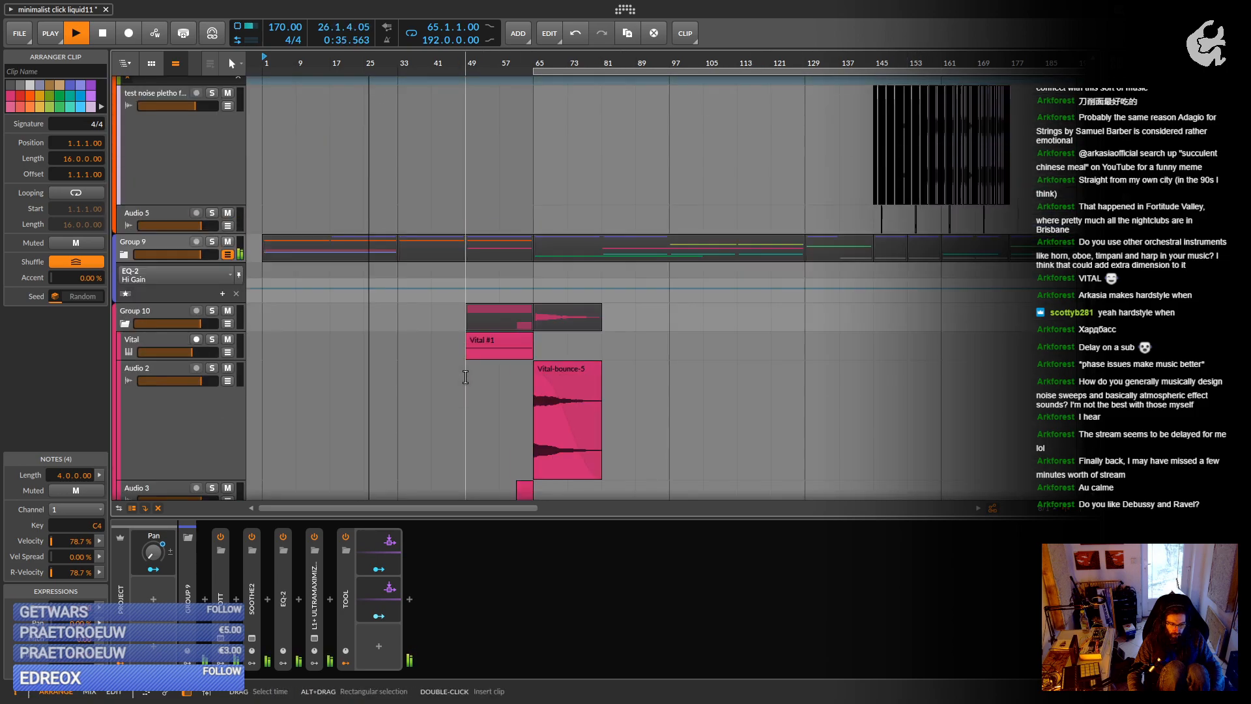
pyautogui.scroll(3, 465, 376)
# Expand Group 1, add a 100 % point at bar 49 to the Filter+ cutoff automation, and remove the point just after it.
pyautogui.click(126, 395)
pyautogui.scroll(-4, 313, 390)
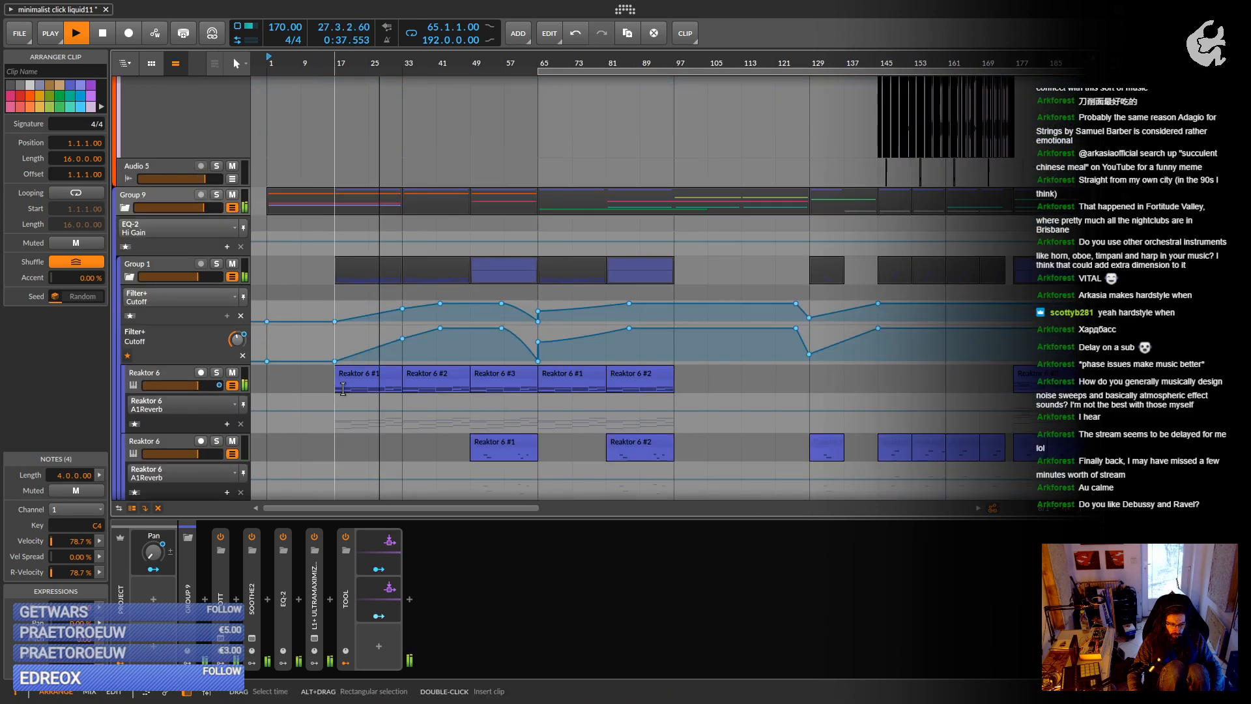
pyautogui.click(466, 332)
pyautogui.click(469, 329)
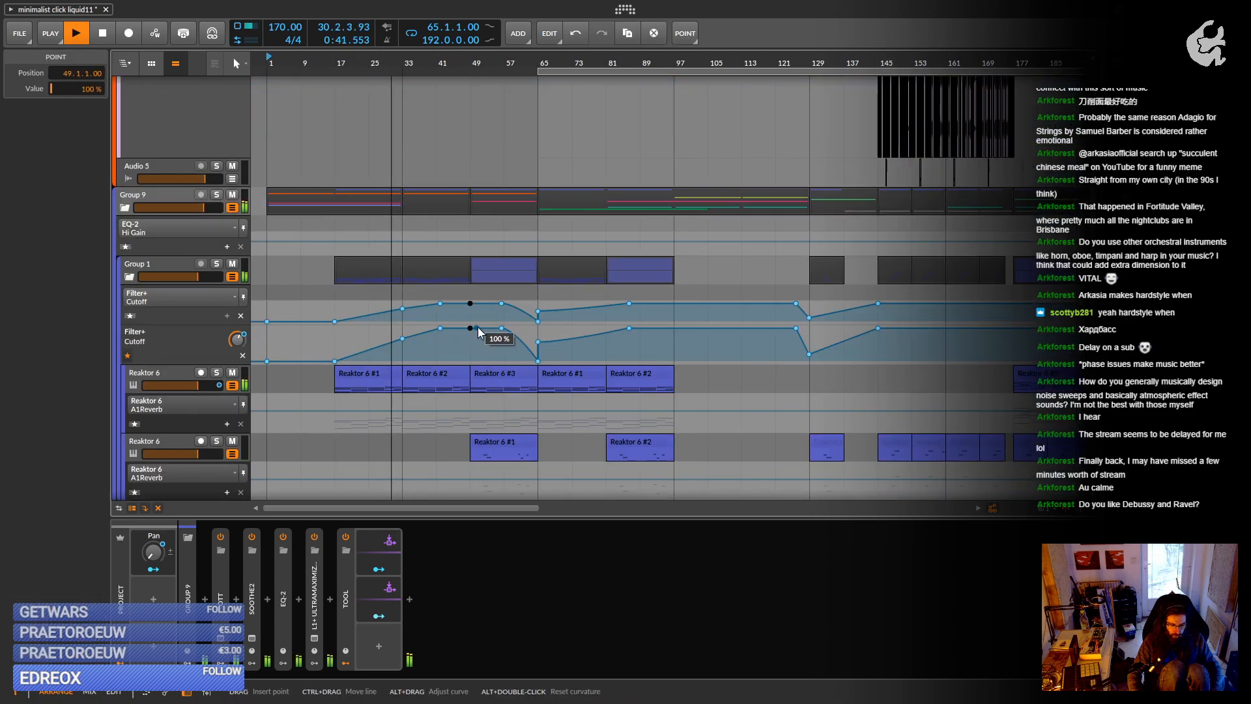
pyautogui.doubleClick(500, 328)
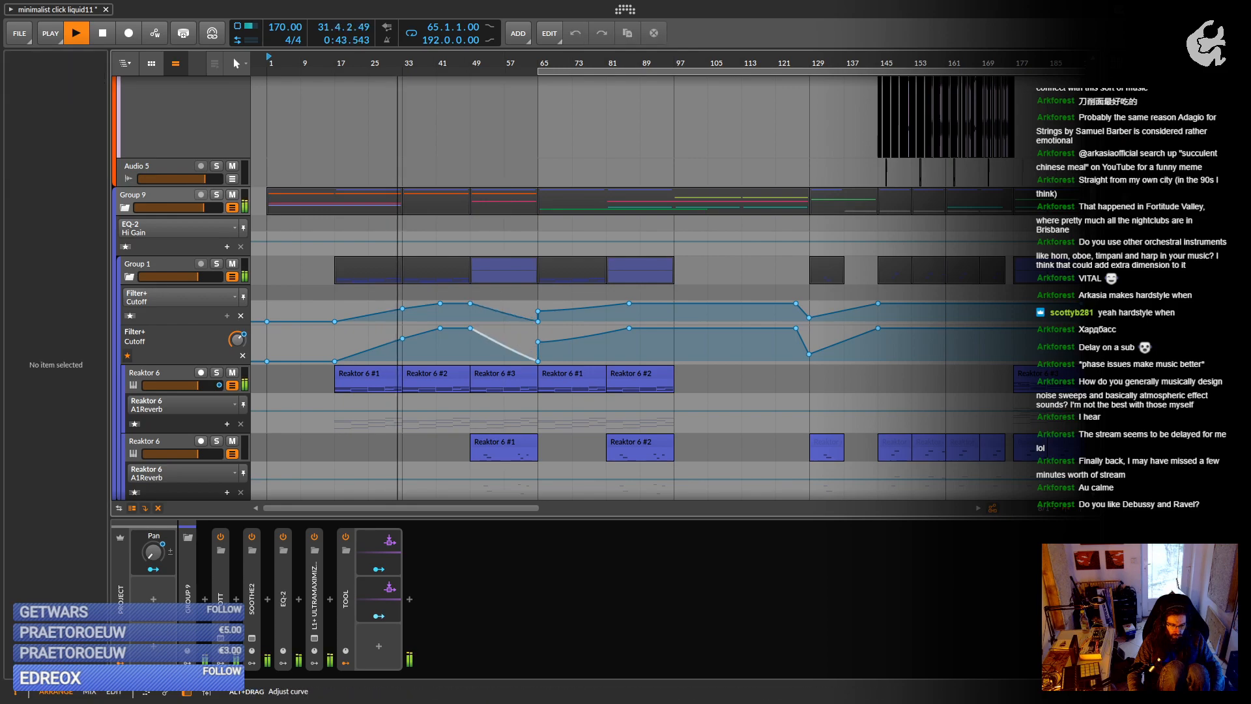
# Bend the falling segment of Group 1's Filter+ cutoff automation between bars 49 and 65 into a downward-sagging curve.
pyautogui.moveTo(501, 346); pyautogui.dragTo(501, 352)
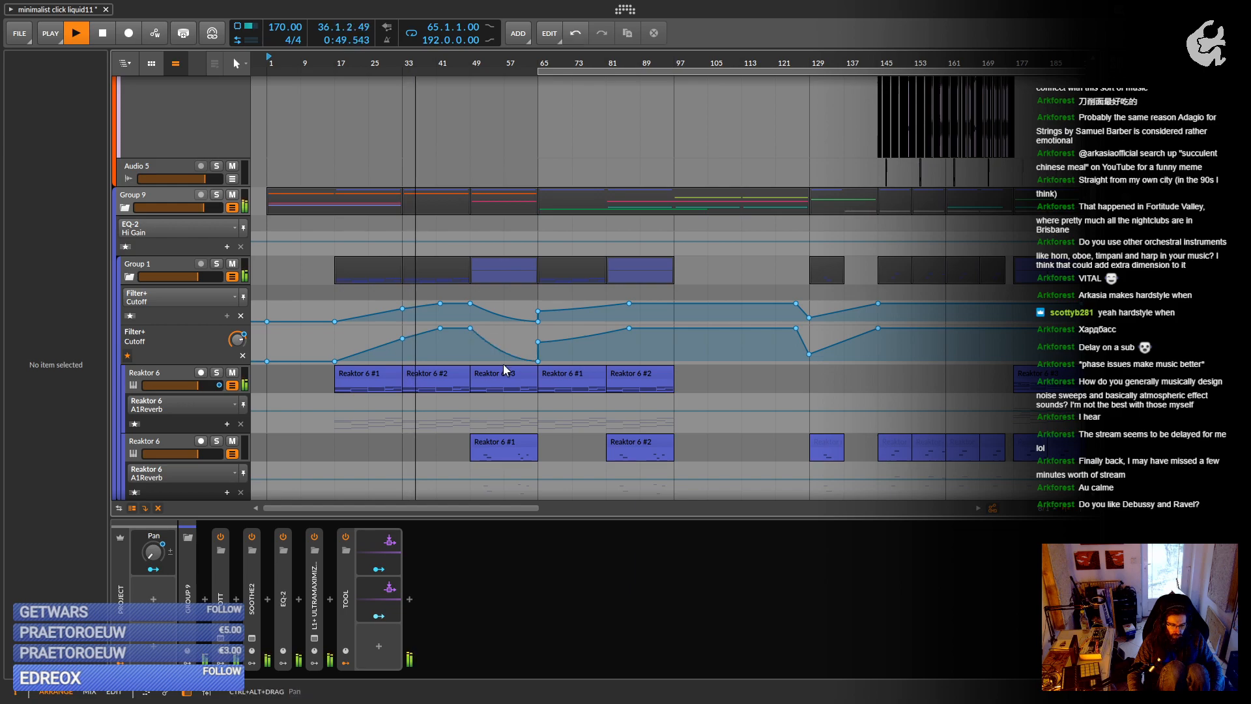
# Insert a Tool device on the Group 6 track.
pyautogui.scroll(10, 395, 348)
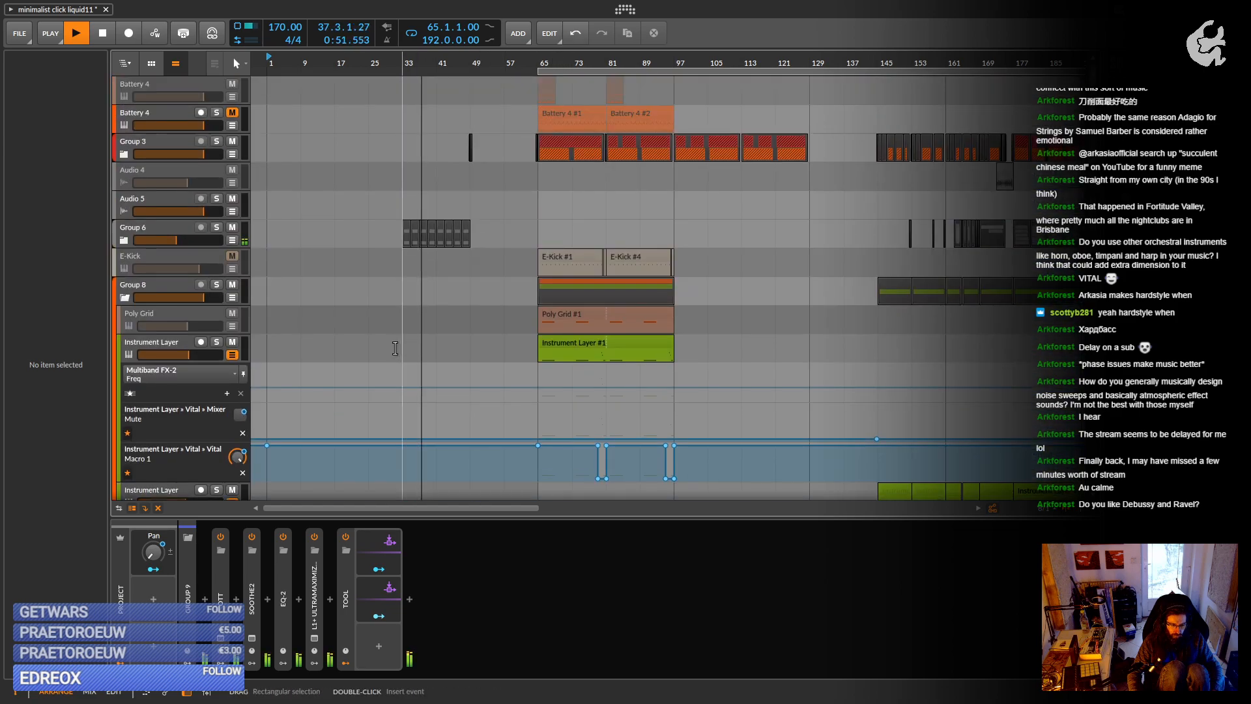
pyautogui.click(157, 227)
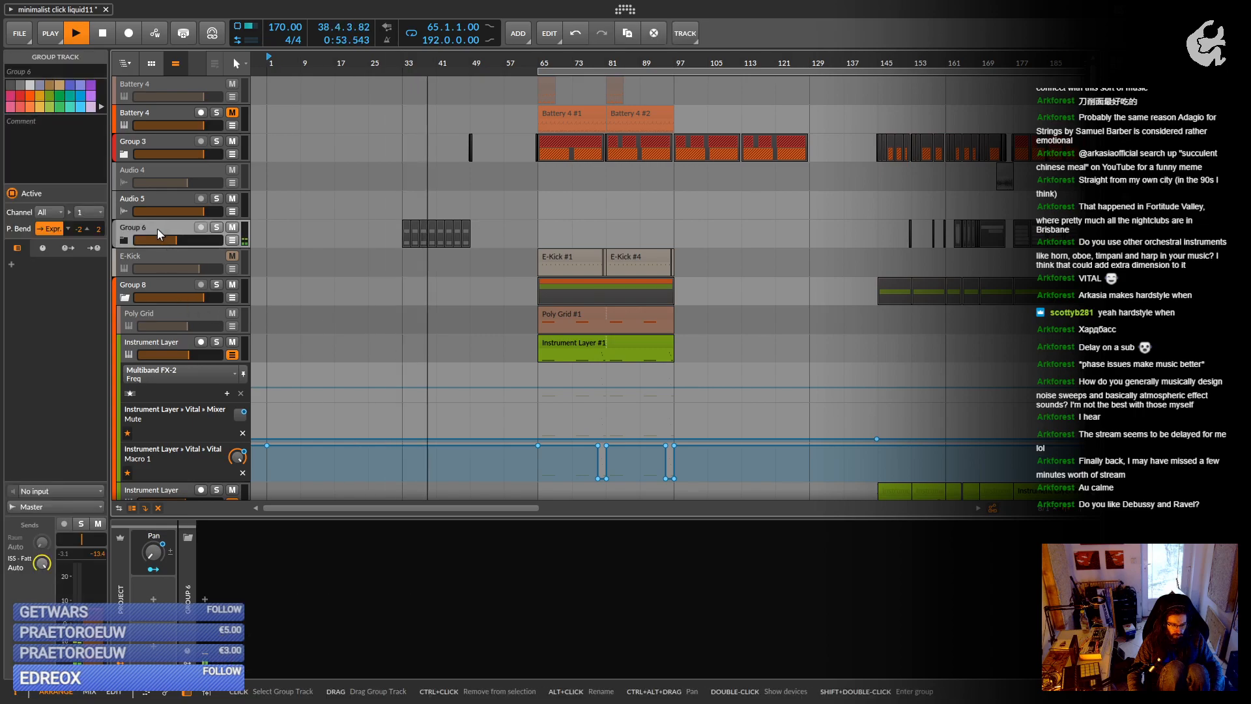
pyautogui.click(206, 598)
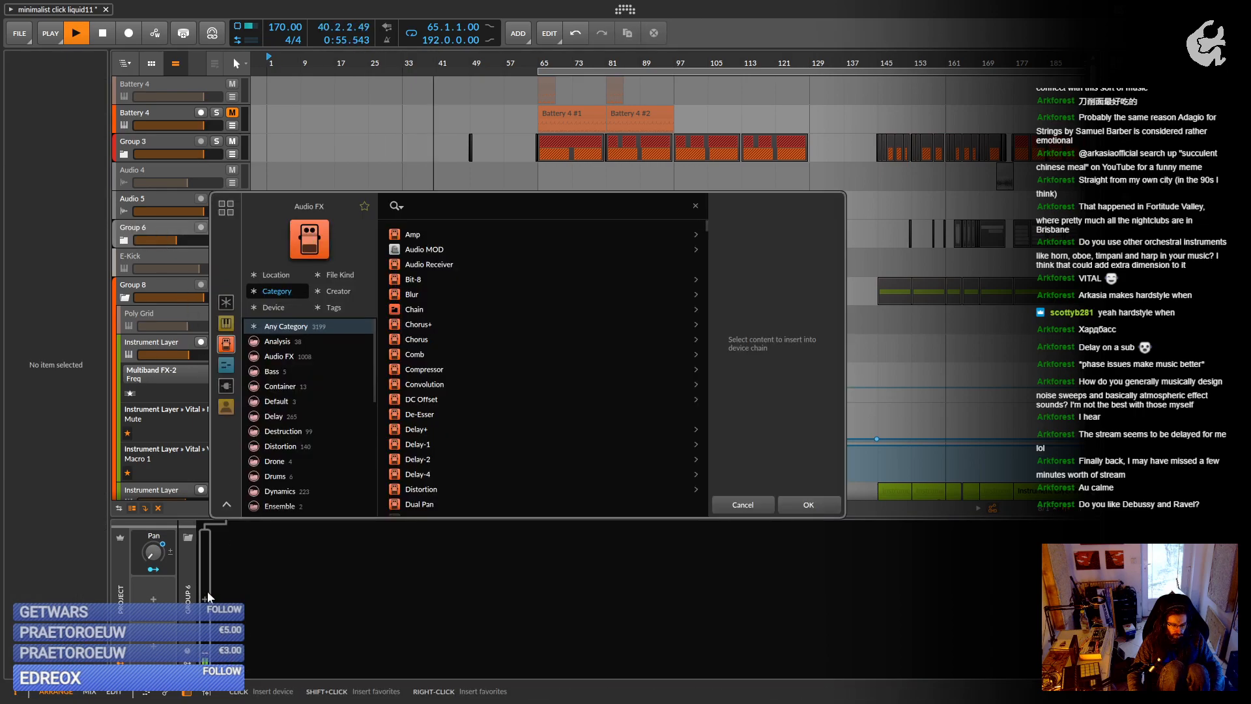
pyautogui.scroll(-10, 421, 397)
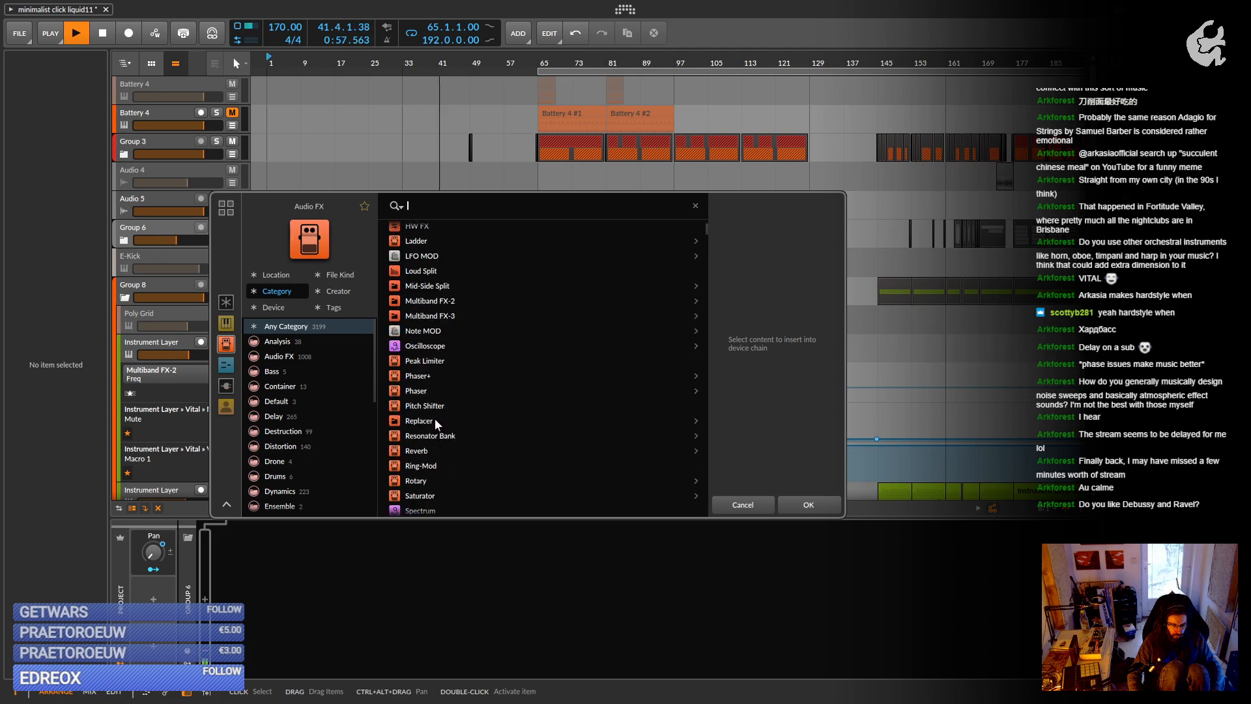
pyautogui.scroll(-3, 434, 420)
pyautogui.doubleClick(425, 456)
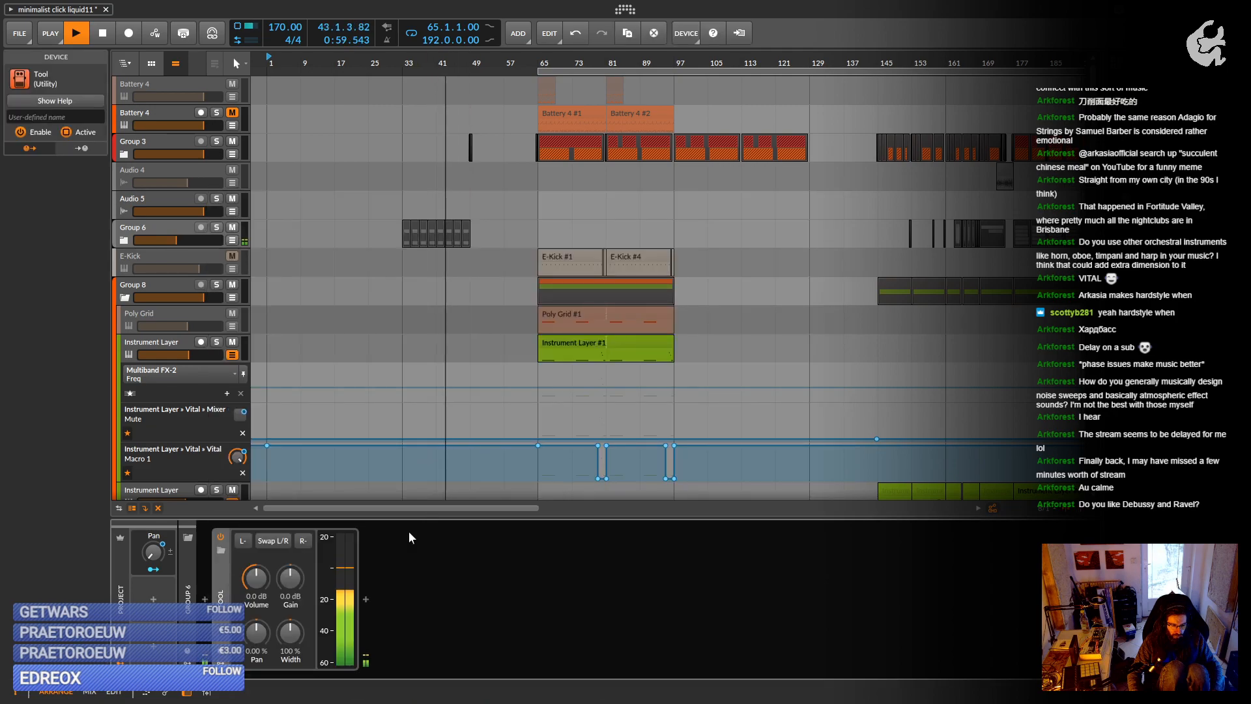
# Add an automation lane for the Tool's gain and show it beneath the Group 6 track.
pyautogui.rightClick(291, 581)
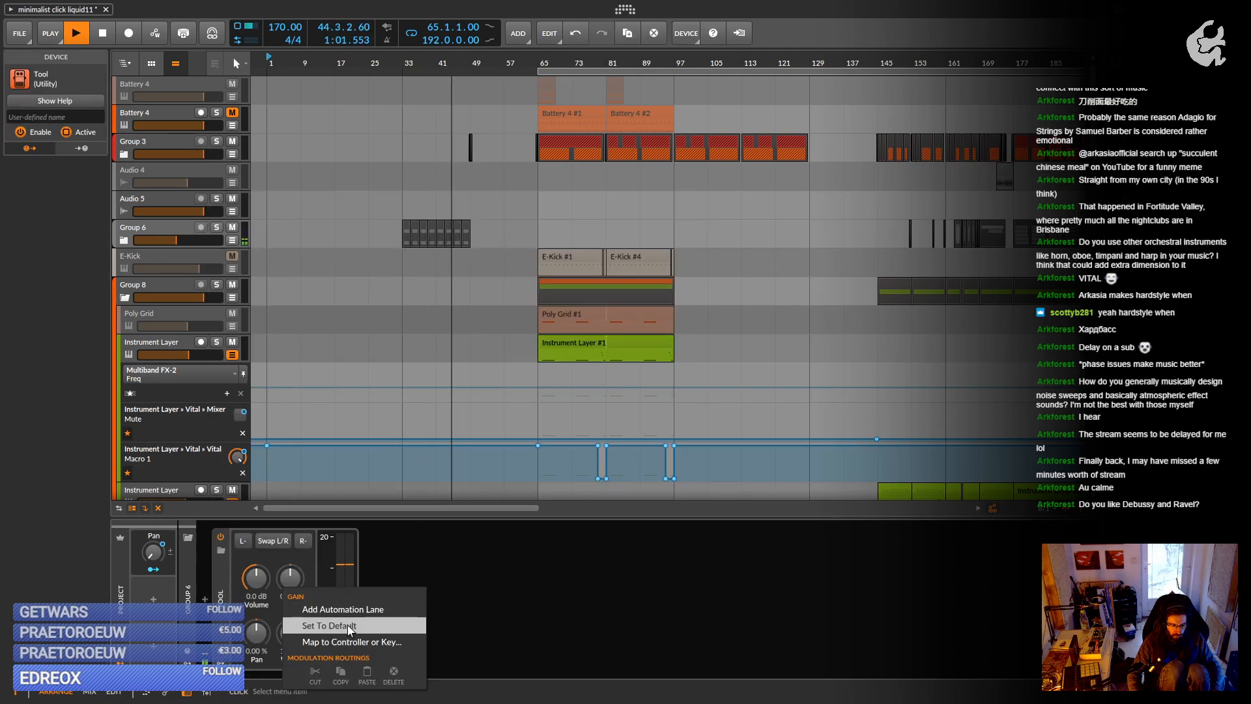
pyautogui.click(335, 609)
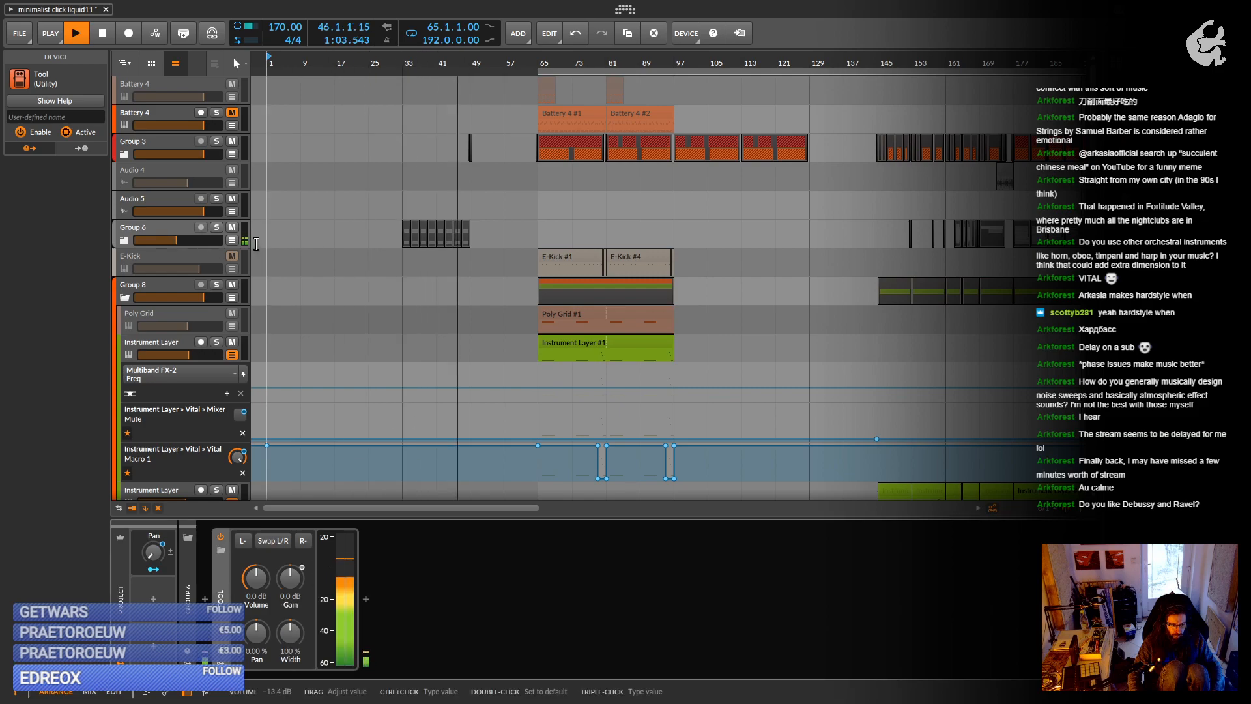
pyautogui.click(232, 241)
pyautogui.click(146, 265)
pyautogui.click(166, 282)
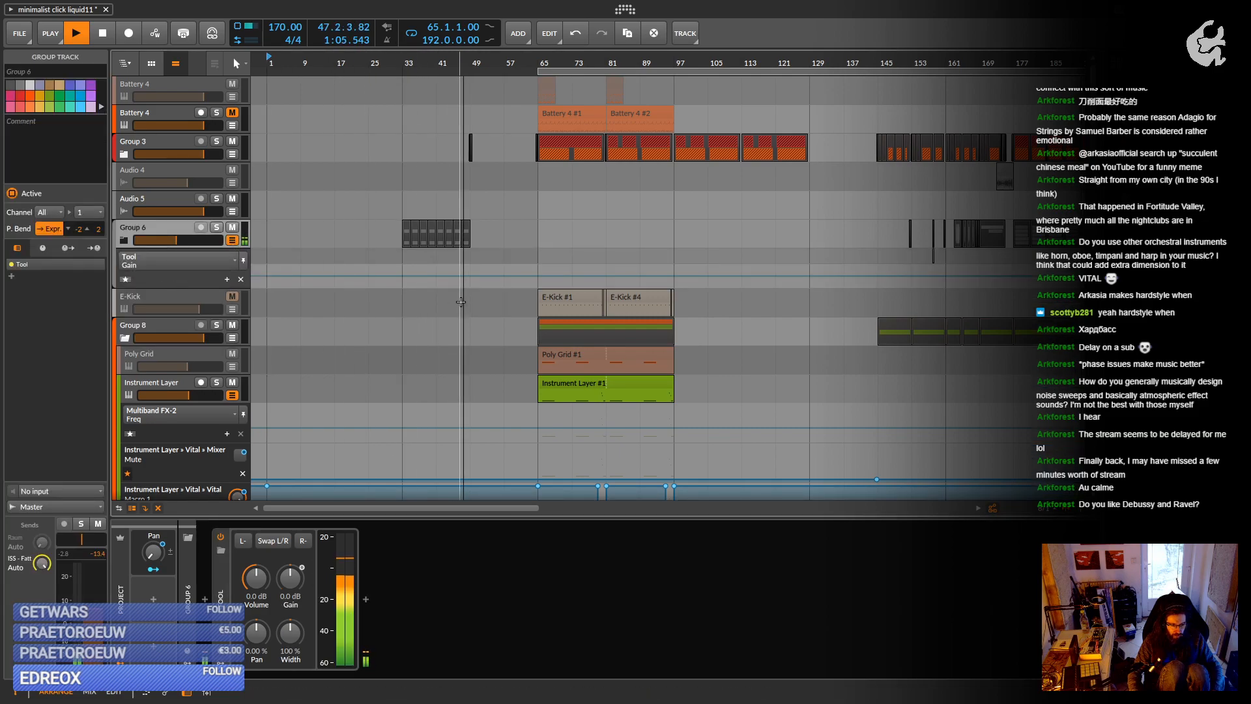
# Shape Group 6's Tool gain automation with a point at bar 33, a +6.5 dB peak at bar 49 and a point at about bar 58.
pyautogui.press('space')
pyautogui.click(396, 276)
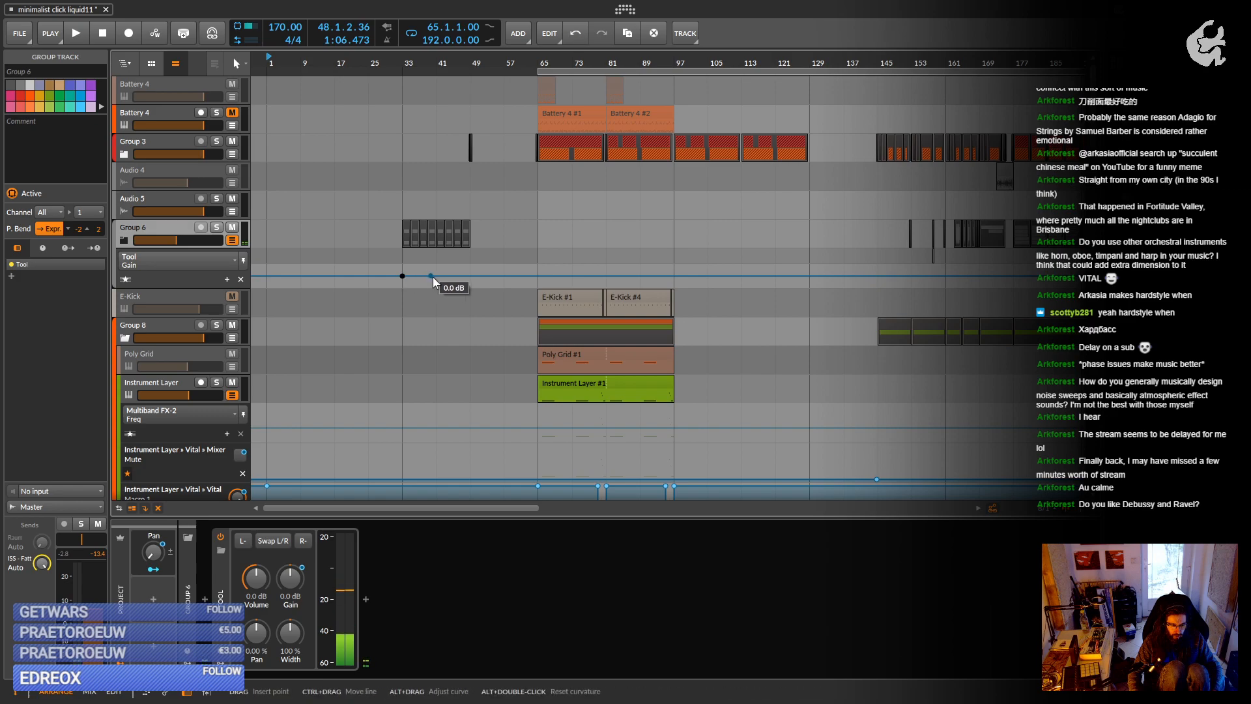
pyautogui.click(510, 276)
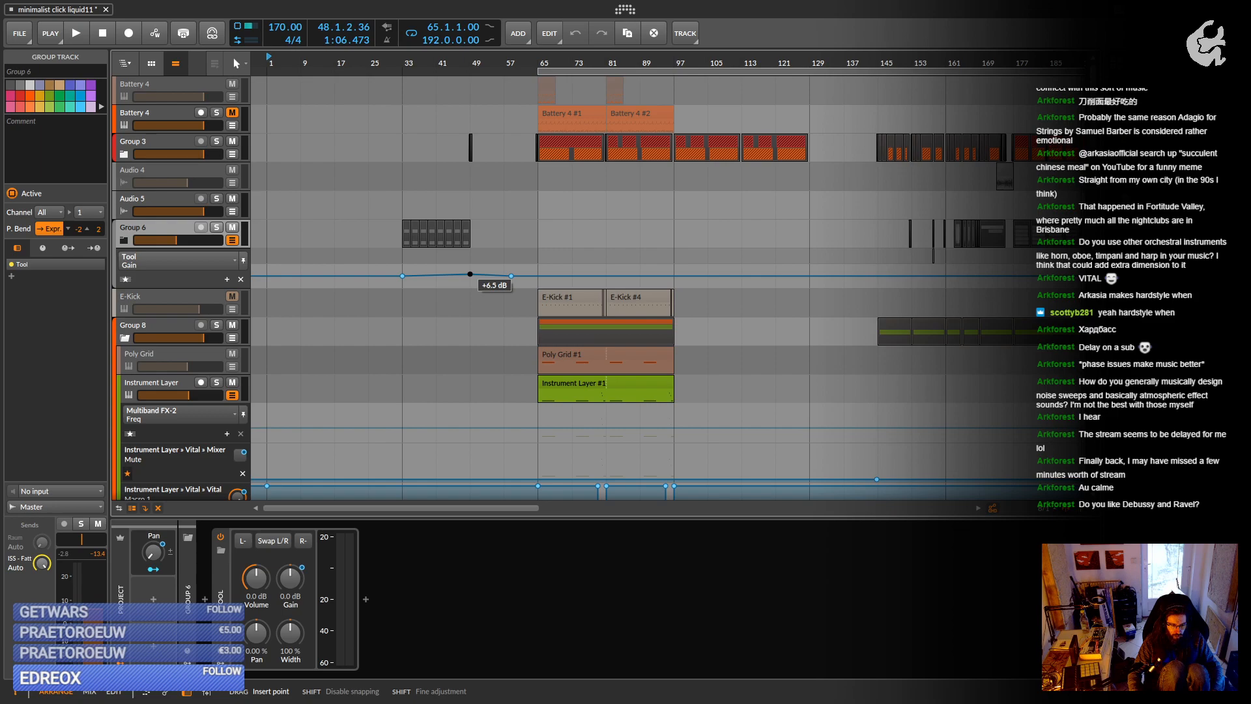
# Play the arrangement from bar 33 to hear the Group 6 gain rise in context, and stop playback.
pyautogui.press('space')
pyautogui.press('space')
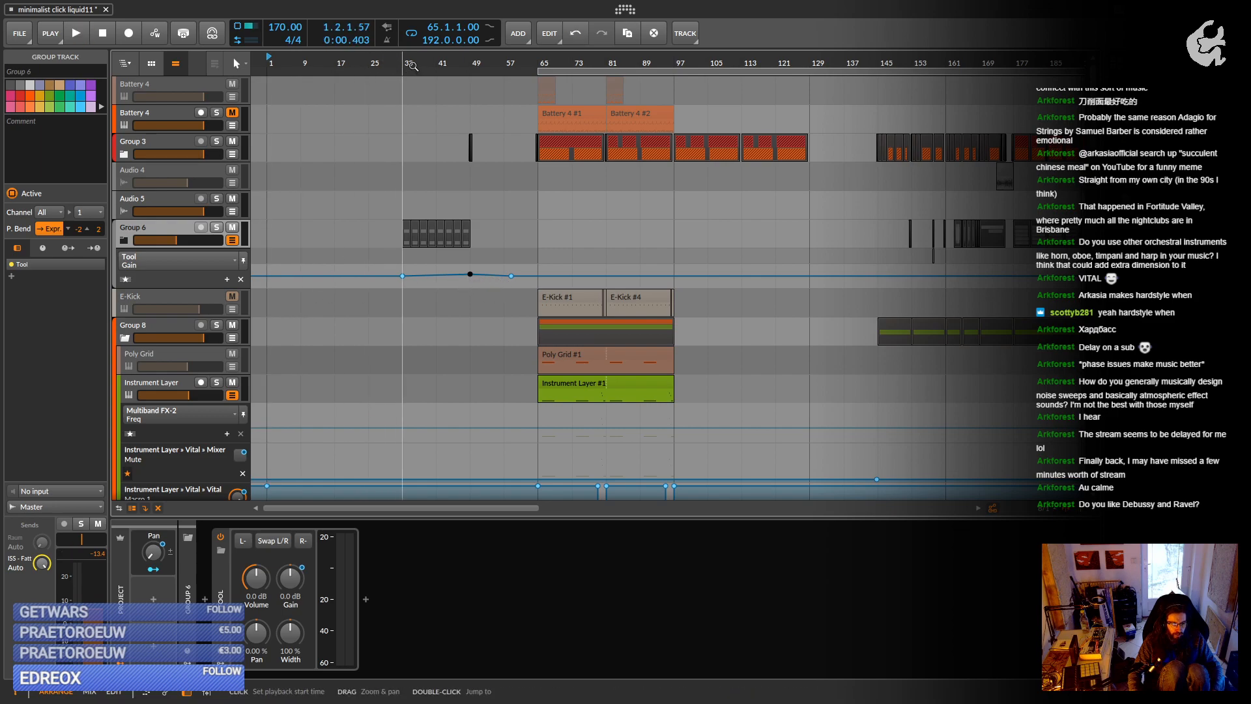
pyautogui.press('space')
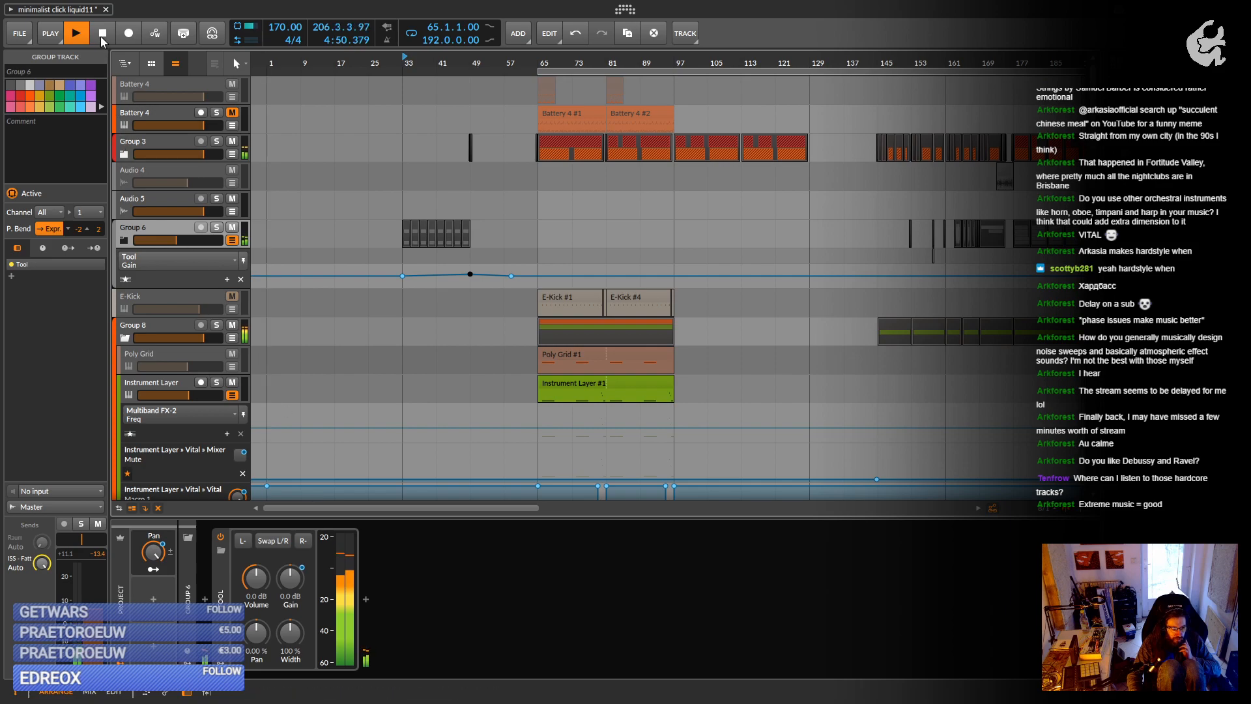
pyautogui.press('space')
pyautogui.click(288, 207)
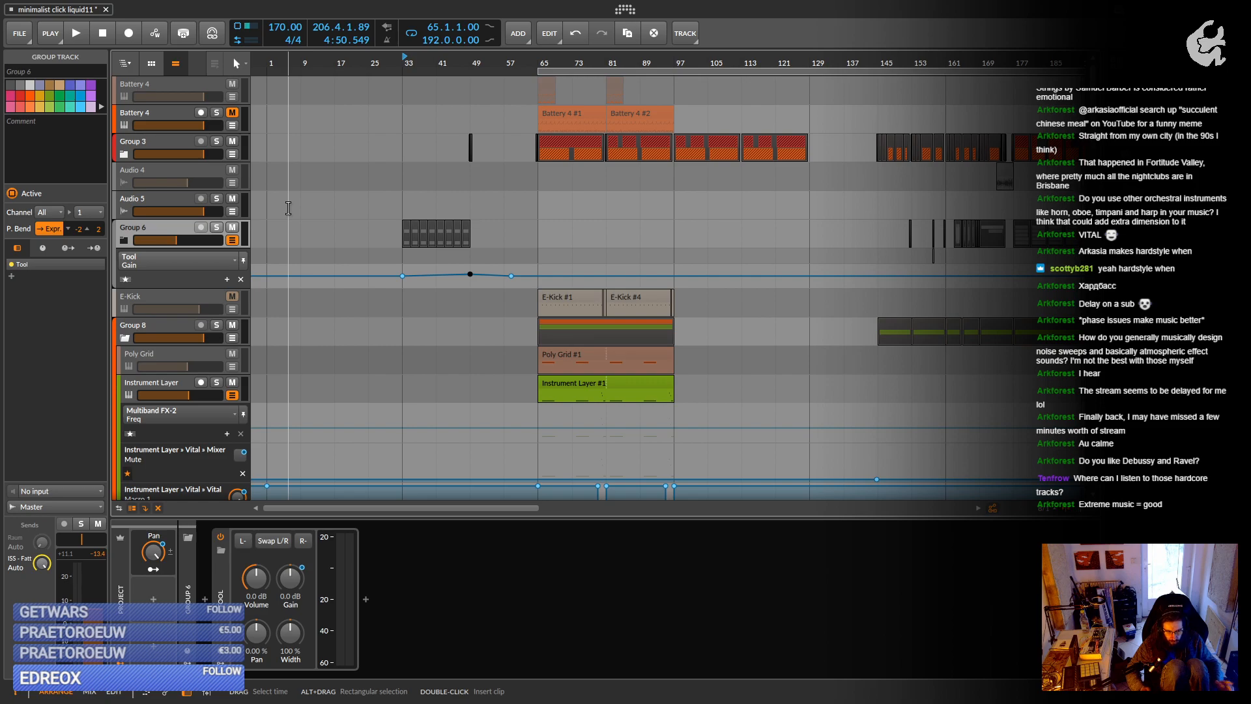
# Find the Vital track in the pink Group 10 and open its Vital plug-in window.
pyautogui.scroll(-5, 306, 293)
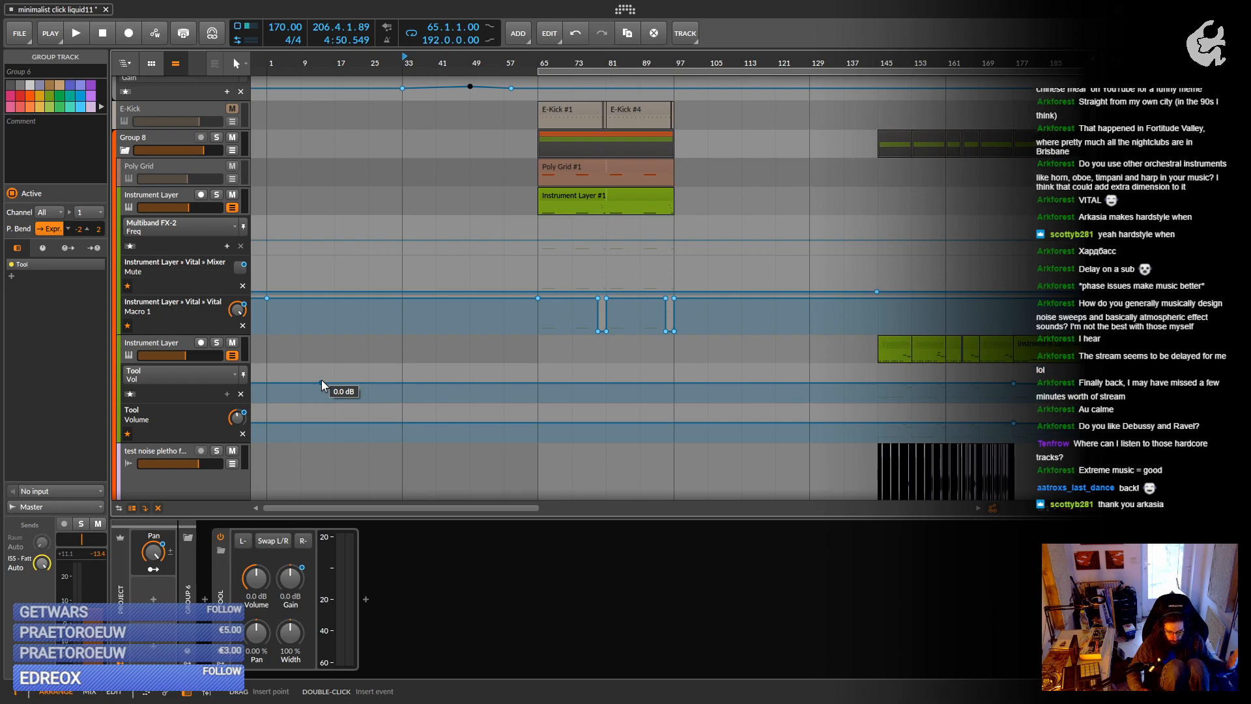
pyautogui.click(321, 381)
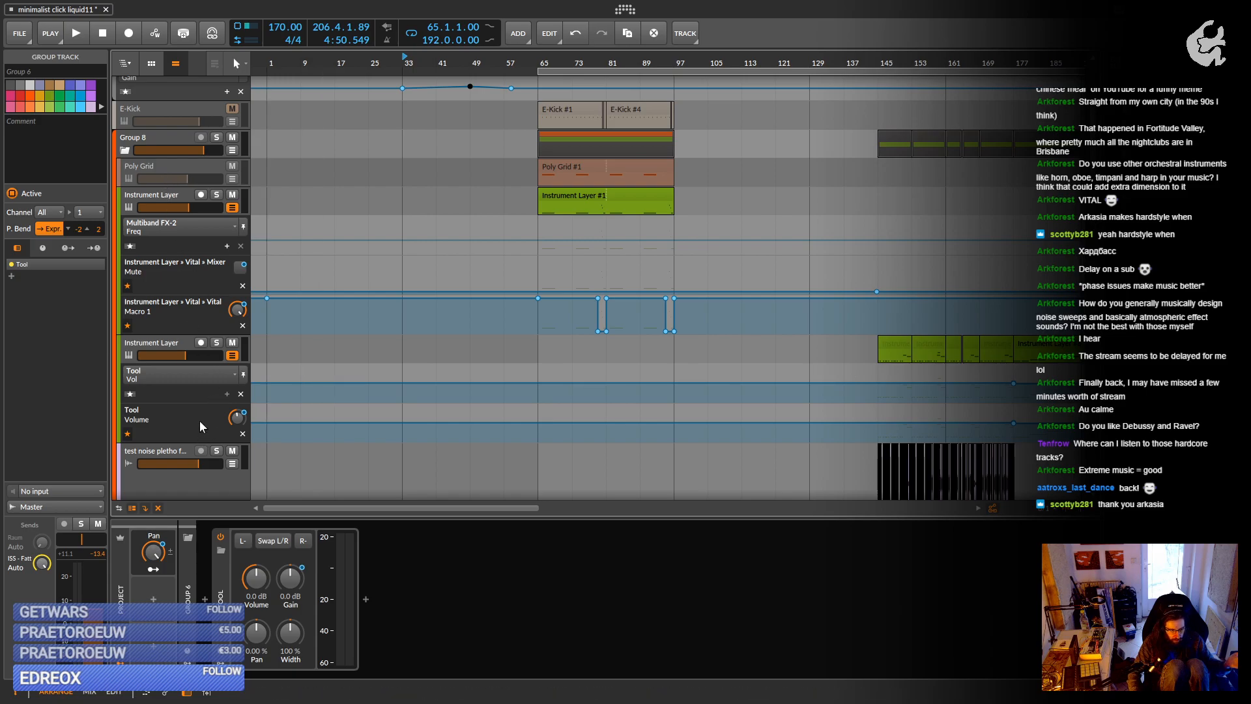
pyautogui.scroll(-10, 198, 420)
pyautogui.scroll(-15, 198, 420)
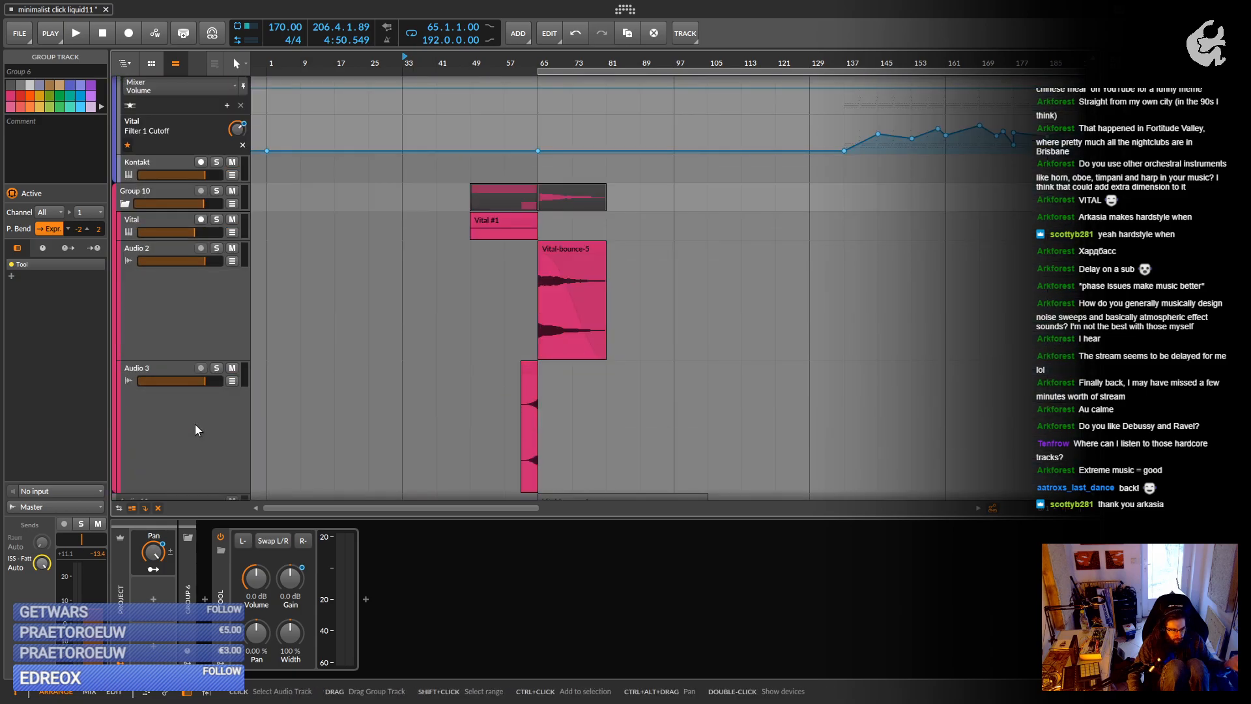
pyautogui.scroll(10, 194, 424)
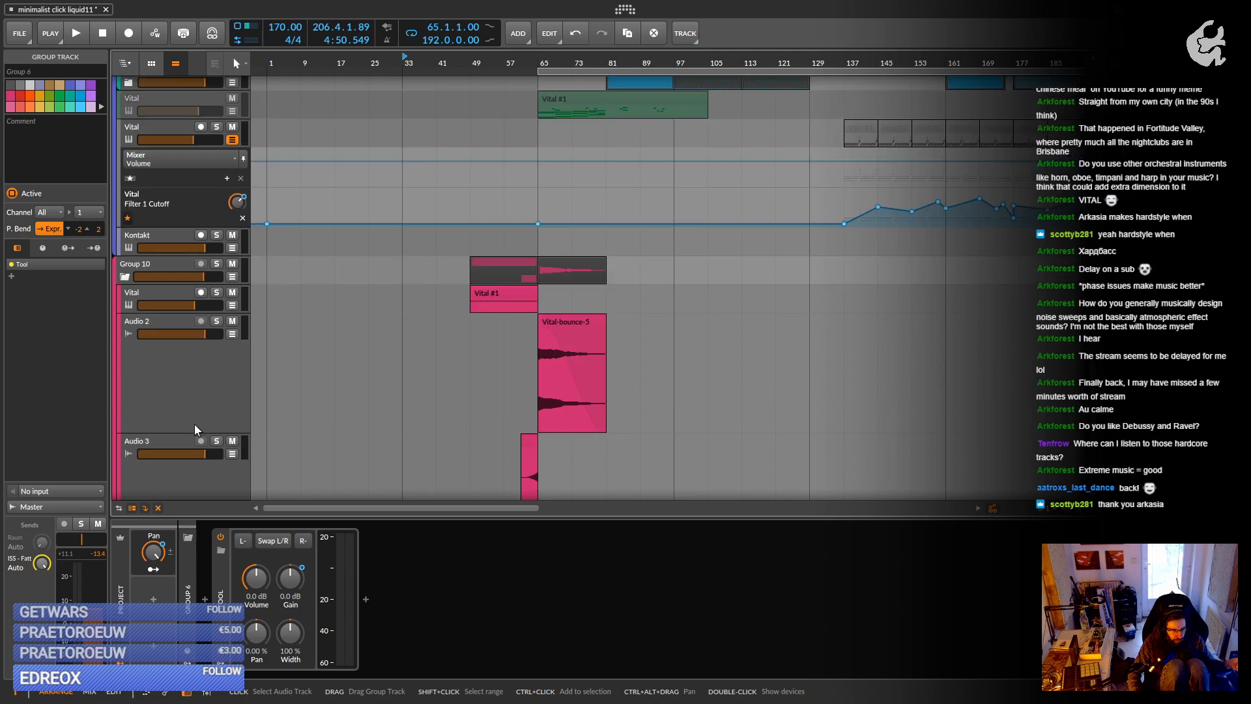
pyautogui.click(145, 384)
pyautogui.click(239, 564)
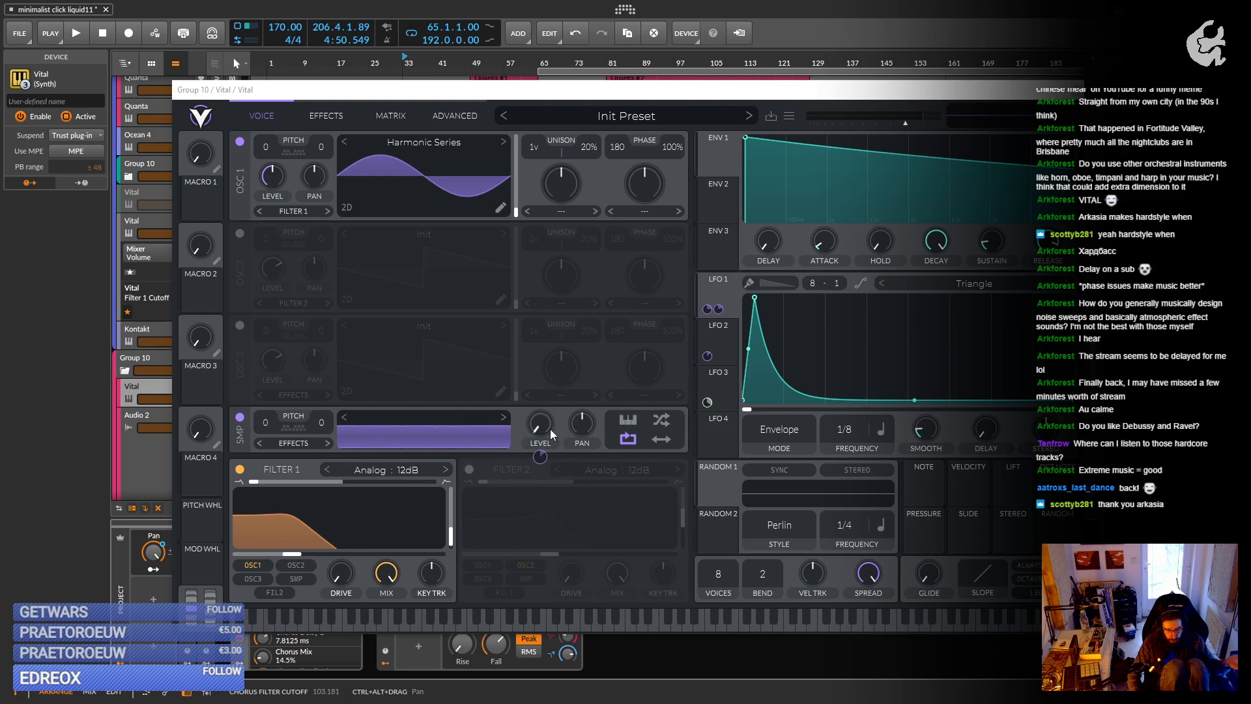
# Examine the Vital effects chain from chorus and phaser through delay, reverb, EQ and distortion, and close the plug-in window.
pyautogui.click(326, 116)
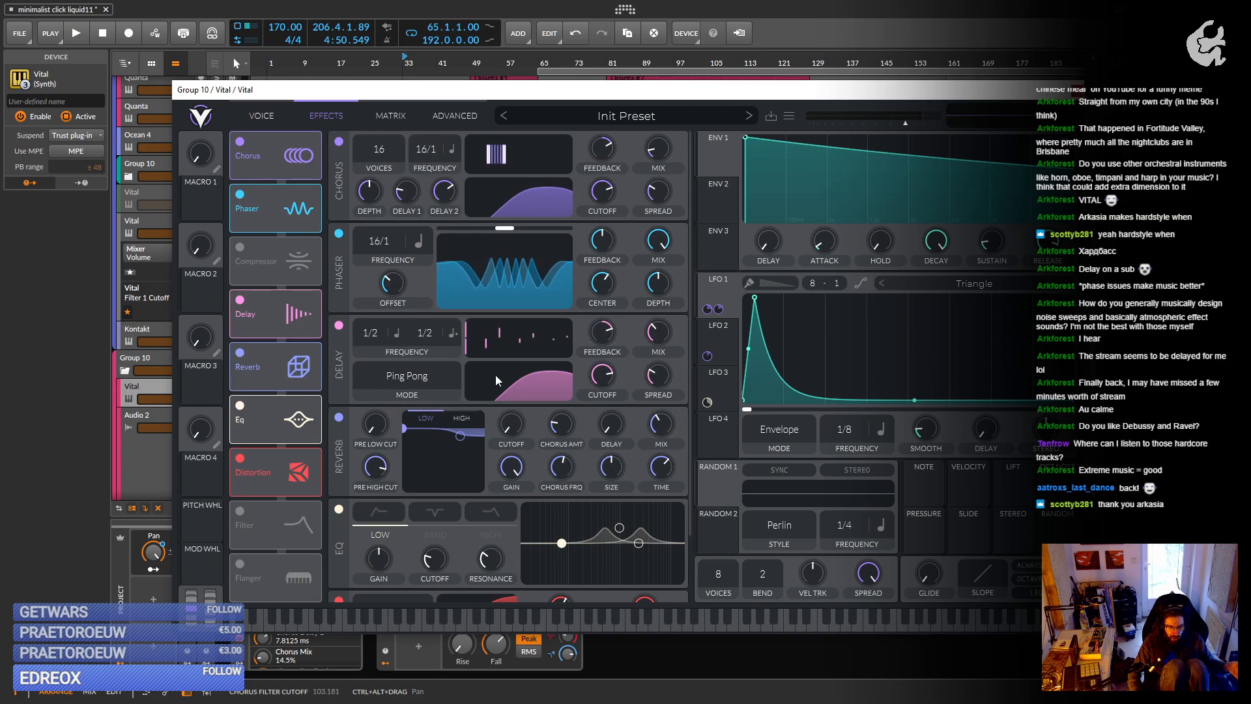
pyautogui.scroll(-1, 494, 335)
pyautogui.scroll(1, 502, 329)
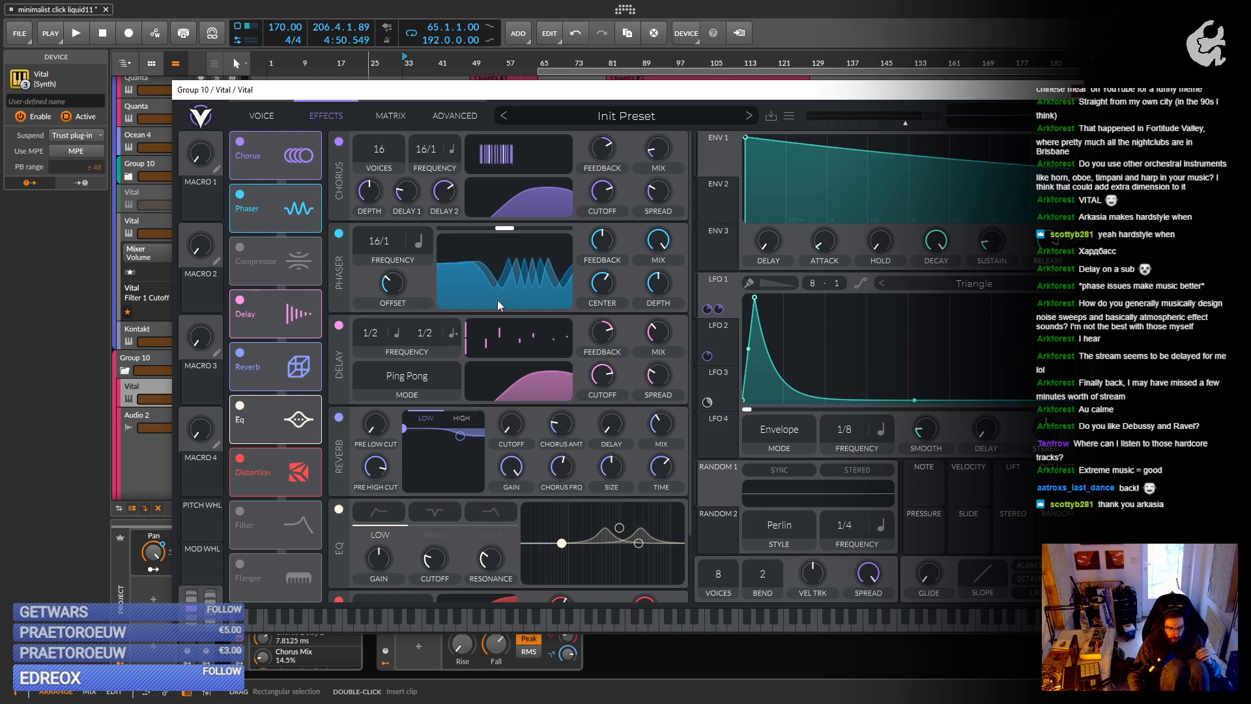
pyautogui.scroll(-2, 497, 301)
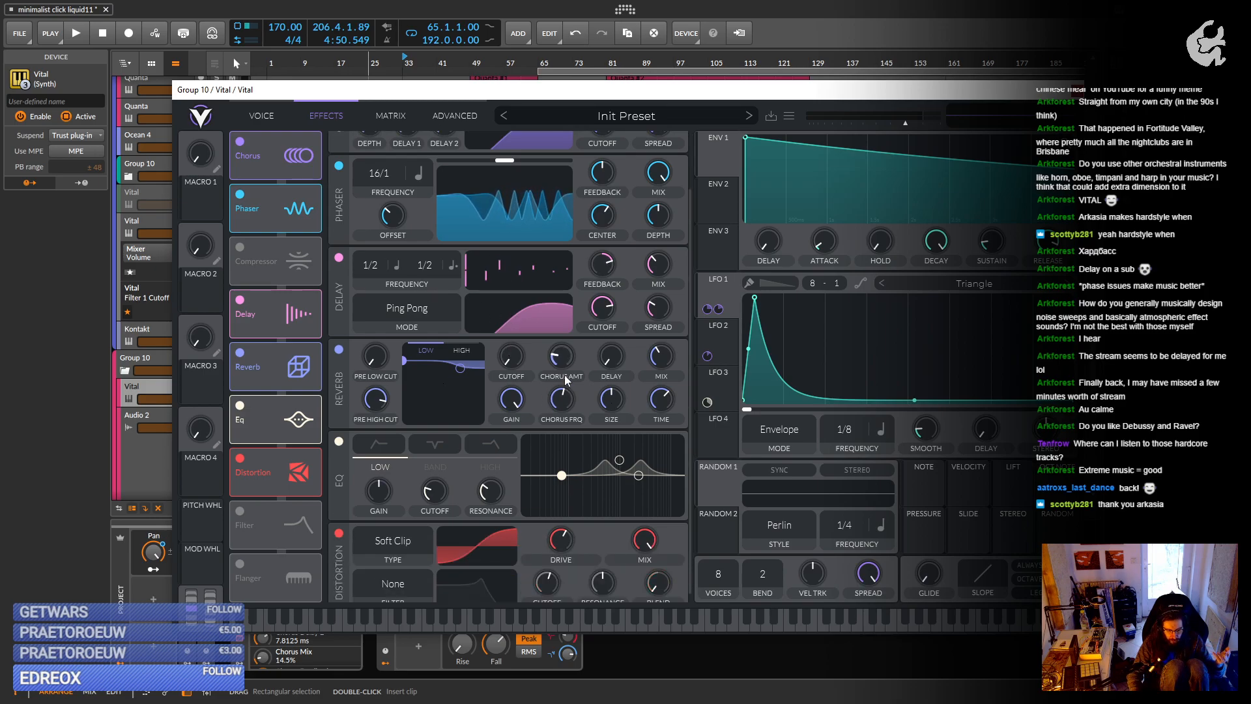
pyautogui.scroll(-1, 586, 430)
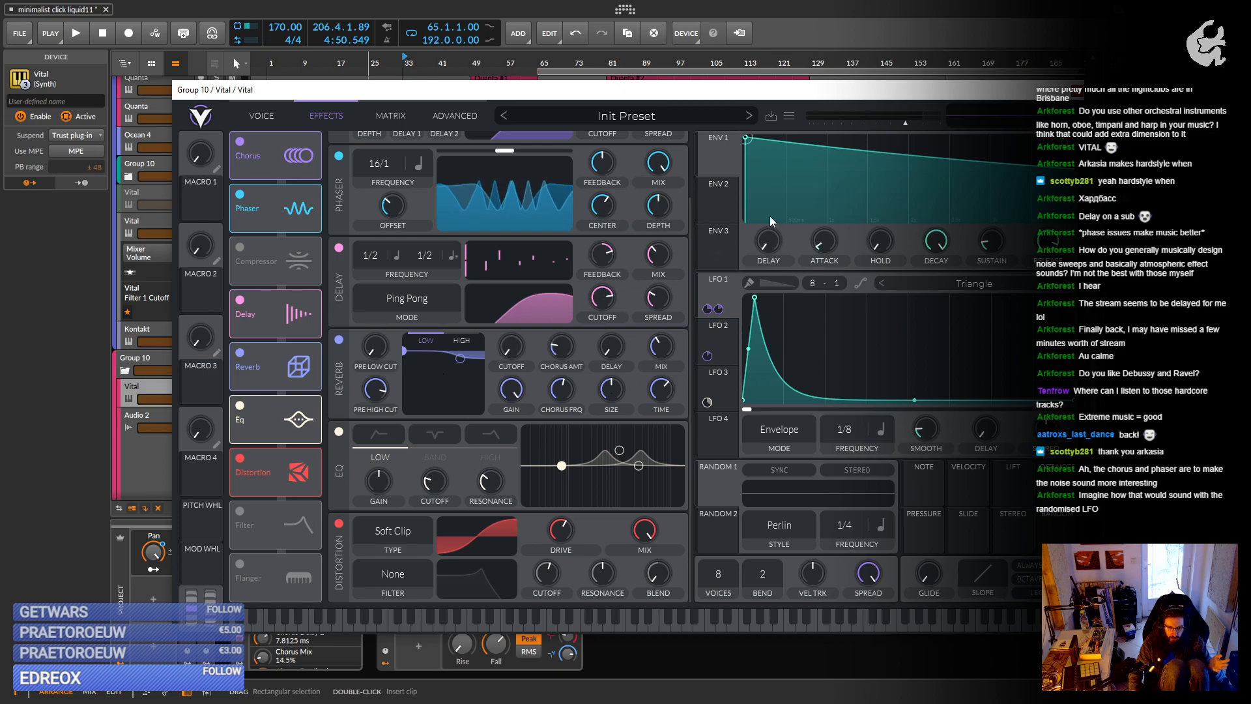
pyautogui.click(1076, 91)
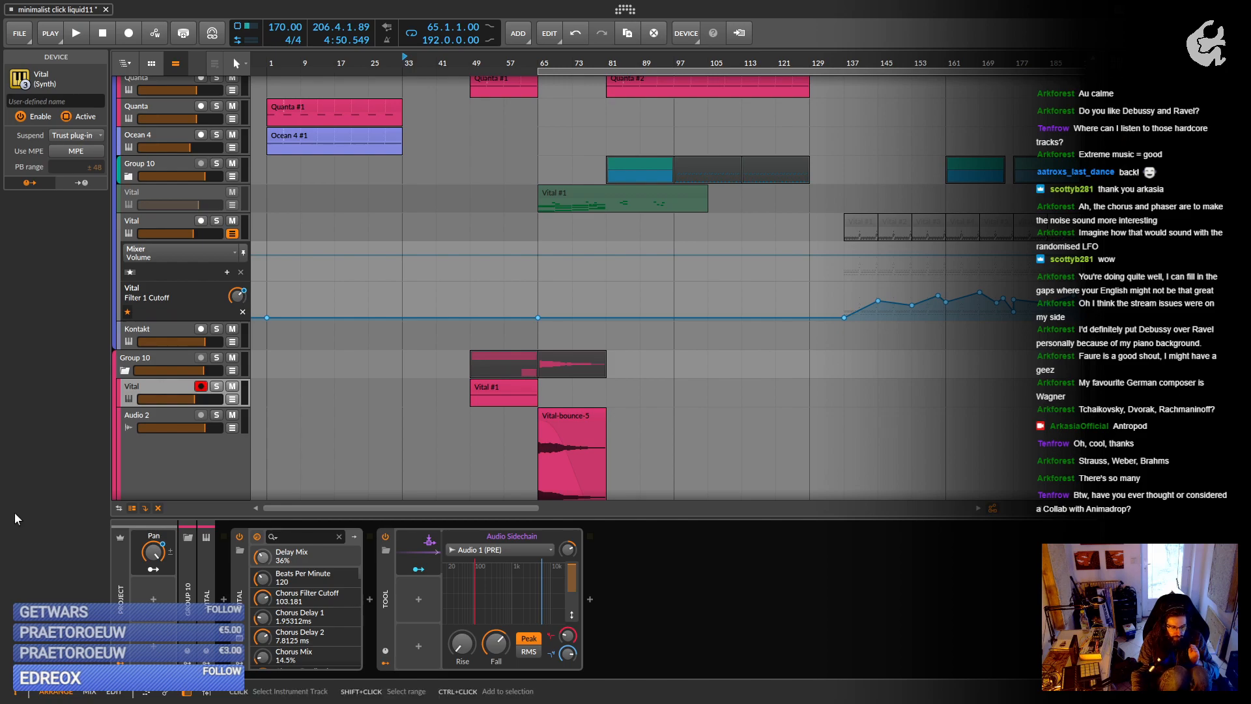
# Reopen the Vital plug-in of the same Group 10 track, review its effects settings again, and close the window.
pyautogui.click(165, 389)
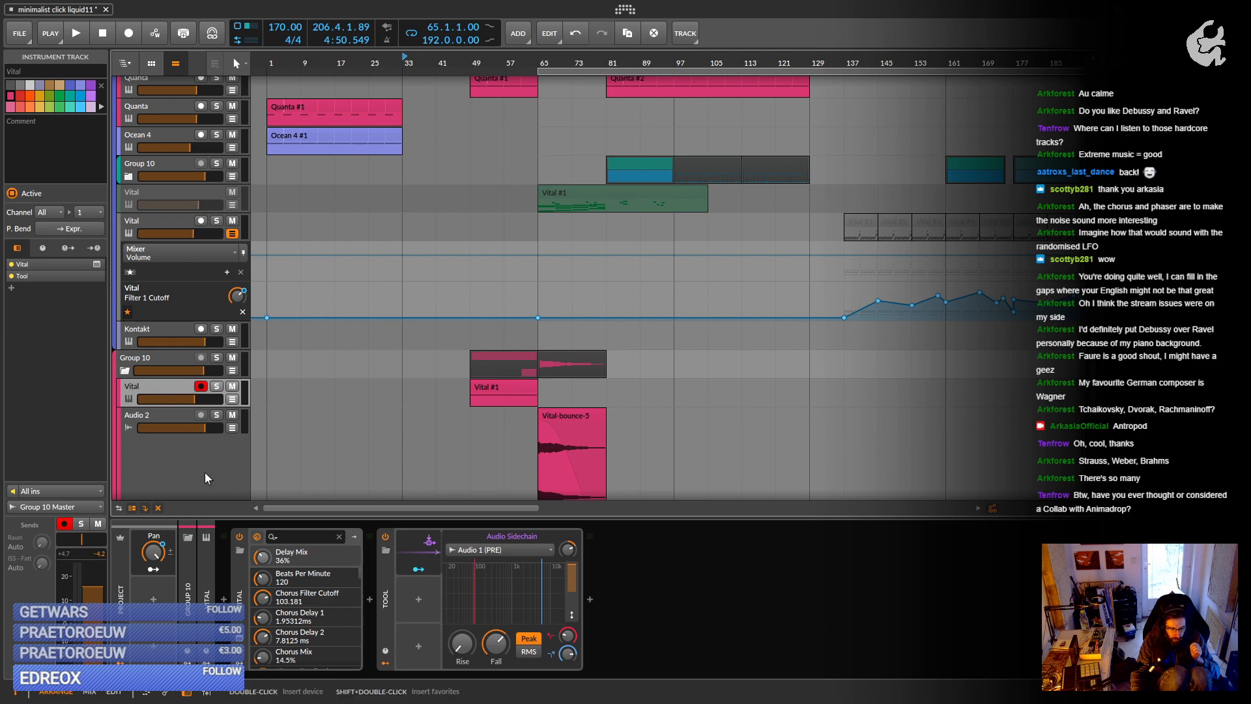
pyautogui.click(168, 389)
pyautogui.click(244, 632)
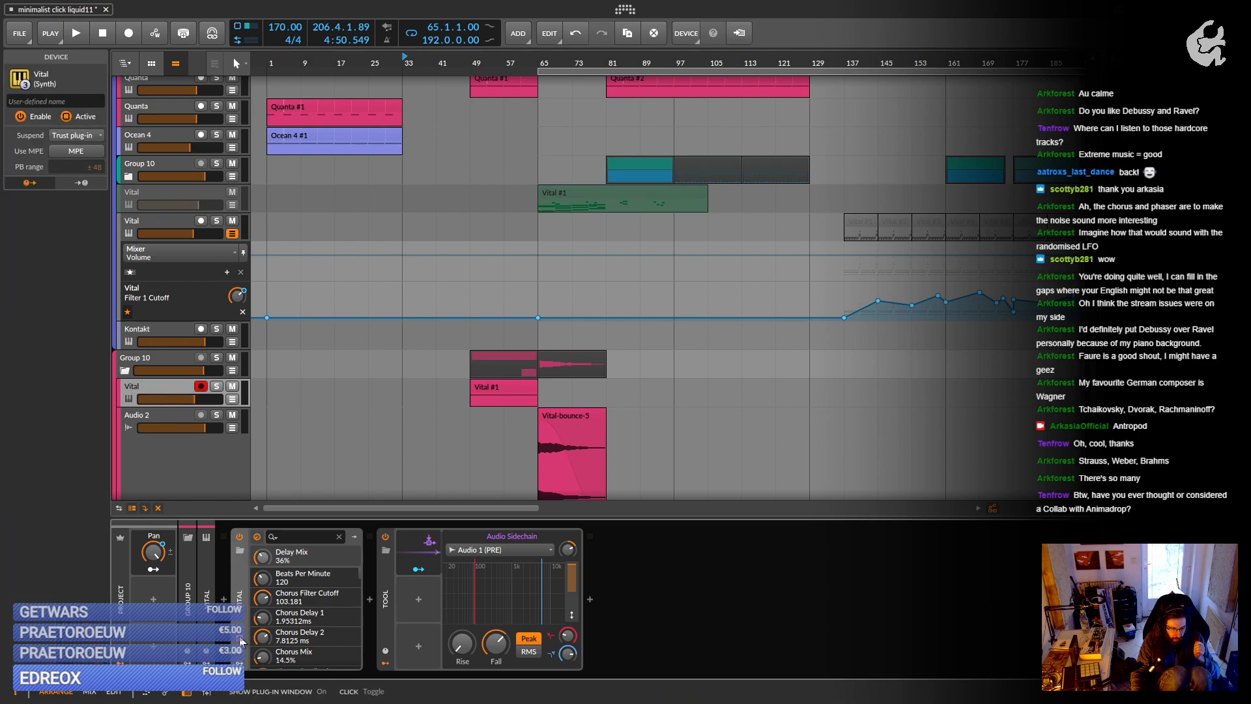
pyautogui.click(340, 124)
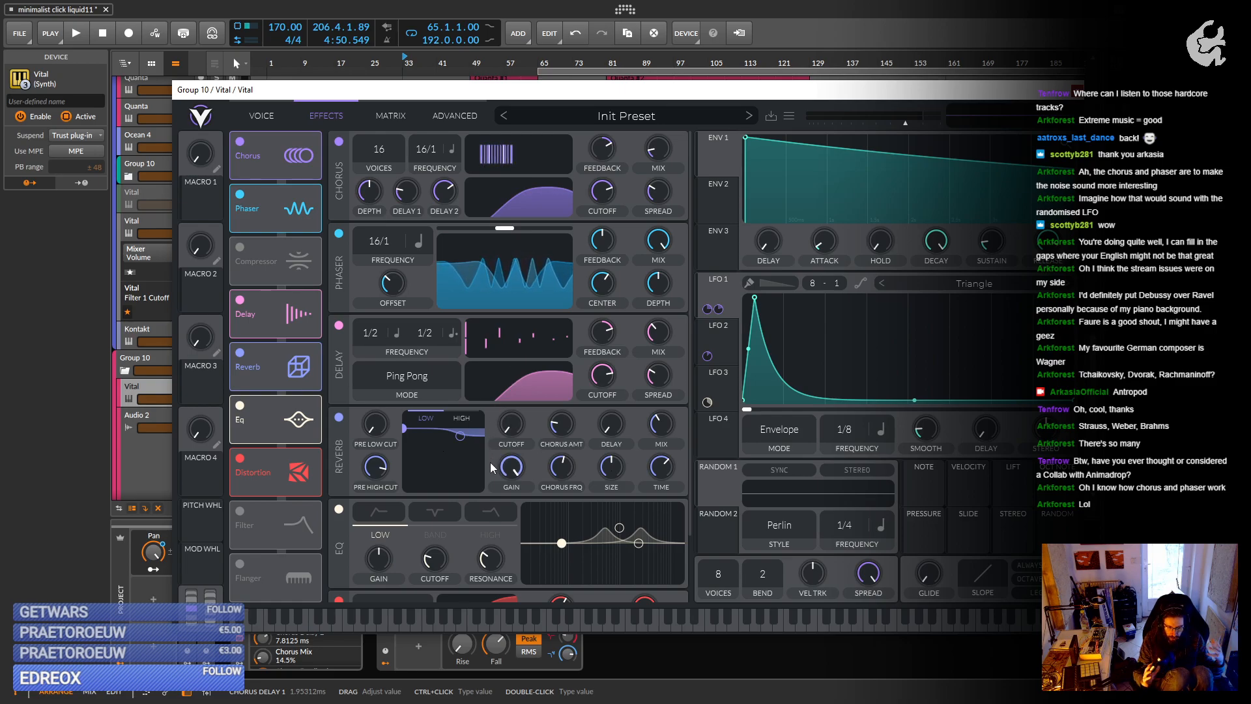
pyautogui.scroll(-2, 607, 476)
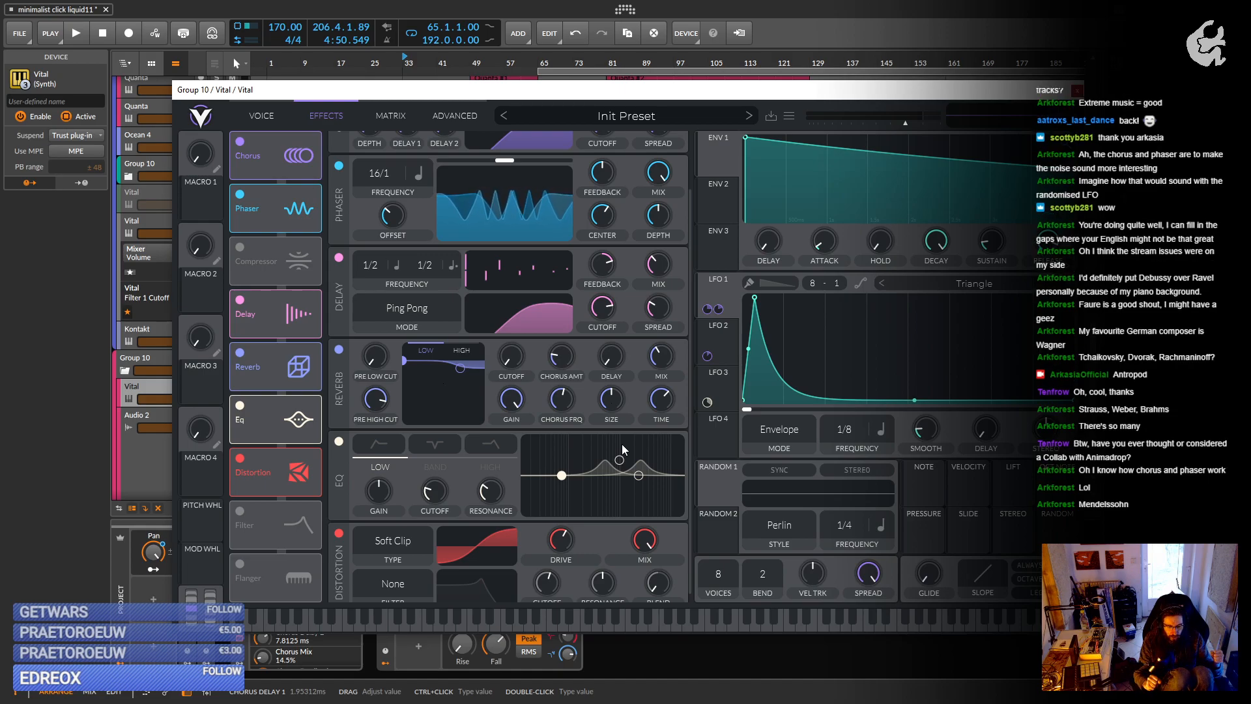
pyautogui.scroll(-1, 622, 444)
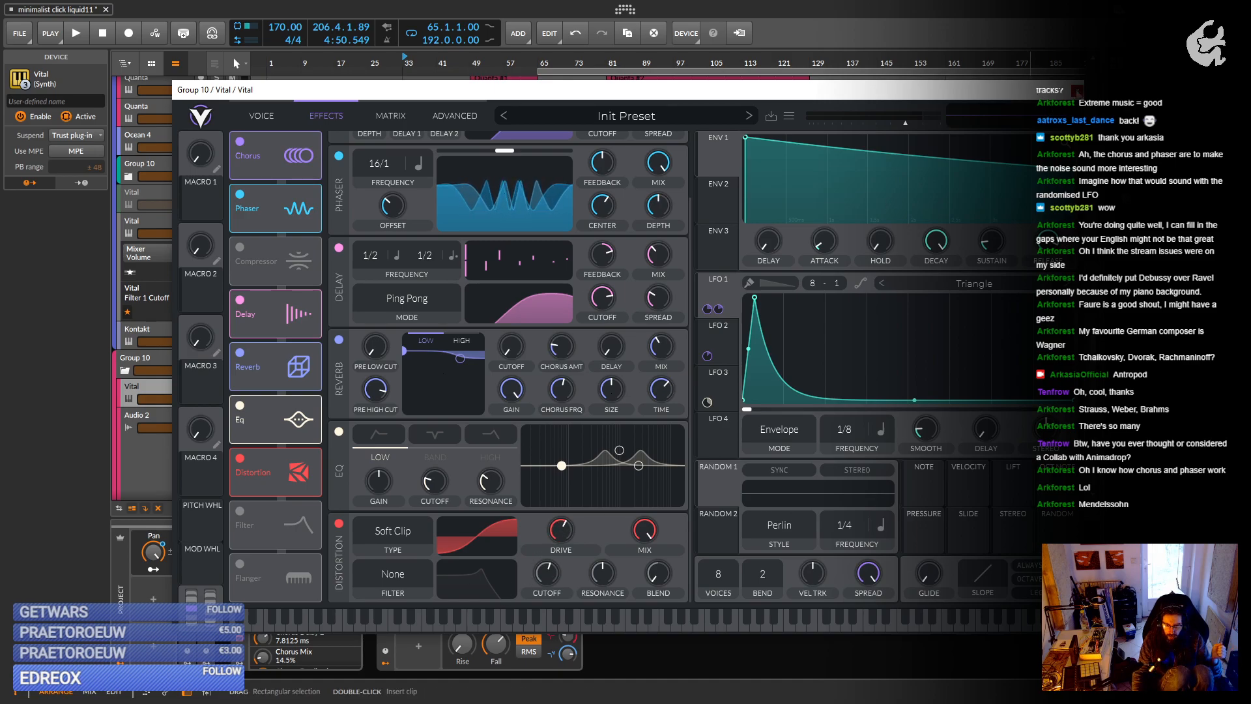
pyautogui.click(1077, 90)
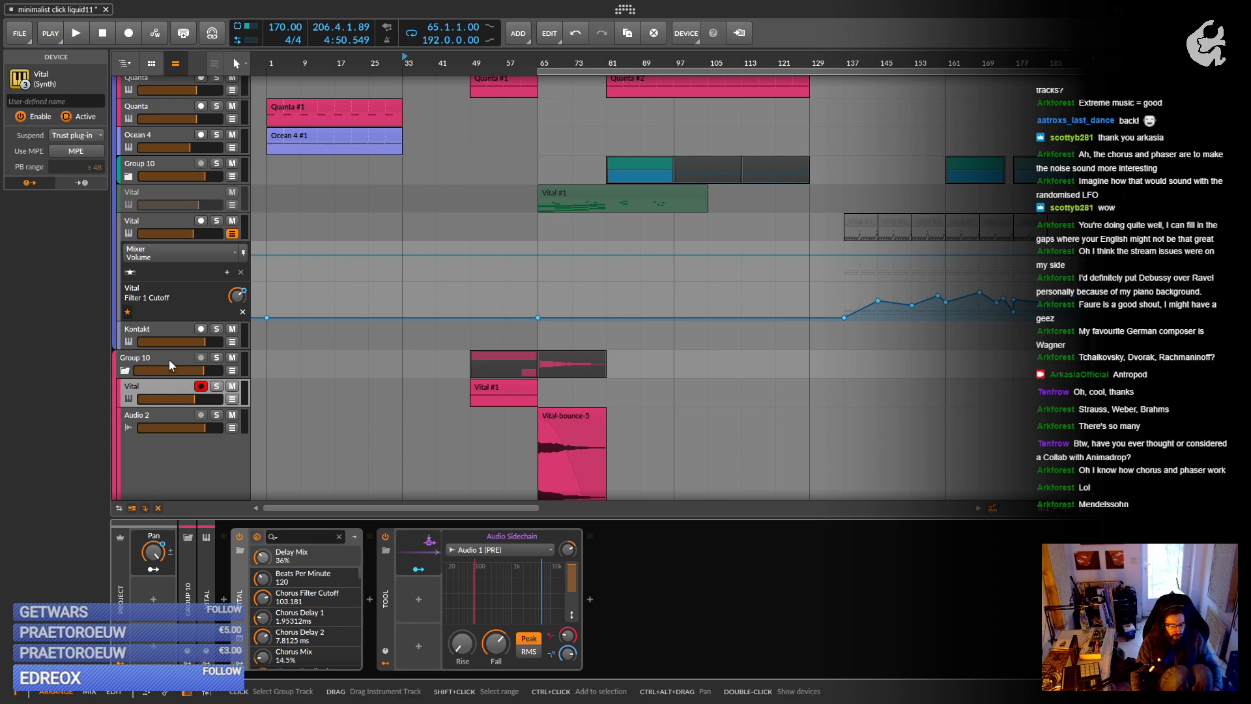
# Duplicate the Vital track in the pink Group 10 and solo the copy.
pyautogui.scroll(-1, 169, 357)
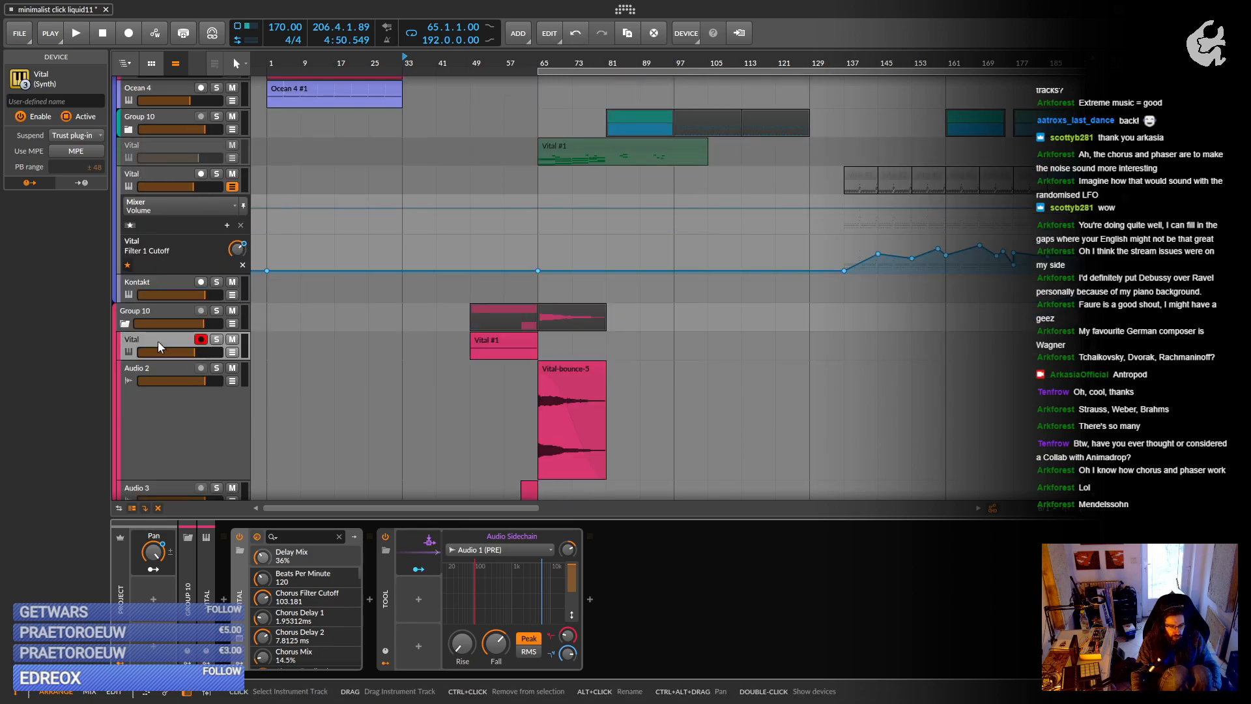
pyautogui.click(157, 343)
pyautogui.hotkey('ctrl', 'd')
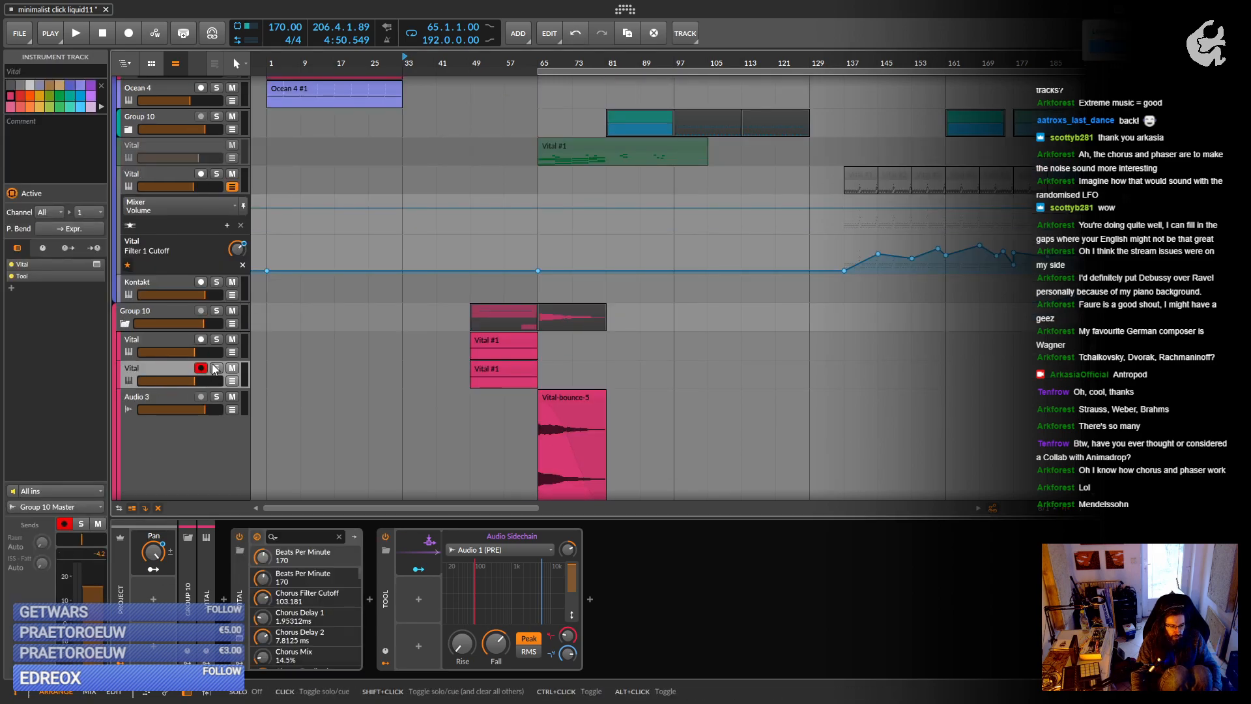
pyautogui.press('s')
# Open Vital's effects on the duplicated Group 10 track and set the phaser and chorus frequencies to Freeze.
pyautogui.doubleClick(177, 369)
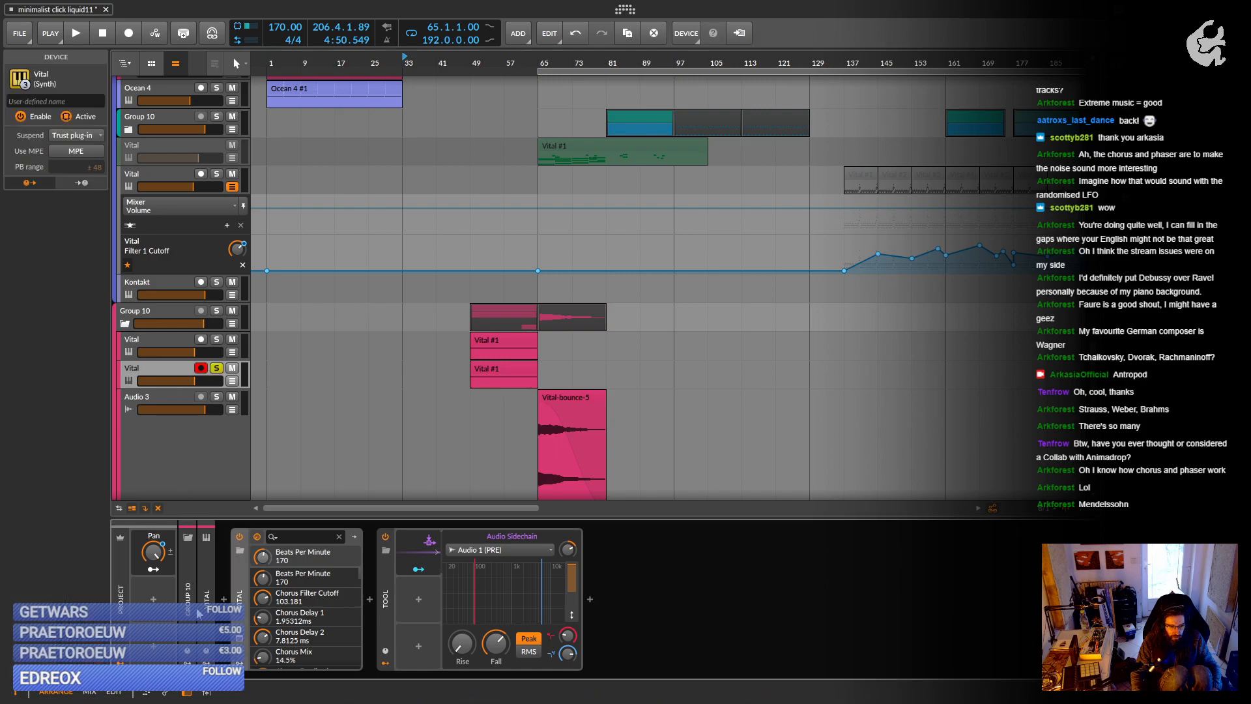
pyautogui.click(239, 638)
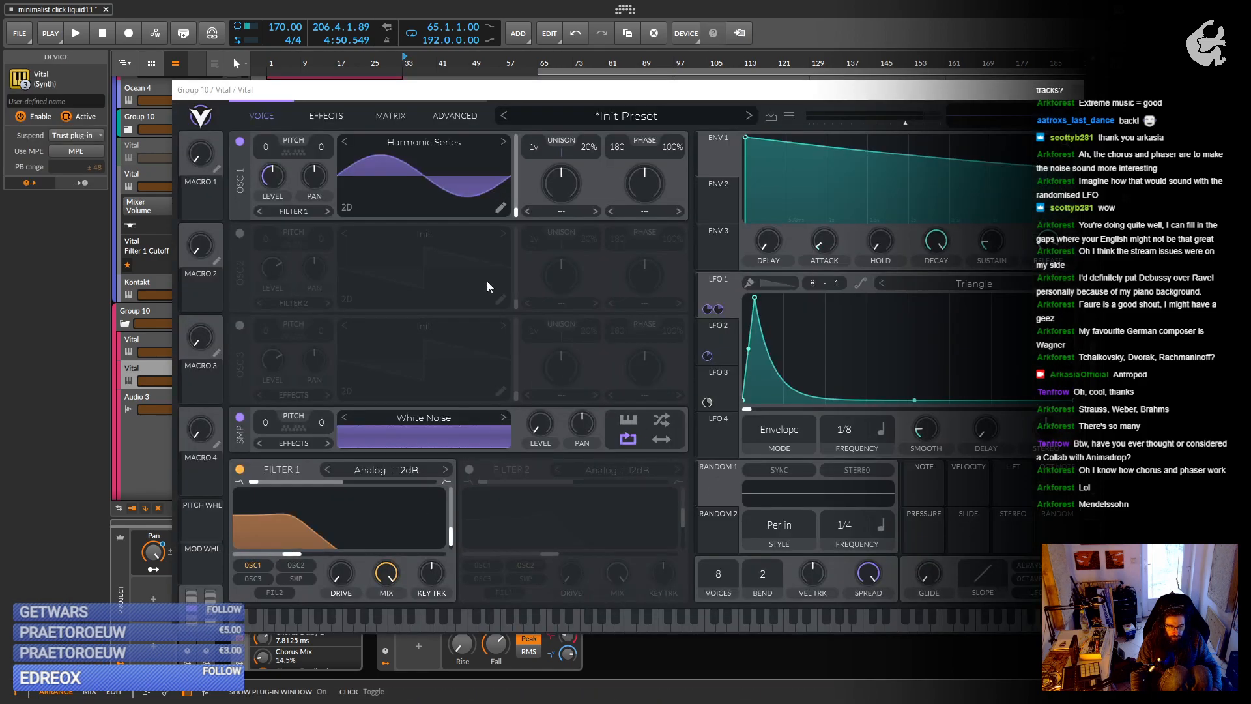
pyautogui.click(326, 115)
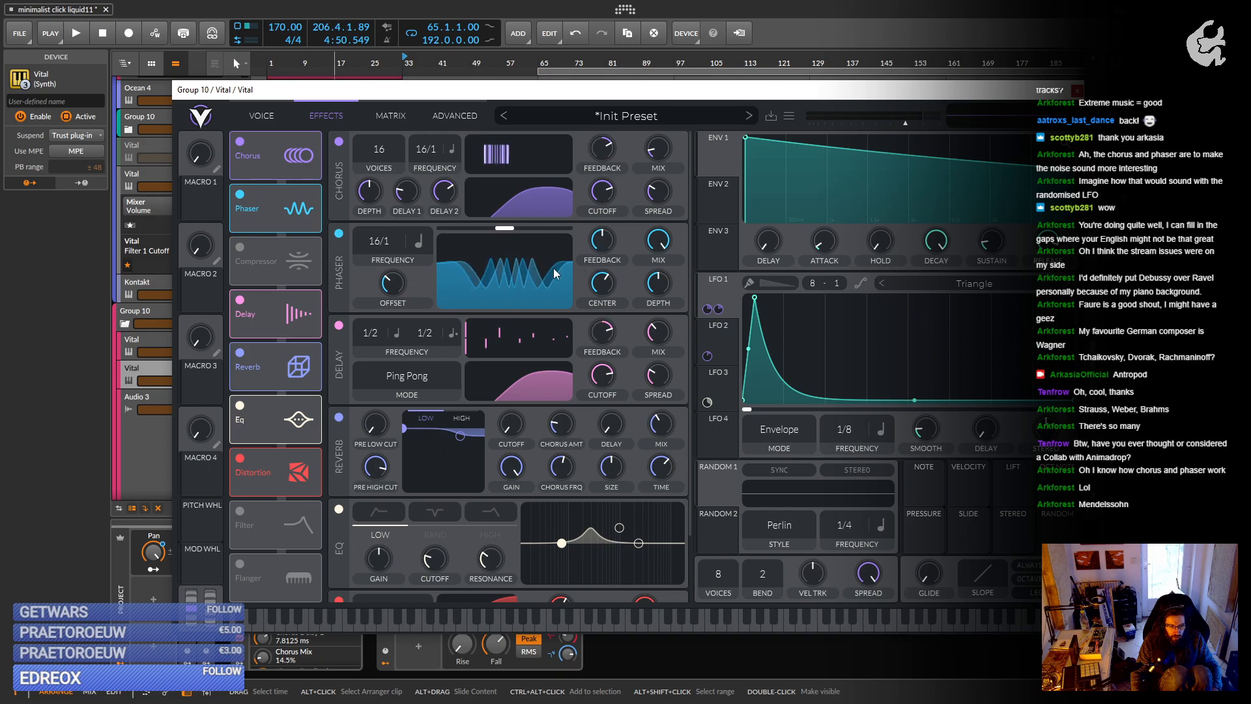
pyautogui.moveTo(379, 241); pyautogui.dragTo(384, 493)
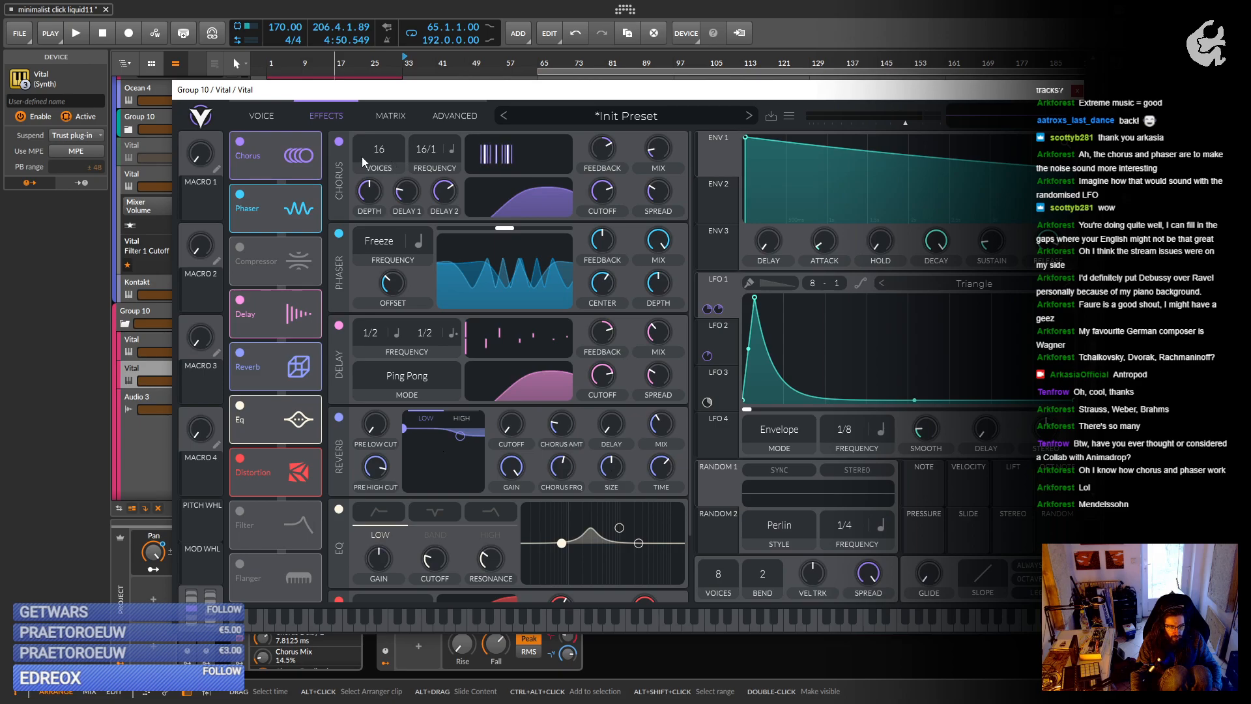
pyautogui.moveTo(424, 151); pyautogui.dragTo(427, 316)
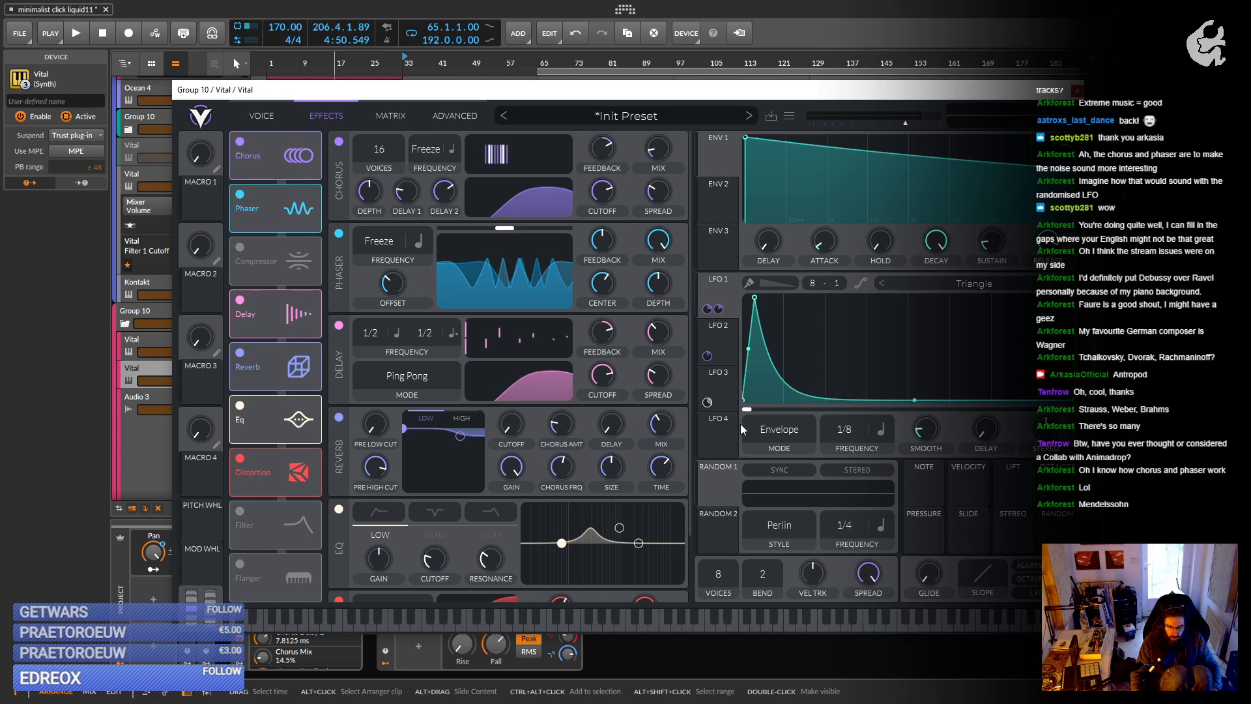
# Modulate the phaser's center with Random 1, make the modulation bipolar and turn on sync for Random 1.
pyautogui.moveTo(714, 487); pyautogui.dragTo(602, 327)
pyautogui.rightClick(602, 317)
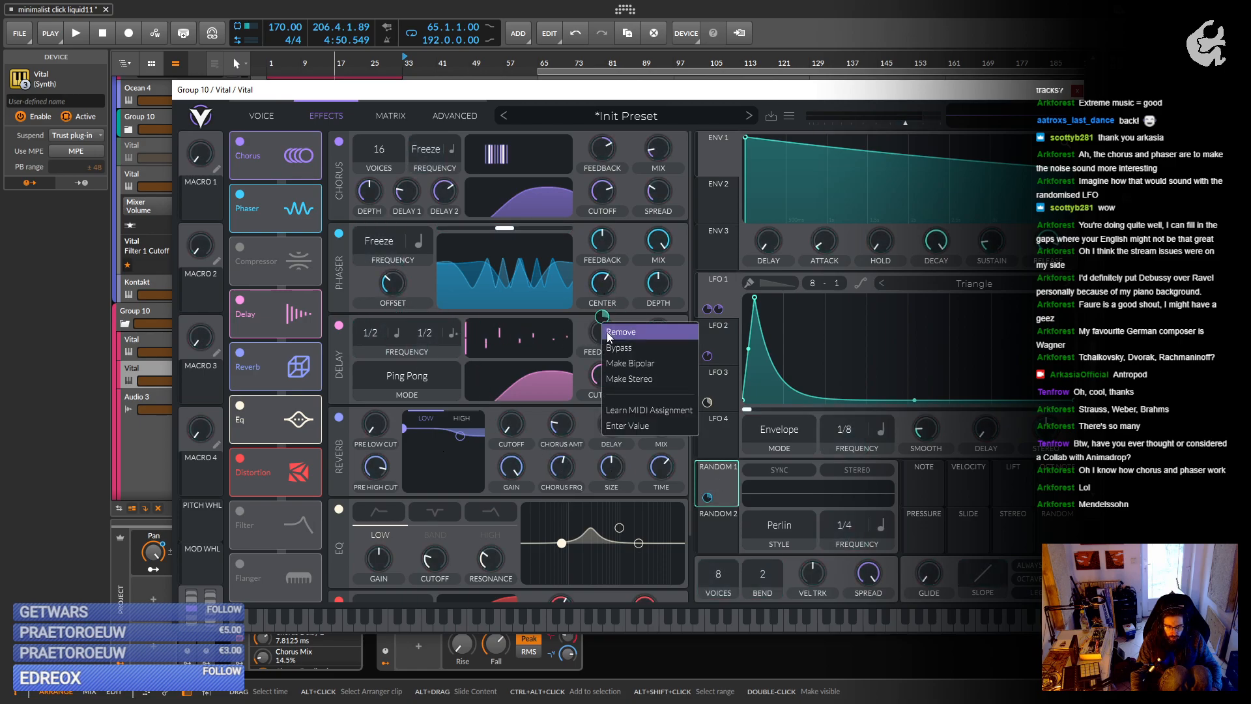
pyautogui.click(621, 368)
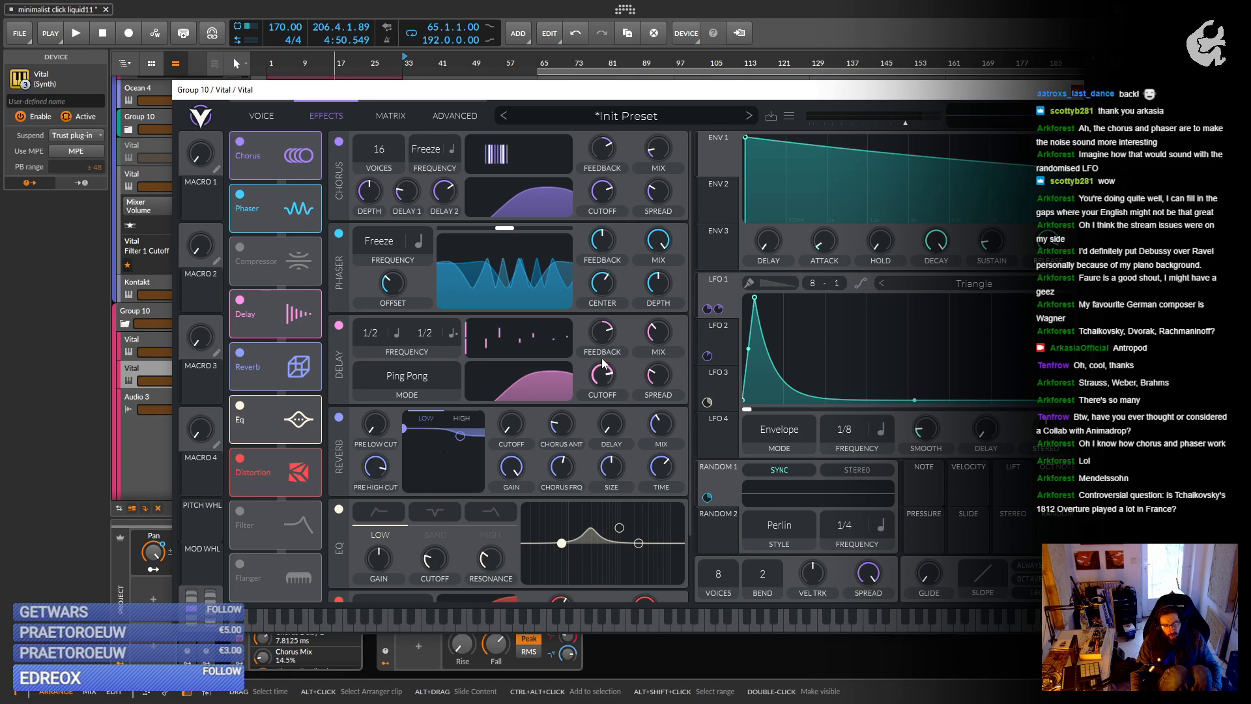
# Move the Vital window aside and play the duplicated Vital clip from bar 49 to audition the random modulation.
pyautogui.press('space')
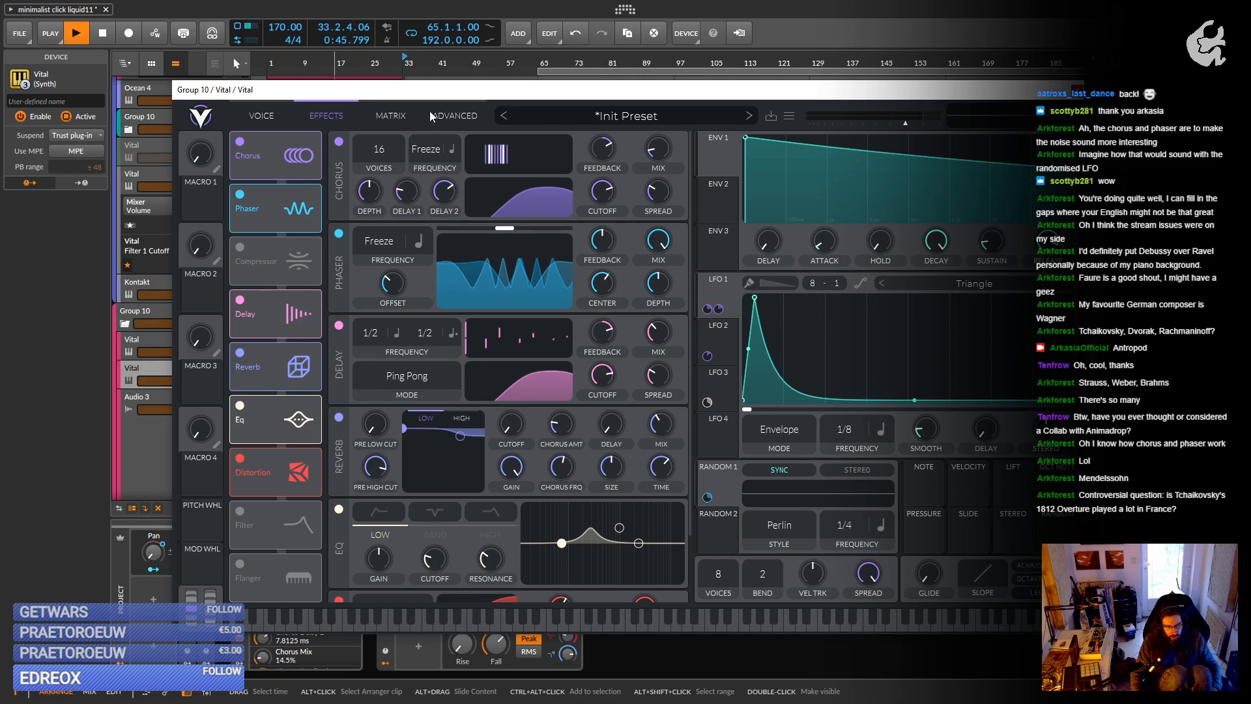
pyautogui.moveTo(433, 94); pyautogui.dragTo(769, 109)
pyautogui.press('space')
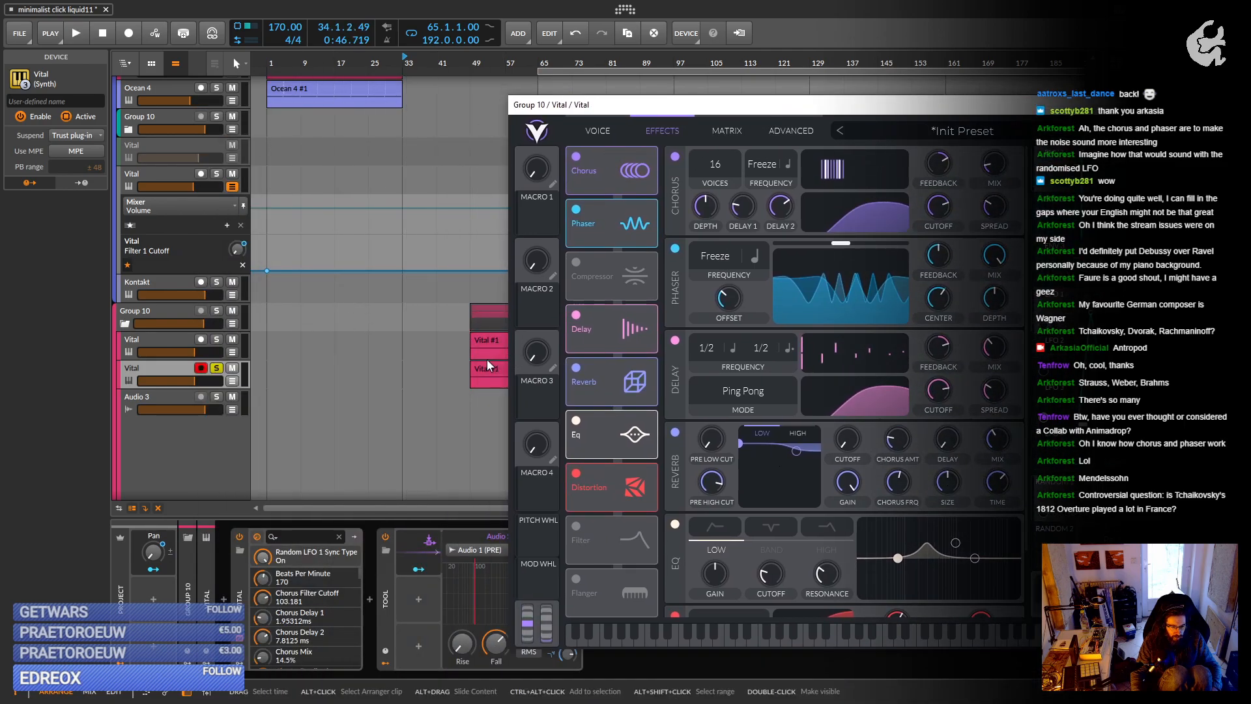
pyautogui.moveTo(489, 366); pyautogui.dragTo(389, 365)
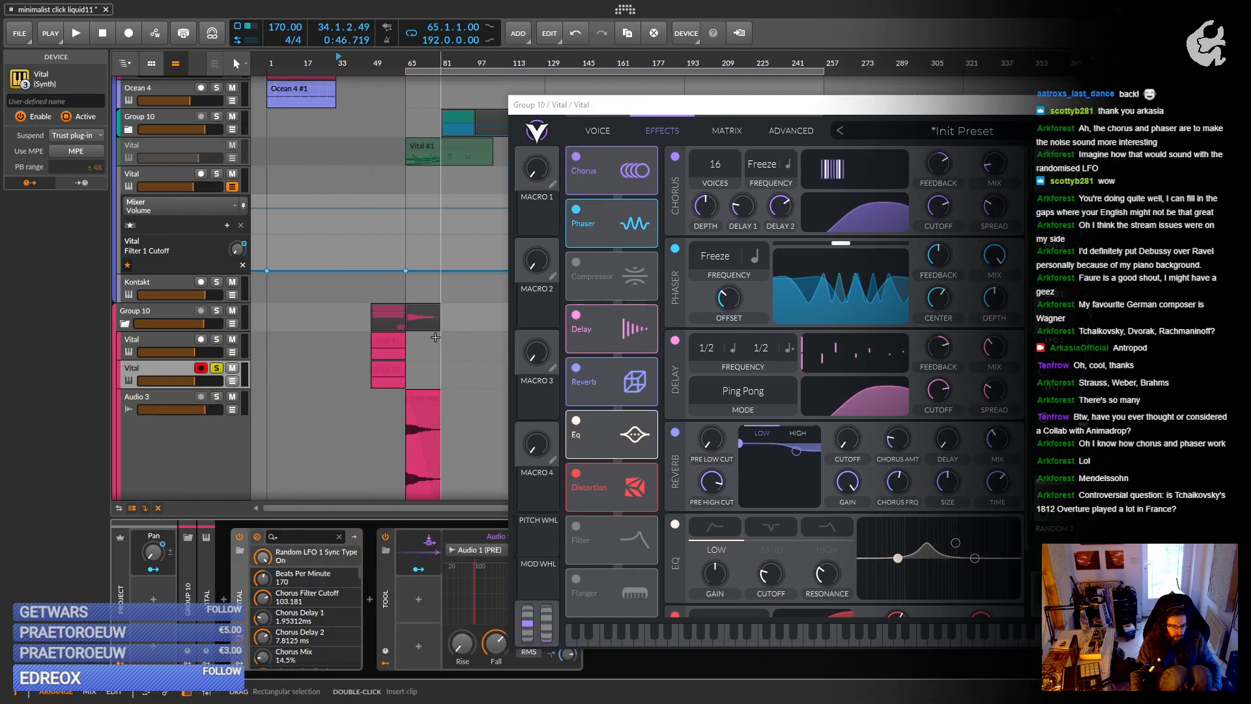
pyautogui.click(389, 365)
pyautogui.press('space')
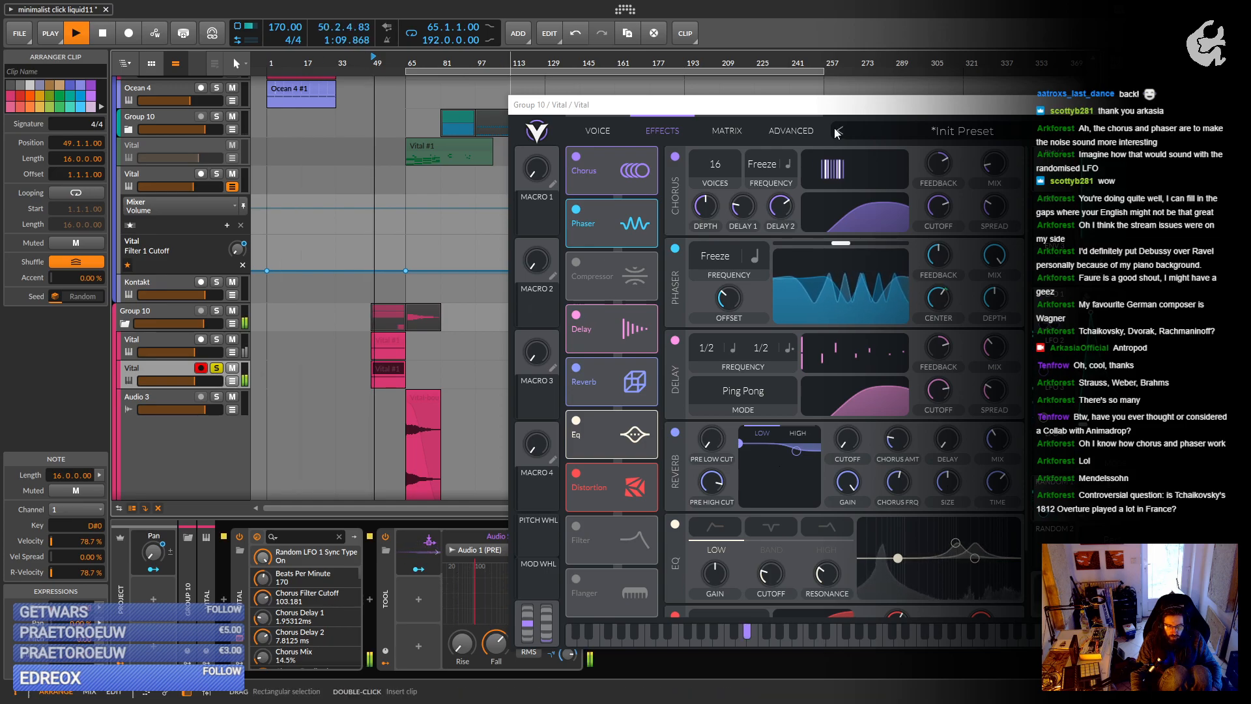
pyautogui.moveTo(828, 105); pyautogui.dragTo(544, 88)
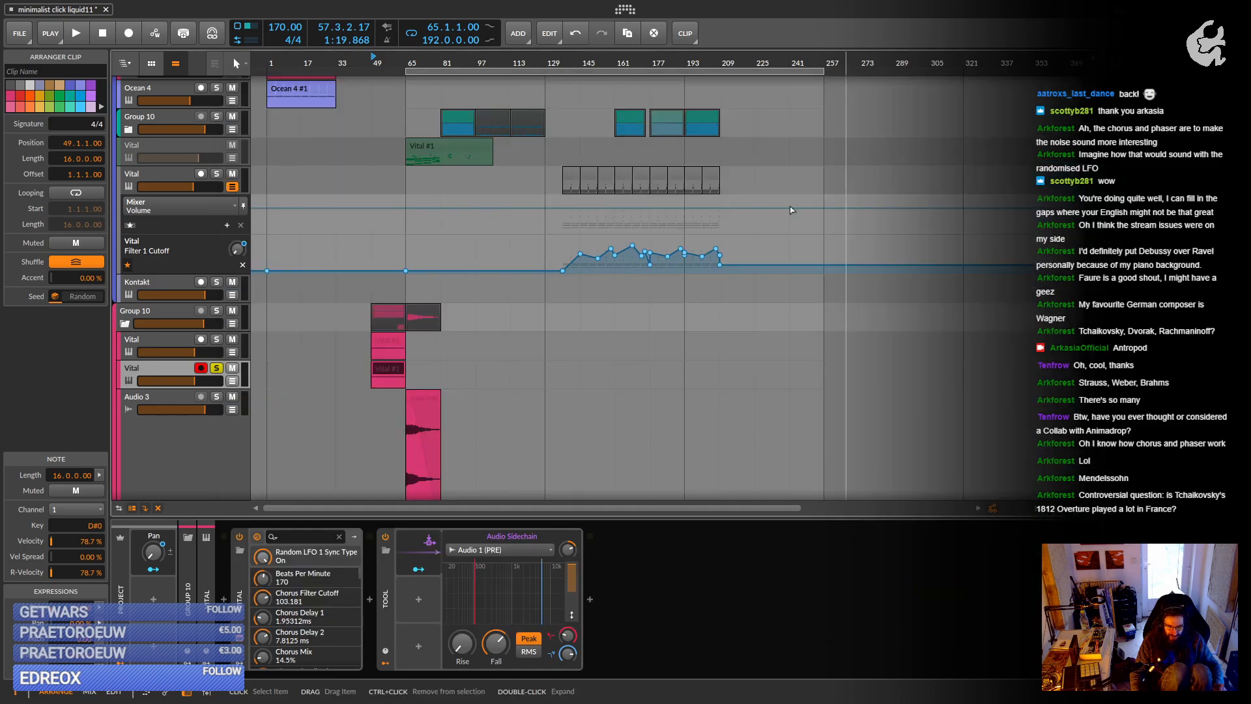
# Delete the duplicated Vital track from the pink Group 10 and select the original Vital track.
pyautogui.click(166, 366)
pyautogui.rightClick(167, 366)
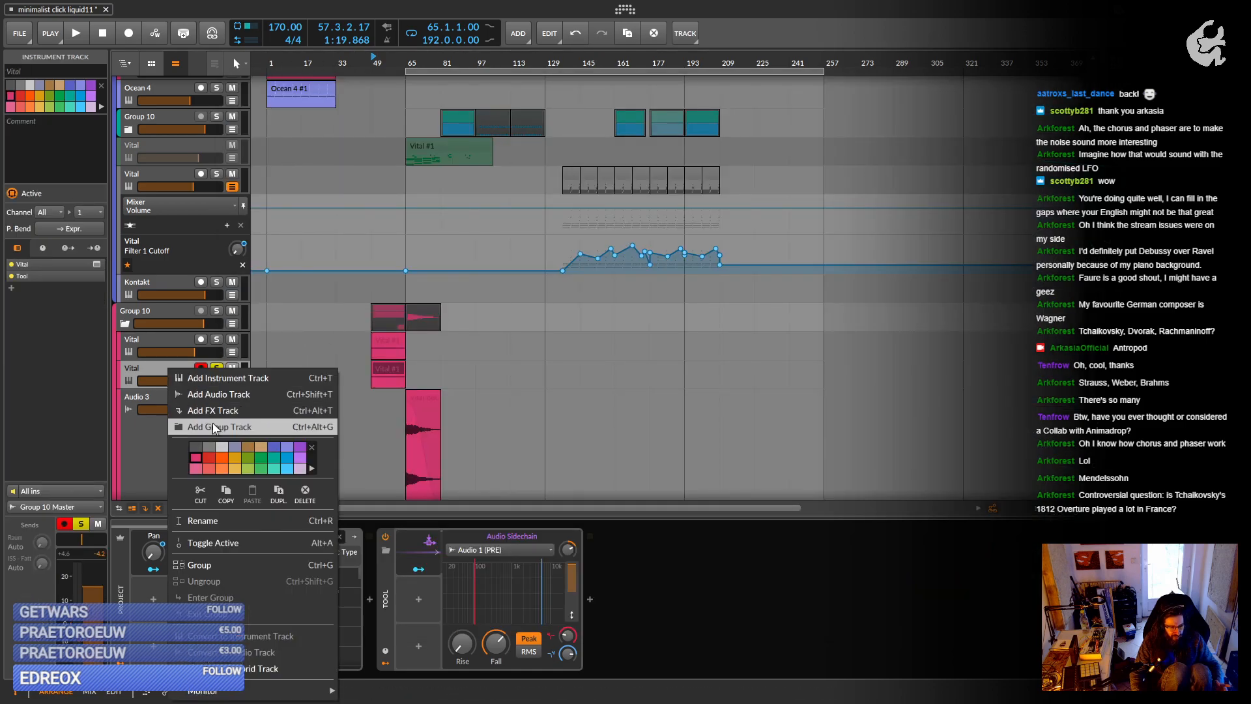
pyautogui.click(305, 493)
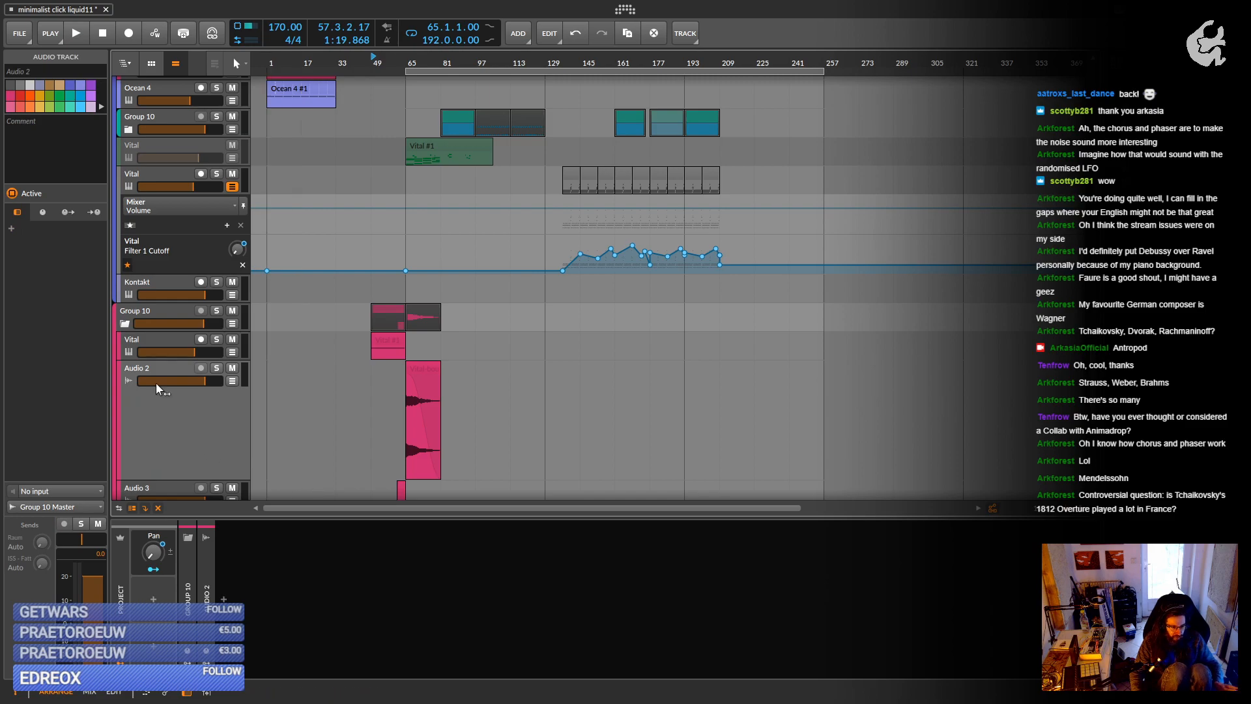
pyautogui.click(158, 342)
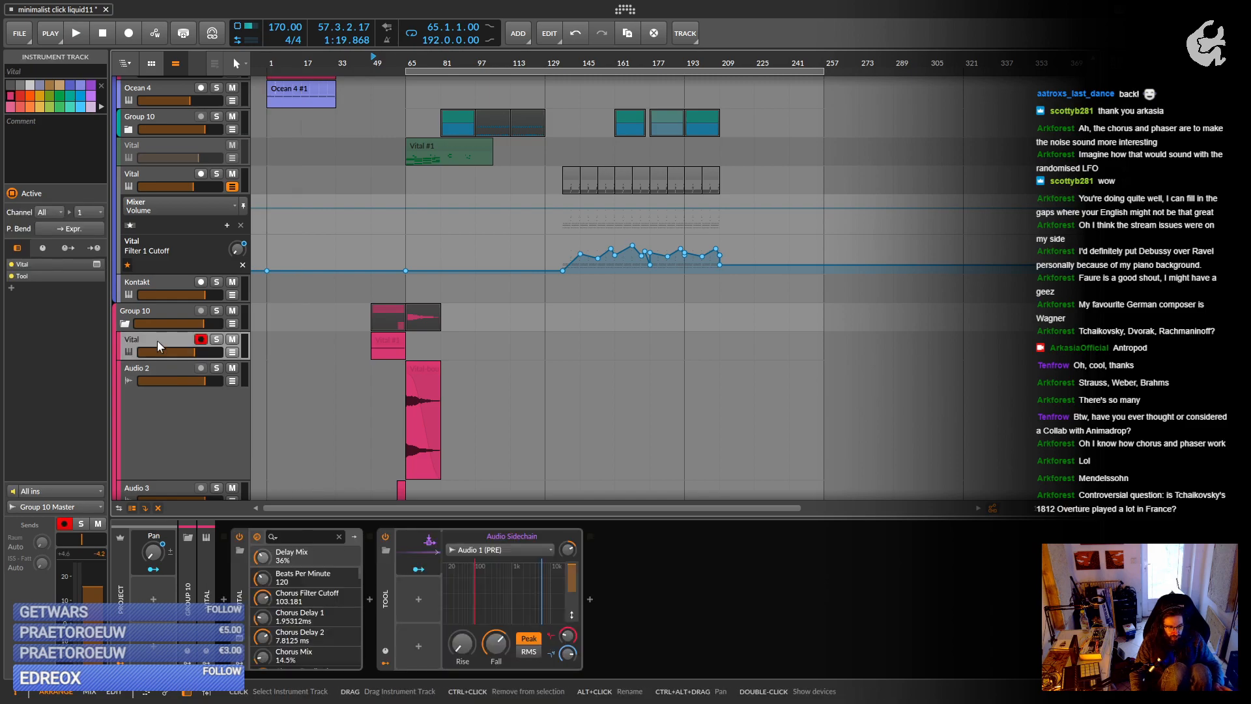
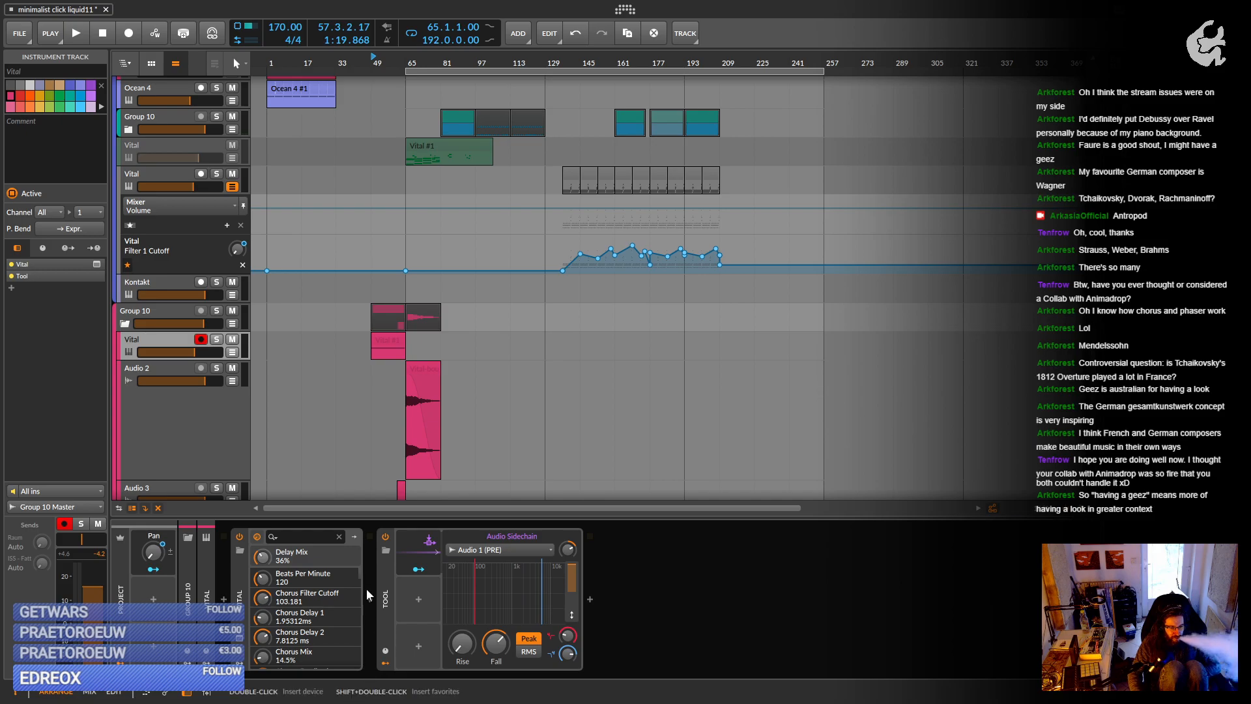
# Play the full arrangement from bar 1 and save the project.
pyautogui.scroll(-15, 314, 178)
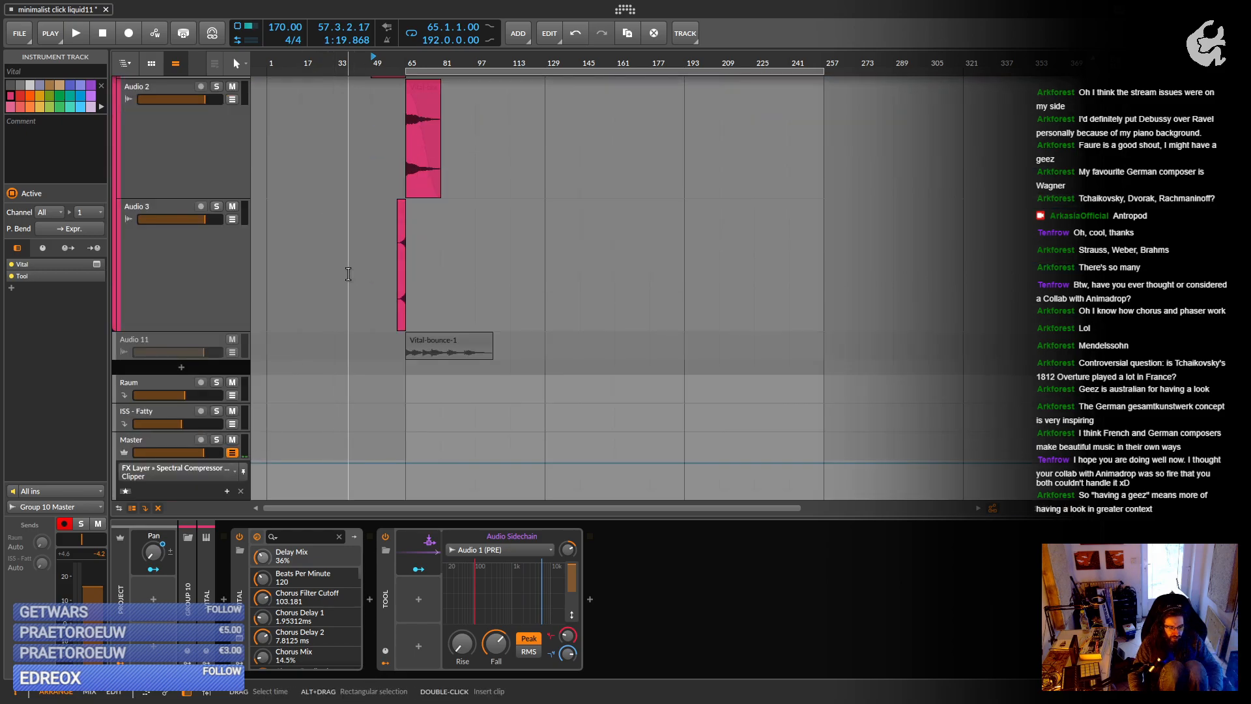
pyautogui.scroll(15, 346, 305)
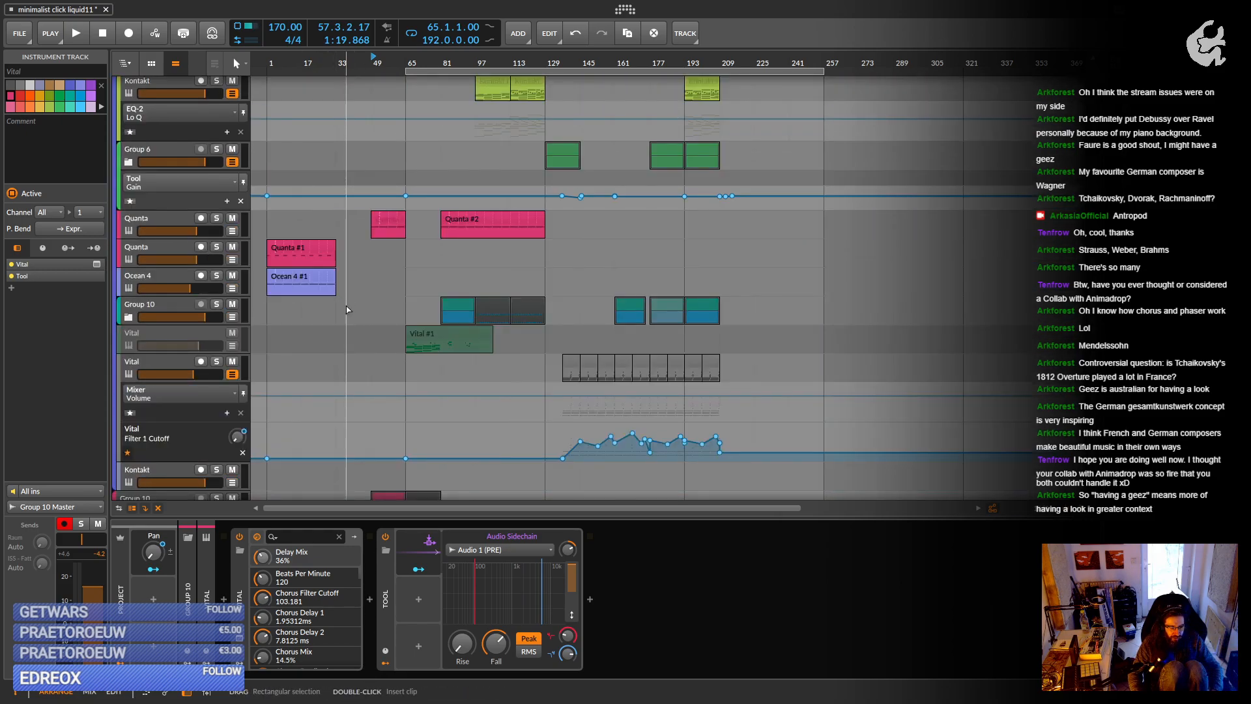
pyautogui.scroll(5, 352, 312)
pyautogui.scroll(12, 334, 318)
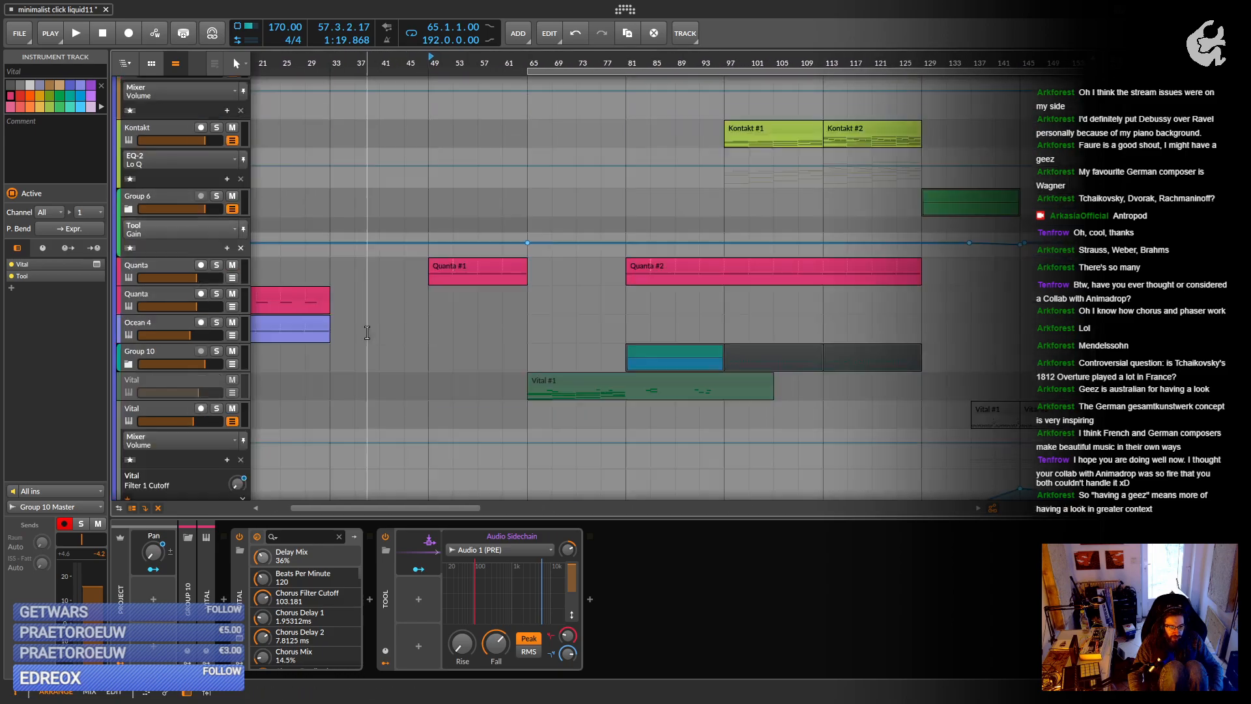
pyautogui.scroll(-12, 334, 319)
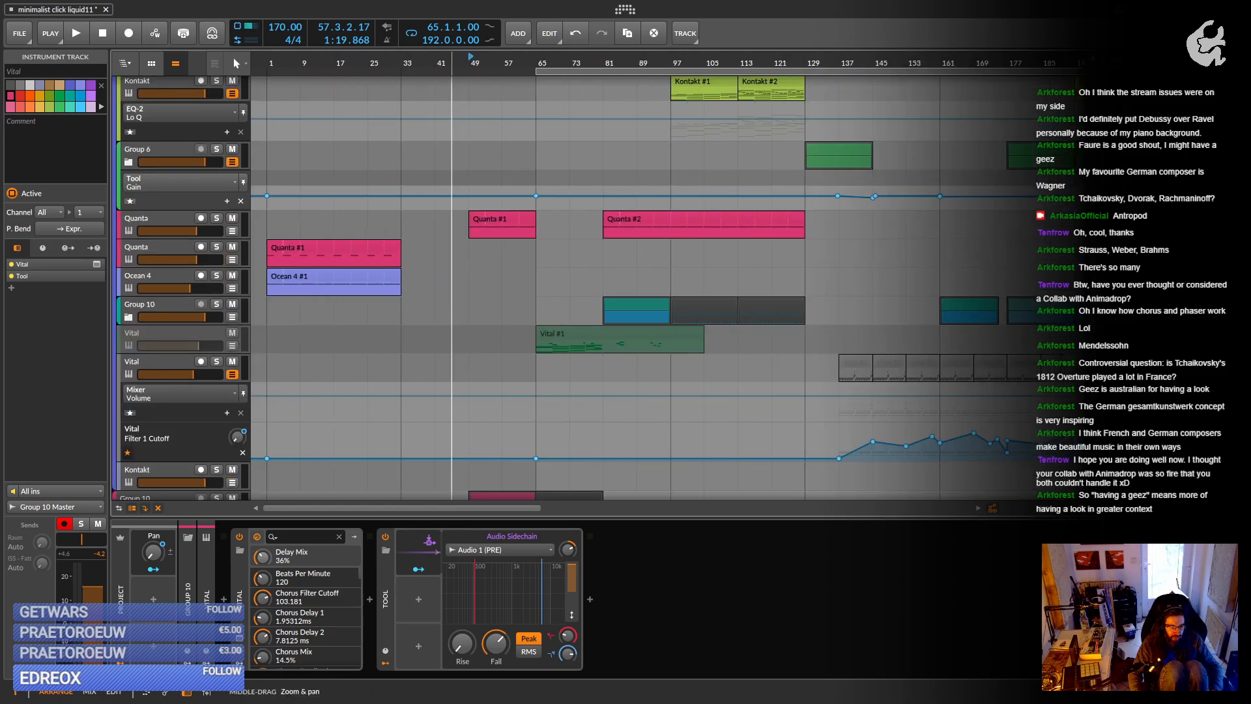
pyautogui.scroll(-5, 328, 313)
pyautogui.click(266, 61)
pyautogui.press('space')
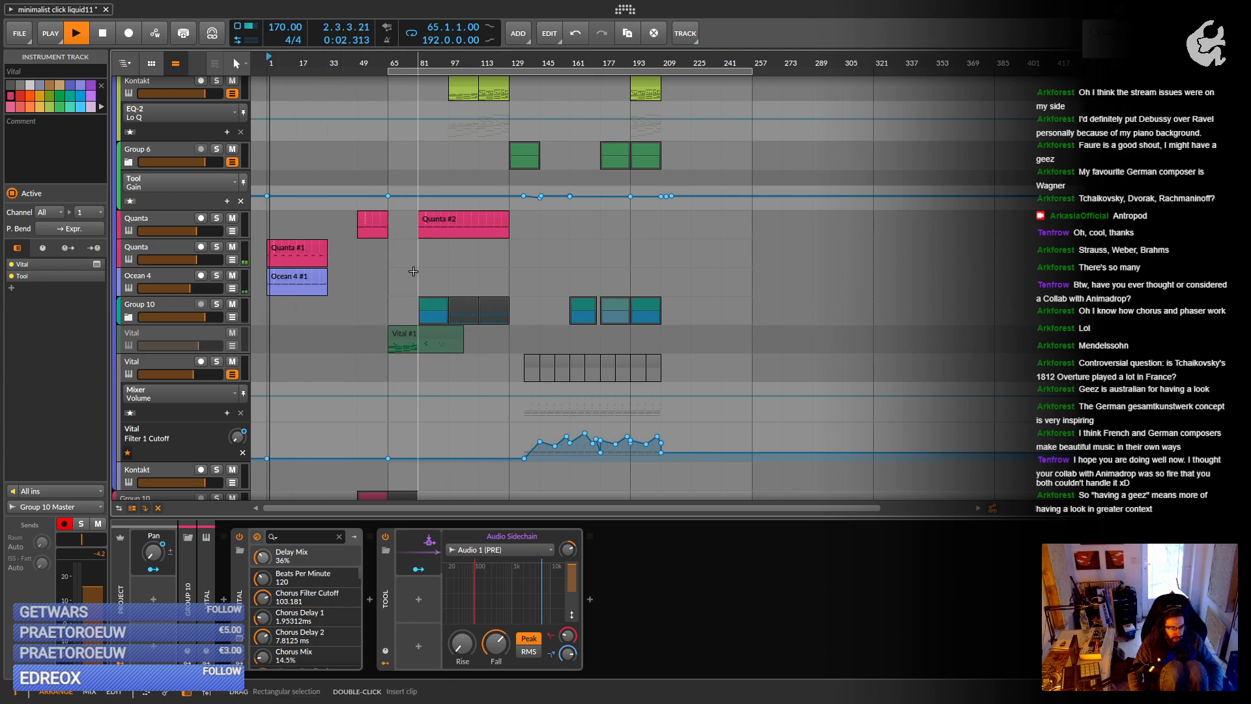
pyautogui.hotkey('ctrl', 's')
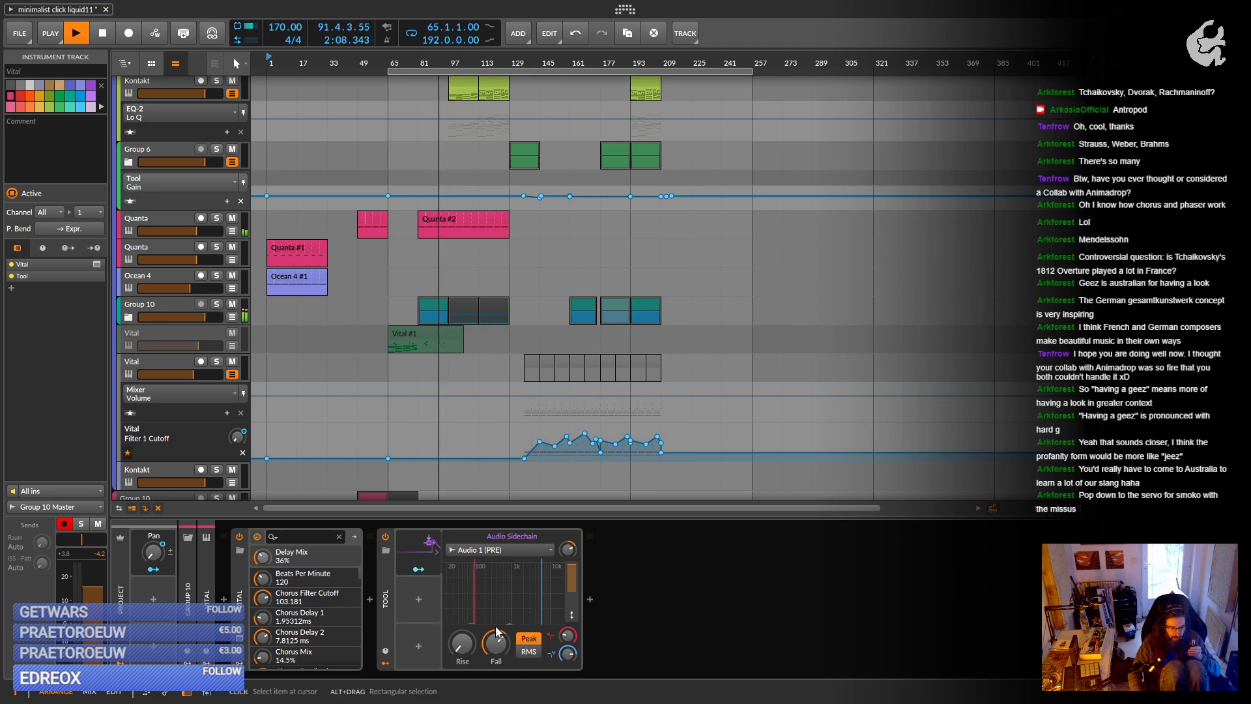
# Check the Multiband FX-2 high gain on Group 8's upper Instrument Layer track, and collapse Group 8 and Group 9.
pyautogui.scroll(5, 478, 418)
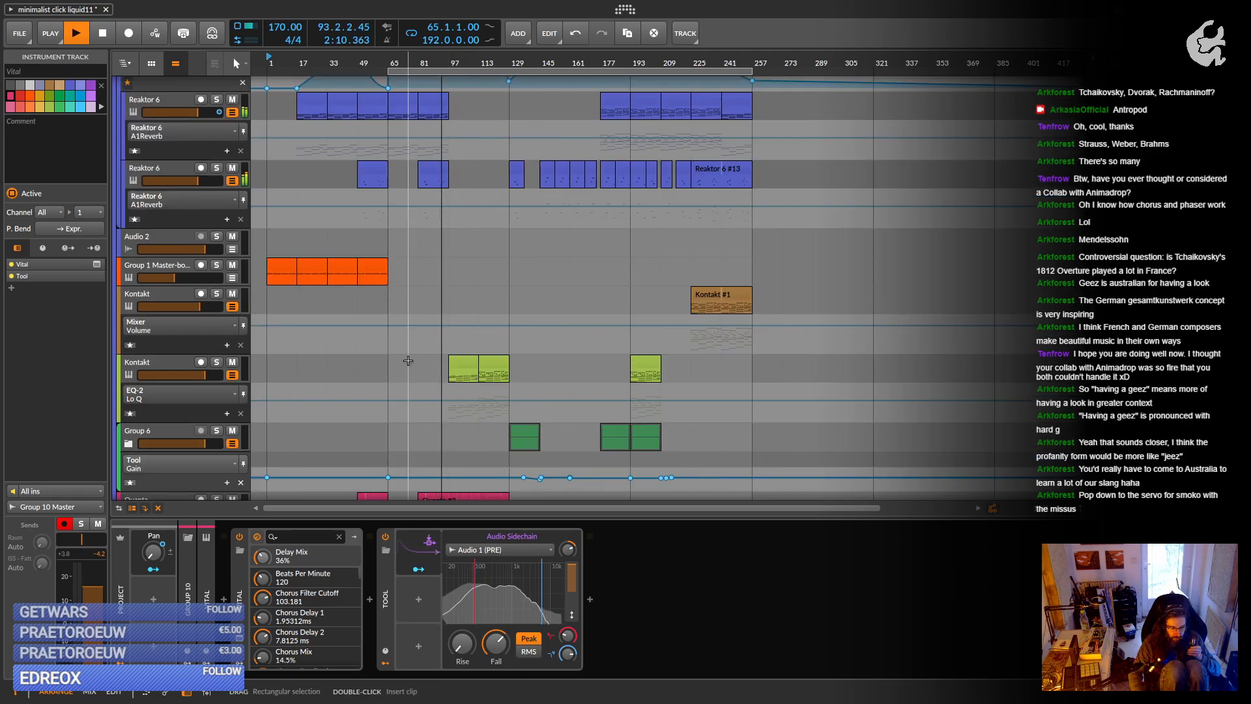
pyautogui.scroll(3, 408, 360)
pyautogui.scroll(6, 417, 363)
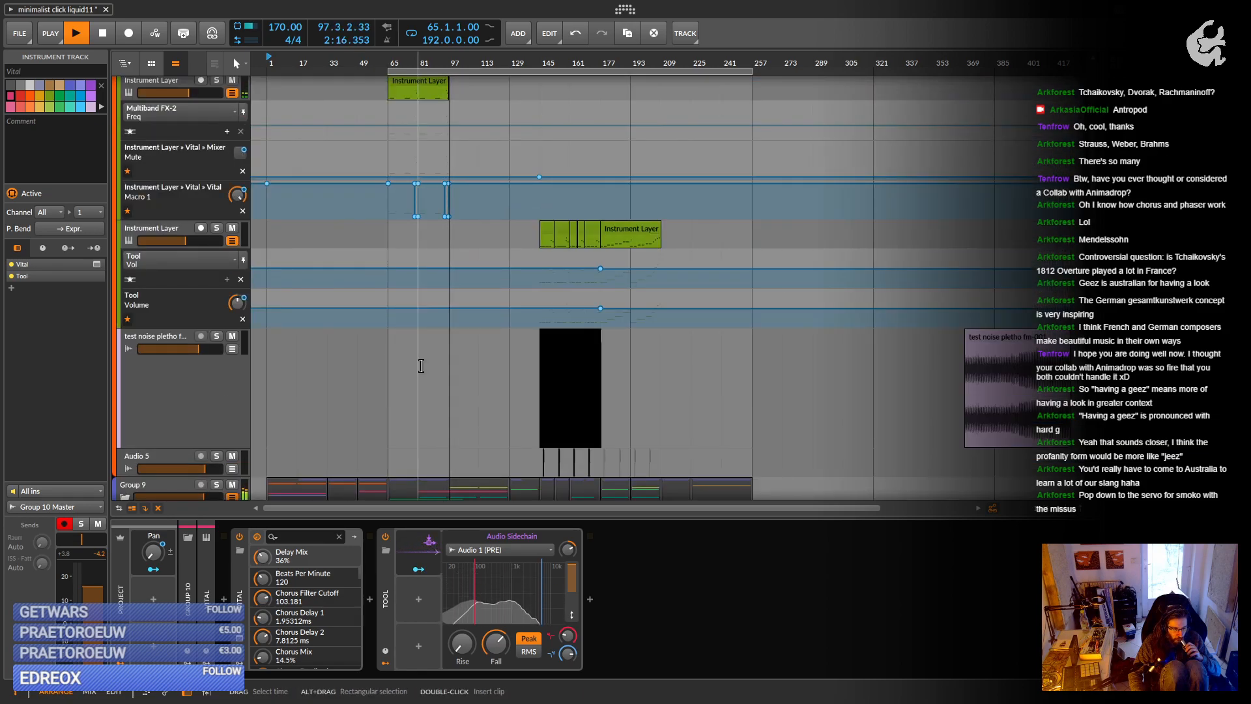
pyautogui.scroll(-6, 421, 365)
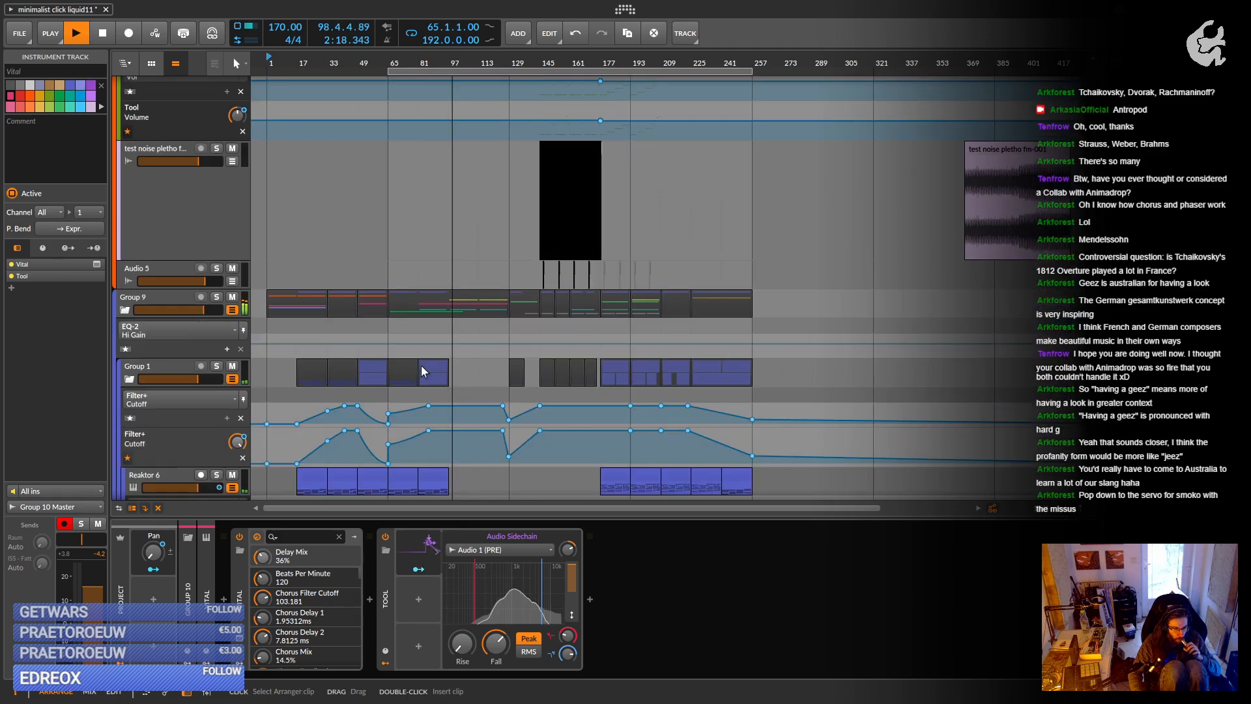
pyautogui.scroll(-3, 127, 338)
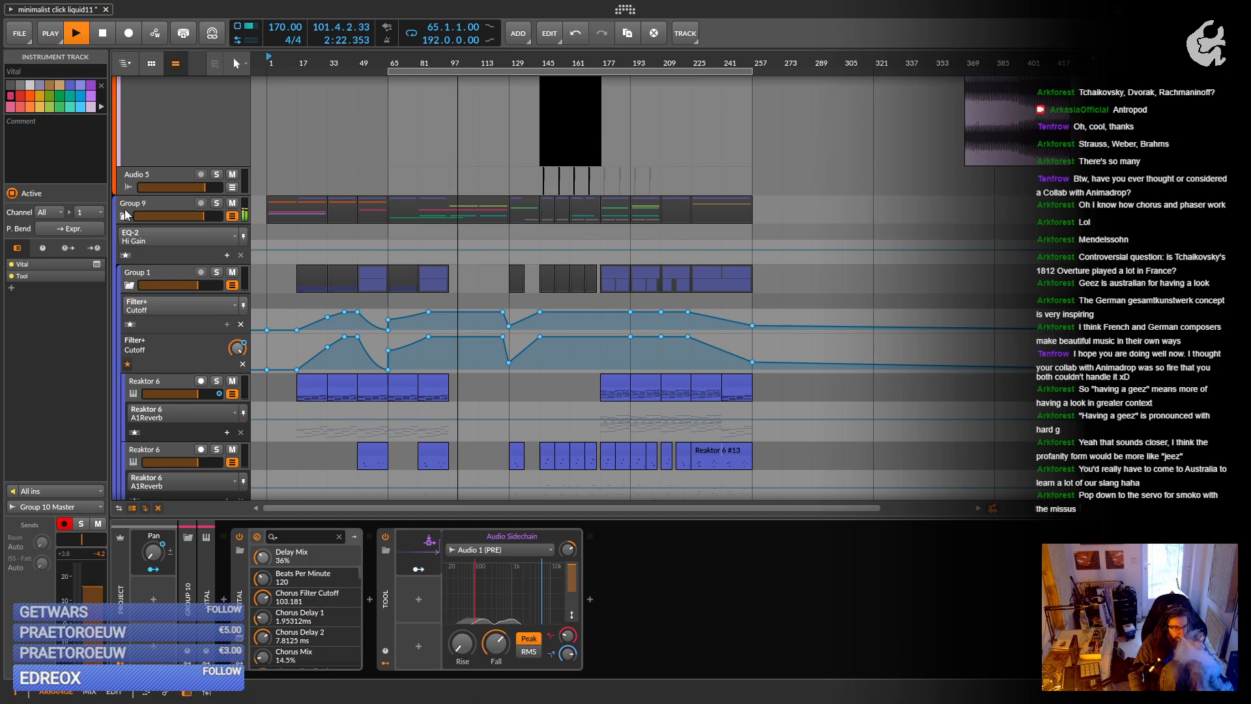
pyautogui.scroll(9, 135, 264)
pyautogui.scroll(4, 135, 270)
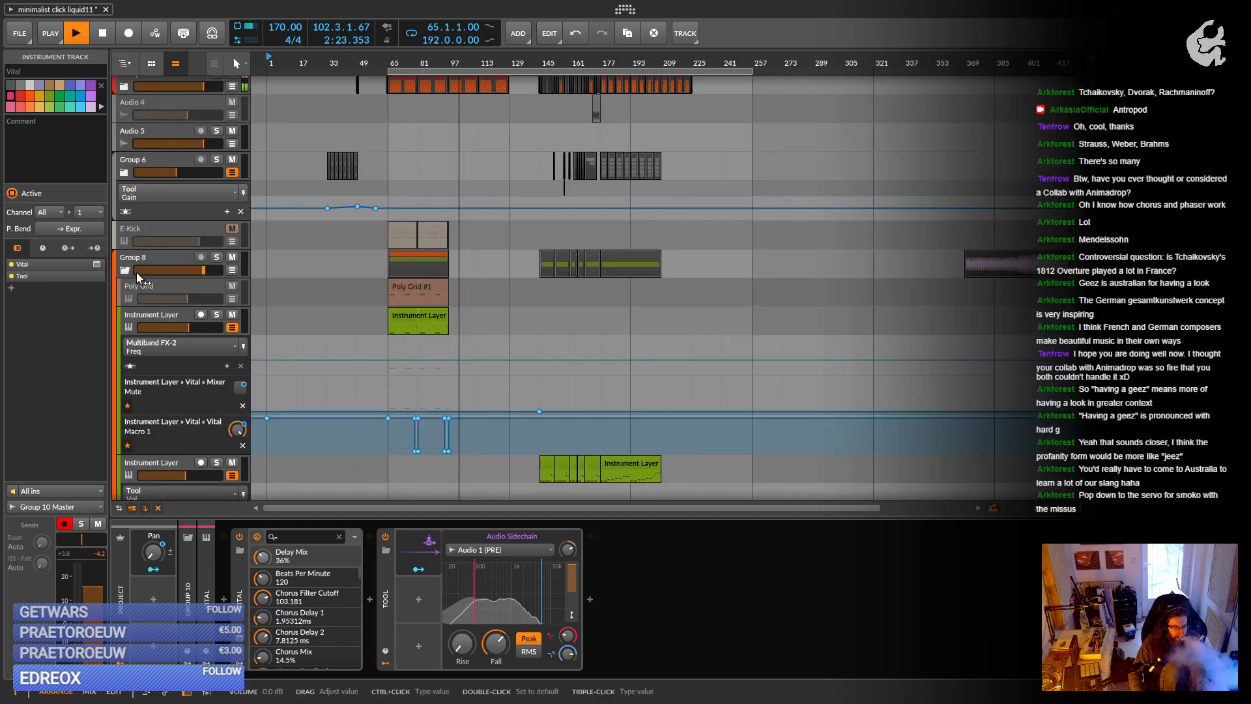
pyautogui.scroll(2, 165, 308)
pyautogui.click(165, 308)
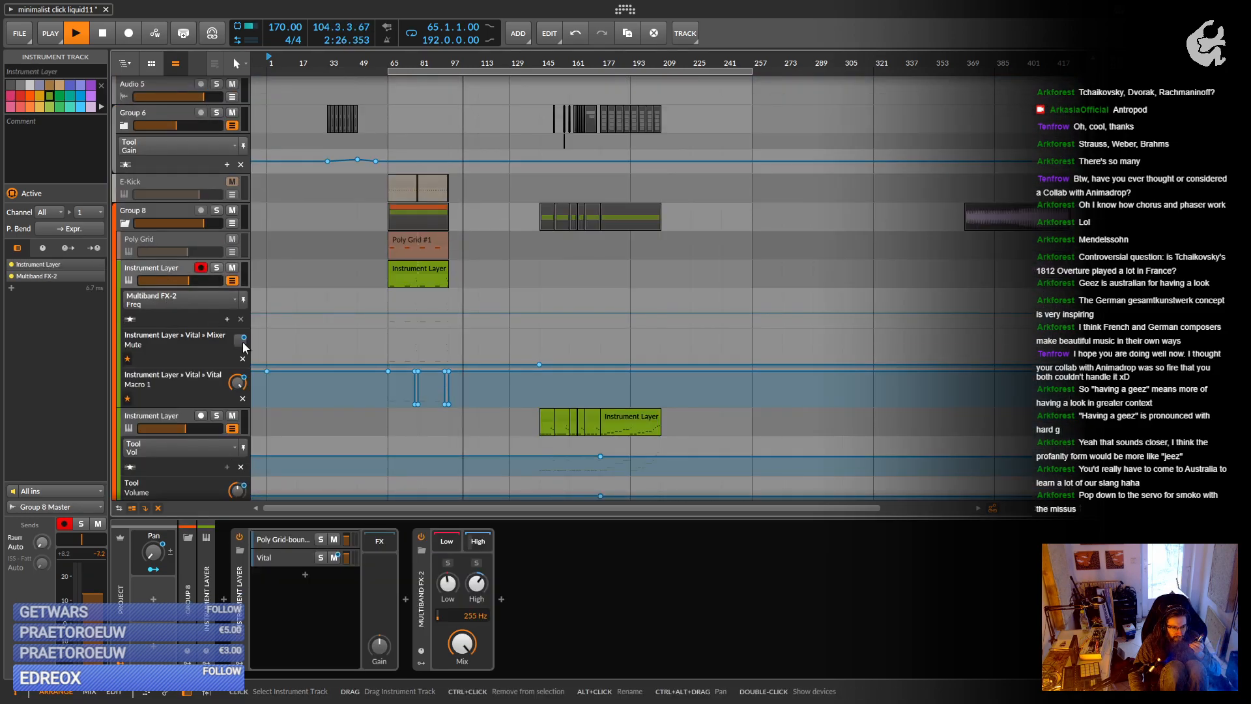
pyautogui.click(477, 582)
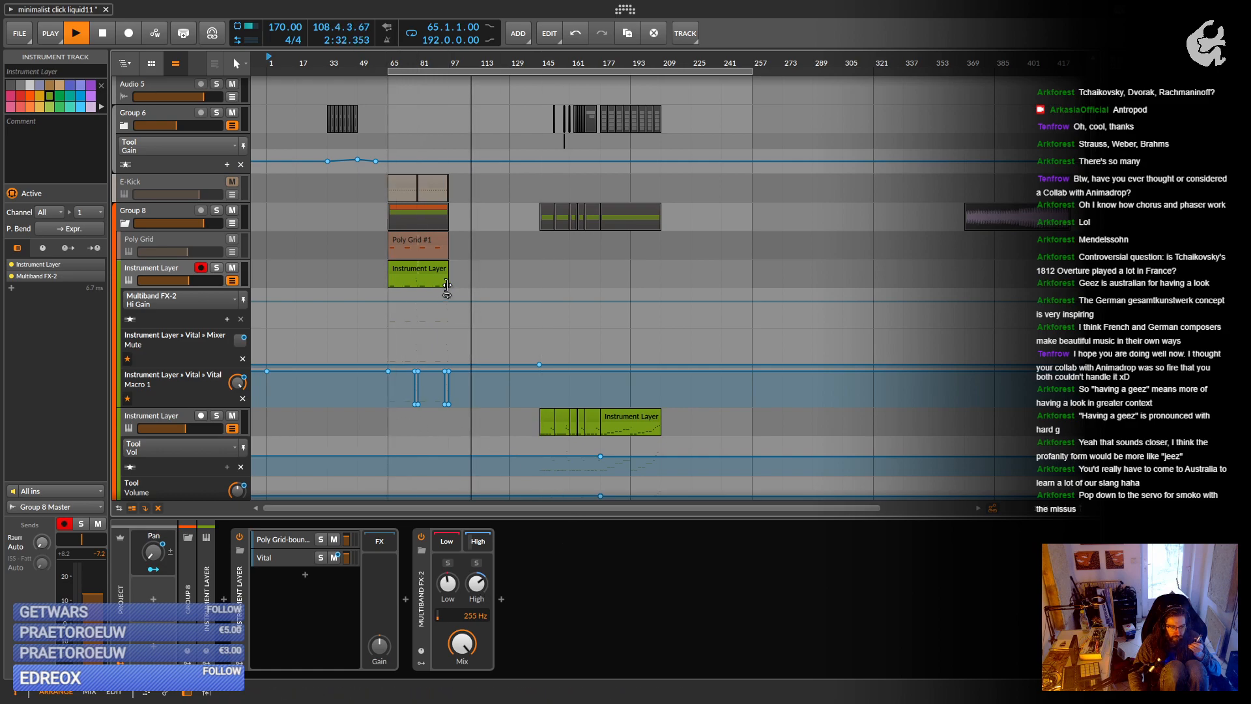
pyautogui.click(125, 224)
pyautogui.click(125, 253)
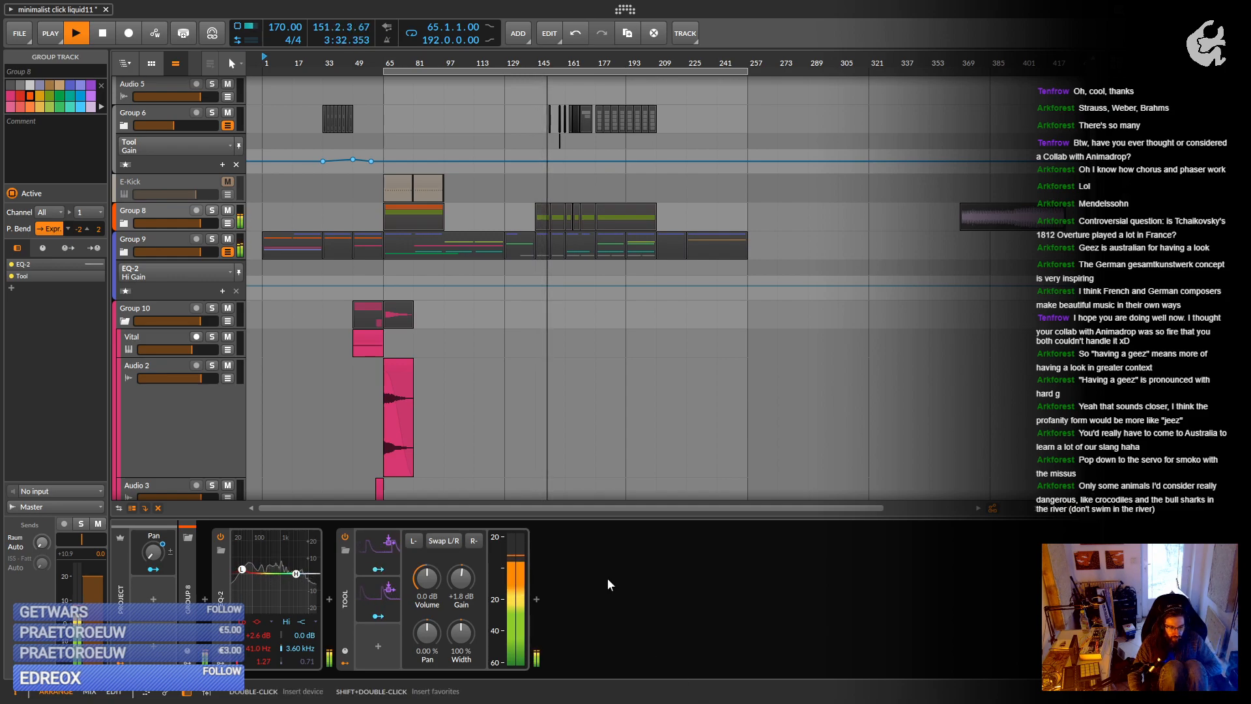
# Examine the fills around bars 150 to 165 during playback and raise Group 6's volume to -9.9 dB.
pyautogui.scroll(3, 557, 355)
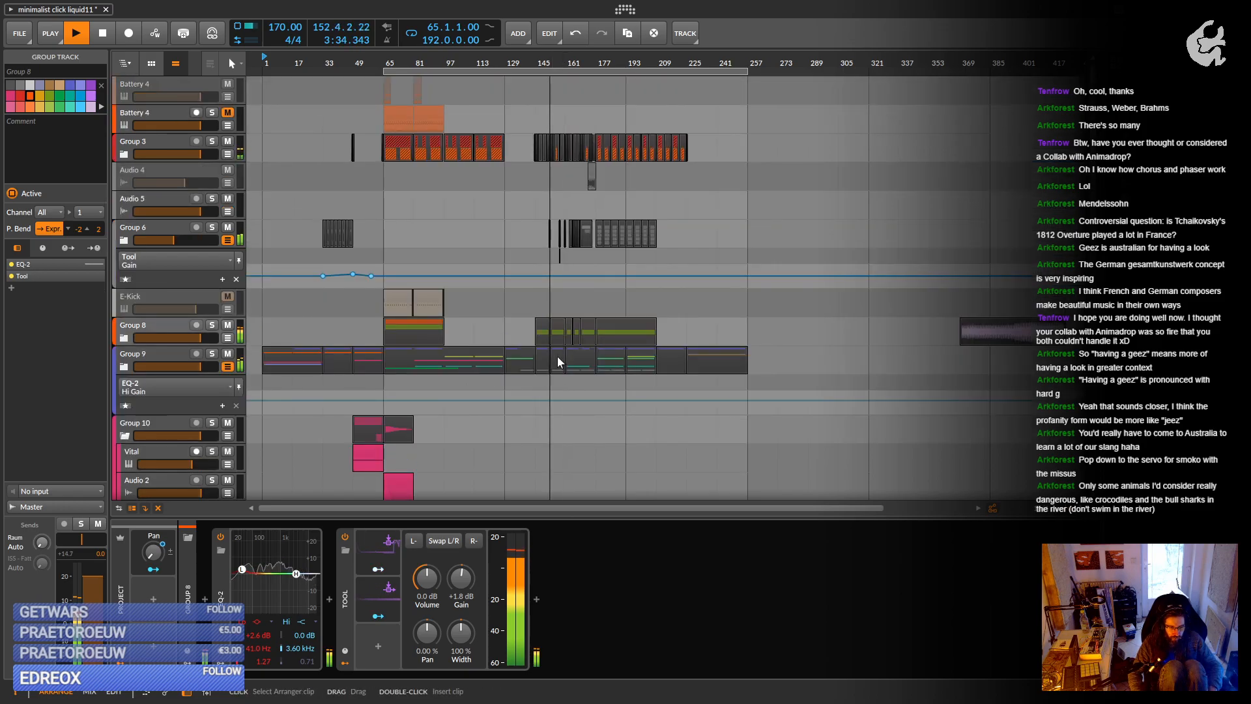
pyautogui.scroll(6, 557, 354)
pyautogui.scroll(5, 459, 326)
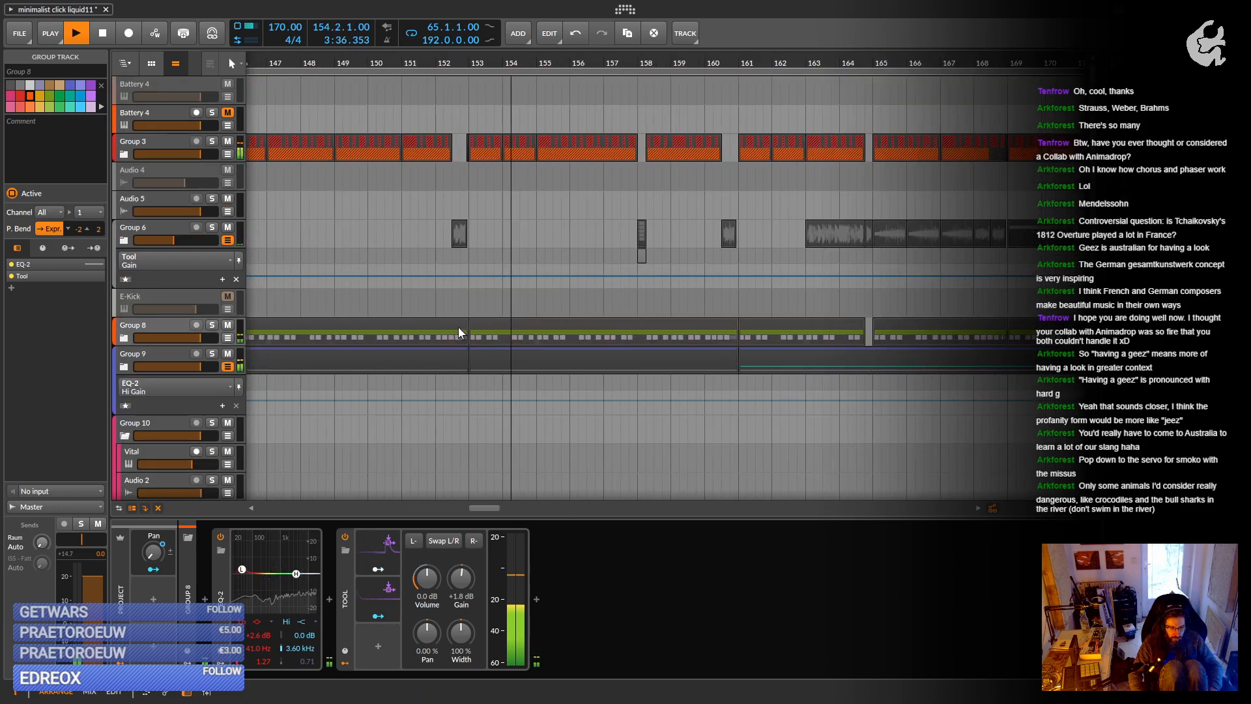
pyautogui.scroll(-1, 475, 322)
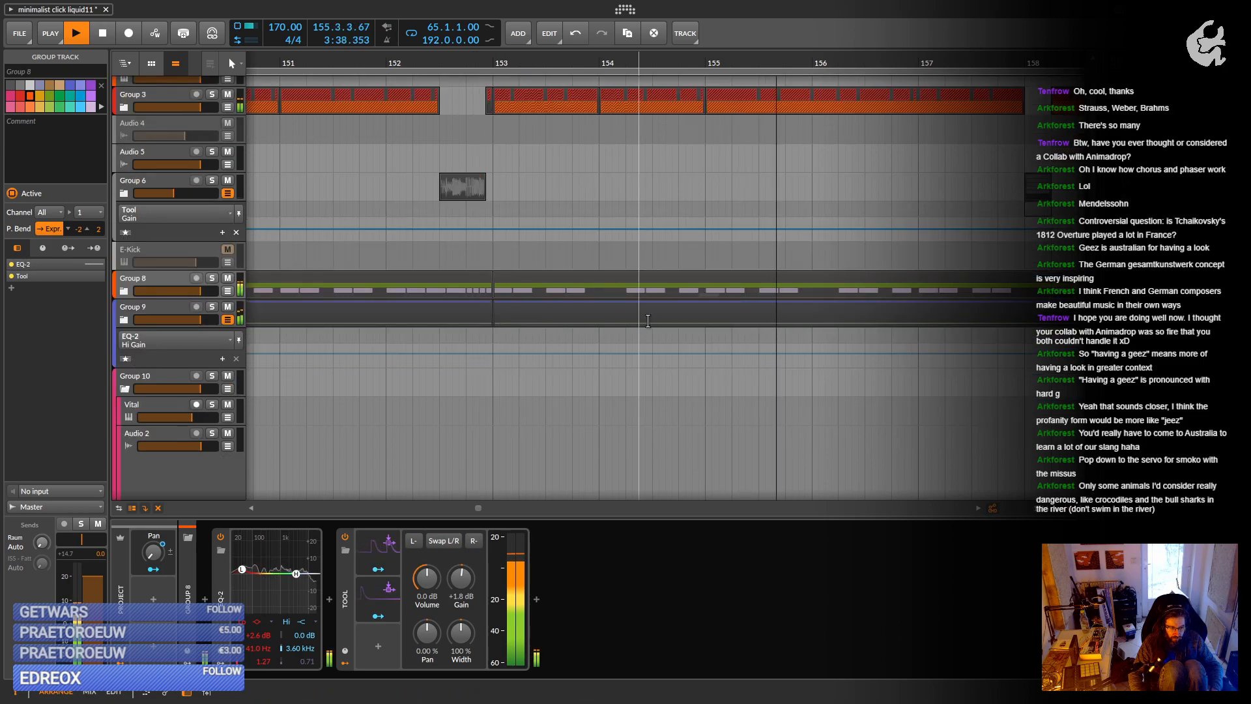
pyautogui.moveTo(650, 316); pyautogui.dragTo(515, 316)
pyautogui.moveTo(610, 316); pyautogui.dragTo(501, 293)
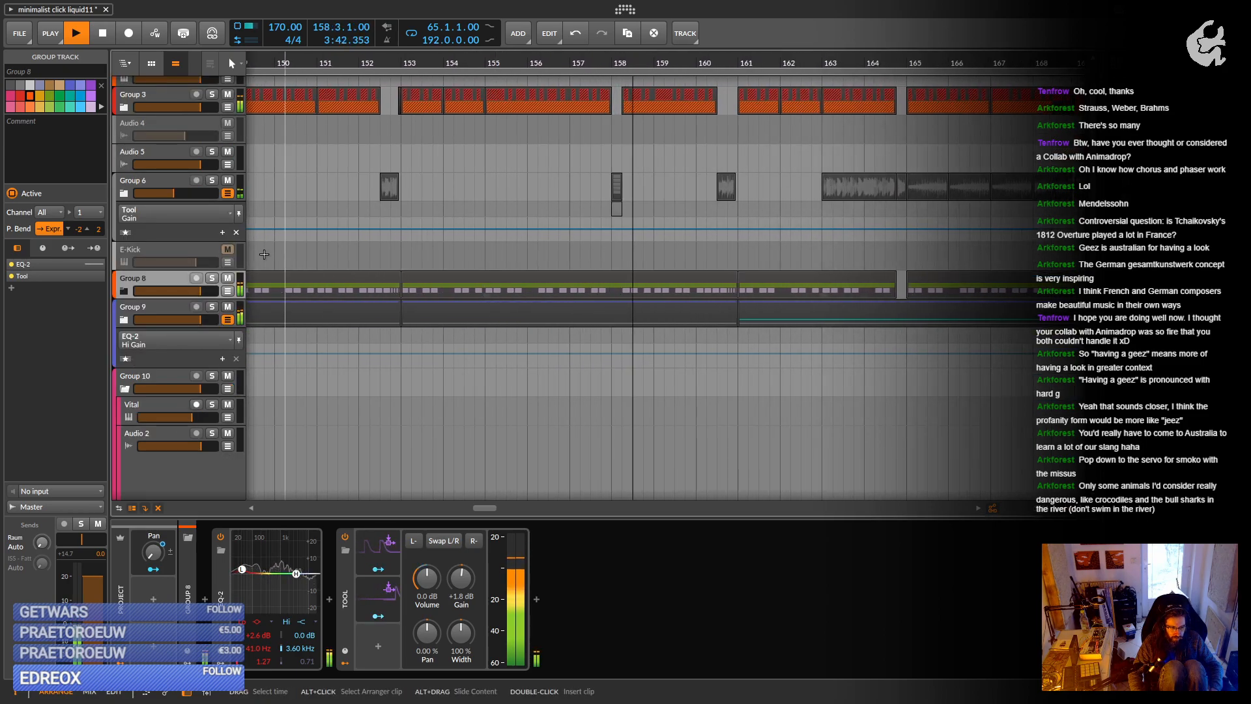
pyautogui.moveTo(173, 193); pyautogui.dragTo(179, 193)
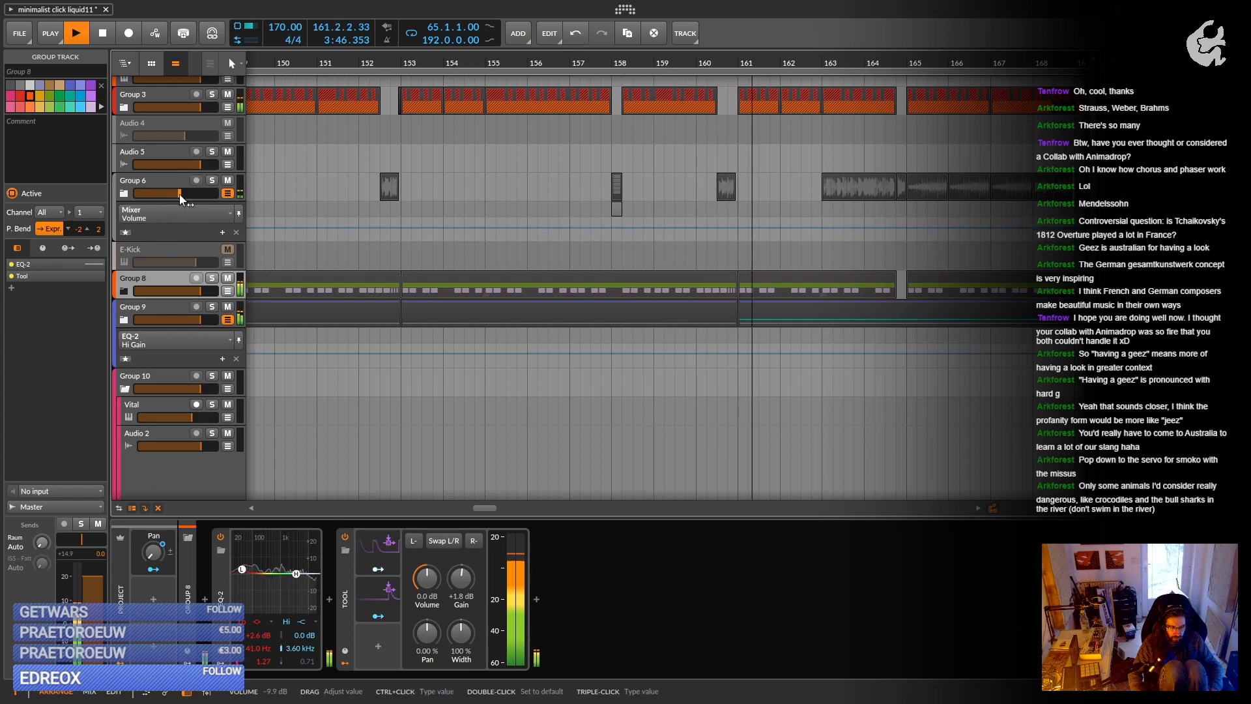
# Solo Group 6 to hear its fill at bar 152.3 in isolation, and turn the solo off again.
pyautogui.press('space')
pyautogui.click(381, 215)
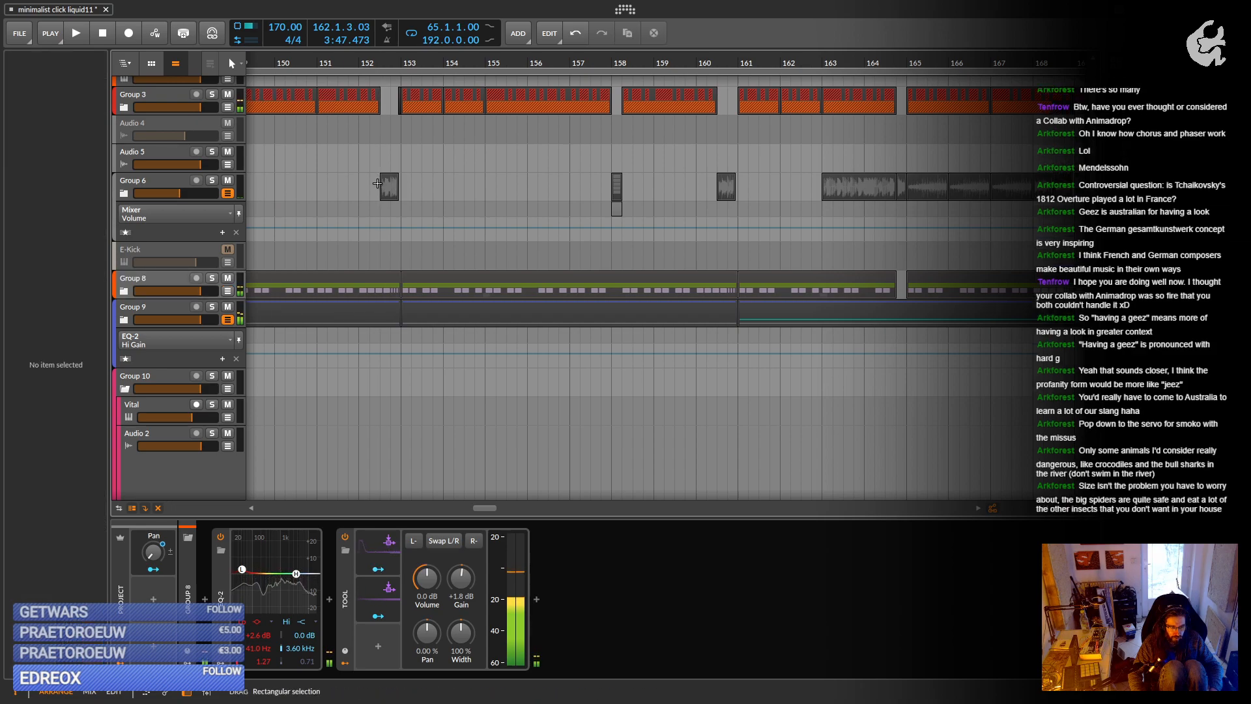
pyautogui.click(213, 181)
pyautogui.press('space')
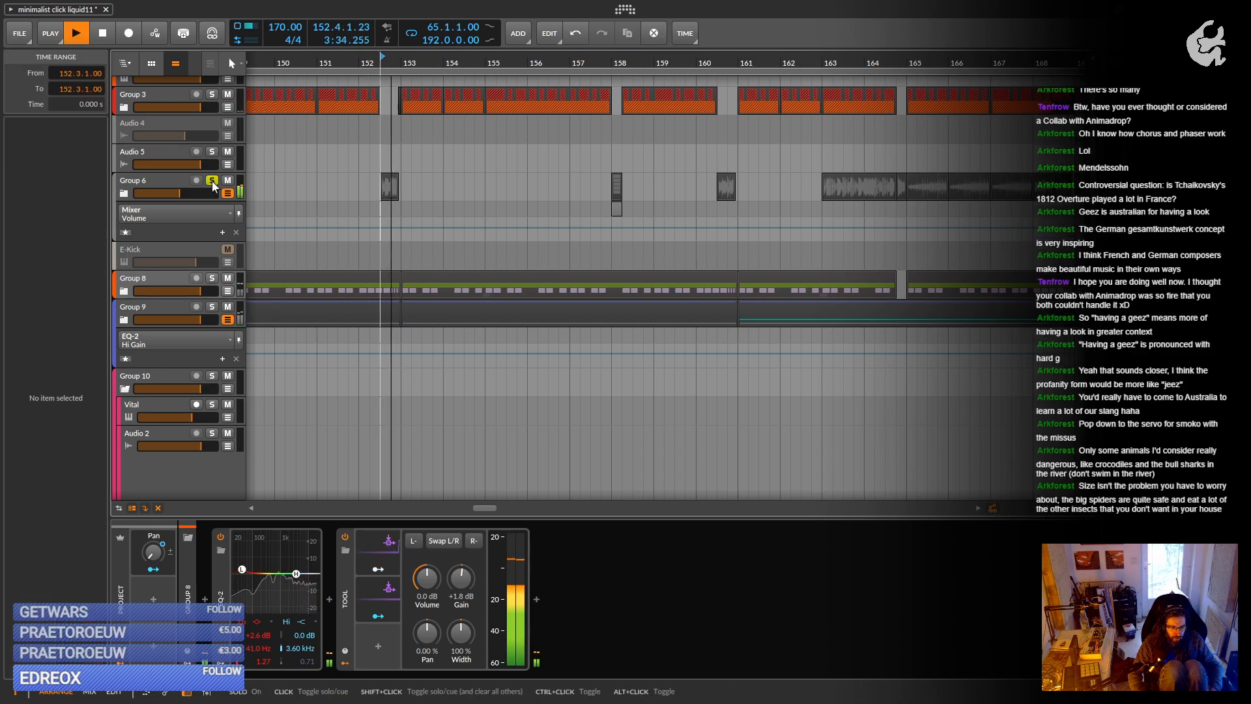
pyautogui.press('space')
pyautogui.click(212, 181)
# Play Group 6's fill at bar 152.3 in the full mix, including a run-up from bar 151.
pyautogui.press('space')
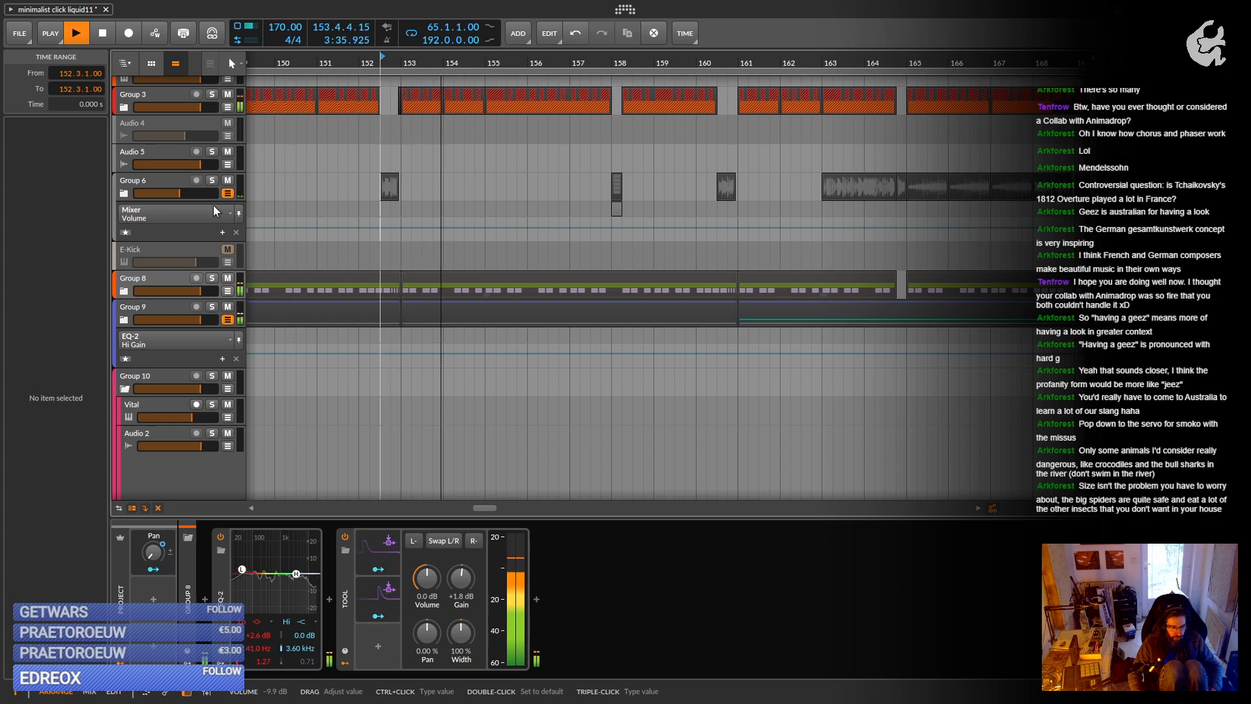
pyautogui.press('space')
pyautogui.click(327, 57)
pyautogui.press('space')
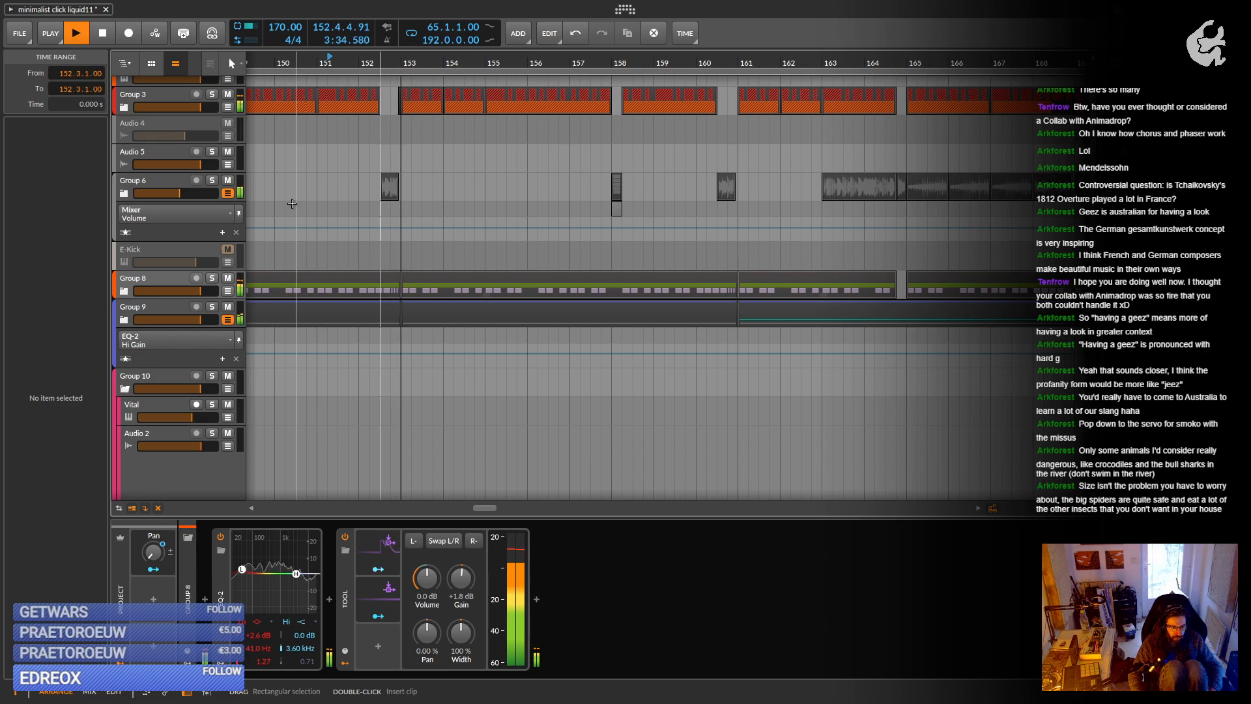
pyautogui.press('space')
# Raise Group 6's volume to -4.5 dB and play the fill from bar 151.4.
pyautogui.click(187, 196)
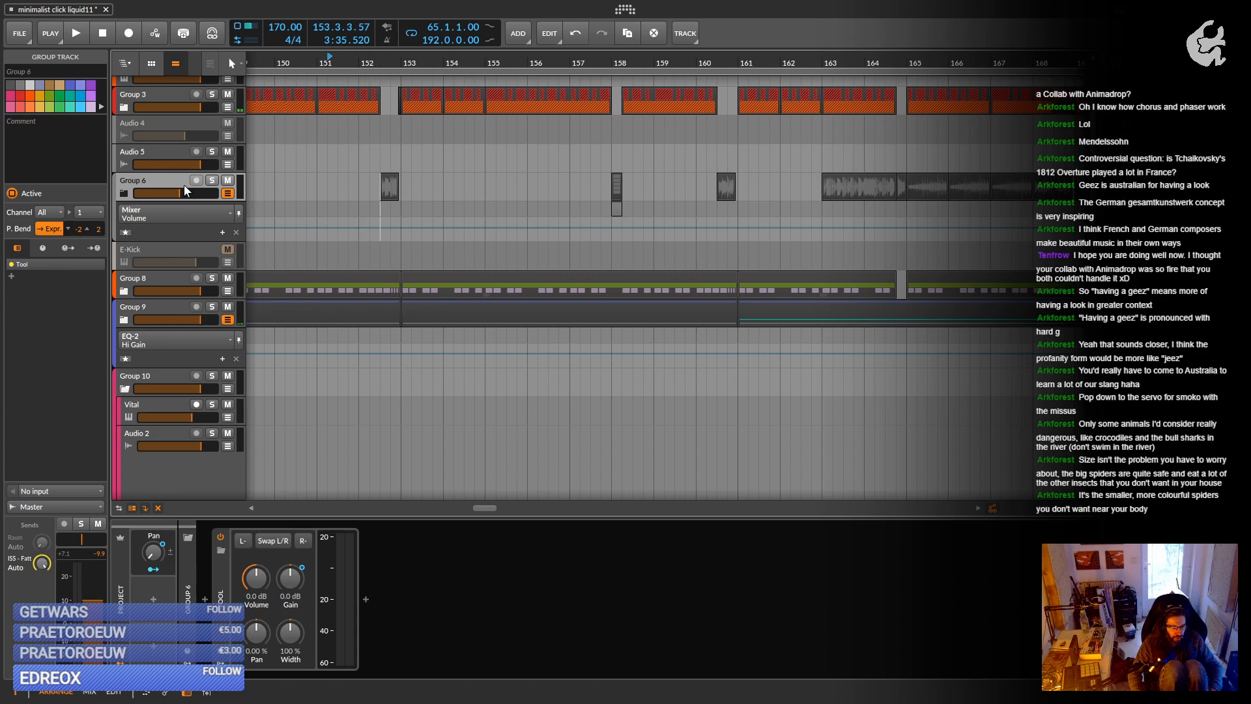
pyautogui.moveTo(176, 193); pyautogui.dragTo(190, 193)
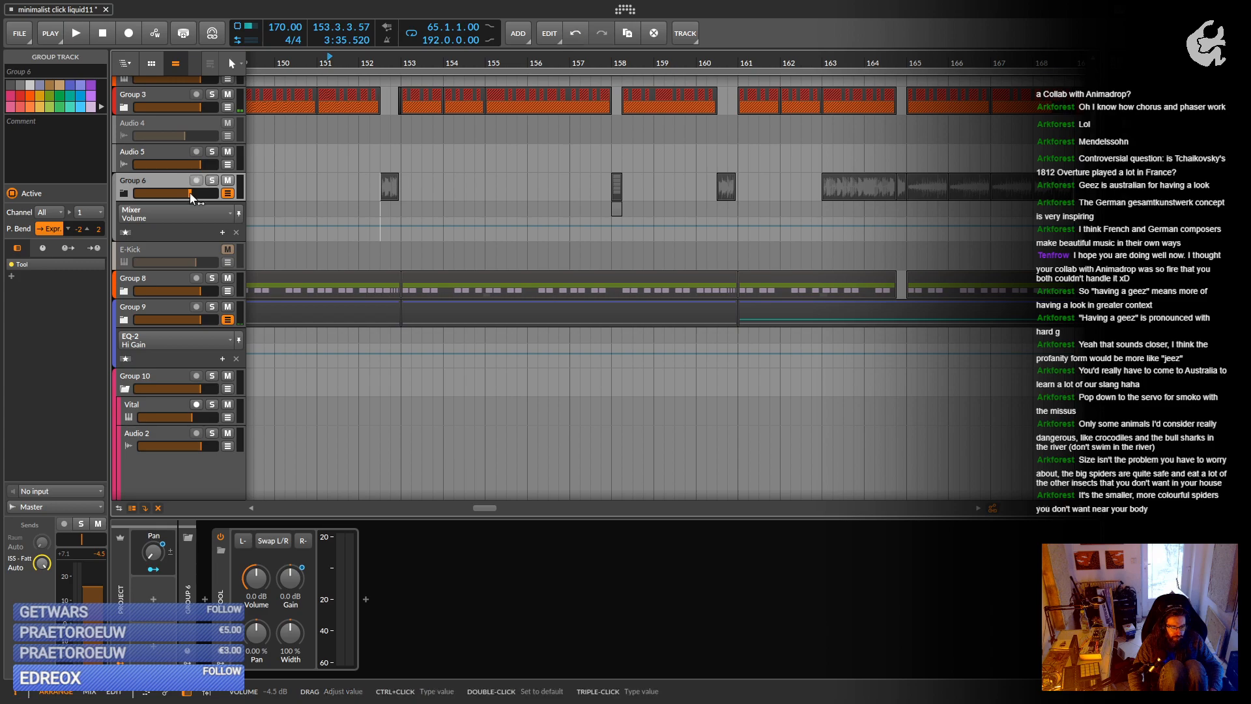
pyautogui.click(338, 184)
pyautogui.press('space')
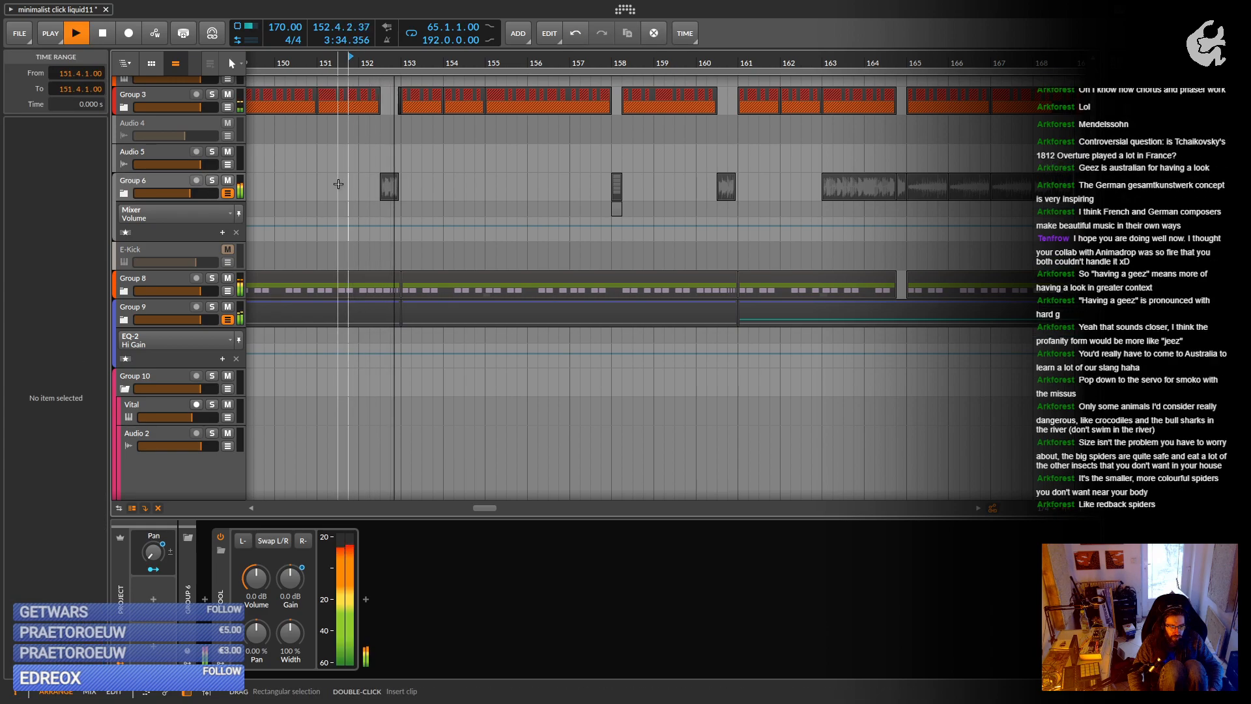
pyautogui.press('space')
# Insert an EQ-2 before the Tool on Group 6 and cut its low band by 14.9 dB at 224 Hz during playback.
pyautogui.click(162, 179)
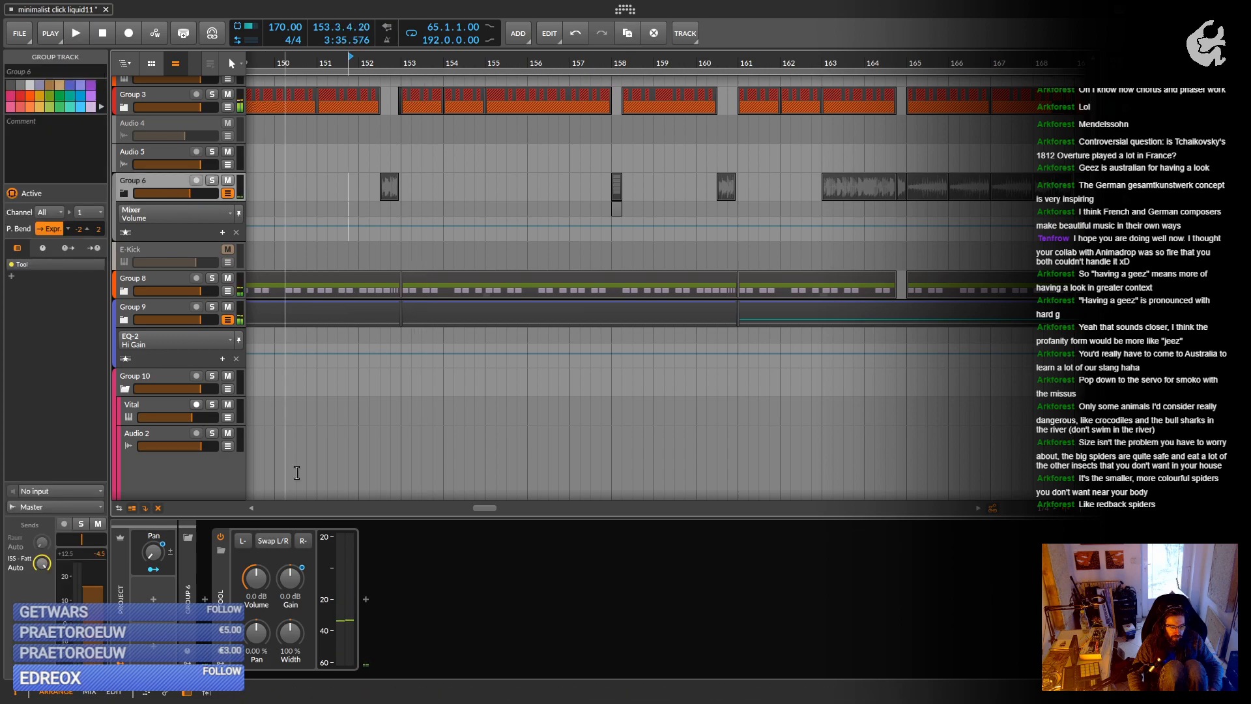
pyautogui.click(207, 599)
pyautogui.write('eq')
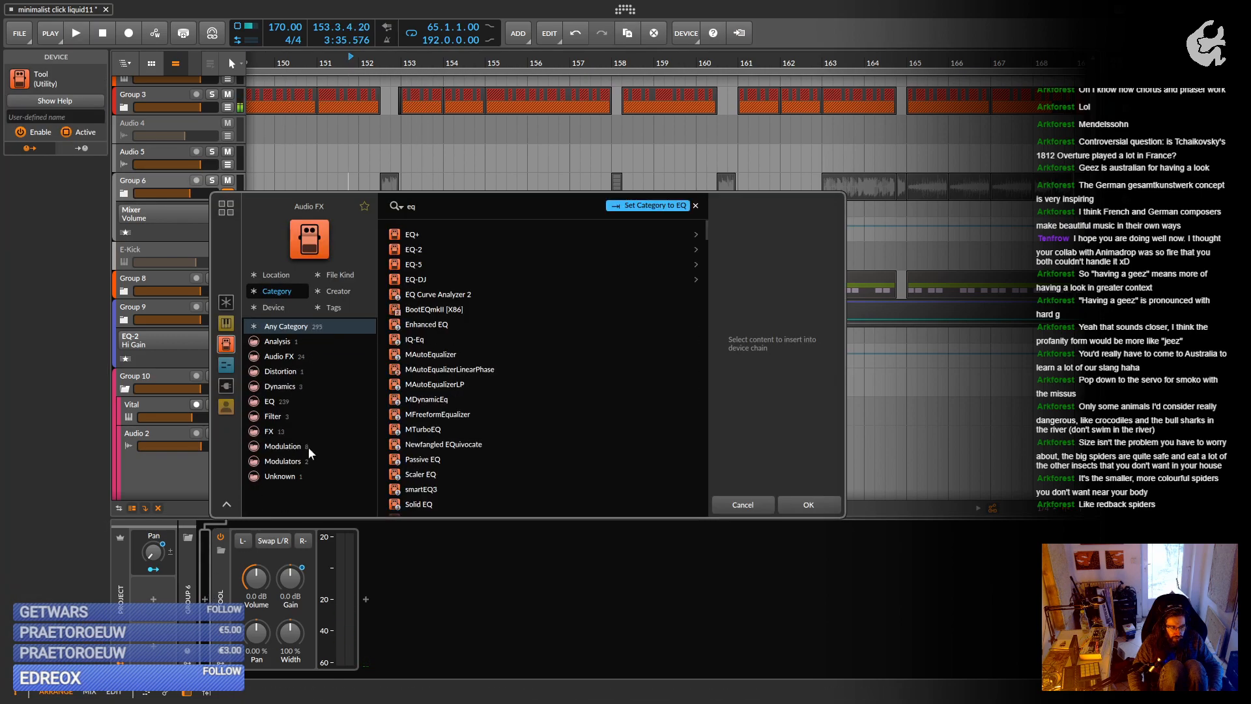
pyautogui.doubleClick(416, 253)
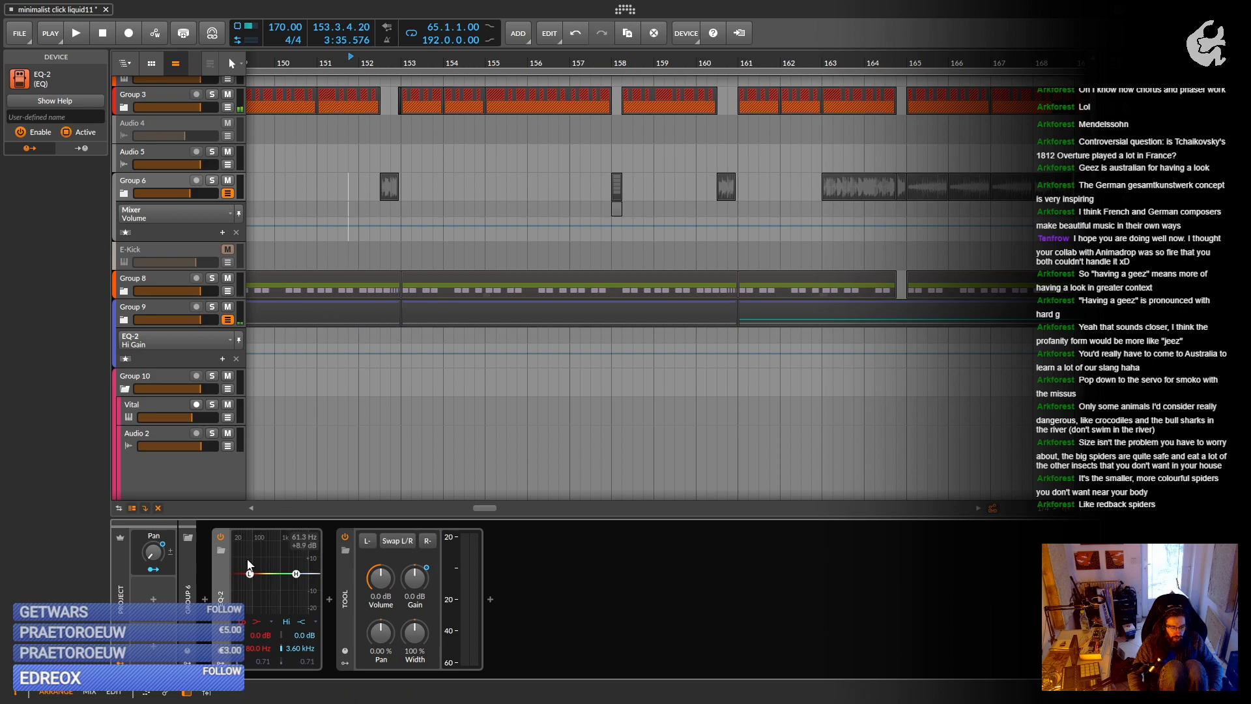
pyautogui.press('space')
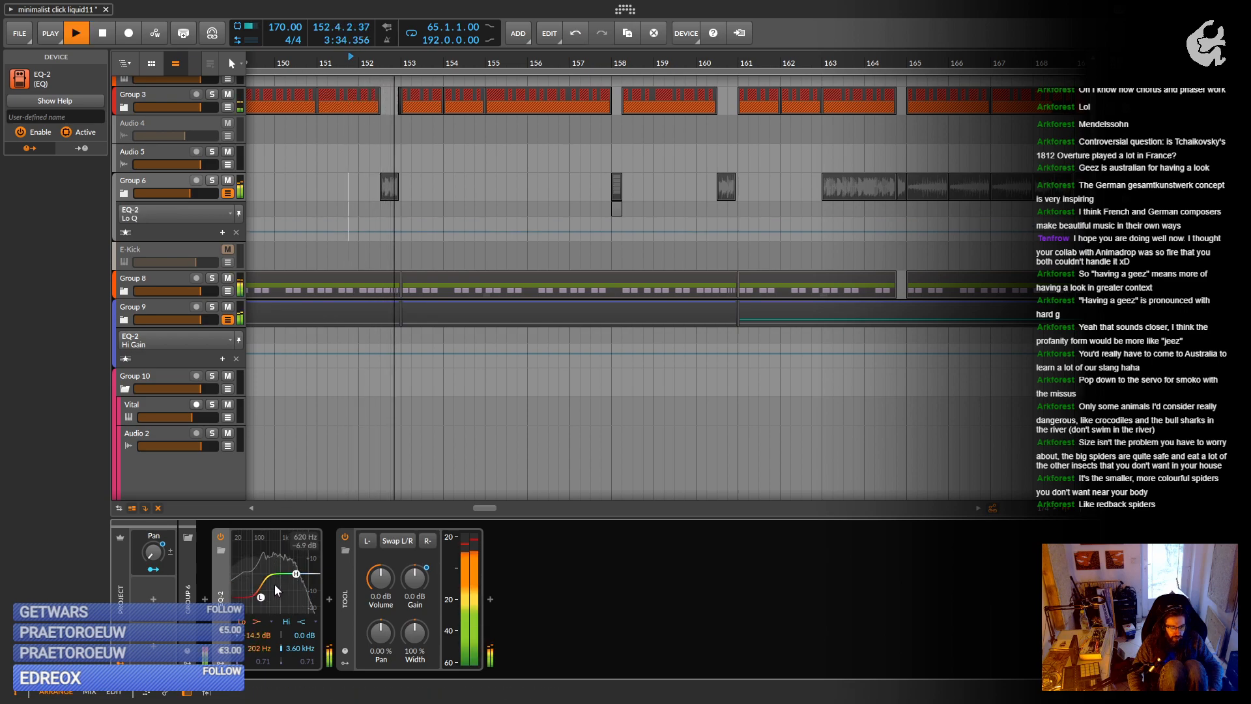
pyautogui.moveTo(256, 597); pyautogui.dragTo(264, 600)
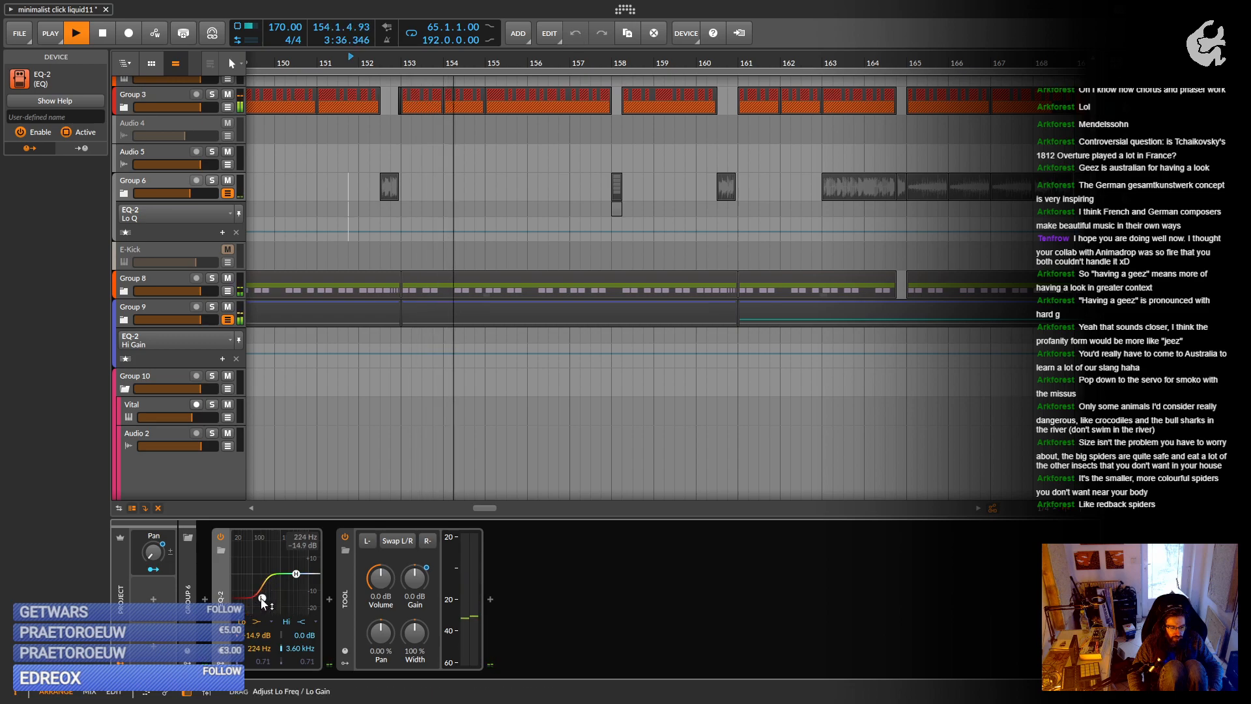
# Lower Group 6's volume to -11.7 dB during playback and expand the group's tracks.
pyautogui.moveTo(190, 193); pyautogui.dragTo(183, 193)
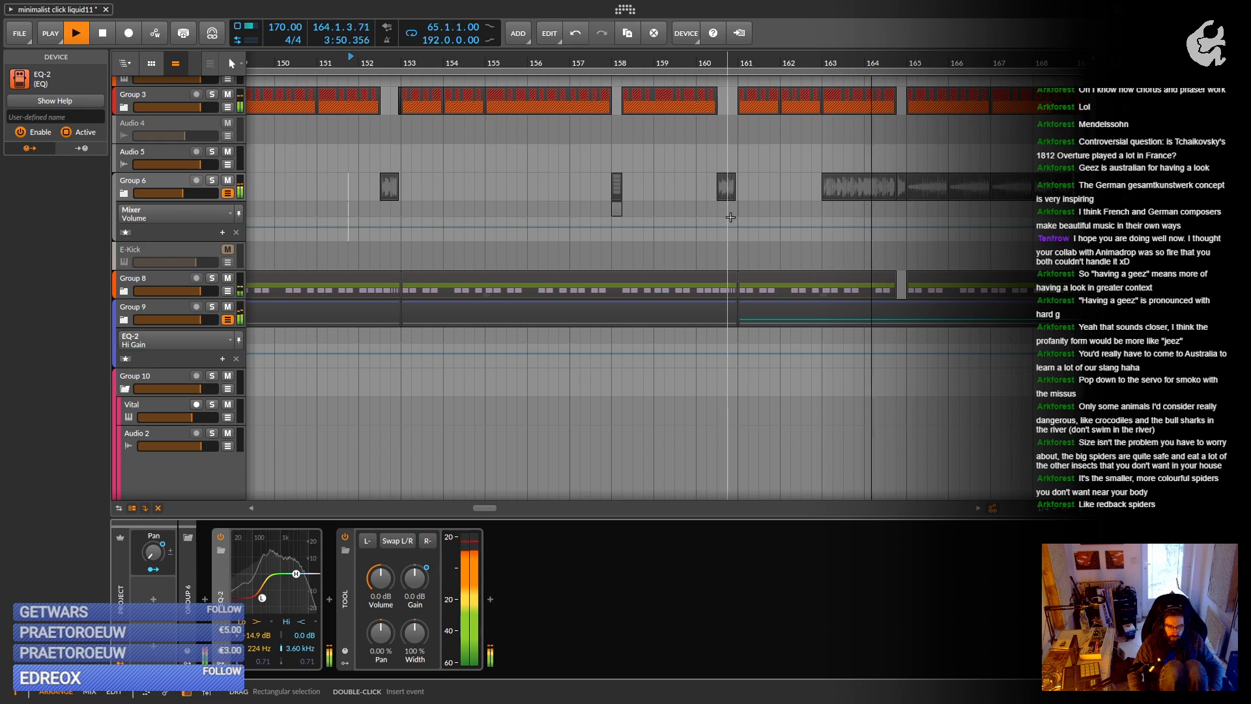
pyautogui.press('space')
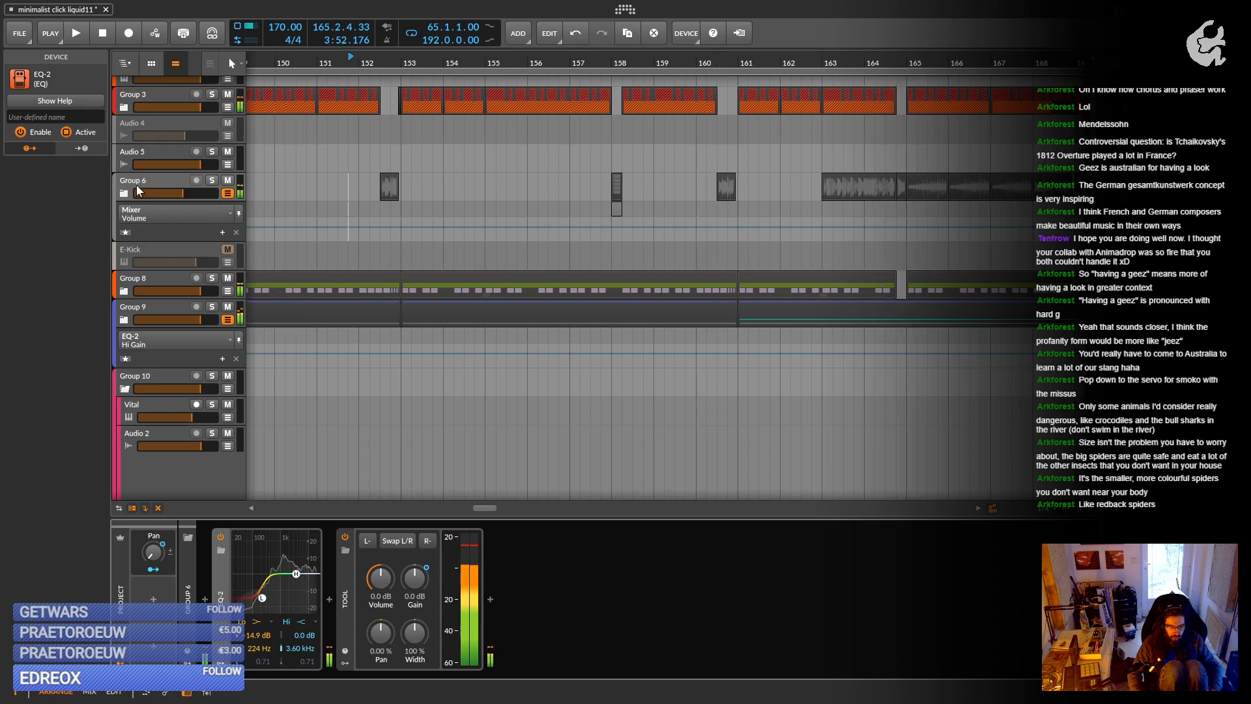
pyautogui.click(124, 193)
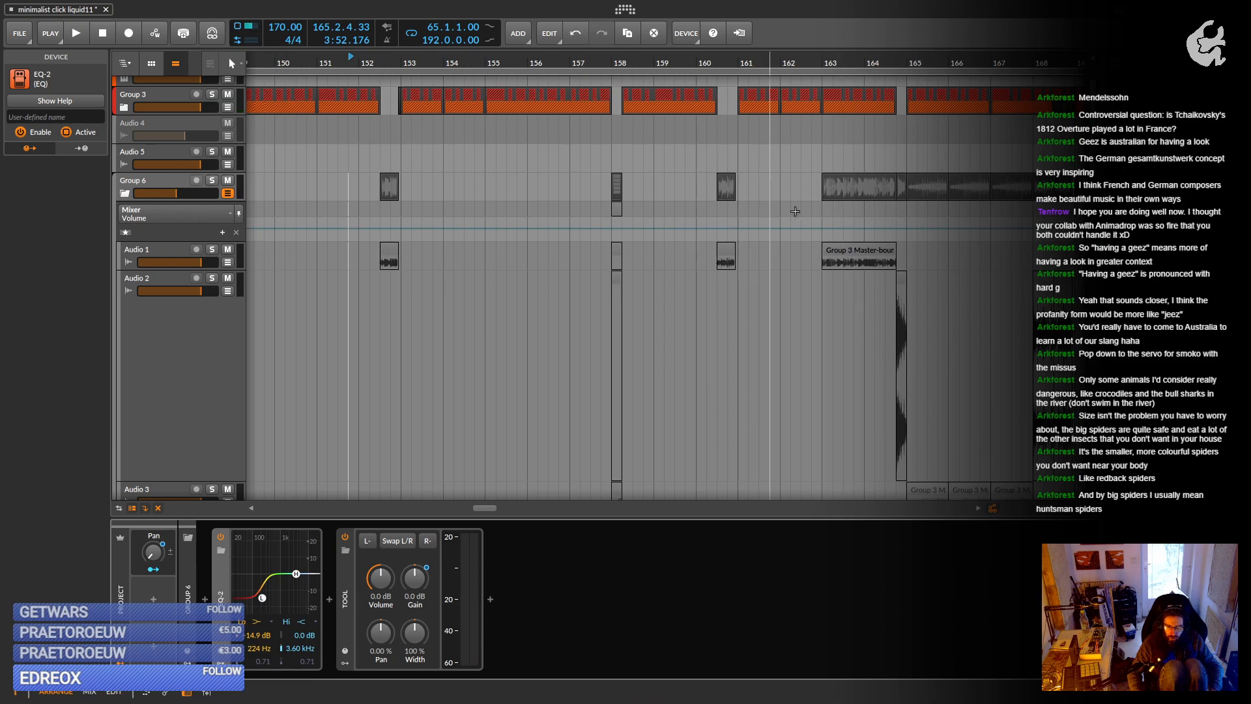
# Listen to Group 6's fills between bars 151 and 164 in the mix and check the Audio 1 clip at bar 163.
pyautogui.click(612, 62)
pyautogui.press('space')
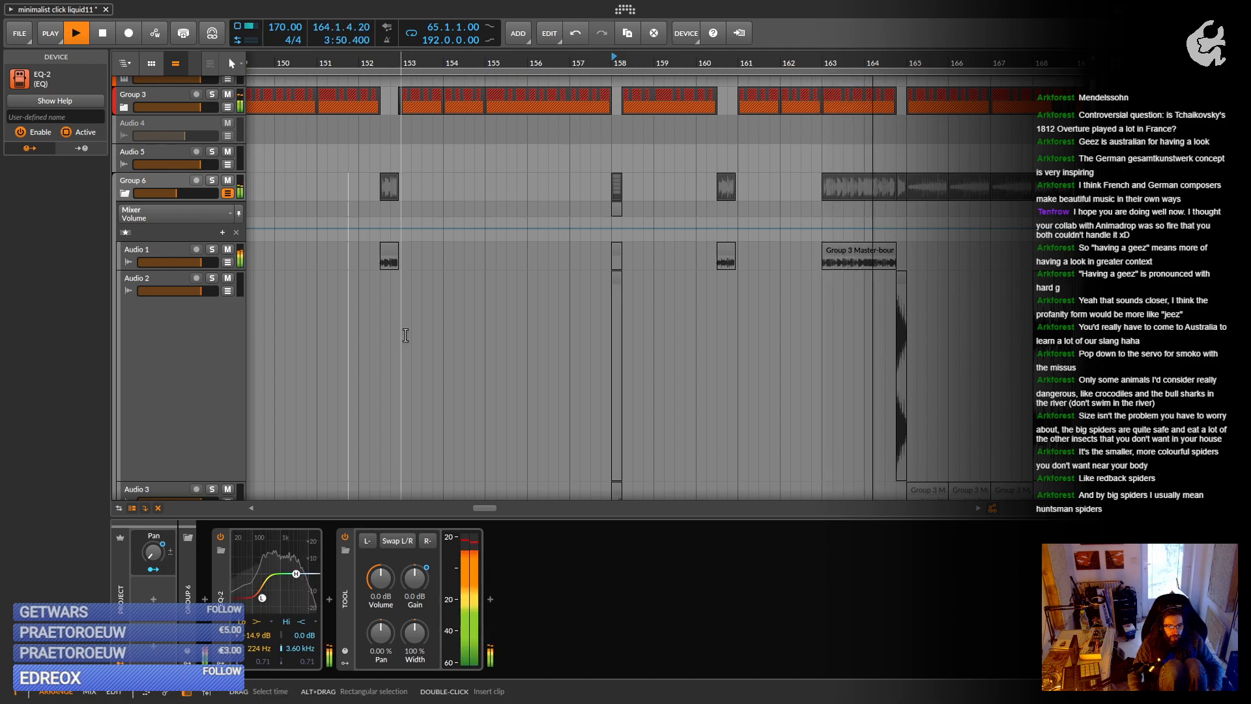
pyautogui.click(423, 243)
pyautogui.press('space')
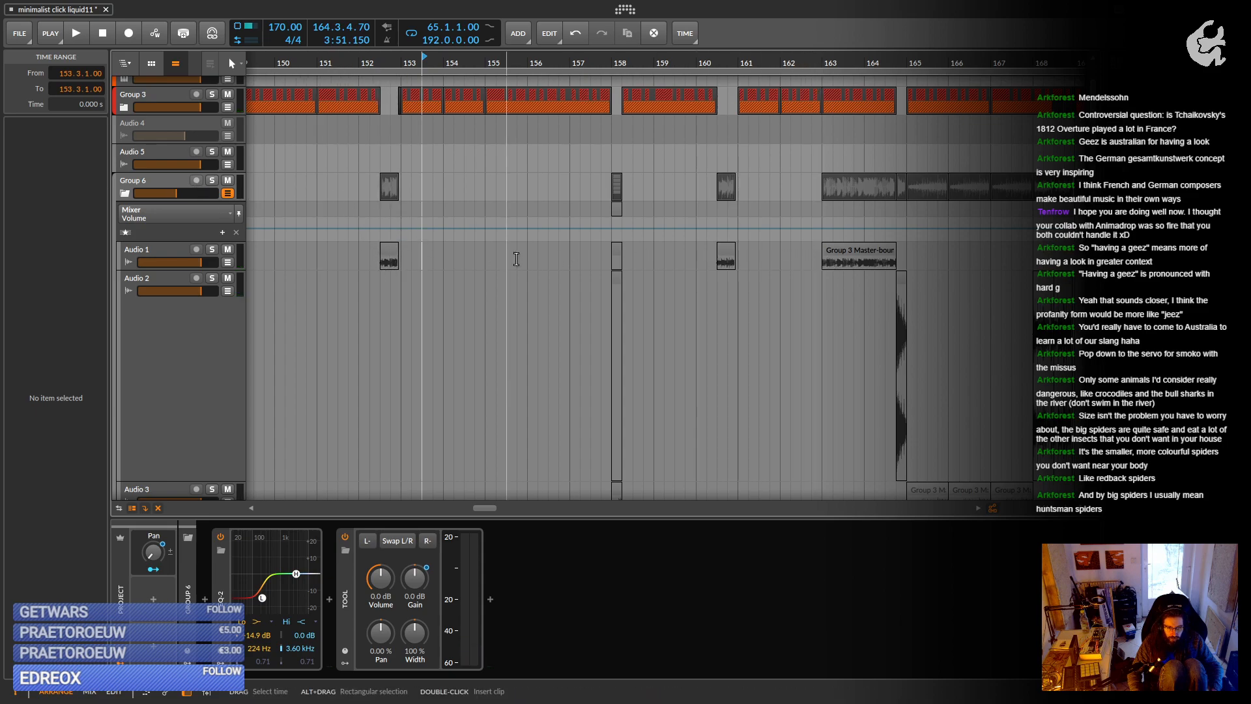
pyautogui.click(860, 263)
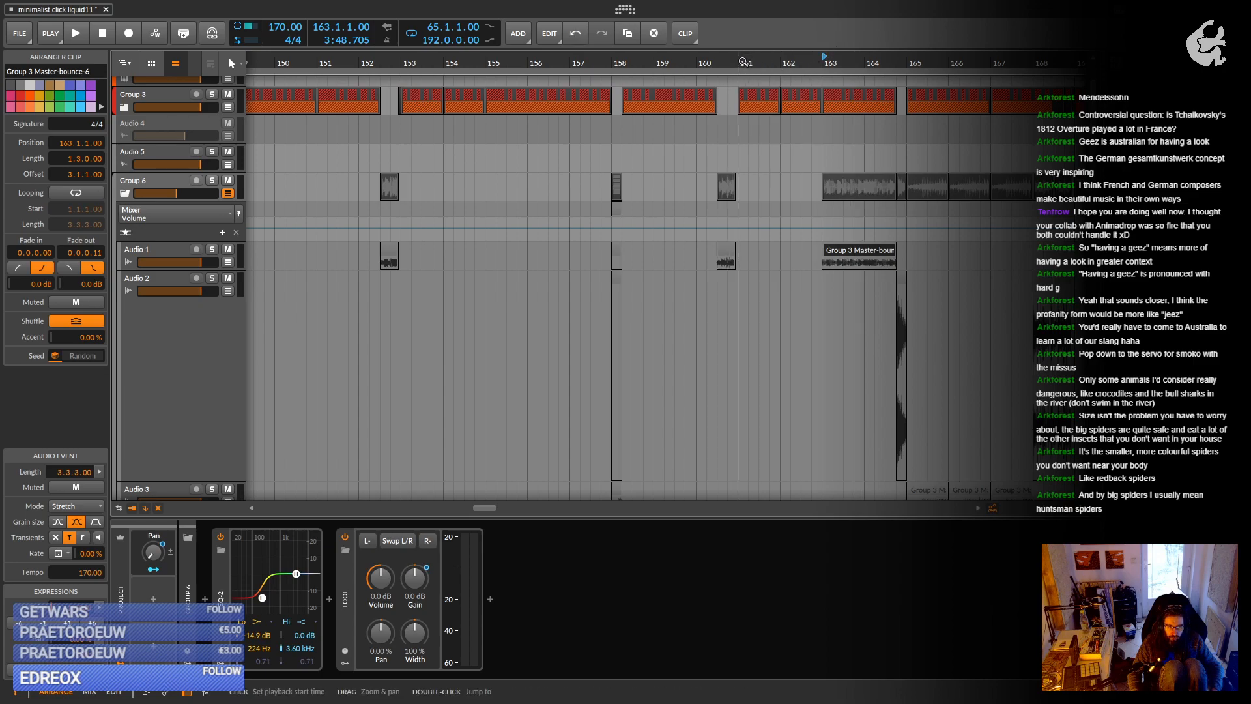
pyautogui.click(340, 60)
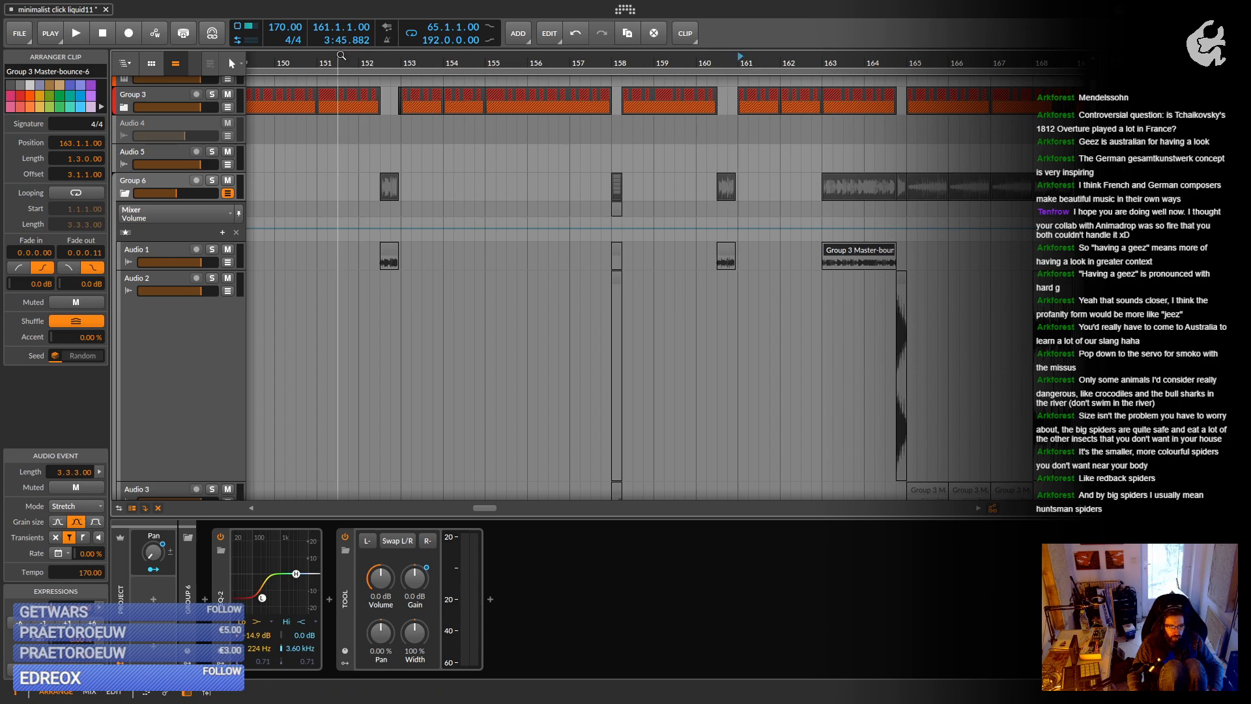
pyautogui.press('space')
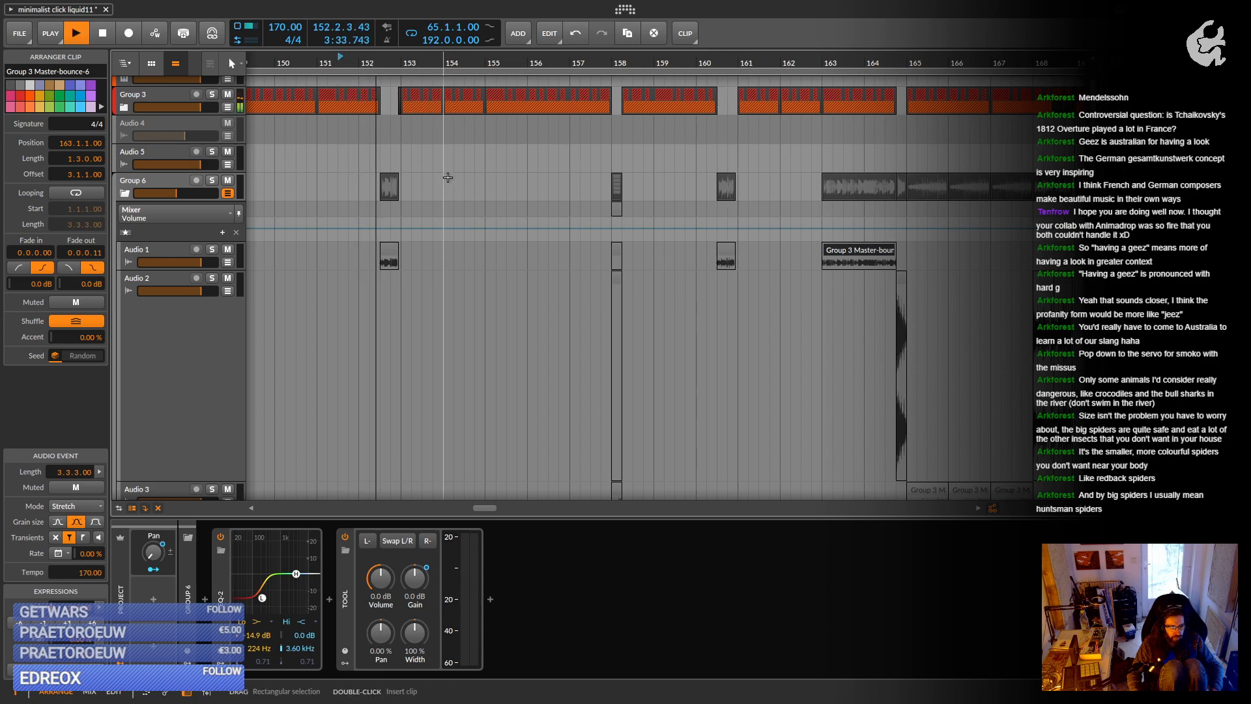
pyautogui.press('space')
# Solo the ISS - Fatty reverb return that Group 6 feeds and raise its volume to -5.5 dB during playback.
pyautogui.click(157, 182)
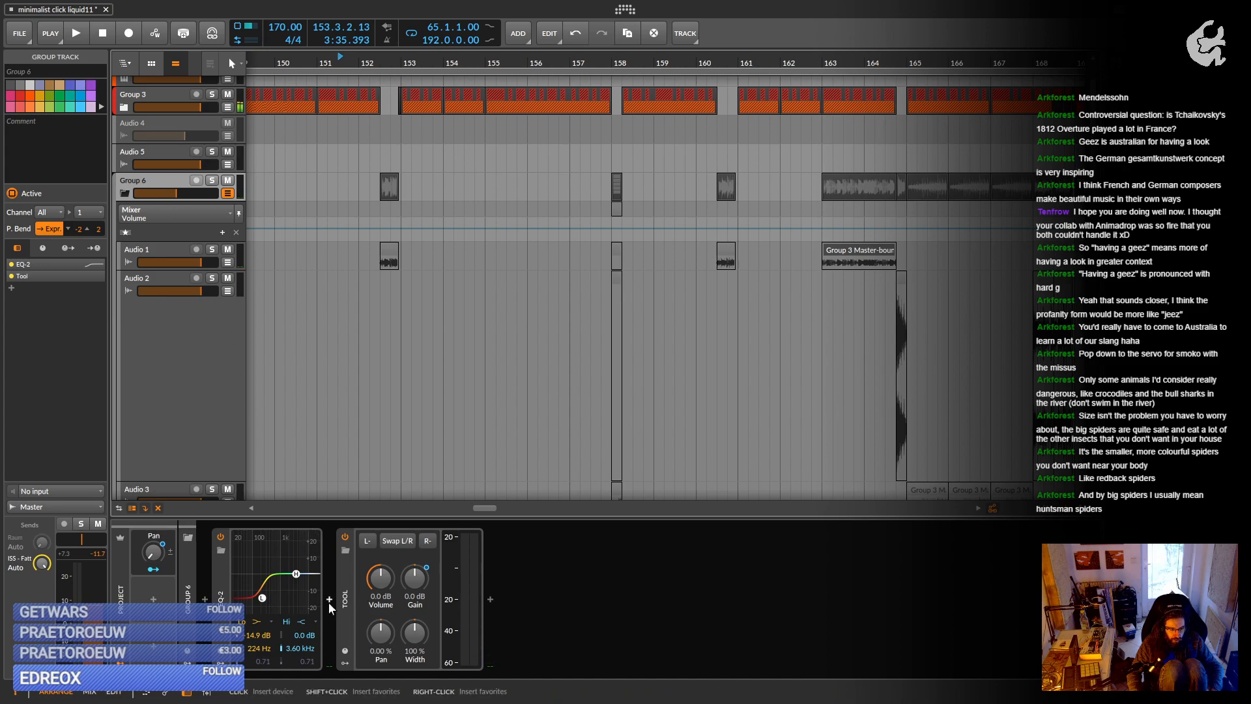
pyautogui.doubleClick(146, 180)
pyautogui.scroll(-6, 174, 380)
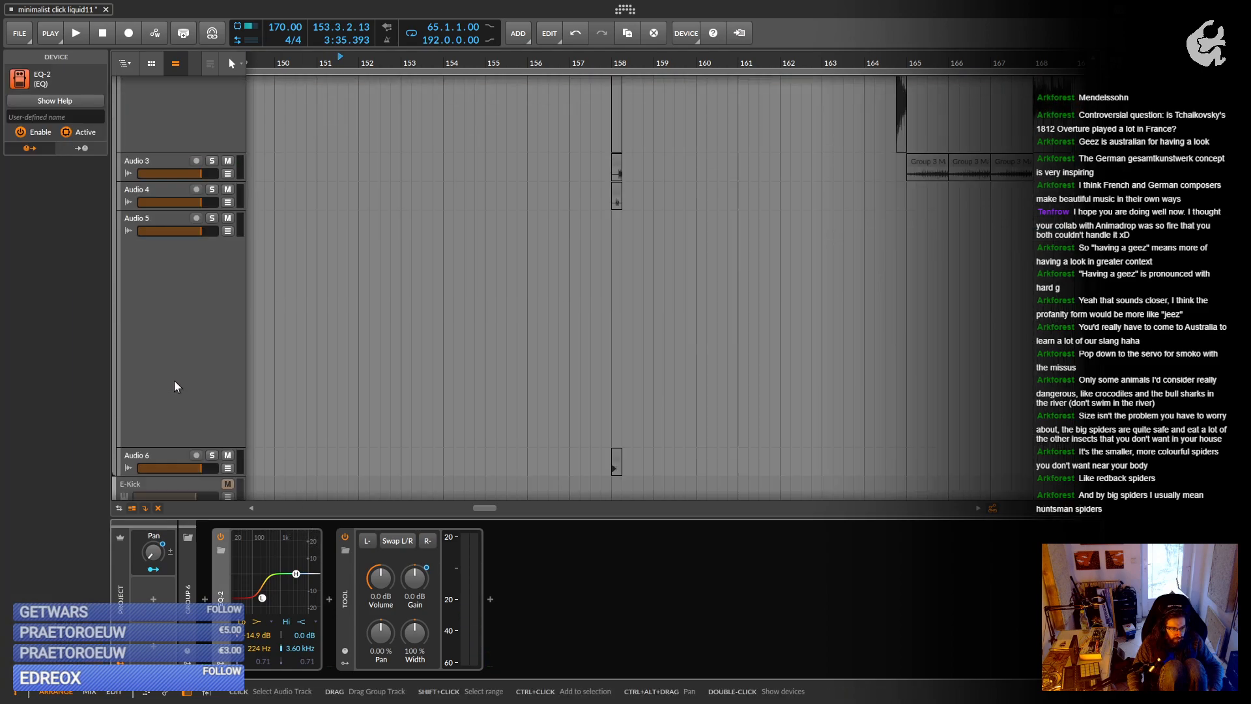
pyautogui.click(171, 417)
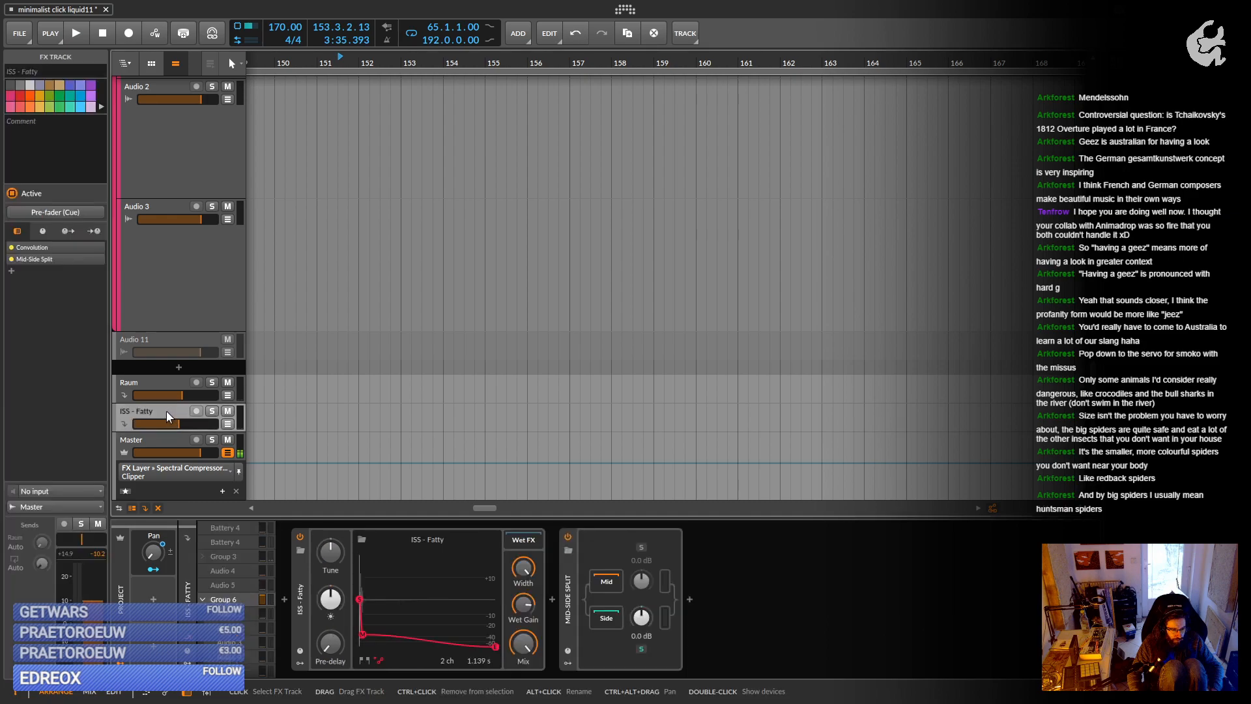
pyautogui.press('s')
pyautogui.press('space')
pyautogui.moveTo(173, 425); pyautogui.dragTo(187, 425)
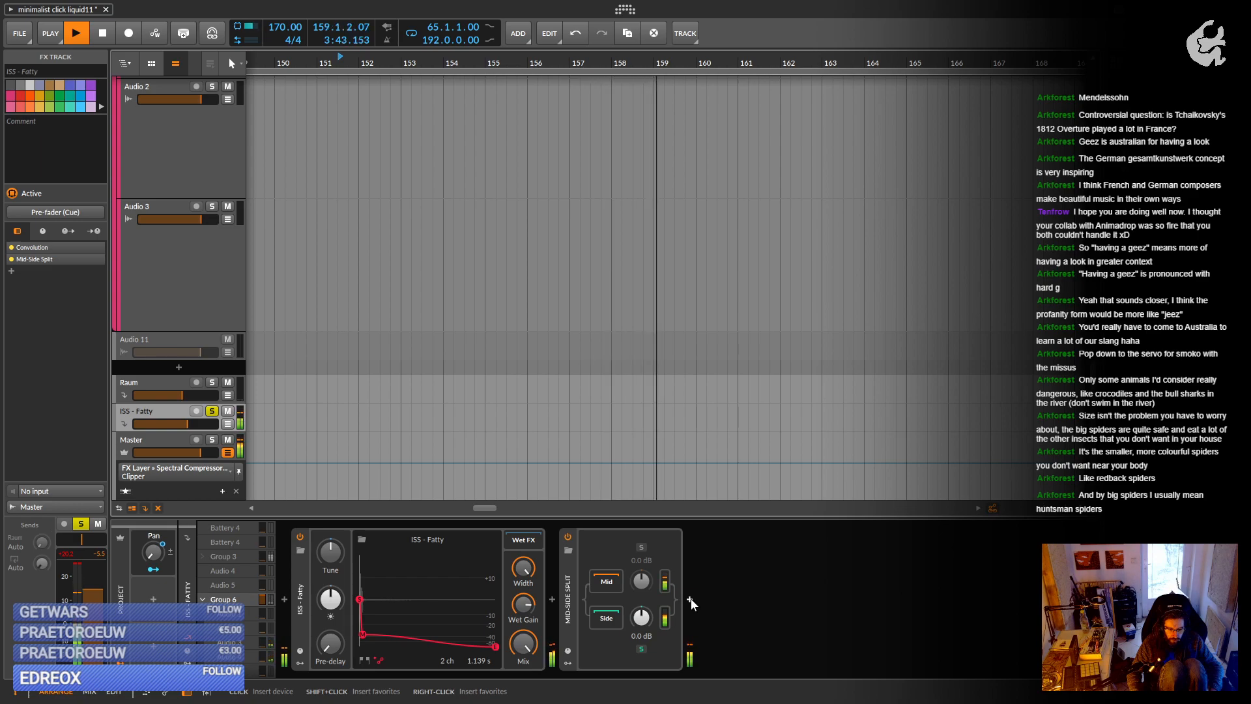
# Insert GClip between the Convolution reverb and the Mid-Side Split on the ISS - Fatty return.
pyautogui.click(553, 598)
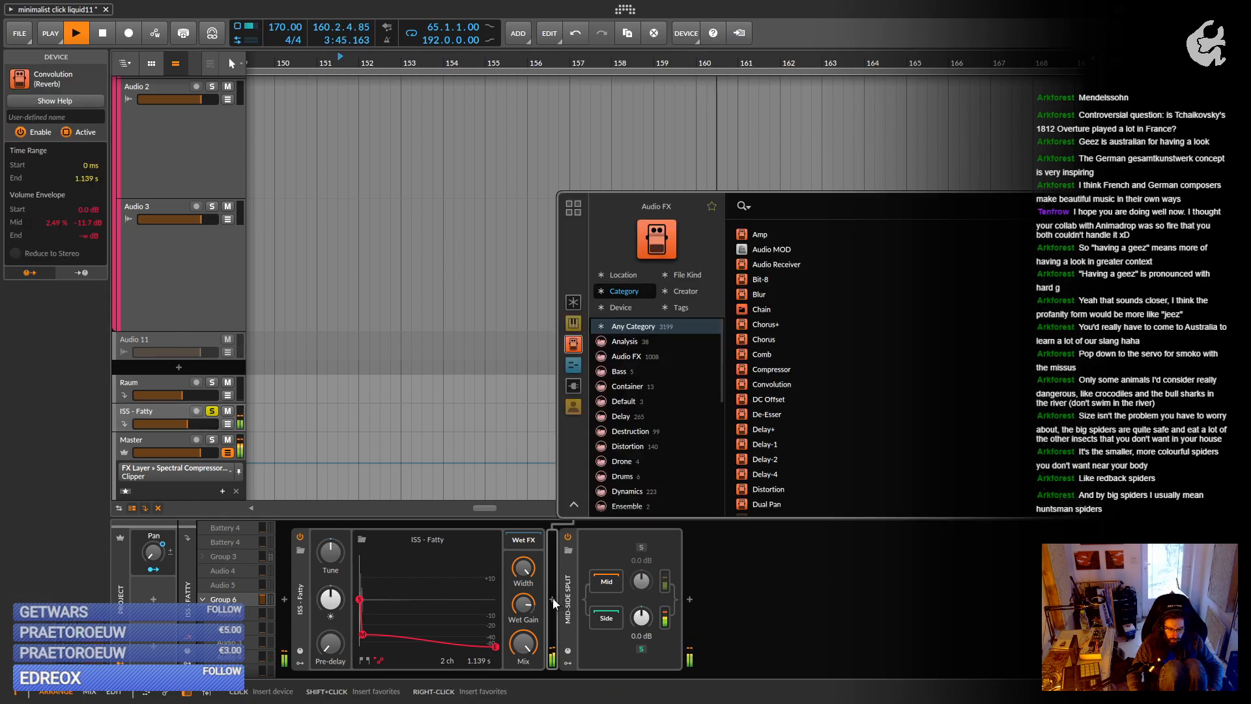
pyautogui.write('g')
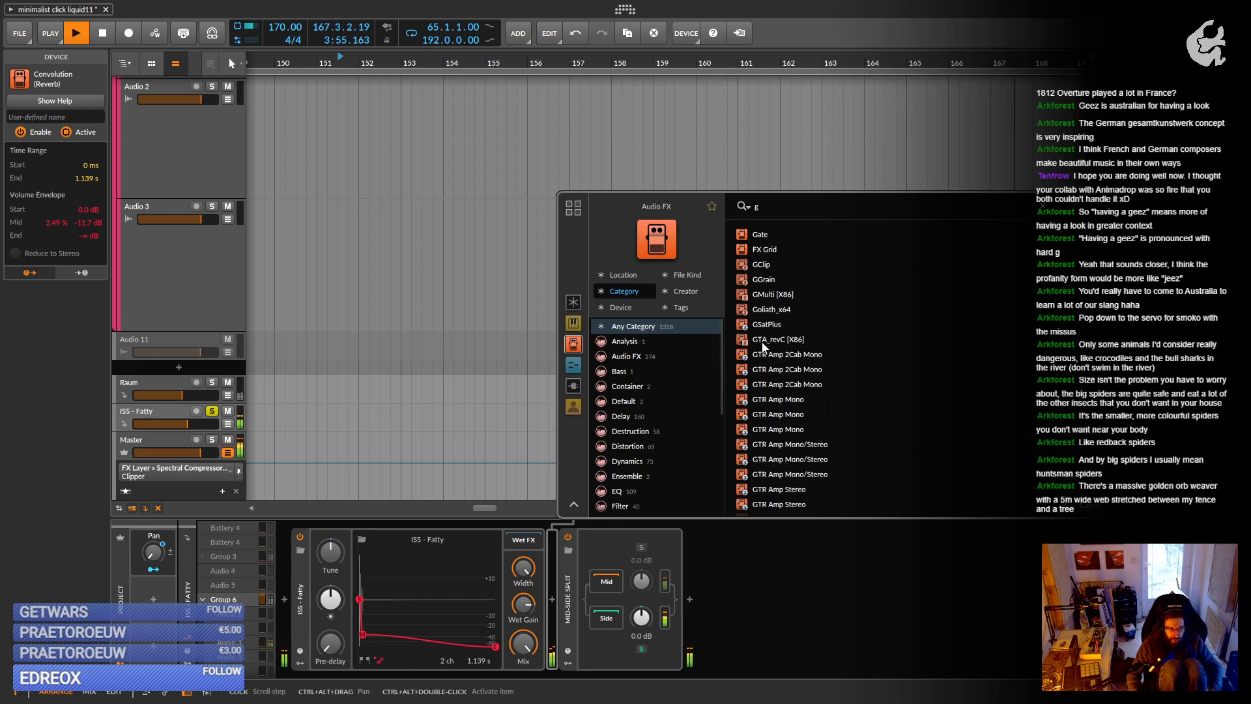
pyautogui.click(104, 37)
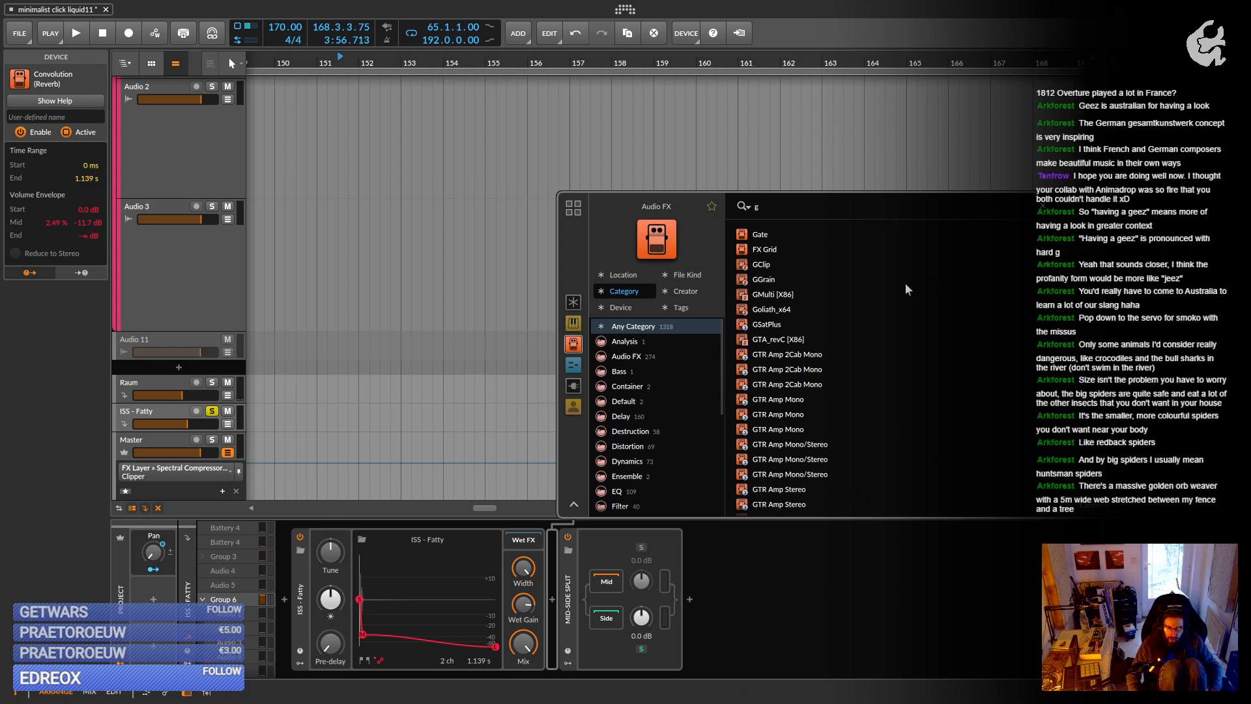
pyautogui.doubleClick(769, 262)
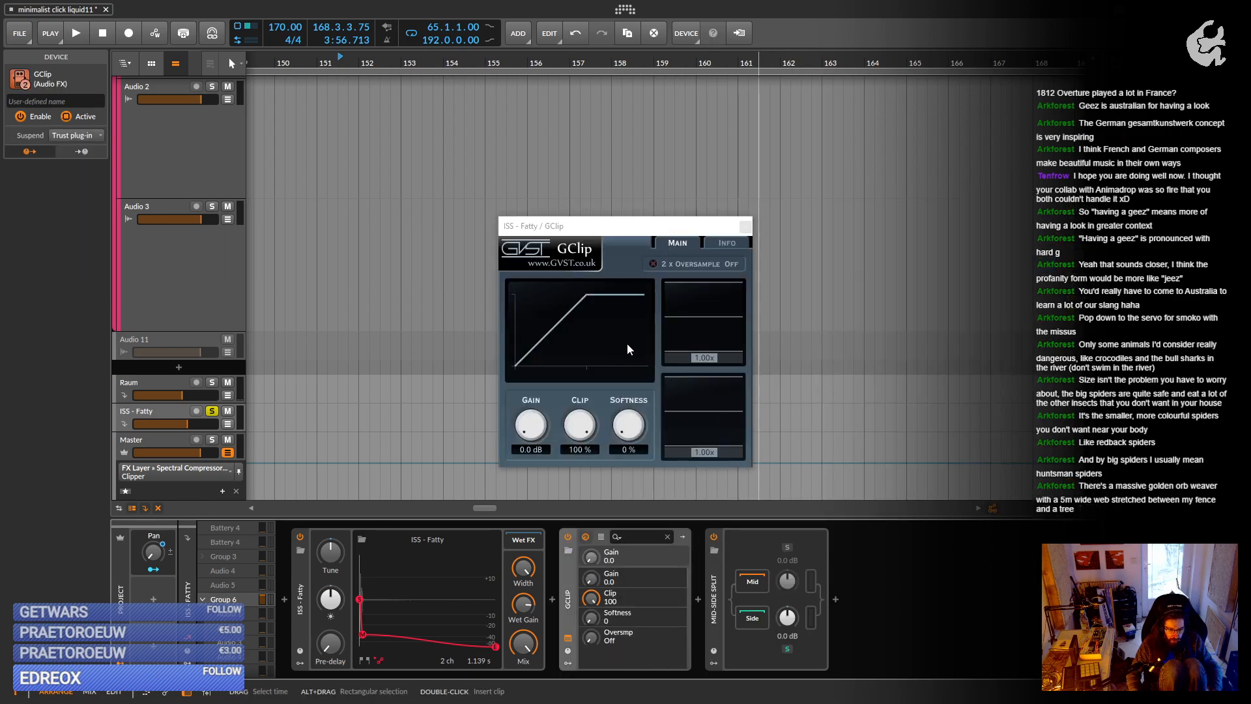
# Set GClip's Clip to 57 % and Softness to 60 %, unsolo the ISS - Fatty return, and close the plug-in window.
pyautogui.press('space')
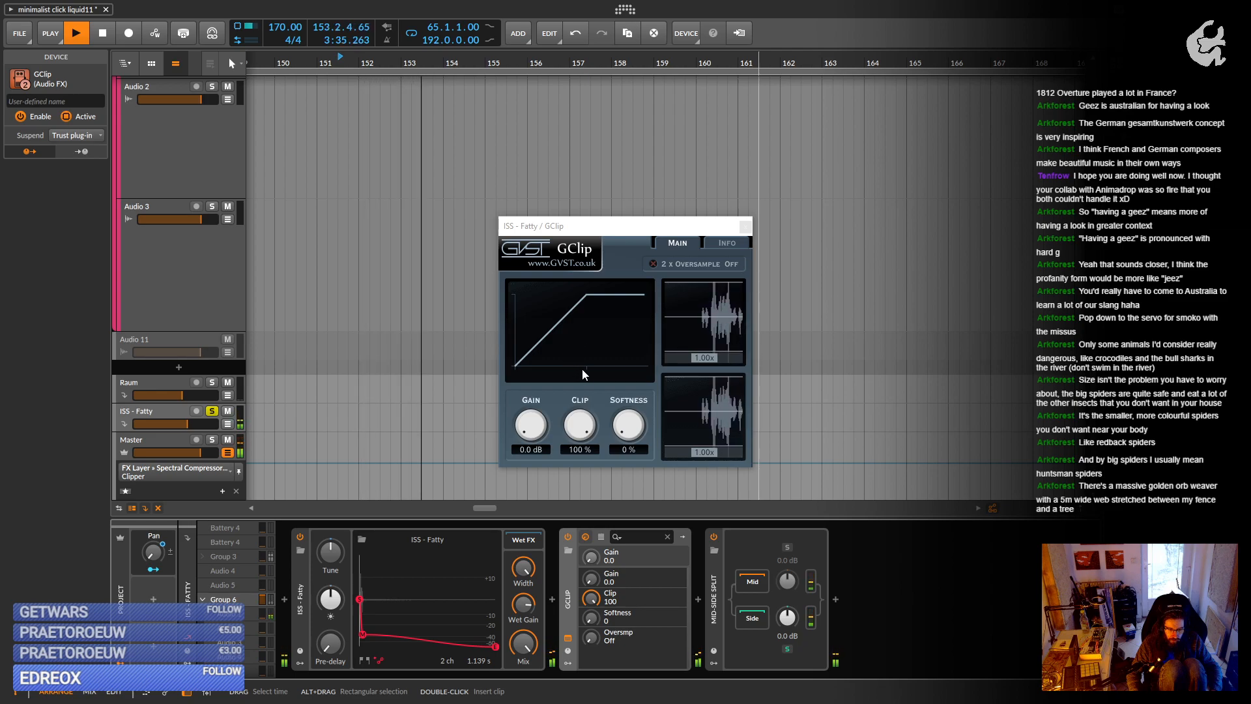
pyautogui.press('space')
pyautogui.moveTo(580, 427); pyautogui.dragTo(577, 449)
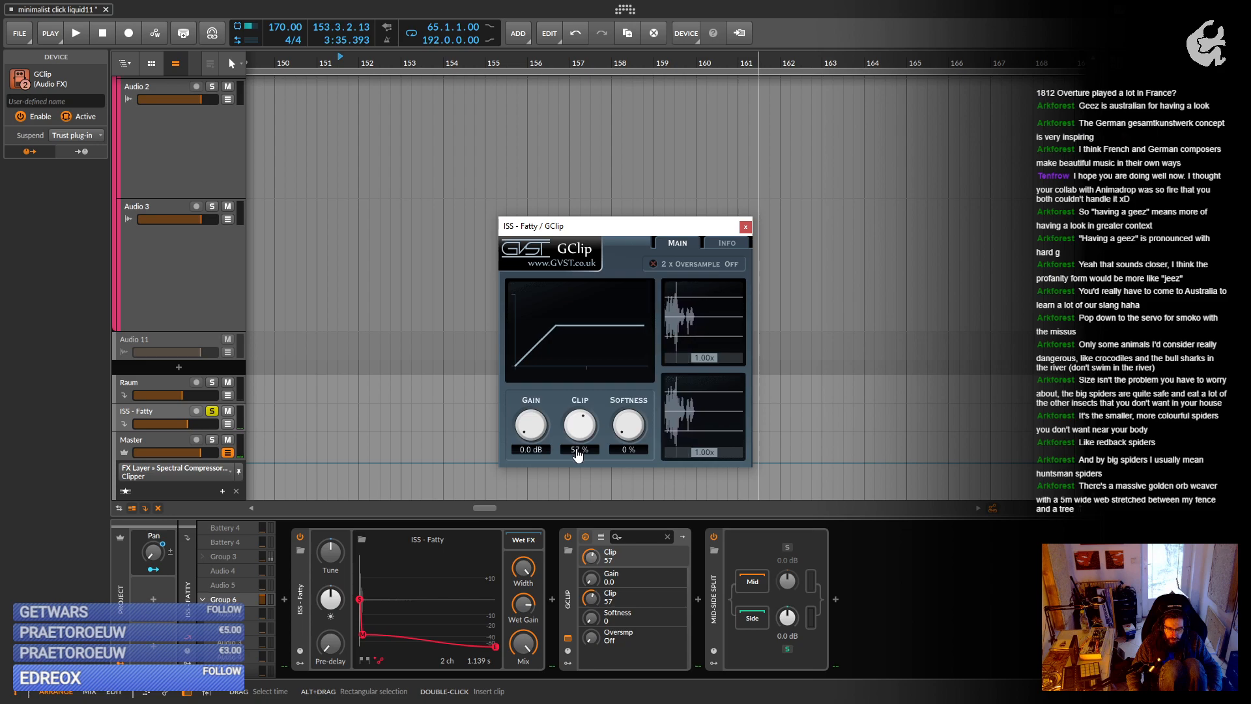
pyautogui.press('space')
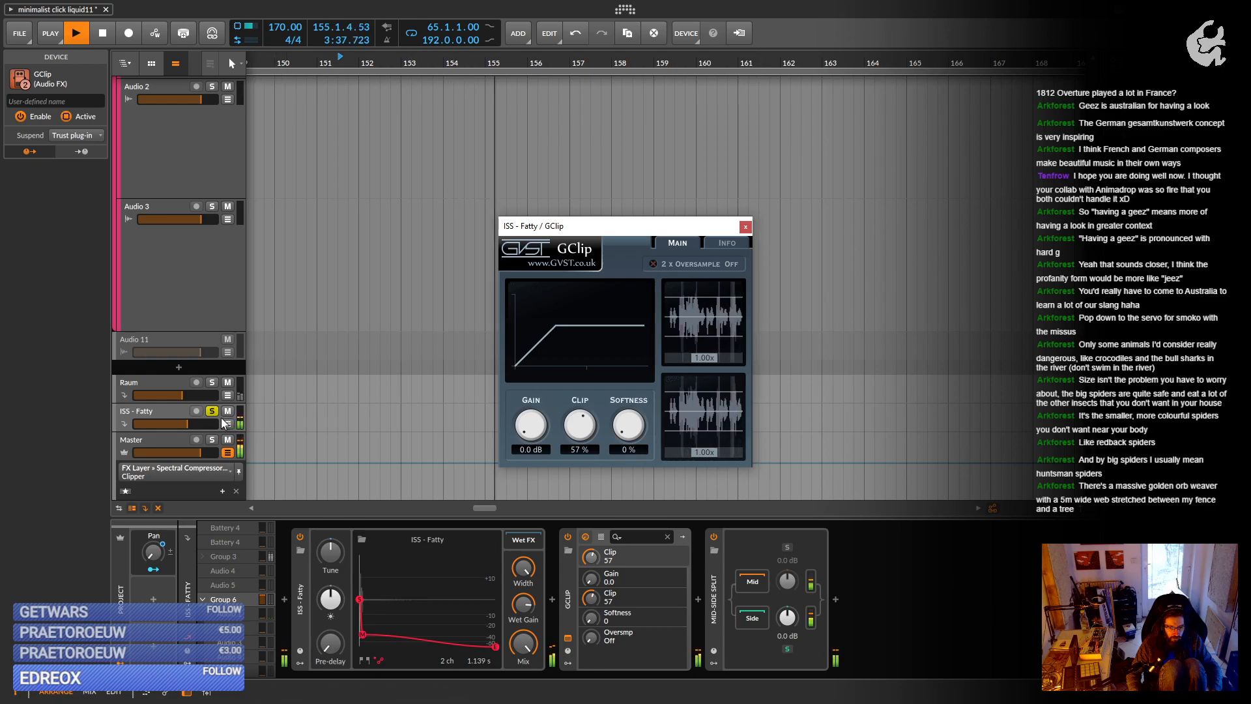
pyautogui.moveTo(629, 430); pyautogui.dragTo(631, 402)
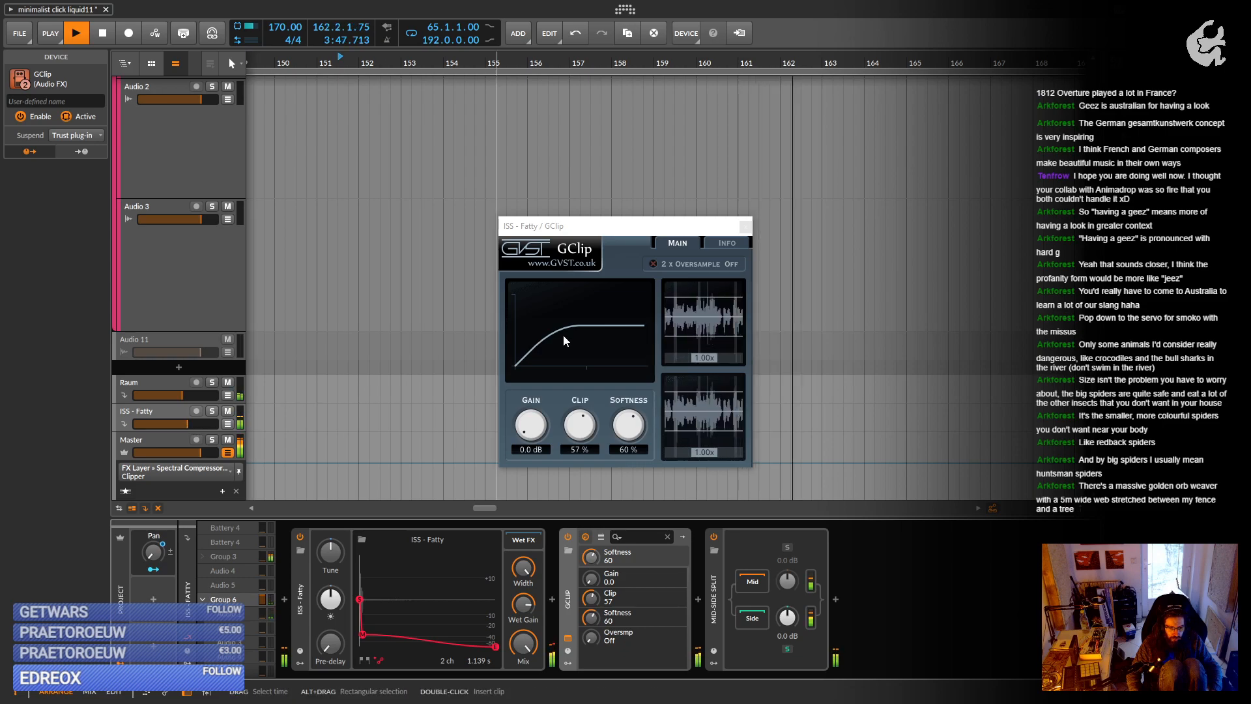
pyautogui.click(746, 228)
# Lower Group 6's volume to -12.0 dB during playback.
pyautogui.scroll(10, 359, 335)
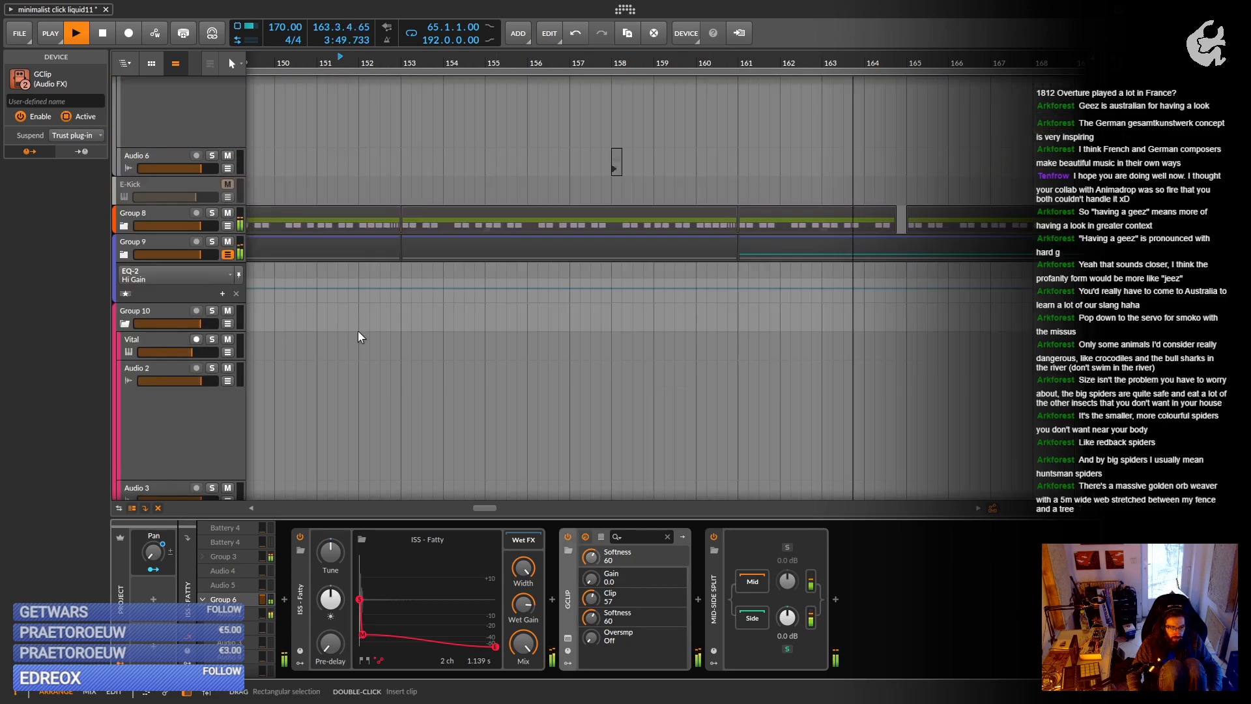
pyautogui.scroll(5, 277, 337)
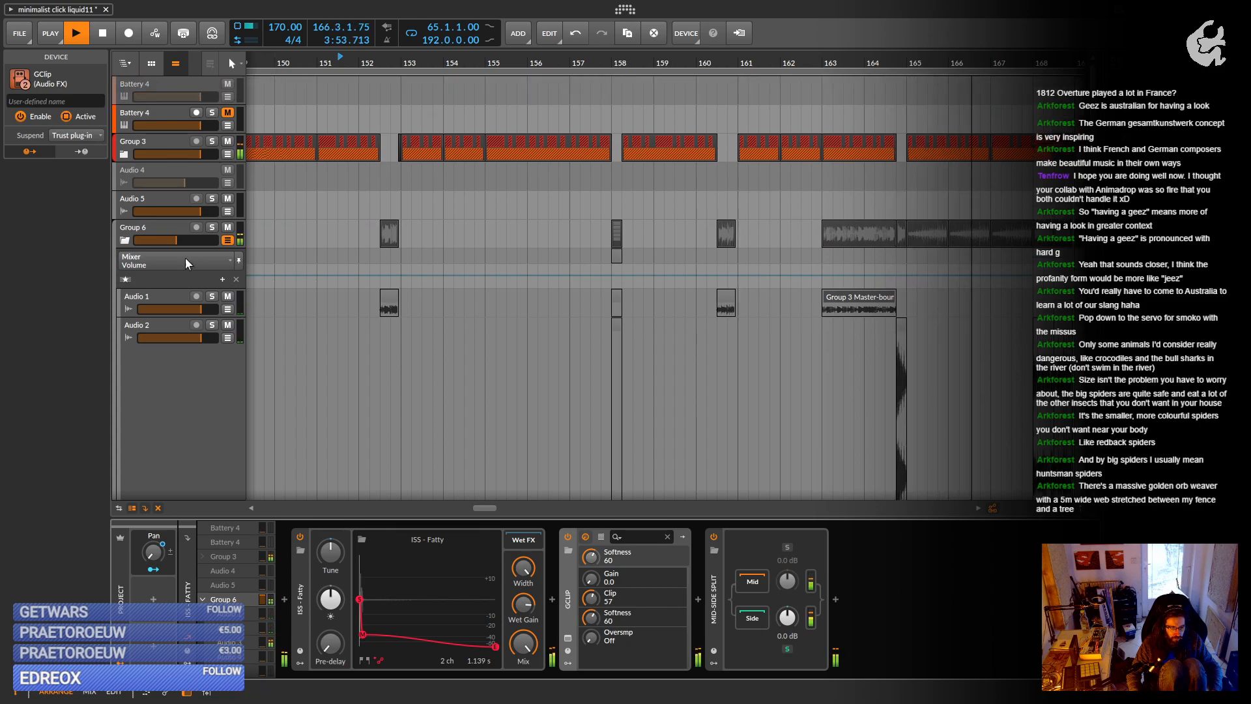
pyautogui.moveTo(174, 241); pyautogui.dragTo(173, 241)
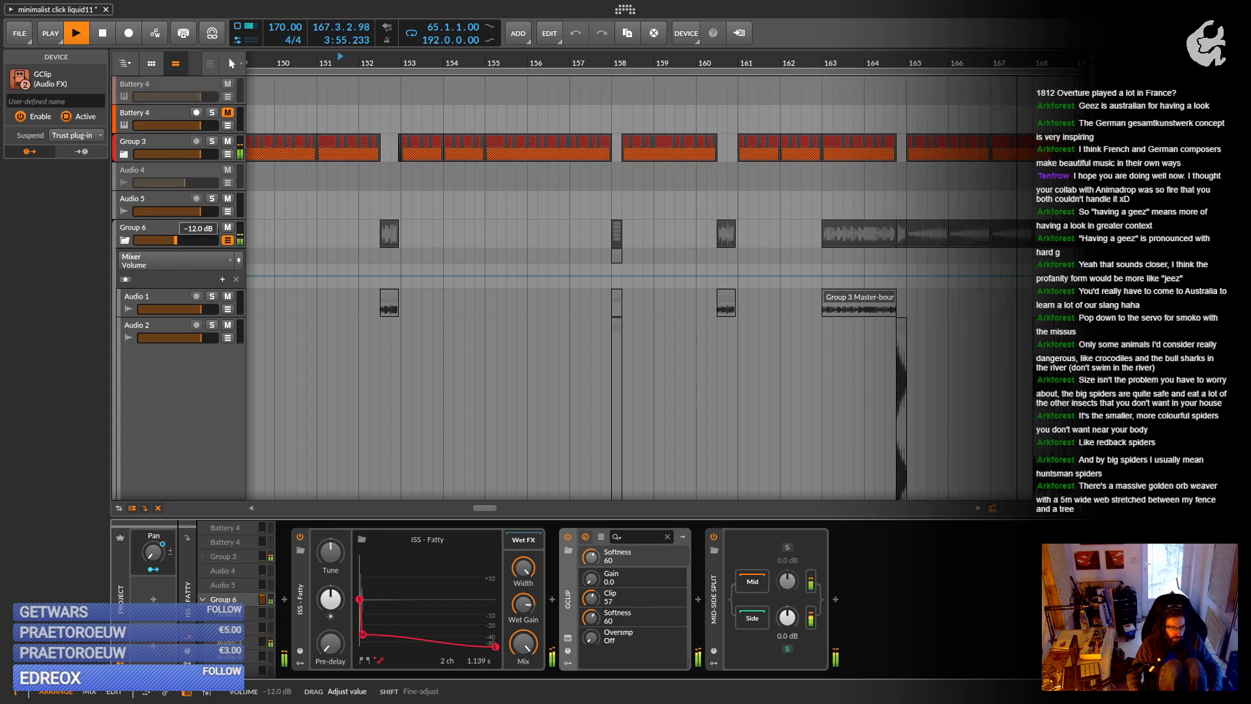
# Select Group 6 and review its fills and the tracks below it across the arrangement during playback.
pyautogui.click(150, 222)
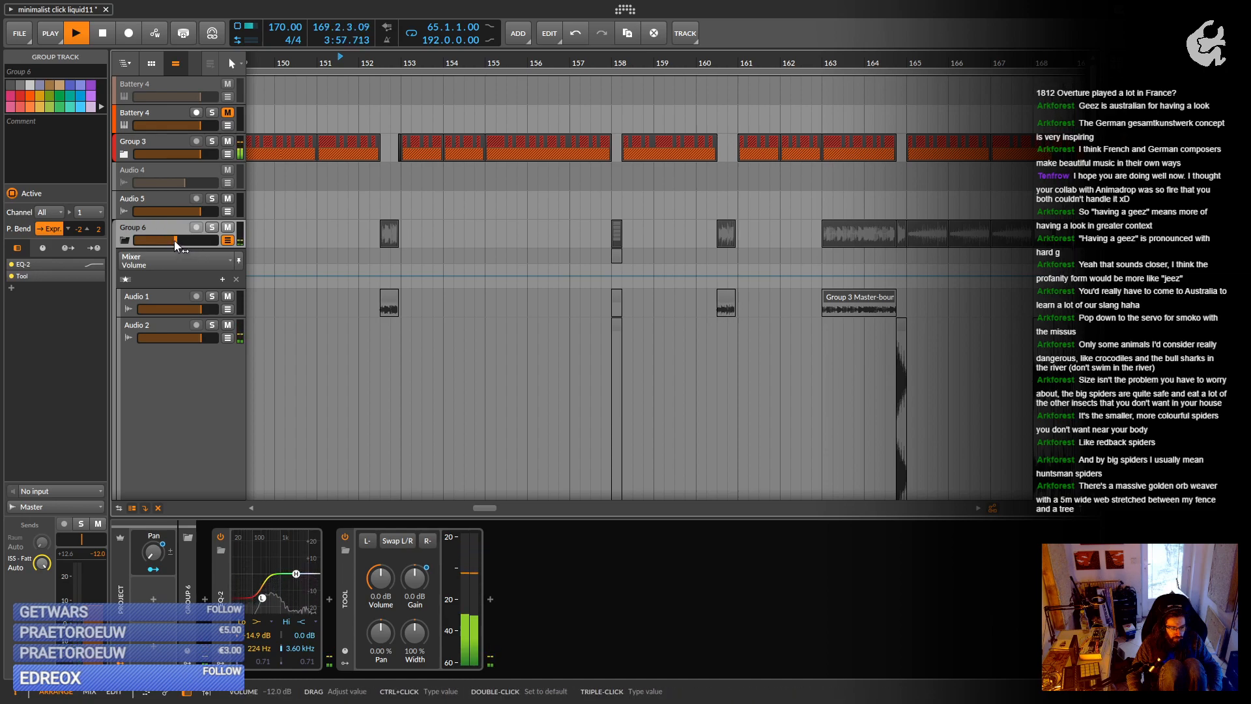
pyautogui.moveTo(686, 261); pyautogui.dragTo(499, 254)
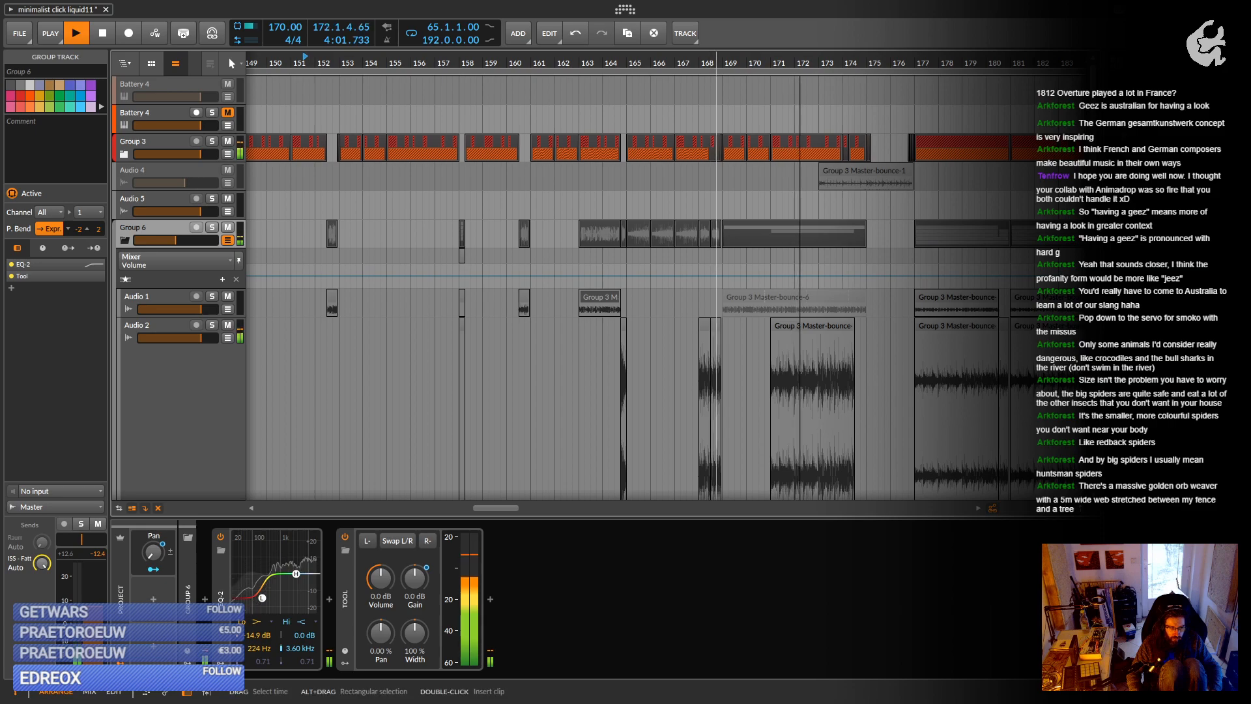
pyautogui.moveTo(713, 256); pyautogui.dragTo(564, 261)
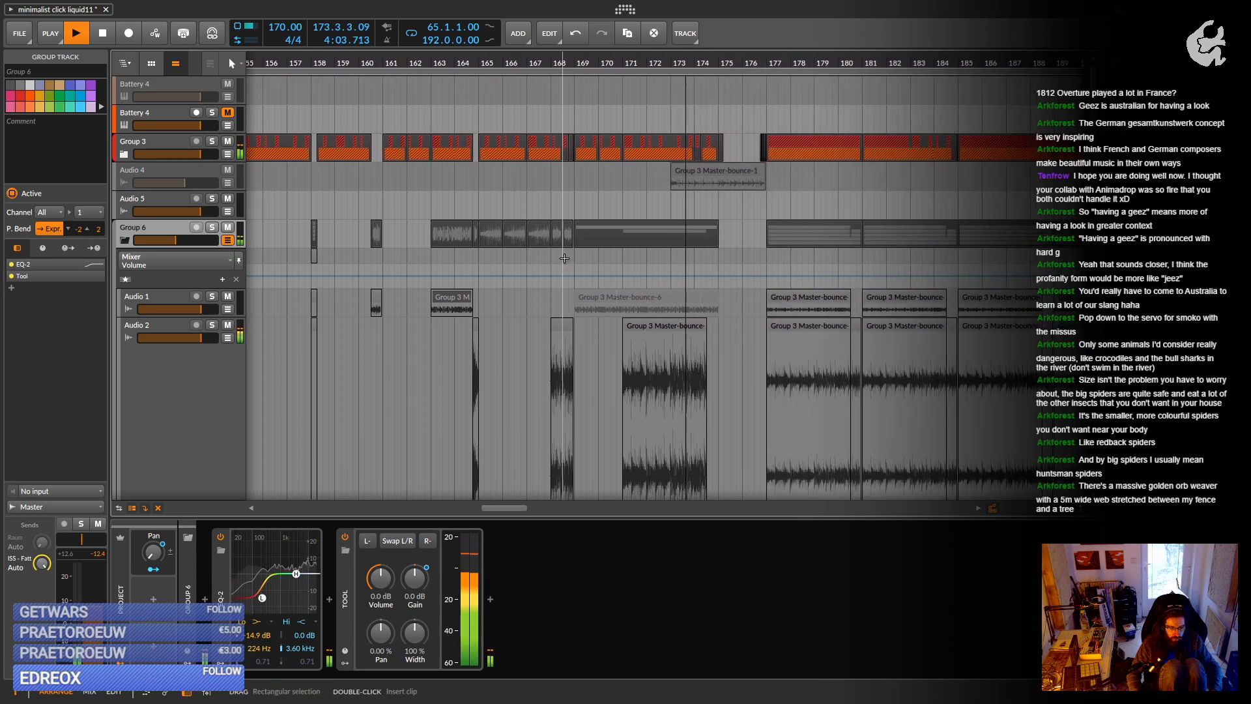
pyautogui.hscroll(5, 557, 258)
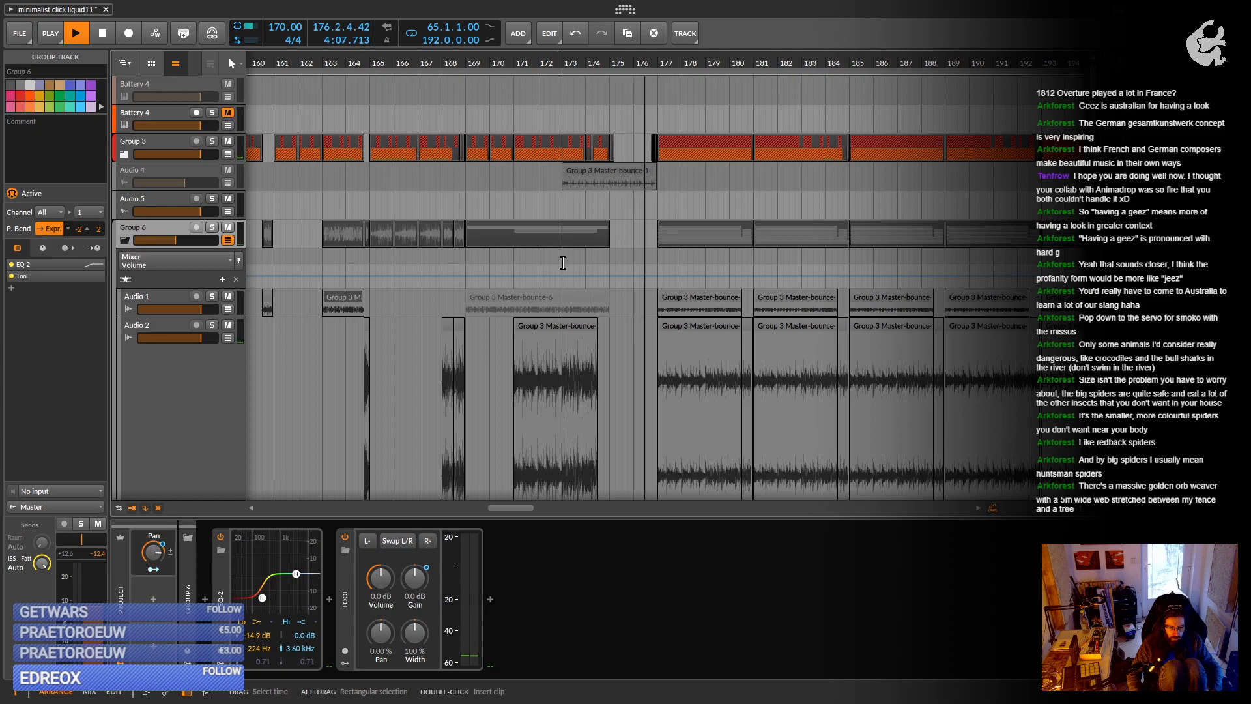
pyautogui.scroll(-6, 557, 264)
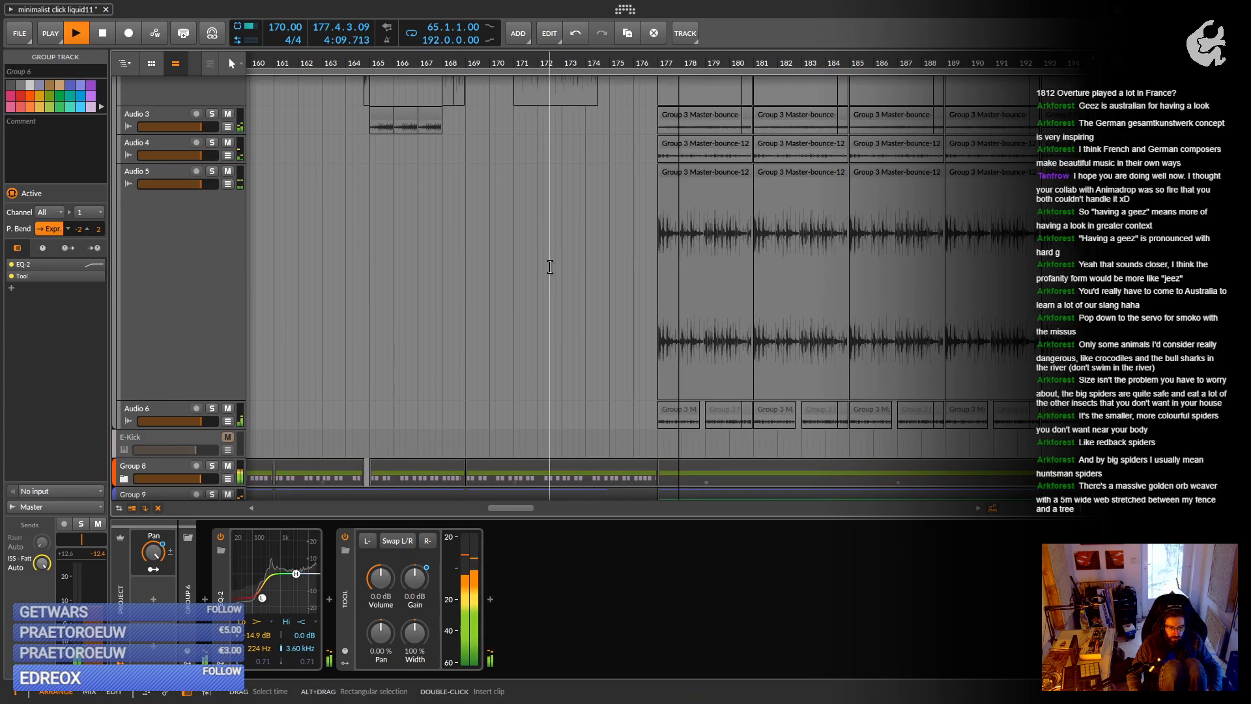
pyautogui.scroll(-4, 550, 267)
pyautogui.scroll(-3, 547, 267)
pyautogui.scroll(-1, 548, 267)
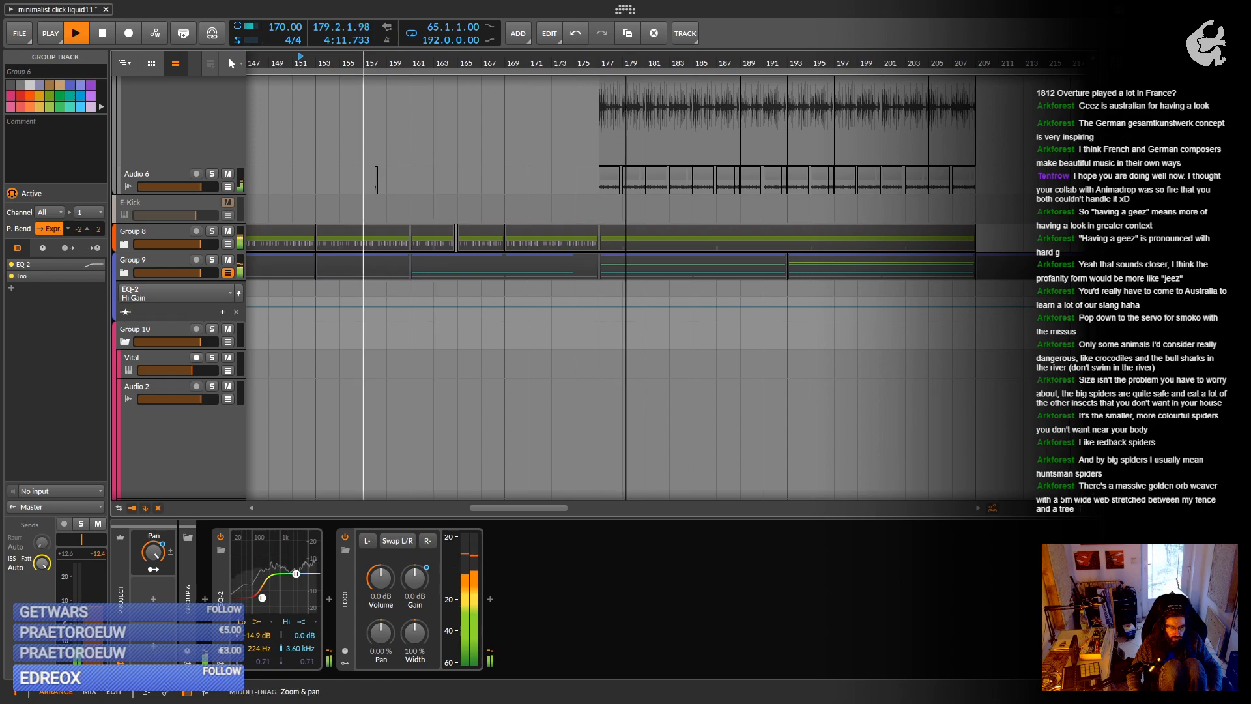
pyautogui.scroll(-3, 478, 304)
pyautogui.scroll(-4, 471, 306)
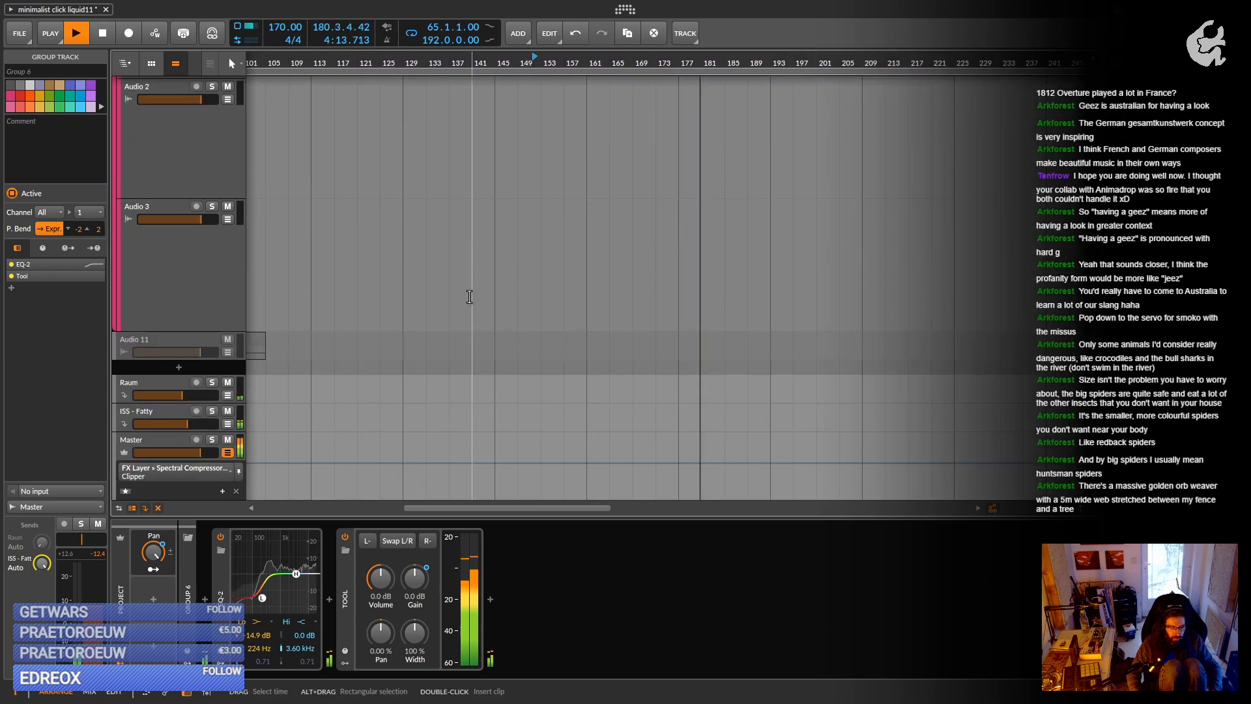
pyautogui.scroll(5, 400, 276)
pyautogui.scroll(-6, 400, 276)
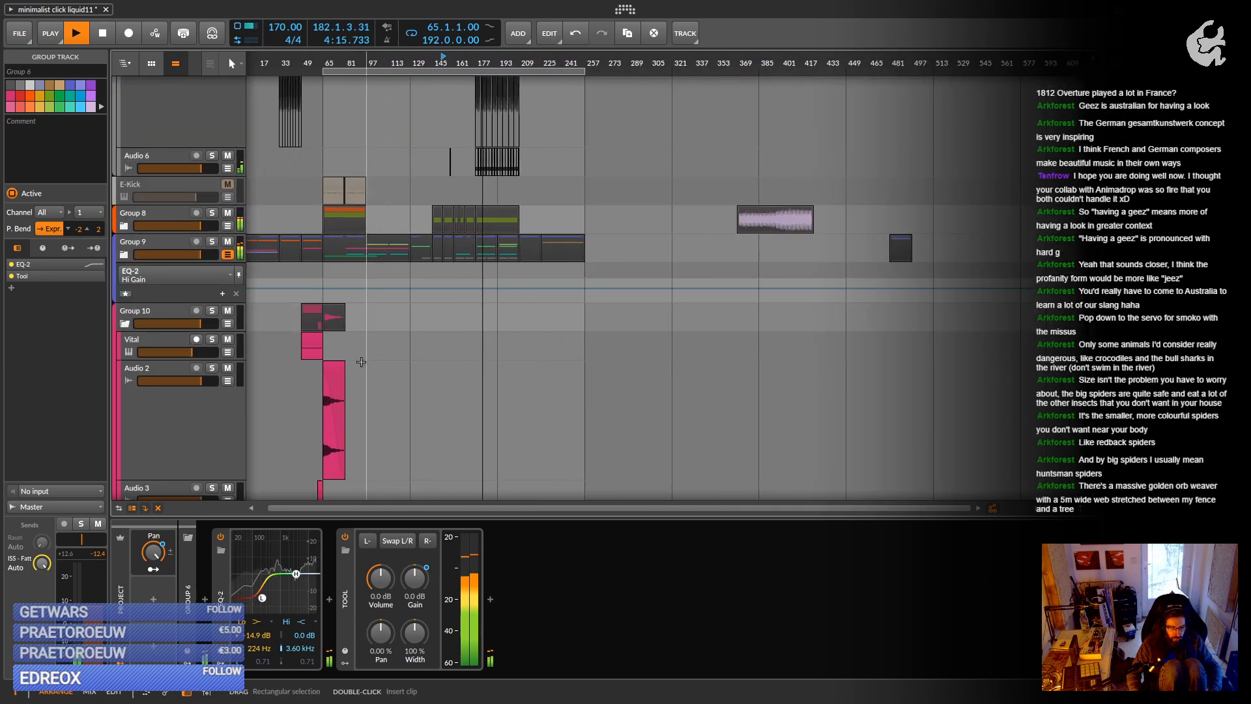
pyautogui.scroll(-1, 343, 424)
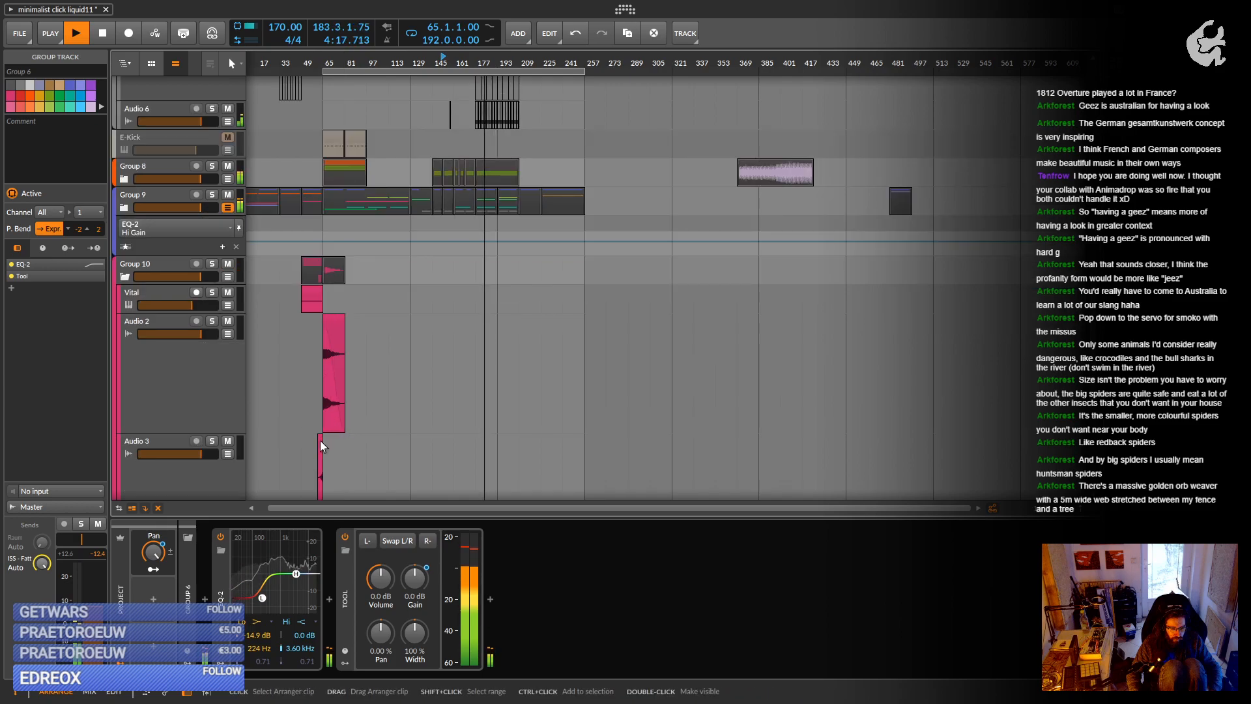
# Copy the two audio clips on Group 10's Audio 2 and Audio 3 tracks so the pair starts at bar 173.
pyautogui.click(319, 439)
pyautogui.keyDown('ctrl'); pyautogui.click(334, 323); pyautogui.keyUp('ctrl')
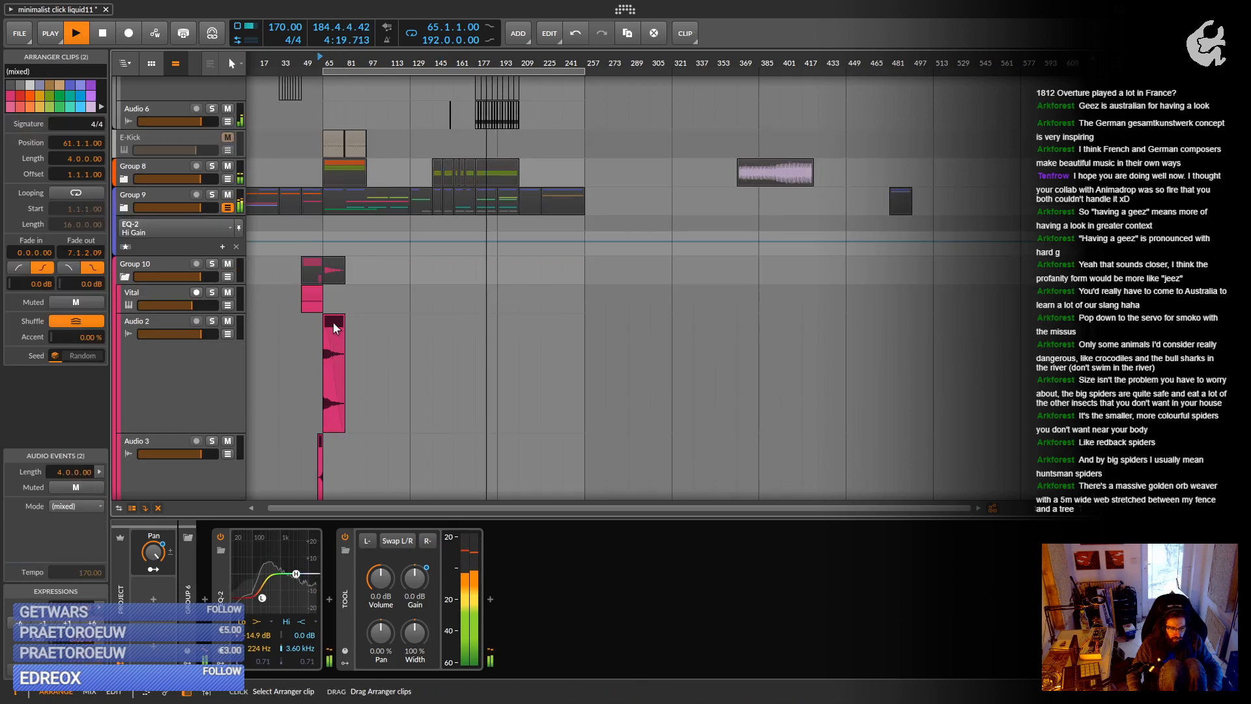
pyautogui.moveTo(334, 323); pyautogui.dragTo(482, 315)
pyautogui.press('z')
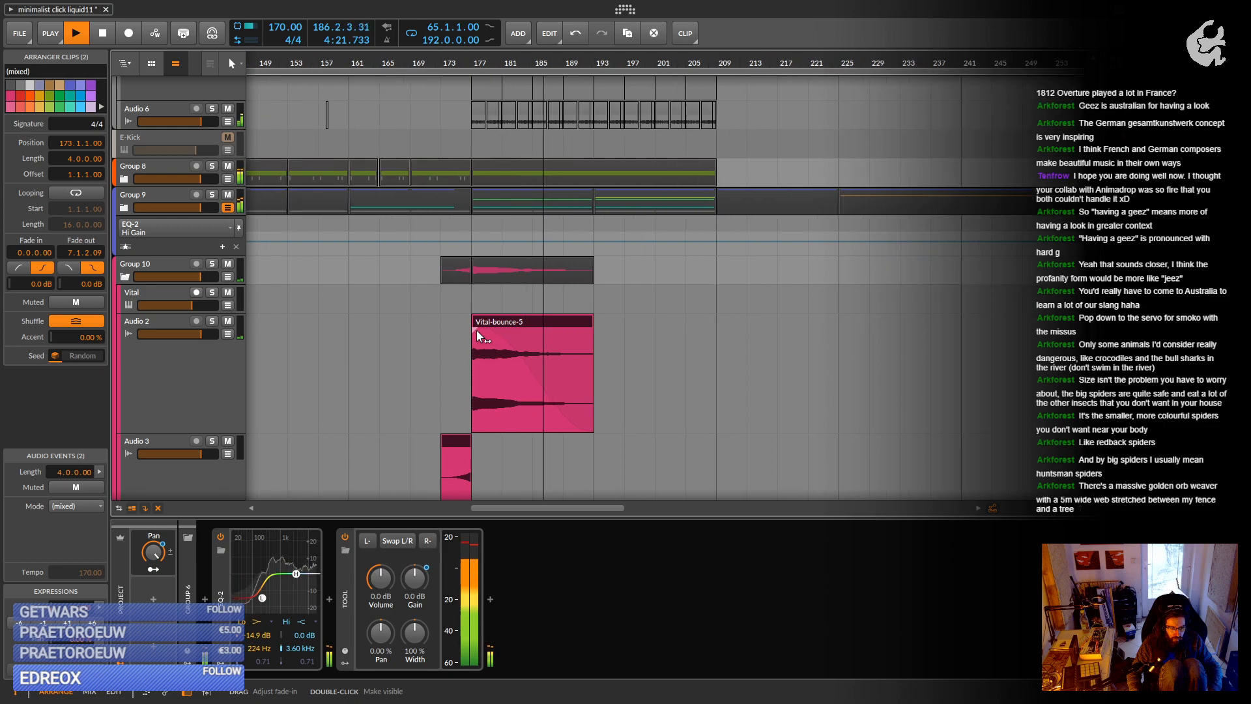
# Replay the lead-in to the copied Group 10 clips and set their fade-in to 0.2.0.17.
pyautogui.press('space')
pyautogui.click(411, 66)
pyautogui.press('space')
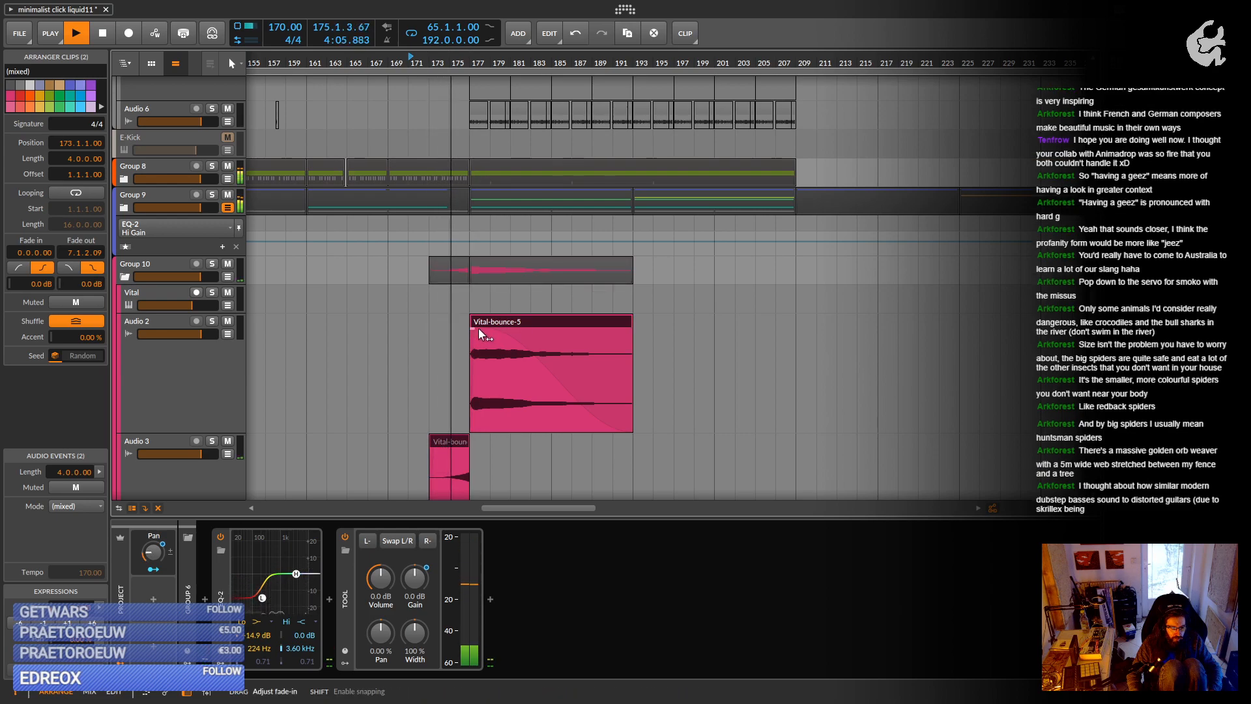
pyautogui.moveTo(474, 329); pyautogui.dragTo(479, 329)
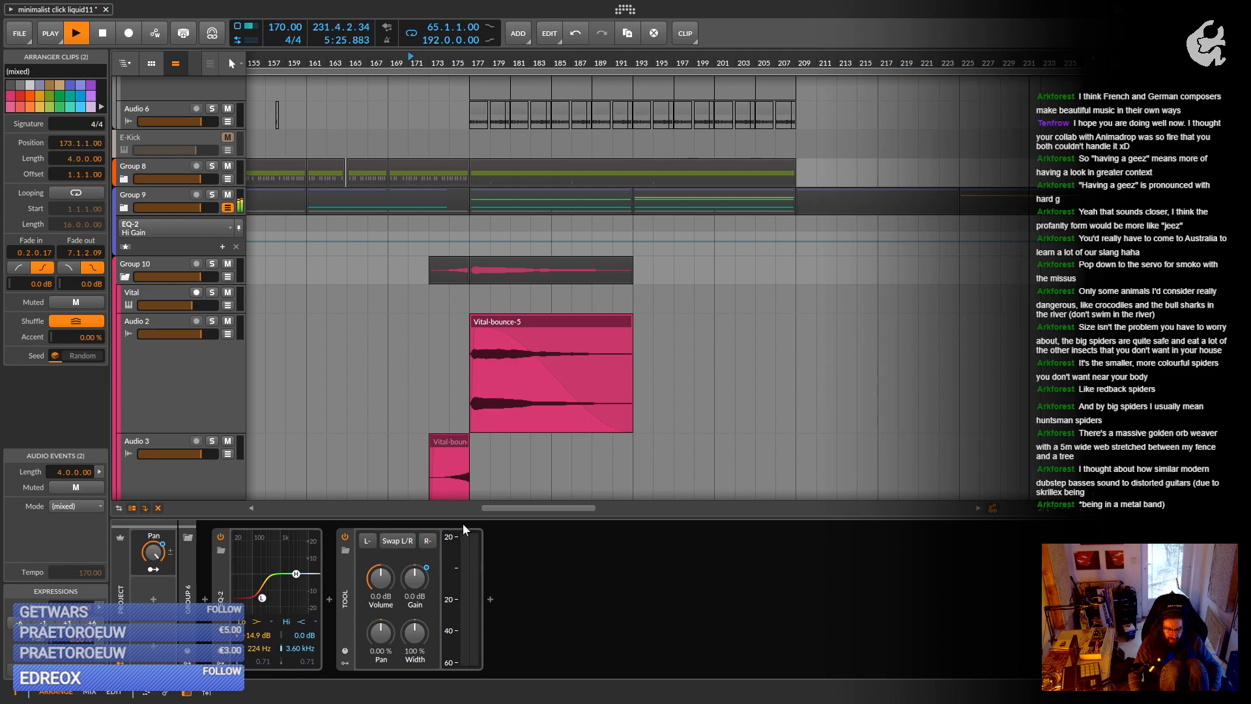
# Stop playback, collapse Group 6's tracks, and restart playback from bar 145.
pyautogui.scroll(-5, 832, 275)
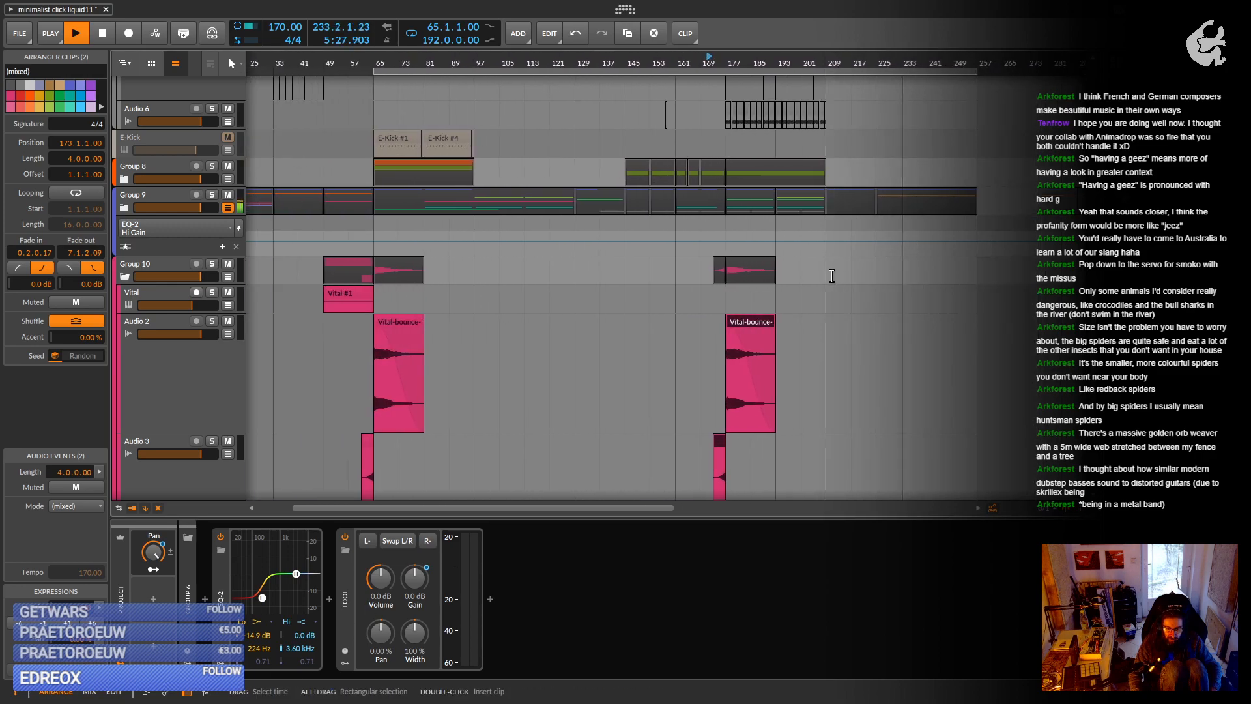
pyautogui.hscroll(-5, 706, 299)
pyautogui.press('space')
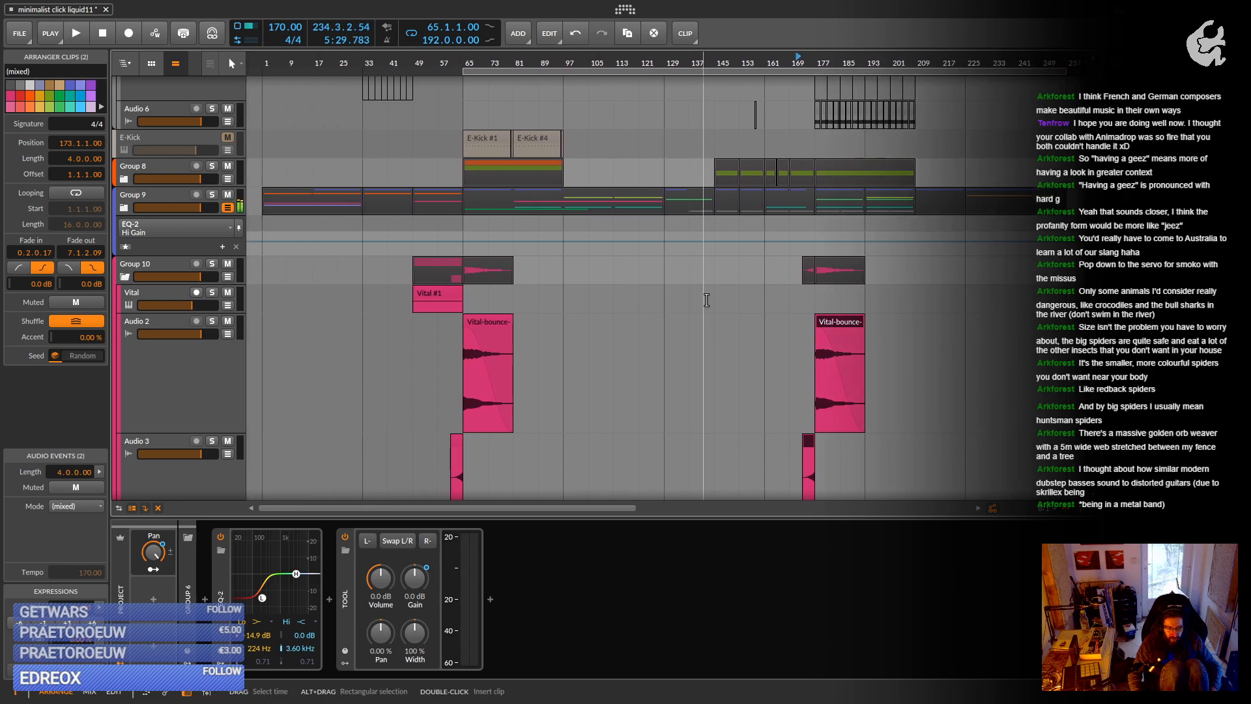
pyautogui.scroll(10, 706, 300)
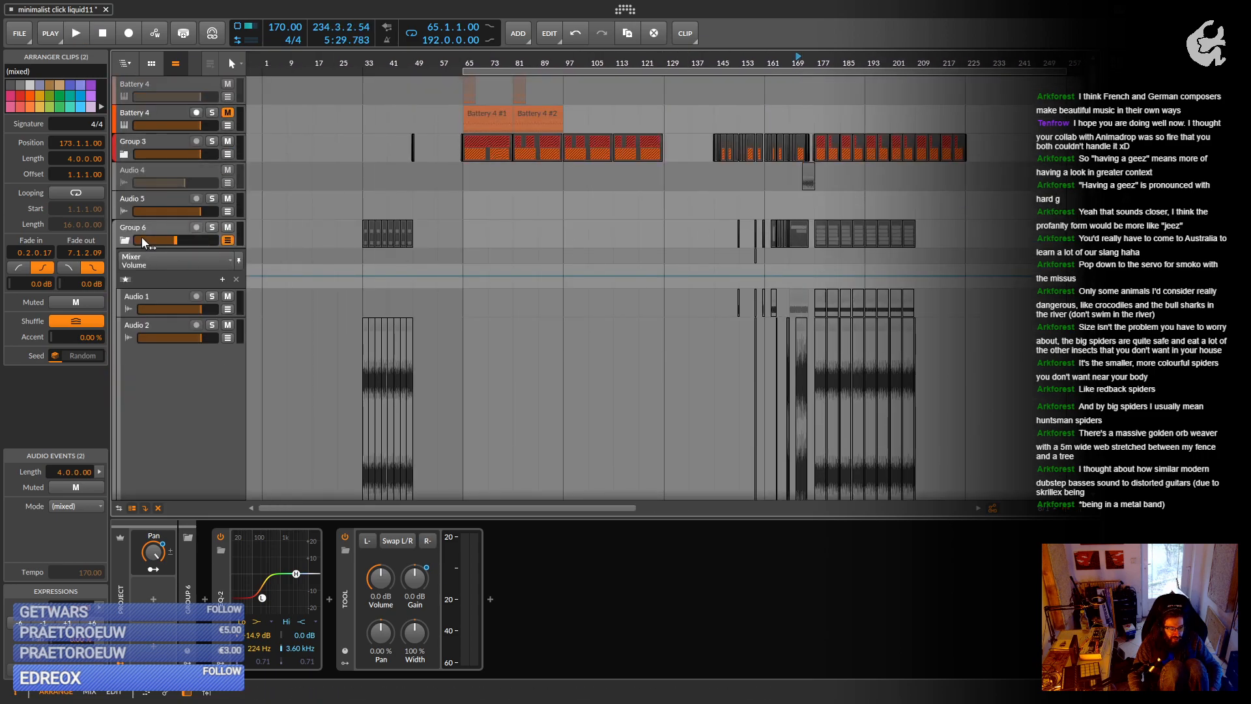
pyautogui.click(124, 240)
pyautogui.scroll(4, 780, 256)
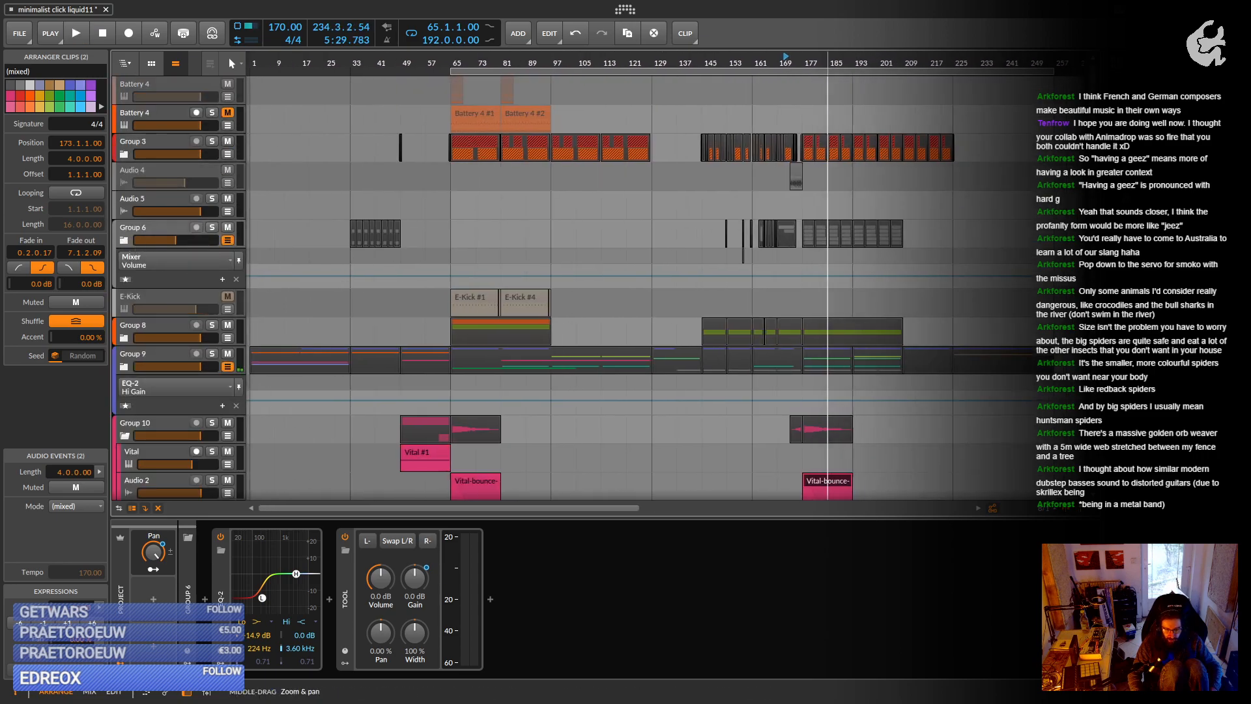
pyautogui.hscroll(3, 719, 294)
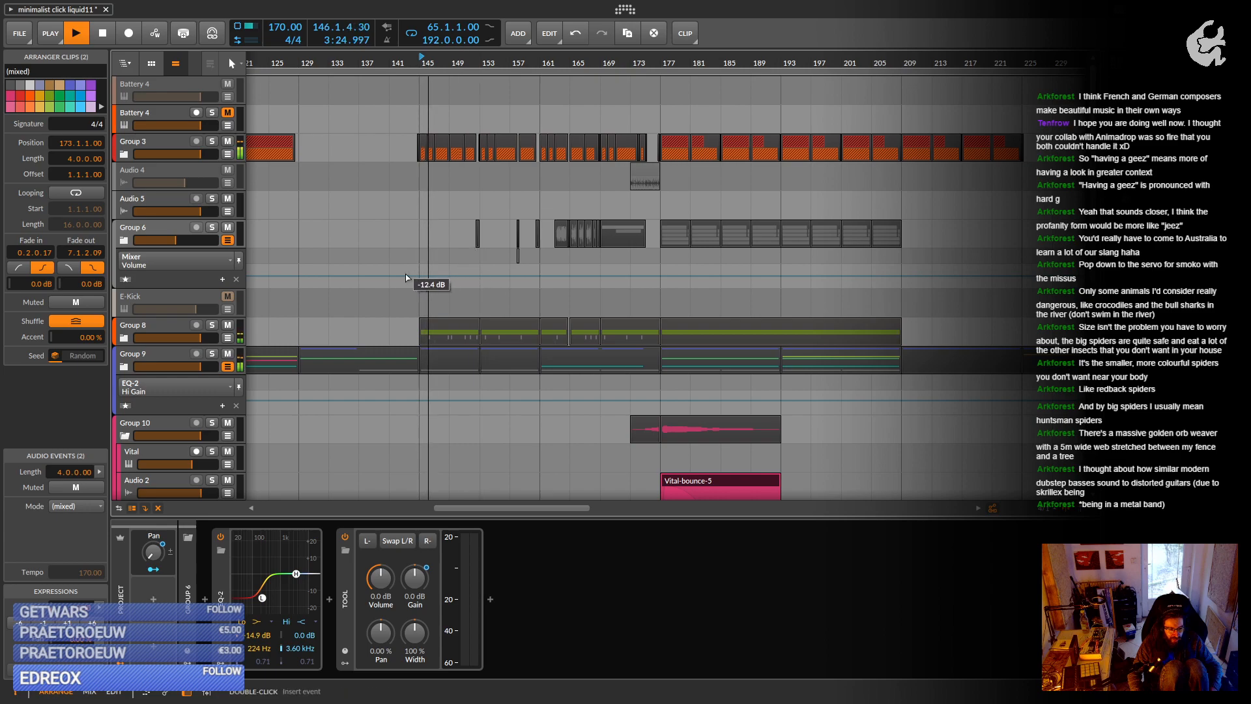
# Expand Group 8 and insert a Tool device after the EQ-2 on its Audio 5 track.
pyautogui.click(121, 155)
pyautogui.click(121, 155)
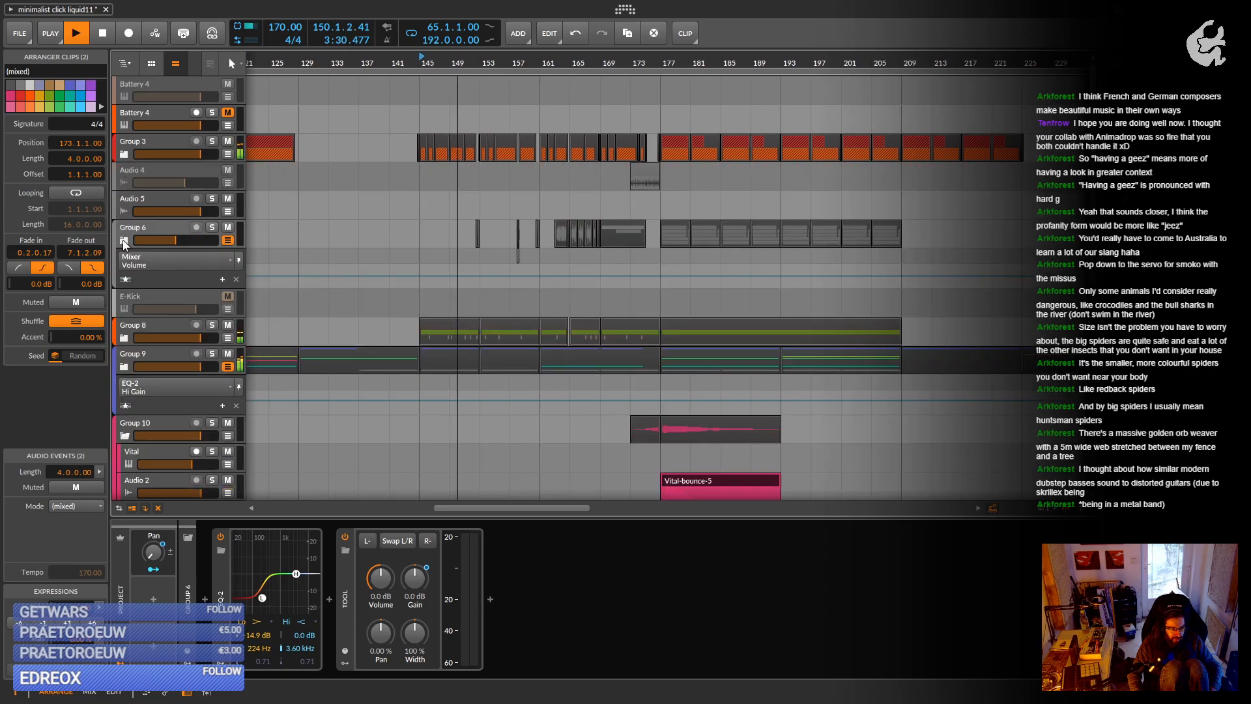
pyautogui.click(123, 337)
pyautogui.scroll(-3, 331, 293)
pyautogui.scroll(-3, 330, 296)
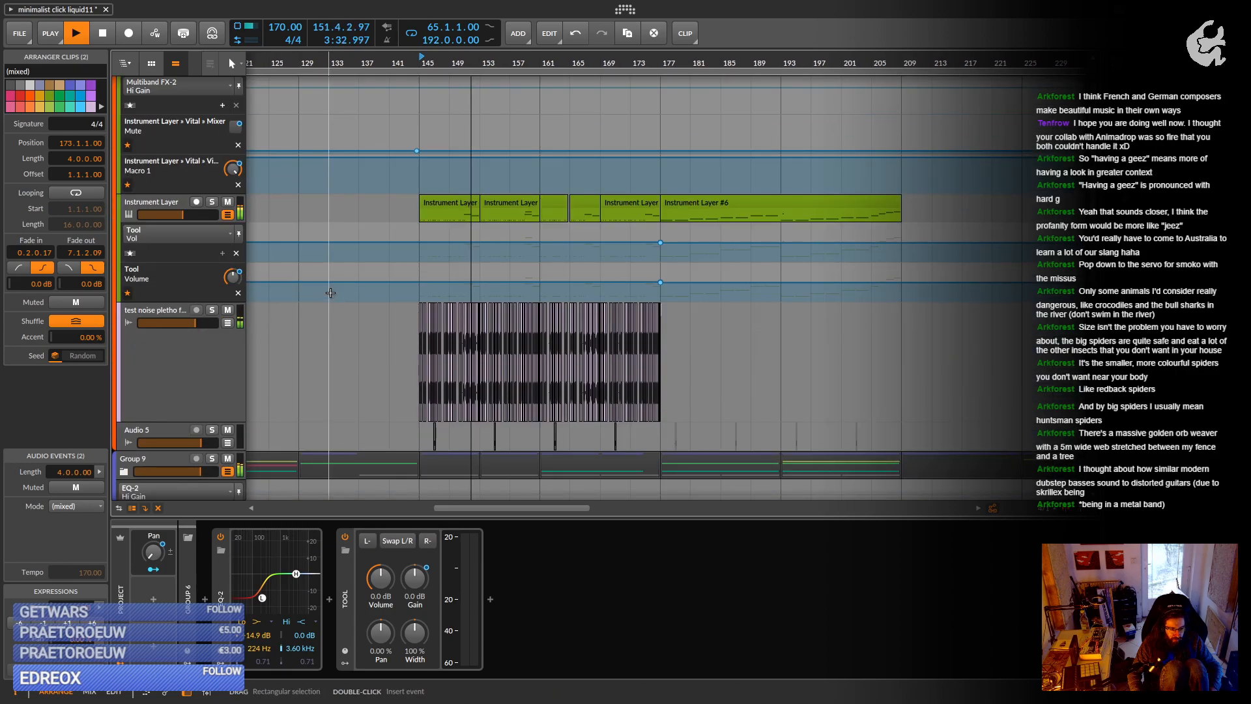
pyautogui.scroll(-3, 331, 290)
pyautogui.click(165, 288)
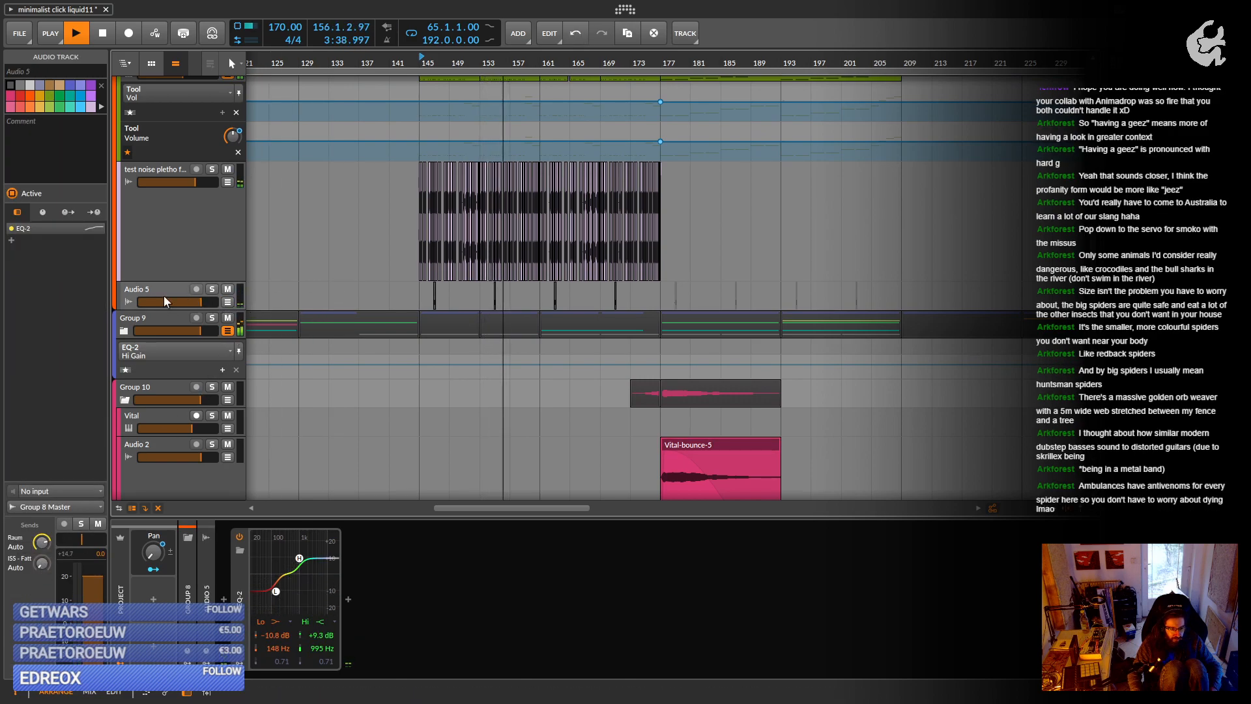
pyautogui.click(348, 598)
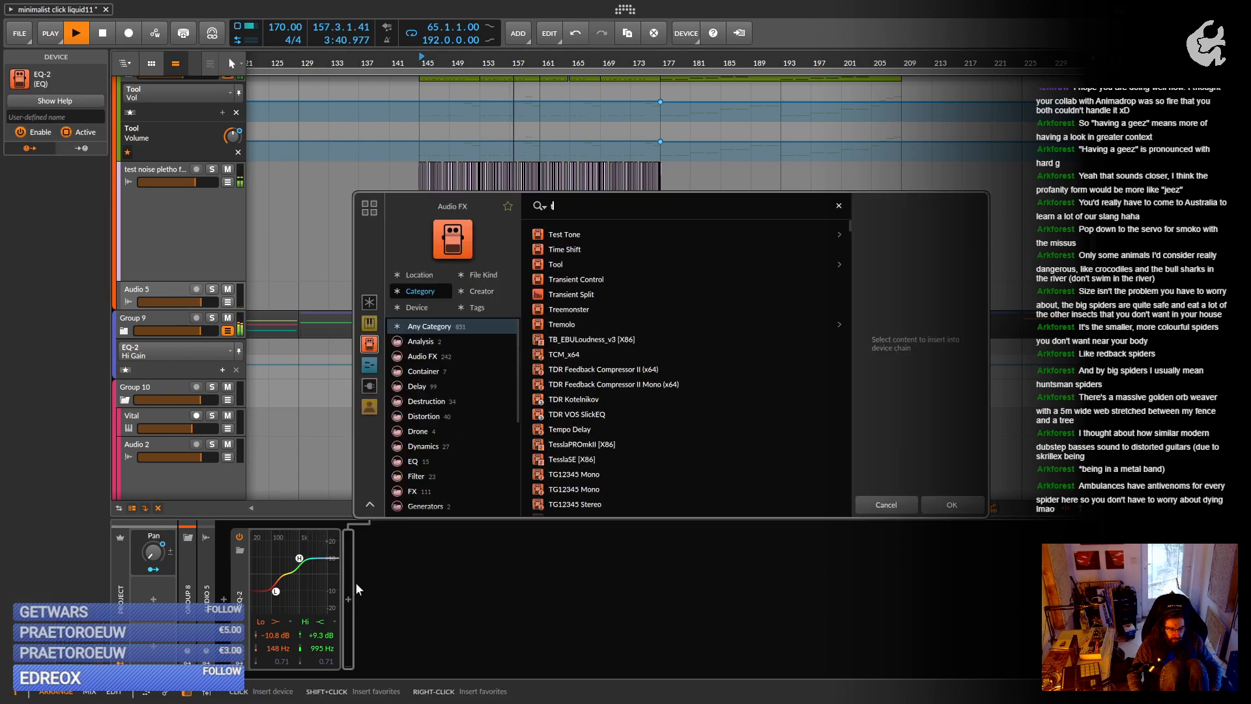
pyautogui.write('t')
pyautogui.doubleClick(611, 264)
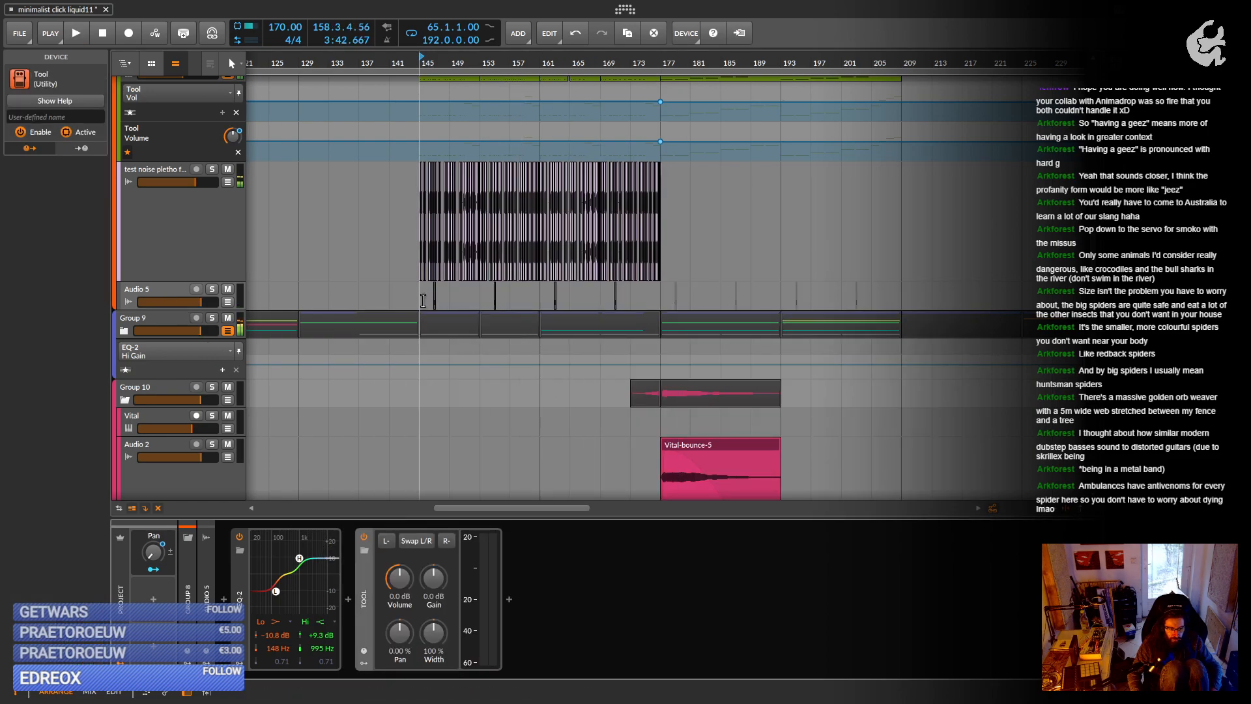
# Restart playback from bar 145 and set the Gain of Audio 5's Tool device to +3.2 dB.
pyautogui.click(427, 300)
pyautogui.press('space')
pyautogui.press('space')
pyautogui.click(169, 292)
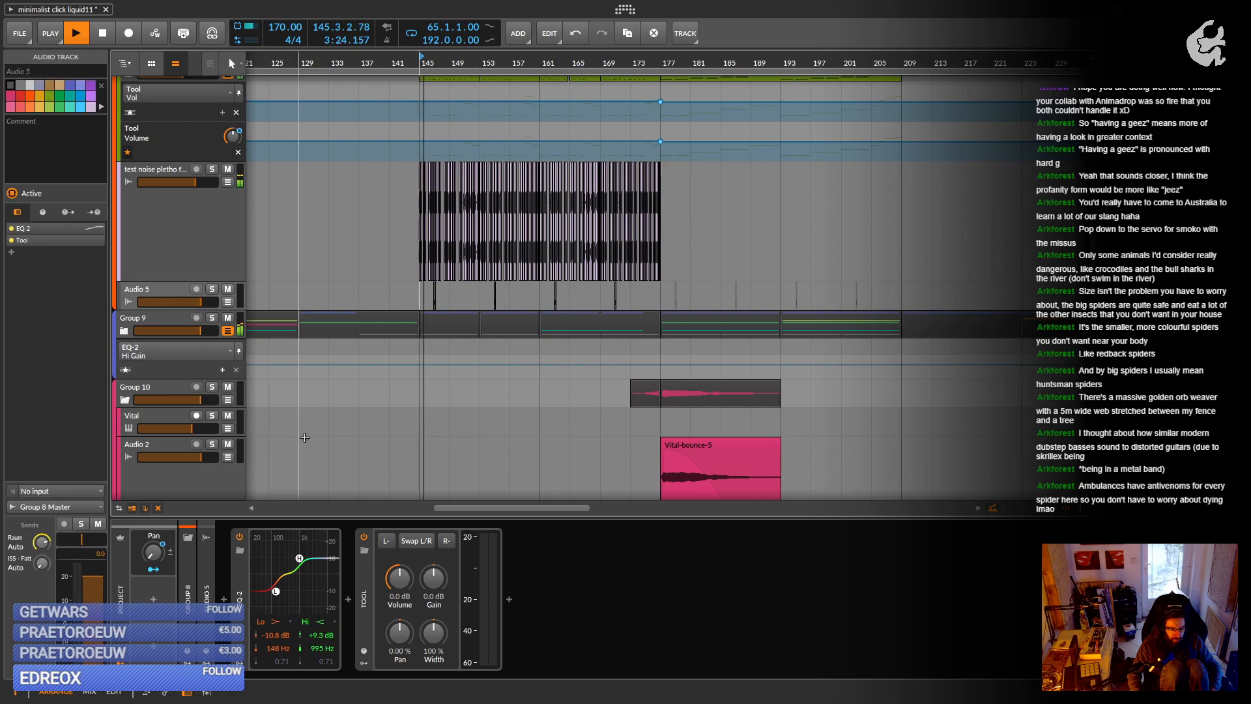
pyautogui.moveTo(428, 591); pyautogui.dragTo(428, 578)
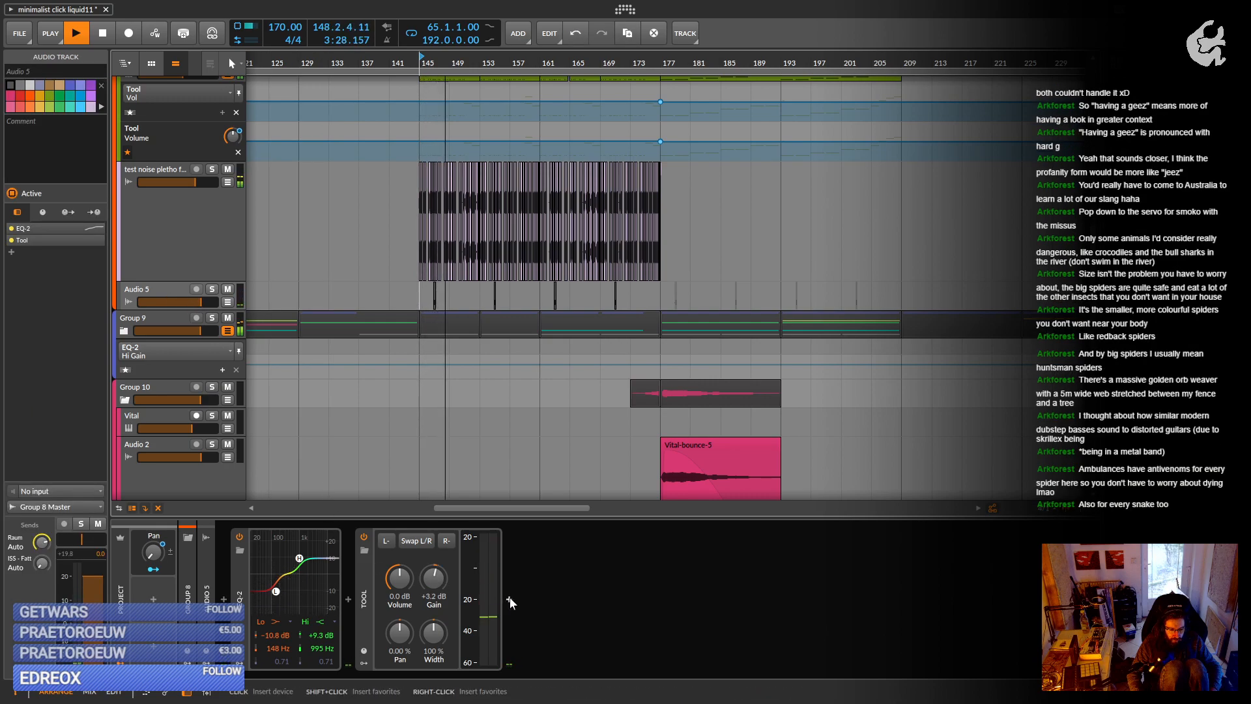
# Insert the VC 2A compressor after the Tool device on Group 8's Audio 5 track.
pyautogui.click(510, 598)
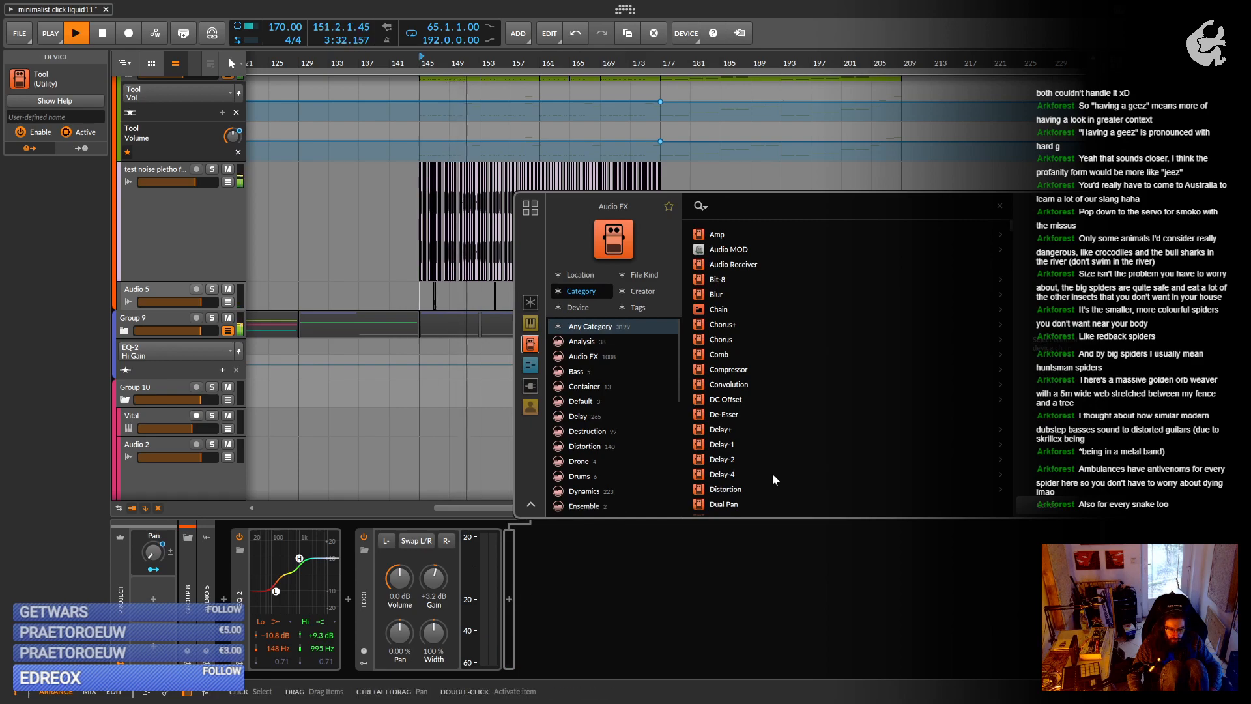
pyautogui.scroll(-3, 760, 410)
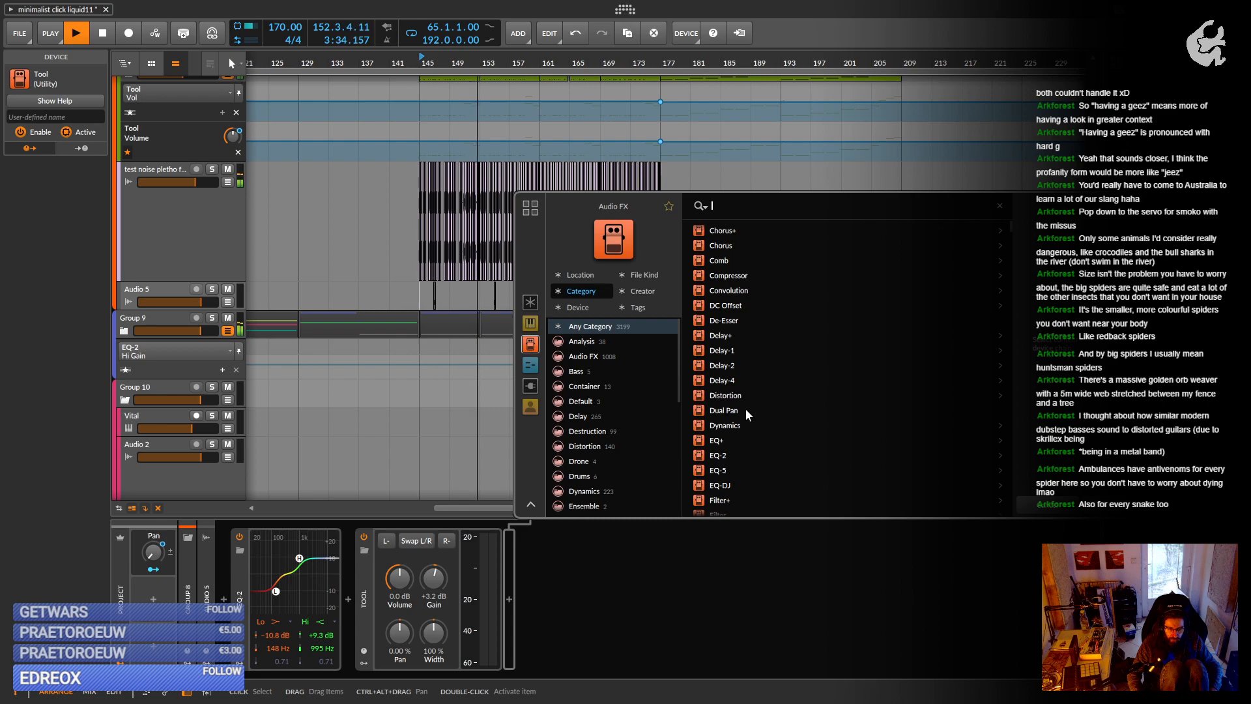
pyautogui.write('vc')
pyautogui.doubleClick(727, 233)
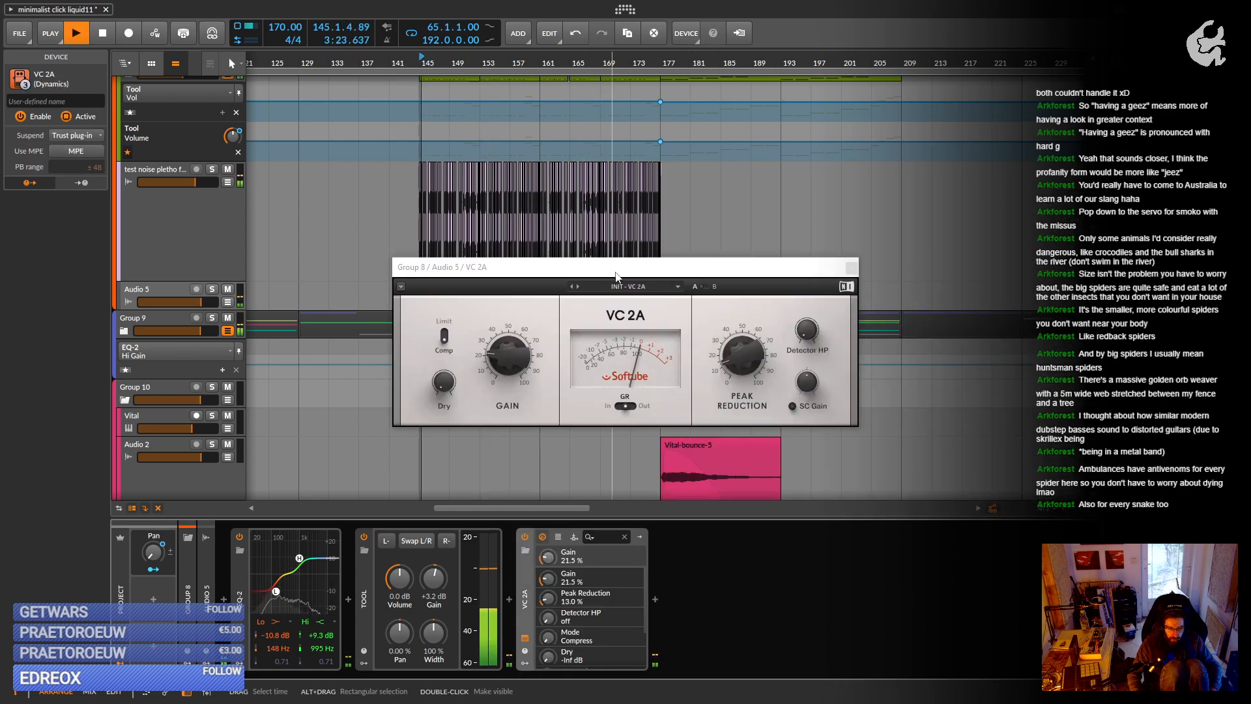
# Set VC 2A's Gain to 27.5 % and Peak Reduction to 43.0 % during playback, and close the plug-in window.
pyautogui.moveTo(619, 274); pyautogui.dragTo(801, 175)
pyautogui.moveTo(923, 257)
pyautogui.mouseDown()
pyautogui.moveTo(923, 225)
pyautogui.moveTo(923, 258)
pyautogui.mouseUp()
pyautogui.press('space')
pyautogui.press('space')
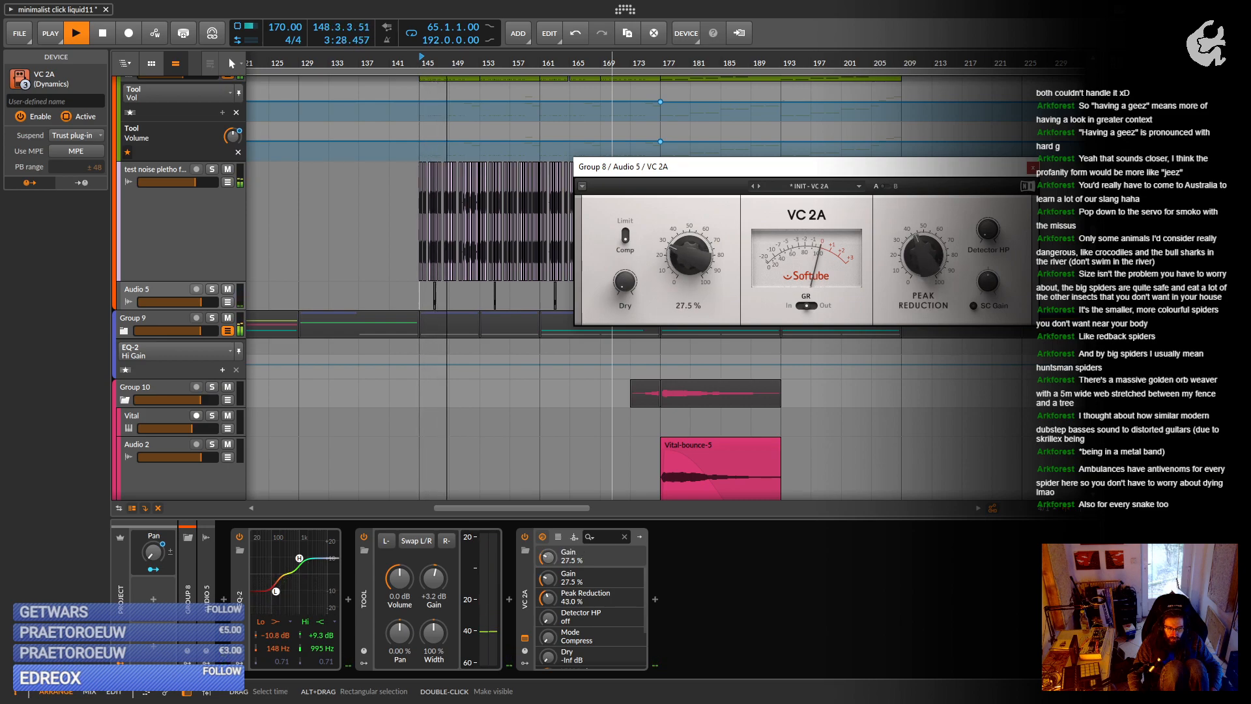
pyautogui.click(1032, 167)
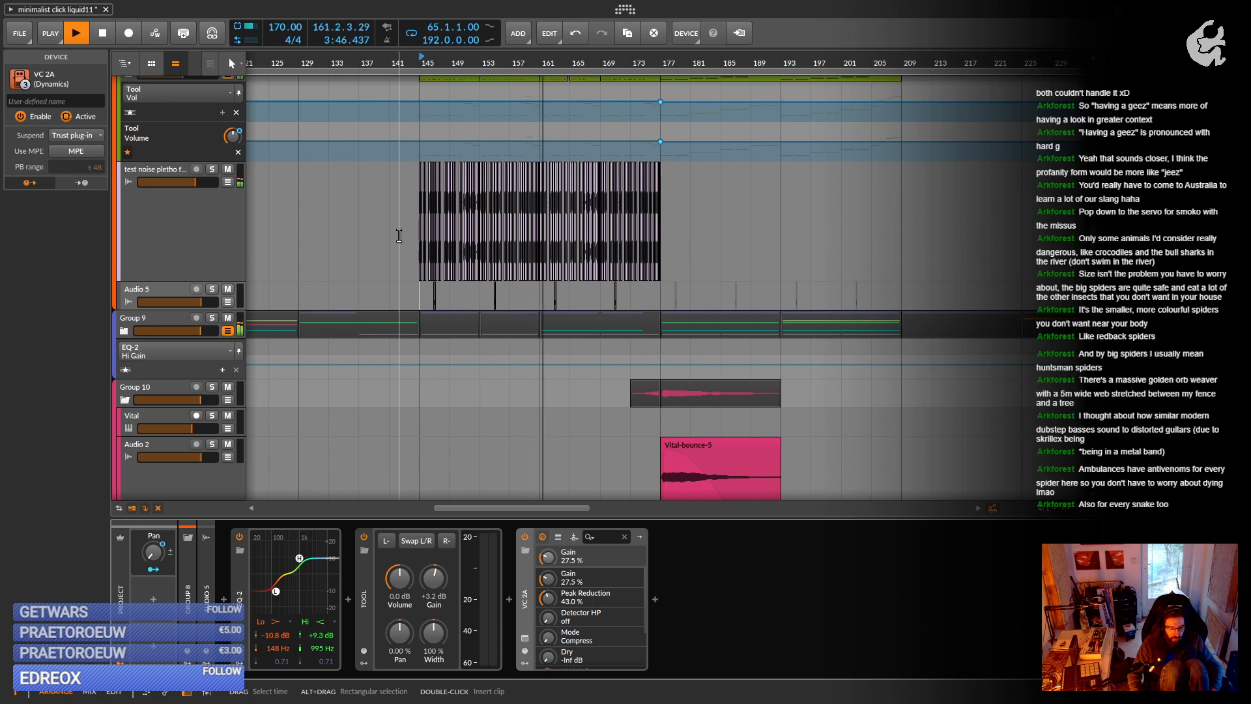
# Expand Group 9 and slightly lower the volume of the active Vital track in its nested Group 10 during playback.
pyautogui.scroll(-5, 399, 236)
pyautogui.scroll(-3, 399, 235)
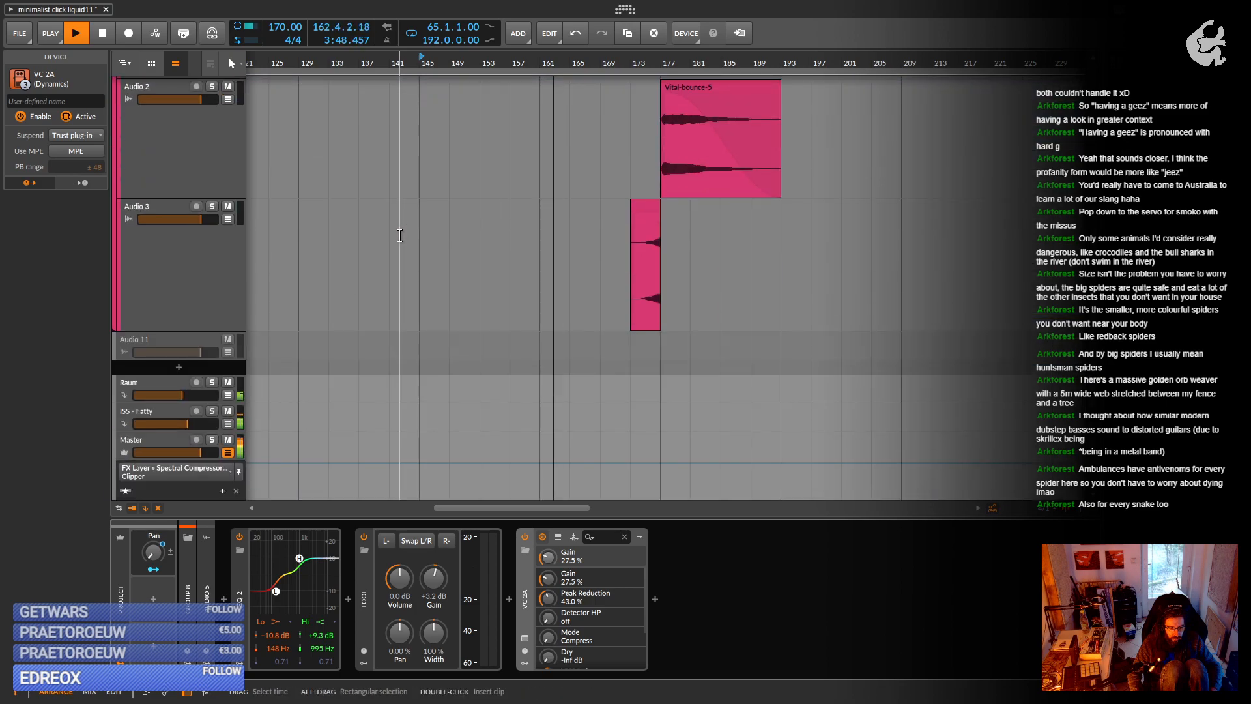
pyautogui.scroll(10, 410, 260)
pyautogui.scroll(-2, 416, 275)
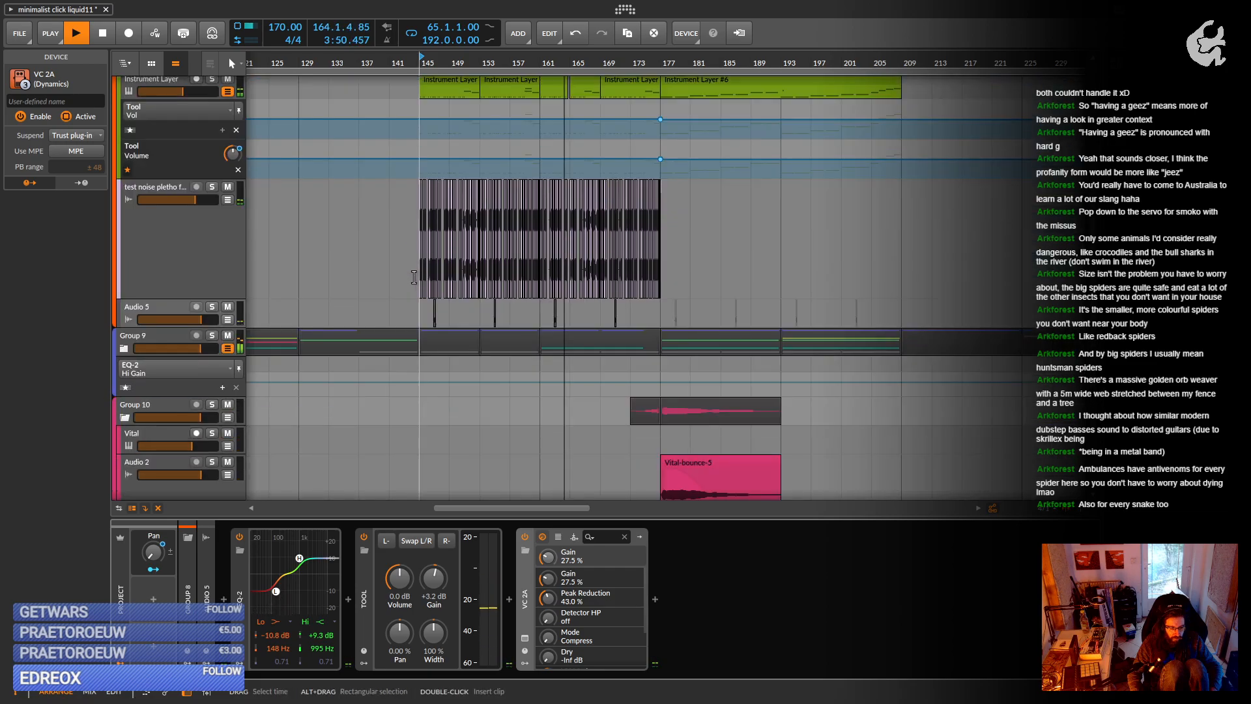
pyautogui.scroll(-5, 391, 300)
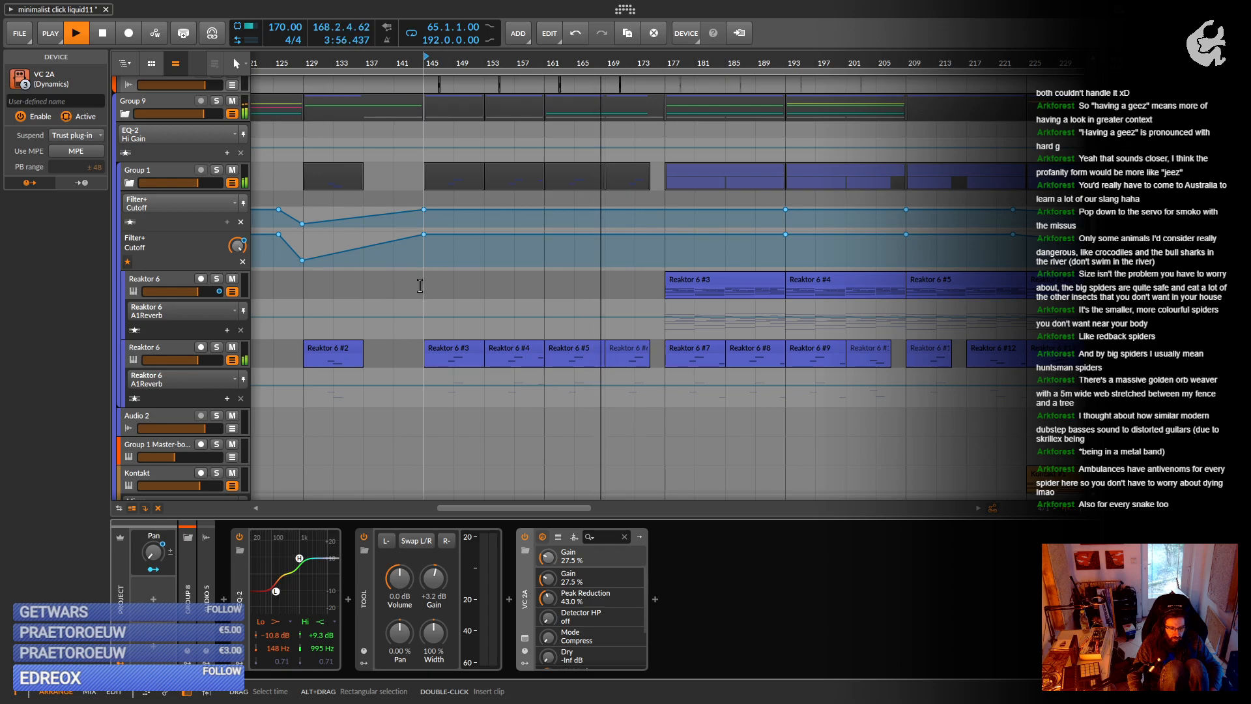
pyautogui.scroll(-10, 421, 289)
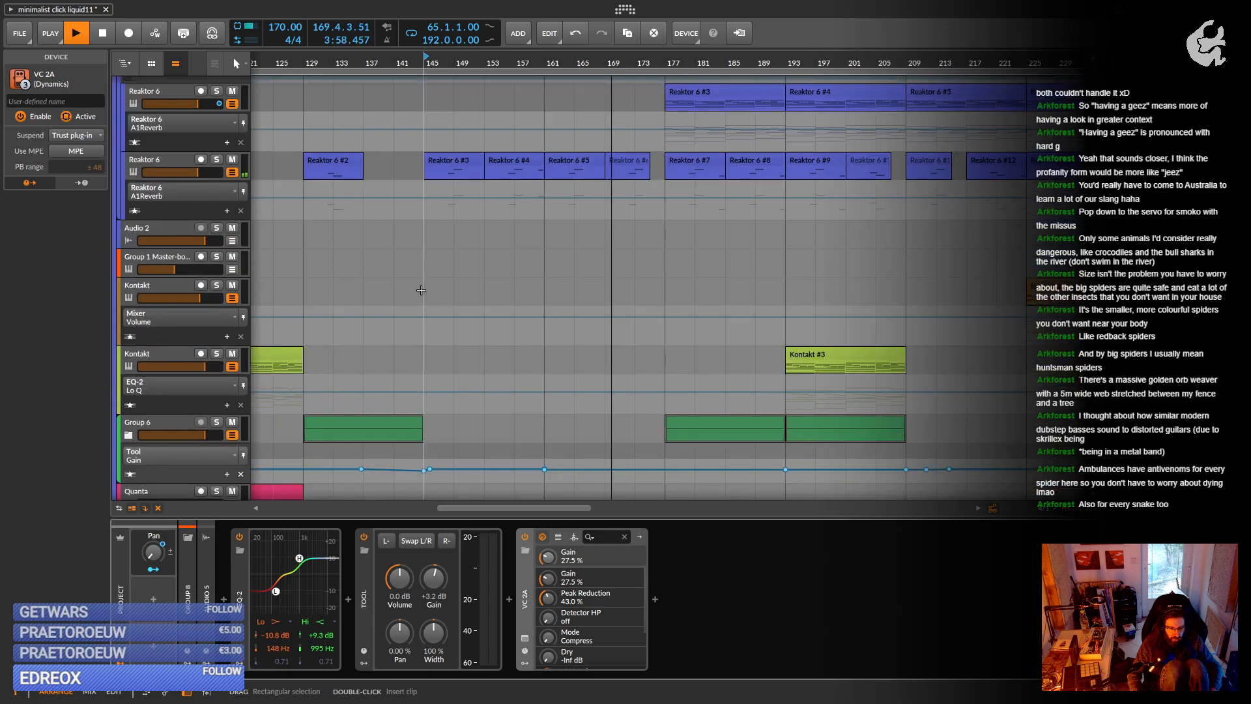
pyautogui.moveTo(197, 368); pyautogui.dragTo(187, 372)
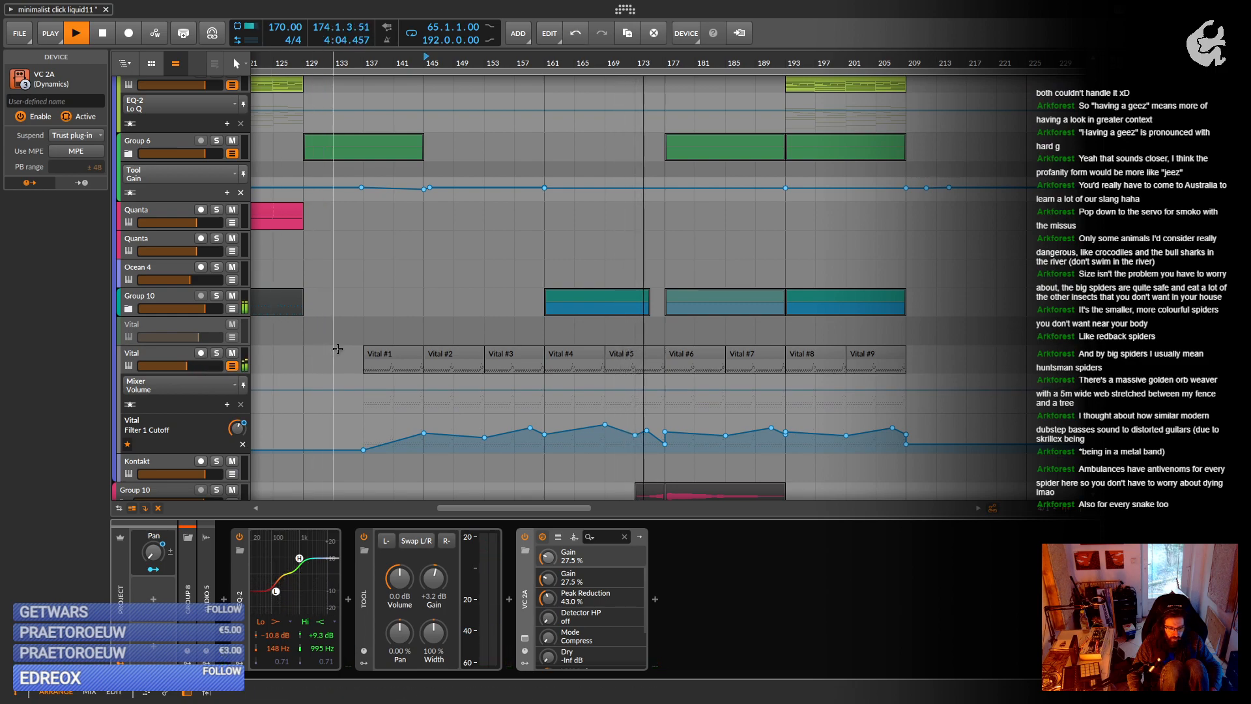
# Add a new instrument track below the active Vital track in Group 9 while playback runs.
pyautogui.click(164, 354)
pyautogui.rightClick(166, 354)
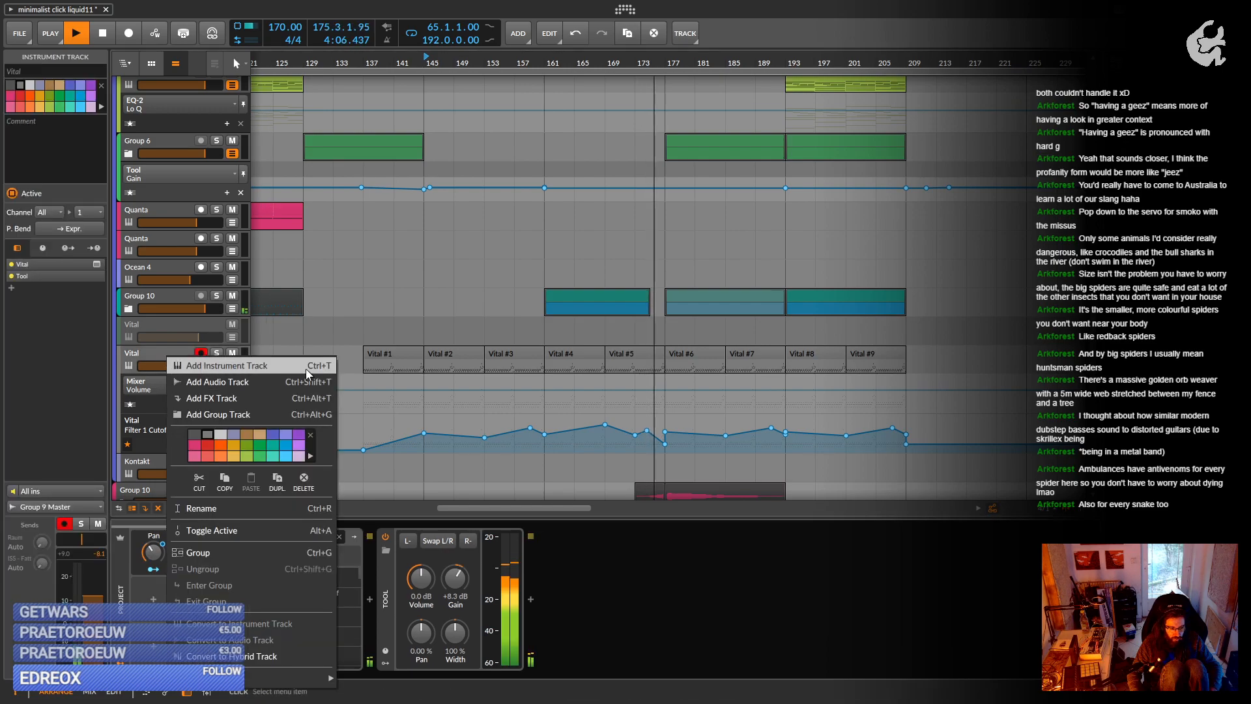
pyautogui.click(305, 367)
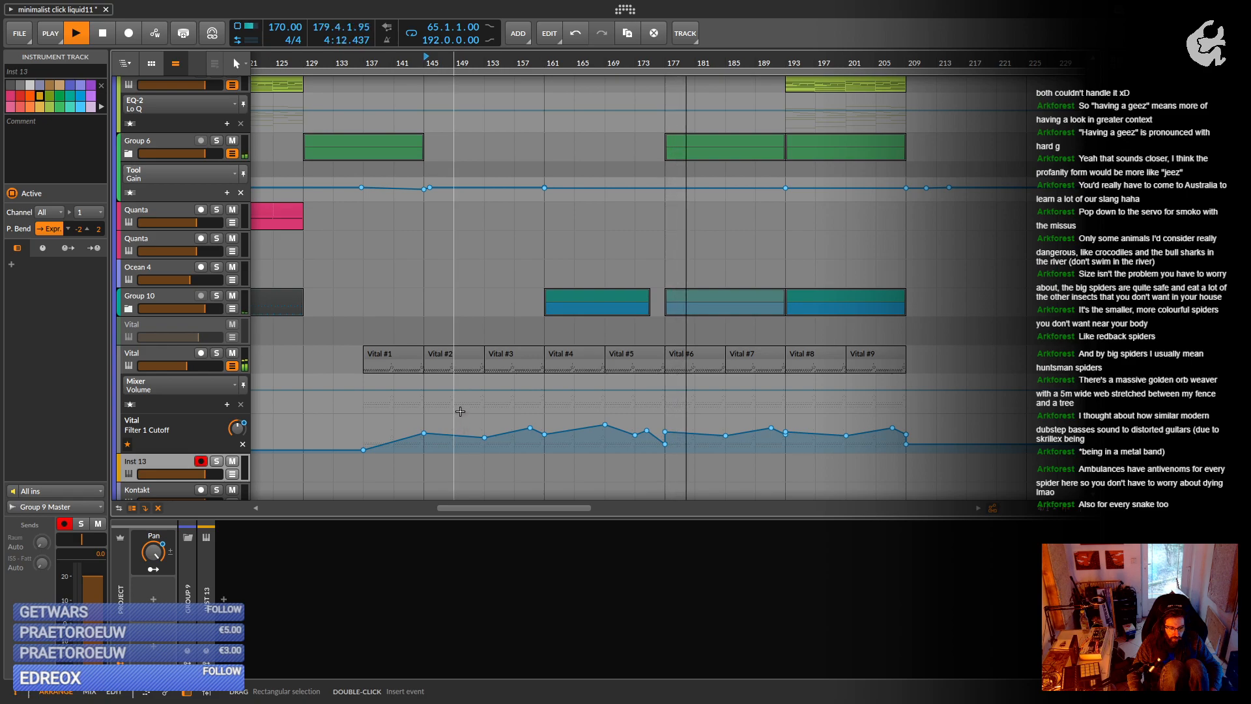
# Loop the eight bars of the Vital #6 clip from bar 177, solo its track and audition the section.
pyautogui.click(706, 352)
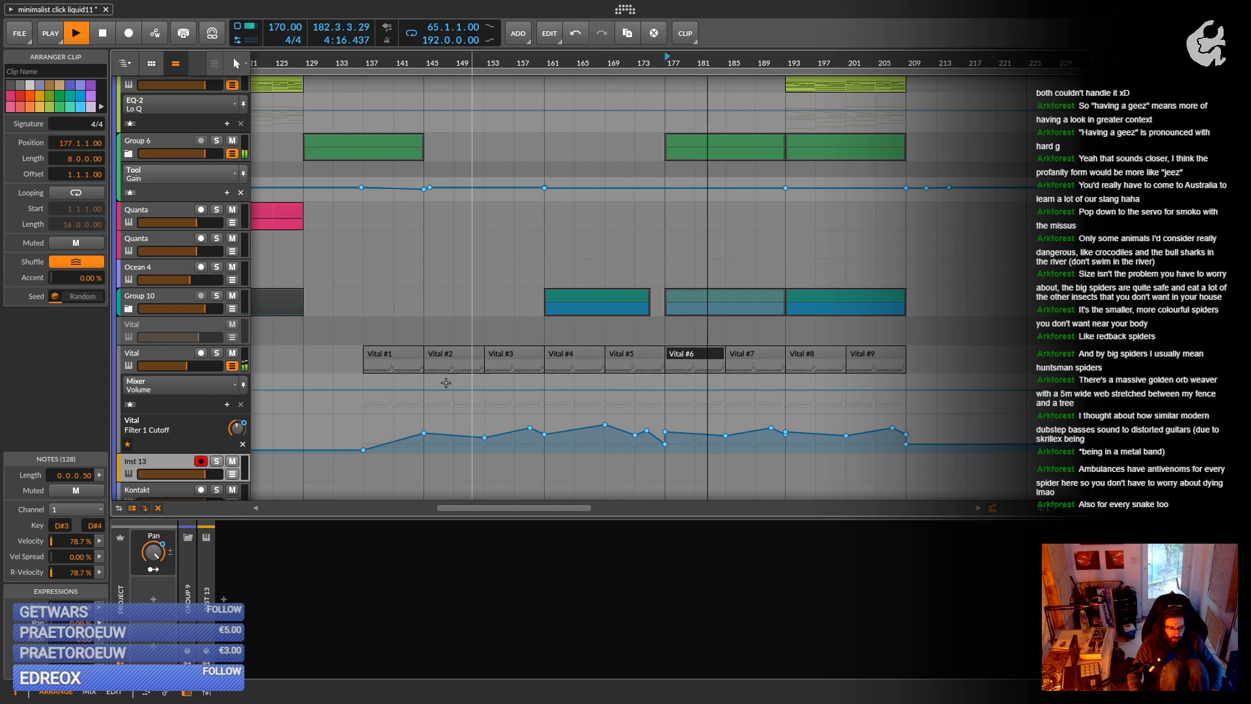
pyautogui.press('space')
pyautogui.click(171, 353)
pyautogui.click(166, 465)
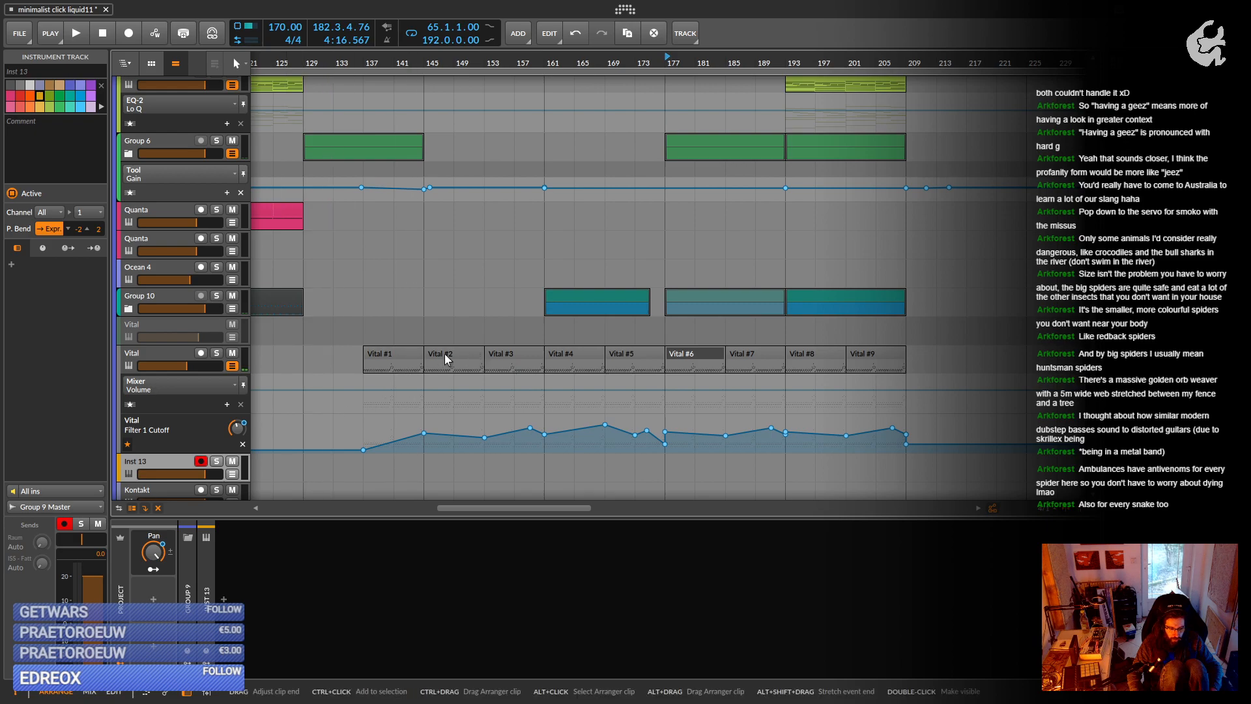
pyautogui.click(686, 354)
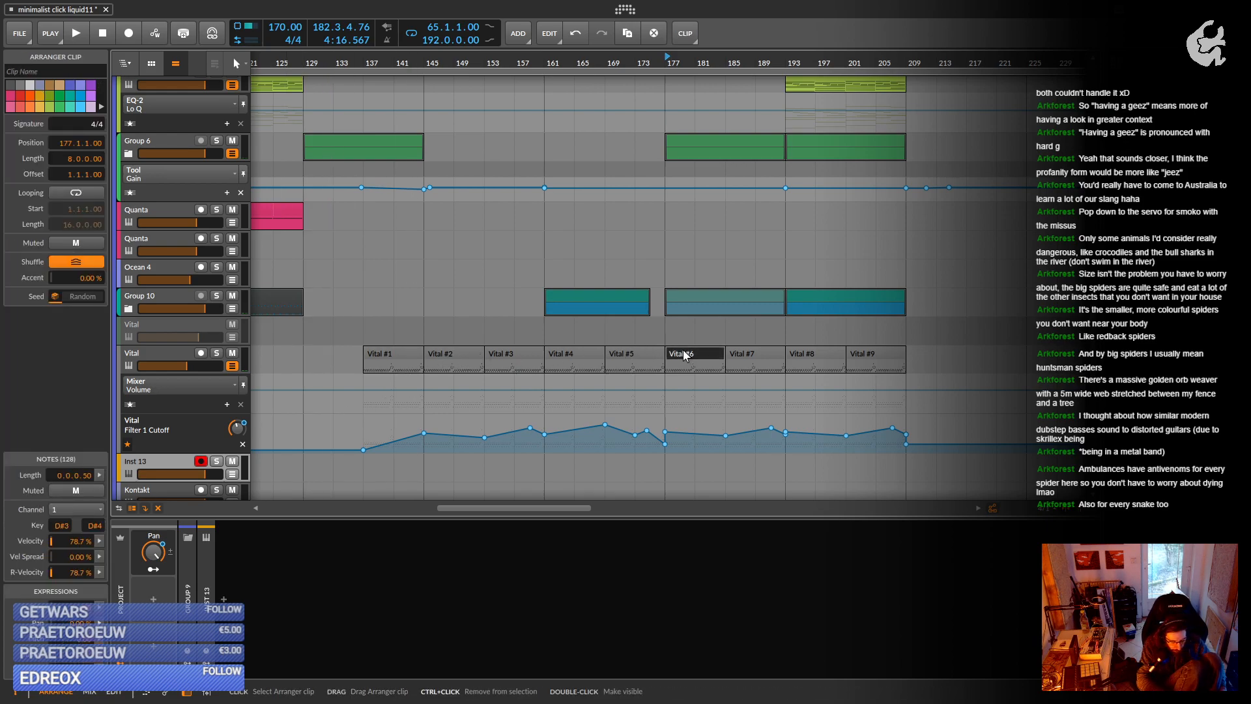
pyautogui.hotkey('ctrl', 'l')
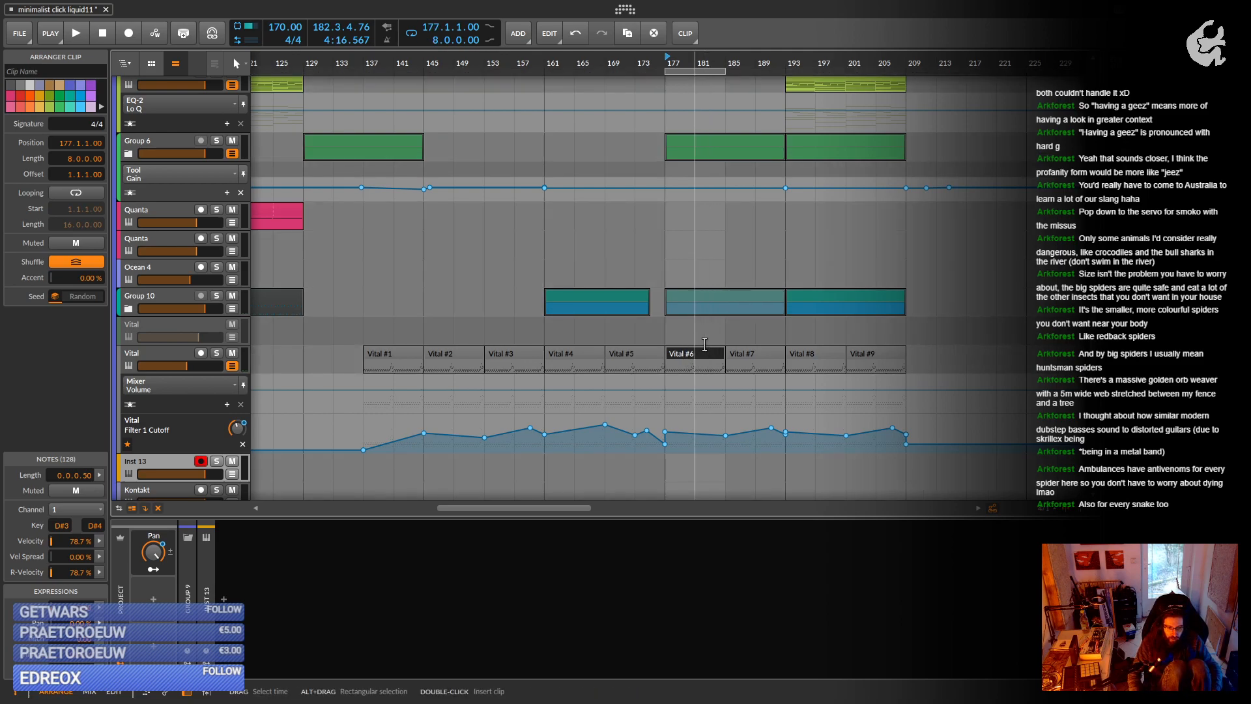
pyautogui.press('space')
pyautogui.click(216, 353)
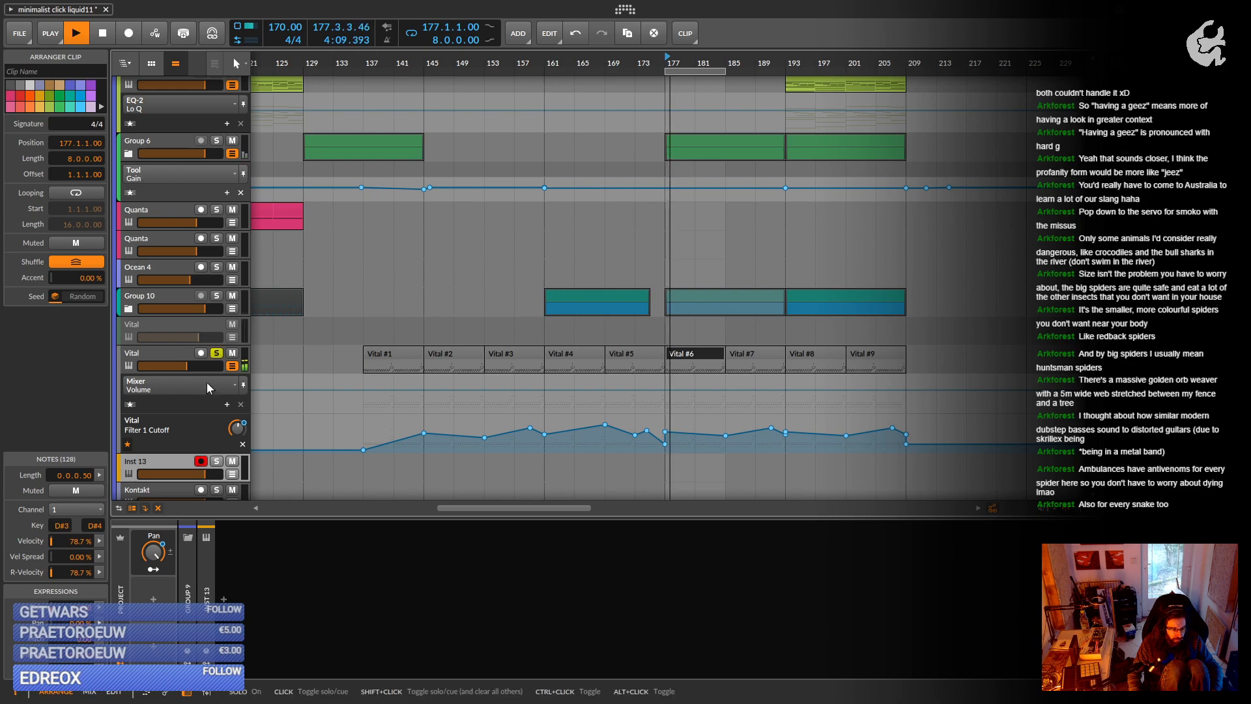
pyautogui.scroll(-3, 204, 389)
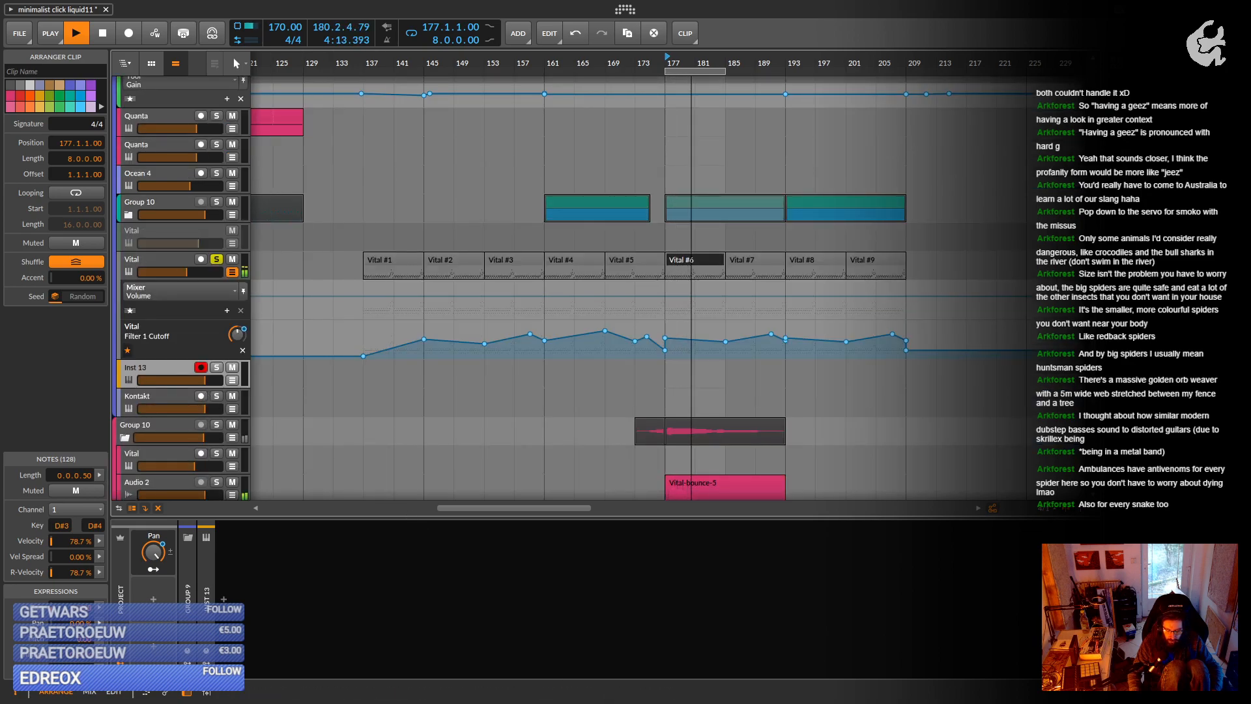
pyautogui.press('space')
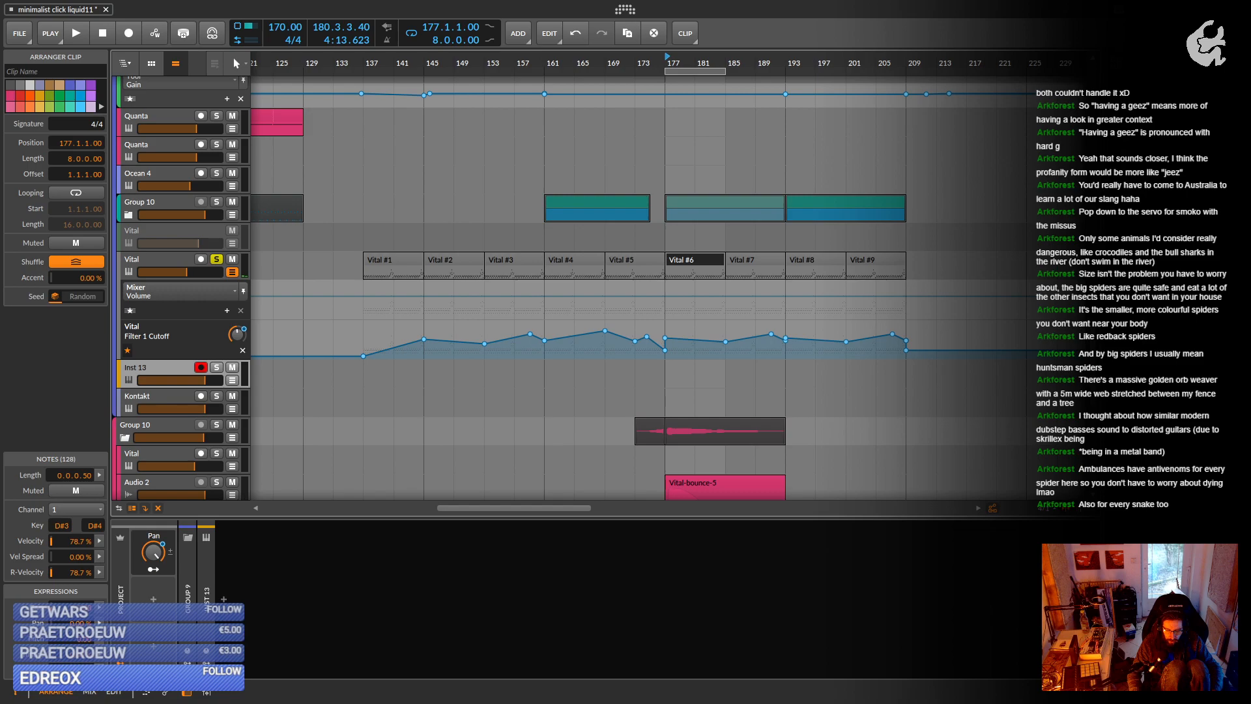
# Copy the Vital #6 clip onto the new instrument track at bar 177 and insert the Vital synth there.
pyautogui.click(165, 366)
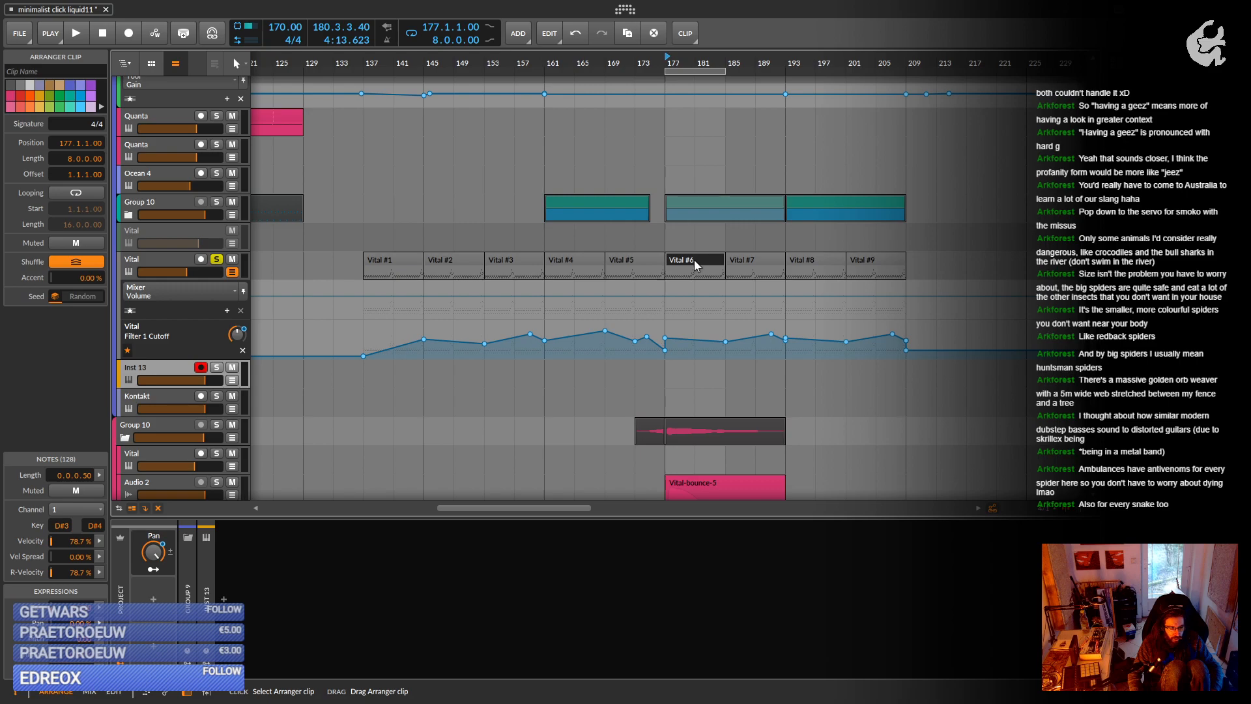
pyautogui.moveTo(694, 259); pyautogui.dragTo(696, 375)
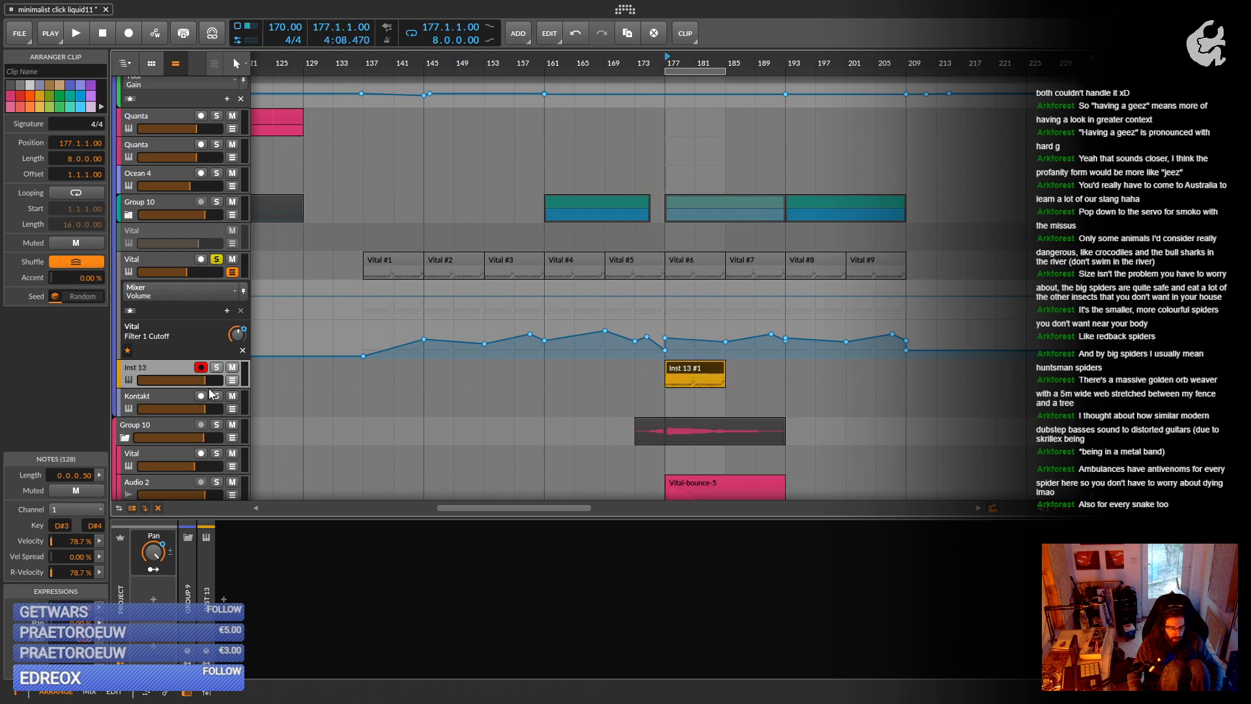
pyautogui.doubleClick(164, 370)
pyautogui.click(224, 598)
pyautogui.write('b')
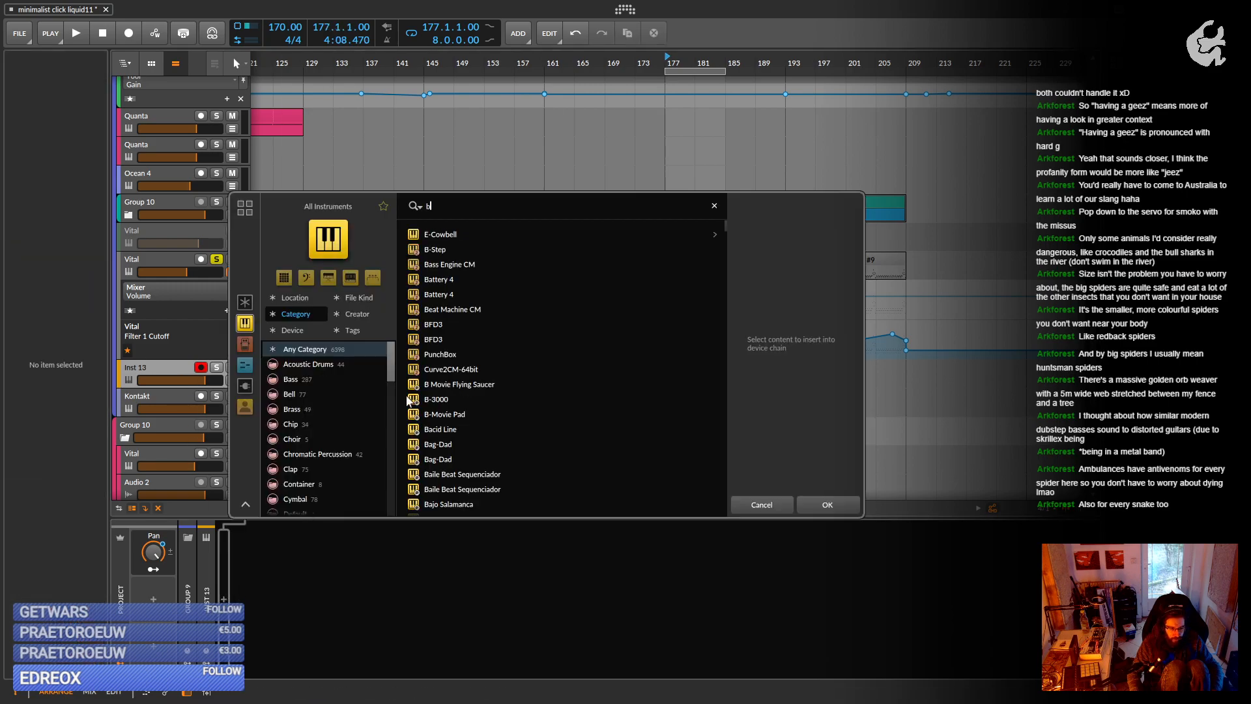
pyautogui.moveTo(448, 208); pyautogui.dragTo(362, 206)
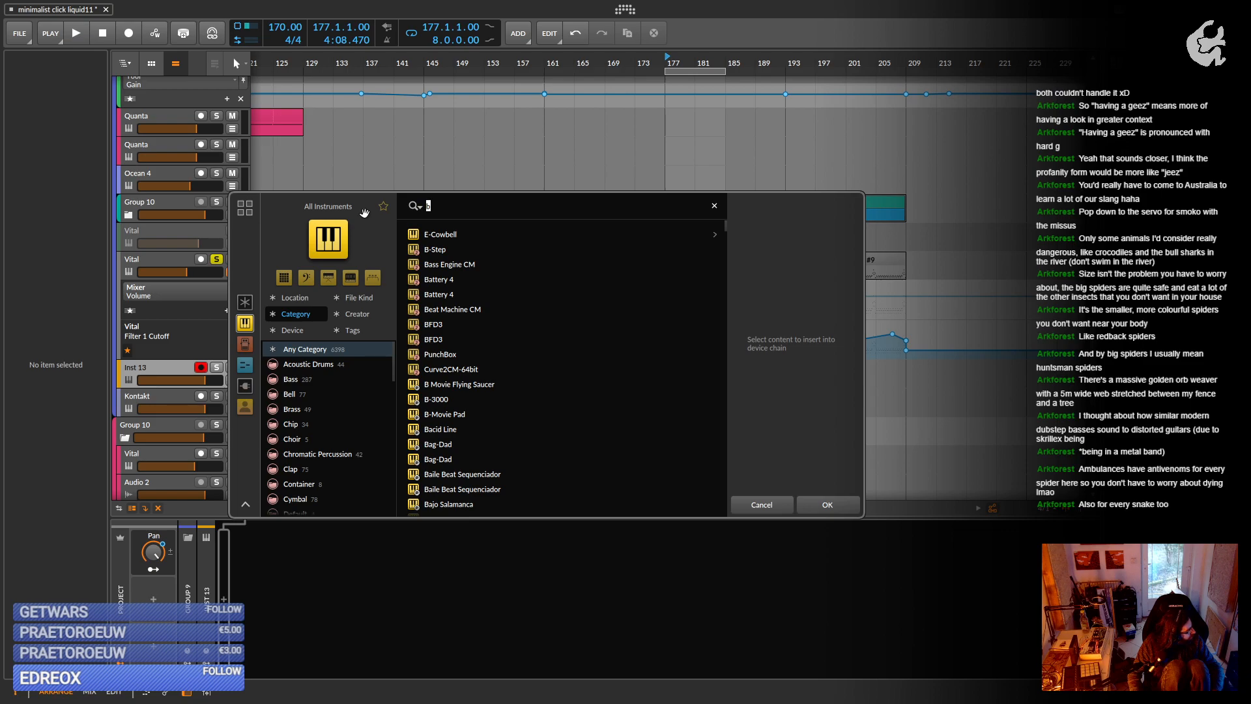
pyautogui.write('vit')
pyautogui.doubleClick(468, 263)
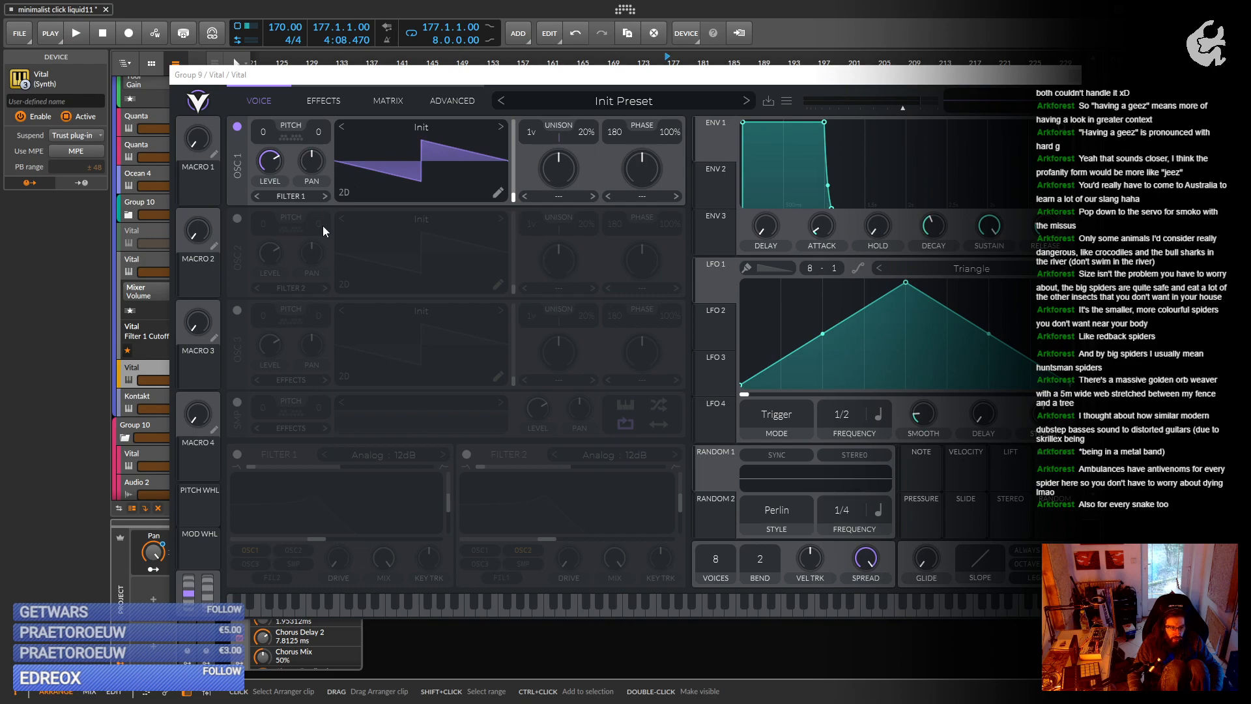
# Enable the new Vital's Filter 1, lower its resonance to about 34.8 % and set its cutoff to 539.6 Hz.
pyautogui.moveTo(435, 87); pyautogui.dragTo(669, 173)
pyautogui.click(493, 496)
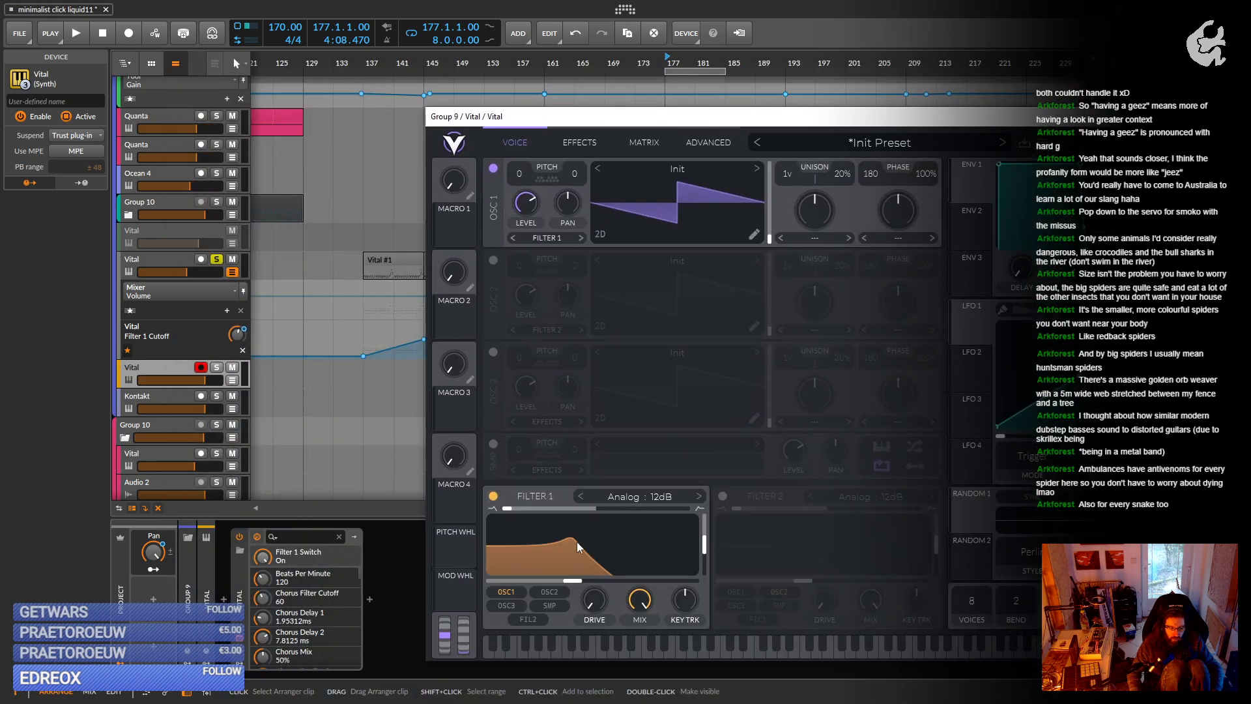
pyautogui.moveTo(702, 547); pyautogui.dragTo(703, 557)
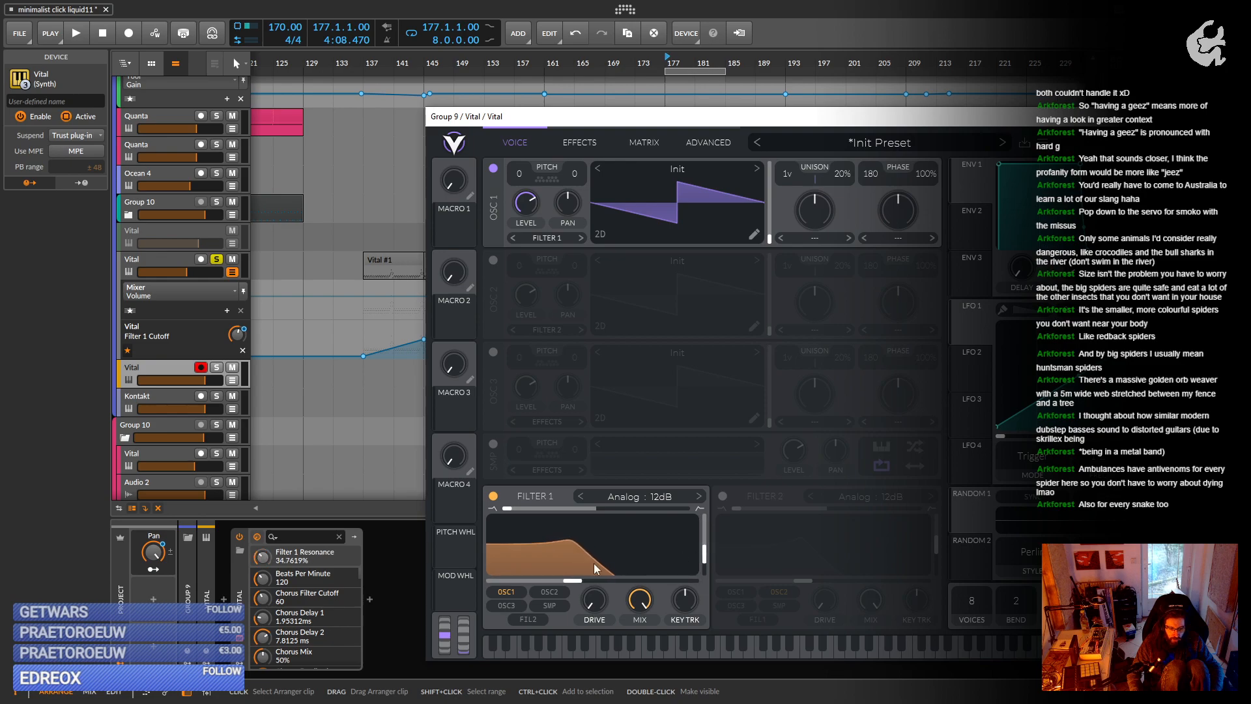
pyautogui.moveTo(572, 579); pyautogui.dragTo(589, 583)
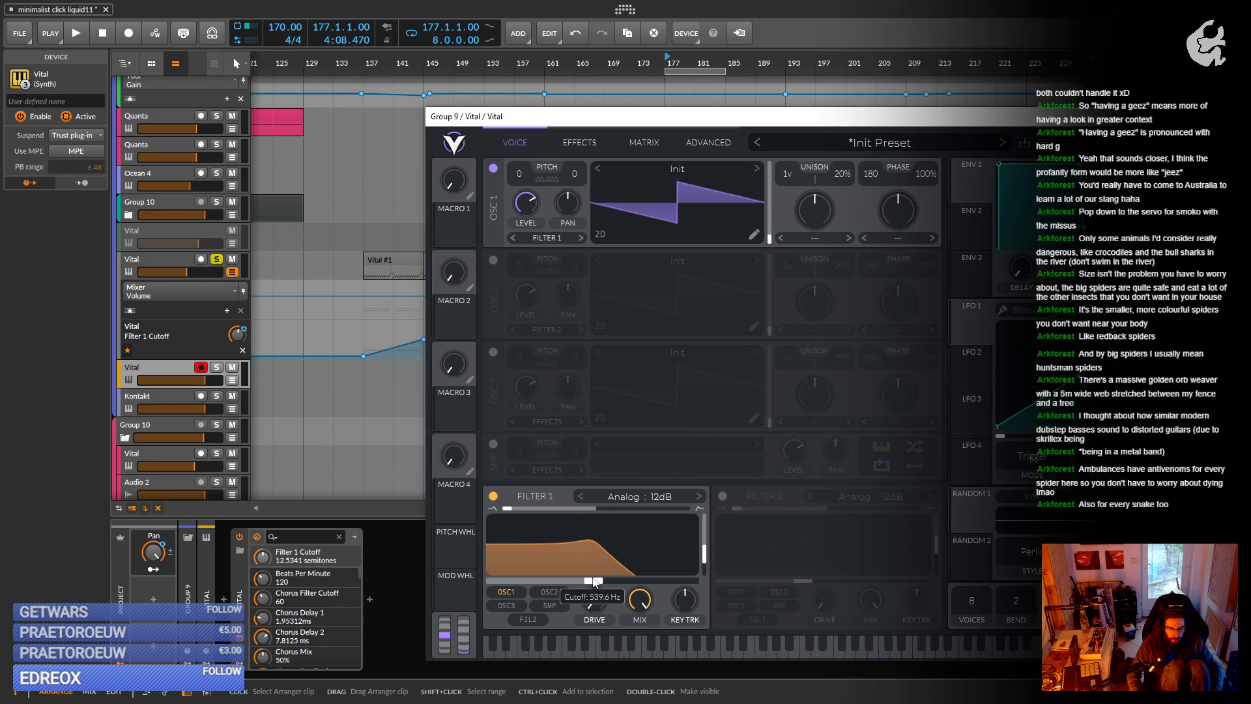
# Enable Filter 2 fed by Filter 1, blend it to high-pass, and set cutoff to 173.2 Hz and resonance to about 37.6 %.
pyautogui.click(721, 496)
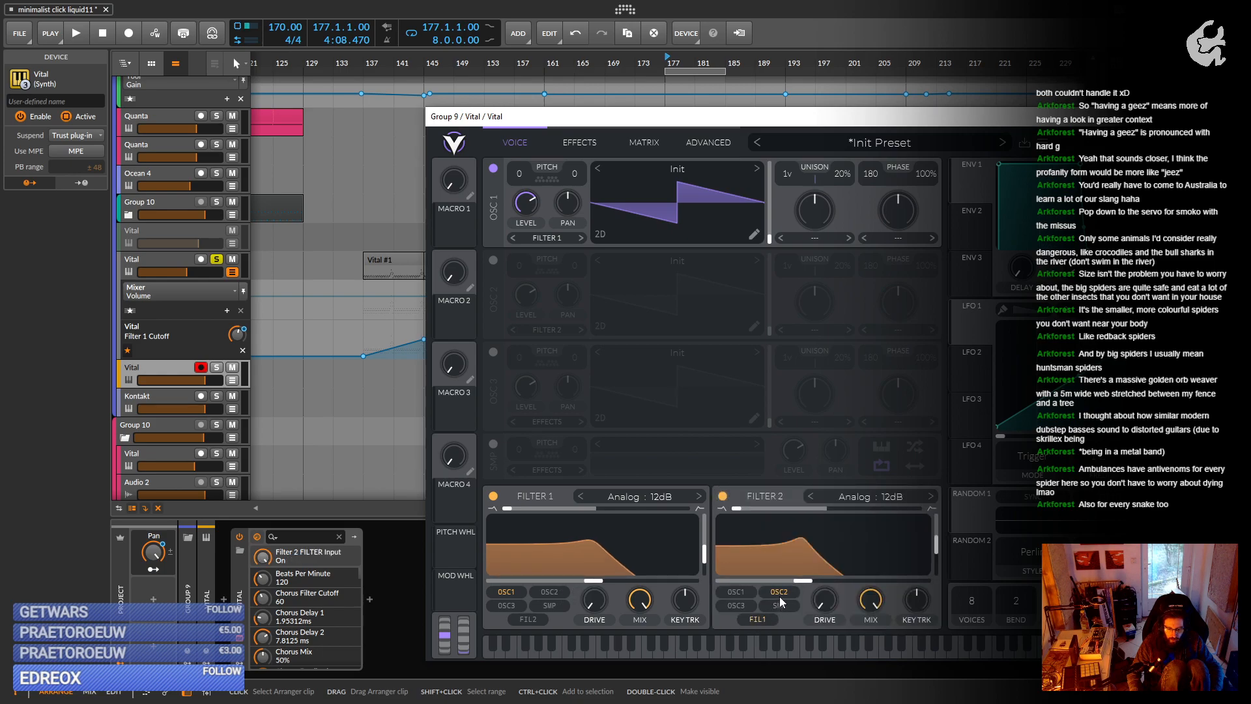
pyautogui.moveTo(741, 508); pyautogui.dragTo(919, 510)
pyautogui.moveTo(806, 579); pyautogui.dragTo(795, 583)
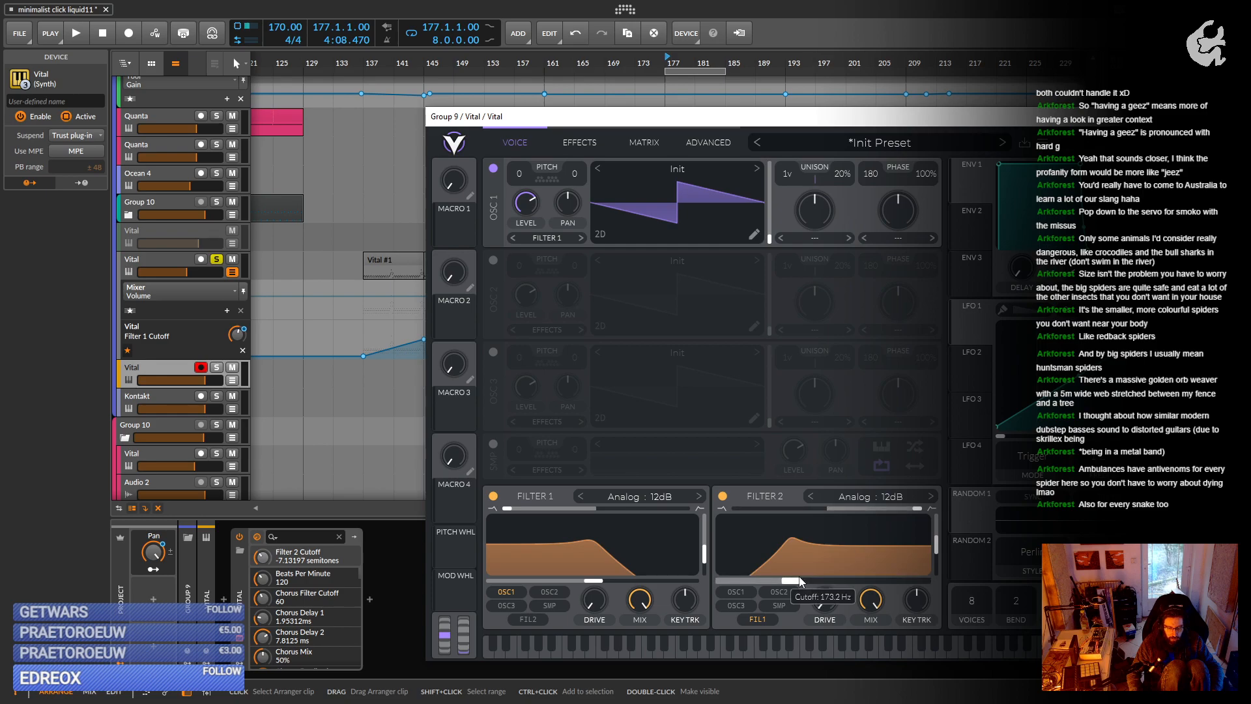
pyautogui.moveTo(841, 507); pyautogui.dragTo(830, 507)
# Solo the new Vital track and slightly lower its volume while playing the loop.
pyautogui.press('space')
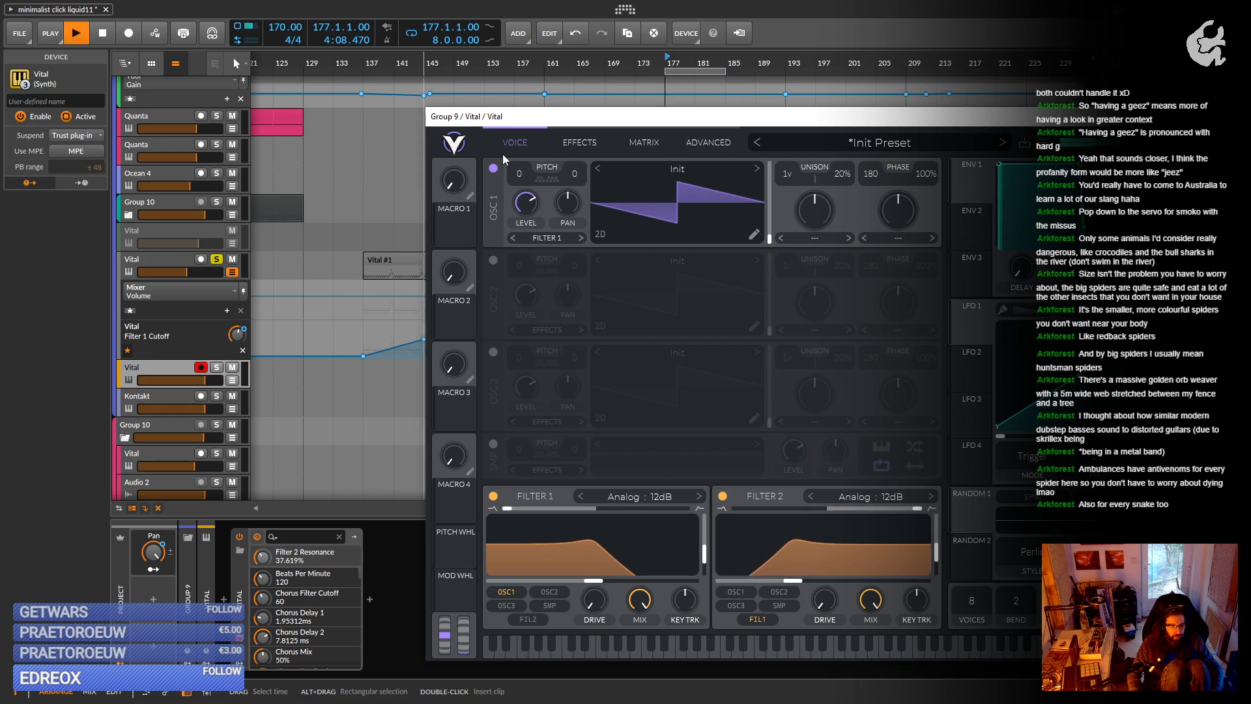
pyautogui.moveTo(611, 124); pyautogui.dragTo(608, 508)
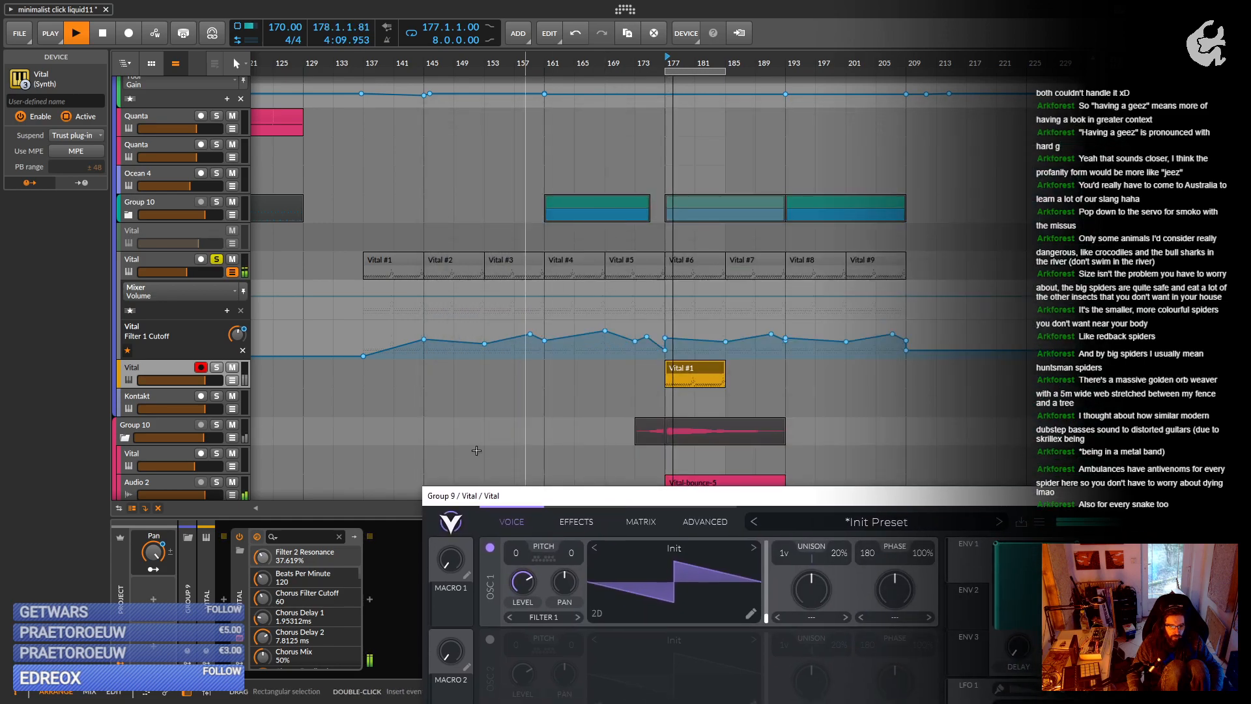
pyautogui.click(216, 367)
pyautogui.moveTo(207, 384); pyautogui.dragTo(194, 385)
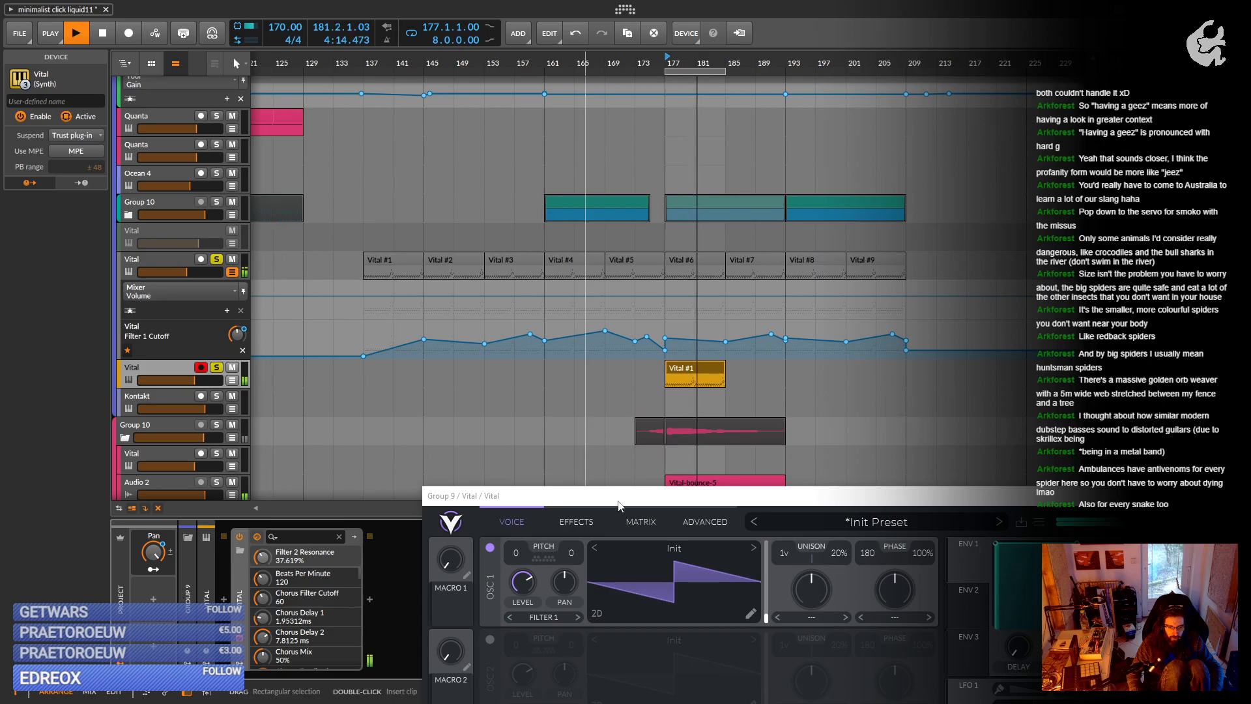
pyautogui.moveTo(627, 500); pyautogui.dragTo(381, 134)
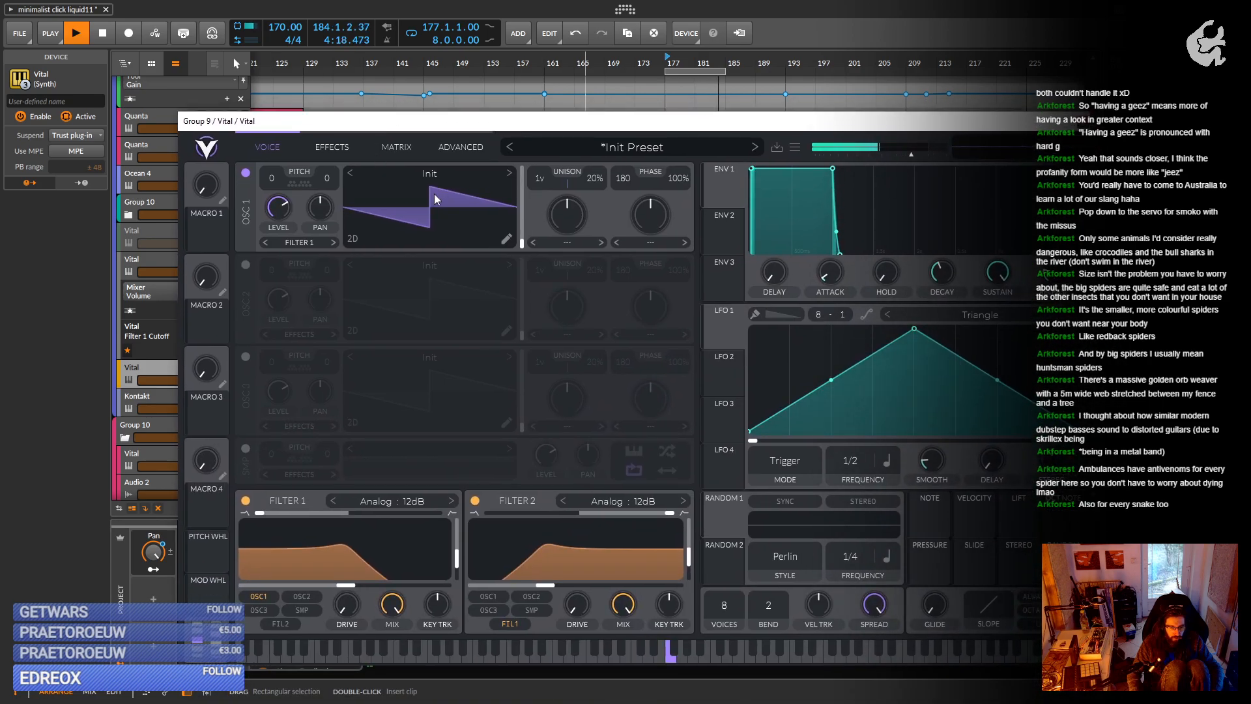
pyautogui.press('space')
pyautogui.click(427, 173)
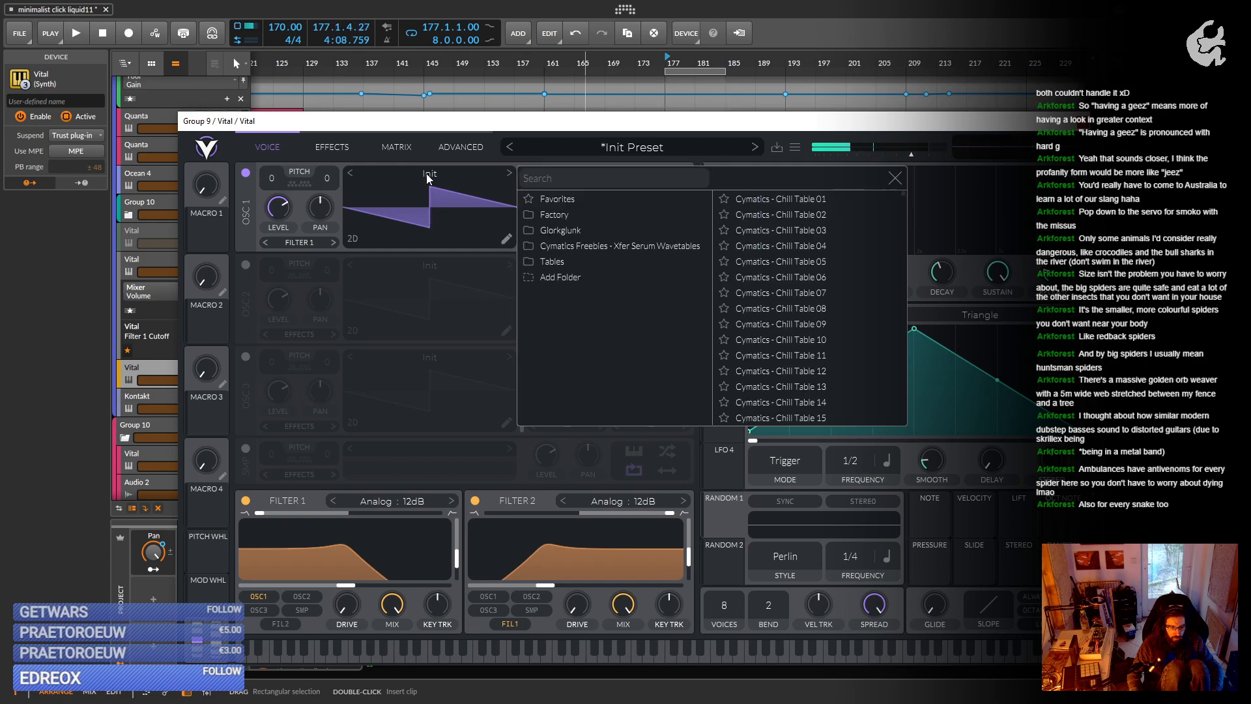
pyautogui.click(574, 216)
pyautogui.scroll(-2, 786, 246)
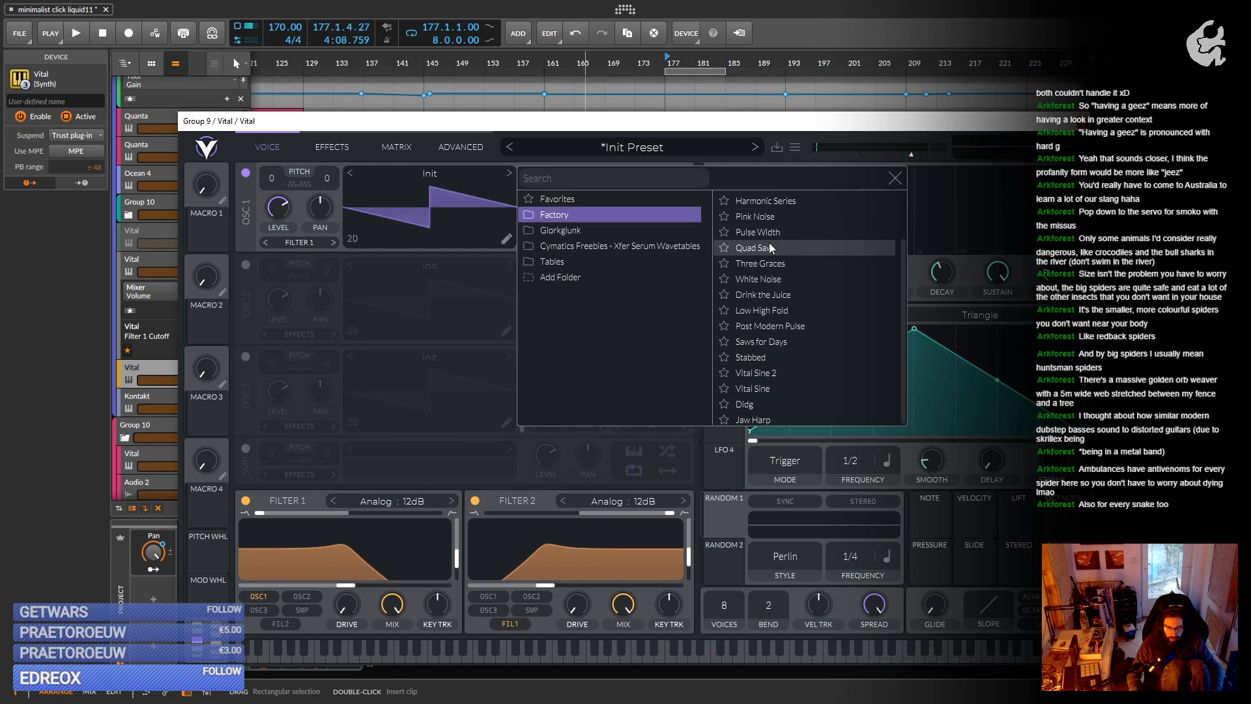
pyautogui.scroll(1, 772, 245)
pyautogui.scroll(1, 769, 265)
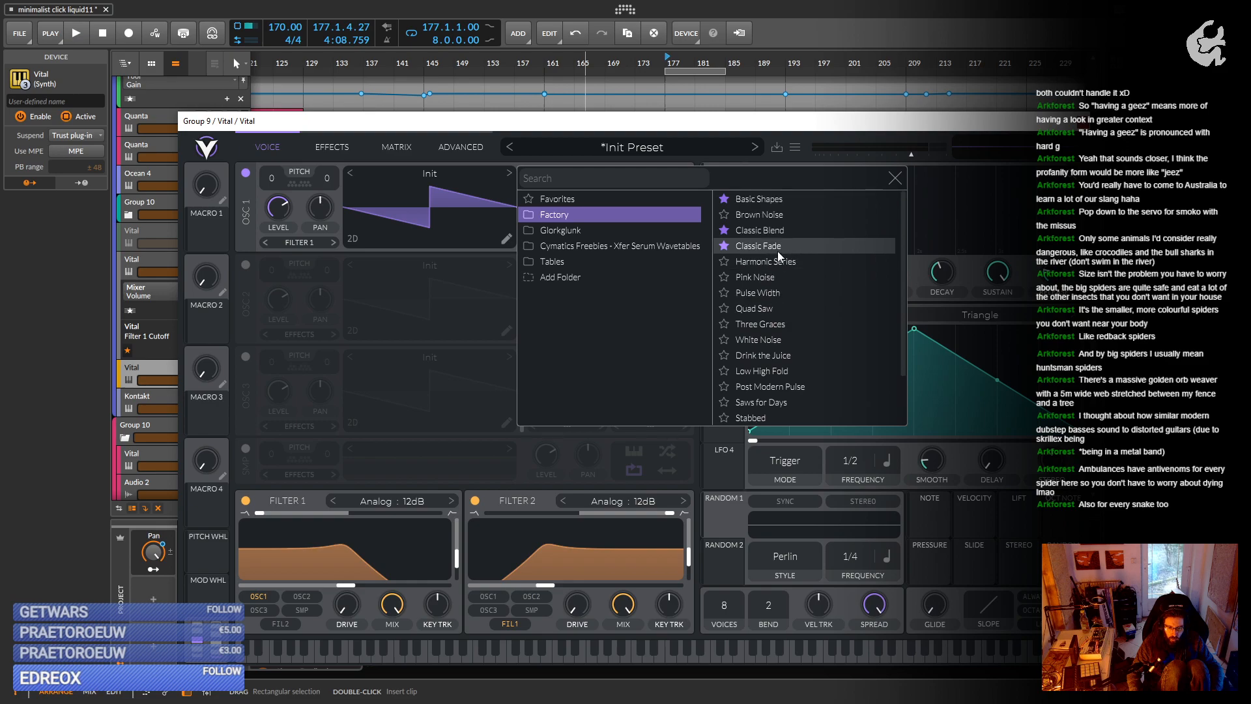
pyautogui.click(892, 177)
# Enable Oscillator 2, load the Basic Shapes wavetable, raise its frame position slightly above the sine shape and audition it.
pyautogui.click(246, 265)
pyautogui.click(430, 265)
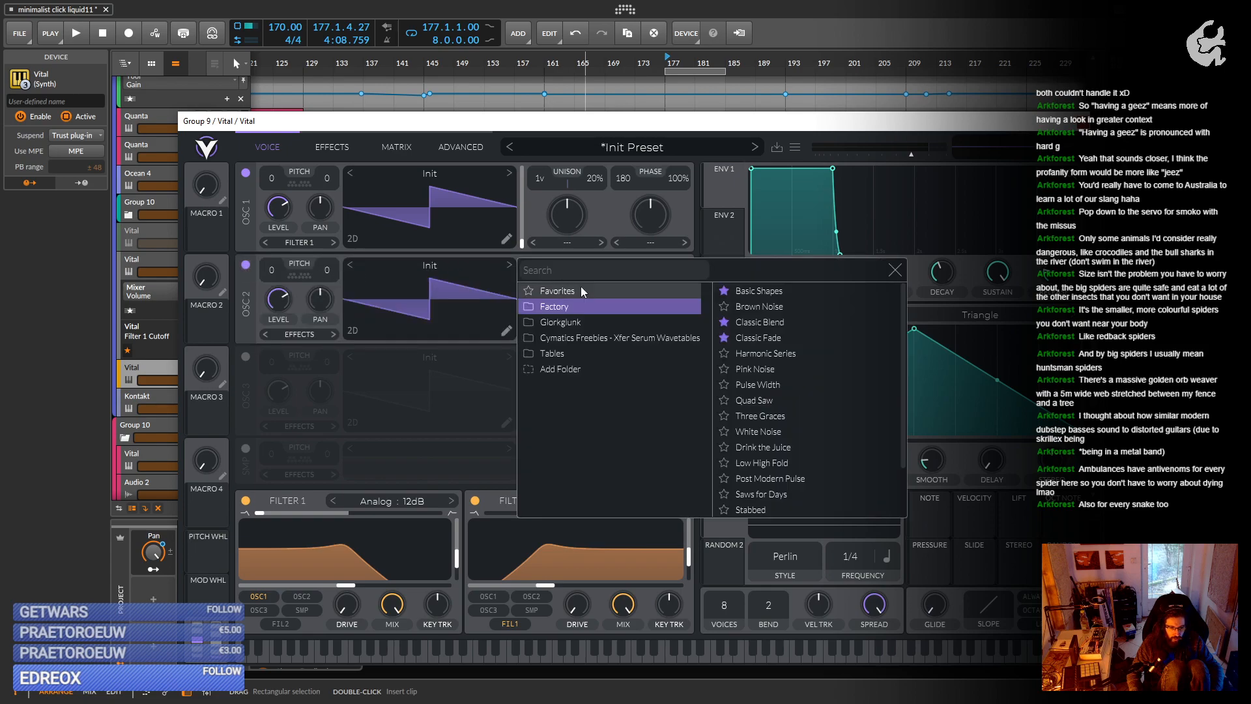
pyautogui.click(846, 291)
pyautogui.click(895, 270)
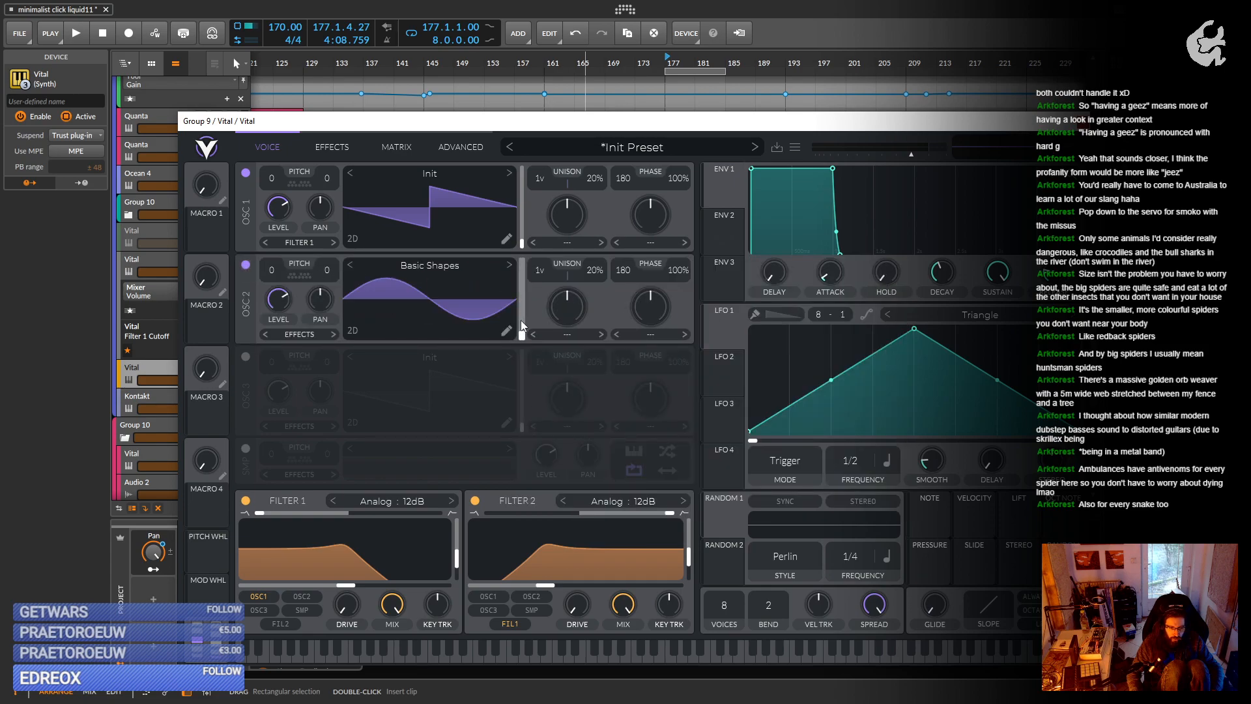
pyautogui.moveTo(522, 336); pyautogui.dragTo(531, 322)
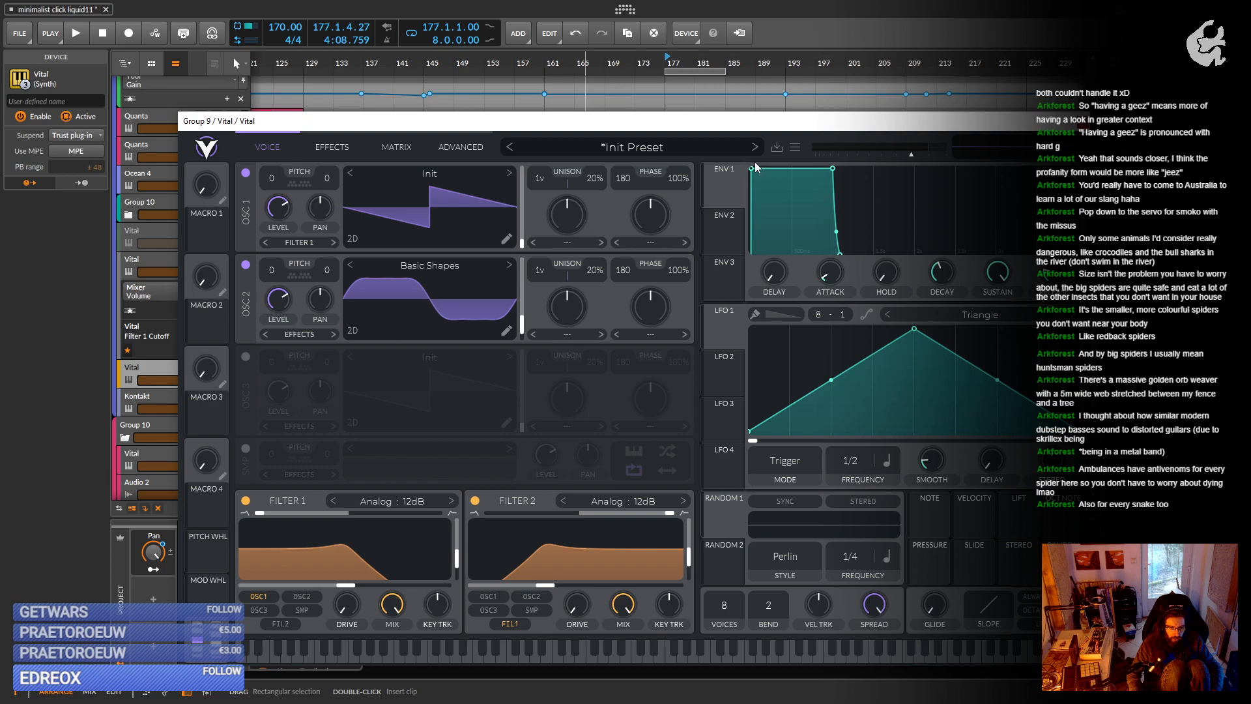
pyautogui.press('space')
pyautogui.press('space')
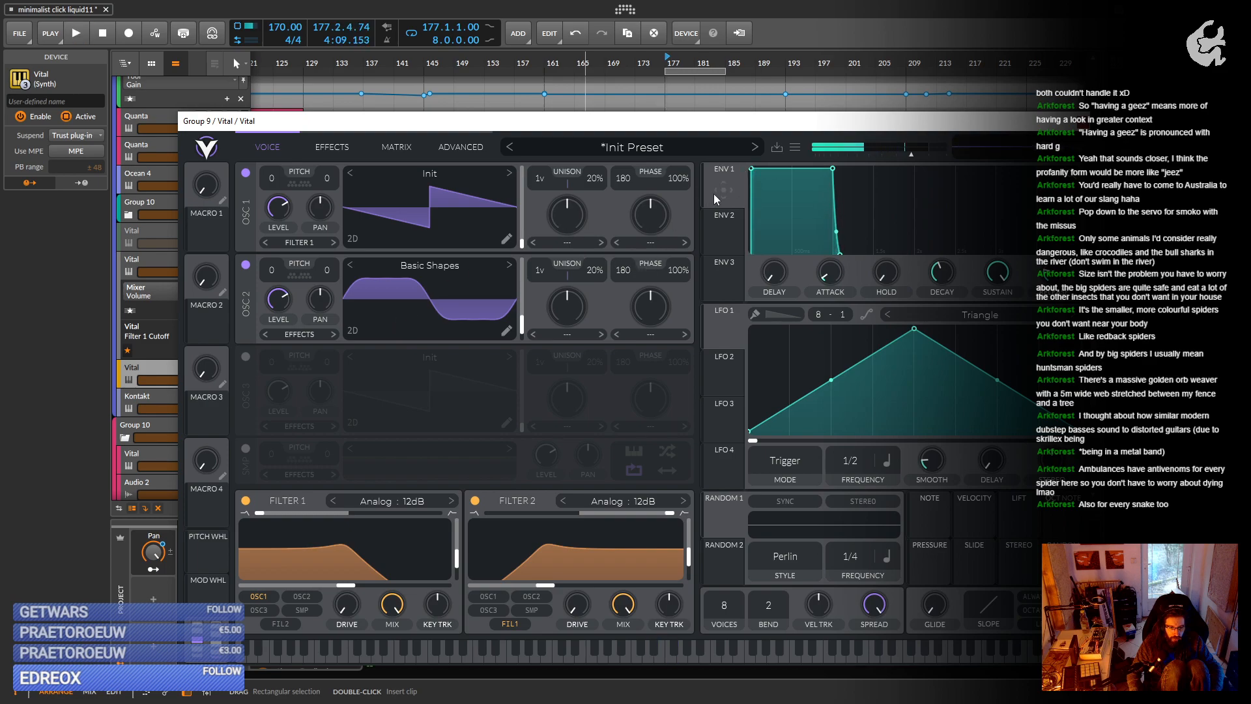
# Enable Vital's Chorus effect, narrow its filter by reducing the chorus spread, and lower the chorus mix.
pyautogui.click(331, 149)
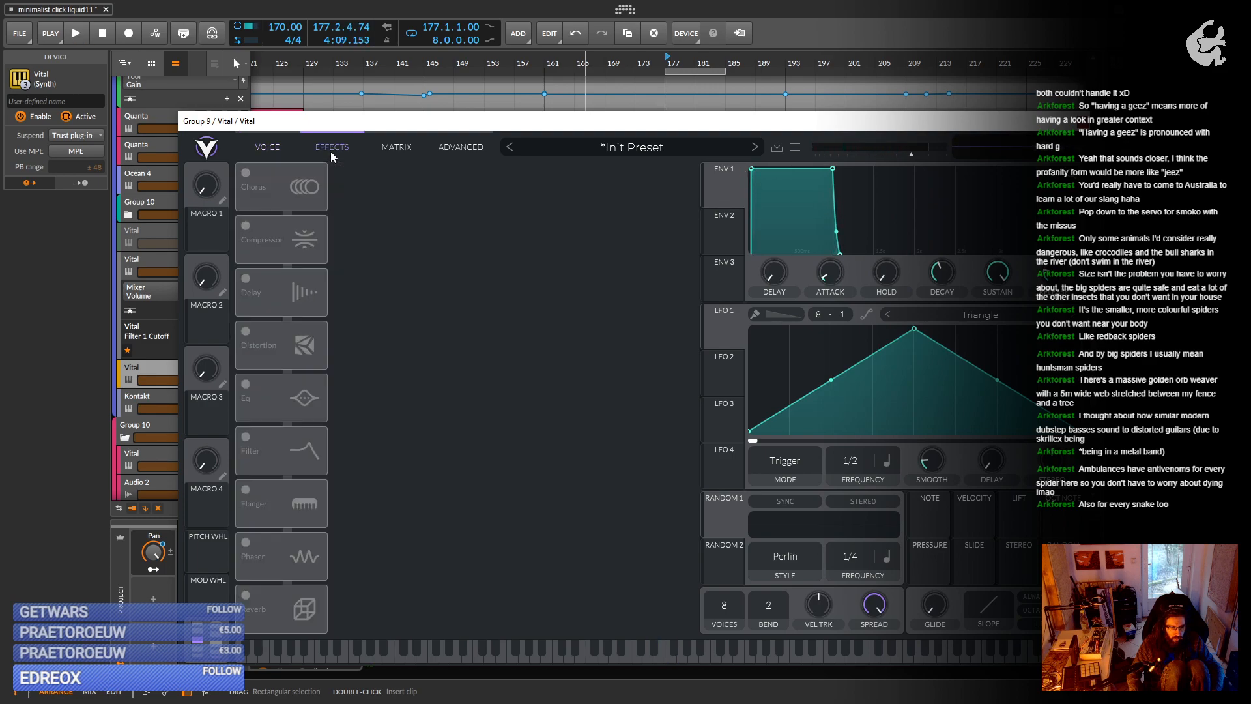
pyautogui.click(245, 173)
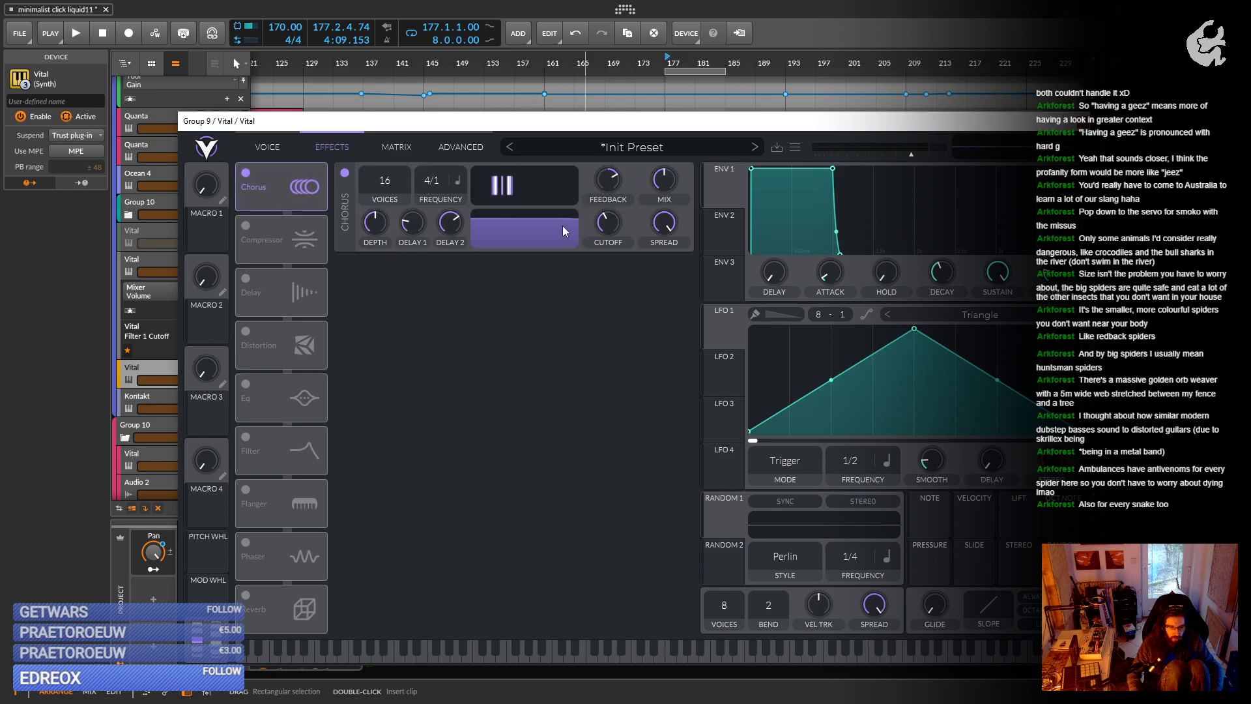
pyautogui.moveTo(563, 230); pyautogui.dragTo(541, 259)
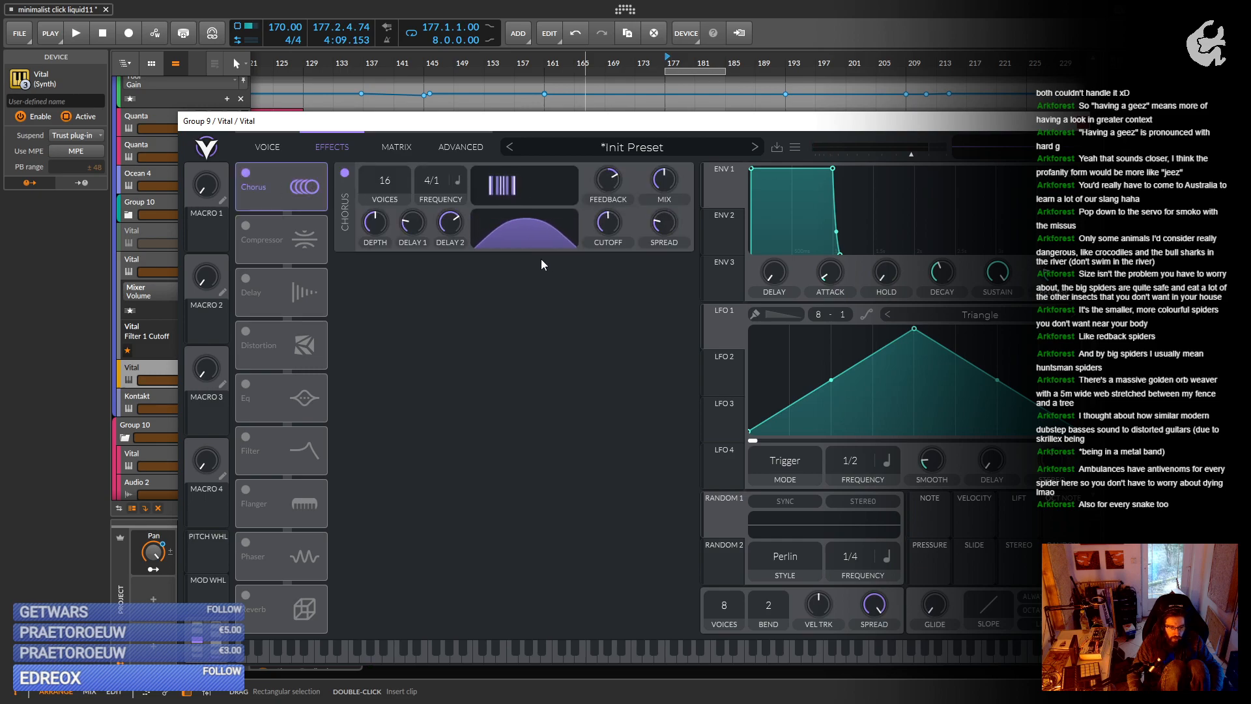
pyautogui.moveTo(669, 183); pyautogui.dragTo(662, 207)
# Slightly raise Envelope 1's attack and reduce the voice Spread while playing the loop.
pyautogui.press('space')
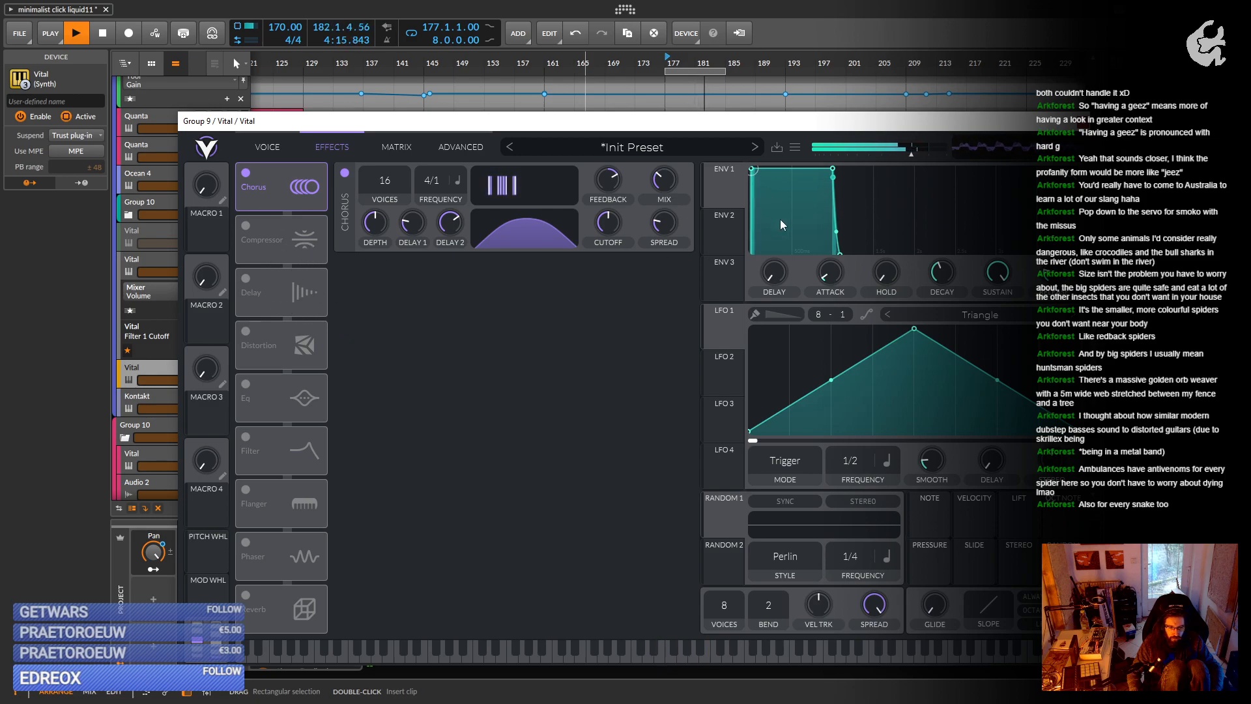
pyautogui.moveTo(826, 274); pyautogui.dragTo(827, 271)
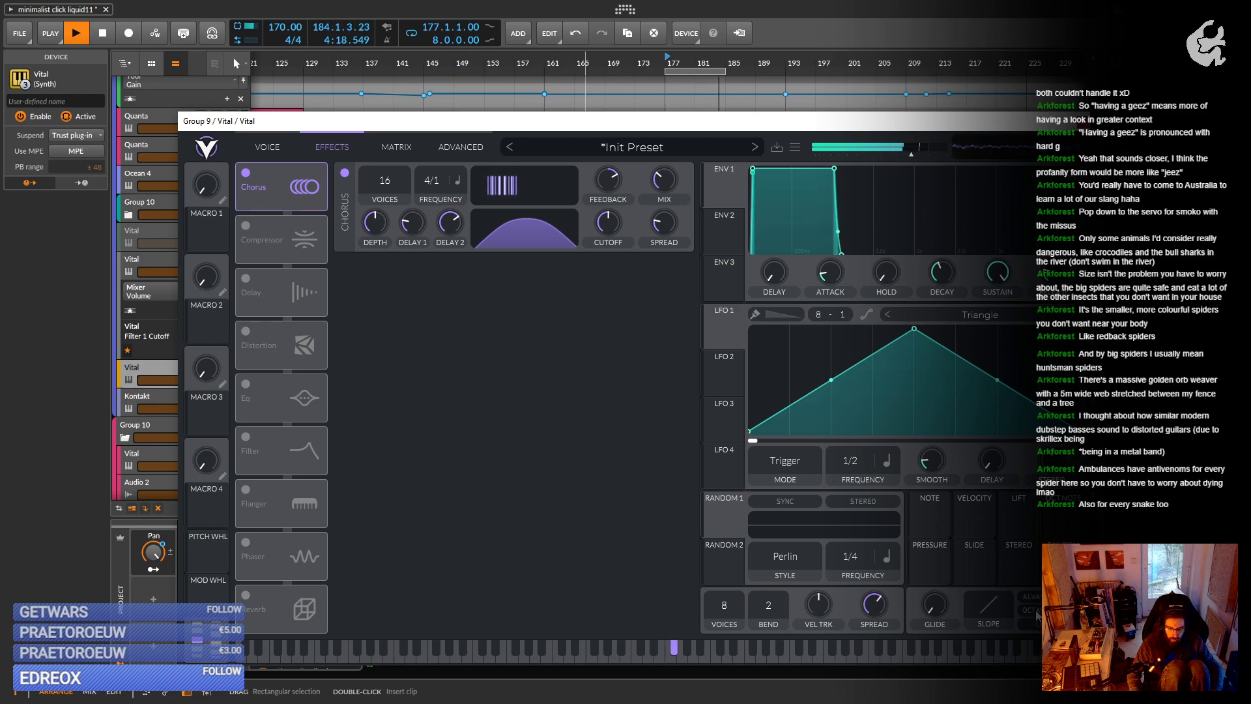
# Set Vital's Glide to about 0.026 seconds while the loop plays, close the plug-in window and stop playback.
pyautogui.moveTo(941, 594)
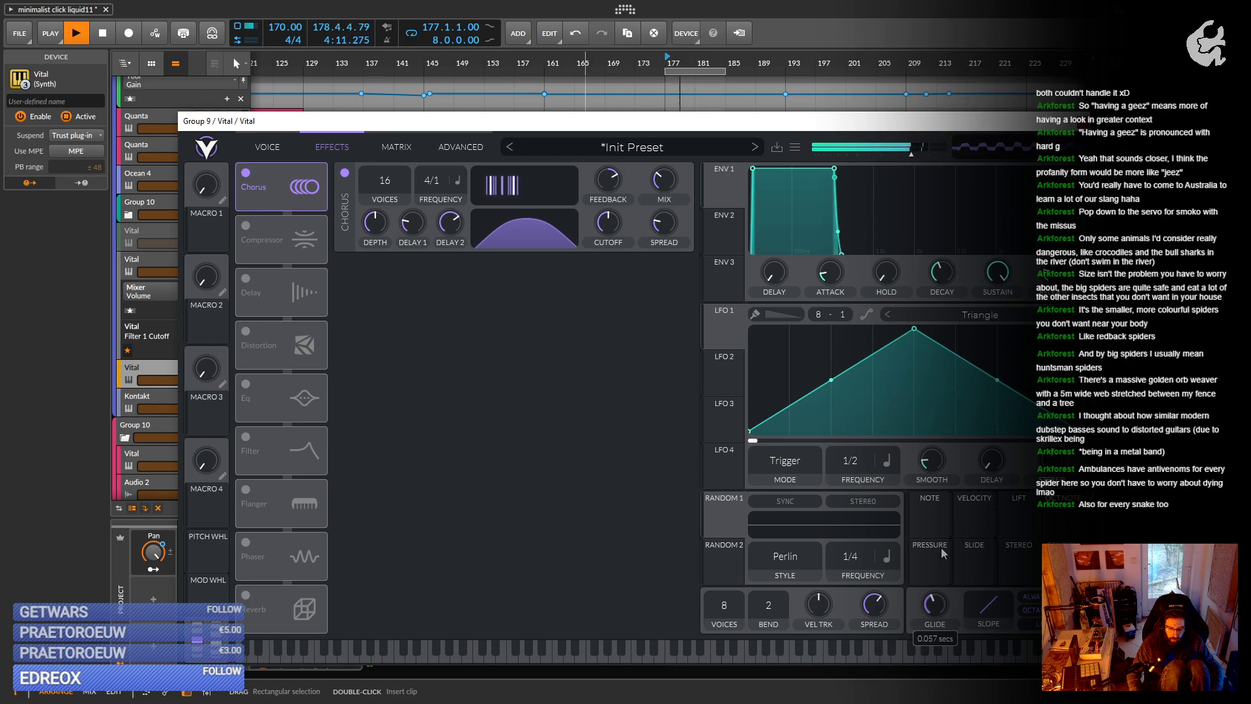
pyautogui.moveTo(941, 548); pyautogui.dragTo(940, 542)
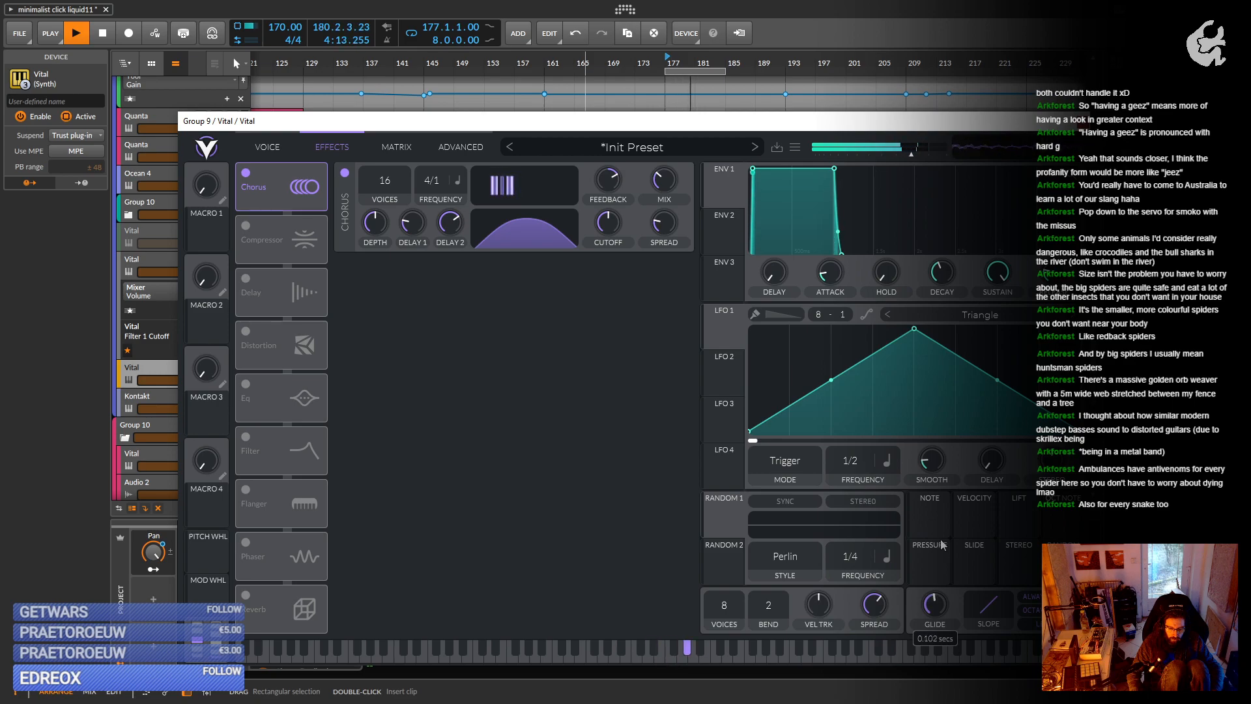
pyautogui.moveTo(941, 546); pyautogui.dragTo(935, 552)
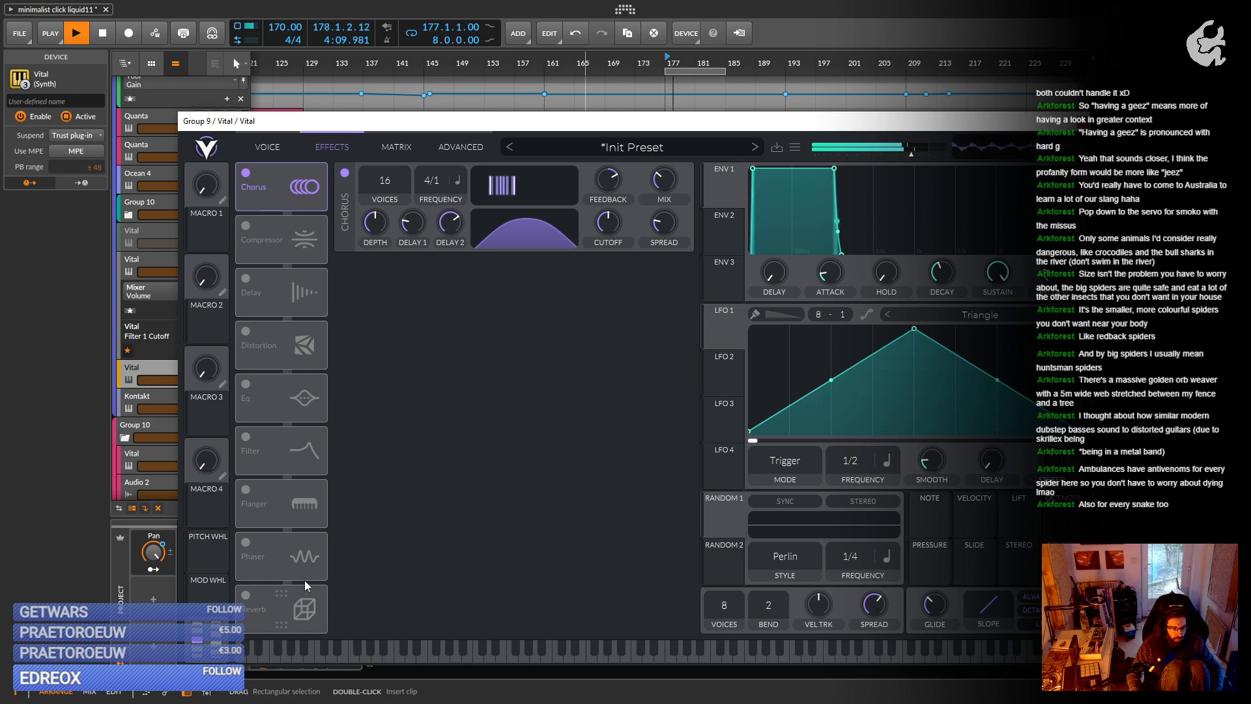
pyautogui.click(100, 443)
pyautogui.press('space')
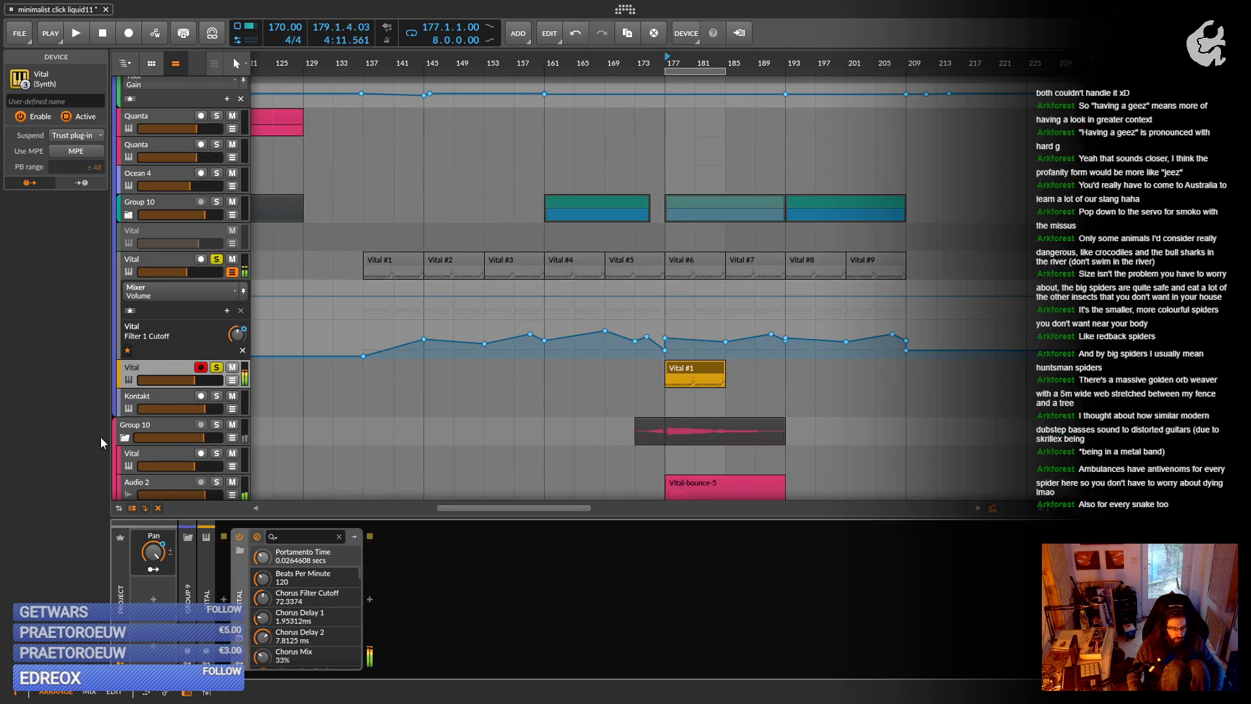
# Add a Convolution device after Vital on the new Vital track.
pyautogui.click(148, 366)
pyautogui.click(369, 598)
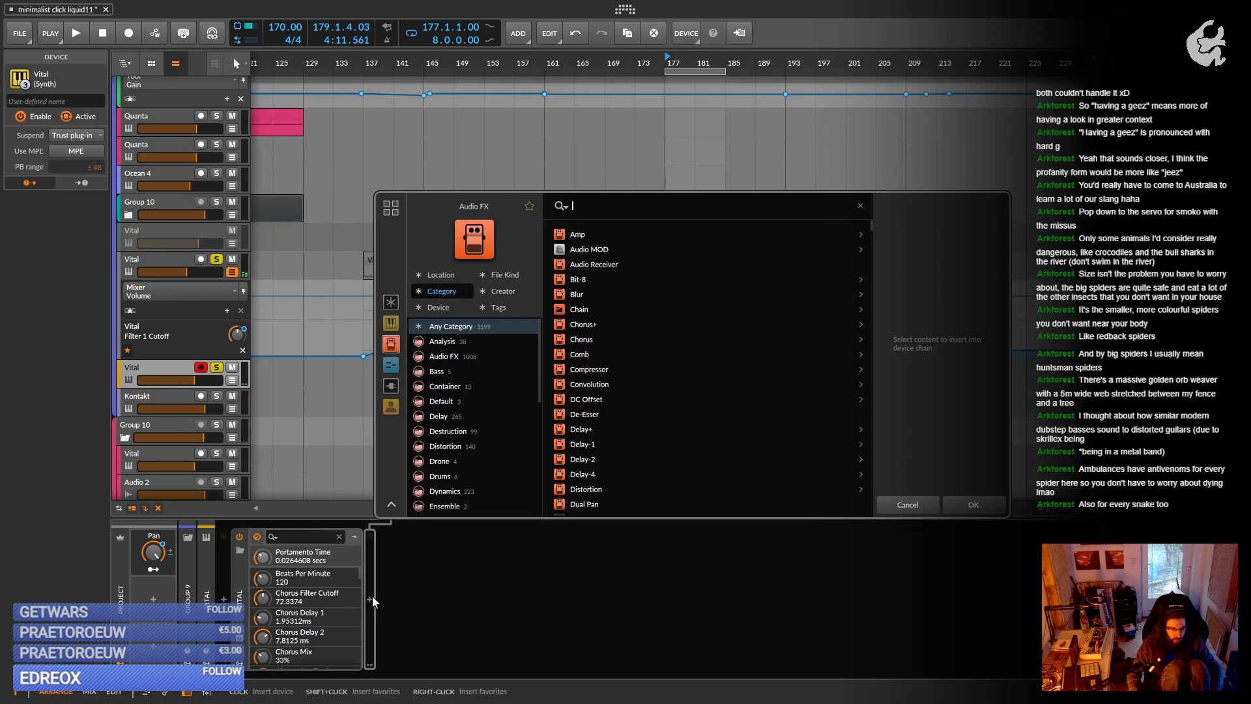
pyautogui.write('v')
pyautogui.press('BackSpace')
pyautogui.write('d')
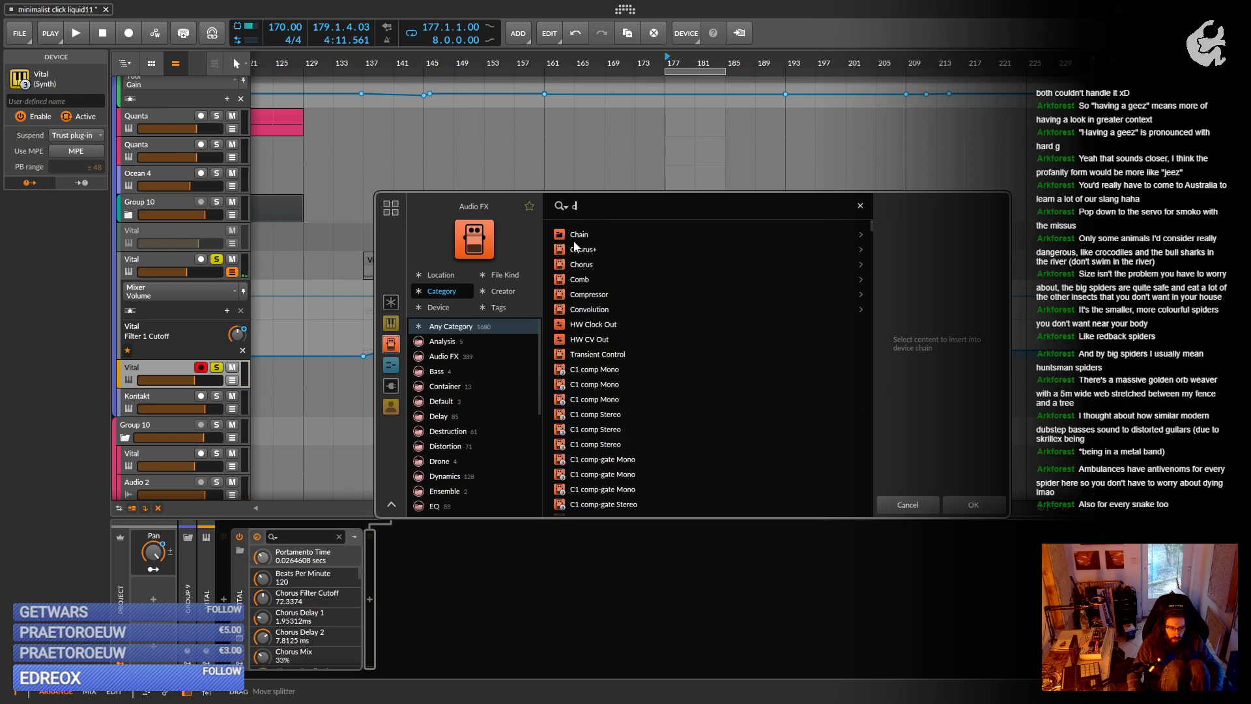
pyautogui.doubleClick(600, 305)
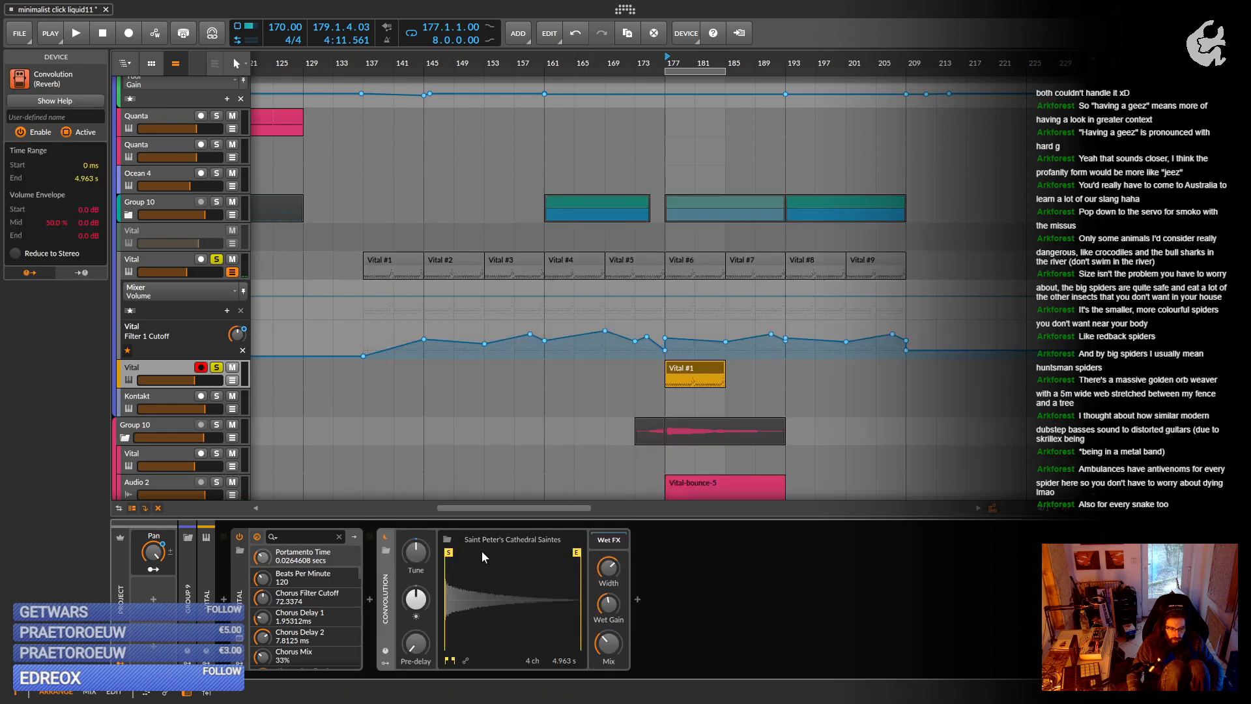
# Load the Allston Classic-condenser impulse from the Amps category into the Convolution device.
pyautogui.click(506, 538)
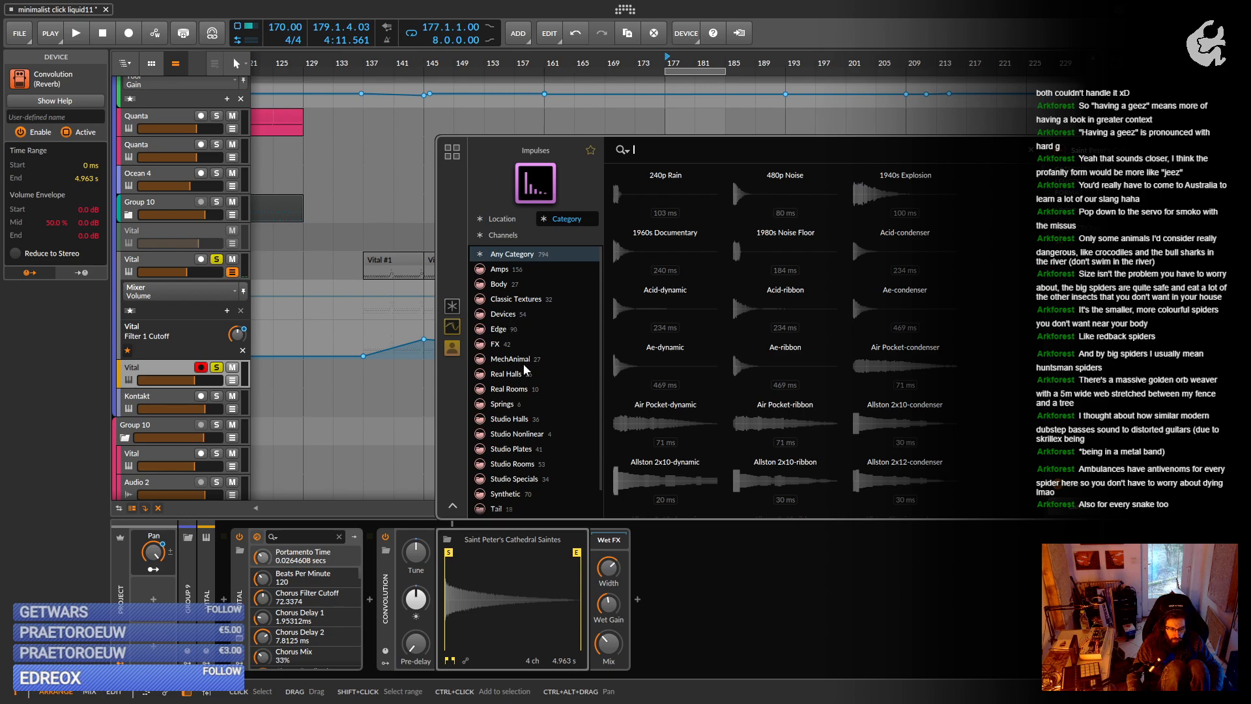
pyautogui.scroll(-1, 528, 389)
pyautogui.scroll(1, 528, 389)
pyautogui.click(520, 318)
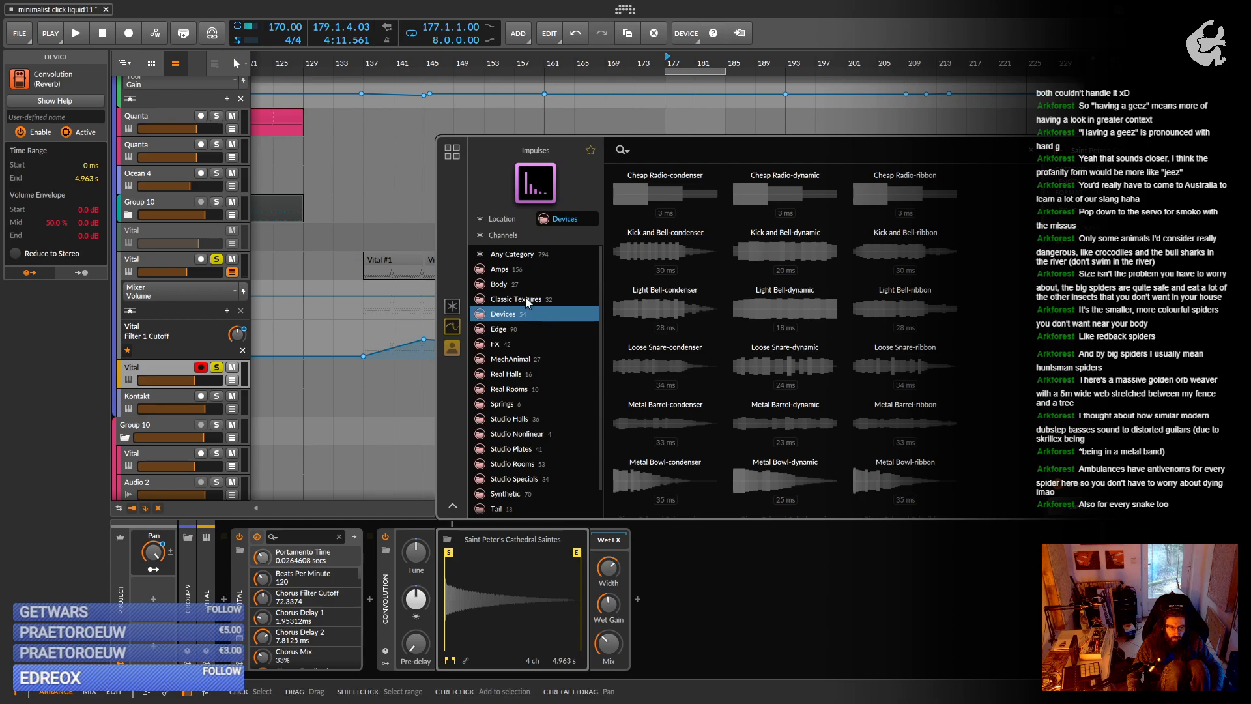
pyautogui.click(515, 269)
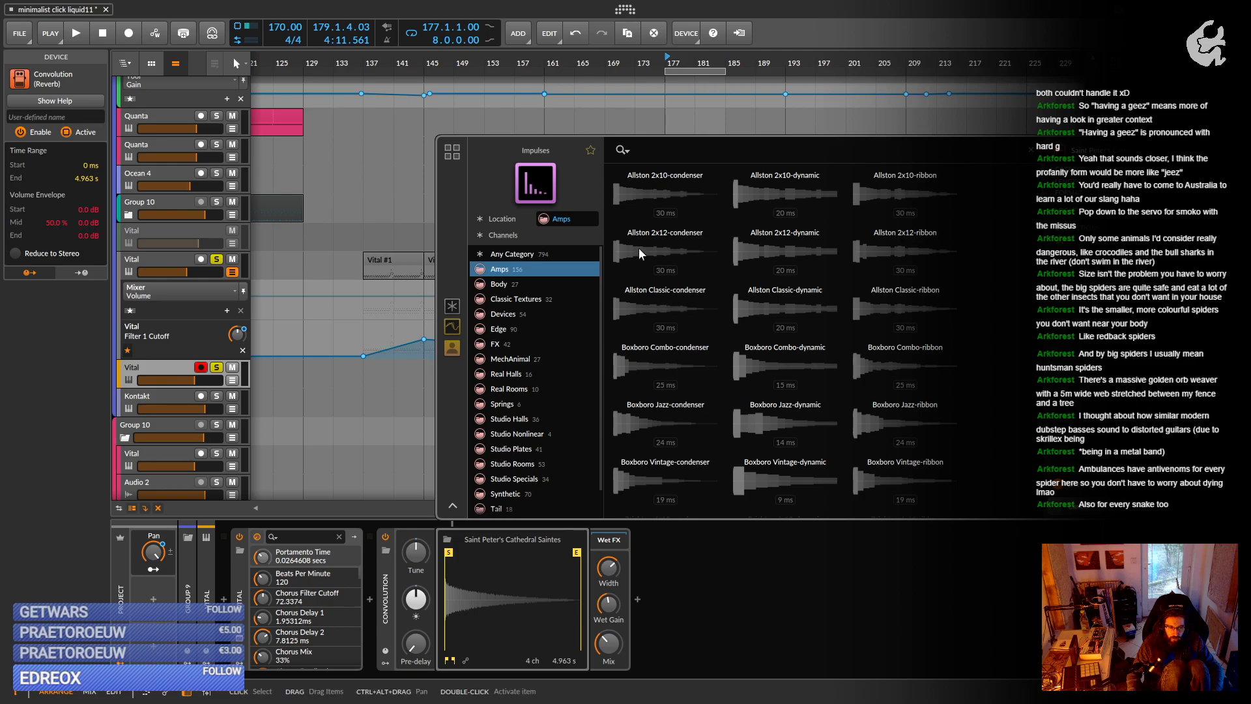
pyautogui.scroll(-10, 638, 248)
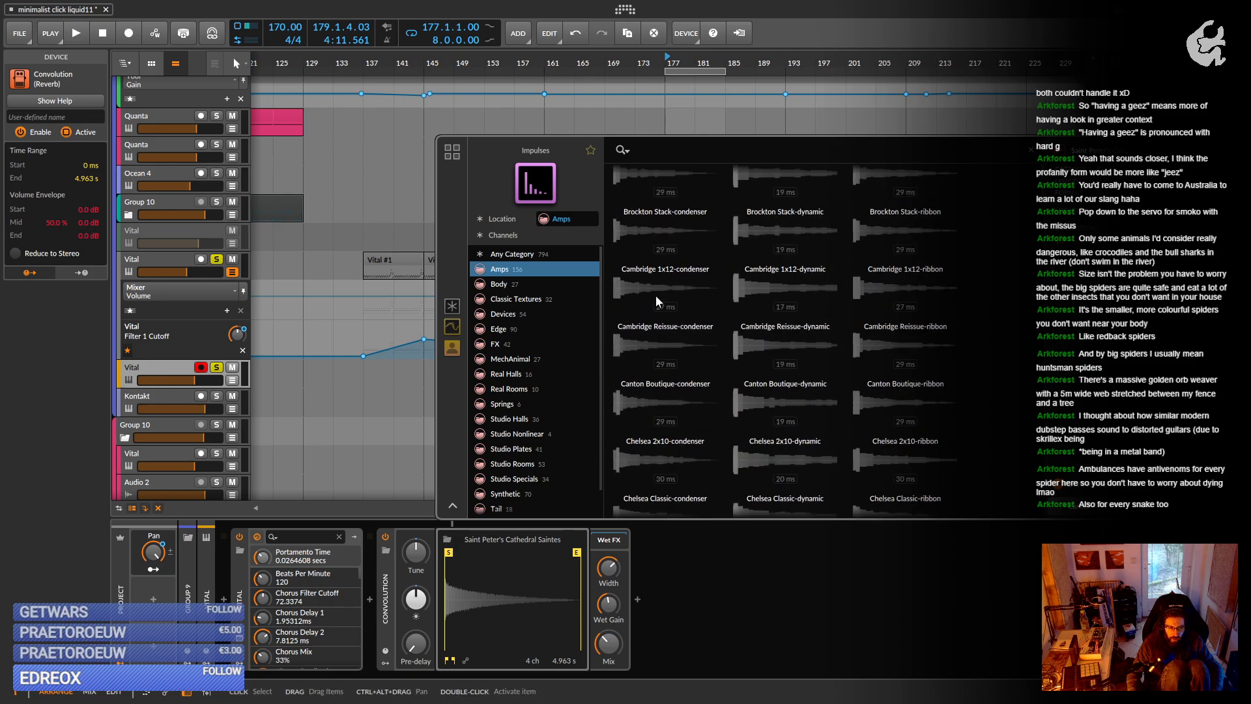
pyautogui.scroll(2, 656, 295)
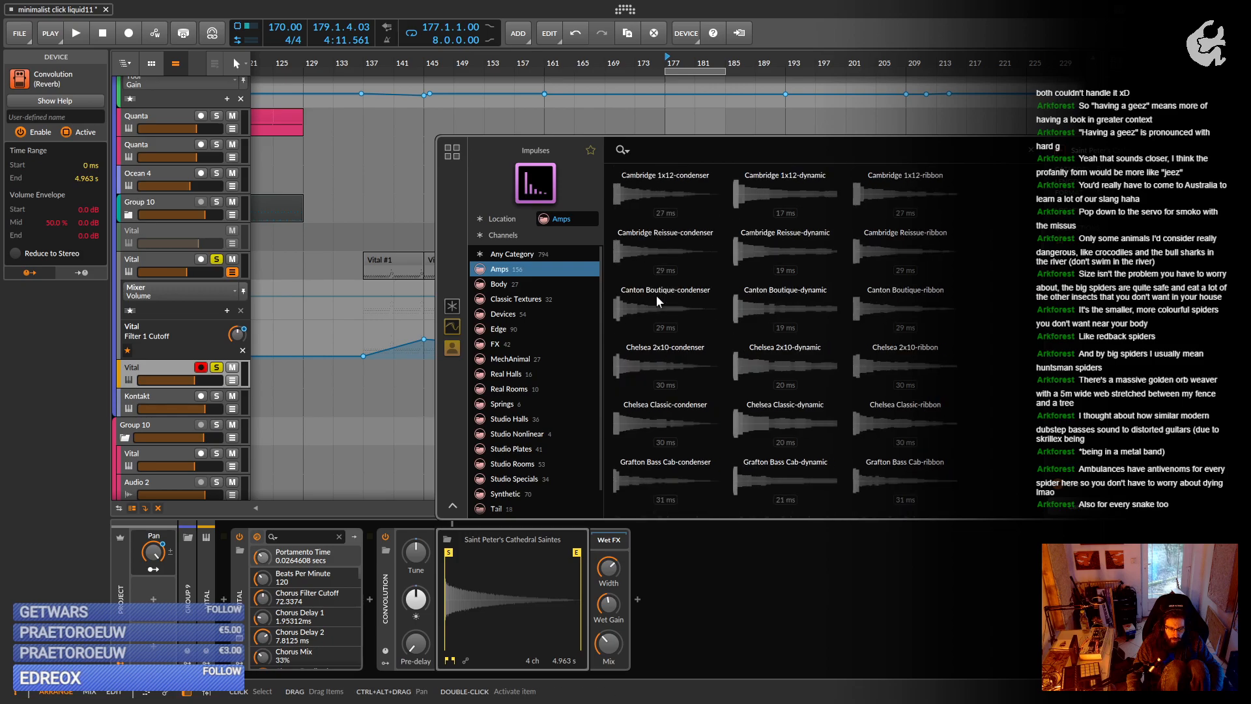
pyautogui.scroll(6, 655, 295)
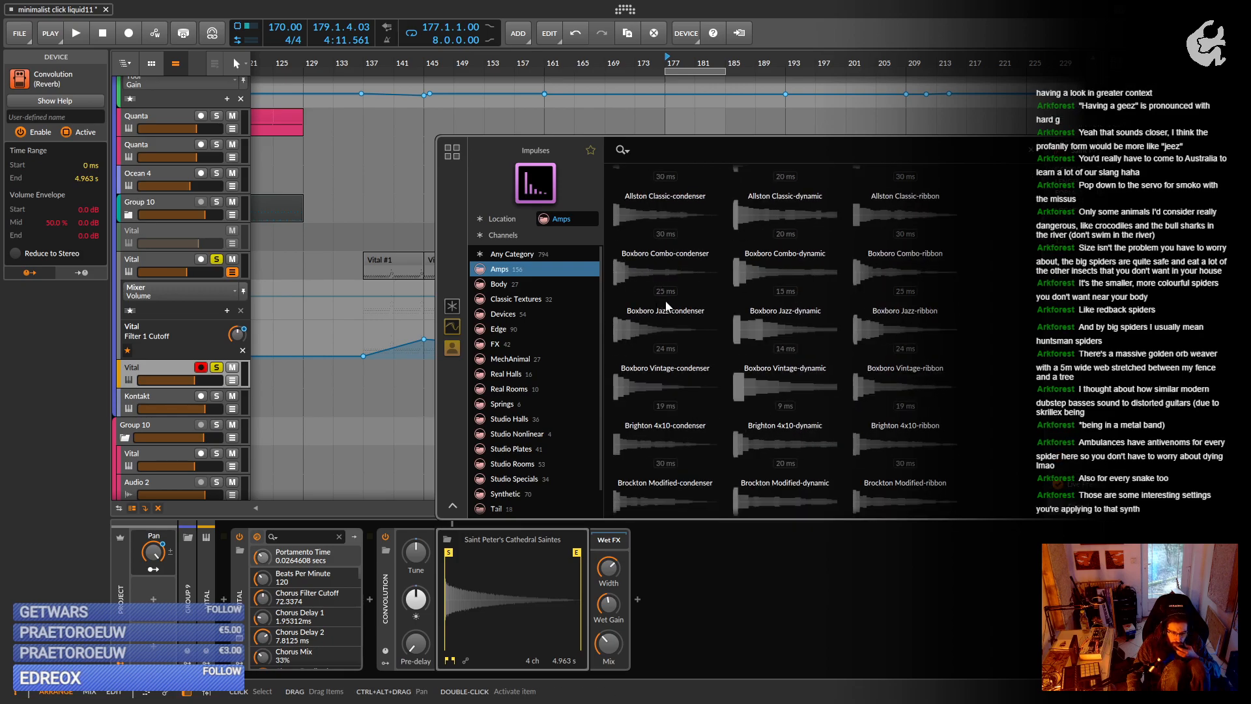
pyautogui.doubleClick(666, 300)
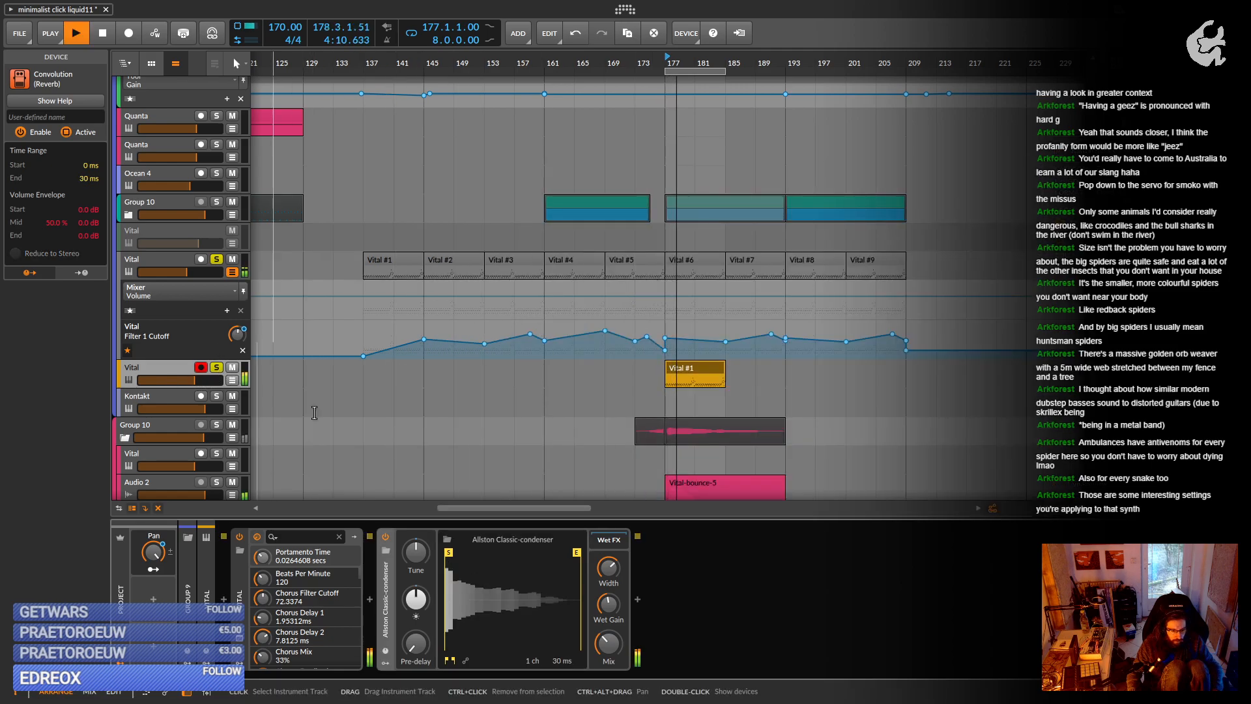
# Set the Convolution's wet gain to about -6.2 dB and width to about 49%, comparing the sound with the device bypassed.
pyautogui.moveTo(608, 604)
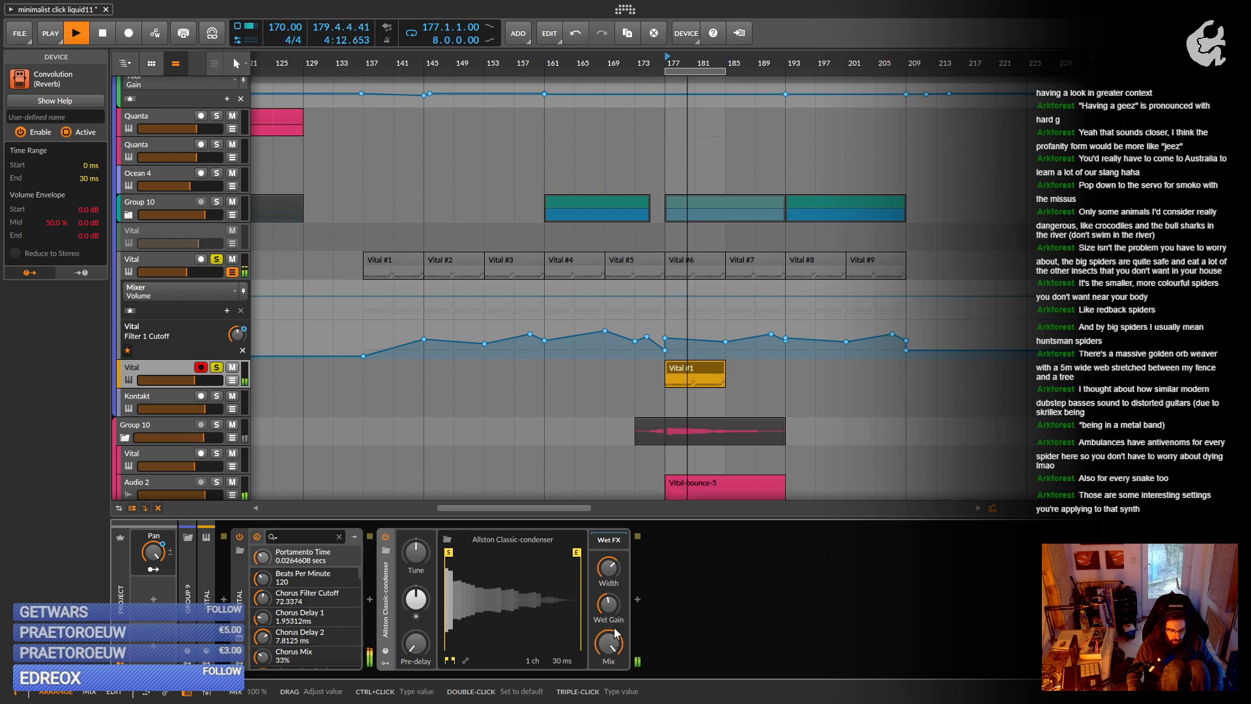
pyautogui.moveTo(609, 601); pyautogui.dragTo(609, 598)
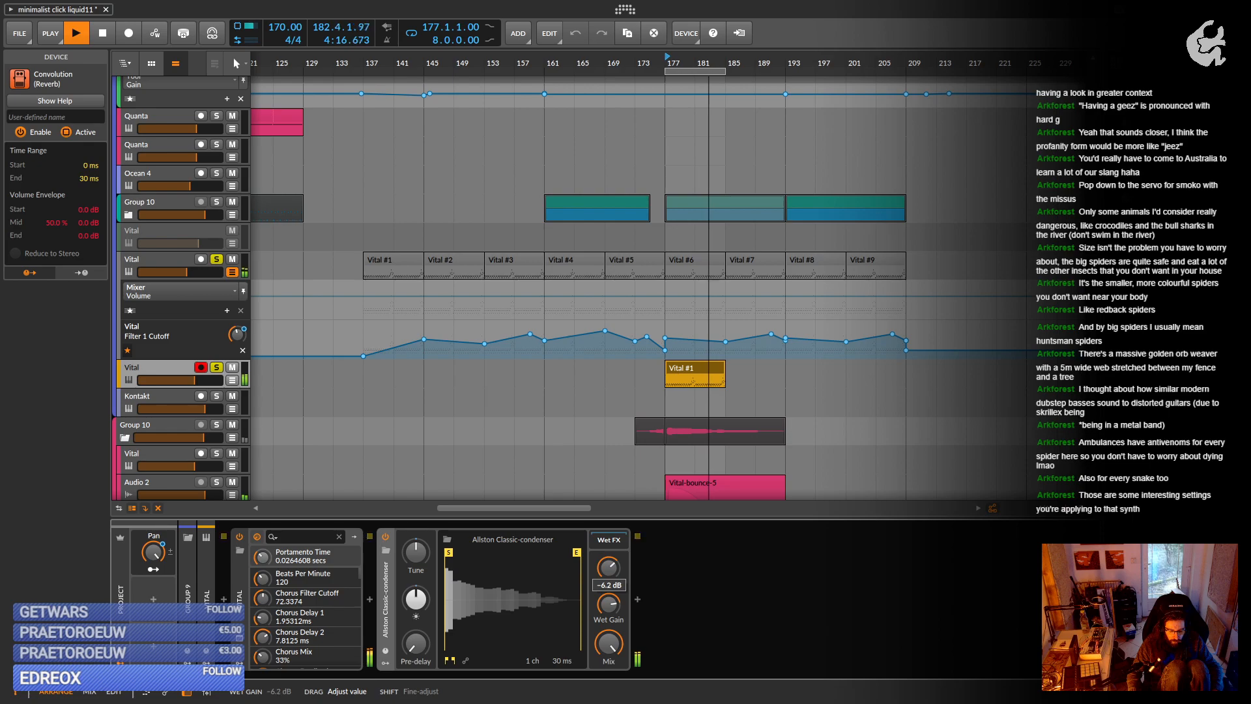
pyautogui.moveTo(608, 567)
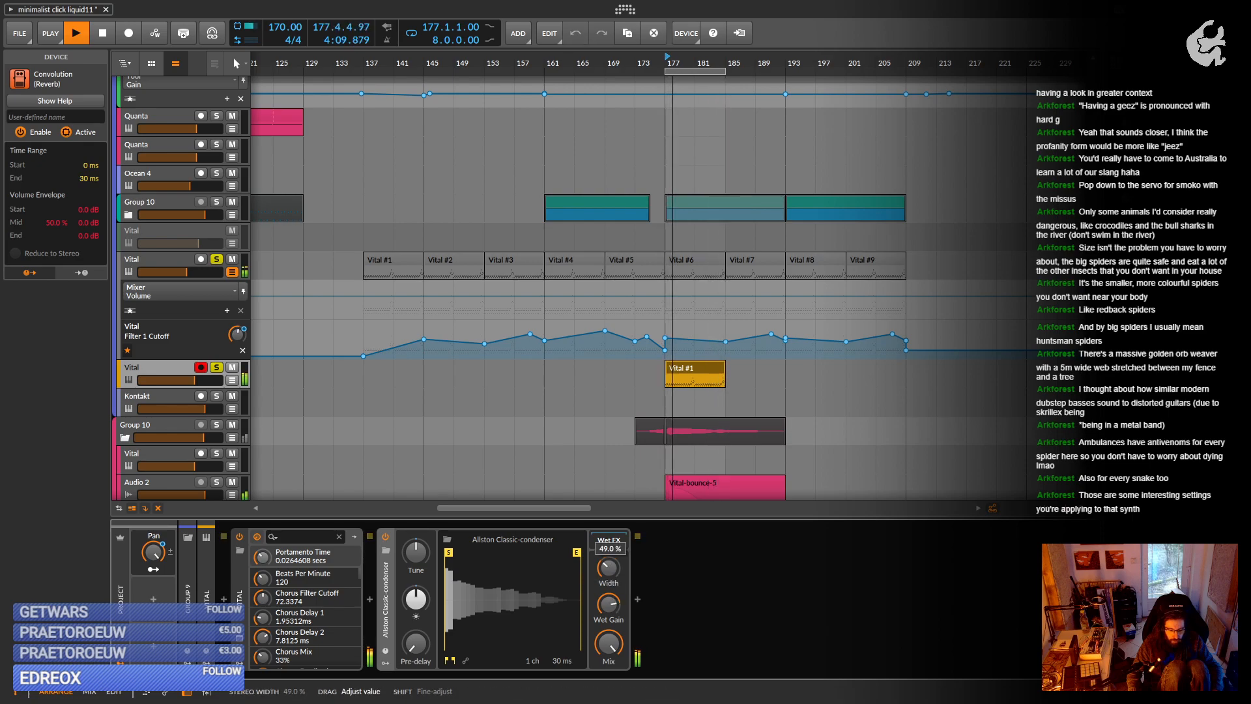
pyautogui.click(386, 537)
pyautogui.click(385, 537)
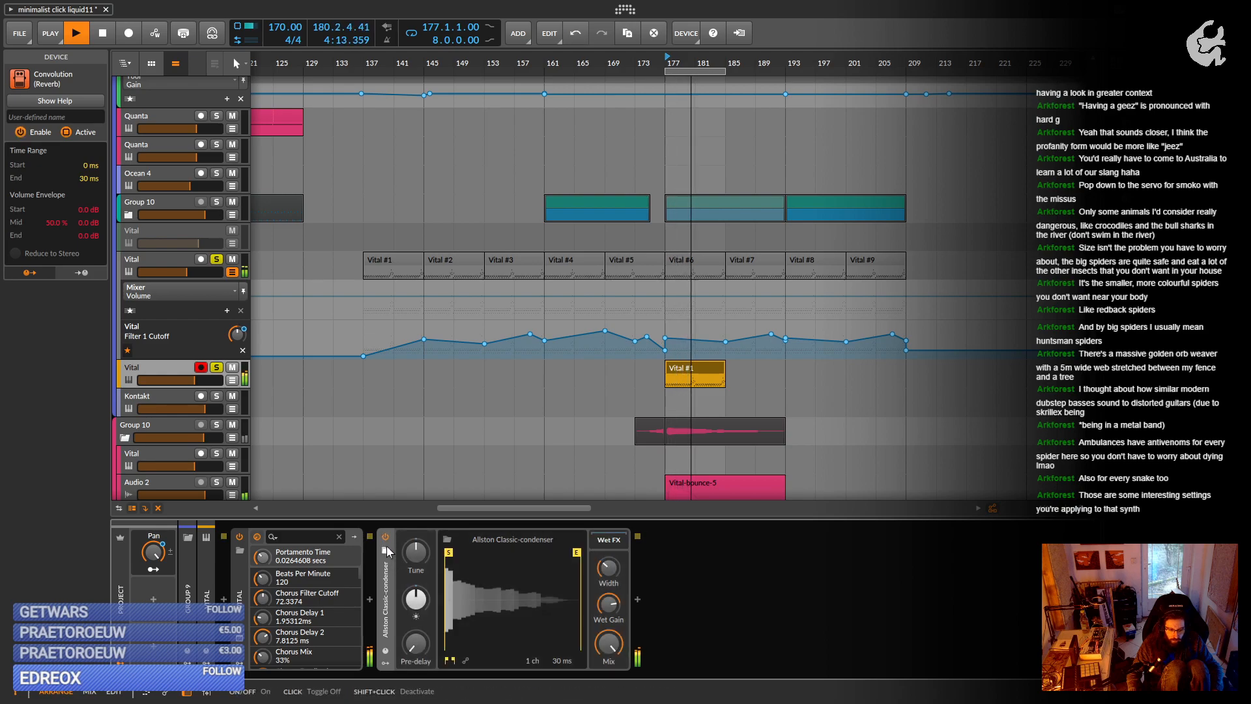
# Raise the Convolution's brightness to about +7.2 dB, stop playback and collapse the Convolution and Vital devices.
pyautogui.moveTo(418, 603)
pyautogui.mouseDown()
pyautogui.moveTo(418, 593)
pyautogui.moveTo(419, 616)
pyautogui.moveTo(418, 601)
pyautogui.mouseUp()
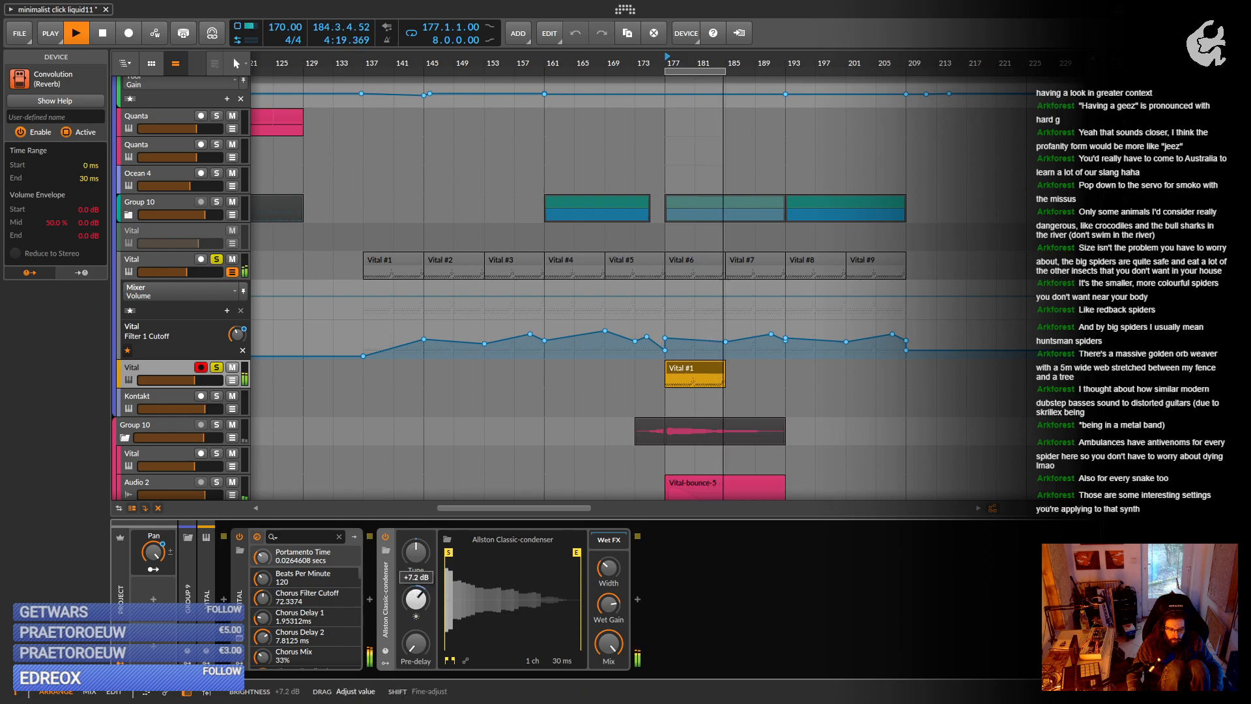
pyautogui.press('space')
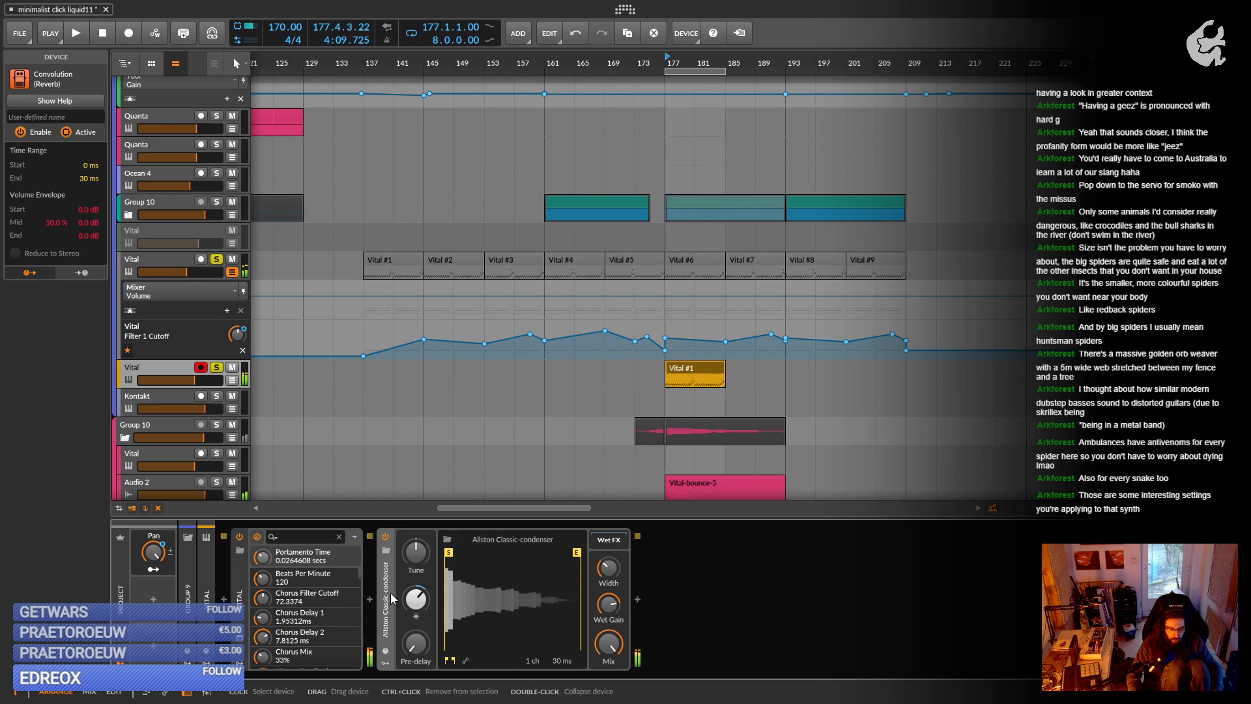
pyautogui.doubleClick(386, 595)
pyautogui.doubleClick(240, 587)
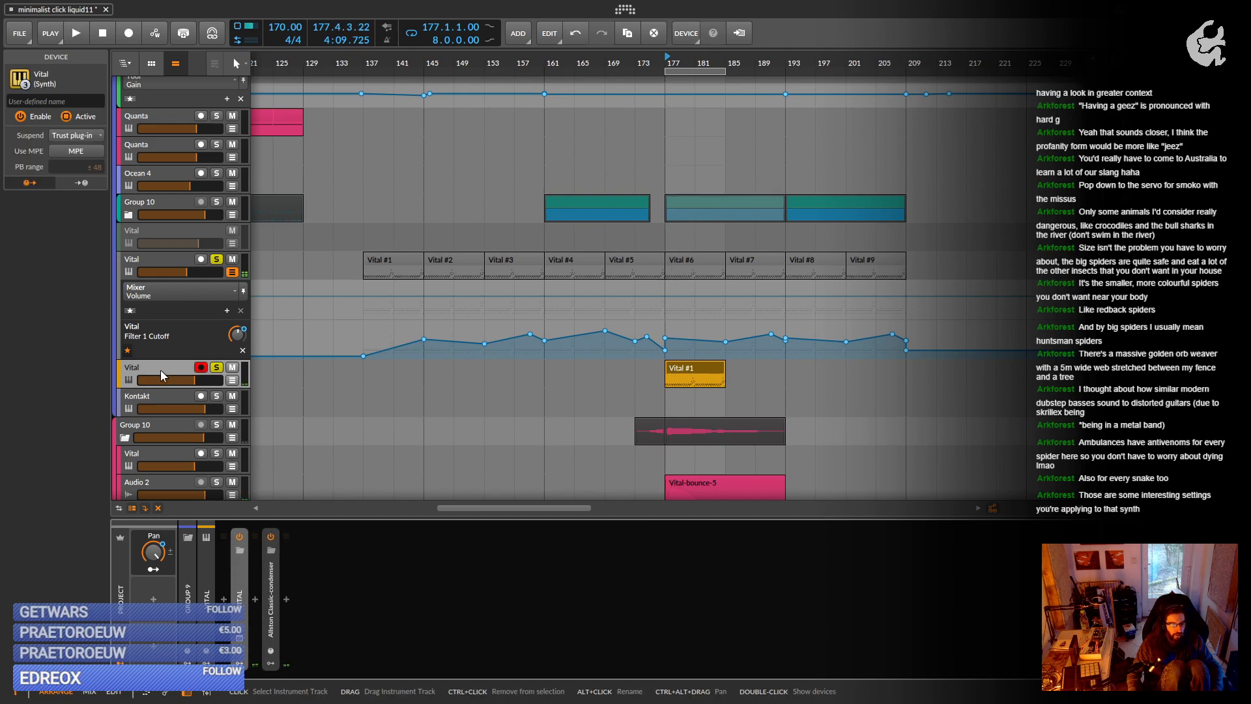
# Clear the solo on the Vital tracks and fine-tune the new Vital track's volume while the full mix plays.
pyautogui.click(163, 369)
pyautogui.click(217, 367)
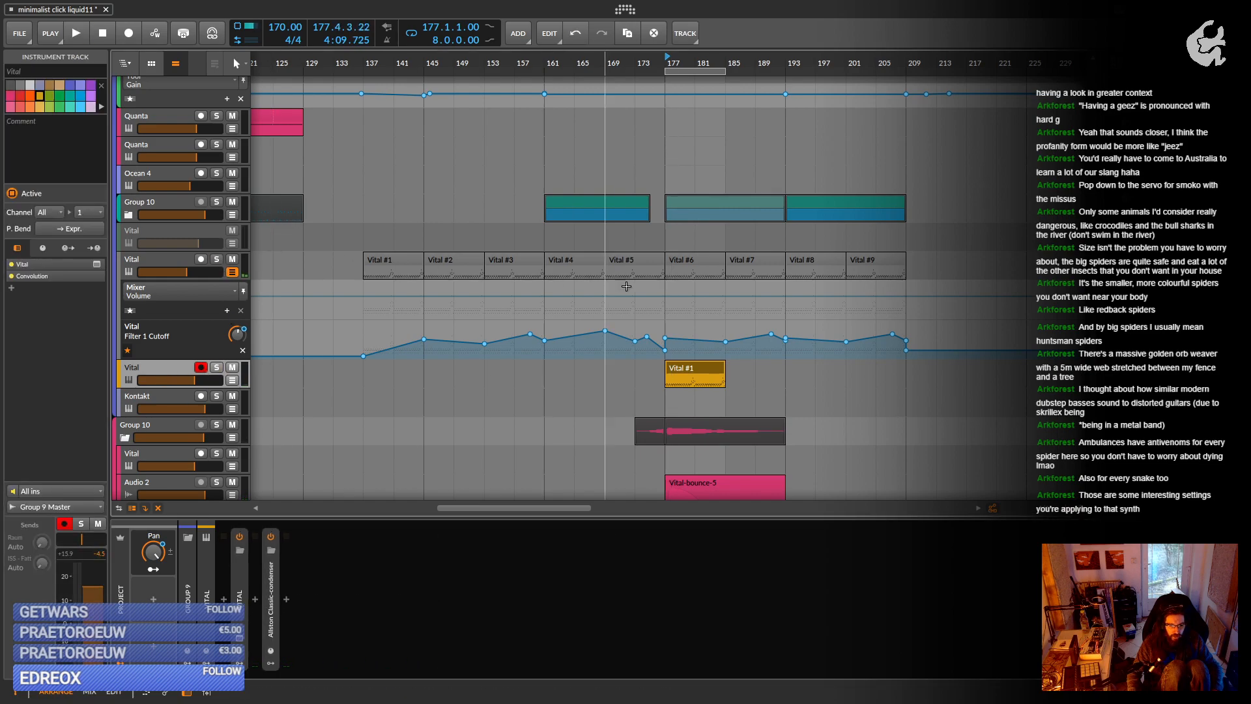
pyautogui.hotkey('ctrl', 'd')
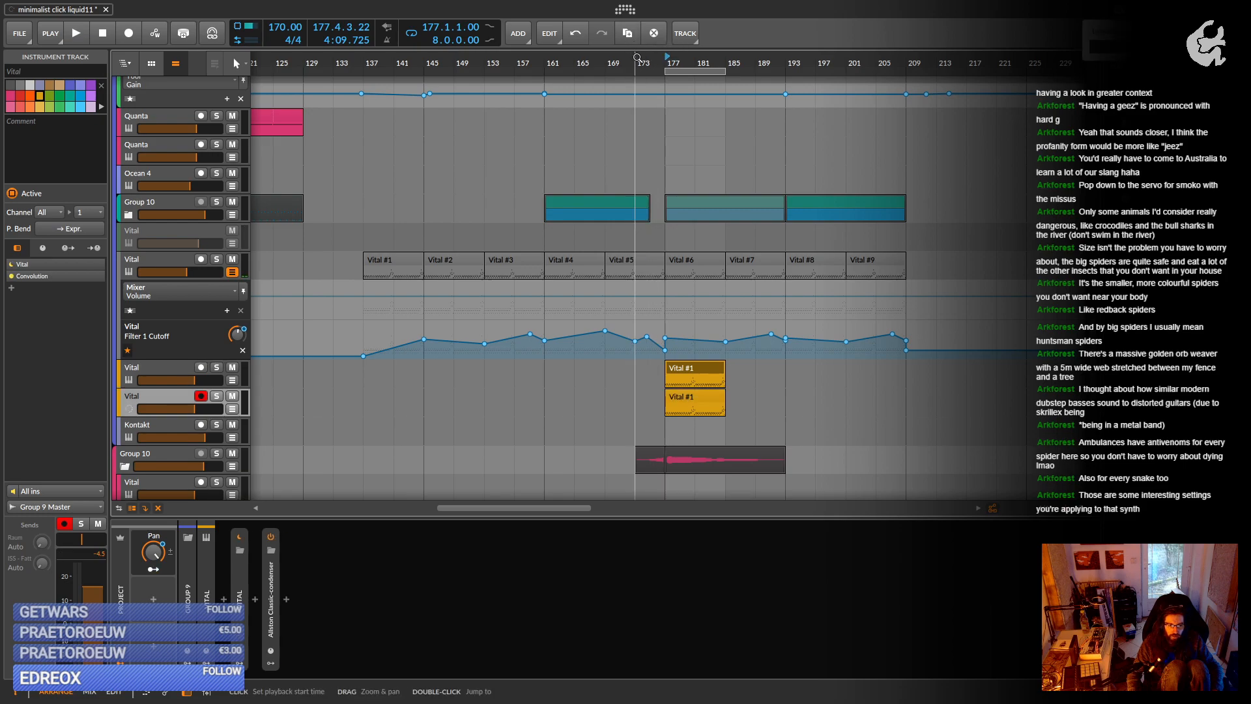
pyautogui.hotkey('ctrl', 'z')
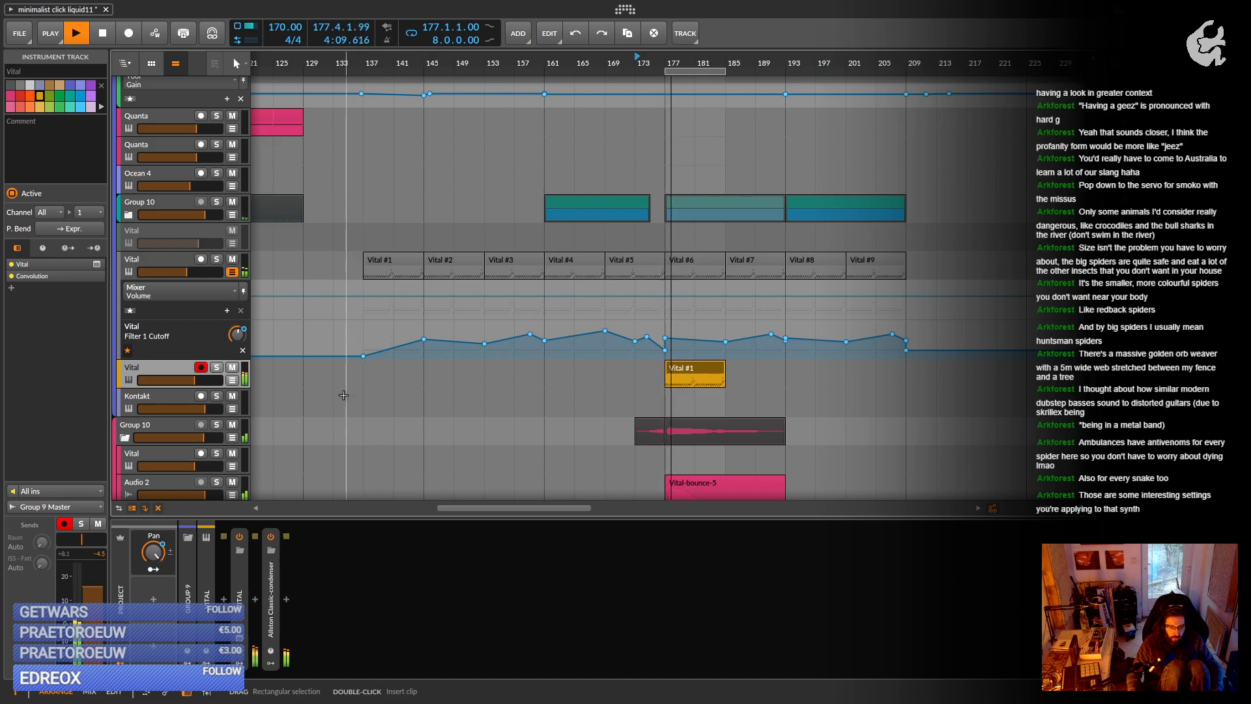
pyautogui.moveTo(196, 382); pyautogui.dragTo(195, 381)
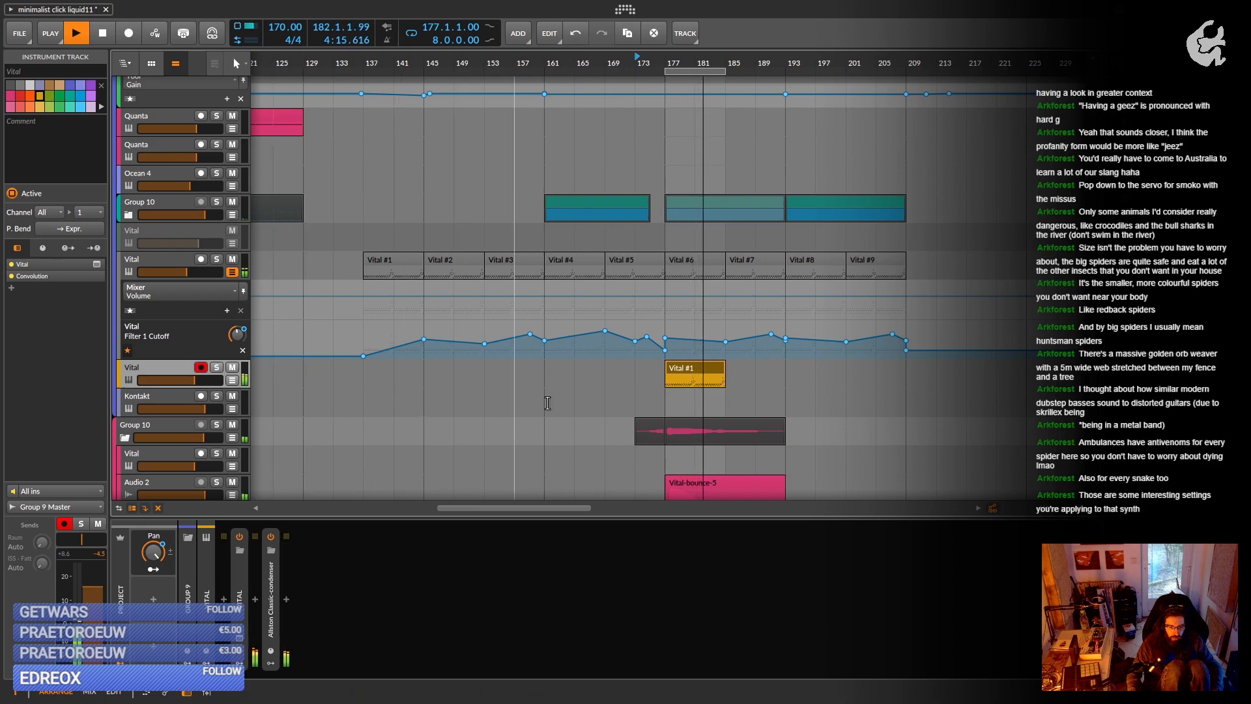
# Duplicate the new Vital clip three times to fill bars 177 to 209, and extend the loop region to 32 bars.
pyautogui.click(696, 375)
pyautogui.hotkey('ctrl', 'd')
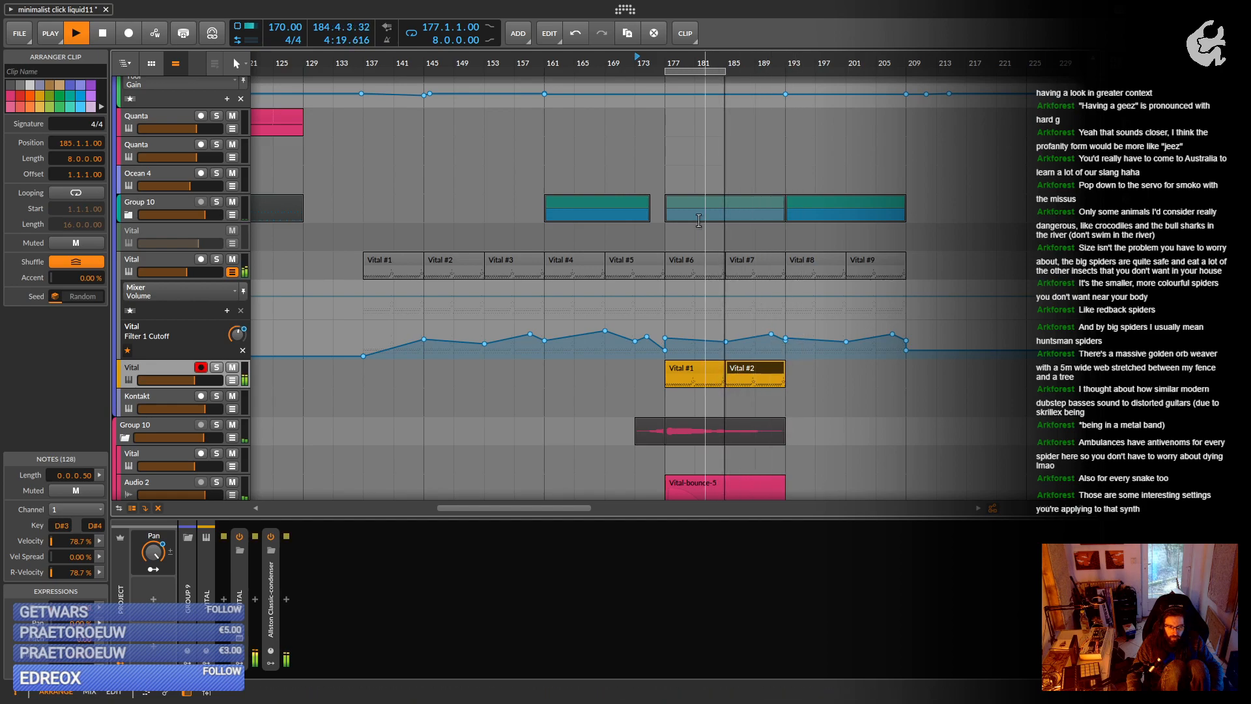
pyautogui.moveTo(724, 72); pyautogui.dragTo(906, 77)
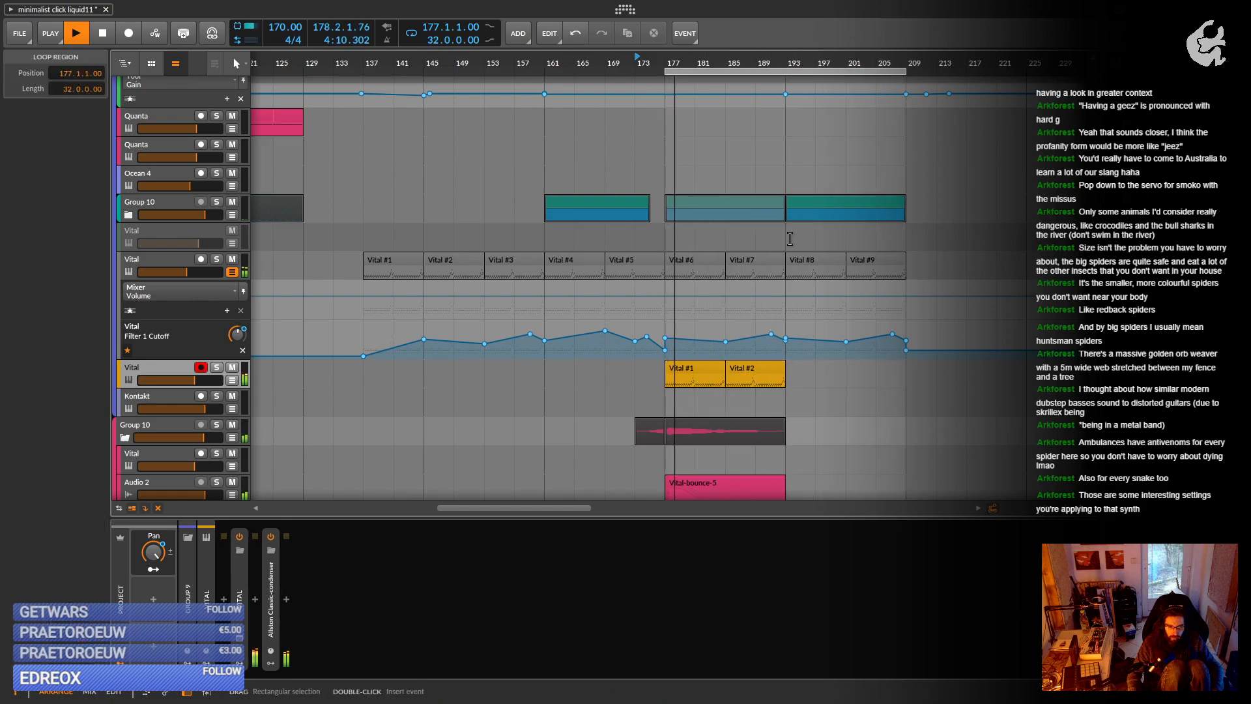
pyautogui.click(768, 371)
pyautogui.hotkey('ctrl', 'd')
pyautogui.hotkey('ctrl', 'd')
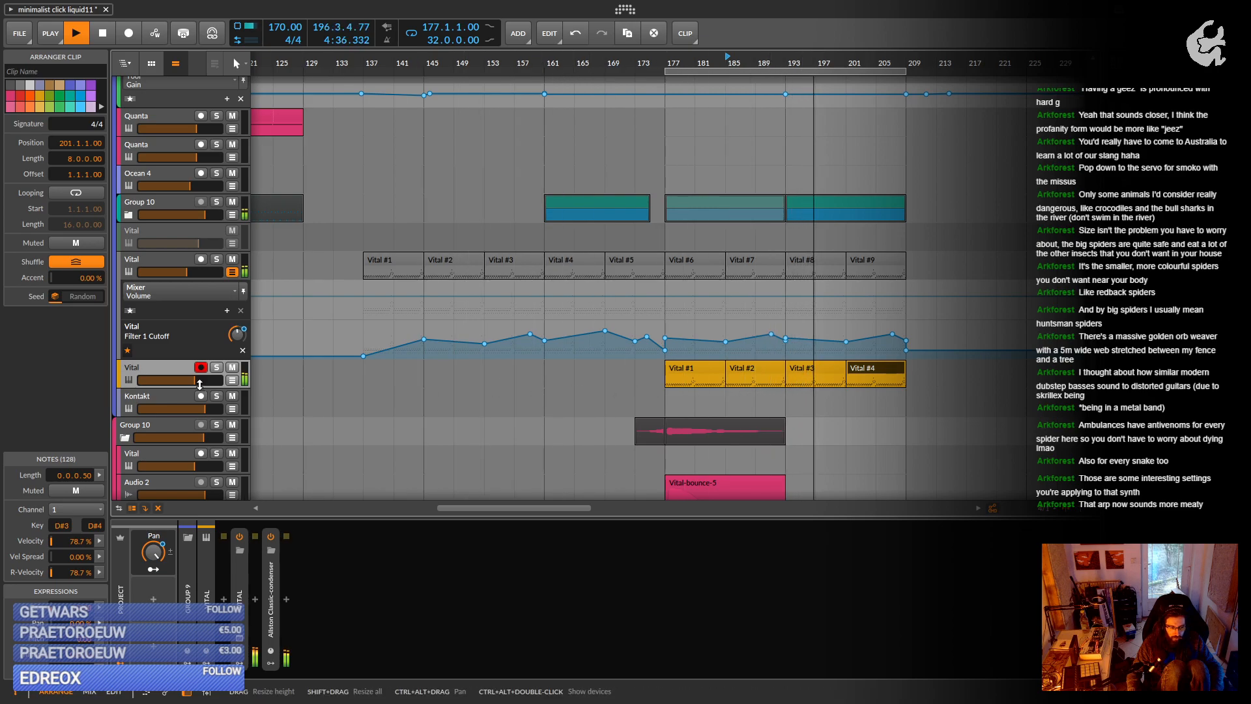
pyautogui.press('space')
pyautogui.click(163, 365)
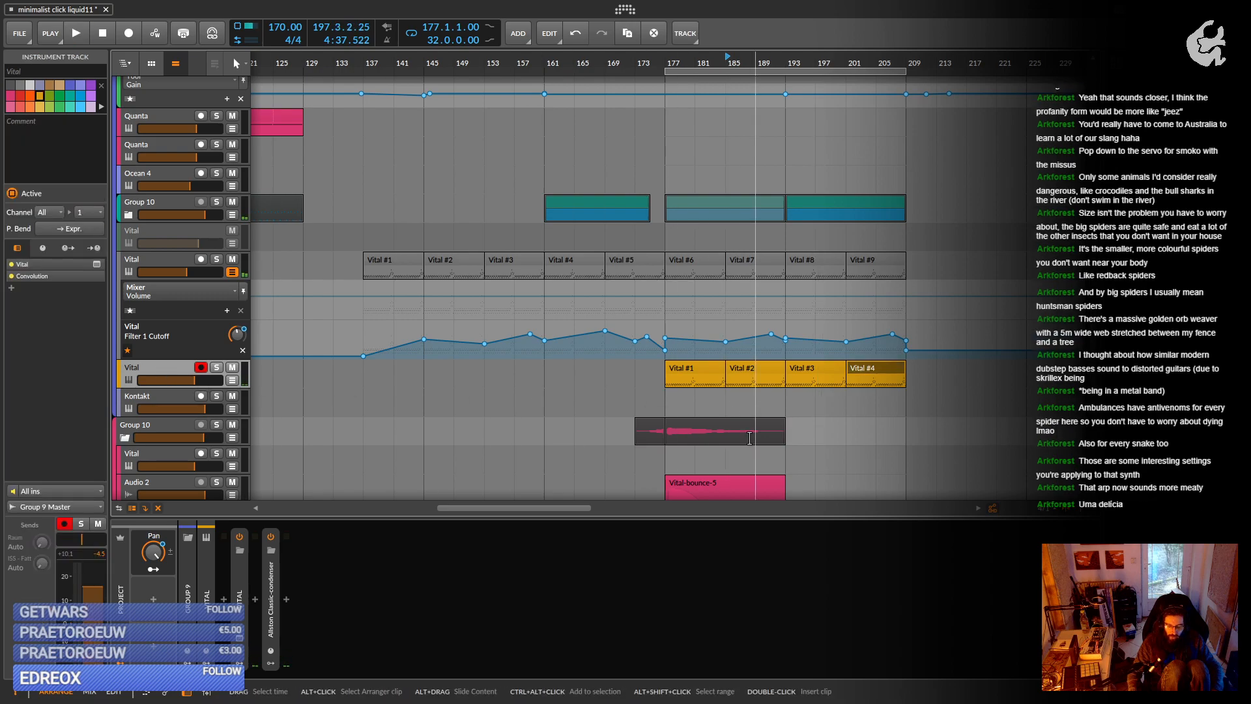
# Audition the Kontakt clip at bar 193, first with its track soloed and again in the full mix.
pyautogui.scroll(5, 788, 346)
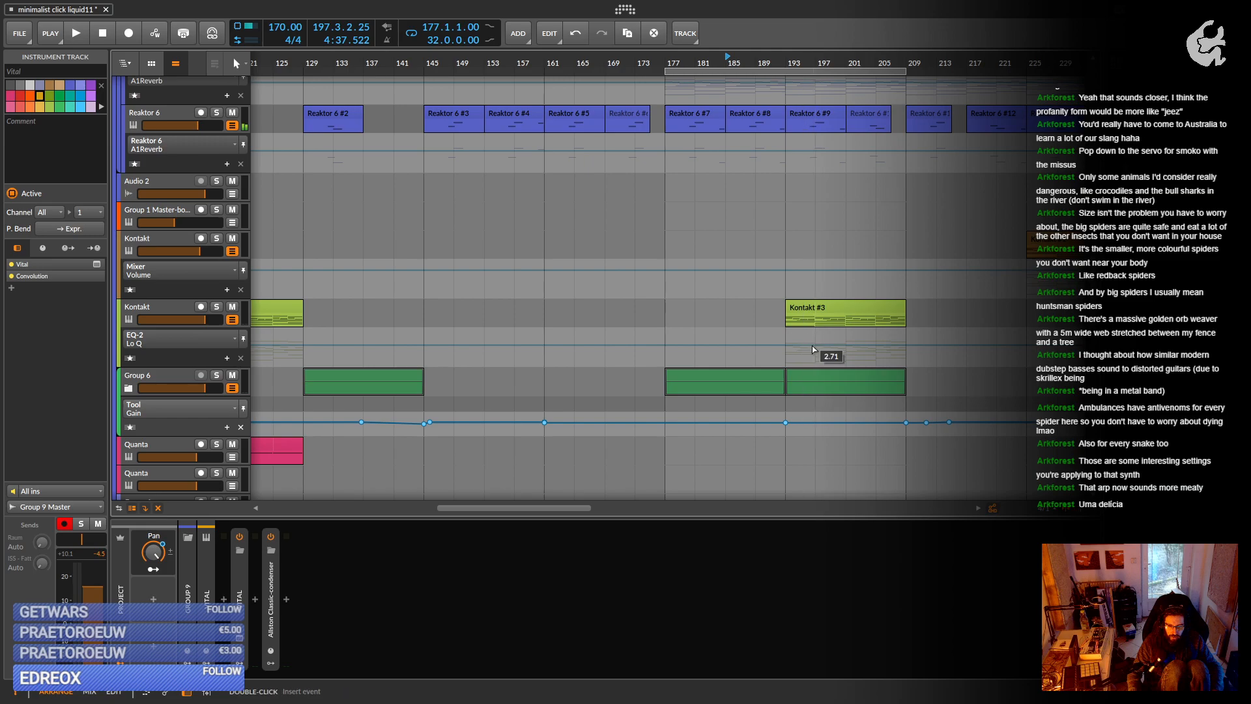
pyautogui.scroll(-1, 810, 344)
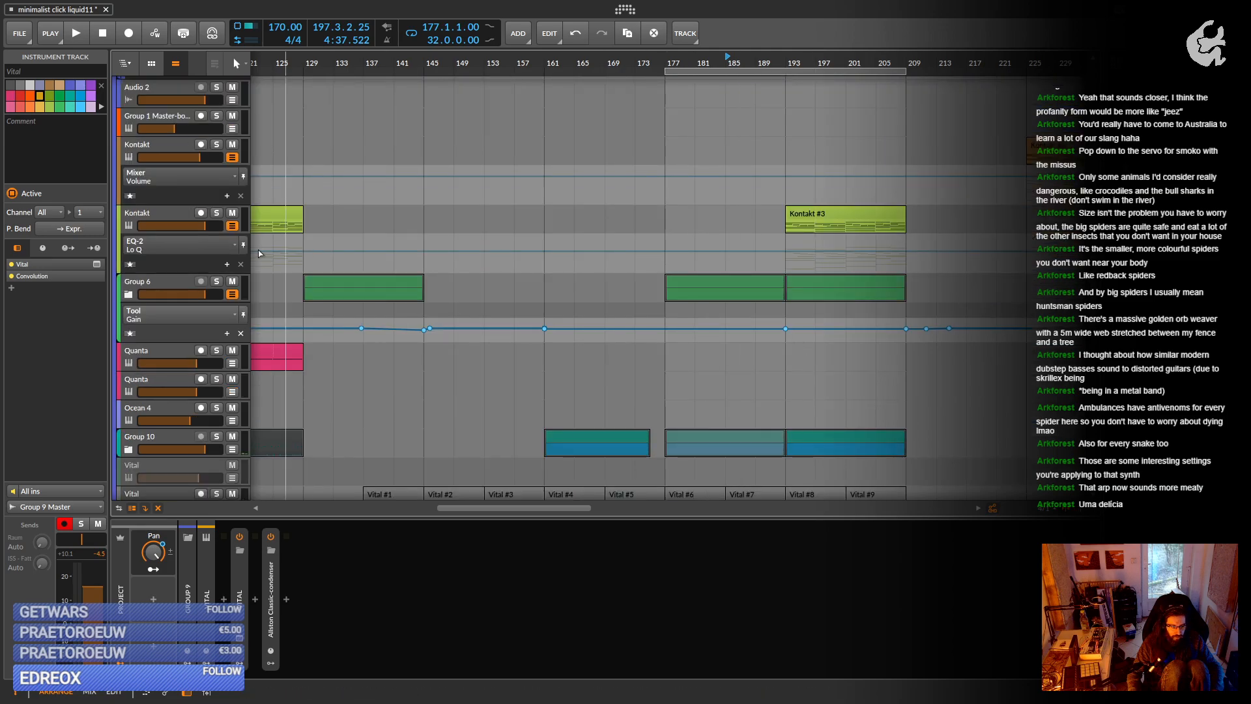
pyautogui.click(177, 218)
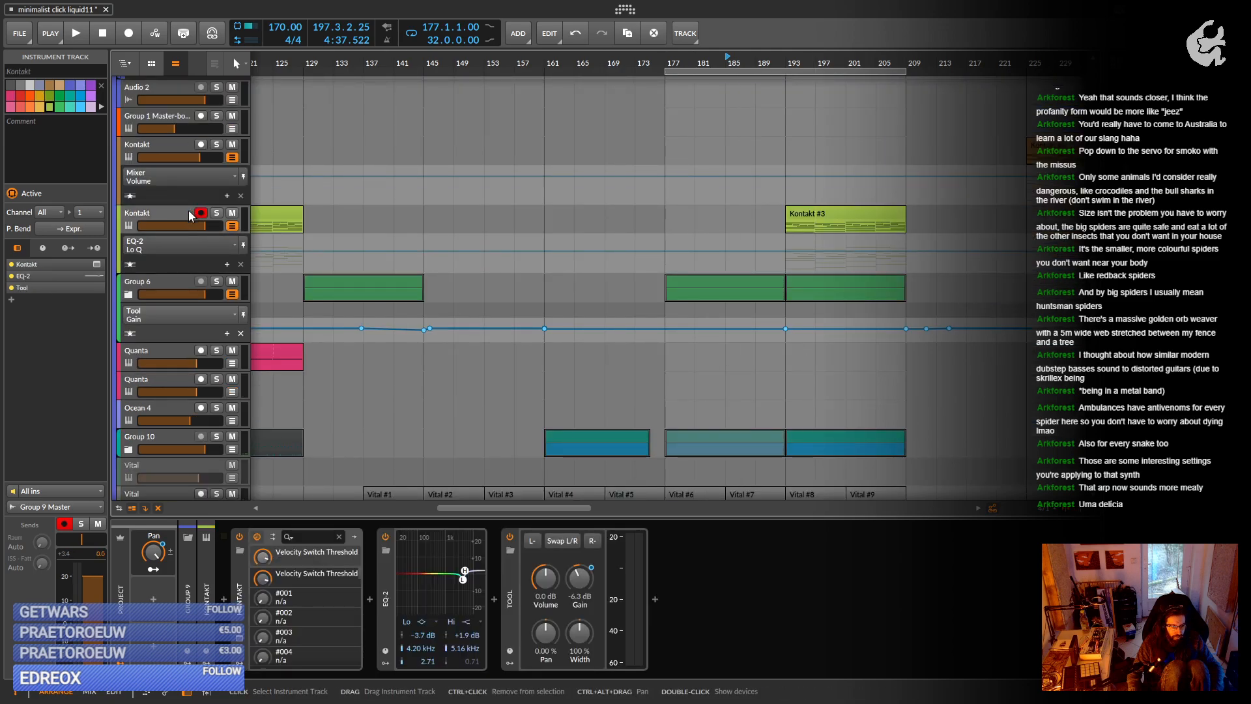
pyautogui.click(216, 213)
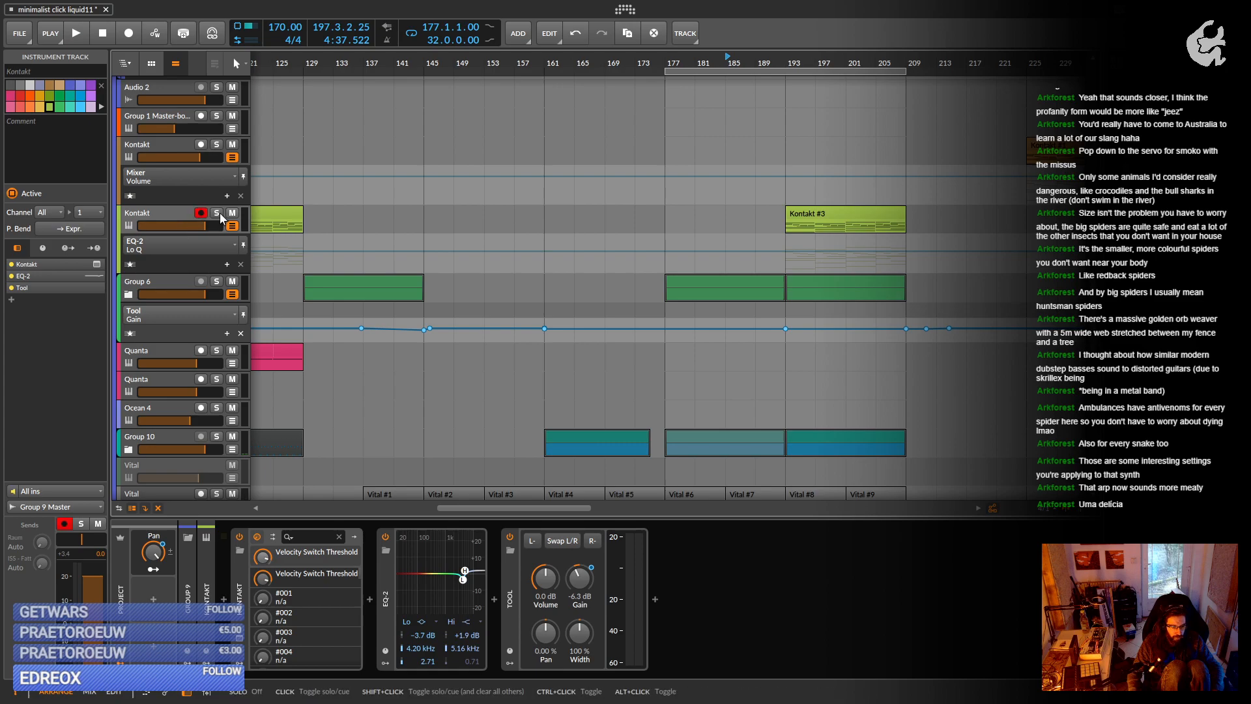
pyautogui.click(819, 215)
pyautogui.press('space')
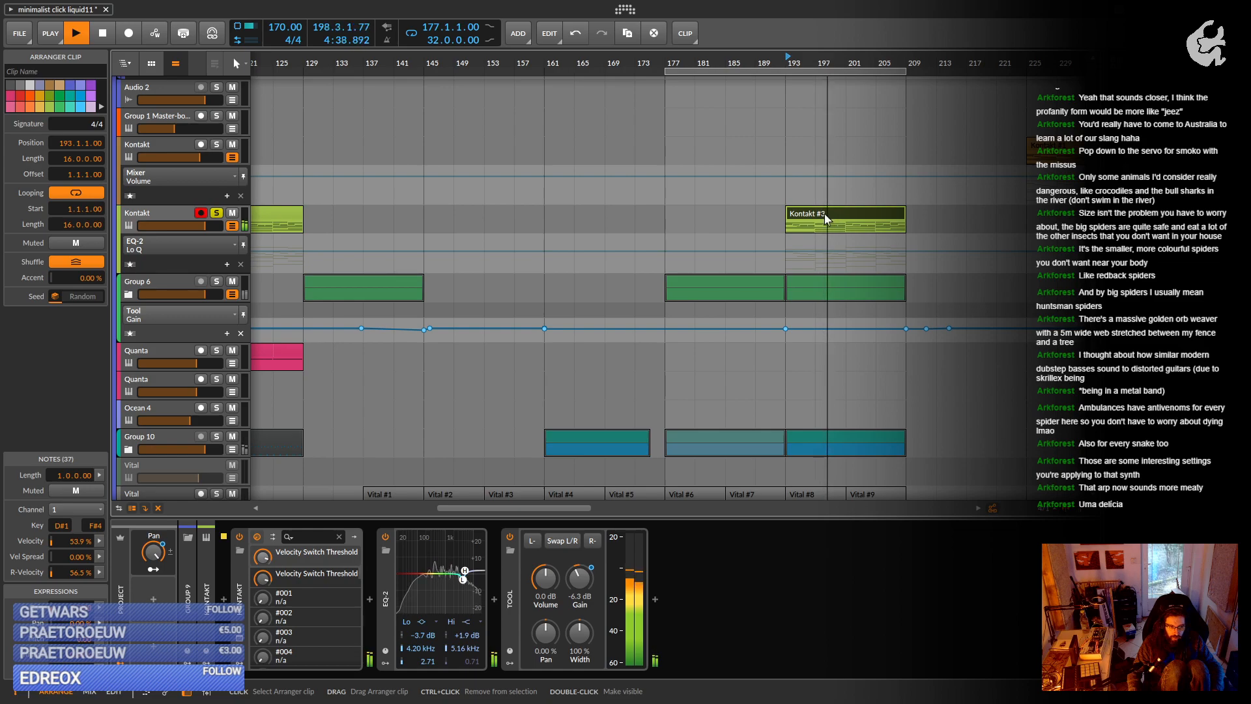
pyautogui.press('space')
pyautogui.click(216, 213)
pyautogui.press('space')
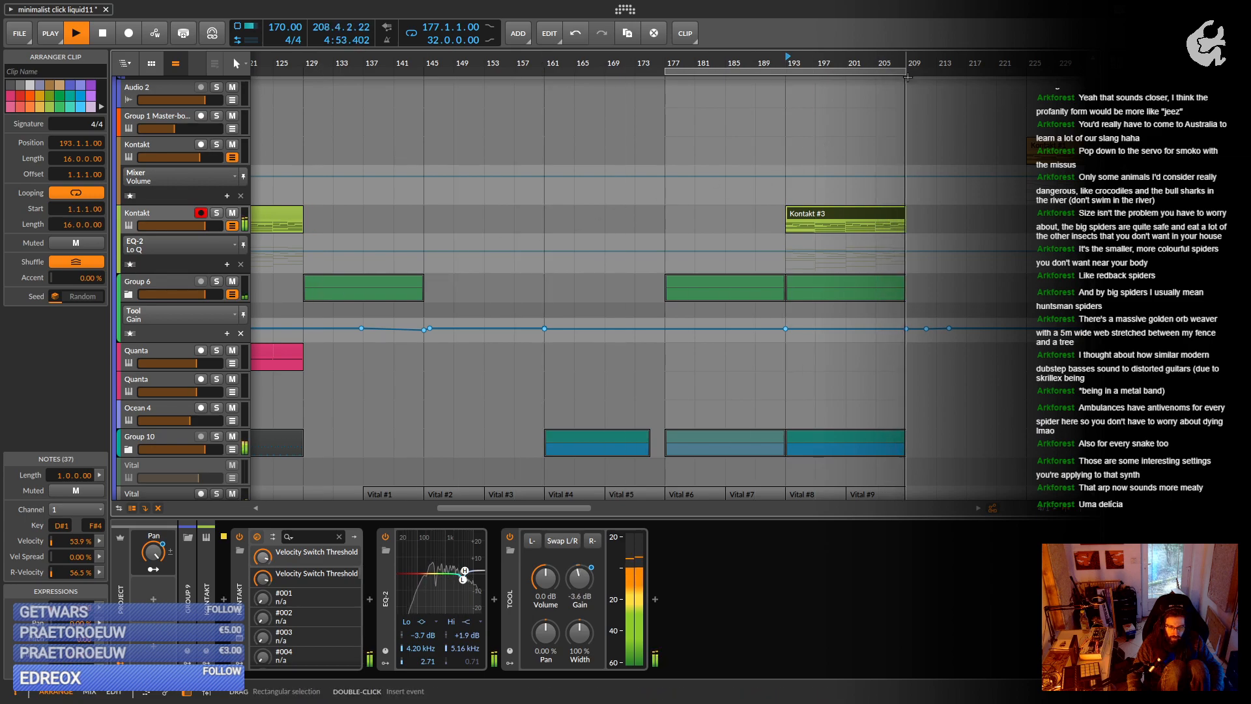
# Extend the start of the loop region back to bar 97 and play the arrangement from there.
pyautogui.scroll(-3, 740, 105)
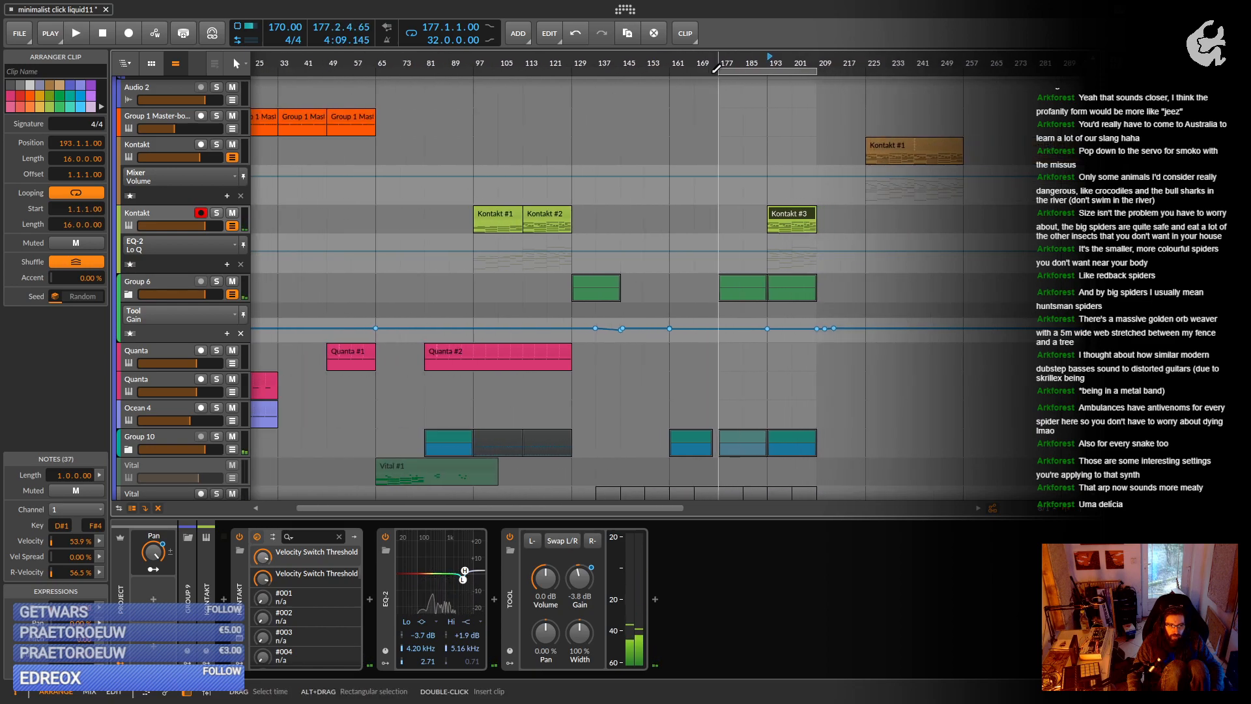
pyautogui.moveTo(719, 71); pyautogui.dragTo(474, 124)
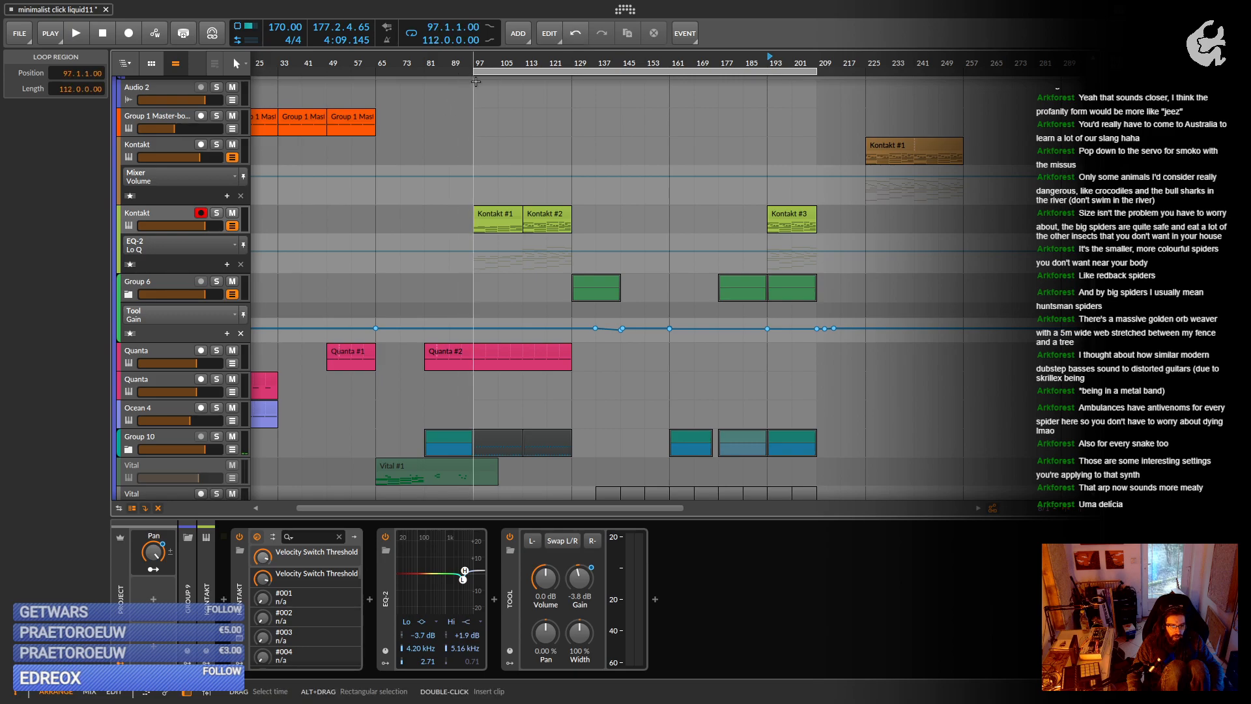
pyautogui.press('space')
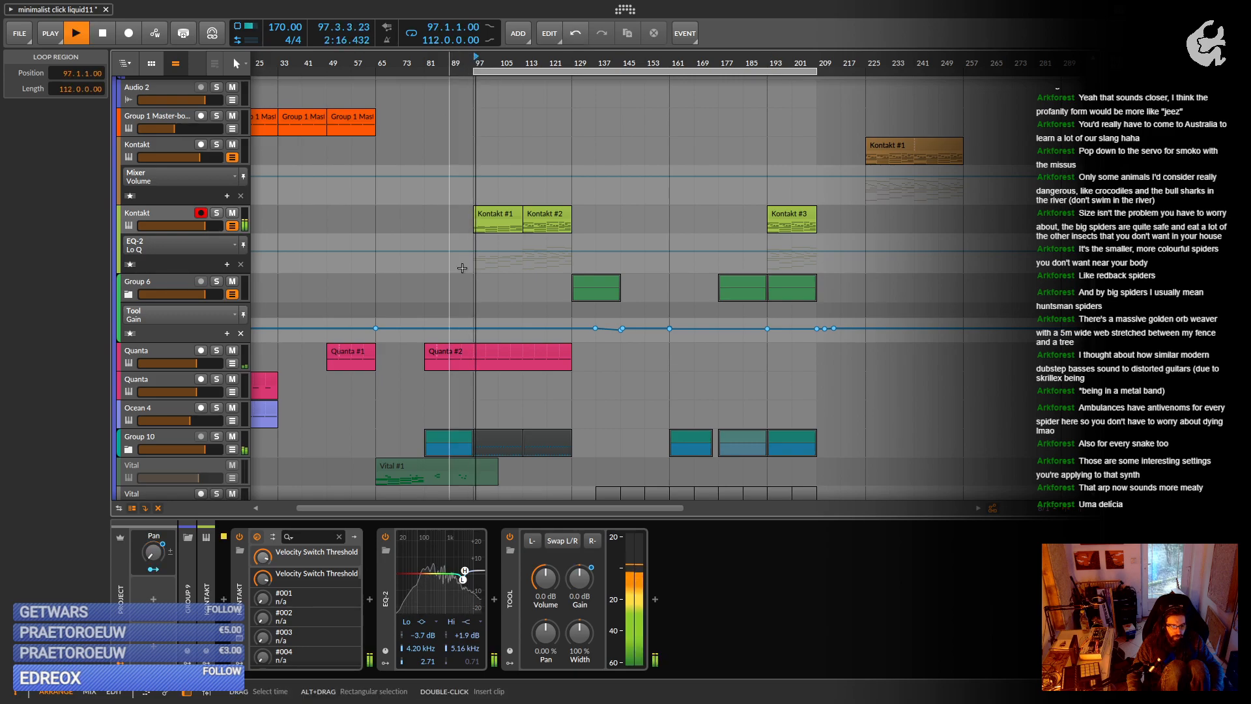
# Expand the loop region to 256 bars starting at bar 1, listen to the arrangement and stop playback.
pyautogui.scroll(8, 468, 277)
pyautogui.scroll(10, 467, 278)
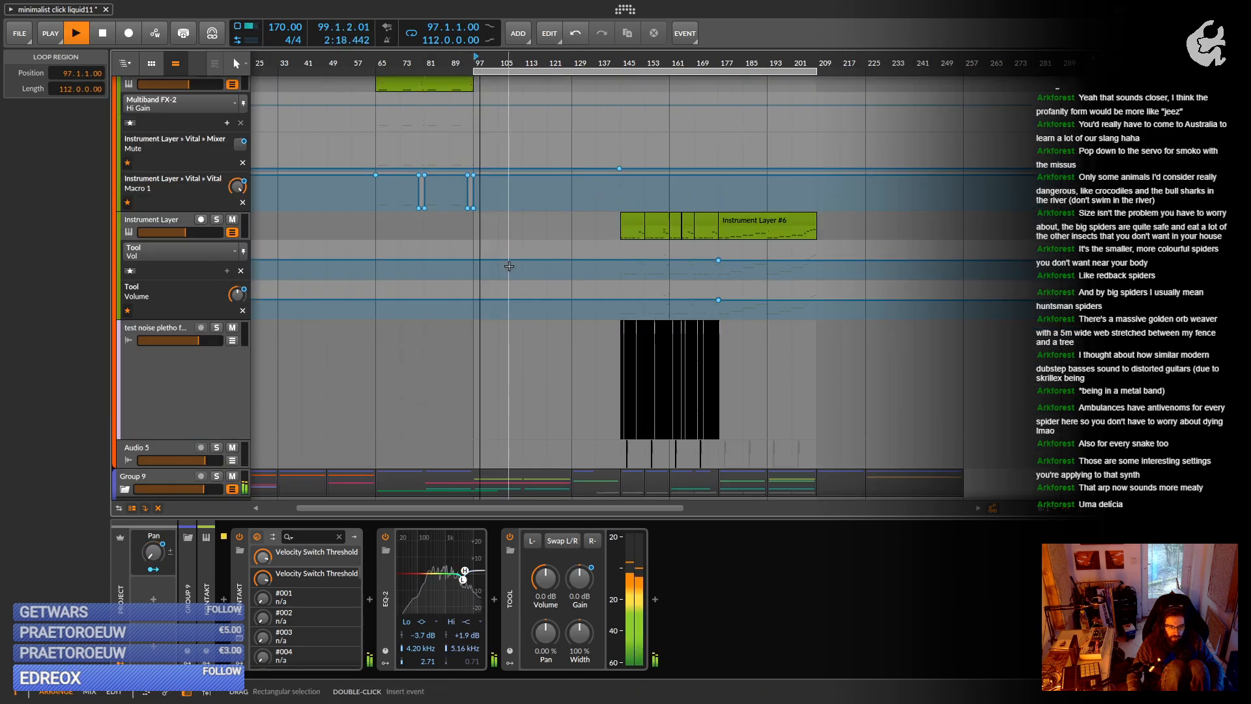
pyautogui.moveTo(818, 71); pyautogui.dragTo(963, 70)
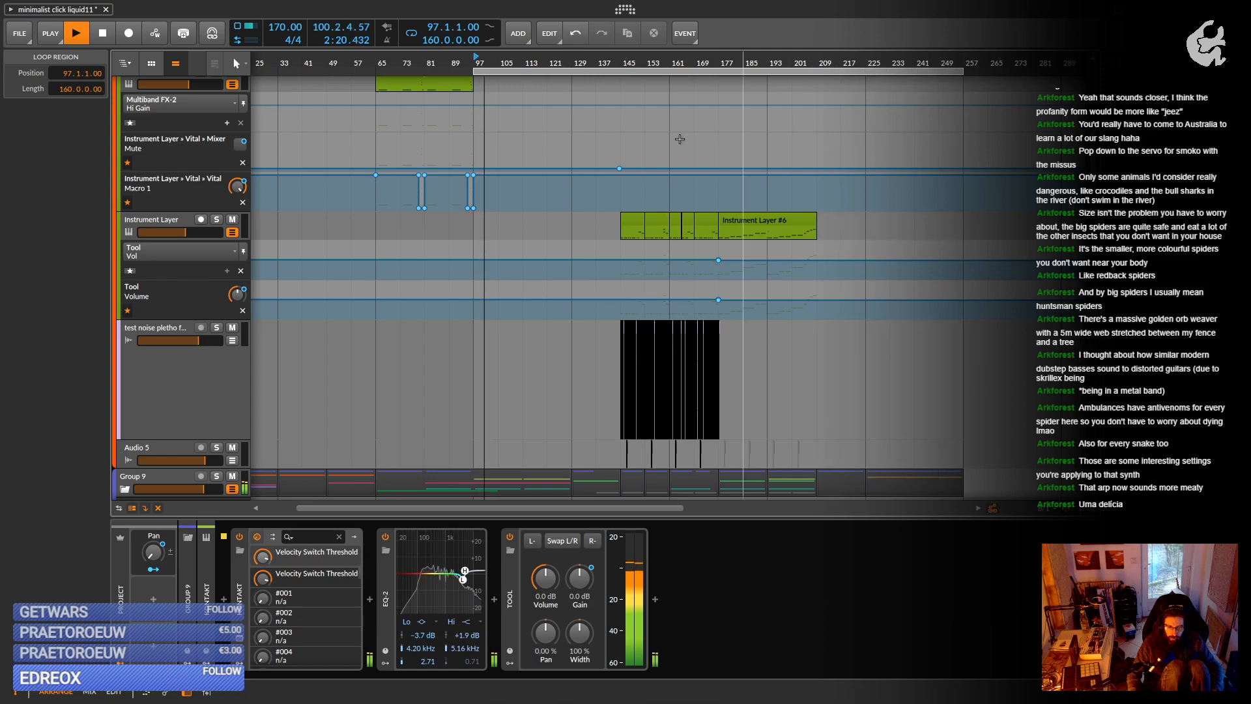
pyautogui.moveTo(474, 72); pyautogui.dragTo(225, 72)
pyautogui.scroll(-5, 824, 154)
pyautogui.moveTo(414, 196); pyautogui.dragTo(514, 228)
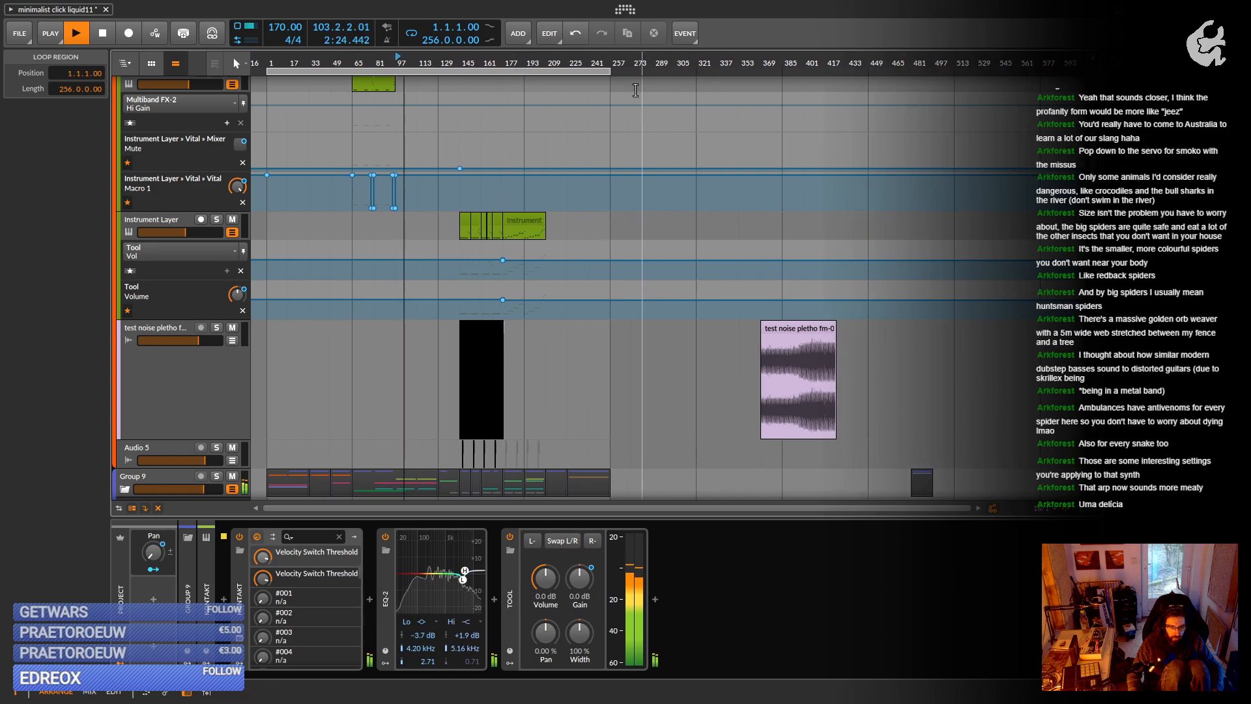
pyautogui.moveTo(614, 104); pyautogui.dragTo(639, 123)
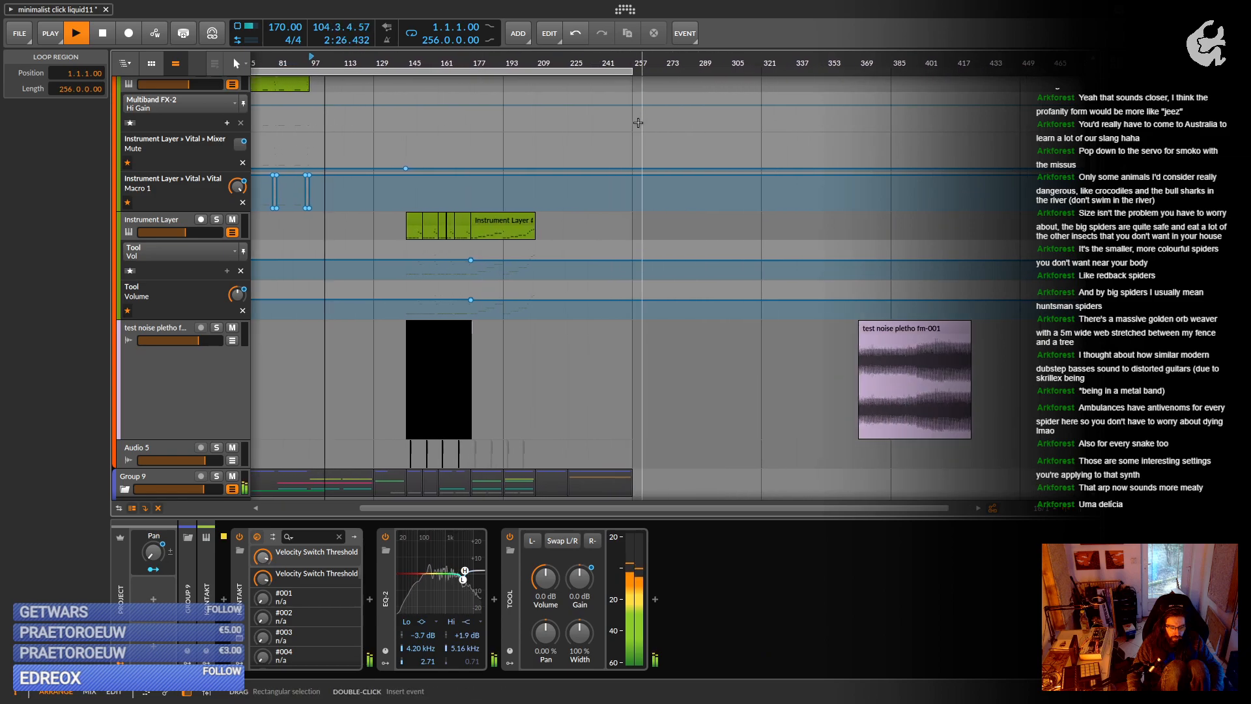
pyautogui.scroll(-4, 629, 135)
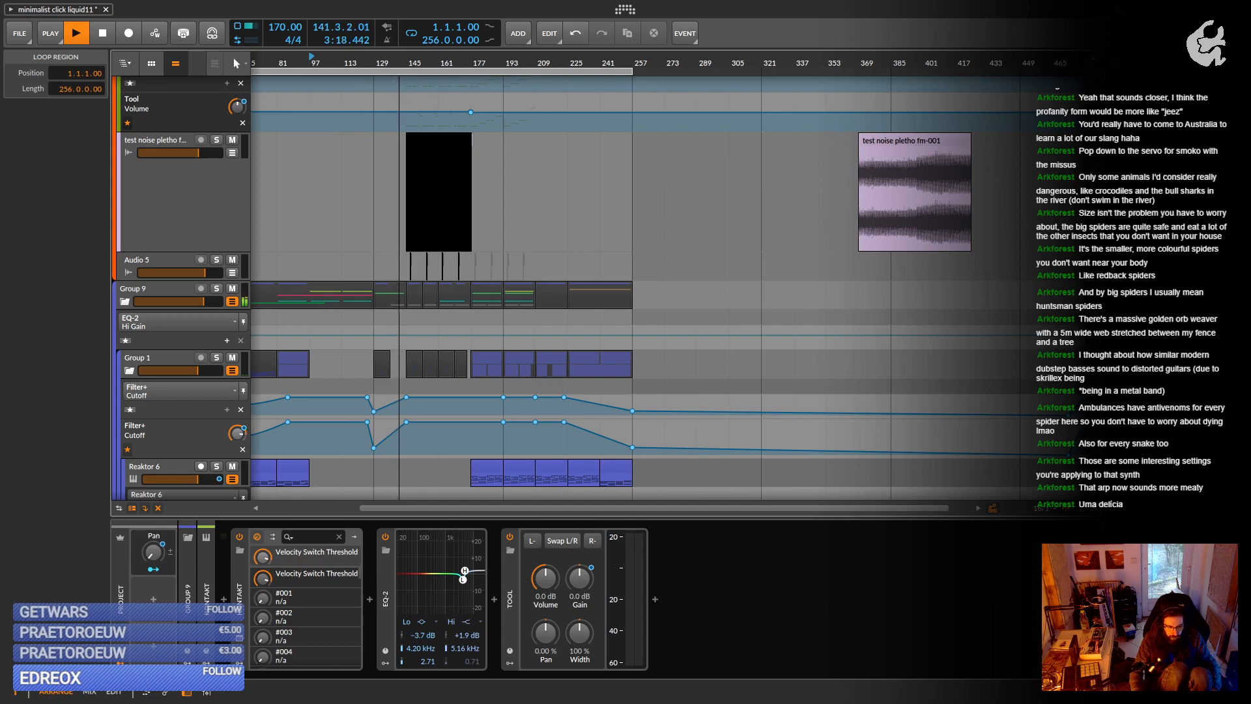
pyautogui.click(94, 35)
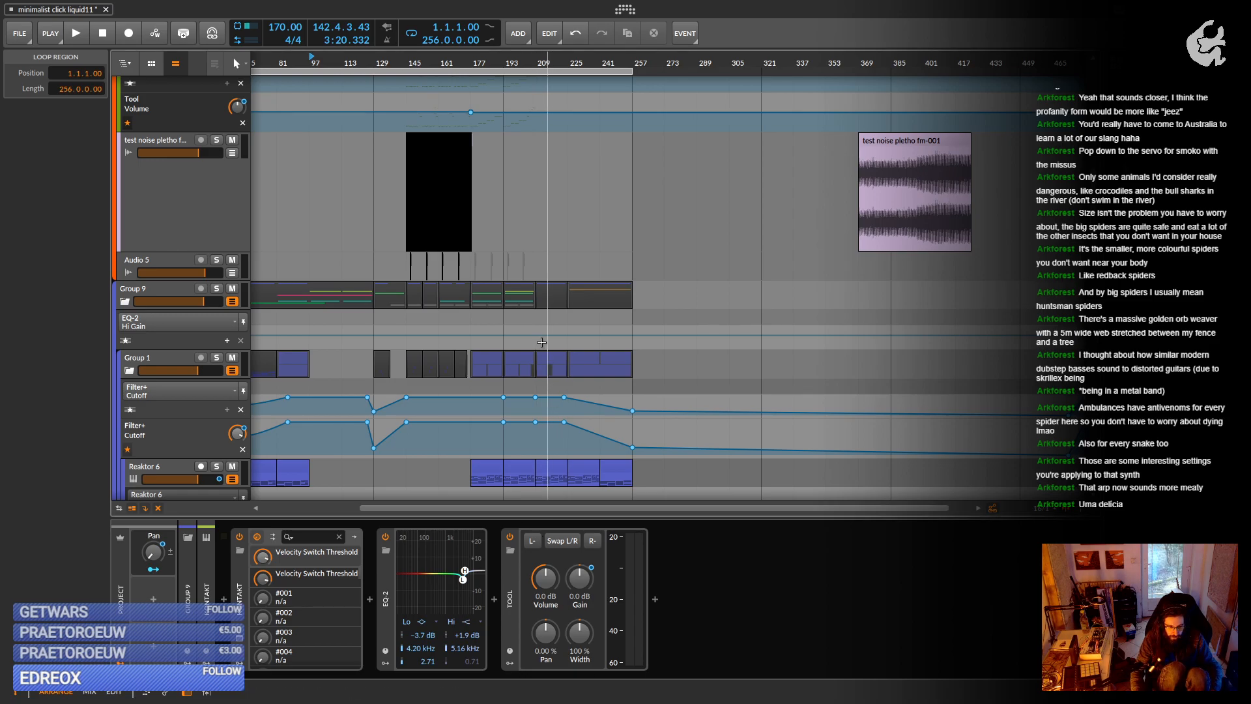
# Look over the clips on the Reaktor, Kontakt, Vital and audio tracks around bars 177 to 209, placing the playhead at bar 186.
pyautogui.scroll(-3, 497, 319)
pyautogui.scroll(-15, 498, 320)
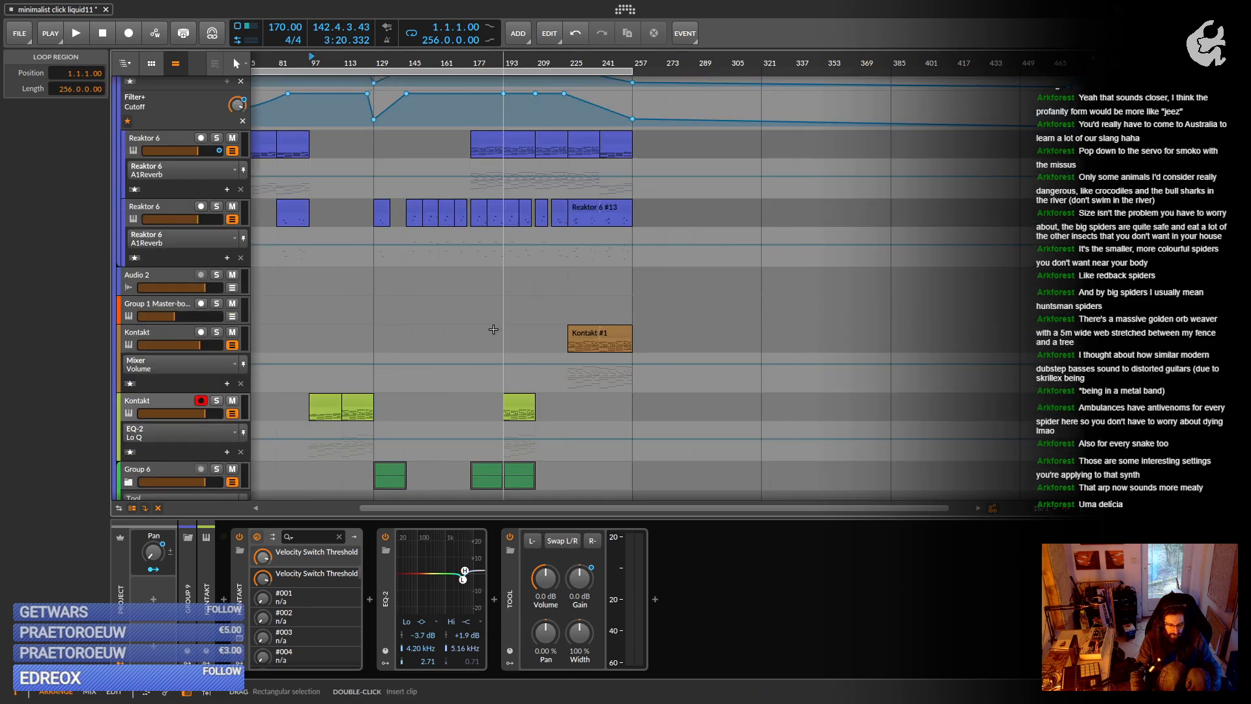
pyautogui.scroll(-12, 491, 338)
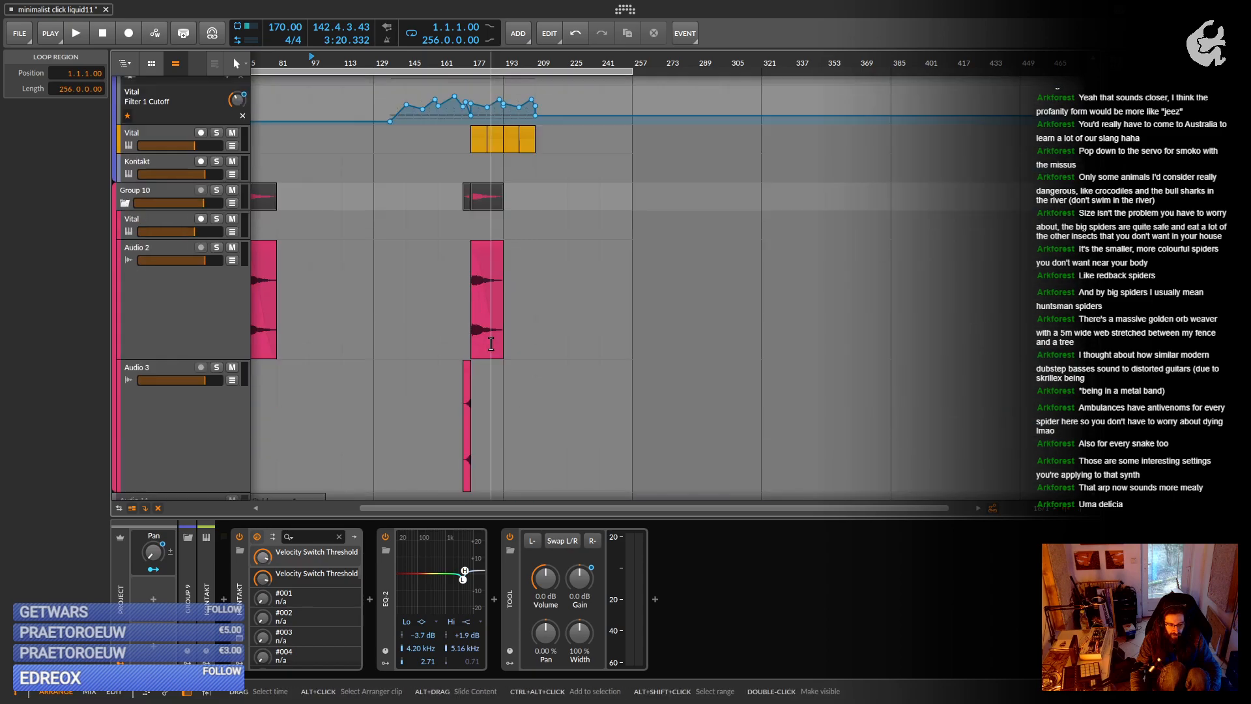
pyautogui.scroll(4, 477, 368)
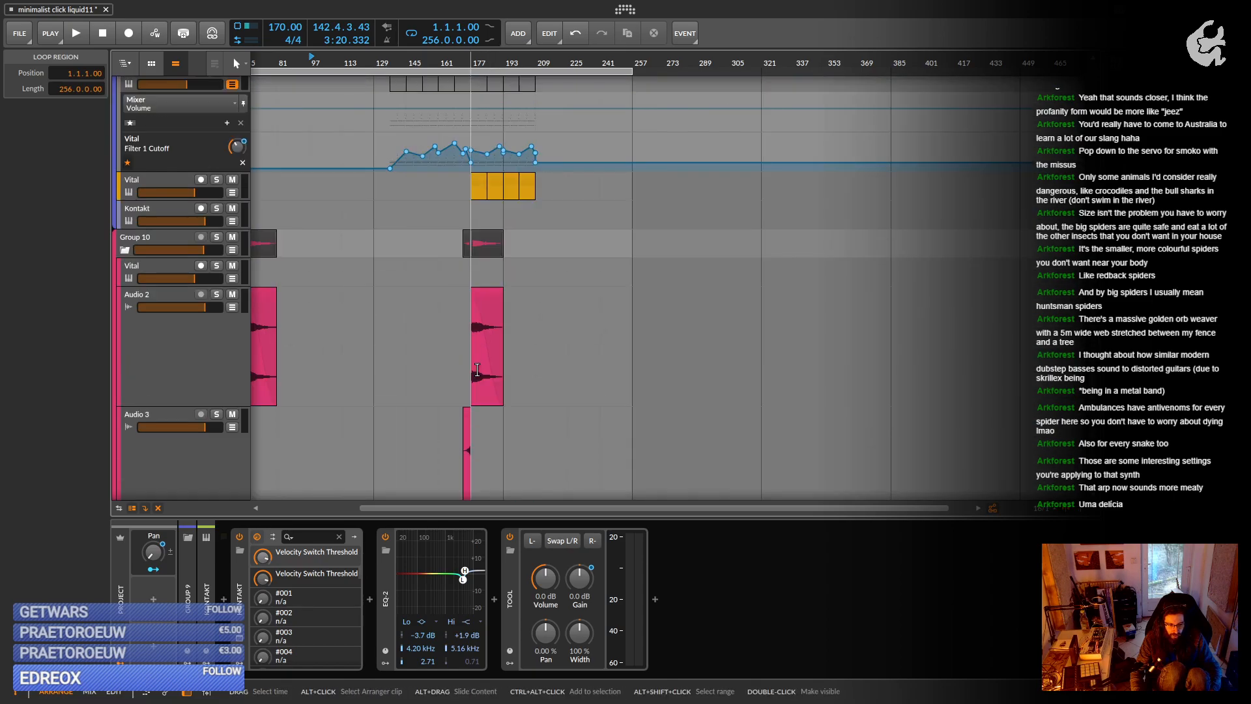
pyautogui.scroll(5, 477, 369)
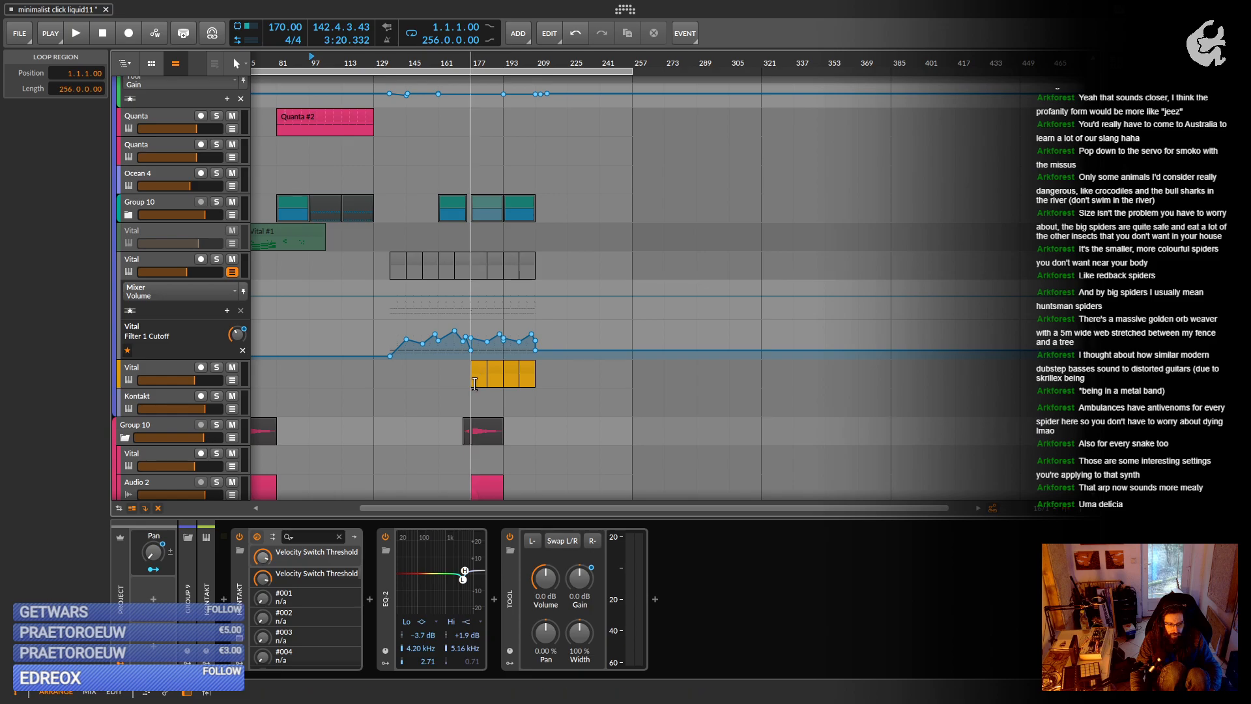
pyautogui.scroll(5, 476, 377)
pyautogui.scroll(-5, 475, 385)
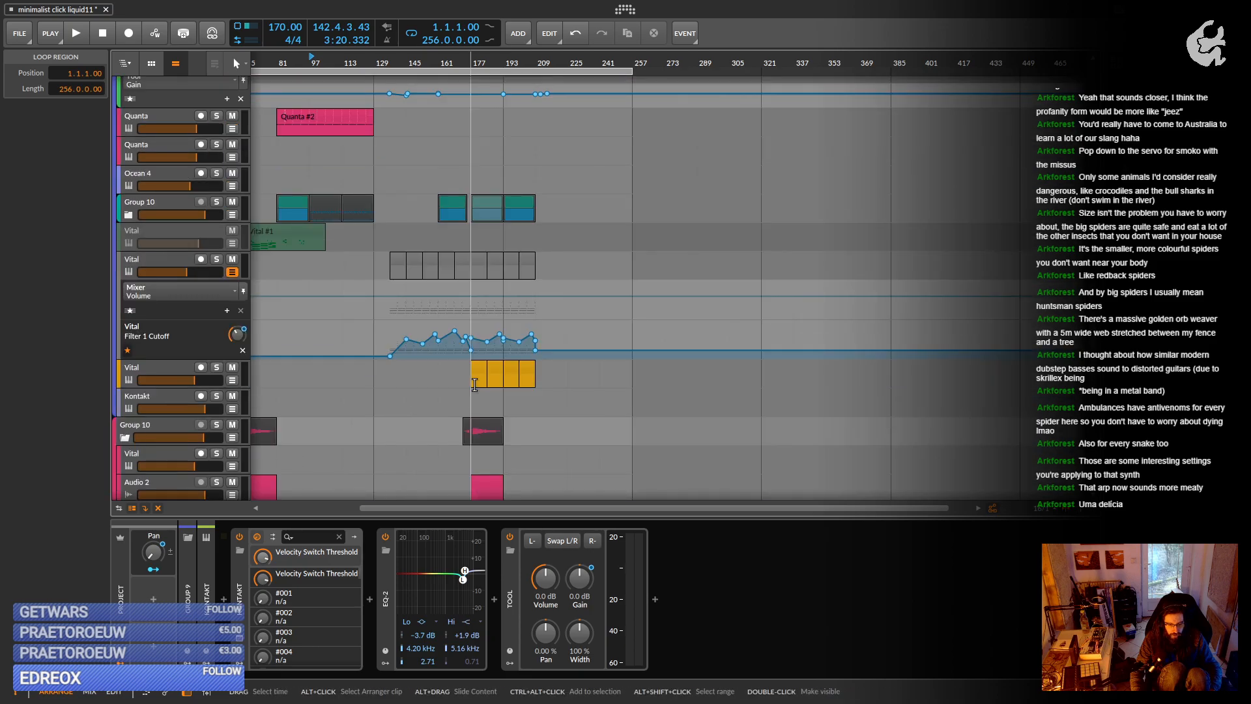
pyautogui.click(490, 376)
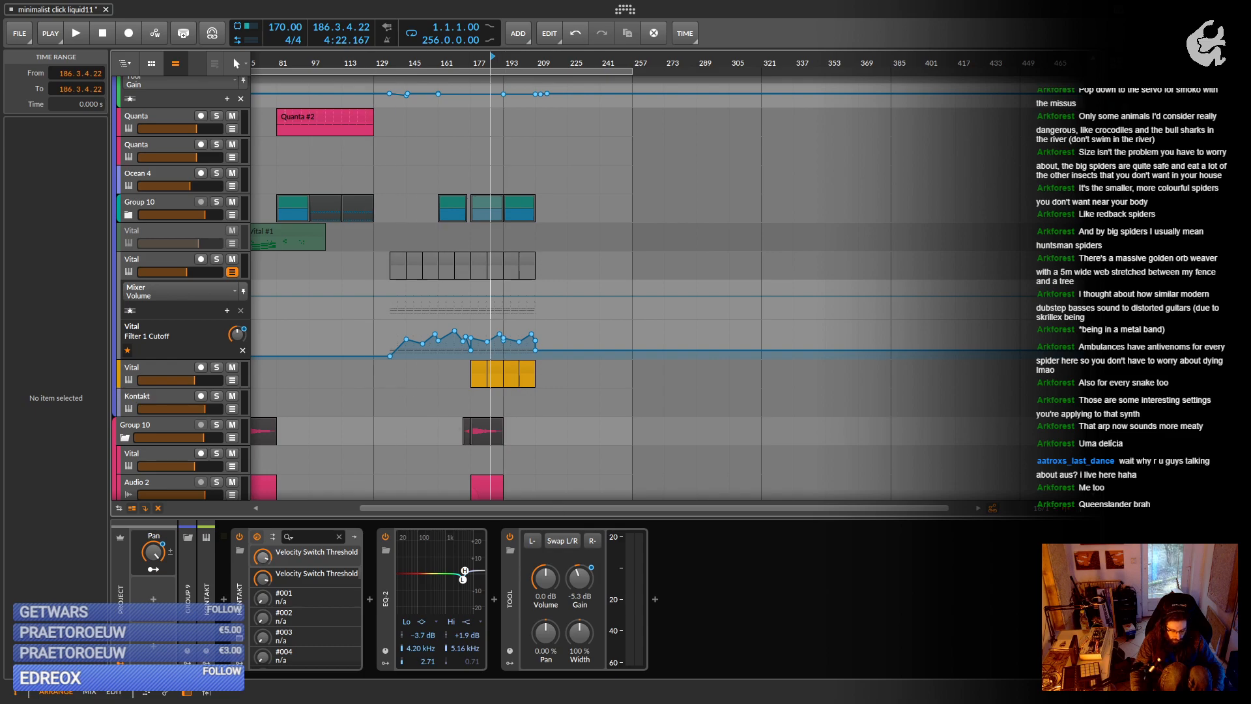
# Select the Master track to show its chain of mastering devices.
pyautogui.click(385, 542)
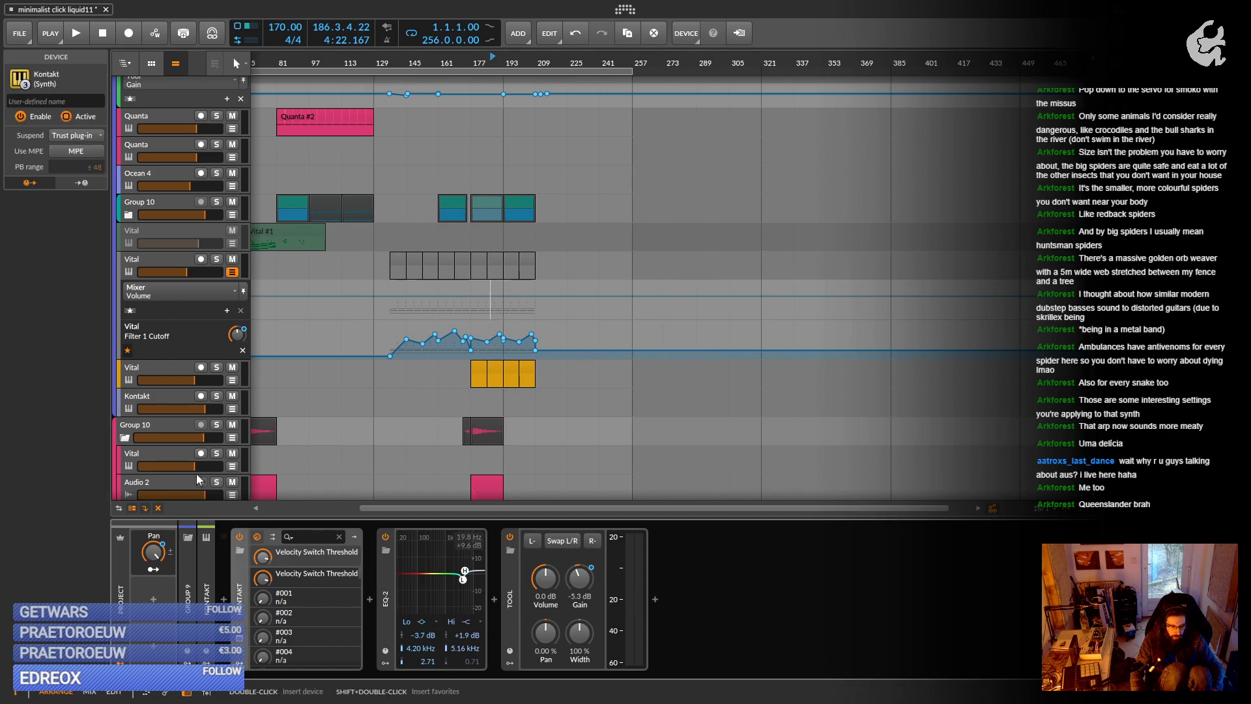
pyautogui.scroll(-5, 196, 473)
pyautogui.scroll(-2, 167, 412)
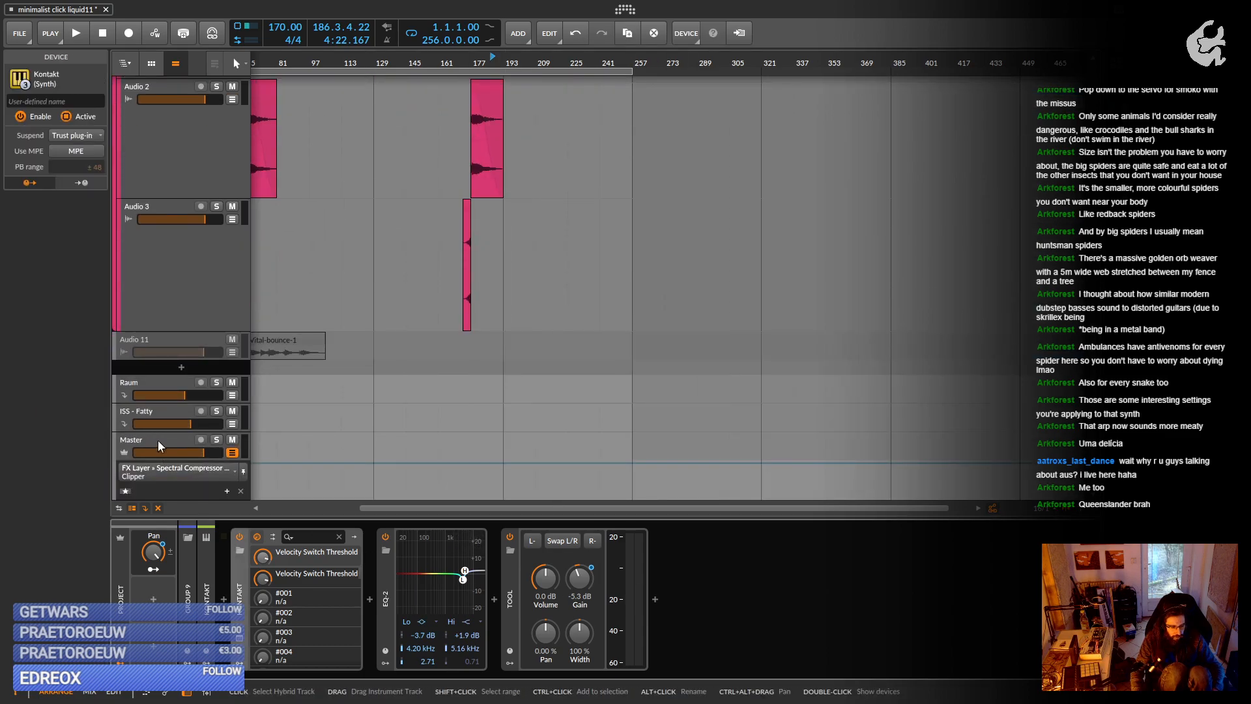
pyautogui.click(150, 443)
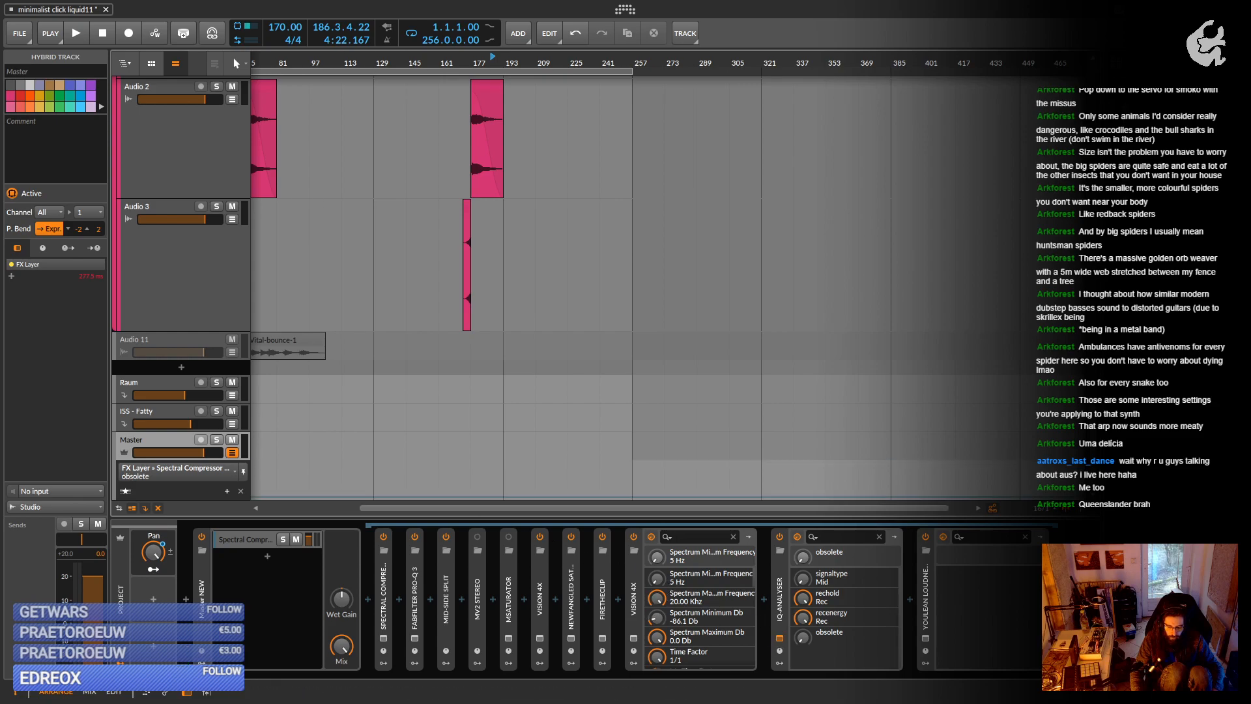
# Open the master's IQ-Analyser and examine the spectrum while playing the Vital track with the Filter 1 Cutoff automation soloed.
pyautogui.click(779, 640)
pyautogui.moveTo(606, 157); pyautogui.dragTo(606, 153)
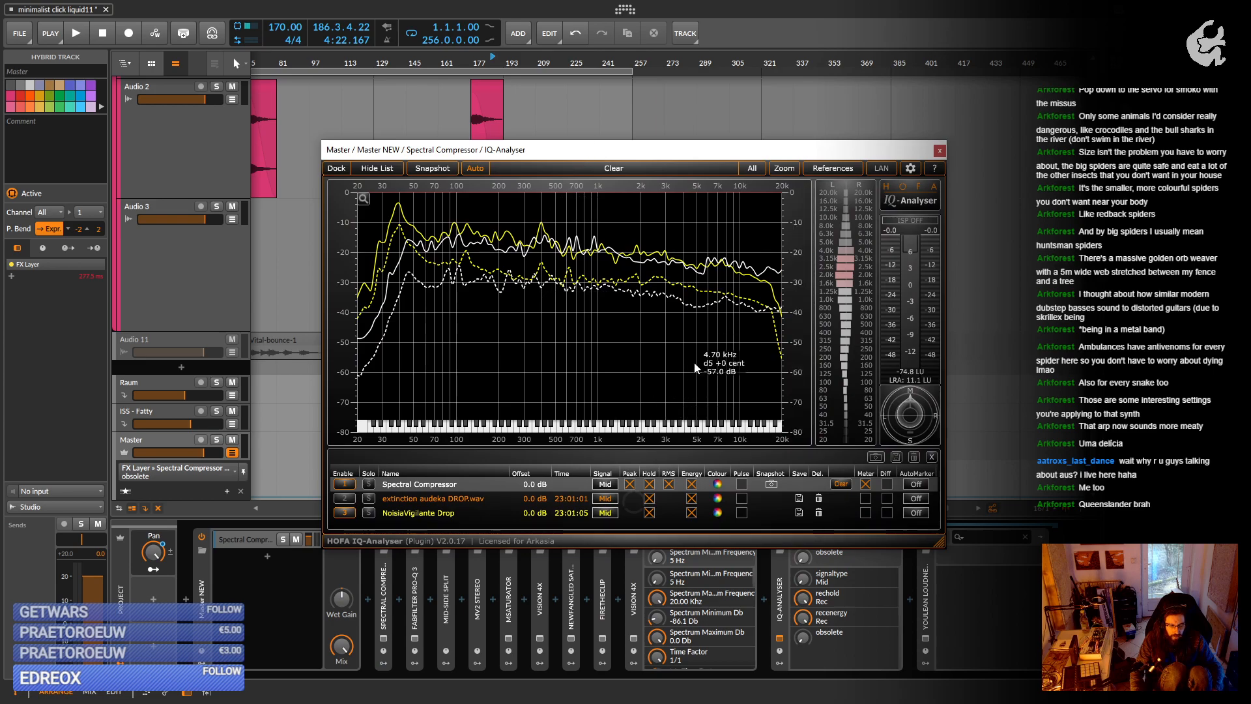
pyautogui.moveTo(519, 151); pyautogui.dragTo(819, 223)
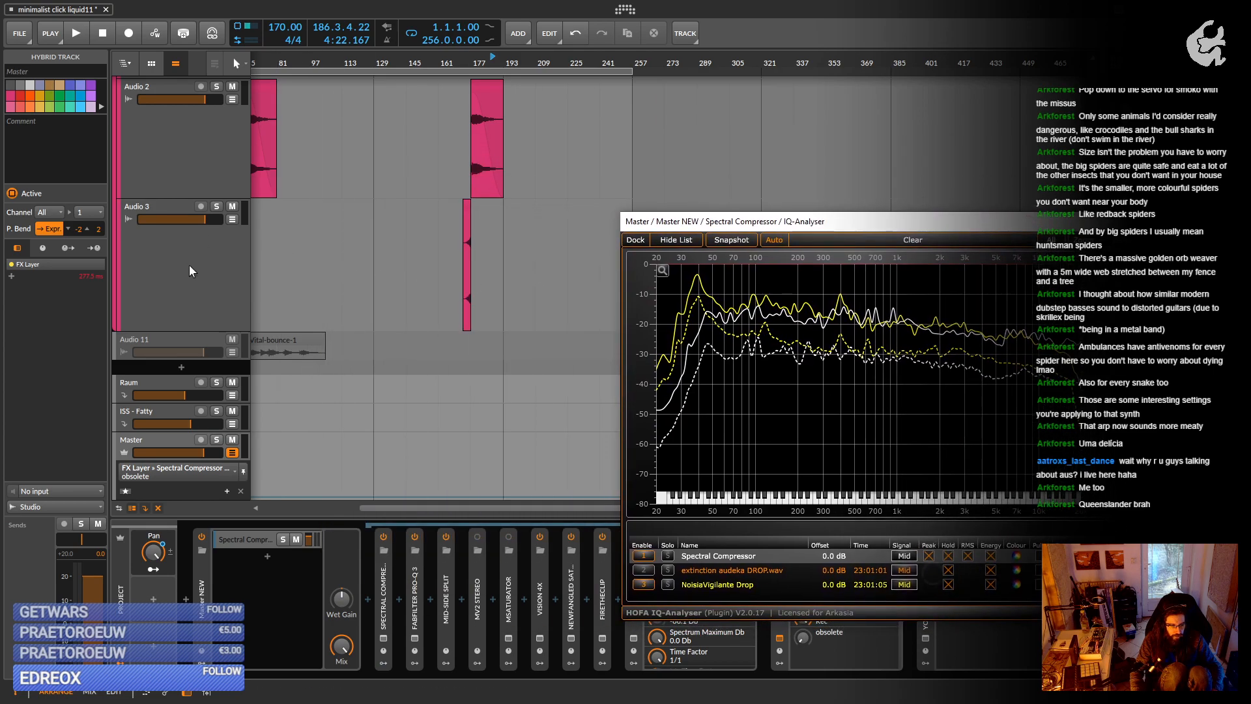
pyautogui.scroll(5, 189, 264)
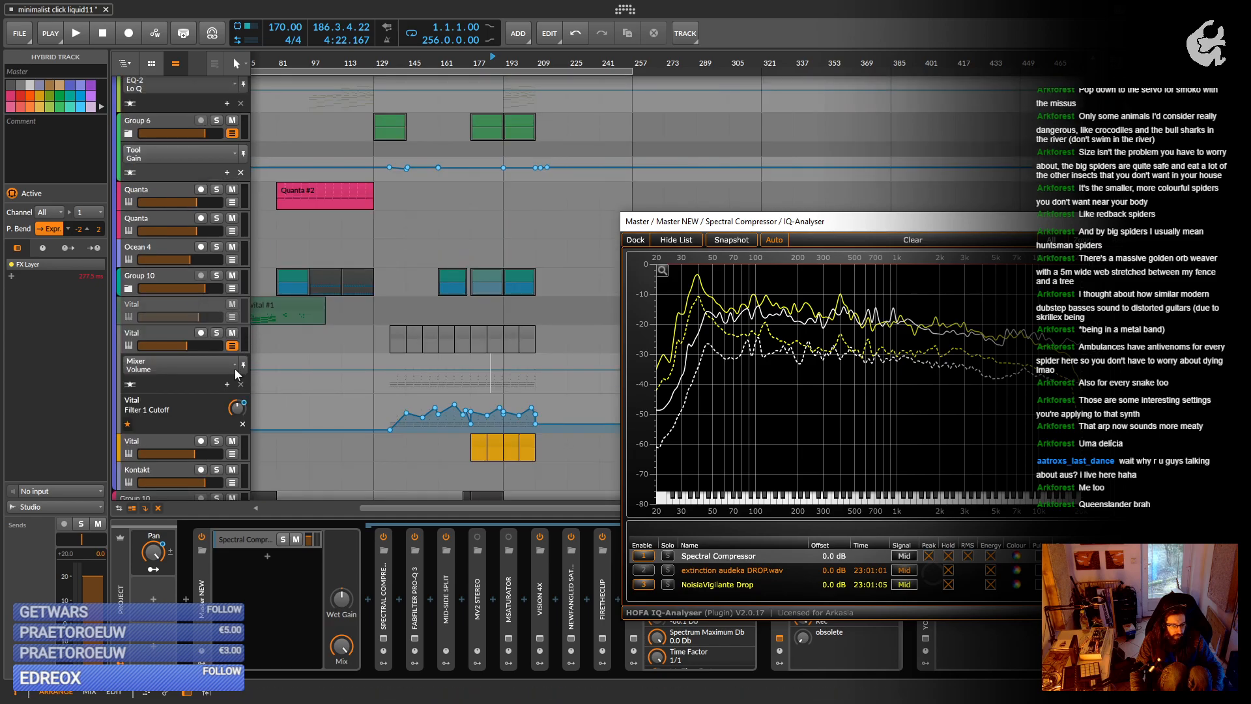
pyautogui.scroll(-3, 233, 370)
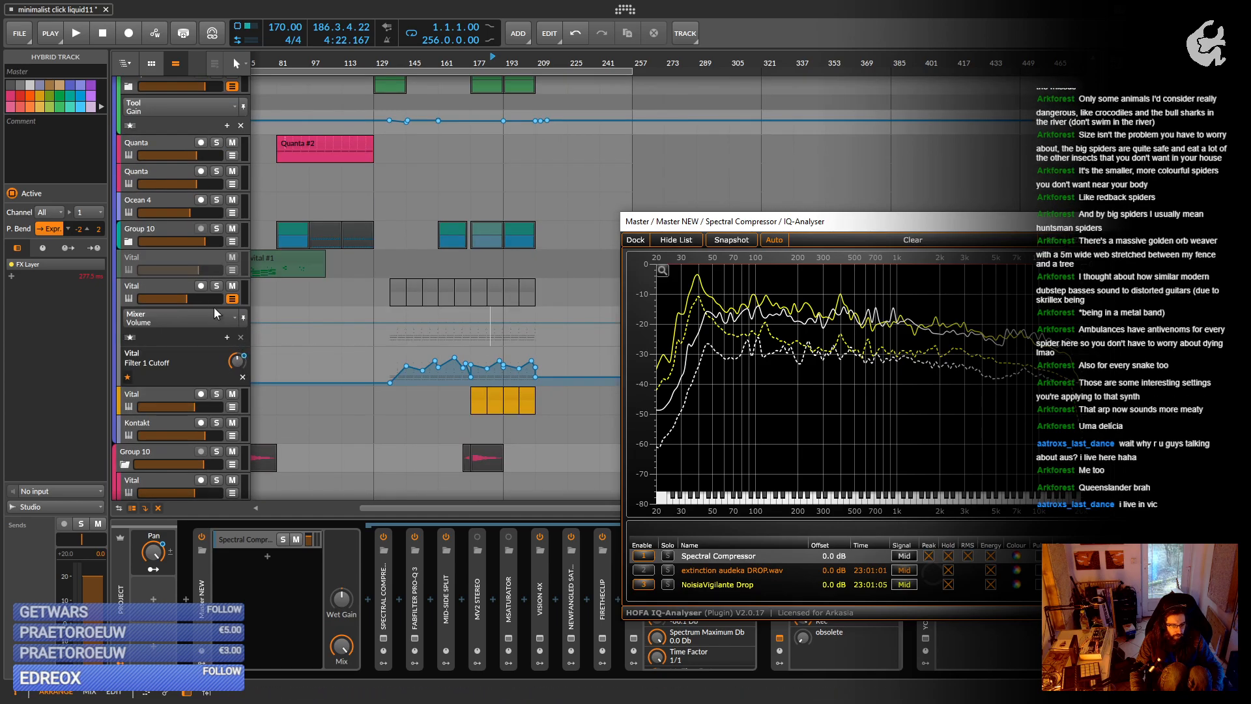
pyautogui.click(216, 285)
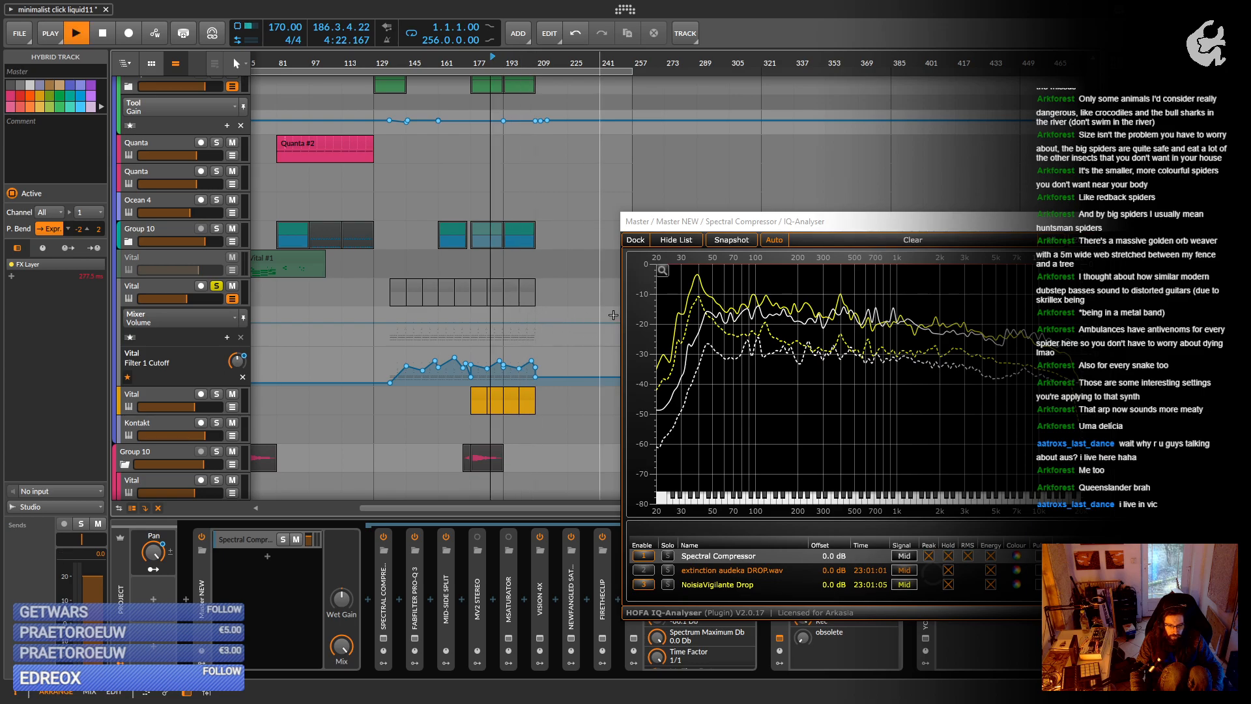
pyautogui.press('space')
pyautogui.moveTo(933, 228); pyautogui.dragTo(804, 219)
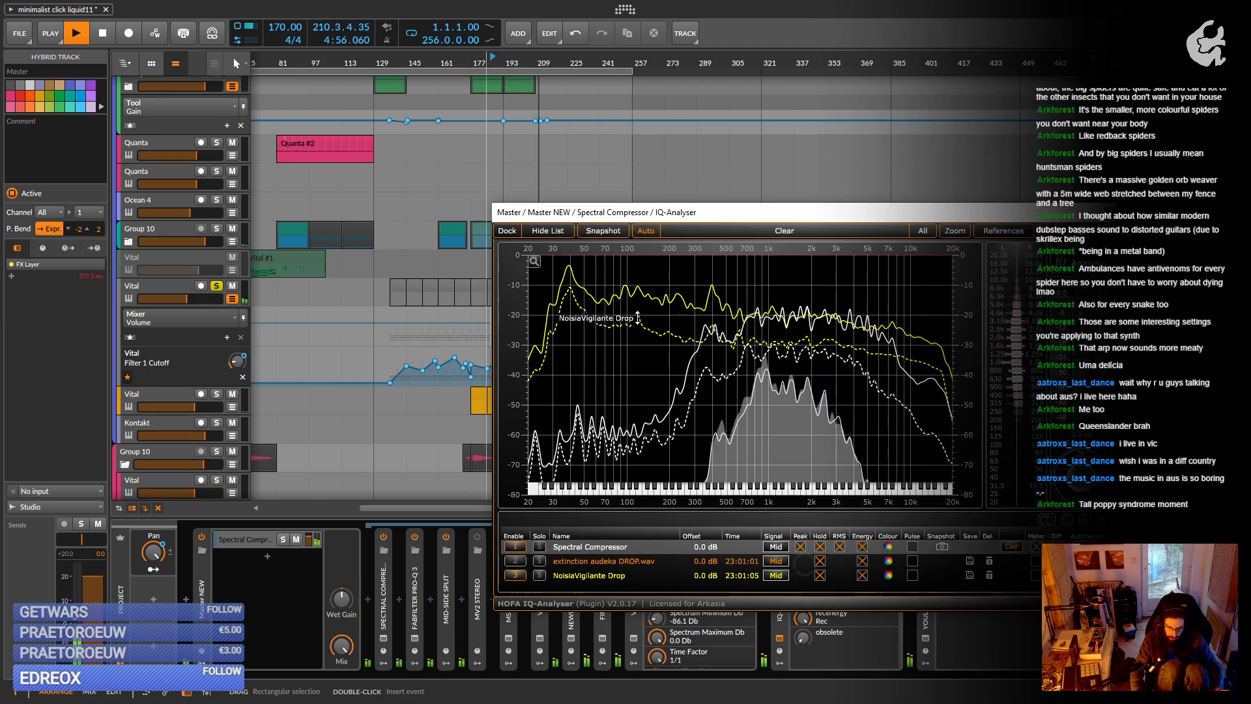
# Examine the spectrum with the orange-clip Vital track soloed too, and restore the full mix with playback stopped and the analyser out of view.
pyautogui.click(217, 395)
pyautogui.moveTo(586, 211); pyautogui.dragTo(693, 218)
pyautogui.click(482, 399)
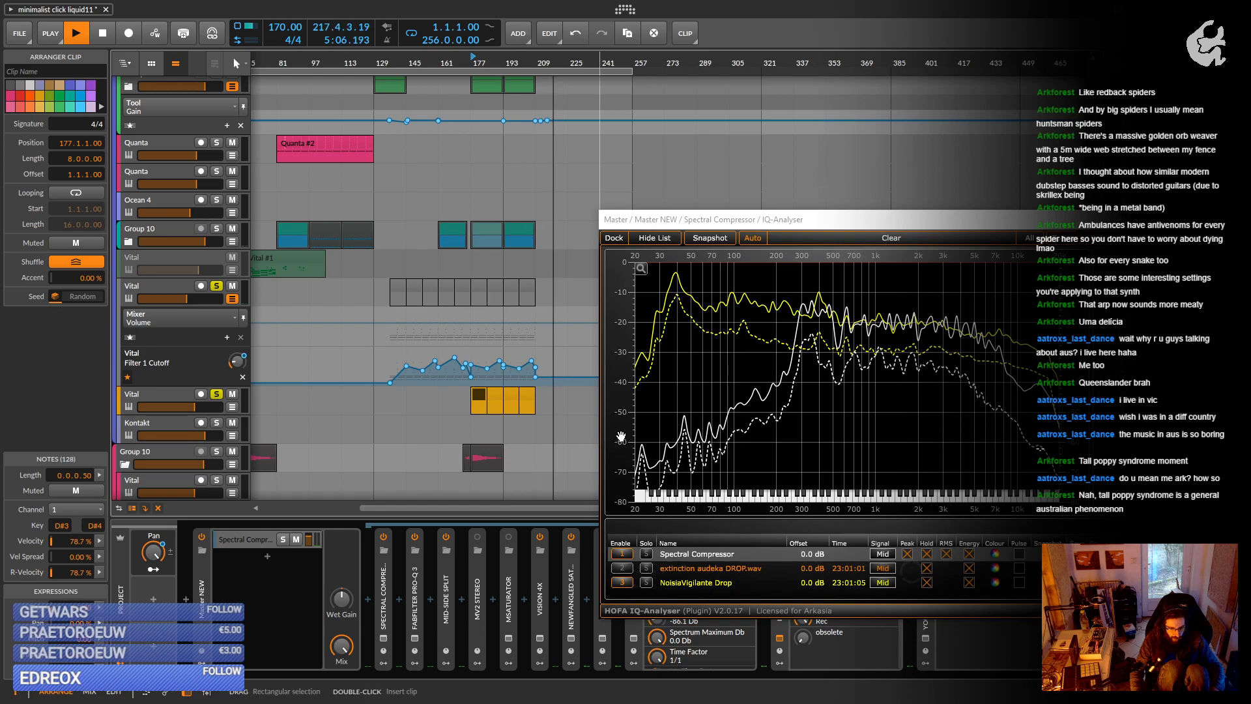
pyautogui.click(216, 286)
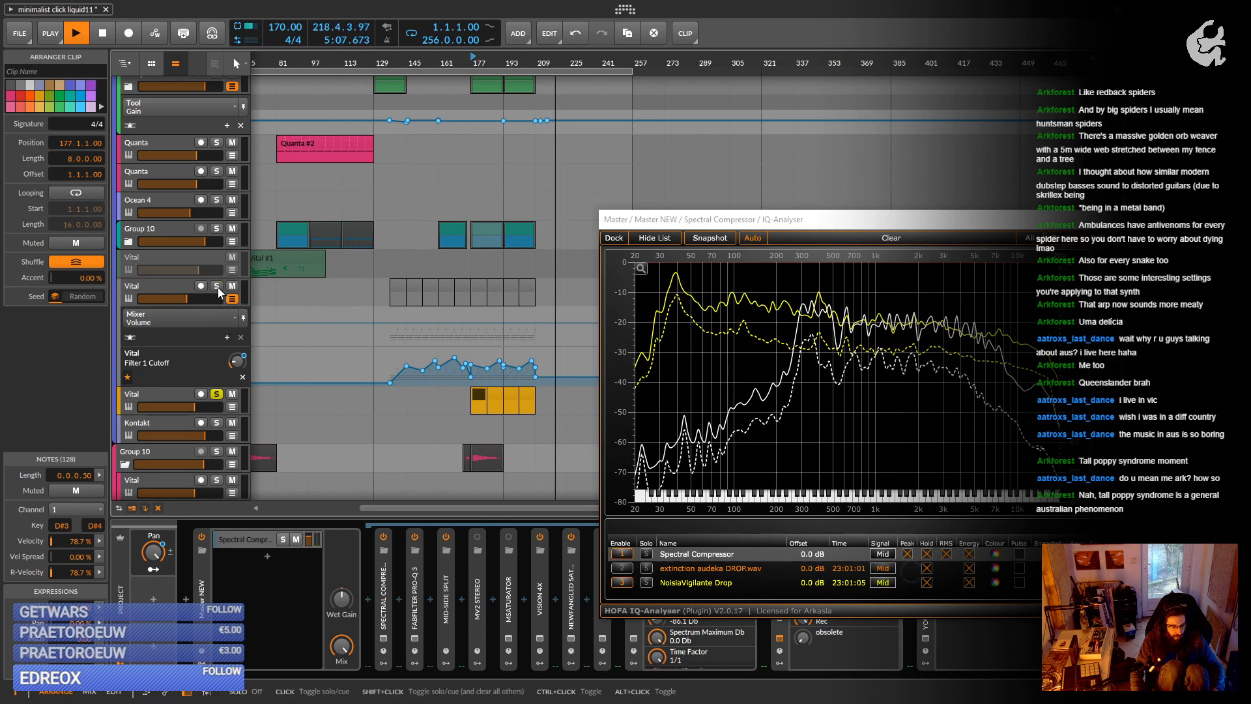
pyautogui.click(216, 394)
pyautogui.moveTo(779, 220); pyautogui.dragTo(609, 703)
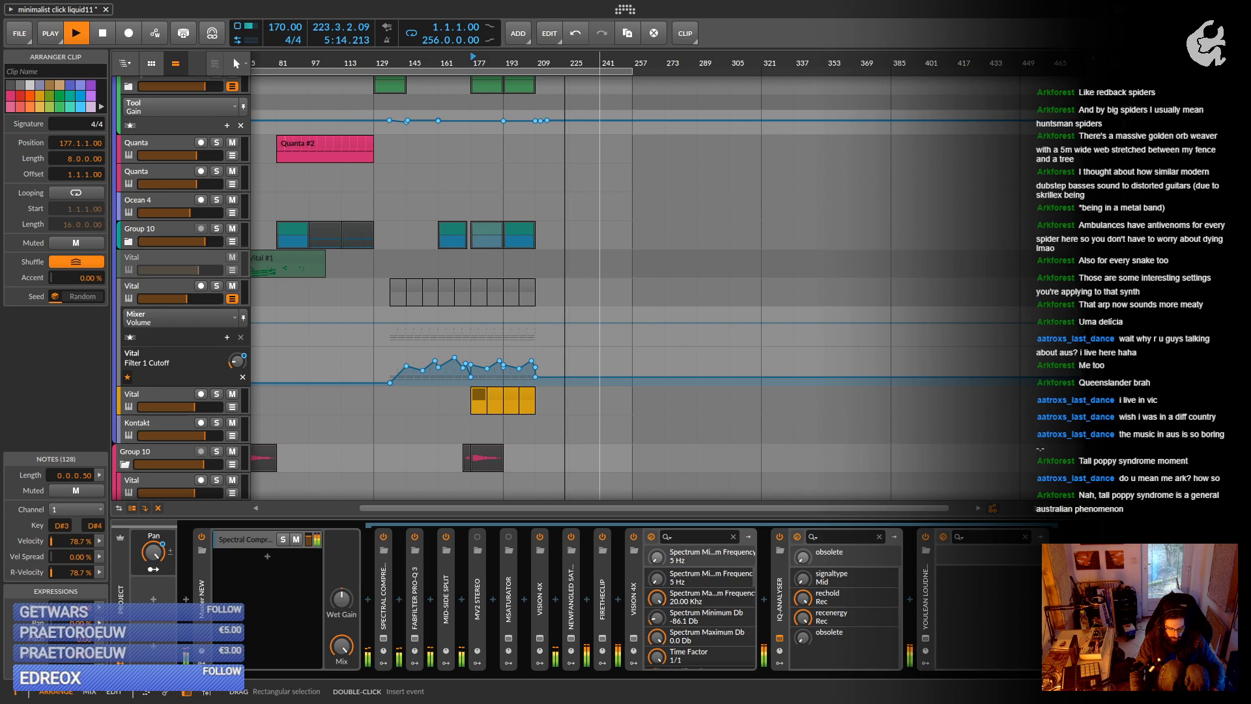
pyautogui.press('space')
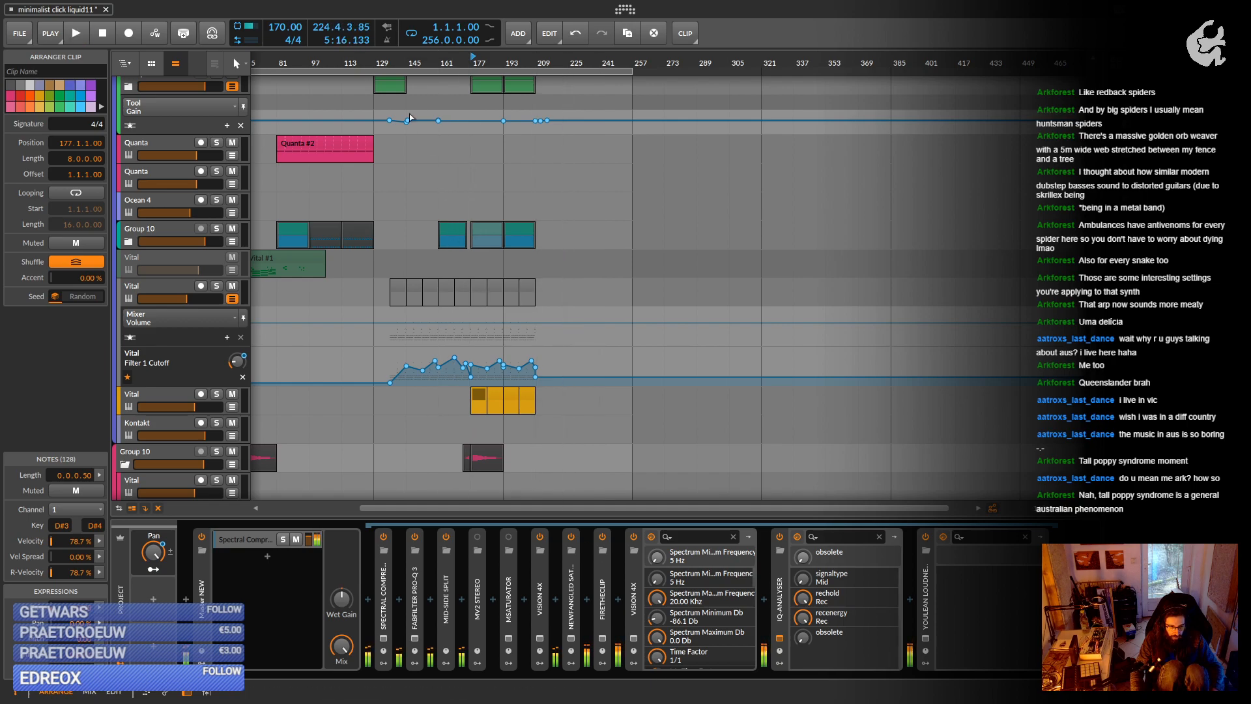
# Play the arrangement from bar 1 and review the intro's tracks up to about bar 32.
pyautogui.click(383, 57)
pyautogui.moveTo(343, 64); pyautogui.dragTo(436, 57)
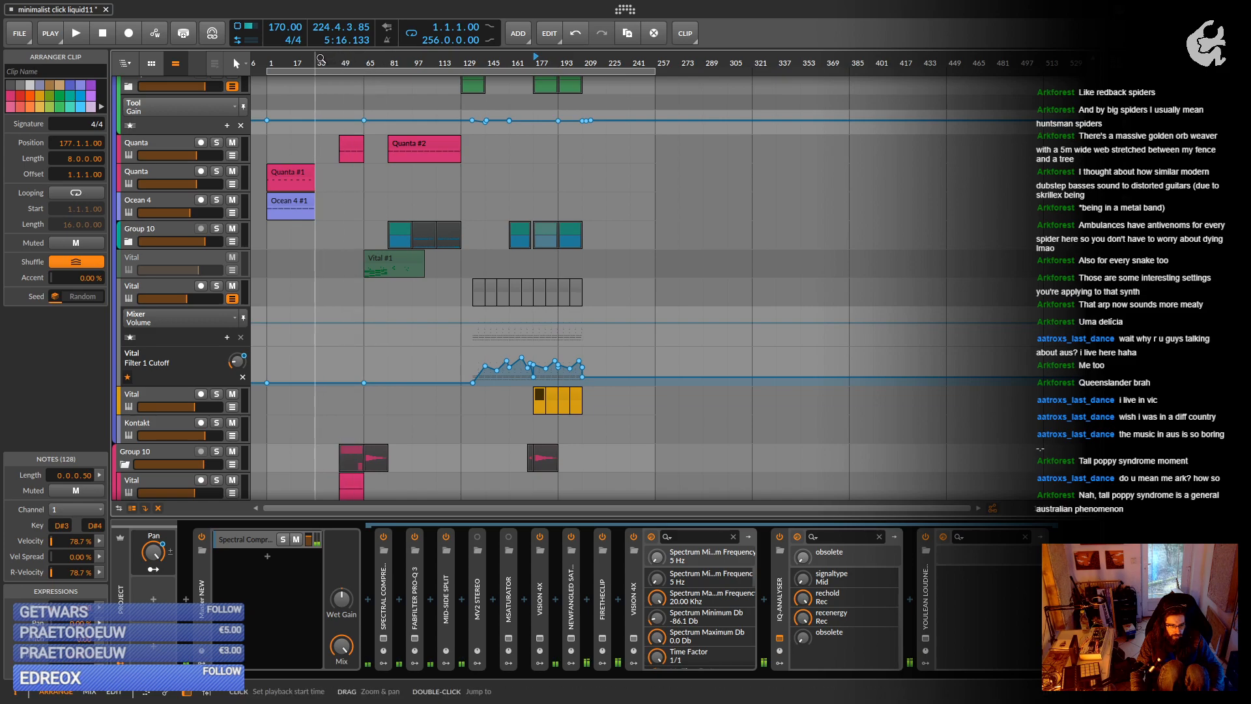
pyautogui.click(268, 62)
pyautogui.press('space')
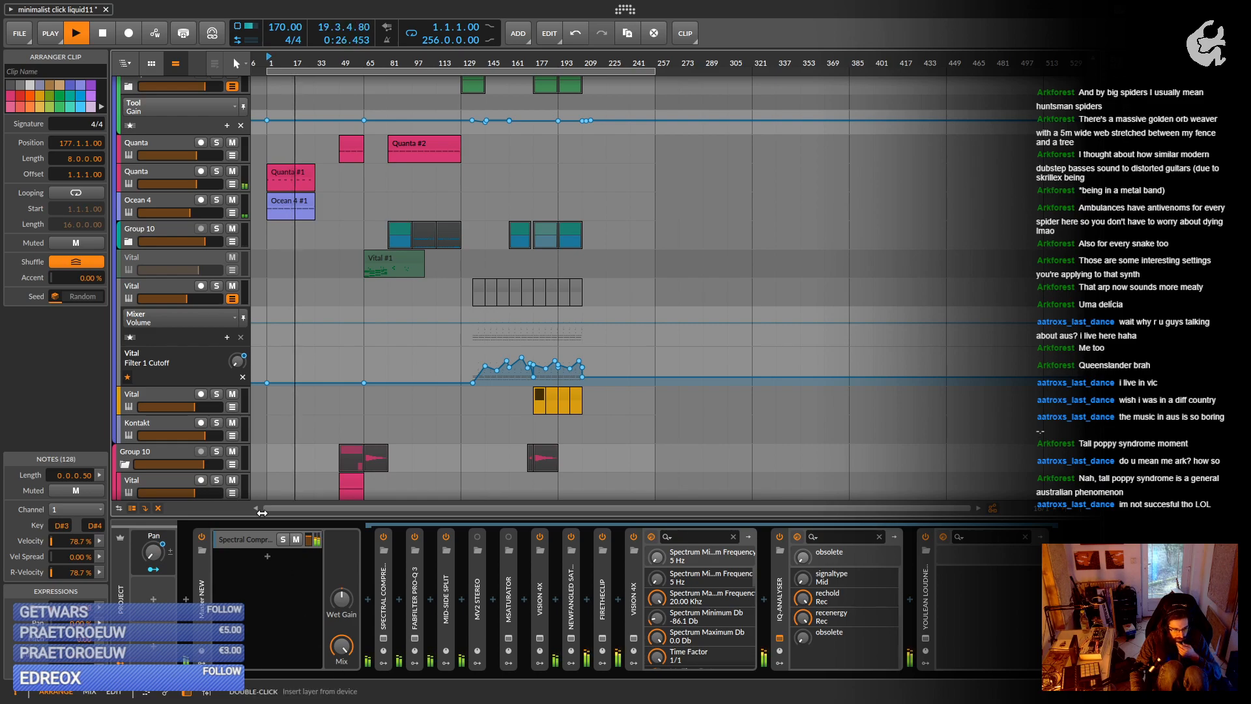
pyautogui.scroll(2, 286, 316)
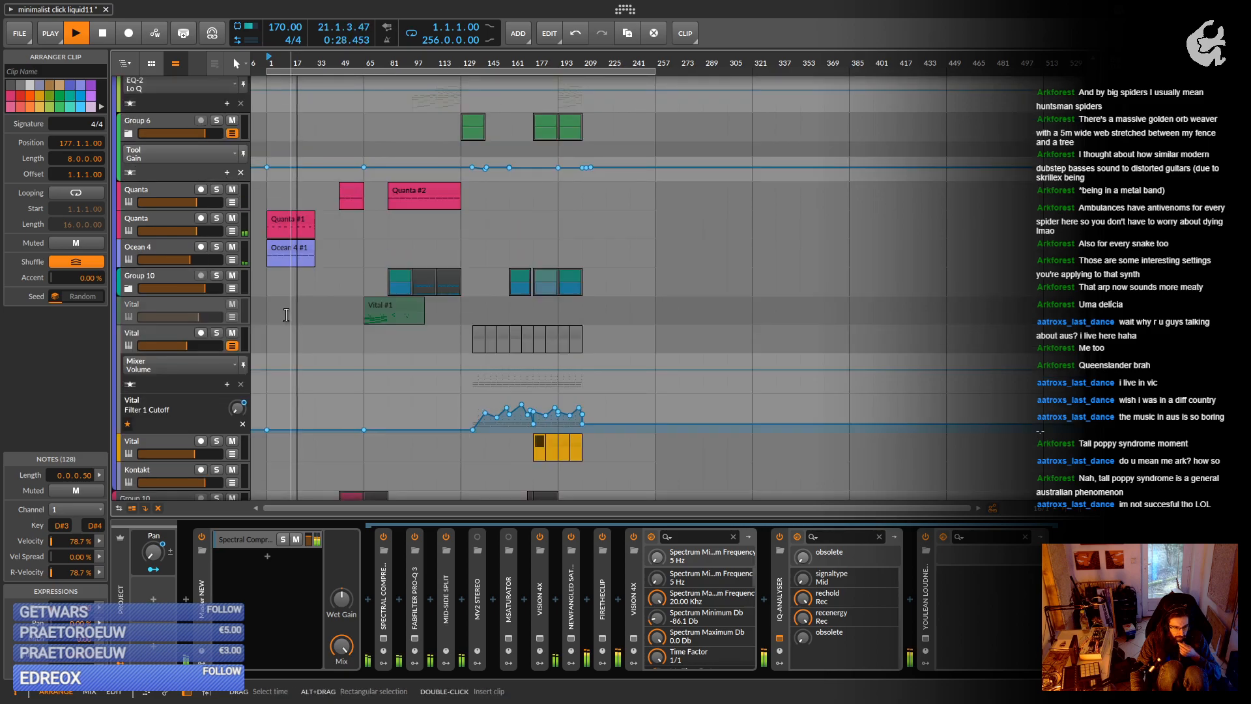
pyautogui.scroll(-12, 286, 316)
pyautogui.scroll(5, 286, 315)
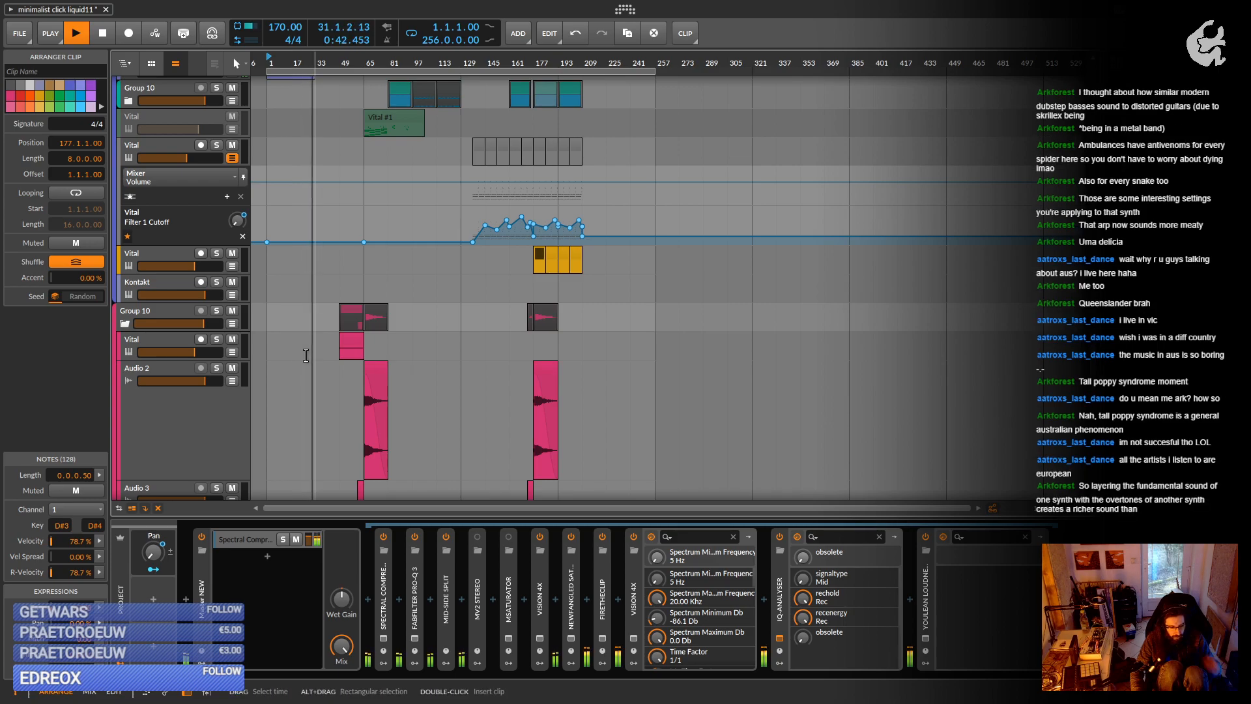
pyautogui.scroll(6, 300, 357)
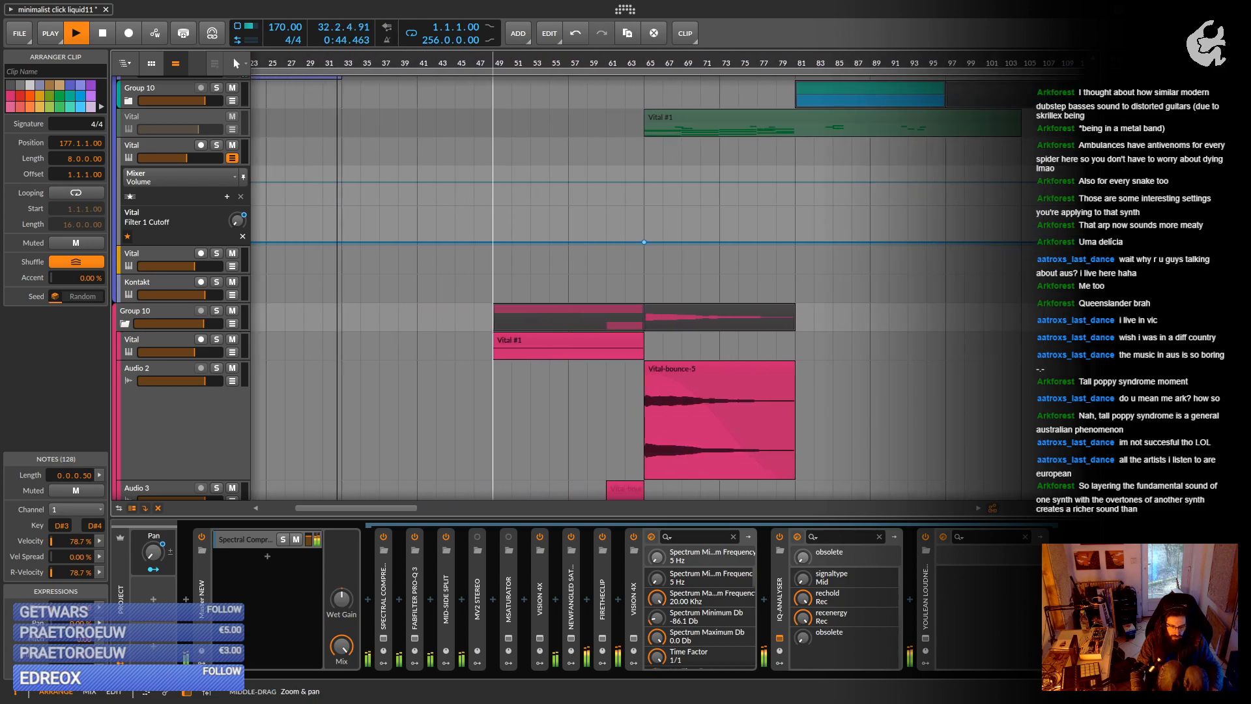
pyautogui.press('space')
# Move the Vital-bounce-5 clip at bar 65 on Audio 2 to bar 1 and trim its start to 7.1.1.00.
pyautogui.moveTo(756, 365); pyautogui.dragTo(424, 391)
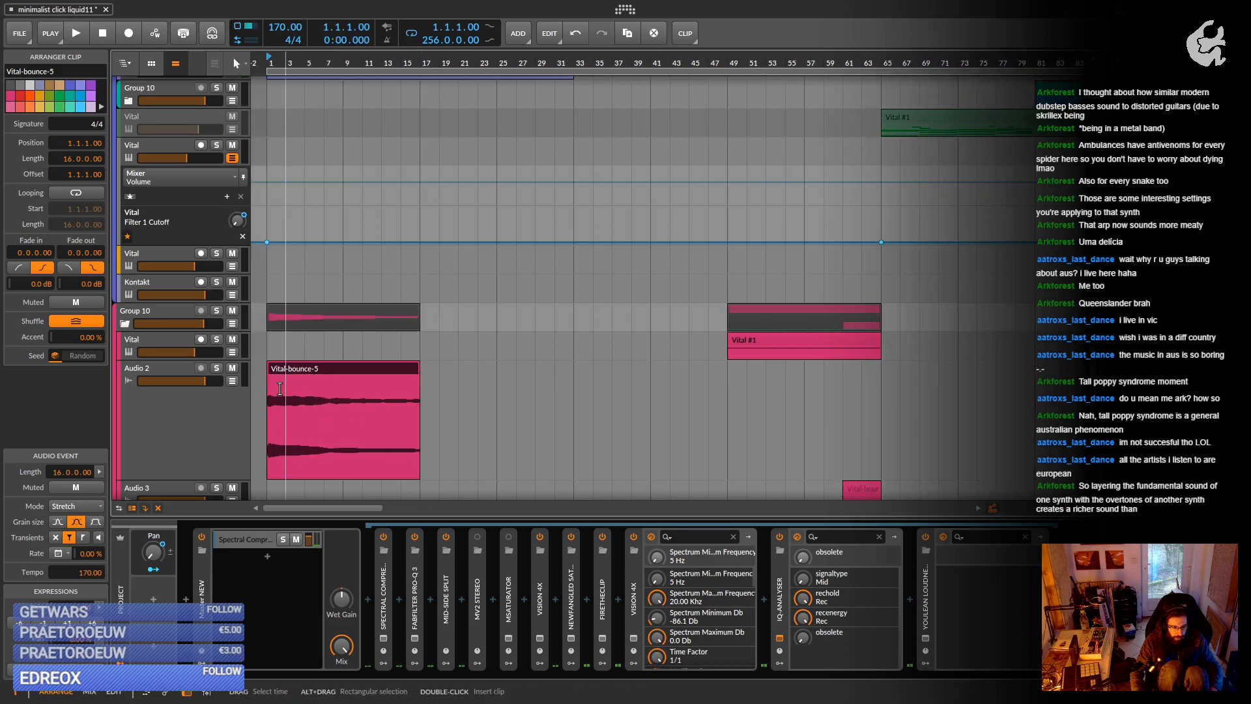
pyautogui.moveTo(273, 367); pyautogui.dragTo(331, 374)
pyautogui.scroll(5, 331, 405)
pyautogui.scroll(-6, 331, 406)
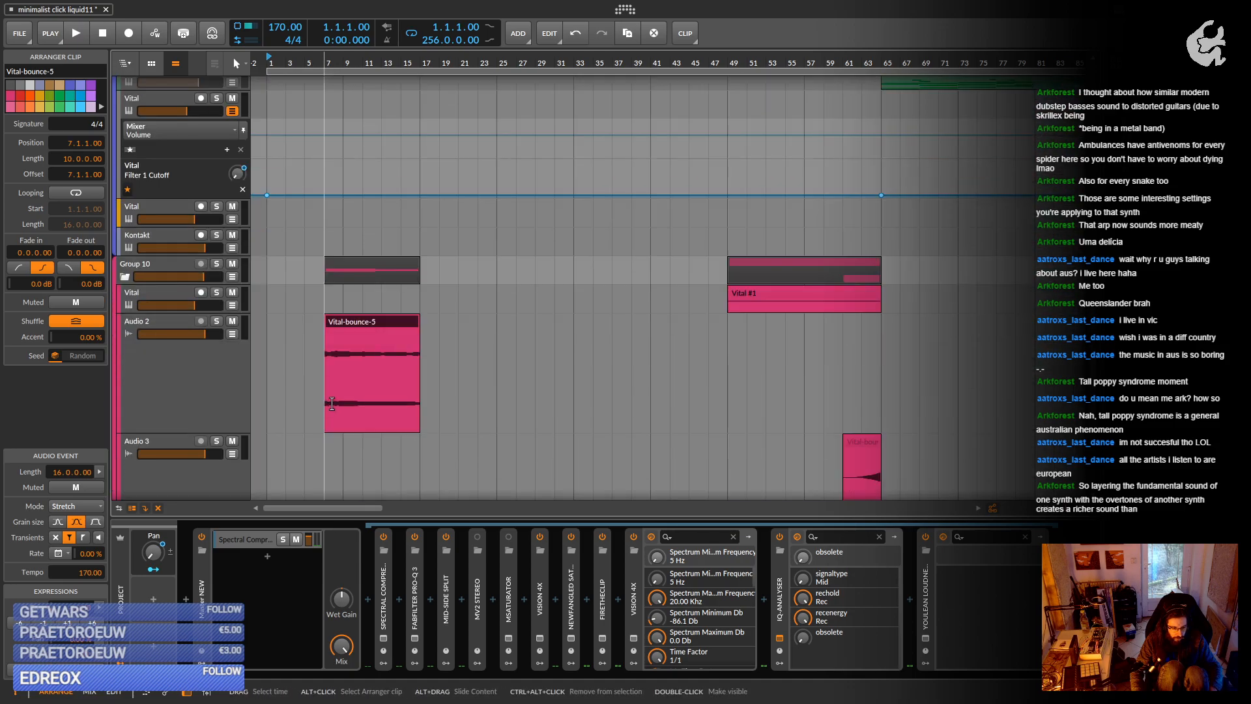
pyautogui.scroll(2, 332, 405)
pyautogui.scroll(-1, 331, 405)
pyautogui.scroll(-3, 332, 404)
# Trim the start of the Vital-bounce-5 clip on Audio 2 further, to 7.3.1.00.
pyautogui.click(477, 346)
pyautogui.scroll(5, 456, 358)
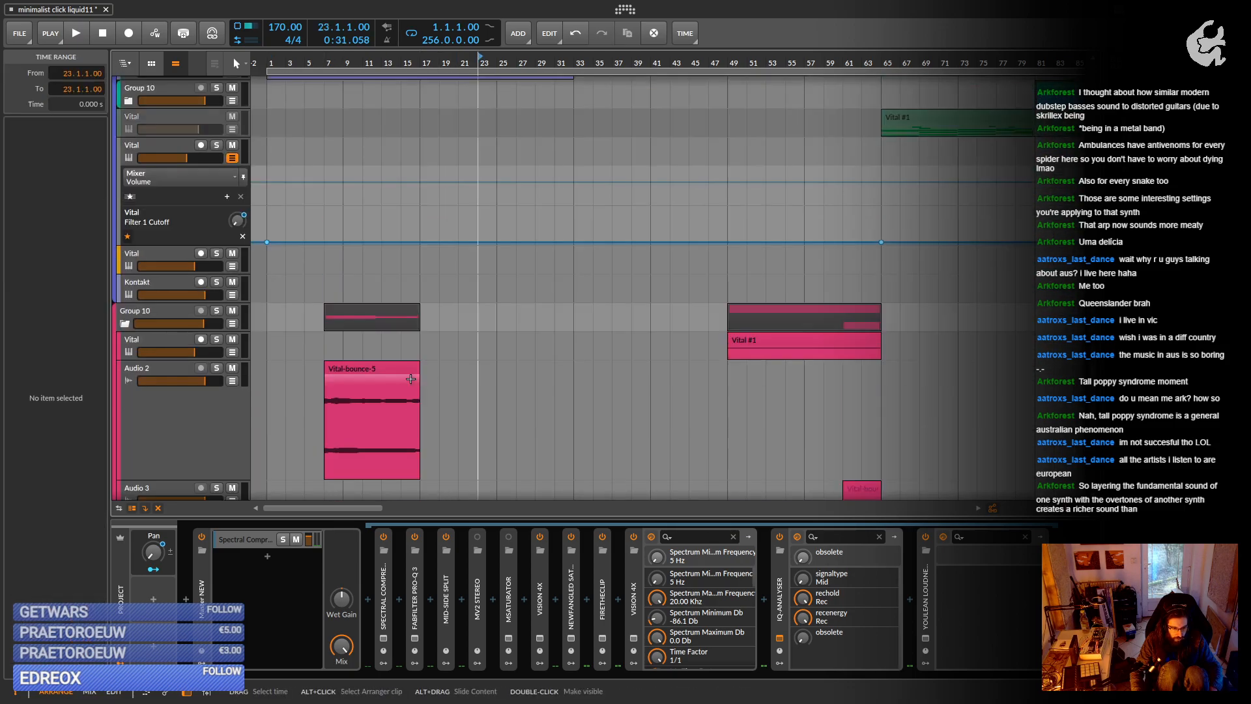
pyautogui.scroll(-2, 417, 379)
pyautogui.scroll(-3, 411, 381)
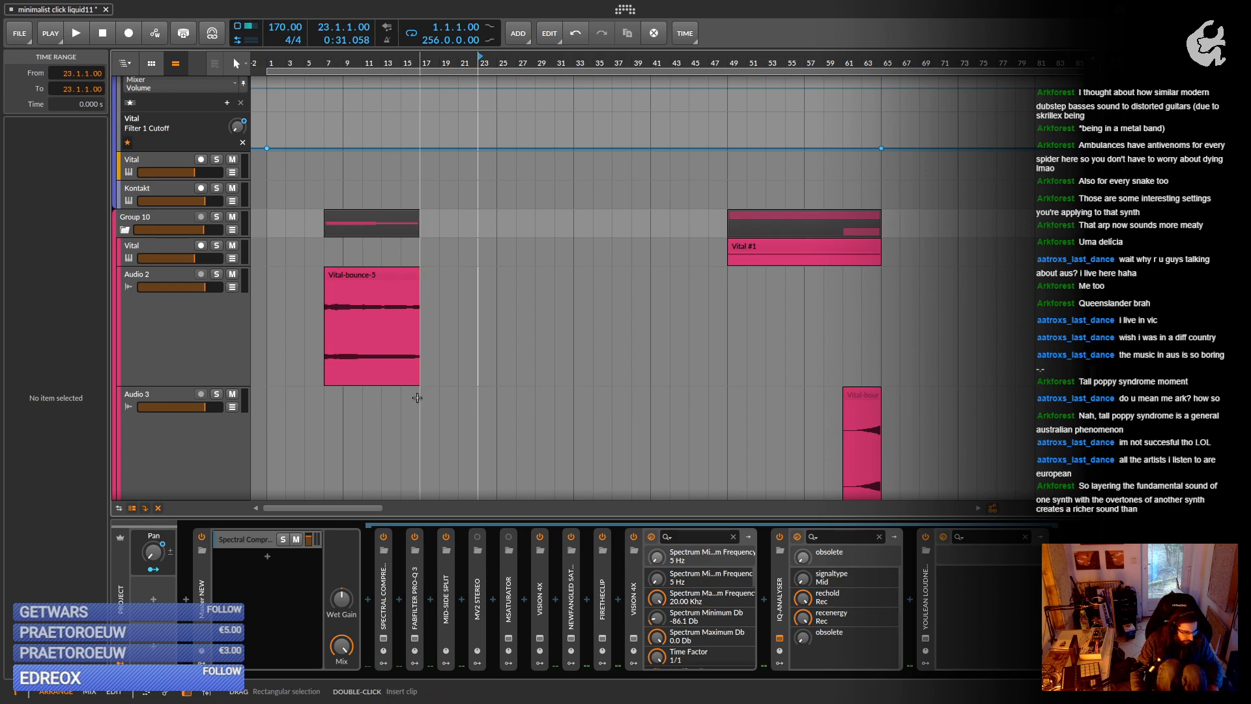
pyautogui.moveTo(461, 354); pyautogui.dragTo(622, 303)
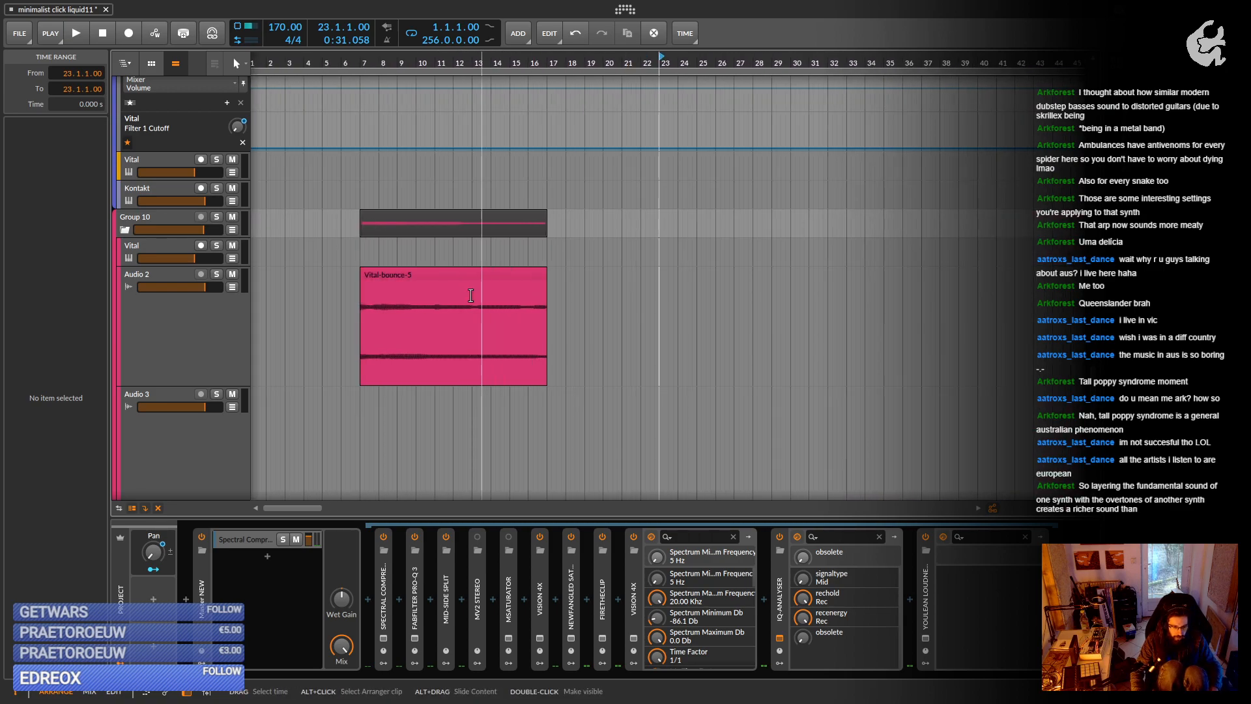
pyautogui.click(461, 273)
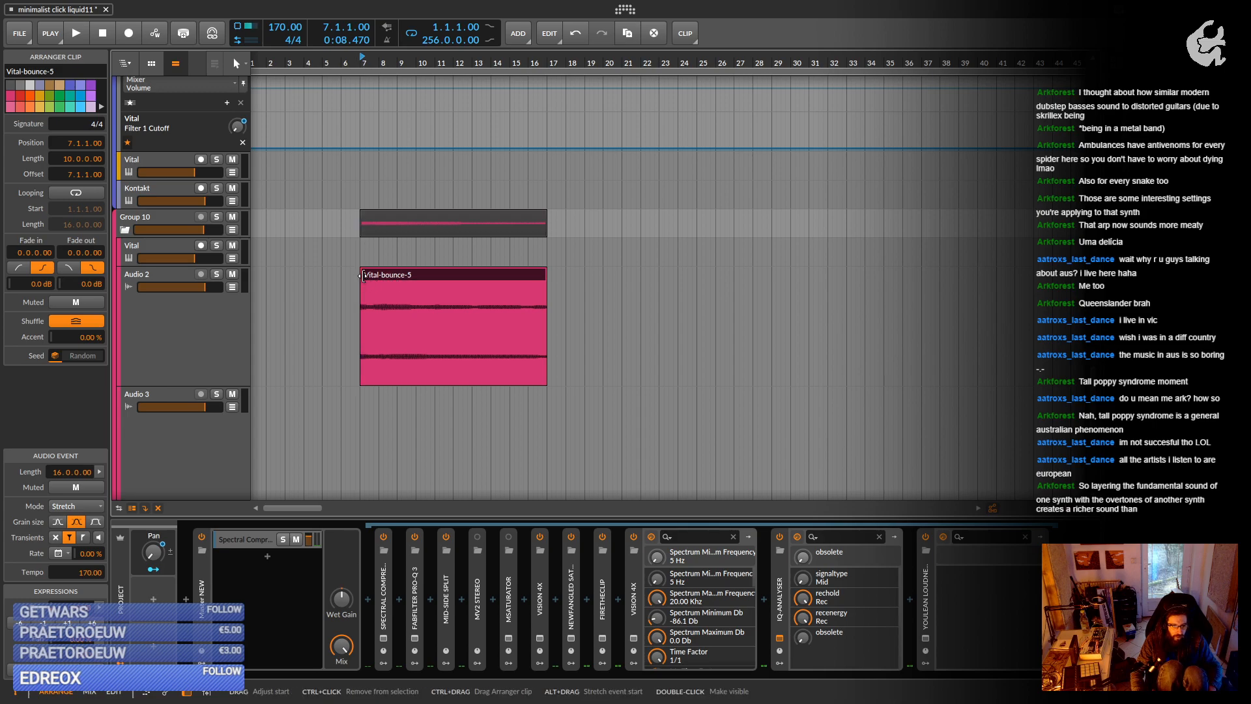
pyautogui.moveTo(361, 275); pyautogui.dragTo(372, 275)
# Give the Vital-bounce-5 clip a fade-in of 0.0.0.14 and a fade-out of 0.0.0.20.
pyautogui.scroll(8, 373, 293)
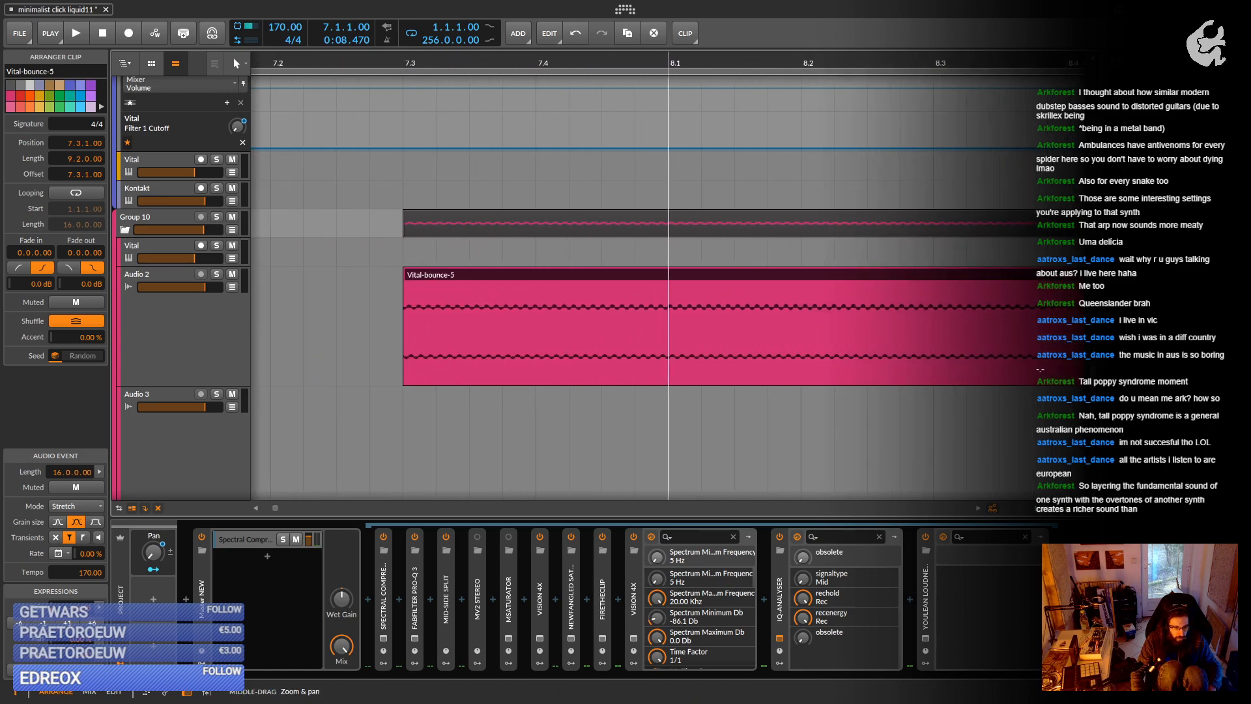
pyautogui.scroll(5, 423, 346)
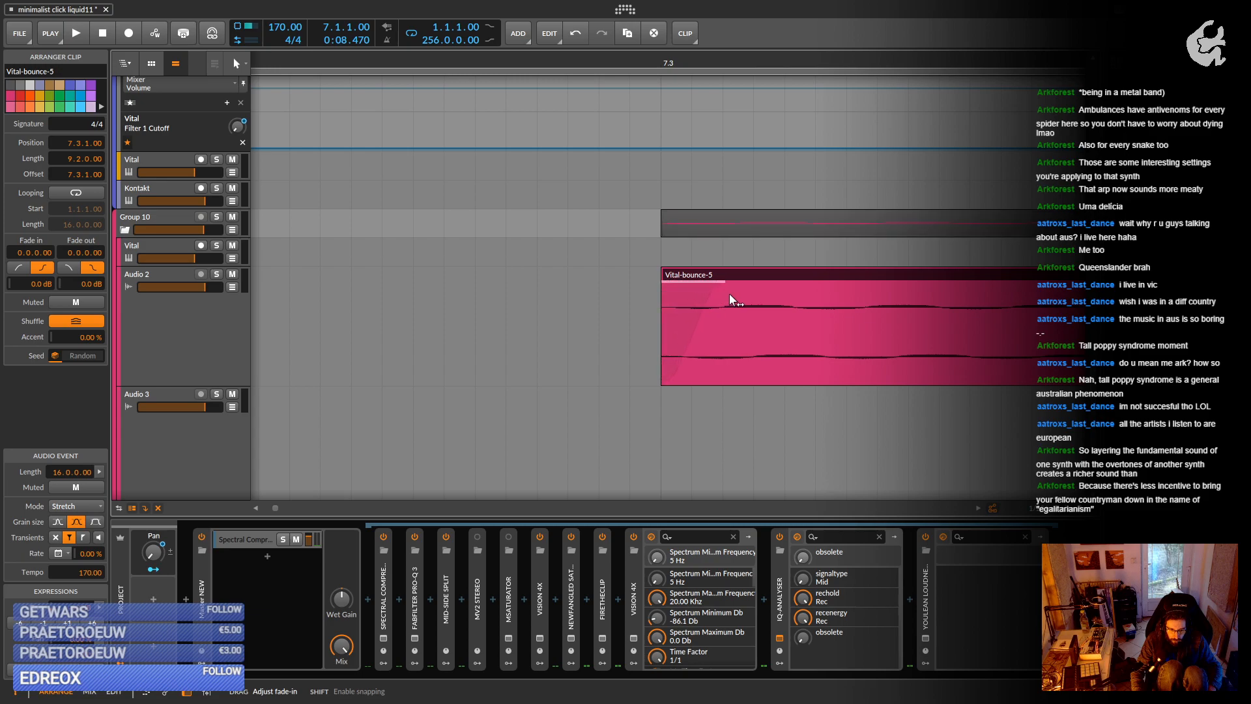
pyautogui.moveTo(729, 293); pyautogui.dragTo(181, 131)
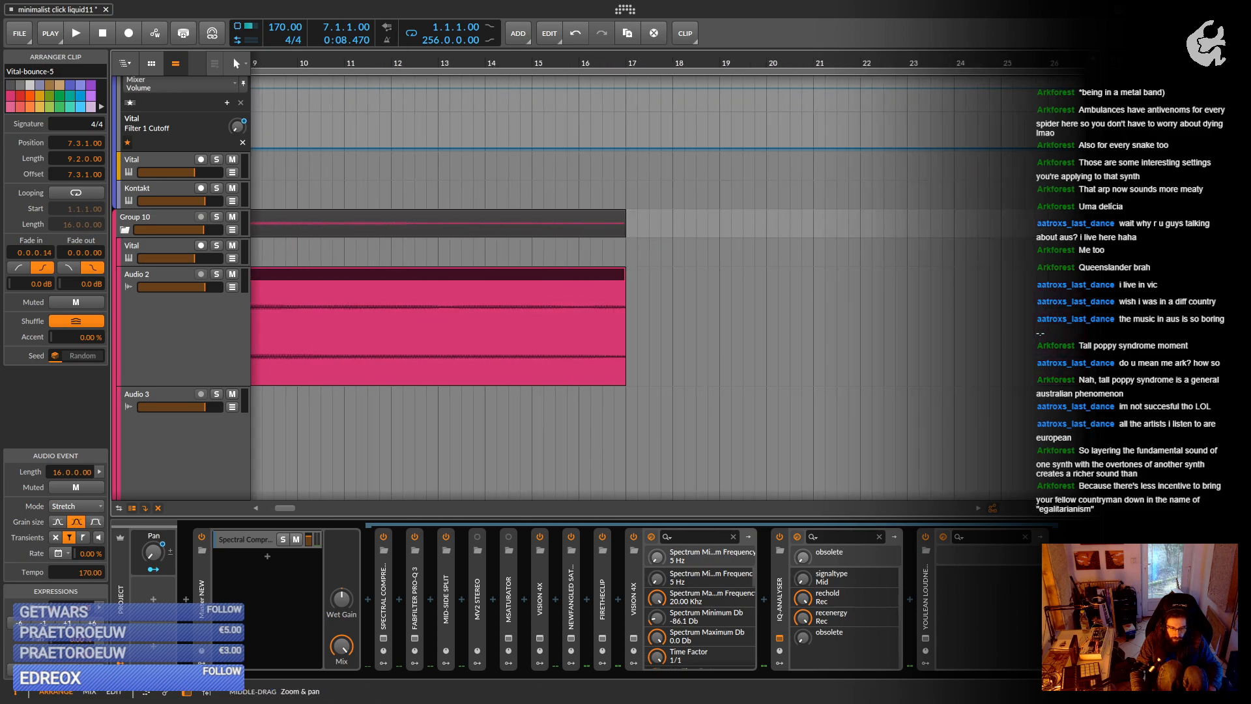
pyautogui.moveTo(625, 365); pyautogui.dragTo(560, 354)
pyautogui.moveTo(596, 296); pyautogui.dragTo(642, 318)
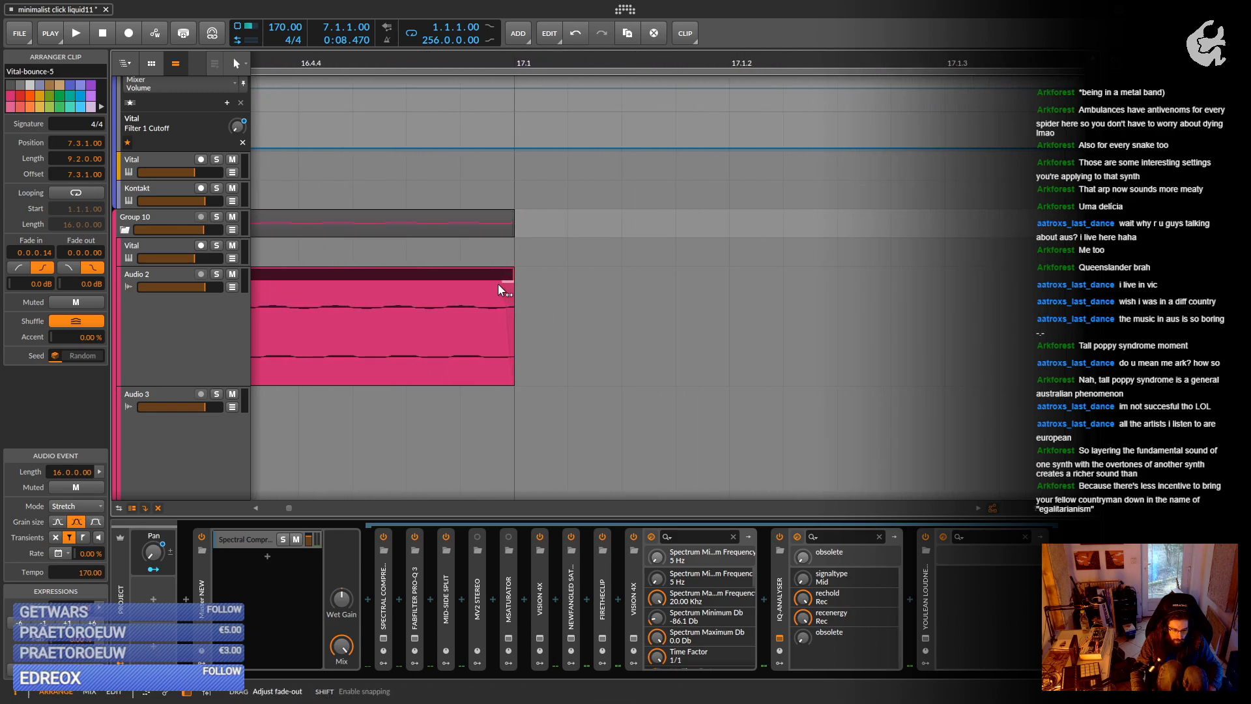
pyautogui.moveTo(474, 283); pyautogui.dragTo(558, 339)
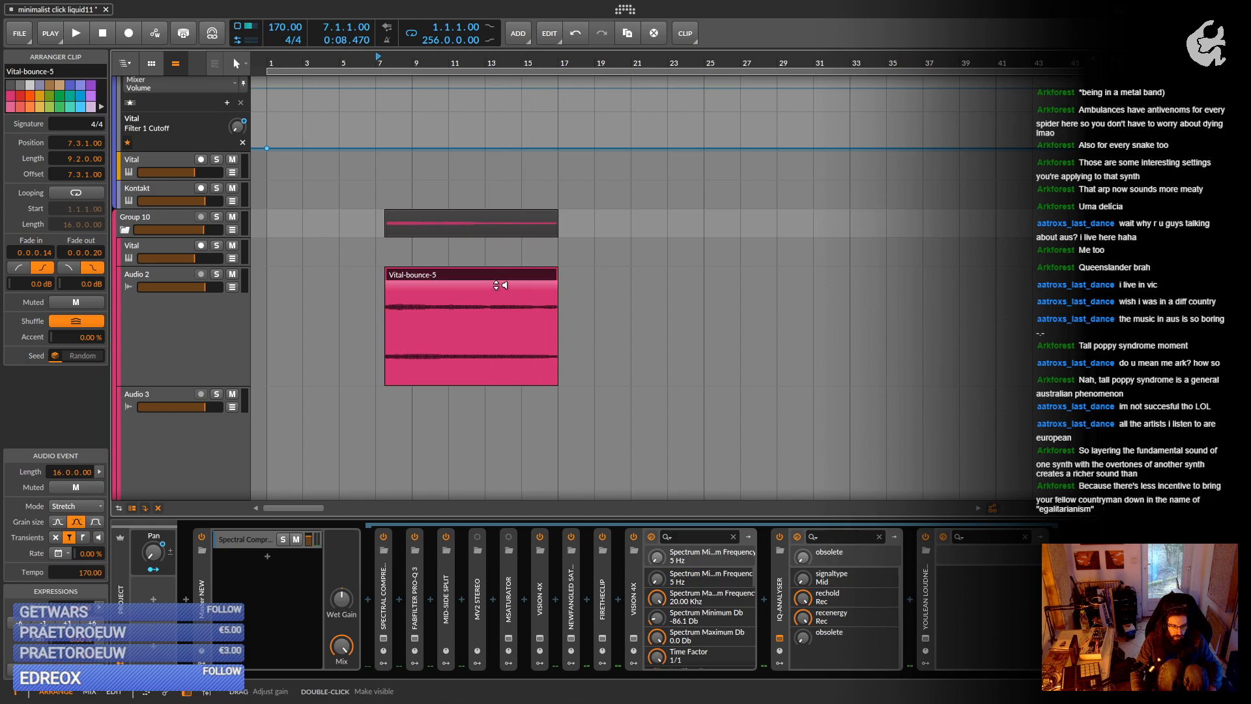
# Move the trimmed Vital-bounce-5 clip to 1.1.1.00 and shorten it from its end to 8 bars.
pyautogui.moveTo(522, 273); pyautogui.dragTo(352, 275)
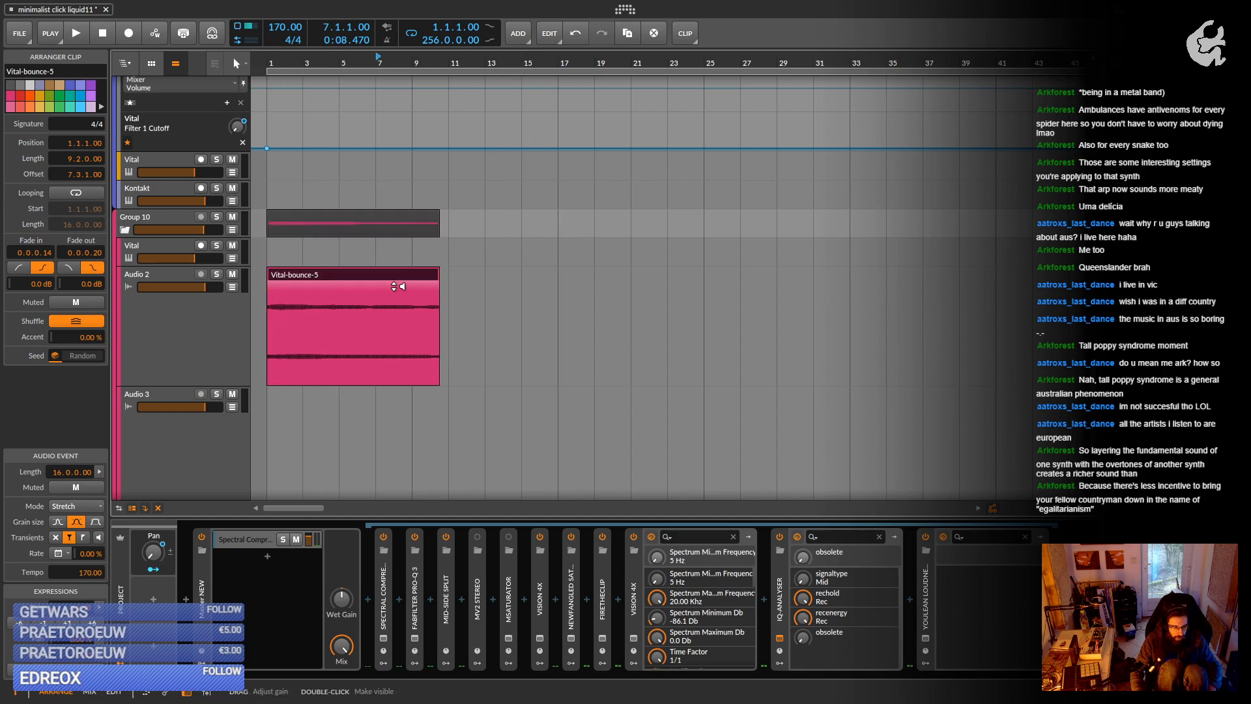
pyautogui.moveTo(438, 276); pyautogui.dragTo(411, 276)
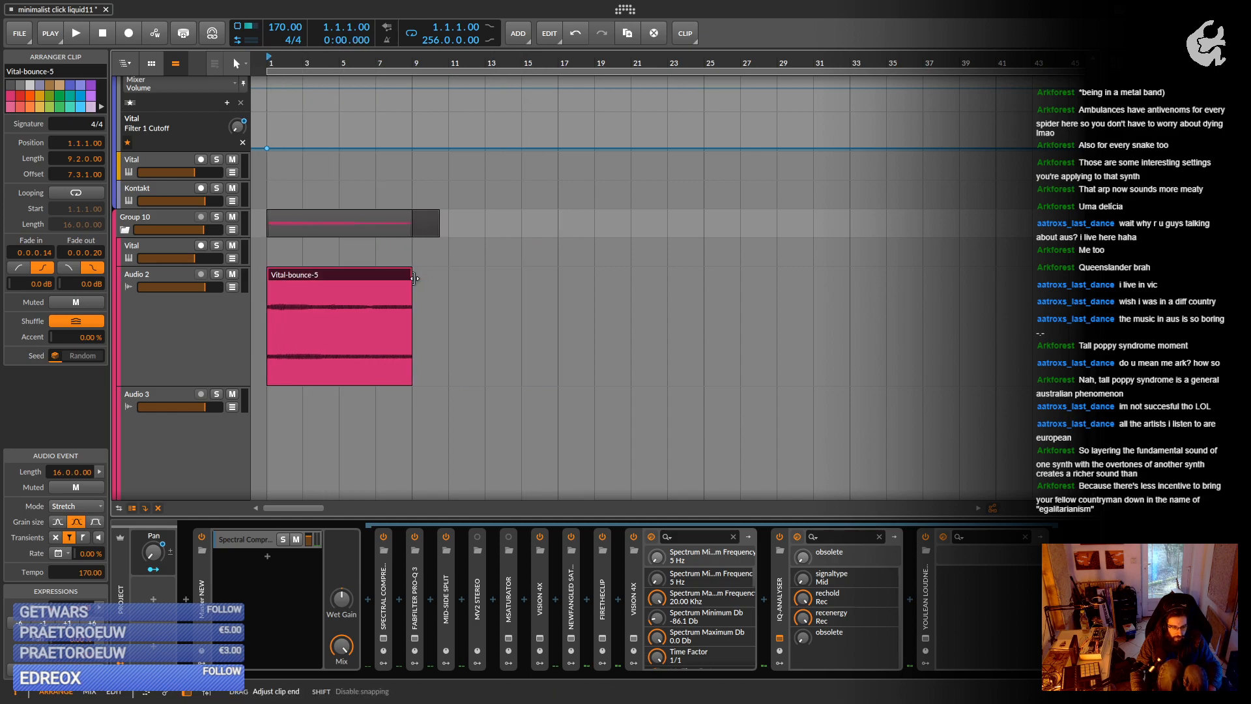
# Duplicate the 8-bar clip directly after itself and crossfade the two copies around bar 9 with a fade of 0.2.2.66.
pyautogui.hotkey('ctrl', 'd')
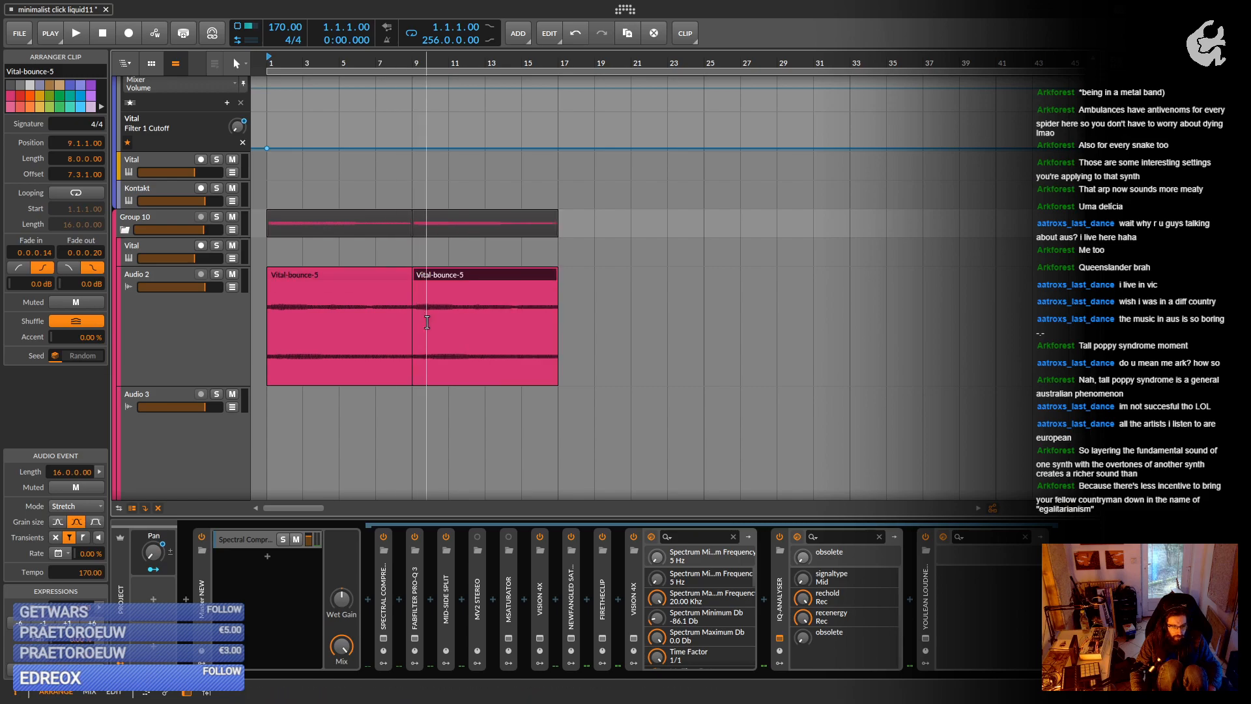
pyautogui.scroll(2, 358, 272)
pyautogui.scroll(3, 498, 328)
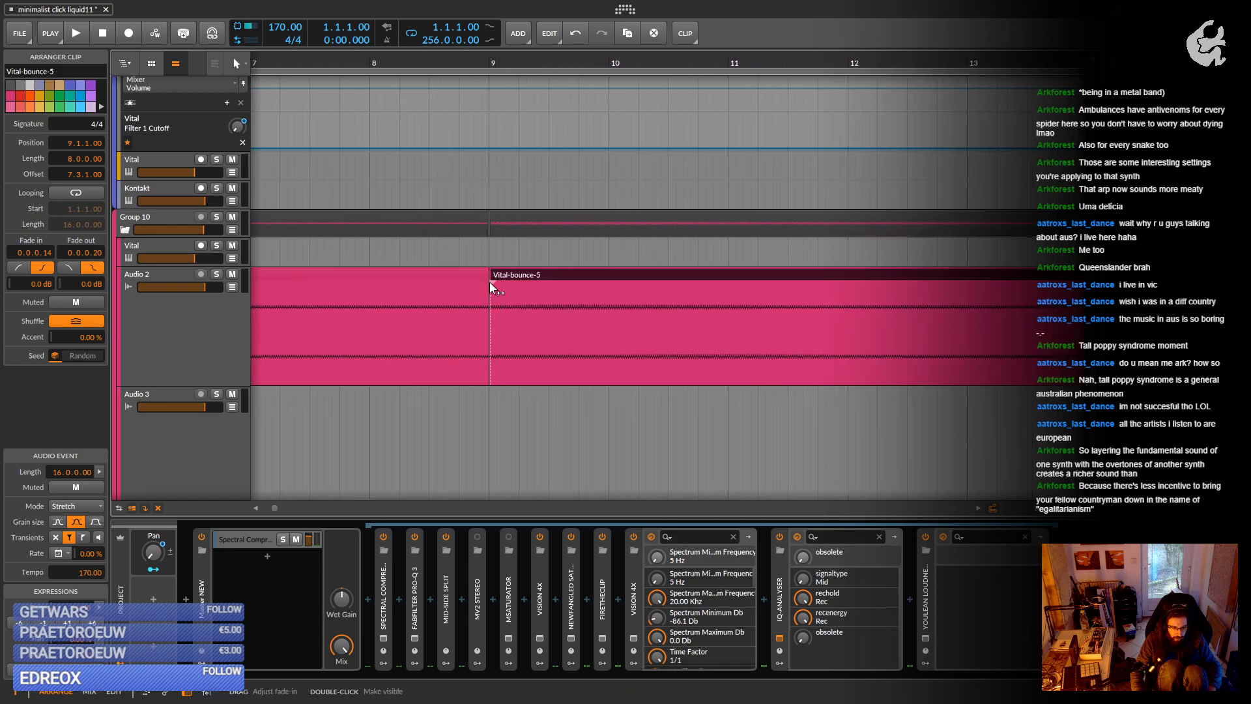
pyautogui.moveTo(452, 290); pyautogui.dragTo(519, 284)
pyautogui.scroll(-10, 518, 284)
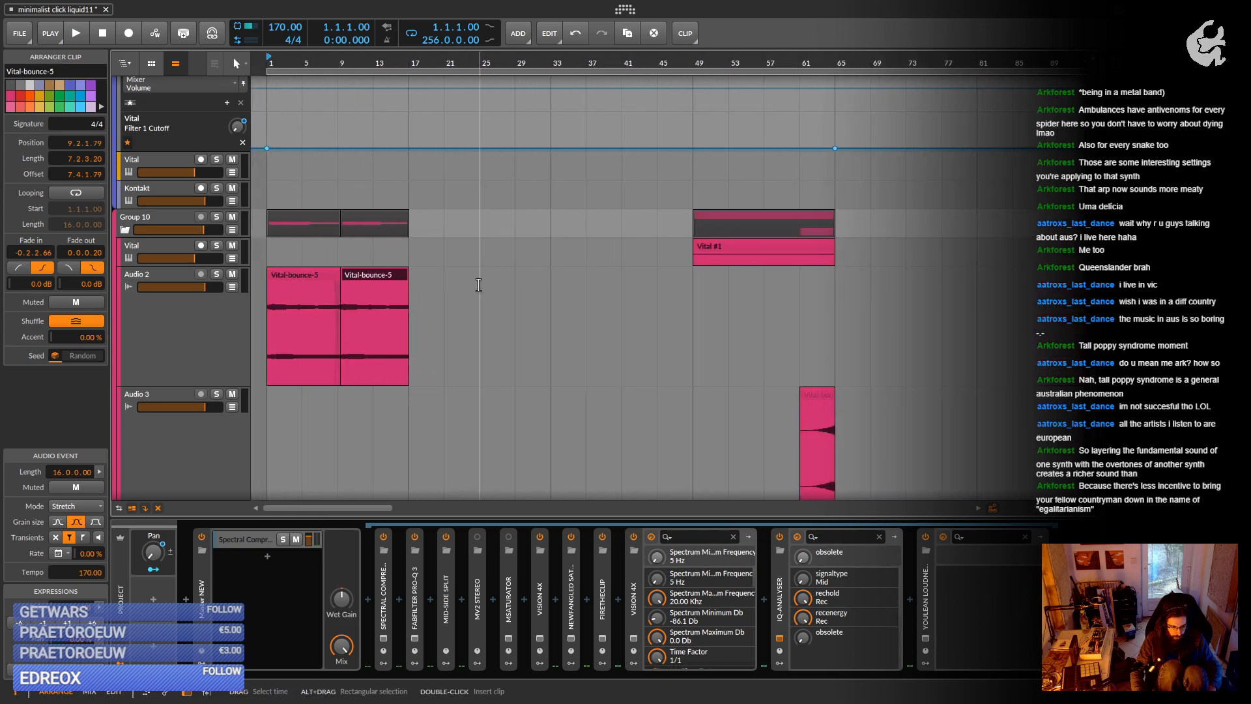
# Duplicate the crossfaded pair of Vital-bounce-5 clips twice so the copies fill Audio 2 up to bar 49.
pyautogui.click(310, 276)
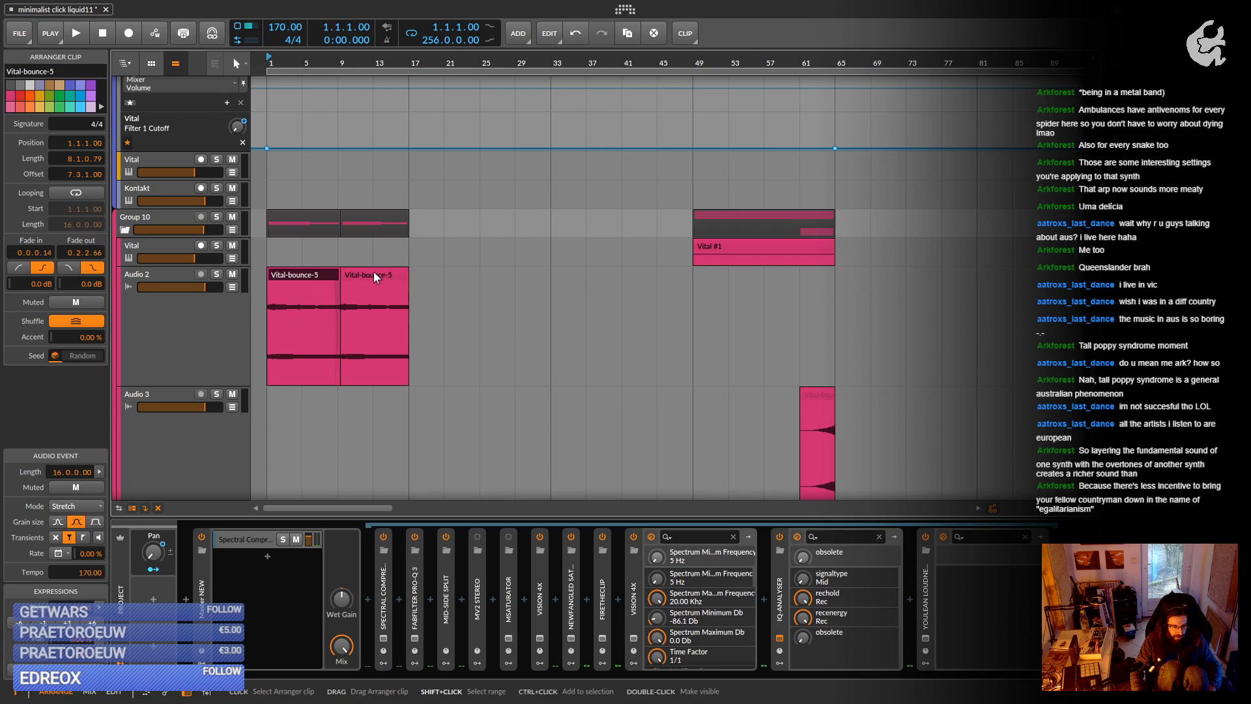
pyautogui.keyDown('shift'); pyautogui.click(373, 271); pyautogui.keyUp('shift')
pyautogui.hotkey('ctrl', 'd')
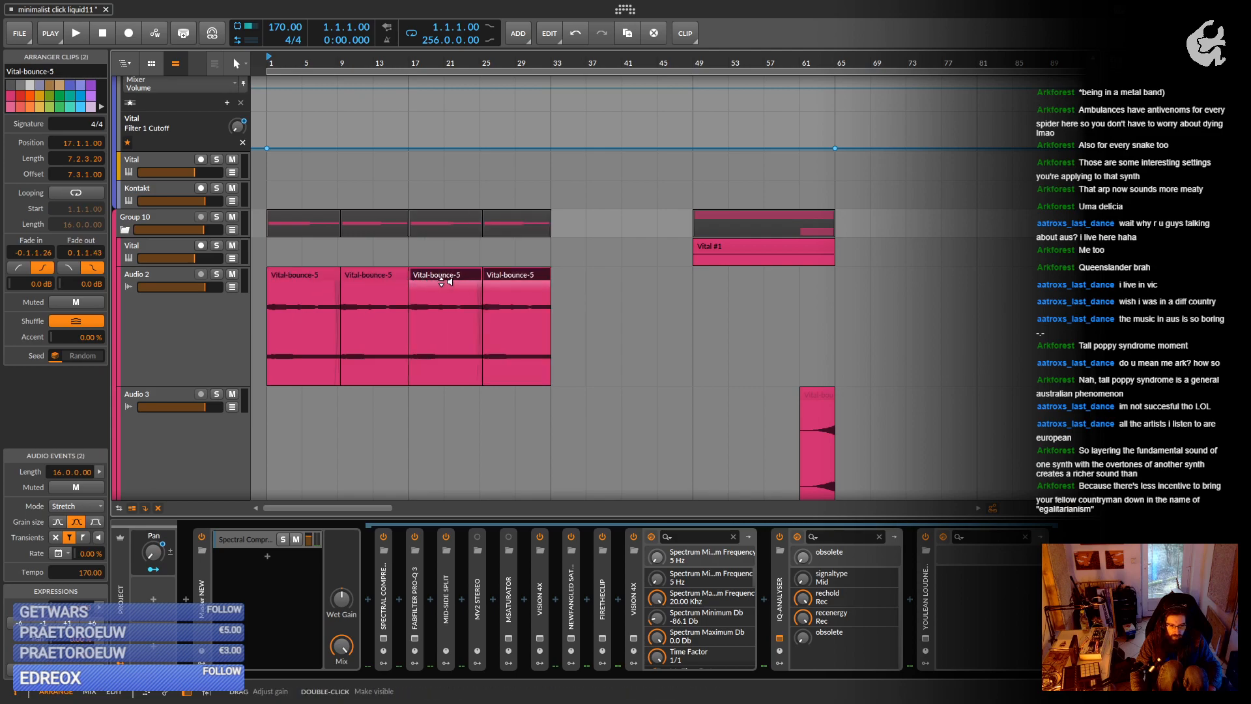
pyautogui.hotkey('ctrl', 'd')
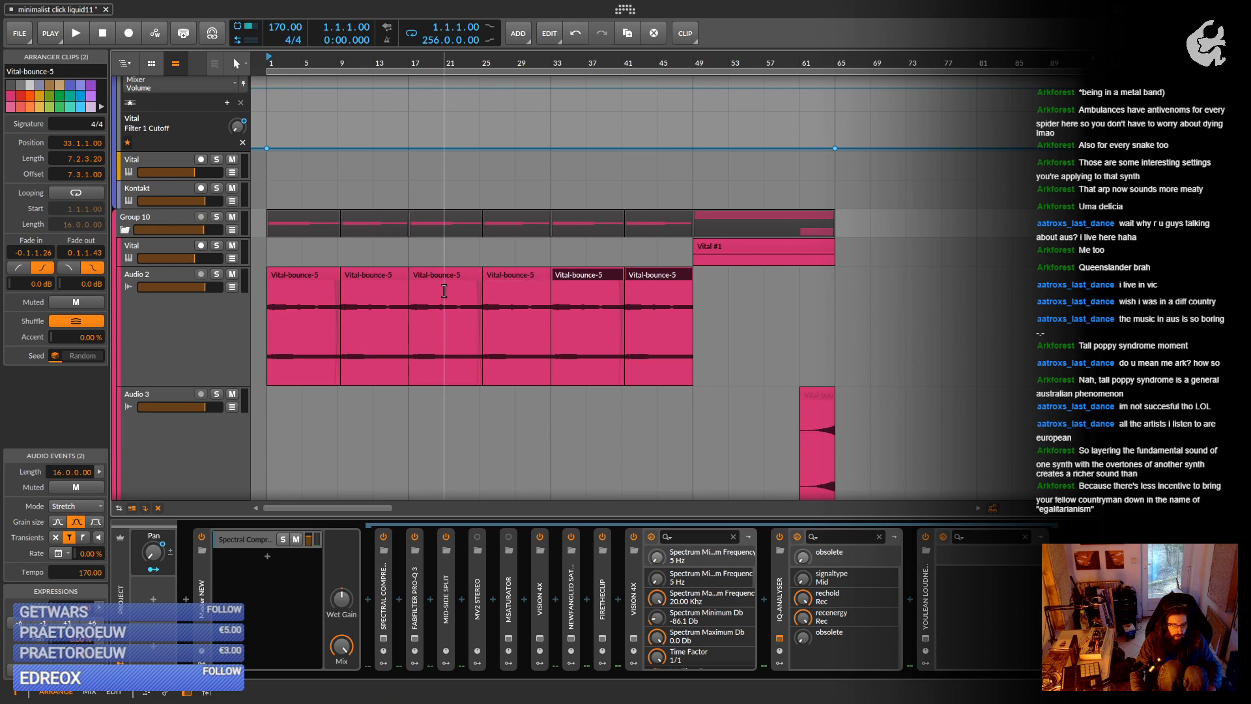
# Crossfade the neighbouring Vital-bounce-5 copies on Audio 2 around bars 17, 25 and 33, widening the overlap around bar 41 too.
pyautogui.scroll(5, 443, 291)
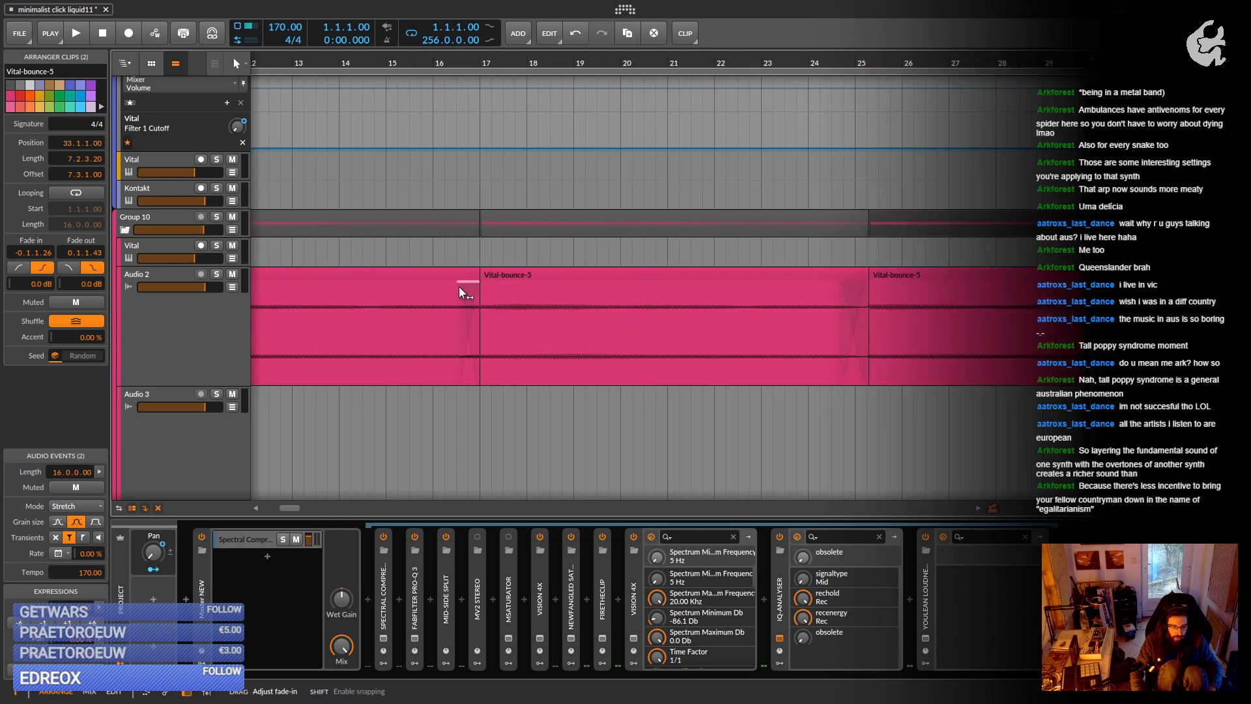
pyautogui.moveTo(459, 287); pyautogui.dragTo(508, 283)
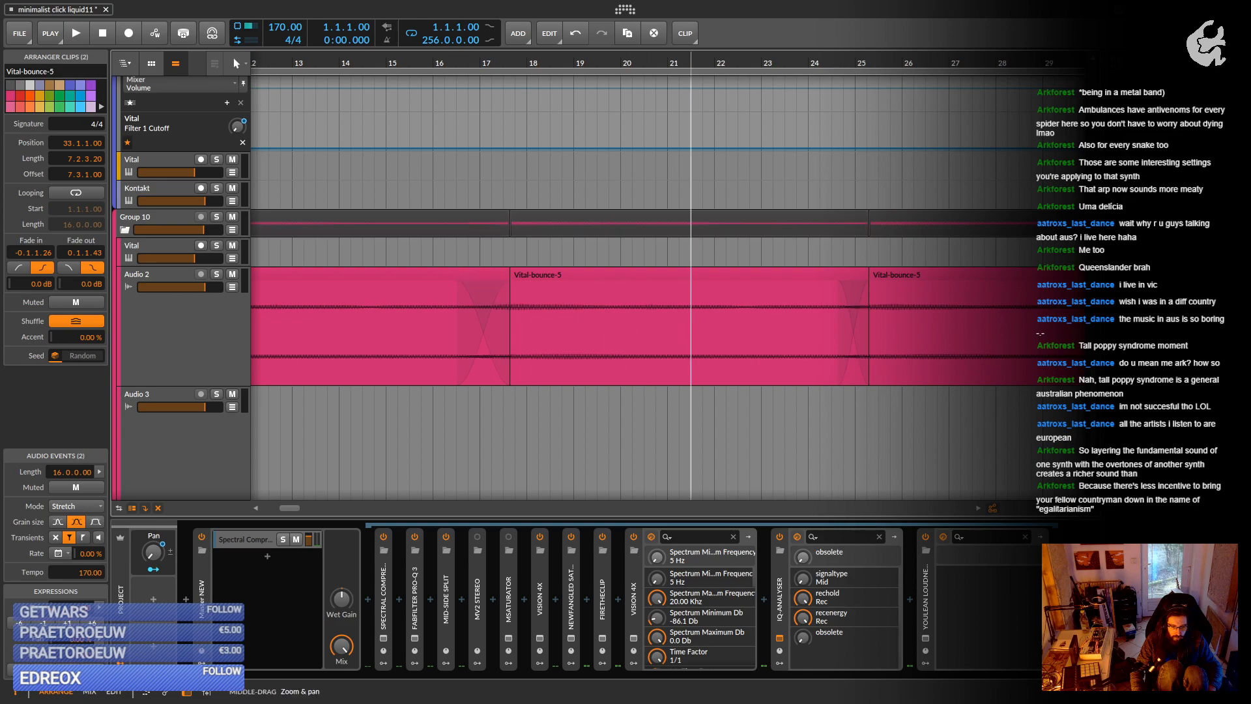
pyautogui.moveTo(692, 326); pyautogui.dragTo(346, 326)
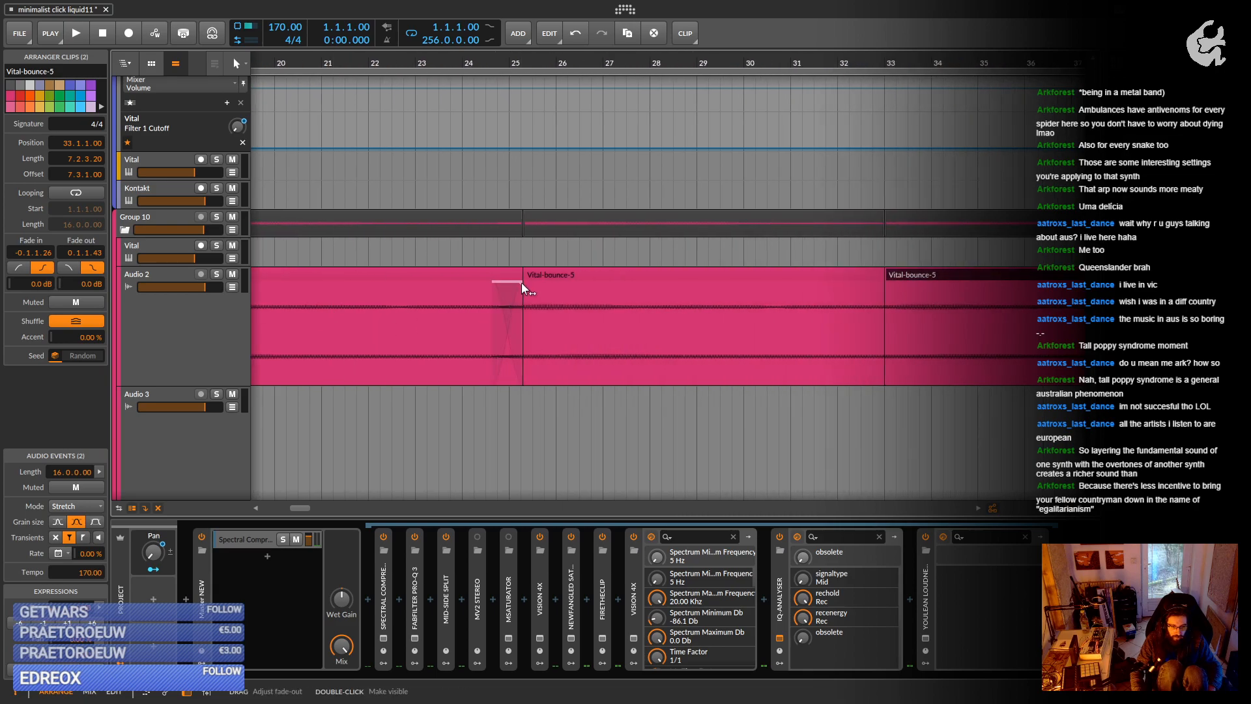
pyautogui.moveTo(521, 283); pyautogui.dragTo(549, 286)
pyautogui.moveTo(743, 307); pyautogui.dragTo(320, 307)
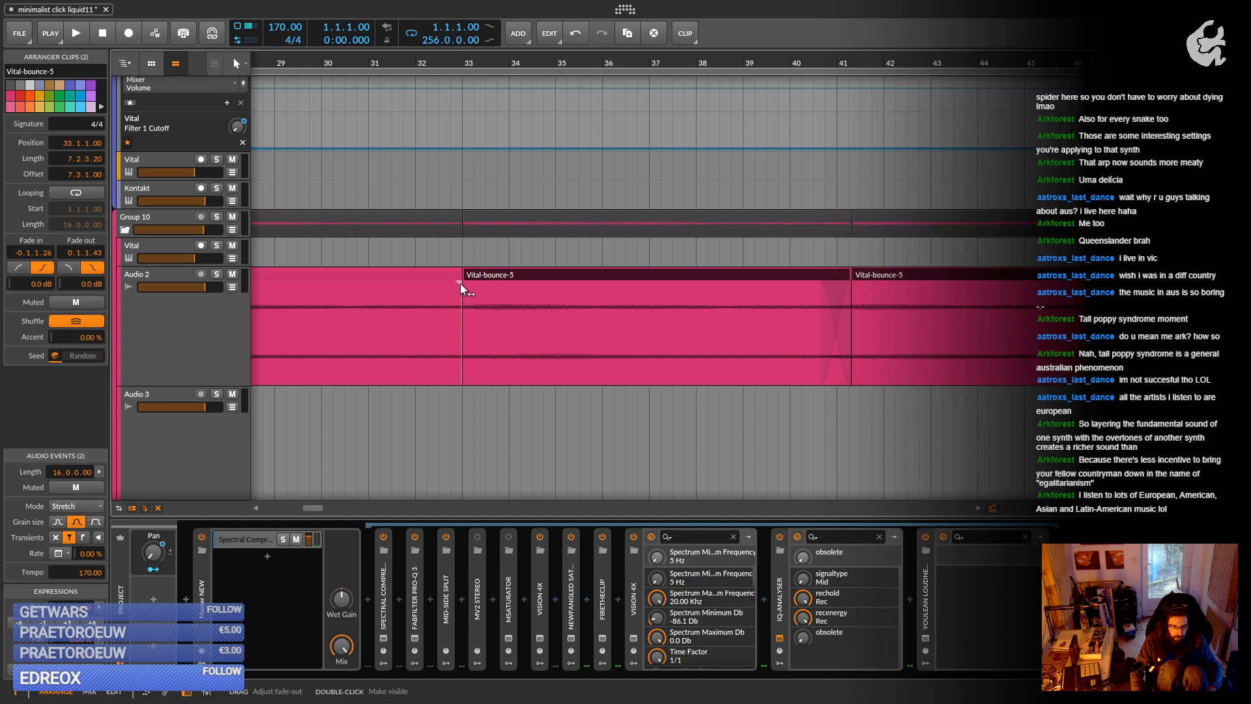
pyautogui.moveTo(468, 283); pyautogui.dragTo(499, 283)
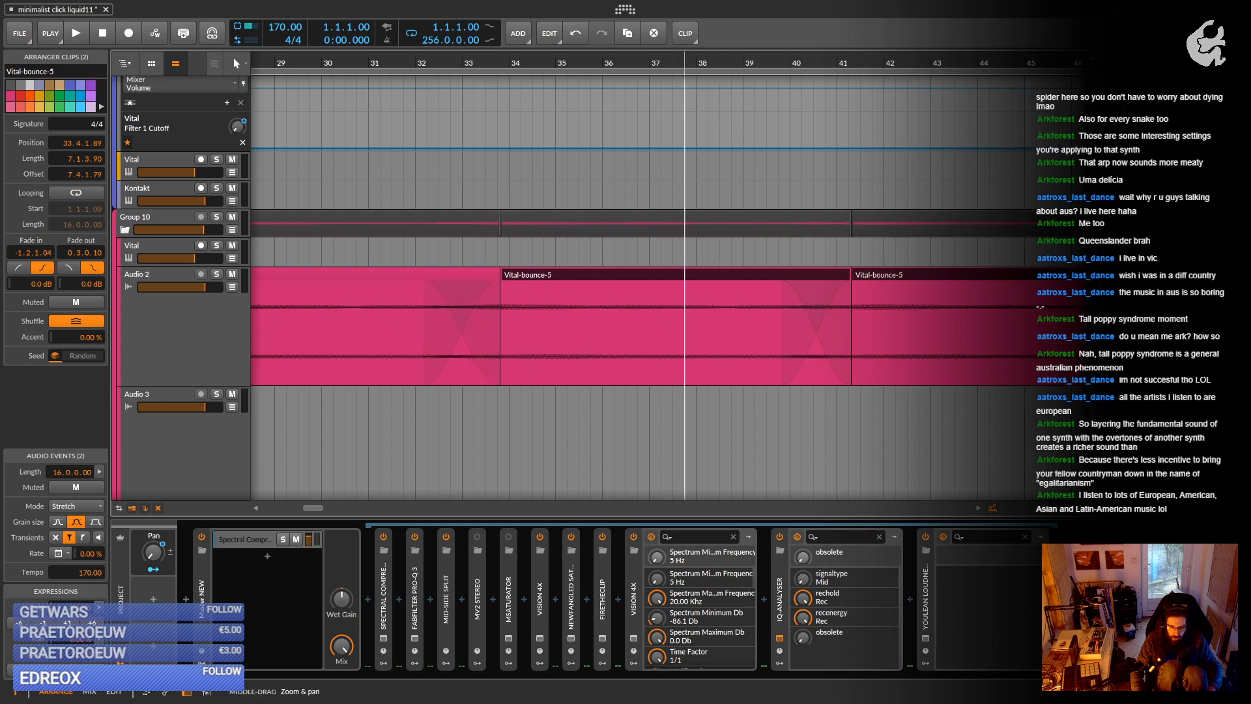
# Give the last Vital-bounce-5 copy on its own a long fade-out running from about bar 45 to bar 49.
pyautogui.moveTo(769, 290); pyautogui.dragTo(437, 290)
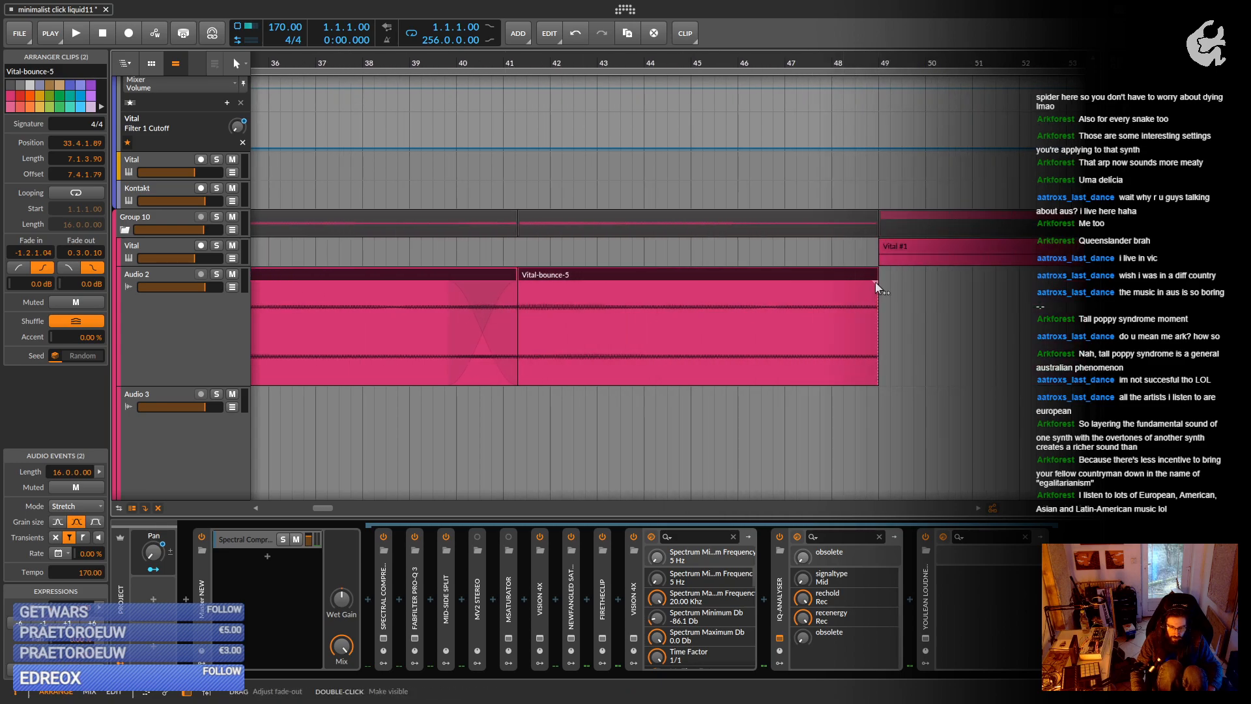
pyautogui.moveTo(873, 284)
pyautogui.mouseDown()
pyautogui.moveTo(749, 299)
pyautogui.moveTo(873, 287)
pyautogui.mouseUp()
pyautogui.hotkey('ctrl', 'z')
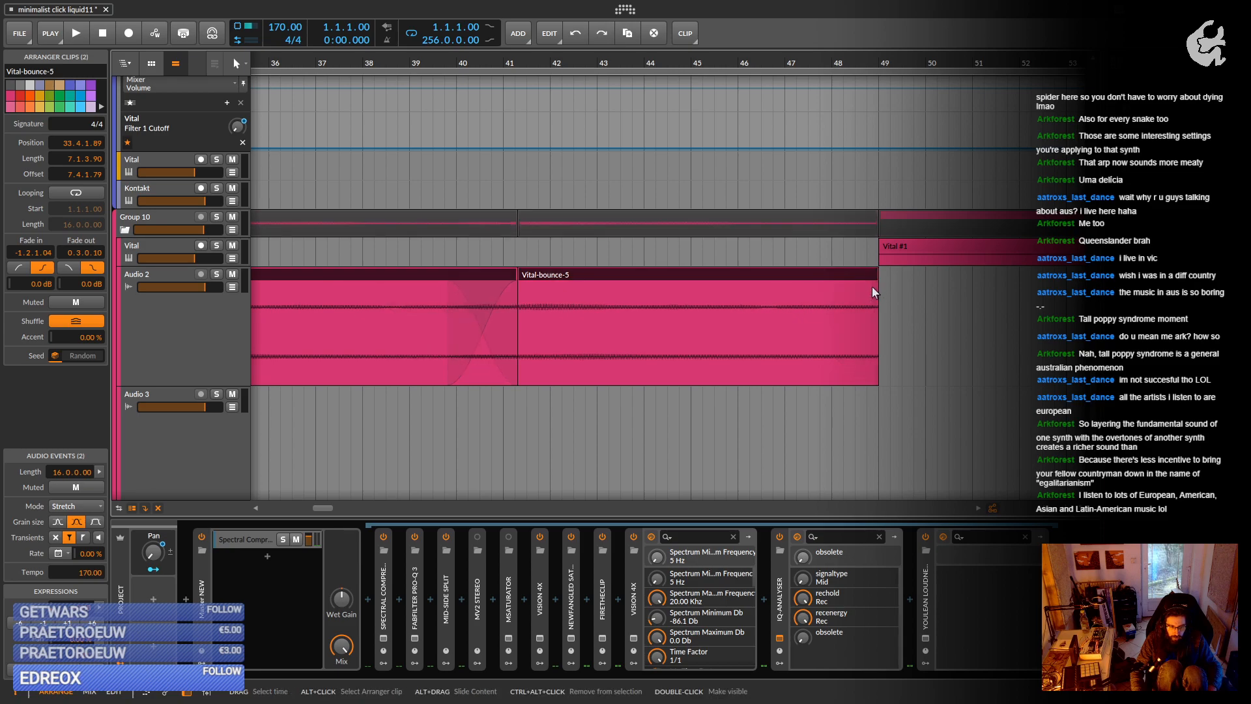
pyautogui.click(925, 319)
pyautogui.click(796, 274)
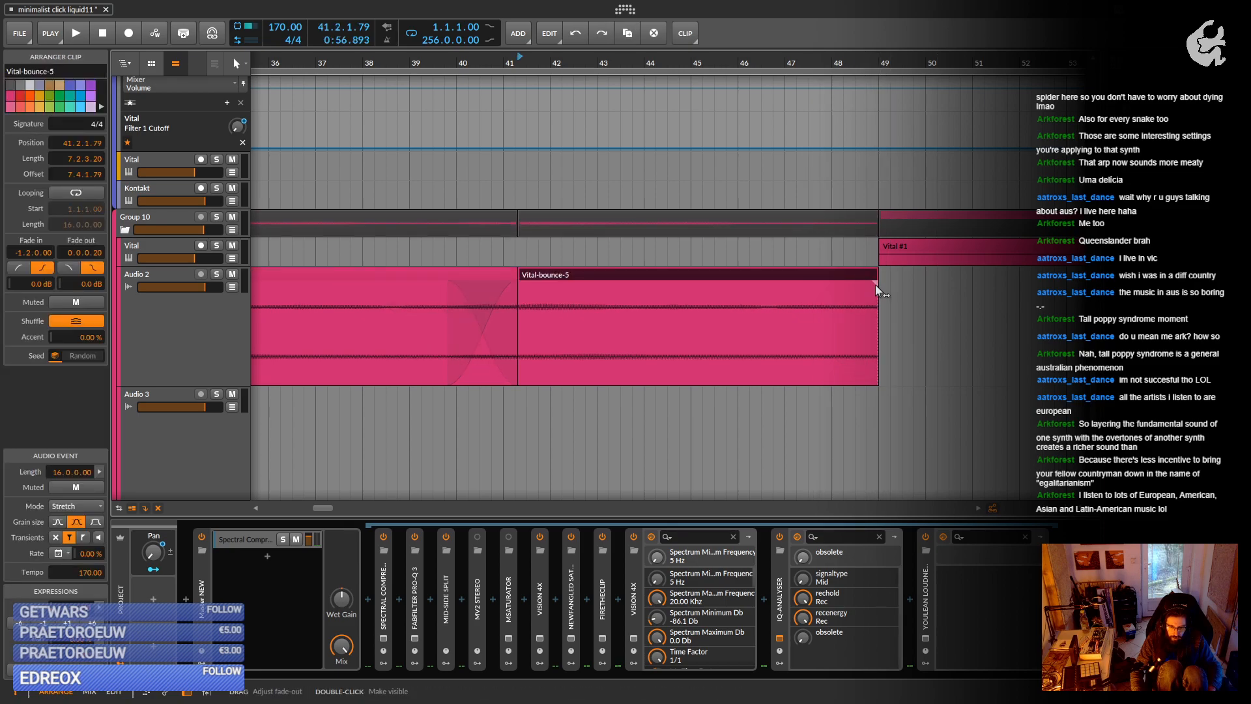
pyautogui.moveTo(874, 284); pyautogui.dragTo(640, 311)
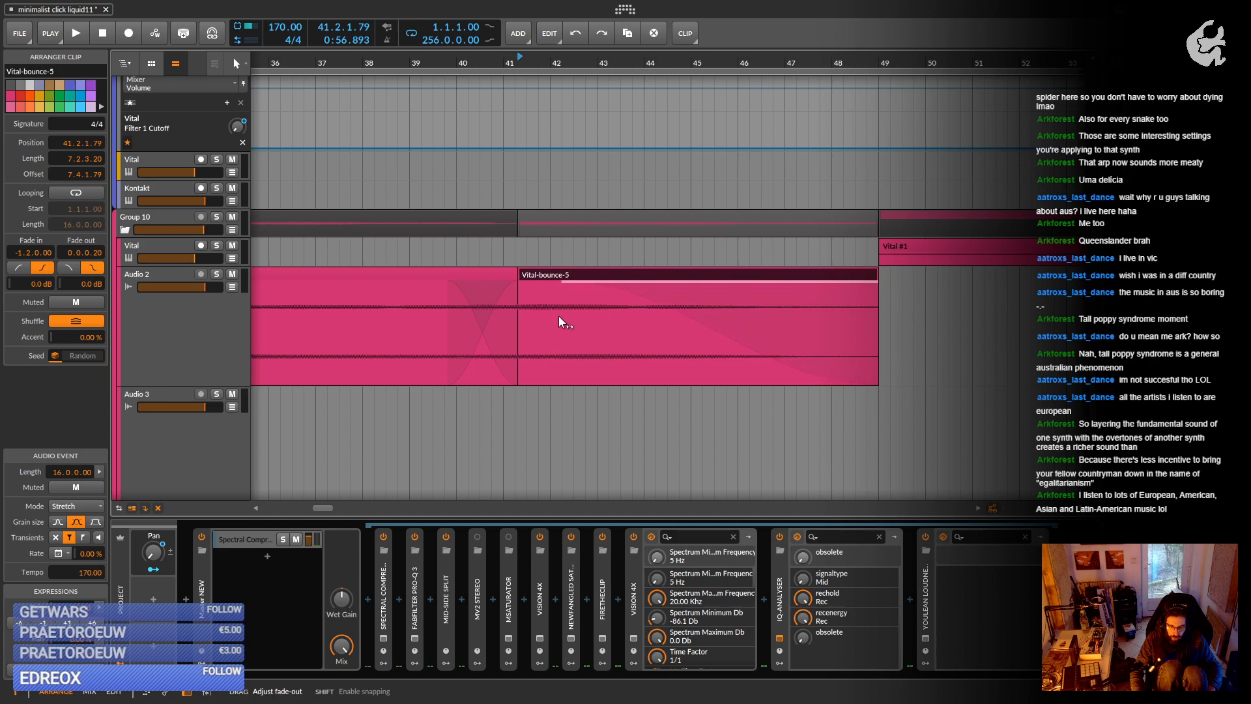
pyautogui.moveTo(719, 319); pyautogui.dragTo(722, 318)
# Copy the Vital-bounce-3 clip from bar 61 on Audio 3 to position 45.1.1.00 on the same track.
pyautogui.scroll(-5, 847, 307)
pyautogui.moveTo(878, 307); pyautogui.dragTo(690, 258)
pyautogui.moveTo(830, 207); pyautogui.dragTo(668, 223)
pyautogui.scroll(3, 668, 223)
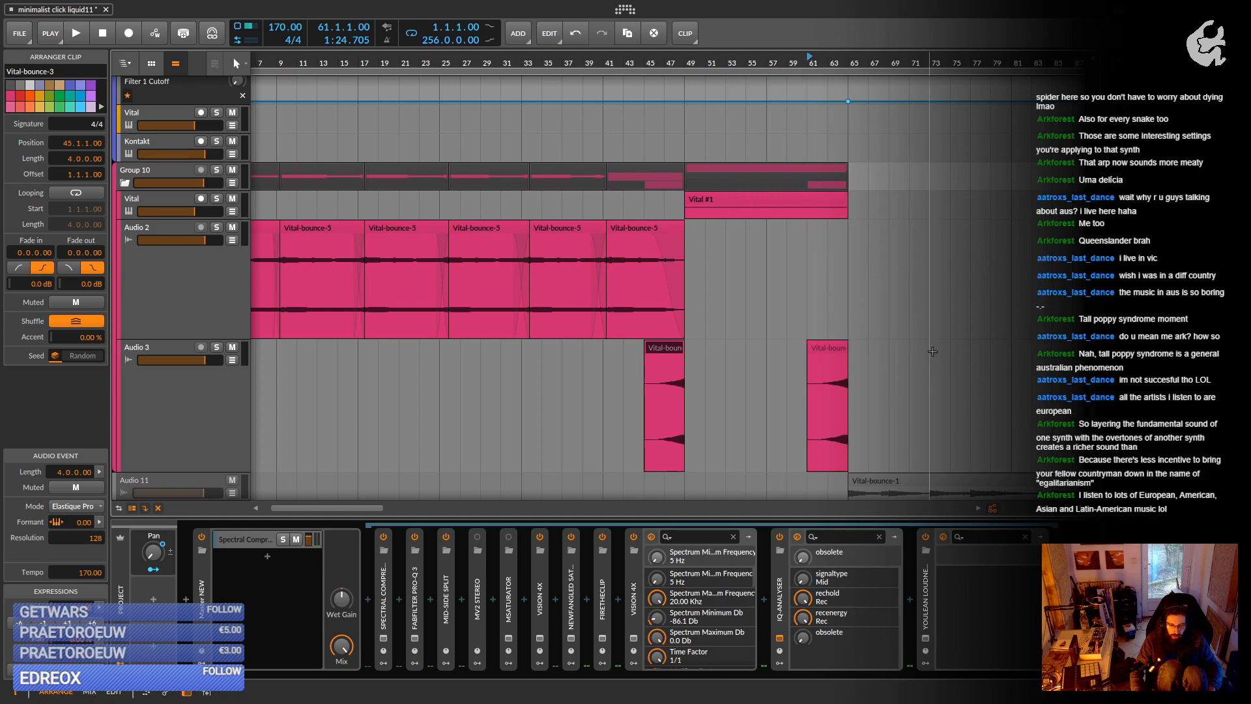
# Consolidate the six Vital-bounce-5 clips on Audio 2 into one clip from bar 1 to bar 49.
pyautogui.scroll(-5, 659, 233)
pyautogui.scroll(2, 638, 228)
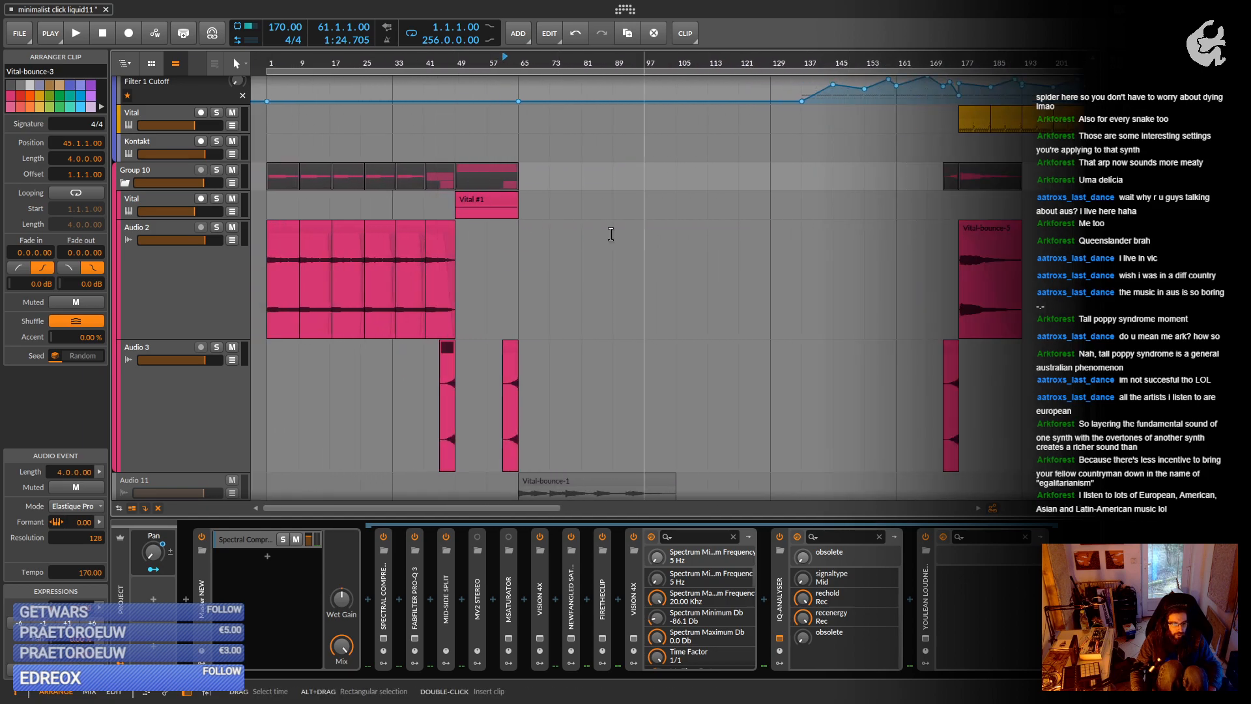
pyautogui.click(284, 222)
pyautogui.keyDown('shift'); pyautogui.click(435, 226); pyautogui.keyUp('shift')
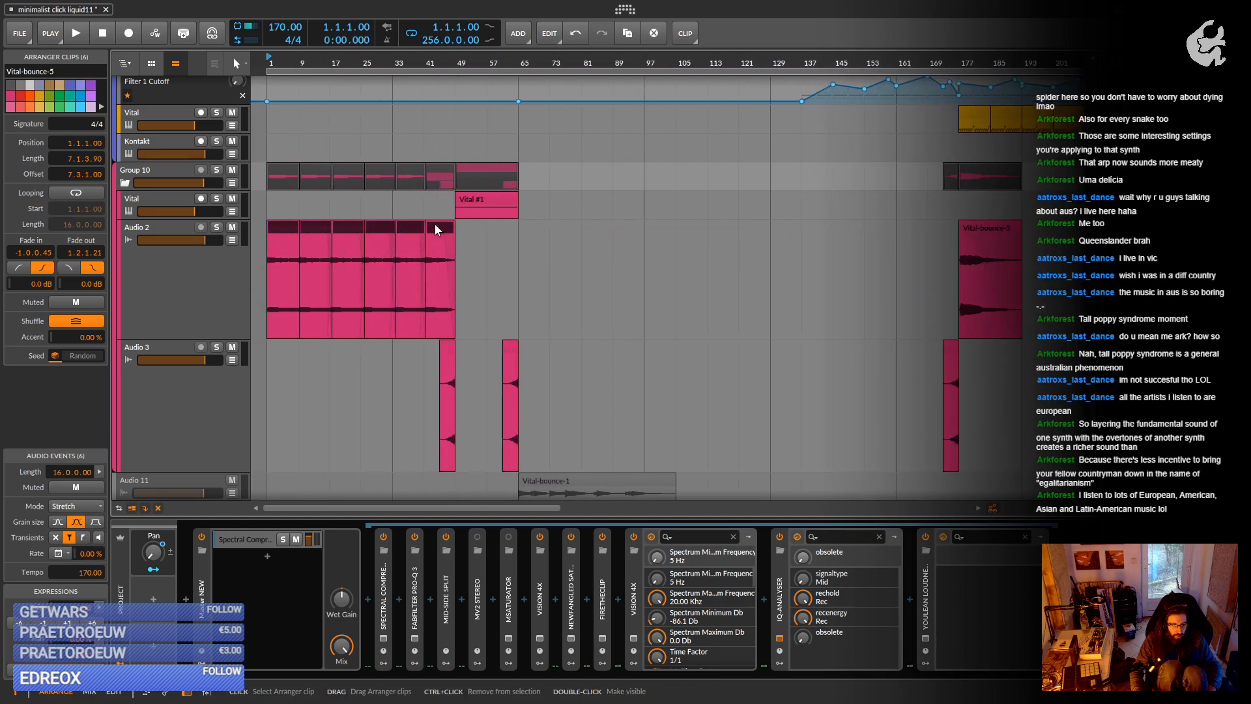
pyautogui.hotkey('ctrl', 'j')
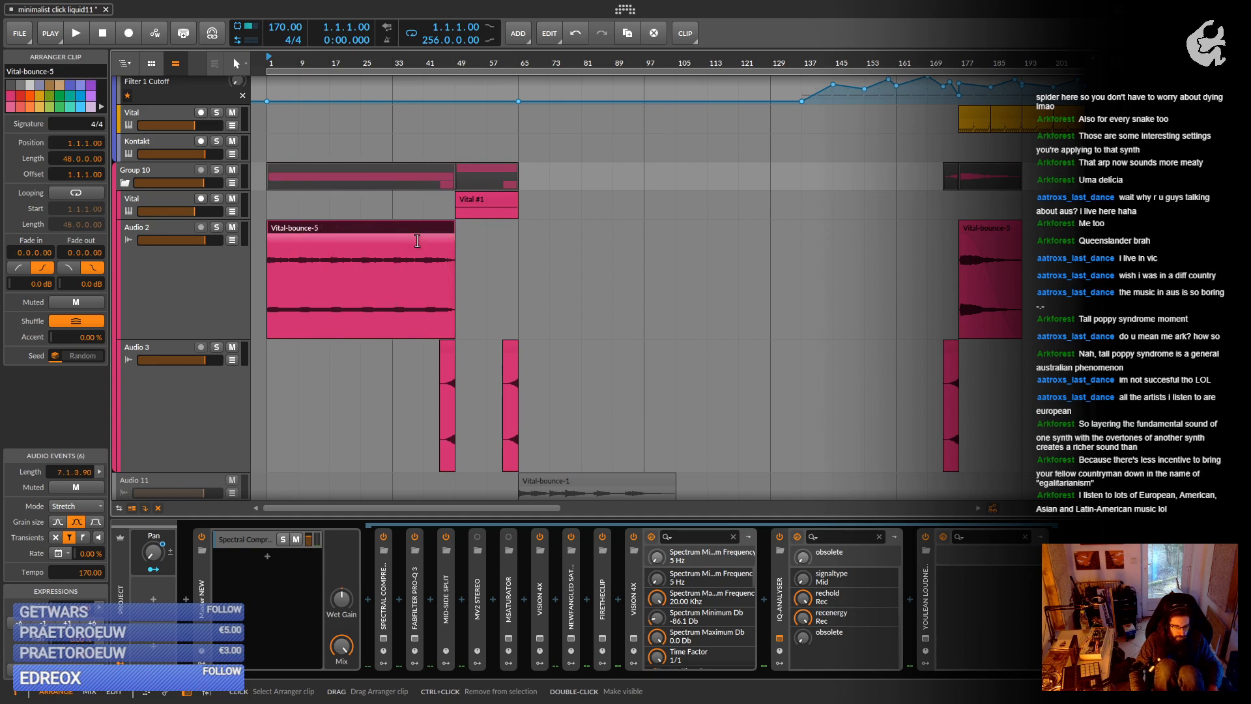
# Give the consolidated Vital-bounce-5 clip a fade-out of 2.3.2.76 and a fade-in of 32.2.1.96 with a +3.0 dB curve.
pyautogui.moveTo(469, 290); pyautogui.dragTo(673, 248)
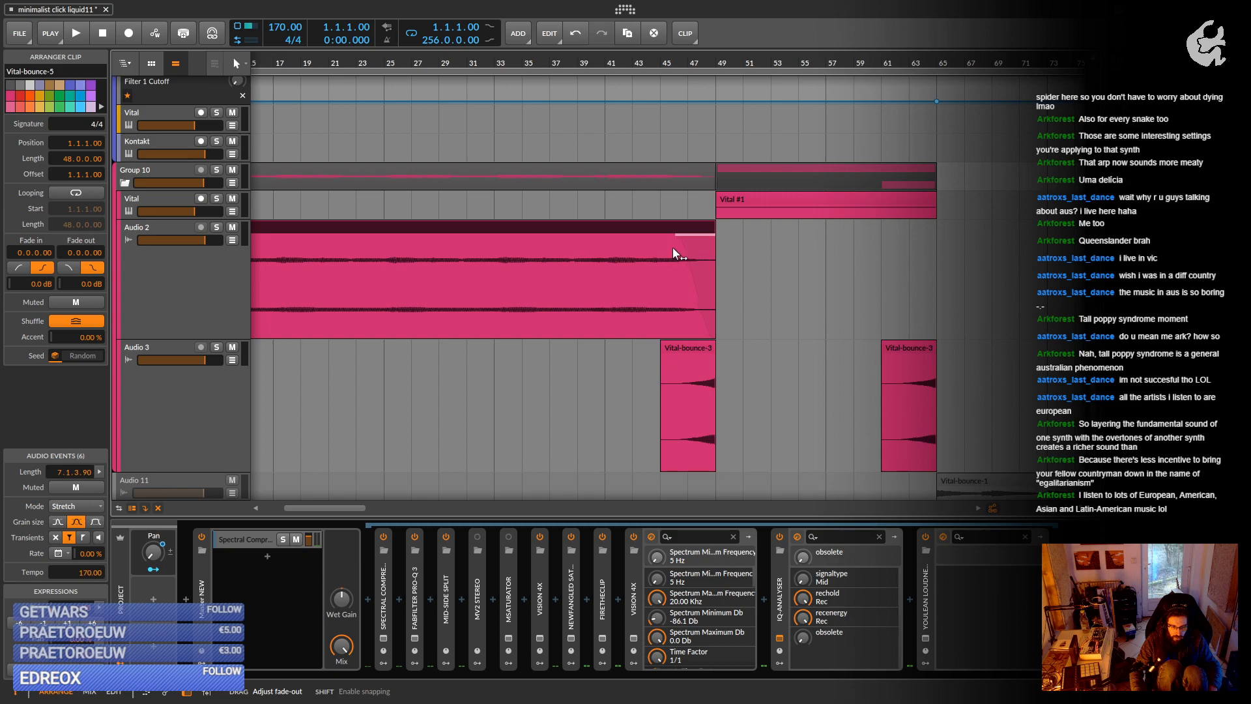
pyautogui.moveTo(456, 286); pyautogui.dragTo(669, 310)
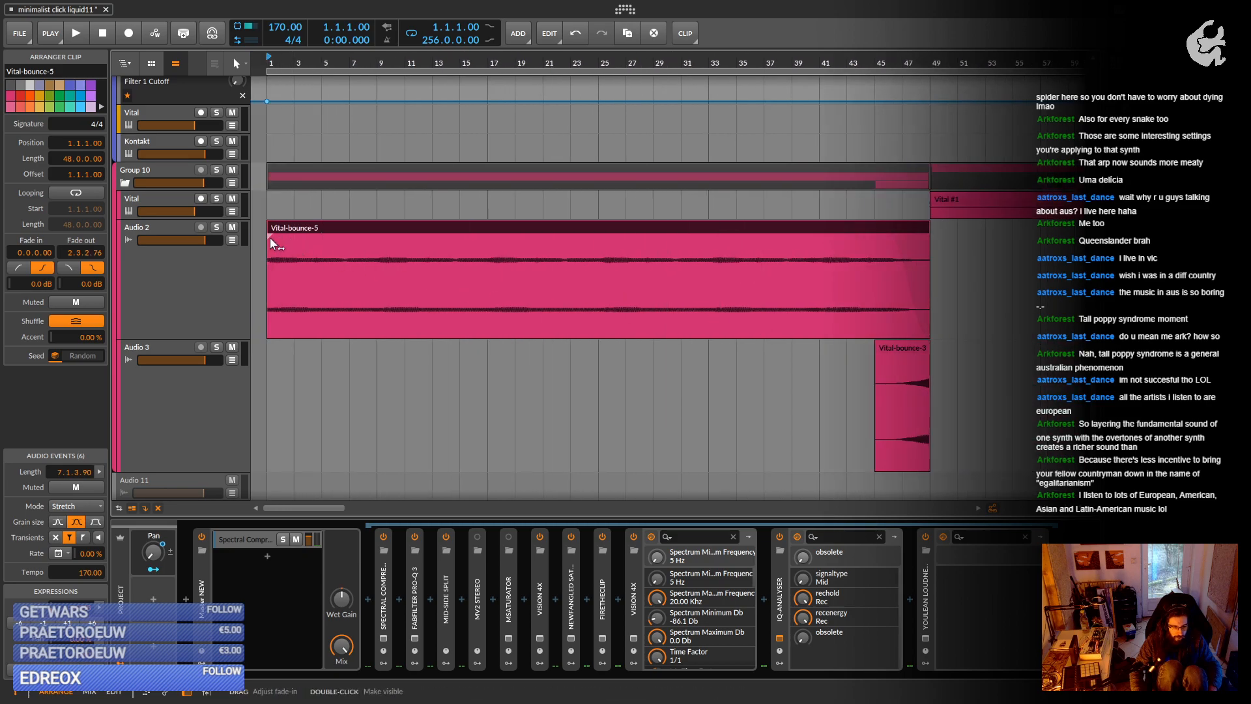
pyautogui.moveTo(271, 239); pyautogui.dragTo(718, 264)
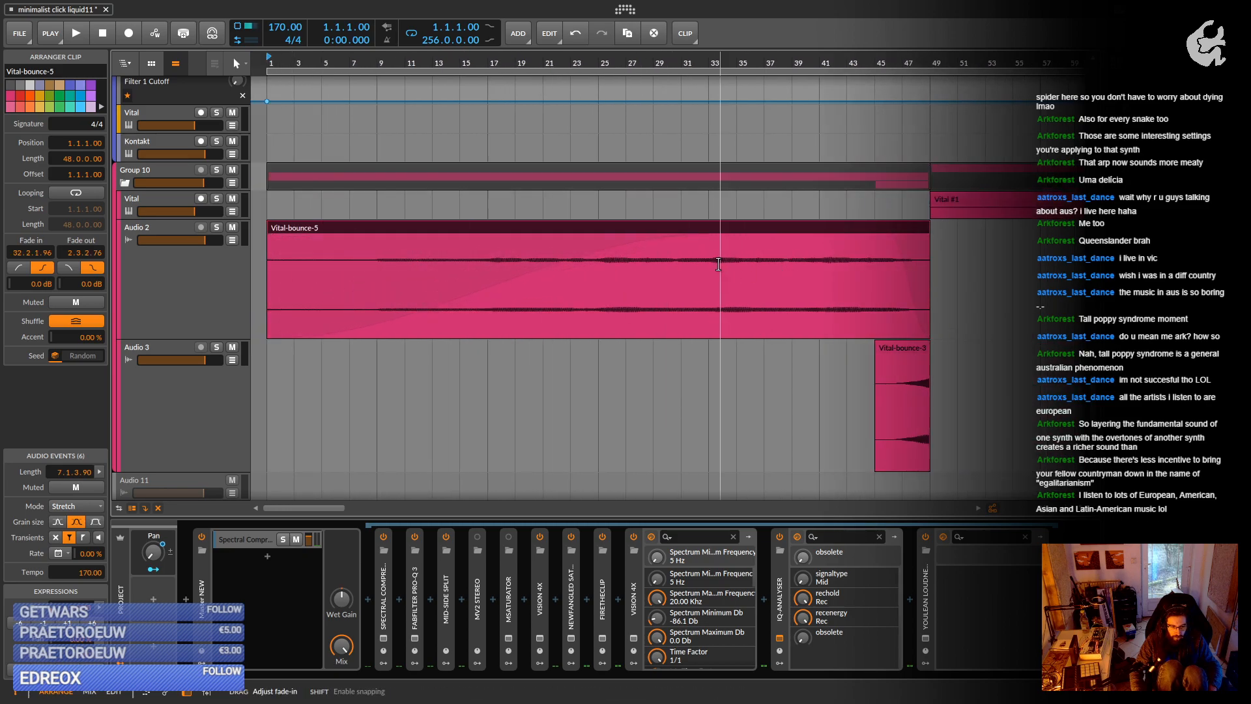
pyautogui.keyDown('alt'); pyautogui.click(497, 286); pyautogui.keyUp('alt')
pyautogui.moveTo(490, 287); pyautogui.dragTo(490, 260)
# Play the intro from bar 1 to listen to the faded Vital-bounce-5 layer on Audio 2.
pyautogui.press('space')
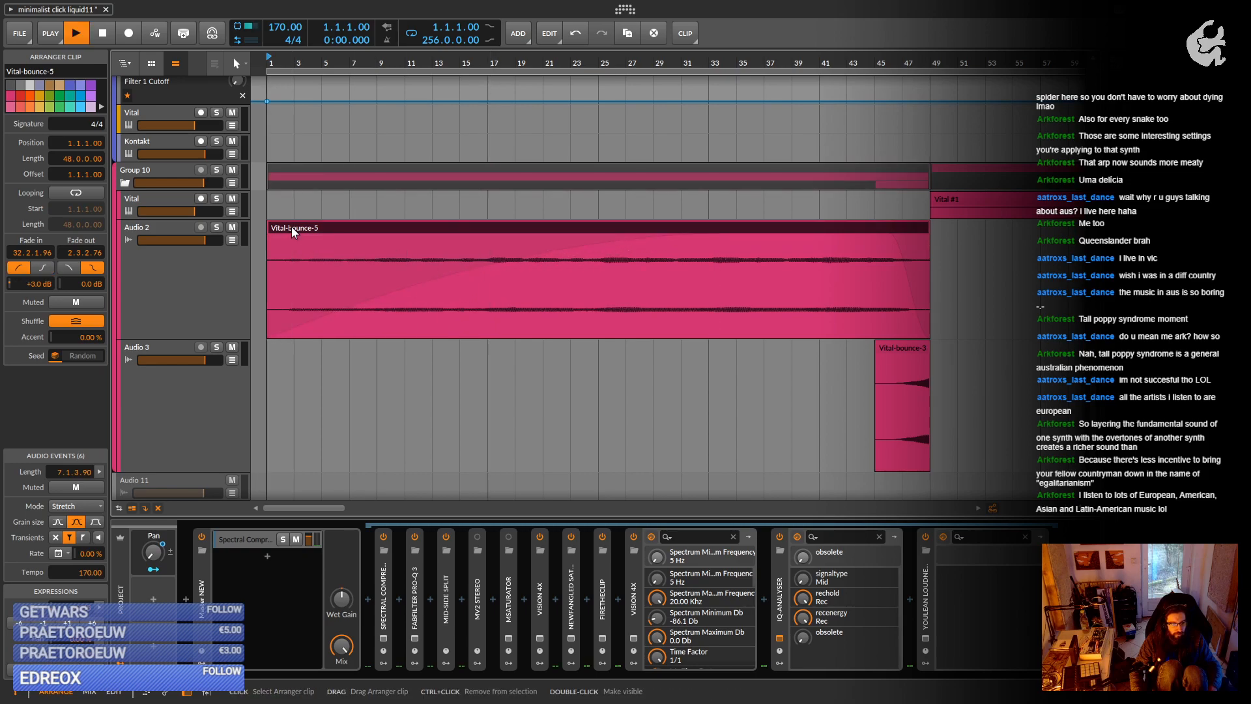
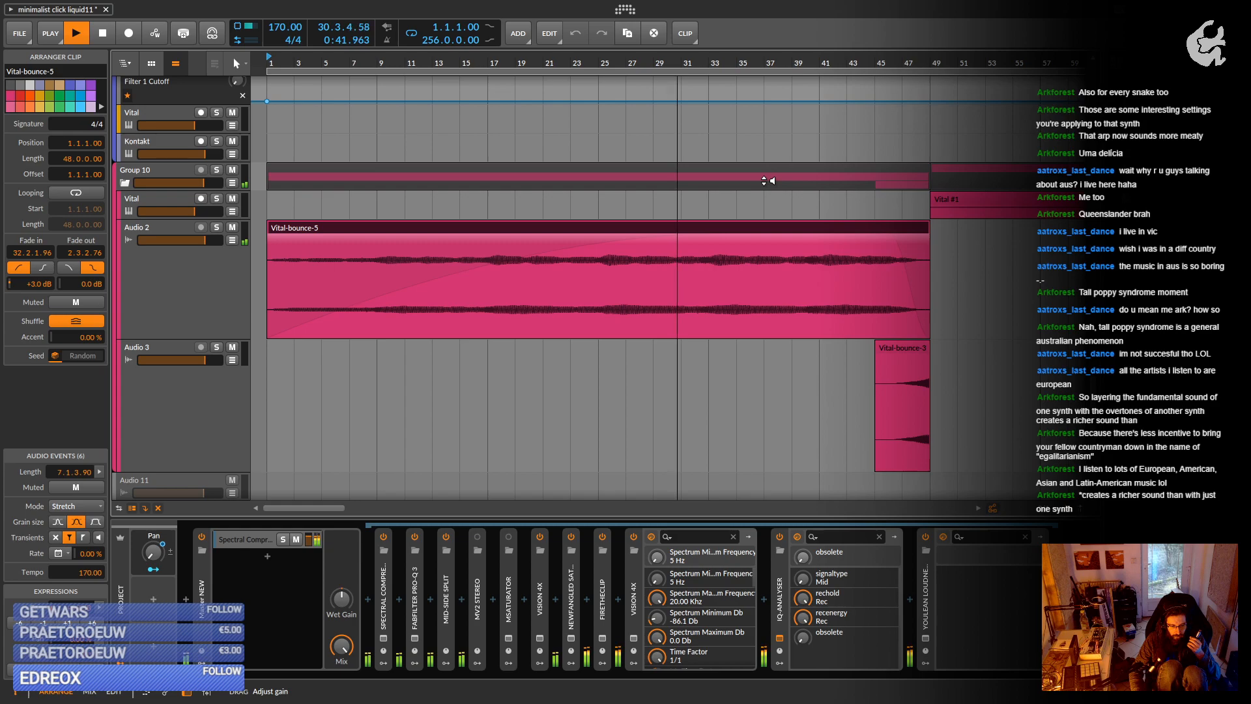
pyautogui.click(160, 229)
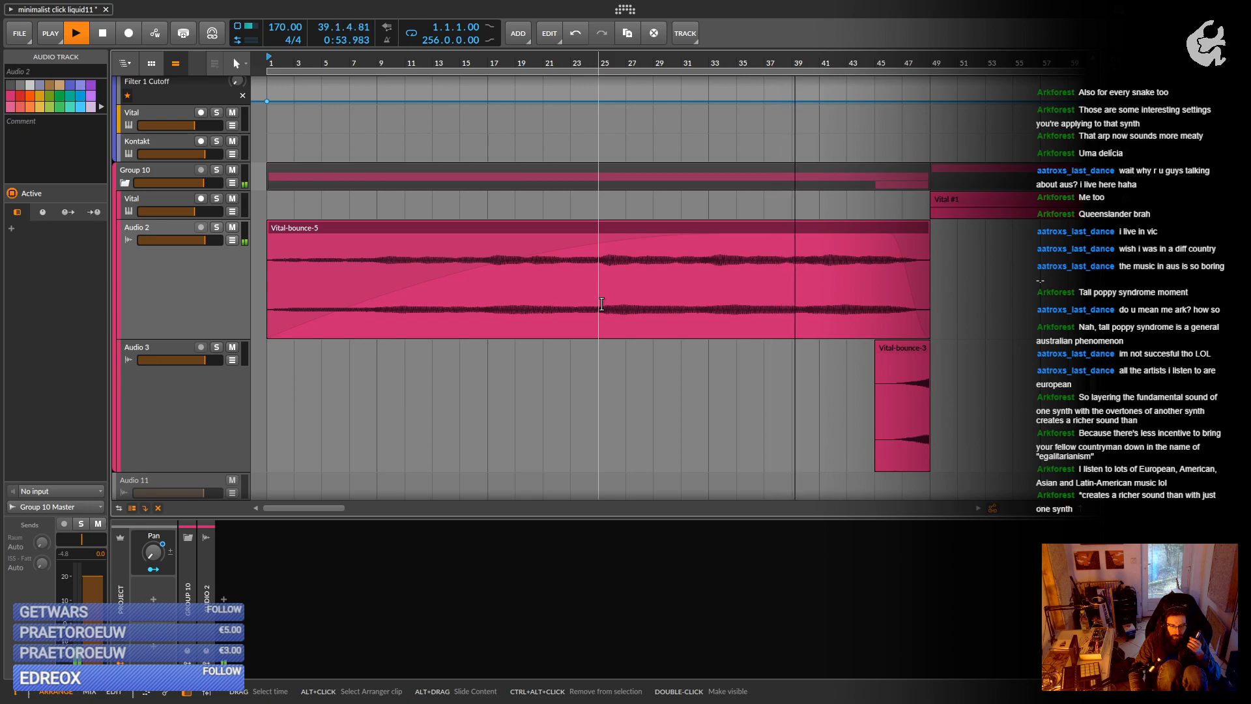
# Copy the two-bar Group 3 section starting at bar 65 to 41.1.1.00 and stop playback.
pyautogui.moveTo(736, 64); pyautogui.dragTo(508, 43)
pyautogui.scroll(-15, 607, 241)
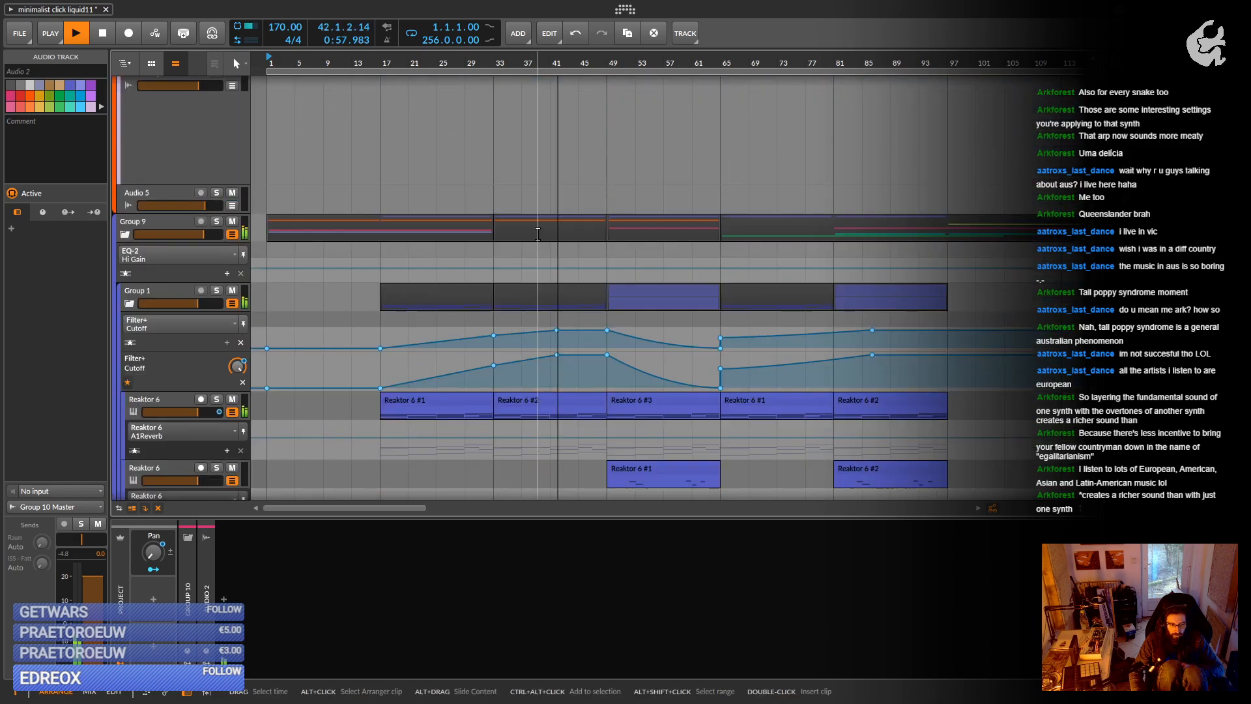
pyautogui.scroll(10, 538, 233)
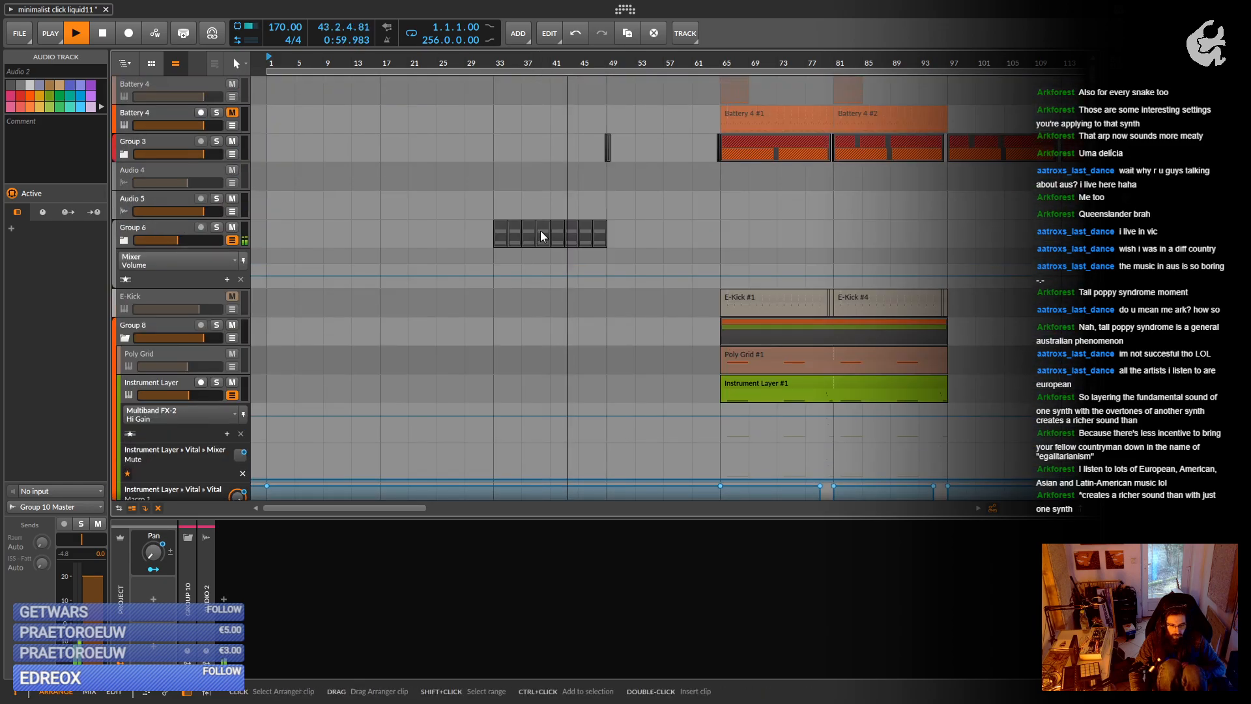
pyautogui.scroll(5, 622, 217)
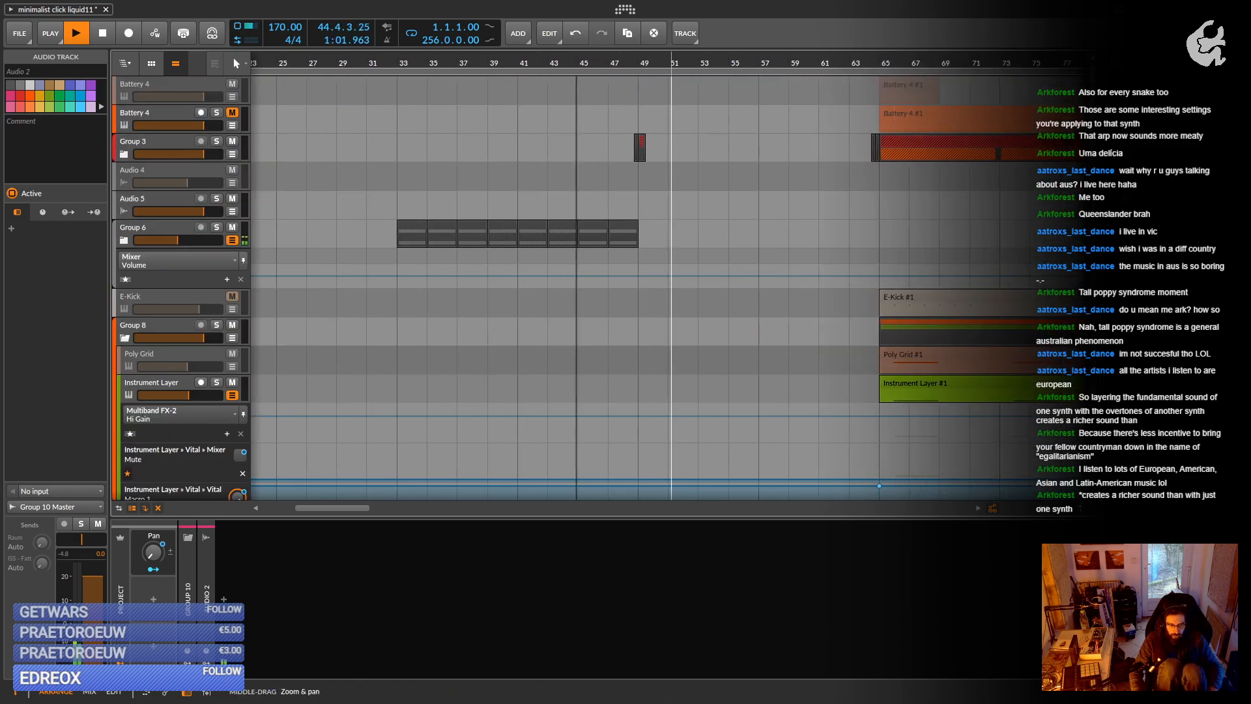
pyautogui.moveTo(960, 155); pyautogui.dragTo(549, 157)
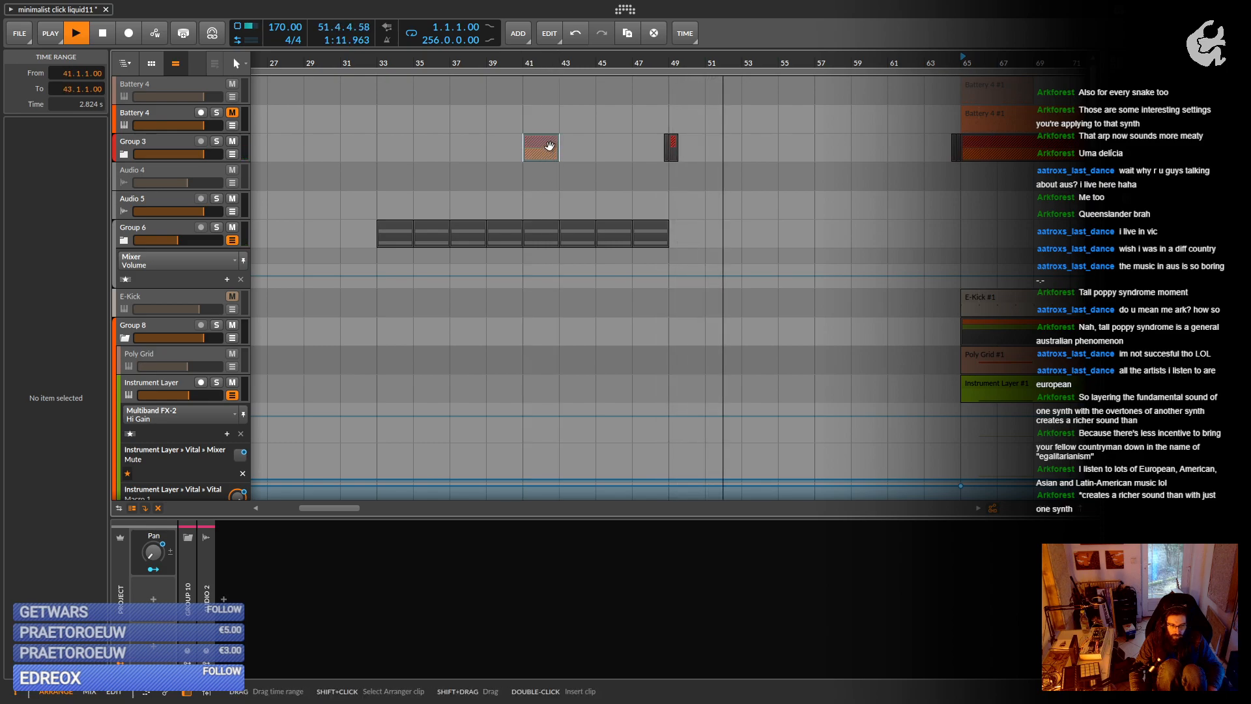
pyautogui.press('space')
# Copy the Group 3 time range from 71.1.1.00 to 73.1.1.00 to 43.1.1.00, directly after the first copied section.
pyautogui.hscroll(3, 934, 161)
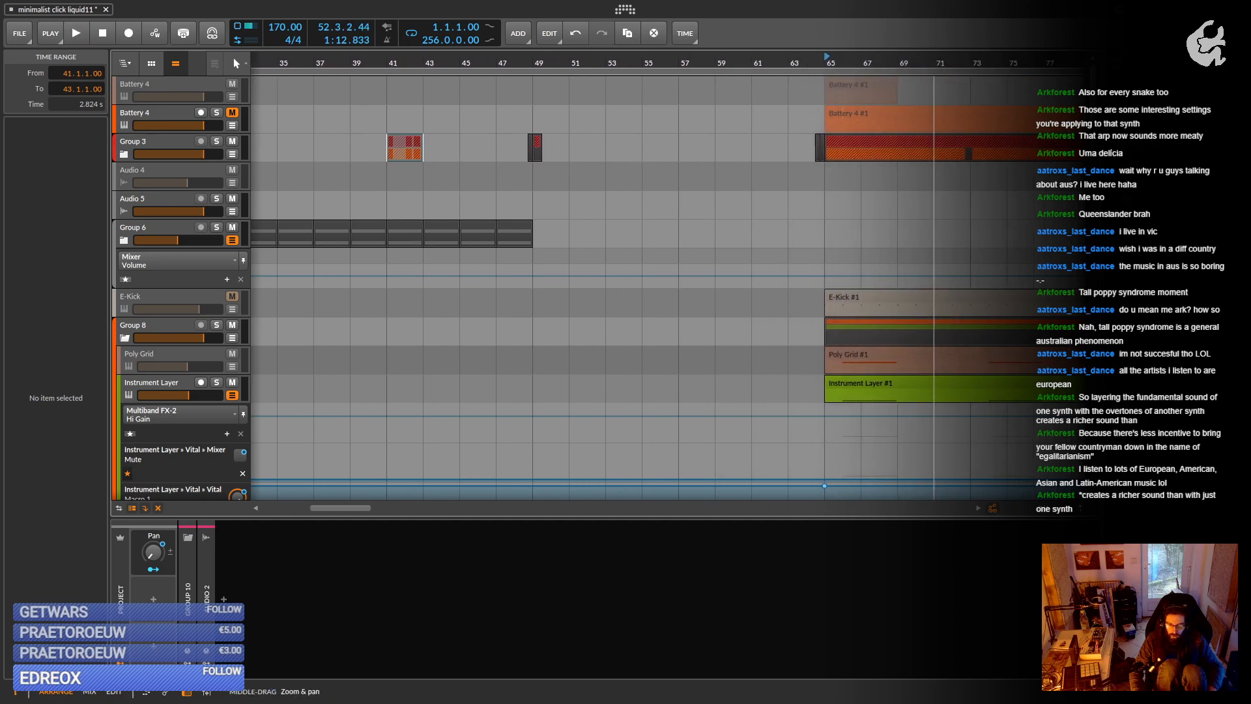
pyautogui.moveTo(934, 153); pyautogui.dragTo(433, 159)
pyautogui.hotkey('ctrl', 'z')
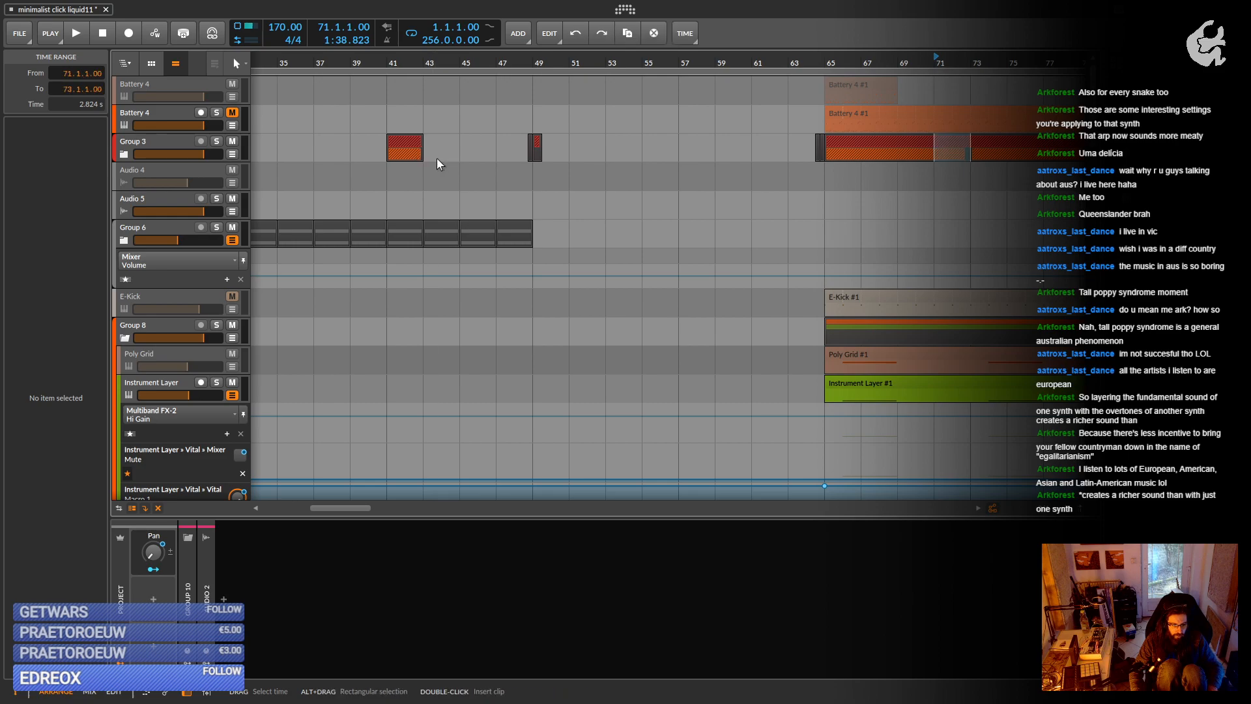
pyautogui.moveTo(464, 155); pyautogui.dragTo(448, 155)
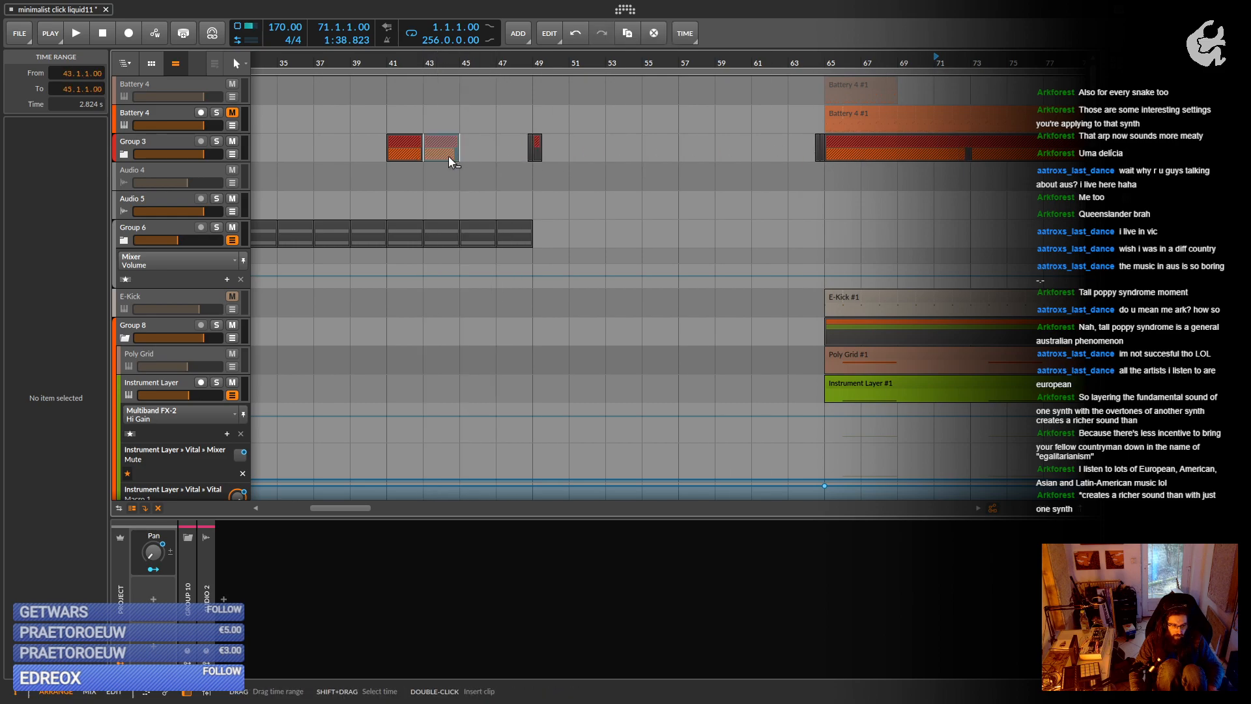
# Bounce the two copied Group 3 sections at bars 41 to 45 to new audio, post-fader, 32-bit floating-point with dither.
pyautogui.click(412, 143)
pyautogui.keyDown('shift'); pyautogui.click(441, 139); pyautogui.keyUp('shift')
pyautogui.rightClick(441, 138)
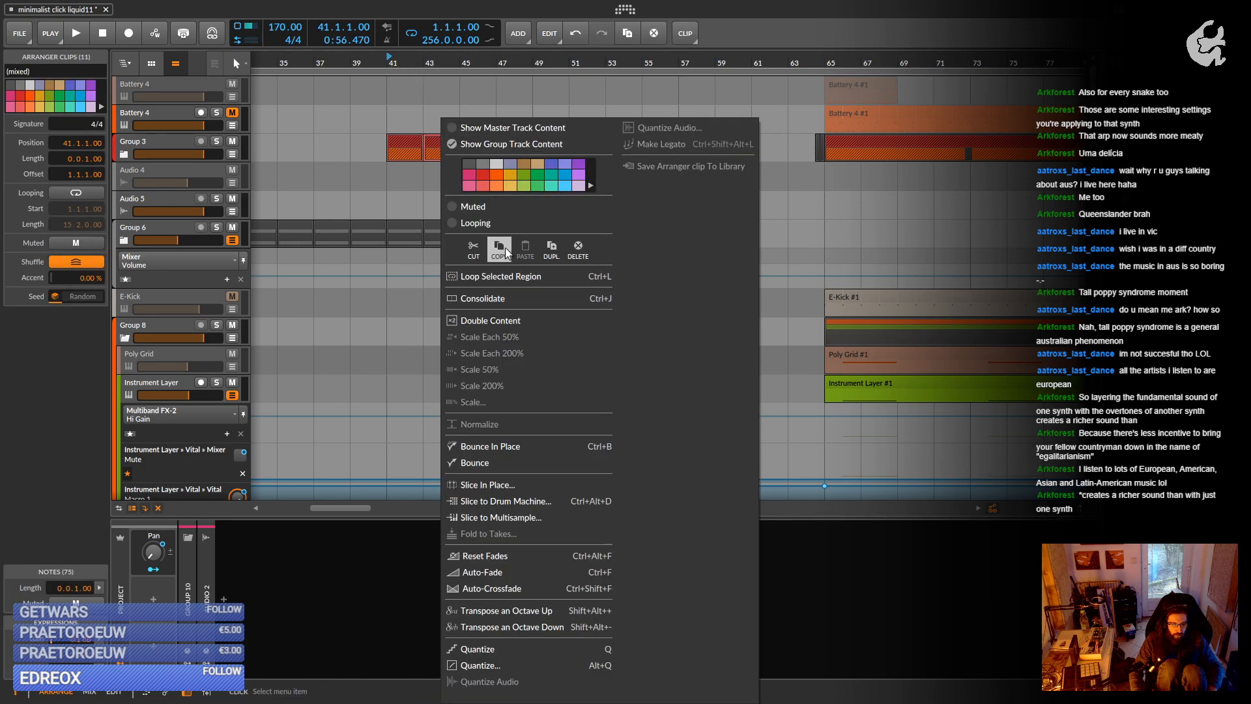
pyautogui.click(518, 462)
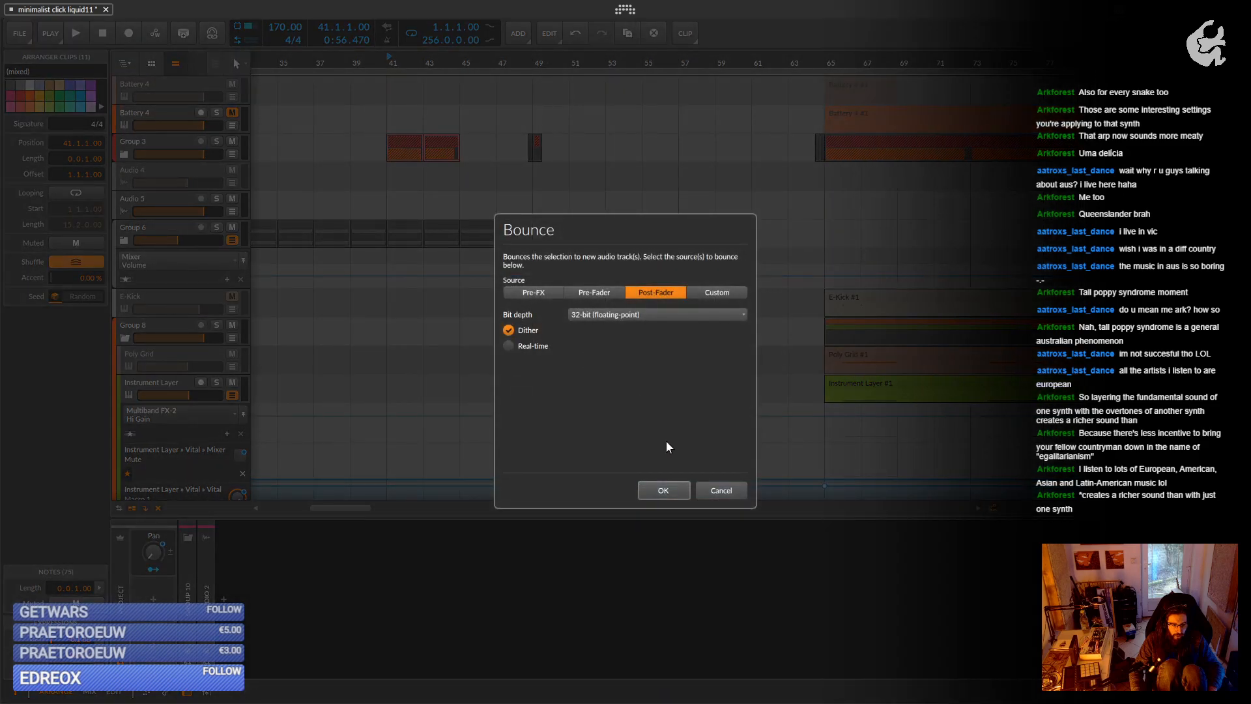
pyautogui.click(662, 490)
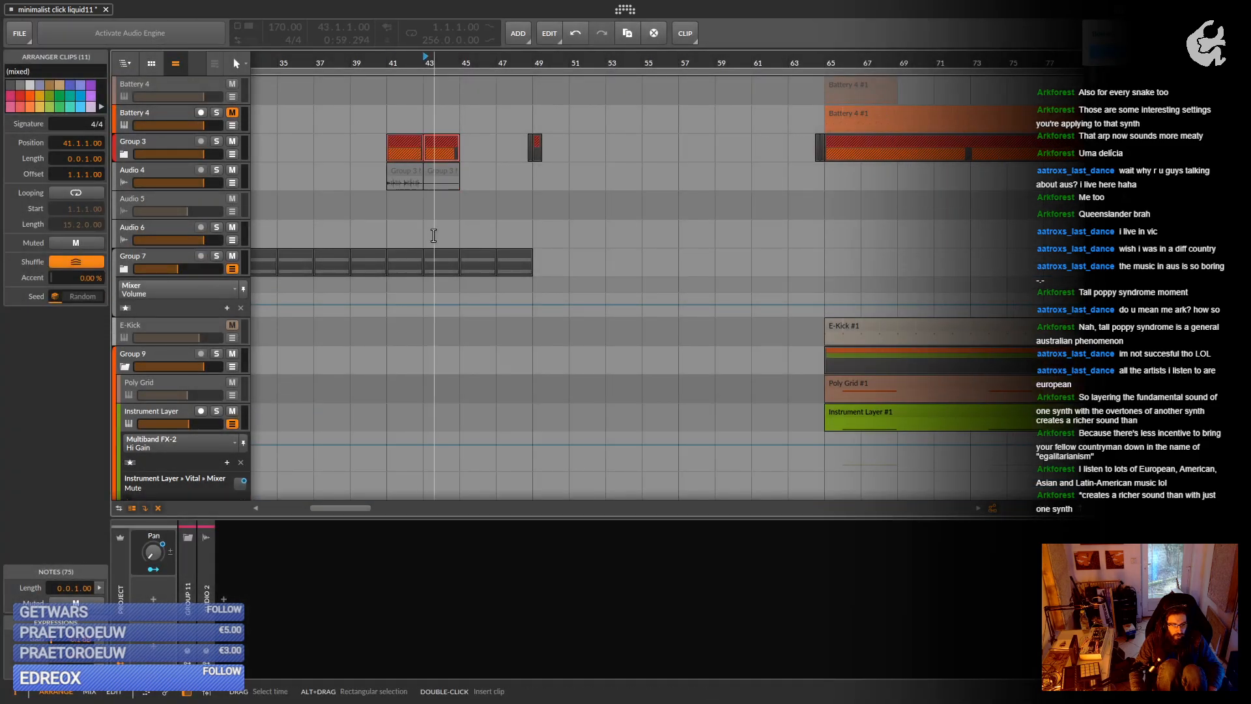
# Move the Group 3 Master-bounce-14 clip to 47.1.1.00 and shorten its end to the start of the Group 3 clip at 48.4.
pyautogui.moveTo(403, 173); pyautogui.dragTo(512, 185)
pyautogui.scroll(10, 526, 206)
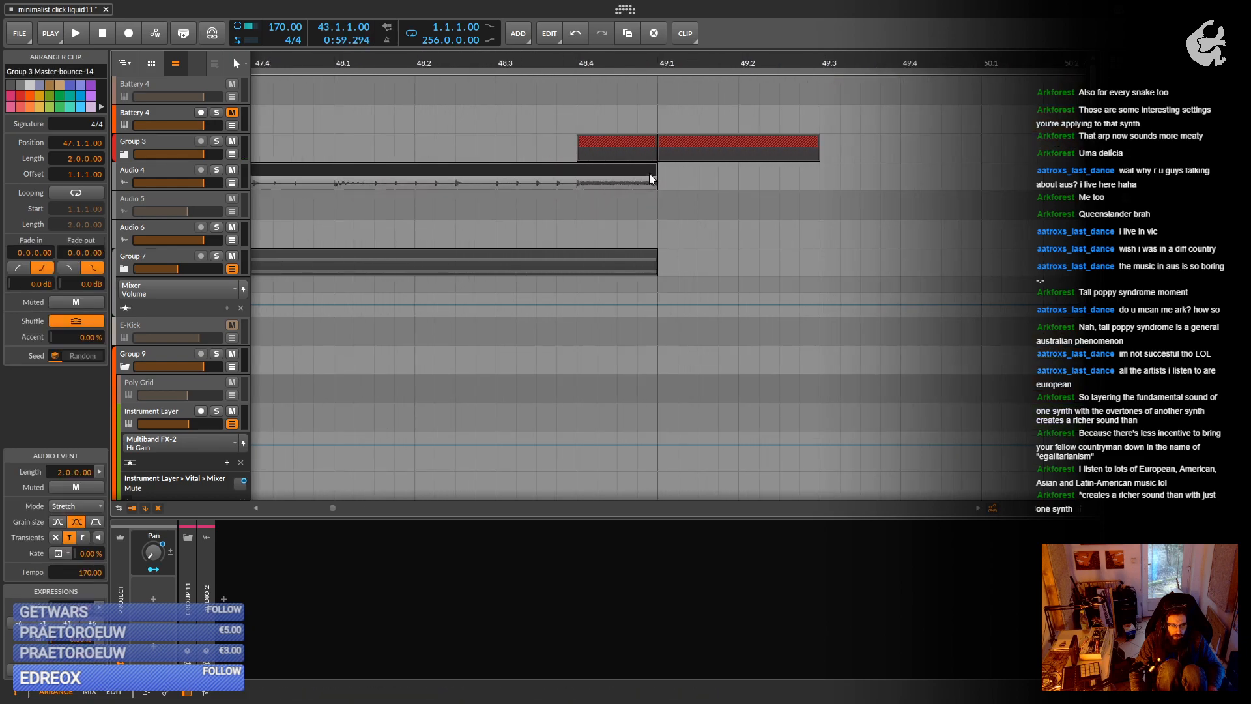
pyautogui.moveTo(656, 168); pyautogui.dragTo(703, 174)
pyautogui.scroll(-6, 725, 144)
# Delete the source Group 3 sections at bars 41 to 45 and duplicate Group 3 Master-bounce-13 twice to reach bar 47.
pyautogui.moveTo(470, 171); pyautogui.dragTo(645, 130)
pyautogui.moveTo(494, 130); pyautogui.dragTo(569, 146)
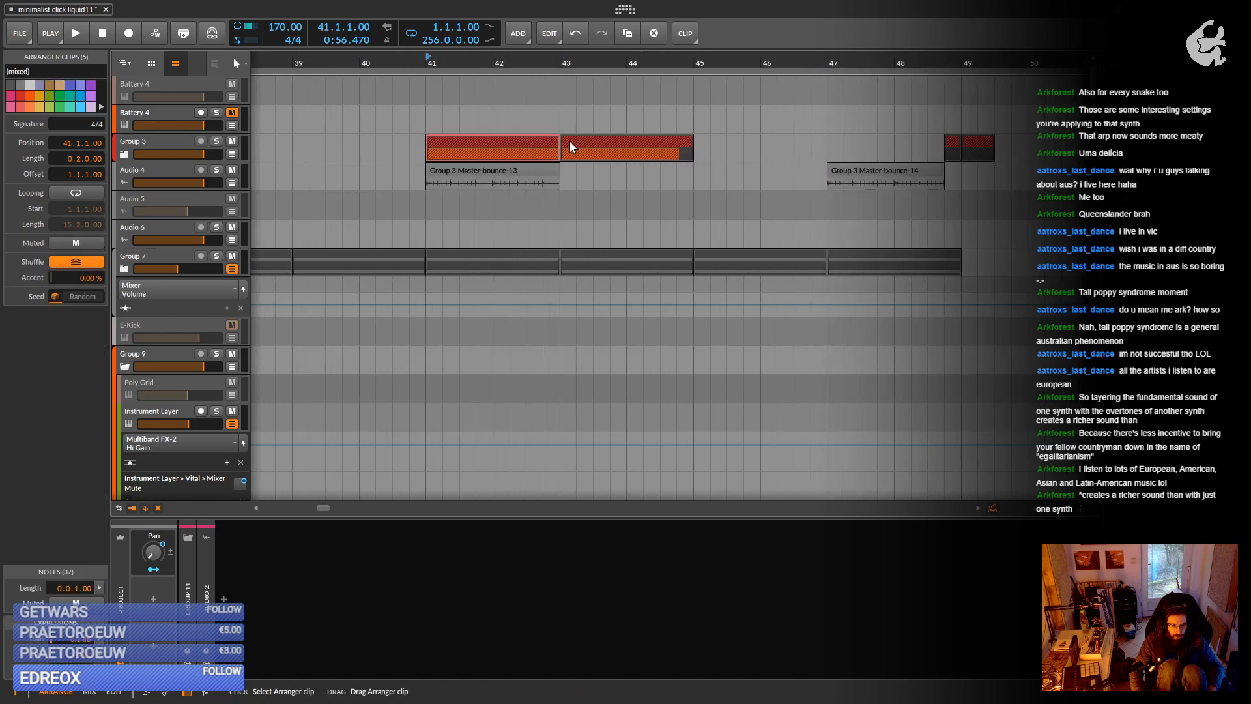
pyautogui.click(523, 168)
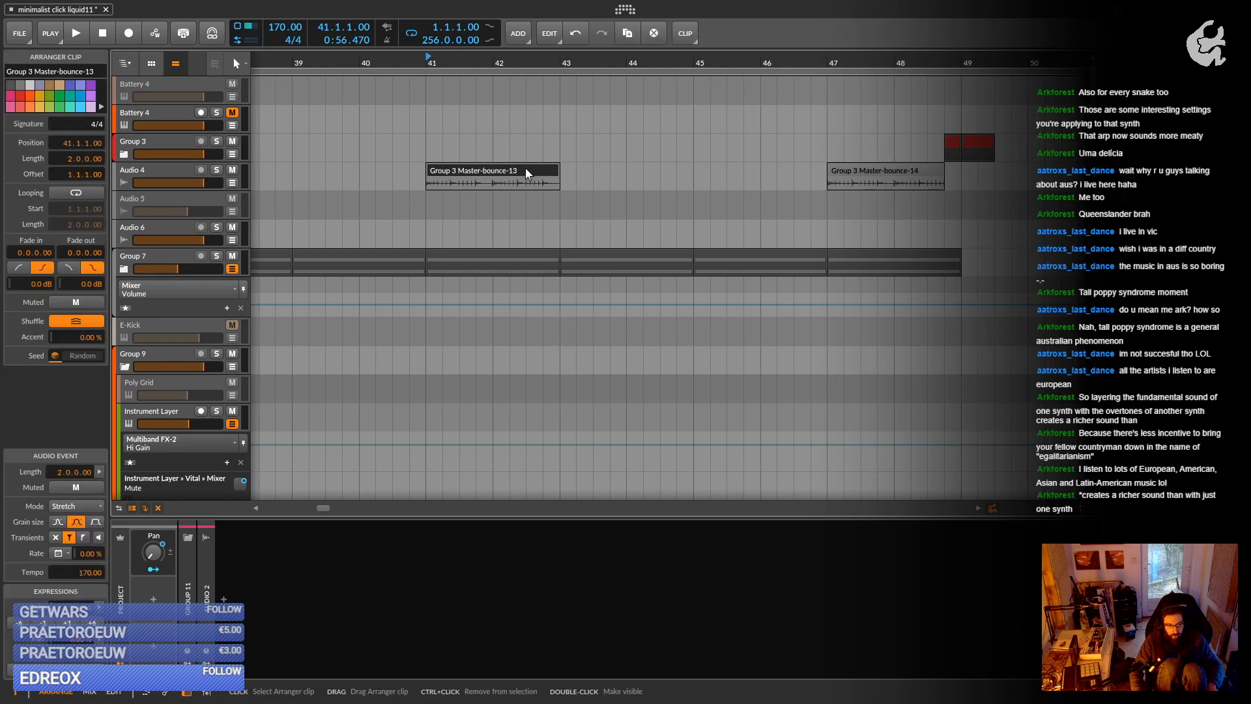
pyautogui.hotkey('ctrl', 'd')
pyautogui.hotkey('ctrl', 'd')
# Consolidate the three Group 3 Master-bounce-13 clips and the Group 3 Master-bounce-14 clip on Audio 4 into one clip.
pyautogui.click(529, 168)
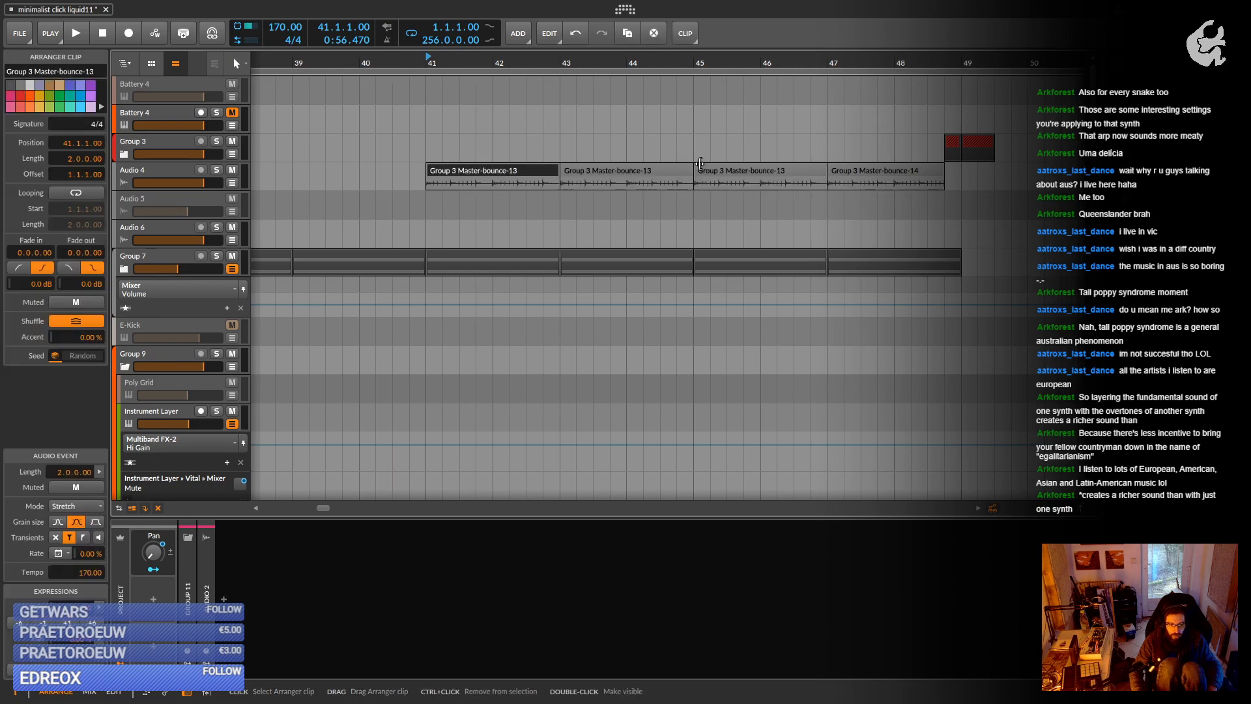
pyautogui.keyDown('shift'); pyautogui.click(863, 171); pyautogui.keyUp('shift')
pyautogui.rightClick(866, 171)
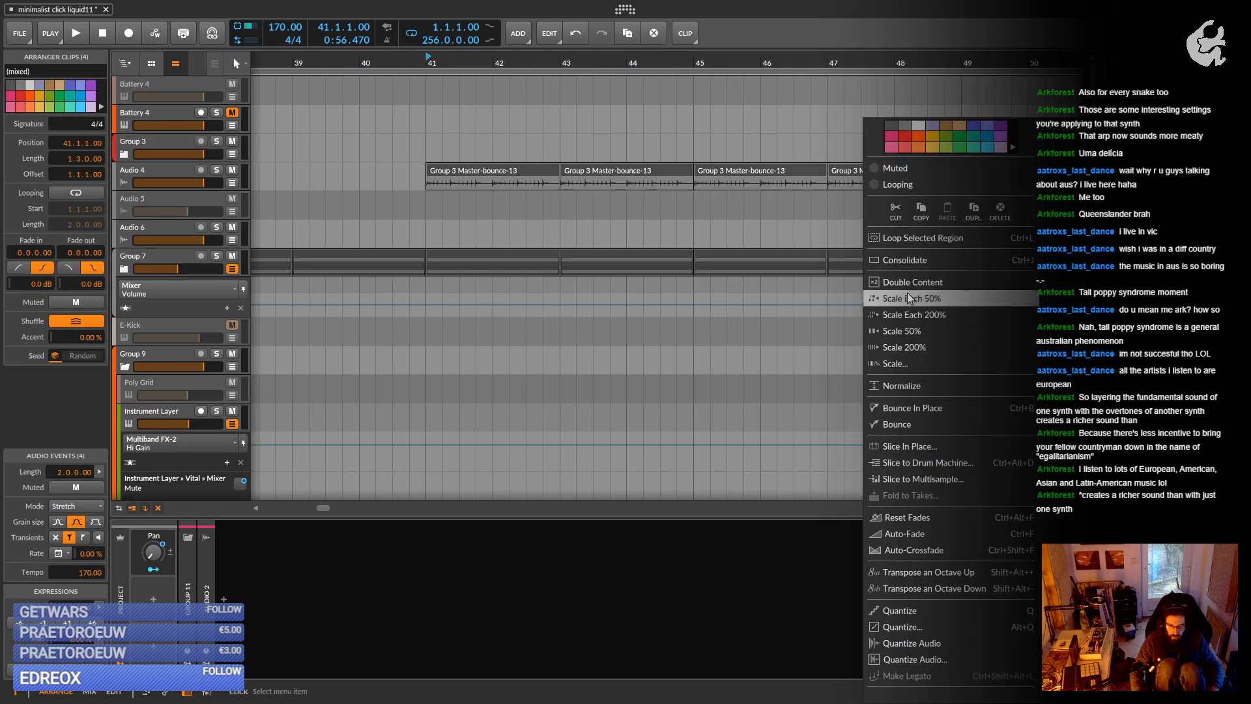
pyautogui.click(911, 261)
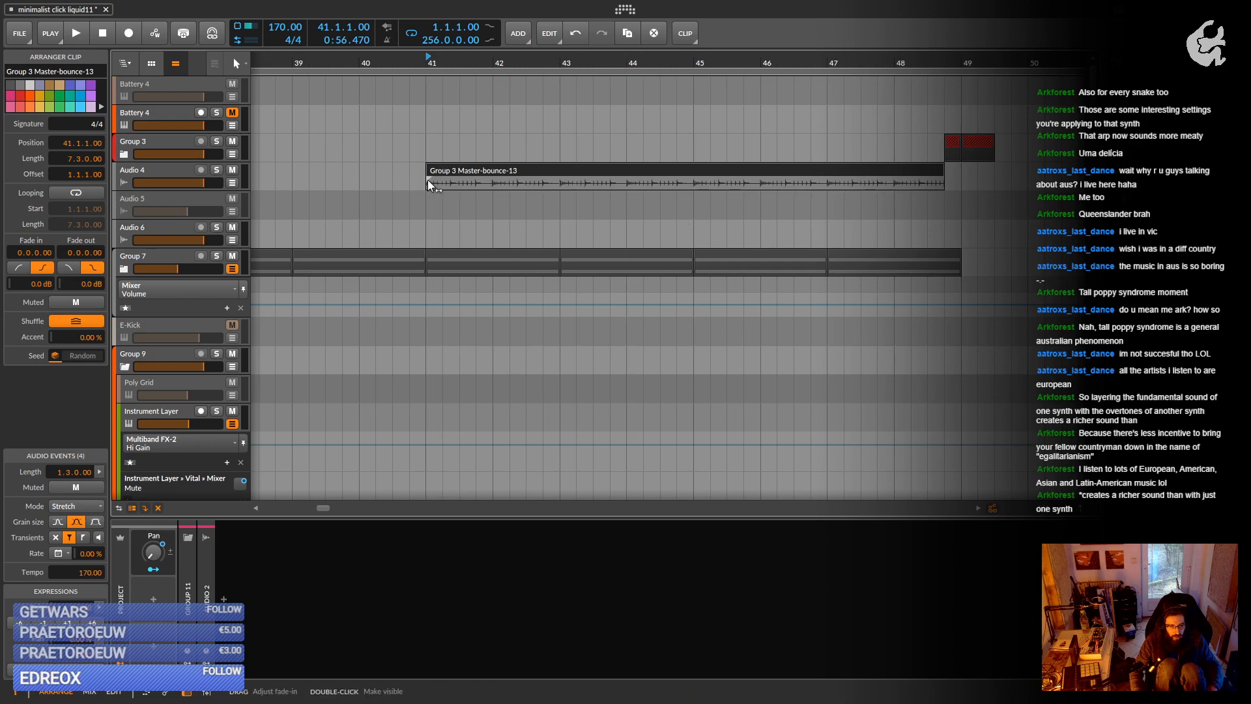
# Add a fade-in of 7.1.0.22 to the Group 3 Master-bounce-13 clip on Audio 4 and bend its curve to -1.7 dB.
pyautogui.moveTo(914, 191); pyautogui.dragTo(913, 183)
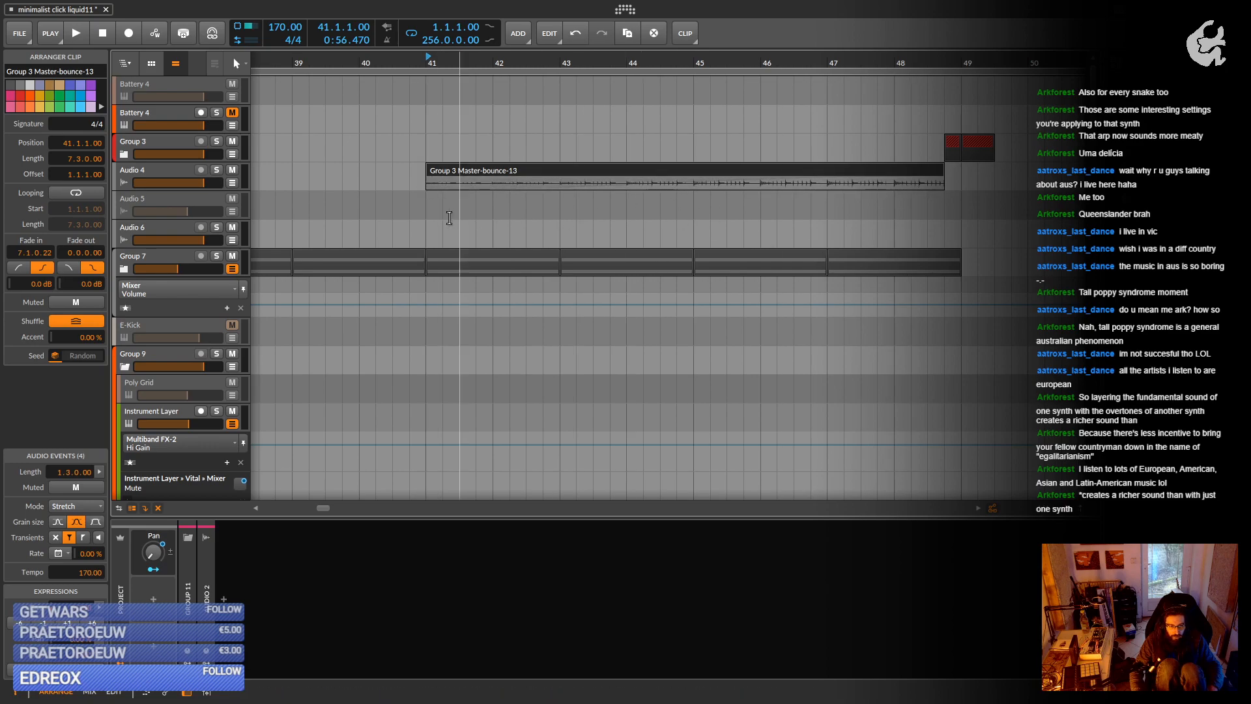
pyautogui.moveTo(199, 190); pyautogui.dragTo(206, 333)
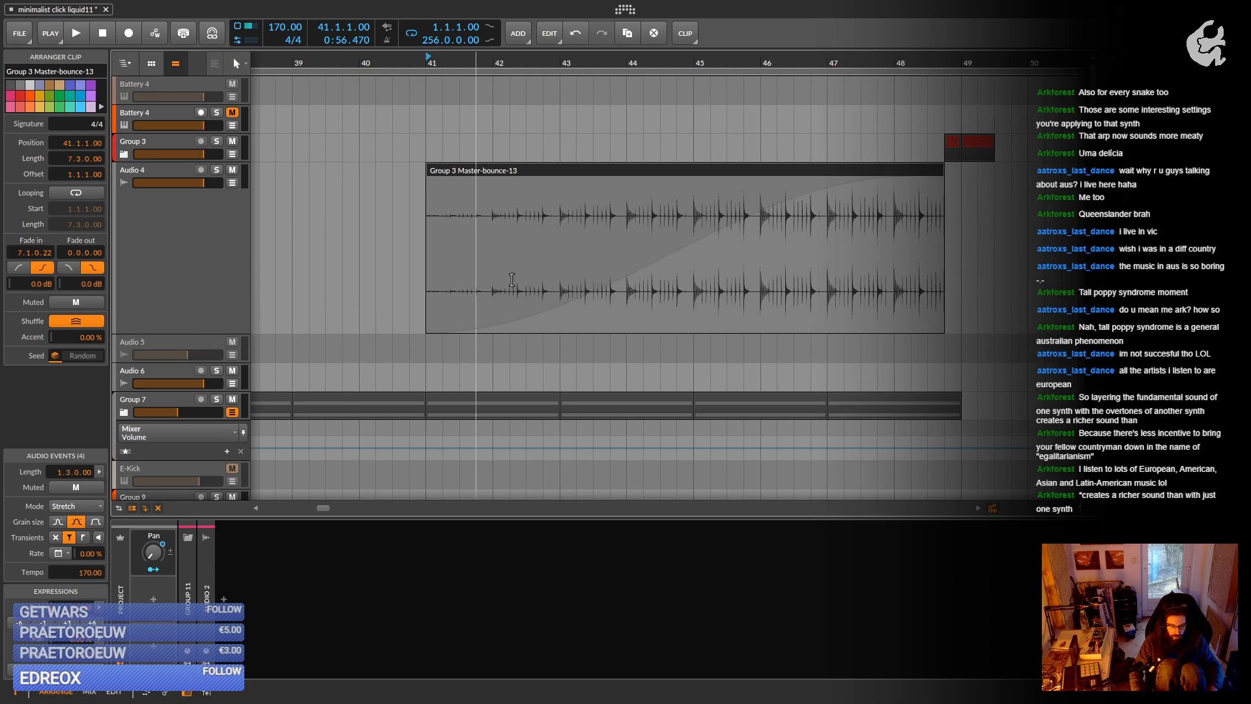
pyautogui.moveTo(662, 262); pyautogui.dragTo(662, 283)
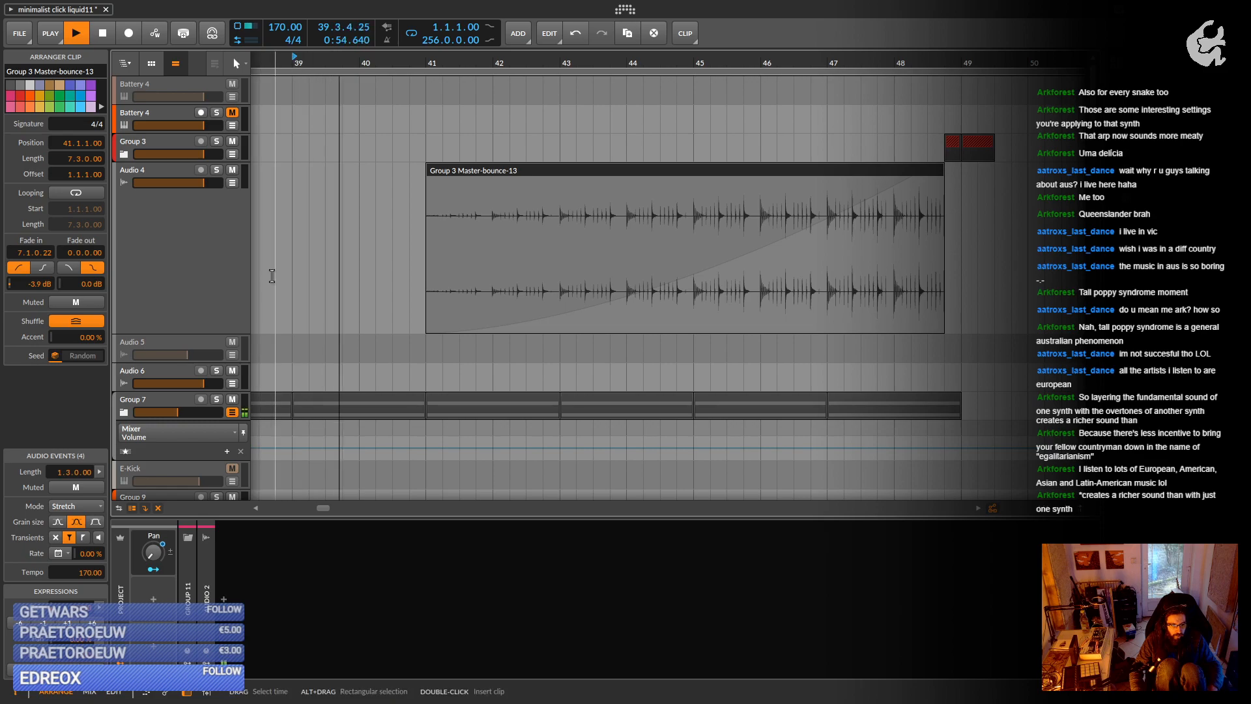
pyautogui.scroll(-3, 306, 217)
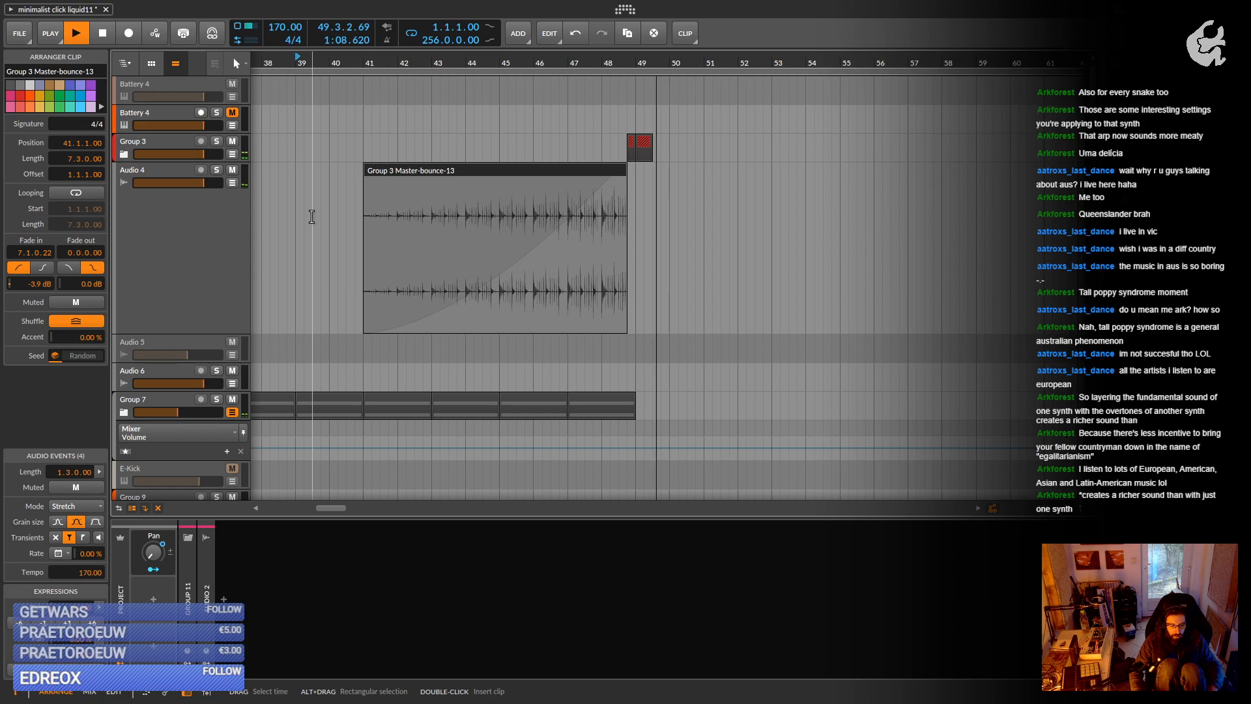
pyautogui.moveTo(776, 201); pyautogui.dragTo(602, 201)
pyautogui.moveTo(526, 232); pyautogui.dragTo(525, 225)
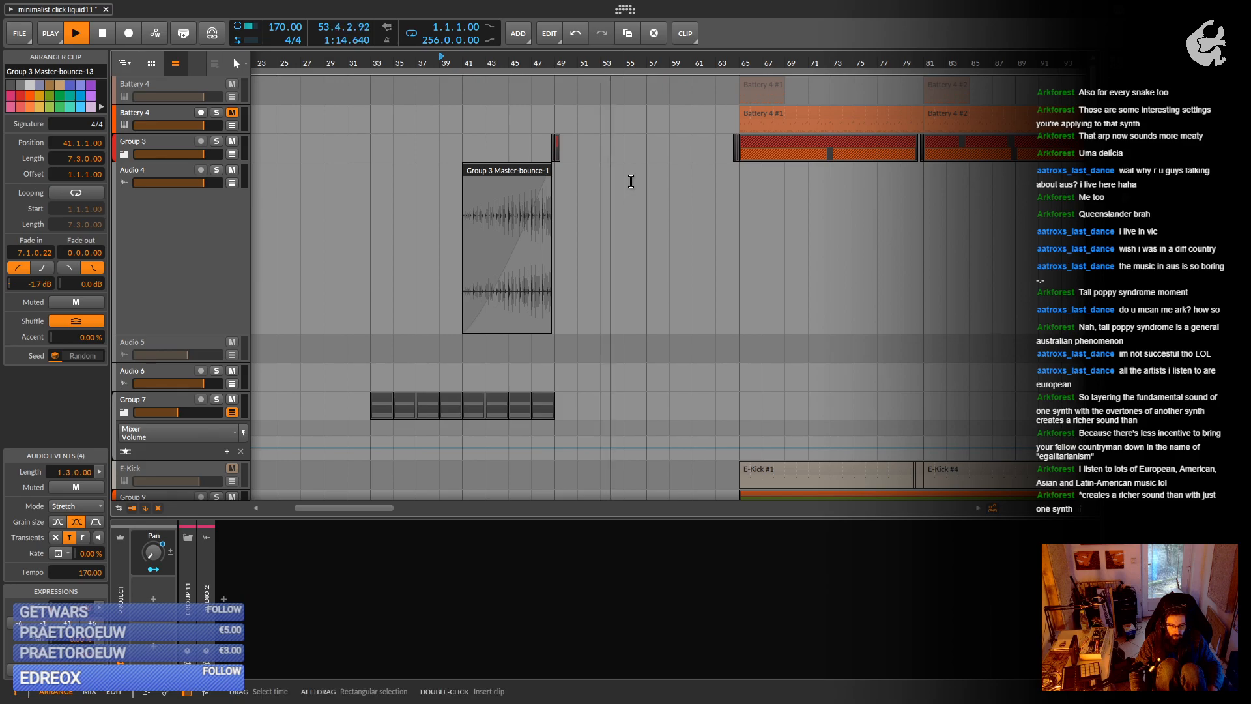
# Lower the Group 1 Filter+ Cutoff automation point at 65.1.1.00 to 0 %.
pyautogui.scroll(-10, 651, 189)
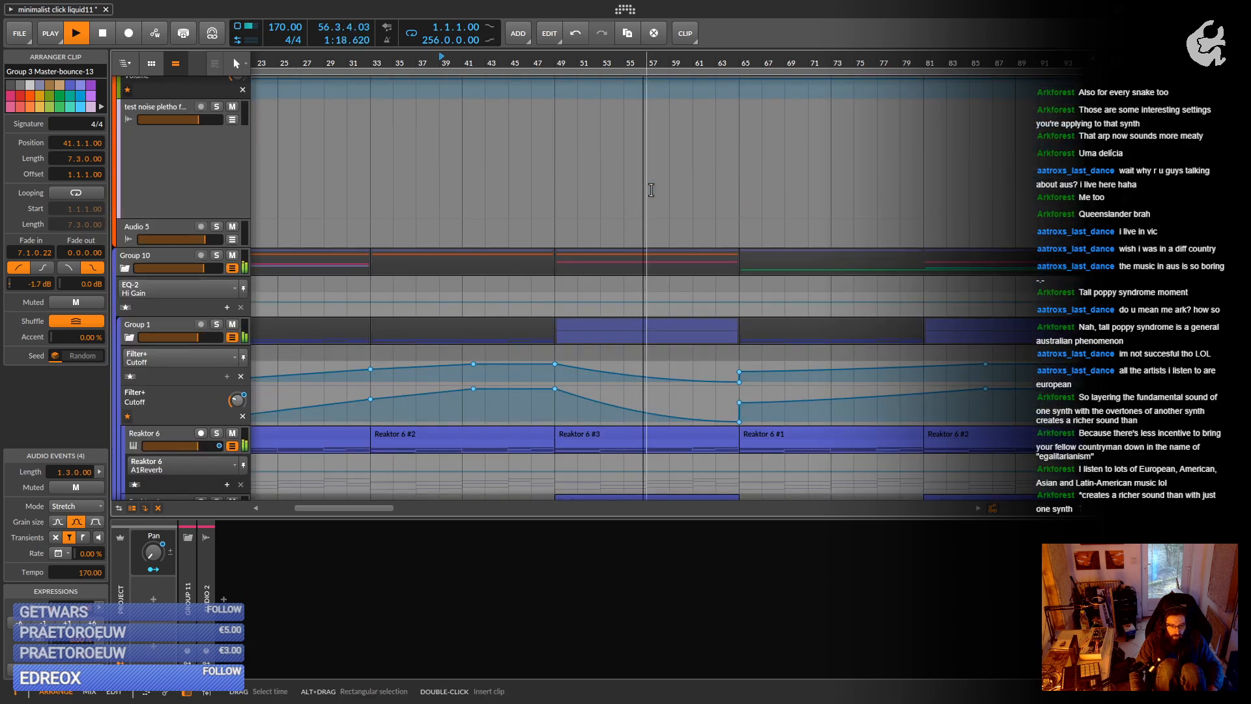
pyautogui.scroll(-6, 651, 189)
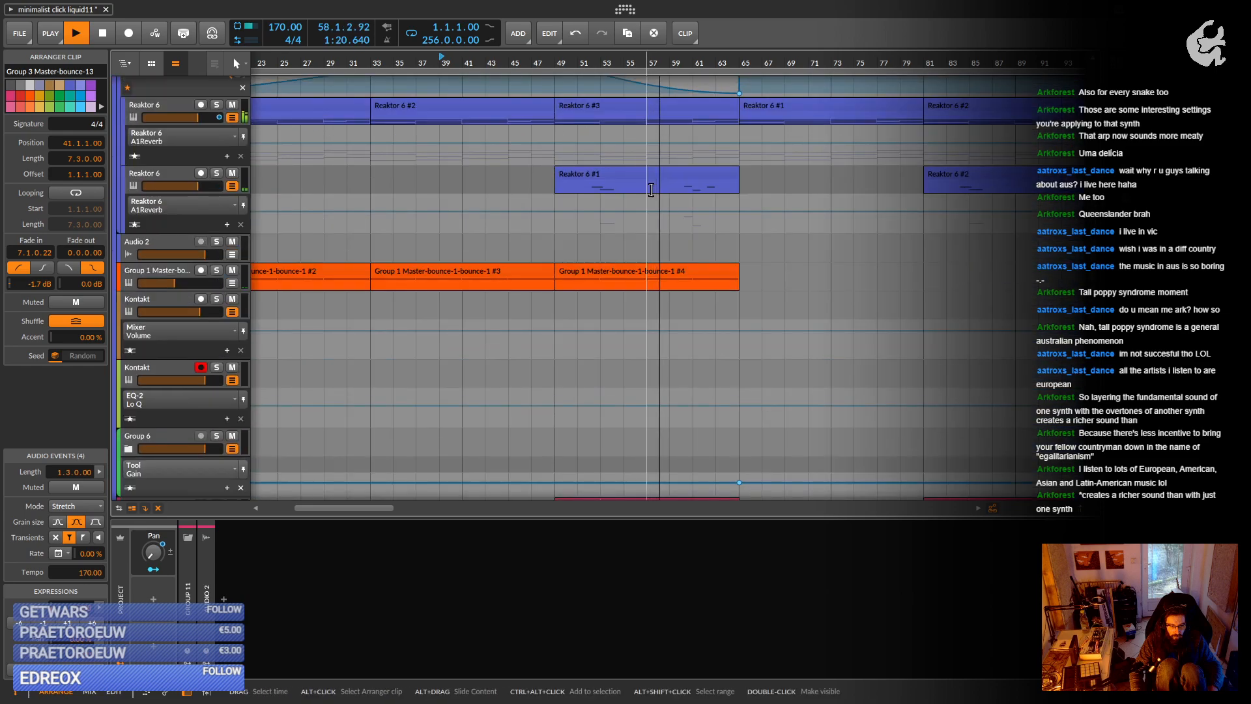
pyautogui.scroll(-3, 651, 189)
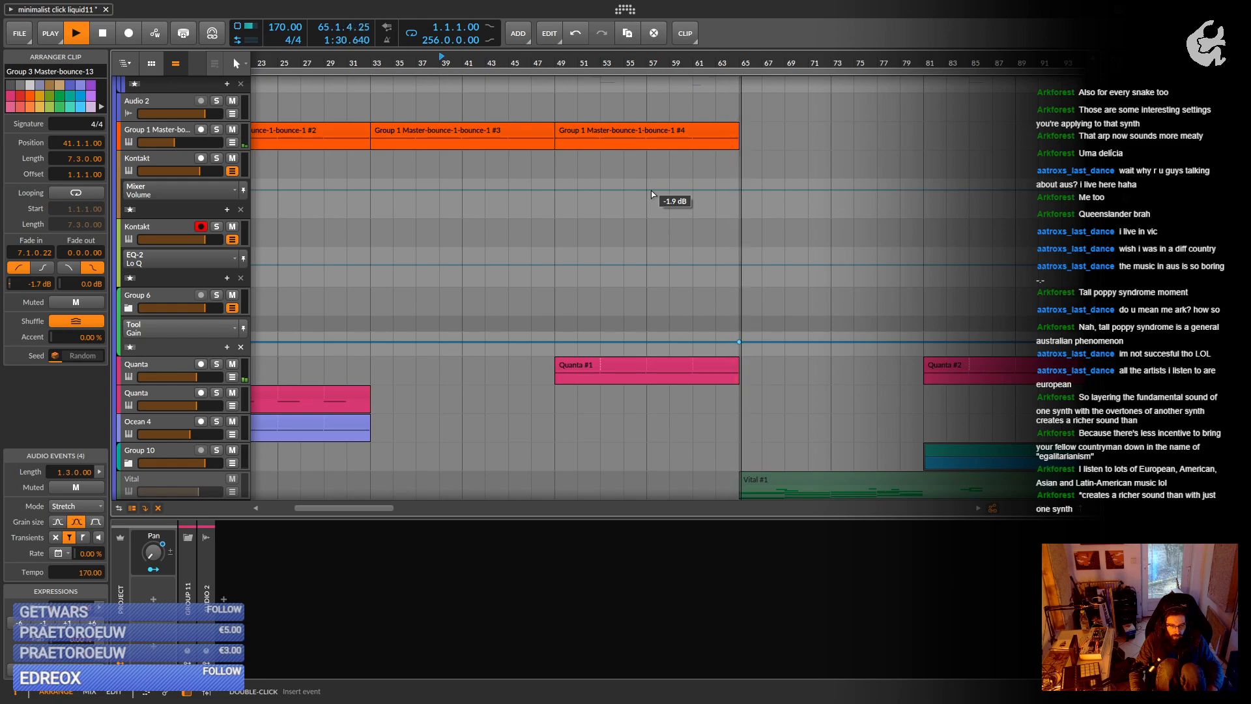
pyautogui.press('space')
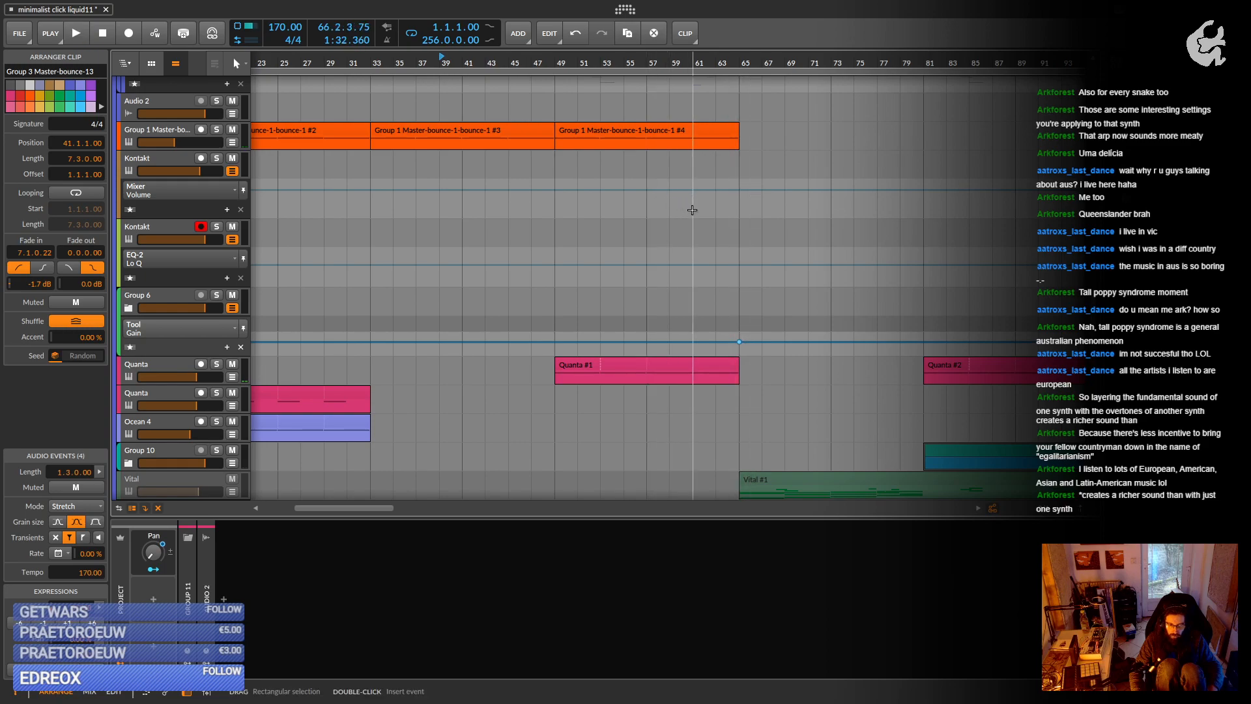
pyautogui.scroll(5, 728, 218)
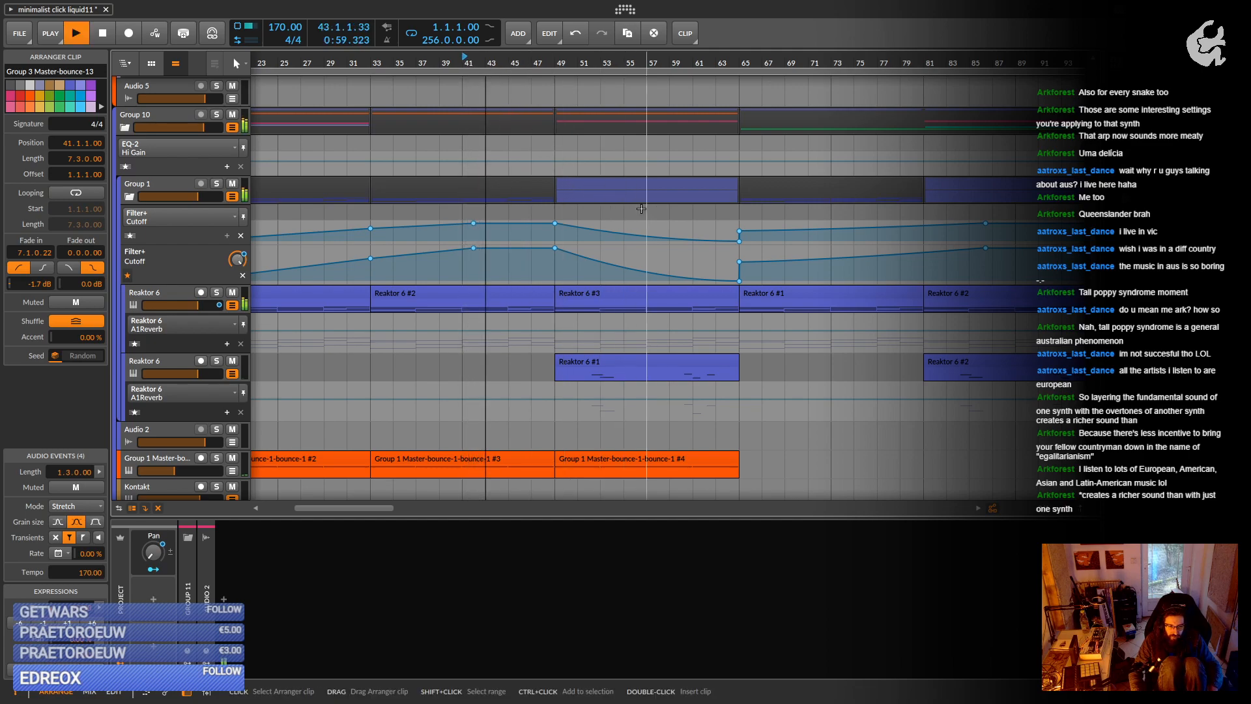
pyautogui.moveTo(739, 230)
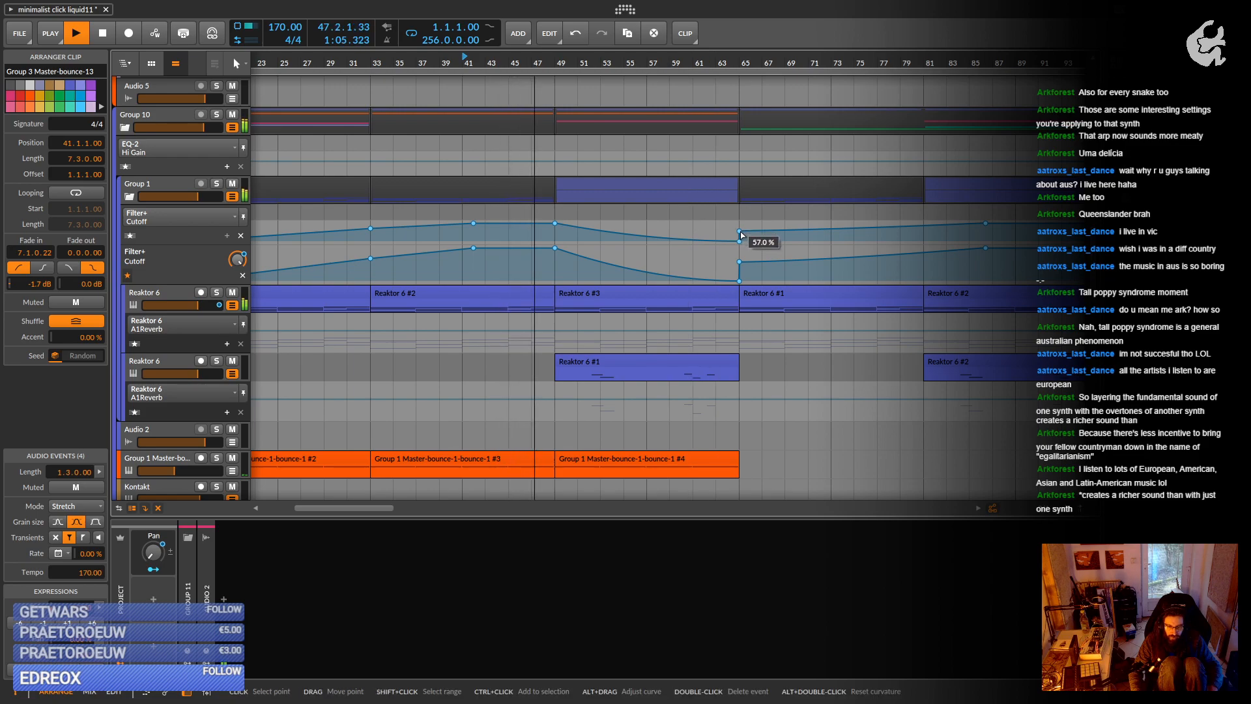
pyautogui.moveTo(740, 232); pyautogui.dragTo(740, 242)
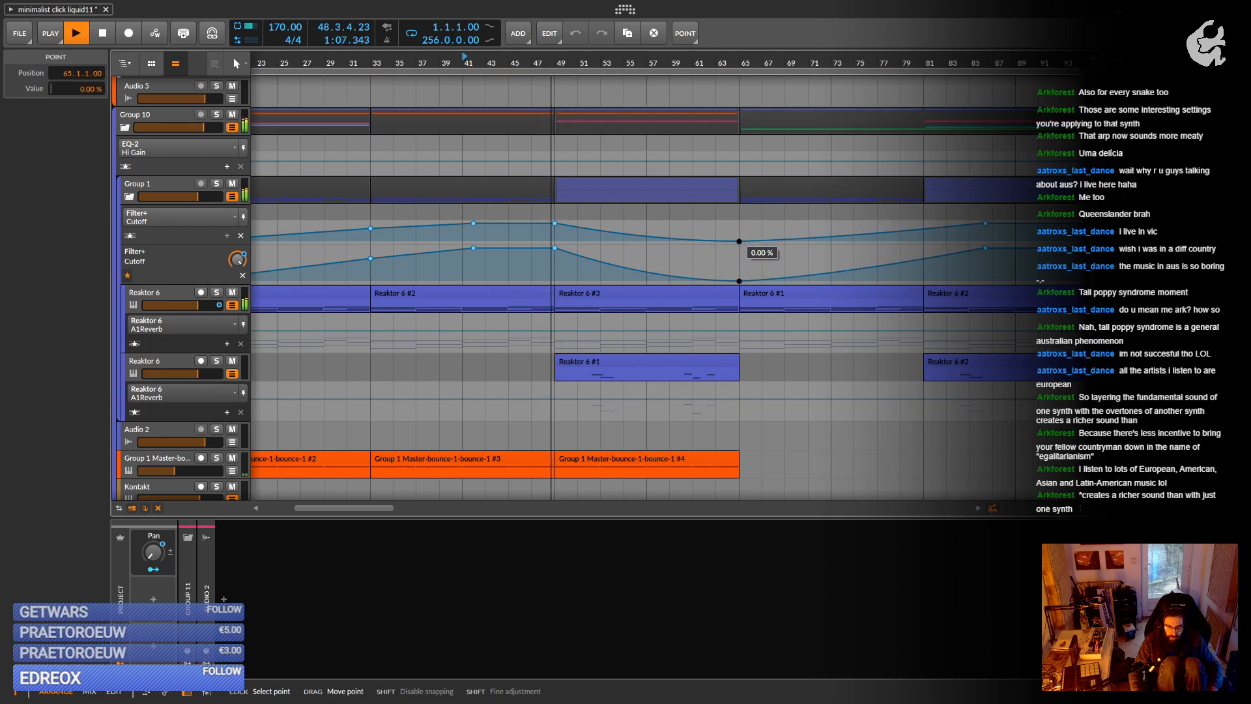
# Move the 100 % Filter+ Cutoff automation point that follows bar 65 on Group 1 to 97.1.1.00.
pyautogui.moveTo(985, 223); pyautogui.dragTo(923, 223)
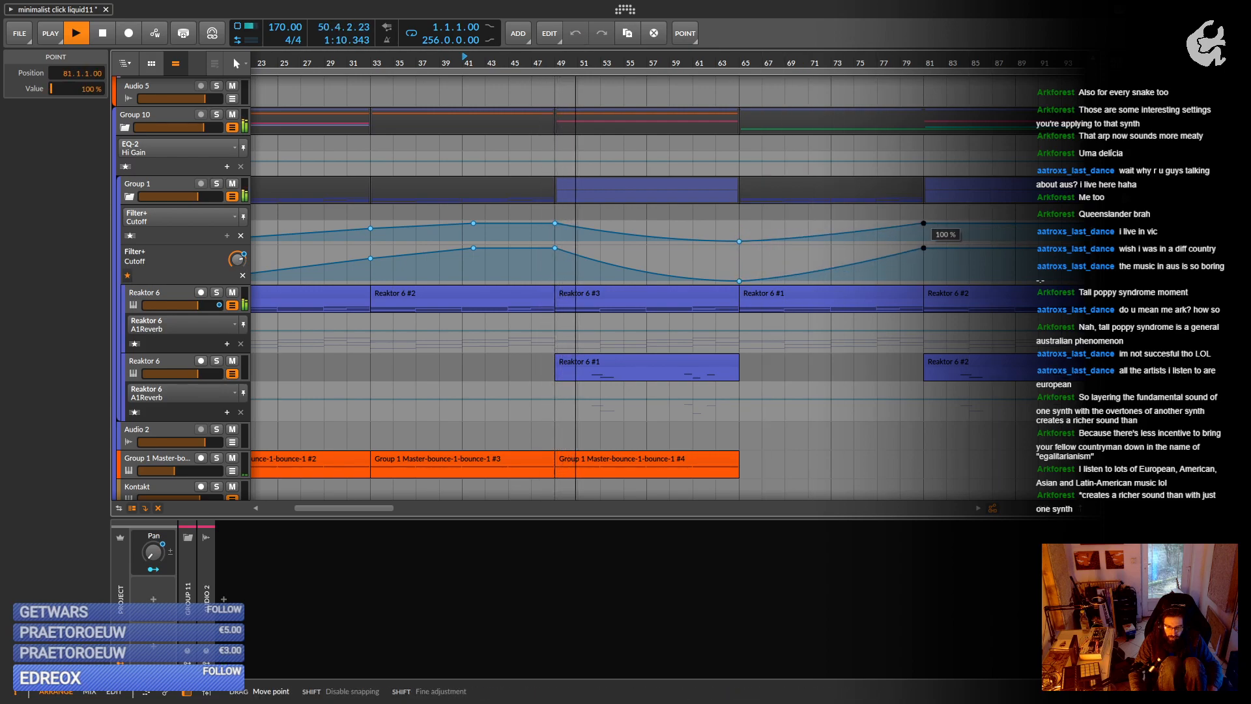
pyautogui.click(844, 232)
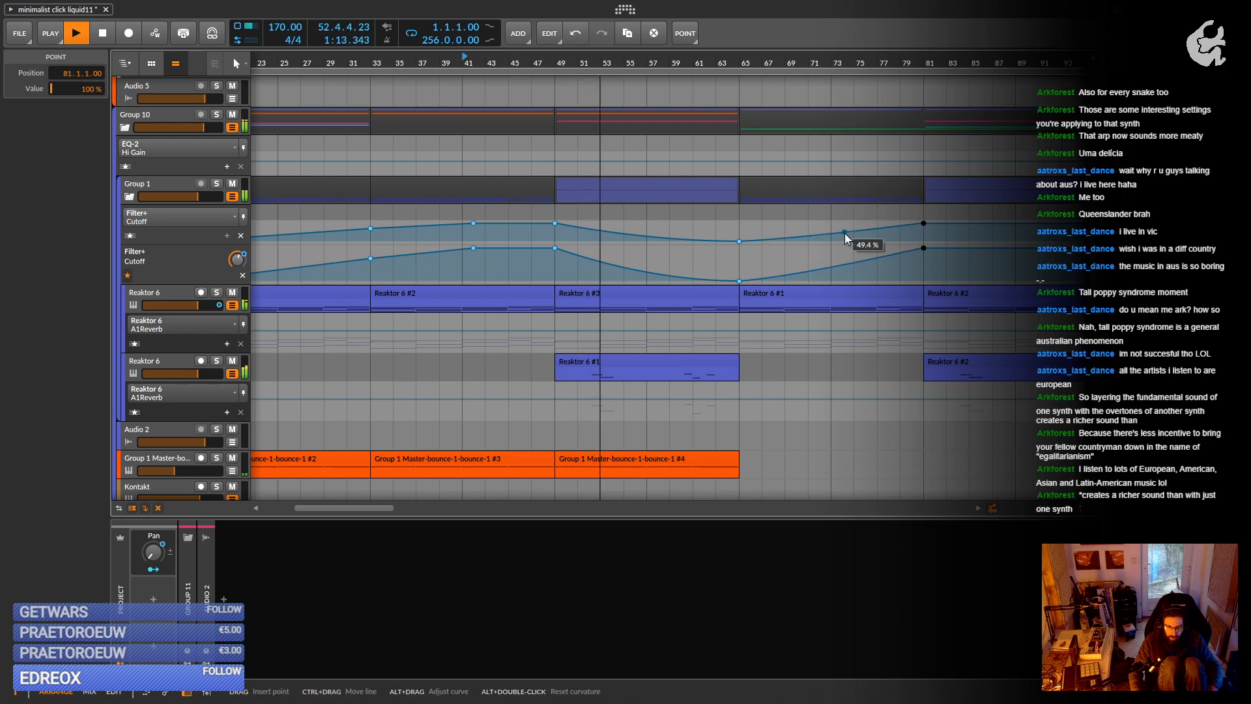
pyautogui.click(869, 255)
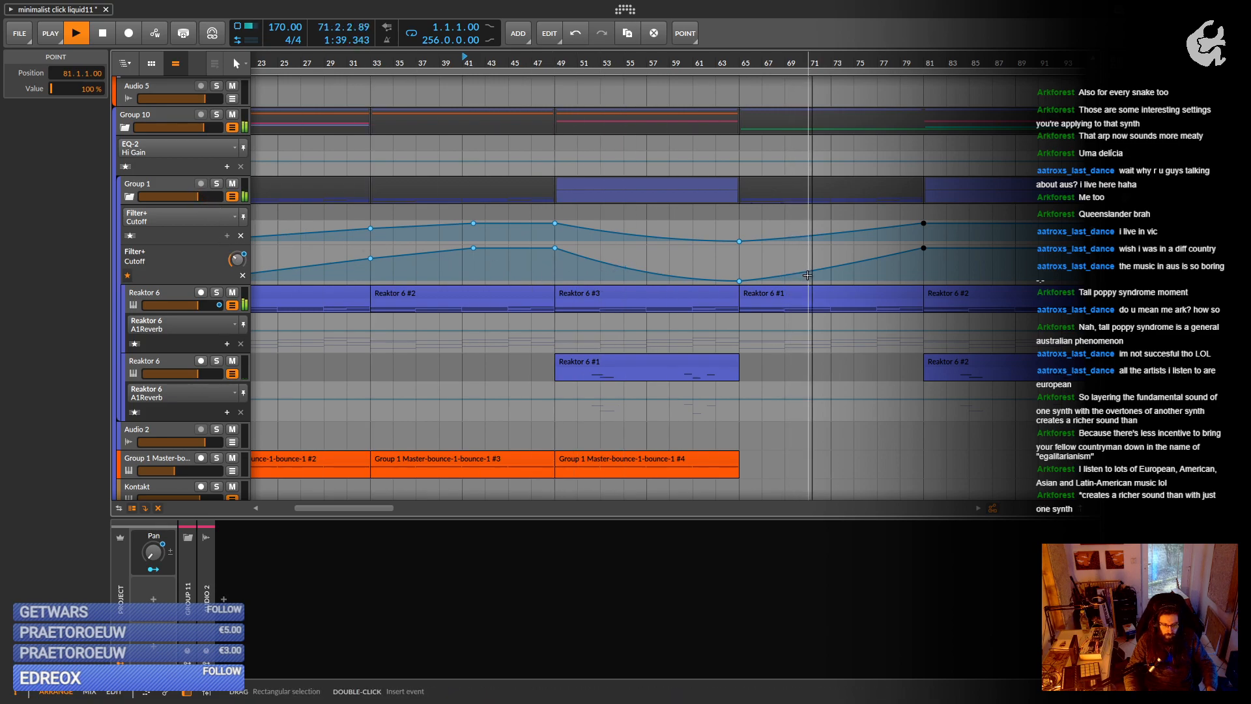
pyautogui.hscroll(5, 788, 274)
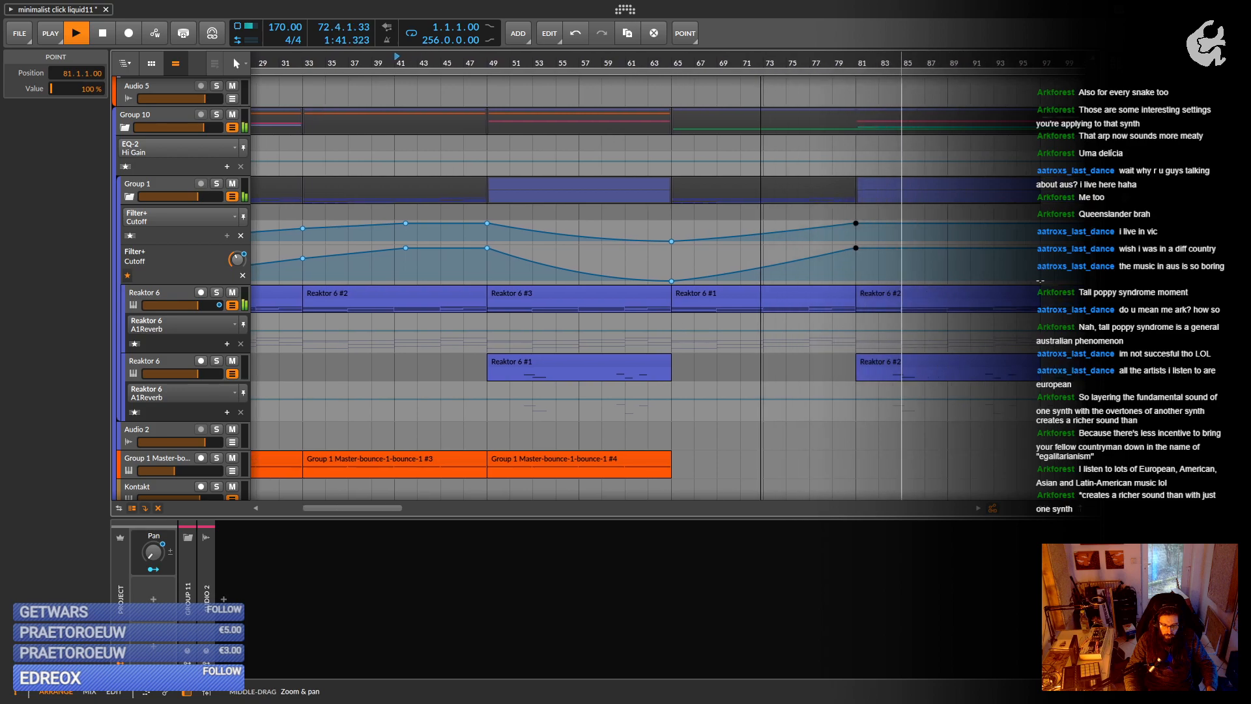
pyautogui.moveTo(724, 248); pyautogui.dragTo(908, 248)
pyautogui.press('space')
# Solo the Vital layer of the Instrument Layer track in Group 9 and audition its clip from bar 65.
pyautogui.scroll(10, 580, 290)
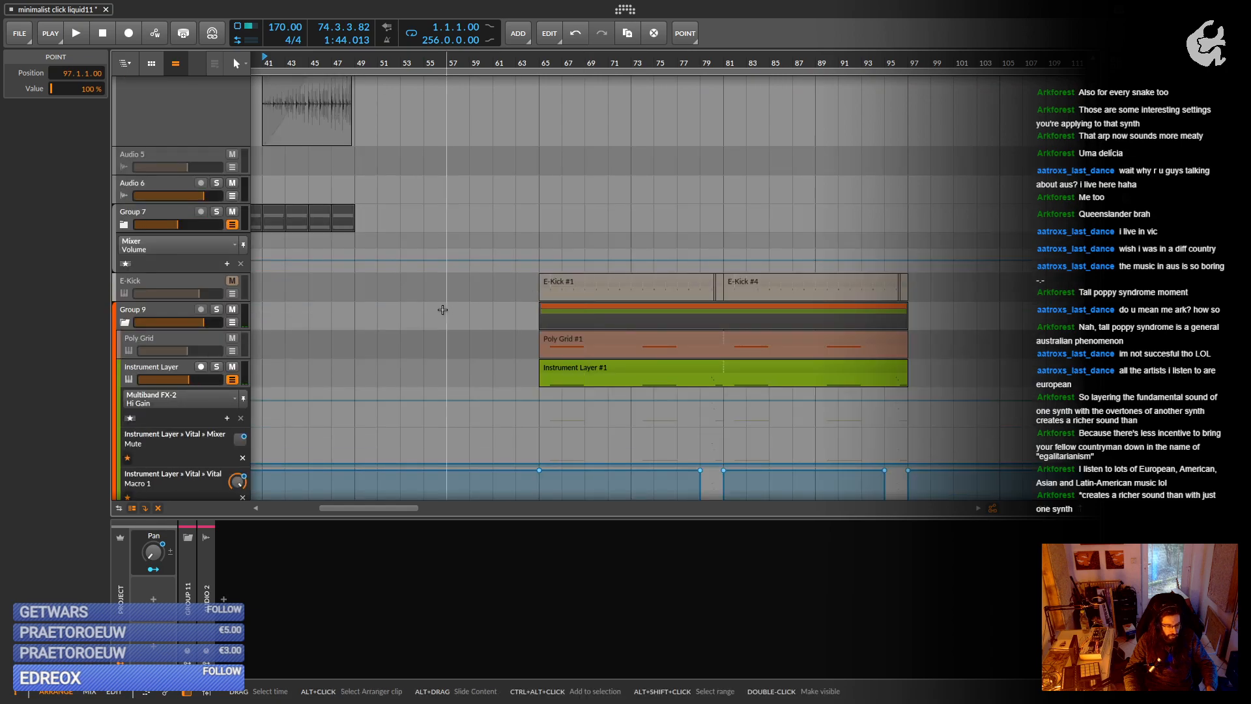
pyautogui.click(143, 368)
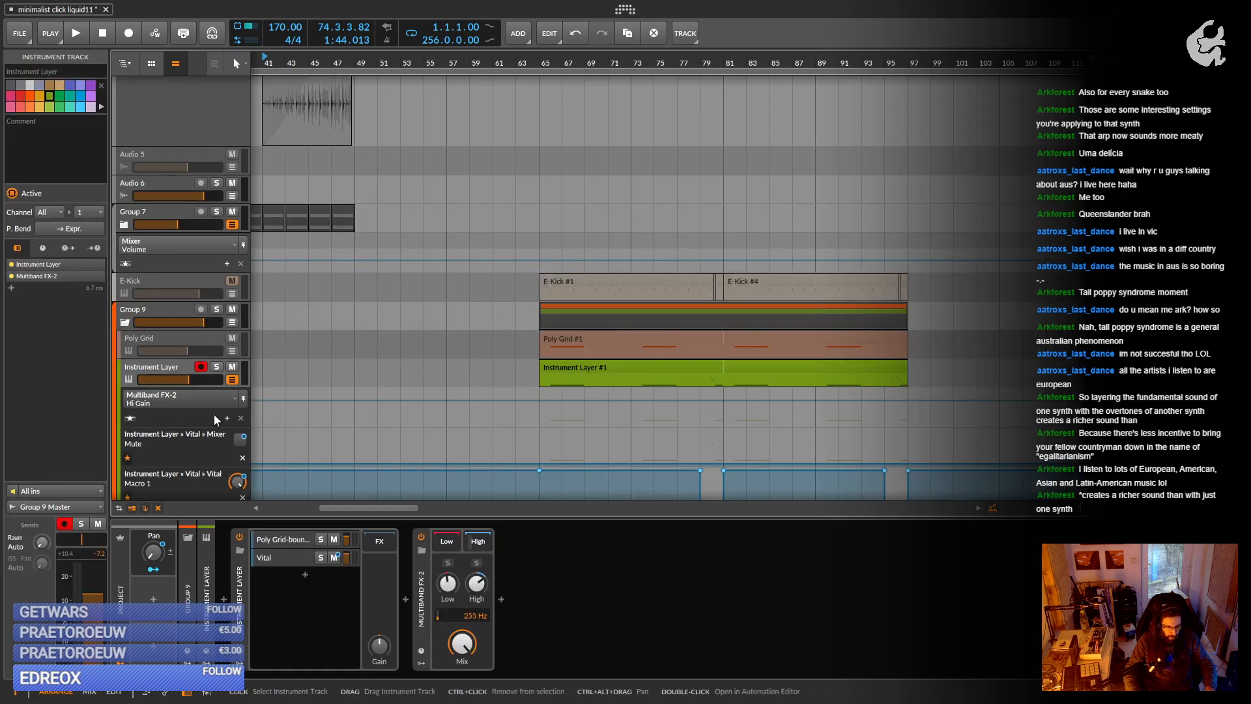
pyautogui.click(320, 557)
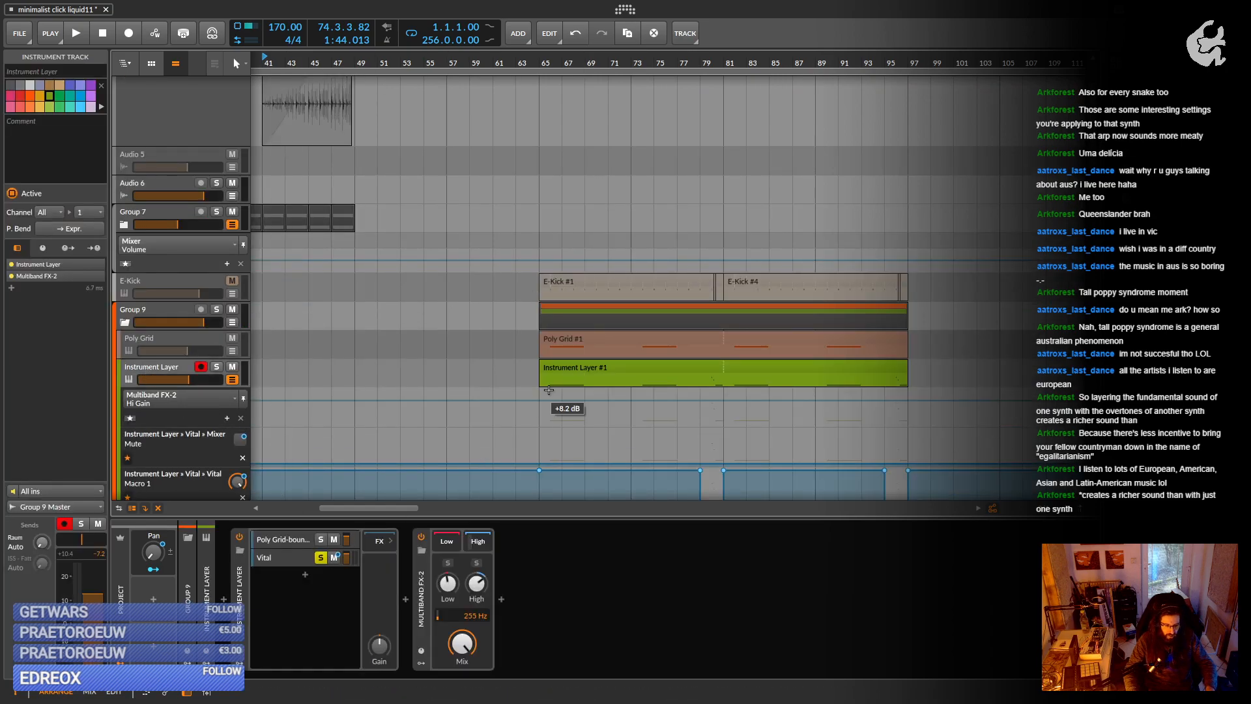
pyautogui.click(573, 367)
pyautogui.press('space')
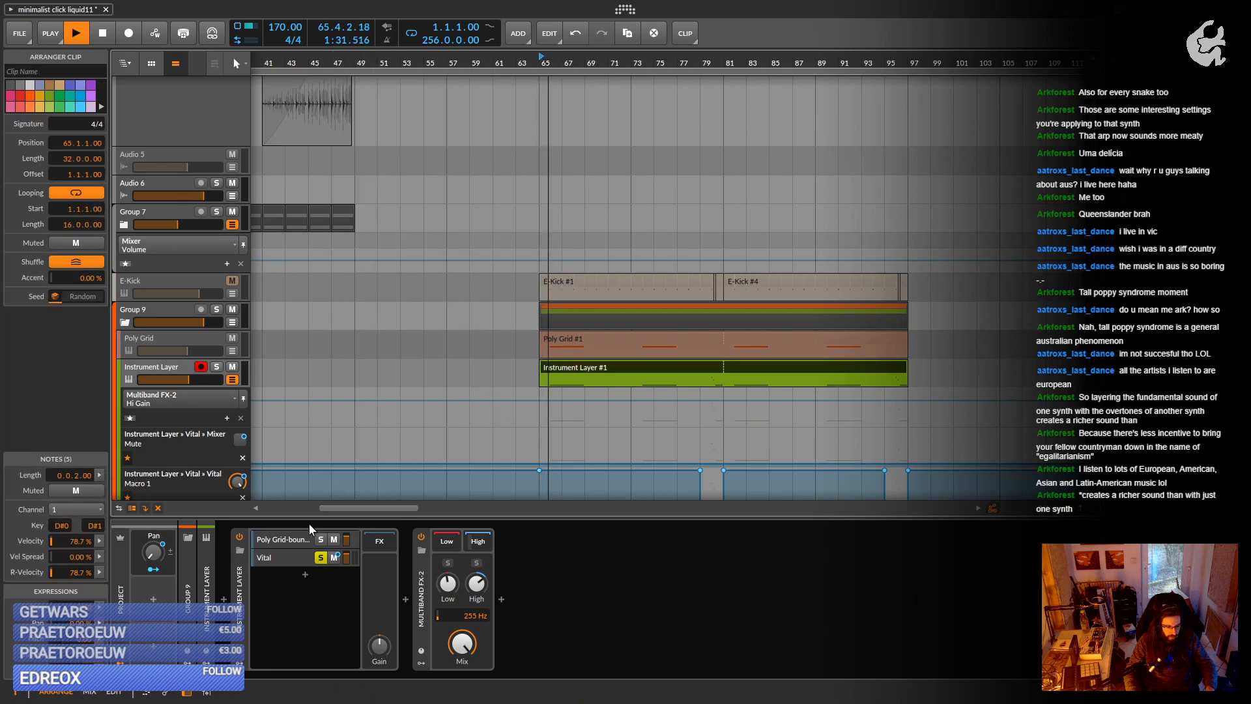
pyautogui.press('space')
# Set the low band of the Vital layer's EQ-2 to -24.0 dB at 275 Hz and audition the cut.
pyautogui.click(288, 559)
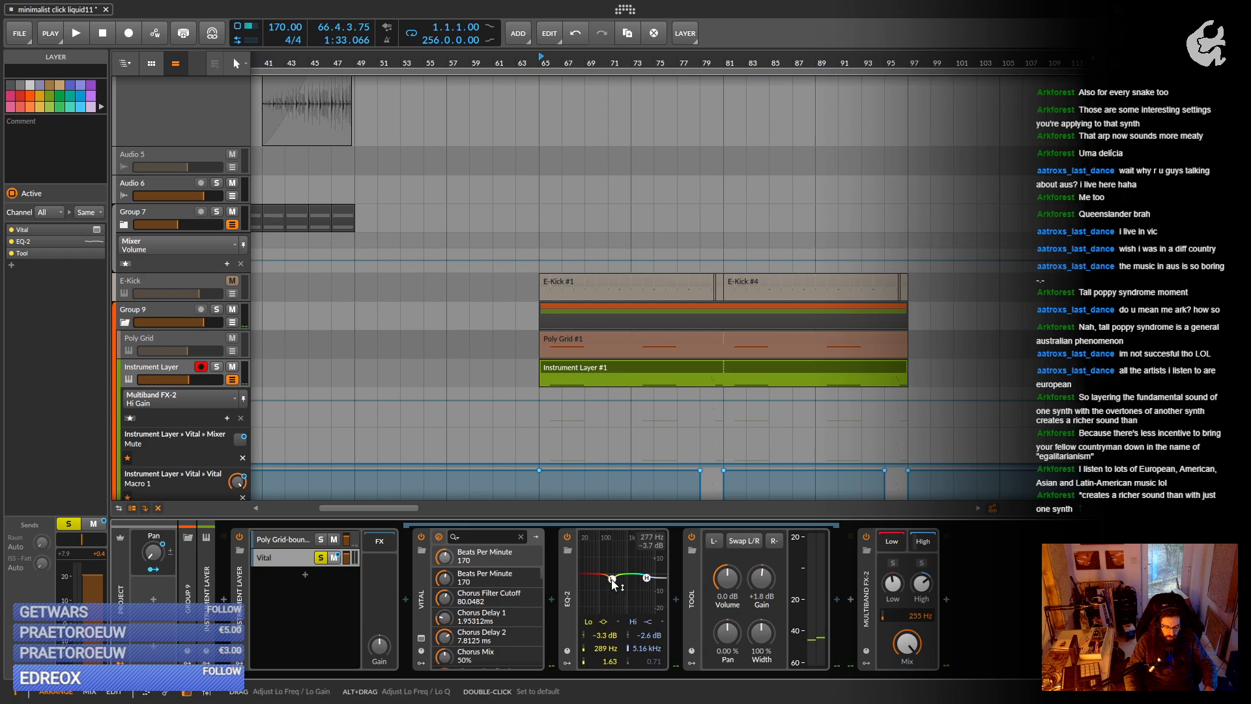
pyautogui.moveTo(612, 580); pyautogui.dragTo(611, 616)
pyautogui.press('space')
pyautogui.press('space')
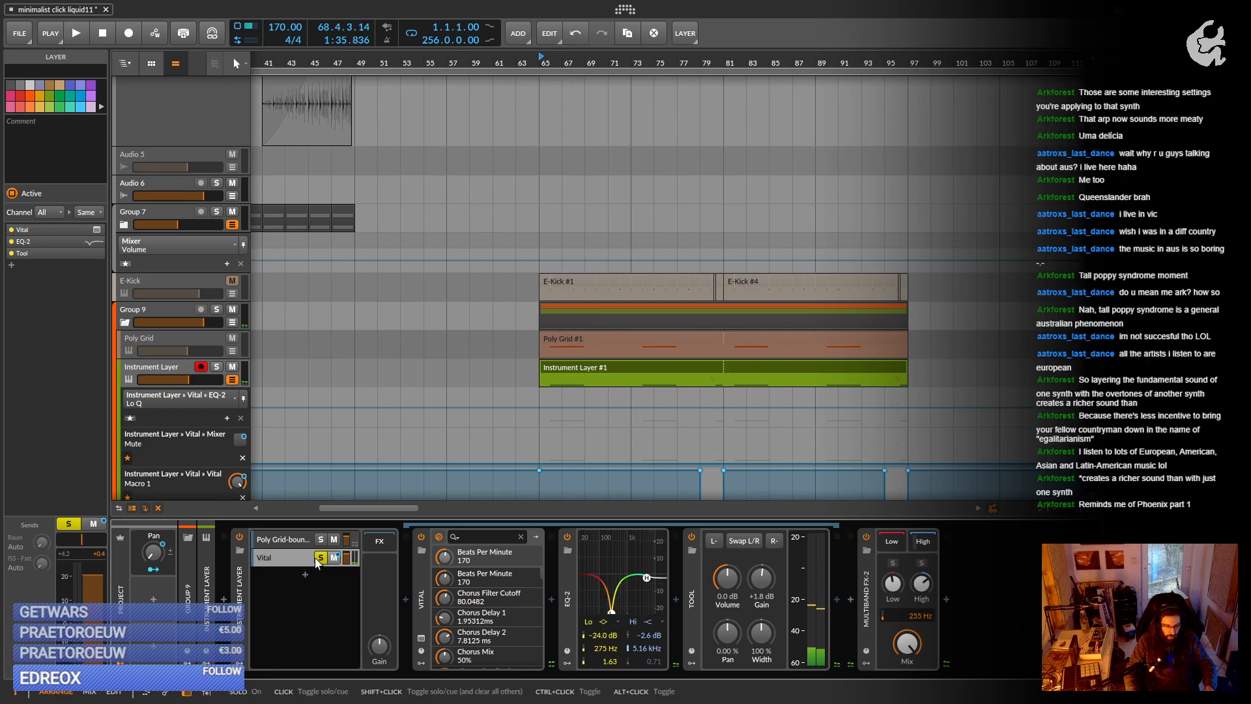
# Unsolo and deactivate the Vital layer, and audition the Poly Grid-bounce sampler layer from bar 65.
pyautogui.click(320, 557)
pyautogui.rightClick(274, 560)
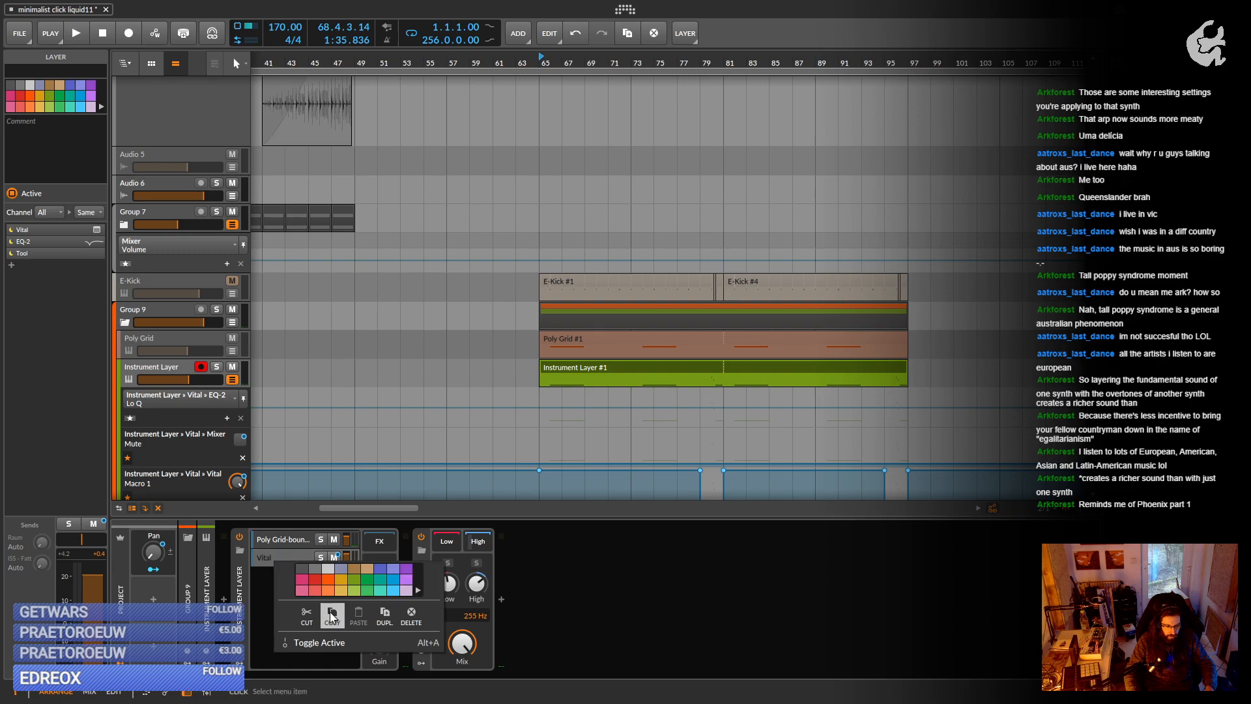
pyautogui.click(320, 641)
pyautogui.click(282, 543)
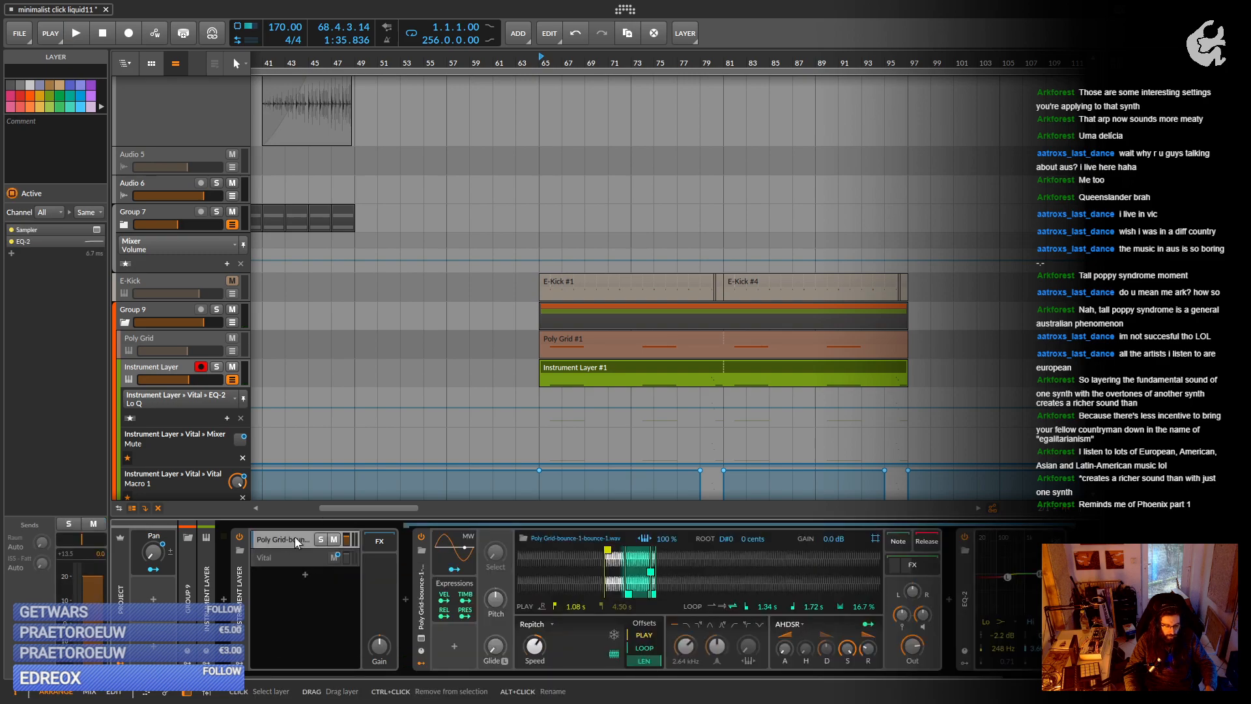
pyautogui.press('space')
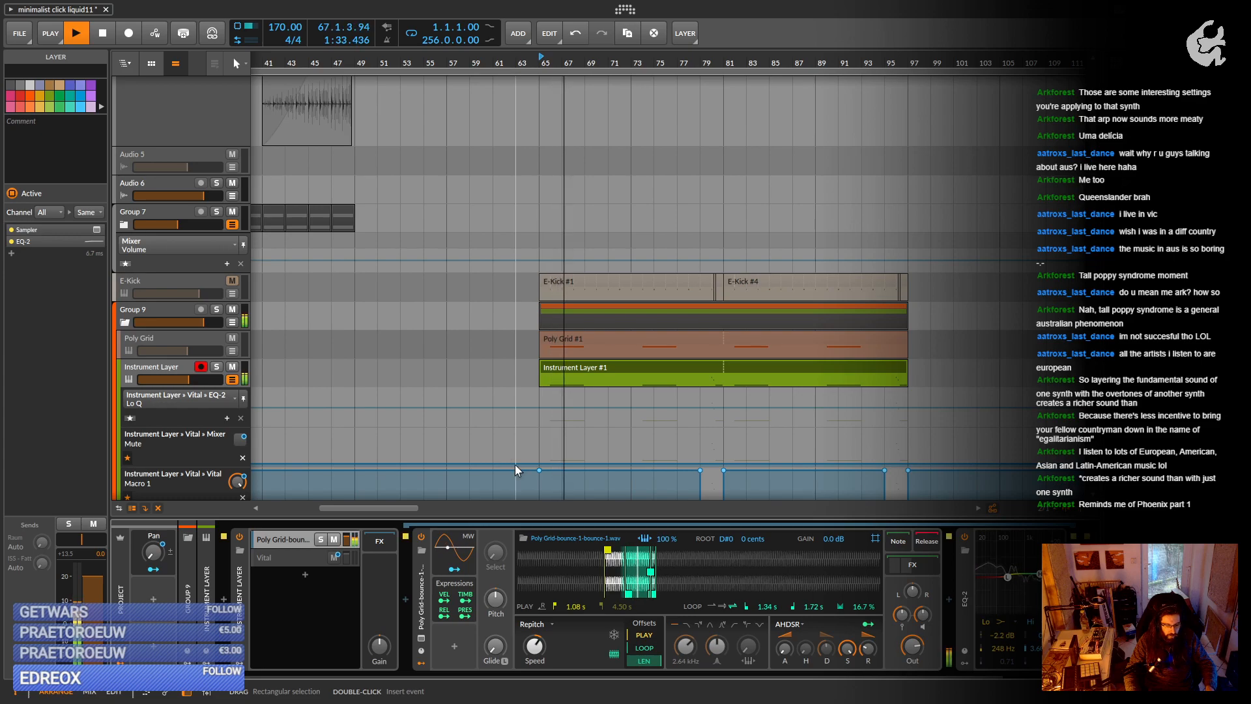
pyautogui.scroll(-3, 782, 598)
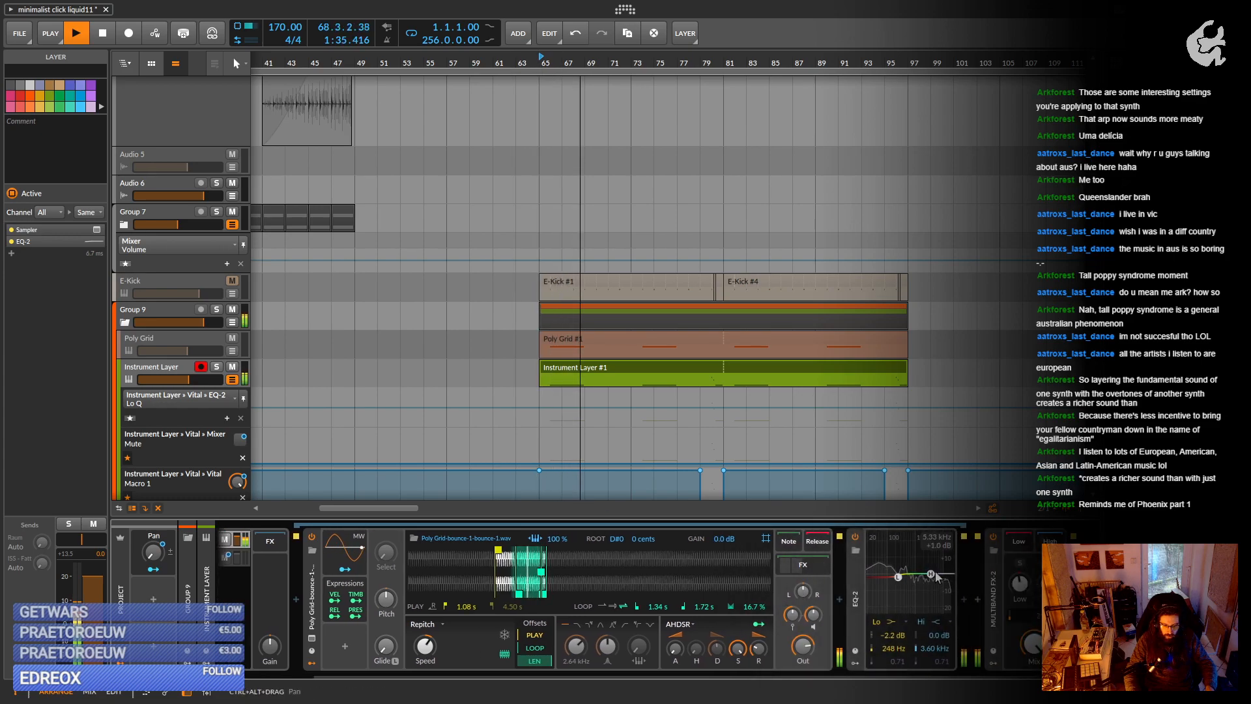
pyautogui.press('space')
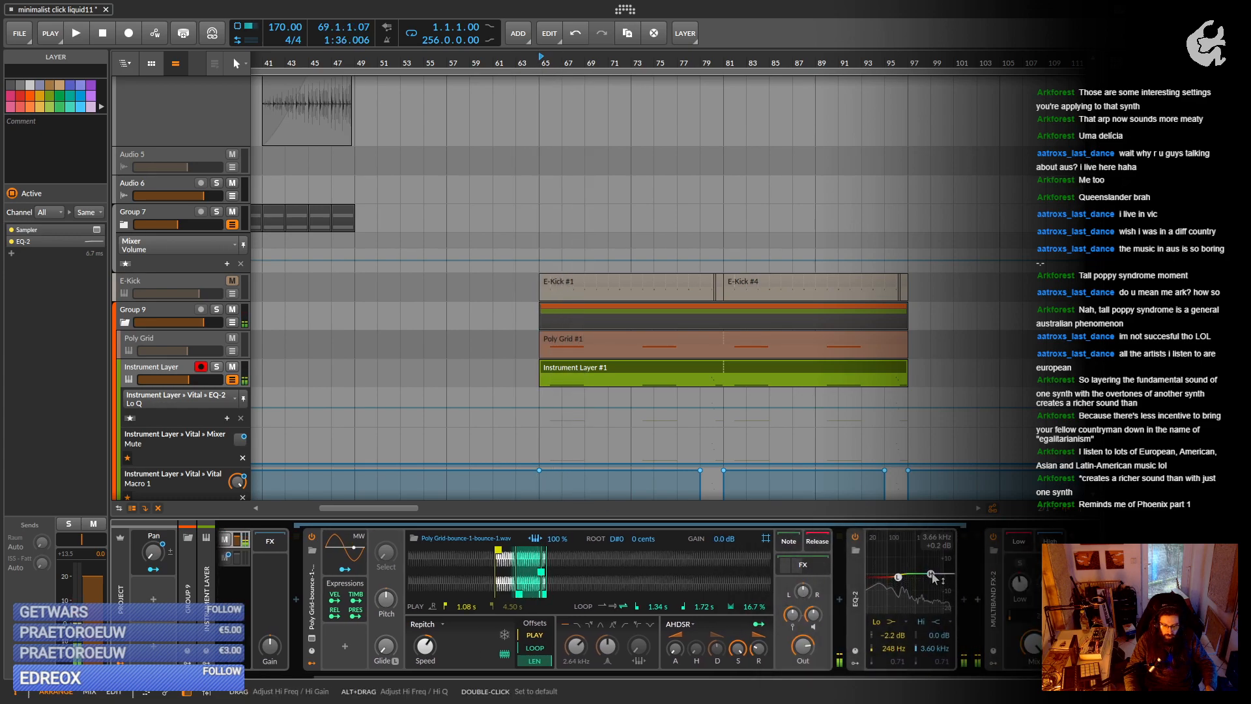
# Change the high band of the Poly Grid-bounce layer's EQ-2 to a bell and set it to -23.1 dB at 460 Hz.
pyautogui.click(937, 623)
pyautogui.click(954, 656)
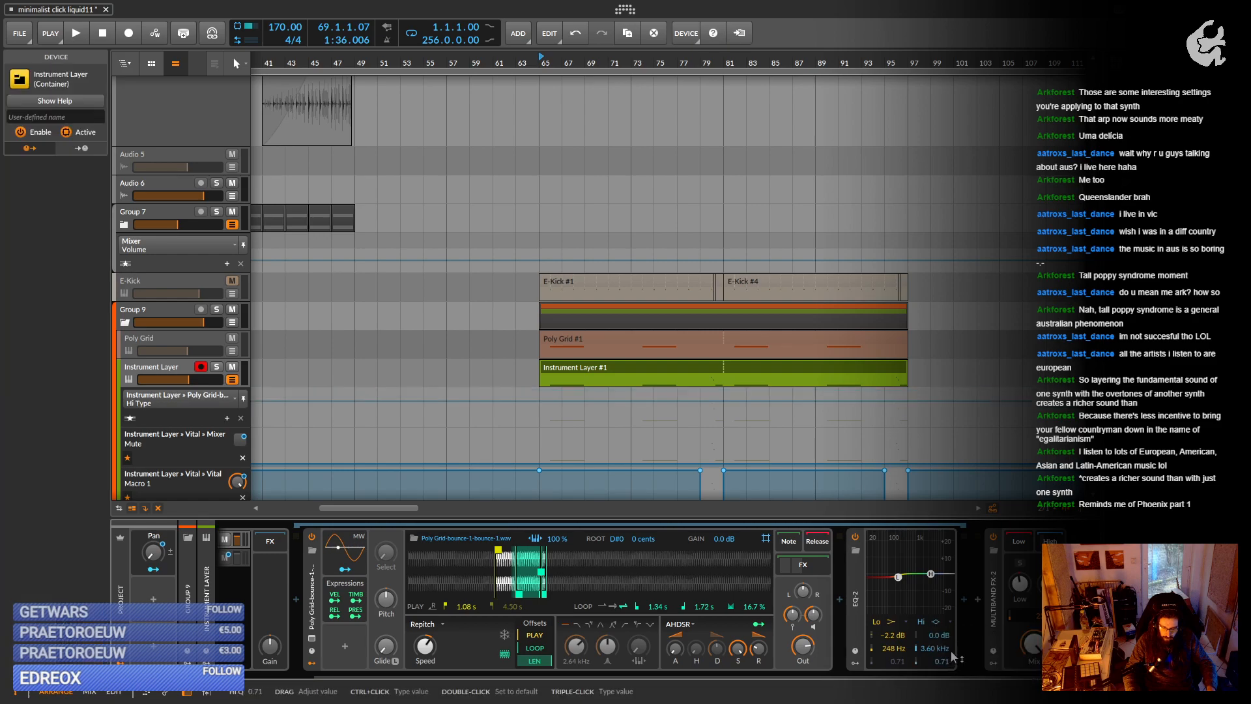
pyautogui.press('space')
pyautogui.moveTo(931, 580); pyautogui.dragTo(903, 613)
pyautogui.press('space')
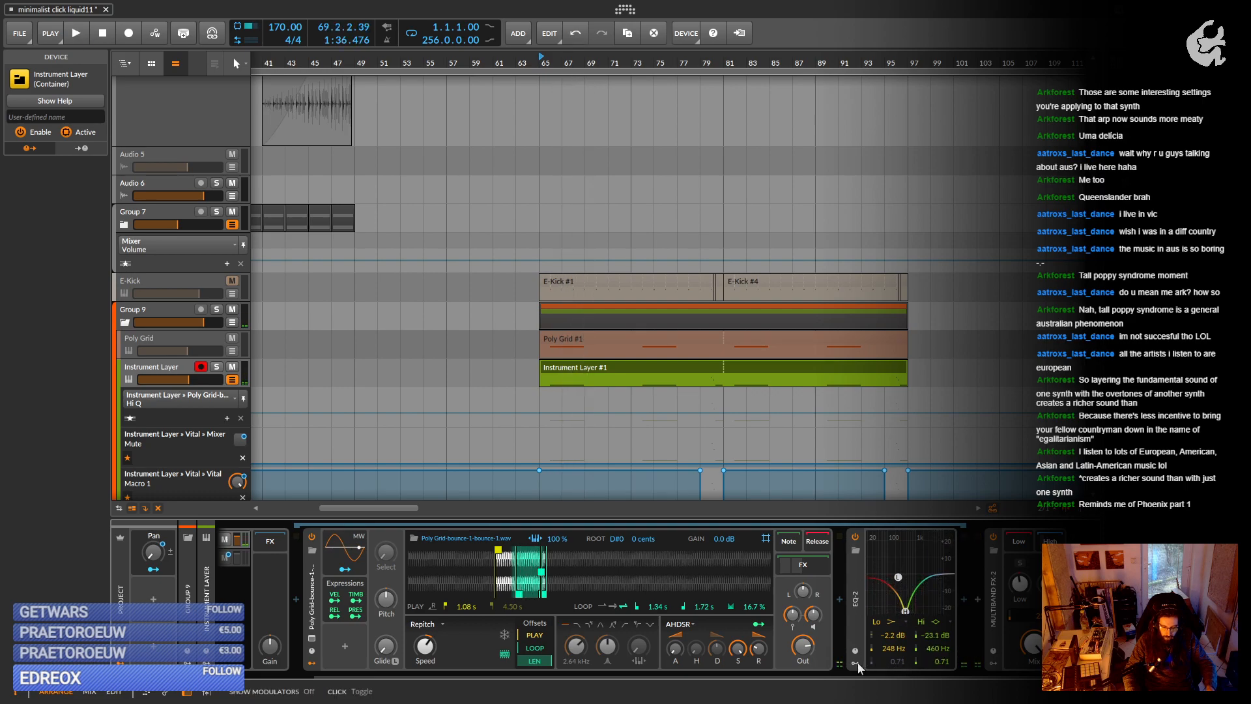
# Add an LFO modulator to the Poly Grid-bounce layer's EQ-2 and set its rate to 0.60 Hz.
pyautogui.click(854, 663)
pyautogui.click(875, 596)
pyautogui.click(1000, 463)
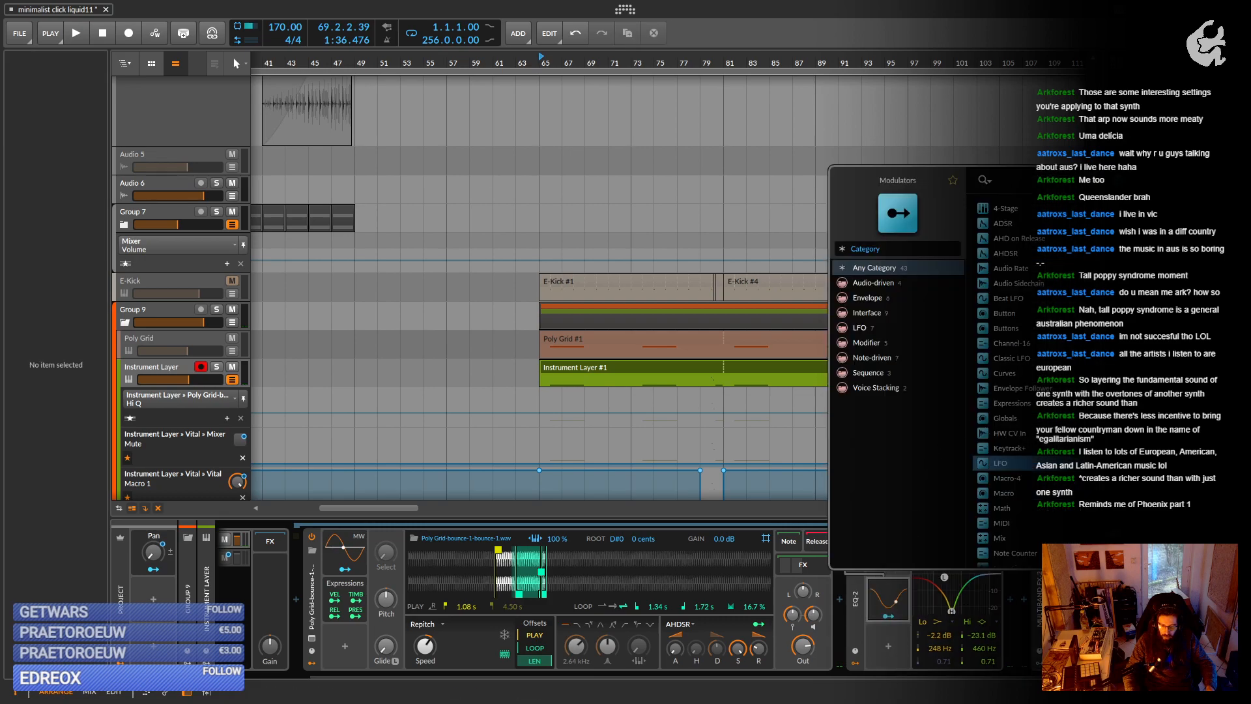
pyautogui.press('Return')
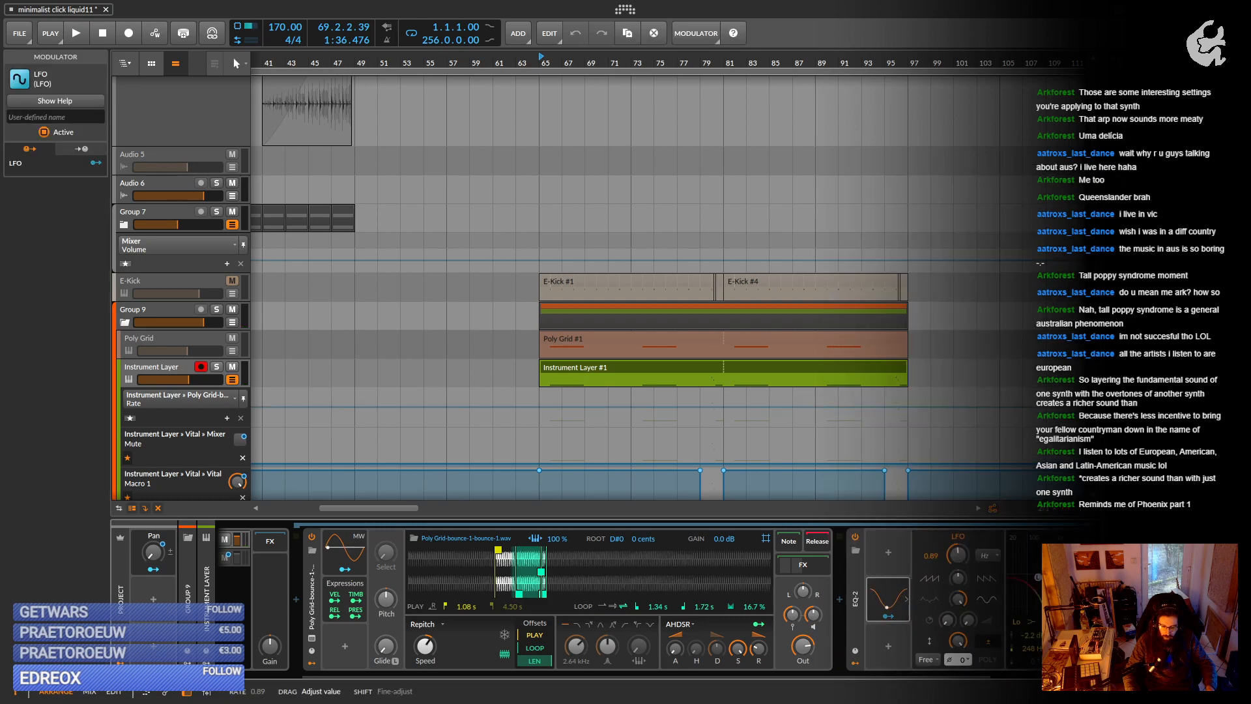
# Map the LFO to the EQ-2 Hi Freq with a modulation amount of 3.30 st and audition the movement.
pyautogui.click(888, 617)
pyautogui.moveTo(996, 652); pyautogui.dragTo(854, 650)
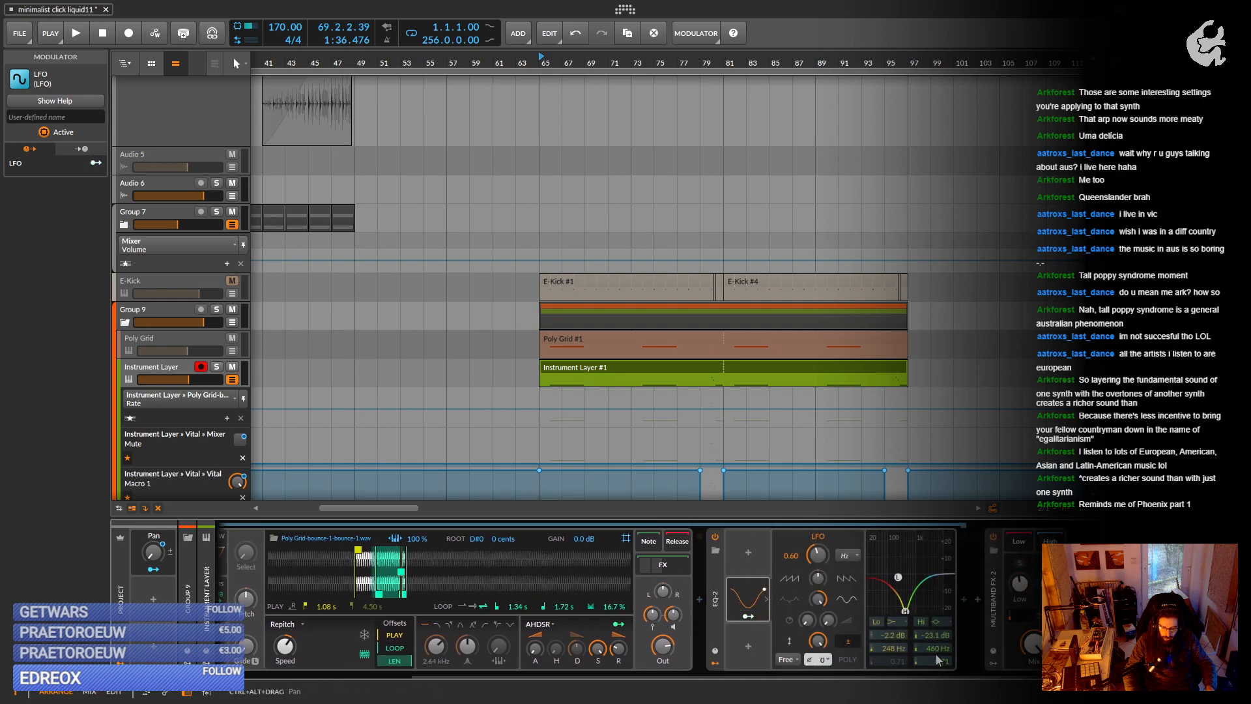
pyautogui.moveTo(936, 648); pyautogui.dragTo(937, 662)
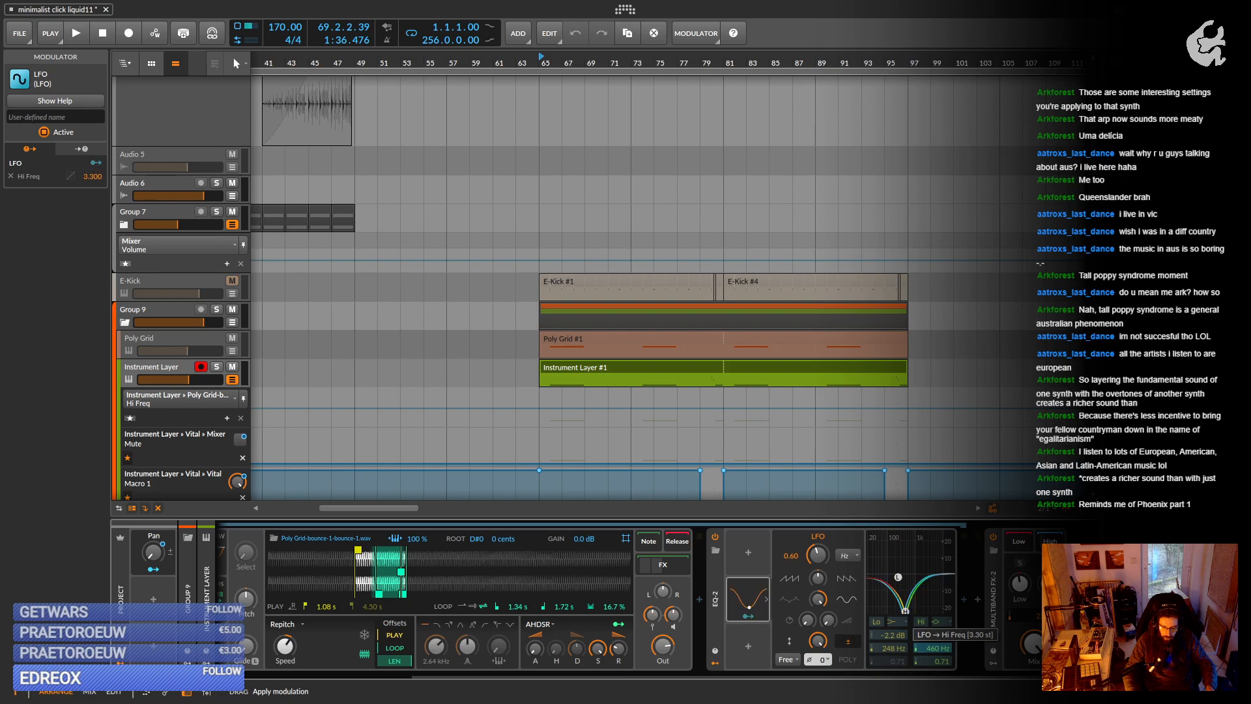
pyautogui.press('space')
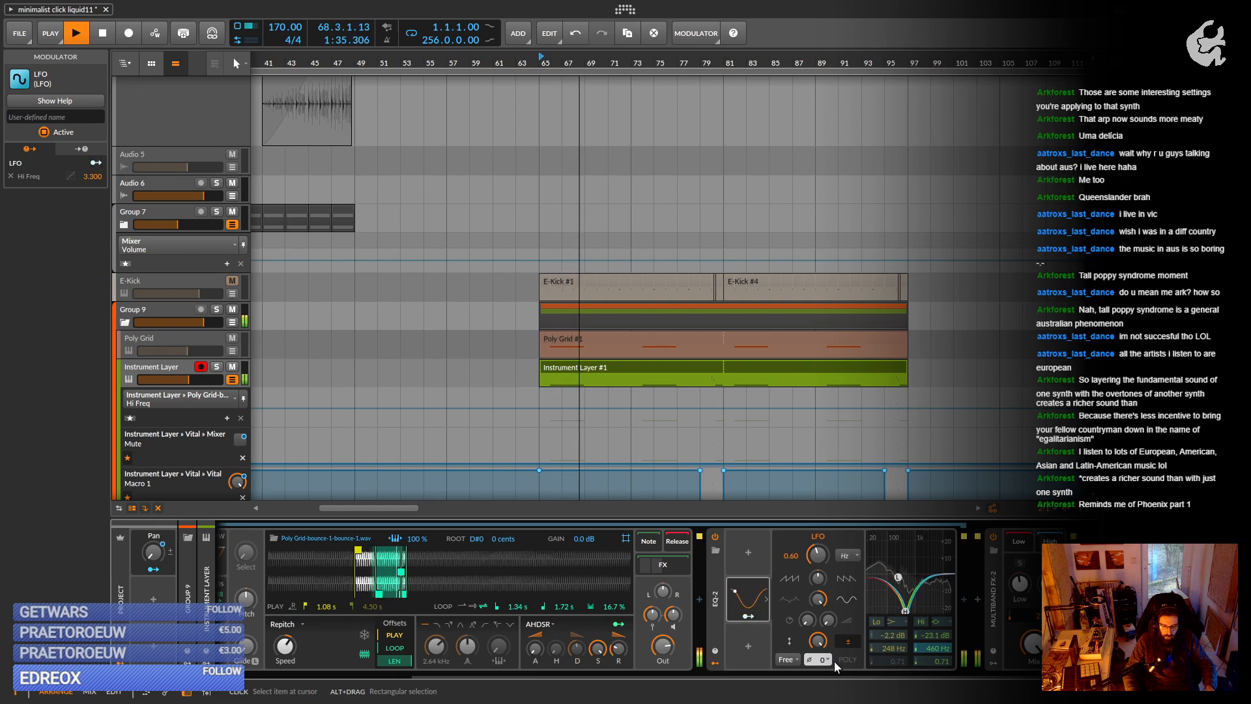
pyautogui.press('space')
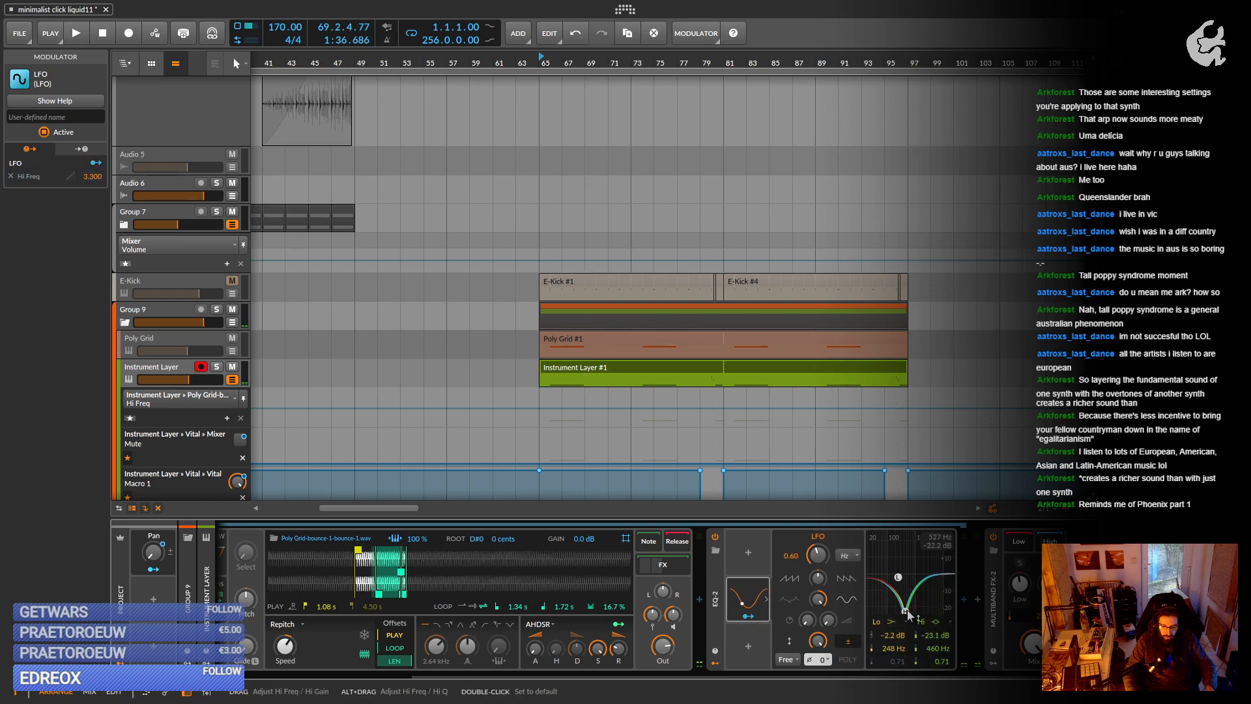
# Refine the high bell of the Poly Grid-bounce layer's EQ-2 to -24.0 dB at 437 Hz and audition it.
pyautogui.moveTo(906, 610); pyautogui.dragTo(908, 614)
pyautogui.press('space')
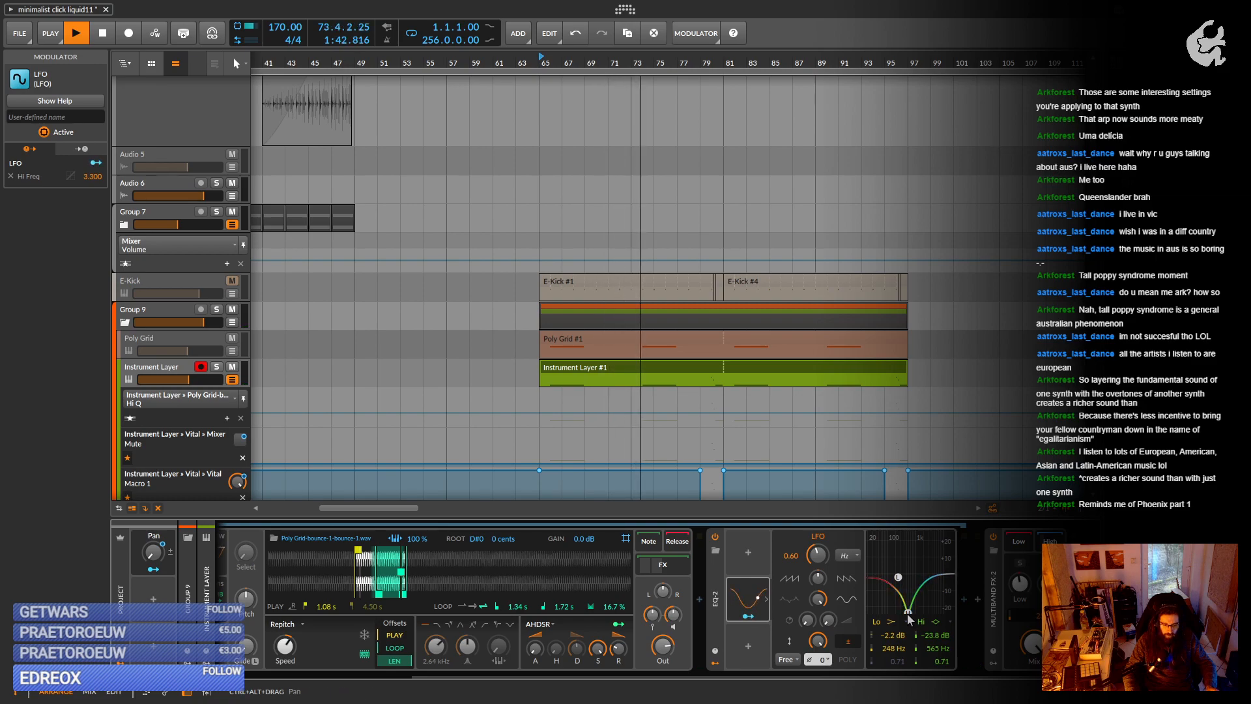
pyautogui.click(899, 615)
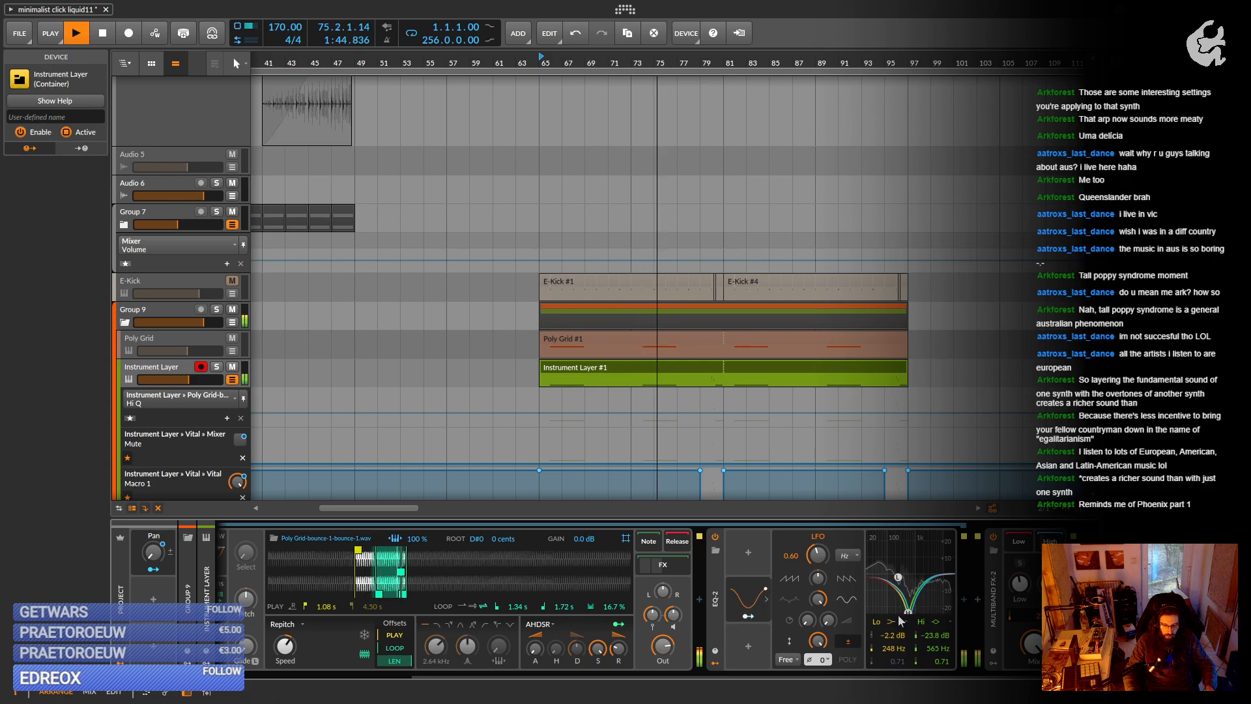
pyautogui.moveTo(907, 612); pyautogui.dragTo(904, 614)
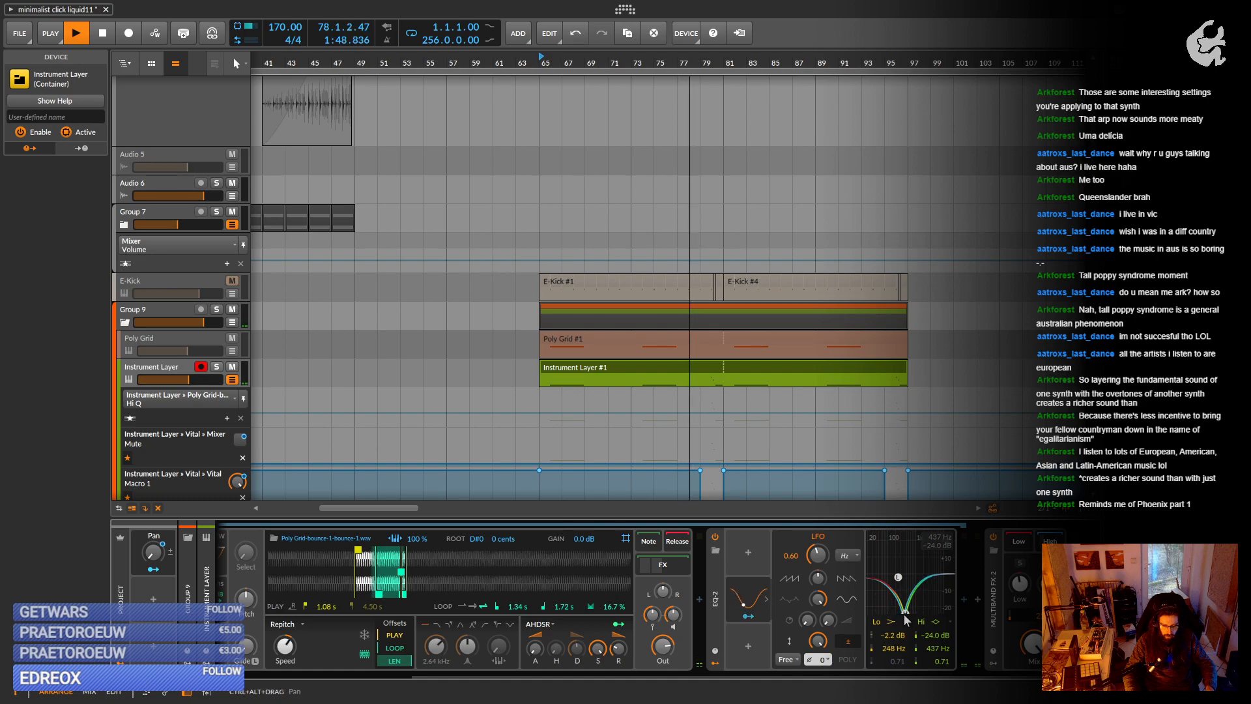
pyautogui.press('space')
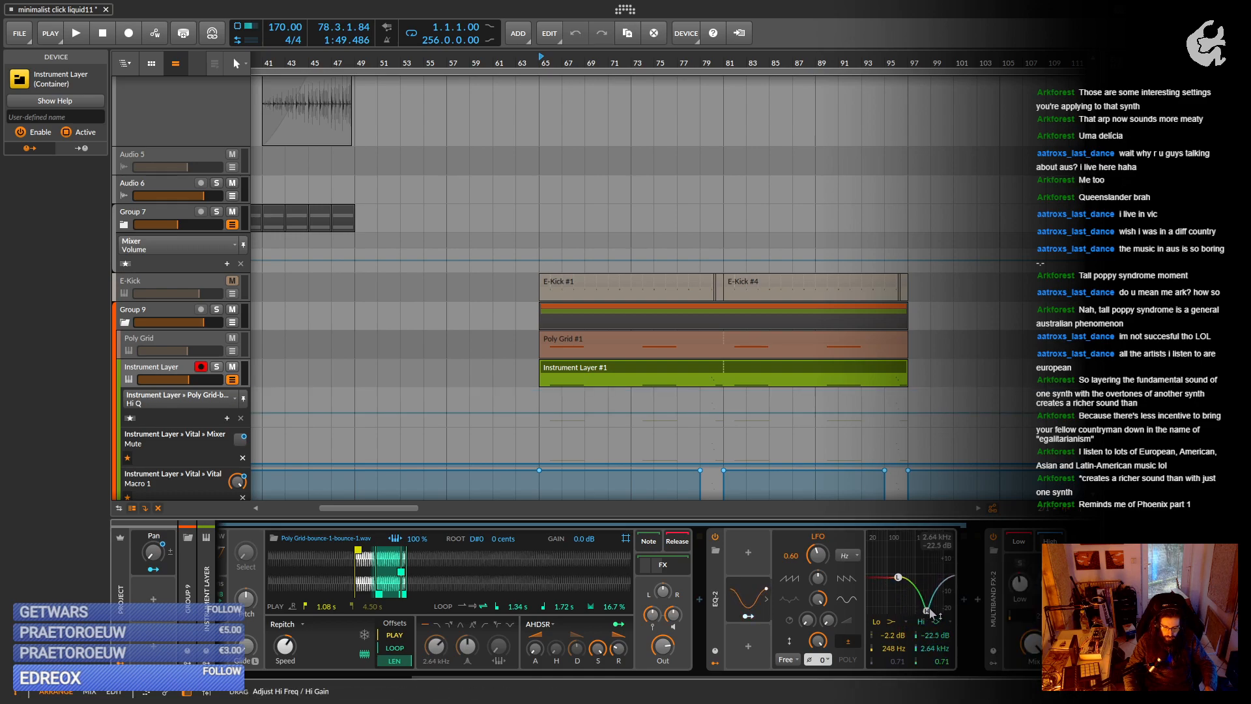
# Change EQ-2's high band to a low-pass at 3.09 kHz and its low band to a bell at -20.8 dB, 289 Hz, Q 1.15.
pyautogui.moveTo(907, 614); pyautogui.dragTo(932, 609)
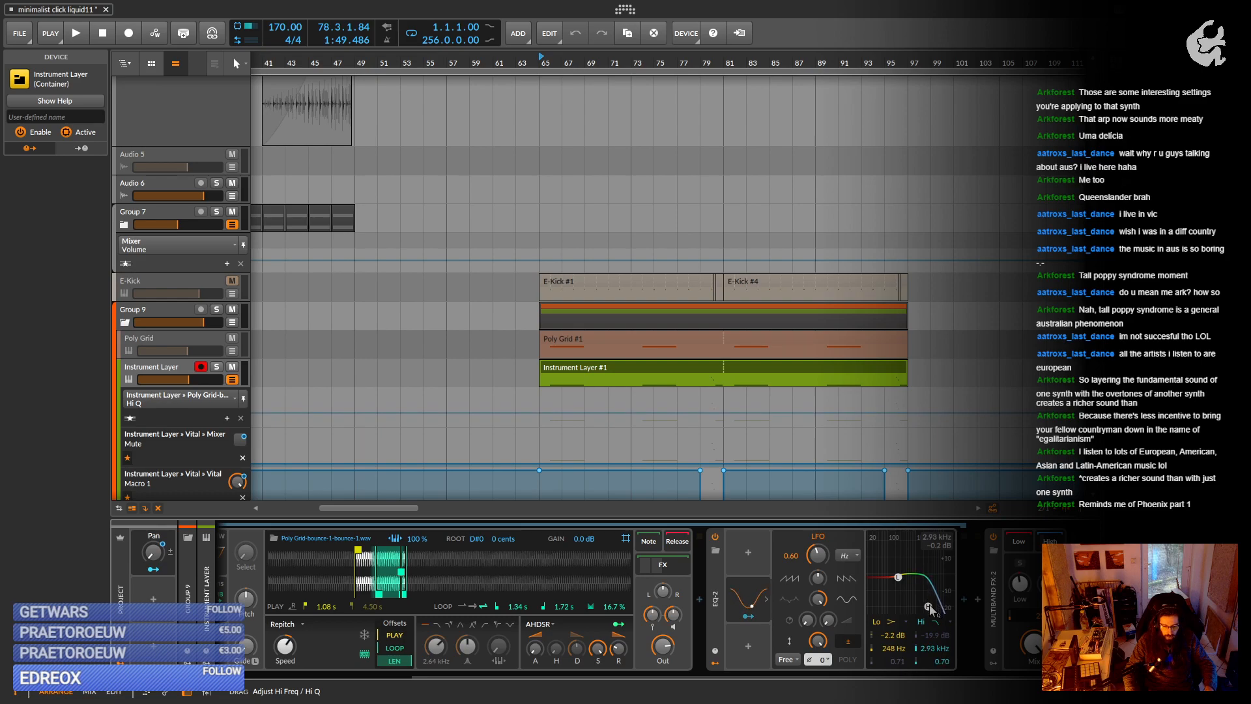
pyautogui.click(898, 620)
pyautogui.click(916, 662)
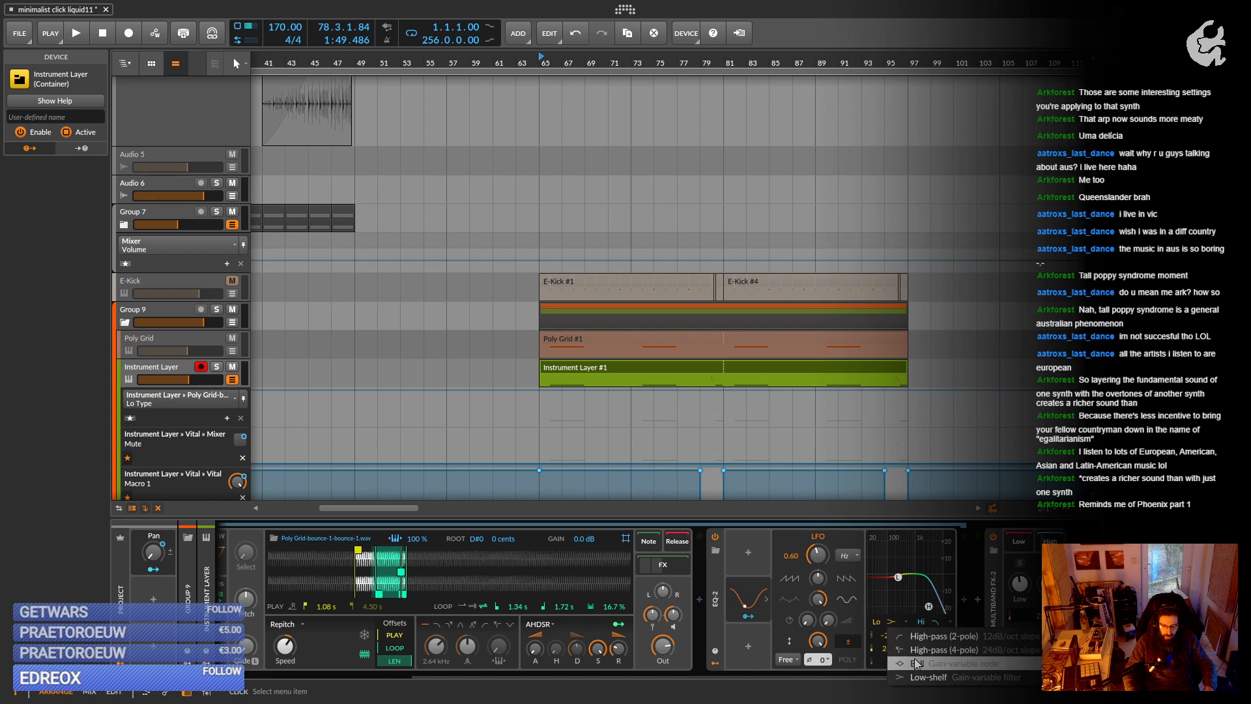
pyautogui.moveTo(898, 660); pyautogui.dragTo(897, 659)
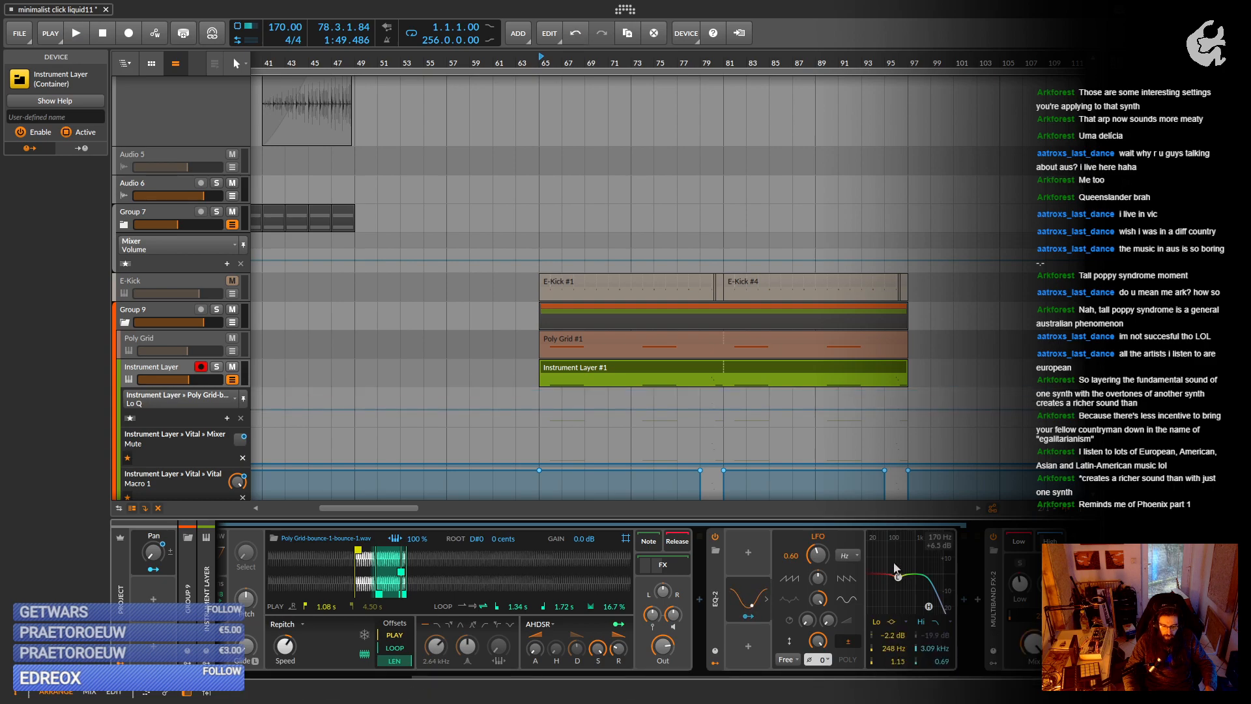
pyautogui.moveTo(897, 594); pyautogui.dragTo(899, 611)
pyautogui.click(892, 620)
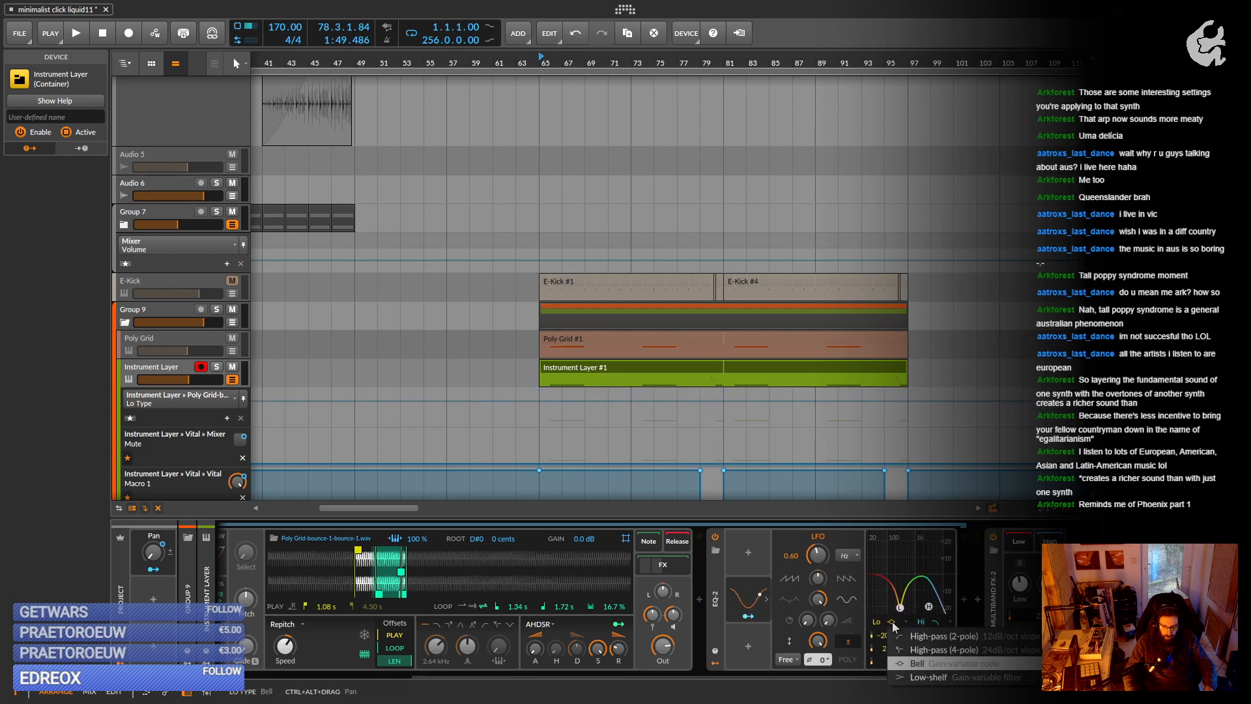
pyautogui.click(892, 620)
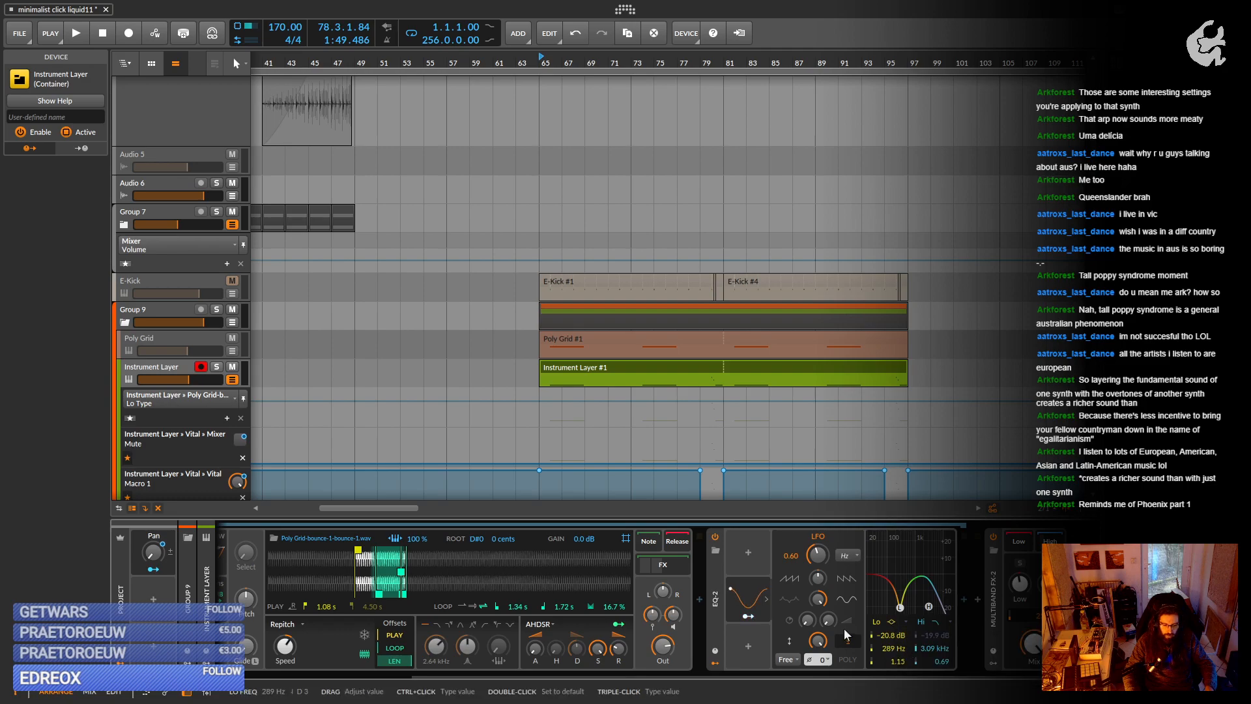
# Map the LFO to the EQ-2 Lo Freq, set Lo Freq to 432 Hz and start auditioning the movement.
pyautogui.click(758, 619)
pyautogui.moveTo(908, 647); pyautogui.dragTo(909, 645)
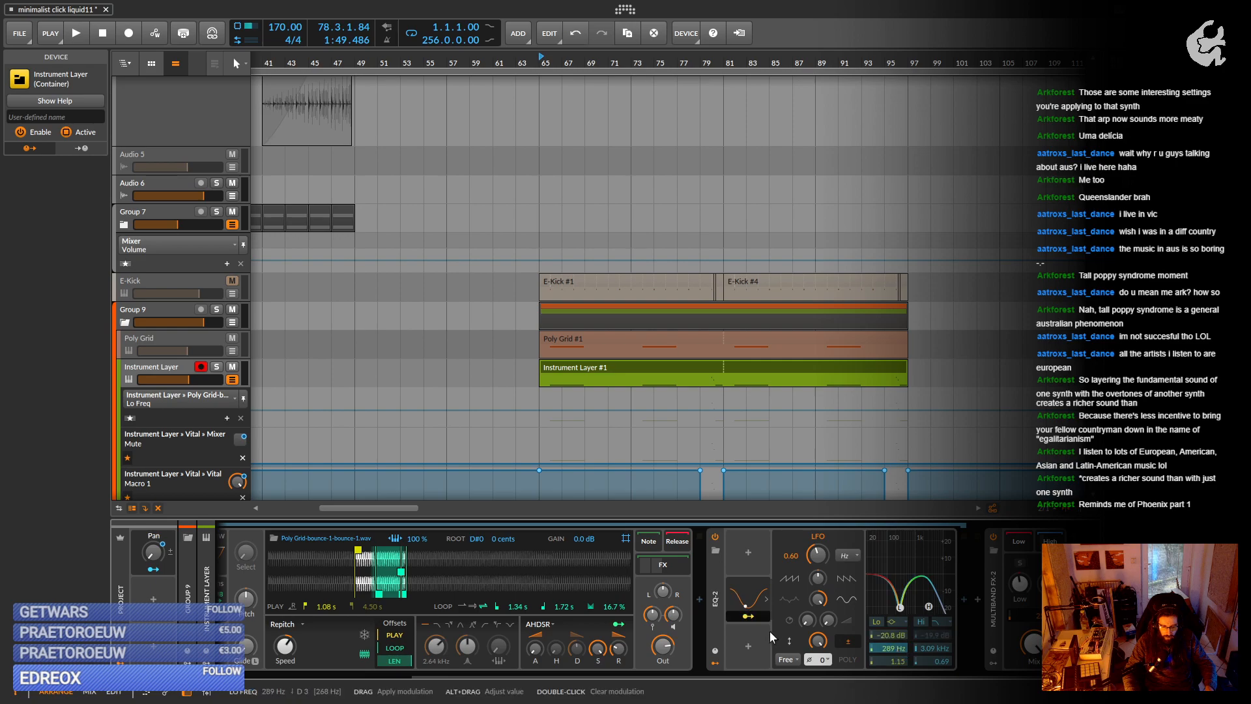
pyautogui.click(749, 617)
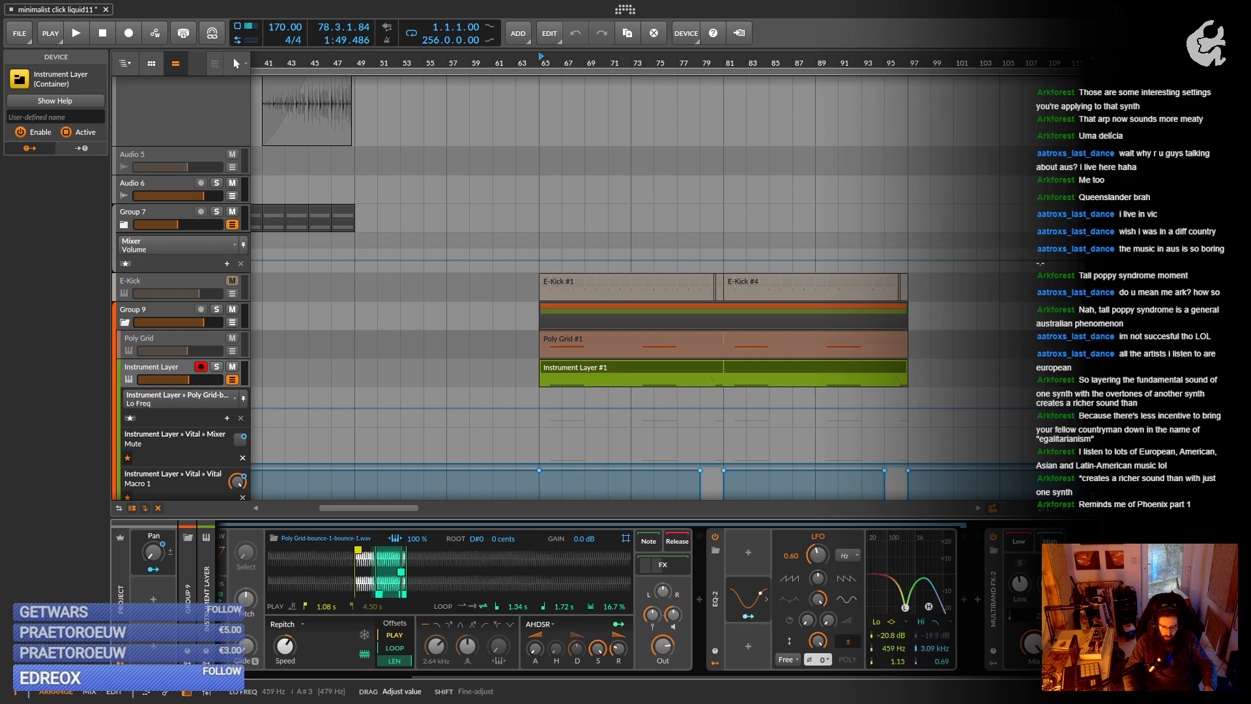
pyautogui.press('space')
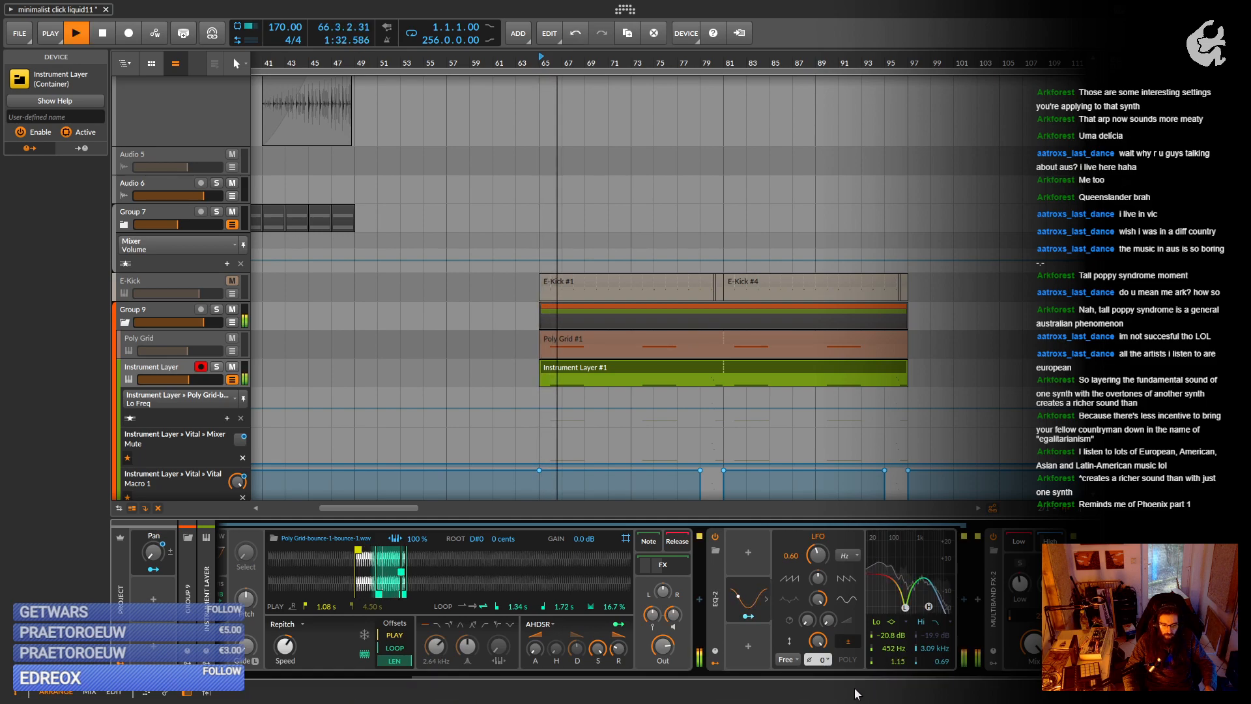
# Set the EQ-2 high low-pass band to 3.60 kHz with a Q of 0.49 while listening.
pyautogui.moveTo(929, 607); pyautogui.dragTo(929, 629)
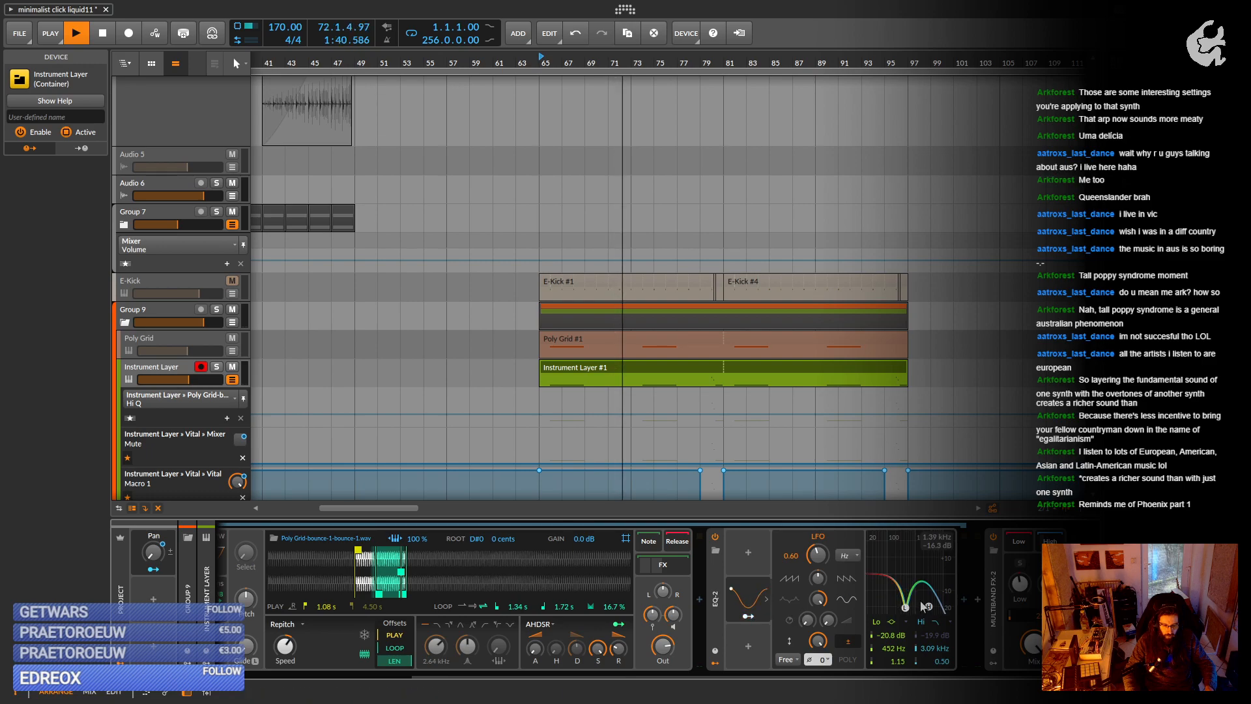
pyautogui.moveTo(929, 606)
pyautogui.mouseDown()
pyautogui.moveTo(919, 612)
pyautogui.moveTo(930, 609)
pyautogui.mouseUp()
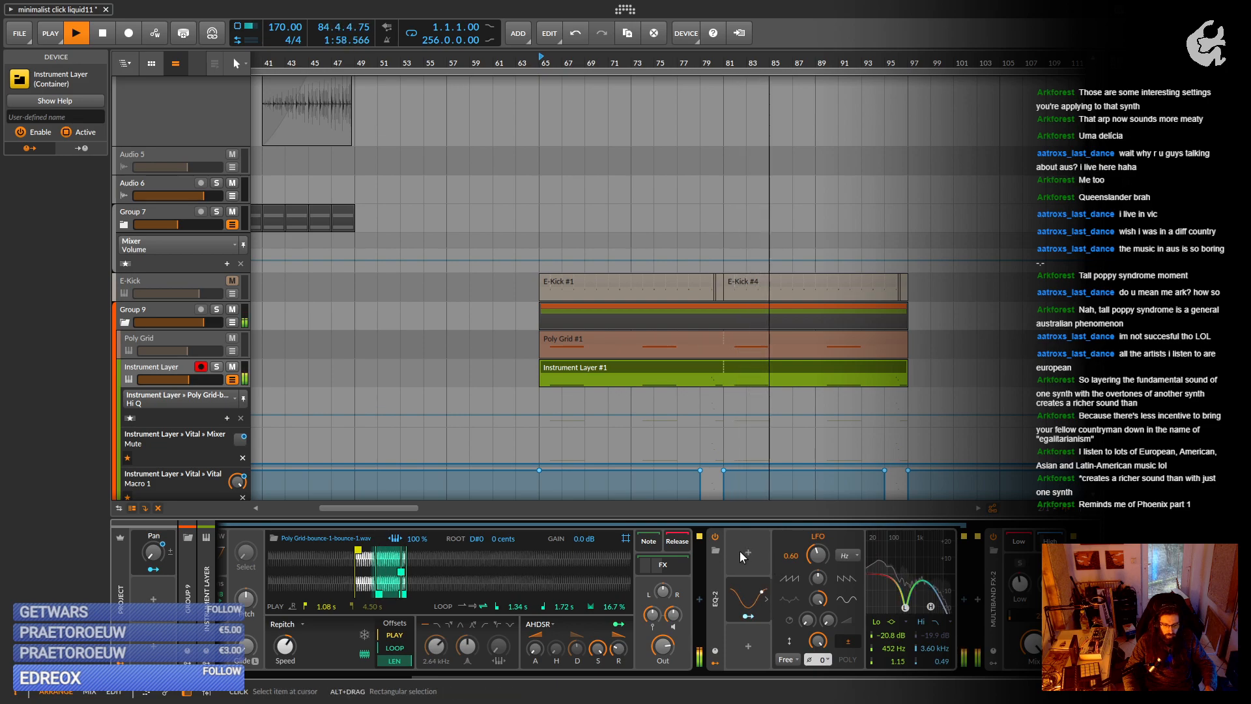
pyautogui.press('space')
# Audition the arrangement from bar 77 and expand Group 10 to inspect its layers entering at bar 81.
pyautogui.scroll(-5, 767, 425)
pyautogui.scroll(-4, 768, 425)
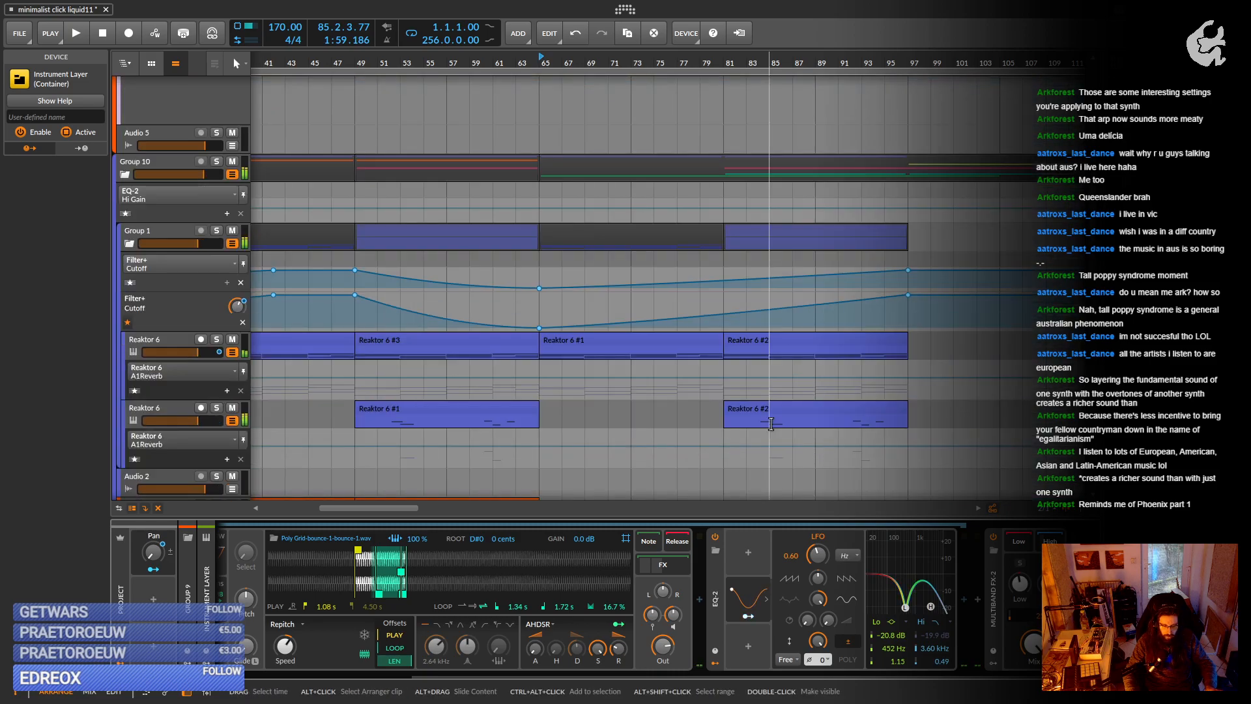
pyautogui.scroll(-4, 771, 424)
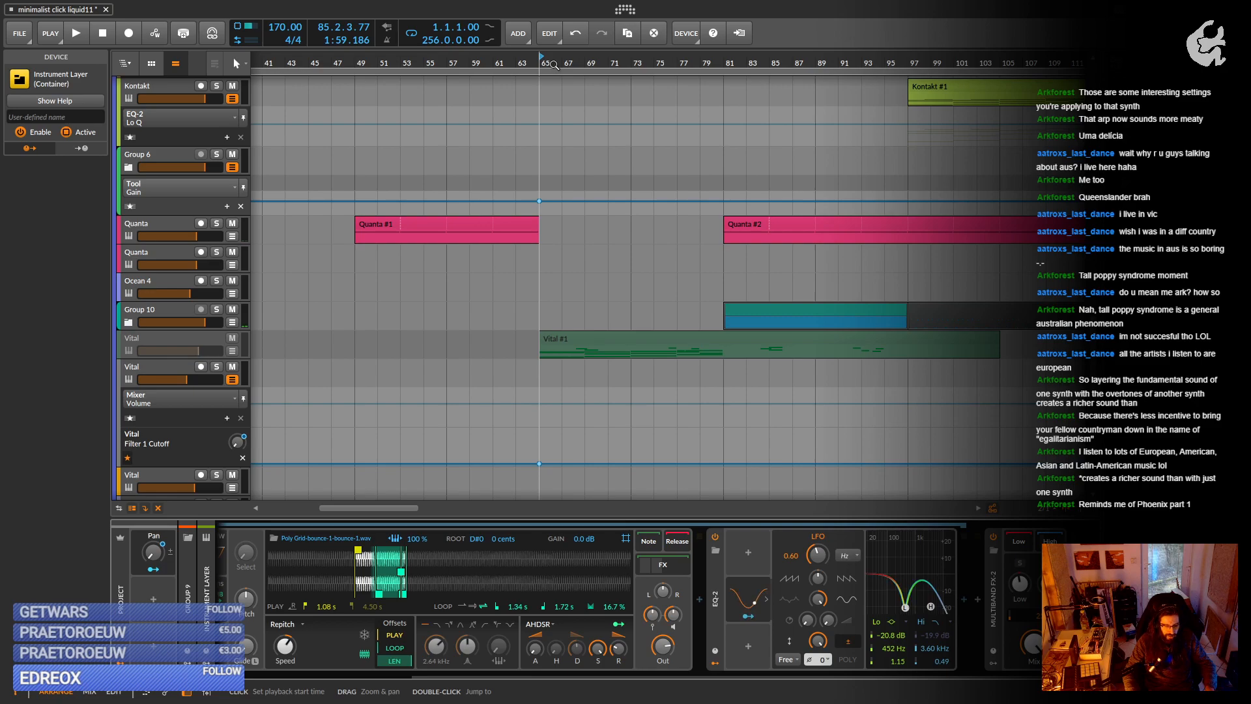
pyautogui.click(677, 58)
pyautogui.press('space')
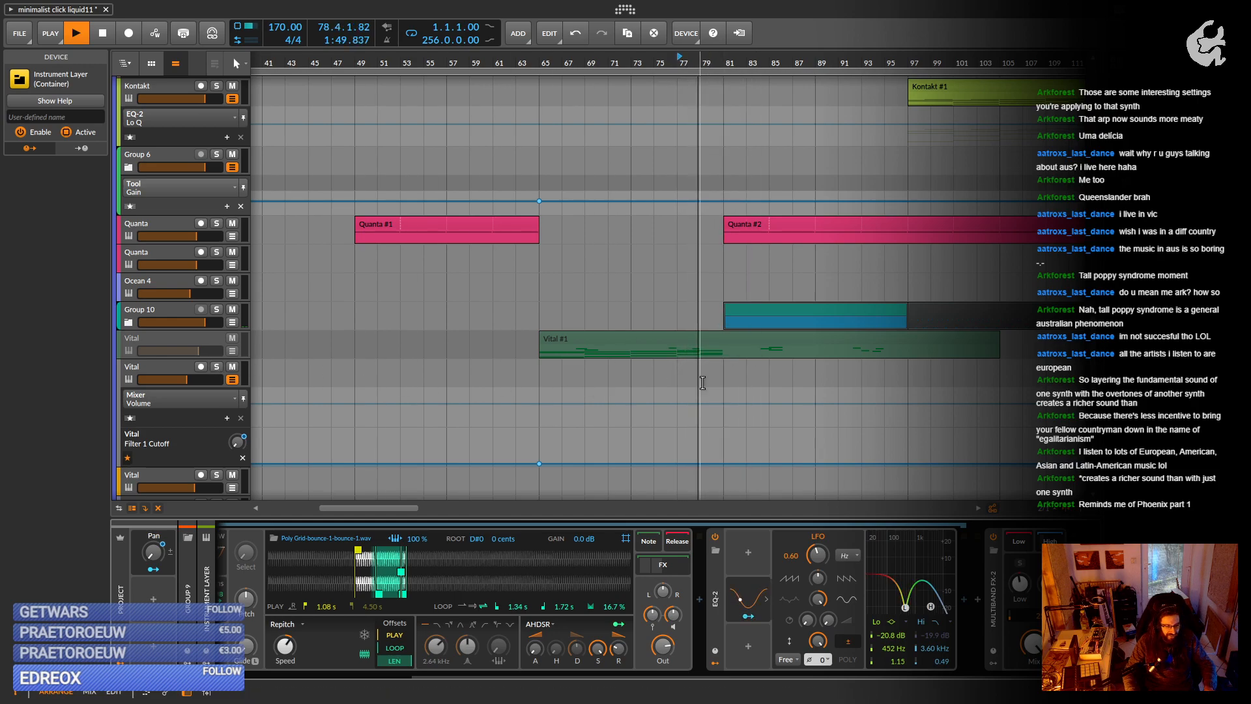
pyautogui.hscroll(5, 652, 388)
pyautogui.scroll(3, 592, 394)
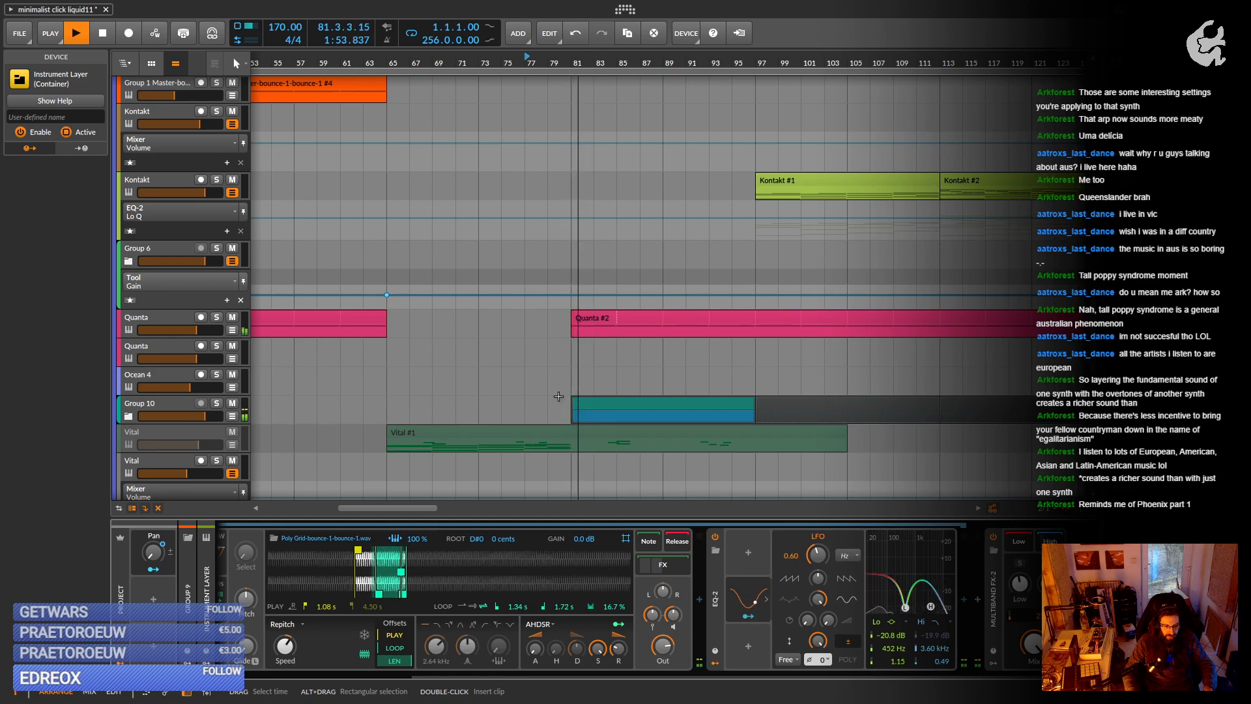
pyautogui.click(129, 416)
pyautogui.scroll(-3, 392, 415)
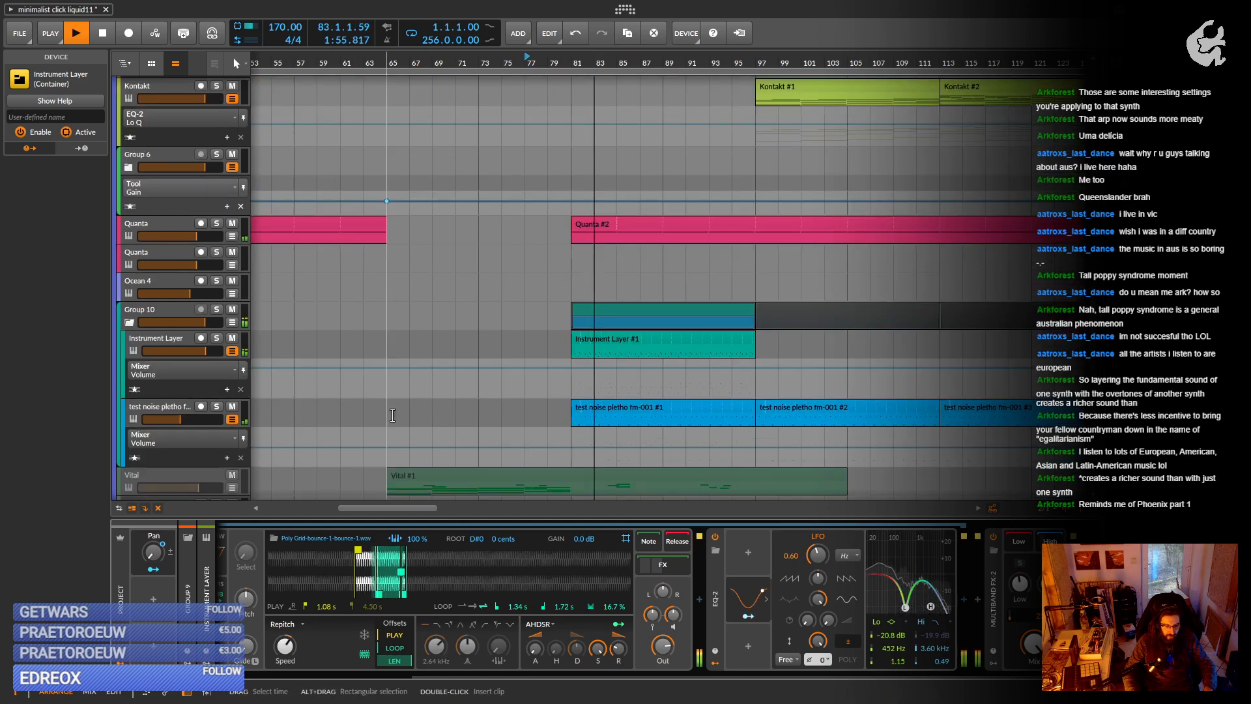
pyautogui.scroll(-2, 392, 415)
pyautogui.press('space')
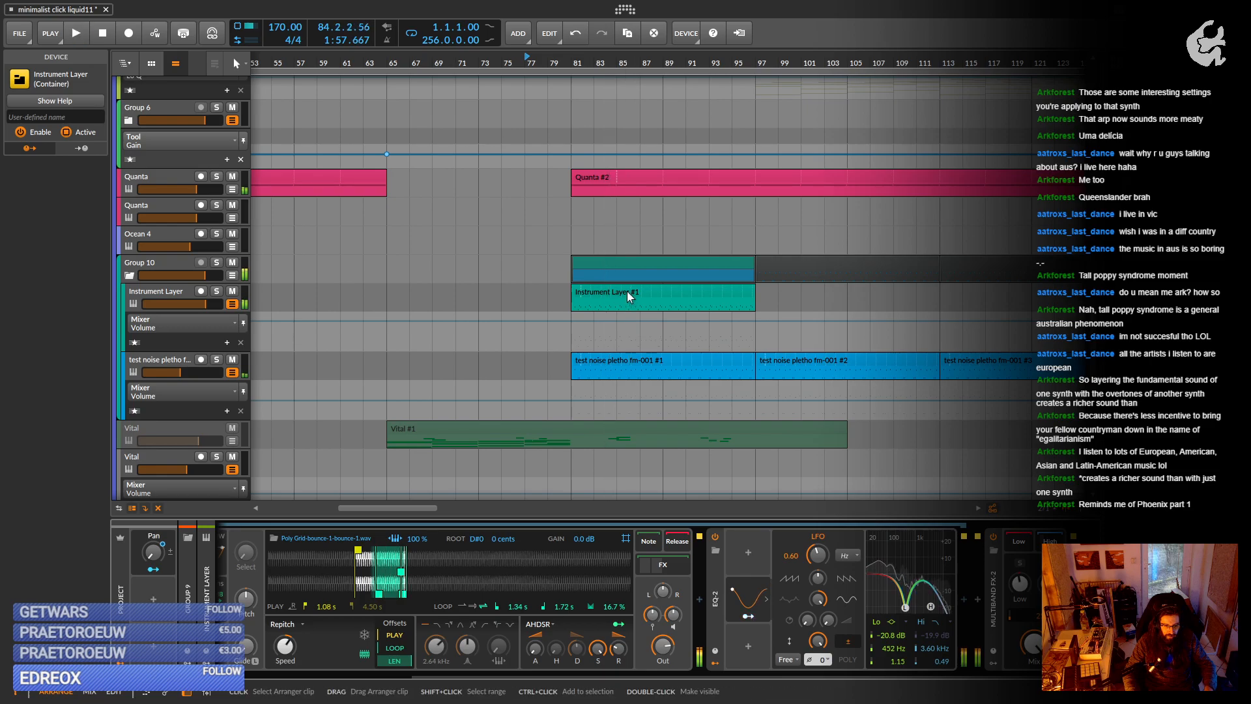
# Mute the Instrument Layer #1 and test noise pletho fm-001 #1 clips at bar 81 in Group 10.
pyautogui.rightClick(627, 290)
pyautogui.click(678, 170)
pyautogui.click(716, 366)
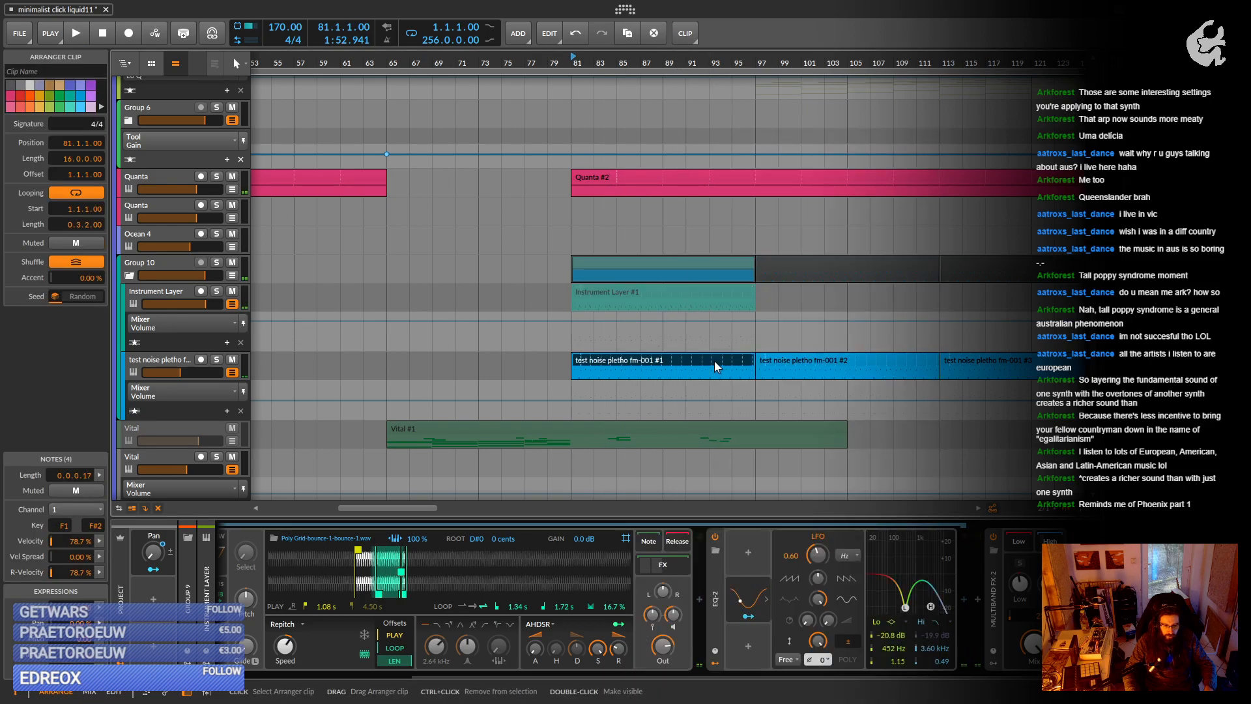
pyautogui.rightClick(715, 367)
pyautogui.click(756, 171)
pyautogui.scroll(-5, 573, 336)
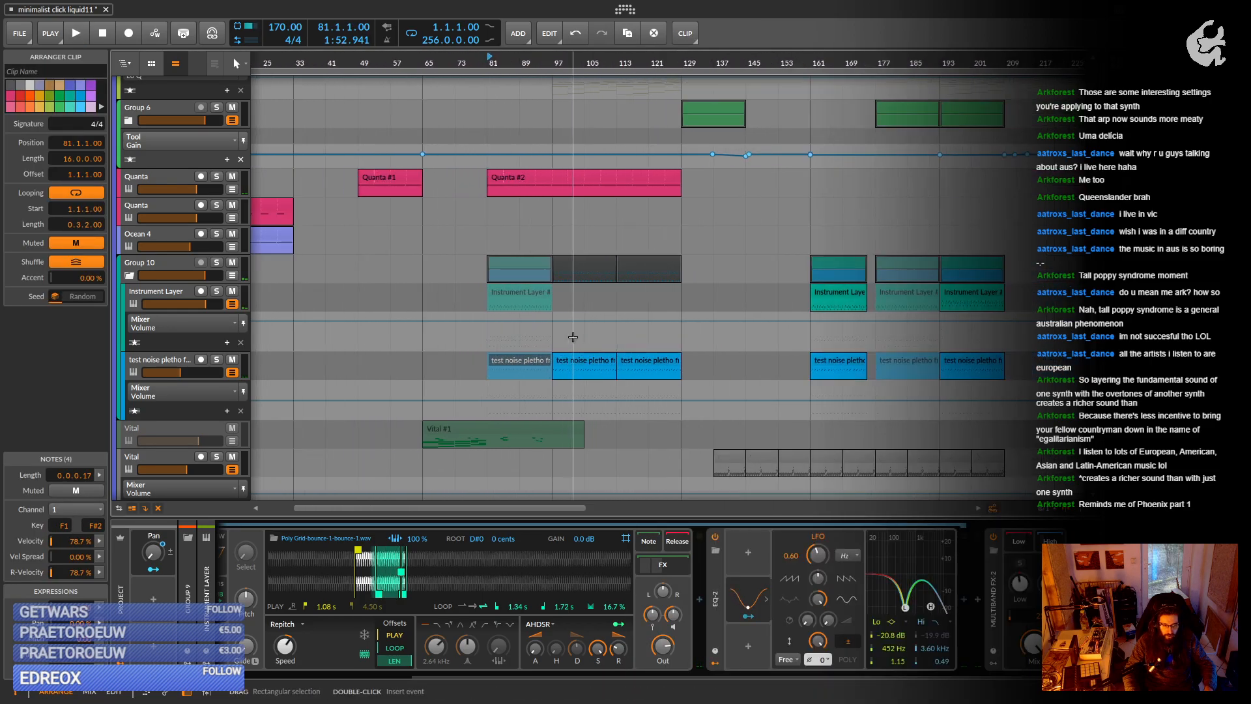
# Play from bar 81 and check the section with the two Group 10 clips muted.
pyautogui.press('space')
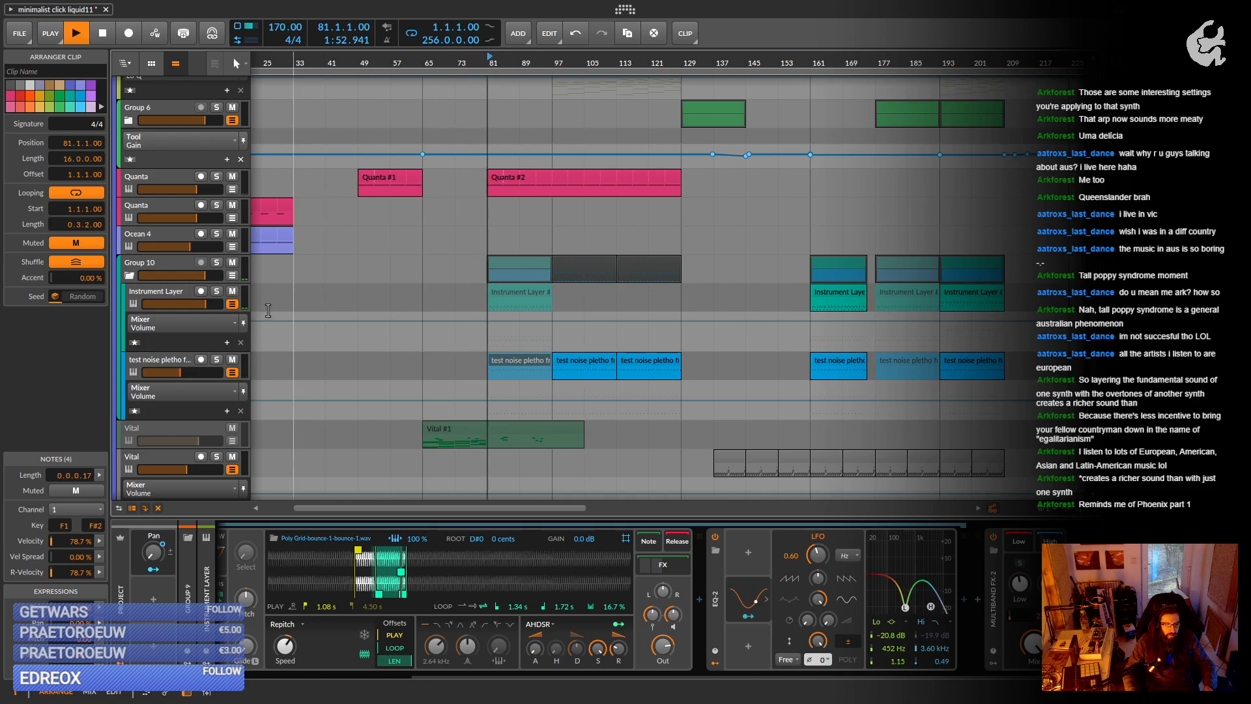
pyautogui.click(160, 360)
pyautogui.click(169, 264)
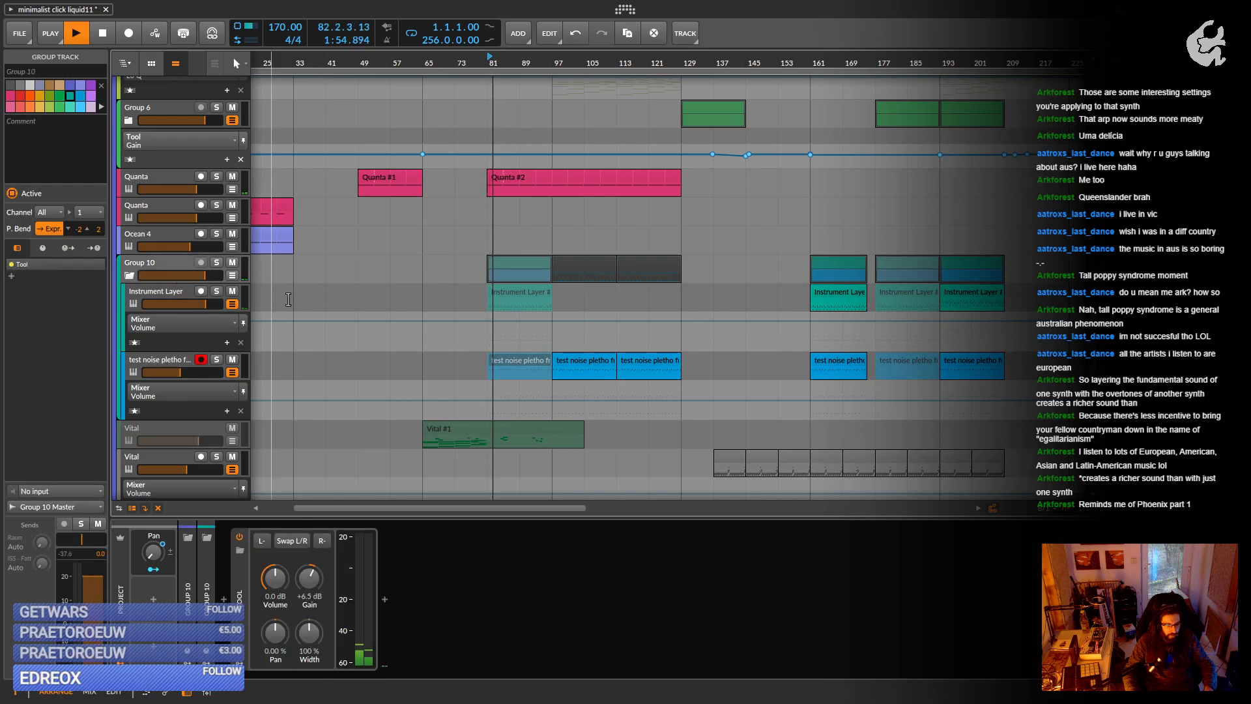
pyautogui.scroll(3, 412, 305)
pyautogui.scroll(10, 412, 305)
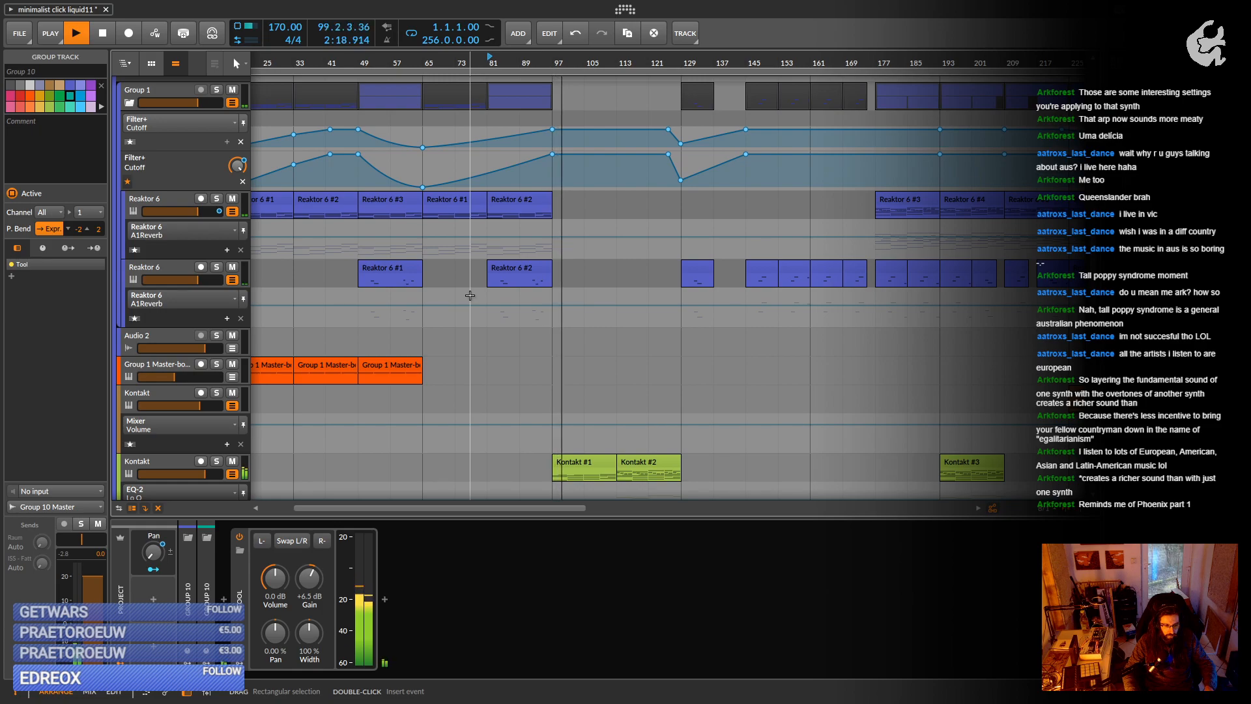
# Set the high band of the EQ-2 on the Kontakt track playing from bar 97 to -2.9 dB at 1.50 kHz.
pyautogui.scroll(-3, 499, 297)
pyautogui.scroll(-2, 499, 296)
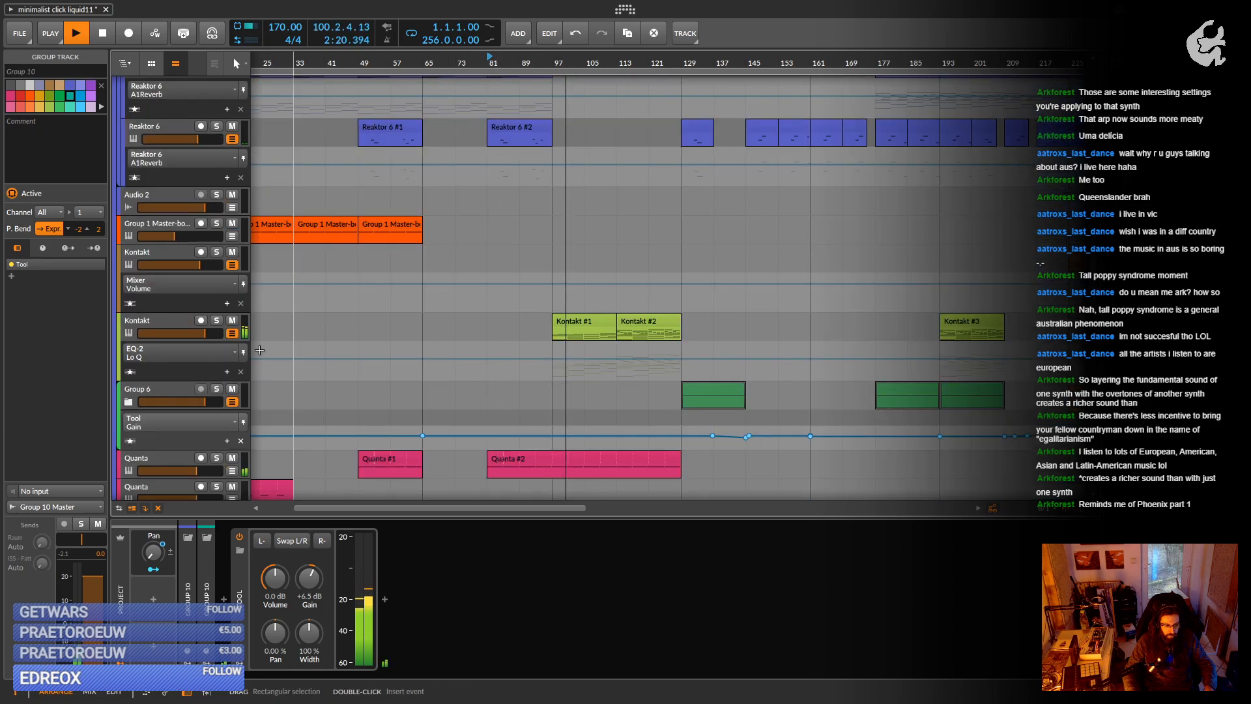
pyautogui.click(156, 326)
pyautogui.moveTo(464, 571)
pyautogui.mouseDown()
pyautogui.moveTo(423, 573)
pyautogui.moveTo(451, 582)
pyautogui.mouseUp()
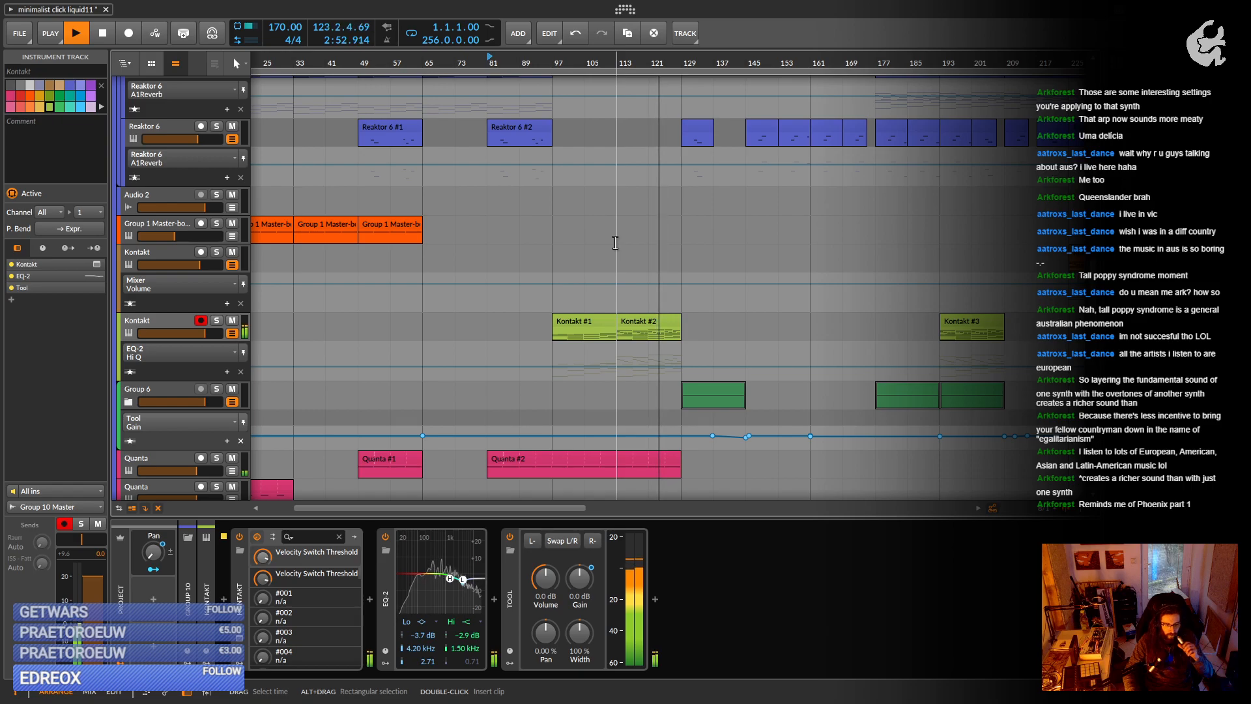
# Move the Audio 3 reverse clip Vital-bounce-3 from bar 61 to bar 125, just before the bar 129 transition.
pyautogui.scroll(-10, 615, 243)
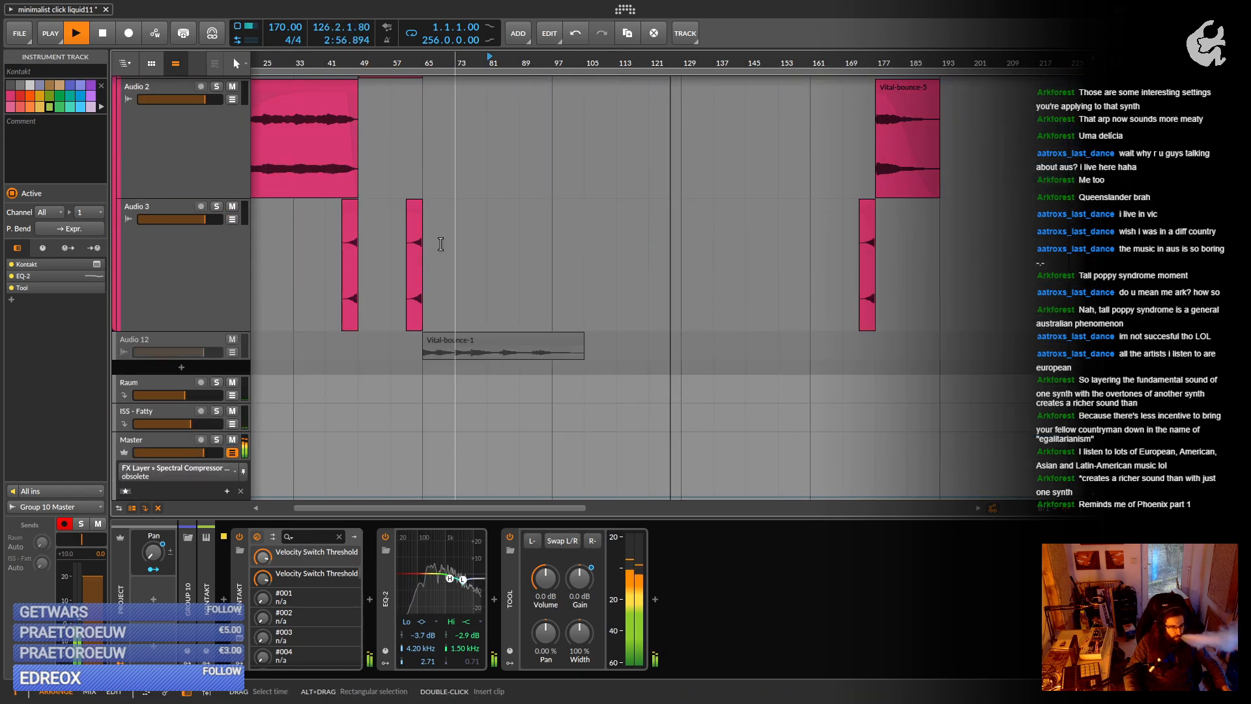
pyautogui.click(414, 208)
pyautogui.moveTo(423, 213); pyautogui.dragTo(682, 215)
pyautogui.scroll(4, 657, 252)
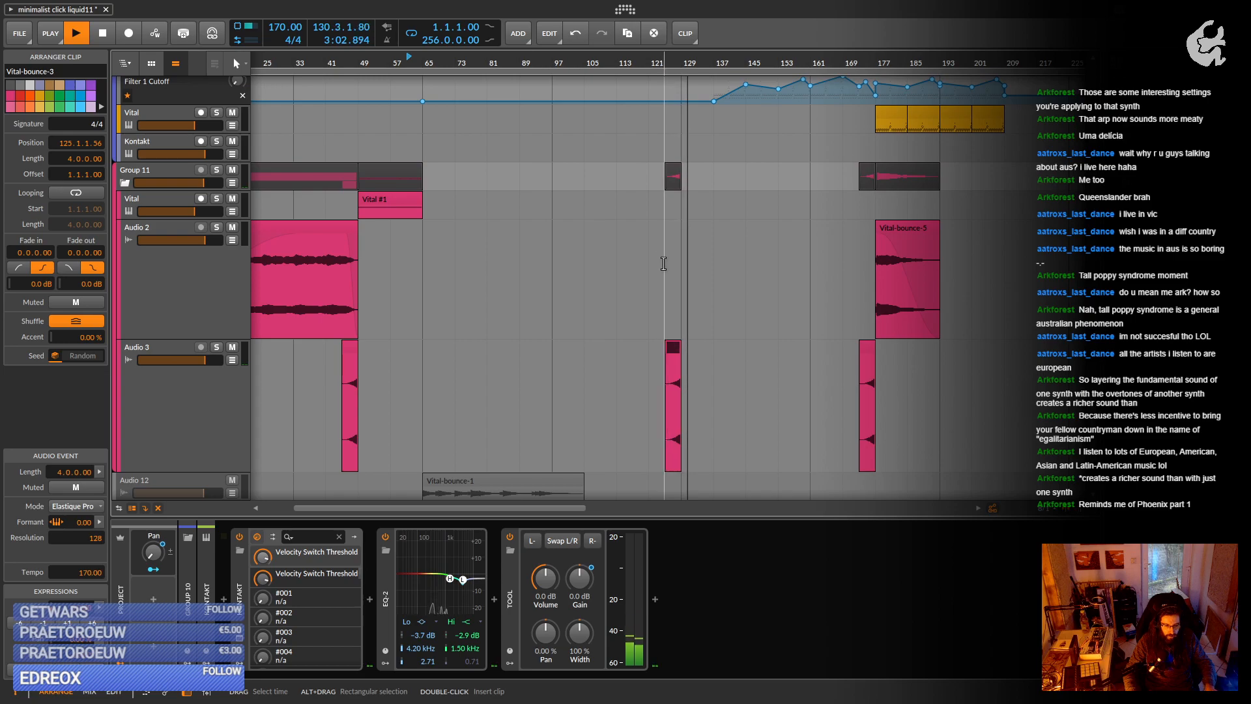
pyautogui.scroll(-2, 666, 259)
pyautogui.scroll(4, 671, 307)
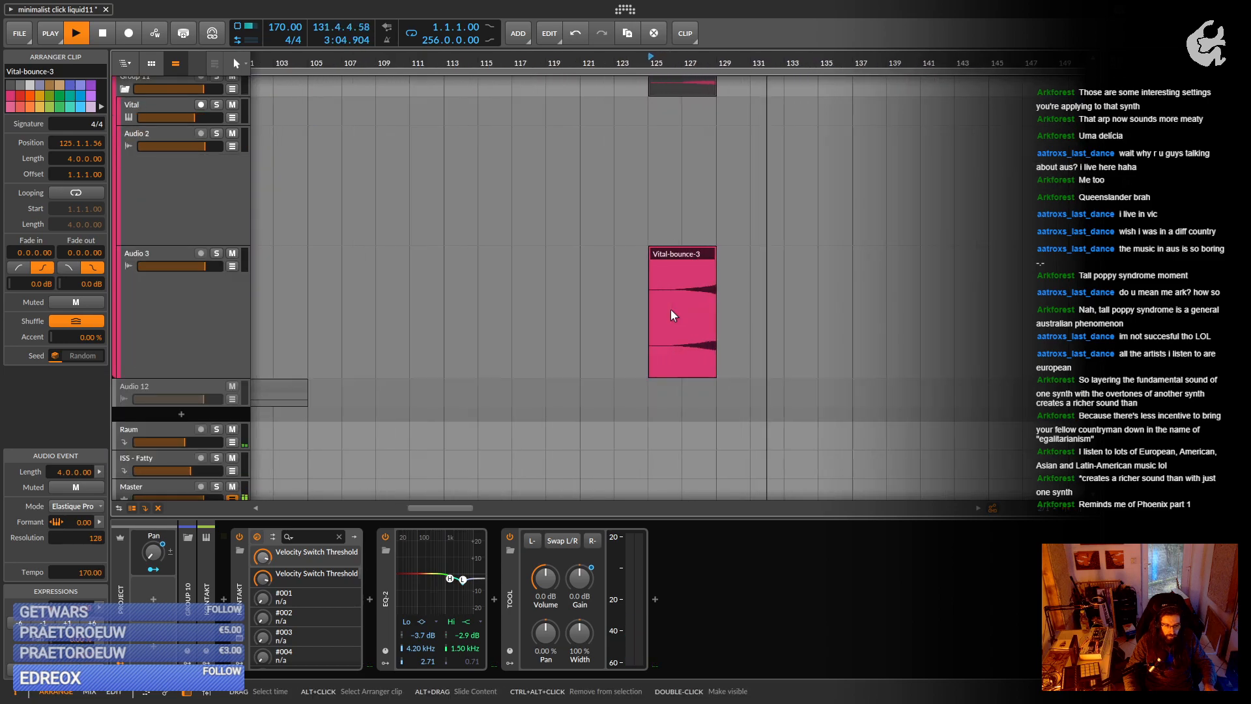
# Scale the Vital-bounce-3 clip to 200%, move it to start at bar 121 and audition the transition.
pyautogui.press('space')
pyautogui.rightClick(677, 252)
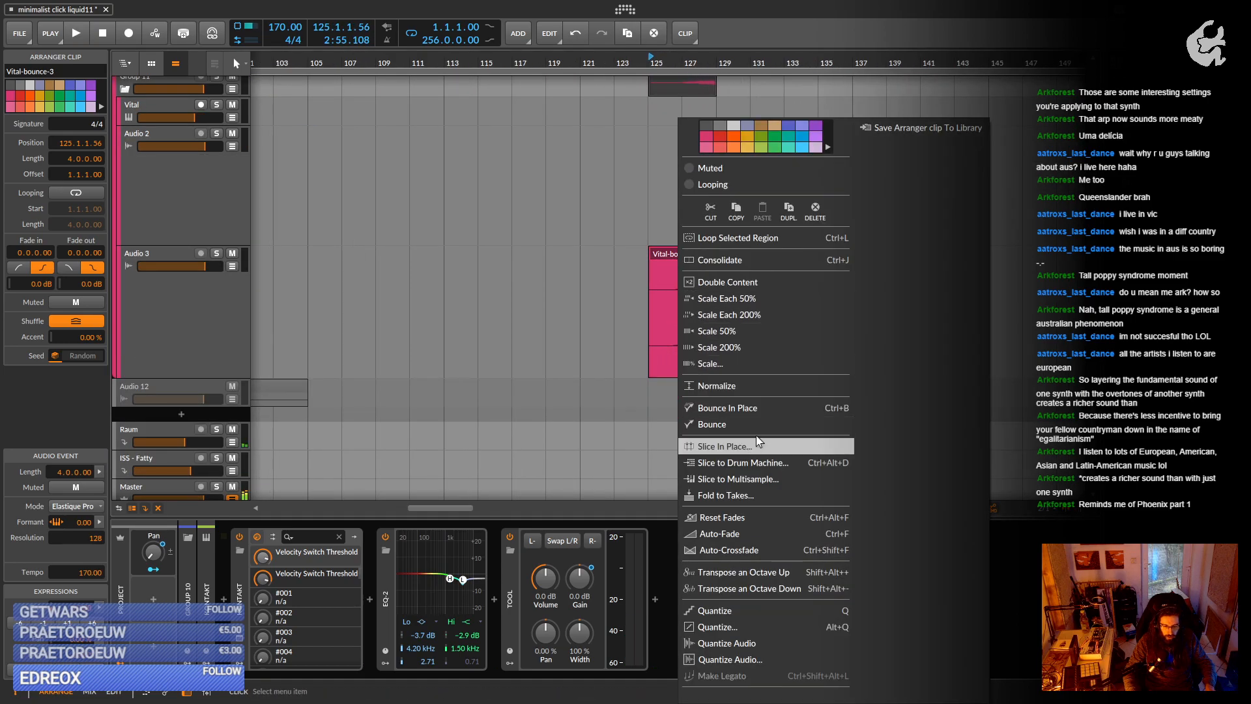
pyautogui.click(745, 350)
pyautogui.moveTo(733, 262); pyautogui.dragTo(673, 253)
pyautogui.click(656, 249)
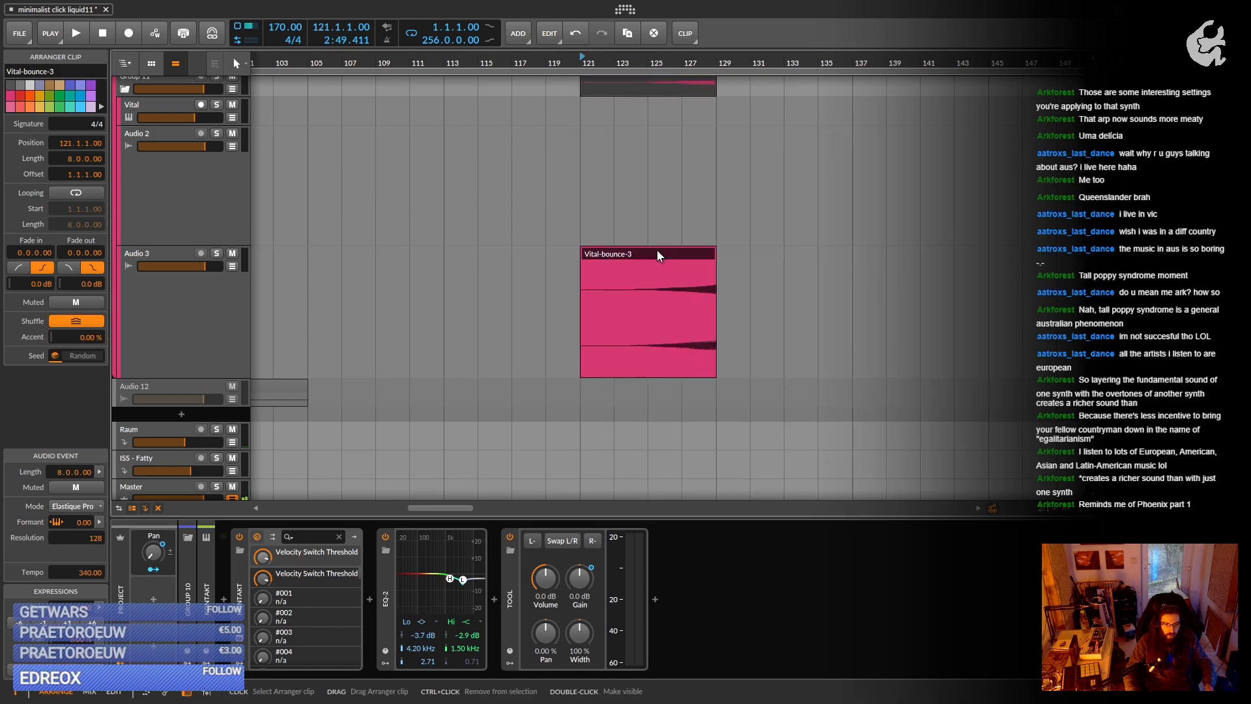
pyautogui.press('space')
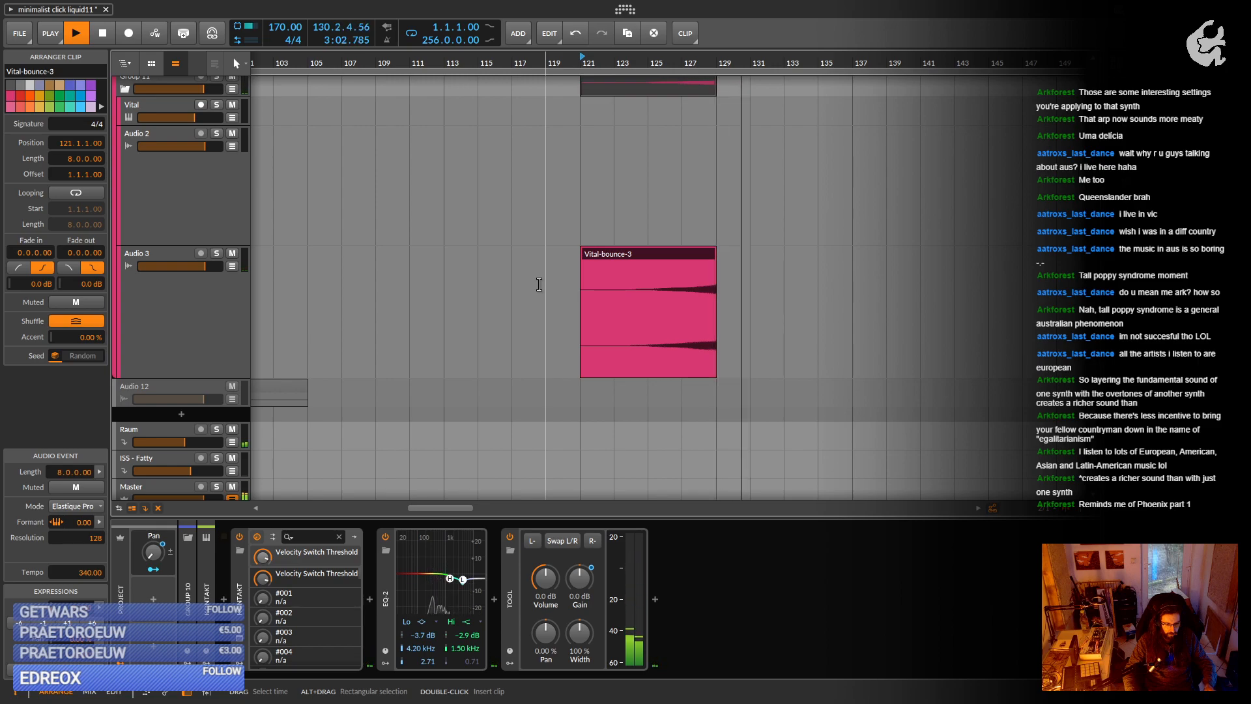
pyautogui.scroll(3, 612, 241)
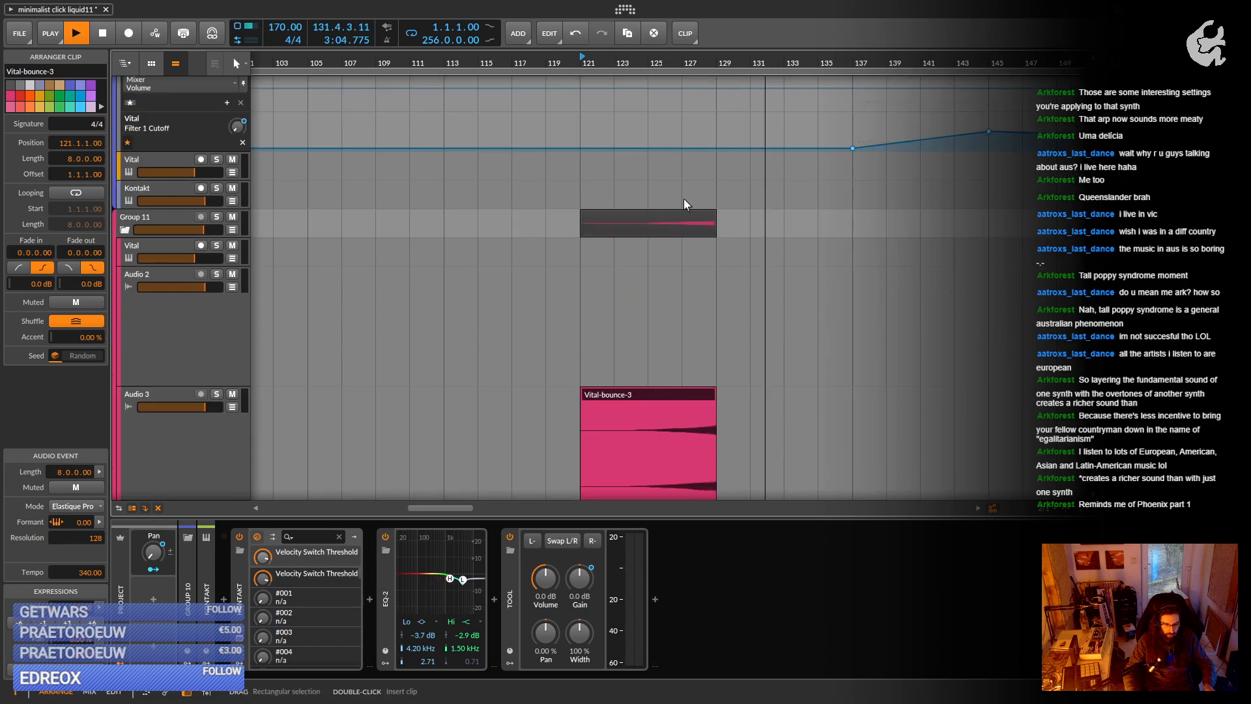
pyautogui.keyDown('ctrl'); pyautogui.scroll(-2, 682, 198); pyautogui.keyUp('ctrl')
pyautogui.keyDown('ctrl'); pyautogui.scroll(-2, 681, 208); pyautogui.keyUp('ctrl')
pyautogui.scroll(3, 685, 260)
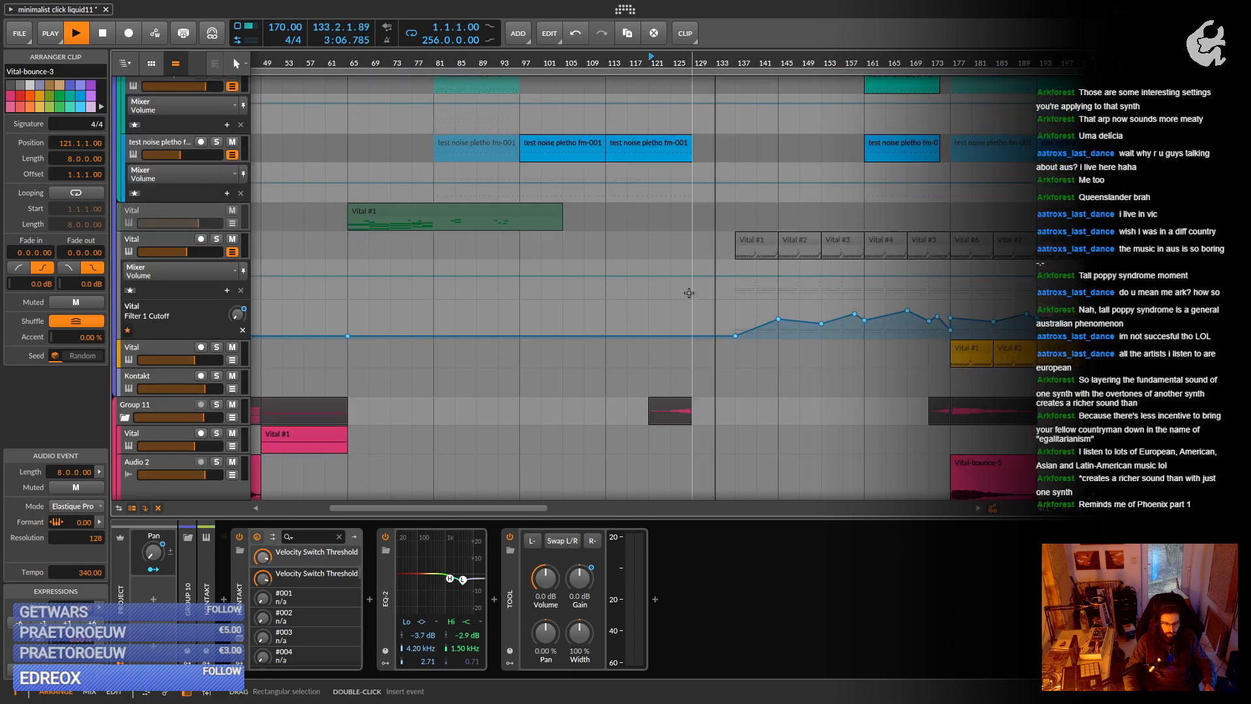
# Set the Tool width on Group 9's test noise pletho fm-001 audio track to 0.00 % while soloed, and unsolo the track.
pyautogui.scroll(3, 687, 292)
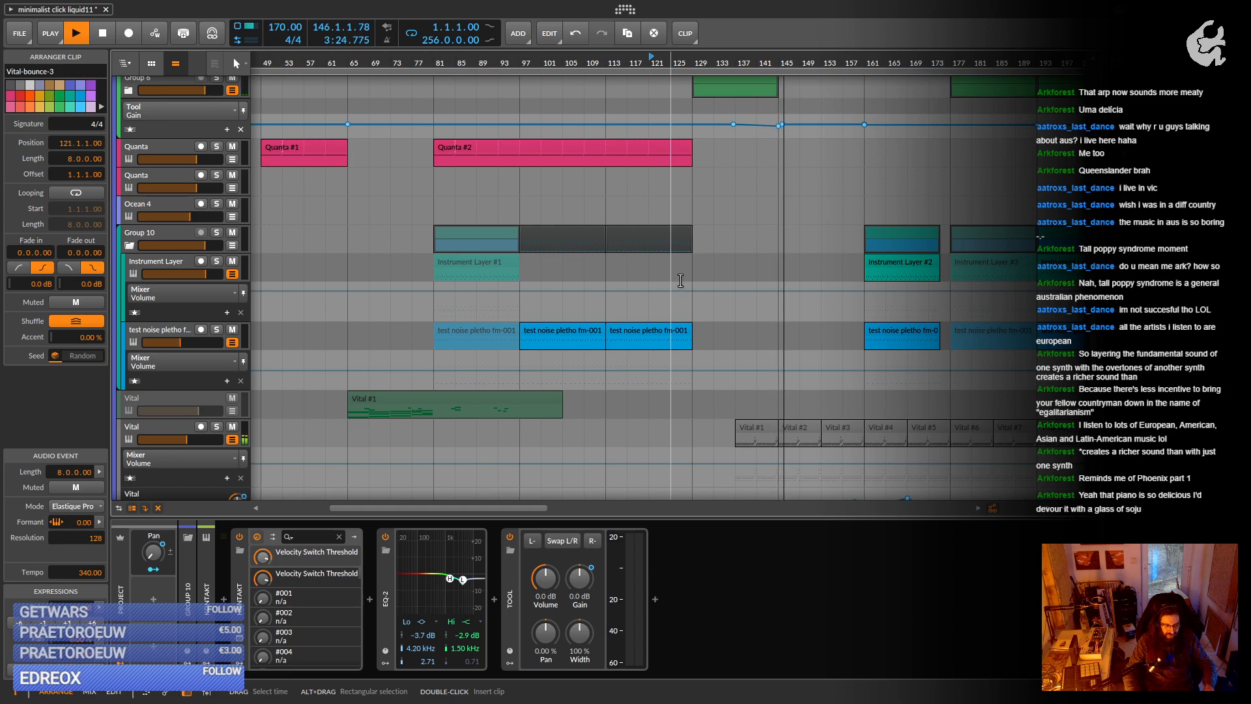
pyautogui.scroll(10, 680, 280)
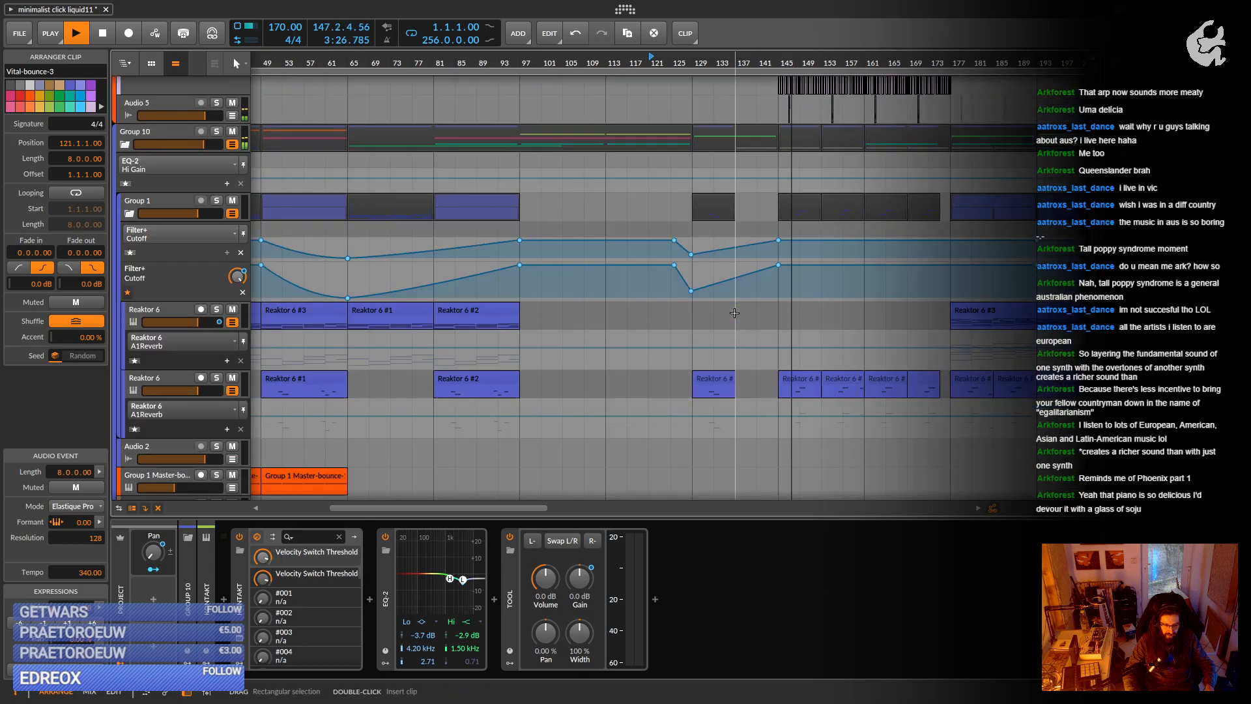
pyautogui.scroll(7, 210, 326)
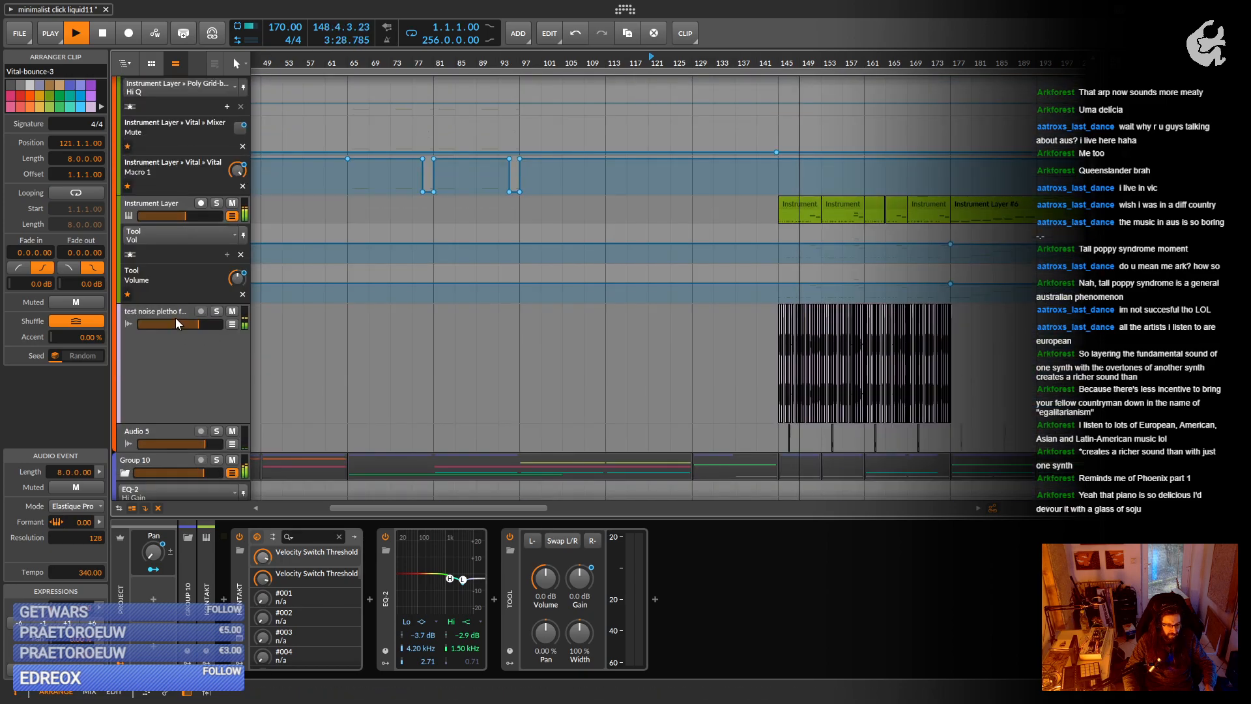
pyautogui.click(204, 311)
pyautogui.click(216, 310)
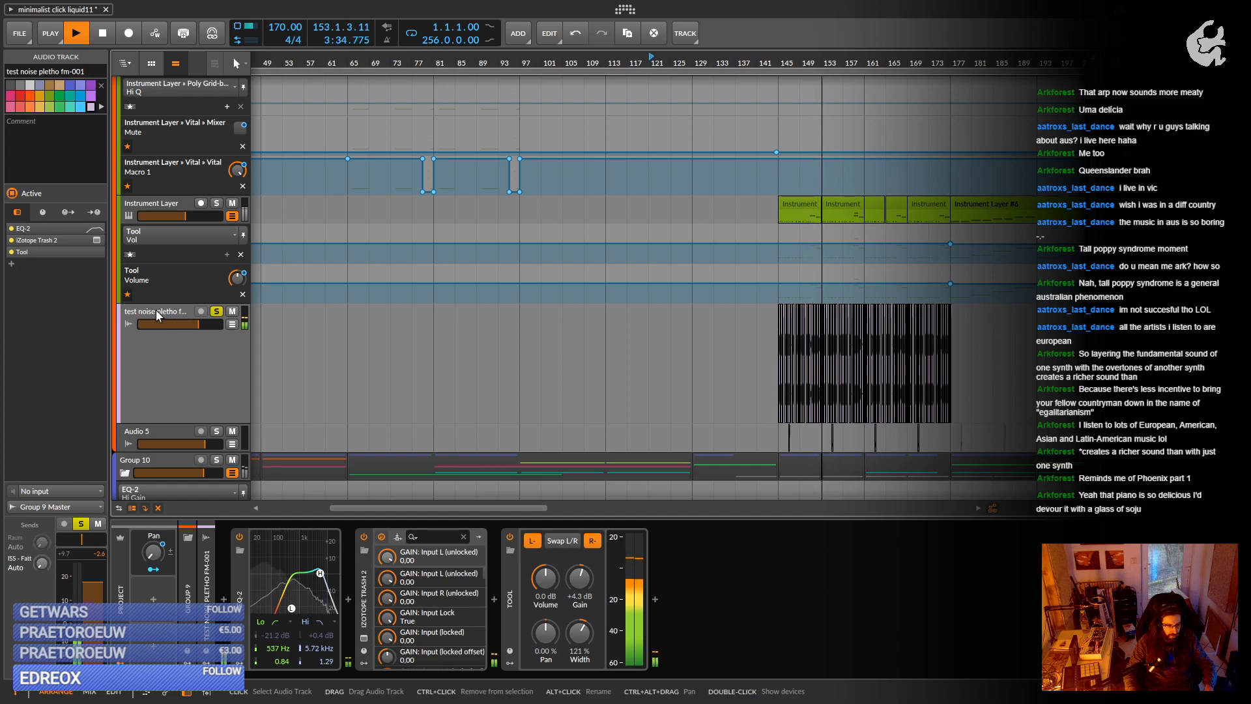
pyautogui.moveTo(581, 634); pyautogui.dragTo(581, 684)
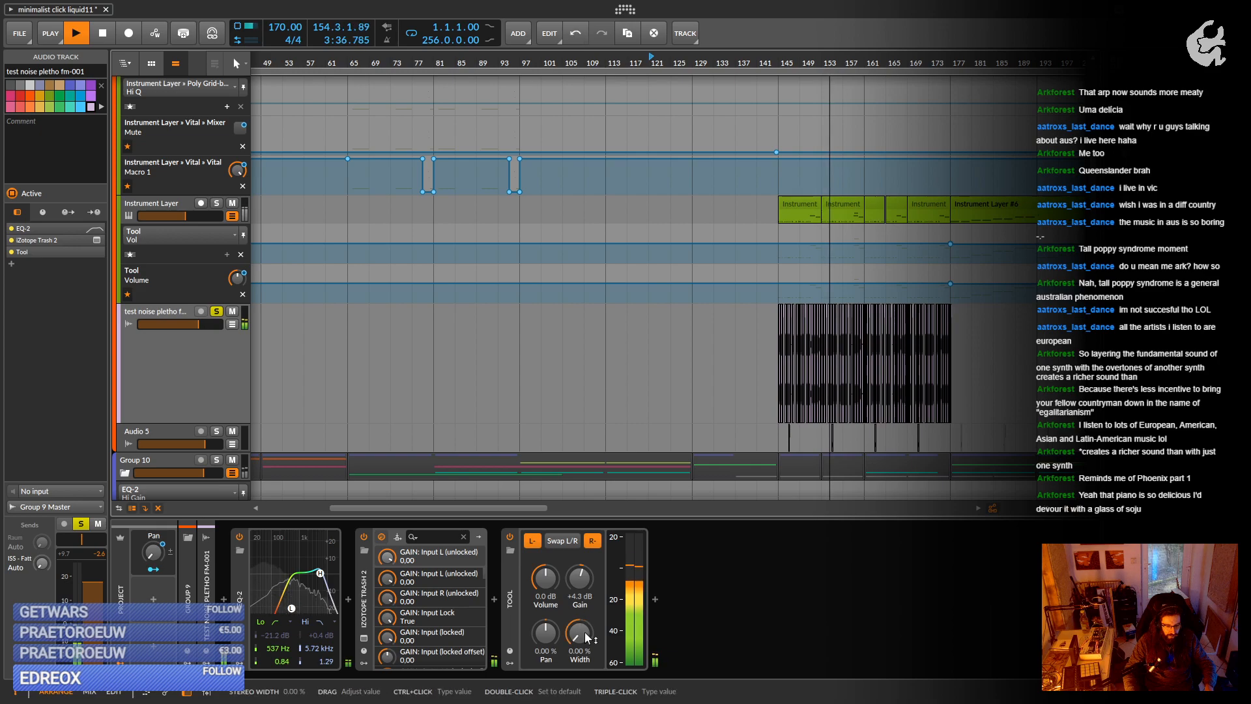
pyautogui.click(217, 313)
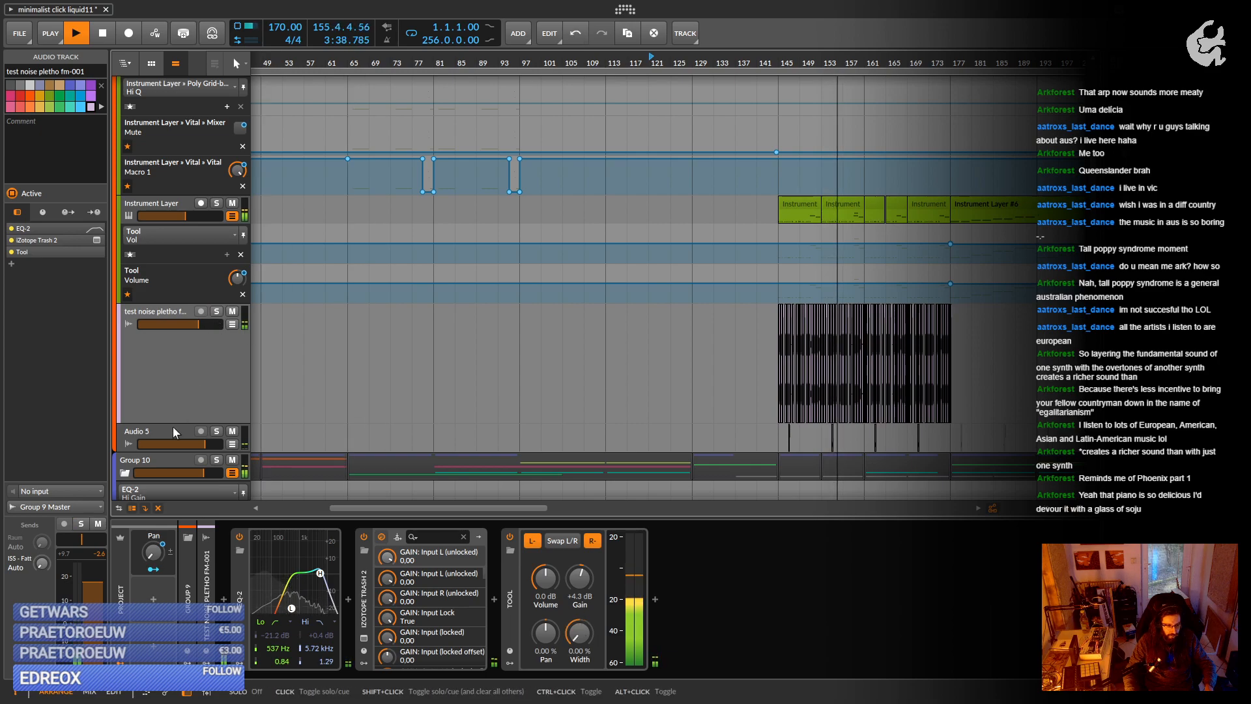
# Set the ISS - Fatty send of the Group 9 Instrument Layer track with clips from bar 143 to -21.7 dB.
pyautogui.scroll(3, 175, 347)
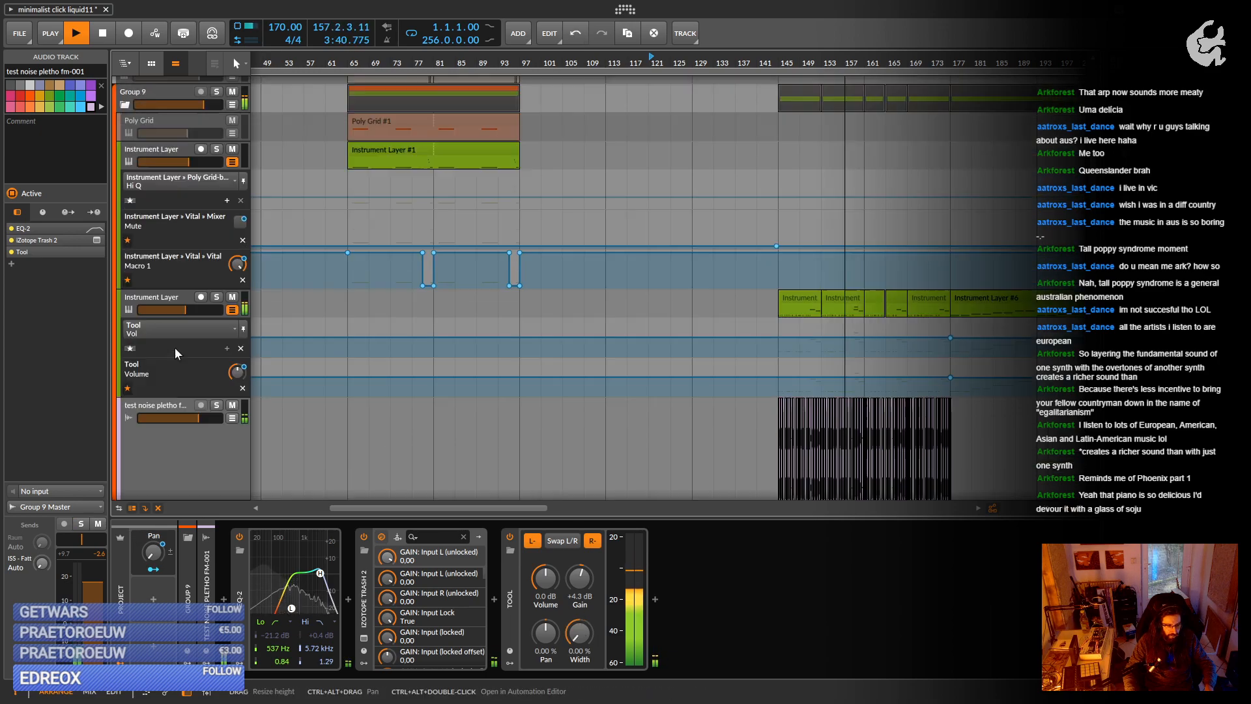
pyautogui.click(186, 298)
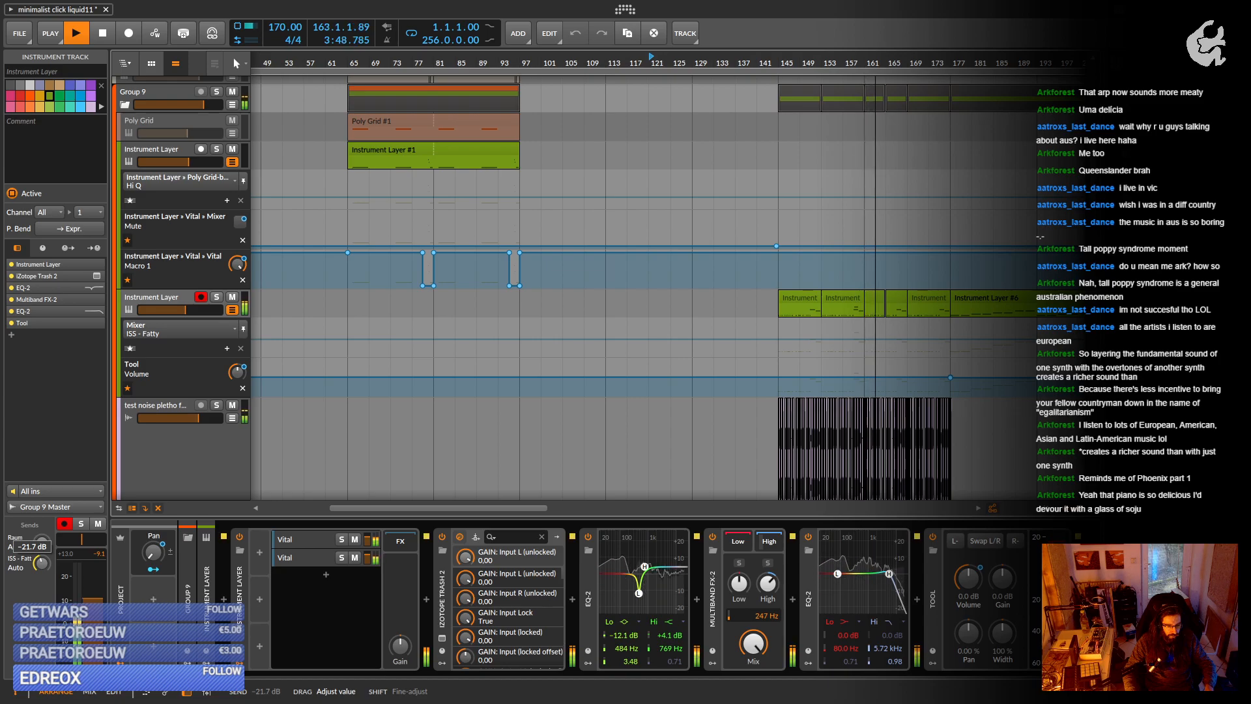
pyautogui.scroll(-5, 519, 320)
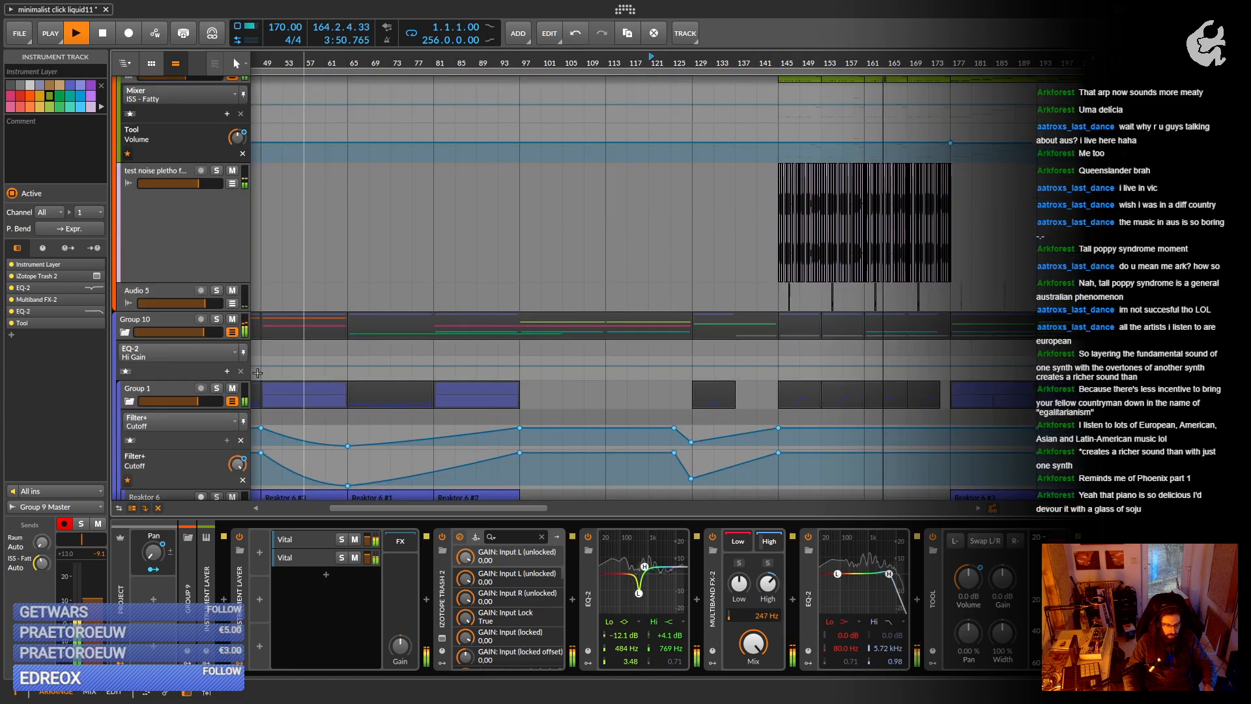
# Raise the ISS - Fatty send of Group 10 to about -6.0 dB and adjust the same send on Group 1.
pyautogui.click(152, 322)
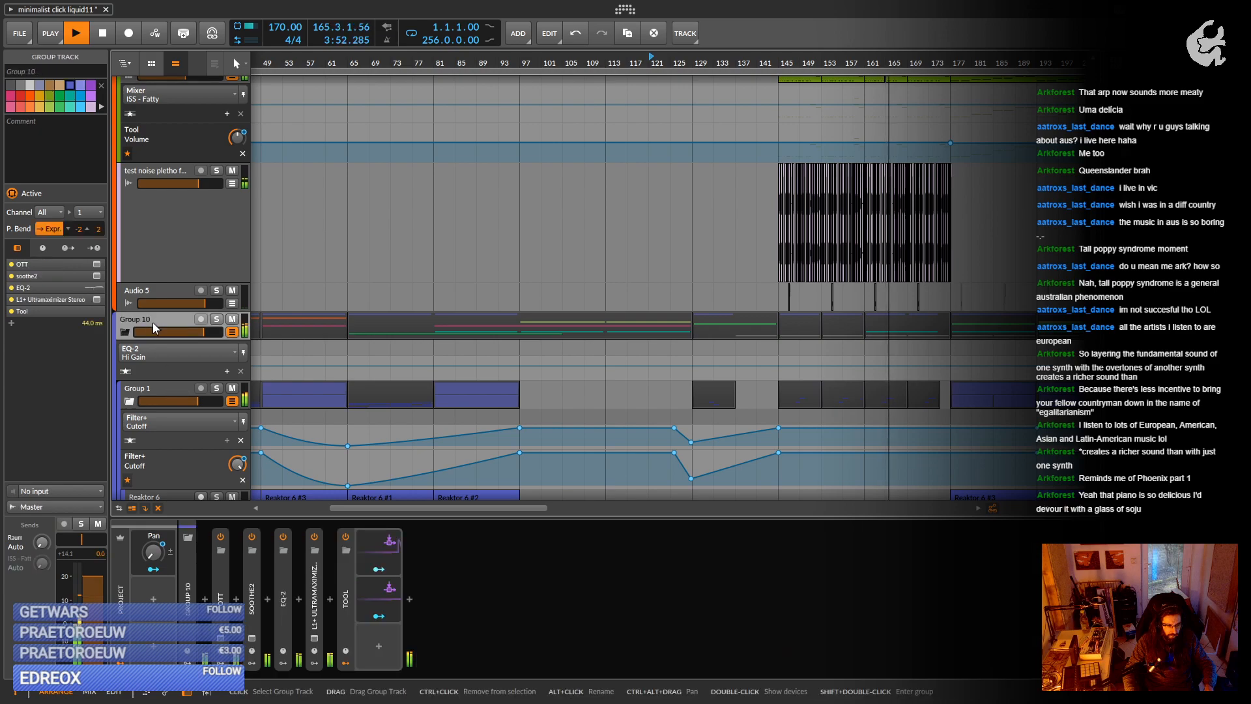
pyautogui.click(40, 563)
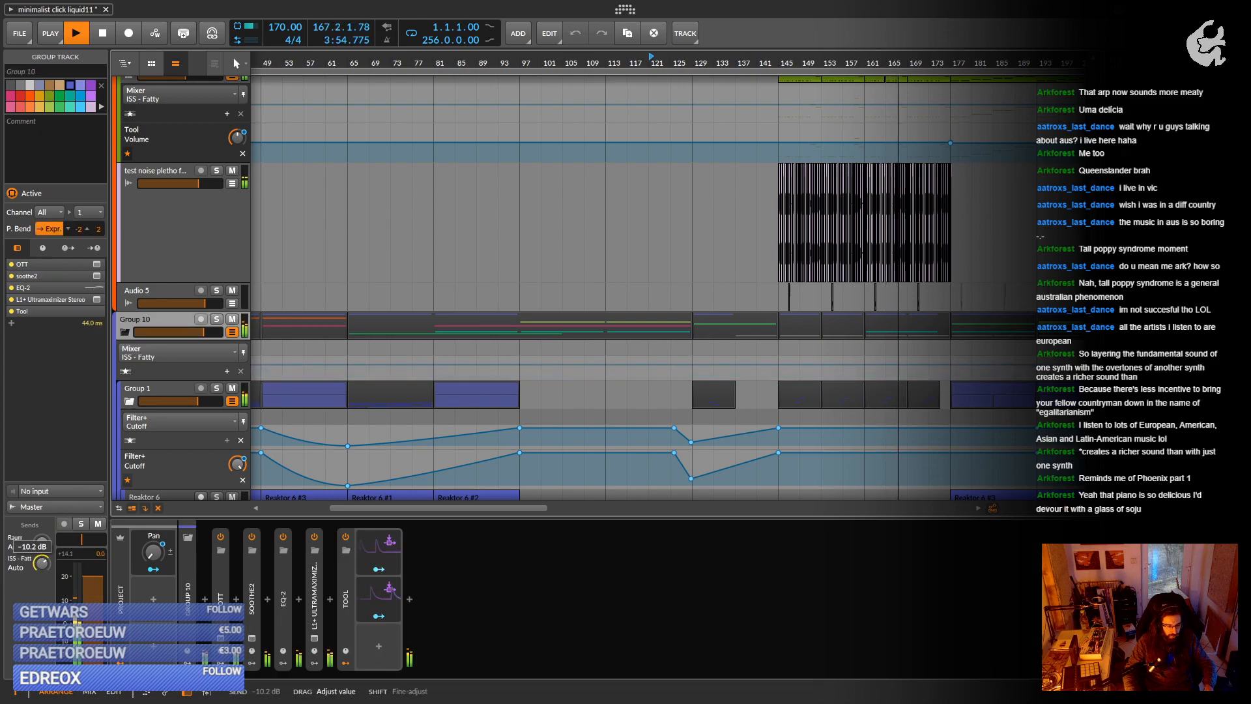
pyautogui.moveTo(40, 563); pyautogui.dragTo(40, 557)
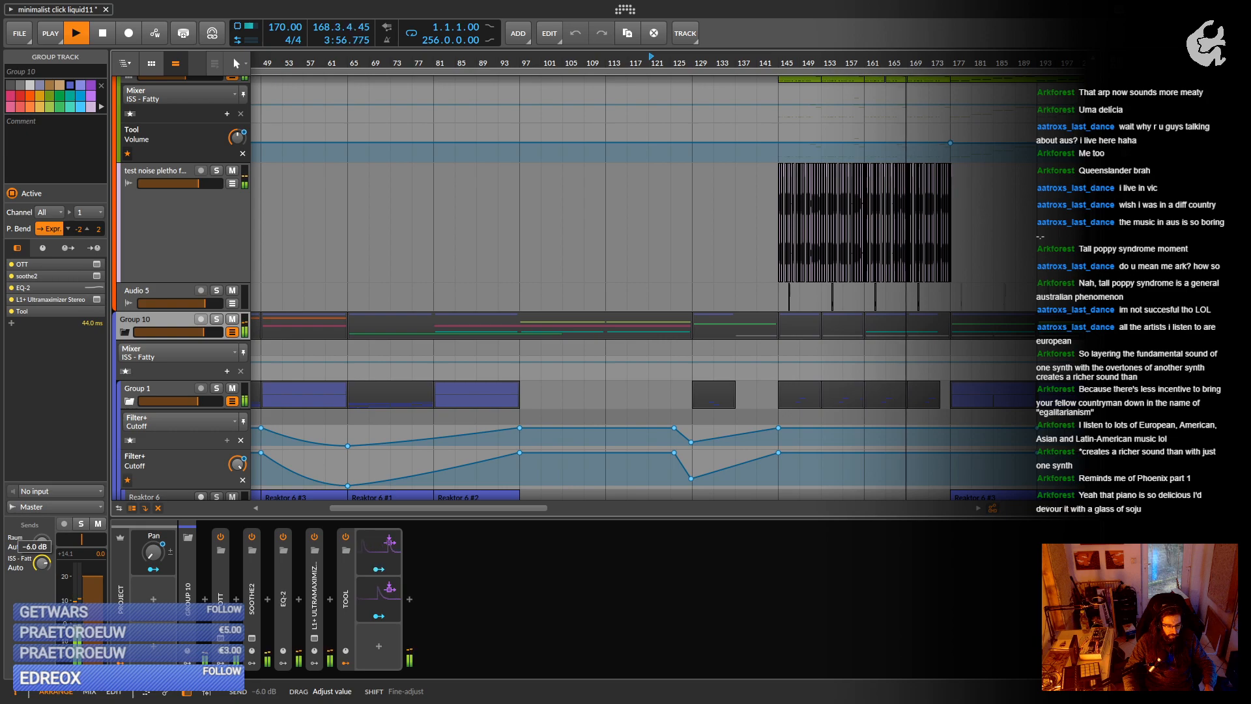
pyautogui.moveTo(41, 563)
pyautogui.mouseDown()
pyautogui.moveTo(40, 580)
pyautogui.moveTo(43, 552)
pyautogui.mouseUp()
pyautogui.click(138, 395)
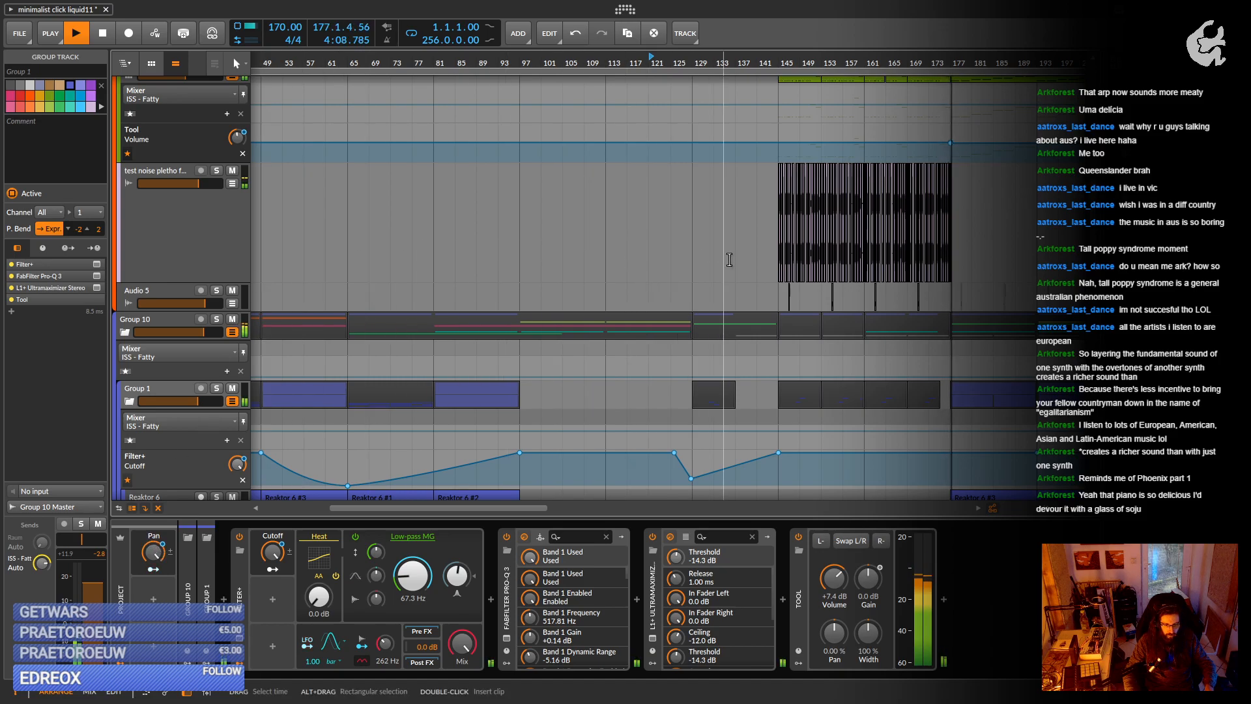
# Raise the Tune of the Convolution device on the ISS - Fatty FX track to shorten its impulse to 569 ms.
pyautogui.scroll(-15, 691, 258)
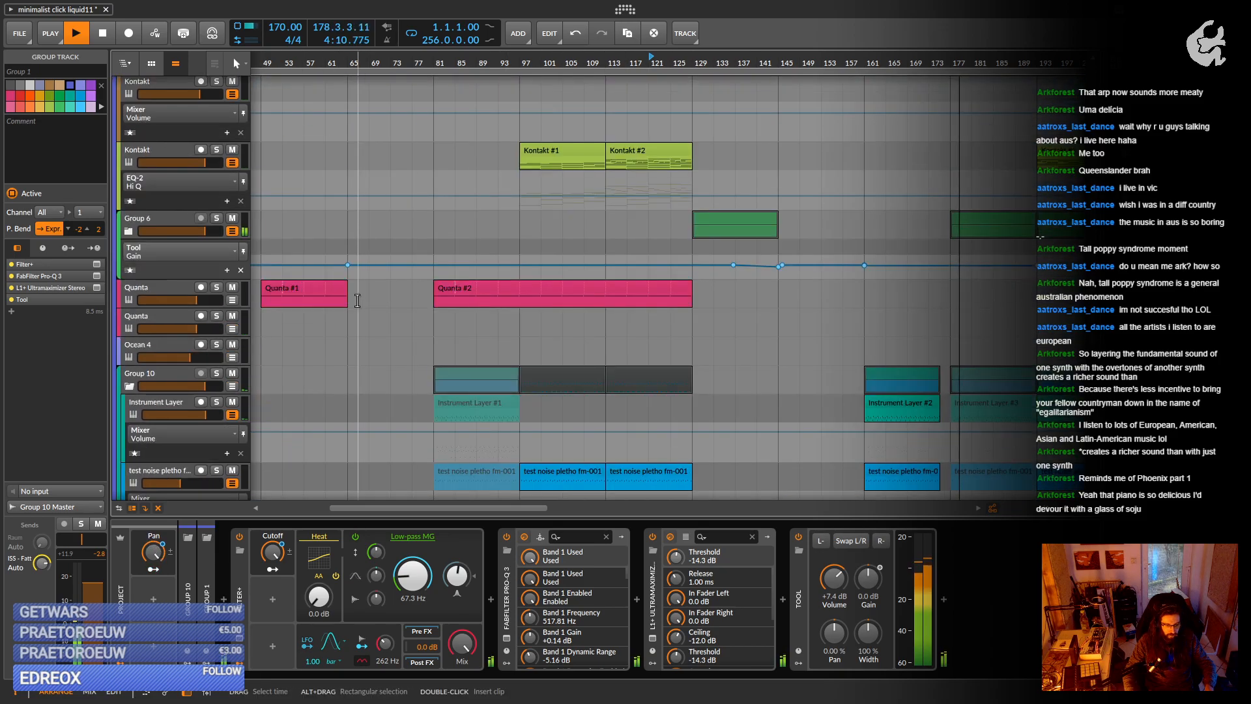
pyautogui.click(163, 417)
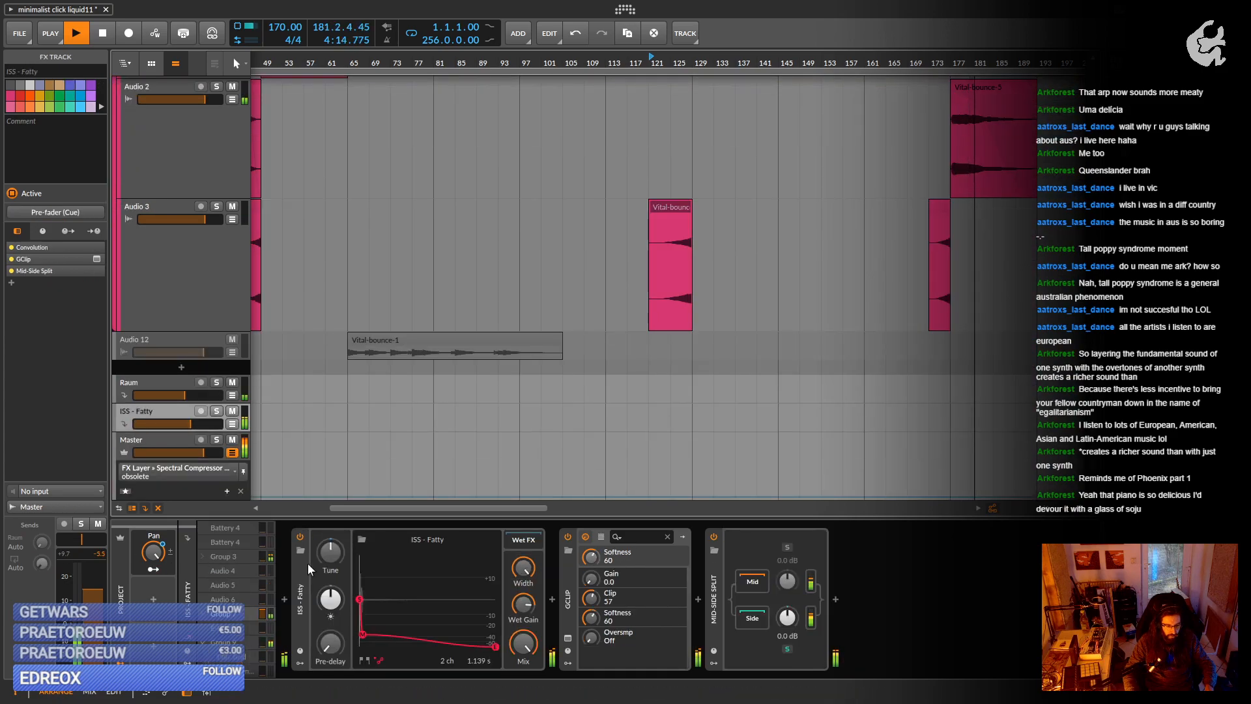
pyautogui.moveTo(350, 577); pyautogui.dragTo(330, 546)
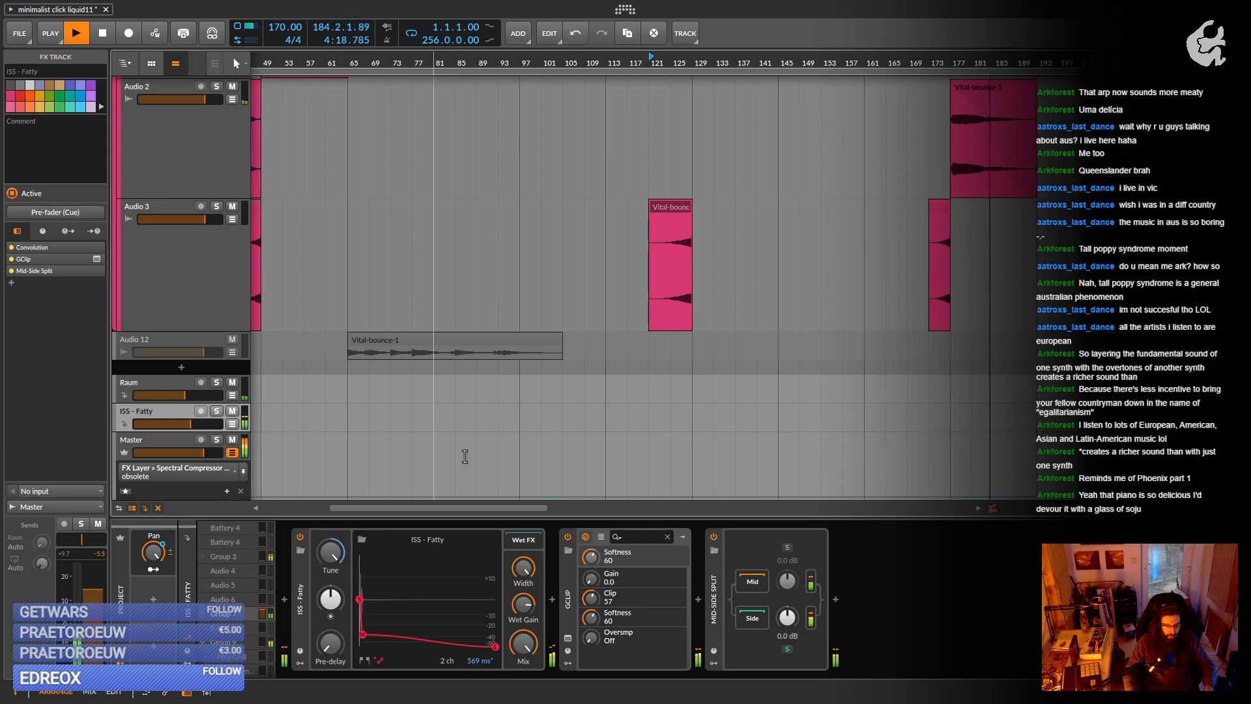
# Split the Instrument Layer #4 clip at bar 201 and transpose the part from bar 193 an octave down.
pyautogui.scroll(5, 802, 280)
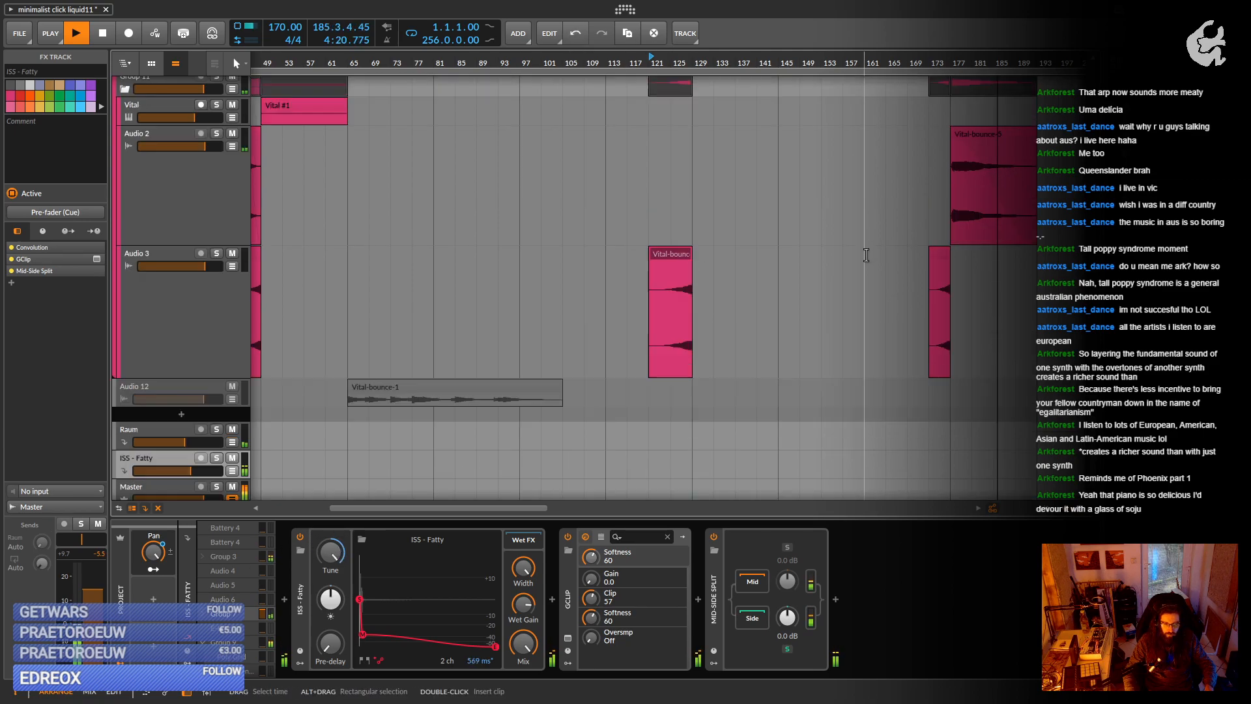
pyautogui.scroll(3, 823, 277)
pyautogui.scroll(3, 903, 226)
pyautogui.moveTo(907, 226); pyautogui.dragTo(629, 285)
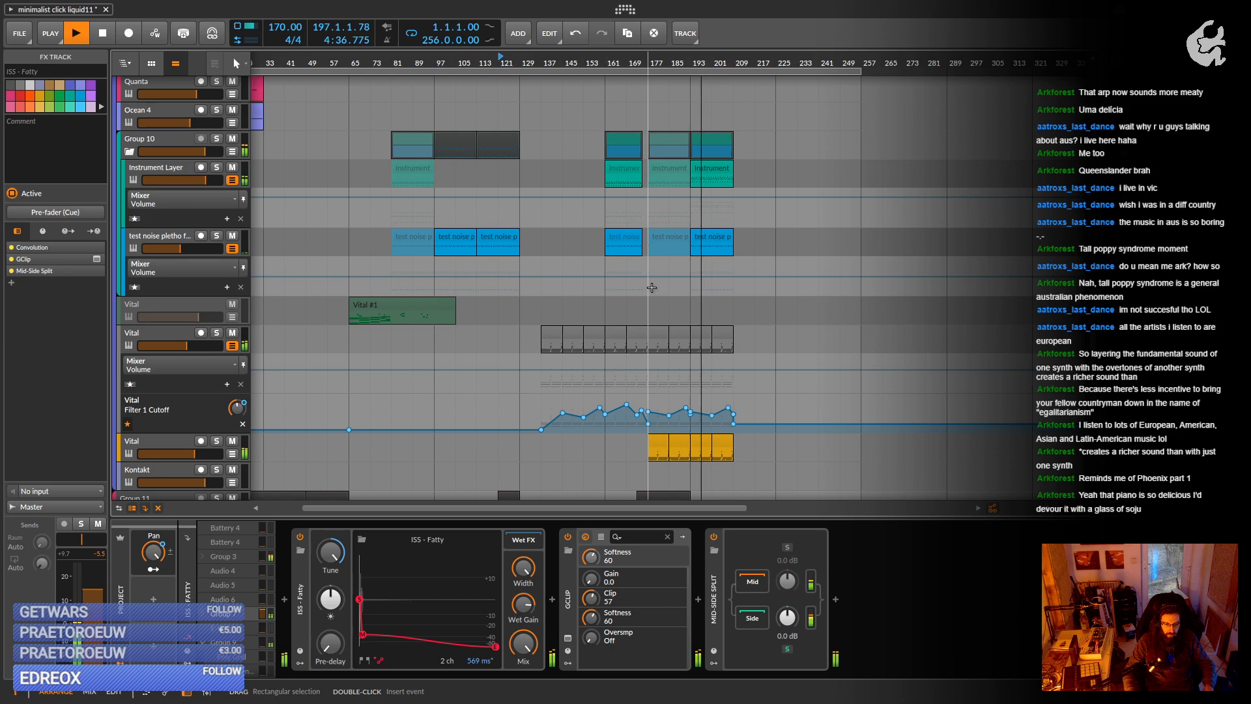
pyautogui.scroll(5, 651, 288)
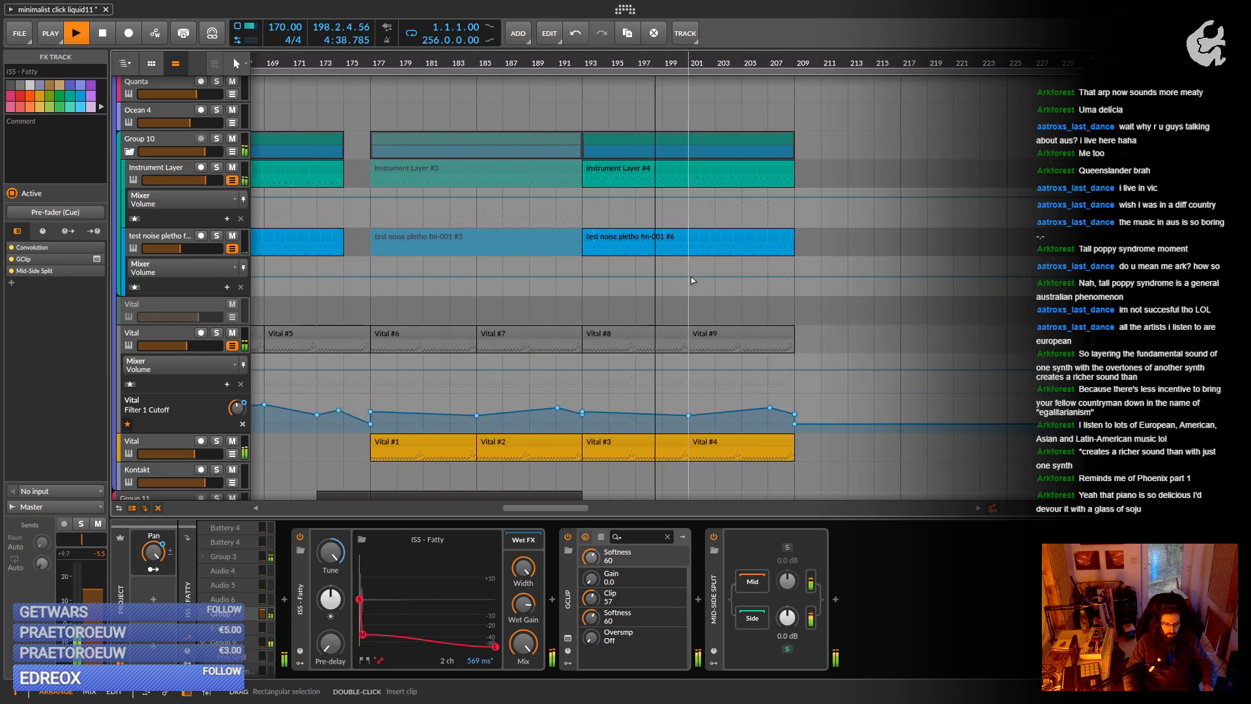
pyautogui.moveTo(689, 221); pyautogui.dragTo(588, 185)
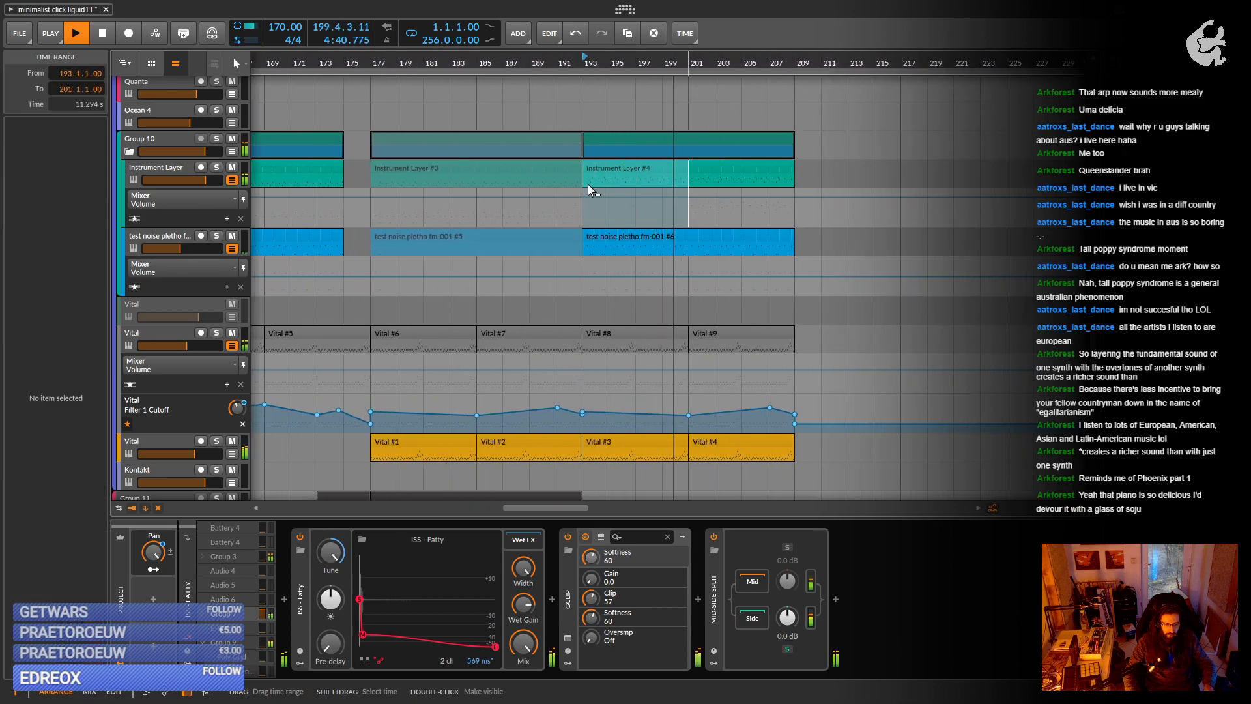
pyautogui.hotkey('ctrl', 'e')
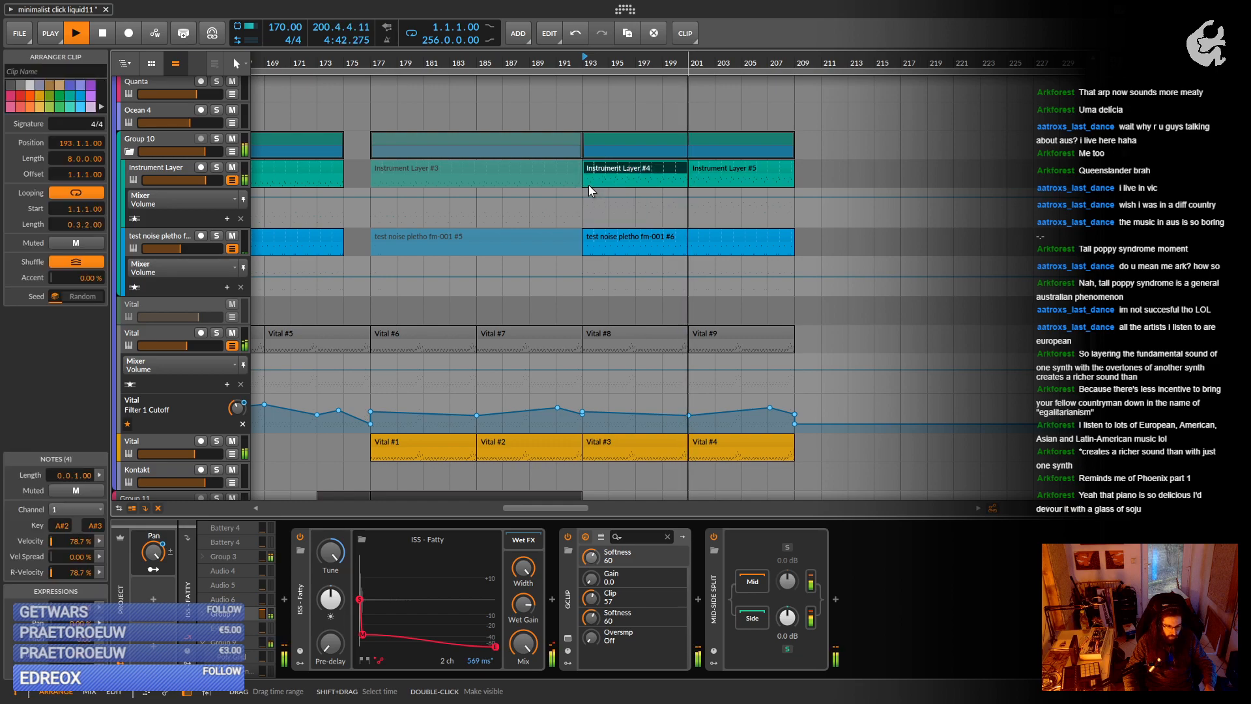
pyautogui.rightClick(624, 175)
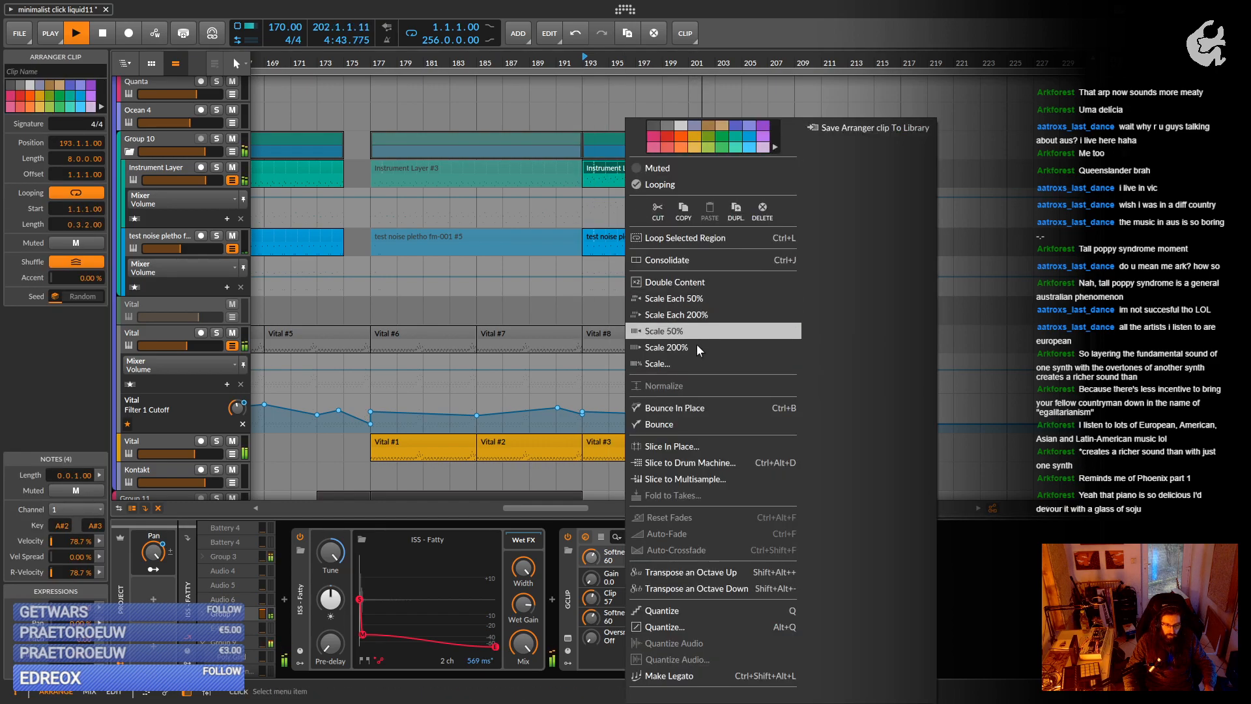
pyautogui.click(709, 589)
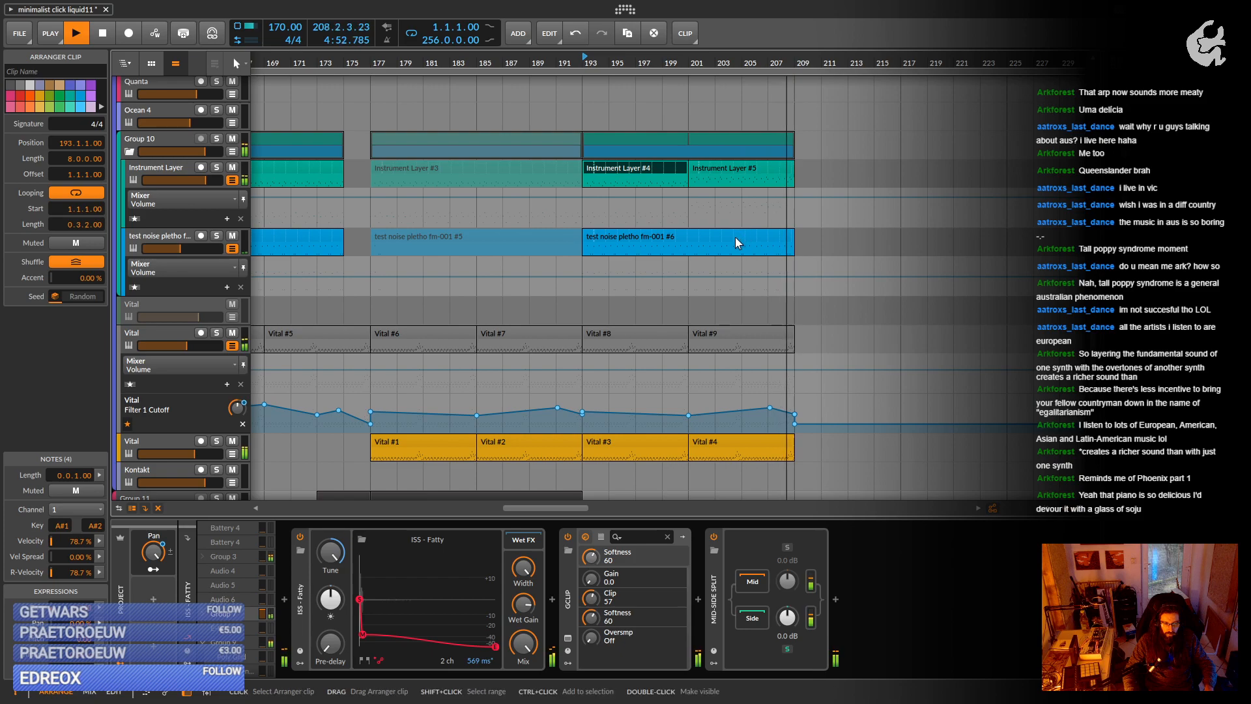
# Split the Instrument Layer clip at bar 205 and open the part from bar 205 in an enlarged note editor.
pyautogui.click(743, 181)
pyautogui.hotkey('ctrl', 'e')
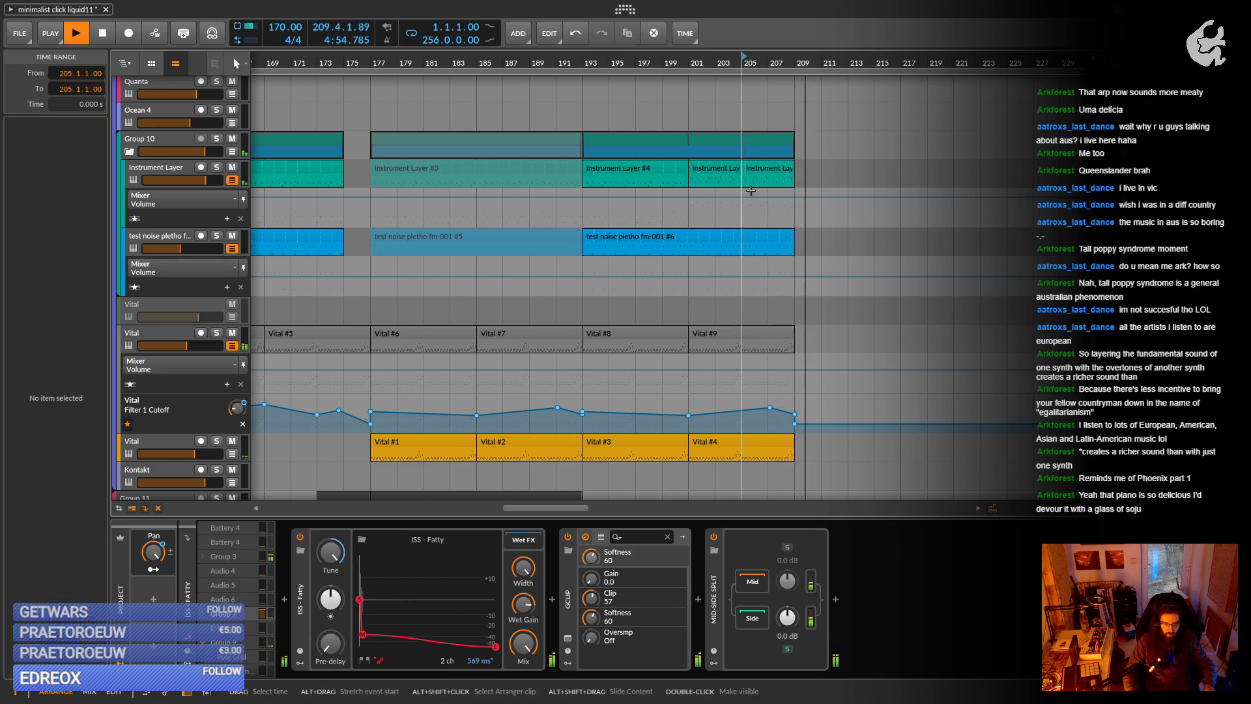
pyautogui.press('space')
pyautogui.doubleClick(756, 170)
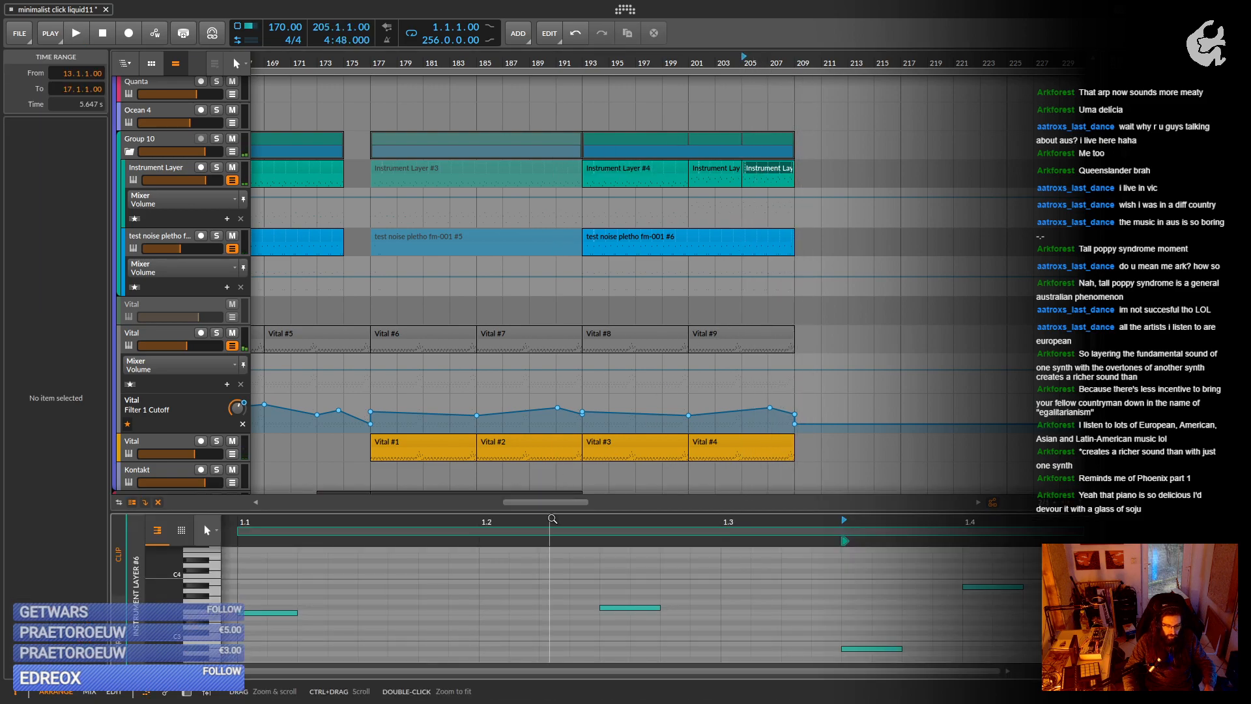
pyautogui.moveTo(555, 513); pyautogui.dragTo(579, 195)
pyautogui.scroll(5, 501, 332)
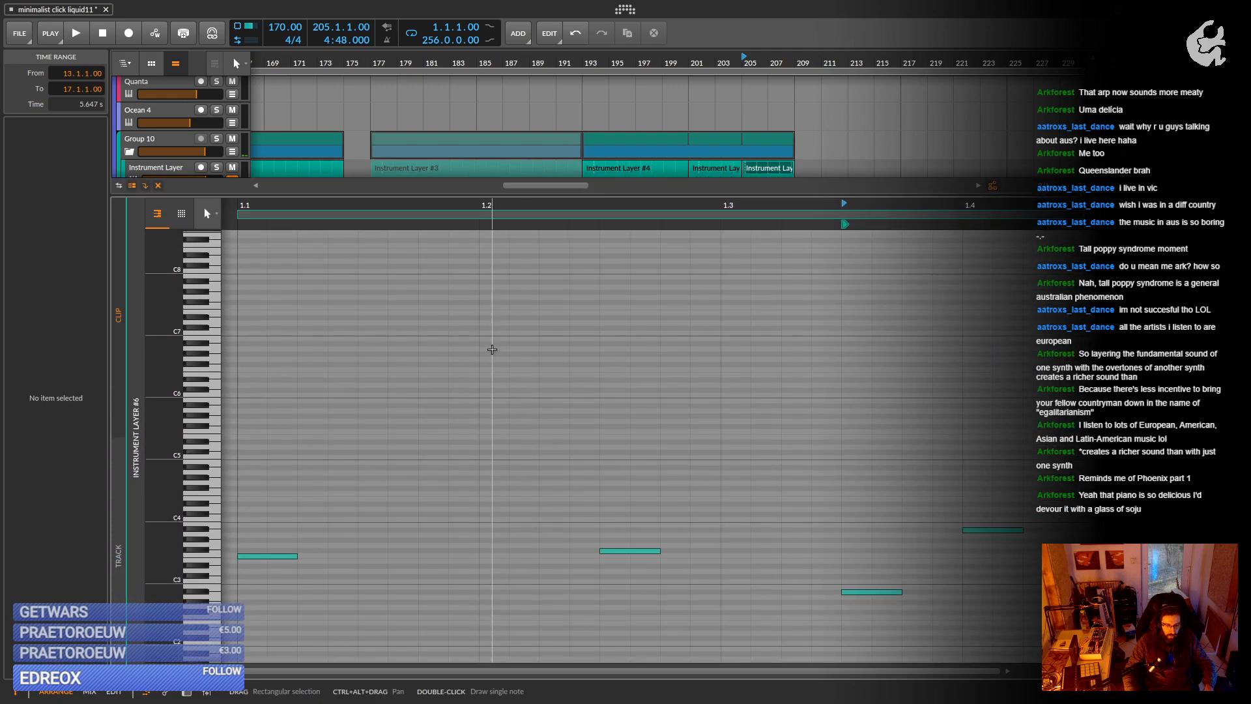
pyautogui.scroll(-5, 492, 350)
pyautogui.moveTo(487, 206); pyautogui.dragTo(484, 287)
pyautogui.scroll(3, 446, 358)
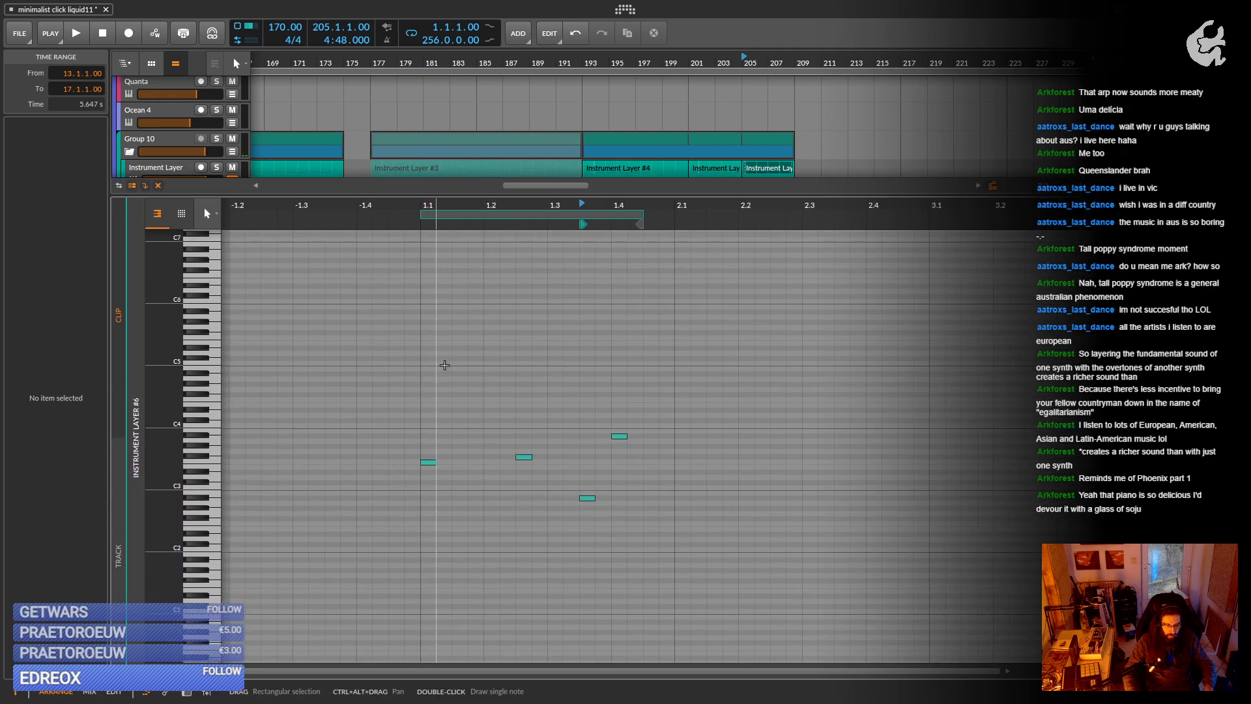
# Transpose the clip's four notes an octave down and copy them an octave higher, starting at 1.1.3.
pyautogui.click(423, 462)
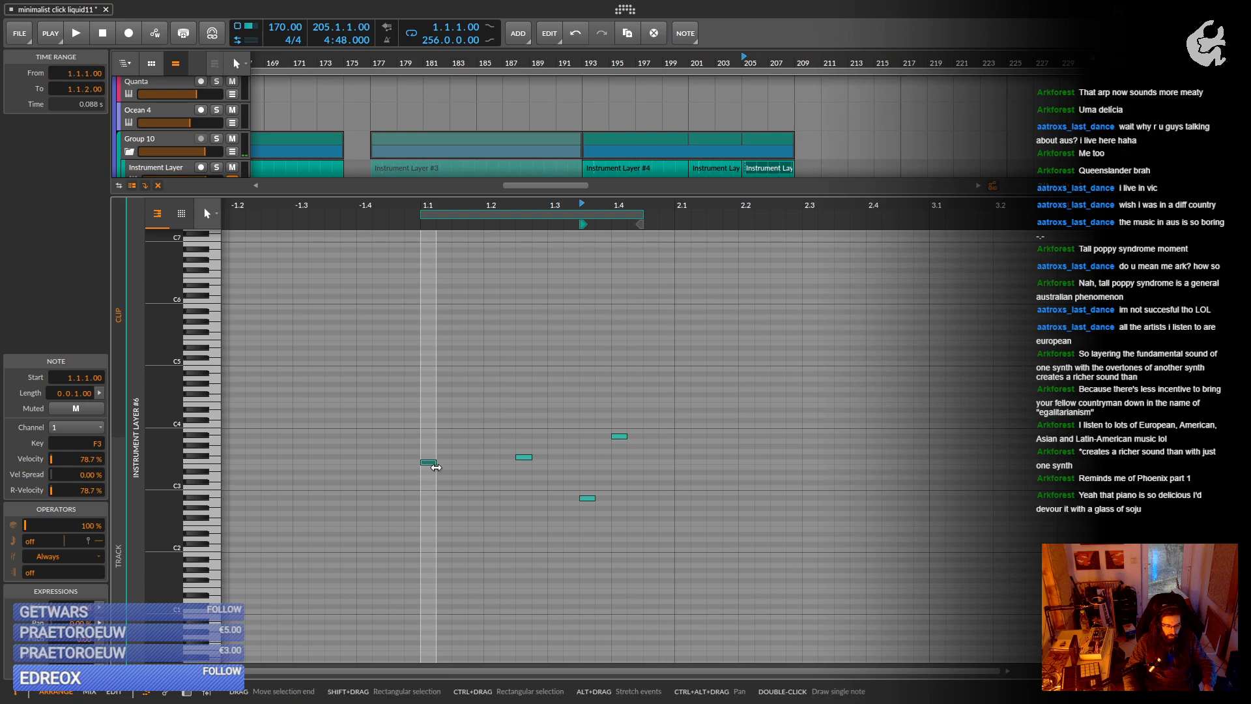
pyautogui.moveTo(429, 410); pyautogui.dragTo(626, 514)
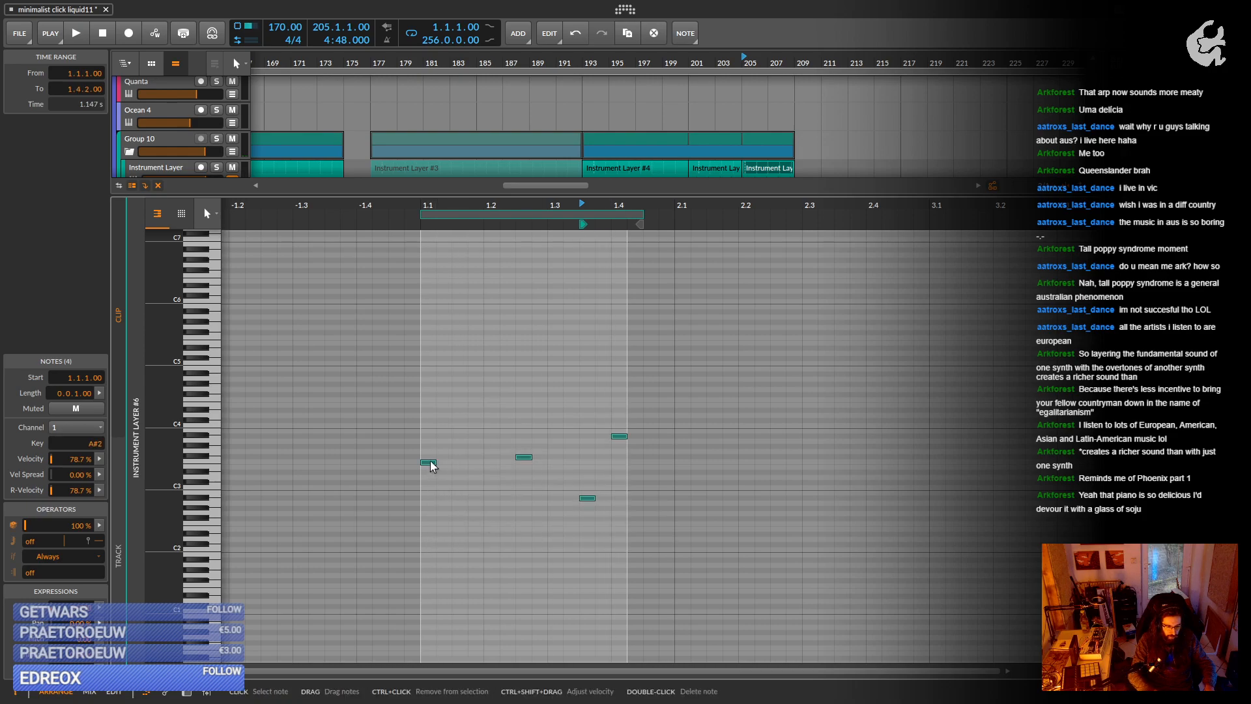
pyautogui.hotkey('shift', 'Down')
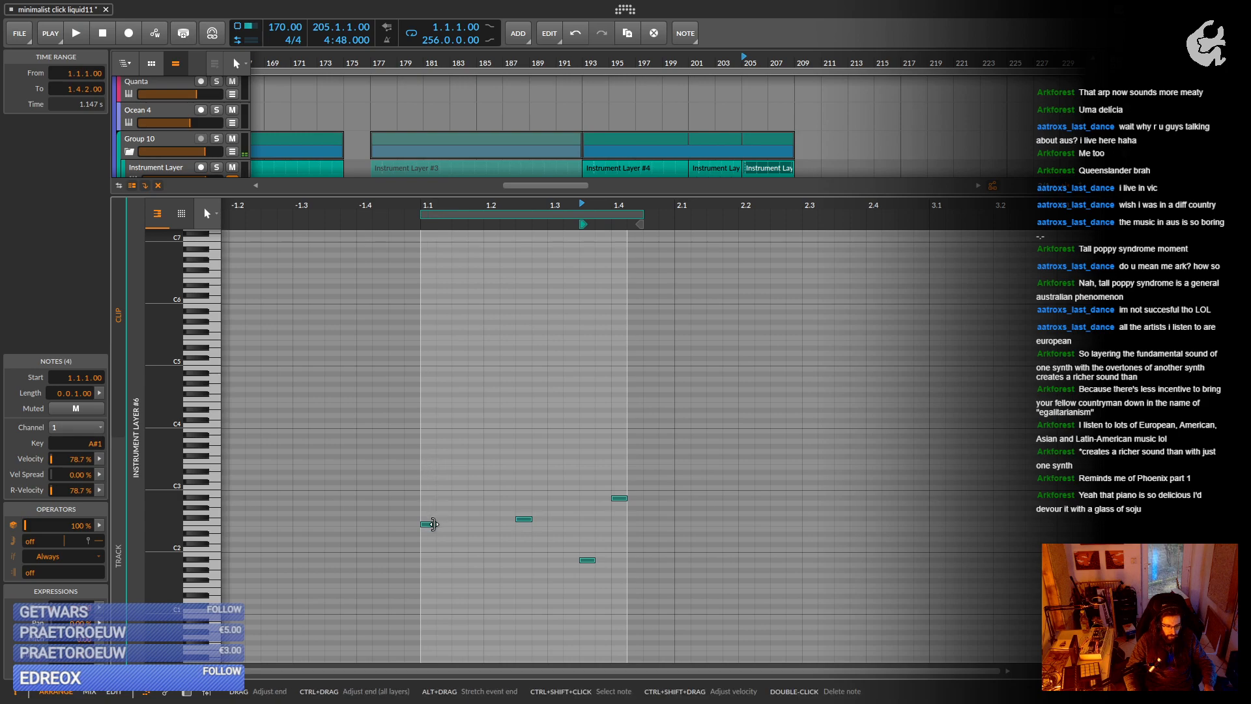
pyautogui.moveTo(429, 528); pyautogui.dragTo(459, 466)
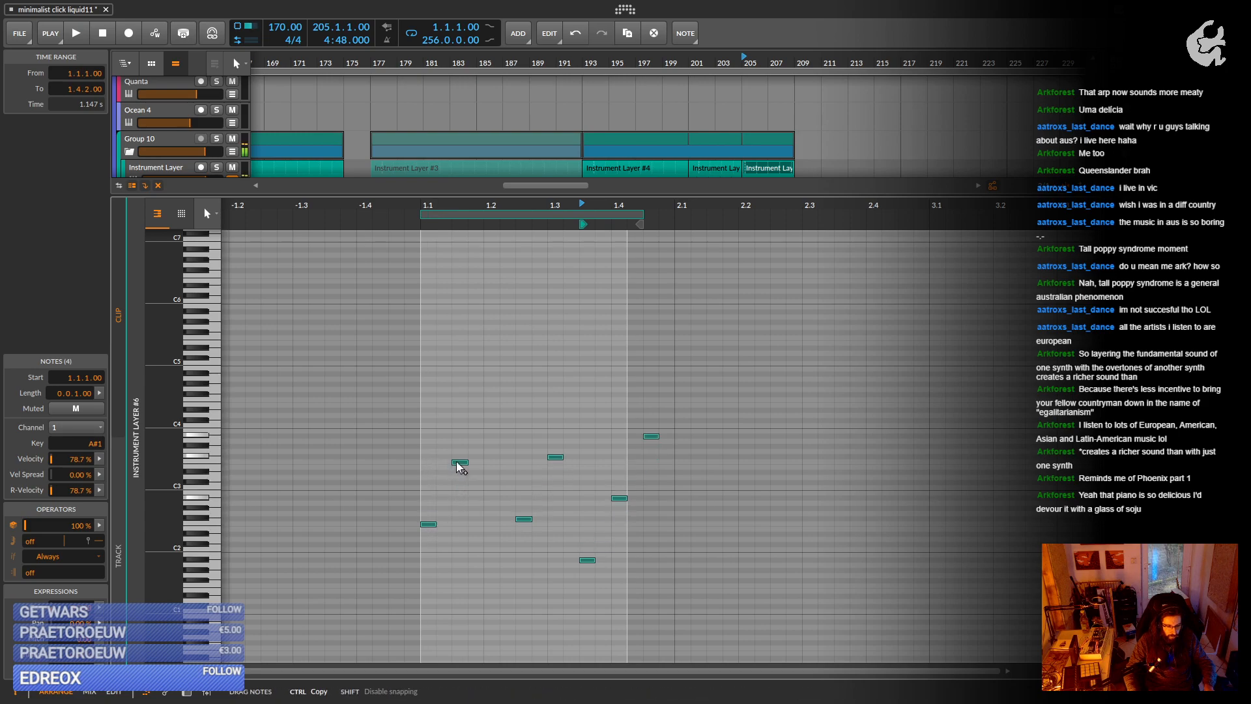
# Audition the edited notes, shrink the note editor and play the arrangement from the clip at bar 201.
pyautogui.press('space')
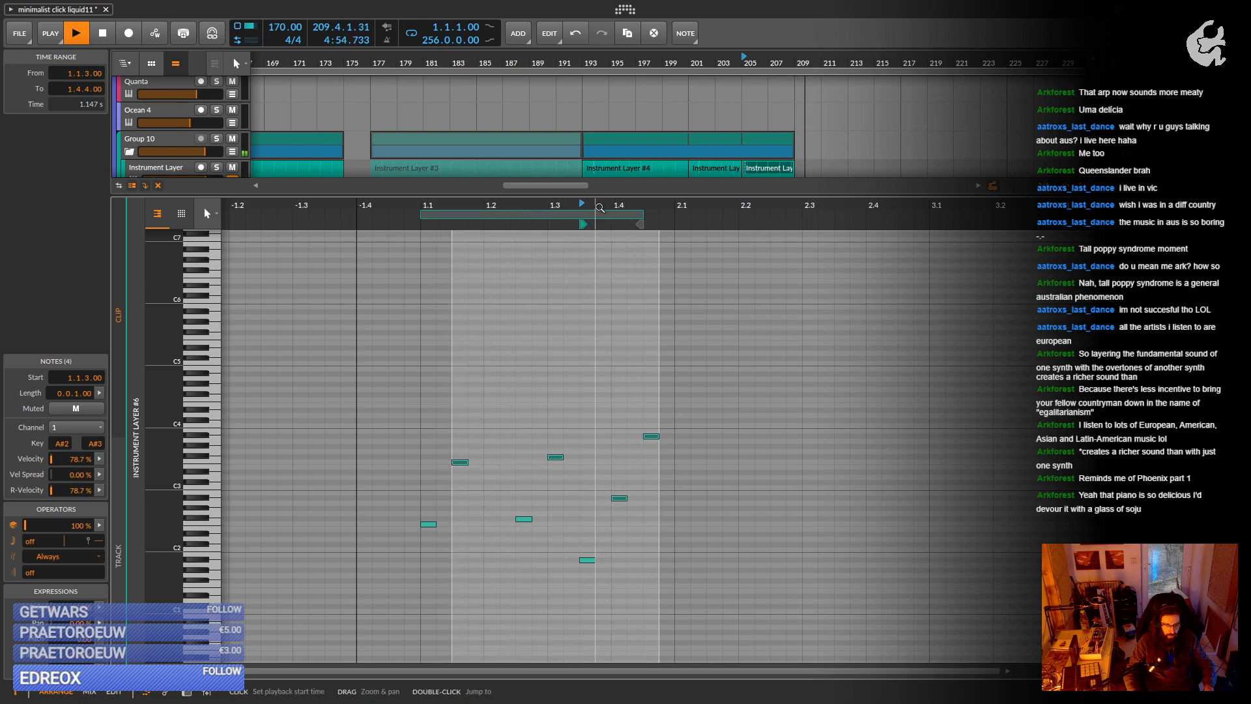
pyautogui.moveTo(598, 193); pyautogui.dragTo(594, 439)
pyautogui.press('space')
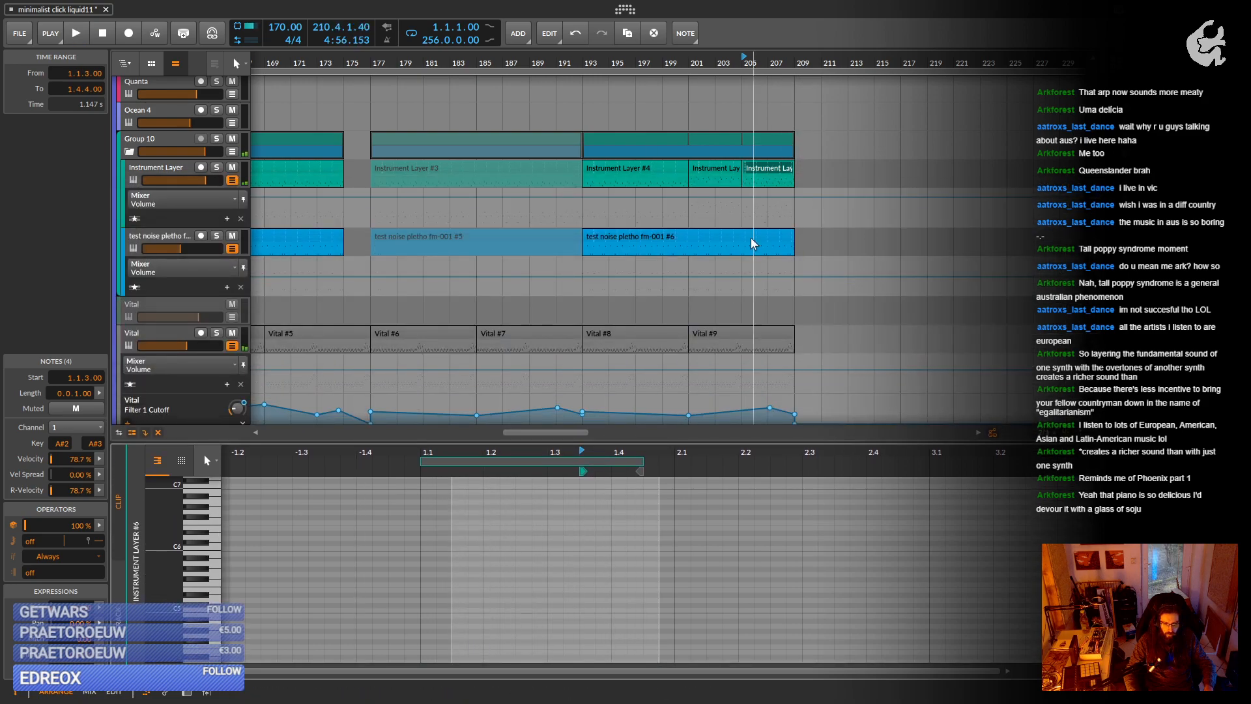
pyautogui.click(728, 173)
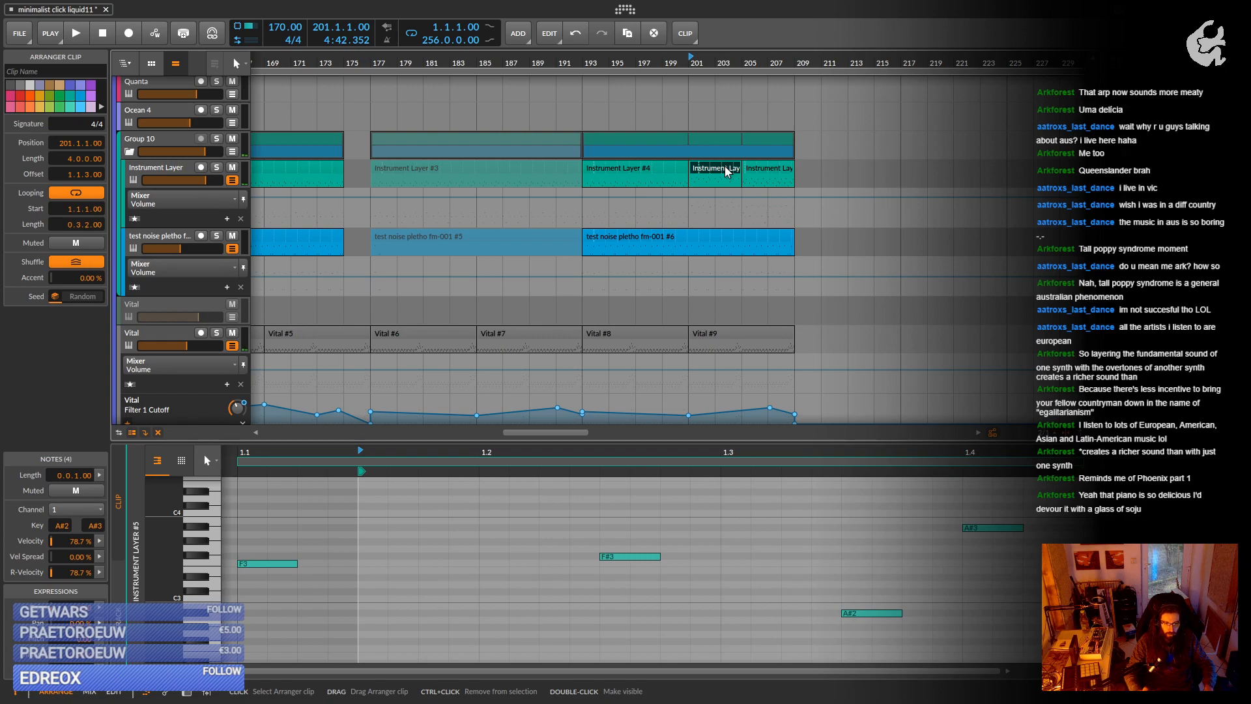
pyautogui.press('space')
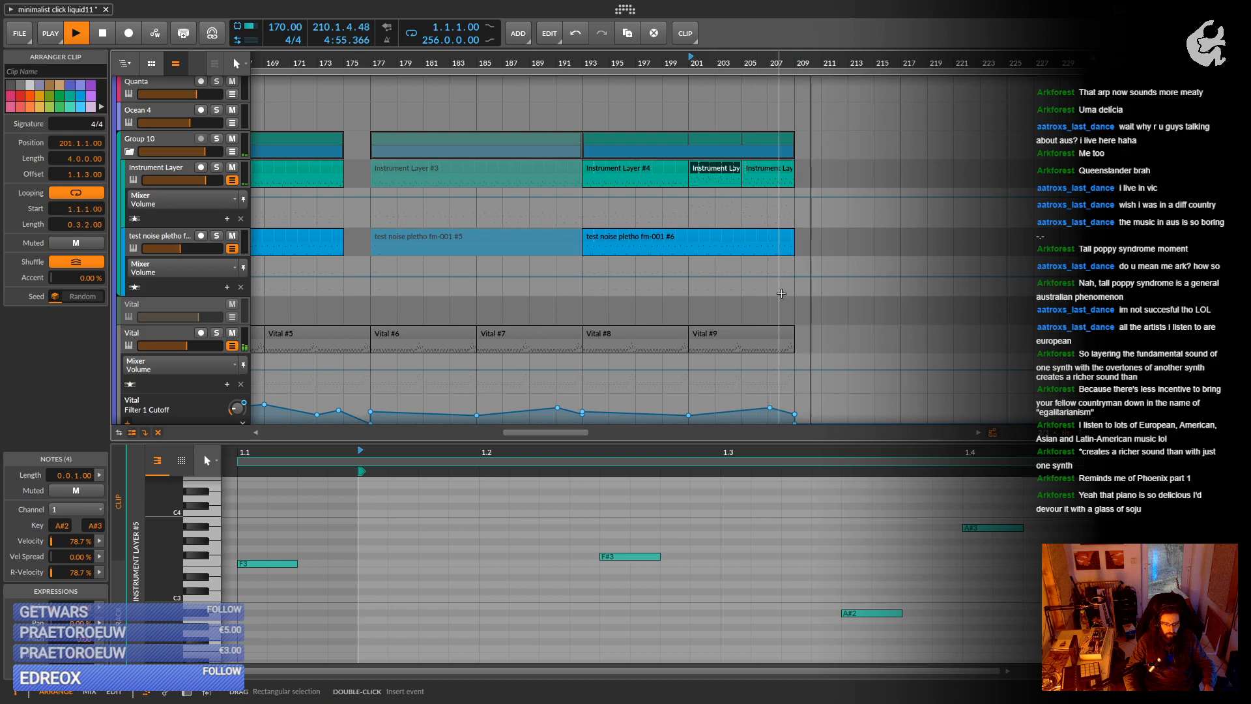
# Split the last Instrument Layer clip at 208.4.1 and open the short end piece in the note editor.
pyautogui.press('space')
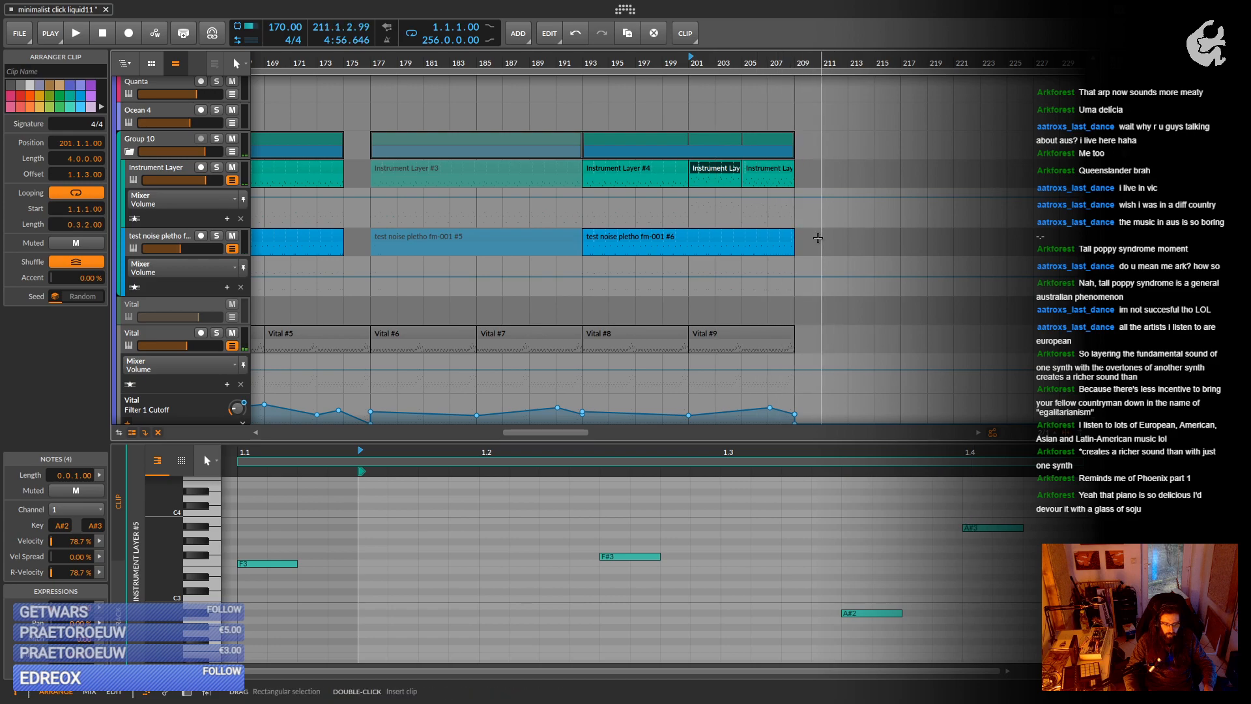
pyautogui.scroll(6, 805, 230)
pyautogui.click(707, 180)
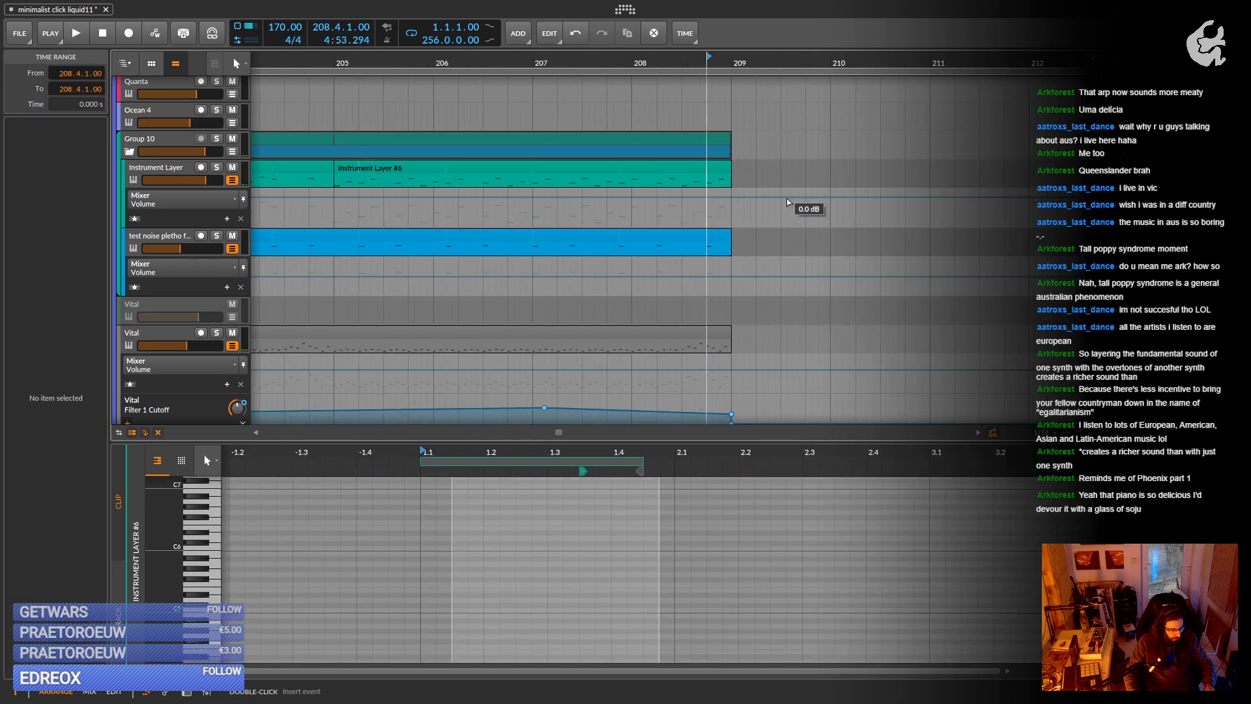
pyautogui.click(723, 172)
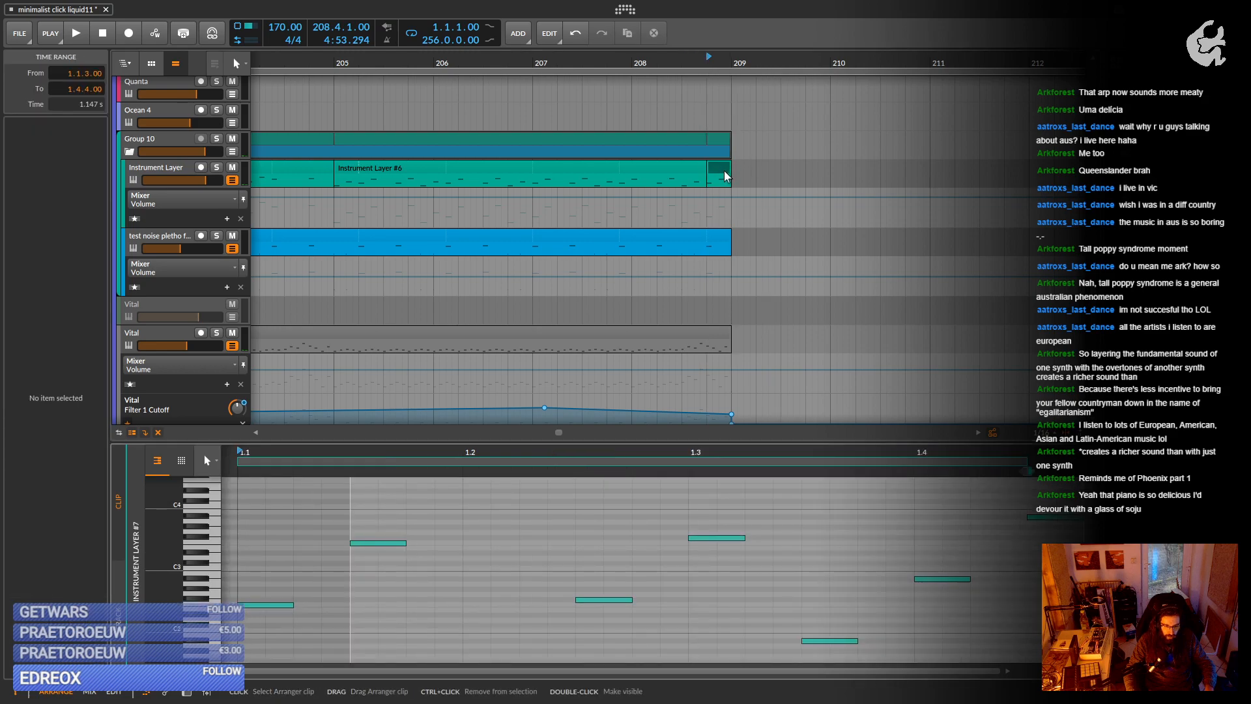
# Audition the end piece and lower its note at 1.1.3 two semitones to D#3.
pyautogui.press('space')
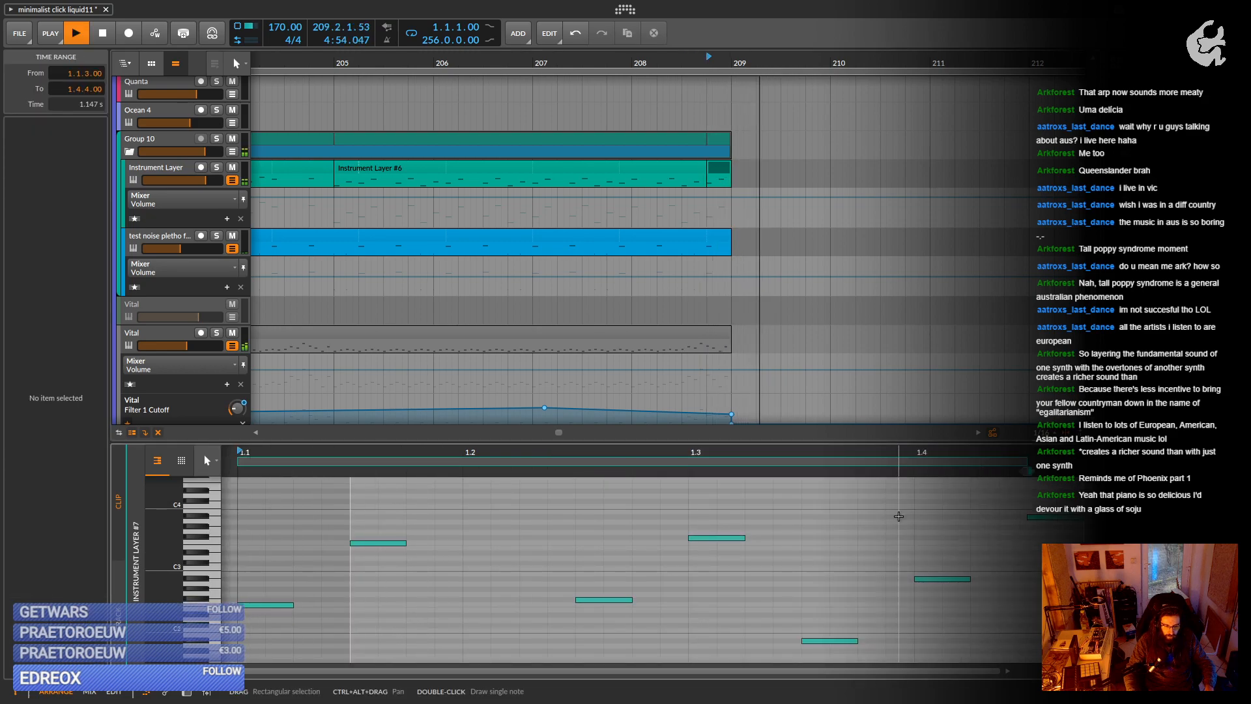
pyautogui.click(378, 543)
pyautogui.press('Down')
pyautogui.press('Down')
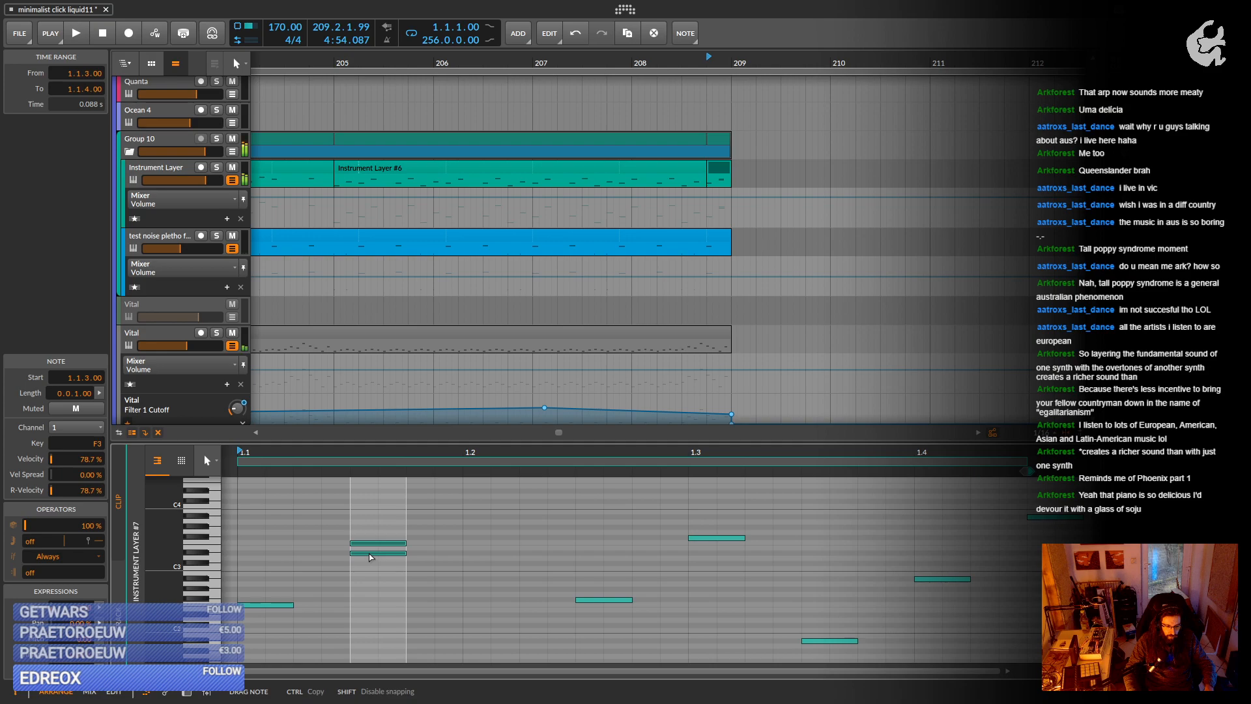
pyautogui.press('space')
# Look through the arrangement's tracks while listening to the section after bar 209.
pyautogui.scroll(-5, 559, 220)
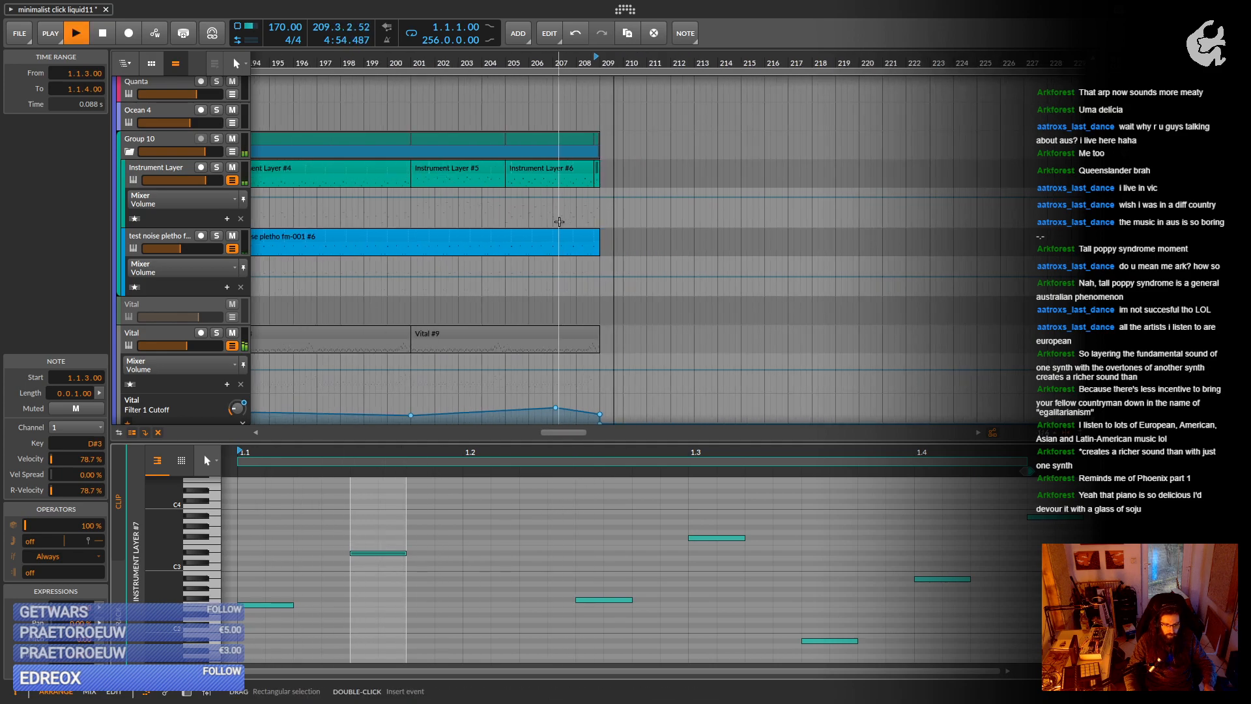
pyautogui.moveTo(590, 234); pyautogui.dragTo(837, 241)
pyautogui.scroll(-2, 857, 243)
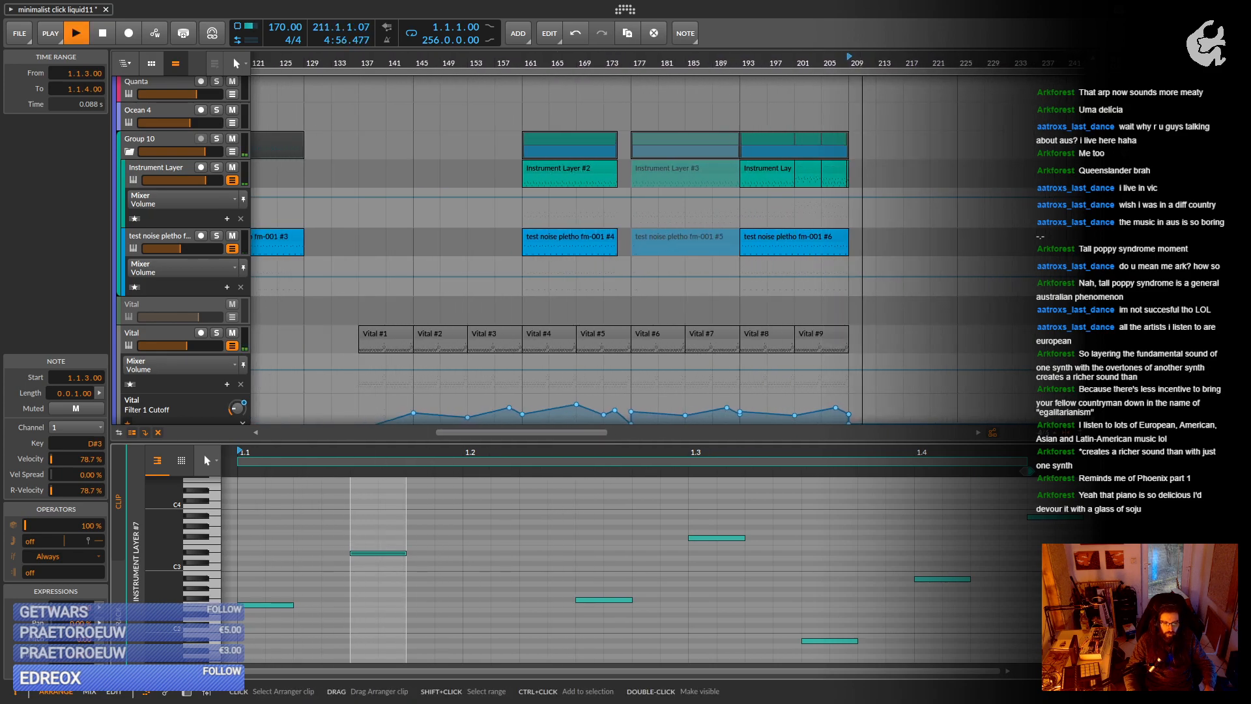
pyautogui.scroll(-4, 857, 243)
pyautogui.scroll(-1, 841, 226)
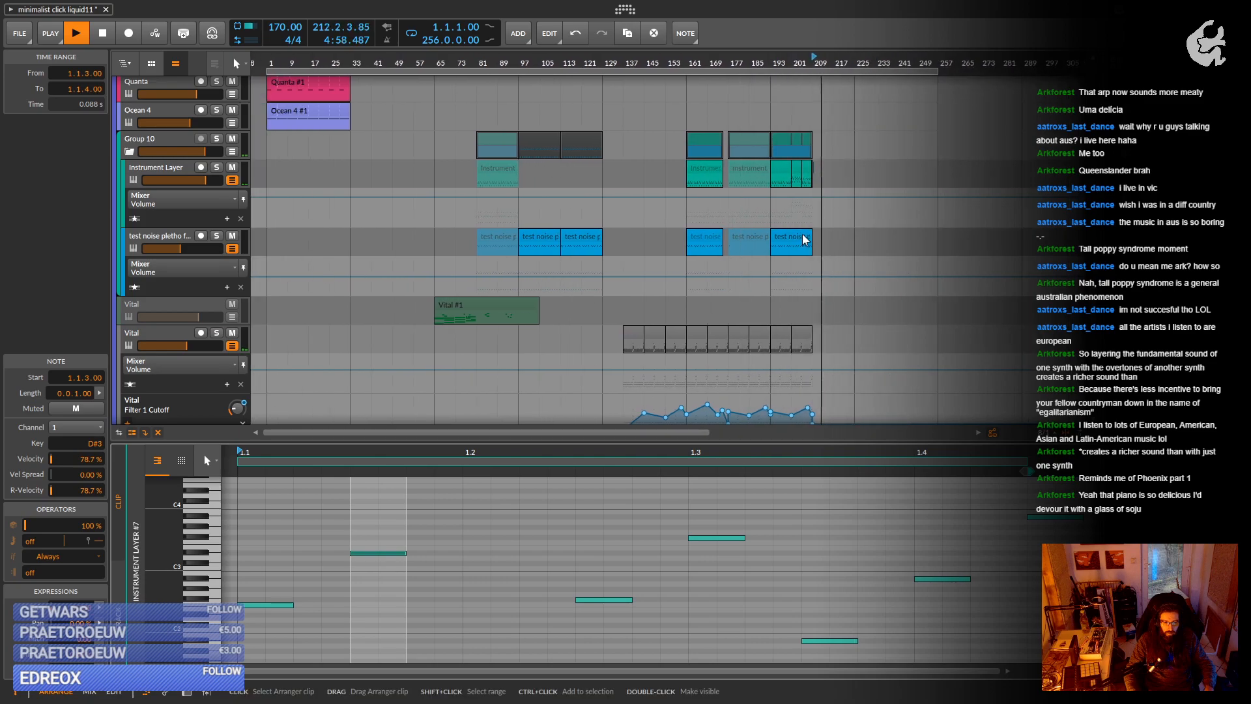
pyautogui.scroll(-10, 841, 227)
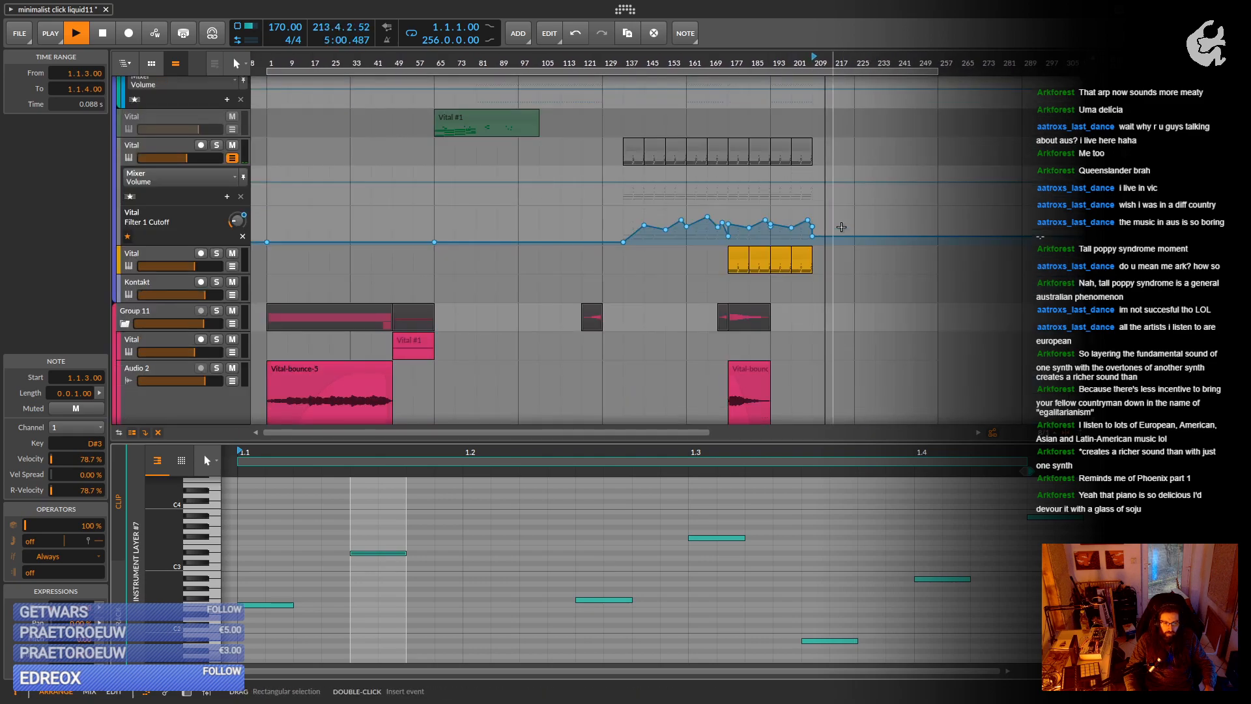
pyautogui.scroll(8, 841, 227)
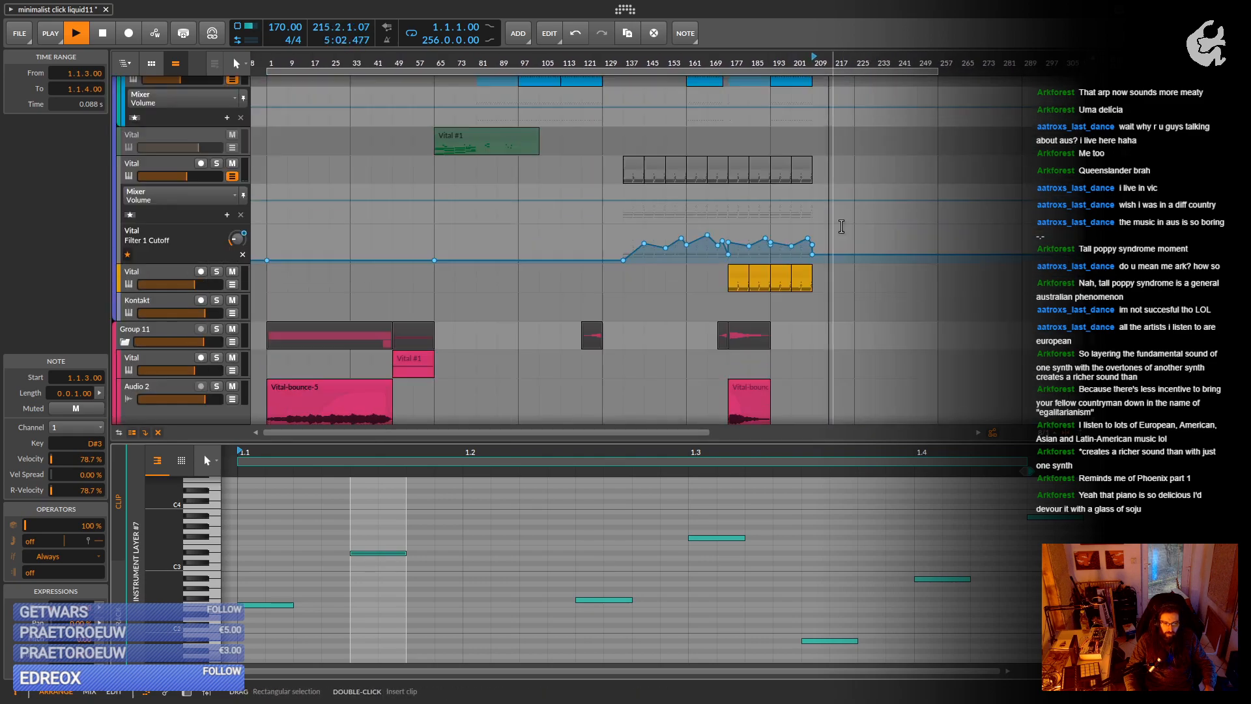
pyautogui.scroll(2, 842, 229)
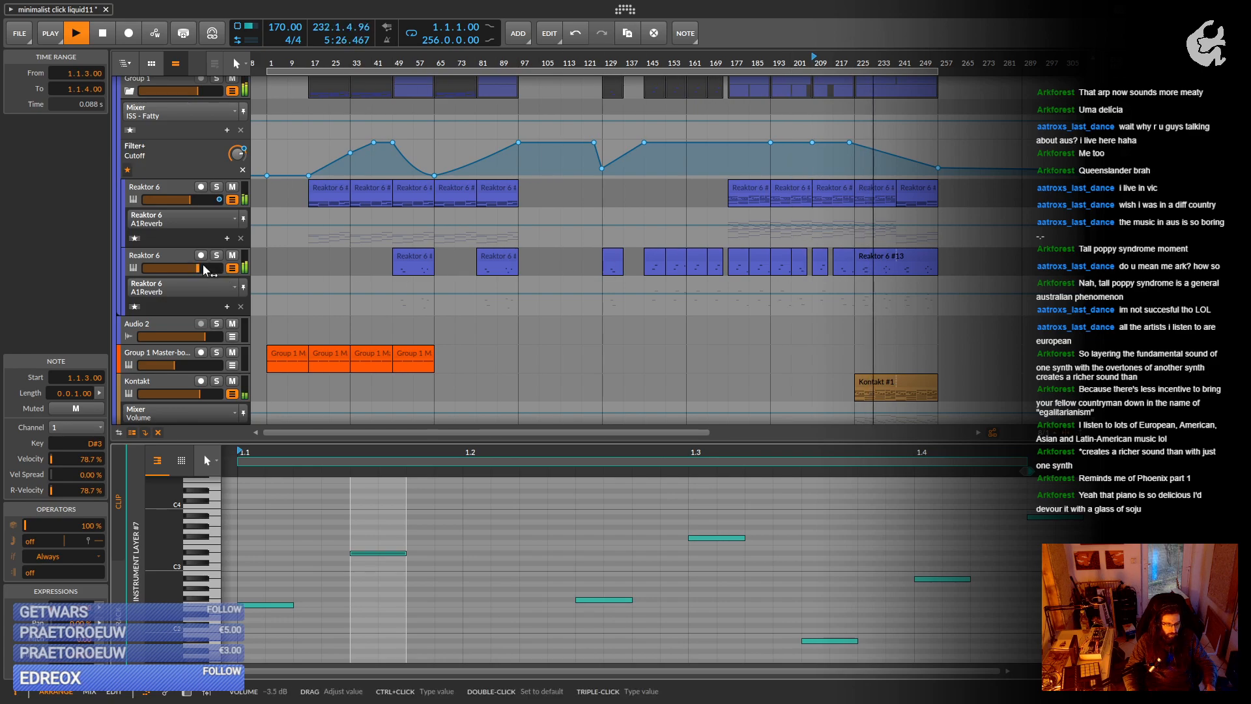
# Show the lower Reaktor 6 track's device chain and check its Guitar Rig 6 effect.
pyautogui.doubleClick(159, 253)
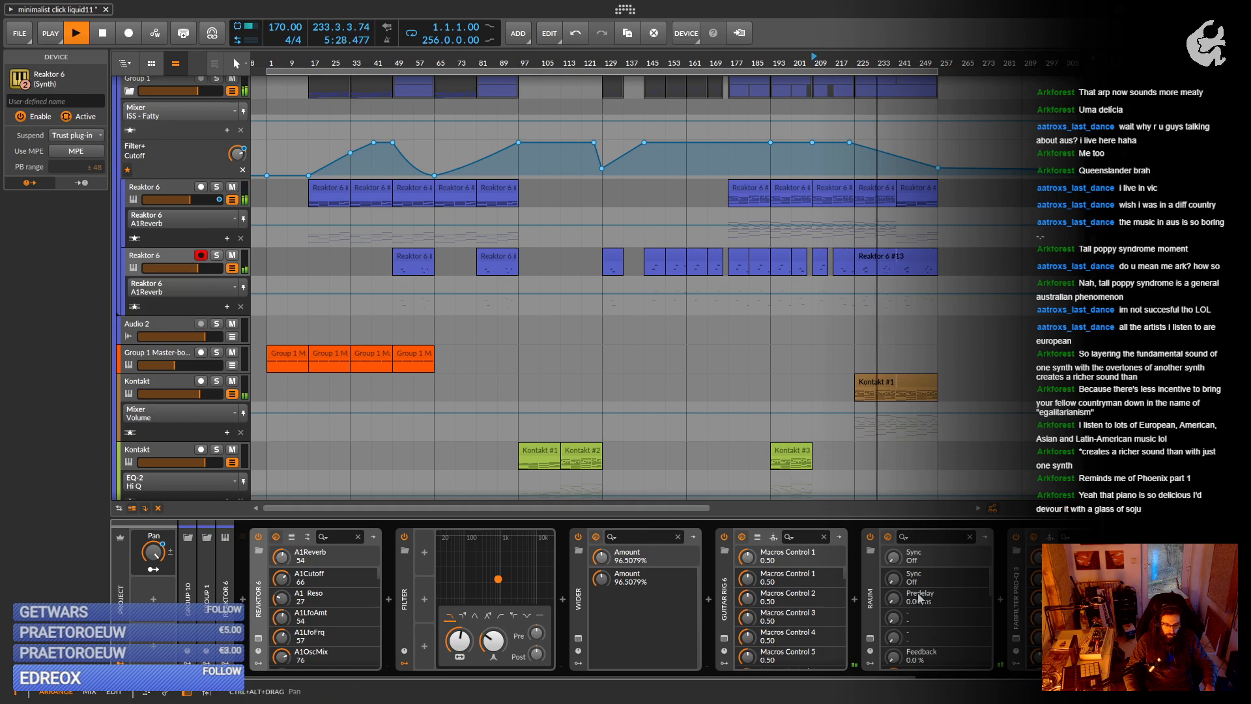
pyautogui.hscroll(4, 920, 597)
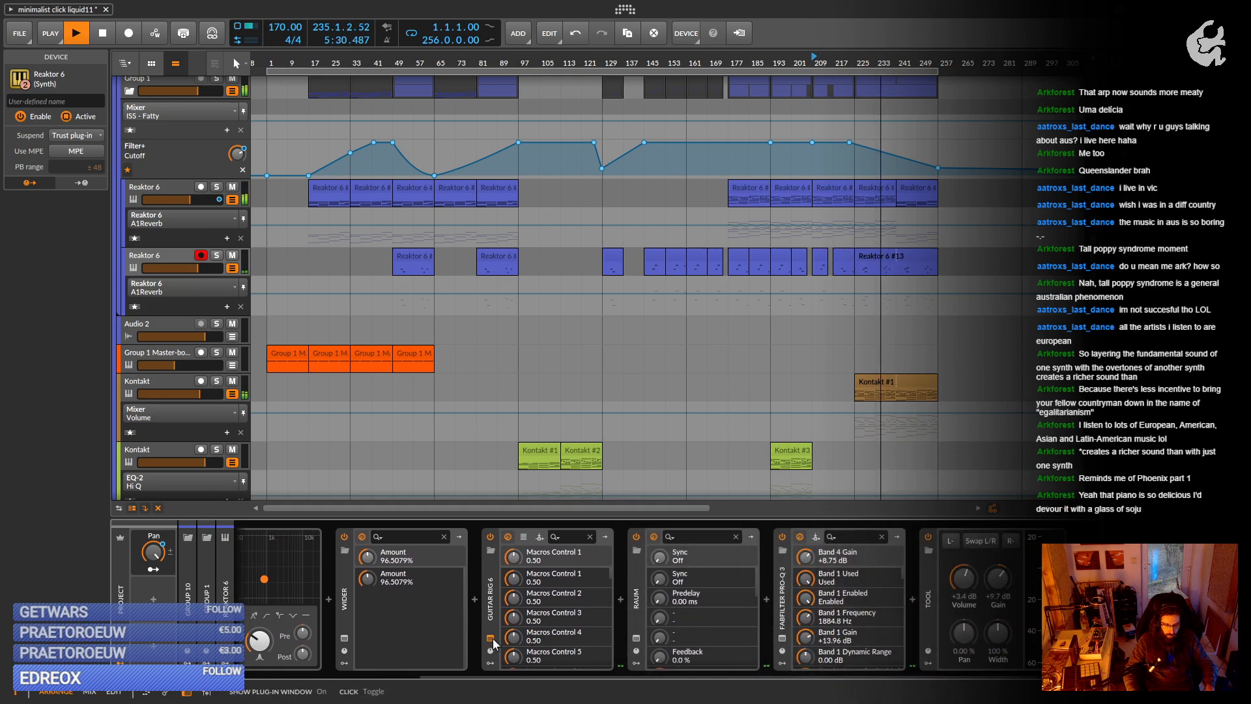
pyautogui.click(493, 639)
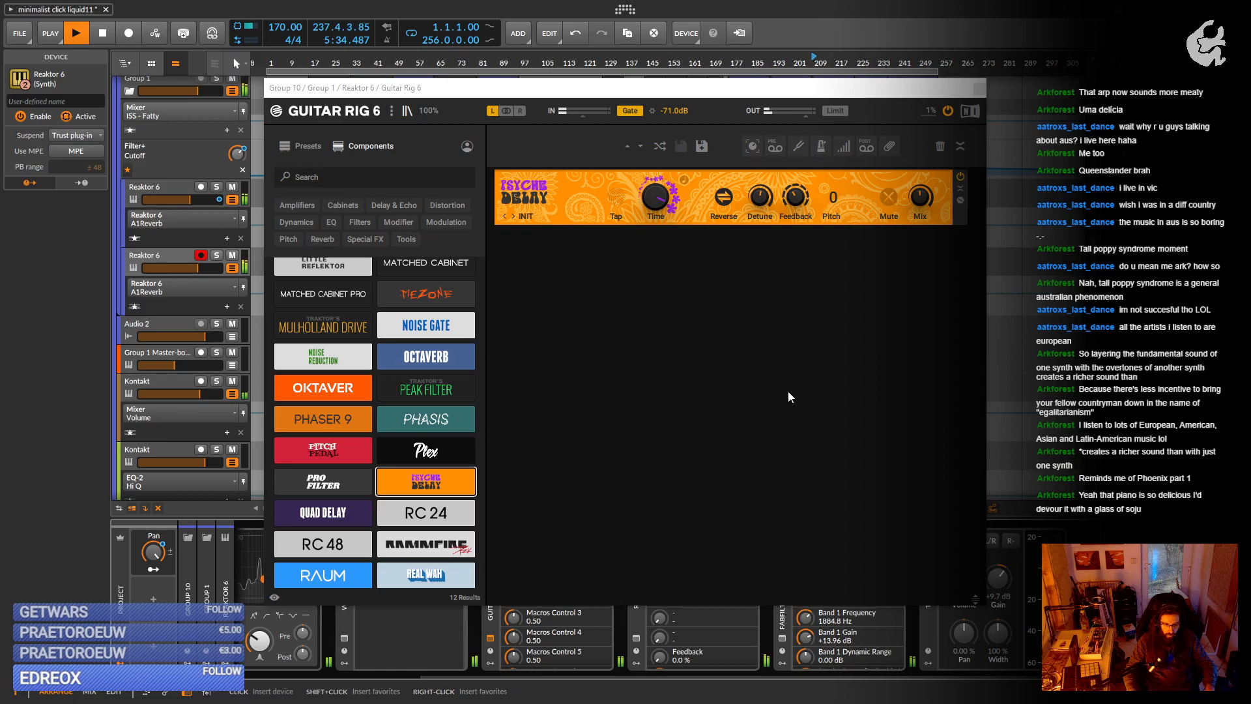
pyautogui.click(978, 88)
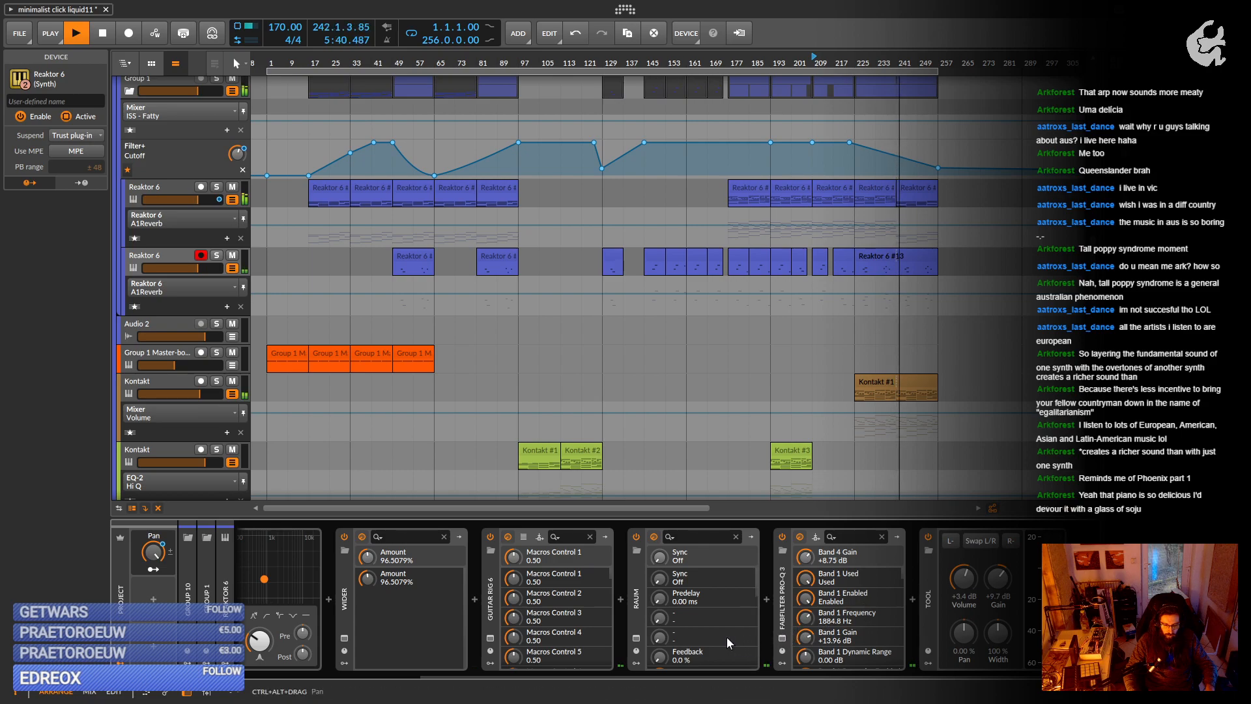
# Set the Tool device on the lower Reaktor 6 track to +6.5 dB gain and 40% width.
pyautogui.moveTo(997, 577); pyautogui.dragTo(996, 589)
pyautogui.moveTo(998, 632); pyautogui.dragTo(998, 672)
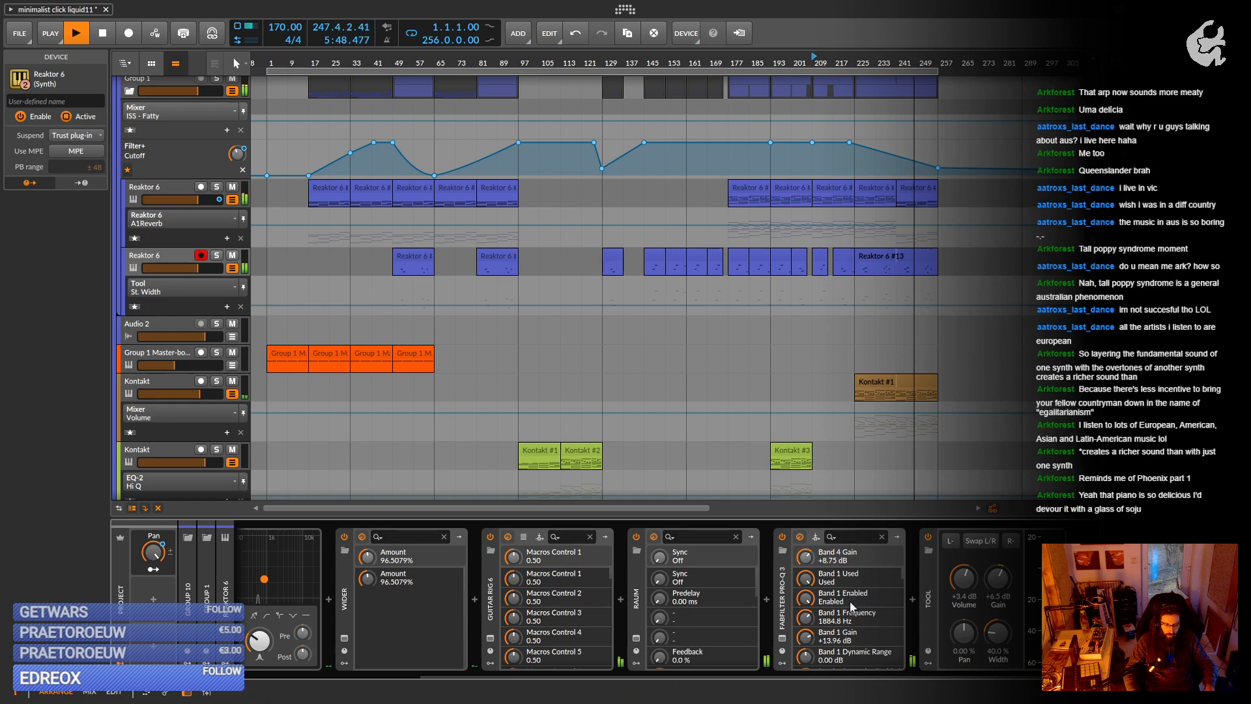
# Compare the soloed Reaktor 6 track from bar 225 with and without Wider, and deactivate the Wider plug-in.
pyautogui.click(344, 537)
pyautogui.click(862, 254)
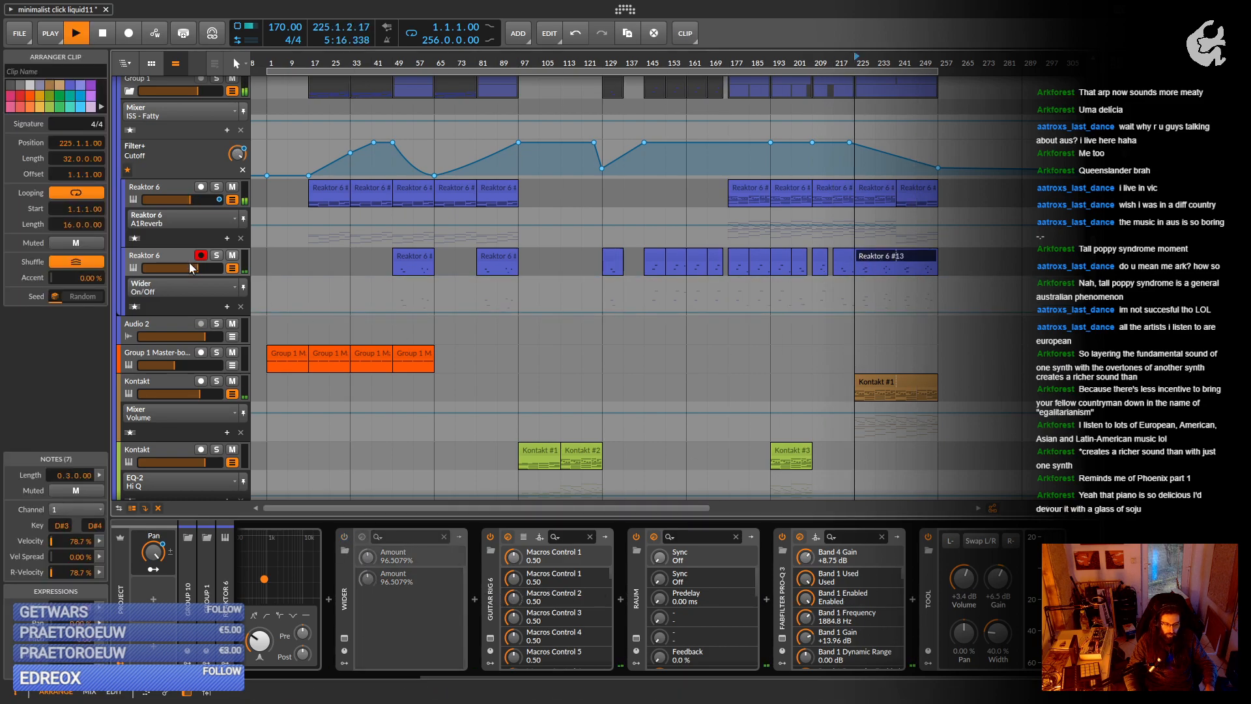
pyautogui.click(216, 255)
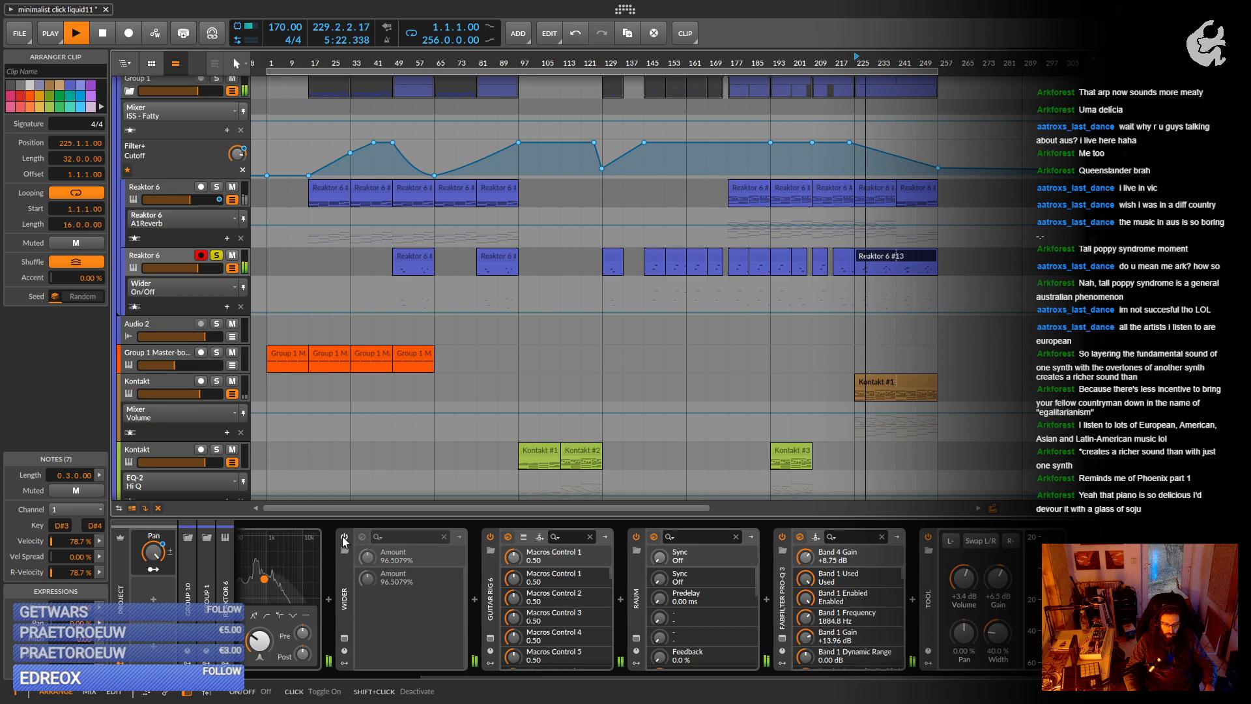
pyautogui.click(343, 537)
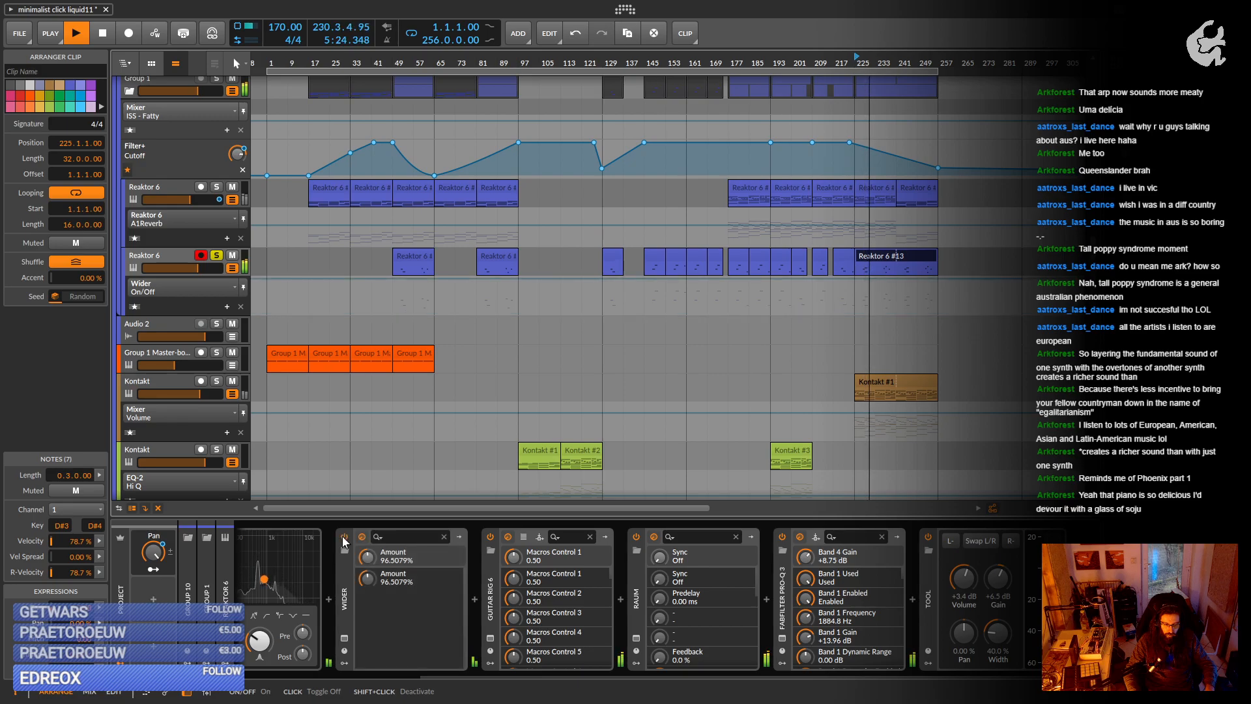
pyautogui.press('space')
pyautogui.click(343, 537)
pyautogui.click(347, 581)
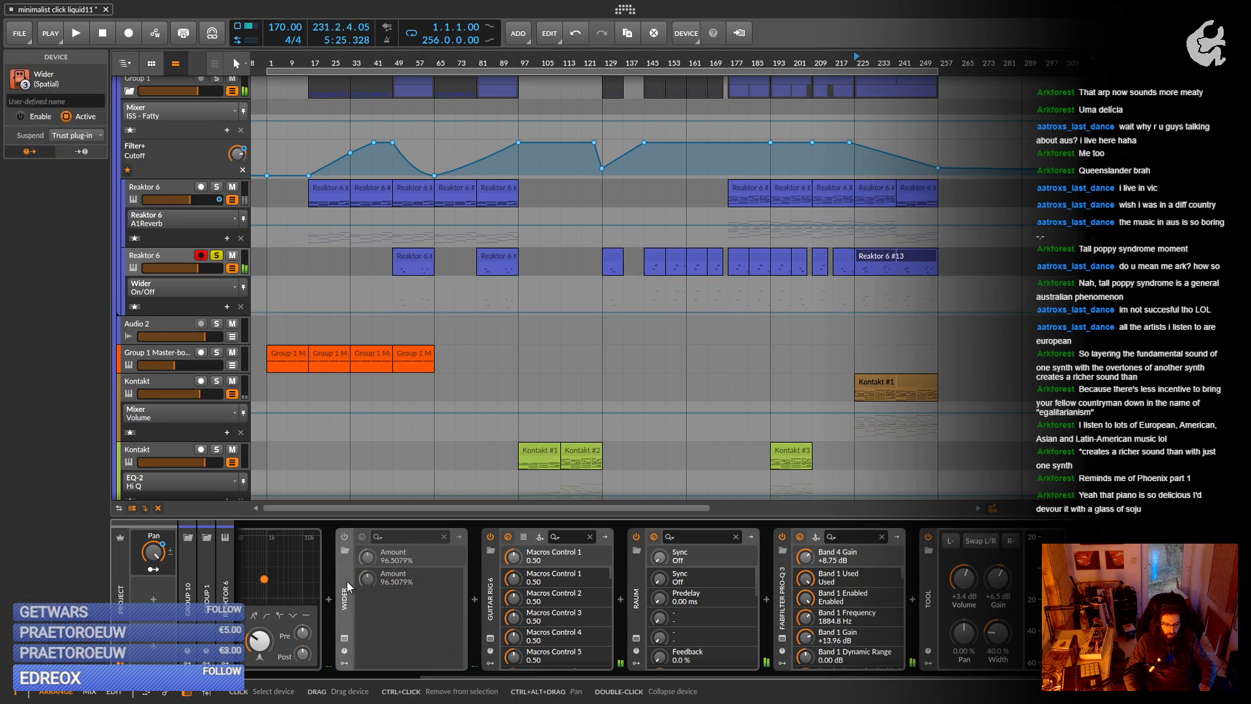
pyautogui.rightClick(347, 581)
pyautogui.click(369, 463)
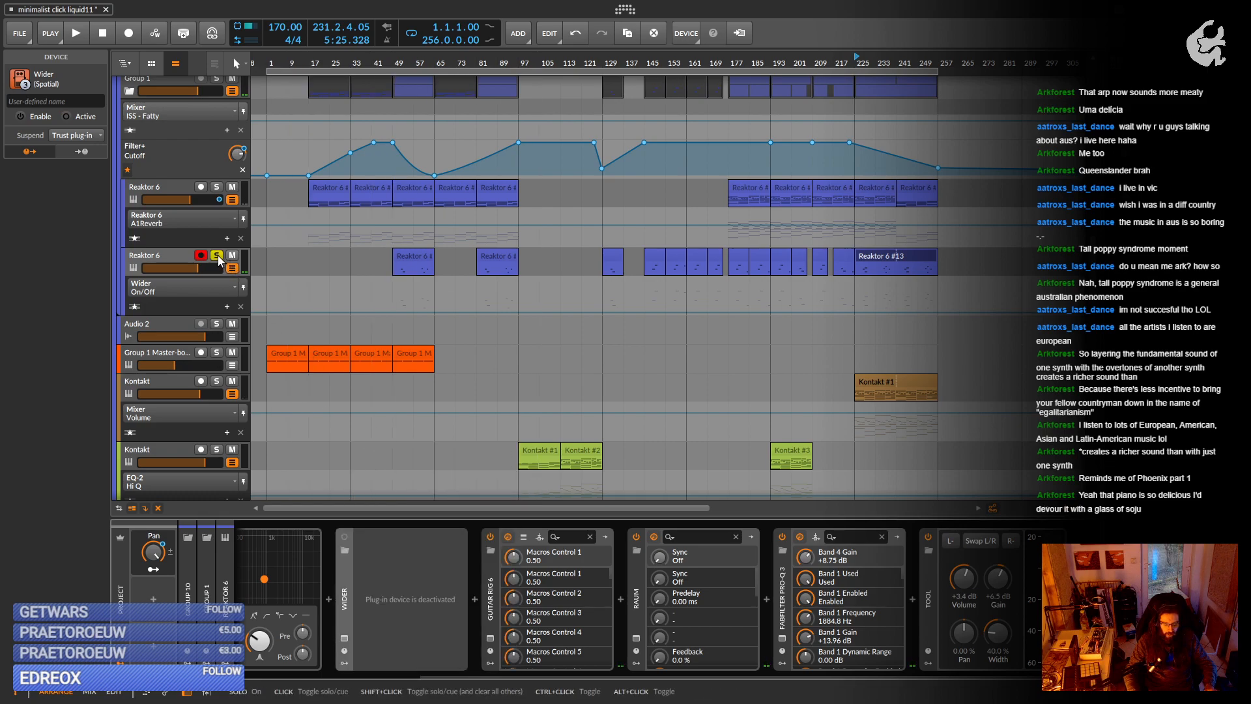
# Play from the Reaktor 6 clip at bar 177 and raise the Tool device's gain to +9.7 dB.
pyautogui.click(738, 254)
pyautogui.press('space')
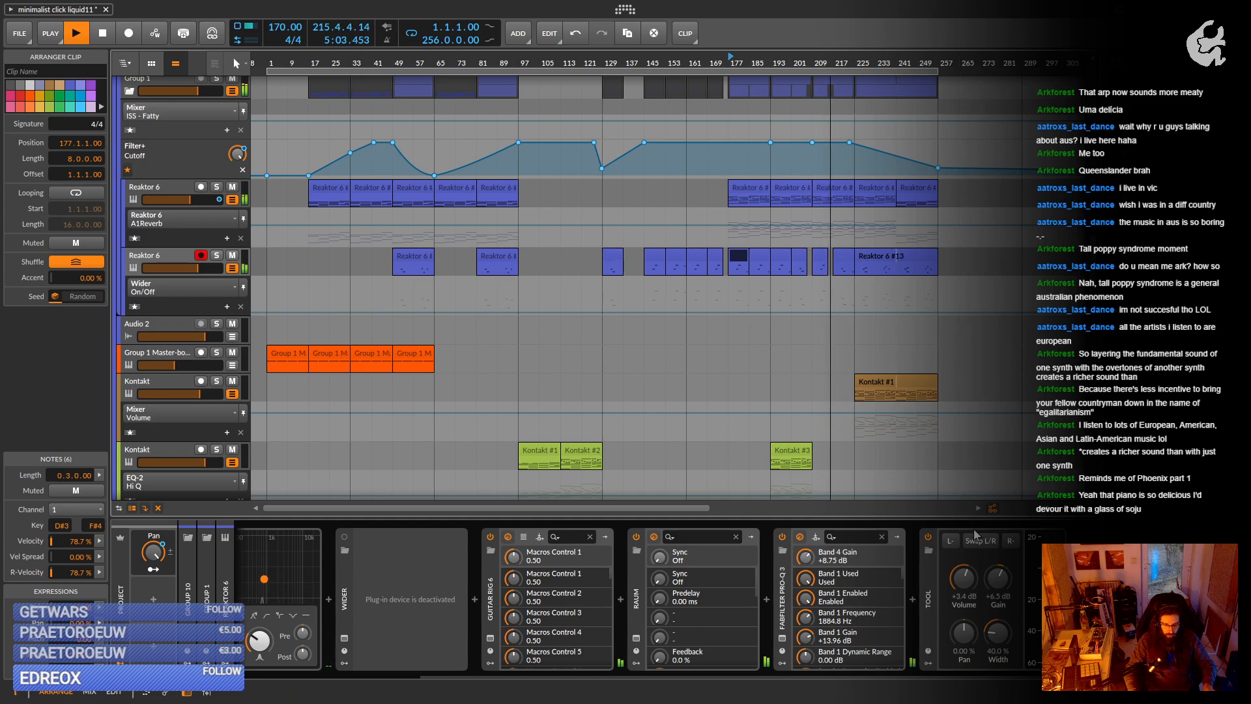
pyautogui.moveTo(997, 577); pyautogui.dragTo(997, 568)
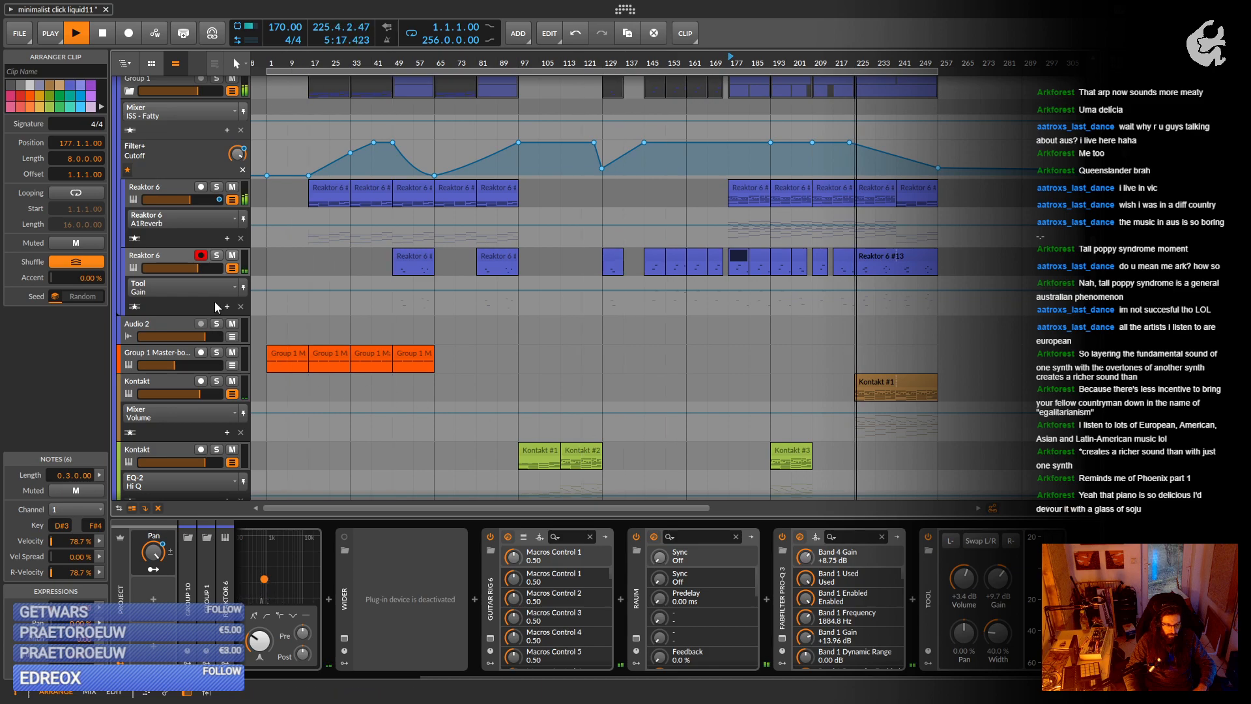
# Raise the lower Reaktor 6 track's ISS - Fatty send level and stop playback.
pyautogui.click(169, 255)
pyautogui.moveTo(42, 563); pyautogui.dragTo(41, 512)
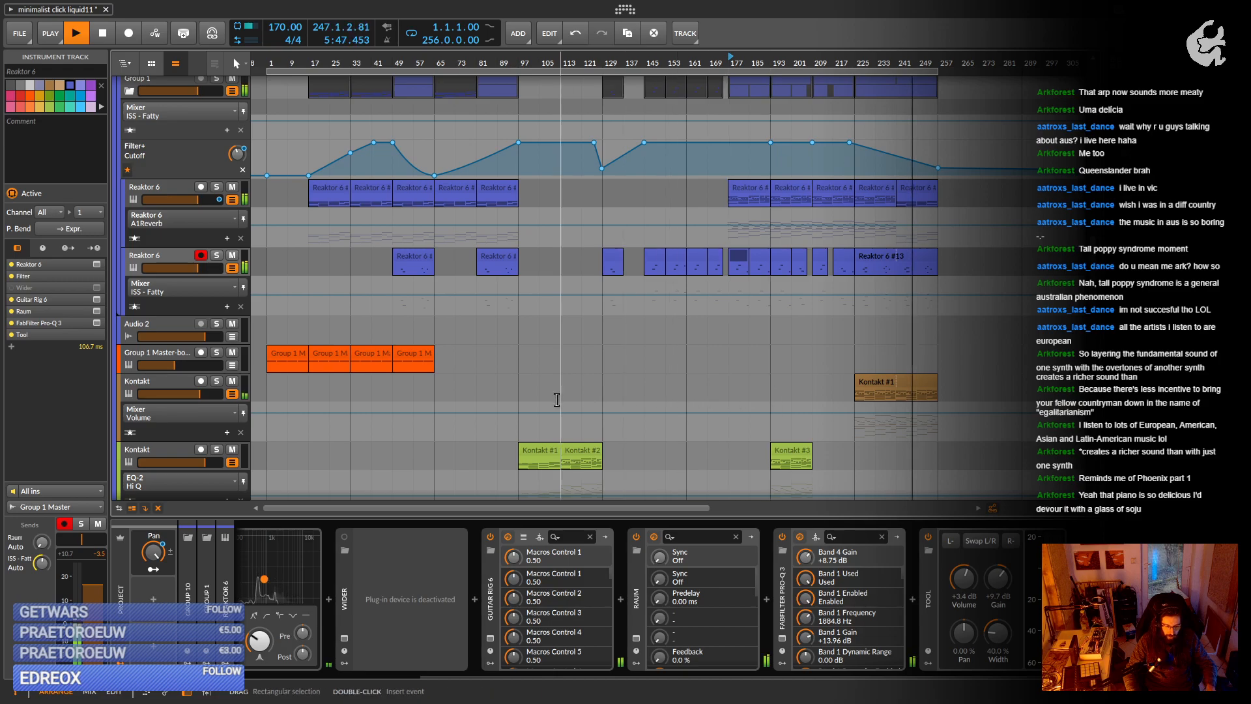
pyautogui.press('space')
# Audition the lime-green Kontakt track, briefly soloed, from its clip at bar 97.
pyautogui.click(551, 455)
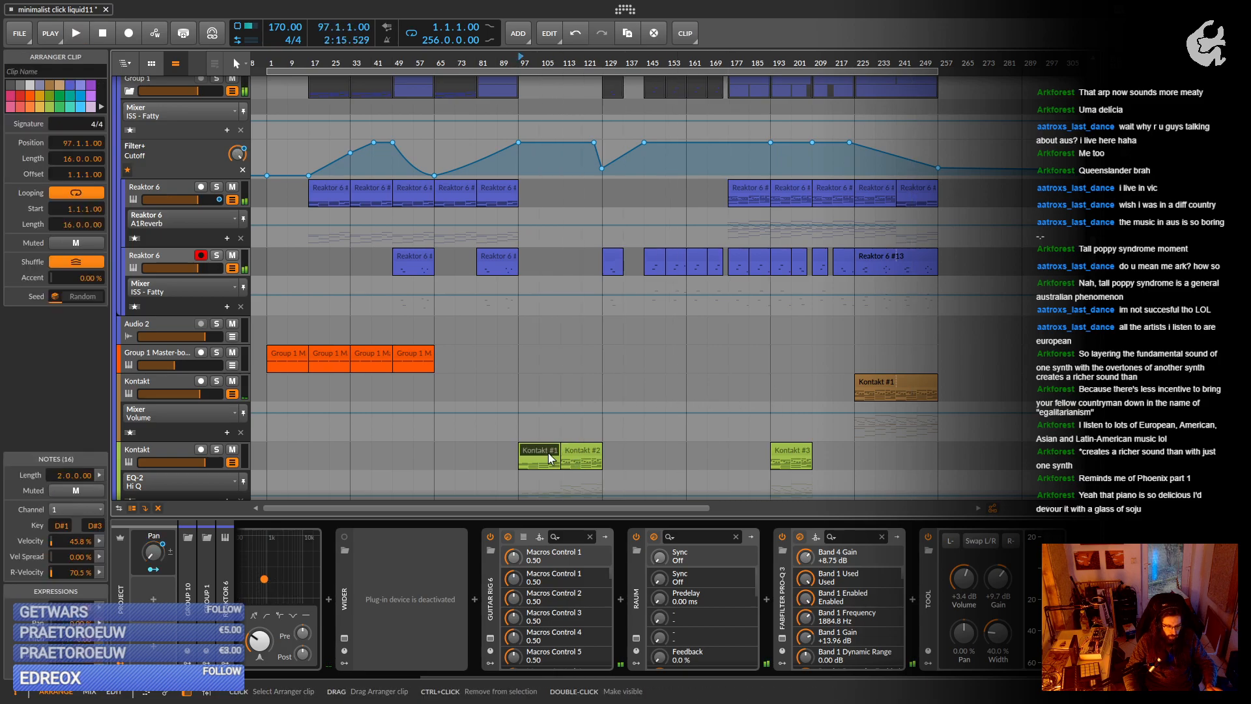
pyautogui.scroll(-3, 653, 391)
pyautogui.scroll(-3, 653, 389)
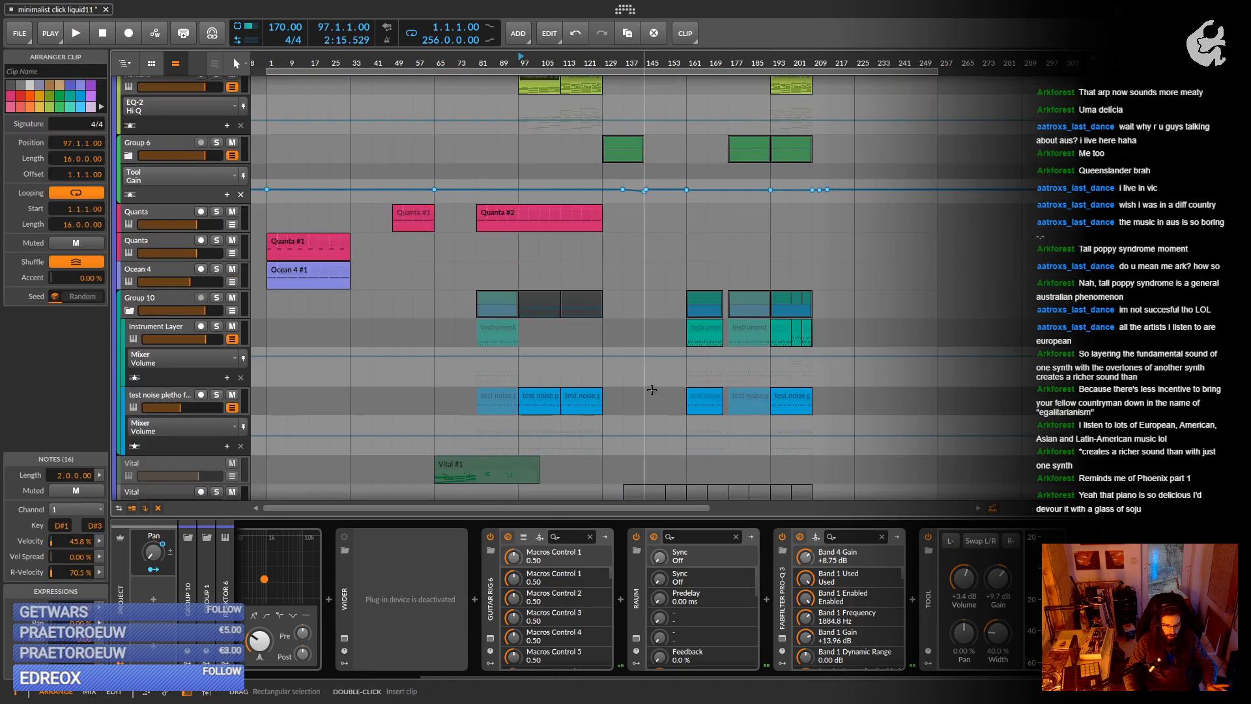
pyautogui.scroll(-7, 650, 394)
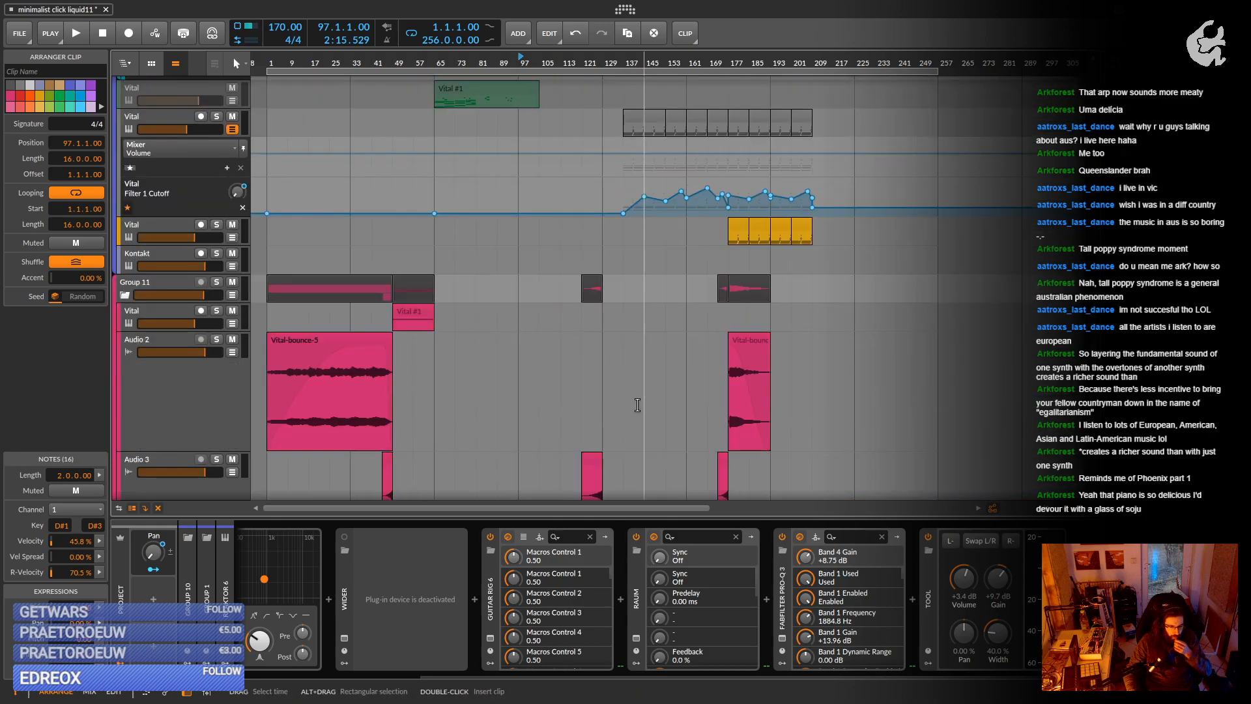
pyautogui.scroll(11, 627, 401)
pyautogui.scroll(2, 604, 402)
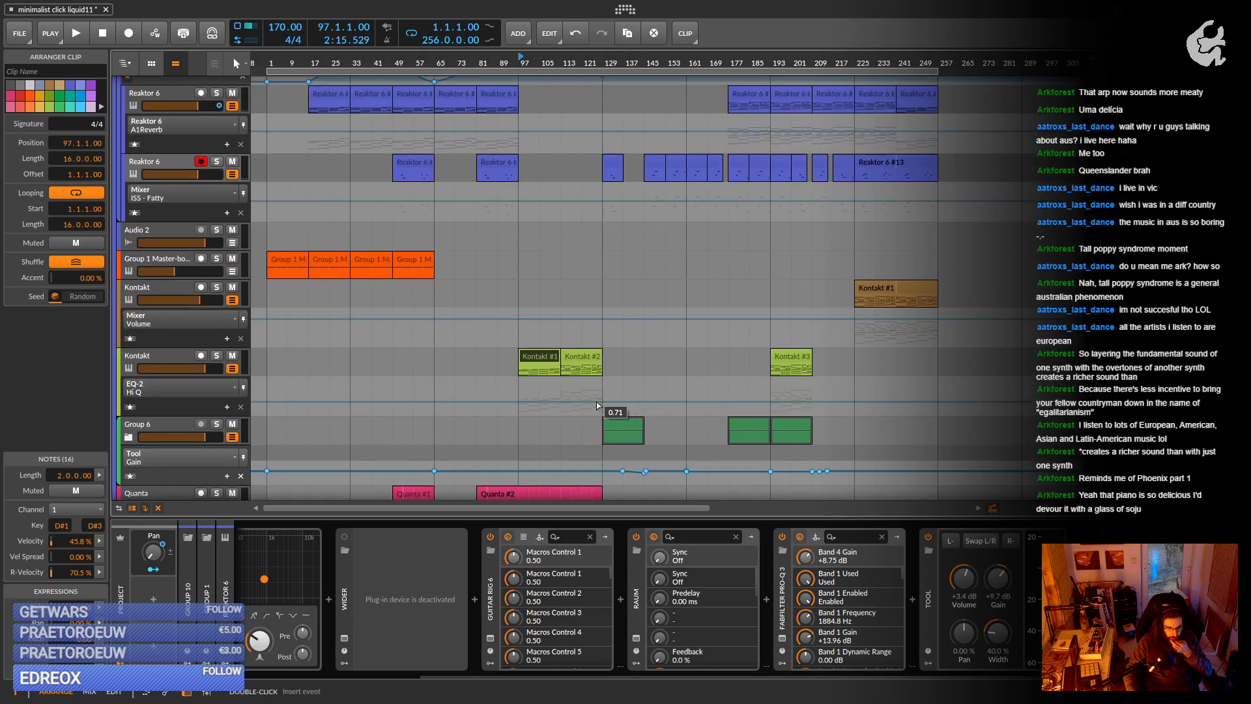
pyautogui.click(159, 358)
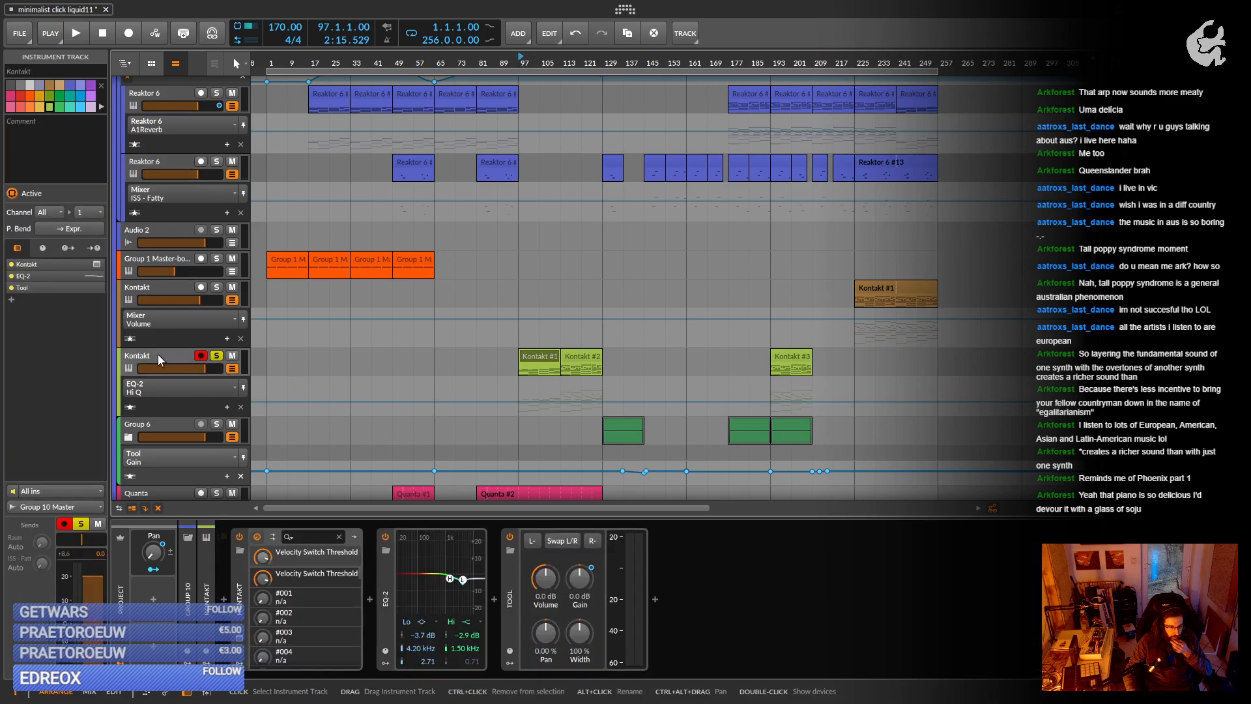
pyautogui.click(200, 356)
pyautogui.click(75, 36)
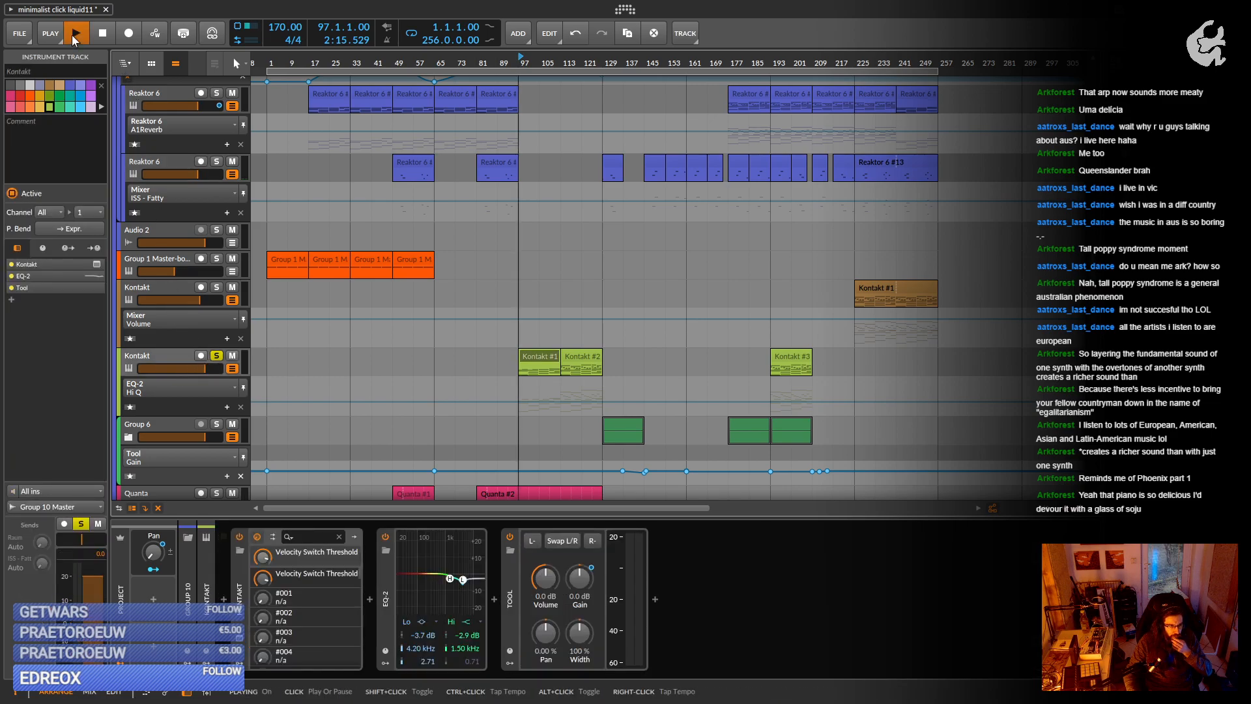
pyautogui.click(216, 355)
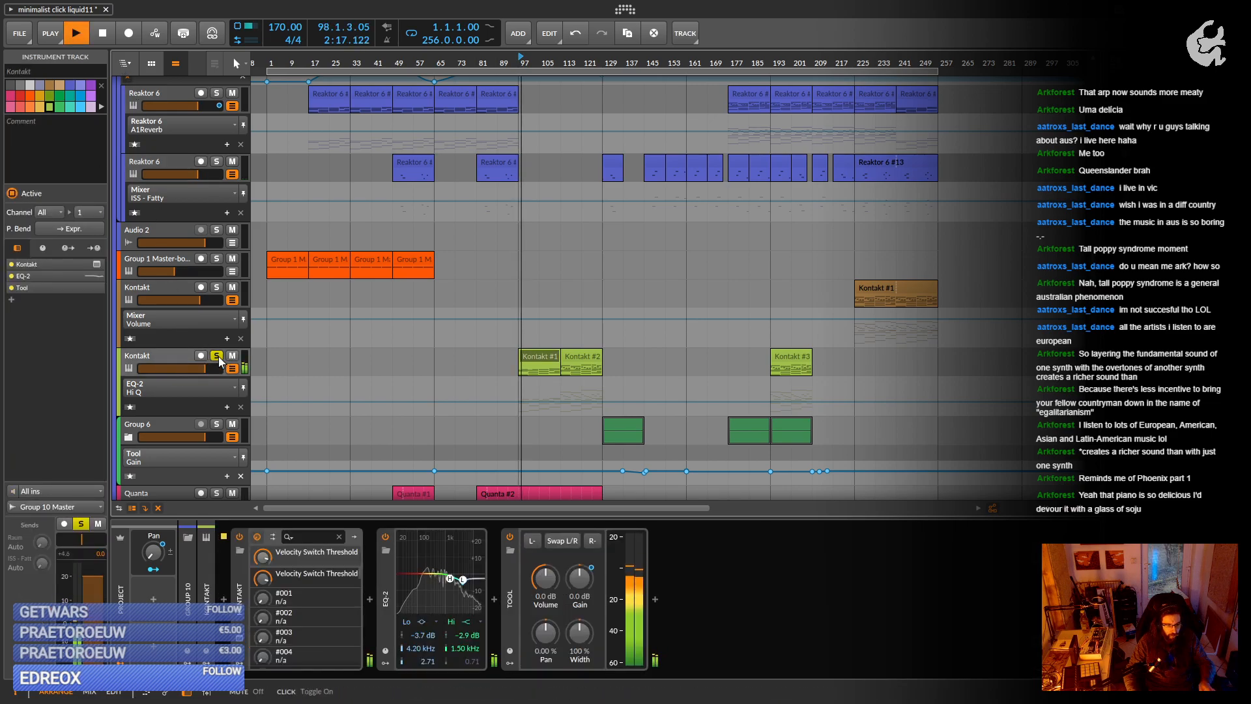
pyautogui.press('space')
# Expand Group 6 and audition its two Kontakt layers soloed from bar 129.
pyautogui.scroll(-1, 582, 359)
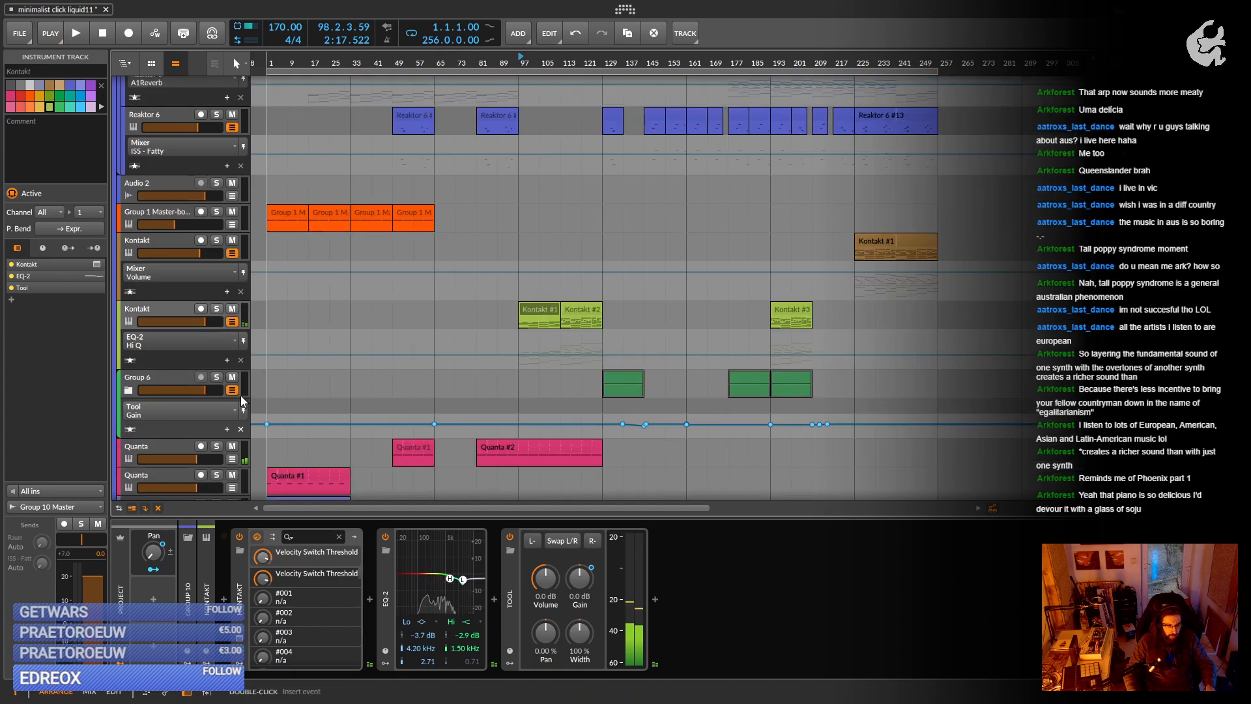
pyautogui.click(129, 390)
pyautogui.scroll(-2, 195, 372)
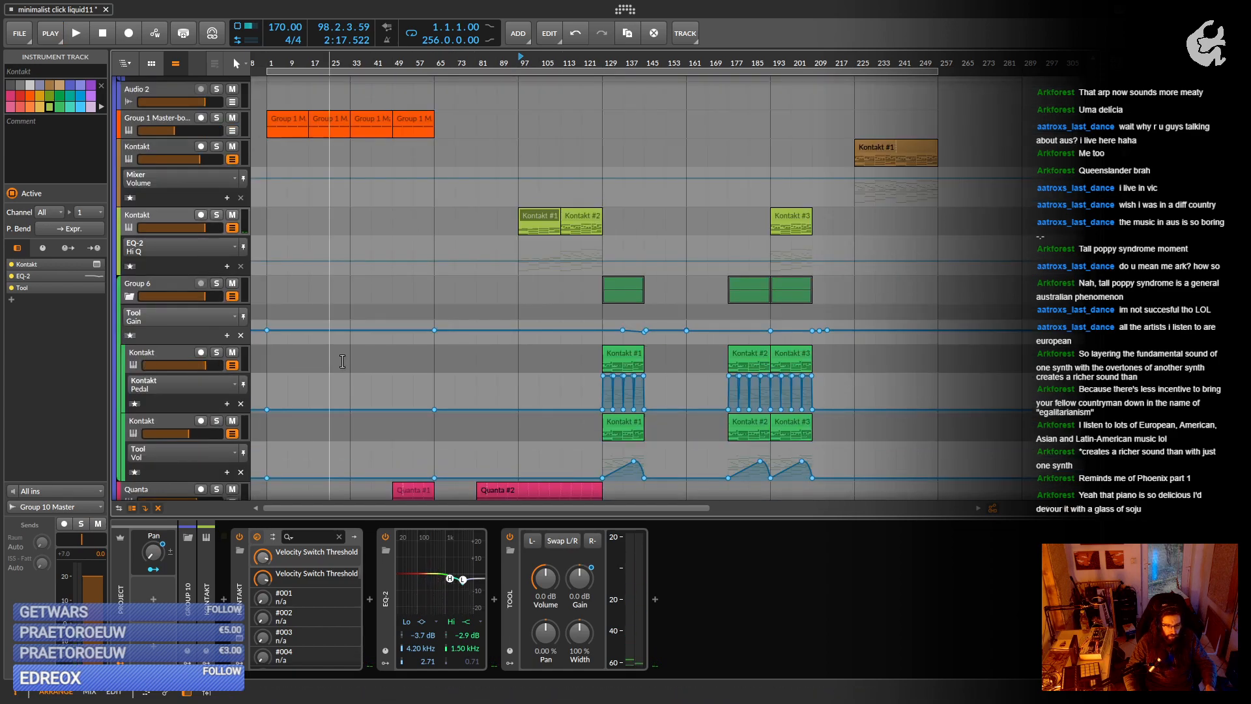
pyautogui.click(622, 358)
pyautogui.click(217, 352)
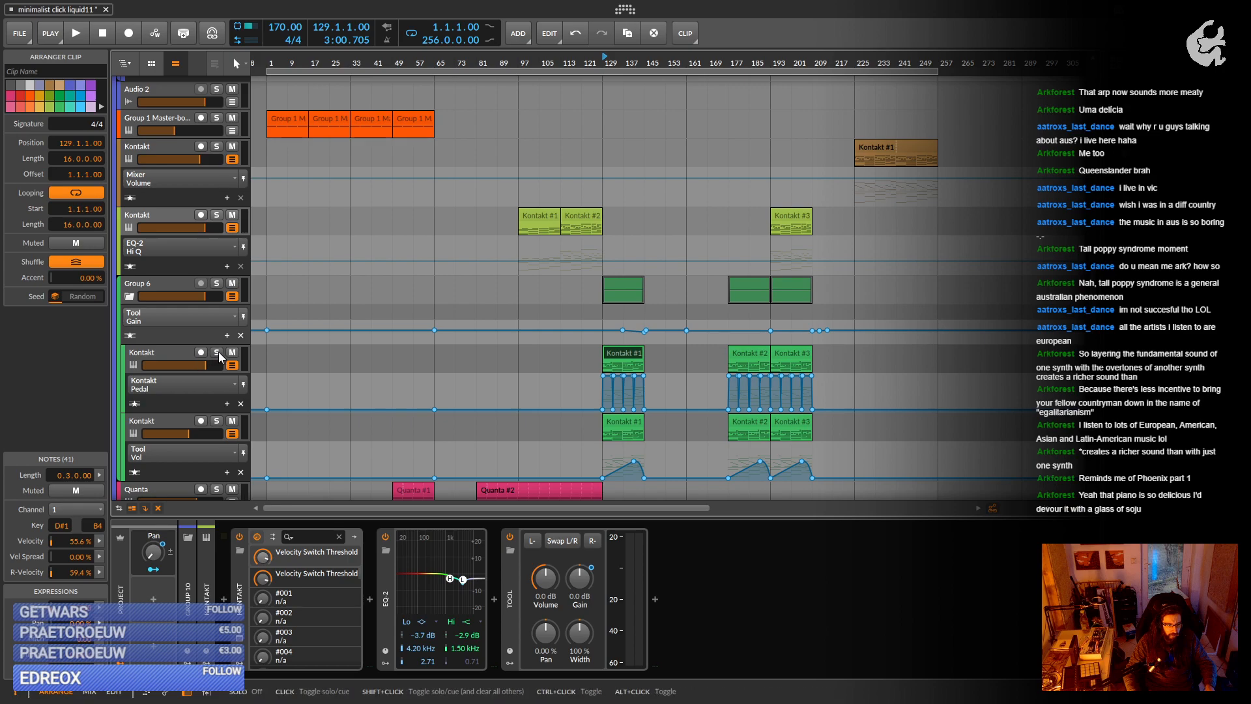
pyautogui.press('space')
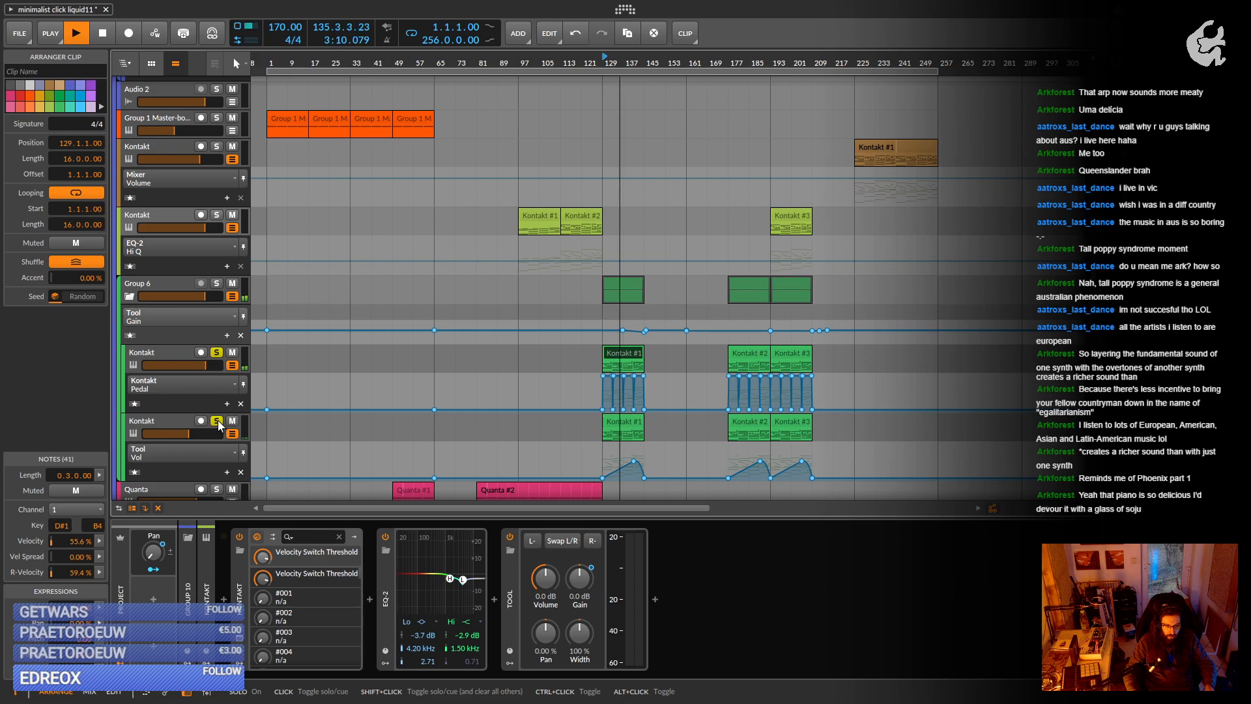
# Inspect the piano instrument in the plug-in window of Group 6's upper Kontakt layer, then close the window.
pyautogui.click(154, 360)
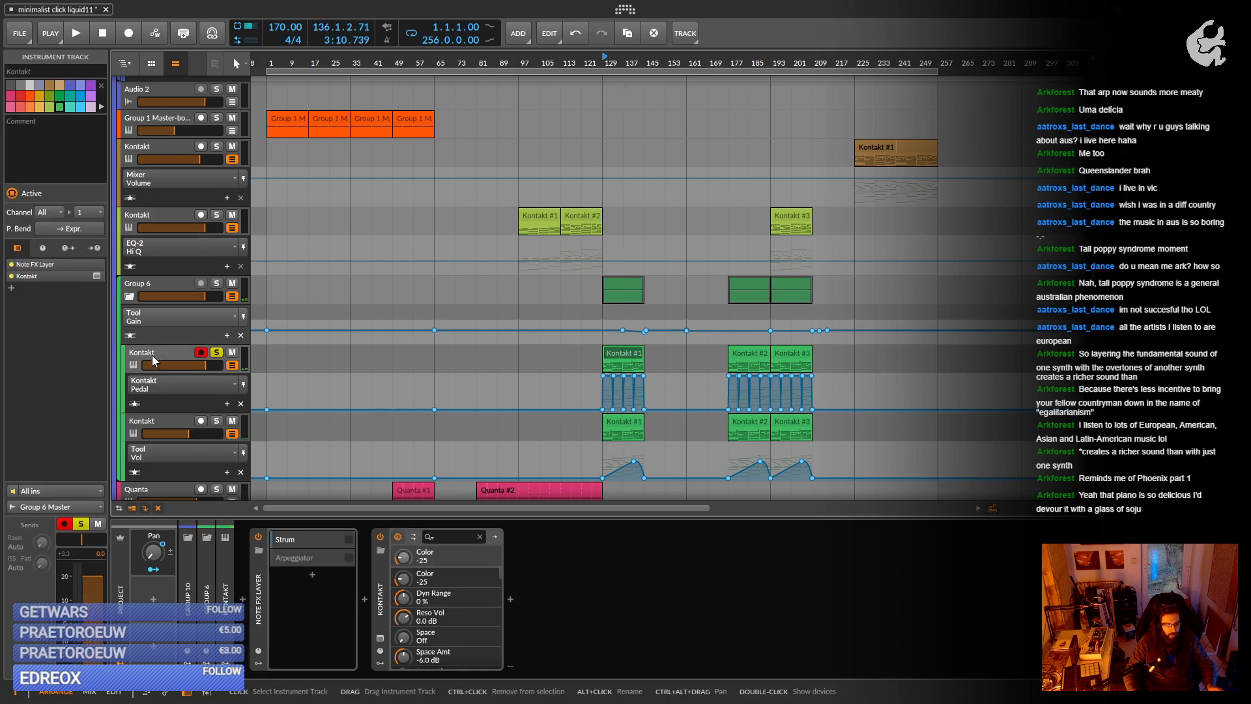
pyautogui.click(381, 638)
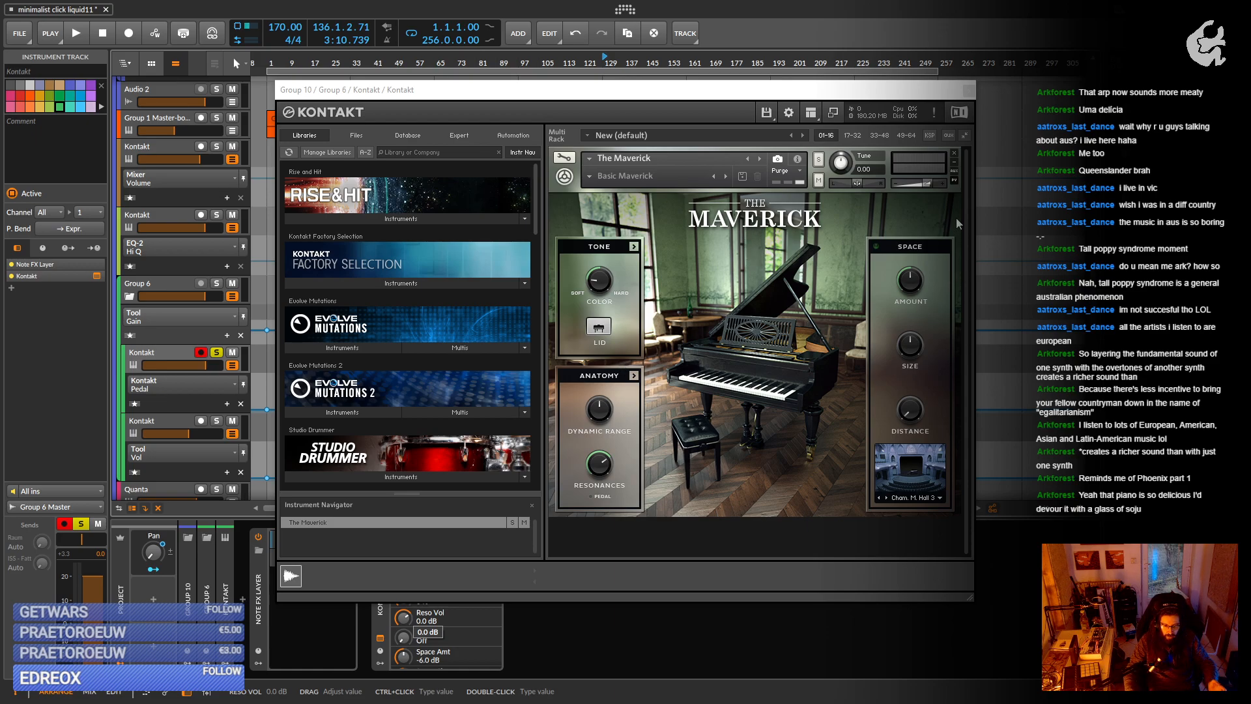
pyautogui.click(969, 90)
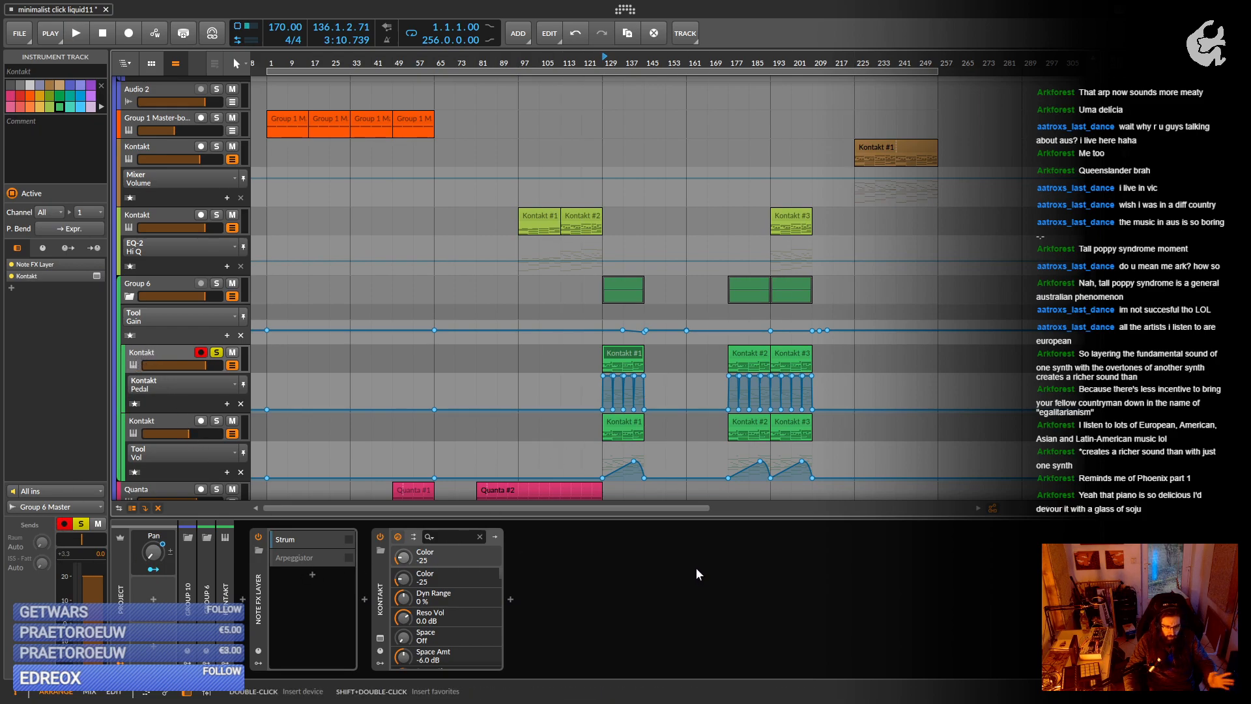
# Examine the Pedal automation on Group 6's upper Kontakt layer and set its clip start at bar 129 for playback.
pyautogui.scroll(12, 634, 441)
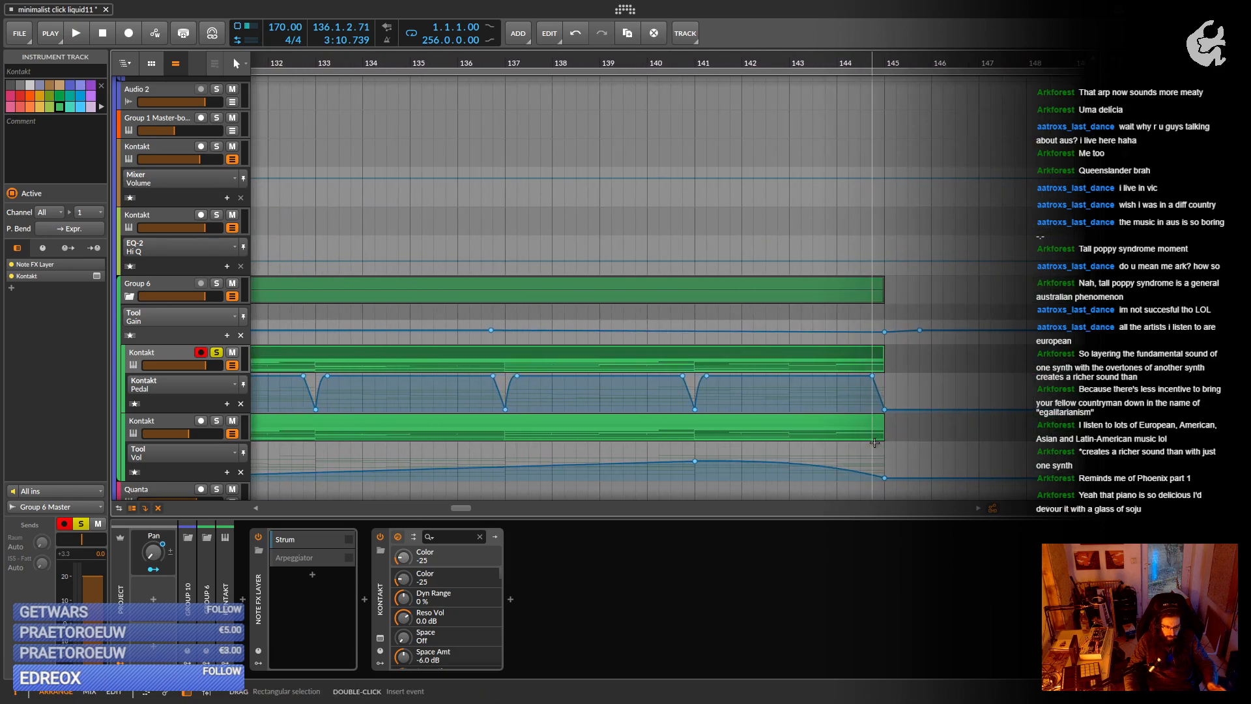
pyautogui.hscroll(-8, 332, 433)
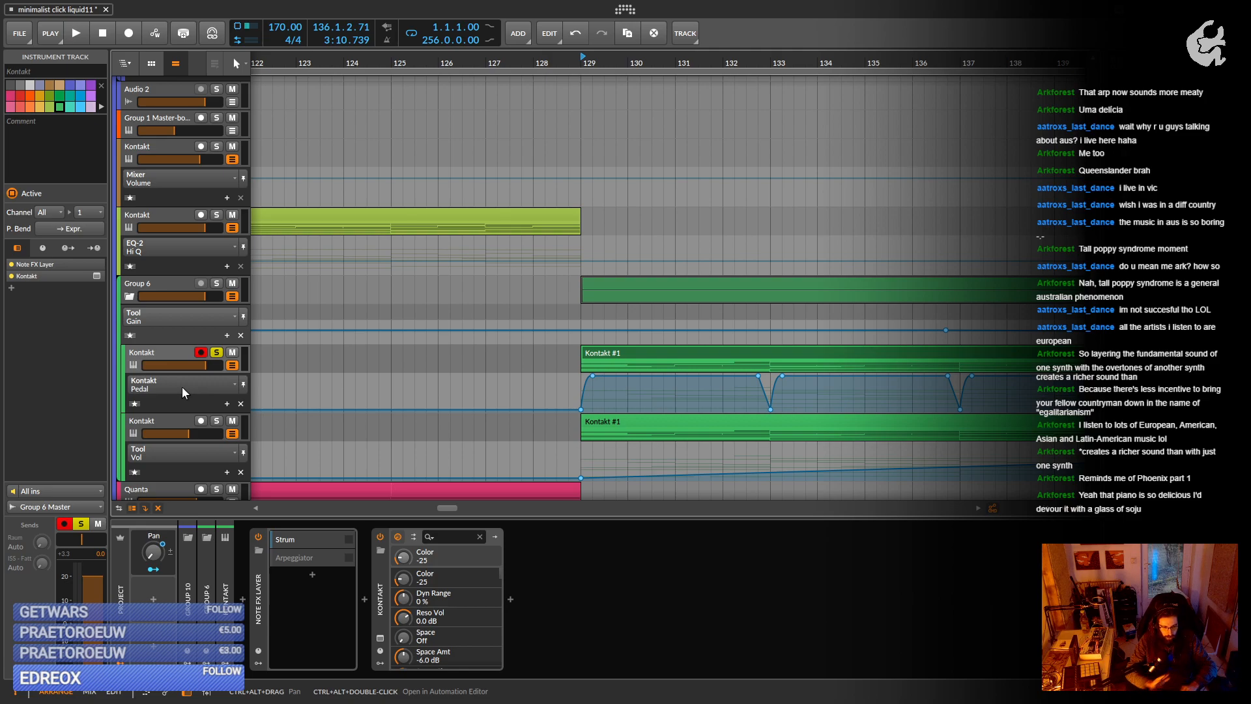
pyautogui.click(590, 388)
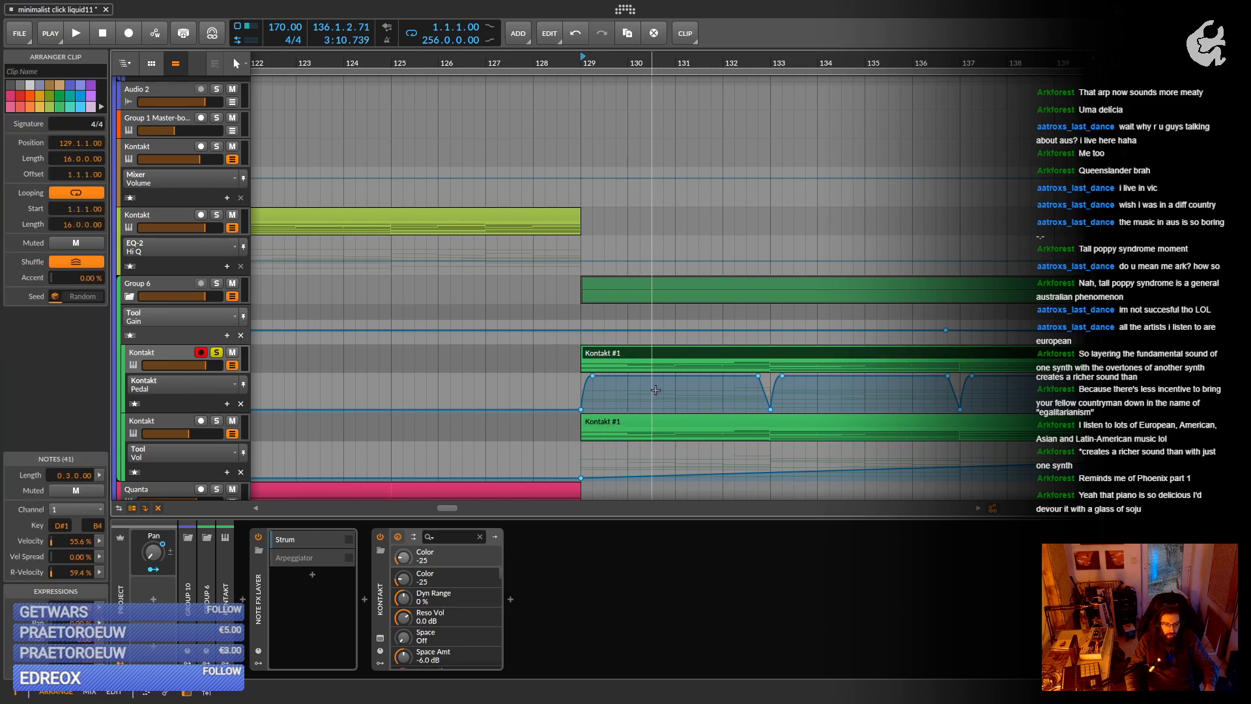
pyautogui.click(625, 357)
pyautogui.click(179, 356)
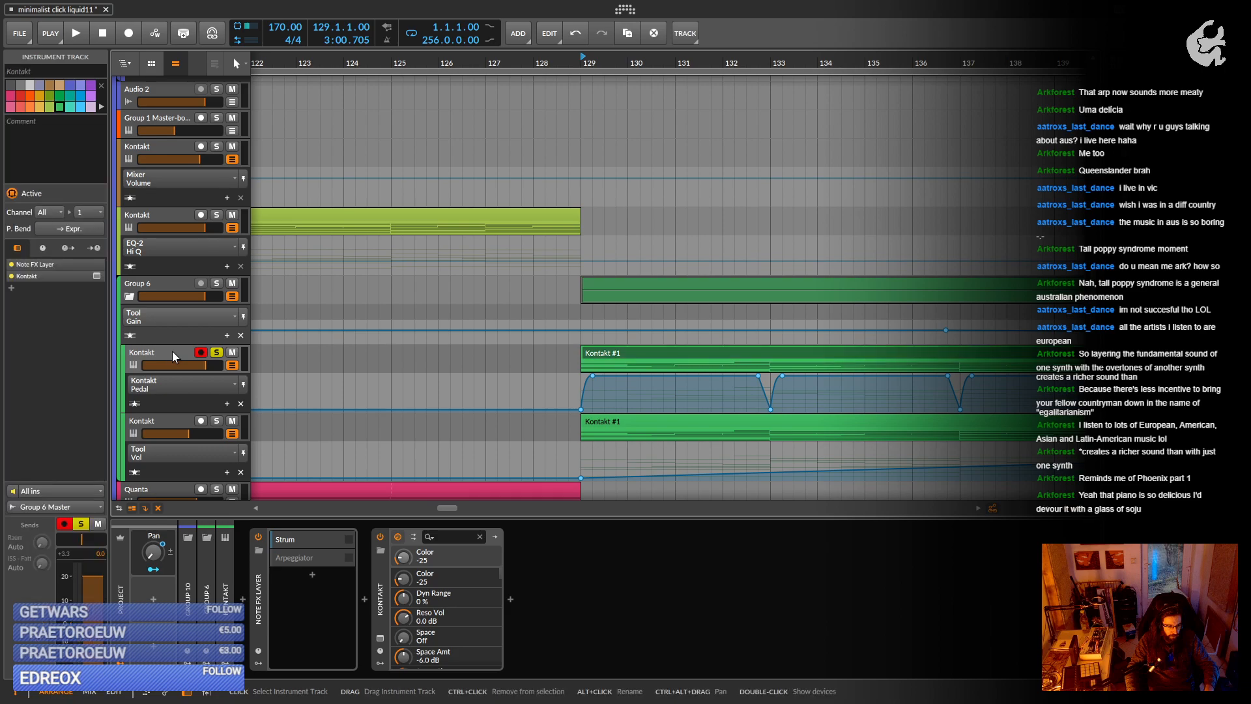
pyautogui.click(607, 355)
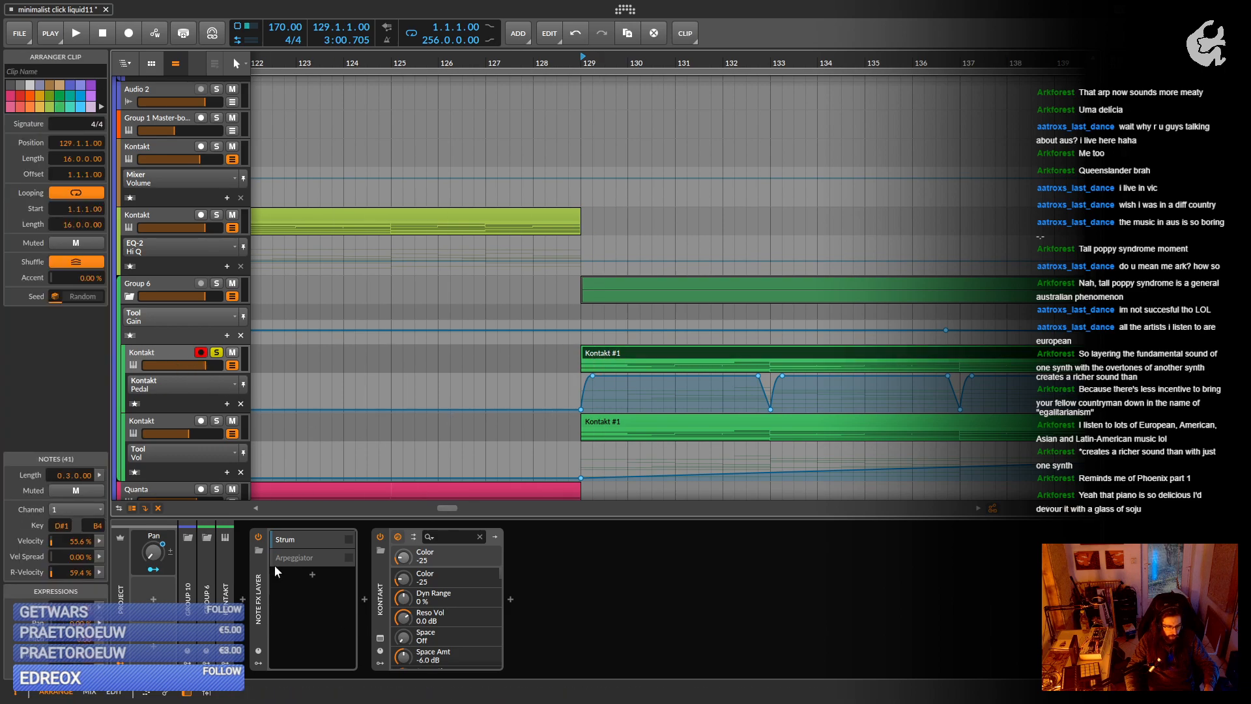
# Show the Strum device inside the upper Kontakt layer's Note FX Layer and examine its settings.
pyautogui.click(296, 538)
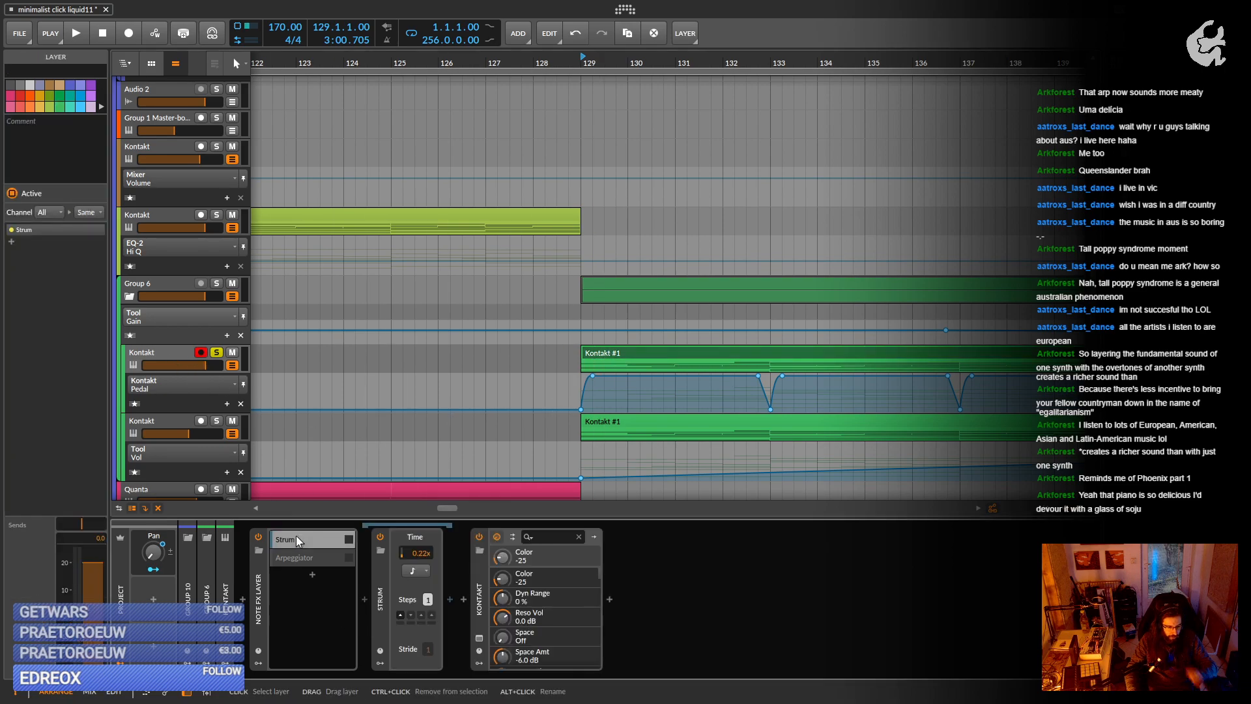
pyautogui.click(384, 593)
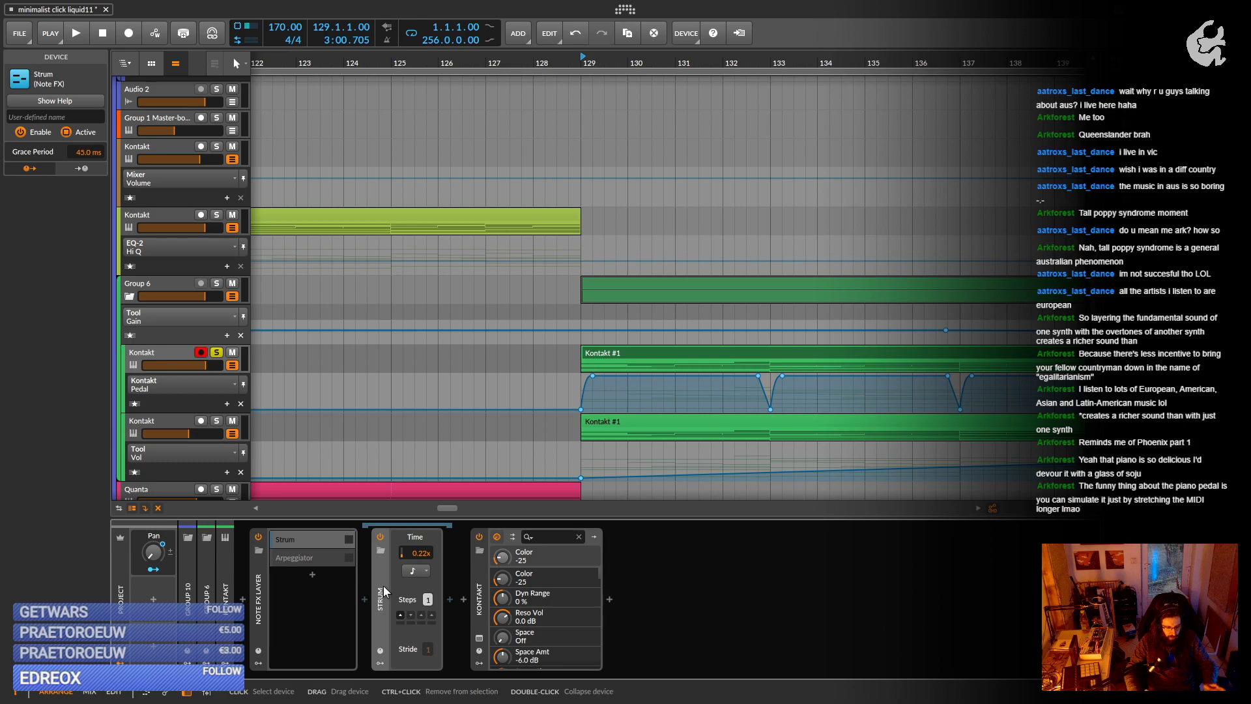
pyautogui.click(606, 354)
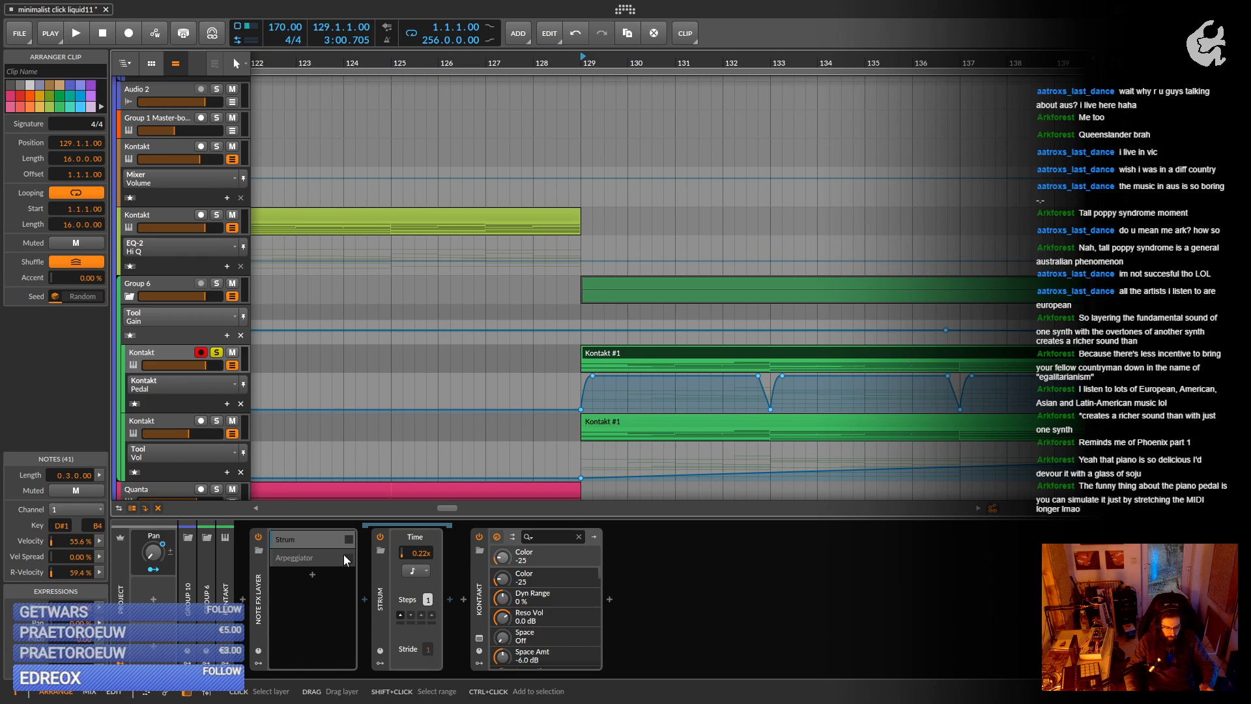
pyautogui.click(382, 603)
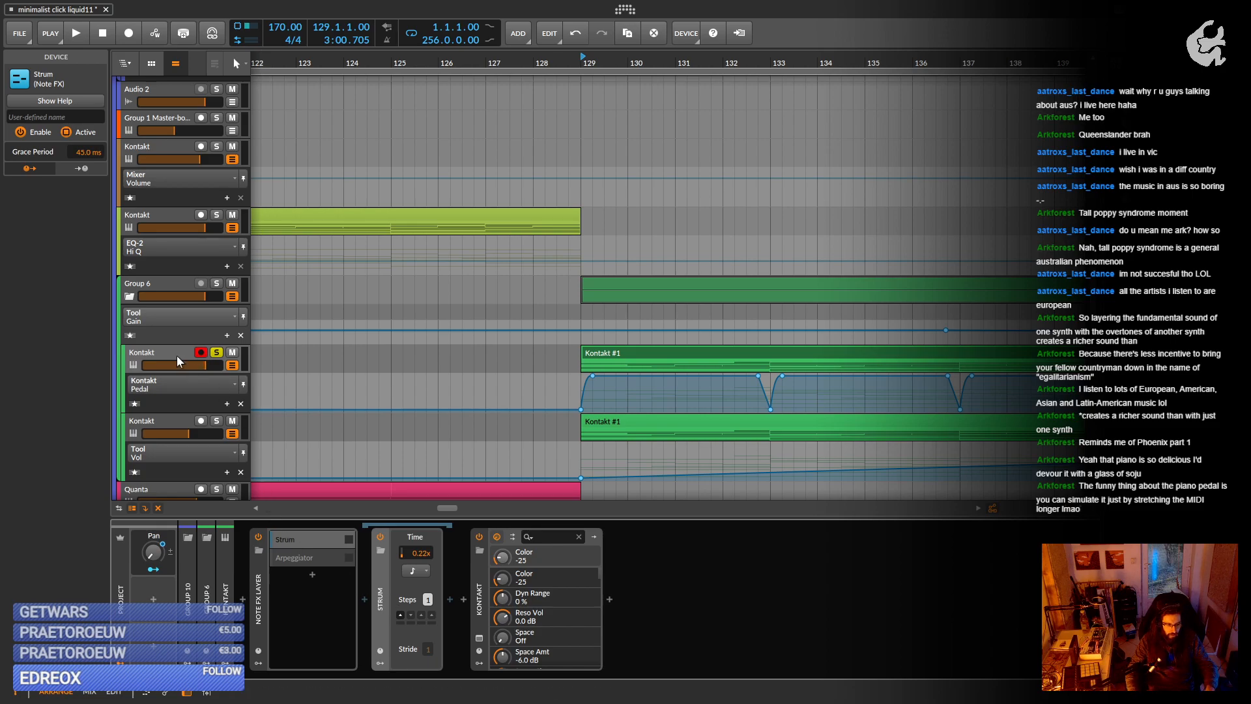
pyautogui.click(604, 354)
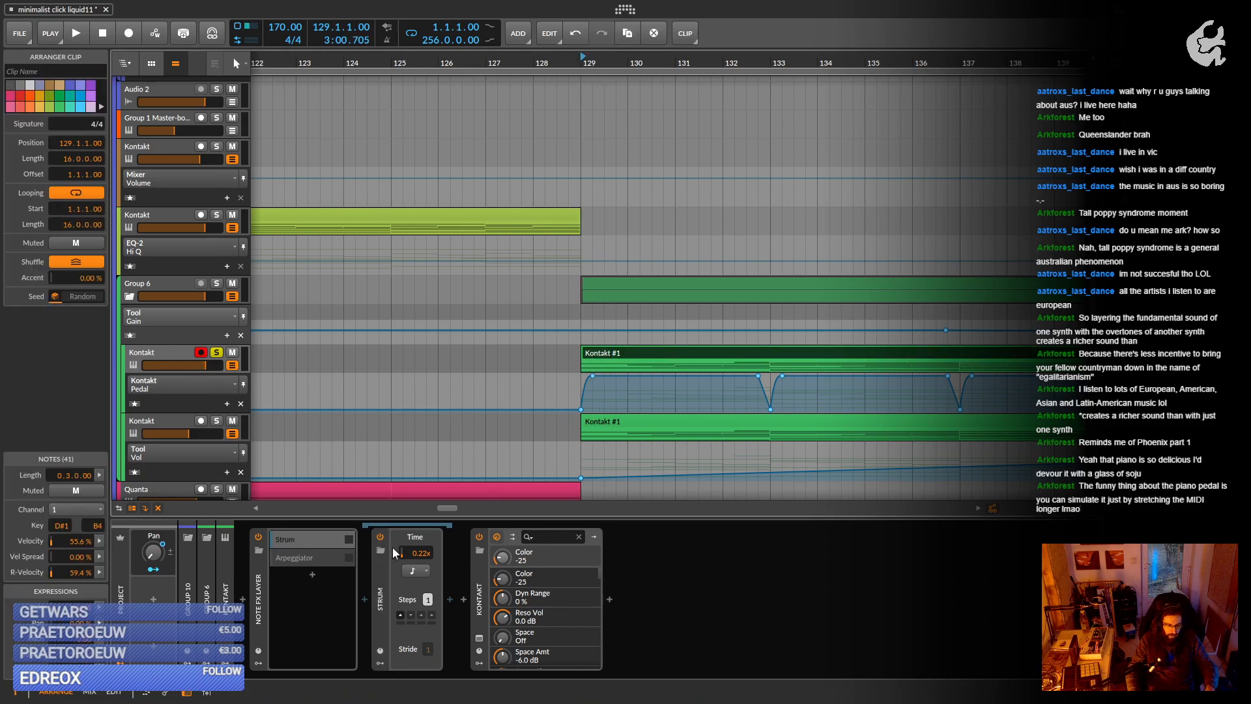
# Compare the soloed Kontakt layer from bar 129 with the Strum device bypassed and enabled.
pyautogui.click(379, 536)
pyautogui.press('space')
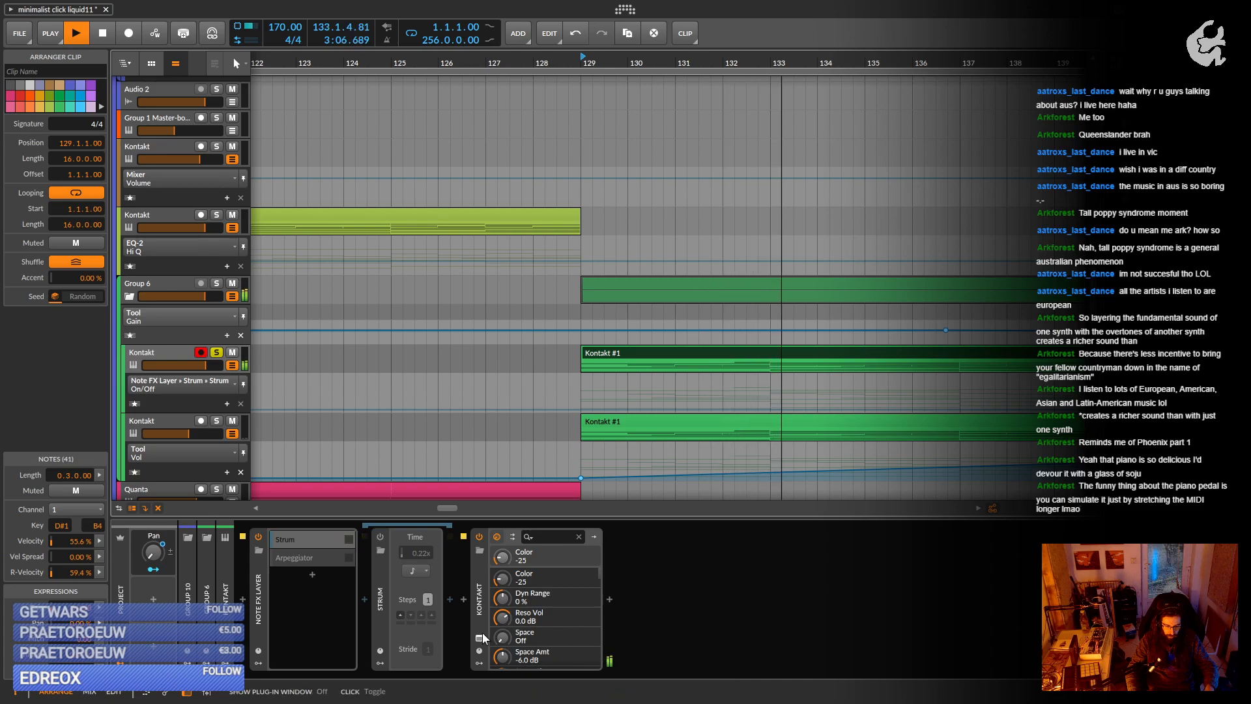
pyautogui.press('space')
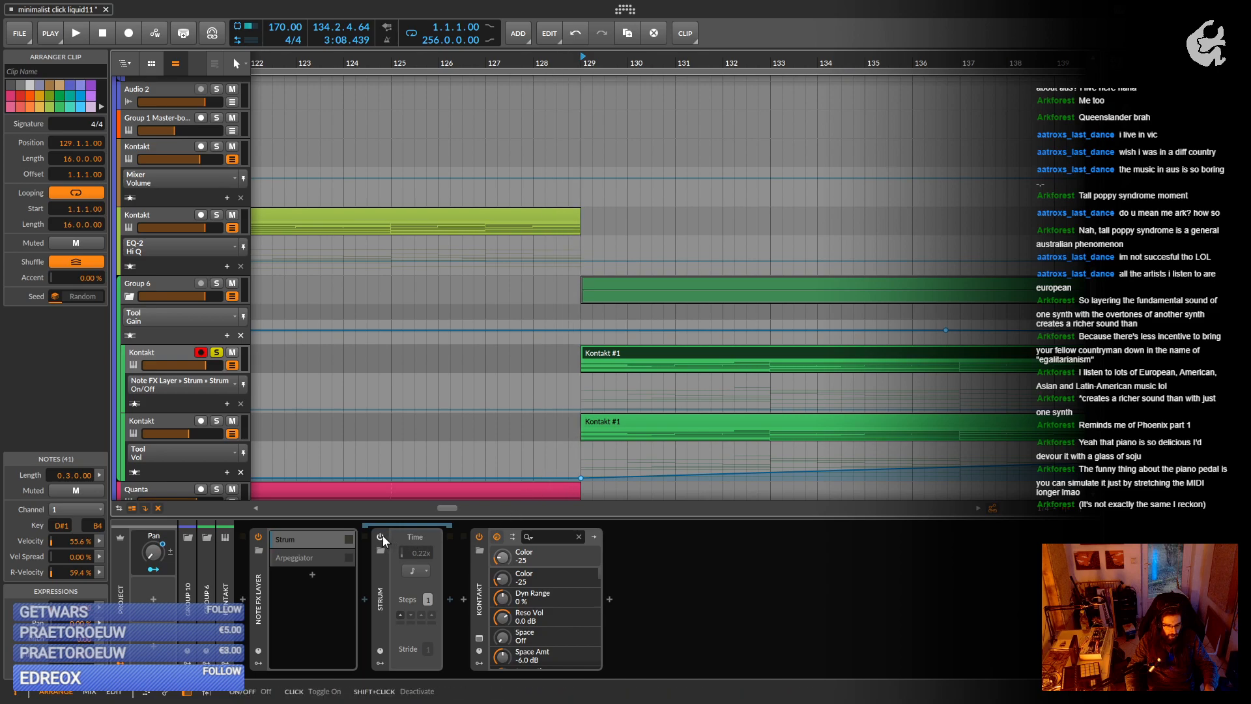
pyautogui.press('space')
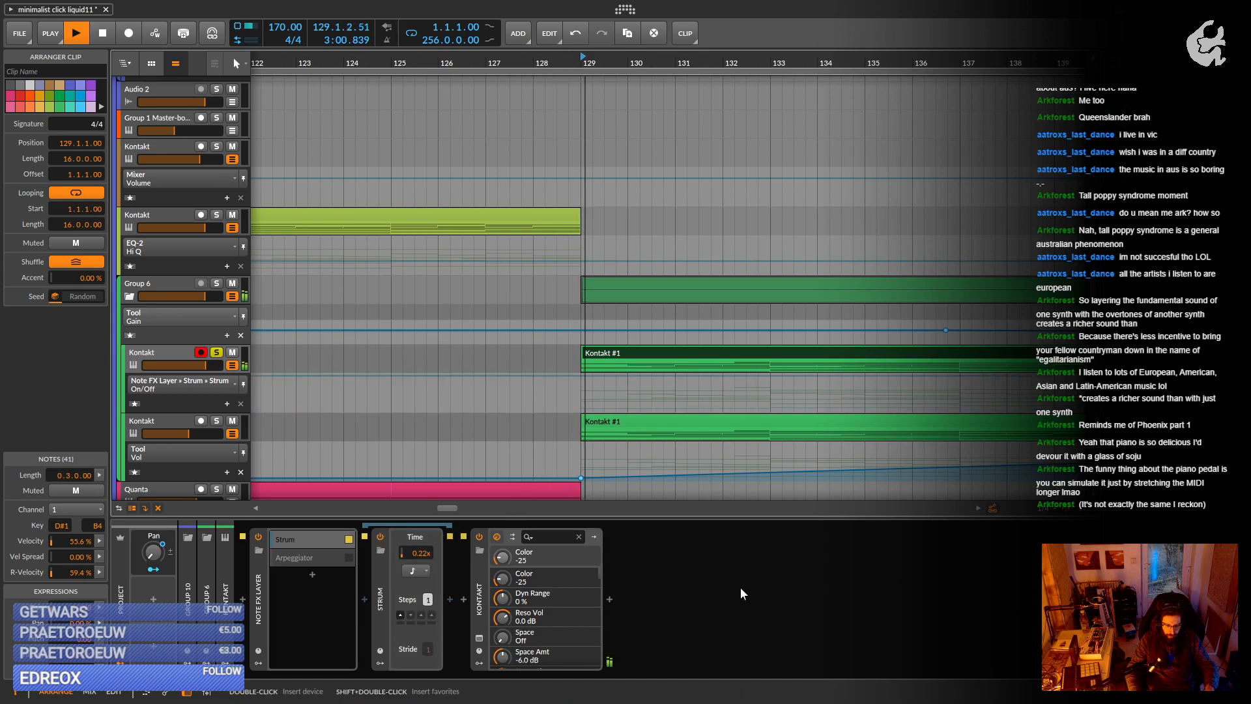
pyautogui.press('space')
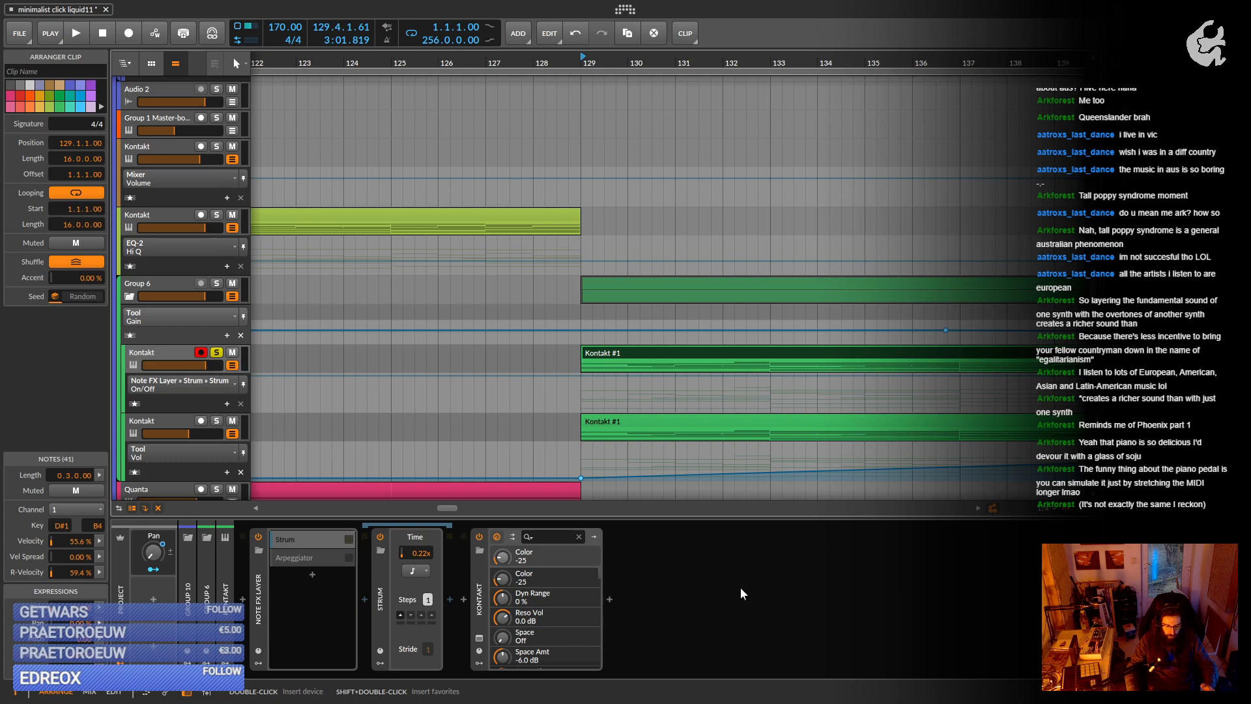
# Unsolo Group 6's upper Kontakt layer and play the section through from bar 129.
pyautogui.click(218, 354)
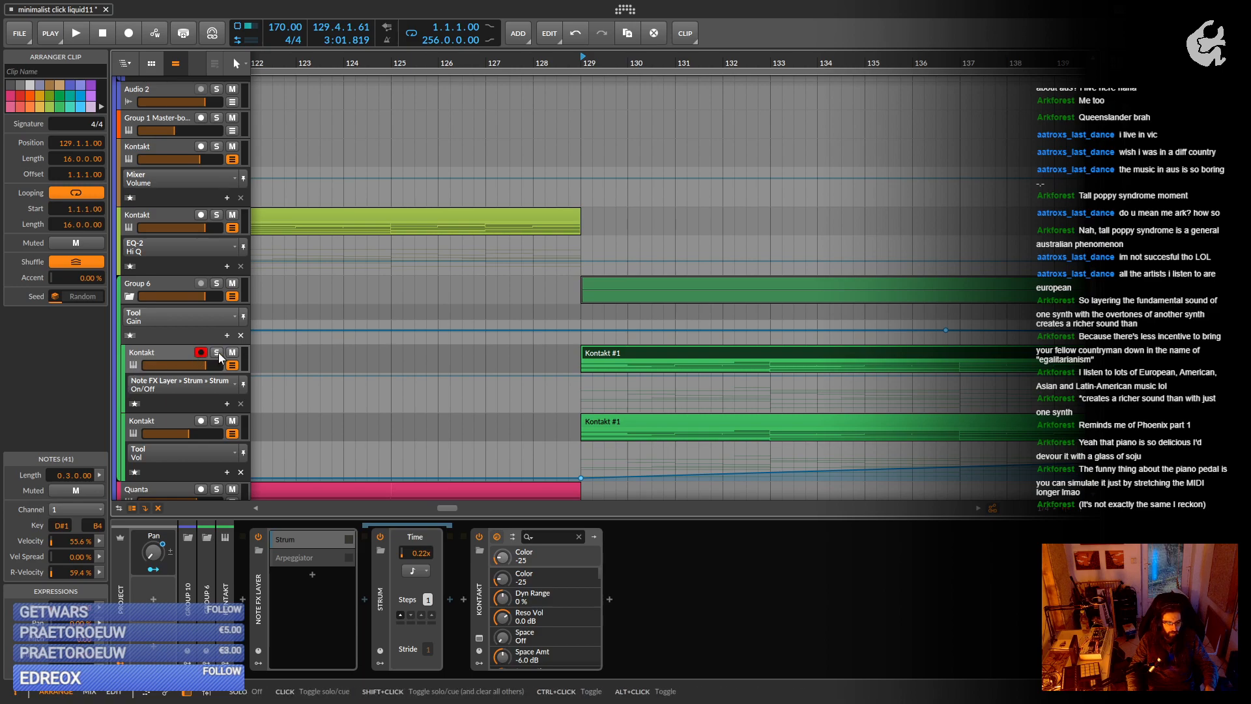
pyautogui.press('space')
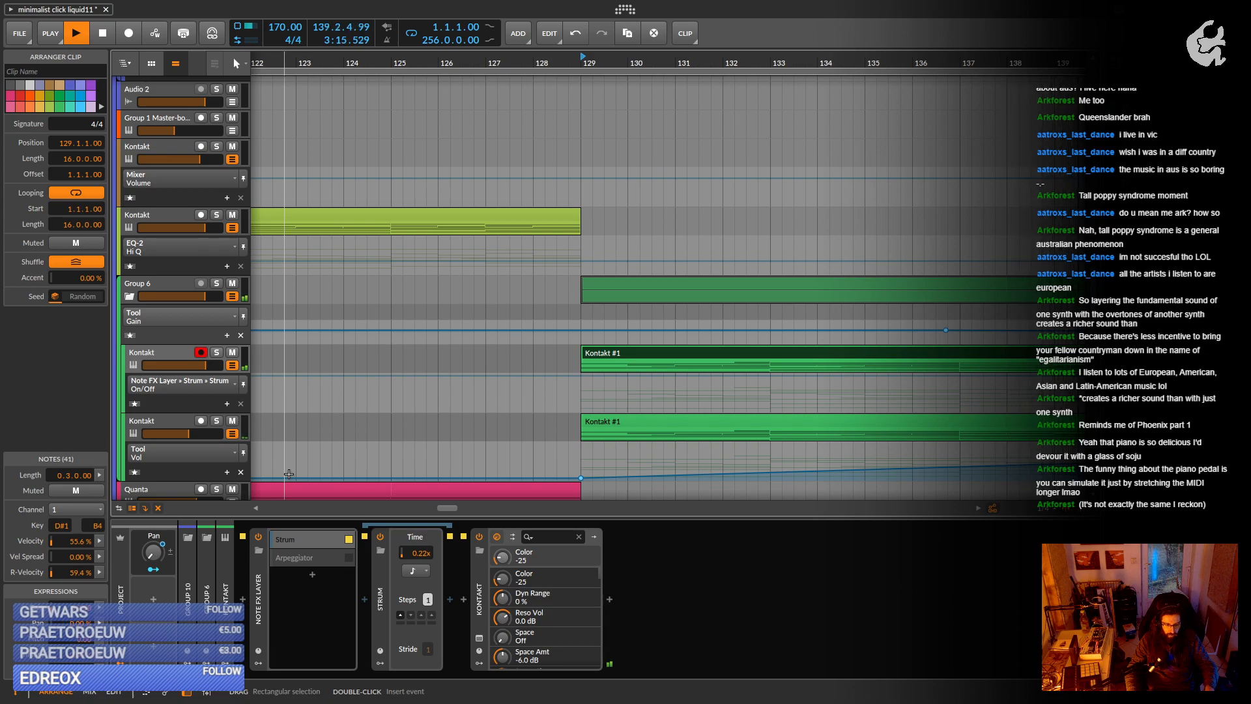
pyautogui.scroll(-5, 512, 383)
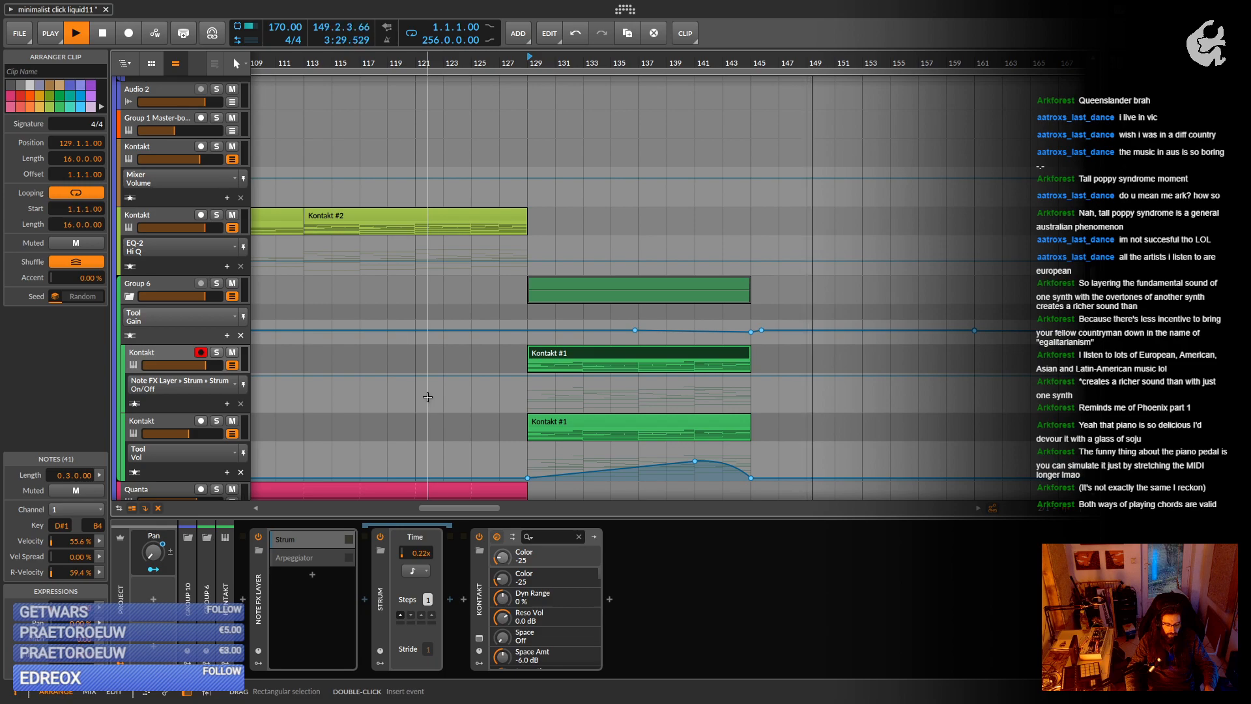
pyautogui.press('space')
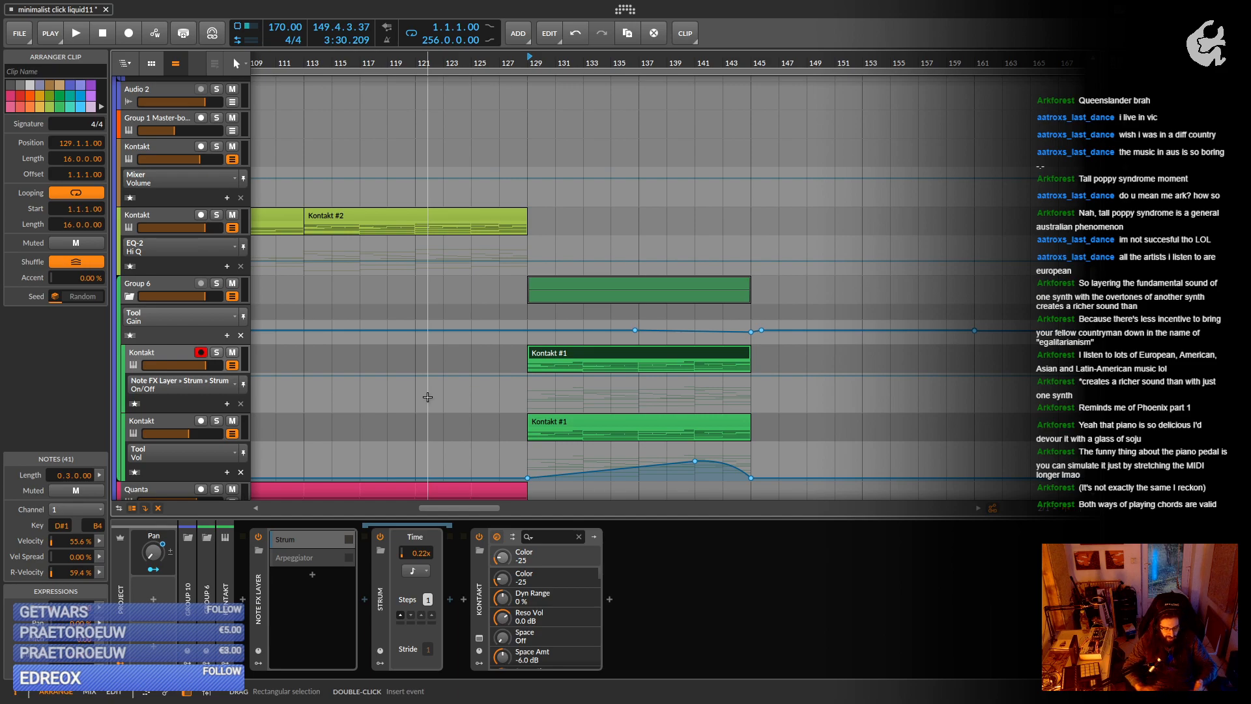
# Open the upper Kontakt layer's clip at bar 129 in the note editor and enlarge the editor to examine its notes.
pyautogui.click(549, 356)
pyautogui.doubleClick(549, 355)
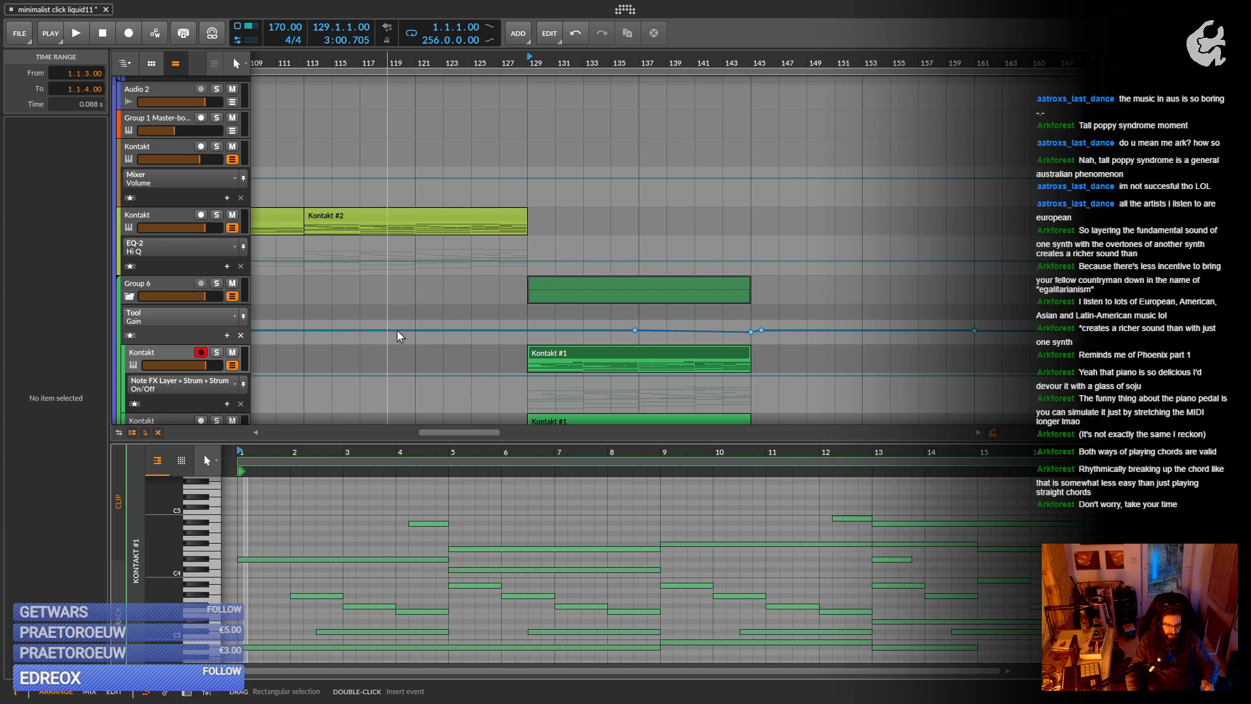
pyautogui.scroll(-2, 469, 273)
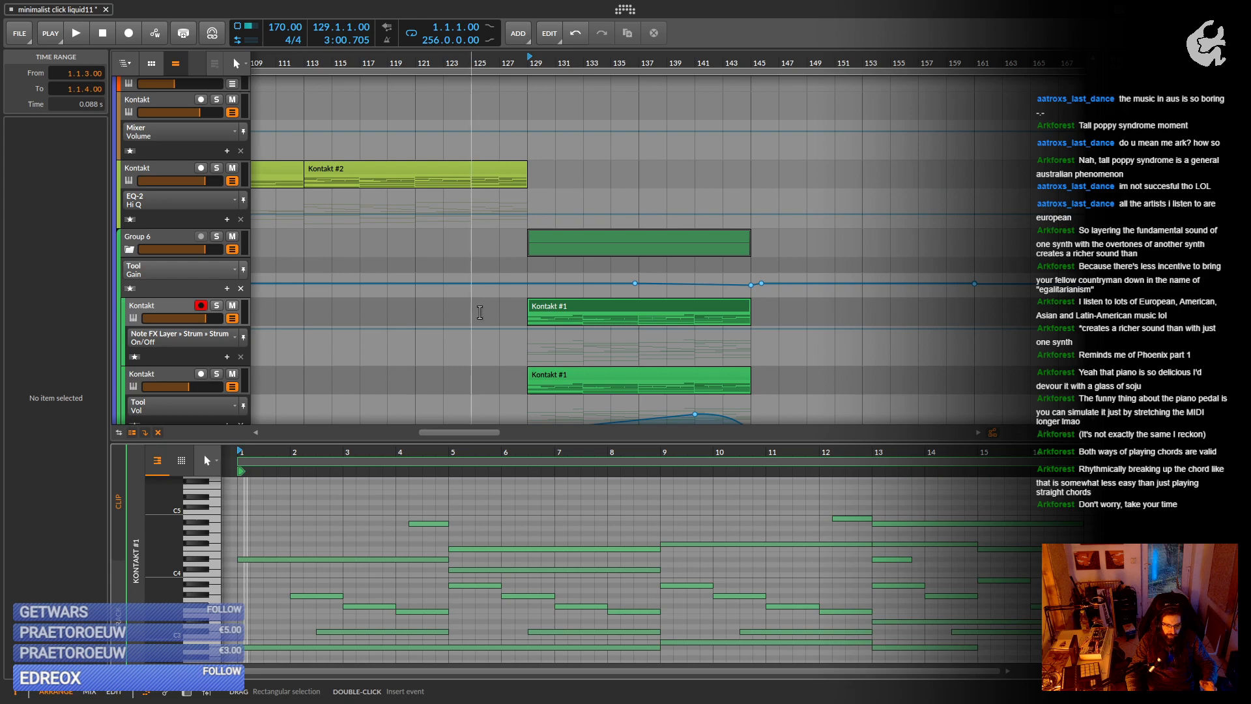
pyautogui.click(167, 306)
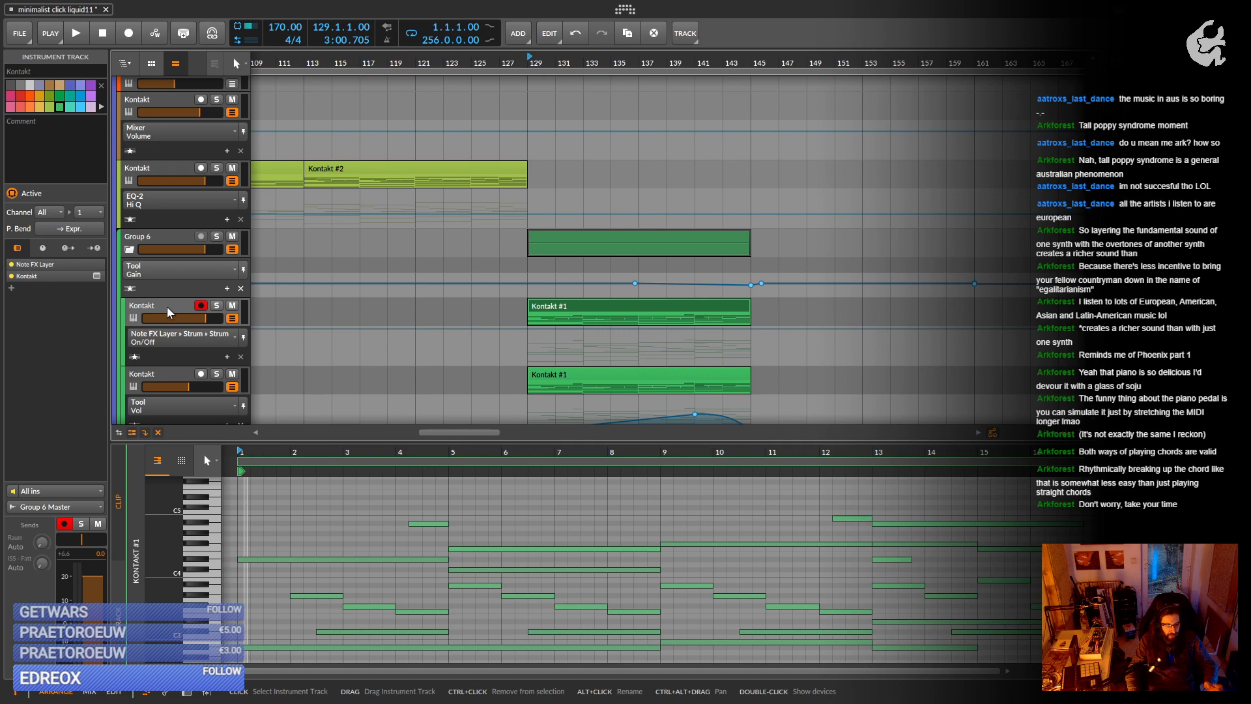
pyautogui.doubleClick(168, 307)
pyautogui.click(563, 307)
pyautogui.doubleClick(563, 306)
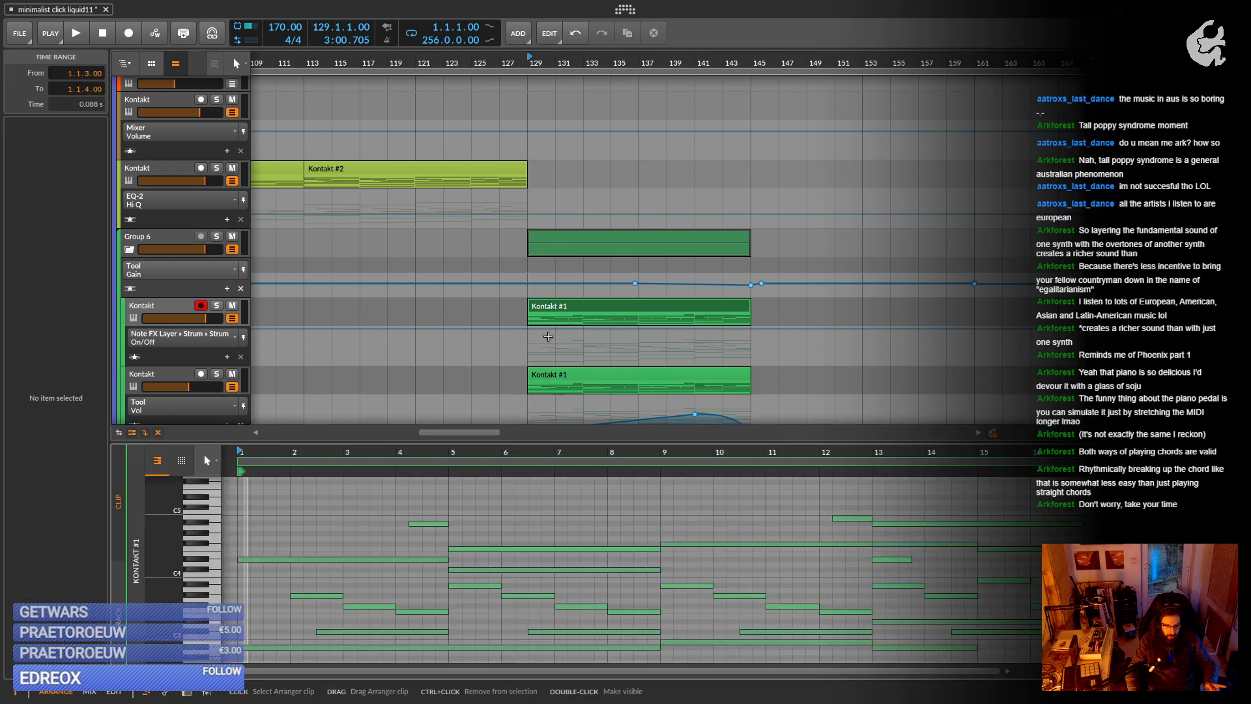
pyautogui.moveTo(383, 443); pyautogui.dragTo(389, 354)
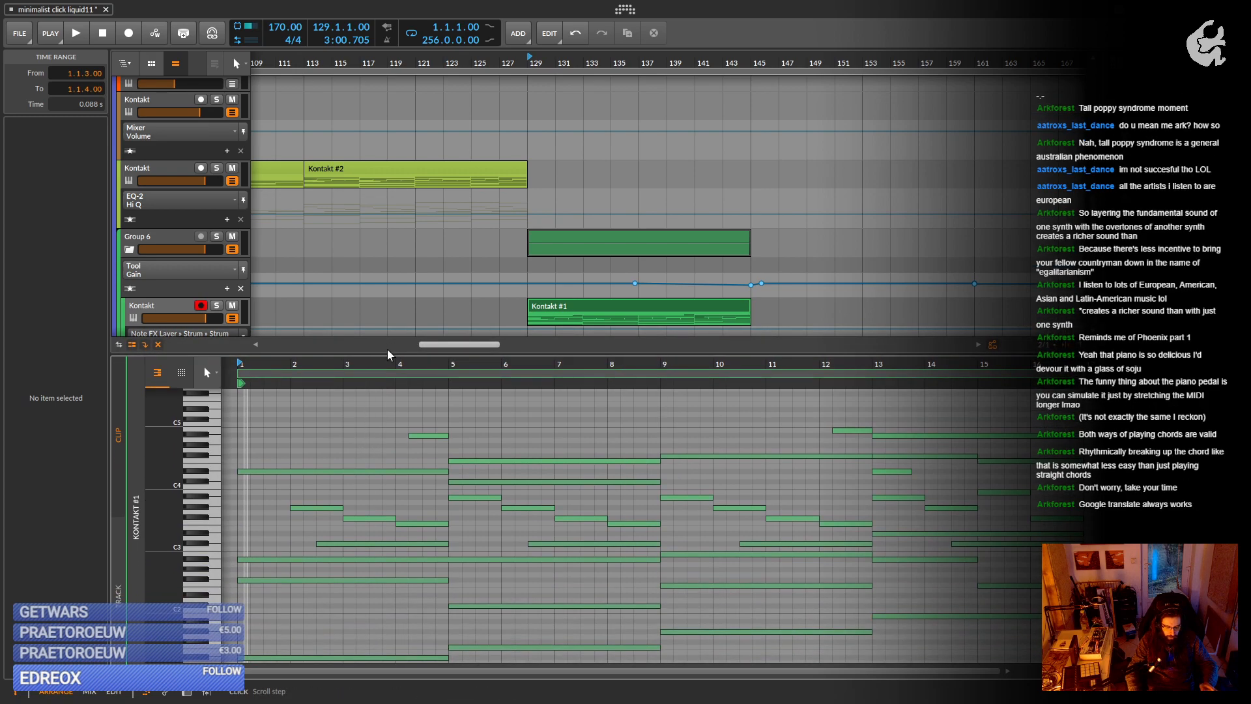
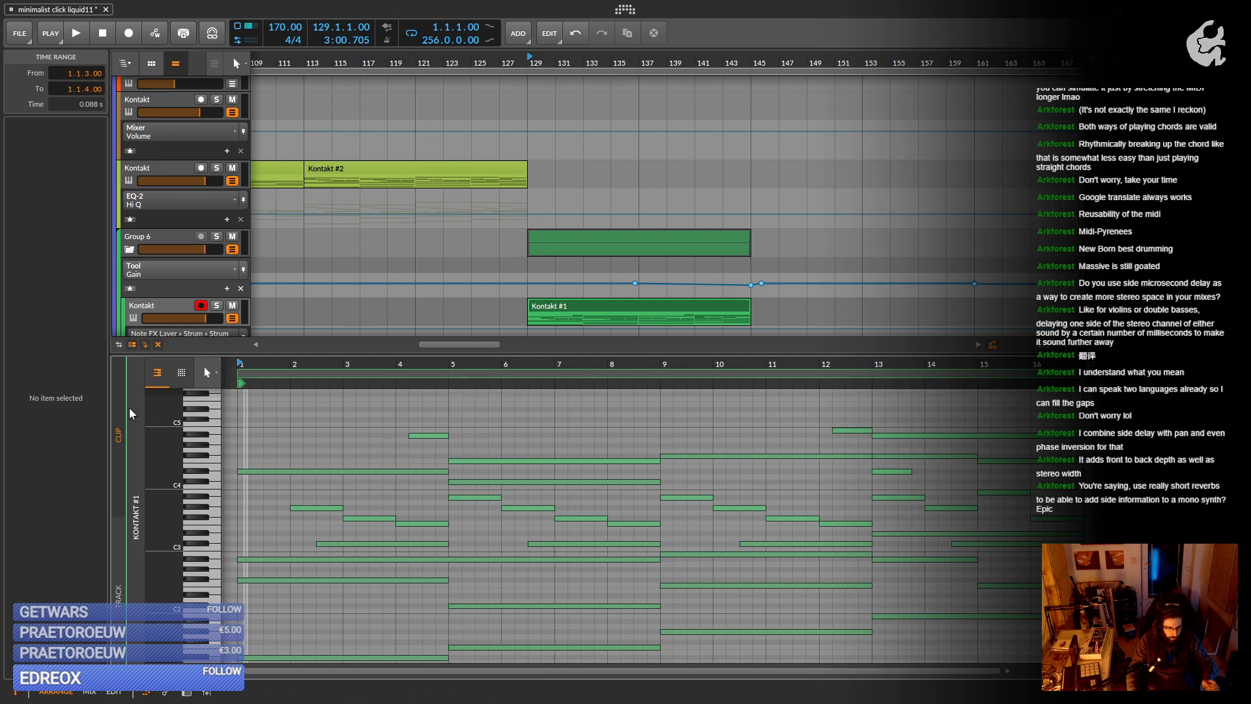
# Open VISION 4X on the Master track, enlarge its waveform and stereo displays, and examine the mix during playback before closing it.
pyautogui.scroll(-10, 159, 314)
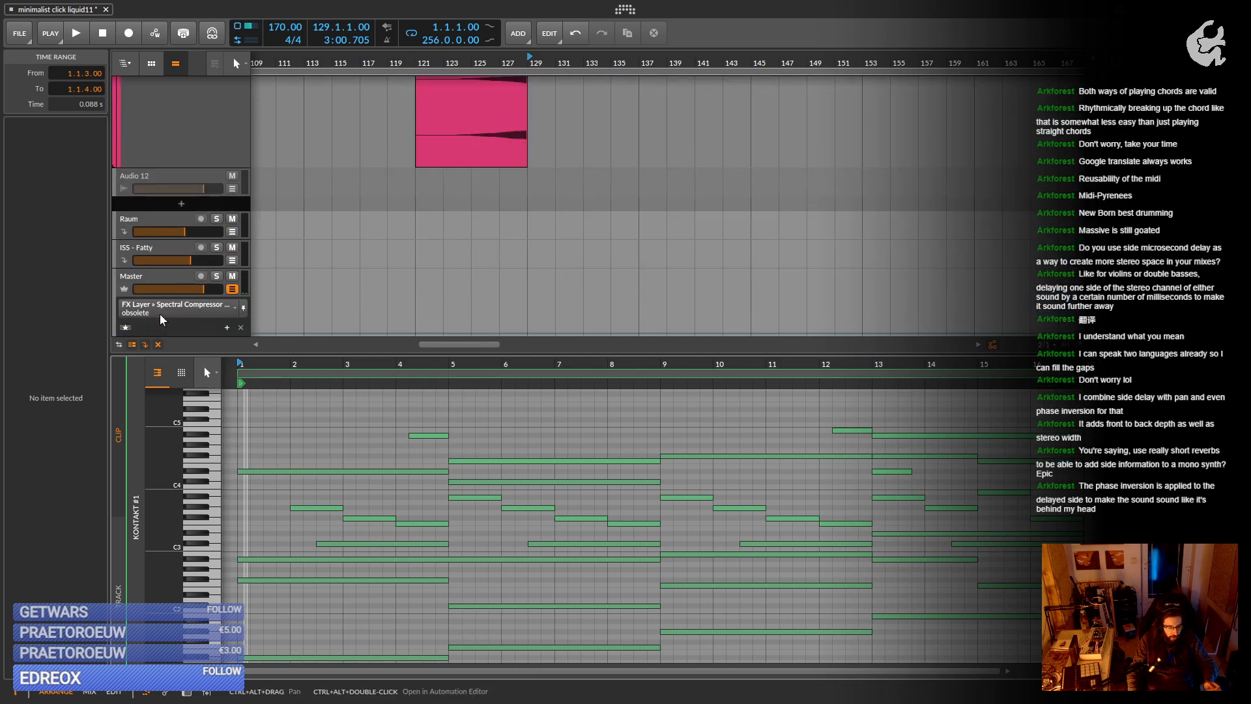
pyautogui.click(154, 277)
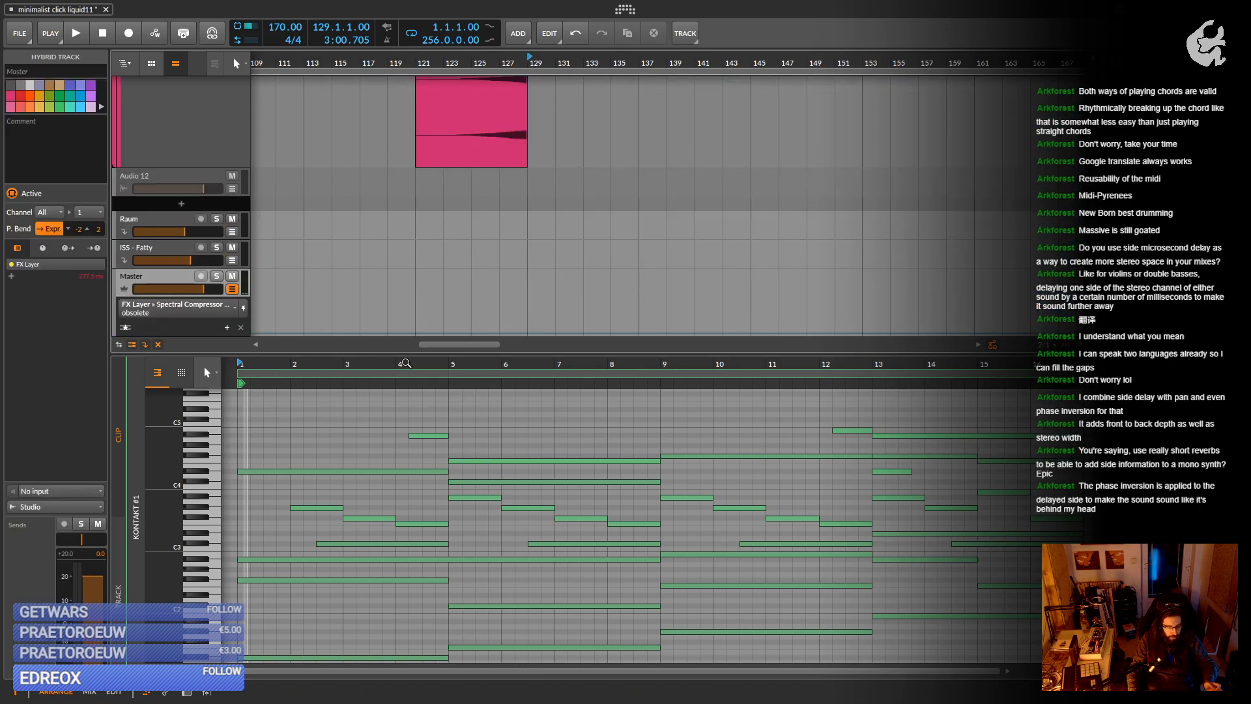
pyautogui.doubleClick(159, 282)
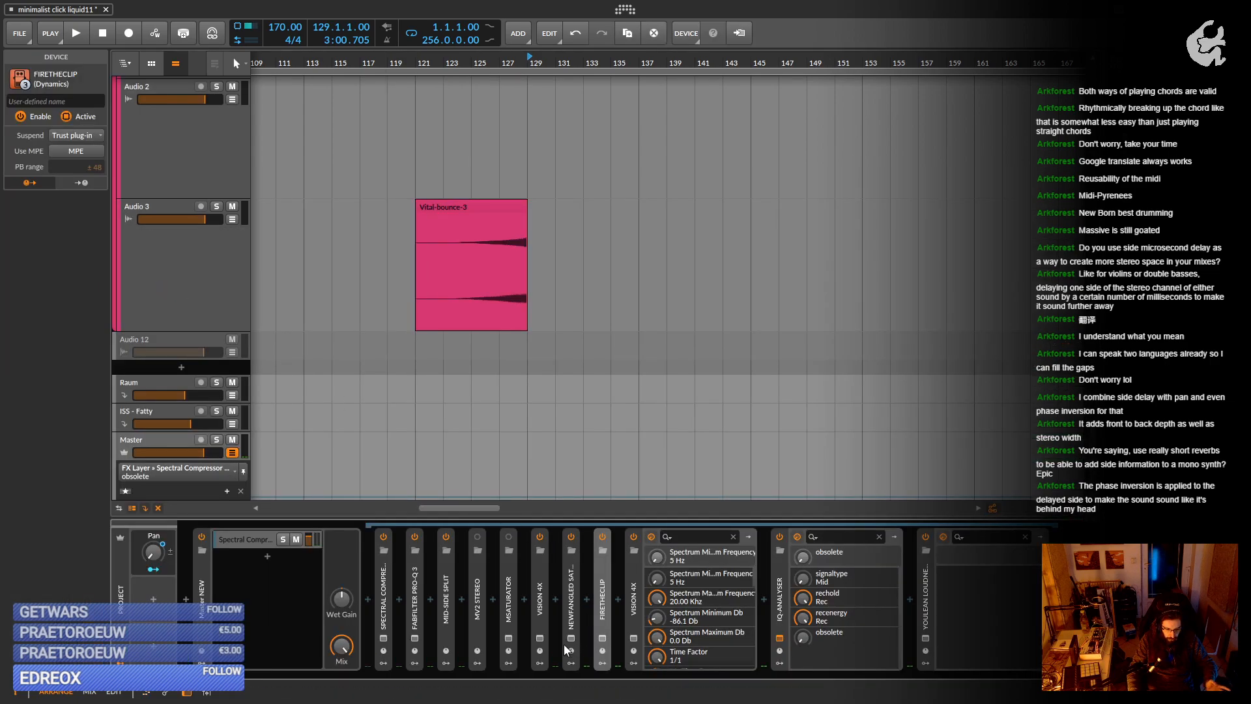
pyautogui.click(539, 638)
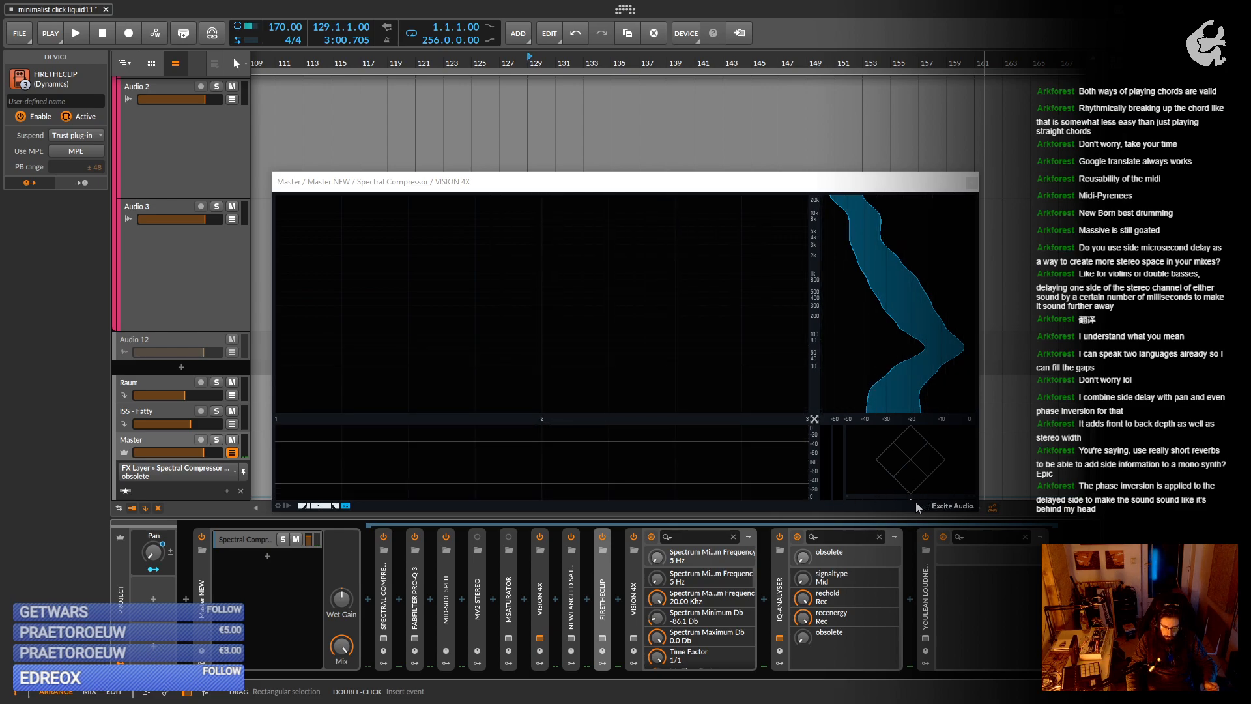
pyautogui.moveTo(814, 418); pyautogui.dragTo(566, 268)
pyautogui.press('space')
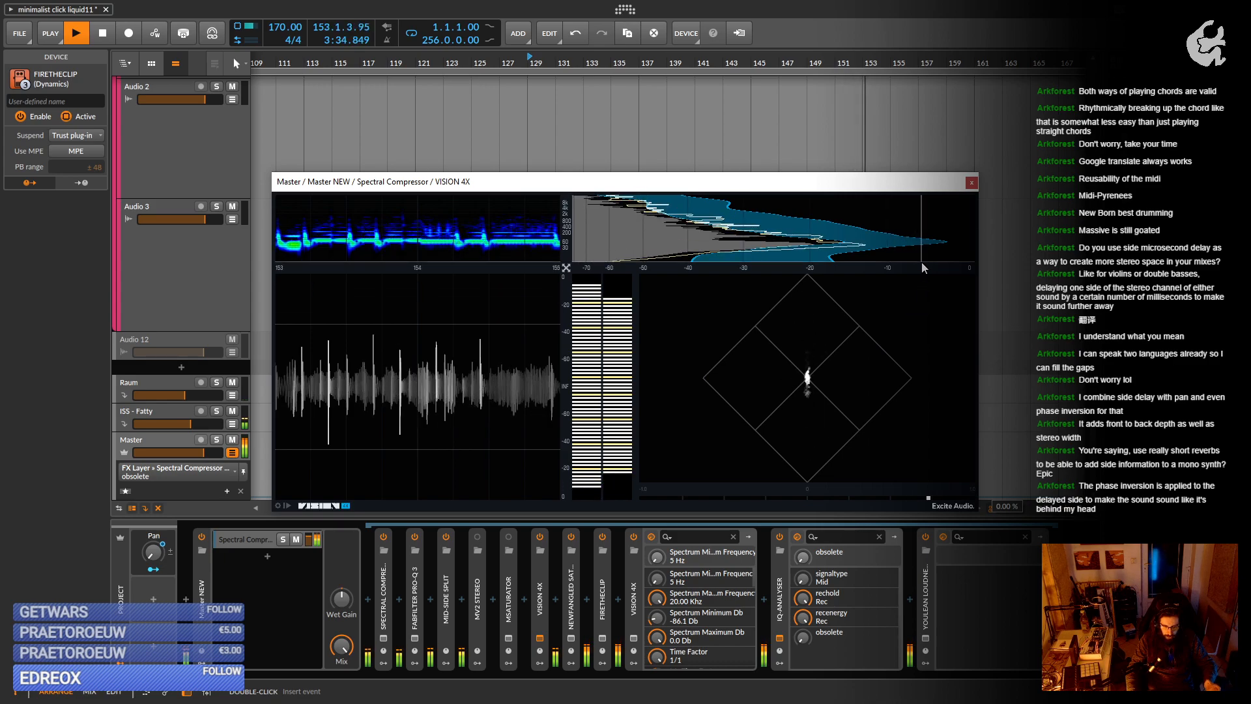
pyautogui.click(971, 184)
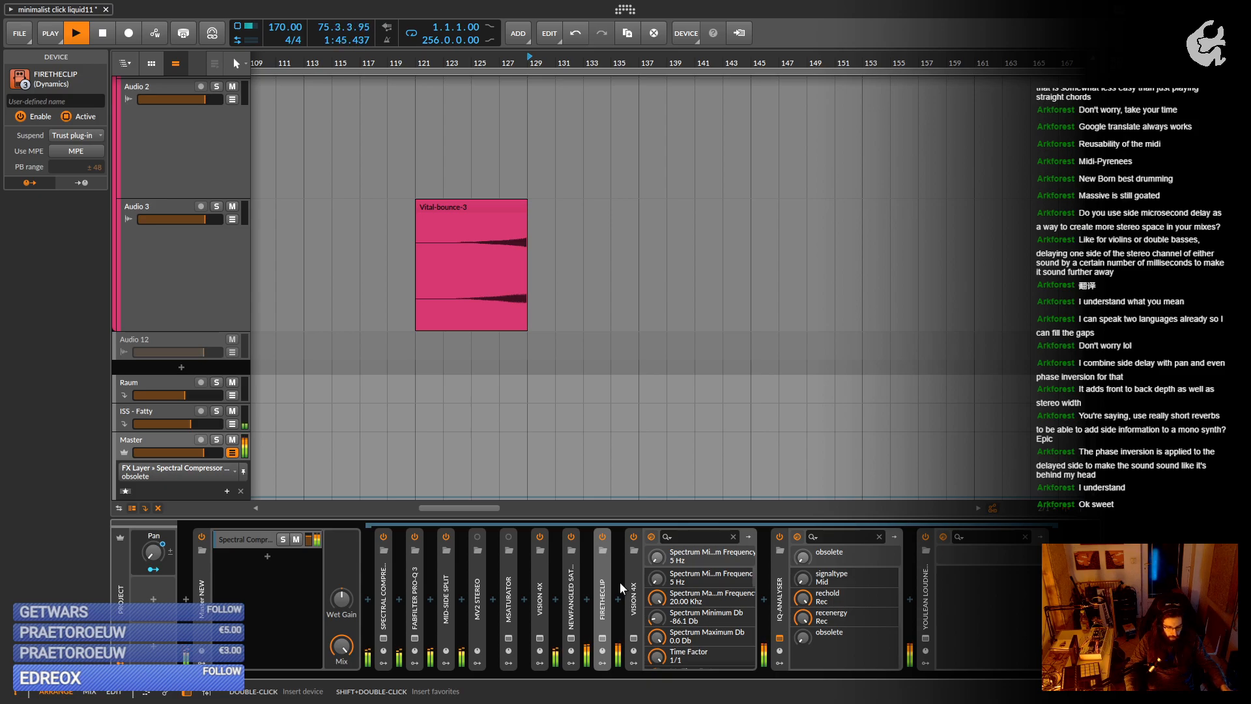
# Examine the whole arrangement from the Kontakt layers up through Group 10, Group 9 and Group 7, and stop playback.
pyautogui.scroll(15, 558, 277)
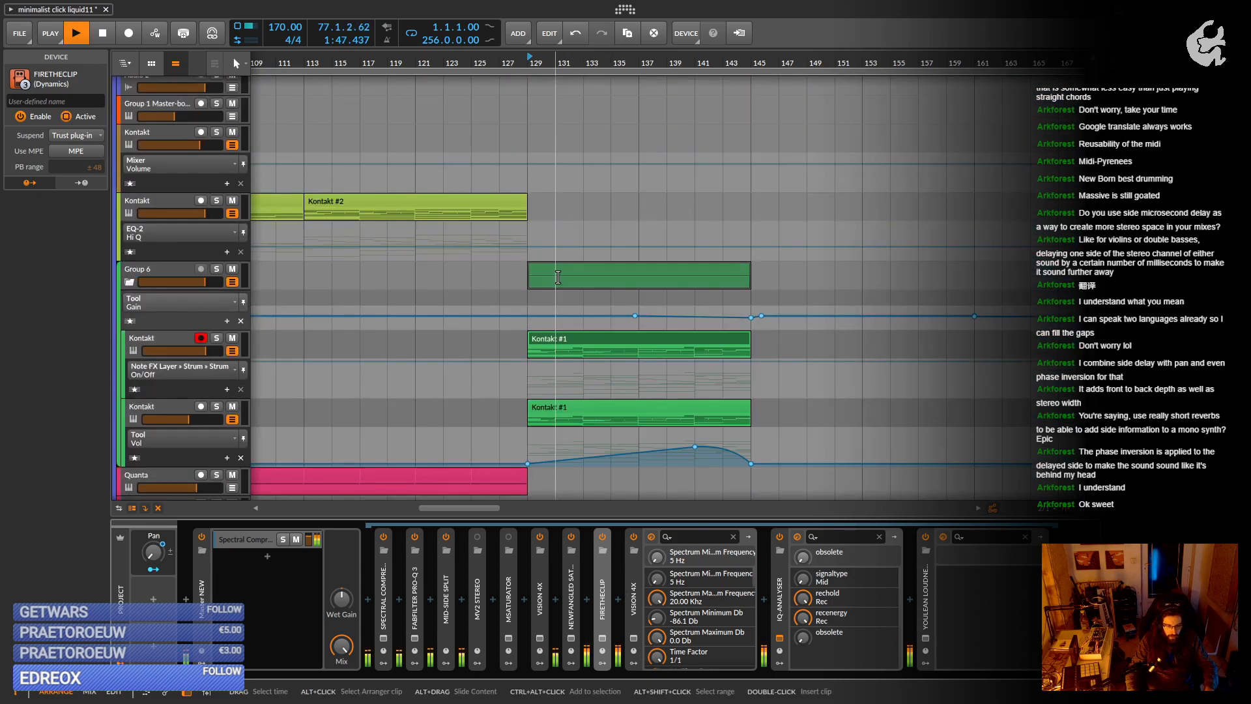
pyautogui.scroll(1, 540, 254)
pyautogui.scroll(-8, 540, 254)
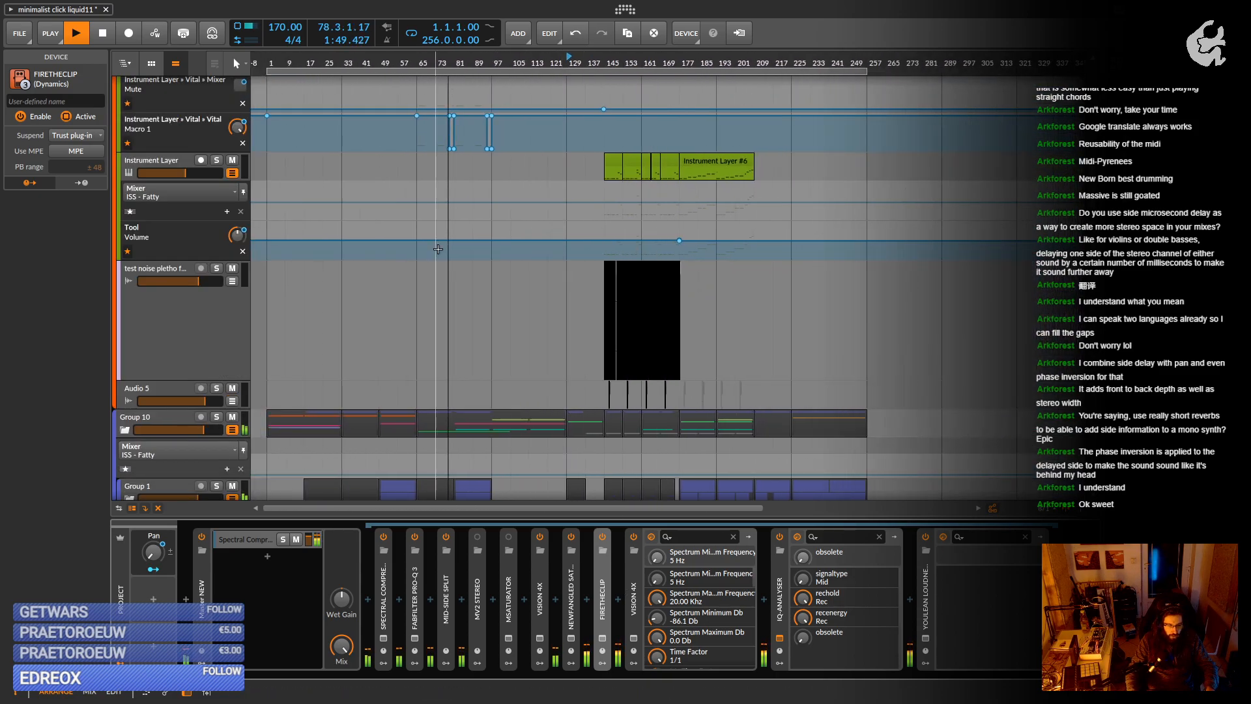
pyautogui.scroll(5, 447, 251)
pyautogui.scroll(-5, 445, 247)
pyautogui.scroll(-4, 446, 246)
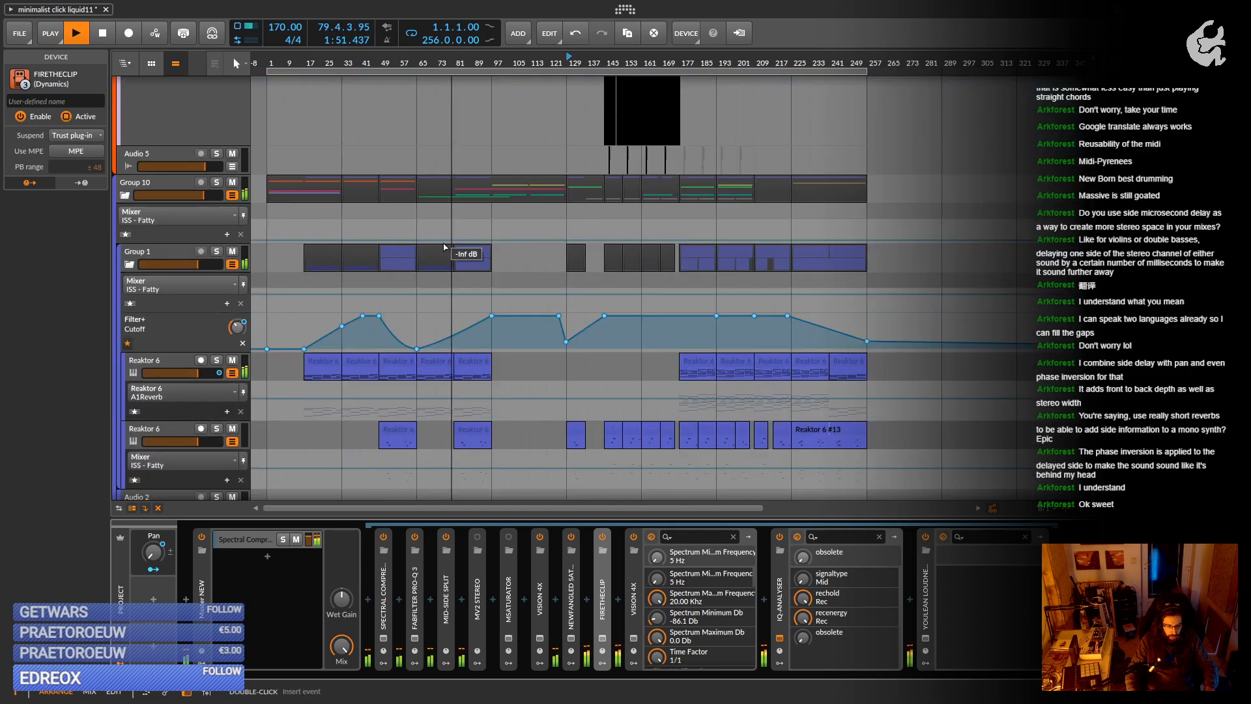
pyautogui.scroll(2, 439, 239)
pyautogui.scroll(3, 439, 239)
pyautogui.press('space')
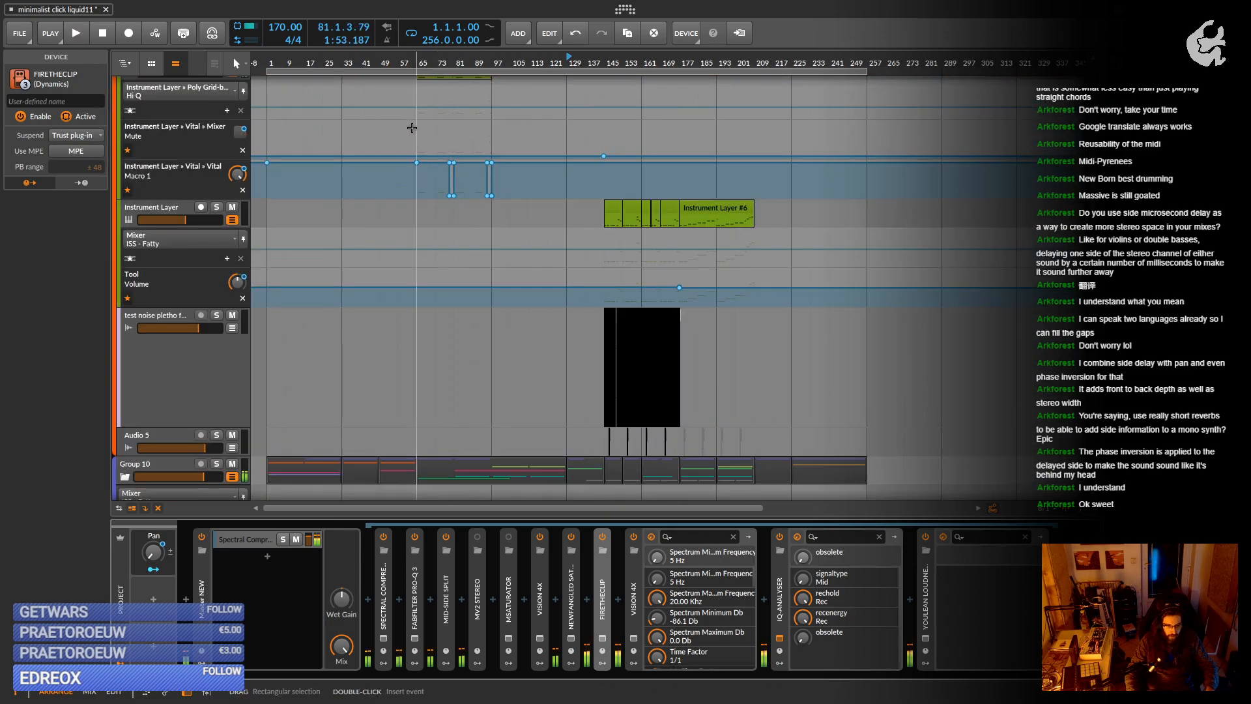
pyautogui.scroll(2, 436, 234)
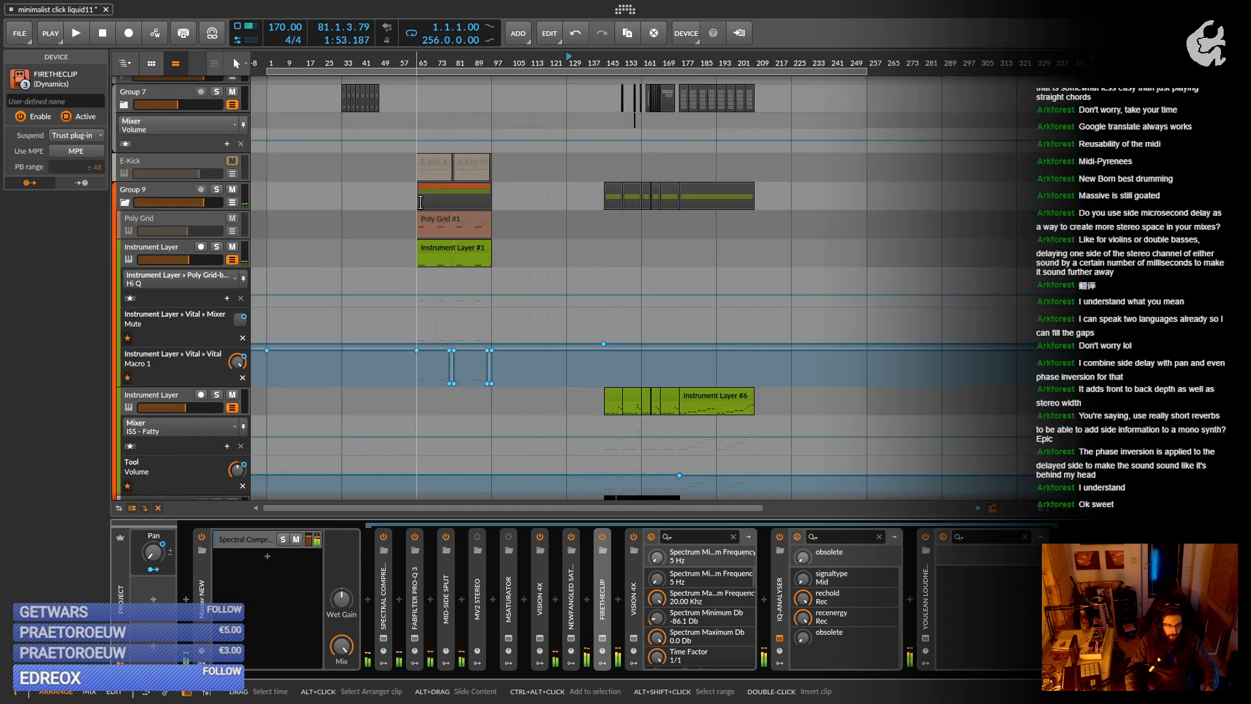
# Play the arrangement from bar 49 into the section after bar 65, moving the IQ-Analyser window out of the way.
pyautogui.click(380, 63)
pyautogui.press('space')
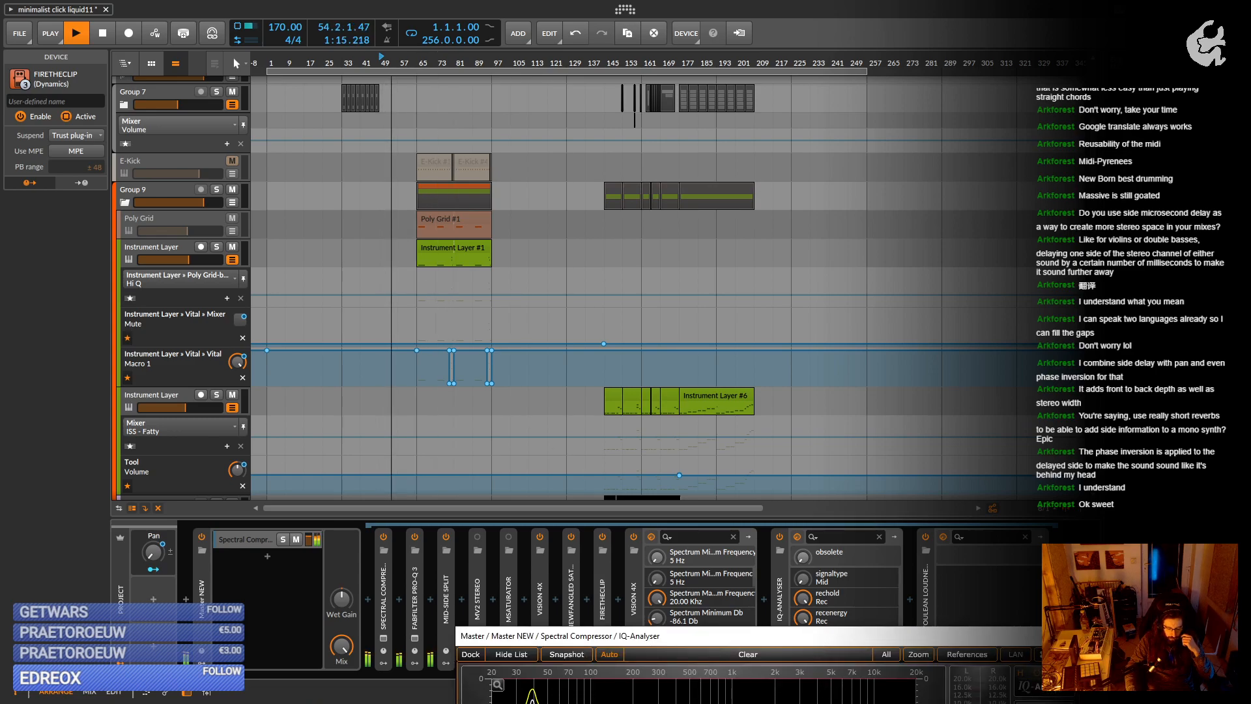
pyautogui.moveTo(767, 634); pyautogui.dragTo(768, 703)
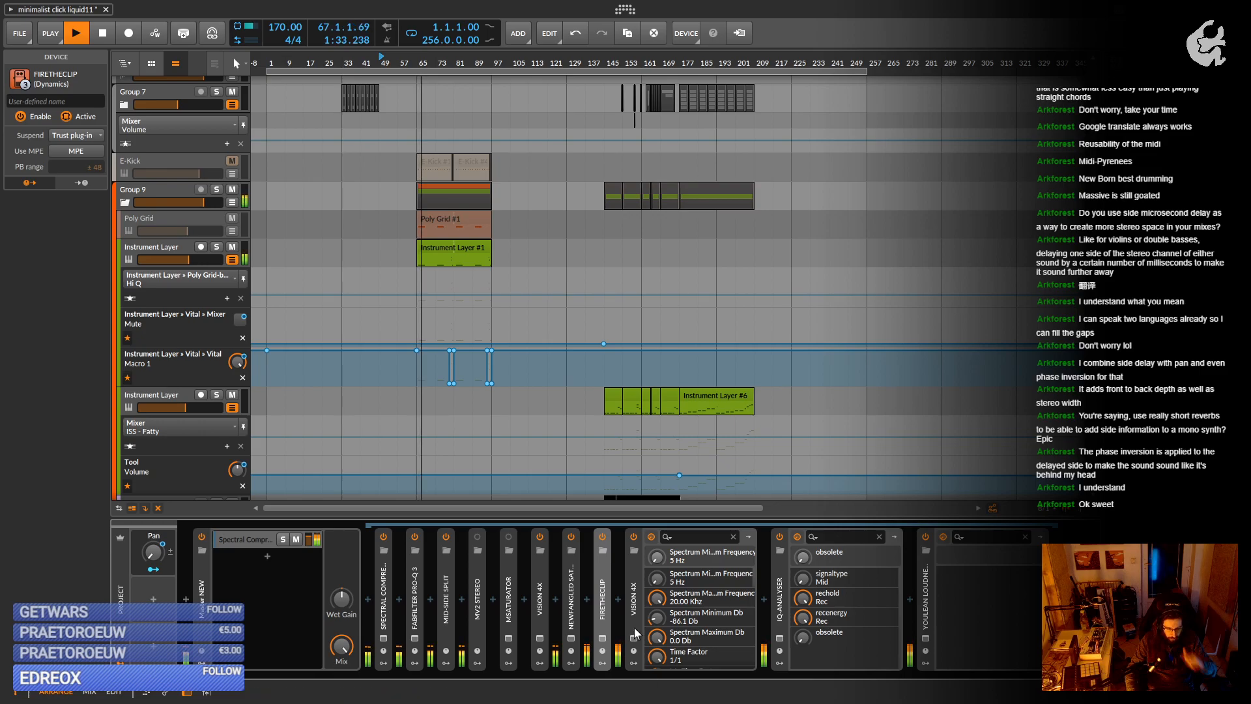
pyautogui.press('space')
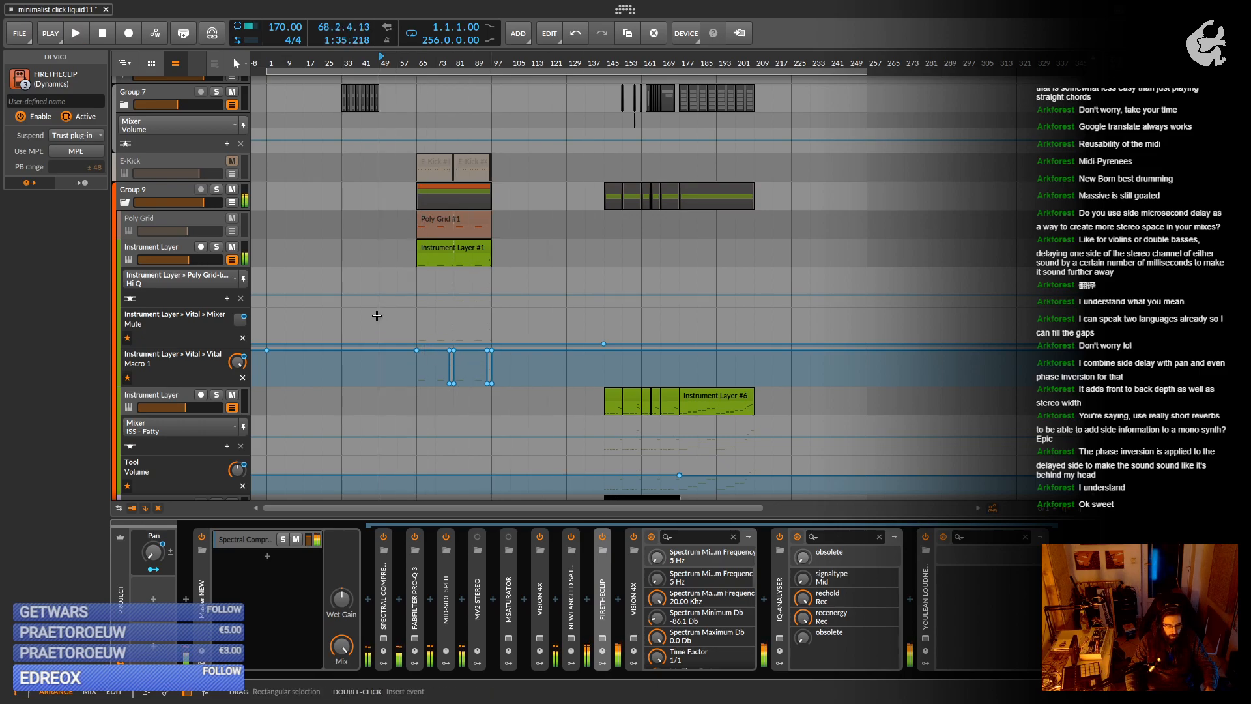
# Add a higher point at bar 65 and another at bar 81 in Group 1's Filter+ Cutoff automation, playing from bar 65.
pyautogui.scroll(-10, 423, 352)
pyautogui.scroll(10, 409, 359)
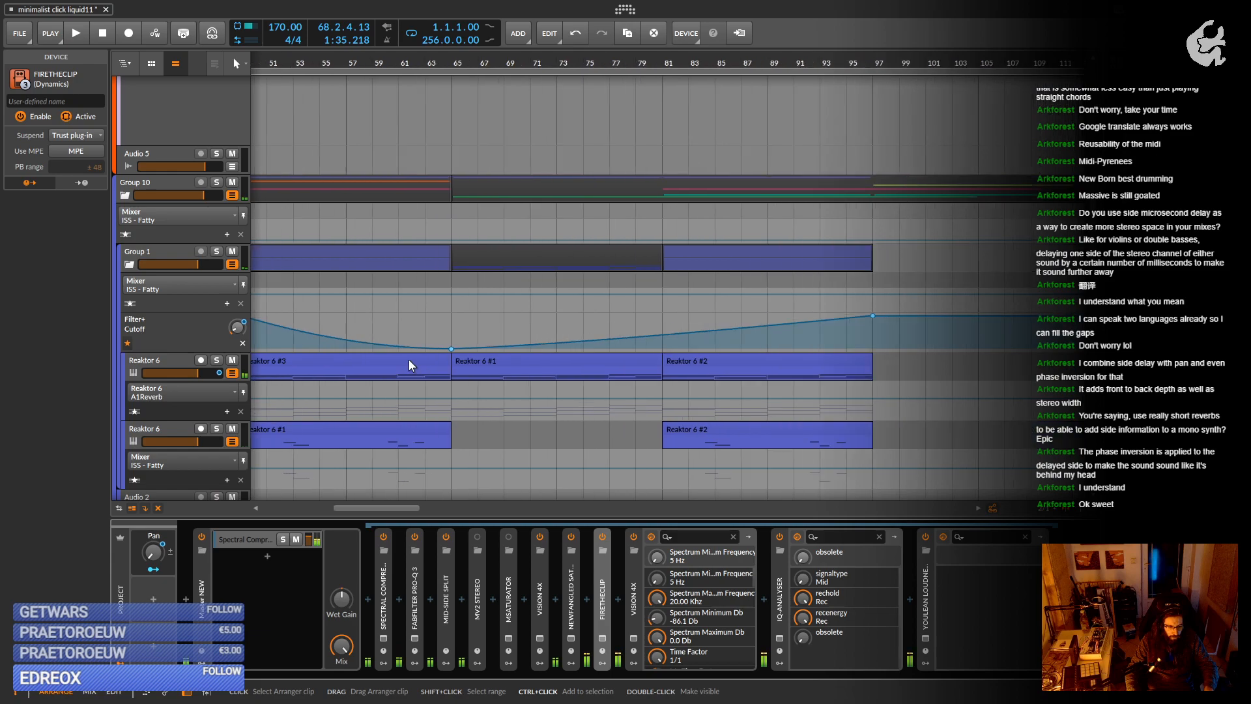
pyautogui.moveTo(465, 348); pyautogui.dragTo(465, 340)
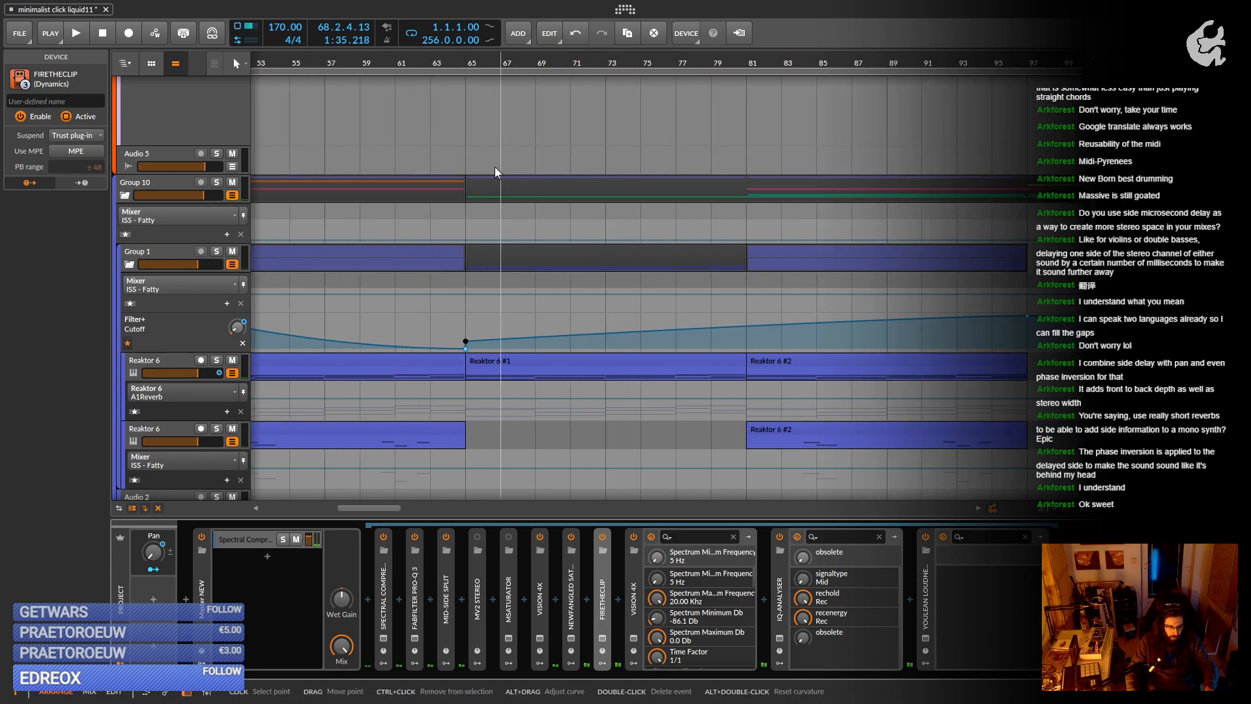
pyautogui.click(467, 60)
pyautogui.press('space')
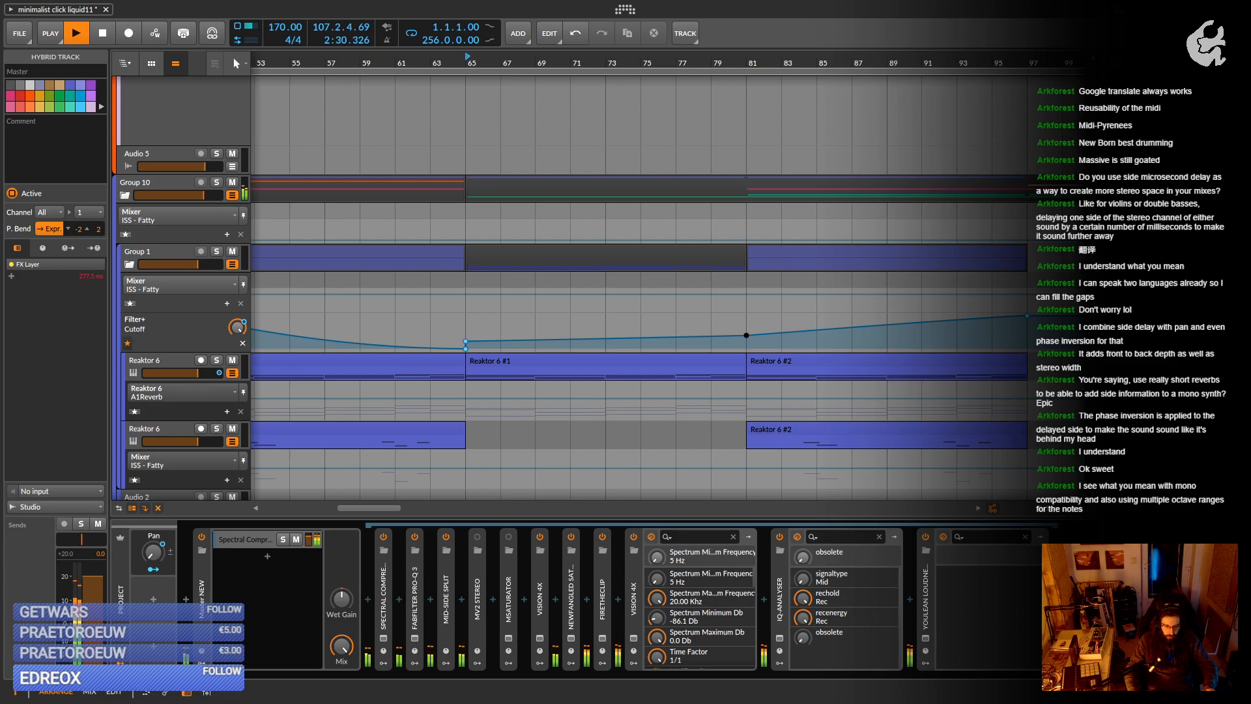
# Straighten the curved Filter+ Cutoff automation segment between bars 49 and 65 on Group 1.
pyautogui.hscroll(-4, 435, 353)
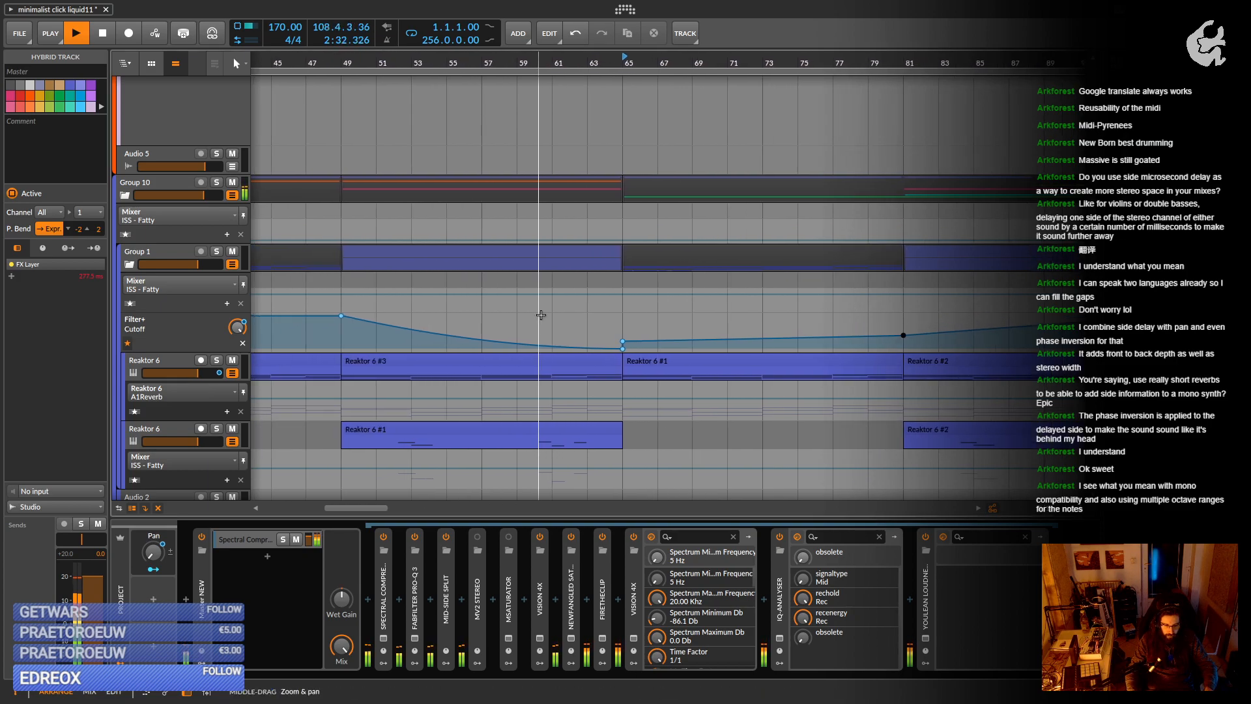
pyautogui.hscroll(-3, 499, 306)
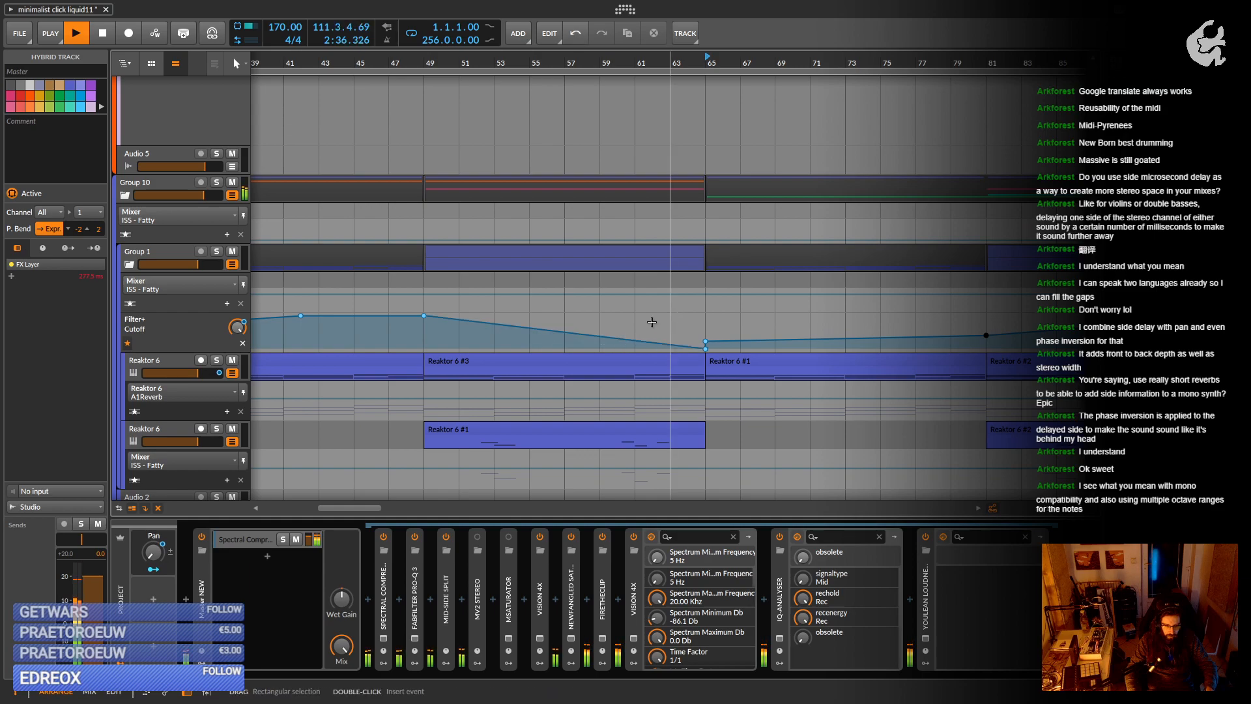
pyautogui.hscroll(-5, 618, 307)
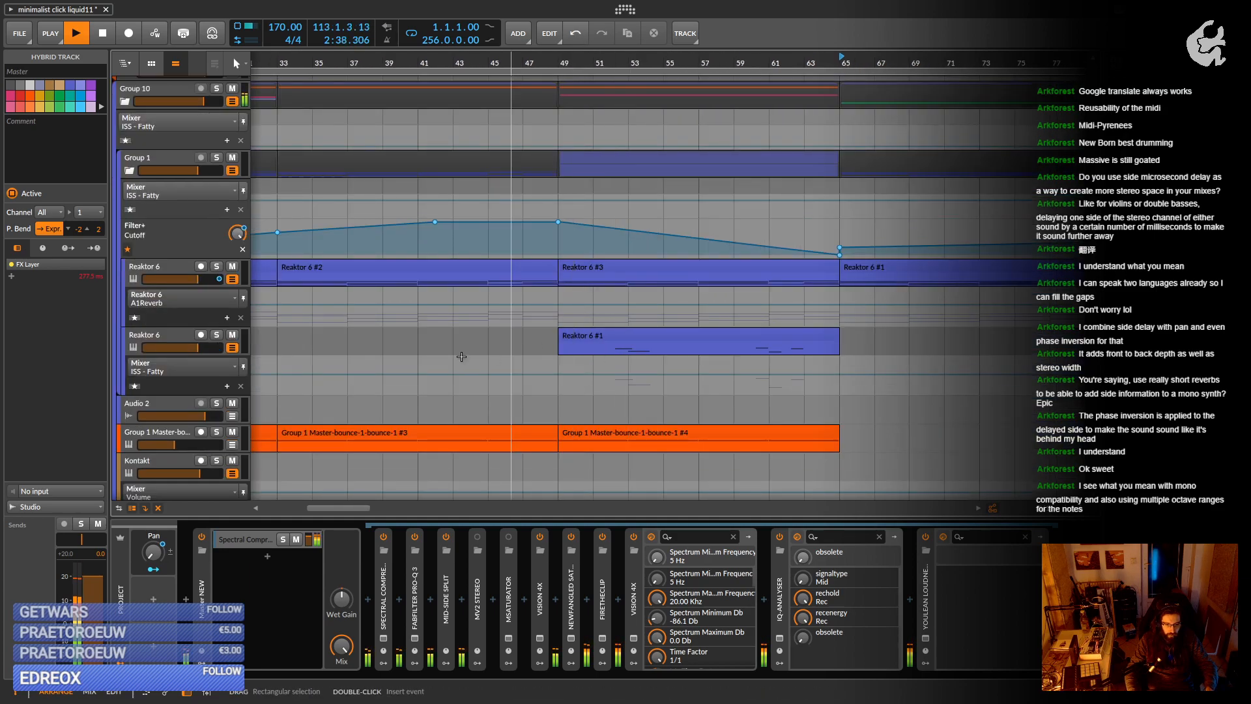
# Duplicate Group 1's lower Reaktor 6 track and move the copy out of the group, below the first Kontakt track in Group 10.
pyautogui.click(163, 334)
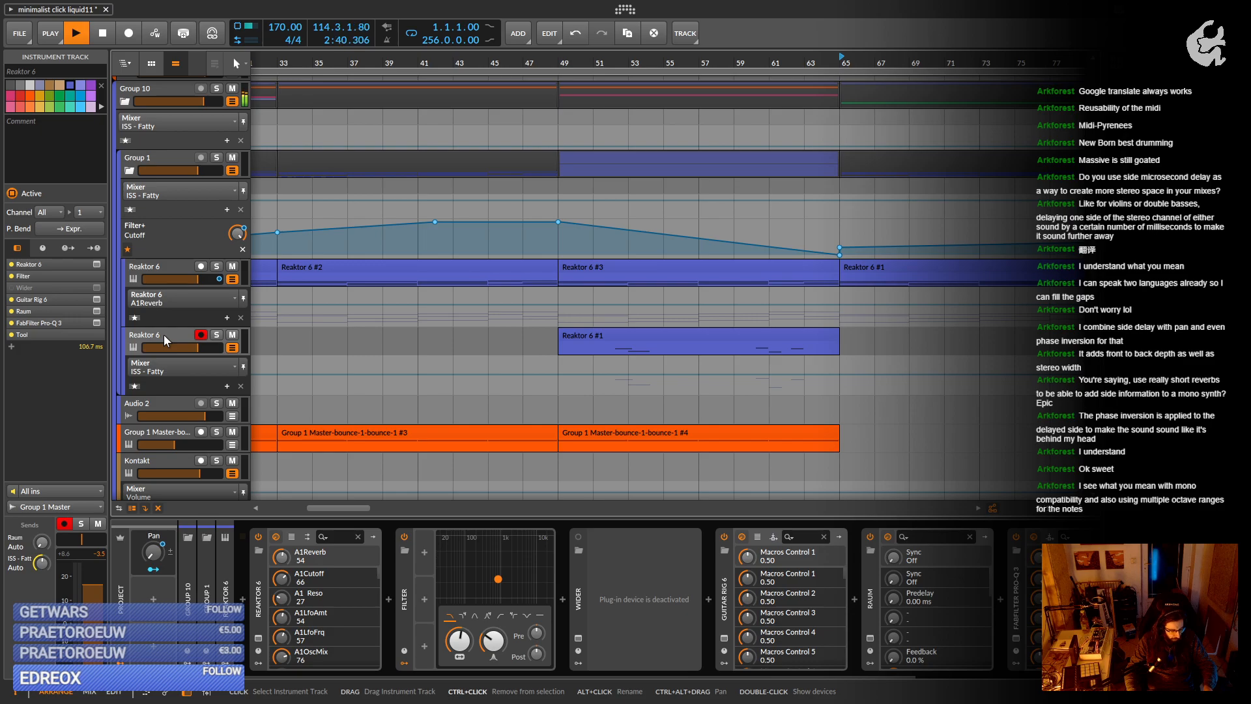
pyautogui.hotkey('ctrl', 'd')
pyautogui.scroll(-3, 631, 276)
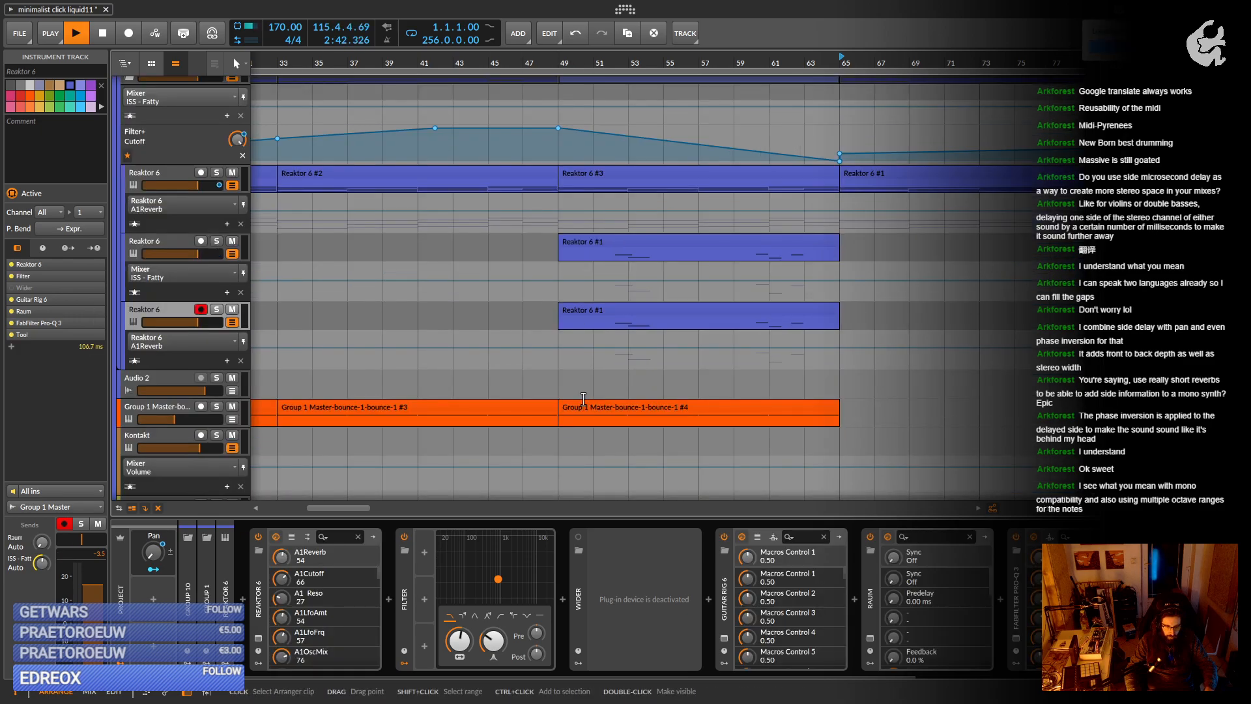
pyautogui.click(631, 261)
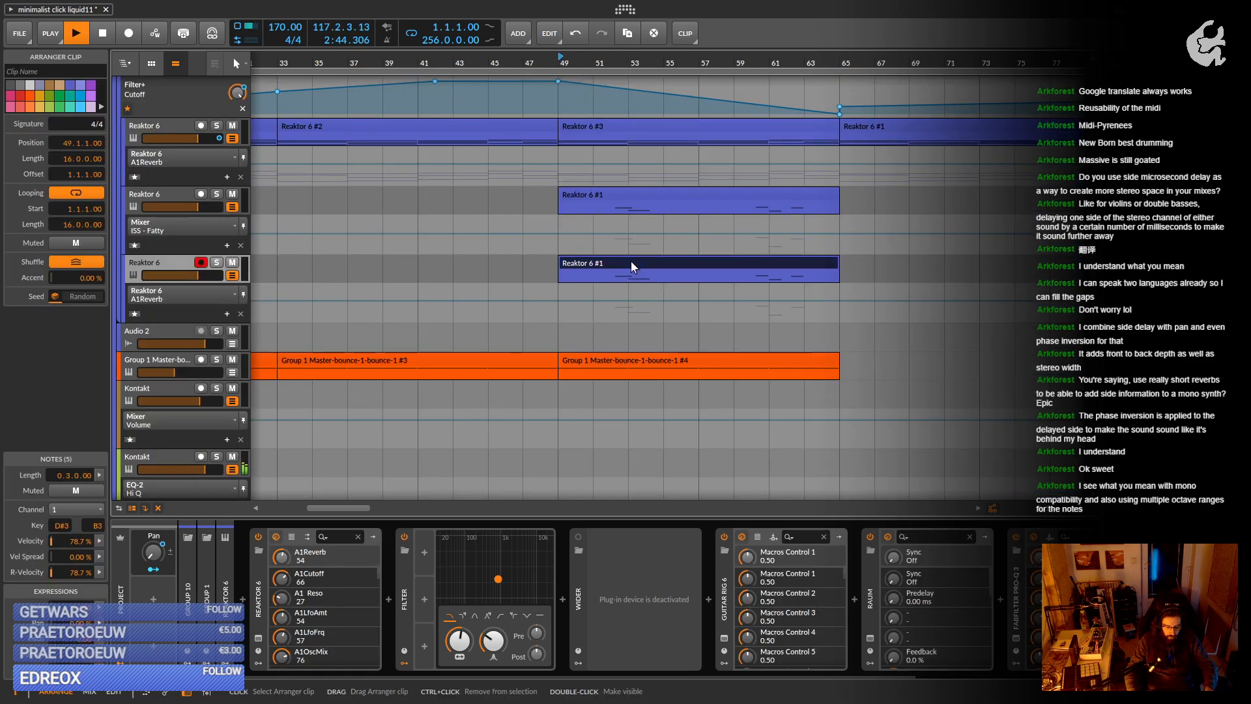
pyautogui.moveTo(629, 265)
pyautogui.mouseDown()
pyautogui.moveTo(627, 327)
pyautogui.moveTo(623, 286)
pyautogui.mouseUp()
pyautogui.moveTo(165, 261); pyautogui.dragTo(167, 451)
pyautogui.scroll(-3, 611, 296)
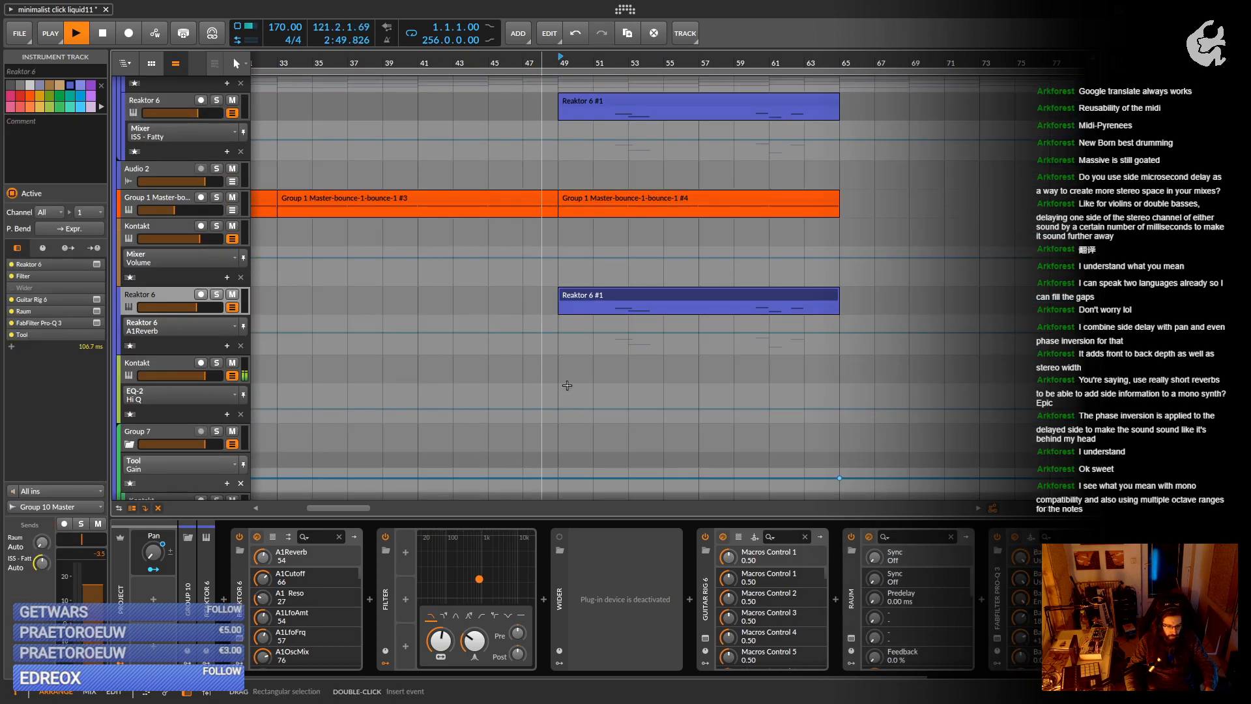
# Mute the original Reaktor 6 clip at bar 49 and play the copied clip unsoloed with the full mix.
pyautogui.click(611, 296)
pyautogui.press('space')
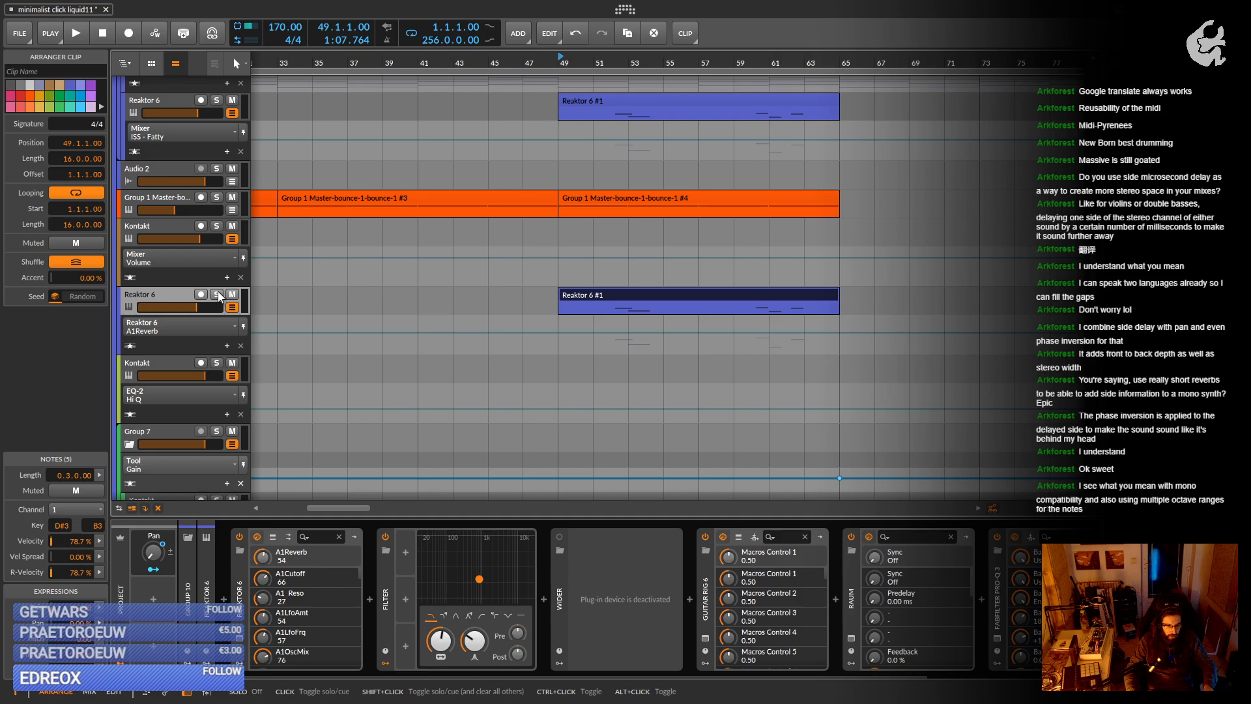
pyautogui.scroll(3, 436, 261)
pyautogui.rightClick(611, 237)
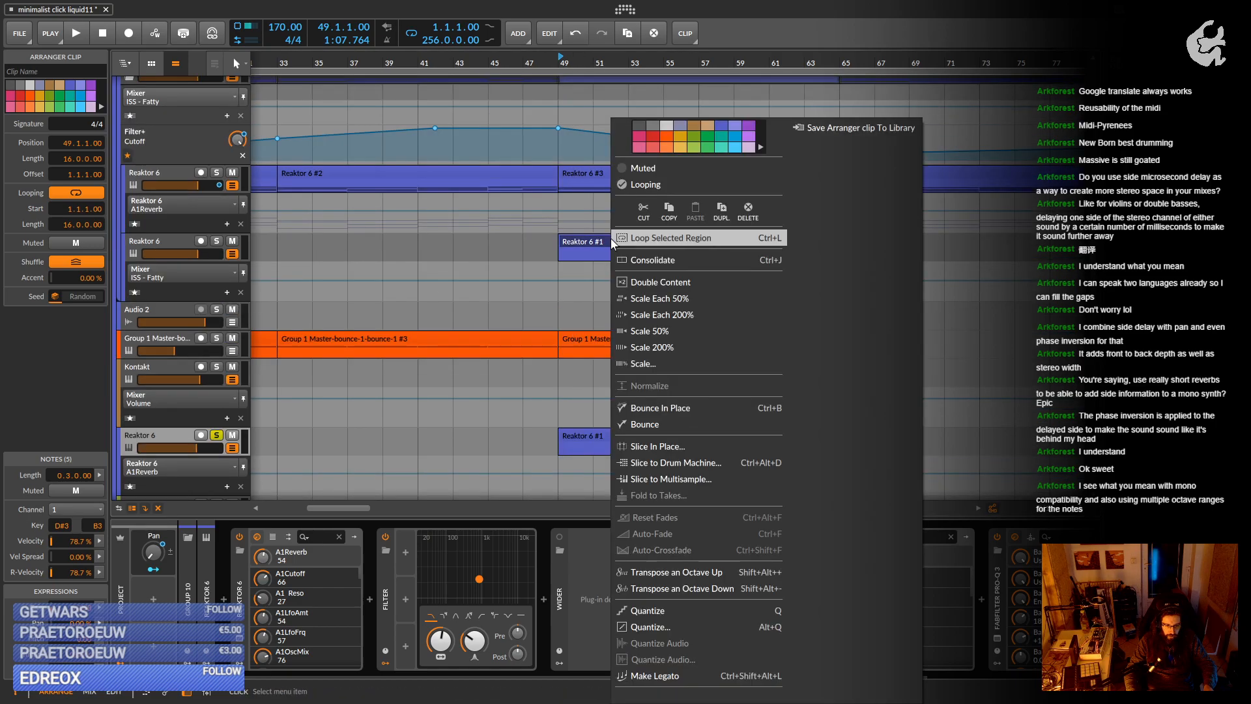
pyautogui.click(648, 168)
pyautogui.scroll(-4, 588, 291)
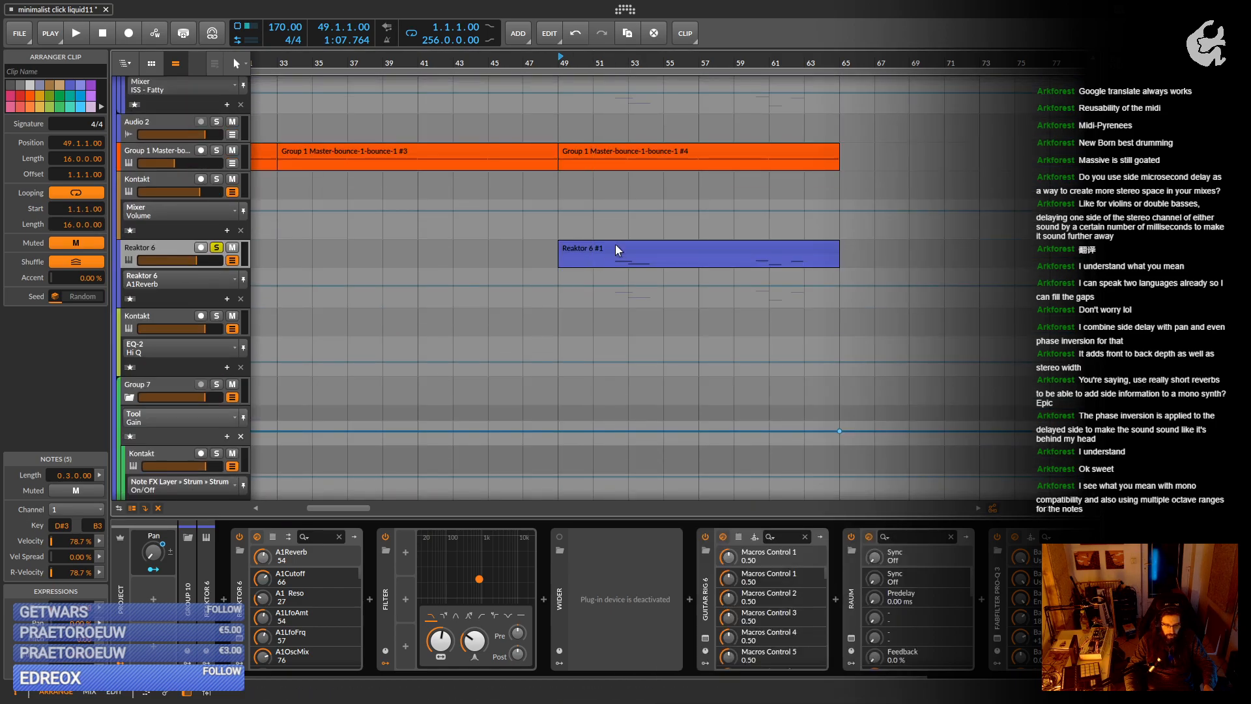
pyautogui.hotkey('alt', 'm')
pyautogui.click(216, 248)
pyautogui.press('space')
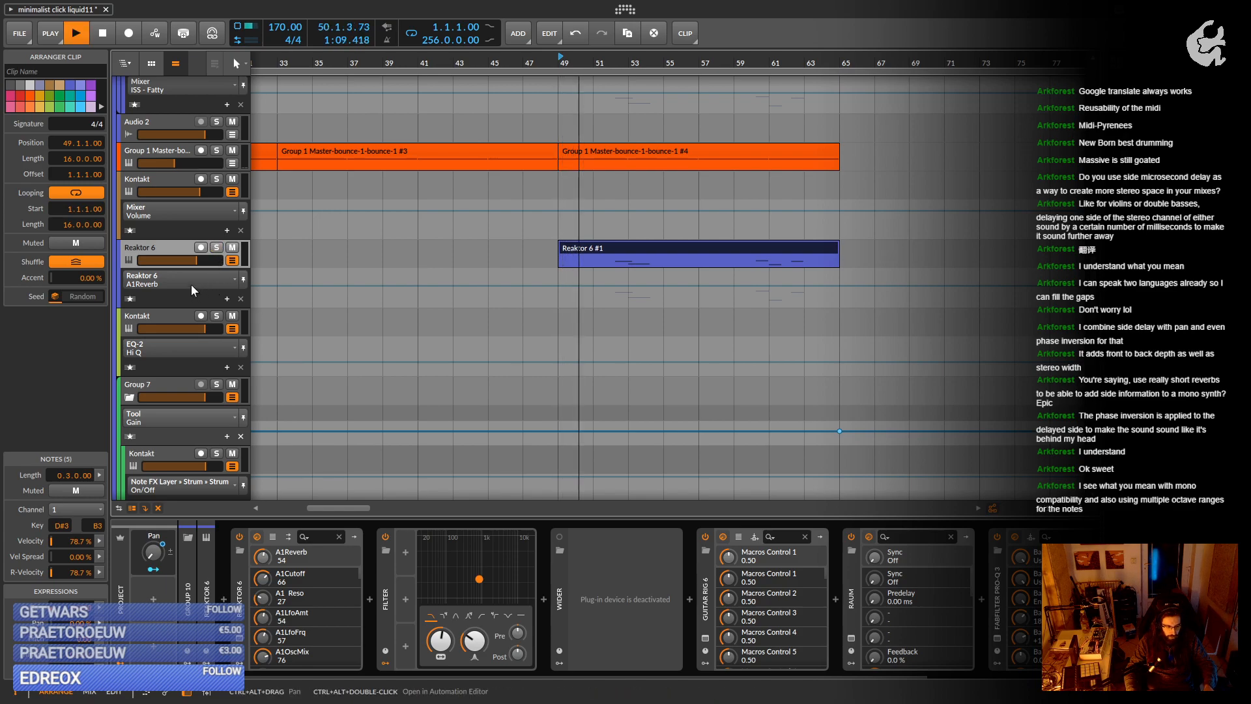
# Set the copied Reaktor 6 track's volume to 0.0 dB and its Tool device's gain to +10.8 dB.
pyautogui.moveTo(197, 259); pyautogui.dragTo(194, 260)
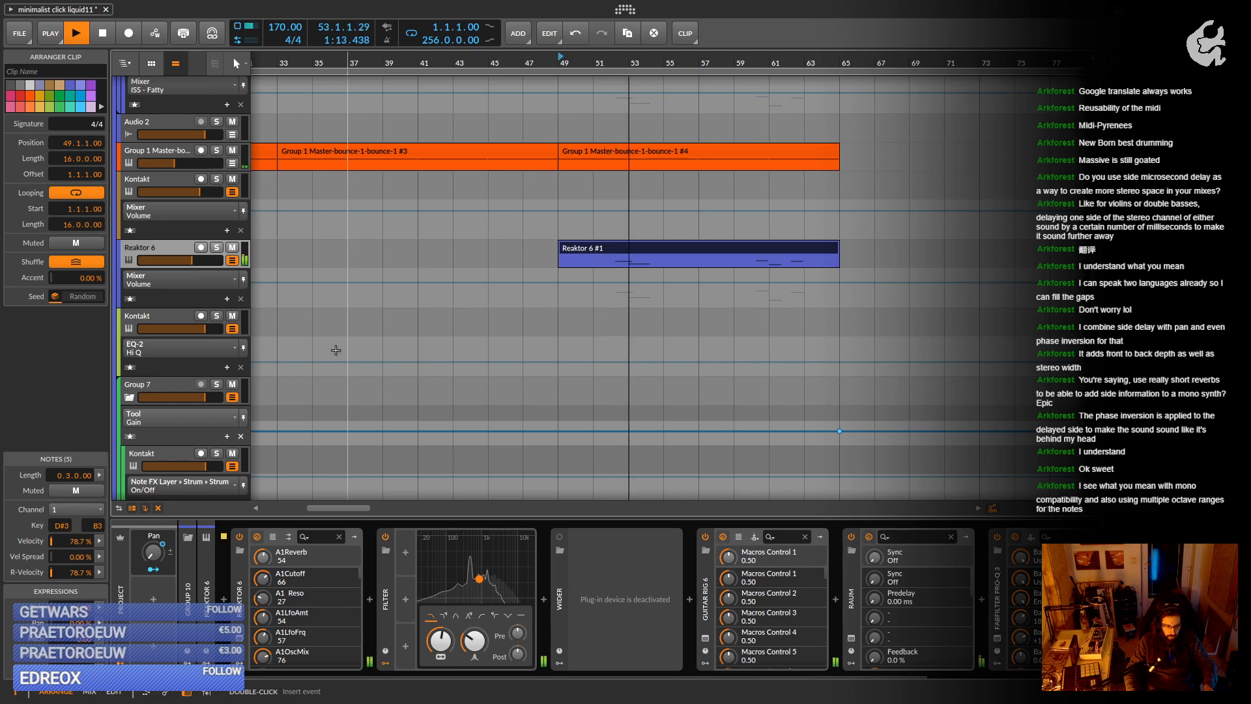
pyautogui.moveTo(191, 260); pyautogui.dragTo(206, 259)
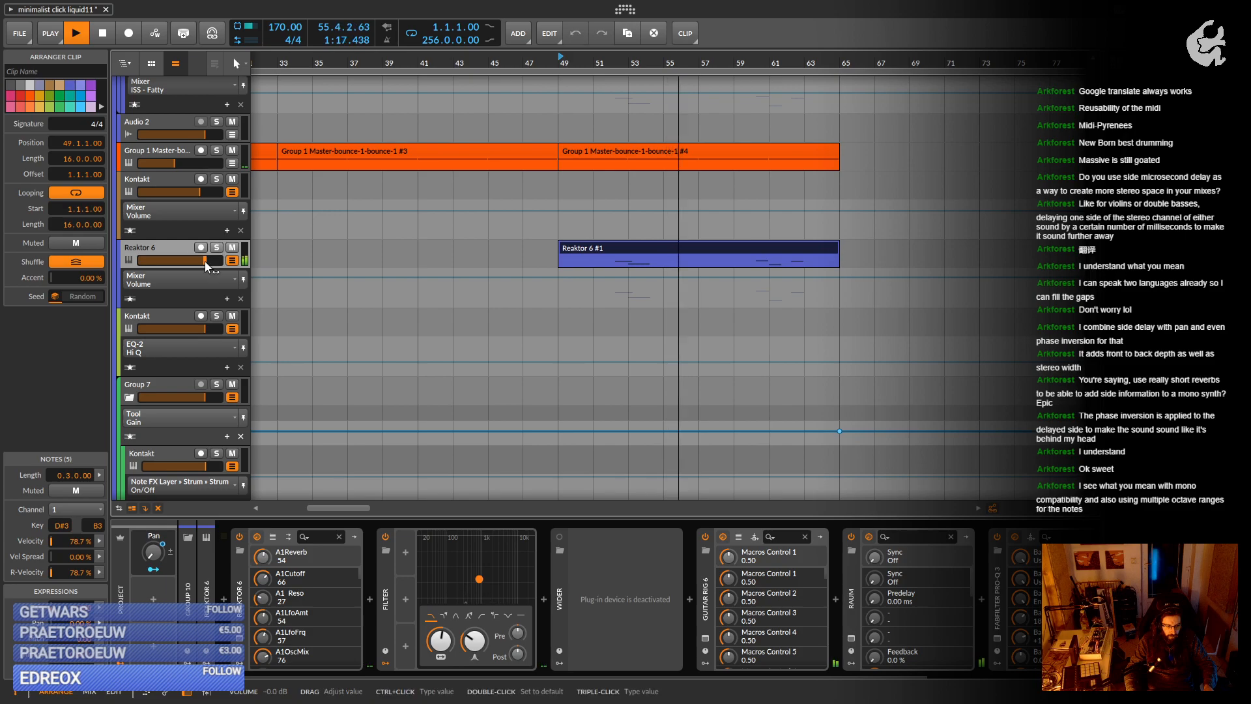
pyautogui.click(158, 250)
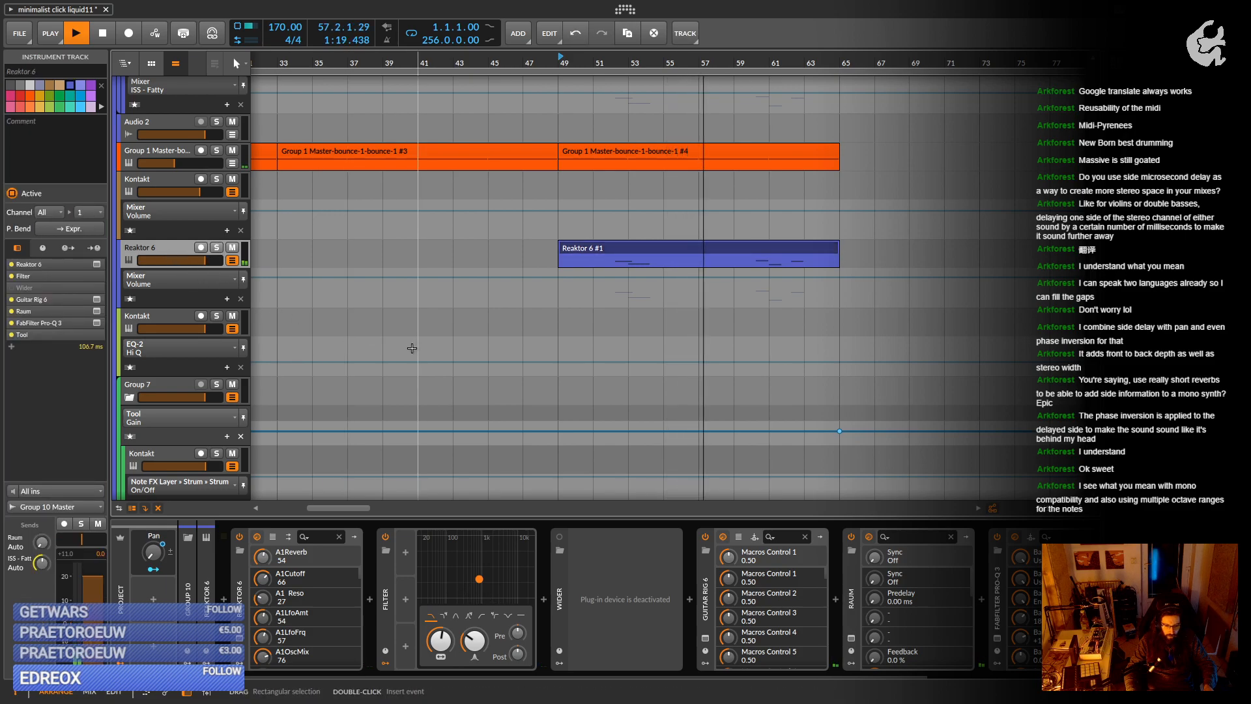
pyautogui.moveTo(939, 618); pyautogui.dragTo(724, 617)
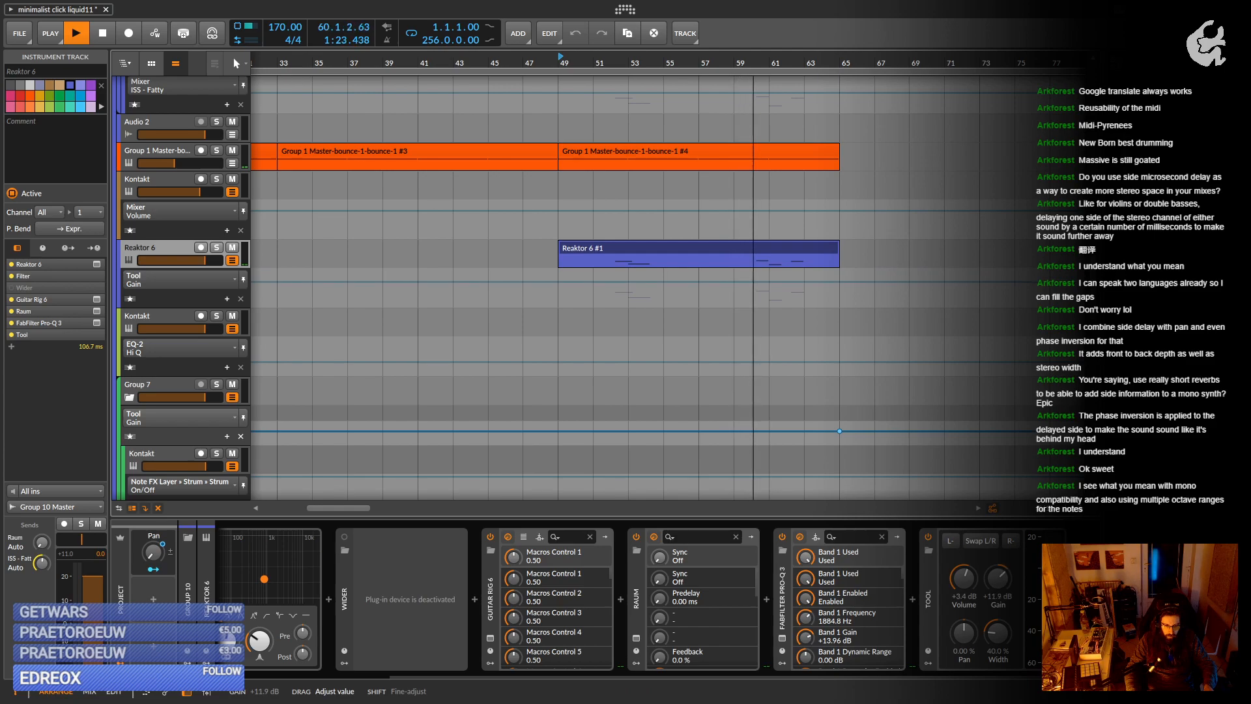
pyautogui.moveTo(998, 578); pyautogui.dragTo(998, 582)
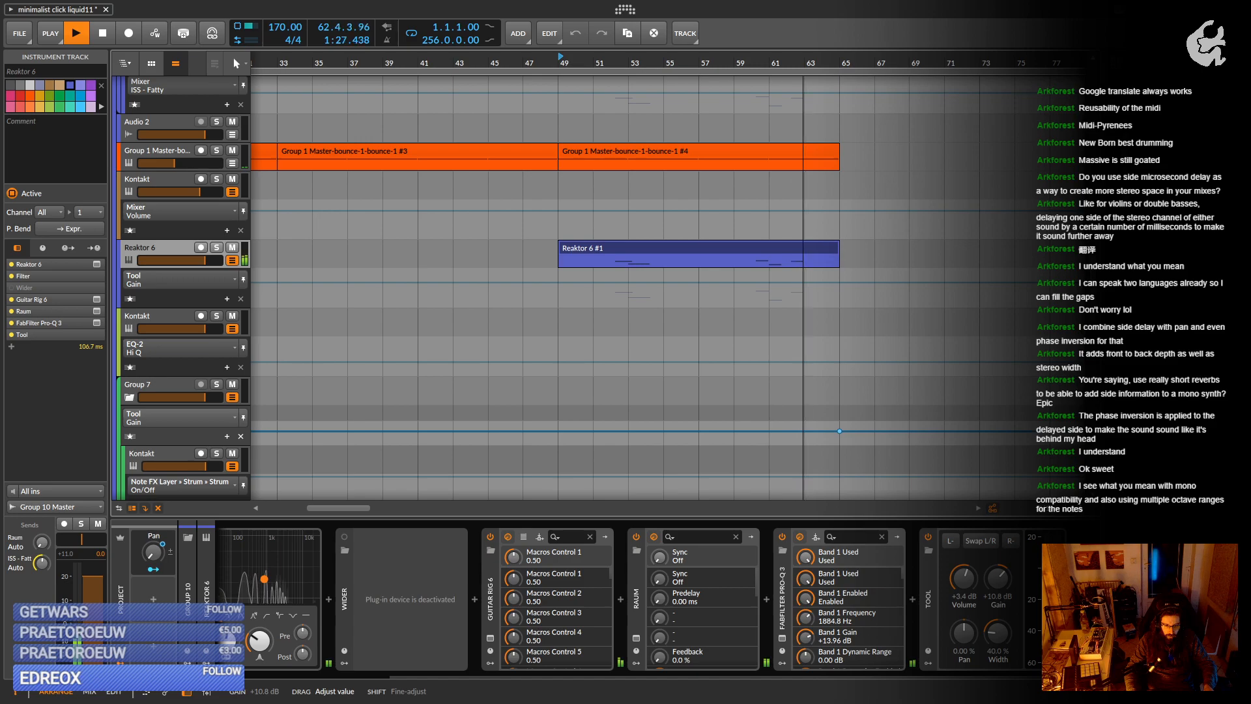
# Shorten the copied Reaktor 6 clip to 13 bars so it ends at bar 62, and play it from bar 49.
pyautogui.scroll(2, 849, 295)
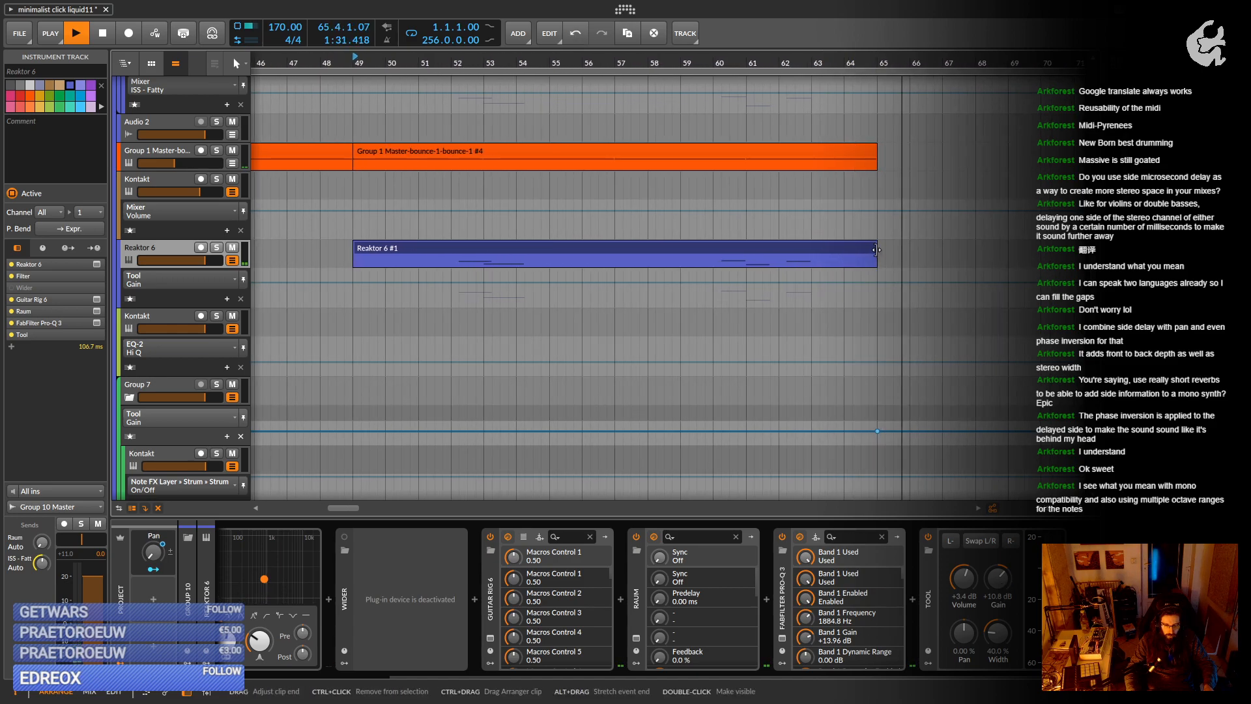
pyautogui.moveTo(875, 246); pyautogui.dragTo(799, 258)
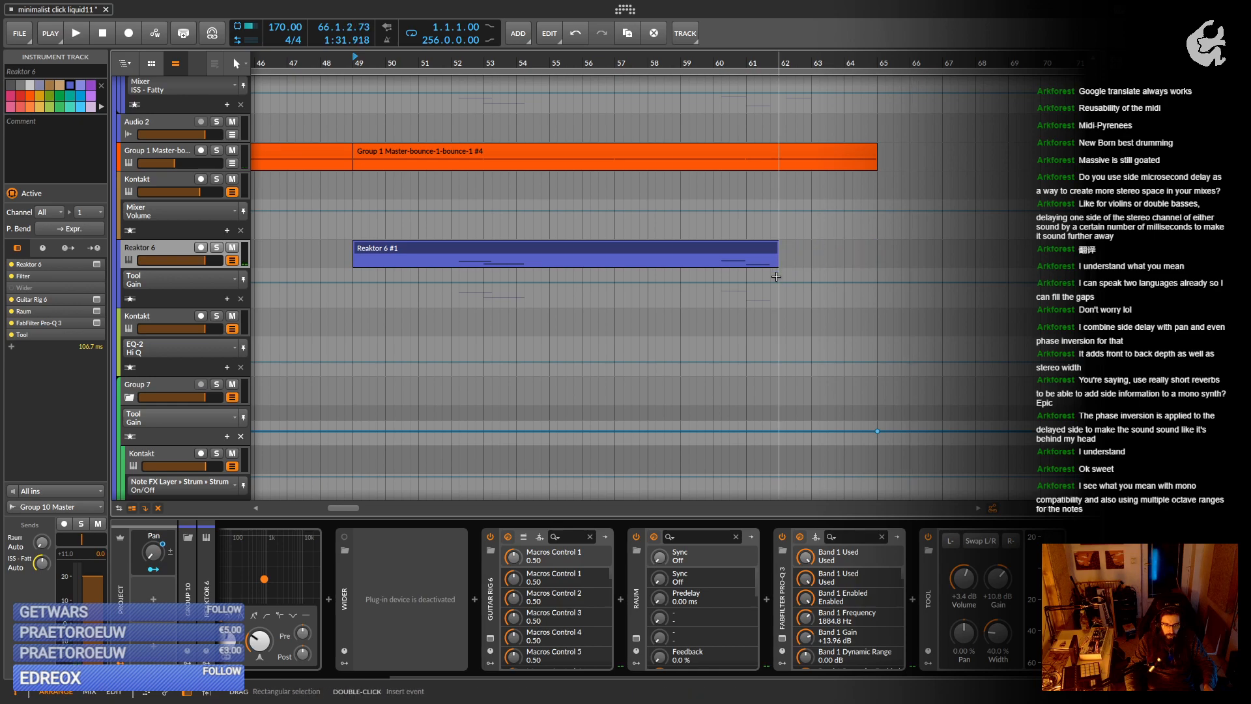
pyautogui.click(623, 247)
pyautogui.press('space')
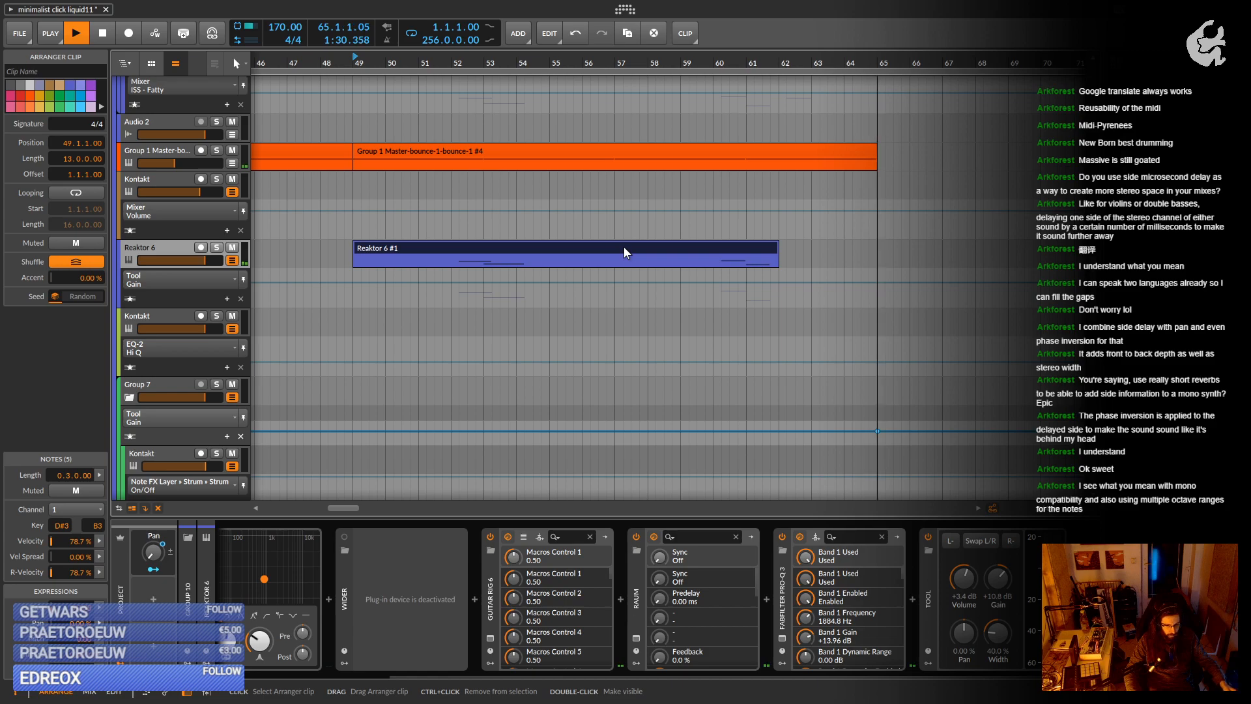
# Stop playback and add a Tool device after VC 2A on the upper Quanta track.
pyautogui.scroll(-6, 623, 245)
pyautogui.press('space')
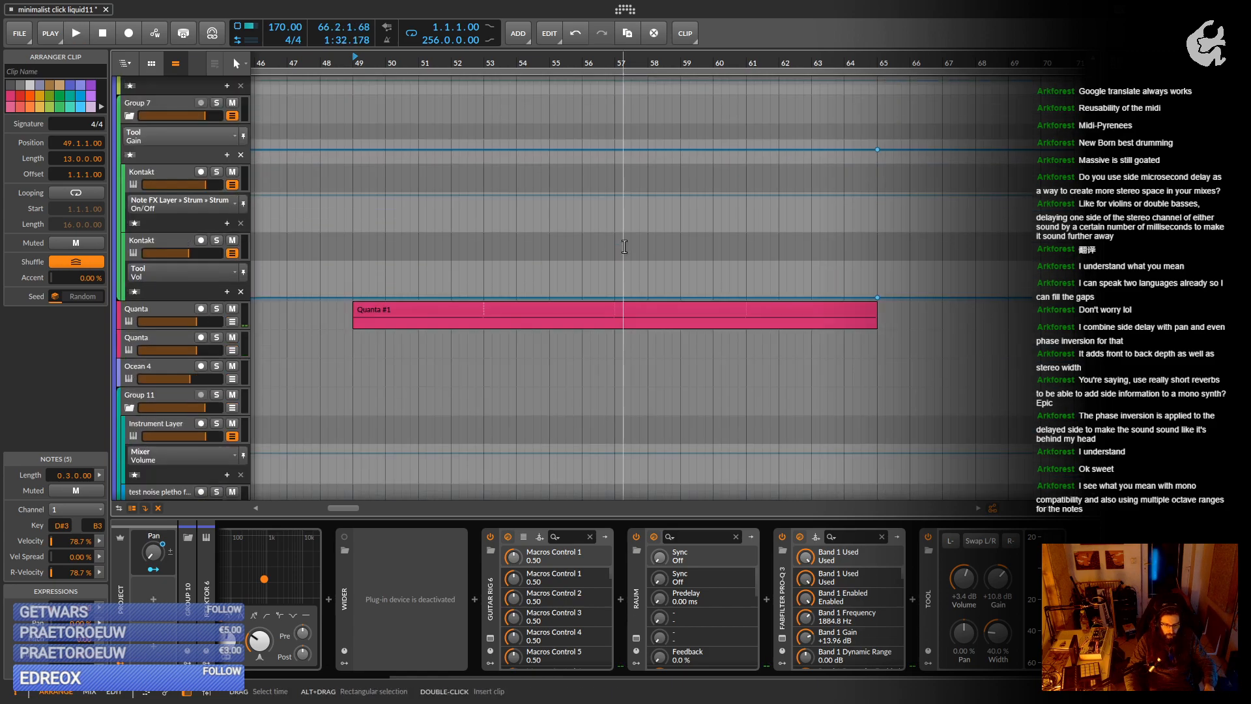
pyautogui.click(174, 316)
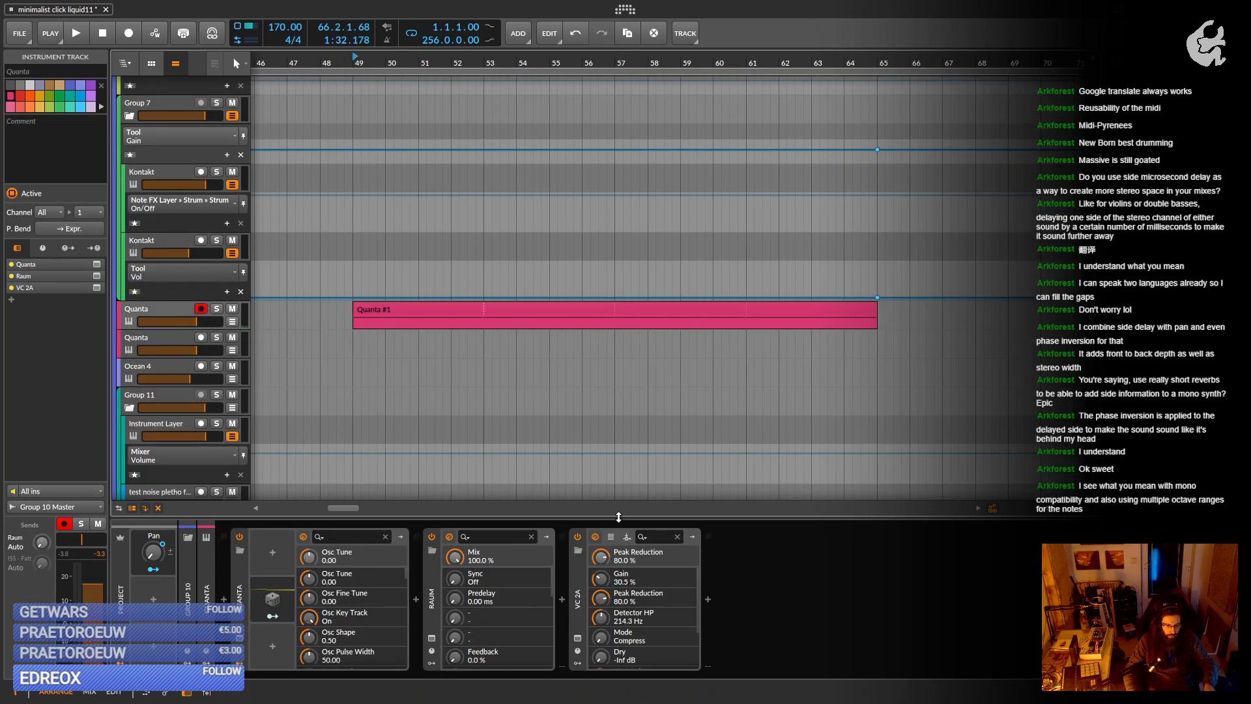
pyautogui.click(708, 597)
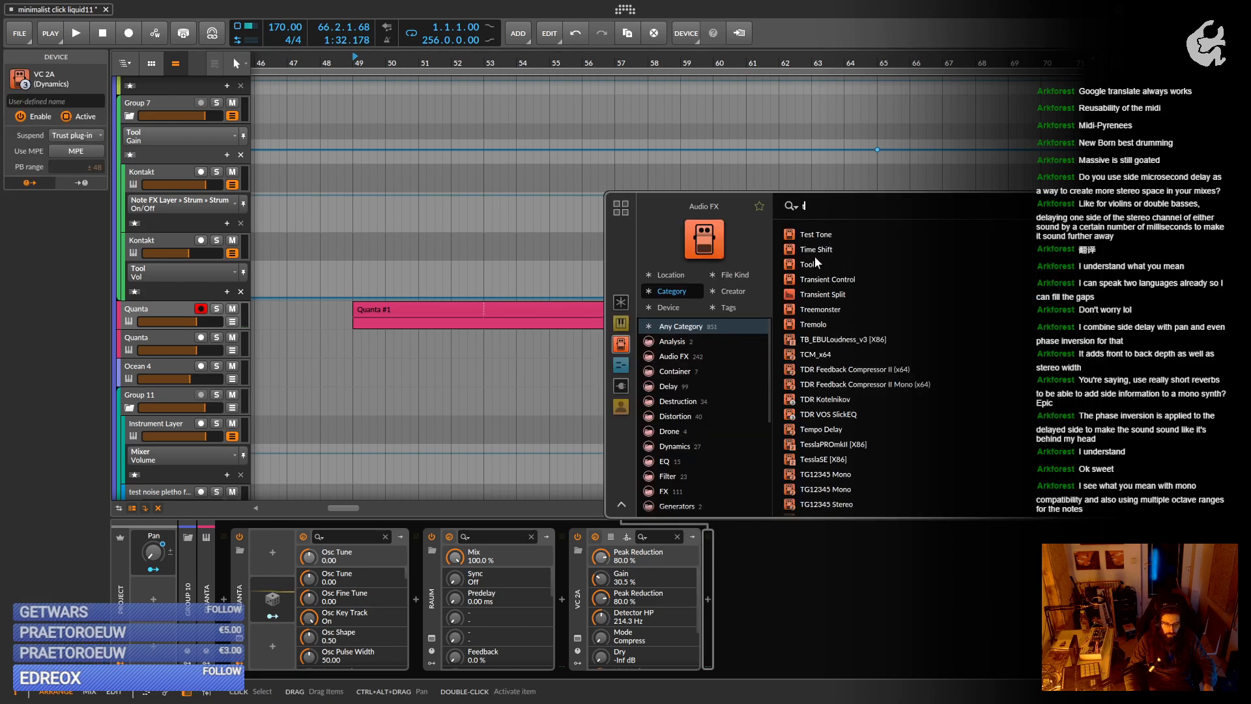
pyautogui.doubleClick(813, 260)
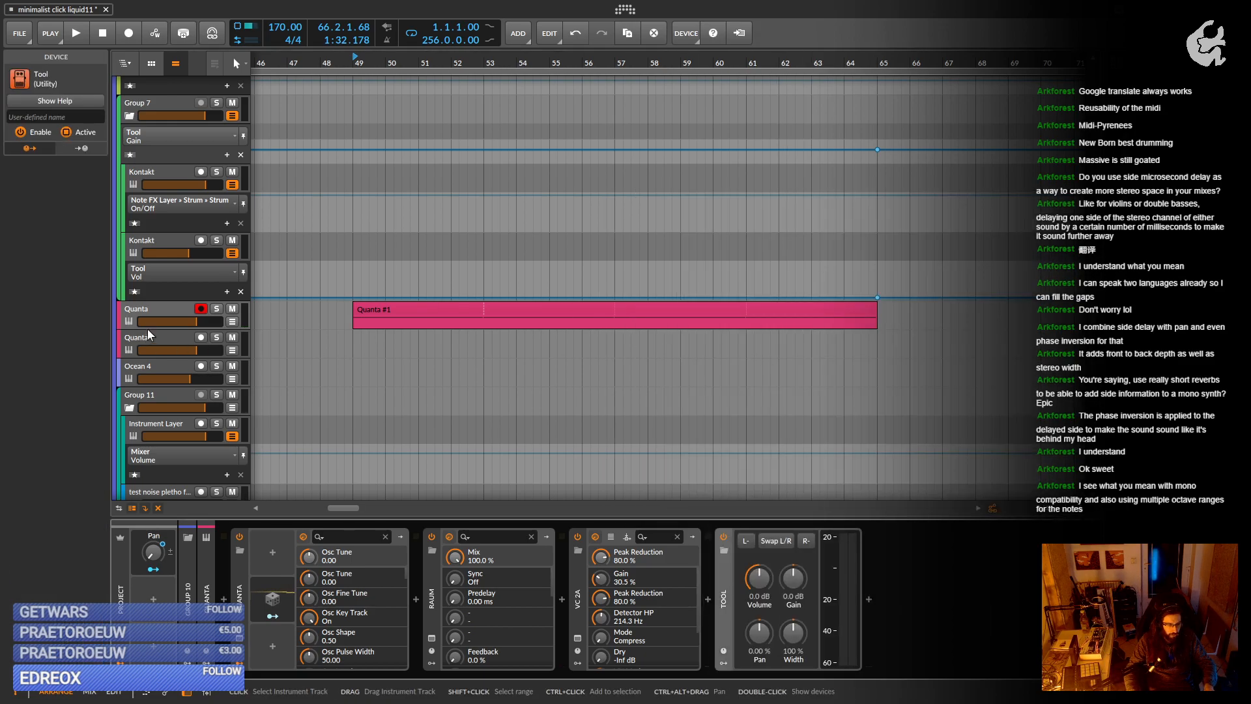
# Show an automation lane for the Tool device's volume on the upper Quanta track.
pyautogui.click(170, 306)
pyautogui.click(233, 321)
pyautogui.click(189, 340)
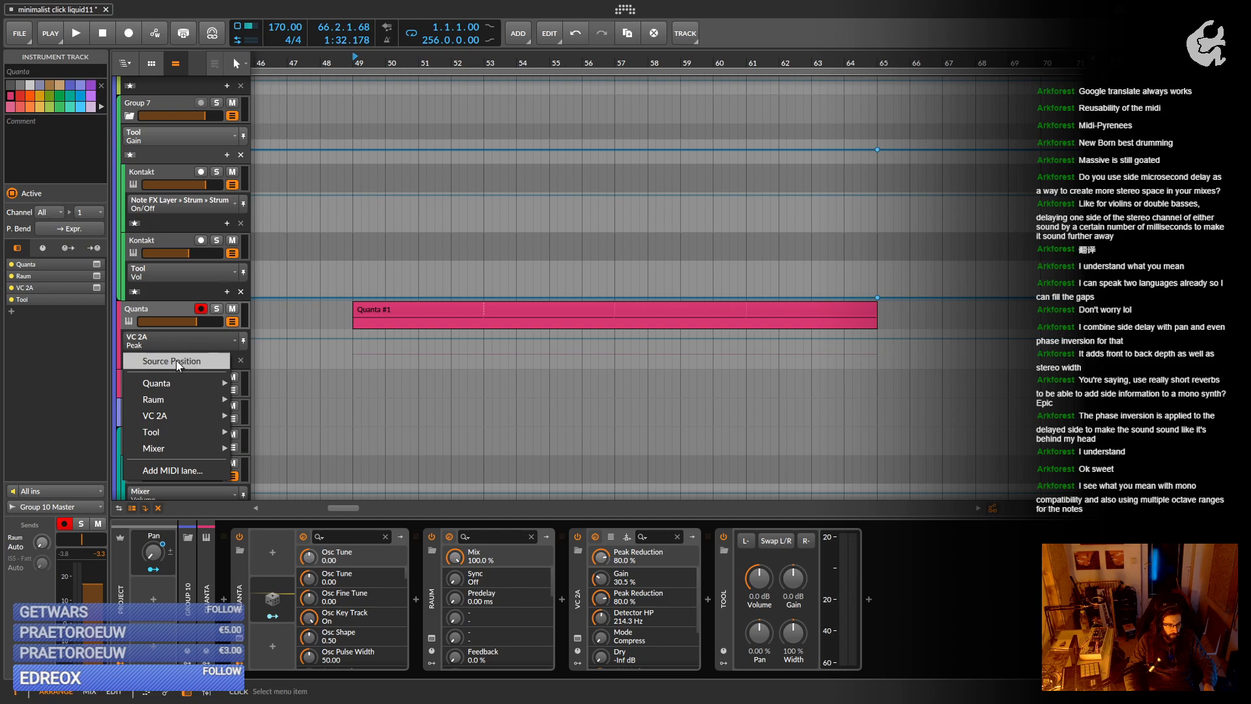
pyautogui.click(181, 339)
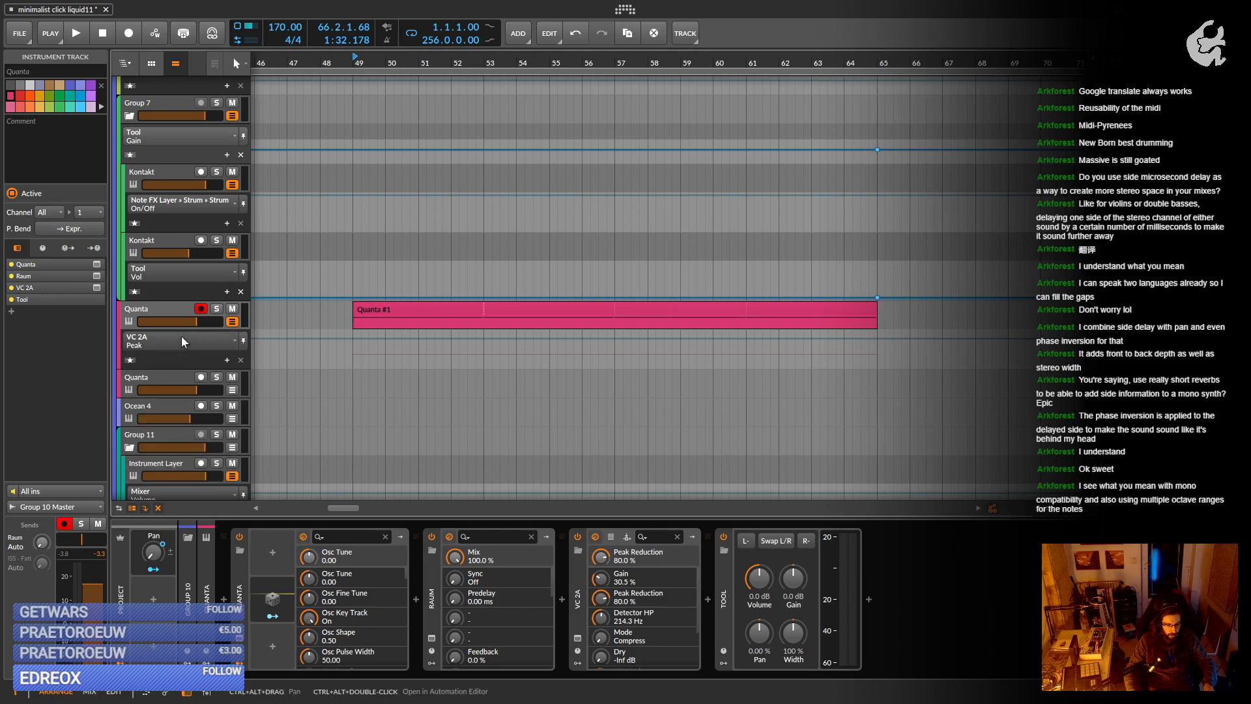
pyautogui.rightClick(761, 580)
pyautogui.click(822, 600)
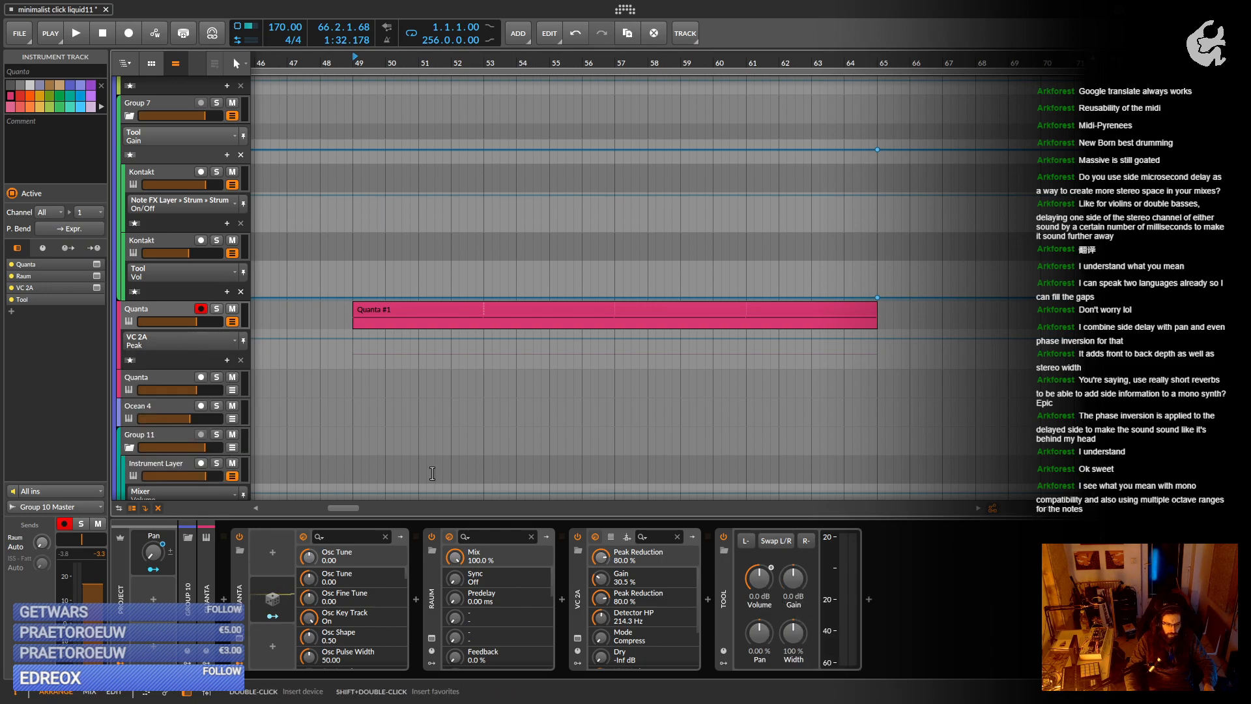
pyautogui.click(166, 345)
pyautogui.click(165, 366)
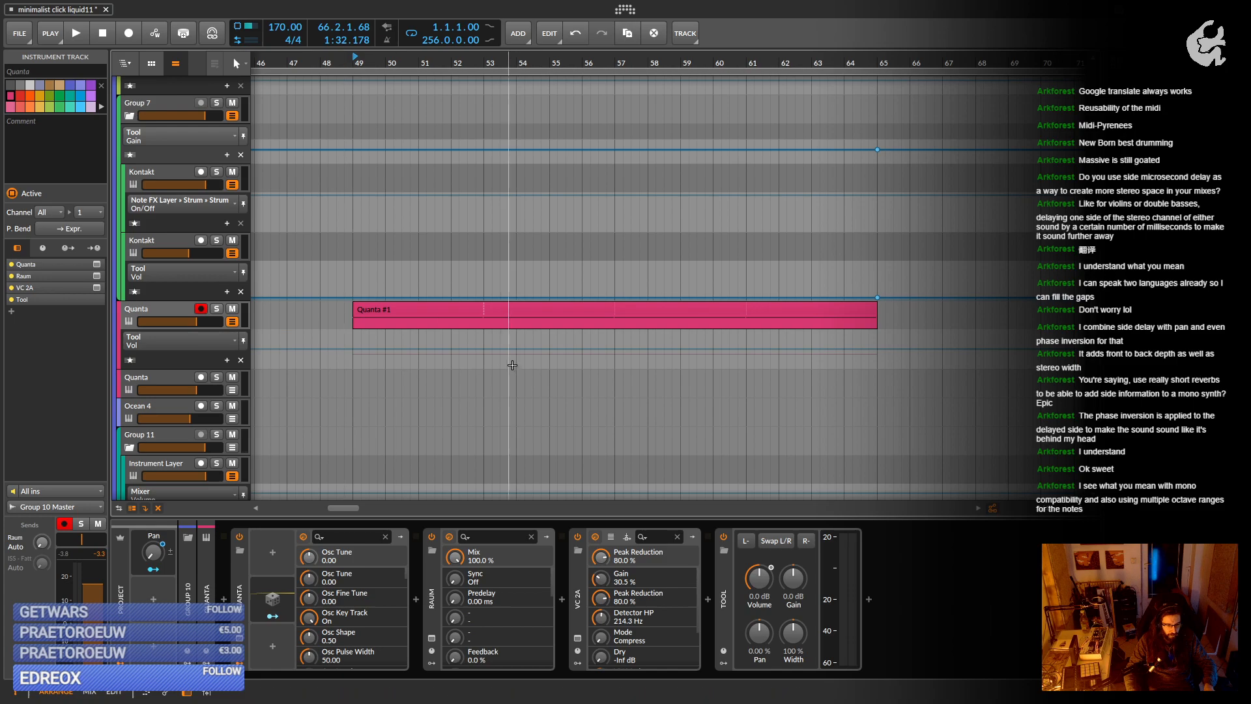
# Automate the Quanta Tool volume from -55.2 dB near bar 48 up to 0.0 dB before bar 55, holding until bar 59 and falling to -Inf at bar 65.
pyautogui.click(332, 349)
pyautogui.press('space')
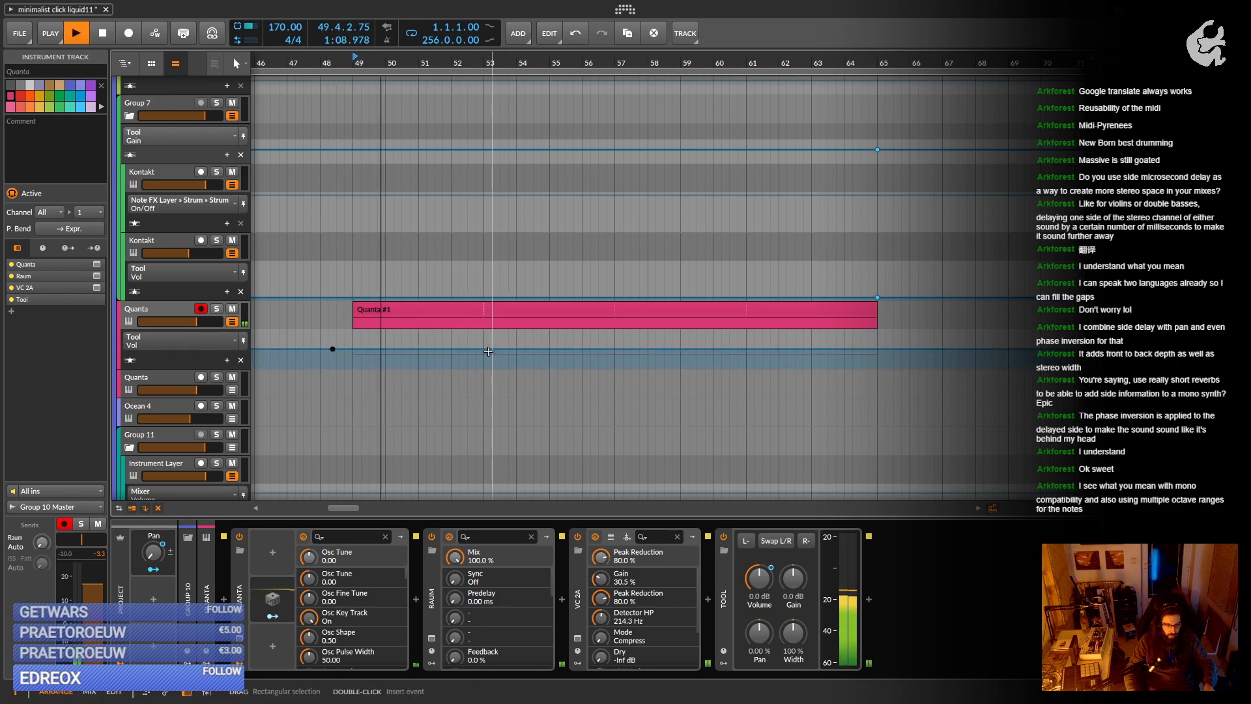
pyautogui.click(545, 349)
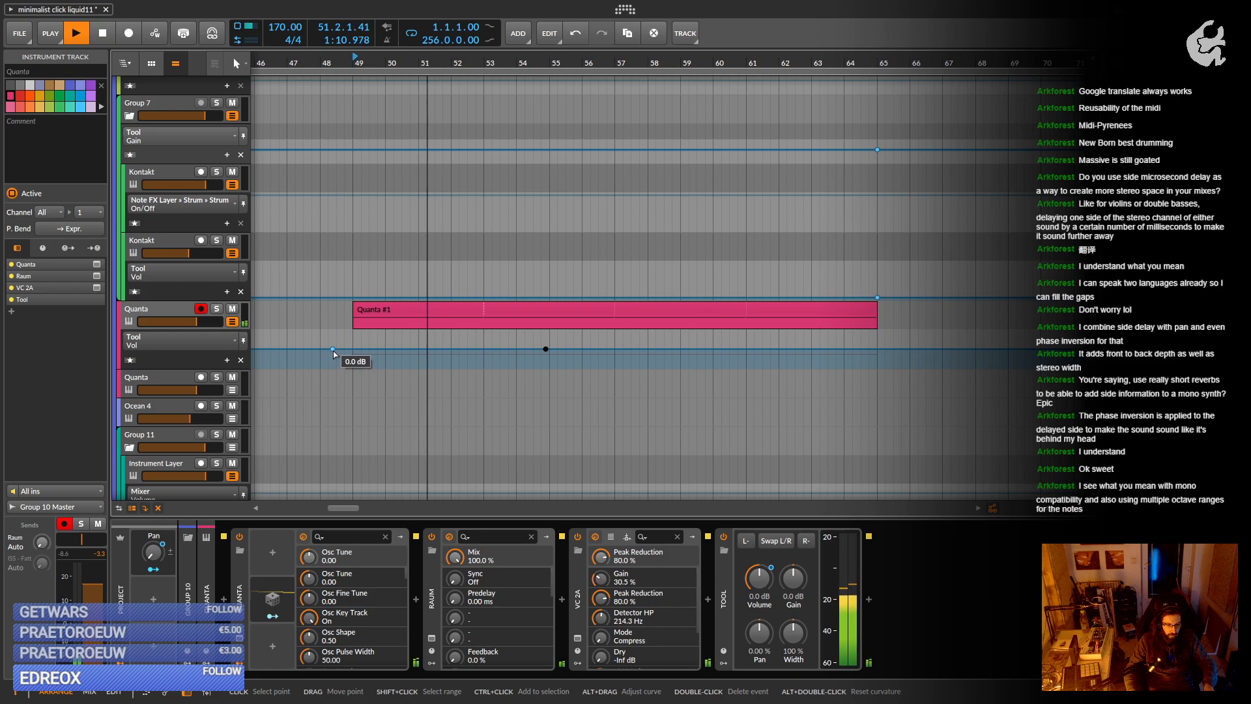
pyautogui.moveTo(332, 349); pyautogui.dragTo(332, 363)
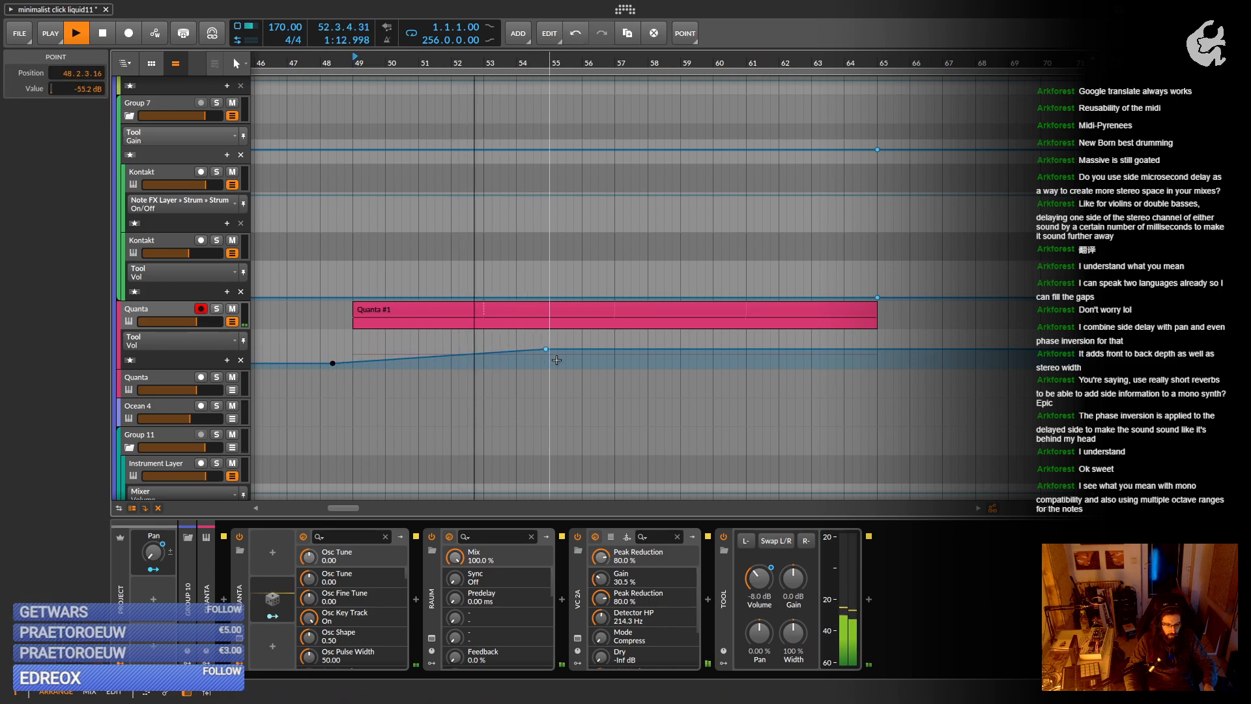
pyautogui.click(691, 349)
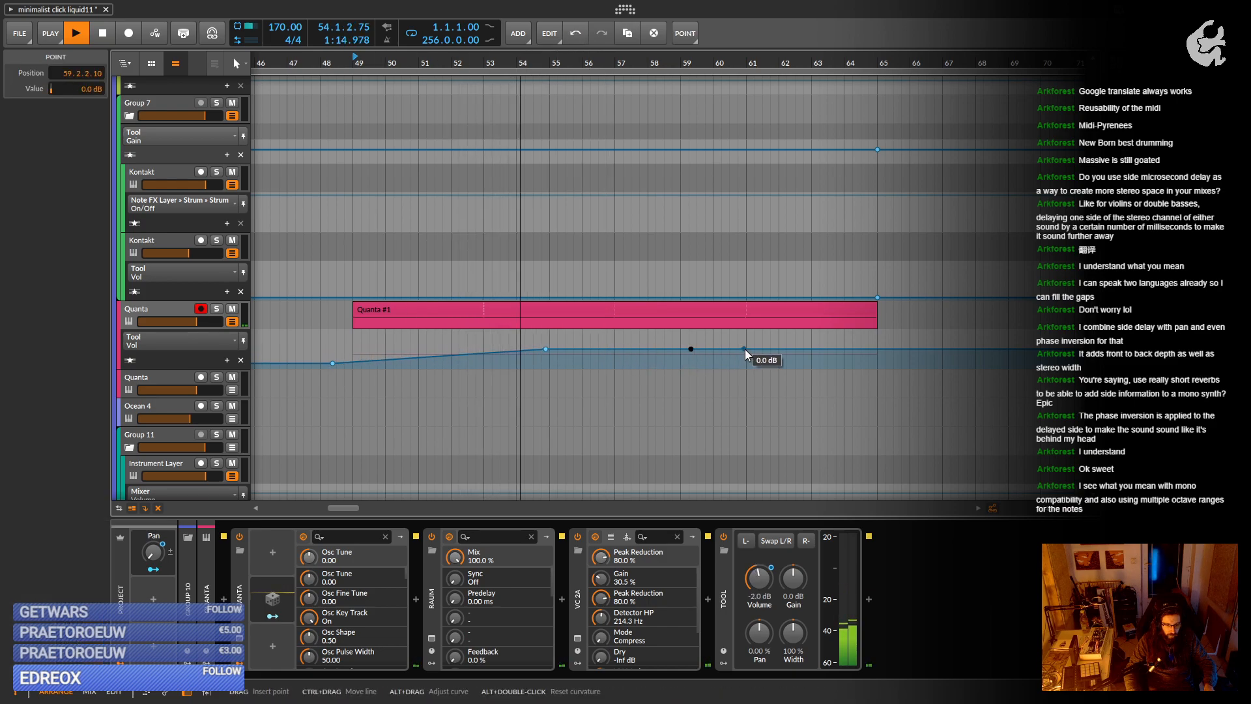
pyautogui.click(762, 349)
pyautogui.moveTo(762, 349); pyautogui.dragTo(877, 365)
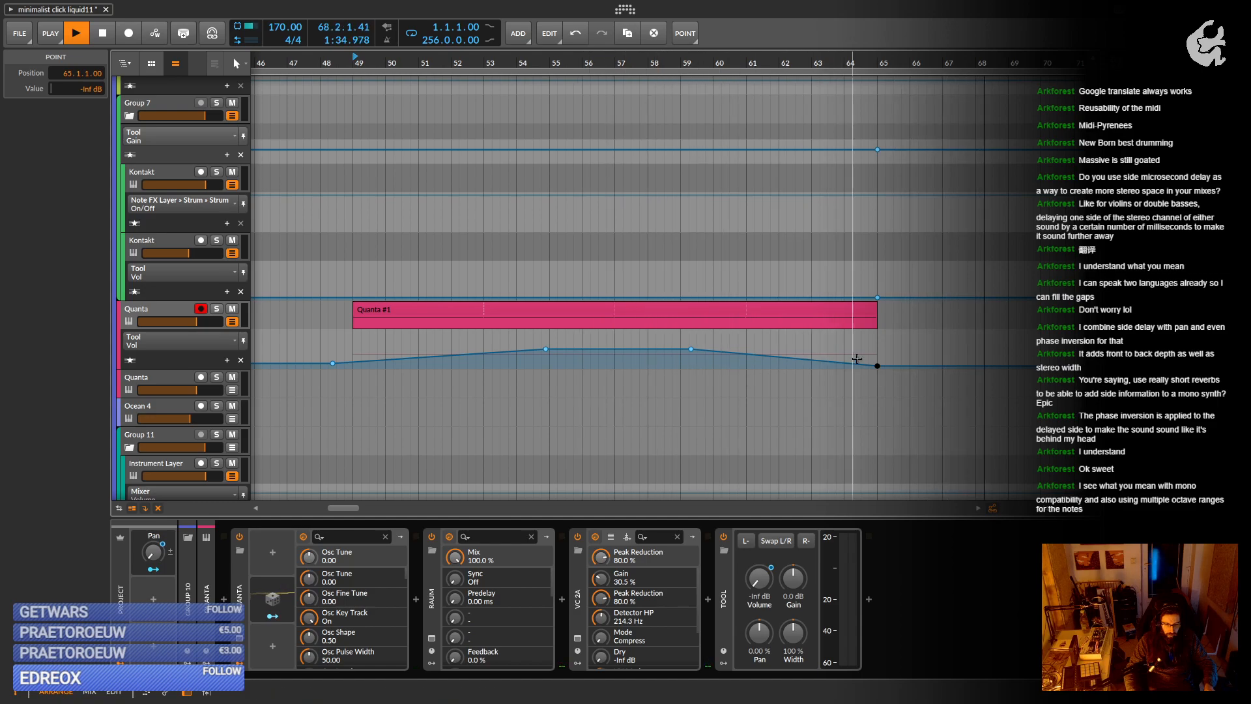
# Stop playback and audition the end of the Quanta fade-out from bar 62.2.
pyautogui.scroll(2, 862, 352)
pyautogui.scroll(2, 862, 352)
pyautogui.press('space')
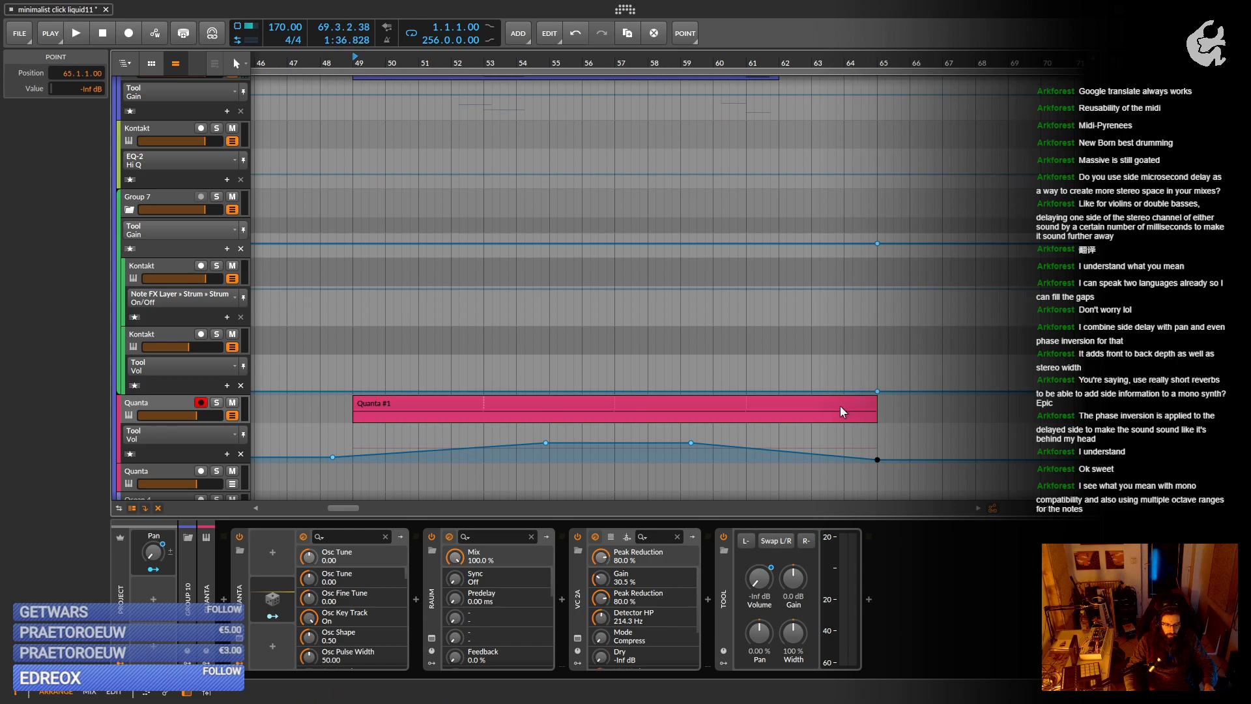
pyautogui.click(838, 400)
pyautogui.press('space')
pyautogui.press('space')
pyautogui.click(787, 415)
pyautogui.press('space')
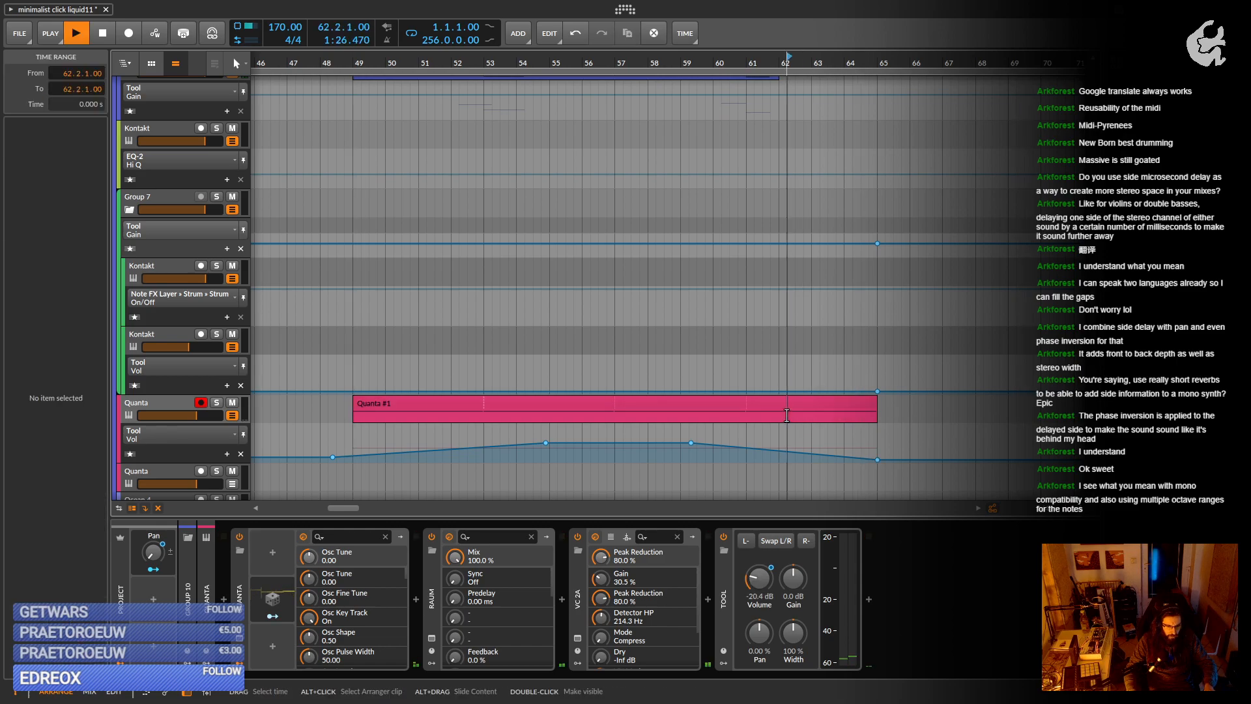
pyautogui.press('space')
# Find the Vital clip at bar 49 in the lower Group 11 and show a mute automation lane for its track.
pyautogui.scroll(-10, 767, 406)
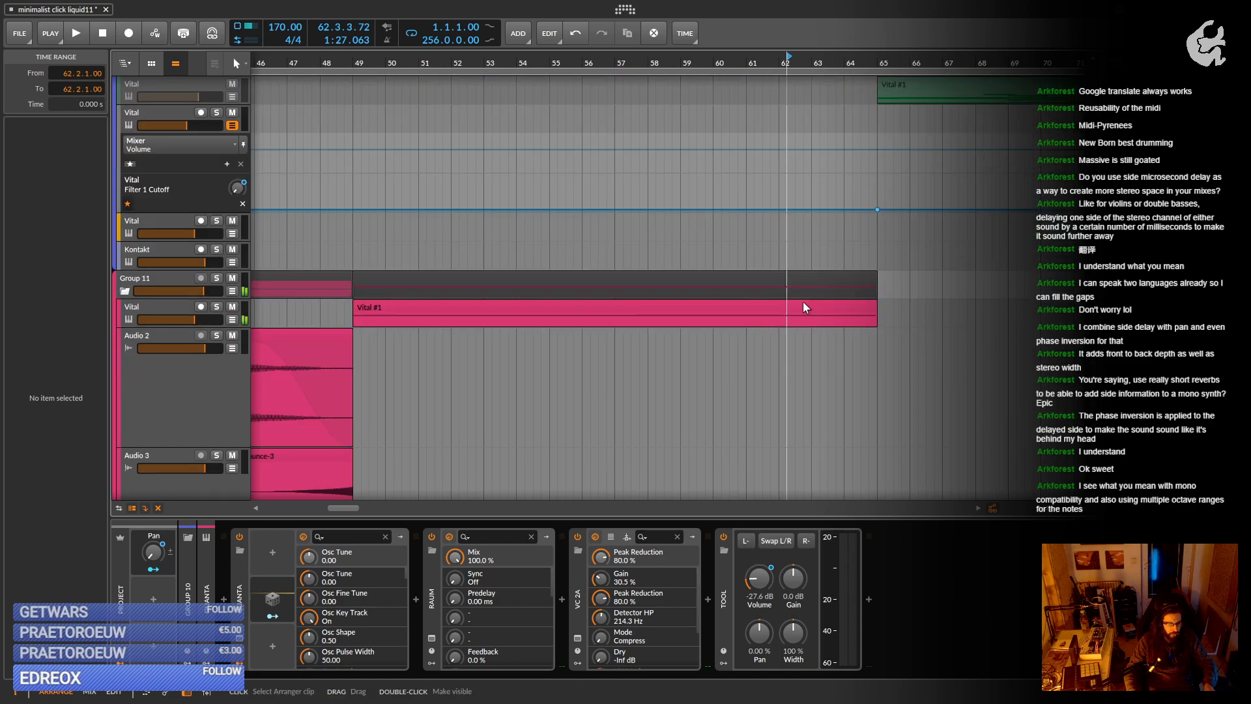
pyautogui.click(804, 304)
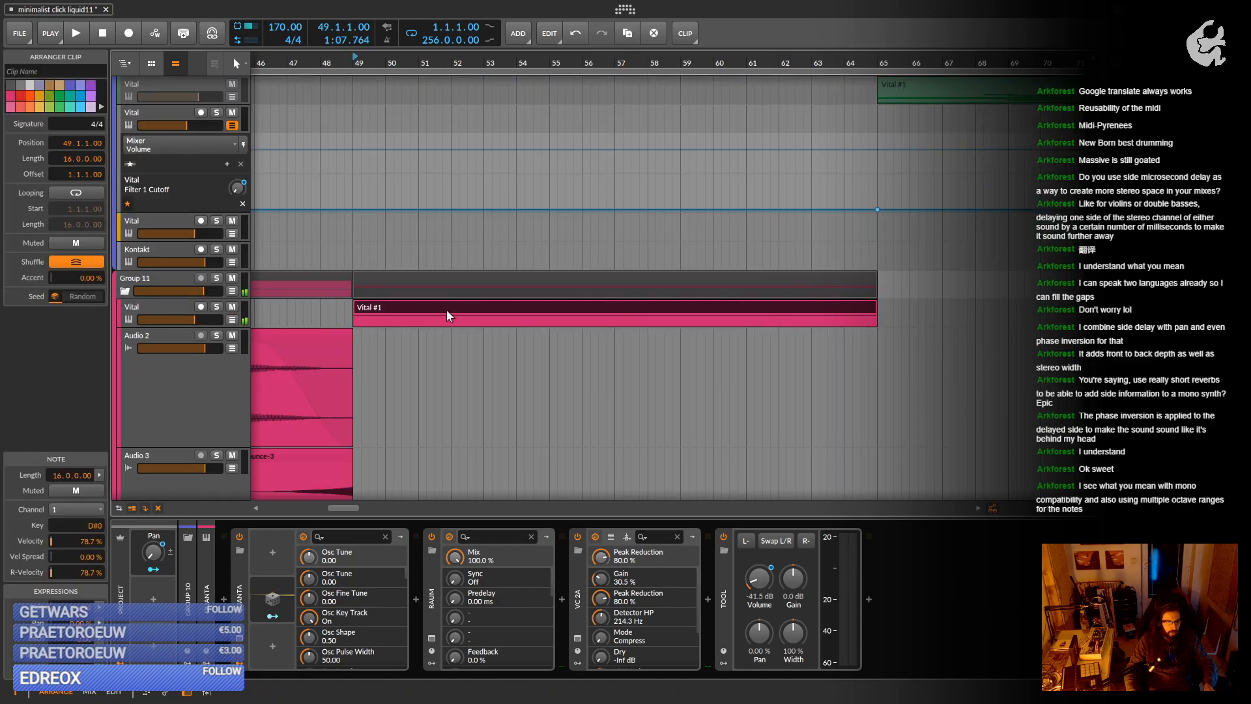
pyautogui.scroll(-5, 210, 331)
pyautogui.scroll(3, 210, 331)
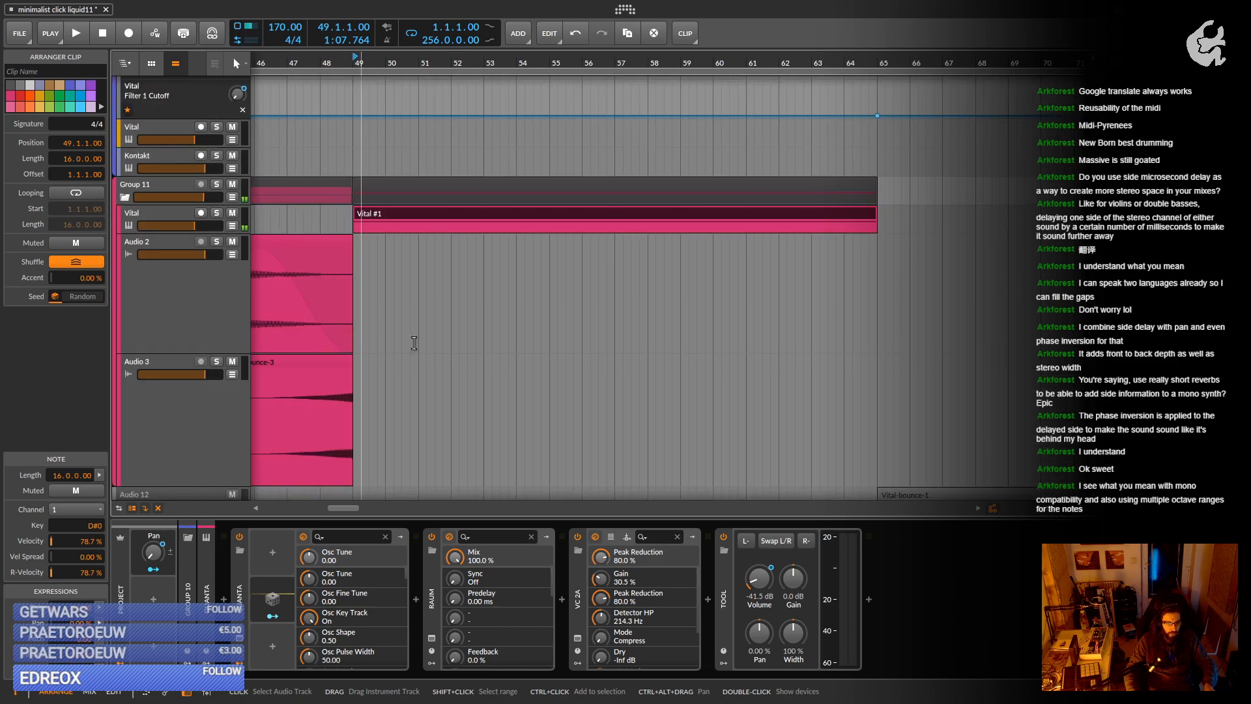
pyautogui.moveTo(696, 349); pyautogui.dragTo(568, 294)
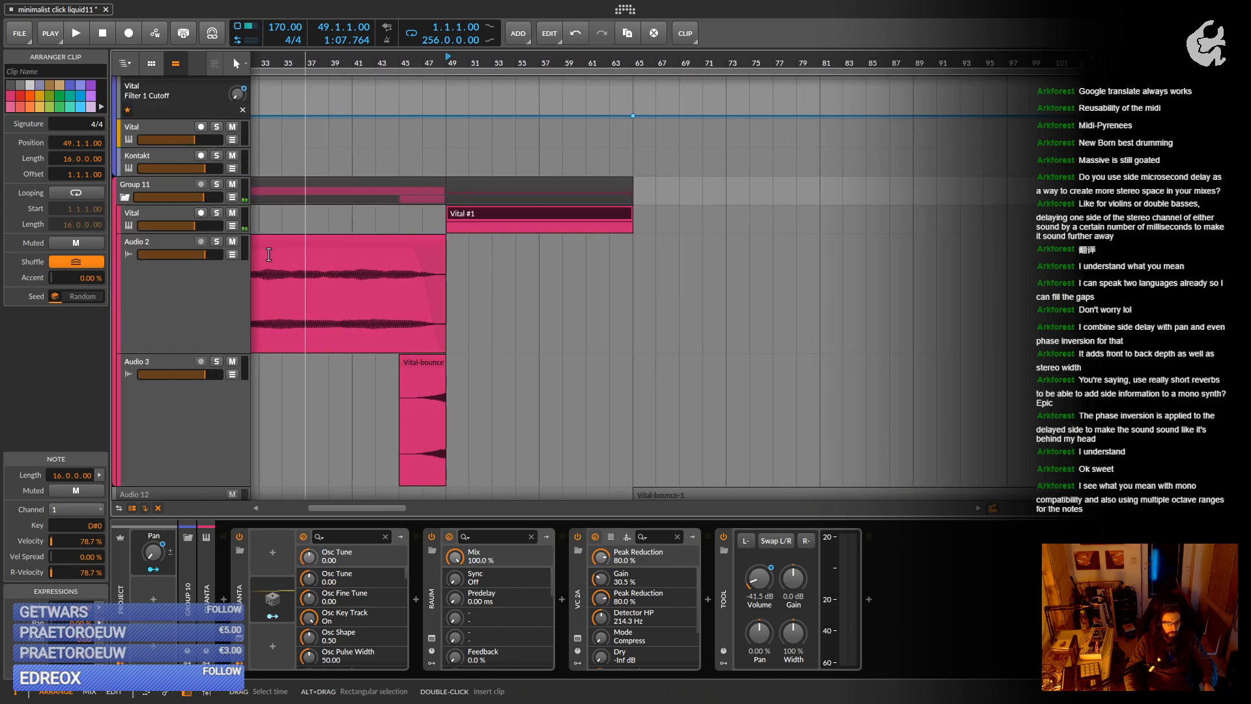
pyautogui.click(166, 213)
pyautogui.rightClick(232, 214)
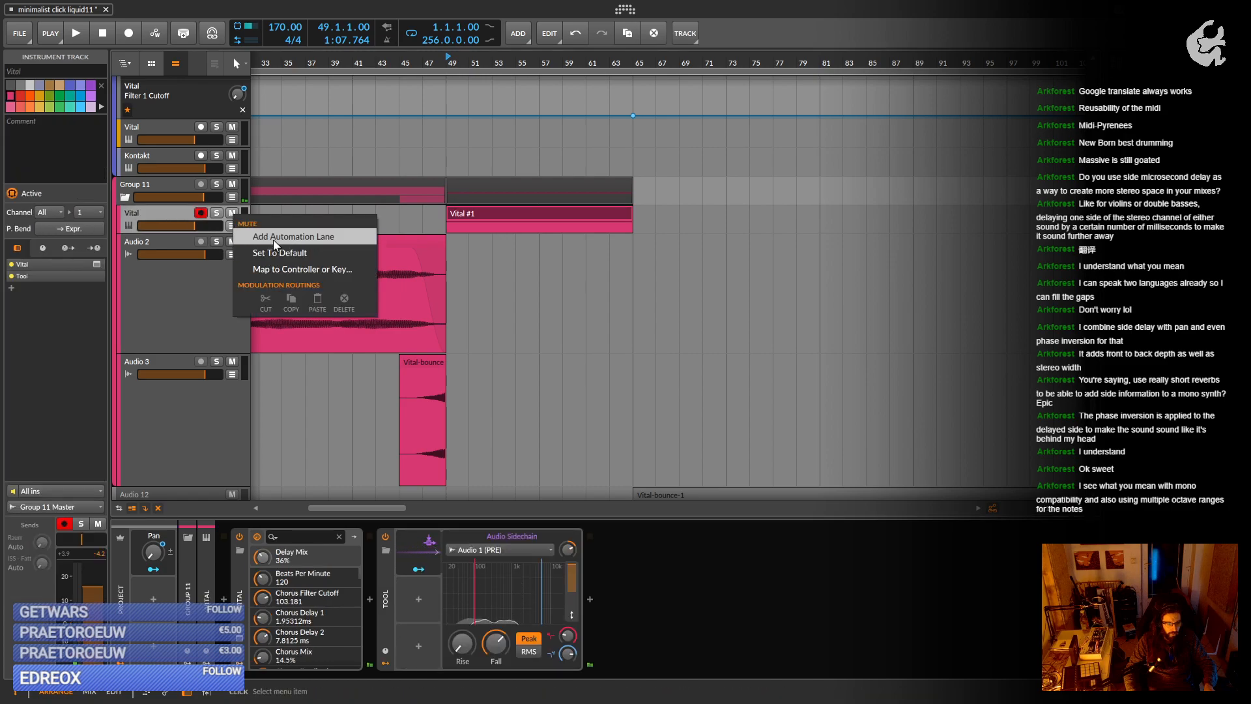
pyautogui.click(232, 225)
pyautogui.click(216, 242)
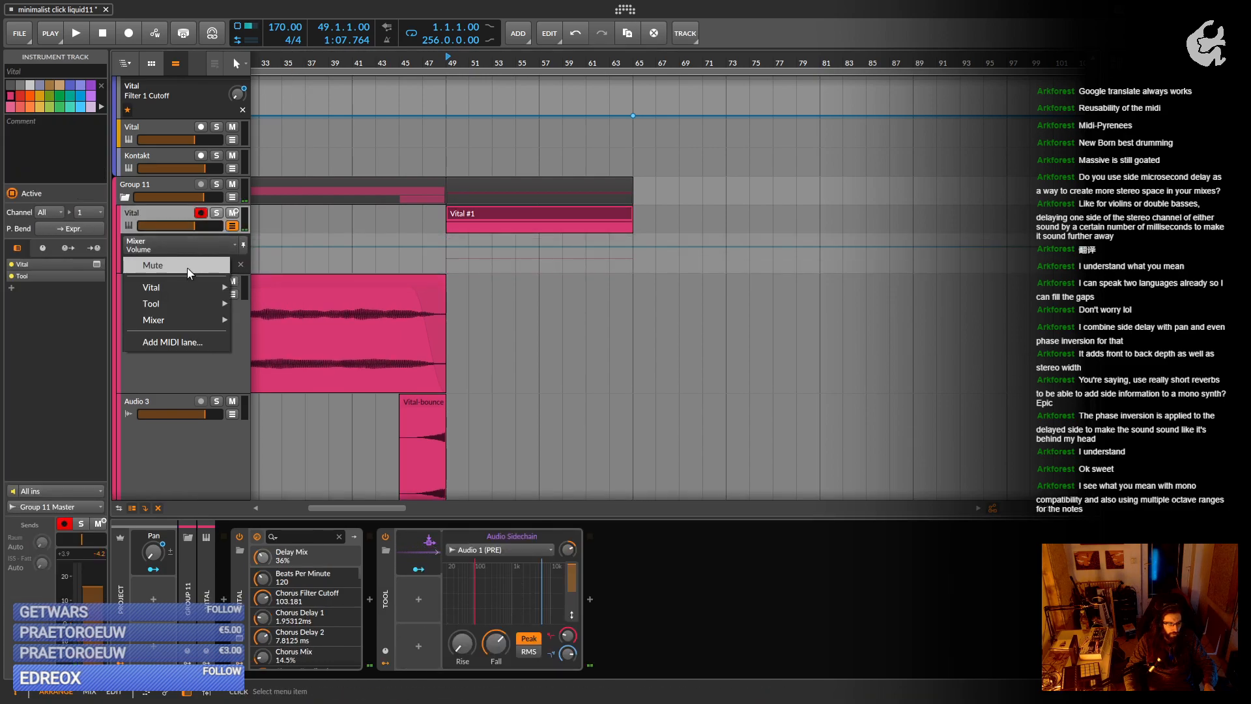
pyautogui.click(156, 260)
# Automate the Group 11 Vital track's mute to On from bar 65 and Off at bar 129, and play the section from bar 49.
pyautogui.click(633, 270)
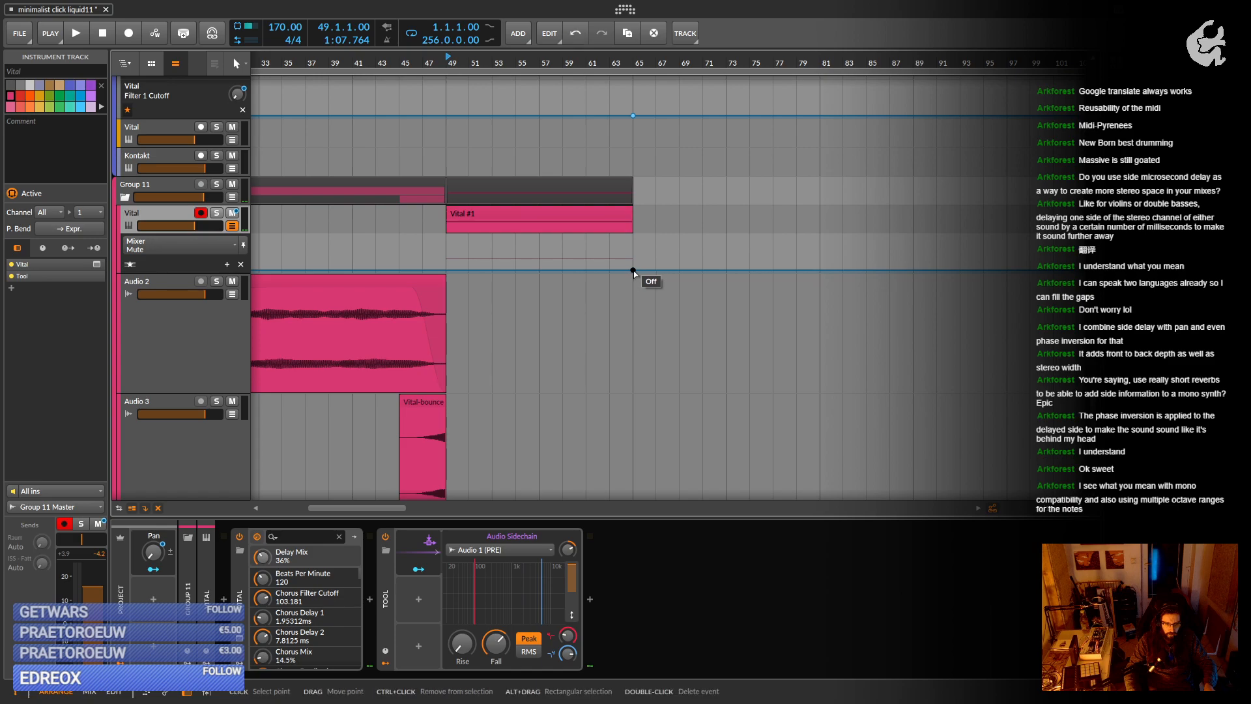
pyautogui.moveTo(633, 270); pyautogui.dragTo(633, 236)
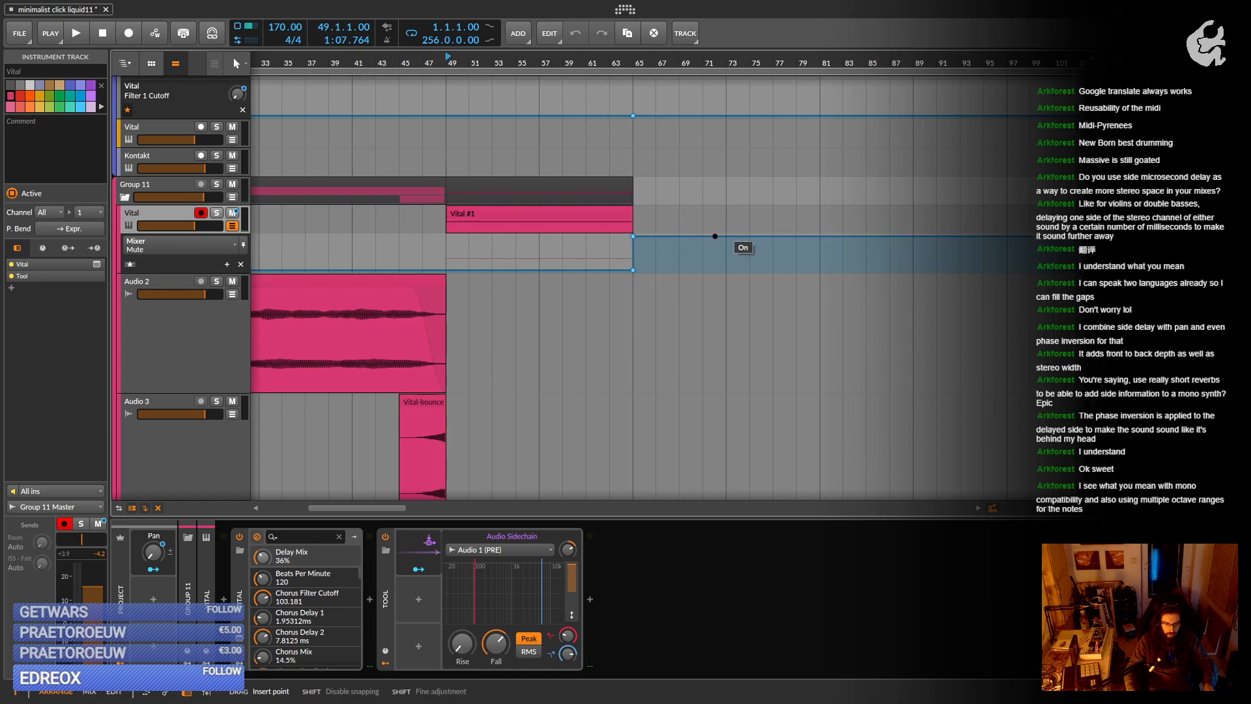
pyautogui.moveTo(1100, 237); pyautogui.dragTo(1100, 270)
pyautogui.scroll(-5, 675, 274)
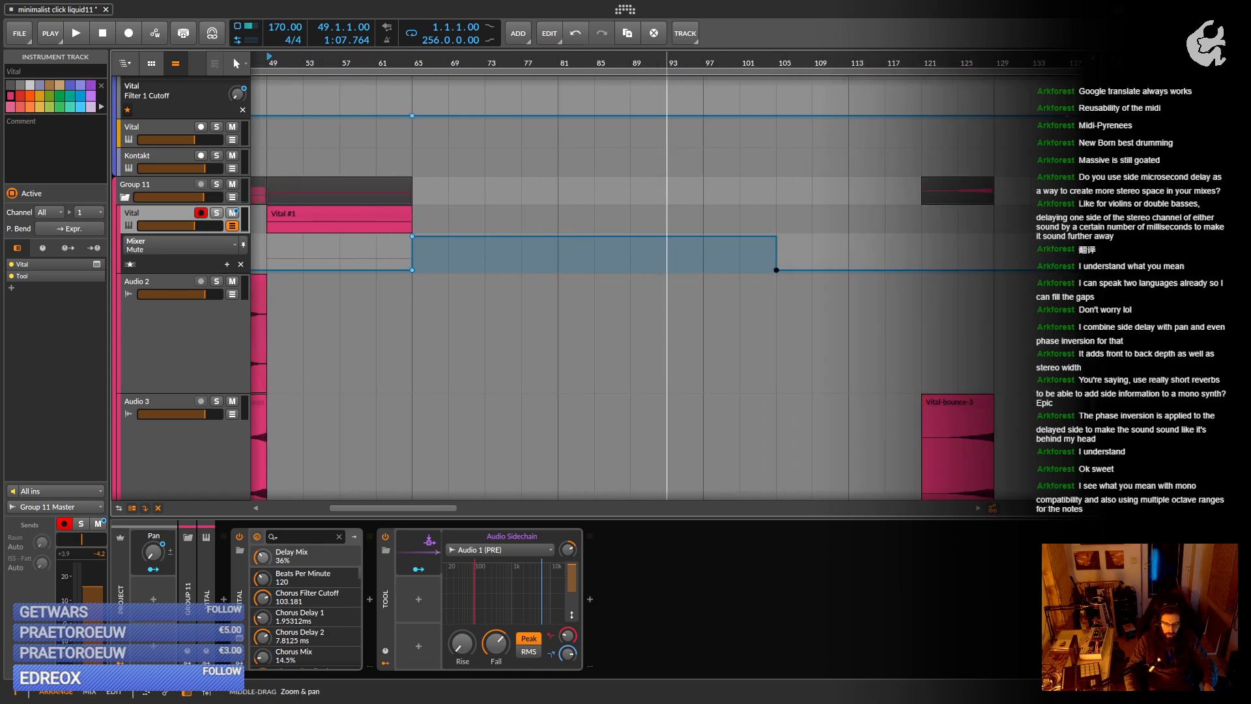
pyautogui.moveTo(655, 272); pyautogui.dragTo(700, 272)
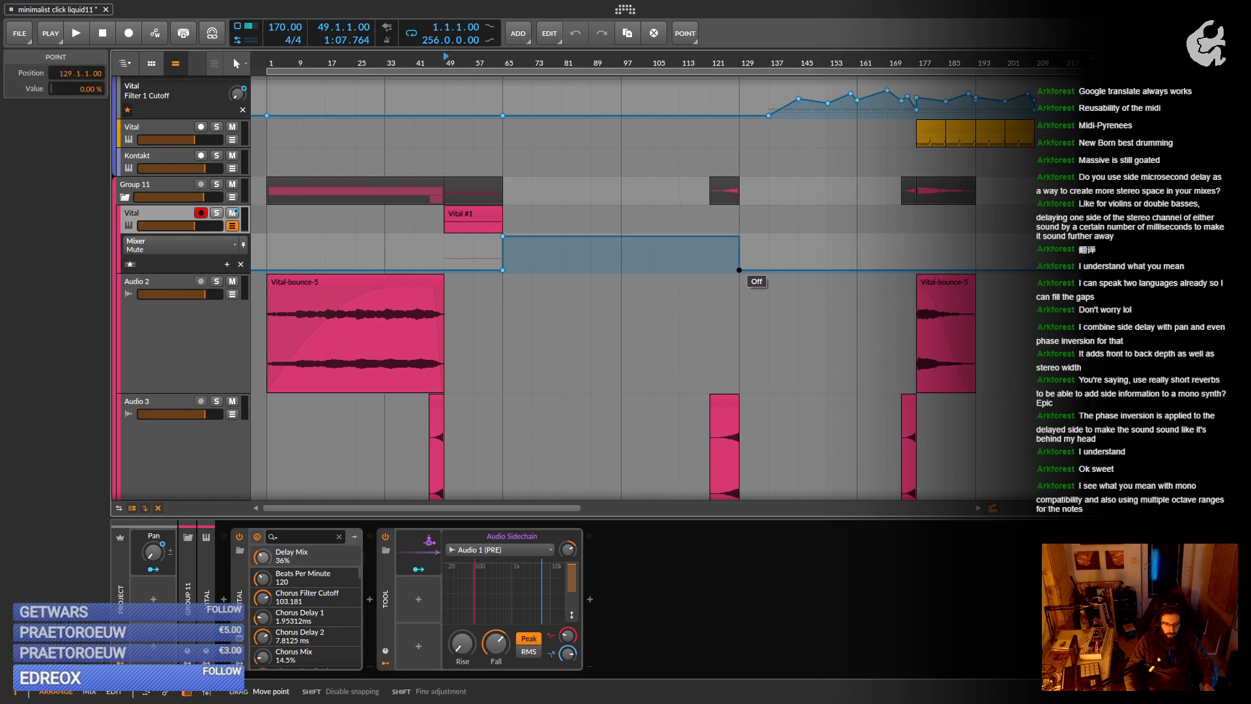
pyautogui.scroll(3, 727, 270)
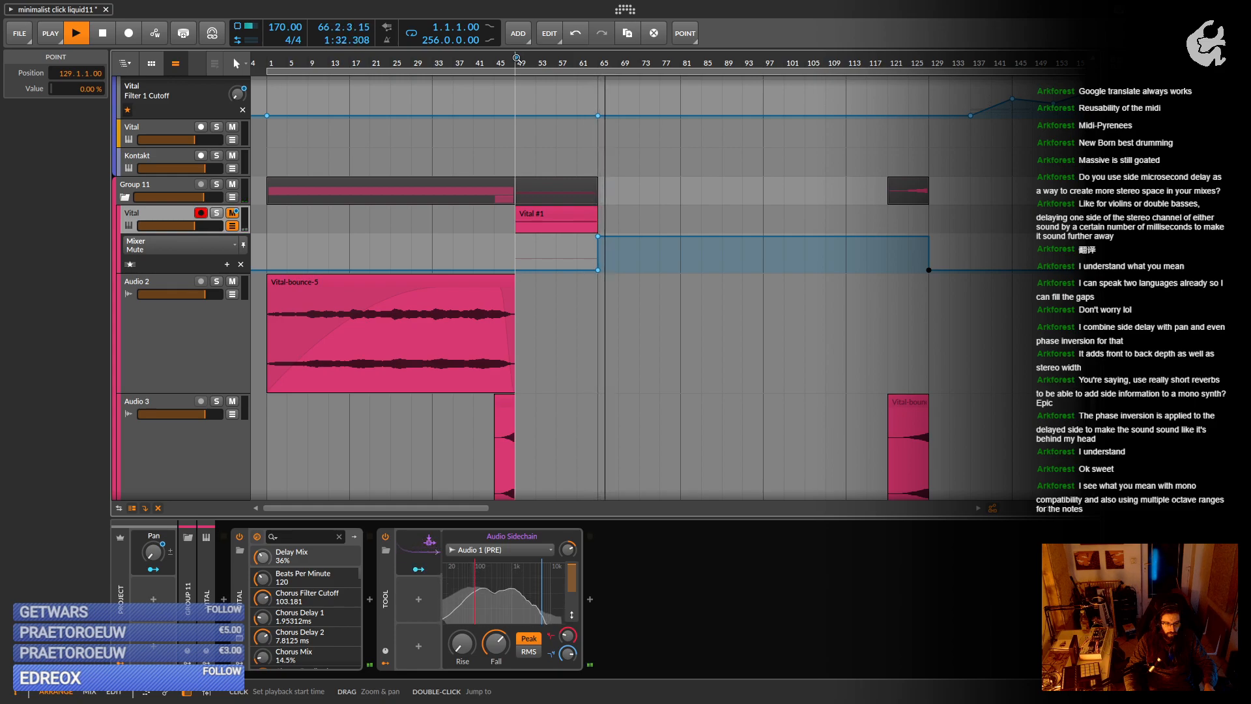
pyautogui.click(155, 213)
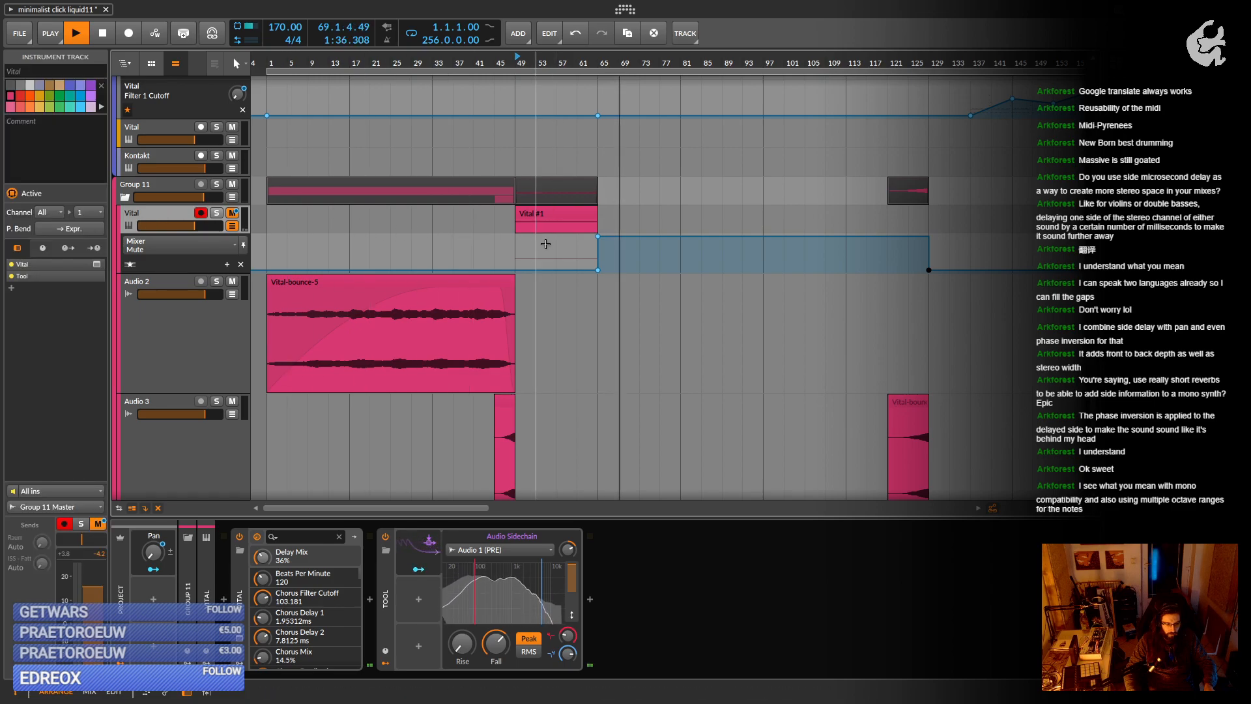
pyautogui.press('space')
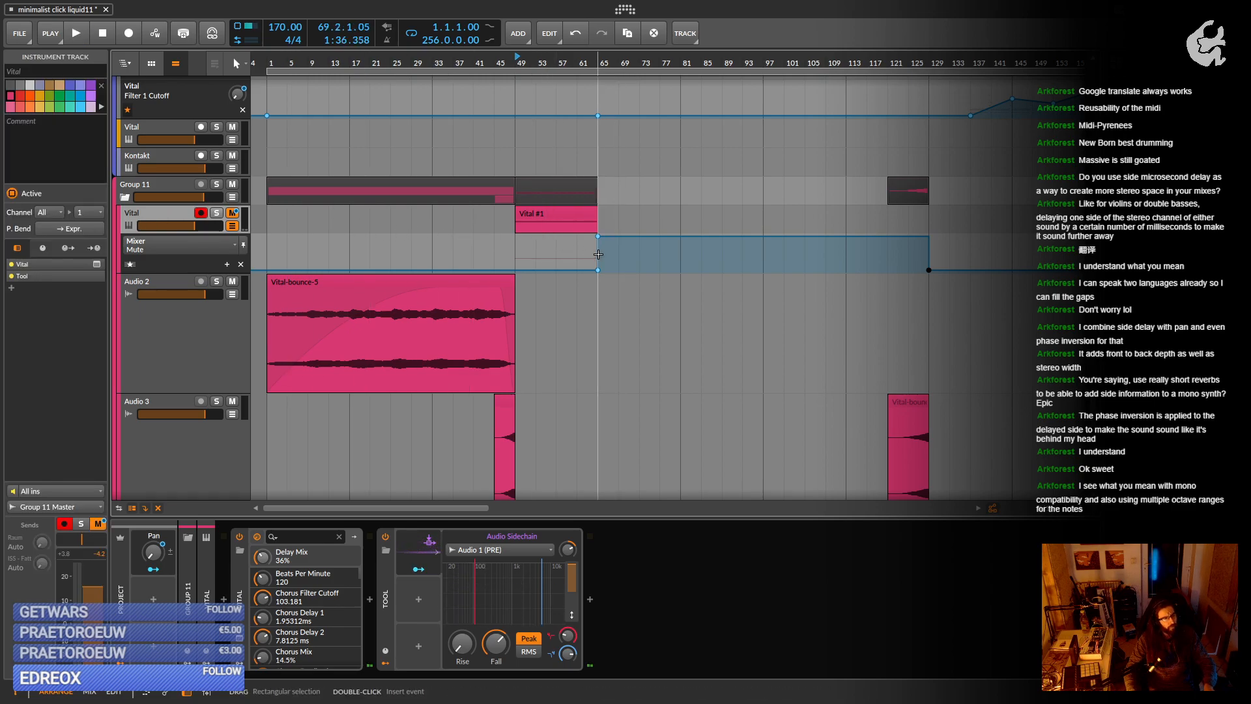
# Play the last Group 1 Master-bounce clip from bar 49, briefly soloing its track.
pyautogui.scroll(3, 597, 257)
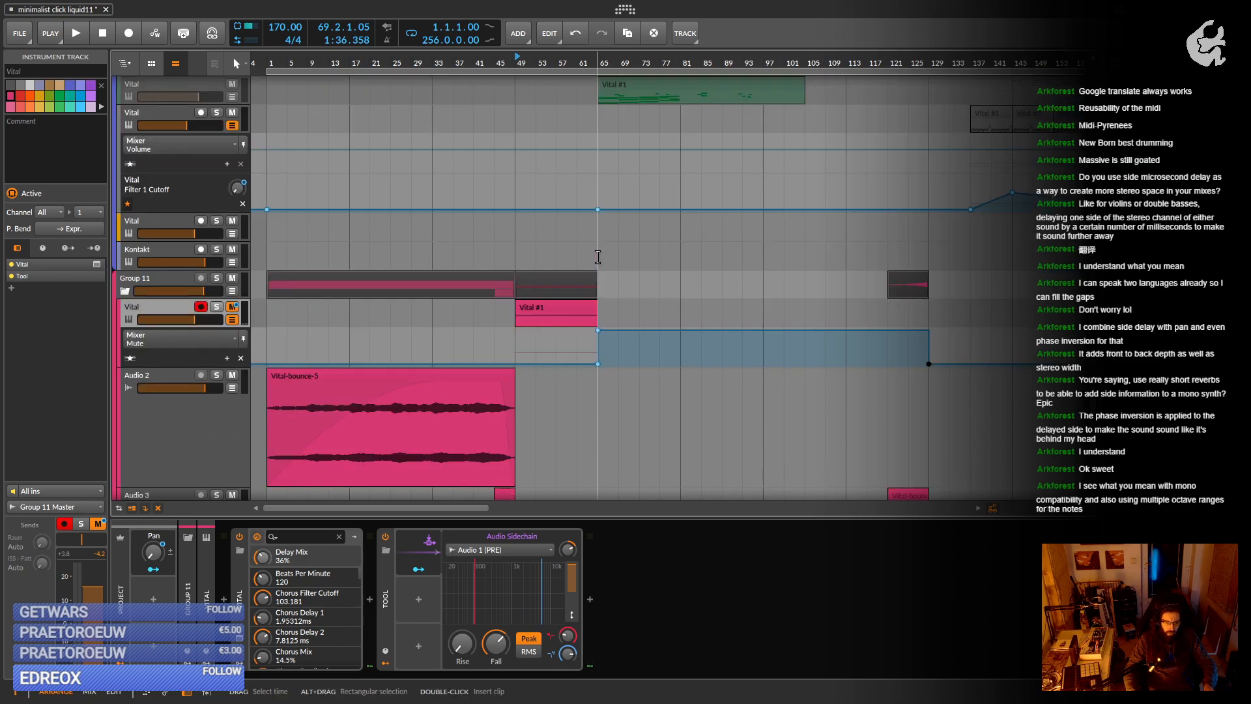
pyautogui.click(551, 307)
pyautogui.scroll(5, 573, 271)
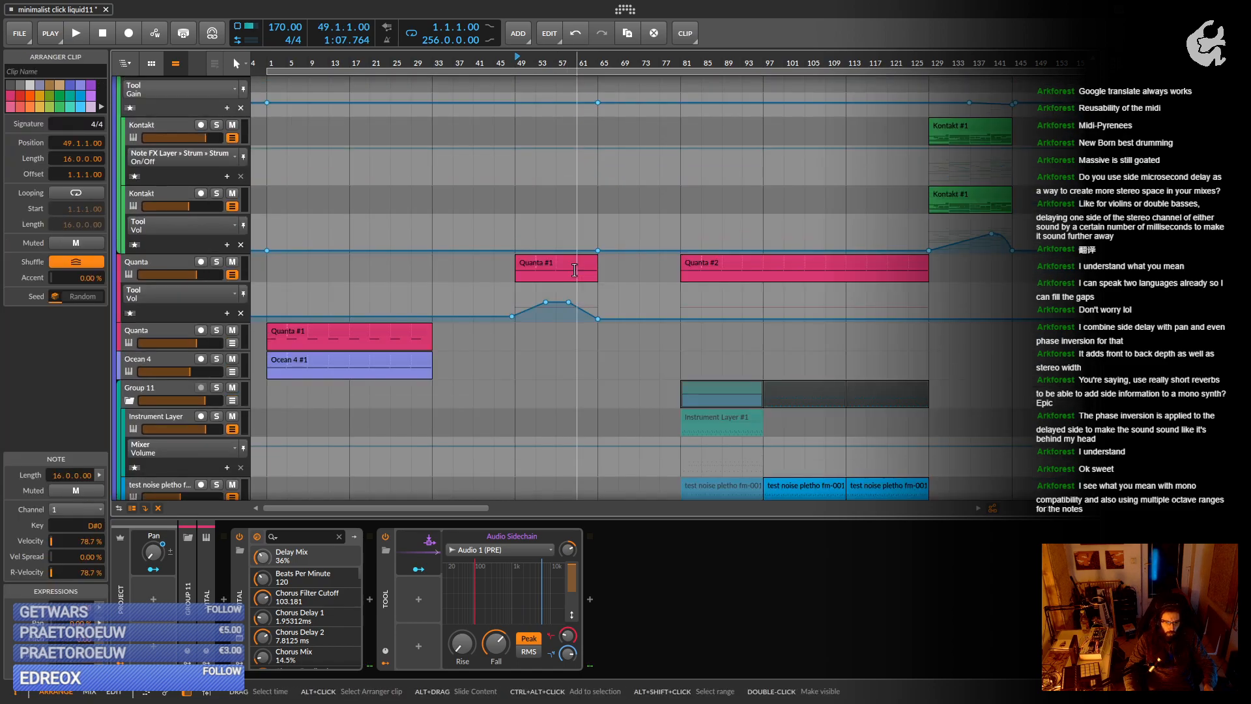
pyautogui.scroll(10, 574, 270)
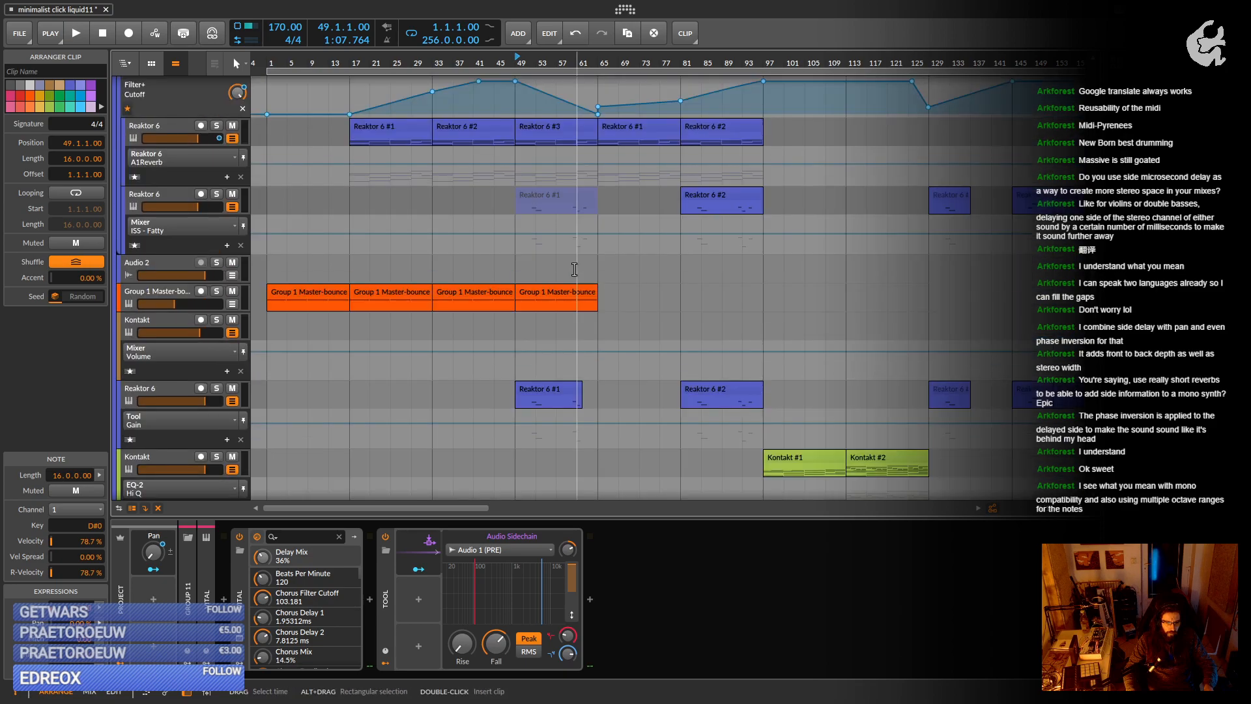
pyautogui.click(576, 291)
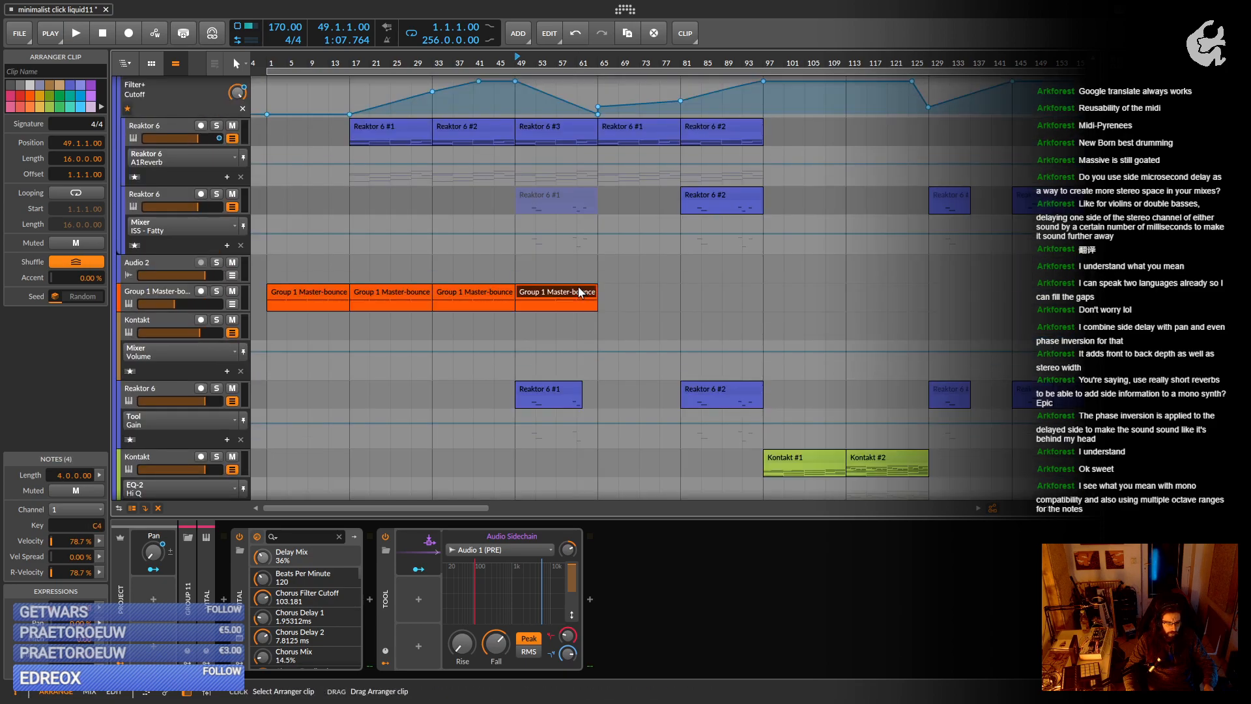
pyautogui.press('space')
pyautogui.click(217, 291)
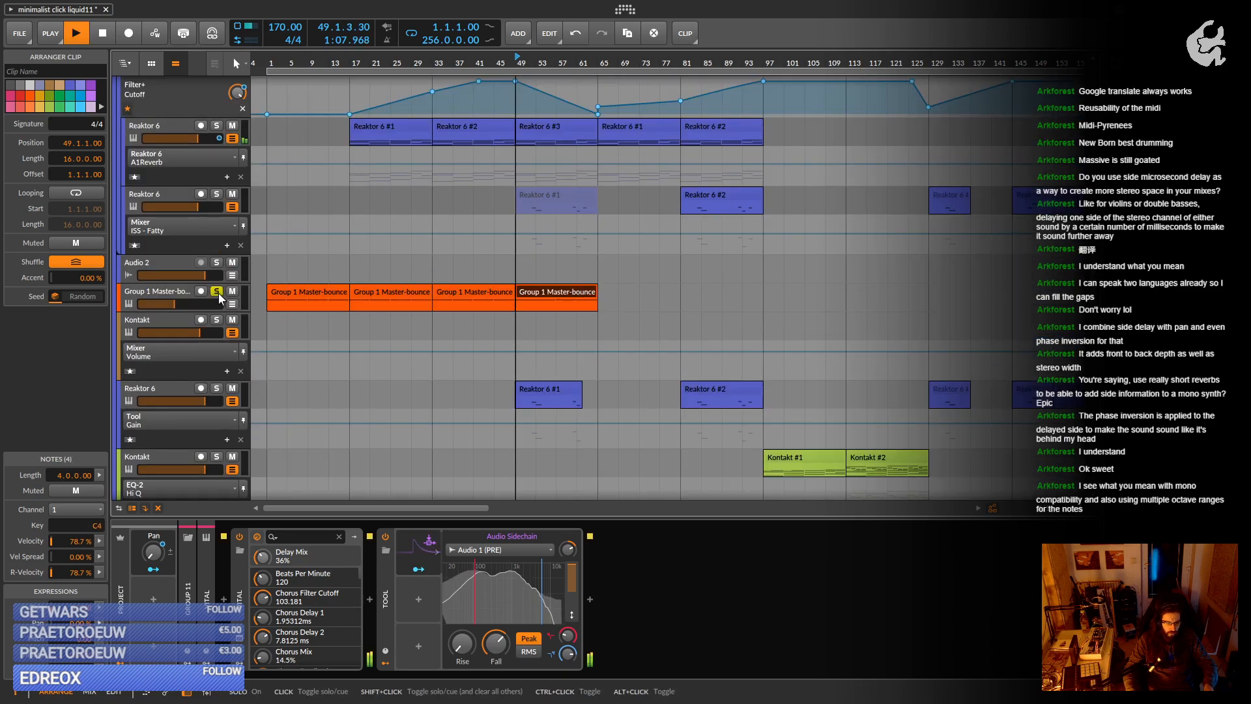
pyautogui.click(219, 292)
pyautogui.press('space')
# Show a mute automation lane for the Group 1 Master-bounce track.
pyautogui.click(211, 293)
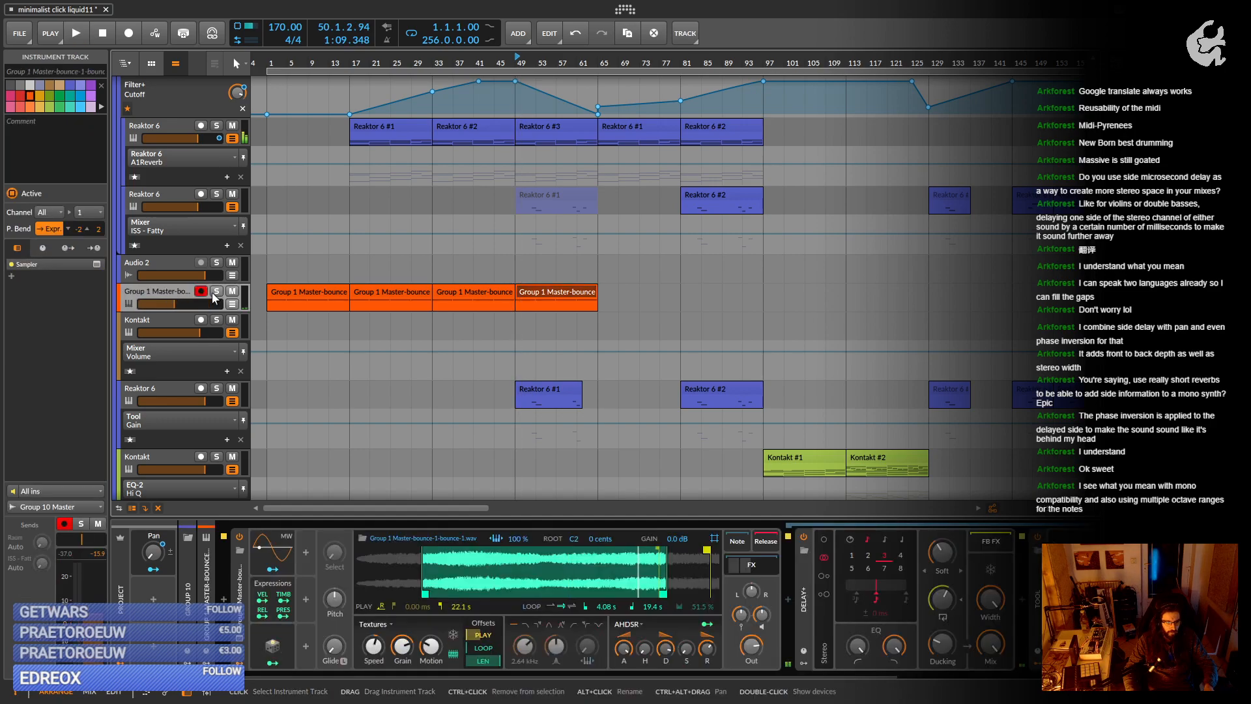
pyautogui.rightClick(232, 292)
pyautogui.click(279, 317)
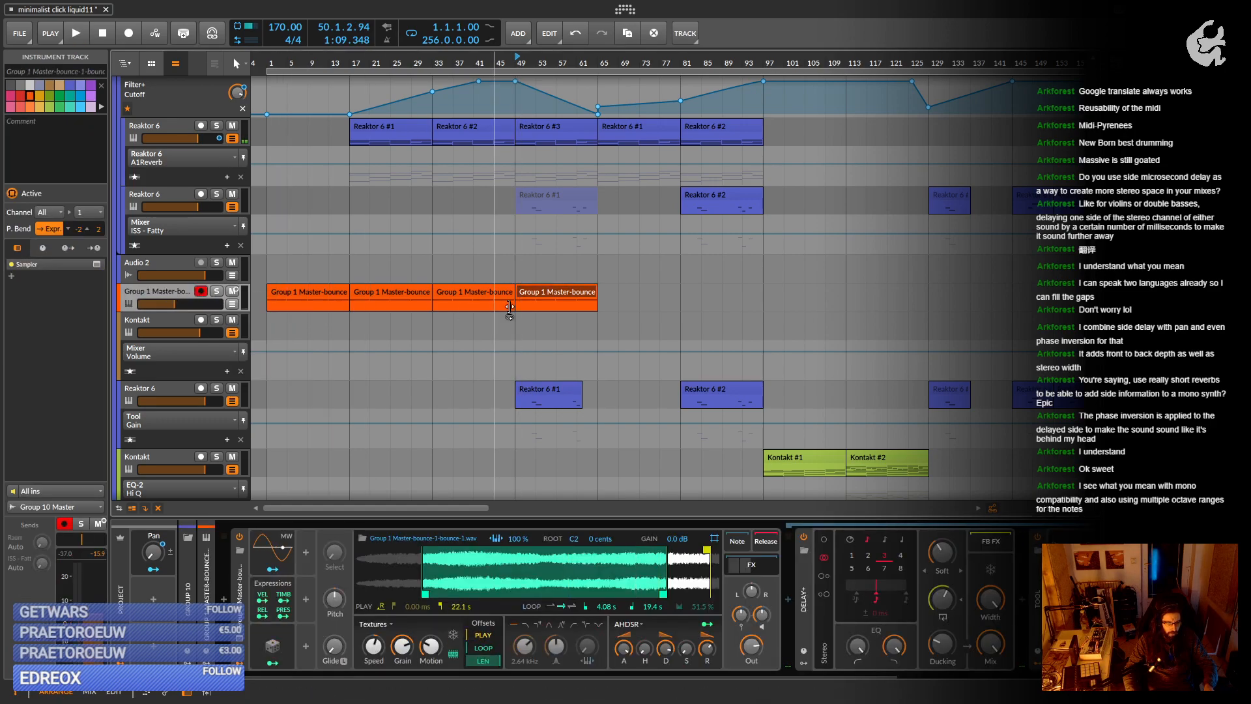
pyautogui.click(201, 325)
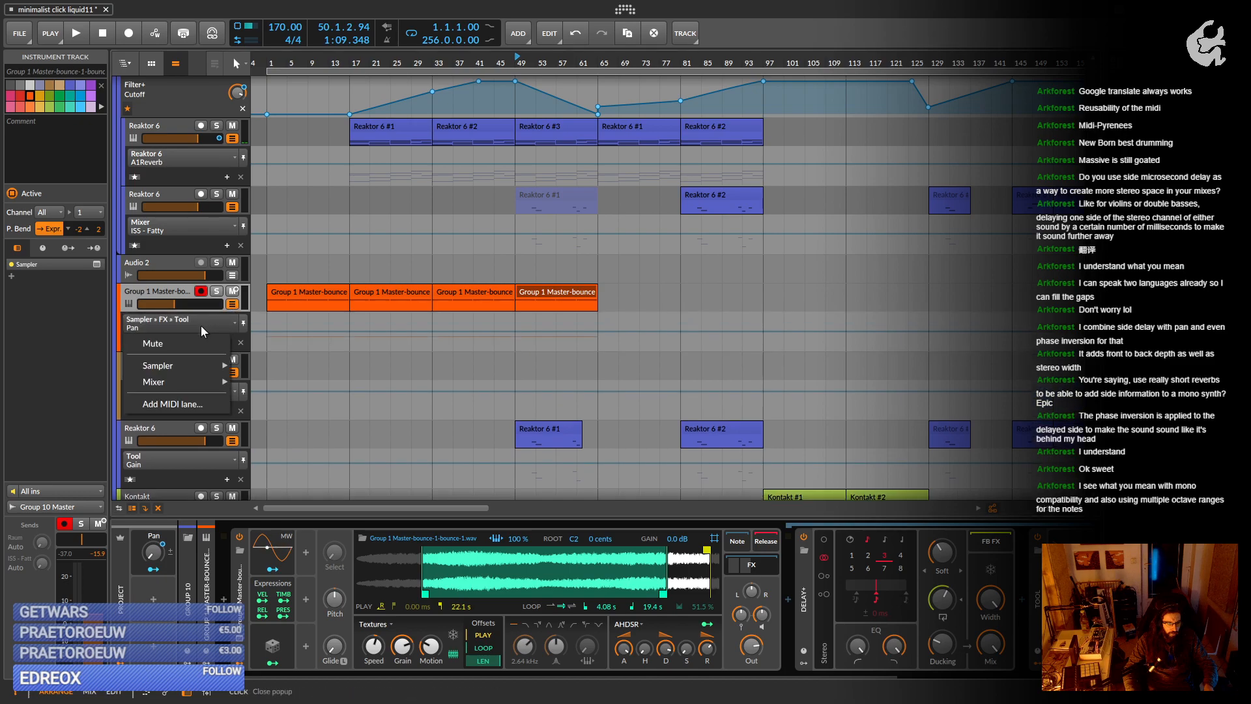
pyautogui.click(140, 343)
# Automate the Group 1 Master-bounce track's mute to On from bar 65 and Off at bar 137.
pyautogui.click(598, 350)
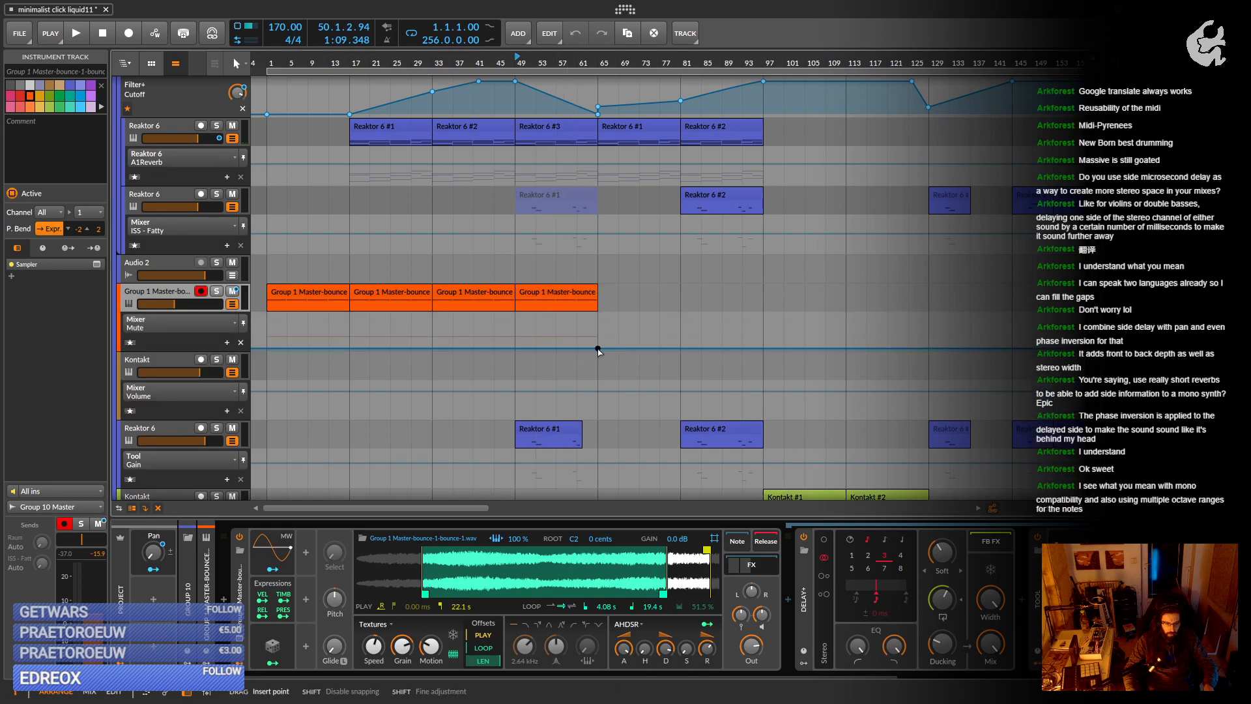
pyautogui.moveTo(613, 349); pyautogui.dragTo(600, 314)
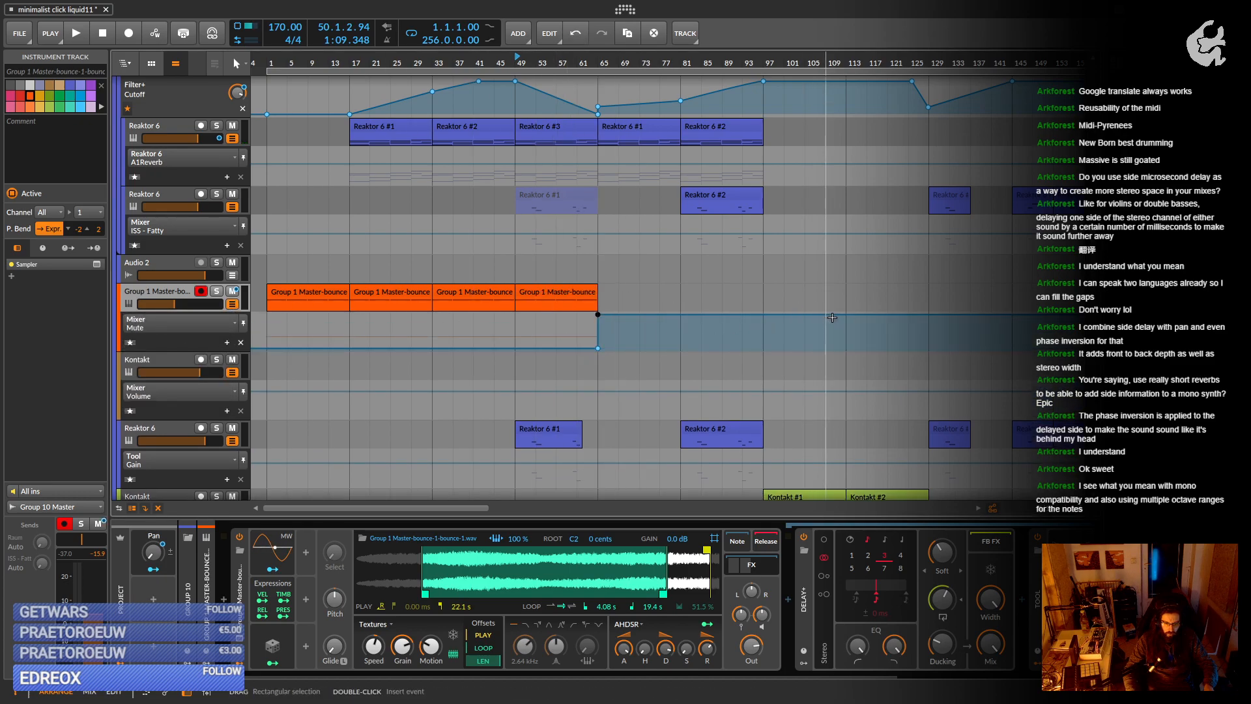
pyautogui.moveTo(846, 314); pyautogui.dragTo(675, 289)
pyautogui.click(742, 348)
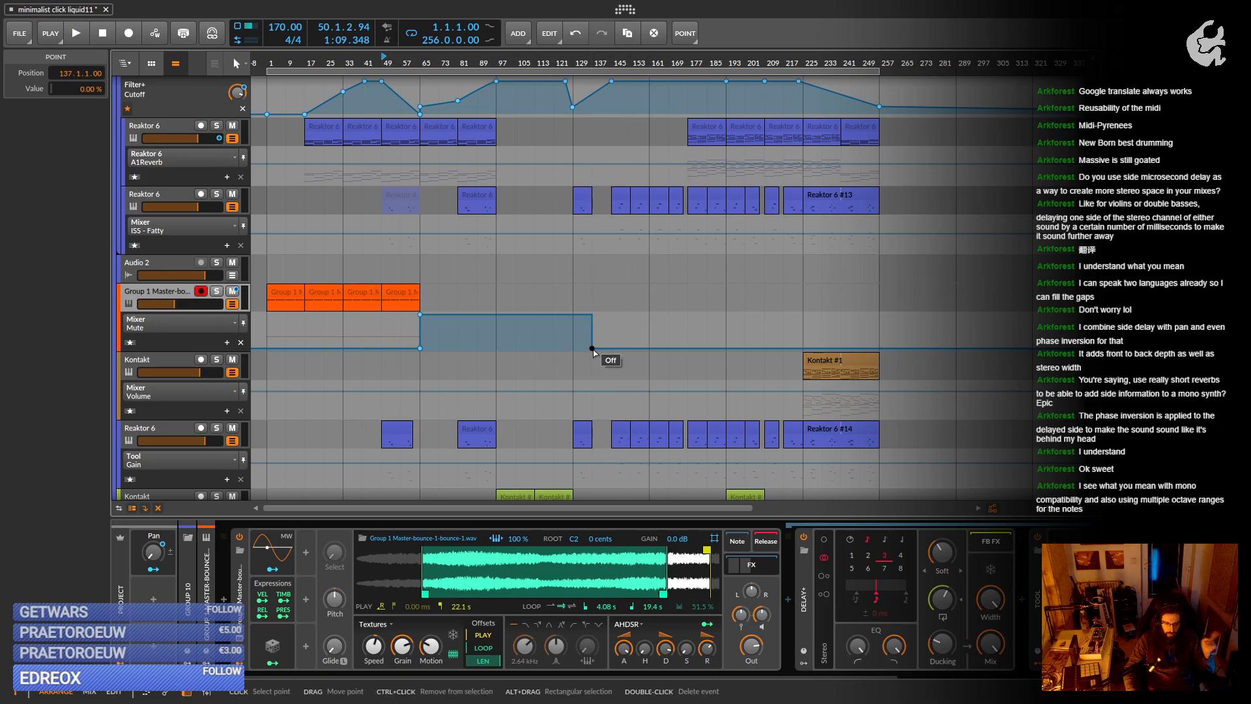
# Move the Off point of the Group 1 Master-bounce track's mute automation to bar 345.
pyautogui.moveTo(591, 348); pyautogui.dragTo(1097, 348)
pyautogui.scroll(-6, 980, 258)
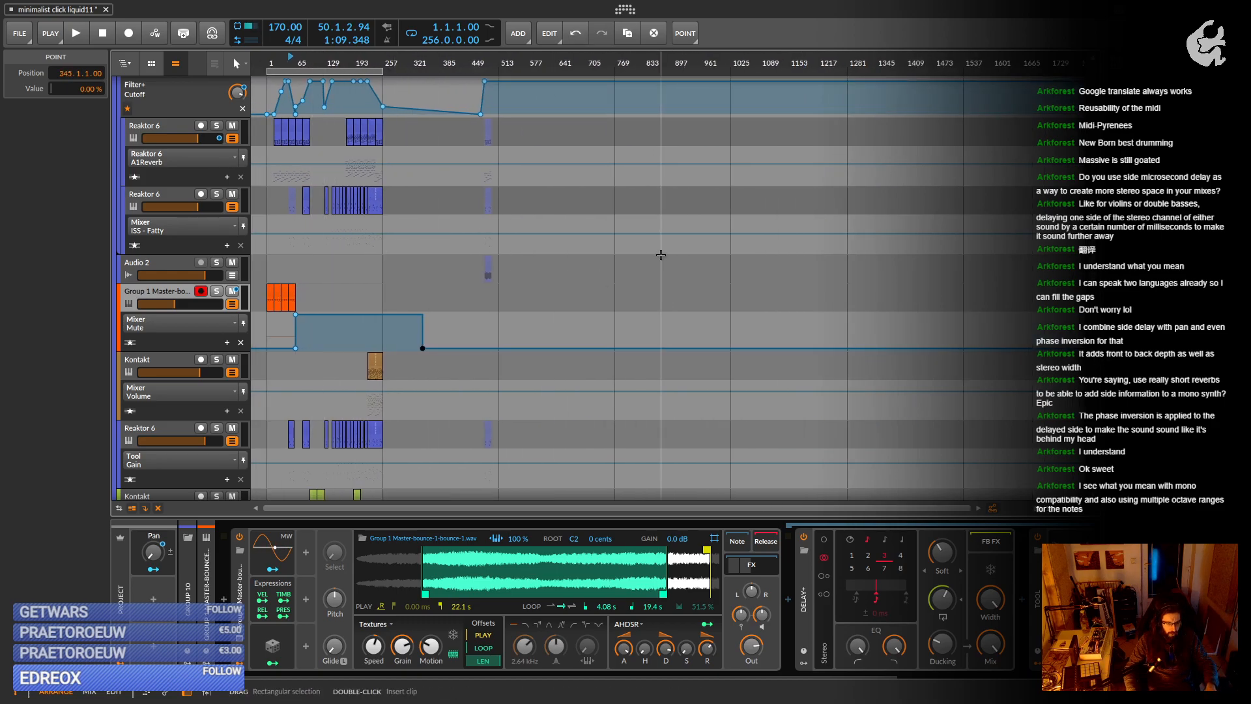
pyautogui.scroll(5, 336, 247)
pyautogui.scroll(4, 726, 274)
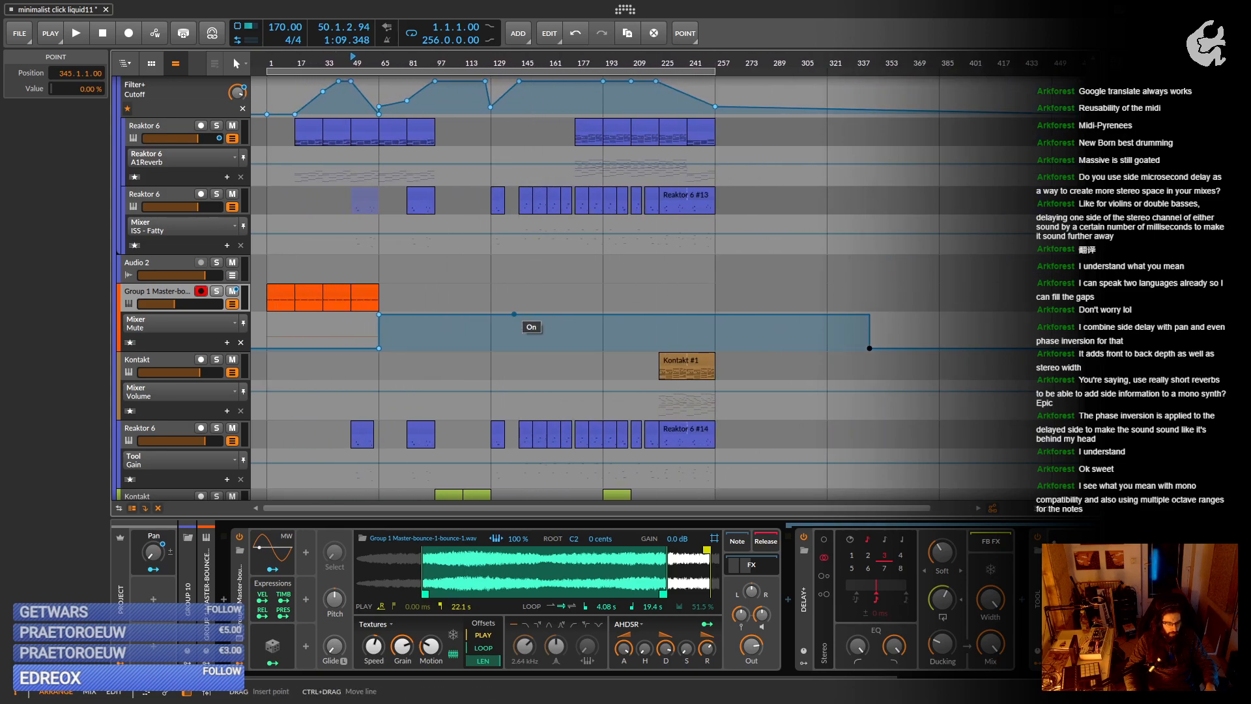
pyautogui.scroll(6, 531, 328)
pyautogui.scroll(-4, 531, 327)
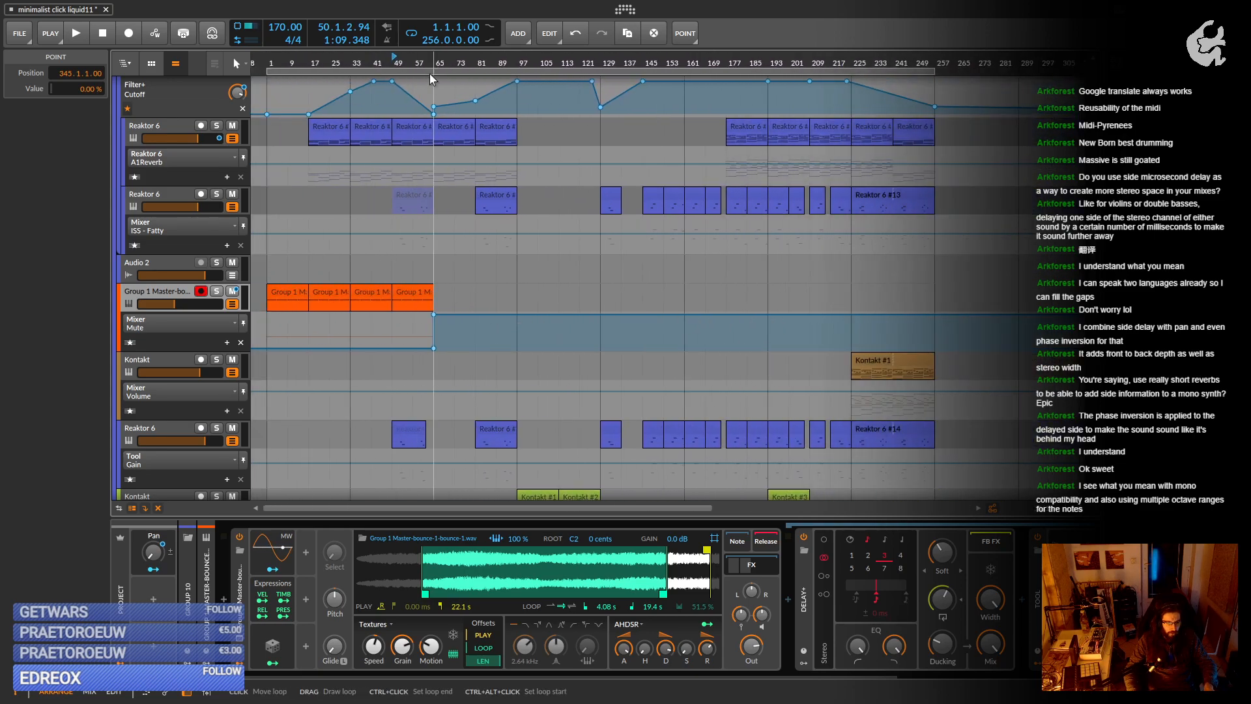
# Play the section from about bar 50 and examine the tracks and the Quanta volume automation leading into bar 65.
pyautogui.press('space')
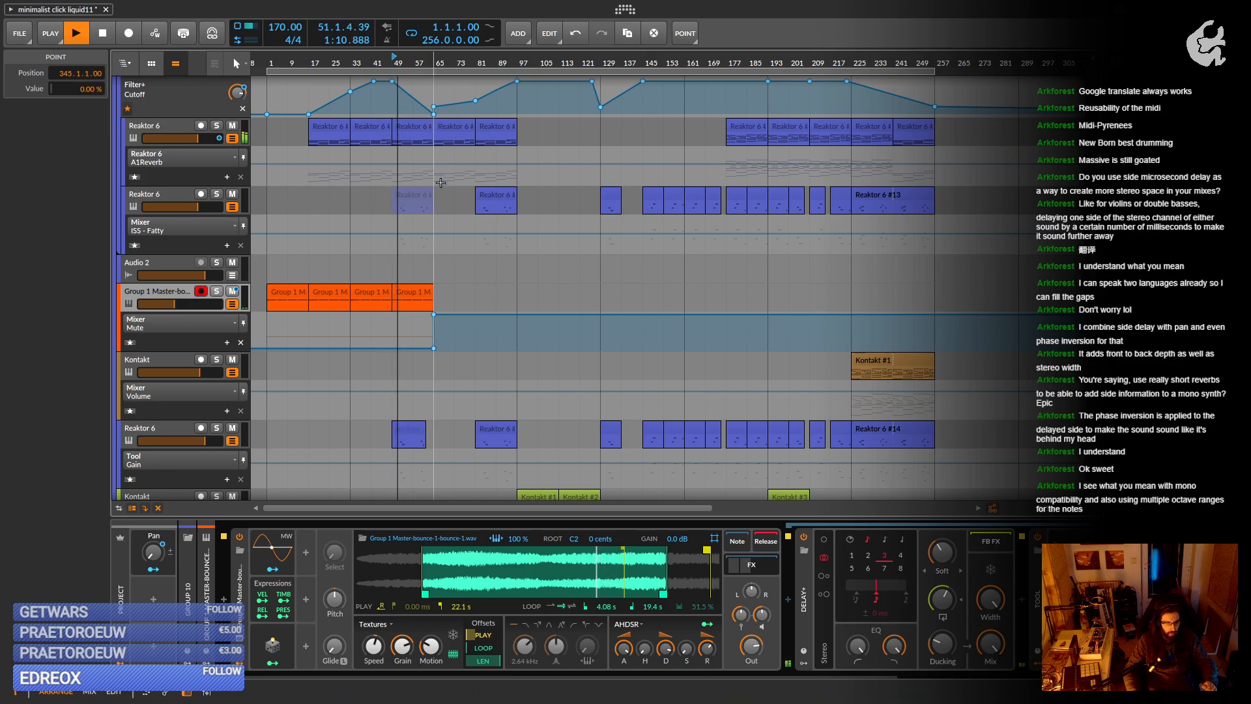
pyautogui.scroll(5, 450, 260)
pyautogui.scroll(10, 450, 260)
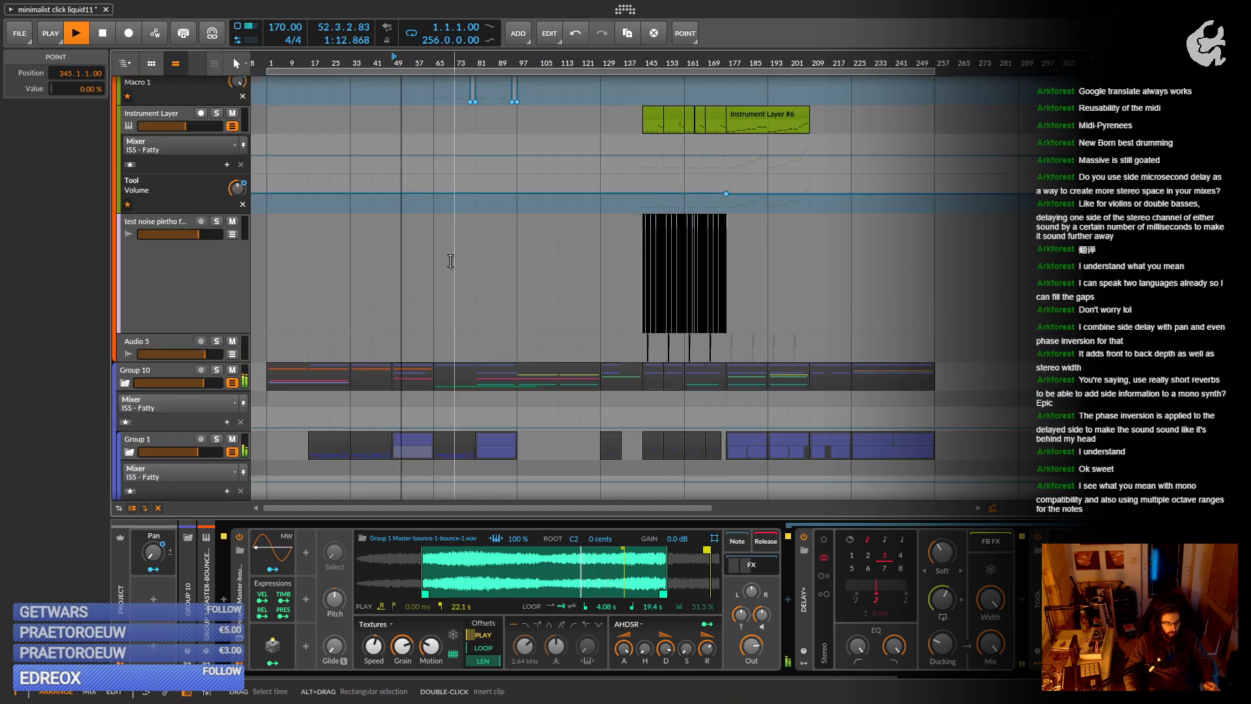
pyautogui.scroll(3, 451, 261)
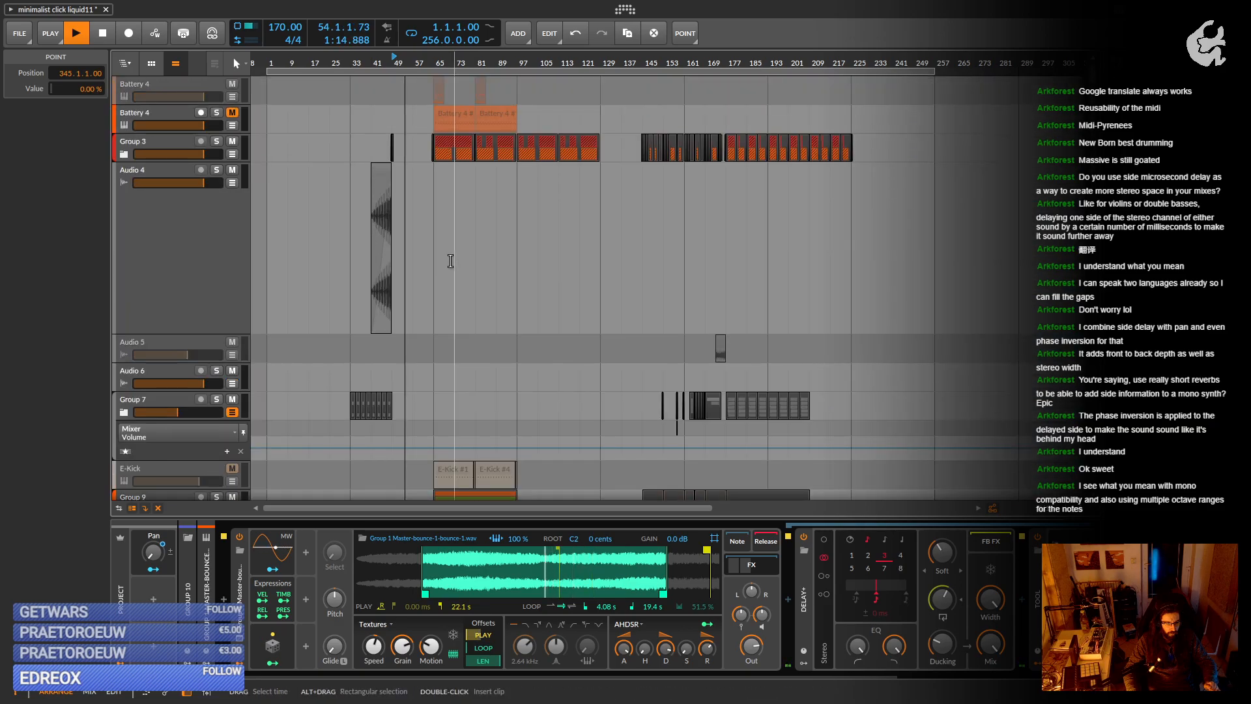
pyautogui.scroll(-12, 450, 261)
pyautogui.scroll(-10, 450, 261)
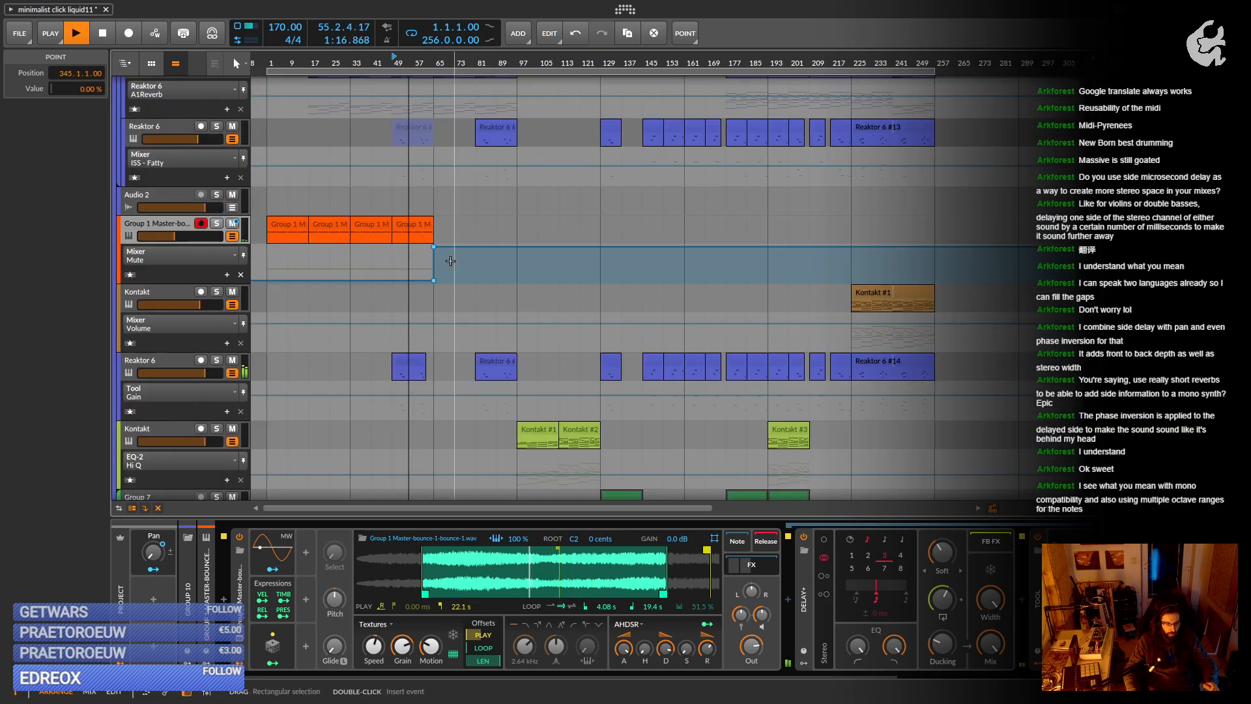
pyautogui.scroll(-5, 450, 260)
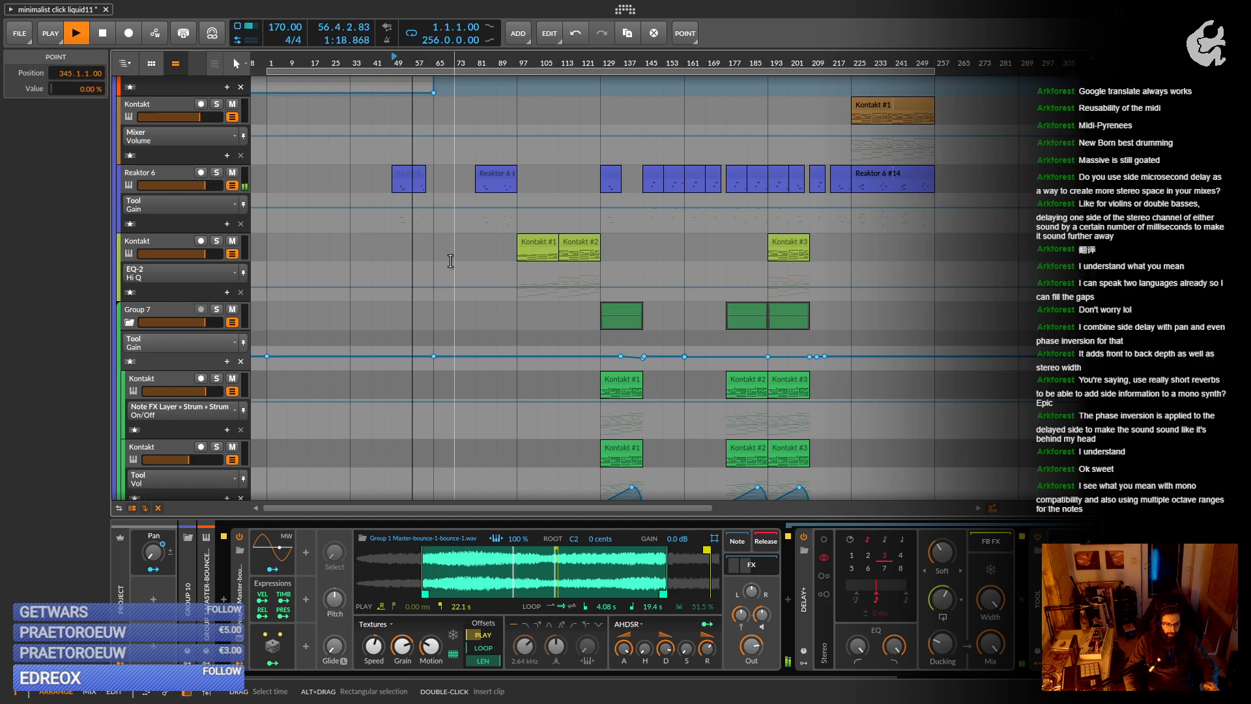
pyautogui.scroll(-4, 451, 261)
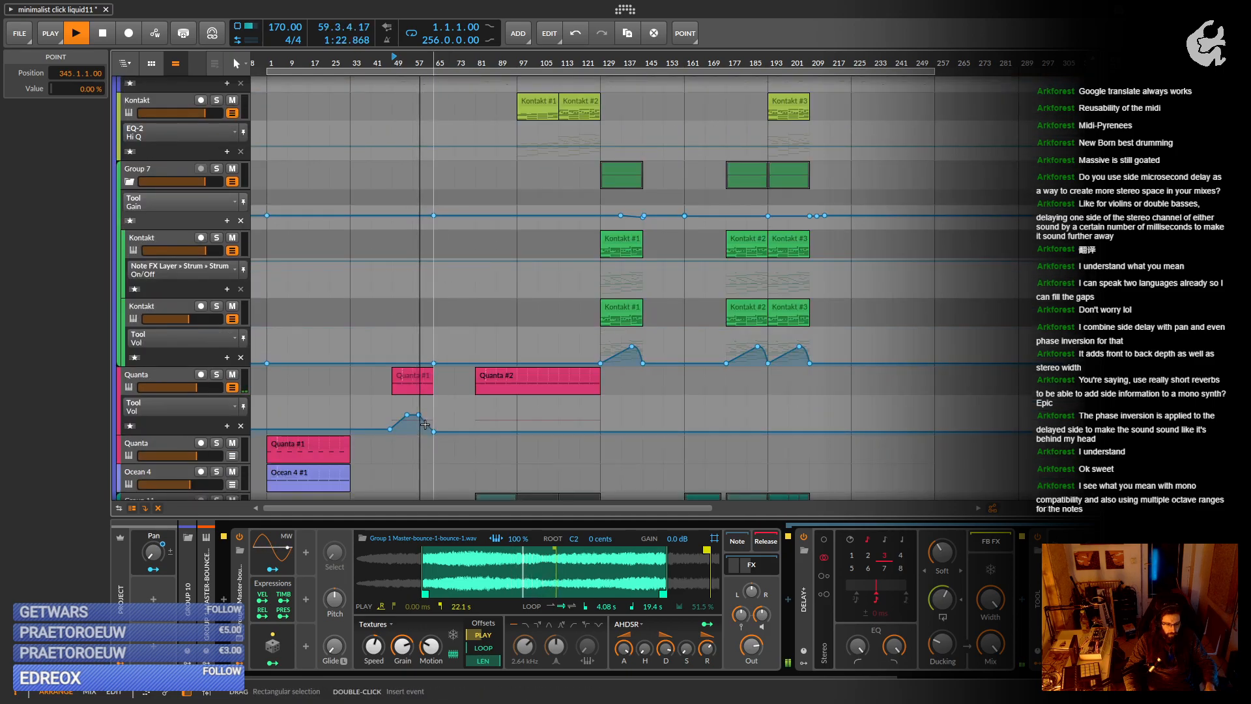
pyautogui.click(433, 414)
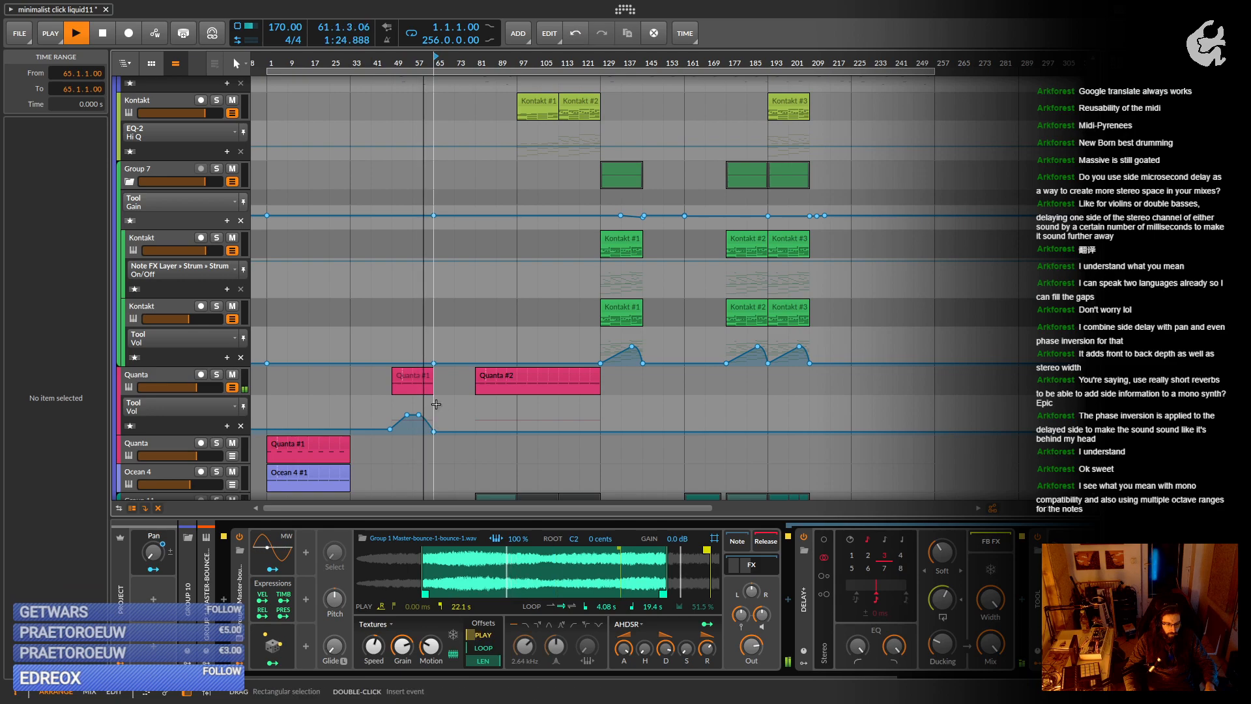
pyautogui.moveTo(433, 412); pyautogui.dragTo(423, 424)
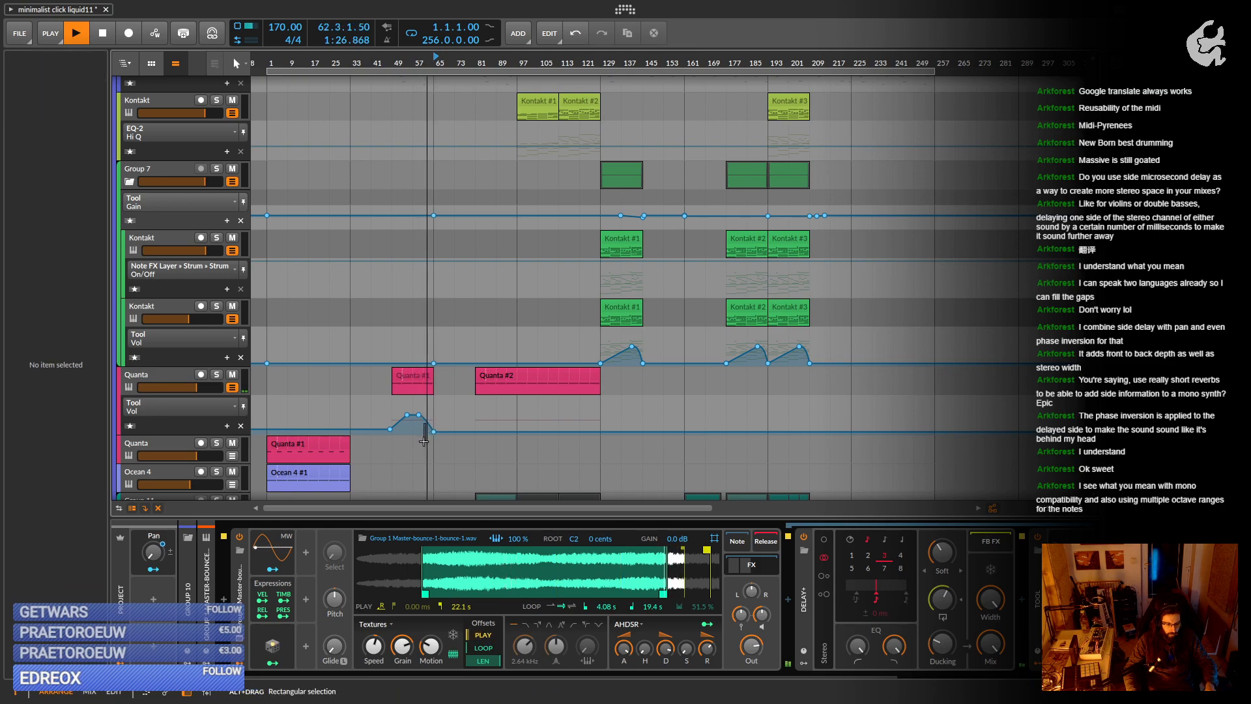
pyautogui.click(430, 425)
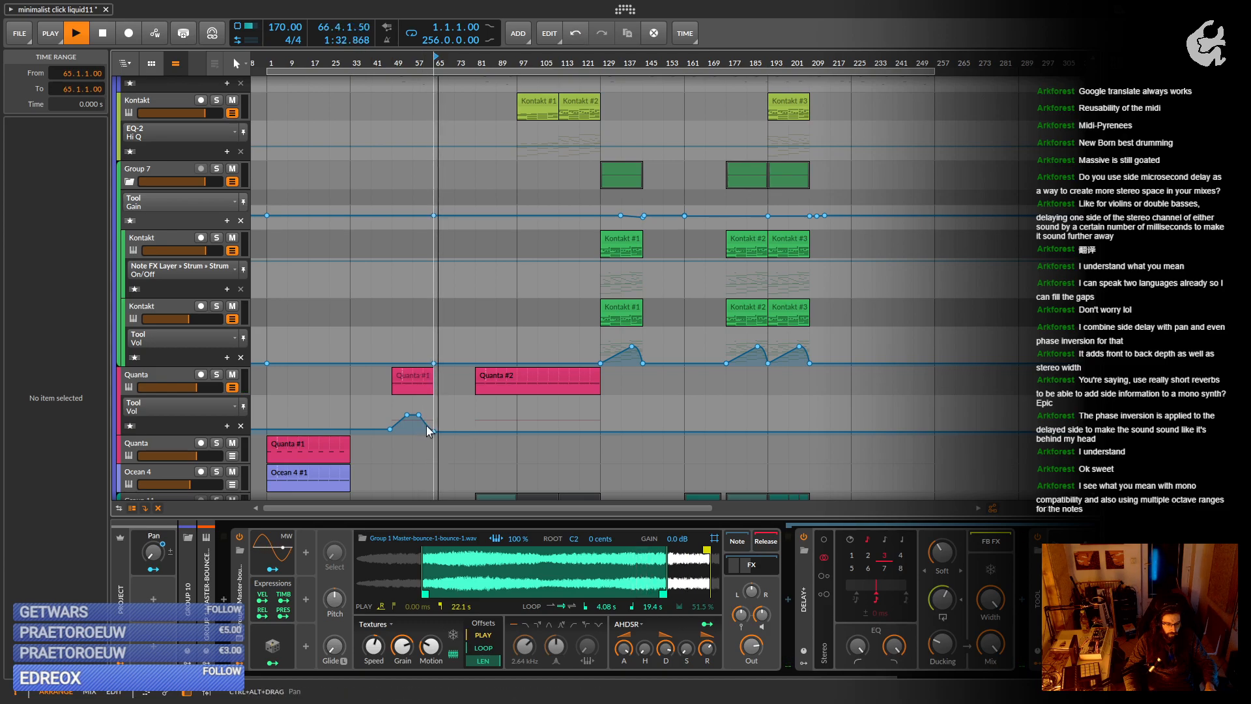
# Stop playback and copy the Vital-bounce-3 clip at bar 45 on Group 11's Audio 3 track to bar 61.
pyautogui.scroll(-5, 424, 435)
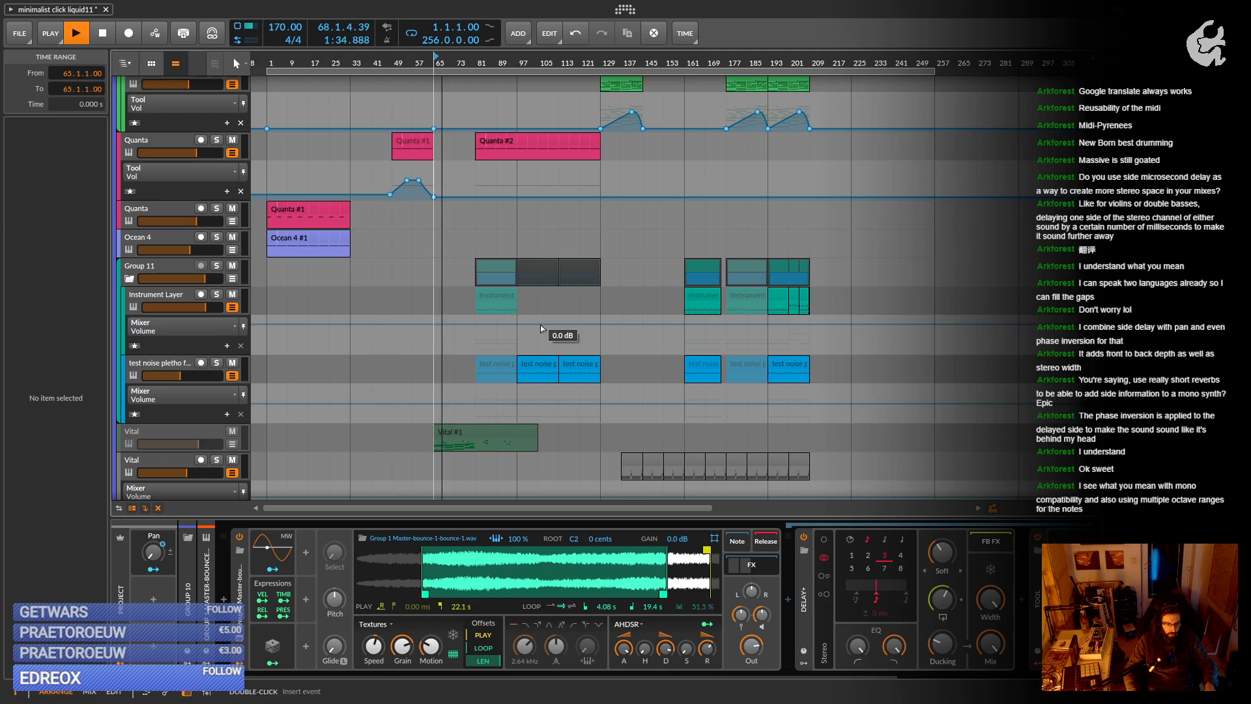
pyautogui.scroll(-10, 428, 328)
pyautogui.scroll(-2, 428, 328)
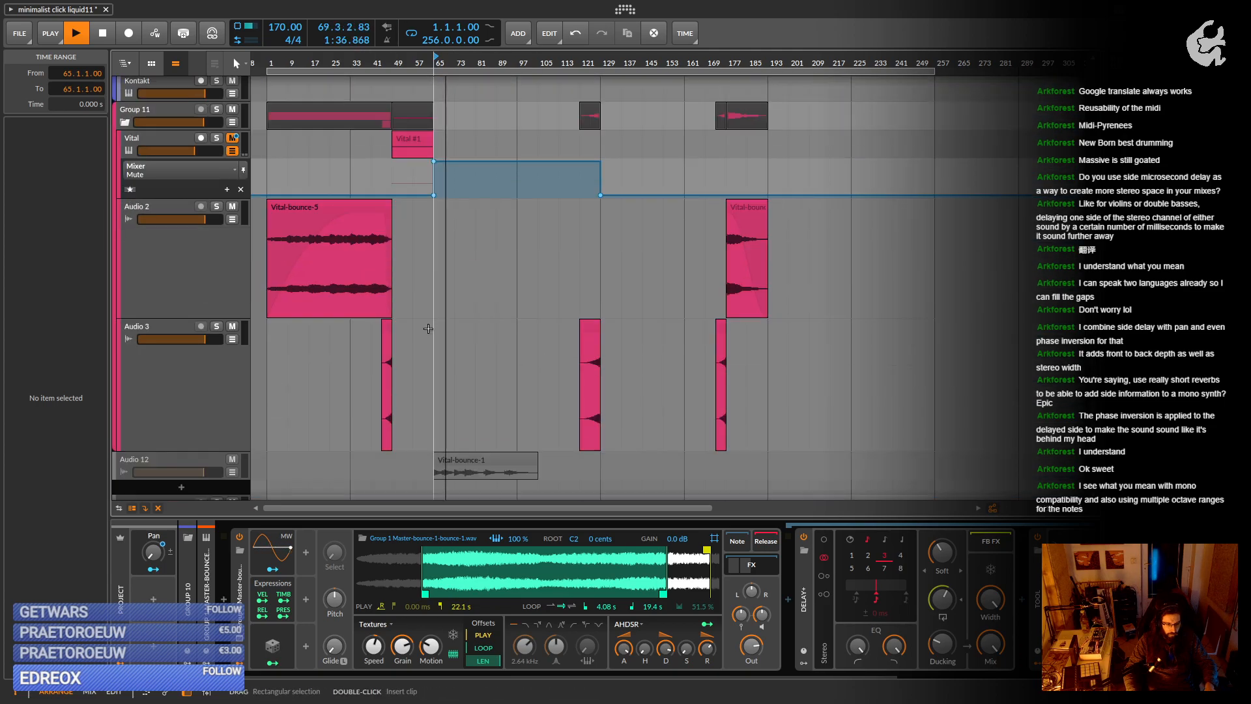
pyautogui.press('space')
pyautogui.scroll(5, 417, 377)
pyautogui.hscroll(-3, 332, 341)
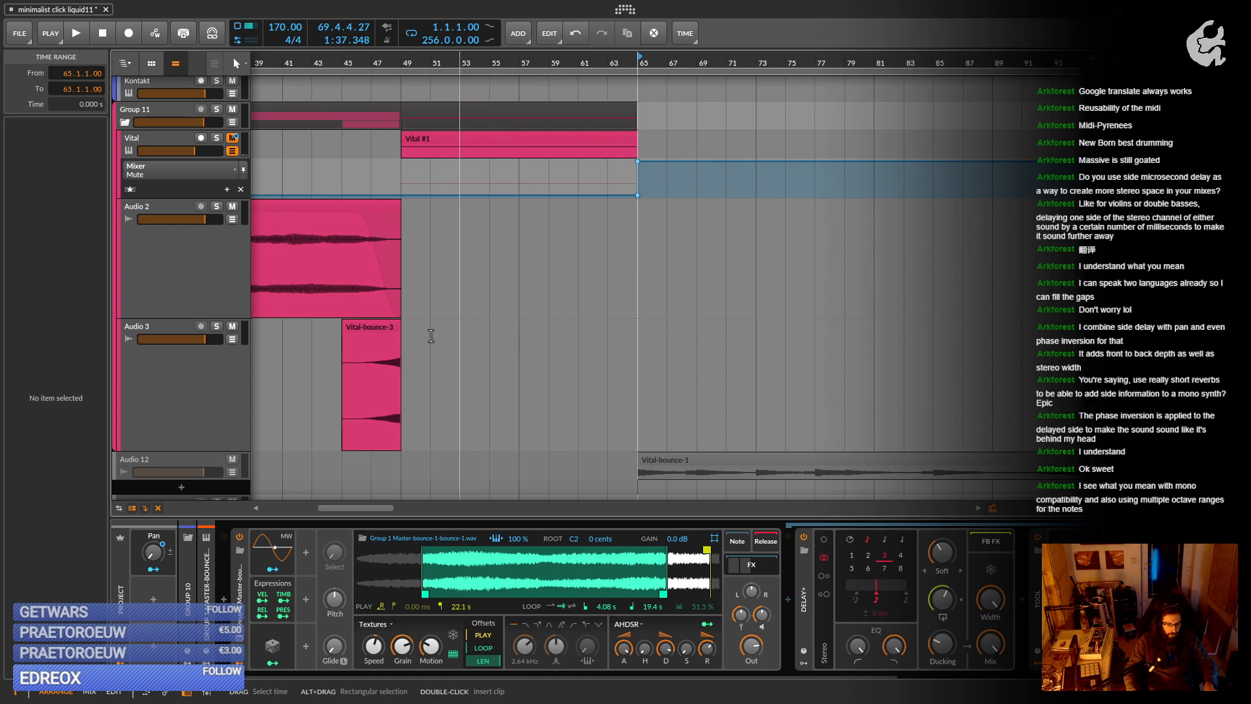
pyautogui.moveTo(371, 327)
pyautogui.mouseDown()
pyautogui.moveTo(620, 339)
pyautogui.moveTo(607, 345)
pyautogui.mouseUp()
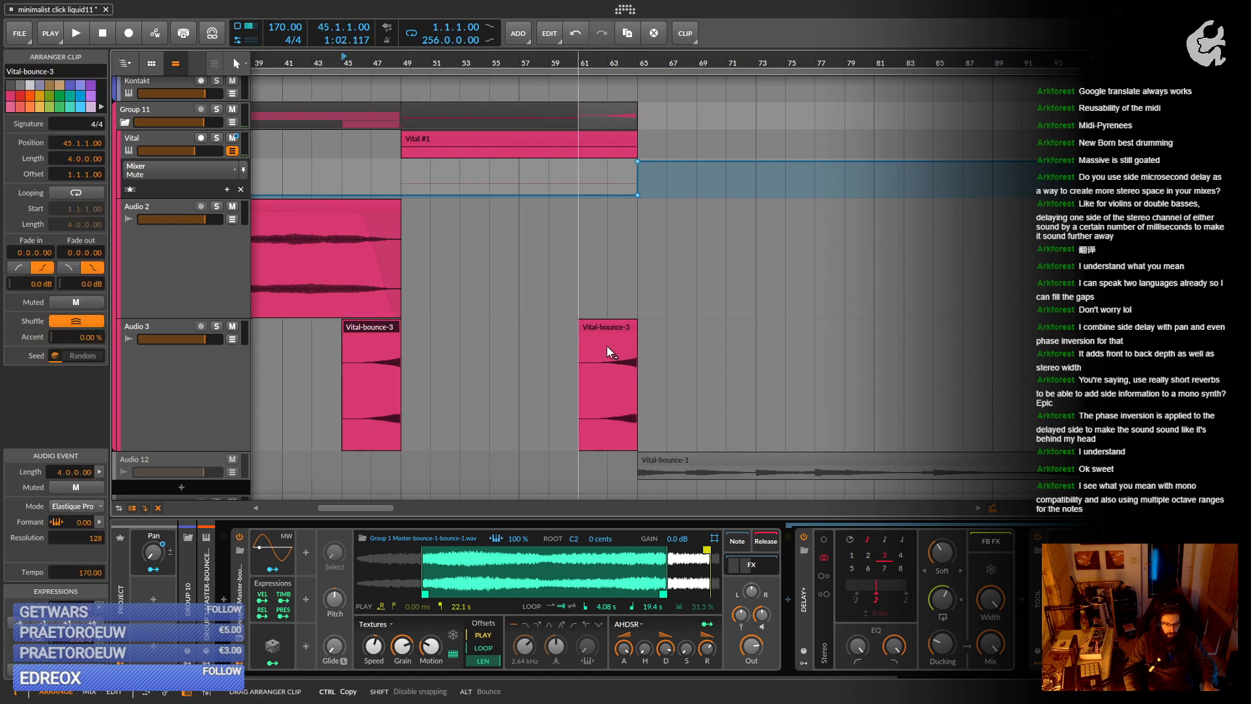
# Play the transition from bar 61 twice to check the copied Vital-bounce-3 clip and look over the layers after bar 65.
pyautogui.press('space')
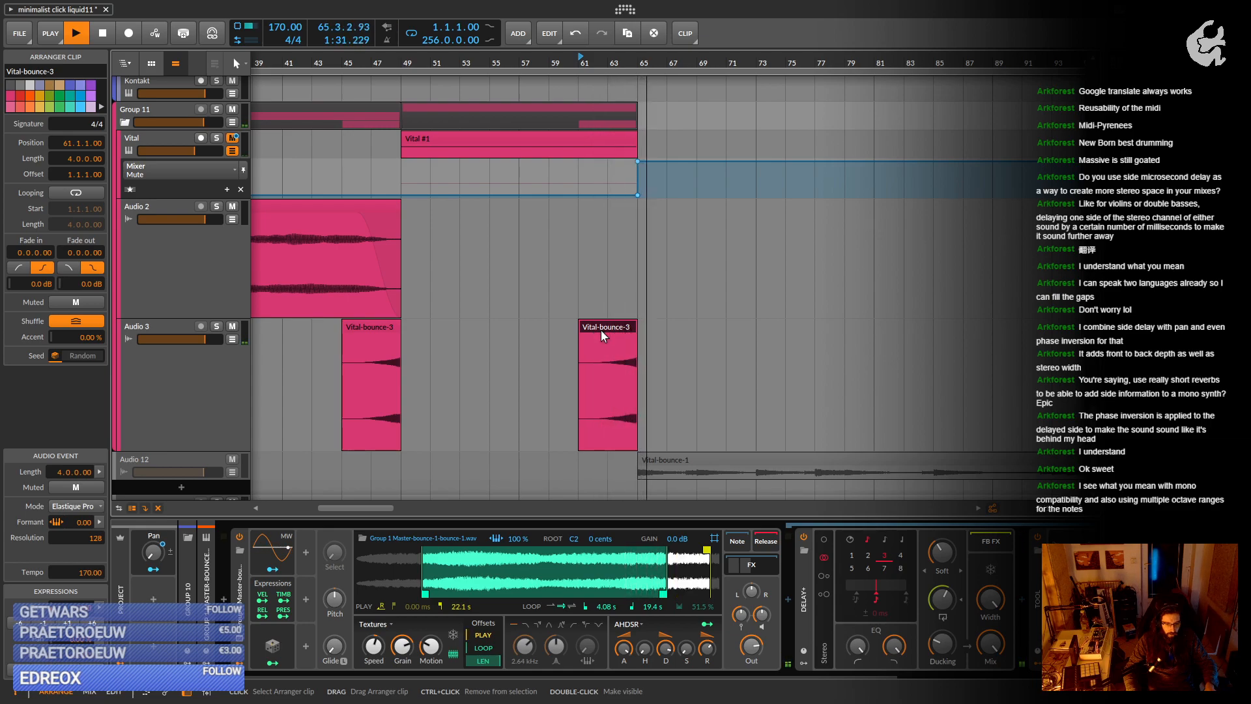
pyautogui.press('space')
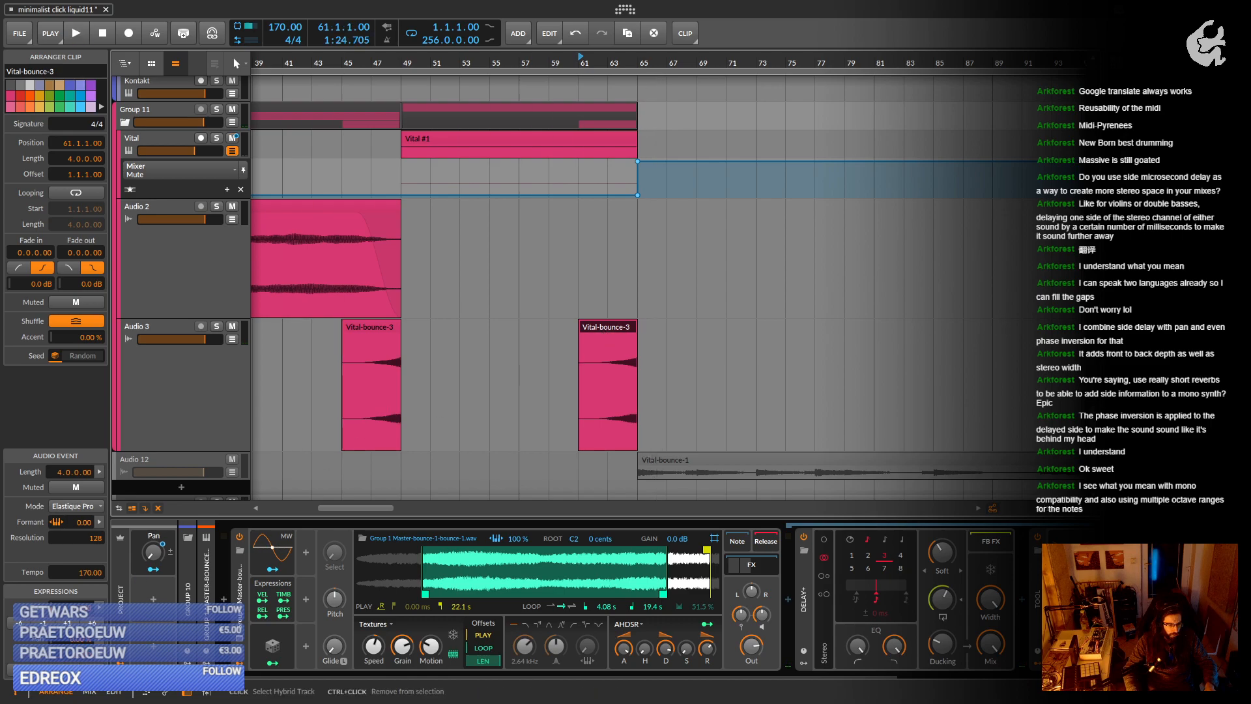
pyautogui.press('space')
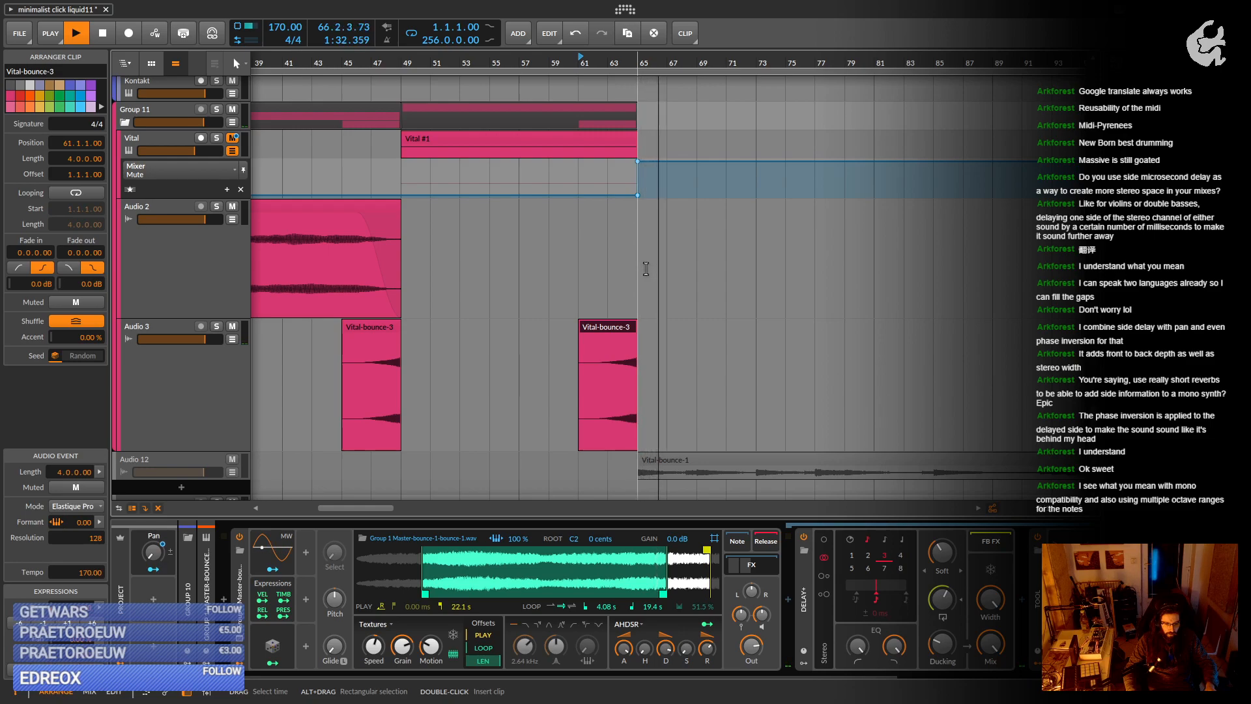
pyautogui.moveTo(678, 252); pyautogui.dragTo(590, 248)
pyautogui.scroll(3, 590, 264)
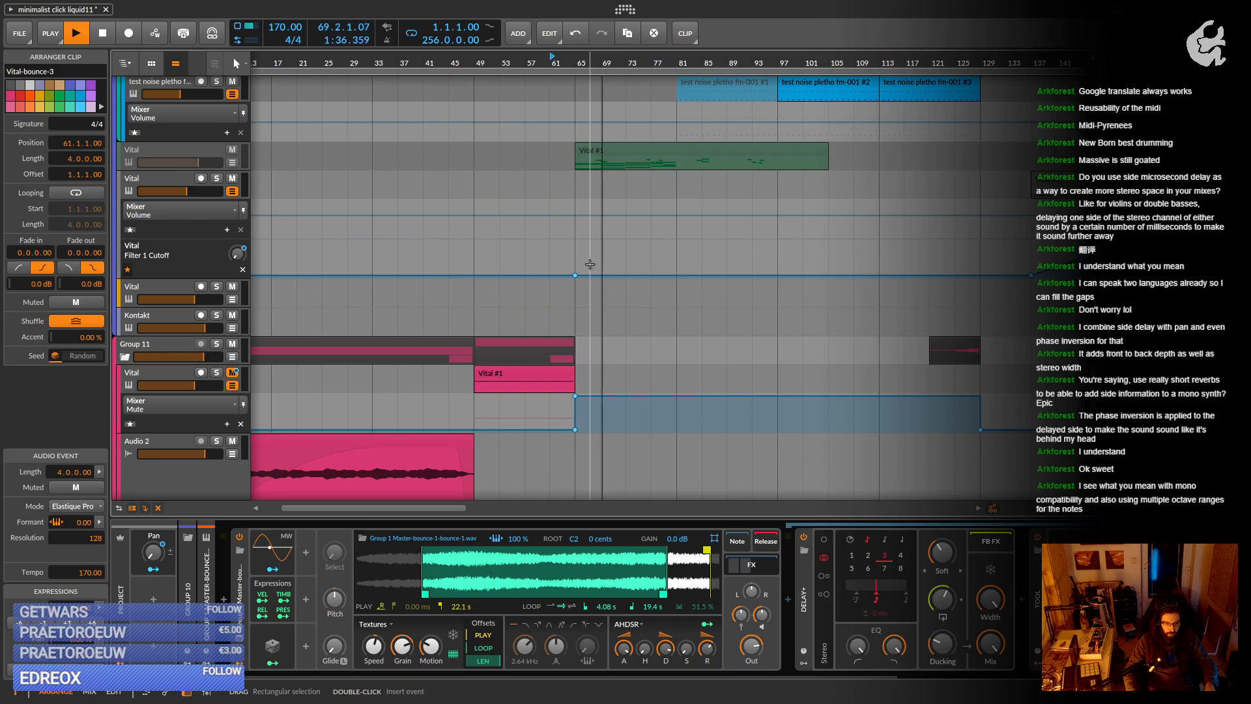
pyautogui.scroll(8, 589, 263)
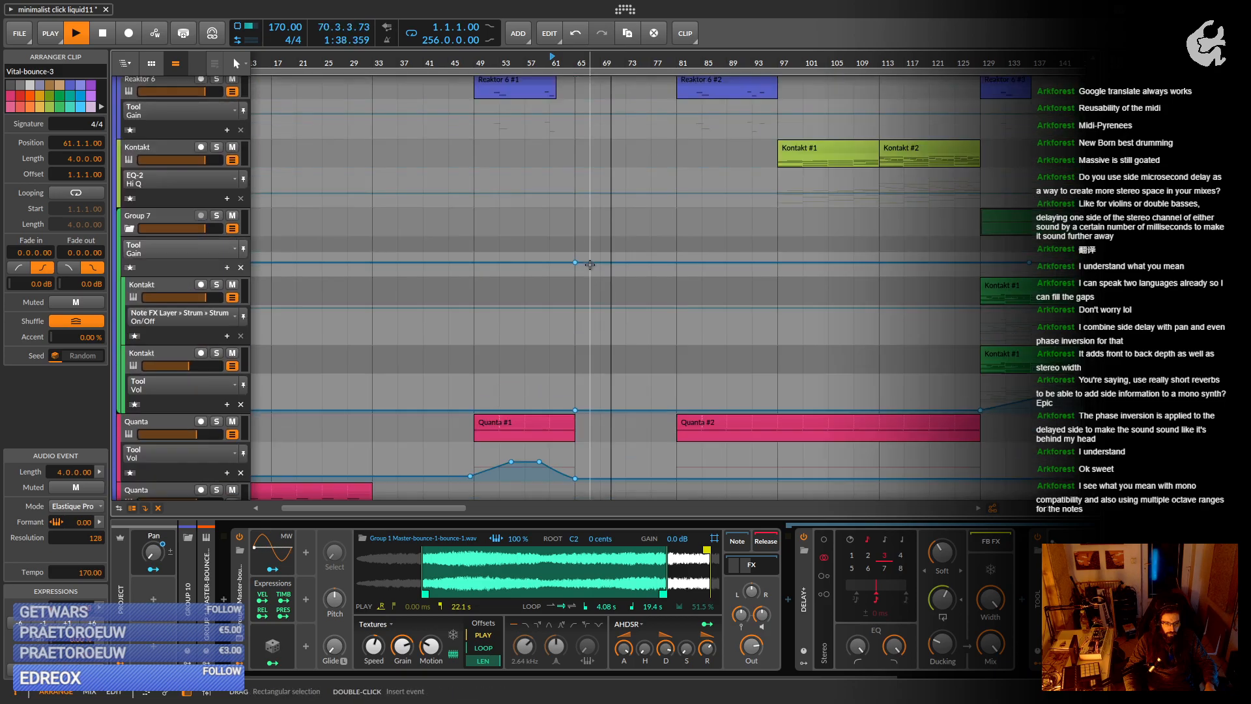
pyautogui.scroll(10, 590, 264)
pyautogui.press('space')
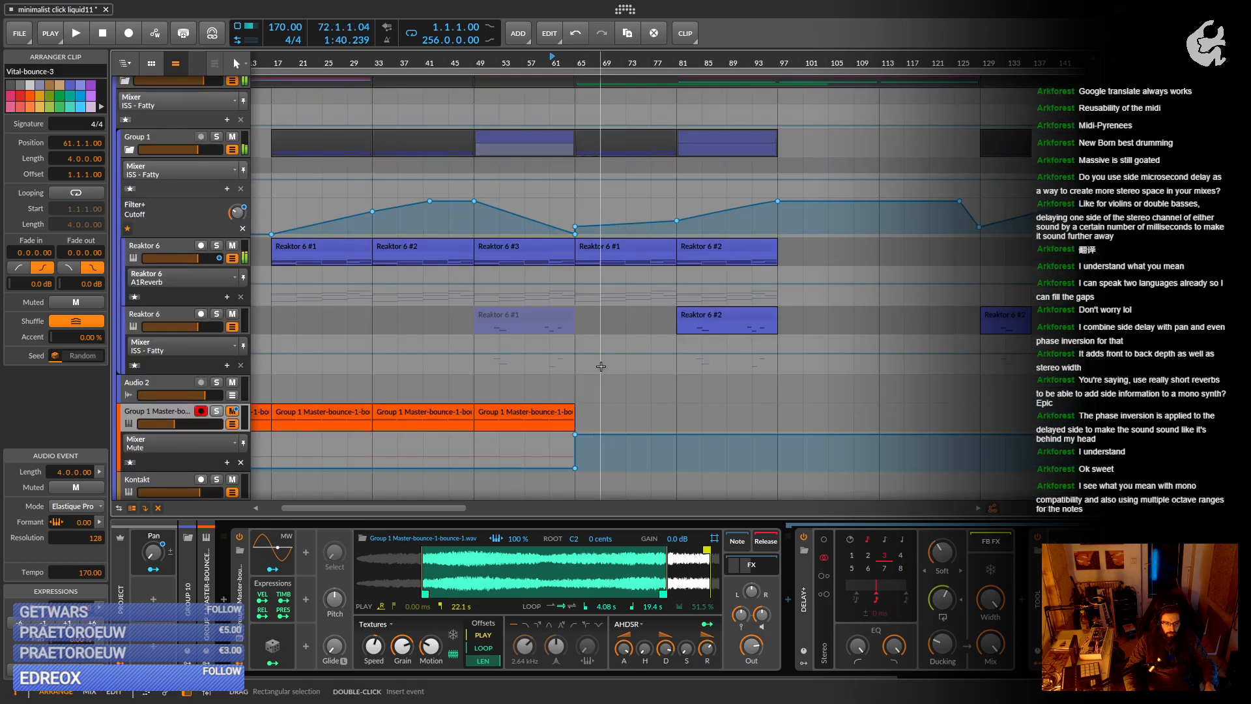
# In Group 1's Filter+ Cutoff automation, insert a 23.4% point at bar 66 and move the 22.6% point at bar 65 to bar 66 at 0%.
pyautogui.moveTo(587, 365); pyautogui.dragTo(645, 390)
pyautogui.moveTo(486, 352); pyautogui.dragTo(565, 352)
pyautogui.moveTo(448, 318); pyautogui.dragTo(516, 306)
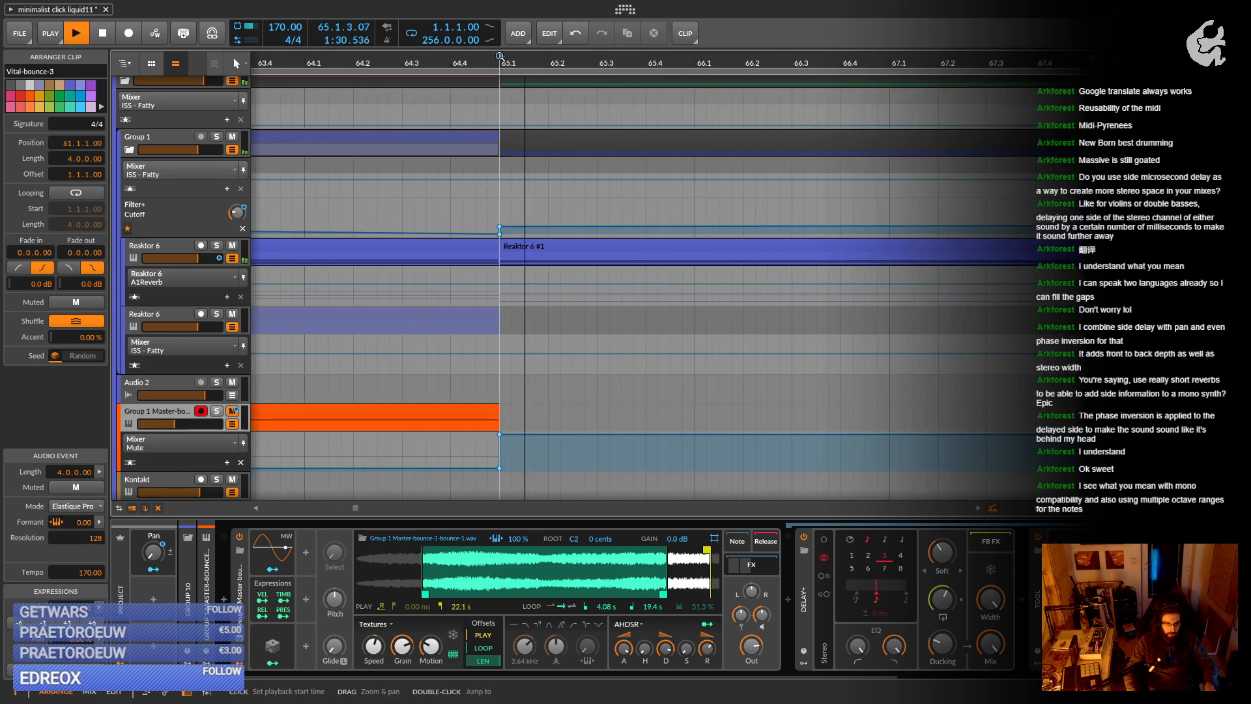
pyautogui.press('space')
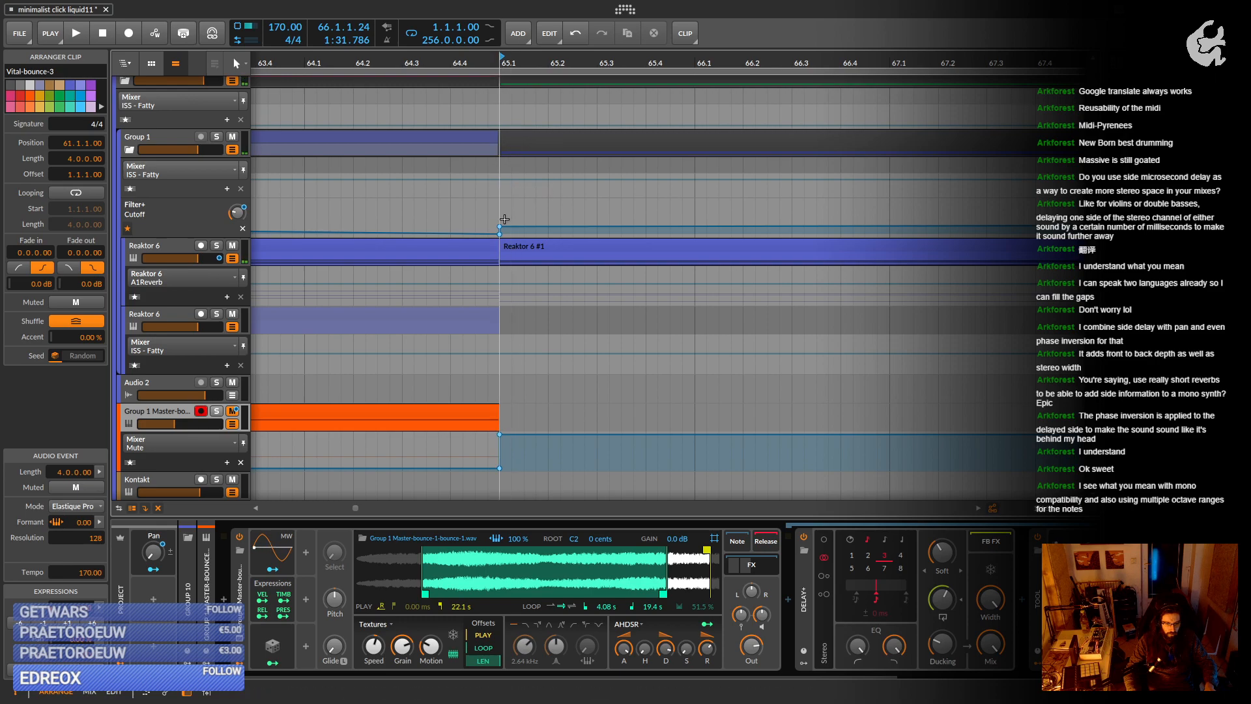
pyautogui.click(690, 227)
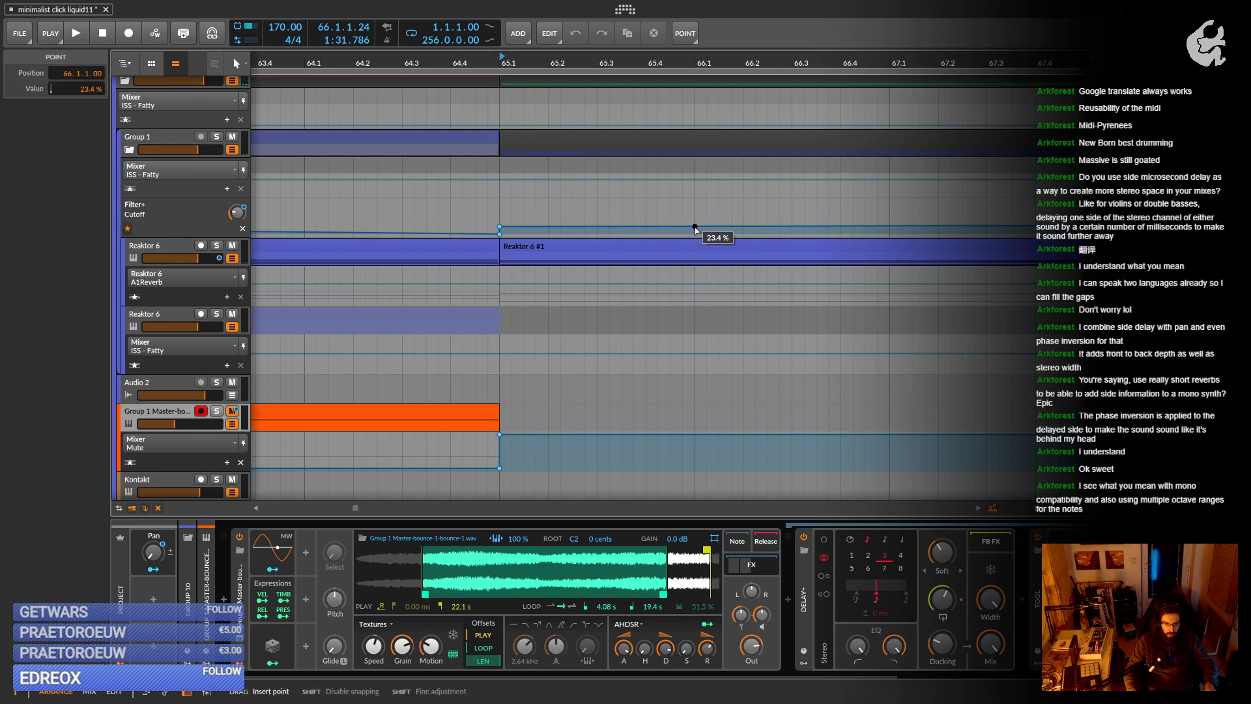
pyautogui.press('space')
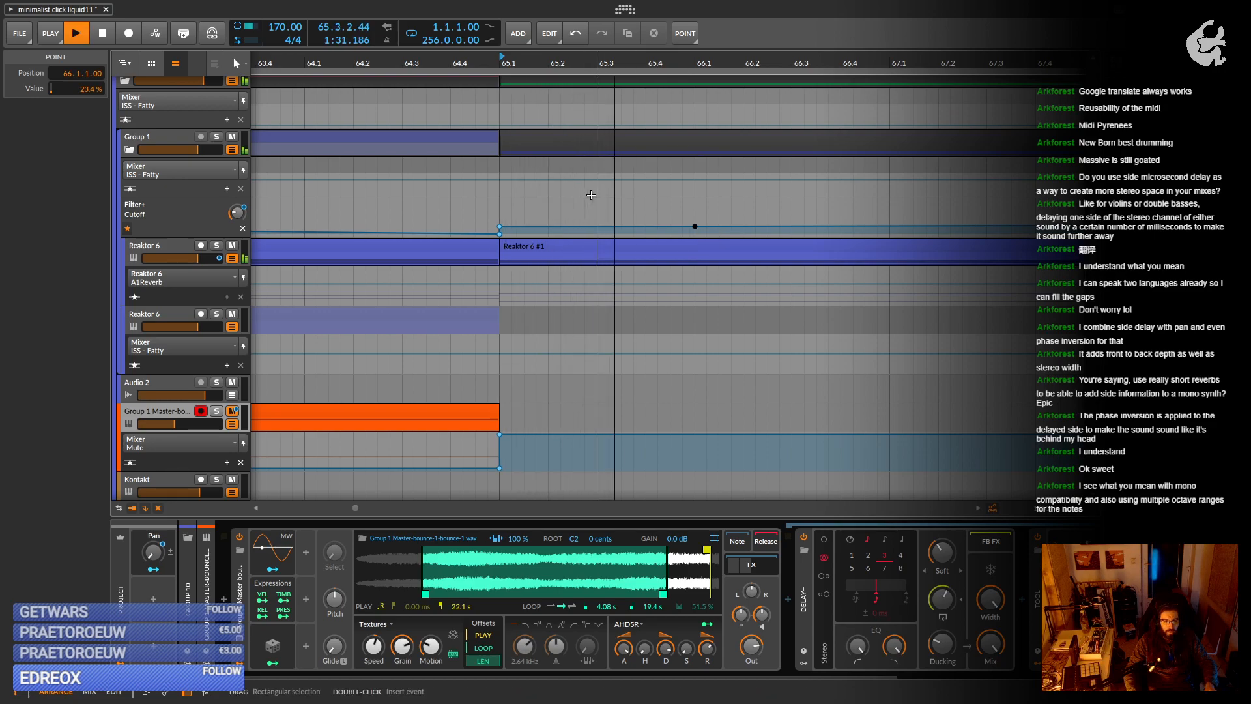
pyautogui.press('space')
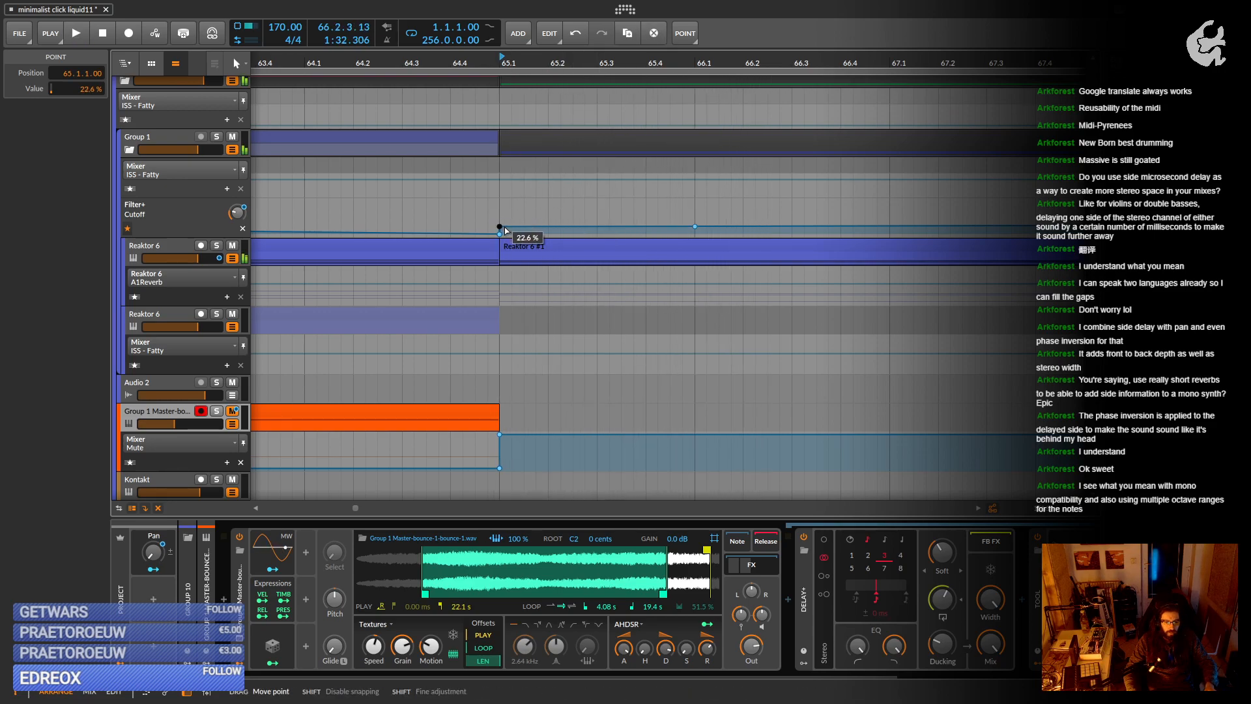
pyautogui.moveTo(499, 226); pyautogui.dragTo(694, 234)
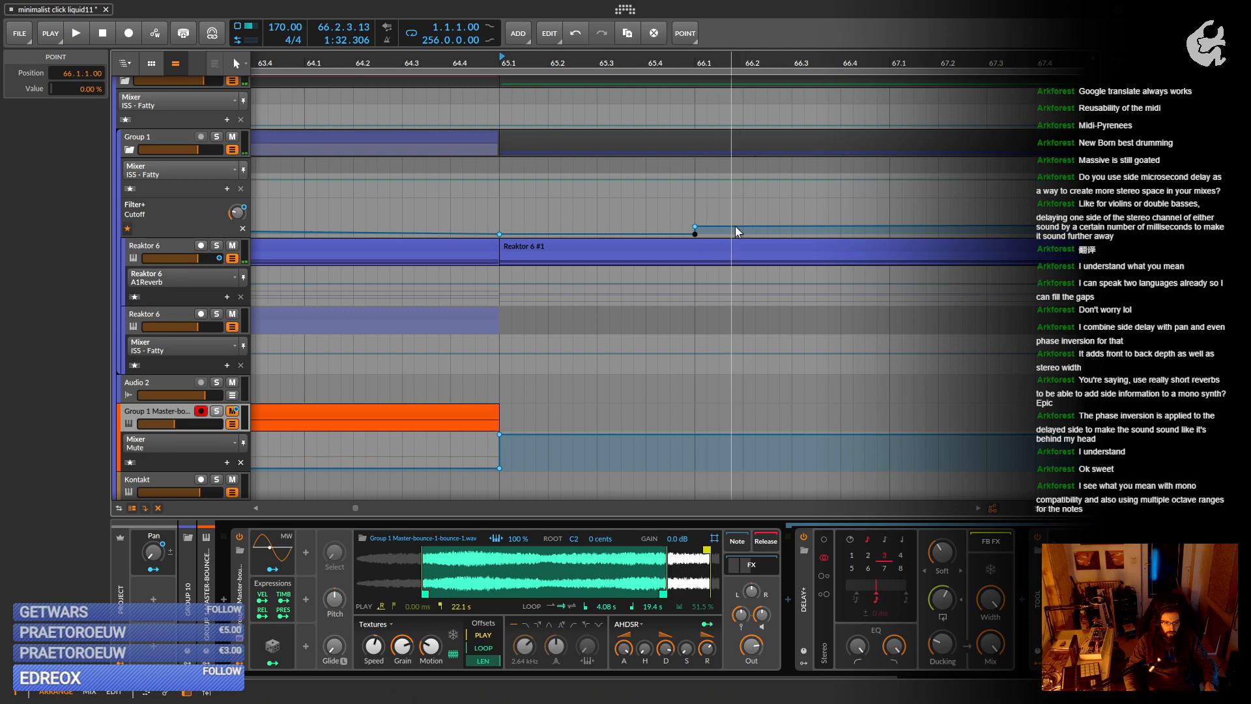
# Play from just before bar 64 to about bar 95 to review the filter cutoff change across the transition.
pyautogui.scroll(-3, 524, 186)
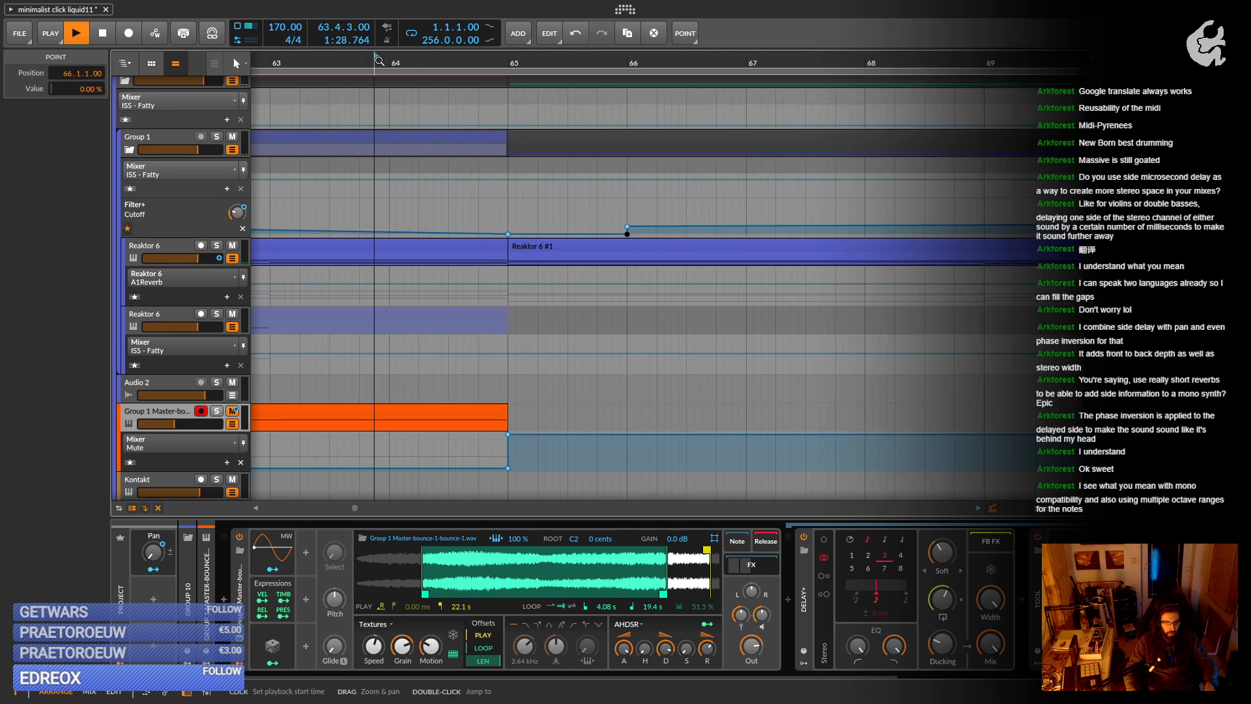
pyautogui.press('space')
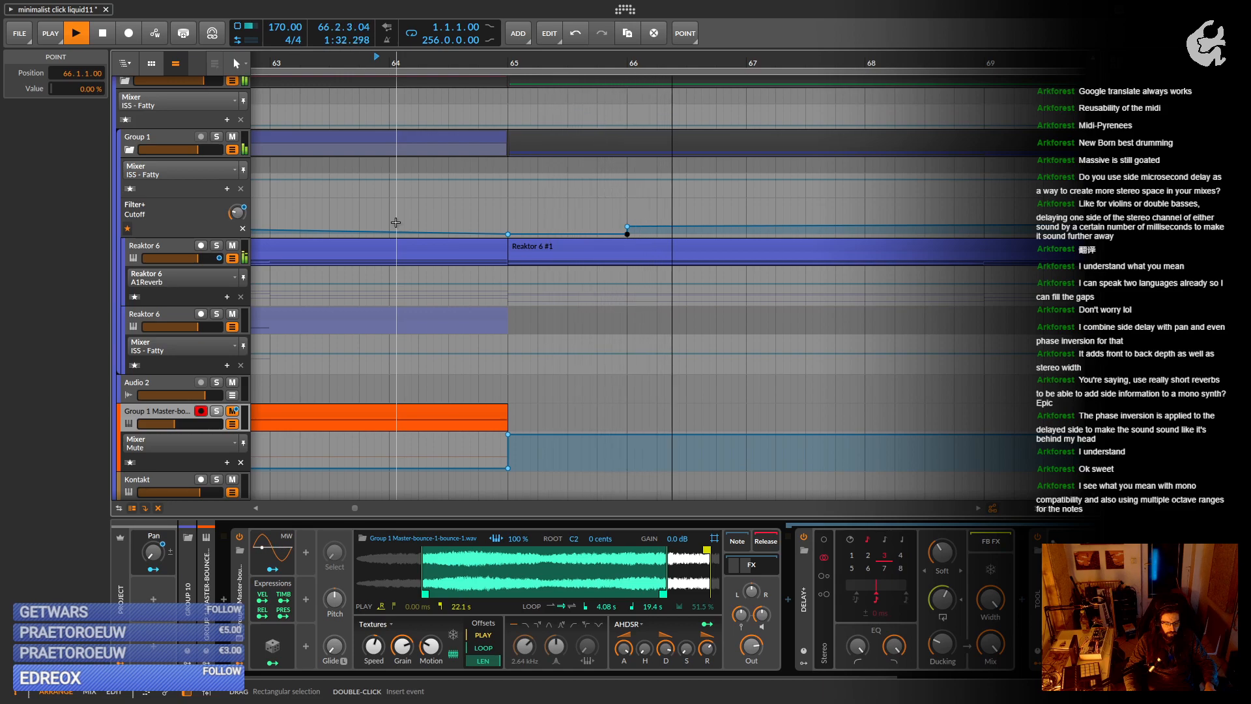
pyautogui.moveTo(698, 204); pyautogui.dragTo(486, 201)
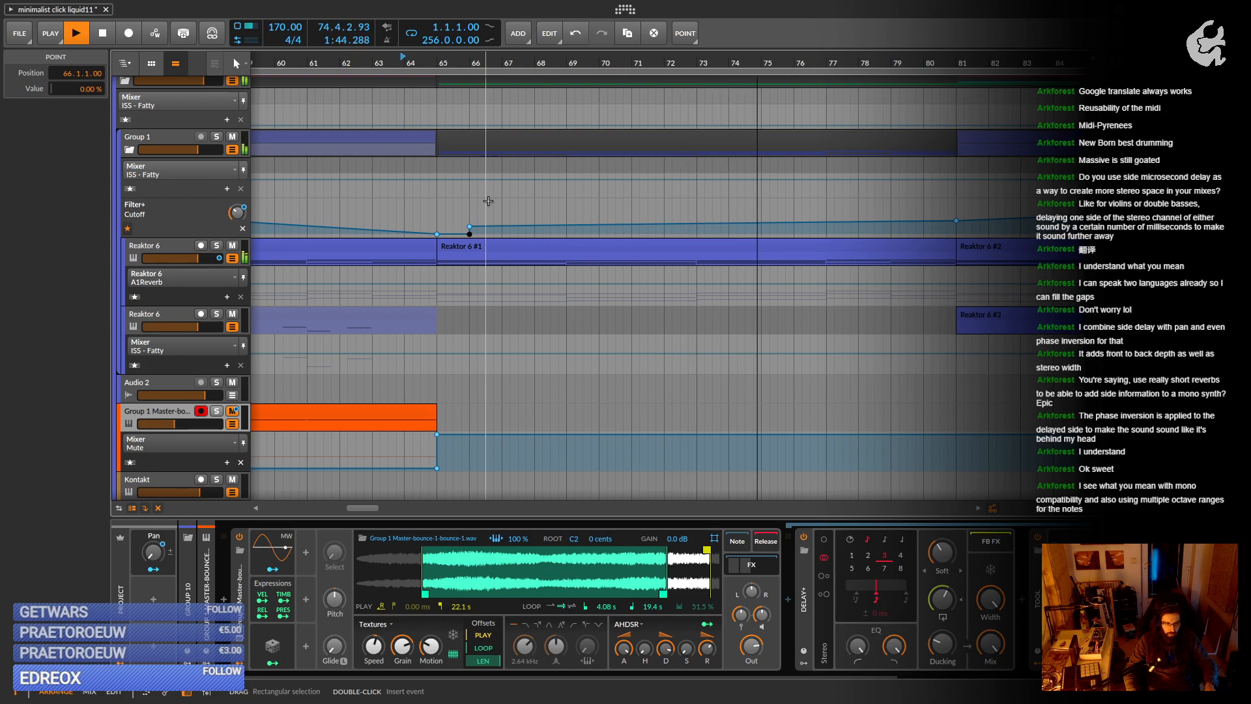
pyautogui.scroll(2, 495, 209)
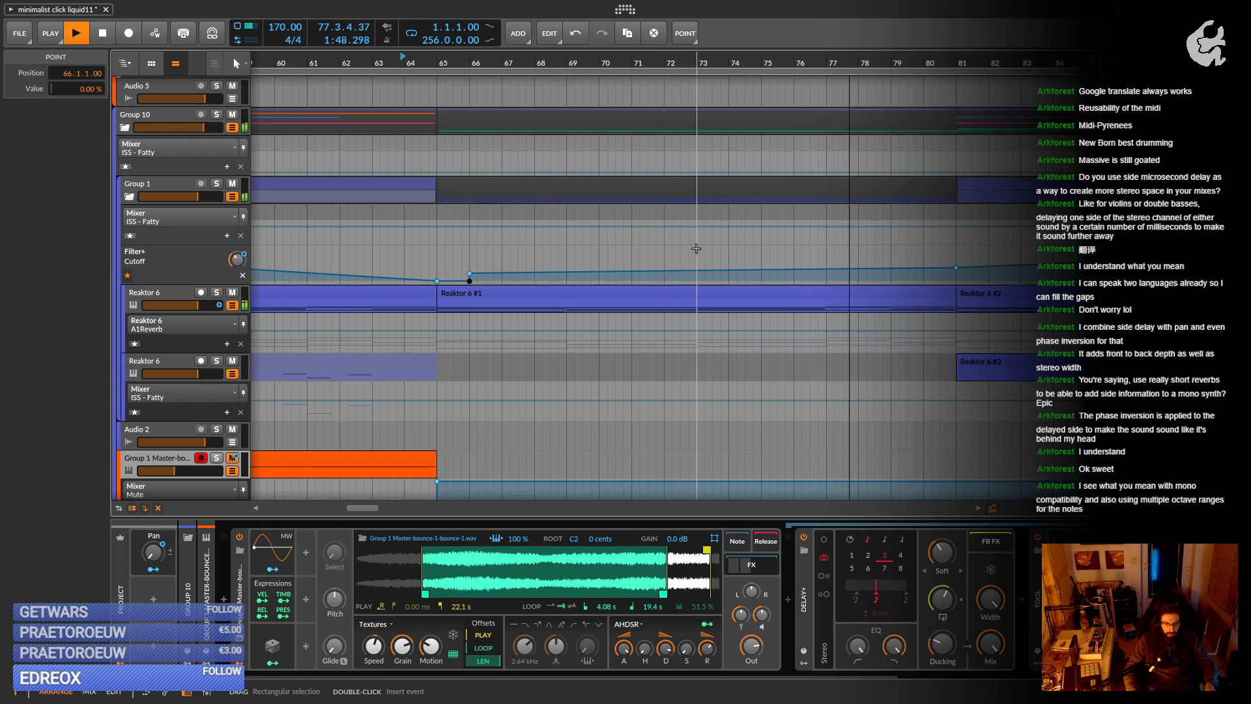
pyautogui.moveTo(696, 248); pyautogui.dragTo(619, 247)
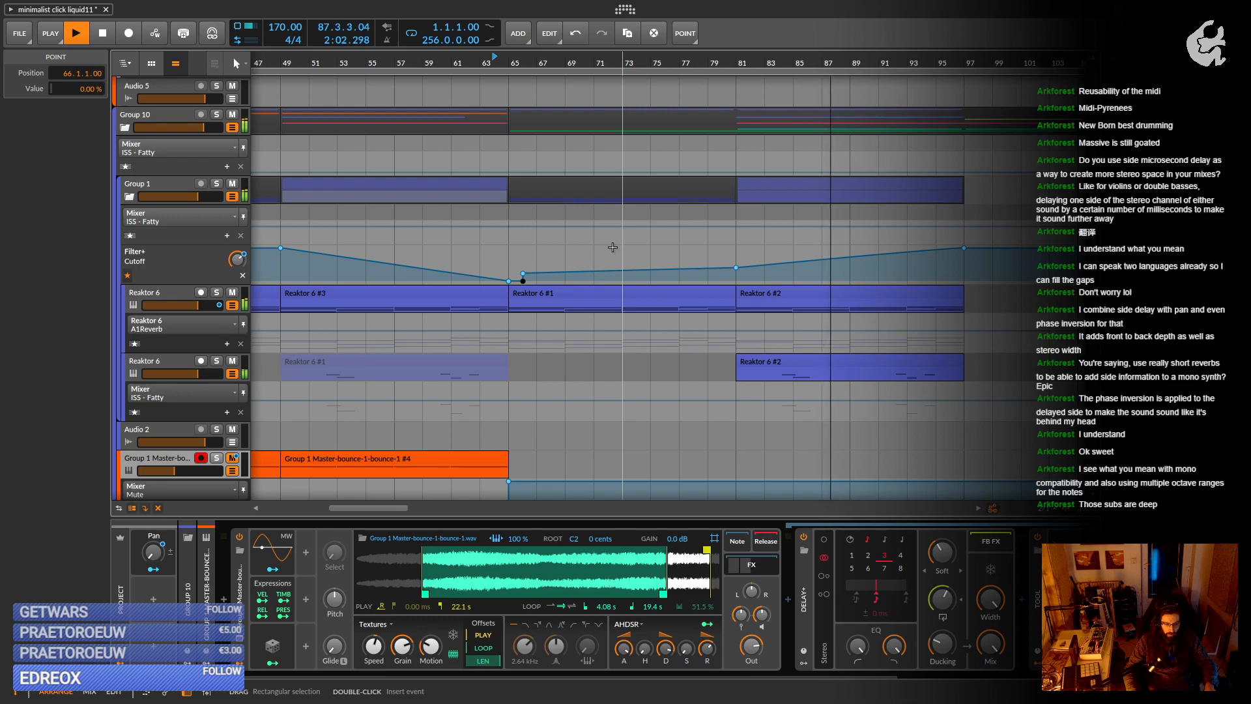
pyautogui.press('-')
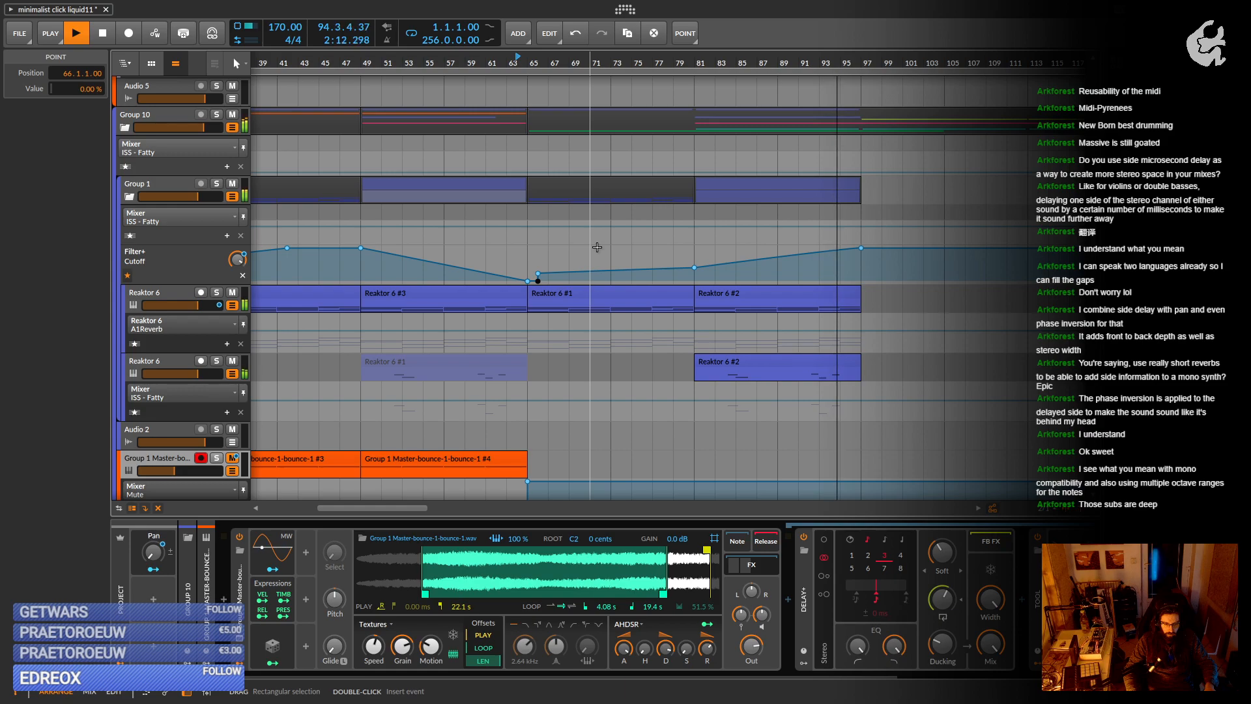
pyautogui.press('space')
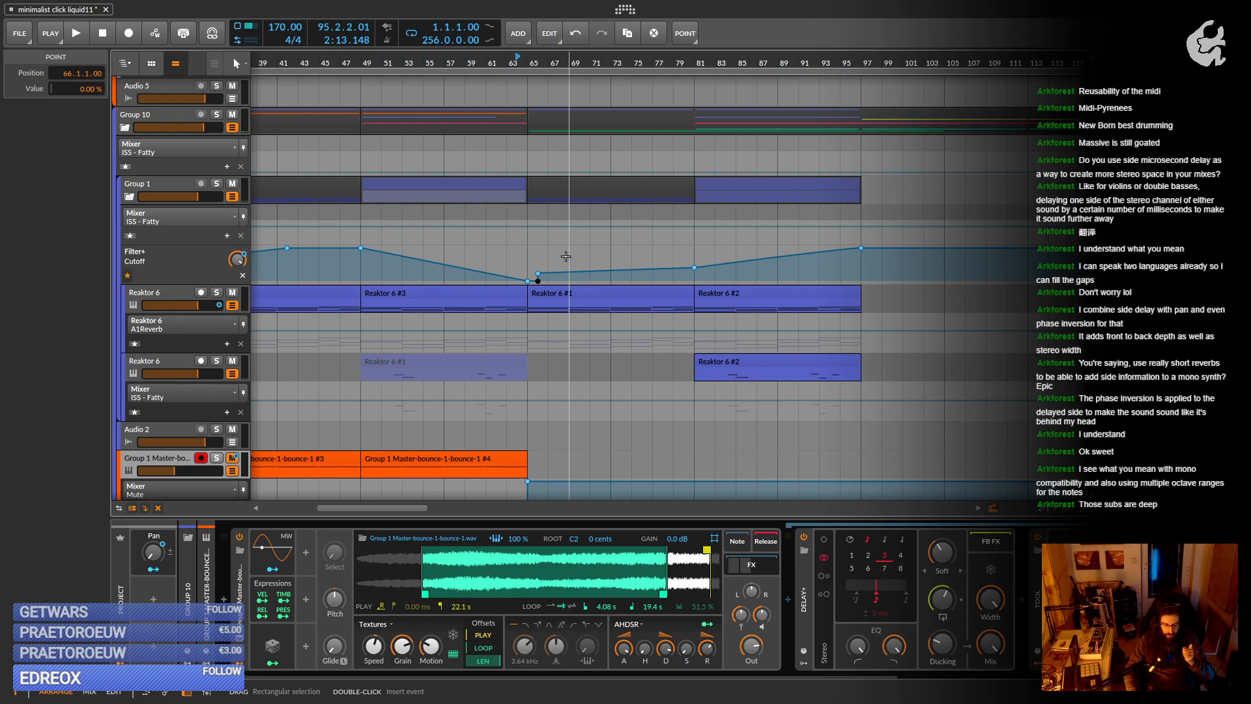
# Set the play start to bar 65 and bring up the device chain of Group 9's first Instrument Layer track.
pyautogui.scroll(-10, 551, 251)
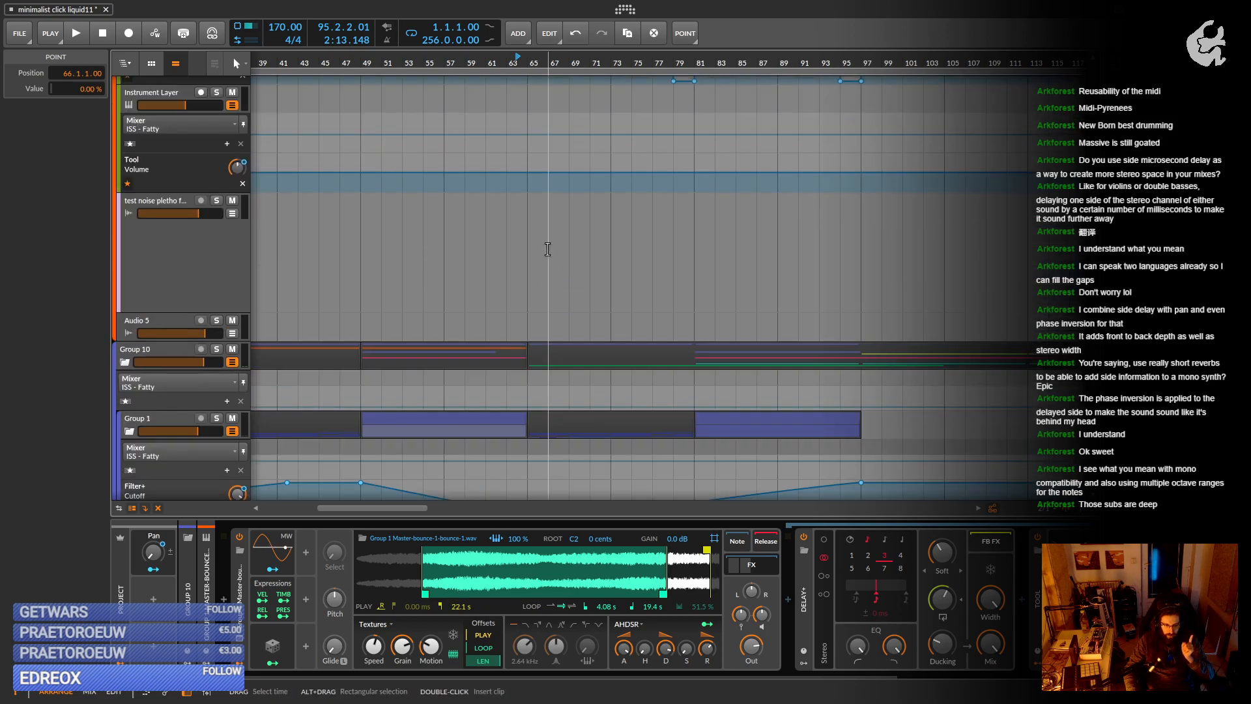
pyautogui.scroll(1, 547, 249)
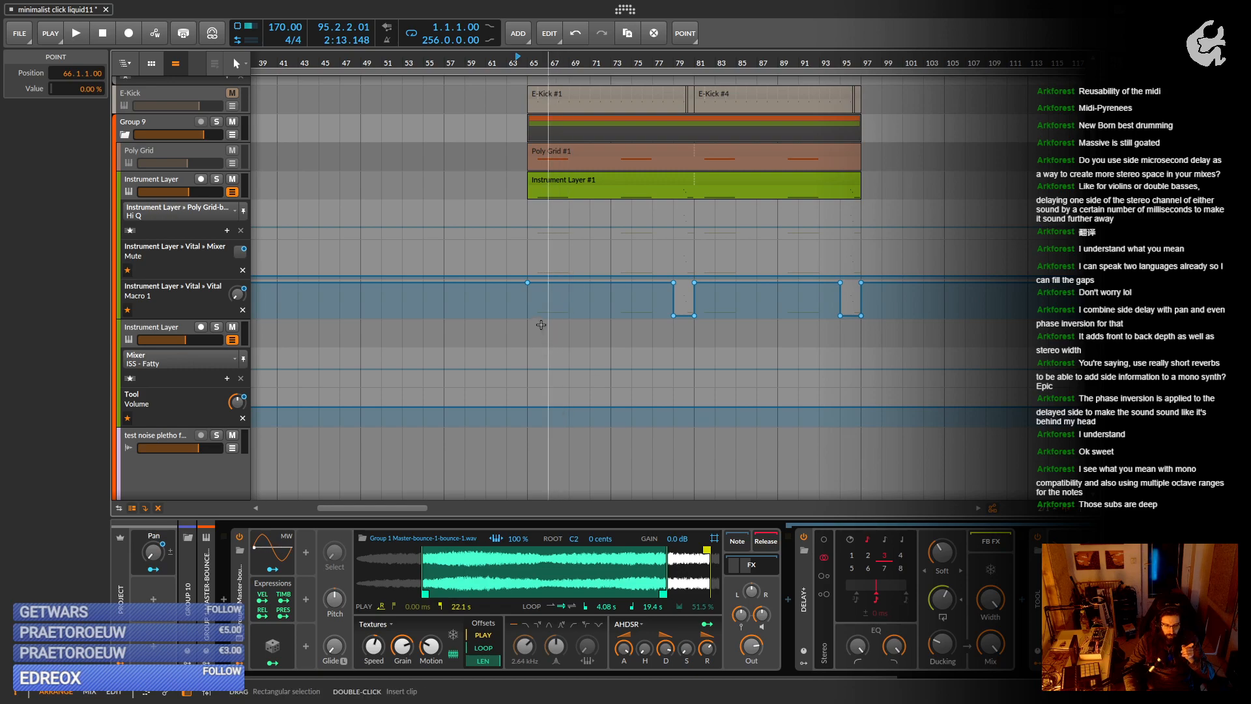
pyautogui.scroll(3, 541, 325)
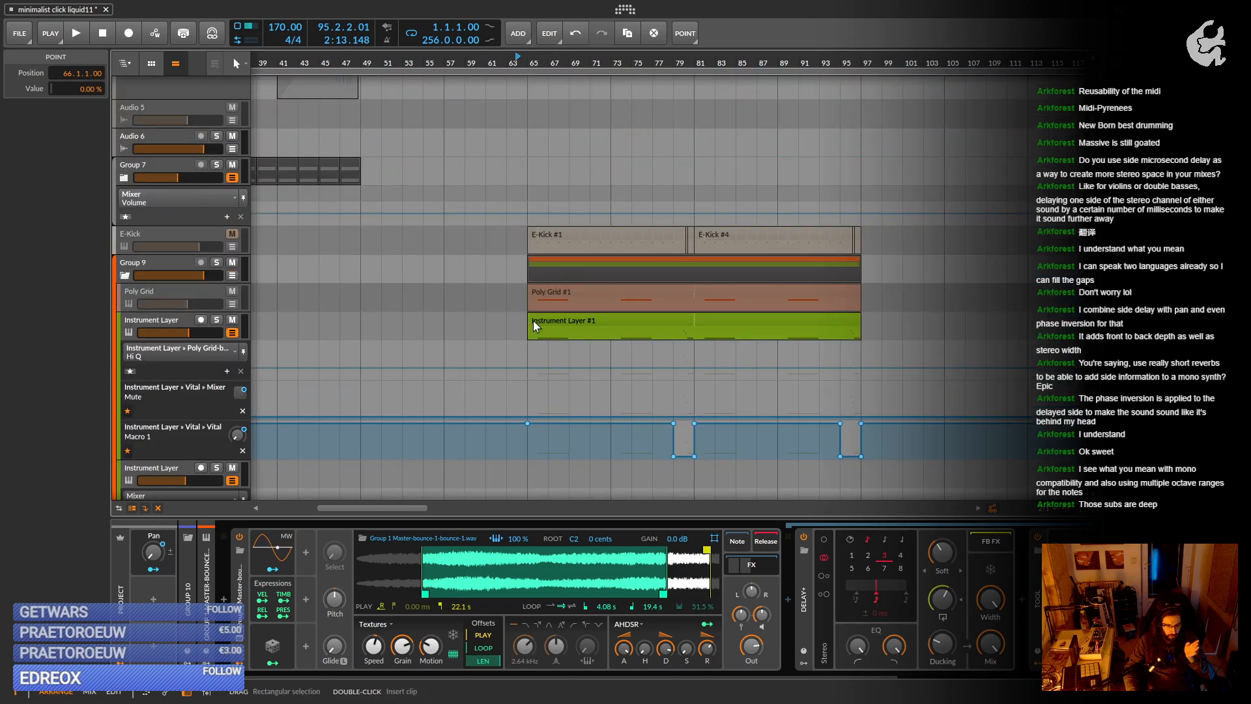
pyautogui.click(533, 322)
pyautogui.click(177, 318)
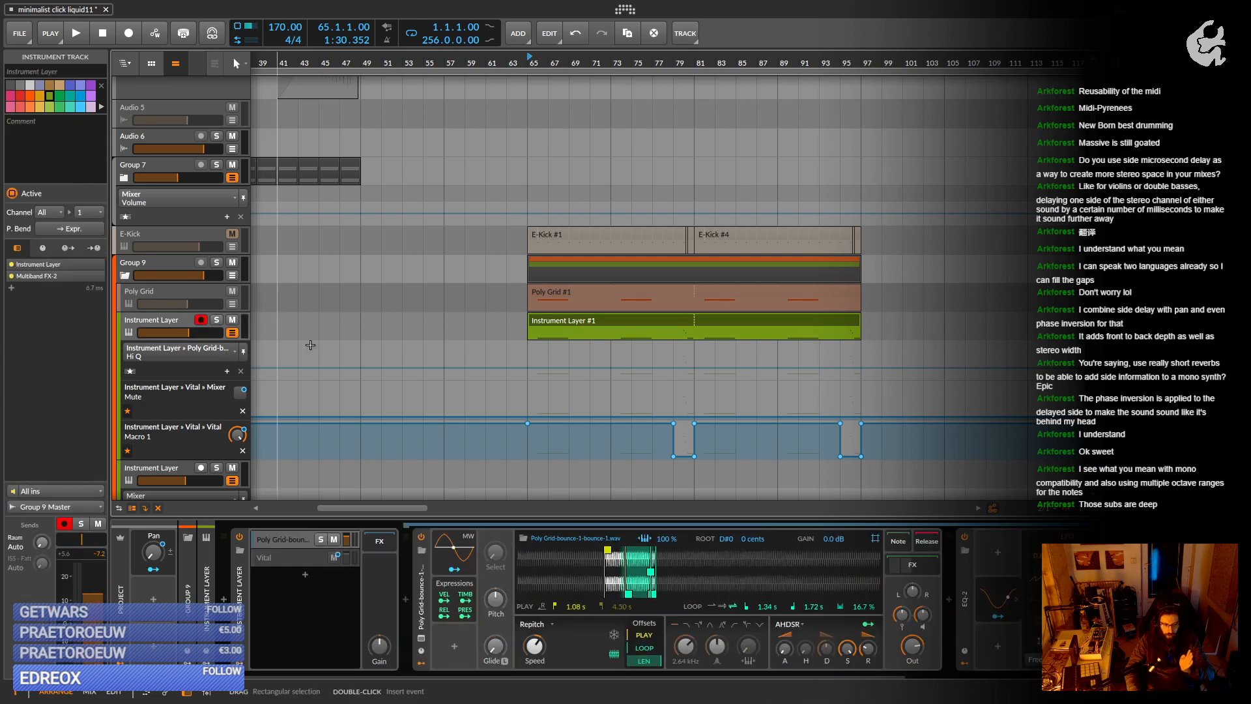
# Mute Group 1 and play the section from bar 65 twice to compare how the mix sounds.
pyautogui.scroll(-5, 564, 322)
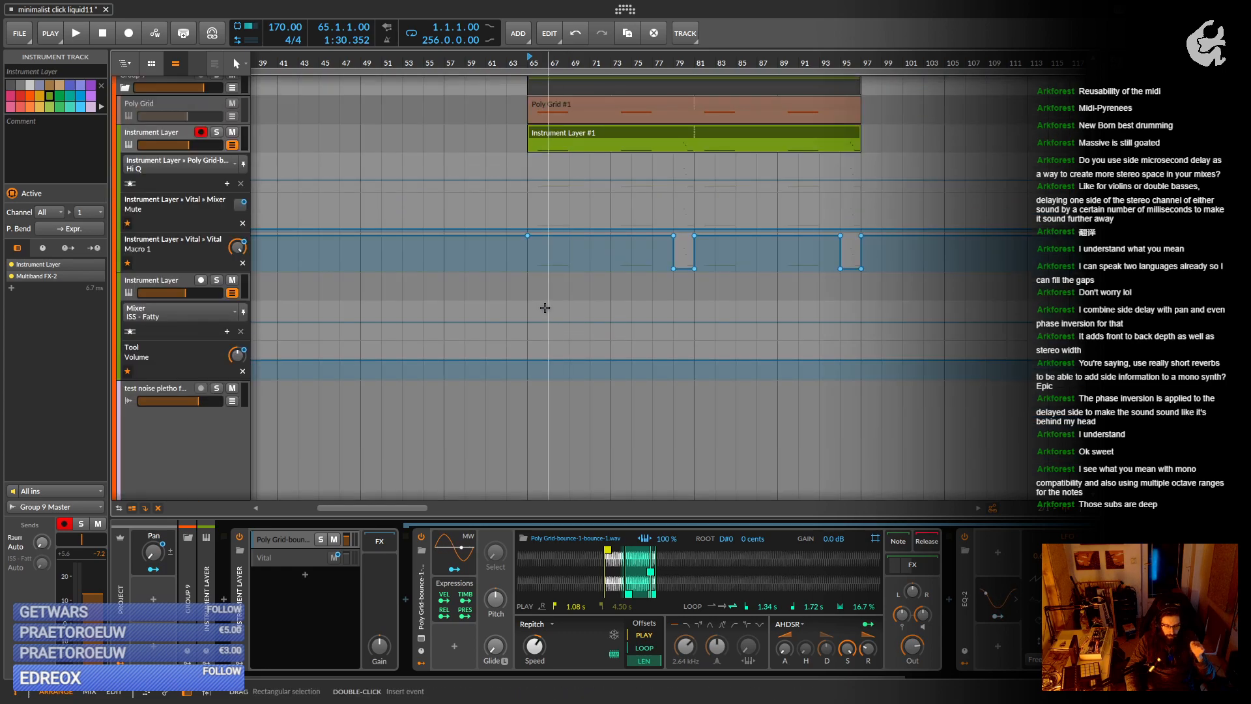
pyautogui.scroll(-3, 538, 308)
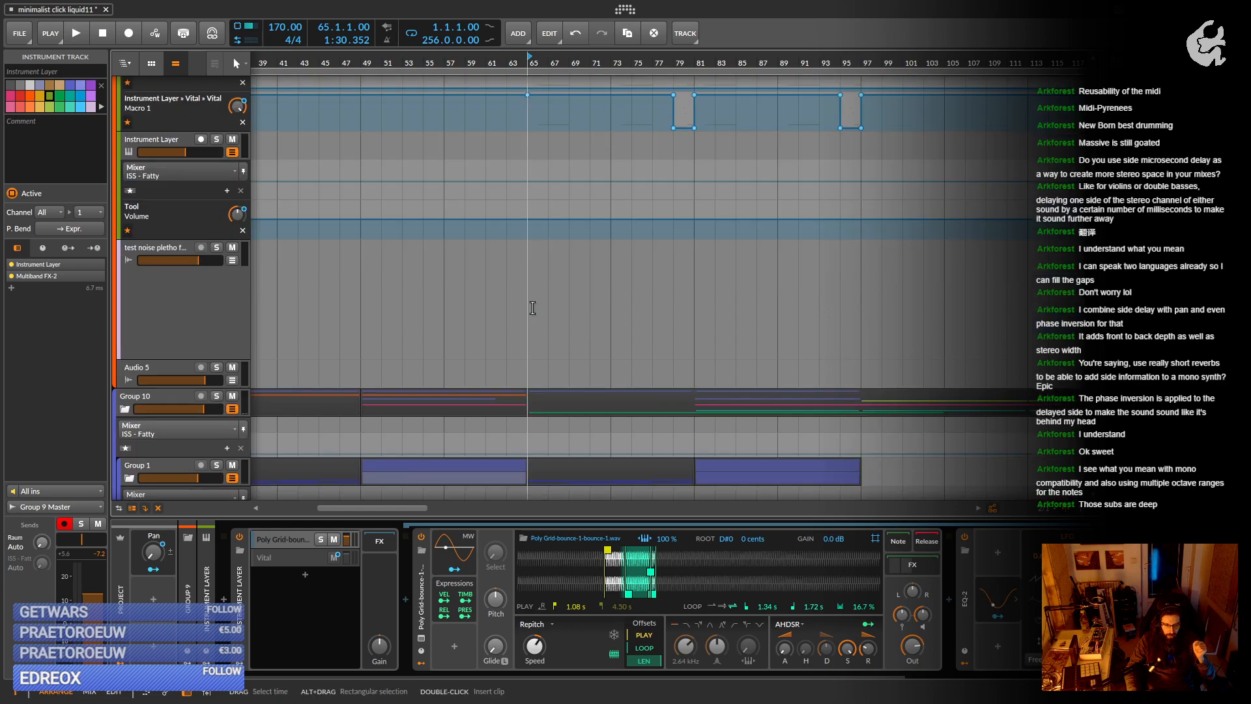
pyautogui.scroll(-5, 532, 307)
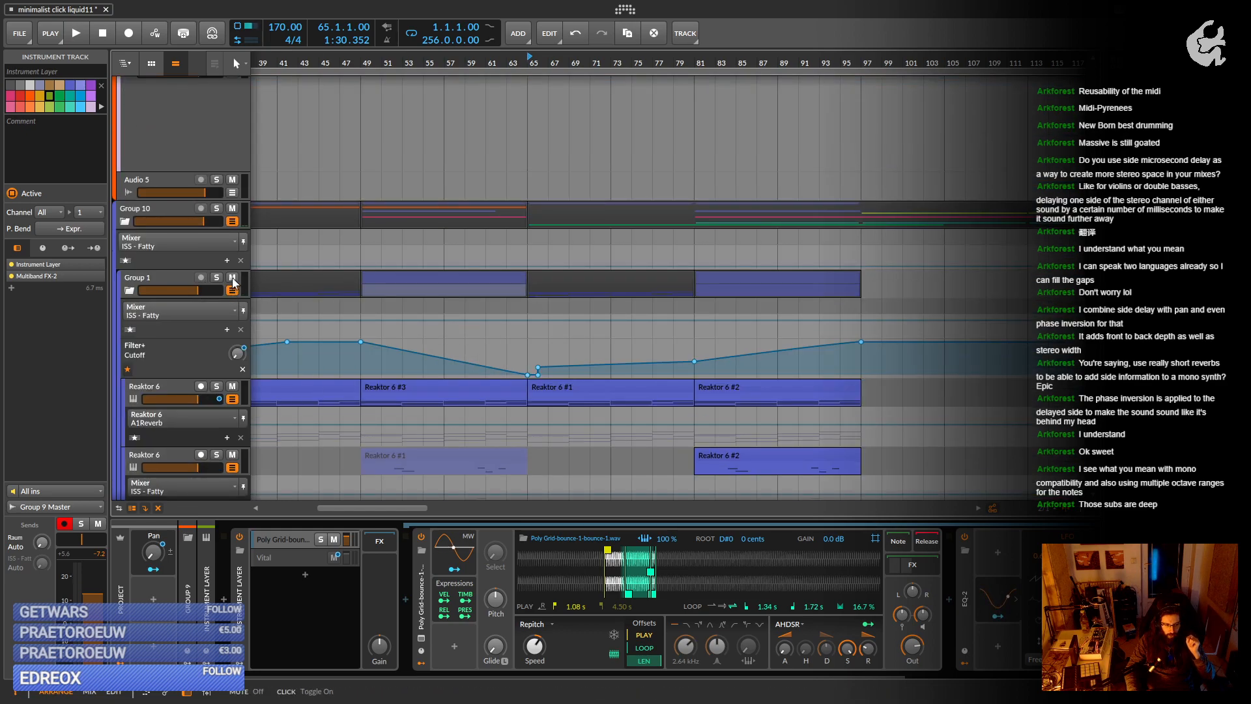
pyautogui.scroll(-2, 424, 298)
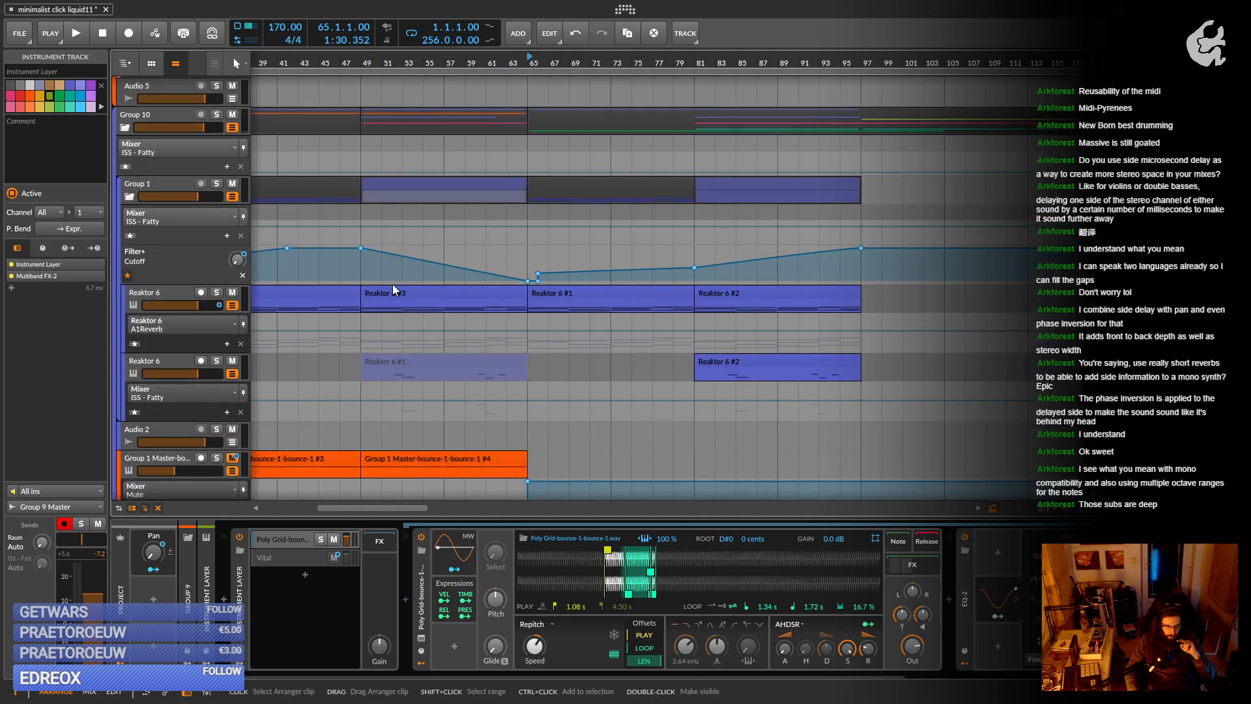
pyautogui.click(232, 183)
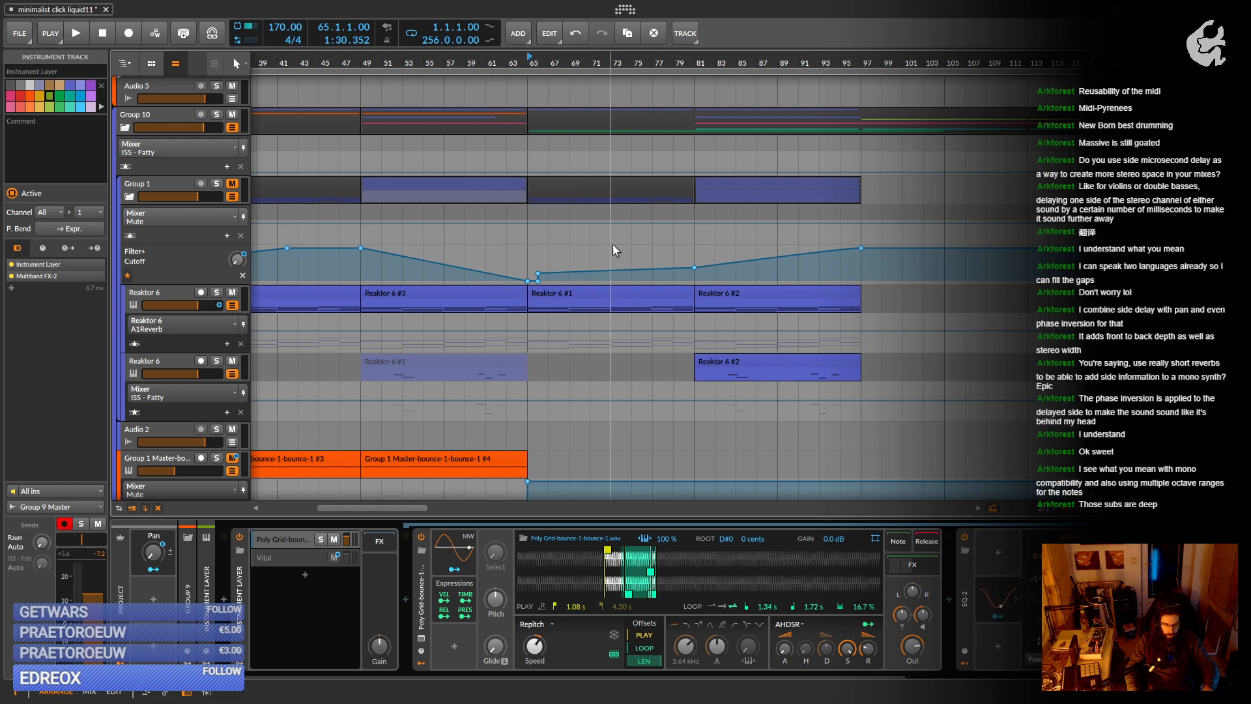
pyautogui.press('space')
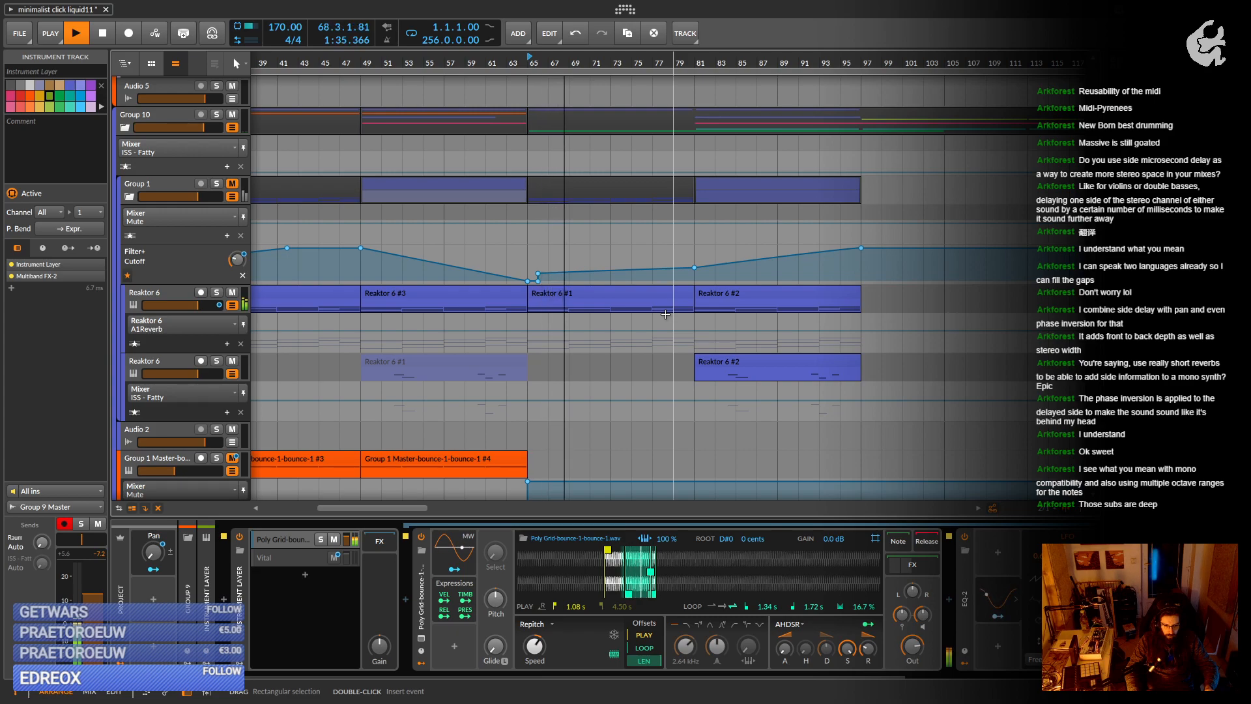
pyautogui.press('space')
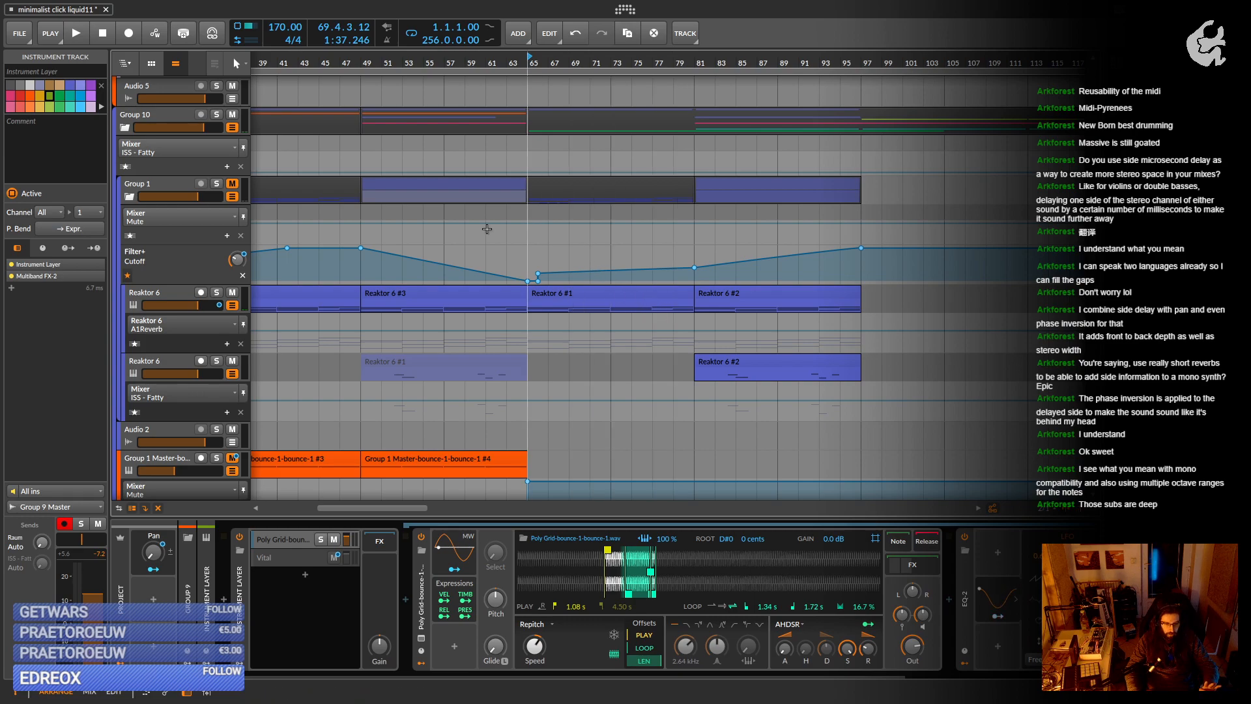
pyautogui.click(366, 299)
pyautogui.press('space')
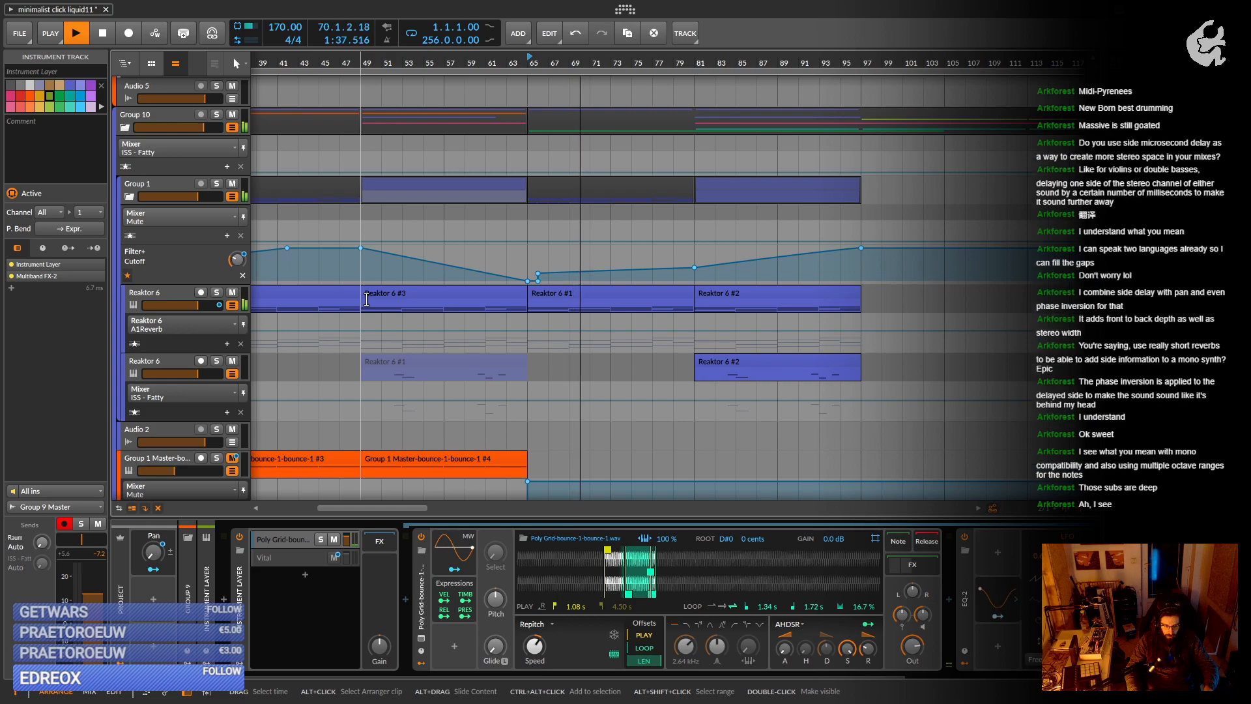
pyautogui.press('space')
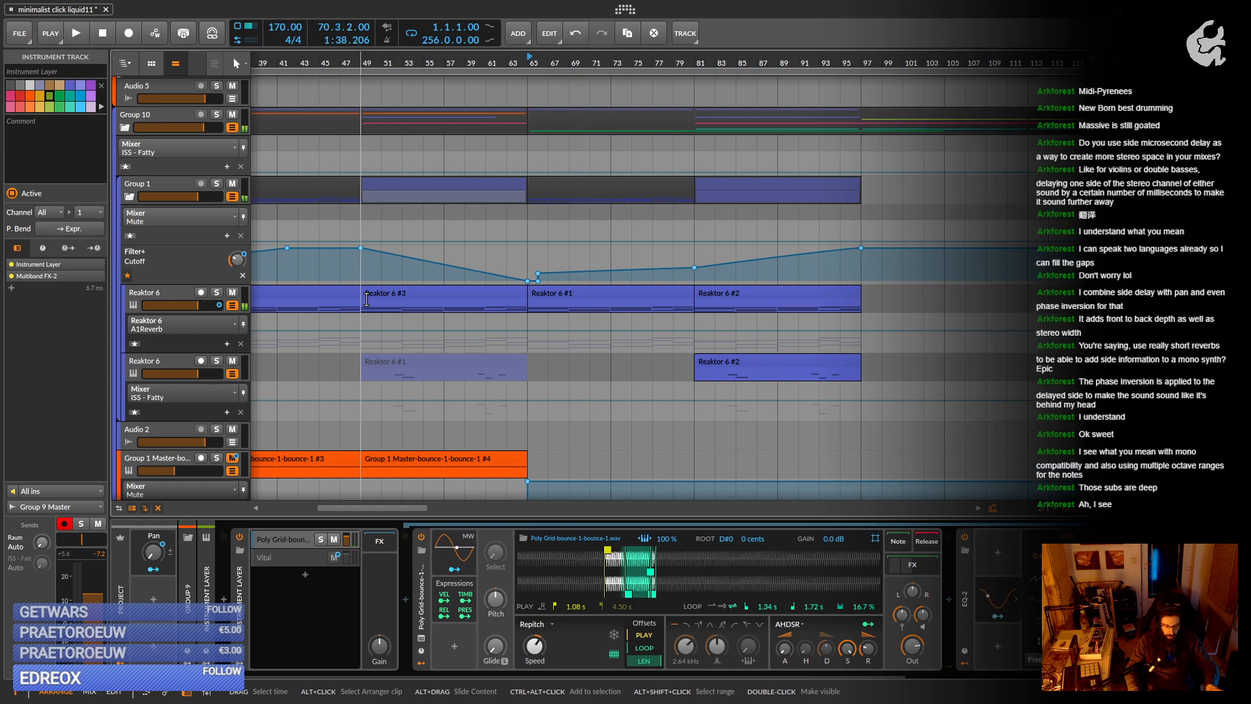
# Inspect the device chains of Group 1 and its upper Reaktor 6 track.
pyautogui.click(161, 186)
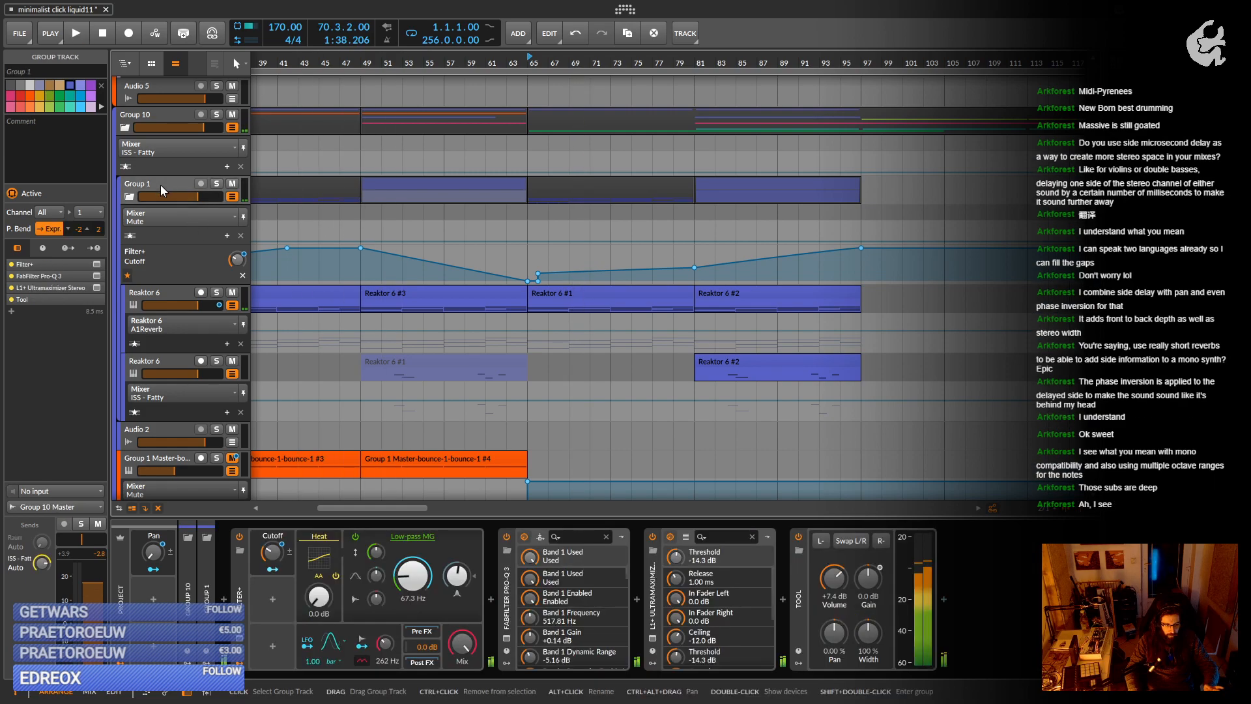
pyautogui.doubleClick(160, 185)
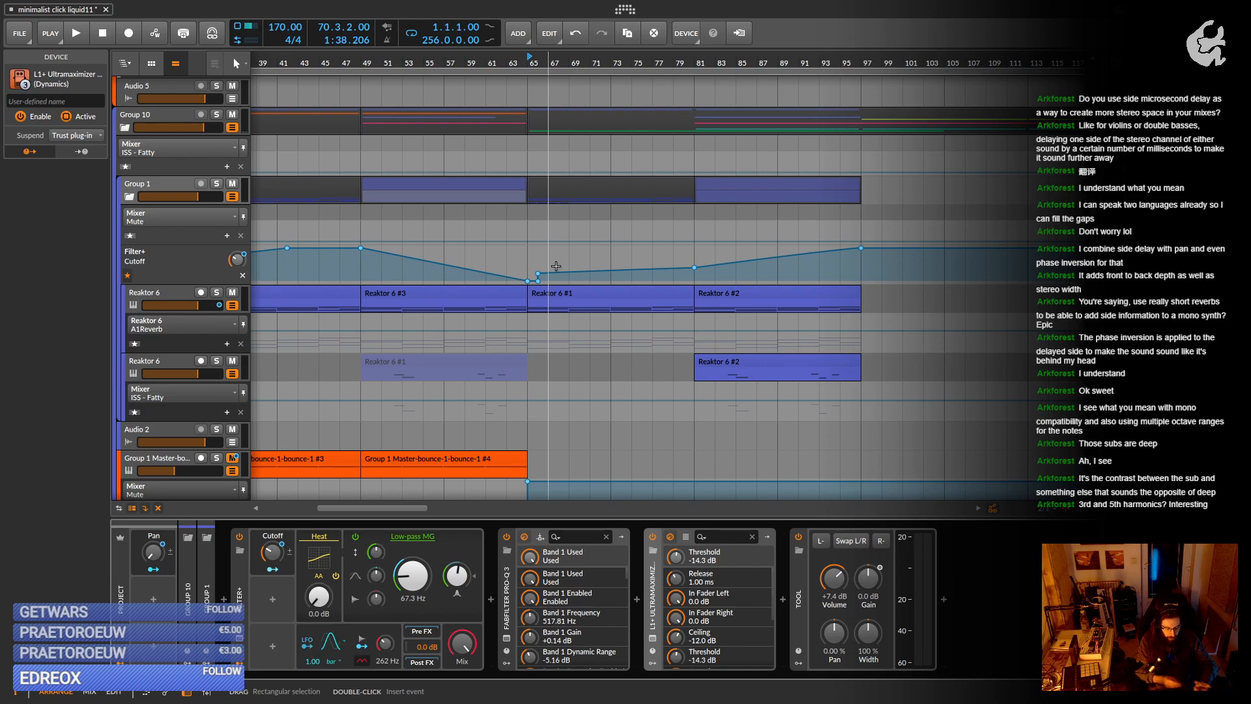
pyautogui.click(148, 292)
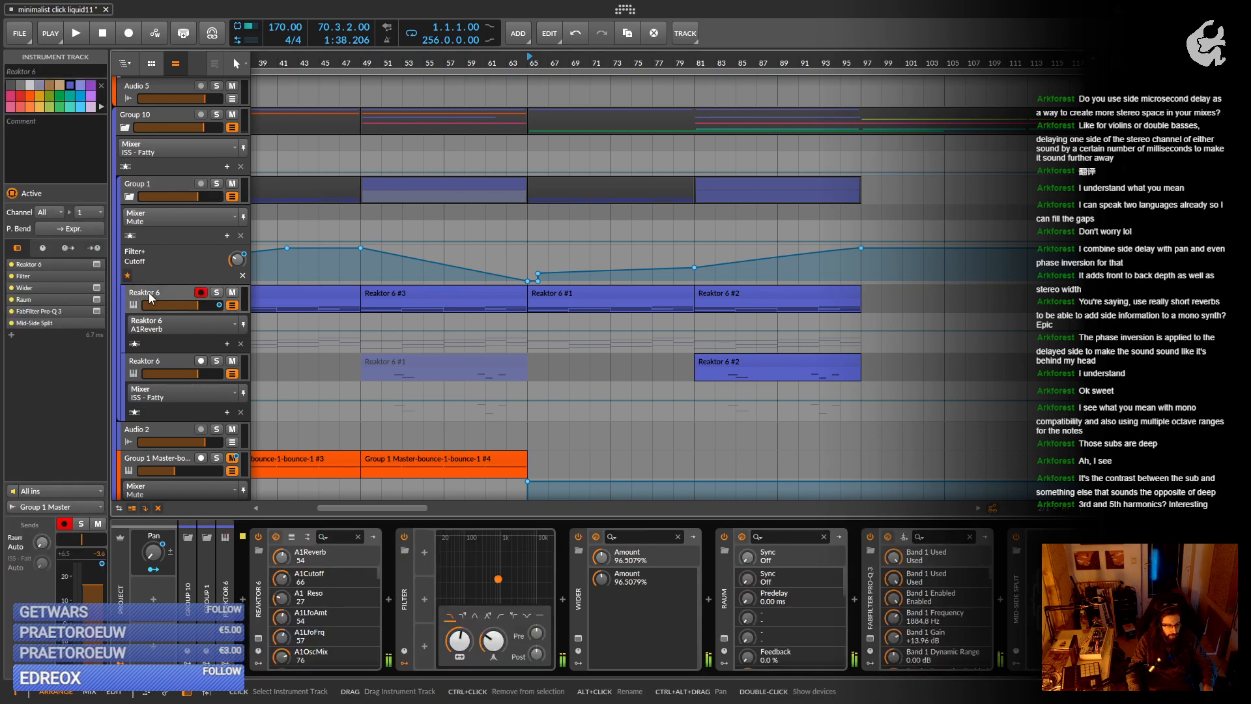
# Fold Group 10 and Group 11, and insert a new instrument track directly below Group 11.
pyautogui.scroll(5, 165, 298)
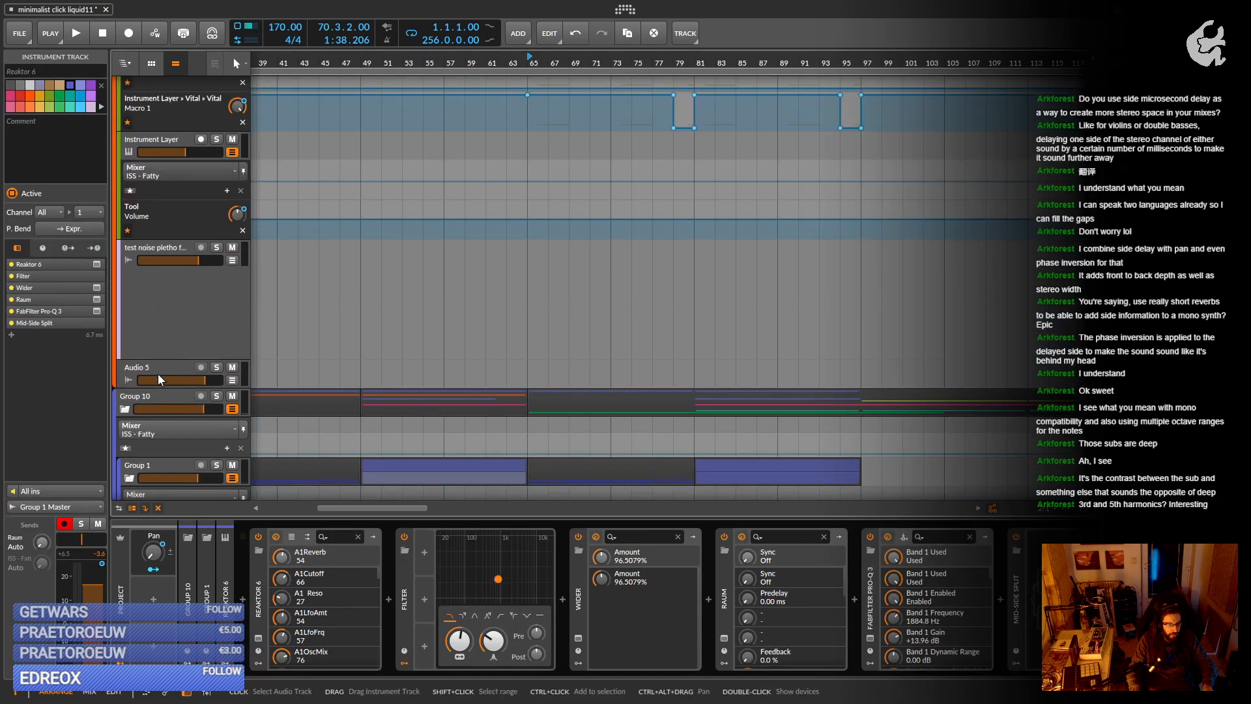
pyautogui.click(150, 397)
pyautogui.scroll(-4, 133, 405)
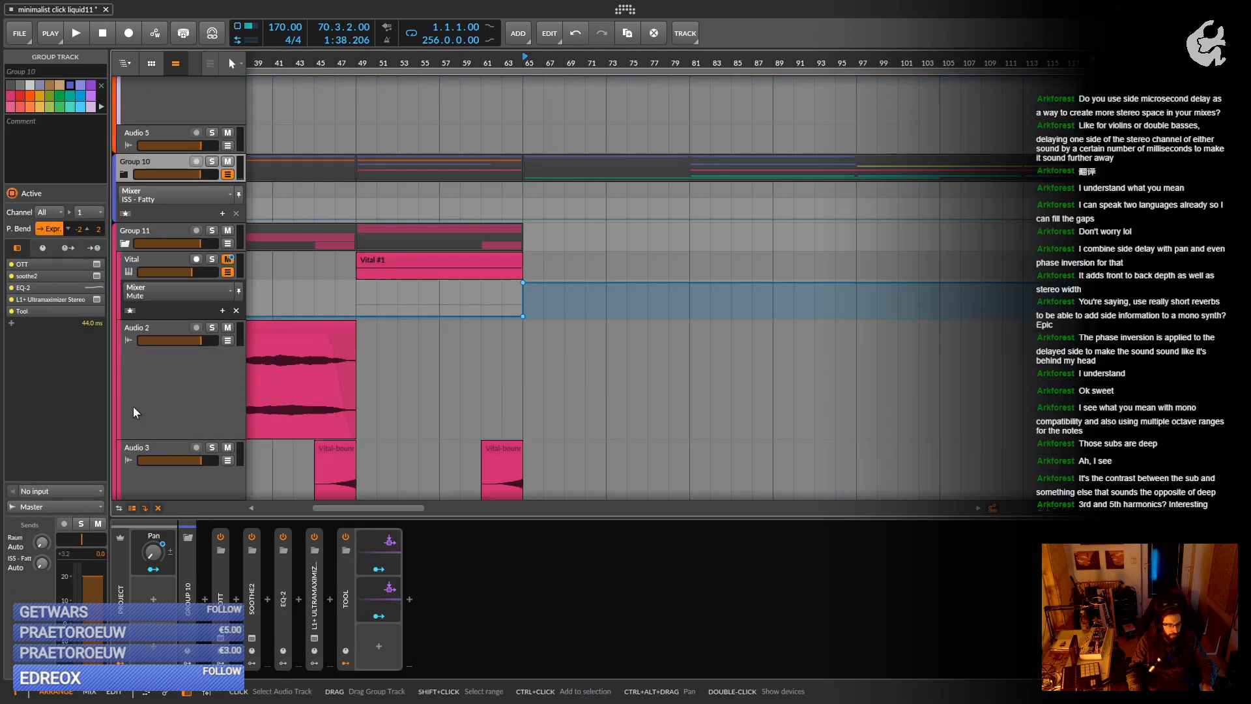
pyautogui.click(124, 244)
pyautogui.click(147, 307)
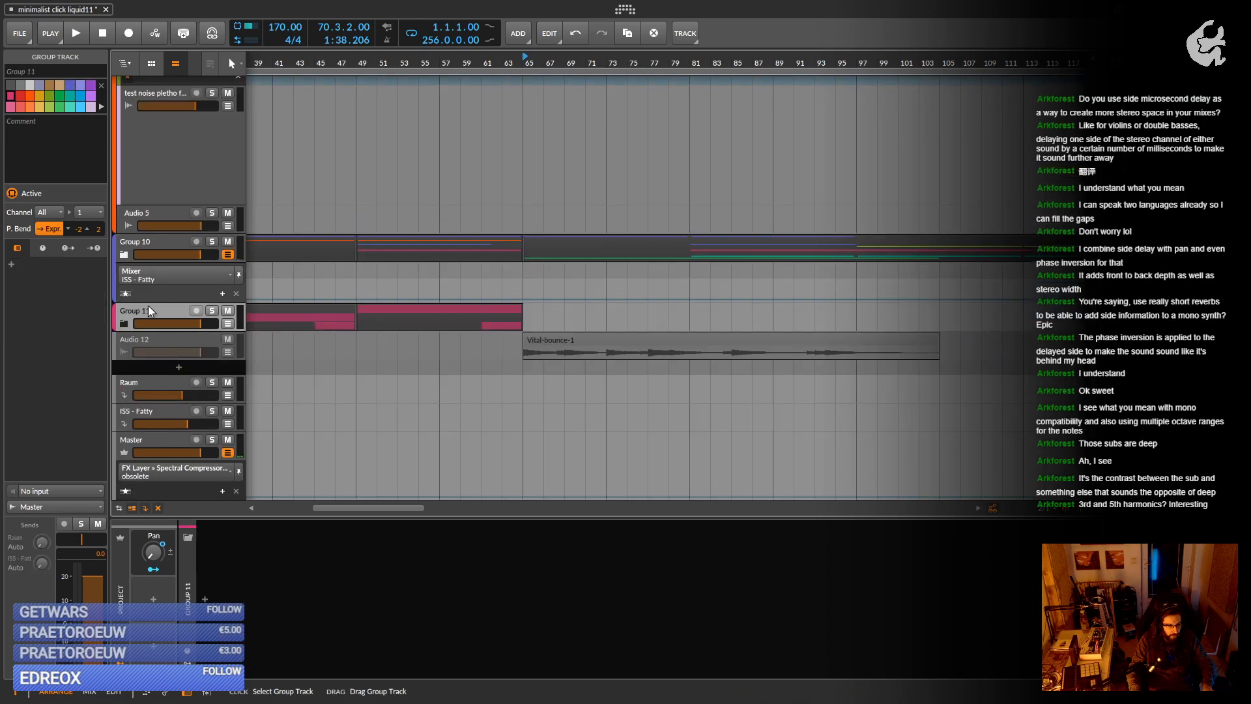
pyautogui.hotkey('ctrl', 't')
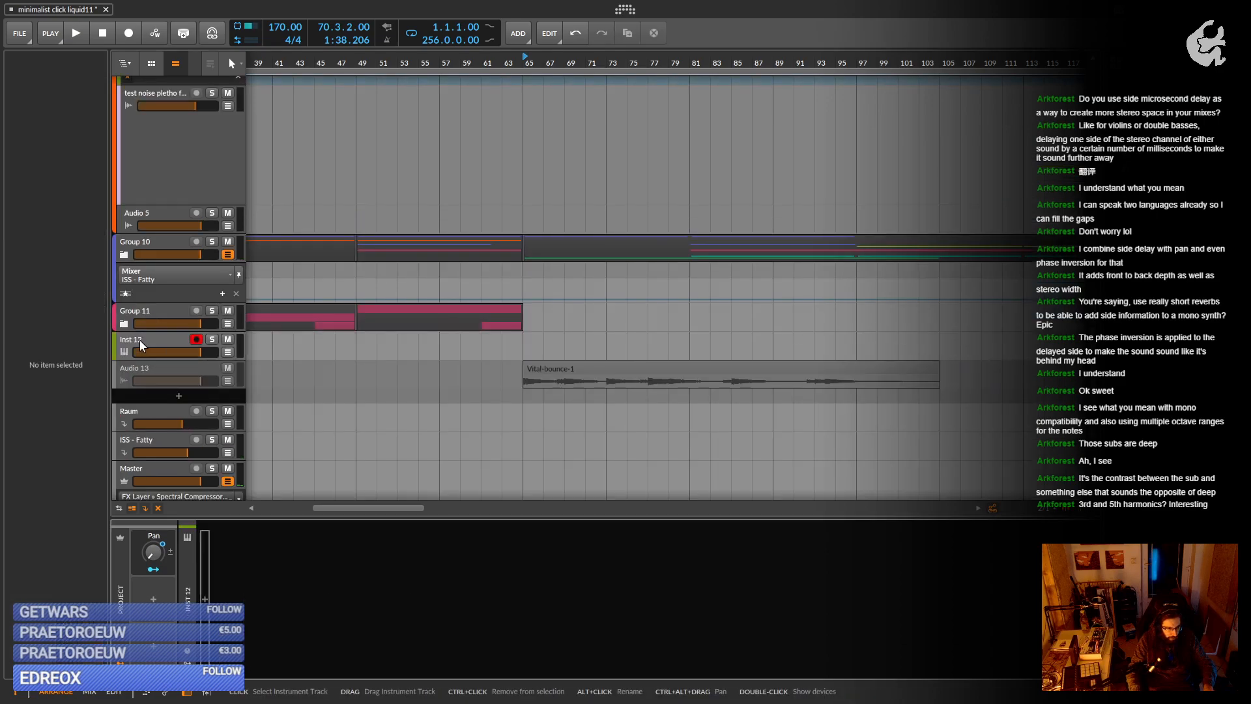
# Find the Vital synth among the instruments and insert it on the empty Inst 12 track.
pyautogui.click(205, 599)
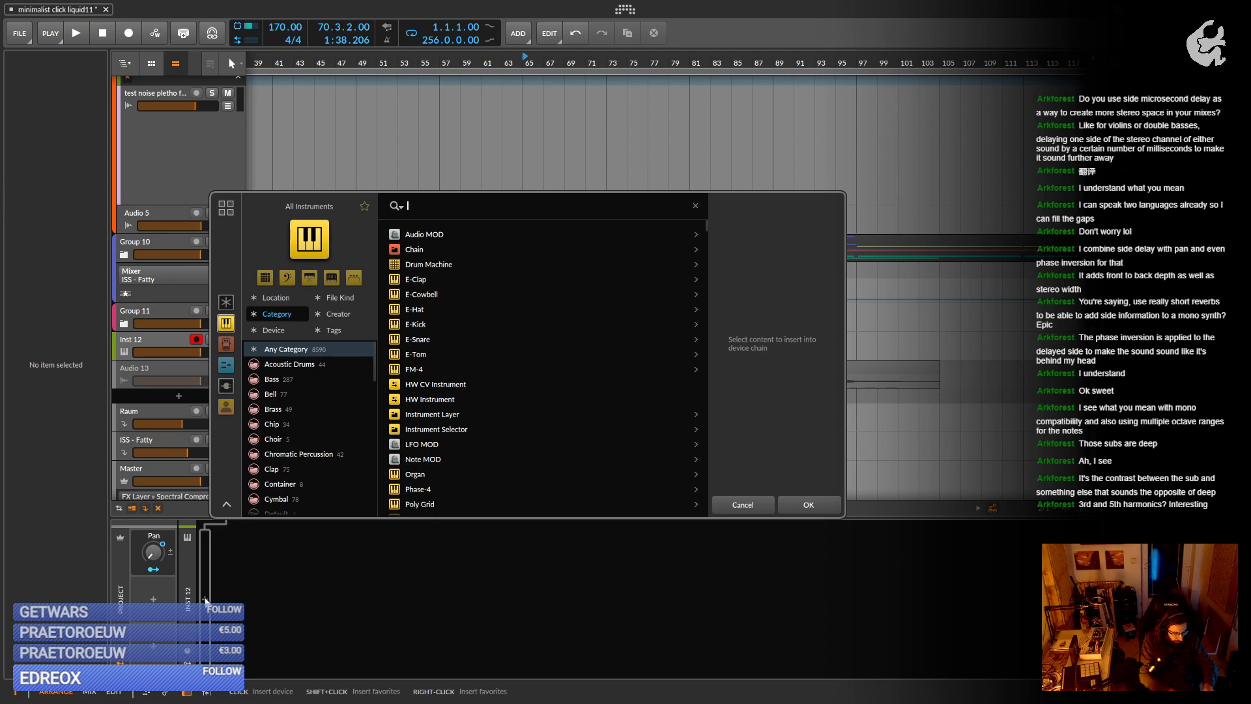
pyautogui.write('vital')
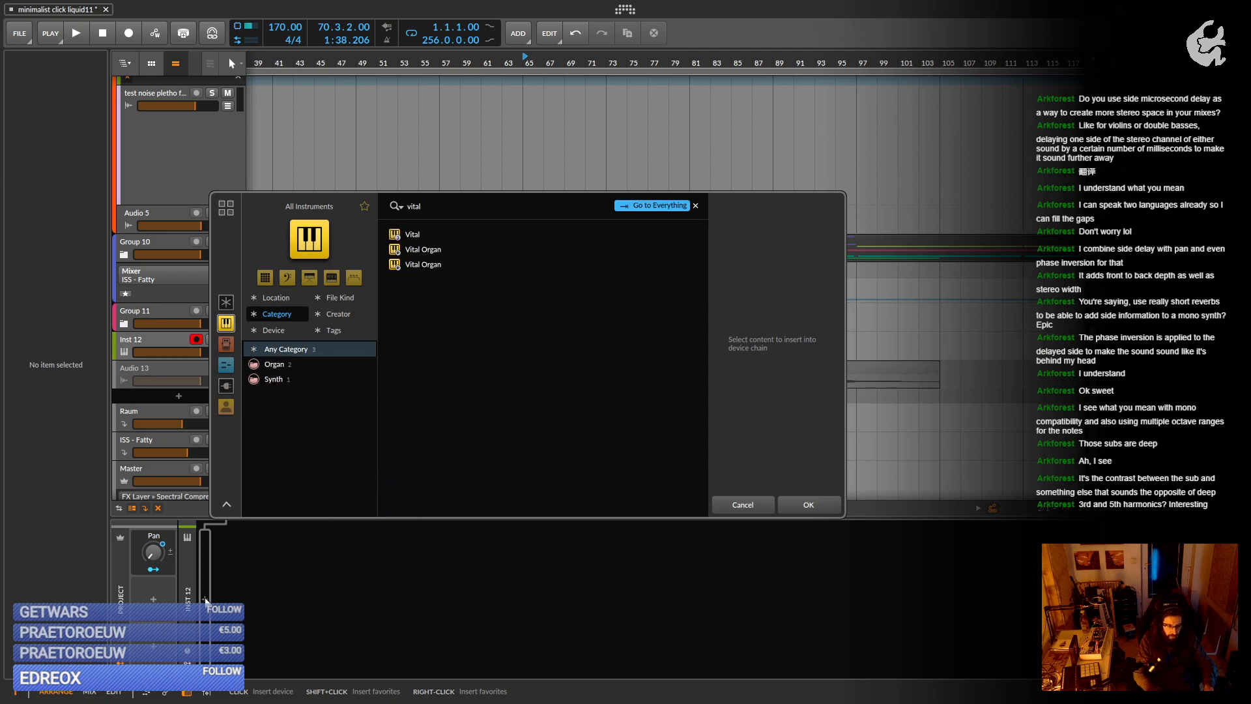
pyautogui.press('Down')
pyautogui.press('Return')
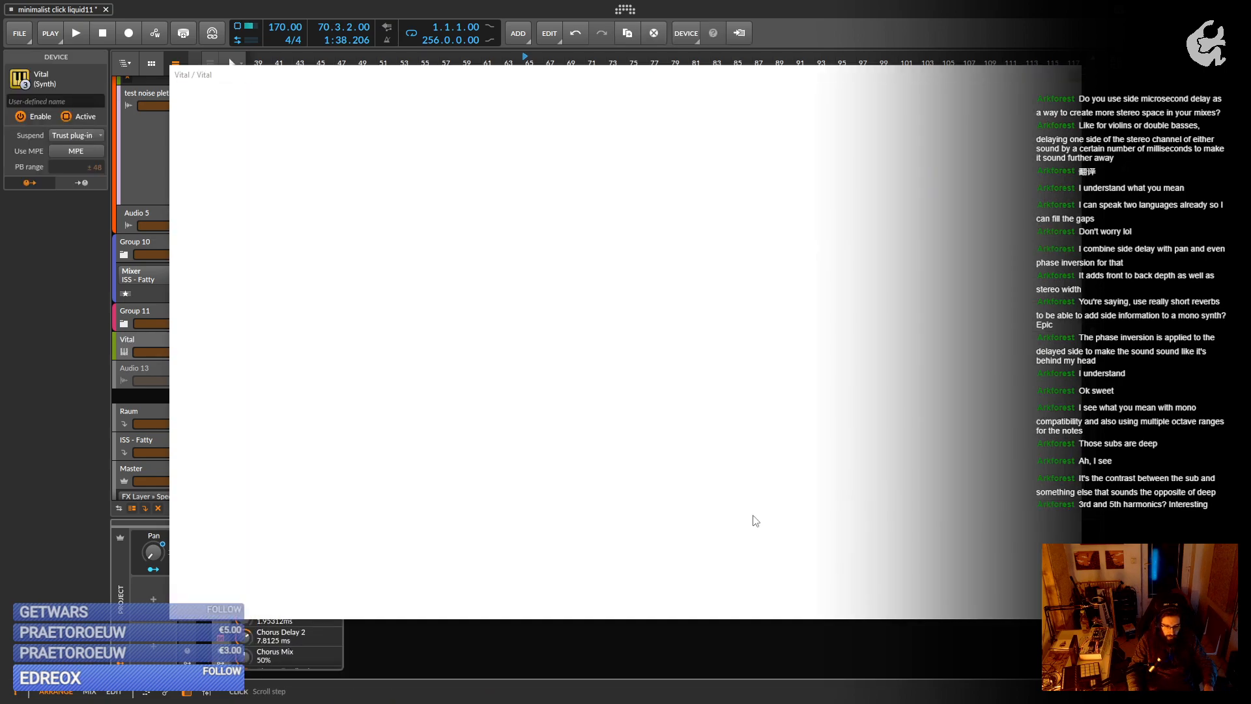
# Load the factory Basic Shapes wavetable into Vital's oscillator 1.
pyautogui.click(324, 101)
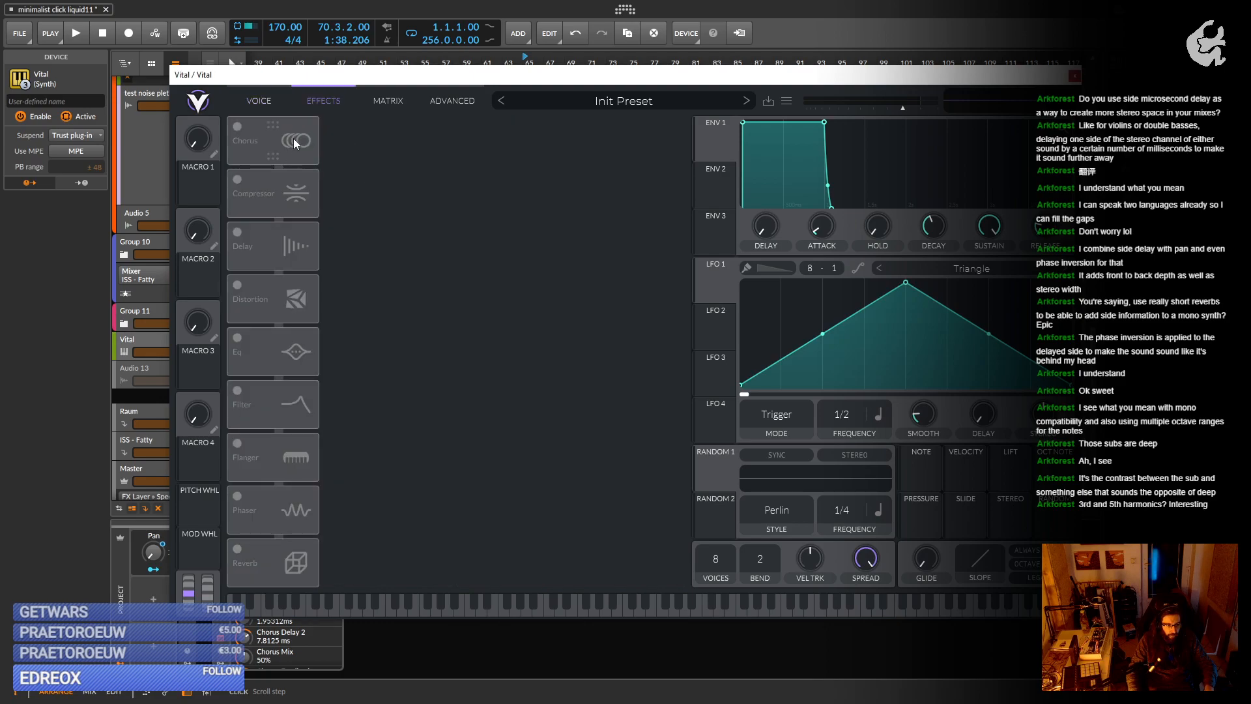
pyautogui.click(268, 103)
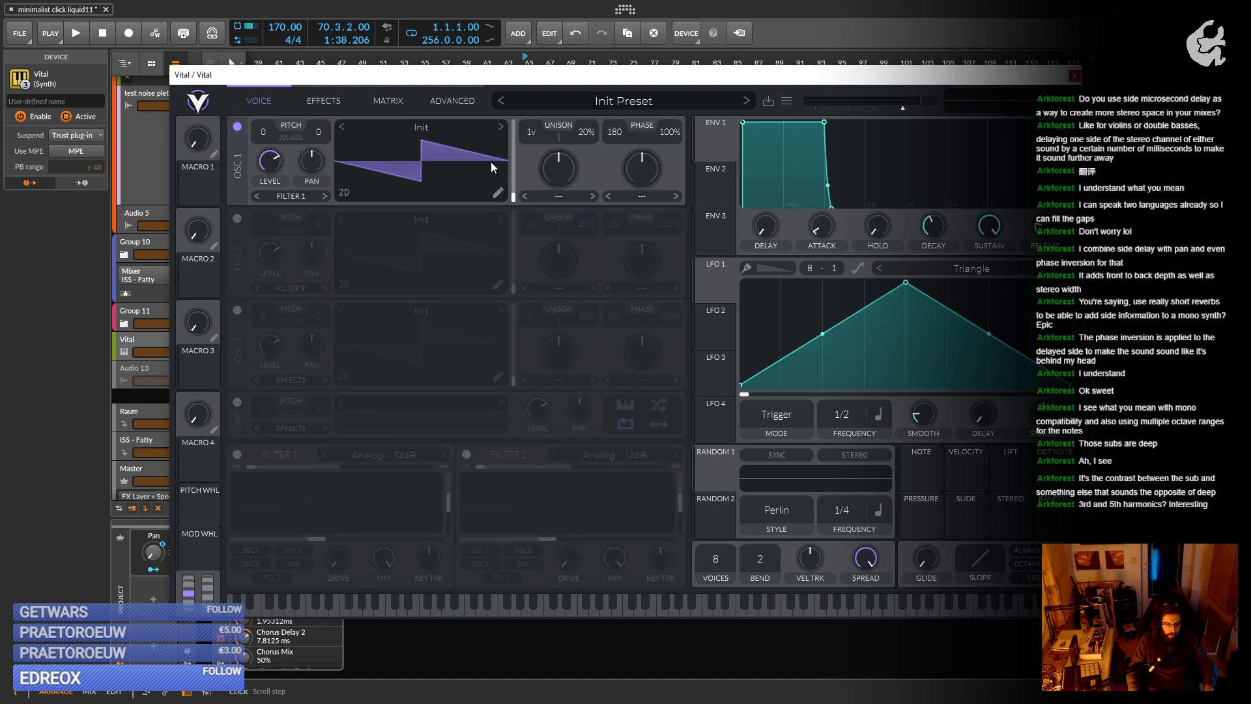
pyautogui.click(480, 131)
pyautogui.click(610, 168)
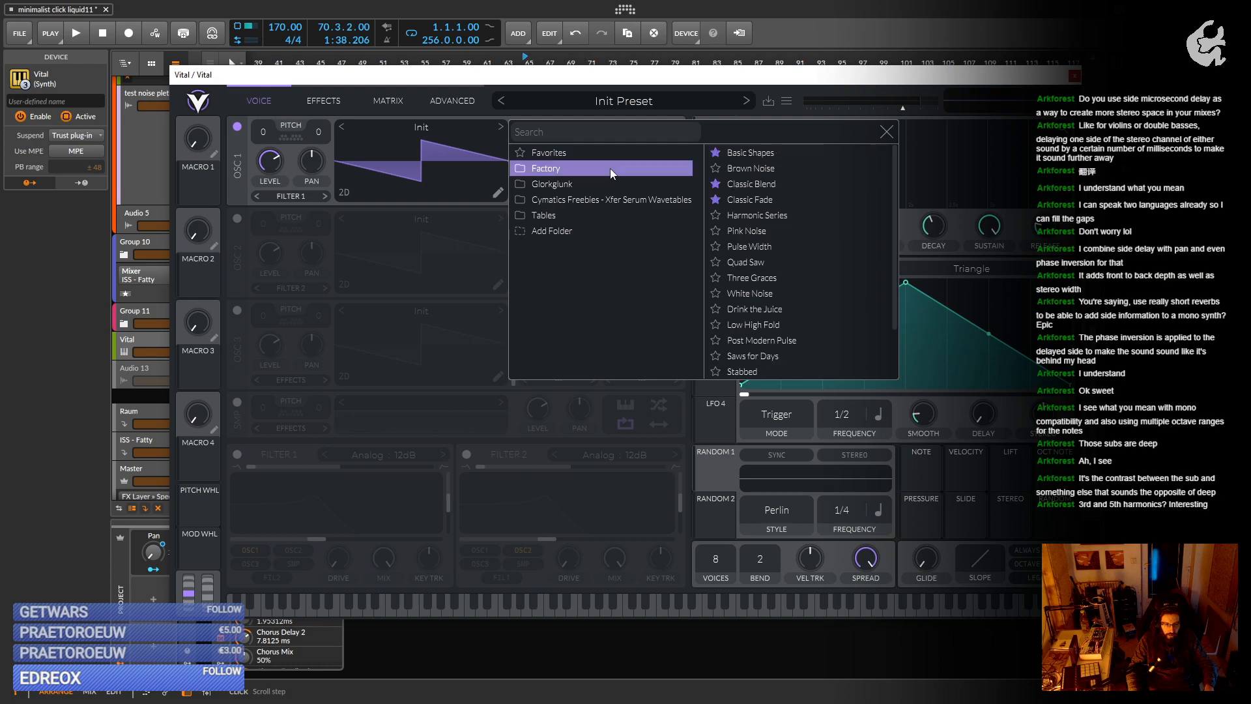
pyautogui.click(799, 154)
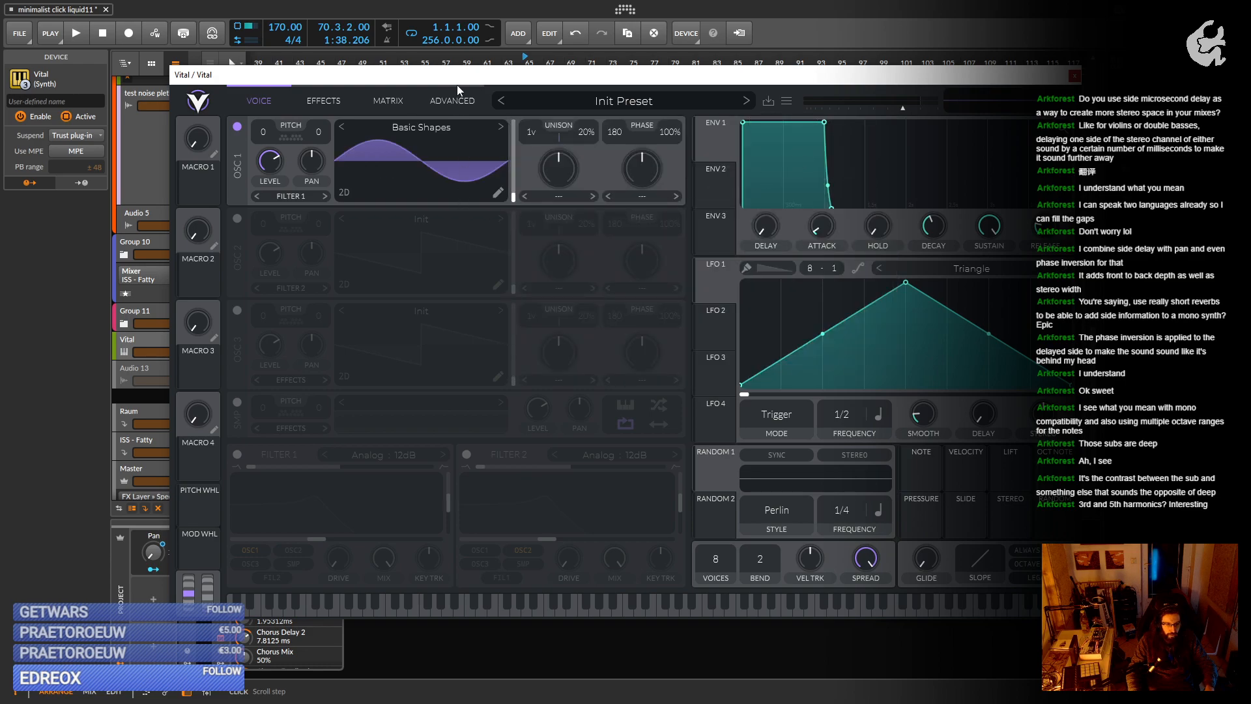
# Open oscillator 1's wavetable editor and move the Vital window aside to uncover the arranger.
pyautogui.moveTo(456, 84); pyautogui.dragTo(516, 126)
pyautogui.click(563, 236)
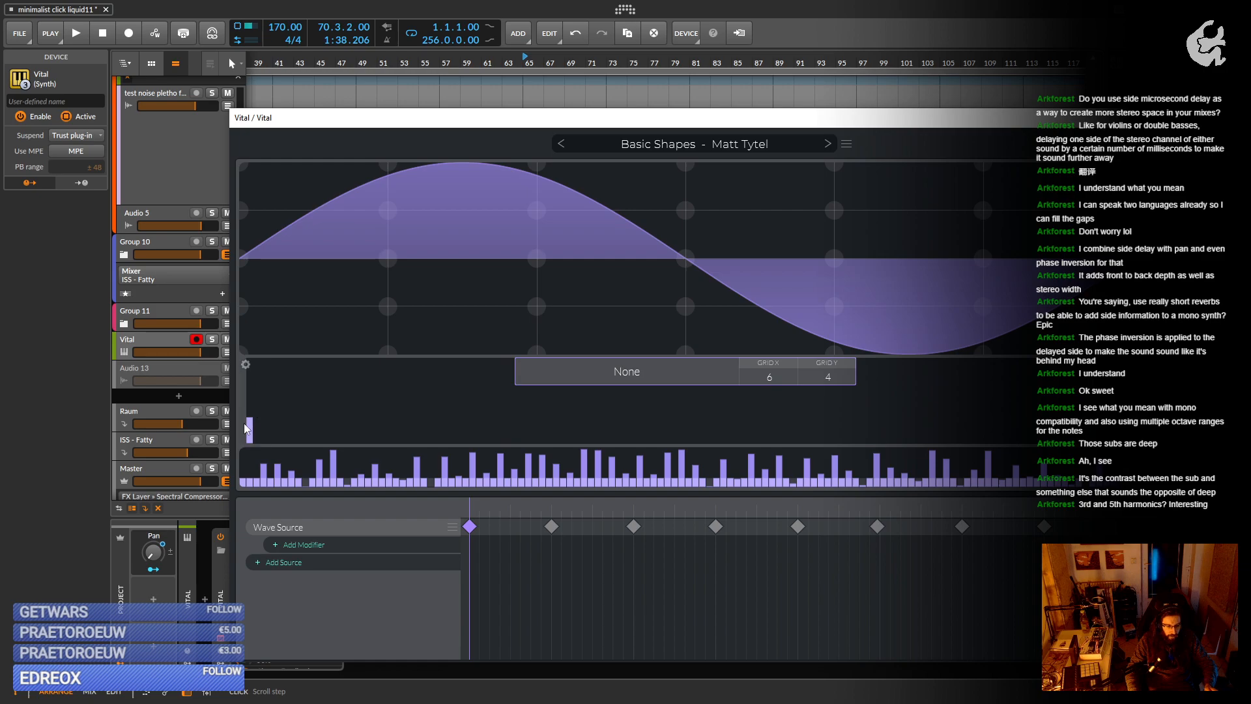
pyautogui.moveTo(340, 118); pyautogui.dragTo(752, 157)
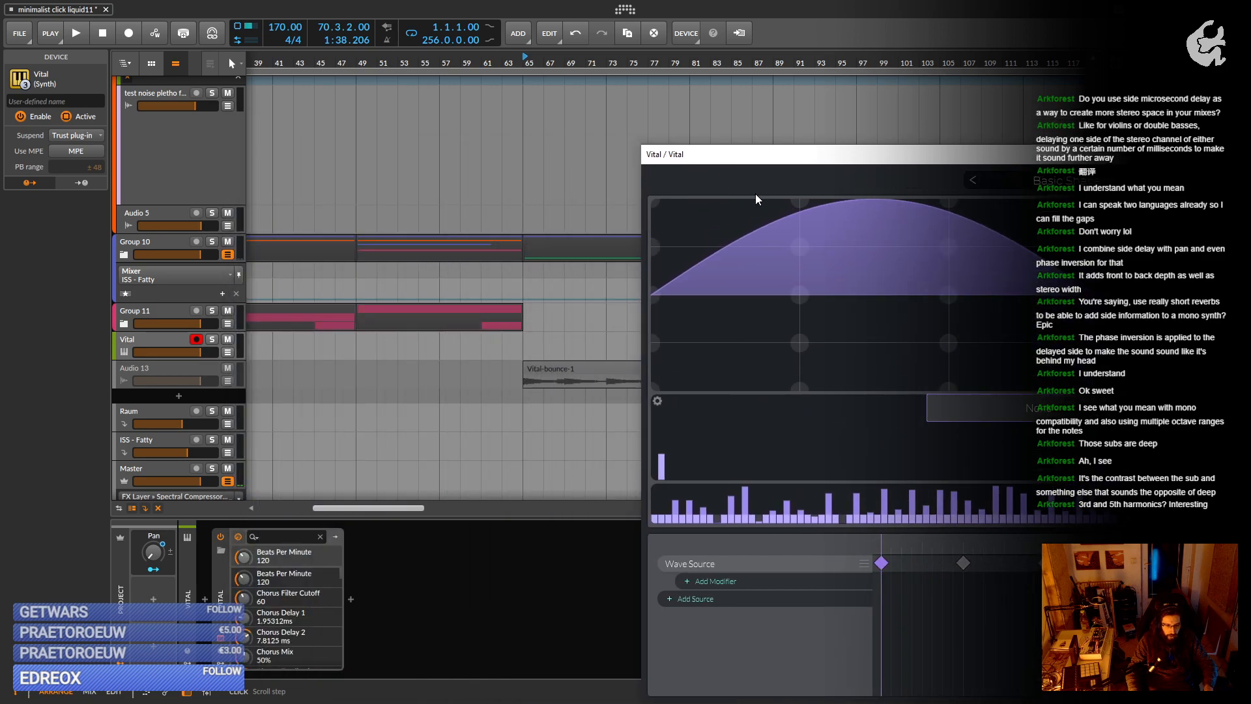
# Insert an empty note clip on the Vital track from bar 49 to bar 65.
pyautogui.click(159, 340)
pyautogui.moveTo(357, 353); pyautogui.dragTo(525, 354)
pyautogui.doubleClick(529, 351)
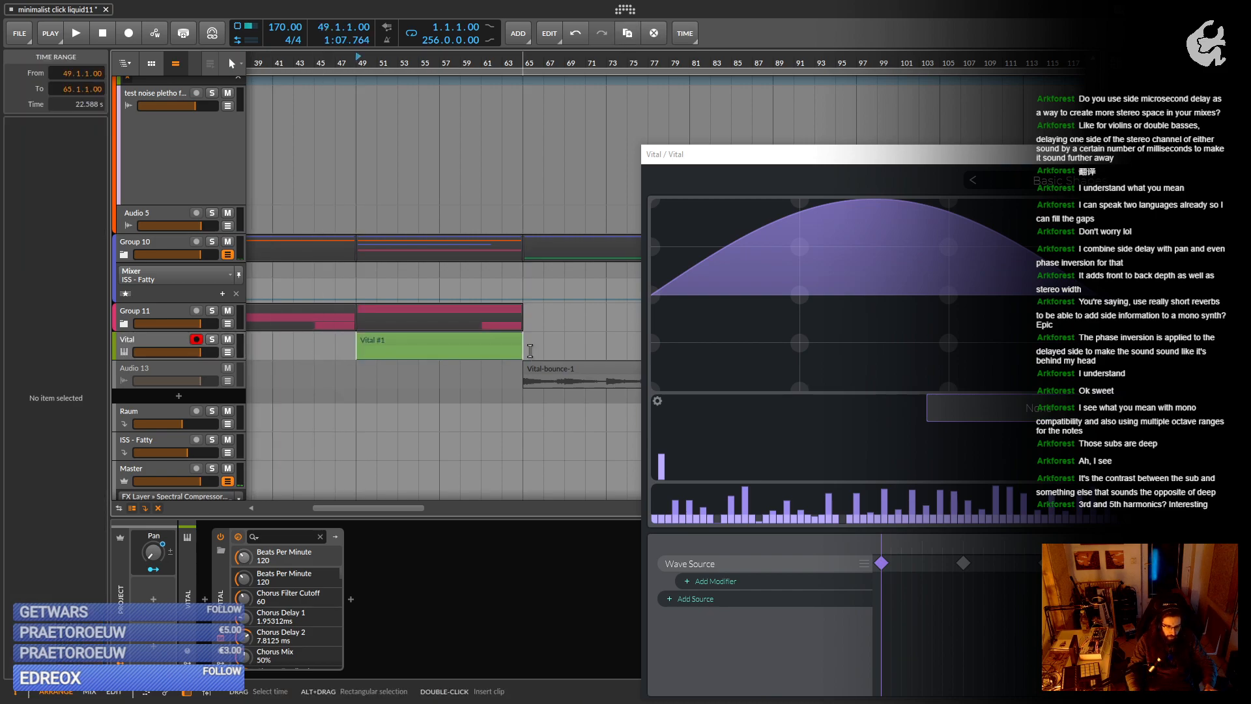
# Show the new Vital clip's contents in the note editor, shrinking the editor so the Vital track stays in view.
pyautogui.doubleClick(460, 346)
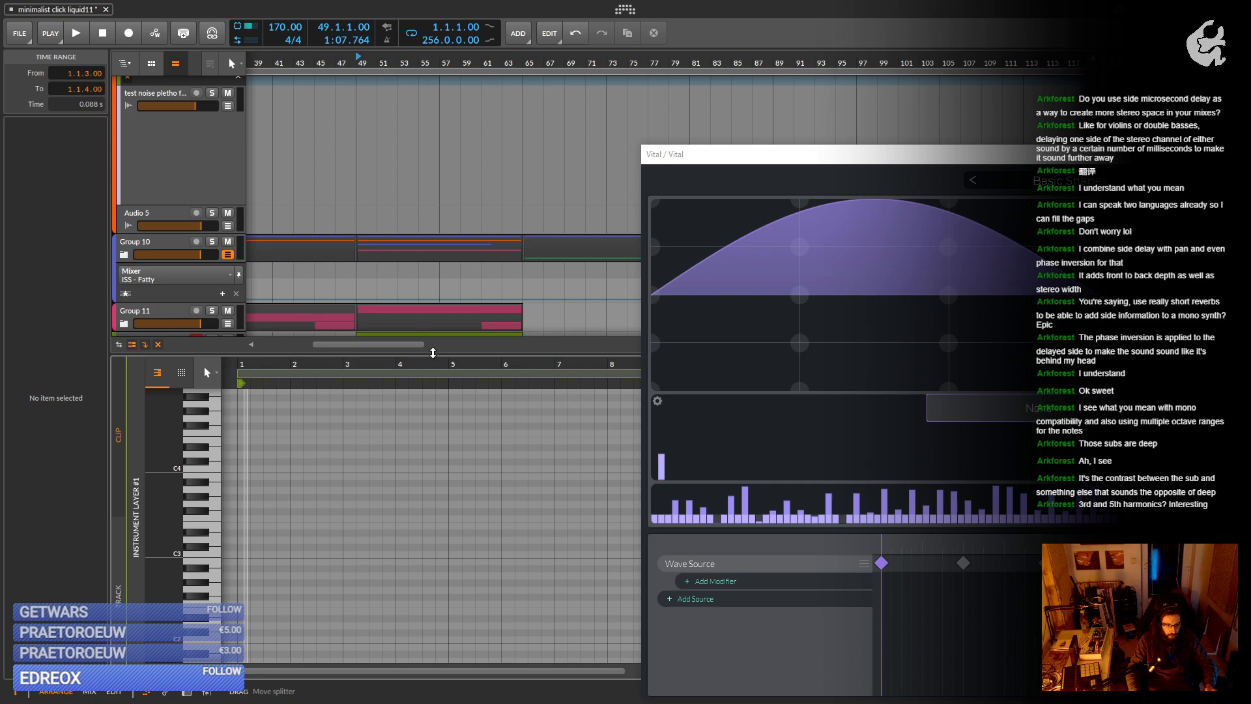
pyautogui.moveTo(433, 352); pyautogui.dragTo(322, 410)
pyautogui.scroll(-2, 381, 349)
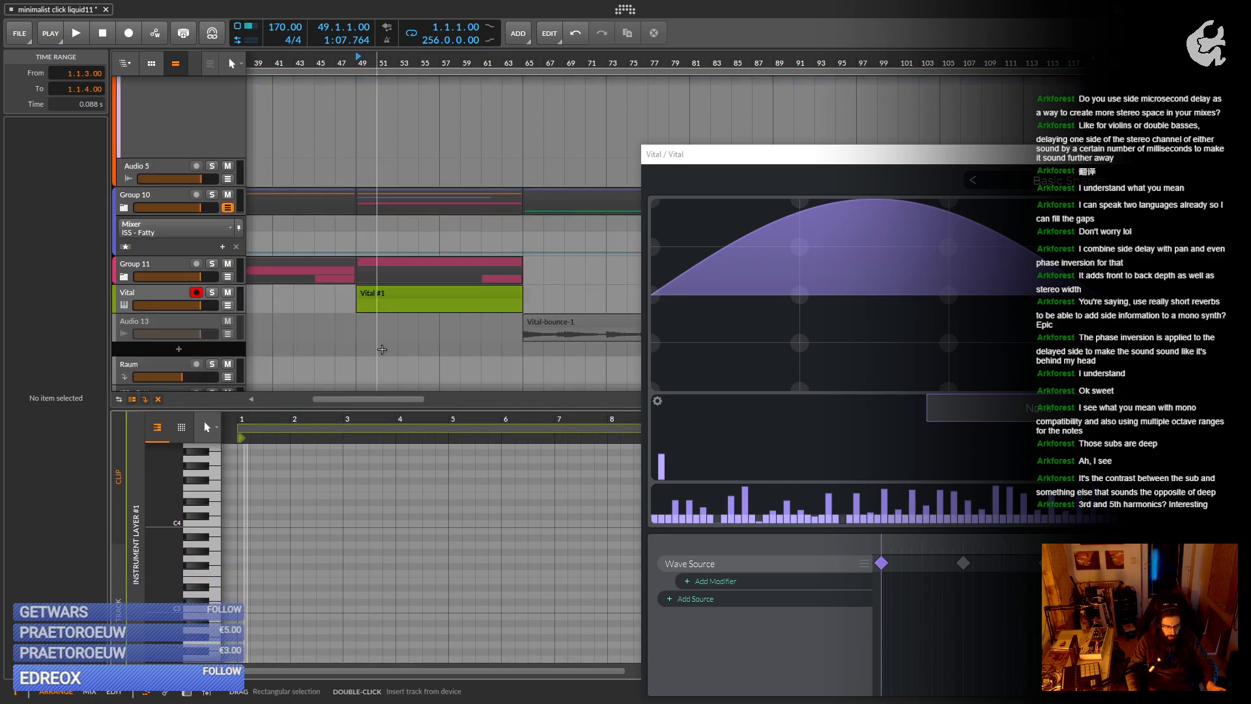
pyautogui.scroll(-6, 302, 552)
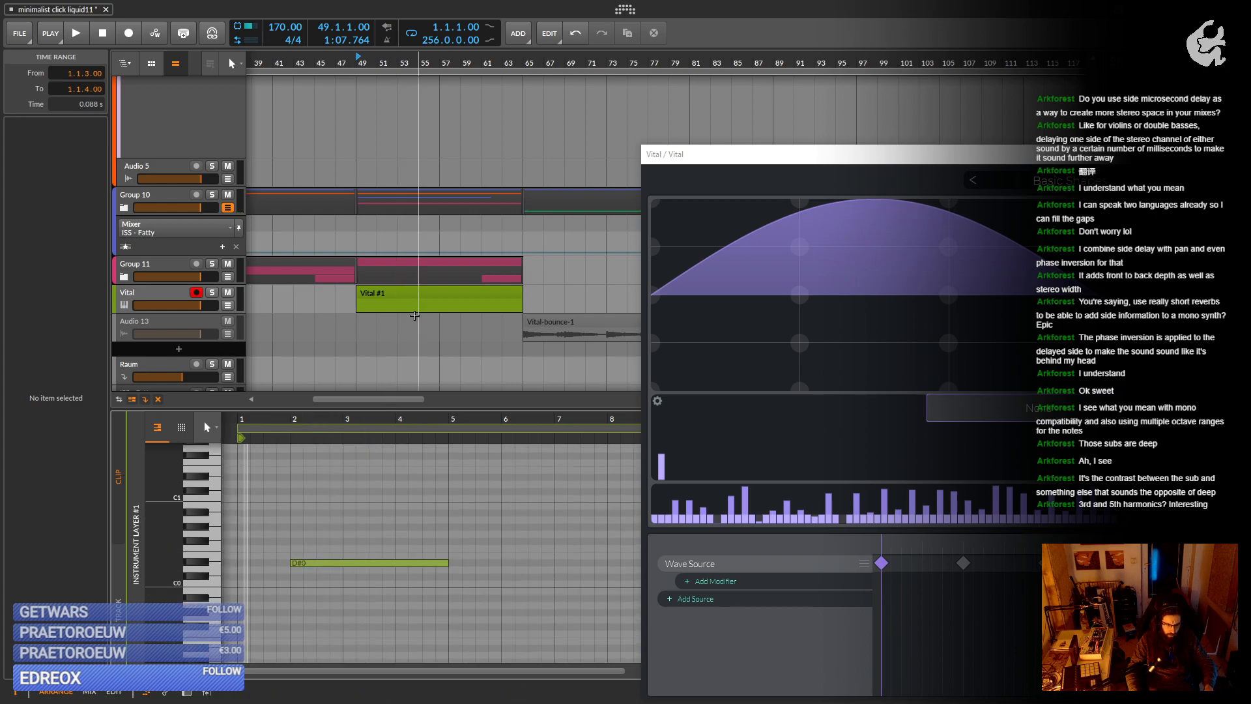
pyautogui.click(414, 315)
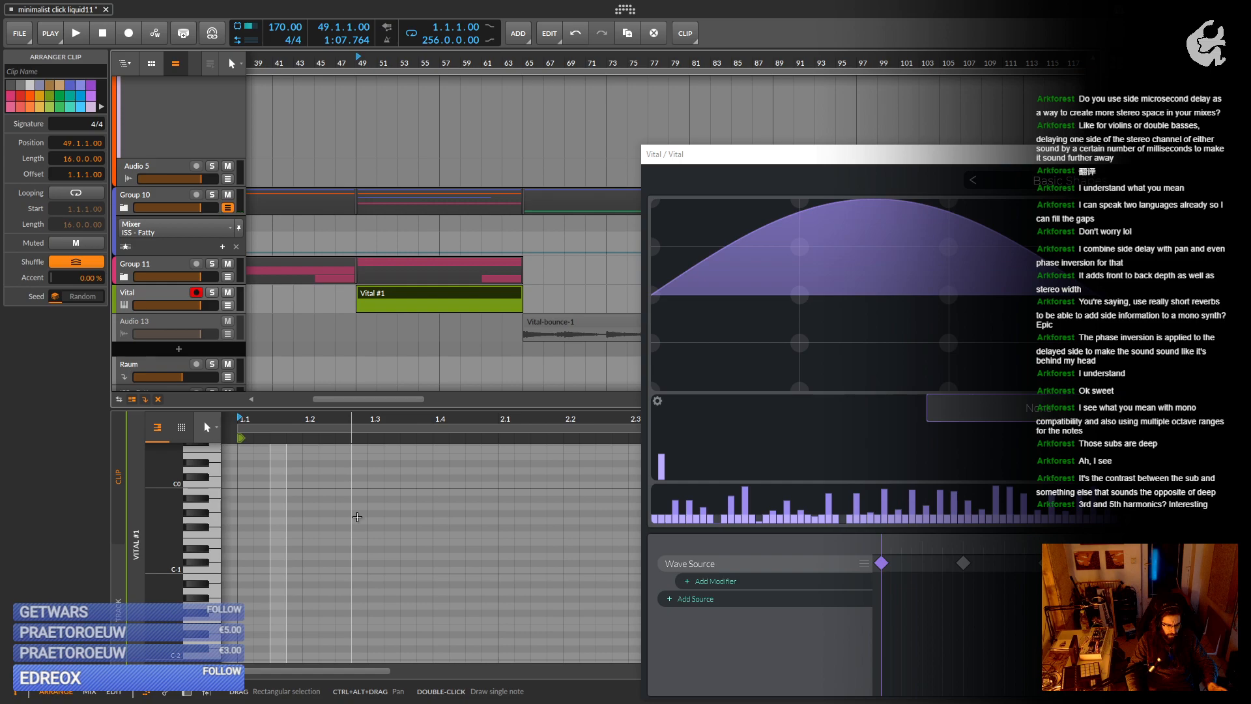
# Audition low keys and draw a one-bar D#0 note at the start of the Vital clip.
pyautogui.scroll(5, 294, 536)
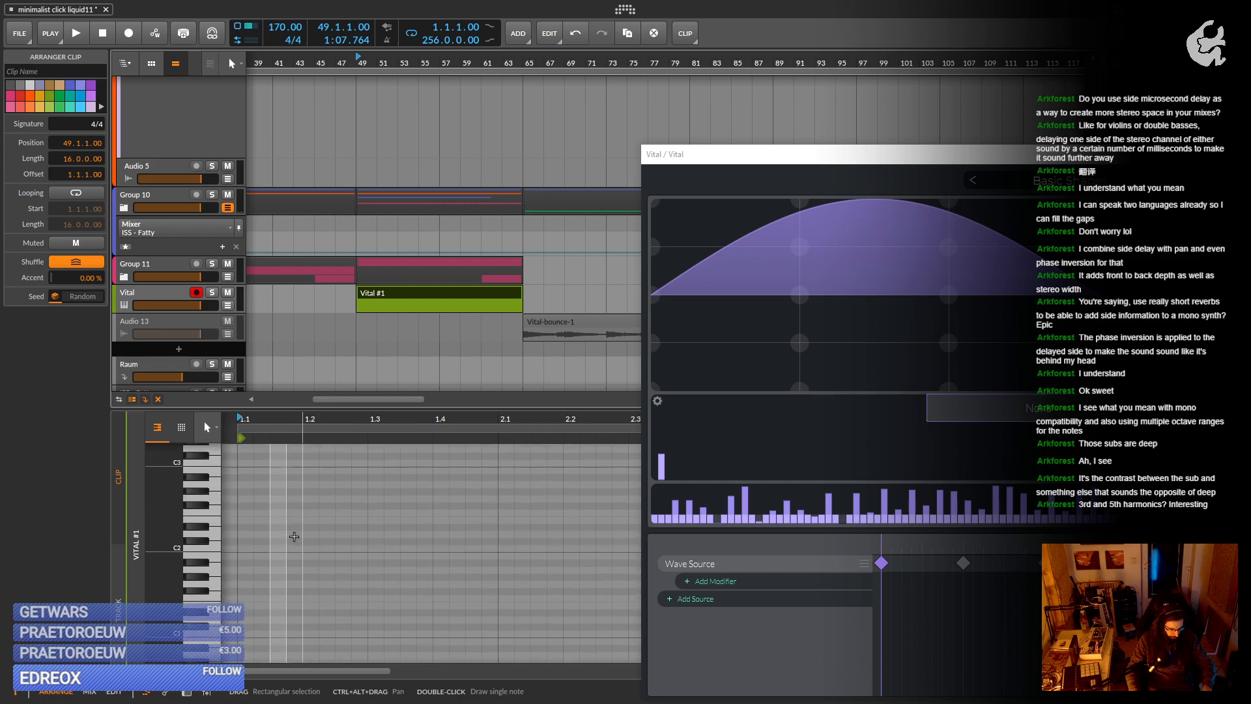
pyautogui.scroll(-3, 294, 536)
pyautogui.click(197, 565)
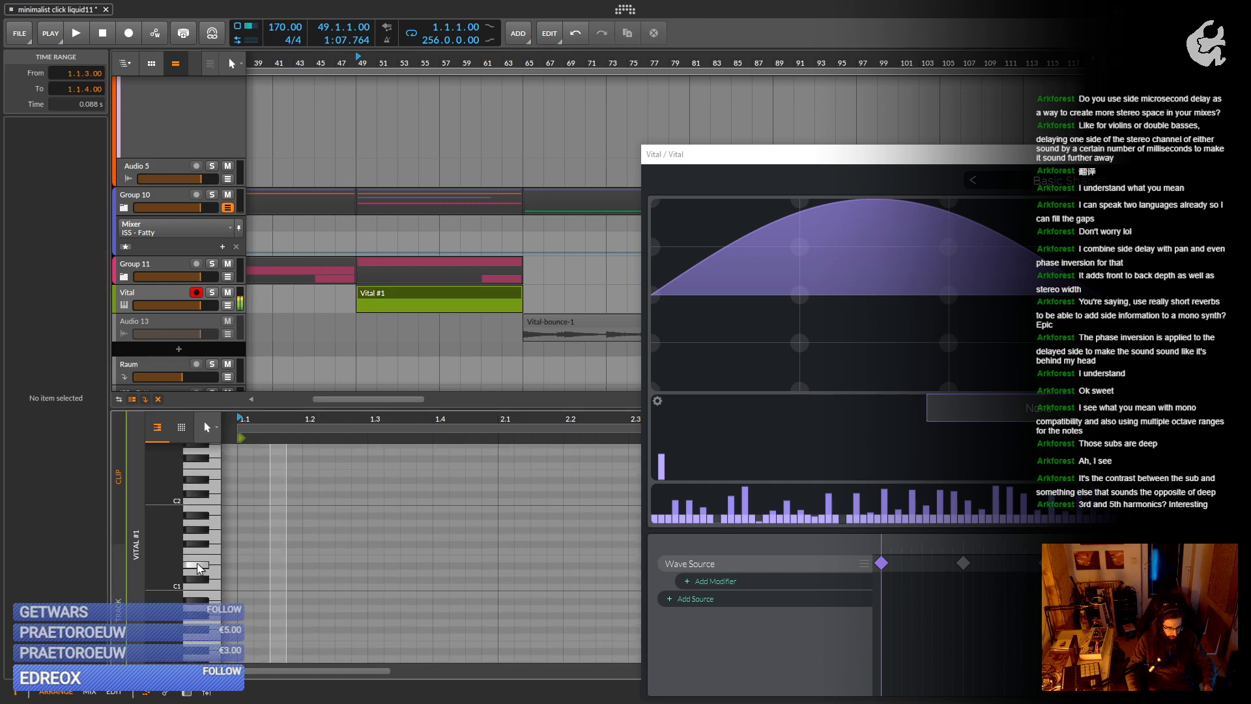
pyautogui.scroll(-3, 199, 565)
pyautogui.click(203, 559)
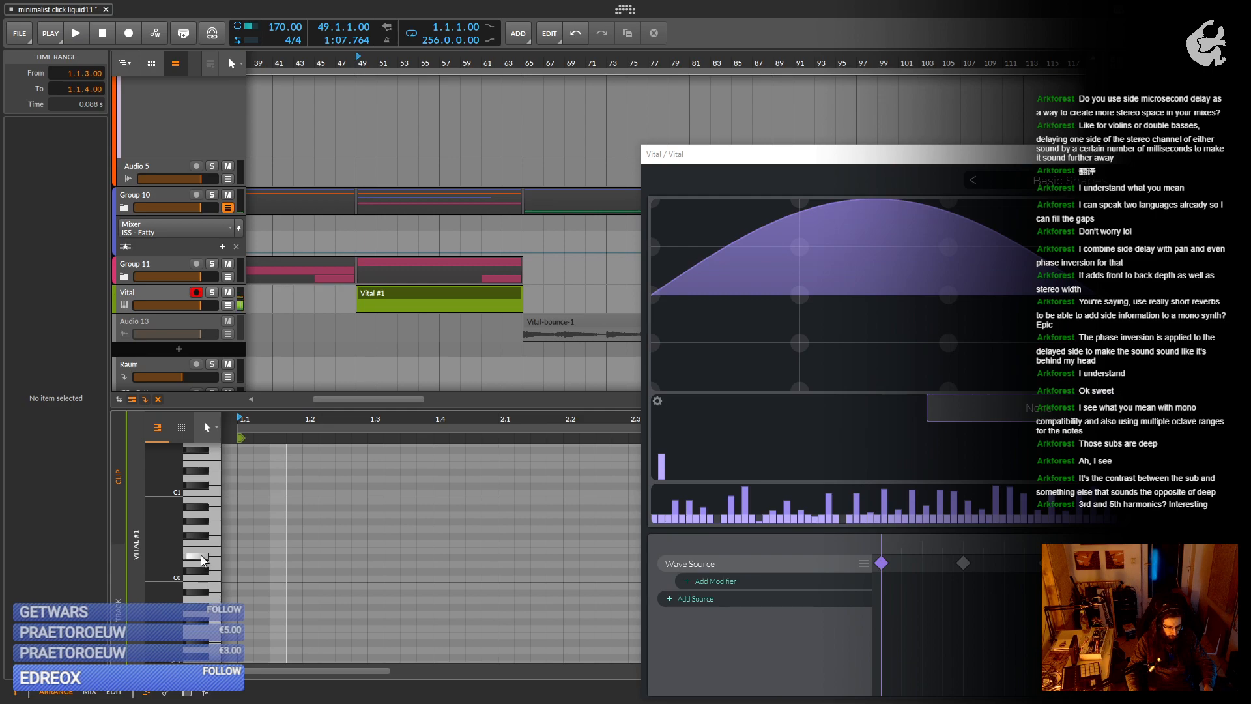
pyautogui.doubleClick(246, 559)
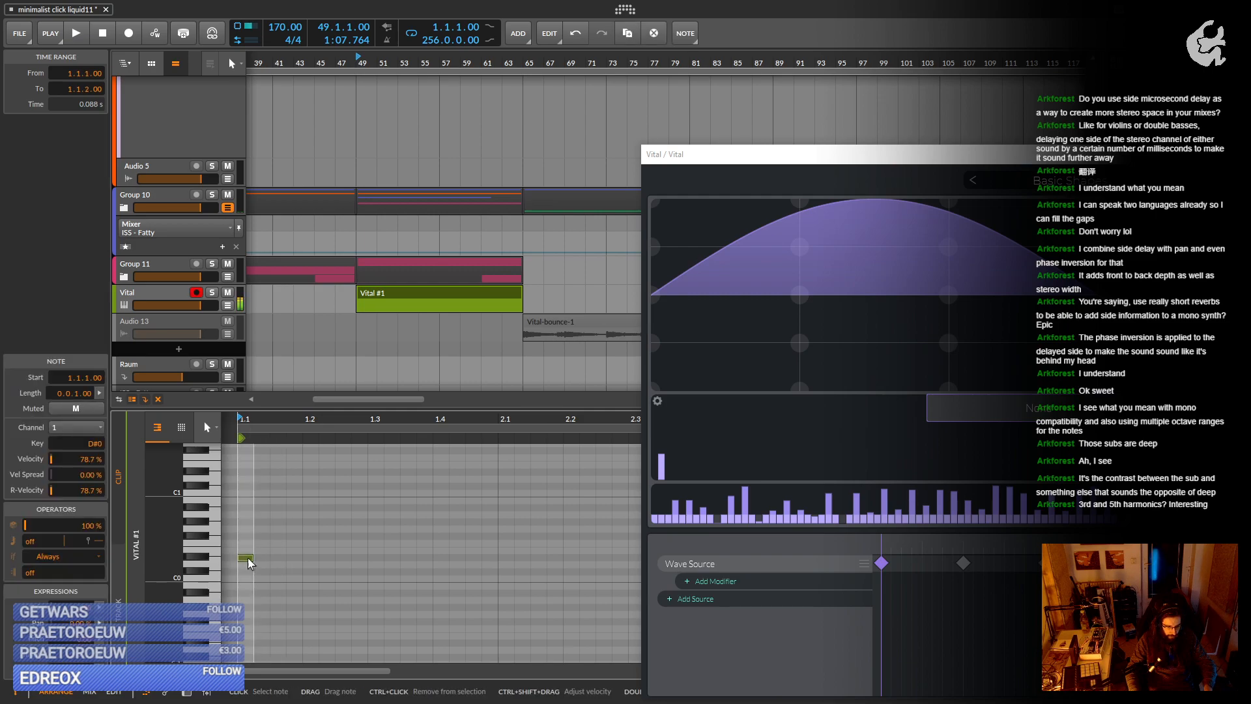
pyautogui.moveTo(252, 559); pyautogui.dragTo(499, 572)
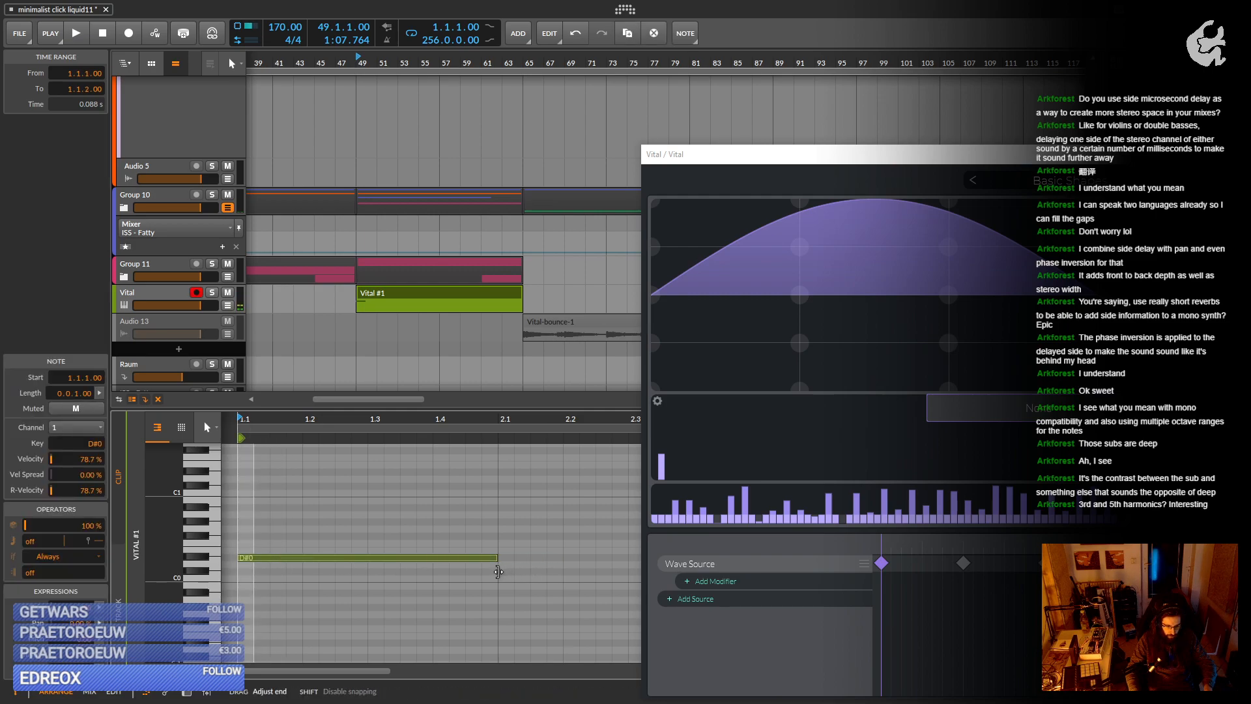
# Play the Vital clip from bar 49, then solo the Vital track and play it alone.
pyautogui.click(417, 293)
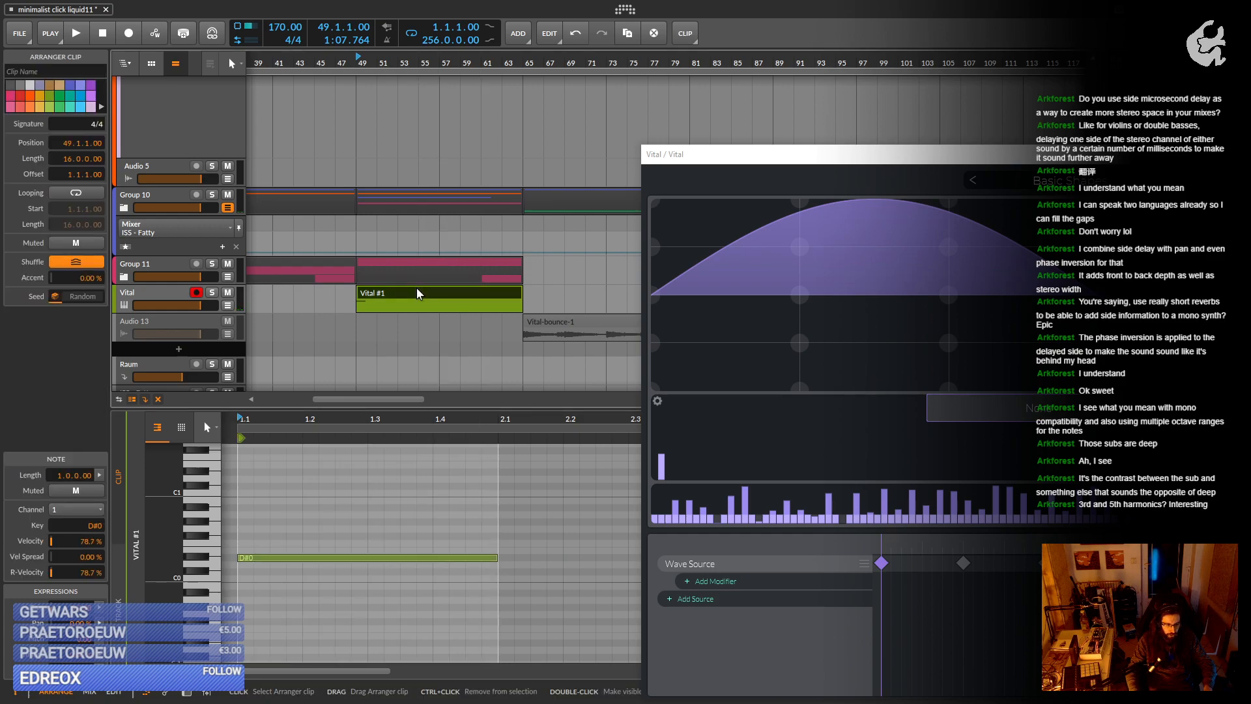
pyautogui.press('space')
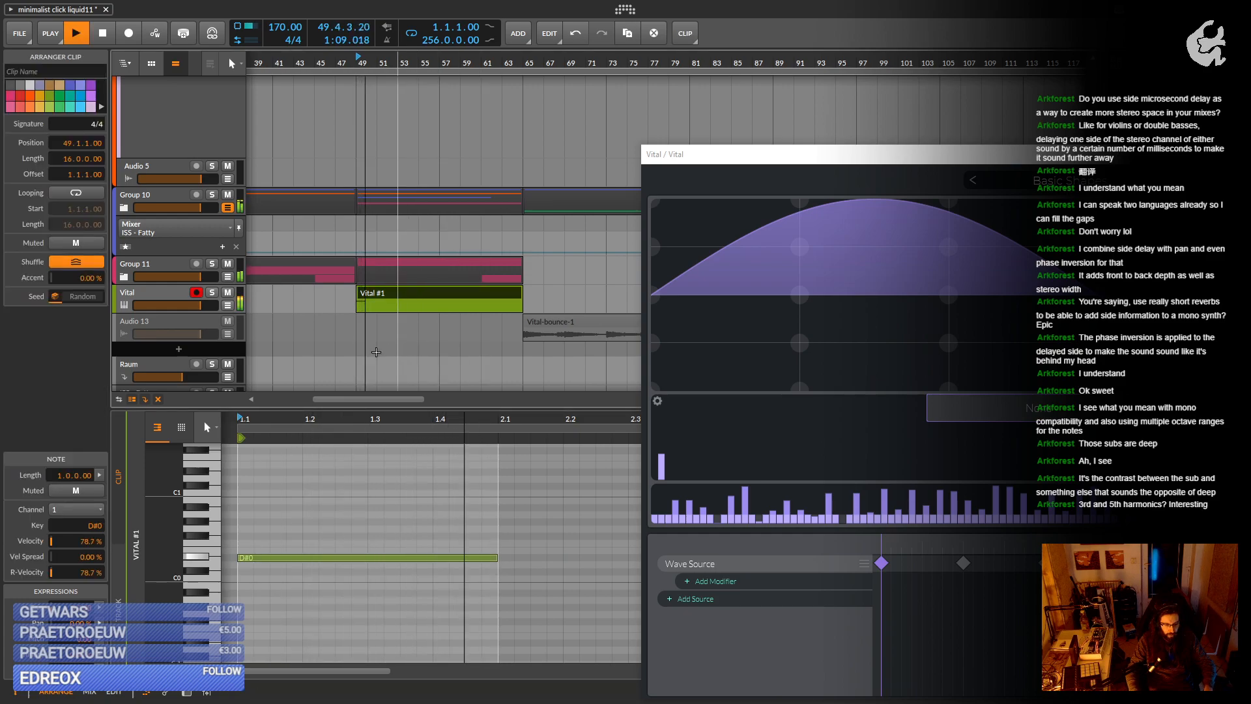
pyautogui.press('space')
pyautogui.click(211, 293)
pyautogui.press('space')
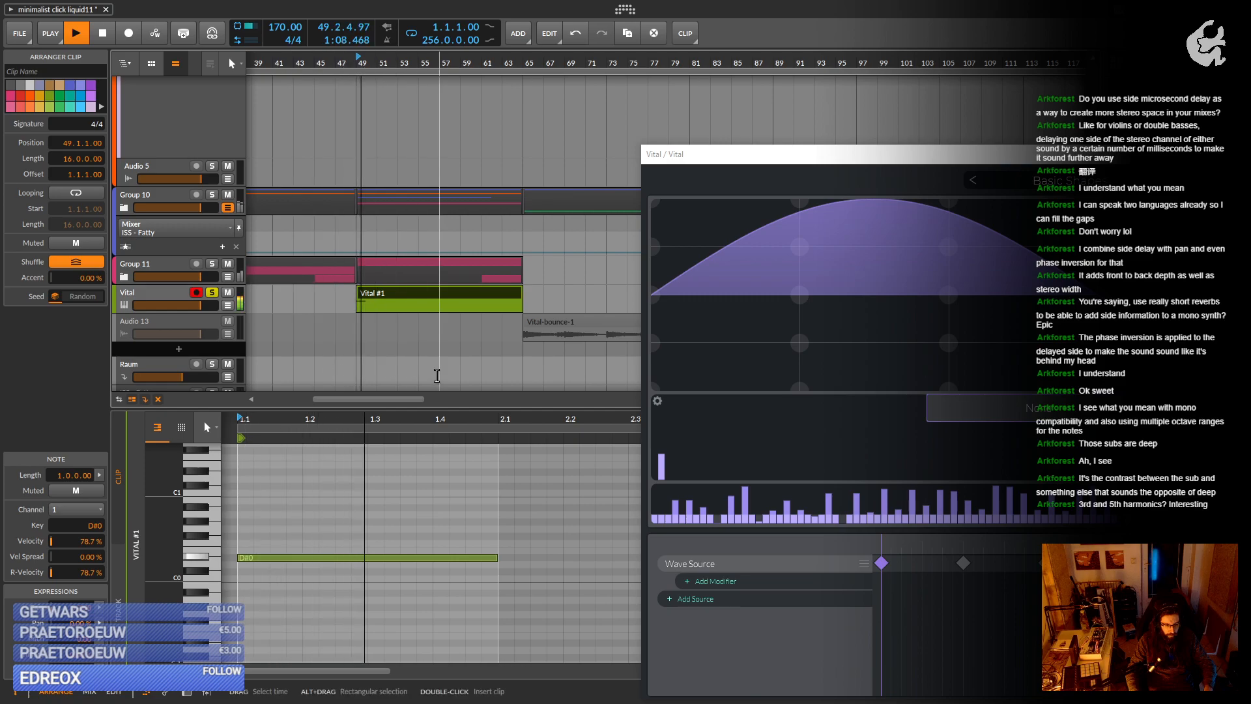
pyautogui.press('space')
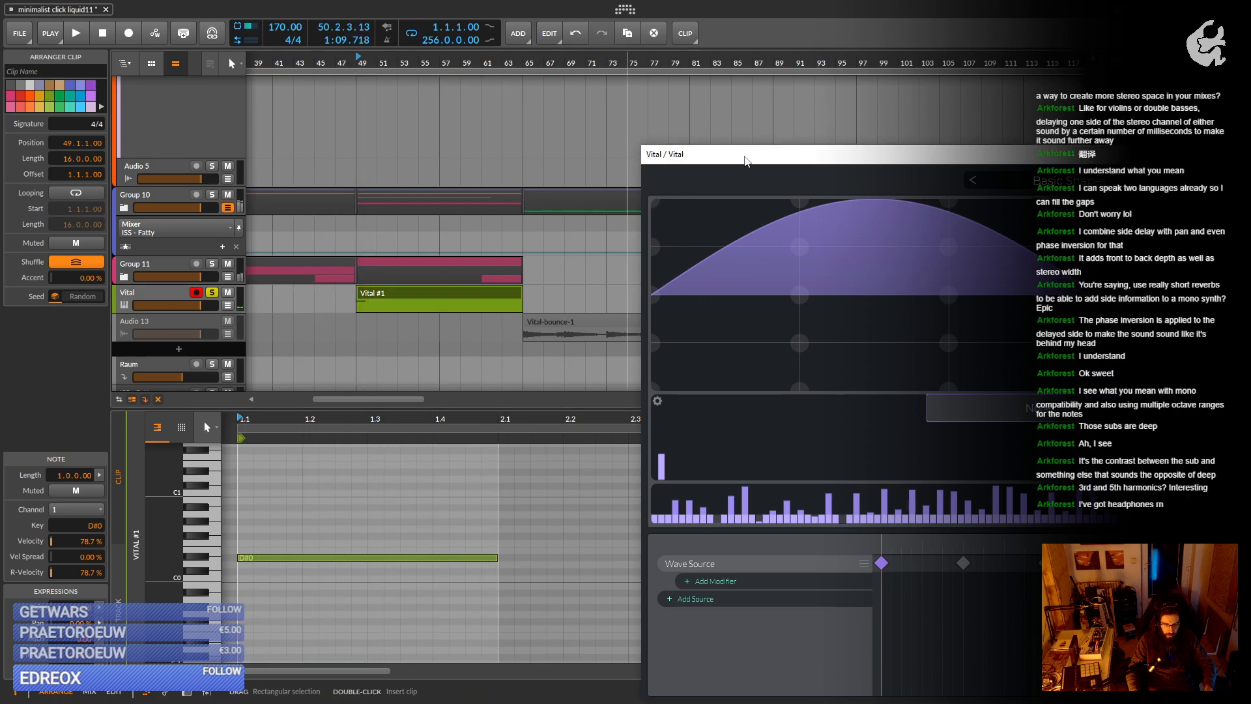
# Reposition the Vital window to show more of the sine wave and open VISION 4X from the Master track's device chain.
pyautogui.moveTo(746, 160); pyautogui.dragTo(545, 62)
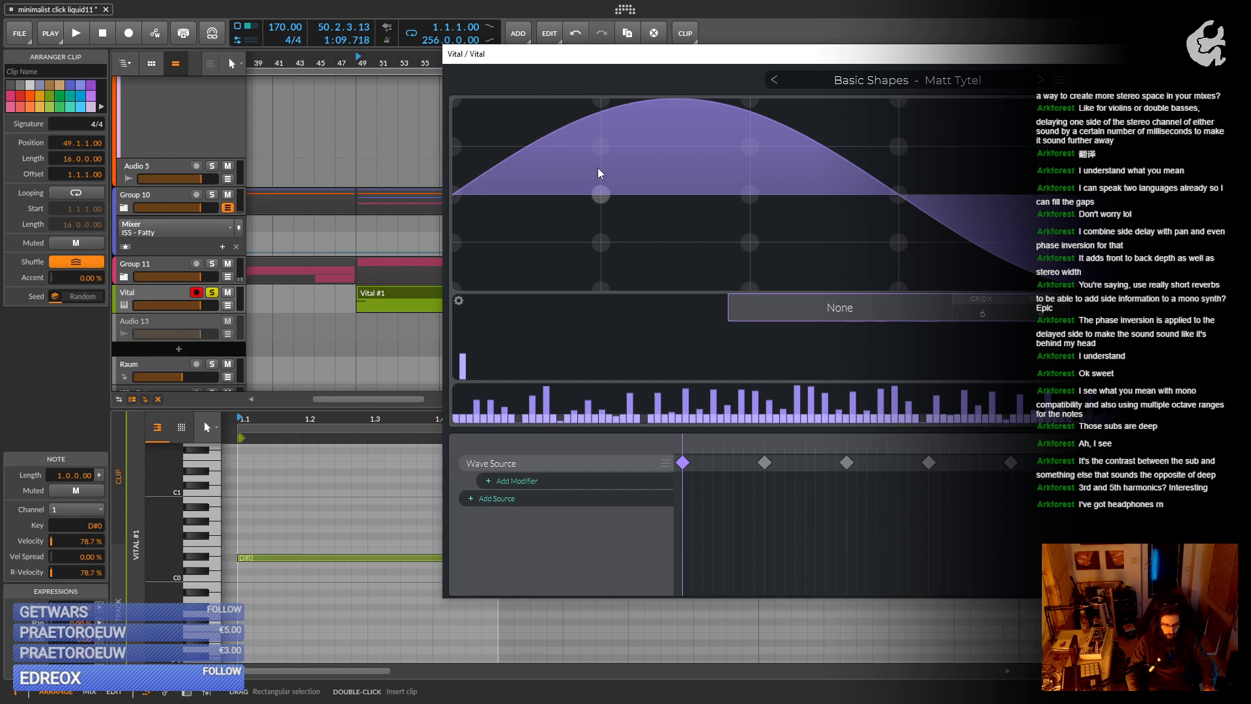
pyautogui.moveTo(759, 56)
pyautogui.mouseDown()
pyautogui.moveTo(655, 78)
pyautogui.moveTo(657, 66)
pyautogui.moveTo(746, 60)
pyautogui.mouseUp()
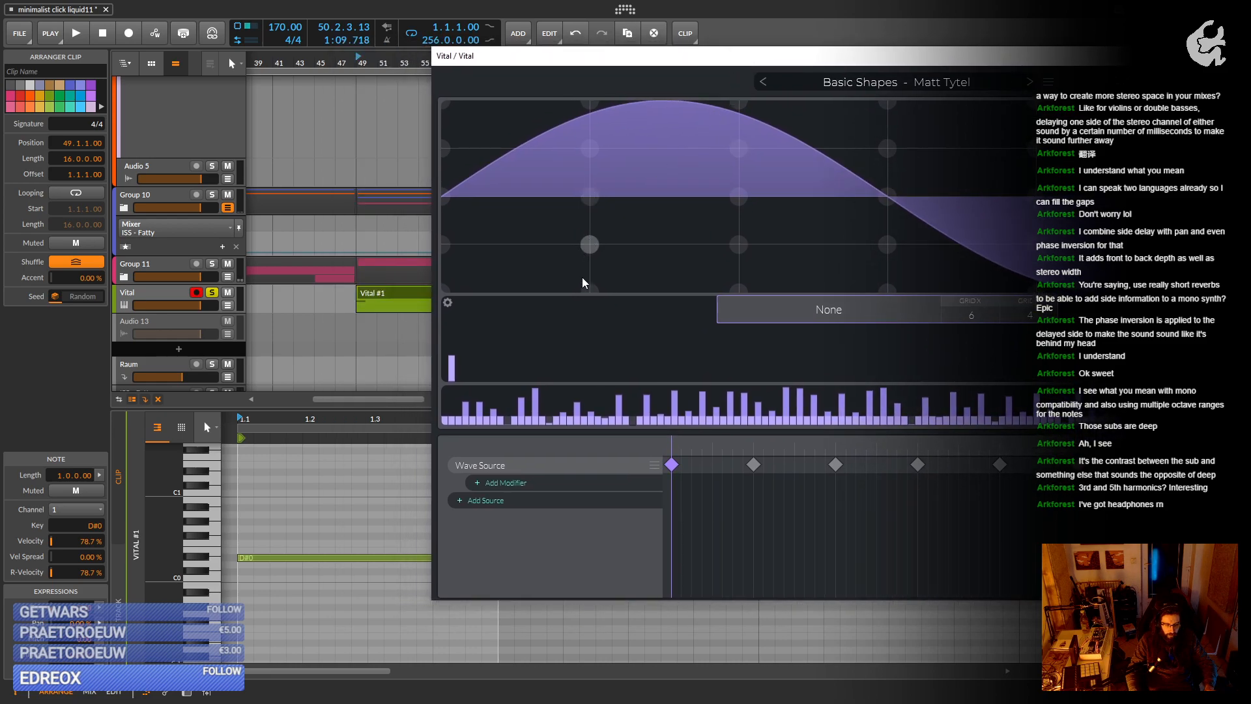
pyautogui.scroll(-3, 166, 334)
pyautogui.click(156, 335)
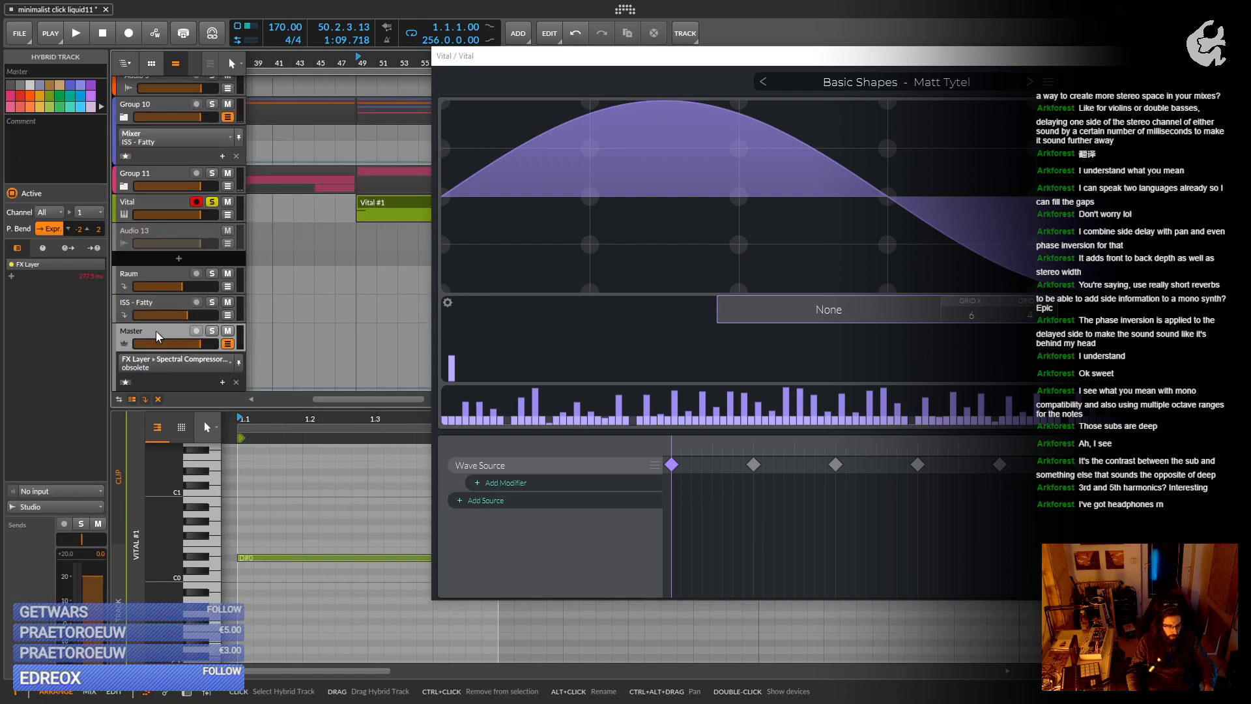
pyautogui.press('d')
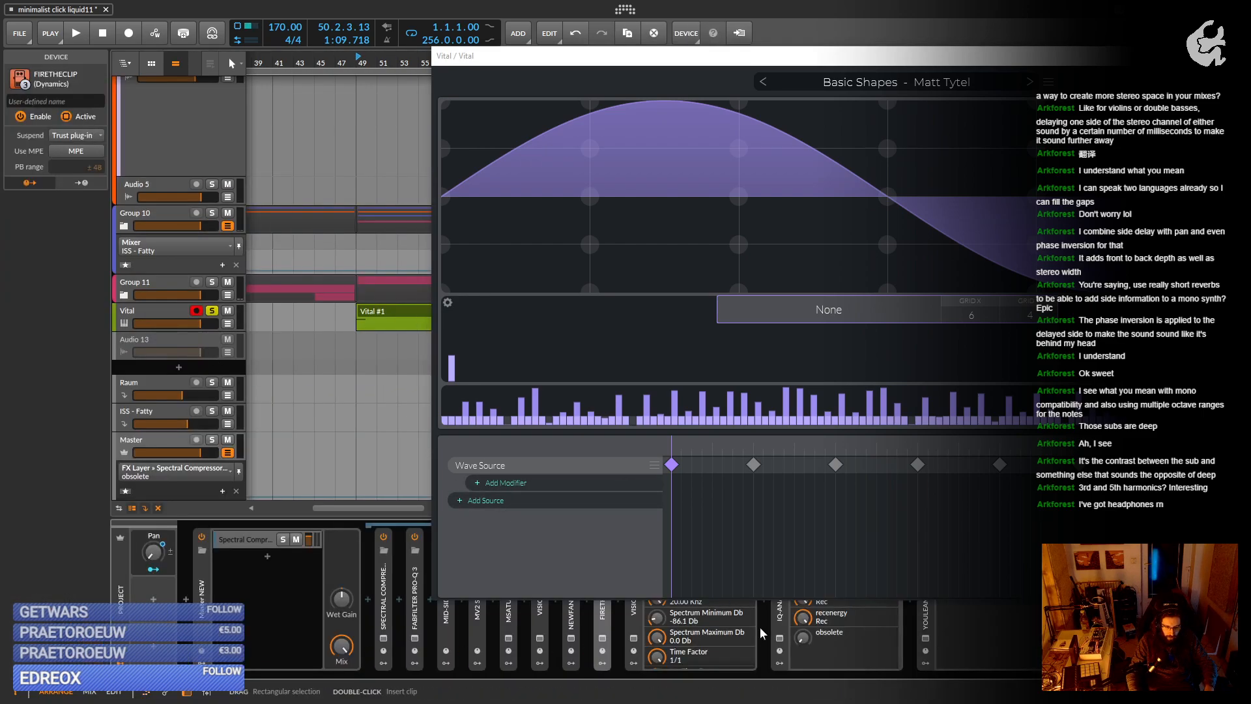
pyautogui.click(633, 639)
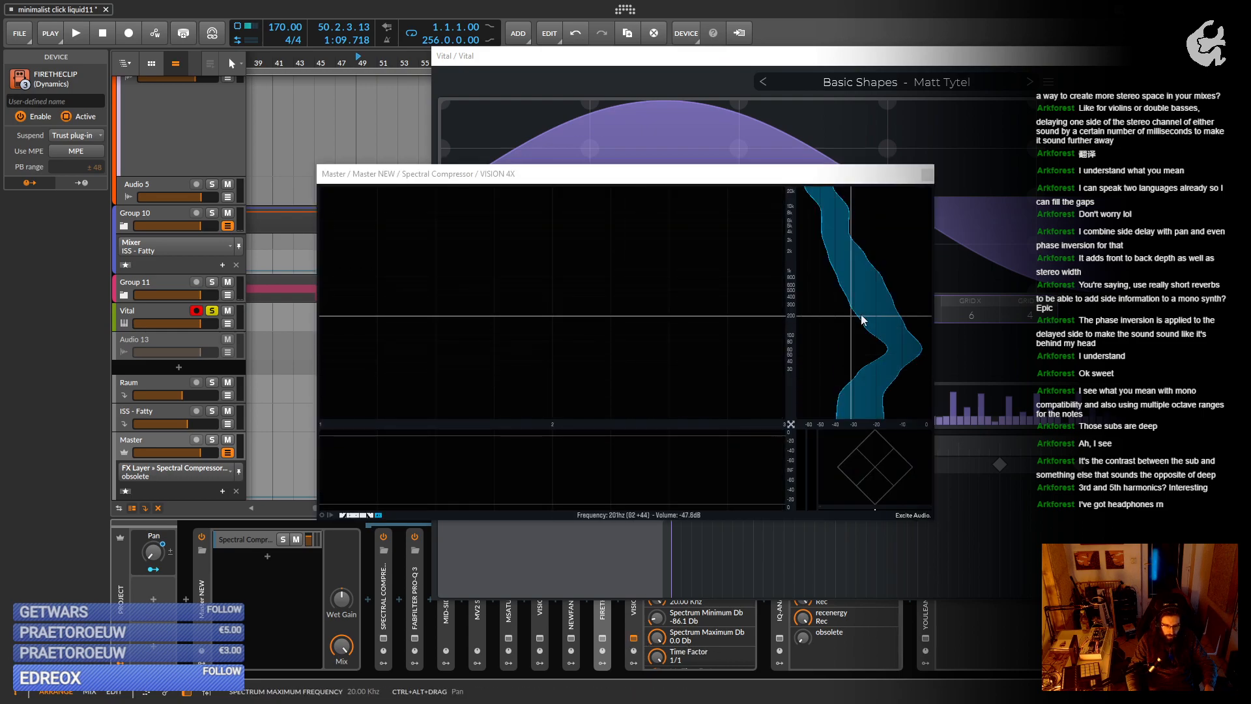
# Widen VISION 4X's bar graph area and set its reference curve to Pink Noise.
pyautogui.moveTo(790, 424); pyautogui.dragTo(568, 454)
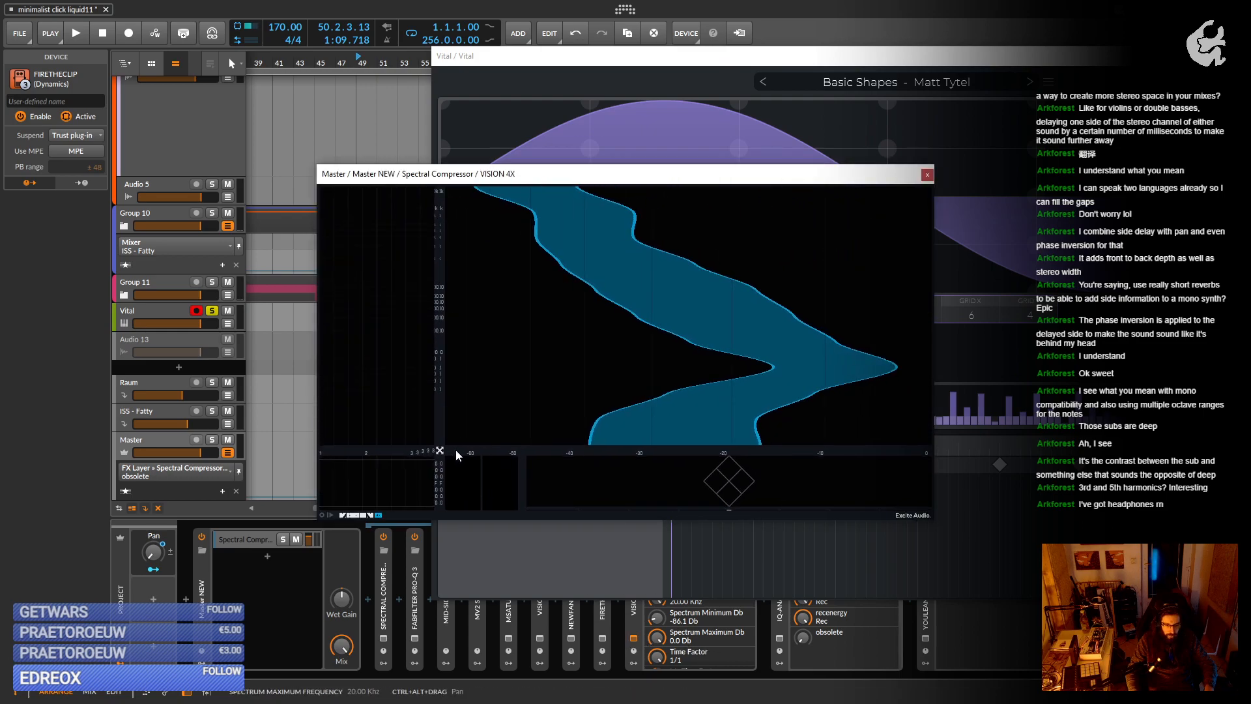
pyautogui.click(322, 515)
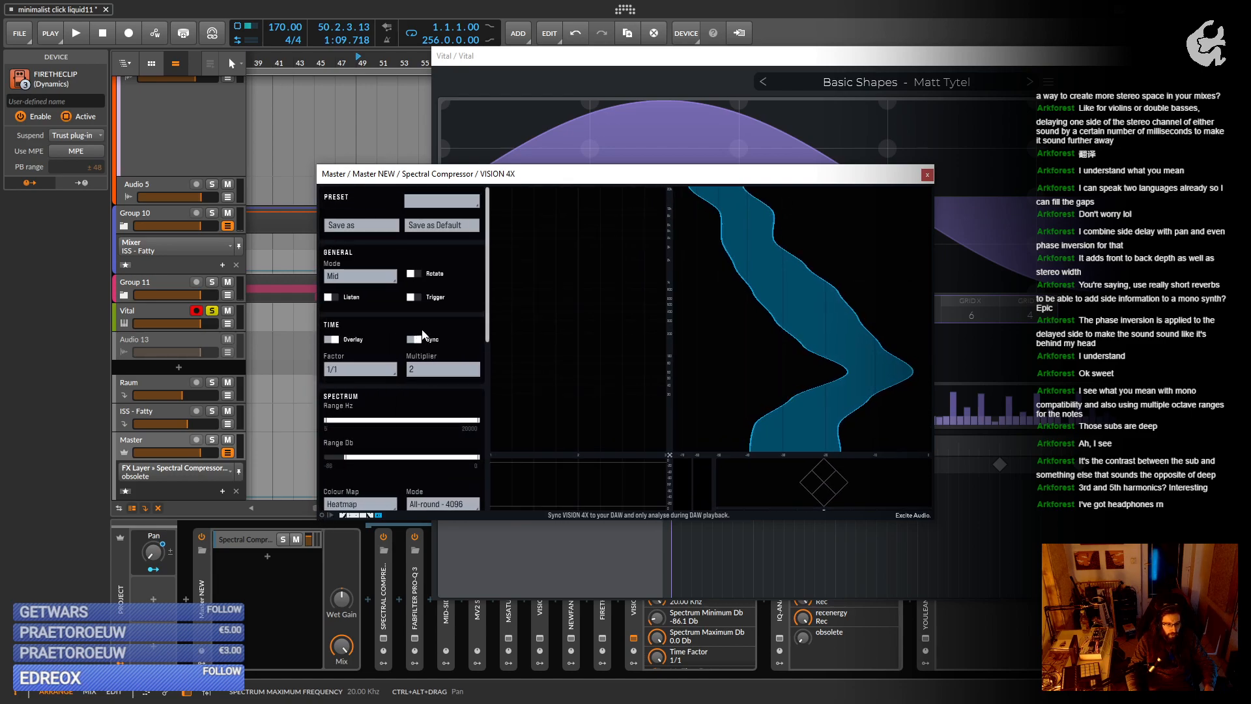
pyautogui.scroll(-3, 433, 316)
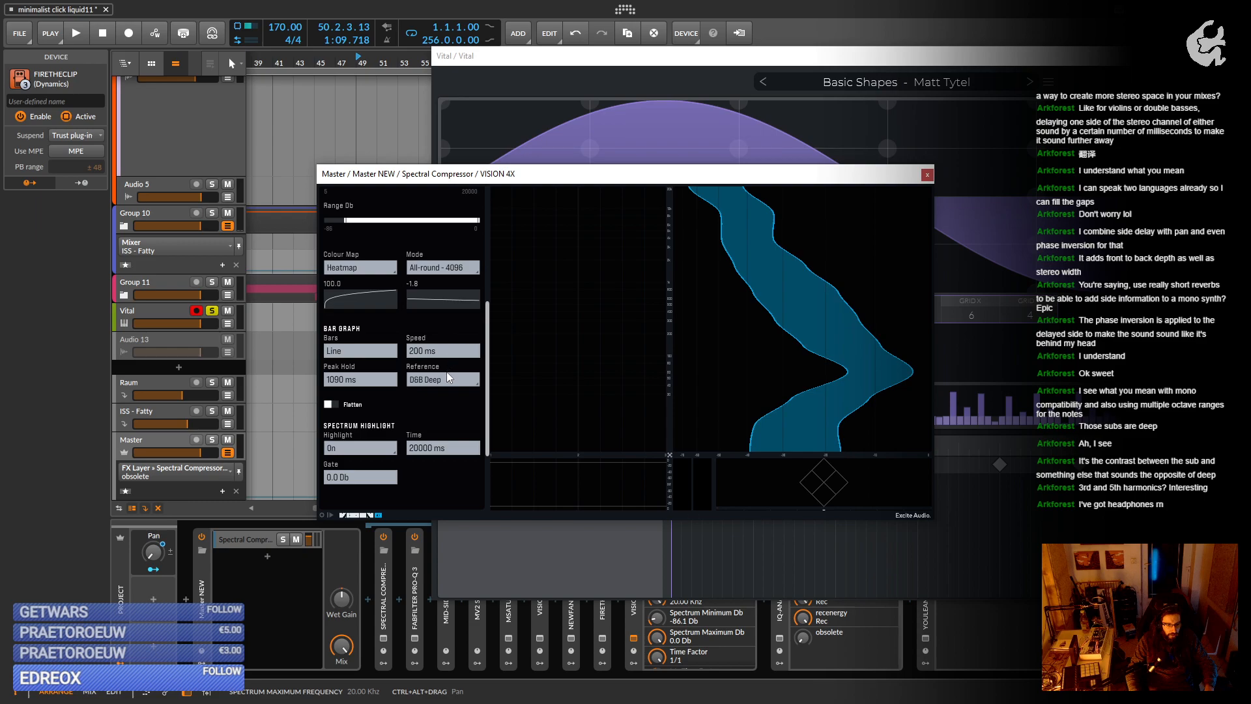
pyautogui.click(447, 383)
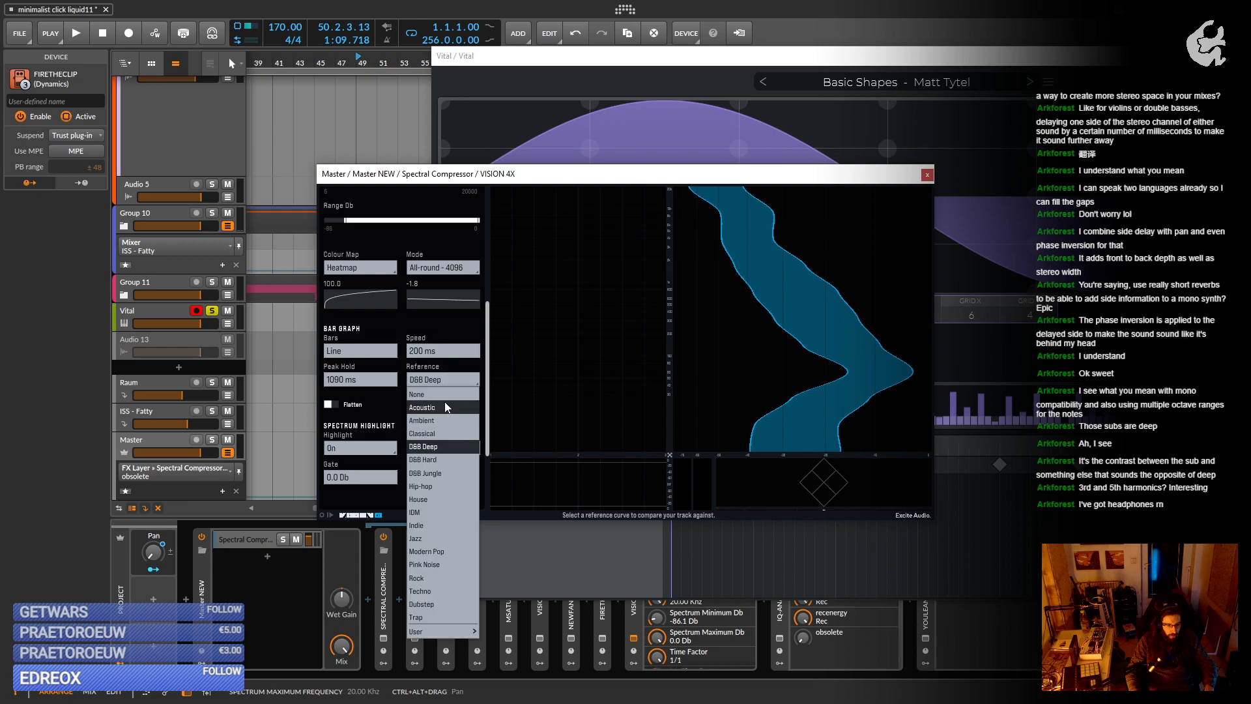
pyautogui.click(442, 565)
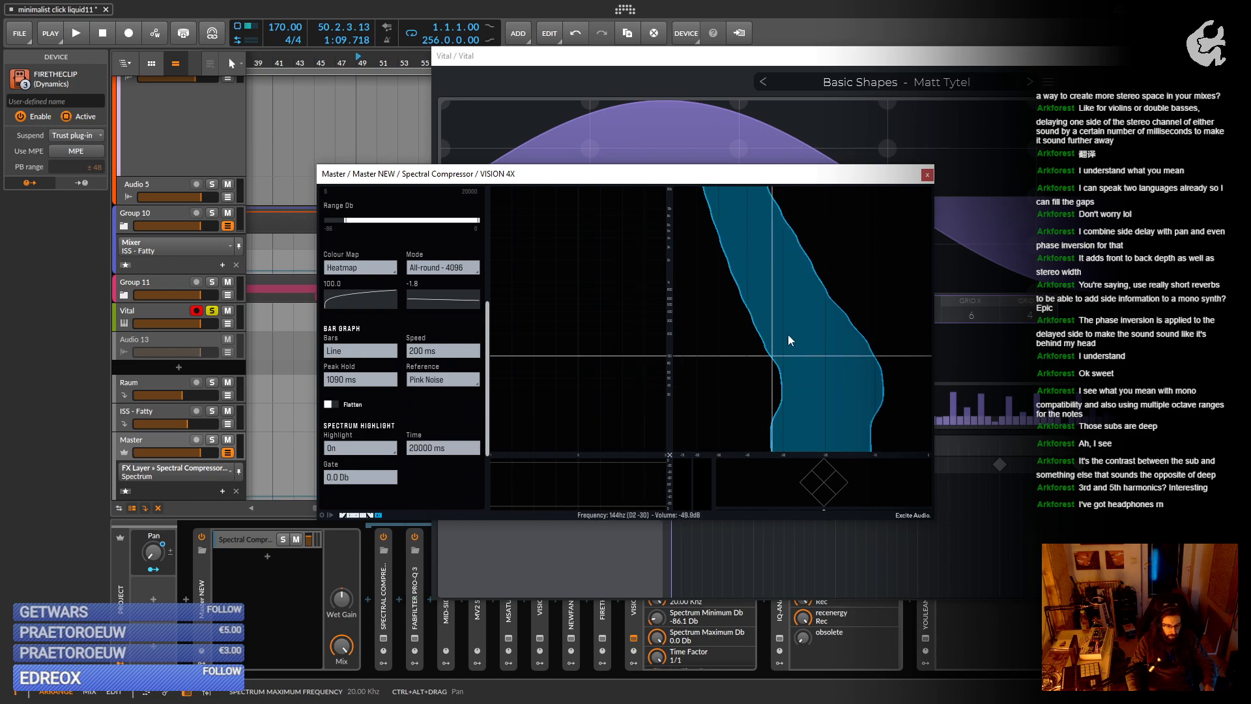
# Move VISION 4X clear of the waveform and play the soloed Vital note to examine its spectrum.
pyautogui.moveTo(791, 175); pyautogui.dragTo(693, 354)
pyautogui.press('space')
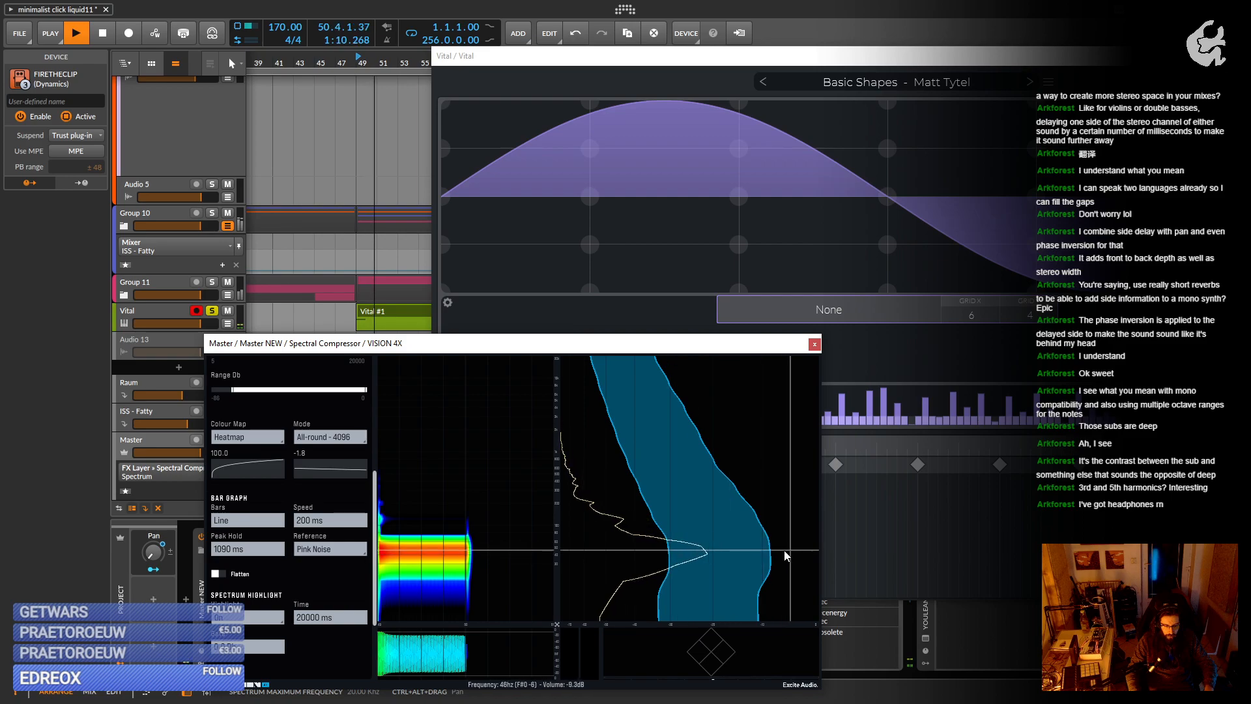
pyautogui.press('space')
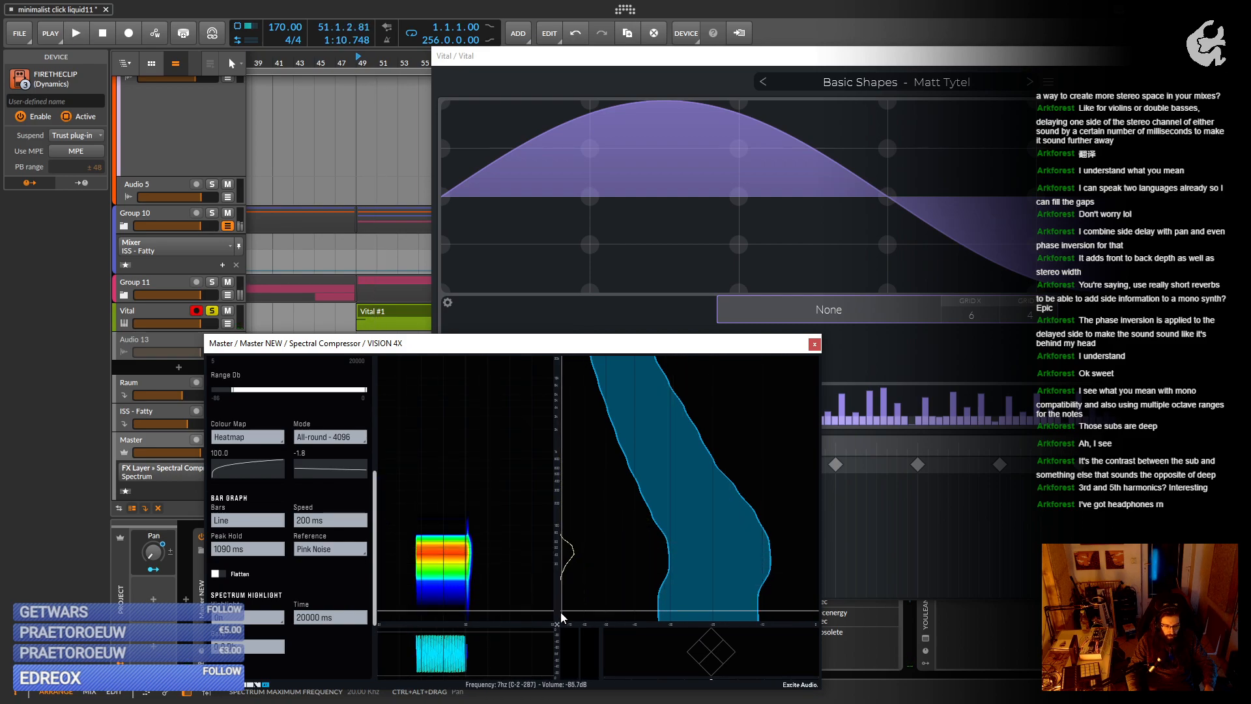
# Narrow VISION 4X's bar graph area and move its window clear of the harmonic bars in Vital's wavetable editor.
pyautogui.moveTo(557, 622); pyautogui.dragTo(634, 620)
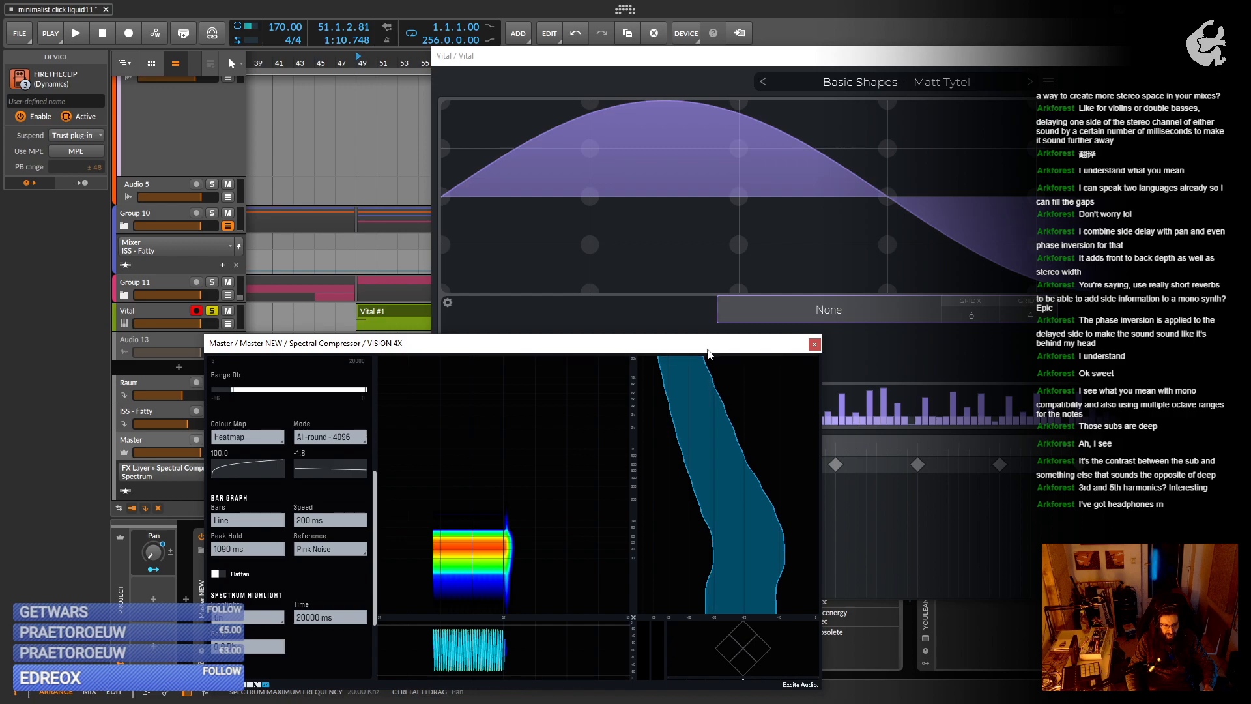
pyautogui.moveTo(708, 351); pyautogui.dragTo(1010, 333)
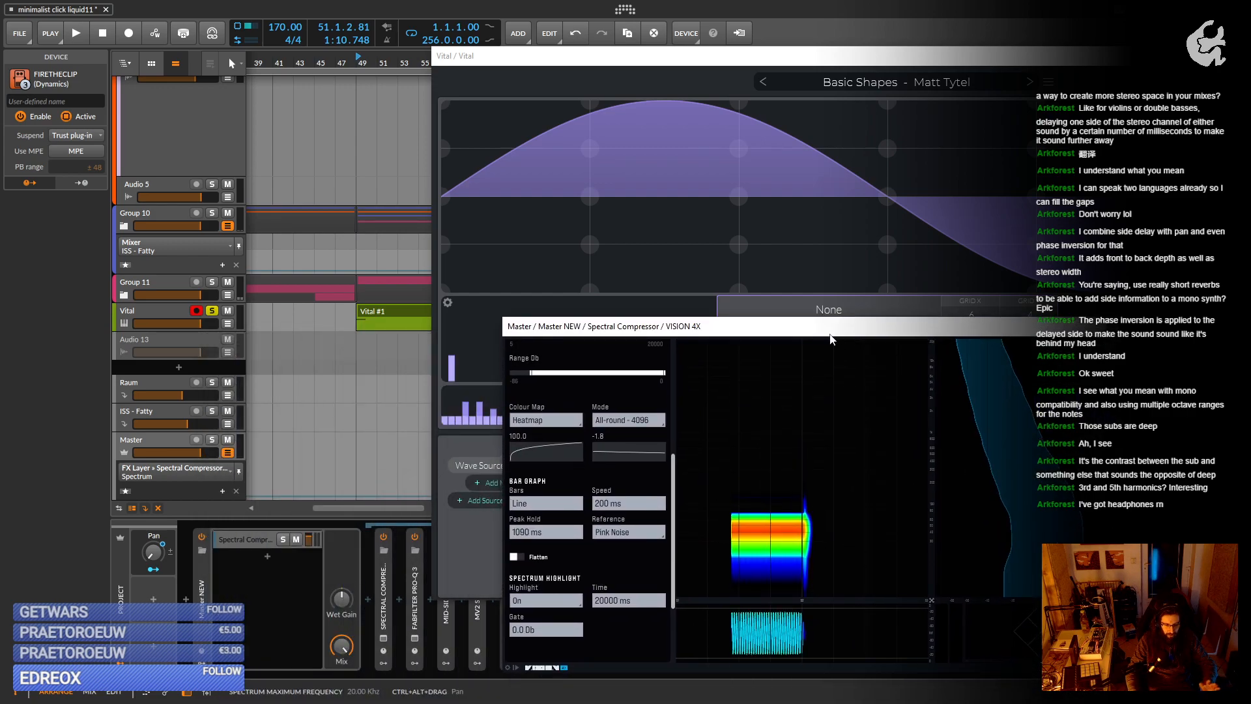
pyautogui.moveTo(830, 339); pyautogui.dragTo(930, 505)
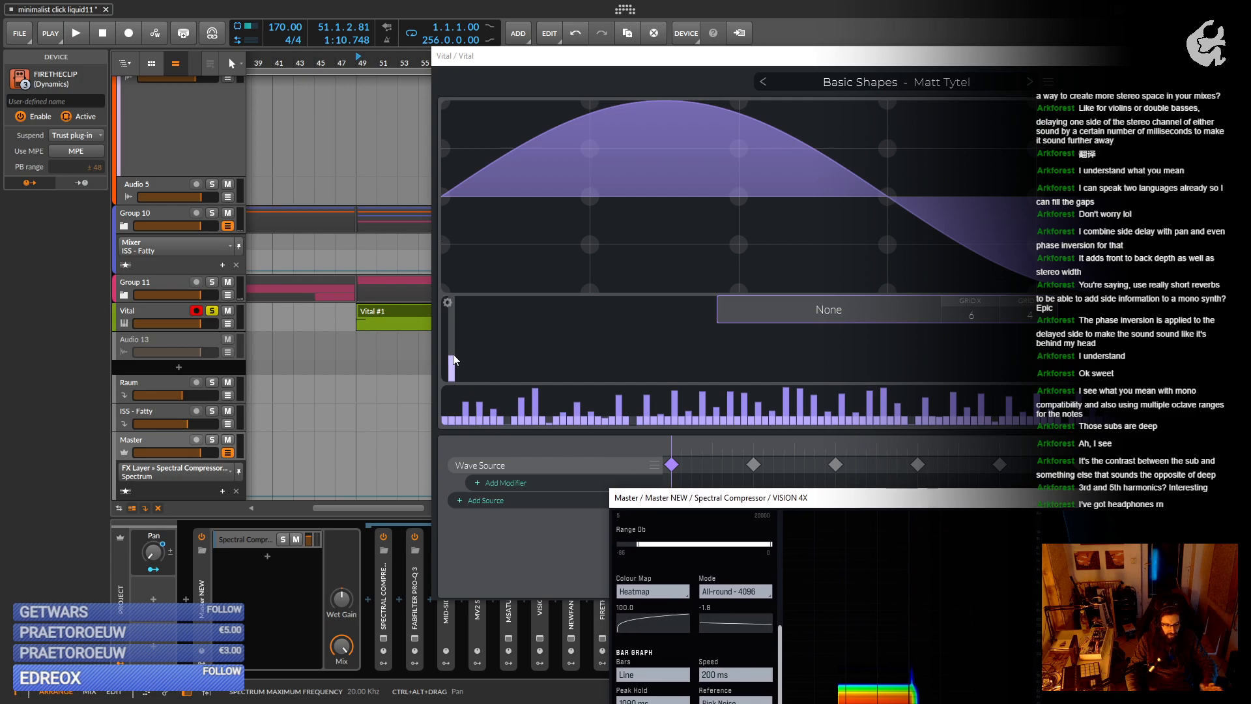
# Raise the level of the sine wave's first harmonic slightly and play the soloed Vital note.
pyautogui.moveTo(454, 360); pyautogui.dragTo(454, 350)
pyautogui.press('space')
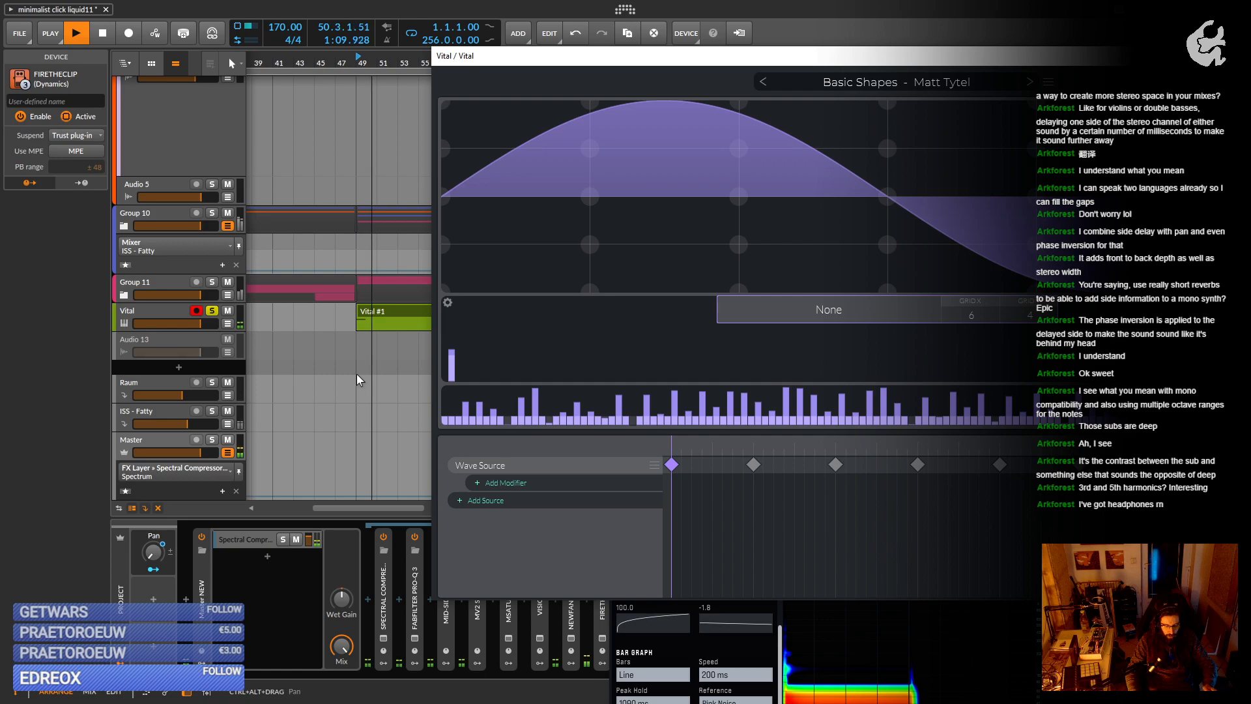
pyautogui.press('space')
# Open the Vital clip's notes and lengthen the D#0 note to two bars.
pyautogui.doubleClick(380, 320)
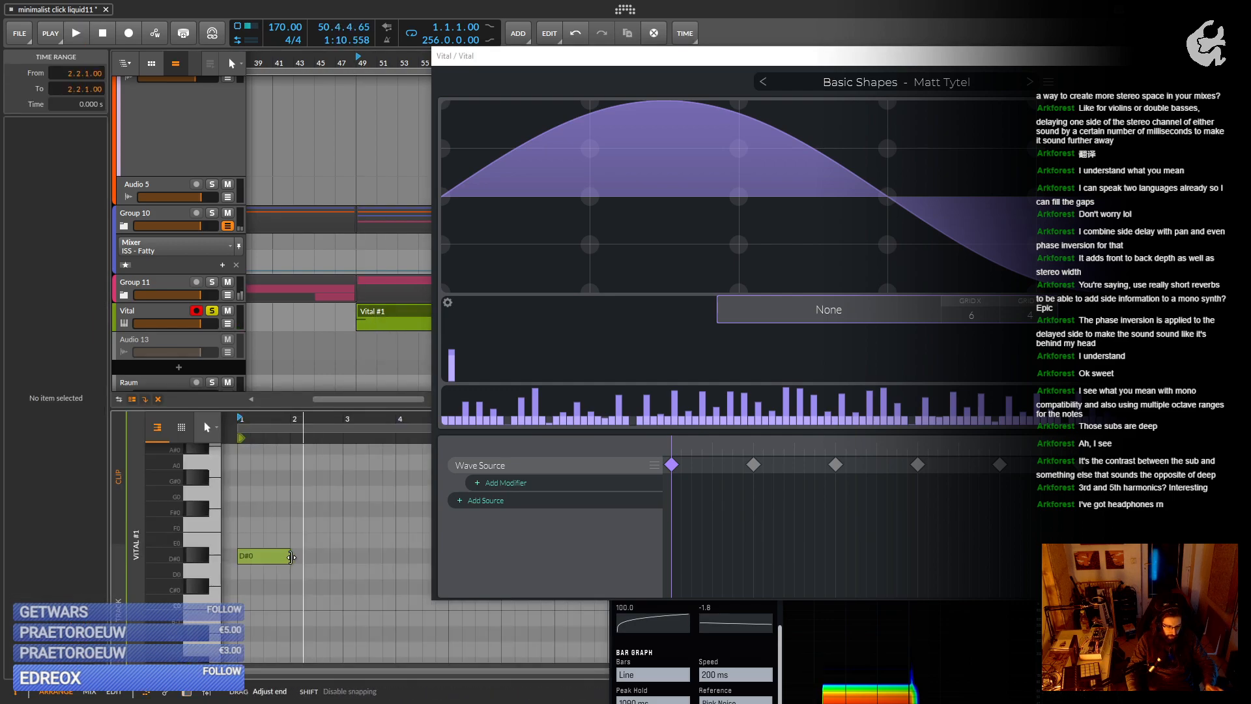
pyautogui.moveTo(287, 561); pyautogui.dragTo(336, 568)
pyautogui.moveTo(374, 419); pyautogui.dragTo(347, 399)
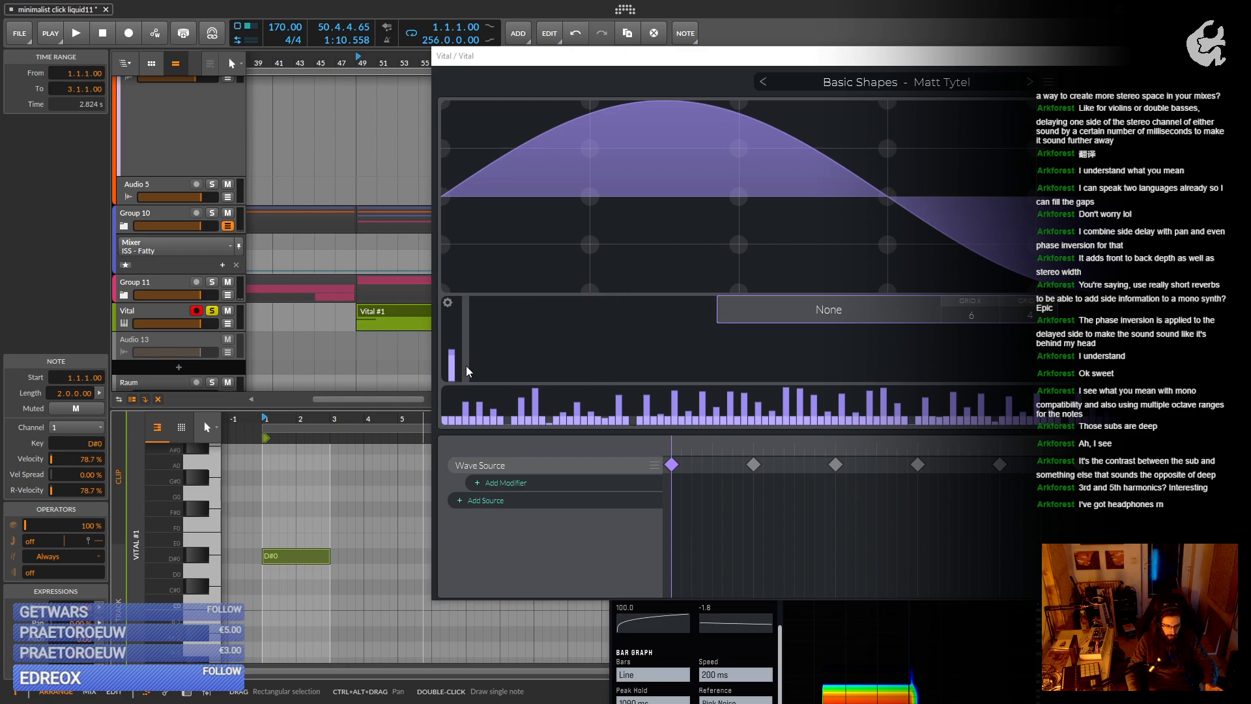
# Add a second harmonic below the fundamental's level in the first wavetable keyframe and audition it, lowering it slightly between plays.
pyautogui.moveTo(468, 372); pyautogui.dragTo(469, 361)
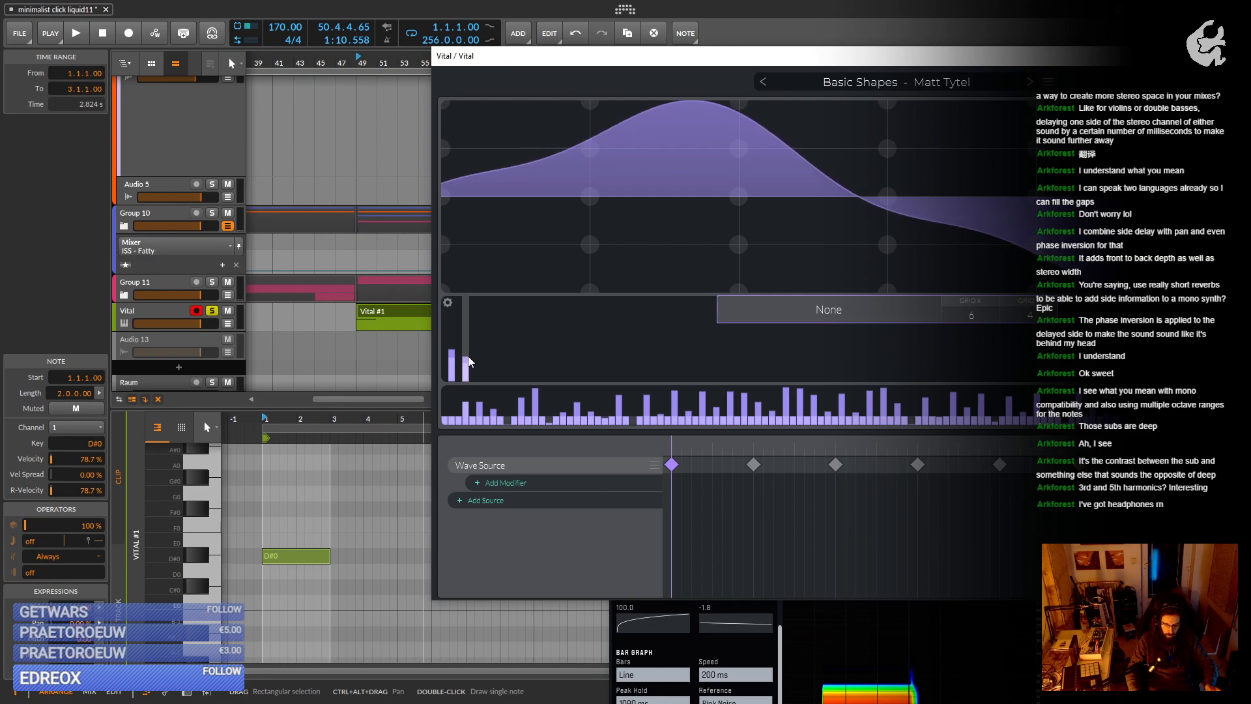
pyautogui.press('space')
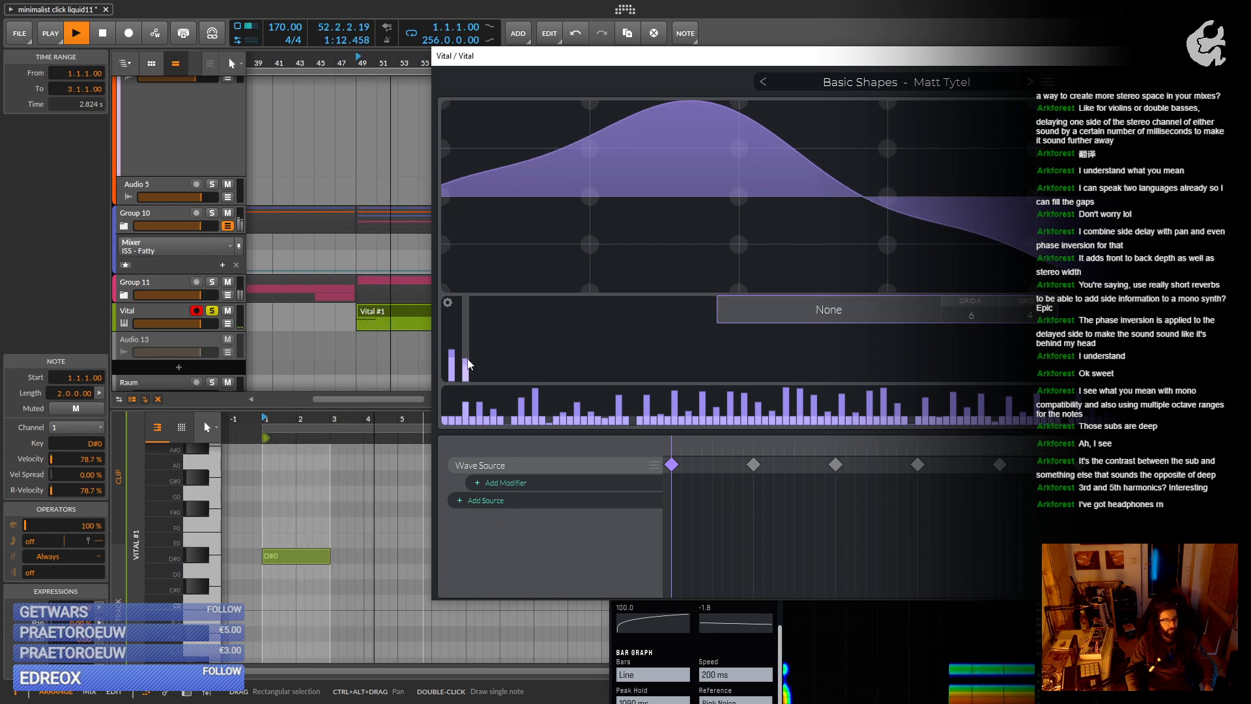
pyautogui.press('space')
pyautogui.press('space')
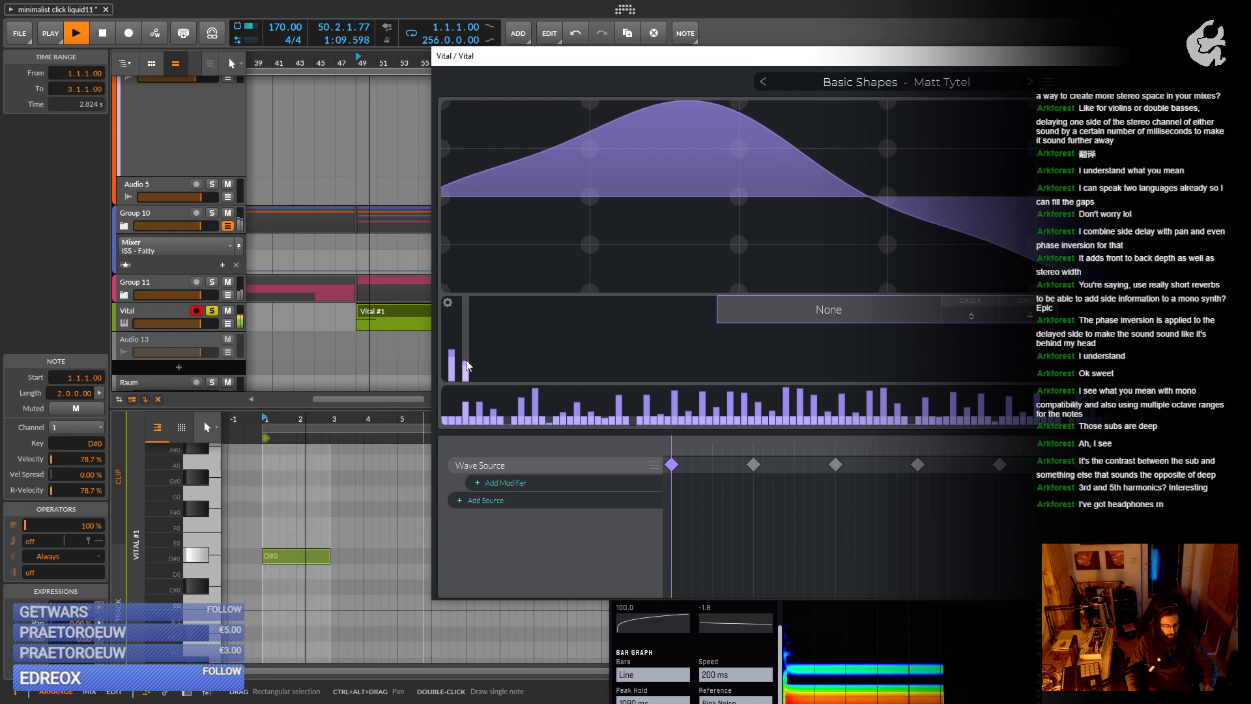
pyautogui.press('space')
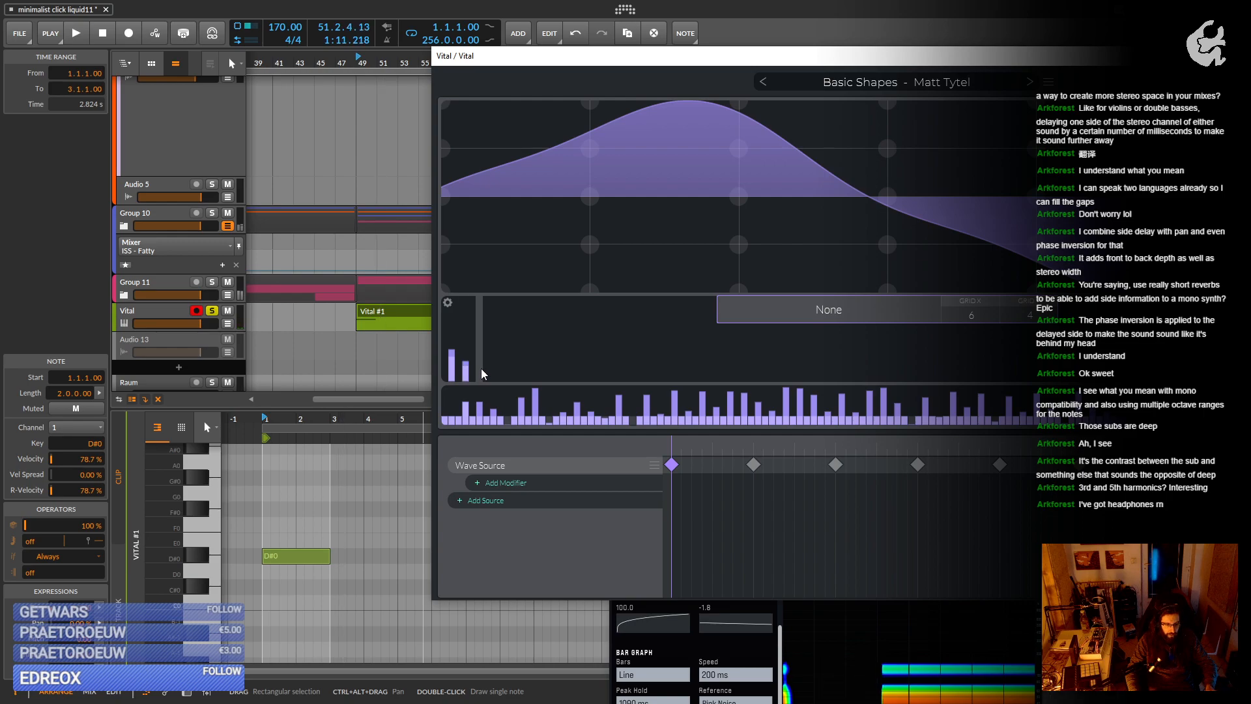
# Add a third harmonic quieter than the second and play the Vital note with it.
pyautogui.click(482, 375)
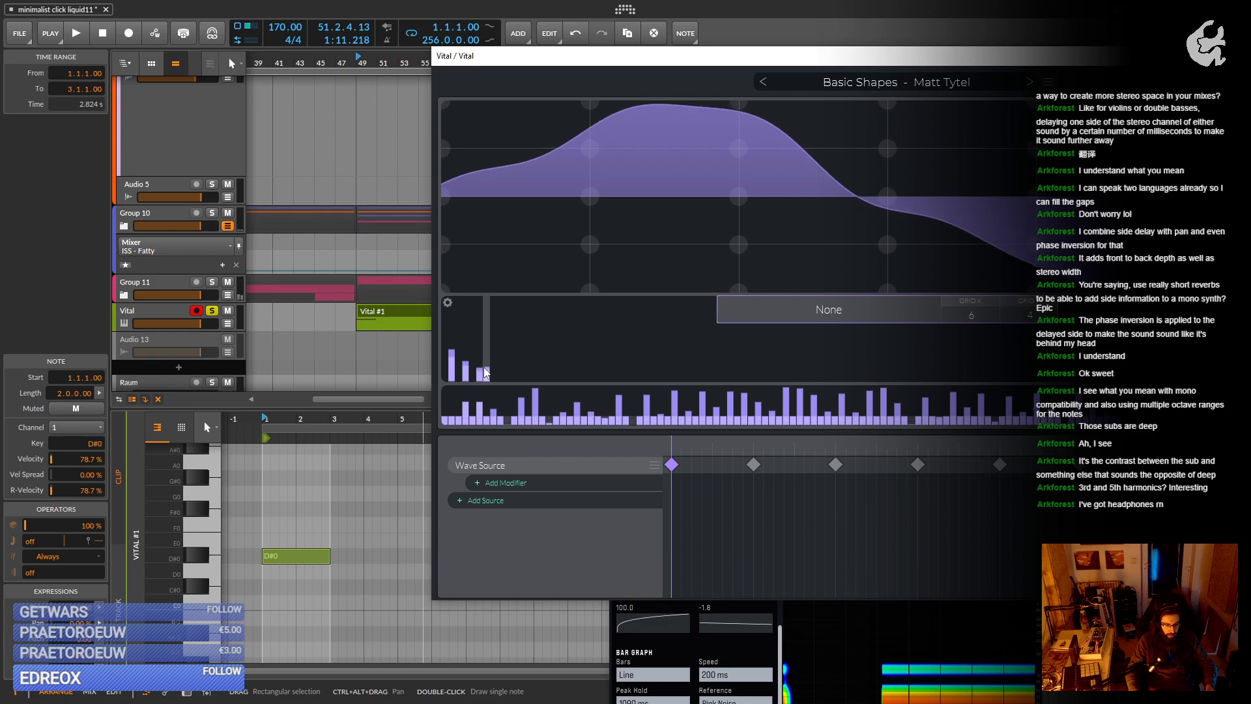
pyautogui.press('space')
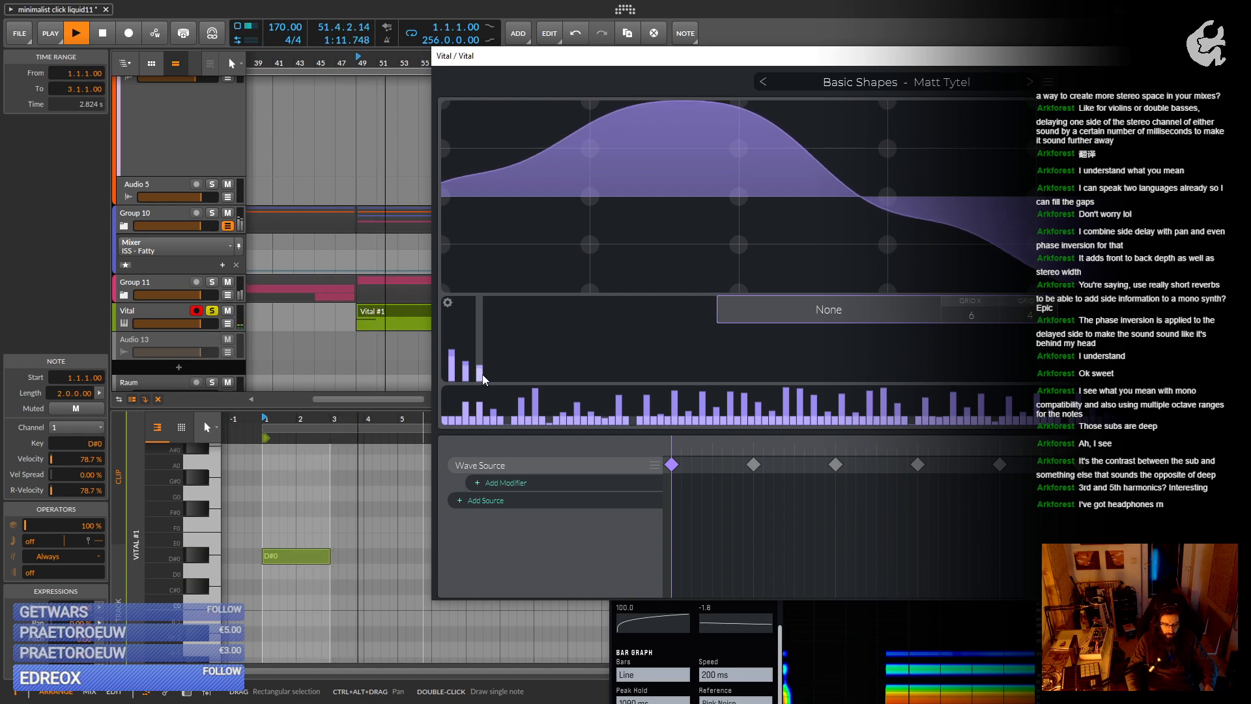
pyautogui.press('space')
# Add the fourth to sixth harmonics, try different level balances, and reshape them into a gradual descent from the fundamental.
pyautogui.moveTo(495, 378); pyautogui.dragTo(497, 373)
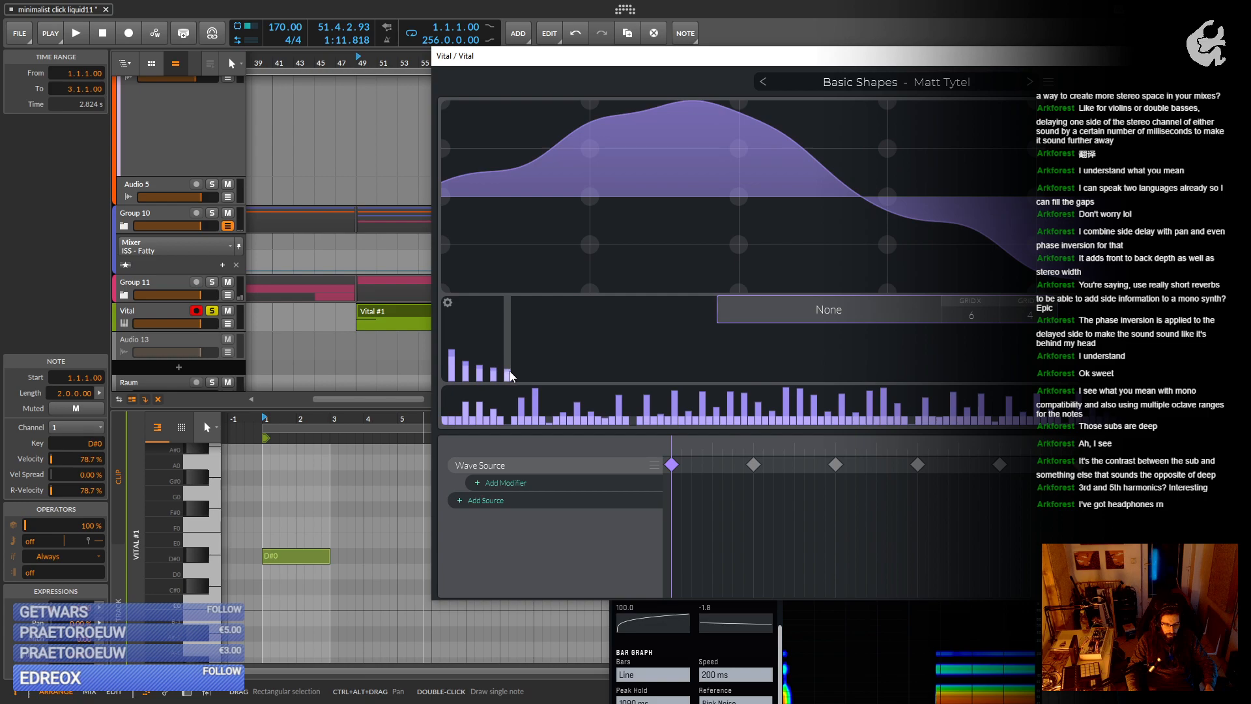
pyautogui.moveTo(525, 371); pyautogui.dragTo(507, 360)
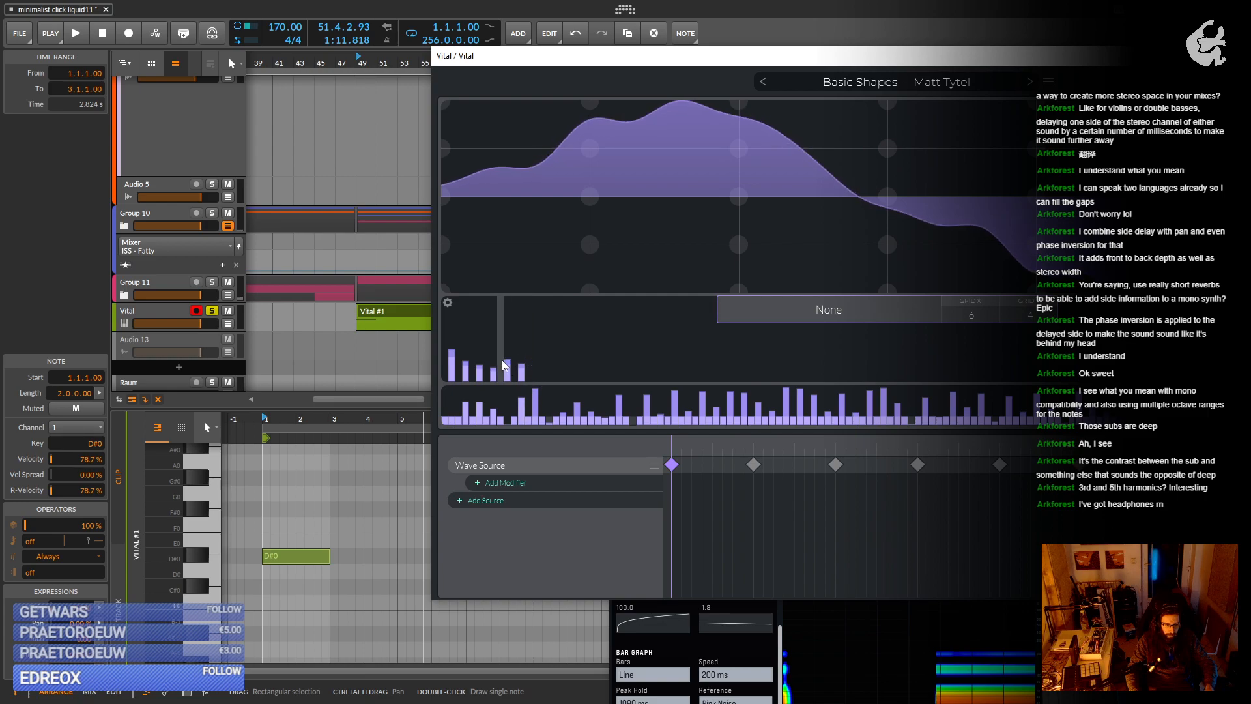
pyautogui.click(494, 353)
pyautogui.click(480, 355)
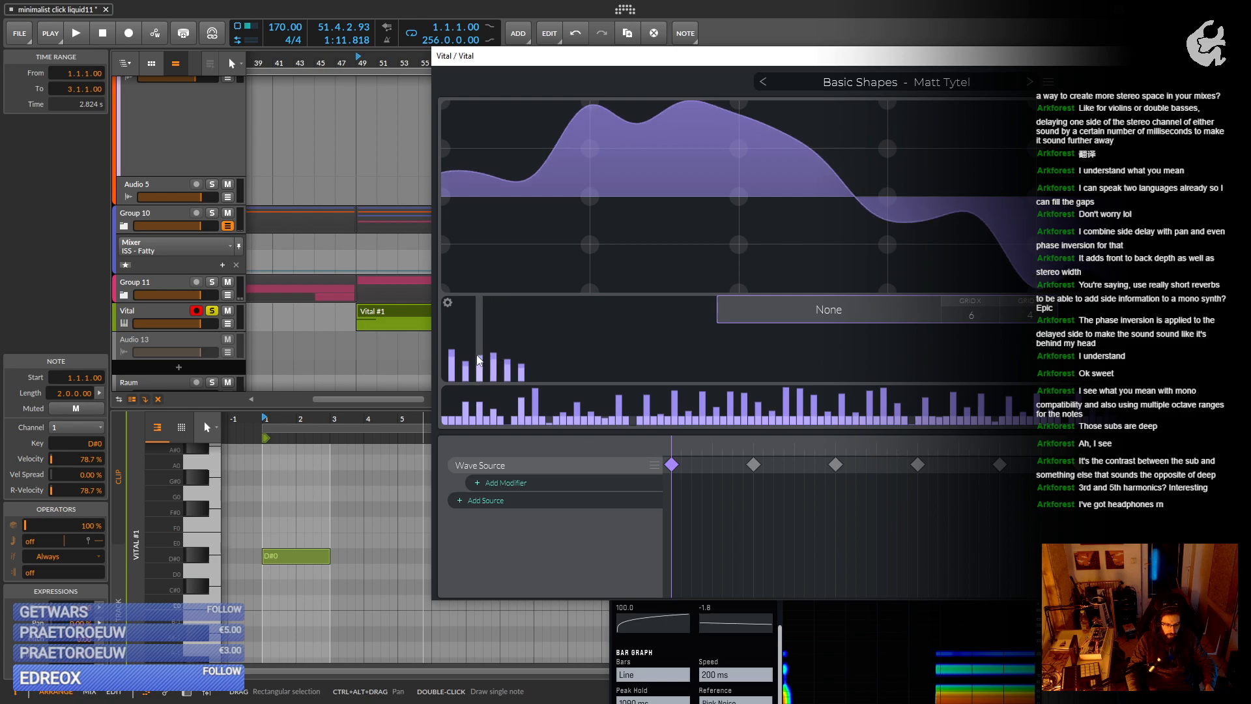
pyautogui.click(494, 369)
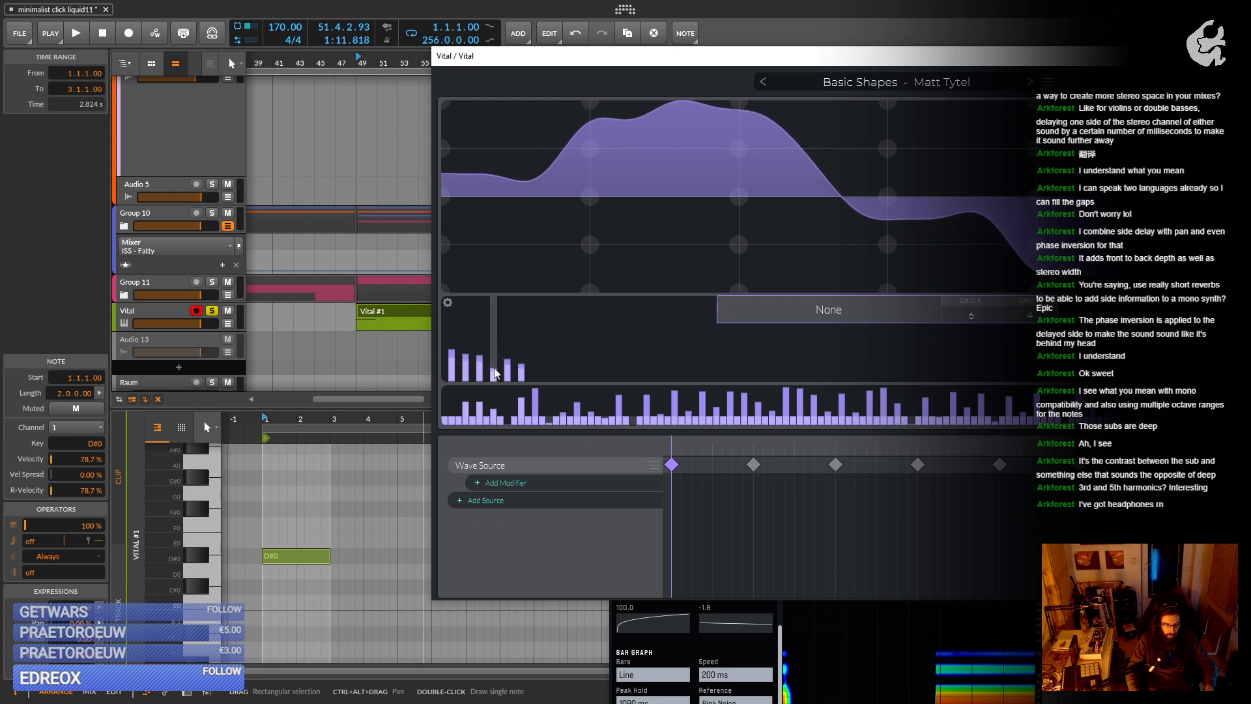
pyautogui.click(467, 361)
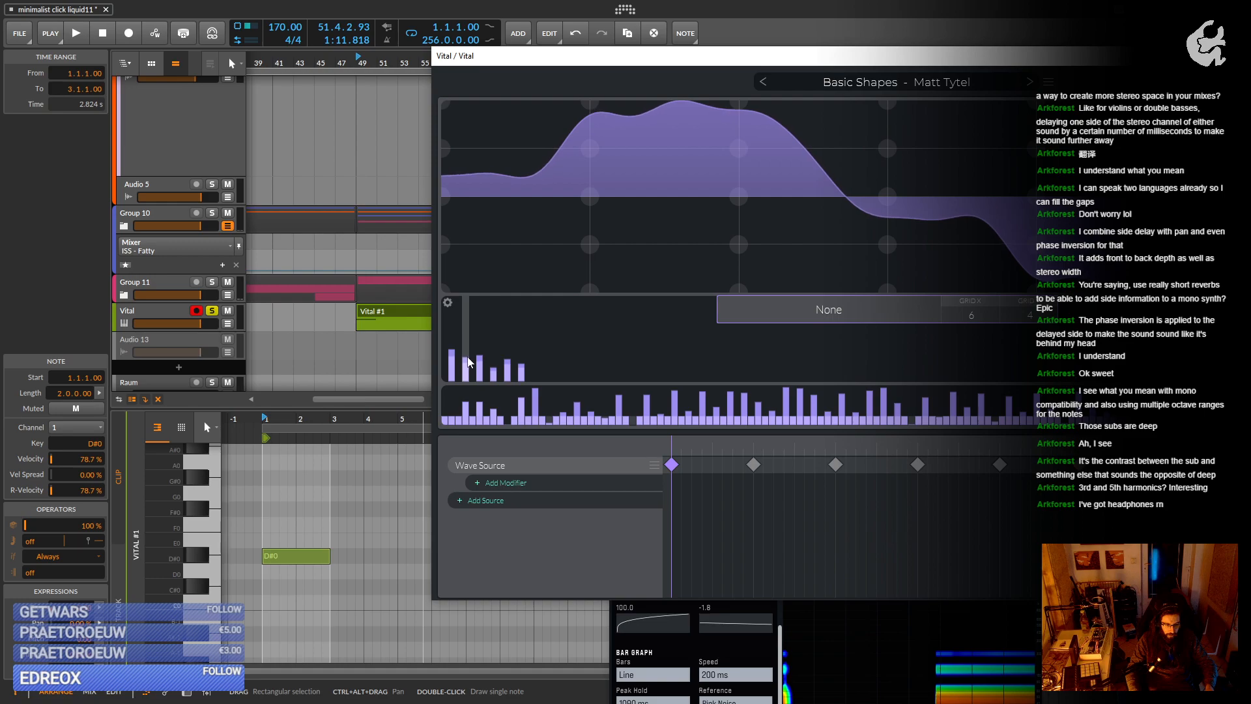
pyautogui.moveTo(480, 357)
pyautogui.mouseDown()
pyautogui.moveTo(480, 368)
pyautogui.moveTo(521, 375)
pyautogui.mouseUp()
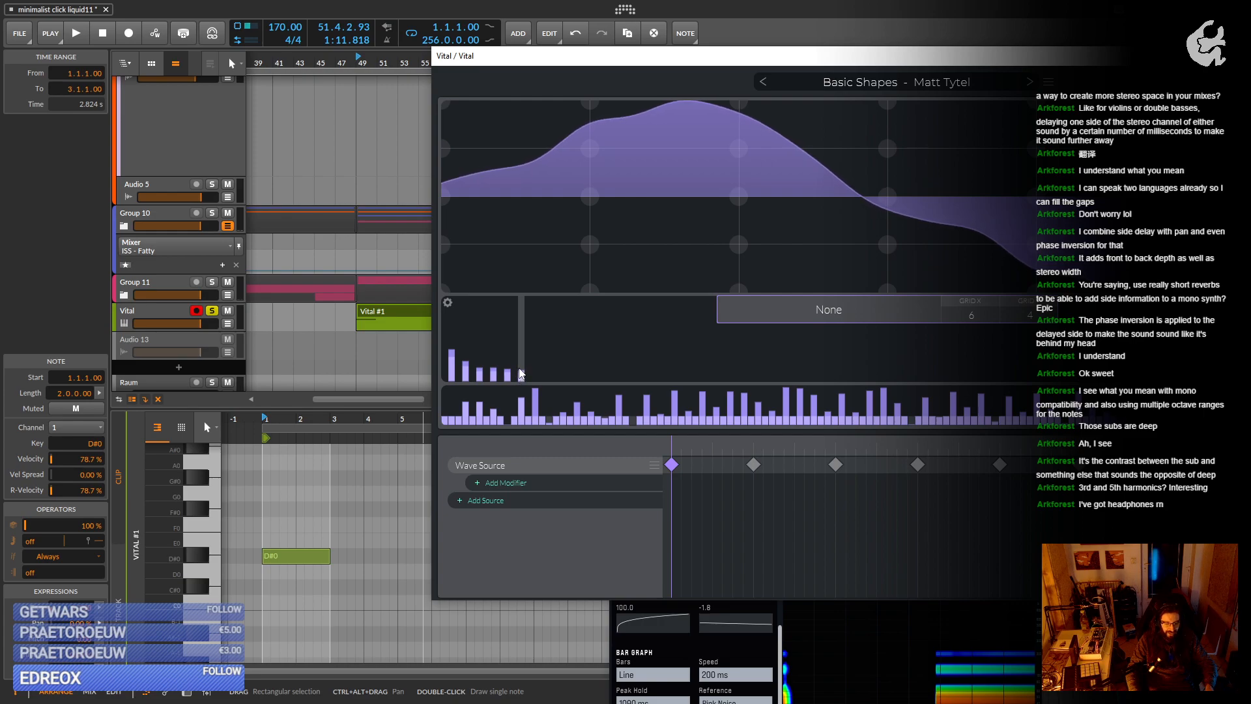
# Reload the factory Basic Shapes wavetable to restore the pure sine wave.
pyautogui.click(915, 83)
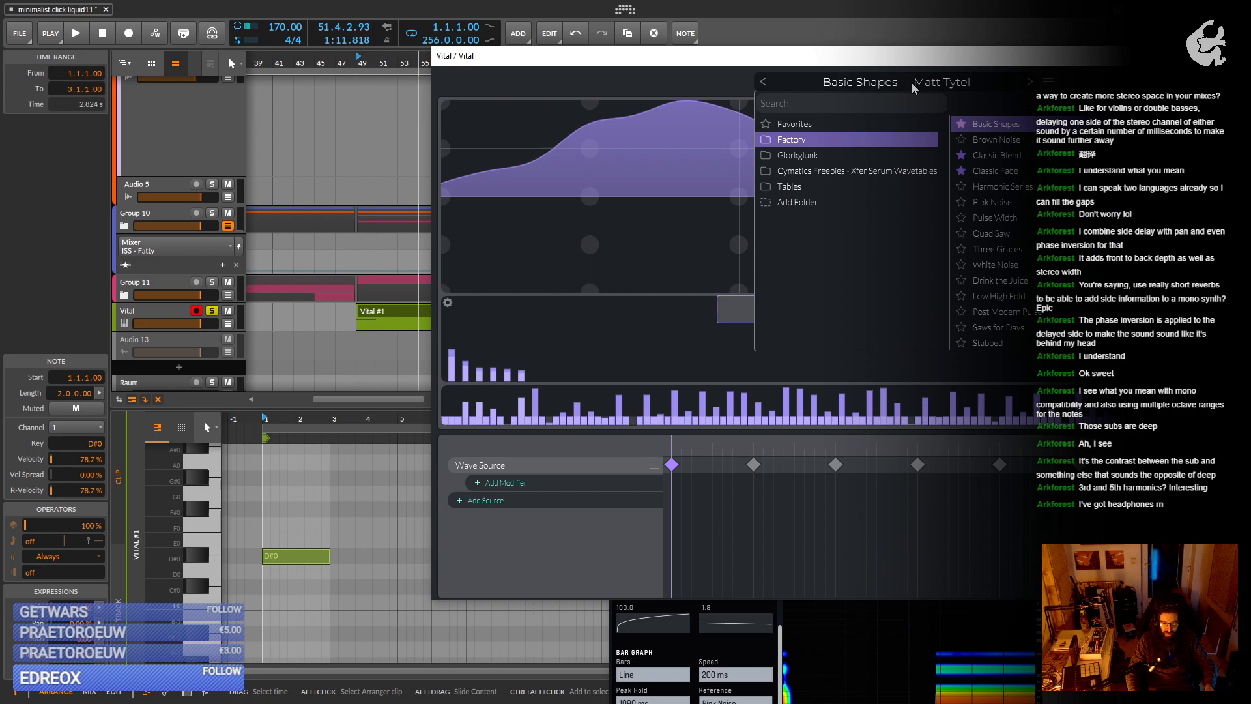
pyautogui.click(1007, 125)
pyautogui.click(836, 353)
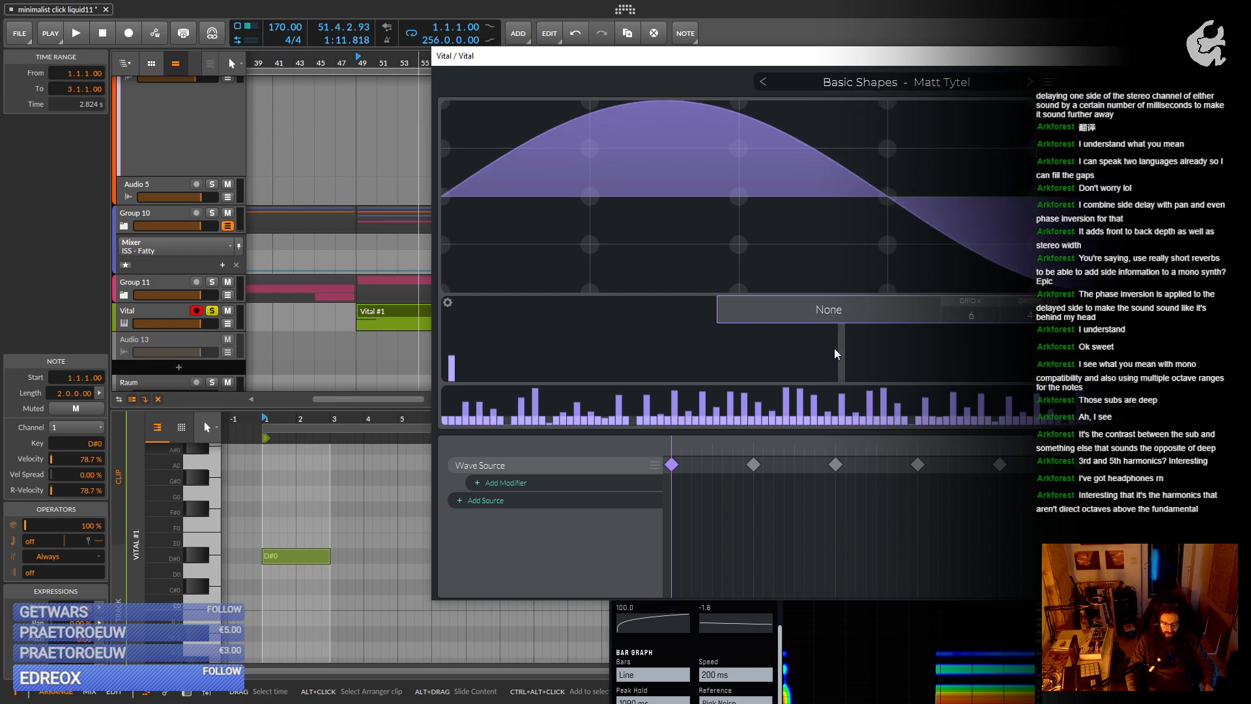
# Select the second wavetable keyframe, raise its first harmonic slightly above the second, and play the Vital note.
pyautogui.click(755, 465)
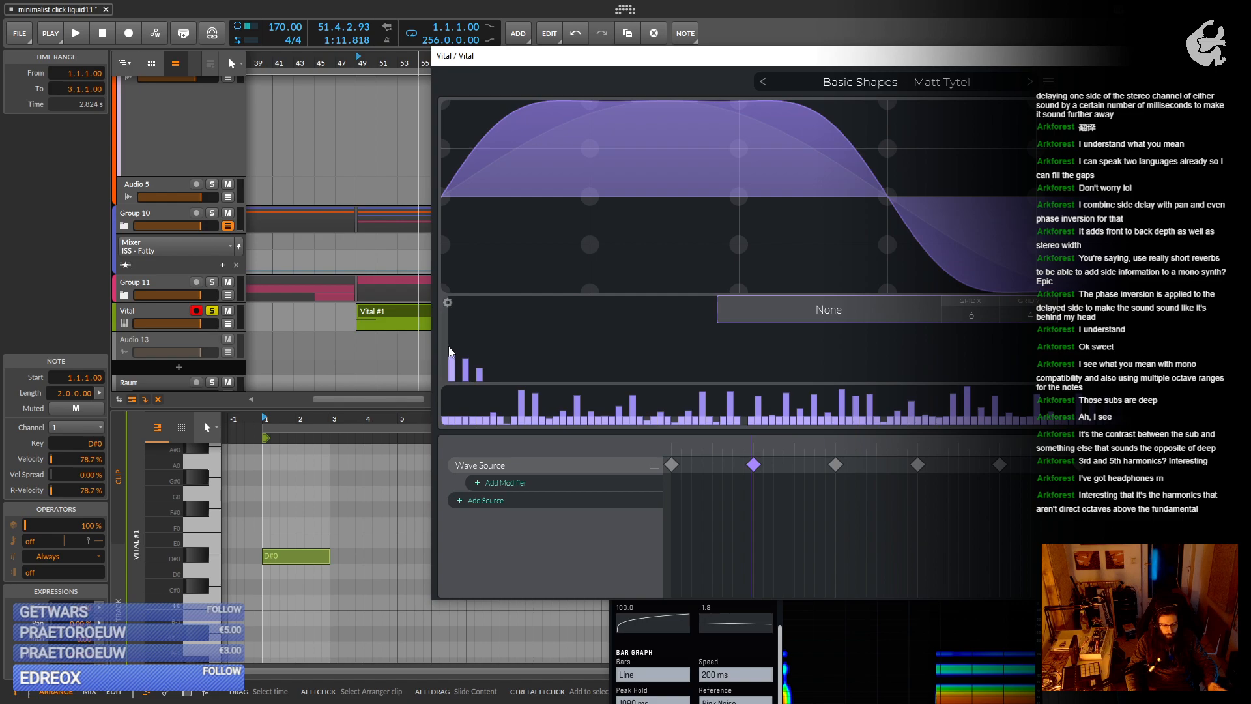
pyautogui.moveTo(450, 352)
pyautogui.mouseDown()
pyautogui.moveTo(454, 389)
pyautogui.moveTo(456, 357)
pyautogui.mouseUp()
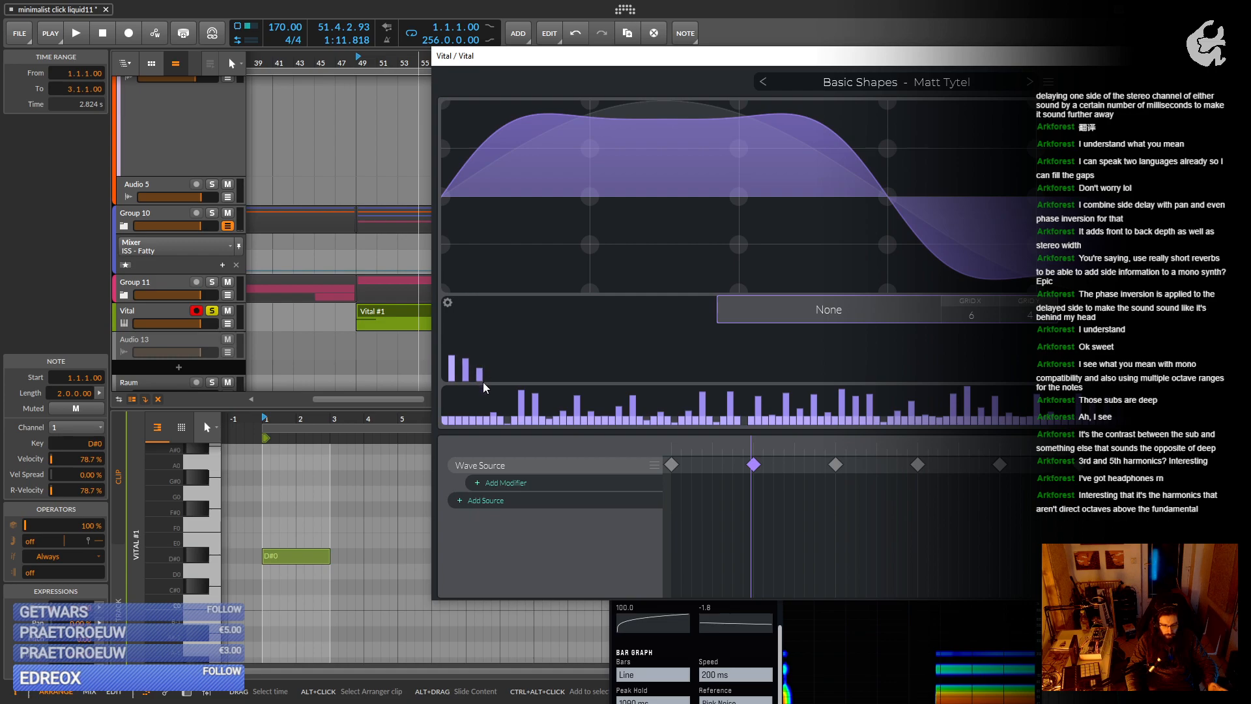
pyautogui.click(454, 358)
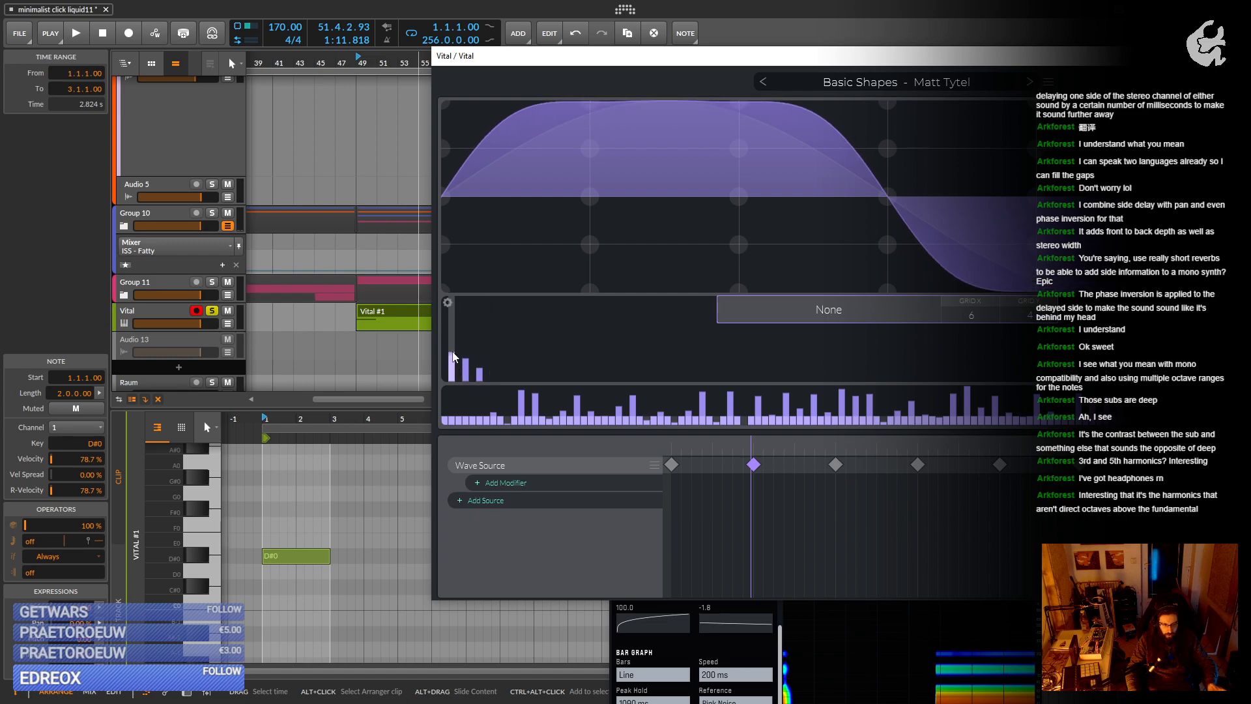
pyautogui.press('space')
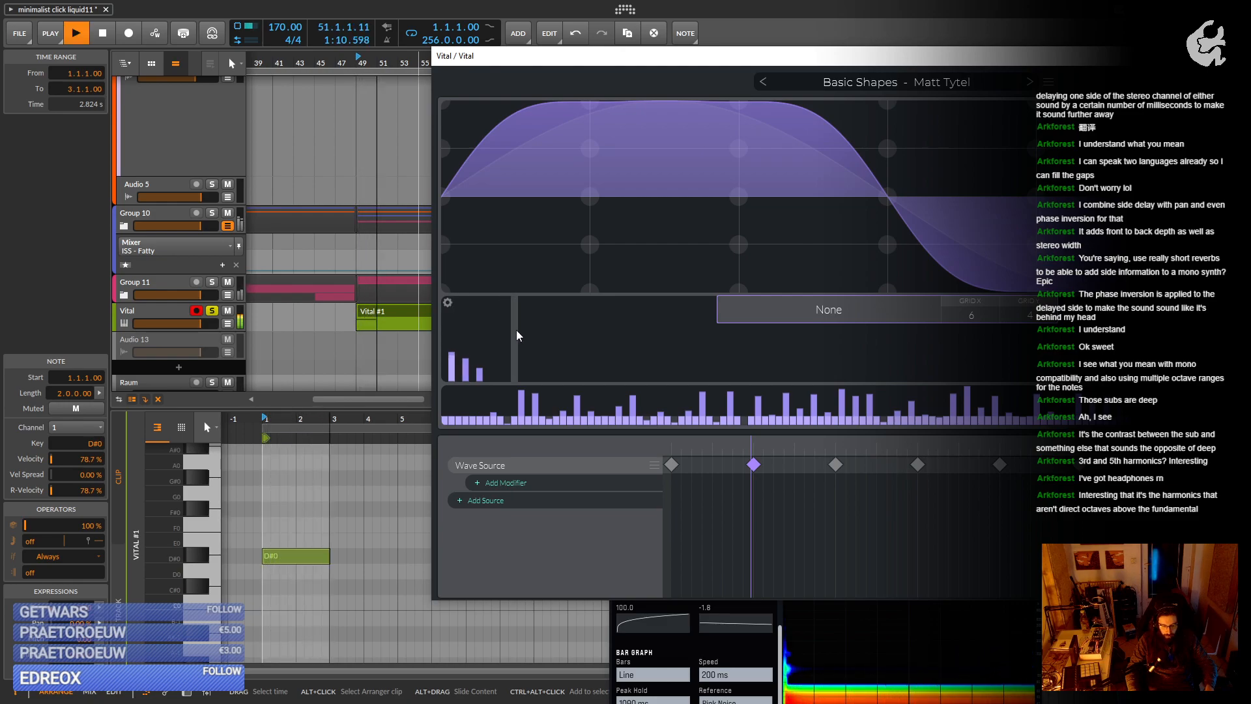
pyautogui.press('space')
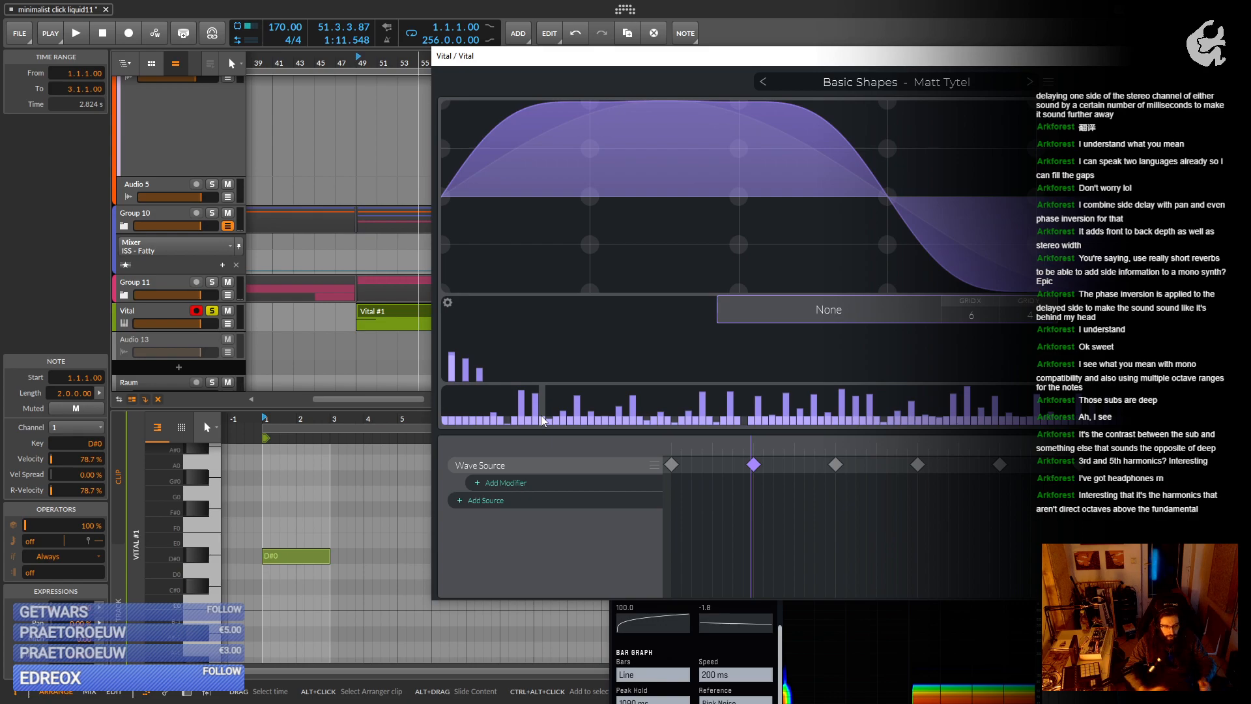
# Clear the second and third harmonics from the second keyframe and duplicate the D#0 note an octave higher at D#1.
pyautogui.moveTo(465, 375); pyautogui.dragTo(479, 377)
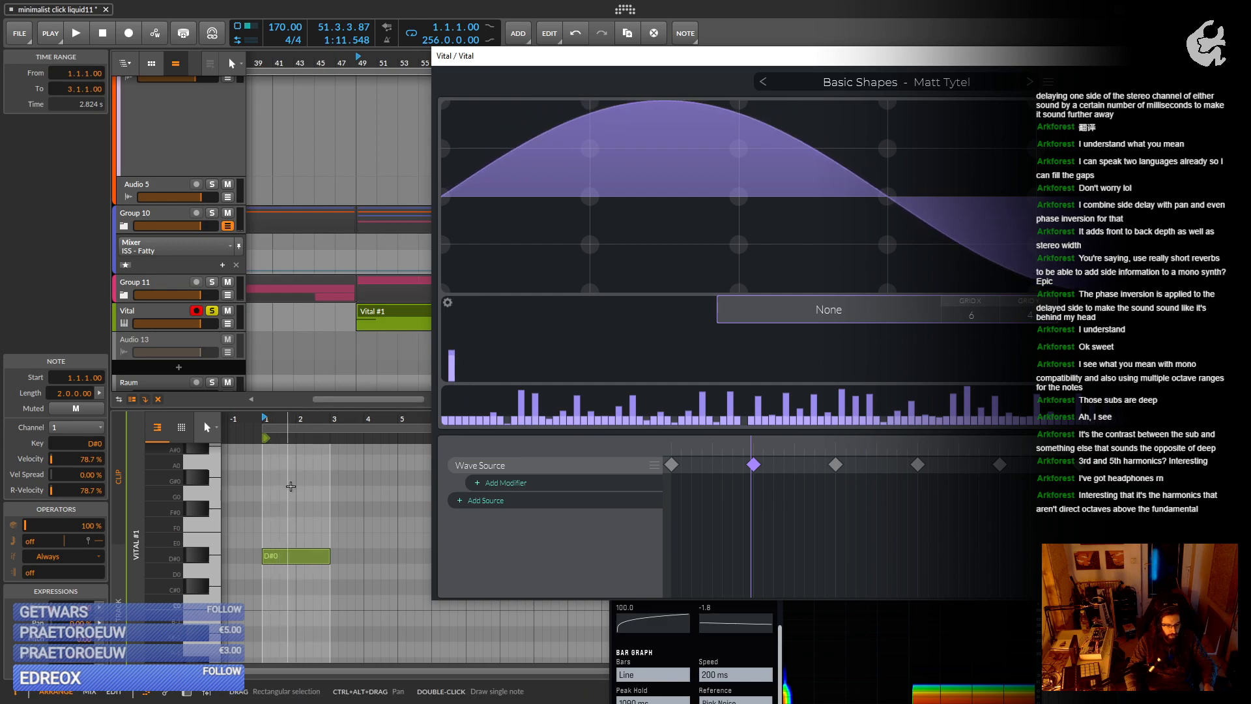
pyautogui.moveTo(290, 410); pyautogui.dragTo(290, 188)
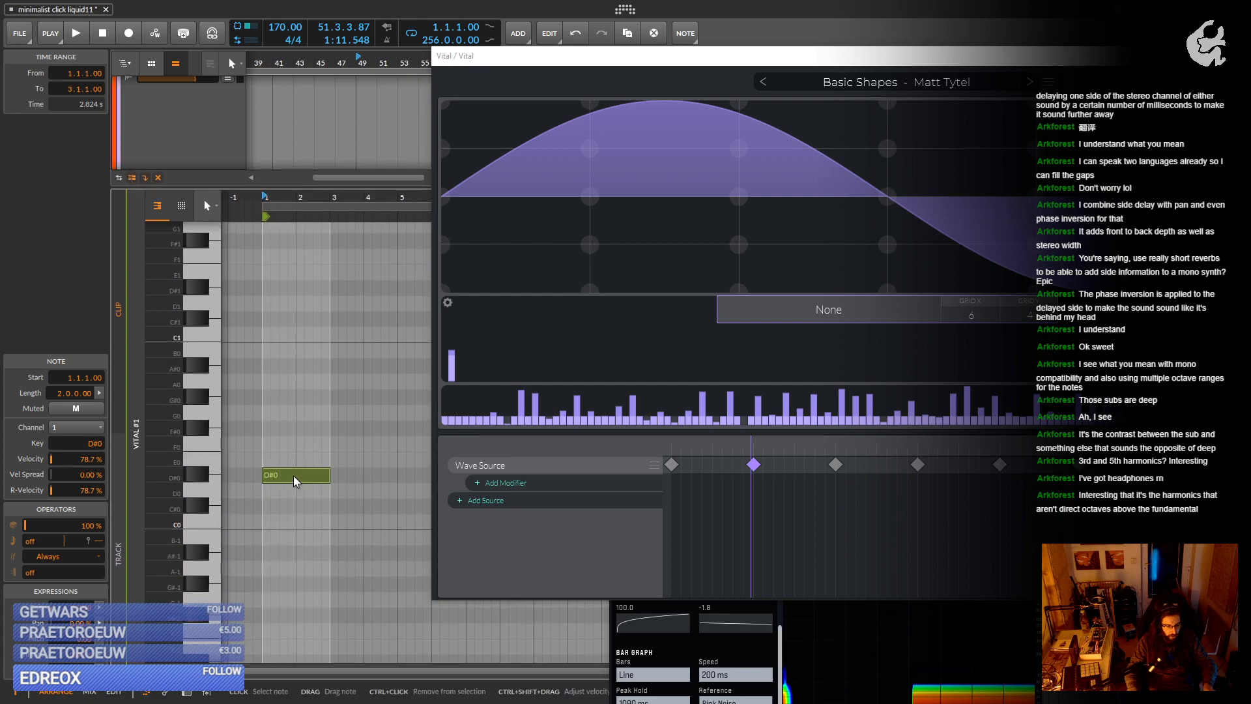
pyautogui.click(291, 288)
# Play the D#0 and D#1 notes together and rearrange the Vital and VISION 4X windows to examine their spectrum.
pyautogui.press('space')
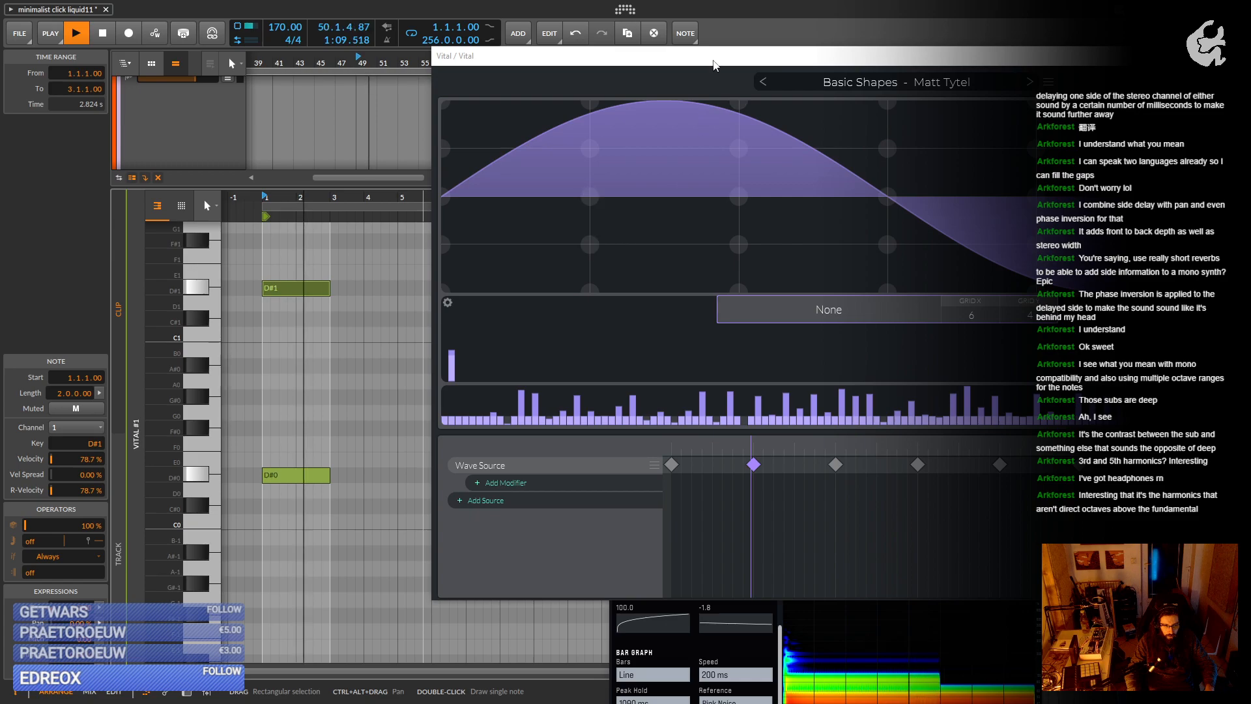
pyautogui.moveTo(711, 64); pyautogui.dragTo(314, 89)
pyautogui.moveTo(986, 498); pyautogui.dragTo(821, 203)
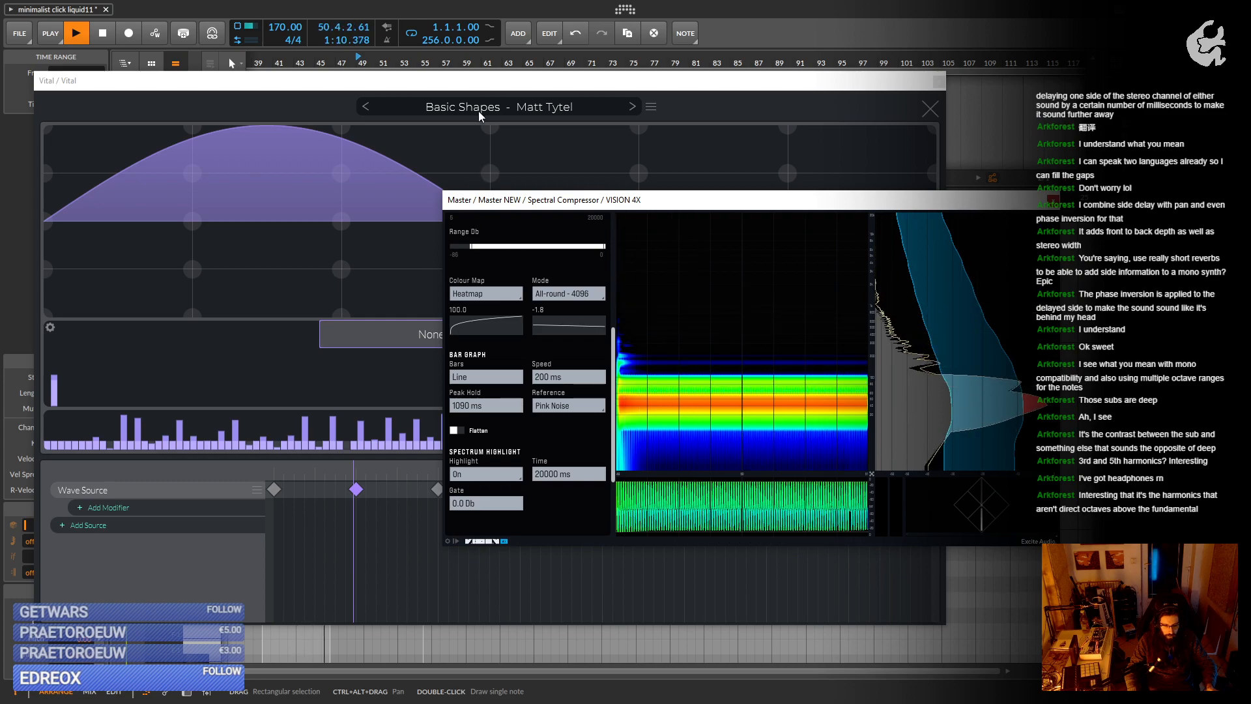
pyautogui.click(490, 92)
pyautogui.moveTo(490, 91); pyautogui.dragTo(963, 338)
pyautogui.press('space')
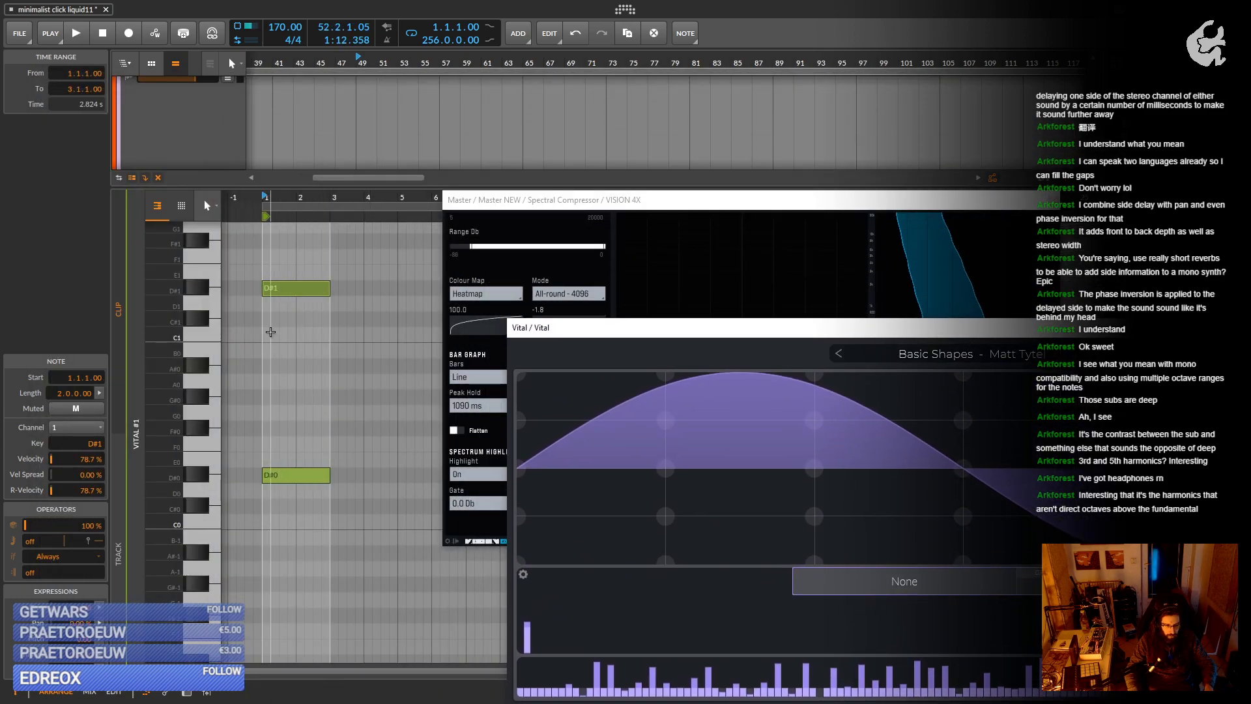
# Duplicate the D#1 note up an octave to D#2, reposition the Vital window, and play the three stacked notes.
pyautogui.scroll(2, 296, 396)
pyautogui.scroll(2, 297, 395)
pyautogui.moveTo(298, 469); pyautogui.dragTo(306, 291)
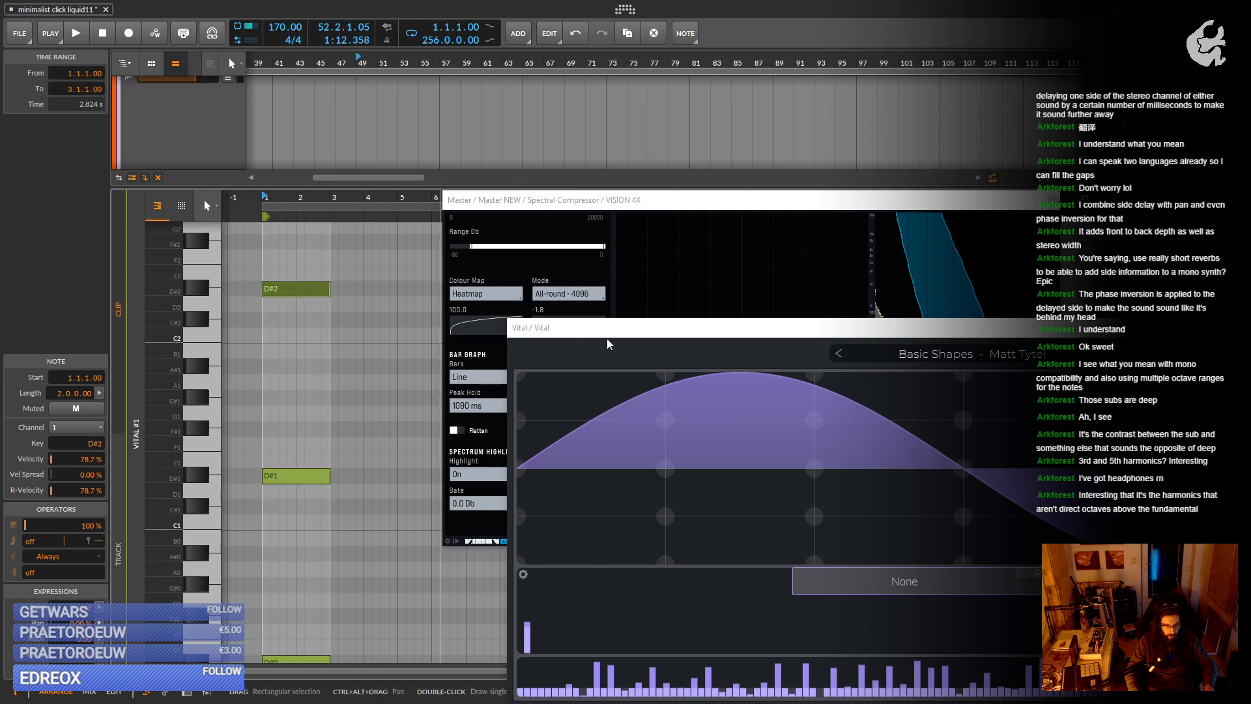
pyautogui.moveTo(651, 327); pyautogui.dragTo(456, 100)
pyautogui.press('space')
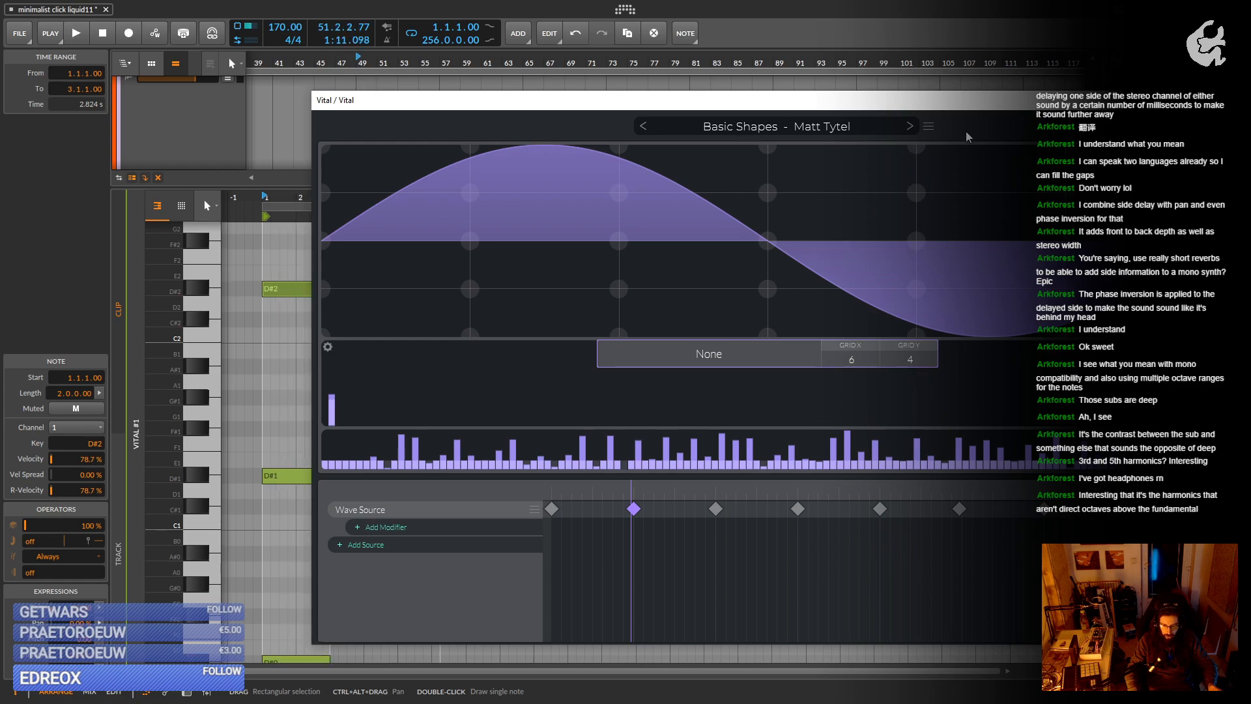
# Close Vital's wavetable editor, move its window off the note grid, and delete the D#2 and D#1 notes.
pyautogui.click(1206, 126)
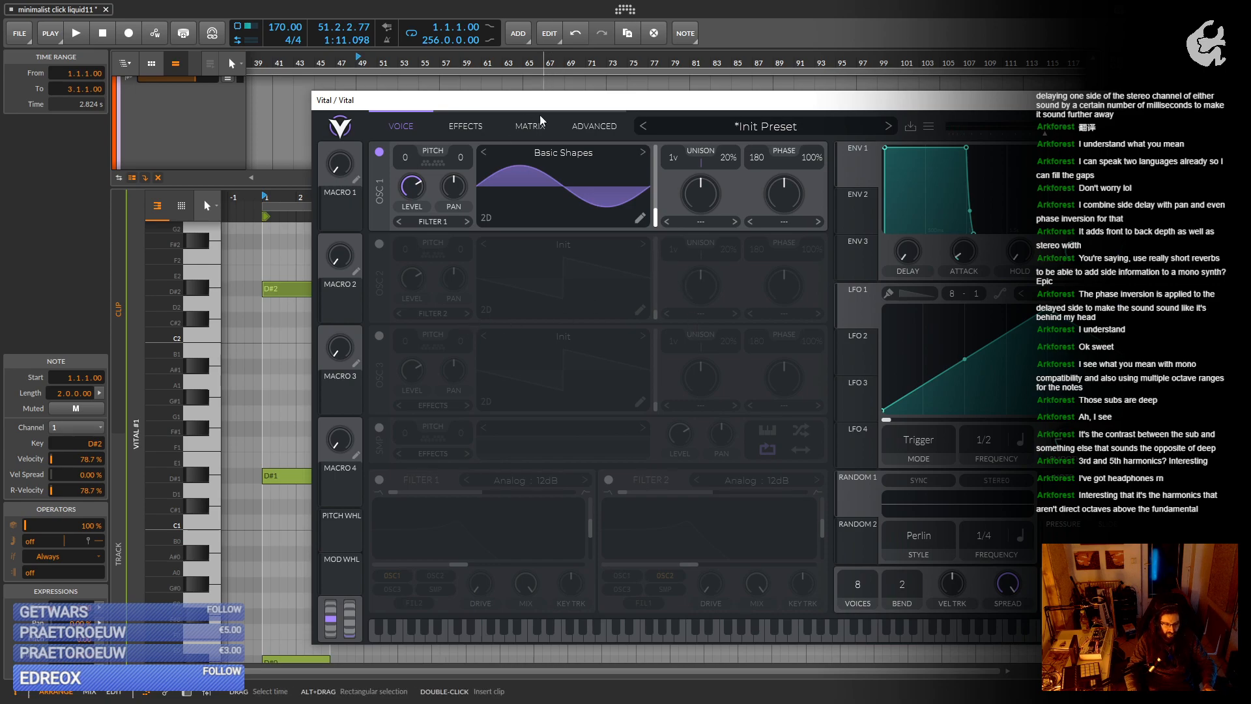
pyautogui.moveTo(546, 106); pyautogui.dragTo(700, 105)
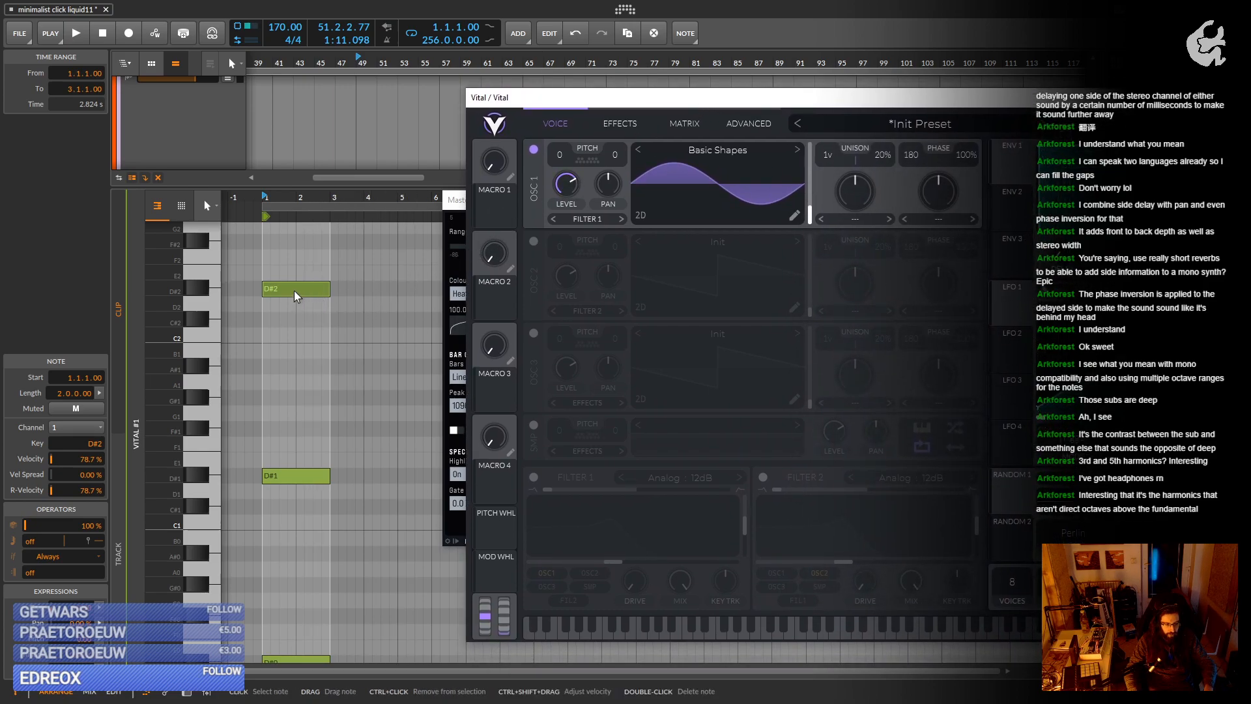
pyautogui.moveTo(294, 261); pyautogui.dragTo(319, 500)
pyautogui.press('Delete')
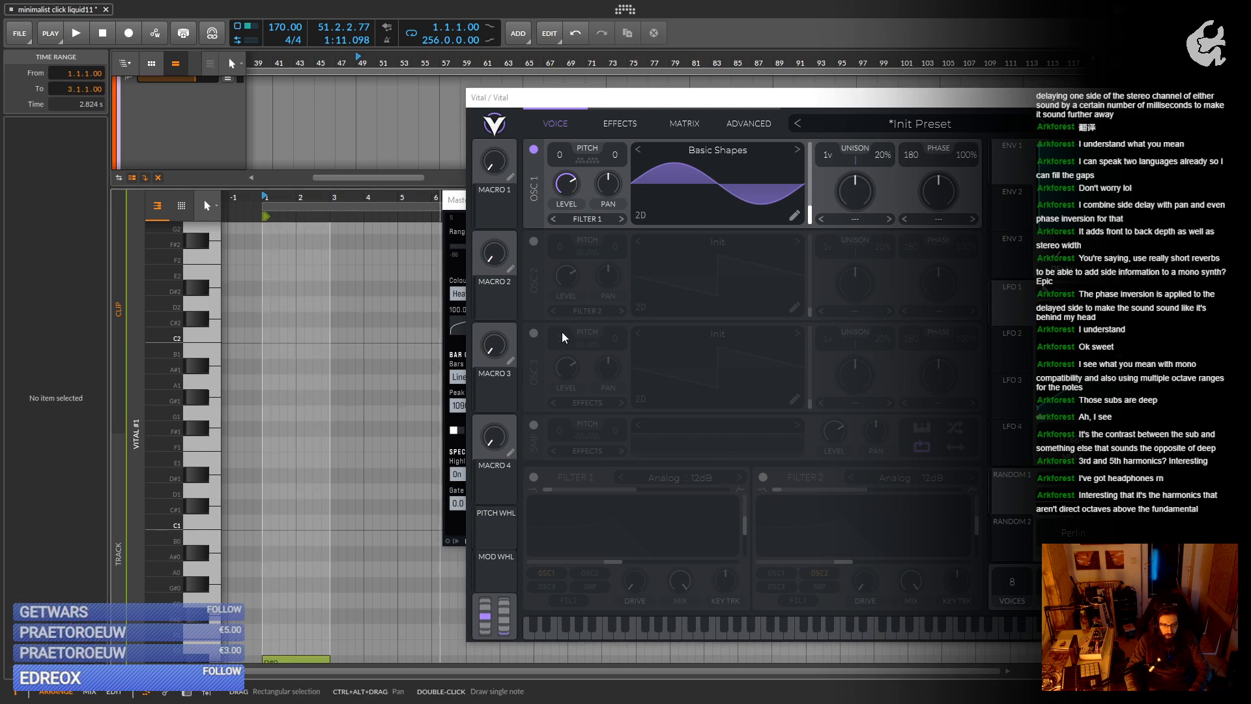
# Enable Vital's Soft Clip distortion, raise its drive to about 18.3 dB, and play the sub note.
pyautogui.moveTo(853, 99); pyautogui.dragTo(719, 118)
pyautogui.click(496, 150)
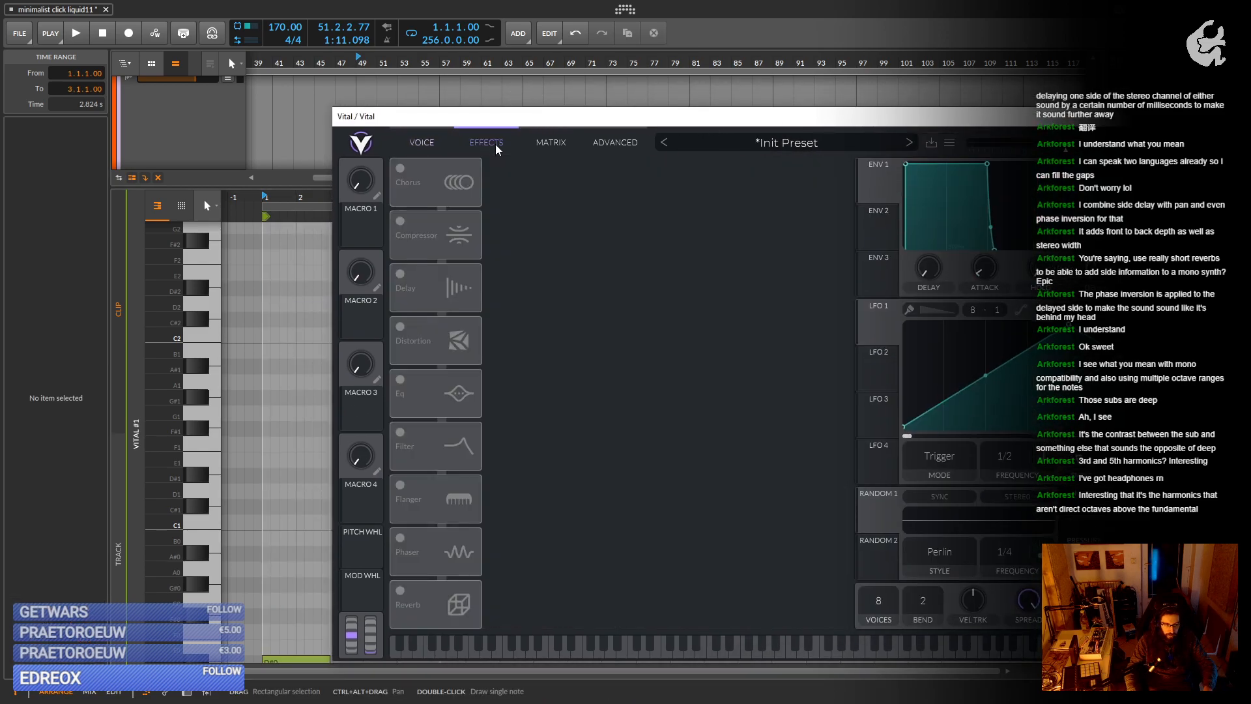
pyautogui.click(401, 591)
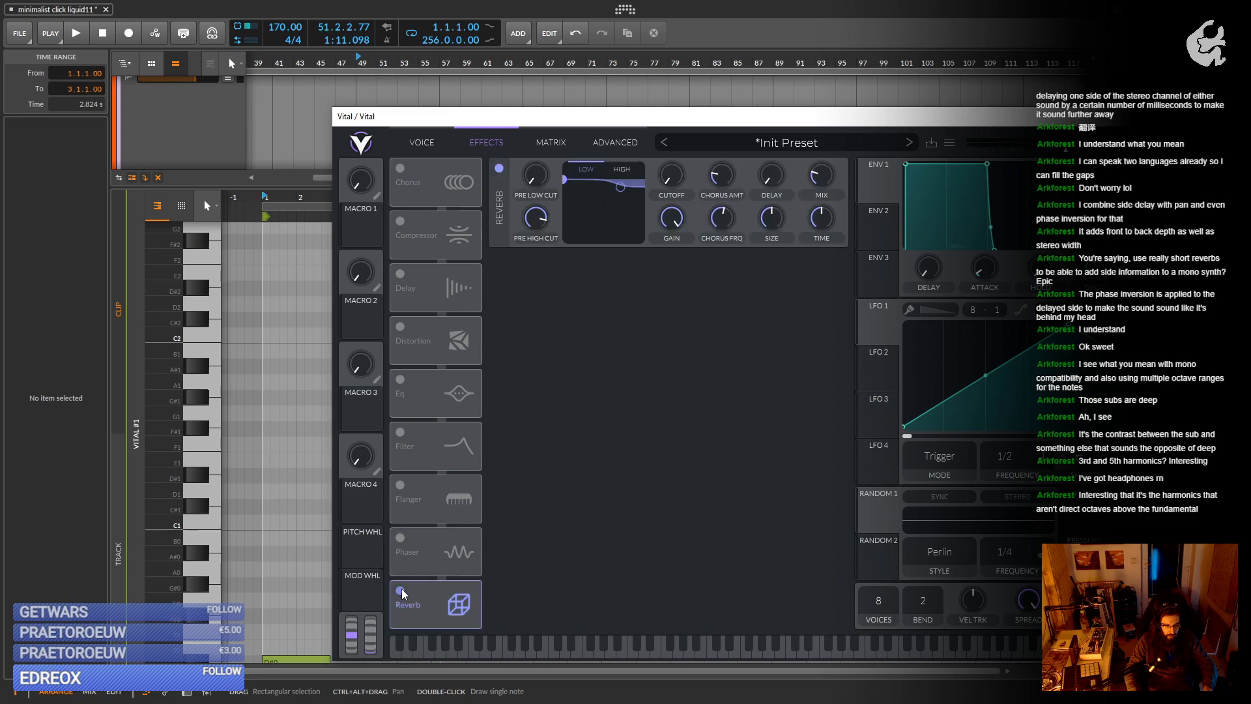
pyautogui.click(401, 591)
pyautogui.click(401, 326)
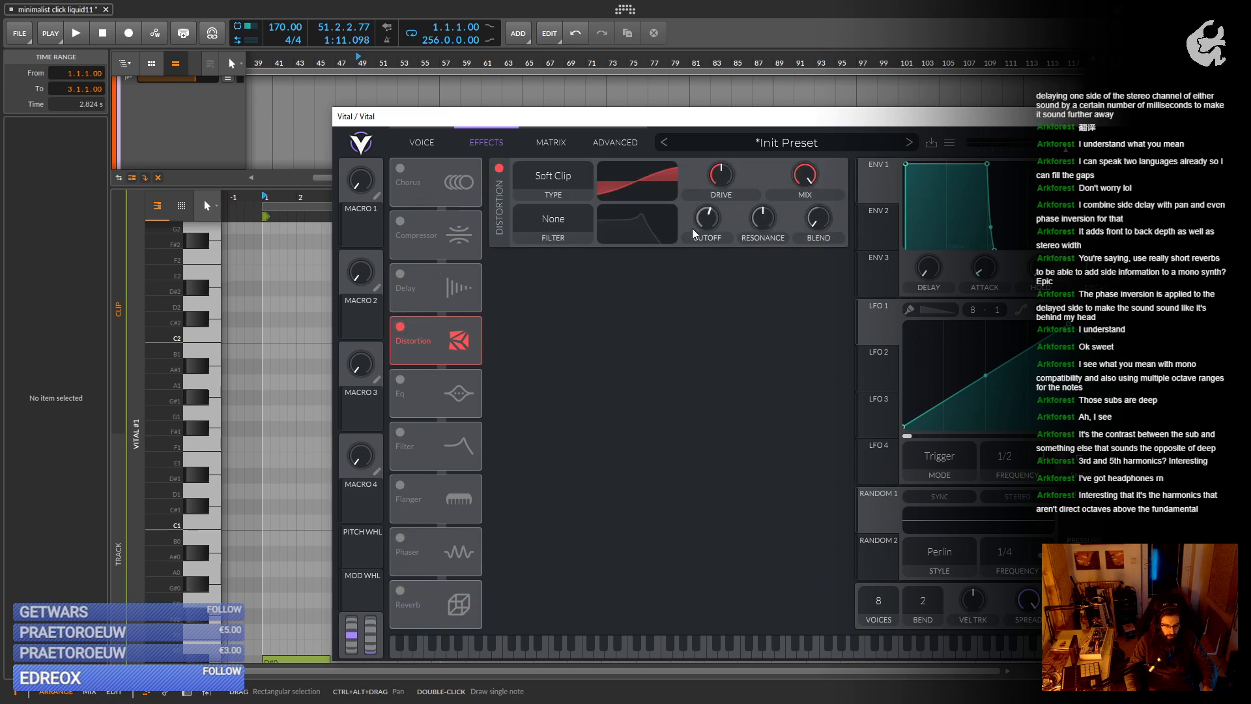
pyautogui.press('space')
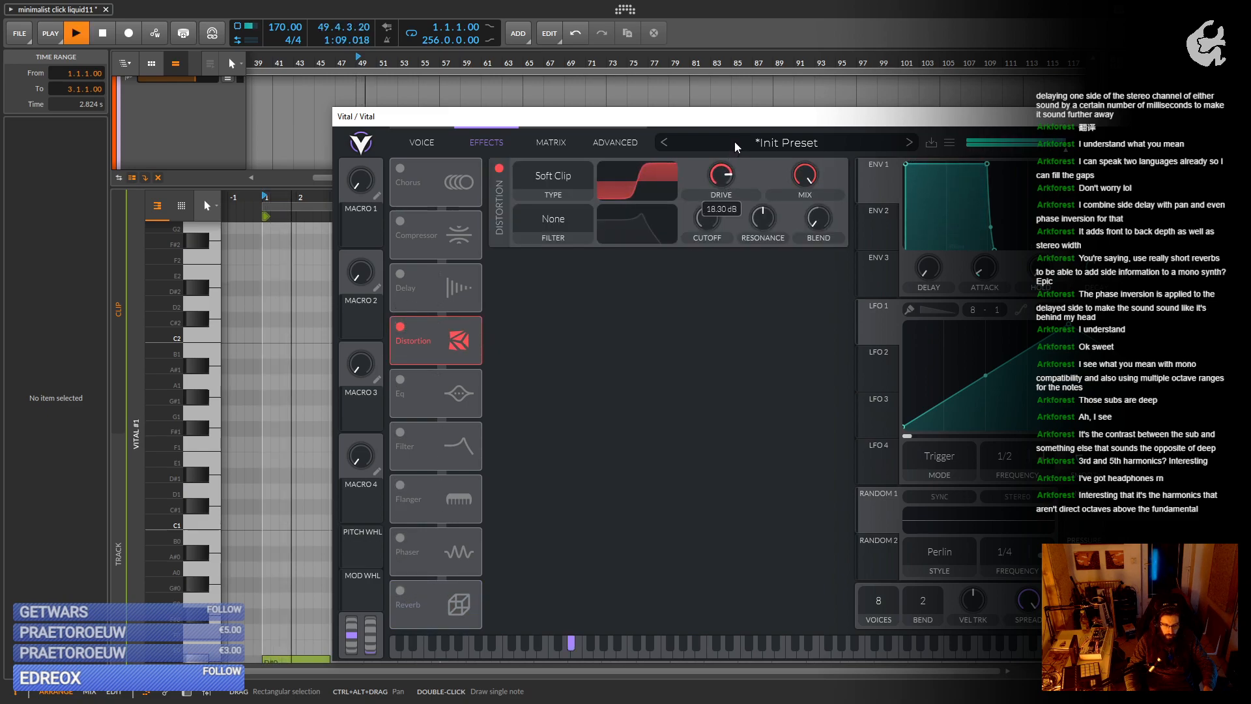
# Arrange the Vital and VISION 4X windows to see both and examine the distorted sub's harmonics during playback.
pyautogui.moveTo(645, 122); pyautogui.dragTo(506, 396)
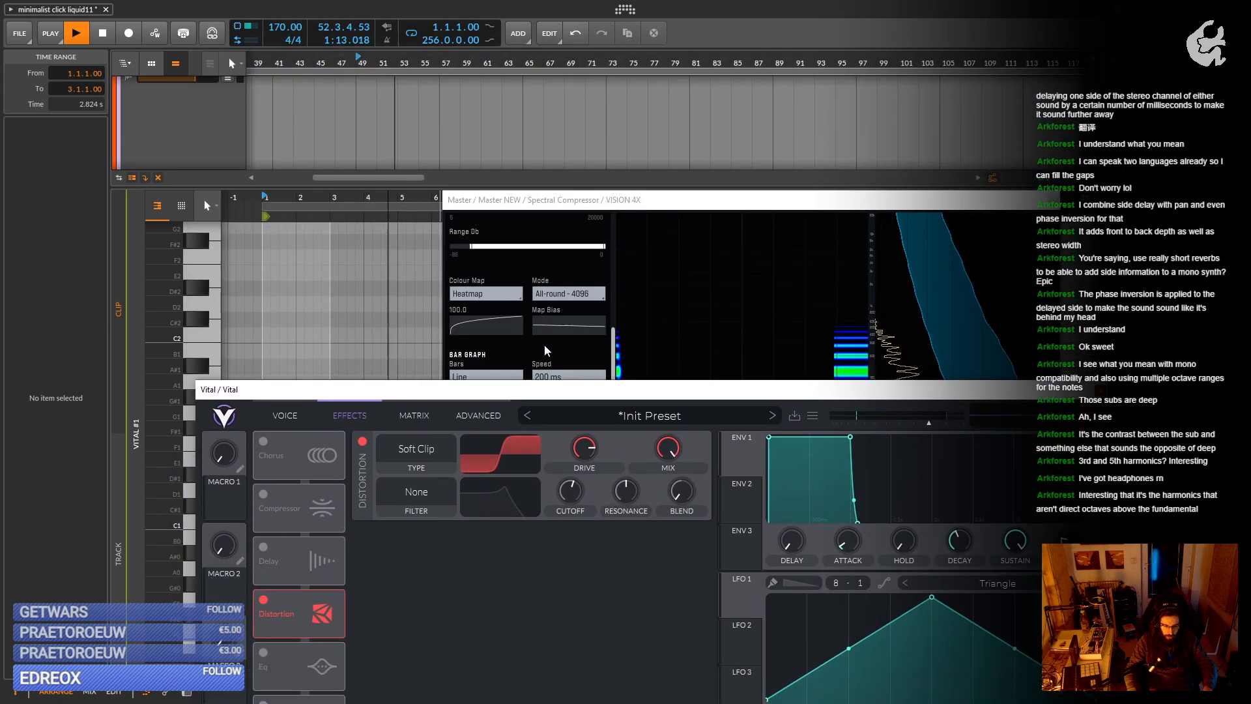
pyautogui.moveTo(631, 206); pyautogui.dragTo(342, 51)
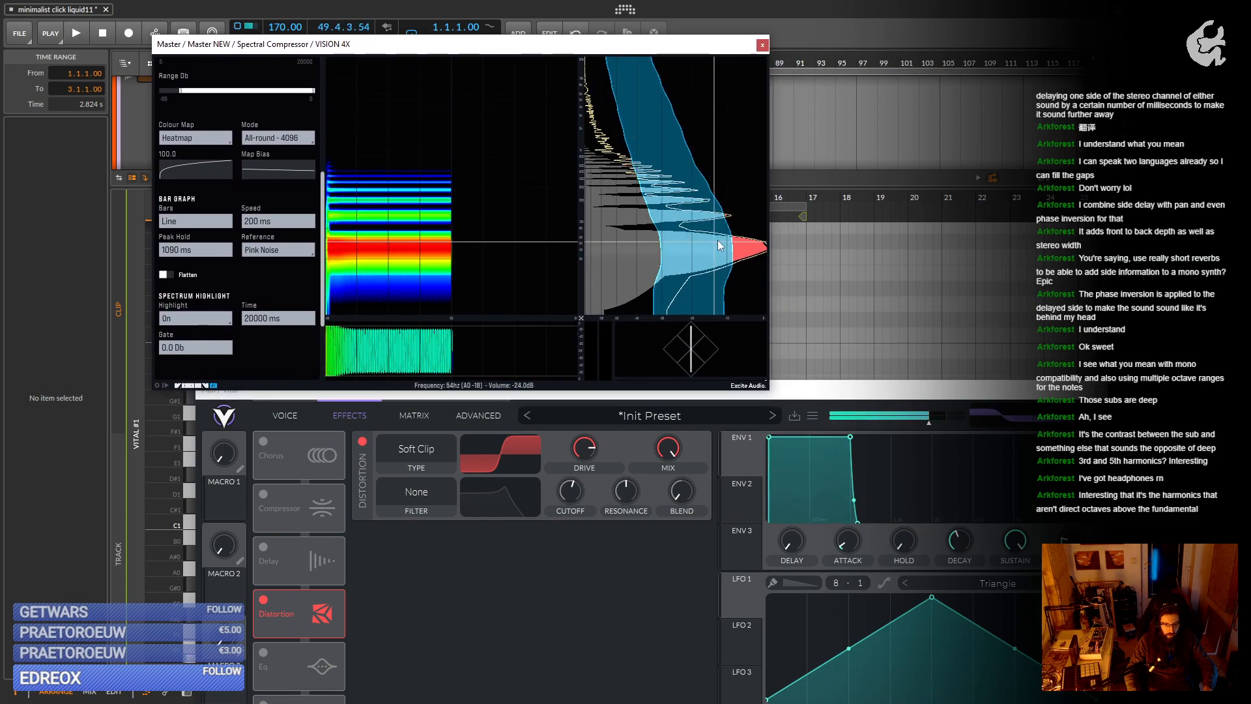
pyautogui.press('space')
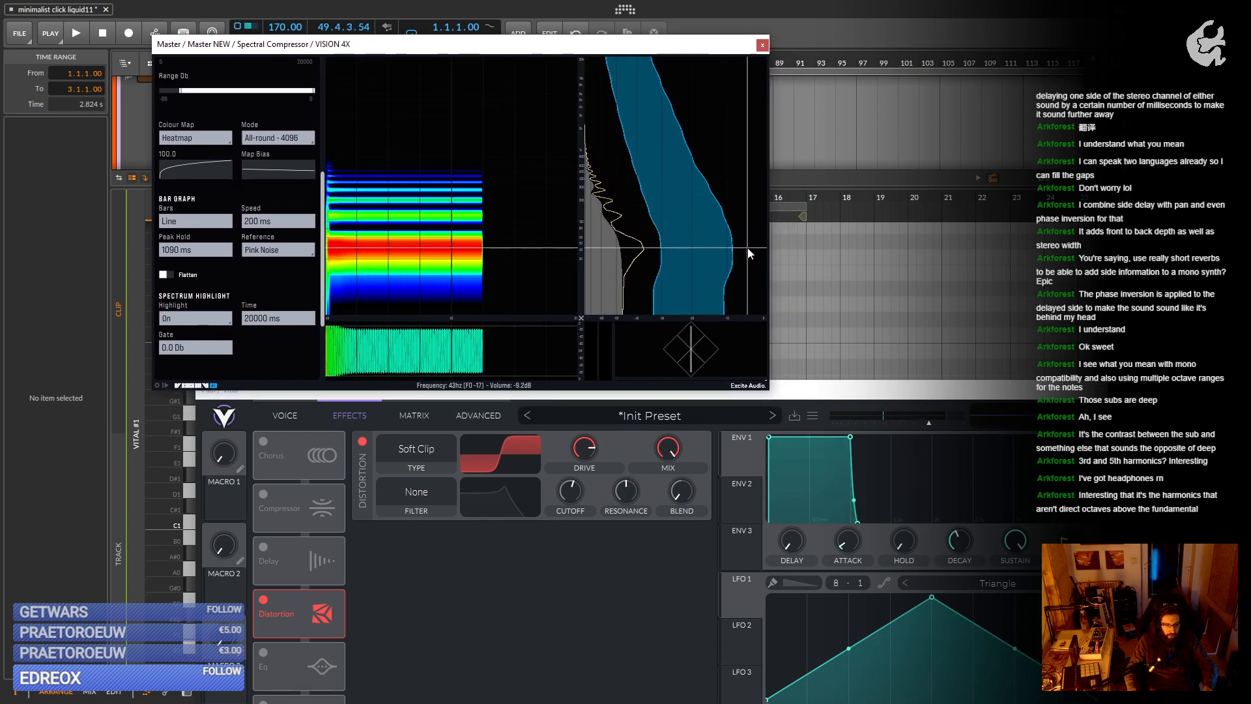
pyautogui.press('space')
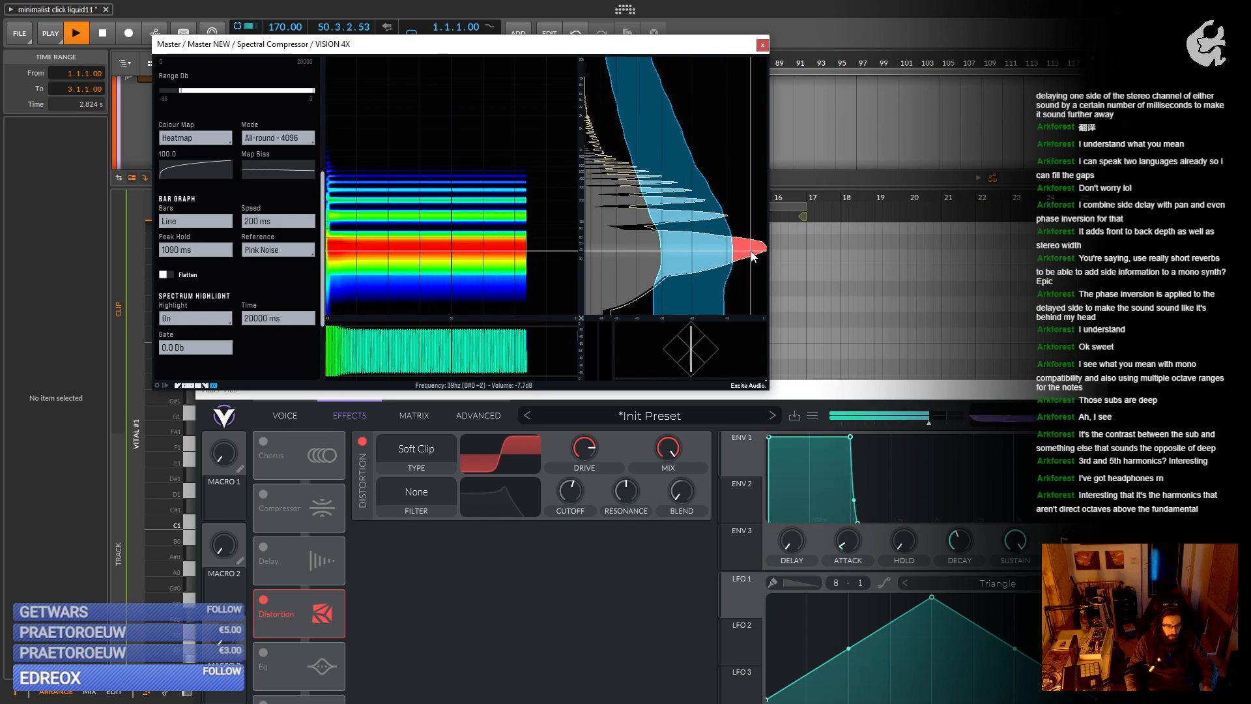
pyautogui.press('space')
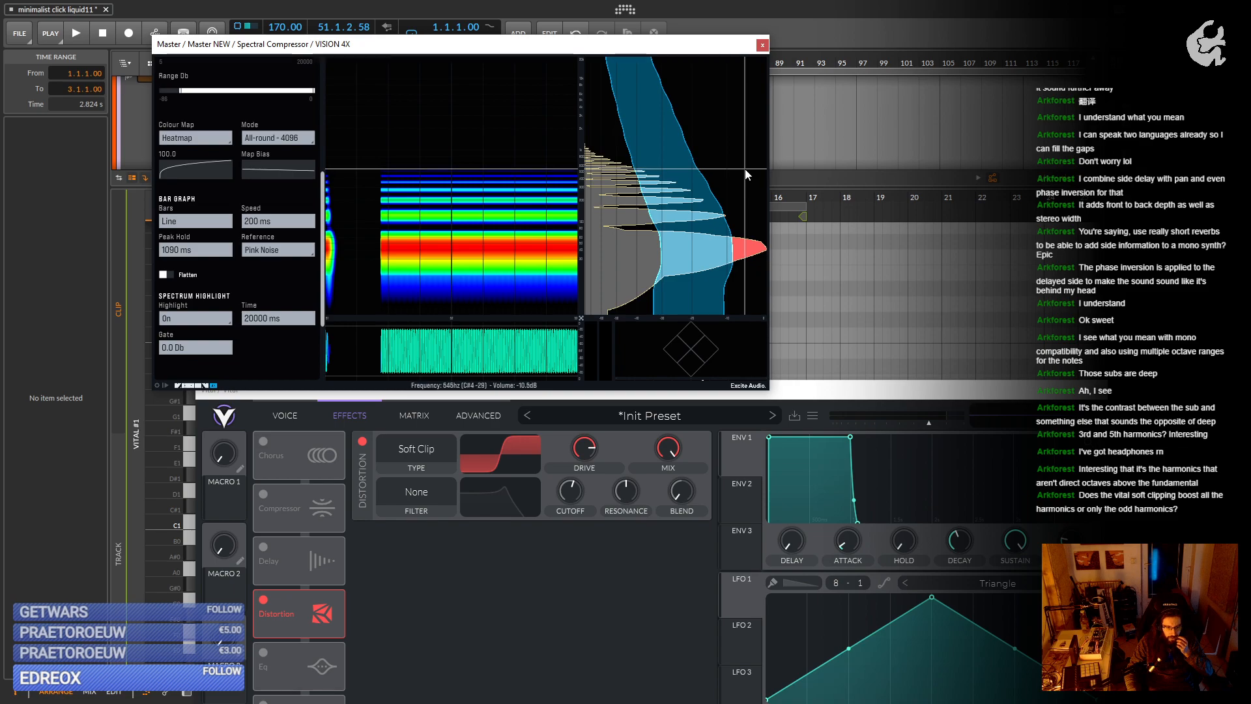
# Close the VISION 4X analyzer and reposition Vital's window so its whole interface is in view.
pyautogui.moveTo(700, 43); pyautogui.dragTo(1069, 53)
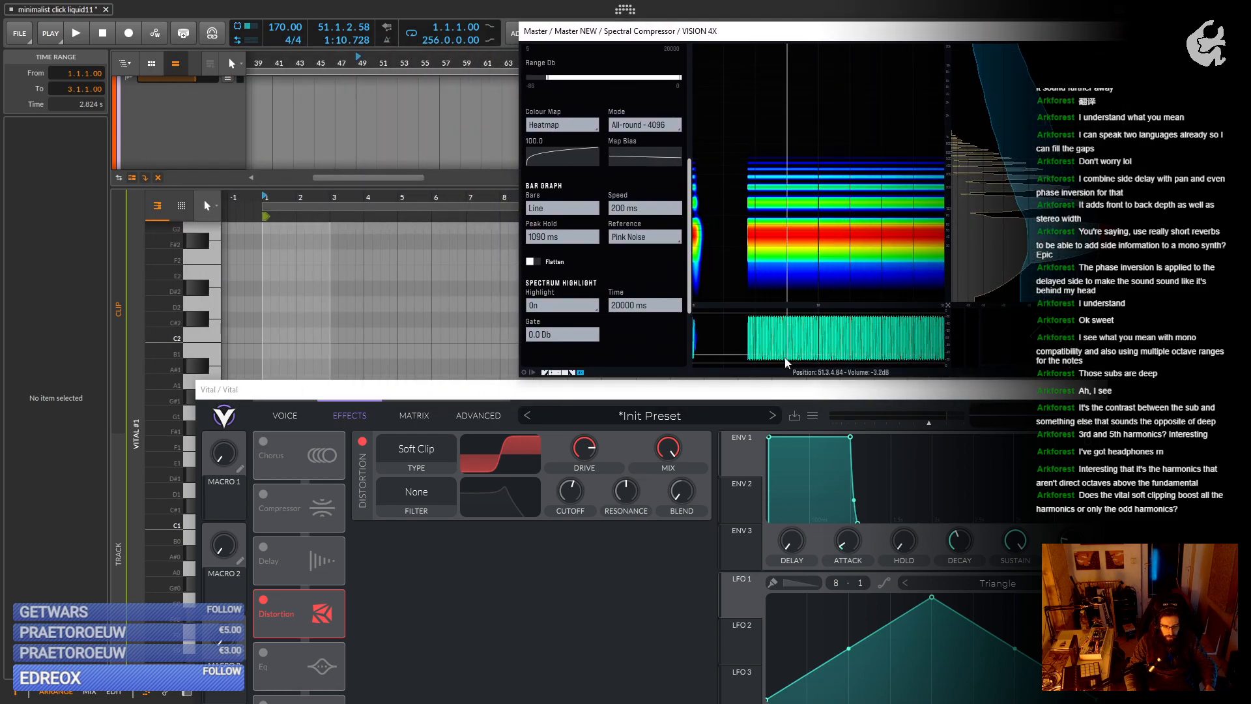
pyautogui.moveTo(759, 389); pyautogui.dragTo(676, 344)
pyautogui.moveTo(798, 36); pyautogui.dragTo(770, 56)
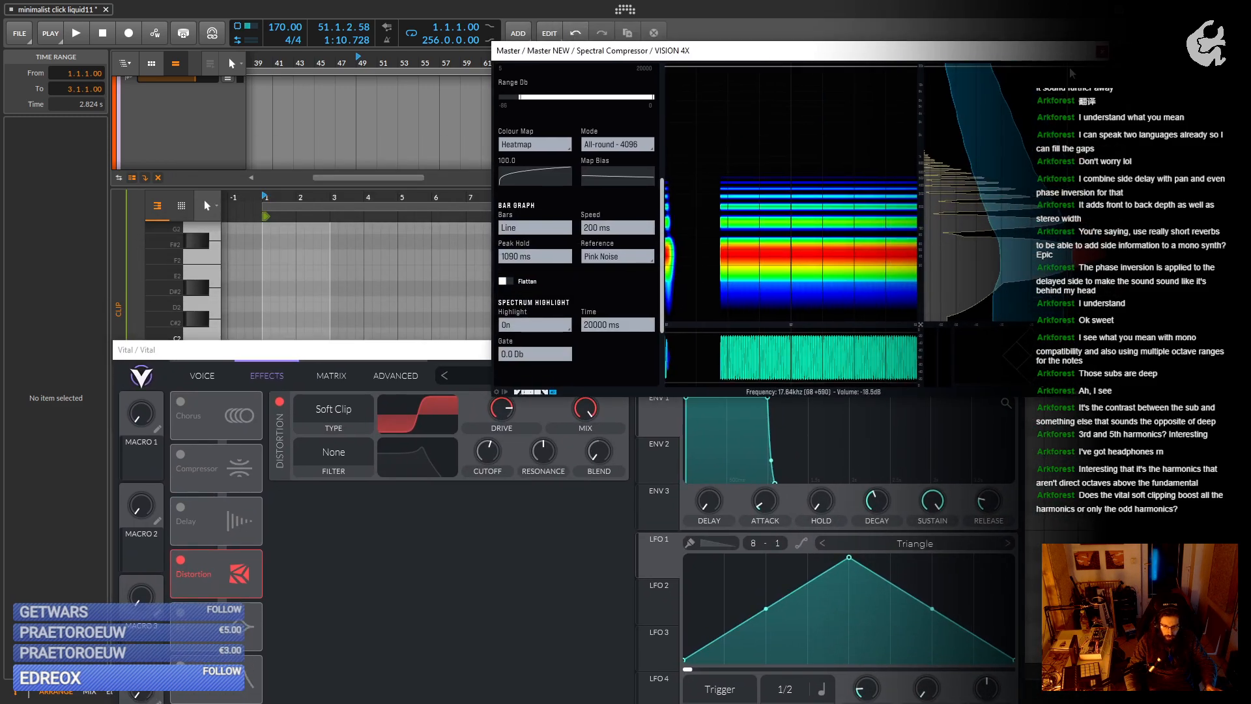
pyautogui.click(1101, 52)
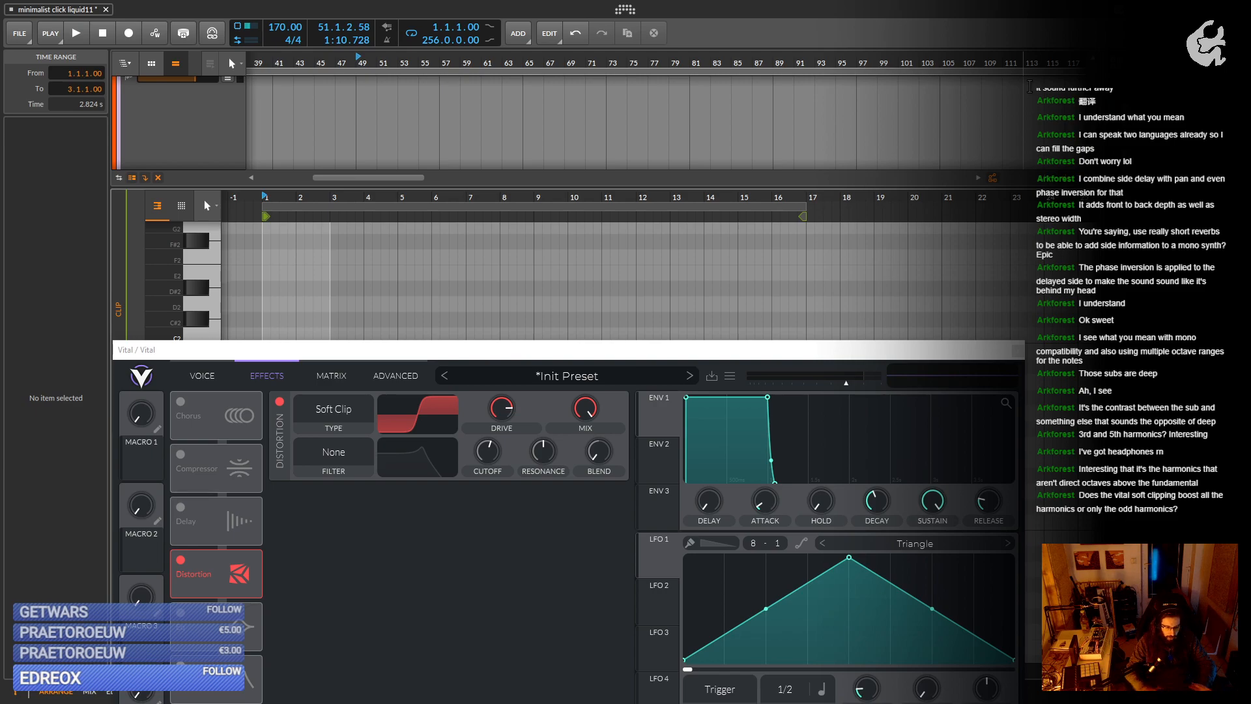
pyautogui.moveTo(810, 352); pyautogui.dragTo(950, 82)
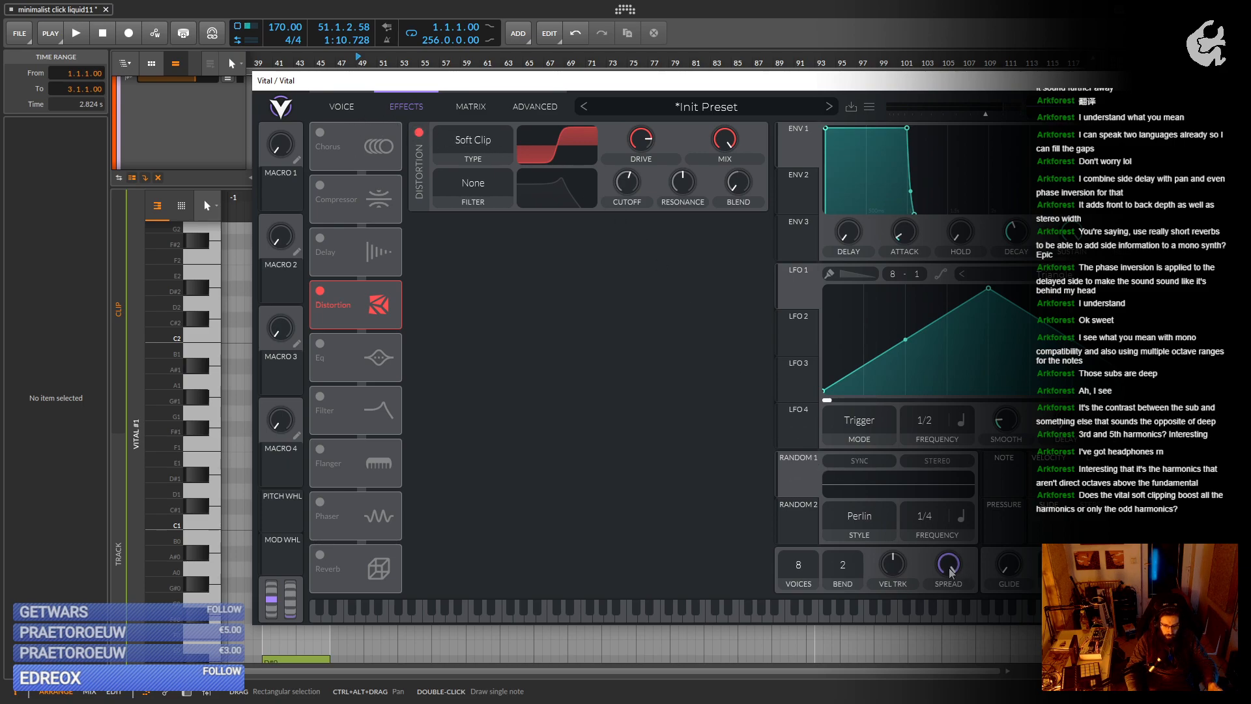
# Sweep oscillator 1's Basic Shapes wavetable through the sine and triangle frames, ending on the rounded square shape.
pyautogui.click(343, 107)
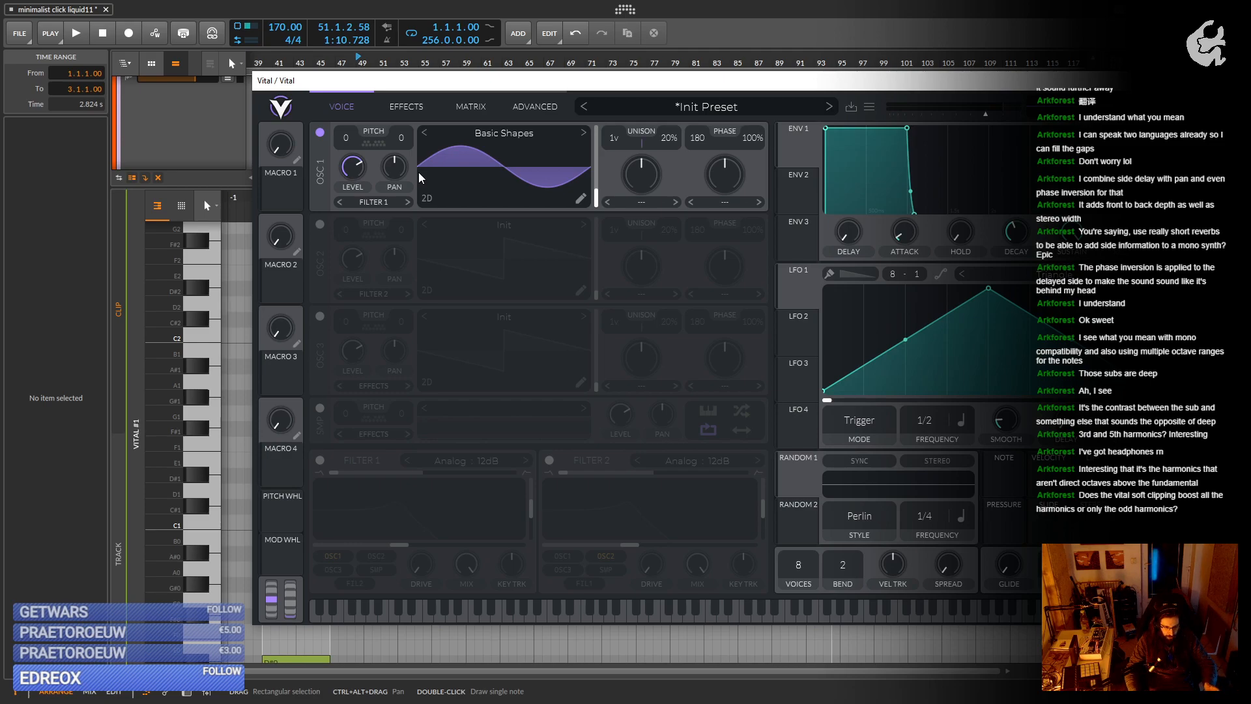
pyautogui.click(506, 135)
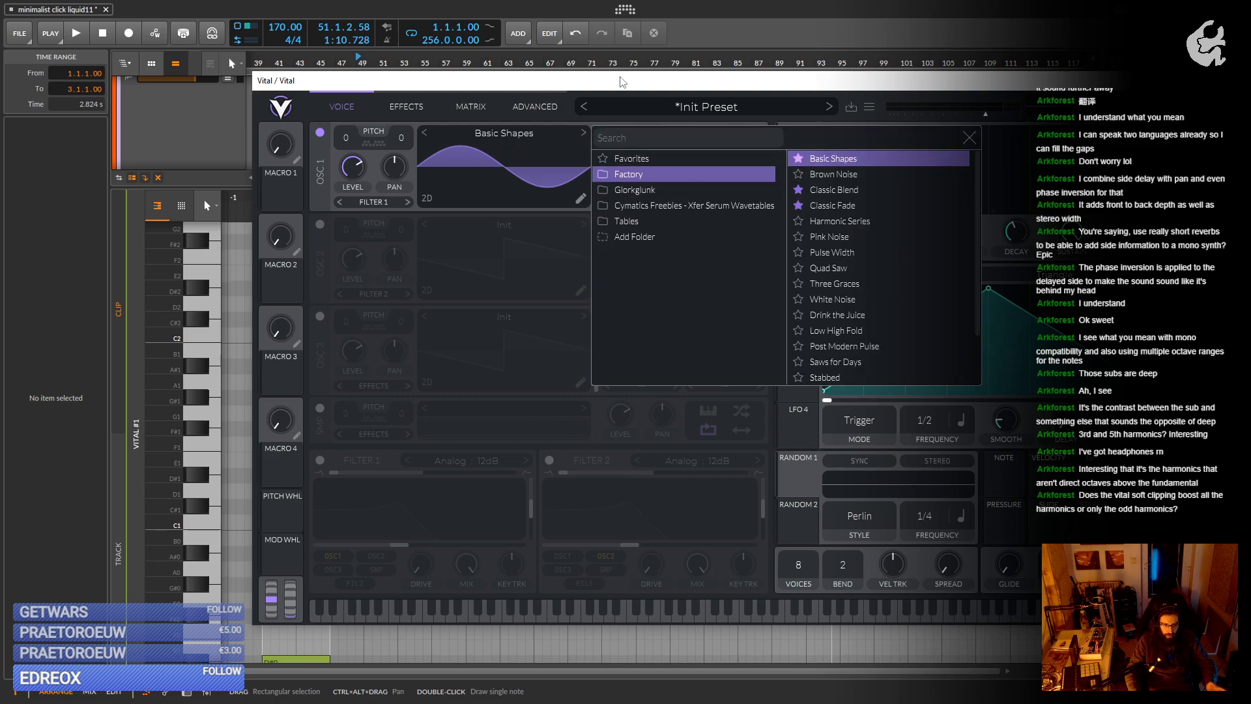
pyautogui.click(969, 137)
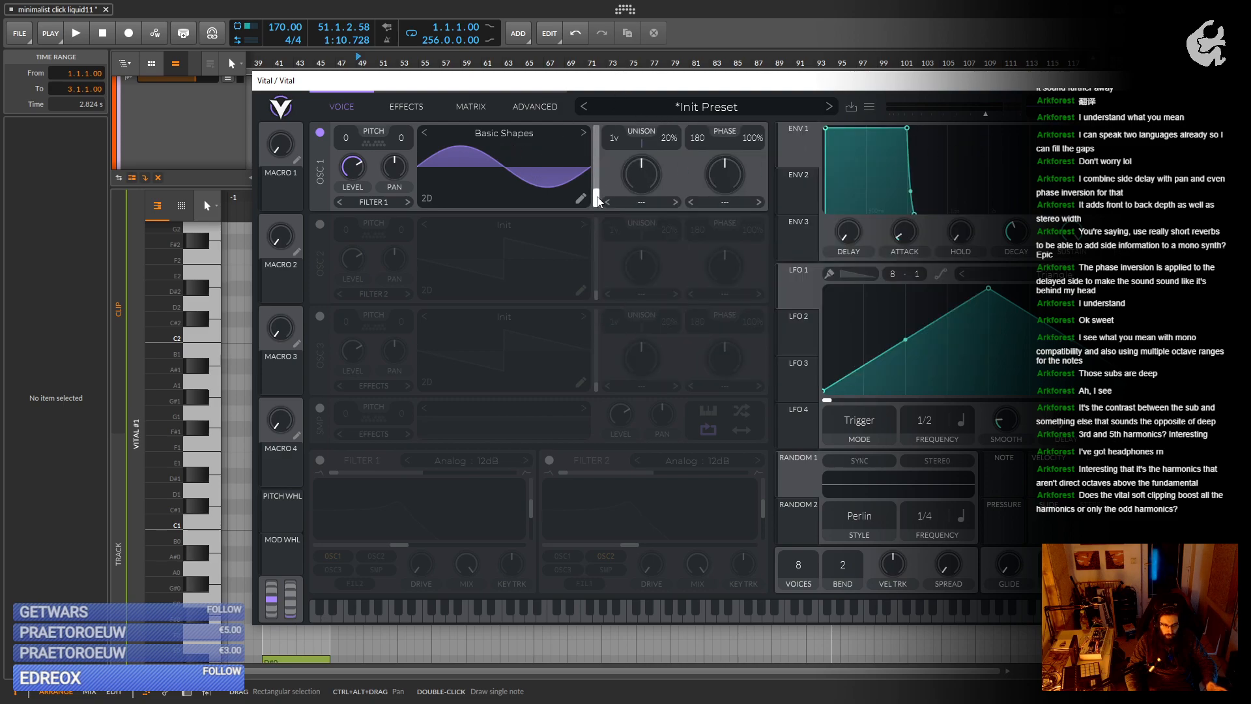
pyautogui.moveTo(597, 200); pyautogui.dragTo(597, 193)
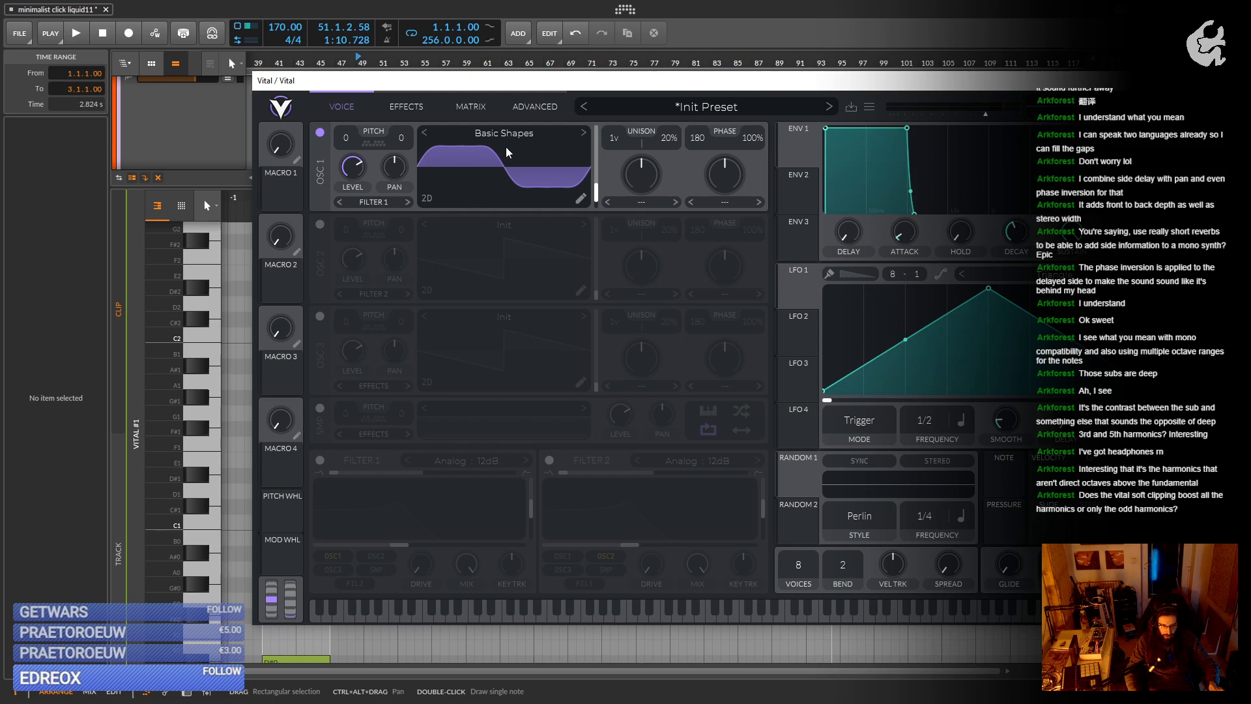
pyautogui.moveTo(596, 193); pyautogui.dragTo(596, 213)
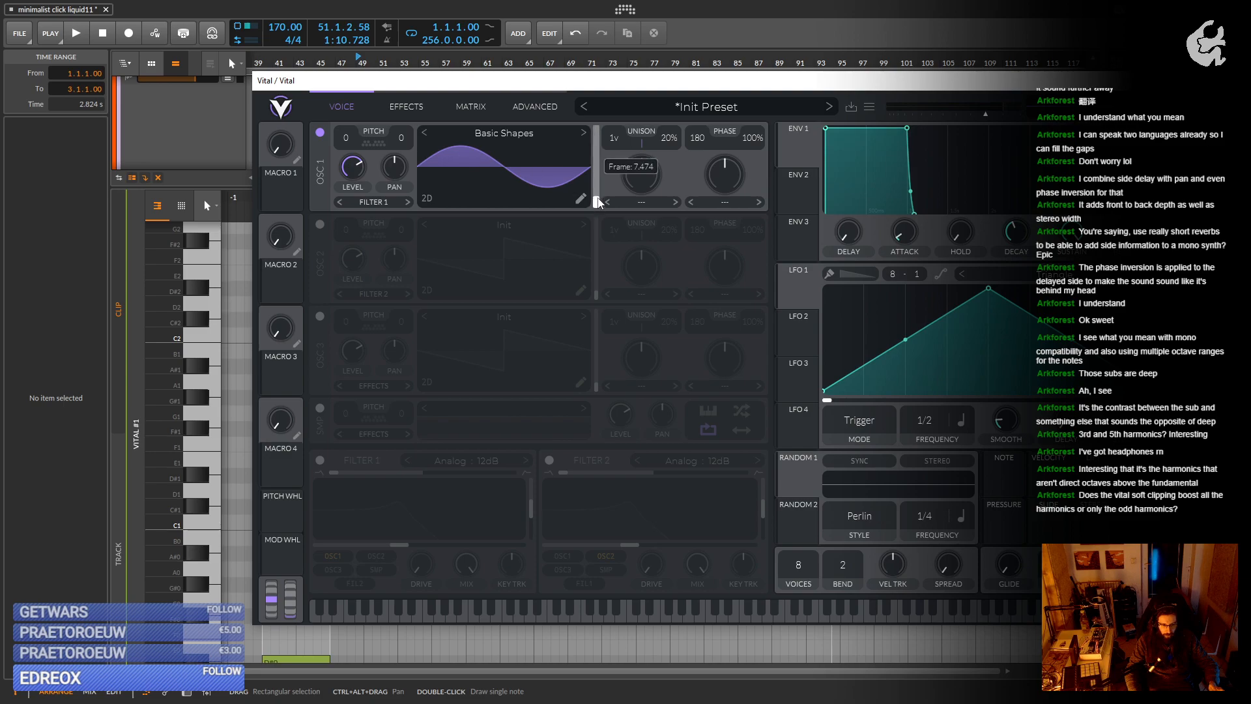
pyautogui.moveTo(595, 202); pyautogui.dragTo(595, 176)
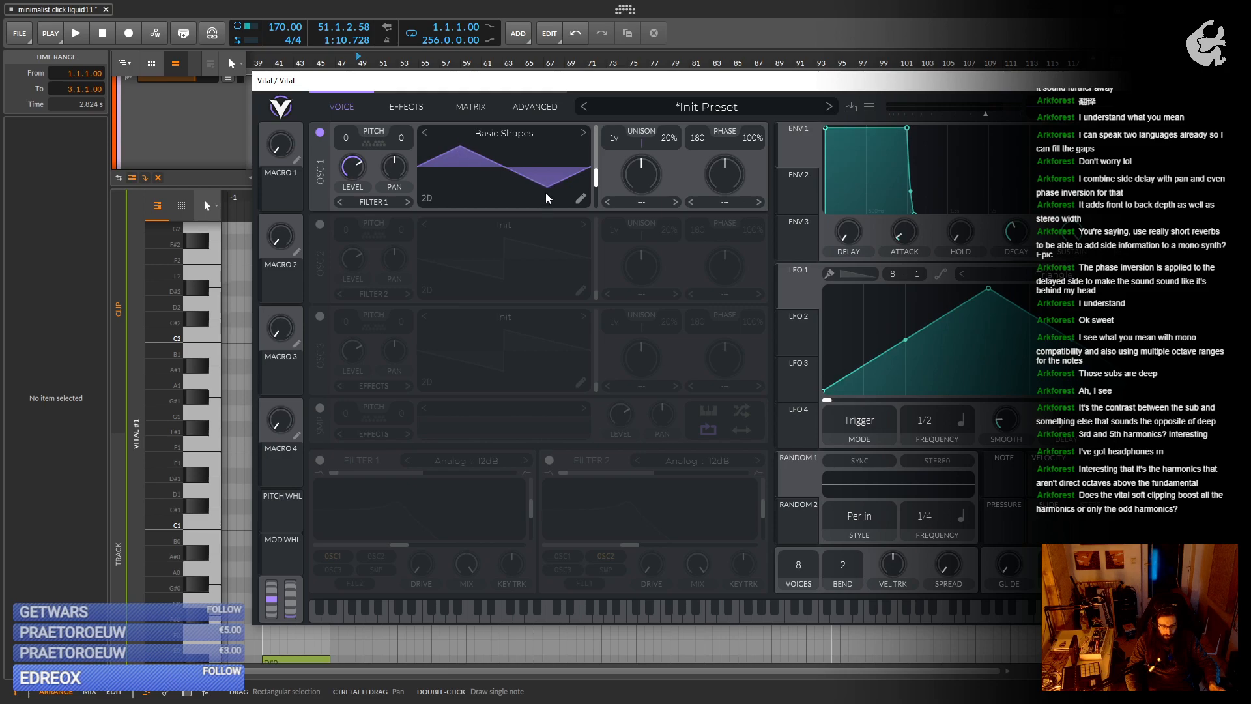
pyautogui.moveTo(595, 174); pyautogui.dragTo(596, 196)
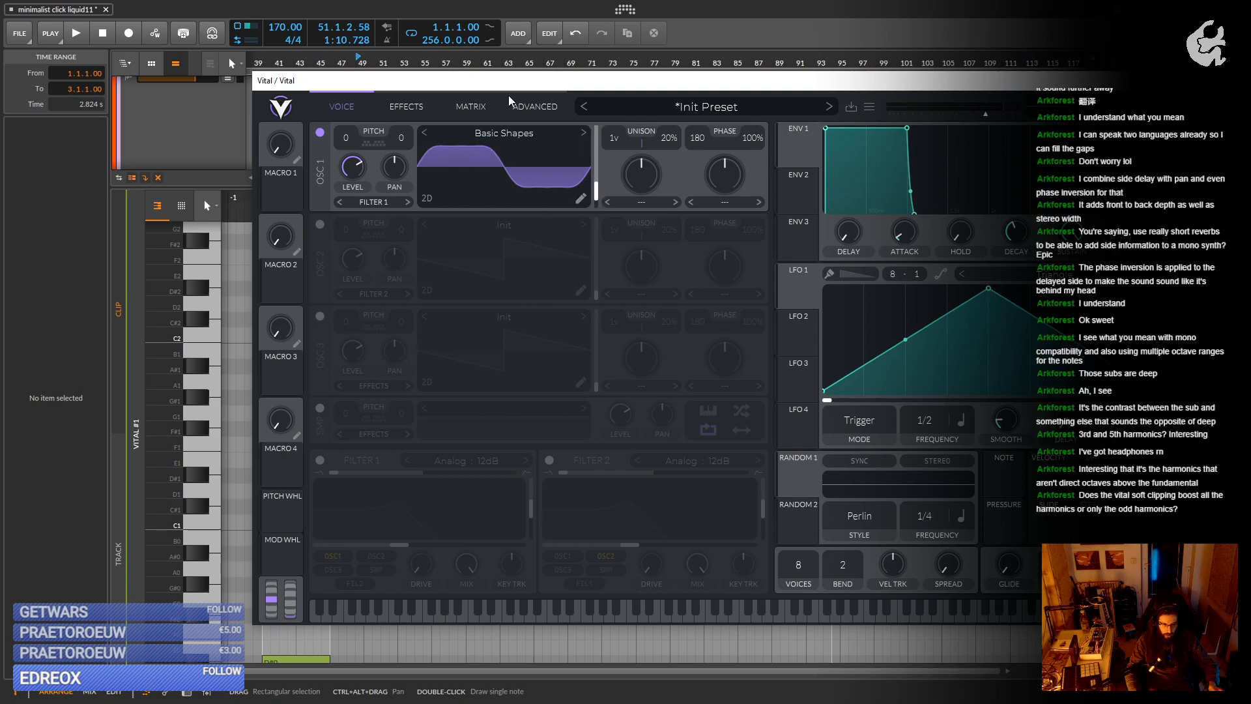
# Enlarge the arranger to reveal the Vital #1 clip and move Vital's window clear of it.
pyautogui.moveTo(510, 81); pyautogui.dragTo(816, 226)
pyautogui.moveTo(432, 178); pyautogui.dragTo(365, 497)
pyautogui.click(382, 317)
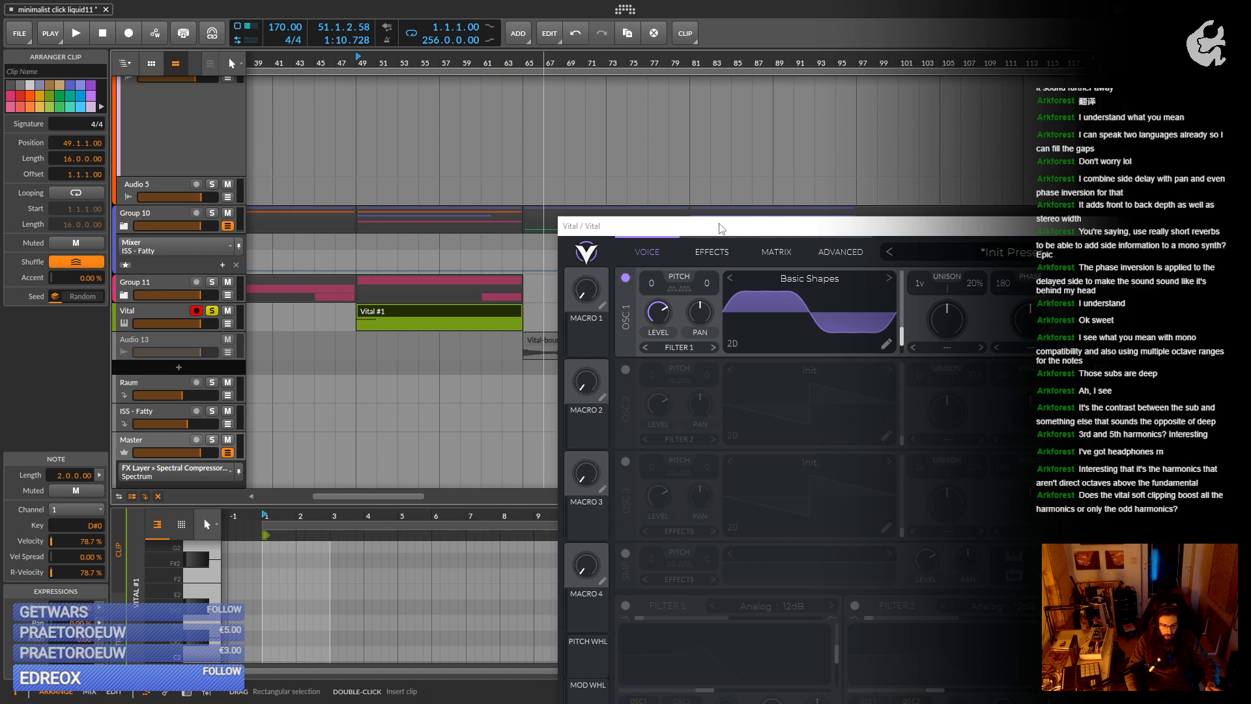
pyautogui.moveTo(717, 227); pyautogui.dragTo(750, 115)
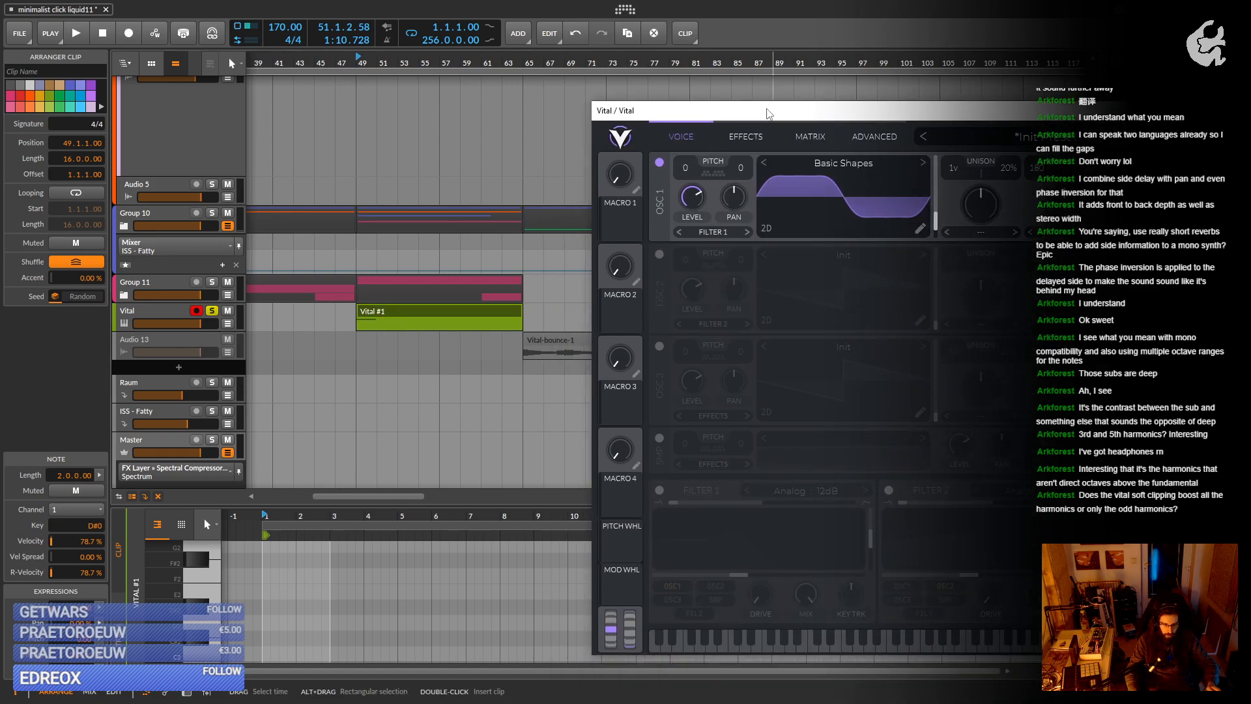
pyautogui.moveTo(766, 113); pyautogui.dragTo(832, 107)
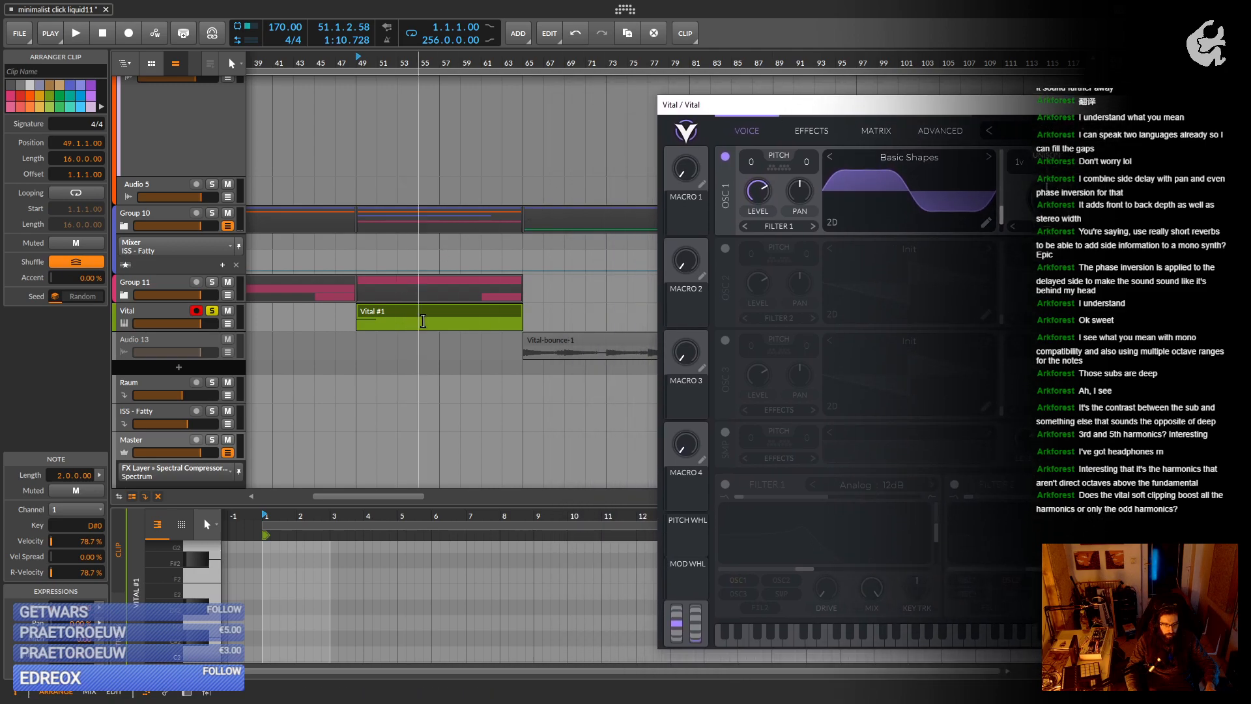
# Shorten the Vital #1 clip to two bars and bounce it post-fader to a new 32-bit floating-point audio track.
pyautogui.click(514, 317)
pyautogui.moveTo(514, 317); pyautogui.dragTo(367, 317)
pyautogui.rightClick(368, 317)
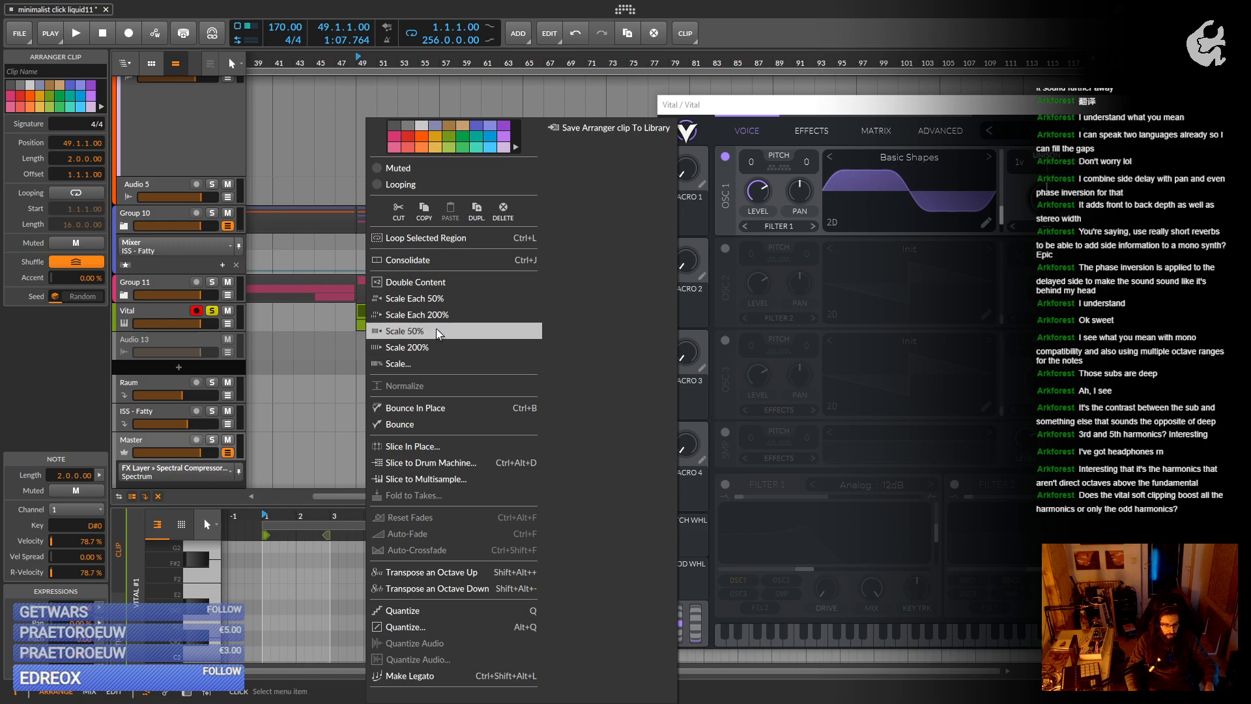
pyautogui.click(438, 422)
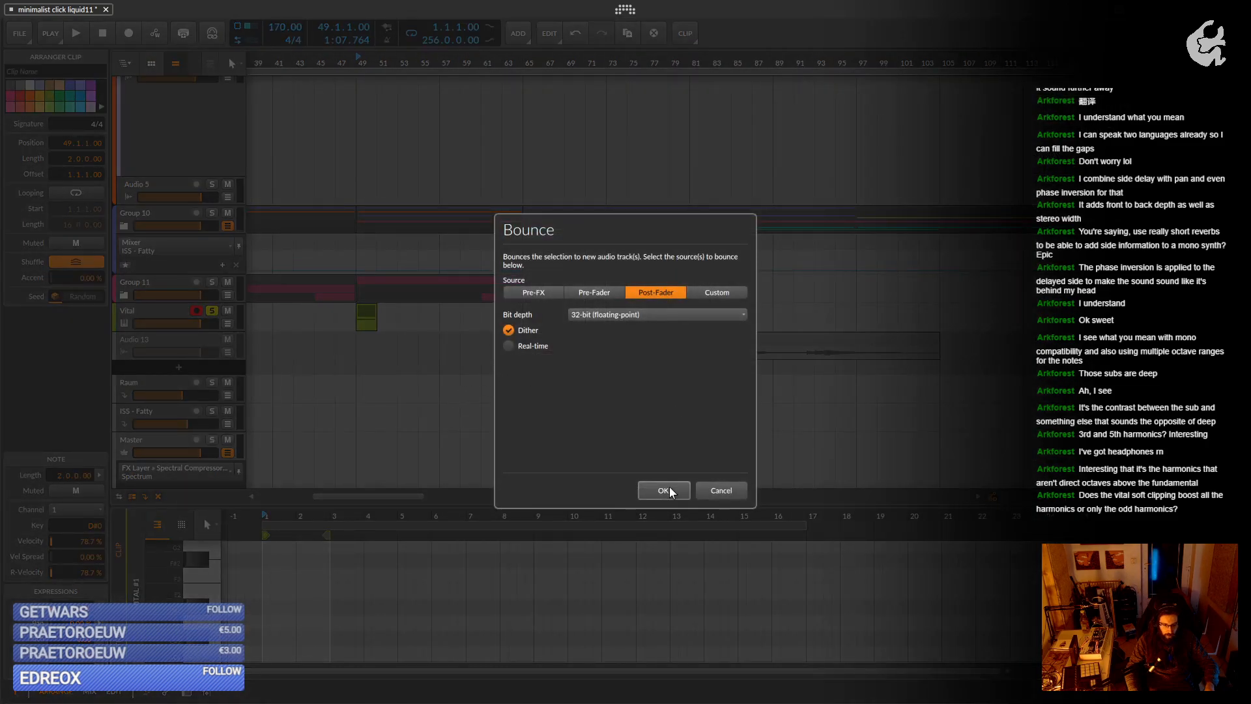
pyautogui.click(664, 490)
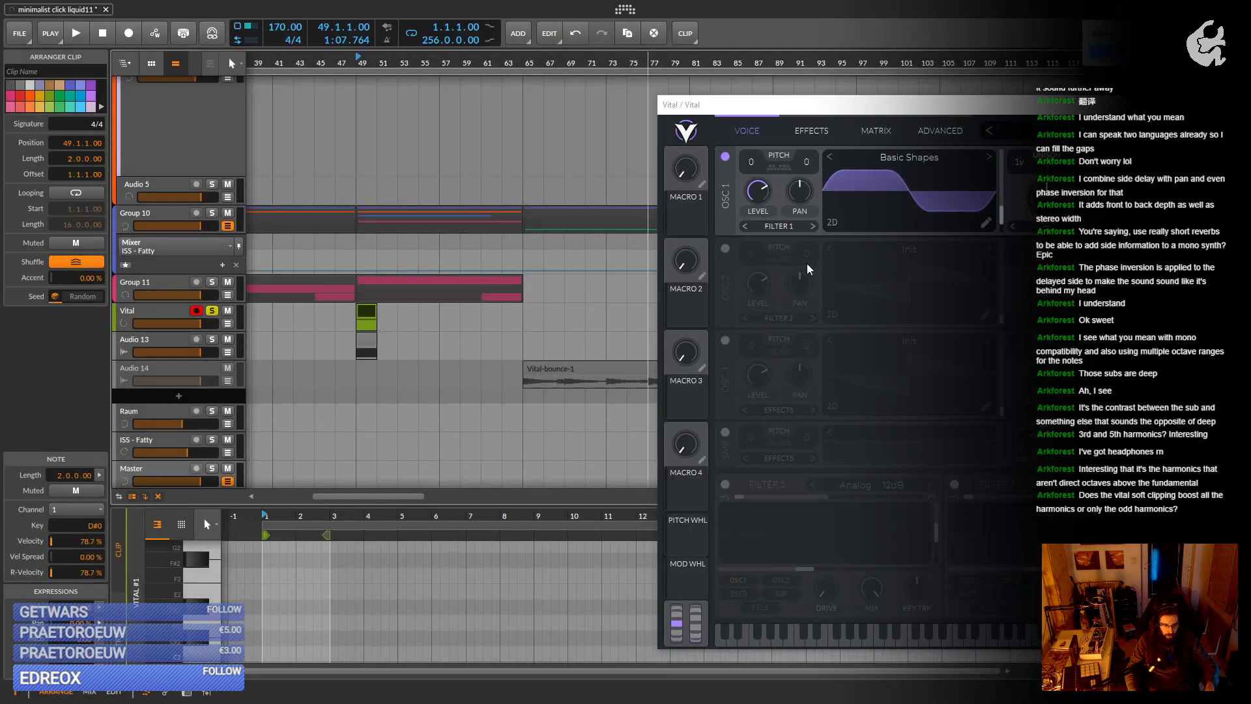
# Return oscillator 1's wavetable frame to the sine shape and bounce the Vital #1 clip to another new audio track.
pyautogui.moveTo(1001, 225); pyautogui.dragTo(998, 251)
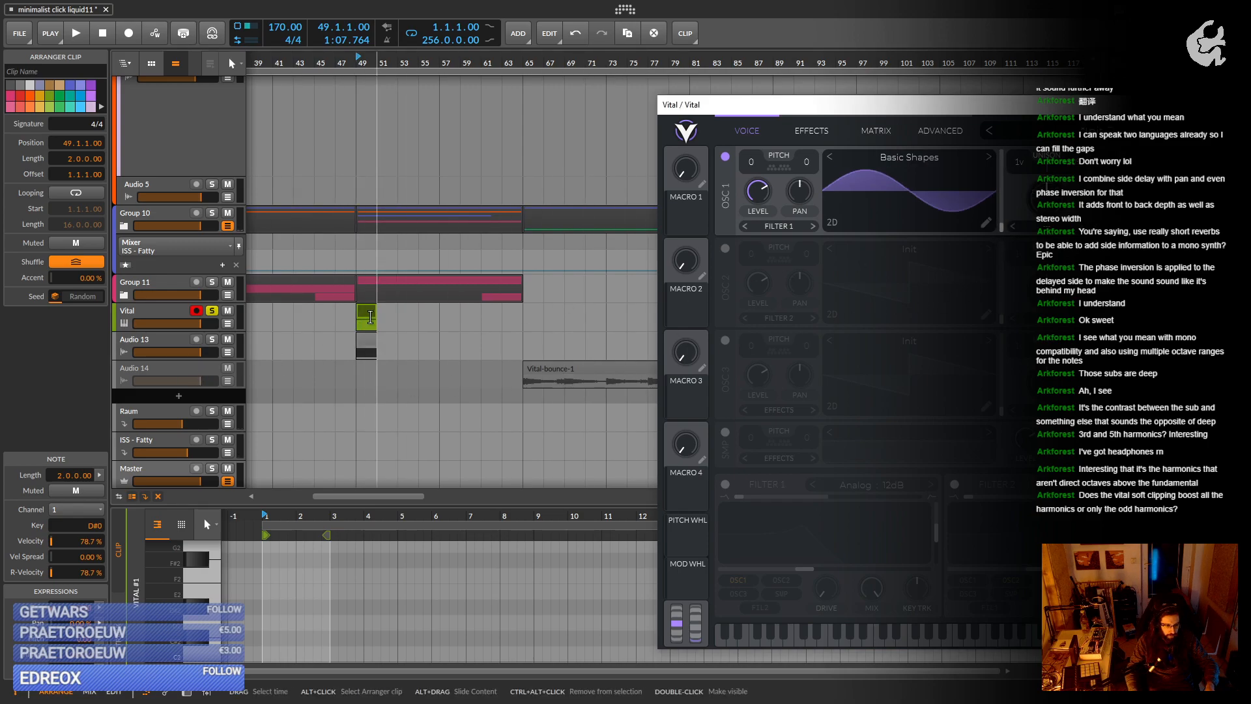
pyautogui.rightClick(371, 312)
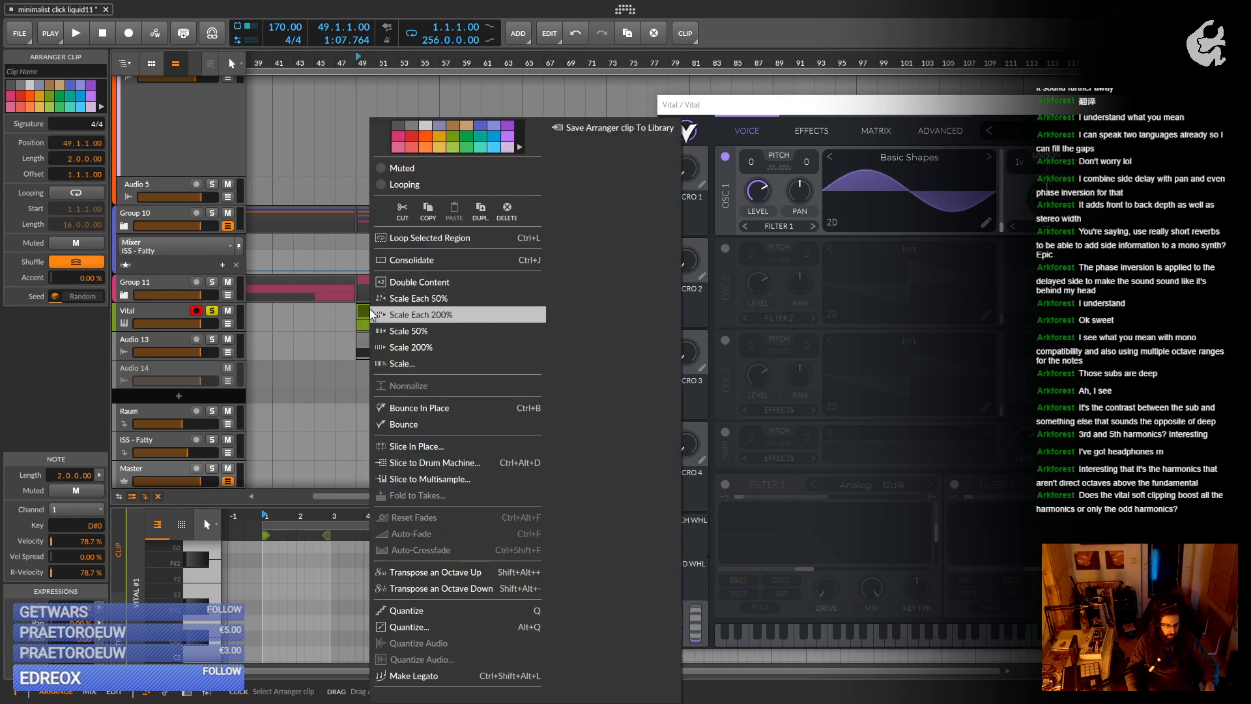
pyautogui.click(416, 424)
pyautogui.click(679, 488)
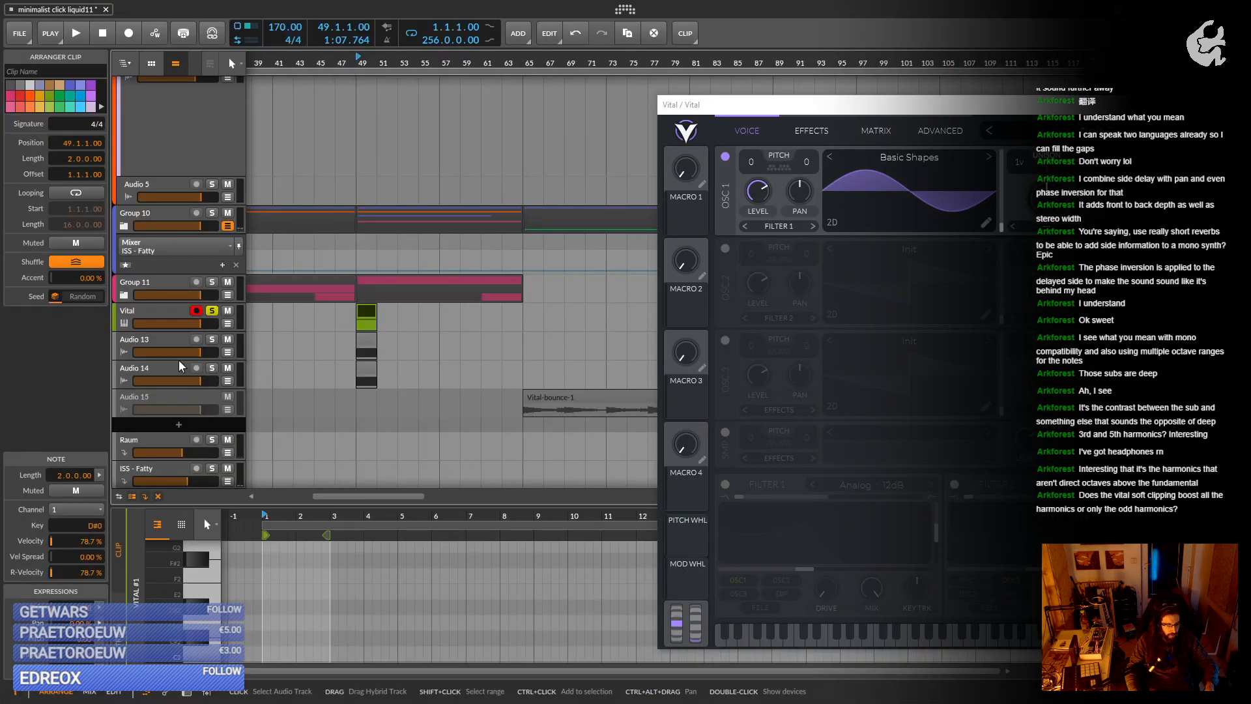
# Enlarge the Audio 13 and Audio 14 tracks and compare the waveform shapes of the two bounces up close.
pyautogui.moveTo(182, 360); pyautogui.dragTo(191, 440)
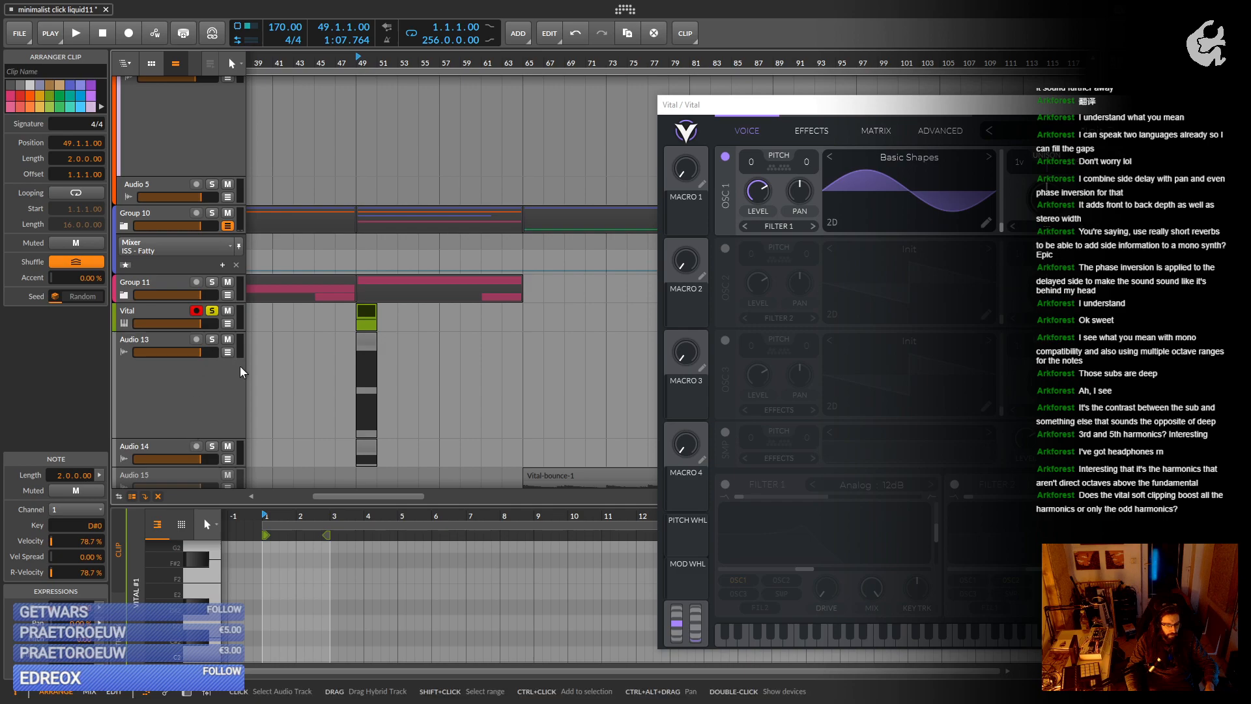
pyautogui.moveTo(353, 365); pyautogui.dragTo(304, 399)
pyautogui.scroll(-1, 308, 408)
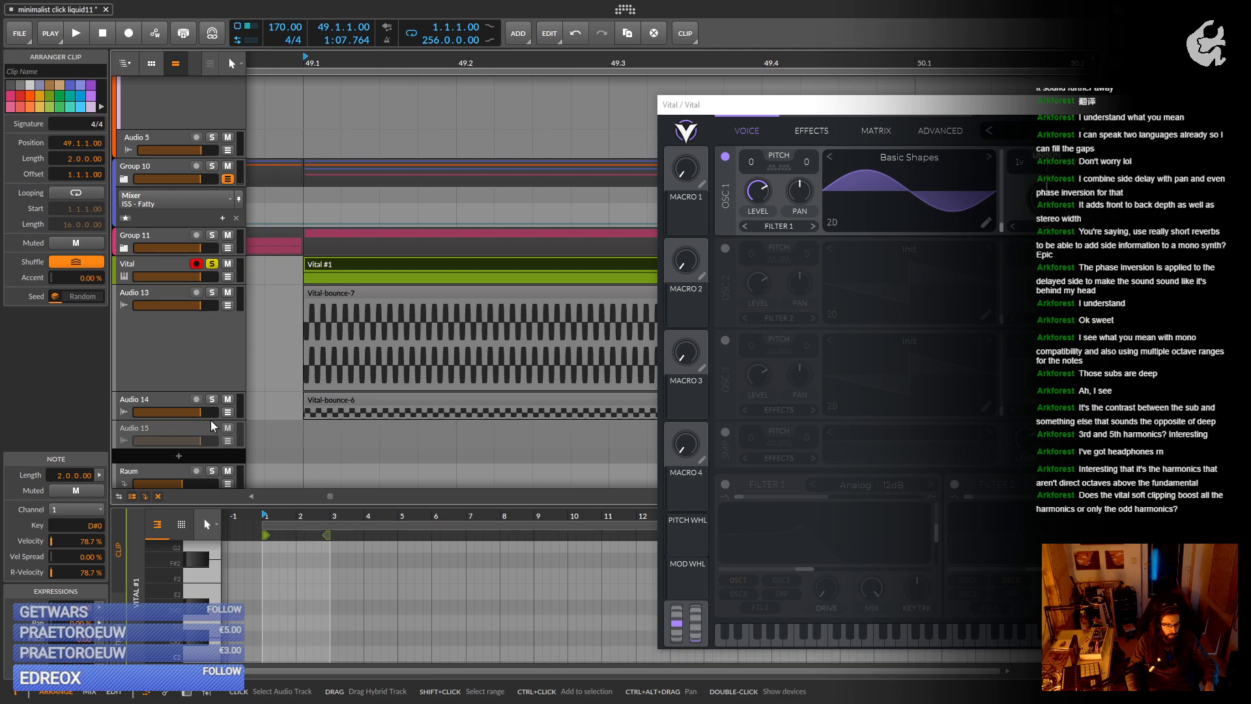
pyautogui.moveTo(212, 420); pyautogui.dragTo(212, 511)
pyautogui.scroll(-2, 221, 449)
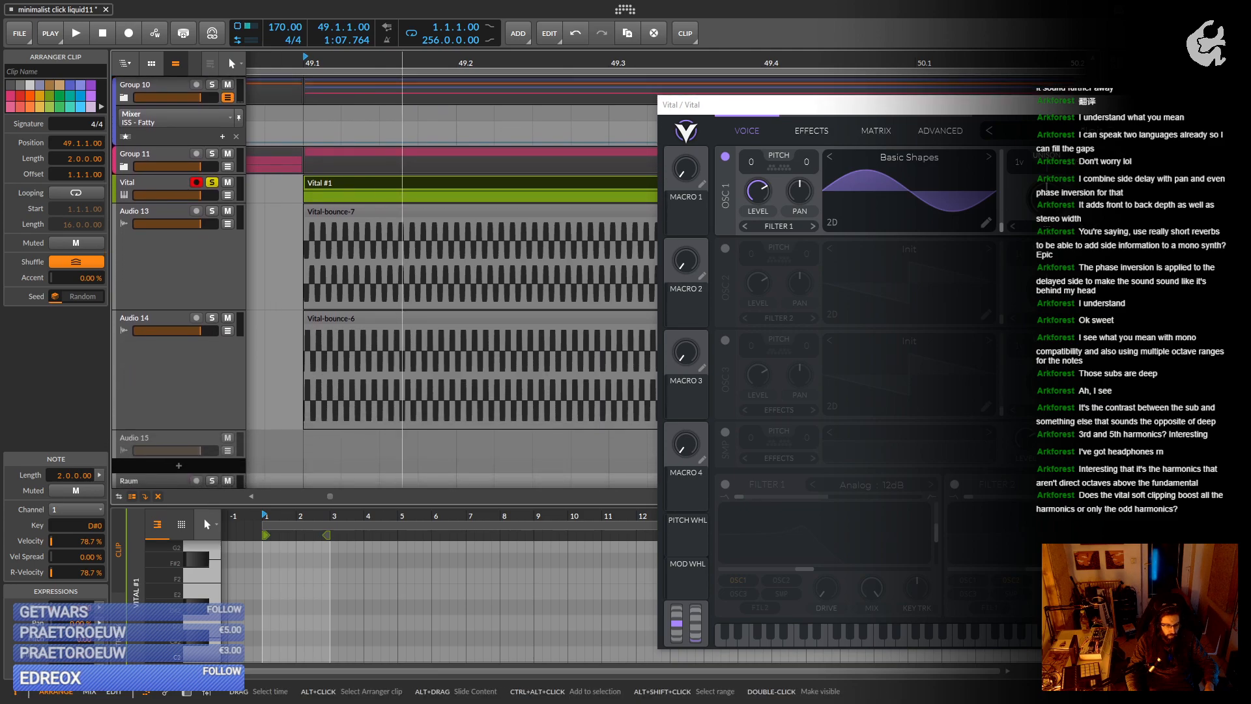
pyautogui.moveTo(402, 365); pyautogui.dragTo(461, 366)
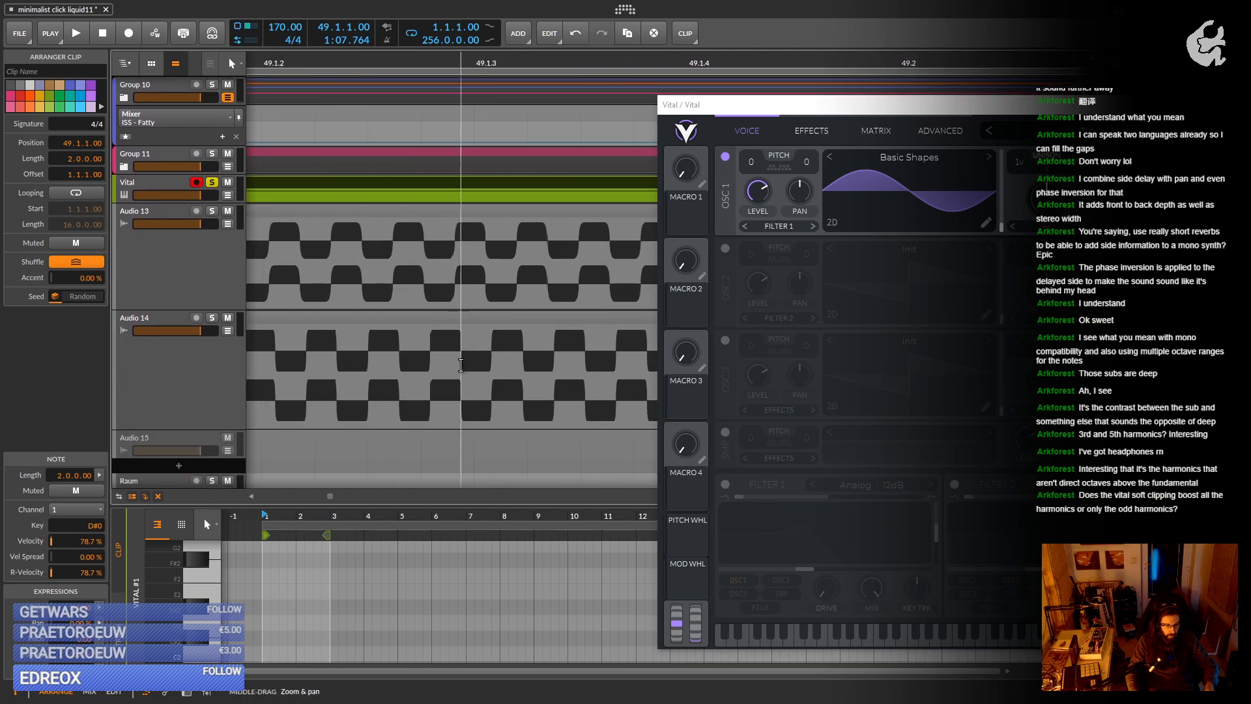
# Turn off the distortion effect in Vital.
pyautogui.click(812, 134)
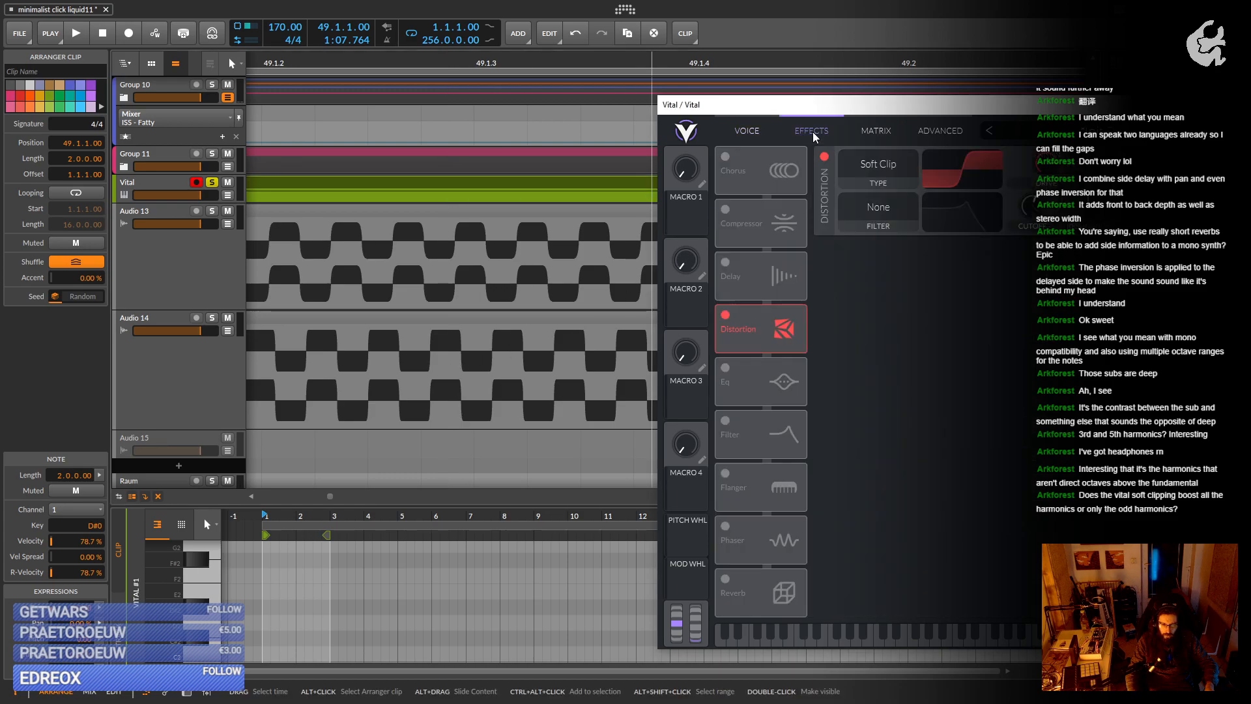
pyautogui.click(825, 157)
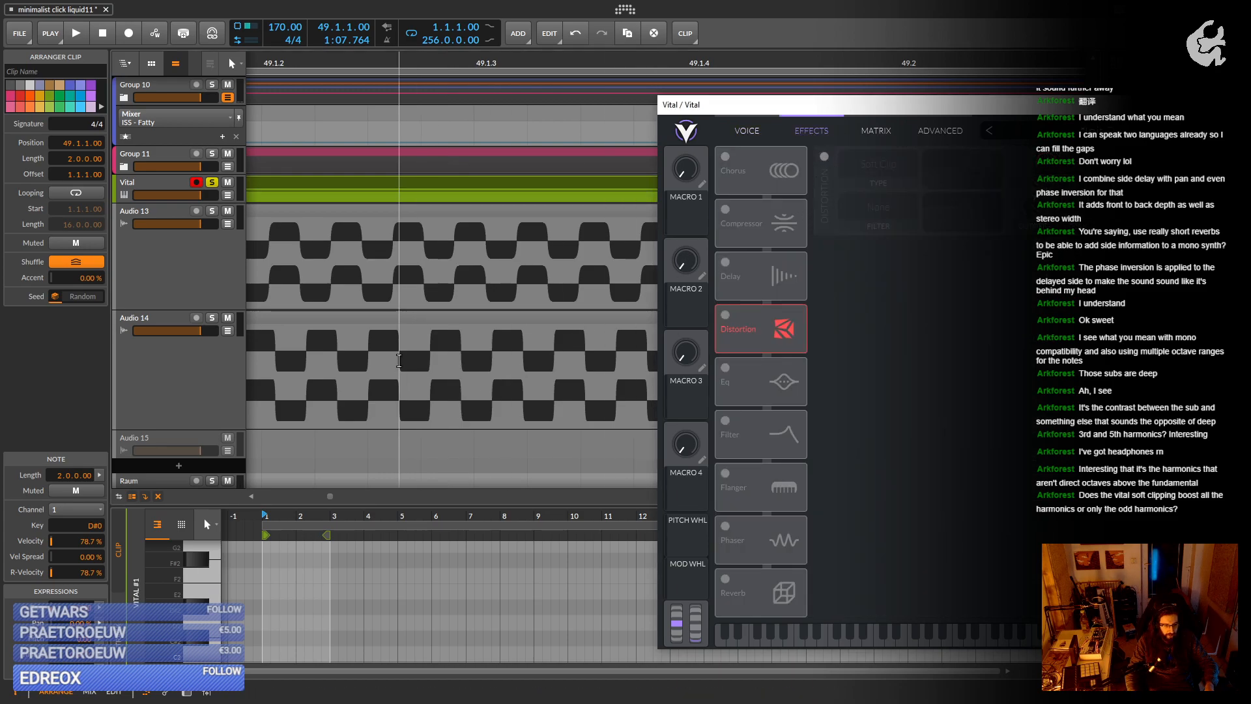
# Delete the Audio 13 and Audio 14 tracks holding the two distorted bounces.
pyautogui.click(165, 273)
pyautogui.keyDown('shift'); pyautogui.click(168, 324); pyautogui.keyUp('shift')
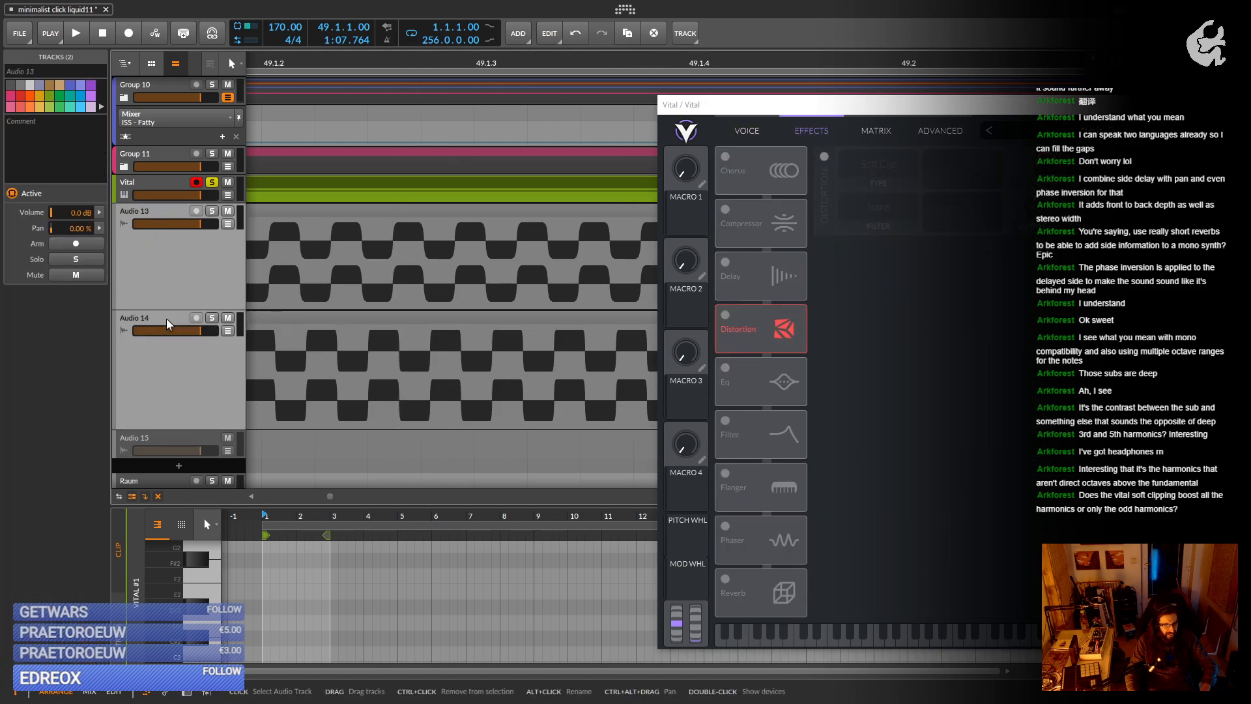
pyautogui.press('Delete')
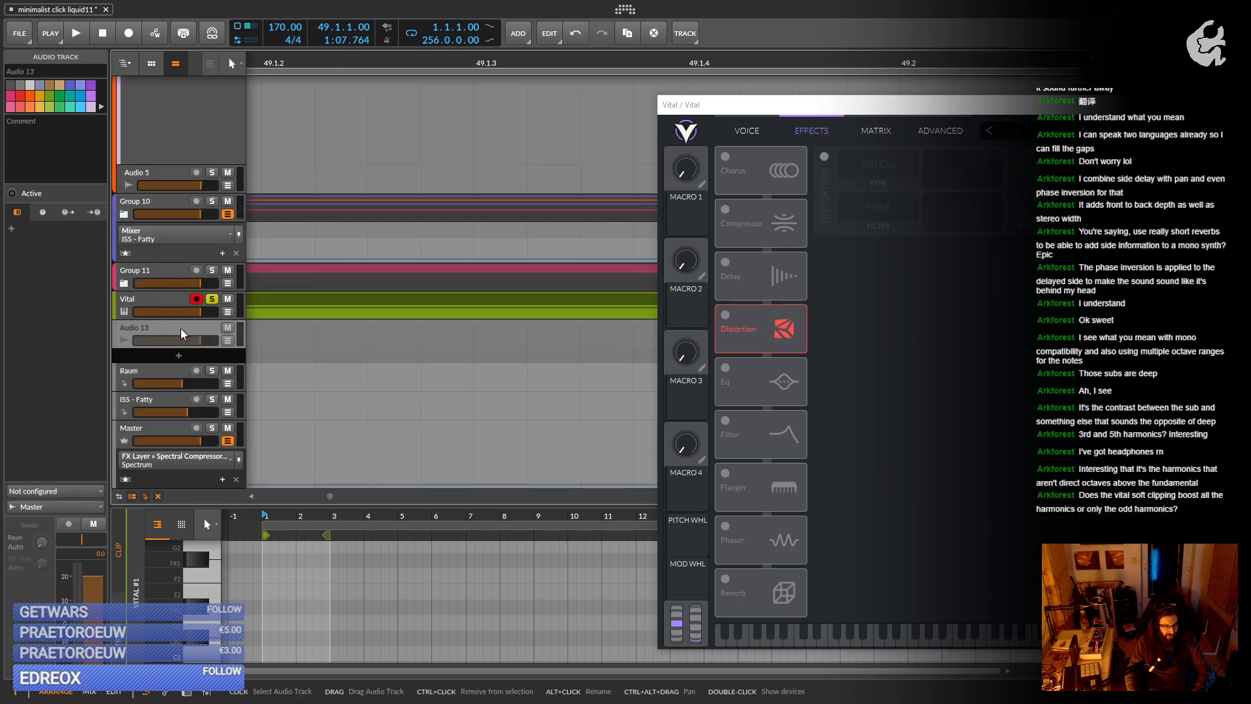
# Bounce the Vital #1 clip to a new audio track with the distortion off.
pyautogui.click(158, 306)
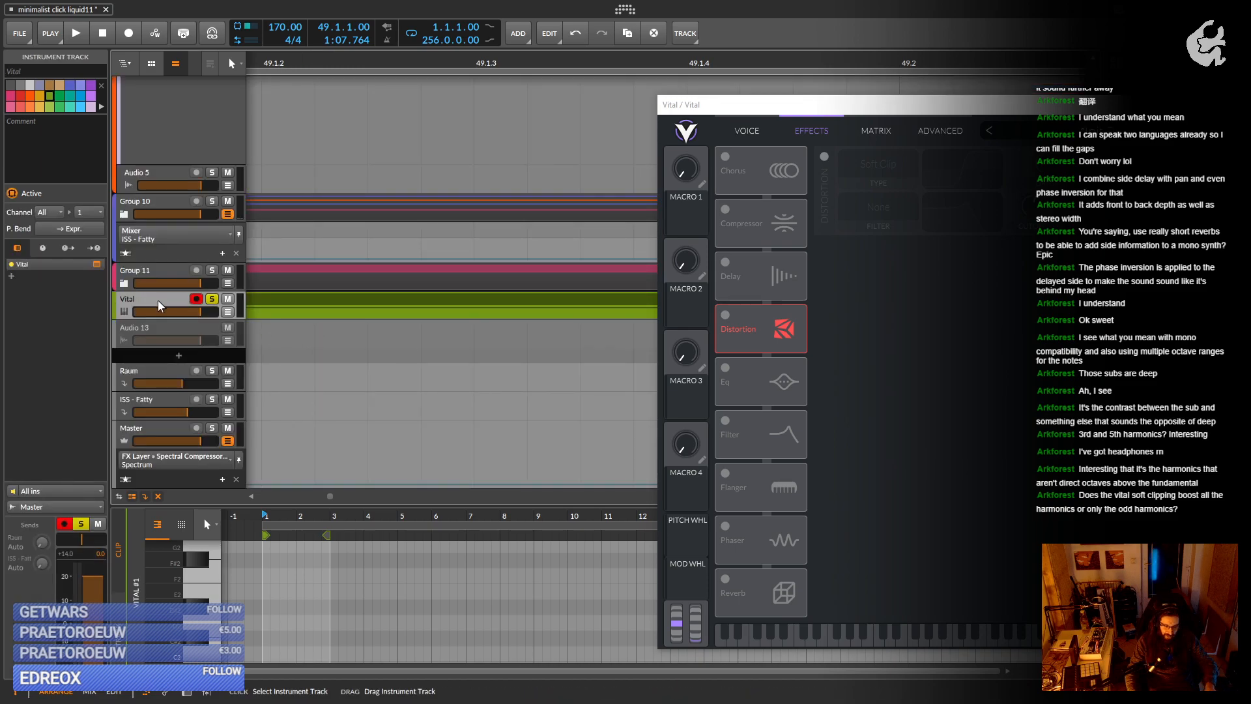
pyautogui.click(352, 306)
pyautogui.rightClick(354, 306)
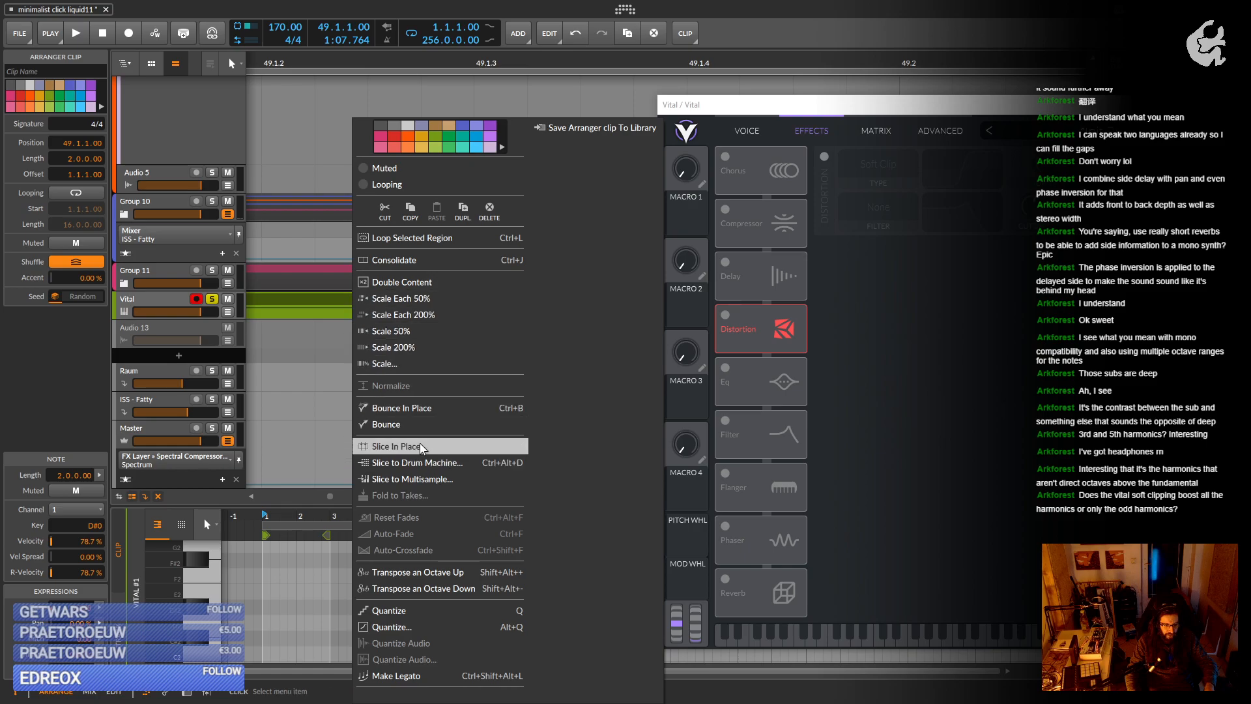
pyautogui.click(420, 425)
pyautogui.click(663, 490)
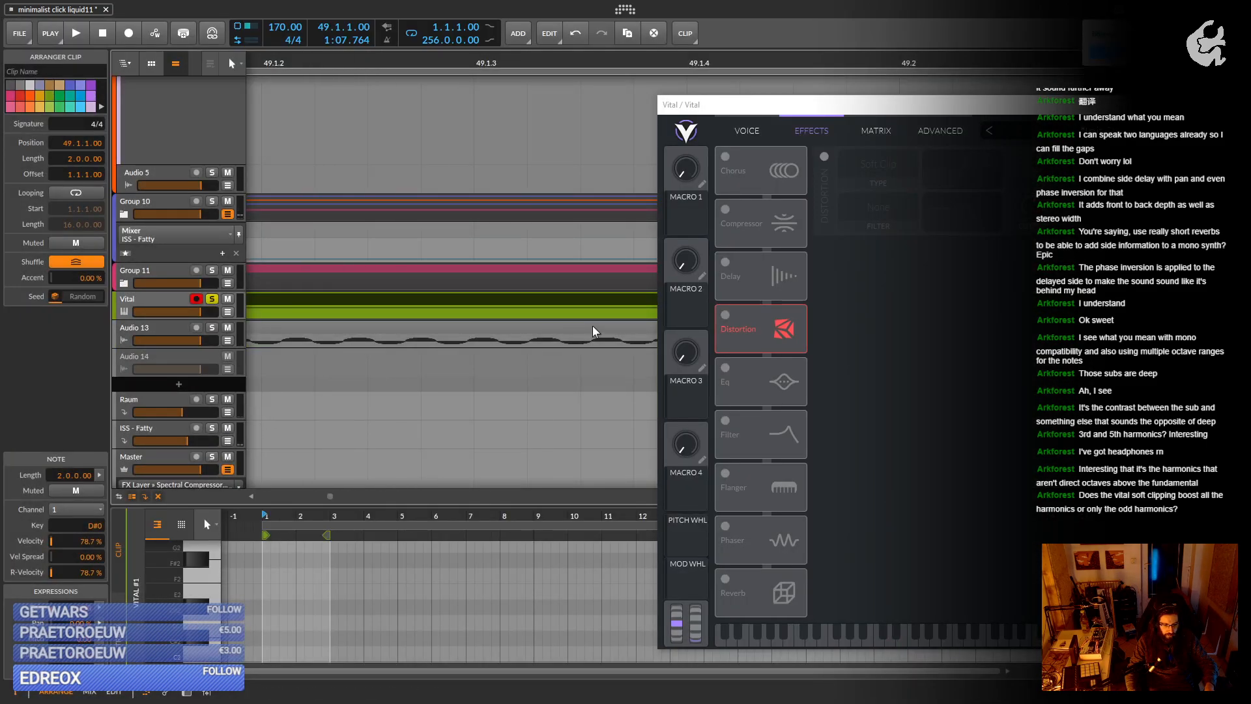
# Move oscillator 1's wavetable frame to a rounded-square shape and bounce the Vital #1 clip post-fader to another 32-bit floating-point audio track.
pyautogui.click(746, 133)
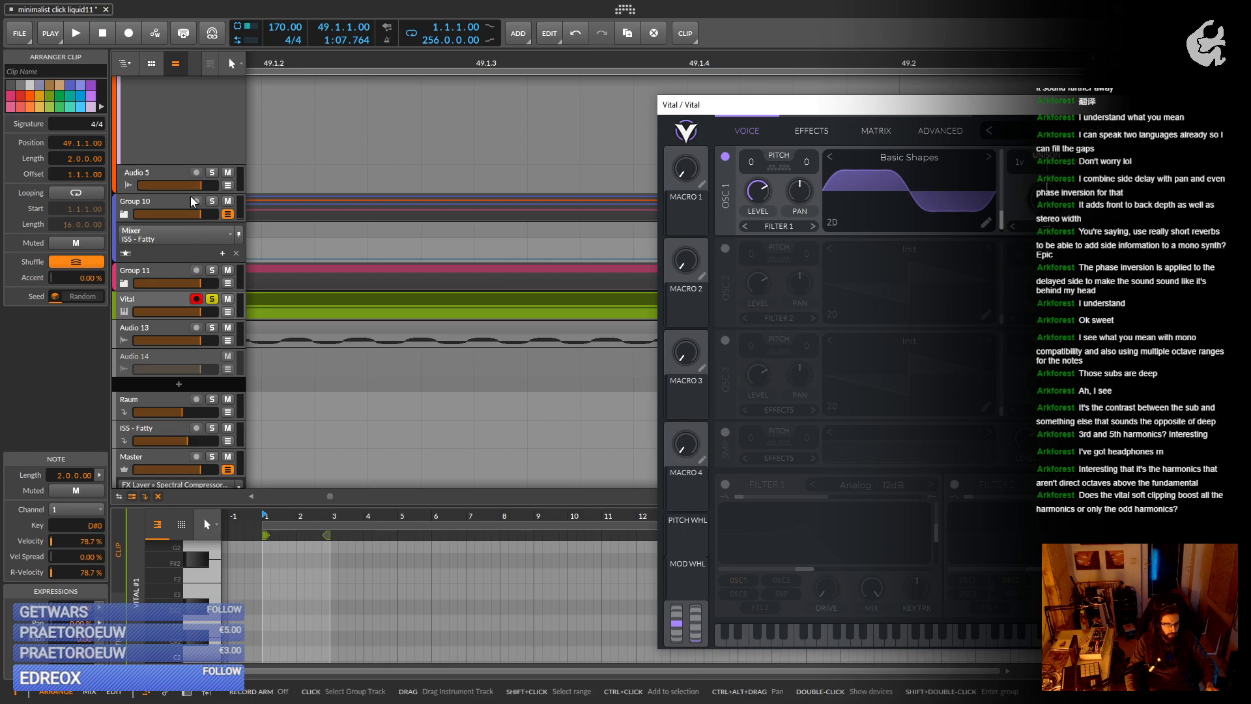
pyautogui.rightClick(280, 306)
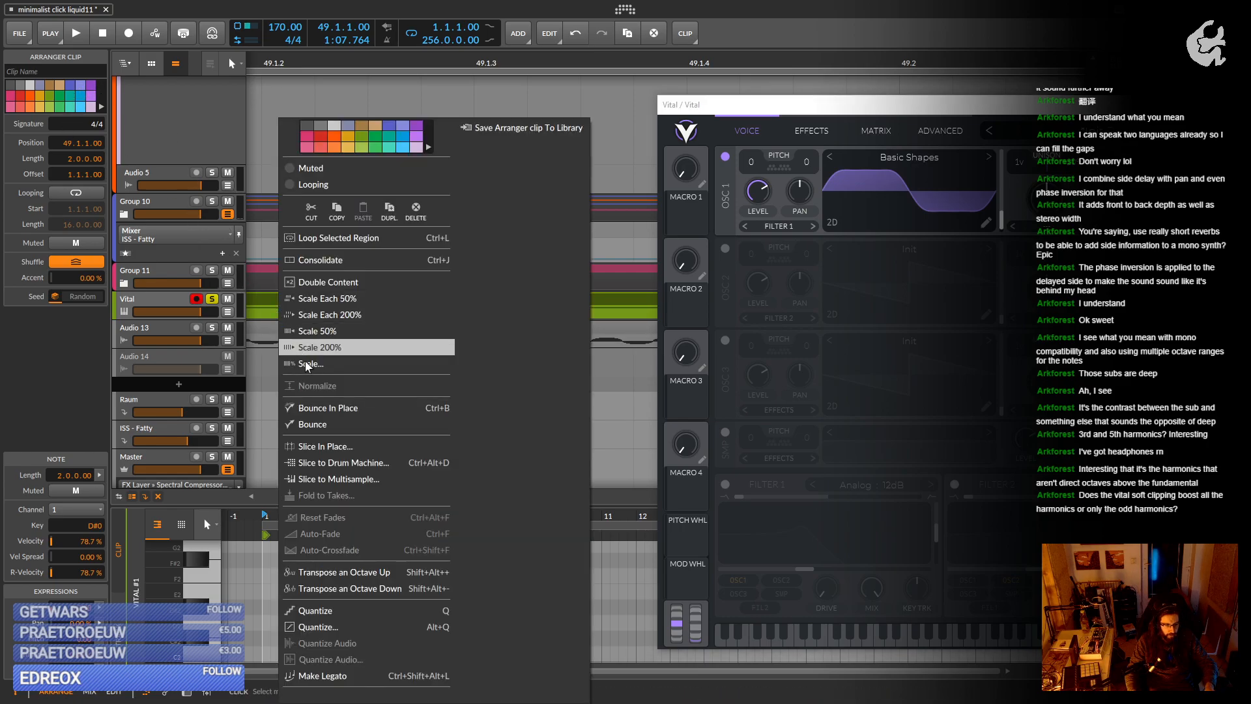
pyautogui.click(318, 424)
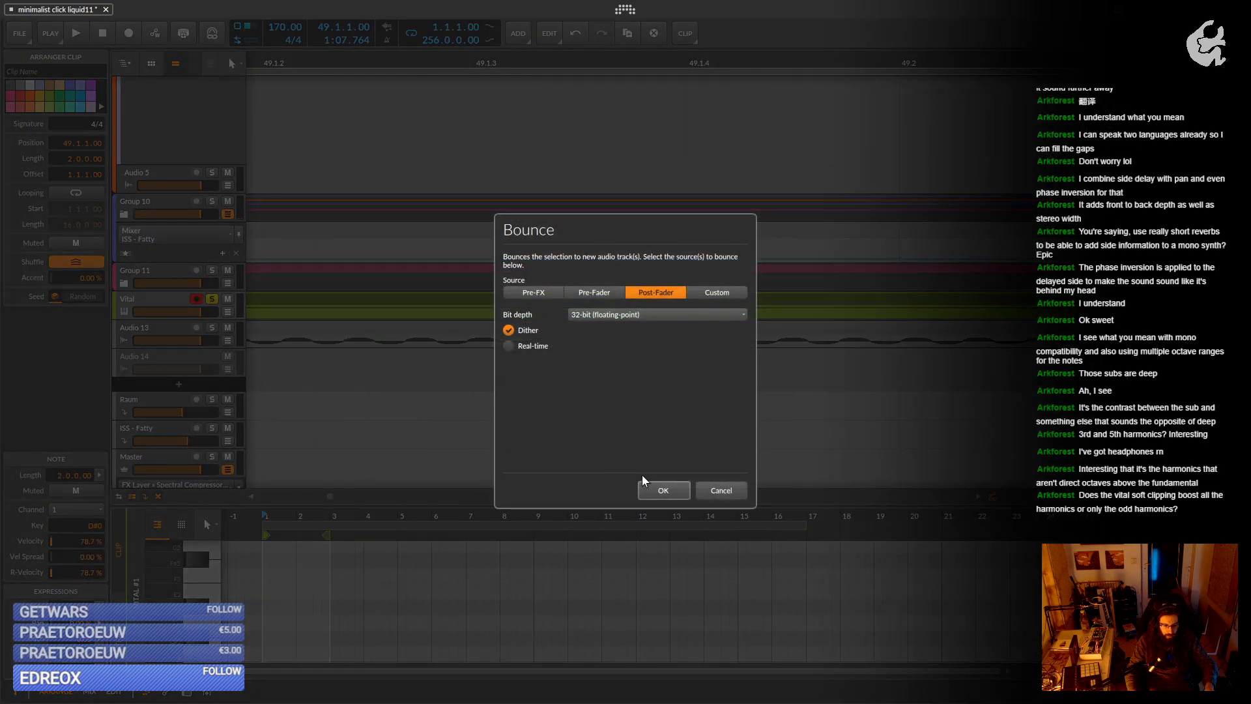
pyautogui.click(661, 491)
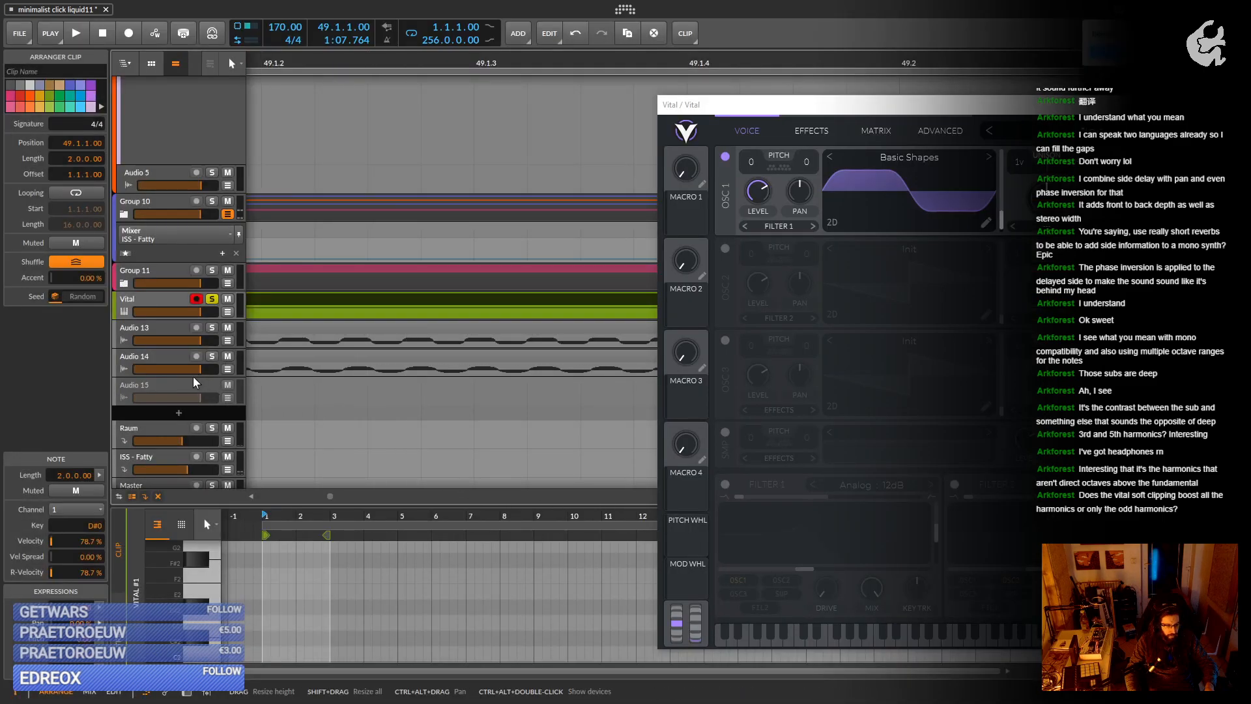
# Enlarge the Audio 14 and Audio 13 tracks and compare the waveform shapes of the two undistorted bounces.
pyautogui.moveTo(178, 377); pyautogui.dragTo(175, 481)
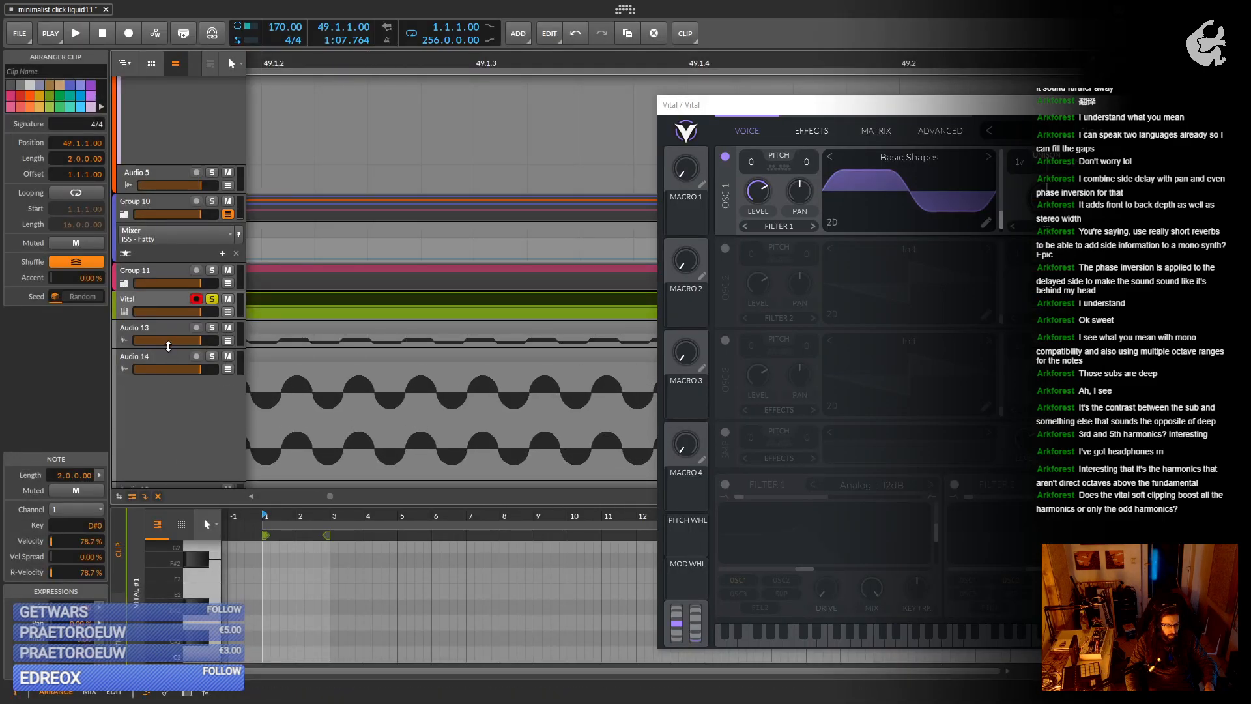
pyautogui.moveTo(168, 346); pyautogui.dragTo(171, 435)
pyautogui.scroll(-3, 317, 405)
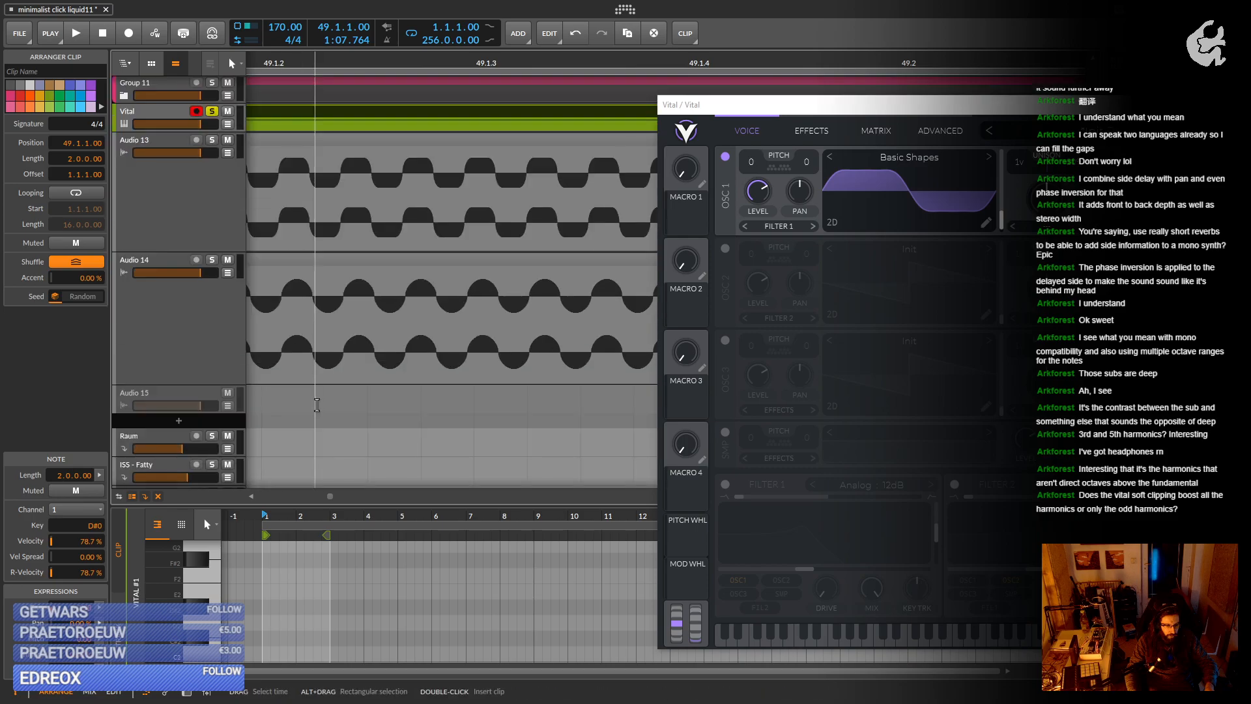
pyautogui.moveTo(382, 324); pyautogui.dragTo(435, 225)
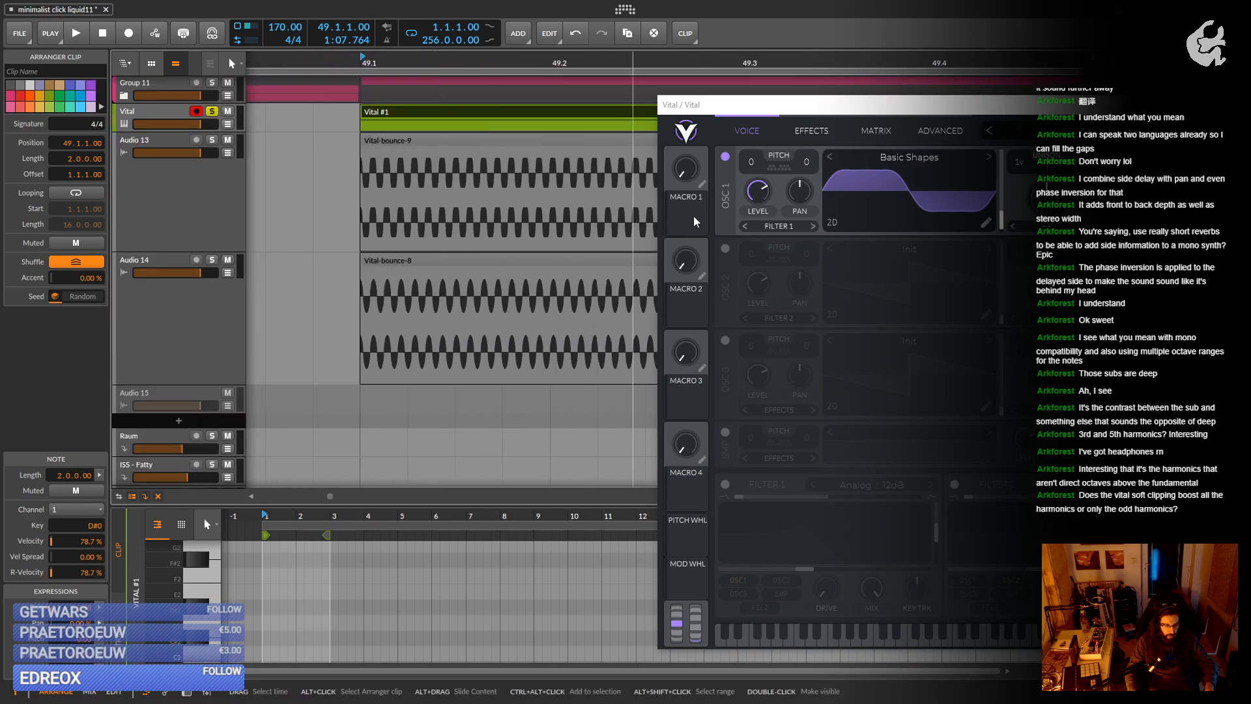
# Close the Vital window and group the Audio 13 and Audio 14 tracks.
pyautogui.moveTo(1211, 107); pyautogui.dragTo(678, 158)
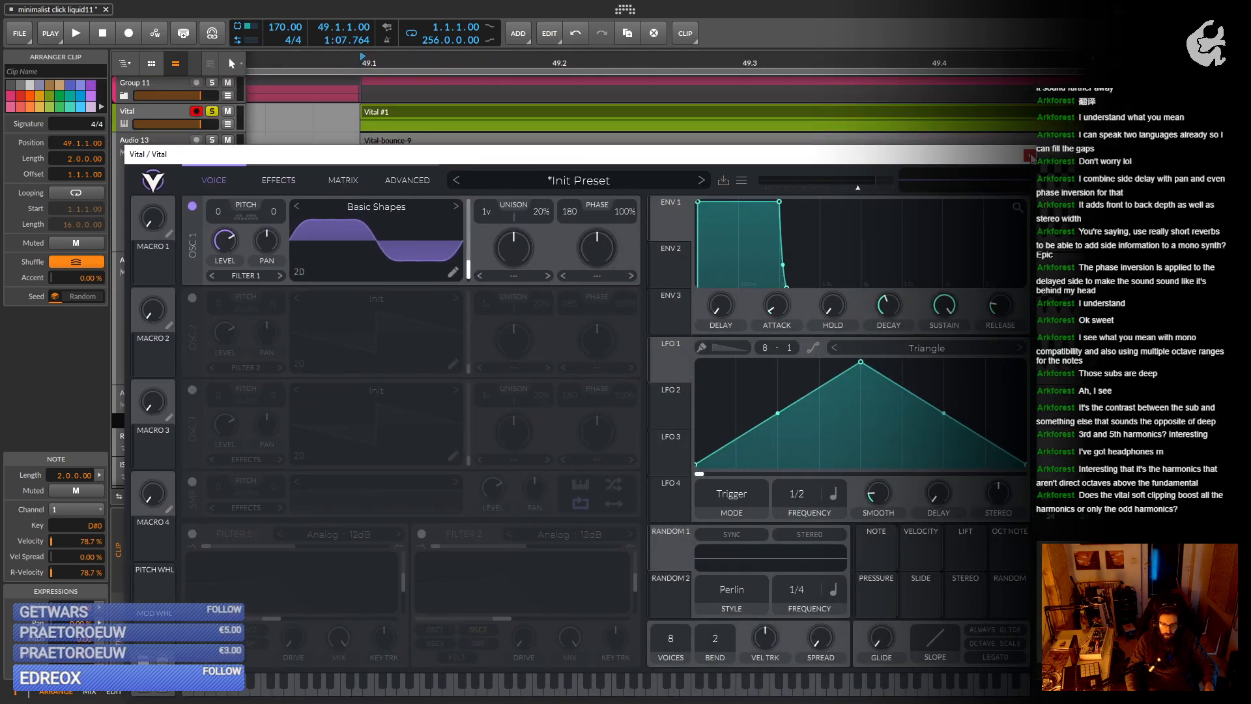
pyautogui.click(1029, 156)
pyautogui.click(168, 196)
pyautogui.keyDown('shift'); pyautogui.click(169, 261); pyautogui.keyUp('shift')
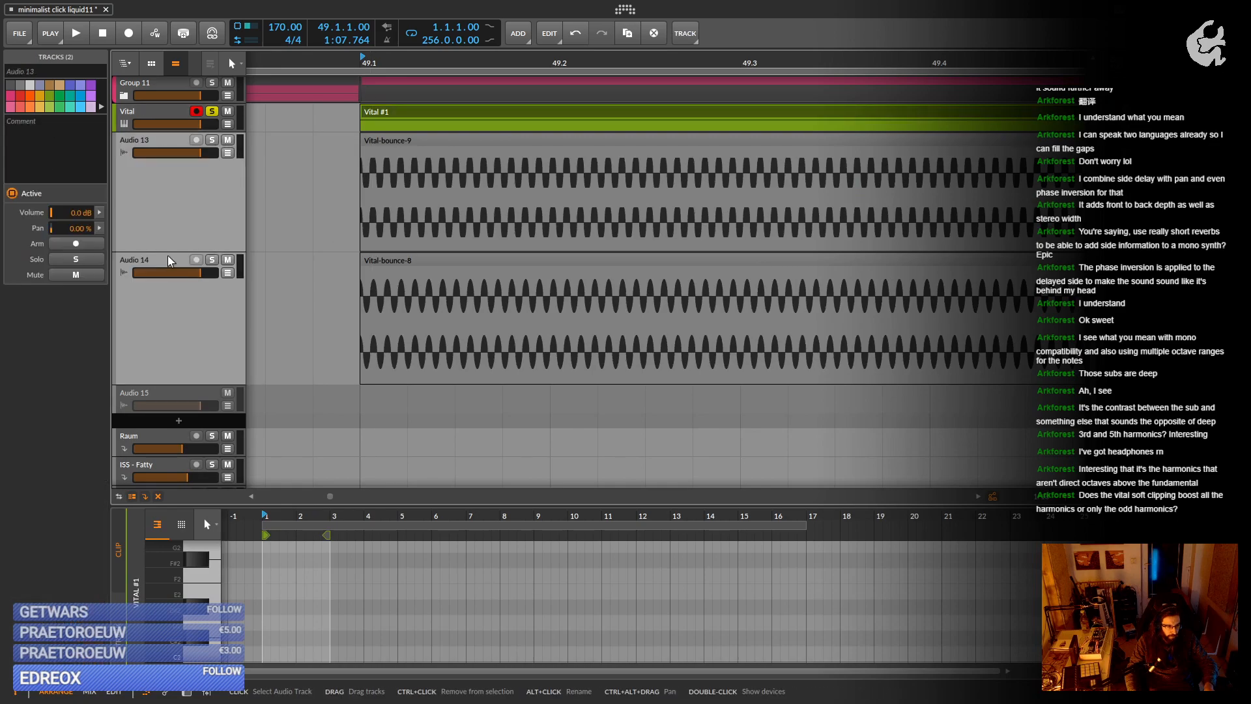
pyautogui.hotkey('ctrl', 'g')
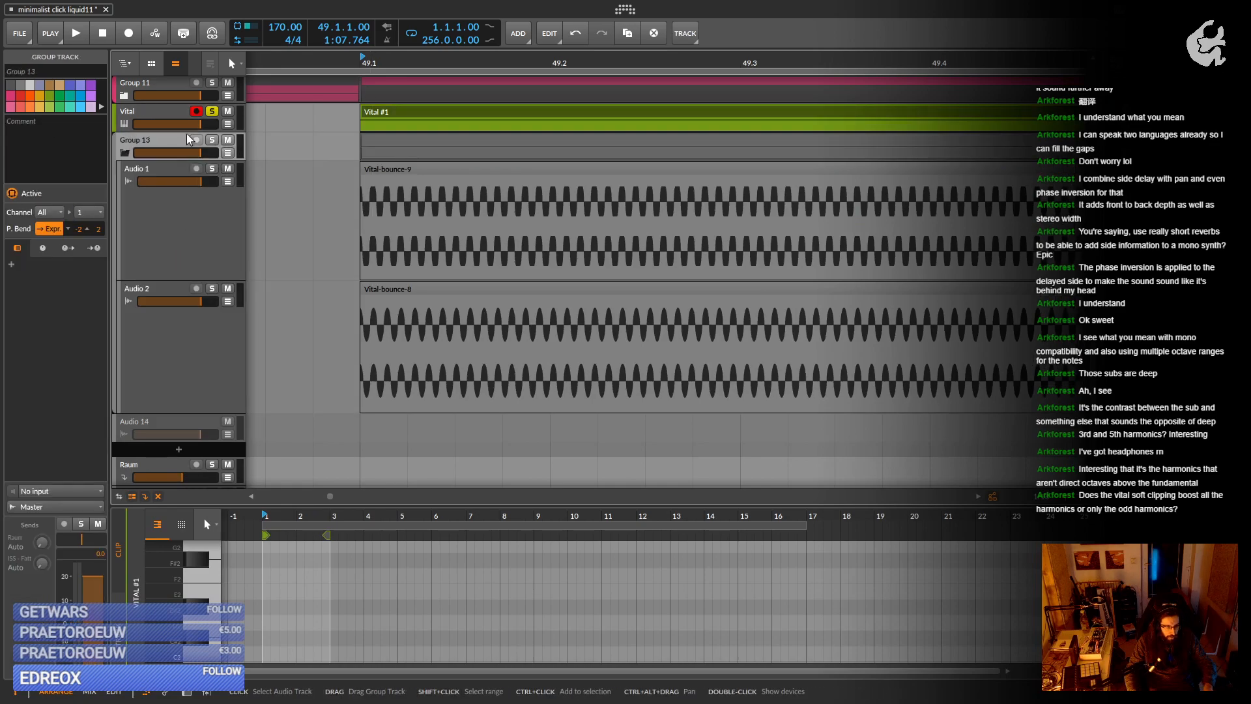
# Insert Youlean Loudness Meter 2 on the new group track and move its window clear of the track headers.
pyautogui.press('d')
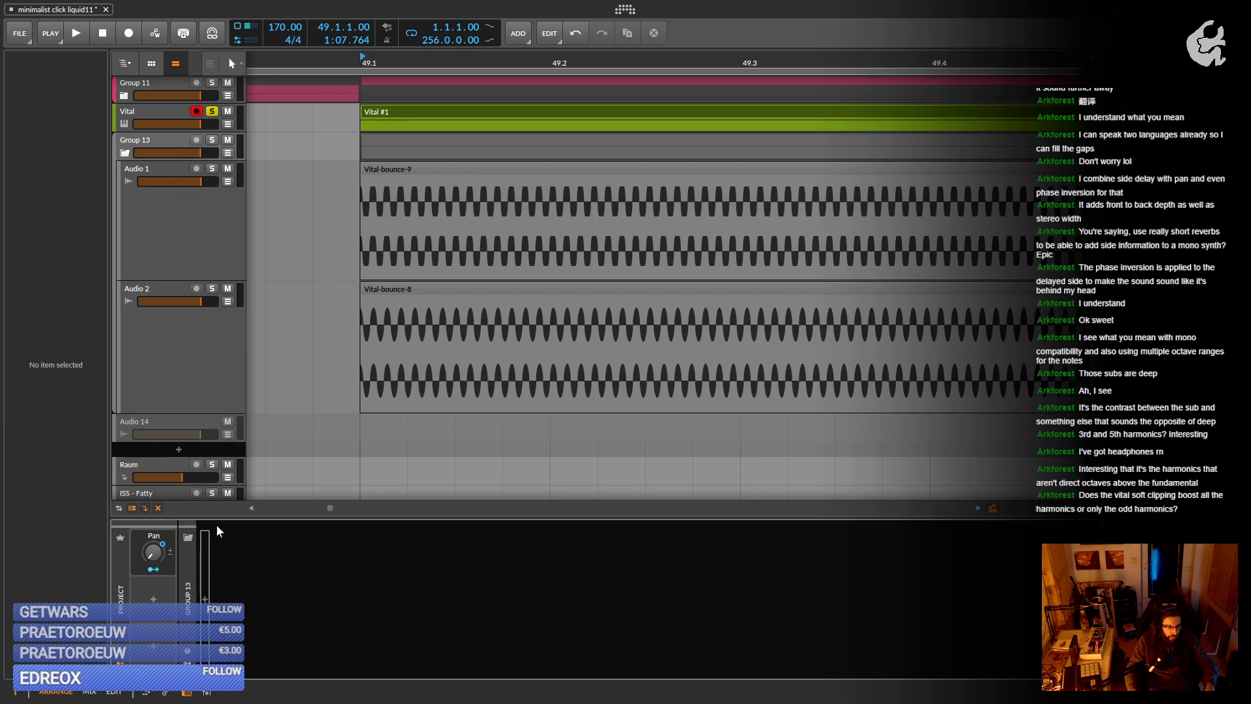
pyautogui.click(204, 599)
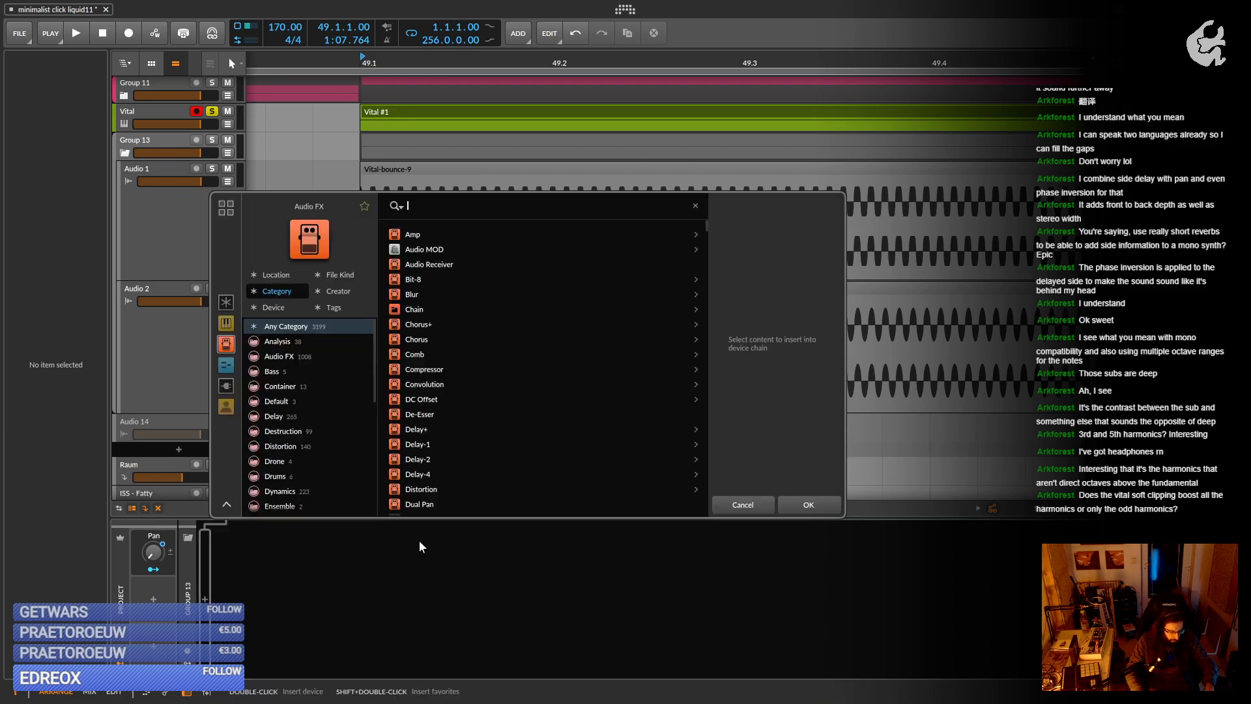
pyautogui.write('youlea')
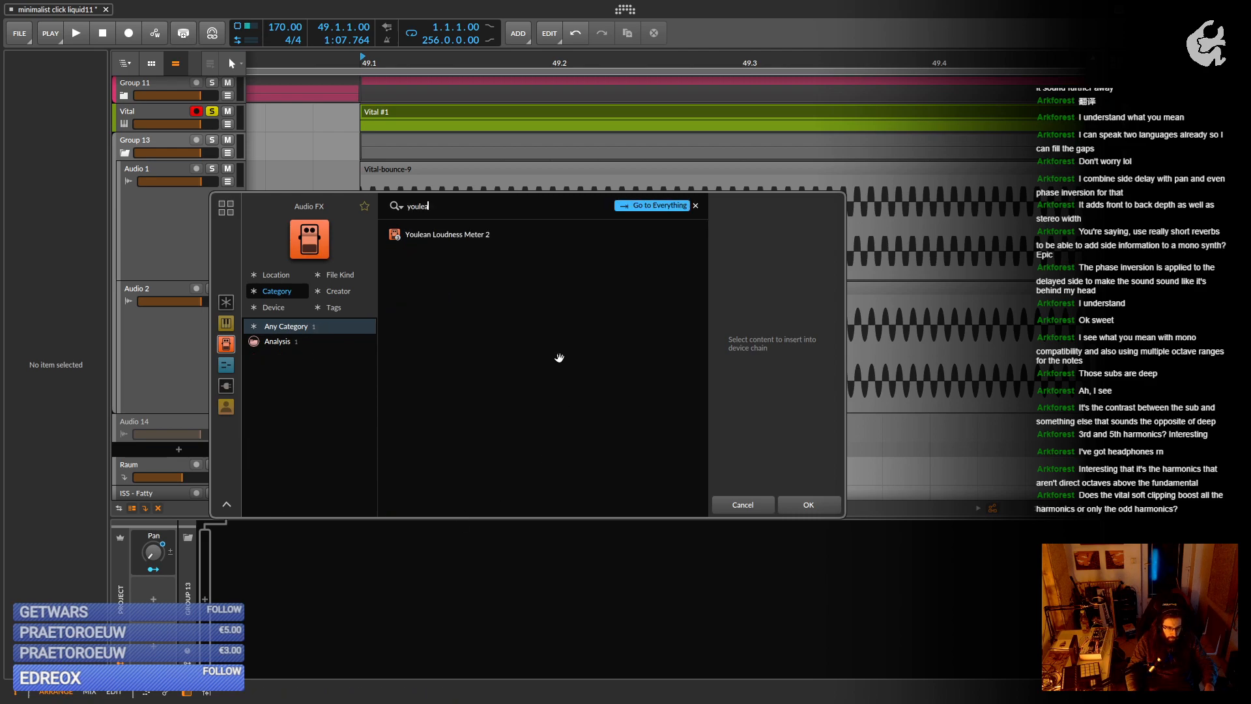
pyautogui.doubleClick(439, 232)
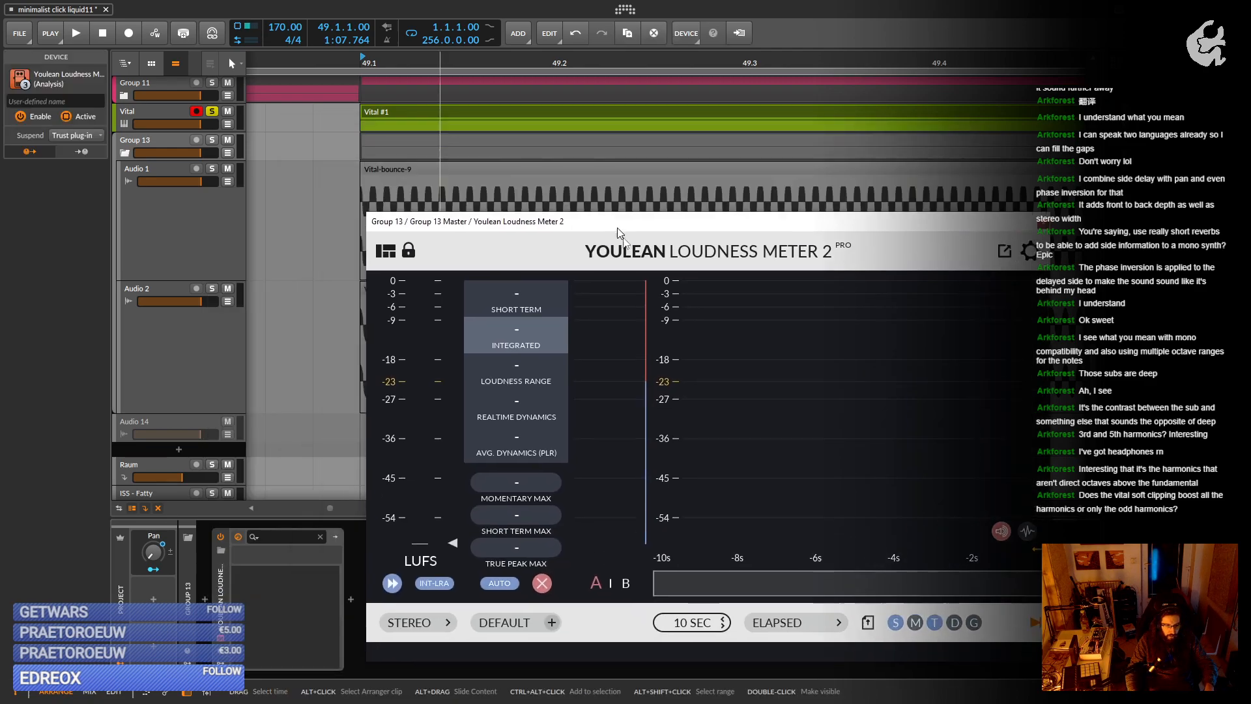
pyautogui.moveTo(616, 228); pyautogui.dragTo(684, 430)
# Solo the group's Audio 1 track and play it through the loudness meter.
pyautogui.click(212, 168)
pyautogui.press('space')
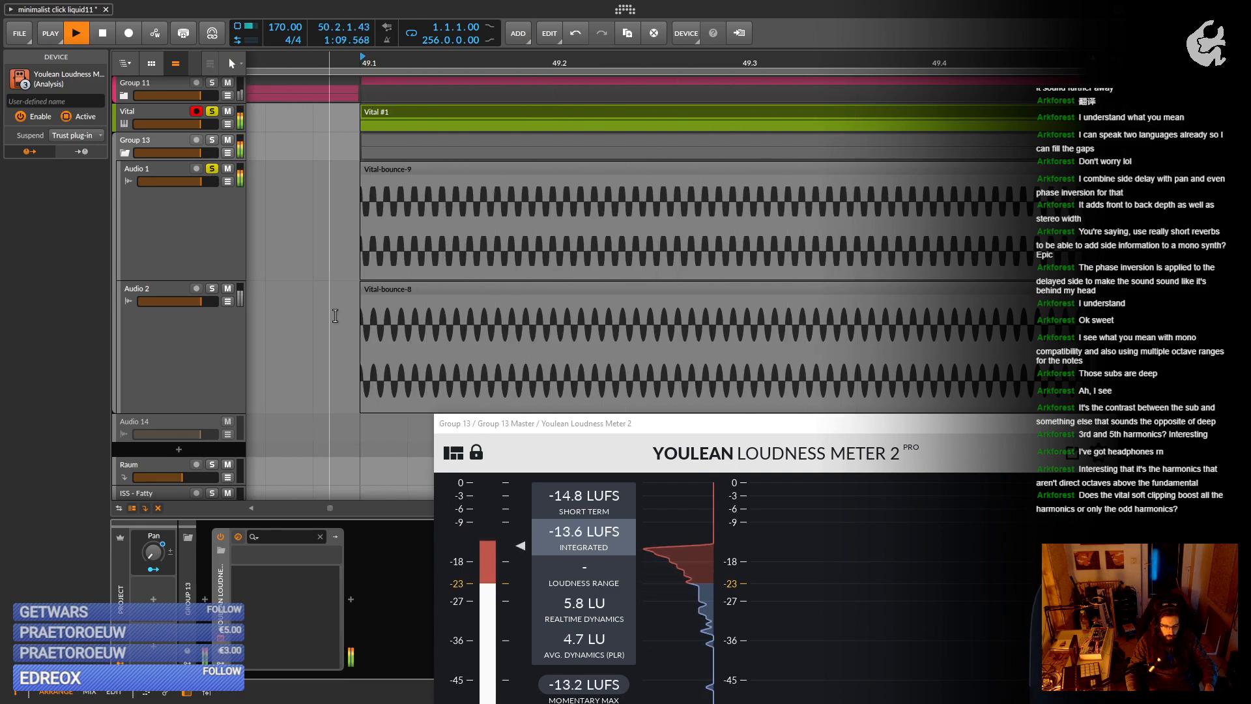
pyautogui.scroll(-6, 544, 228)
pyautogui.press('space')
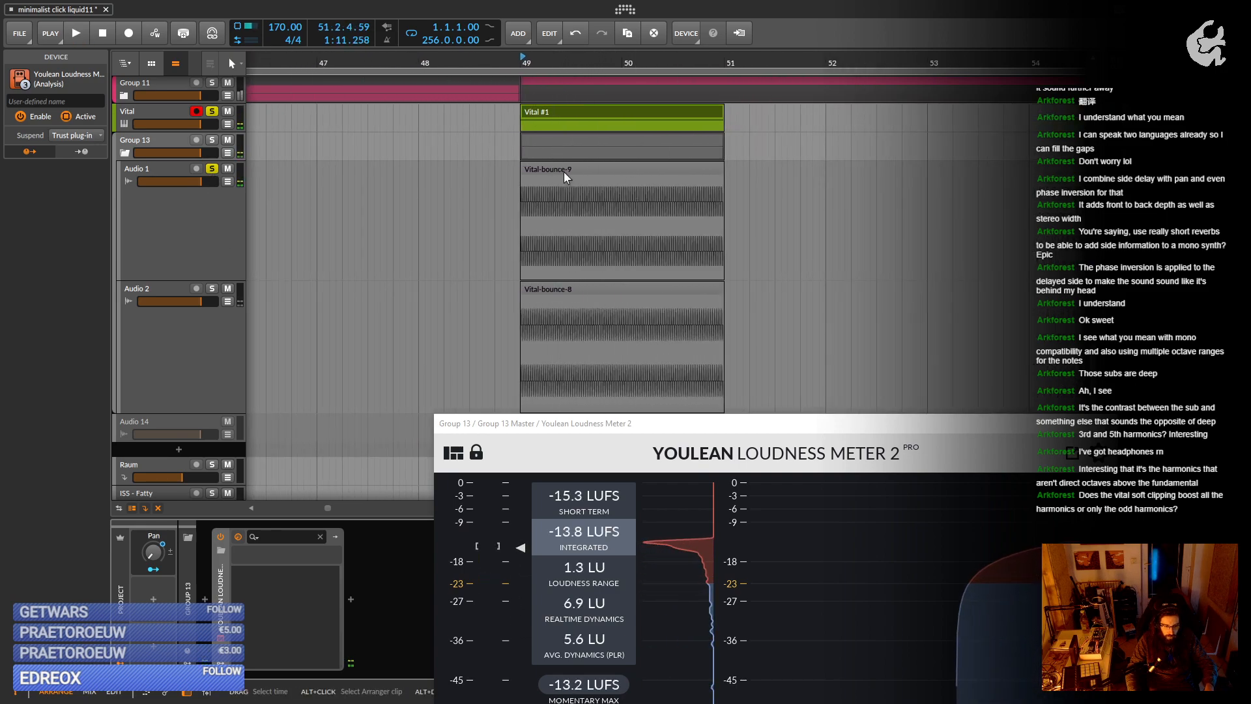
# Loop the Vital-bounce-9 clip's region and measure its loudness during playback.
pyautogui.click(567, 171)
pyautogui.hotkey('ctrl', 'l')
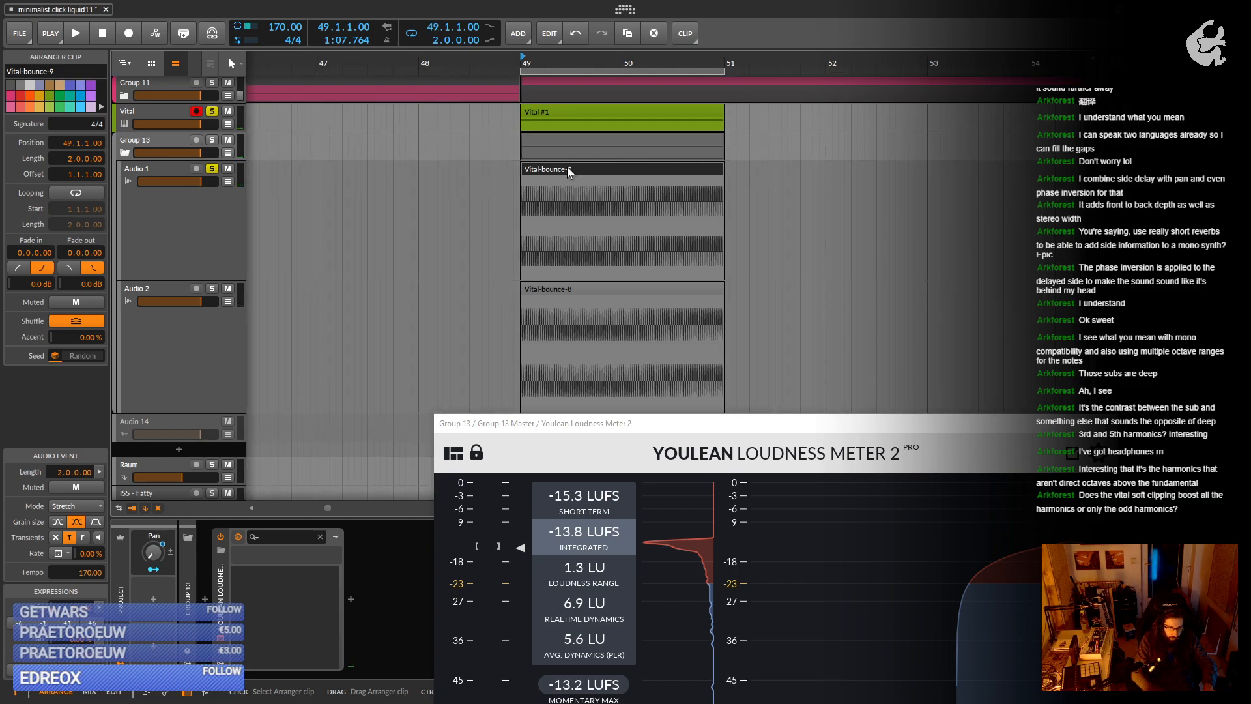
pyautogui.press('space')
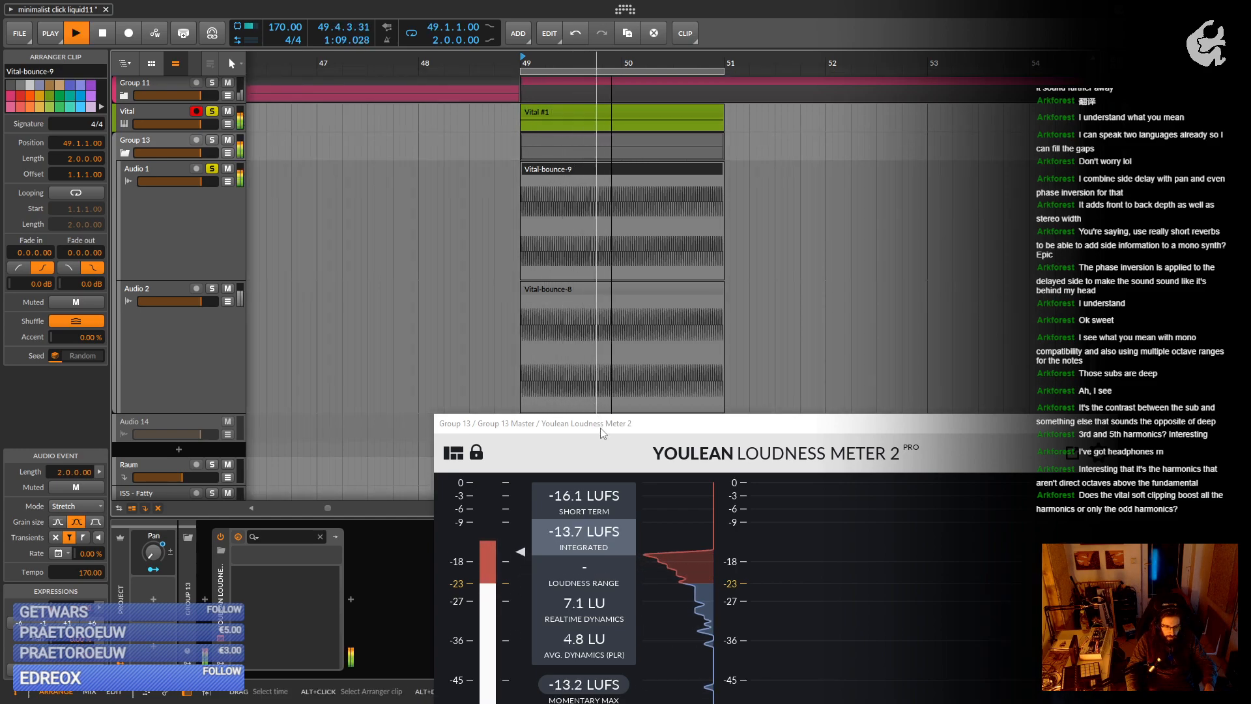
pyautogui.moveTo(596, 428); pyautogui.dragTo(333, 263)
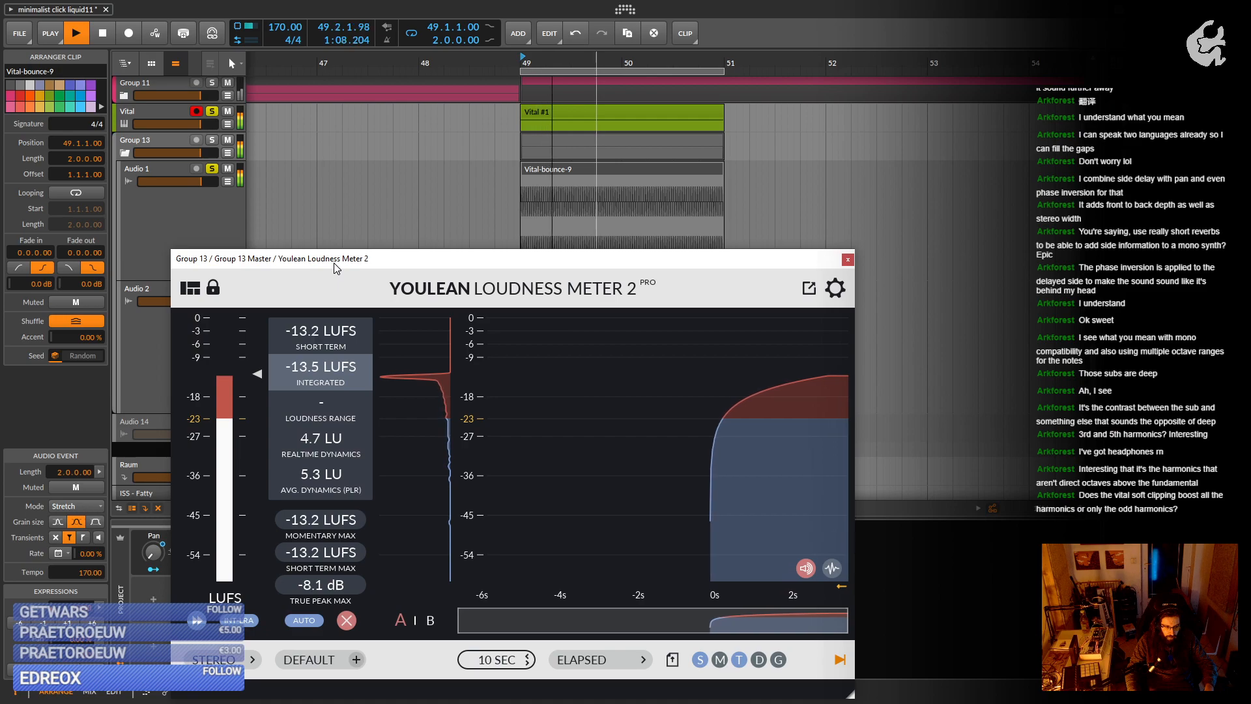
pyautogui.moveTo(334, 263); pyautogui.dragTo(746, 255)
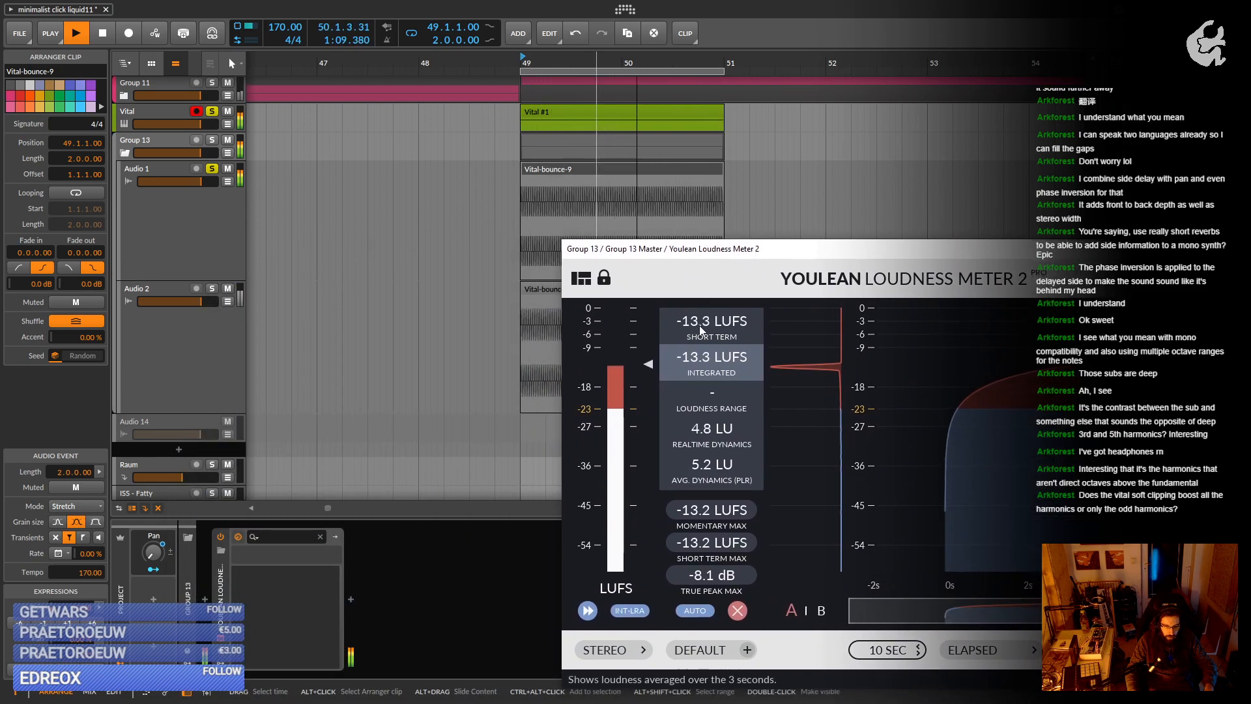
pyautogui.press('space')
# Solo Audio 2 instead of Audio 1, reset the loudness meter and measure the loudness of Vital-bounce-8.
pyautogui.click(212, 289)
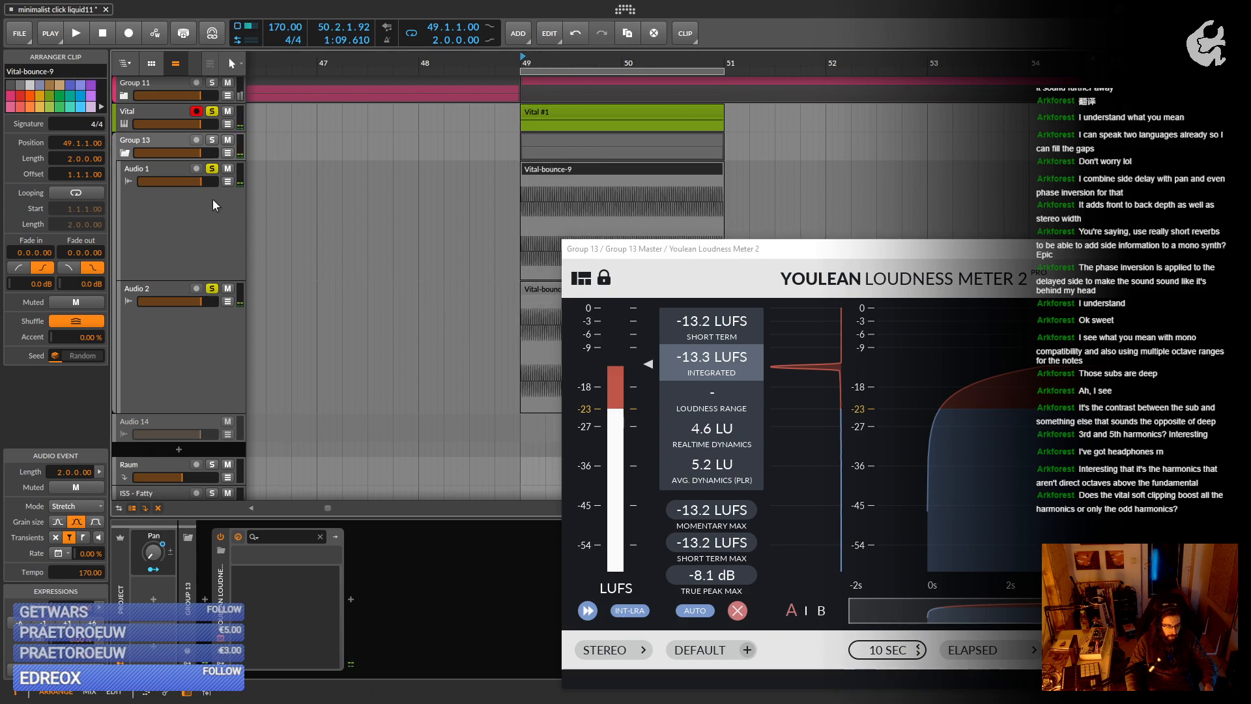
pyautogui.click(212, 169)
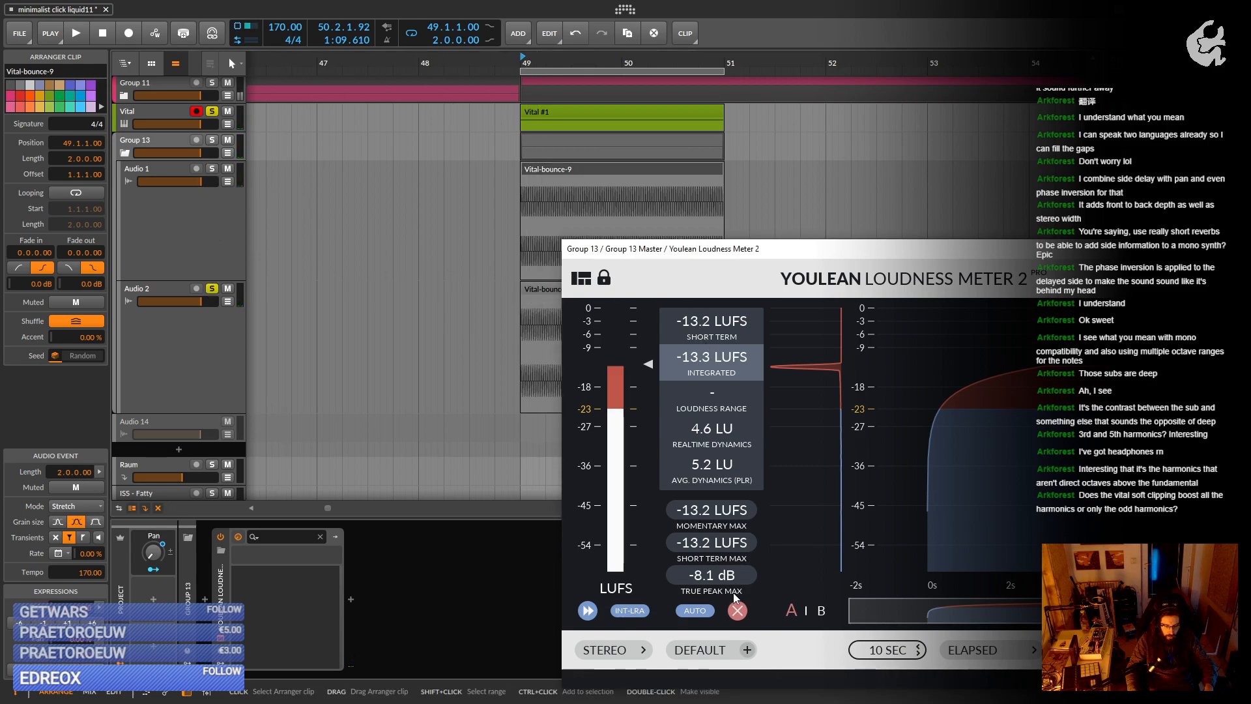
pyautogui.click(737, 610)
pyautogui.press('space')
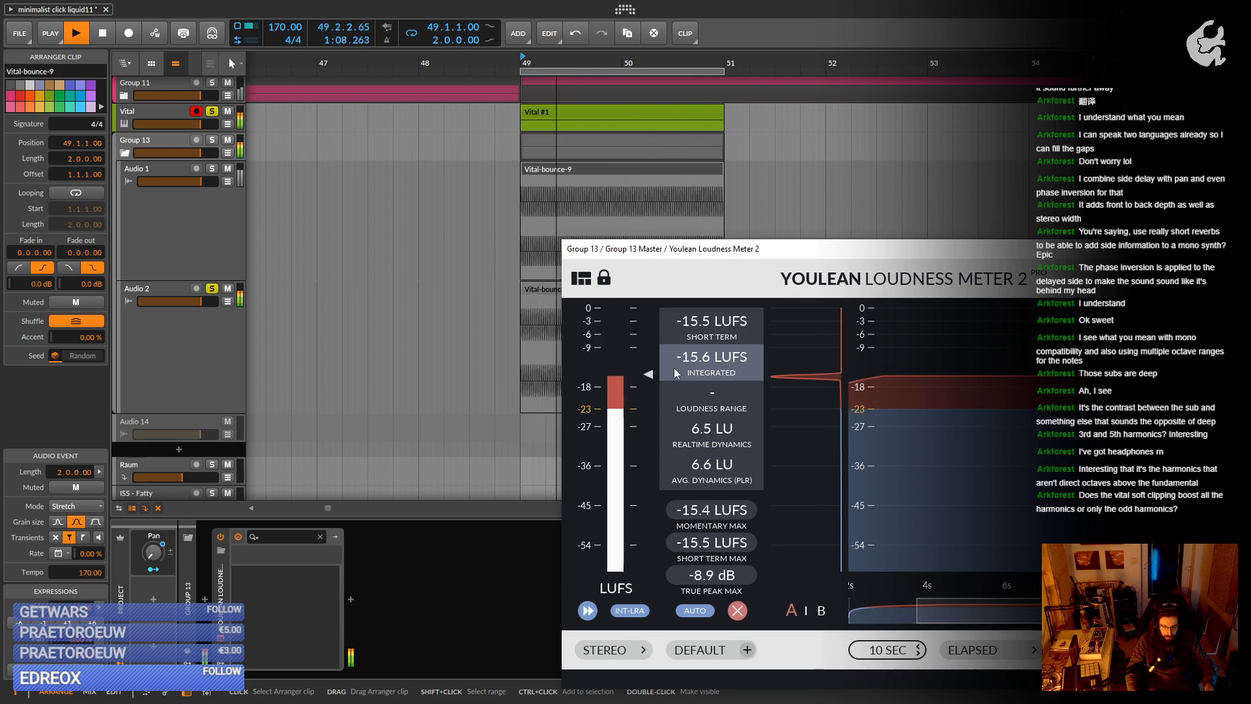
pyautogui.press('space')
# Move the loudness meter window out of the way and compare the Vital-bounce-9 and Vital-bounce-8 waveforms up close.
pyautogui.moveTo(826, 254); pyautogui.dragTo(636, 242)
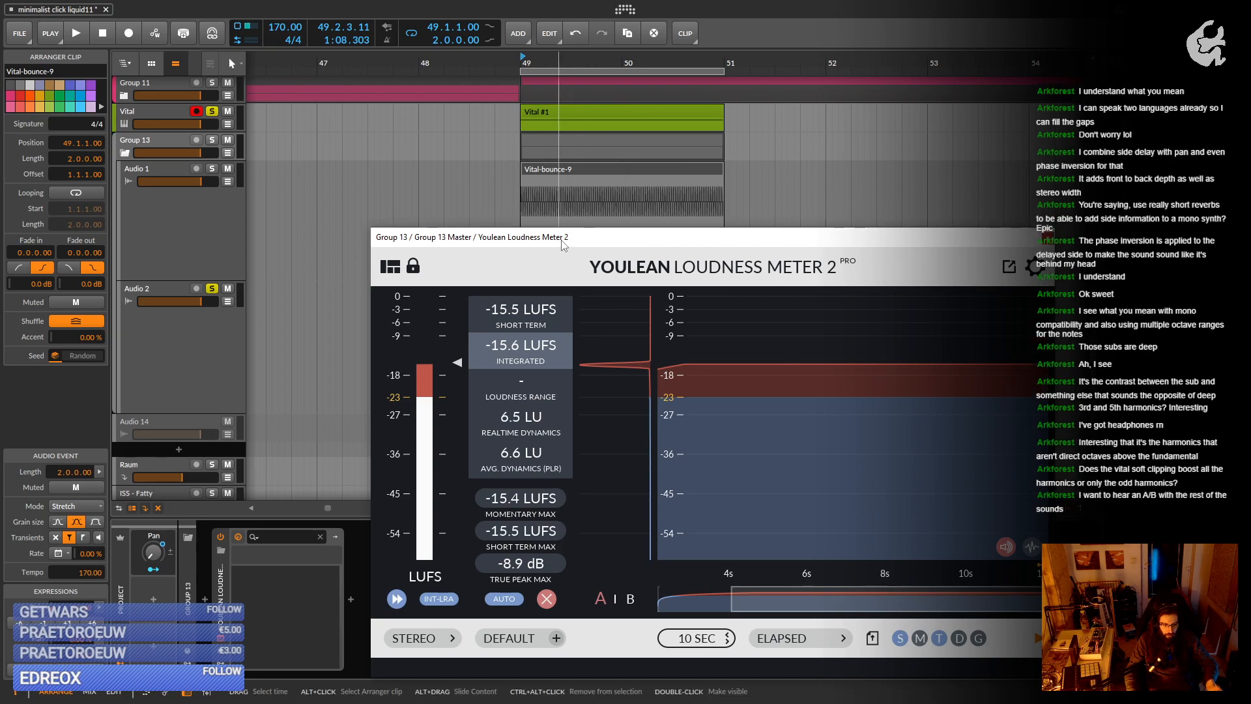
pyautogui.moveTo(565, 243); pyautogui.dragTo(807, 479)
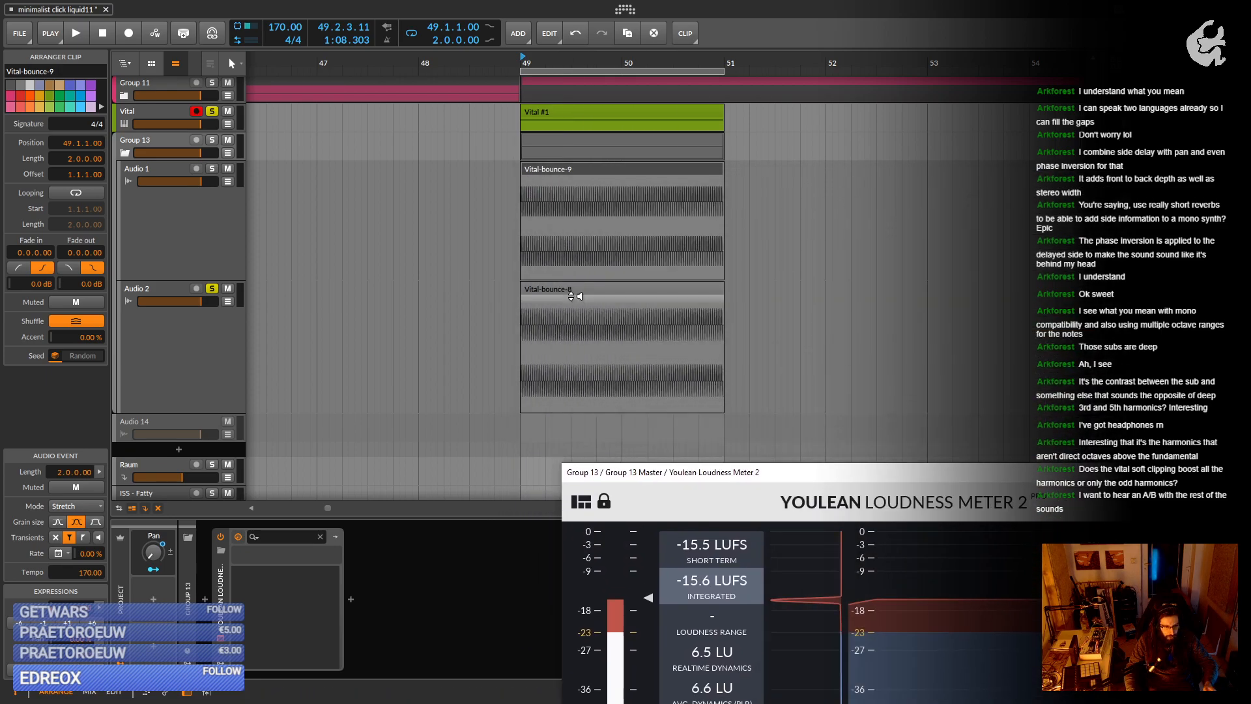
pyautogui.moveTo(577, 293); pyautogui.dragTo(617, 417)
pyautogui.moveTo(514, 313); pyautogui.dragTo(669, 313)
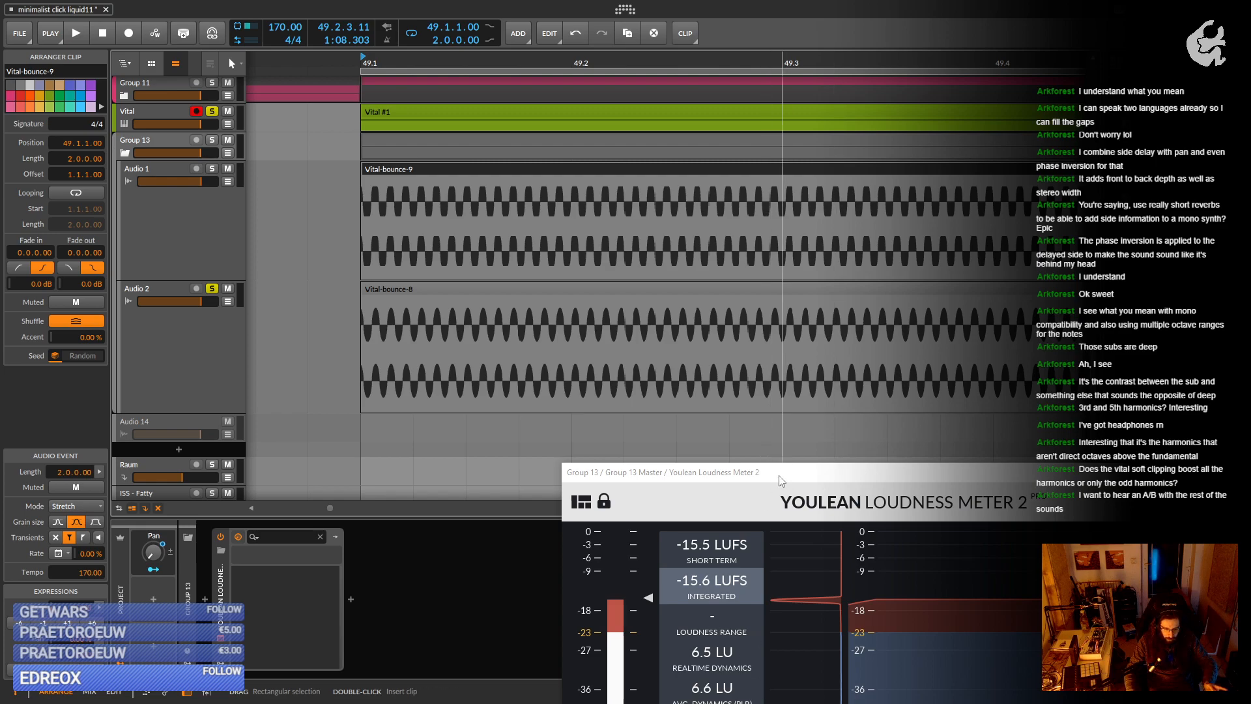
pyautogui.moveTo(780, 475); pyautogui.dragTo(598, 703)
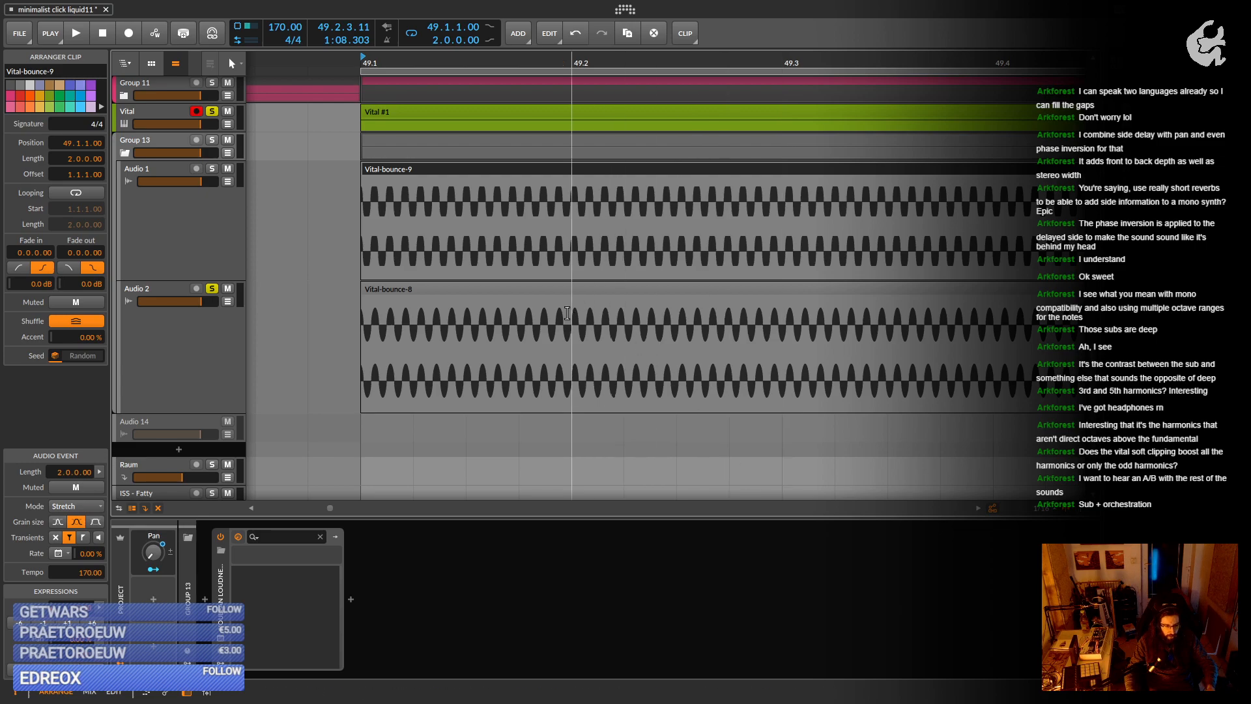
# Turn off solo on the Vital instrument track while leaving Audio 2 soloed.
pyautogui.scroll(-6, 501, 310)
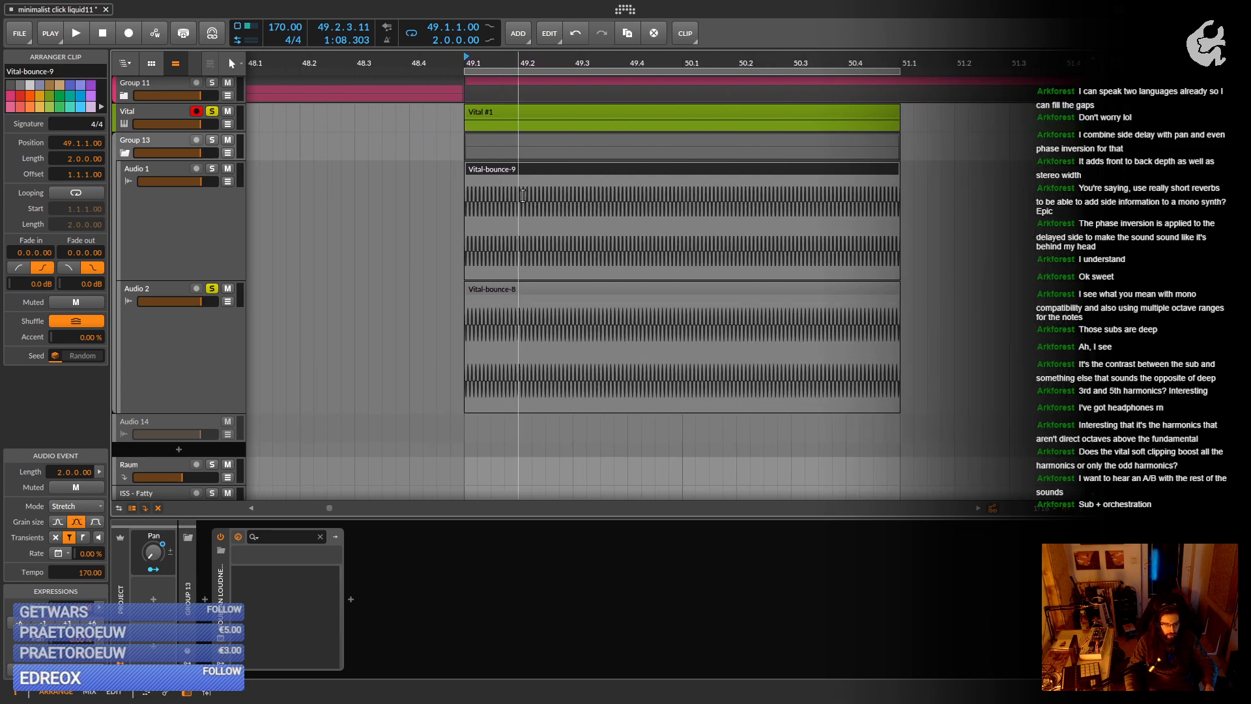
pyautogui.click(528, 174)
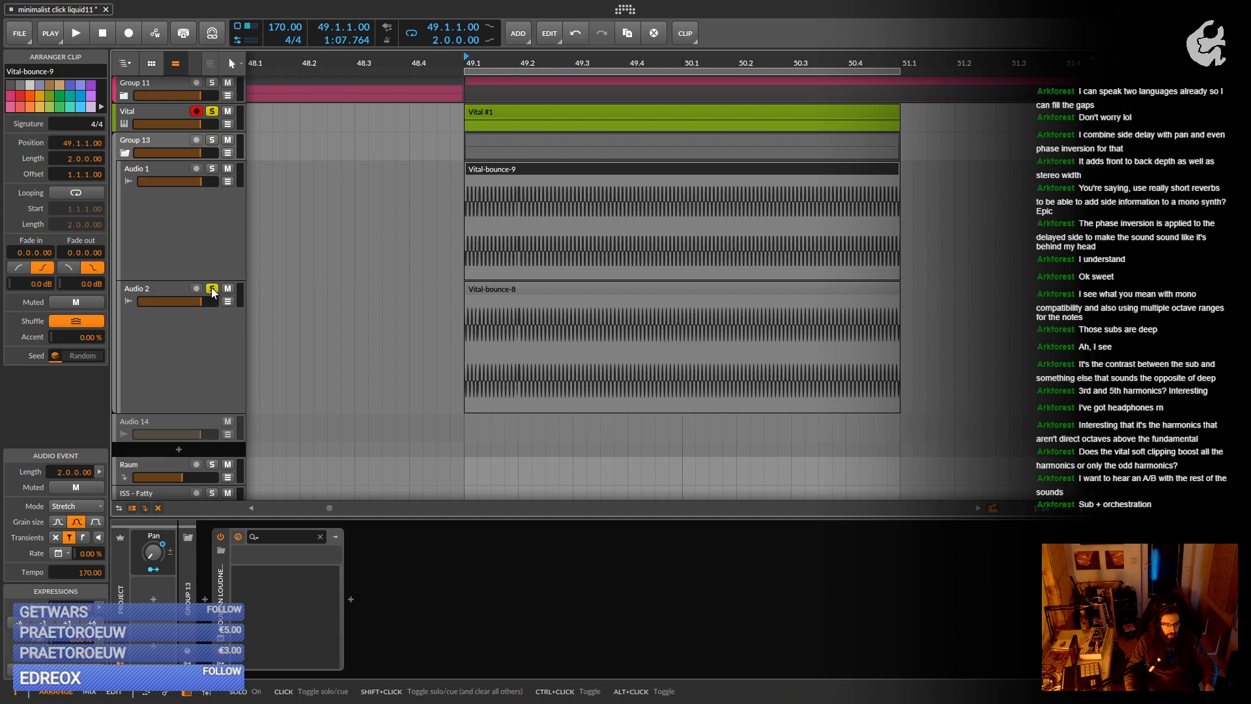
pyautogui.scroll(4, 545, 280)
pyautogui.scroll(-6, 544, 280)
pyautogui.scroll(-5, 538, 267)
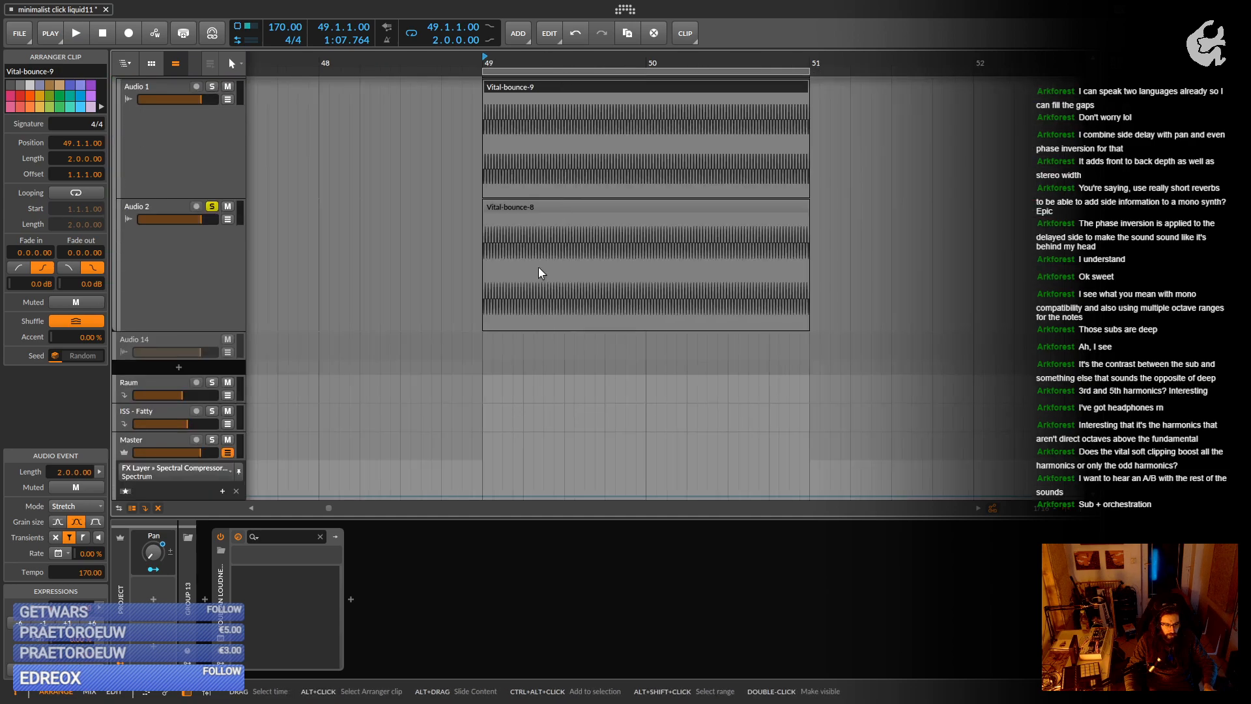
pyautogui.scroll(5, 530, 284)
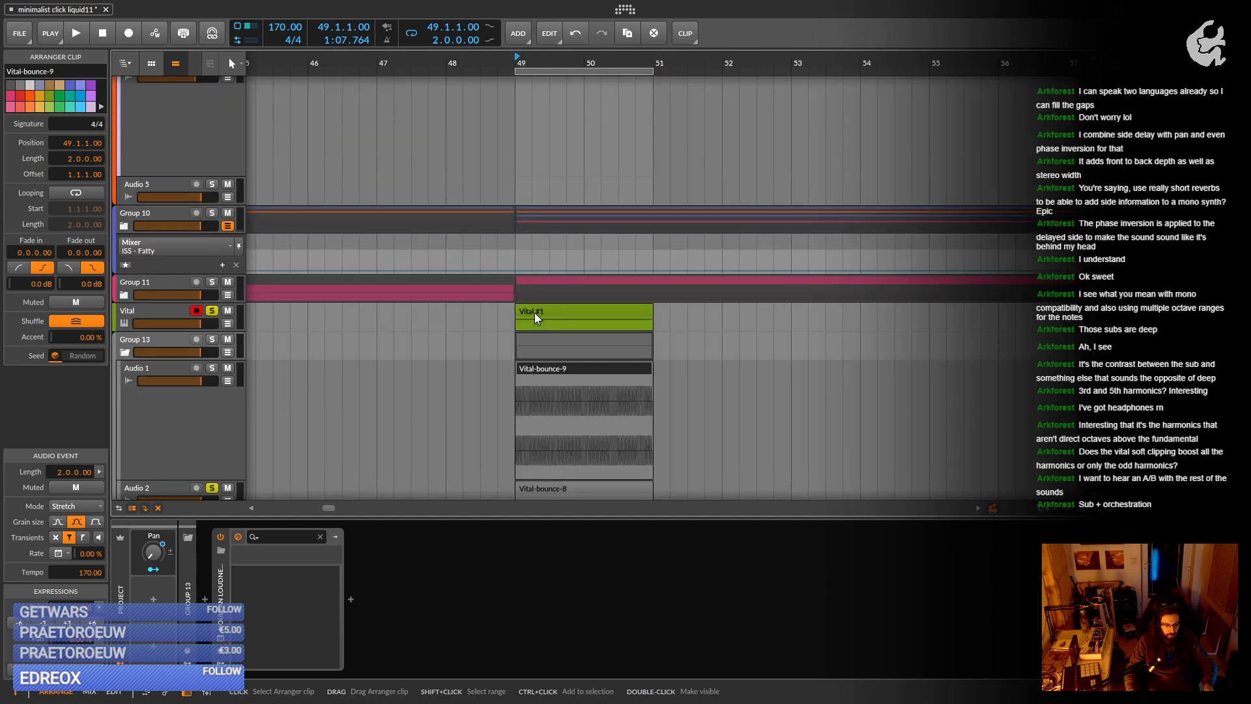
pyautogui.scroll(-3, 535, 311)
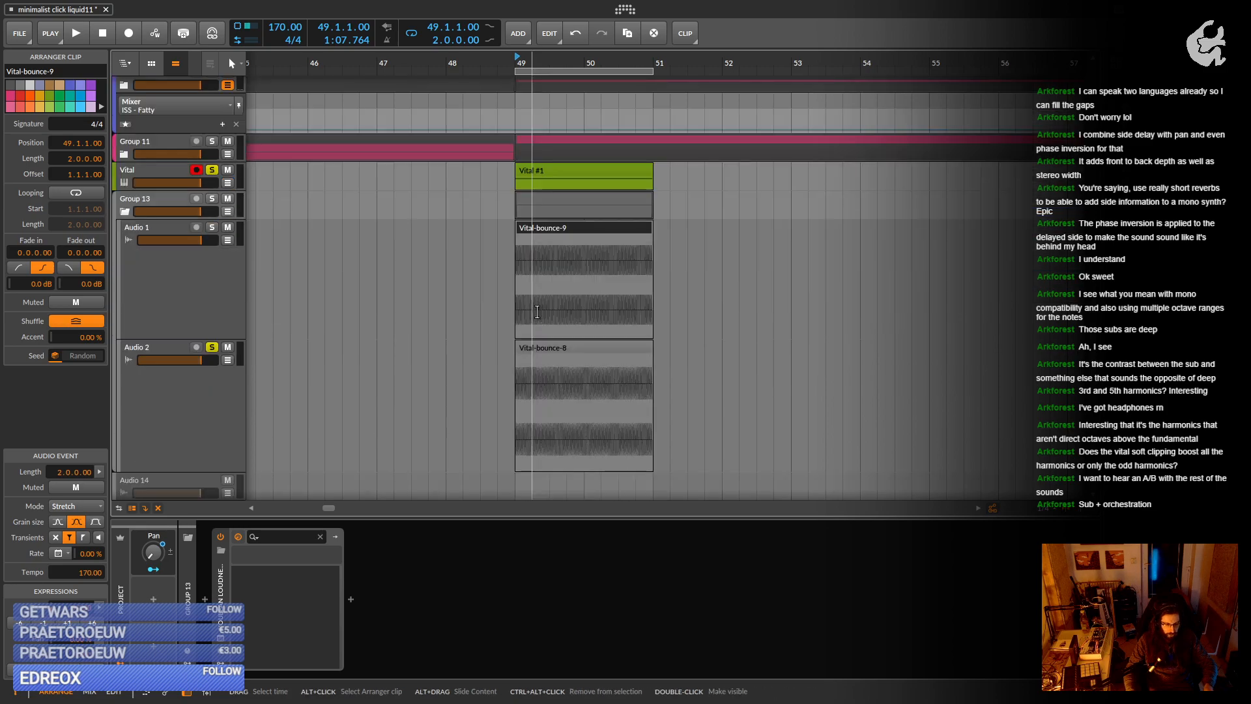
pyautogui.click(170, 169)
pyautogui.click(211, 170)
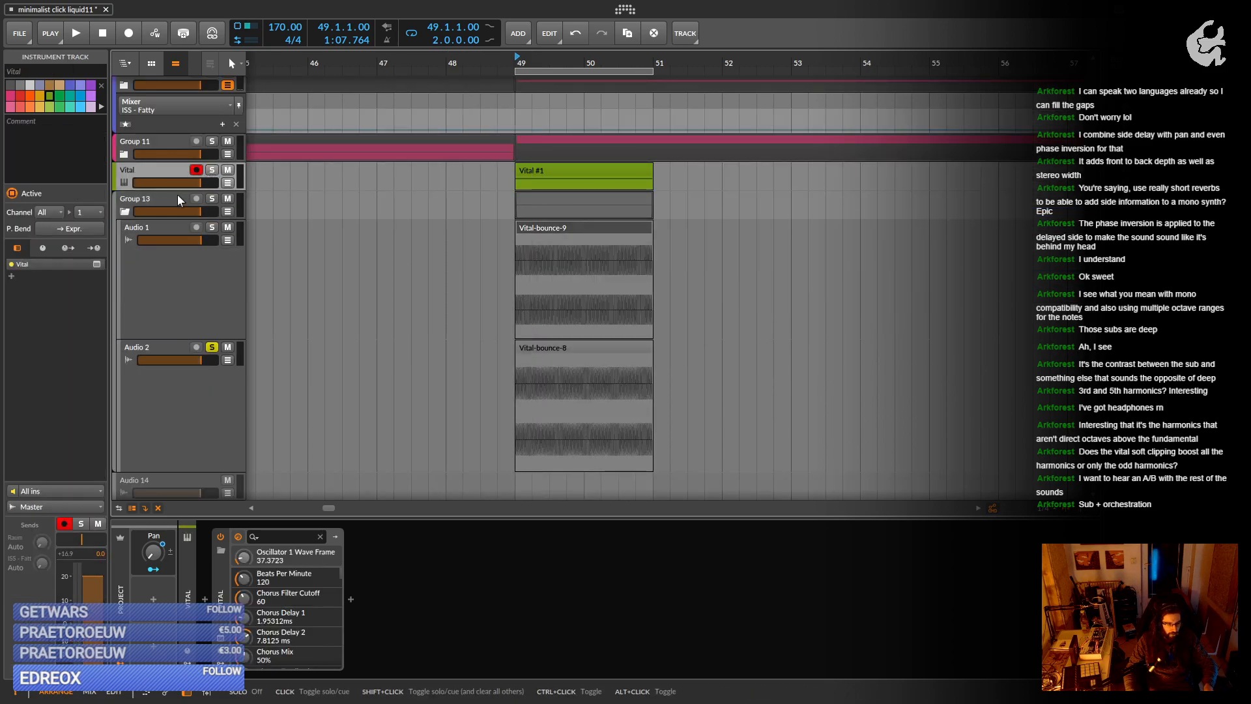
# Move the Vital-bounce-9 and Vital-bounce-8 clips together from bar 49 to bar 65, keeping them on their own tracks.
pyautogui.scroll(5, 577, 304)
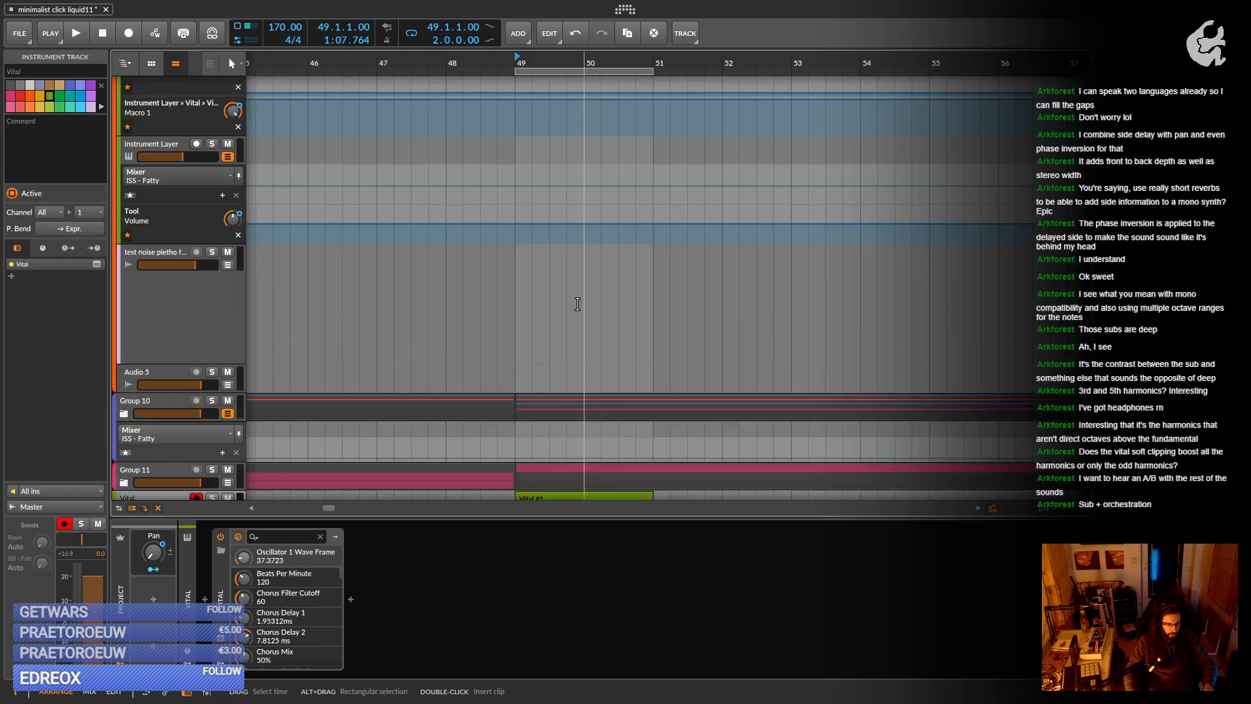
pyautogui.scroll(-5, 578, 304)
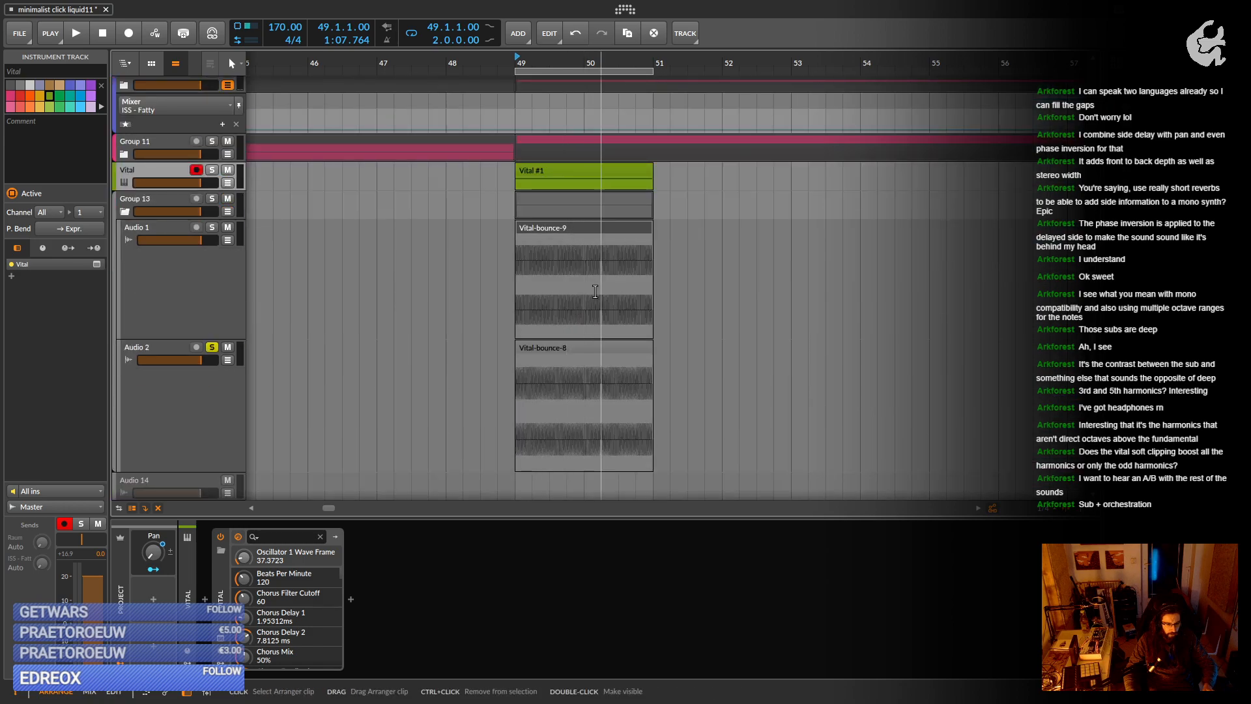
pyautogui.scroll(-5, 568, 305)
pyautogui.click(573, 349)
pyautogui.keyDown('shift'); pyautogui.click(568, 233); pyautogui.keyUp('shift')
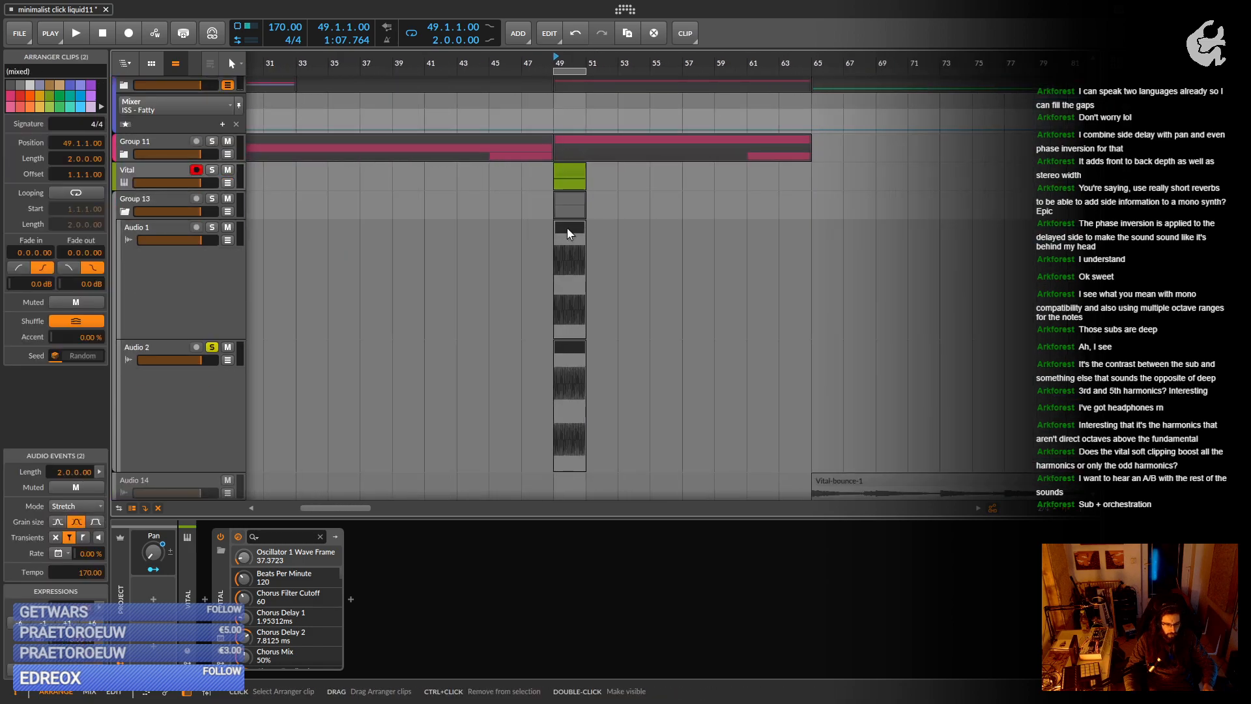
pyautogui.moveTo(570, 234); pyautogui.dragTo(821, 252)
pyautogui.moveTo(906, 252); pyautogui.dragTo(693, 272)
# Collapse Group 9 to hide its child tracks in the arranger.
pyautogui.scroll(-2, 692, 273)
pyautogui.scroll(15, 573, 215)
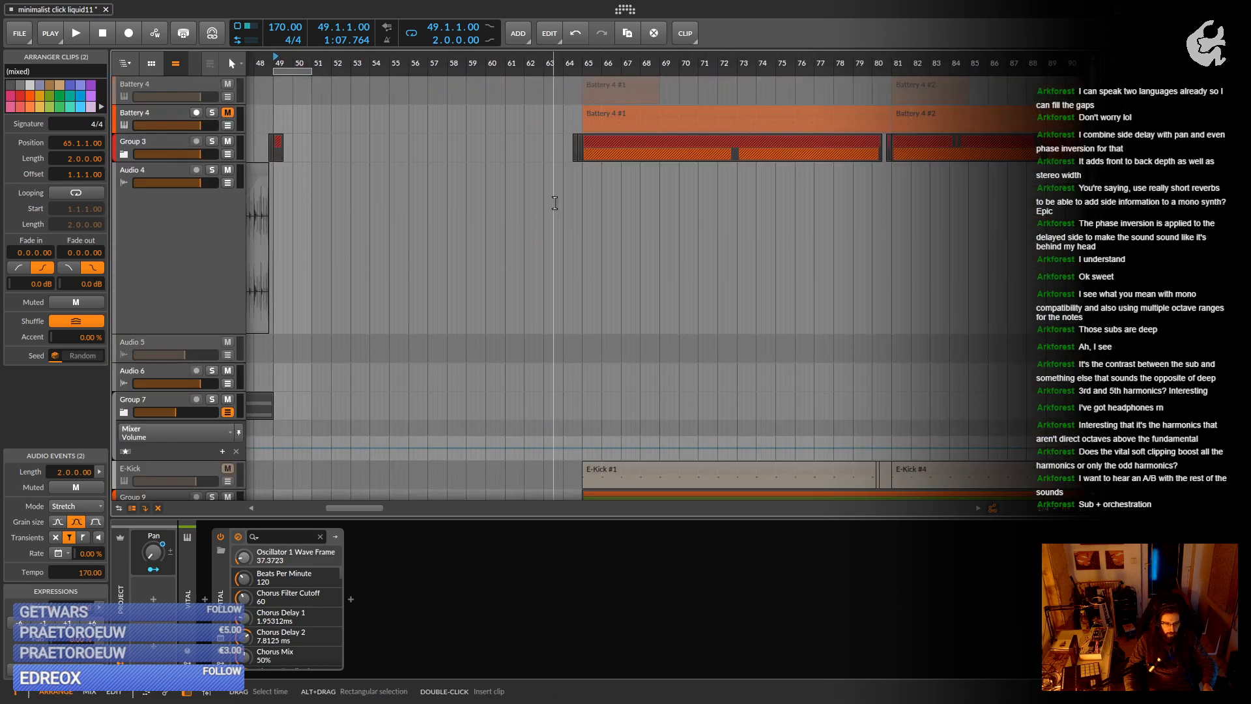
pyautogui.scroll(-6, 124, 163)
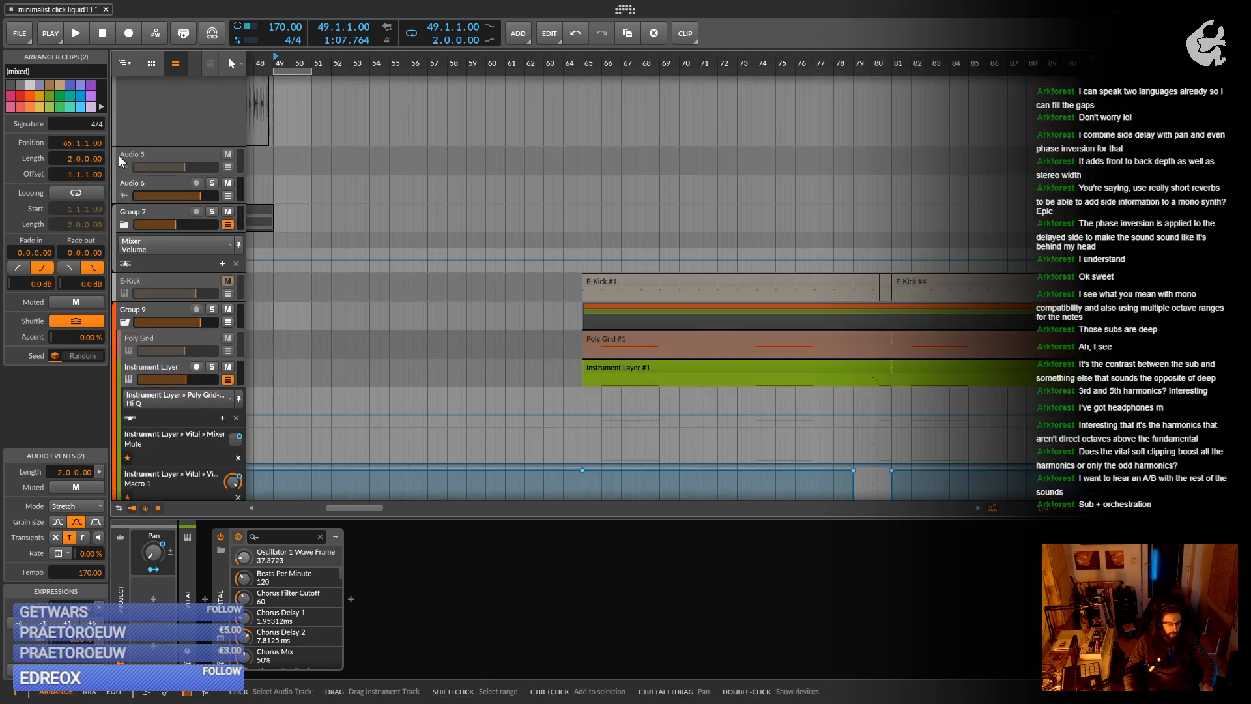
pyautogui.scroll(-1, 121, 187)
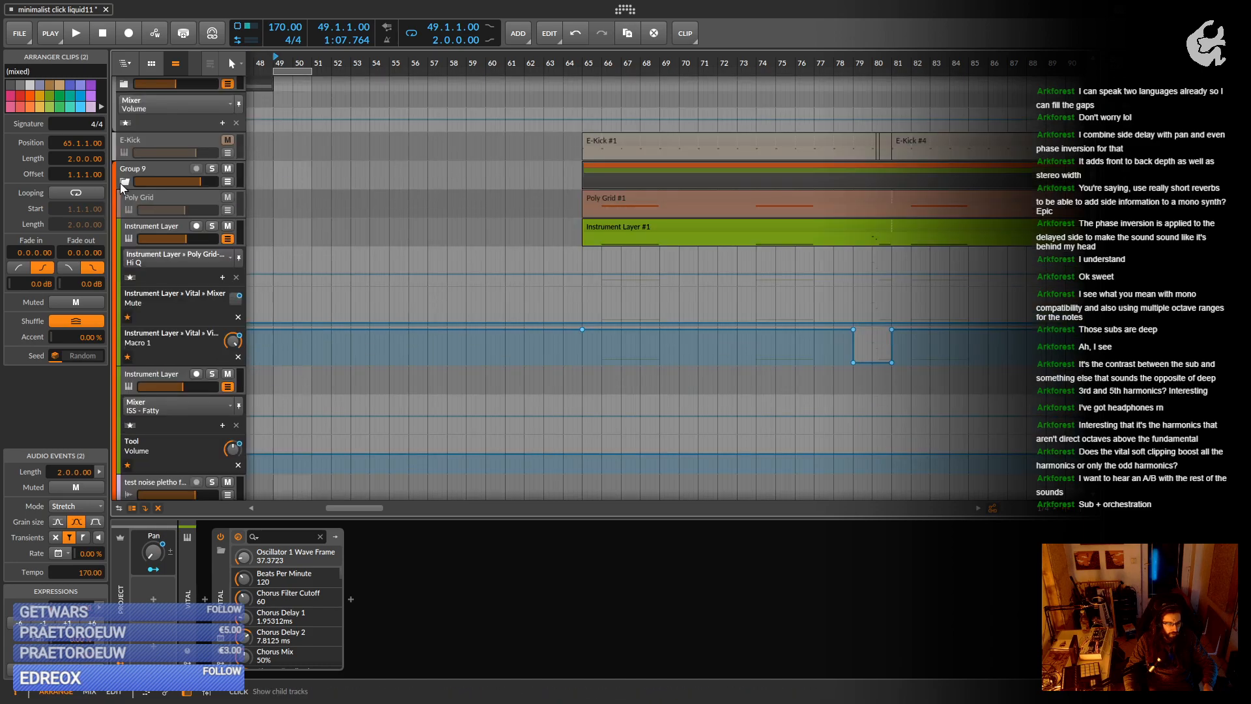
pyautogui.click(124, 181)
# Turn off solo on Audio 2, mute Audio 1, and play the arrangement from bar 65 to hear Vital-bounce-8 in context.
pyautogui.scroll(-4, 512, 264)
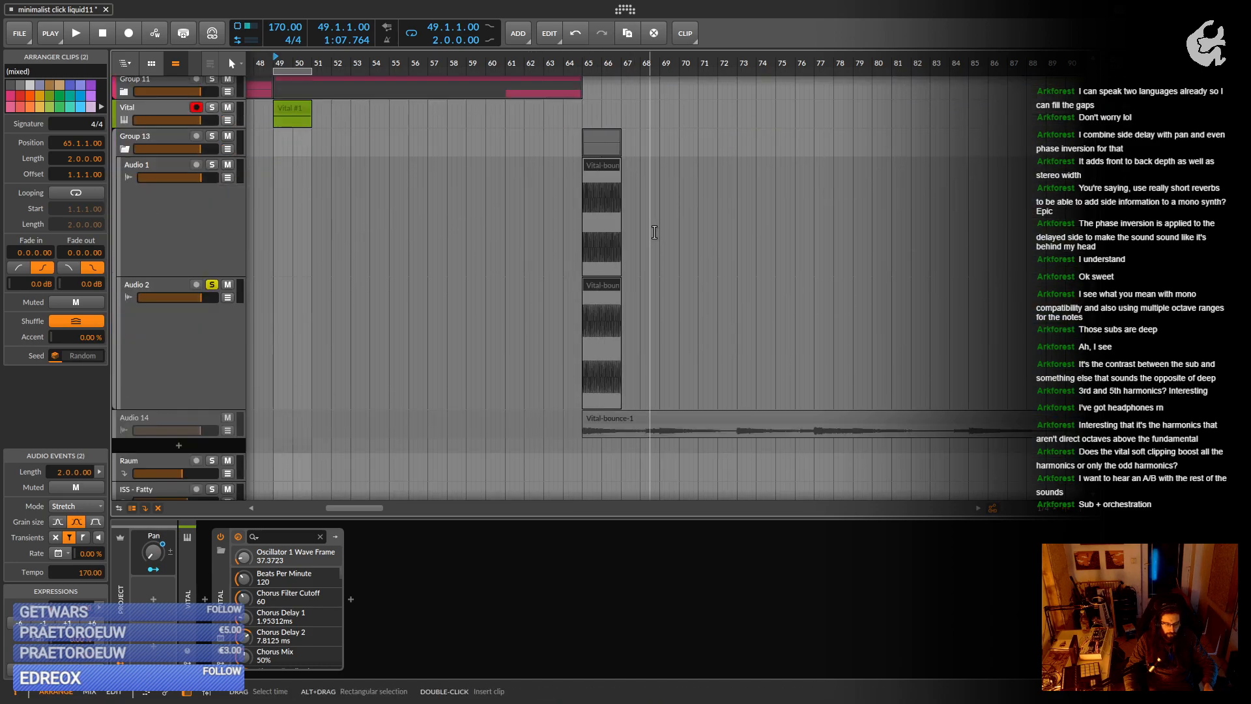
pyautogui.moveTo(664, 63); pyautogui.dragTo(812, 146)
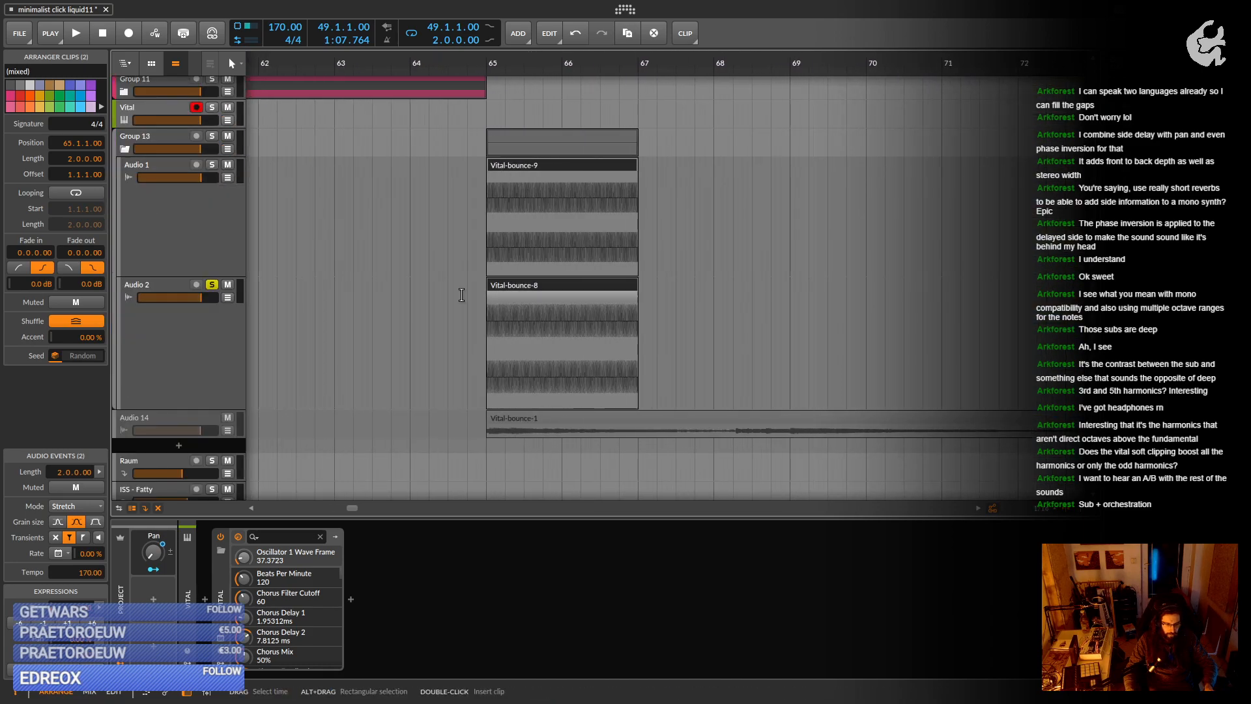
pyautogui.click(212, 284)
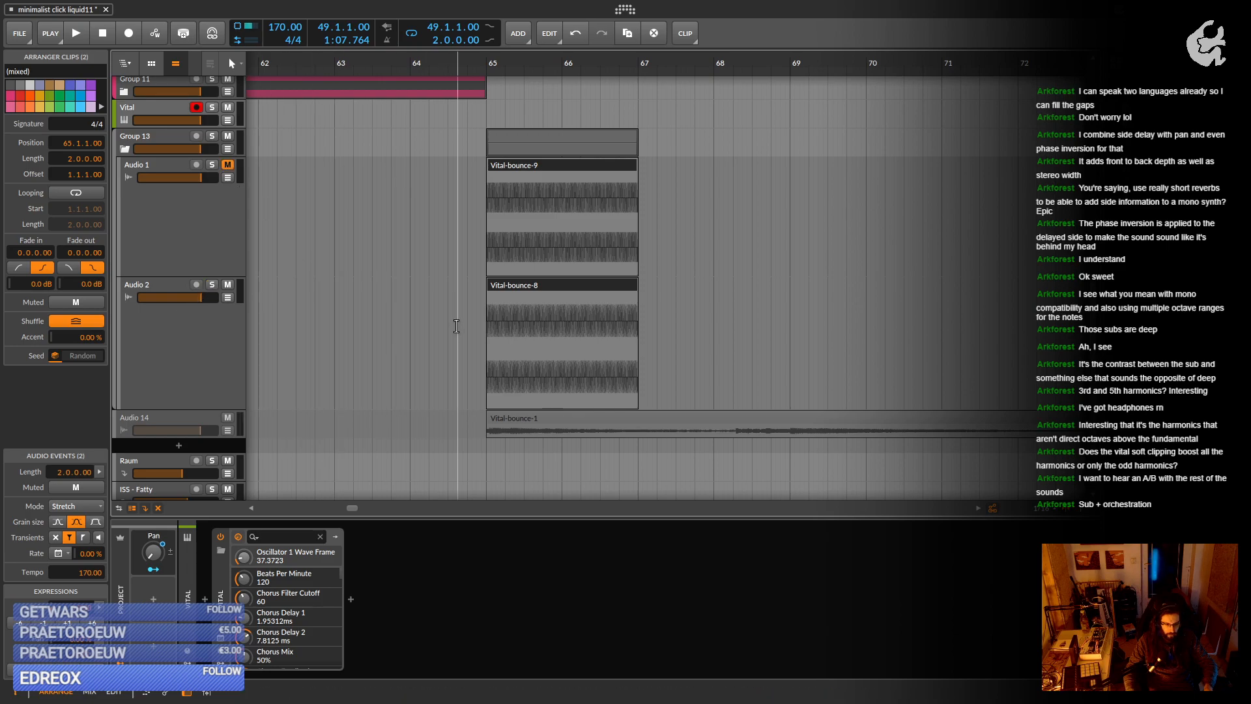
pyautogui.click(486, 60)
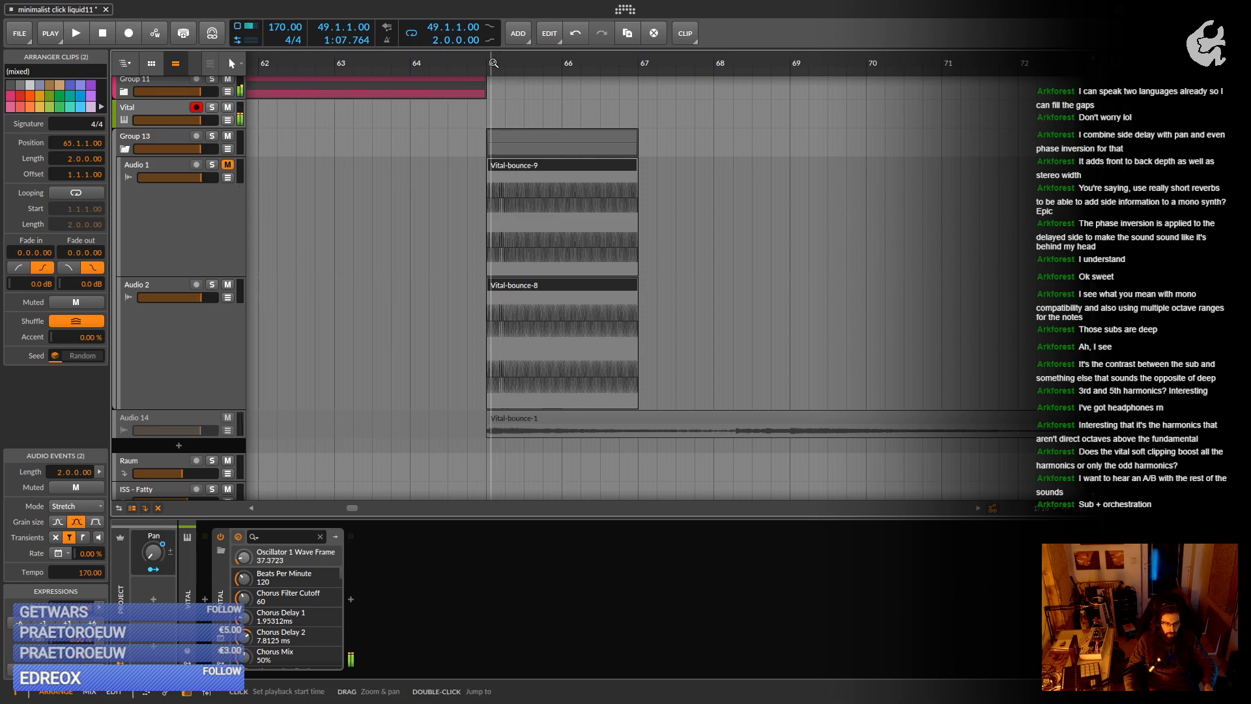
pyautogui.press('space')
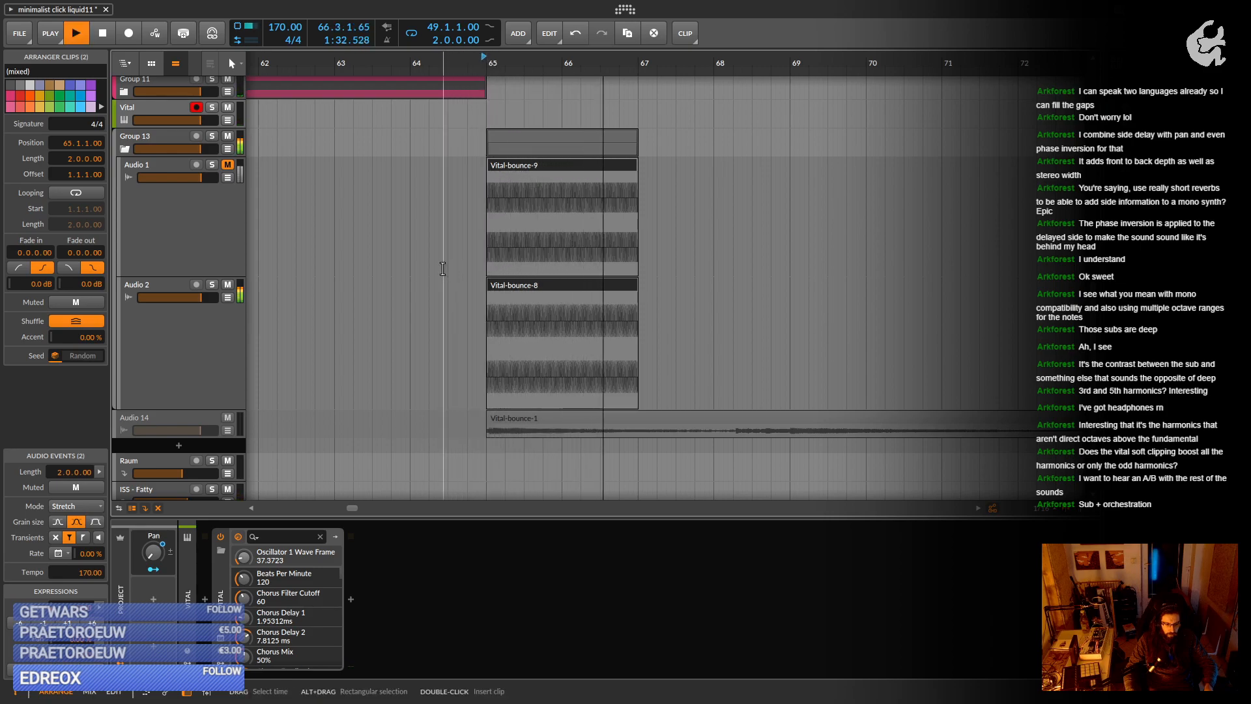
pyautogui.press('space')
# Set the loop region to the Vital-bounce-8 clip and lower Group 13's volume during playback.
pyautogui.click(529, 289)
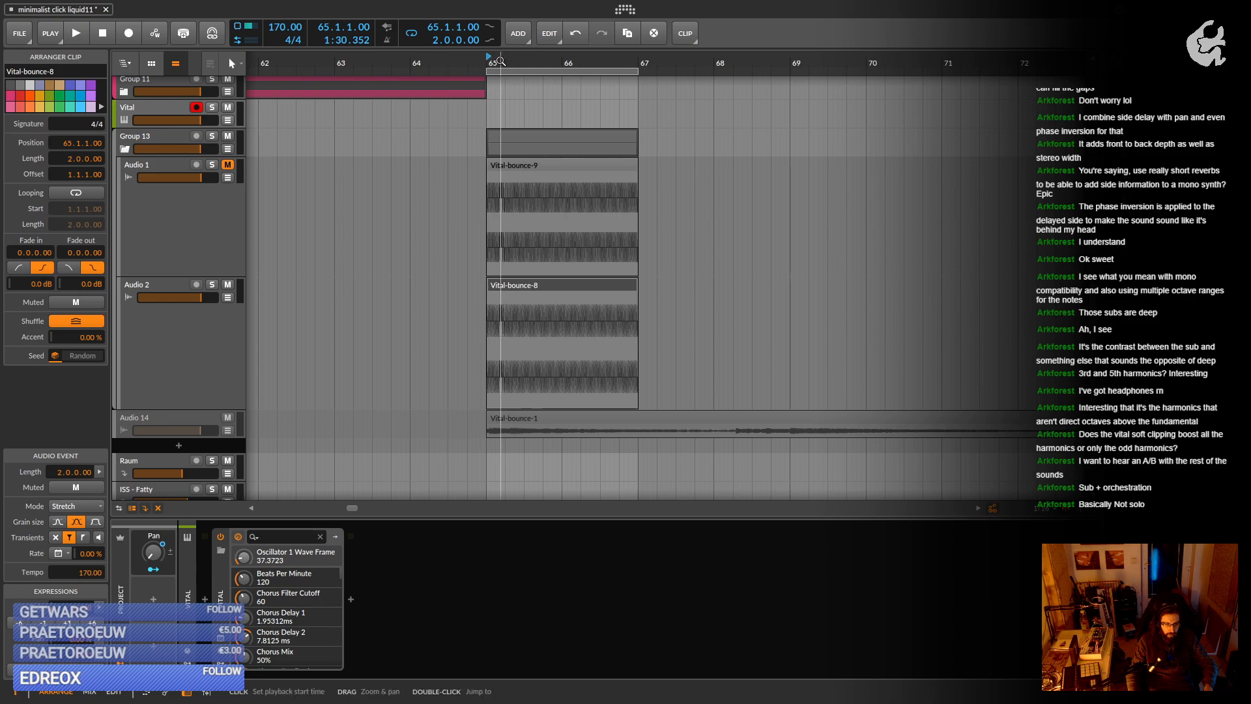
pyautogui.press('space')
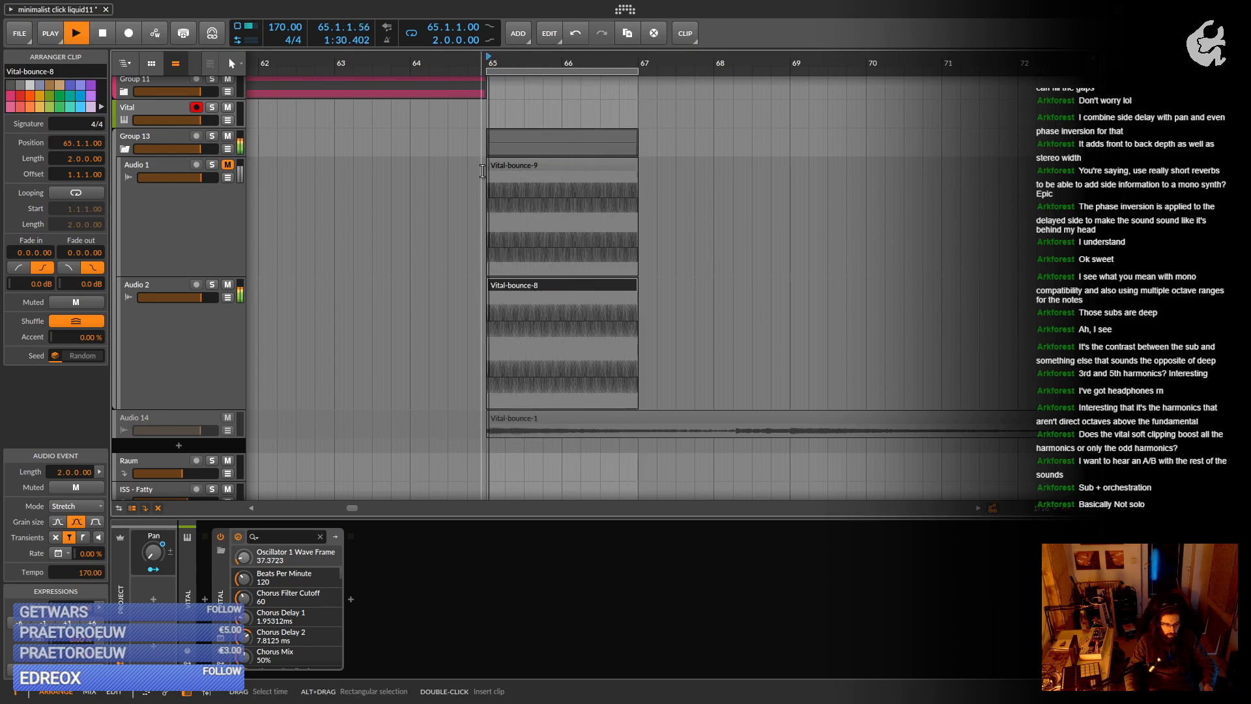
pyautogui.moveTo(189, 147); pyautogui.dragTo(175, 148)
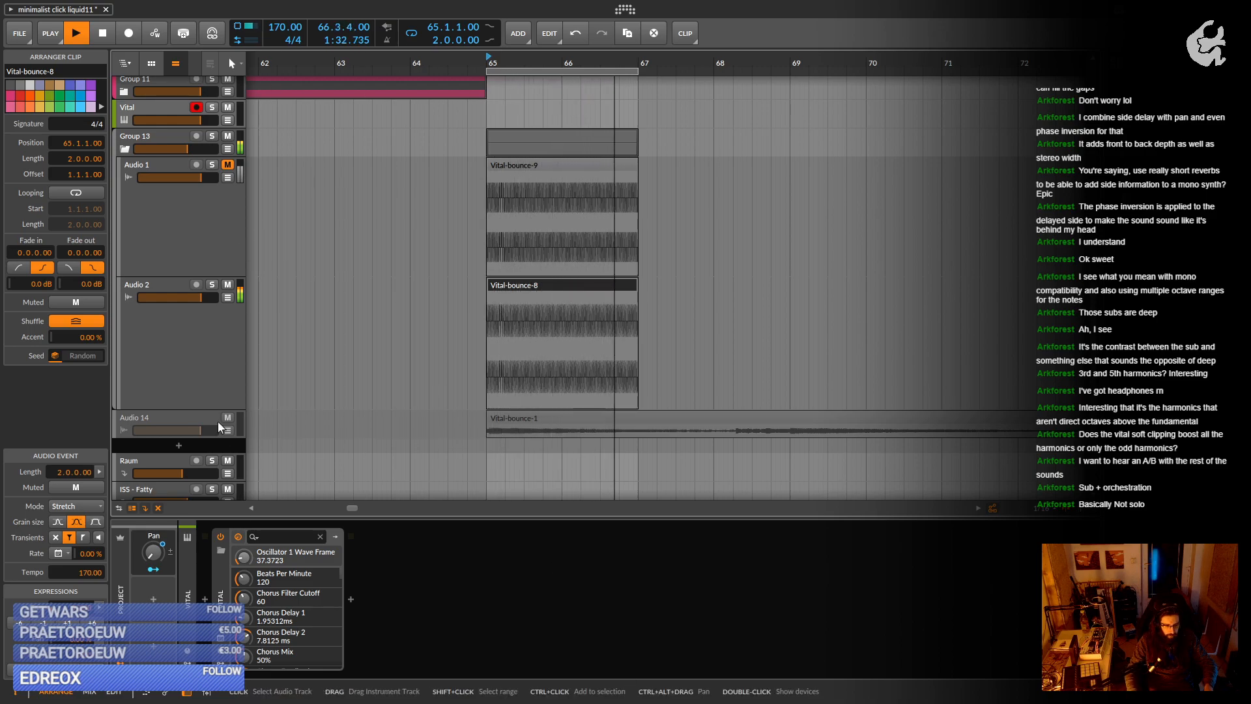
# Compare the bounces in the looped mix by playing Audio 1 with Audio 2 muted, and Audio 2 with Audio 1 muted.
pyautogui.click(228, 284)
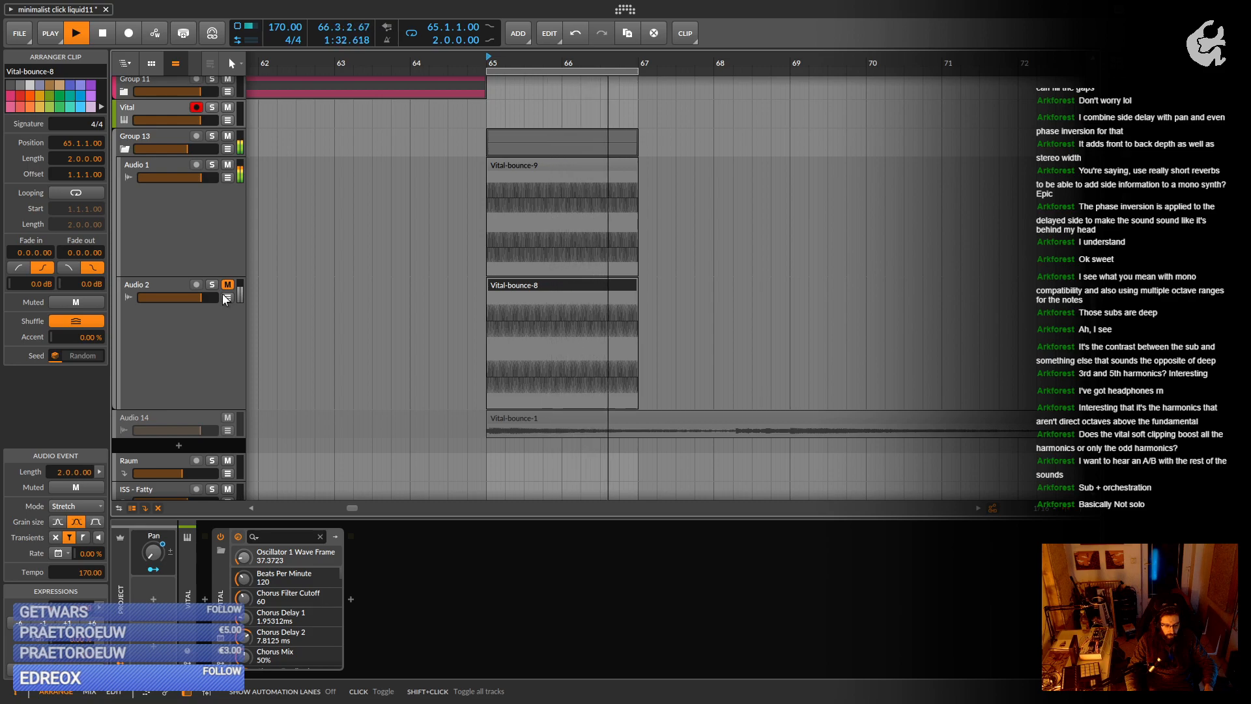
pyautogui.press('space')
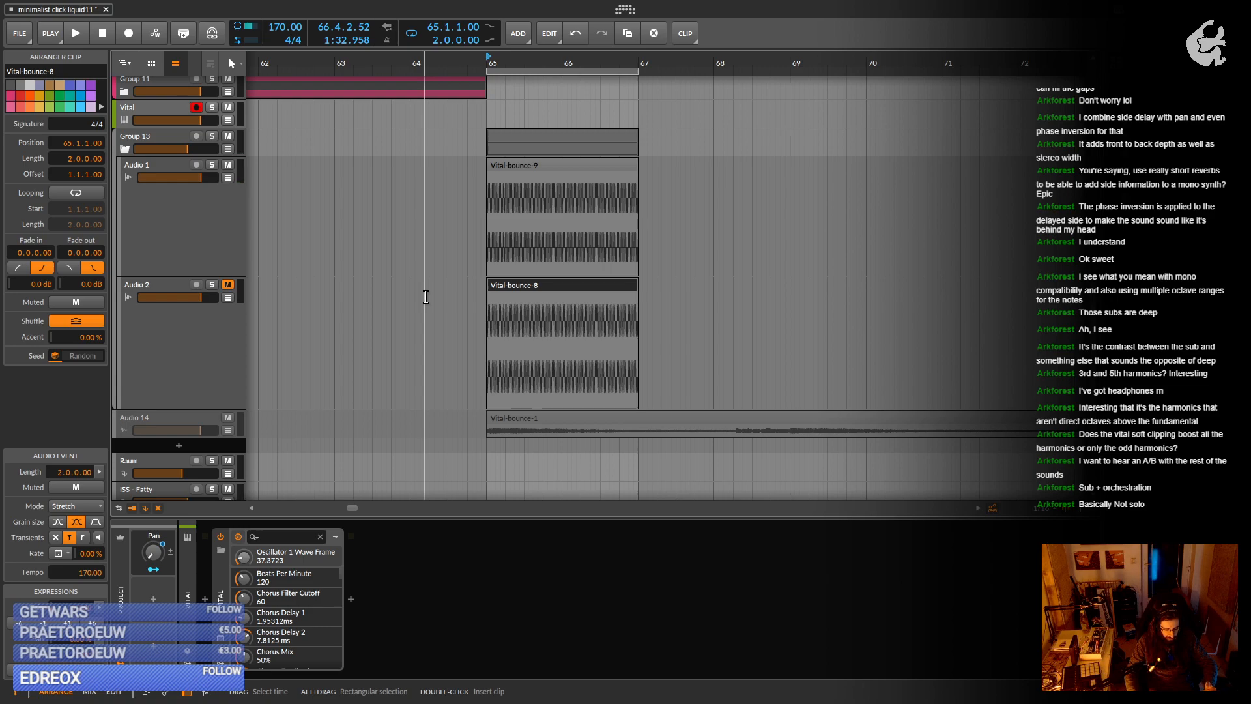
pyautogui.click(227, 285)
pyautogui.click(227, 164)
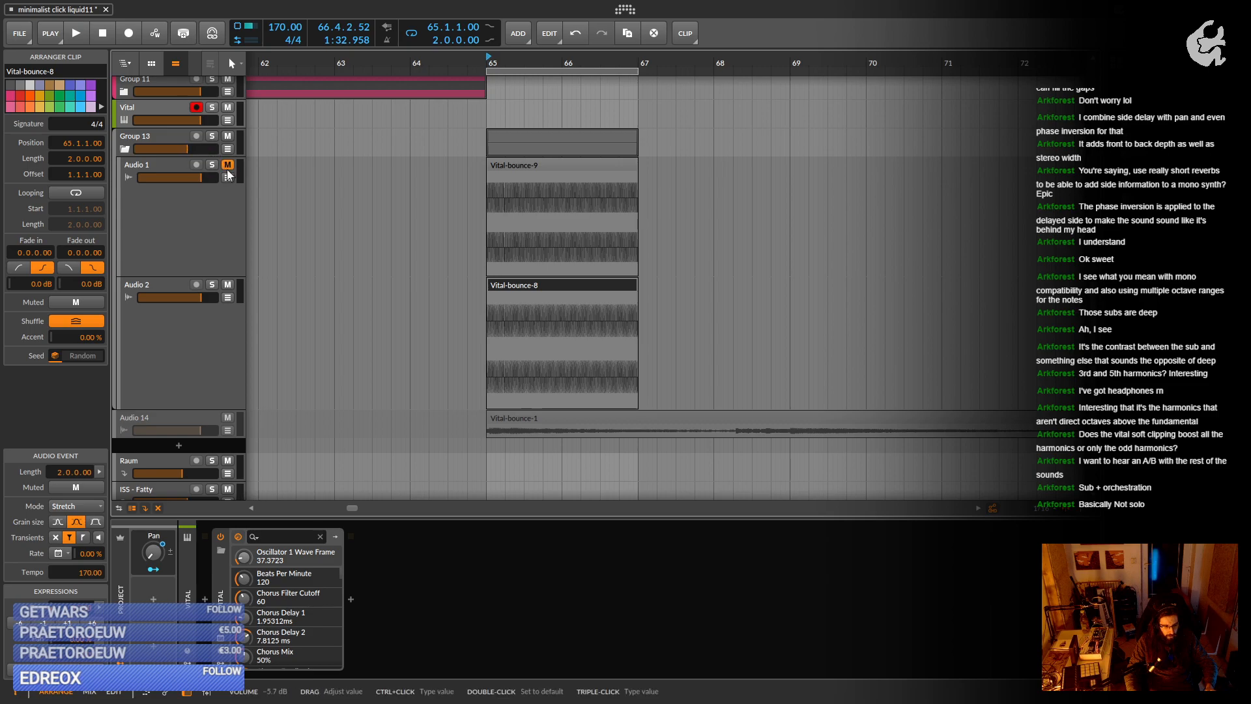
pyautogui.press('space')
pyautogui.click(500, 136)
pyautogui.press('space')
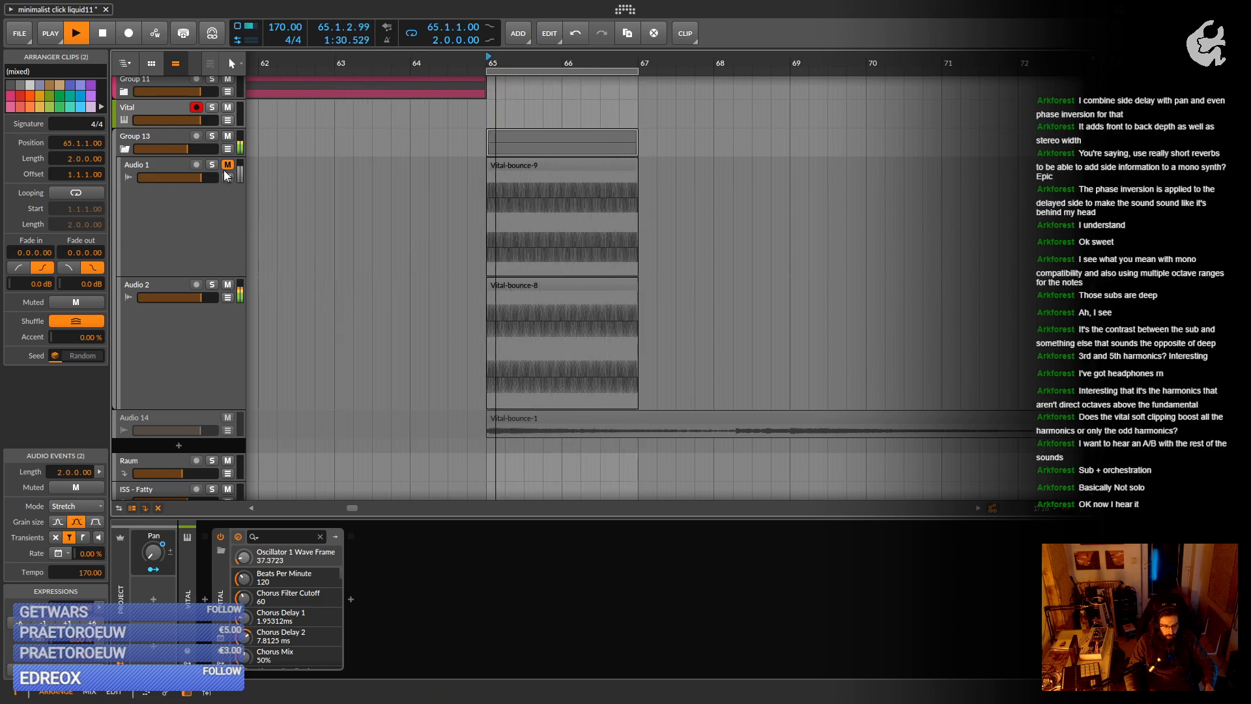
pyautogui.press('space')
# Mute Audio 2, unmute Audio 1 and play the loop to hear Vital-bounce-9 in the mix.
pyautogui.click(228, 286)
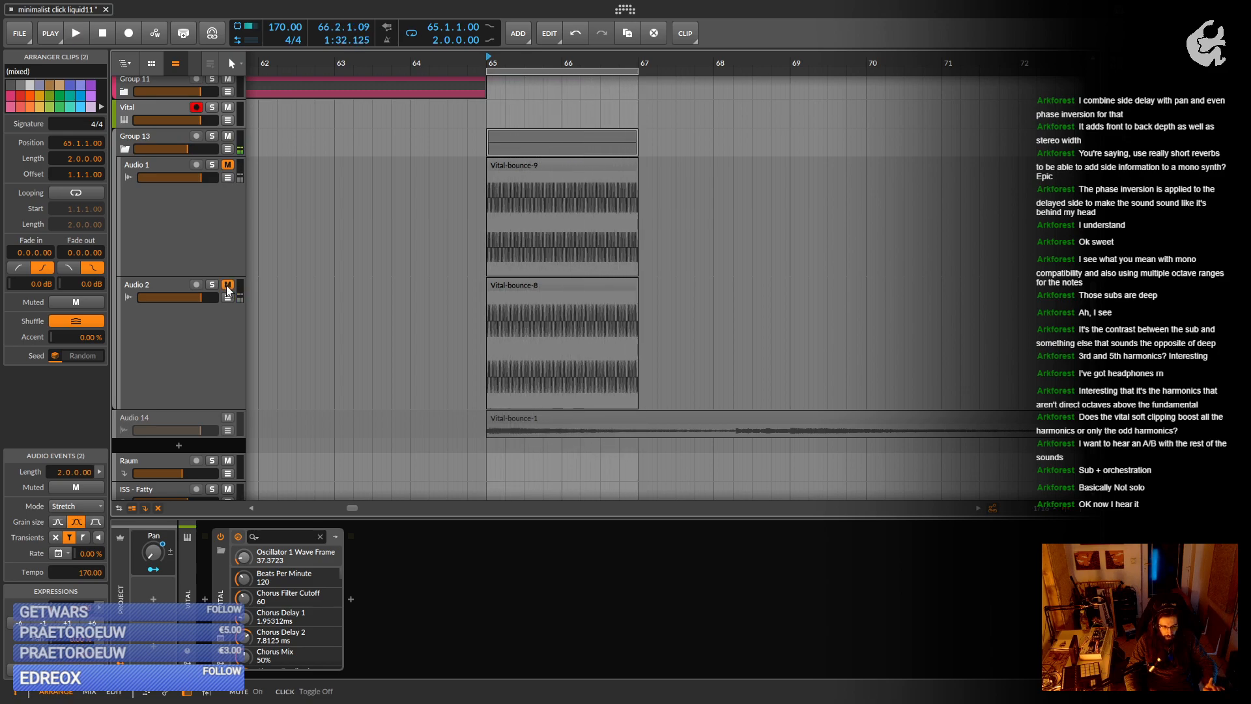
pyautogui.click(231, 168)
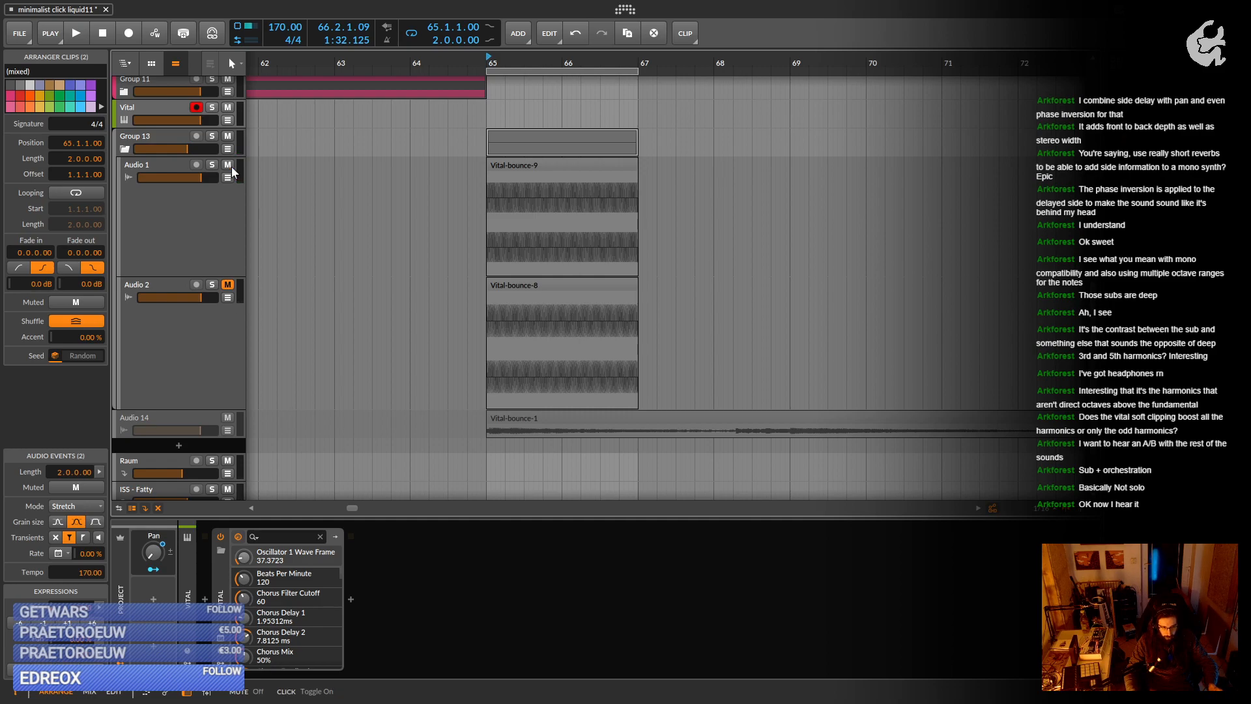
pyautogui.press('space')
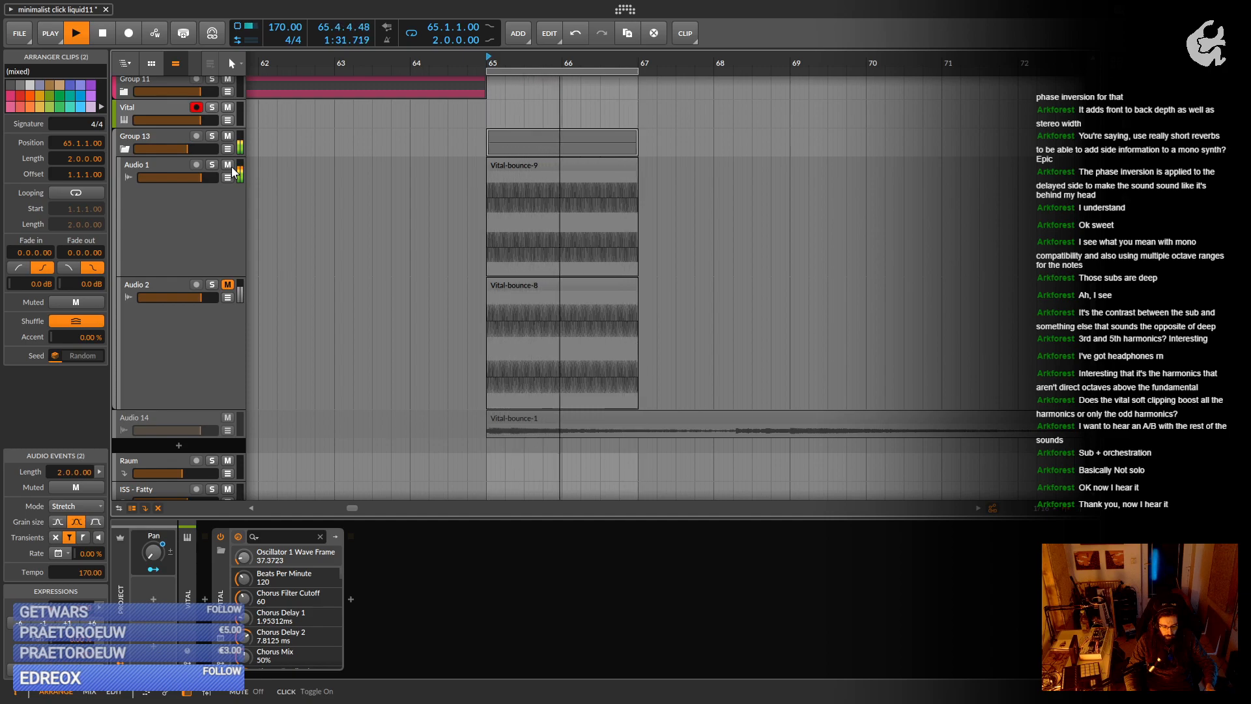
pyautogui.press('space')
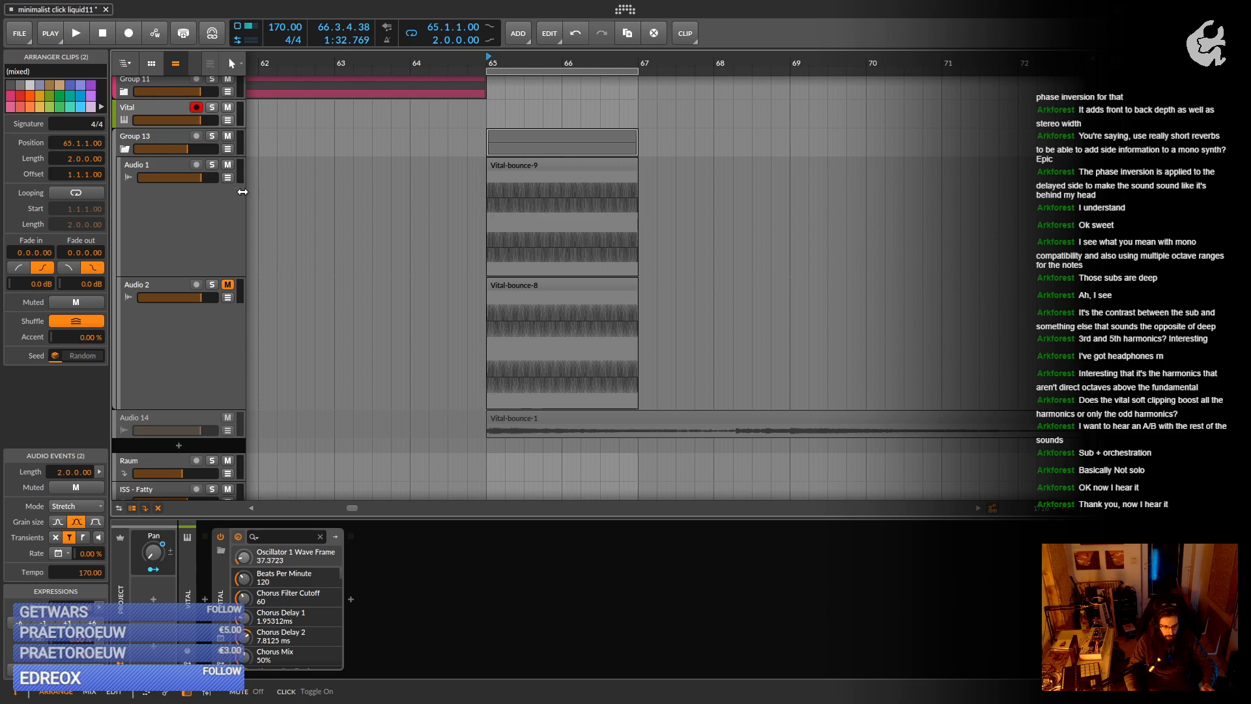
# Select the Audio 2 track and examine the cycle shapes of both bounced waveforms up close around bar 66.
pyautogui.click(147, 284)
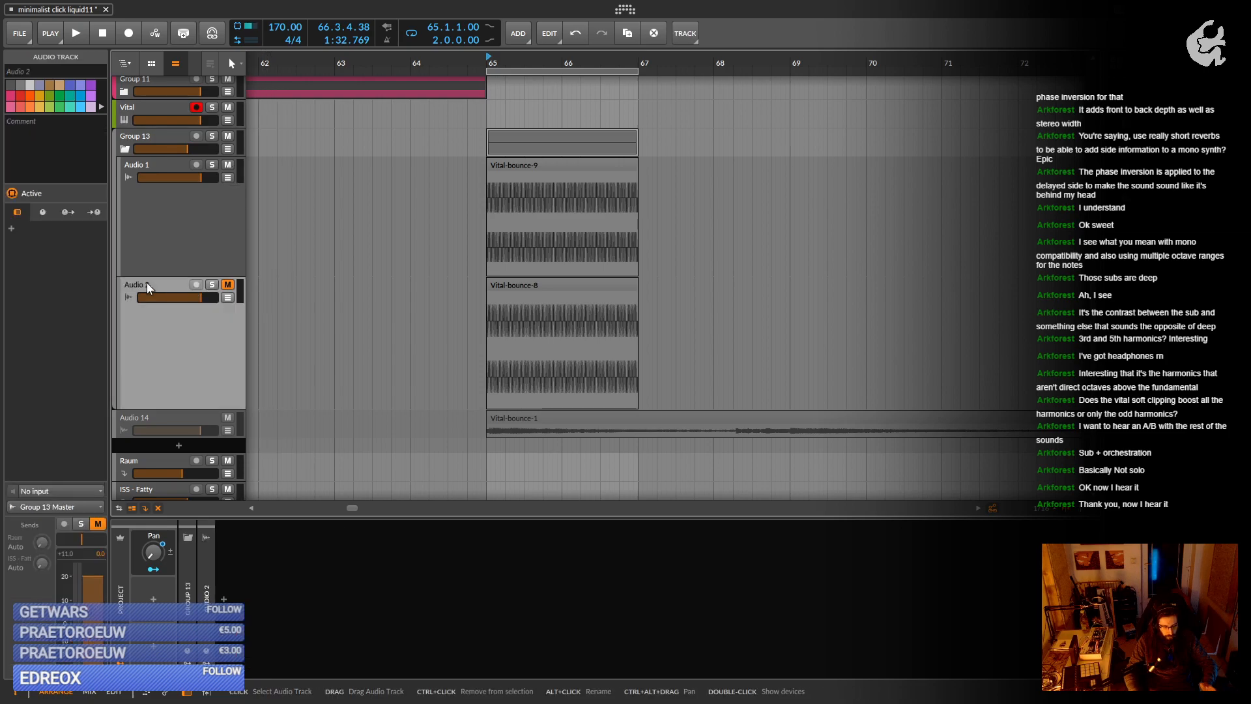
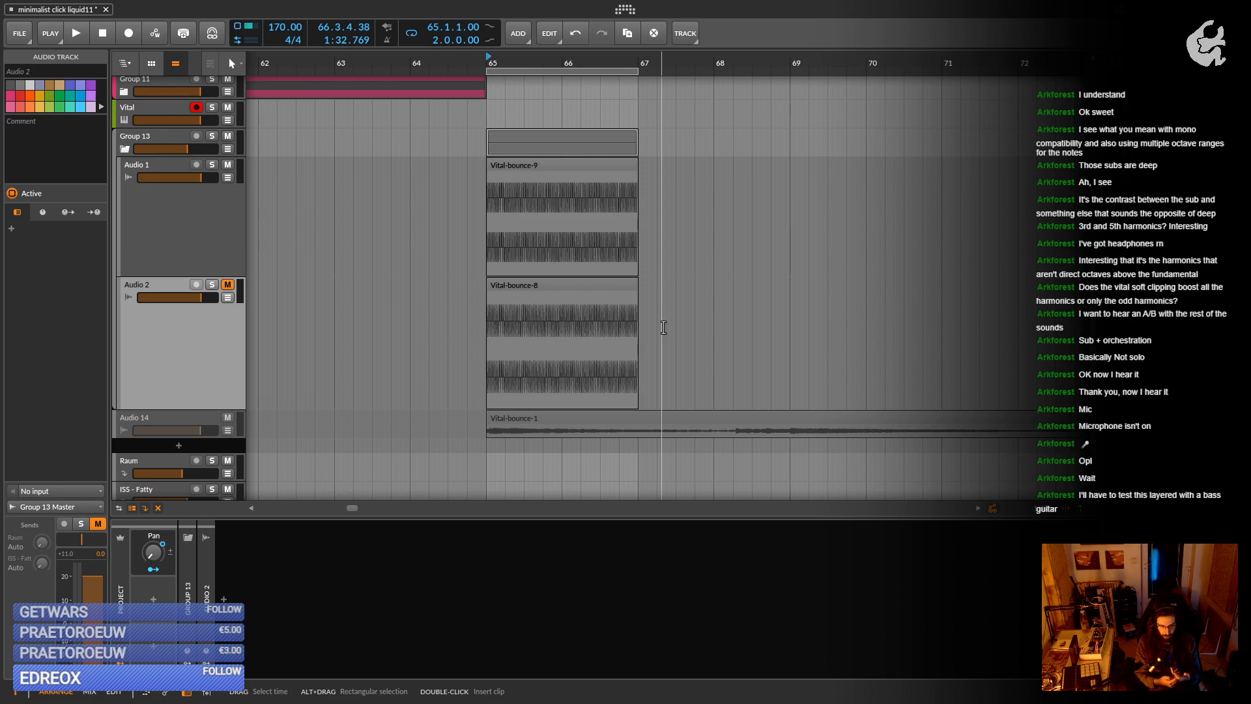
pyautogui.moveTo(597, 326); pyautogui.dragTo(732, 342)
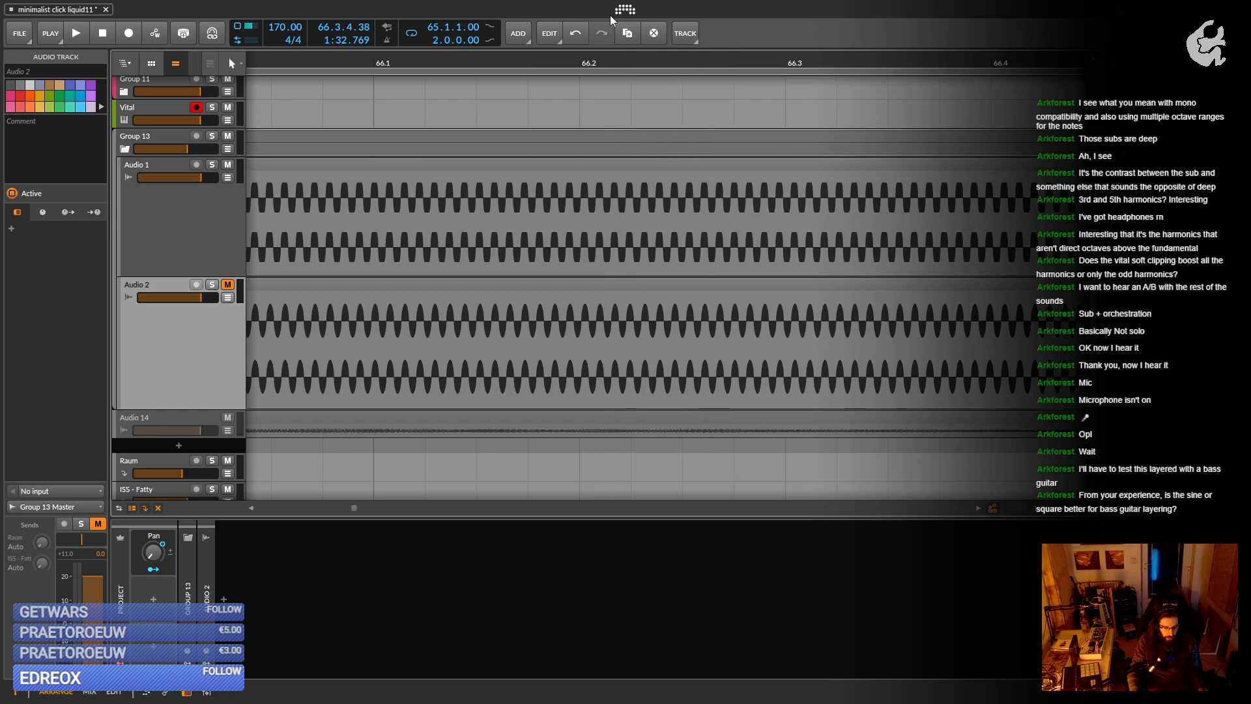
# Open the IQ-Analyser on the Master track, examine the reference spectra's low-end harmonics, and close its window.
pyautogui.scroll(-3, 163, 459)
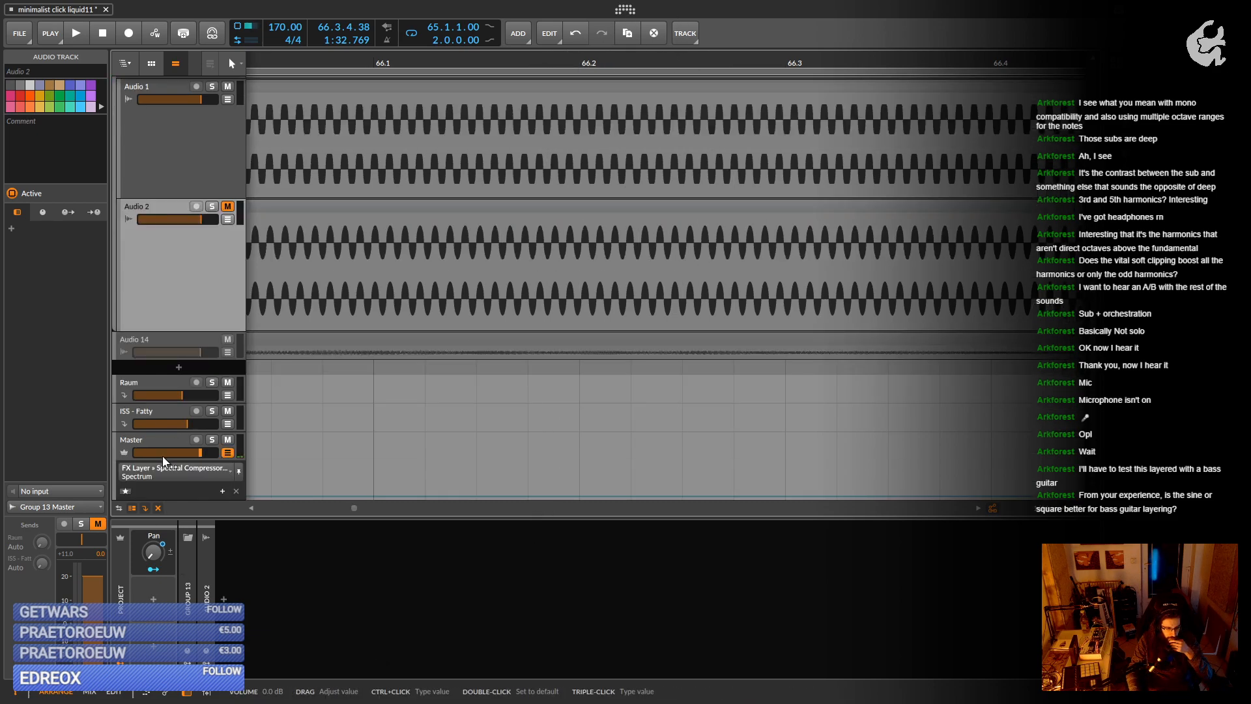
pyautogui.click(153, 440)
pyautogui.click(779, 638)
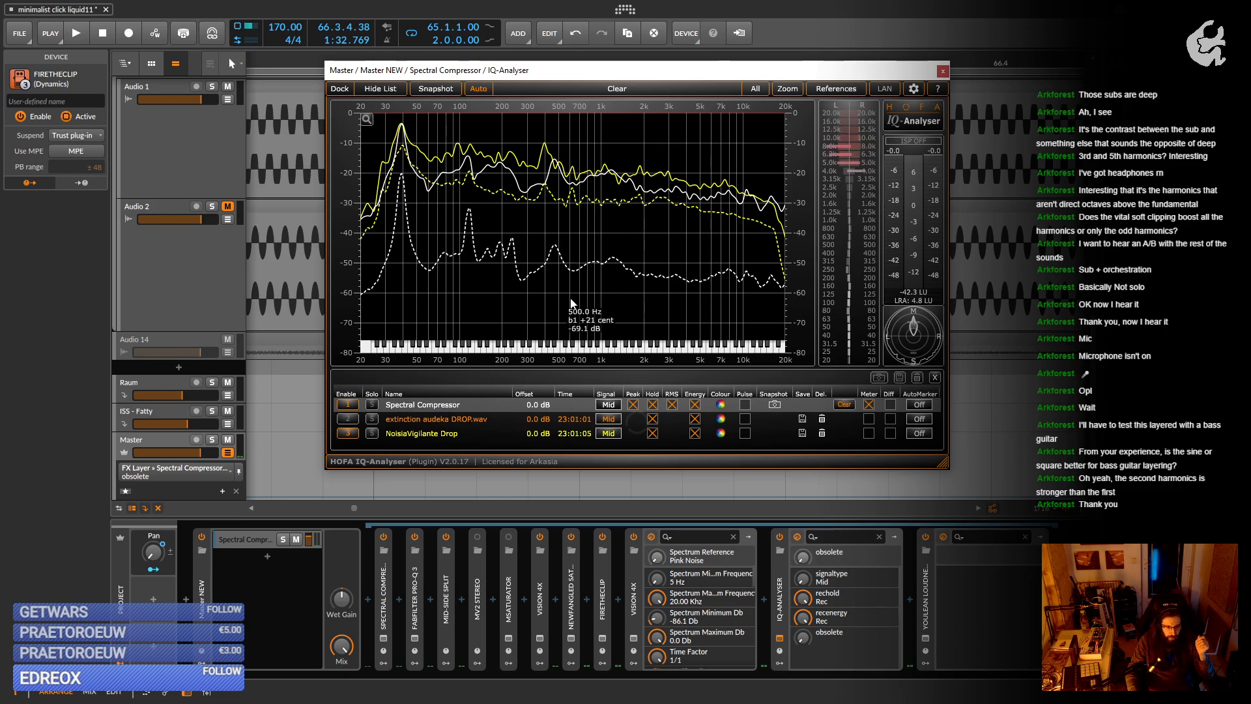
pyautogui.click(943, 72)
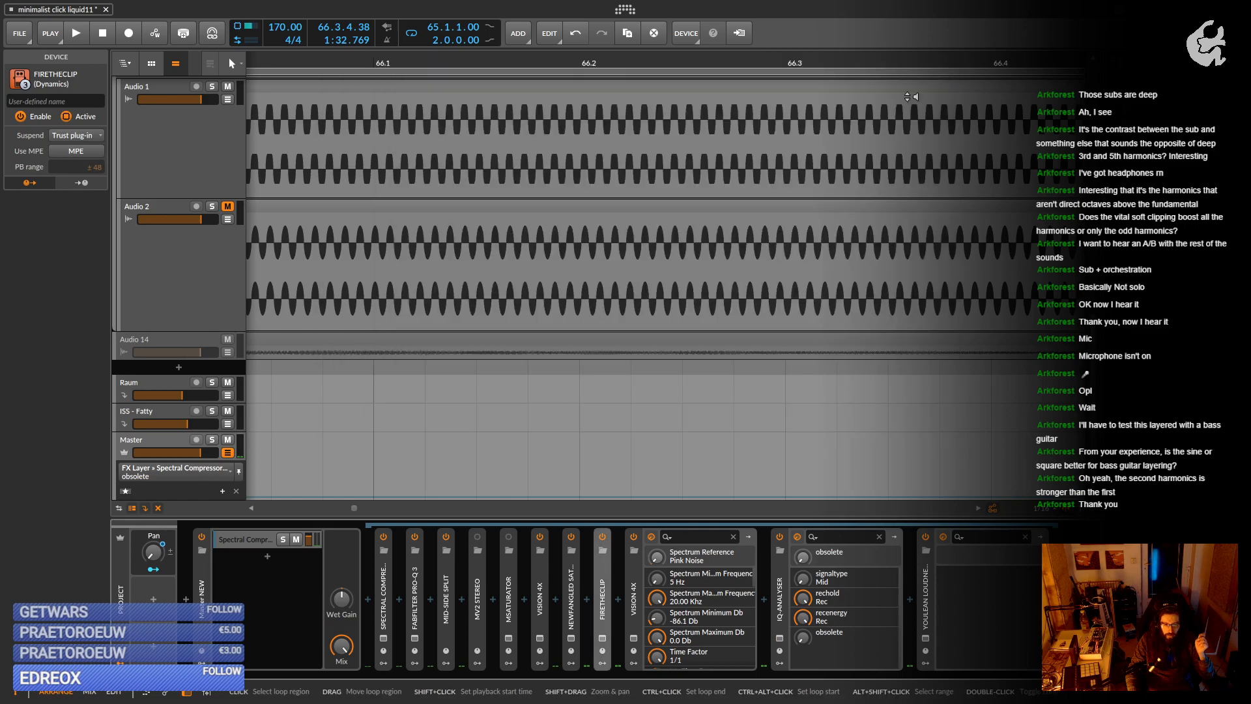
# Open Vital from its track and examine the harmonics of oscillator 1's Basic Shapes wavetable at the first and second keyframes.
pyautogui.scroll(5, 212, 269)
pyautogui.click(147, 357)
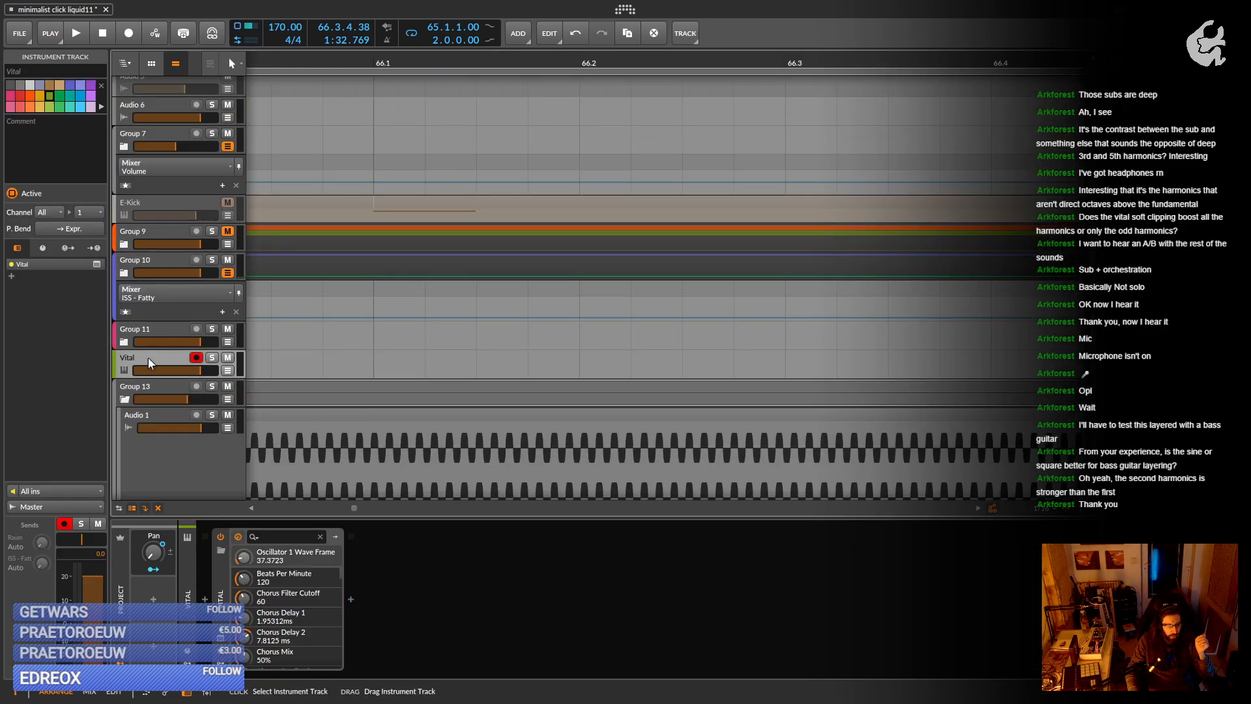
pyautogui.click(221, 638)
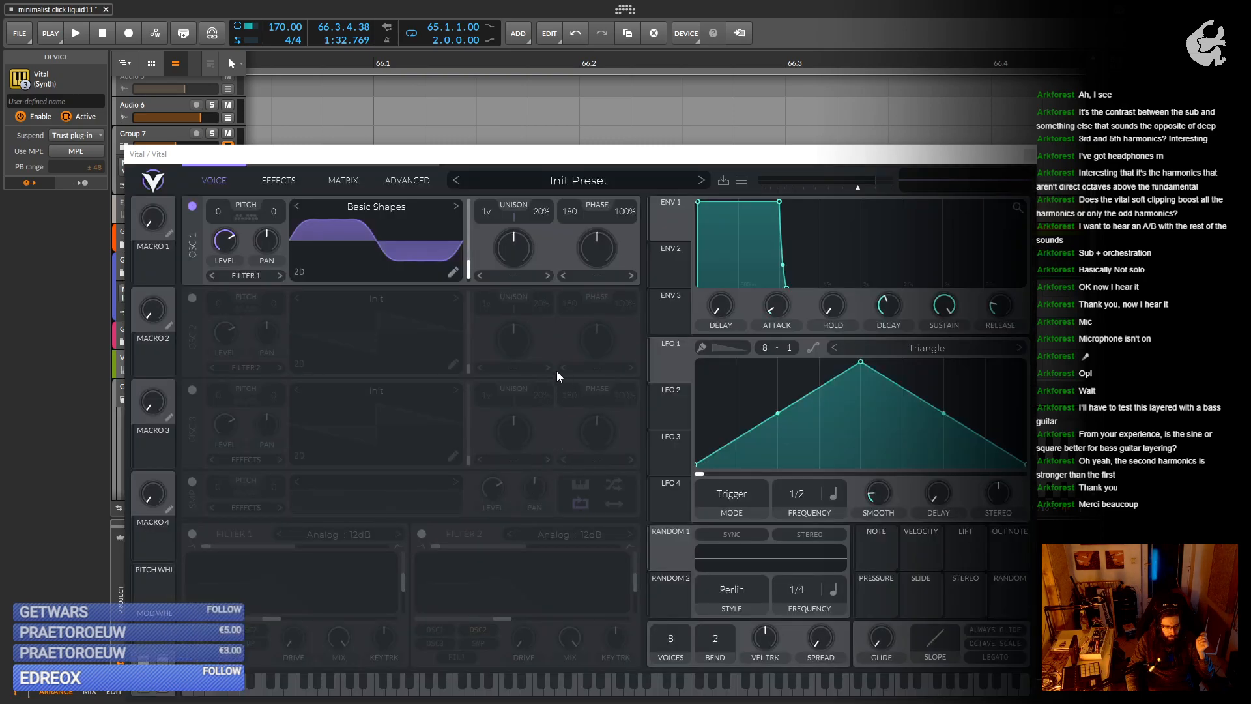
pyautogui.click(452, 272)
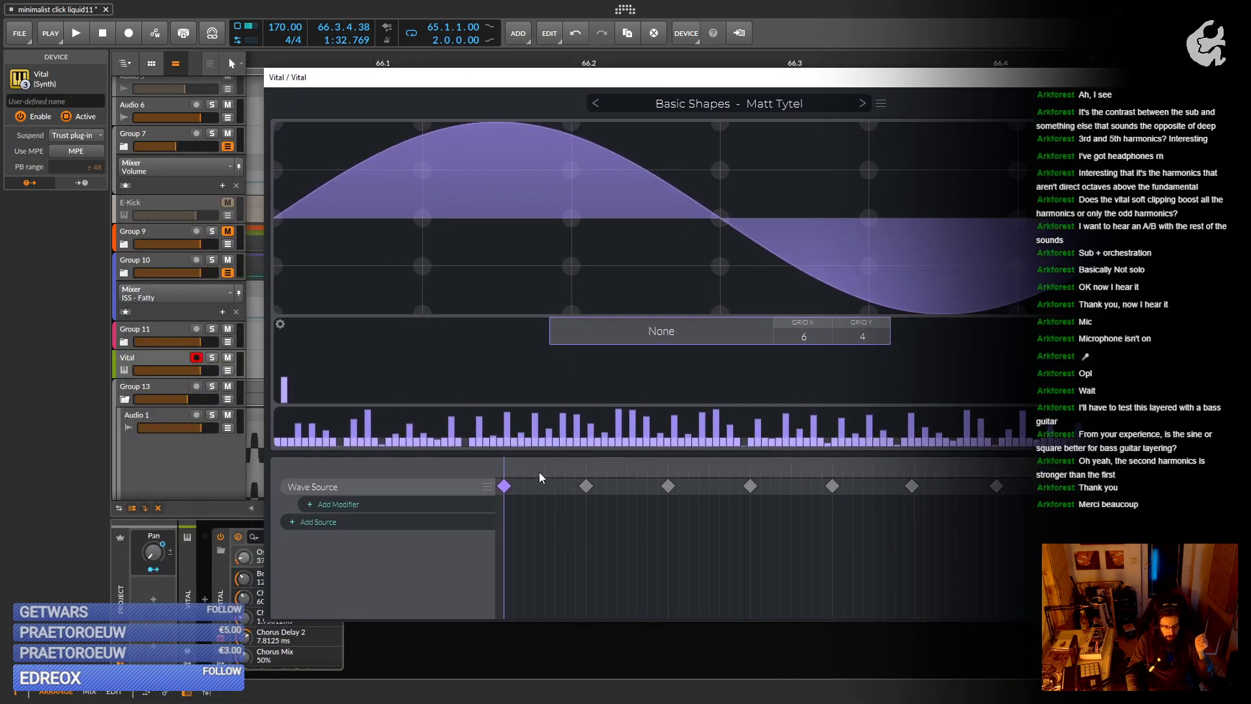
pyautogui.click(585, 486)
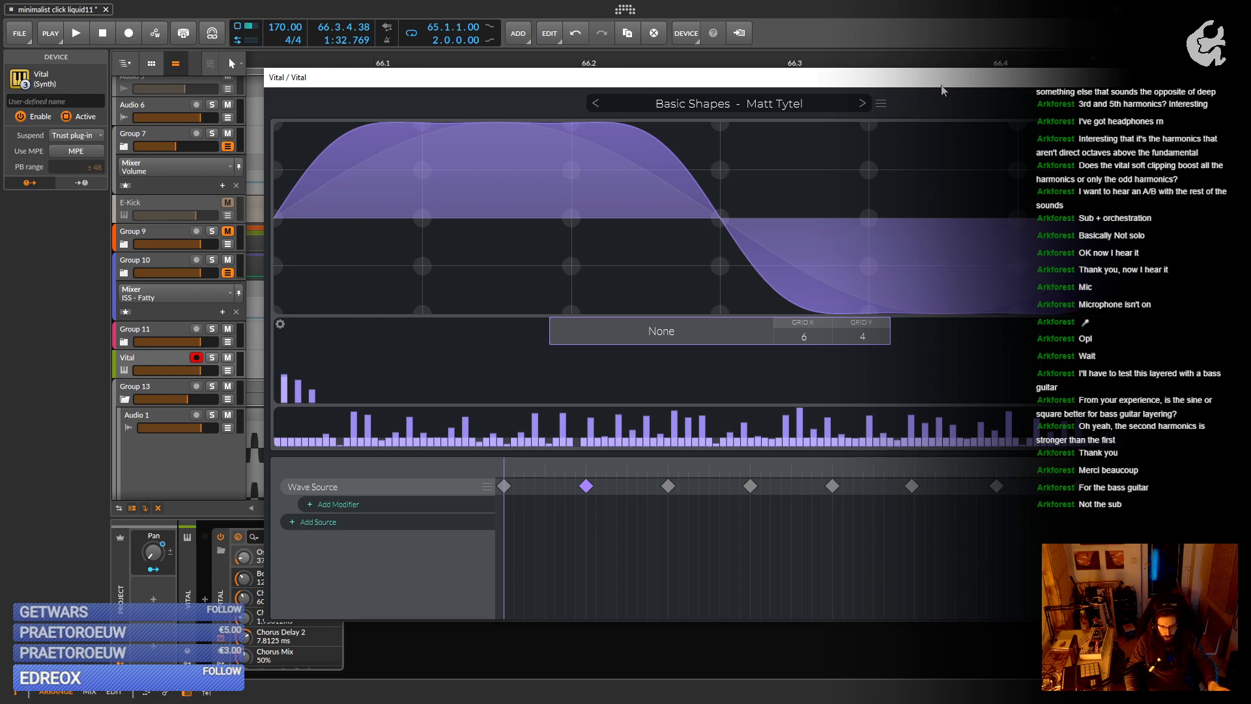
# Collapse and mute Group 13, and select the Vital track.
pyautogui.moveTo(944, 81); pyautogui.dragTo(829, 512)
pyautogui.scroll(-3, 509, 293)
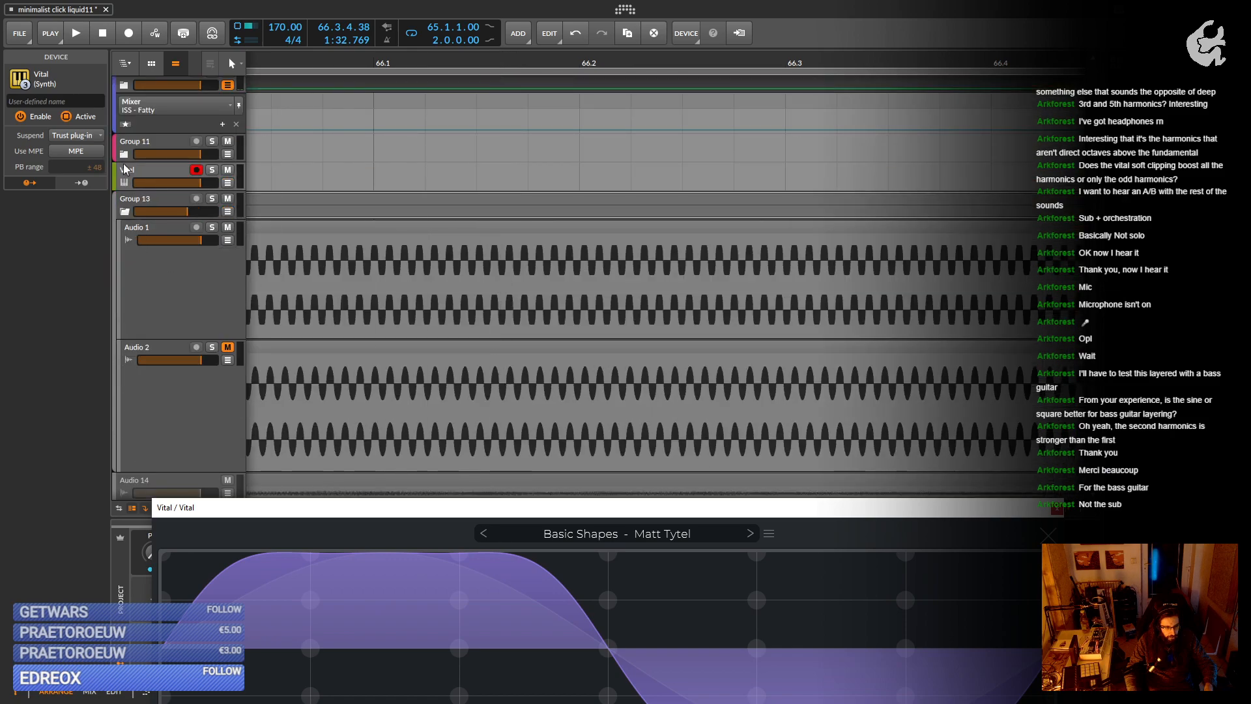
pyautogui.click(124, 212)
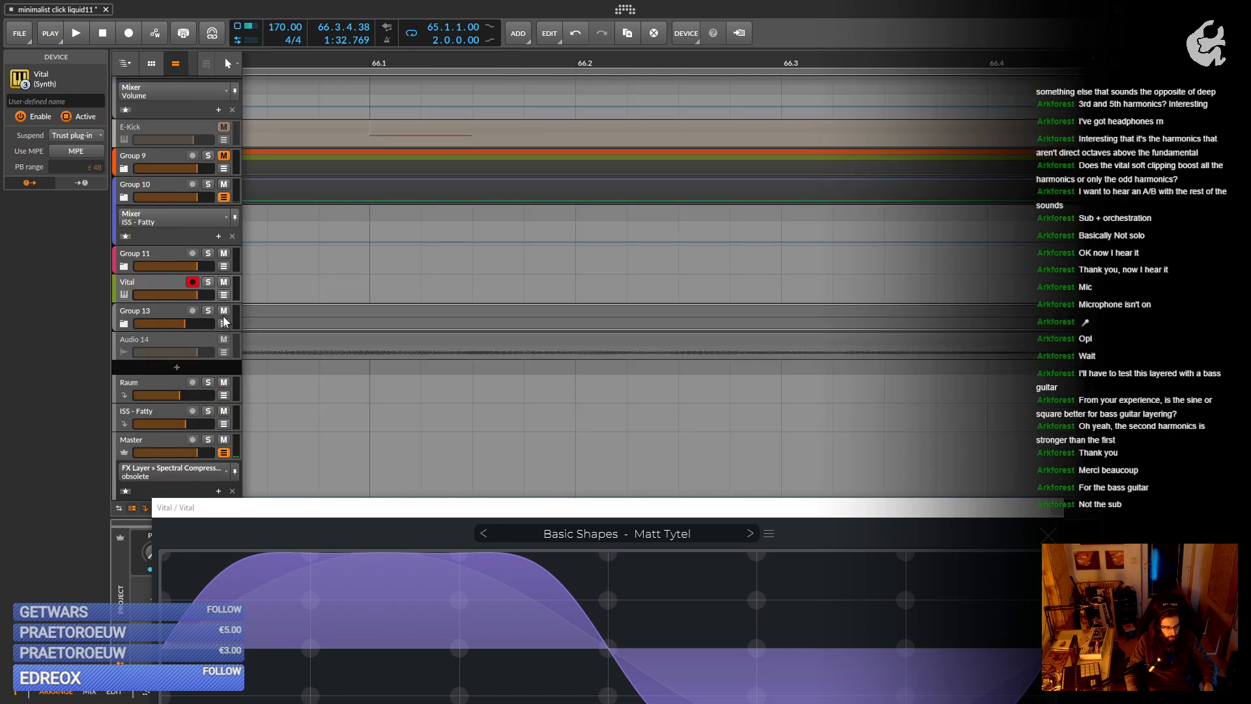
pyautogui.click(151, 283)
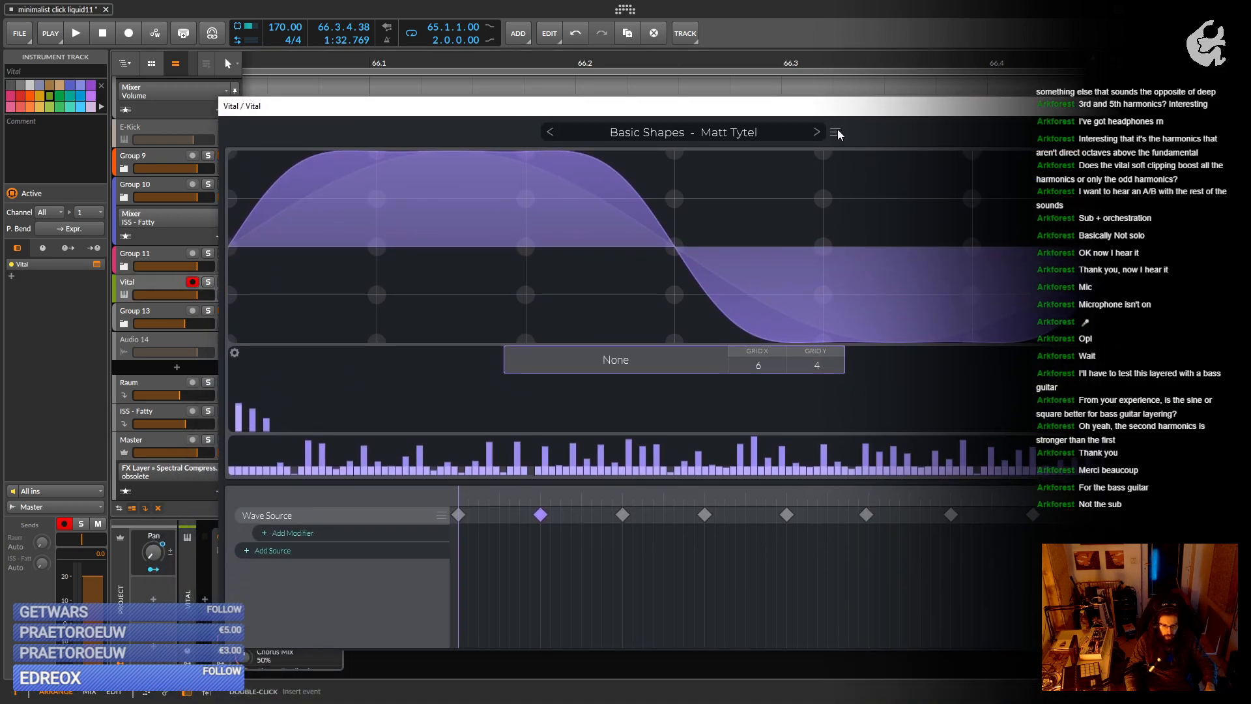
# Set oscillator 1's Basic Shapes wave frame to the sine and enable oscillators 2 and 3 with their Init wavetables.
pyautogui.click(1111, 133)
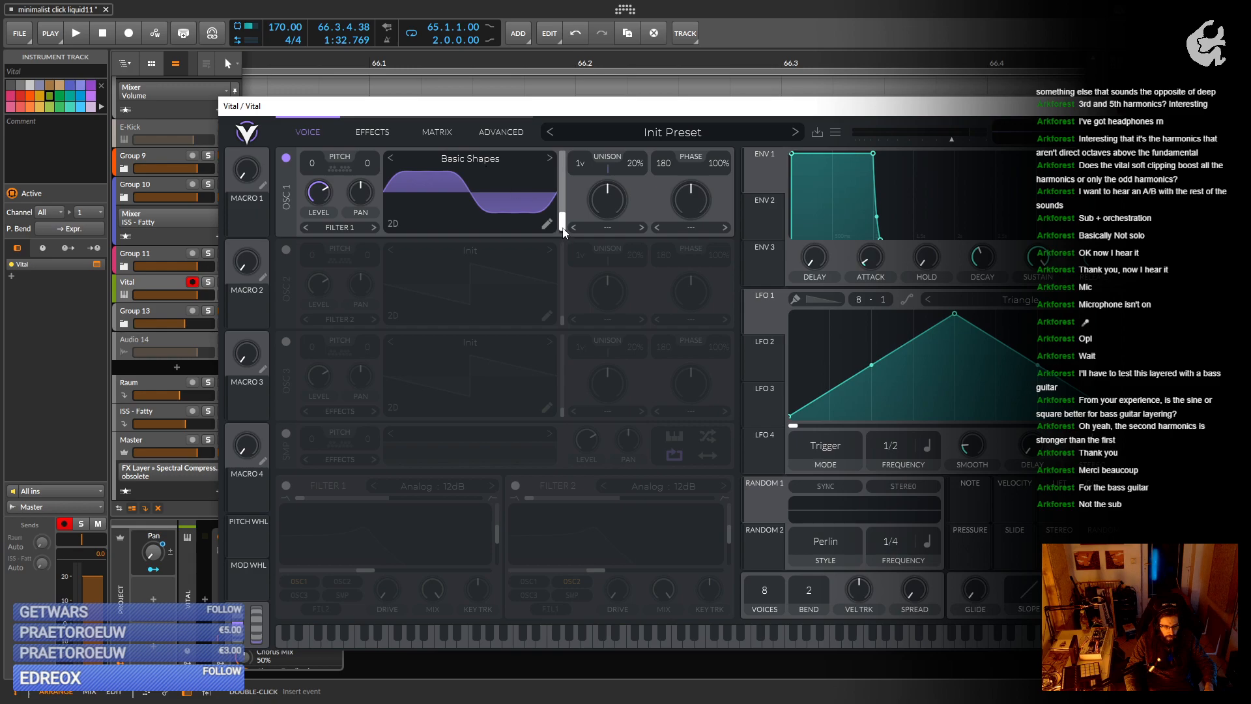
pyautogui.moveTo(564, 233); pyautogui.dragTo(560, 236)
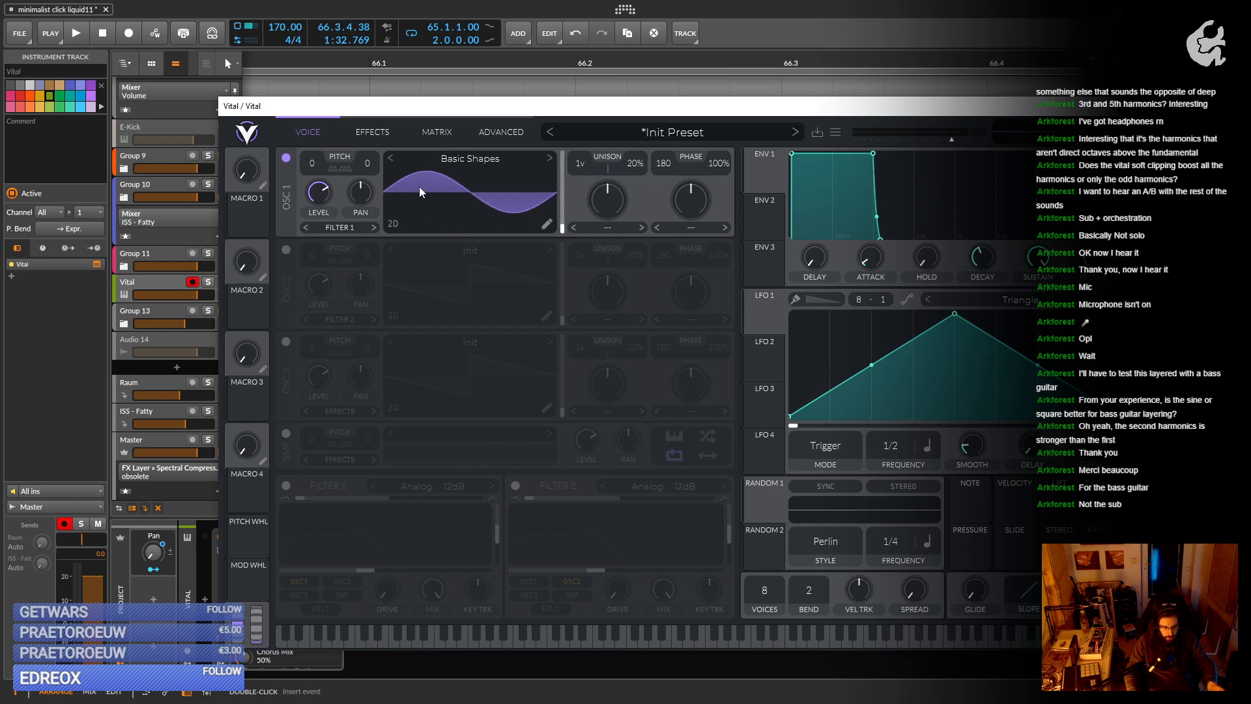
pyautogui.click(286, 250)
pyautogui.click(525, 248)
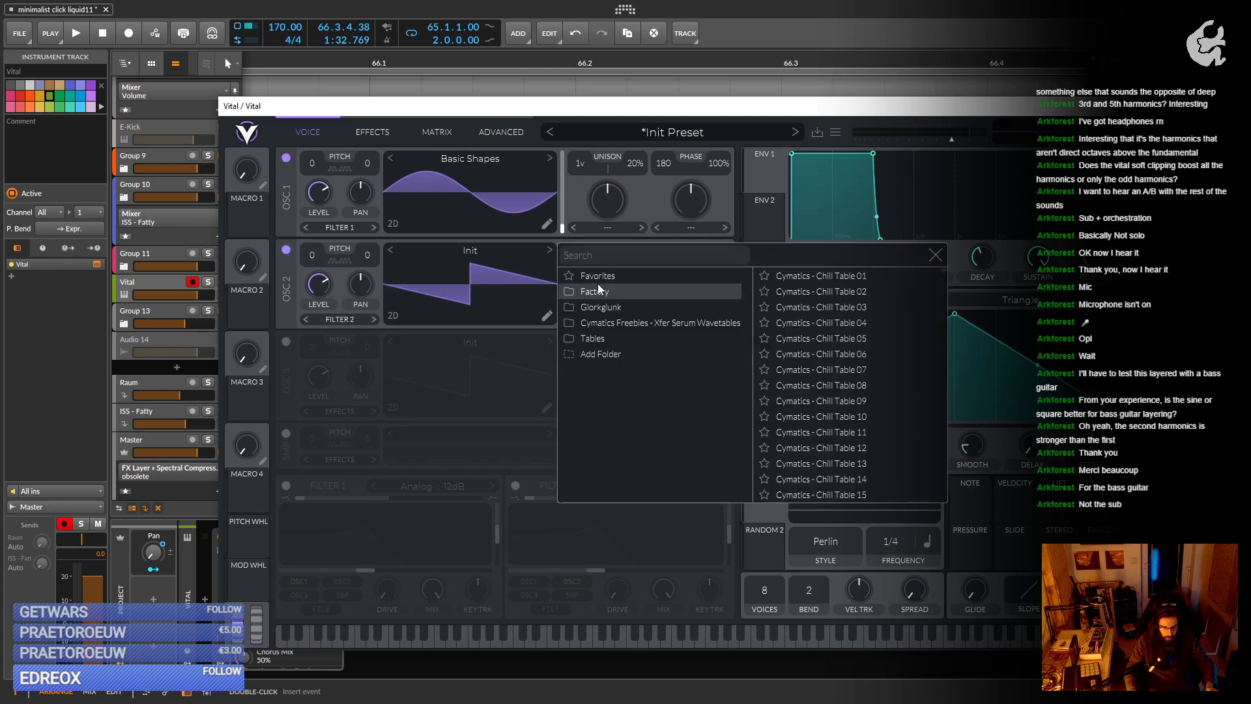
pyautogui.click(459, 272)
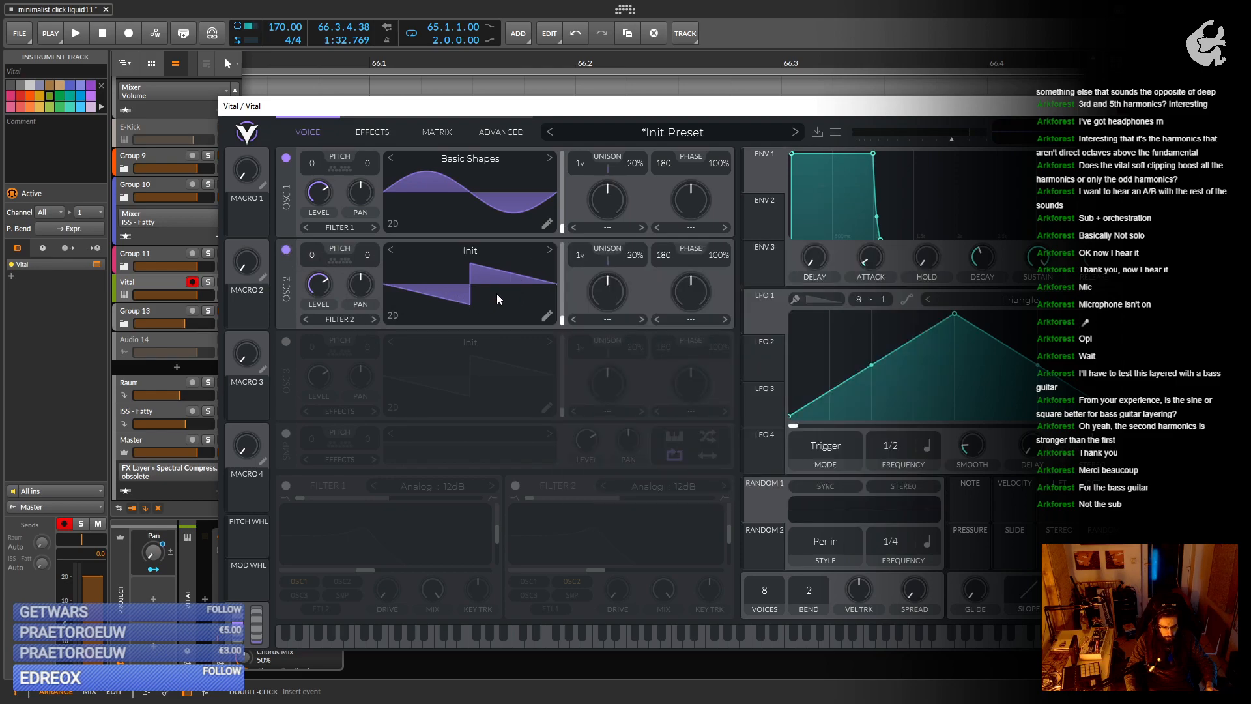
pyautogui.click(286, 342)
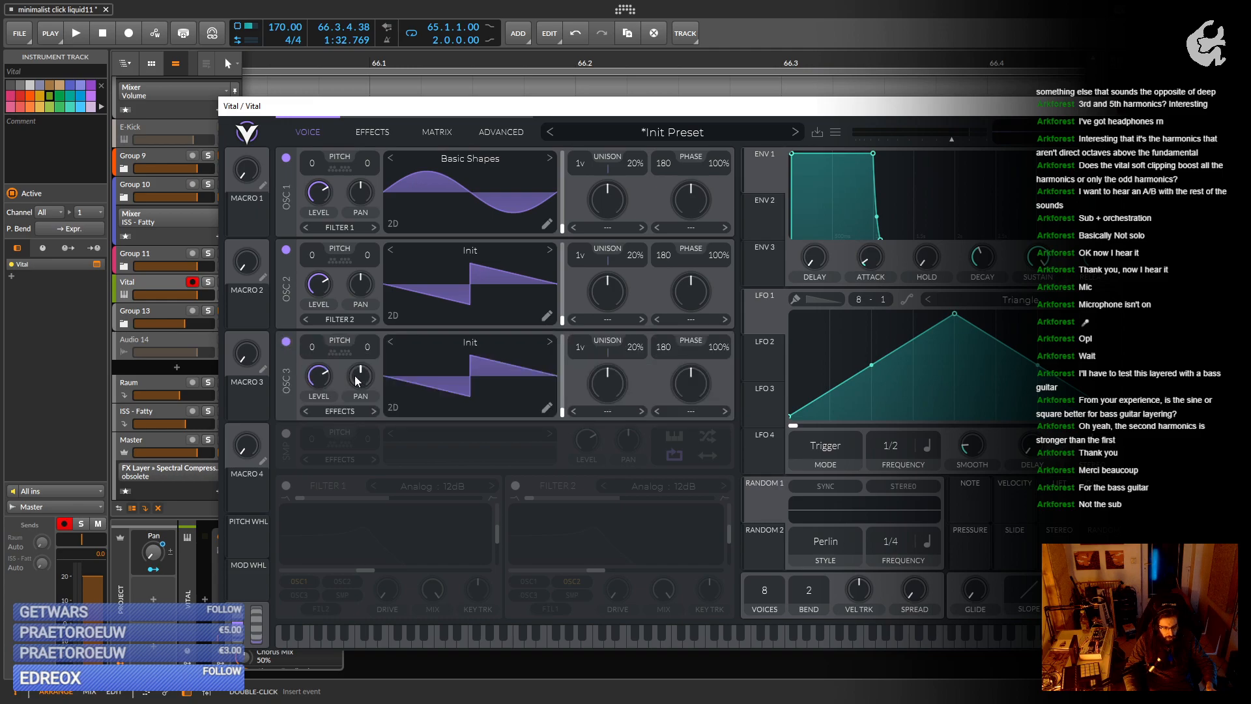
# Try adjusting the lowest amplitude bar in the spectrum of oscillator 2's Init wavetable, and return to the voice page.
pyautogui.click(547, 316)
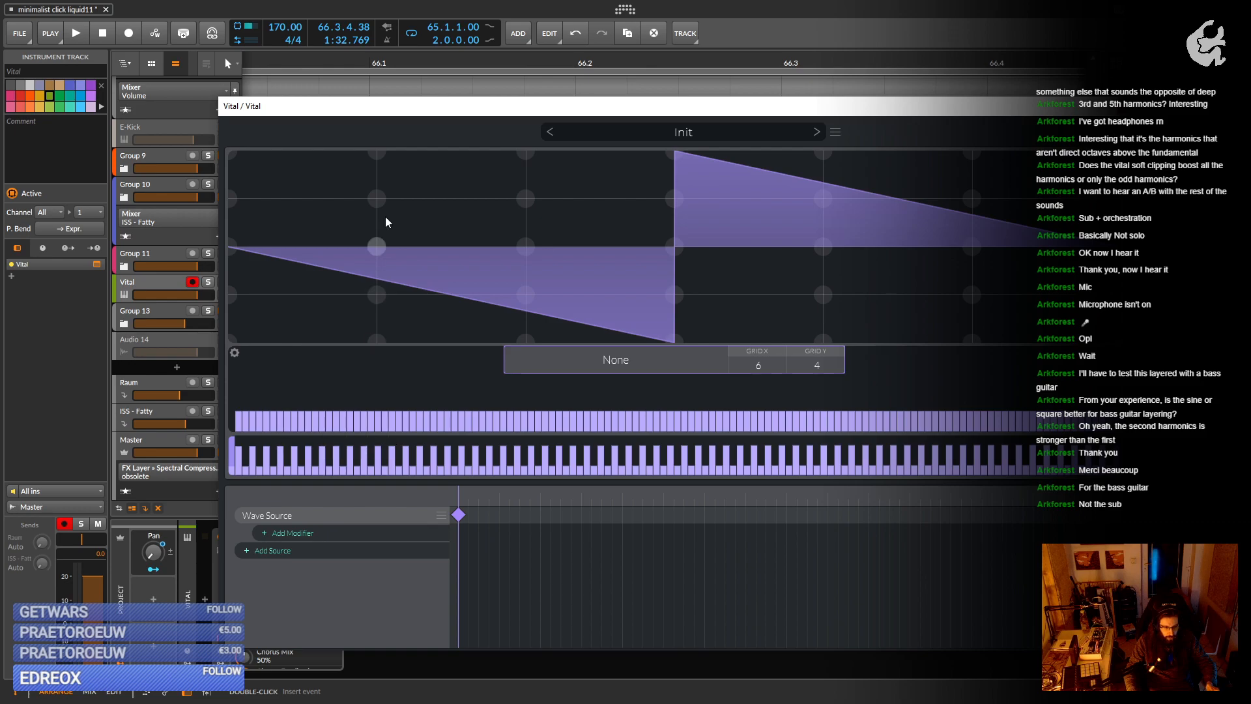
pyautogui.moveTo(418, 107); pyautogui.dragTo(544, 90)
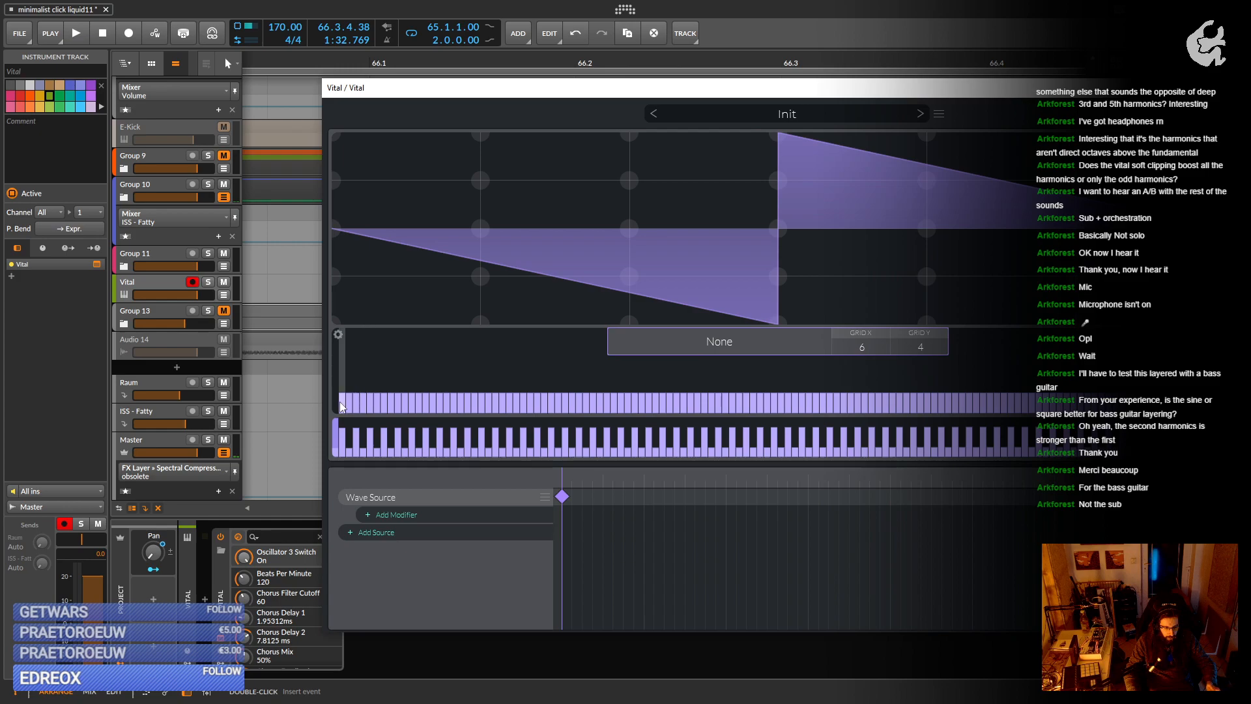
pyautogui.moveTo(334, 400)
pyautogui.mouseDown()
pyautogui.moveTo(334, 382)
pyautogui.moveTo(333, 392)
pyautogui.mouseUp()
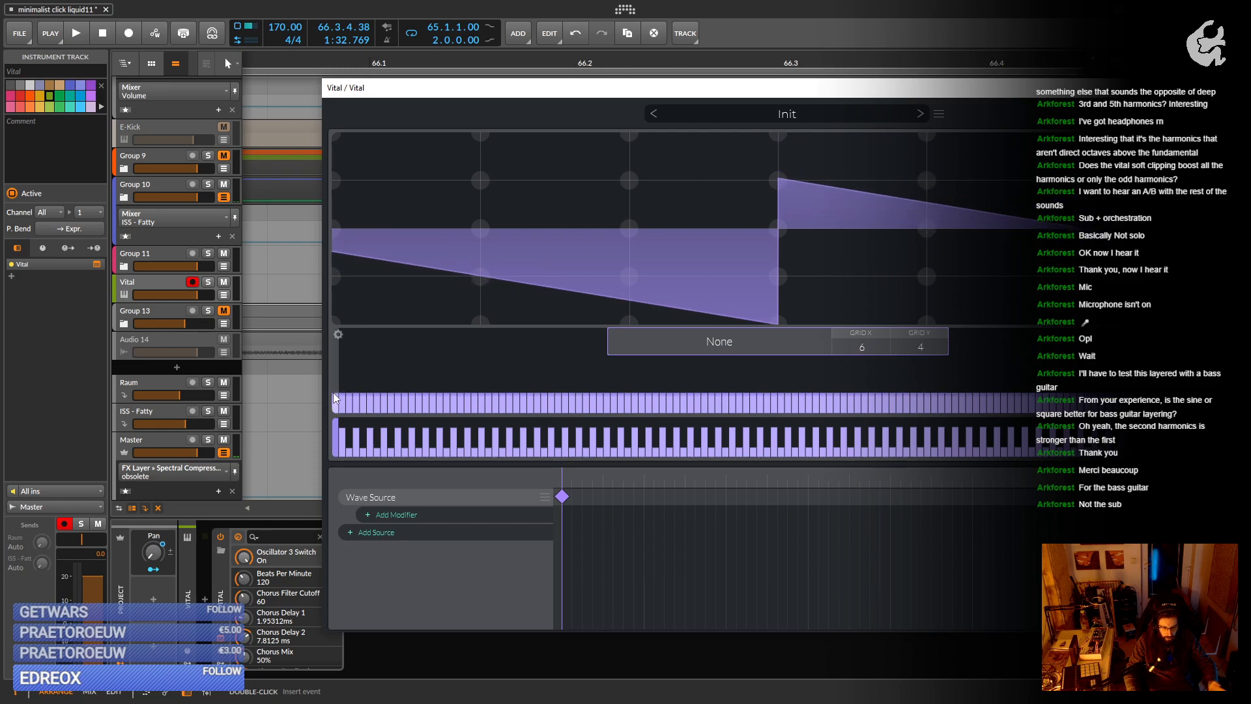
pyautogui.moveTo(334, 393); pyautogui.dragTo(334, 392)
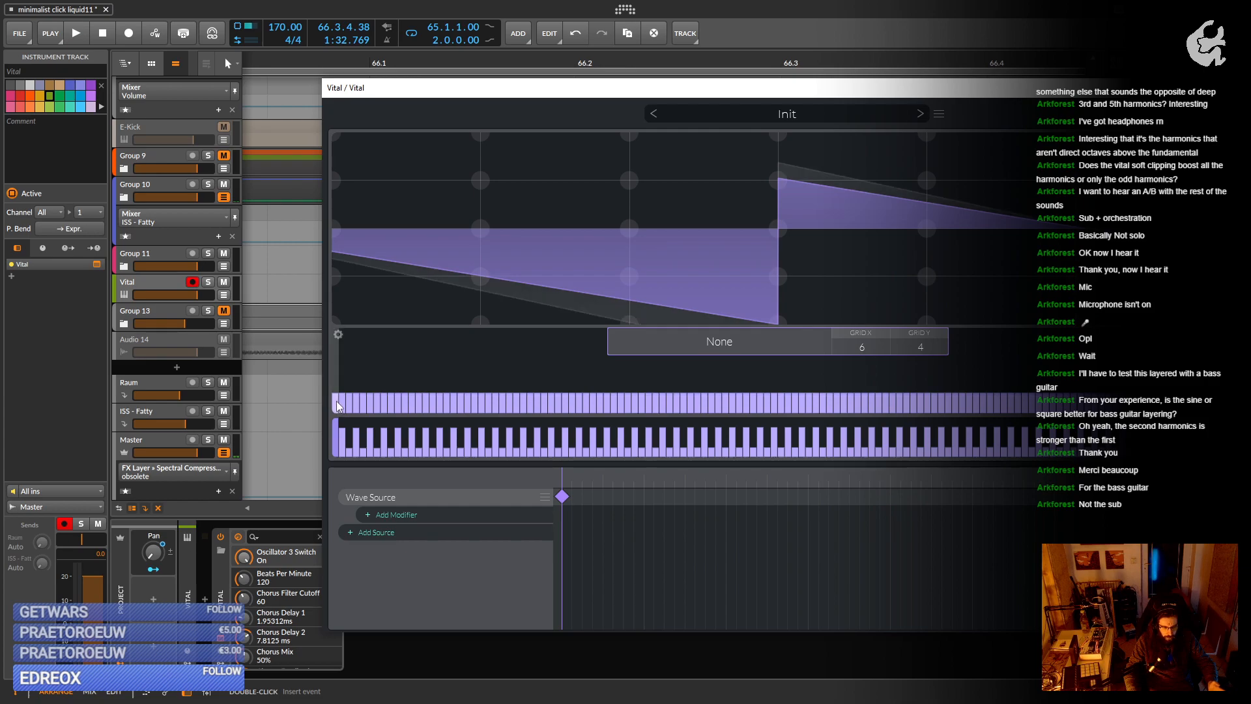
pyautogui.moveTo(465, 97); pyautogui.dragTo(333, 106)
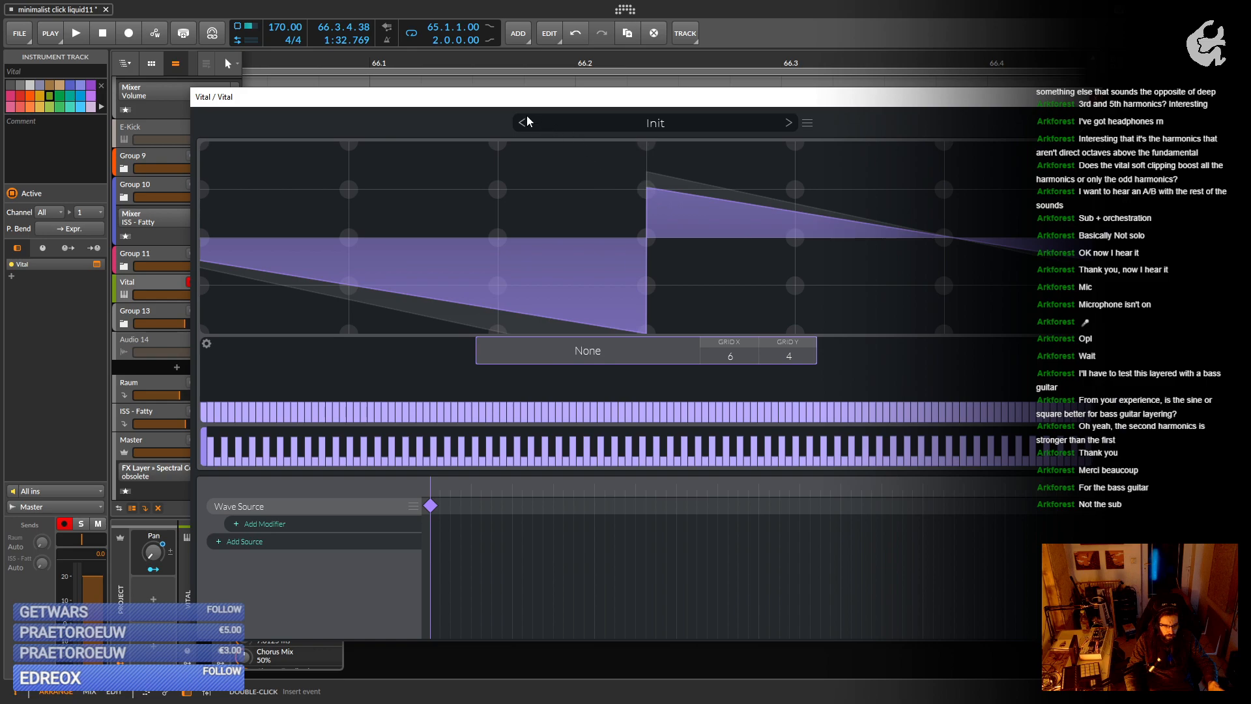
pyautogui.click(1070, 128)
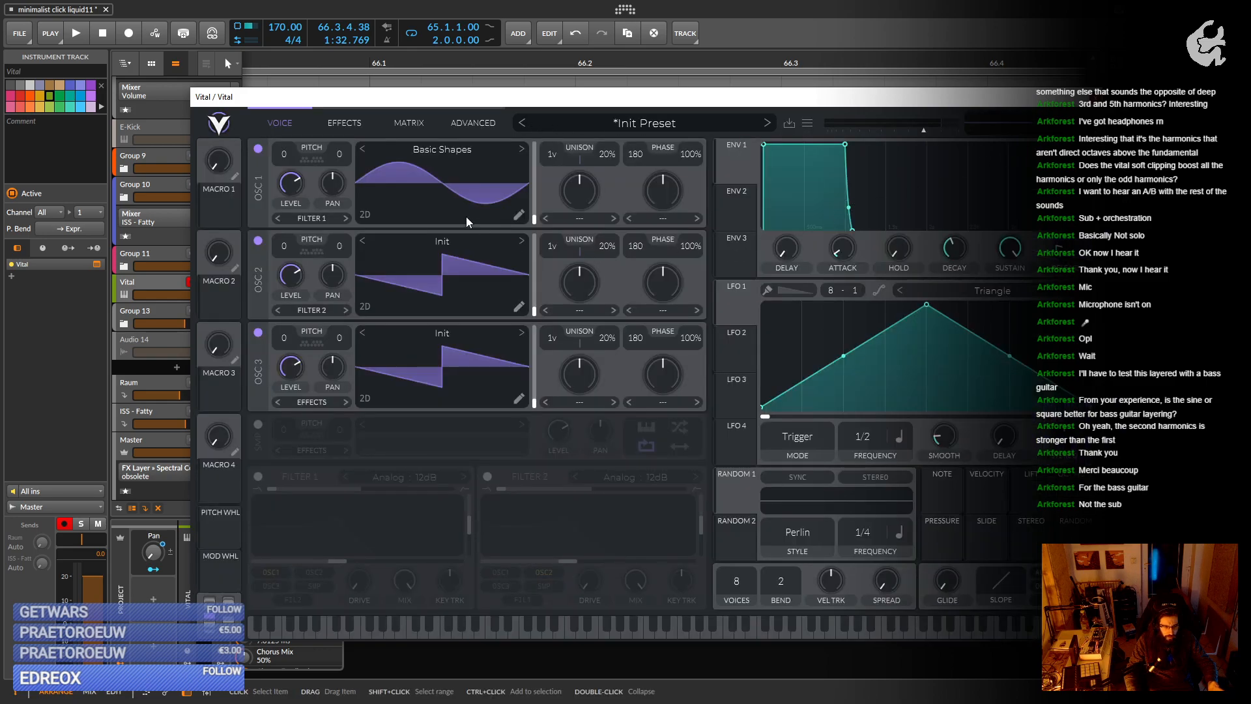
# Check oscillator 1's harmonics for reference and reduce oscillator 2's Init wavetable to its second and third harmonics.
pyautogui.click(519, 215)
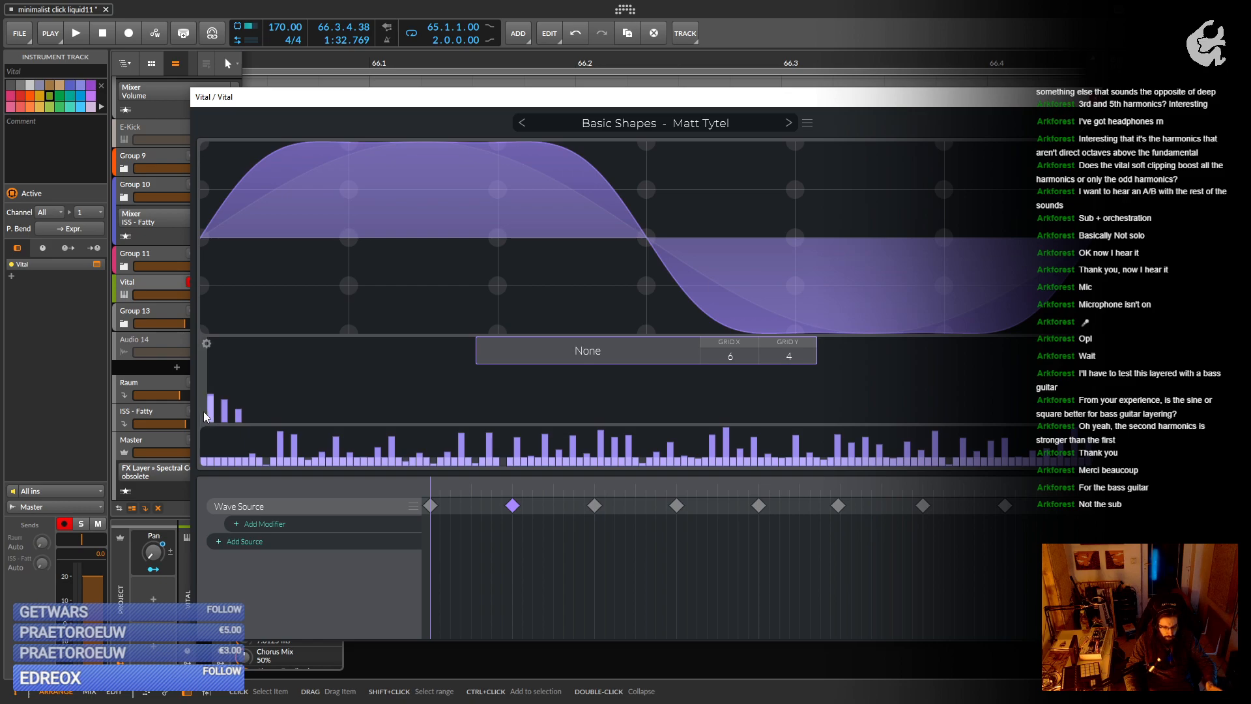
pyautogui.click(1084, 129)
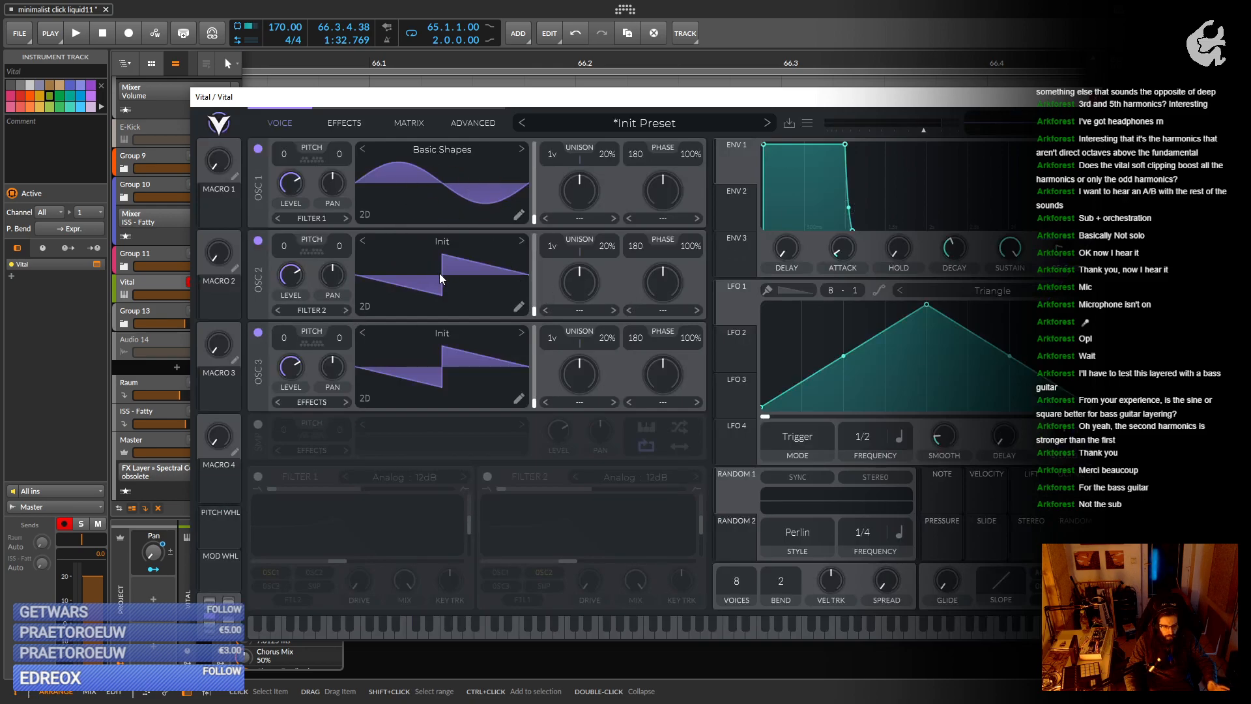
pyautogui.click(520, 307)
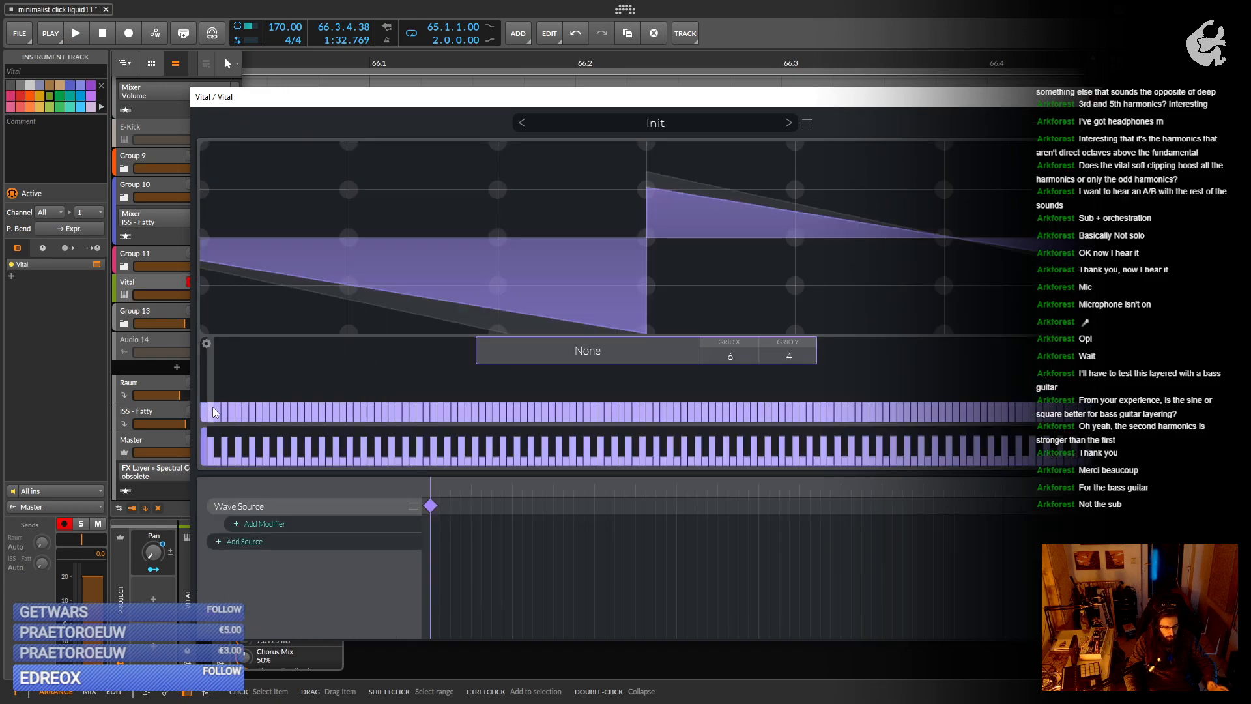
pyautogui.moveTo(206, 413); pyautogui.dragTo(208, 427)
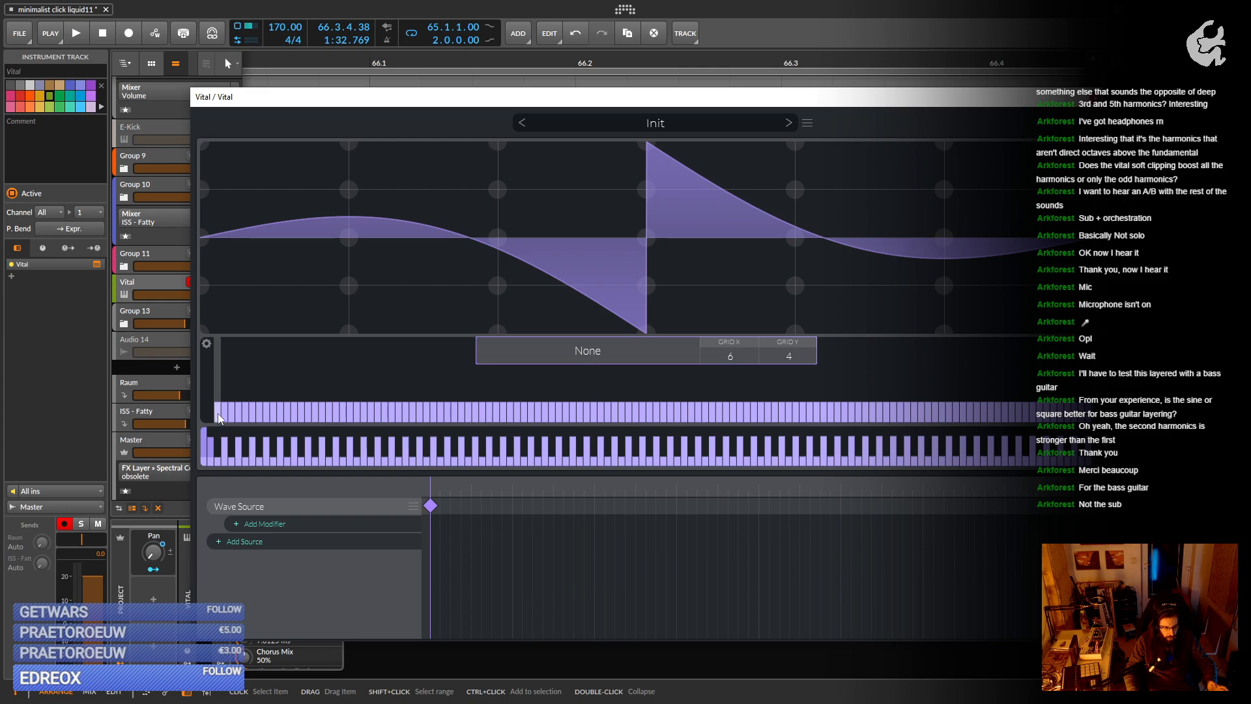
pyautogui.moveTo(220, 413)
pyautogui.mouseDown()
pyautogui.moveTo(232, 435)
pyautogui.moveTo(763, 500)
pyautogui.moveTo(1094, 515)
pyautogui.mouseUp()
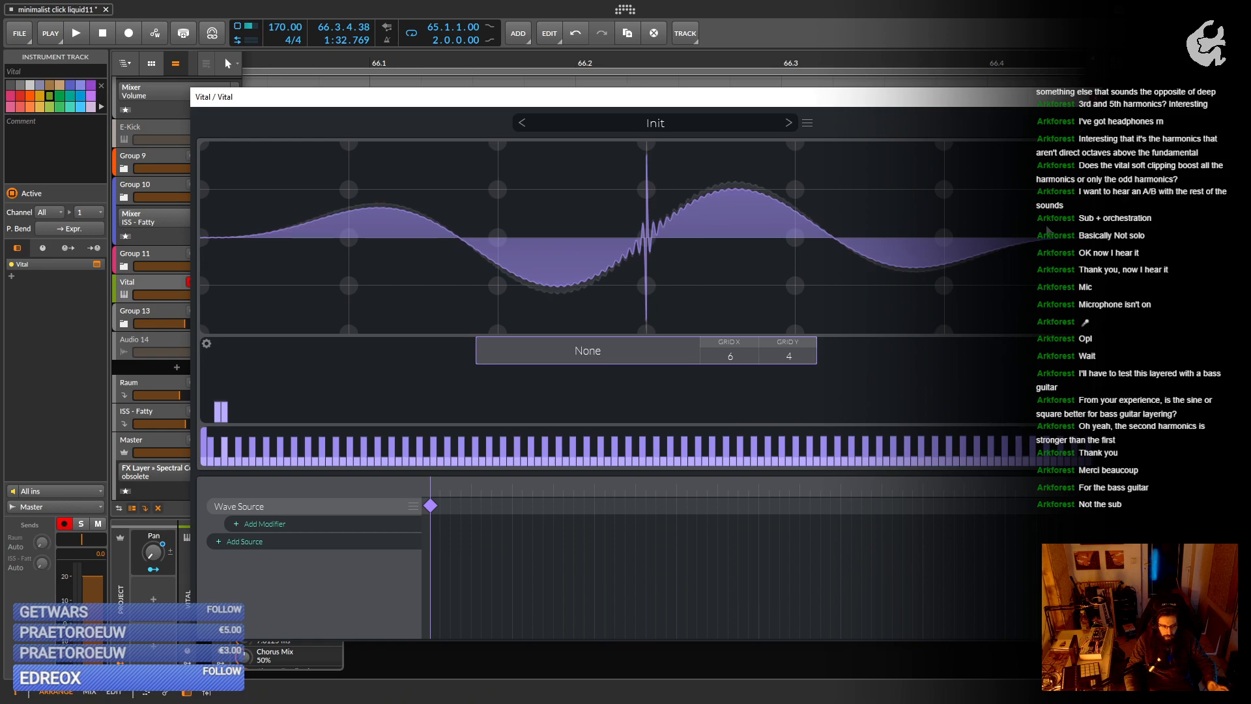
pyautogui.click(1087, 124)
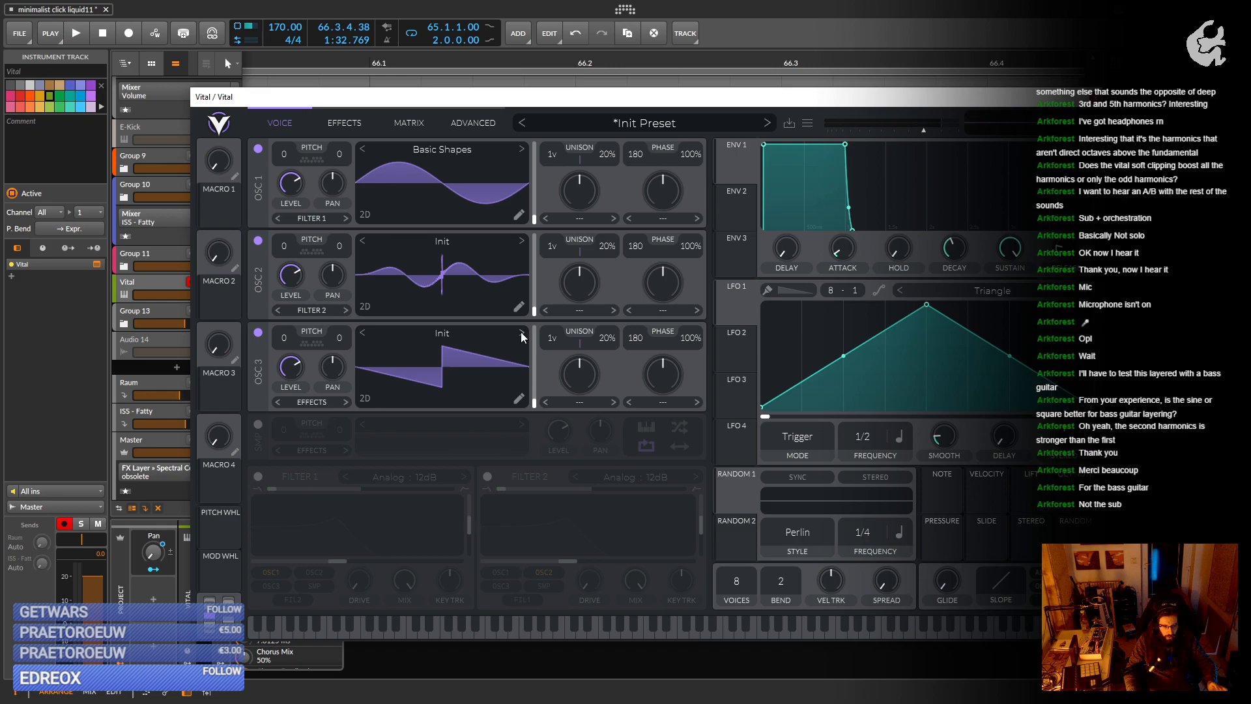
# Clear the lowest amplitude bars up to the third harmonic from oscillator 3's Init wavetable.
pyautogui.click(518, 397)
pyautogui.click(210, 423)
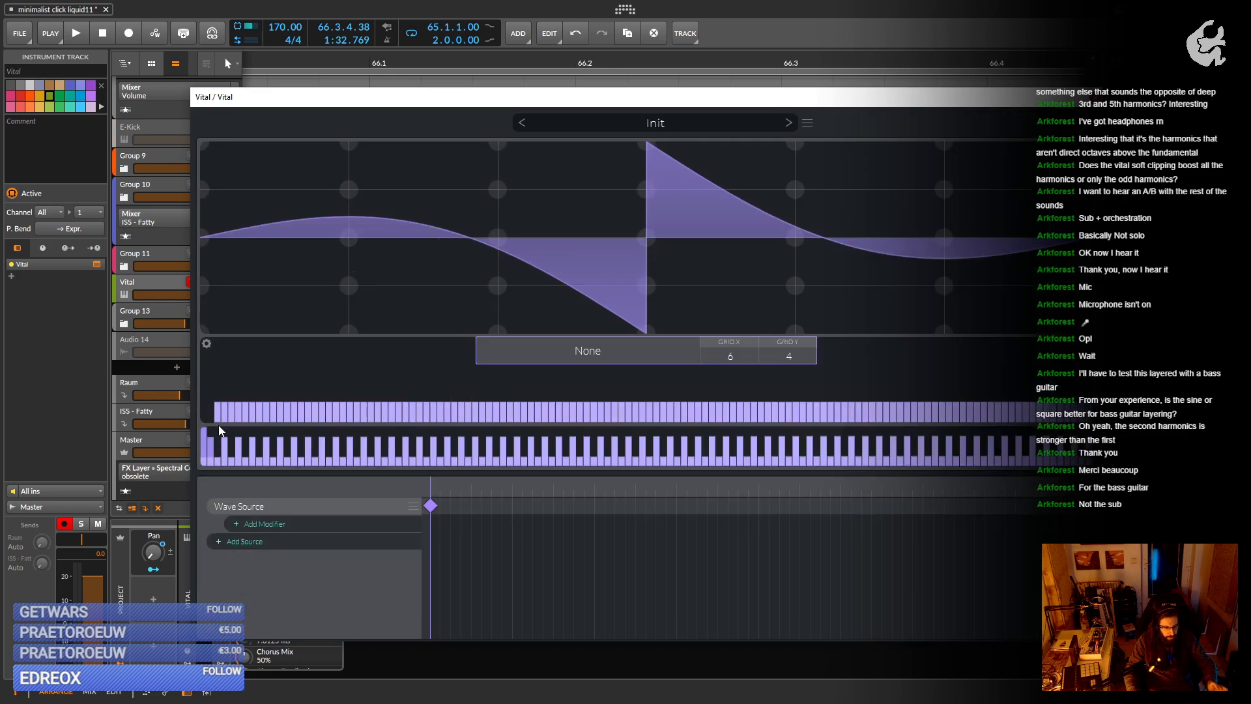
pyautogui.click(218, 422)
pyautogui.click(225, 424)
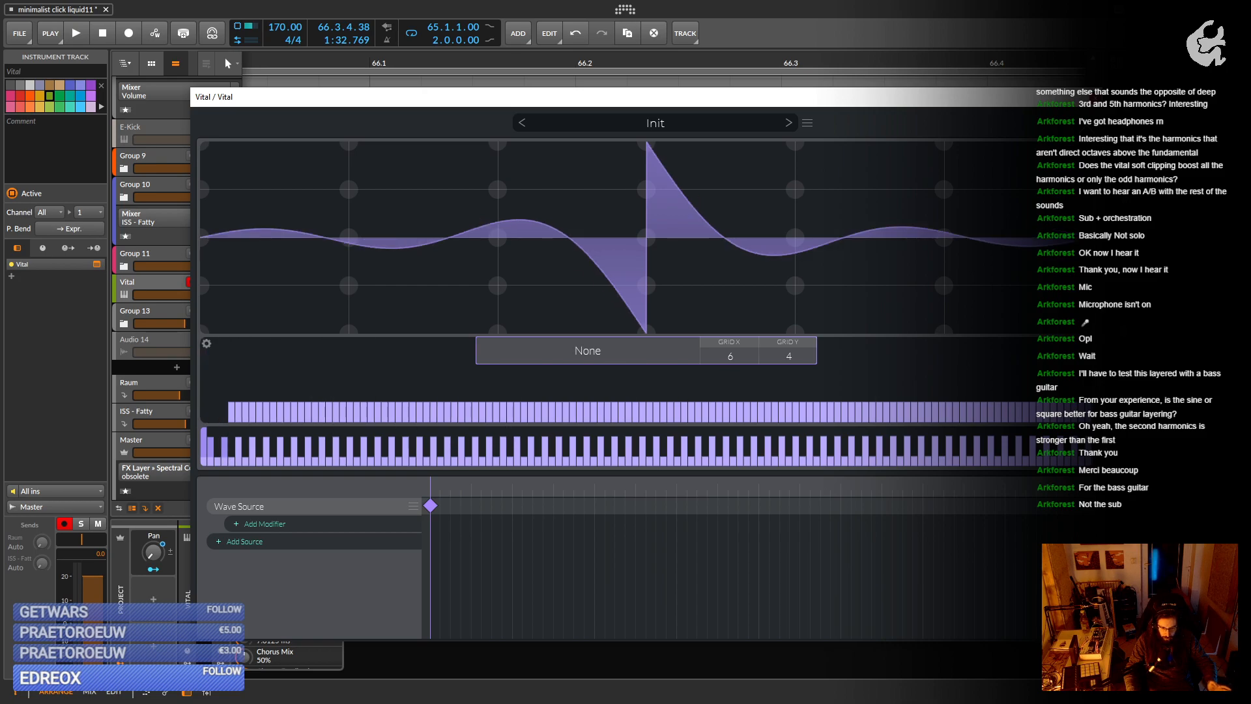
pyautogui.click(1083, 125)
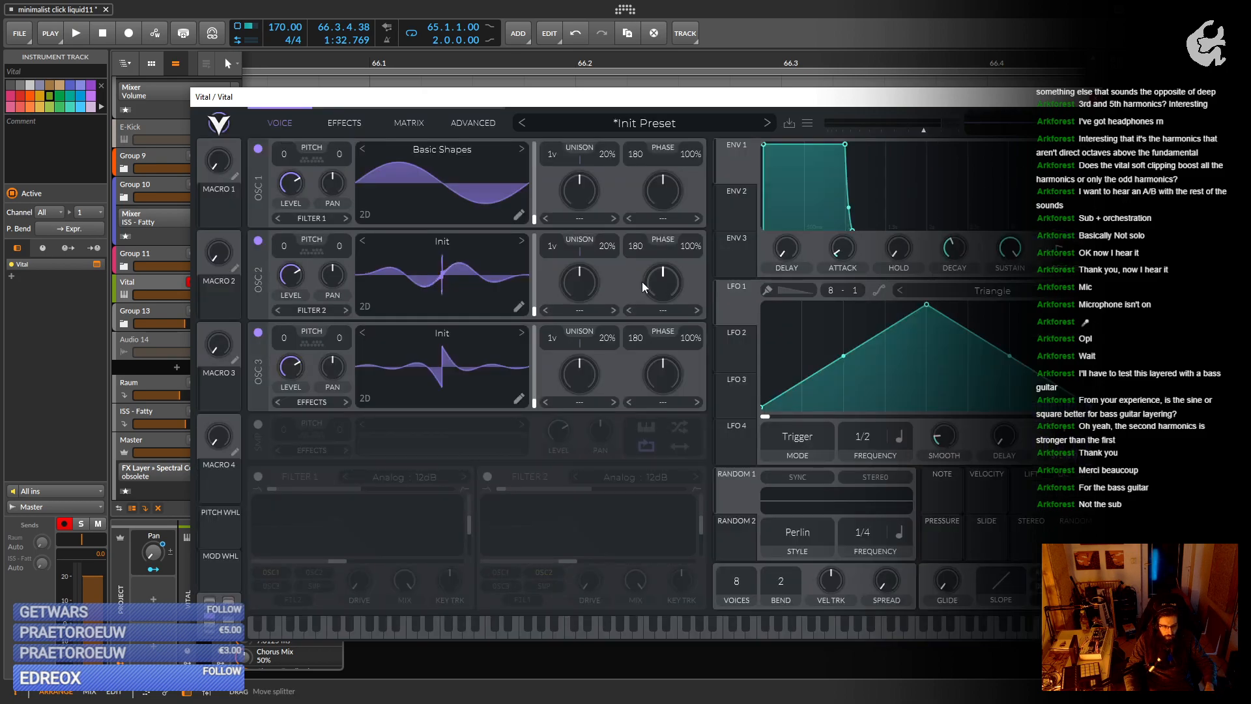
# Open the IQ-Analyser from the Master track and arrange its window and Vital's so the spectrum and arrangement are both visible.
pyautogui.moveTo(475, 103); pyautogui.dragTo(783, 139)
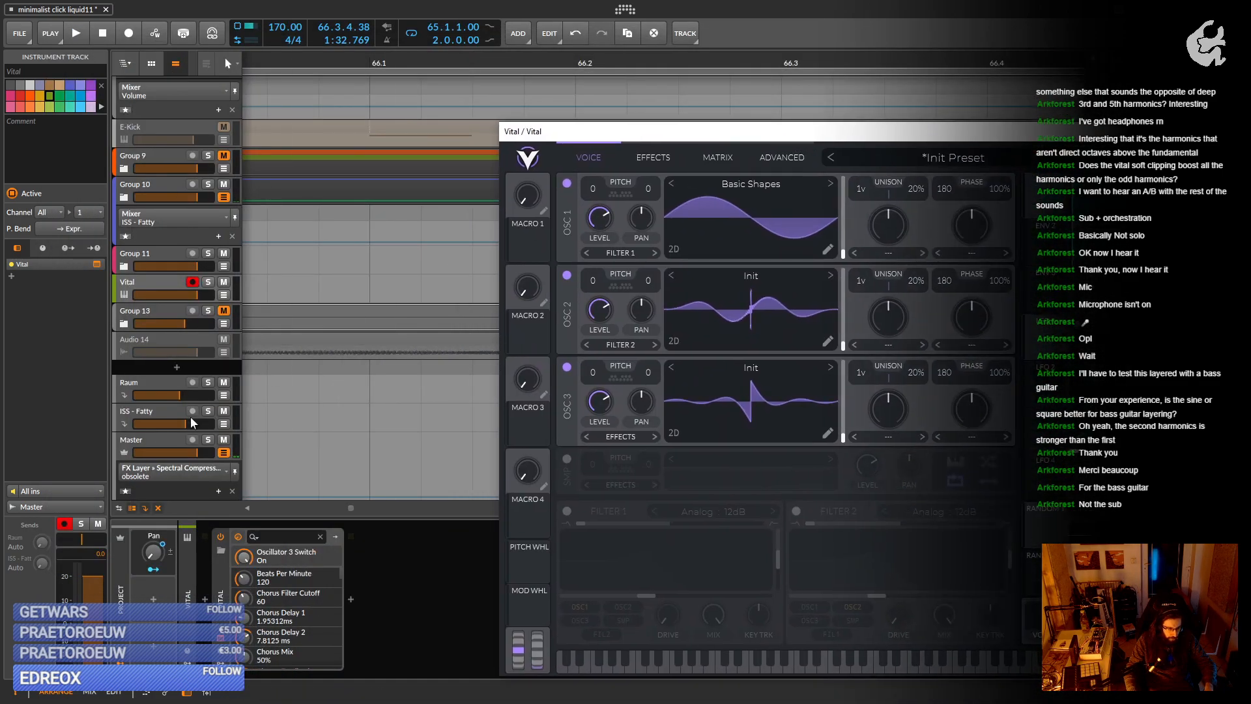
pyautogui.click(154, 445)
pyautogui.moveTo(663, 134); pyautogui.dragTo(1163, 156)
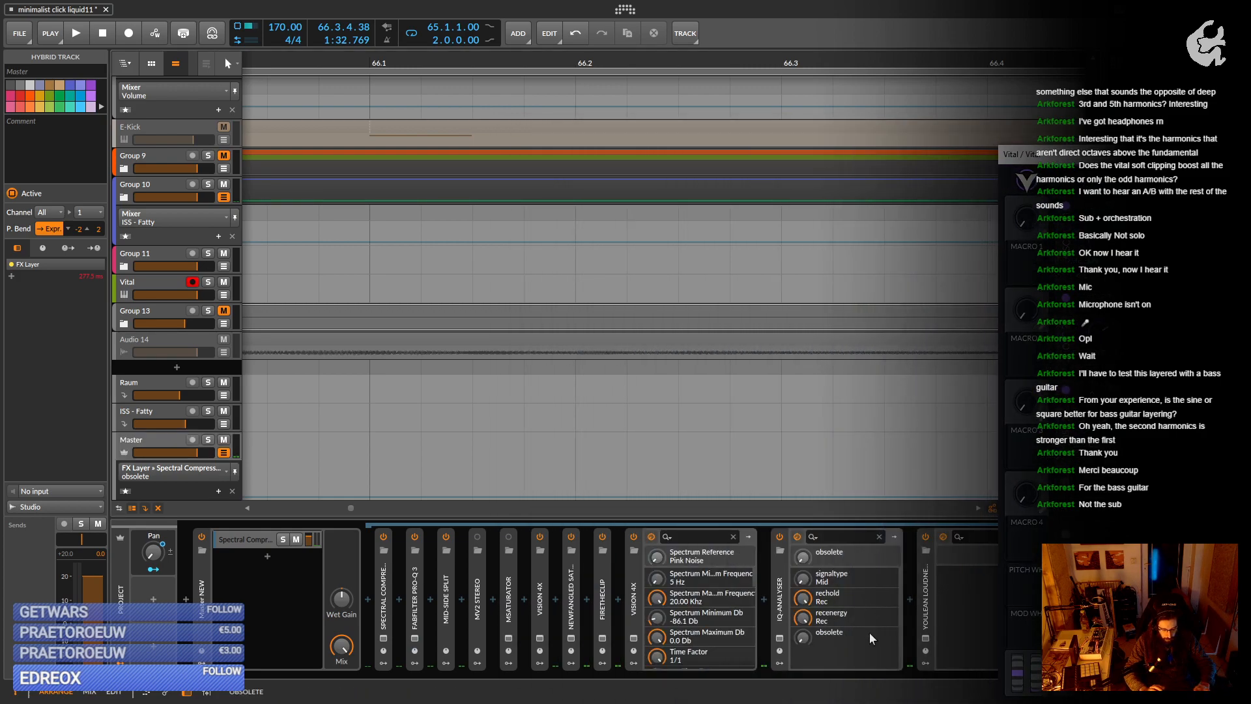
pyautogui.click(780, 638)
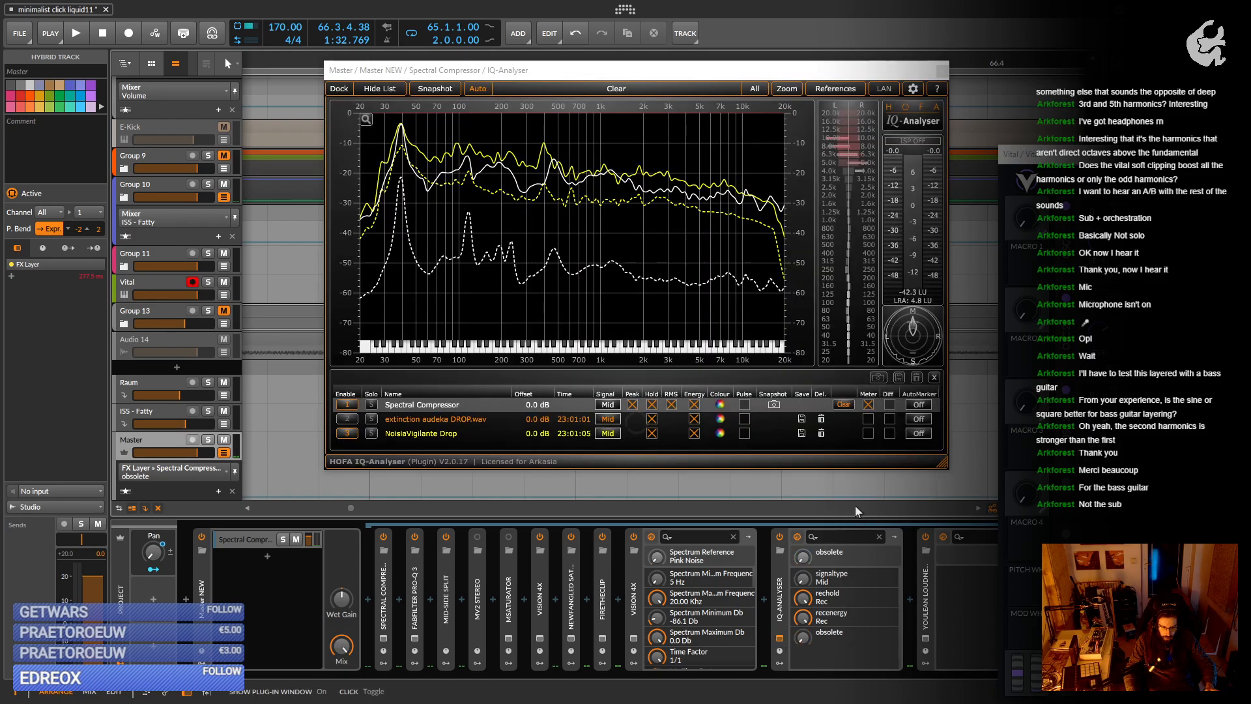
pyautogui.moveTo(1097, 156); pyautogui.dragTo(230, 155)
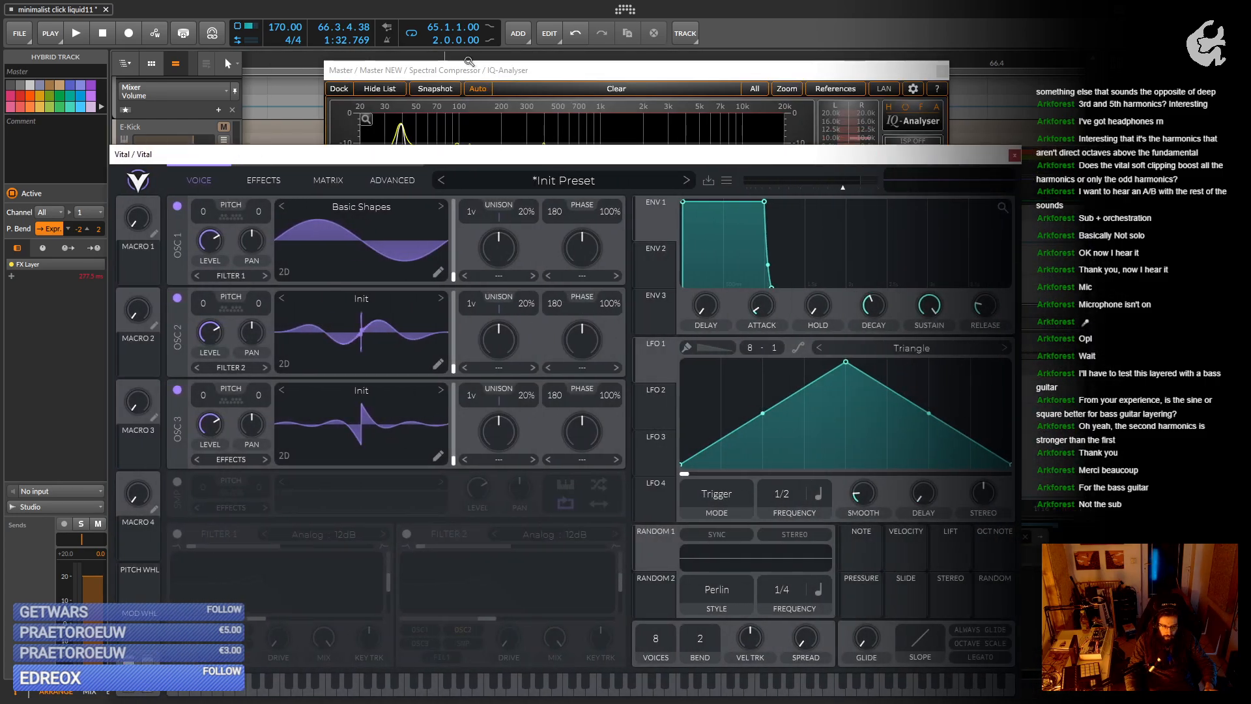
pyautogui.moveTo(542, 71); pyautogui.dragTo(839, 60)
pyautogui.moveTo(437, 155); pyautogui.dragTo(482, 546)
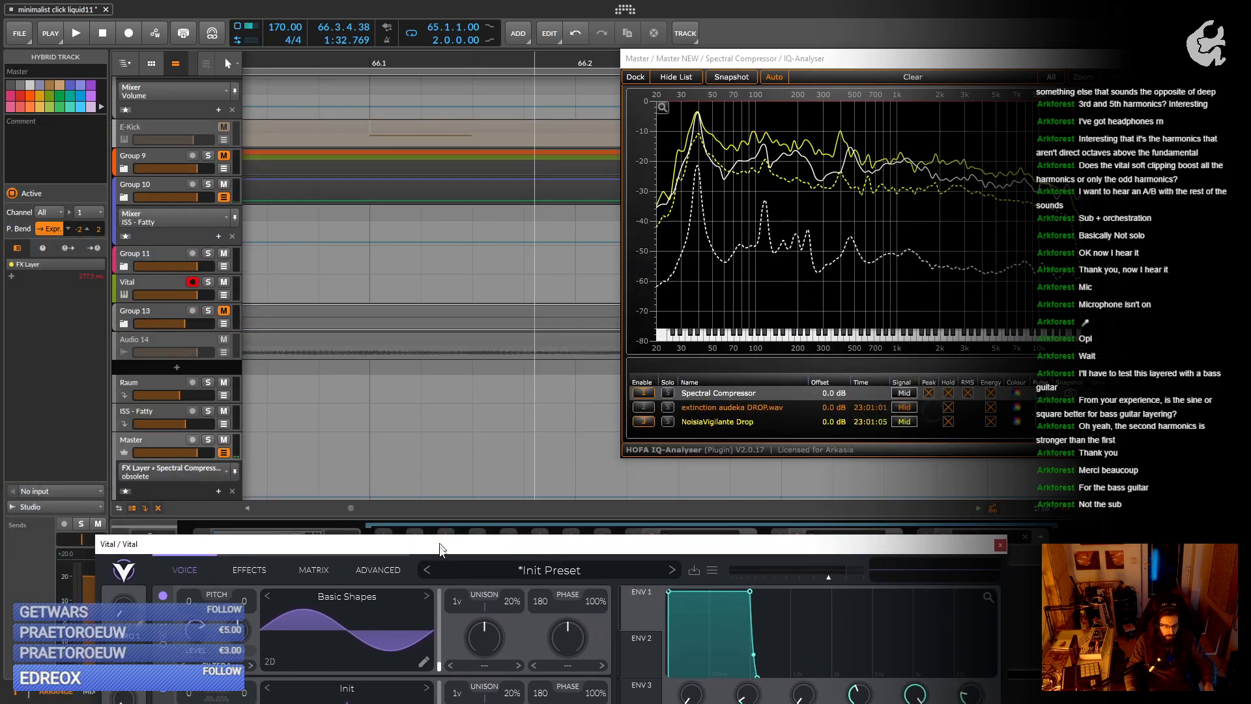
# Create a two-bar clip on the Vital track from 65.1.1 to 67.1.1.
pyautogui.scroll(-2, 455, 319)
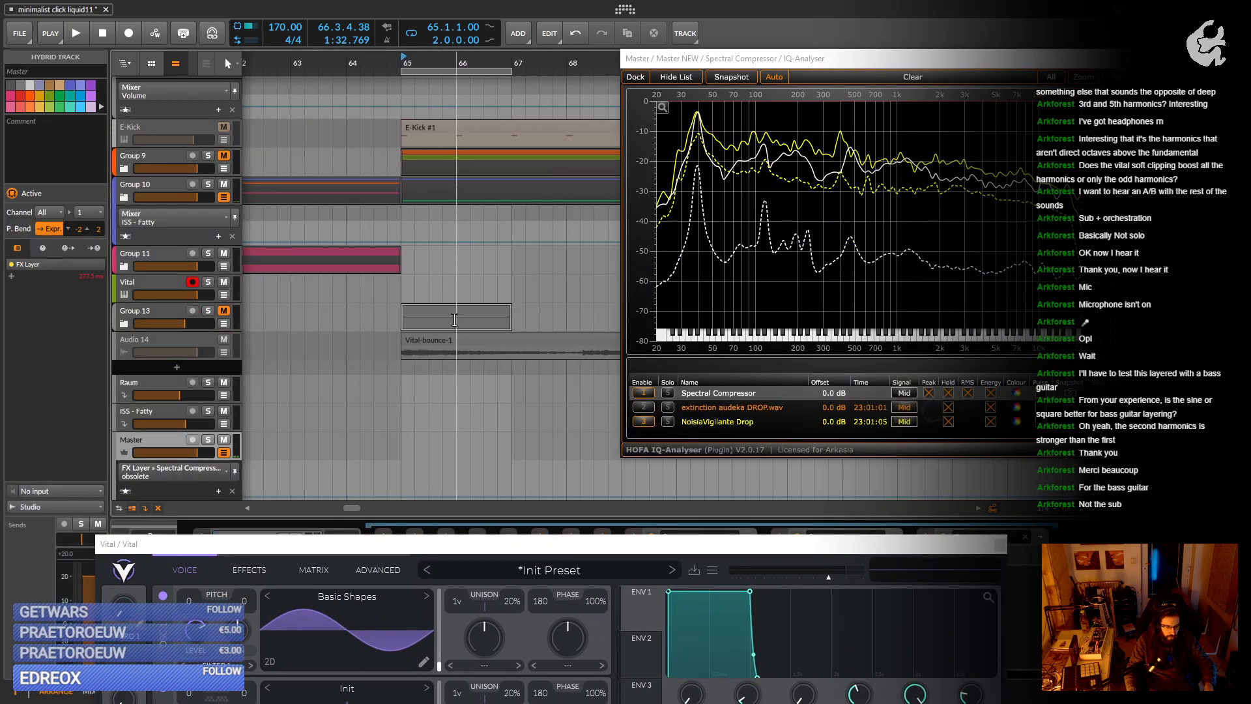
pyautogui.moveTo(405, 295); pyautogui.dragTo(485, 299)
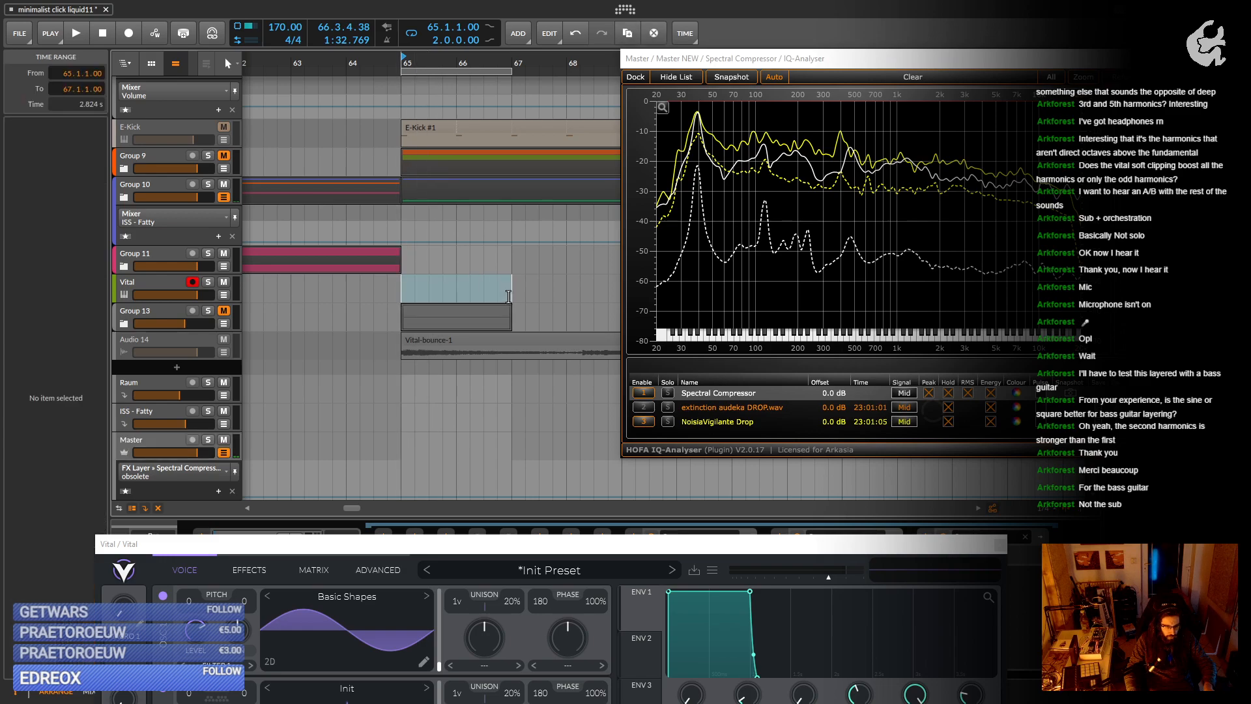
pyautogui.doubleClick(508, 295)
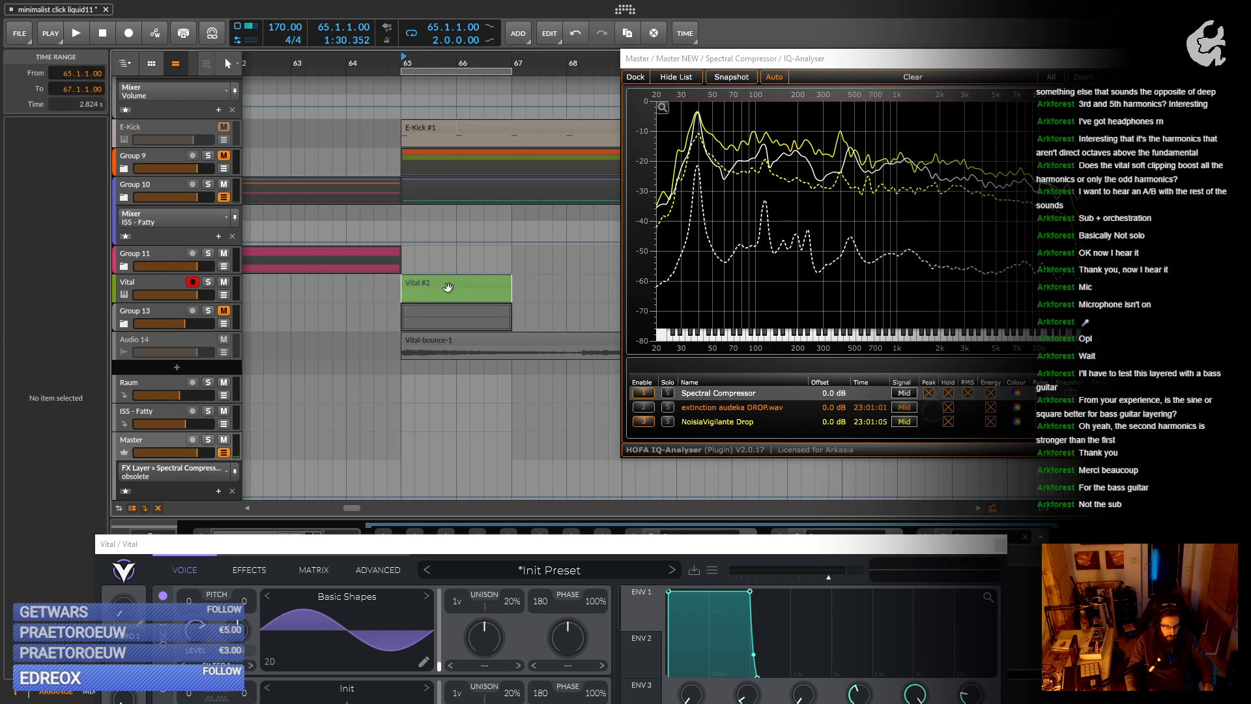
# Open the new Vital clip and add a two-bar D#0 note starting at 1.1.1.
pyautogui.click(420, 281)
pyautogui.doubleClick(430, 283)
pyautogui.moveTo(355, 516); pyautogui.dragTo(357, 182)
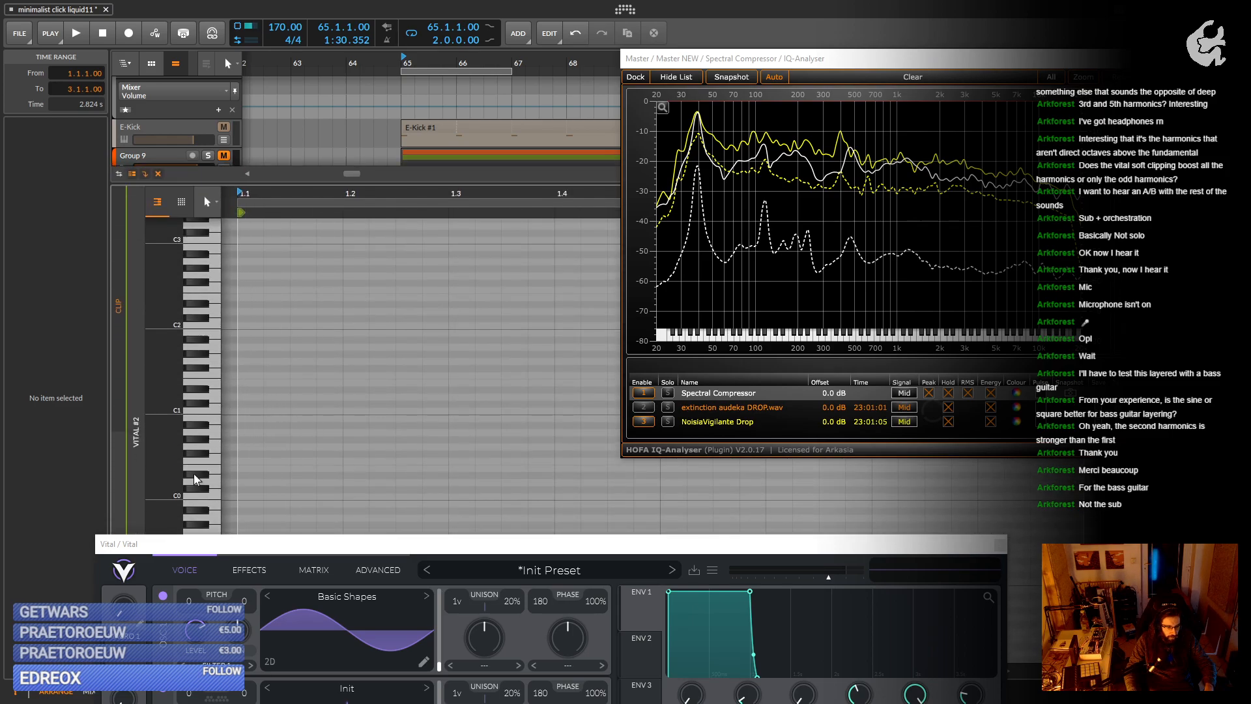
pyautogui.doubleClick(260, 481)
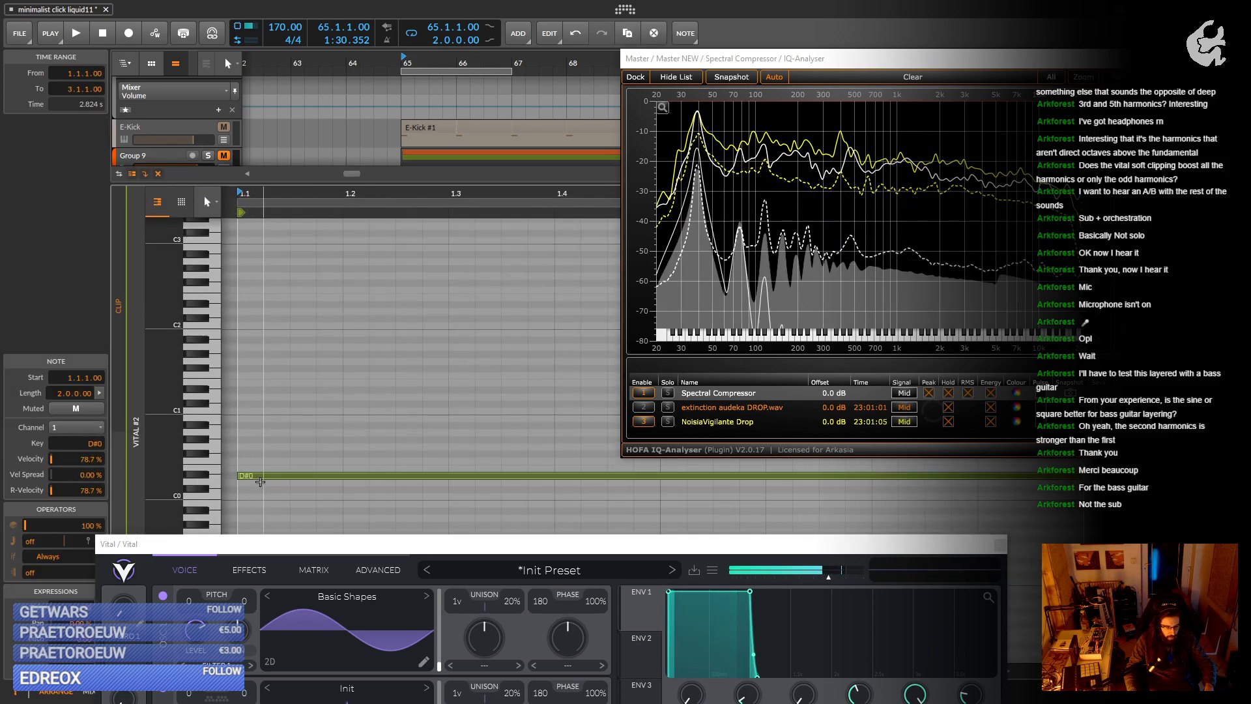
pyautogui.moveTo(539, 433); pyautogui.dragTo(414, 344)
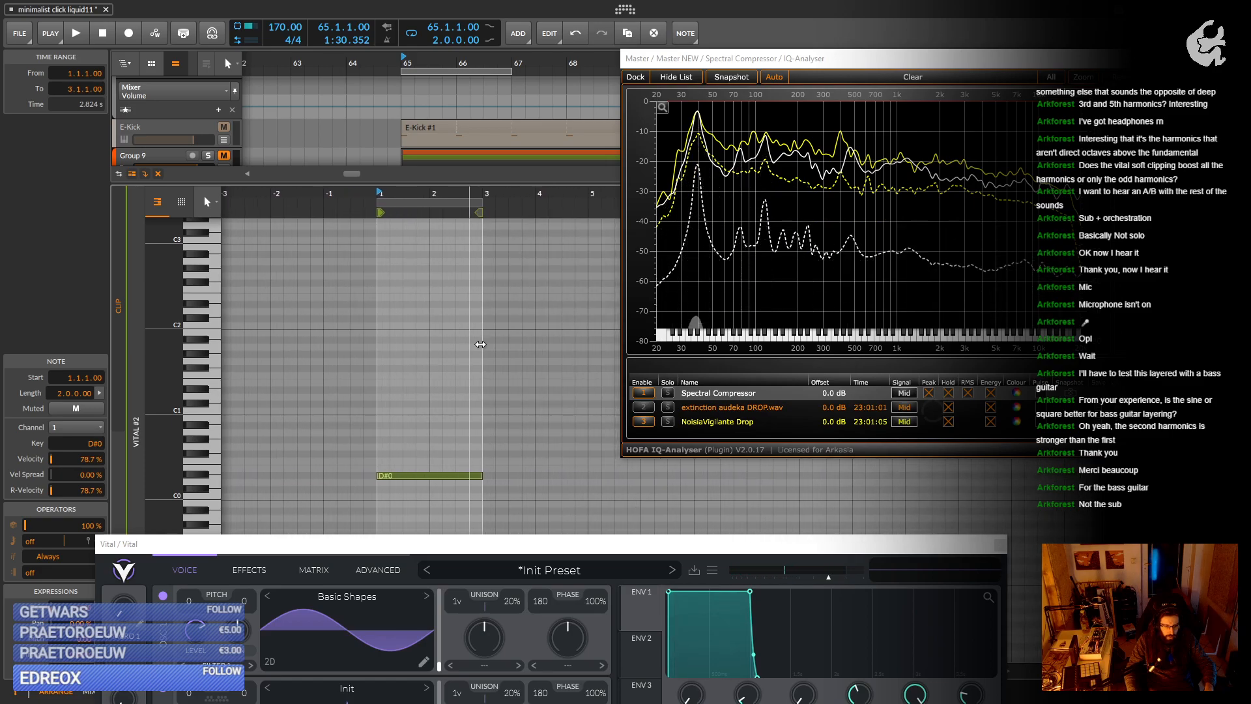
pyautogui.moveTo(449, 179); pyautogui.dragTo(437, 452)
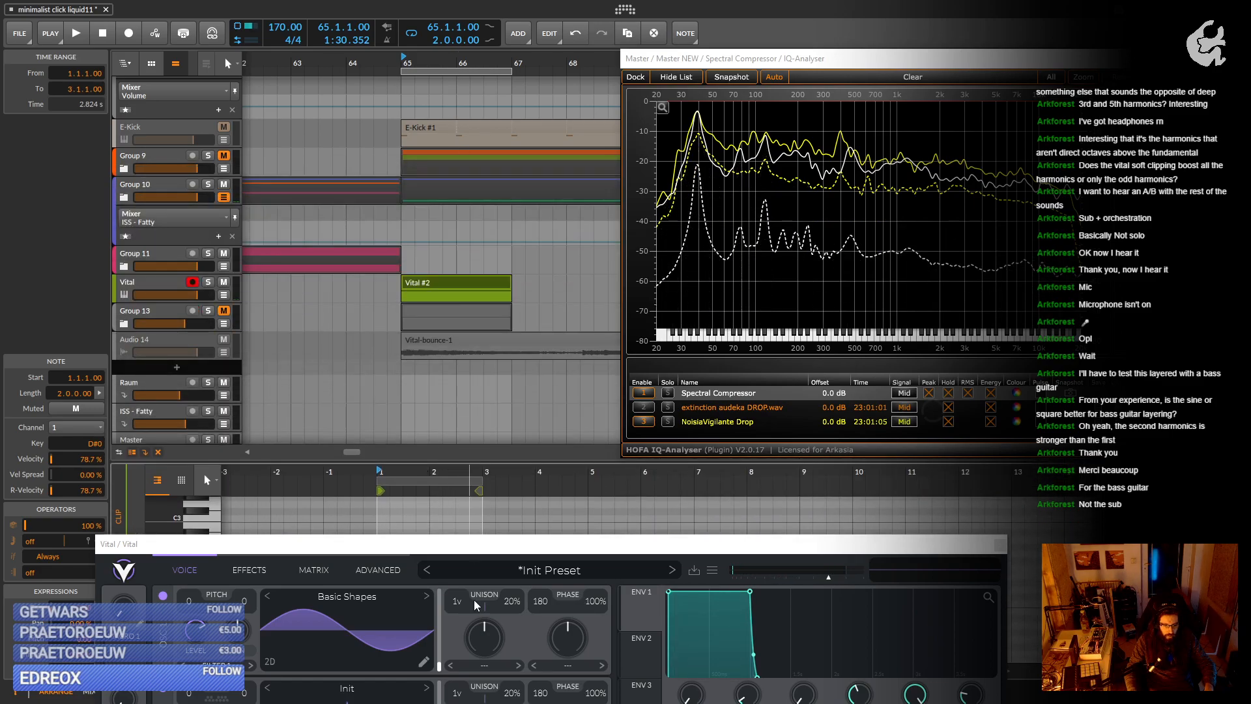
# Switch off oscillators 2 and 3, lower the Vital track's volume and play it soloed with only oscillator 1.
pyautogui.moveTo(465, 545); pyautogui.dragTo(615, 129)
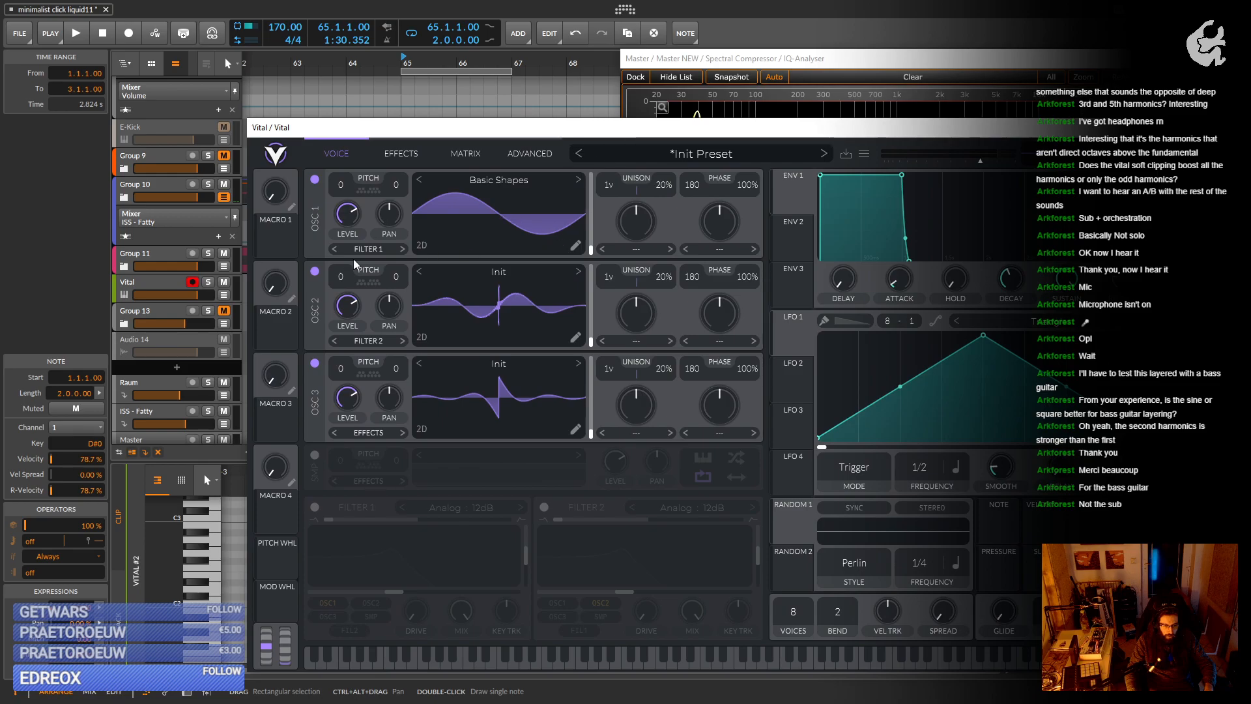
pyautogui.click(315, 271)
pyautogui.click(315, 363)
pyautogui.press('space')
pyautogui.moveTo(456, 134); pyautogui.dragTo(461, 419)
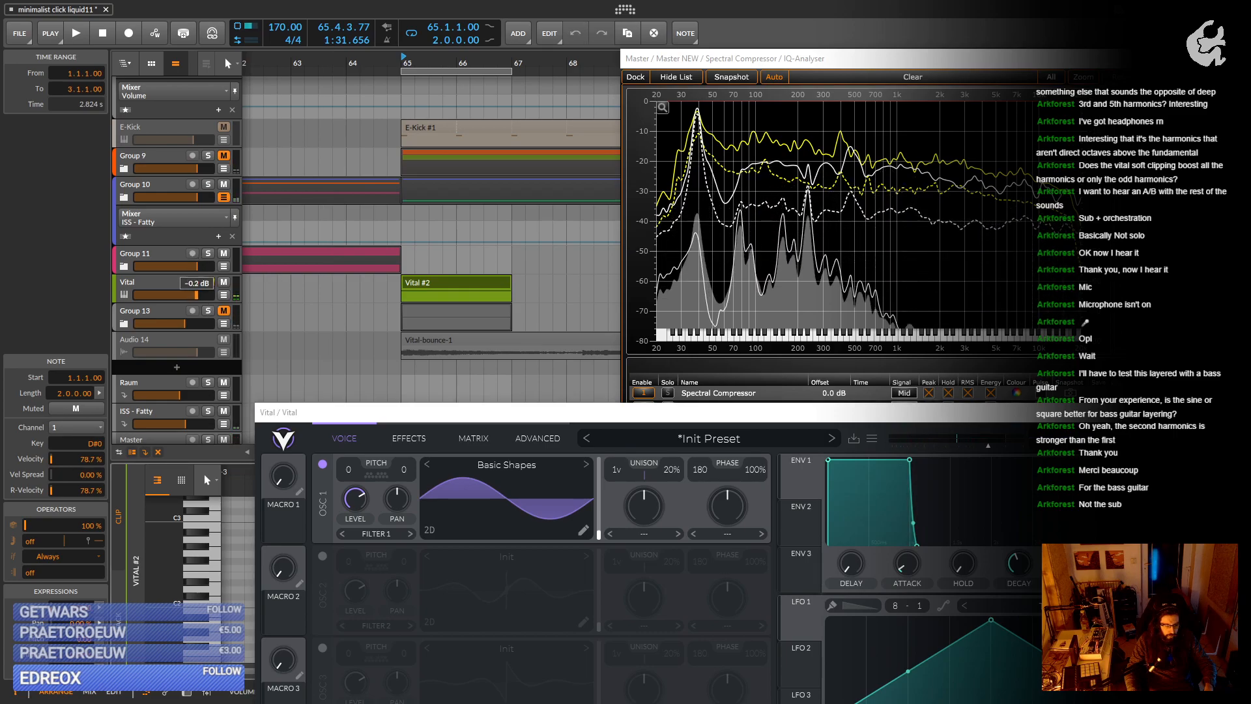
pyautogui.moveTo(197, 294); pyautogui.dragTo(186, 294)
pyautogui.press('space')
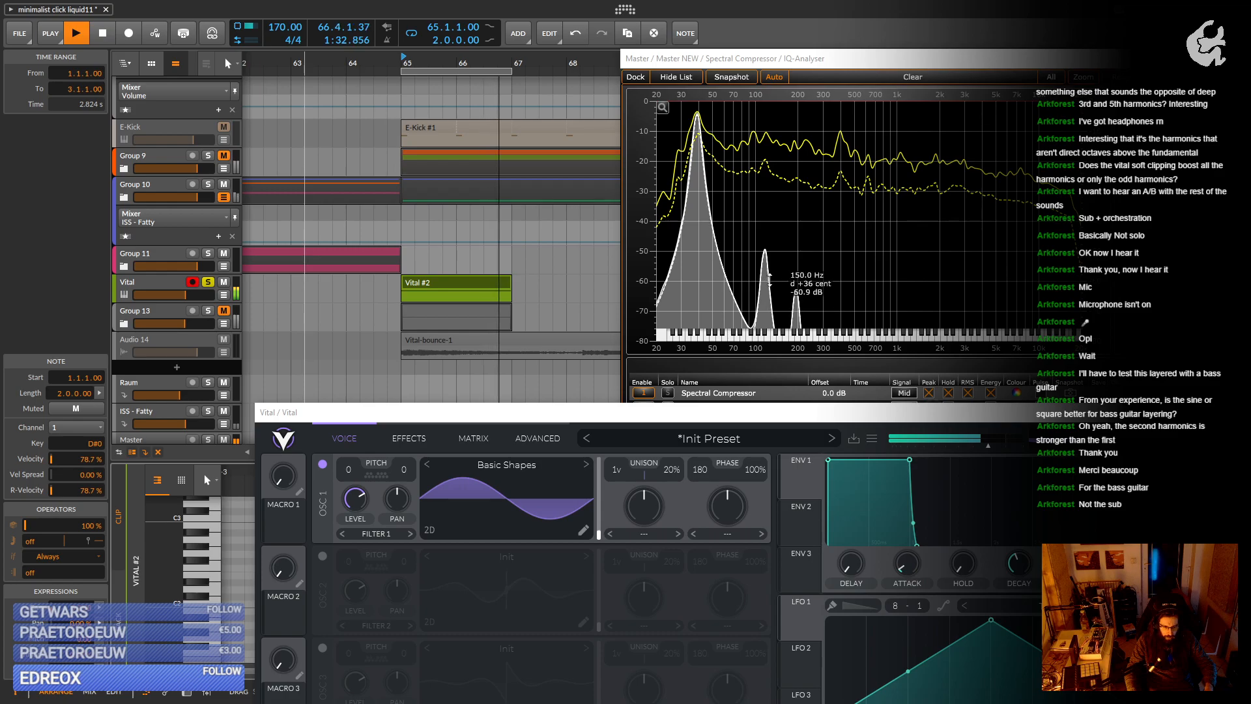
# Switch off oscillator 1 and audition oscillator 2 alone and oscillator 3 alone against the spectrum display.
pyautogui.moveTo(596, 414); pyautogui.dragTo(674, 289)
pyautogui.click(147, 284)
pyautogui.moveTo(391, 292); pyautogui.dragTo(305, 292)
pyautogui.click(319, 340)
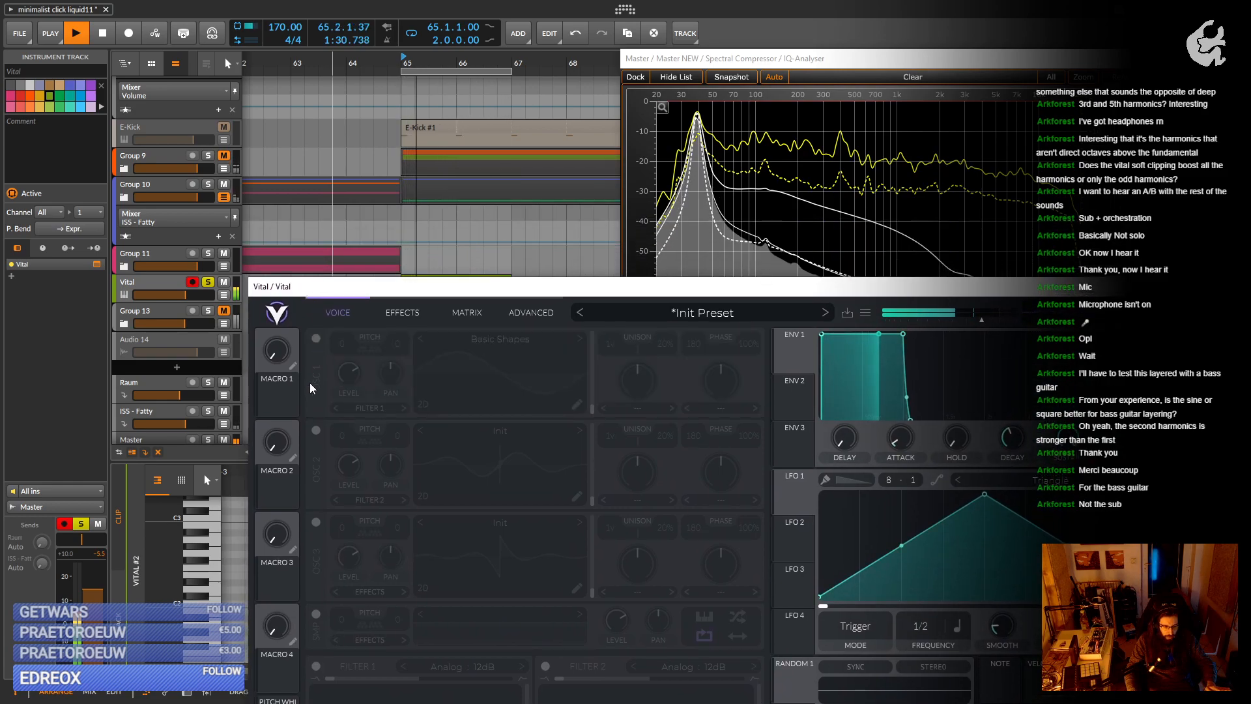
pyautogui.click(317, 429)
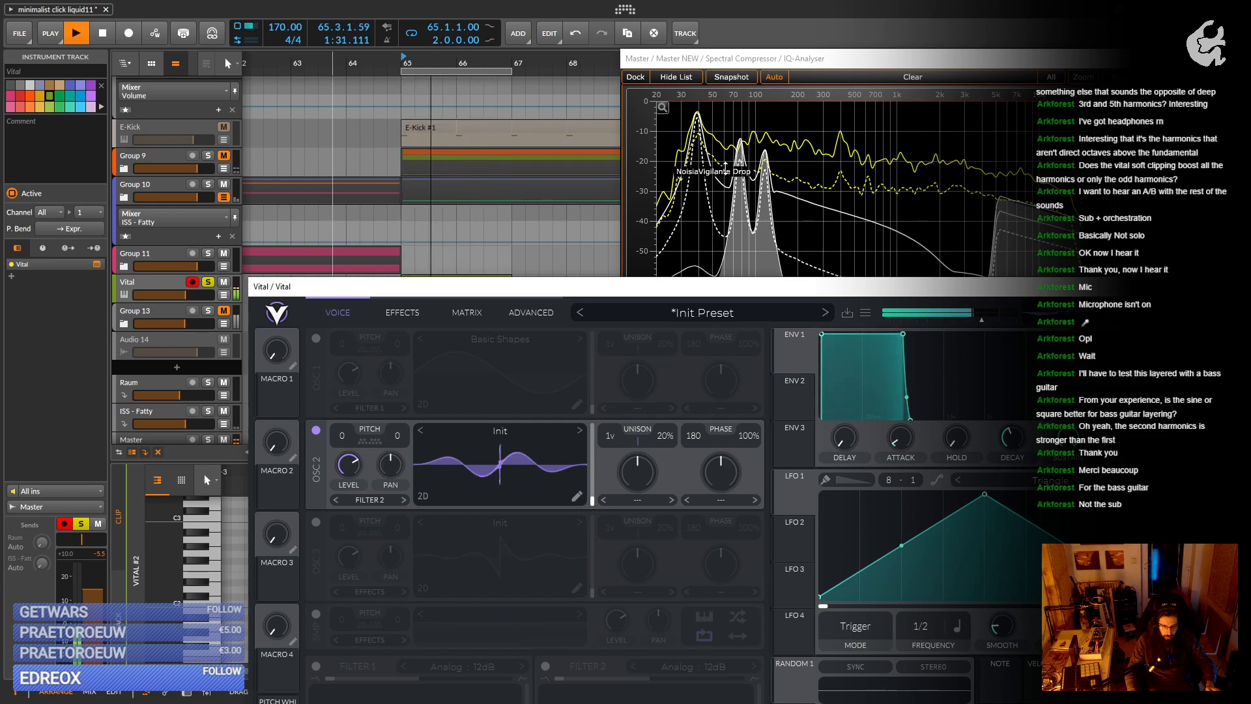
pyautogui.click(317, 430)
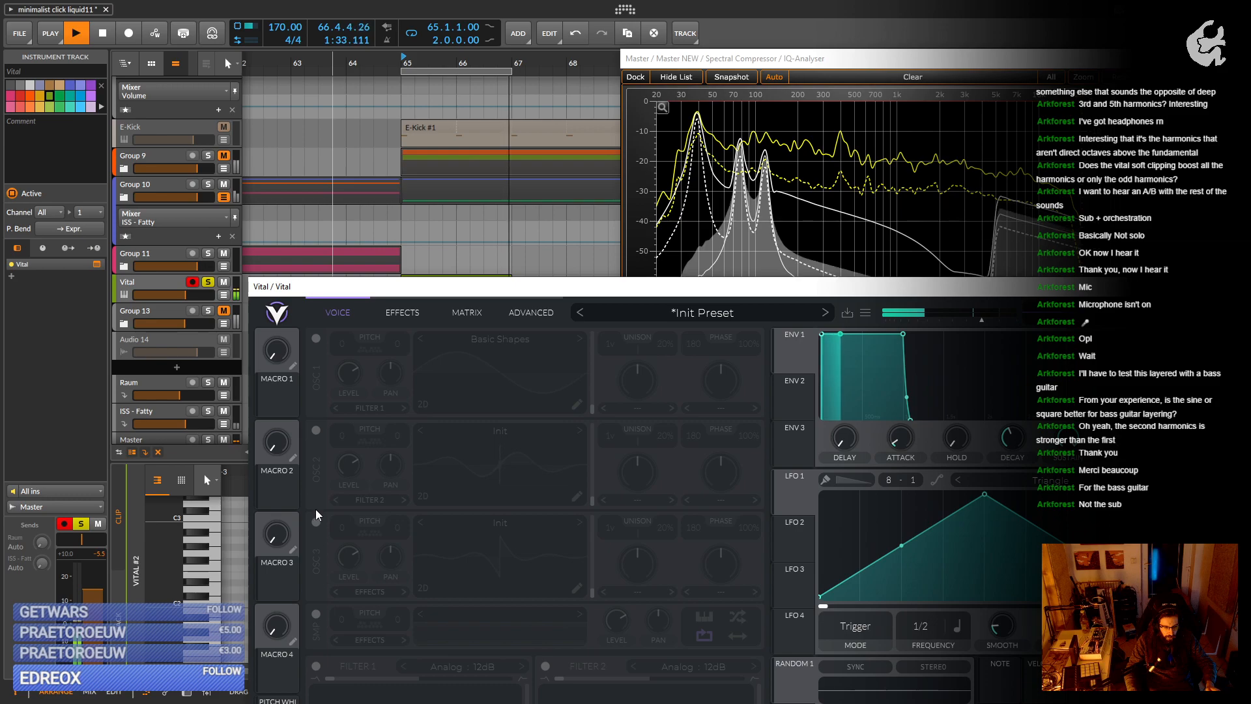
pyautogui.click(317, 521)
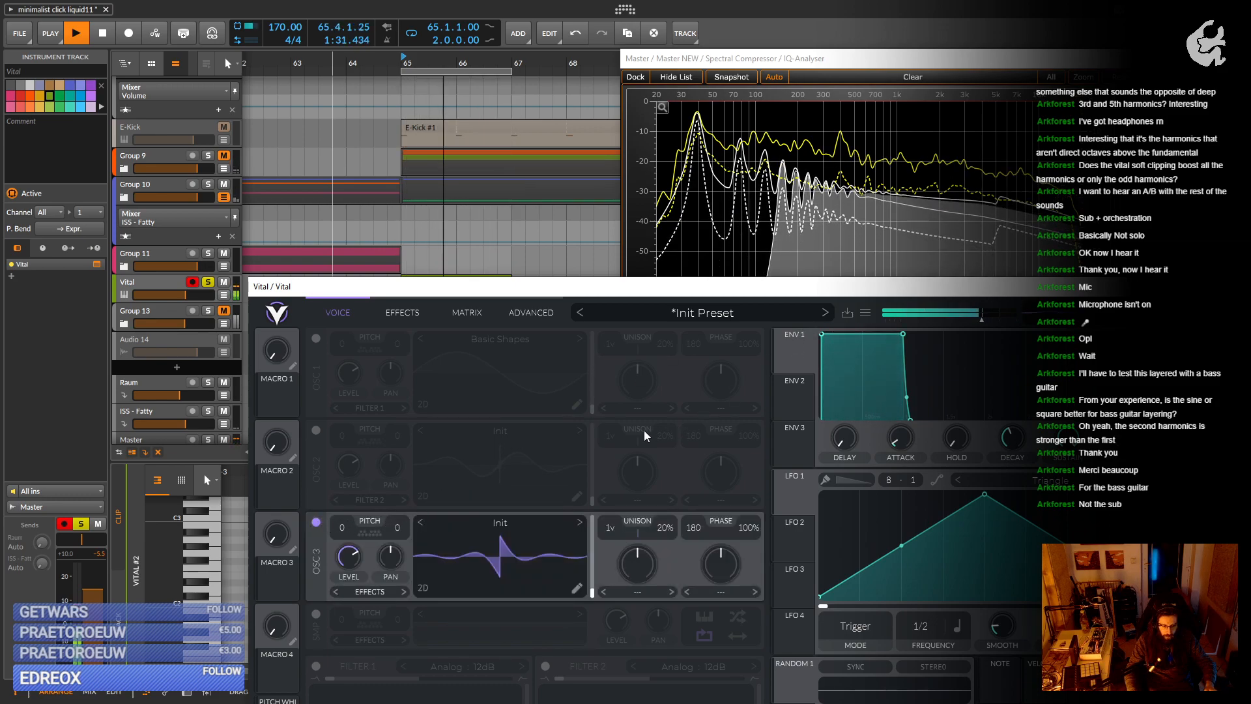
pyautogui.click(317, 522)
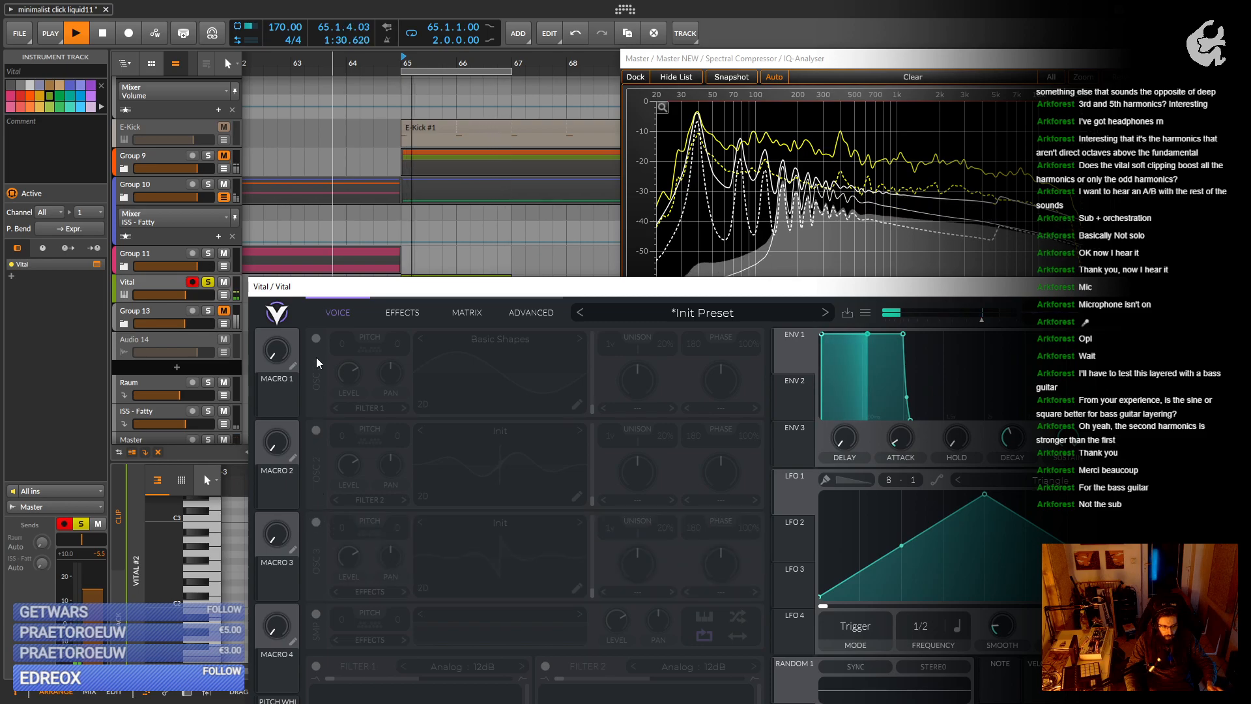
# Turn all three oscillators back on and view their combined spectrum above the synth.
pyautogui.click(316, 338)
pyautogui.click(316, 430)
pyautogui.click(316, 522)
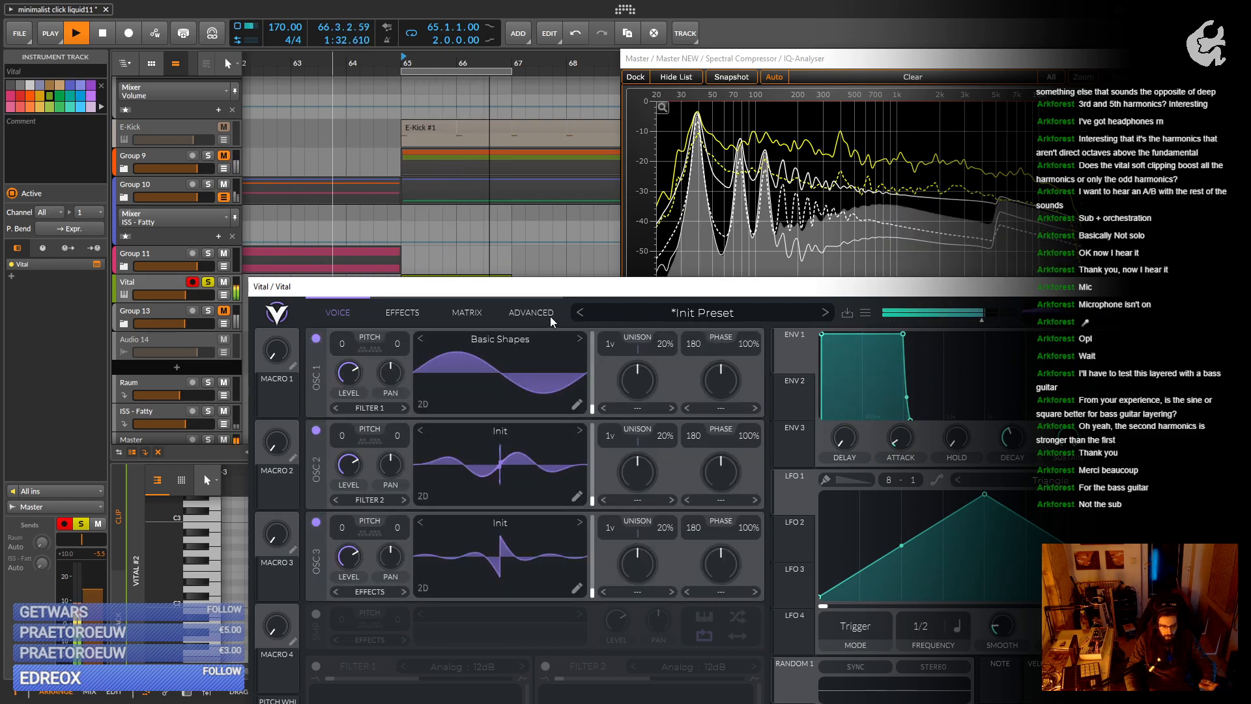
pyautogui.moveTo(547, 292); pyautogui.dragTo(521, 269)
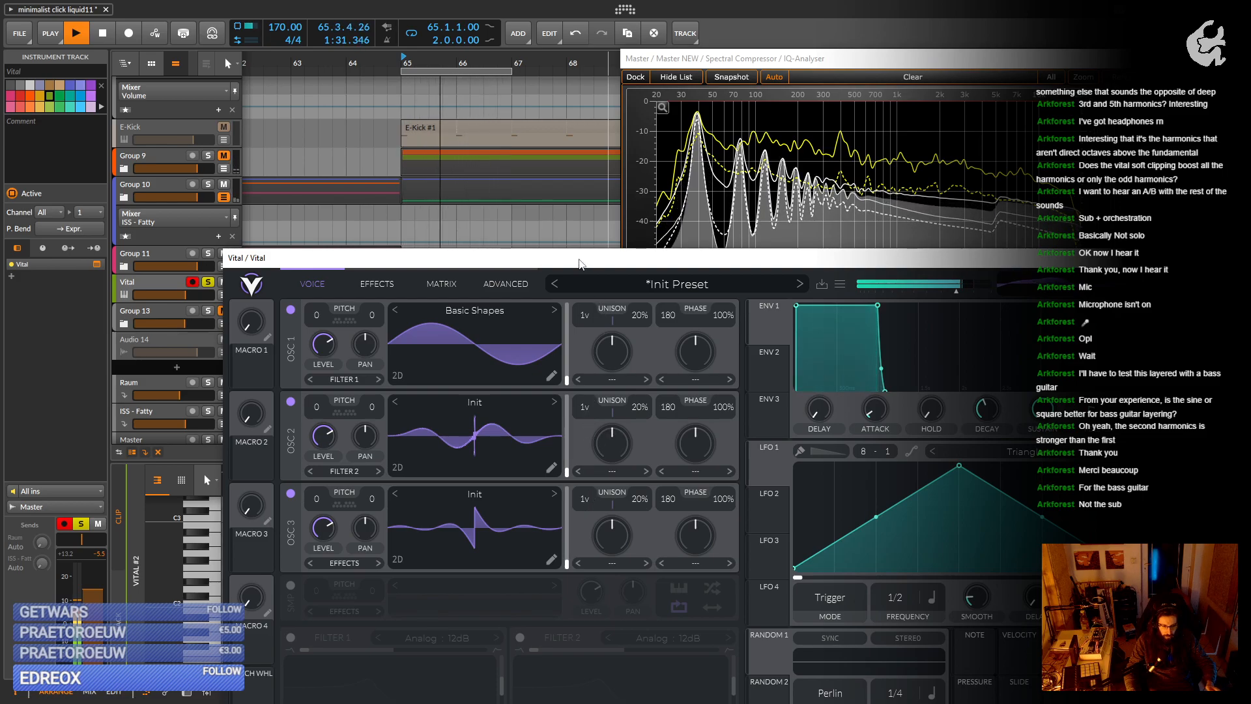
pyautogui.moveTo(575, 265); pyautogui.dragTo(540, 270)
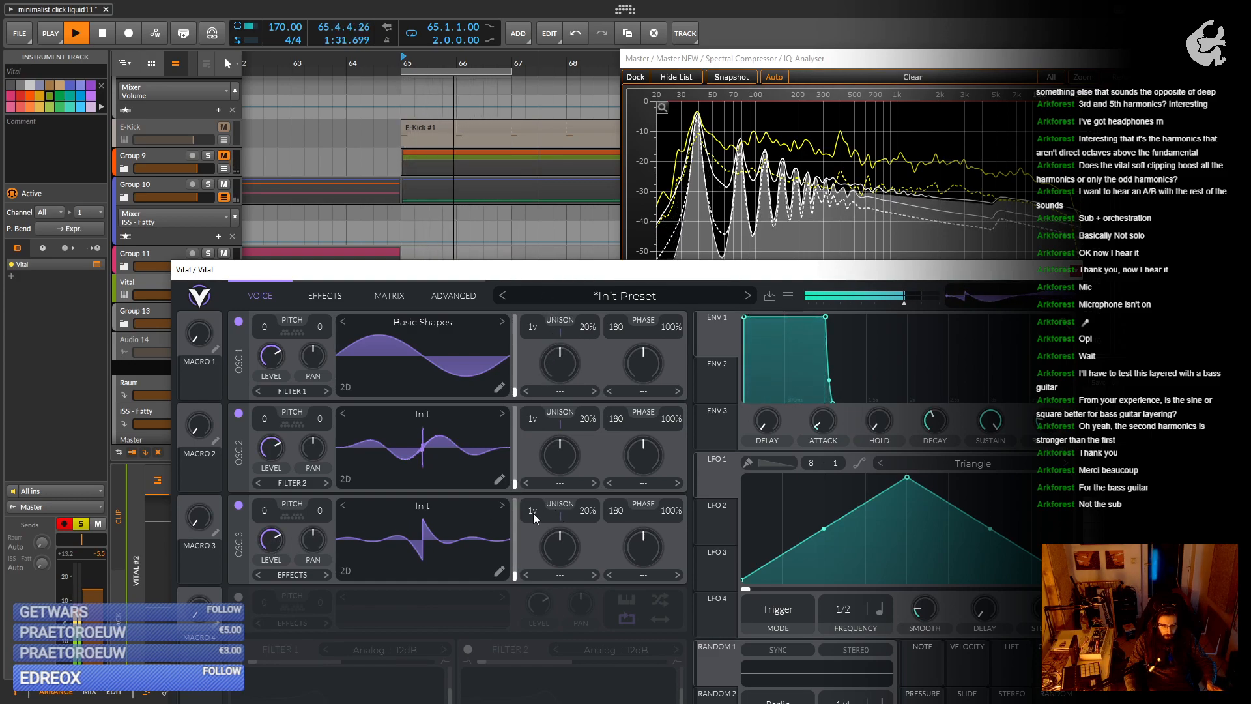
# Set oscillator 3's unison to 4 voices with 14% detune and stop playback.
pyautogui.moveTo(537, 505); pyautogui.dragTo(542, 494)
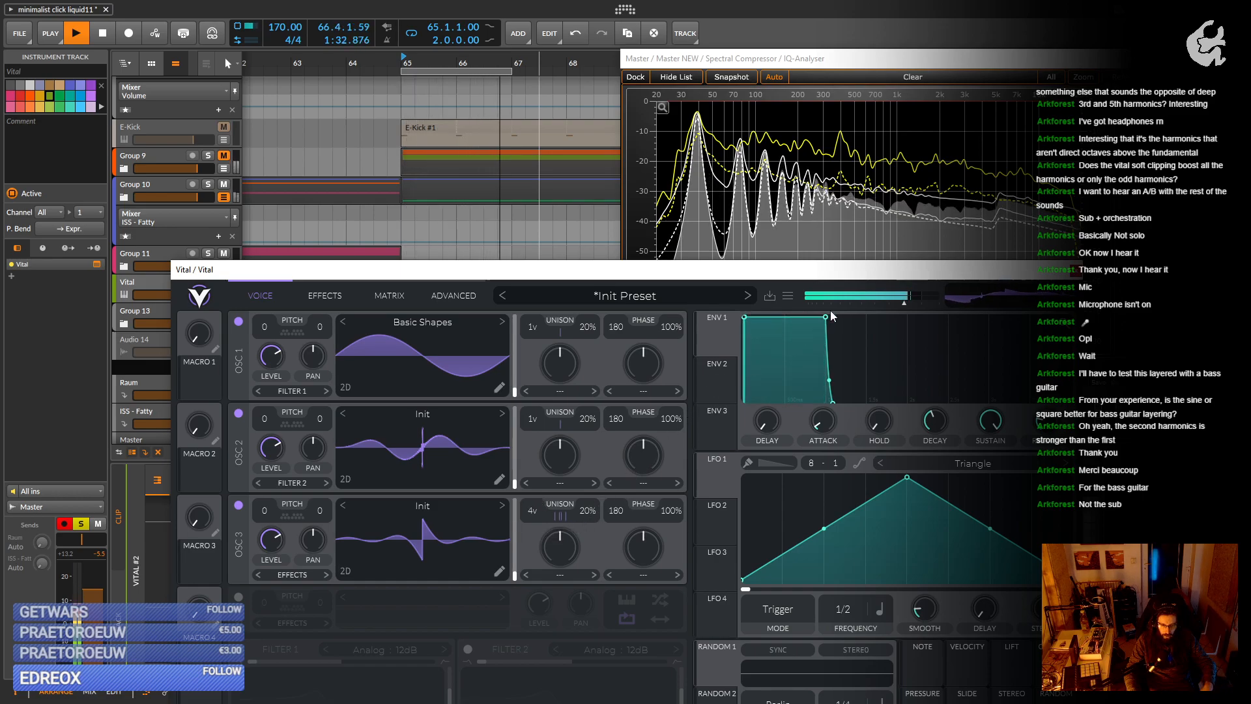
pyautogui.moveTo(798, 277); pyautogui.dragTo(806, 329)
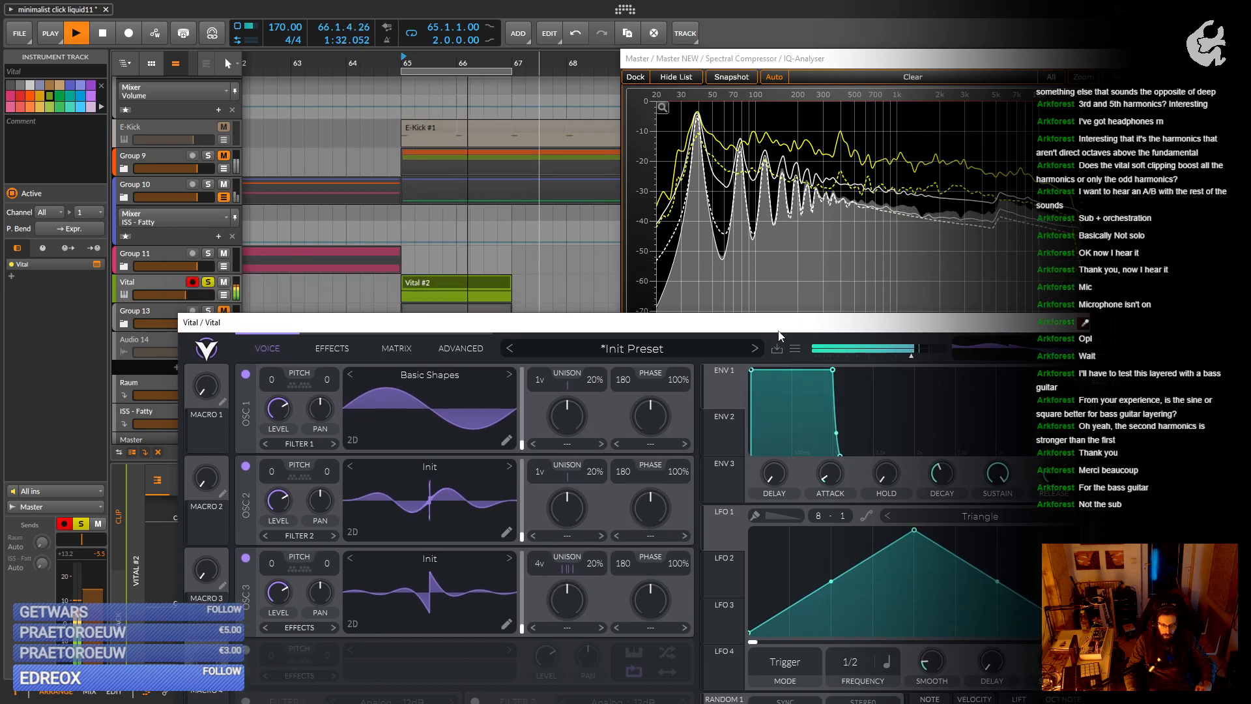
pyautogui.press('space')
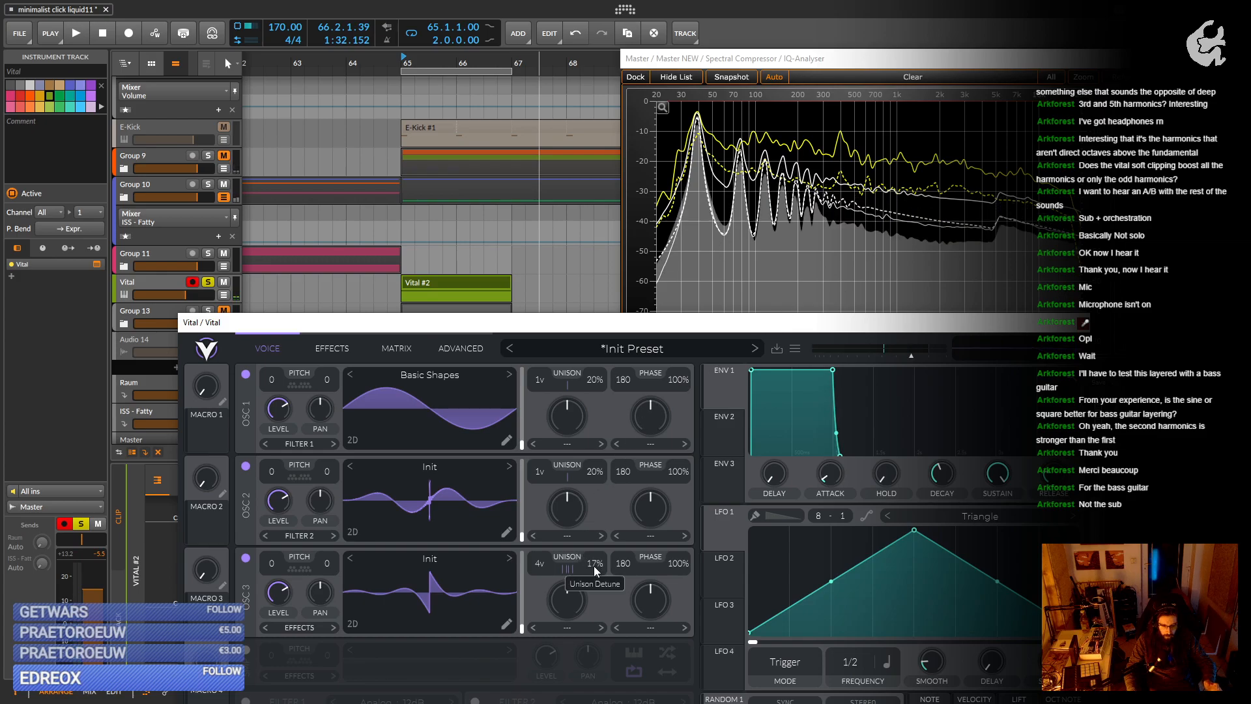
# Look through Vital's effects and advanced settings, return to the oscillators and examine the harmonic peaks in the analyser.
pyautogui.click(332, 358)
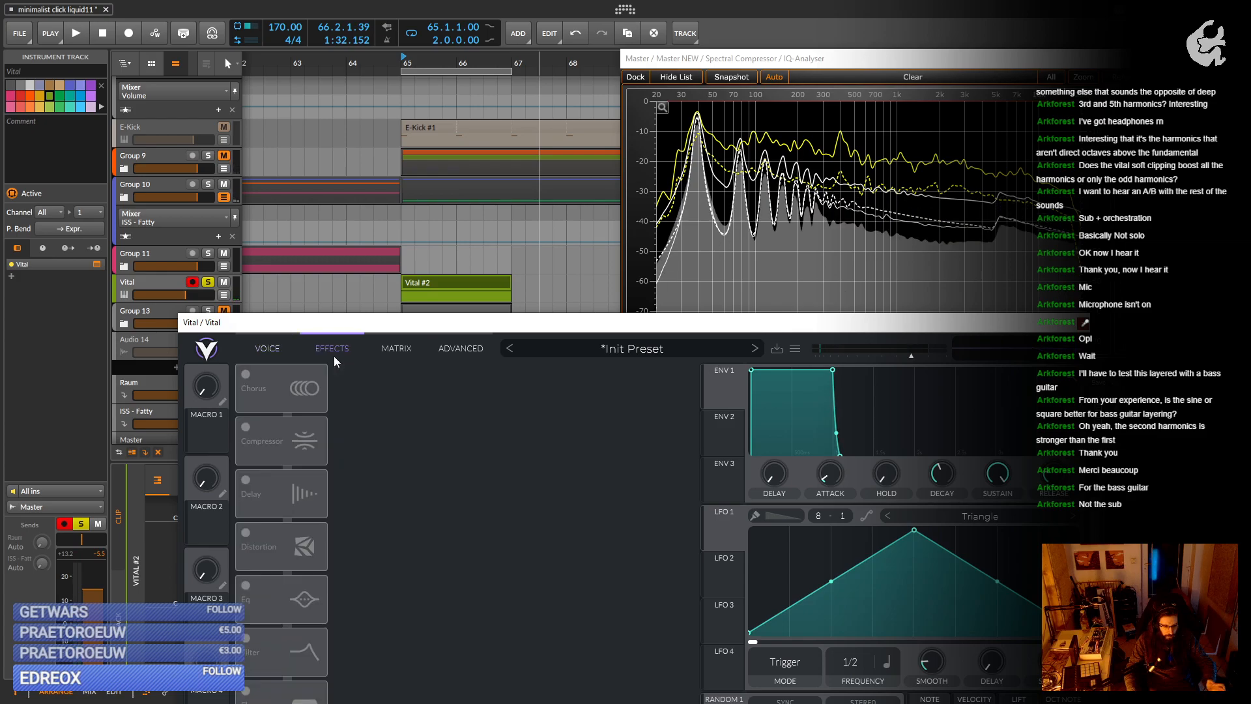
pyautogui.moveTo(330, 327); pyautogui.dragTo(325, 200)
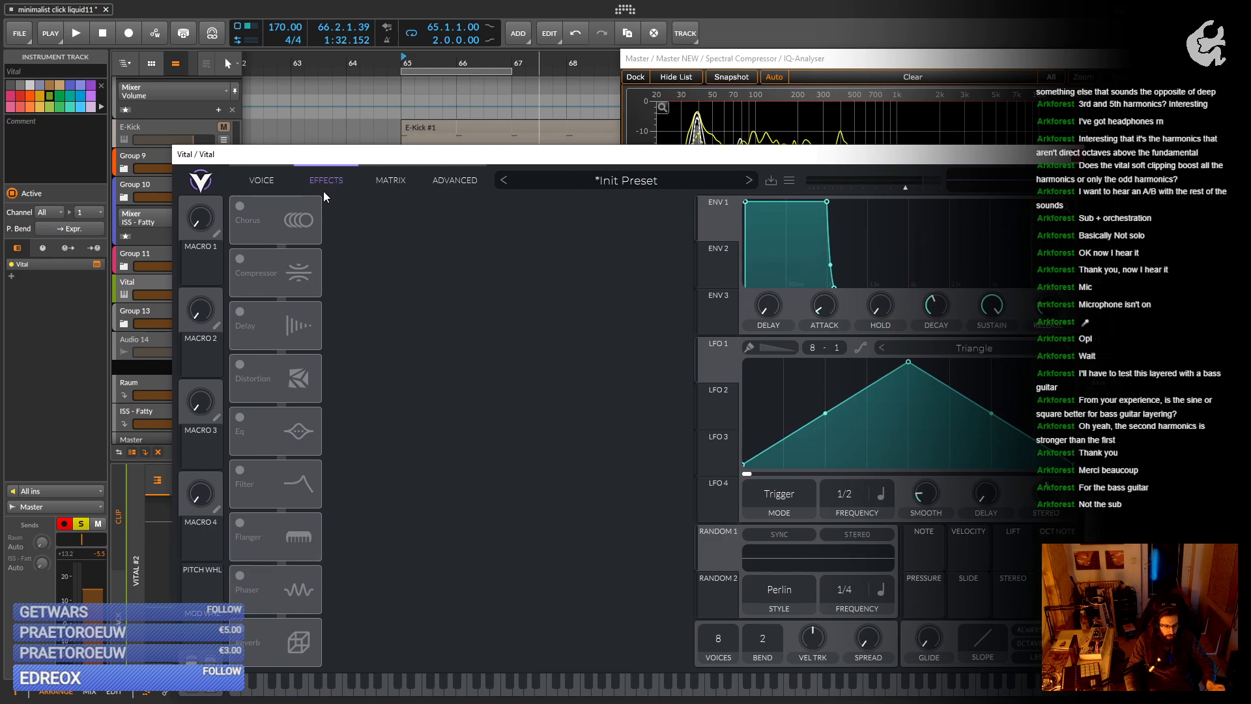
pyautogui.click(452, 181)
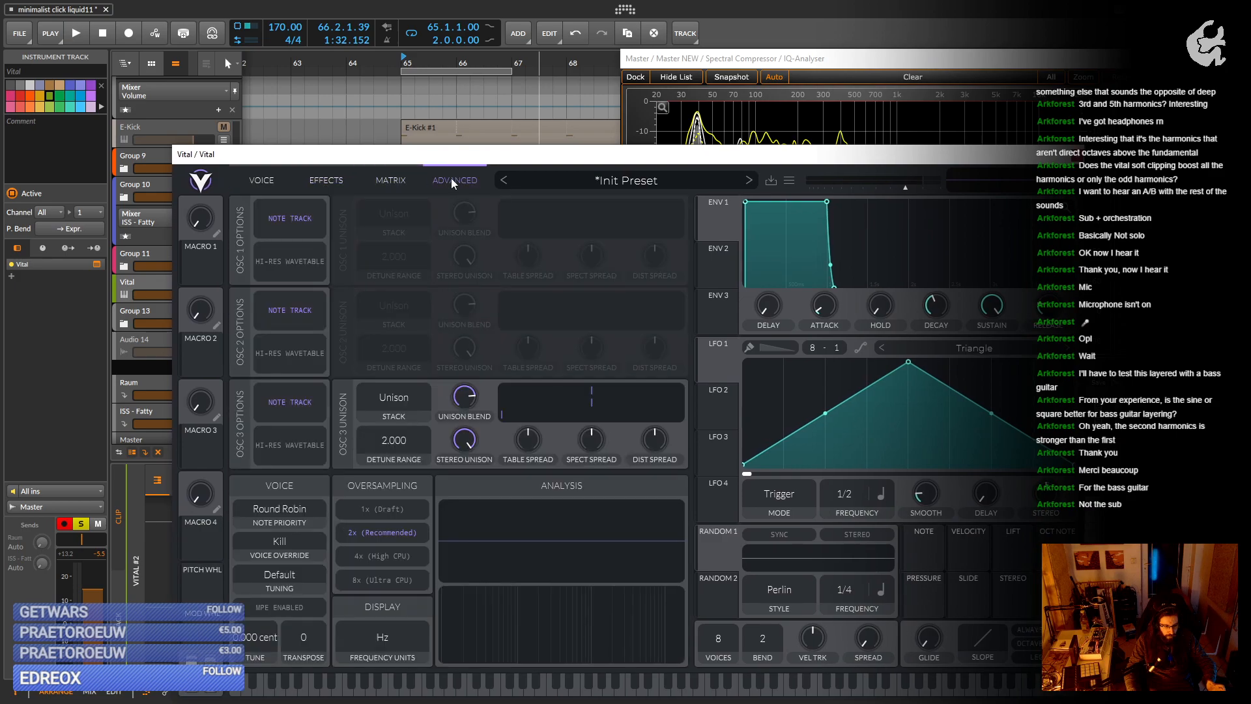
pyautogui.click(273, 184)
pyautogui.moveTo(481, 160); pyautogui.dragTo(642, 355)
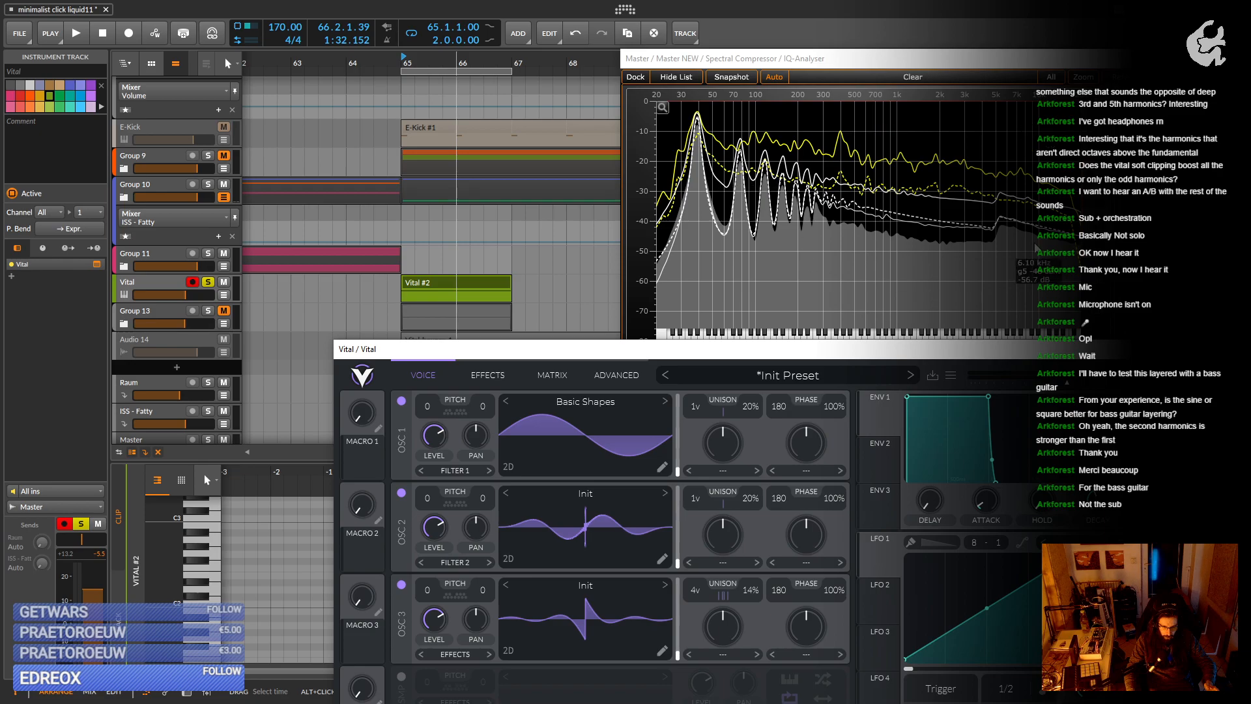
pyautogui.moveTo(747, 363); pyautogui.dragTo(700, 360)
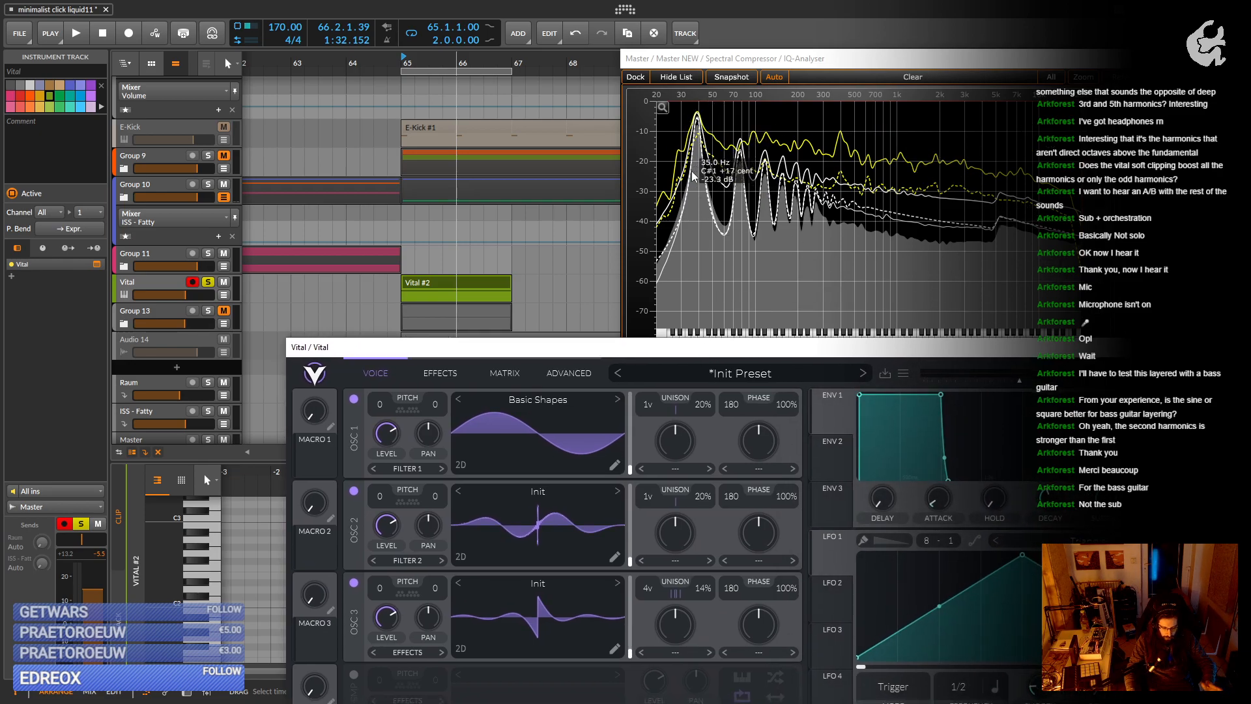
pyautogui.moveTo(600, 352); pyautogui.dragTo(527, 346)
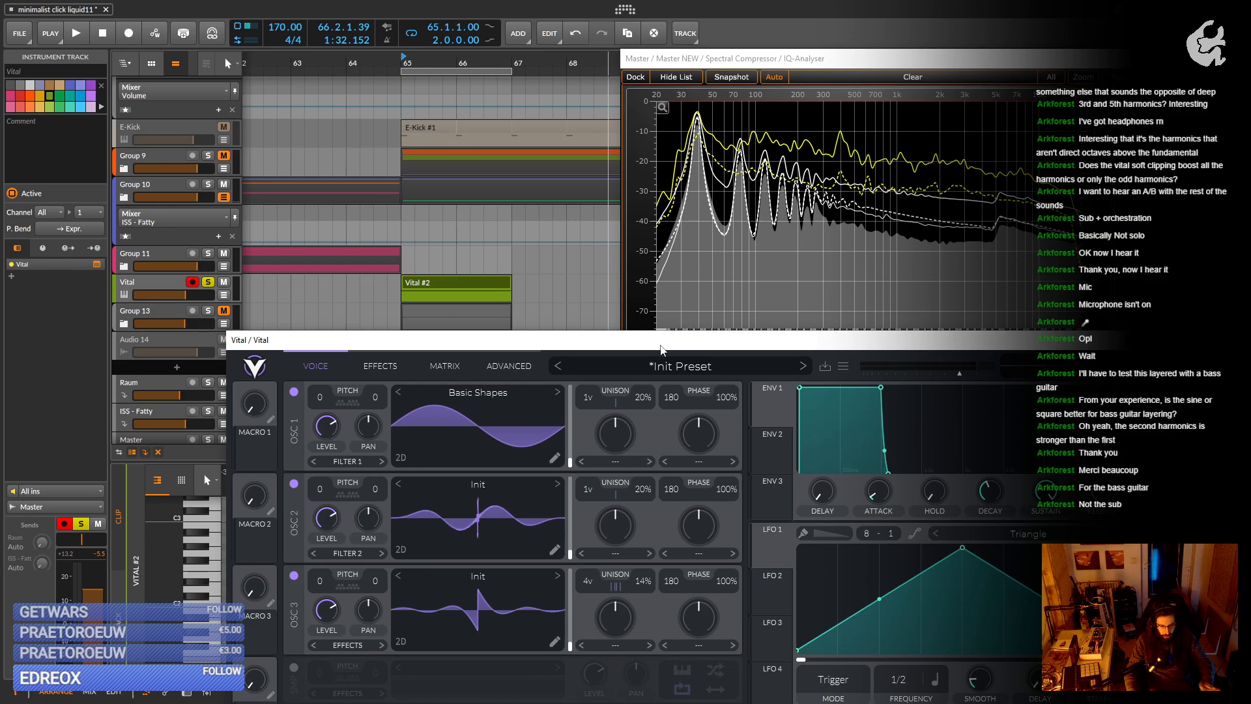
pyautogui.moveTo(662, 345); pyautogui.dragTo(628, 99)
# Route oscillator 3 through an Analog 12dB Filter 2 with a raised cutoff and lowered resonance, send oscillator 2 to Effects, and play the result.
pyautogui.press('space')
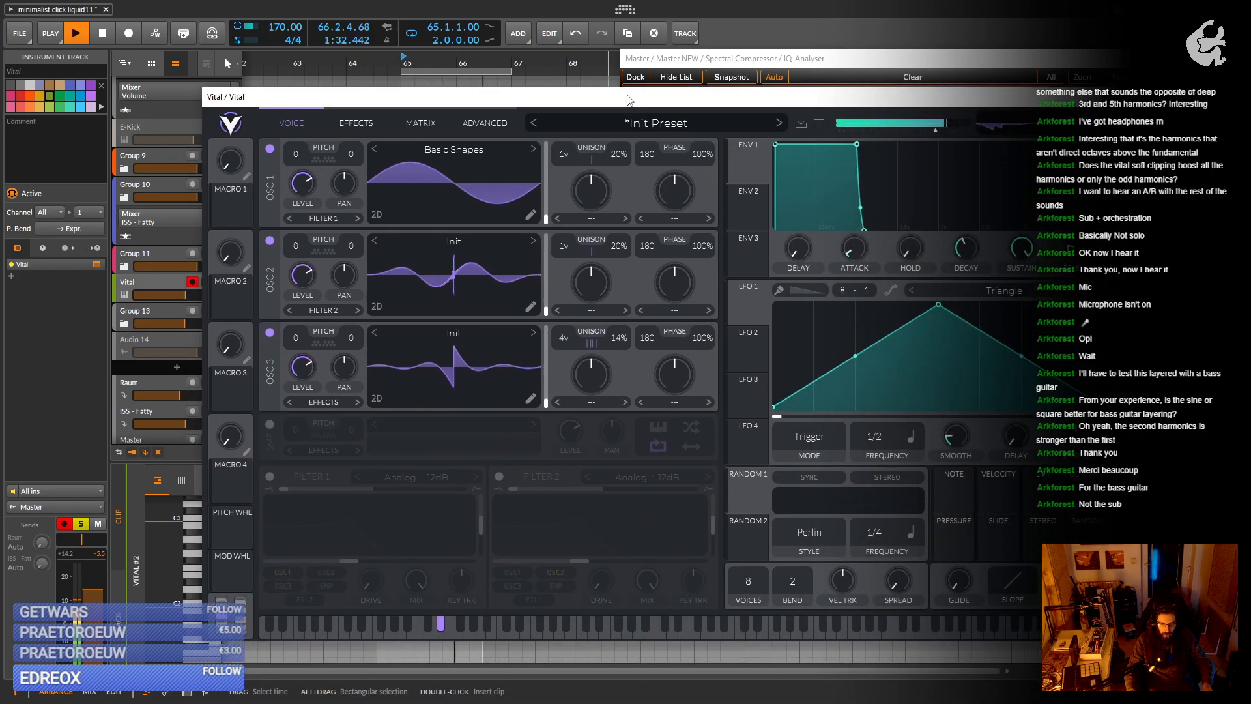
pyautogui.click(500, 476)
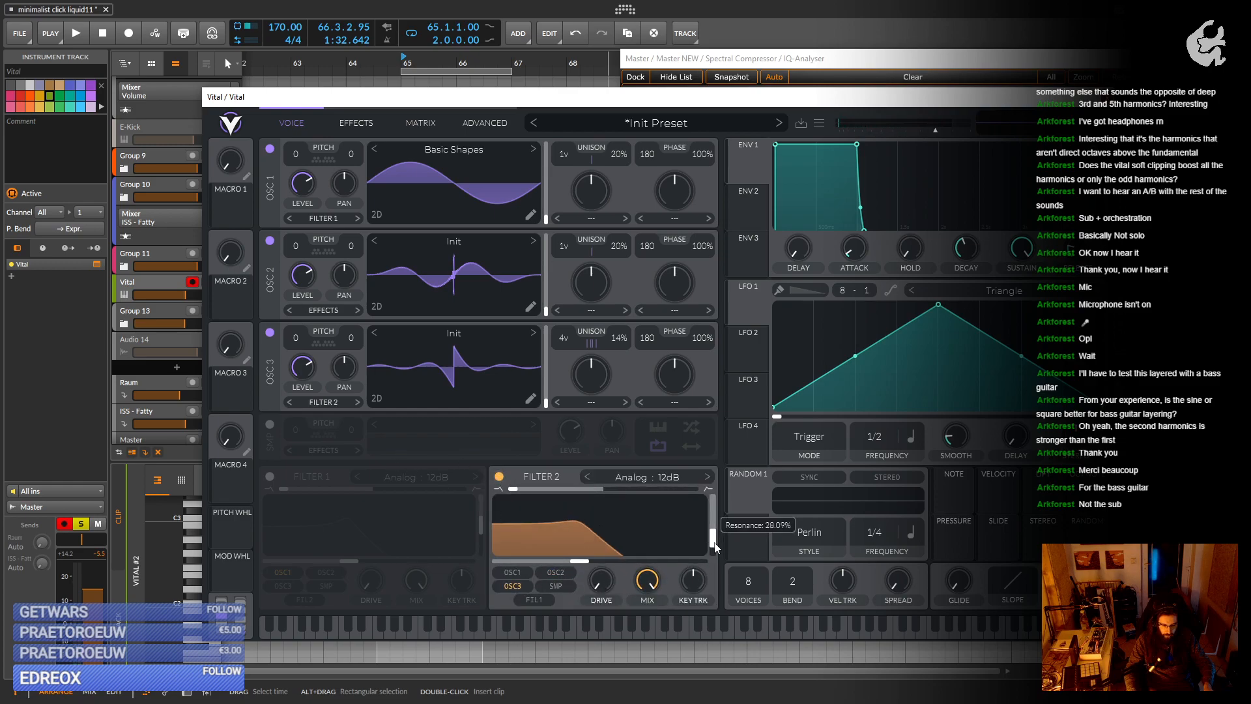
pyautogui.moveTo(715, 546); pyautogui.dragTo(715, 554)
pyautogui.moveTo(591, 560); pyautogui.dragTo(650, 561)
pyautogui.press('space')
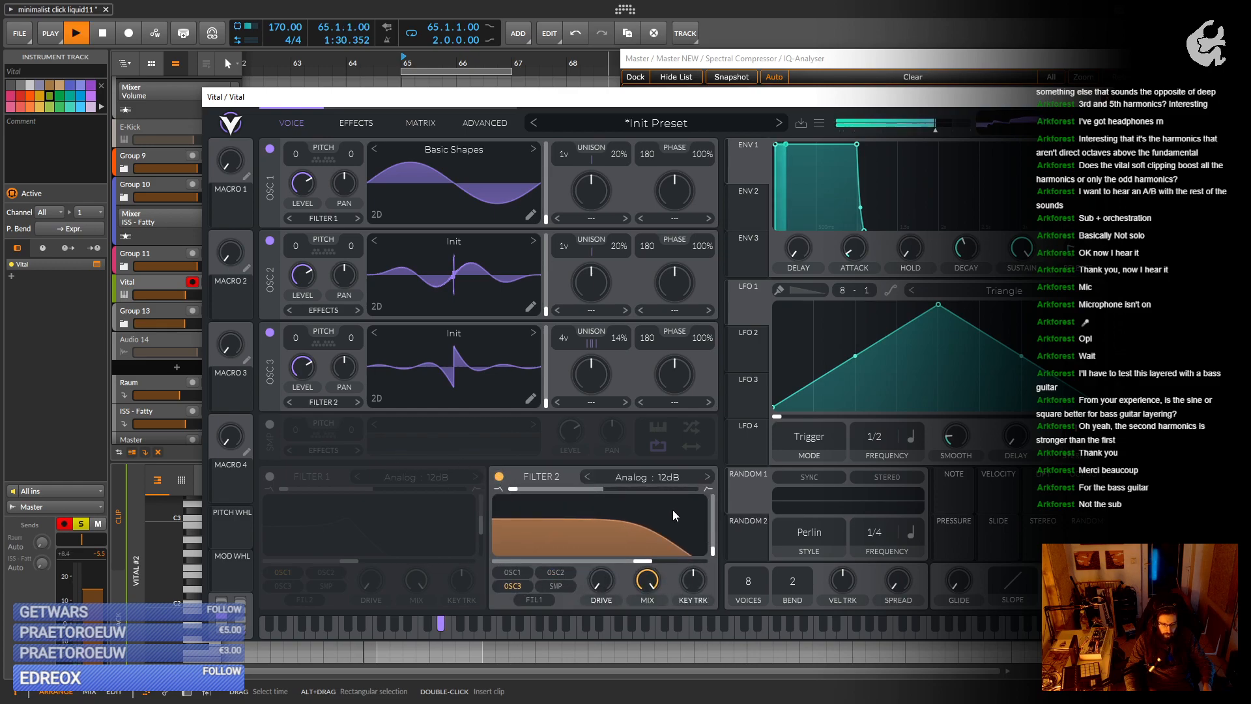
pyautogui.moveTo(703, 103); pyautogui.dragTo(718, 337)
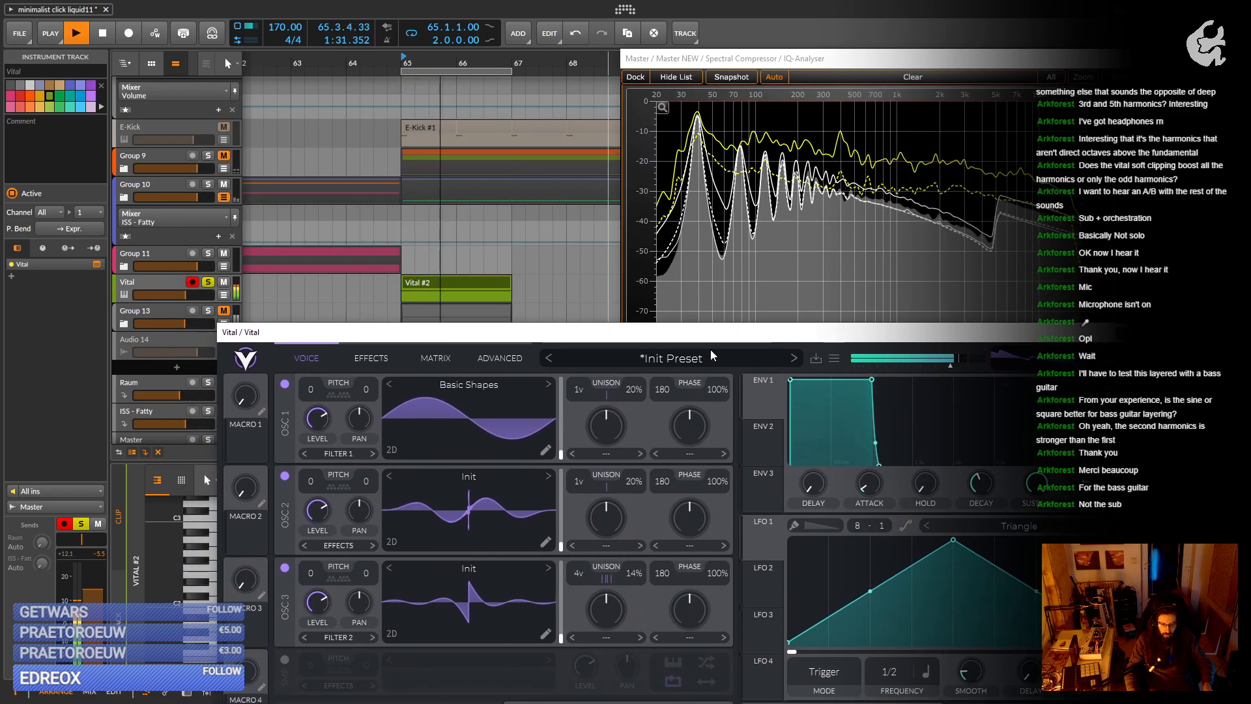
pyautogui.press('space')
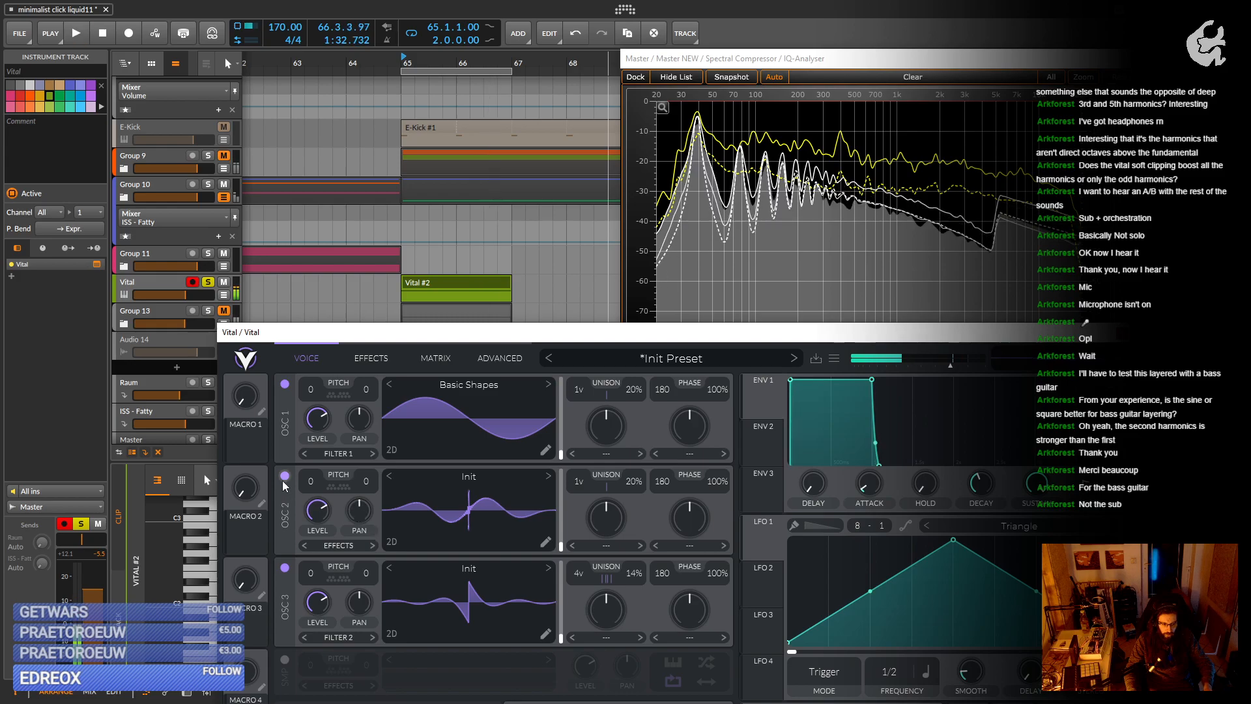
# Compare oscillators 1 and 2 together, oscillator 1 alone and oscillator 2 alone by playing the loop with each combination.
pyautogui.click(285, 567)
pyautogui.press('space')
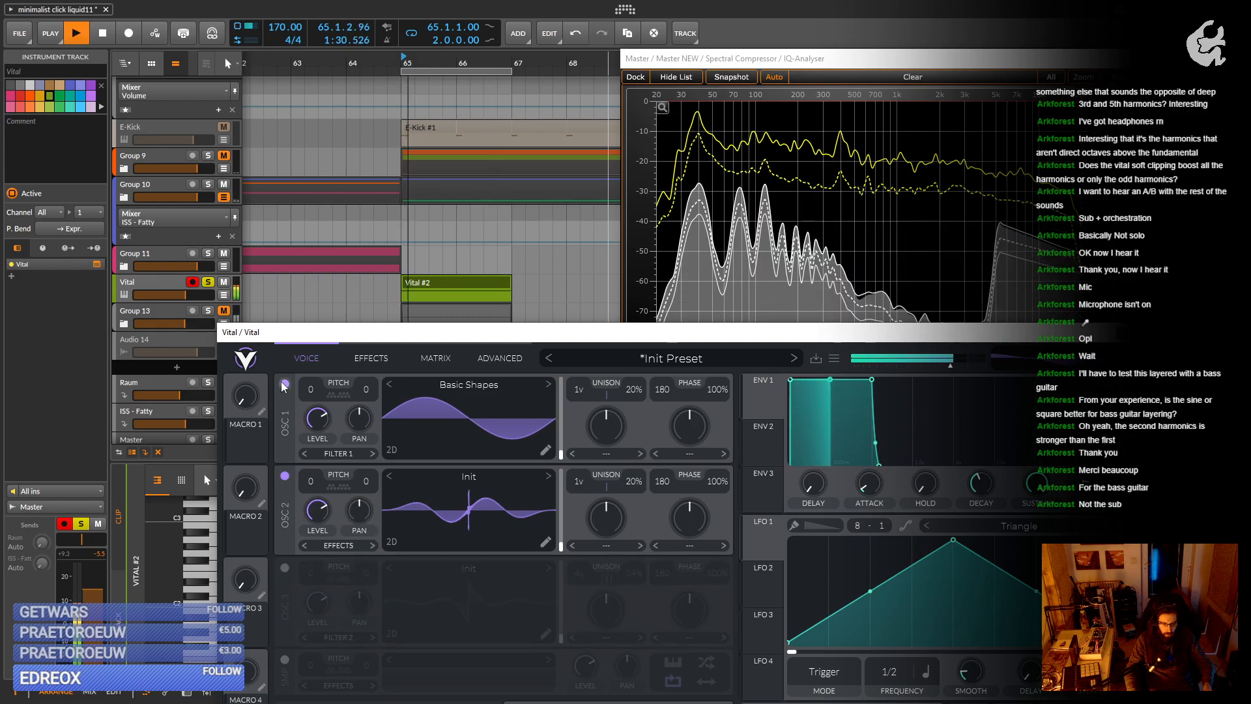
pyautogui.press('space')
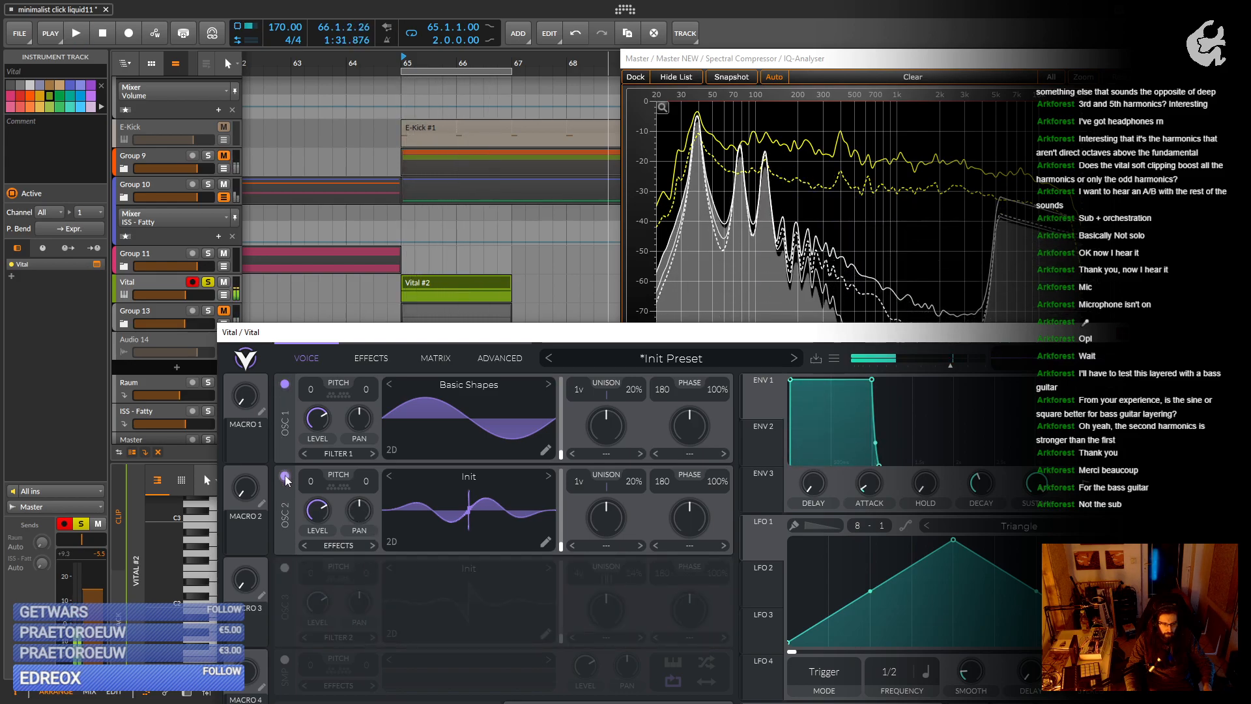
pyautogui.click(284, 475)
pyautogui.press('space')
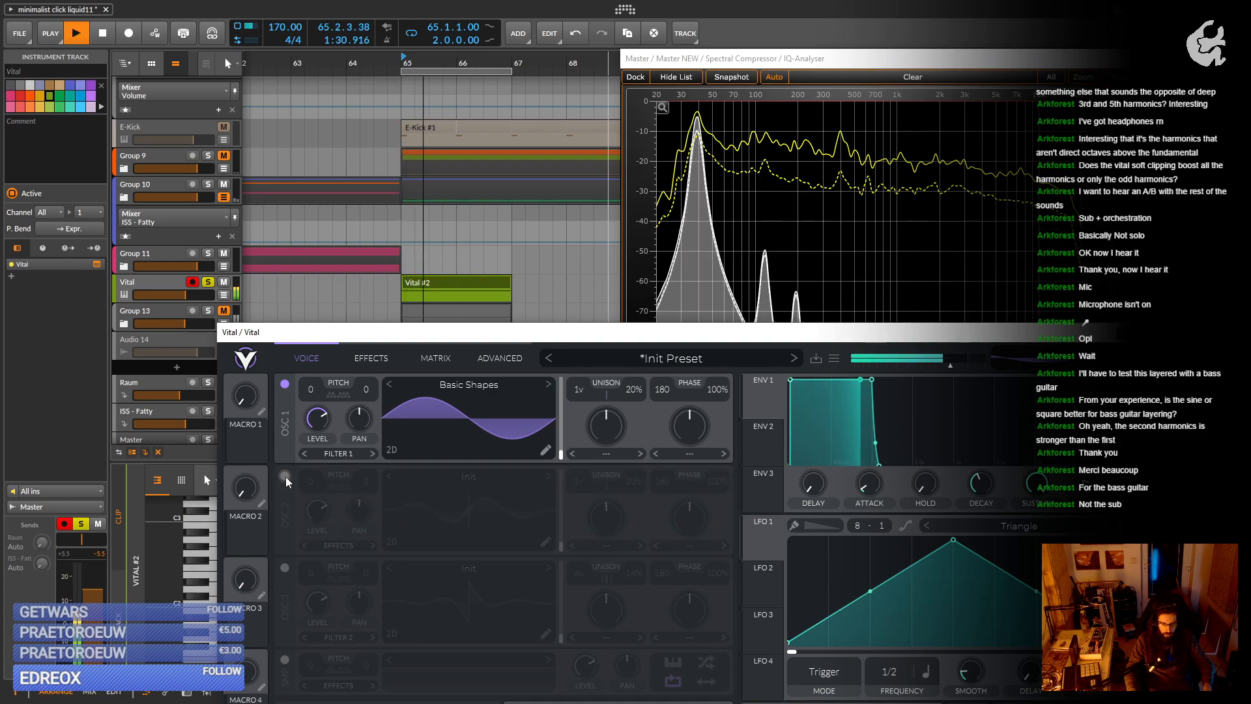
pyautogui.press('space')
pyautogui.click(285, 475)
pyautogui.click(285, 384)
pyautogui.press('space')
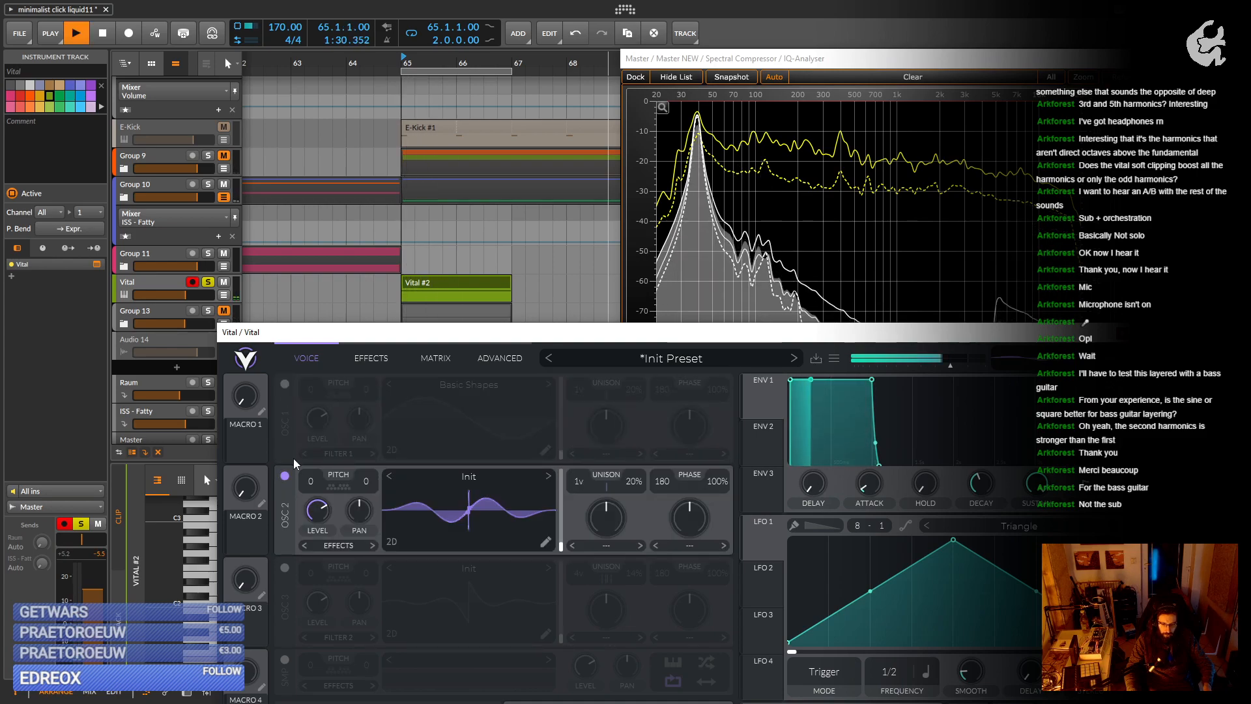
# Edit oscillator 2's wavetable by clearing all harmonics above the second using Clear Right, and close the wave editor.
pyautogui.click(547, 539)
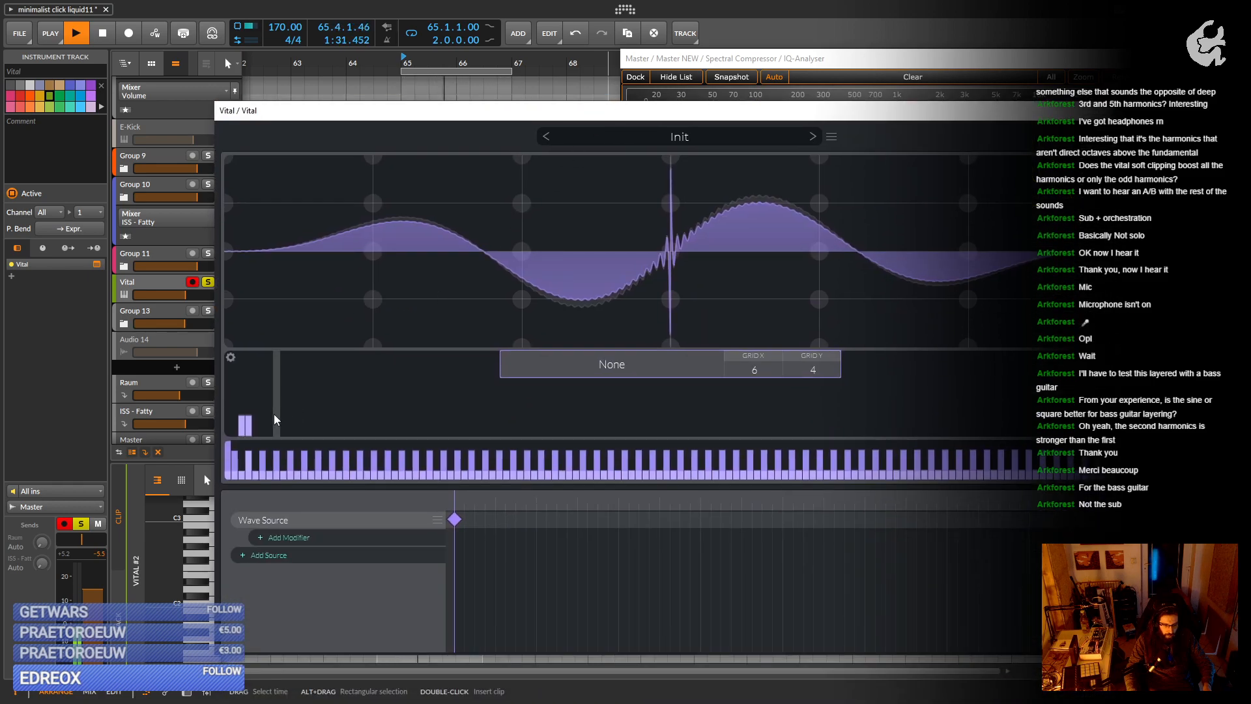
pyautogui.rightClick(257, 421)
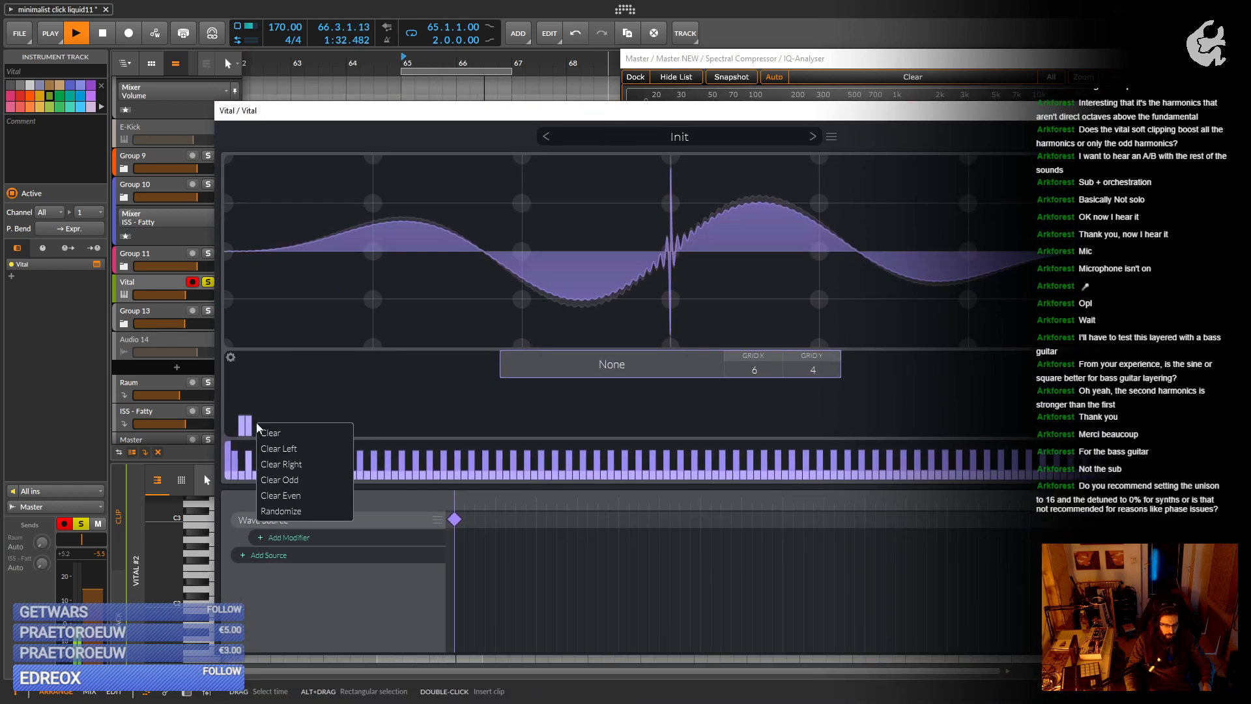
pyautogui.click(273, 465)
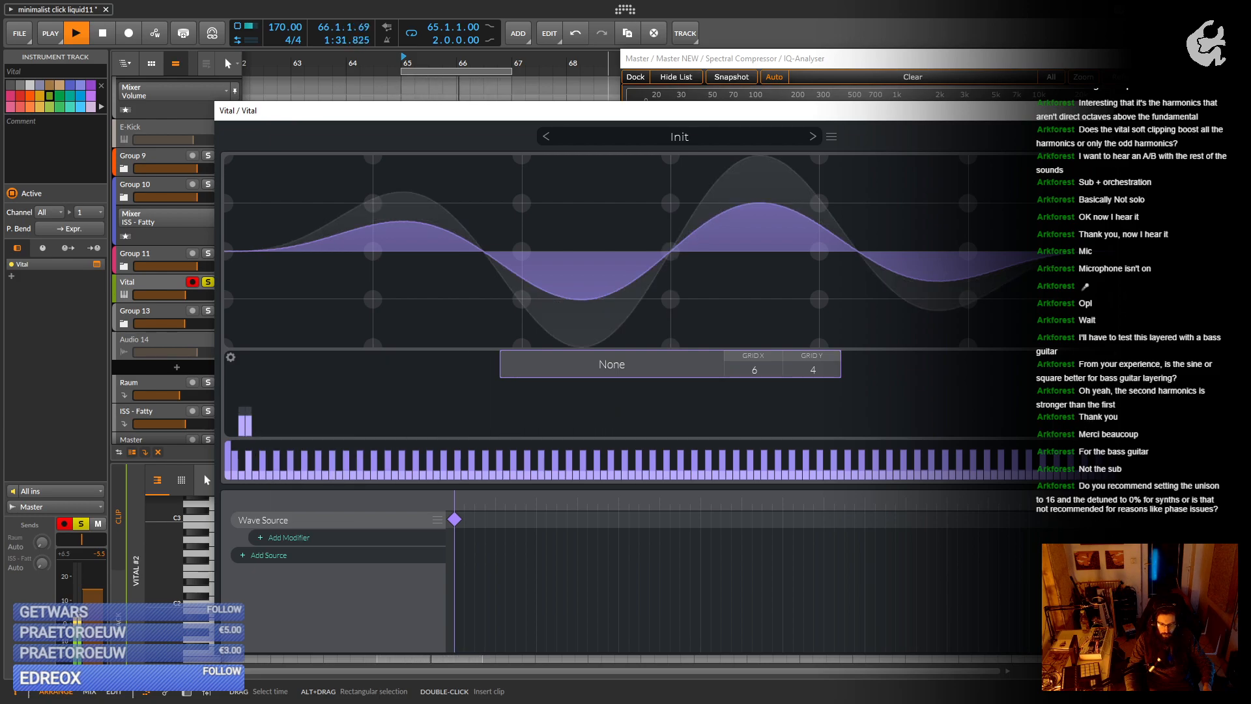
pyautogui.click(1107, 136)
pyautogui.moveTo(650, 117); pyautogui.dragTo(644, 163)
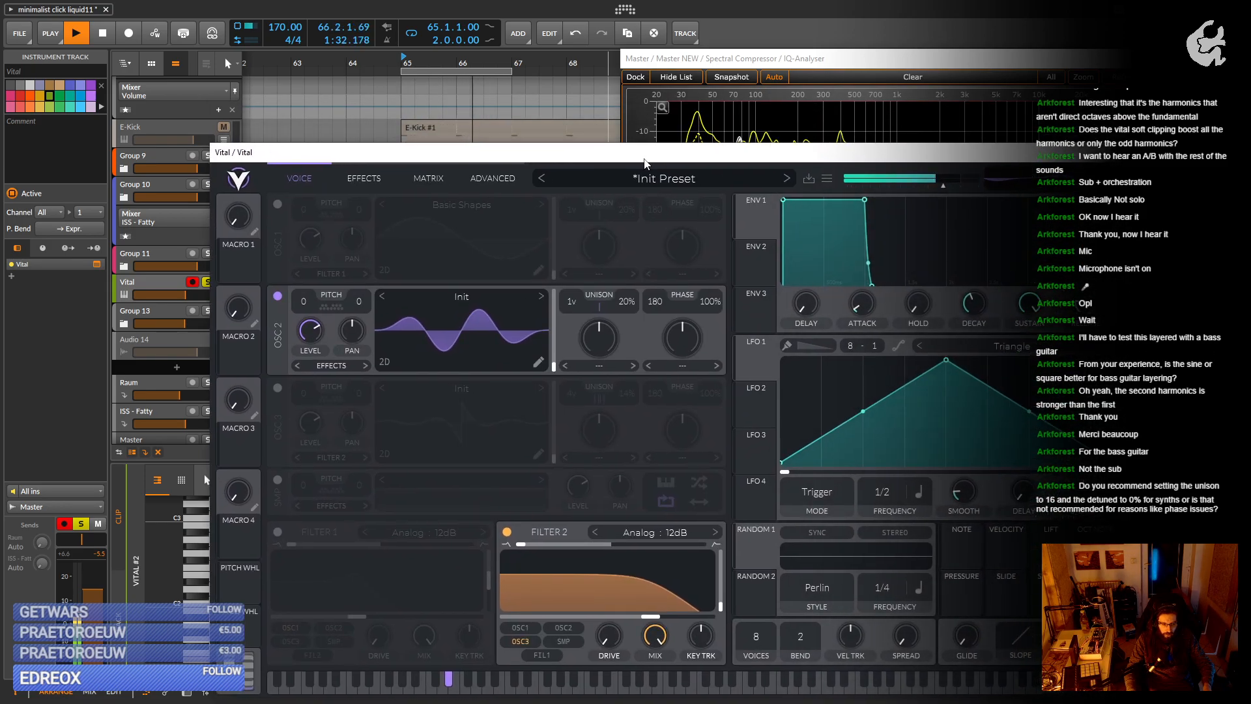
# Turn oscillators 3 and 1 back on, lower oscillator 2's level to about 0.412 and raise oscillator 3's level to 1.000.
pyautogui.click(277, 387)
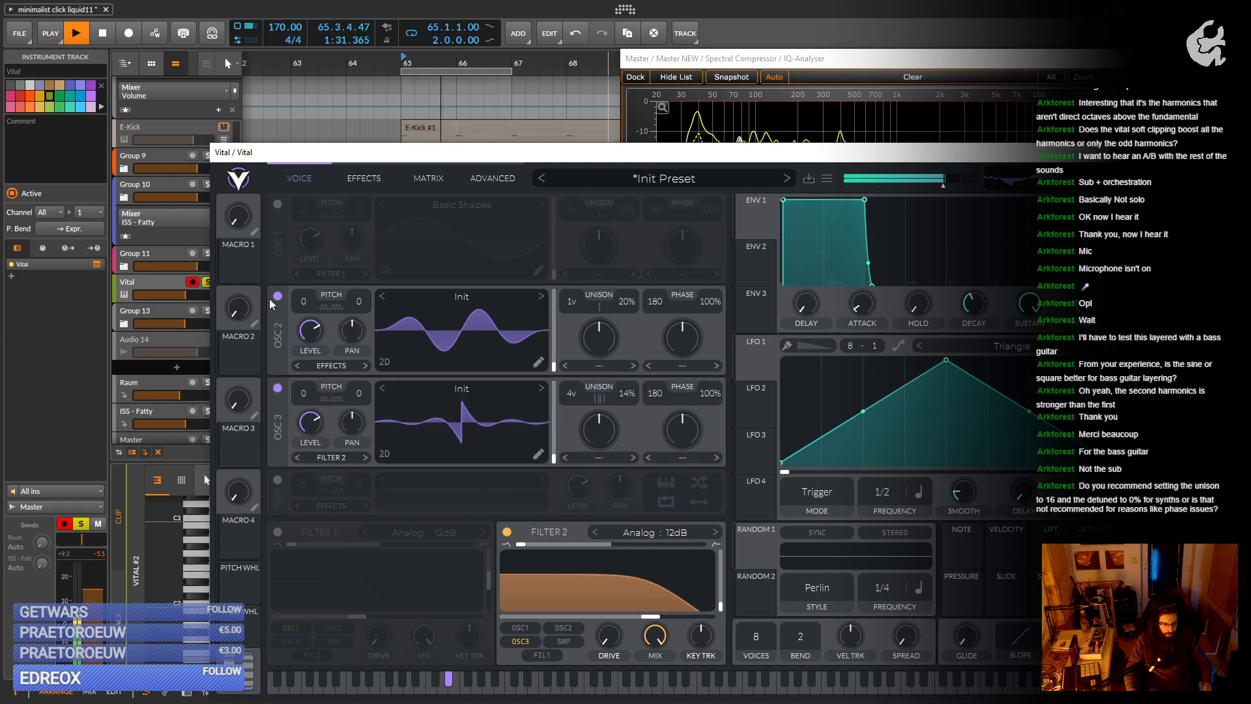
pyautogui.click(277, 205)
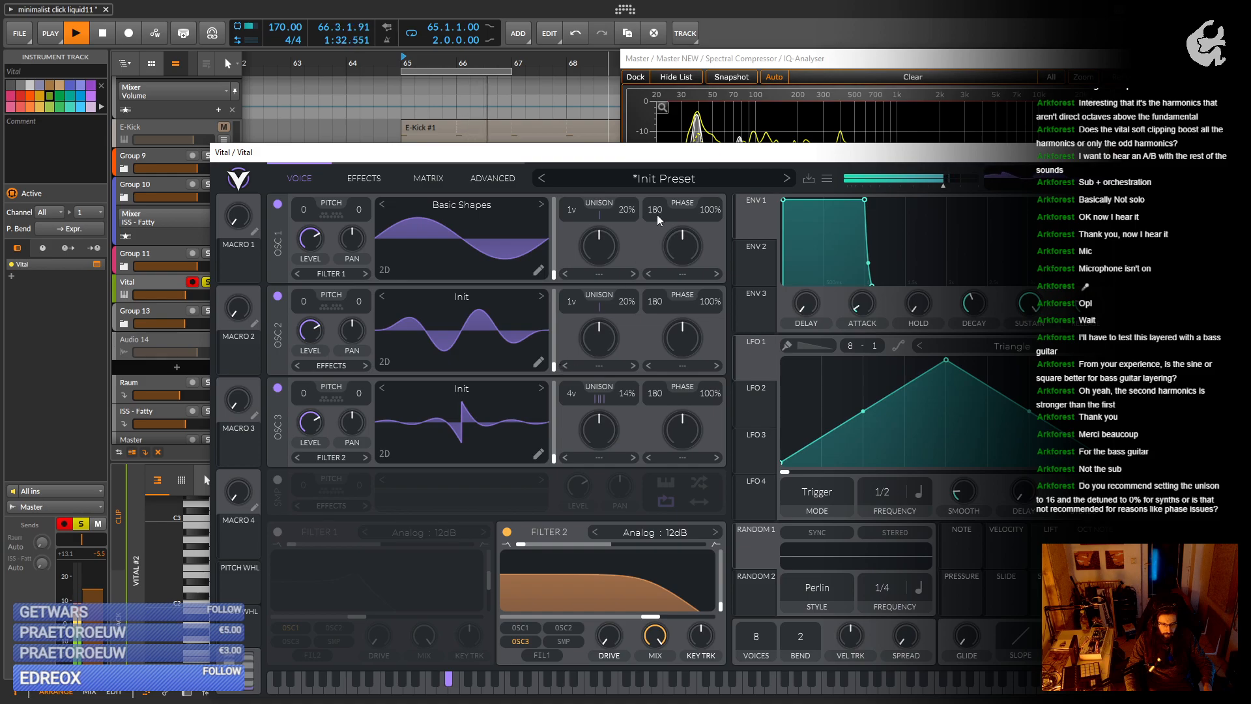
pyautogui.moveTo(669, 163); pyautogui.dragTo(691, 314)
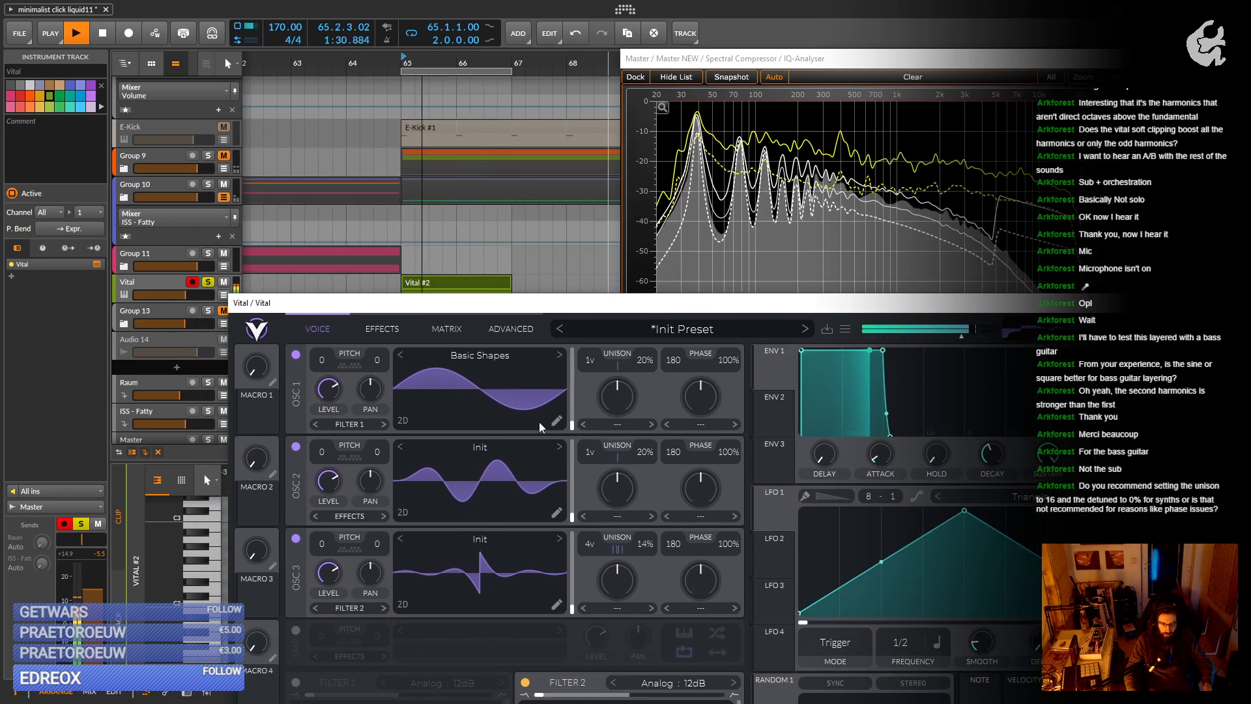
pyautogui.moveTo(330, 487); pyautogui.dragTo(330, 498)
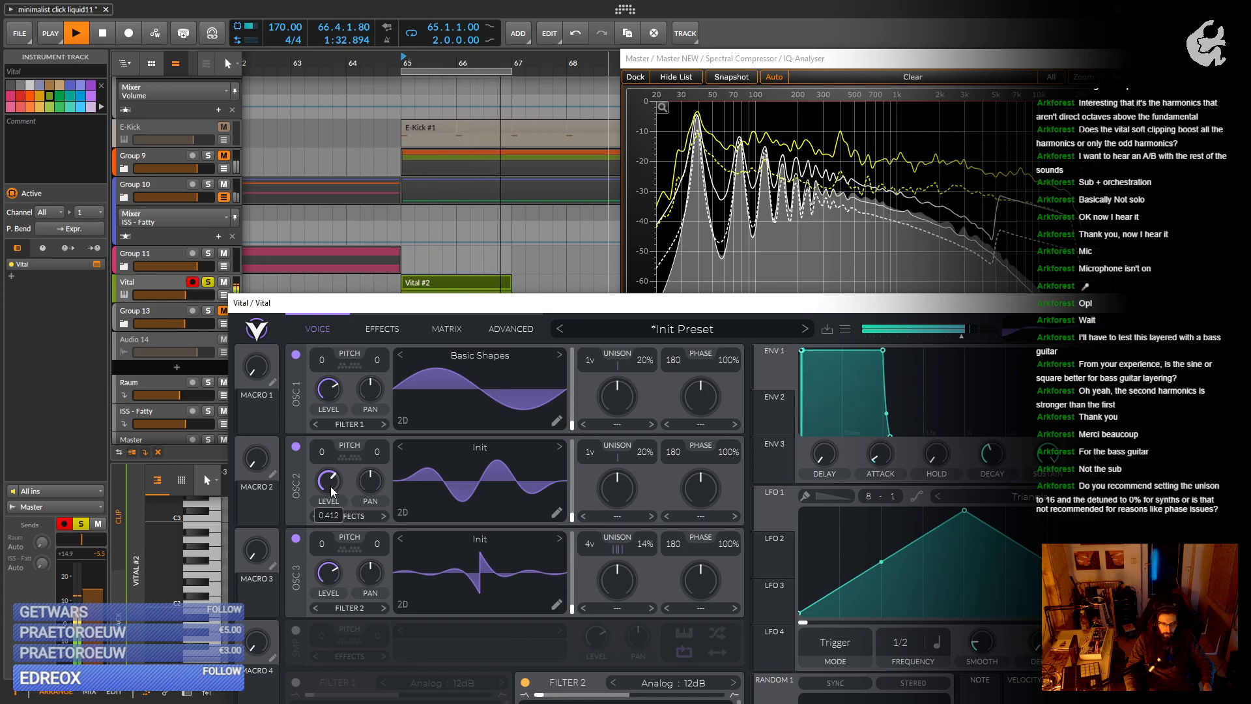
pyautogui.moveTo(329, 572); pyautogui.dragTo(338, 535)
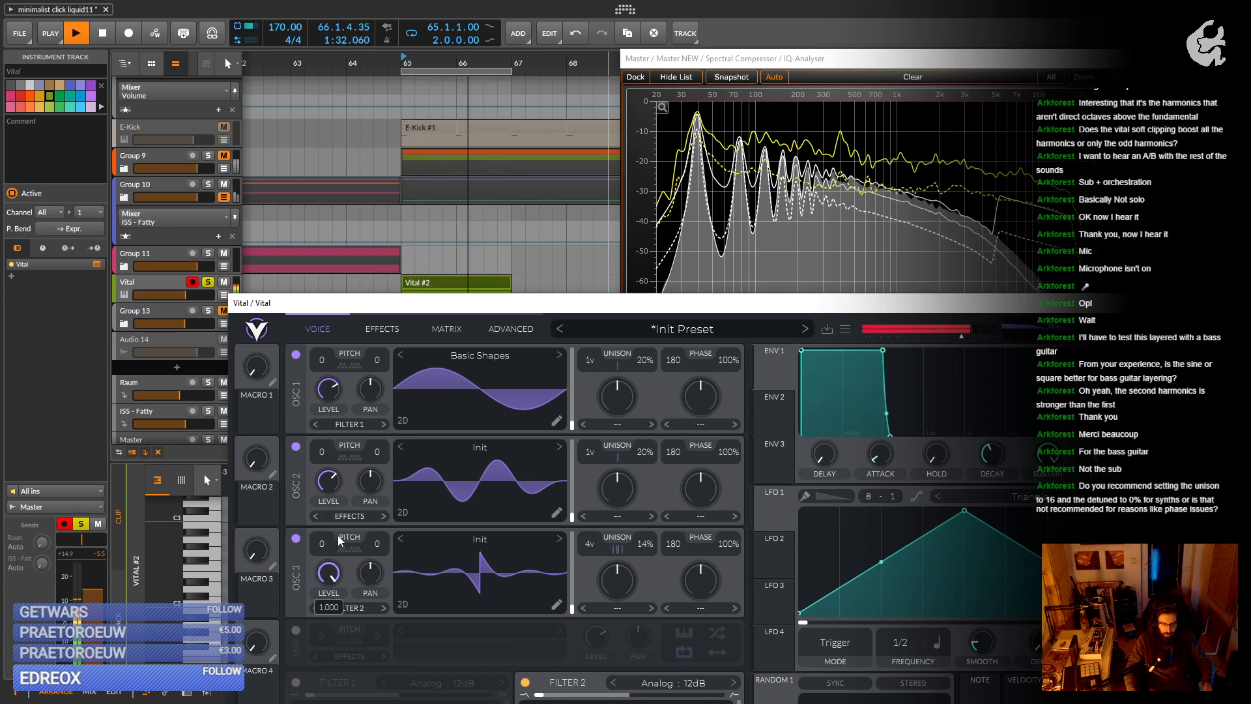
pyautogui.moveTo(528, 303); pyautogui.dragTo(499, 63)
pyautogui.click(350, 93)
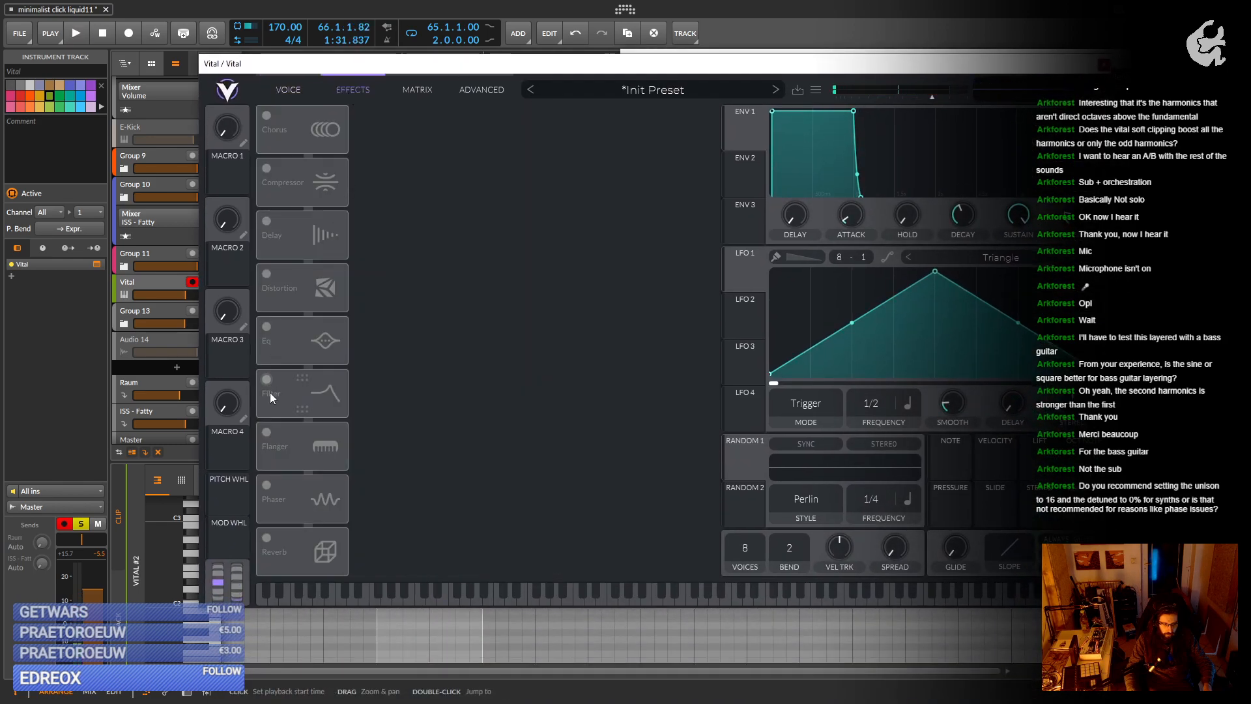
pyautogui.click(267, 487)
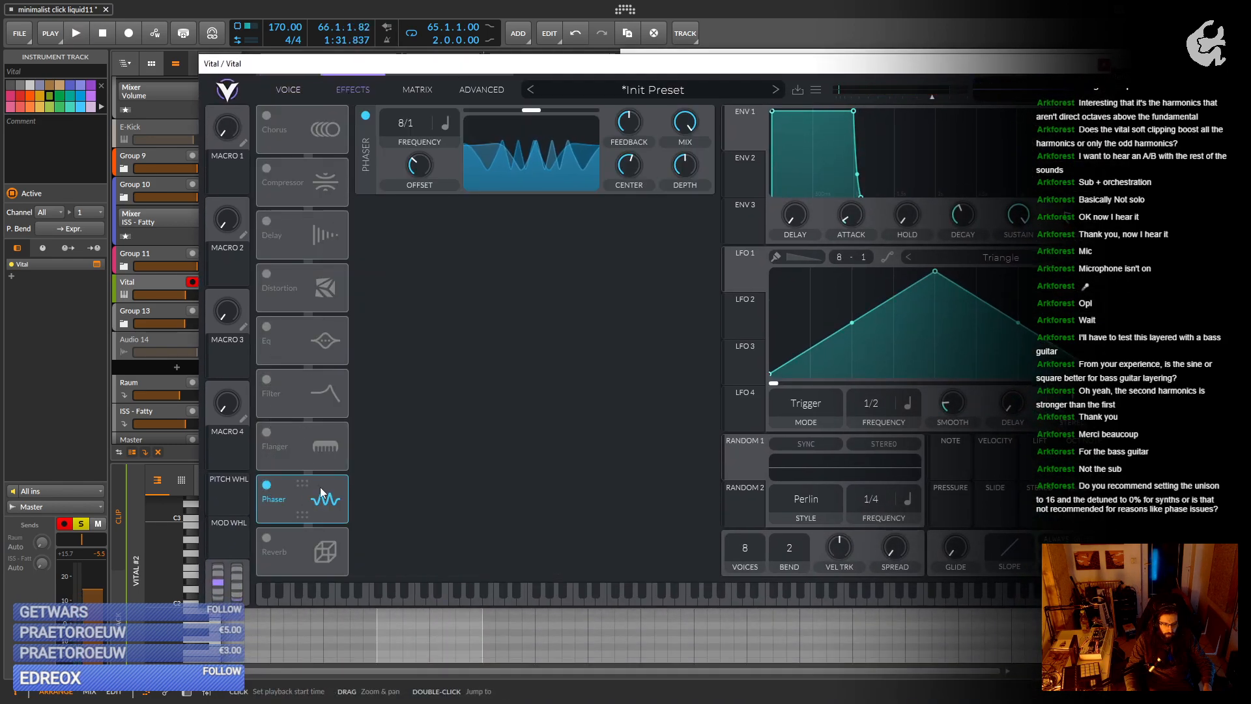
pyautogui.click(268, 486)
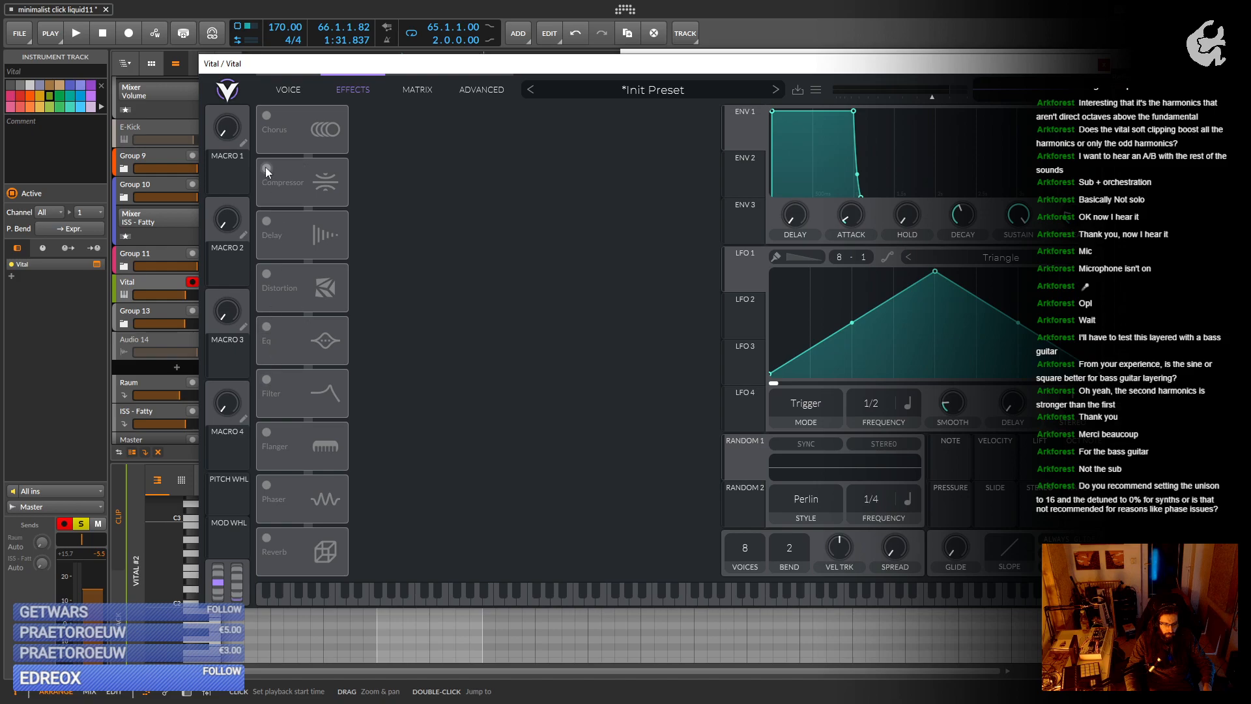
# Route oscillator 1 to Direct Out so it bypasses the filters and effects.
pyautogui.click(293, 93)
pyautogui.click(315, 187)
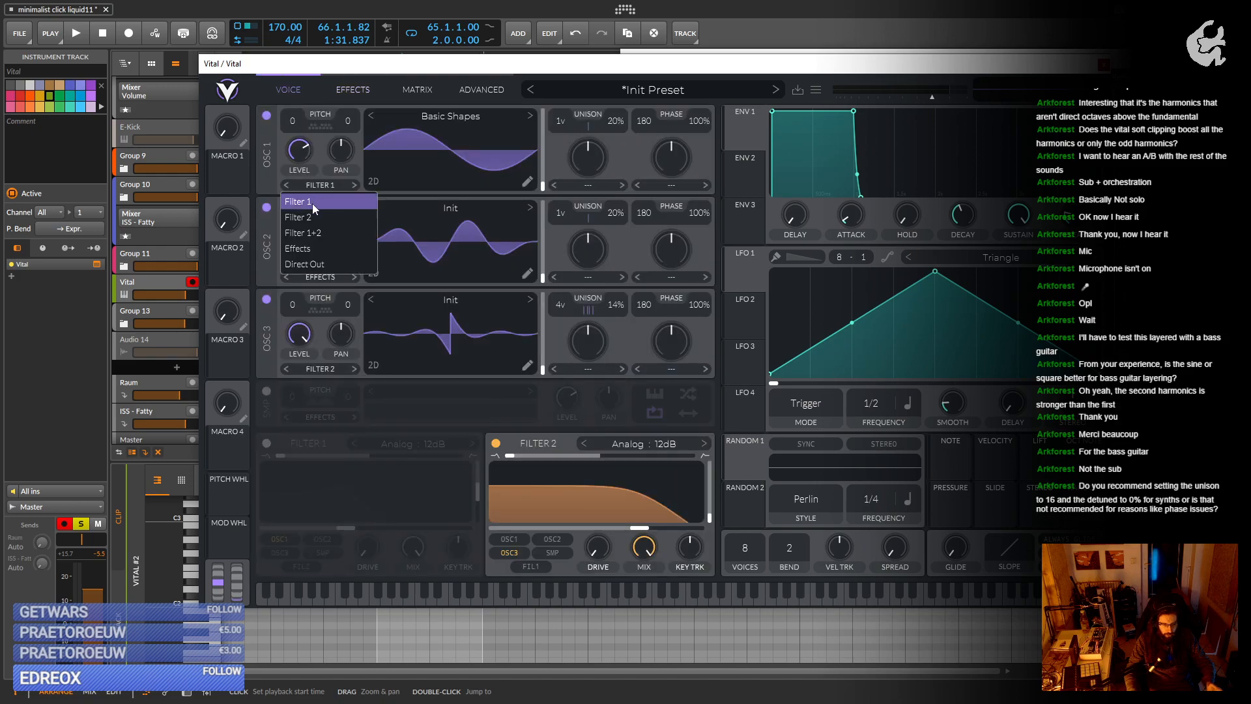
pyautogui.click(325, 264)
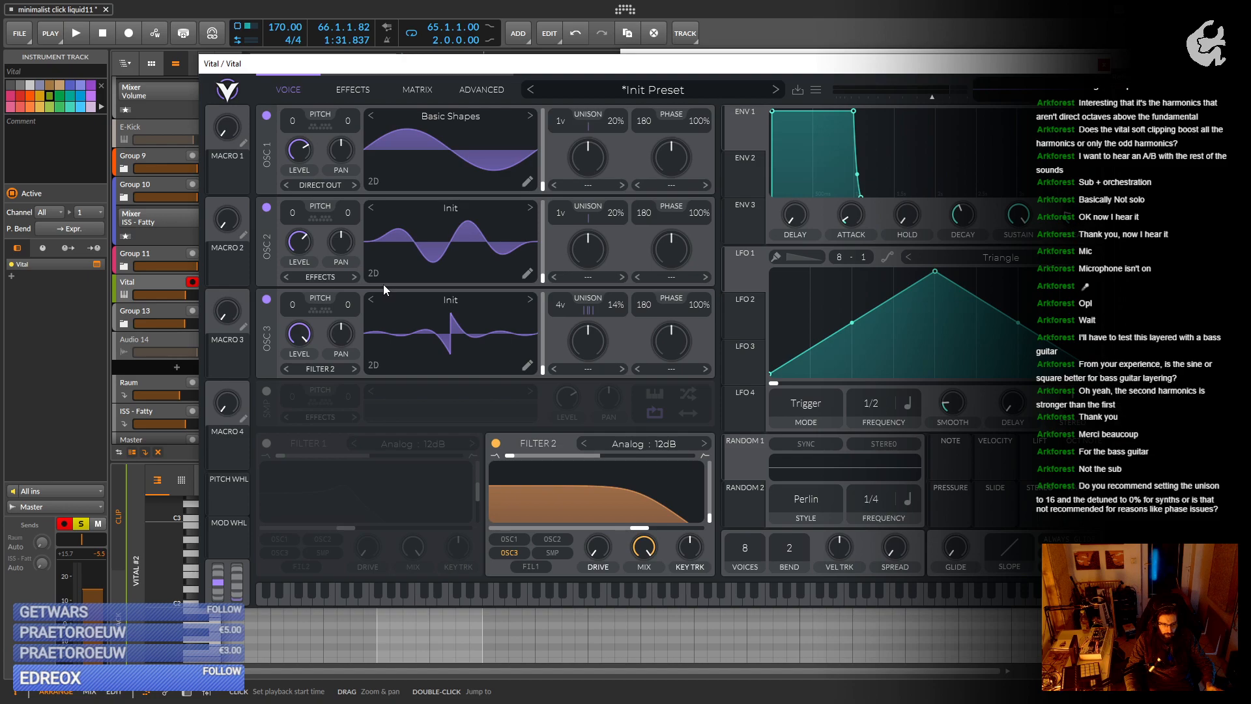
# Enable the Distortion effect with the Soft Clip type and play the loop.
pyautogui.click(341, 91)
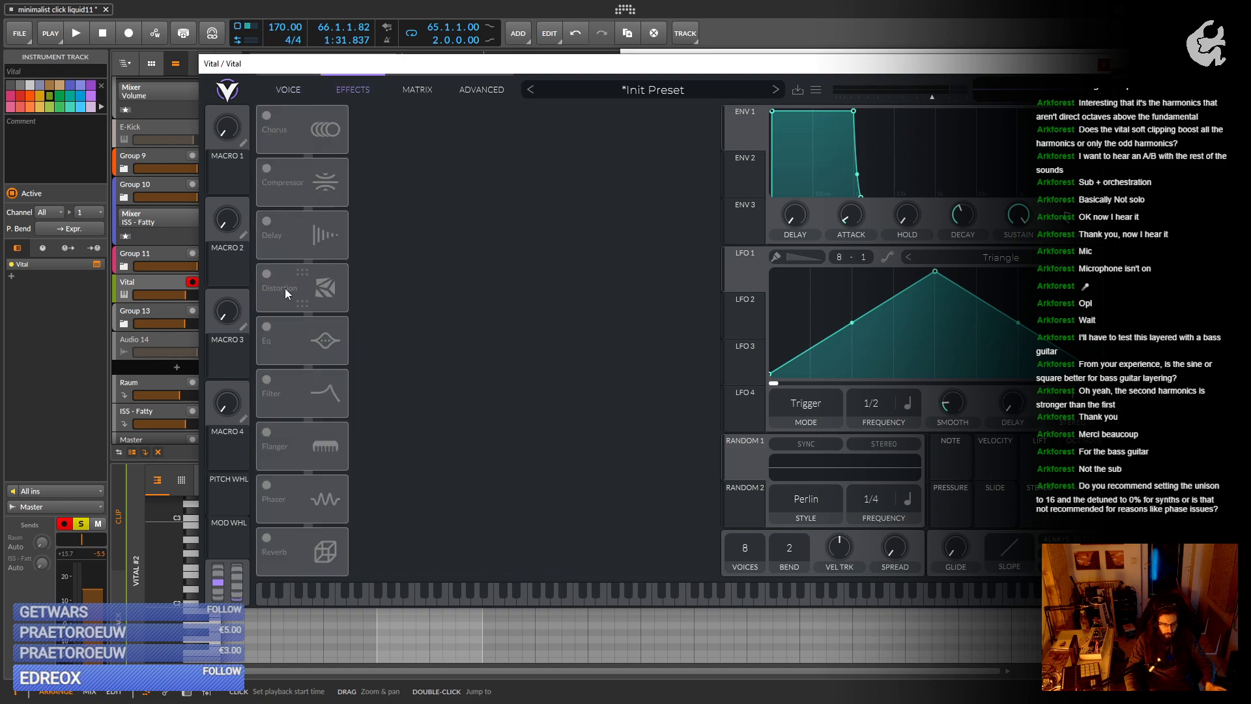
pyautogui.click(291, 96)
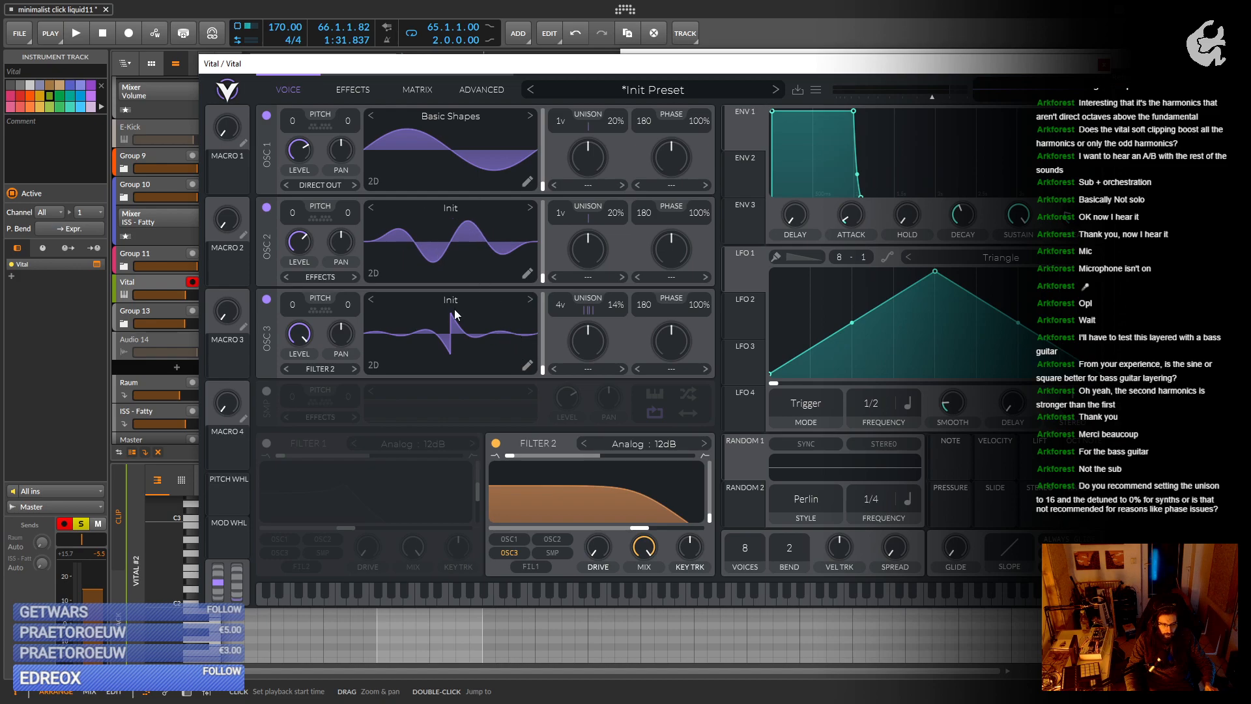
pyautogui.click(345, 91)
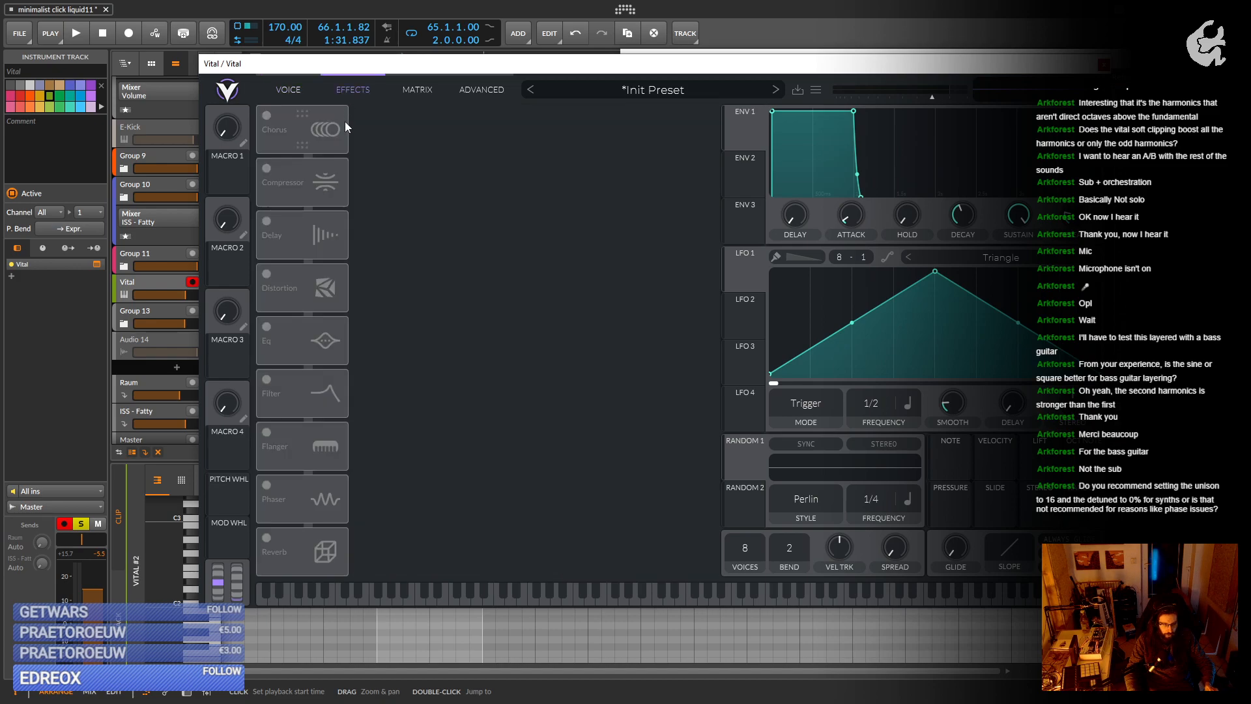
pyautogui.click(268, 280)
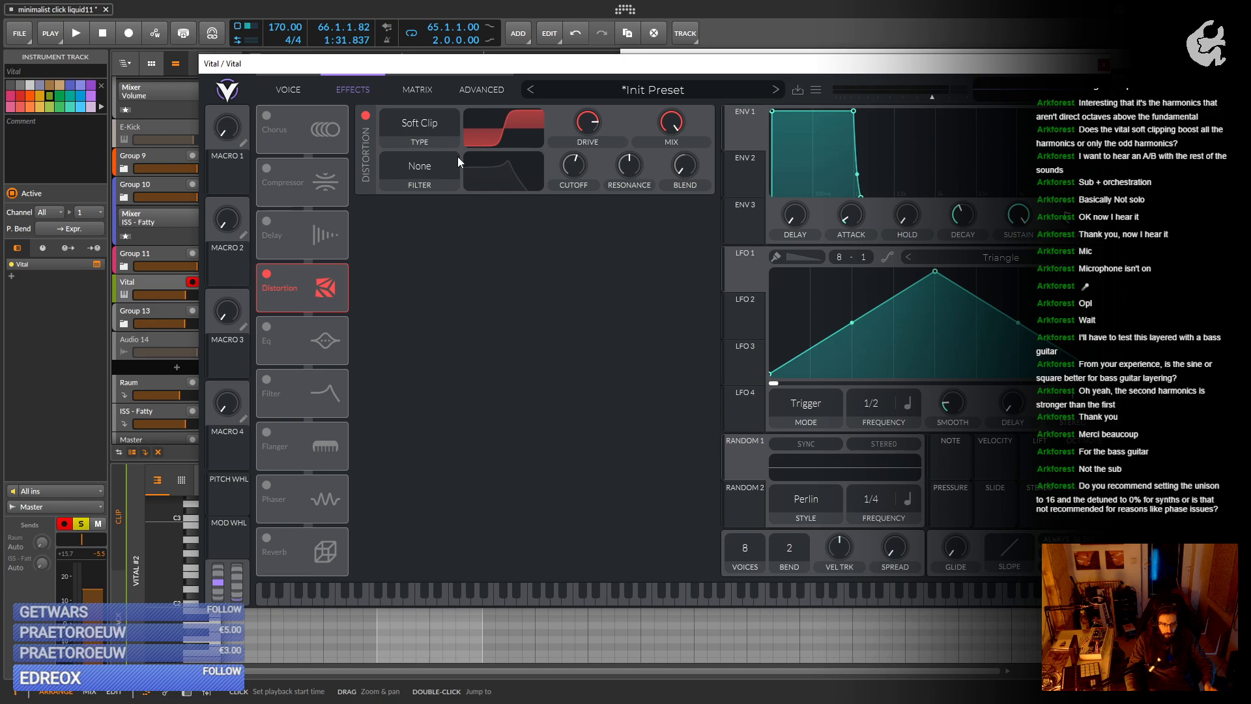
pyautogui.press('space')
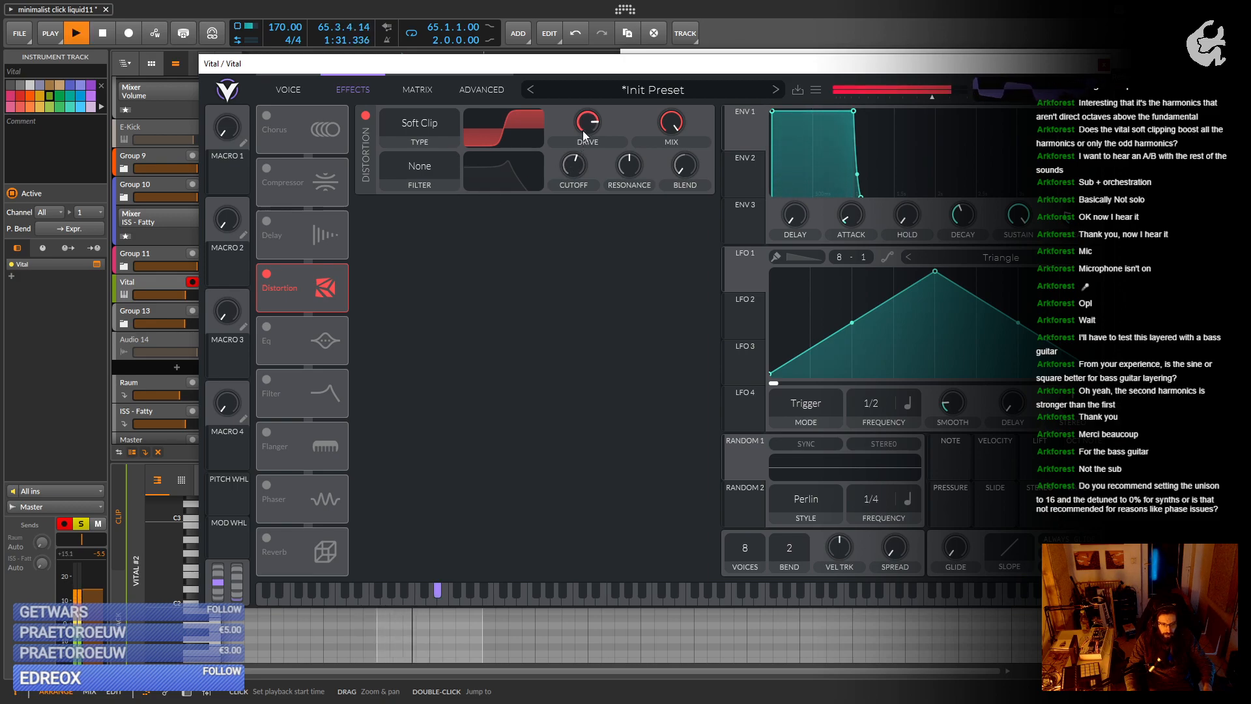
pyautogui.moveTo(585, 129)
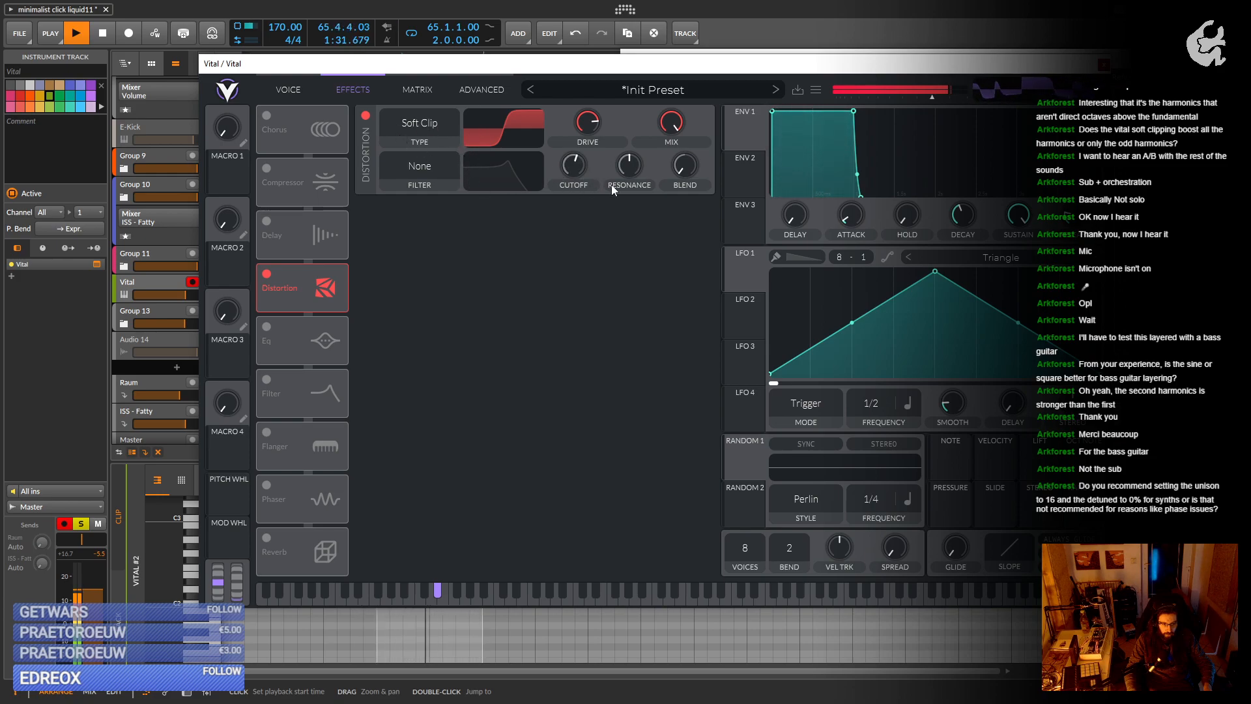
# Set the distortion filter to Post, with resonance at minimum and a raised cutoff.
pyautogui.moveTo(630, 168); pyautogui.dragTo(434, 221)
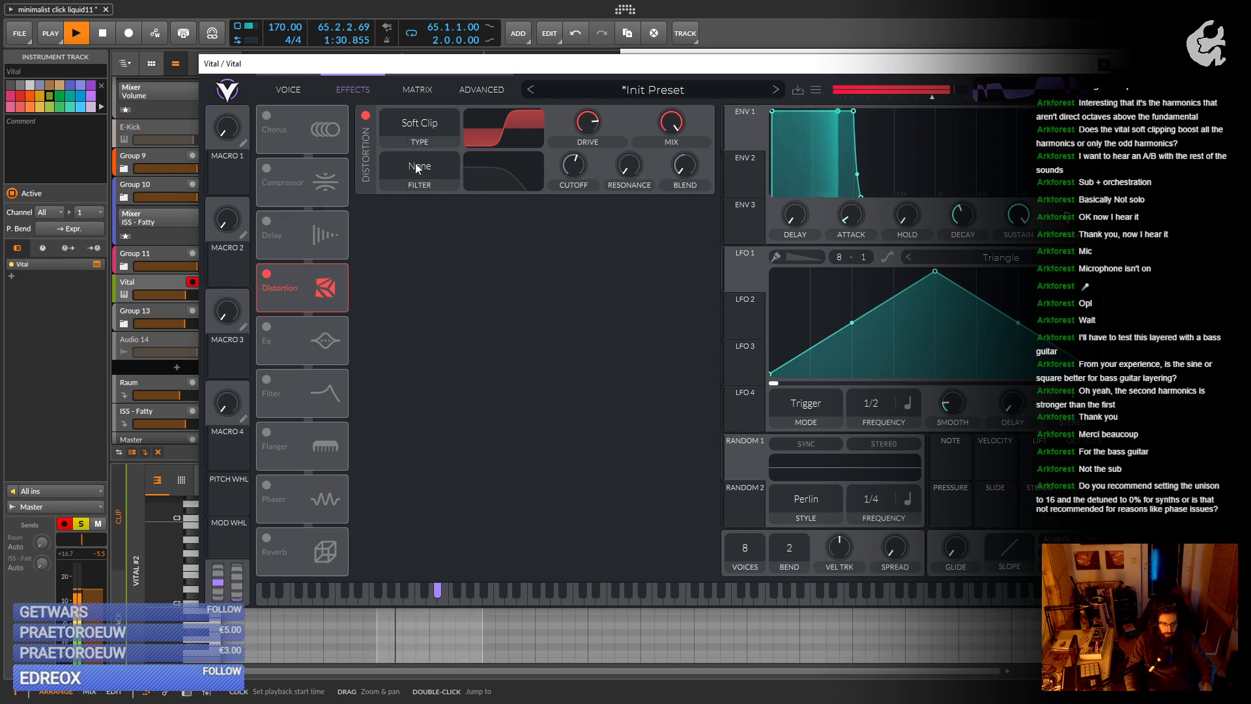
pyautogui.click(420, 166)
pyautogui.click(418, 233)
pyautogui.moveTo(568, 181); pyautogui.dragTo(569, 165)
pyautogui.moveTo(575, 165)
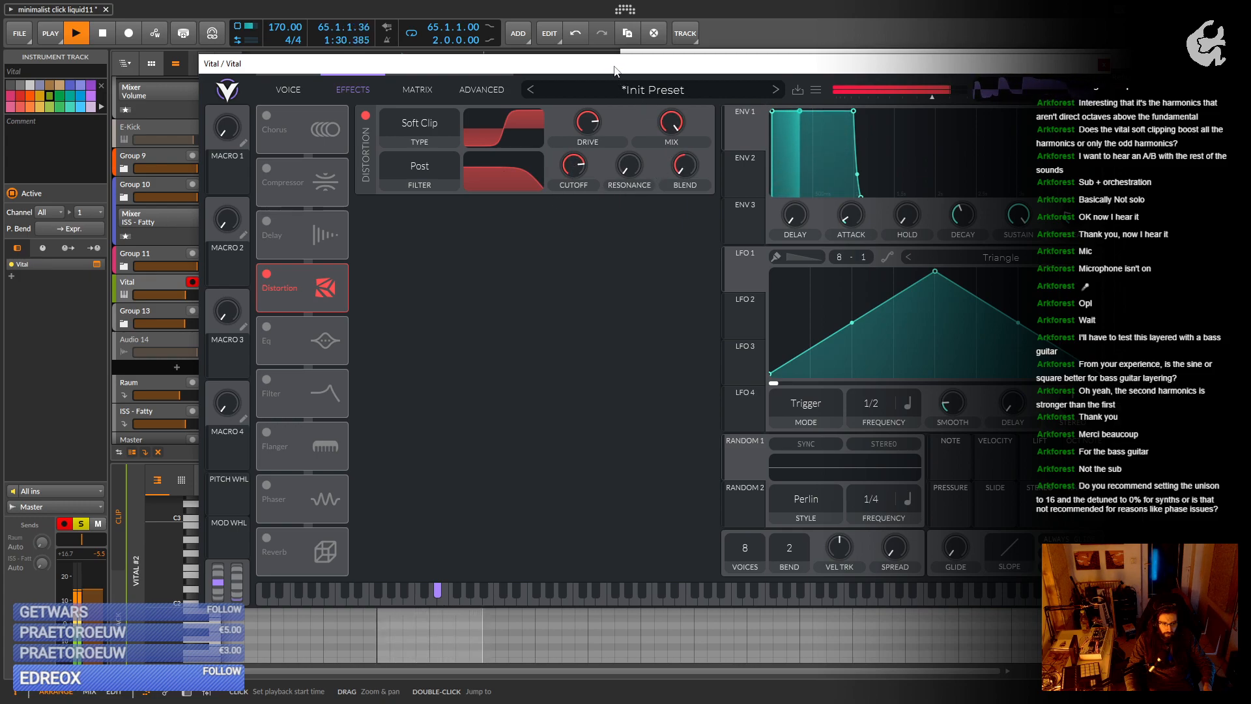
# Lower the distortion drive while watching the harmonic peaks in the analyser, and stop playback.
pyautogui.moveTo(615, 72); pyautogui.dragTo(665, 279)
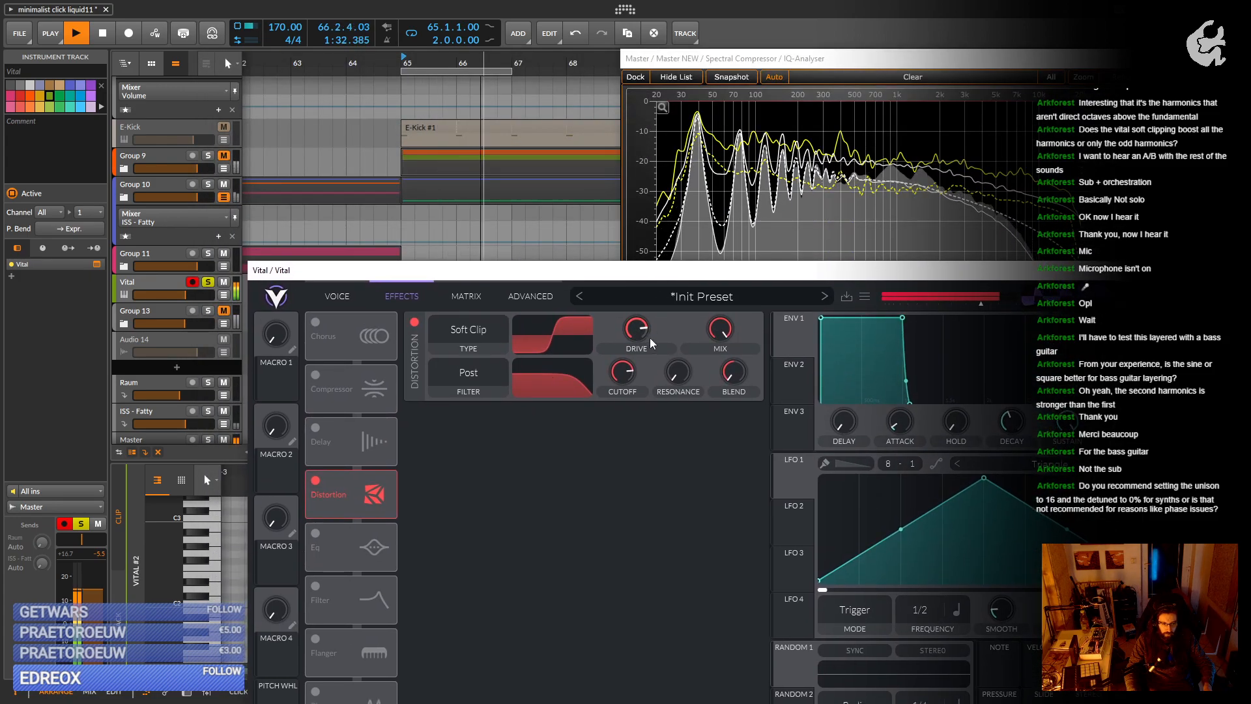
pyautogui.moveTo(637, 340)
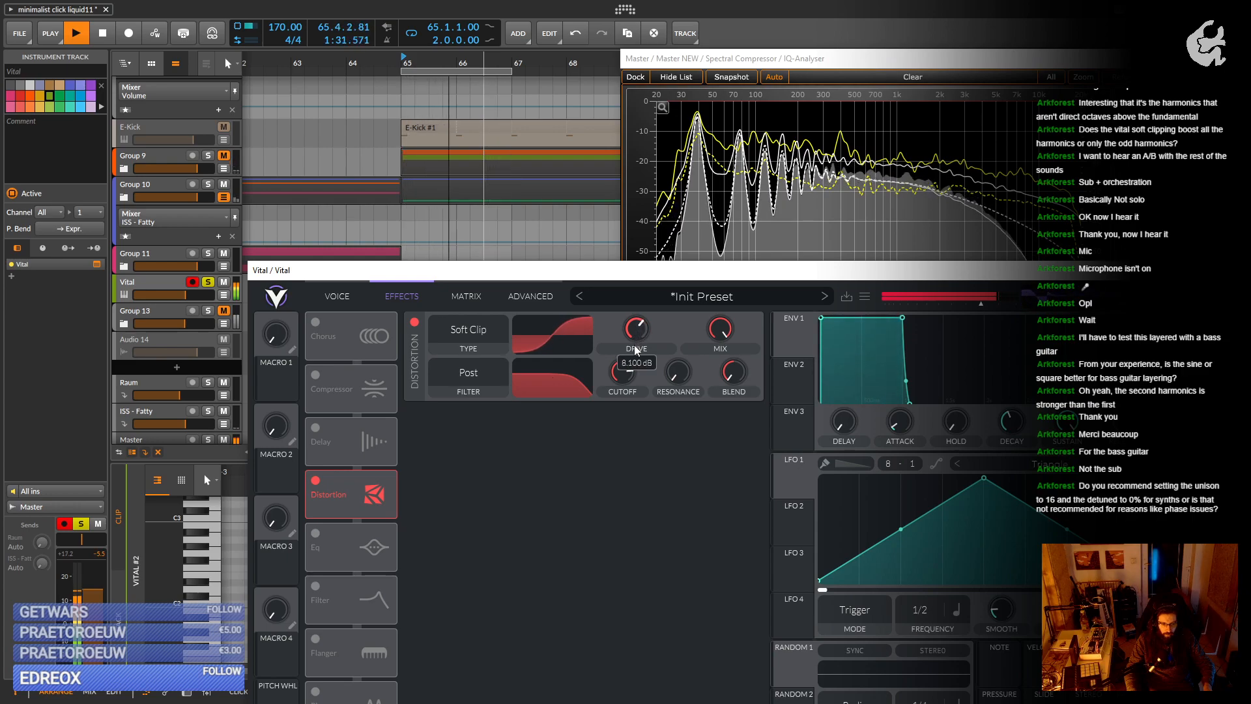
pyautogui.moveTo(636, 340)
pyautogui.mouseDown()
pyautogui.moveTo(650, 310)
pyautogui.moveTo(646, 333)
pyautogui.mouseUp()
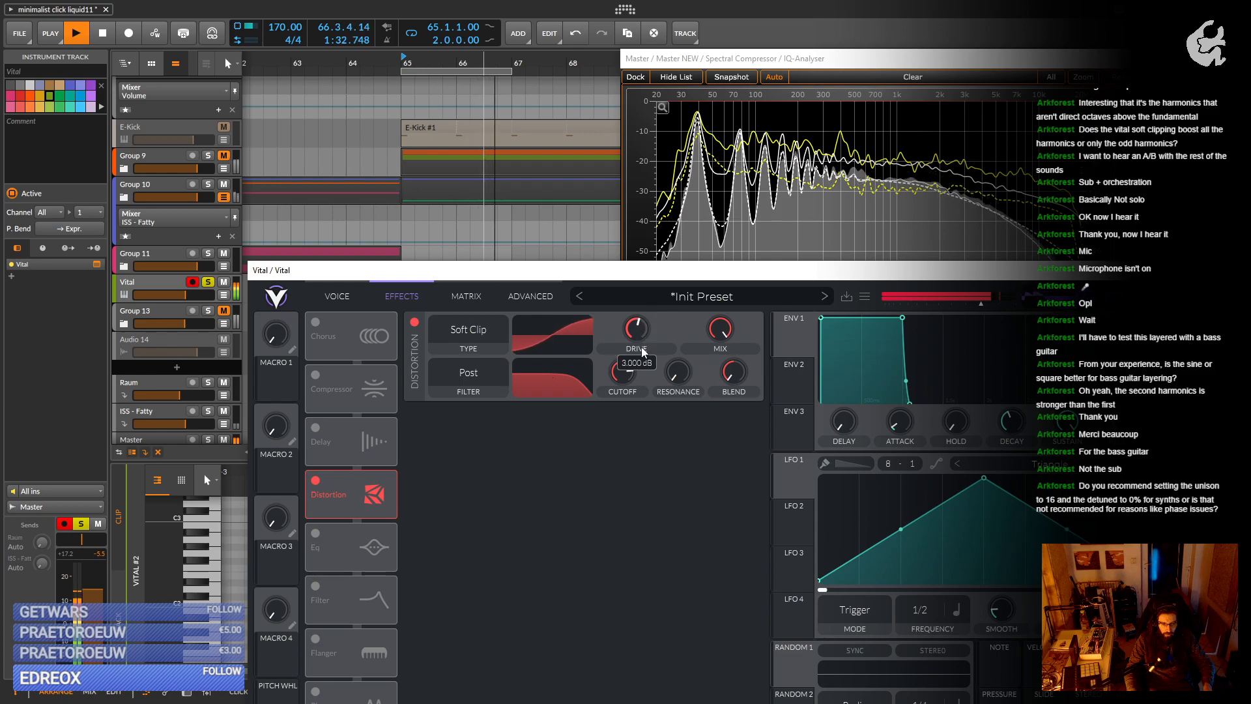
pyautogui.press('space')
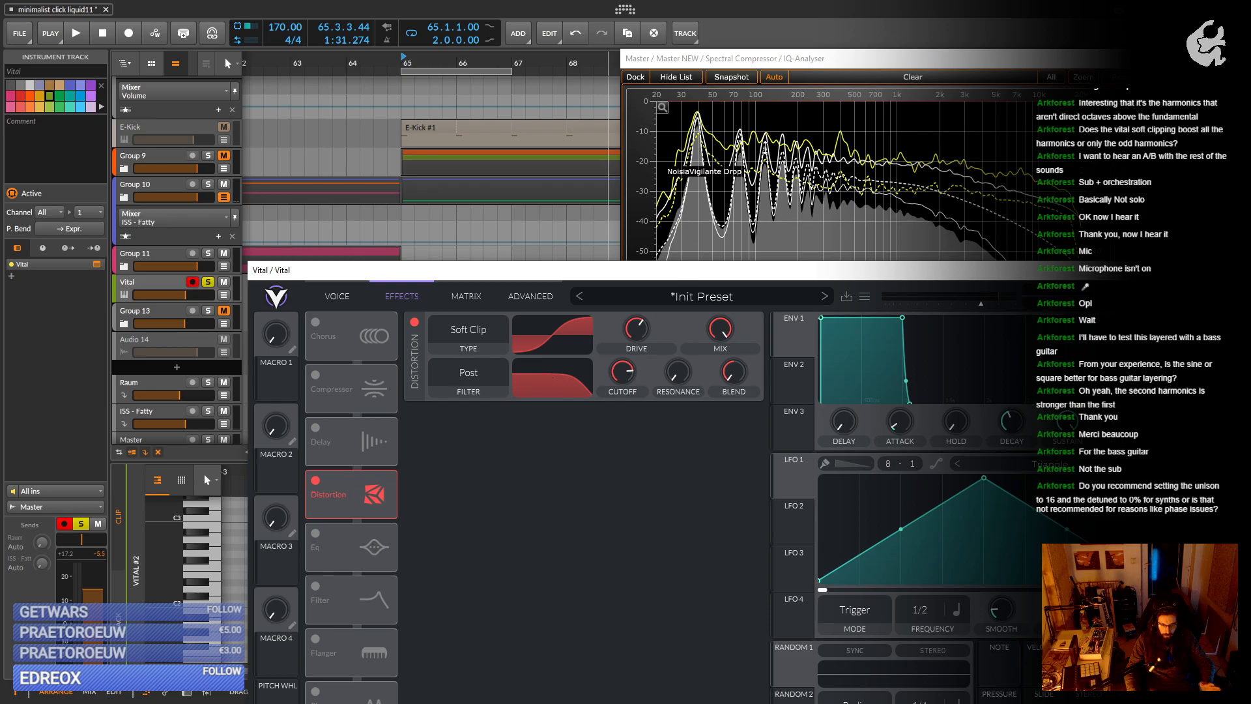
# Return to the oscillators and reshape LFO 2 into a curve that peaks at the start and decays steeply.
pyautogui.moveTo(654, 280); pyautogui.dragTo(651, 161)
pyautogui.click(332, 183)
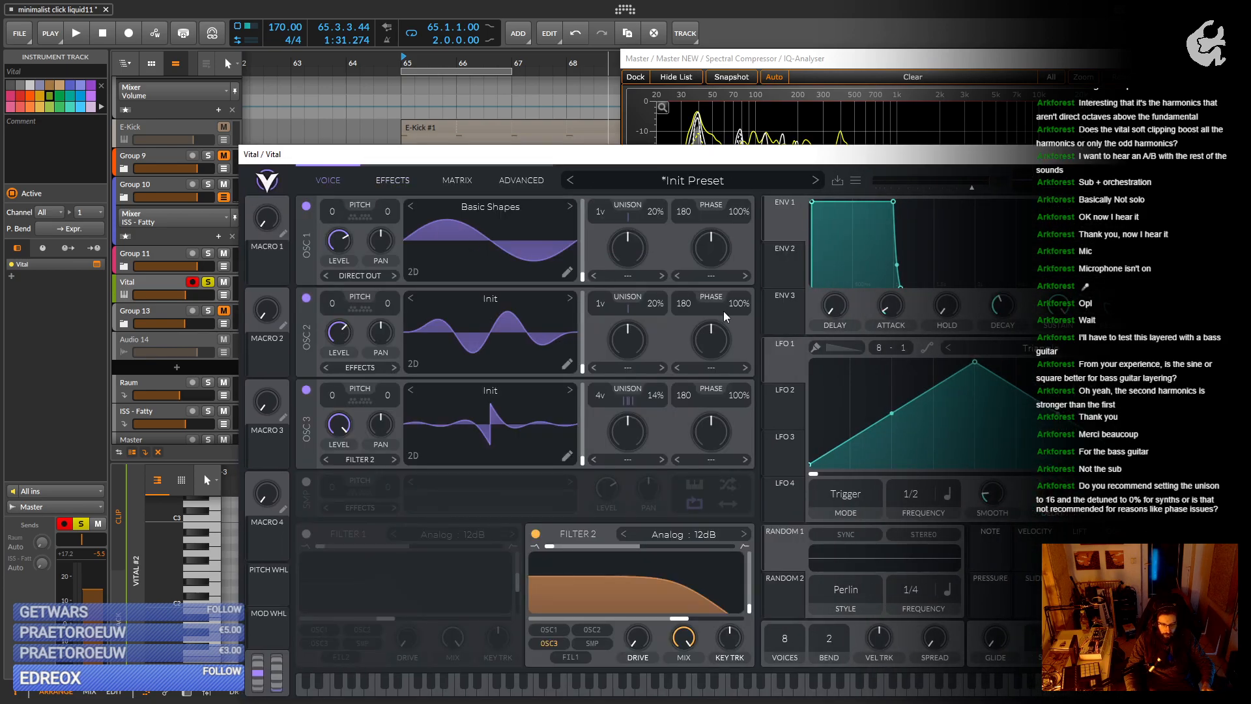
pyautogui.moveTo(975, 362); pyautogui.dragTo(831, 364)
pyautogui.moveTo(974, 413); pyautogui.dragTo(866, 490)
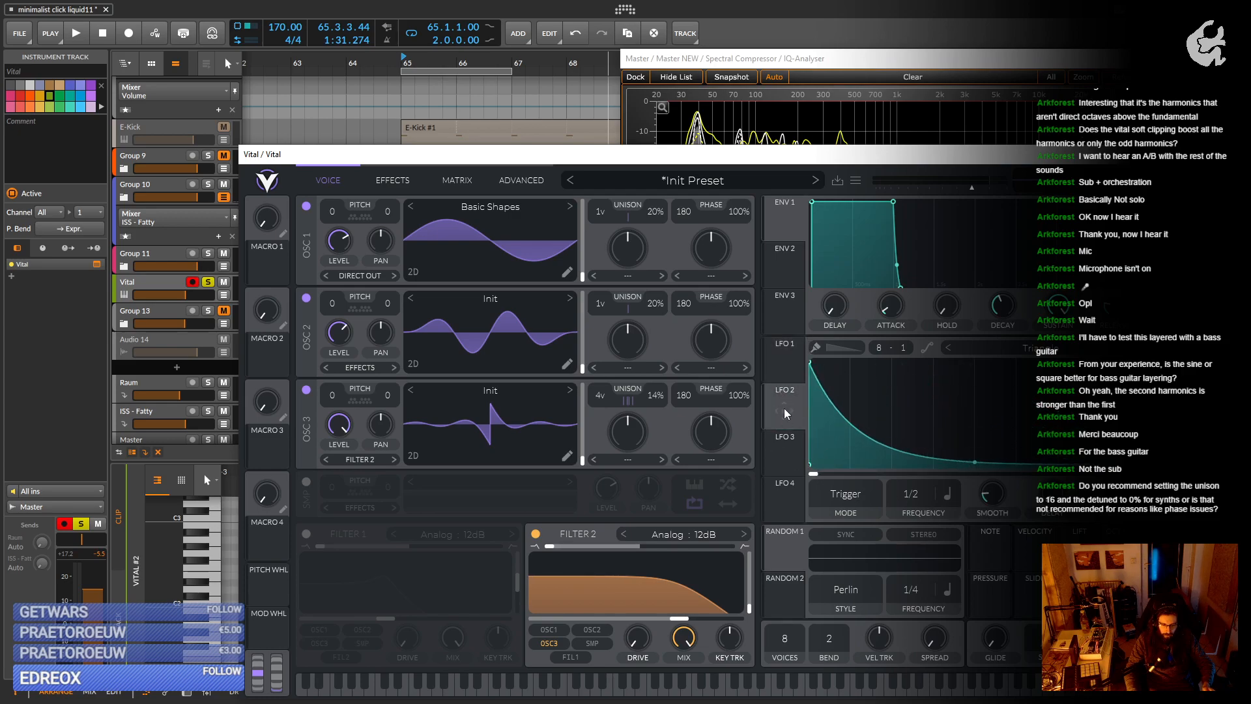
# Assign LFO 2 to oscillator 2's level and LFO 3 to oscillator 3's level.
pyautogui.moveTo(779, 411); pyautogui.dragTo(337, 333)
pyautogui.moveTo(784, 457); pyautogui.dragTo(335, 445)
# Reshape LFO 3 into a late-rising curve peaking at the end, checking the looped sound's spectrum in the analyser before stopping playback.
pyautogui.click(791, 450)
pyautogui.press('space')
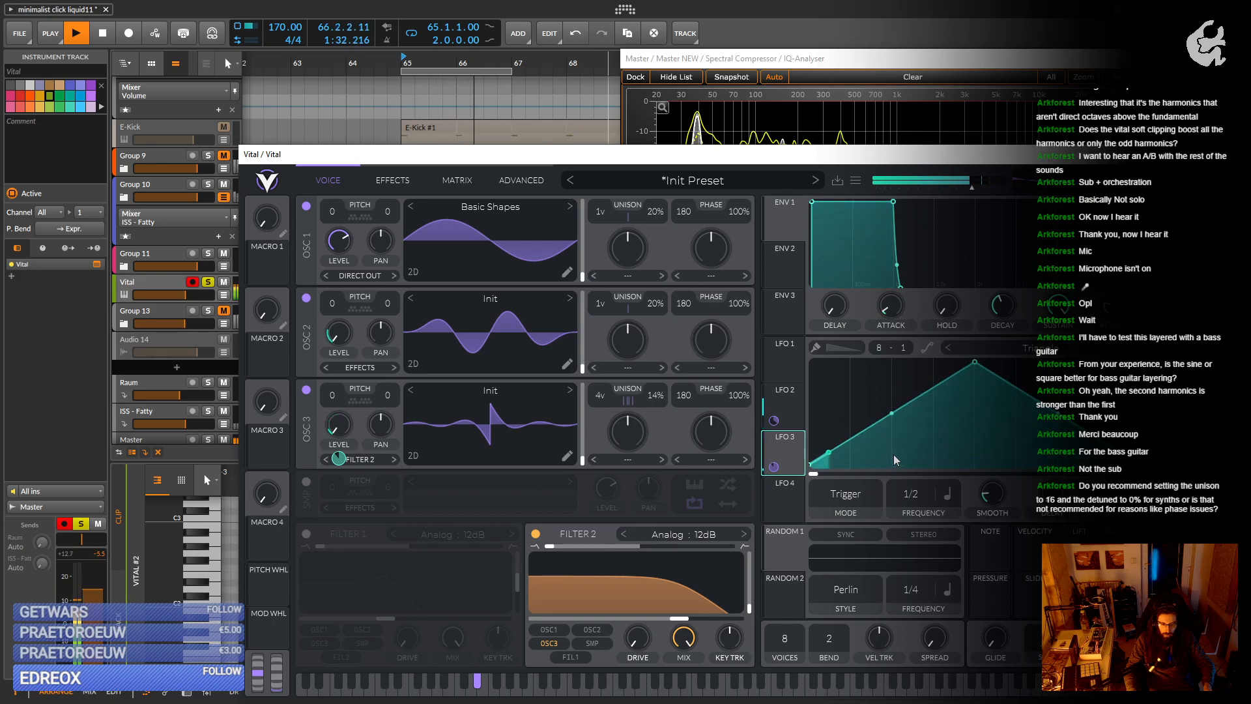
pyautogui.moveTo(975, 363); pyautogui.dragTo(1073, 400)
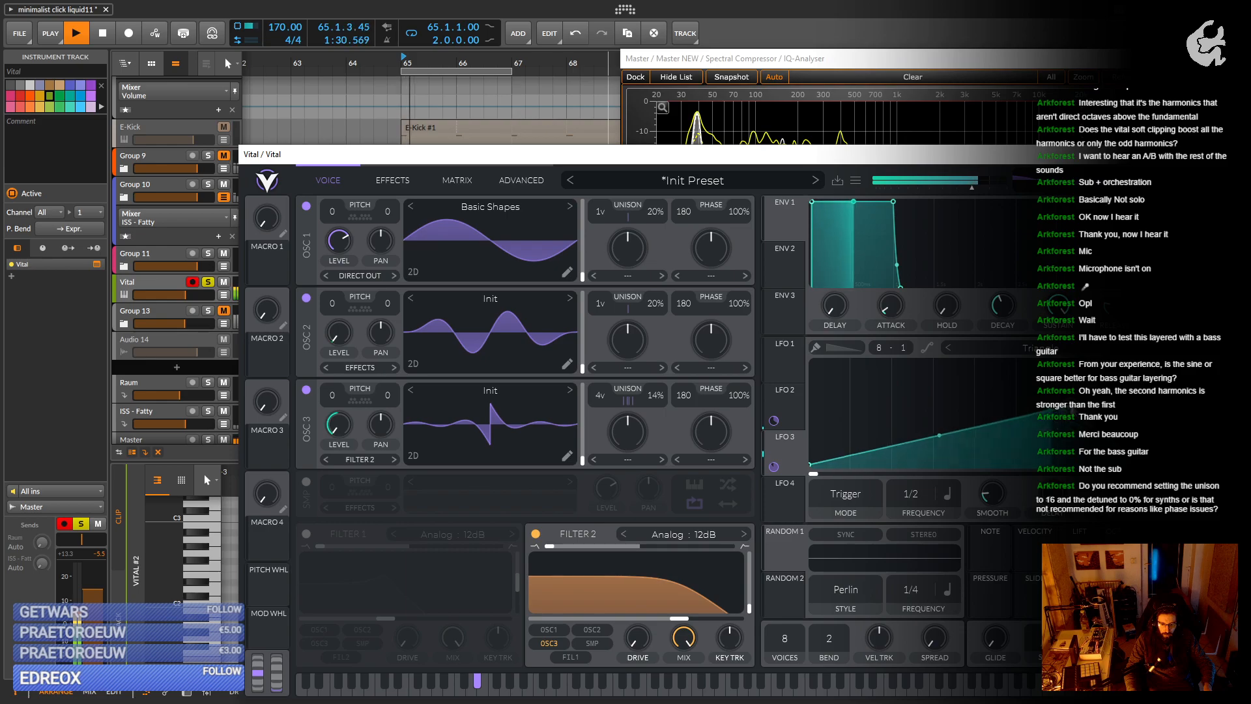
pyautogui.moveTo(933, 434); pyautogui.dragTo(937, 514)
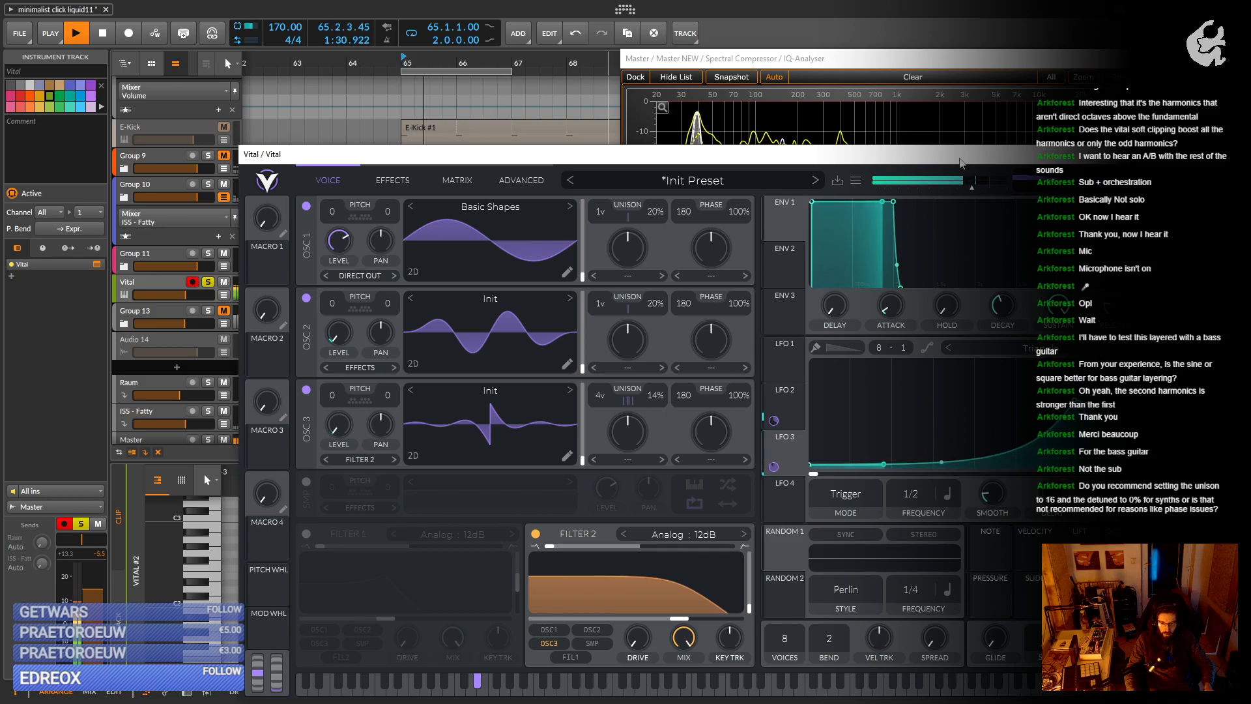
pyautogui.moveTo(959, 161); pyautogui.dragTo(929, 380)
pyautogui.press('space')
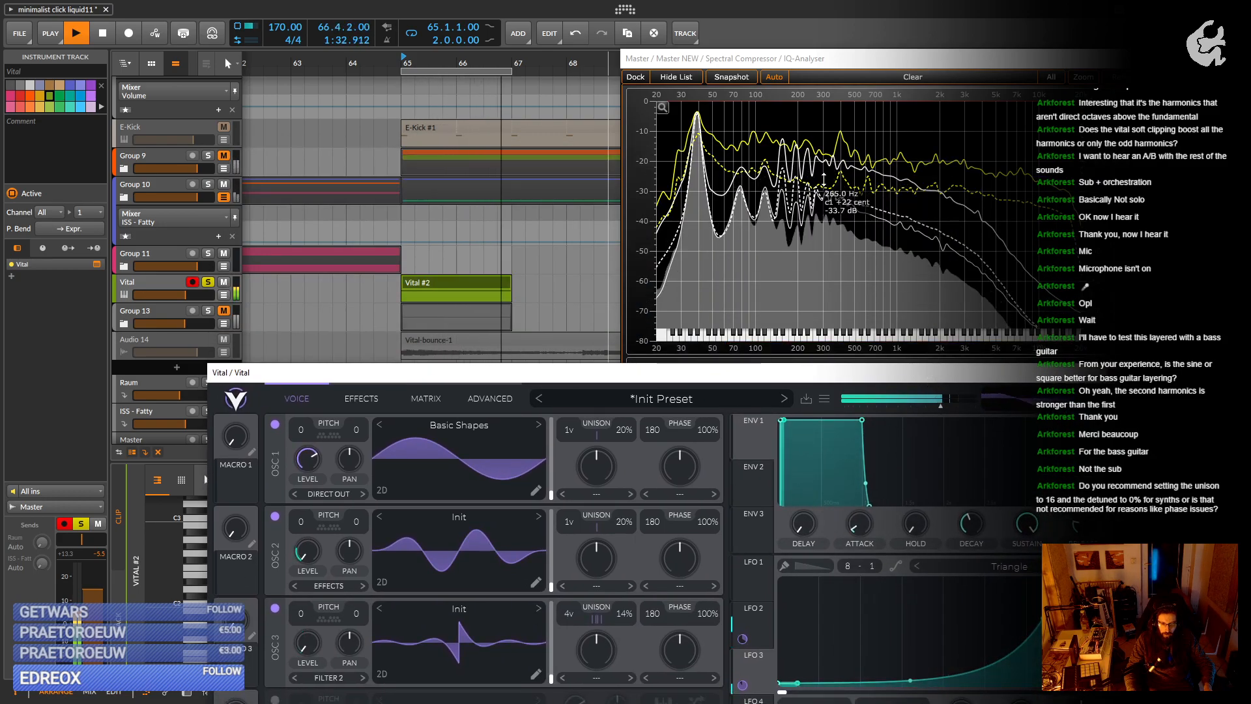
# Rework LFO 2 with an extra point so it holds its peak briefly before falling in a steep curve.
pyautogui.moveTo(772, 372); pyautogui.dragTo(802, 154)
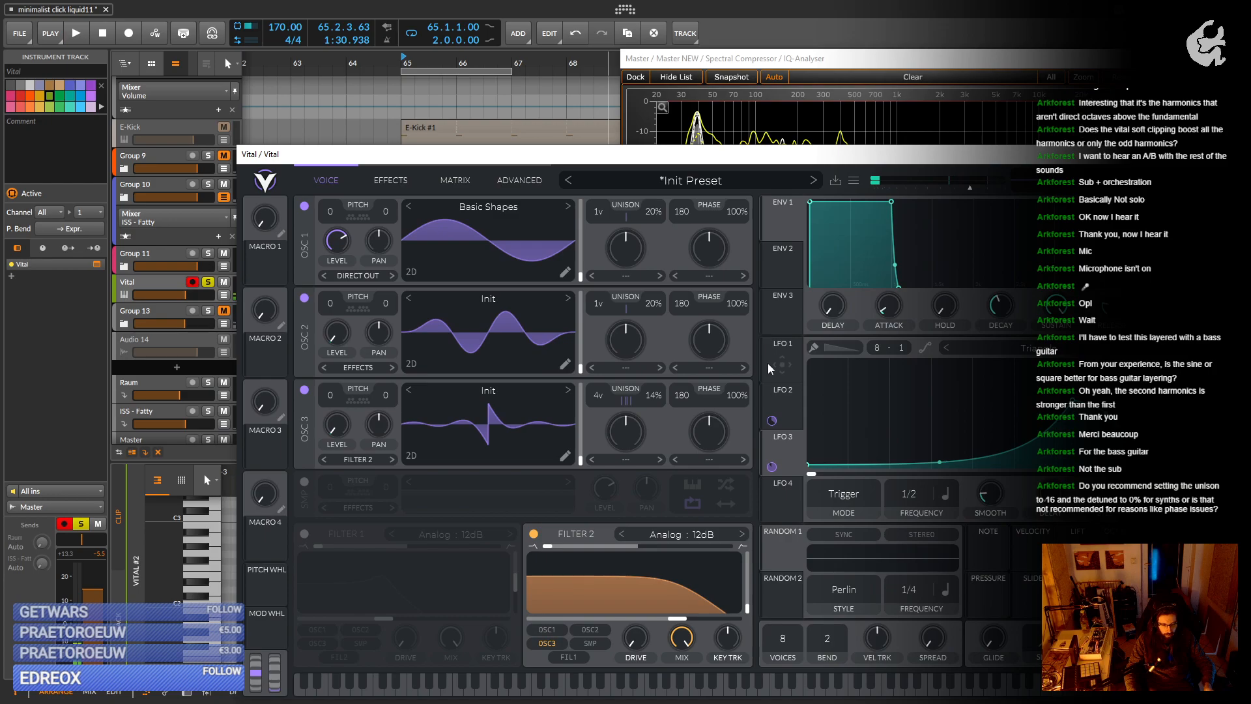
pyautogui.click(787, 394)
pyautogui.doubleClick(823, 397)
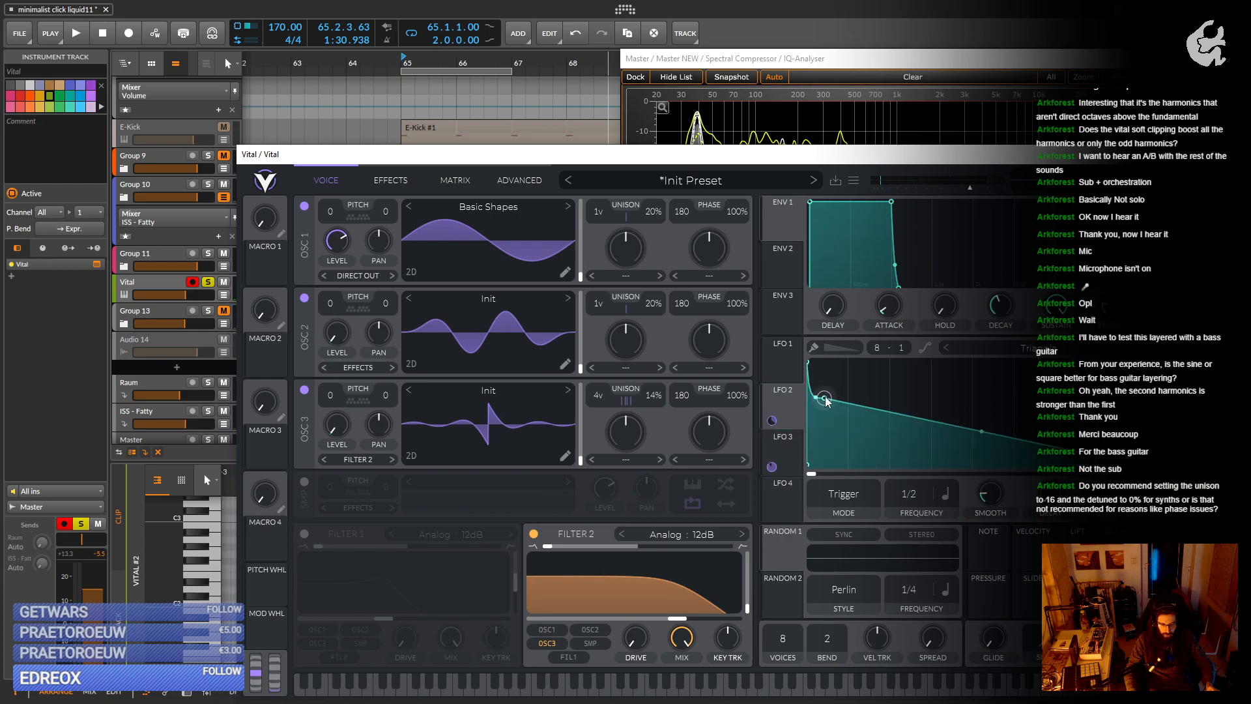
pyautogui.moveTo(823, 397); pyautogui.dragTo(846, 339)
pyautogui.moveTo(969, 413); pyautogui.dragTo(967, 516)
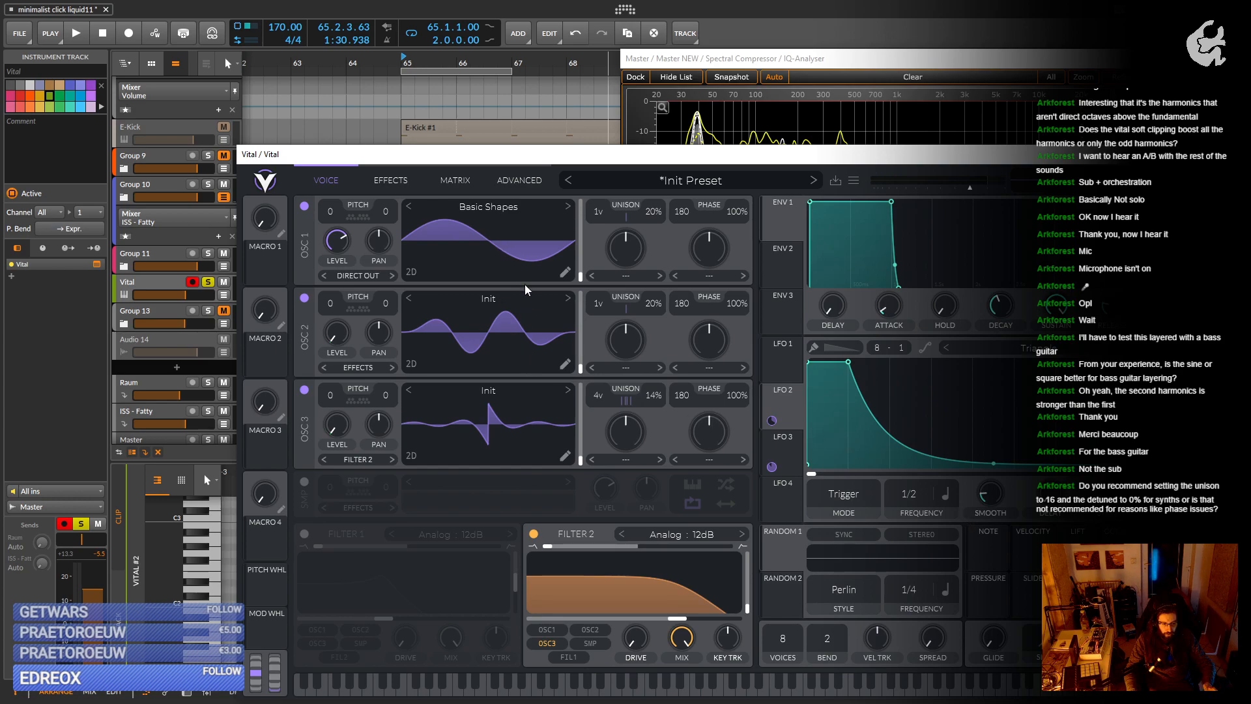
# Load the factory wavetable Drink the Juice into oscillator 2.
pyautogui.click(490, 300)
pyautogui.click(625, 340)
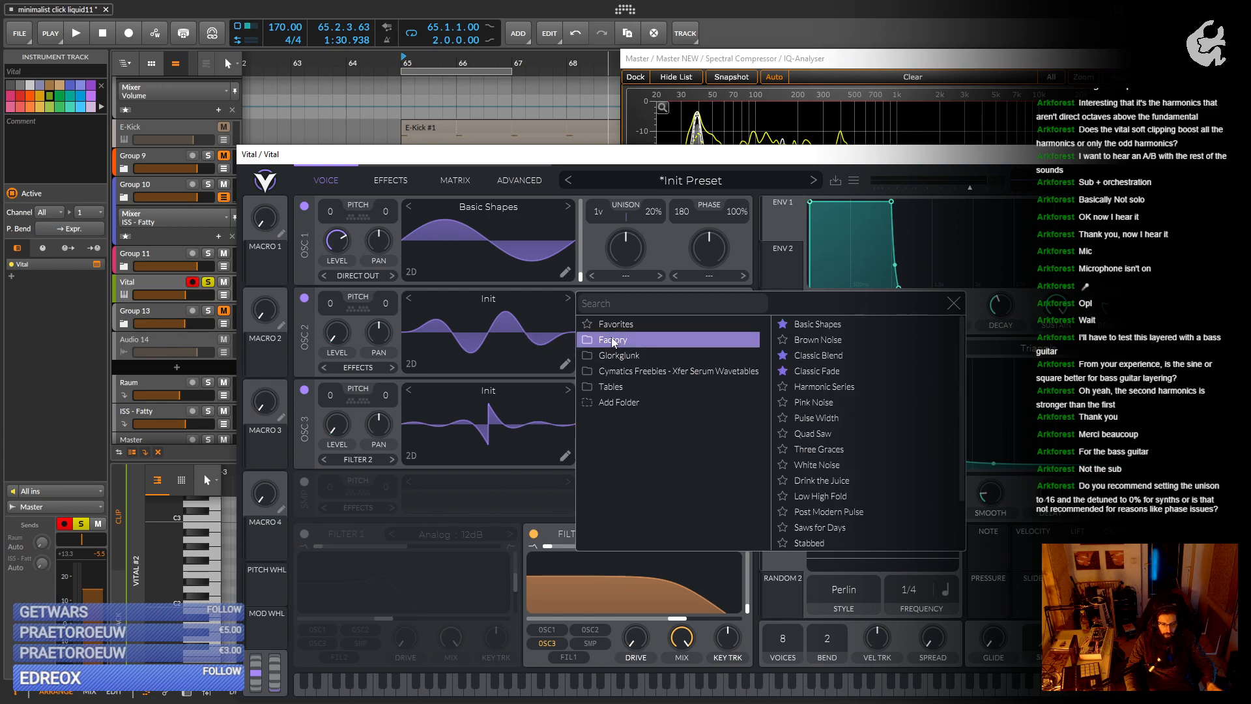
pyautogui.scroll(-2, 860, 368)
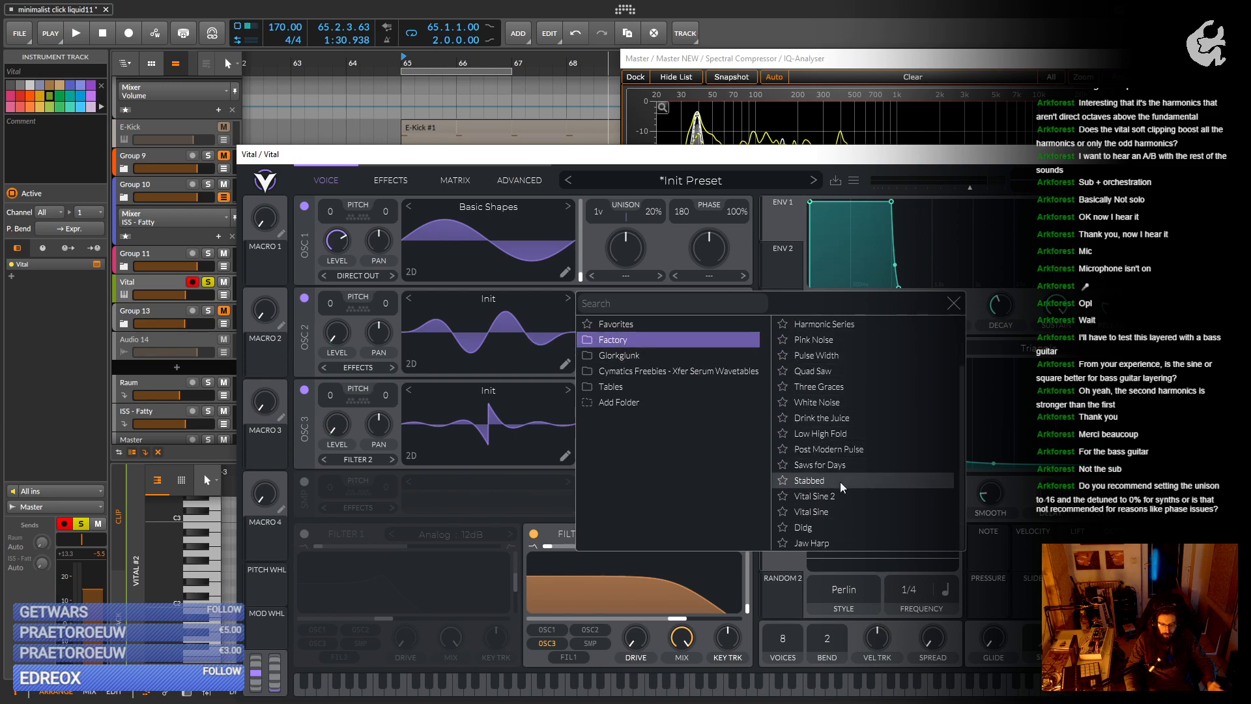
pyautogui.click(829, 418)
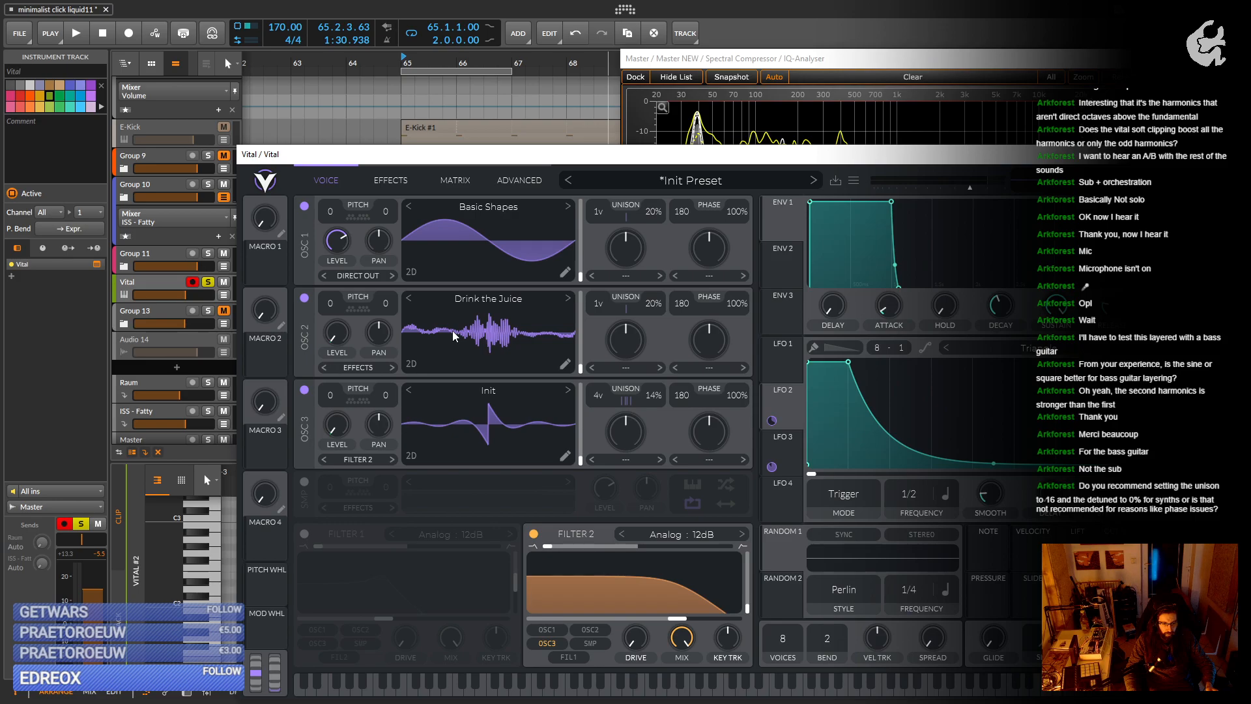
# Inspect oscillator 2's waveform and harmonic bars in the wavetable editor and return to the oscillators.
pyautogui.click(564, 363)
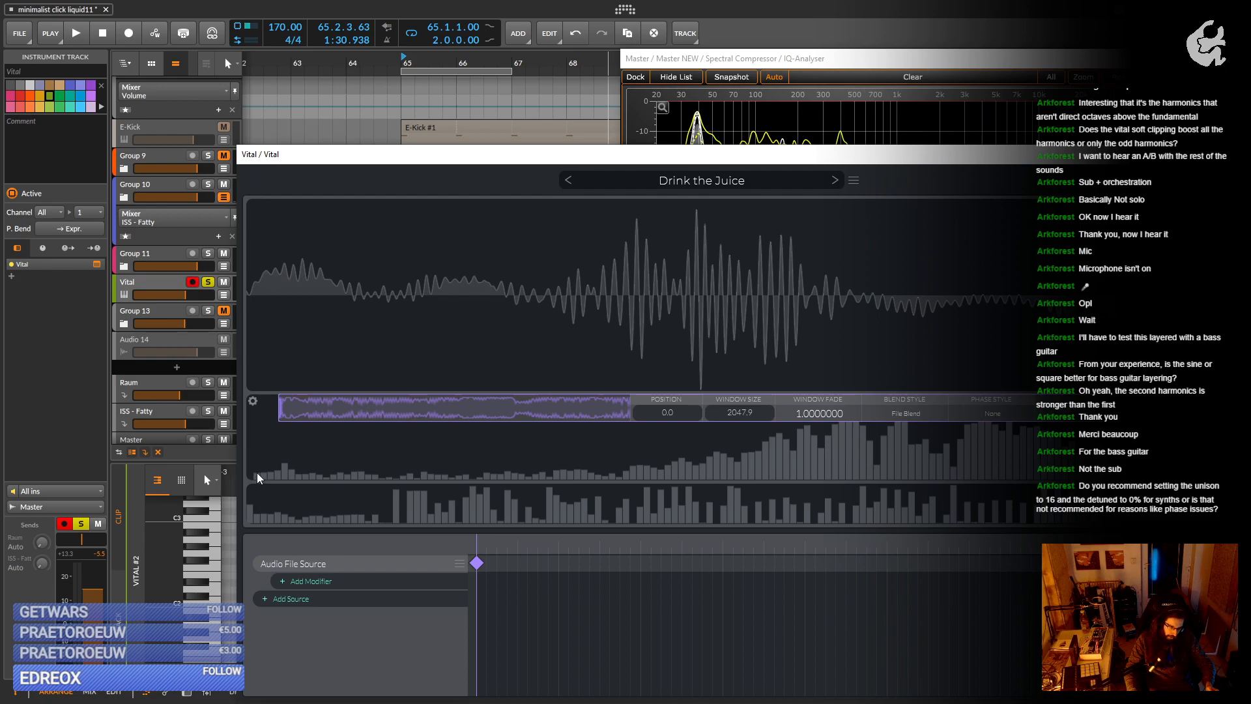
pyautogui.click(252, 402)
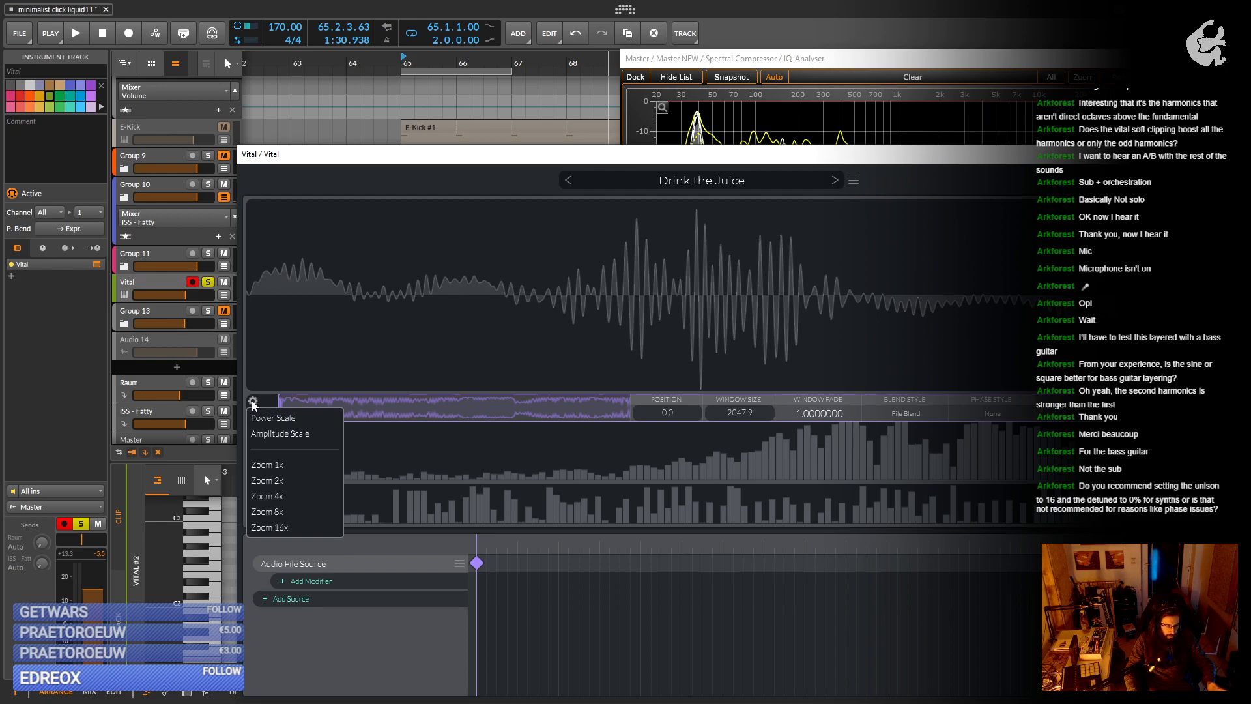
pyautogui.click(397, 435)
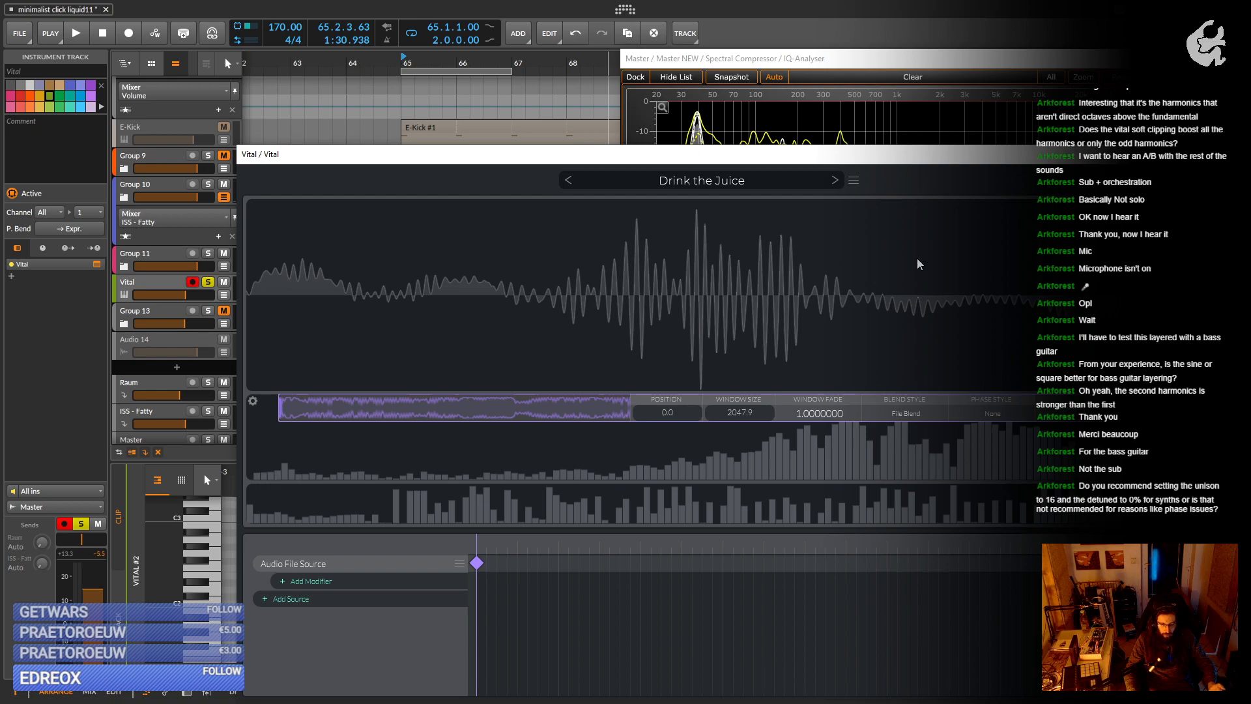
pyautogui.click(1131, 180)
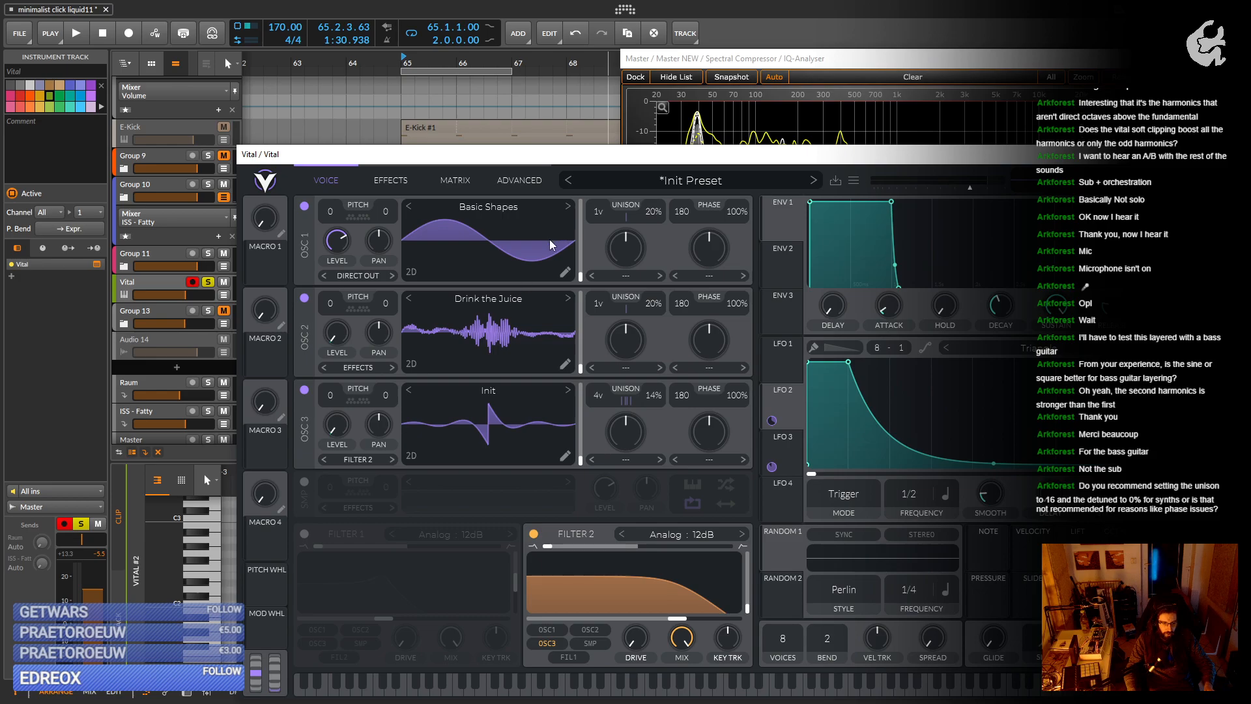
# Apply the Vocode spectral morph to oscillator 3 and lower its amount while the loop plays.
pyautogui.moveTo(638, 161)
pyautogui.mouseDown()
pyautogui.moveTo(700, 286)
pyautogui.moveTo(640, 154)
pyautogui.mouseUp()
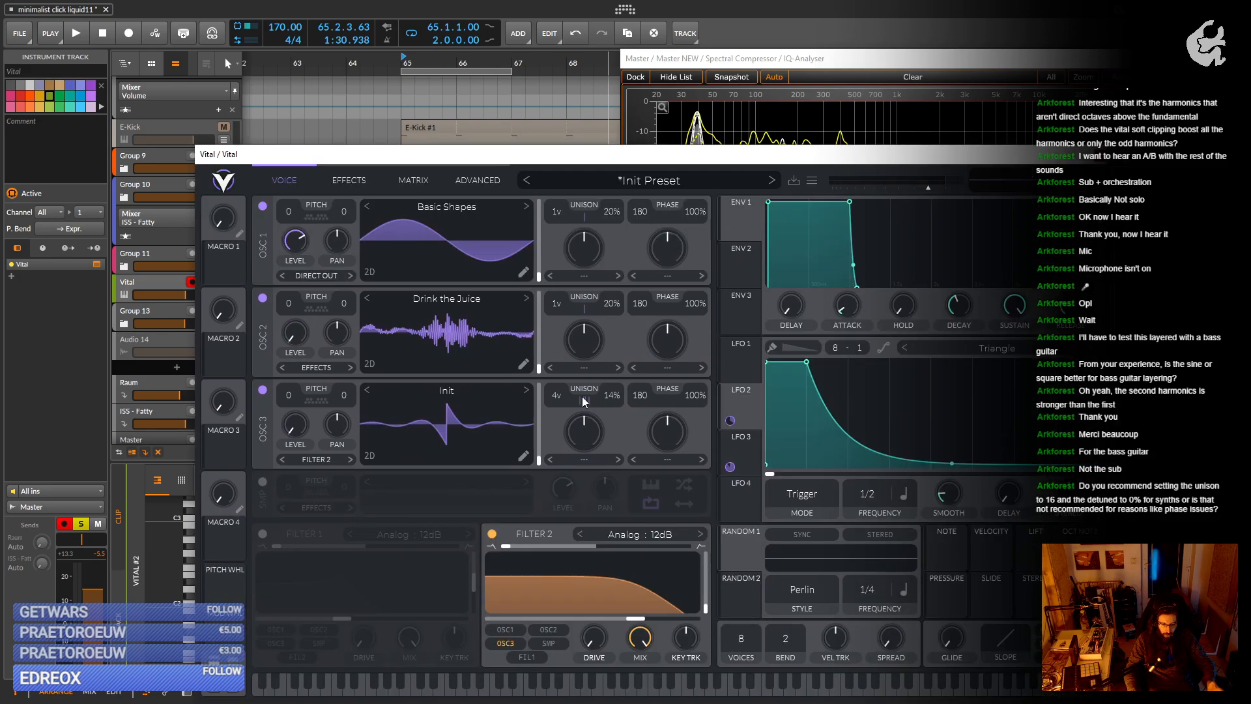
pyautogui.click(589, 459)
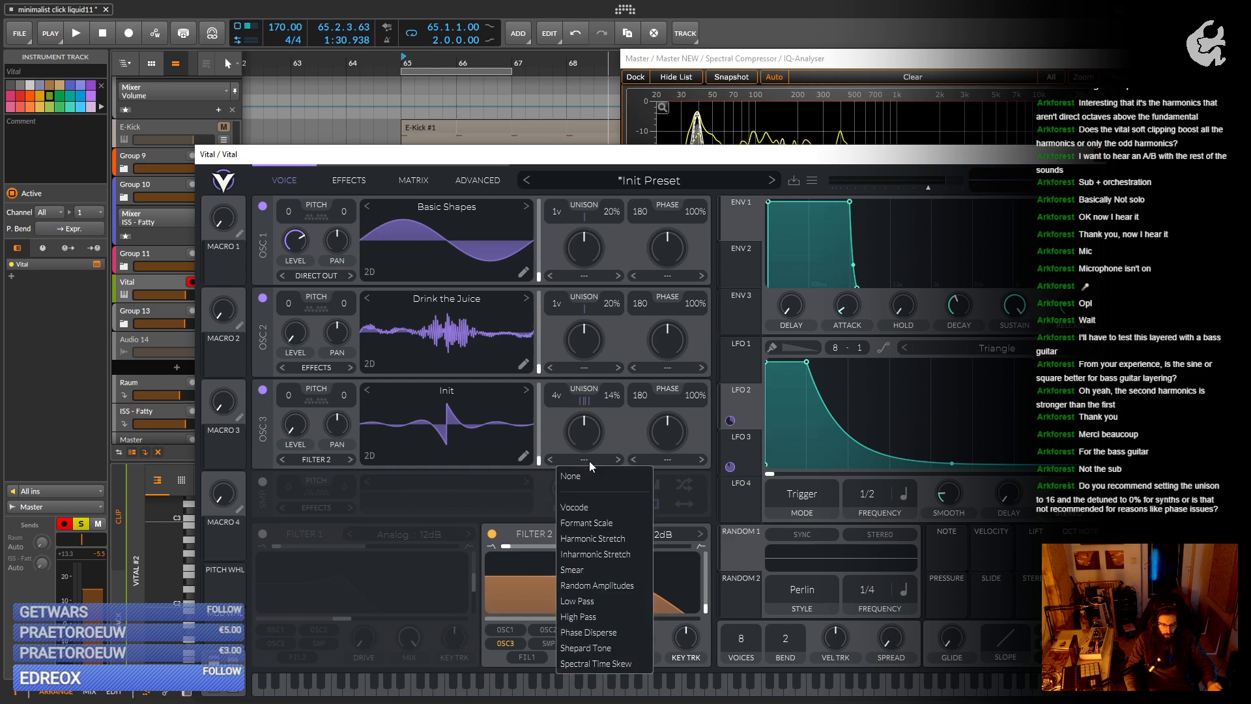
pyautogui.click(604, 508)
pyautogui.press('space')
pyautogui.moveTo(581, 428); pyautogui.dragTo(592, 469)
# Set the phase to 0 and phase randomization to 0% on all three oscillators.
pyautogui.moveTo(686, 395); pyautogui.dragTo(701, 475)
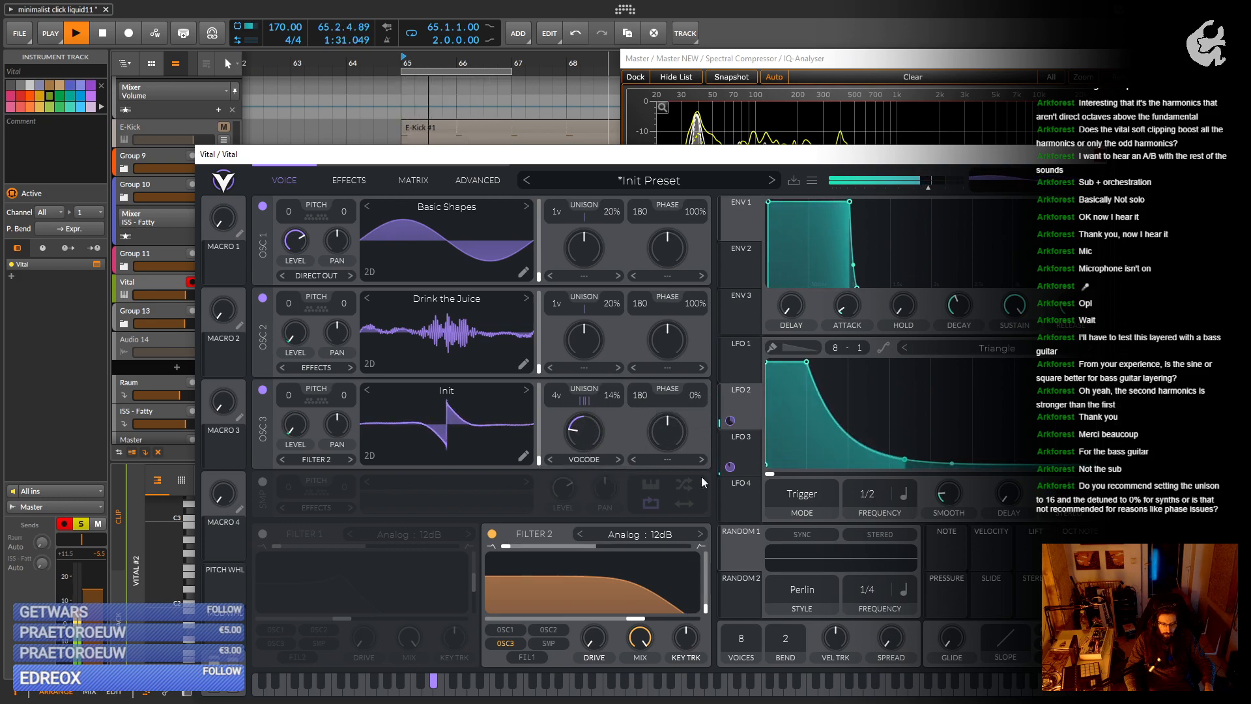
pyautogui.moveTo(699, 302); pyautogui.dragTo(697, 335)
pyautogui.moveTo(699, 210); pyautogui.dragTo(691, 339)
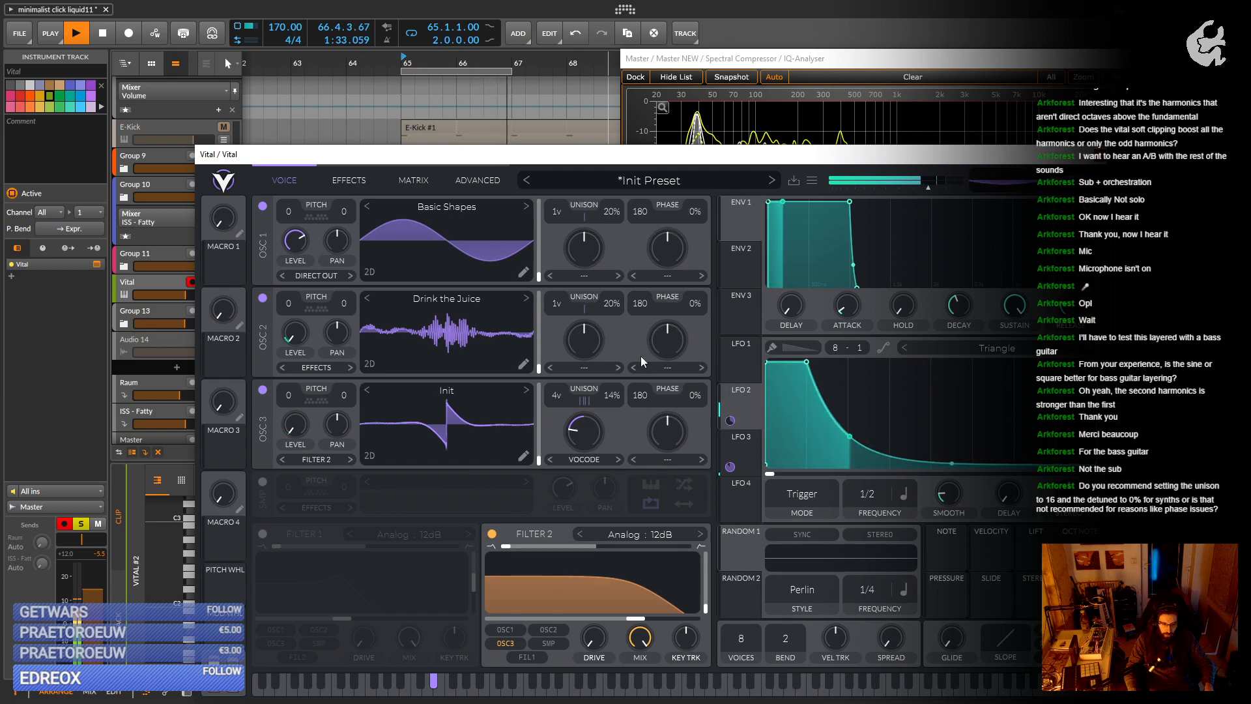
pyautogui.moveTo(640, 211); pyautogui.dragTo(642, 537)
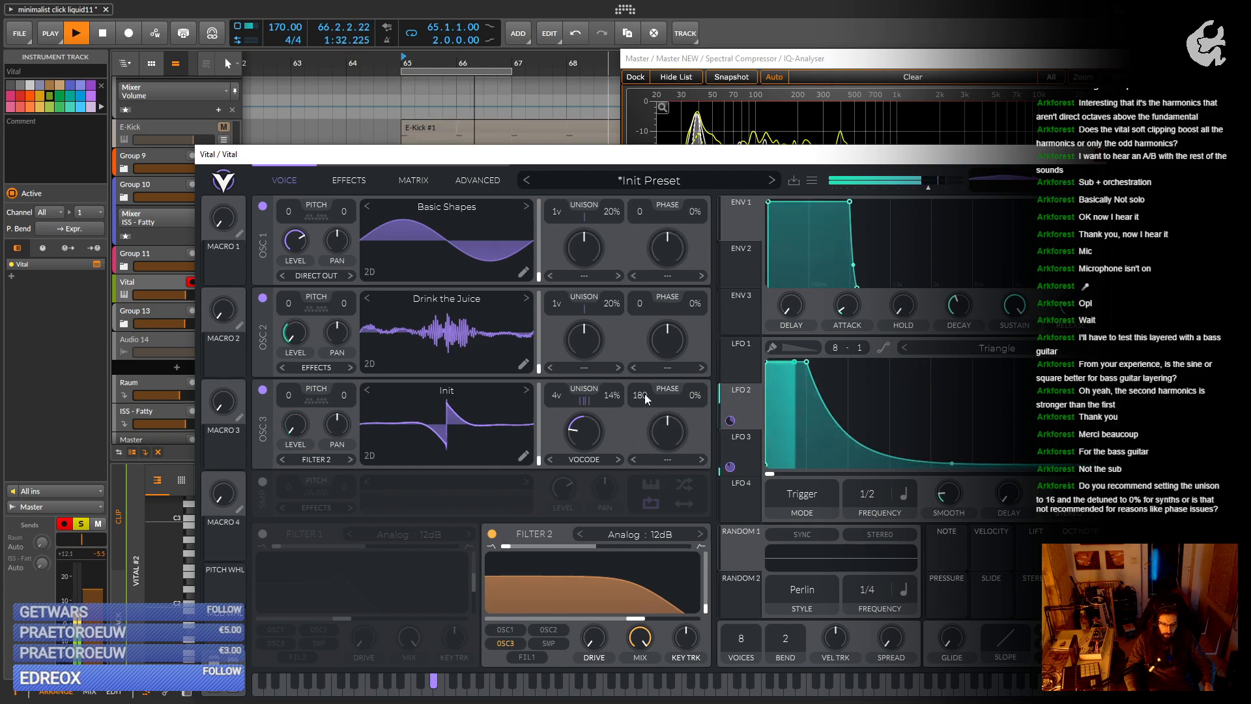
pyautogui.moveTo(643, 393); pyautogui.dragTo(584, 662)
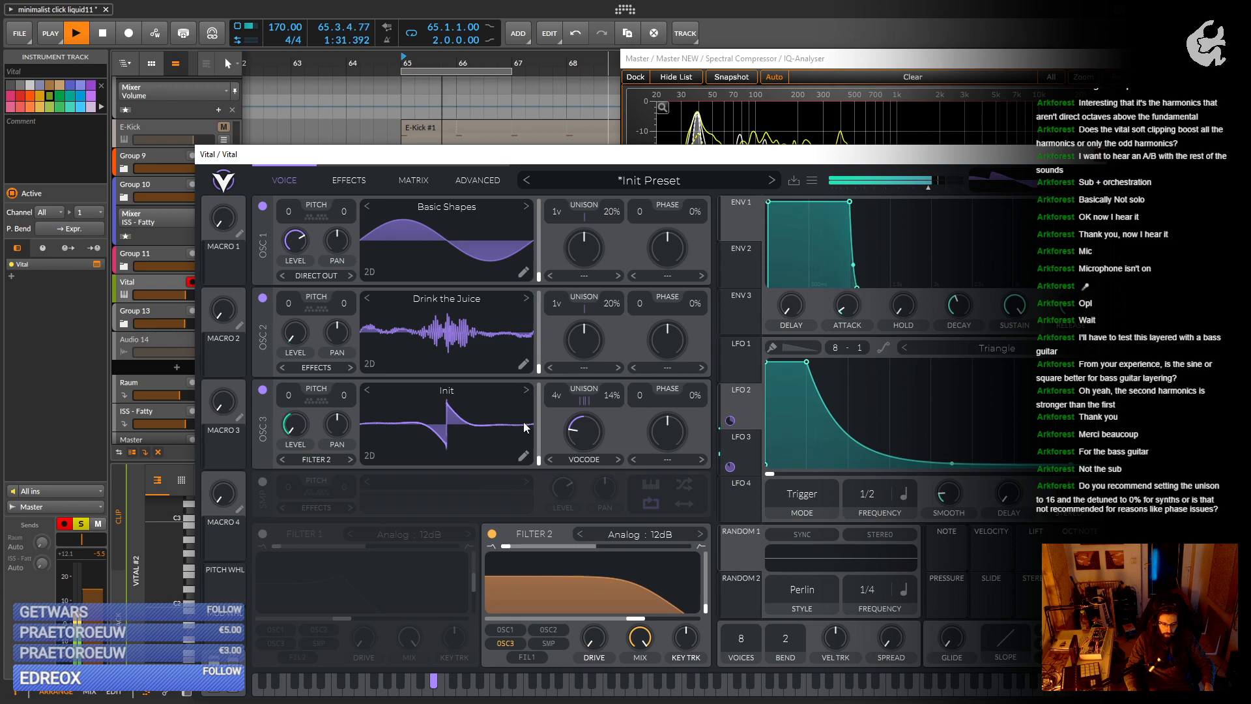
# Slow LFO 2's frequency to 1/1, audition the loop, and limit the synth to 1 voice.
pyautogui.moveTo(507, 164); pyautogui.dragTo(559, 136)
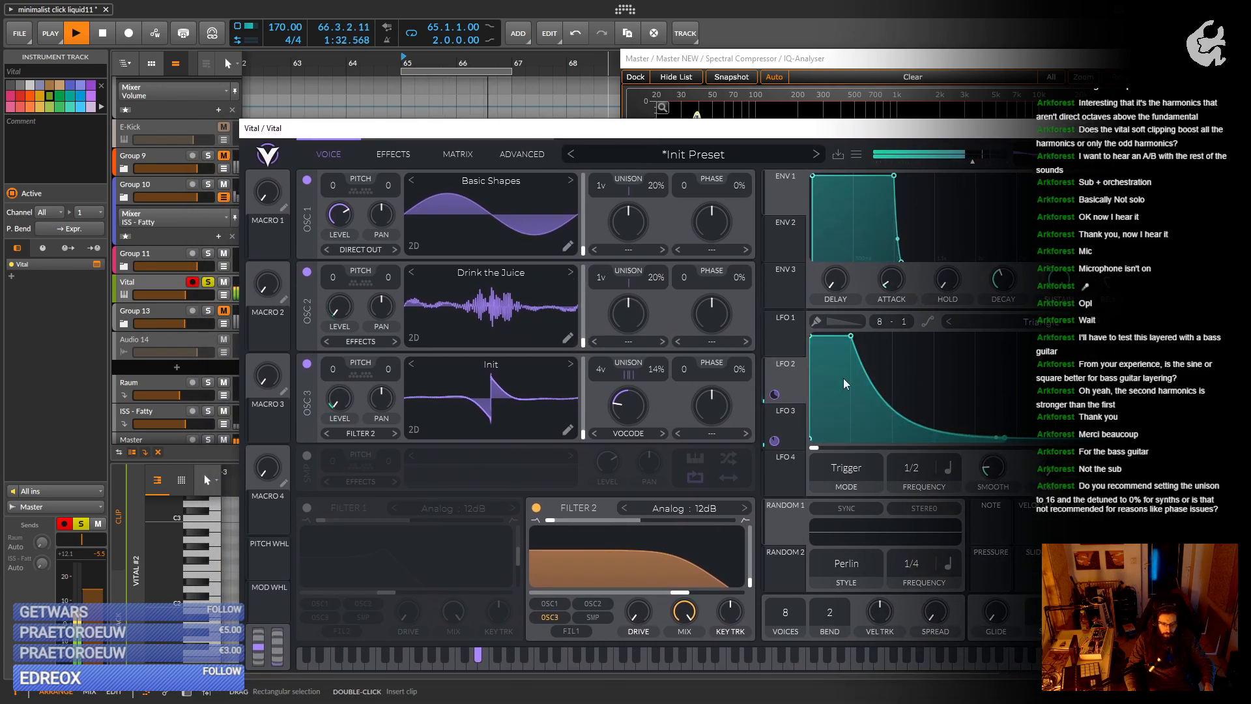
pyautogui.press('space')
pyautogui.moveTo(929, 471); pyautogui.dragTo(917, 478)
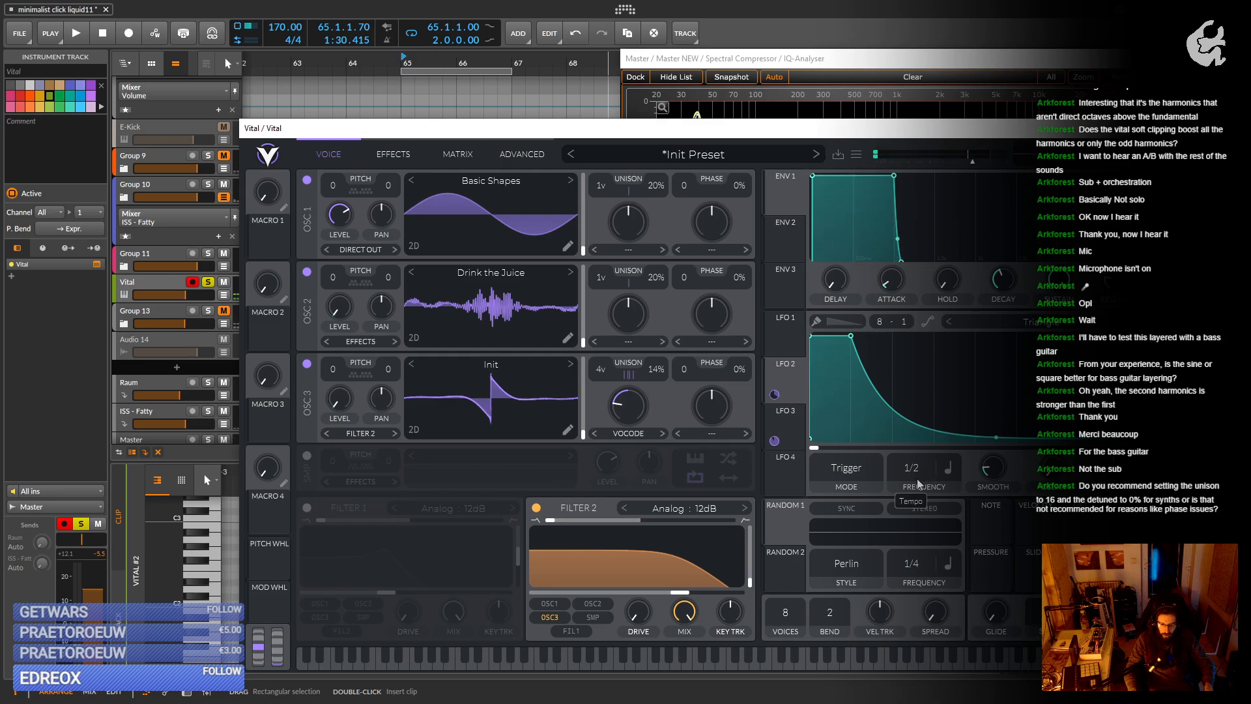
pyautogui.press('space')
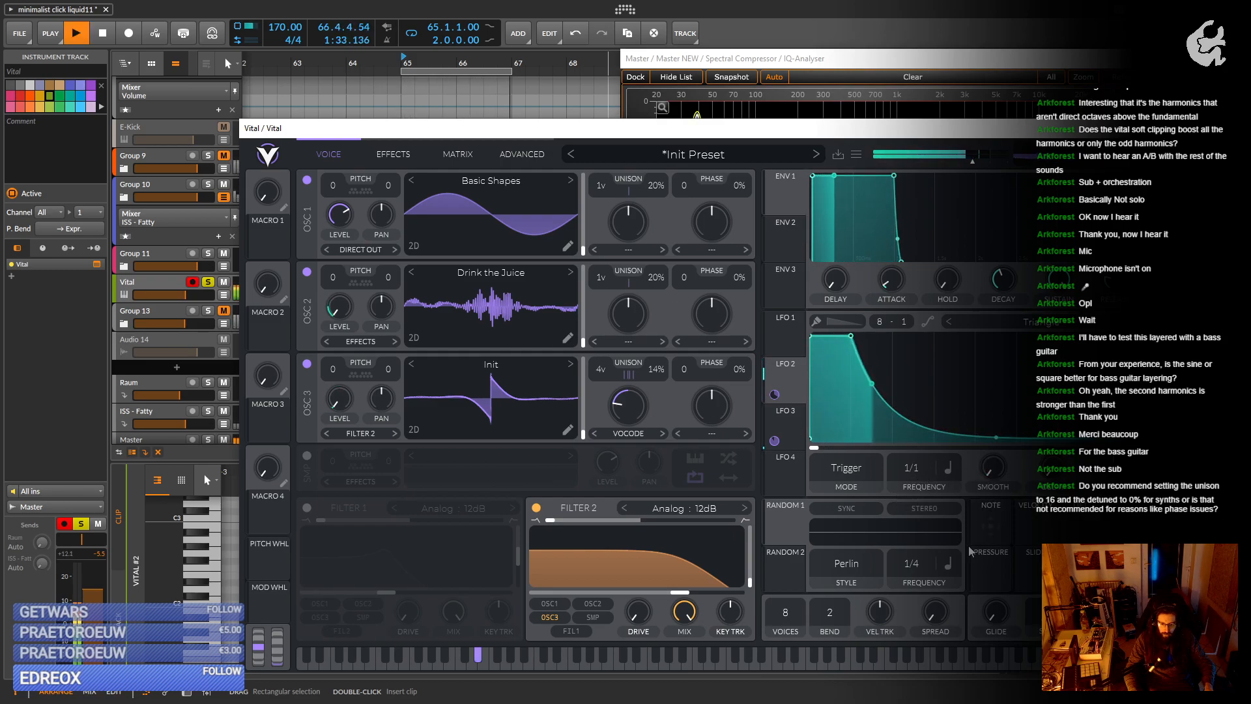
pyautogui.press('space')
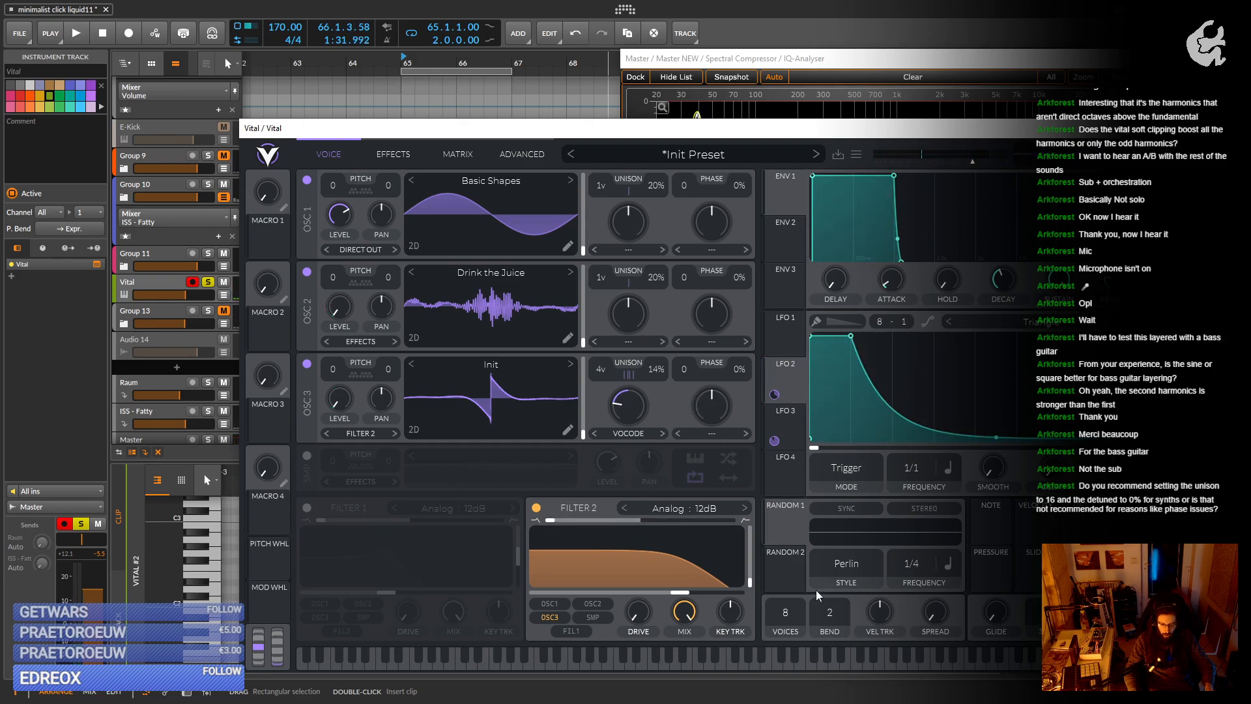
pyautogui.moveTo(787, 620); pyautogui.dragTo(804, 672)
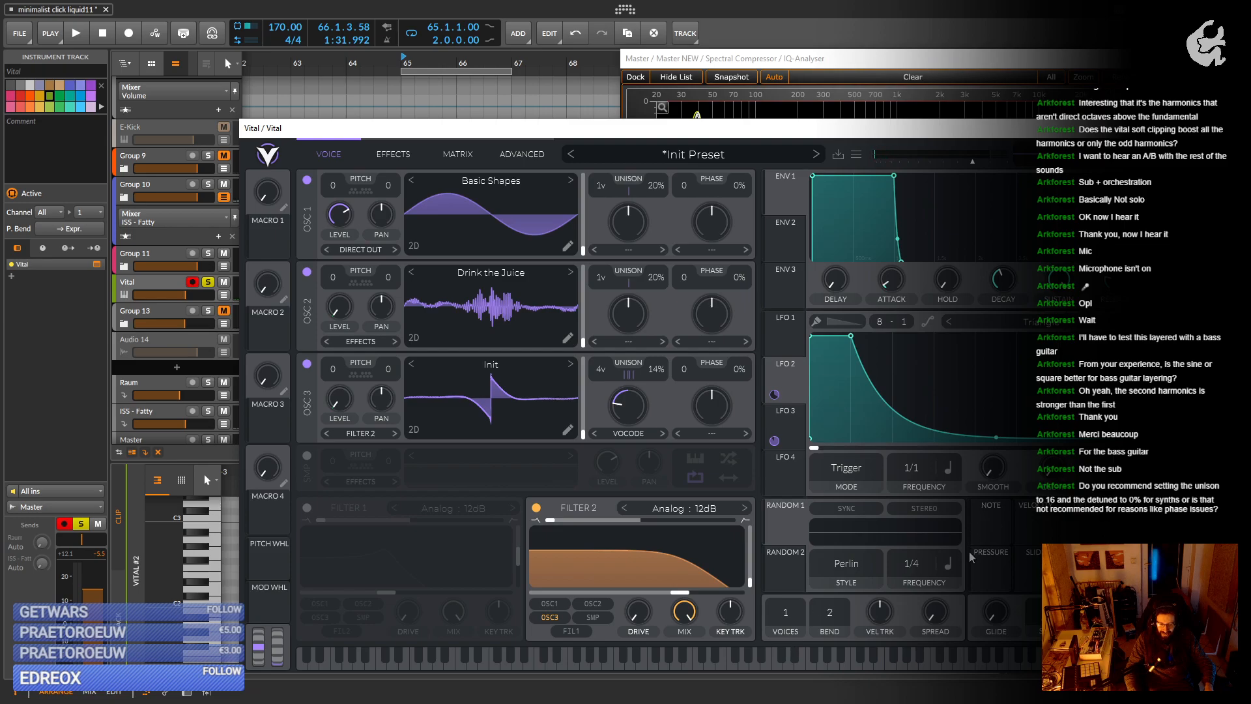
# Close the Vital window and reopen it from the Vital track's device chain, placing it higher over the arrangement.
pyautogui.click(1136, 128)
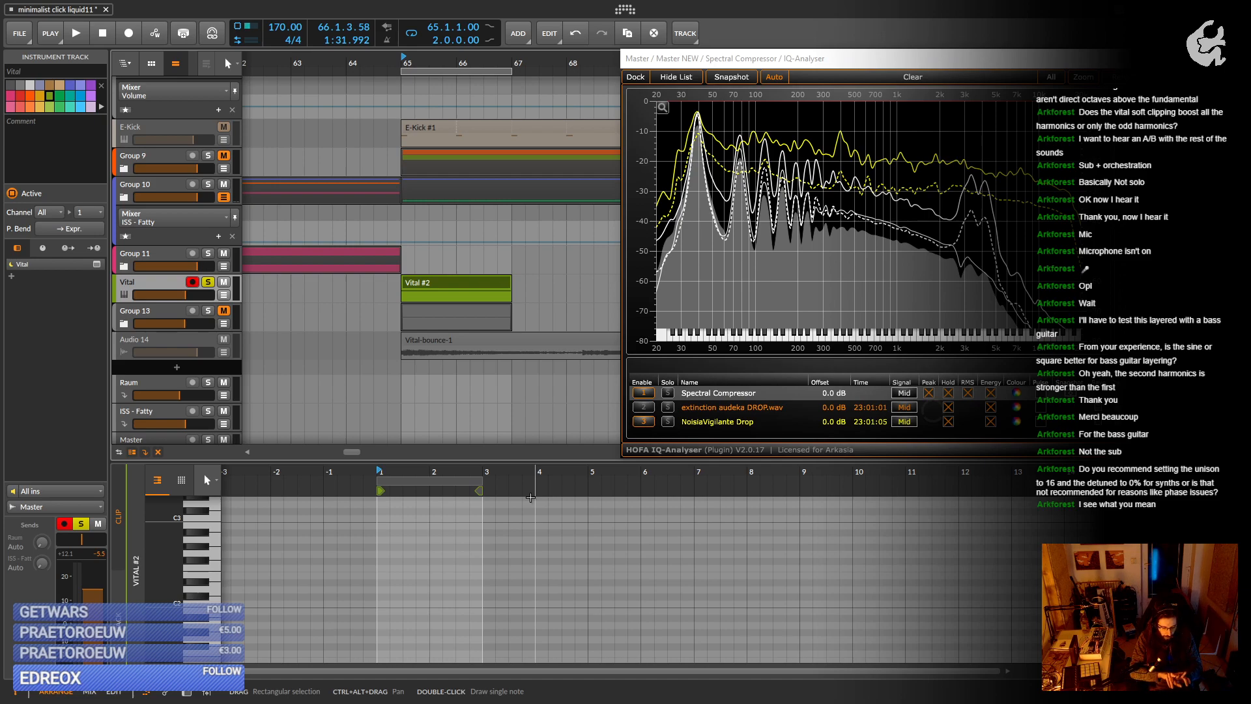
pyautogui.doubleClick(136, 282)
pyautogui.click(222, 641)
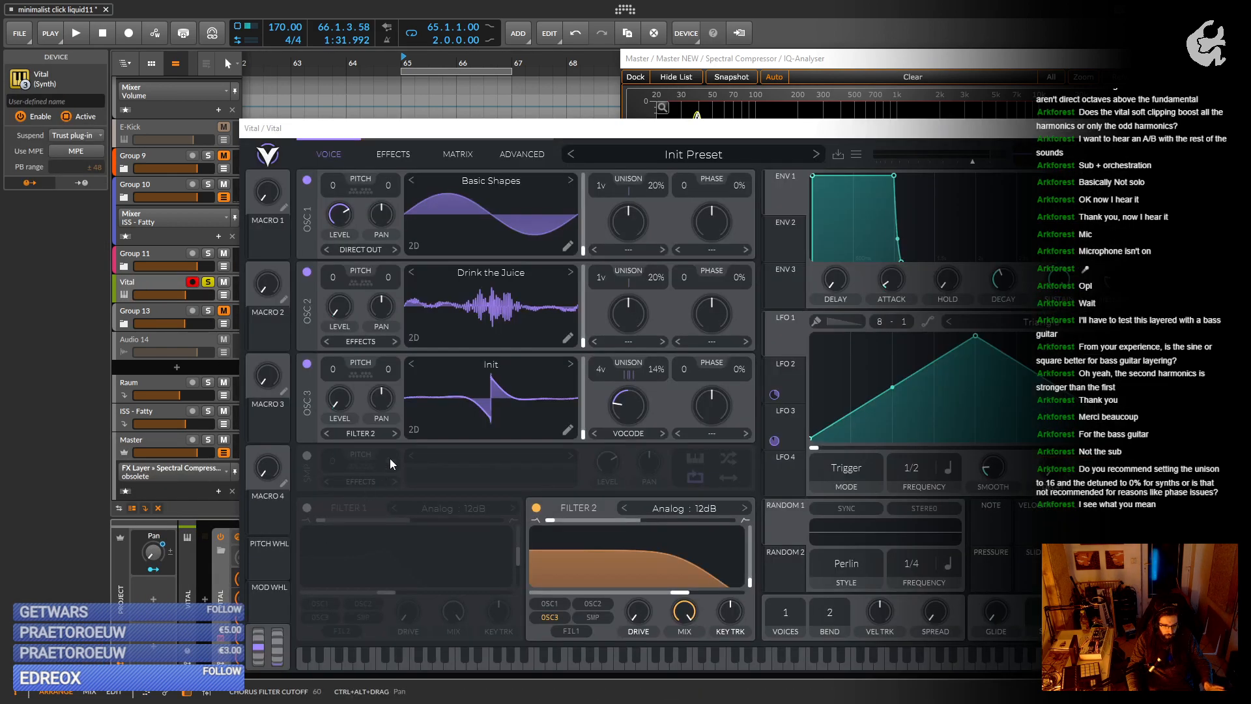
pyautogui.moveTo(549, 127); pyautogui.dragTo(558, 55)
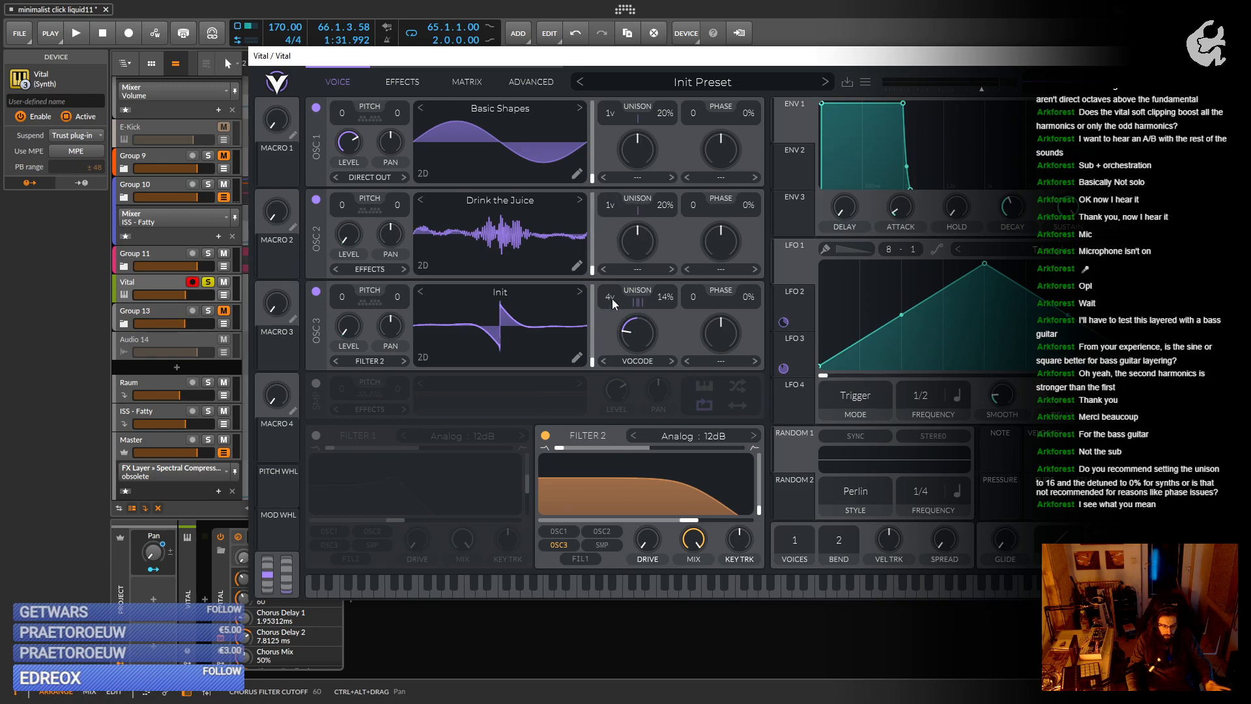
# Isolate oscillator 3 by disabling oscillators 1 and 2, and audition its unison at 2 voices with 7% detune.
pyautogui.click(316, 199)
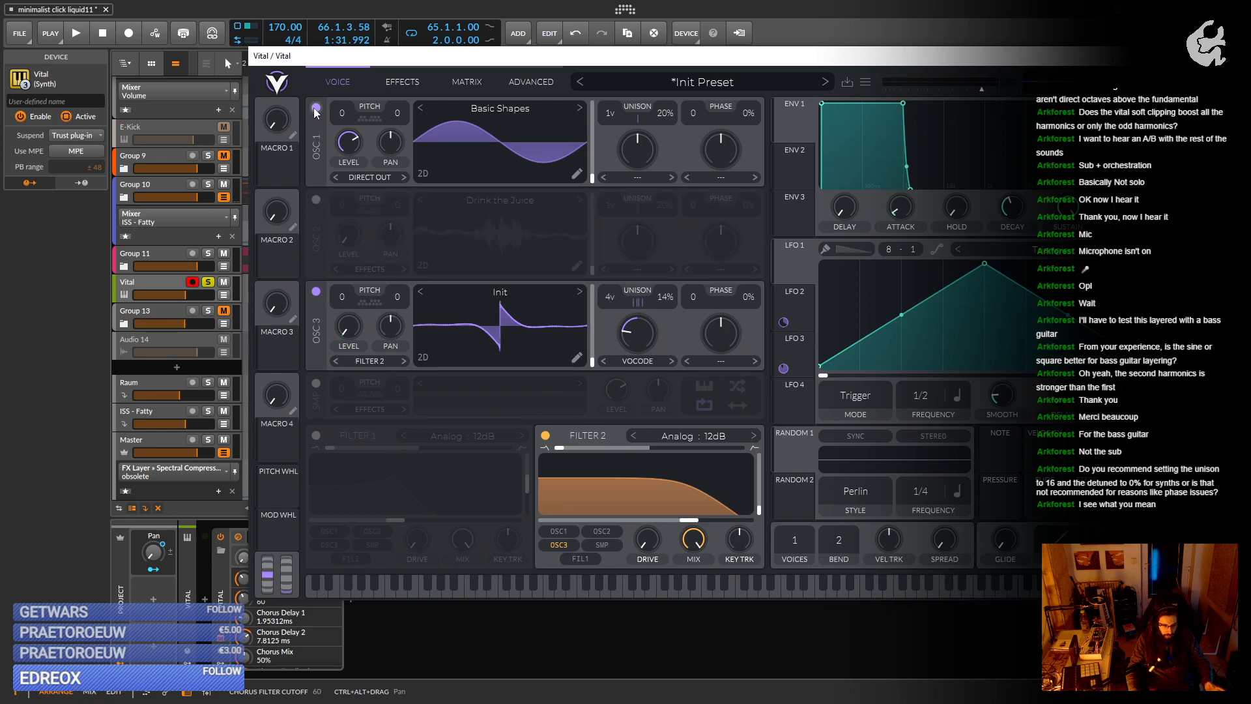
pyautogui.click(316, 108)
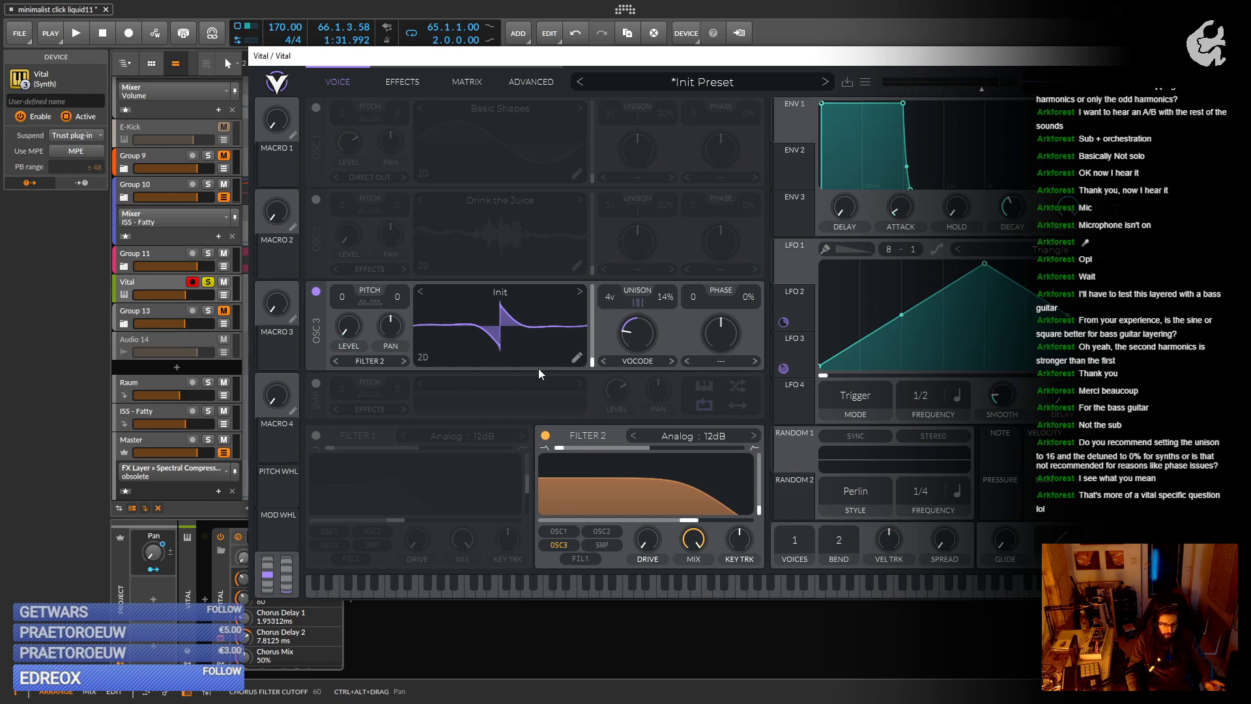
pyautogui.moveTo(609, 301); pyautogui.dragTo(638, 151)
pyautogui.moveTo(601, 353); pyautogui.dragTo(593, 415)
pyautogui.press('space')
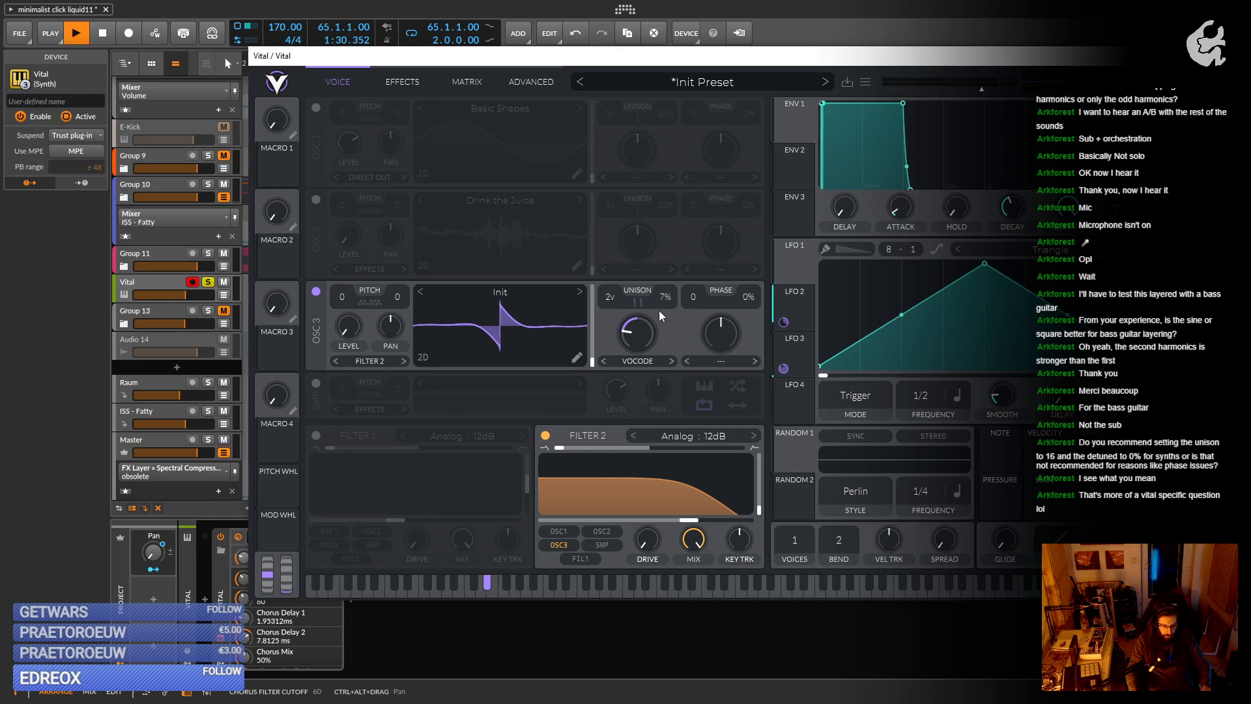
# Remove LFO 3's modulation from oscillator 3's level, reset the level to its default, and replay the loop.
pyautogui.press('space')
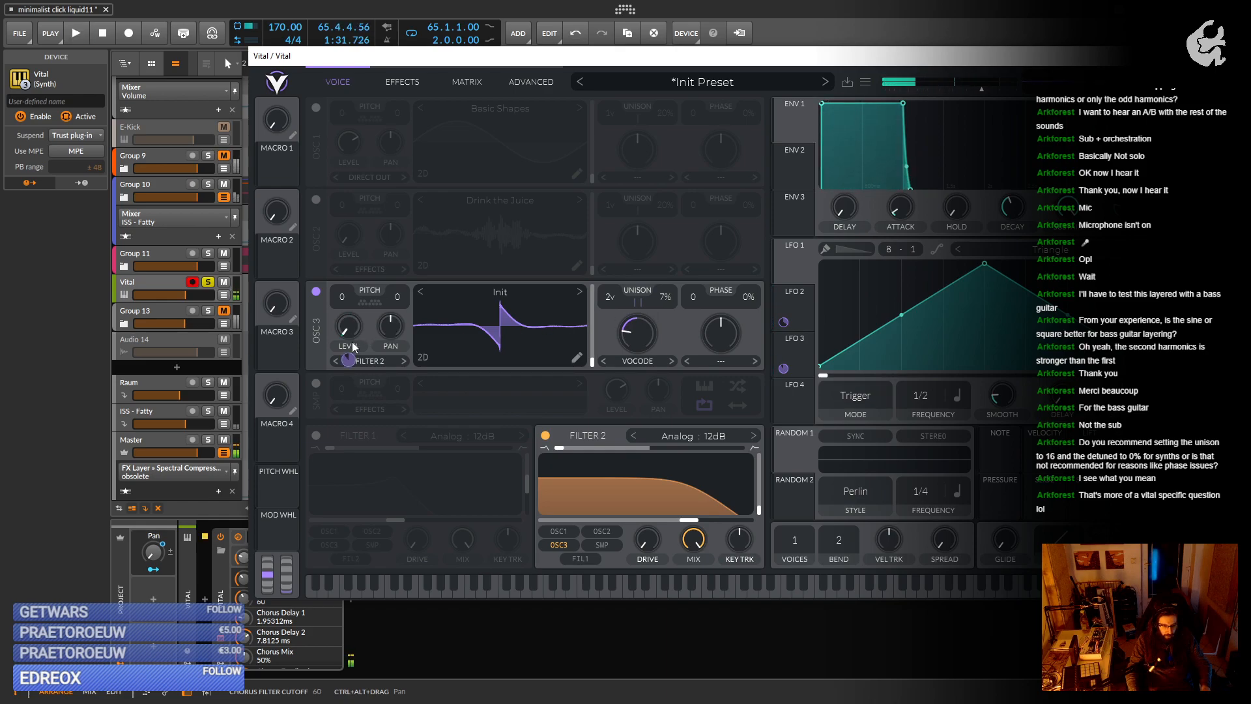
pyautogui.doubleClick(354, 362)
pyautogui.doubleClick(347, 329)
pyautogui.press('space')
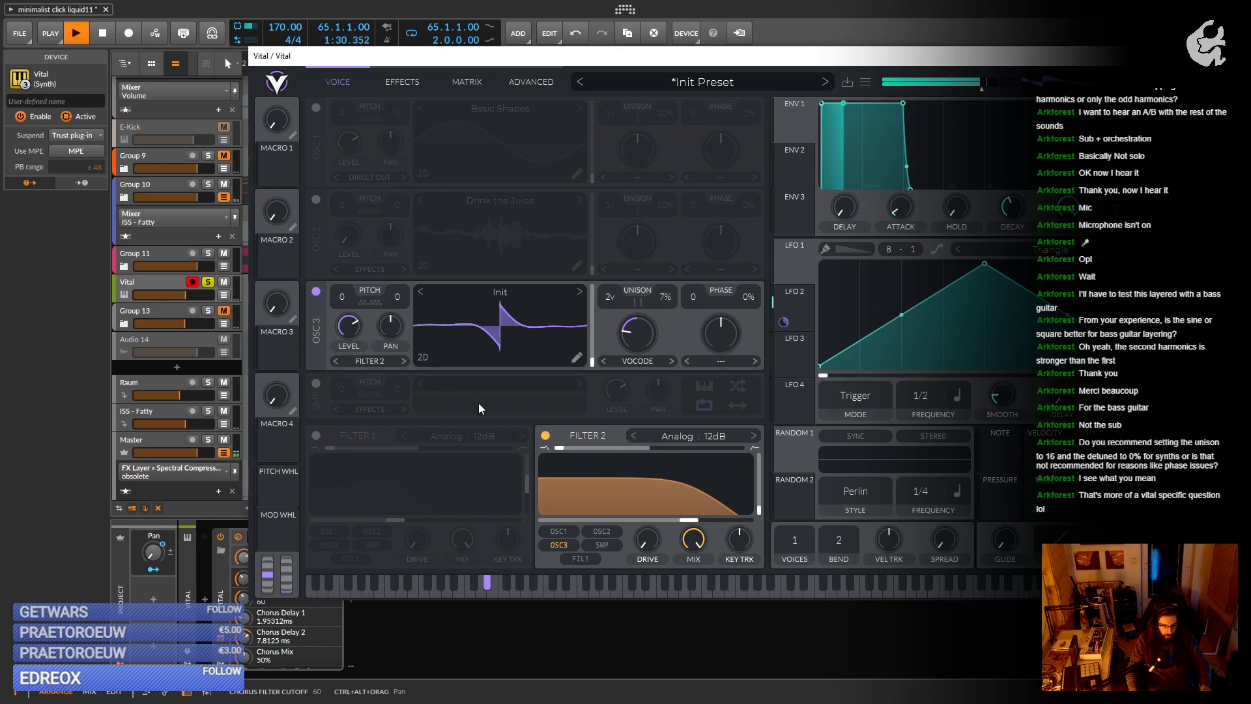
# Set oscillator 3's unison detune to 0% and raise its unison to 8 voices, comparing the looped sound.
pyautogui.moveTo(663, 297); pyautogui.dragTo(650, 362)
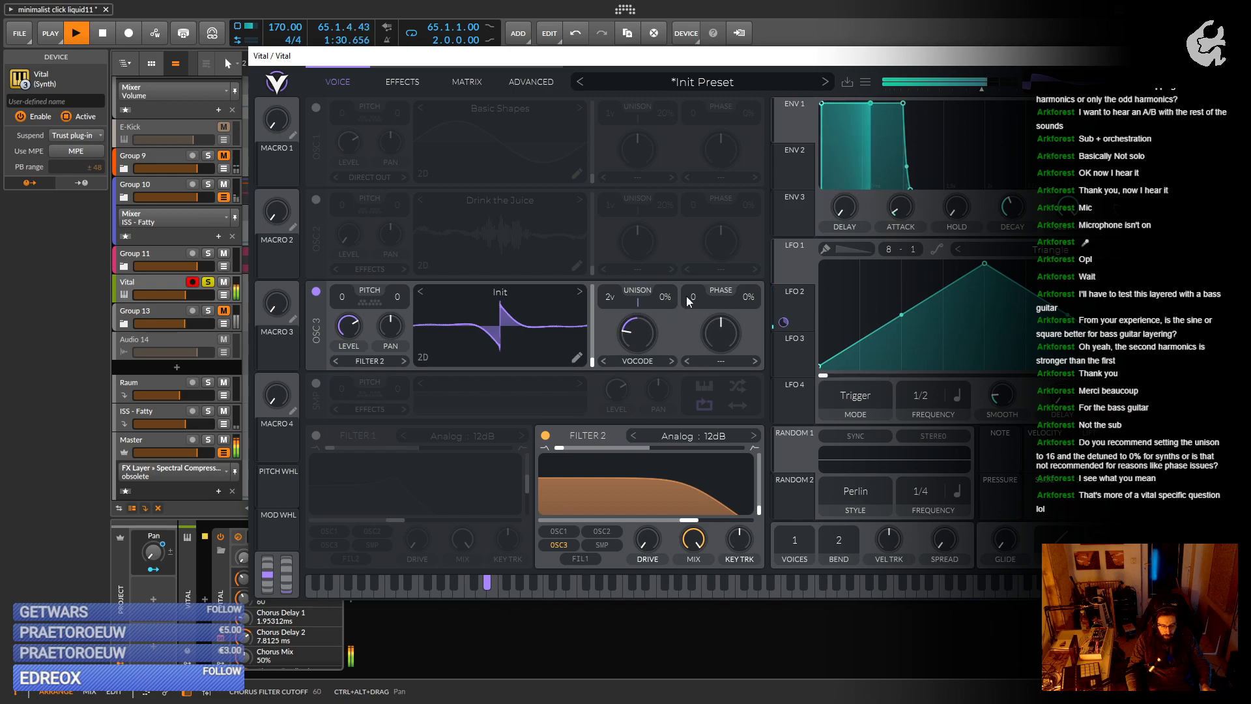
pyautogui.press('space')
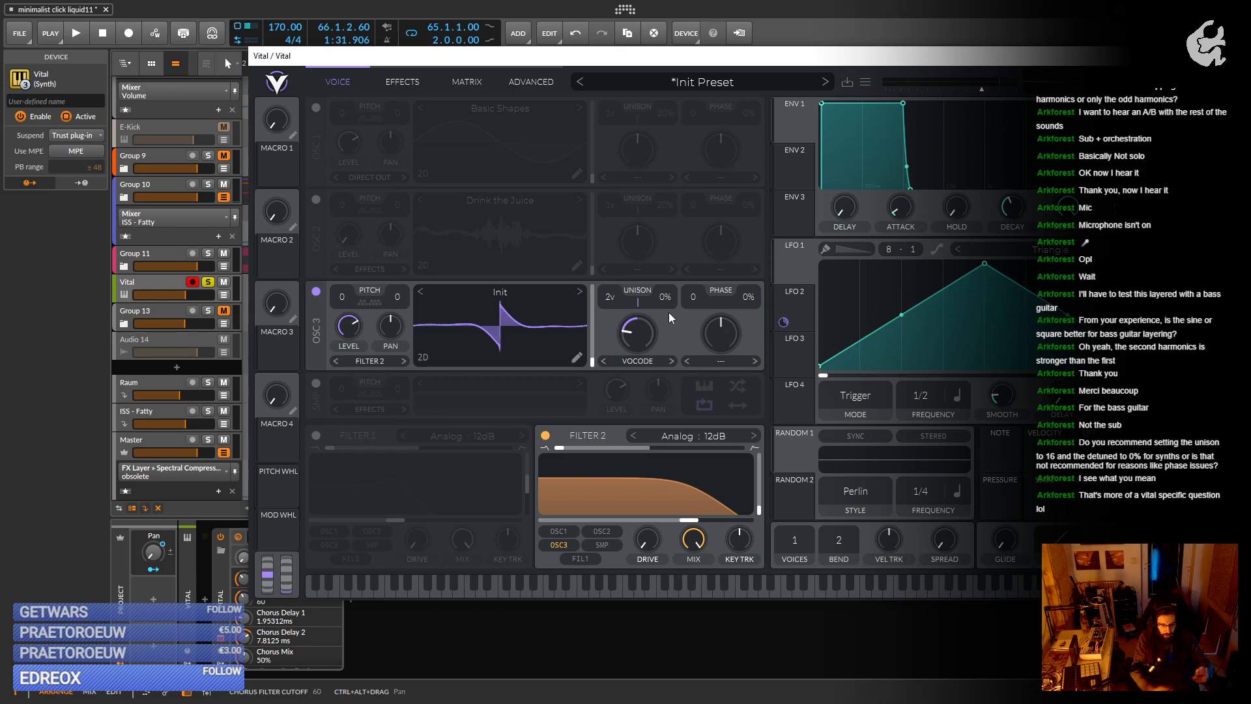
pyautogui.press('space')
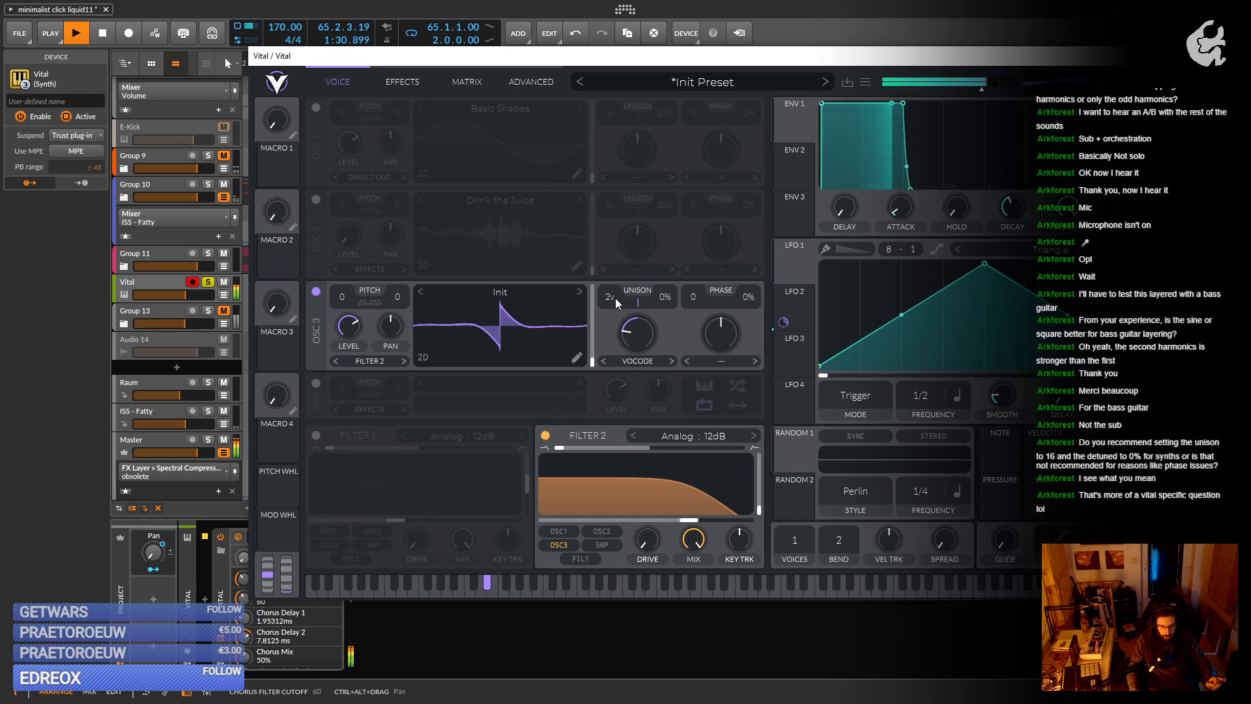
pyautogui.moveTo(615, 298); pyautogui.dragTo(625, 260)
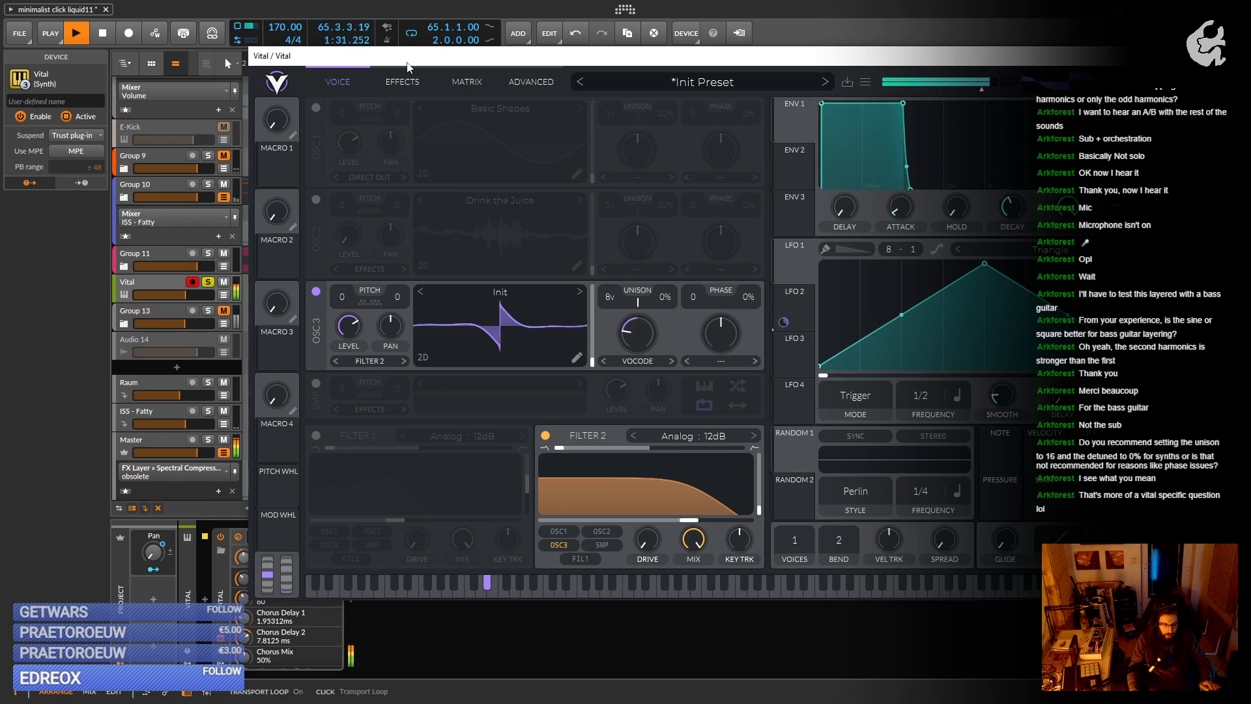
# Turn off the distortion effect and return to the oscillators.
pyautogui.click(402, 81)
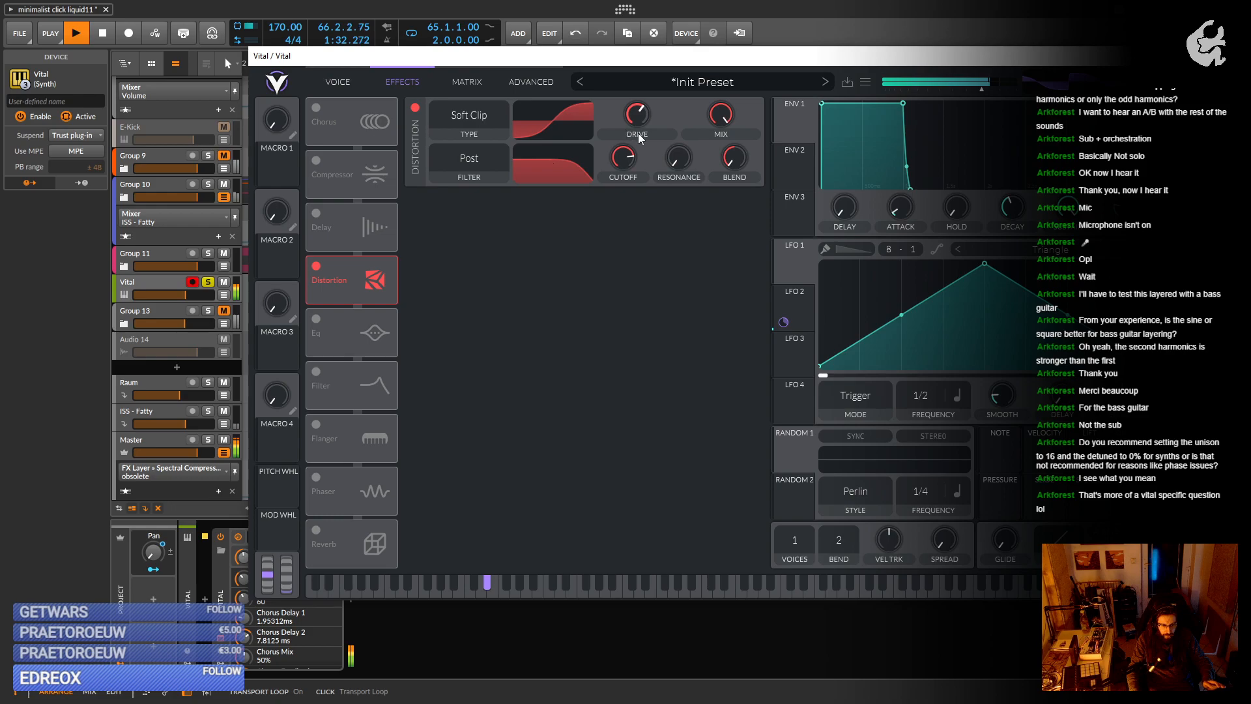
pyautogui.click(416, 107)
pyautogui.click(348, 90)
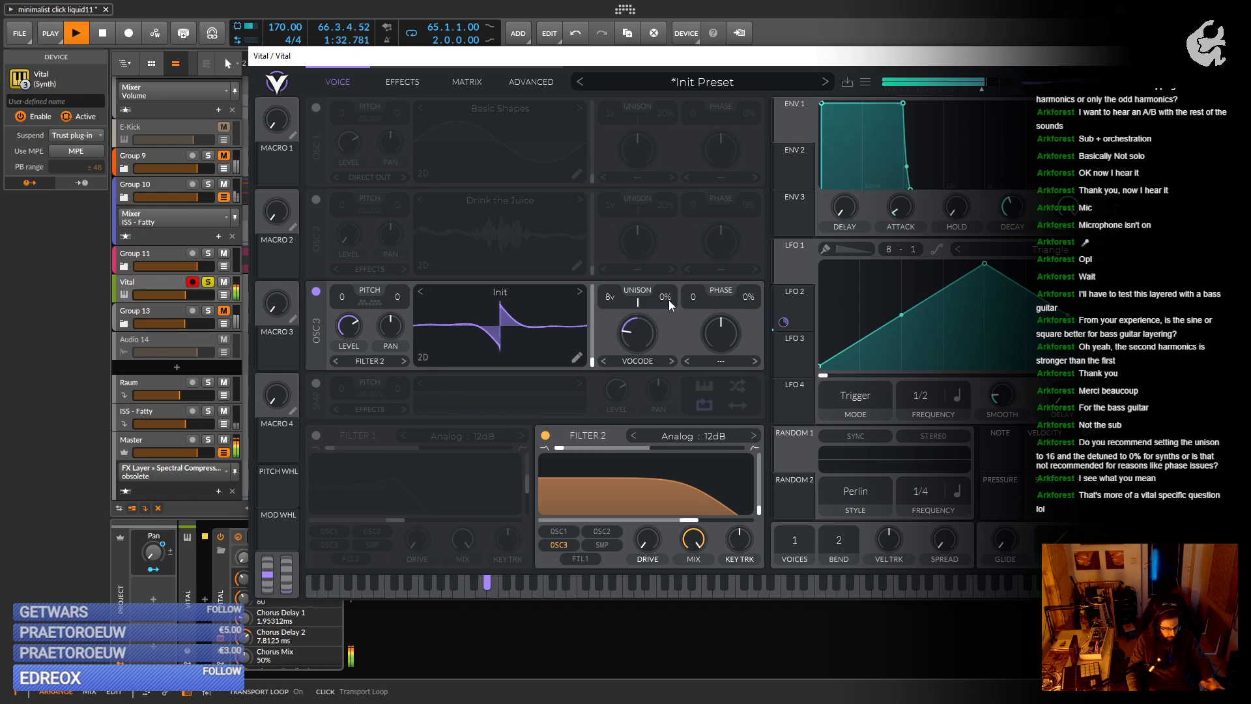
# Set oscillator 3's unison detune to 3%, reduce its unison to 2 voices, and replay the loop.
pyautogui.moveTo(669, 299); pyautogui.dragTo(673, 280)
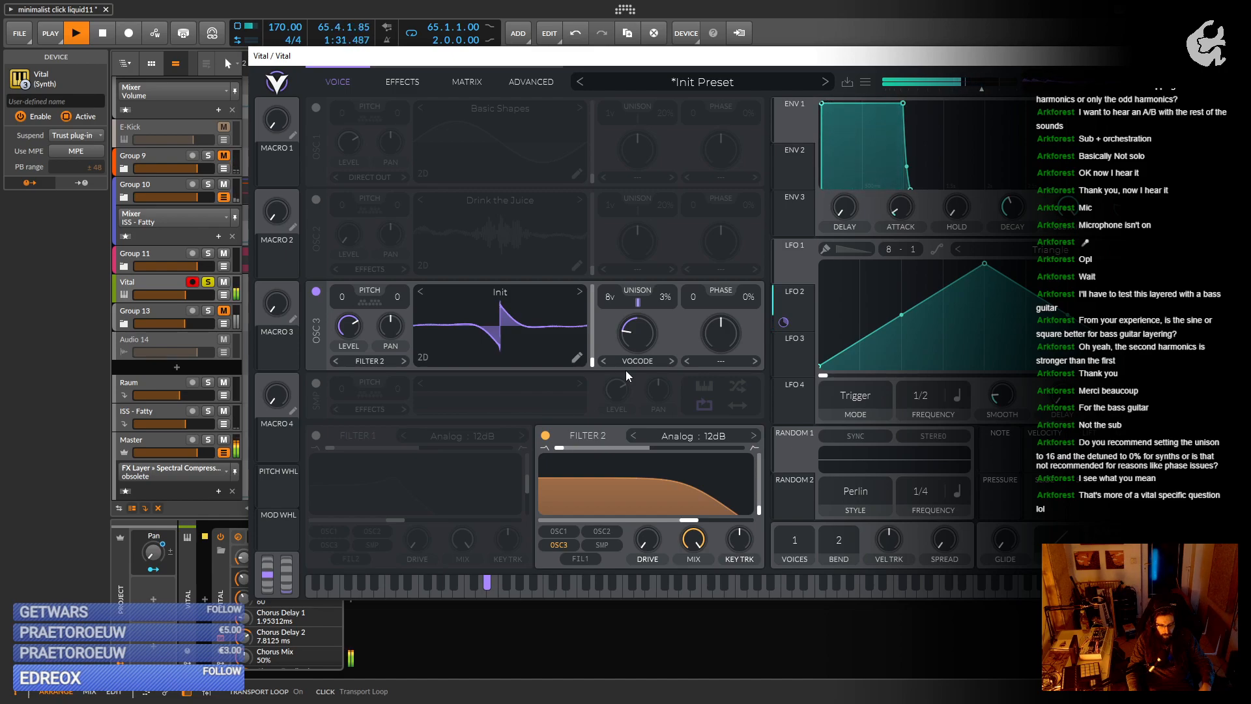
pyautogui.press('space')
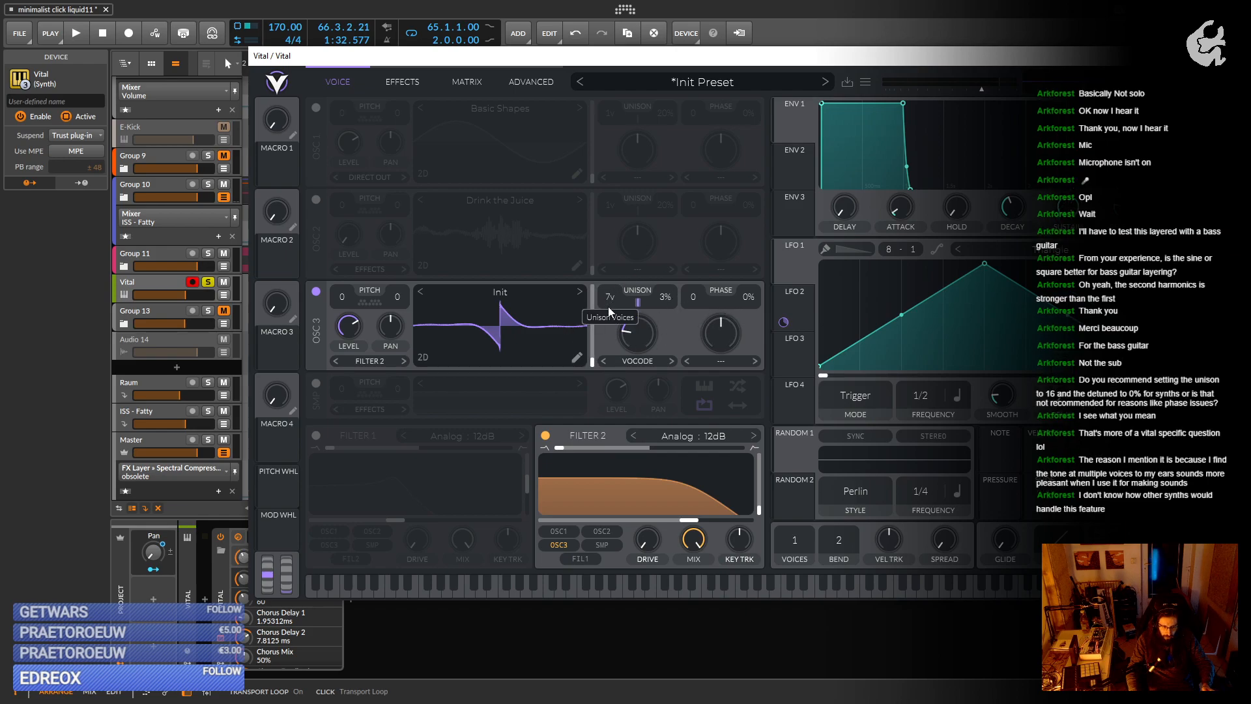
pyautogui.moveTo(609, 308); pyautogui.dragTo(604, 342)
pyautogui.press('space')
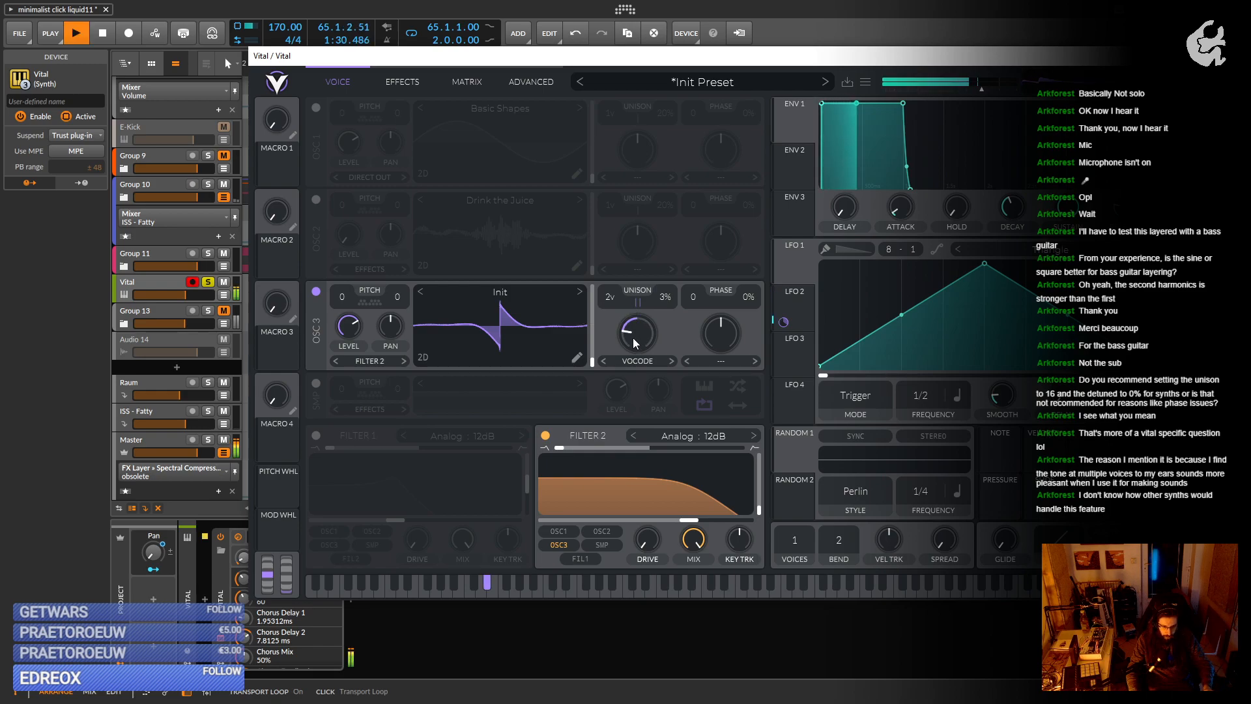
# Set oscillator 3's phase randomization to 0%, reset its phase to 0, and replay the loop.
pyautogui.press('space')
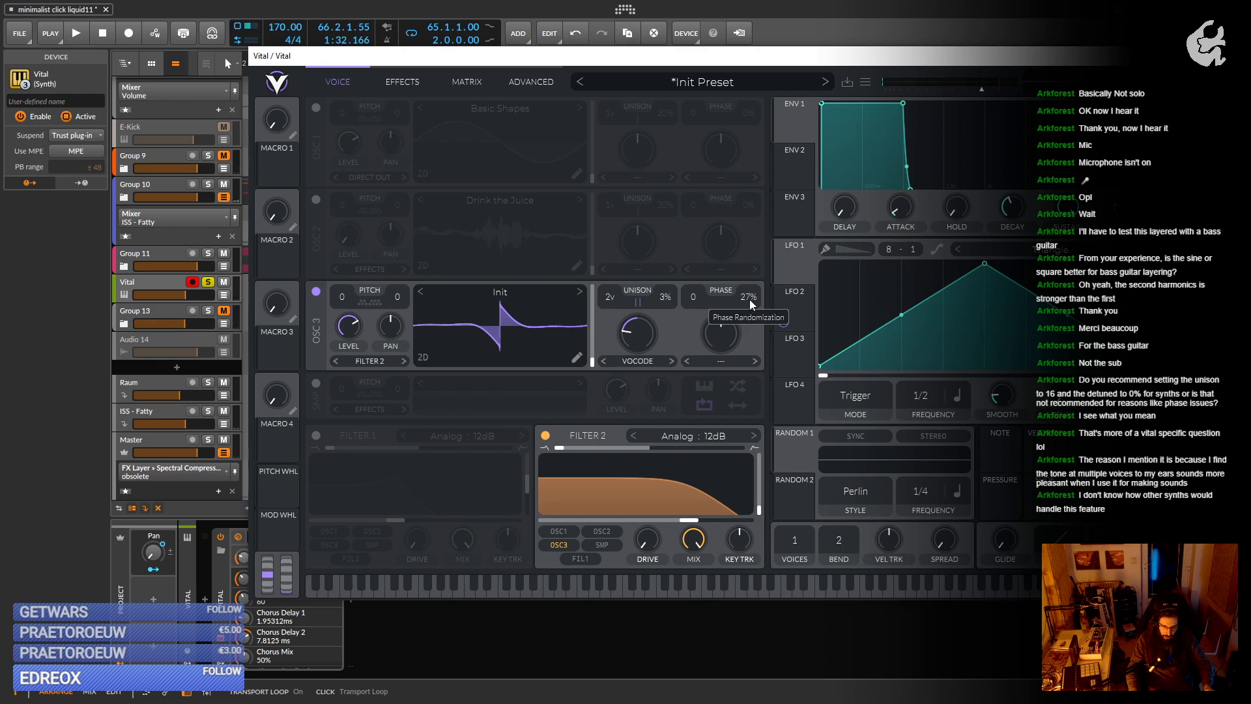
pyautogui.moveTo(750, 304); pyautogui.dragTo(741, 396)
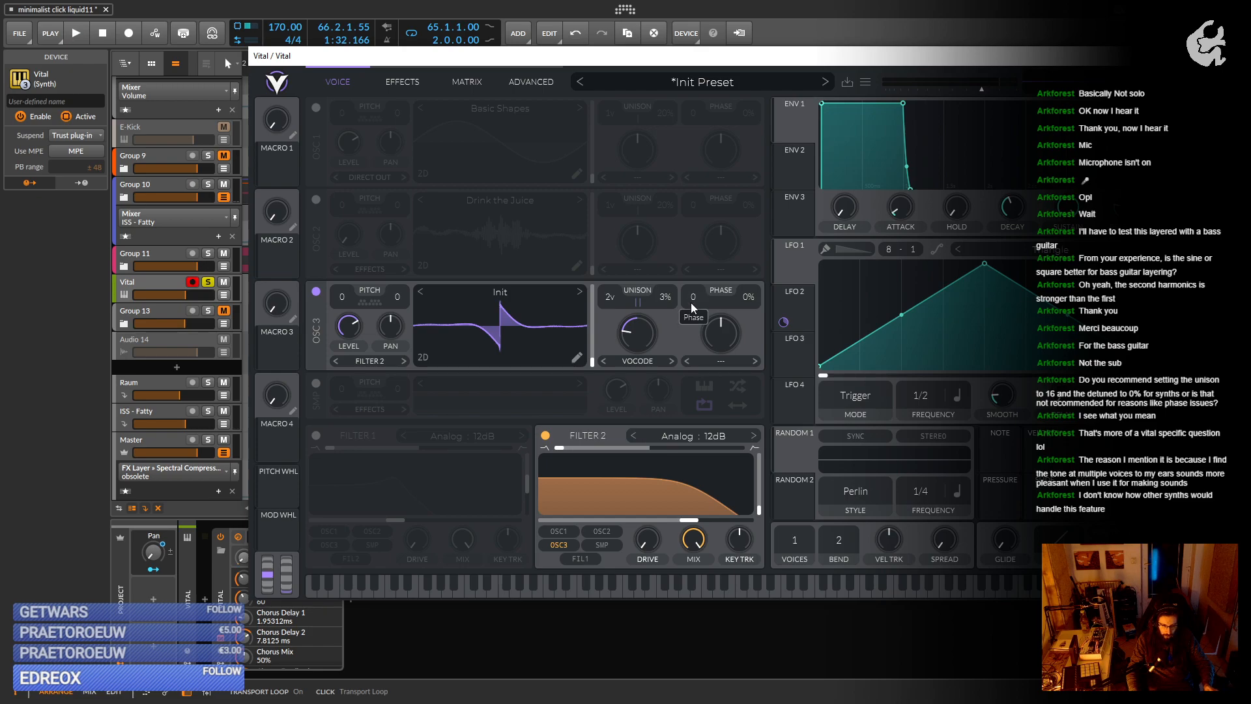
pyautogui.moveTo(690, 296); pyautogui.dragTo(708, 179)
pyautogui.doubleClick(689, 306)
pyautogui.press('space')
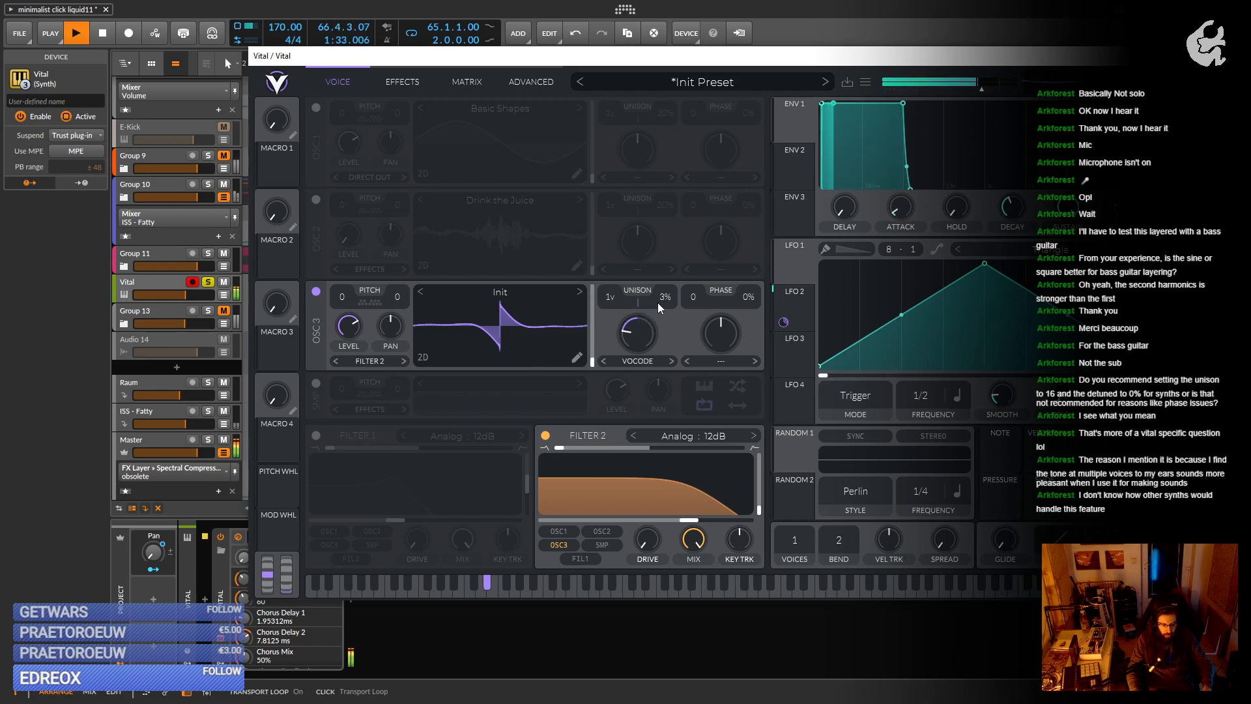
pyautogui.press('space')
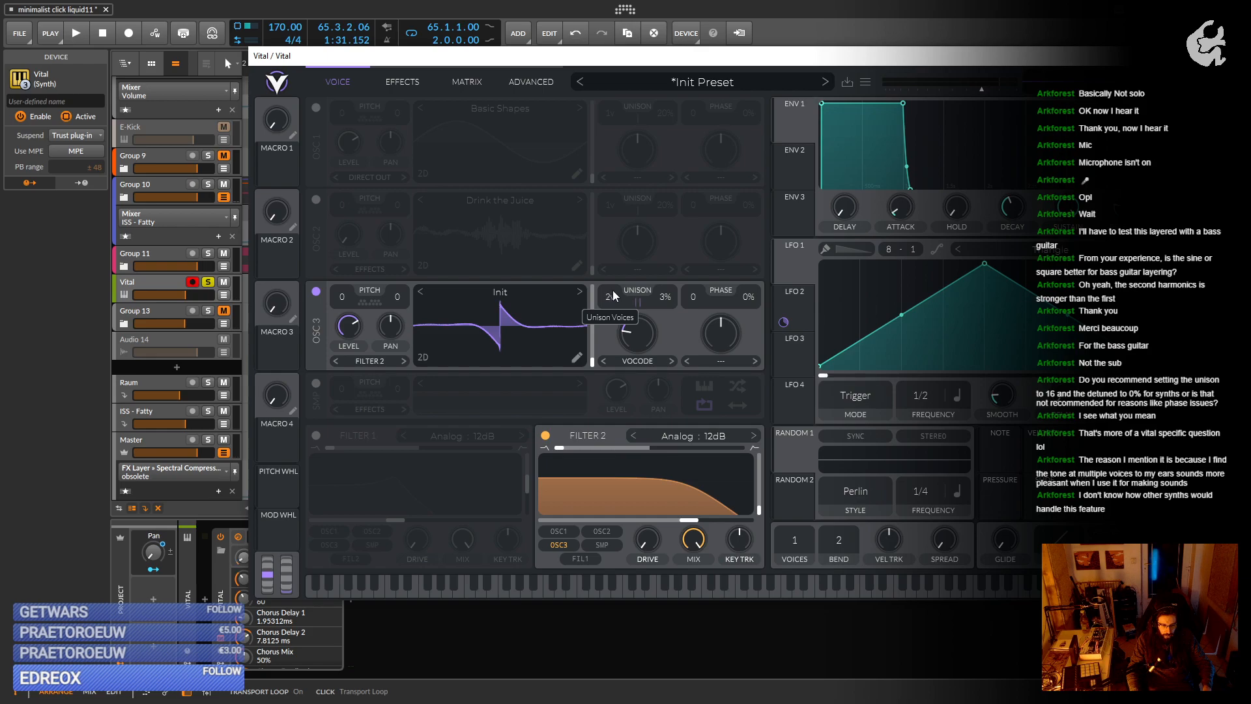
# Check oscillator 3's advanced unison settings, including its stereo unison, and return to the oscillators.
pyautogui.click(471, 81)
pyautogui.click(523, 78)
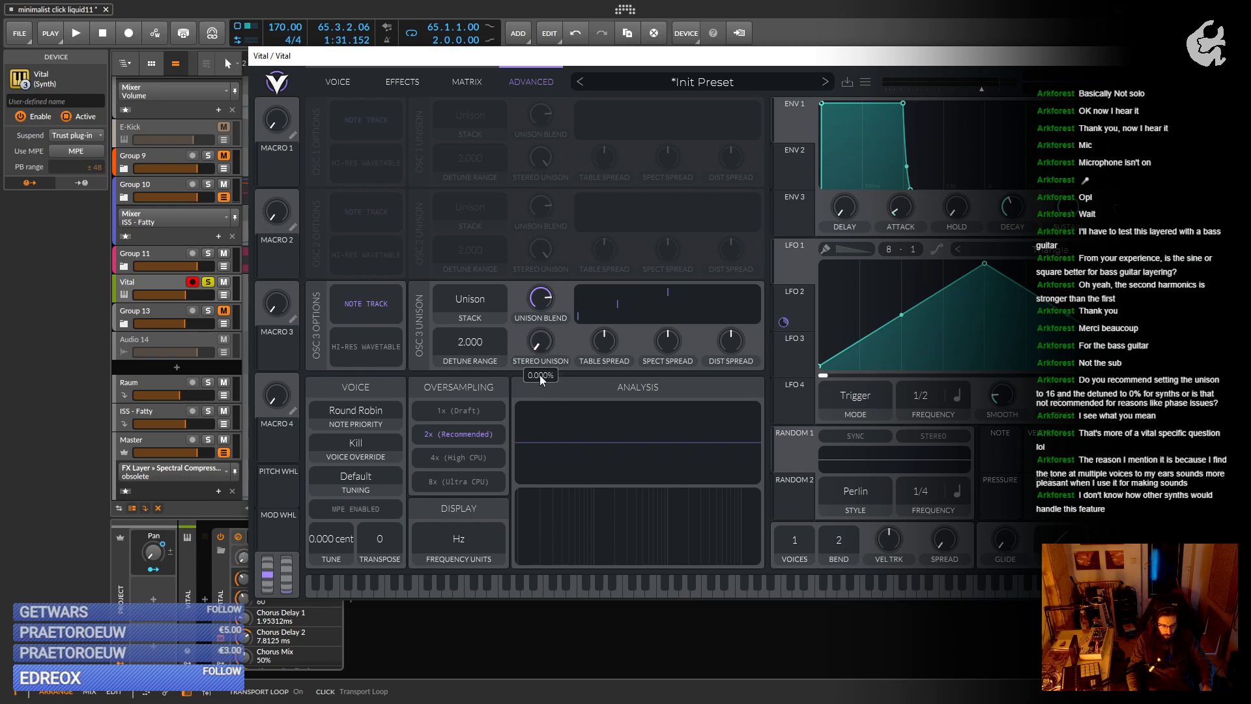
pyautogui.click(338, 83)
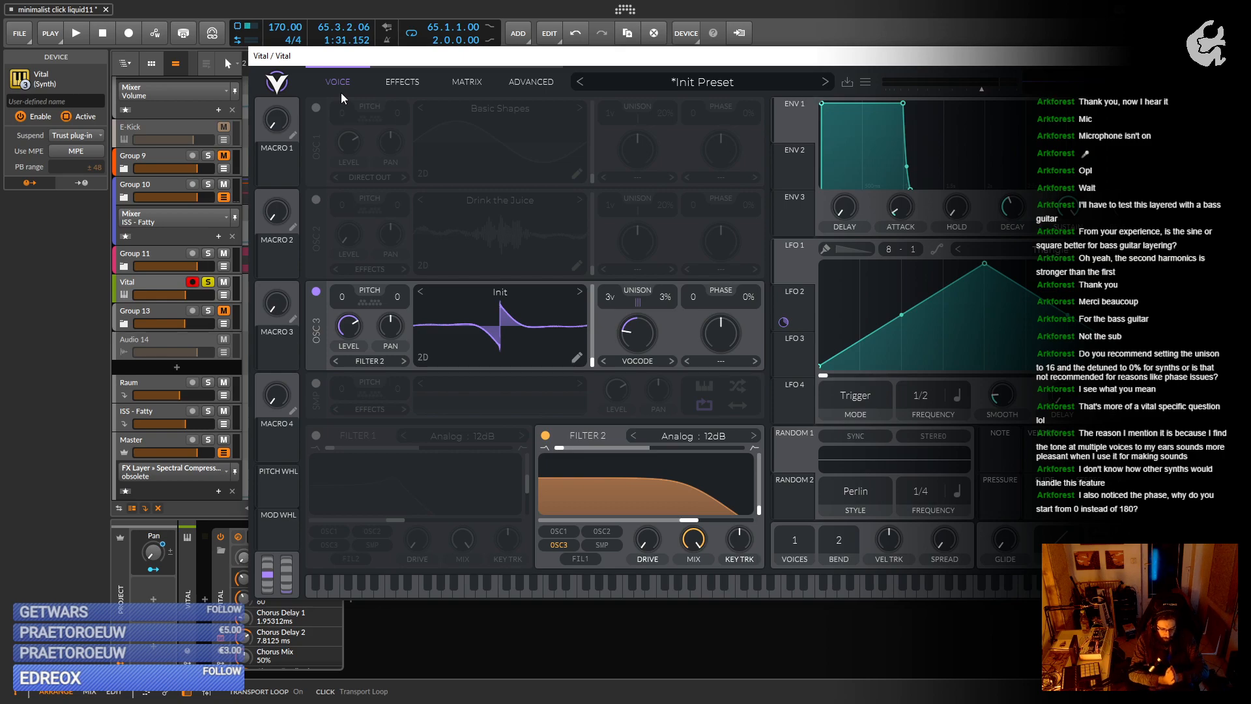
# Enable the compressor directly before the distortion, and turn the distortion on with its drive at 16.80 dB.
pyautogui.click(400, 87)
pyautogui.click(415, 108)
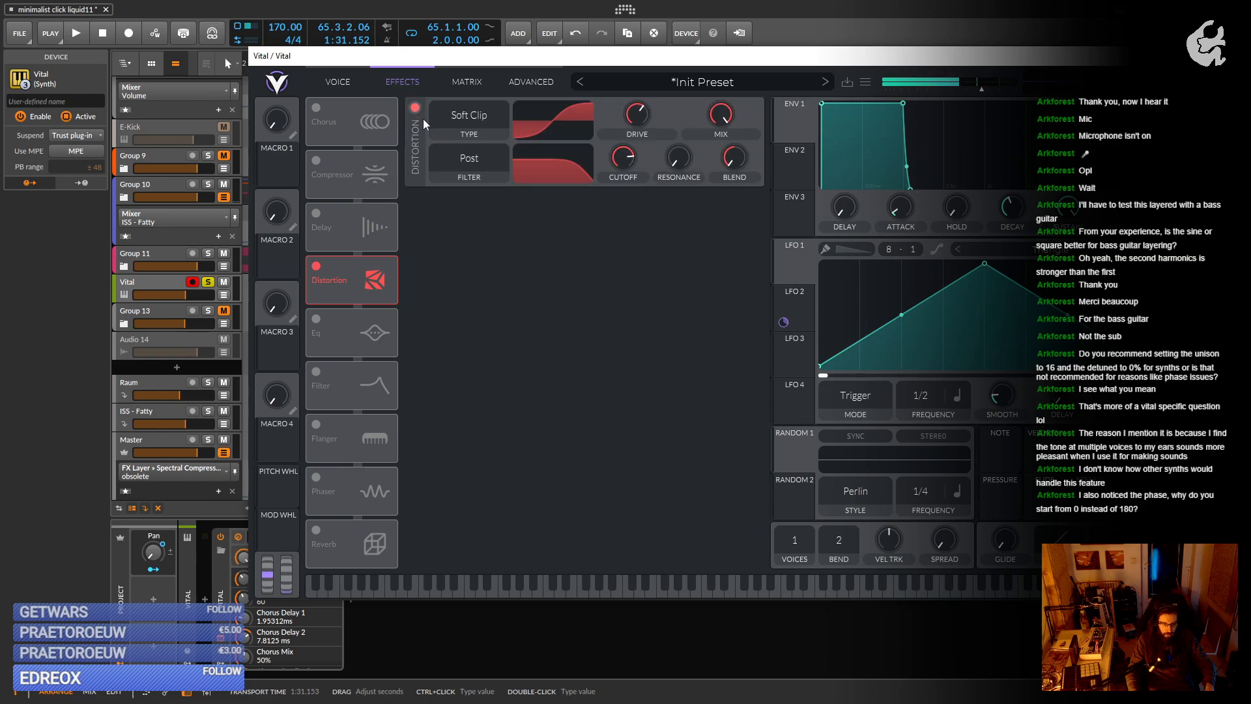
pyautogui.click(316, 160)
pyautogui.moveTo(314, 171); pyautogui.dragTo(312, 222)
pyautogui.press('space')
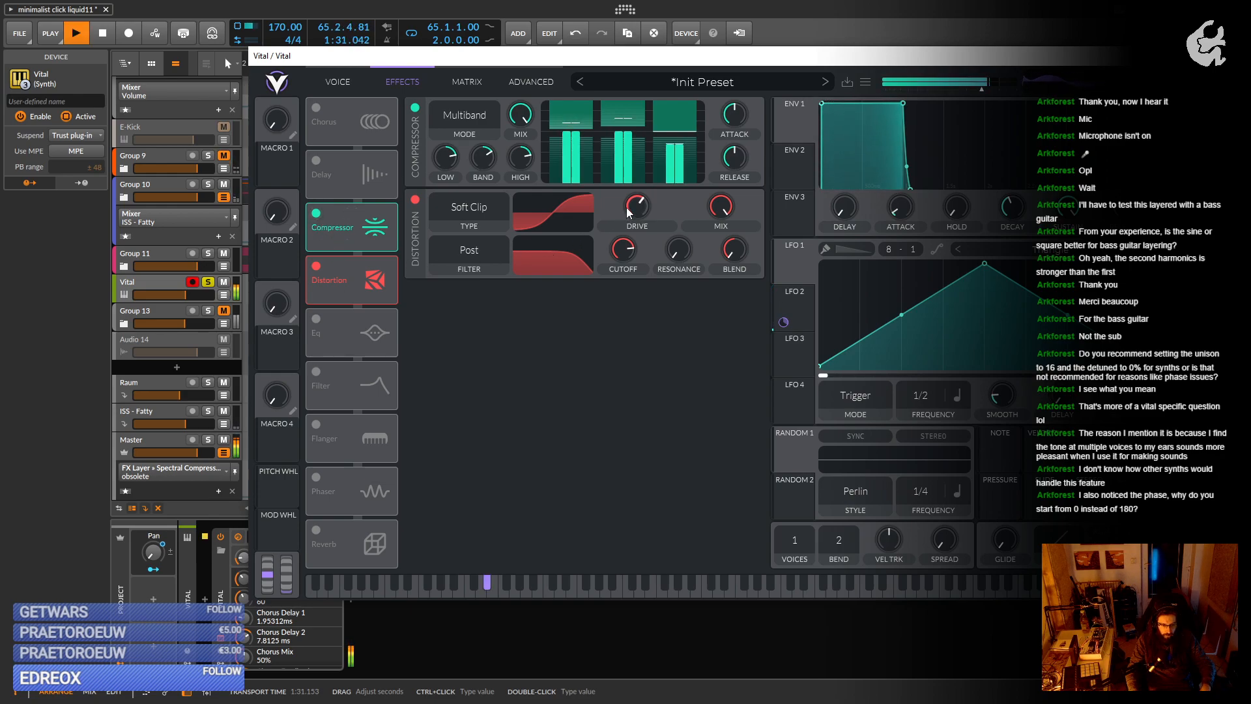
pyautogui.moveTo(627, 209); pyautogui.dragTo(633, 192)
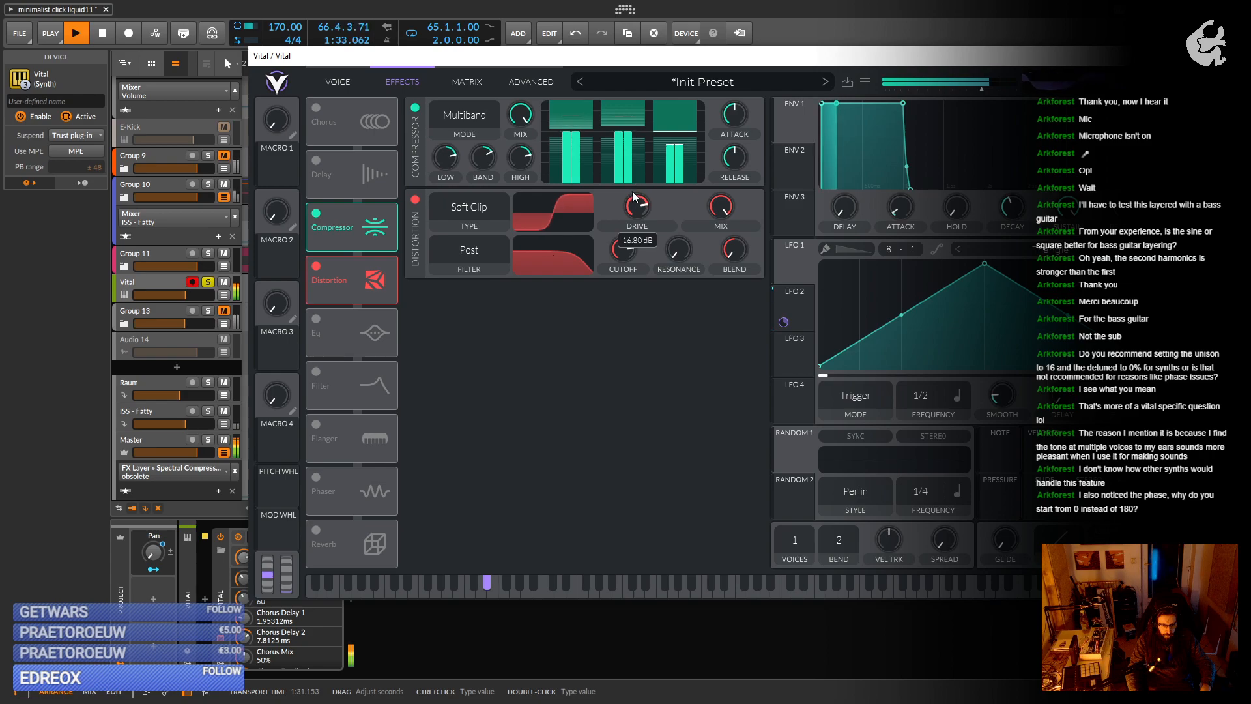
# Return to the oscillators and reset oscillator 3's Vocode spectral morph amount to 50%.
pyautogui.click(349, 83)
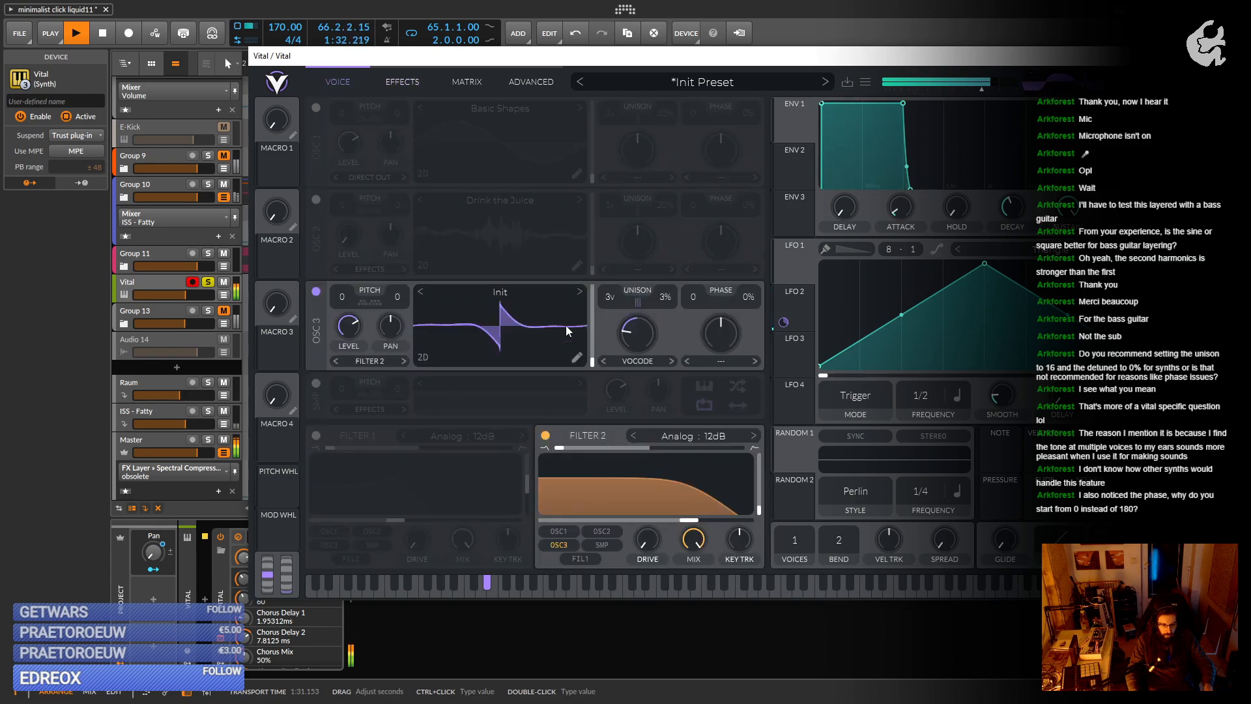
pyautogui.moveTo(636, 336); pyautogui.dragTo(632, 365)
pyautogui.doubleClick(633, 339)
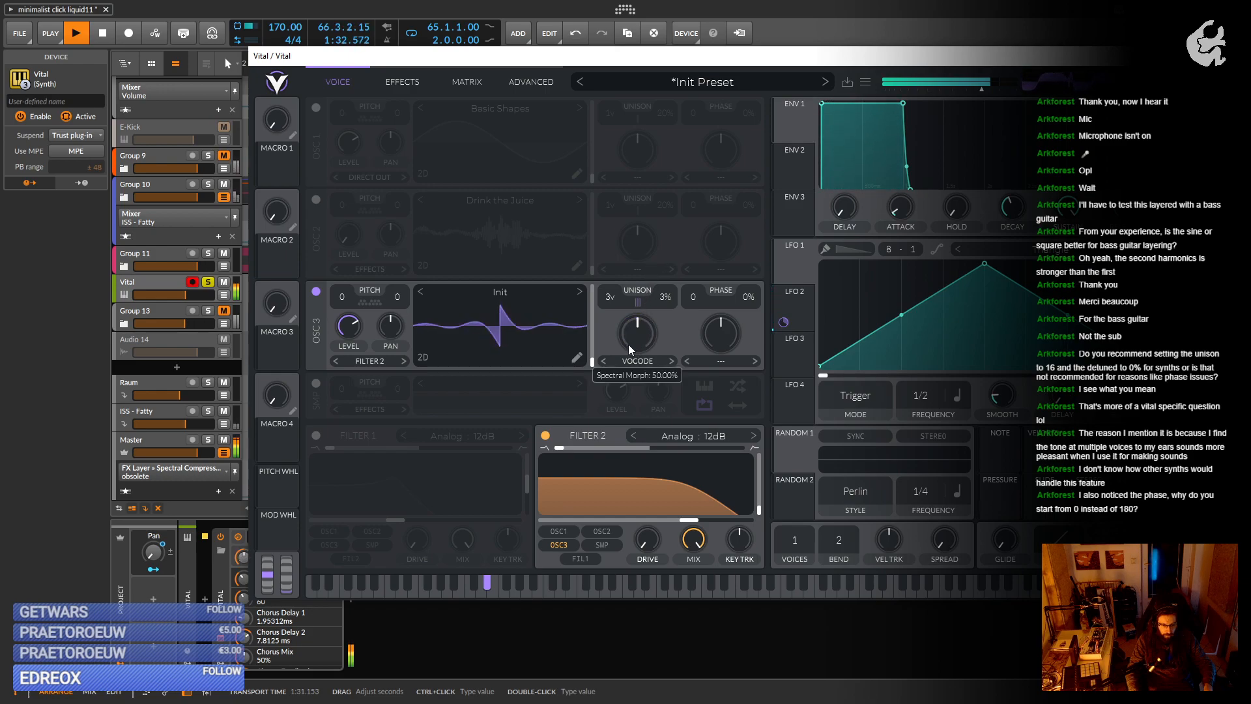
# Raise oscillator 3's unison to 16 voices with 5% detune, comparing the looped sound.
pyautogui.moveTo(615, 299); pyautogui.dragTo(619, 237)
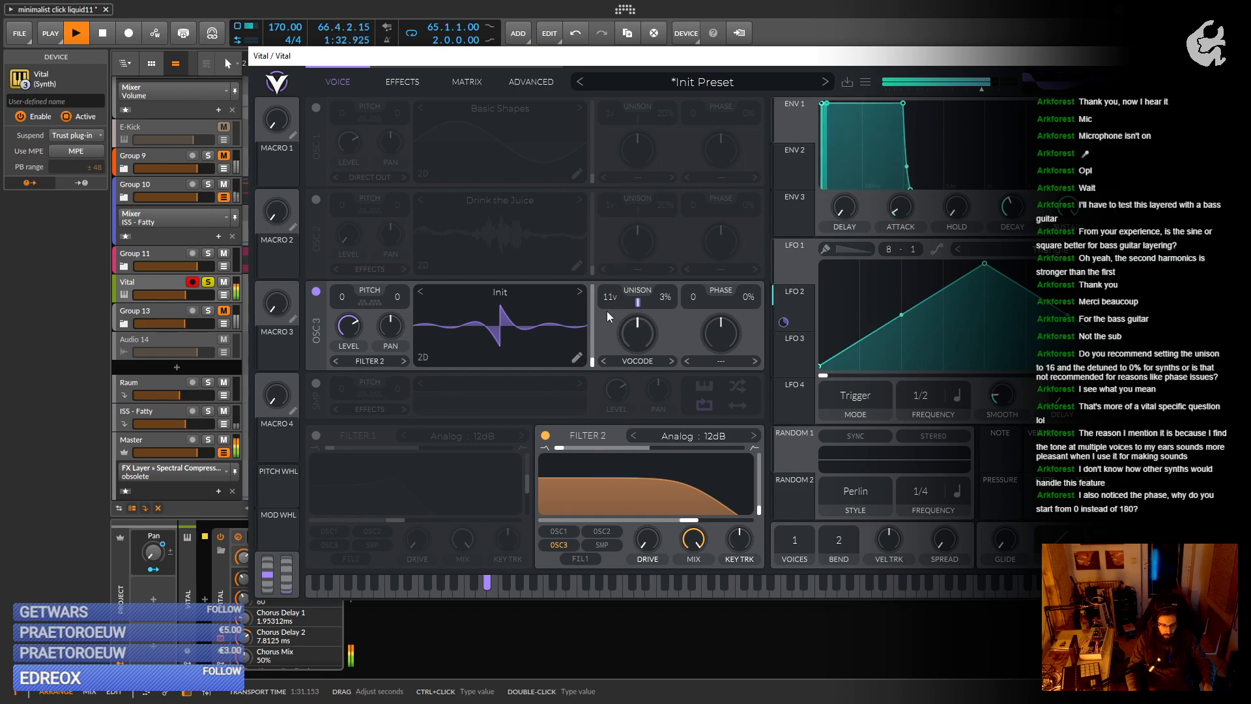
pyautogui.moveTo(608, 308); pyautogui.dragTo(616, 260)
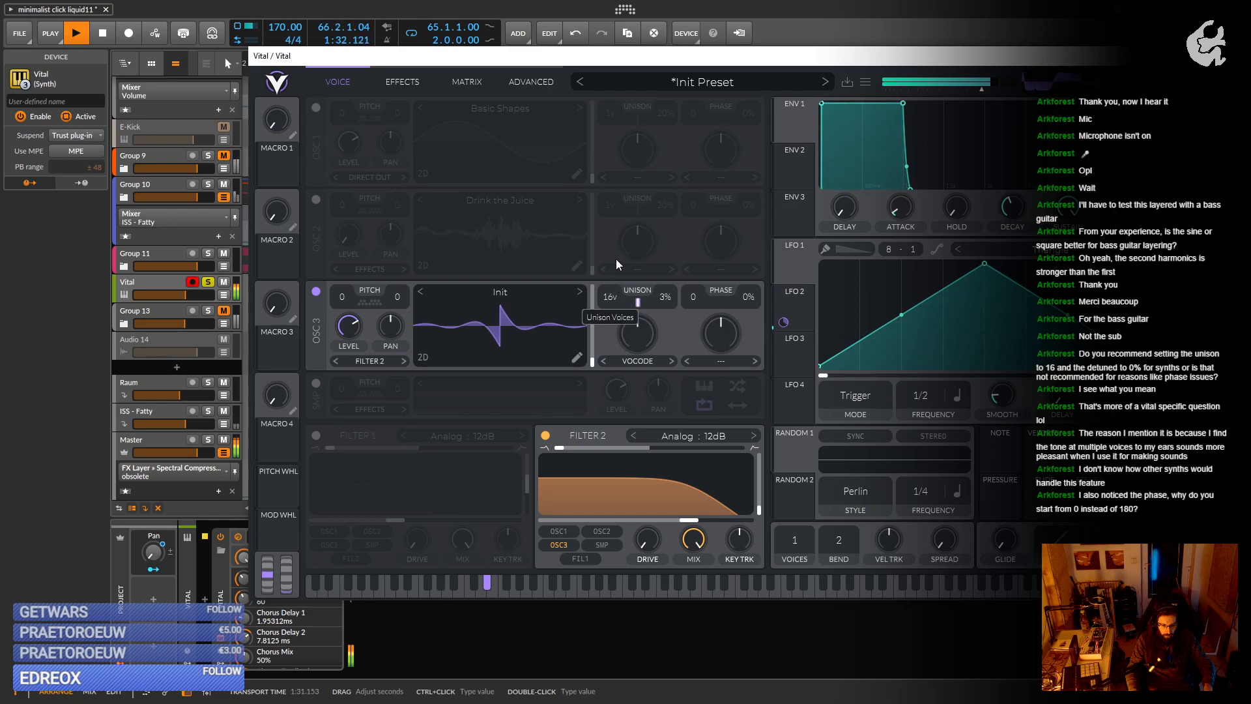
pyautogui.moveTo(667, 300); pyautogui.dragTo(671, 284)
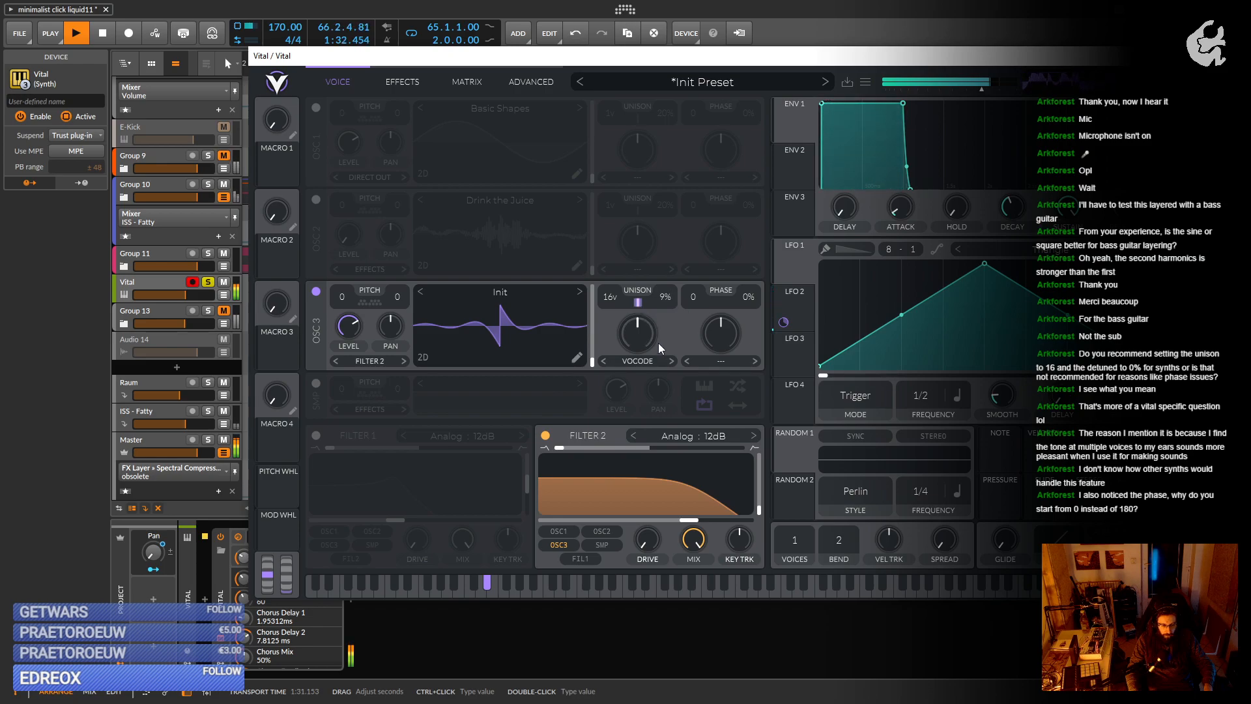
pyautogui.moveTo(662, 300); pyautogui.dragTo(658, 316)
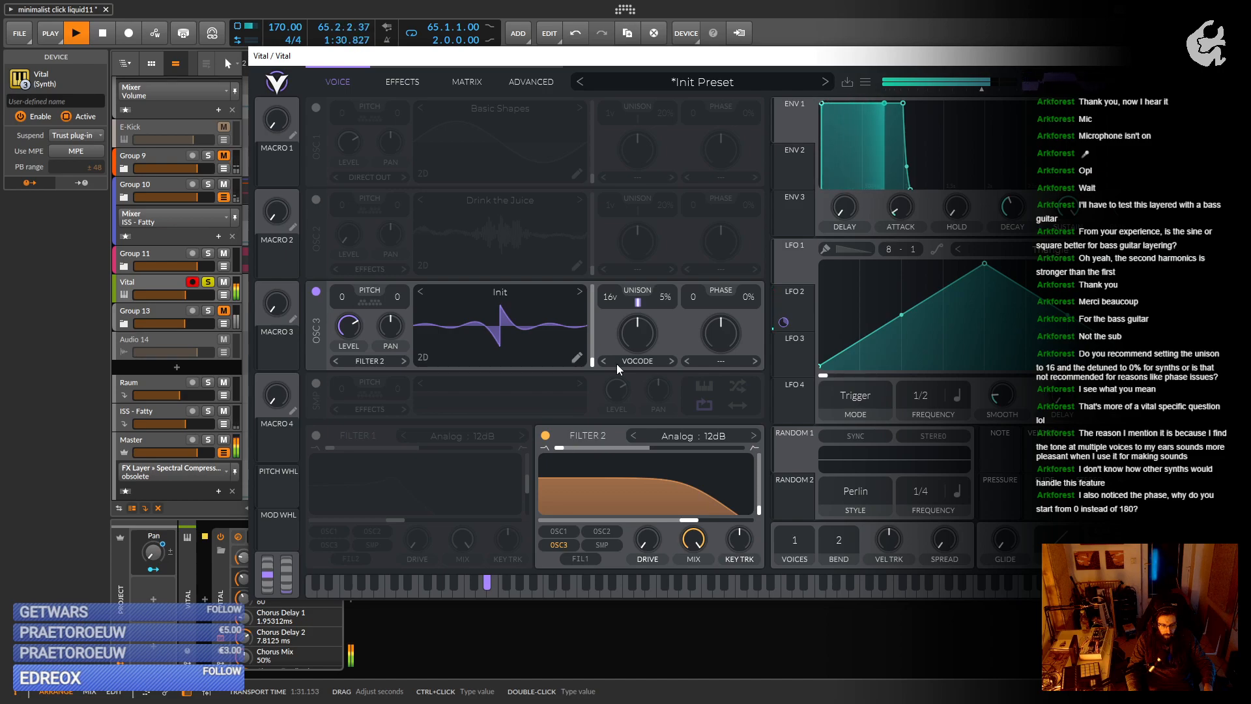
pyautogui.press('space')
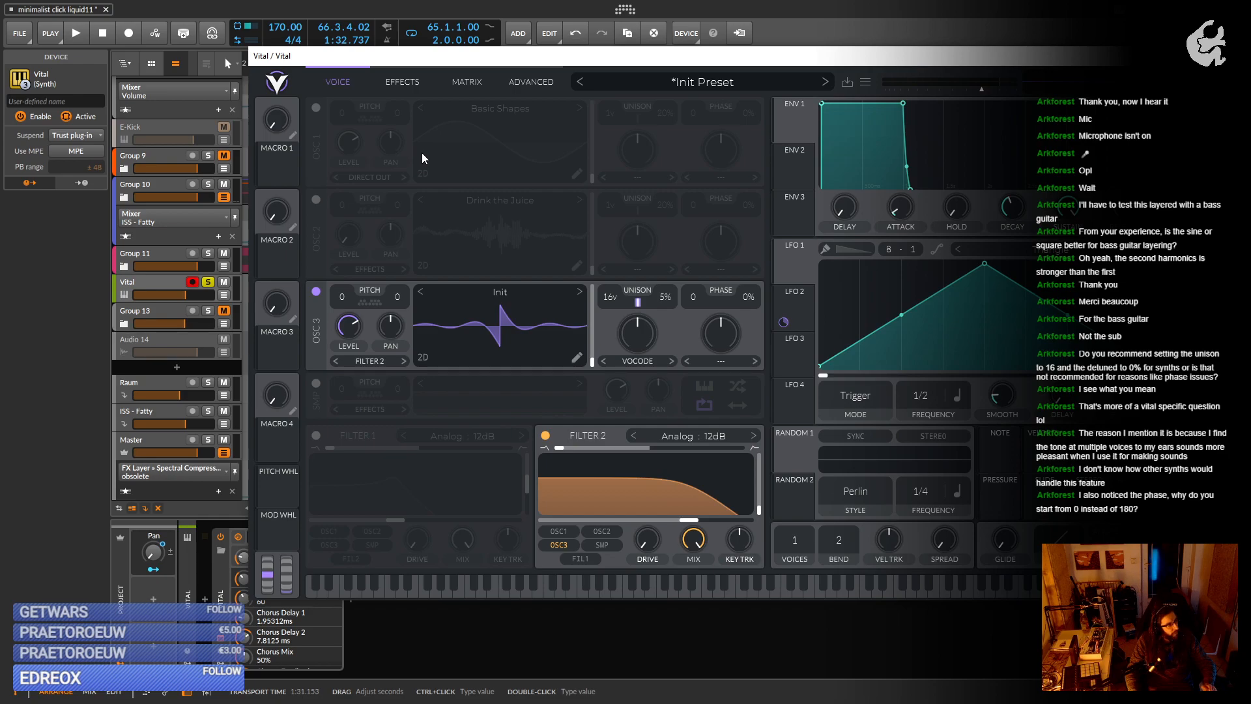
# Enable oscillator 1 and turn off oscillator 3, so only the Basic Shapes sine layer is active.
pyautogui.click(316, 109)
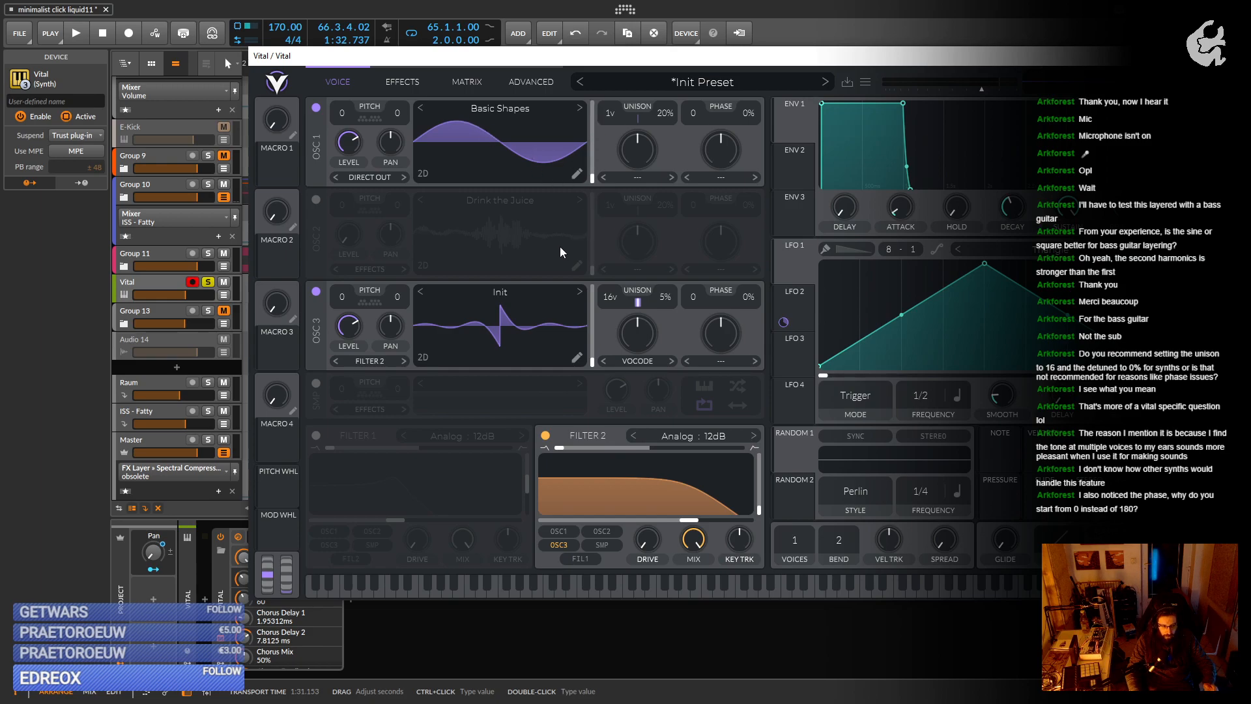
pyautogui.click(315, 199)
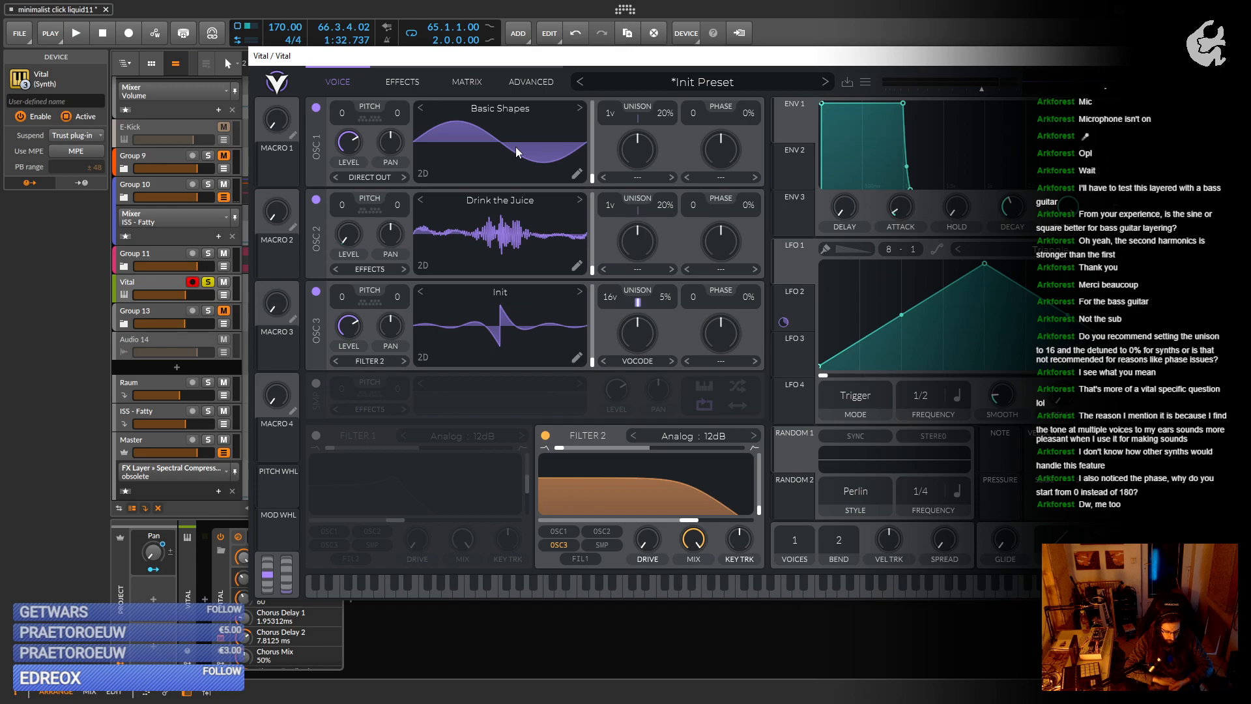
pyautogui.click(316, 199)
pyautogui.click(316, 291)
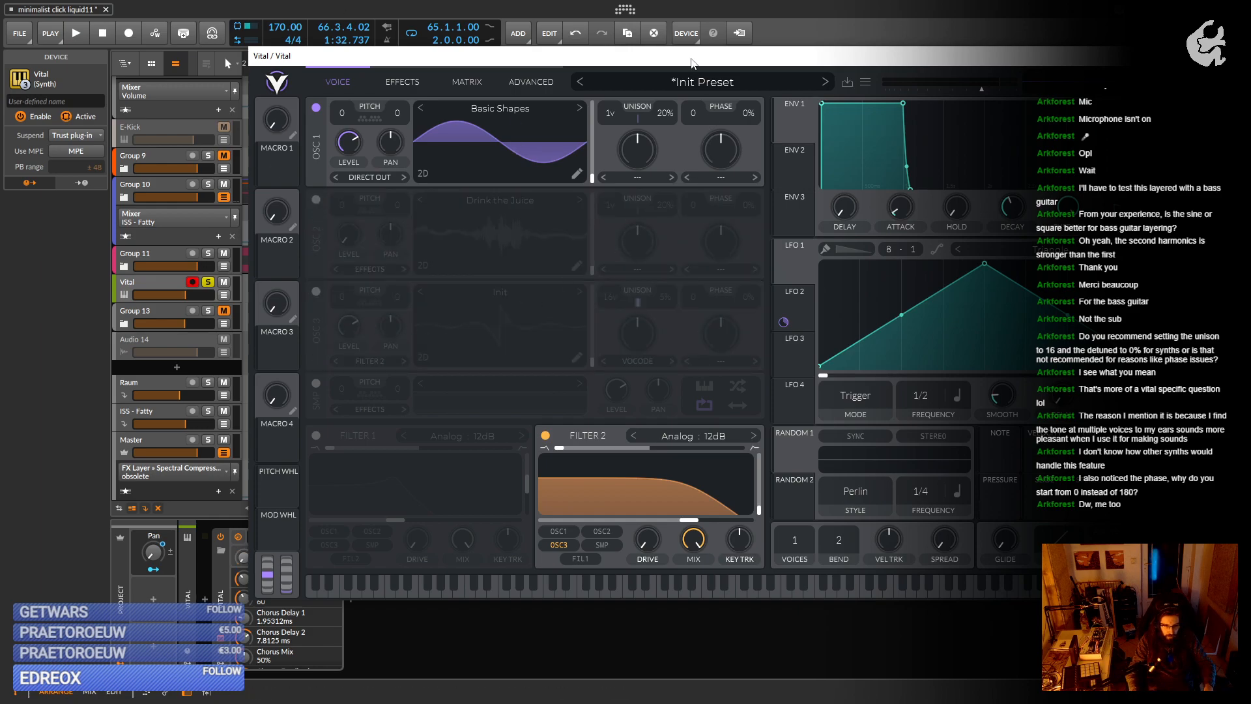
# Uncover the spectrum analyser by moving the Vital window down, and play the Vital #2 loop to examine the sine's spectrum.
pyautogui.moveTo(690, 58); pyautogui.dragTo(573, 378)
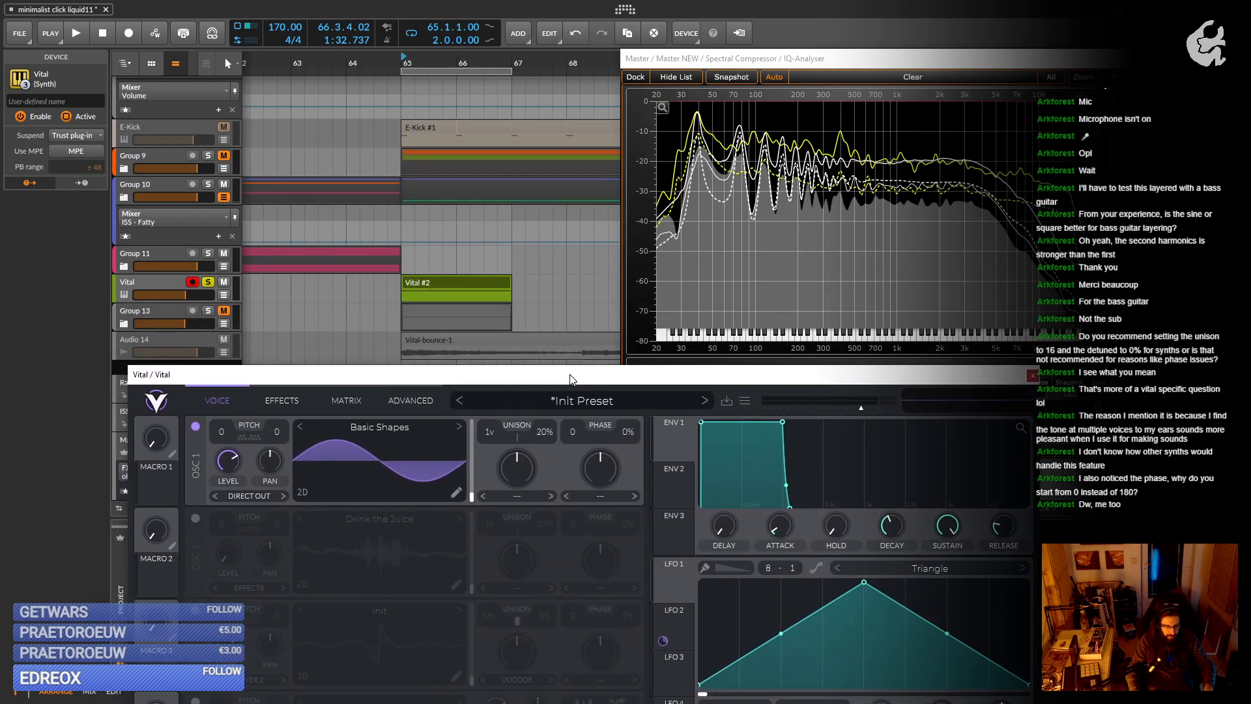
pyautogui.click(472, 288)
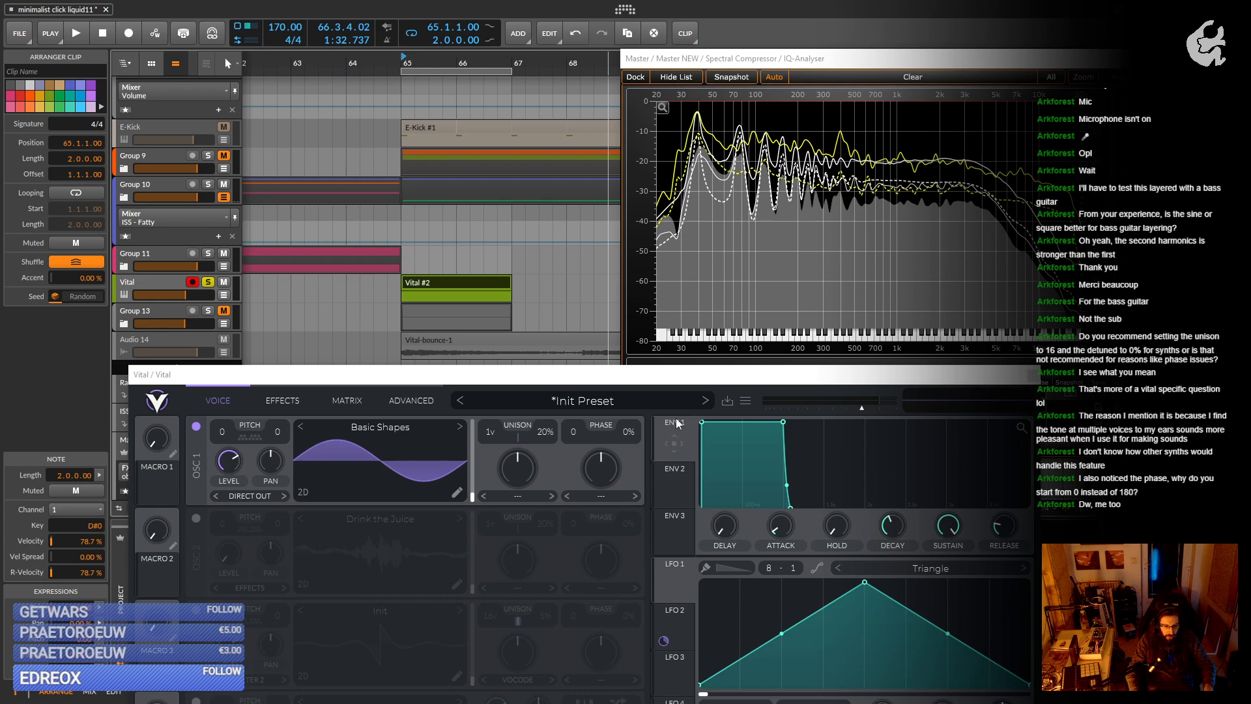
pyautogui.moveTo(702, 423); pyautogui.dragTo(646, 419)
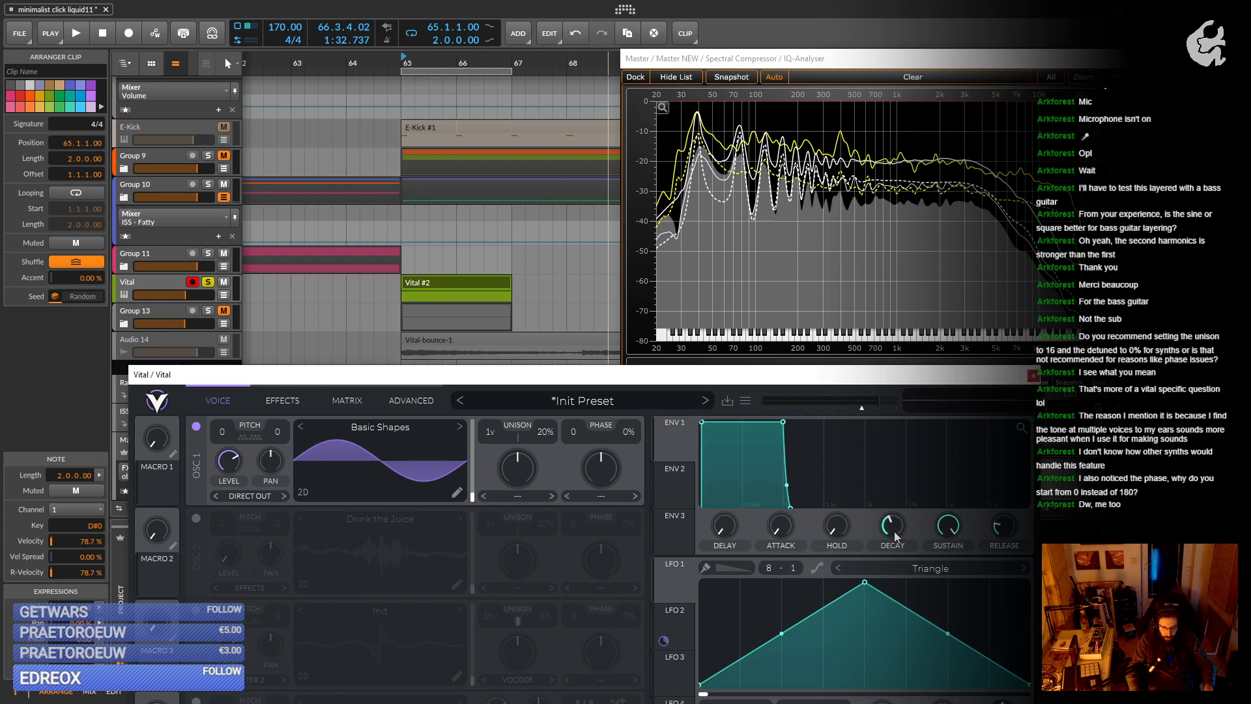
pyautogui.press('space')
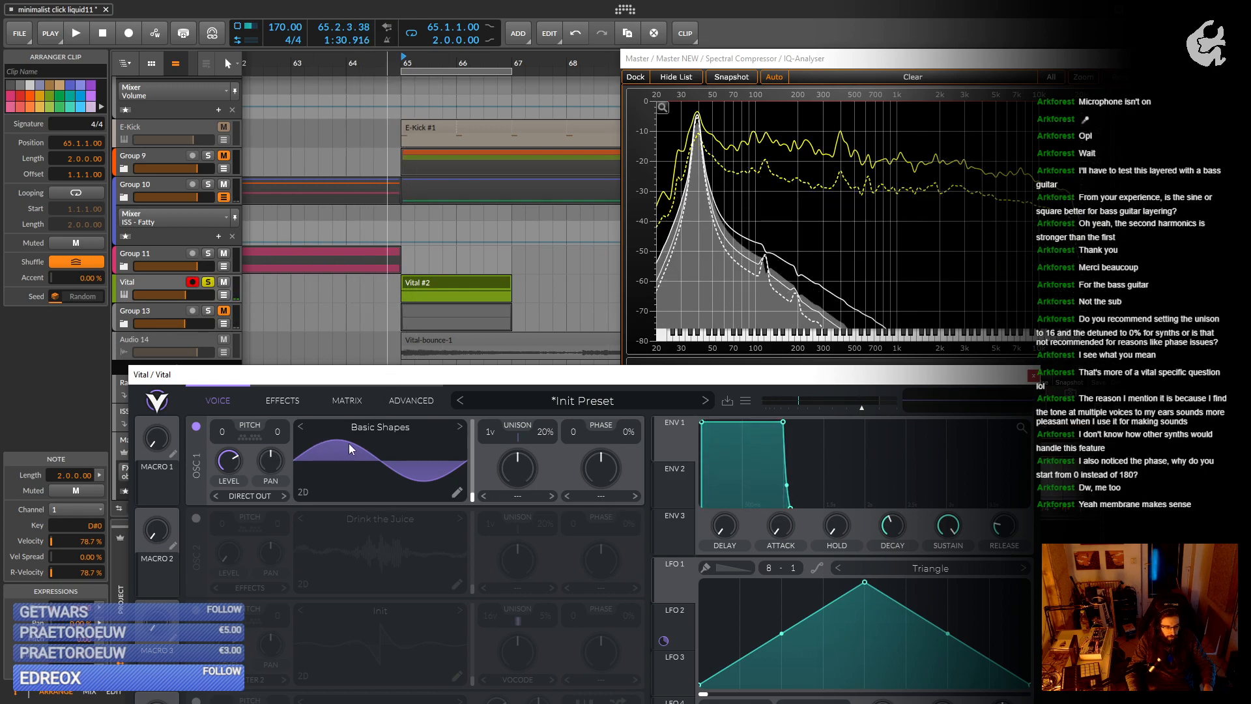
# Close the Vital window and raise the Vital track's volume to -5.5 dB, checking the loop's spectrum.
pyautogui.click(456, 492)
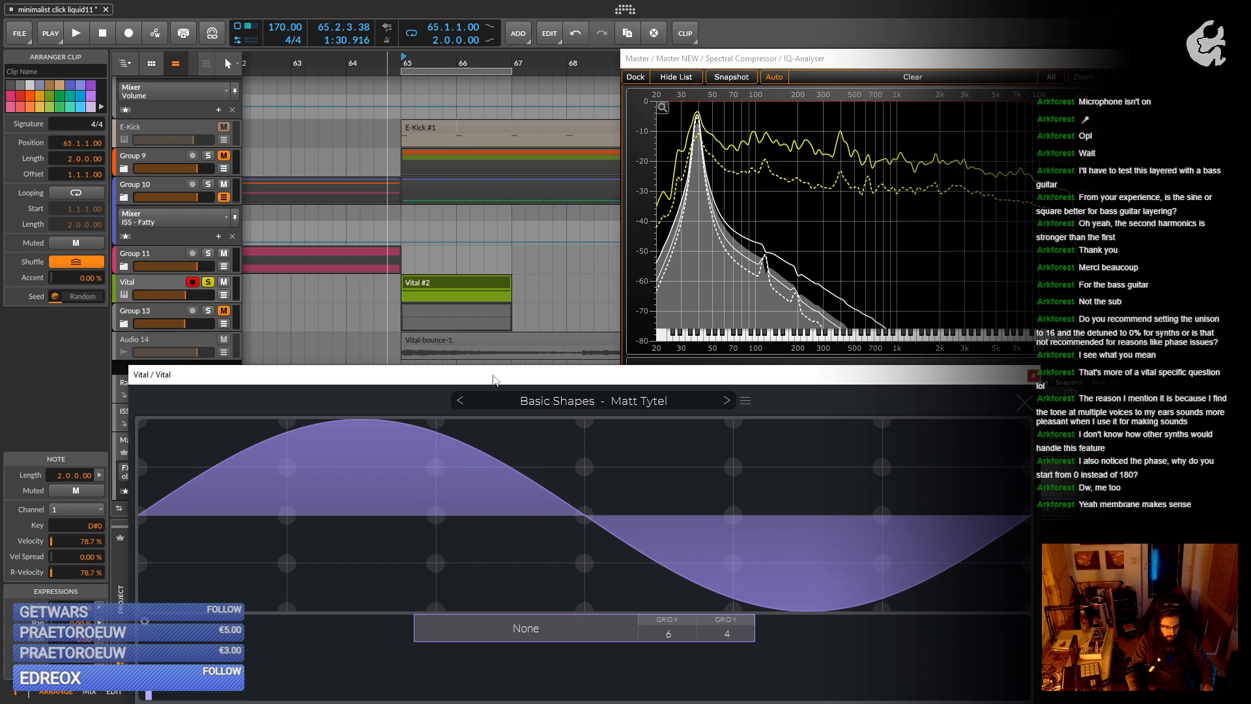
pyautogui.click(1032, 375)
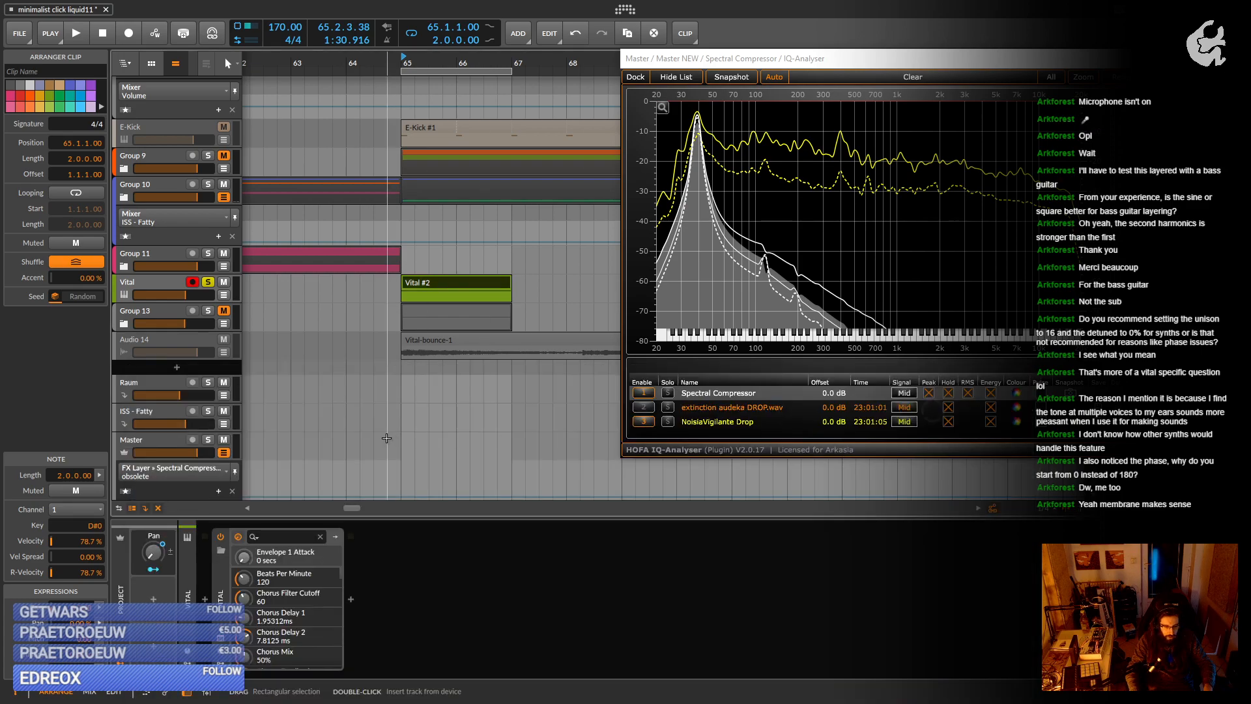
pyautogui.moveTo(162, 291); pyautogui.dragTo(185, 294)
pyautogui.press('space')
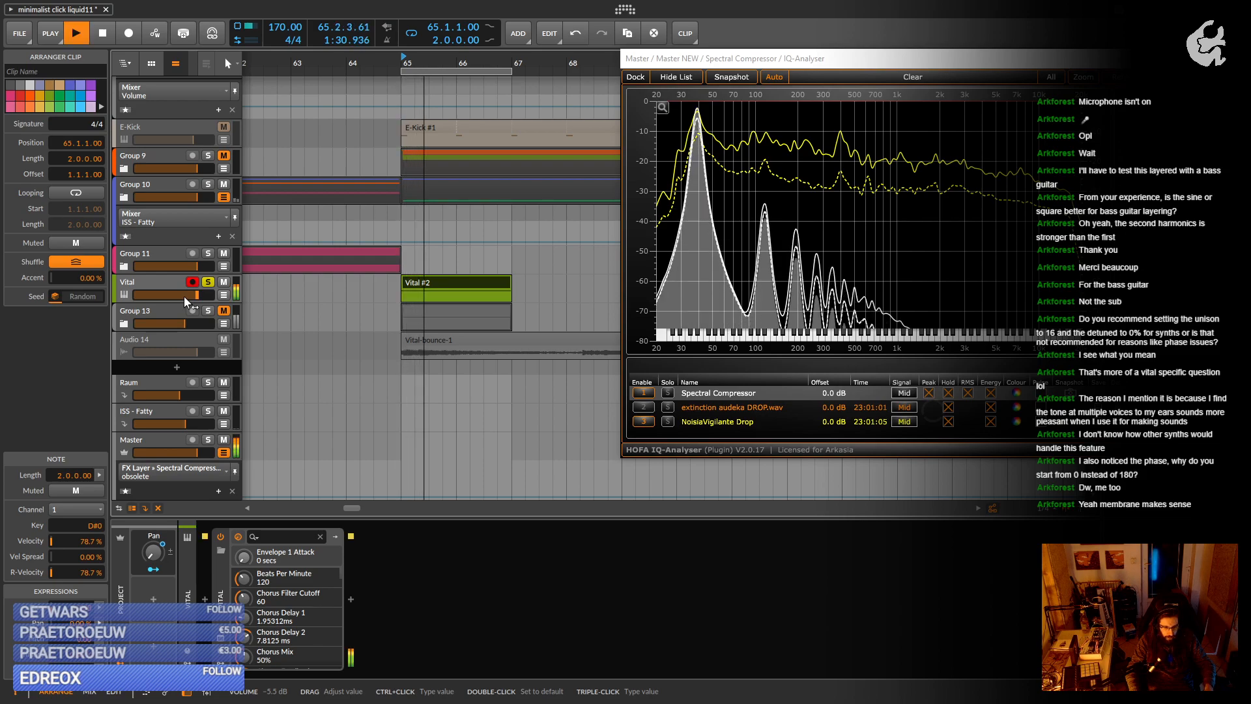
pyautogui.press('space')
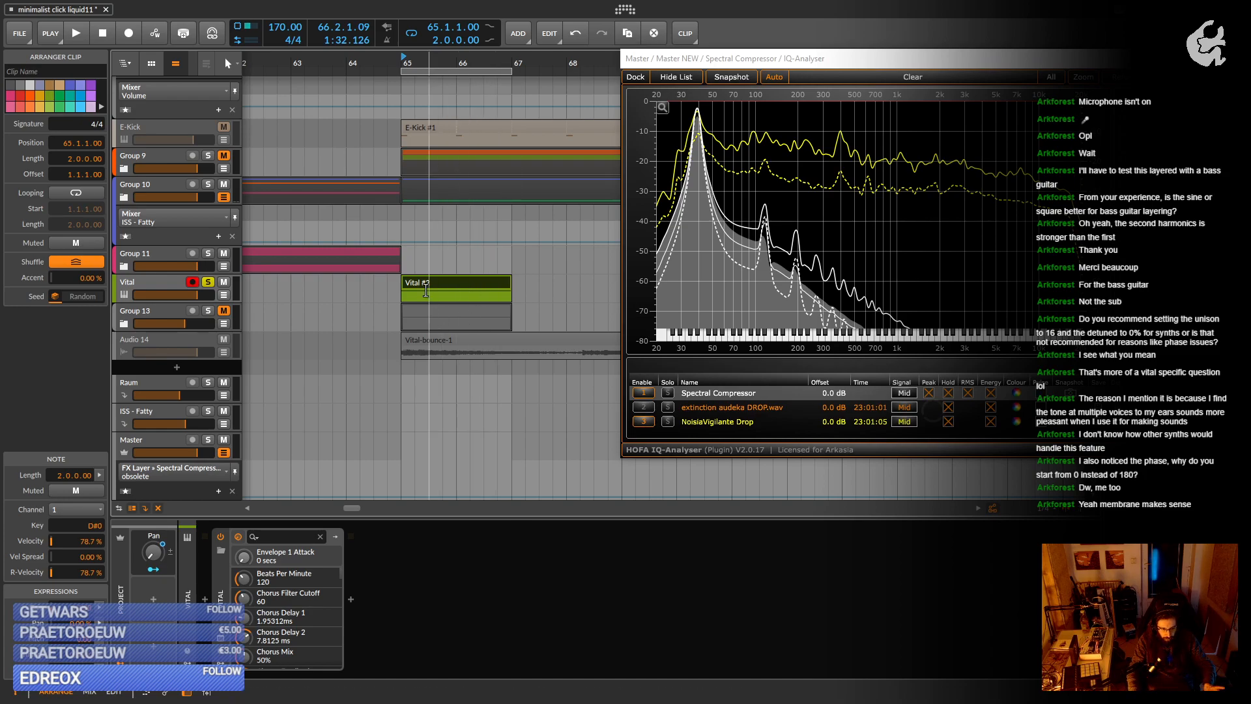
pyautogui.press('space')
# Reopen Vital's window from its track and place it over the spectrum analyser, beside the arranger clips.
pyautogui.click(153, 286)
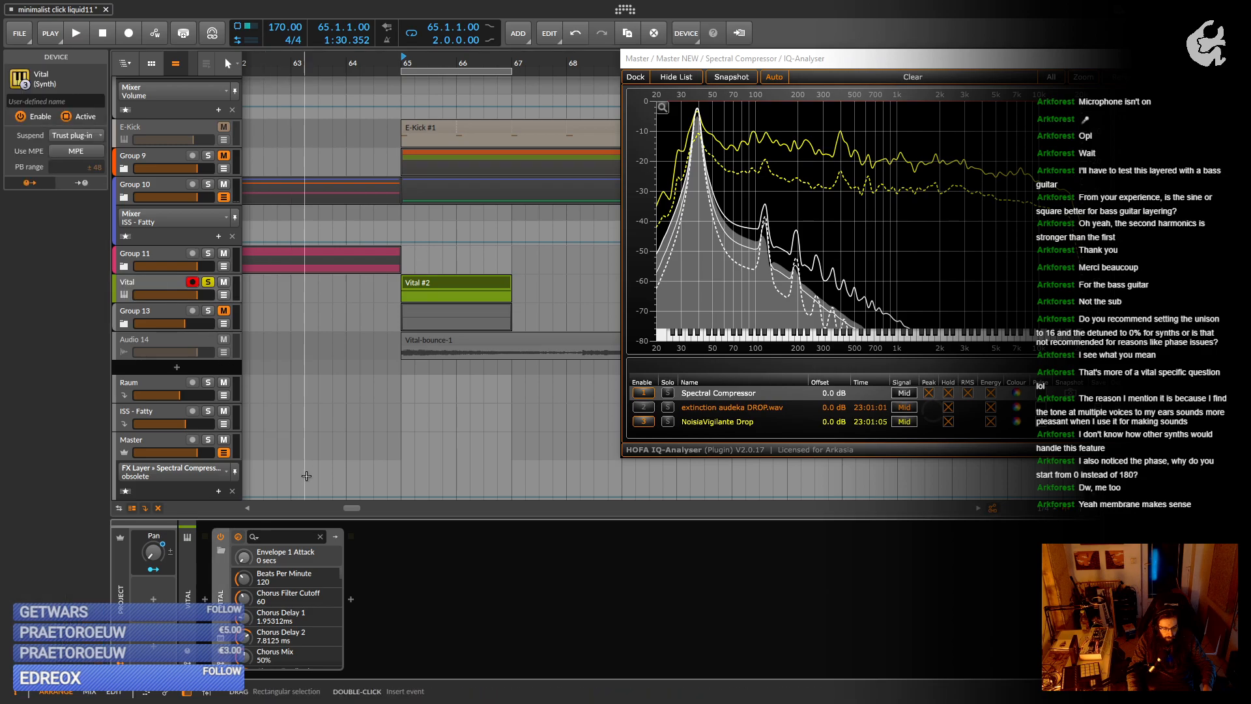
pyautogui.doubleClick(220, 600)
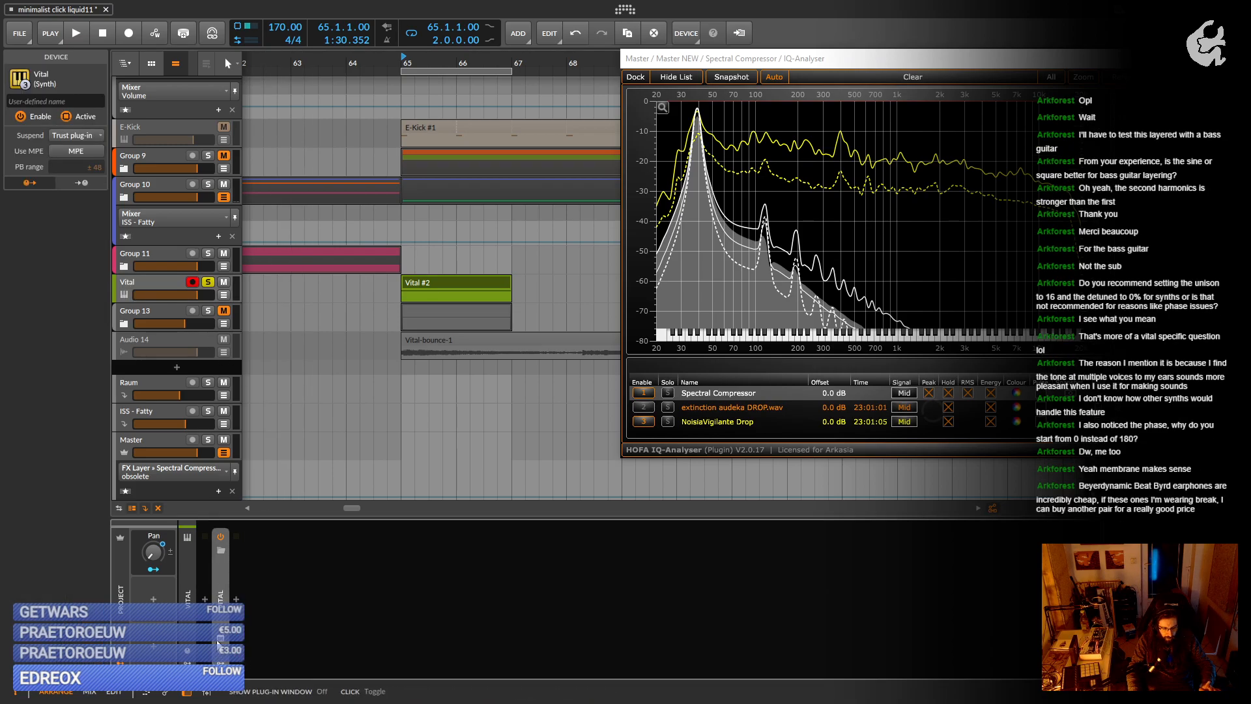
pyautogui.click(220, 638)
pyautogui.moveTo(490, 160); pyautogui.dragTo(979, 121)
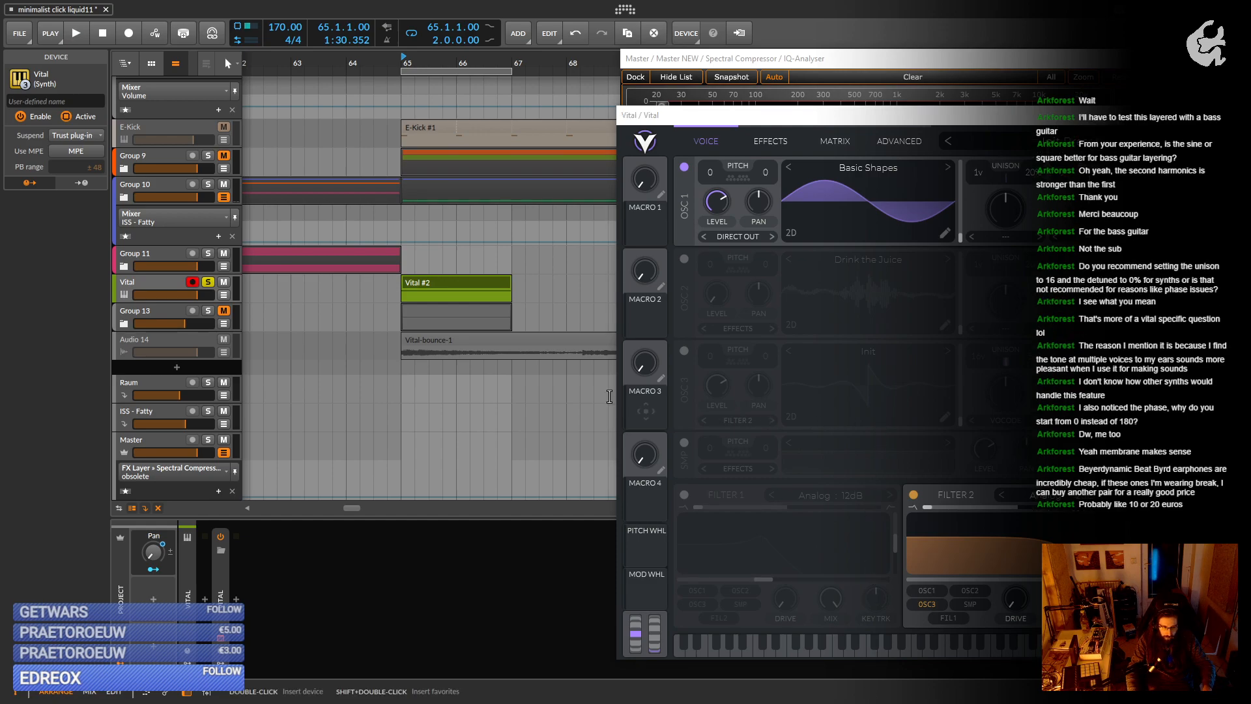
# Play the Vital #2 loop repeatedly from its start to listen to oscillator 1's sine onset.
pyautogui.click(427, 288)
pyautogui.press('space')
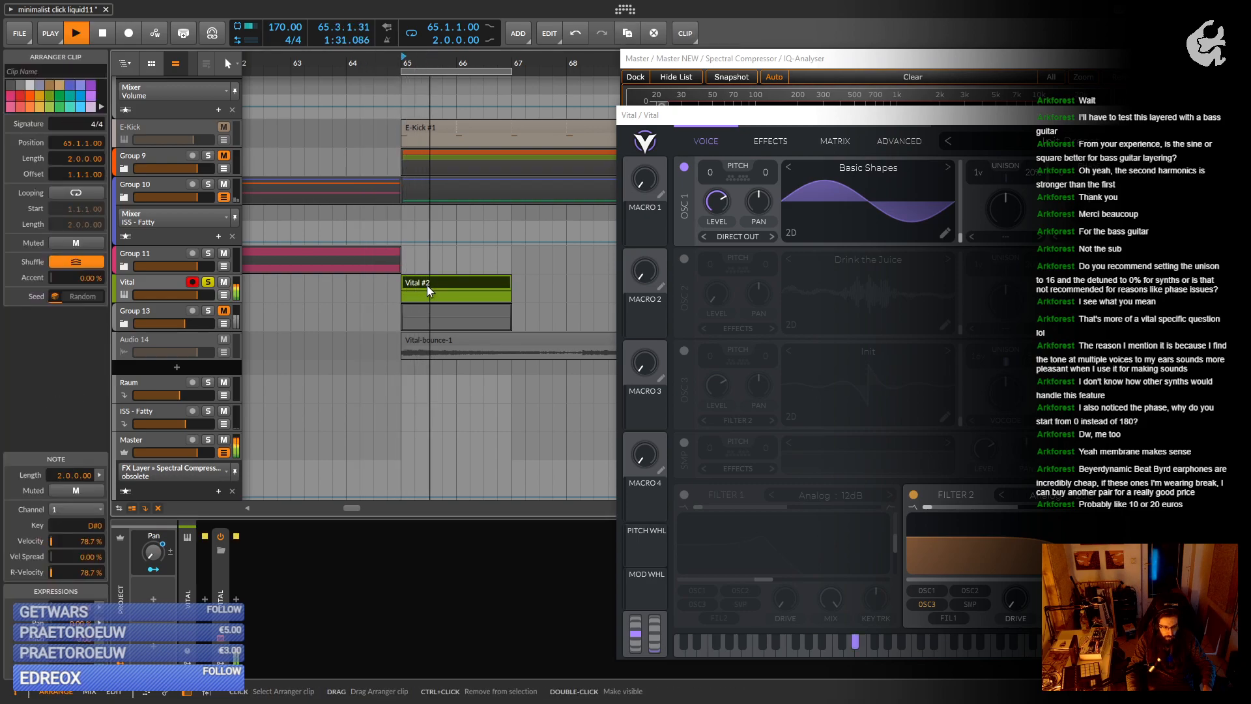
pyautogui.press('space')
pyautogui.press('space')
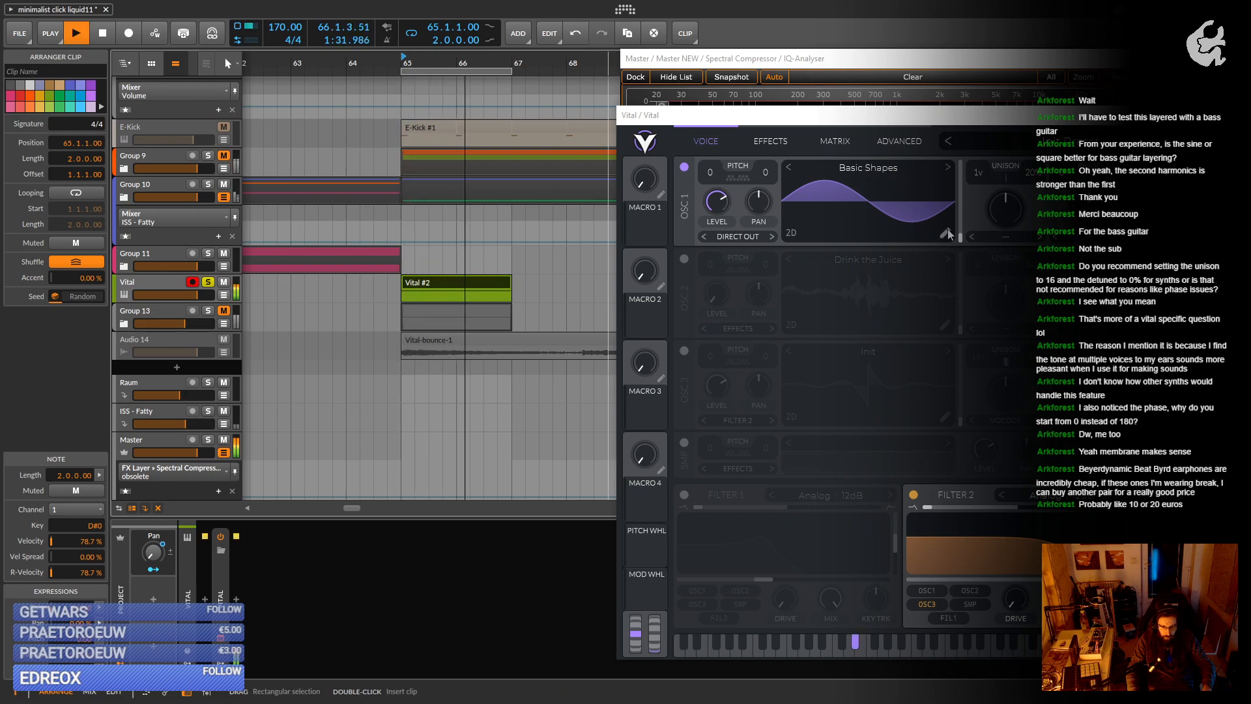
pyautogui.press('space')
pyautogui.click(1074, 124)
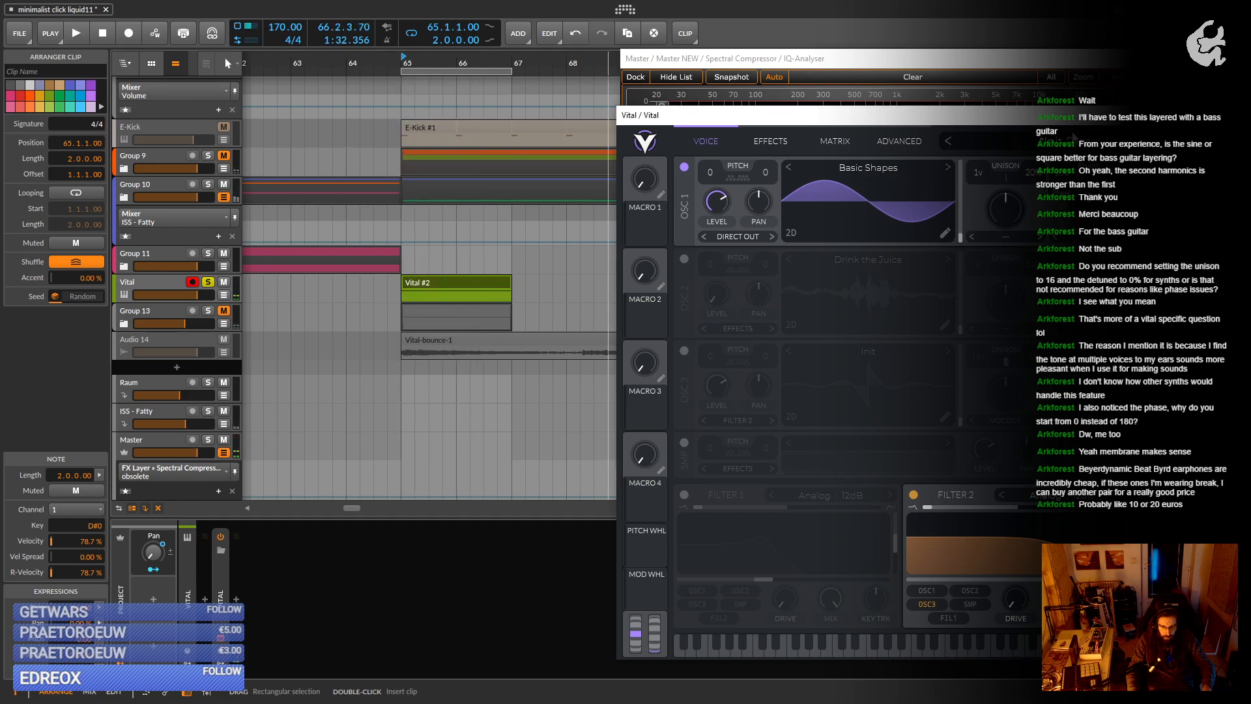
pyautogui.press('space')
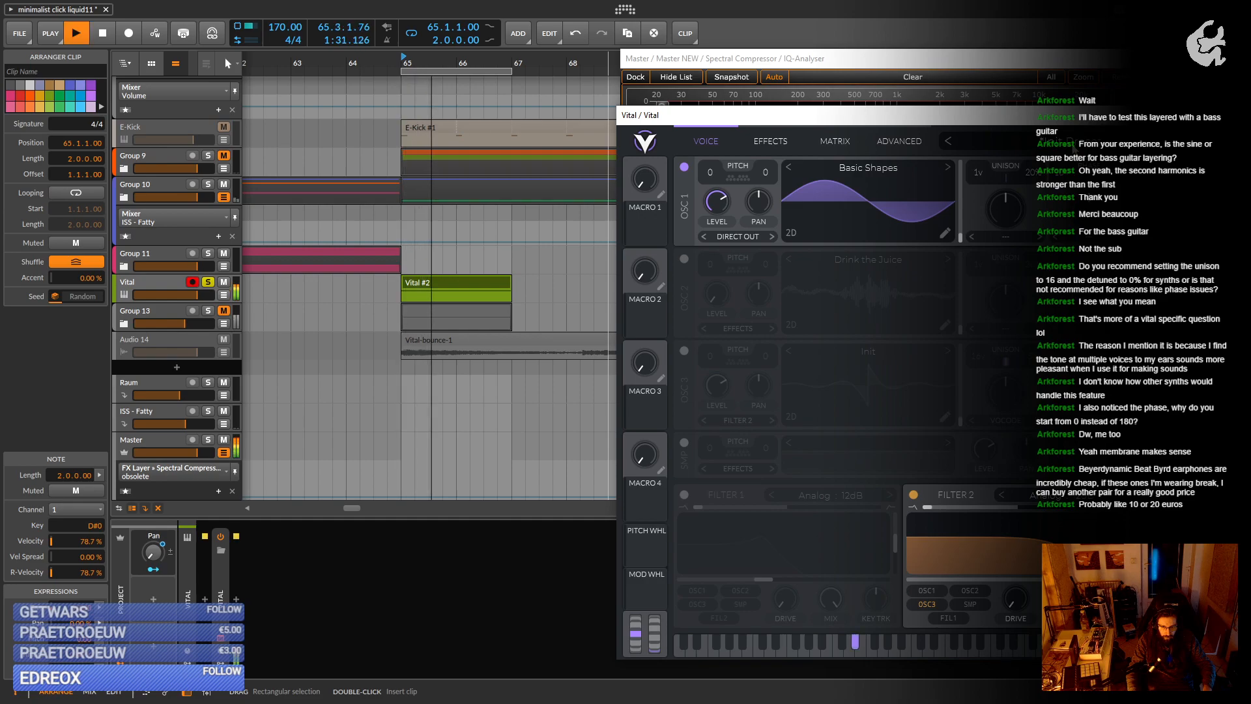
pyautogui.press('space')
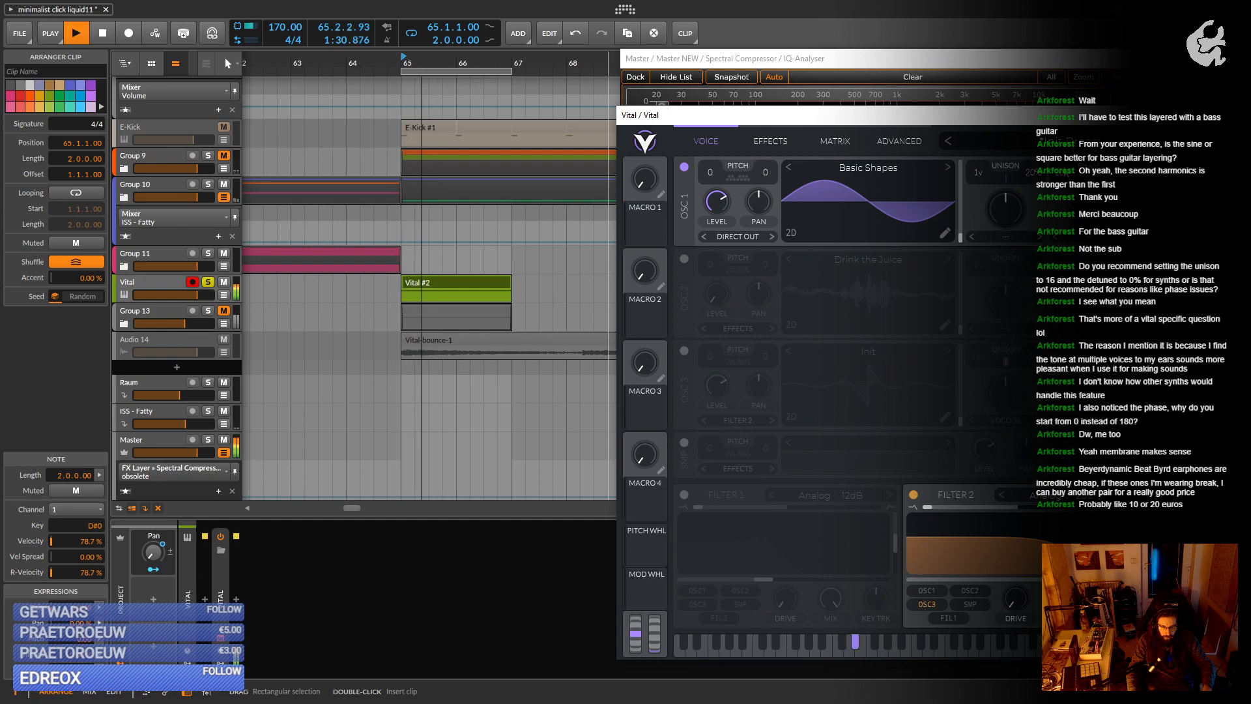
# Restart the Vital #2 loop several times from bar 65, with the Vital track selected, to compare the sine's attack on each start.
pyautogui.press('space')
pyautogui.press('space')
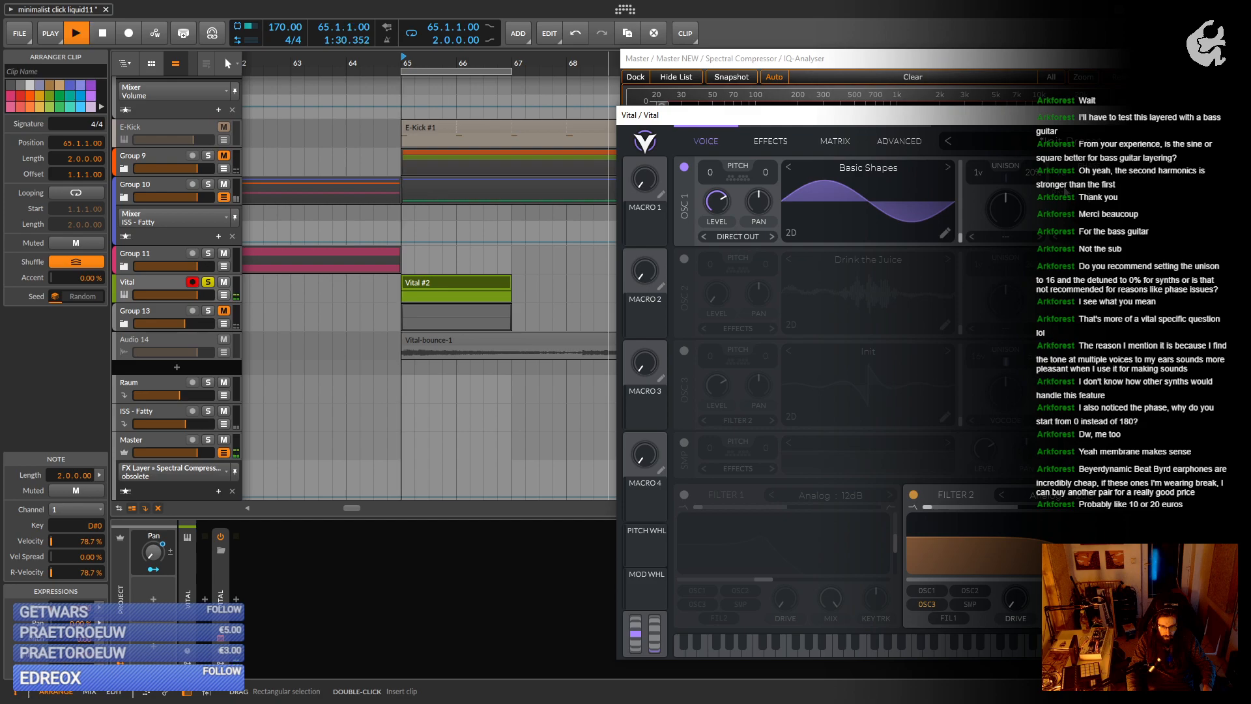
pyautogui.press('space')
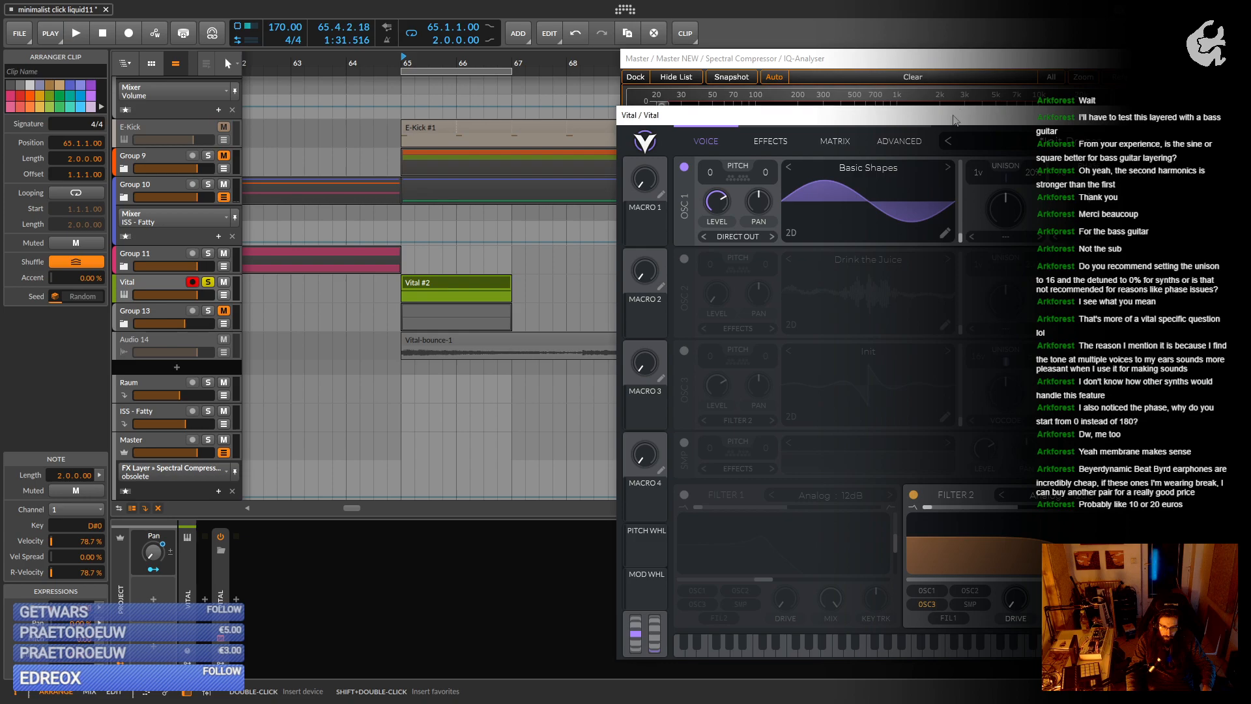
pyautogui.click(166, 287)
pyautogui.press('space')
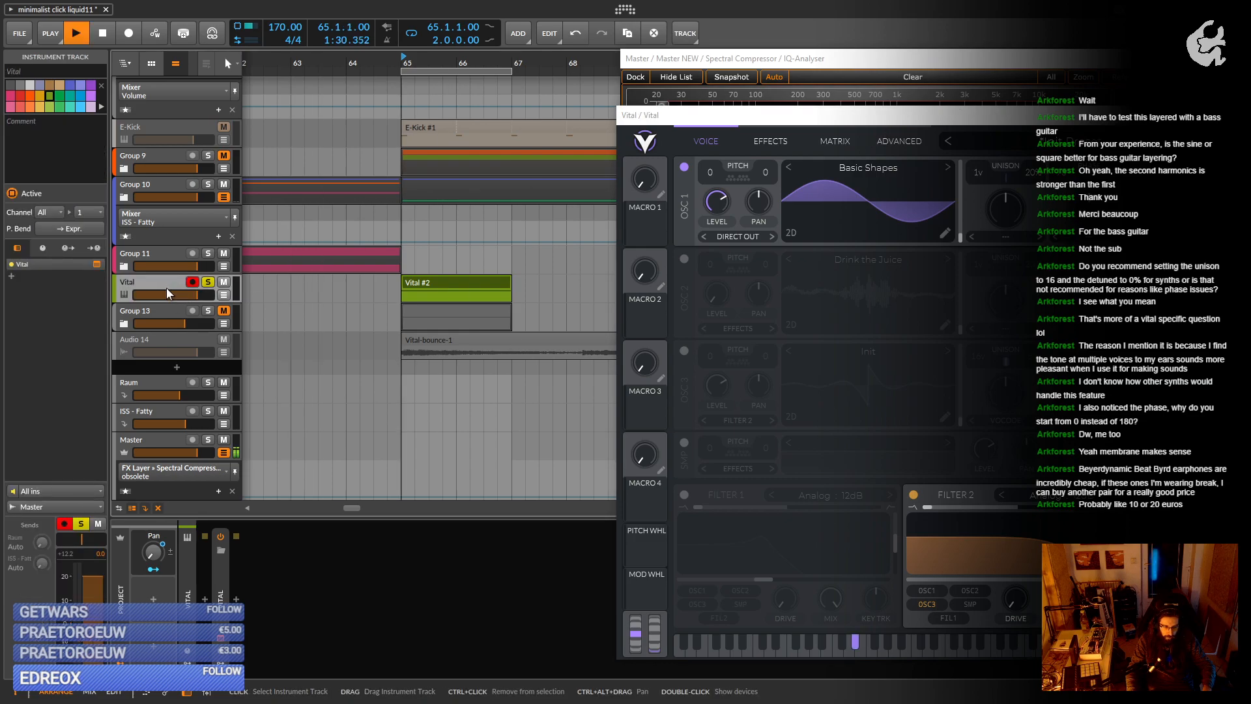
pyautogui.press('space')
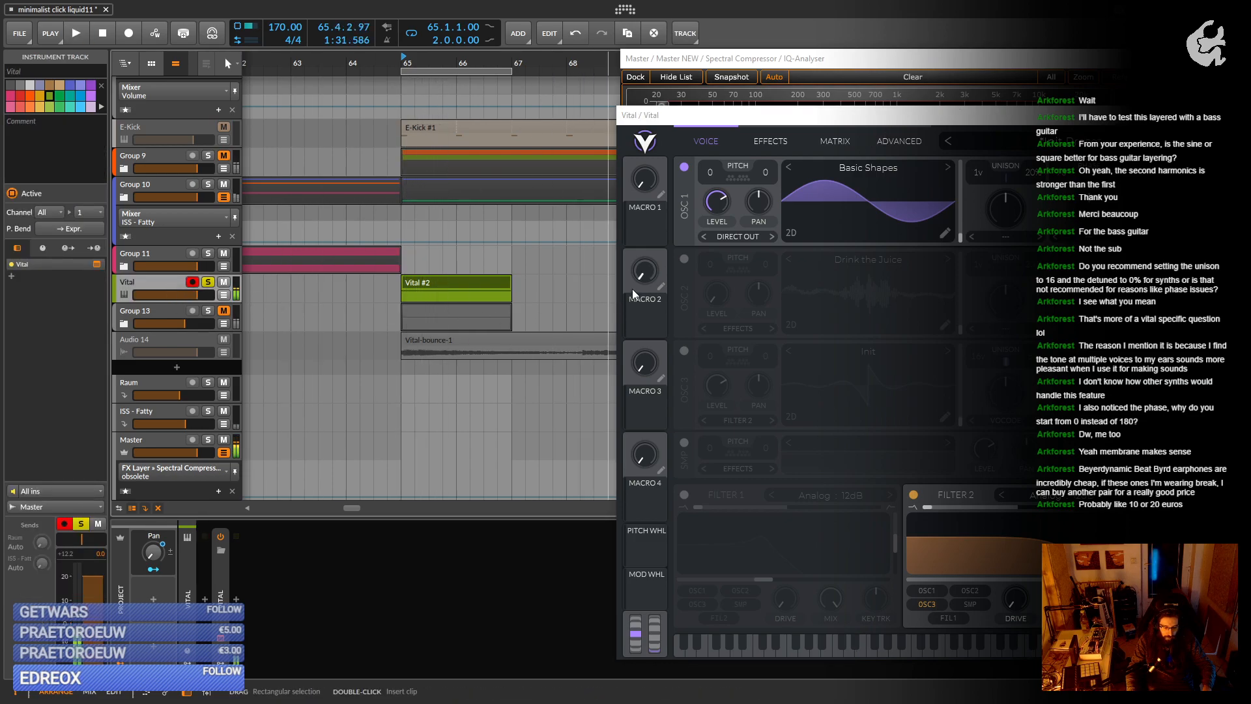
pyautogui.press('space')
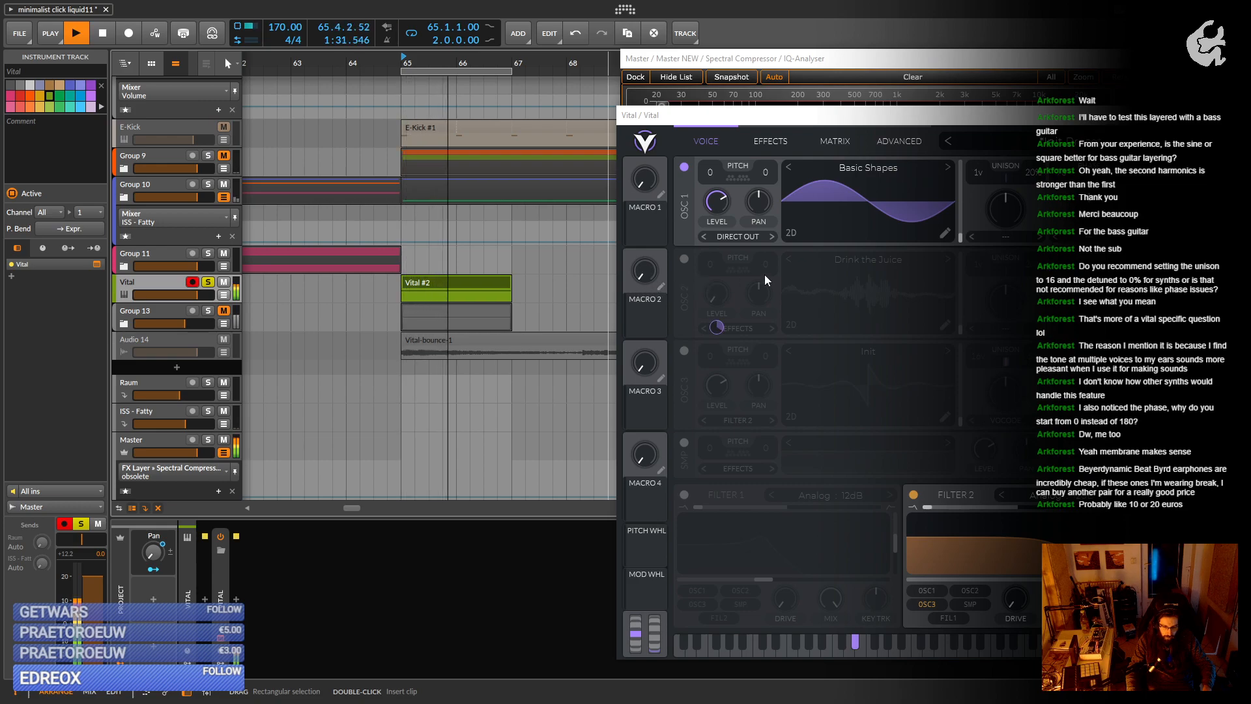
pyautogui.press('space')
pyautogui.press('space')
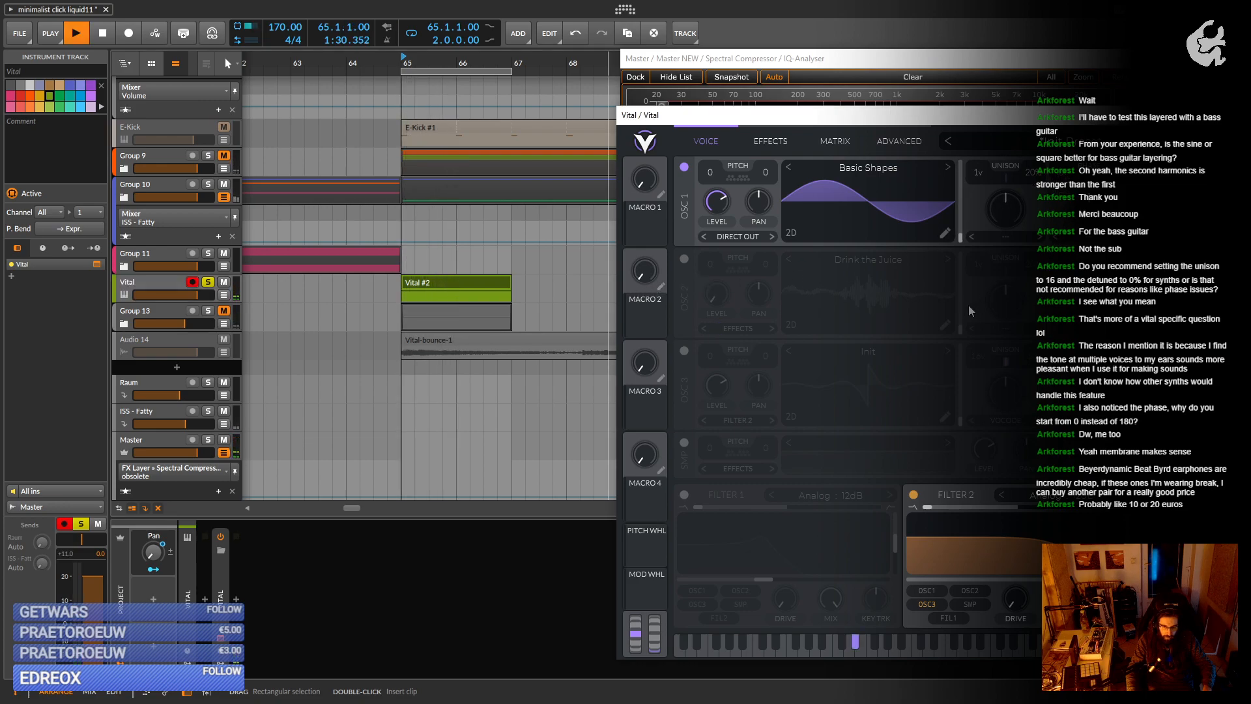
pyautogui.press('space')
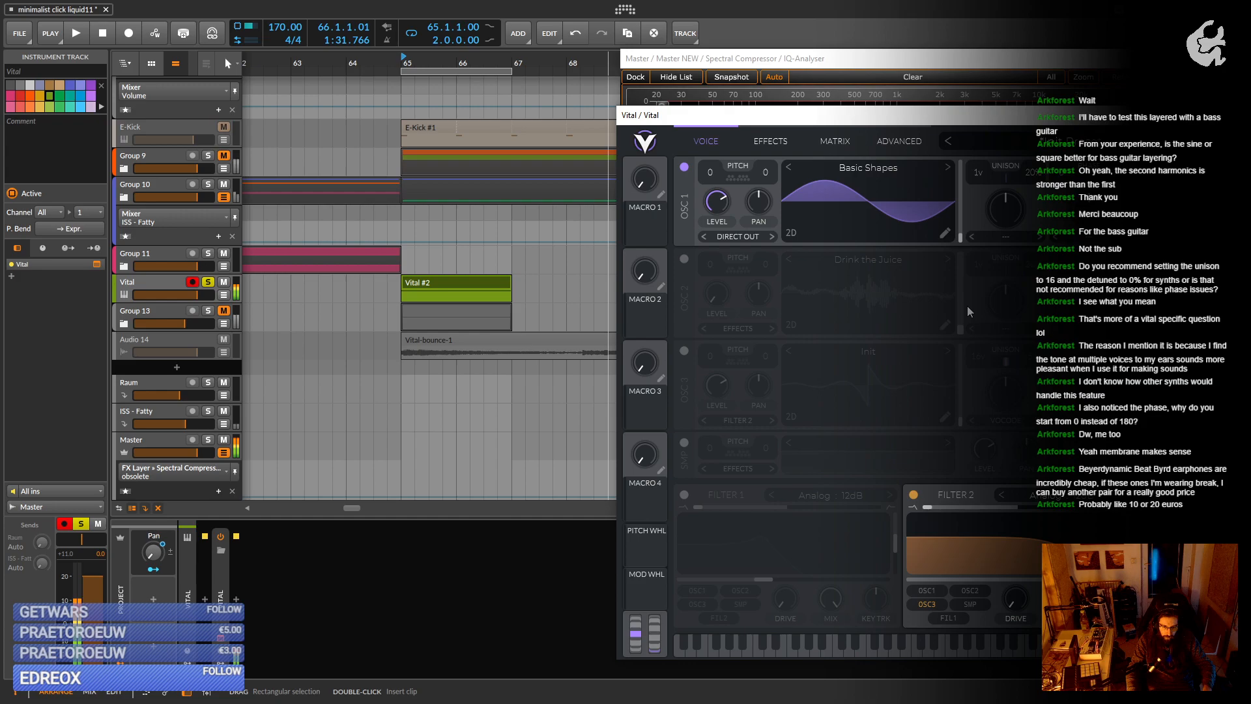
pyautogui.press('space')
pyautogui.press('space')
# Inspect Vital's effects rack, return to the oscillator view and replay the loop to hear the sine's initial click.
pyautogui.click(756, 142)
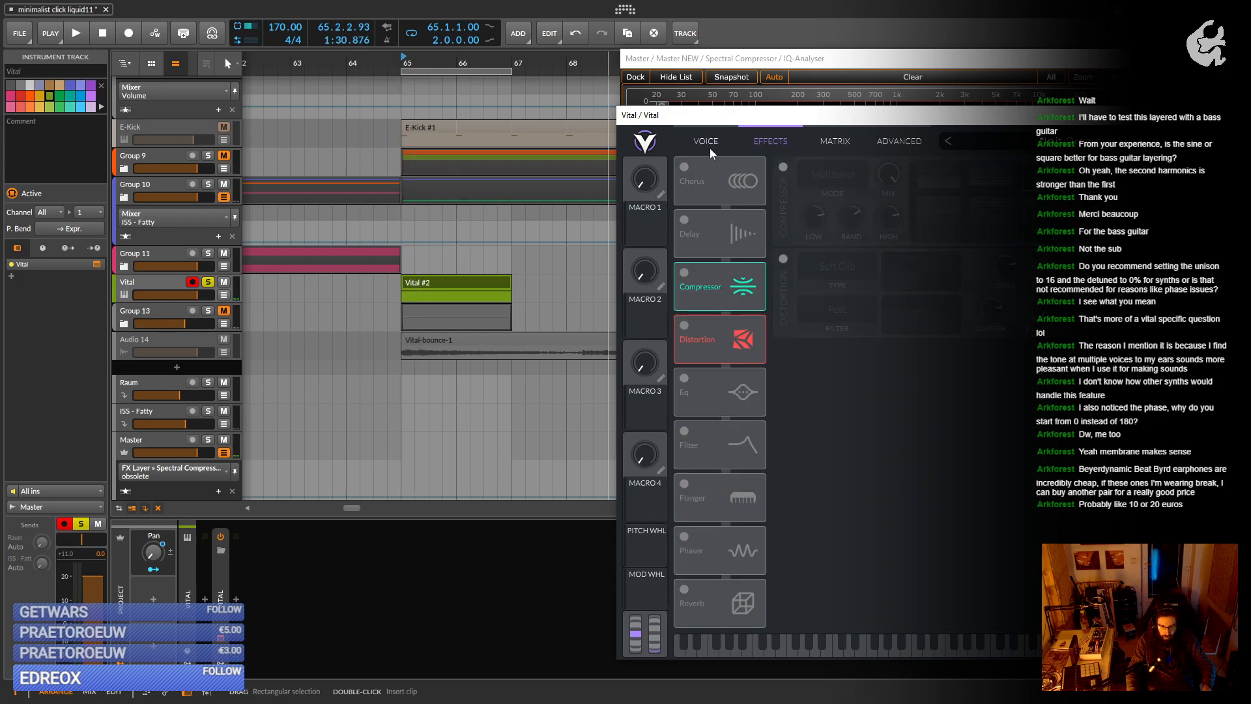
pyautogui.click(711, 144)
pyautogui.press('space')
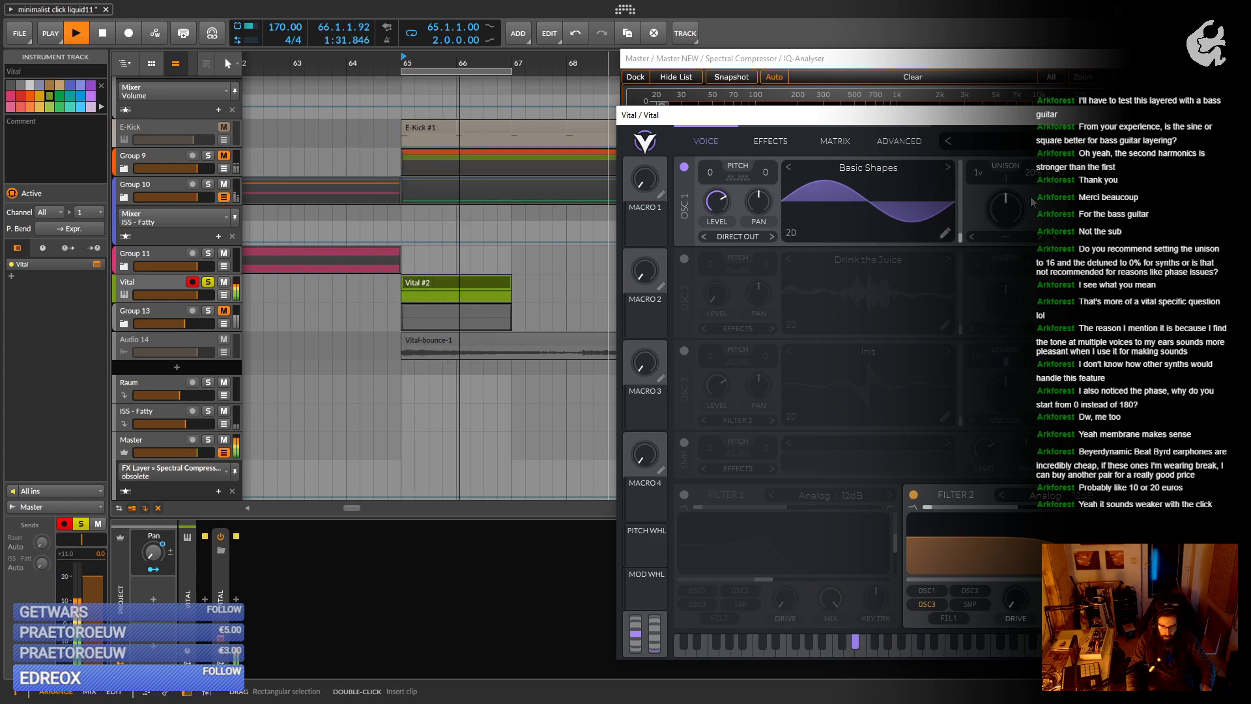
pyautogui.press('space')
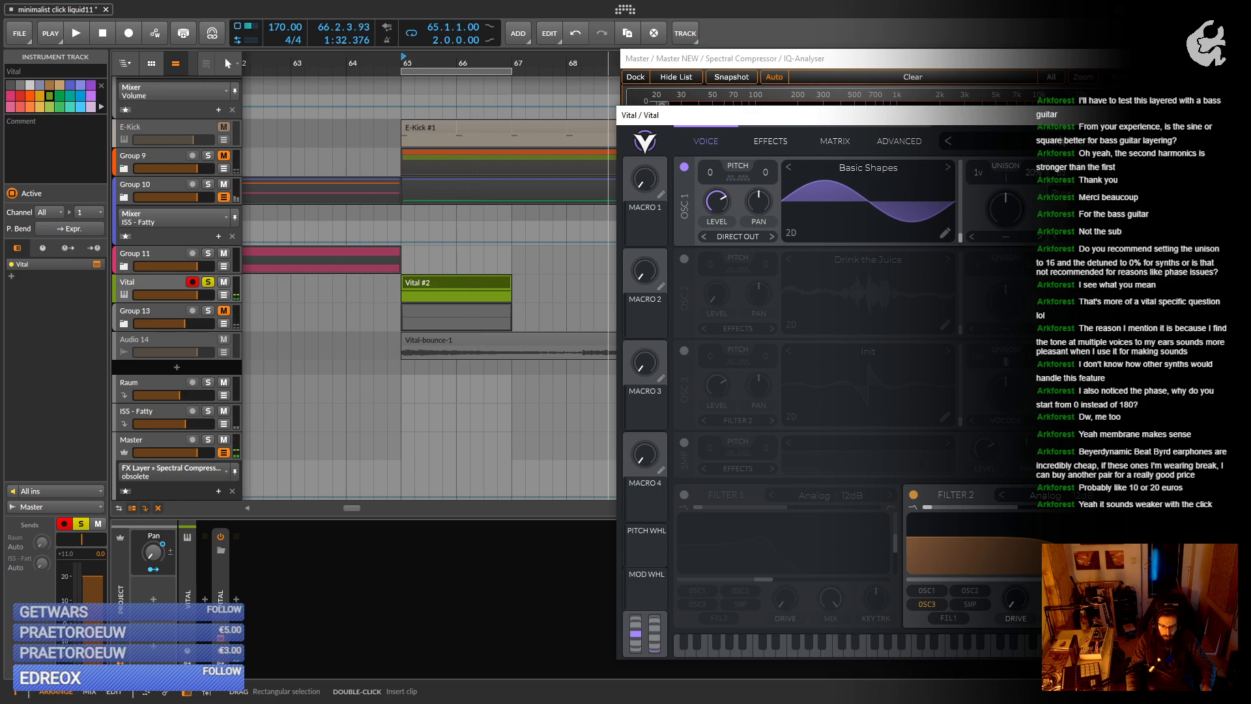
pyautogui.press('space')
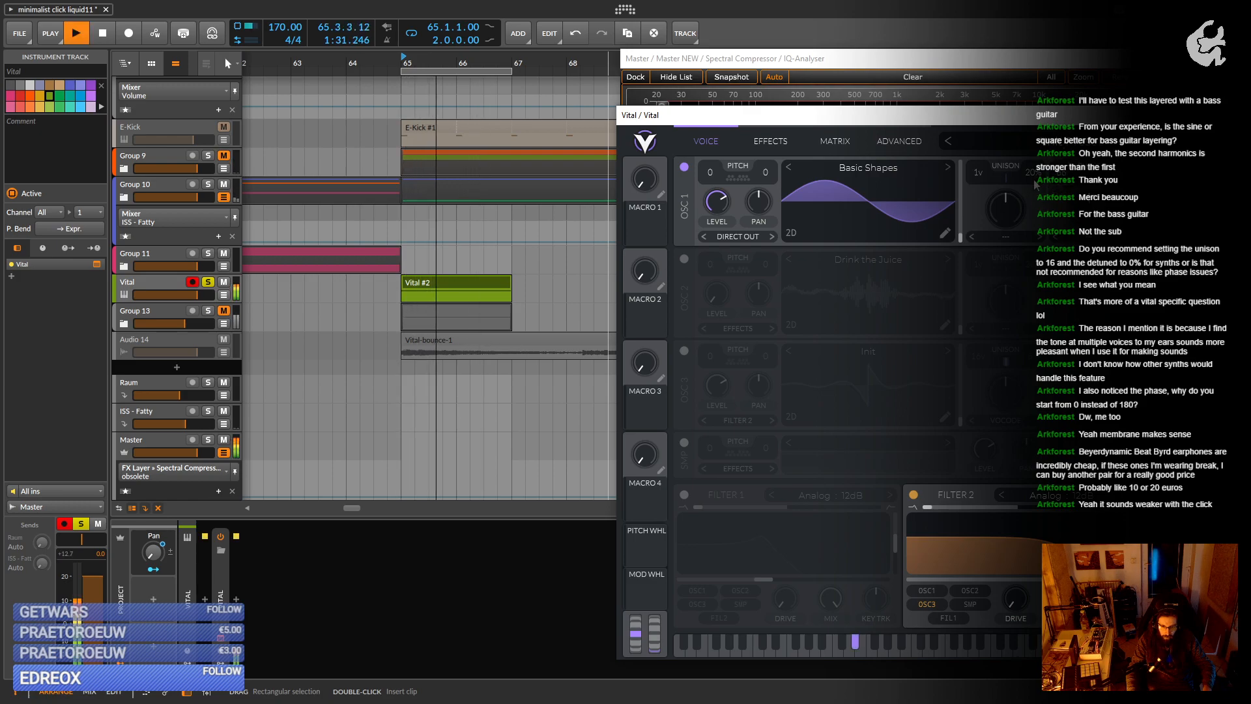
pyautogui.press('space')
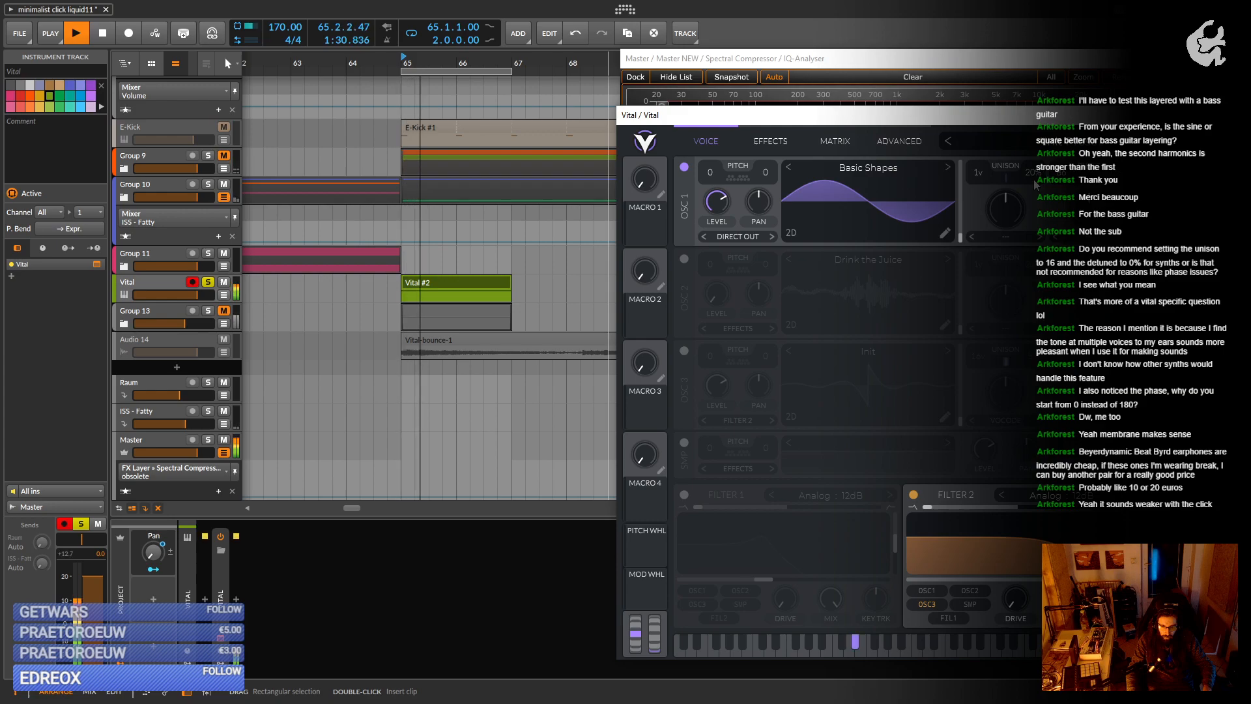
pyautogui.press('space')
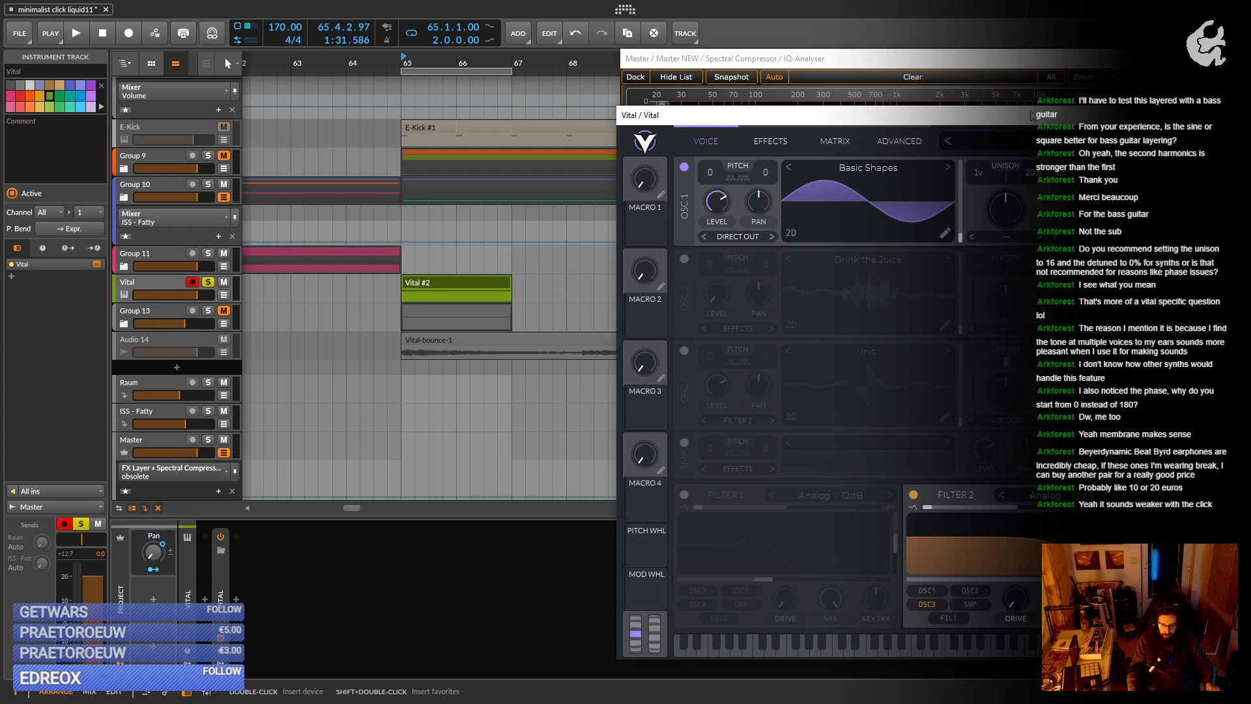
# Move the Vital window to reveal oscillator 1's phase controls, try a different phase offset and reset it to 0.
pyautogui.moveTo(1030, 117); pyautogui.dragTo(803, 142)
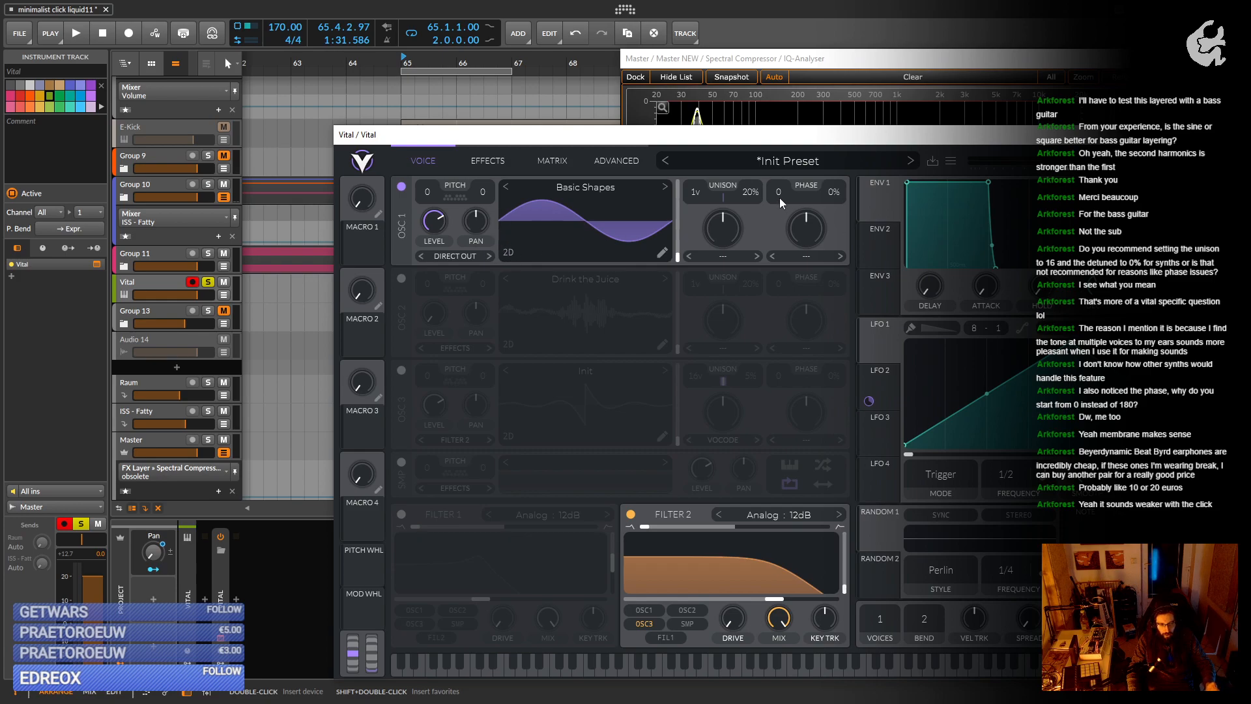
pyautogui.moveTo(786, 193); pyautogui.dragTo(798, 138)
pyautogui.doubleClick(780, 193)
# Enable oscillator 2 and sweep its Drink the Juice wavetable position to preview the frames, returning it to the first frame.
pyautogui.click(402, 280)
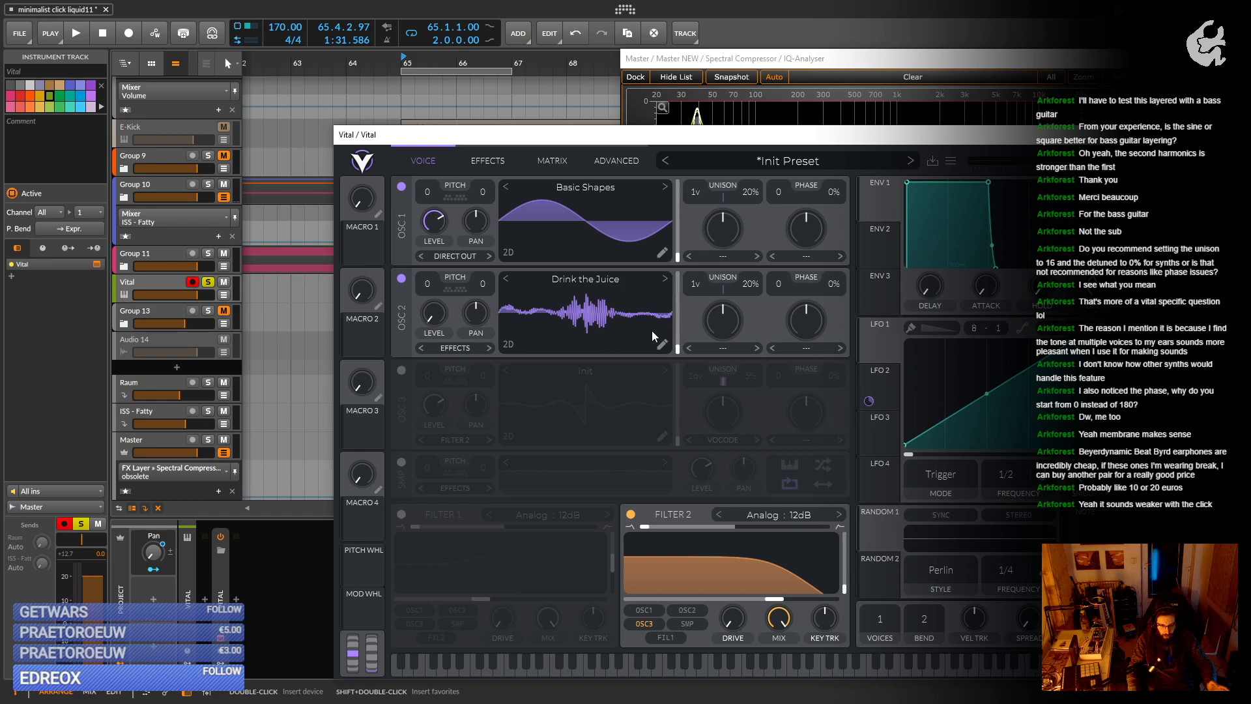
pyautogui.moveTo(680, 347); pyautogui.dragTo(675, 303)
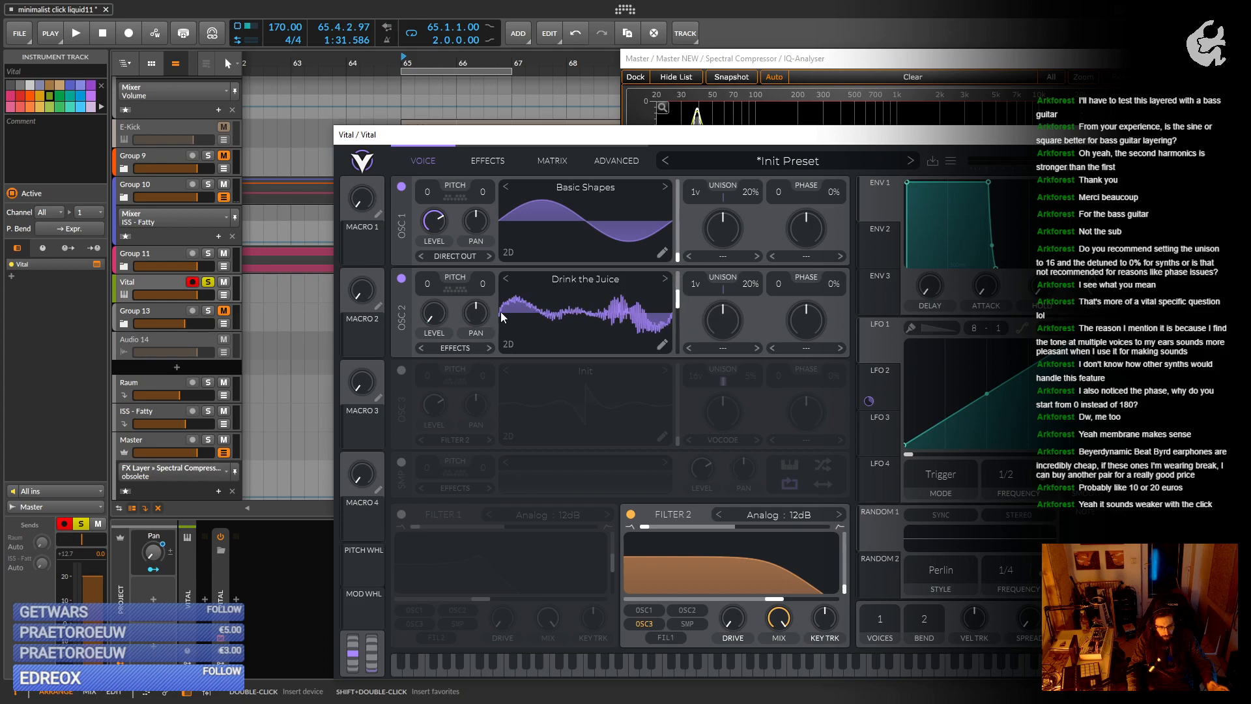
pyautogui.moveTo(676, 301); pyautogui.dragTo(676, 286)
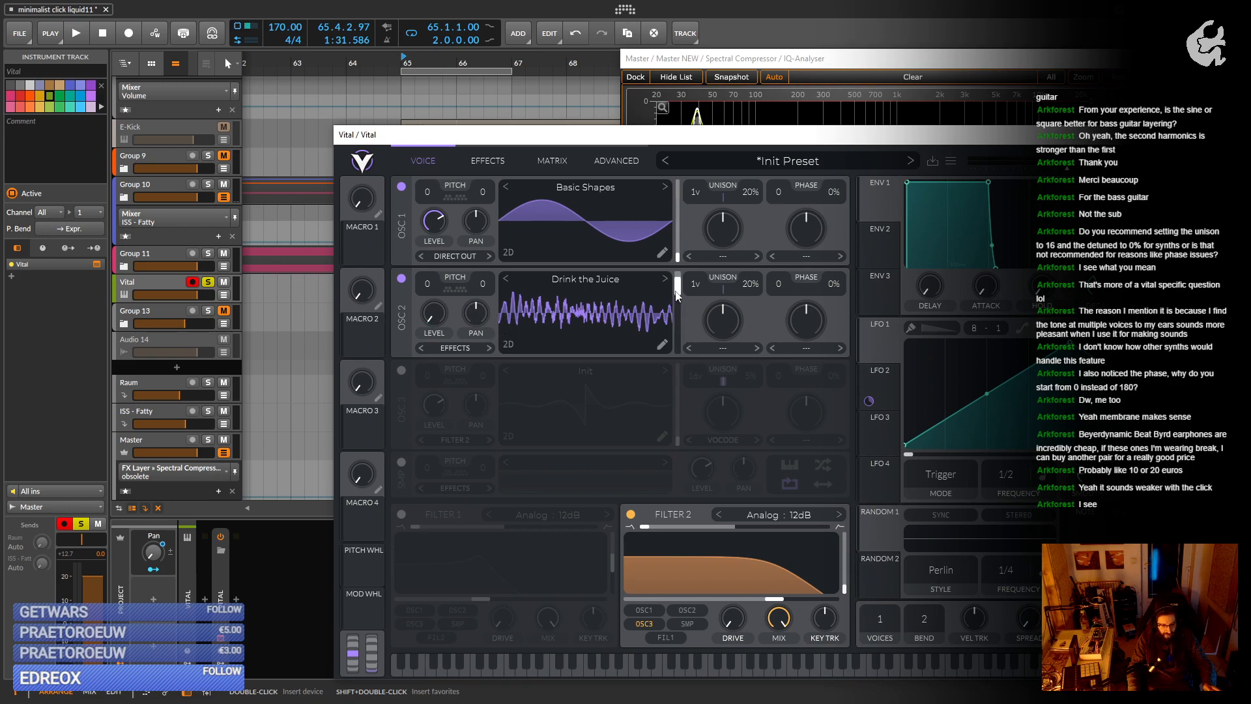
pyautogui.moveTo(678, 292); pyautogui.dragTo(678, 386)
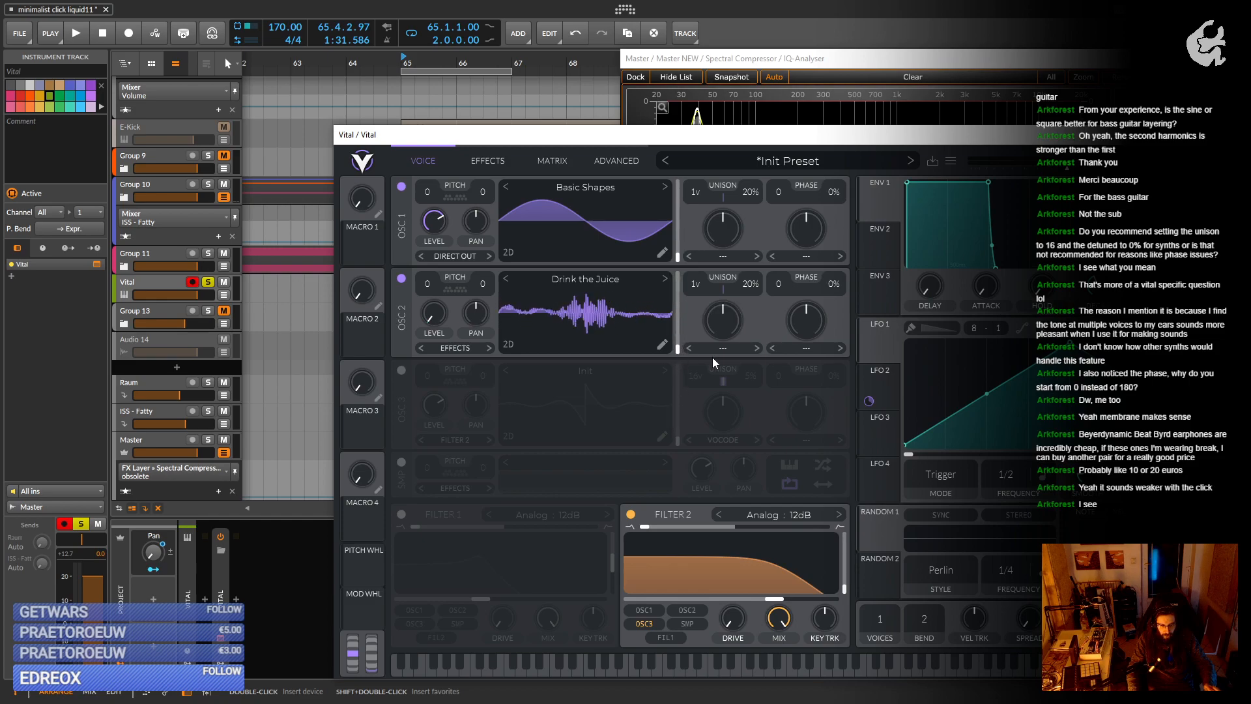
# Assign LFO 1 to oscillator 2's wavetable position and play the loop to watch the waveform being modulated.
pyautogui.moveTo(877, 345); pyautogui.dragTo(668, 334)
pyautogui.press('space')
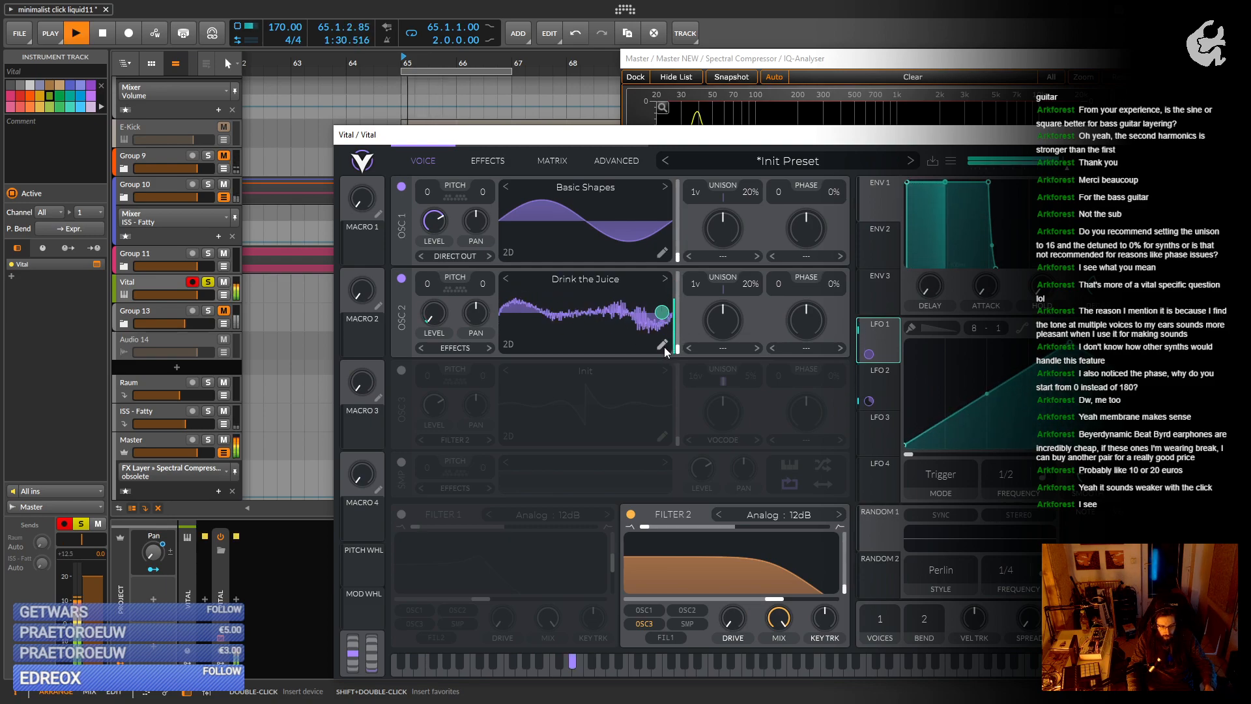
pyautogui.press('space')
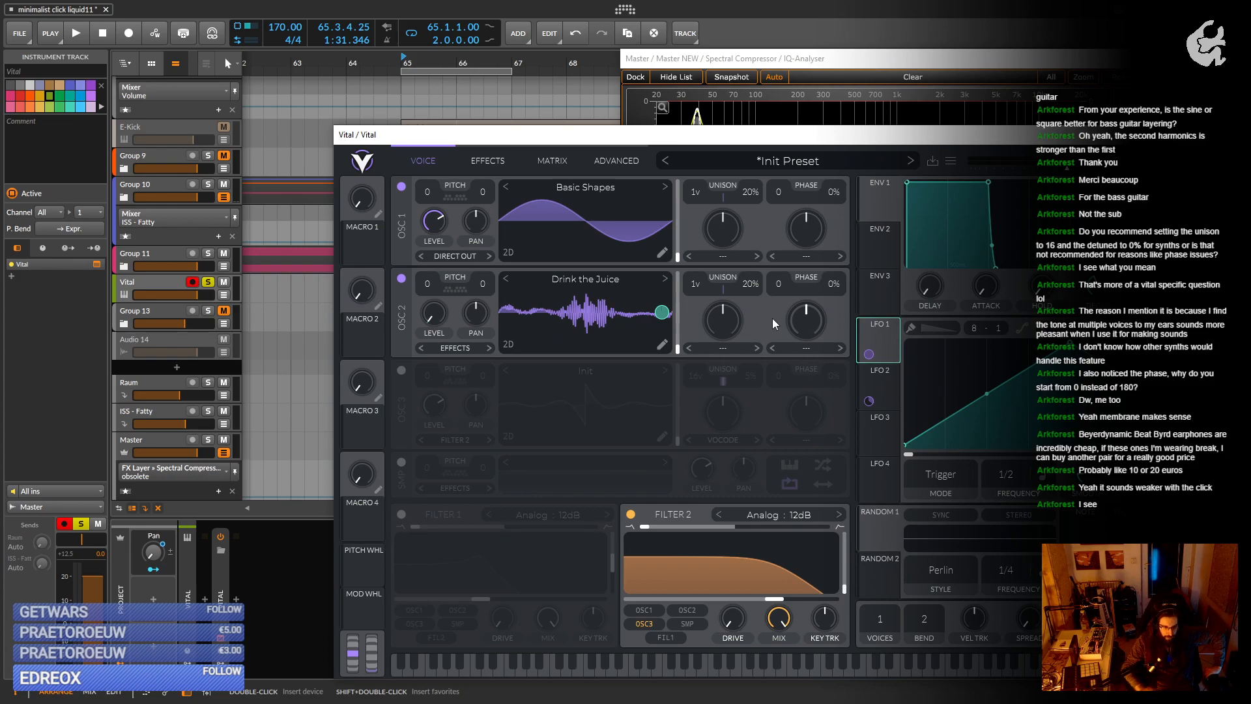
# Save the minimalist click liquid11 project.
pyautogui.click(20, 33)
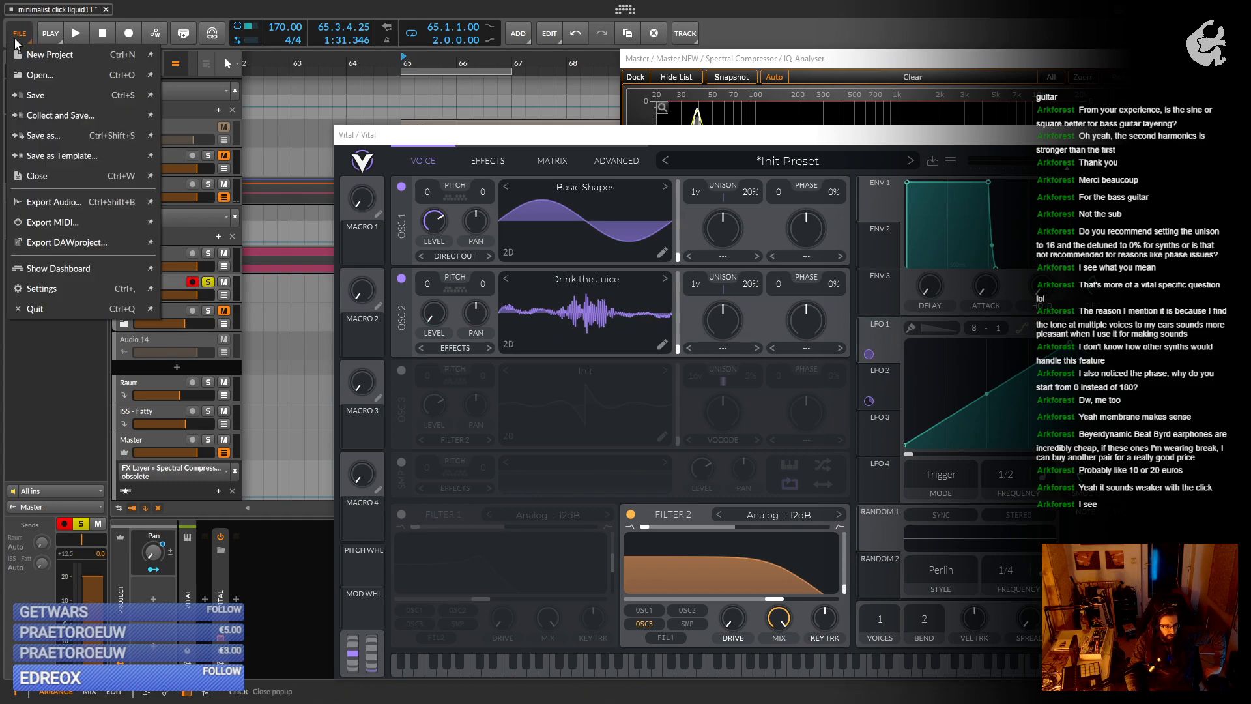
pyautogui.click(24, 101)
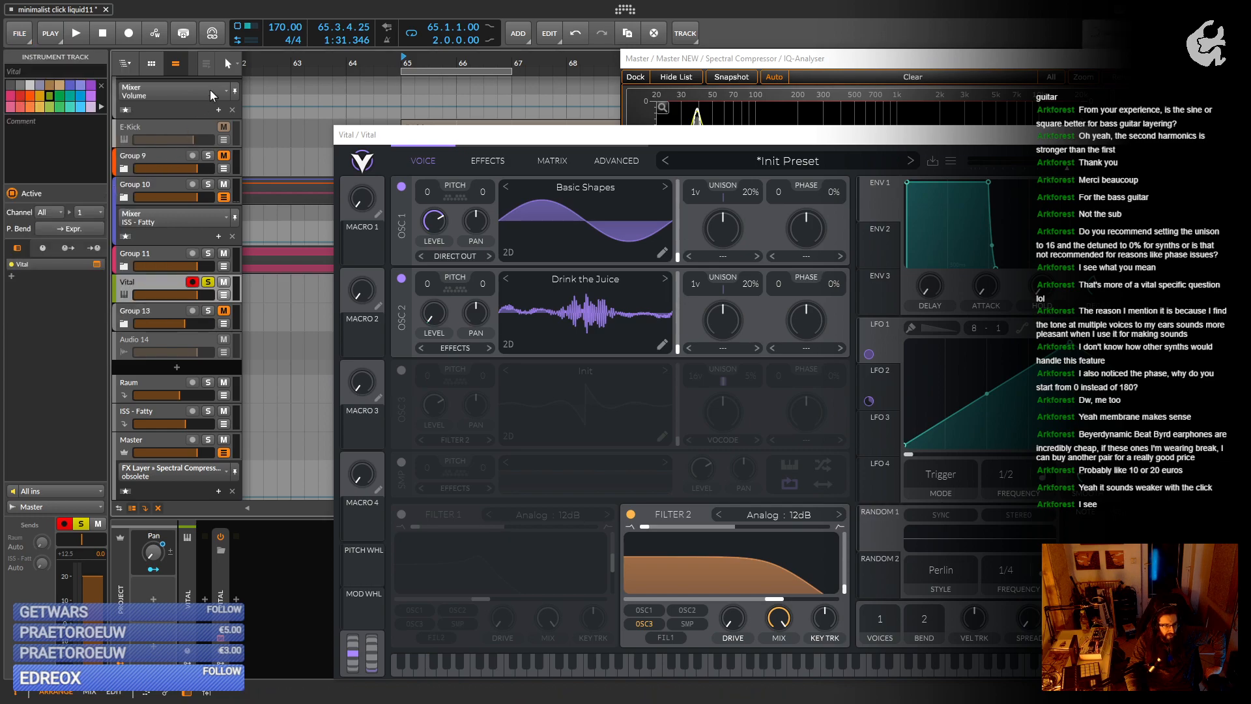